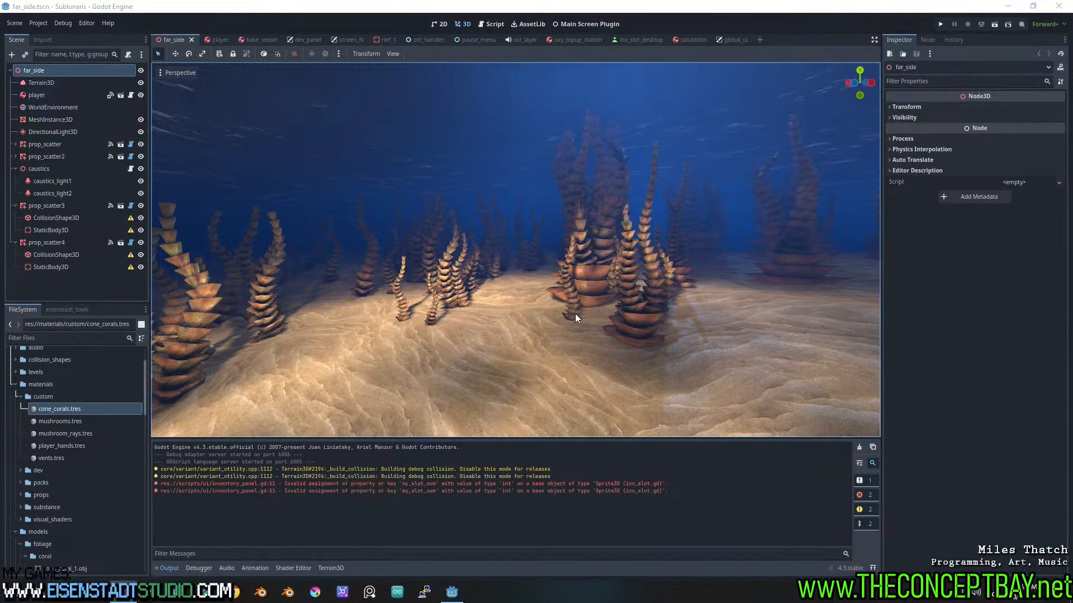
- Look around the coral formations on the seabed of the far_side scene
{"action": "right_click_drag", "start_coordinate": [575, 314], "coordinate": [0, 307]}
{"action": "key", "text": "w"}
{"action": "right_click_drag", "start_coordinate": [514, 251], "coordinate": [447, 263]}
{"action": "key", "text": "w"}
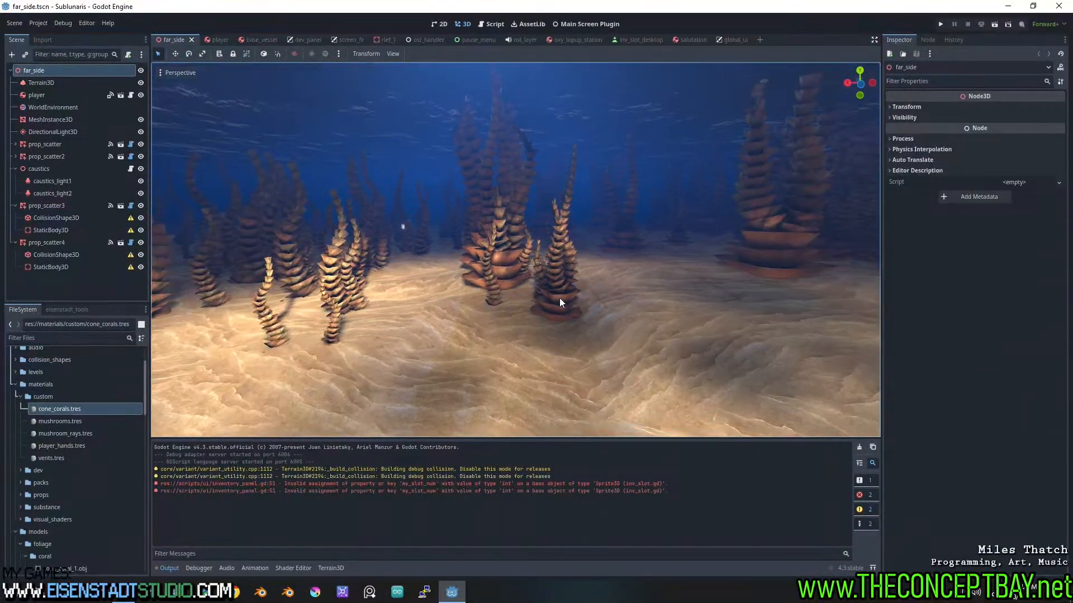
- Switch to Blender and start with the default General scene
{"action": "left_click", "coordinate": [288, 592]}
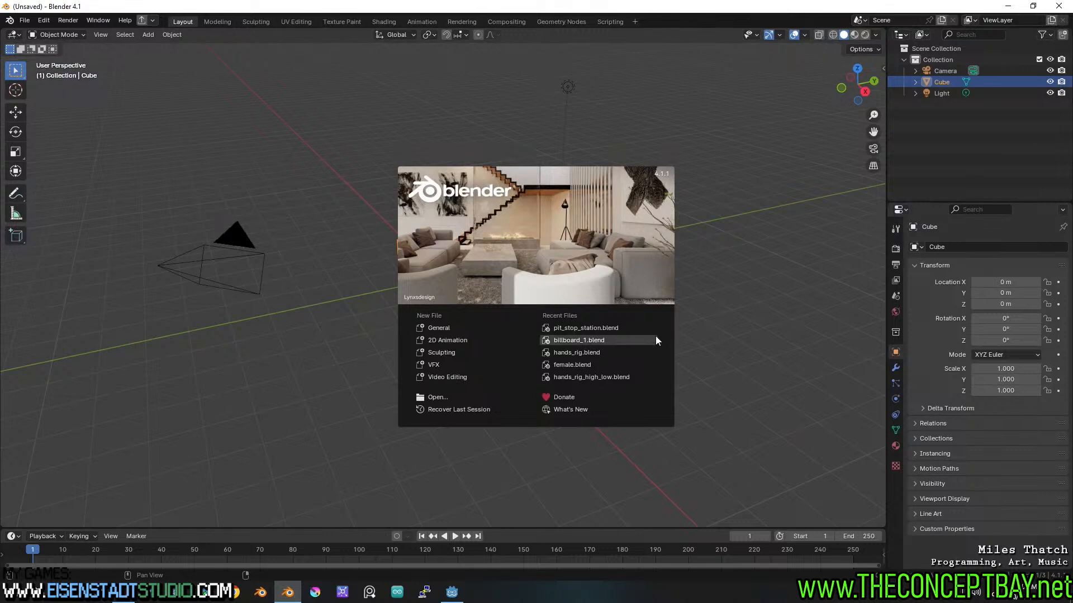
{"action": "left_click", "coordinate": [467, 329]}
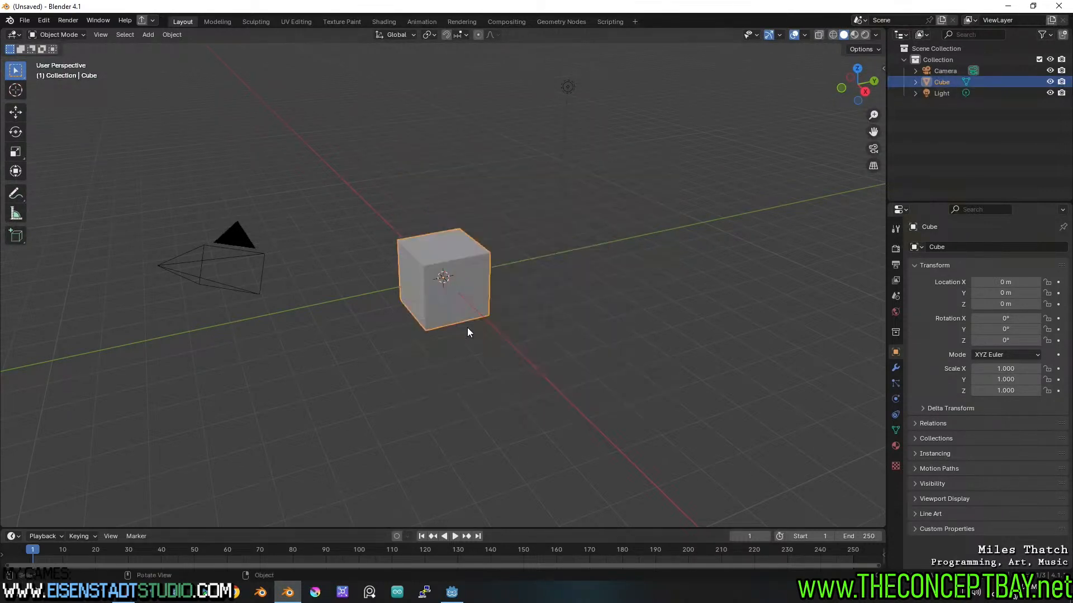
{"action": "middle_click_drag", "start_coordinate": [514, 199], "coordinate": [447, 189]}
{"action": "key", "text": "a"}
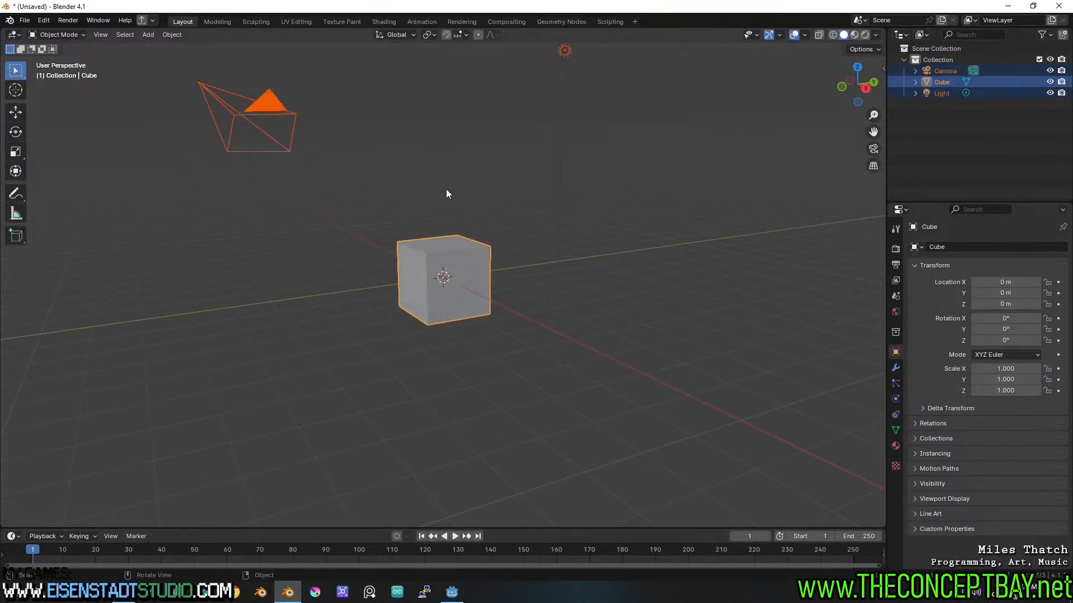
{"action": "key", "text": "x"}
{"action": "left_click", "coordinate": [445, 188]}
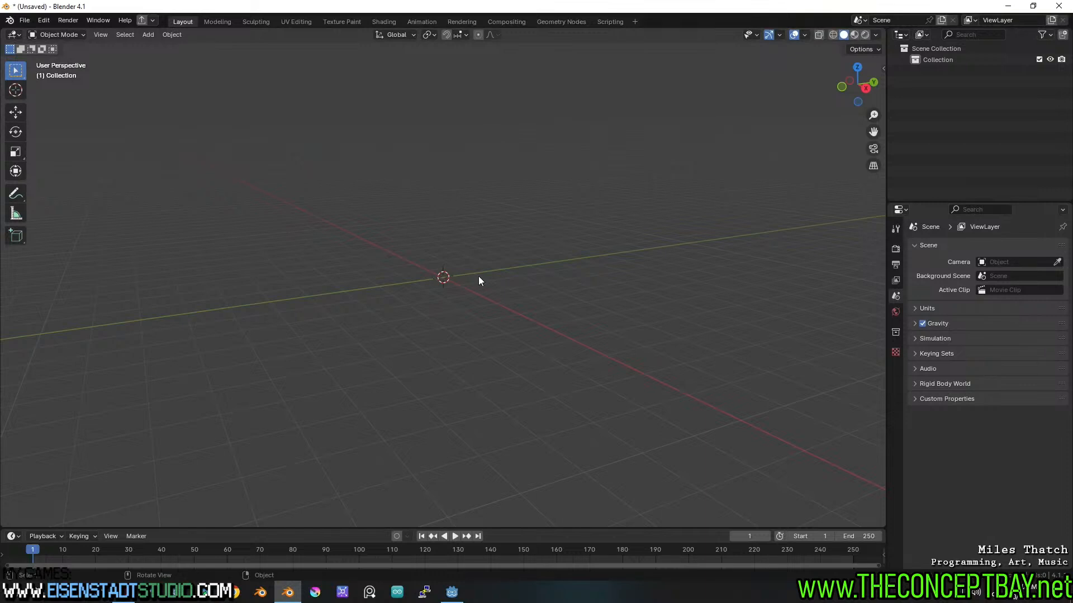
{"action": "key", "text": "shift+a"}
{"action": "mouse_move", "coordinate": [477, 291]}
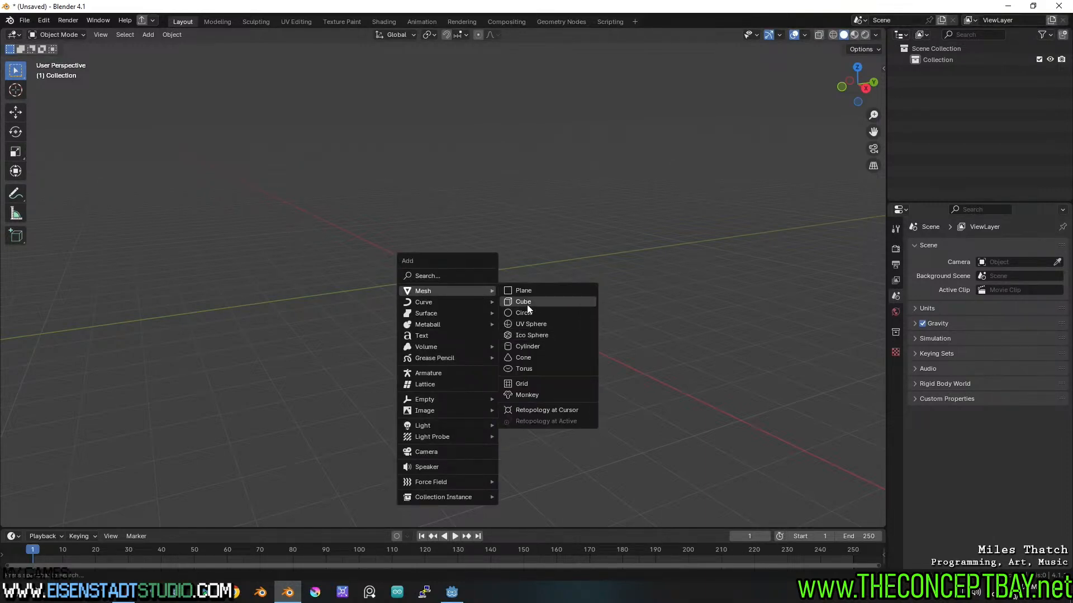
{"action": "key", "text": "Escape"}
{"action": "key", "text": "ctrl+z"}
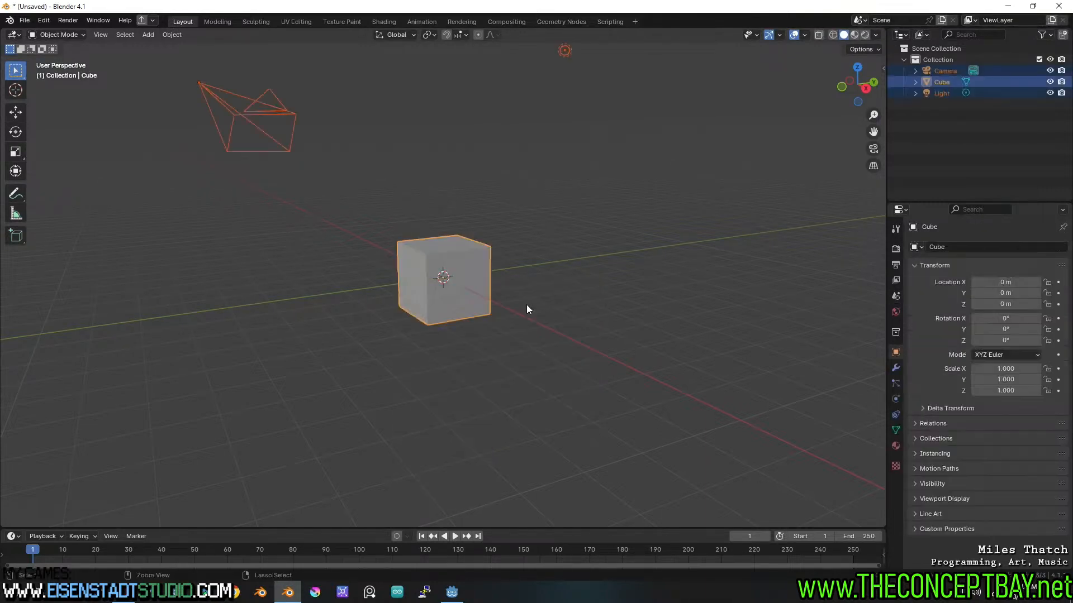
- Delete the camera and the light, keeping only the default cube
{"action": "left_click", "coordinate": [469, 262], "text": "shift"}
{"action": "key", "text": "Delete"}
{"action": "scroll", "coordinate": [470, 263], "scroll_direction": "up", "scroll_amount": 3}
- In Edit Mode, lower the cube's top face along Z and extrude it upward as a second tier
{"action": "key", "text": "Tab"}
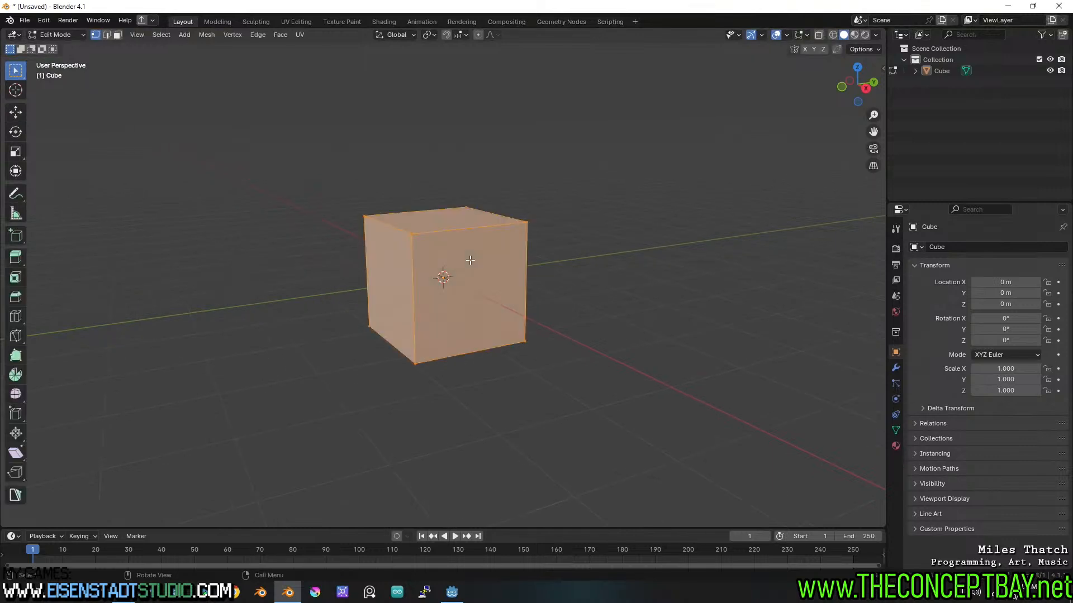
{"action": "left_click", "coordinate": [448, 221]}
{"action": "key", "text": "e"}
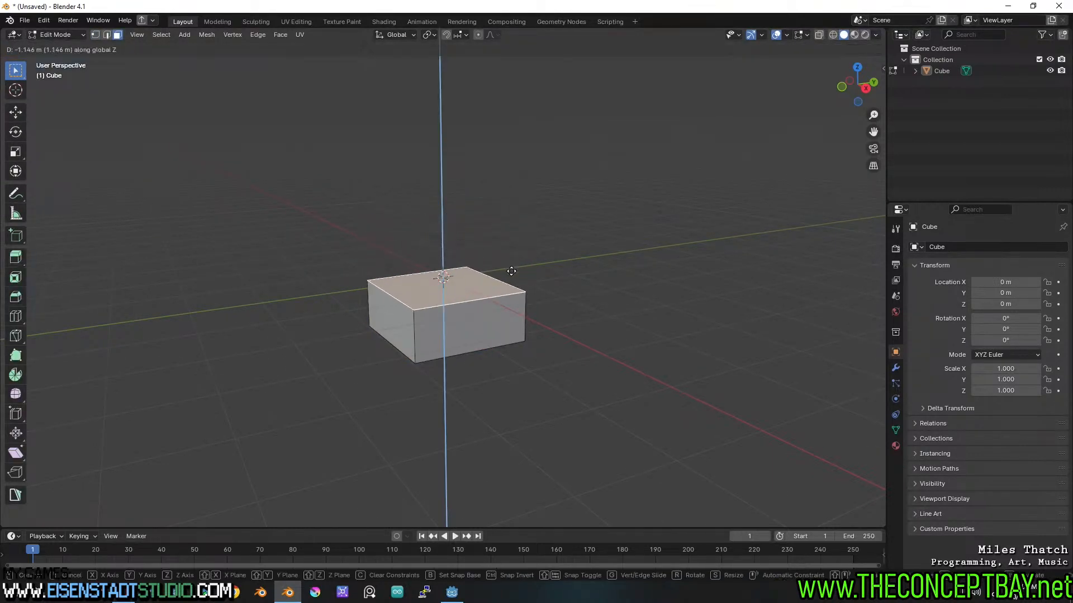
{"action": "left_click", "coordinate": [494, 231]}
- Extrude the upper tier's -Y face and its adjoining +X face outward to widen the block shape
{"action": "left_click", "coordinate": [385, 275]}
{"action": "key", "text": "e"}
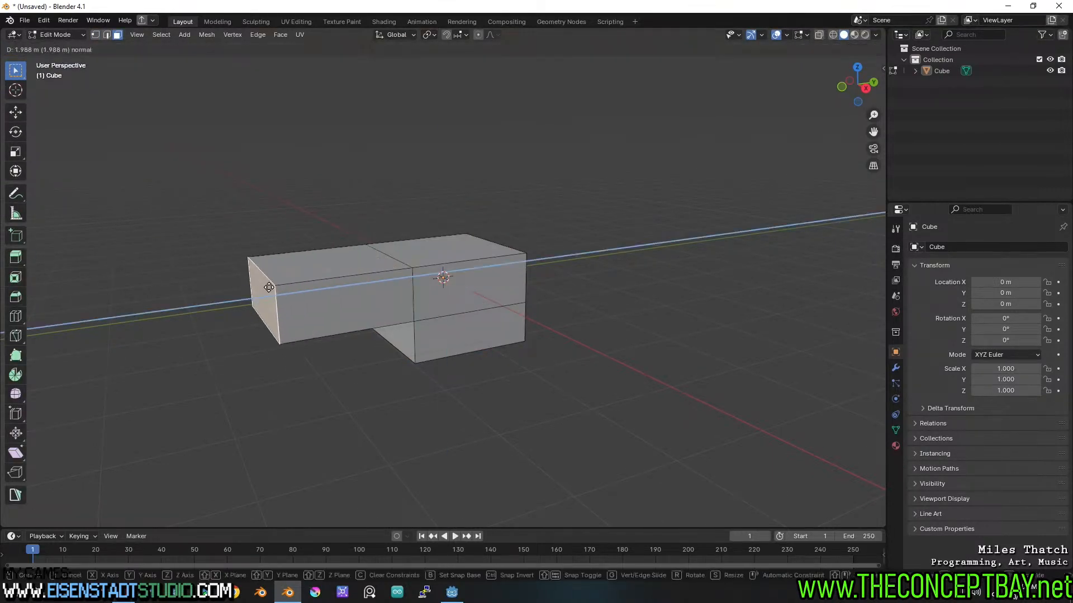
{"action": "left_click", "coordinate": [308, 276]}
{"action": "left_click", "coordinate": [480, 296]}
{"action": "key", "text": "e"}
{"action": "left_click", "coordinate": [539, 326]}
- Extrude the upper tier's two +Y end faces by about 2.7 m and two -X side faces by about 1 m
{"action": "middle_click_drag", "start_coordinate": [545, 327], "coordinate": [430, 301]}
{"action": "left_click", "coordinate": [391, 287]}
{"action": "key", "text": "e"}
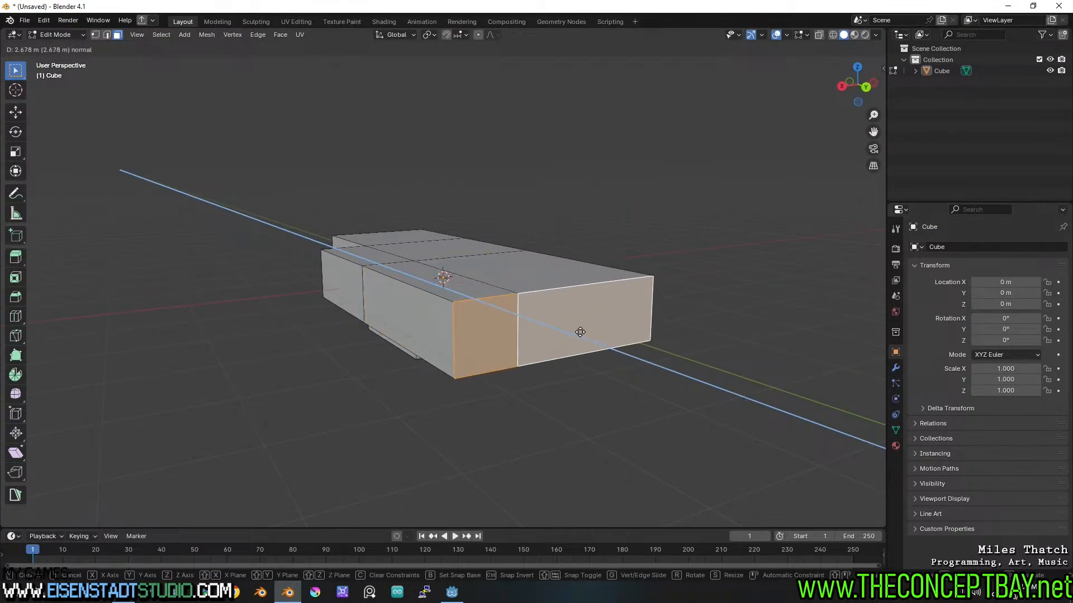
{"action": "left_click", "coordinate": [581, 332]}
{"action": "middle_click_drag", "start_coordinate": [581, 332], "coordinate": [470, 279]}
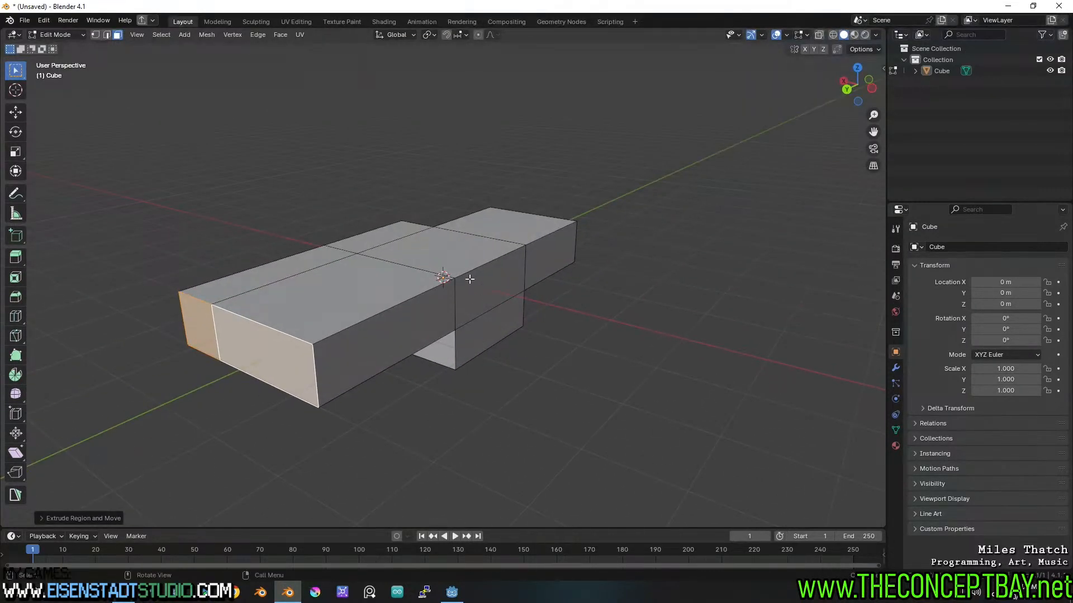
{"action": "left_click", "coordinate": [472, 282]}
{"action": "key", "text": "e"}
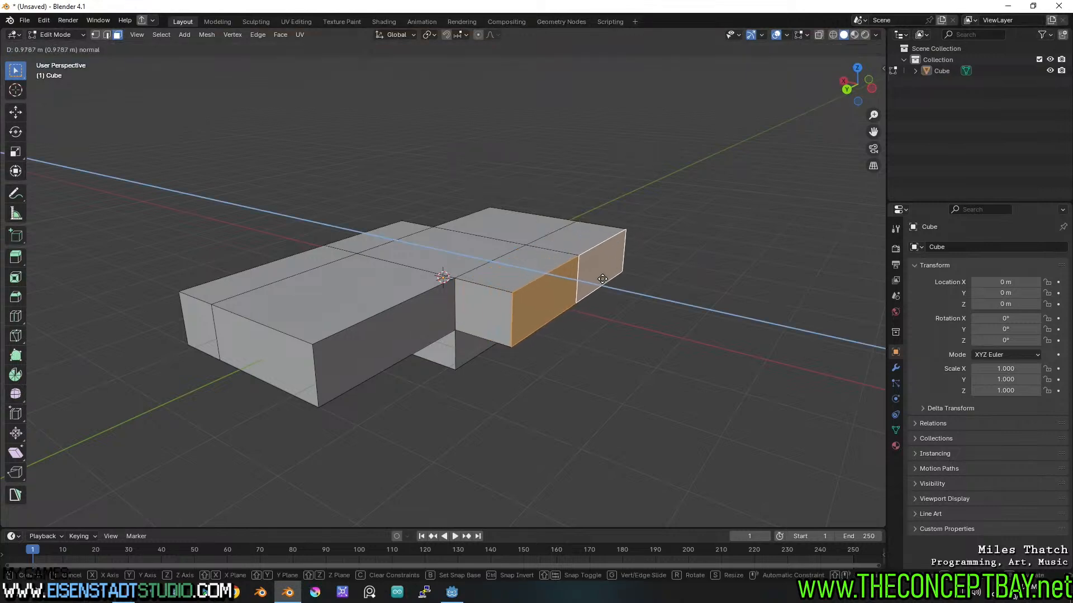
{"action": "left_click", "coordinate": [595, 280]}
- Extrude the two central top faces upward and the wide lower +Y end face outward by about 1 m
{"action": "left_click", "coordinate": [455, 250]}
{"action": "key", "text": "e"}
{"action": "left_click", "coordinate": [383, 259]}
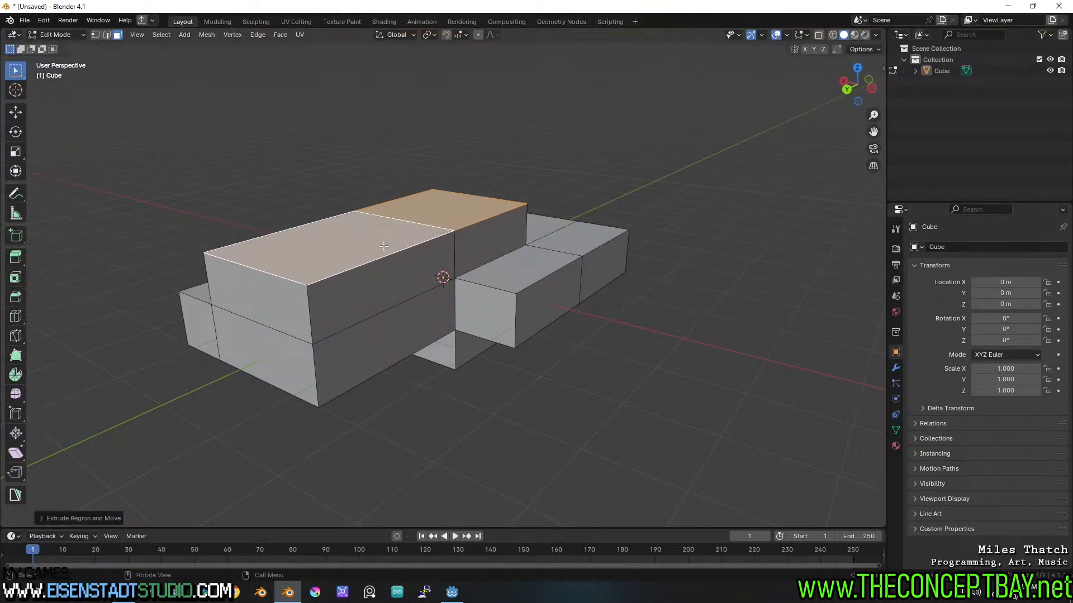
{"action": "middle_click_drag", "start_coordinate": [383, 260], "coordinate": [312, 273]}
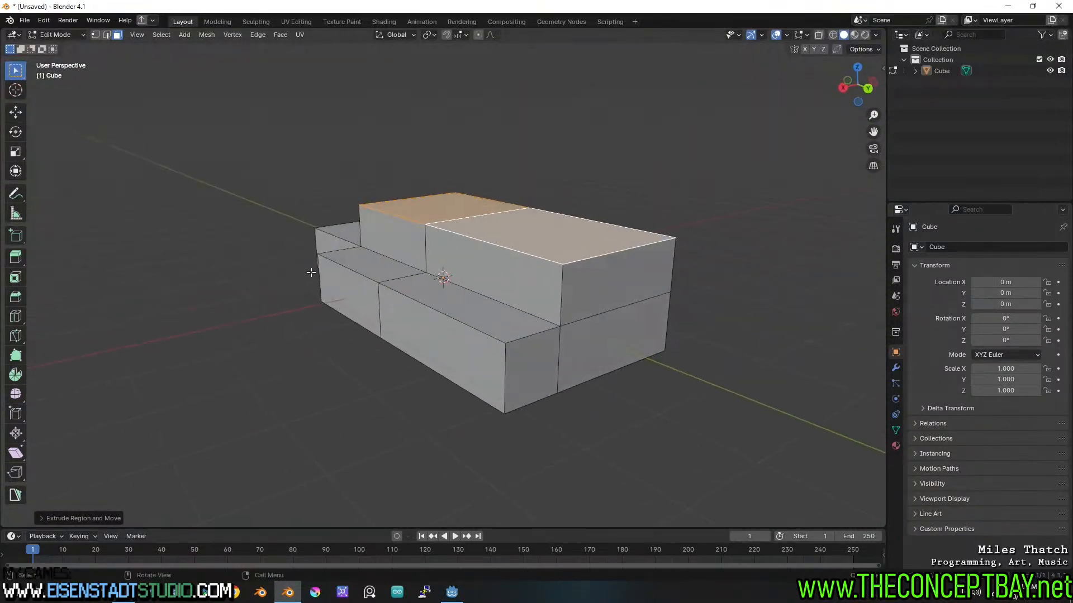
{"action": "left_click", "coordinate": [598, 358]}
{"action": "middle_click_drag", "start_coordinate": [604, 359], "coordinate": [648, 348]}
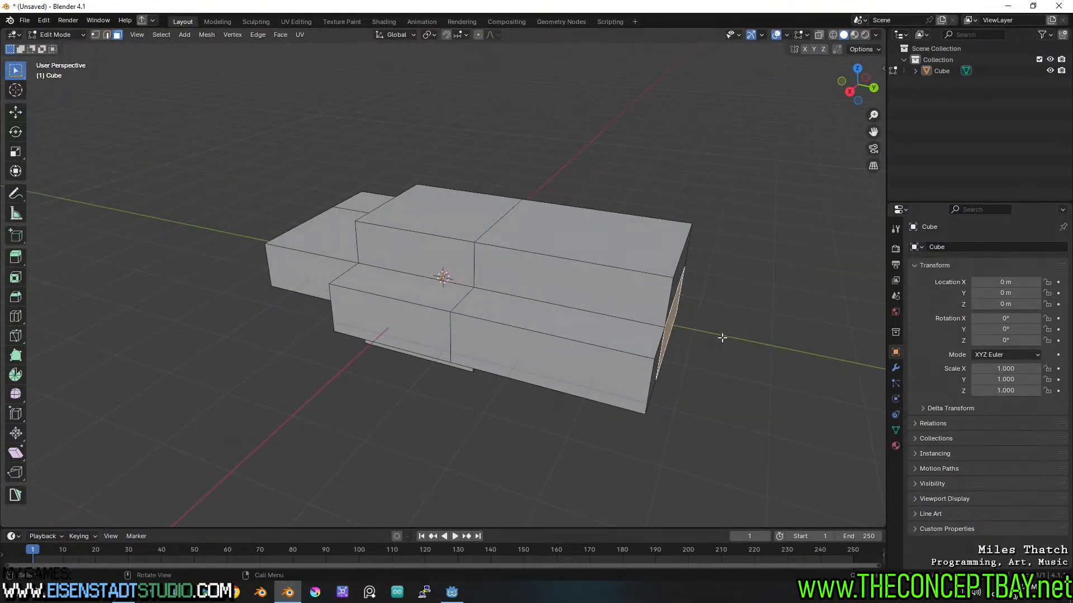
{"action": "key", "text": "e"}
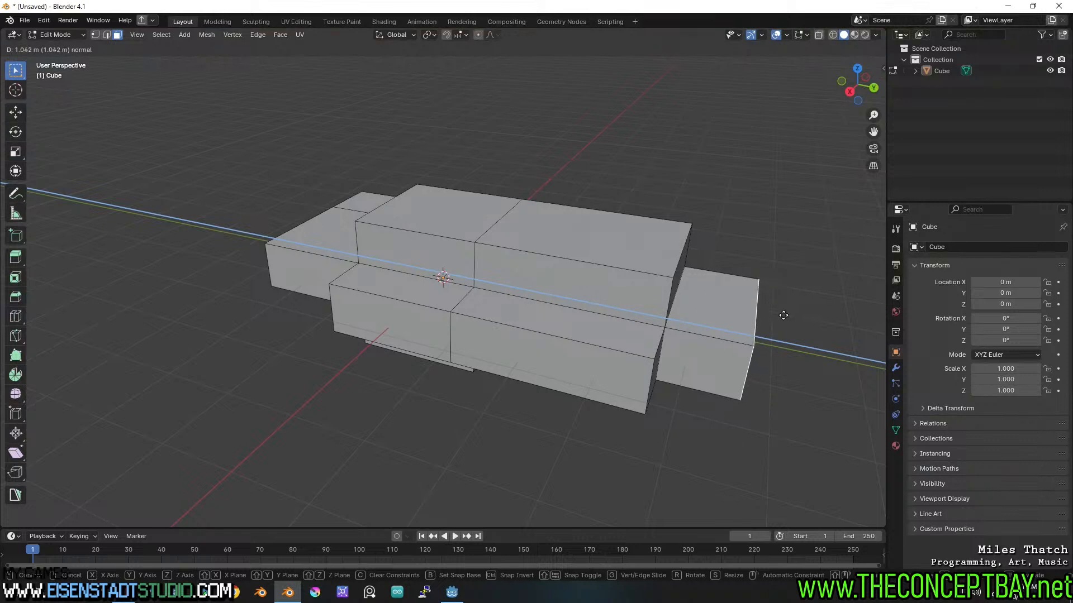
{"action": "left_click", "coordinate": [780, 313]}
- Leave Edit Mode, select the stepped block mesh and switch it to Sculpt Mode
{"action": "middle_click_drag", "start_coordinate": [781, 313], "coordinate": [483, 330]}
{"action": "key", "text": "Tab"}
{"action": "key", "text": "Tab"}
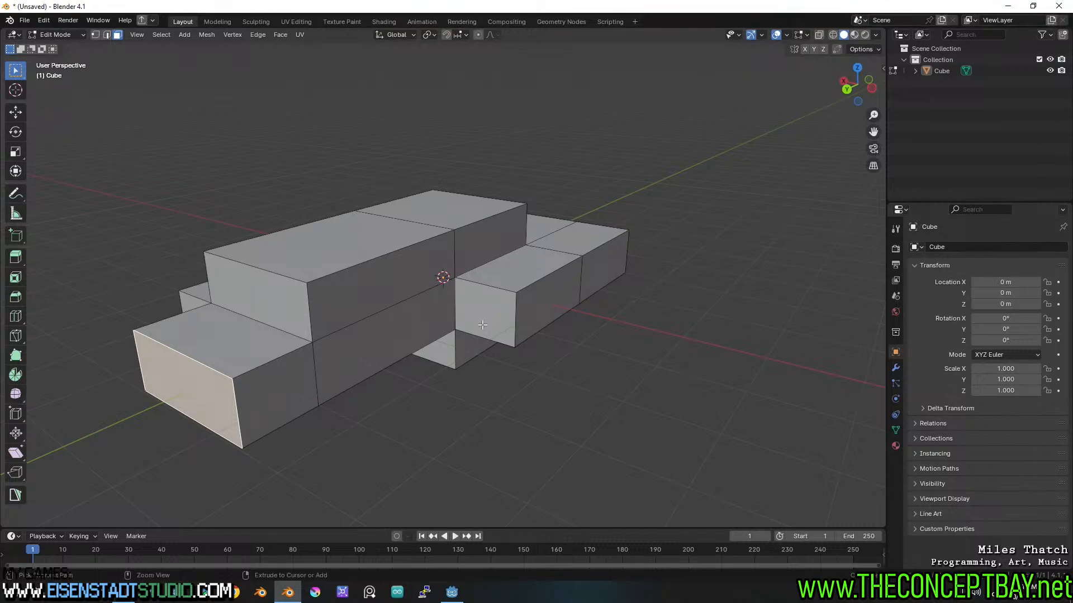
{"action": "key", "text": "Tab"}
{"action": "right_click", "coordinate": [482, 324]}
{"action": "key", "text": "Escape"}
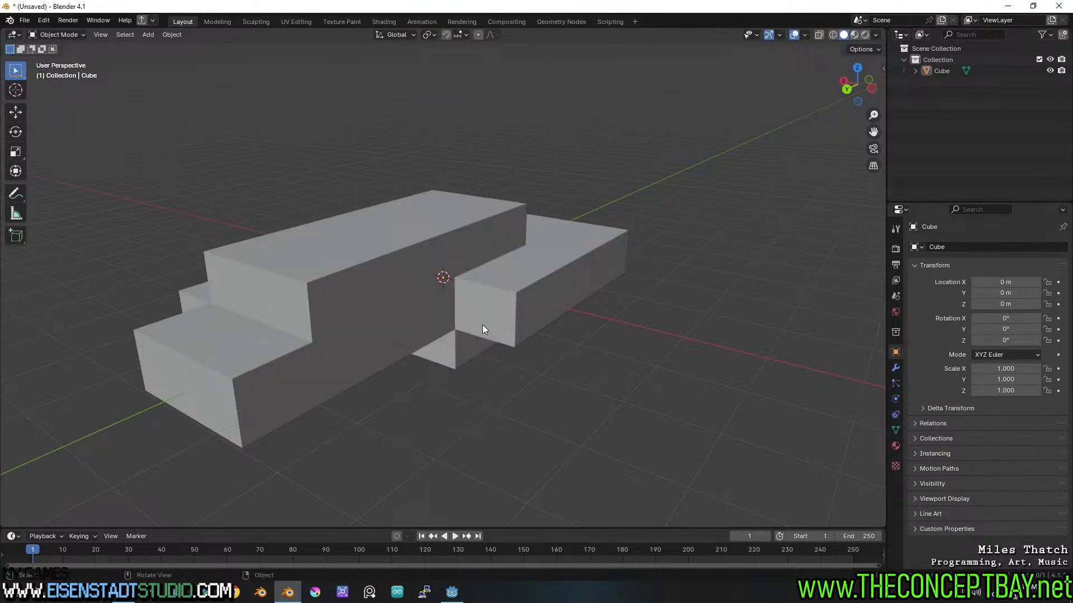
{"action": "left_click", "coordinate": [482, 324]}
{"action": "key", "text": "ctrl+Tab"}
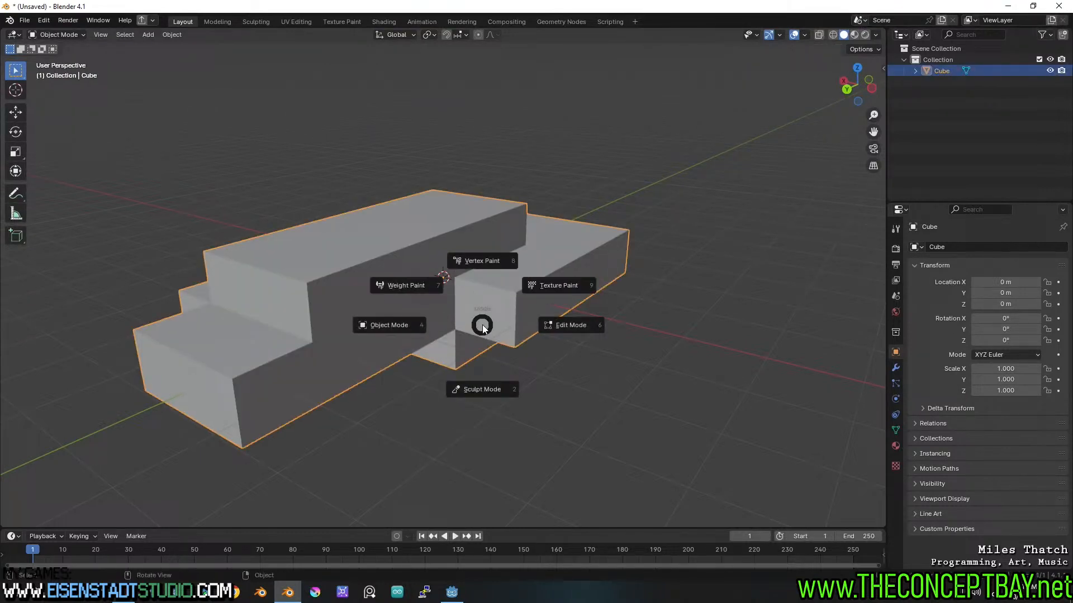
{"action": "left_click", "coordinate": [490, 389]}
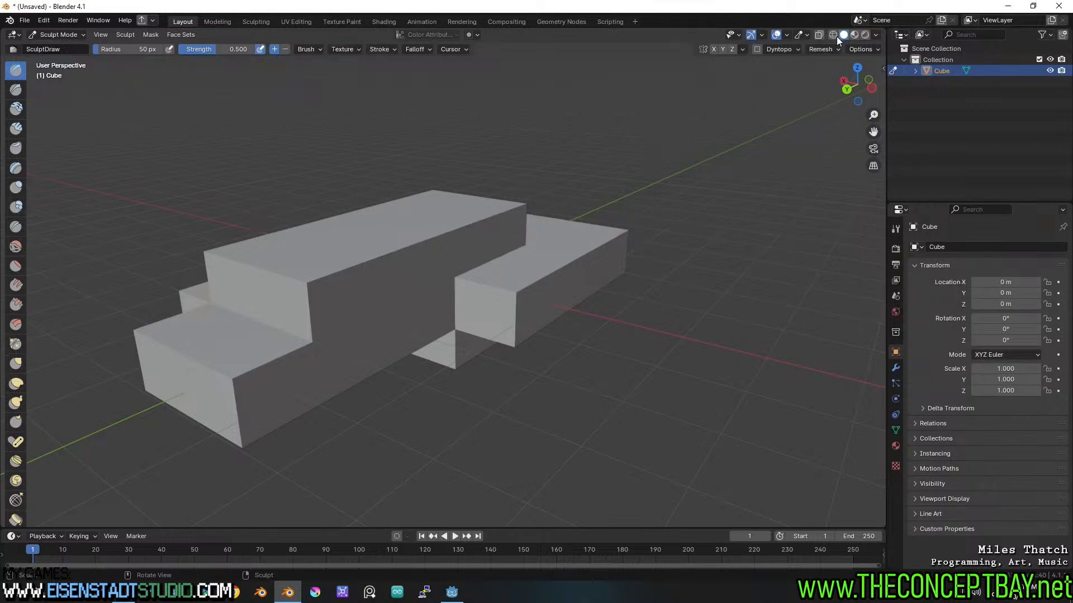
- Remesh the block with a 0.1 m voxel size and check its density in wireframe before returning to solid shading
{"action": "left_click", "coordinate": [821, 49]}
{"action": "left_click", "coordinate": [820, 139]}
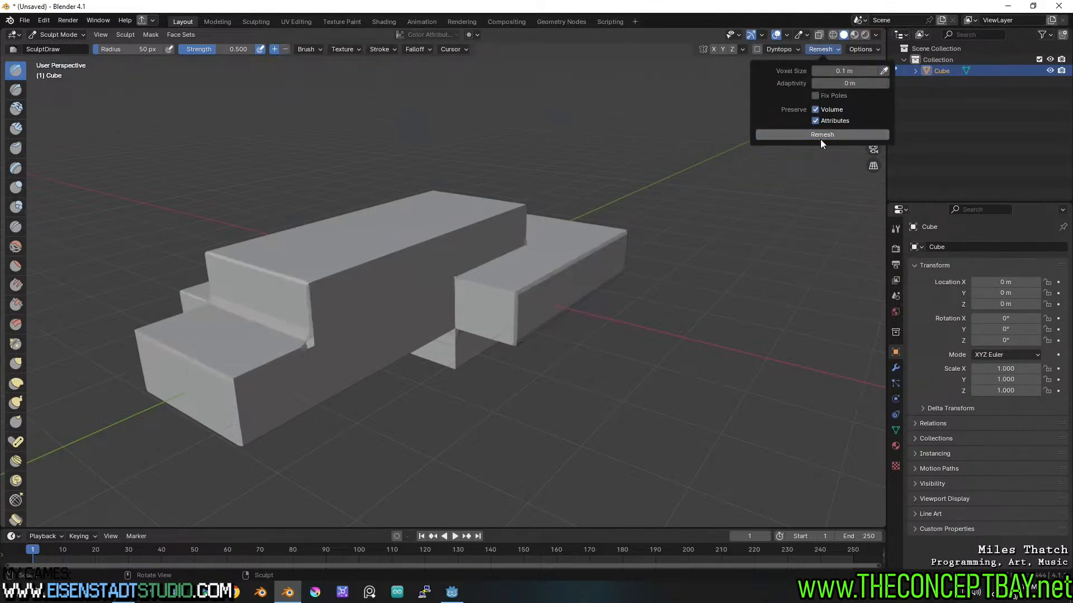
{"action": "mouse_move", "coordinate": [285, 280]}
{"action": "middle_mouse_down"}
{"action": "mouse_move", "coordinate": [329, 271]}
{"action": "mouse_move", "coordinate": [298, 271]}
{"action": "middle_mouse_up"}
{"action": "key", "text": "shift+z"}
{"action": "key", "text": "z"}
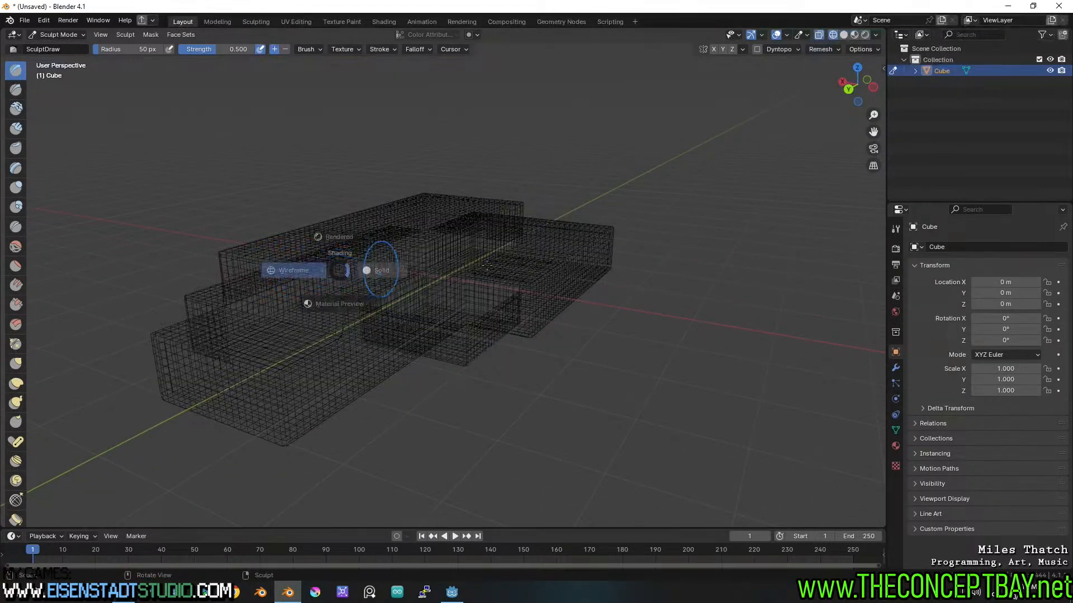
{"action": "left_click", "coordinate": [371, 270]}
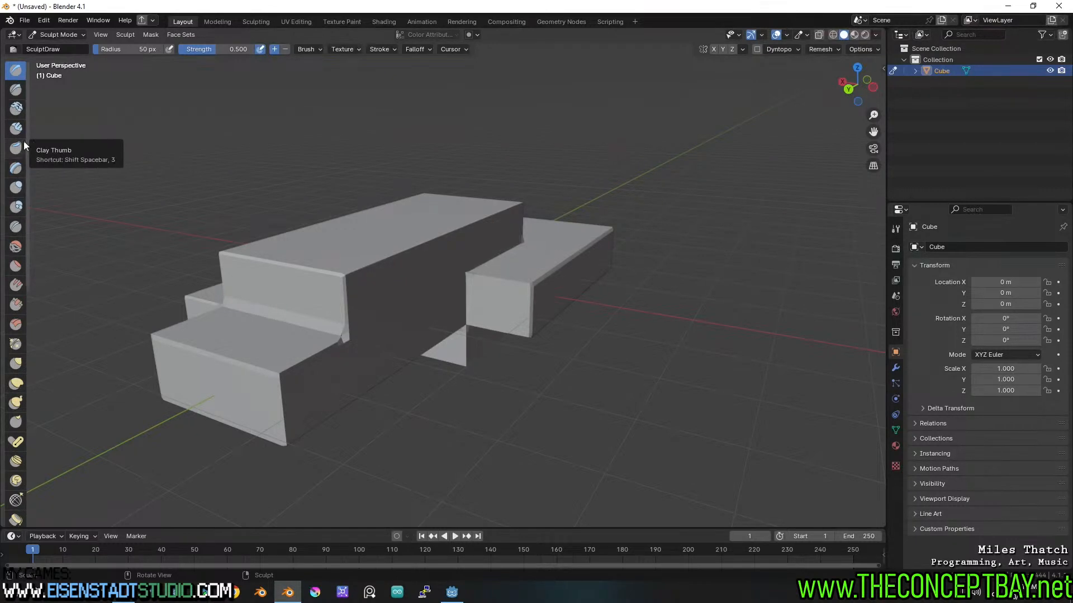
- Scrape down the top block's long -X edge using the Scrape/Peaks brush with a 98 px radius
{"action": "left_click", "coordinate": [11, 309]}
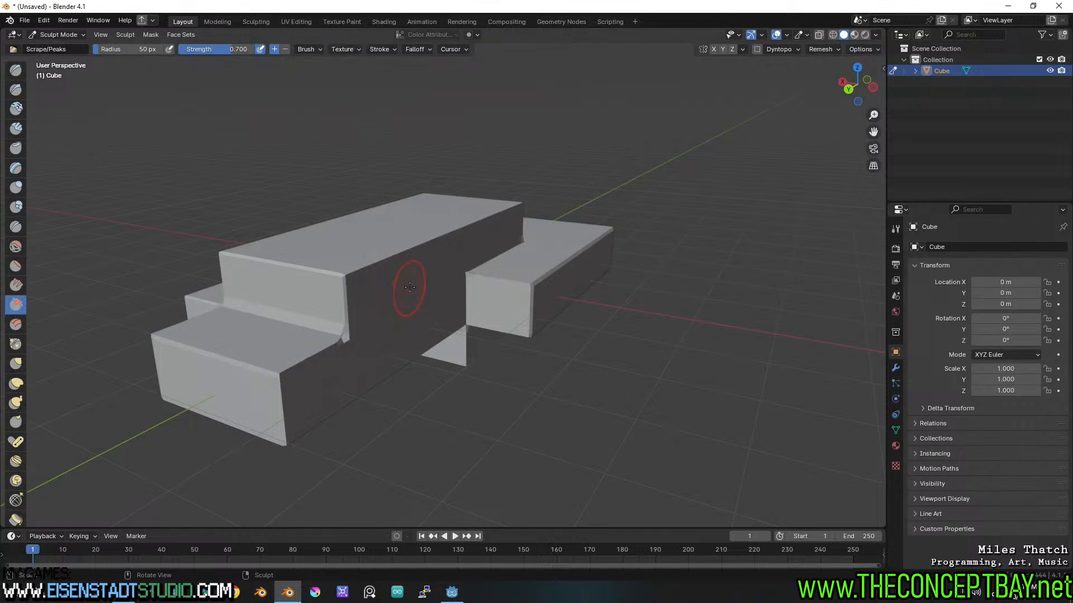
{"action": "key", "text": "f"}
{"action": "left_click", "coordinate": [437, 277]}
{"action": "mouse_move", "coordinate": [457, 239]}
{"action": "left_mouse_down"}
{"action": "mouse_move", "coordinate": [451, 230]}
{"action": "mouse_move", "coordinate": [416, 242]}
{"action": "mouse_move", "coordinate": [400, 260]}
{"action": "left_mouse_up"}
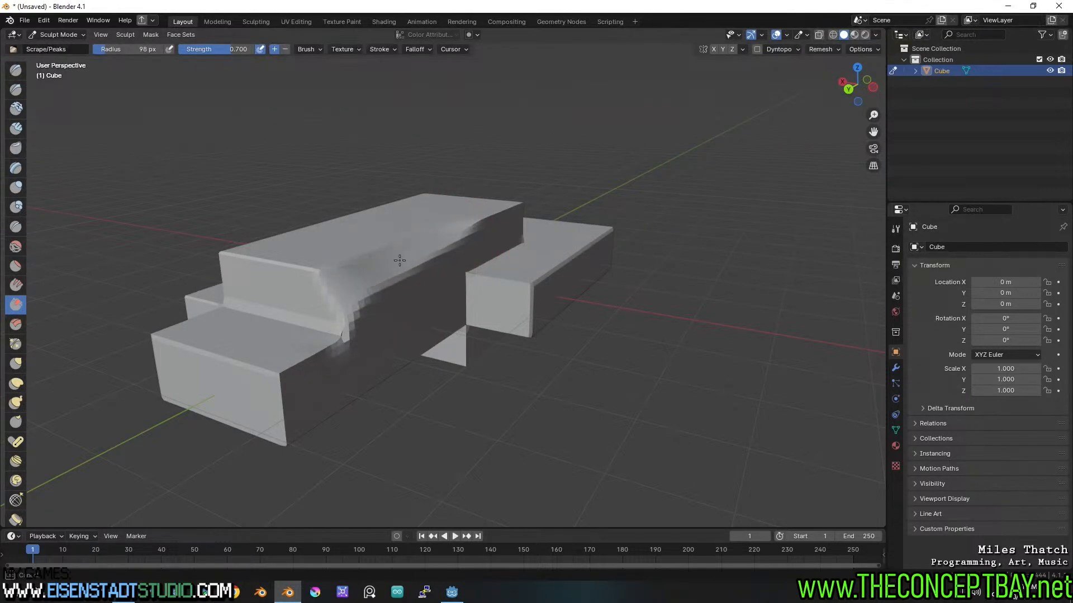
- Scrape the long outer edge of the -X side block and round off its -Y end
{"action": "middle_click_drag", "start_coordinate": [400, 260], "coordinate": [451, 264]}
{"action": "middle_click_drag", "start_coordinate": [520, 223], "coordinate": [534, 214]}
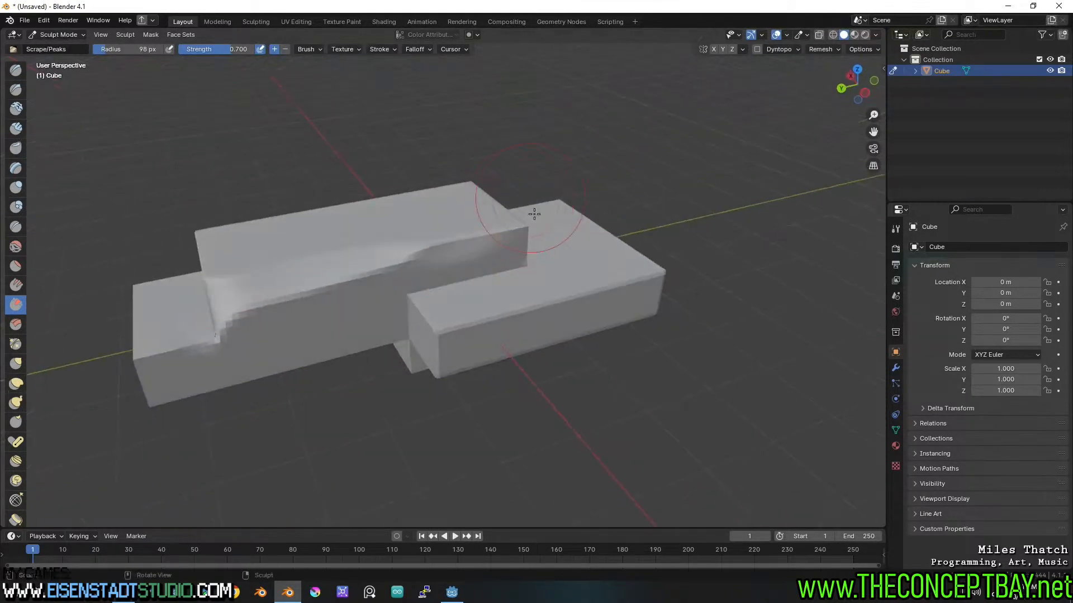
{"action": "mouse_move", "coordinate": [453, 336]}
{"action": "left_mouse_down"}
{"action": "mouse_move", "coordinate": [433, 357]}
{"action": "mouse_move", "coordinate": [469, 323]}
{"action": "mouse_move", "coordinate": [476, 342]}
{"action": "mouse_move", "coordinate": [603, 303]}
{"action": "left_mouse_up"}
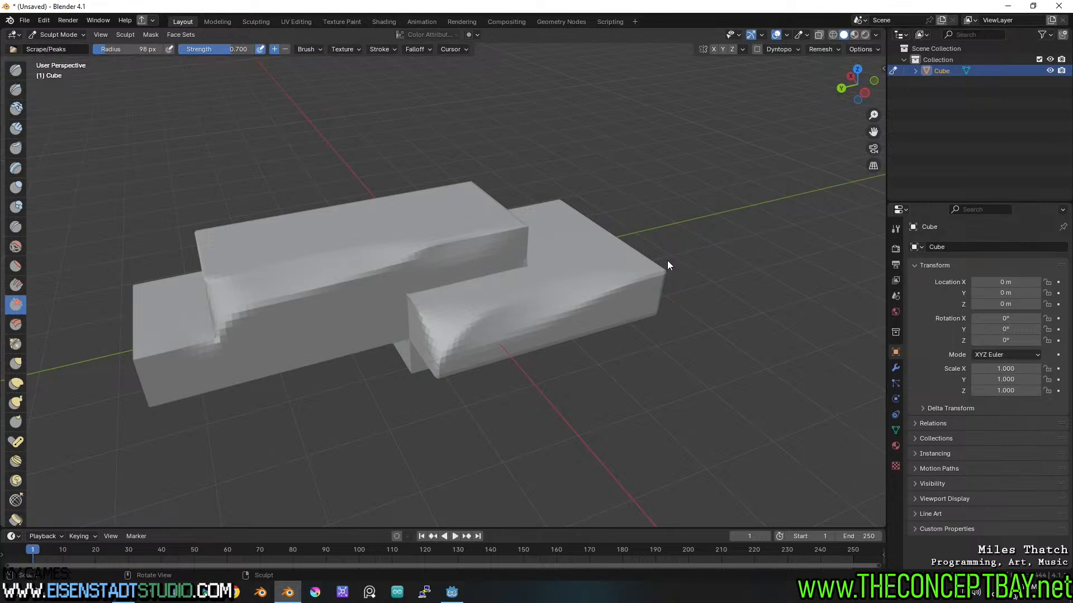
{"action": "middle_click_drag", "start_coordinate": [687, 275], "coordinate": [549, 387]}
{"action": "left_click_drag", "start_coordinate": [550, 388], "coordinate": [548, 388]}
{"action": "middle_click_drag", "start_coordinate": [548, 388], "coordinate": [576, 228]}
{"action": "mouse_move", "coordinate": [577, 228]}
{"action": "left_mouse_down"}
{"action": "mouse_move", "coordinate": [506, 221]}
{"action": "mouse_move", "coordinate": [442, 242]}
{"action": "left_mouse_up"}
{"action": "middle_click_drag", "start_coordinate": [442, 242], "coordinate": [581, 260]}
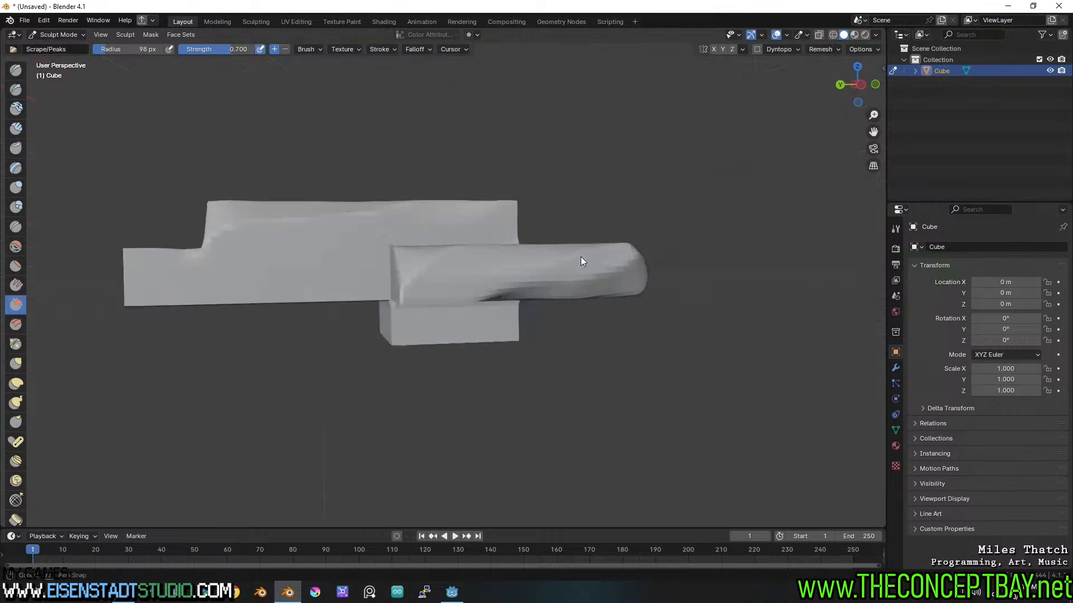
- Scrape the underside, wearing down the bottom block's corners and the surfaces beneath the -X side block
{"action": "middle_click_drag", "start_coordinate": [497, 280], "coordinate": [481, 258]}
{"action": "left_click_drag", "start_coordinate": [482, 258], "coordinate": [480, 263]}
{"action": "middle_click_drag", "start_coordinate": [481, 263], "coordinate": [450, 291]}
{"action": "left_click_drag", "start_coordinate": [450, 290], "coordinate": [434, 283]}
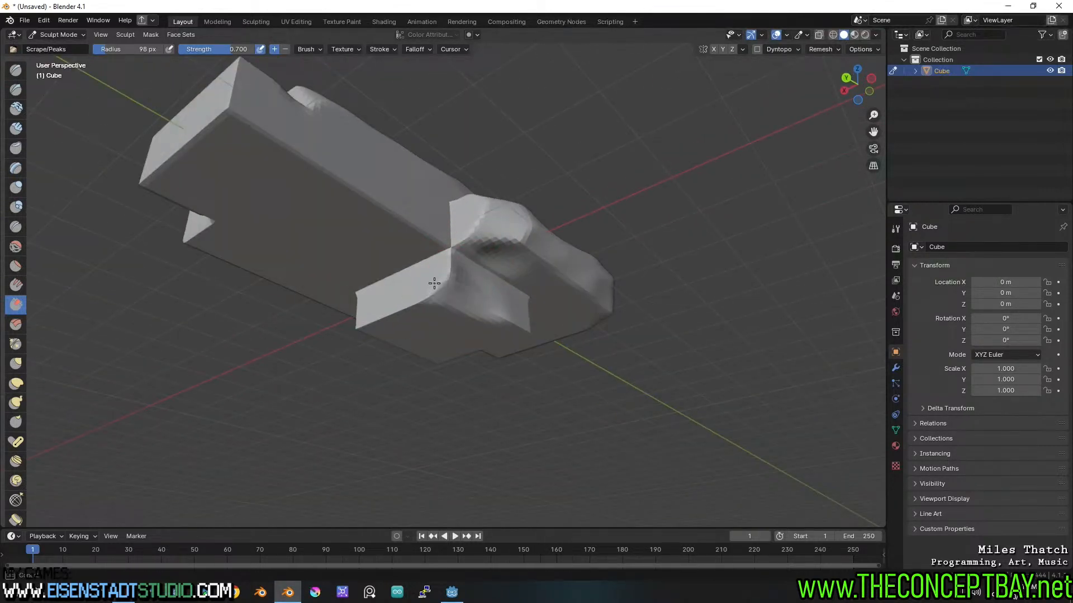
{"action": "middle_click_drag", "start_coordinate": [488, 249], "coordinate": [413, 239]}
{"action": "mouse_move", "coordinate": [444, 268]}
{"action": "left_mouse_down"}
{"action": "mouse_move", "coordinate": [484, 253]}
{"action": "mouse_move", "coordinate": [445, 211]}
{"action": "left_mouse_up"}
{"action": "mouse_move", "coordinate": [445, 211]}
{"action": "middle_mouse_down"}
{"action": "mouse_move", "coordinate": [450, 240]}
{"action": "mouse_move", "coordinate": [491, 266]}
{"action": "middle_mouse_up"}
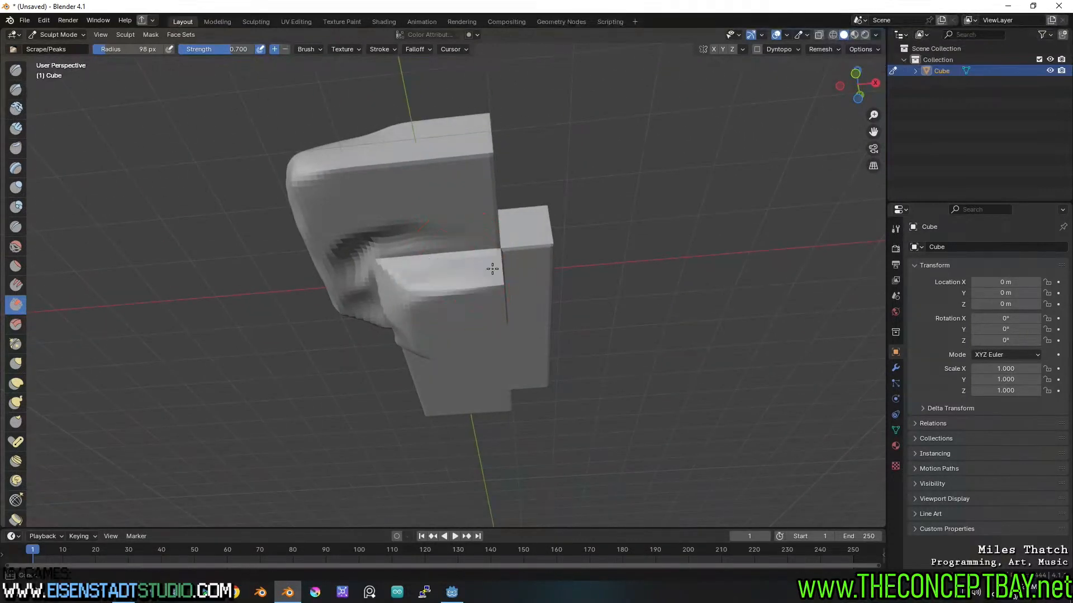
{"action": "mouse_move", "coordinate": [491, 266]}
{"action": "left_mouse_down"}
{"action": "mouse_move", "coordinate": [432, 304]}
{"action": "mouse_move", "coordinate": [491, 280]}
{"action": "left_mouse_up"}
- Round the remaining hard corners and edges around the mesh's -Y end block
{"action": "middle_click_drag", "start_coordinate": [492, 281], "coordinate": [402, 307]}
{"action": "mouse_move", "coordinate": [343, 213]}
{"action": "left_mouse_down"}
{"action": "mouse_move", "coordinate": [343, 230]}
{"action": "mouse_move", "coordinate": [358, 221]}
{"action": "mouse_move", "coordinate": [350, 215]}
{"action": "left_mouse_up"}
{"action": "mouse_move", "coordinate": [350, 216]}
{"action": "middle_mouse_down"}
{"action": "mouse_move", "coordinate": [433, 210]}
{"action": "mouse_move", "coordinate": [508, 320]}
{"action": "middle_mouse_up"}
{"action": "mouse_move", "coordinate": [508, 319]}
{"action": "left_mouse_down"}
{"action": "mouse_move", "coordinate": [417, 304]}
{"action": "mouse_move", "coordinate": [497, 311]}
{"action": "left_mouse_up"}
{"action": "mouse_move", "coordinate": [505, 312]}
{"action": "middle_mouse_down"}
{"action": "mouse_move", "coordinate": [514, 282]}
{"action": "mouse_move", "coordinate": [466, 221]}
{"action": "middle_mouse_up"}
{"action": "mouse_move", "coordinate": [464, 222]}
{"action": "left_mouse_down"}
{"action": "mouse_move", "coordinate": [345, 234]}
{"action": "mouse_move", "coordinate": [482, 230]}
{"action": "mouse_move", "coordinate": [500, 211]}
{"action": "left_mouse_up"}
{"action": "middle_click_drag", "start_coordinate": [510, 210], "coordinate": [481, 273]}
{"action": "left_click_drag", "start_coordinate": [463, 304], "coordinate": [433, 337]}
- Set the brush radius to 117 px and smooth the top block's -Y end and long -X side
{"action": "middle_click_drag", "start_coordinate": [511, 243], "coordinate": [494, 252]}
{"action": "key", "text": "f"}
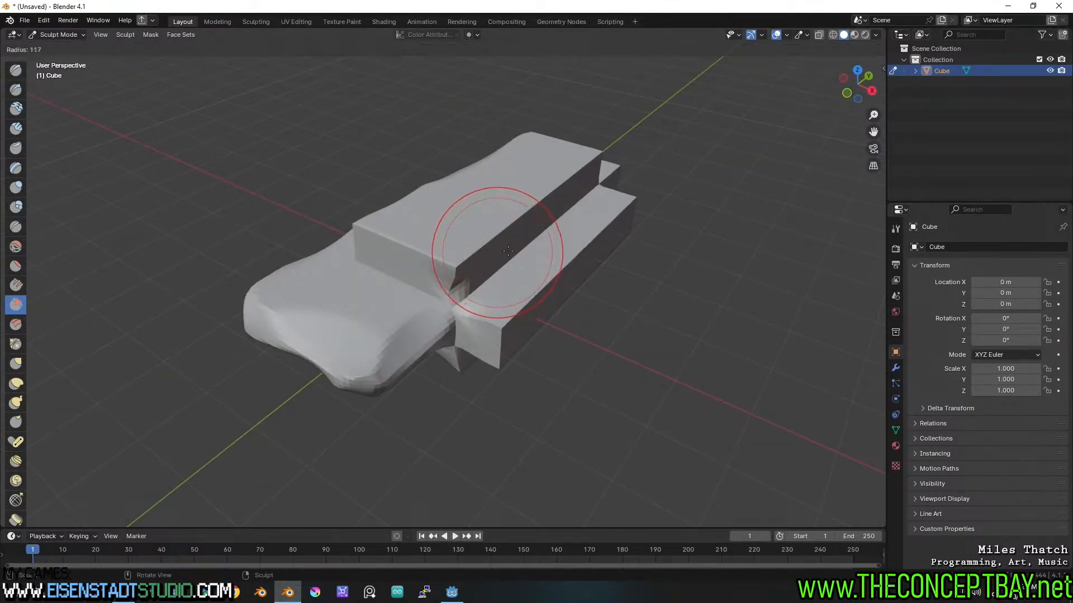
{"action": "left_click", "coordinate": [506, 252]}
{"action": "mouse_move", "coordinate": [490, 242]}
{"action": "left_mouse_down"}
{"action": "mouse_move", "coordinate": [553, 182]}
{"action": "mouse_move", "coordinate": [460, 257]}
{"action": "mouse_move", "coordinate": [376, 240]}
{"action": "mouse_move", "coordinate": [452, 268]}
{"action": "left_mouse_up"}
{"action": "mouse_move", "coordinate": [451, 269]}
{"action": "middle_mouse_down"}
{"action": "mouse_move", "coordinate": [435, 251]}
{"action": "mouse_move", "coordinate": [455, 263]}
{"action": "middle_mouse_up"}
{"action": "mouse_move", "coordinate": [455, 263]}
{"action": "left_mouse_down"}
{"action": "mouse_move", "coordinate": [475, 272]}
{"action": "mouse_move", "coordinate": [500, 259]}
{"action": "left_mouse_up"}
{"action": "middle_click_drag", "start_coordinate": [514, 251], "coordinate": [617, 240]}
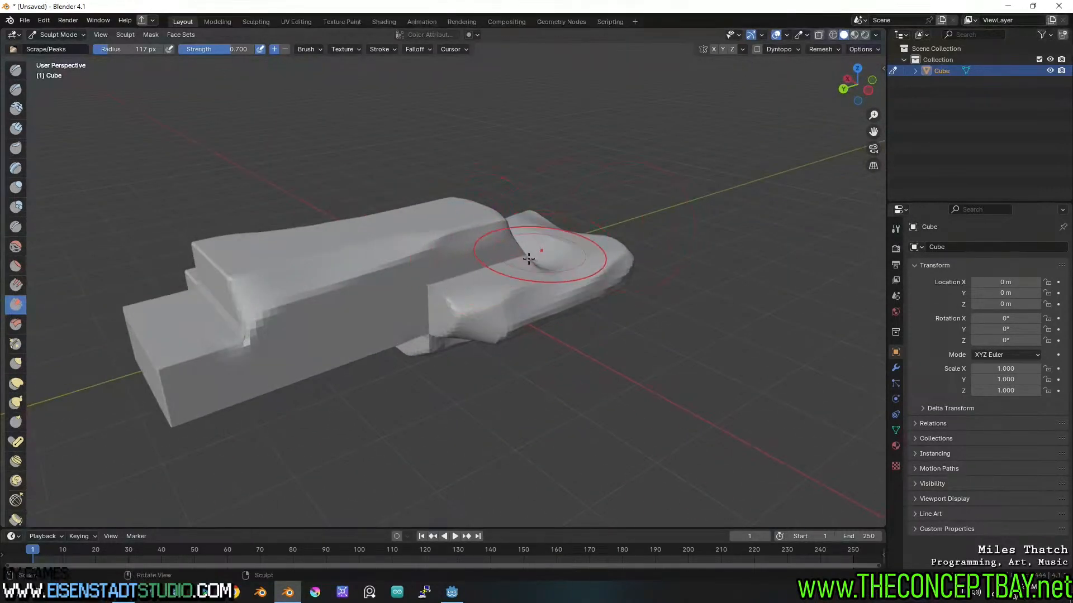
{"action": "mouse_move", "coordinate": [535, 248]}
{"action": "left_mouse_down"}
{"action": "mouse_move", "coordinate": [456, 288]}
{"action": "mouse_move", "coordinate": [467, 251]}
{"action": "mouse_move", "coordinate": [299, 307]}
{"action": "left_mouse_up"}
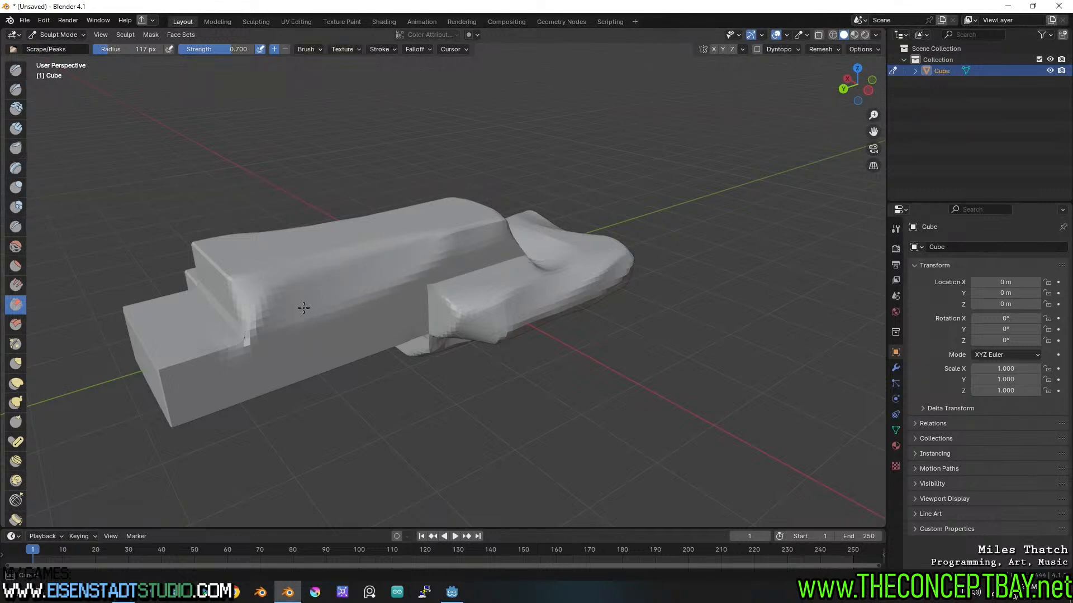
- Scrape the mesh's +Y end, rounding the lower block's corners and underside and the top block's +X corner
{"action": "middle_click_drag", "start_coordinate": [299, 306], "coordinate": [396, 257]}
{"action": "mouse_move", "coordinate": [304, 291]}
{"action": "left_mouse_down"}
{"action": "mouse_move", "coordinate": [283, 321]}
{"action": "mouse_move", "coordinate": [229, 352]}
{"action": "mouse_move", "coordinate": [212, 349]}
{"action": "left_mouse_up"}
{"action": "middle_click_drag", "start_coordinate": [206, 353], "coordinate": [233, 225]}
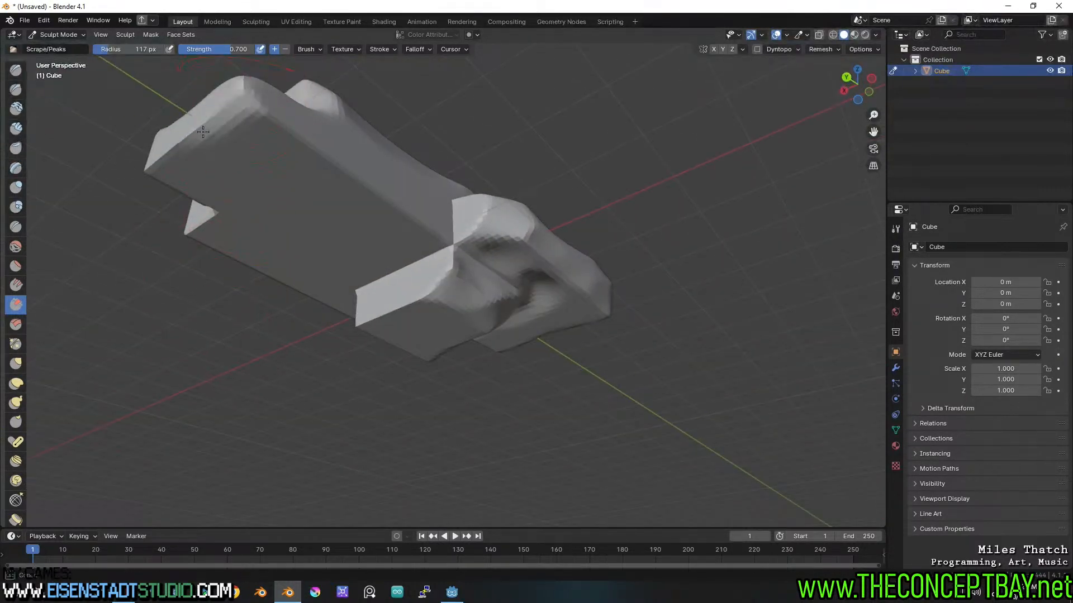
{"action": "middle_click_drag", "start_coordinate": [241, 103], "coordinate": [354, 130]}
{"action": "mouse_move", "coordinate": [652, 172]}
{"action": "left_mouse_down"}
{"action": "mouse_move", "coordinate": [675, 196]}
{"action": "mouse_move", "coordinate": [593, 166]}
{"action": "mouse_move", "coordinate": [587, 176]}
{"action": "left_mouse_up"}
{"action": "mouse_move", "coordinate": [587, 181]}
{"action": "middle_mouse_down"}
{"action": "mouse_move", "coordinate": [610, 215]}
{"action": "mouse_move", "coordinate": [589, 251]}
{"action": "middle_mouse_up"}
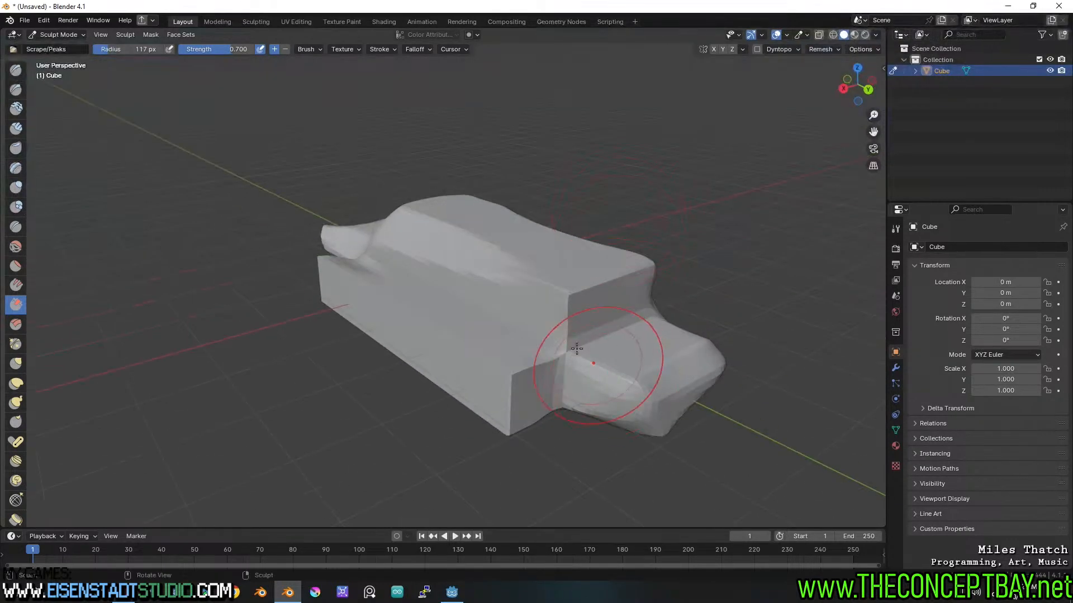
{"action": "mouse_move", "coordinate": [560, 287]}
{"action": "left_mouse_down"}
{"action": "mouse_move", "coordinate": [575, 313]}
{"action": "mouse_move", "coordinate": [565, 280]}
{"action": "mouse_move", "coordinate": [570, 306]}
{"action": "left_mouse_up"}
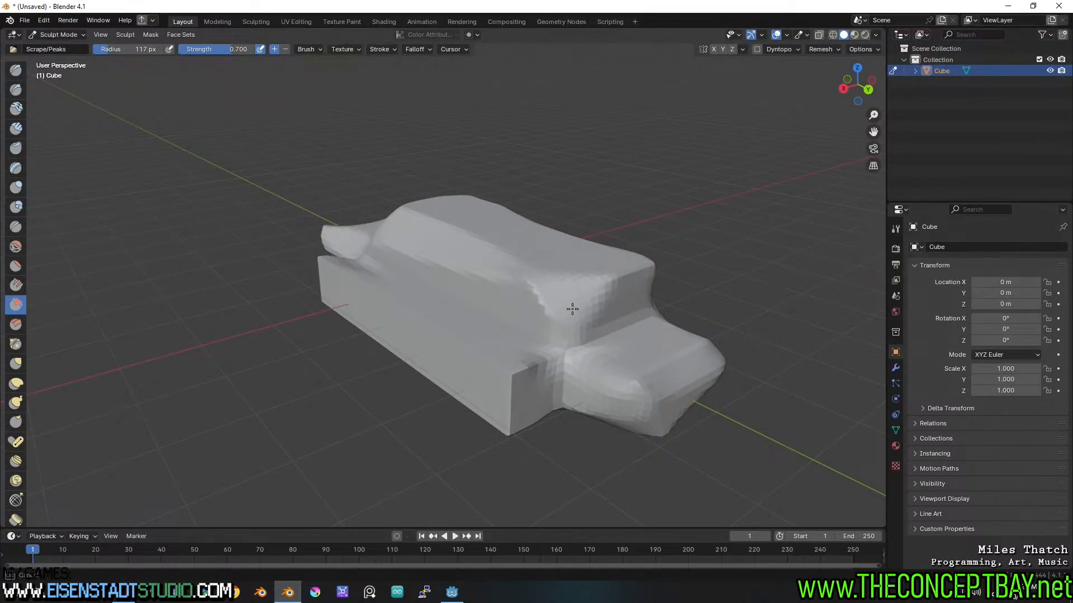
{"action": "mouse_move", "coordinate": [569, 307]}
{"action": "middle_mouse_down"}
{"action": "mouse_move", "coordinate": [610, 308]}
{"action": "mouse_move", "coordinate": [553, 318]}
{"action": "middle_mouse_up"}
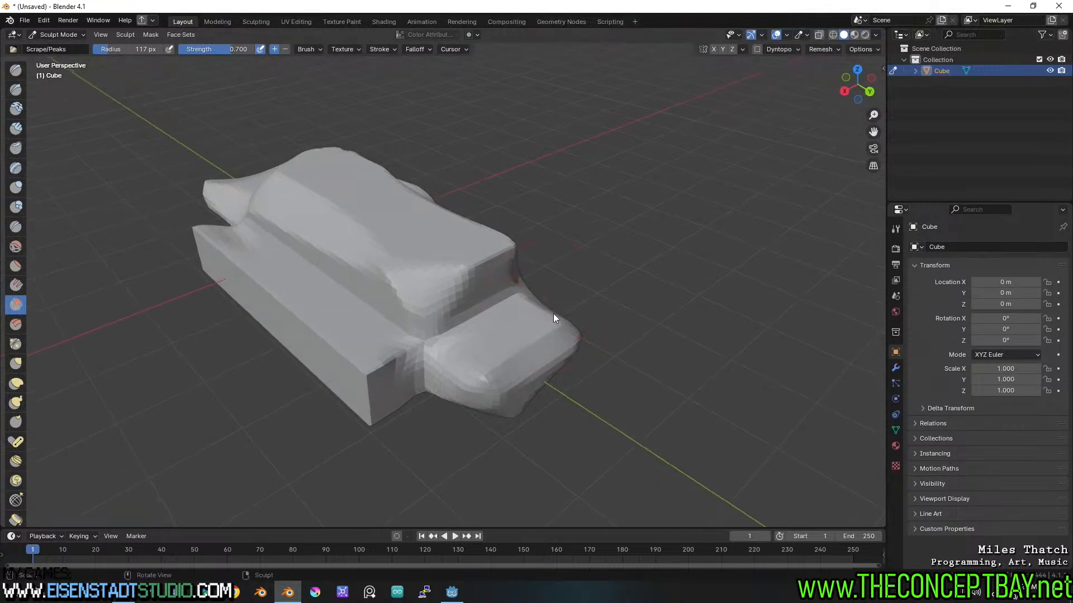
- Expand the Scrape/Peaks brush's advanced settings and wear down the top block's +Y end across to its -X corner
{"action": "left_click", "coordinate": [895, 229]}
{"action": "scroll", "coordinate": [977, 473], "scroll_direction": "down", "scroll_amount": 5}
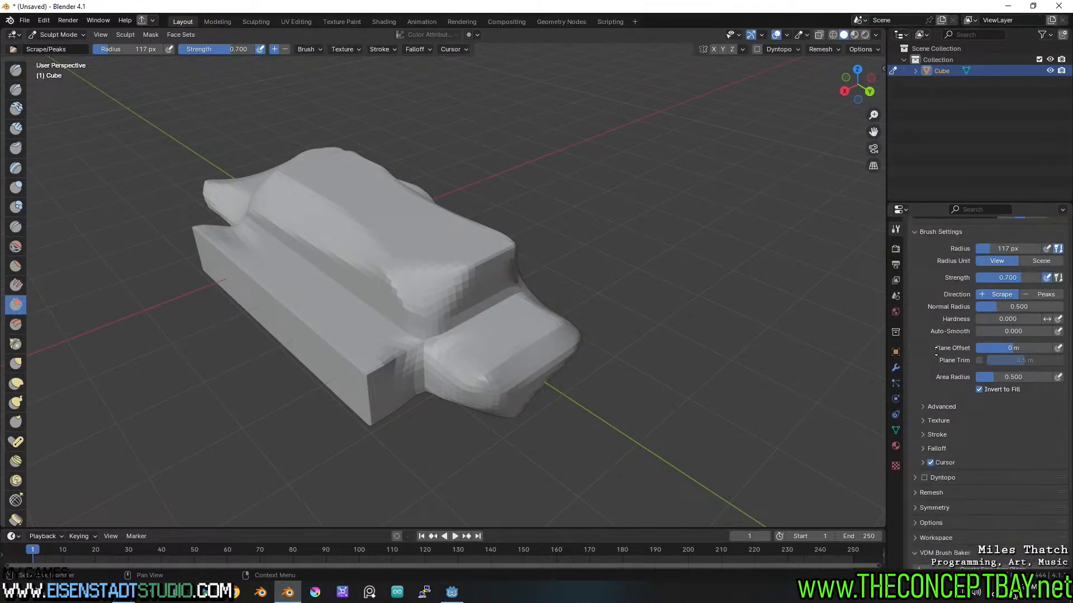
{"action": "left_click", "coordinate": [940, 344]}
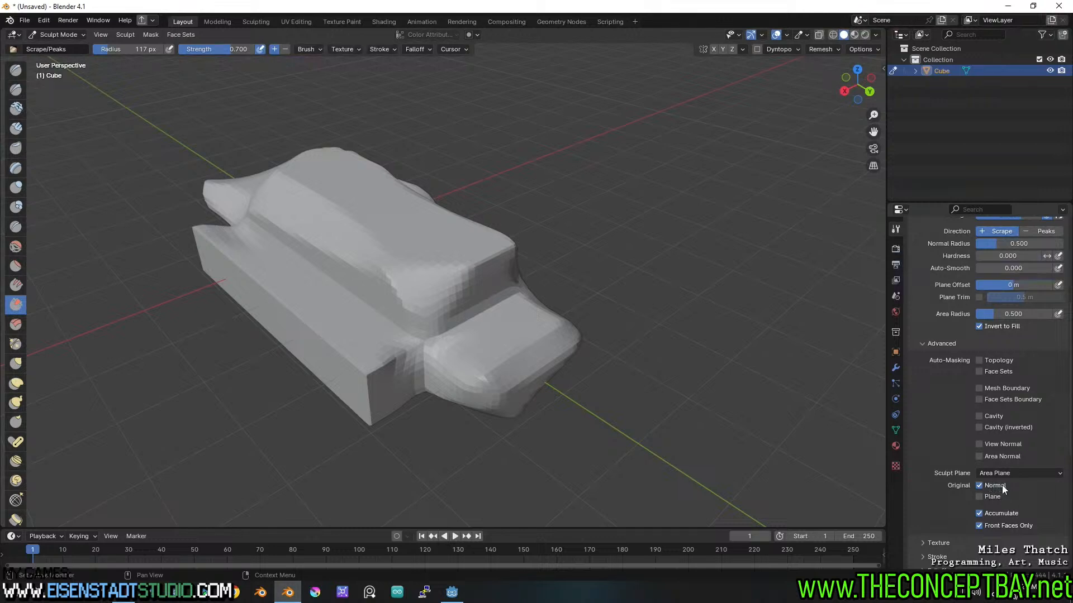
{"action": "mouse_move", "coordinate": [434, 285]}
{"action": "left_mouse_down"}
{"action": "mouse_move", "coordinate": [421, 316]}
{"action": "mouse_move", "coordinate": [415, 296]}
{"action": "left_mouse_up"}
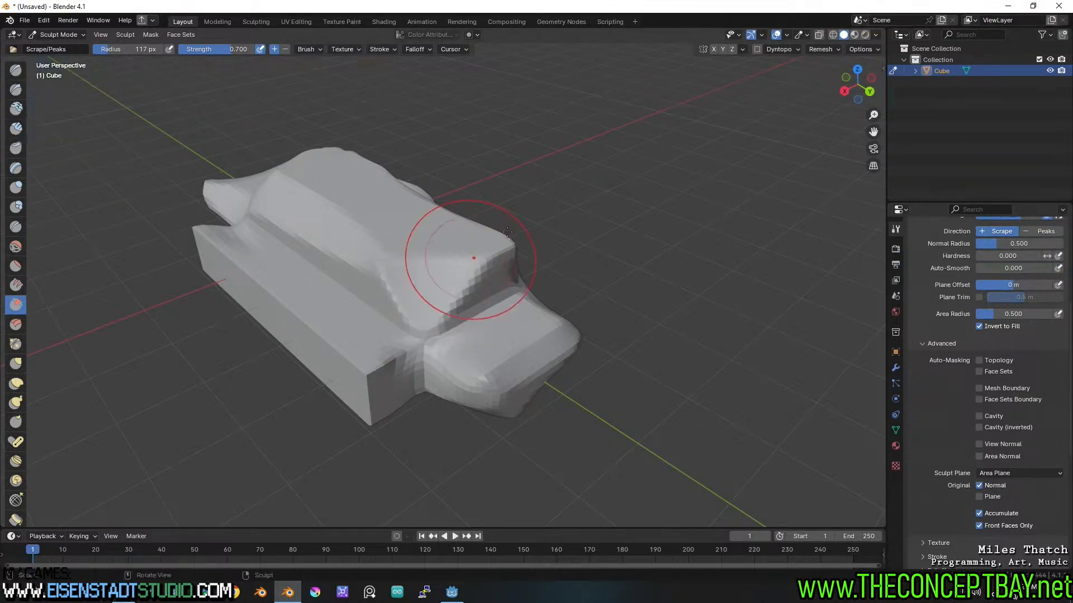
{"action": "mouse_move", "coordinate": [467, 259]}
{"action": "left_mouse_down"}
{"action": "mouse_move", "coordinate": [513, 240]}
{"action": "mouse_move", "coordinate": [453, 270]}
{"action": "mouse_move", "coordinate": [498, 246]}
{"action": "left_mouse_up"}
{"action": "middle_click_drag", "start_coordinate": [560, 222], "coordinate": [455, 210]}
{"action": "mouse_move", "coordinate": [455, 210]}
{"action": "left_mouse_down"}
{"action": "mouse_move", "coordinate": [352, 232]}
{"action": "mouse_move", "coordinate": [363, 221]}
{"action": "mouse_move", "coordinate": [318, 230]}
{"action": "mouse_move", "coordinate": [326, 222]}
{"action": "left_mouse_up"}
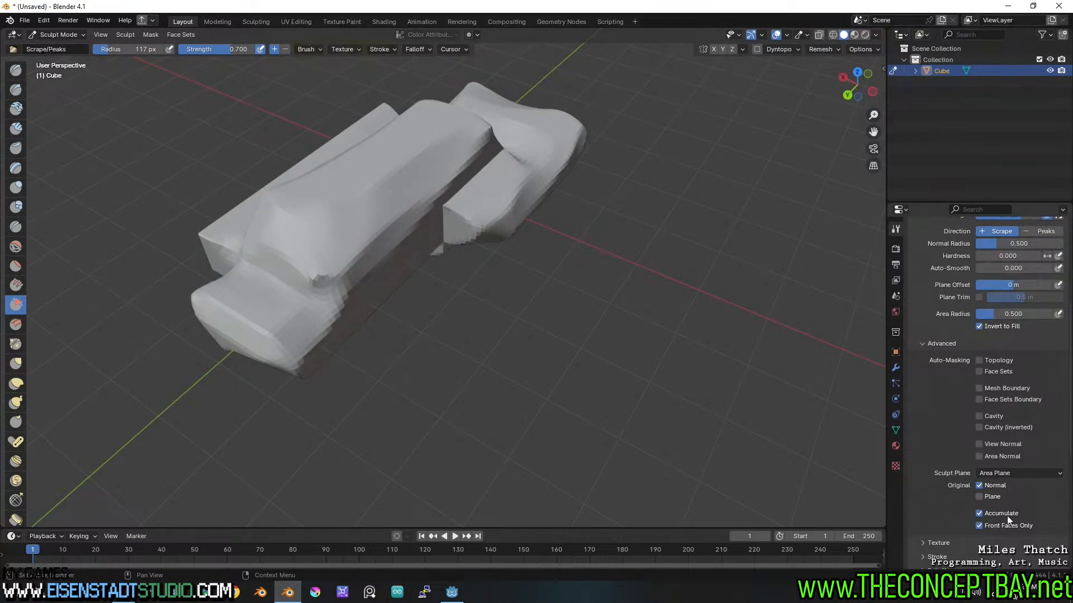
- Examine the brush's advanced settings, including the Sculpt Plane choices, auto-masking and accumulate options
{"action": "scroll", "coordinate": [1008, 503], "scroll_direction": "down", "scroll_amount": 2}
{"action": "left_click", "coordinate": [1013, 447]}
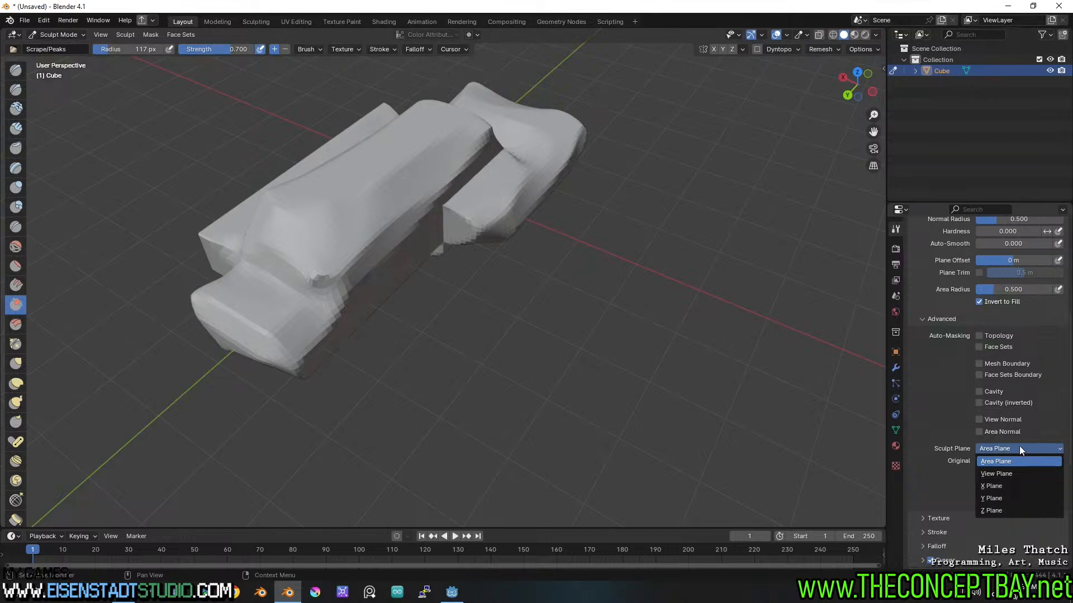
{"action": "left_click", "coordinate": [1019, 447]}
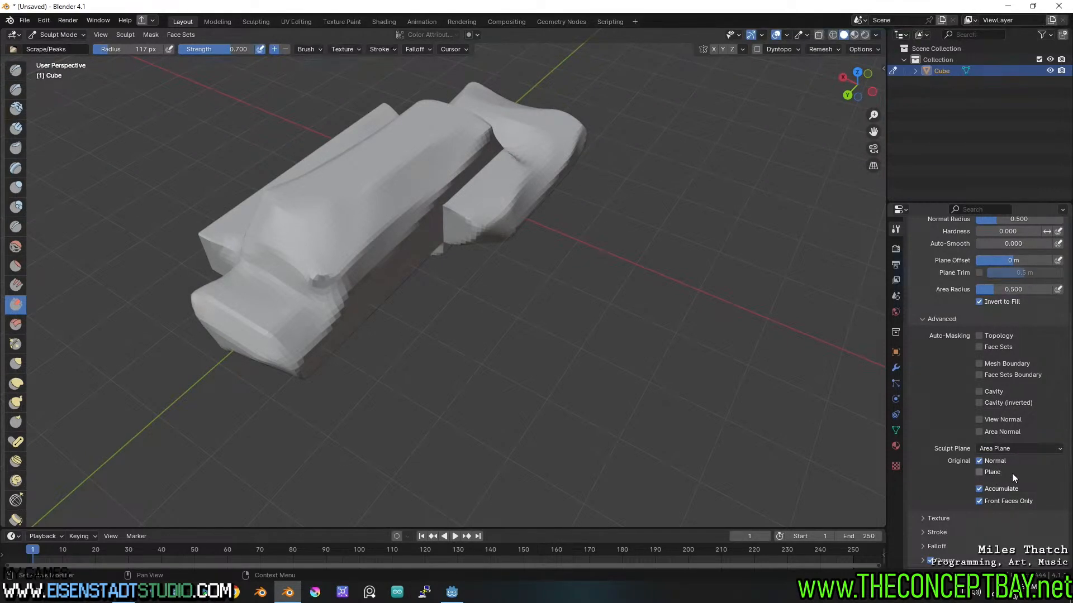
{"action": "scroll", "coordinate": [1000, 469], "scroll_direction": "up", "scroll_amount": 5}
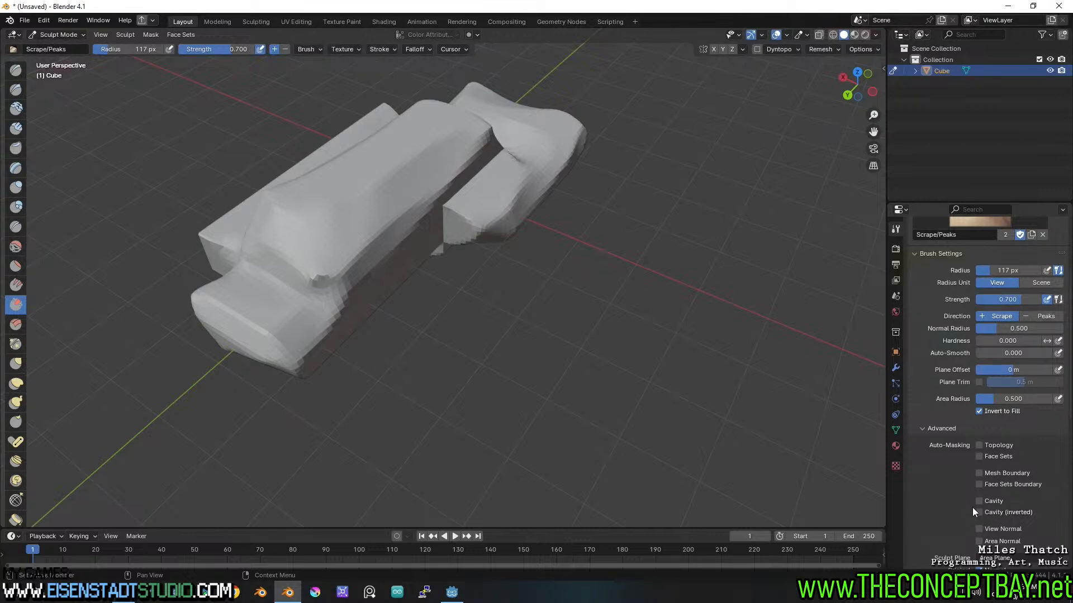
{"action": "scroll", "coordinate": [984, 499], "scroll_direction": "down", "scroll_amount": 5}
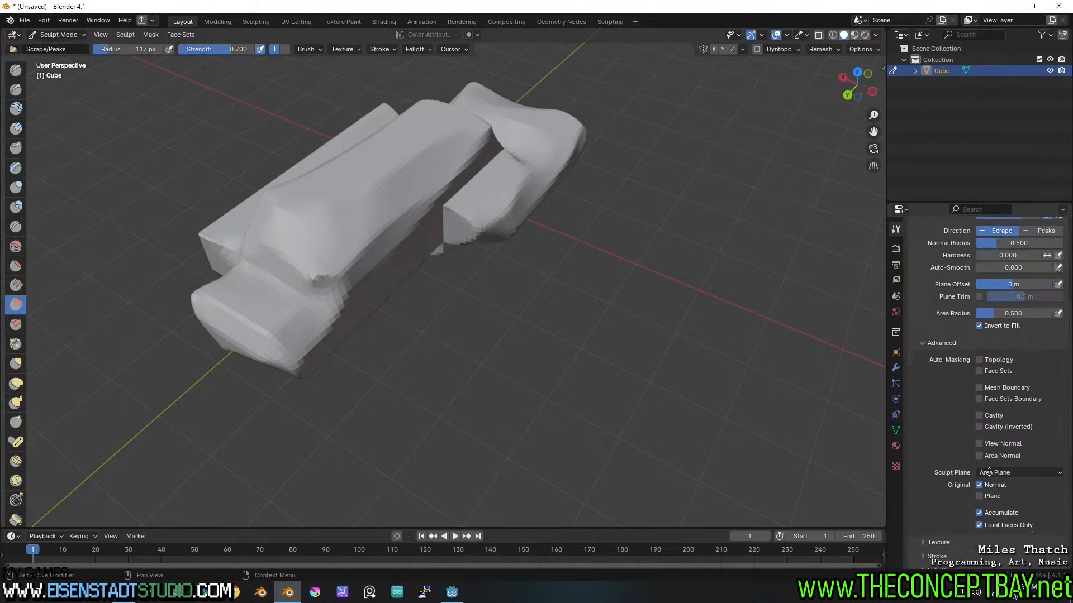
{"action": "scroll", "coordinate": [1002, 475], "scroll_direction": "down", "scroll_amount": 2}
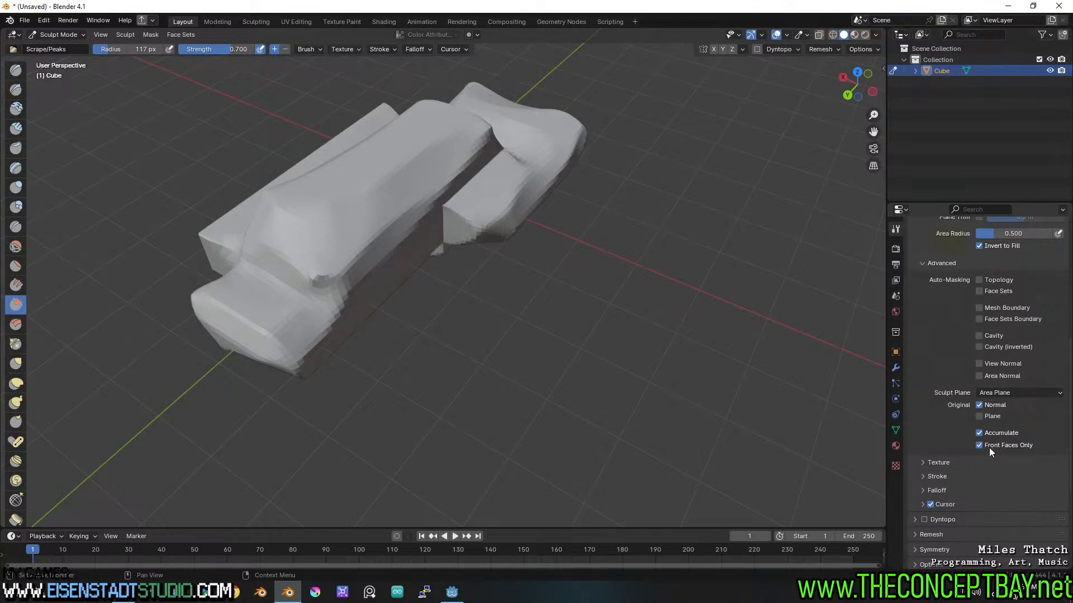
{"action": "scroll", "coordinate": [989, 447], "scroll_direction": "up", "scroll_amount": 8}
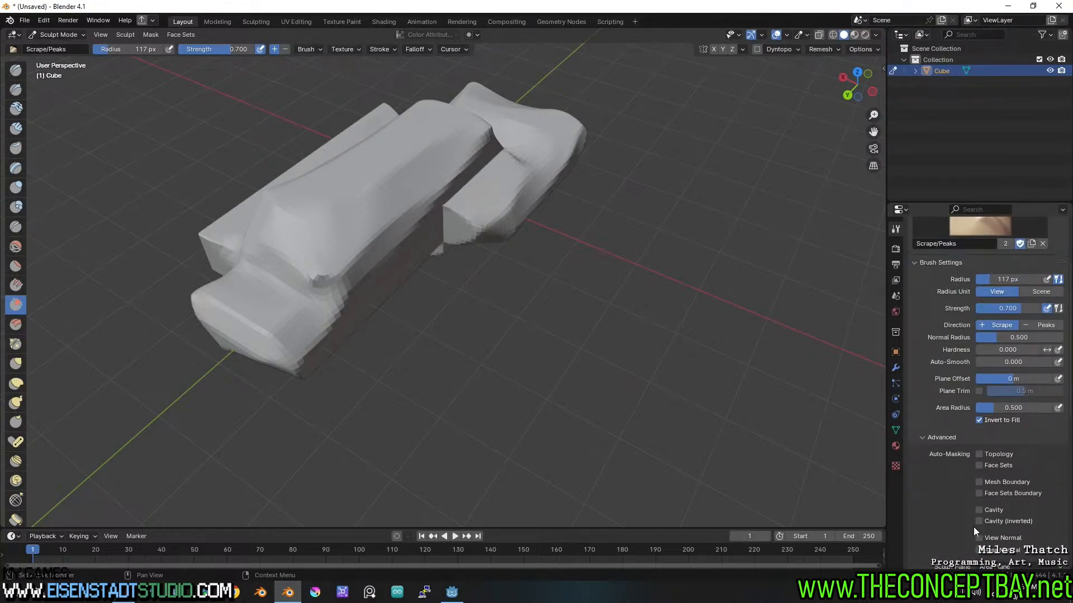
{"action": "scroll", "coordinate": [973, 528], "scroll_direction": "down", "scroll_amount": 3}
- Scrape the top block's long -X side and round the lower -X edge of the +Y end
{"action": "left_click_drag", "start_coordinate": [377, 184], "coordinate": [442, 152]}
{"action": "mouse_move", "coordinate": [554, 129]}
{"action": "middle_mouse_down"}
{"action": "mouse_move", "coordinate": [438, 253]}
{"action": "mouse_move", "coordinate": [532, 305]}
{"action": "mouse_move", "coordinate": [360, 376]}
{"action": "middle_mouse_up"}
{"action": "mouse_move", "coordinate": [359, 376]}
{"action": "left_mouse_down"}
{"action": "mouse_move", "coordinate": [384, 436]}
{"action": "mouse_move", "coordinate": [314, 376]}
{"action": "left_mouse_up"}
{"action": "mouse_move", "coordinate": [401, 383]}
{"action": "middle_mouse_down"}
{"action": "mouse_move", "coordinate": [479, 292]}
{"action": "mouse_move", "coordinate": [394, 260]}
{"action": "middle_mouse_up"}
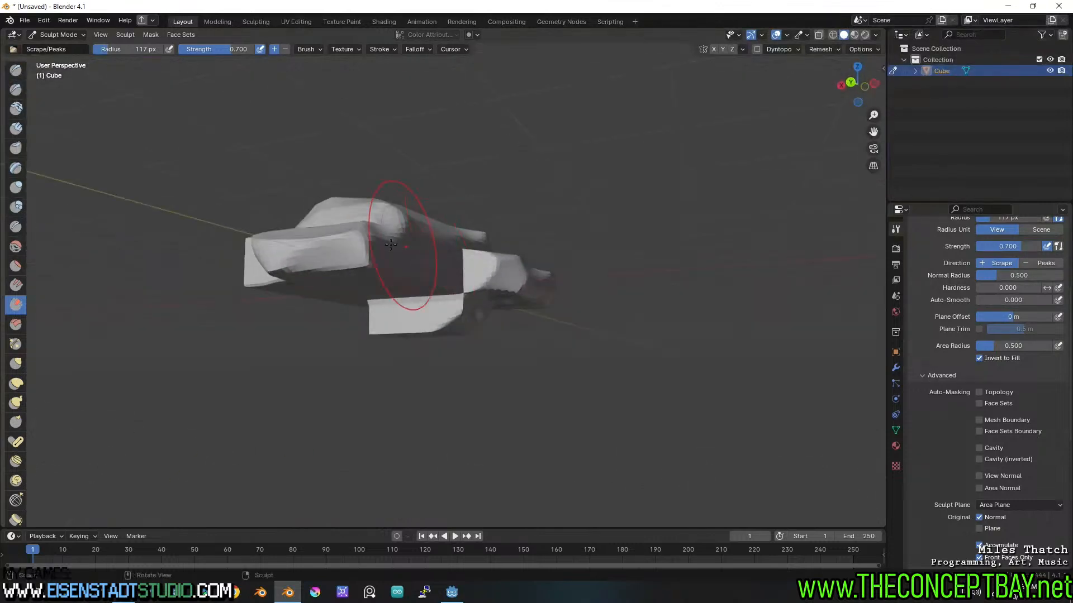
{"action": "mouse_move", "coordinate": [391, 256]}
{"action": "left_mouse_down"}
{"action": "mouse_move", "coordinate": [369, 252]}
{"action": "mouse_move", "coordinate": [350, 280]}
{"action": "left_mouse_up"}
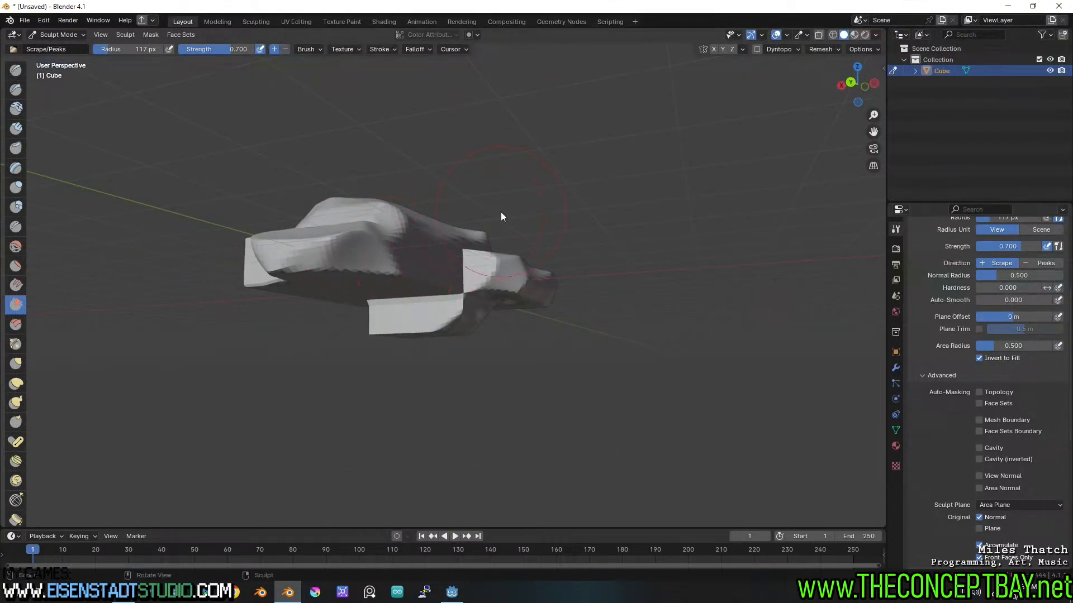
- Wear down the underside around the +Y end and smooth the +Y side of the bottom block
{"action": "mouse_move", "coordinate": [501, 216]}
{"action": "middle_mouse_down"}
{"action": "mouse_move", "coordinate": [505, 231]}
{"action": "mouse_move", "coordinate": [454, 180]}
{"action": "middle_mouse_up"}
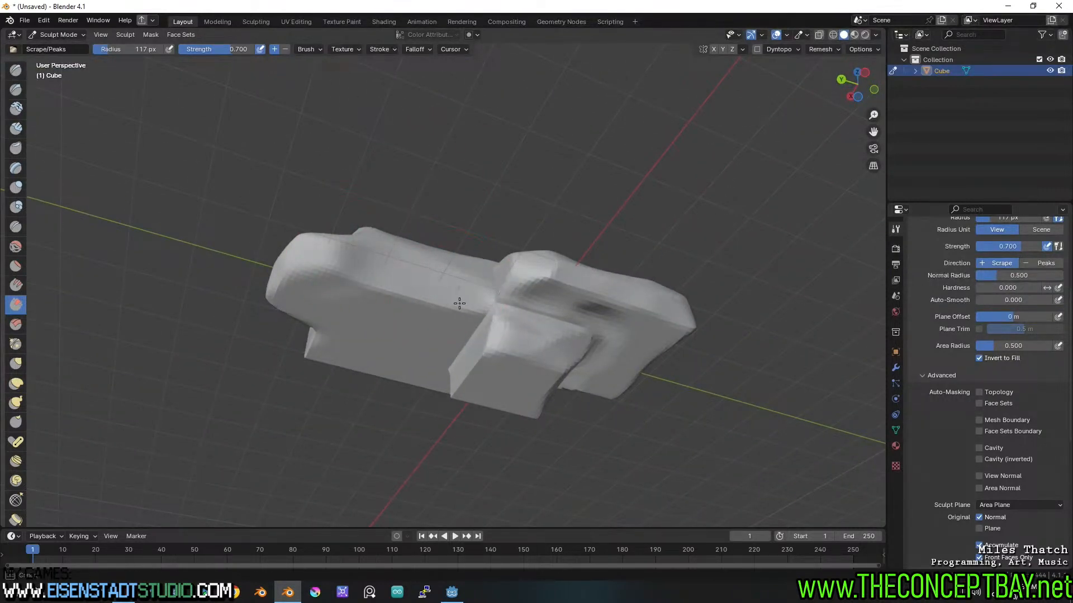
{"action": "middle_click_drag", "start_coordinate": [495, 327], "coordinate": [616, 319]}
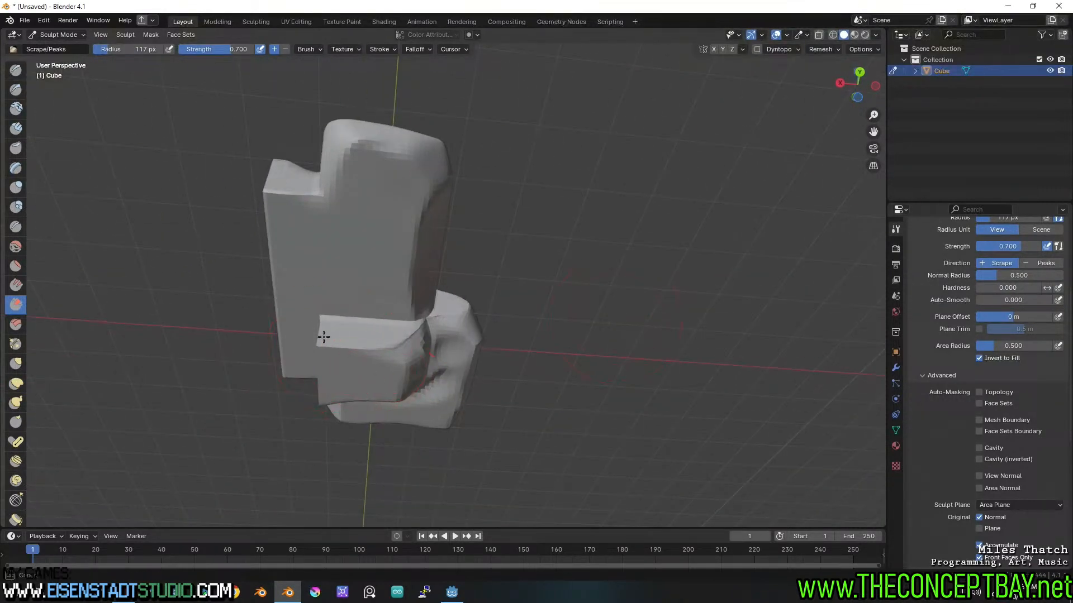
{"action": "middle_click_drag", "start_coordinate": [343, 333], "coordinate": [335, 411]}
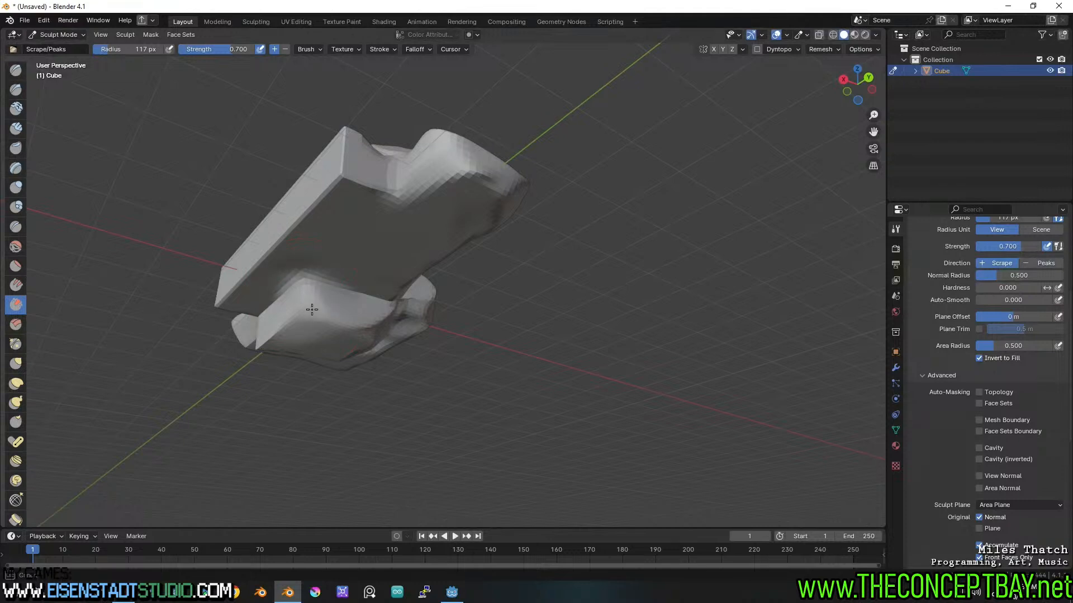
{"action": "left_click_drag", "start_coordinate": [311, 309], "coordinate": [379, 322]}
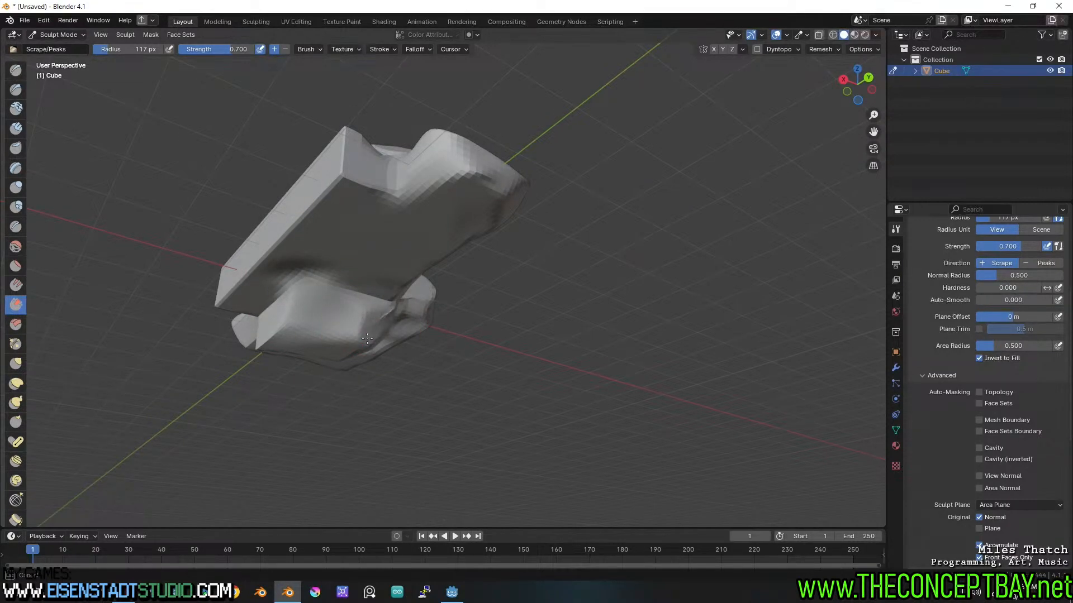
{"action": "middle_click_drag", "start_coordinate": [367, 338], "coordinate": [433, 323]}
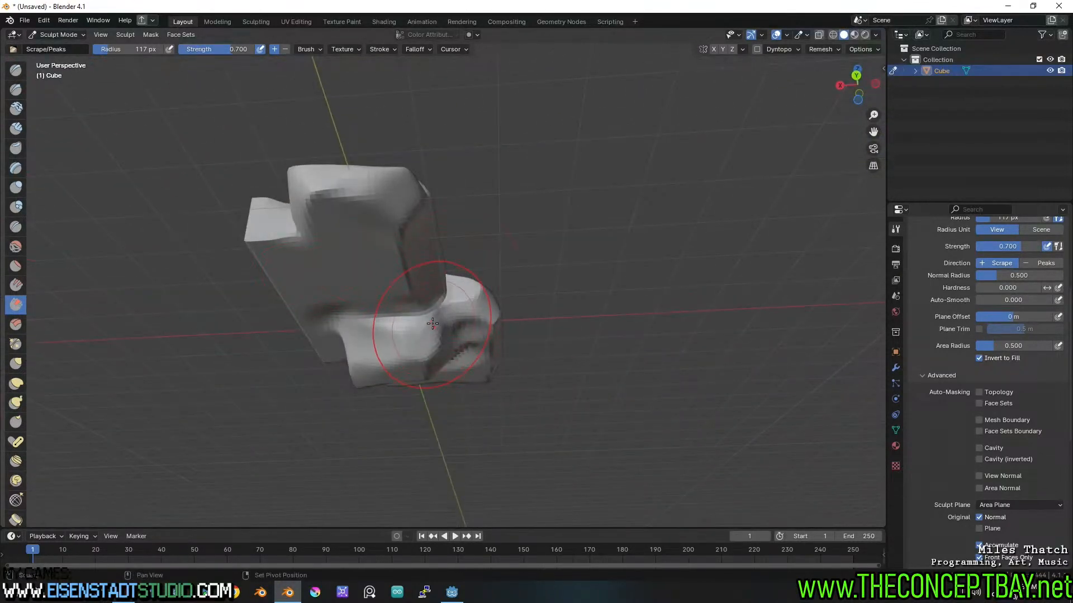
- Scrape the +X side block, rounding its +Y end and blending it into the neighbouring +Y end block
{"action": "middle_click_drag", "start_coordinate": [402, 213], "coordinate": [344, 357]}
{"action": "mouse_move", "coordinate": [342, 354]}
{"action": "left_mouse_down"}
{"action": "mouse_move", "coordinate": [297, 307]}
{"action": "mouse_move", "coordinate": [296, 319]}
{"action": "left_mouse_up"}
{"action": "mouse_move", "coordinate": [397, 354]}
{"action": "middle_mouse_down"}
{"action": "mouse_move", "coordinate": [333, 224]}
{"action": "mouse_move", "coordinate": [376, 163]}
{"action": "middle_mouse_up"}
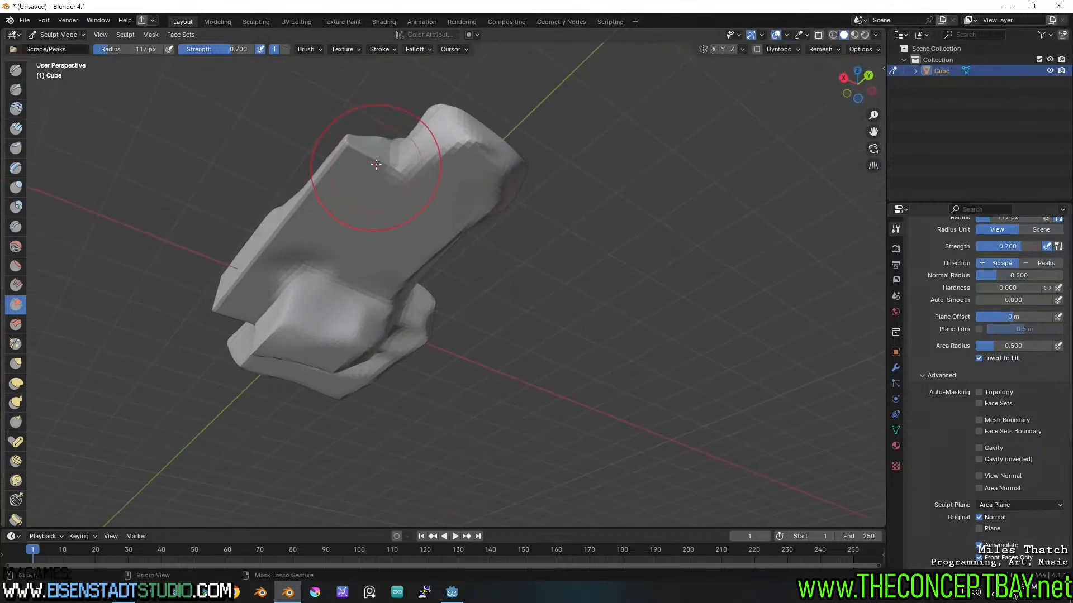
{"action": "left_click_drag", "start_coordinate": [356, 153], "coordinate": [367, 158]}
{"action": "middle_click_drag", "start_coordinate": [366, 158], "coordinate": [433, 250]}
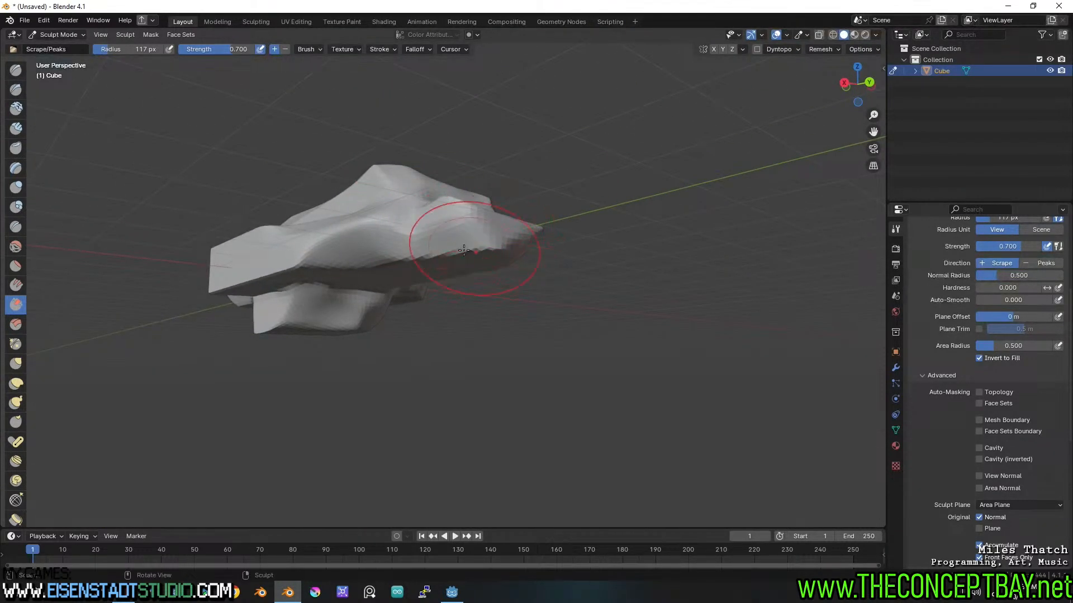
{"action": "left_click_drag", "start_coordinate": [464, 250], "coordinate": [436, 246]}
- Soften the remaining hard edges towards the +Y end and scrape down the -X side block's +Y corner
{"action": "middle_click_drag", "start_coordinate": [436, 246], "coordinate": [358, 204]}
{"action": "mouse_move", "coordinate": [324, 189]}
{"action": "left_mouse_down"}
{"action": "mouse_move", "coordinate": [385, 211]}
{"action": "mouse_move", "coordinate": [386, 228]}
{"action": "left_mouse_up"}
{"action": "mouse_move", "coordinate": [406, 213]}
{"action": "middle_mouse_down"}
{"action": "mouse_move", "coordinate": [397, 257]}
{"action": "mouse_move", "coordinate": [514, 287]}
{"action": "middle_mouse_up"}
{"action": "mouse_move", "coordinate": [513, 287]}
{"action": "left_mouse_down"}
{"action": "mouse_move", "coordinate": [391, 262]}
{"action": "mouse_move", "coordinate": [433, 268]}
{"action": "mouse_move", "coordinate": [432, 288]}
{"action": "left_mouse_up"}
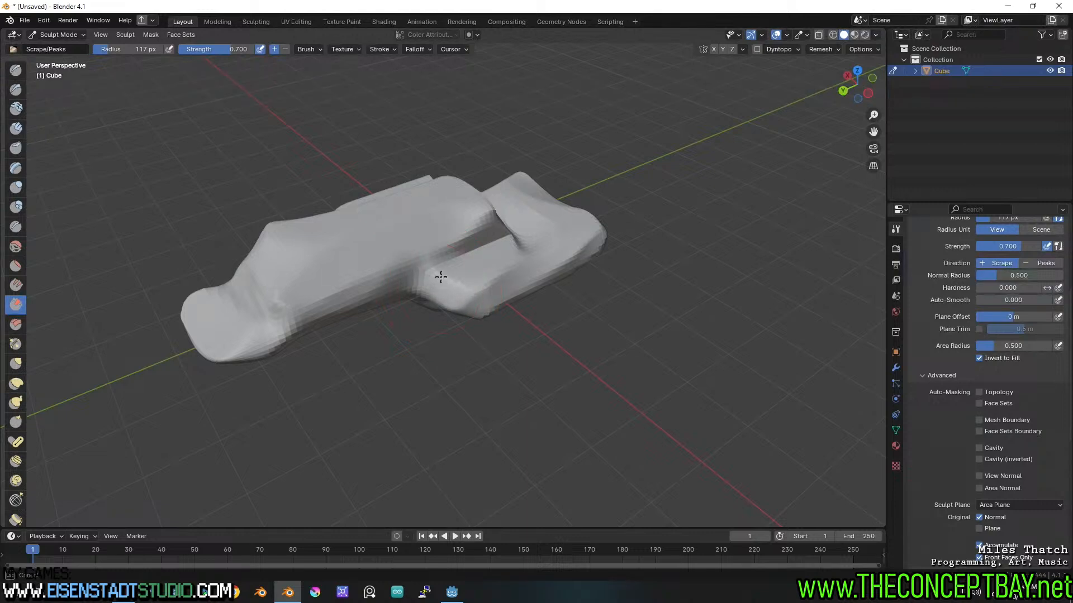
{"action": "scroll", "coordinate": [441, 277], "scroll_direction": "up", "scroll_amount": 2}
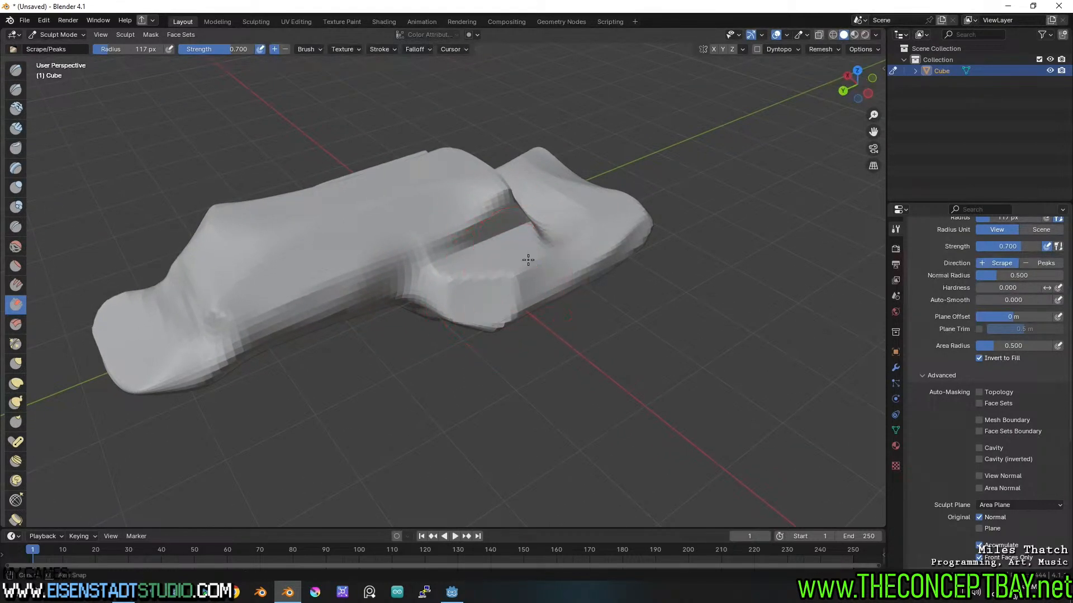
{"action": "middle_click_drag", "start_coordinate": [528, 260], "coordinate": [496, 239]}
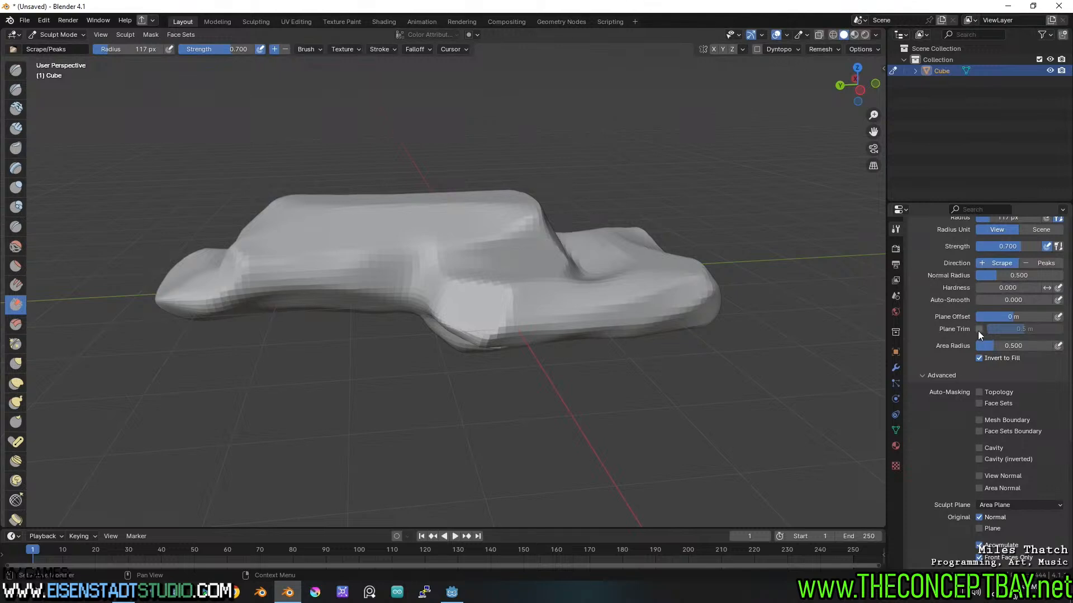
- Enable Plane Trim for the brush and scrape flatter facets into the top block's -Y end and the mesh's sides
{"action": "left_click", "coordinate": [978, 330]}
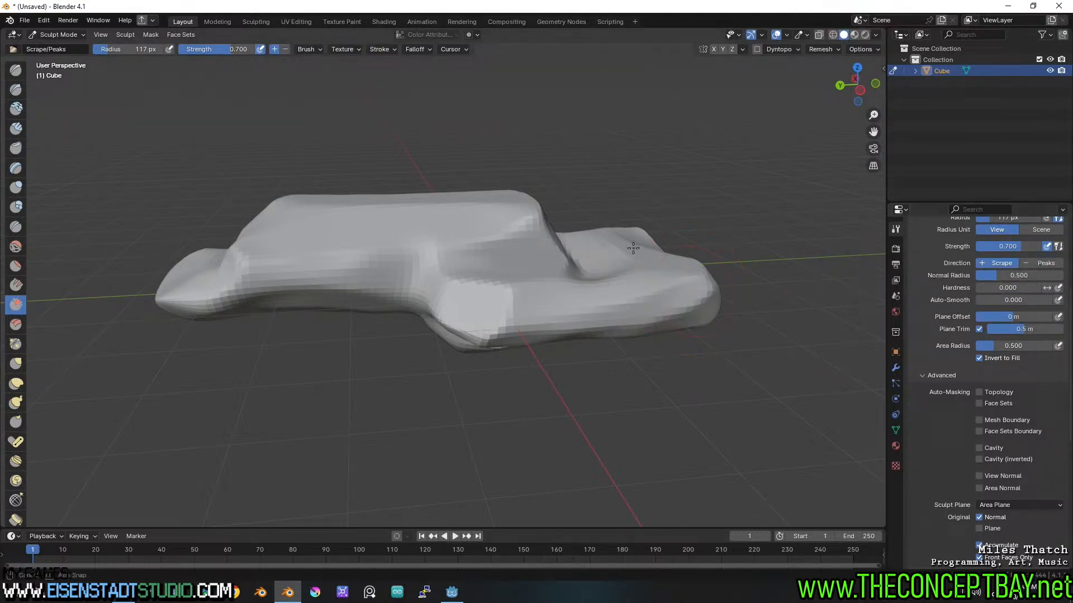
{"action": "middle_click_drag", "start_coordinate": [633, 248], "coordinate": [555, 264]}
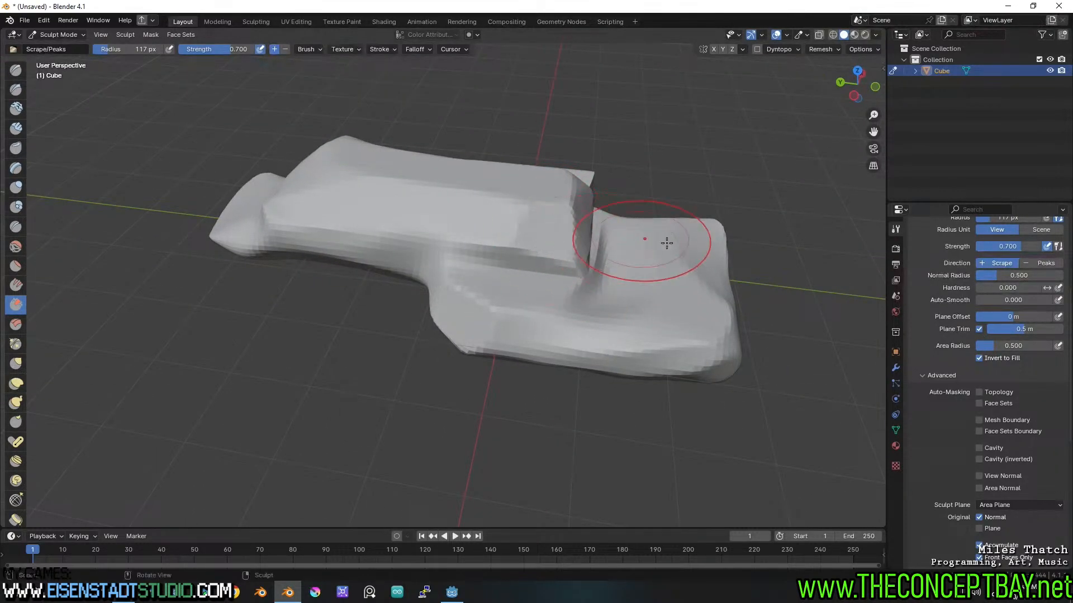
{"action": "middle_click_drag", "start_coordinate": [667, 242], "coordinate": [562, 335]}
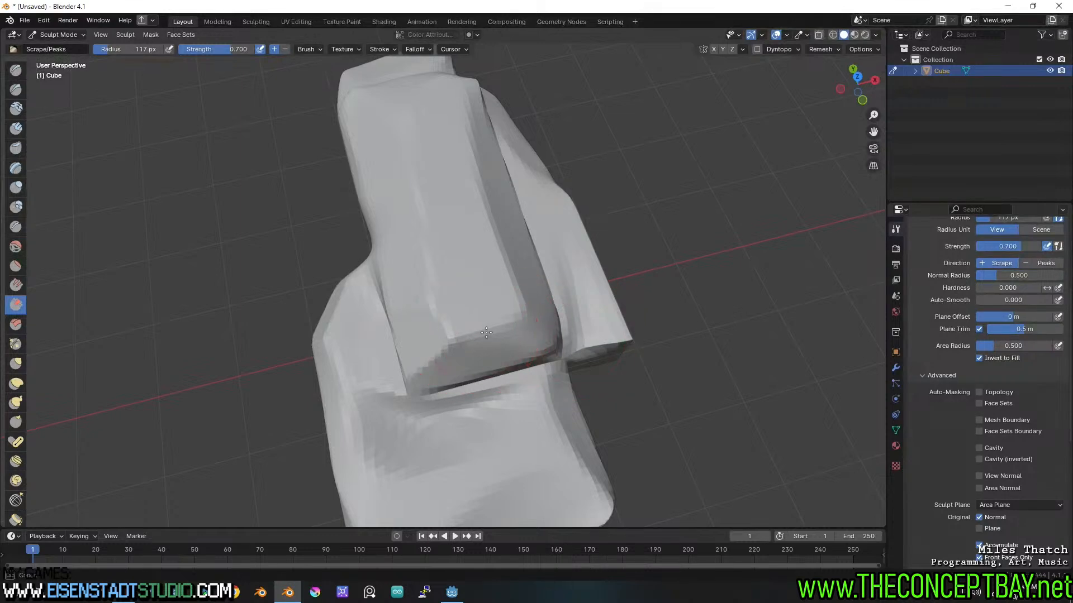
{"action": "left_click_drag", "start_coordinate": [486, 333], "coordinate": [466, 342]}
{"action": "middle_click_drag", "start_coordinate": [584, 253], "coordinate": [505, 268]}
{"action": "mouse_move", "coordinate": [507, 271]}
{"action": "left_mouse_down"}
{"action": "mouse_move", "coordinate": [419, 383]}
{"action": "mouse_move", "coordinate": [448, 344]}
{"action": "left_mouse_up"}
{"action": "mouse_move", "coordinate": [448, 344]}
{"action": "middle_mouse_down"}
{"action": "mouse_move", "coordinate": [571, 202]}
{"action": "mouse_move", "coordinate": [301, 402]}
{"action": "mouse_move", "coordinate": [682, 347]}
{"action": "mouse_move", "coordinate": [587, 352]}
{"action": "mouse_move", "coordinate": [629, 275]}
{"action": "middle_mouse_up"}
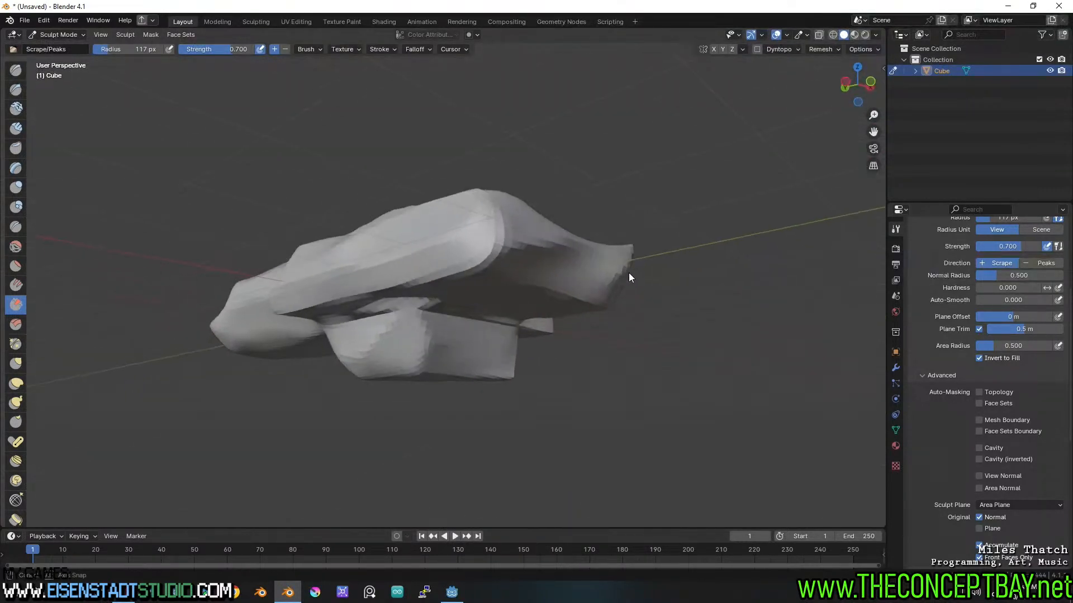
{"action": "mouse_move", "coordinate": [498, 213]}
{"action": "left_mouse_down"}
{"action": "mouse_move", "coordinate": [502, 245]}
{"action": "mouse_move", "coordinate": [489, 249]}
{"action": "left_mouse_up"}
- Scrape a flat facet into the +X corner of the -Y end block
{"action": "middle_click_drag", "start_coordinate": [615, 215], "coordinate": [443, 365]}
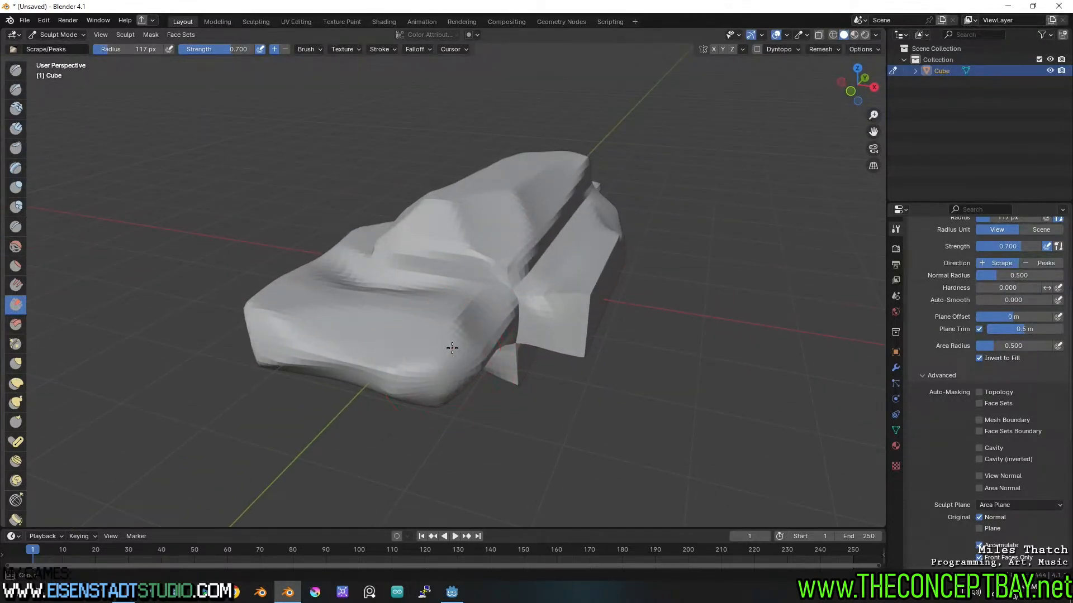
{"action": "left_click_drag", "start_coordinate": [451, 348], "coordinate": [457, 340]}
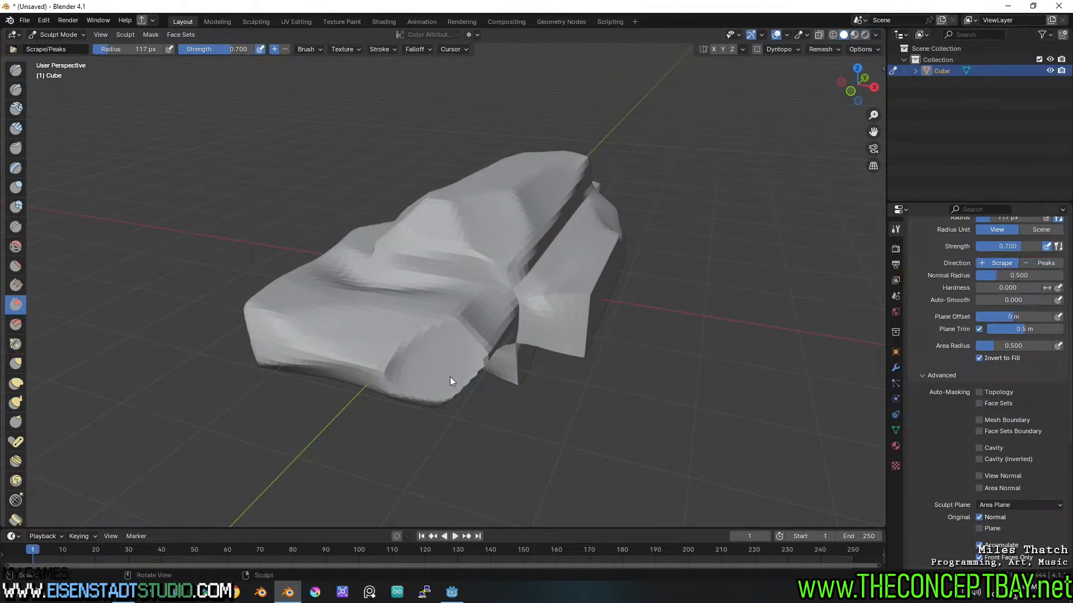
{"action": "middle_click_drag", "start_coordinate": [553, 316], "coordinate": [525, 414]}
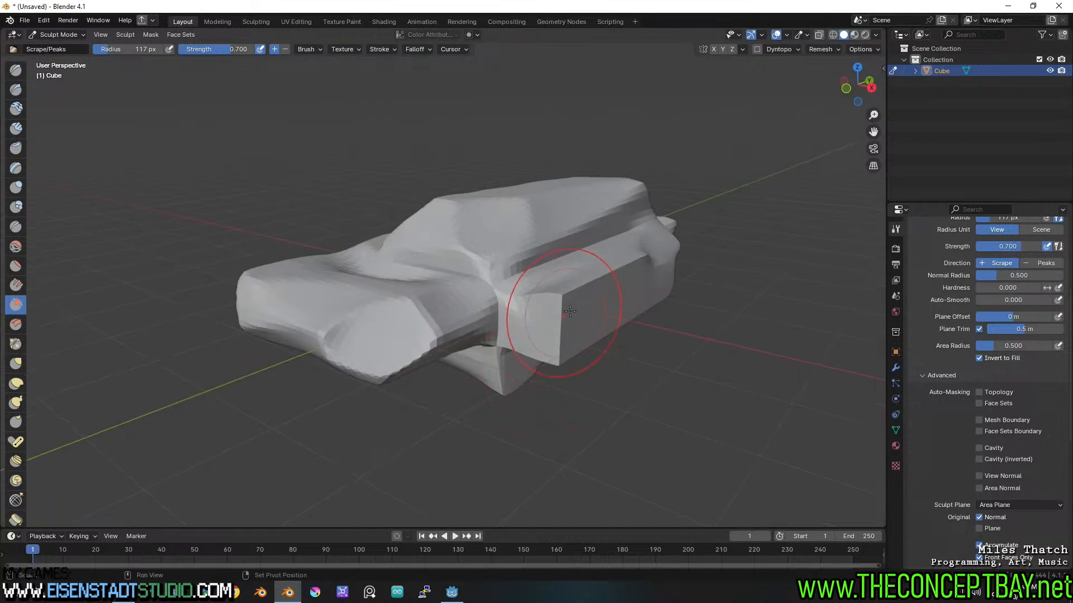
- Scrape the bottom block from below, flattening its underside and wearing down its corners
{"action": "middle_click_drag", "start_coordinate": [574, 307], "coordinate": [496, 322]}
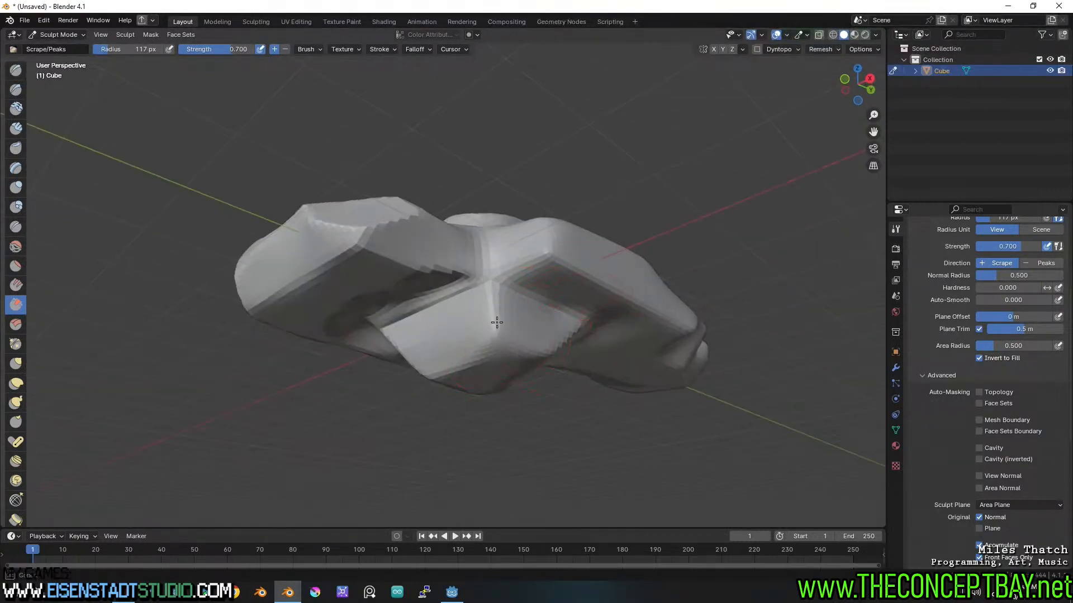
{"action": "left_click_drag", "start_coordinate": [497, 346], "coordinate": [531, 344]}
{"action": "mouse_move", "coordinate": [550, 336]}
{"action": "middle_mouse_down"}
{"action": "mouse_move", "coordinate": [493, 327]}
{"action": "mouse_move", "coordinate": [484, 296]}
{"action": "middle_mouse_up"}
{"action": "left_click_drag", "start_coordinate": [484, 283], "coordinate": [471, 296]}
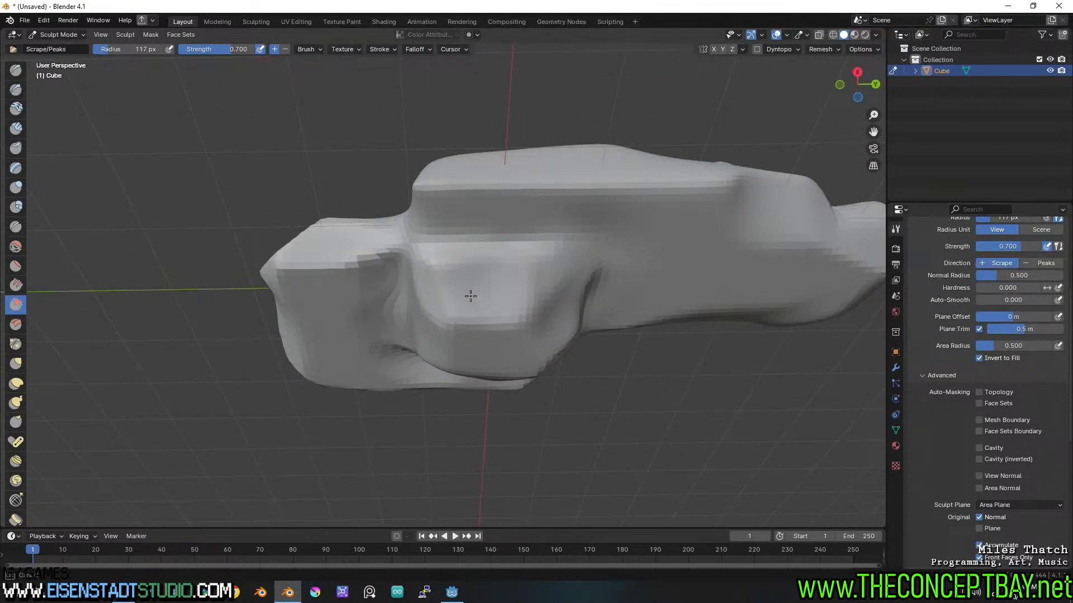
- Wear down the bottom block's +Y edge and corner from below, and scrape the -X side block's +Y corner
{"action": "left_click_drag", "start_coordinate": [540, 290], "coordinate": [553, 296]}
{"action": "mouse_move", "coordinate": [559, 299]}
{"action": "middle_mouse_down"}
{"action": "mouse_move", "coordinate": [447, 268]}
{"action": "mouse_move", "coordinate": [418, 272]}
{"action": "middle_mouse_up"}
{"action": "middle_click_drag", "start_coordinate": [499, 285], "coordinate": [385, 317]}
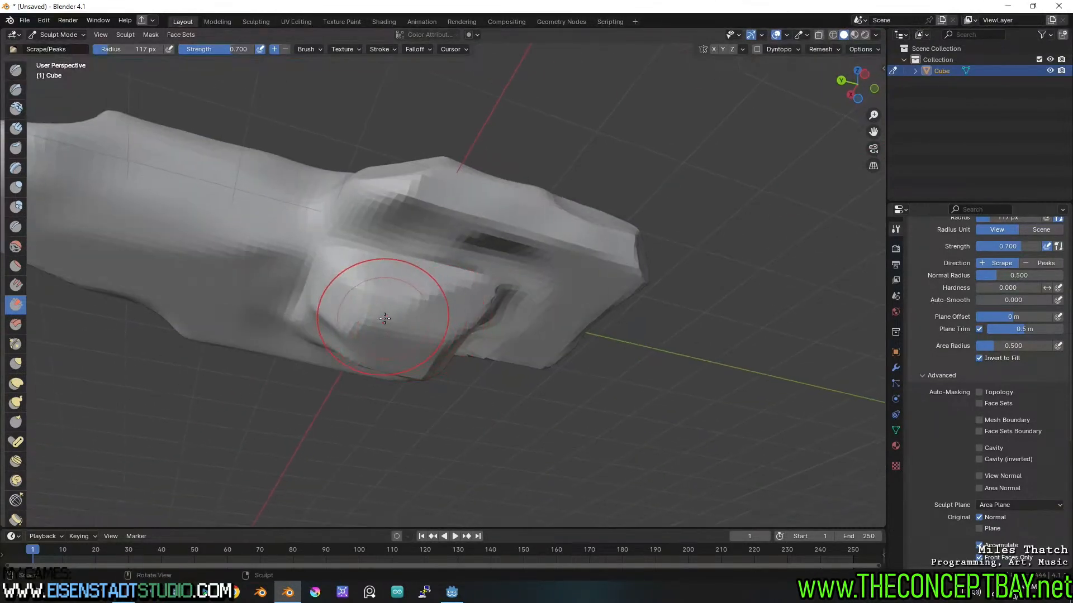
{"action": "mouse_move", "coordinate": [384, 319]}
{"action": "left_mouse_down"}
{"action": "mouse_move", "coordinate": [354, 307]}
{"action": "mouse_move", "coordinate": [411, 307]}
{"action": "left_mouse_up"}
{"action": "middle_click_drag", "start_coordinate": [411, 307], "coordinate": [437, 316]}
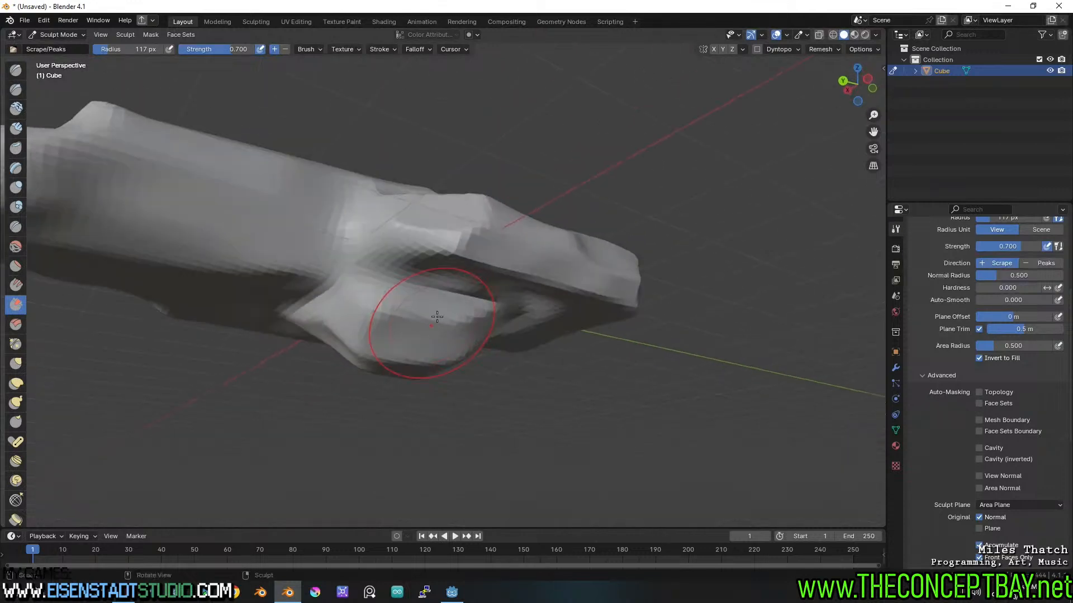
{"action": "mouse_move", "coordinate": [442, 228]}
{"action": "left_mouse_down"}
{"action": "mouse_move", "coordinate": [488, 220]}
{"action": "mouse_move", "coordinate": [397, 245]}
{"action": "left_mouse_up"}
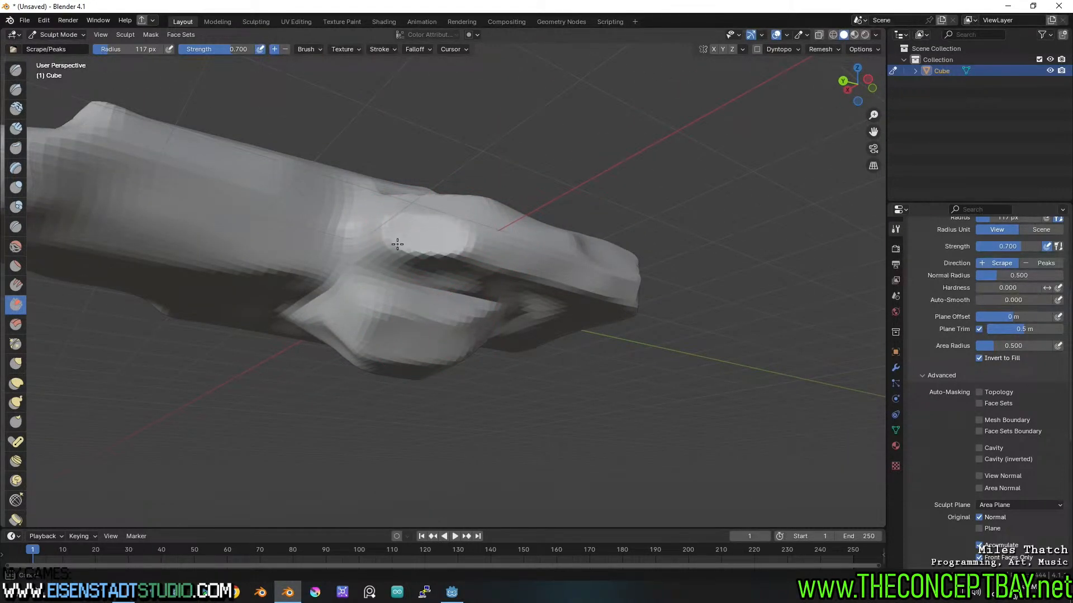
- Scrape along the lower edge of the -X side block and cut a flat facet into its -Y corner
{"action": "middle_click_drag", "start_coordinate": [499, 248], "coordinate": [354, 313]}
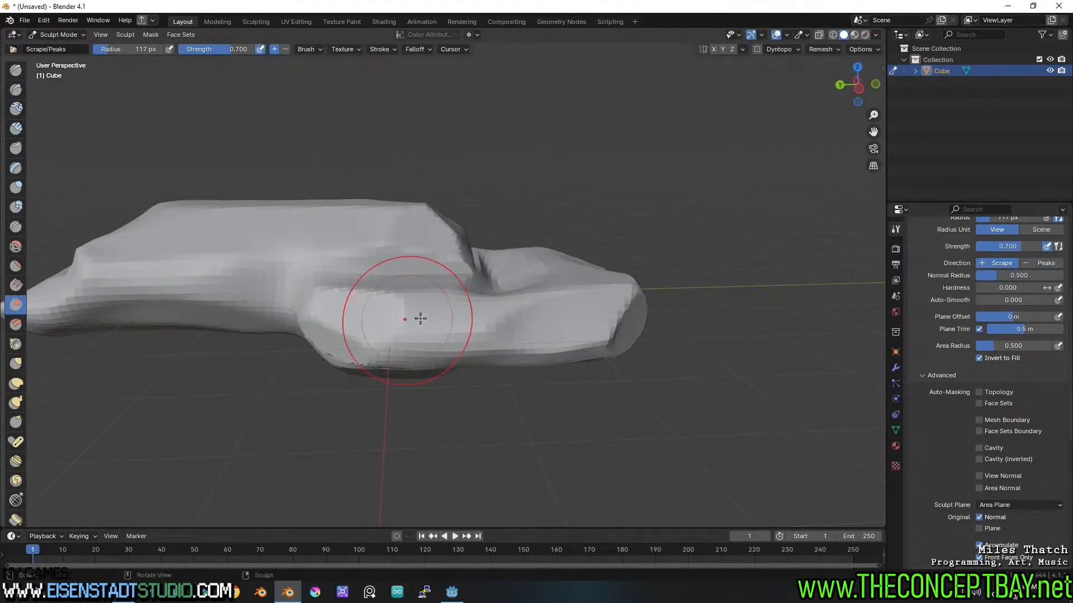
{"action": "middle_click_drag", "start_coordinate": [491, 326], "coordinate": [514, 252]}
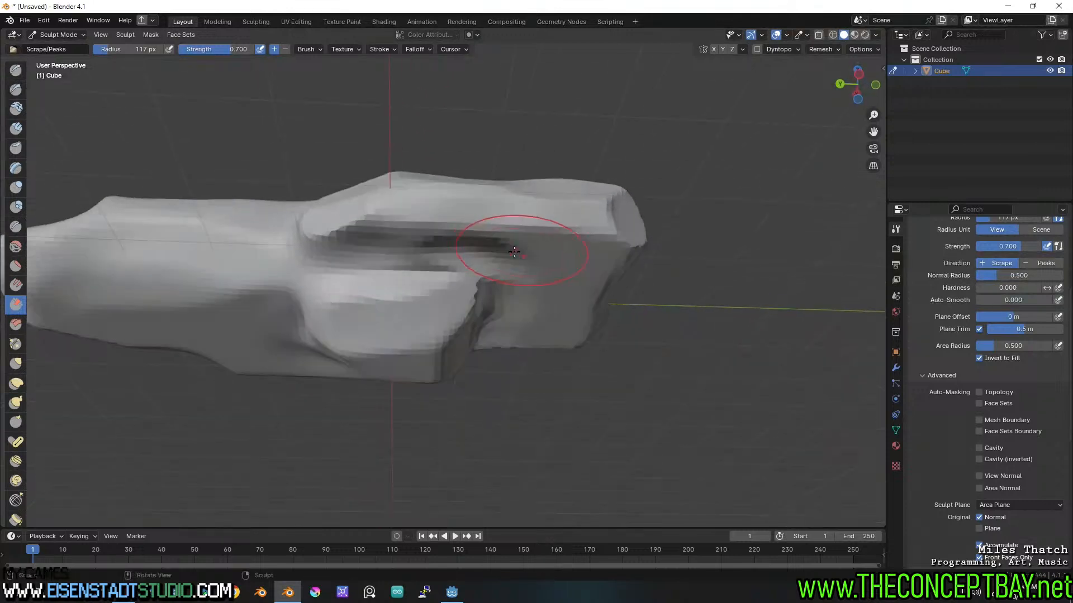
{"action": "left_click_drag", "start_coordinate": [414, 208], "coordinate": [568, 217]}
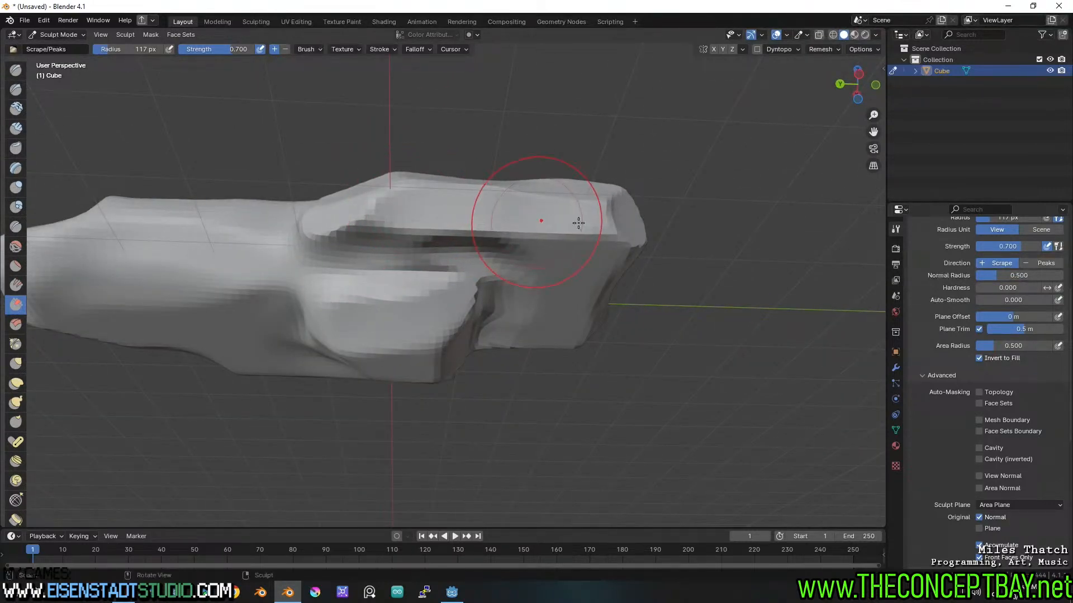
{"action": "middle_click_drag", "start_coordinate": [578, 222], "coordinate": [533, 276]}
{"action": "left_click_drag", "start_coordinate": [491, 270], "coordinate": [478, 303]}
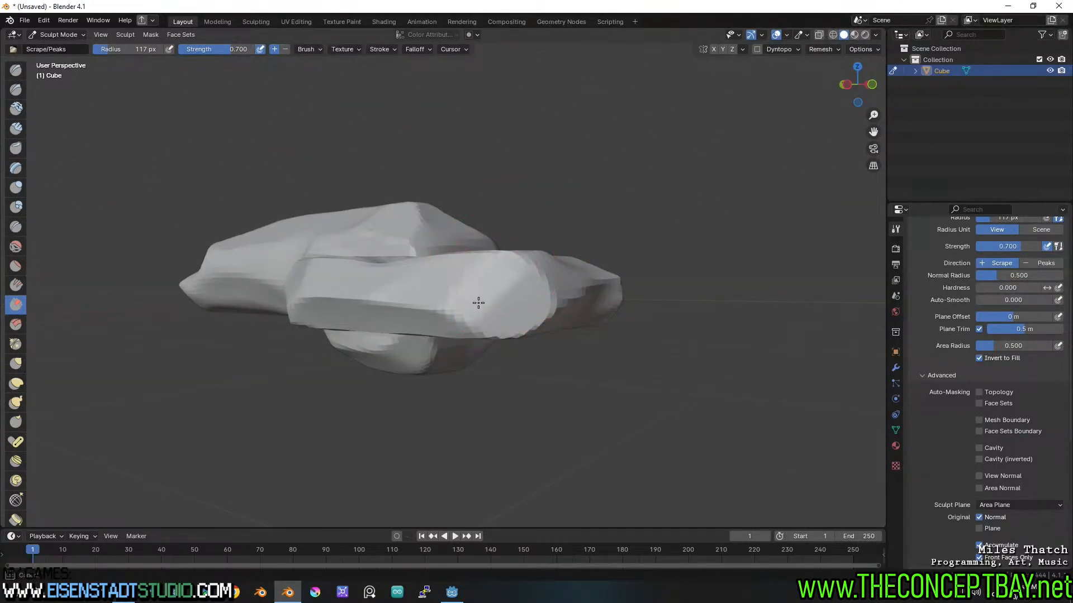
- Inspect the sculpt from several sides and scrape the bottom block's +X side from below
{"action": "middle_click_drag", "start_coordinate": [547, 299], "coordinate": [411, 311]}
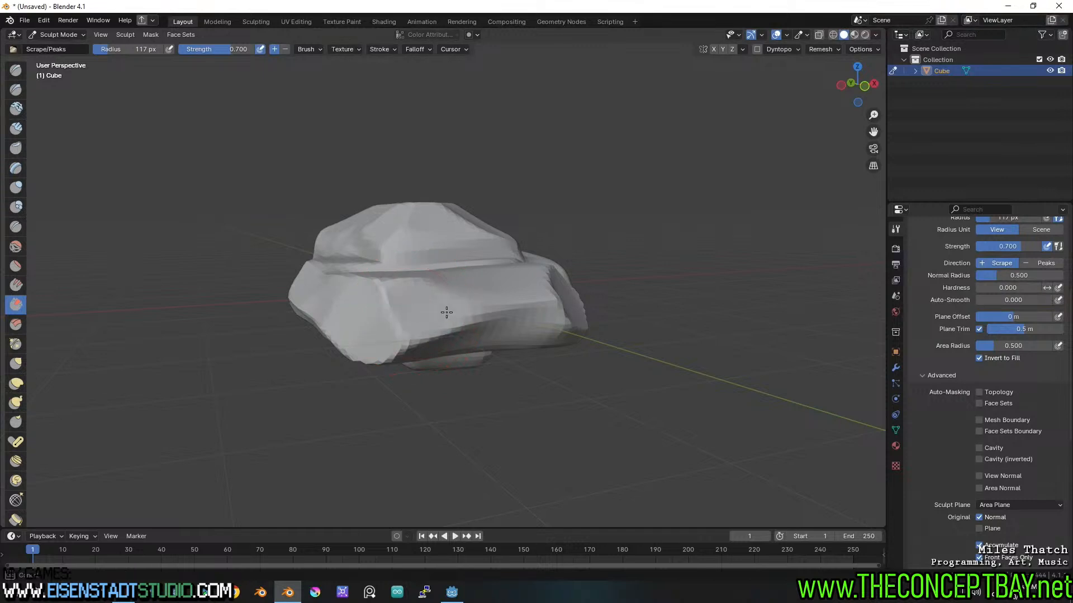
{"action": "mouse_move", "coordinate": [510, 311]}
{"action": "middle_mouse_down"}
{"action": "mouse_move", "coordinate": [418, 231]}
{"action": "mouse_move", "coordinate": [492, 246]}
{"action": "mouse_move", "coordinate": [491, 299]}
{"action": "mouse_move", "coordinate": [390, 303]}
{"action": "mouse_move", "coordinate": [443, 275]}
{"action": "mouse_move", "coordinate": [491, 311]}
{"action": "mouse_move", "coordinate": [485, 252]}
{"action": "mouse_move", "coordinate": [431, 240]}
{"action": "middle_mouse_up"}
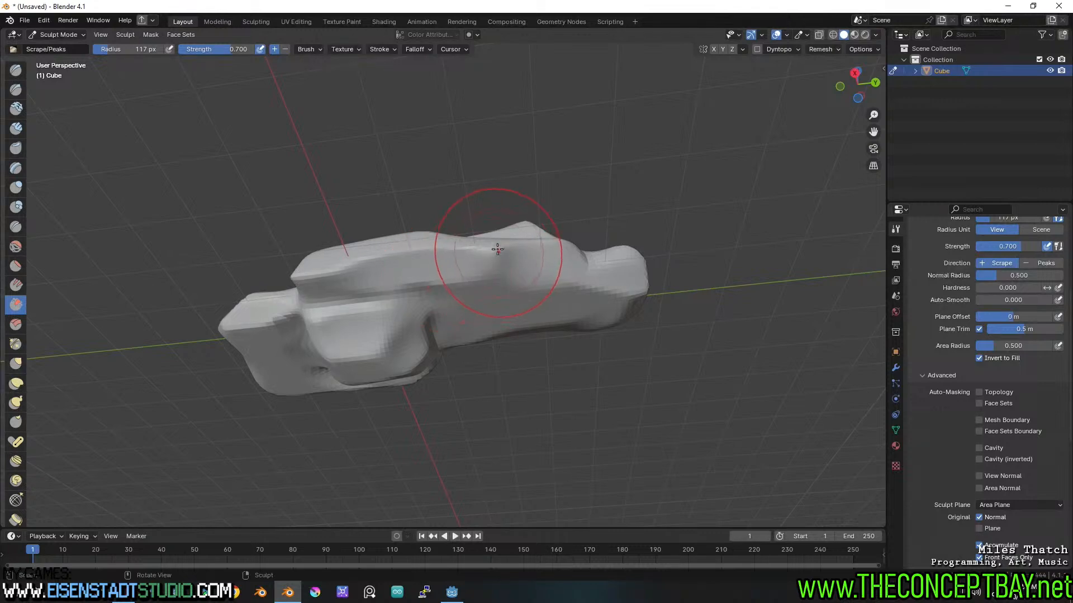
{"action": "middle_click_drag", "start_coordinate": [503, 246], "coordinate": [406, 306]}
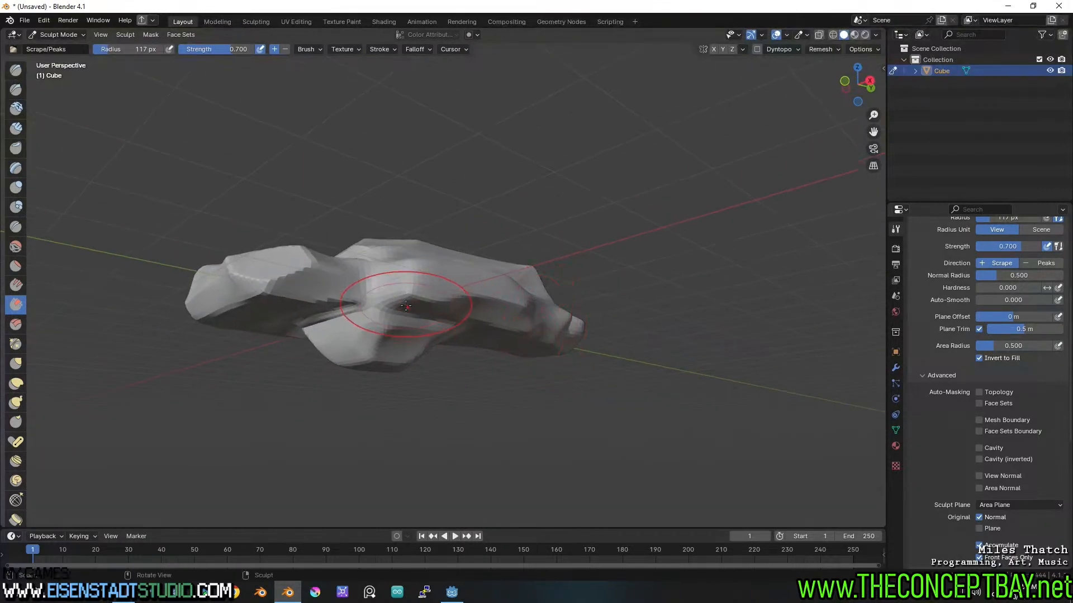
{"action": "mouse_move", "coordinate": [494, 293]}
{"action": "middle_mouse_down"}
{"action": "mouse_move", "coordinate": [458, 267]}
{"action": "mouse_move", "coordinate": [517, 262]}
{"action": "middle_mouse_up"}
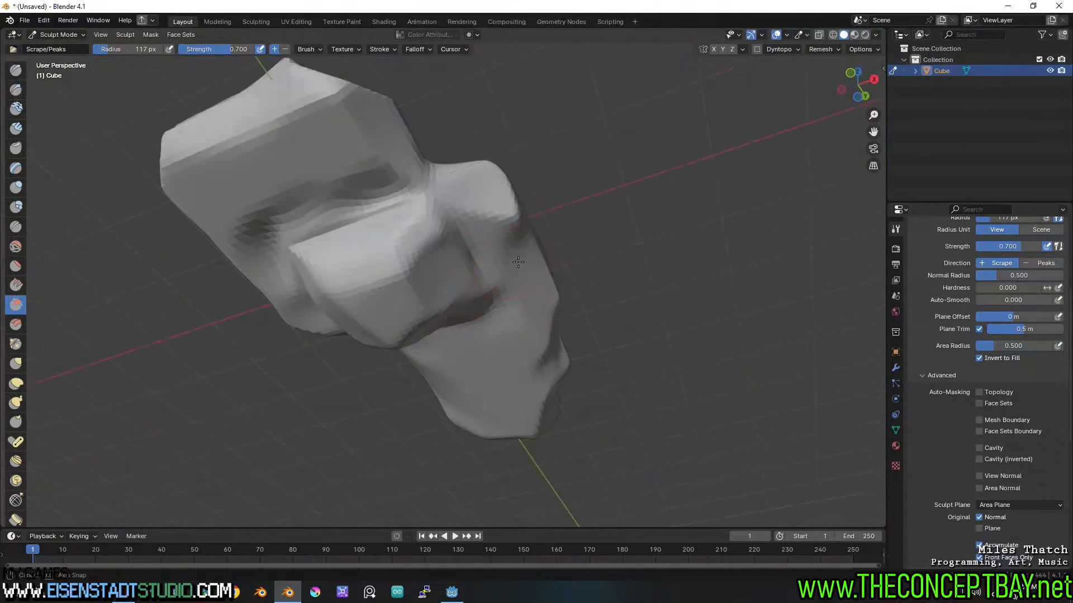
{"action": "middle_click_drag", "start_coordinate": [390, 291], "coordinate": [423, 242]}
{"action": "mouse_move", "coordinate": [424, 243]}
{"action": "left_mouse_down"}
{"action": "mouse_move", "coordinate": [379, 270]}
{"action": "mouse_move", "coordinate": [390, 277]}
{"action": "mouse_move", "coordinate": [432, 230]}
{"action": "left_mouse_up"}
- Set a finer voxel size and remesh the sculpt
{"action": "middle_click_drag", "start_coordinate": [440, 252], "coordinate": [548, 425]}
{"action": "middle_click_drag", "start_coordinate": [455, 275], "coordinate": [541, 319]}
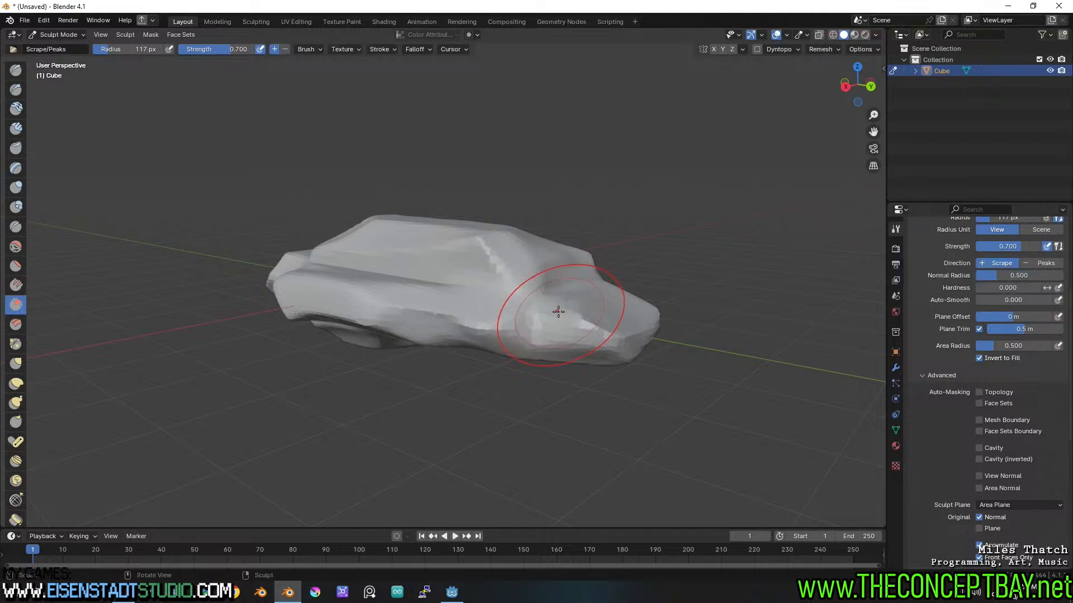
{"action": "left_click", "coordinate": [826, 48]}
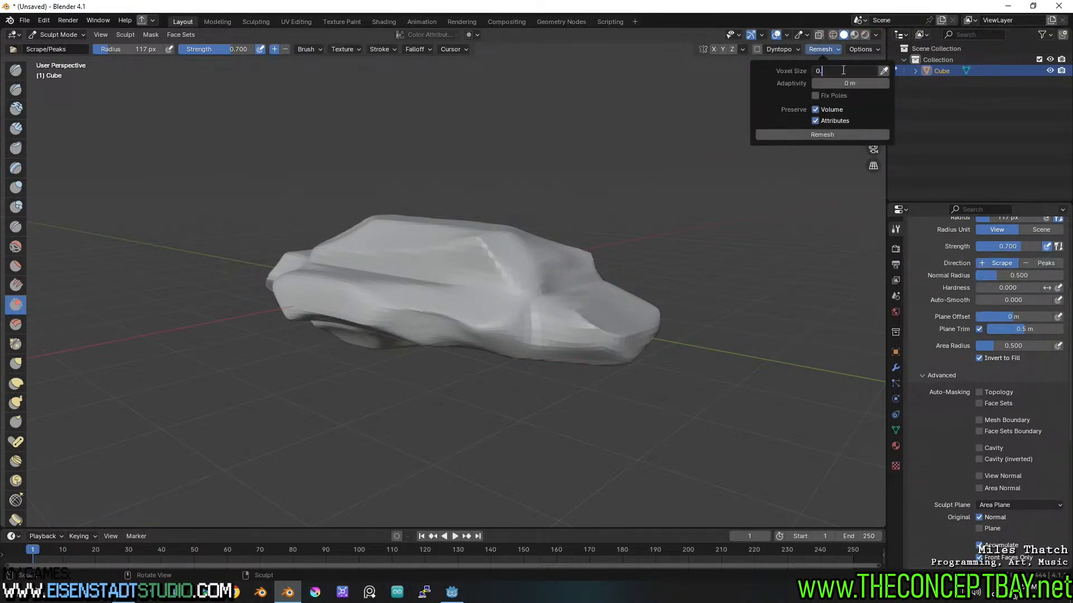
{"action": "key", "text": "Return"}
- Scrape down the ridge at the top block's -Y end and the front edge of the -Y end block
{"action": "middle_click_drag", "start_coordinate": [629, 185], "coordinate": [617, 253]}
{"action": "middle_click_drag", "start_coordinate": [580, 307], "coordinate": [460, 299]}
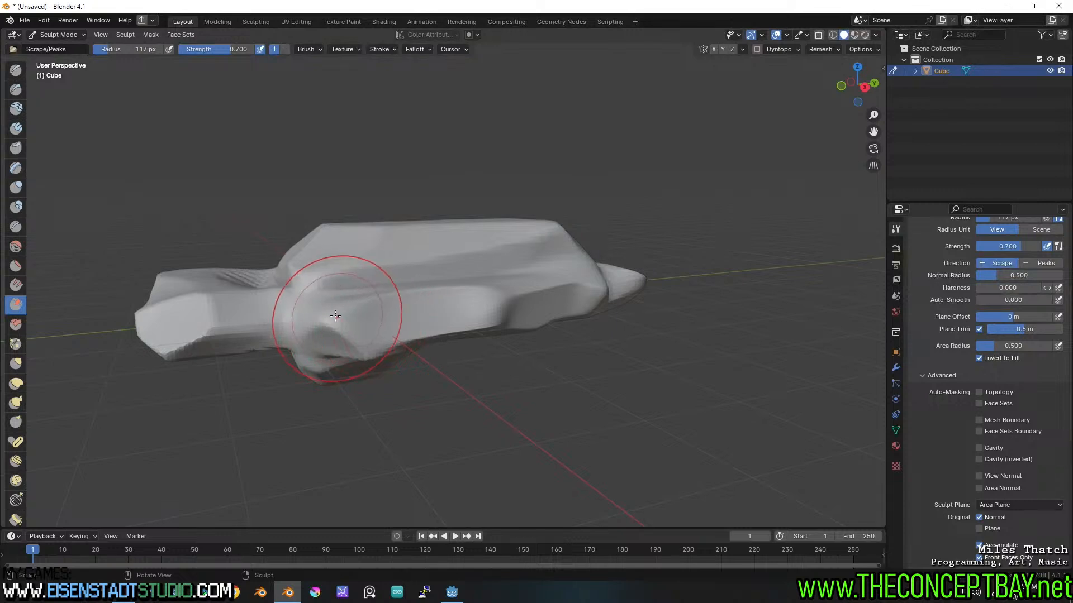
{"action": "mouse_move", "coordinate": [355, 319]}
{"action": "middle_mouse_down"}
{"action": "mouse_move", "coordinate": [500, 335]}
{"action": "mouse_move", "coordinate": [426, 331]}
{"action": "middle_mouse_up"}
{"action": "mouse_move", "coordinate": [462, 259]}
{"action": "middle_mouse_down"}
{"action": "mouse_move", "coordinate": [491, 290]}
{"action": "mouse_move", "coordinate": [465, 294]}
{"action": "middle_mouse_up"}
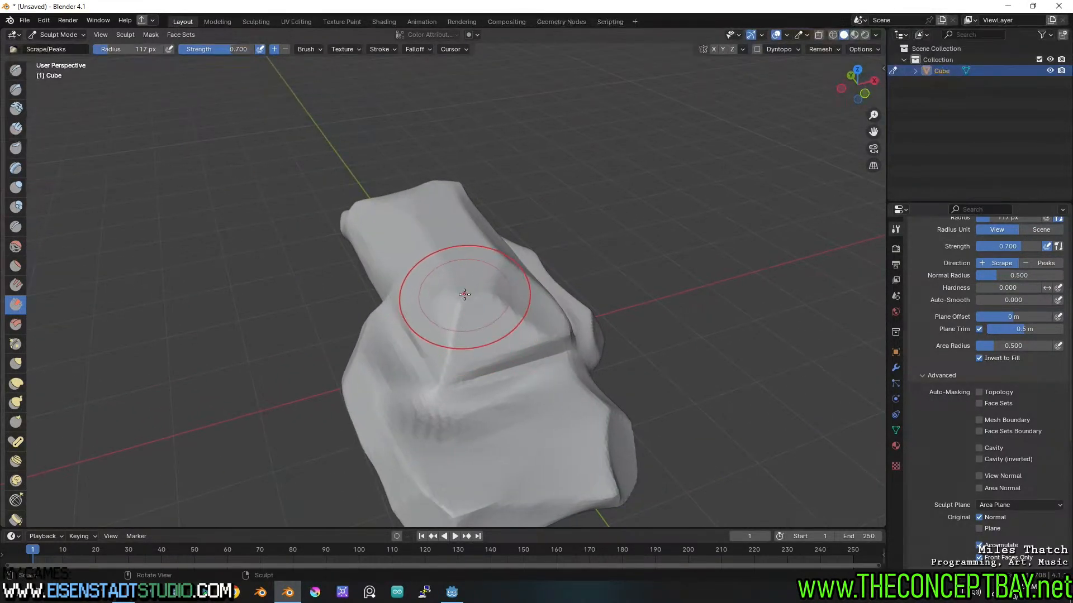
{"action": "mouse_move", "coordinate": [464, 294]}
{"action": "left_mouse_down"}
{"action": "mouse_move", "coordinate": [450, 310]}
{"action": "mouse_move", "coordinate": [469, 305]}
{"action": "left_mouse_up"}
{"action": "middle_click_drag", "start_coordinate": [515, 300], "coordinate": [464, 275]}
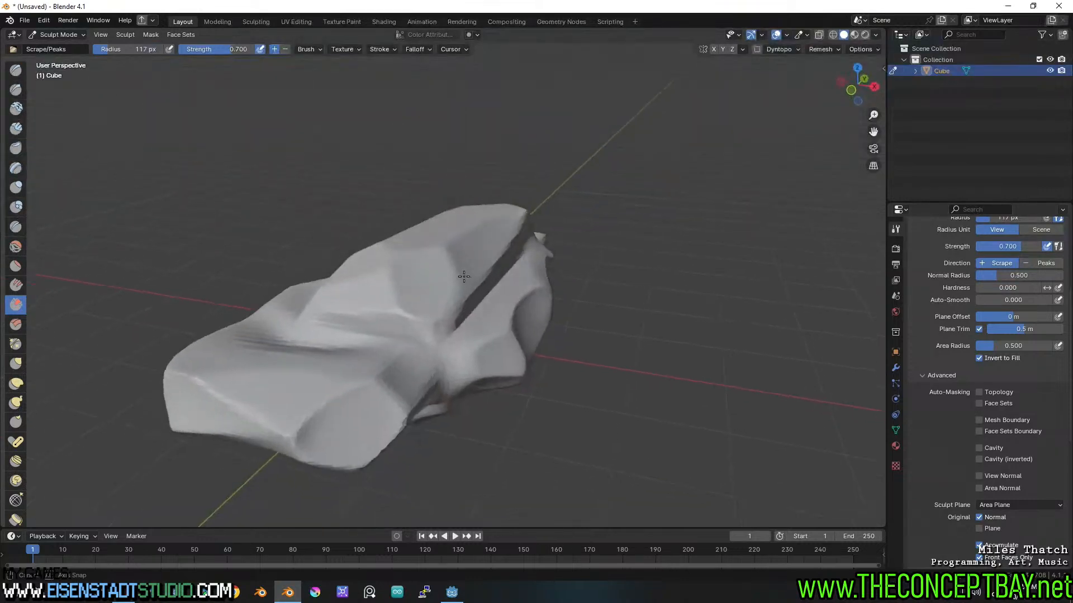
{"action": "mouse_move", "coordinate": [292, 437]}
{"action": "left_mouse_down"}
{"action": "mouse_move", "coordinate": [295, 426]}
{"action": "mouse_move", "coordinate": [313, 427]}
{"action": "left_mouse_up"}
{"action": "mouse_move", "coordinate": [351, 423]}
{"action": "middle_mouse_down"}
{"action": "mouse_move", "coordinate": [290, 391]}
{"action": "mouse_move", "coordinate": [317, 370]}
{"action": "mouse_move", "coordinate": [535, 390]}
{"action": "mouse_move", "coordinate": [543, 318]}
{"action": "mouse_move", "coordinate": [430, 254]}
{"action": "middle_mouse_up"}
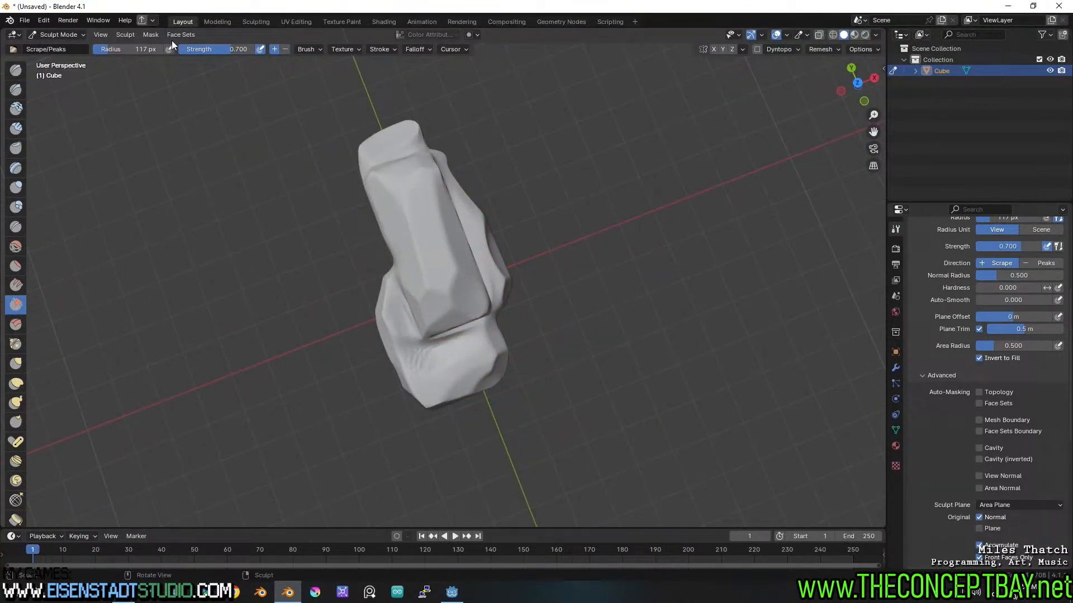
- Check the rock in Object Mode and return to Sculpt Mode
{"action": "left_click", "coordinate": [65, 39]}
{"action": "left_click", "coordinate": [69, 52]}
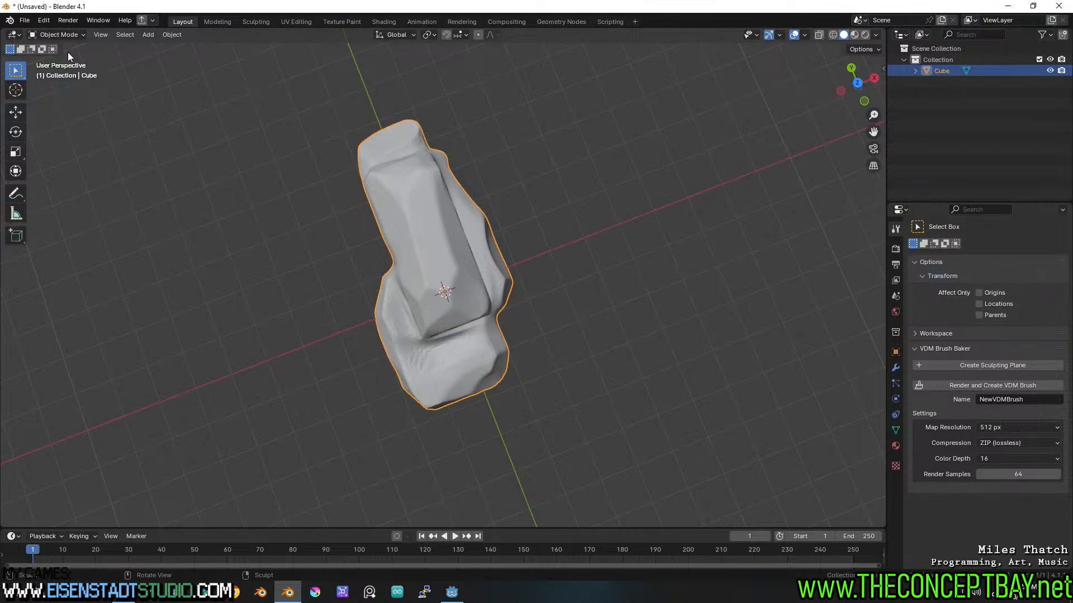
{"action": "right_click", "coordinate": [69, 52]}
{"action": "mouse_move", "coordinate": [572, 314]}
{"action": "middle_mouse_down"}
{"action": "mouse_move", "coordinate": [579, 260]}
{"action": "mouse_move", "coordinate": [652, 286]}
{"action": "mouse_move", "coordinate": [655, 277]}
{"action": "mouse_move", "coordinate": [568, 319]}
{"action": "mouse_move", "coordinate": [505, 309]}
{"action": "middle_mouse_up"}
{"action": "key", "text": "ctrl+Tab"}
{"action": "left_click", "coordinate": [444, 335]}
- Scrape the upper part of the -X side block to flatten its outer face
{"action": "mouse_move", "coordinate": [444, 339]}
{"action": "left_mouse_down"}
{"action": "mouse_move", "coordinate": [422, 270]}
{"action": "mouse_move", "coordinate": [417, 283]}
{"action": "left_mouse_up"}
{"action": "mouse_move", "coordinate": [422, 272]}
{"action": "middle_mouse_down"}
{"action": "mouse_move", "coordinate": [426, 304]}
{"action": "mouse_move", "coordinate": [523, 324]}
{"action": "middle_mouse_up"}
{"action": "left_click_drag", "start_coordinate": [523, 324], "coordinate": [466, 342]}
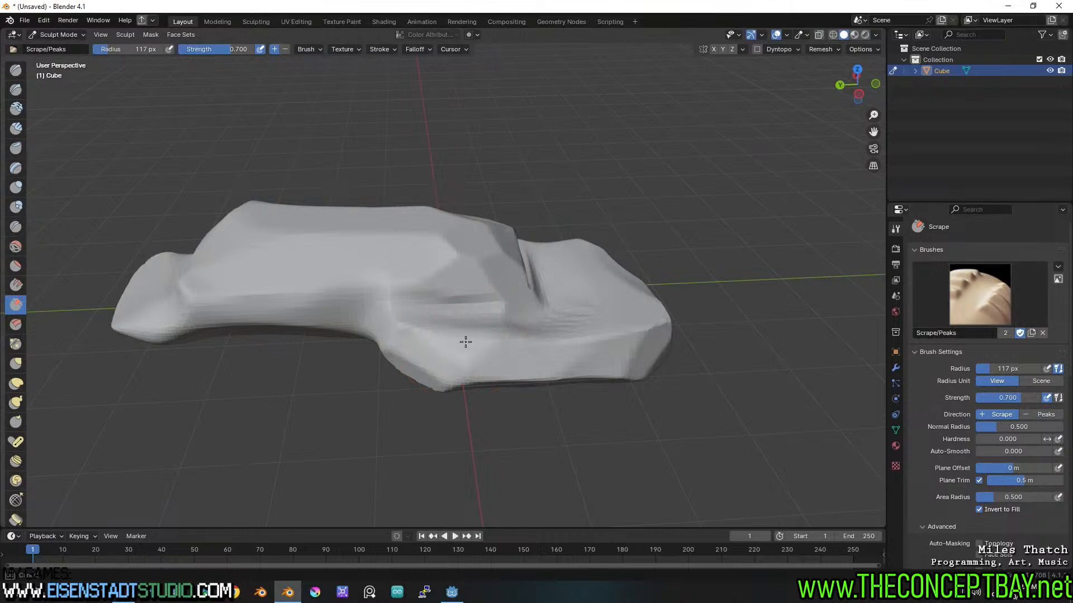
- Scrape flatter facets along the -X face of the long top block towards its +Y end
{"action": "mouse_move", "coordinate": [475, 341]}
{"action": "middle_mouse_down"}
{"action": "mouse_move", "coordinate": [548, 311]}
{"action": "mouse_move", "coordinate": [541, 325]}
{"action": "mouse_move", "coordinate": [524, 280]}
{"action": "mouse_move", "coordinate": [357, 275]}
{"action": "middle_mouse_up"}
{"action": "left_click_drag", "start_coordinate": [357, 275], "coordinate": [330, 273]}
{"action": "middle_click_drag", "start_coordinate": [361, 266], "coordinate": [368, 314]}
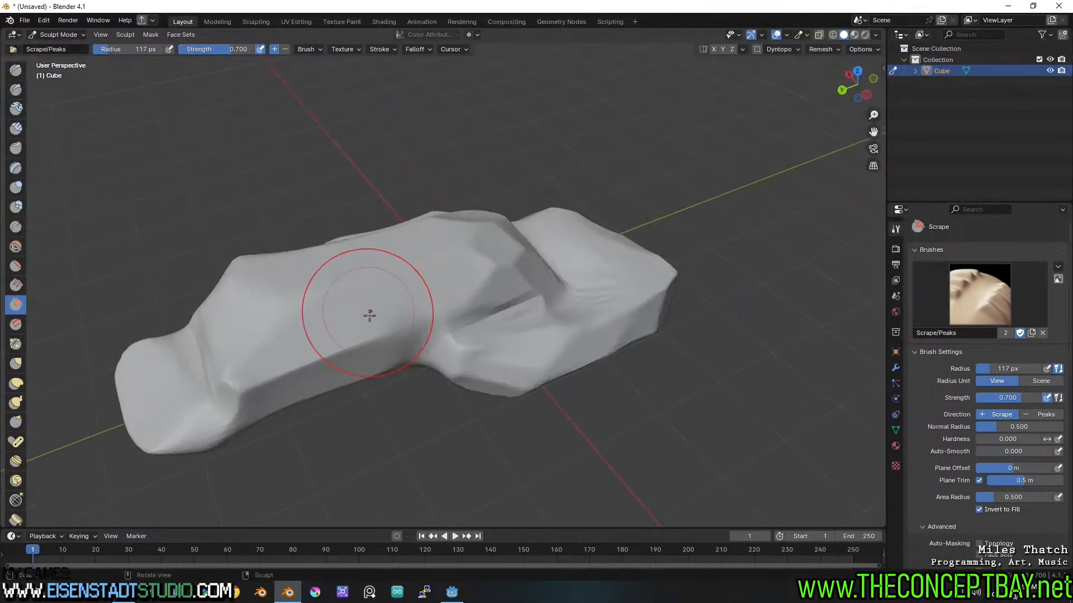
{"action": "left_click_drag", "start_coordinate": [346, 325], "coordinate": [287, 359]}
- Scrape the -X side of the +Y end block from below to flatten it
{"action": "mouse_move", "coordinate": [462, 283]}
{"action": "middle_mouse_down"}
{"action": "mouse_move", "coordinate": [419, 287]}
{"action": "mouse_move", "coordinate": [450, 181]}
{"action": "middle_mouse_up"}
{"action": "middle_click_drag", "start_coordinate": [364, 237], "coordinate": [389, 215]}
{"action": "mouse_move", "coordinate": [276, 176]}
{"action": "left_mouse_down"}
{"action": "mouse_move", "coordinate": [187, 176]}
{"action": "mouse_move", "coordinate": [207, 172]}
{"action": "left_mouse_up"}
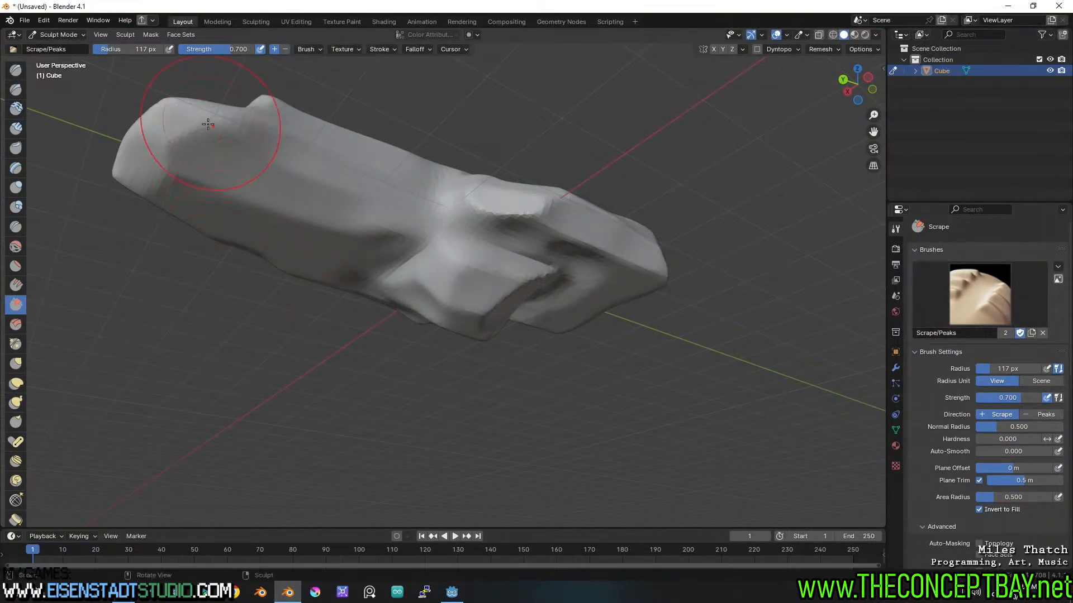
{"action": "left_click_drag", "start_coordinate": [208, 124], "coordinate": [180, 120]}
- Switch to Object Mode and start saving the file, choosing the Sublunaris assets/models/geology folder
{"action": "middle_click_drag", "start_coordinate": [179, 119], "coordinate": [320, 195]}
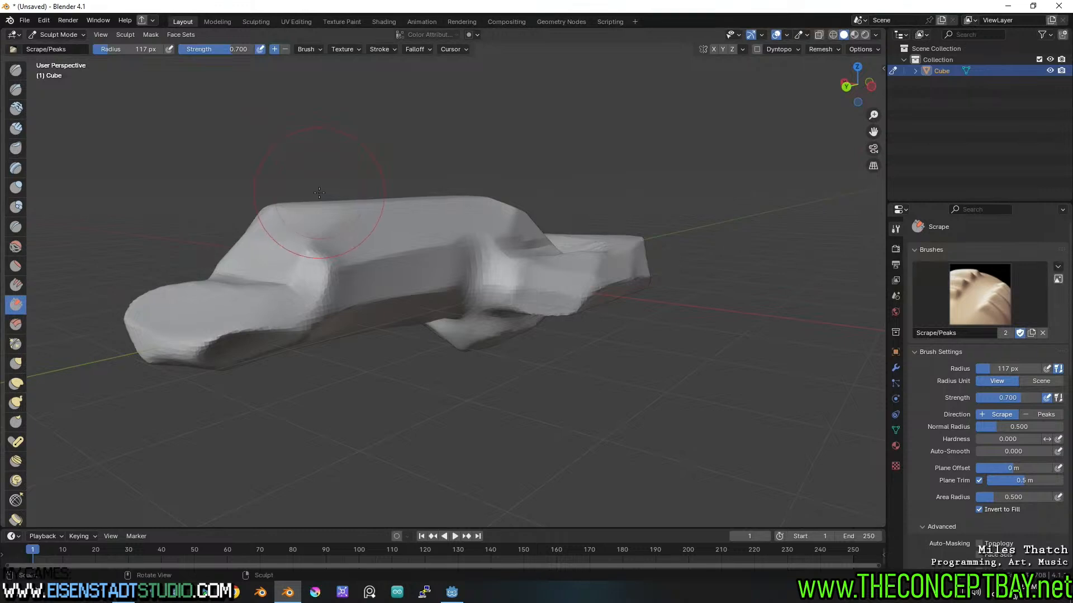
{"action": "left_click", "coordinate": [53, 36]}
{"action": "left_click", "coordinate": [57, 48]}
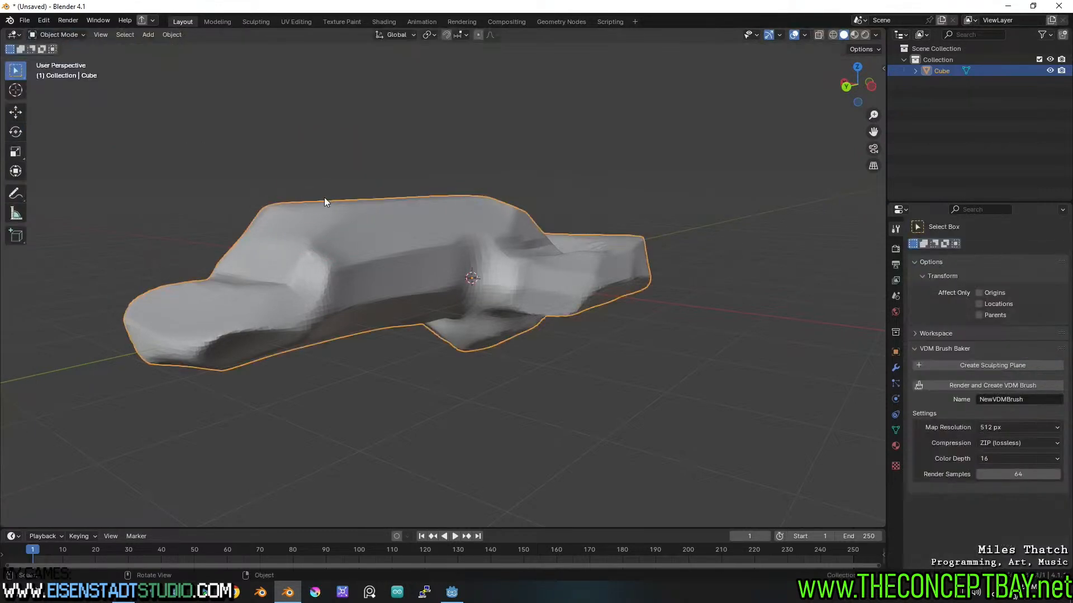
{"action": "middle_click_drag", "start_coordinate": [324, 197], "coordinate": [380, 257]}
{"action": "key", "text": "ctrl+s"}
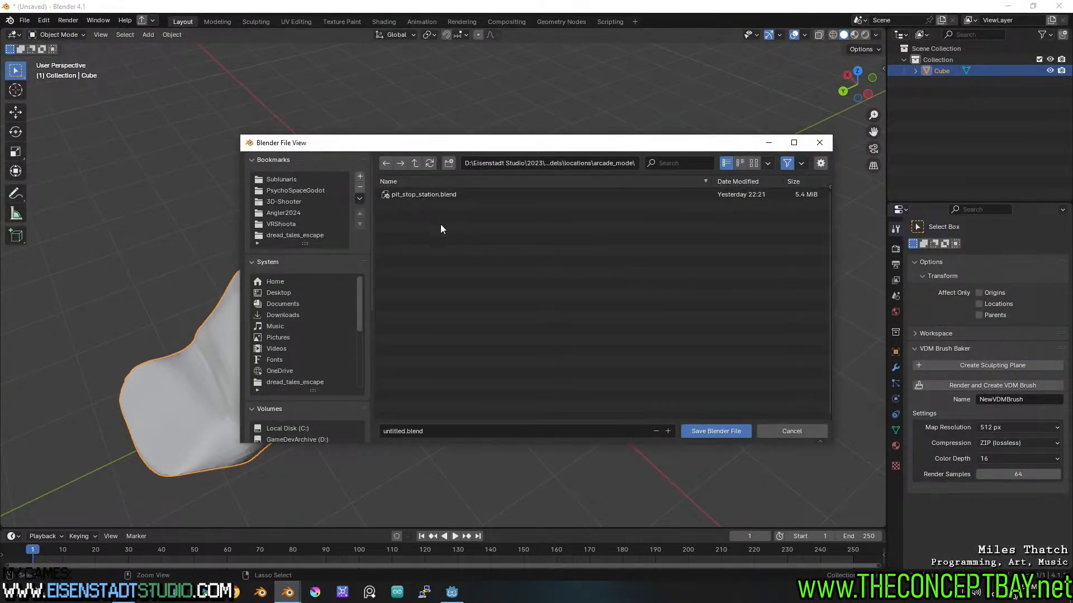
{"action": "left_click", "coordinate": [414, 162]}
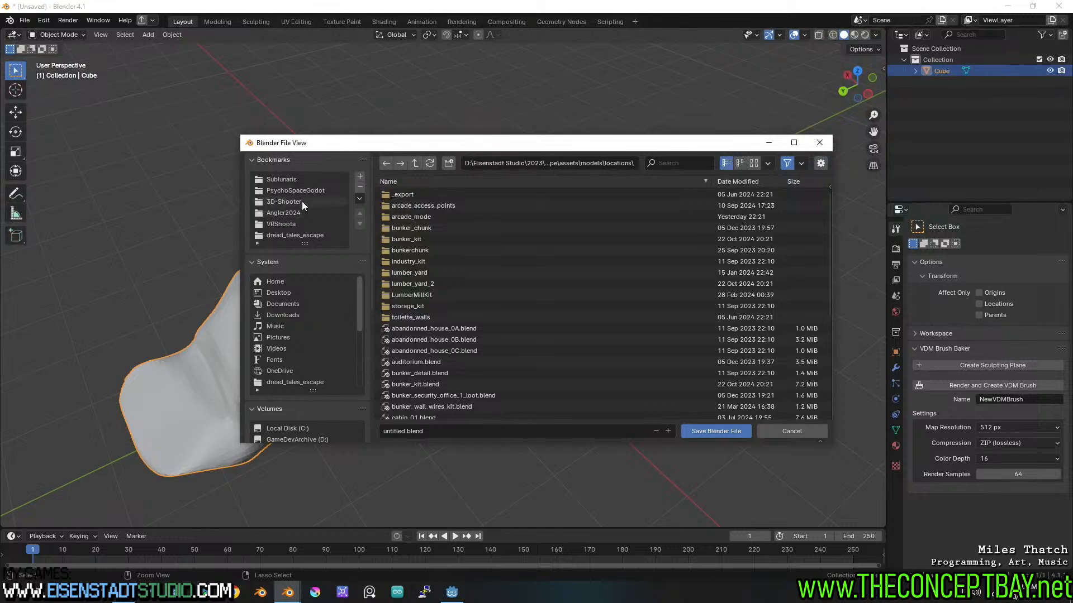
{"action": "left_click", "coordinate": [310, 178]}
{"action": "double_click", "coordinate": [398, 193]}
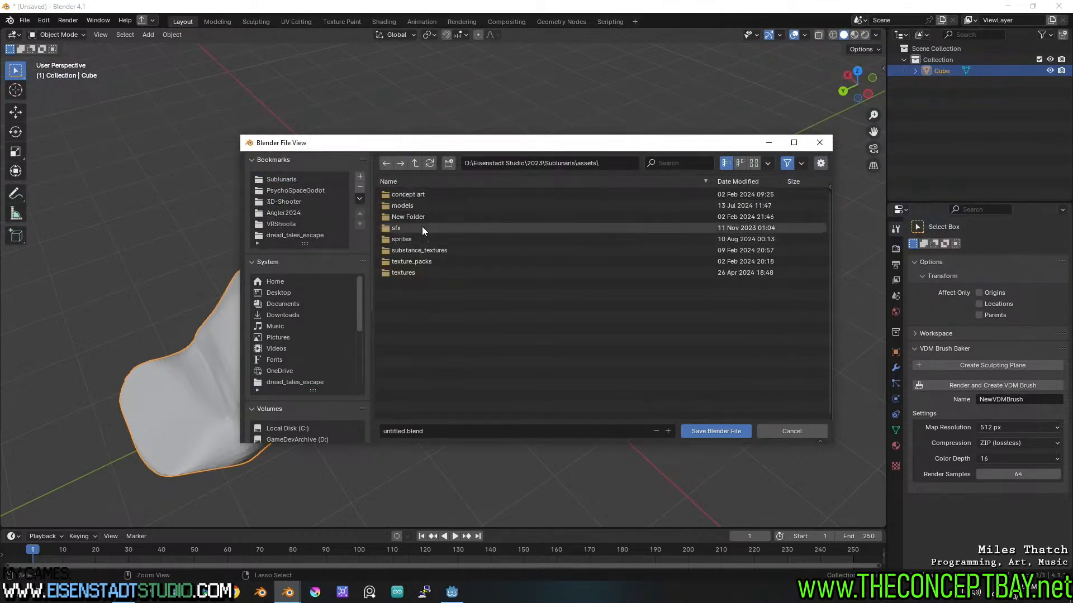
{"action": "left_click", "coordinate": [422, 207]}
{"action": "left_click", "coordinate": [421, 209]}
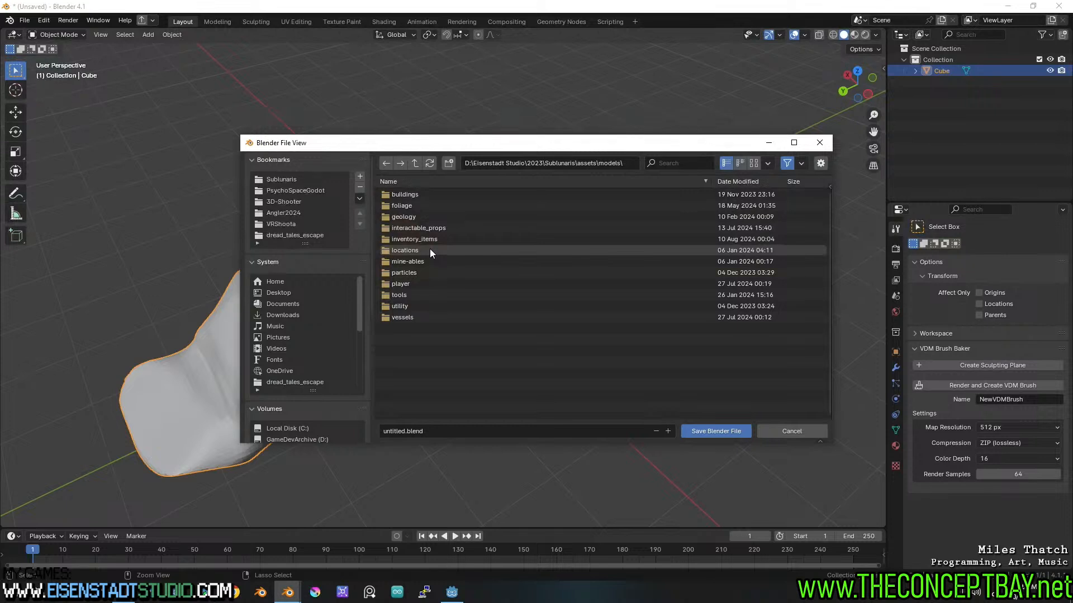
{"action": "double_click", "coordinate": [428, 216]}
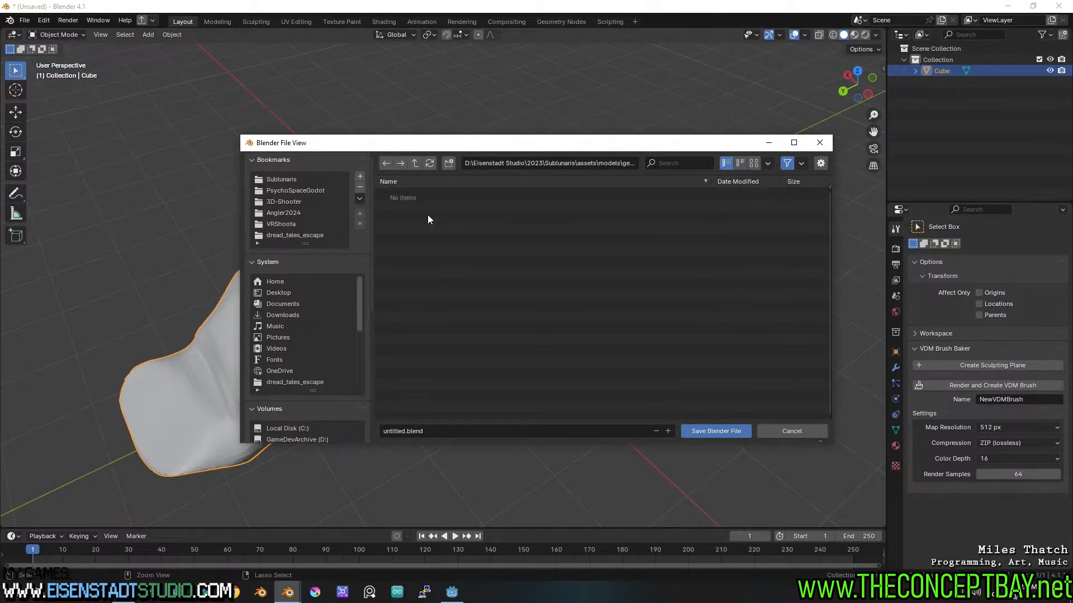
- Name the file long_rock.blend and save it
{"action": "left_click", "coordinate": [440, 431]}
{"action": "left_click", "coordinate": [440, 432]}
{"action": "key", "text": "shift+Home"}
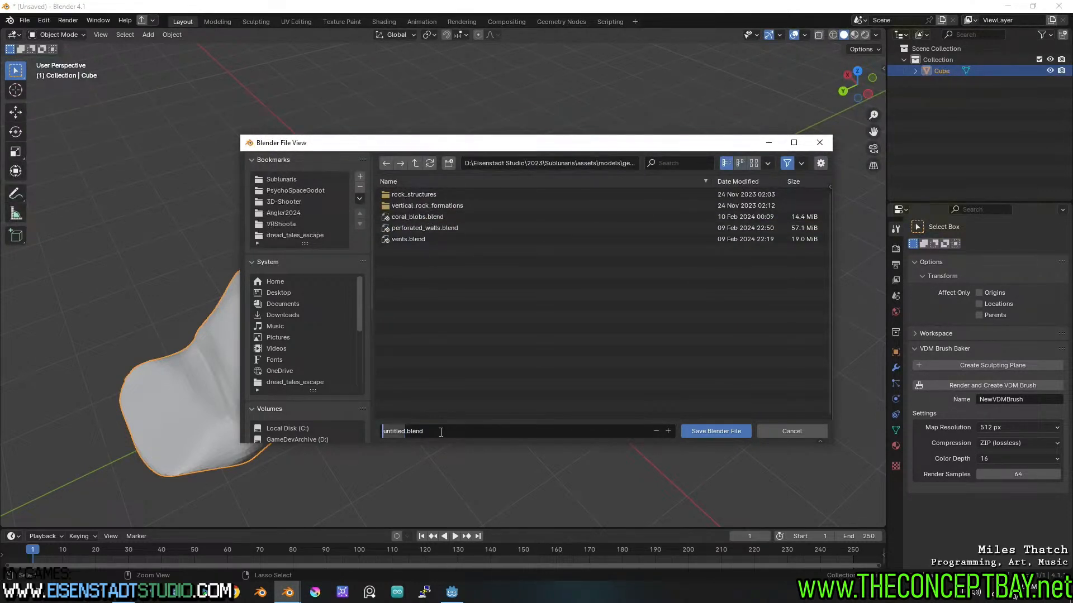
{"action": "type", "text": "long_rock"}
{"action": "key", "text": "Return"}
{"action": "left_click", "coordinate": [689, 433]}
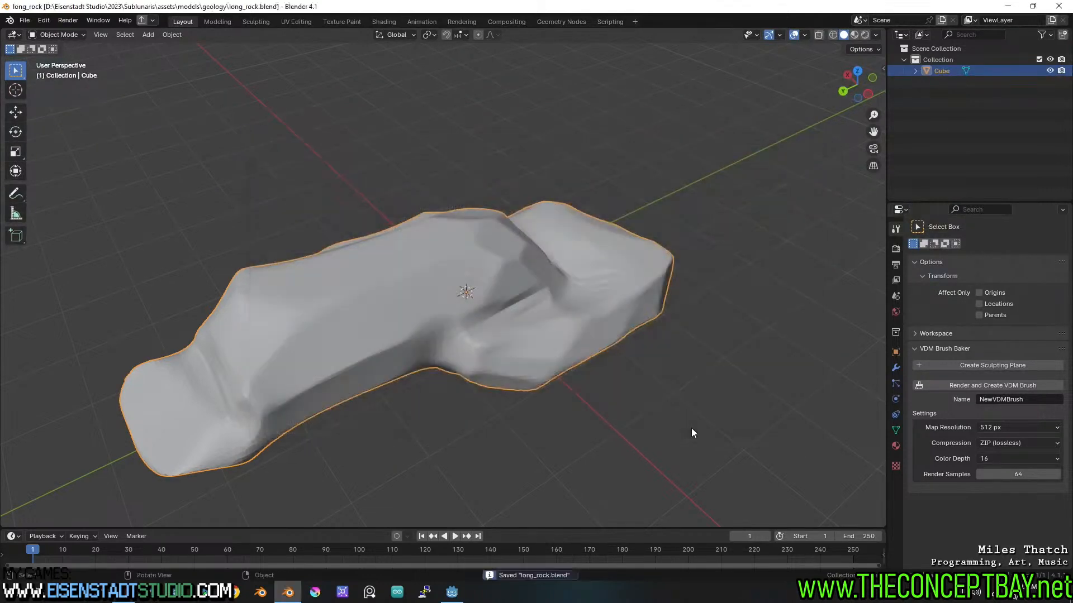
- Move the whole mesh about 0.9 m along -Y in Edit Mode to centre it on the origin, and save the file
{"action": "middle_click_drag", "start_coordinate": [568, 340], "coordinate": [528, 313]}
{"action": "key", "text": "Tab"}
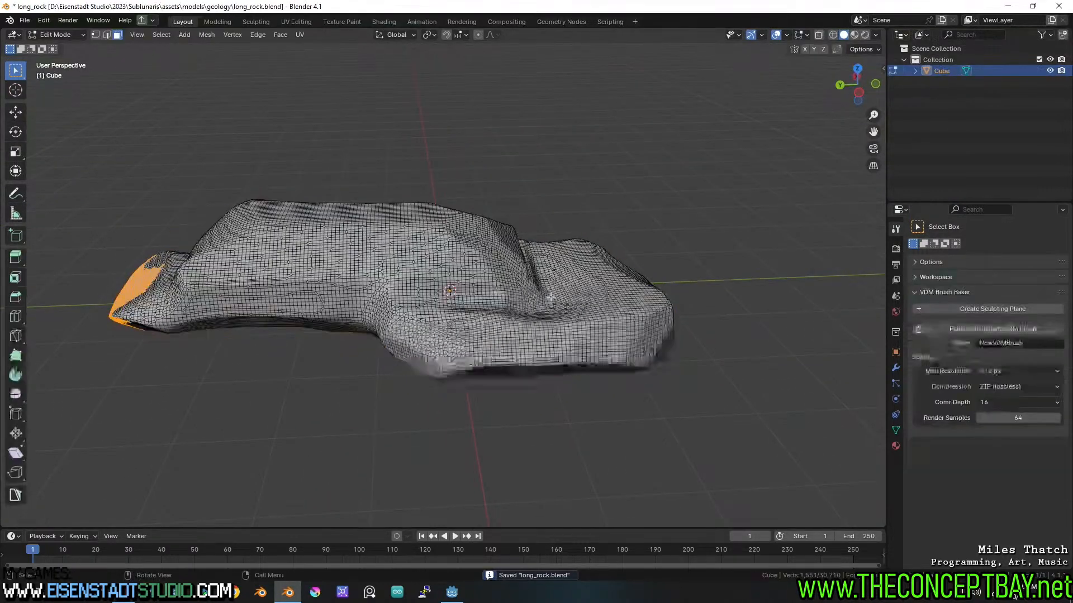
{"action": "key", "text": "a"}
{"action": "key", "text": "g"}
{"action": "key", "text": "y"}
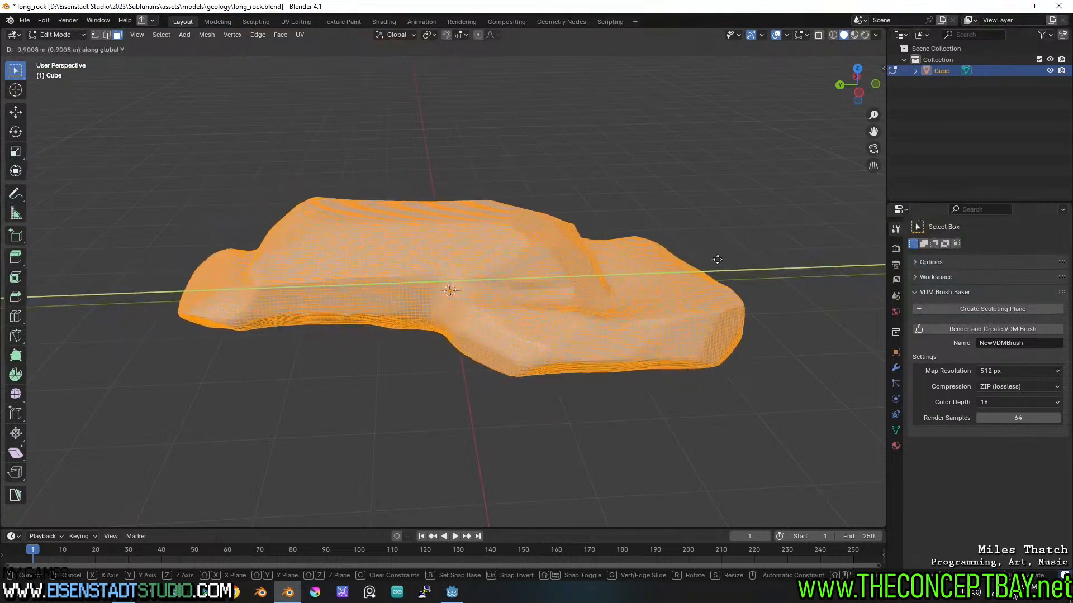
{"action": "left_click", "coordinate": [706, 263]}
{"action": "middle_click_drag", "start_coordinate": [705, 265], "coordinate": [602, 263]}
{"action": "key", "text": "Tab"}
{"action": "key", "text": "ctrl+s"}
- Apply smooth shading to the rock
{"action": "right_click", "coordinate": [450, 302]}
{"action": "left_click", "coordinate": [449, 301]}
{"action": "mouse_move", "coordinate": [499, 313]}
{"action": "middle_mouse_down"}
{"action": "mouse_move", "coordinate": [514, 275]}
{"action": "mouse_move", "coordinate": [498, 294]}
{"action": "mouse_move", "coordinate": [507, 296]}
{"action": "middle_mouse_up"}
- Search the add-on preferences for "quick" and expand the QuickMenu add-on's details
{"action": "key", "text": "q"}
{"action": "mouse_move", "coordinate": [507, 296]}
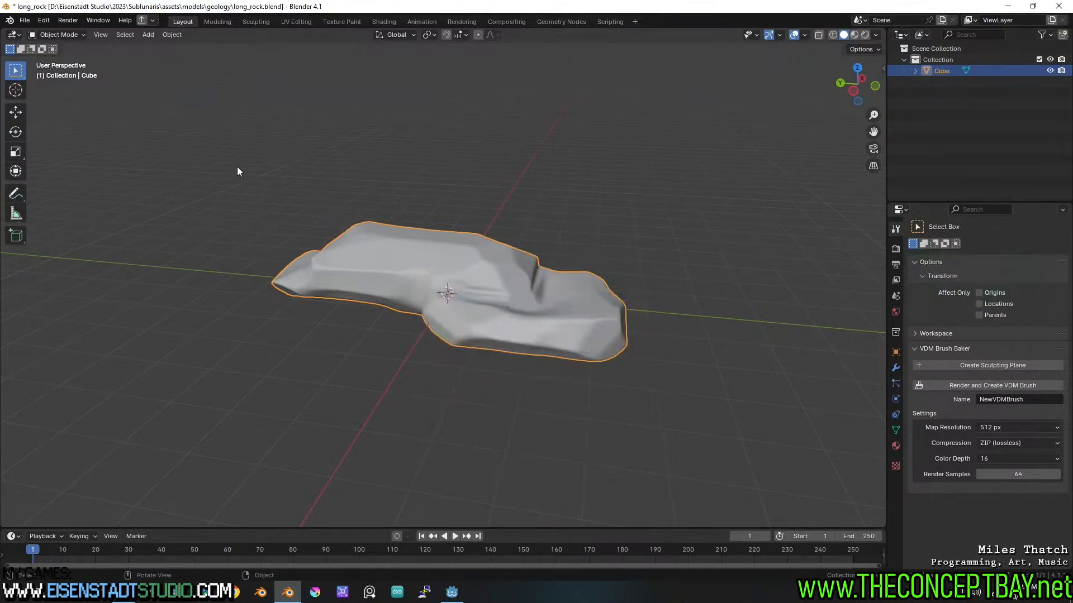
{"action": "left_click", "coordinate": [44, 20]}
{"action": "left_click", "coordinate": [65, 163]}
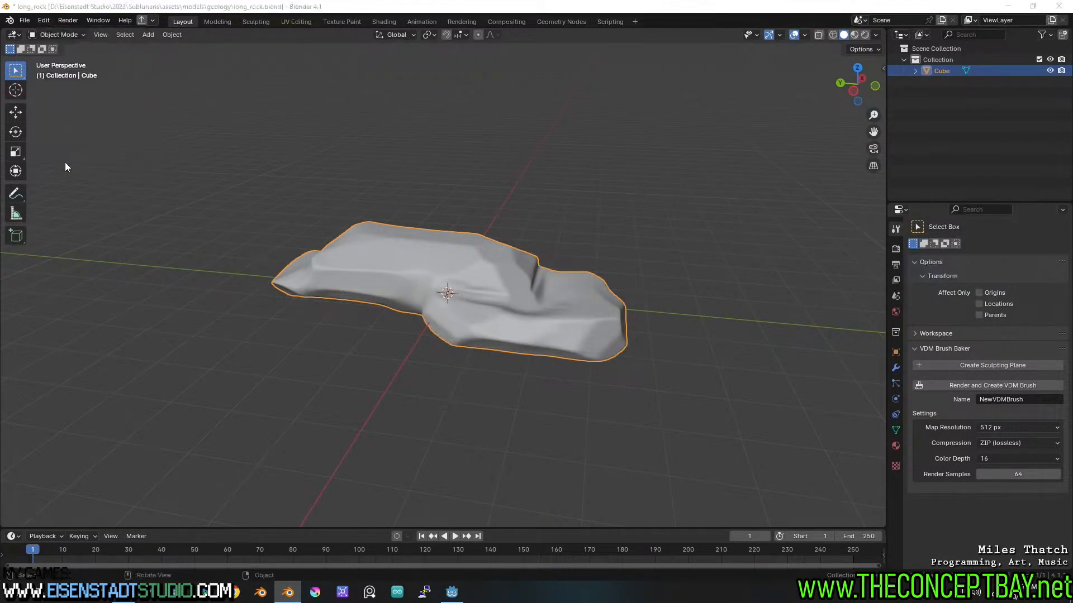
{"action": "left_click", "coordinate": [310, 41]}
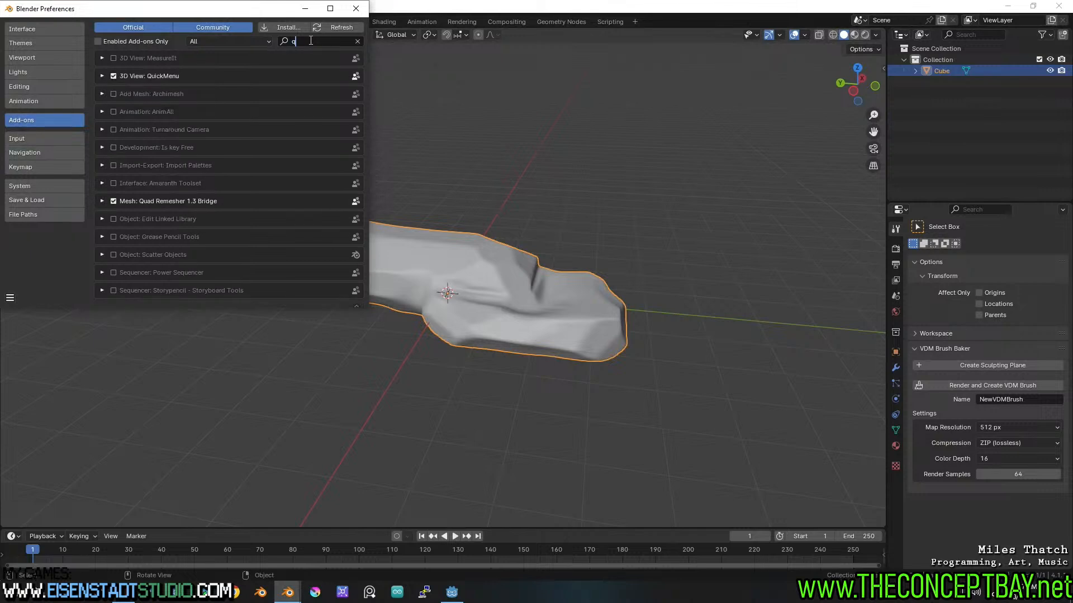
{"action": "type", "text": "quick"}
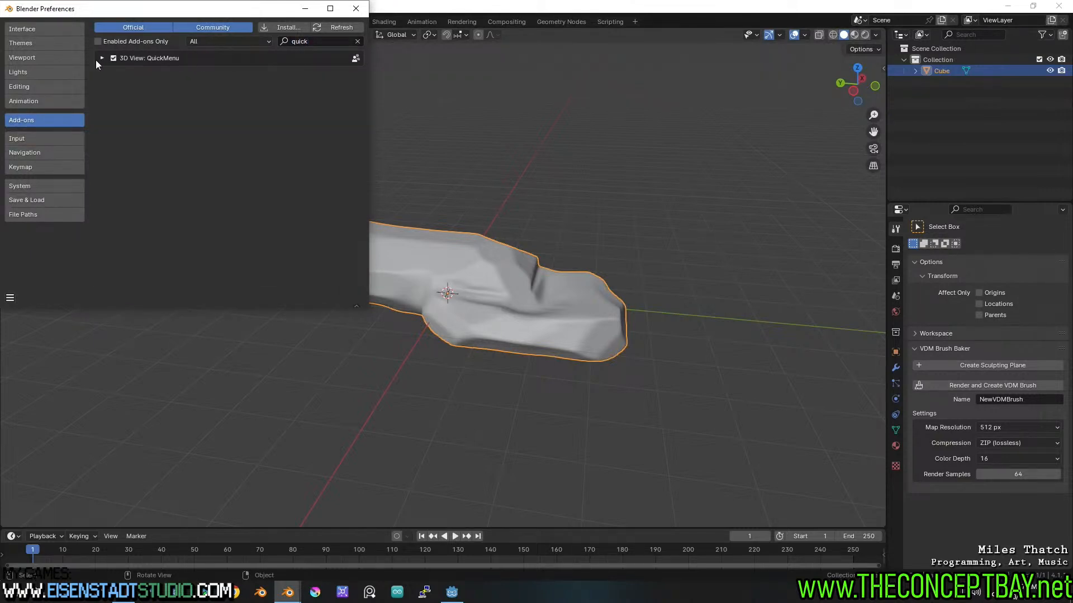
{"action": "left_click", "coordinate": [101, 58]}
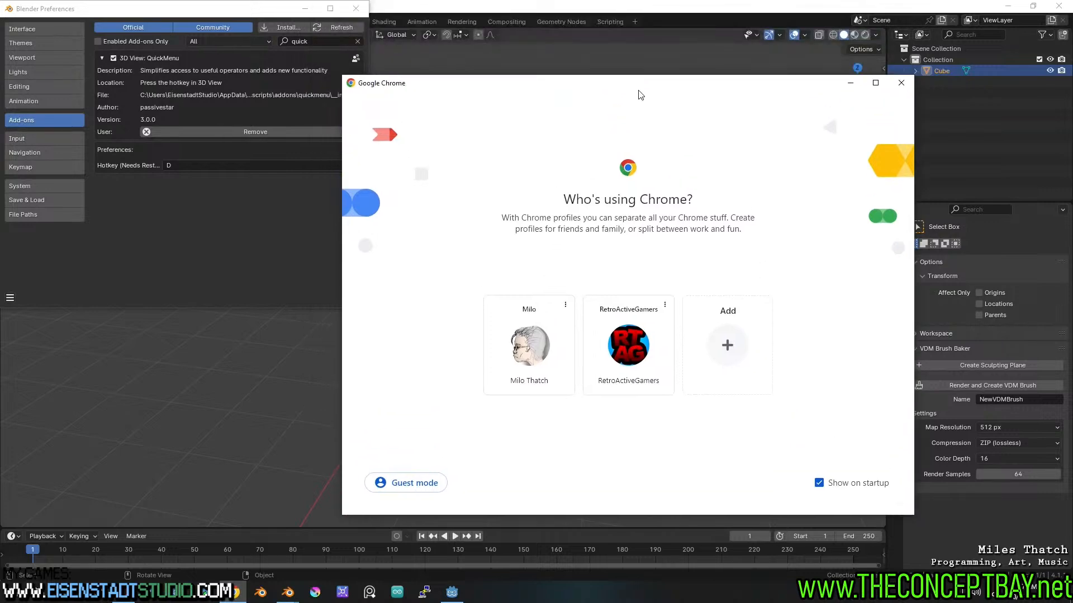
- Open a Chrome window in Guest mode, search the web for "quick menu" and decline sharing the precise location
{"action": "left_click", "coordinate": [386, 479]}
{"action": "type", "text": "quick mewnu"}
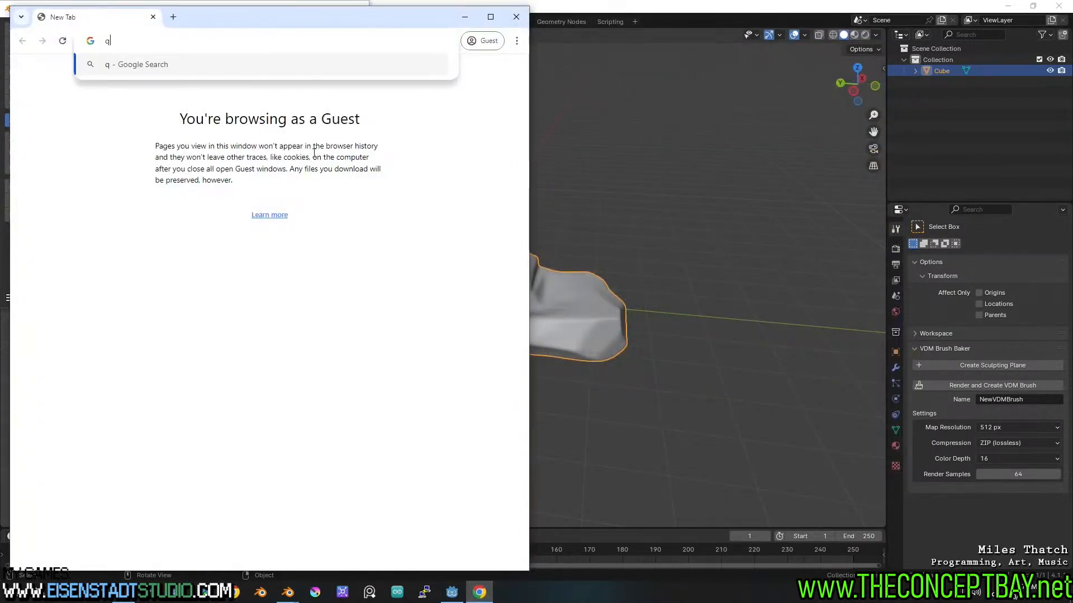
{"action": "key", "text": "BackSpace"}
{"action": "key", "text": "BackSpace"}
{"action": "key", "text": "BackSpace"}
{"action": "type", "text": "nu"}
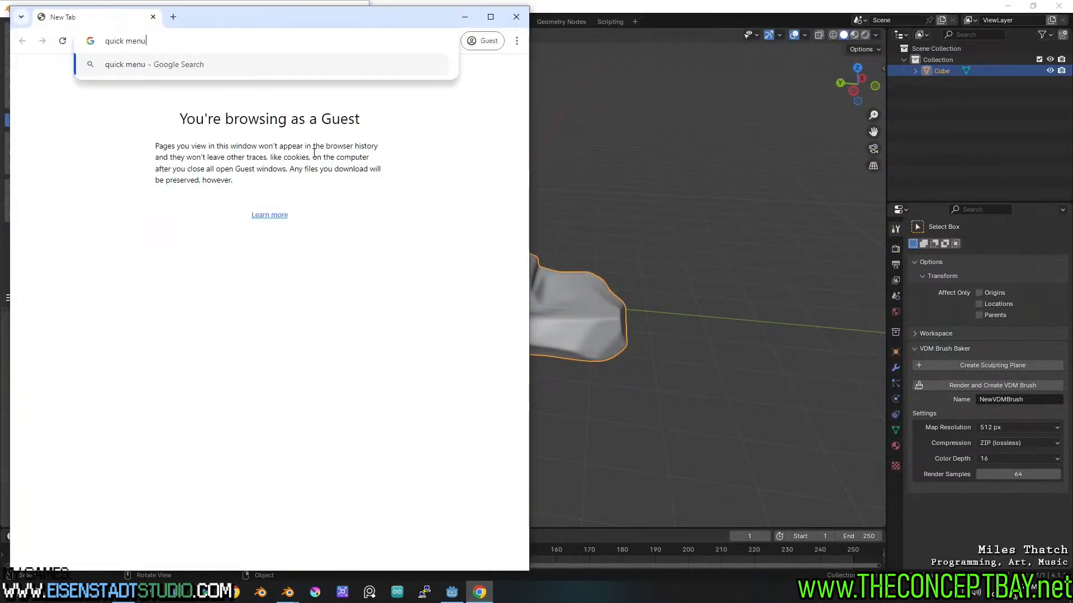
{"action": "key", "text": "Return"}
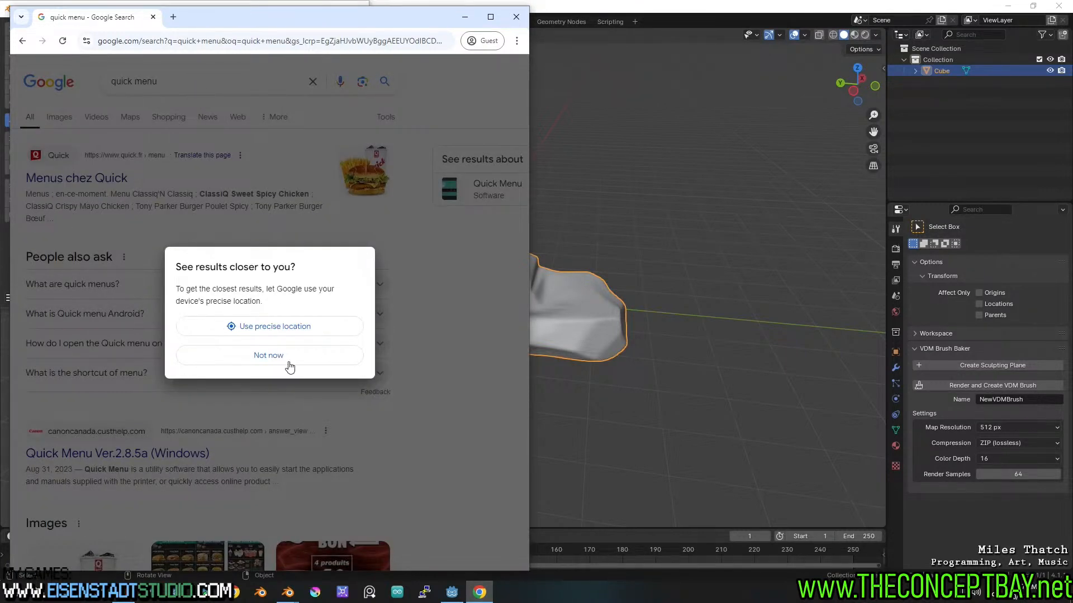
{"action": "left_click", "coordinate": [268, 355]}
- Refine the web search to "quick menu blender" and open the passivestar/quickmenu repository on GitHub
{"action": "left_click", "coordinate": [242, 84]}
{"action": "type", "text": "blende"}
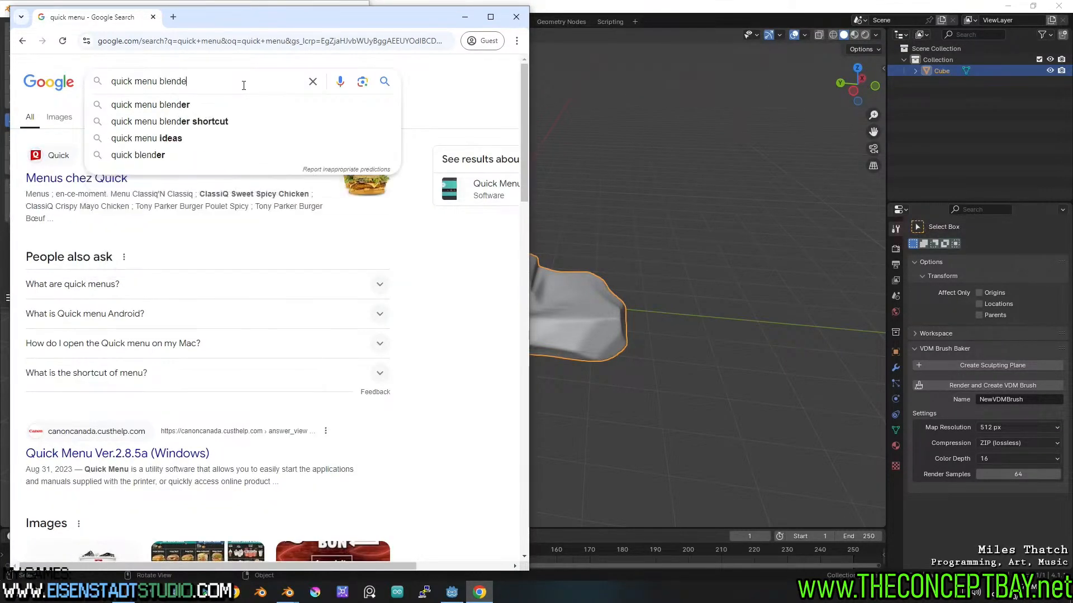
{"action": "type", "text": "r"}
{"action": "key", "text": "Return"}
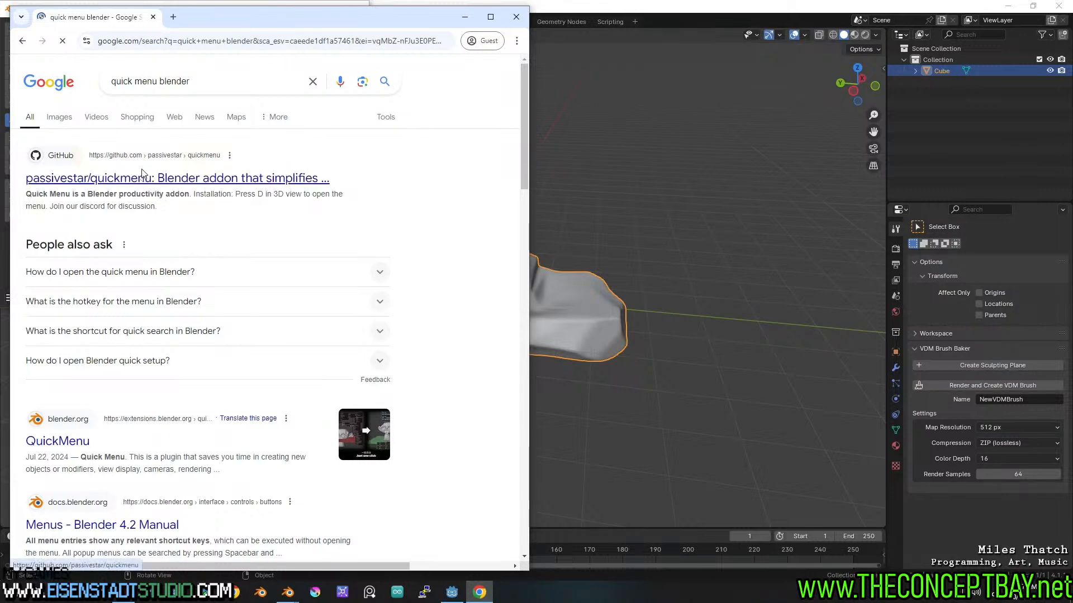
{"action": "left_click", "coordinate": [142, 174]}
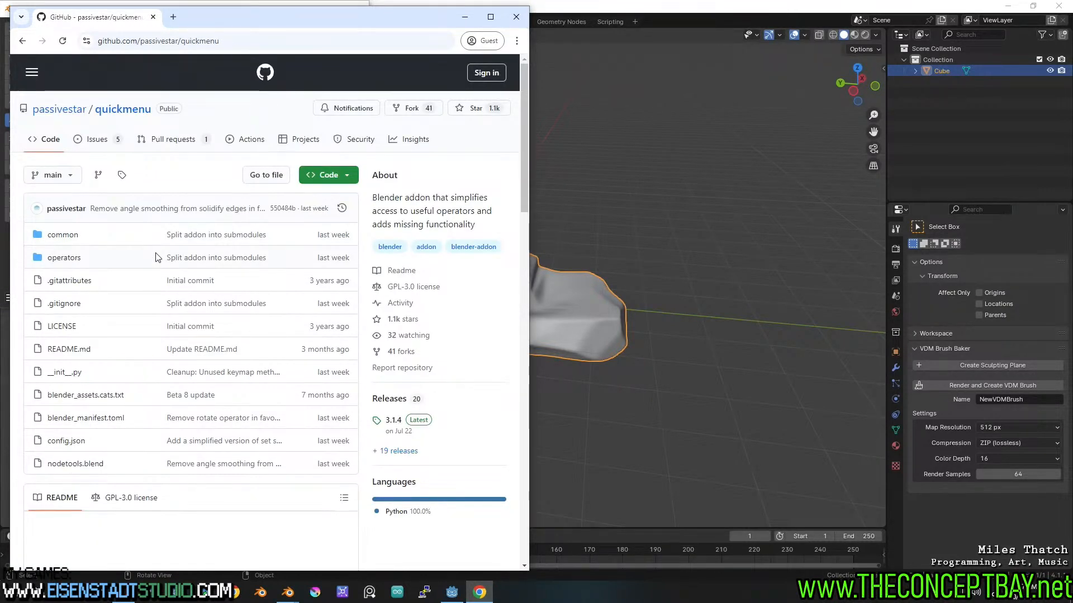
- Look through the quickmenu README, then download quickmenu.zip from release 3.1.4 into the Downloads folder
{"action": "scroll", "coordinate": [156, 257], "scroll_direction": "down", "scroll_amount": 7}
{"action": "scroll", "coordinate": [157, 257], "scroll_direction": "down", "scroll_amount": 4}
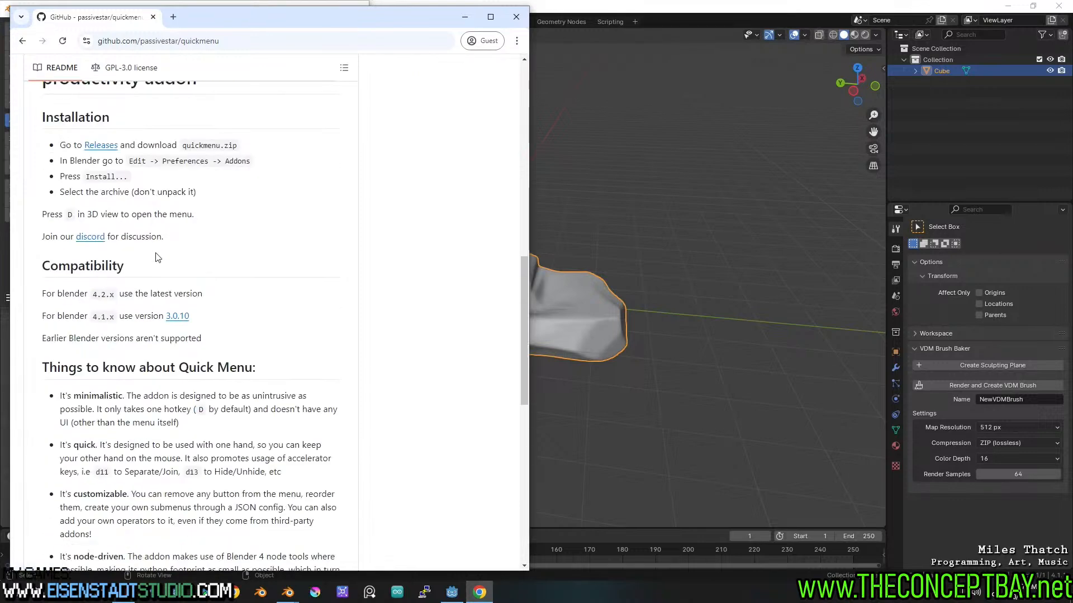
{"action": "scroll", "coordinate": [211, 305], "scroll_direction": "up", "scroll_amount": 15}
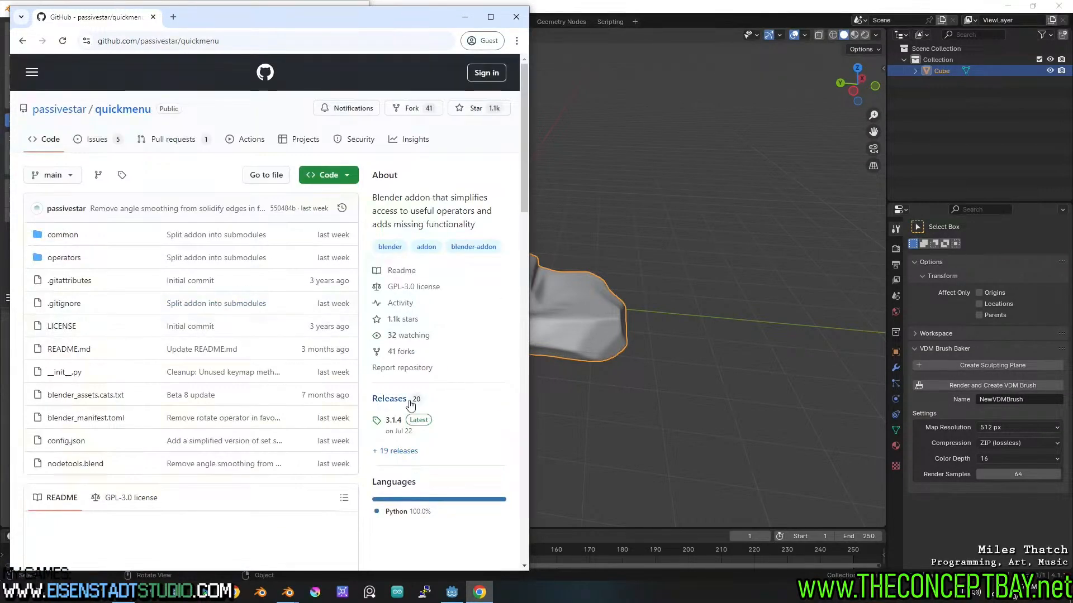
{"action": "left_click", "coordinate": [385, 429]}
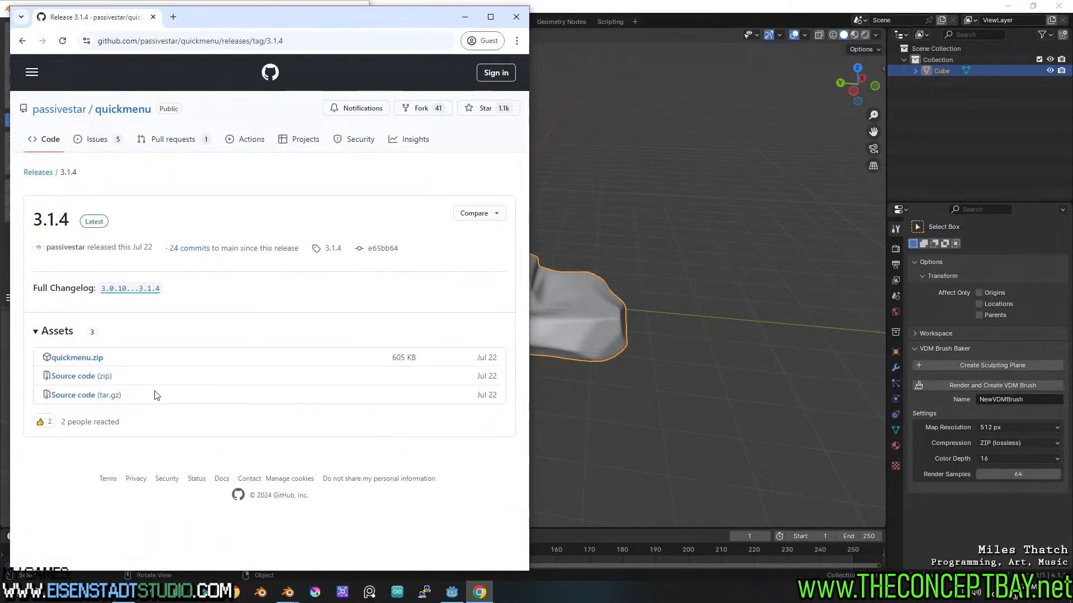
{"action": "left_click", "coordinate": [101, 358]}
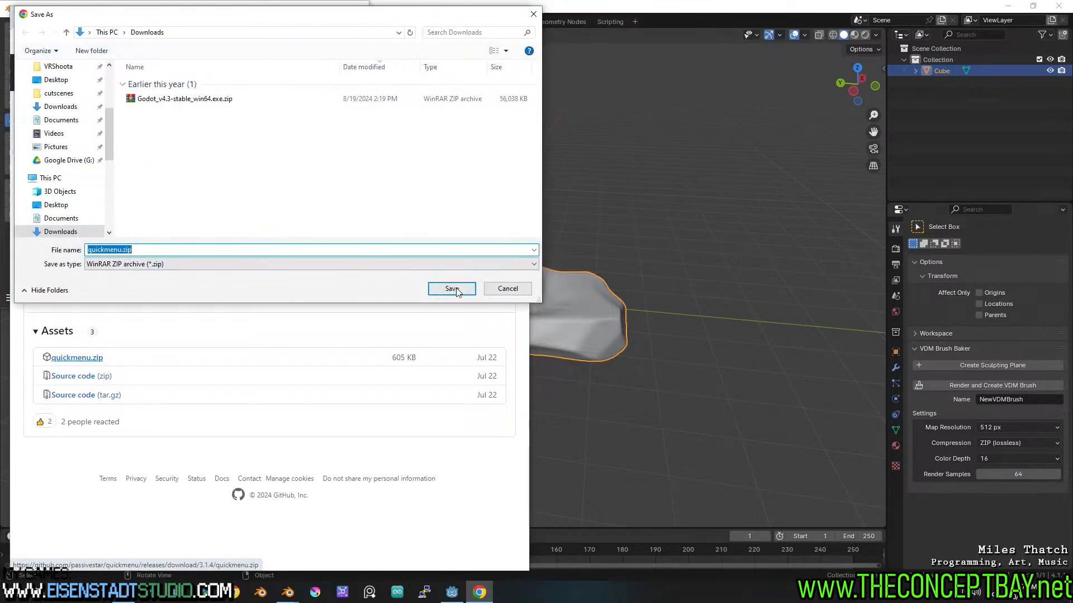
{"action": "left_click", "coordinate": [451, 289]}
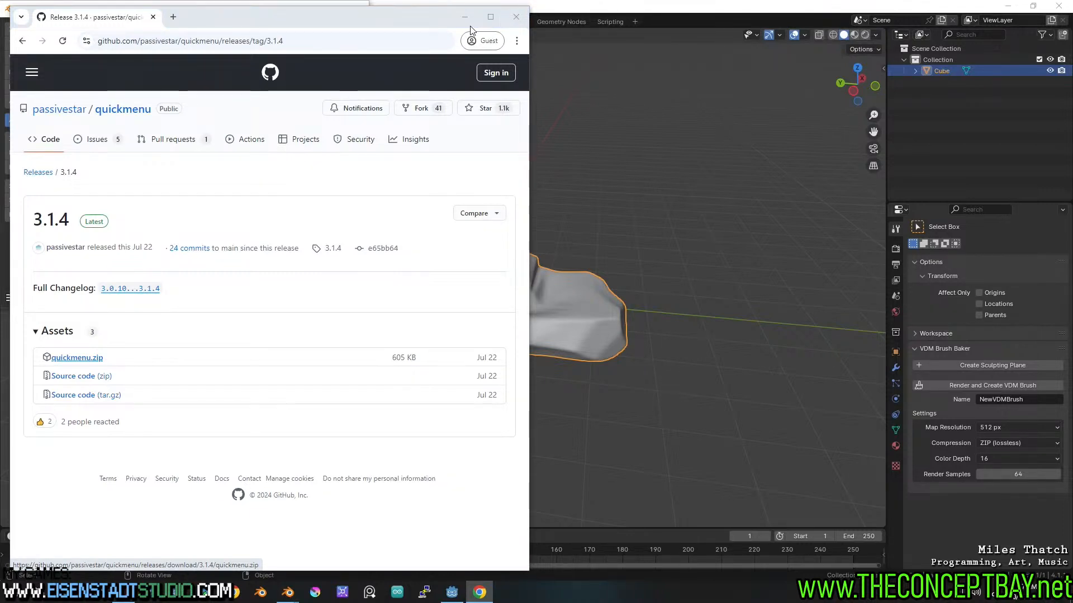
- Switch back to Blender and install quickmenu.zip from the Downloads folder as an add-on
{"action": "left_click", "coordinate": [577, 12]}
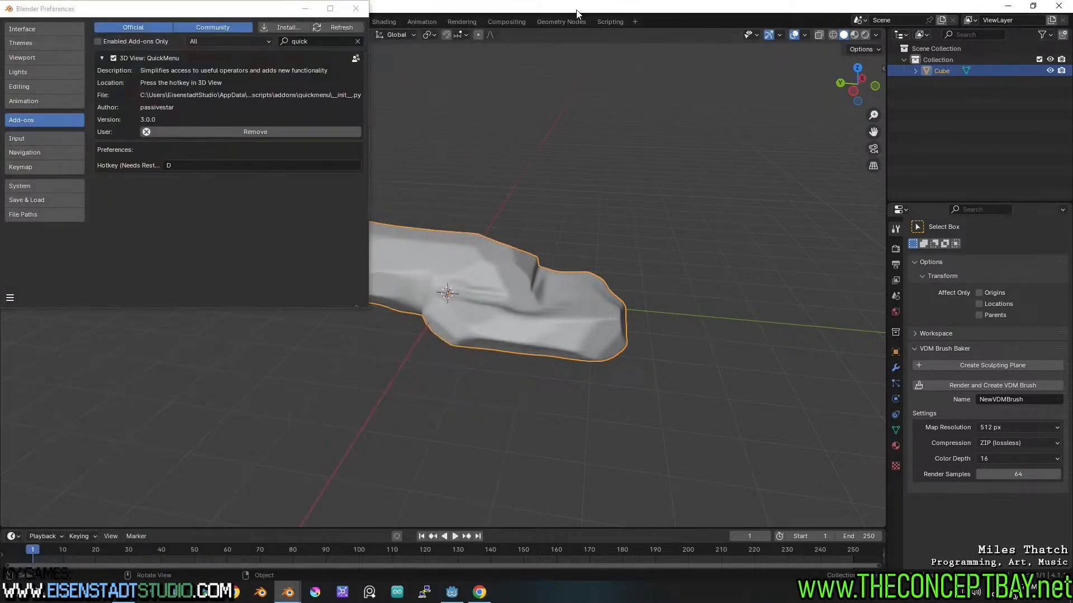
{"action": "left_click", "coordinate": [285, 27]}
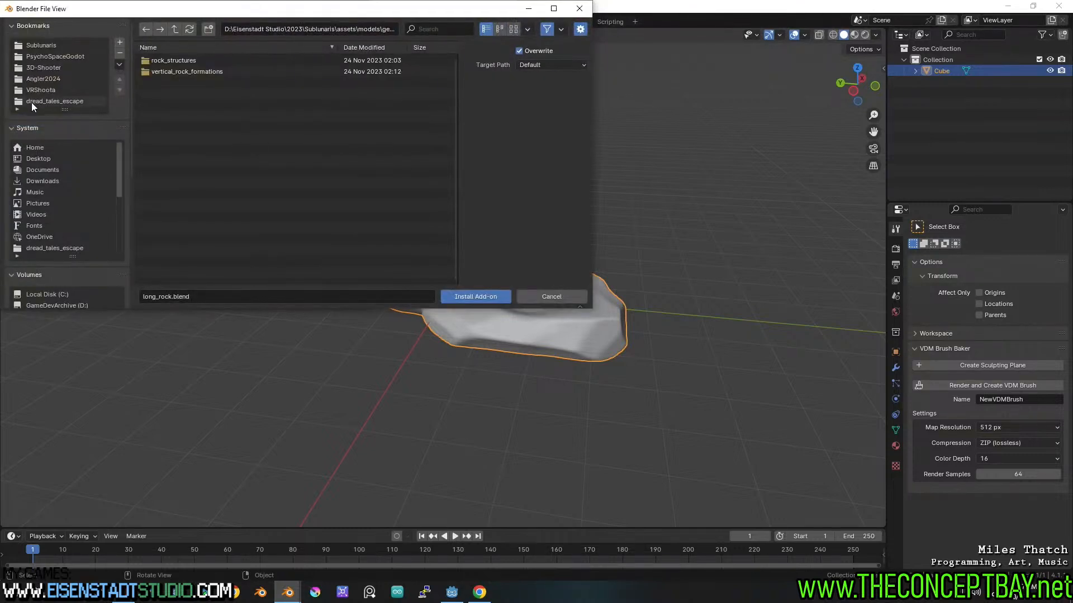
{"action": "left_click", "coordinate": [46, 180]}
{"action": "double_click", "coordinate": [166, 69]}
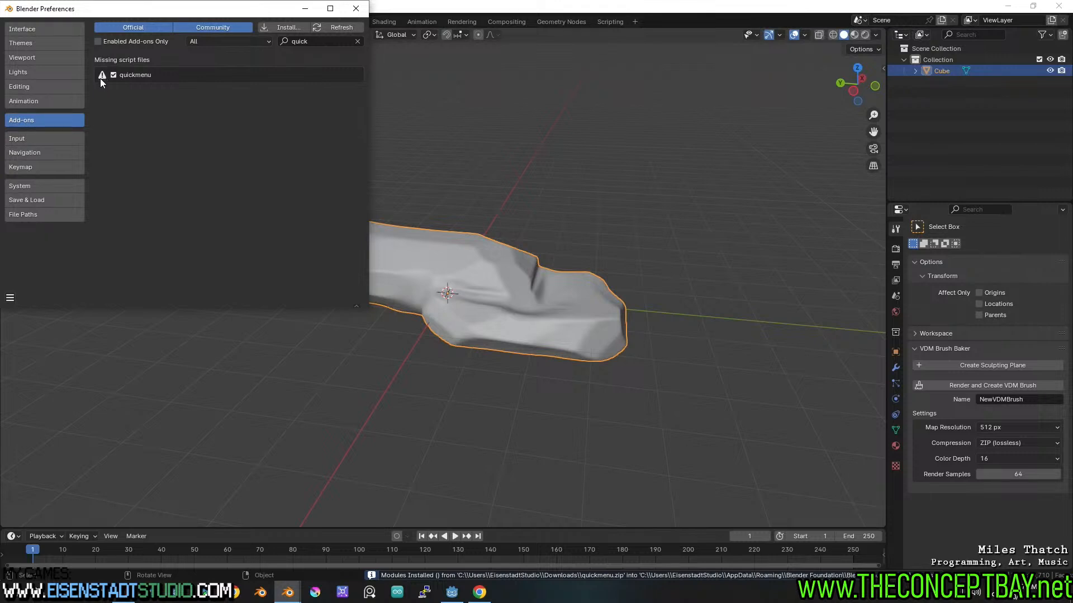
- Filter the add-ons by "qui" and disable the quickmenu entry under the missing script files
{"action": "left_click", "coordinate": [357, 42]}
{"action": "left_click", "coordinate": [356, 42]}
{"action": "type", "text": "qui"}
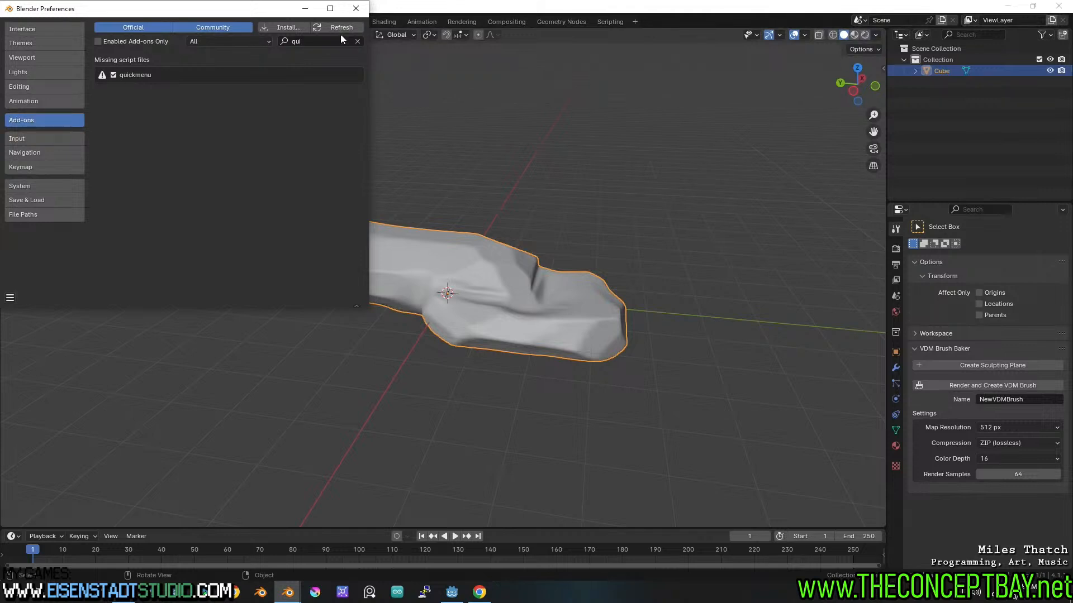
{"action": "left_click", "coordinate": [113, 77]}
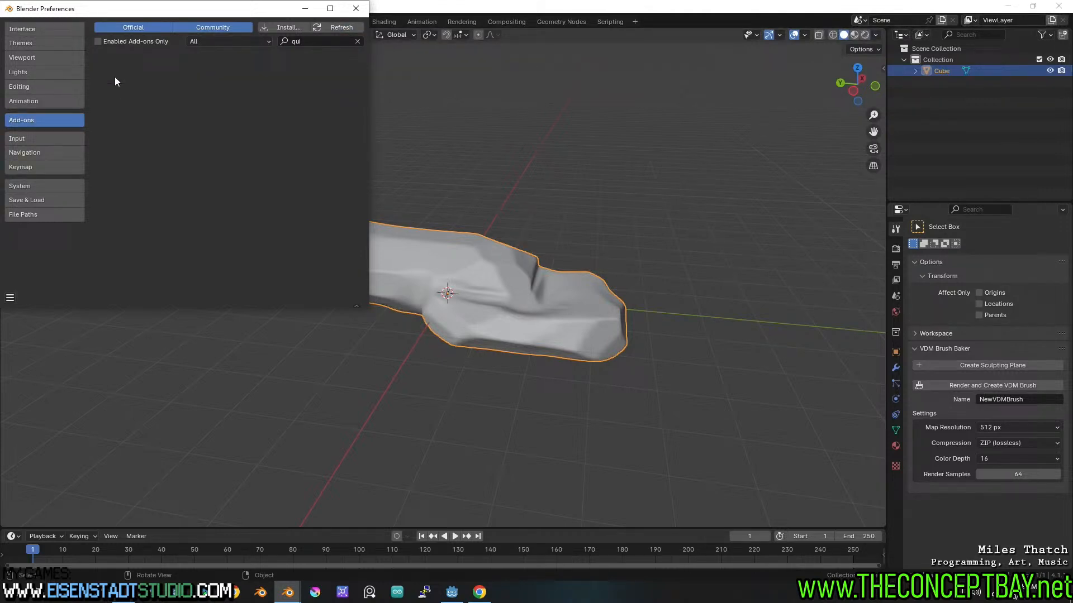
- Clear the add-on search filter and try to install quickmenu.zip from the Downloads folder again
{"action": "left_click", "coordinate": [323, 40]}
{"action": "key", "text": "BackSpace"}
{"action": "key", "text": "BackSpace"}
{"action": "key", "text": "BackSpace"}
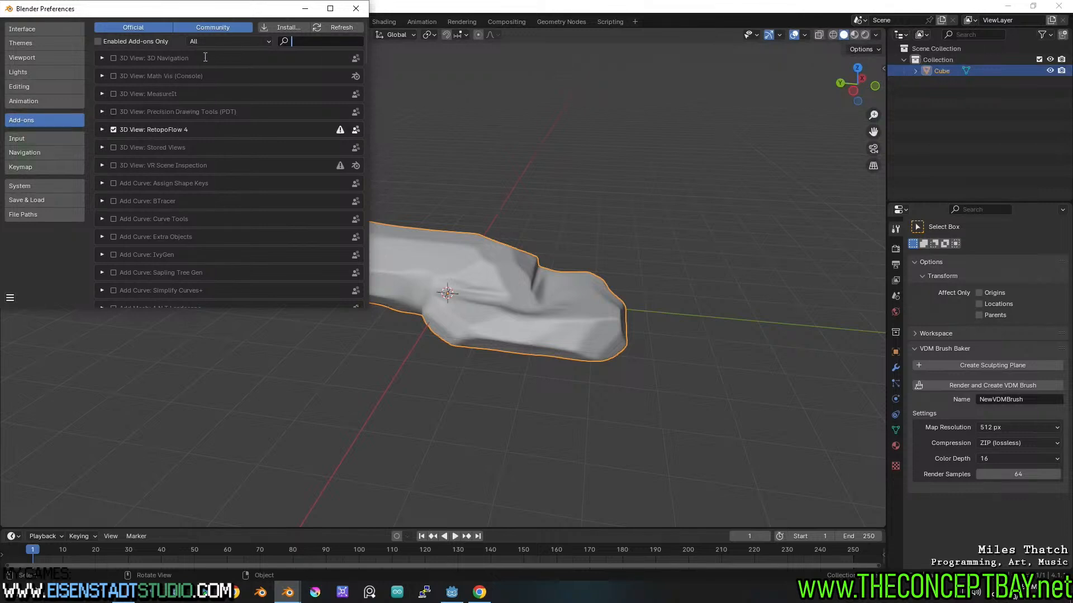
{"action": "left_click", "coordinate": [290, 27]}
{"action": "left_click", "coordinate": [175, 69]}
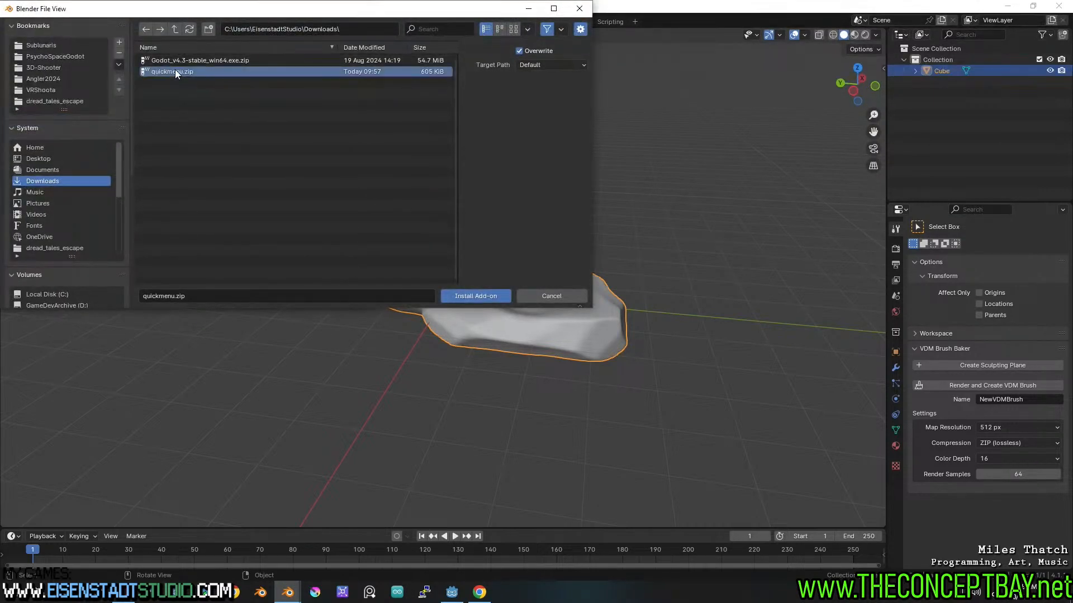
{"action": "double_click", "coordinate": [176, 70]}
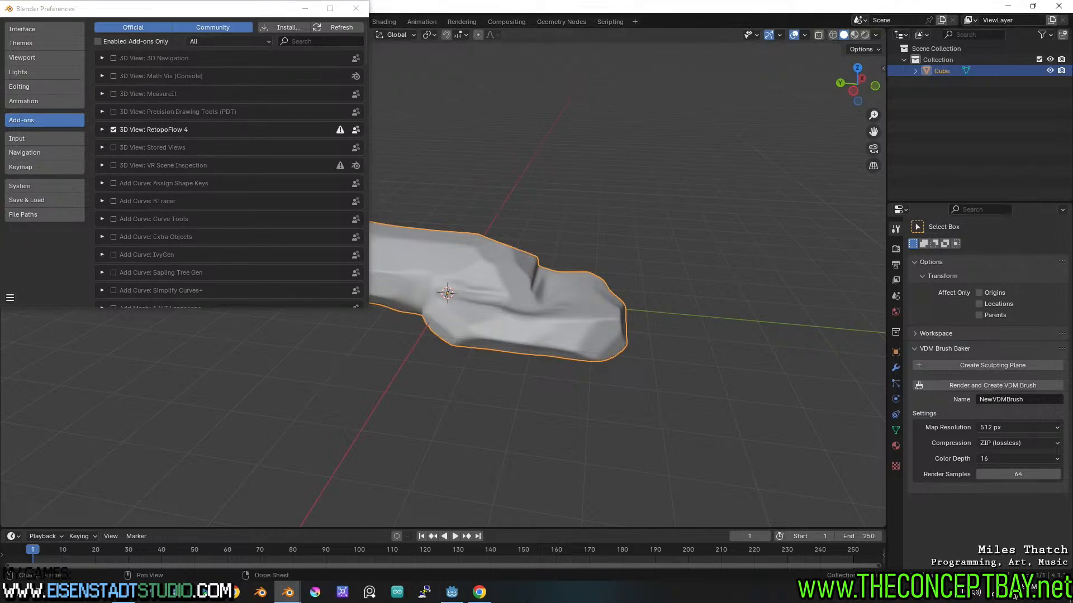
- Switch to Chrome and check the Blender version compatibility notes in the quickmenu repository's README
{"action": "left_click", "coordinate": [480, 594]}
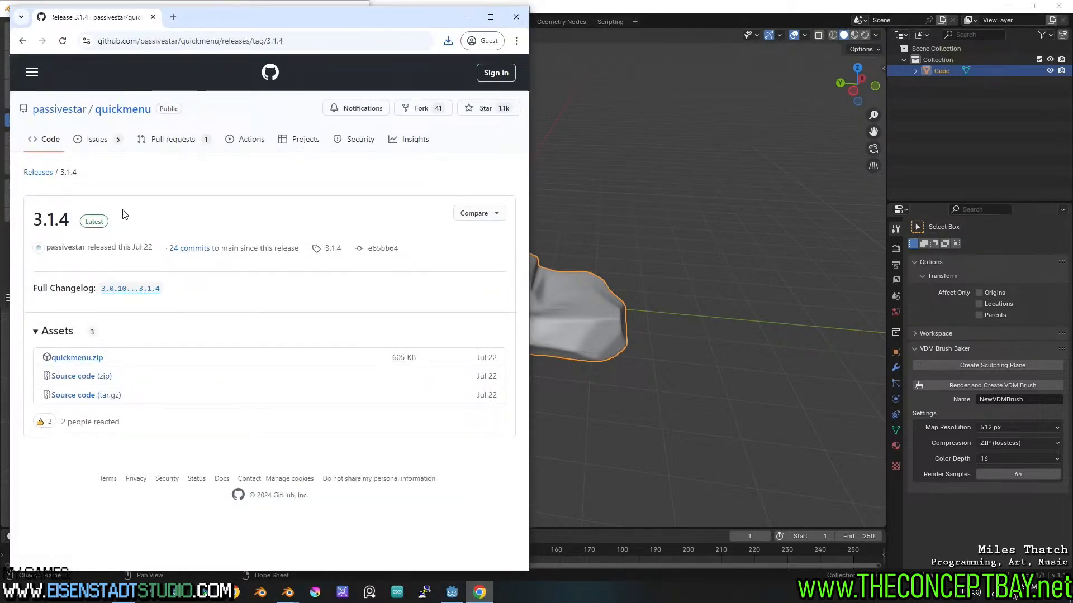
{"action": "left_click", "coordinate": [22, 41]}
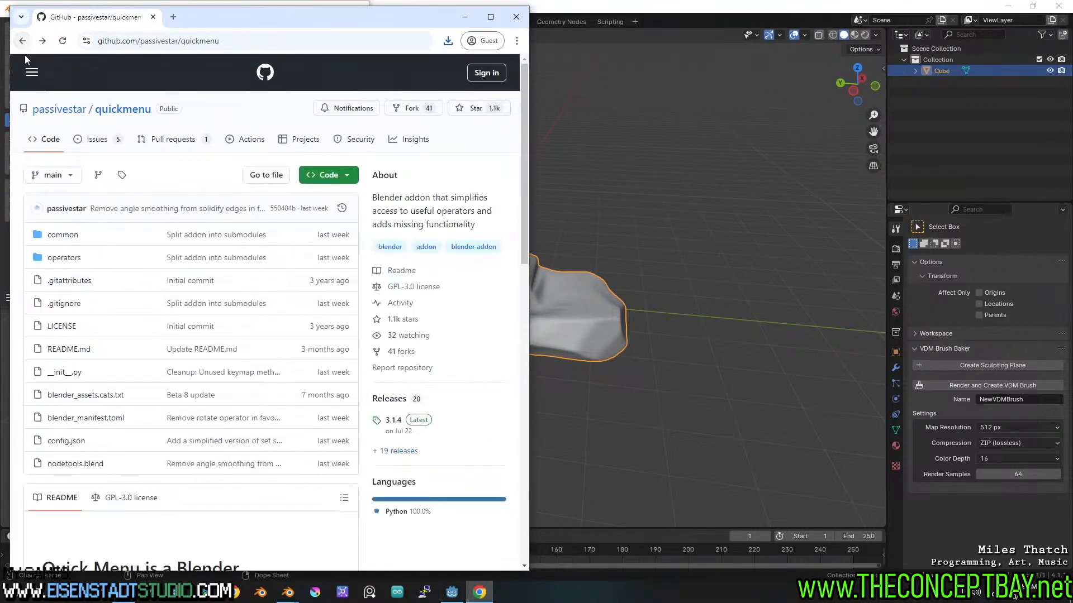
{"action": "scroll", "coordinate": [146, 325], "scroll_direction": "down", "scroll_amount": 6}
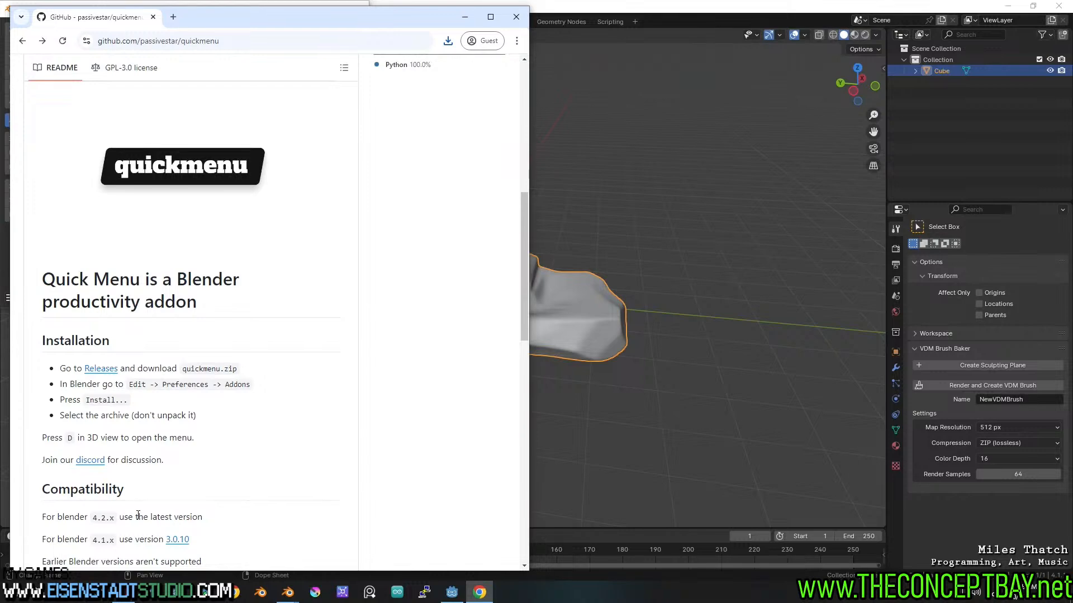
- Return to Blender, close the preferences and save long_rock.blend
{"action": "left_click", "coordinate": [465, 17]}
{"action": "left_click", "coordinate": [355, 9]}
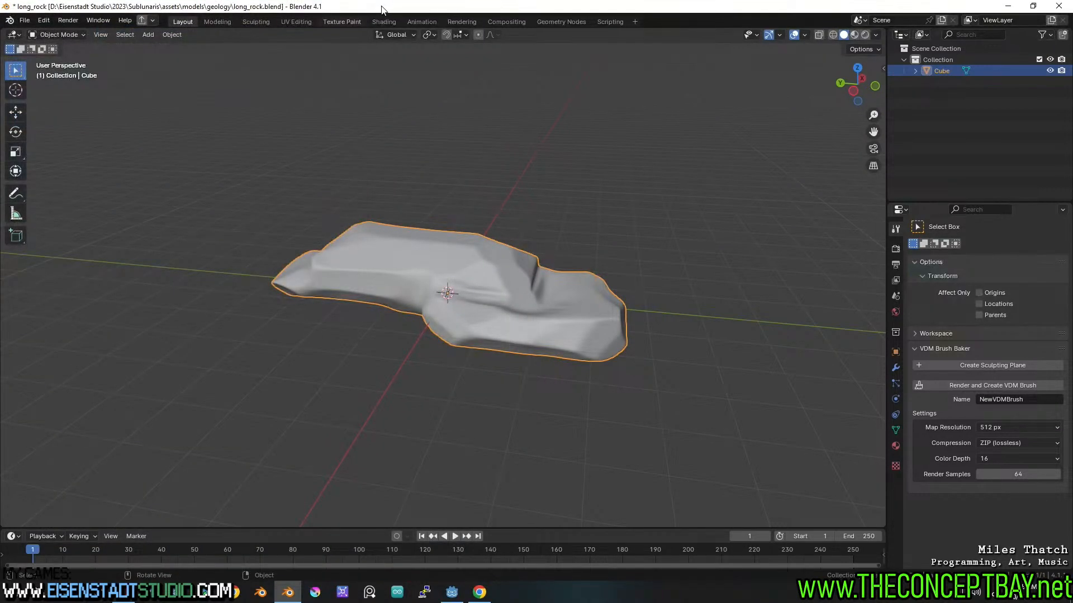
{"action": "key", "text": "ctrl+s"}
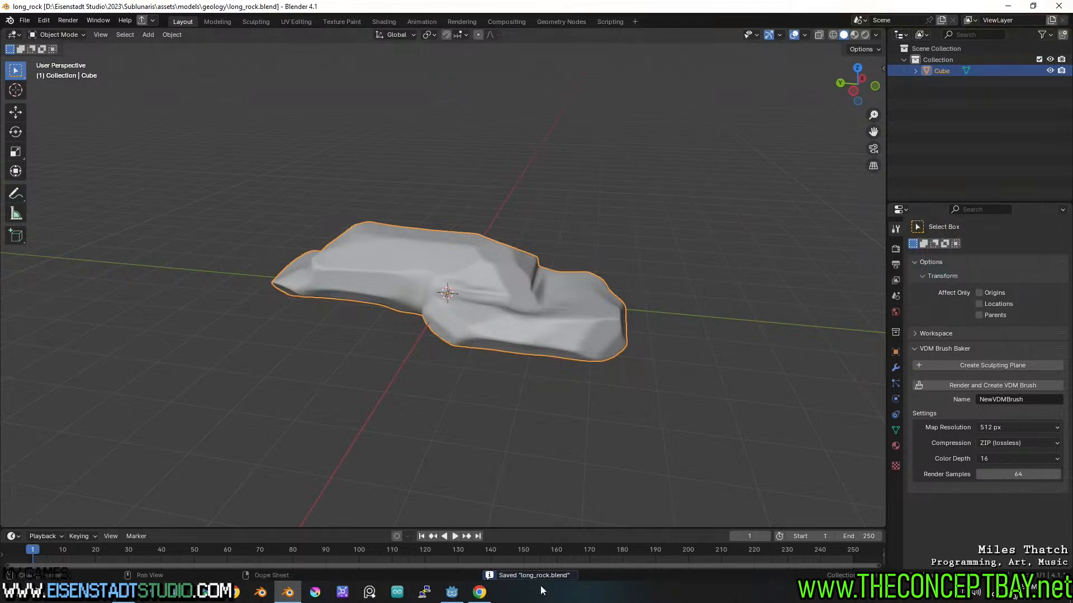
- Switch to Chrome, search for "blender" in a new tab and open the blender.org home page
{"action": "left_click", "coordinate": [479, 592]}
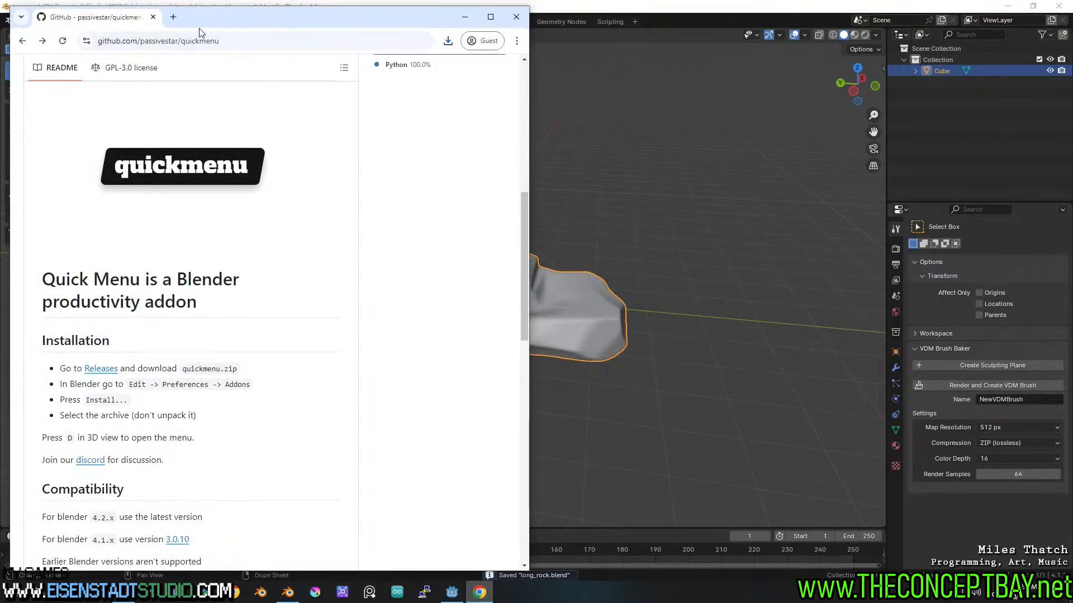
{"action": "left_click", "coordinate": [173, 17]}
{"action": "type", "text": "blender"}
{"action": "key", "text": "Return"}
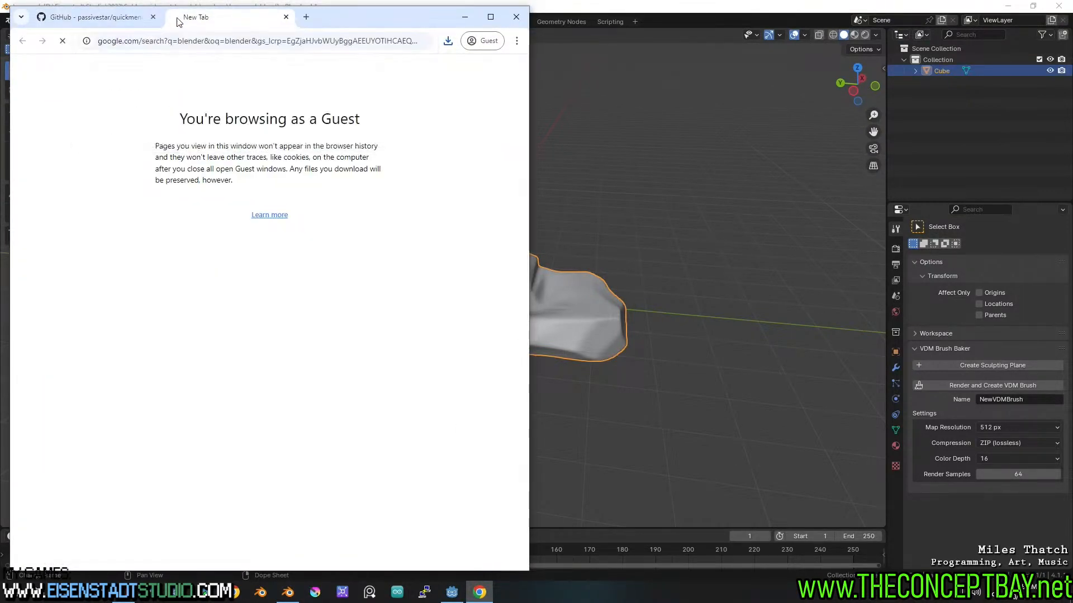
{"action": "left_click", "coordinate": [64, 179]}
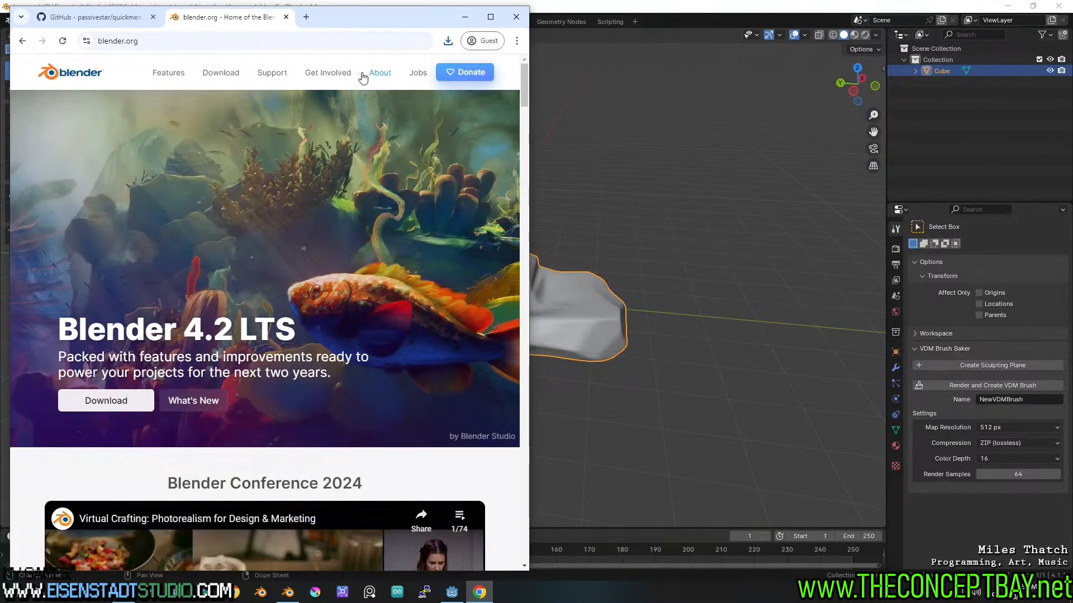
- Download the Blender 4.2.3 LTS Windows installer from the download page and save it
{"action": "left_click", "coordinate": [222, 77]}
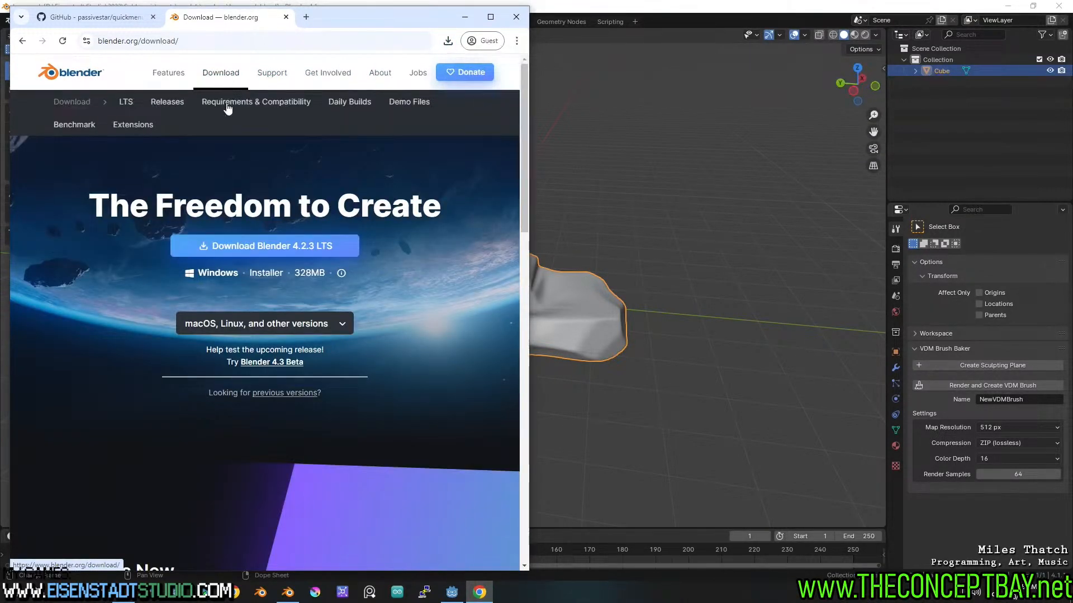
{"action": "left_click", "coordinate": [316, 246]}
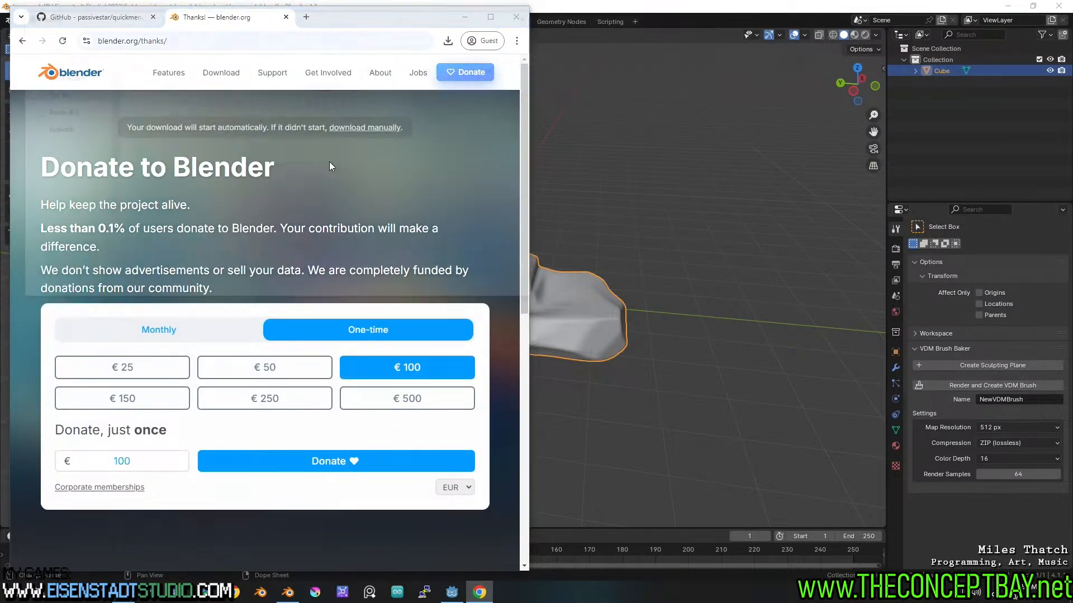
{"action": "left_click", "coordinate": [455, 288]}
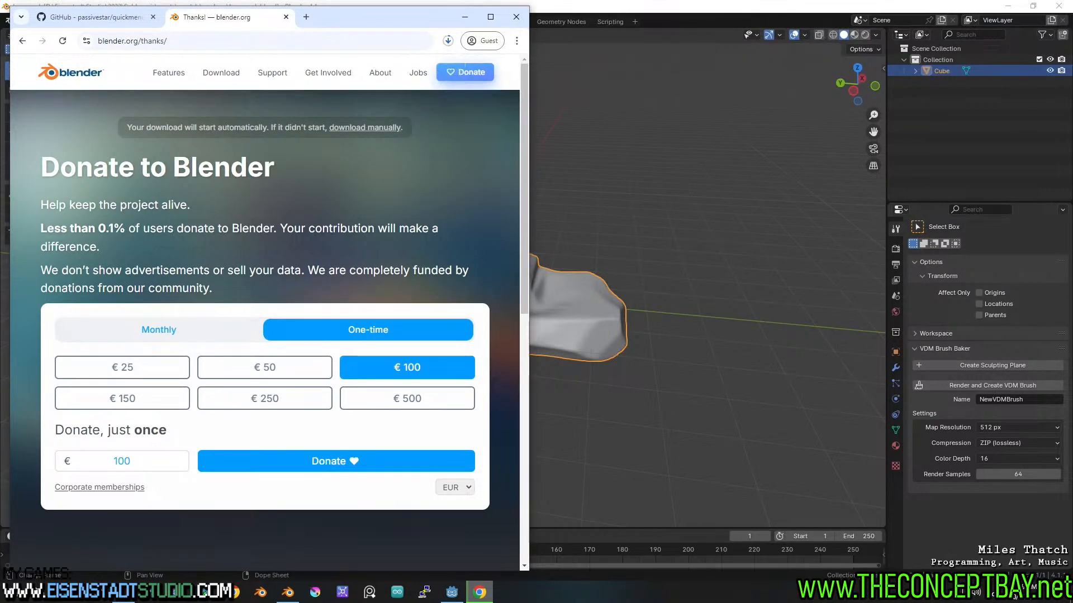
- Return to Blender, open the add-on preferences and search the add-ons for "qui", leaving the install dialog without installing anything
{"action": "left_click_drag", "start_coordinate": [416, 17], "coordinate": [514, 0]}
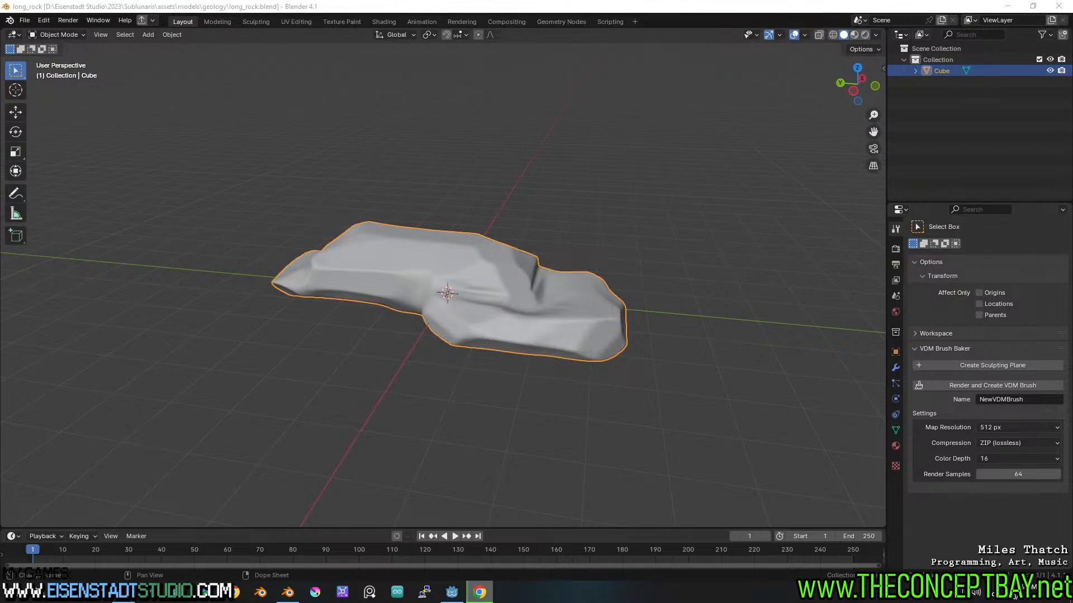
{"action": "left_click", "coordinate": [511, 314]}
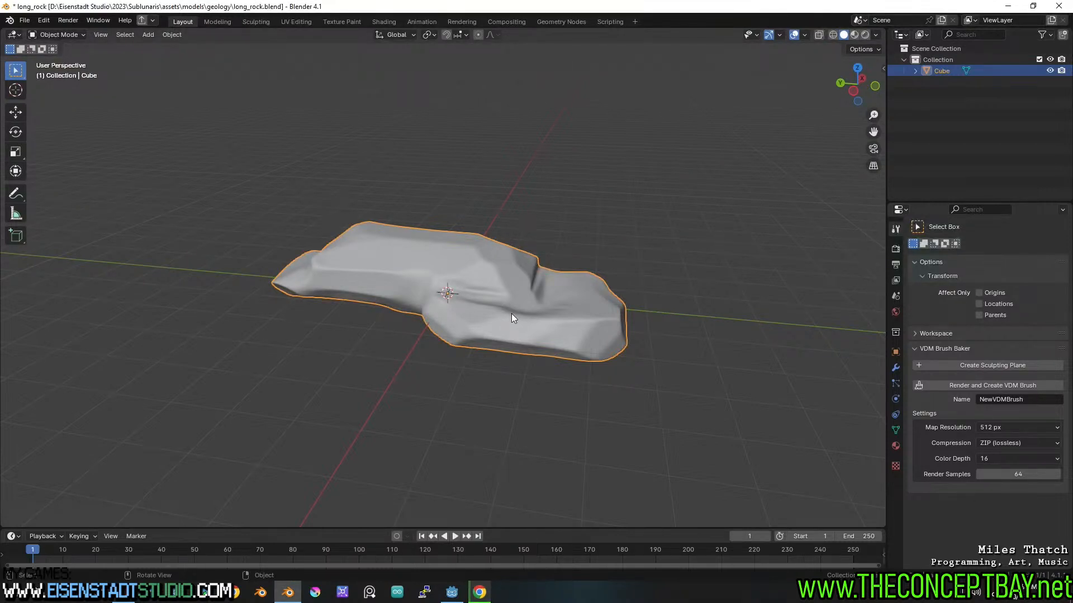
{"action": "middle_click_drag", "start_coordinate": [527, 311], "coordinate": [470, 269]}
{"action": "left_click", "coordinate": [43, 21]}
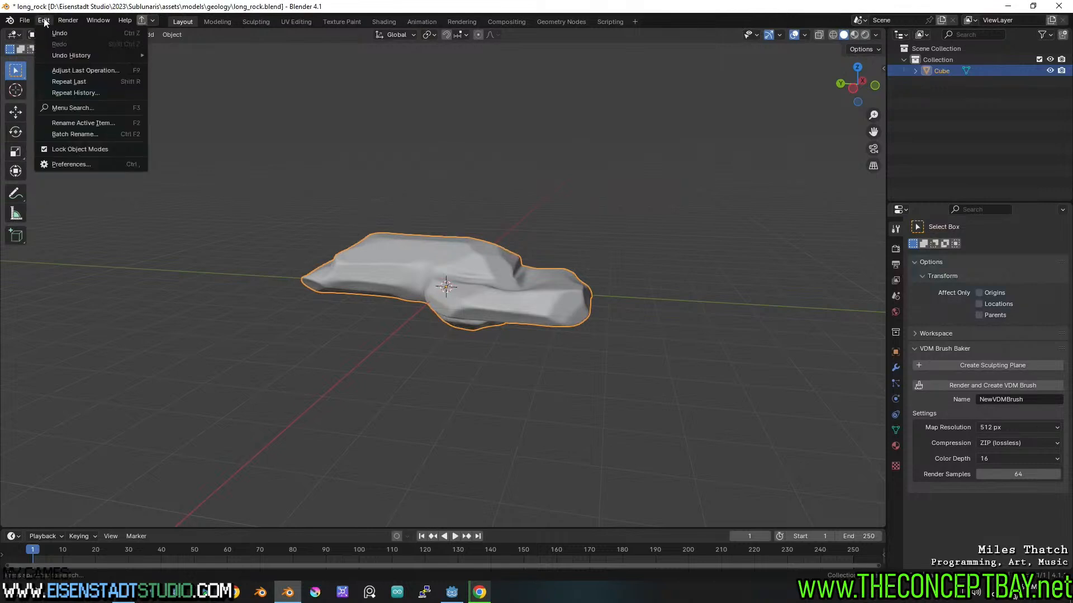
{"action": "left_click", "coordinate": [66, 166]}
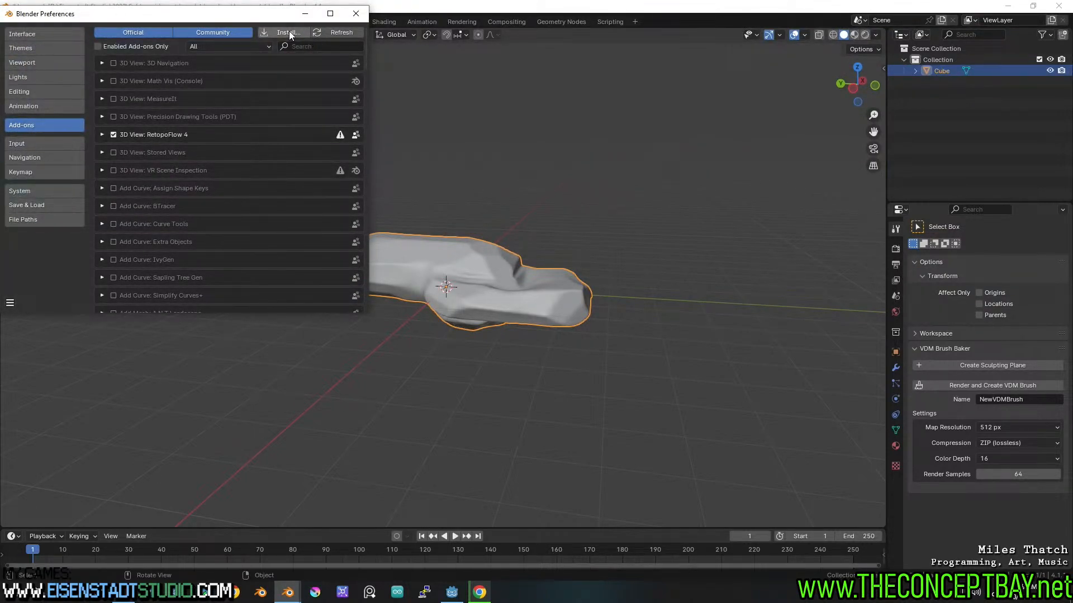
{"action": "left_click", "coordinate": [331, 47]}
{"action": "type", "text": "qui"}
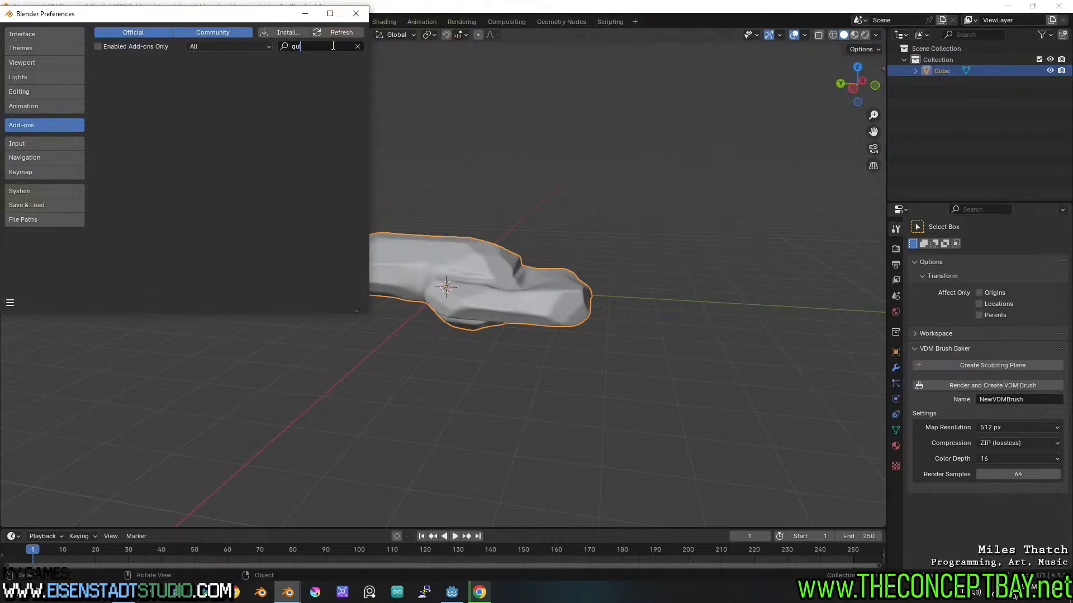
{"action": "left_click", "coordinate": [291, 33]}
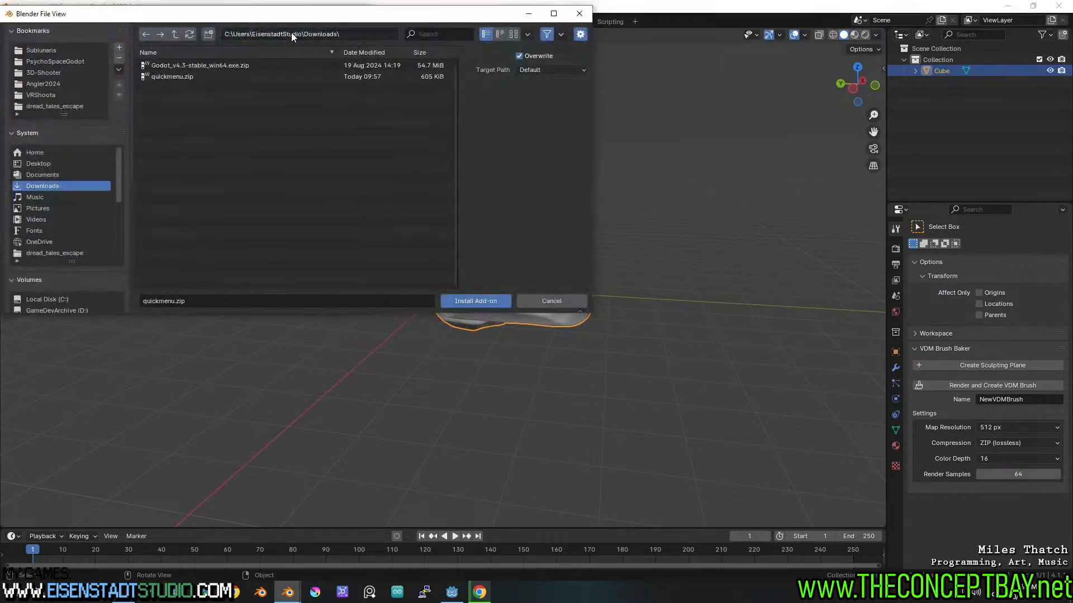
{"action": "key", "text": "Escape"}
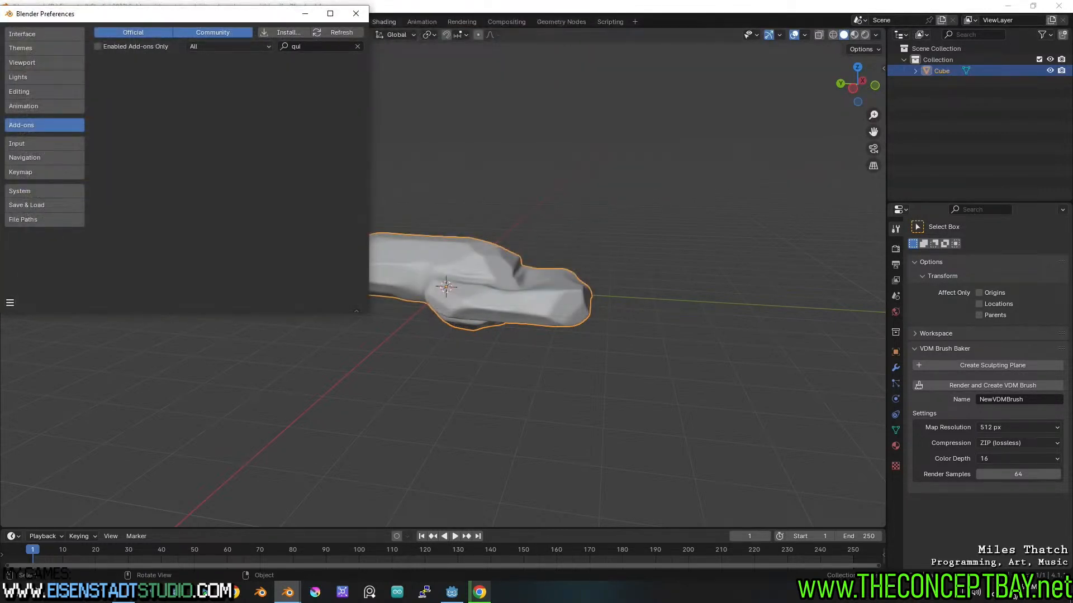
- Switch to Chrome, open the quickmenu 3.0.10 release linked for Blender 4.1.x and save its archive as quickmenu (1).zip in Downloads
{"action": "left_click_drag", "start_coordinate": [594, 0], "coordinate": [515, 25]}
{"action": "left_click", "coordinate": [286, 12]}
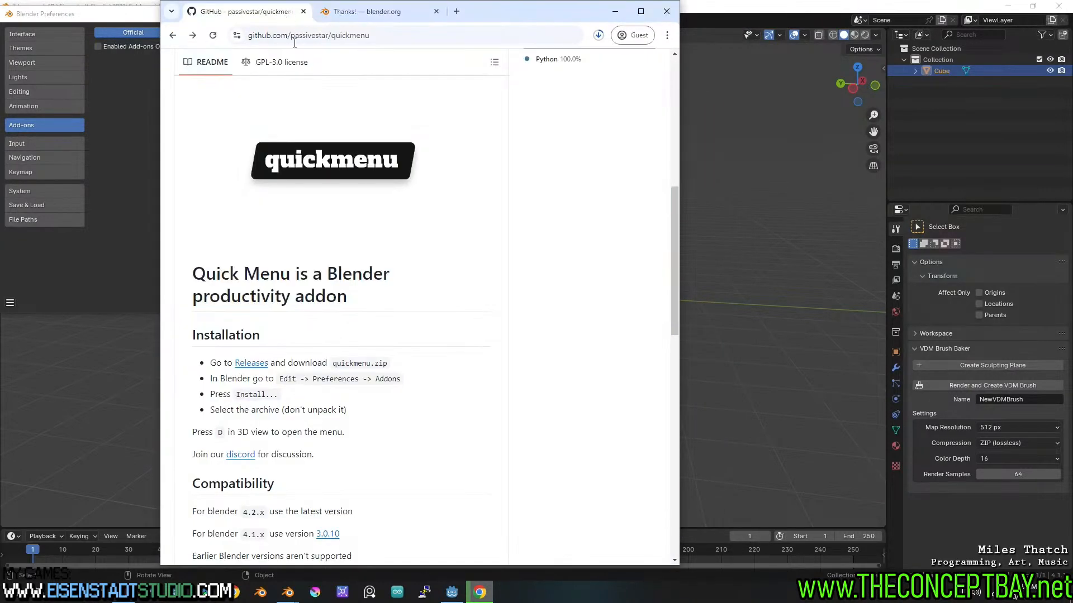
{"action": "scroll", "coordinate": [363, 273], "scroll_direction": "down", "scroll_amount": 5}
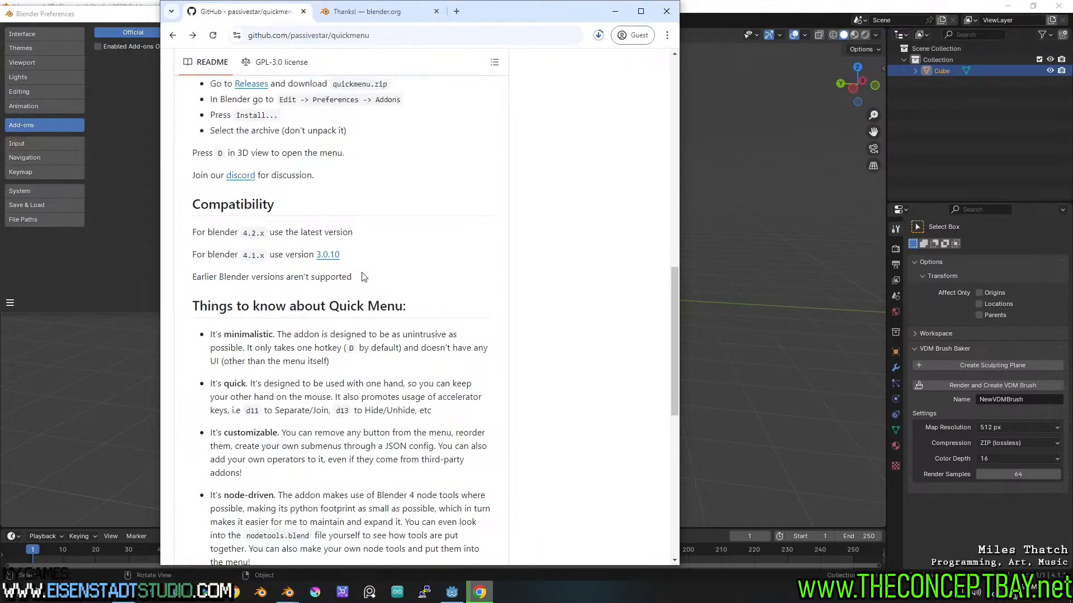
{"action": "left_click", "coordinate": [334, 257]}
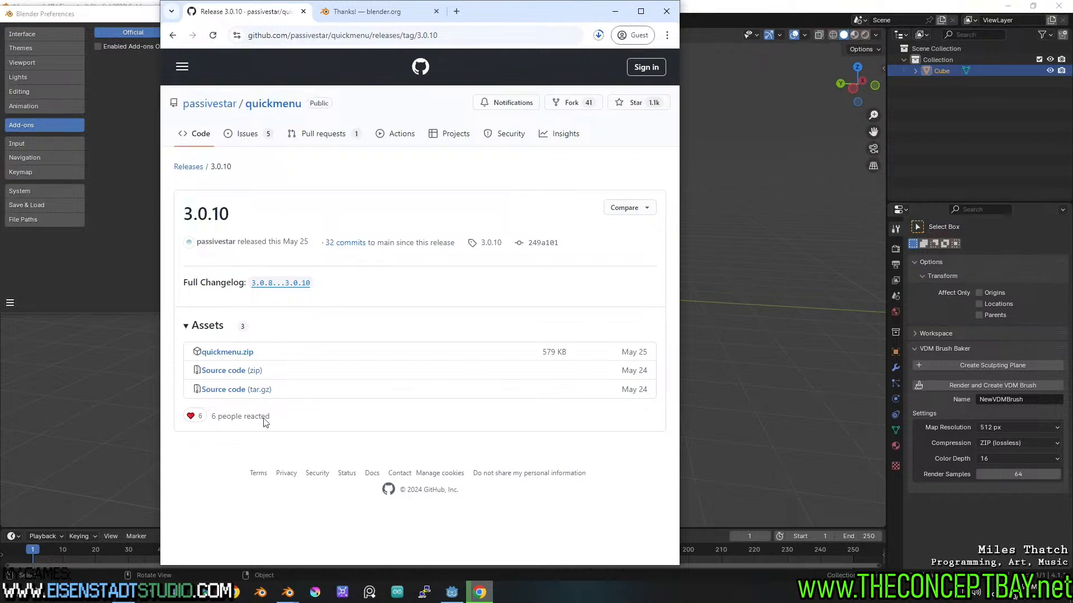
{"action": "left_click", "coordinate": [234, 353]}
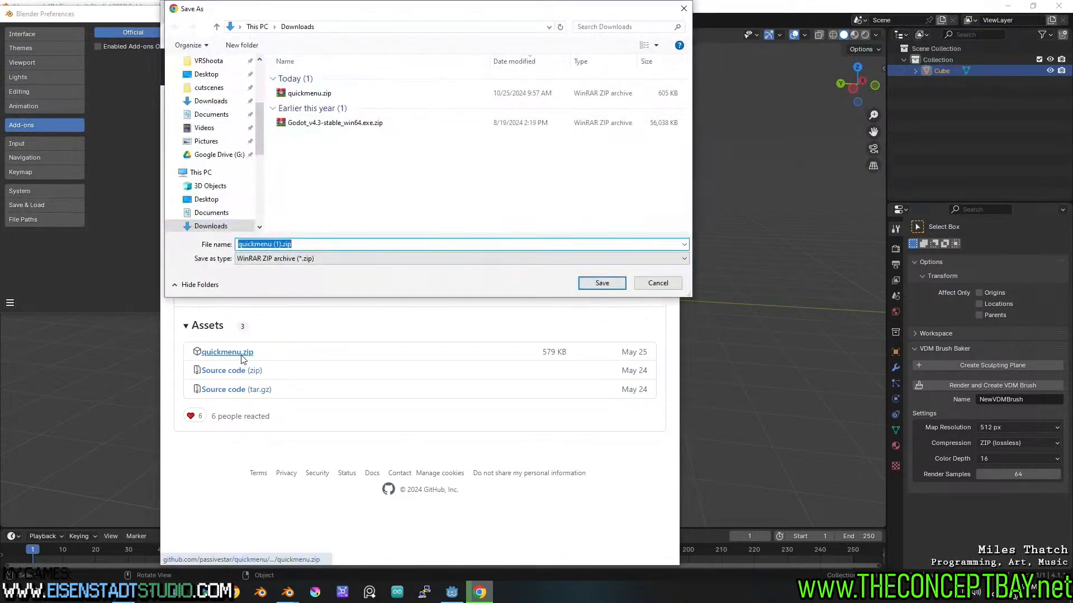
{"action": "left_click", "coordinate": [608, 286]}
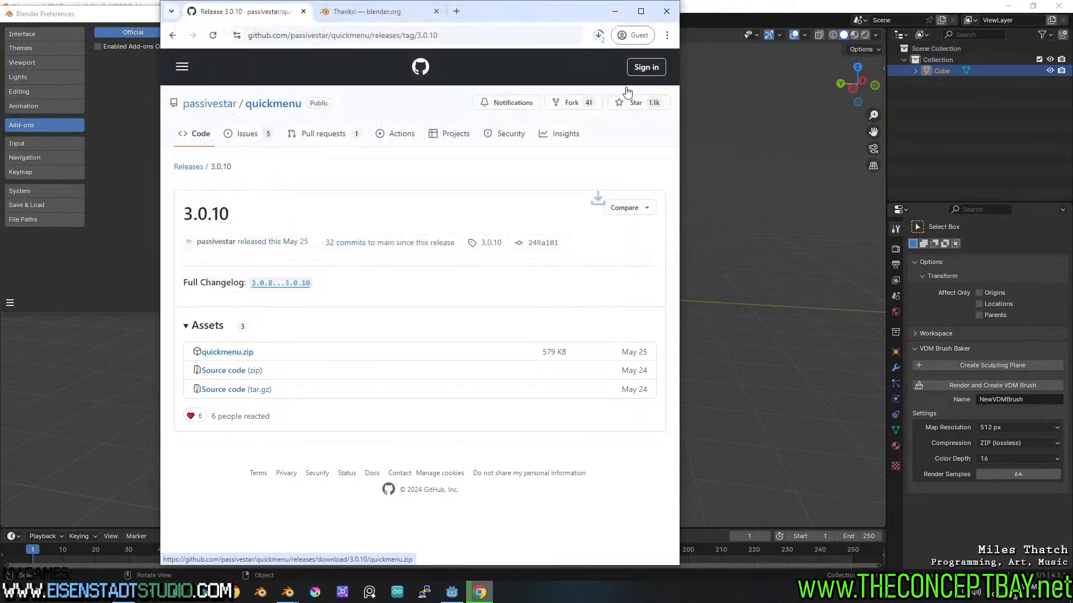
- Return to Blender, install the add-on from quickmenu (1).zip, enable 3D View: QuickMenu and close the preferences
{"action": "left_click", "coordinate": [614, 13]}
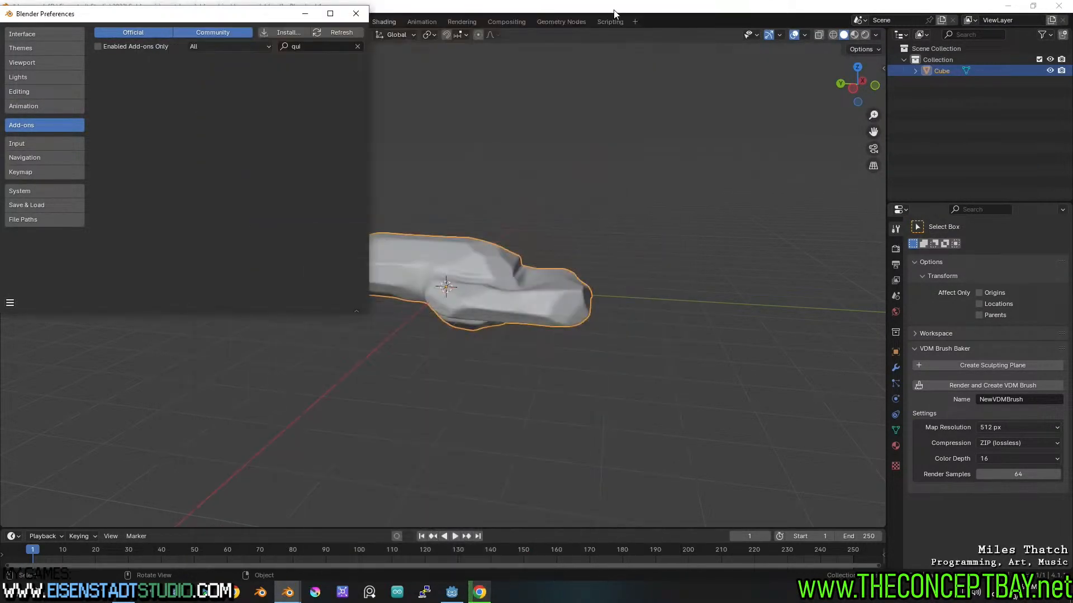
{"action": "left_click", "coordinate": [296, 33]}
{"action": "left_click", "coordinate": [200, 87]}
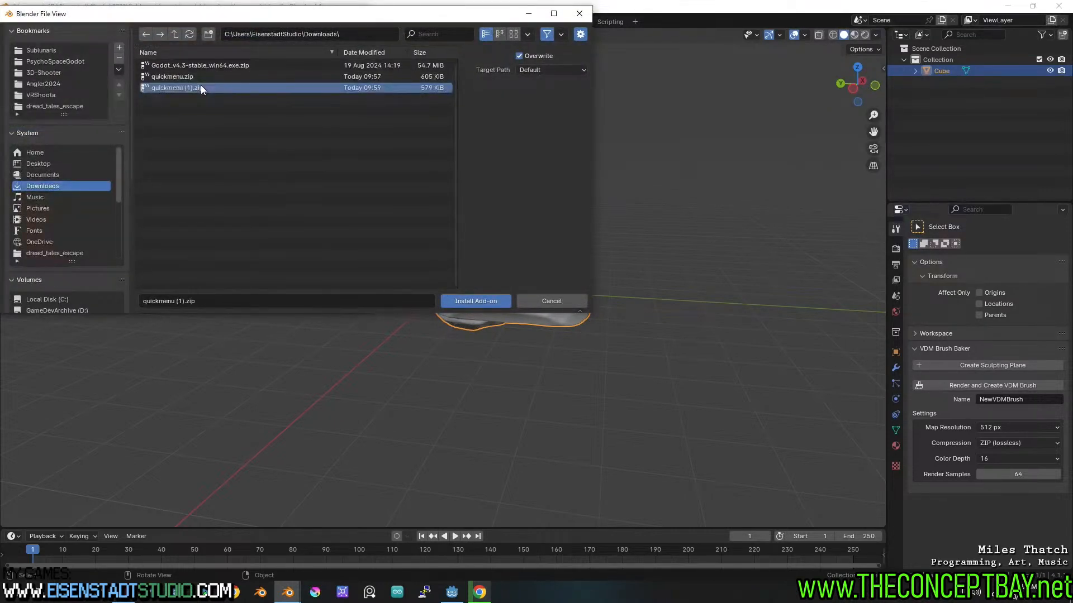
{"action": "double_click", "coordinate": [200, 87]}
{"action": "left_click", "coordinate": [113, 63]}
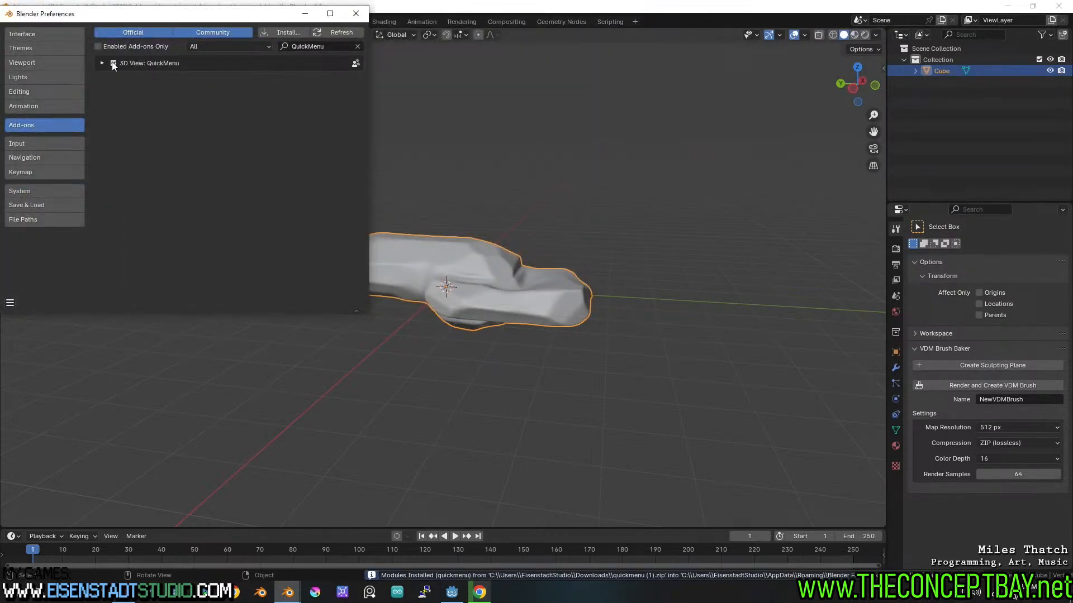
{"action": "left_click", "coordinate": [350, 16]}
- Test that the Quick Menu opens over the rock, dismiss it and save long_rock.blend
{"action": "middle_click_drag", "start_coordinate": [470, 260], "coordinate": [445, 273]}
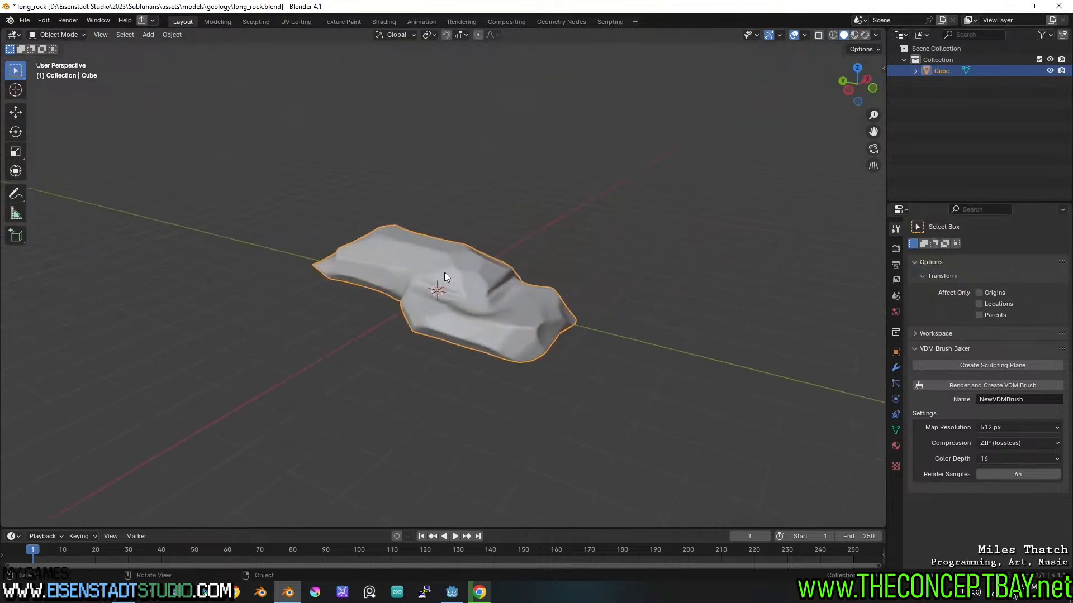
{"action": "key", "text": "d"}
{"action": "mouse_move", "coordinate": [444, 272]}
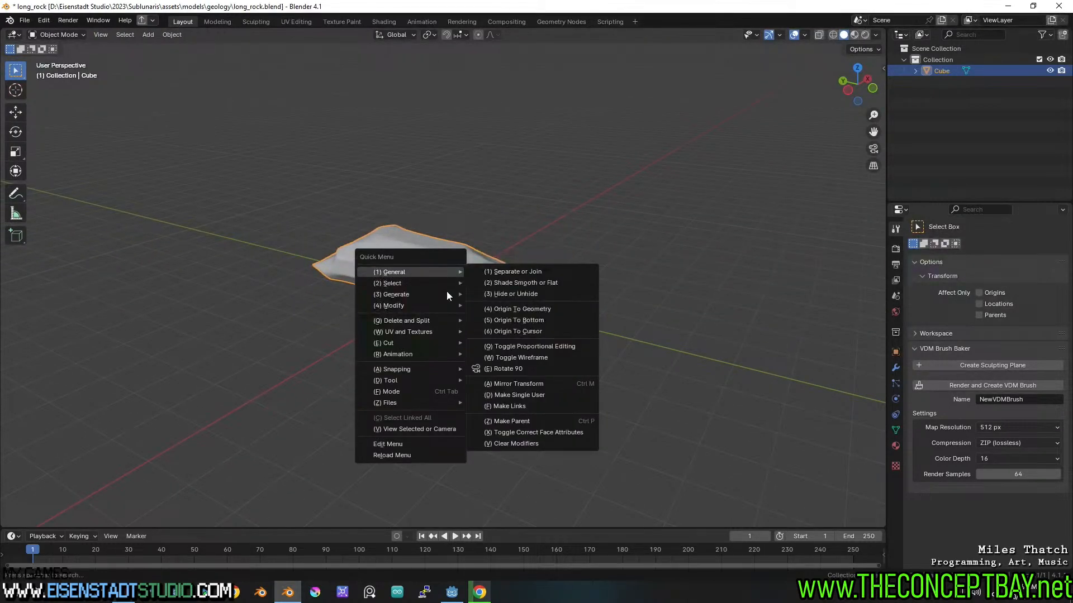
{"action": "key", "text": "Escape"}
{"action": "key", "text": "ctrl+s"}
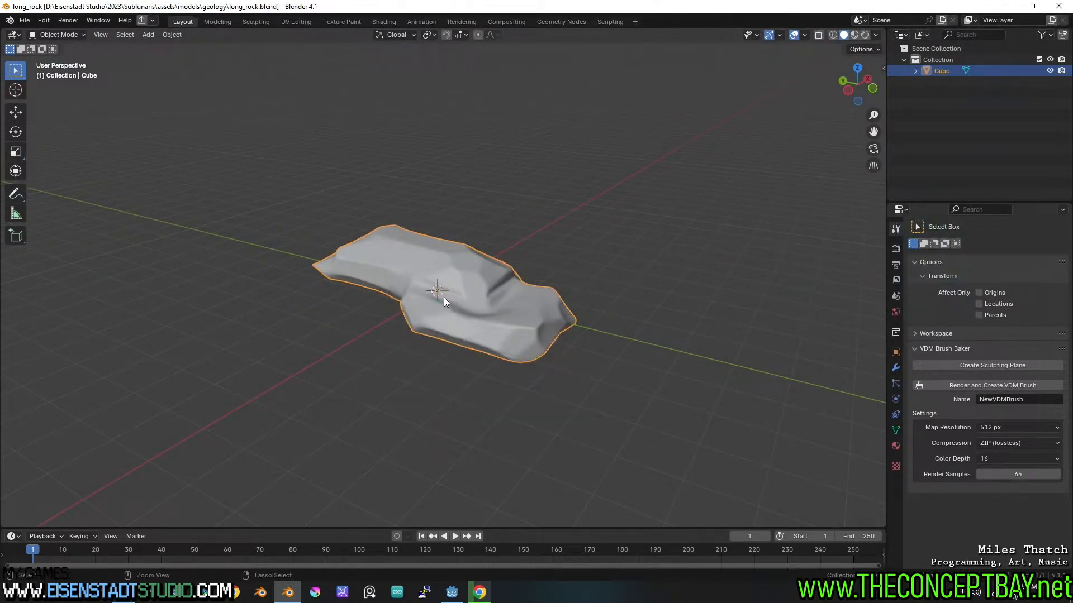
- Examine the General and Generate operations that the Quick Menu offers in Object Mode
{"action": "key", "text": "d"}
{"action": "mouse_move", "coordinate": [443, 297]}
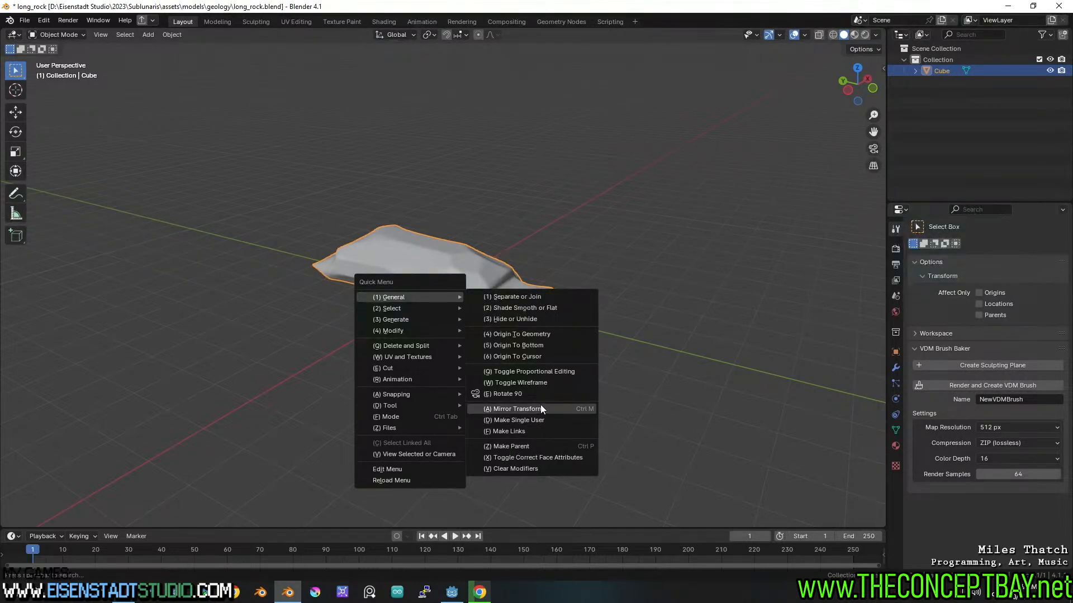
{"action": "mouse_move", "coordinate": [441, 317]}
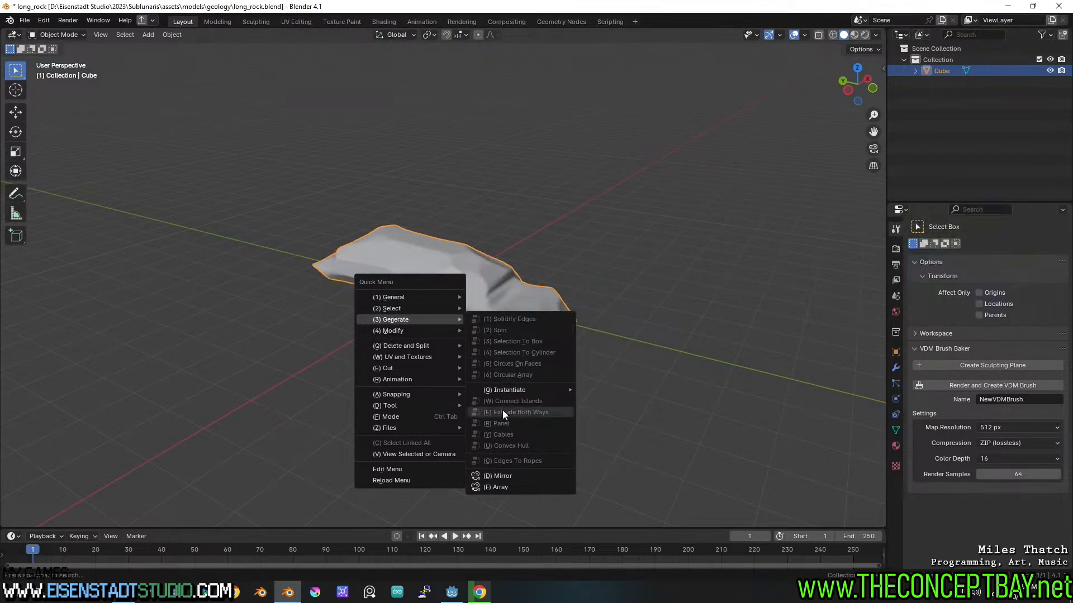
{"action": "mouse_move", "coordinate": [515, 389]}
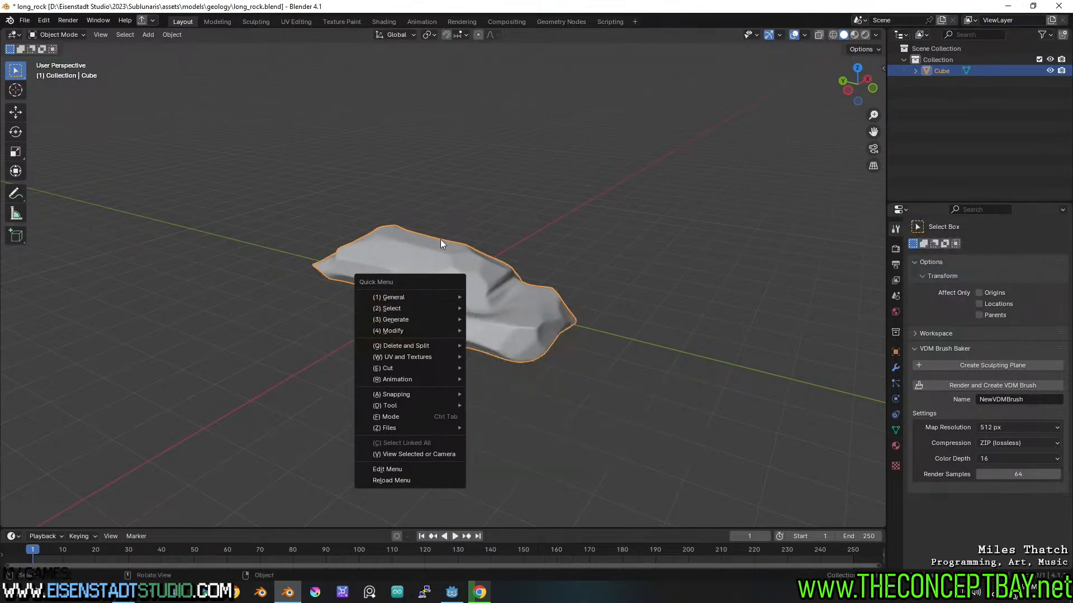
- Enter Edit Mode on the rock and generate a Cluster from it with the Quick Menu's Instantiate operations
{"action": "key", "text": "Tab"}
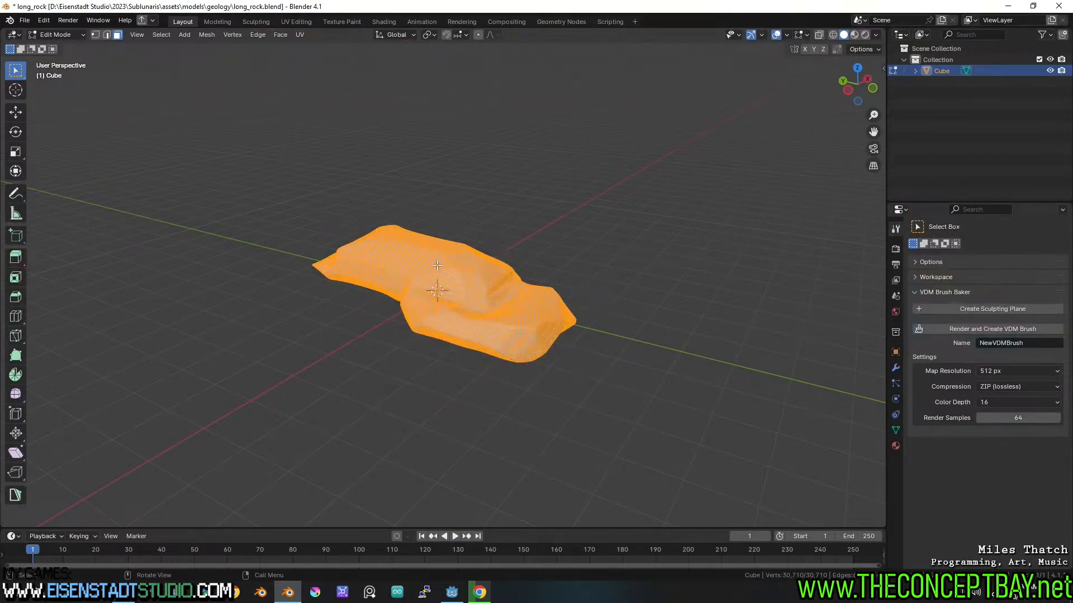
{"action": "key", "text": "d"}
{"action": "key", "text": "3"}
{"action": "mouse_move", "coordinate": [437, 290]}
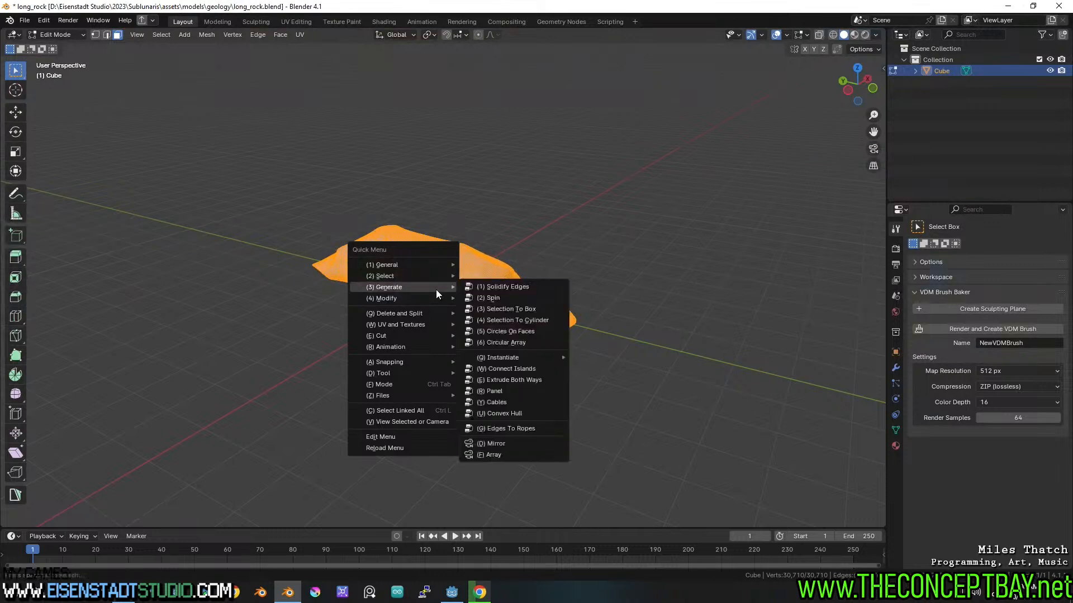
{"action": "mouse_move", "coordinate": [524, 358]}
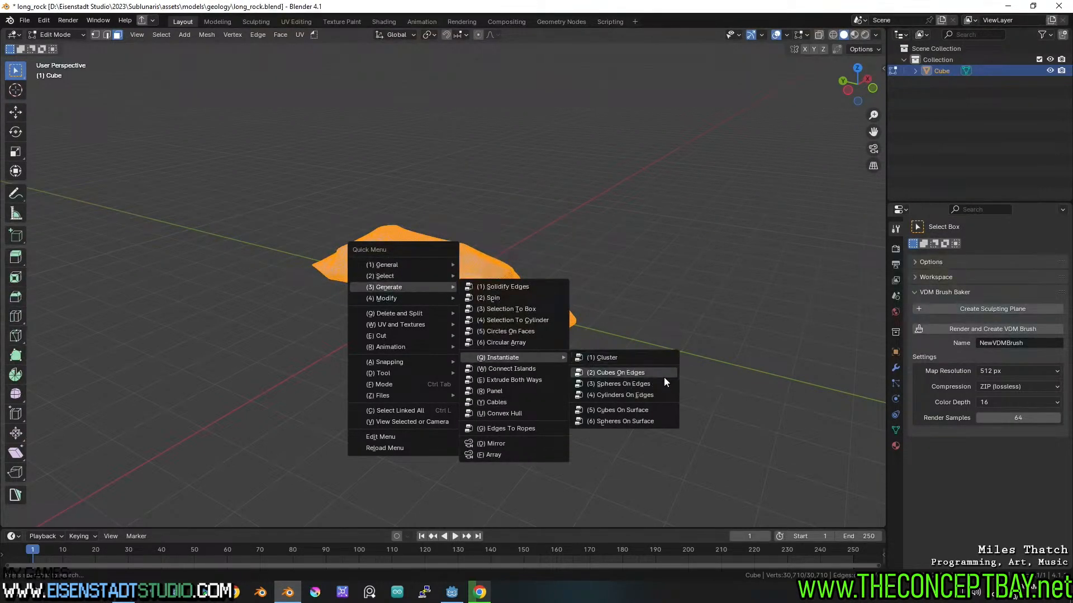
{"action": "left_click", "coordinate": [650, 357]}
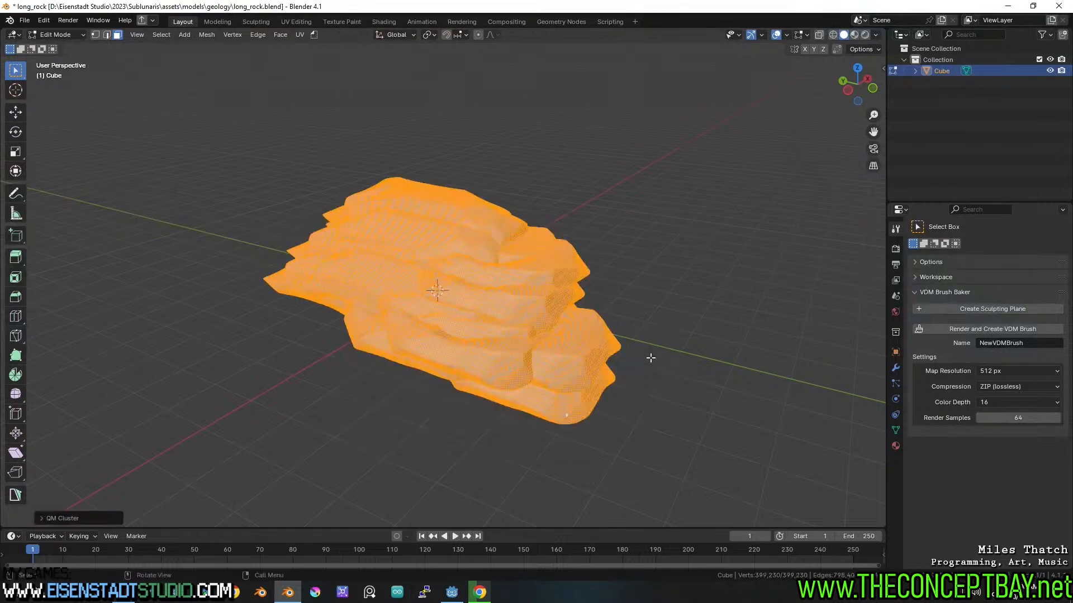
- Hide the viewport overlays and raise the cluster's X size to 3.720 in the QM Cluster settings
{"action": "middle_click_drag", "start_coordinate": [650, 358], "coordinate": [605, 300]}
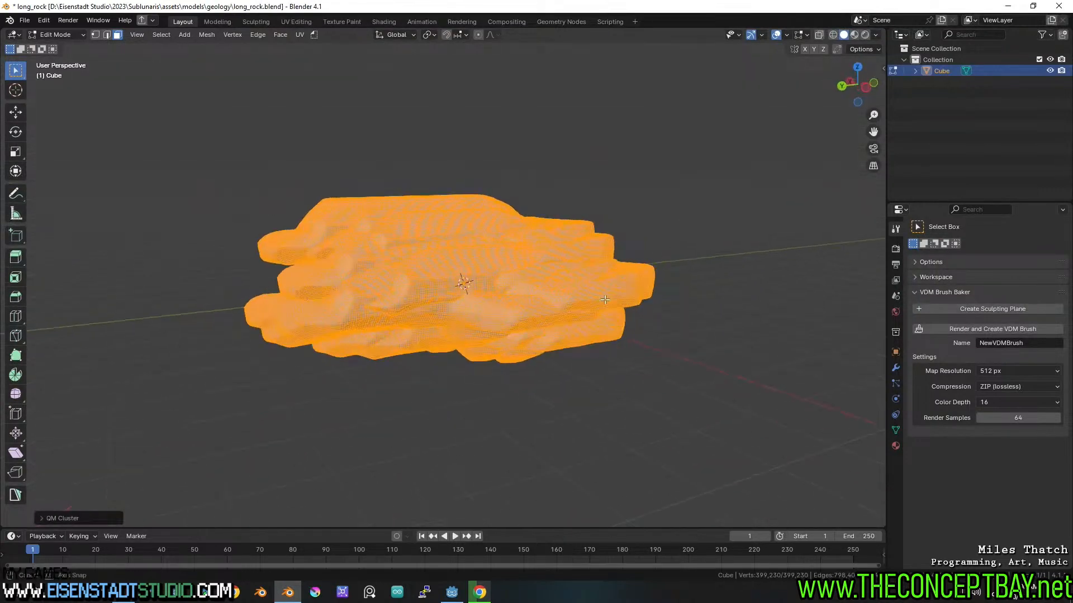
{"action": "left_click", "coordinate": [778, 35]}
{"action": "left_click", "coordinate": [51, 518]}
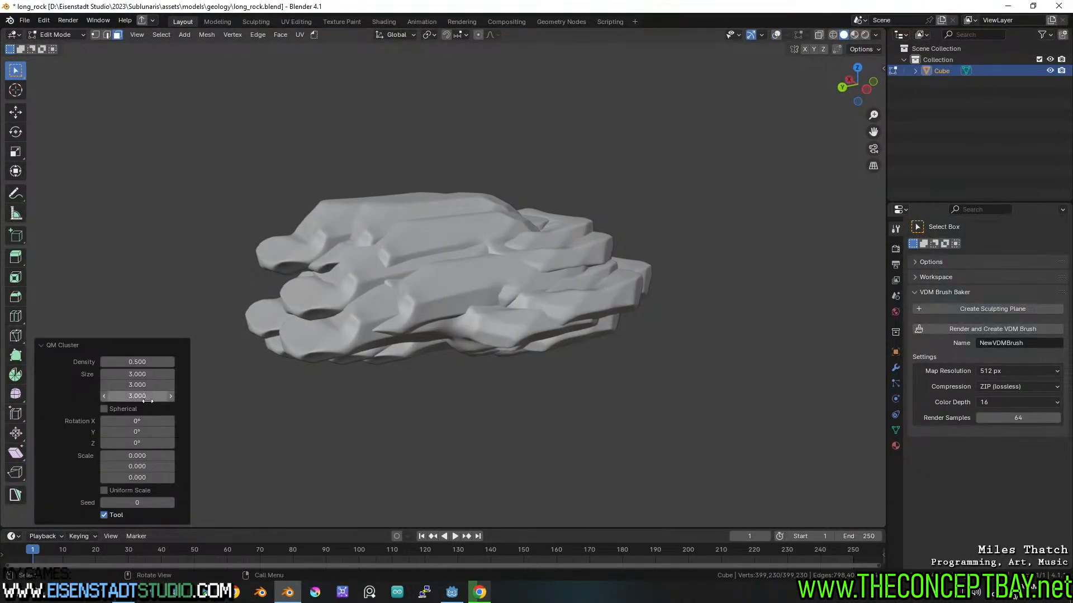
{"action": "mouse_move", "coordinate": [141, 375]}
{"action": "left_mouse_down"}
{"action": "mouse_move", "coordinate": [167, 374]}
{"action": "mouse_move", "coordinate": [151, 378]}
{"action": "left_mouse_up"}
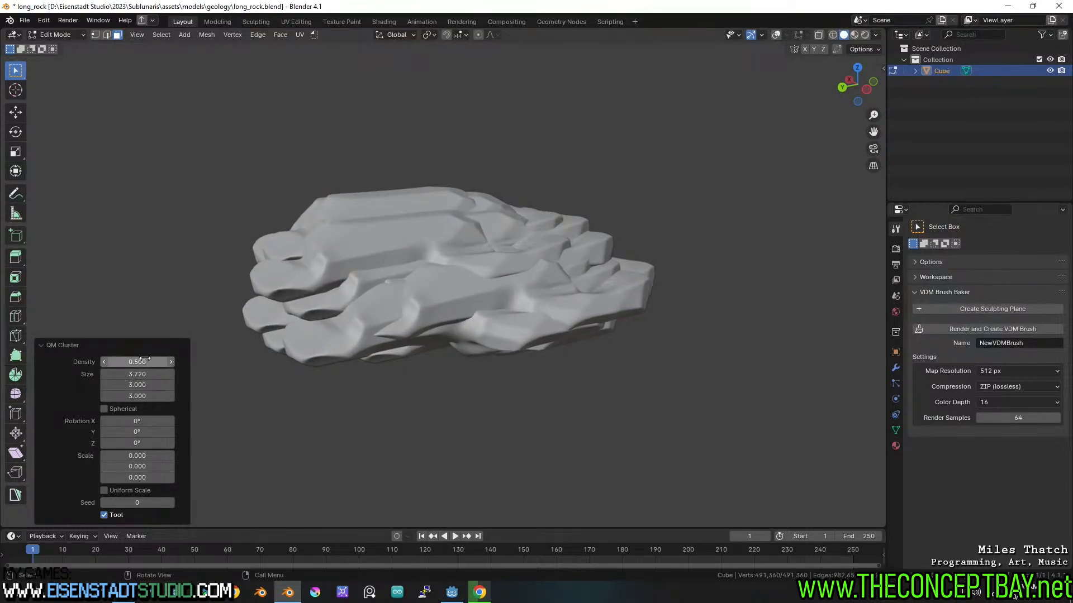
- Try a Rotation X of 180° on the rock cluster and reset it to 0°
{"action": "middle_click_drag", "start_coordinate": [385, 313], "coordinate": [371, 294]}
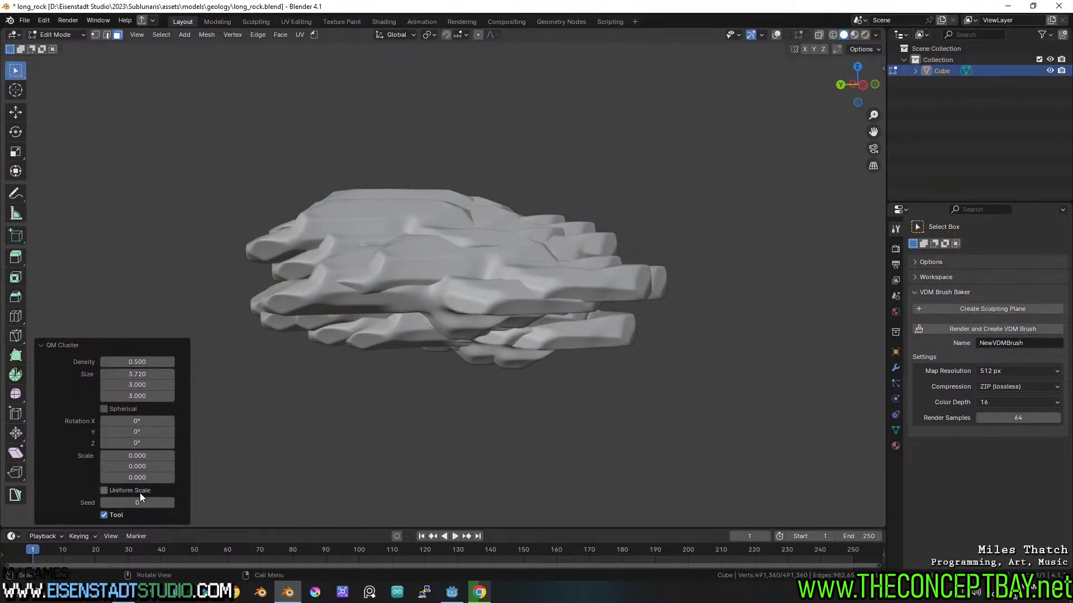
{"action": "middle_click_drag", "start_coordinate": [251, 385], "coordinate": [344, 428]}
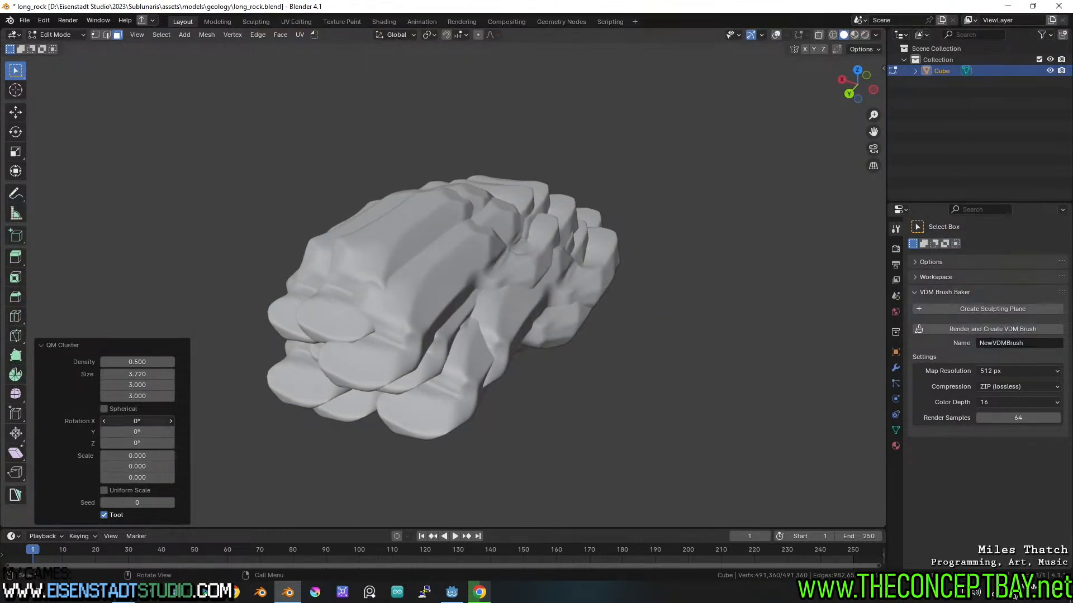
{"action": "key", "text": "Return"}
{"action": "middle_click_drag", "start_coordinate": [254, 399], "coordinate": [235, 367]}
{"action": "left_click", "coordinate": [135, 421]}
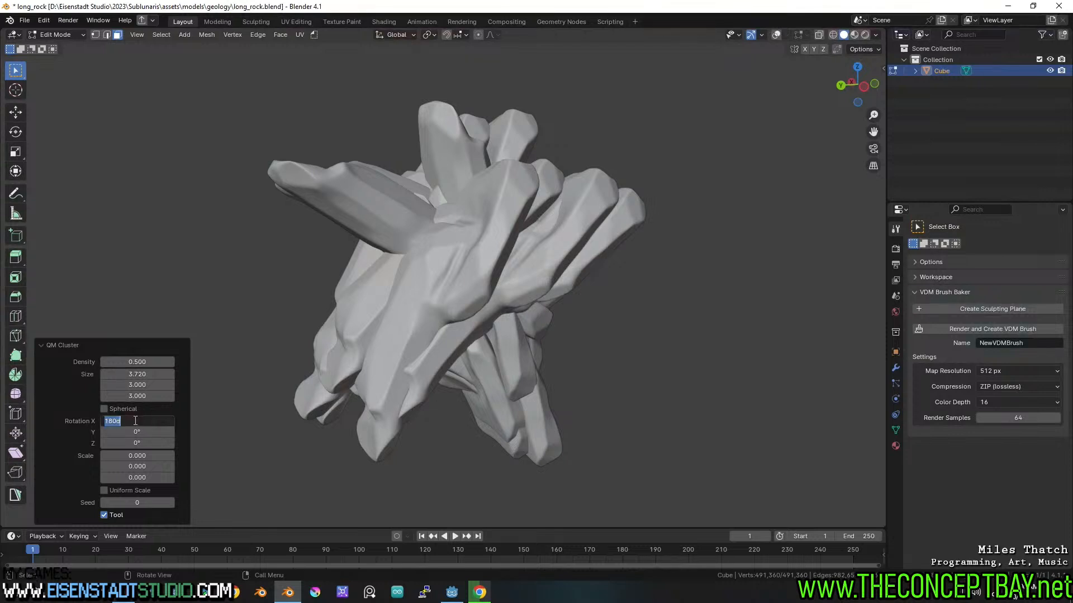
{"action": "type", "text": "0"}
{"action": "key", "text": "Return"}
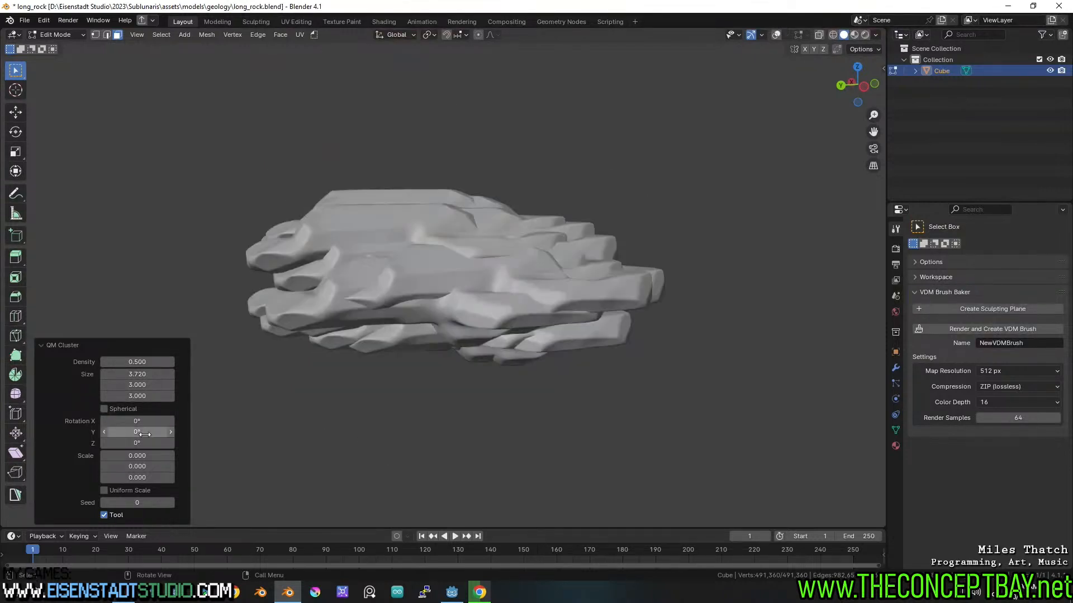
- Try a Rotation Y of 180° on the rock cluster, inspect the shape and reset it to 0°
{"action": "left_click", "coordinate": [144, 431]}
{"action": "type", "text": "180"}
{"action": "key", "text": "Return"}
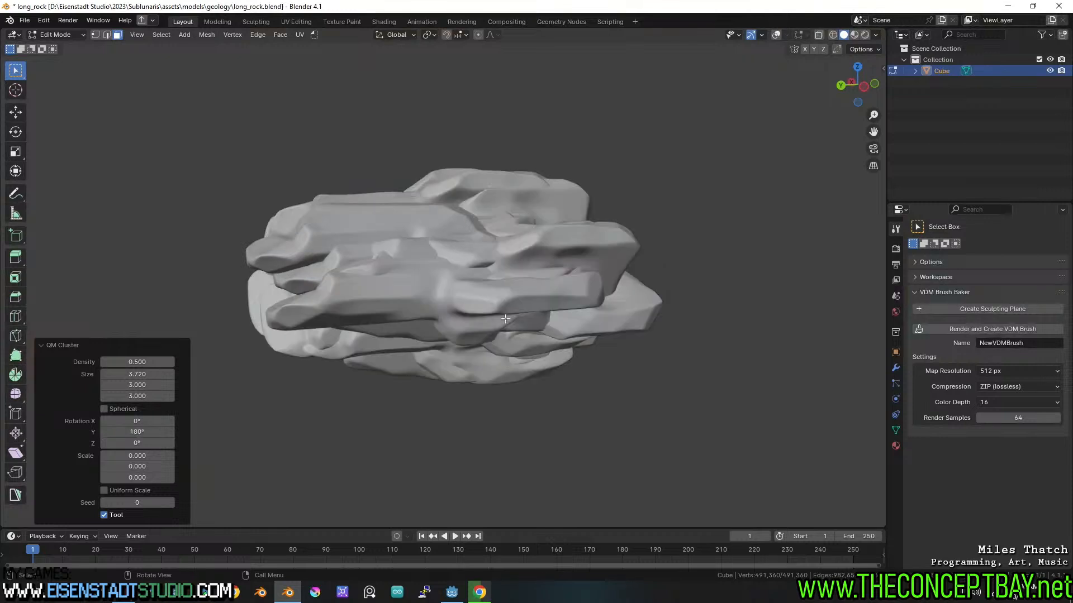
{"action": "middle_click_drag", "start_coordinate": [503, 369], "coordinate": [402, 279]}
{"action": "left_click", "coordinate": [146, 431]}
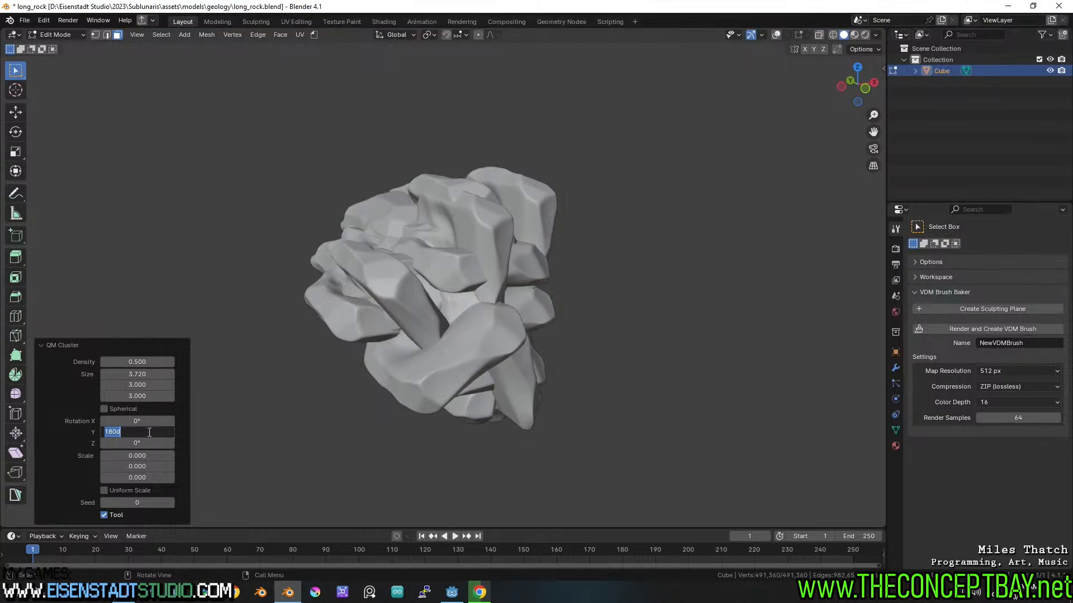
{"action": "key", "text": "Return"}
- Try a Rotation Z of 190° and then 180° on the rock cluster and inspect the shape
{"action": "left_click", "coordinate": [143, 444]}
{"action": "type", "text": "190"}
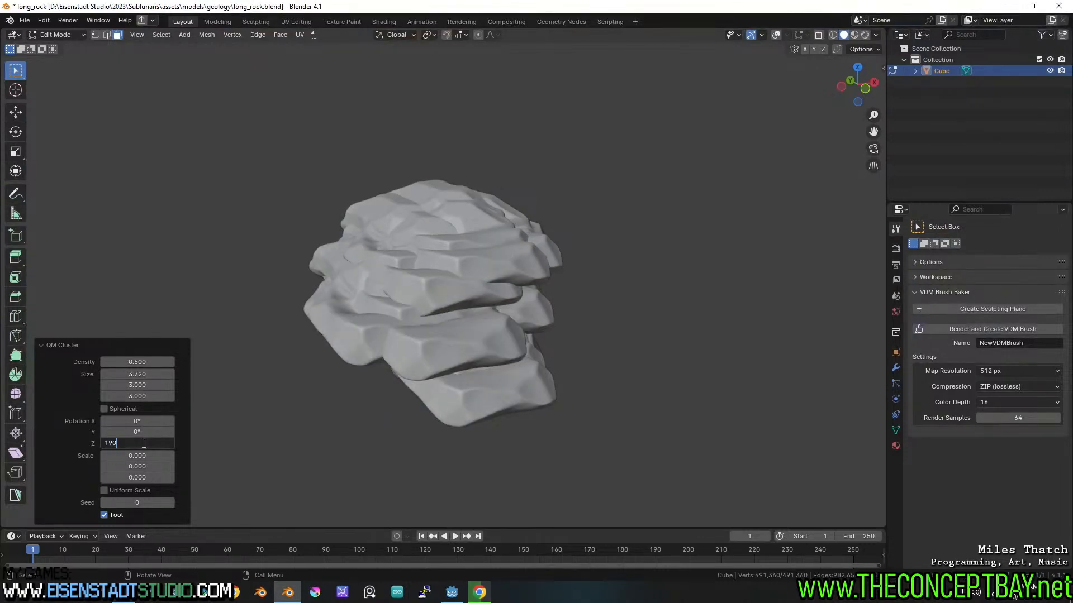
{"action": "key", "text": "Return"}
{"action": "left_click", "coordinate": [143, 443]}
{"action": "type", "text": "1"}
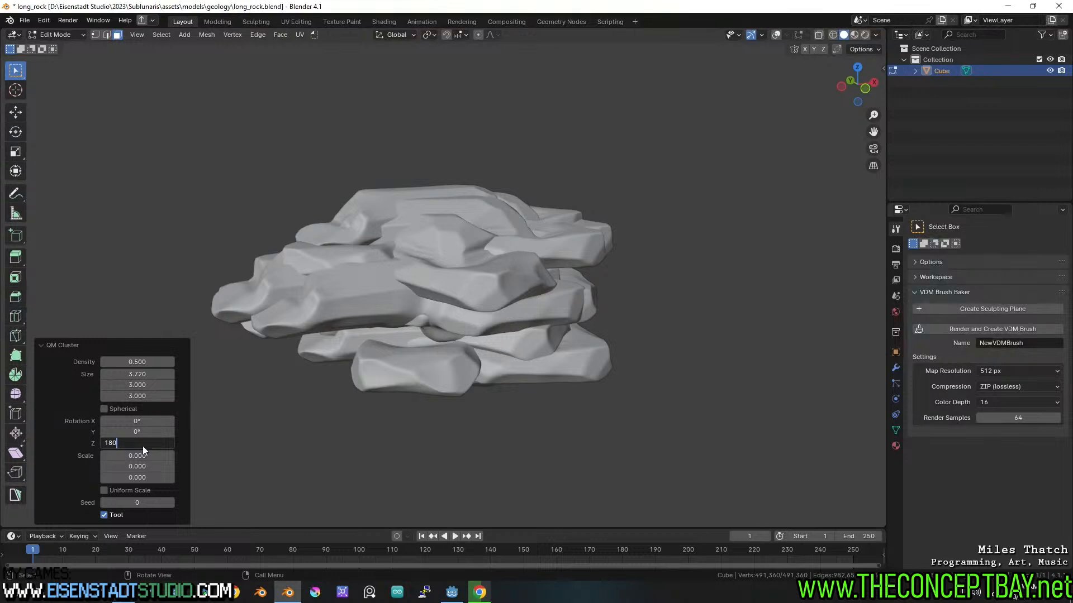
{"action": "key", "text": "Return"}
{"action": "middle_click_drag", "start_coordinate": [360, 363], "coordinate": [222, 367]}
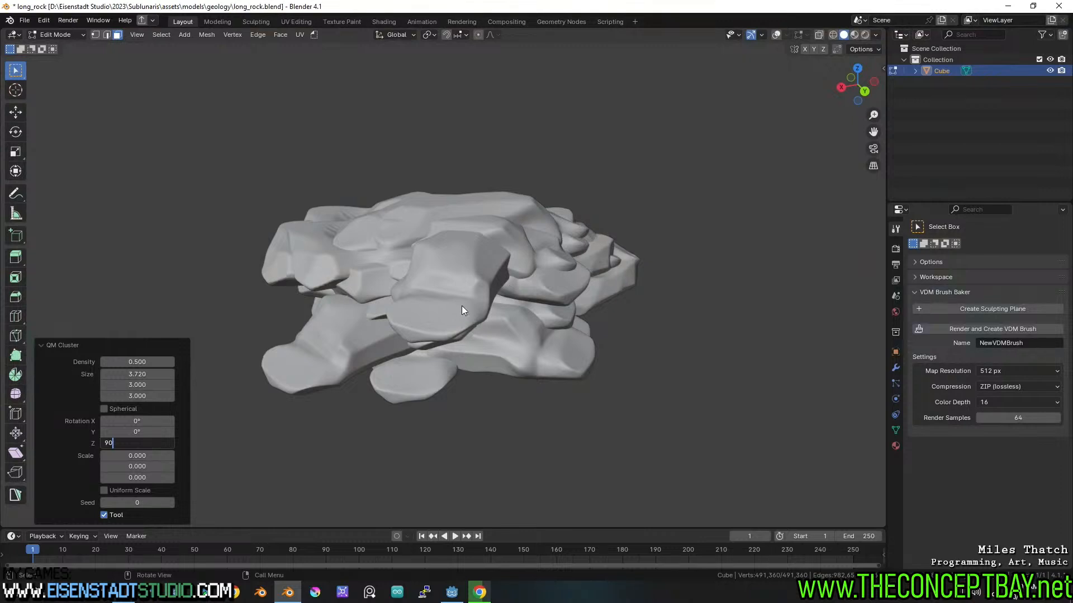
- Set the cluster's Rotation Z to 90° and inspect the rock layers from several sides
{"action": "key", "text": "Return"}
{"action": "middle_click_drag", "start_coordinate": [462, 306], "coordinate": [676, 238]}
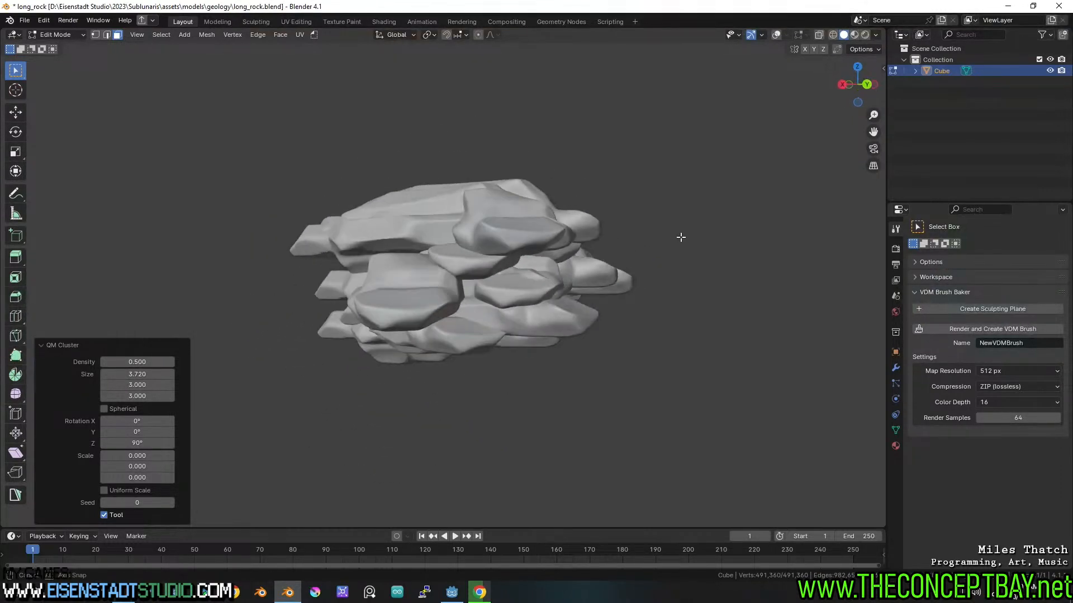
{"action": "middle_click_drag", "start_coordinate": [370, 278], "coordinate": [634, 287]}
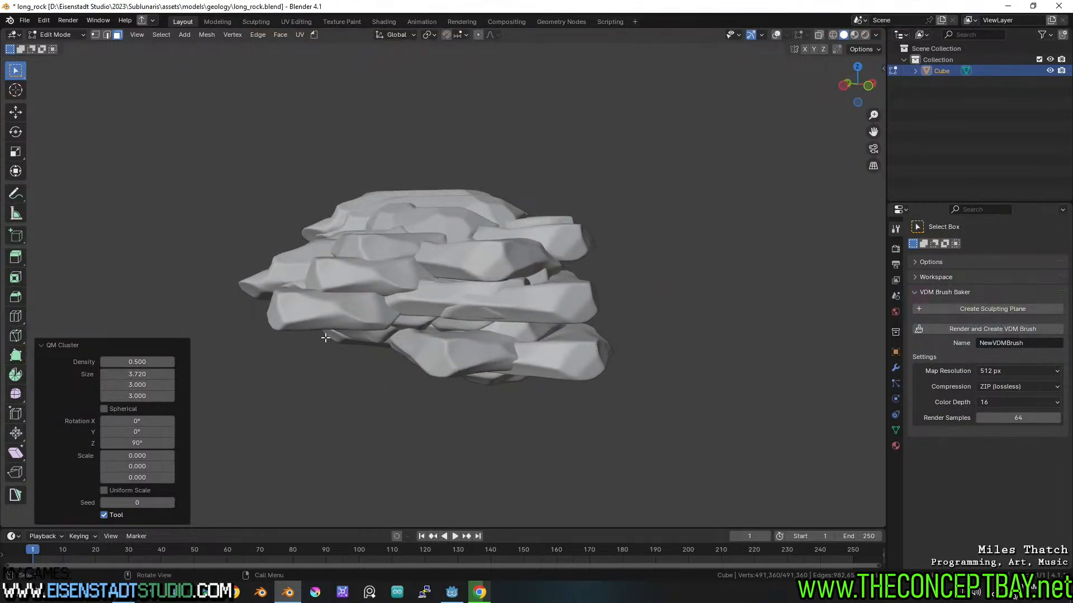
- Set the cluster's X size to 12 and its density to 0.2, and check the resulting rock formation
{"action": "left_click", "coordinate": [152, 375]}
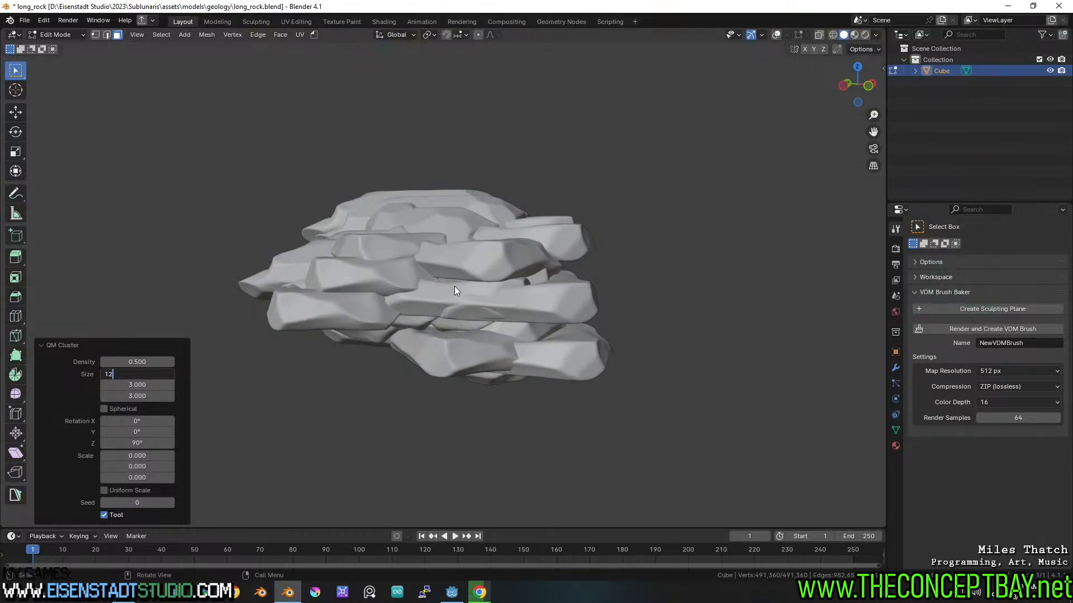
{"action": "key", "text": "Return"}
{"action": "middle_click_drag", "start_coordinate": [533, 238], "coordinate": [600, 306]}
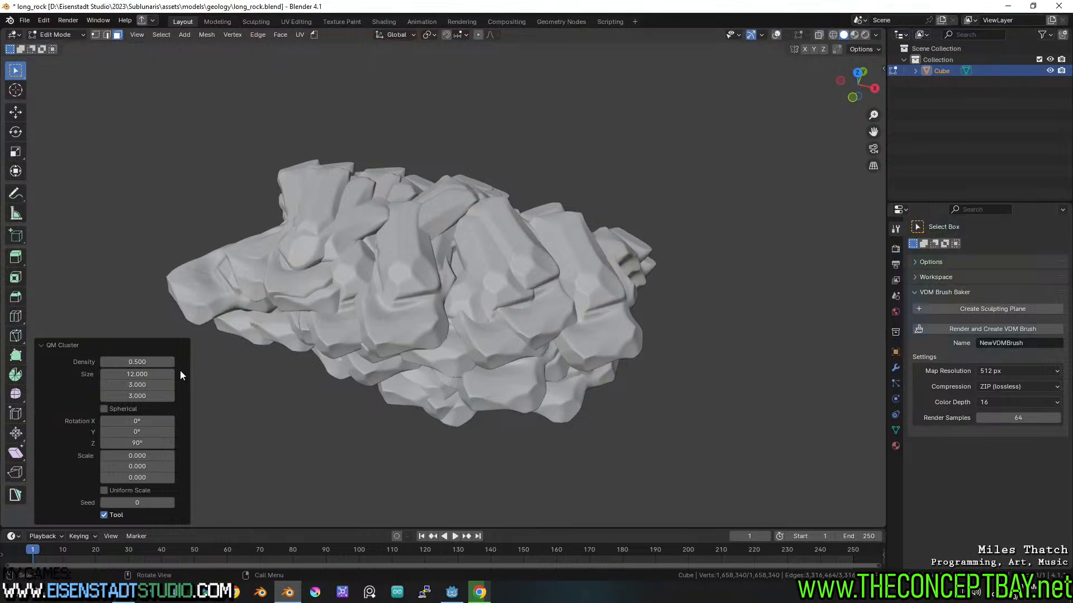
{"action": "left_click", "coordinate": [150, 362]}
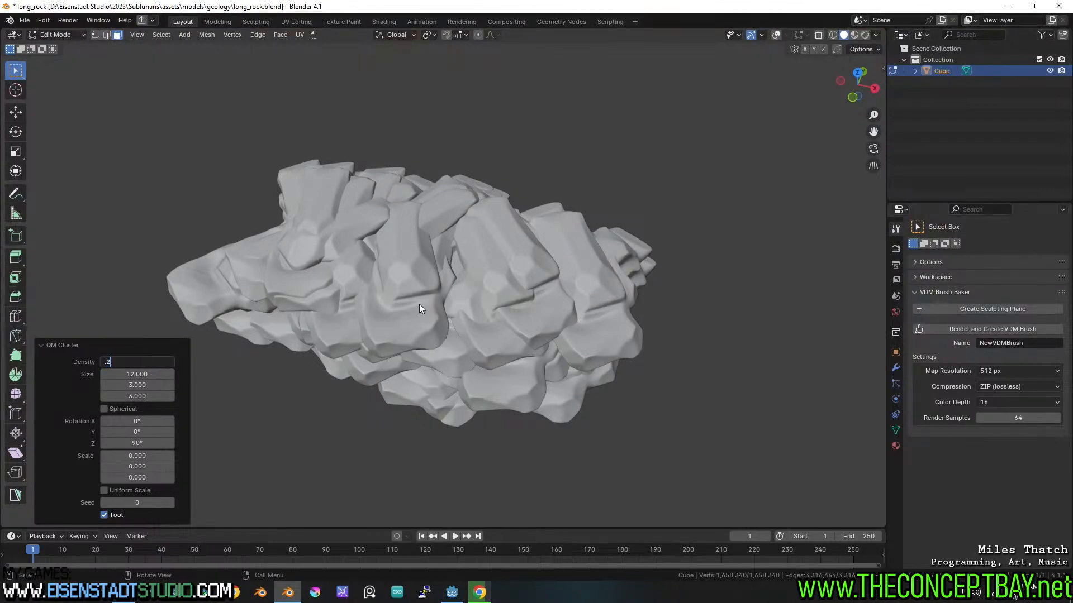
{"action": "type", "text": ".2"}
{"action": "key", "text": "Return"}
{"action": "middle_click_drag", "start_coordinate": [494, 306], "coordinate": [551, 305]}
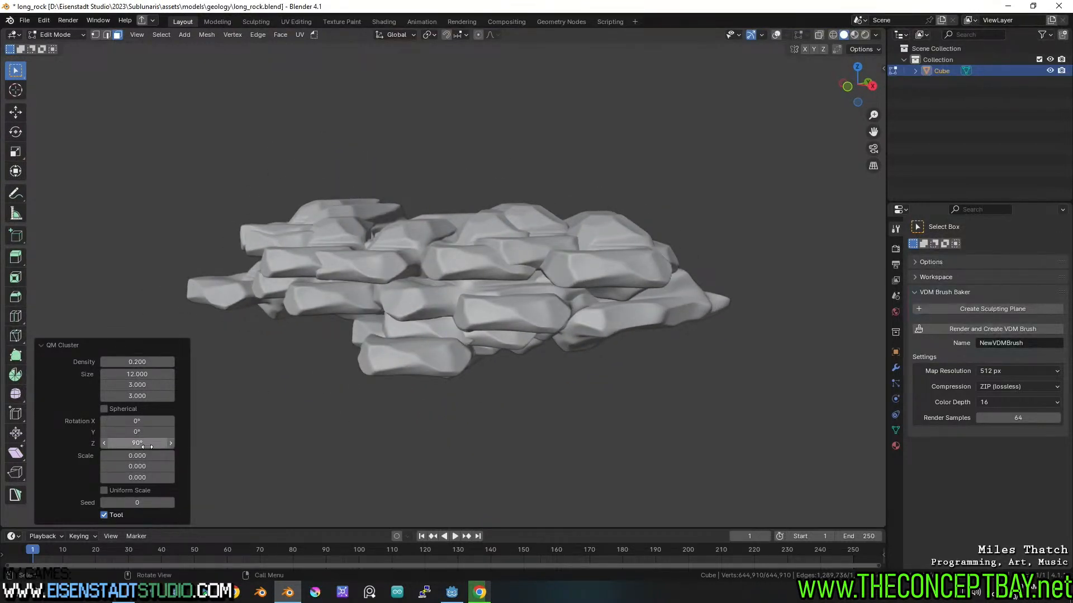
- Try a Rotation X of 90° on the elongated cluster, view it from another side and reset it to 0°
{"action": "left_click", "coordinate": [157, 421]}
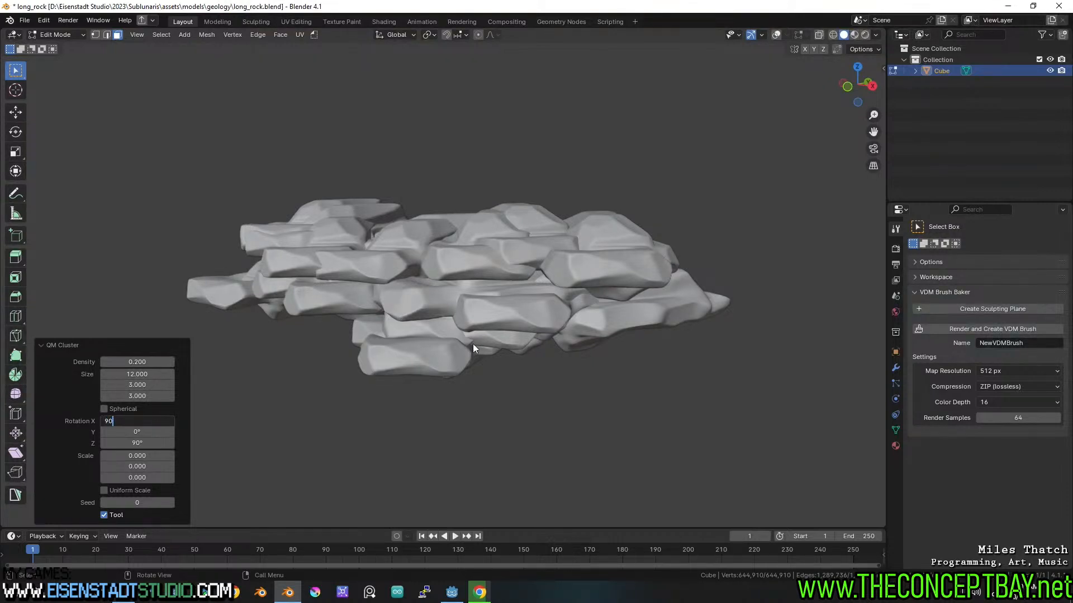
{"action": "type", "text": "90"}
{"action": "key", "text": "Return"}
{"action": "middle_click_drag", "start_coordinate": [598, 312], "coordinate": [452, 263]}
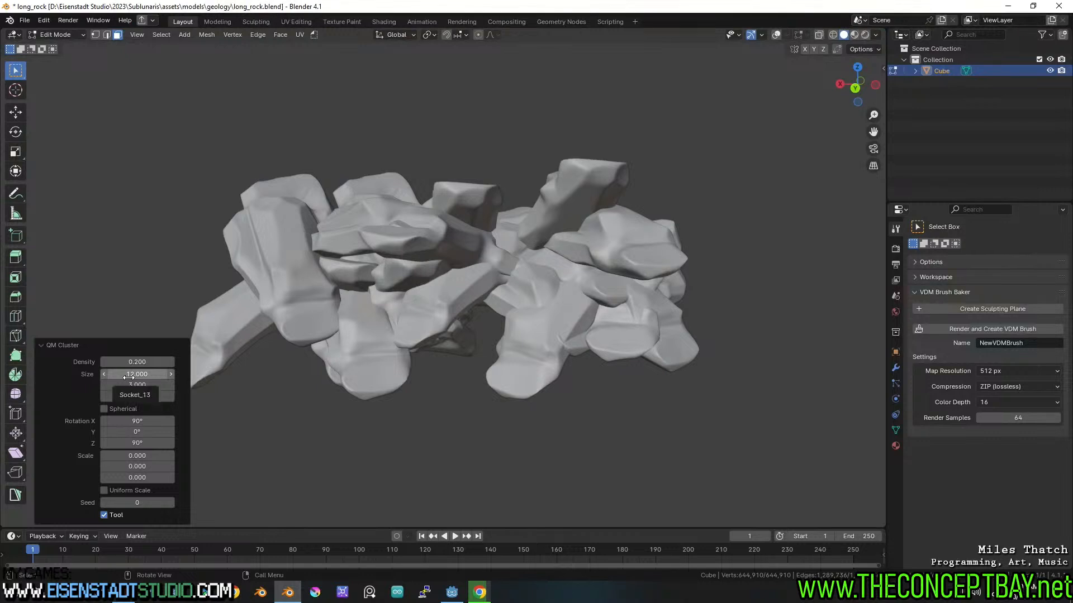
{"action": "left_click", "coordinate": [136, 420]}
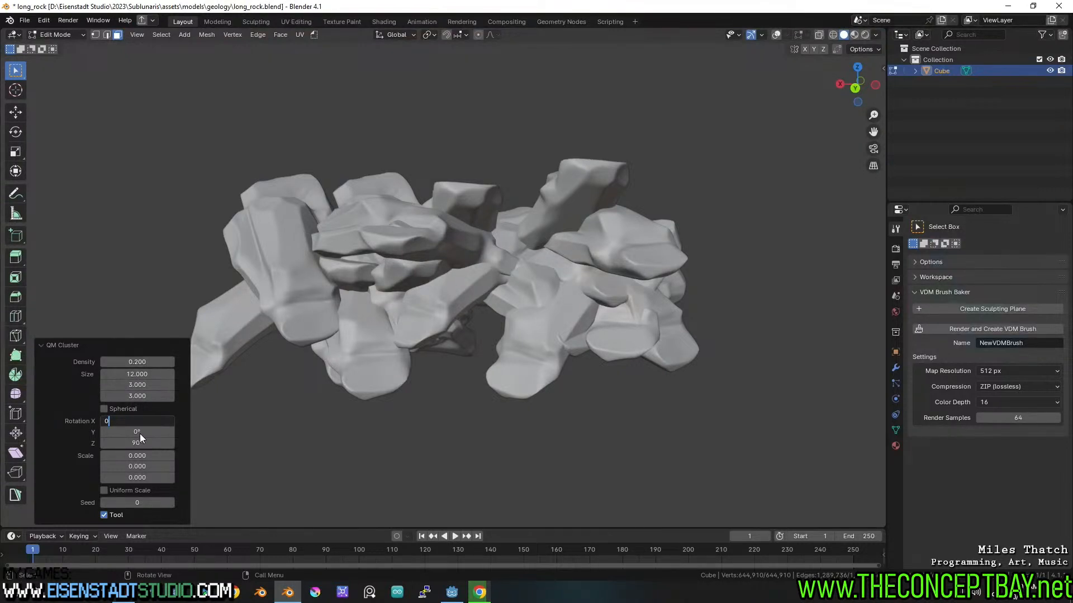
- Try a Rotation Y of 180° on the elongated cluster, inspect the shape and reset it to 0°
{"action": "left_click", "coordinate": [139, 433]}
{"action": "type", "text": "1890"}
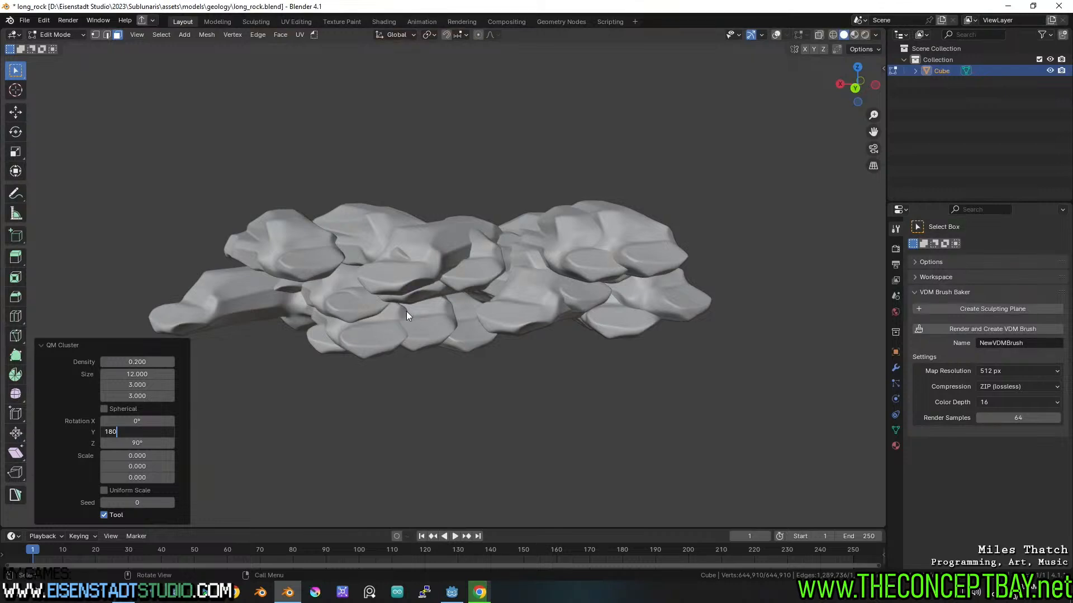
{"action": "key", "text": "Return"}
{"action": "middle_click_drag", "start_coordinate": [409, 310], "coordinate": [444, 224]}
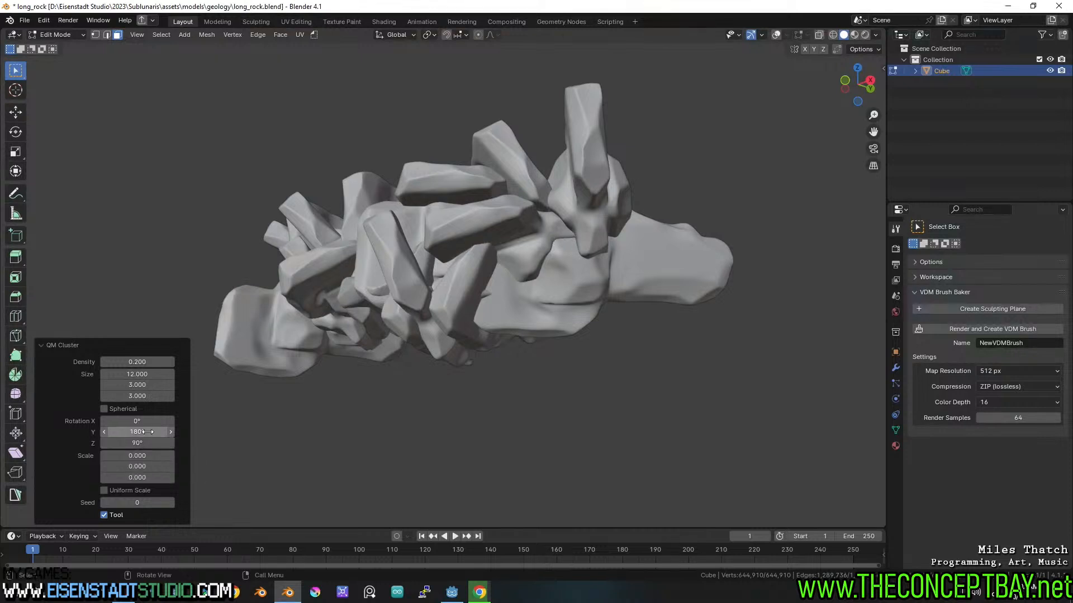
{"action": "left_click", "coordinate": [147, 432]}
{"action": "type", "text": "0"}
{"action": "key", "text": "Return"}
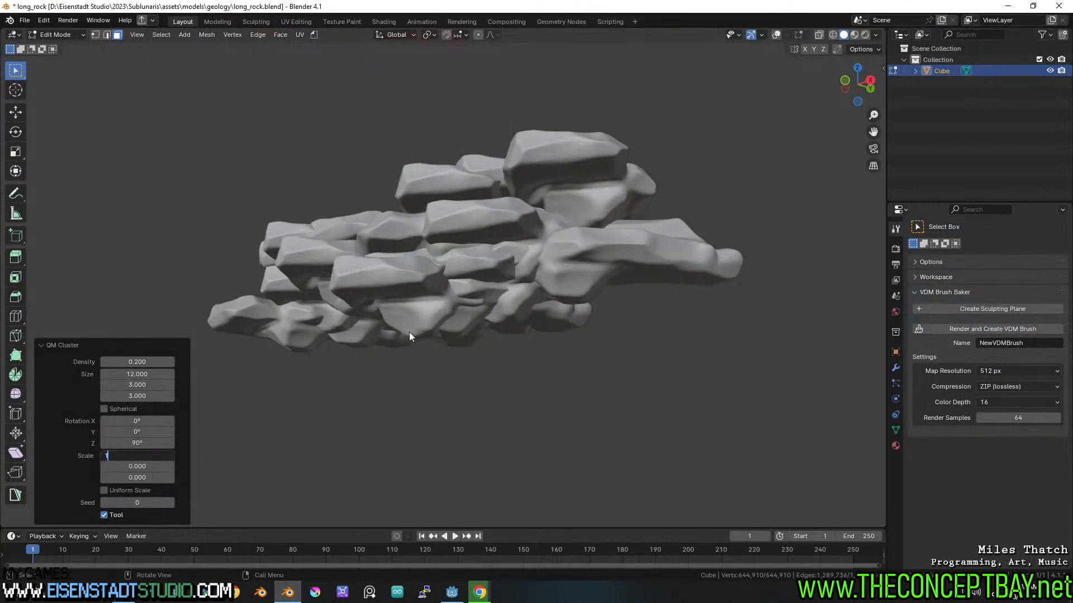
- Set the cluster's X scale to 1, compare the shape, and raise the X scale to 5
{"action": "type", "text": "1"}
{"action": "key", "text": "Return"}
{"action": "middle_click_drag", "start_coordinate": [409, 335], "coordinate": [265, 359]}
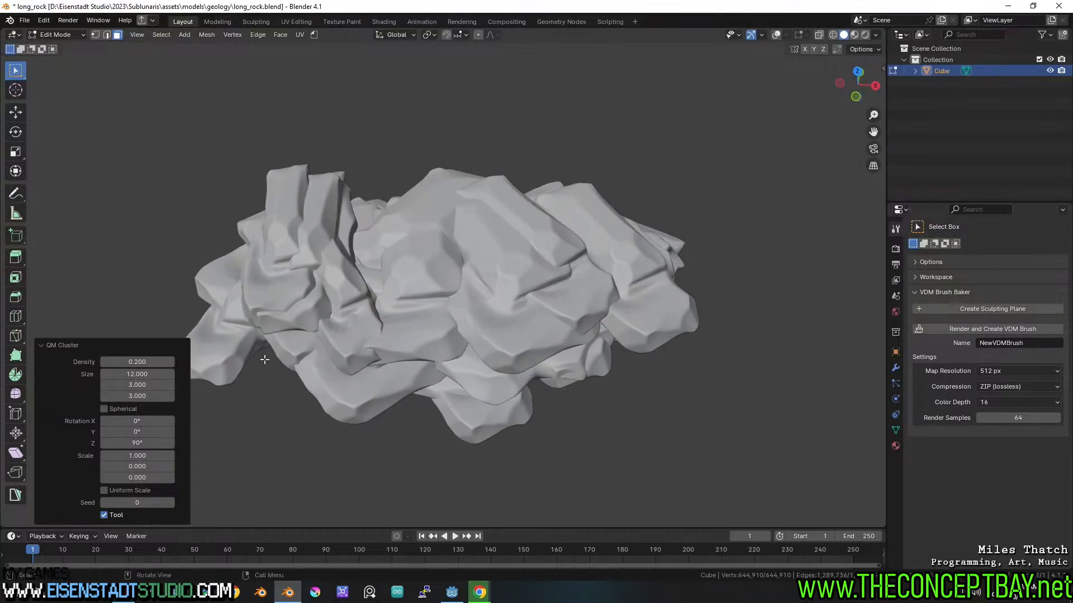
{"action": "left_click", "coordinate": [156, 456]}
{"action": "type", "text": "5"}
{"action": "key", "text": "Return"}
{"action": "middle_click_drag", "start_coordinate": [371, 407], "coordinate": [620, 313]}
- Set the cluster's Rotation Z to 0° and examine the stretched rock layers from several angles
{"action": "left_click", "coordinate": [145, 443]}
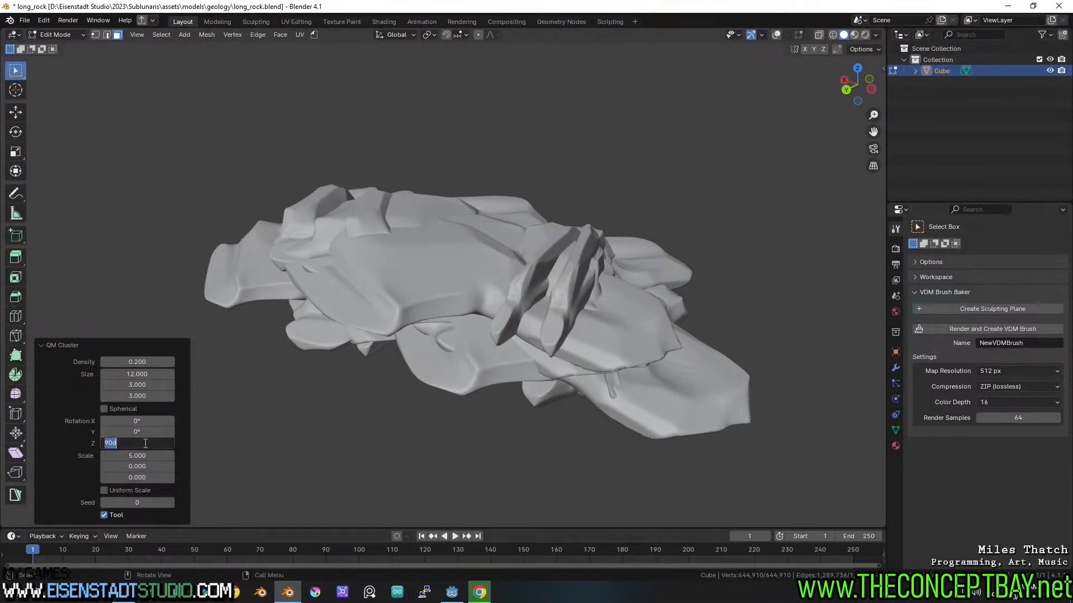
{"action": "key", "text": "Return"}
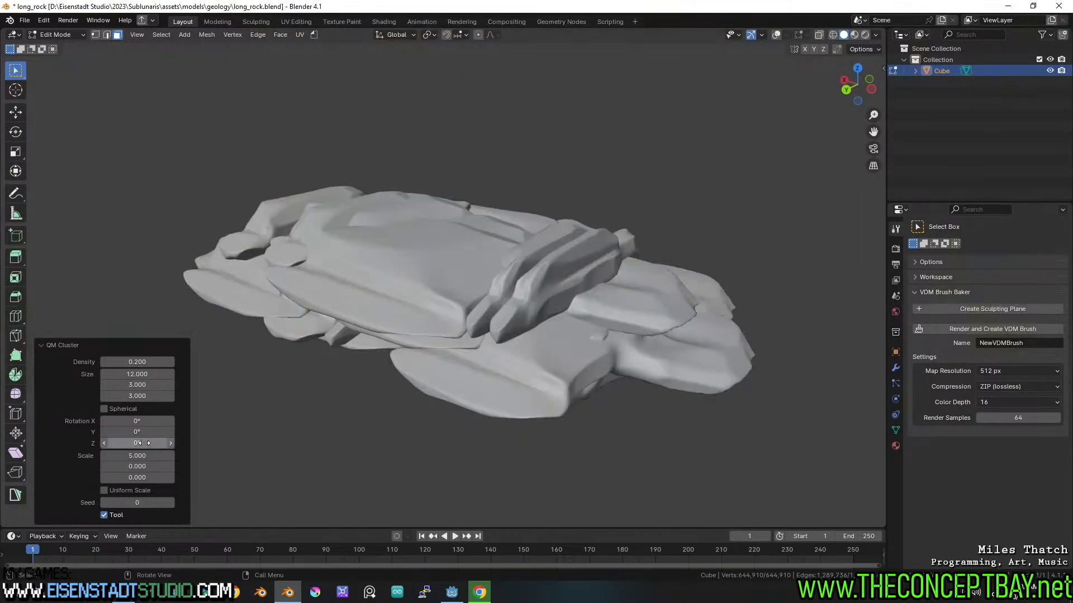
{"action": "middle_click_drag", "start_coordinate": [391, 364], "coordinate": [539, 368]}
{"action": "middle_click_drag", "start_coordinate": [195, 474], "coordinate": [395, 211]}
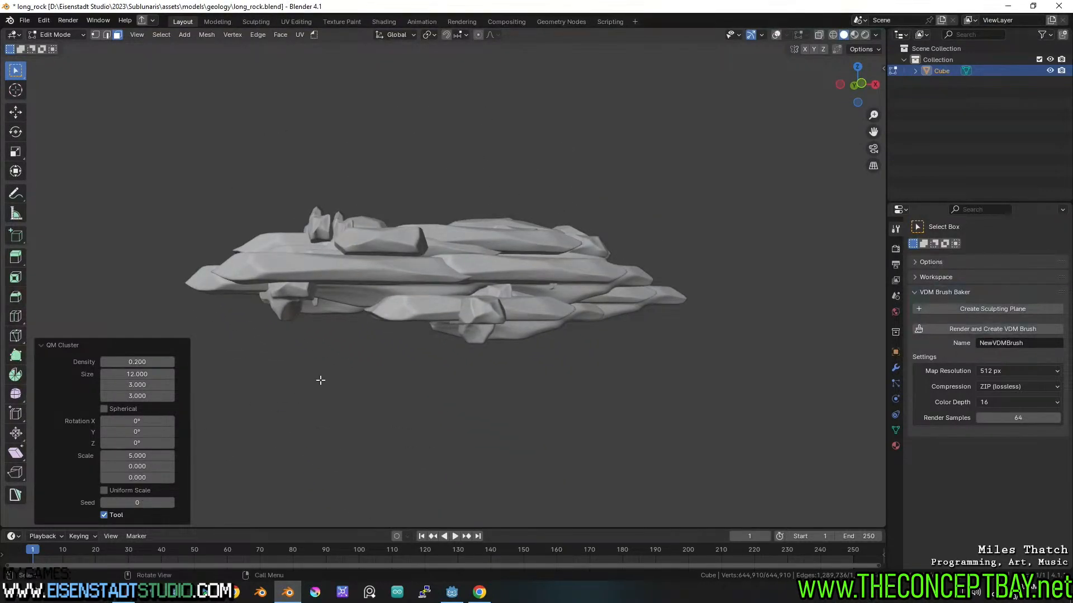
- Collapse the cluster settings and examine the rock formation in Object Mode and Edit Mode
{"action": "left_click", "coordinate": [43, 345]}
{"action": "key", "text": "Tab"}
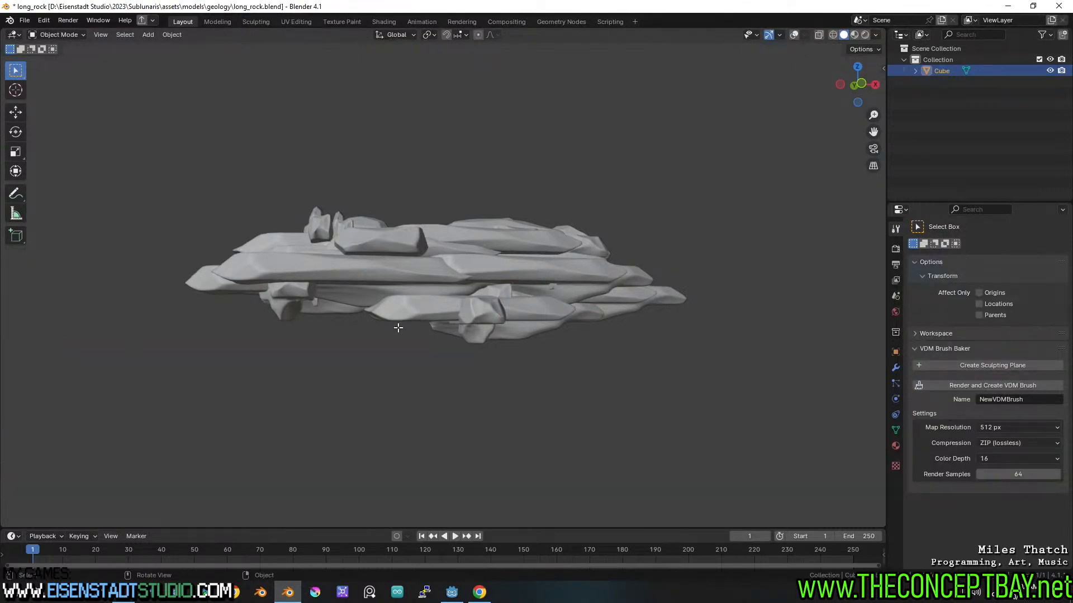
{"action": "key", "text": "Tab"}
{"action": "key", "text": "Tab"}
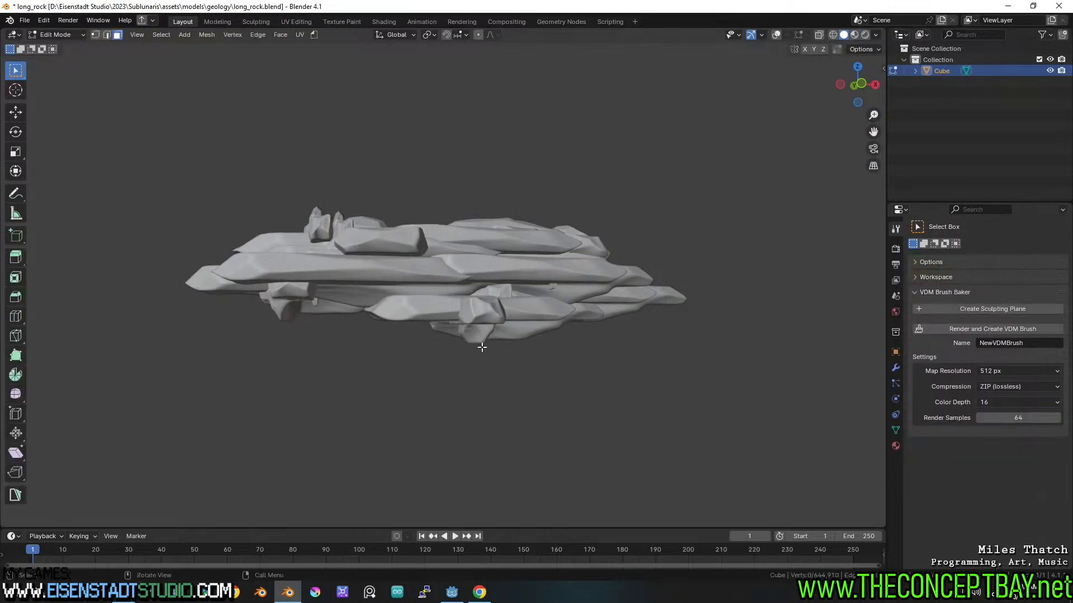
{"action": "middle_click_drag", "start_coordinate": [475, 342], "coordinate": [484, 357]}
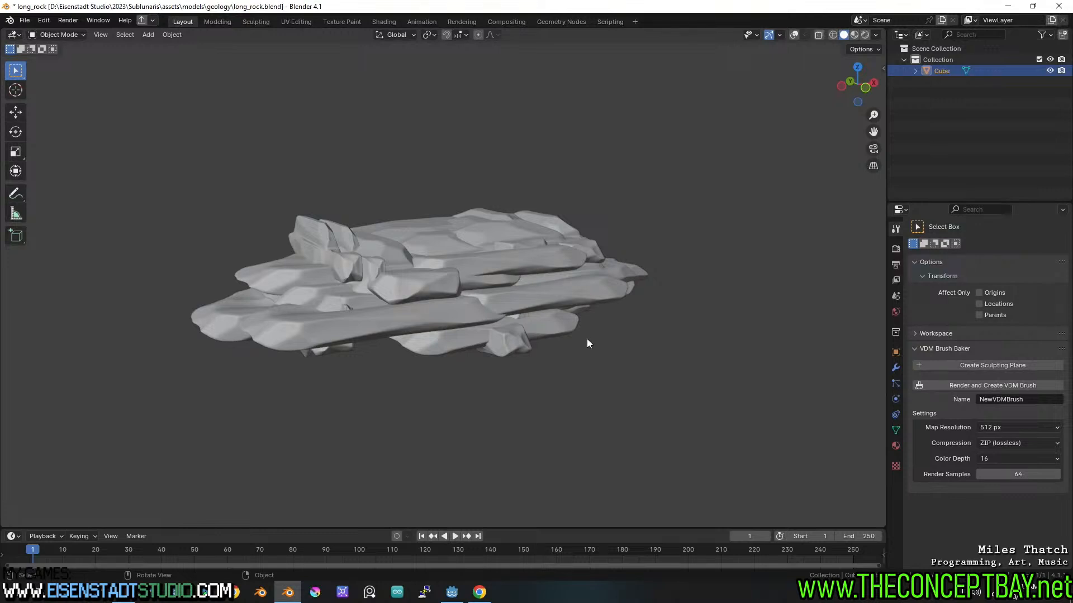
{"action": "middle_click_drag", "start_coordinate": [589, 338], "coordinate": [589, 338]}
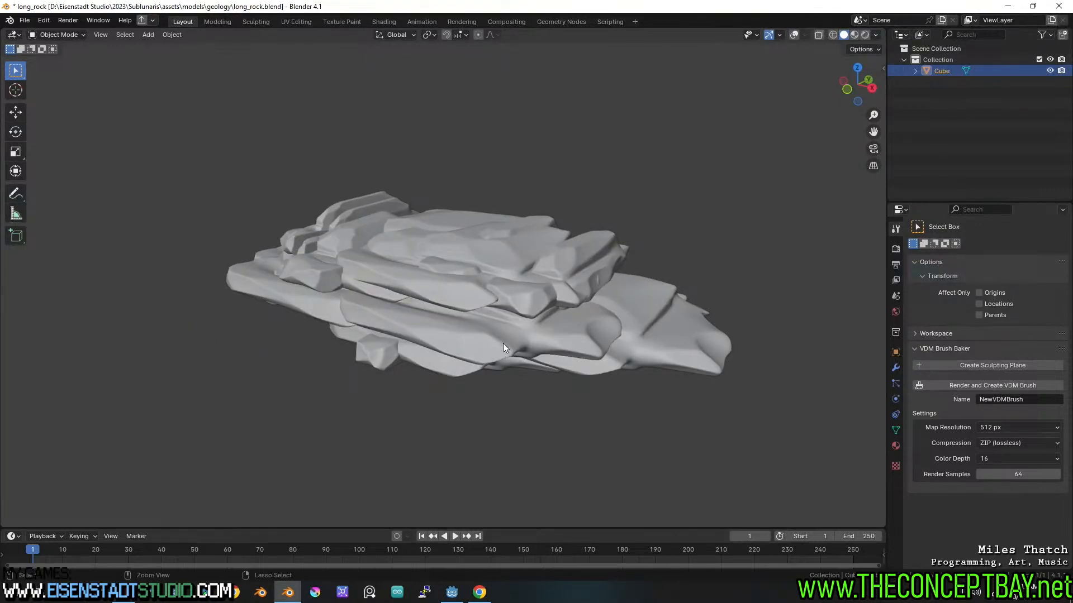
{"action": "key", "text": "Tab"}
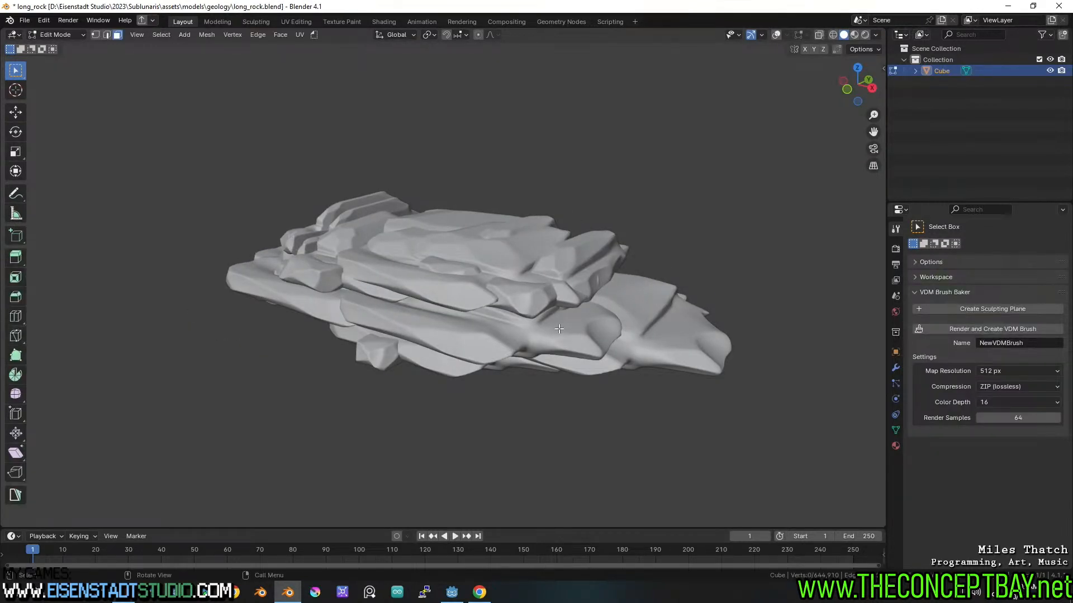
{"action": "middle_click_drag", "start_coordinate": [639, 311], "coordinate": [557, 303]}
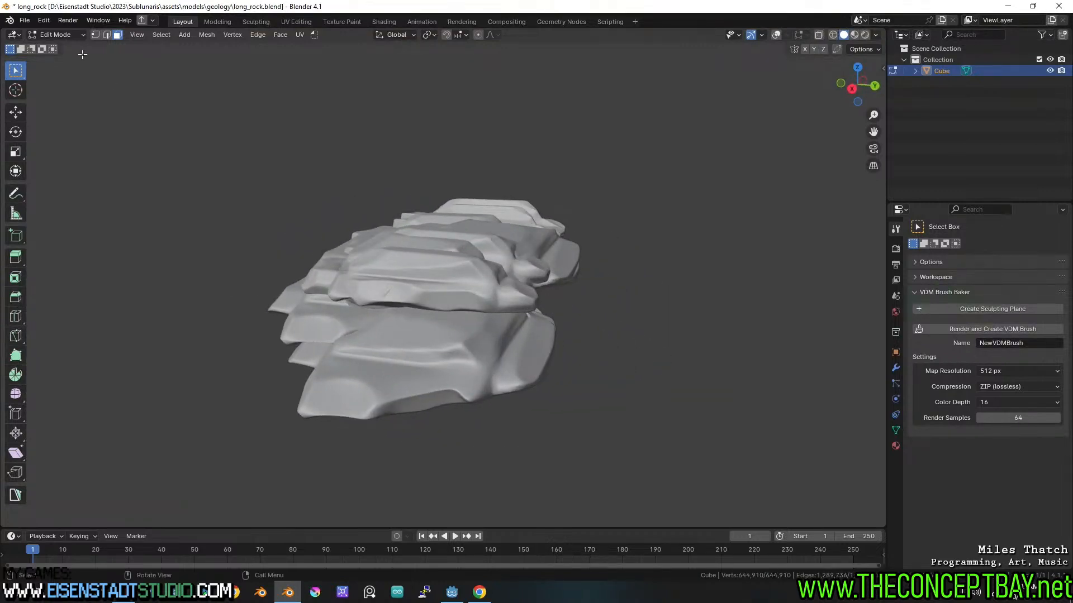
{"action": "left_click", "coordinate": [56, 35]}
{"action": "key", "text": "Tab"}
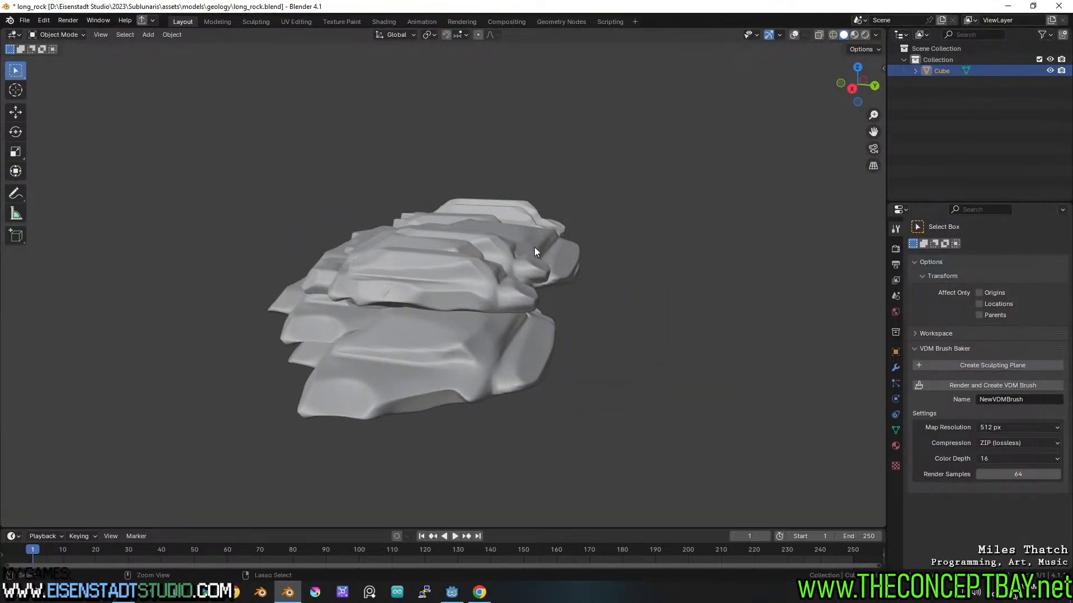
- Undo the cluster back to the single rock, return to Object Mode and save long_rock.blend
{"action": "key", "text": "Tab"}
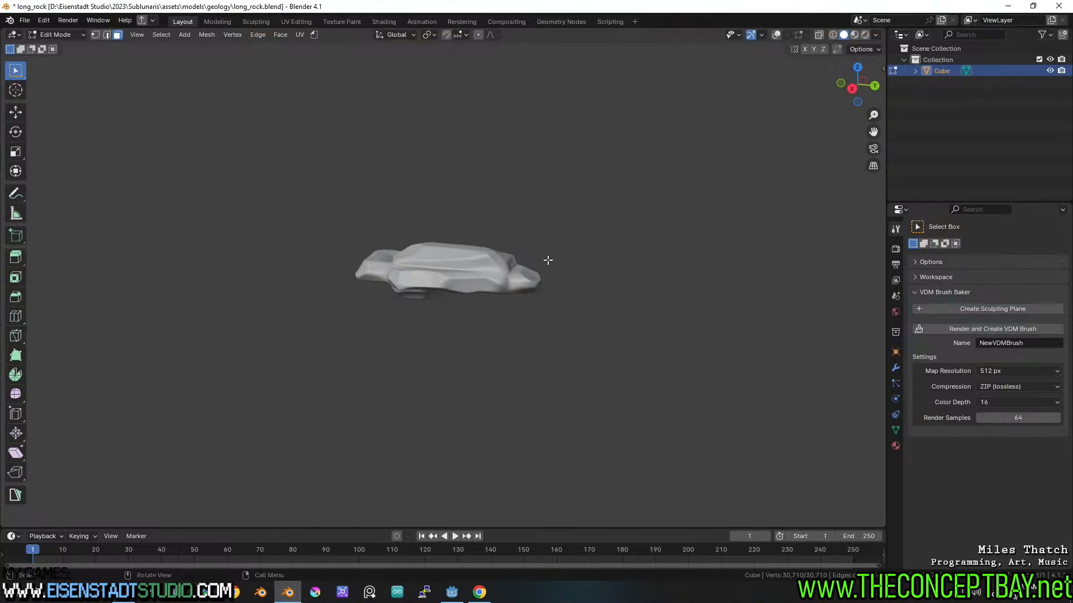
{"action": "scroll", "coordinate": [563, 313], "scroll_direction": "up", "scroll_amount": 3}
{"action": "middle_click_drag", "start_coordinate": [548, 261], "coordinate": [677, 165]}
{"action": "scroll", "coordinate": [631, 302], "scroll_direction": "up", "scroll_amount": 2}
{"action": "key", "text": "Tab"}
{"action": "key", "text": "ctrl+s"}
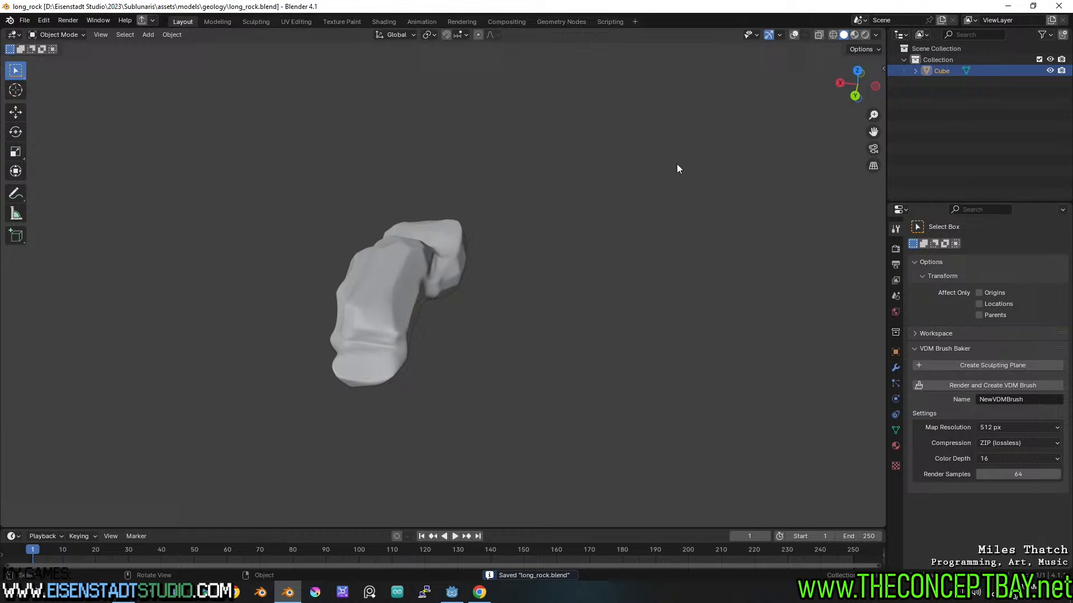
- Show the viewport overlays again and move the rock about 10 m along the X axis, away from the origin
{"action": "left_click", "coordinate": [793, 35]}
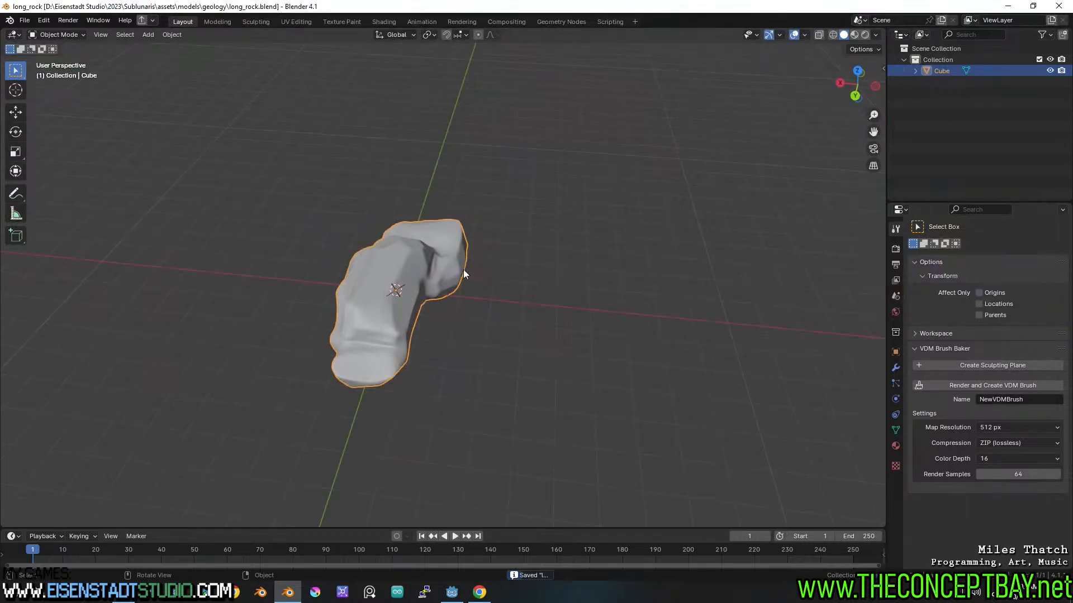
{"action": "key", "text": "g"}
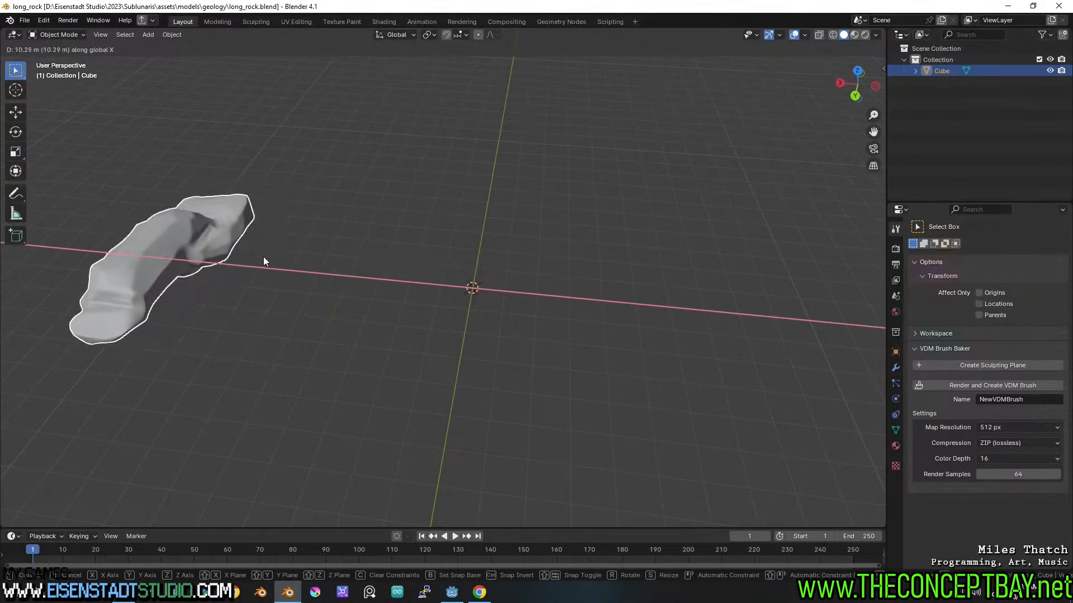
{"action": "left_click", "coordinate": [263, 192]}
- Add a new cube mesh at the world origin, in front of the moved rock
{"action": "middle_click_drag", "start_coordinate": [542, 304], "coordinate": [485, 284]}
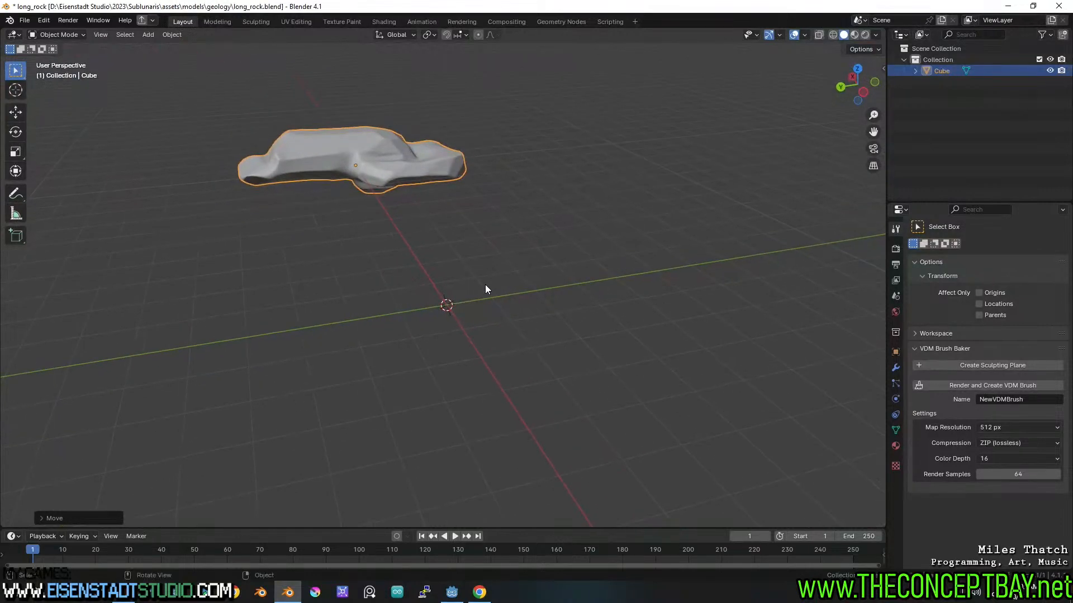
{"action": "key", "text": "shift+a"}
{"action": "mouse_move", "coordinate": [490, 299]}
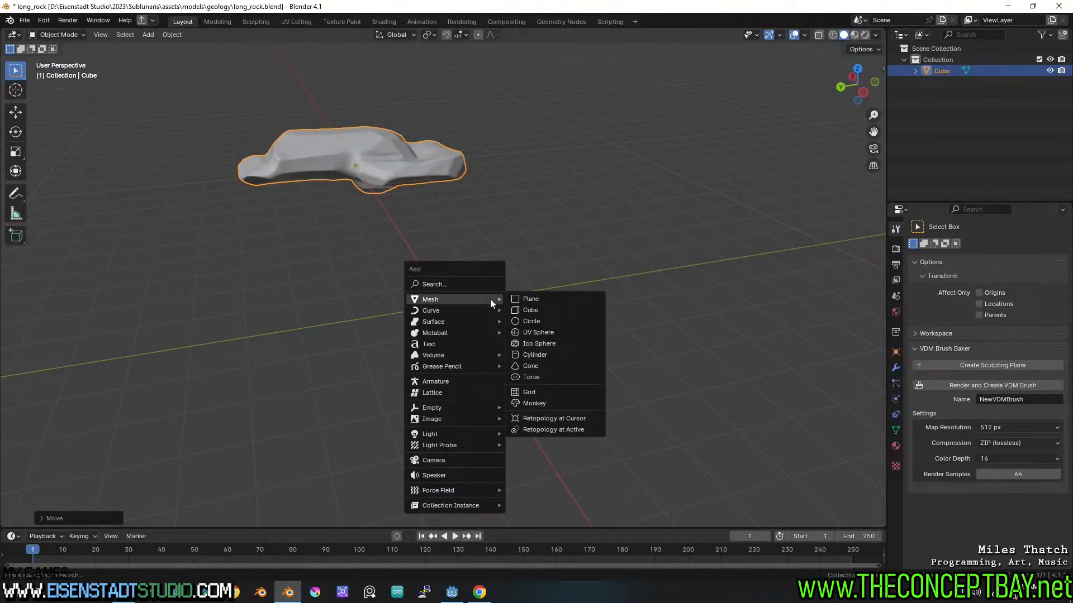
{"action": "left_click", "coordinate": [541, 311]}
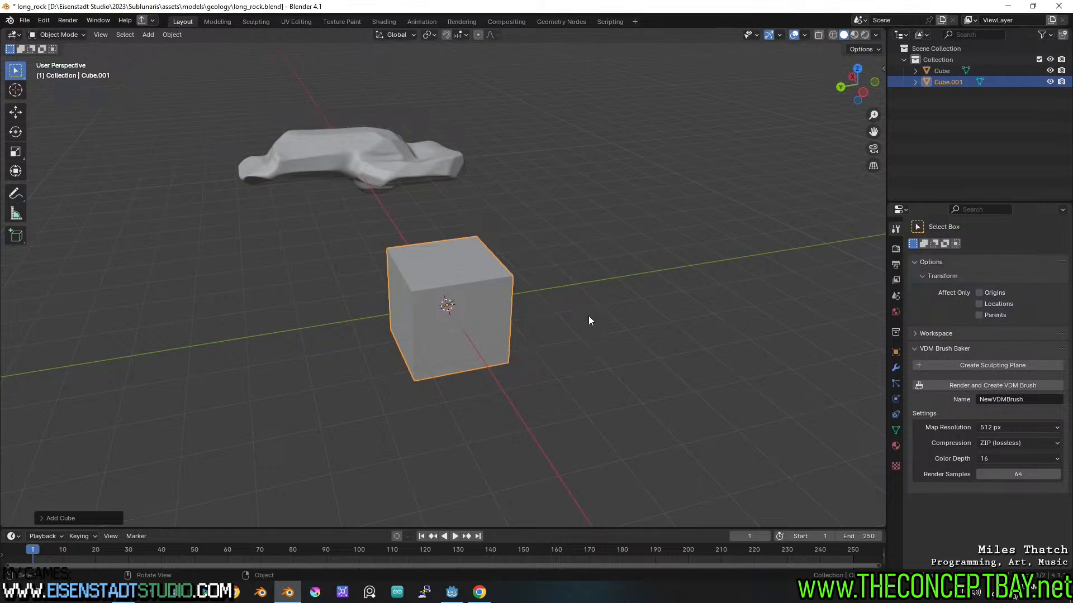
- Scale the new cube along the Y axis into a long box
{"action": "middle_click_drag", "start_coordinate": [588, 316], "coordinate": [565, 308]}
{"action": "key", "text": "s"}
{"action": "key", "text": "x"}
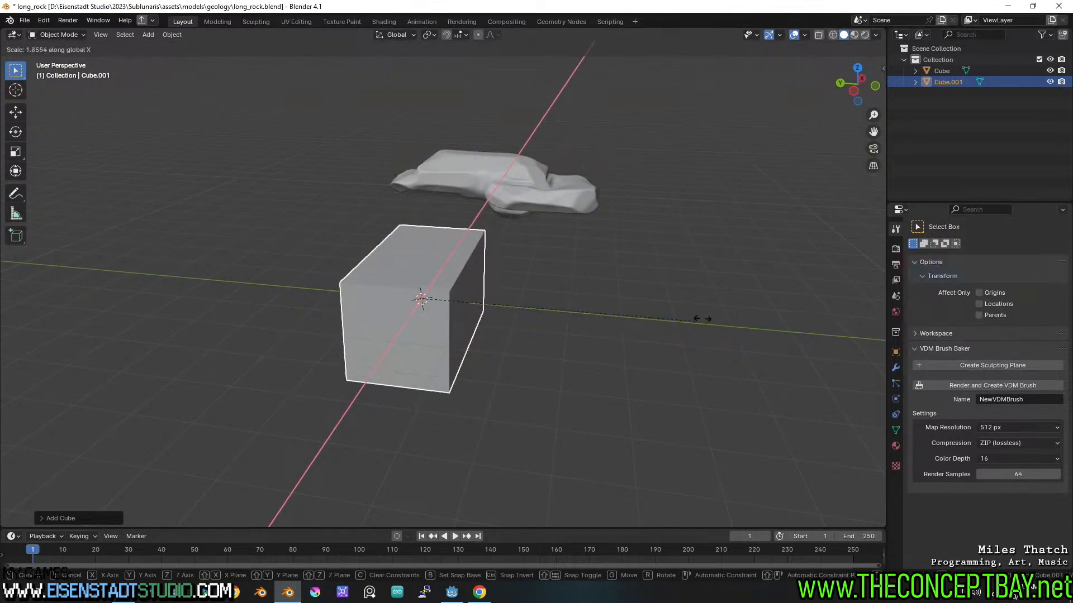
{"action": "key", "text": "y"}
{"action": "left_click", "coordinate": [727, 320]}
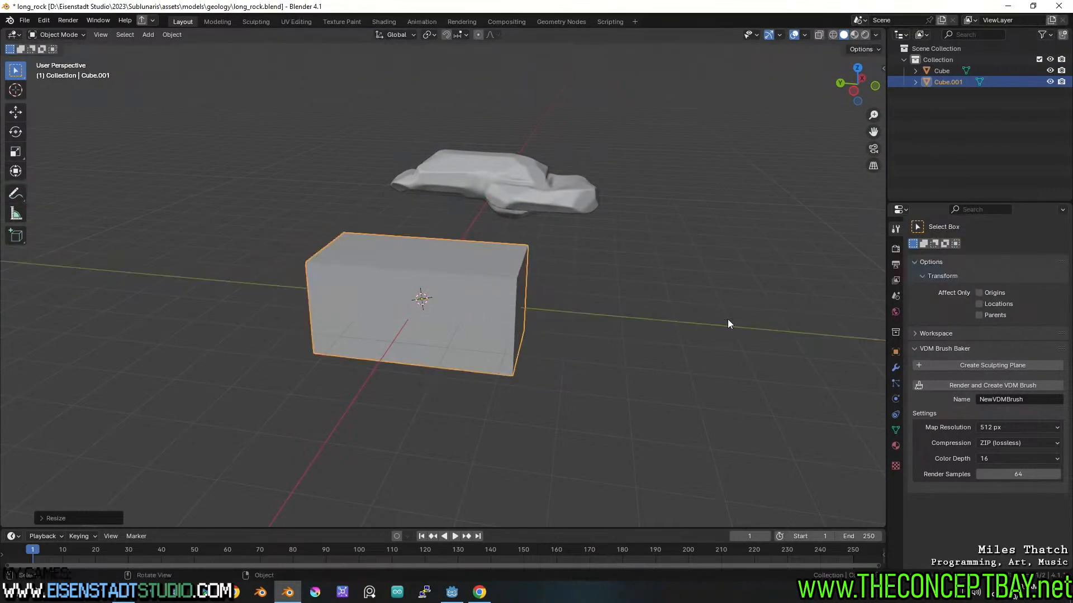
- Enter Edit Mode on the long box and add a loop cut across it, offset toward one end
{"action": "key", "text": "Tab"}
{"action": "left_click", "coordinate": [475, 261]}
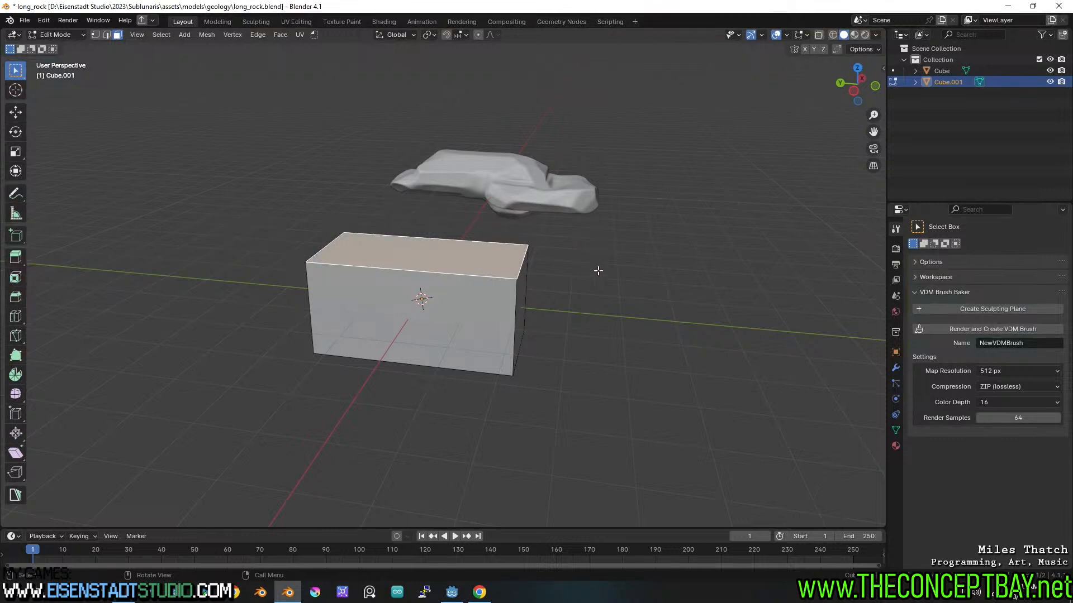
{"action": "key", "text": "ctrl+r"}
{"action": "key", "text": "Escape"}
{"action": "key", "text": "ctrl+r"}
{"action": "left_click", "coordinate": [411, 271]}
{"action": "left_click", "coordinate": [446, 272]}
- Extrude the larger top face of the box upward into a raised section
{"action": "key", "text": "3"}
{"action": "left_click", "coordinate": [436, 259]}
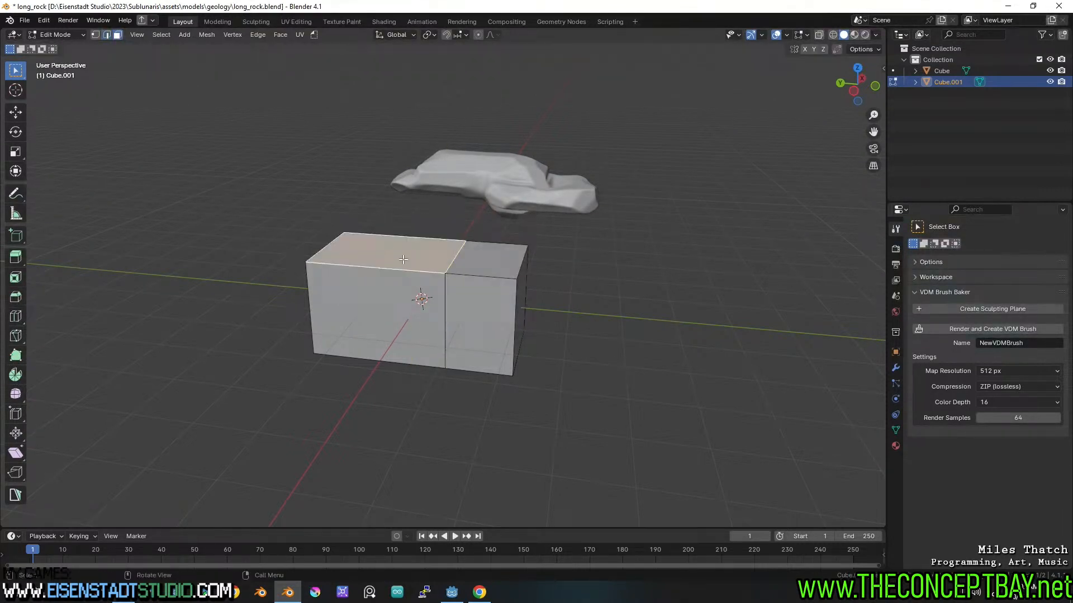
{"action": "key", "text": "e"}
{"action": "left_click", "coordinate": [462, 235]}
- Extrude the raised section's long side face together with the face below it outward
{"action": "middle_click_drag", "start_coordinate": [391, 252], "coordinate": [448, 249]}
{"action": "left_click", "coordinate": [448, 248]}
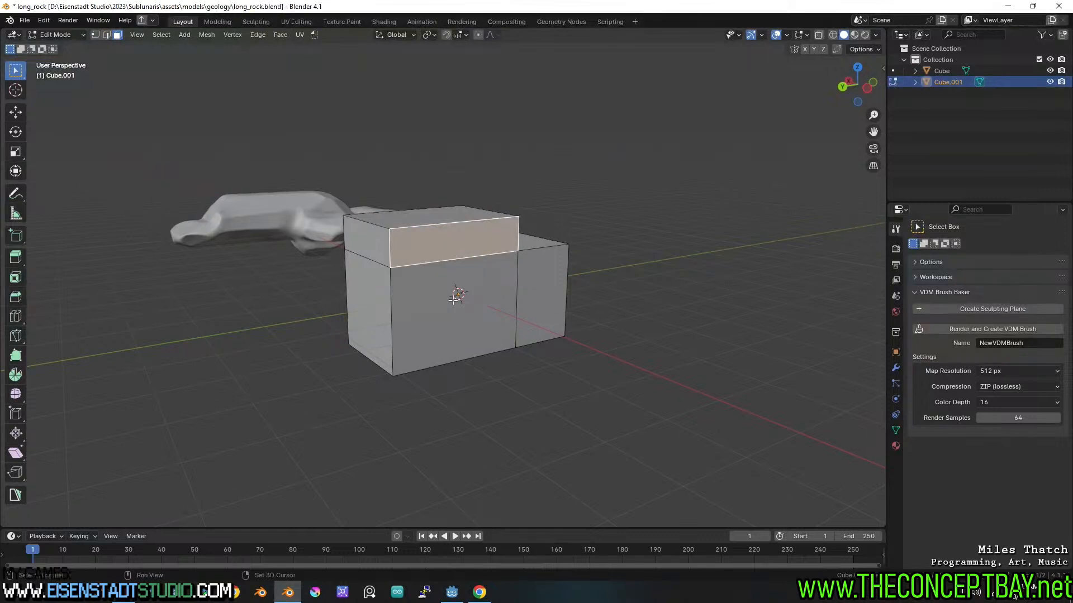
{"action": "left_click", "coordinate": [467, 298], "text": "shift"}
{"action": "key", "text": "e"}
{"action": "left_click", "coordinate": [499, 310]}
- Extrude the two upper end faces and the back lower one outward, and extrude that lower face once more
{"action": "left_click", "coordinate": [406, 321]}
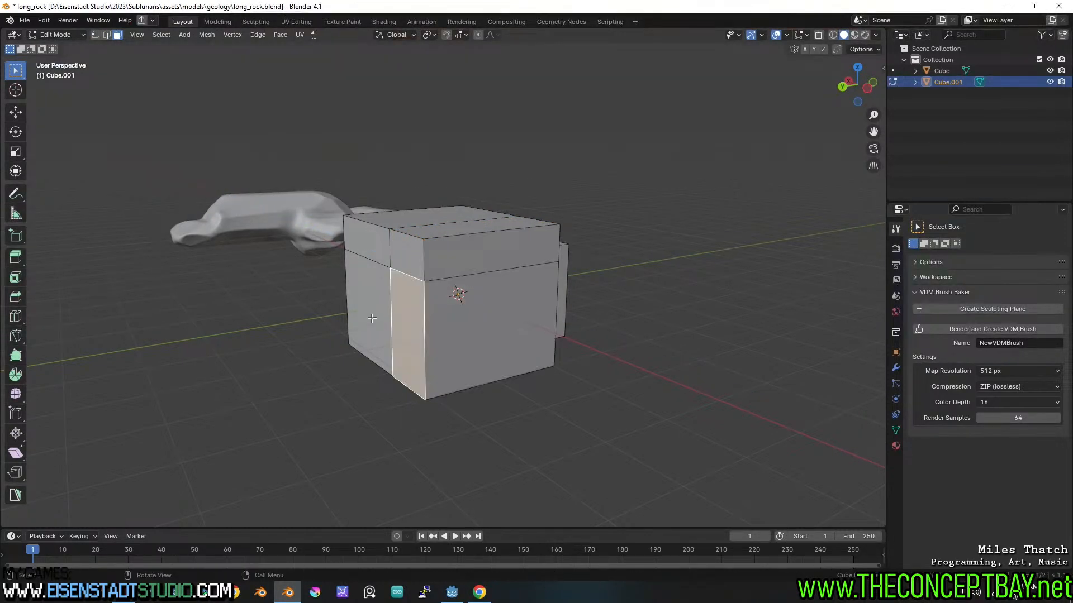
{"action": "left_click", "coordinate": [401, 258]}
{"action": "left_click", "coordinate": [369, 252], "text": "shift"}
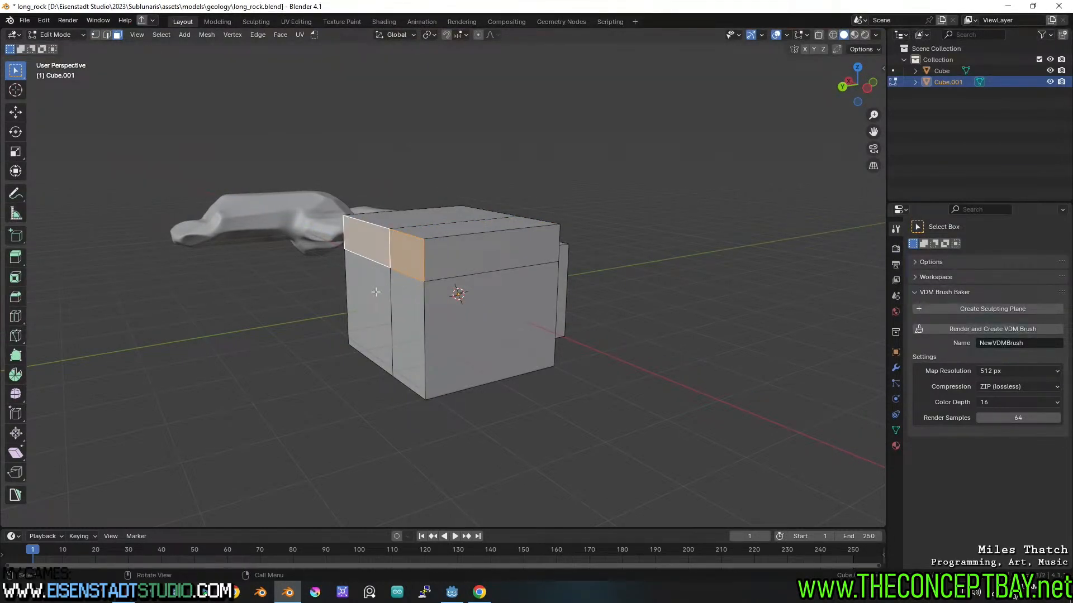
{"action": "left_click", "coordinate": [376, 292], "text": "shift"}
{"action": "key", "text": "e"}
{"action": "left_click", "coordinate": [330, 308]}
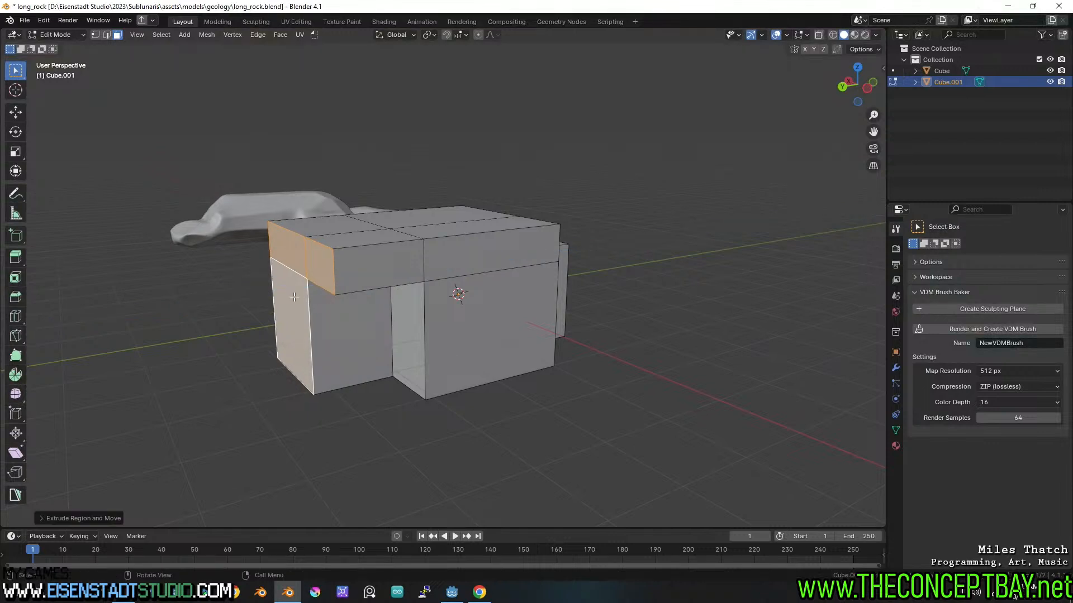
{"action": "left_click", "coordinate": [294, 298]}
{"action": "key", "text": "e"}
{"action": "left_click", "coordinate": [220, 306]}
- Add a centred horizontal loop cut around the lower part of the block
{"action": "middle_click_drag", "start_coordinate": [220, 305], "coordinate": [395, 307]}
{"action": "left_click", "coordinate": [395, 307]}
{"action": "middle_click_drag", "start_coordinate": [490, 306], "coordinate": [391, 311]}
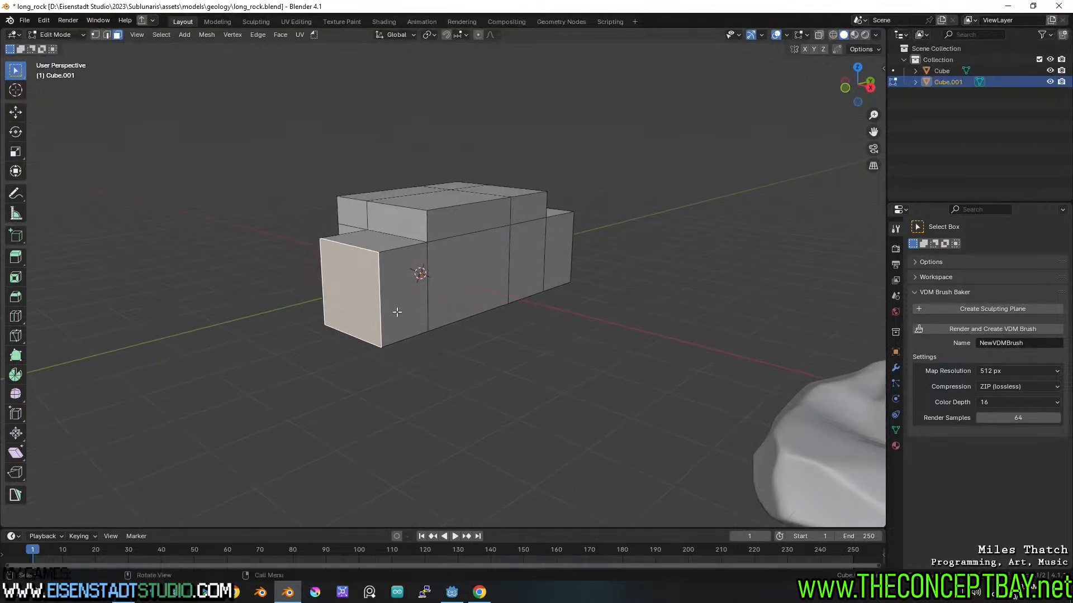
{"action": "key", "text": "ctrl+r"}
{"action": "left_click", "coordinate": [364, 309]}
{"action": "right_click", "coordinate": [364, 308]}
- Extrude the bottom half of the opposite end face outward as a low step
{"action": "left_click", "coordinate": [363, 309]}
{"action": "key", "text": "e"}
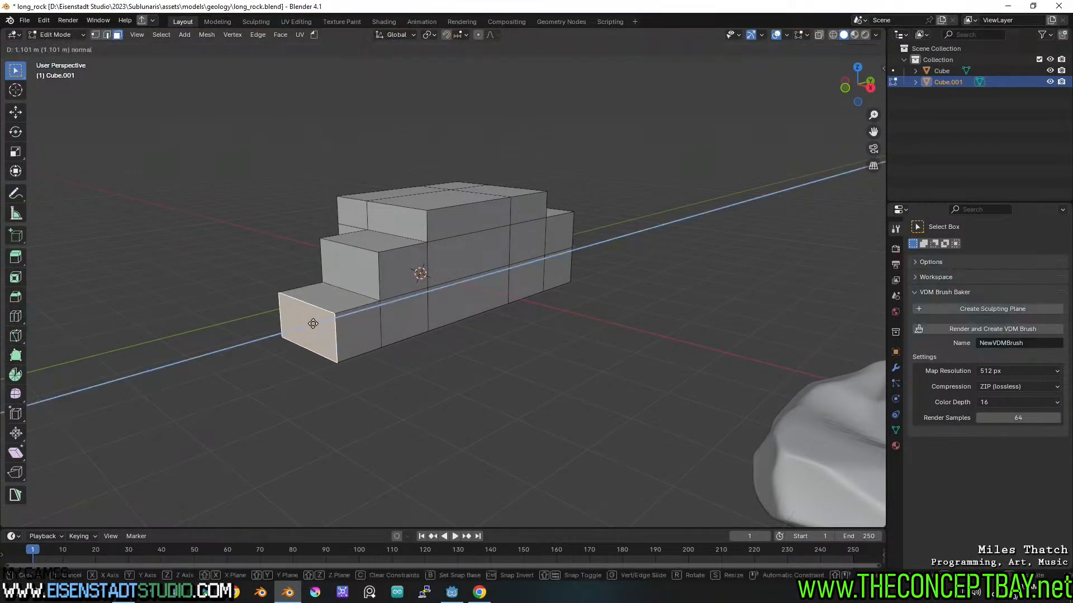
{"action": "left_click", "coordinate": [304, 328]}
- Extrude an L-shaped group of lower side faces outward by about 1.5 m
{"action": "middle_click_drag", "start_coordinate": [305, 328], "coordinate": [342, 329]}
{"action": "left_click", "coordinate": [446, 274]}
{"action": "left_click", "coordinate": [412, 265], "text": "shift"}
{"action": "left_click", "coordinate": [413, 294], "text": "shift"}
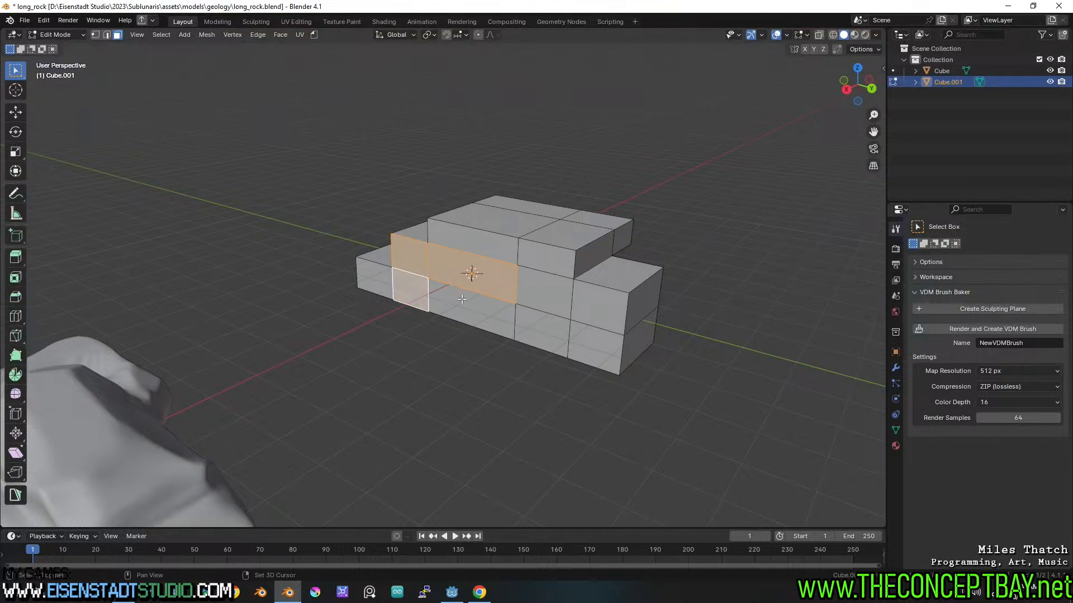
{"action": "left_click", "coordinate": [462, 300], "text": "shift"}
{"action": "left_click", "coordinate": [476, 271], "text": "shift"}
{"action": "key", "text": "e"}
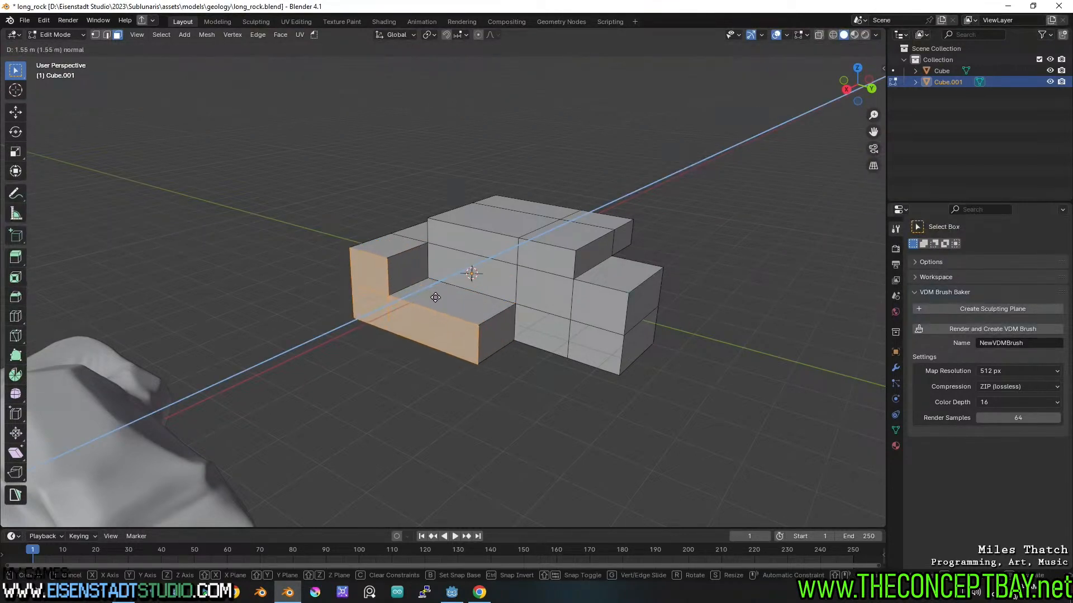
{"action": "left_click", "coordinate": [438, 297]}
- Extrude one more side face of the block slightly outward to vary its outline
{"action": "mouse_move", "coordinate": [562, 289]}
{"action": "middle_mouse_down"}
{"action": "mouse_move", "coordinate": [723, 311]}
{"action": "mouse_move", "coordinate": [517, 322]}
{"action": "mouse_move", "coordinate": [546, 290]}
{"action": "mouse_move", "coordinate": [630, 296]}
{"action": "mouse_move", "coordinate": [477, 323]}
{"action": "mouse_move", "coordinate": [470, 314]}
{"action": "middle_mouse_up"}
{"action": "left_click", "coordinate": [476, 323]}
{"action": "key", "text": "e"}
{"action": "left_click", "coordinate": [495, 331]}
{"action": "scroll", "coordinate": [477, 322], "scroll_direction": "up", "scroll_amount": 1}
{"action": "key", "text": "Tab"}
{"action": "key", "text": "ctrl+Tab"}
{"action": "left_click", "coordinate": [469, 379]}
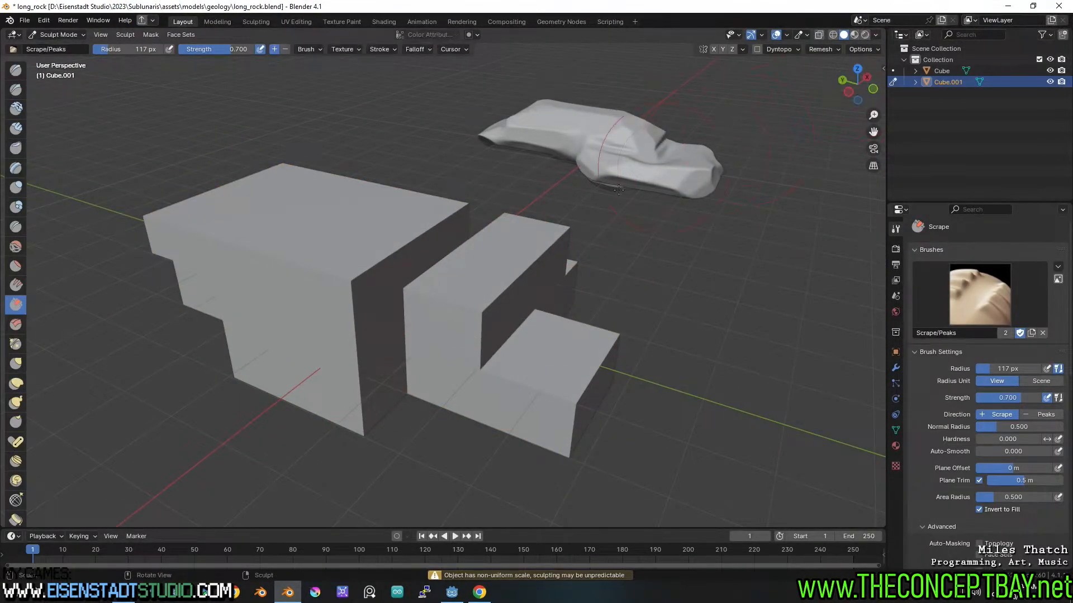
{"action": "key", "text": "Tab"}
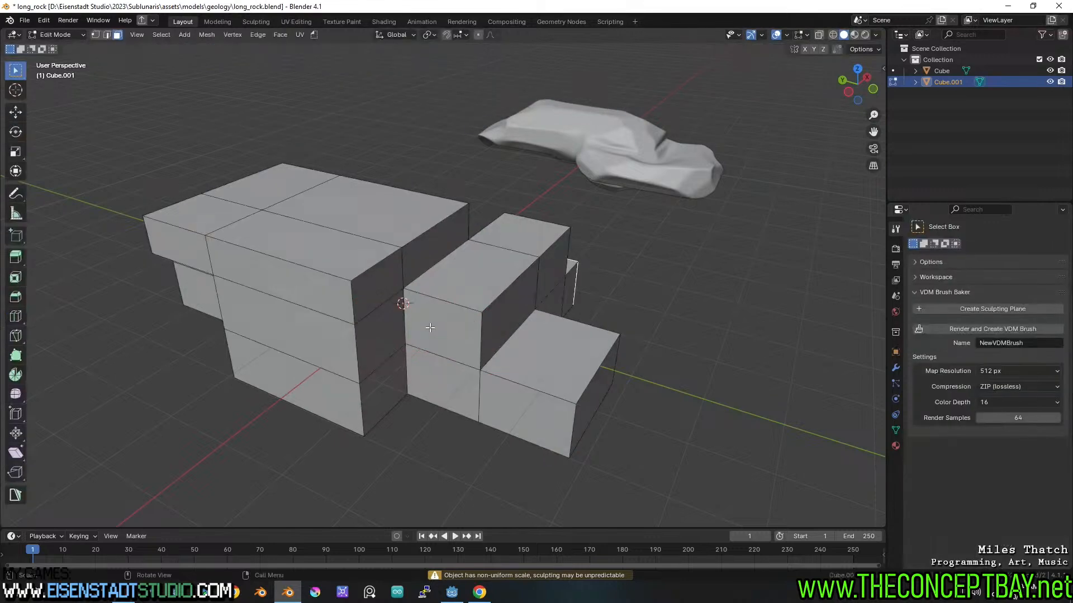
{"action": "key", "text": "Tab"}
{"action": "key", "text": "ctrl+Tab"}
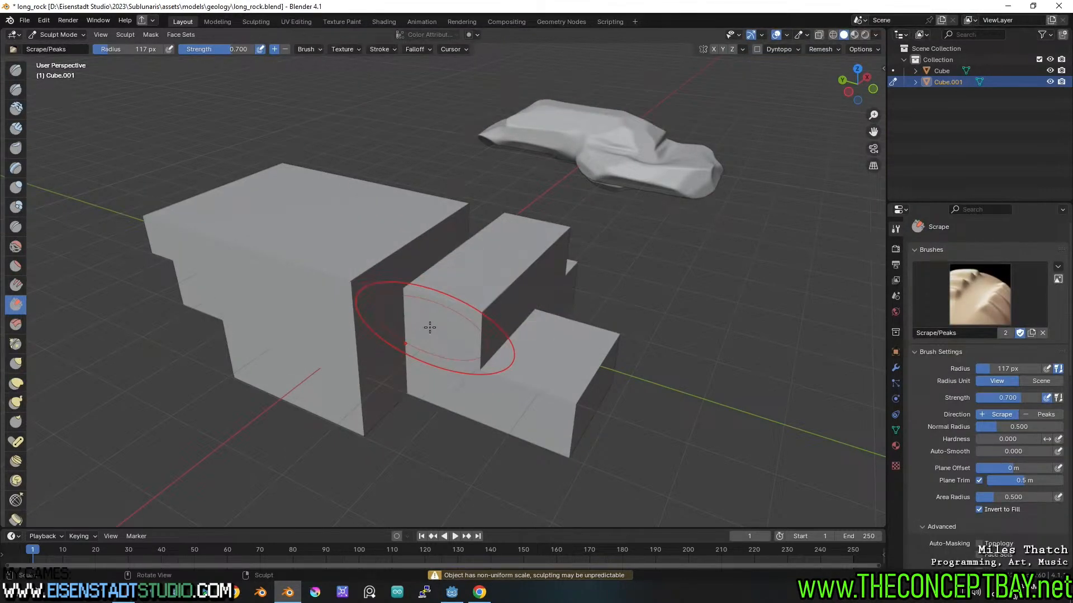
- Return to Object Mode and apply the block's object transform
{"action": "key", "text": "Tab"}
{"action": "key", "text": "ctrl+Tab"}
{"action": "left_click", "coordinate": [438, 314]}
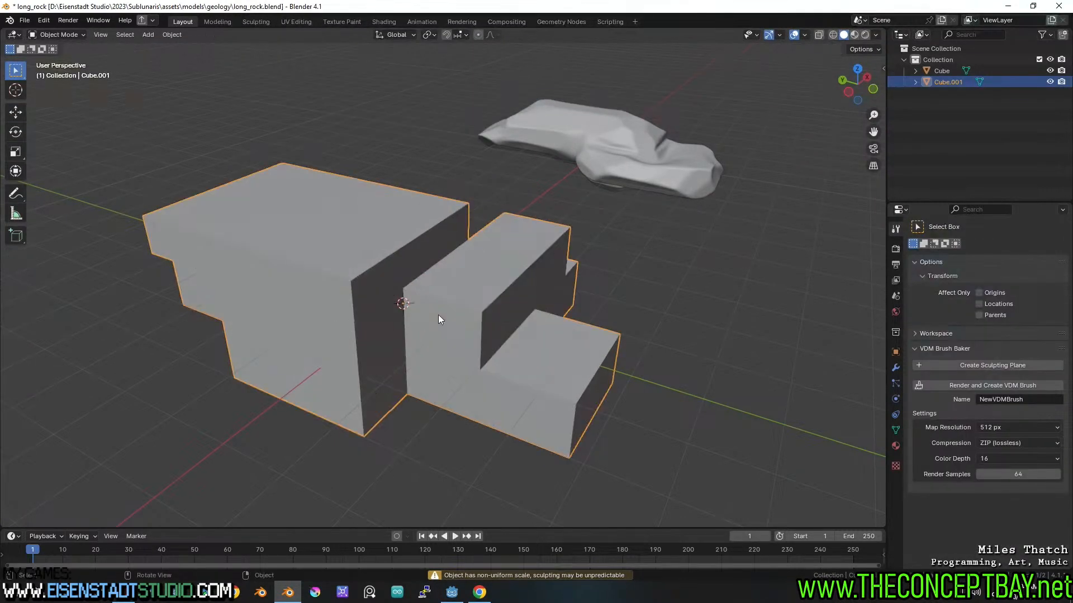
{"action": "key", "text": "ctrl+a"}
{"action": "left_click", "coordinate": [407, 337]}
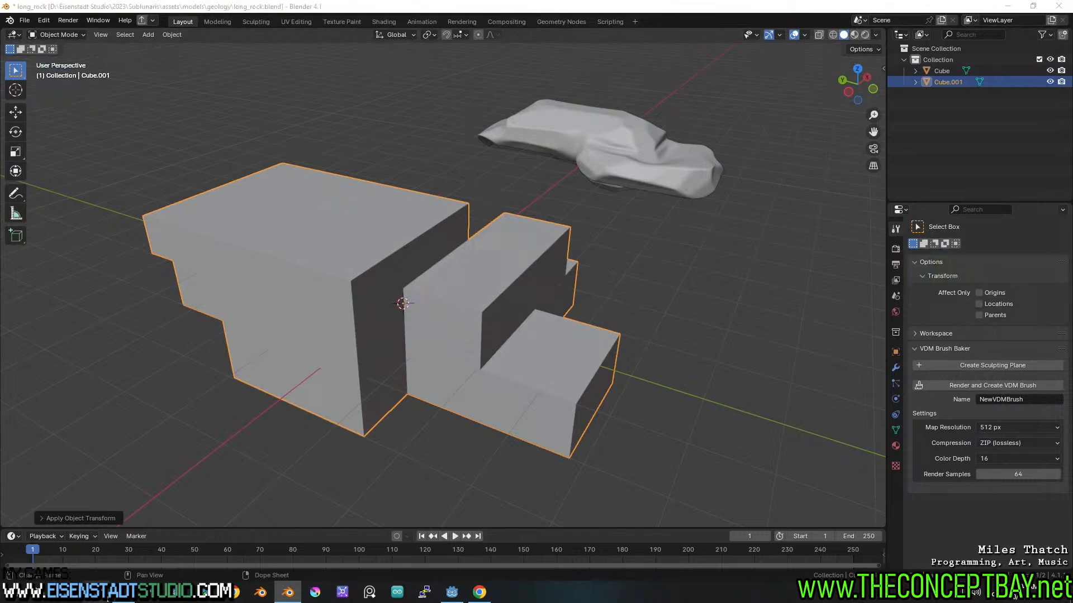
- Switch to KeyPress OSD, run it in Admin Mode, allow the change and close its welcome window
{"action": "left_click", "coordinate": [924, 599]}
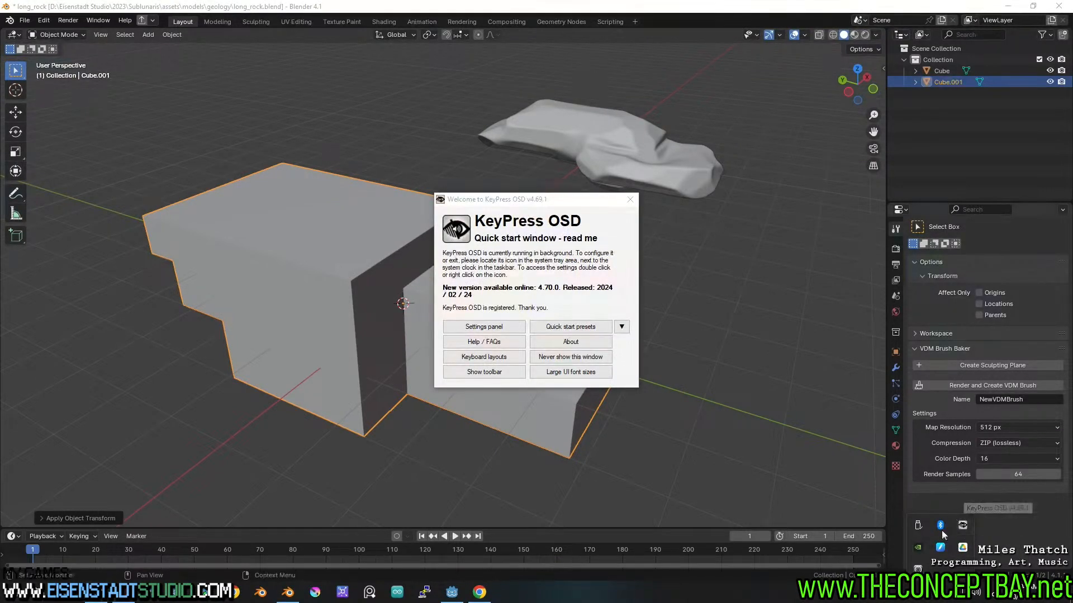
{"action": "right_click", "coordinate": [963, 525]}
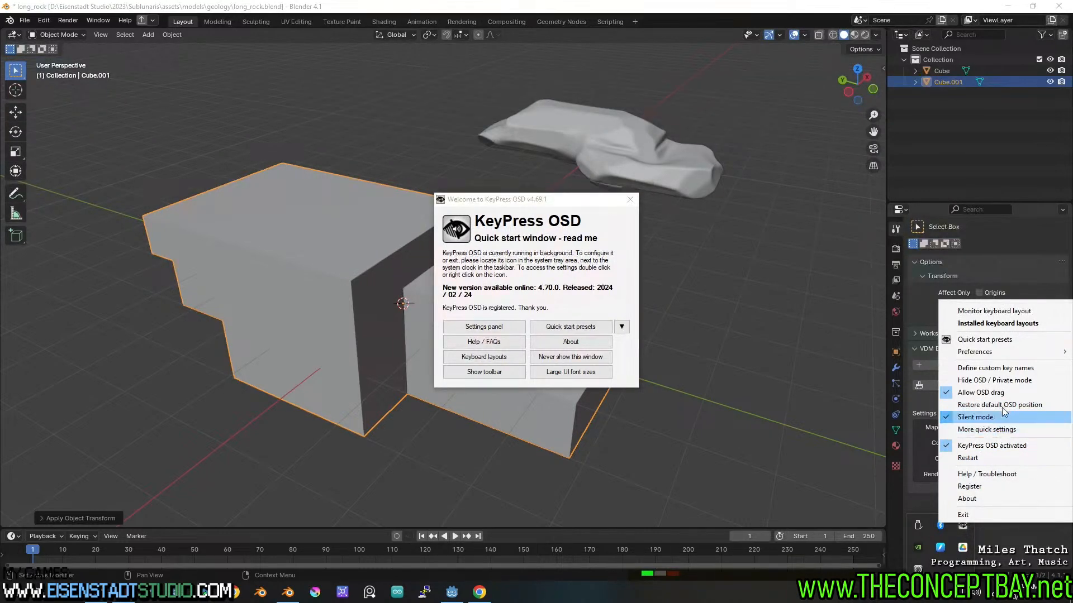
{"action": "mouse_move", "coordinate": [1006, 351]}
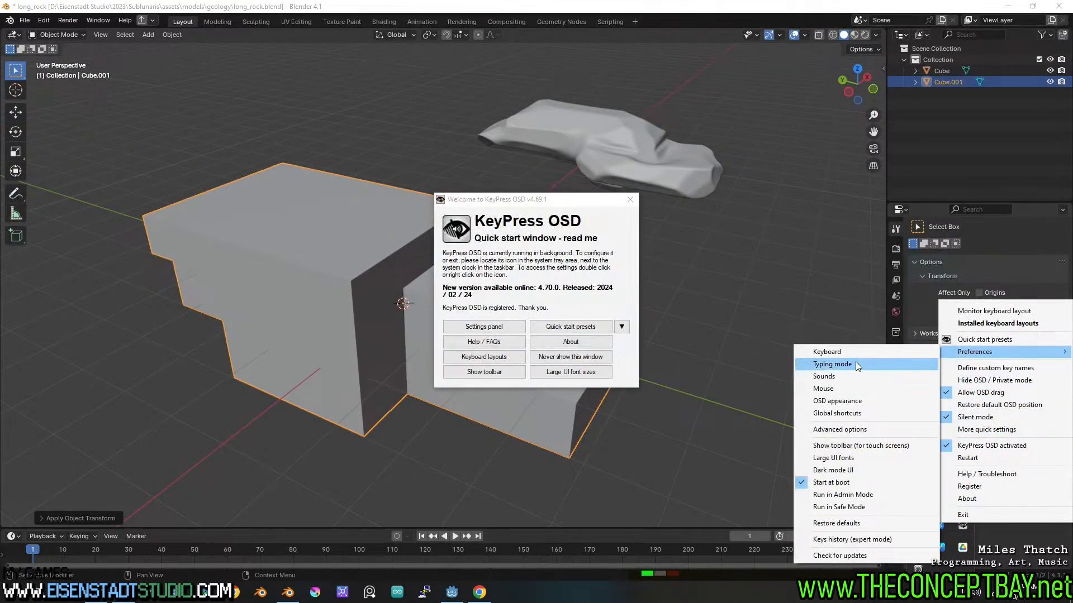
{"action": "left_click", "coordinate": [851, 494]}
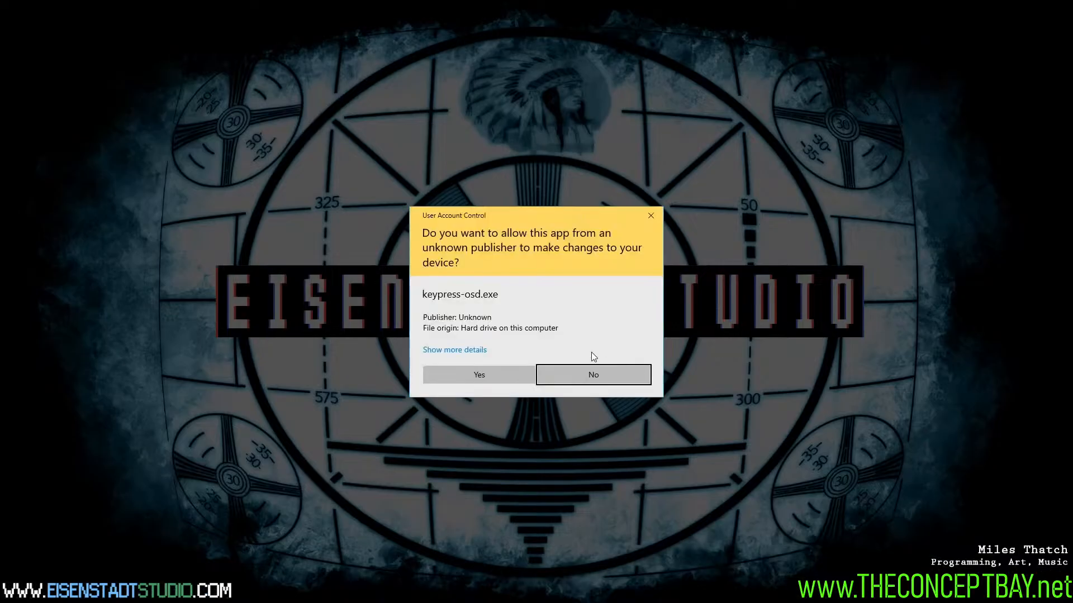
{"action": "left_click", "coordinate": [479, 375]}
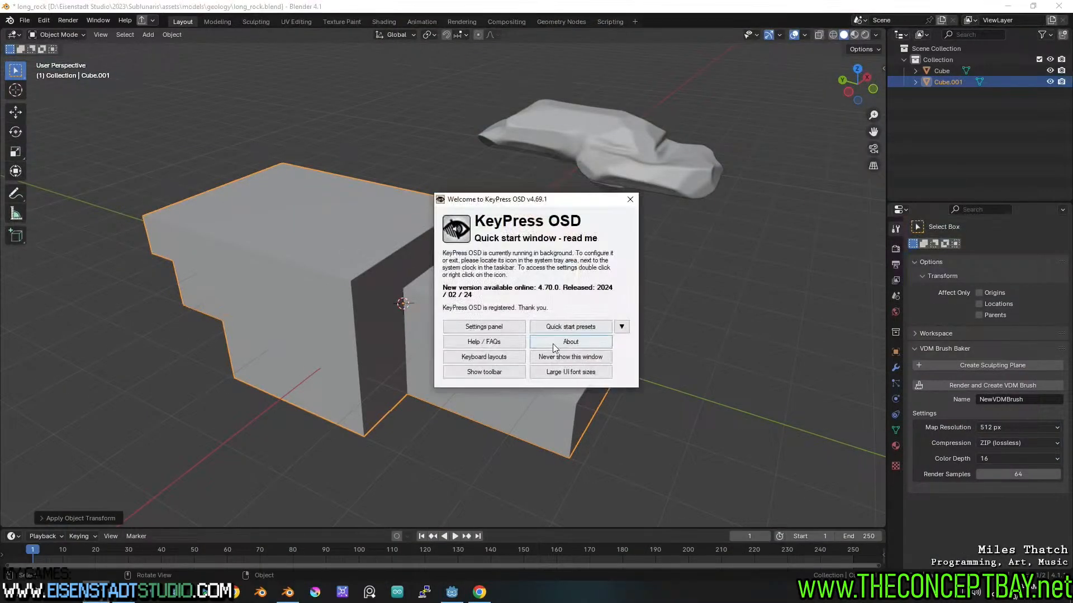
{"action": "left_click", "coordinate": [631, 200]}
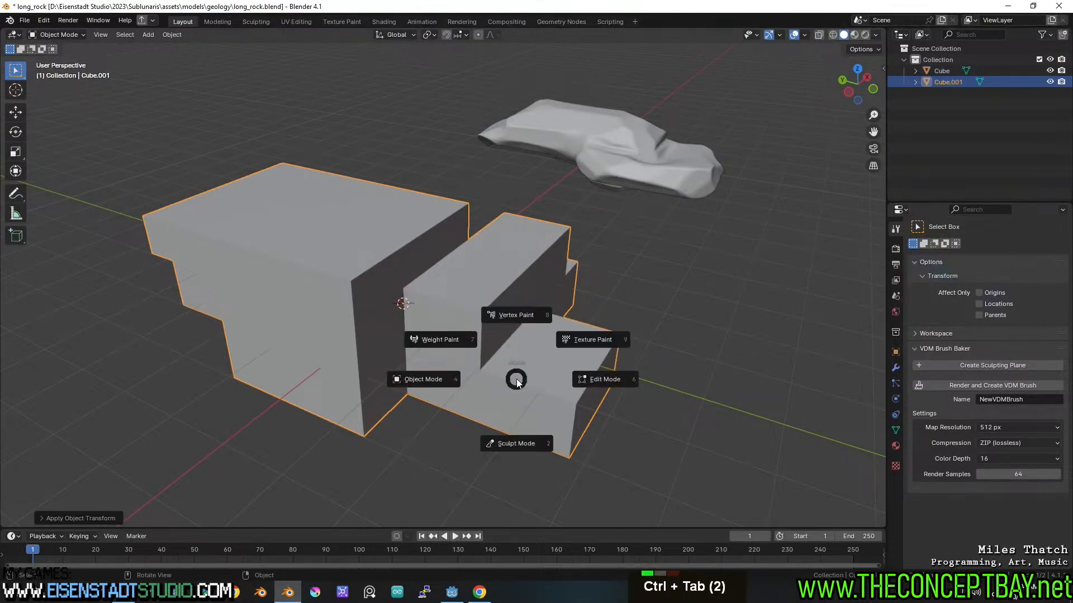
- Apply the stepped block's object transform again in Blender
{"action": "left_click", "coordinate": [516, 379]}
{"action": "key", "text": "ctrl+a"}
{"action": "left_click", "coordinate": [515, 377]}
- Switch the block to Sculpt Mode and voxel-remesh it with a 0.1 m voxel size
{"action": "key", "text": "ctrl+Tab"}
{"action": "left_click", "coordinate": [505, 433]}
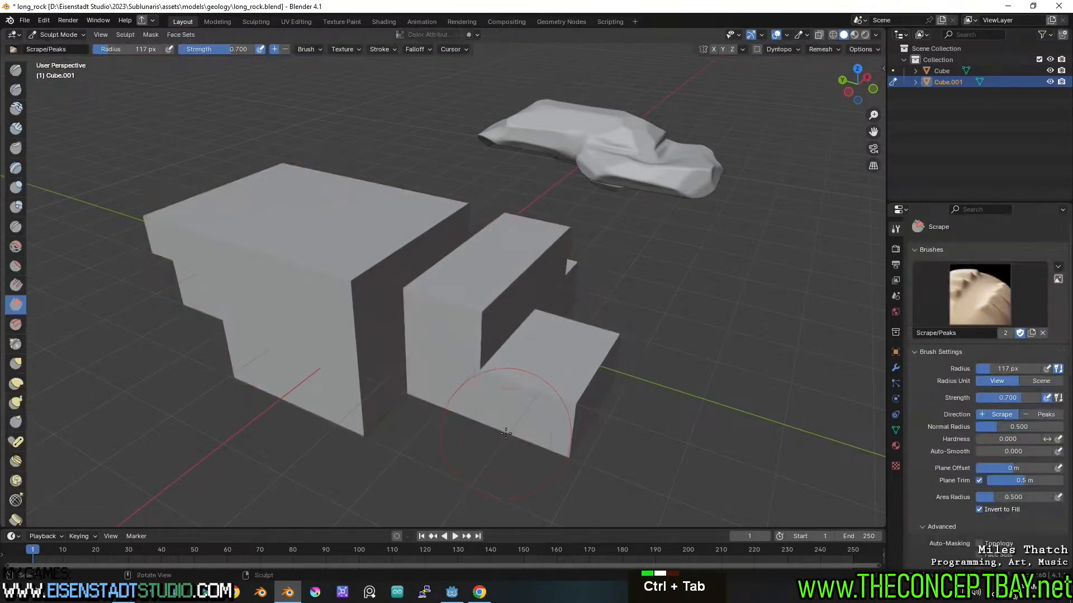
{"action": "key", "text": "ctrl+r"}
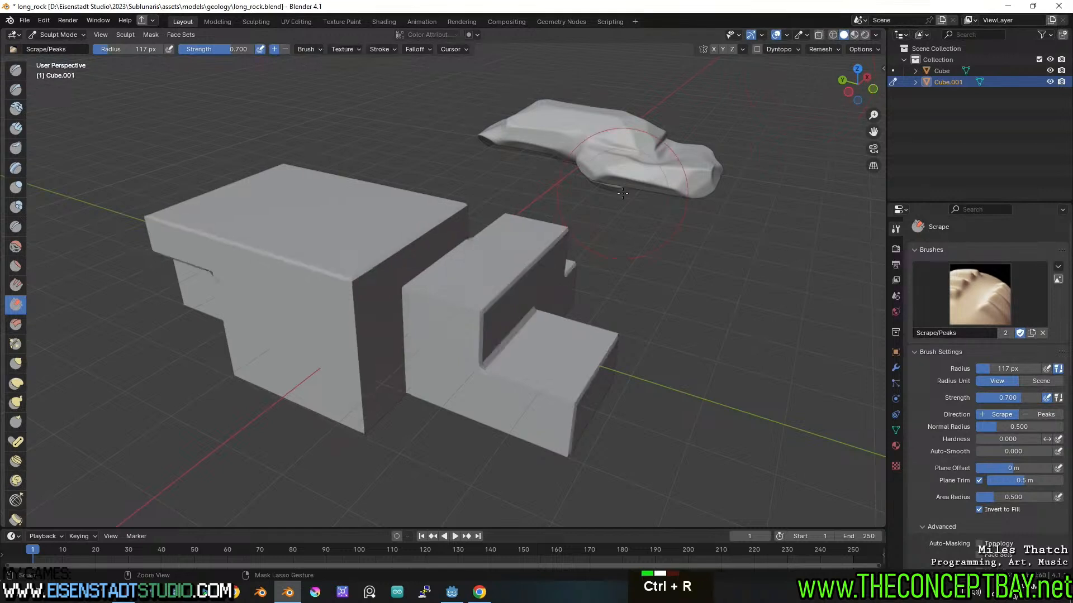
- Try to change the Remesh voxel size and remesh the block again
{"action": "left_click", "coordinate": [820, 49]}
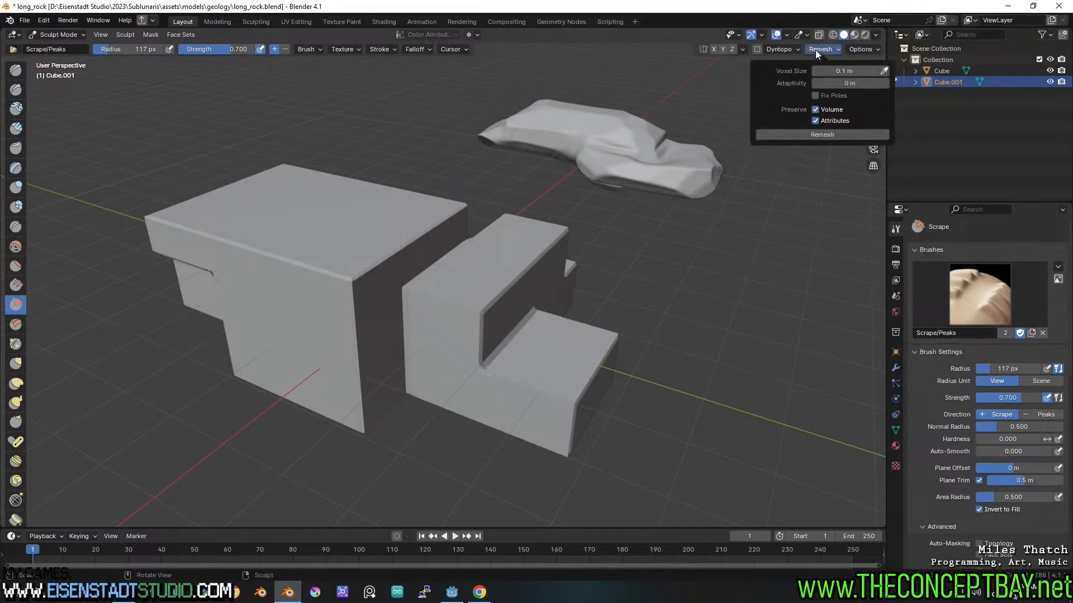
{"action": "double_click", "coordinate": [833, 71]}
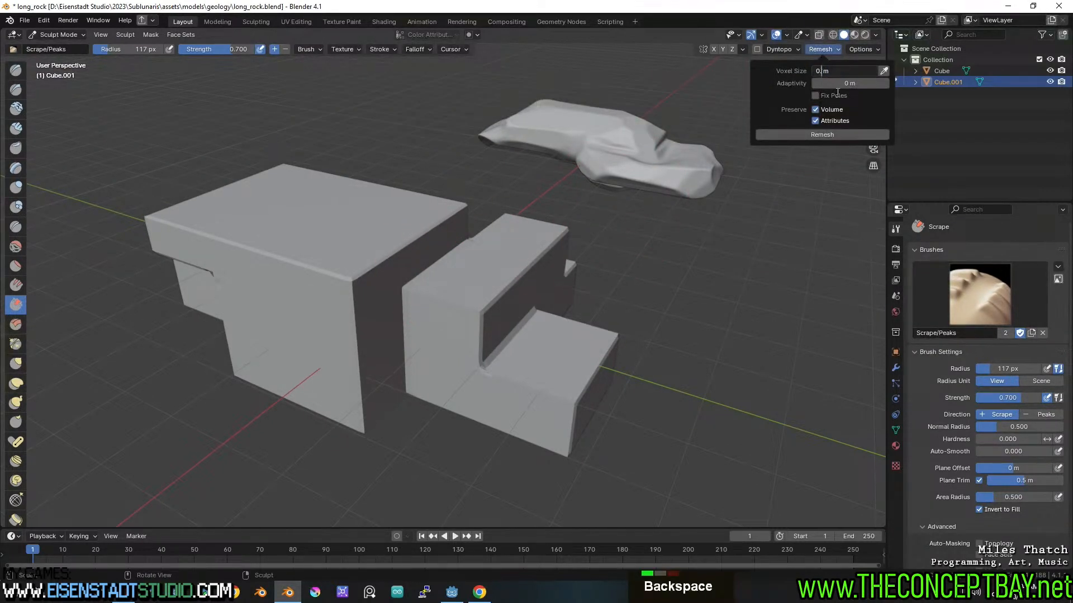
{"action": "type", "text": "5"}
{"action": "key", "text": "Return"}
{"action": "key", "text": "ctrl+r"}
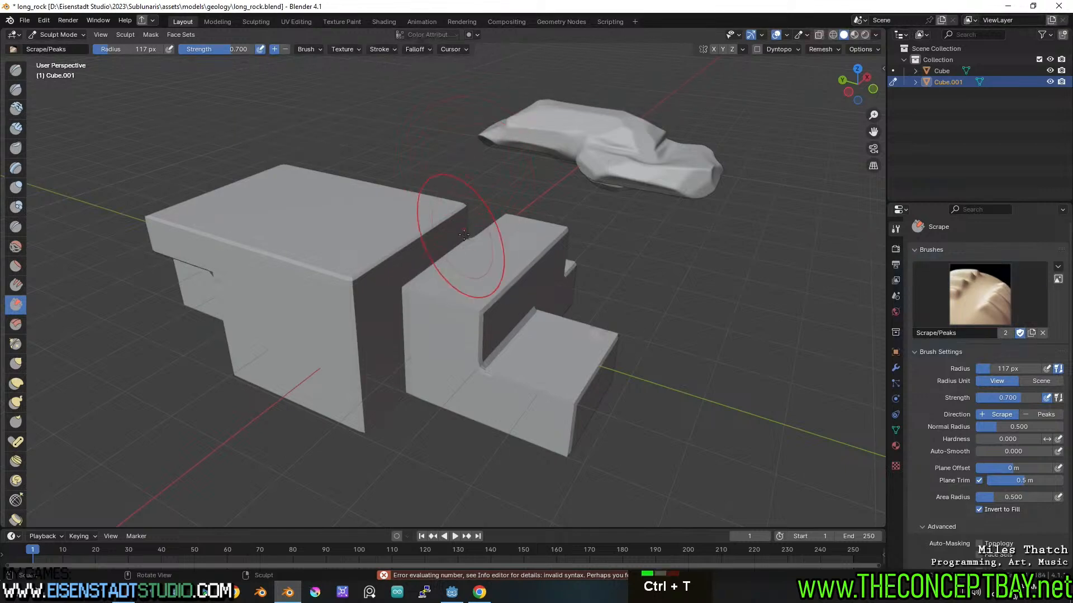
- Smooth the edges of the block's lower steps with sculpt strokes, undoing the last test stroke
{"action": "mouse_move", "coordinate": [479, 293]}
{"action": "left_mouse_down", "text": "shift"}
{"action": "mouse_move", "coordinate": [486, 306]}
{"action": "mouse_move", "coordinate": [474, 312]}
{"action": "mouse_move", "coordinate": [558, 381]}
{"action": "left_mouse_up", "text": "shift"}
{"action": "left_click_drag", "start_coordinate": [613, 348], "coordinate": [603, 363], "text": "shift"}
{"action": "middle_click_drag", "start_coordinate": [603, 363], "coordinate": [378, 373]}
{"action": "mouse_move", "coordinate": [378, 374]}
{"action": "left_mouse_down"}
{"action": "mouse_move", "coordinate": [384, 394]}
{"action": "mouse_move", "coordinate": [405, 347]}
{"action": "mouse_move", "coordinate": [382, 394]}
{"action": "left_mouse_up"}
{"action": "key", "text": "ctrl+z"}
{"action": "middle_click_drag", "start_coordinate": [382, 393], "coordinate": [452, 337]}
- Examine which Generate and Modify commands, including the Damage options, Quick Menu offers in Sculpt Mode
{"action": "key", "text": "d"}
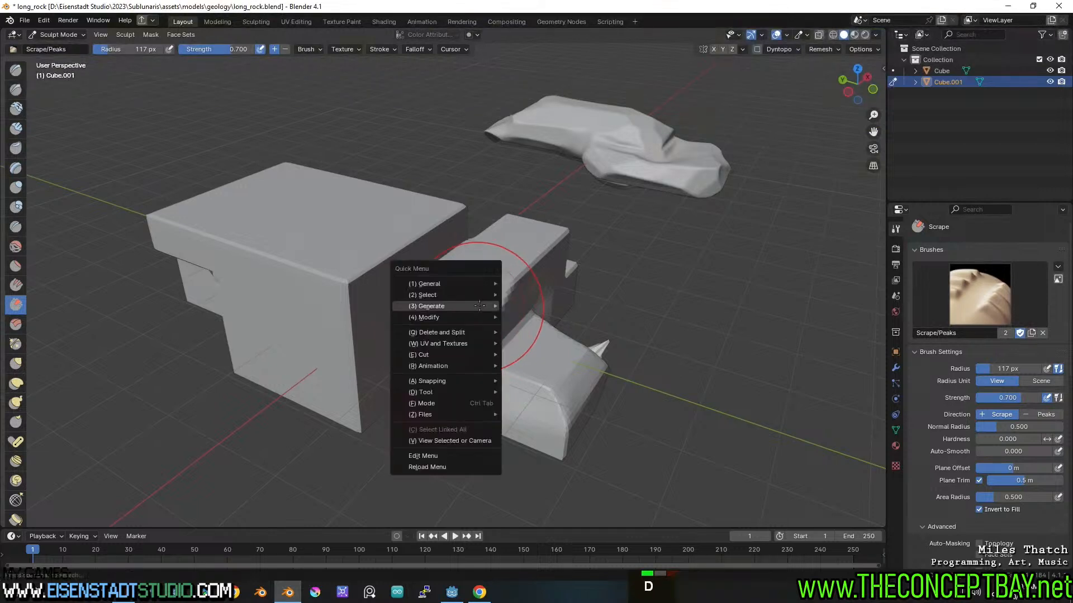
{"action": "mouse_move", "coordinate": [480, 305]}
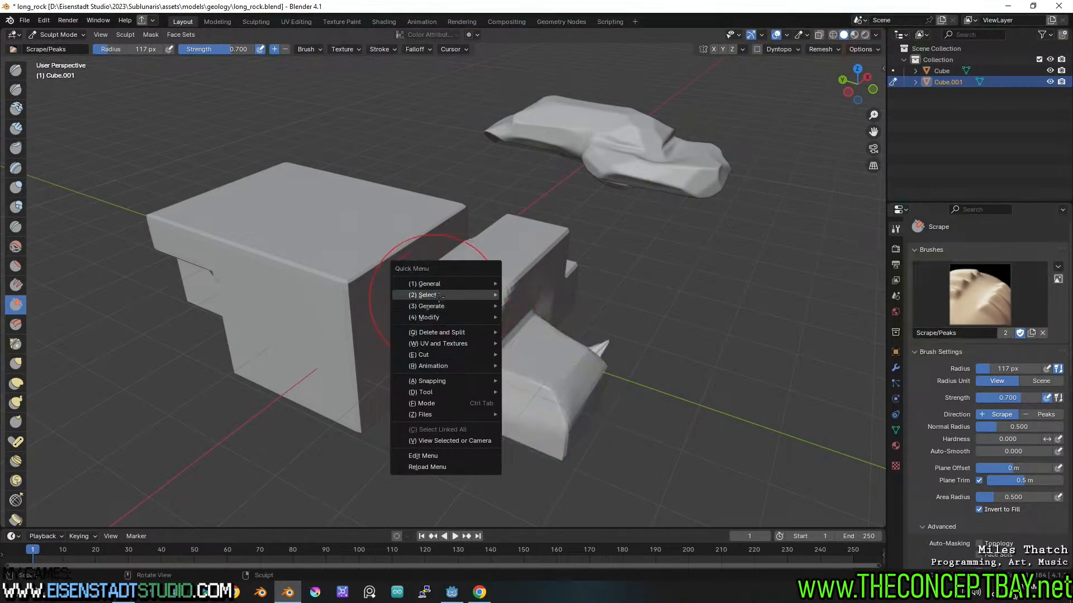
{"action": "mouse_move", "coordinate": [455, 280]}
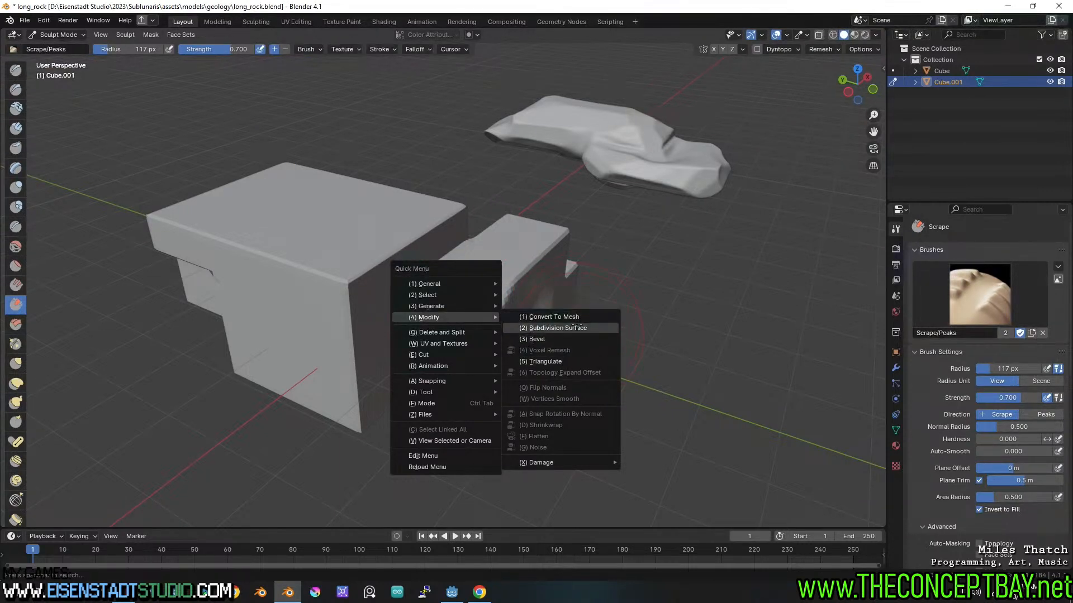
{"action": "left_click", "coordinate": [576, 328]}
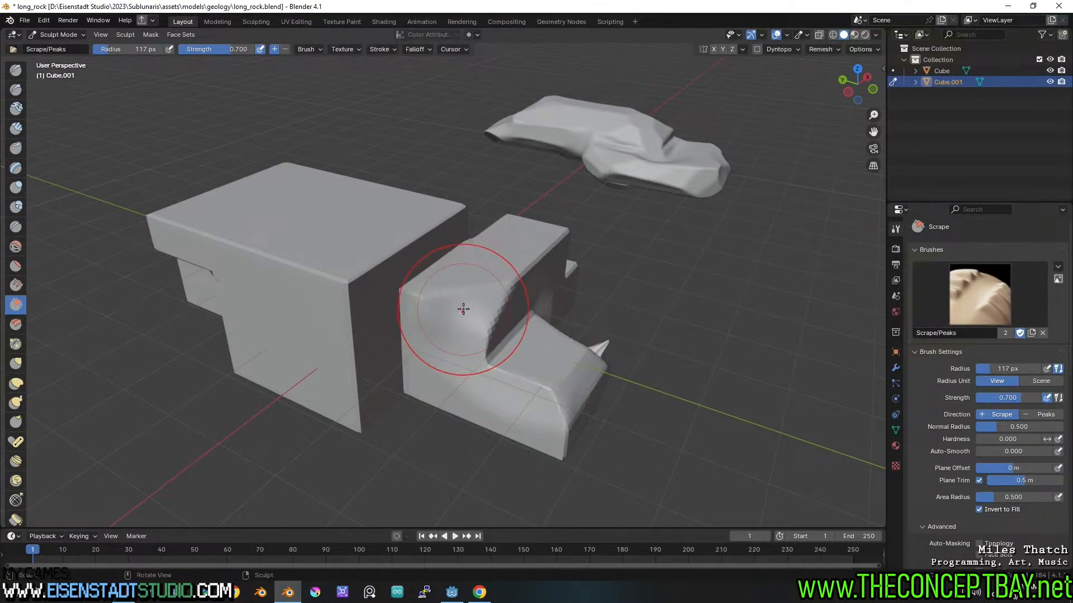
{"action": "key", "text": "a"}
{"action": "key", "text": "Escape"}
{"action": "key", "text": "d"}
{"action": "mouse_move", "coordinate": [463, 309]}
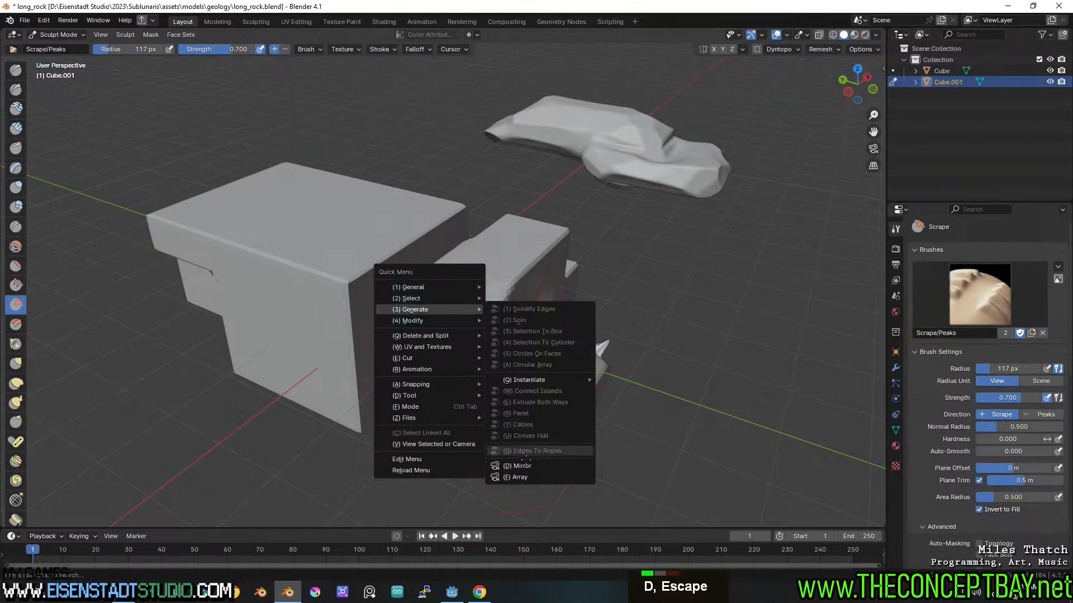
{"action": "mouse_move", "coordinate": [550, 468]}
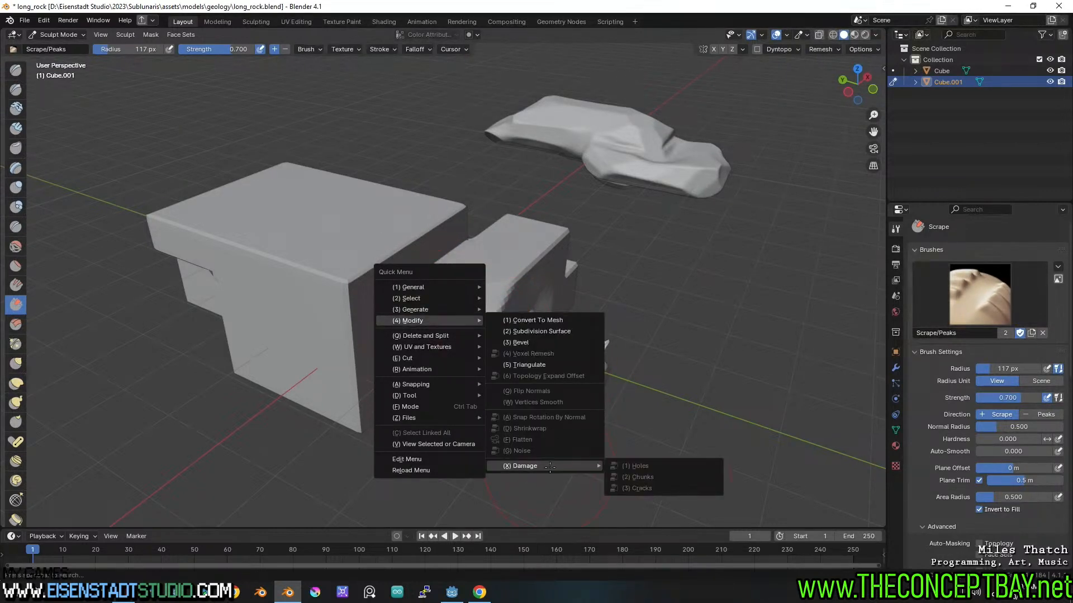
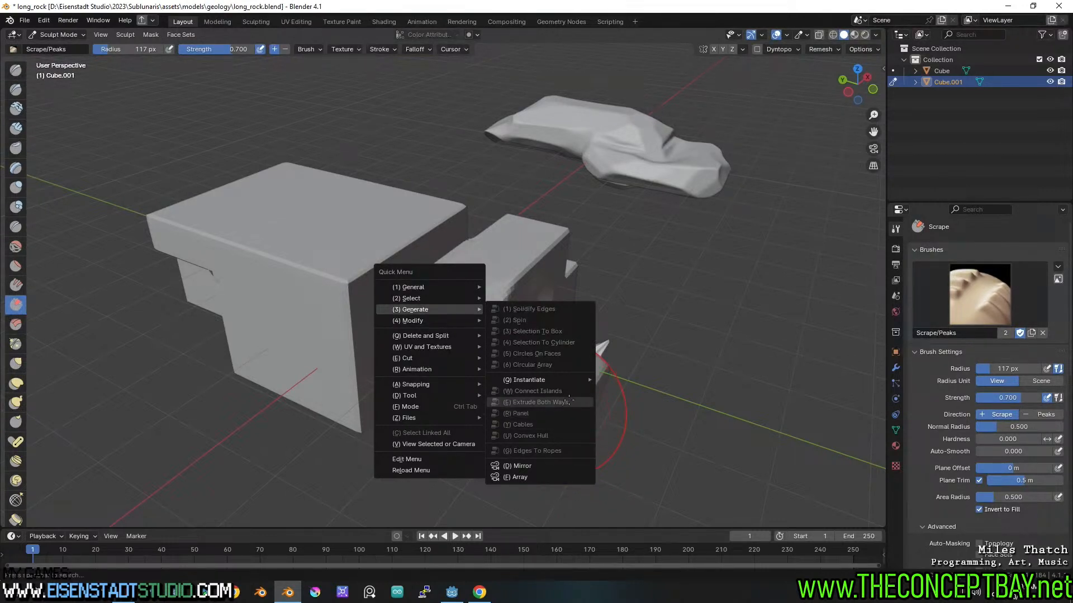
{"action": "mouse_move", "coordinate": [432, 346]}
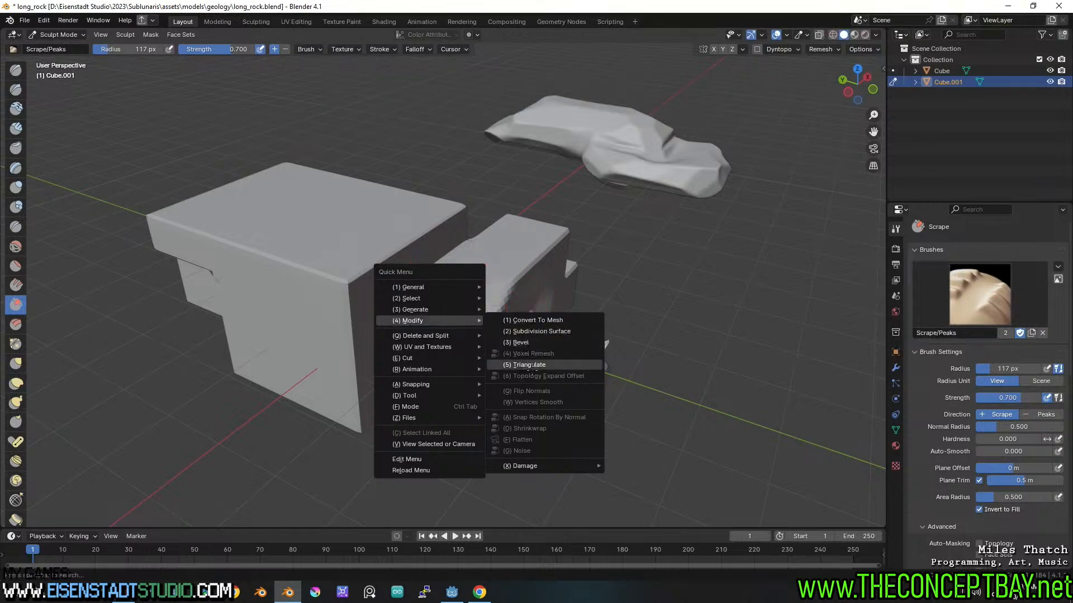
{"action": "key", "text": "Escape"}
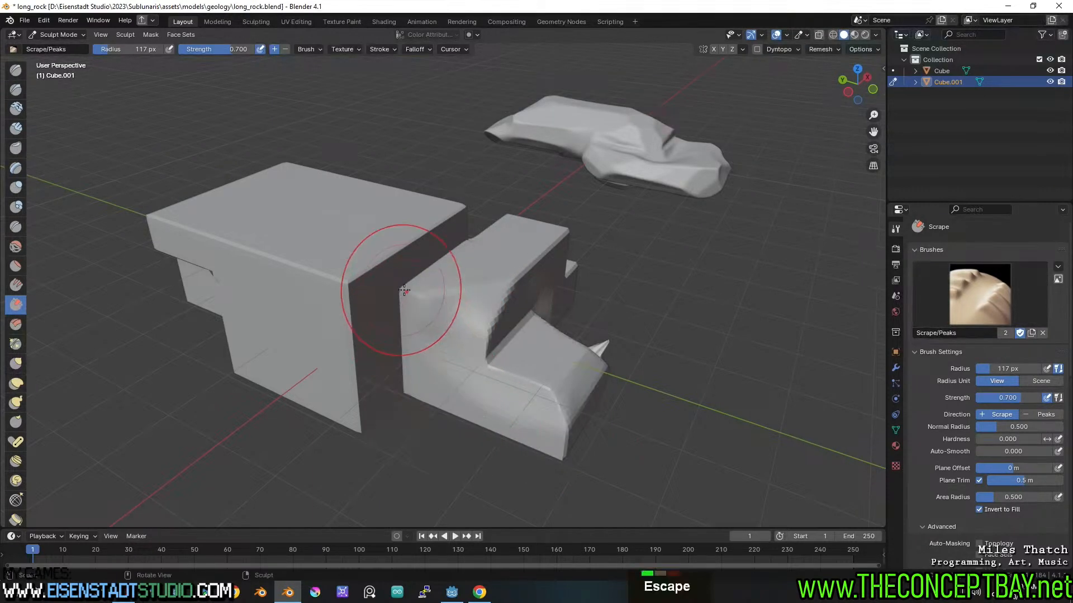
- Try the Quick Menu Noise command on the block's mesh in Edit Mode
{"action": "key", "text": "Tab"}
{"action": "key", "text": "a"}
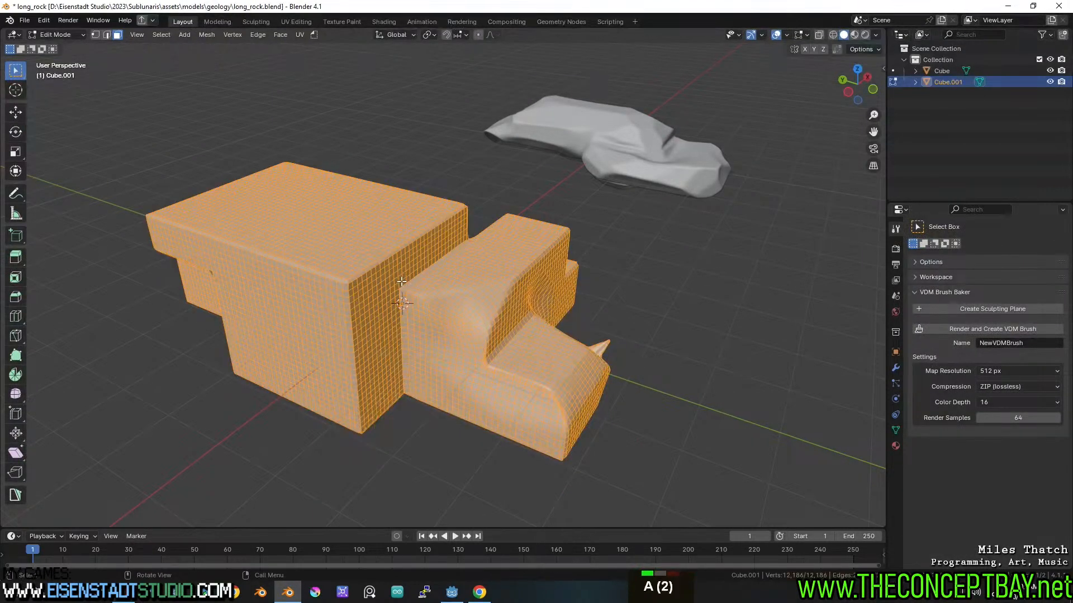
{"action": "key", "text": "d"}
{"action": "mouse_move", "coordinate": [403, 280]}
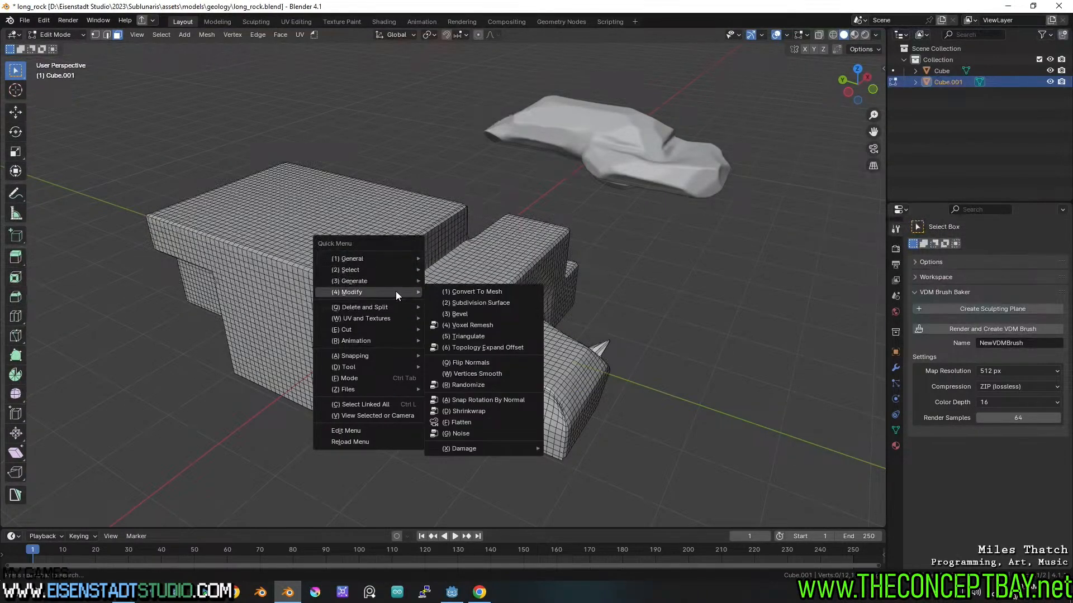
{"action": "left_click", "coordinate": [484, 433]}
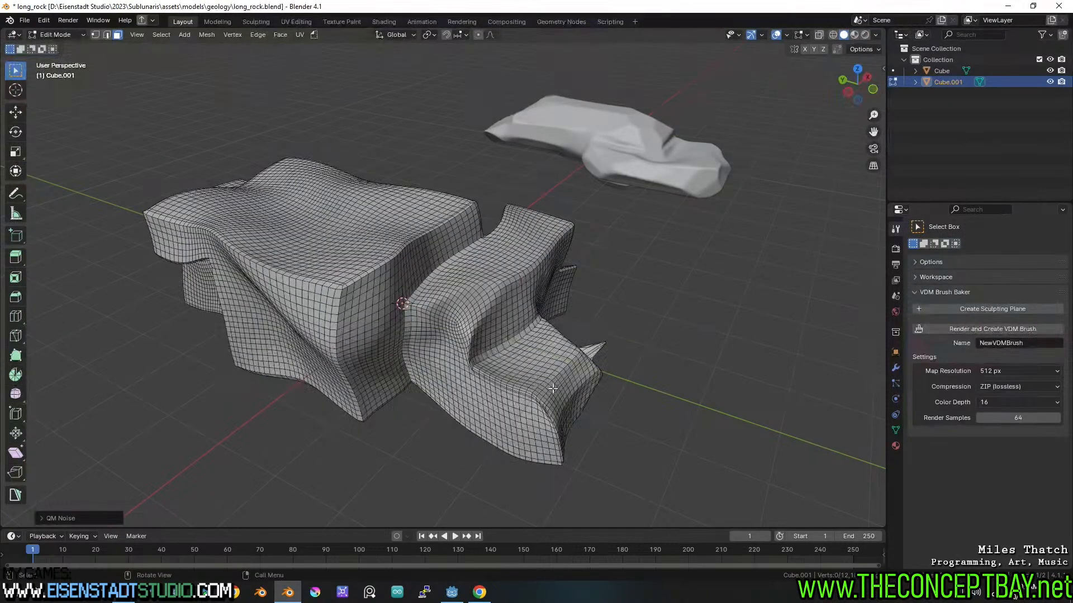
- Try a noise scale of 0.840 with the first scale multiplier at 0.780, and undo the noise on the block
{"action": "middle_click_drag", "start_coordinate": [553, 388], "coordinate": [335, 425]}
{"action": "left_click", "coordinate": [78, 519]}
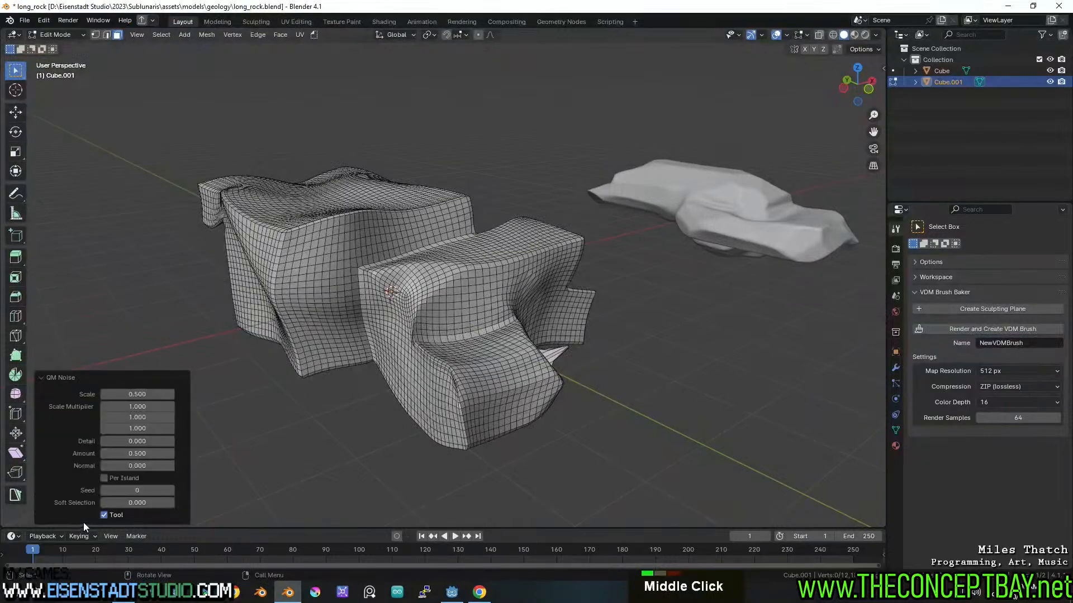
{"action": "left_click_drag", "start_coordinate": [137, 394], "coordinate": [193, 394]}
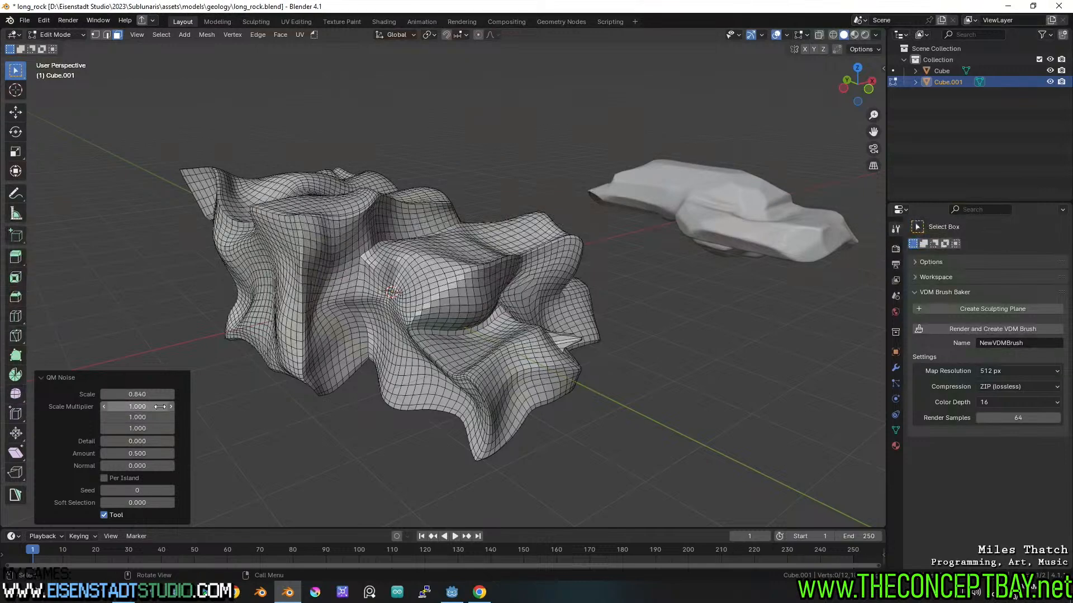
{"action": "left_click_drag", "start_coordinate": [137, 407], "coordinate": [105, 407]}
{"action": "middle_click_drag", "start_coordinate": [562, 352], "coordinate": [605, 337]}
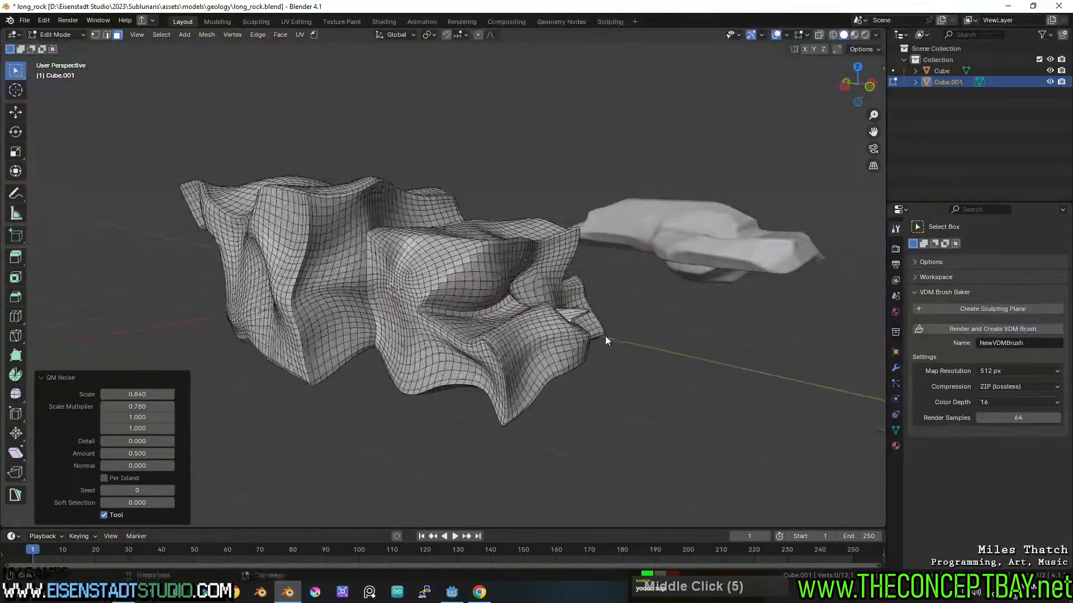
{"action": "key", "text": "ctrl+z"}
- Return the block to Sculpt Mode and scrape down the long upper edge of its largest section
{"action": "key", "text": "ctrl+Tab"}
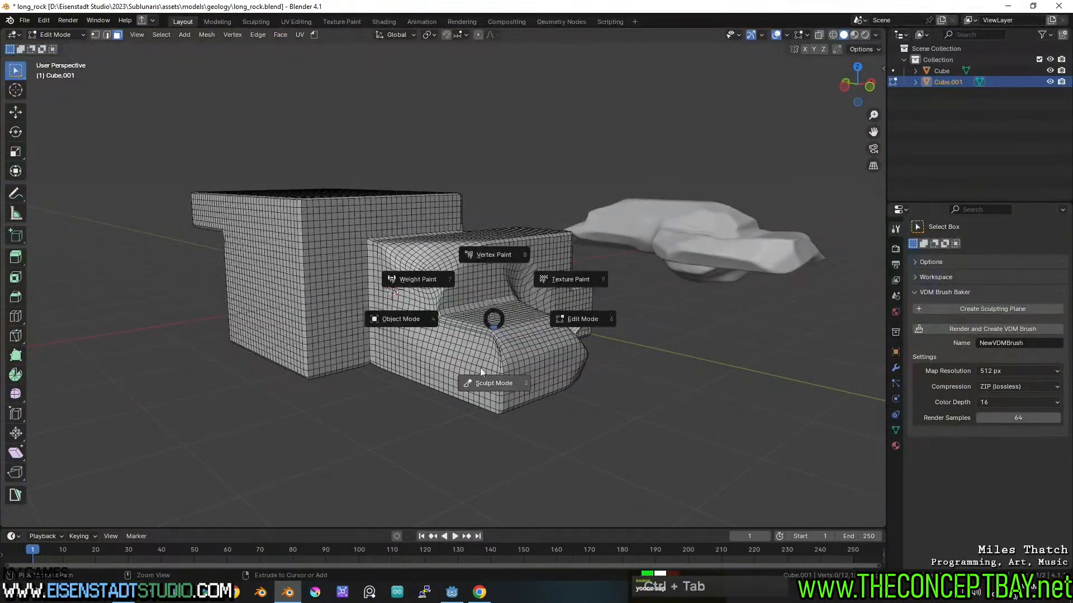
{"action": "left_click", "coordinate": [491, 383]}
{"action": "mouse_move", "coordinate": [490, 383]}
{"action": "middle_mouse_down"}
{"action": "mouse_move", "coordinate": [486, 271]}
{"action": "mouse_move", "coordinate": [400, 308]}
{"action": "middle_mouse_up"}
{"action": "middle_click_drag", "start_coordinate": [400, 308], "coordinate": [455, 296], "text": "shift"}
{"action": "mouse_move", "coordinate": [456, 279]}
{"action": "left_mouse_down"}
{"action": "mouse_move", "coordinate": [410, 294]}
{"action": "mouse_move", "coordinate": [467, 263]}
{"action": "mouse_move", "coordinate": [408, 267]}
{"action": "left_mouse_up"}
{"action": "left_click_drag", "start_coordinate": [408, 267], "coordinate": [268, 243]}
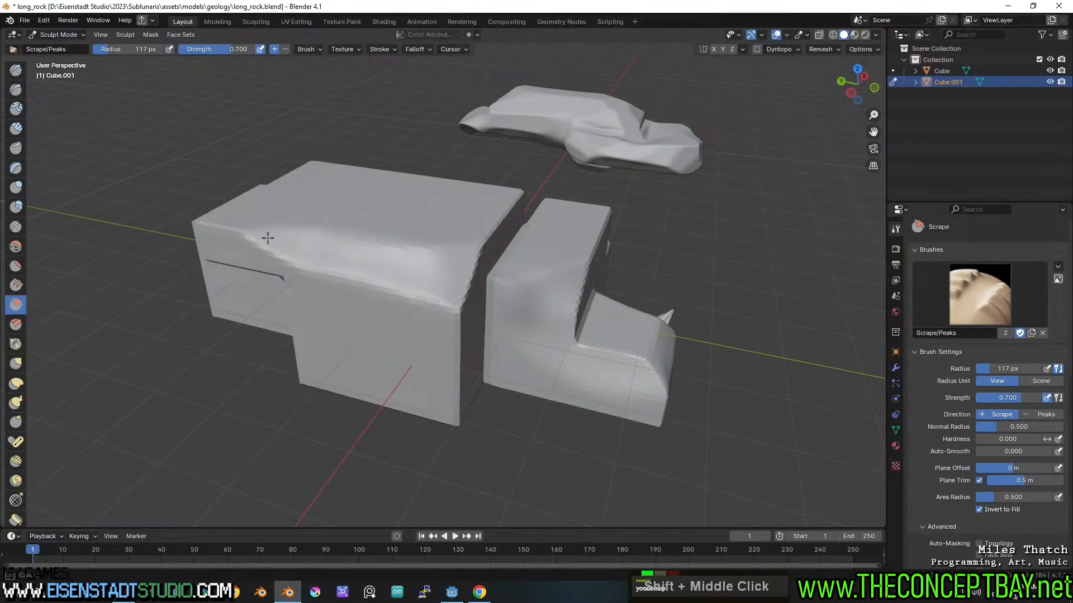
- Smooth the hard edges around the large section and its neighbouring end with sculpt strokes
{"action": "middle_click_drag", "start_coordinate": [269, 243], "coordinate": [470, 328]}
{"action": "mouse_move", "coordinate": [493, 241]}
{"action": "left_mouse_down", "text": "shift"}
{"action": "mouse_move", "coordinate": [487, 217]}
{"action": "mouse_move", "coordinate": [515, 212]}
{"action": "mouse_move", "coordinate": [469, 206]}
{"action": "left_mouse_up", "text": "shift"}
{"action": "mouse_move", "coordinate": [469, 206]}
{"action": "middle_mouse_down"}
{"action": "mouse_move", "coordinate": [479, 201]}
{"action": "mouse_move", "coordinate": [471, 191]}
{"action": "middle_mouse_up"}
{"action": "mouse_move", "coordinate": [471, 191]}
{"action": "left_mouse_down", "text": "shift"}
{"action": "mouse_move", "coordinate": [472, 305]}
{"action": "mouse_move", "coordinate": [335, 328]}
{"action": "mouse_move", "coordinate": [239, 228]}
{"action": "mouse_move", "coordinate": [242, 332]}
{"action": "mouse_move", "coordinate": [413, 316]}
{"action": "left_mouse_up", "text": "shift"}
{"action": "middle_click_drag", "start_coordinate": [413, 316], "coordinate": [335, 260]}
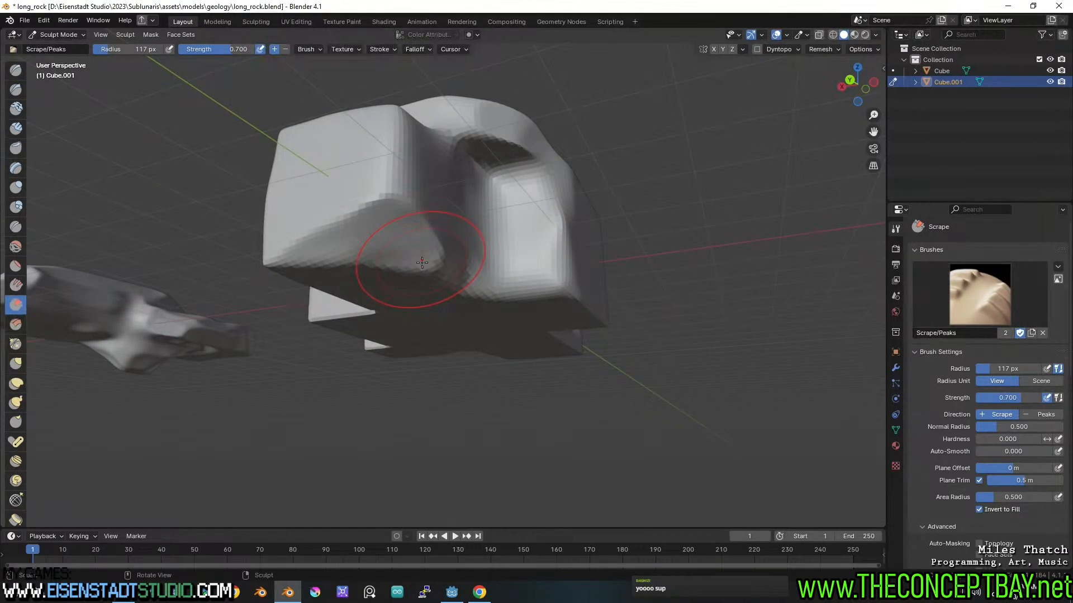
- Scrape the vertical corner at the rock's end and bevel the upper corners of the tall section and adjoining ledge
{"action": "middle_click_drag", "start_coordinate": [587, 251], "coordinate": [577, 265]}
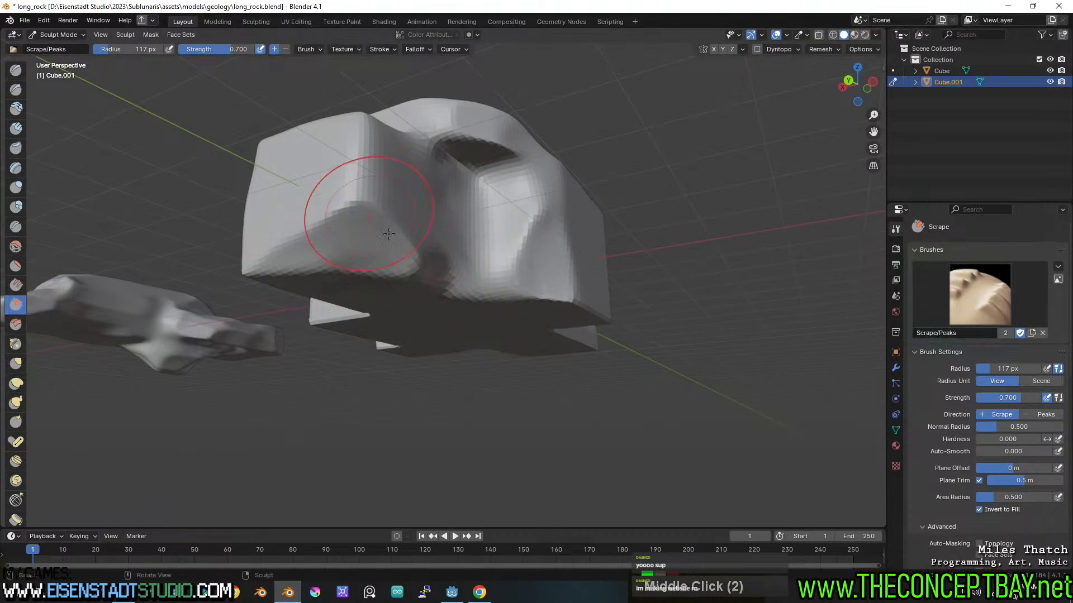
{"action": "left_click_drag", "start_coordinate": [360, 197], "coordinate": [354, 141]}
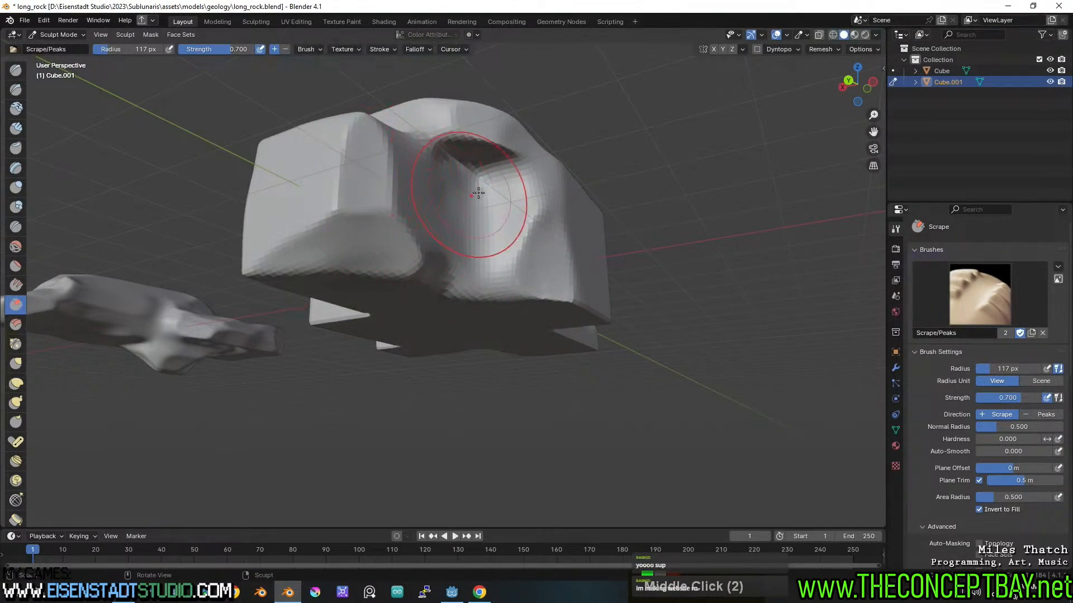
{"action": "middle_click_drag", "start_coordinate": [479, 193], "coordinate": [589, 355]}
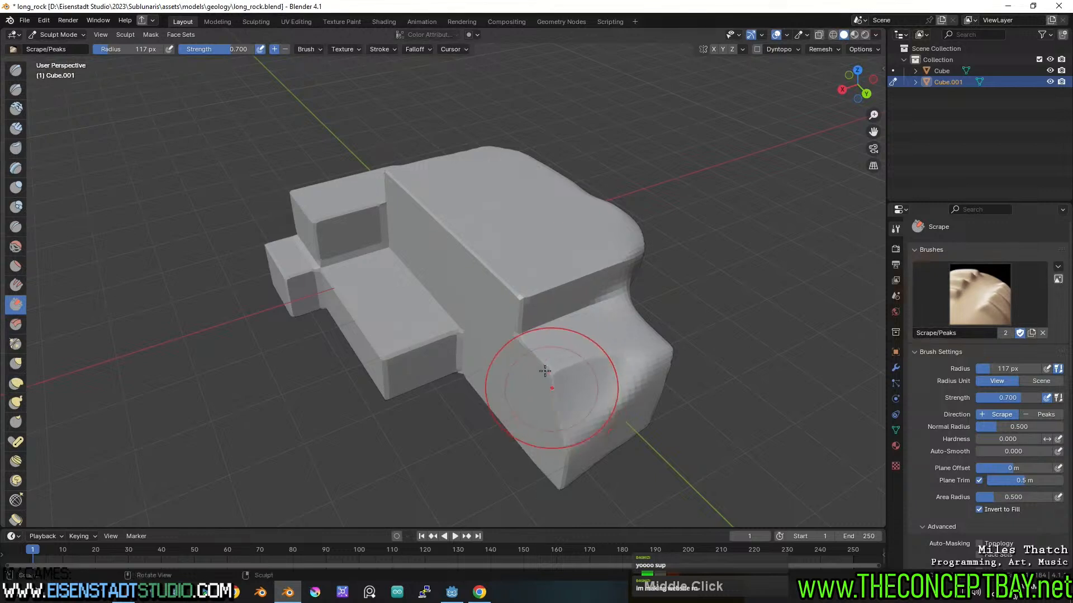
{"action": "mouse_move", "coordinate": [545, 371]}
{"action": "left_mouse_down"}
{"action": "mouse_move", "coordinate": [528, 293]}
{"action": "mouse_move", "coordinate": [581, 254]}
{"action": "mouse_move", "coordinate": [599, 285]}
{"action": "mouse_move", "coordinate": [612, 251]}
{"action": "mouse_move", "coordinate": [573, 302]}
{"action": "mouse_move", "coordinate": [486, 249]}
{"action": "mouse_move", "coordinate": [496, 283]}
{"action": "mouse_move", "coordinate": [510, 223]}
{"action": "left_mouse_up"}
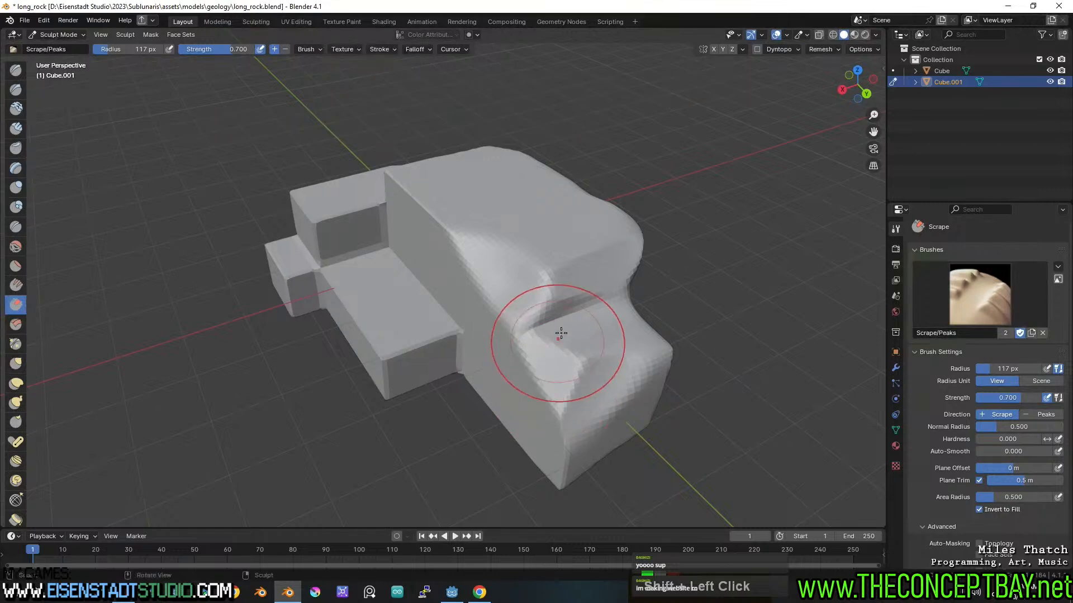
- Scrape the corners of the middle and lower steps into slanted planes and smooth the low protruding block
{"action": "middle_click_drag", "start_coordinate": [561, 333], "coordinate": [414, 234]}
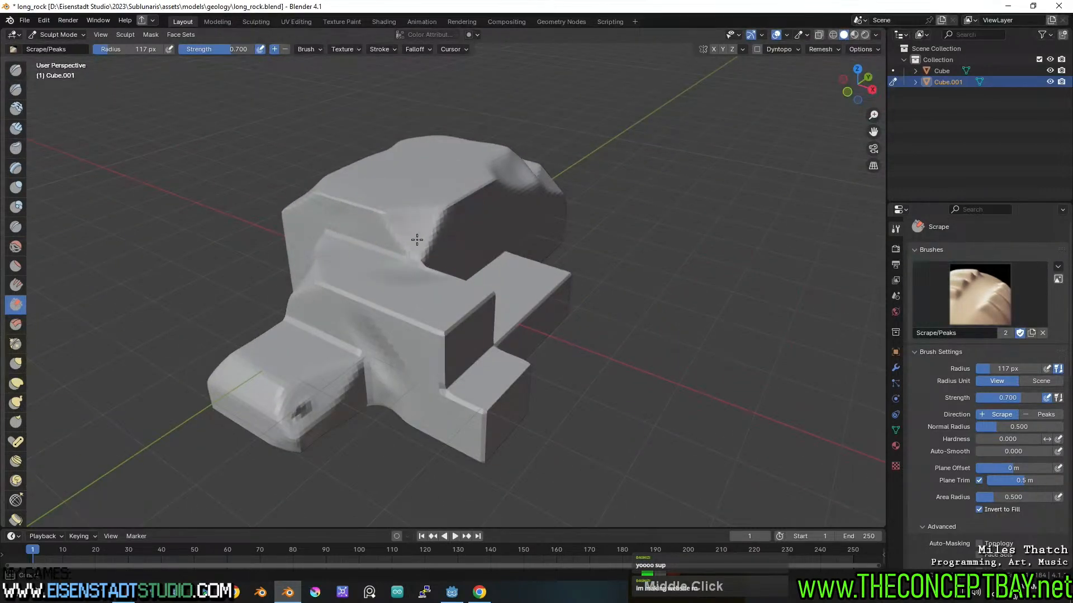
{"action": "middle_click_drag", "start_coordinate": [474, 185], "coordinate": [378, 231]}
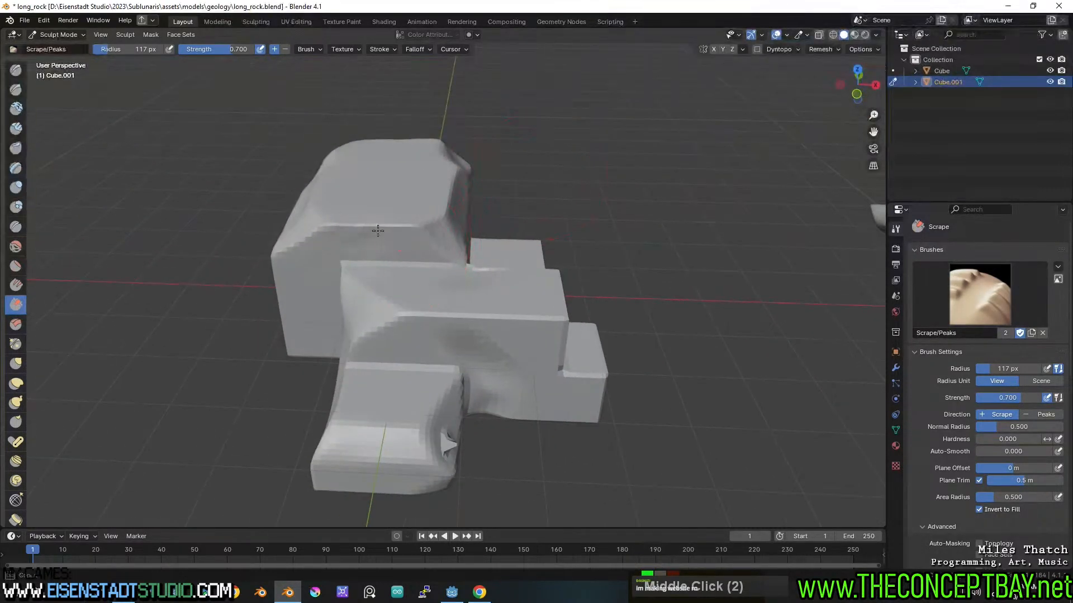
{"action": "middle_click_drag", "start_coordinate": [500, 321], "coordinate": [458, 340]}
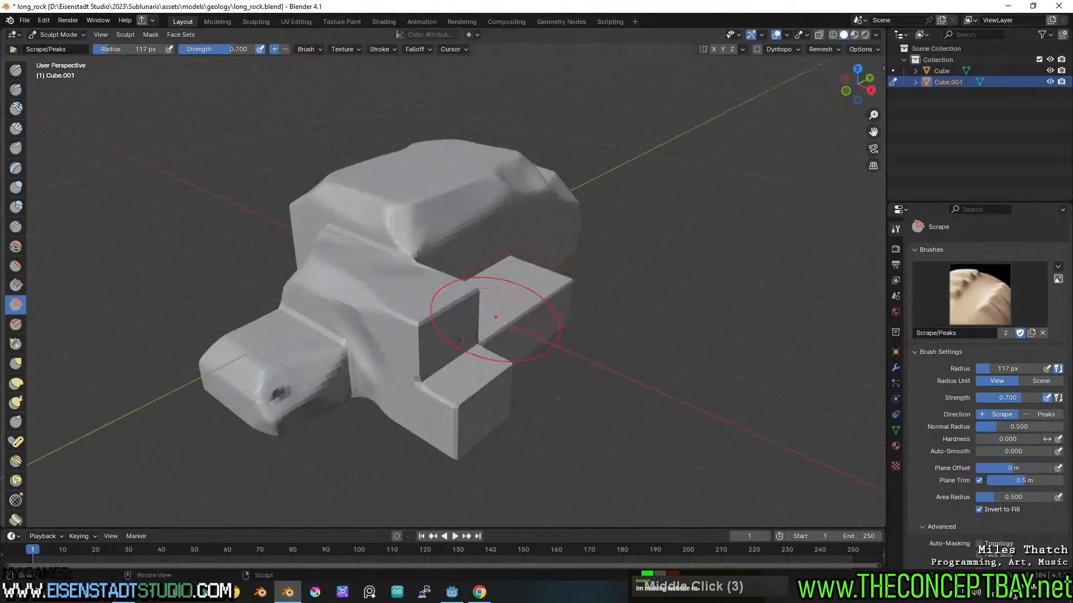
{"action": "left_click_drag", "start_coordinate": [458, 339], "coordinate": [425, 310]}
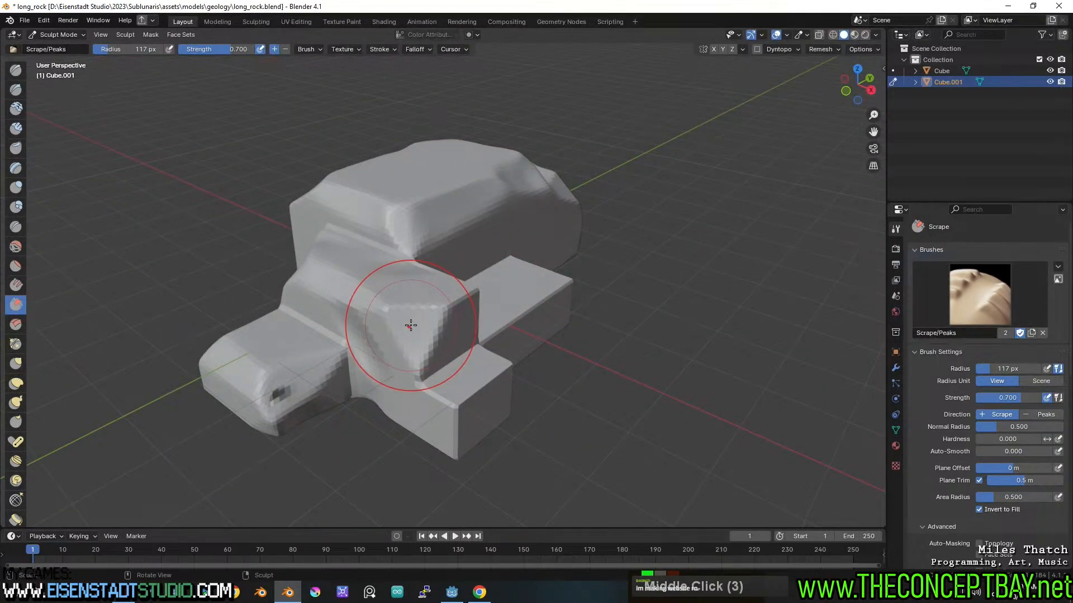
{"action": "middle_click_drag", "start_coordinate": [499, 294], "coordinate": [493, 247]}
{"action": "left_click_drag", "start_coordinate": [457, 325], "coordinate": [464, 331]}
{"action": "mouse_move", "coordinate": [292, 326]}
{"action": "left_mouse_down", "text": "shift"}
{"action": "mouse_move", "coordinate": [280, 331]}
{"action": "mouse_move", "coordinate": [291, 333]}
{"action": "left_mouse_up", "text": "shift"}
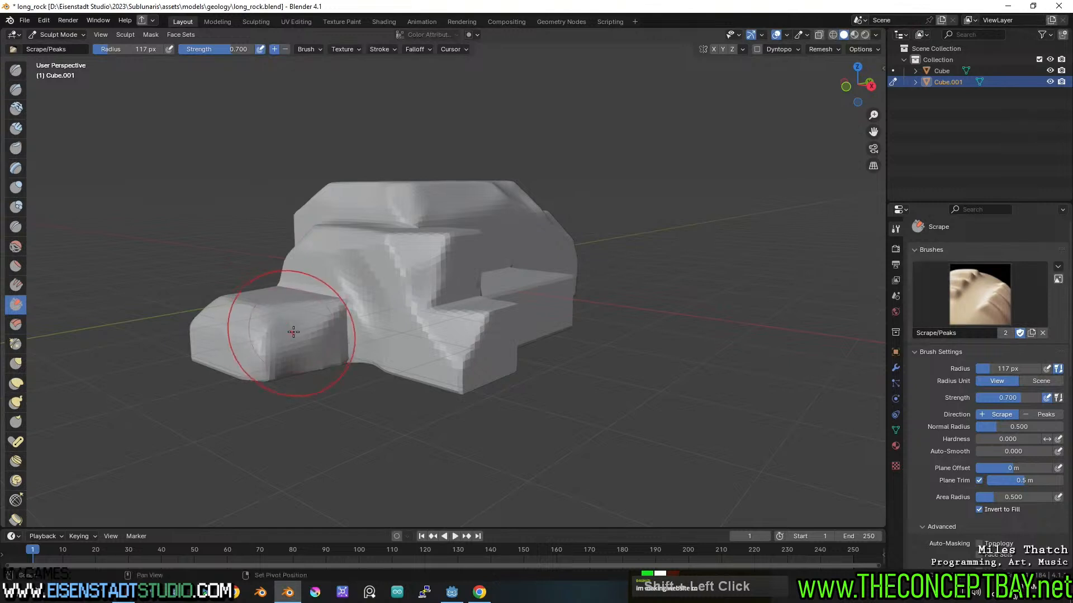
- Smooth the rock's underside edges and soften the vertical recess beside the large section
{"action": "middle_click_drag", "start_coordinate": [263, 324], "coordinate": [476, 146]}
{"action": "mouse_move", "coordinate": [475, 147]}
{"action": "left_mouse_down", "text": "shift"}
{"action": "mouse_move", "coordinate": [489, 164]}
{"action": "mouse_move", "coordinate": [462, 162]}
{"action": "left_mouse_up", "text": "shift"}
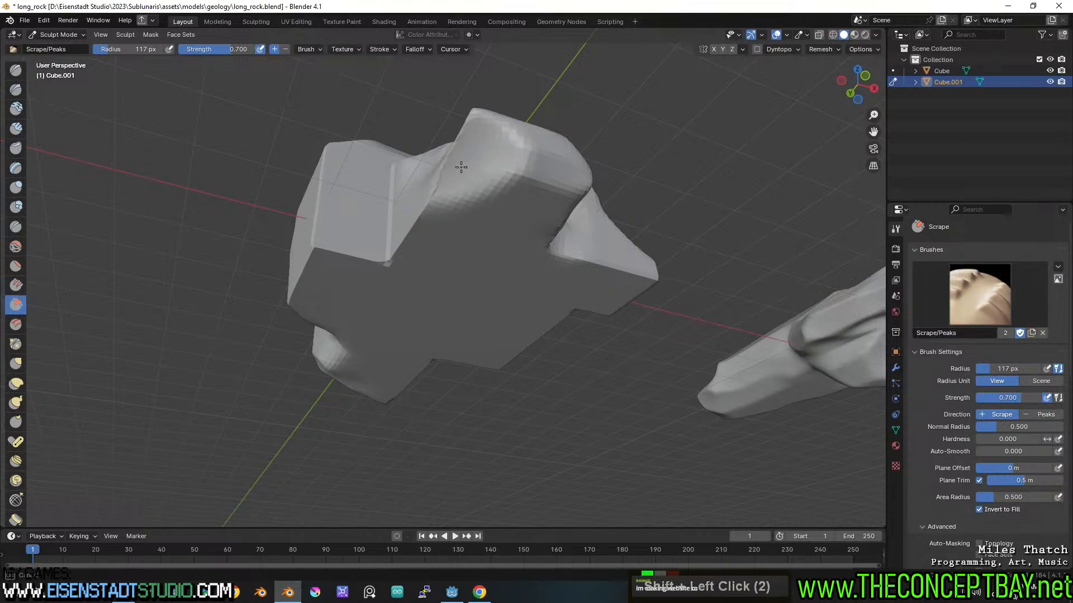
{"action": "mouse_move", "coordinate": [462, 162]}
{"action": "middle_mouse_down"}
{"action": "mouse_move", "coordinate": [532, 188]}
{"action": "mouse_move", "coordinate": [605, 246]}
{"action": "middle_mouse_up"}
{"action": "left_click", "coordinate": [606, 246], "text": "shift"}
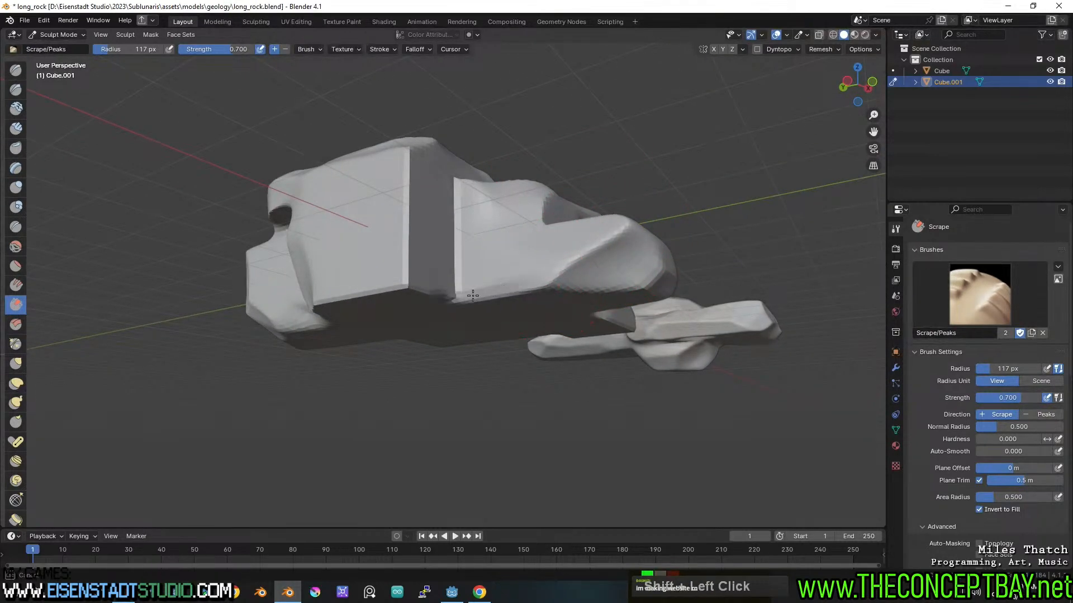
{"action": "mouse_move", "coordinate": [473, 295]}
{"action": "left_mouse_down", "text": "shift"}
{"action": "mouse_move", "coordinate": [447, 263]}
{"action": "mouse_move", "coordinate": [469, 210]}
{"action": "mouse_move", "coordinate": [418, 279]}
{"action": "mouse_move", "coordinate": [412, 267]}
{"action": "left_mouse_up", "text": "shift"}
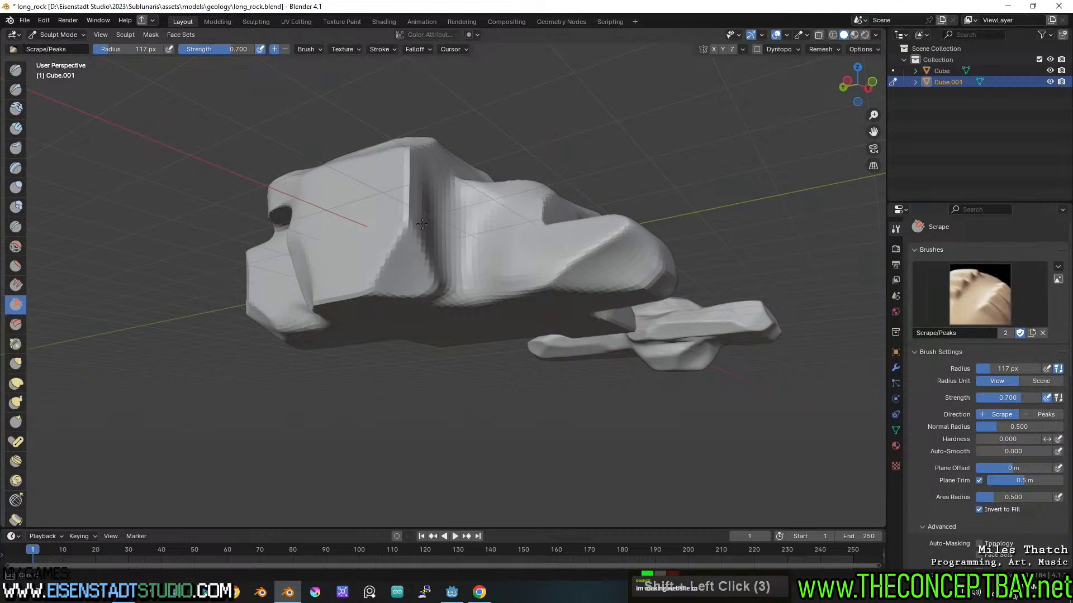
- Scrape the large section's vertical corner and the rock's bottom edges into flatter facets
{"action": "mouse_move", "coordinate": [412, 203]}
{"action": "middle_mouse_down"}
{"action": "mouse_move", "coordinate": [429, 179]}
{"action": "mouse_move", "coordinate": [430, 235]}
{"action": "middle_mouse_up"}
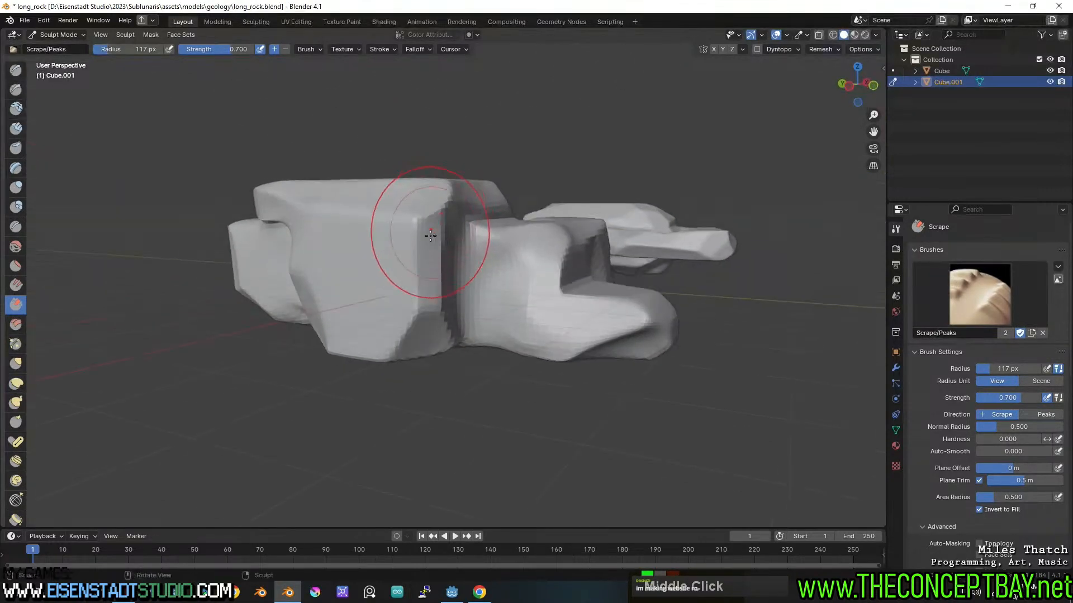
{"action": "mouse_move", "coordinate": [420, 194]}
{"action": "middle_mouse_down"}
{"action": "mouse_move", "coordinate": [491, 162]}
{"action": "mouse_move", "coordinate": [442, 229]}
{"action": "mouse_move", "coordinate": [410, 225]}
{"action": "middle_mouse_up"}
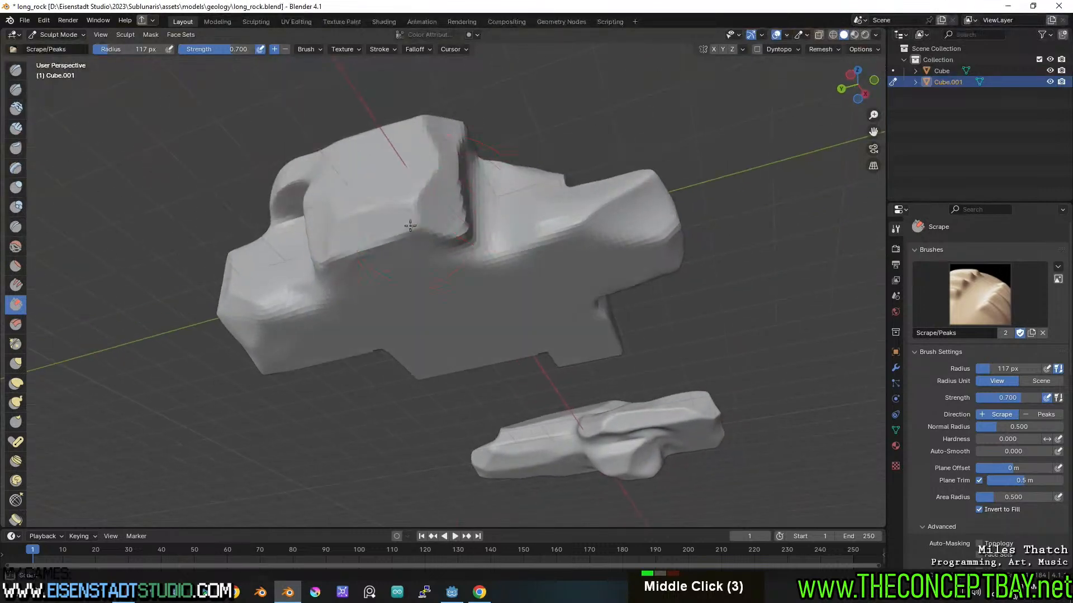
{"action": "mouse_move", "coordinate": [432, 188]}
{"action": "middle_mouse_down"}
{"action": "mouse_move", "coordinate": [548, 189]}
{"action": "mouse_move", "coordinate": [529, 185]}
{"action": "mouse_move", "coordinate": [437, 241]}
{"action": "middle_mouse_up"}
{"action": "left_click_drag", "start_coordinate": [436, 241], "coordinate": [484, 228]}
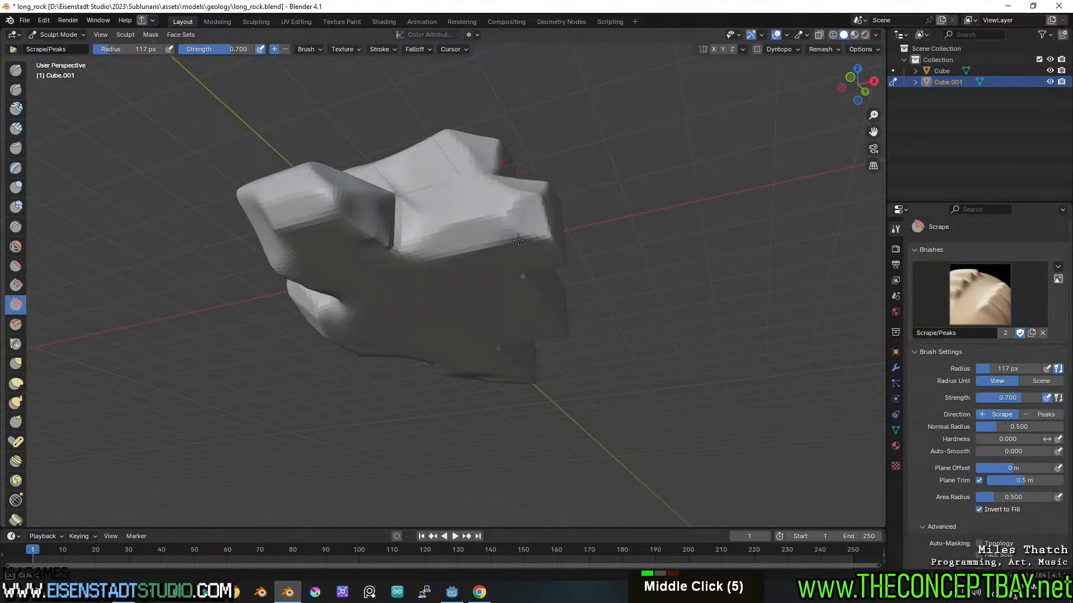
- Smooth the ridged face beside the low protruding block, undoing the last stroke
{"action": "mouse_move", "coordinate": [575, 190]}
{"action": "middle_mouse_down"}
{"action": "mouse_move", "coordinate": [528, 243]}
{"action": "mouse_move", "coordinate": [487, 251]}
{"action": "mouse_move", "coordinate": [500, 288]}
{"action": "middle_mouse_up"}
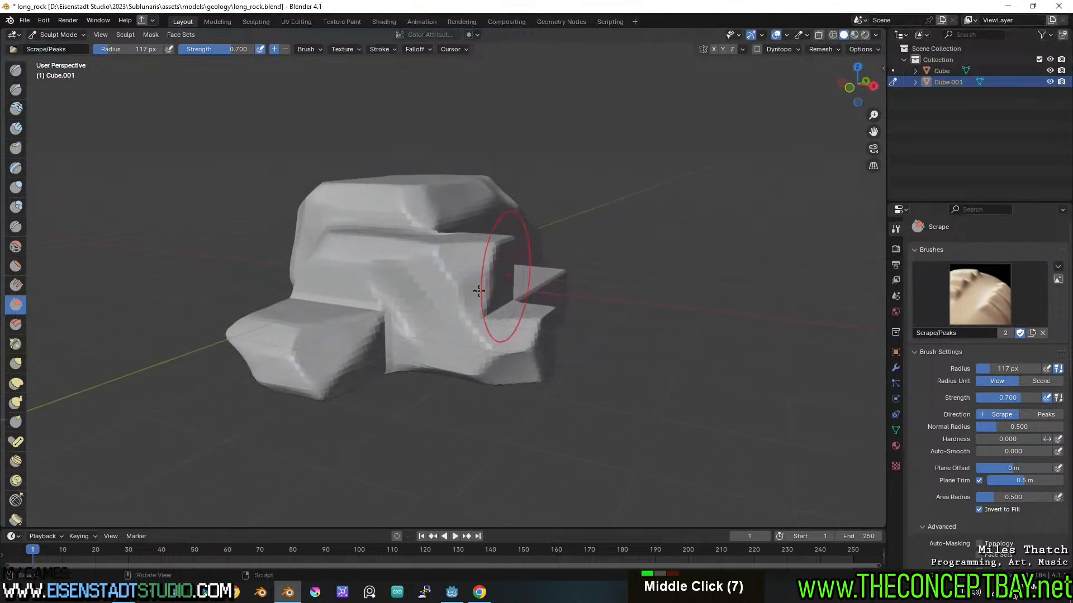
{"action": "mouse_move", "coordinate": [379, 325]}
{"action": "left_mouse_down", "text": "shift"}
{"action": "mouse_move", "coordinate": [402, 295]}
{"action": "mouse_move", "coordinate": [337, 327]}
{"action": "left_mouse_up", "text": "shift"}
{"action": "key", "text": "ctrl+z"}
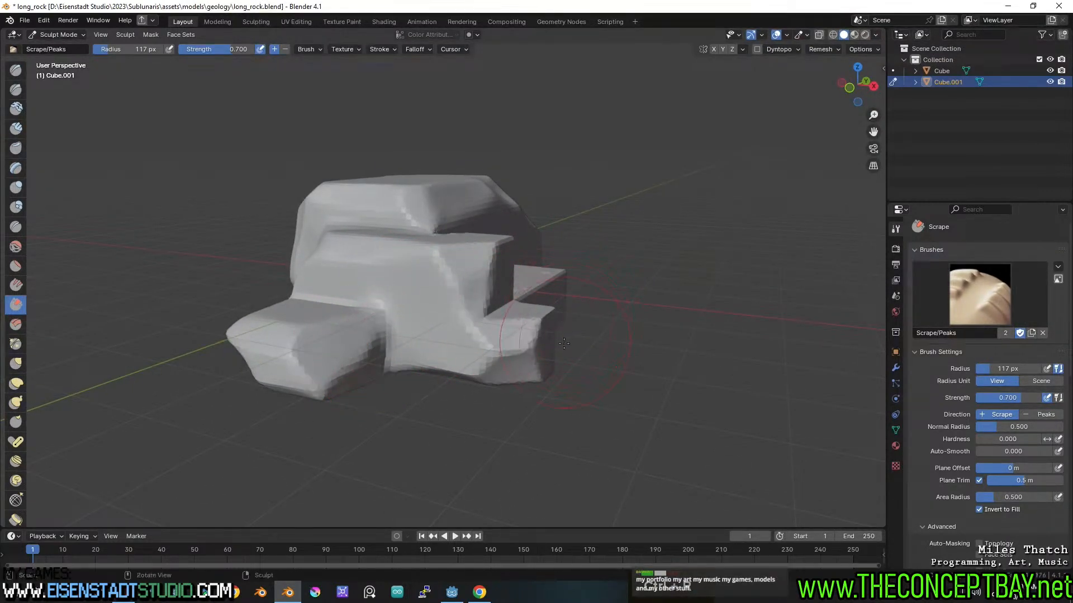
- Smooth the boxy upper step's corner and scrape down the outer corner and top edge of the adjoining low ledge
{"action": "middle_click_drag", "start_coordinate": [564, 344], "coordinate": [404, 283]}
{"action": "middle_click_drag", "start_coordinate": [318, 246], "coordinate": [267, 384]}
{"action": "scroll", "coordinate": [333, 257], "scroll_direction": "up", "scroll_amount": 4}
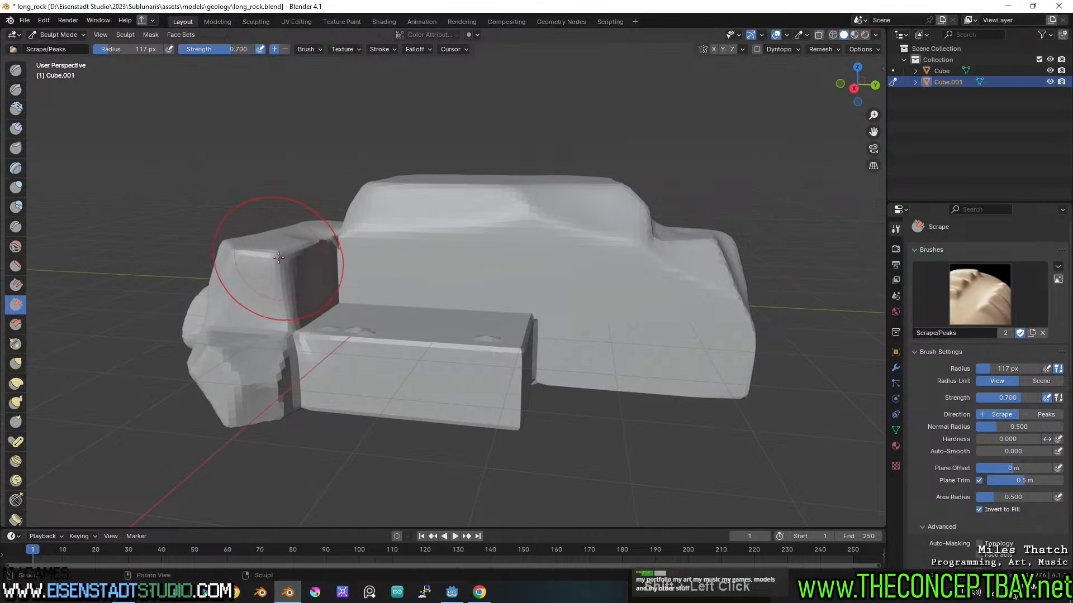
{"action": "left_click_drag", "start_coordinate": [278, 257], "coordinate": [278, 300], "text": "shift"}
{"action": "mouse_move", "coordinate": [296, 263]}
{"action": "middle_mouse_down"}
{"action": "mouse_move", "coordinate": [280, 247]}
{"action": "mouse_move", "coordinate": [294, 251]}
{"action": "middle_mouse_up"}
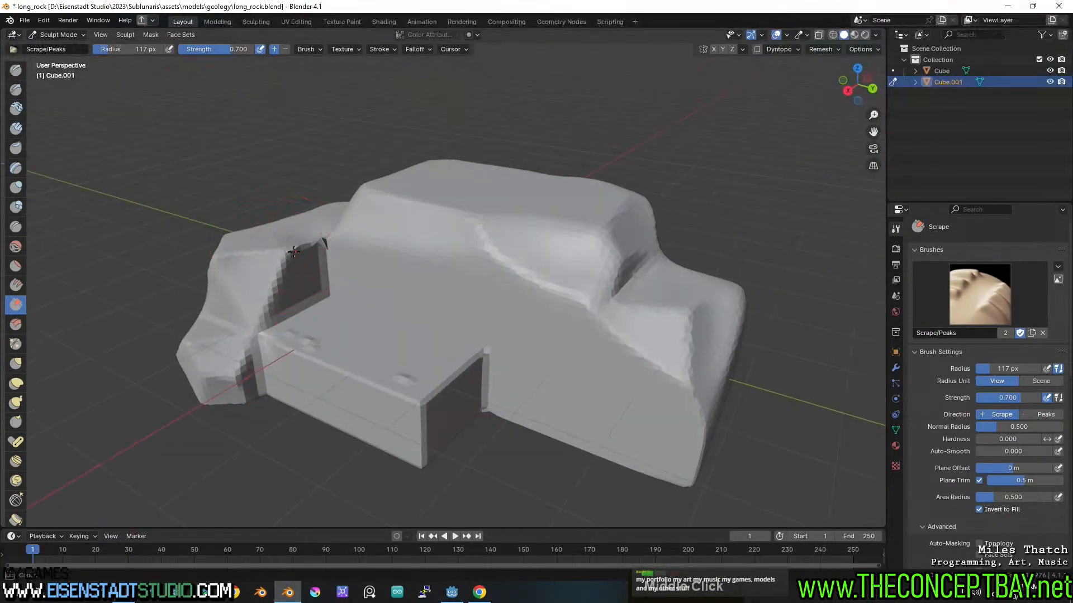
{"action": "mouse_move", "coordinate": [367, 245]}
{"action": "middle_mouse_down"}
{"action": "mouse_move", "coordinate": [357, 241]}
{"action": "mouse_move", "coordinate": [347, 313]}
{"action": "middle_mouse_up"}
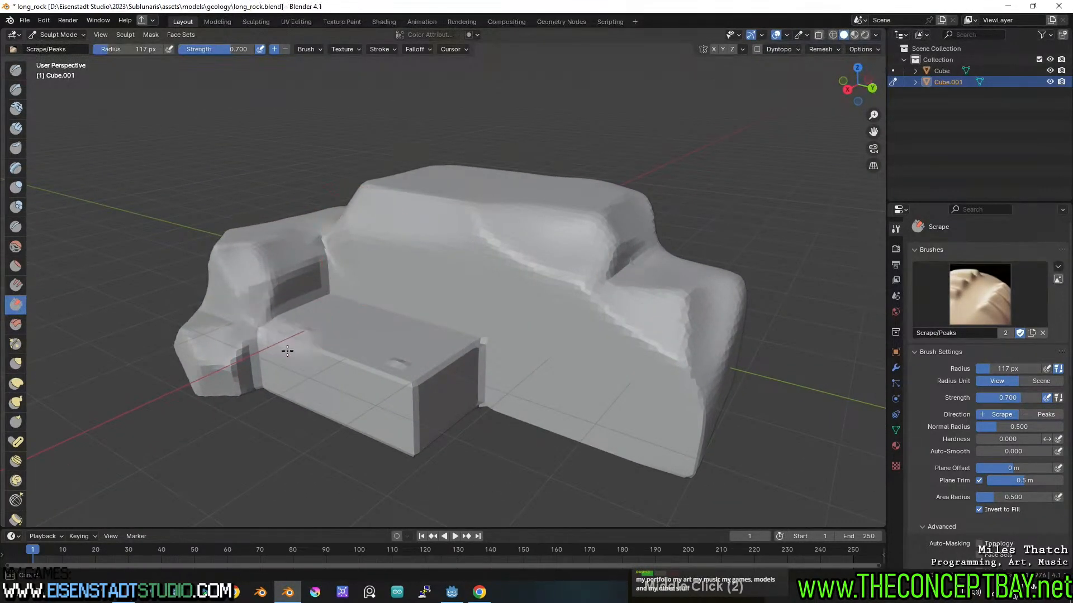
{"action": "left_click_drag", "start_coordinate": [411, 378], "coordinate": [405, 399]}
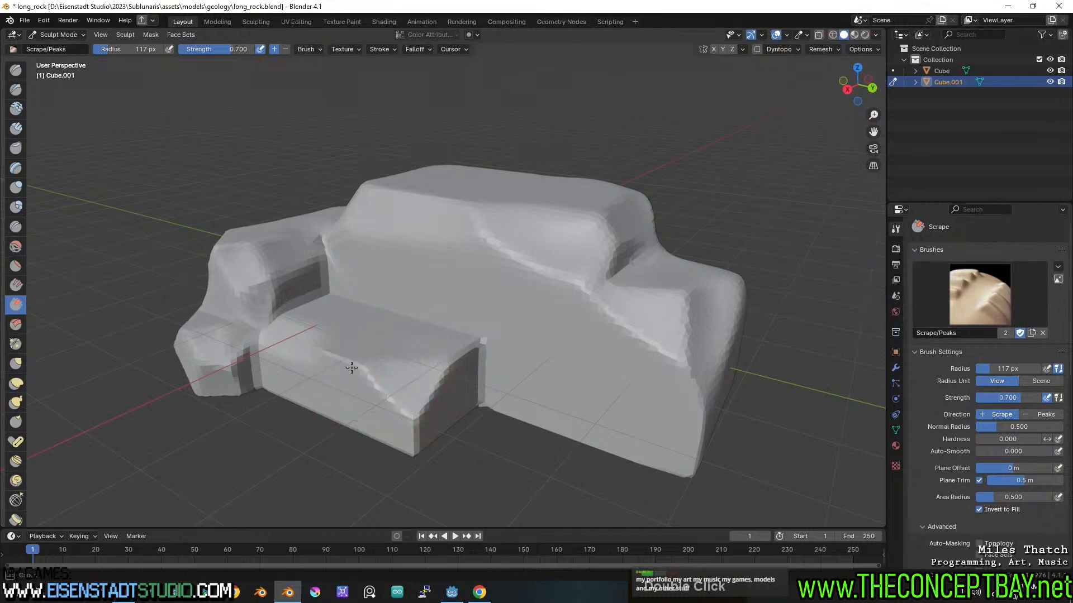
- Smooth the low ledge's outer corner and lower edges from beneath the rock
{"action": "middle_click_drag", "start_coordinate": [352, 364], "coordinate": [339, 228]}
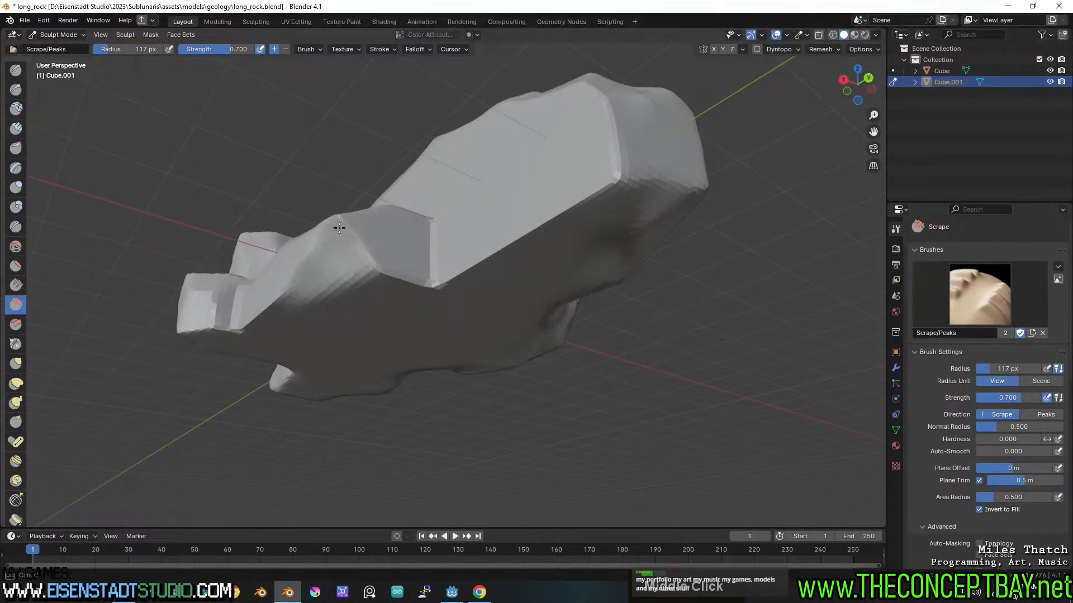
{"action": "middle_click_drag", "start_coordinate": [407, 264], "coordinate": [442, 279]}
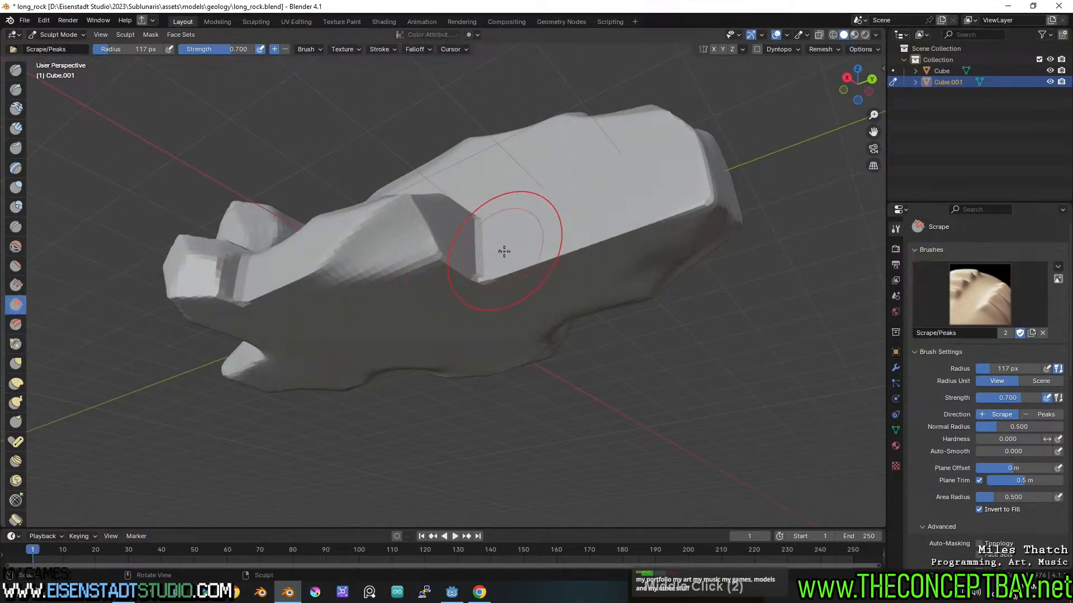
{"action": "middle_click_drag", "start_coordinate": [504, 252], "coordinate": [508, 265]}
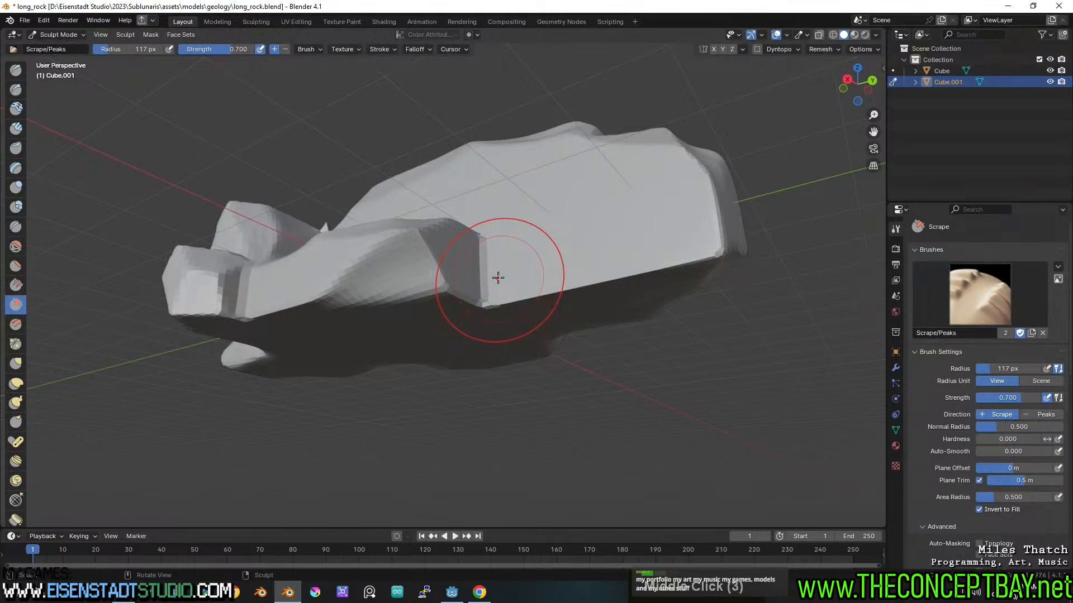
{"action": "mouse_move", "coordinate": [498, 277]}
{"action": "middle_mouse_down"}
{"action": "mouse_move", "coordinate": [503, 264]}
{"action": "mouse_move", "coordinate": [482, 271]}
{"action": "middle_mouse_up"}
{"action": "mouse_move", "coordinate": [434, 288]}
{"action": "left_mouse_down", "text": "shift"}
{"action": "mouse_move", "coordinate": [424, 286]}
{"action": "mouse_move", "coordinate": [447, 253]}
{"action": "mouse_move", "coordinate": [465, 302]}
{"action": "mouse_move", "coordinate": [441, 304]}
{"action": "left_mouse_up", "text": "shift"}
{"action": "middle_click_drag", "start_coordinate": [438, 283], "coordinate": [478, 275]}
{"action": "mouse_move", "coordinate": [478, 275]}
{"action": "left_mouse_down", "text": "shift"}
{"action": "mouse_move", "coordinate": [303, 301]}
{"action": "mouse_move", "coordinate": [292, 263]}
{"action": "mouse_move", "coordinate": [290, 276]}
{"action": "mouse_move", "coordinate": [313, 284]}
{"action": "left_mouse_up", "text": "shift"}
- Smooth the ledge's remaining corner and scrape the tall vertical corner at the far end of the rock's long side
{"action": "mouse_move", "coordinate": [665, 262]}
{"action": "middle_mouse_down"}
{"action": "mouse_move", "coordinate": [638, 218]}
{"action": "mouse_move", "coordinate": [603, 193]}
{"action": "middle_mouse_up"}
{"action": "mouse_move", "coordinate": [475, 234]}
{"action": "left_mouse_down", "text": "shift"}
{"action": "mouse_move", "coordinate": [655, 125]}
{"action": "mouse_move", "coordinate": [493, 212]}
{"action": "mouse_move", "coordinate": [477, 249]}
{"action": "mouse_move", "coordinate": [449, 243]}
{"action": "left_mouse_up", "text": "shift"}
{"action": "middle_click_drag", "start_coordinate": [506, 213], "coordinate": [494, 255]}
{"action": "mouse_move", "coordinate": [611, 182]}
{"action": "left_mouse_down", "text": "shift"}
{"action": "mouse_move", "coordinate": [614, 229]}
{"action": "mouse_move", "coordinate": [599, 269]}
{"action": "mouse_move", "coordinate": [585, 214]}
{"action": "left_mouse_up", "text": "shift"}
{"action": "mouse_move", "coordinate": [585, 217]}
{"action": "left_mouse_down"}
{"action": "mouse_move", "coordinate": [584, 252]}
{"action": "mouse_move", "coordinate": [594, 242]}
{"action": "left_mouse_up"}
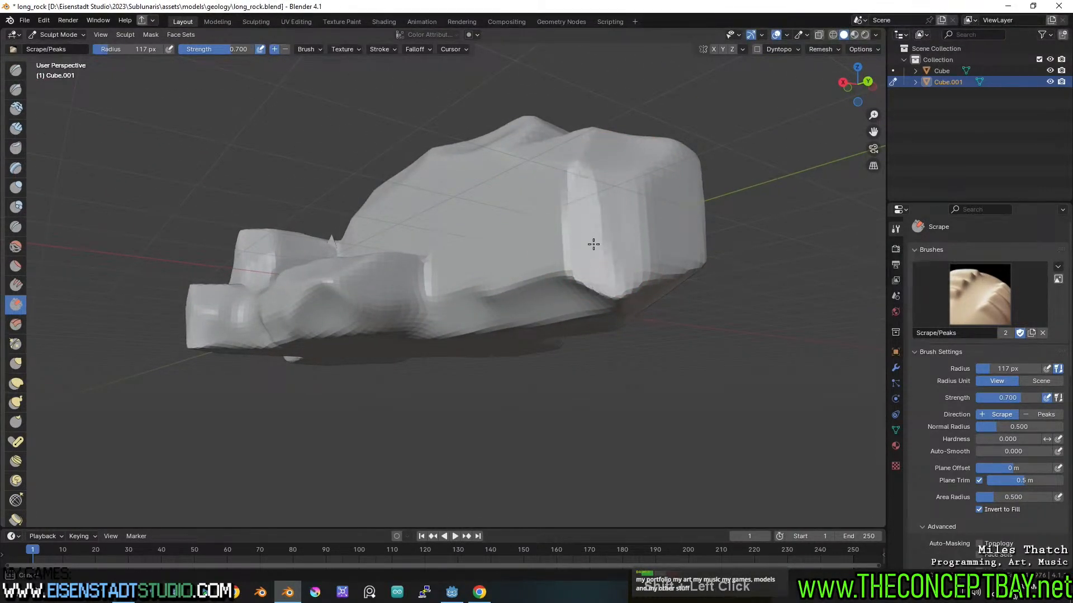
- Scrape more flat facets into the rock's far end face
{"action": "middle_click_drag", "start_coordinate": [599, 245], "coordinate": [624, 206]}
{"action": "mouse_move", "coordinate": [571, 197]}
{"action": "left_mouse_down"}
{"action": "mouse_move", "coordinate": [534, 239]}
{"action": "mouse_move", "coordinate": [584, 203]}
{"action": "left_mouse_up"}
{"action": "middle_click_drag", "start_coordinate": [581, 207], "coordinate": [534, 233]}
{"action": "mouse_move", "coordinate": [433, 258]}
{"action": "left_mouse_down"}
{"action": "mouse_move", "coordinate": [425, 275]}
{"action": "mouse_move", "coordinate": [431, 262]}
{"action": "left_mouse_up"}
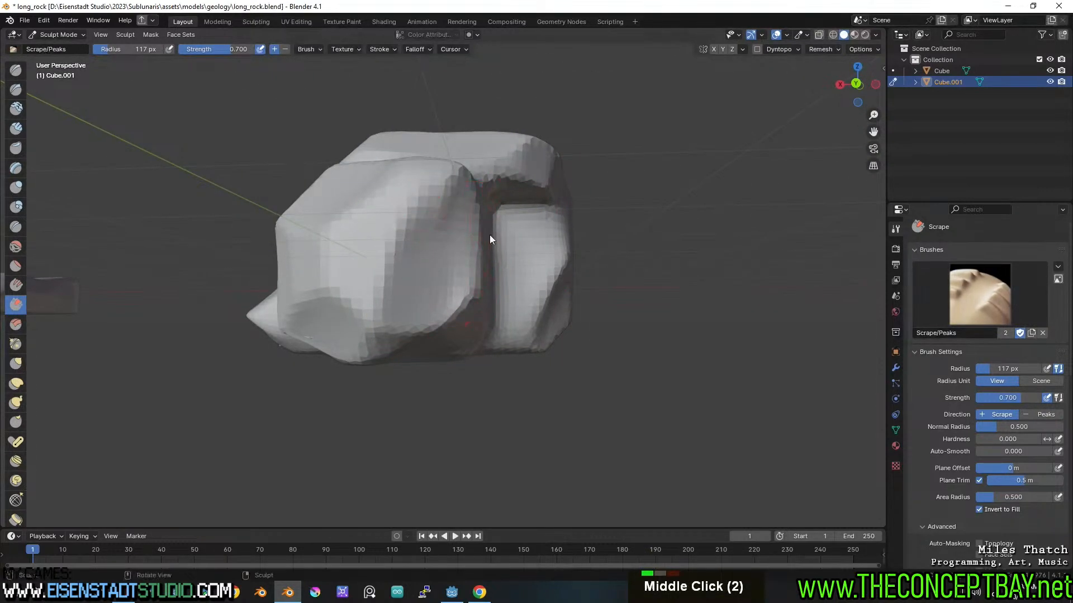
- Scrape the rock's narrow end face and flatten the ridge where the sloping end meets the top surface
{"action": "middle_click_drag", "start_coordinate": [490, 238], "coordinate": [460, 283]}
{"action": "mouse_move", "coordinate": [304, 422]}
{"action": "left_mouse_down"}
{"action": "mouse_move", "coordinate": [304, 387]}
{"action": "mouse_move", "coordinate": [304, 469]}
{"action": "left_mouse_up"}
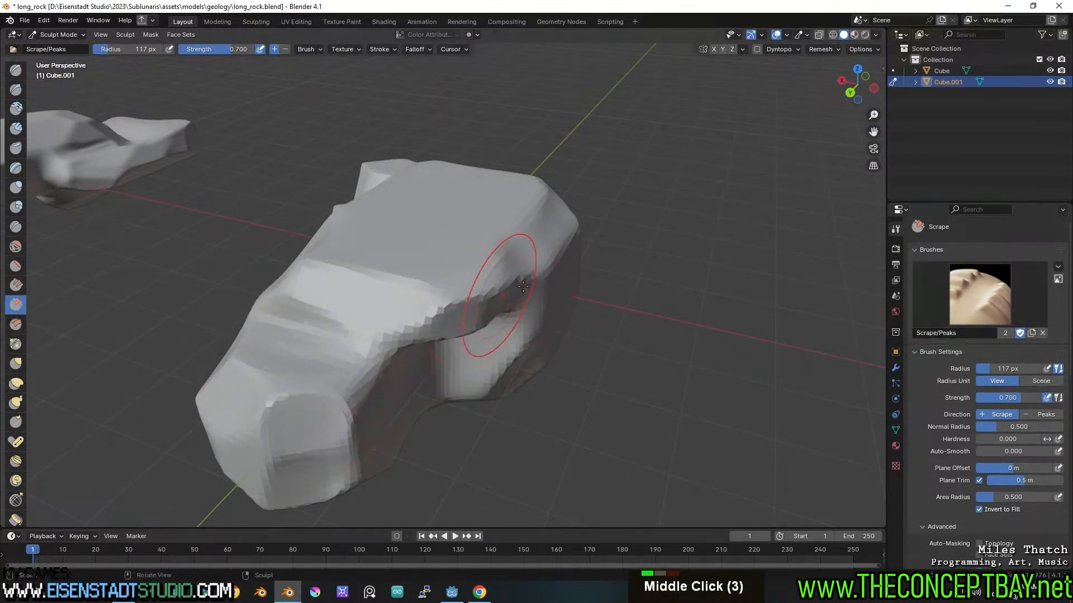
{"action": "middle_click_drag", "start_coordinate": [523, 286], "coordinate": [522, 277]}
{"action": "mouse_move", "coordinate": [420, 285]}
{"action": "middle_mouse_down"}
{"action": "mouse_move", "coordinate": [438, 259]}
{"action": "mouse_move", "coordinate": [371, 330]}
{"action": "middle_mouse_up"}
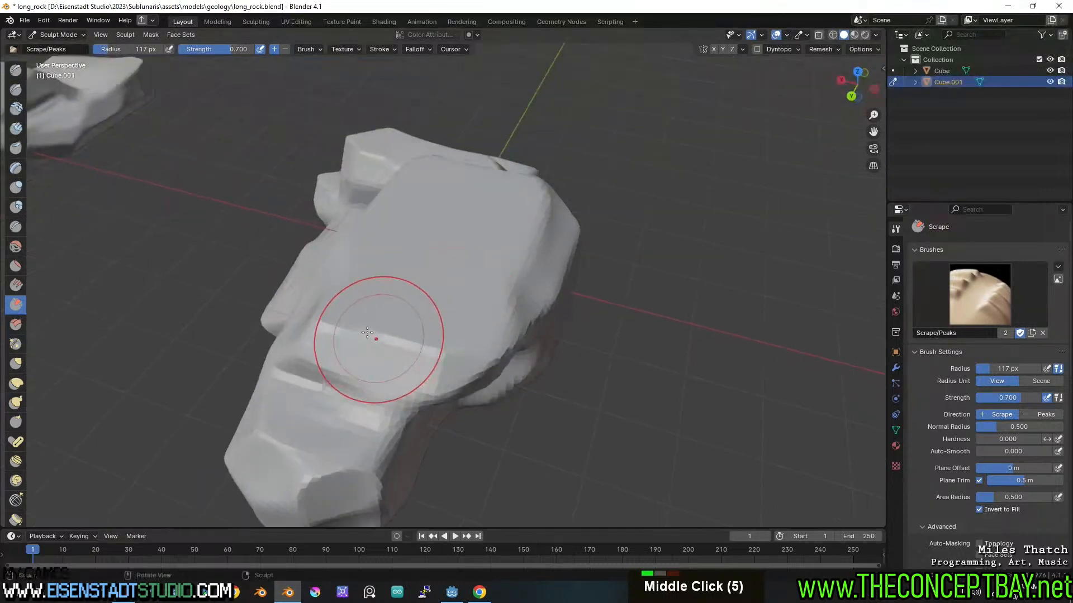
{"action": "left_click_drag", "start_coordinate": [398, 332], "coordinate": [424, 320]}
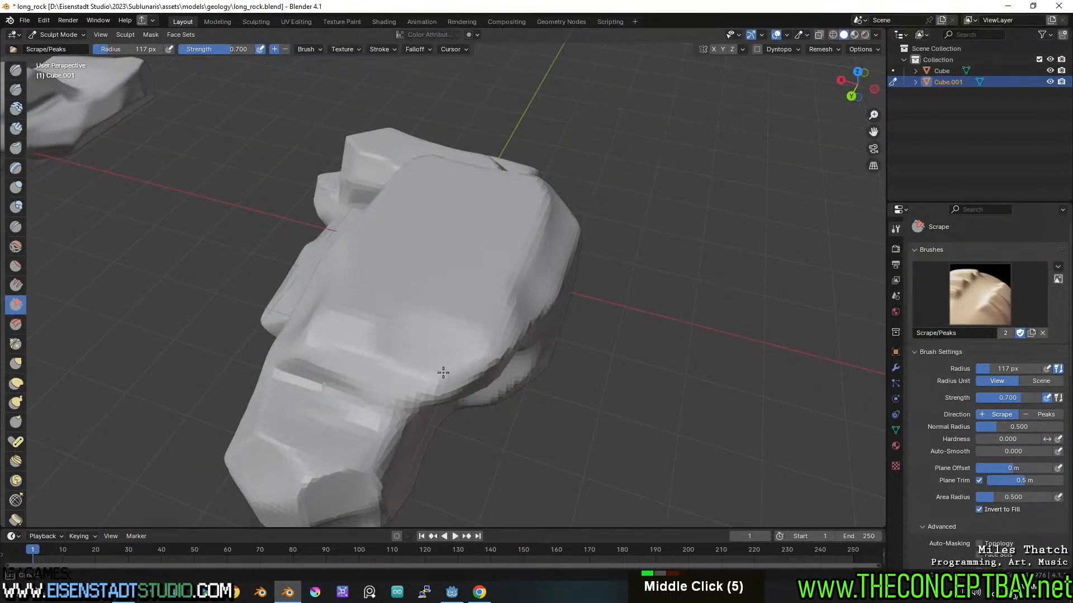
{"action": "left_click_drag", "start_coordinate": [443, 372], "coordinate": [443, 362]}
- Examine the rock's recessed side, long side and stepped end from several angles, and undo the last stroke
{"action": "mouse_move", "coordinate": [567, 309]}
{"action": "middle_mouse_down"}
{"action": "mouse_move", "coordinate": [578, 304]}
{"action": "mouse_move", "coordinate": [551, 264]}
{"action": "mouse_move", "coordinate": [560, 236]}
{"action": "middle_mouse_up"}
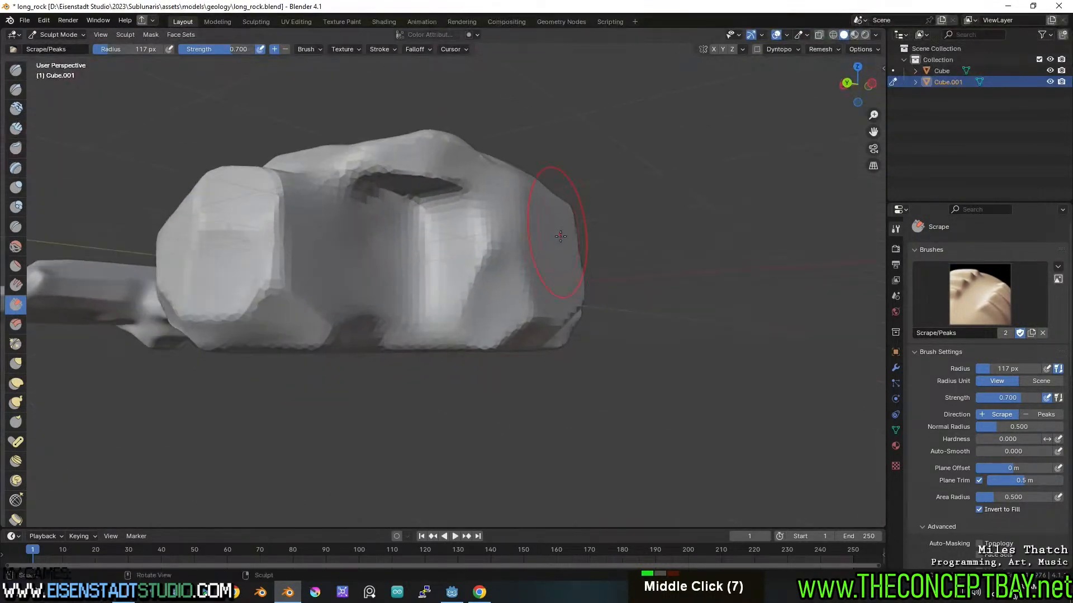
{"action": "mouse_move", "coordinate": [469, 282]}
{"action": "middle_mouse_down"}
{"action": "mouse_move", "coordinate": [484, 186]}
{"action": "mouse_move", "coordinate": [448, 125]}
{"action": "mouse_move", "coordinate": [550, 177]}
{"action": "mouse_move", "coordinate": [513, 229]}
{"action": "mouse_move", "coordinate": [458, 246]}
{"action": "mouse_move", "coordinate": [399, 226]}
{"action": "mouse_move", "coordinate": [510, 215]}
{"action": "mouse_move", "coordinate": [436, 224]}
{"action": "middle_mouse_up"}
{"action": "middle_click_drag", "start_coordinate": [436, 224], "coordinate": [335, 246]}
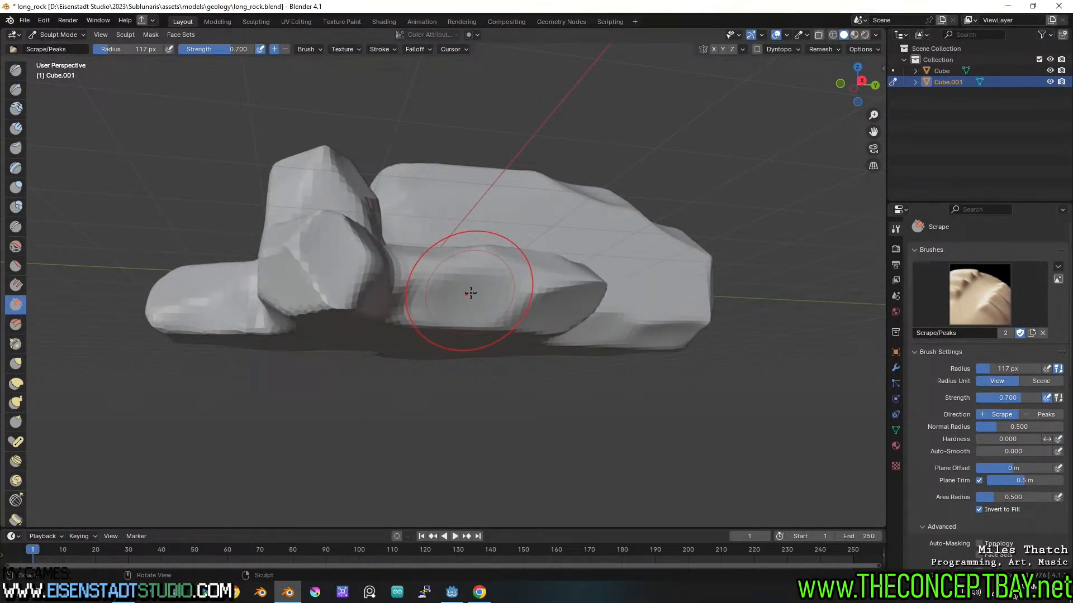
{"action": "middle_click_drag", "start_coordinate": [450, 350], "coordinate": [475, 424]}
{"action": "scroll", "coordinate": [446, 302], "scroll_direction": "up", "scroll_amount": 2}
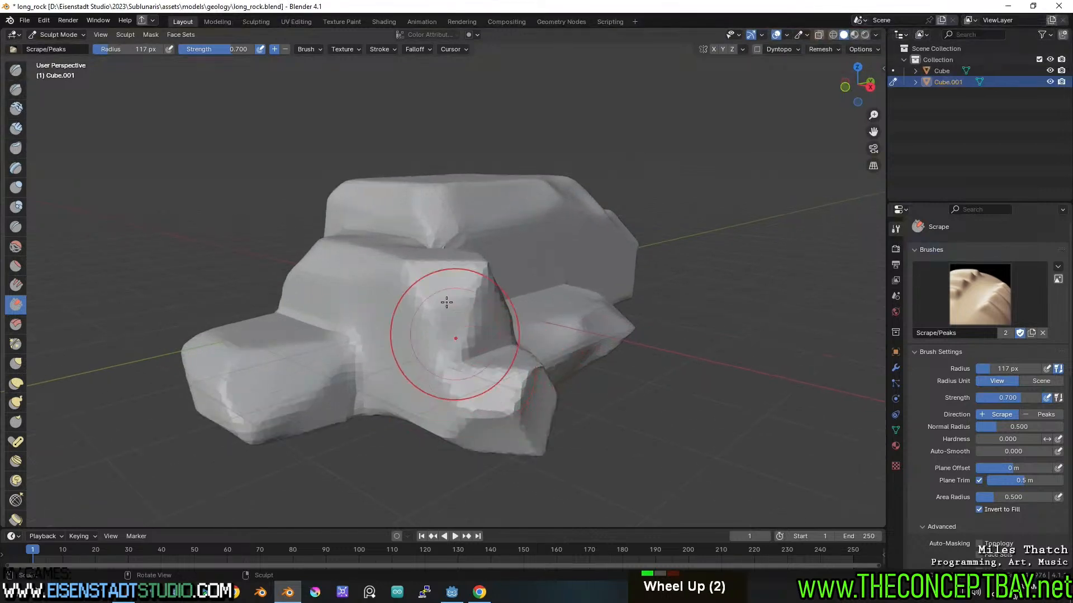
{"action": "mouse_move", "coordinate": [460, 300]}
{"action": "middle_mouse_down"}
{"action": "mouse_move", "coordinate": [408, 359]}
{"action": "mouse_move", "coordinate": [405, 298]}
{"action": "mouse_move", "coordinate": [421, 306]}
{"action": "mouse_move", "coordinate": [419, 369]}
{"action": "mouse_move", "coordinate": [524, 353]}
{"action": "mouse_move", "coordinate": [395, 347]}
{"action": "middle_mouse_up"}
{"action": "key", "text": "ctrl+z"}
{"action": "scroll", "coordinate": [524, 353], "scroll_direction": "down", "scroll_amount": 2}
{"action": "scroll", "coordinate": [395, 347], "scroll_direction": "up", "scroll_amount": 4}
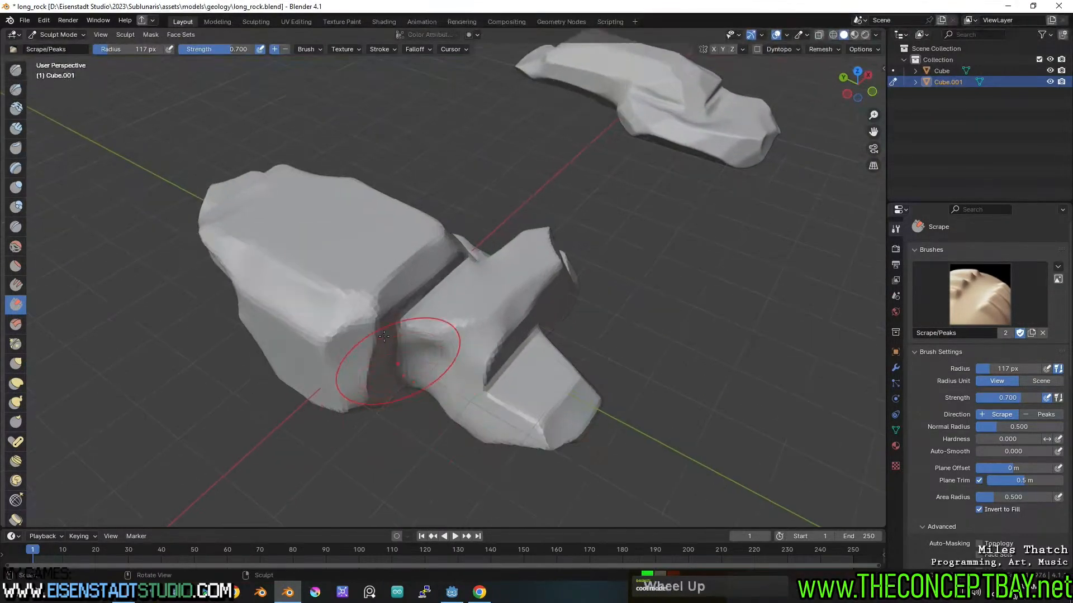
- Scrape the main block's upper edge on the ledge side and the edge above the recess on the opposite side
{"action": "middle_click_drag", "start_coordinate": [379, 296], "coordinate": [531, 242]}
{"action": "left_click_drag", "start_coordinate": [524, 260], "coordinate": [505, 274]}
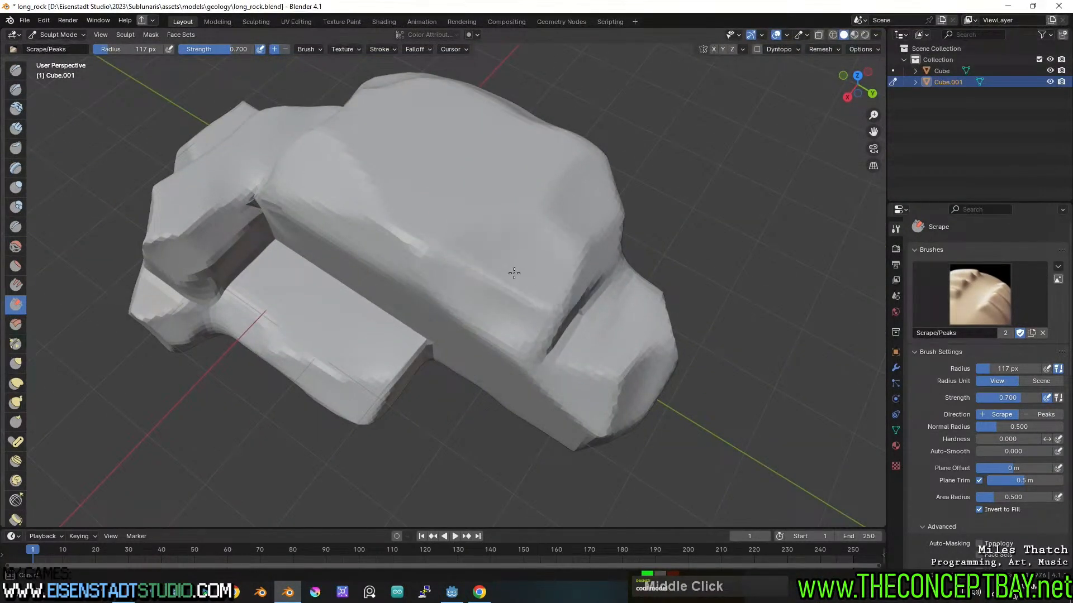
{"action": "middle_click_drag", "start_coordinate": [514, 273], "coordinate": [383, 227]}
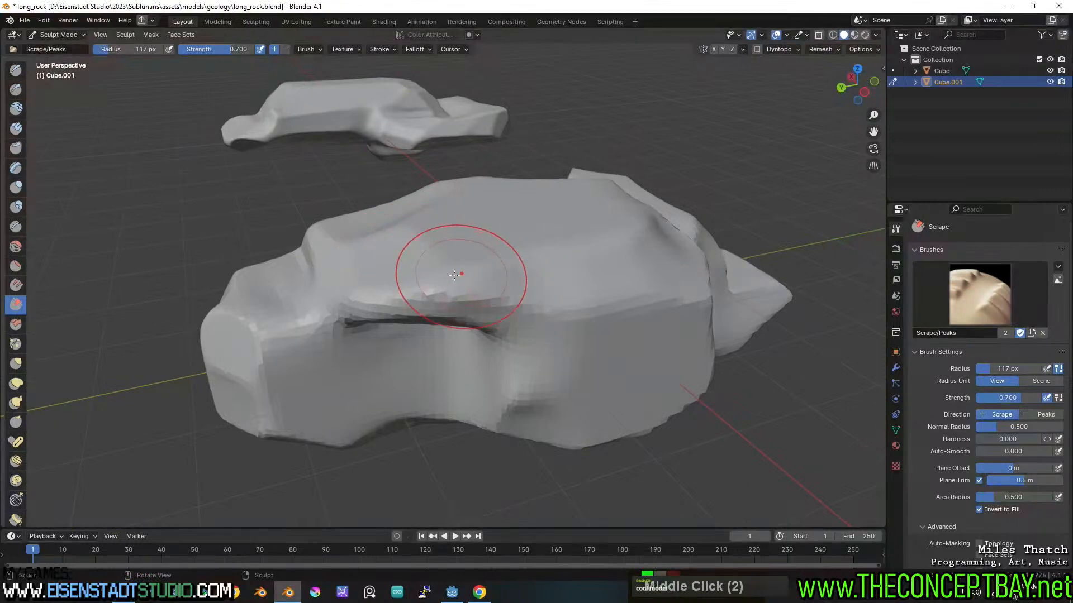
{"action": "left_click_drag", "start_coordinate": [455, 275], "coordinate": [450, 293]}
{"action": "middle_click_drag", "start_coordinate": [457, 289], "coordinate": [575, 328]}
- Set a finer voxel size for the rock and remesh it
{"action": "scroll", "coordinate": [408, 239], "scroll_direction": "down", "scroll_amount": 2}
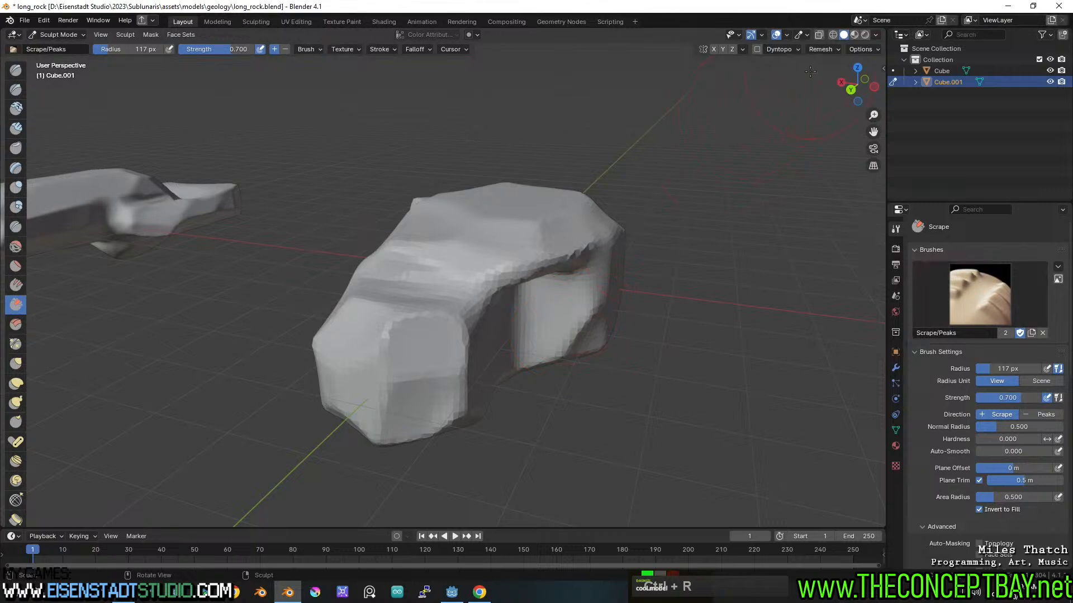
{"action": "left_click", "coordinate": [820, 50]}
{"action": "key", "text": "Escape"}
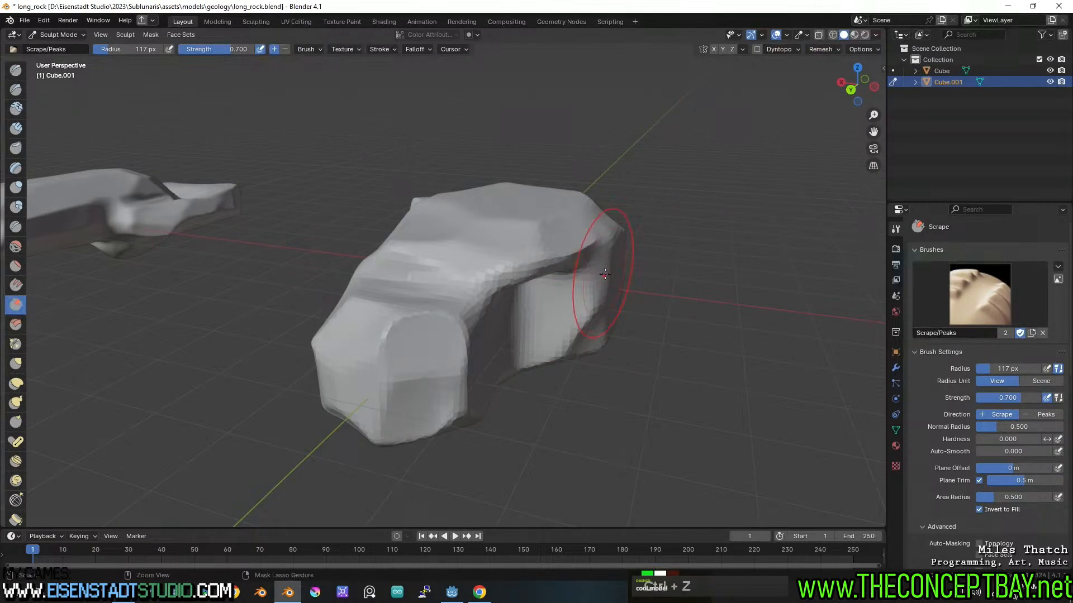
{"action": "left_click", "coordinate": [821, 50]}
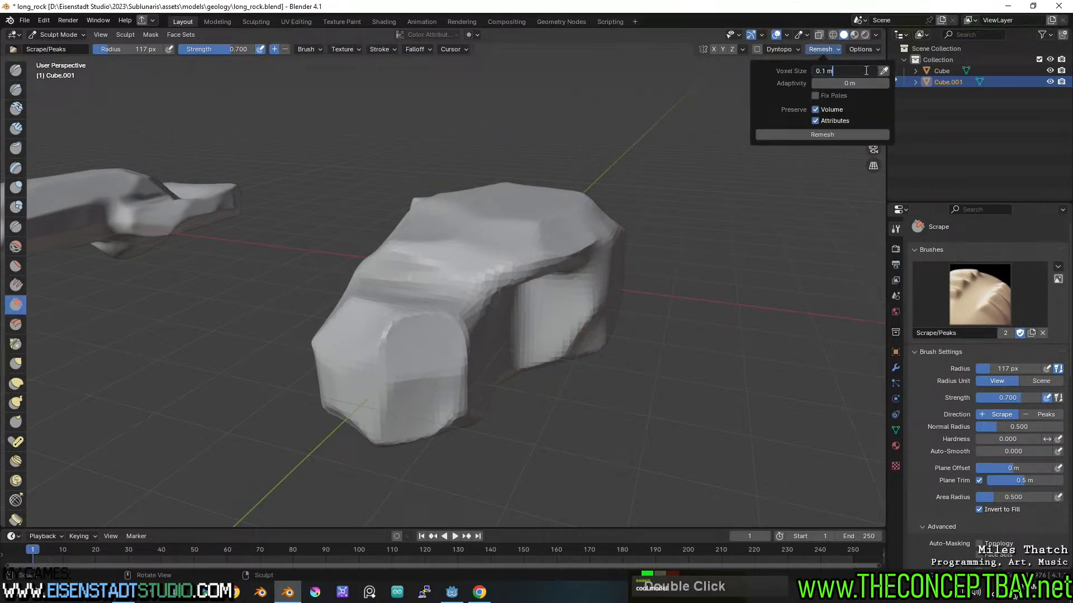
{"action": "left_click", "coordinate": [843, 134]}
- Scrape flat facets into the rock's end face and along its lower edge
{"action": "middle_click_drag", "start_coordinate": [426, 349], "coordinate": [455, 285]}
{"action": "middle_click_drag", "start_coordinate": [487, 247], "coordinate": [354, 271]}
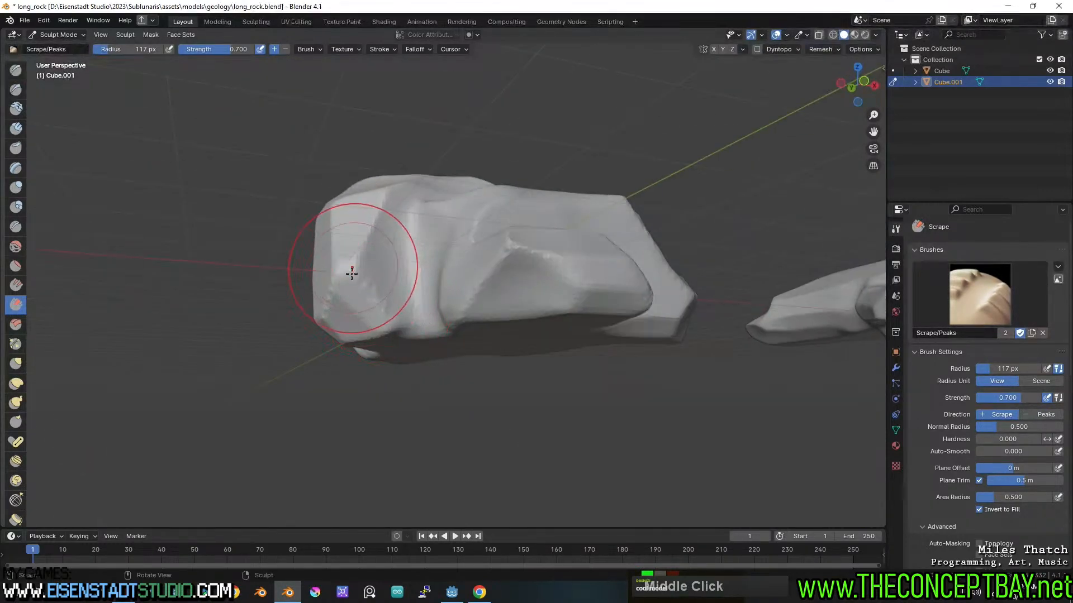
{"action": "scroll", "coordinate": [450, 257], "scroll_direction": "up", "scroll_amount": 3}
{"action": "left_click_drag", "start_coordinate": [449, 256], "coordinate": [472, 313]}
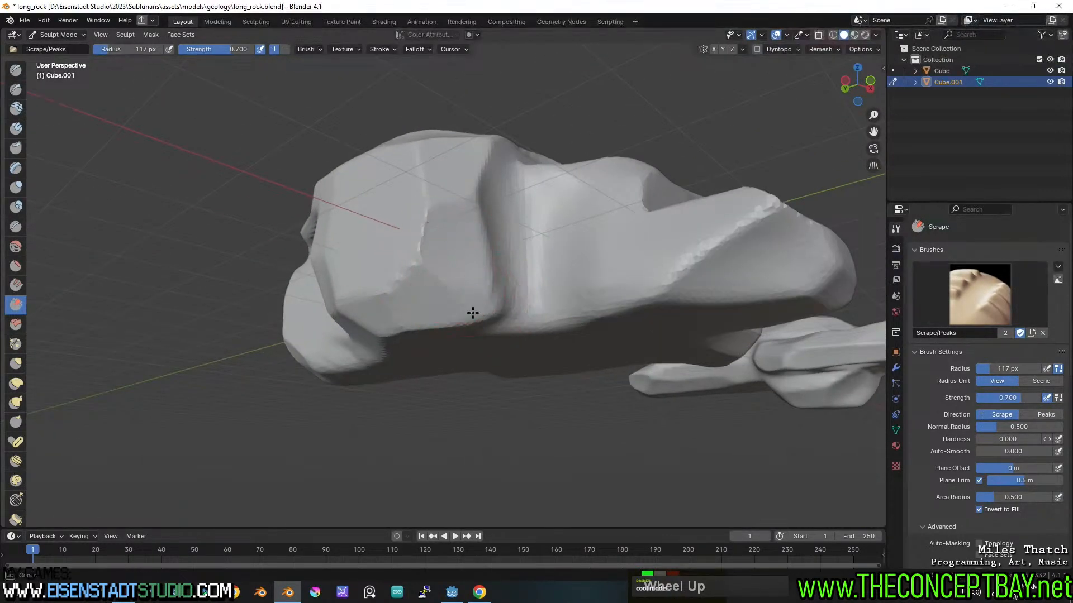
{"action": "mouse_move", "coordinate": [587, 288]}
{"action": "middle_mouse_down"}
{"action": "mouse_move", "coordinate": [563, 323]}
{"action": "mouse_move", "coordinate": [492, 295]}
{"action": "middle_mouse_up"}
{"action": "mouse_move", "coordinate": [549, 409]}
{"action": "left_mouse_down"}
{"action": "mouse_move", "coordinate": [560, 393]}
{"action": "mouse_move", "coordinate": [598, 387]}
{"action": "left_mouse_up"}
- Scrape a broad triangular facet into the outer corner of the rock's stepped end
{"action": "middle_click_drag", "start_coordinate": [608, 386], "coordinate": [472, 326]}
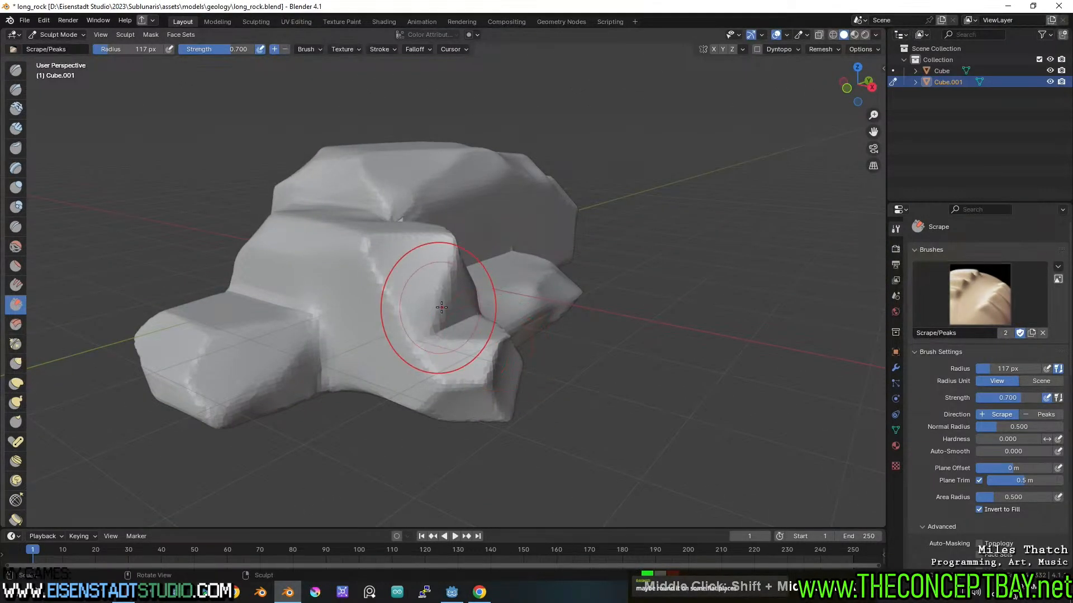
{"action": "left_click_drag", "start_coordinate": [407, 270], "coordinate": [411, 253]}
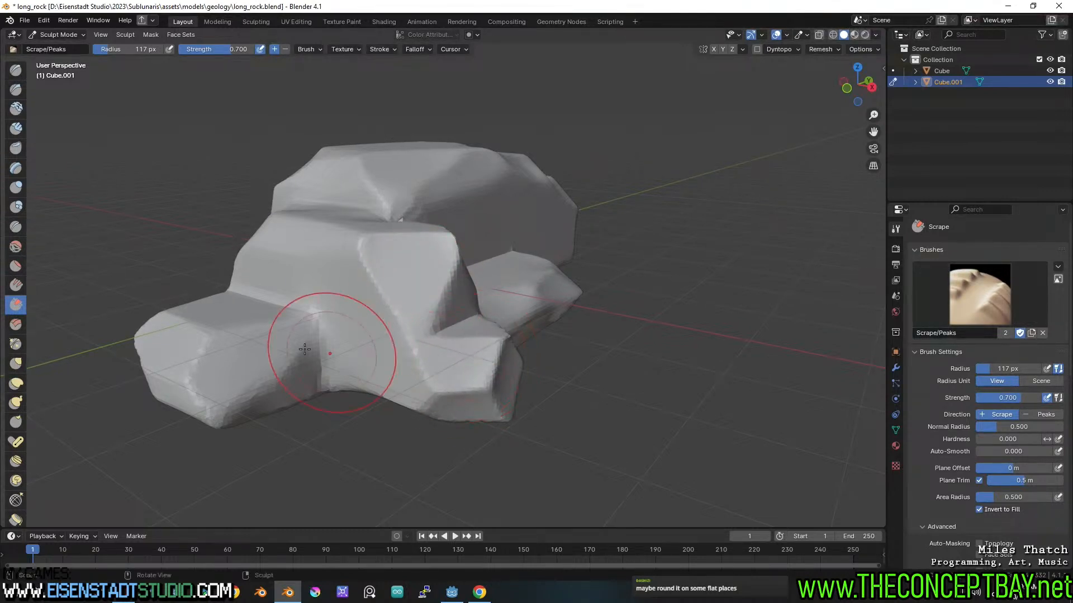
{"action": "middle_click_drag", "start_coordinate": [234, 386], "coordinate": [240, 328]}
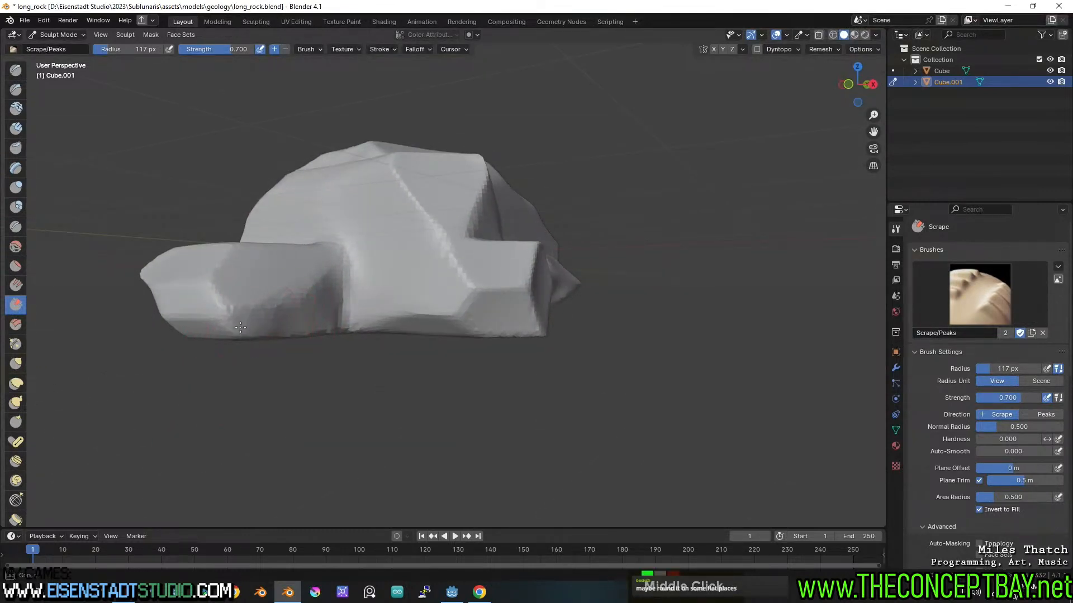
{"action": "middle_click_drag", "start_coordinate": [393, 308], "coordinate": [316, 335]}
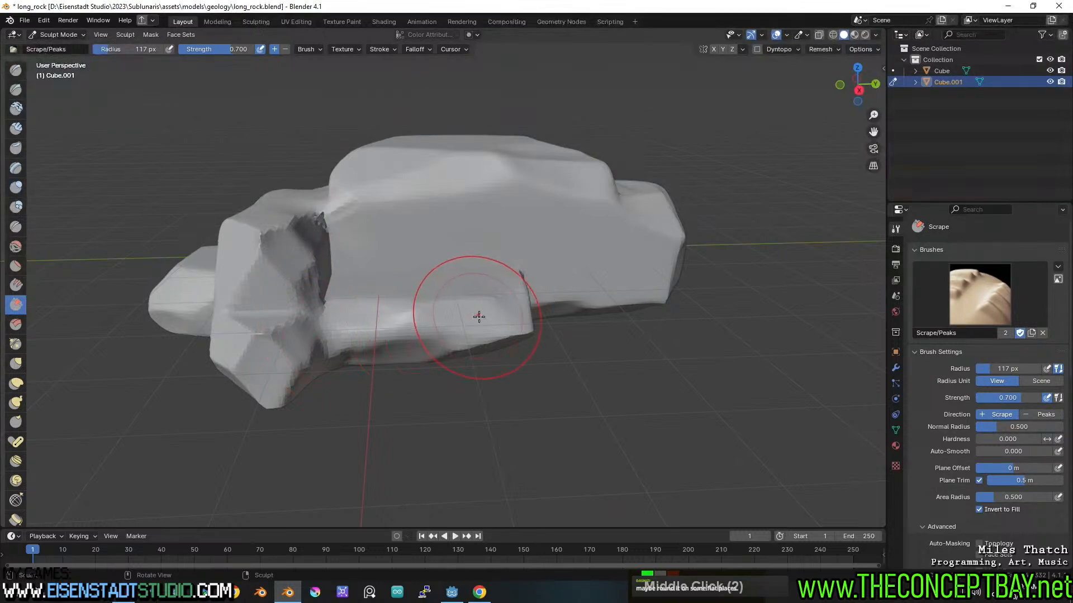
- Smooth the low ledge and the rough inner side of the stepped end next to it
{"action": "middle_click_drag", "start_coordinate": [479, 317], "coordinate": [385, 275]}
{"action": "left_click", "coordinate": [384, 275], "text": "shift"}
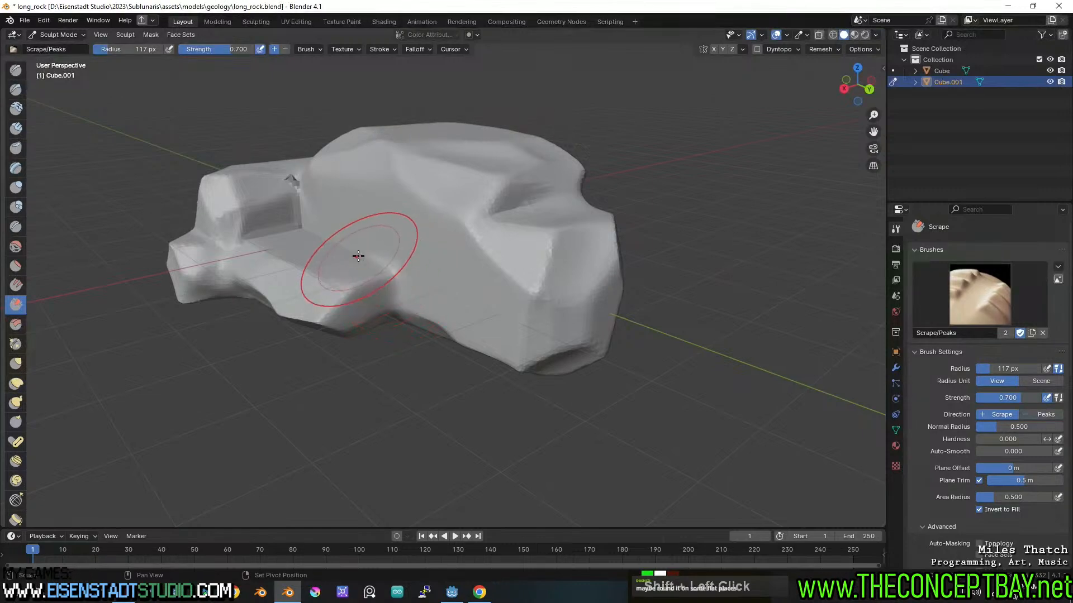
{"action": "mouse_move", "coordinate": [355, 255]}
{"action": "left_mouse_down", "text": "shift"}
{"action": "mouse_move", "coordinate": [316, 228]}
{"action": "mouse_move", "coordinate": [299, 199]}
{"action": "left_mouse_up", "text": "shift"}
{"action": "middle_click_drag", "start_coordinate": [298, 199], "coordinate": [324, 227]}
{"action": "scroll", "coordinate": [324, 227], "scroll_direction": "up", "scroll_amount": 2}
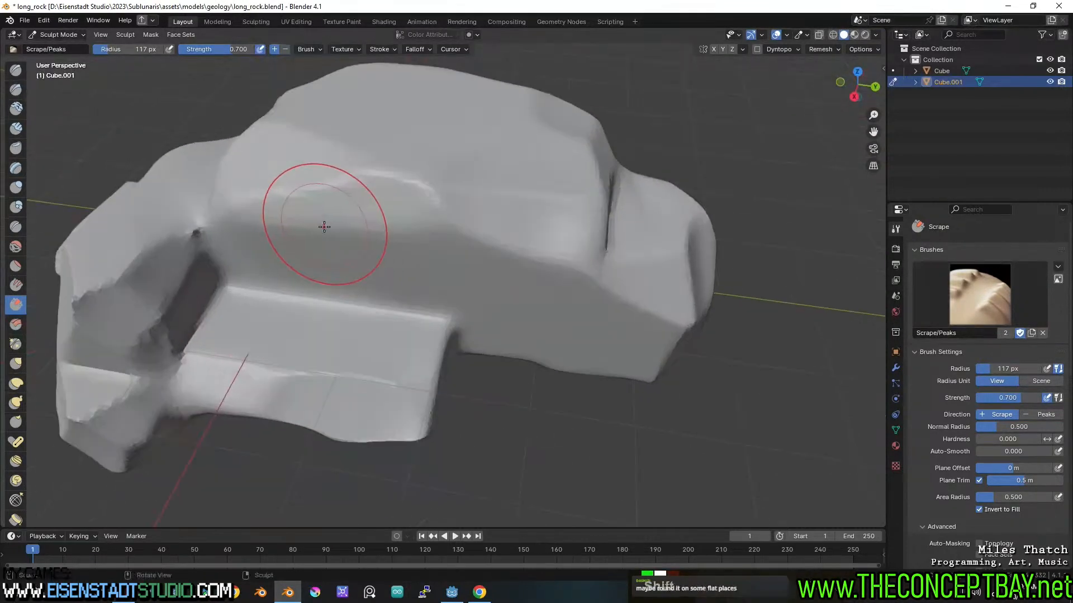
- Smooth and scrape the pitted notch where the stepped end joins the main block, undoing unwanted strokes
{"action": "left_click_drag", "start_coordinate": [207, 246], "coordinate": [194, 232], "text": "shift"}
{"action": "left_click_drag", "start_coordinate": [194, 232], "coordinate": [194, 241], "text": "shift"}
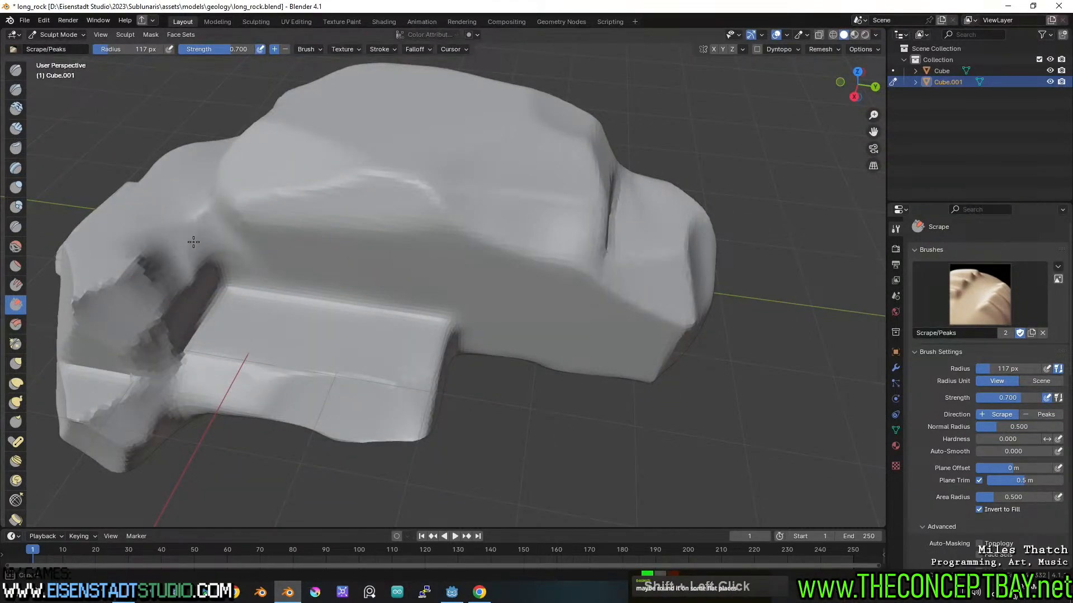
{"action": "key", "text": "ctrl+z"}
{"action": "key", "text": "ctrl+z"}
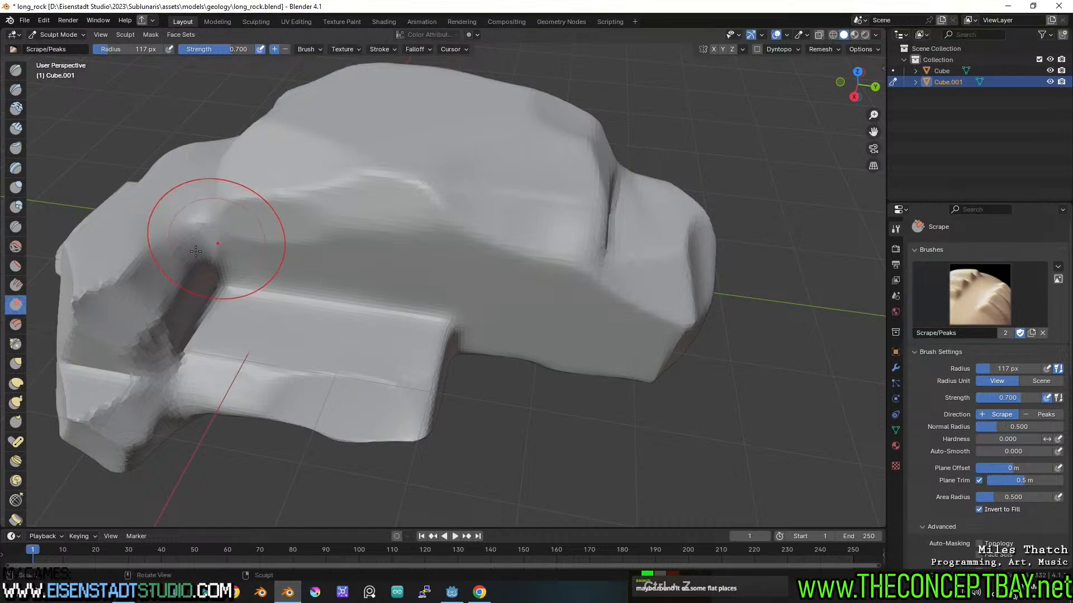
{"action": "left_click_drag", "start_coordinate": [196, 251], "coordinate": [176, 253]}
{"action": "middle_click_drag", "start_coordinate": [279, 262], "coordinate": [198, 205]}
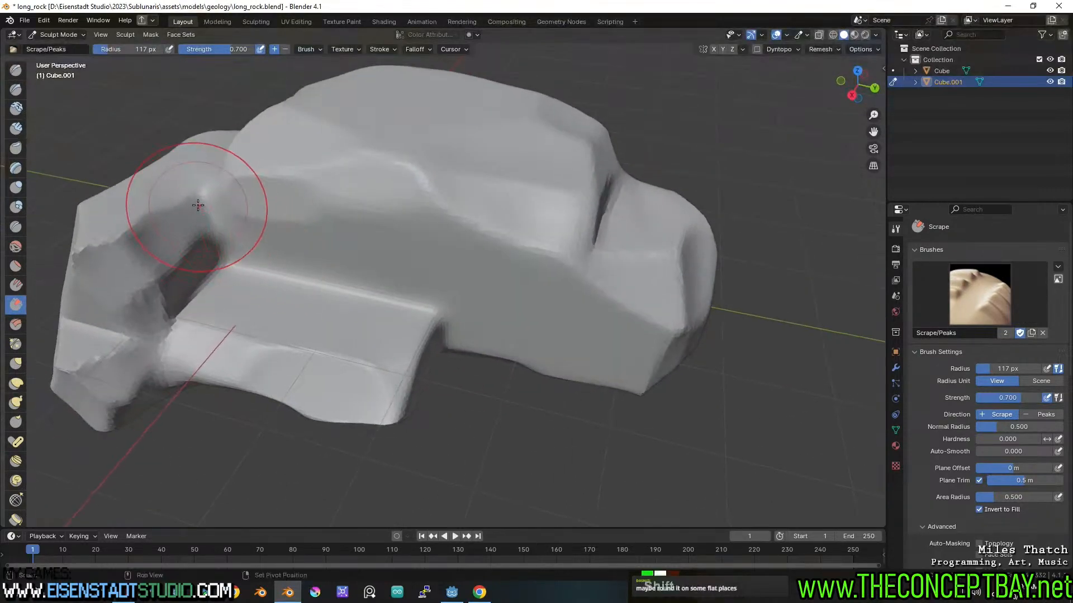
- Pull the long side's wall outward beyond the low ledge with the Grab brush at a 187 px radius
{"action": "mouse_move", "coordinate": [353, 275]}
{"action": "middle_mouse_down"}
{"action": "mouse_move", "coordinate": [323, 218]}
{"action": "mouse_move", "coordinate": [347, 239]}
{"action": "mouse_move", "coordinate": [447, 268]}
{"action": "mouse_move", "coordinate": [413, 262]}
{"action": "middle_mouse_up"}
{"action": "key", "text": "g"}
{"action": "key", "text": "f"}
{"action": "double_click", "coordinate": [406, 275]}
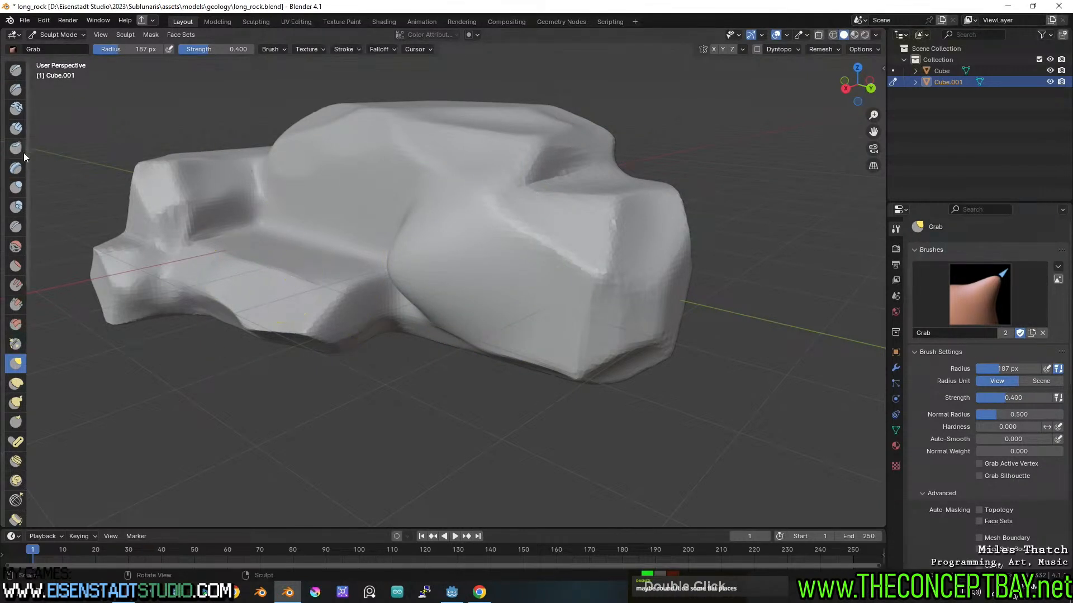
- Try scraping the bulge on the long side with the 187 px Scrape brush and undo the last stroke
{"action": "left_click", "coordinate": [16, 306]}
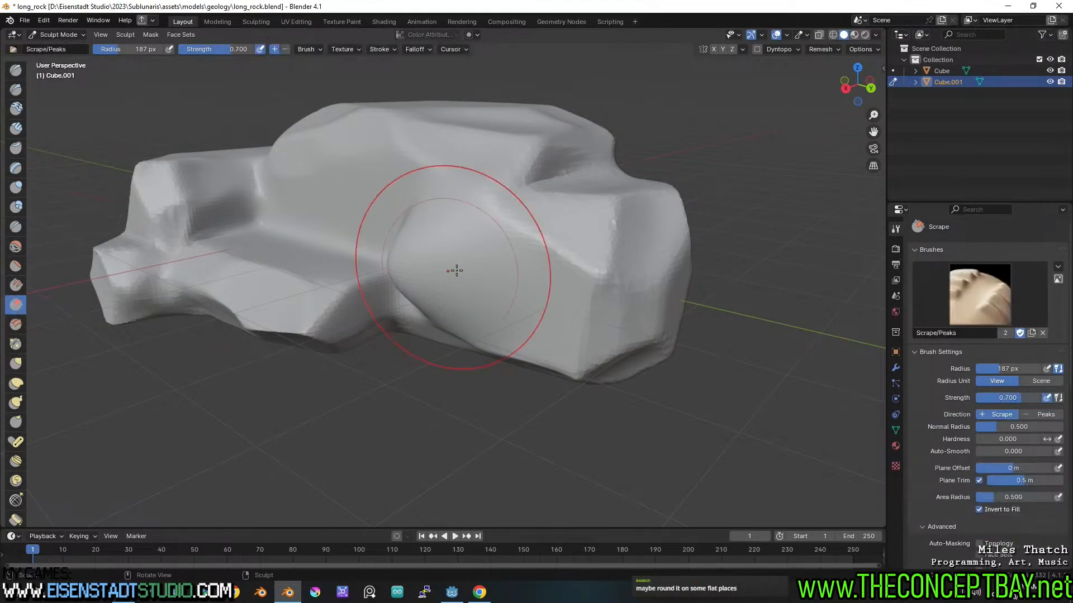
{"action": "left_click_drag", "start_coordinate": [442, 261], "coordinate": [433, 254]}
{"action": "mouse_move", "coordinate": [439, 257]}
{"action": "middle_mouse_down"}
{"action": "mouse_move", "coordinate": [512, 284]}
{"action": "mouse_move", "coordinate": [559, 277]}
{"action": "mouse_move", "coordinate": [512, 297]}
{"action": "middle_mouse_up"}
{"action": "scroll", "coordinate": [587, 285], "scroll_direction": "up", "scroll_amount": 1}
{"action": "key", "text": "ctrl+z"}
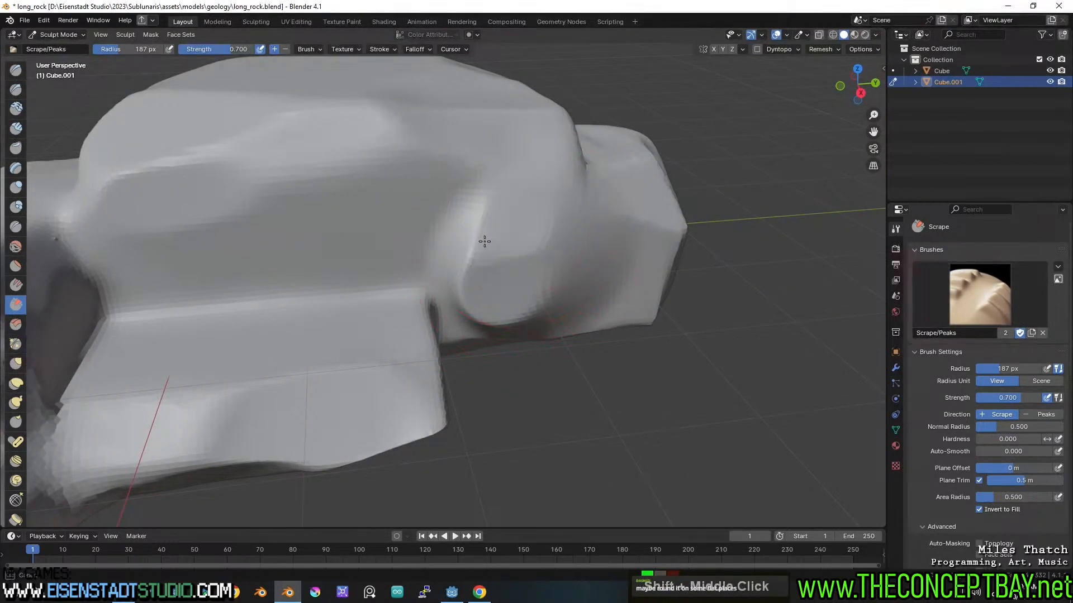
- Scrape the bulge on the long side from beneath to flatten its lower part
{"action": "mouse_move", "coordinate": [480, 245]}
{"action": "middle_mouse_down"}
{"action": "mouse_move", "coordinate": [546, 227]}
{"action": "mouse_move", "coordinate": [429, 202]}
{"action": "mouse_move", "coordinate": [536, 192]}
{"action": "mouse_move", "coordinate": [515, 194]}
{"action": "mouse_move", "coordinate": [447, 259]}
{"action": "mouse_move", "coordinate": [471, 233]}
{"action": "middle_mouse_up"}
{"action": "scroll", "coordinate": [513, 194], "scroll_direction": "up", "scroll_amount": 1}
{"action": "scroll", "coordinate": [449, 258], "scroll_direction": "up", "scroll_amount": 3}
{"action": "left_click_drag", "start_coordinate": [471, 234], "coordinate": [483, 236]}
{"action": "scroll", "coordinate": [430, 254], "scroll_direction": "down", "scroll_amount": 2}
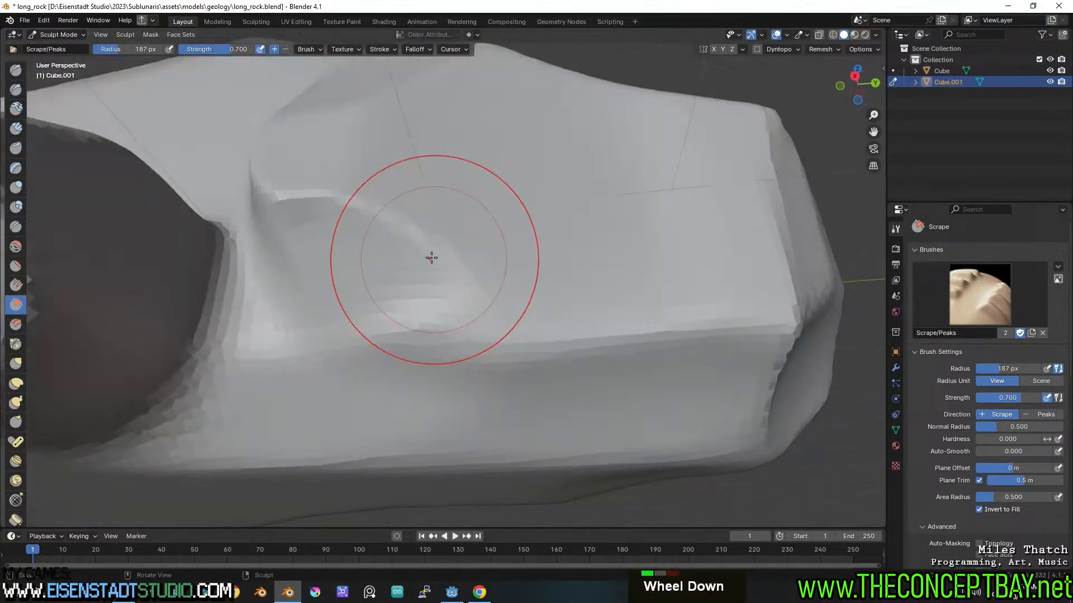
{"action": "middle_click_drag", "start_coordinate": [431, 254], "coordinate": [516, 319]}
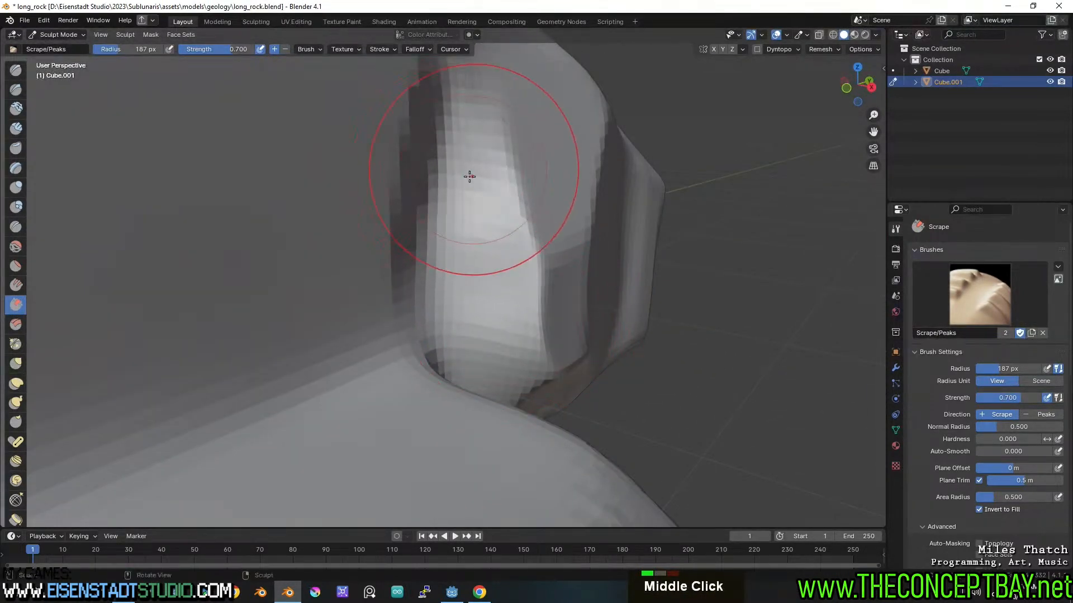
- Scrape facets into the bulge's face beside the low ledge, undoing the unwanted strokes
{"action": "scroll", "coordinate": [376, 183], "scroll_direction": "down", "scroll_amount": 2}
{"action": "mouse_move", "coordinate": [376, 182]}
{"action": "middle_mouse_down", "text": "shift"}
{"action": "mouse_move", "coordinate": [491, 239]}
{"action": "mouse_move", "coordinate": [467, 293]}
{"action": "mouse_move", "coordinate": [346, 218]}
{"action": "mouse_move", "coordinate": [412, 232]}
{"action": "mouse_move", "coordinate": [501, 230]}
{"action": "mouse_move", "coordinate": [532, 272]}
{"action": "mouse_move", "coordinate": [504, 314]}
{"action": "middle_mouse_up", "text": "shift"}
{"action": "scroll", "coordinate": [496, 279], "scroll_direction": "up", "scroll_amount": 2}
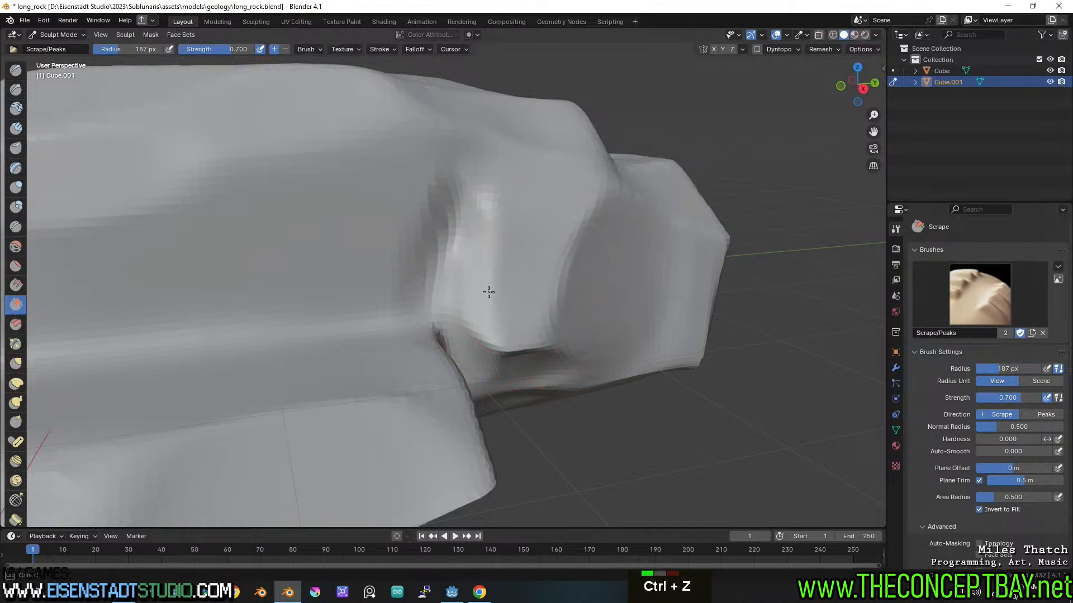
{"action": "scroll", "coordinate": [592, 302], "scroll_direction": "up", "scroll_amount": 2}
{"action": "key", "text": "ctrl+z"}
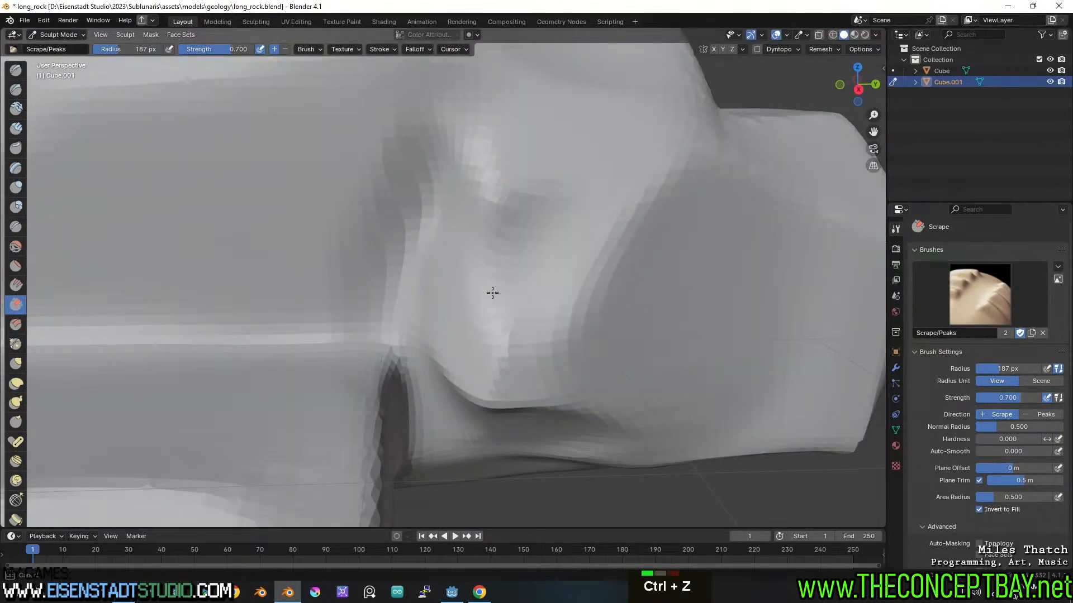
- Smooth the jagged inner corner of the stepped end that overhangs the low ledge
{"action": "mouse_move", "coordinate": [584, 262]}
{"action": "middle_mouse_down"}
{"action": "mouse_move", "coordinate": [542, 263]}
{"action": "mouse_move", "coordinate": [505, 242]}
{"action": "mouse_move", "coordinate": [620, 307]}
{"action": "middle_mouse_up"}
{"action": "scroll", "coordinate": [537, 258], "scroll_direction": "down", "scroll_amount": 3}
{"action": "scroll", "coordinate": [552, 261], "scroll_direction": "down", "scroll_amount": 2}
{"action": "scroll", "coordinate": [552, 261], "scroll_direction": "down", "scroll_amount": 1}
{"action": "middle_click_drag", "start_coordinate": [503, 302], "coordinate": [550, 260]}
{"action": "middle_click_drag", "start_coordinate": [550, 259], "coordinate": [531, 307]}
{"action": "middle_click_drag", "start_coordinate": [531, 308], "coordinate": [444, 325], "text": "shift"}
{"action": "scroll", "coordinate": [444, 326], "scroll_direction": "up", "scroll_amount": 2}
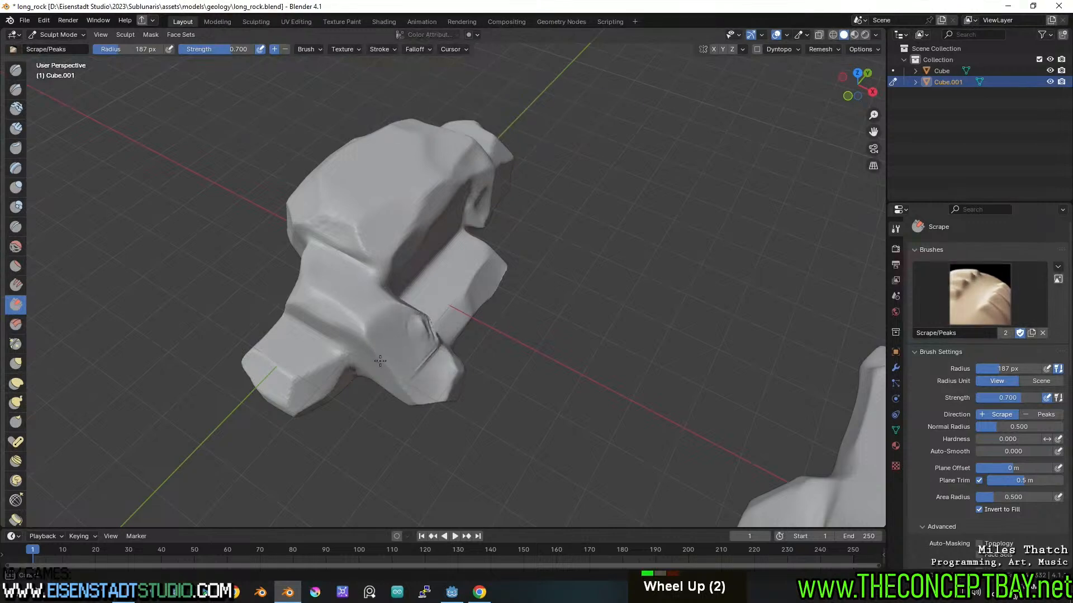
{"action": "scroll", "coordinate": [425, 338], "scroll_direction": "up", "scroll_amount": 1}
{"action": "left_click_drag", "start_coordinate": [426, 338], "coordinate": [412, 359], "text": "shift"}
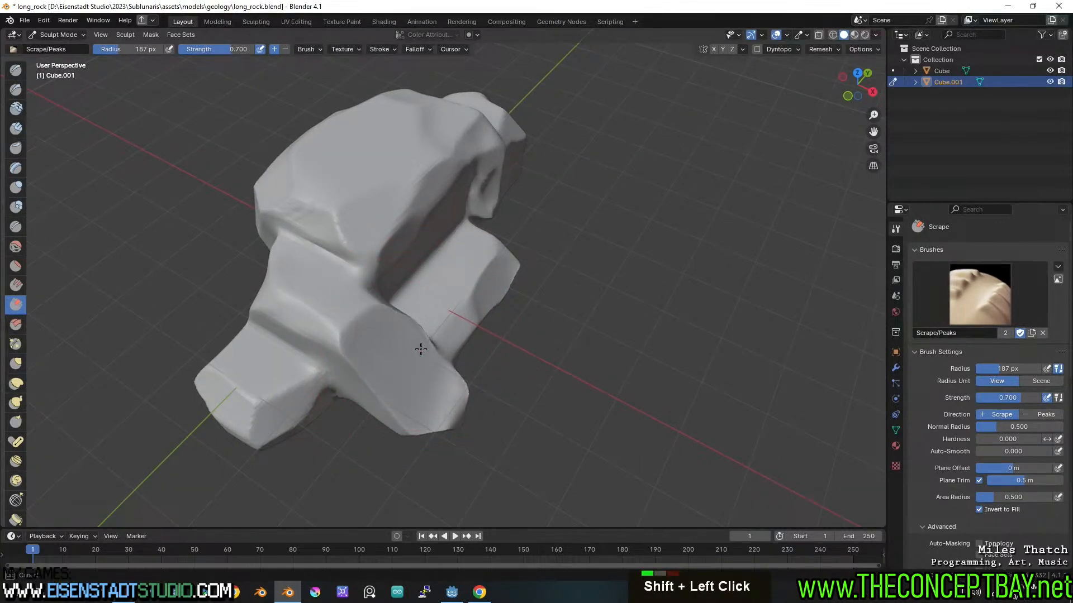
- Try scraping the inner edge of the stepped end beside the low ledge and undo the stroke
{"action": "middle_click_drag", "start_coordinate": [421, 349], "coordinate": [515, 304]}
{"action": "scroll", "coordinate": [414, 287], "scroll_direction": "up", "scroll_amount": 2}
{"action": "middle_click_drag", "start_coordinate": [414, 288], "coordinate": [420, 350]}
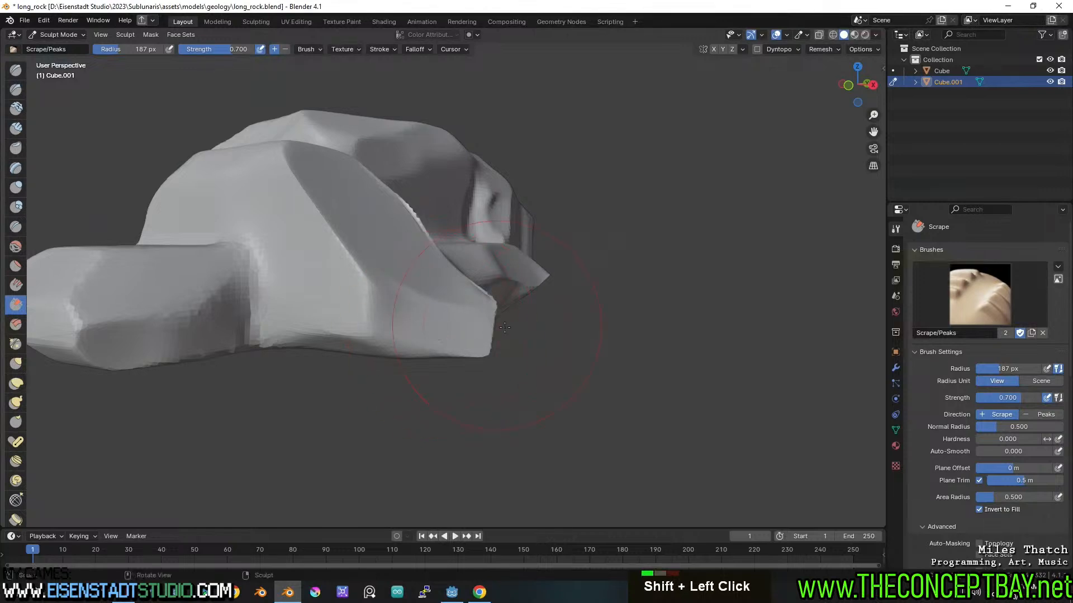
{"action": "middle_click_drag", "start_coordinate": [504, 328], "coordinate": [363, 340]}
{"action": "middle_click_drag", "start_coordinate": [281, 319], "coordinate": [324, 263], "text": "shift"}
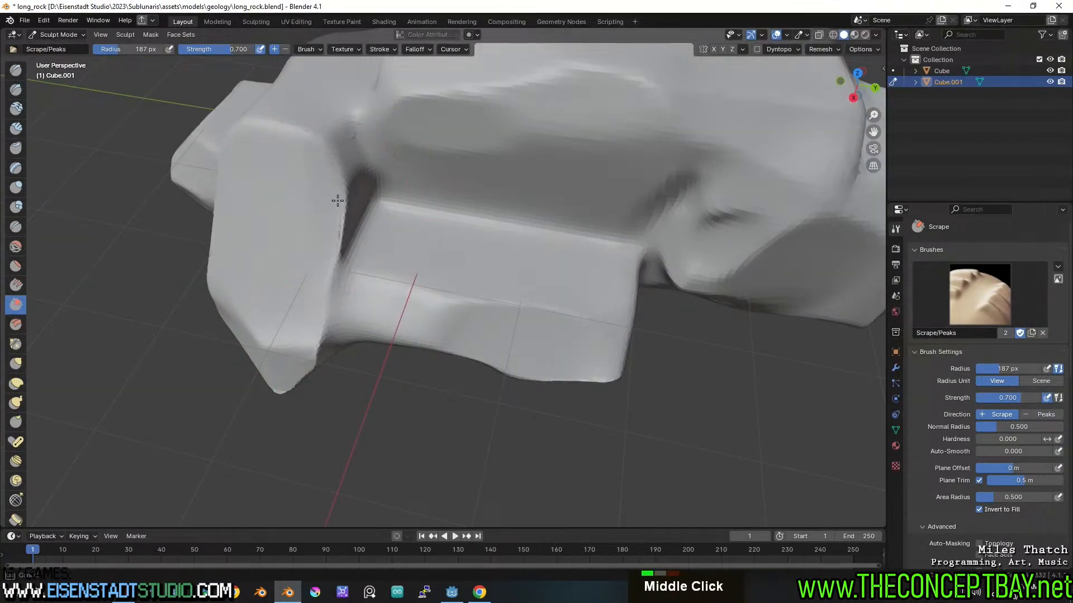
{"action": "left_click_drag", "start_coordinate": [338, 201], "coordinate": [342, 181]}
{"action": "key", "text": "ctrl+z"}
- Smooth the jagged inner edge where the stepped end meets the low ledge
{"action": "scroll", "coordinate": [327, 176], "scroll_direction": "up", "scroll_amount": 2}
{"action": "mouse_move", "coordinate": [342, 180]}
{"action": "middle_mouse_down"}
{"action": "mouse_move", "coordinate": [327, 176]}
{"action": "mouse_move", "coordinate": [342, 219]}
{"action": "mouse_move", "coordinate": [314, 202]}
{"action": "middle_mouse_up"}
{"action": "middle_click_drag", "start_coordinate": [315, 203], "coordinate": [323, 224], "text": "shift"}
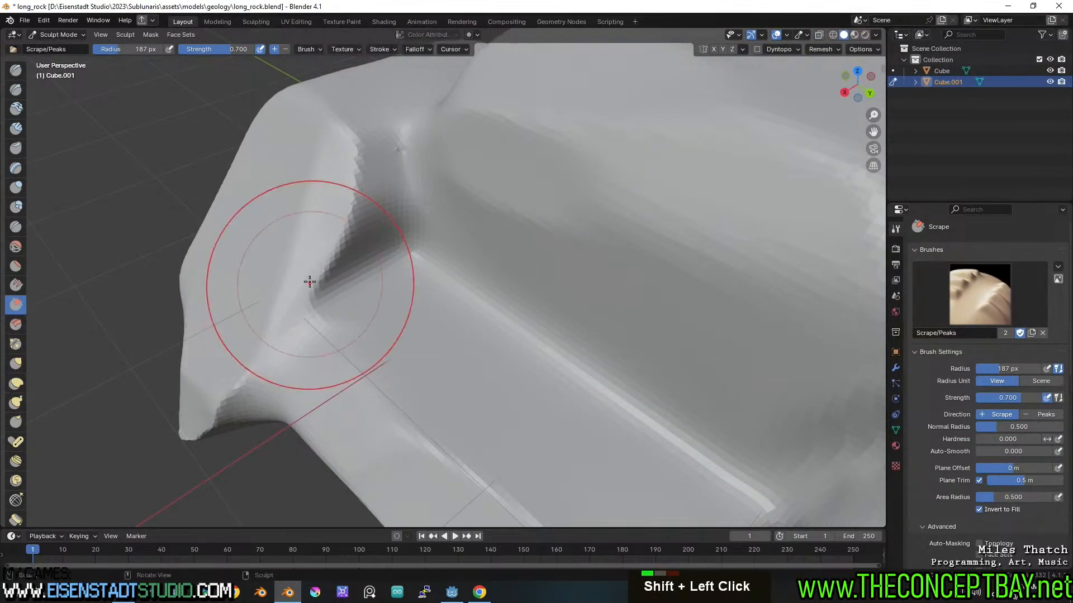
{"action": "scroll", "coordinate": [396, 238], "scroll_direction": "down", "scroll_amount": 2}
{"action": "mouse_move", "coordinate": [491, 204]}
{"action": "middle_mouse_down"}
{"action": "mouse_move", "coordinate": [478, 196]}
{"action": "mouse_move", "coordinate": [463, 224]}
{"action": "mouse_move", "coordinate": [531, 247]}
{"action": "mouse_move", "coordinate": [546, 287]}
{"action": "mouse_move", "coordinate": [469, 270]}
{"action": "middle_mouse_up"}
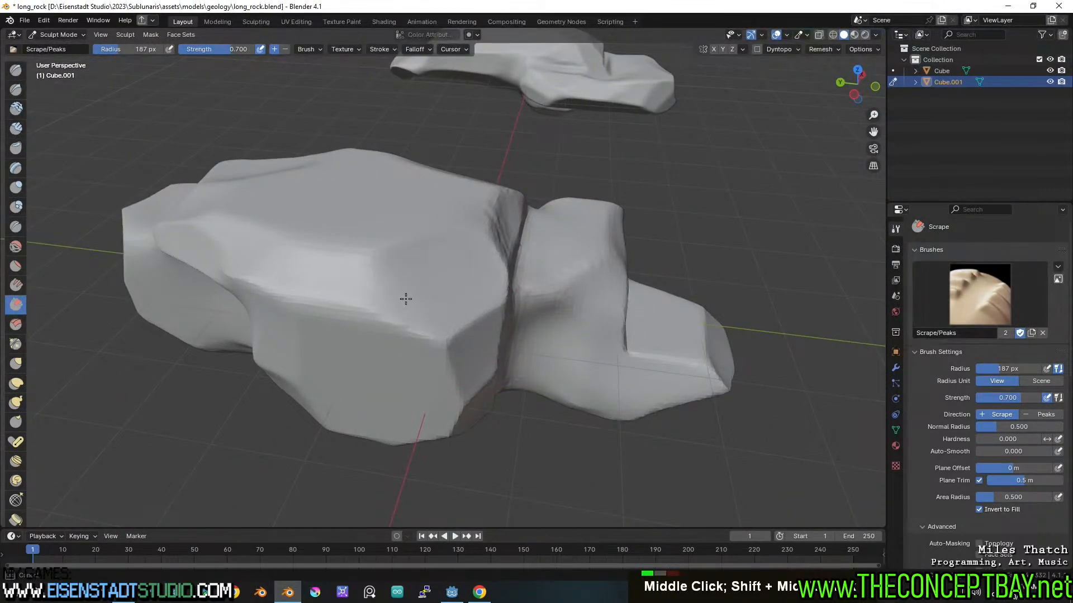
- Pull the corner of the rounded end outward with the 187 px Grab brush
{"action": "mouse_move", "coordinate": [374, 287]}
{"action": "middle_mouse_down"}
{"action": "mouse_move", "coordinate": [333, 233]}
{"action": "mouse_move", "coordinate": [434, 223]}
{"action": "mouse_move", "coordinate": [462, 249]}
{"action": "mouse_move", "coordinate": [458, 273]}
{"action": "mouse_move", "coordinate": [366, 250]}
{"action": "mouse_move", "coordinate": [436, 247]}
{"action": "mouse_move", "coordinate": [412, 225]}
{"action": "mouse_move", "coordinate": [397, 270]}
{"action": "mouse_move", "coordinate": [462, 227]}
{"action": "mouse_move", "coordinate": [459, 297]}
{"action": "mouse_move", "coordinate": [535, 303]}
{"action": "mouse_move", "coordinate": [428, 329]}
{"action": "middle_mouse_up"}
{"action": "scroll", "coordinate": [397, 270], "scroll_direction": "up", "scroll_amount": 3}
{"action": "key", "text": "g"}
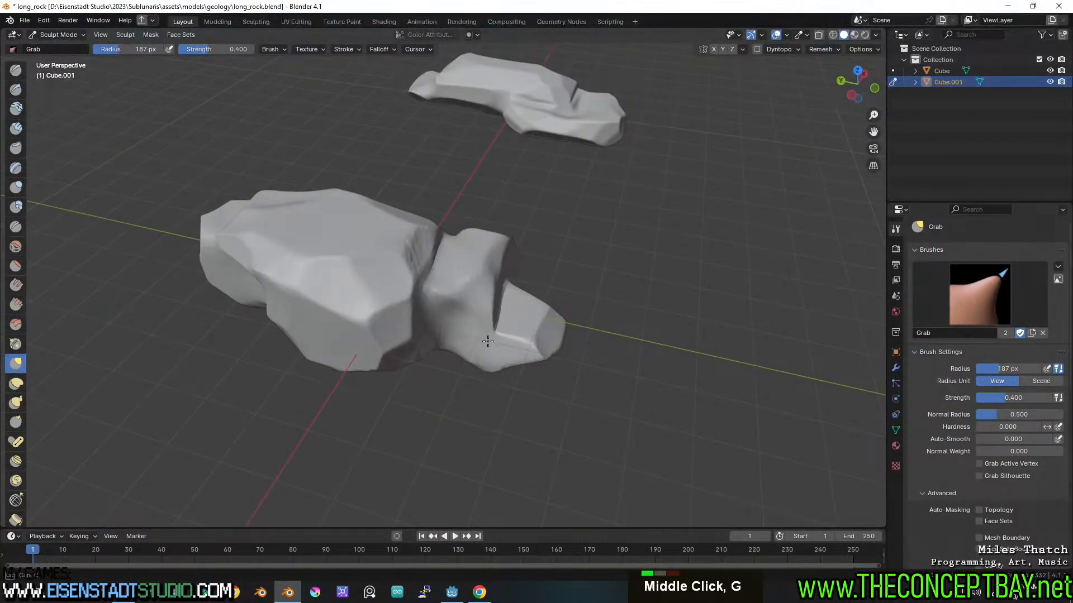
{"action": "middle_click_drag", "start_coordinate": [505, 345], "coordinate": [521, 231]}
{"action": "left_click_drag", "start_coordinate": [521, 230], "coordinate": [572, 295]}
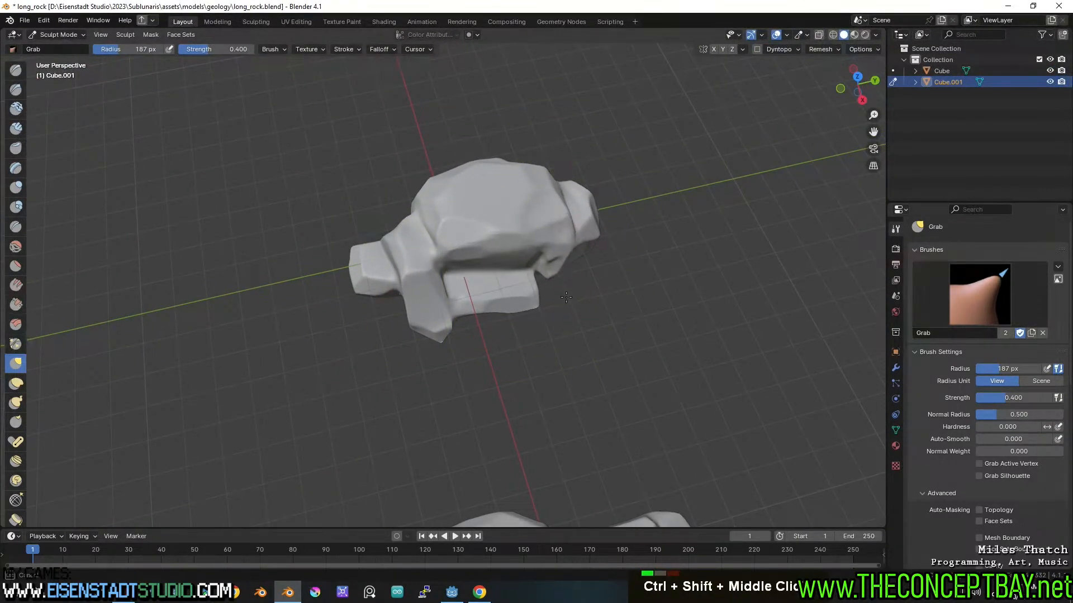
{"action": "mouse_move", "coordinate": [566, 298]}
{"action": "middle_mouse_down"}
{"action": "mouse_move", "coordinate": [502, 296]}
{"action": "mouse_move", "coordinate": [438, 206]}
{"action": "middle_mouse_up"}
{"action": "scroll", "coordinate": [486, 391], "scroll_direction": "up", "scroll_amount": 2}
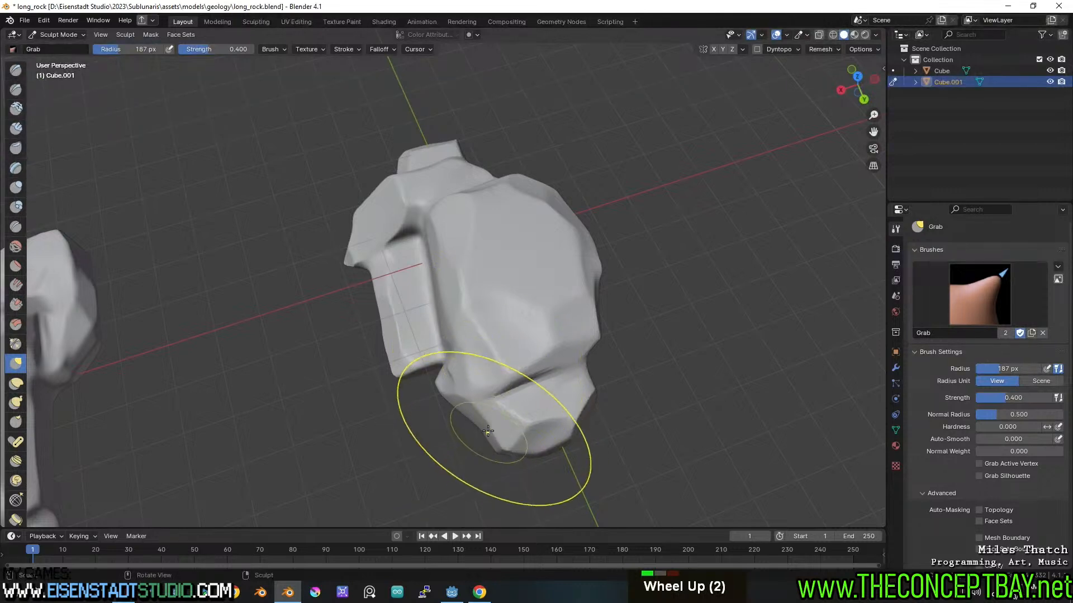
{"action": "left_click_drag", "start_coordinate": [488, 430], "coordinate": [541, 501]}
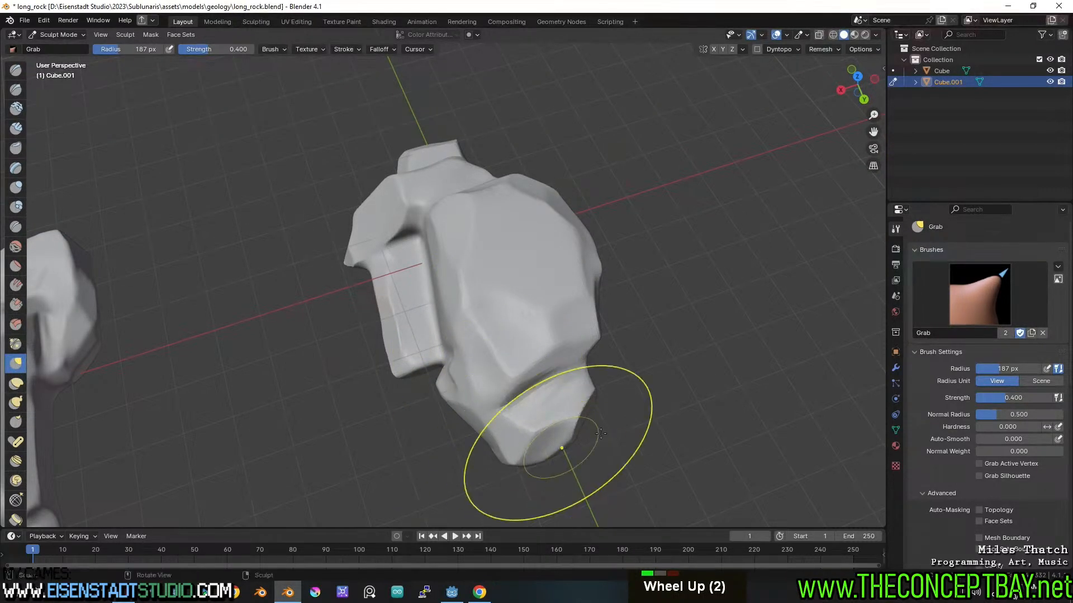
- Pull the surface at the groove between the main bulge and the stepped end toward the bulge with Grab
{"action": "middle_click_drag", "start_coordinate": [600, 433], "coordinate": [512, 386]}
{"action": "mouse_move", "coordinate": [625, 422]}
{"action": "middle_mouse_down", "text": "shift"}
{"action": "mouse_move", "coordinate": [545, 320]}
{"action": "mouse_move", "coordinate": [501, 349]}
{"action": "mouse_move", "coordinate": [455, 244]}
{"action": "mouse_move", "coordinate": [419, 275]}
{"action": "mouse_move", "coordinate": [445, 302]}
{"action": "mouse_move", "coordinate": [444, 333]}
{"action": "middle_mouse_up", "text": "shift"}
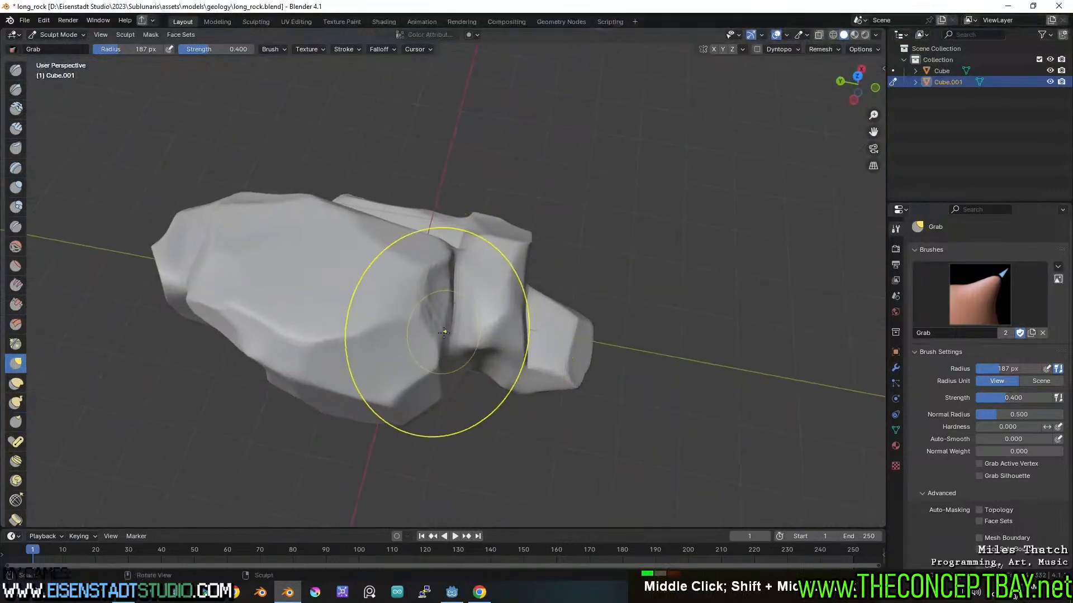
{"action": "left_click_drag", "start_coordinate": [444, 333], "coordinate": [383, 327]}
{"action": "middle_click_drag", "start_coordinate": [390, 328], "coordinate": [454, 330]}
{"action": "scroll", "coordinate": [467, 345], "scroll_direction": "down", "scroll_amount": 2}
- Switch to sculpting the first rock and slant the step near its broad end with two Grab strokes
{"action": "key", "text": "ctrl+Tab"}
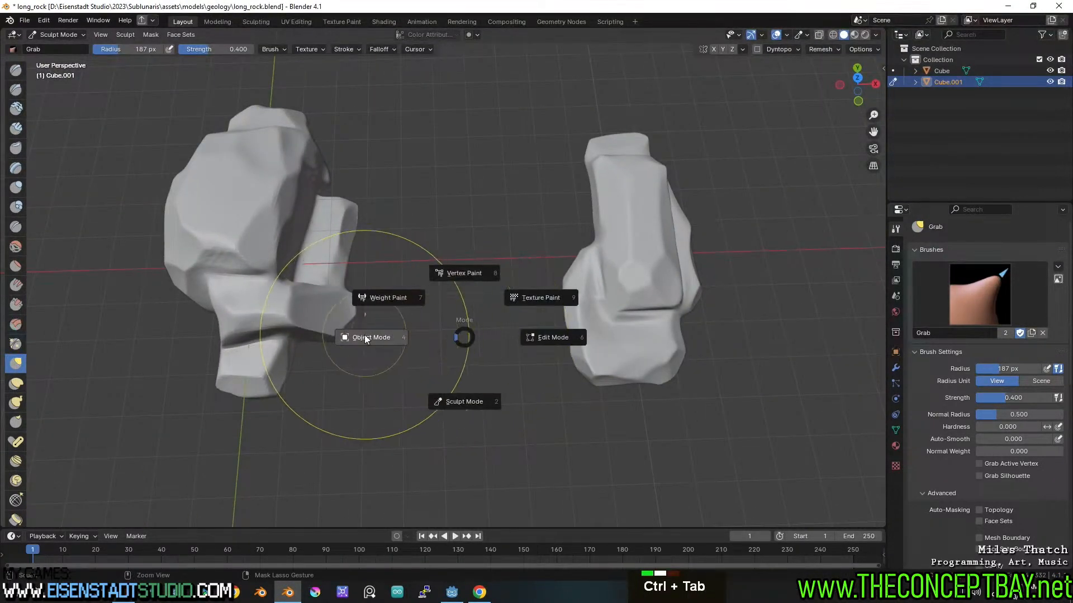
{"action": "left_click", "coordinate": [364, 334]}
{"action": "left_click", "coordinate": [605, 246]}
{"action": "key", "text": "ctrl+Tab"}
{"action": "left_click", "coordinate": [604, 364]}
{"action": "left_click_drag", "start_coordinate": [614, 311], "coordinate": [620, 360]}
{"action": "left_click_drag", "start_coordinate": [684, 313], "coordinate": [675, 293]}
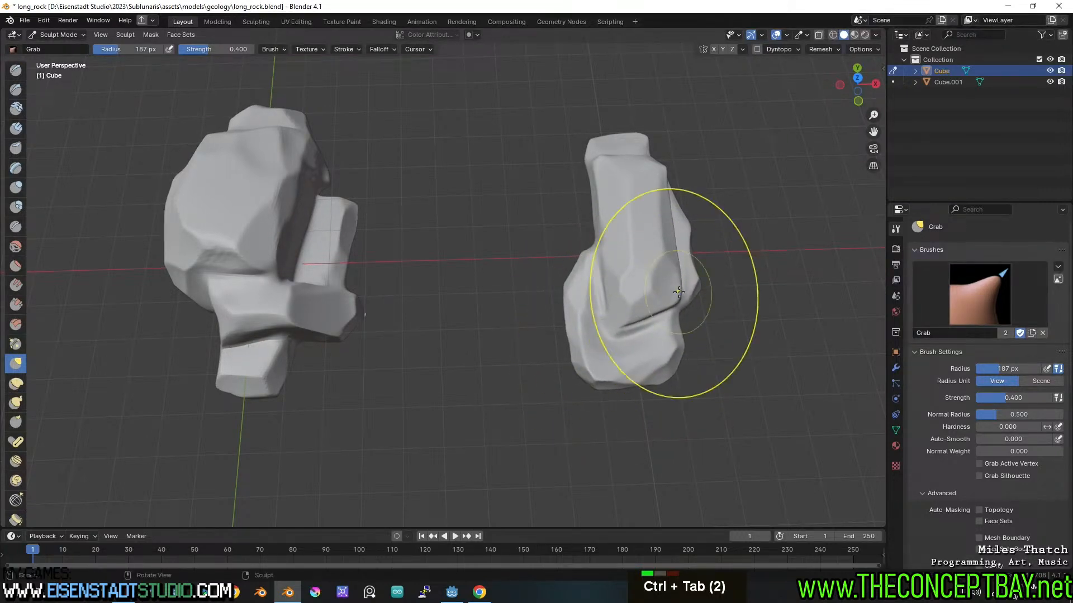
- Try pulling the first rock's lower edge near its end outward with Grab and undo the stroke
{"action": "middle_click_drag", "start_coordinate": [675, 294], "coordinate": [552, 254]}
{"action": "middle_click_drag", "start_coordinate": [662, 371], "coordinate": [590, 265], "text": "shift"}
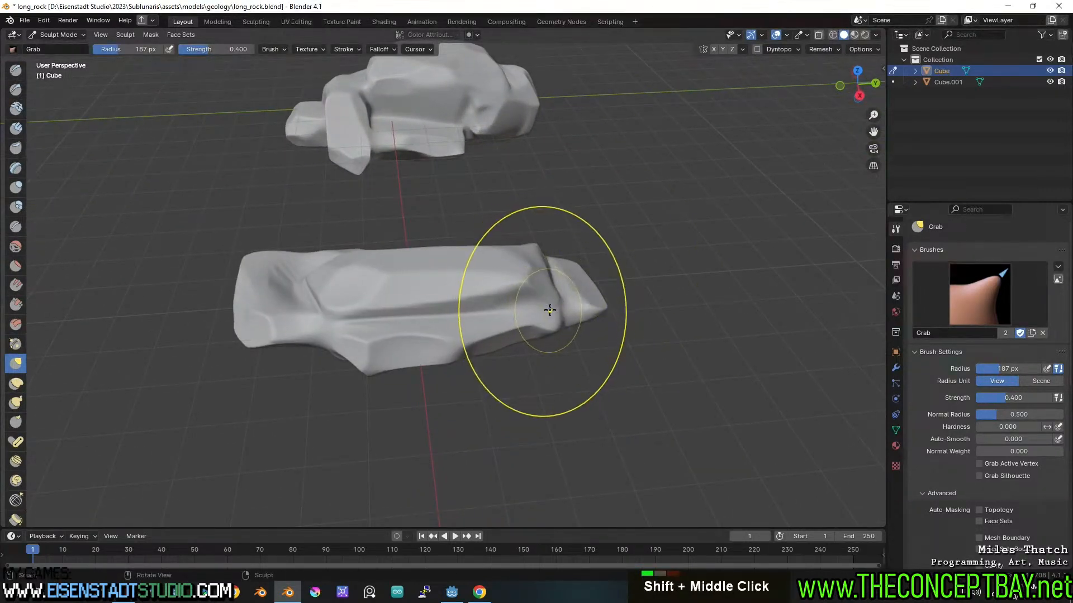
{"action": "middle_click_drag", "start_coordinate": [546, 335], "coordinate": [570, 323]}
{"action": "left_click_drag", "start_coordinate": [424, 388], "coordinate": [392, 454]}
{"action": "key", "text": "ctrl+z"}
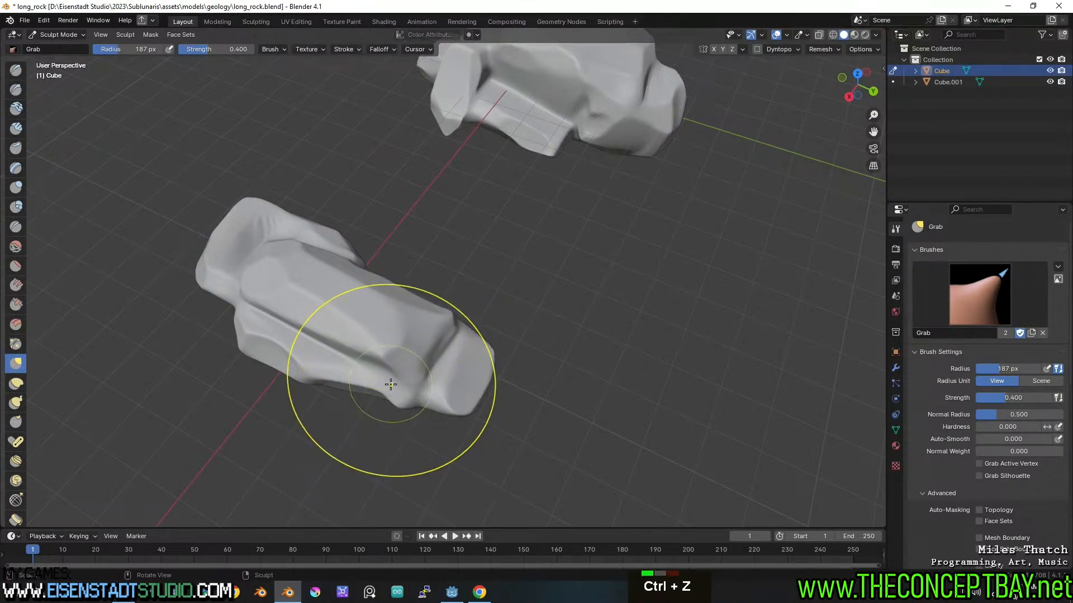
- Choose the Clay Strips brush and set its radius to 72 px for work on the rock's underside
{"action": "middle_click_drag", "start_coordinate": [360, 442], "coordinate": [299, 420]}
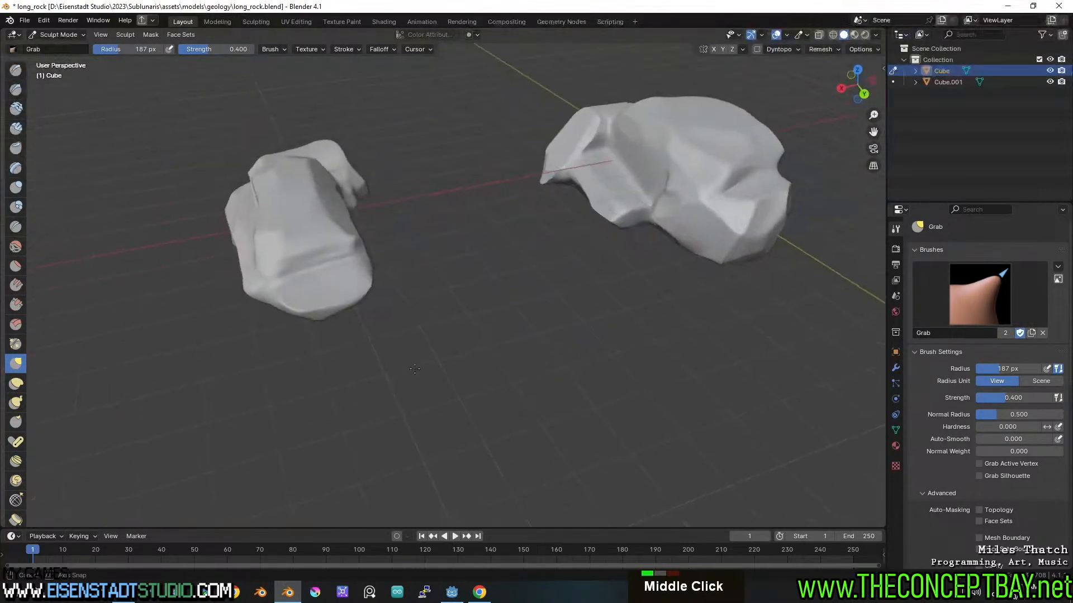
{"action": "mouse_move", "coordinate": [500, 304]}
{"action": "middle_mouse_down", "text": "shift"}
{"action": "mouse_move", "coordinate": [507, 343]}
{"action": "mouse_move", "coordinate": [503, 195]}
{"action": "mouse_move", "coordinate": [512, 304]}
{"action": "middle_mouse_up", "text": "shift"}
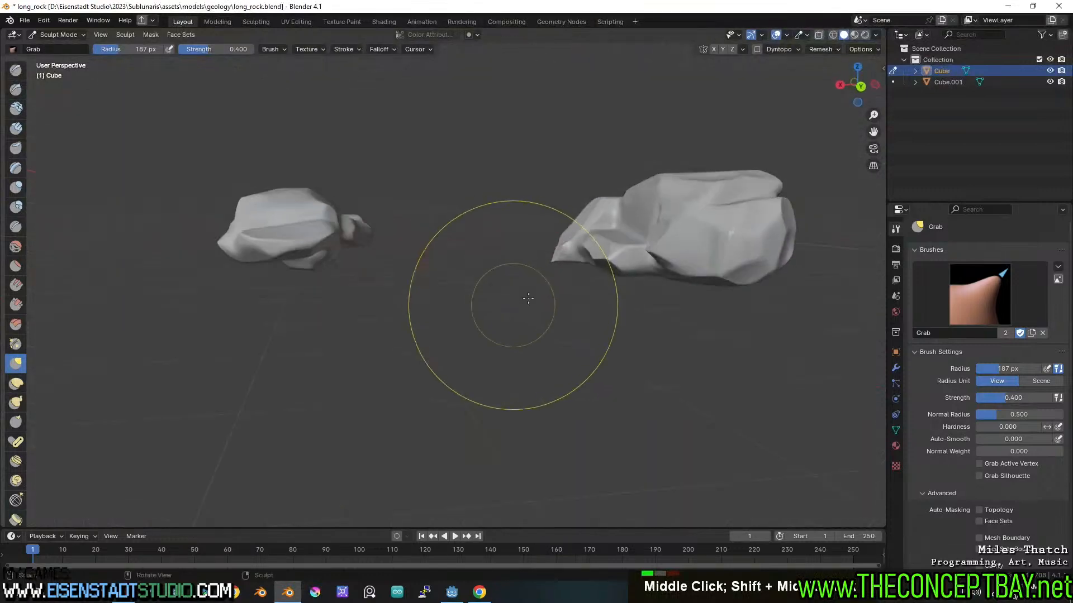
{"action": "middle_click_drag", "start_coordinate": [575, 278], "coordinate": [241, 329], "text": "shift"}
{"action": "scroll", "coordinate": [460, 241], "scroll_direction": "up", "scroll_amount": 2}
{"action": "scroll", "coordinate": [455, 278], "scroll_direction": "down", "scroll_amount": 2}
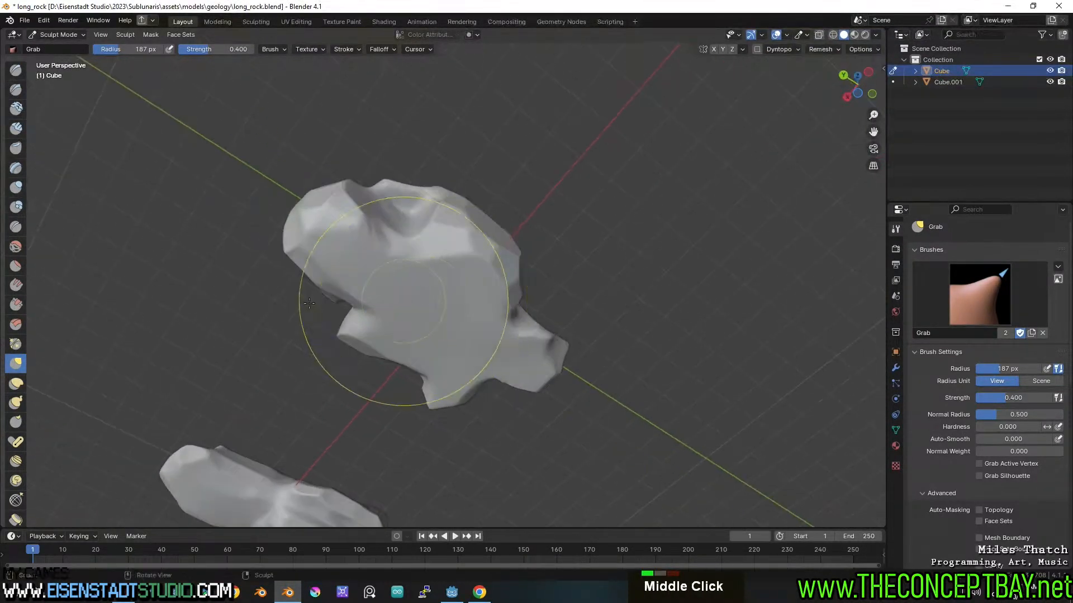
{"action": "left_click", "coordinate": [16, 129]}
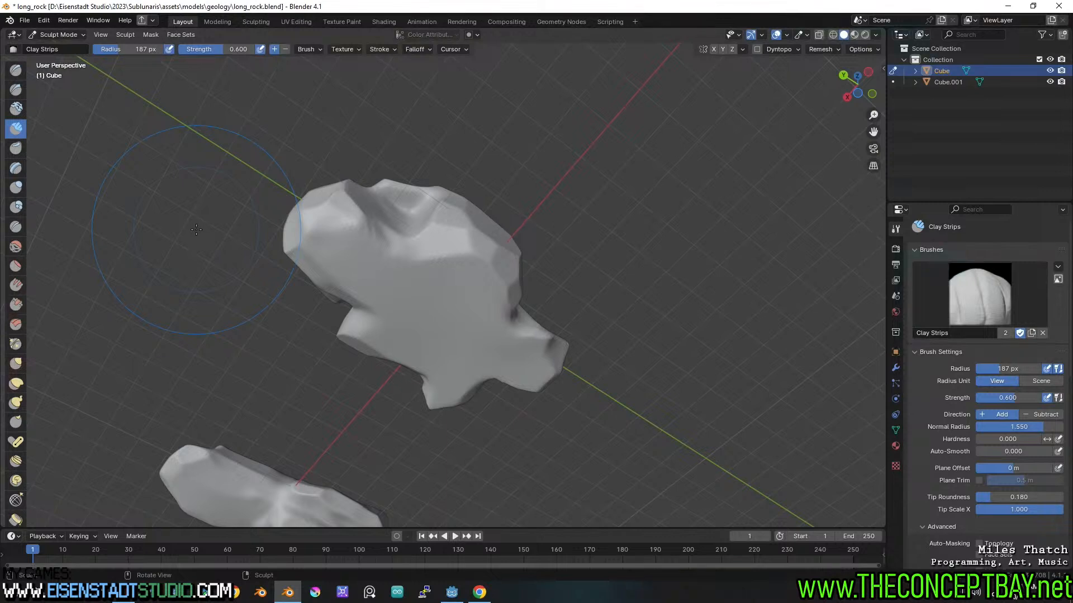
{"action": "key", "text": "f"}
{"action": "left_click", "coordinate": [441, 320]}
- Return to sculpting the second rock and build up a clay mound in the middle of its flat underside
{"action": "left_click", "coordinate": [394, 306]}
{"action": "left_click", "coordinate": [461, 324]}
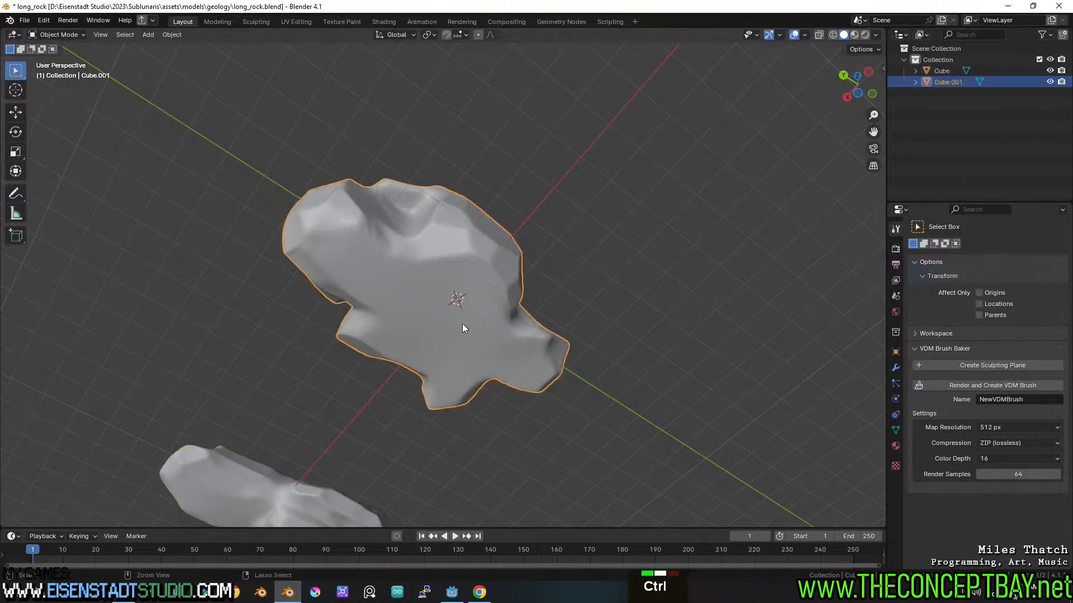
{"action": "key", "text": "ctrl+Tab"}
{"action": "left_click_drag", "start_coordinate": [466, 338], "coordinate": [475, 343]}
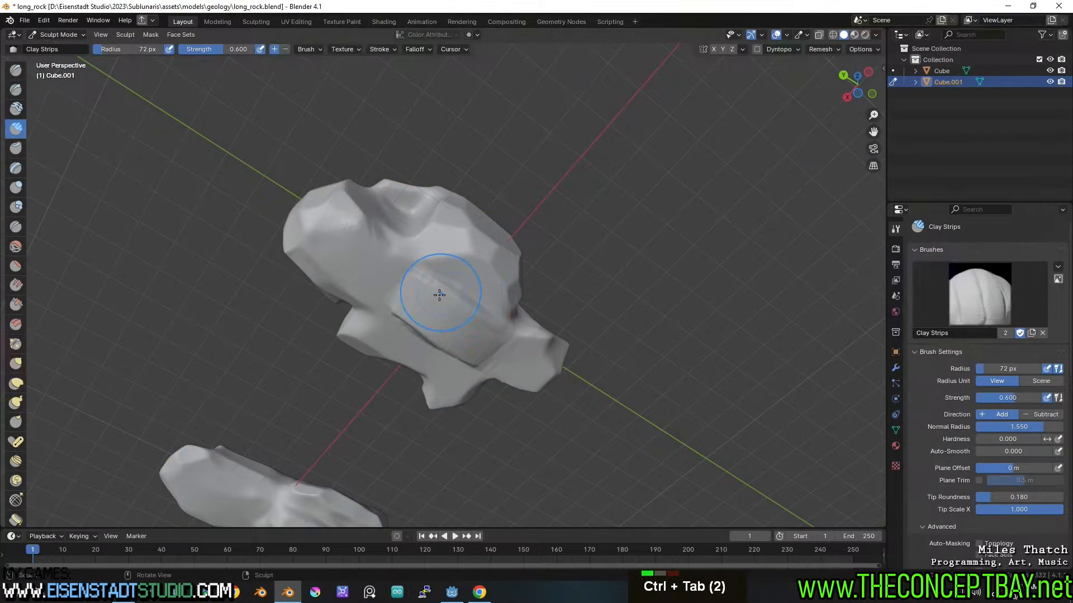
- Set the Clay Strips radius to 45 px and add strips across the underside mounds, undoing unwanted strokes
{"action": "key", "text": "f"}
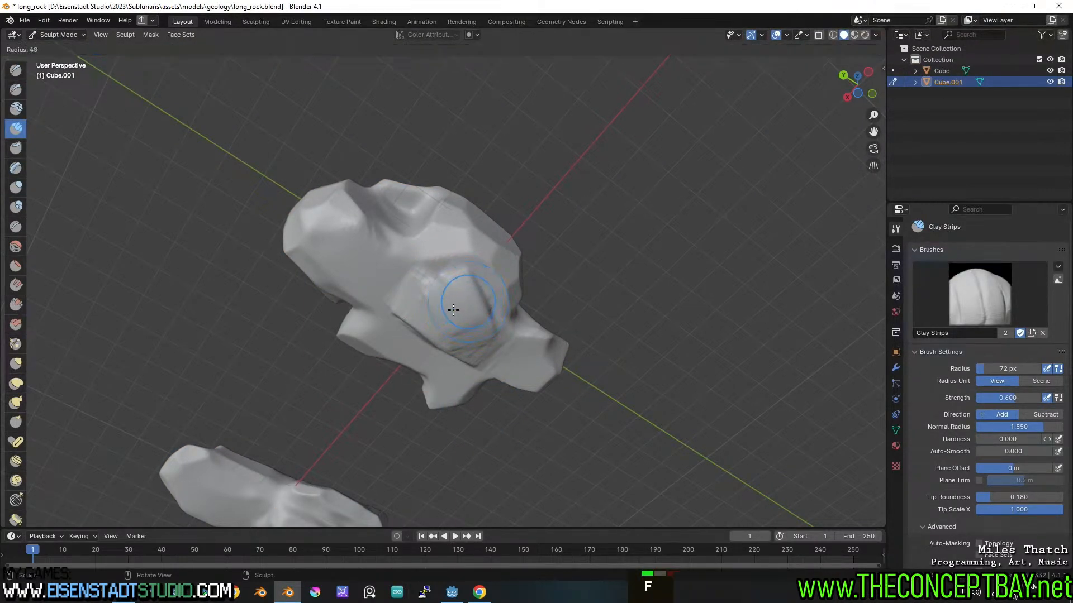
{"action": "left_click", "coordinate": [450, 308]}
{"action": "left_click_drag", "start_coordinate": [454, 305], "coordinate": [485, 324]}
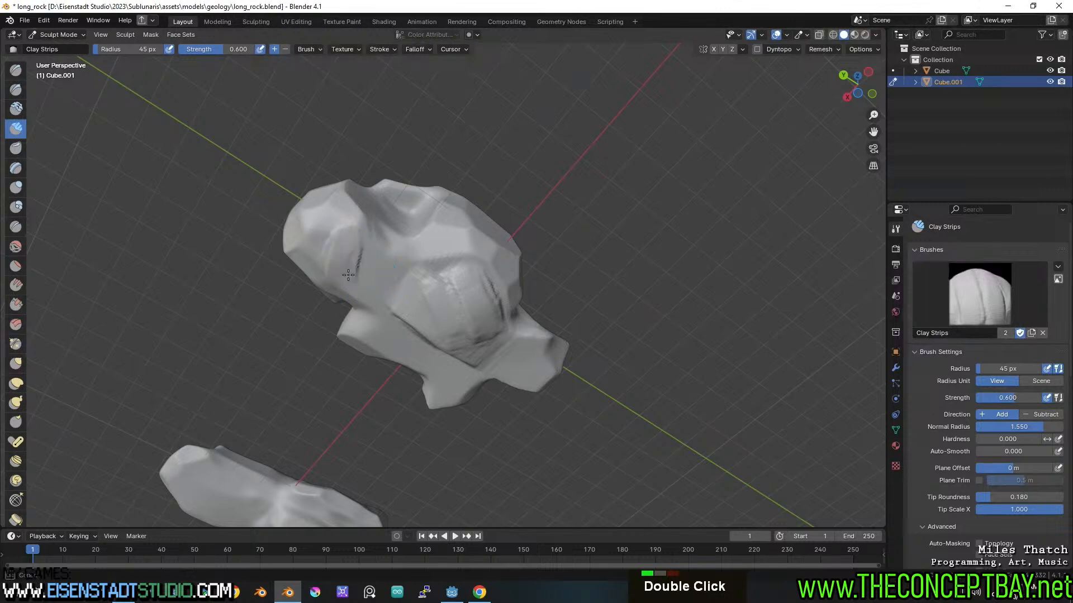
{"action": "key", "text": "ctrl+z"}
{"action": "key", "text": "ctrl+z"}
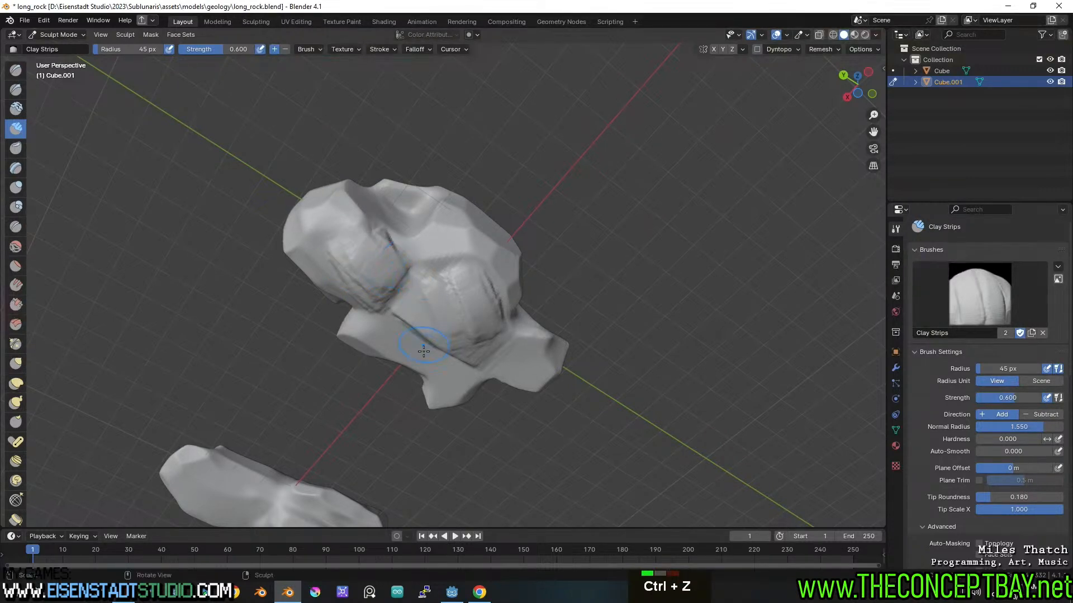
{"action": "middle_click_drag", "start_coordinate": [424, 350], "coordinate": [433, 301]}
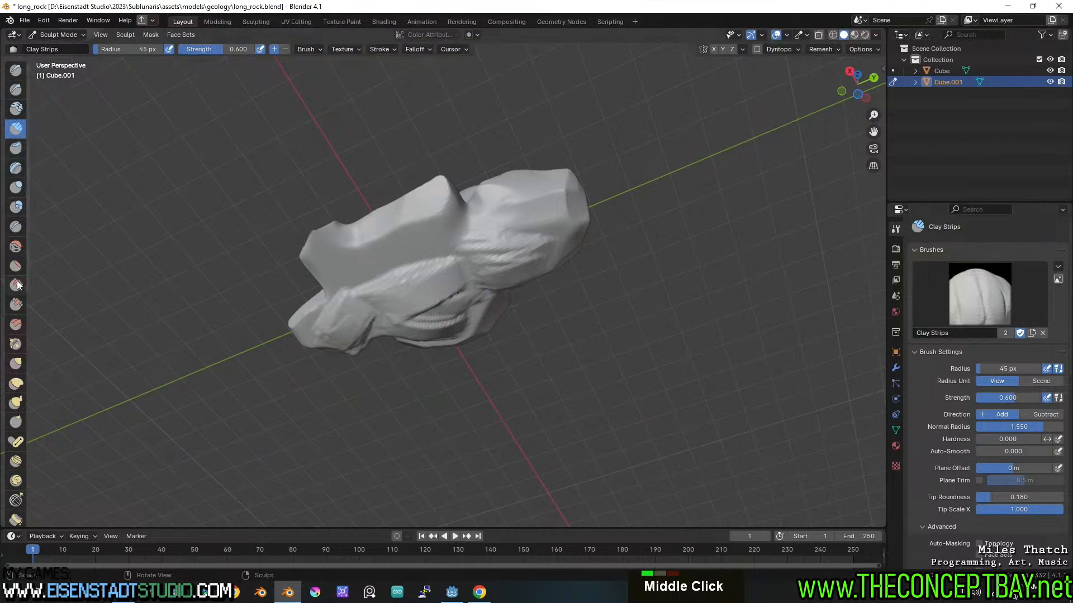
- Flatten the clay strips on the underside's central mound with the Scrape brush at 130 px radius
{"action": "left_click", "coordinate": [16, 305]}
{"action": "mouse_move", "coordinate": [450, 274]}
{"action": "middle_mouse_down", "text": "ctrl"}
{"action": "mouse_move", "coordinate": [442, 263]}
{"action": "mouse_move", "coordinate": [378, 290]}
{"action": "middle_mouse_up", "text": "ctrl"}
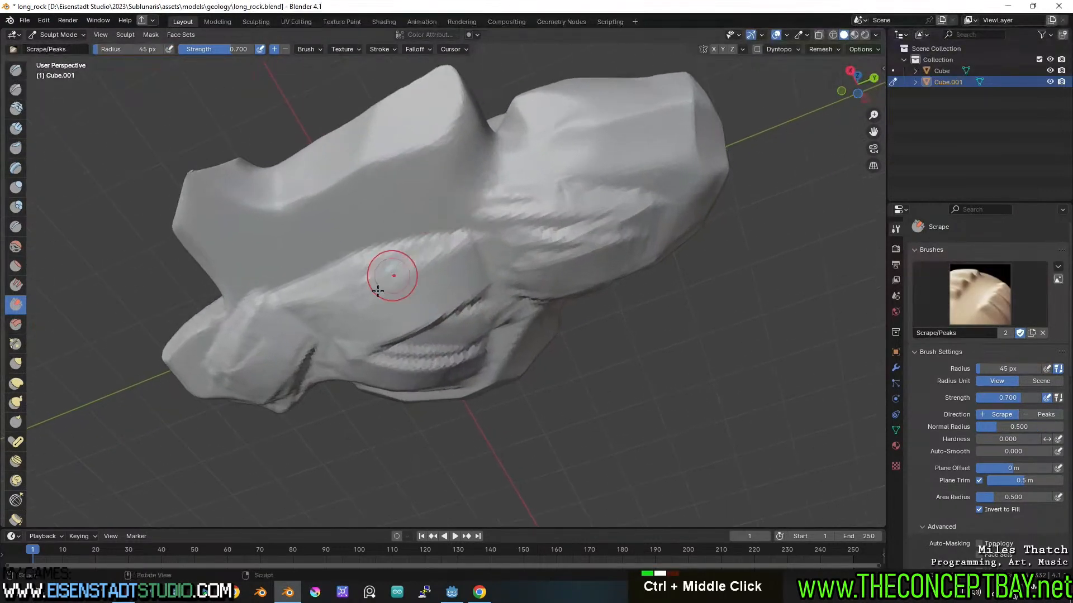
{"action": "key", "text": "f"}
{"action": "left_click", "coordinate": [472, 246]}
{"action": "mouse_move", "coordinate": [372, 287]}
{"action": "left_mouse_down"}
{"action": "mouse_move", "coordinate": [383, 287]}
{"action": "mouse_move", "coordinate": [378, 297]}
{"action": "mouse_move", "coordinate": [464, 243]}
{"action": "left_mouse_up"}
{"action": "mouse_move", "coordinate": [464, 243]}
{"action": "middle_mouse_down"}
{"action": "mouse_move", "coordinate": [418, 220]}
{"action": "mouse_move", "coordinate": [472, 296]}
{"action": "middle_mouse_up"}
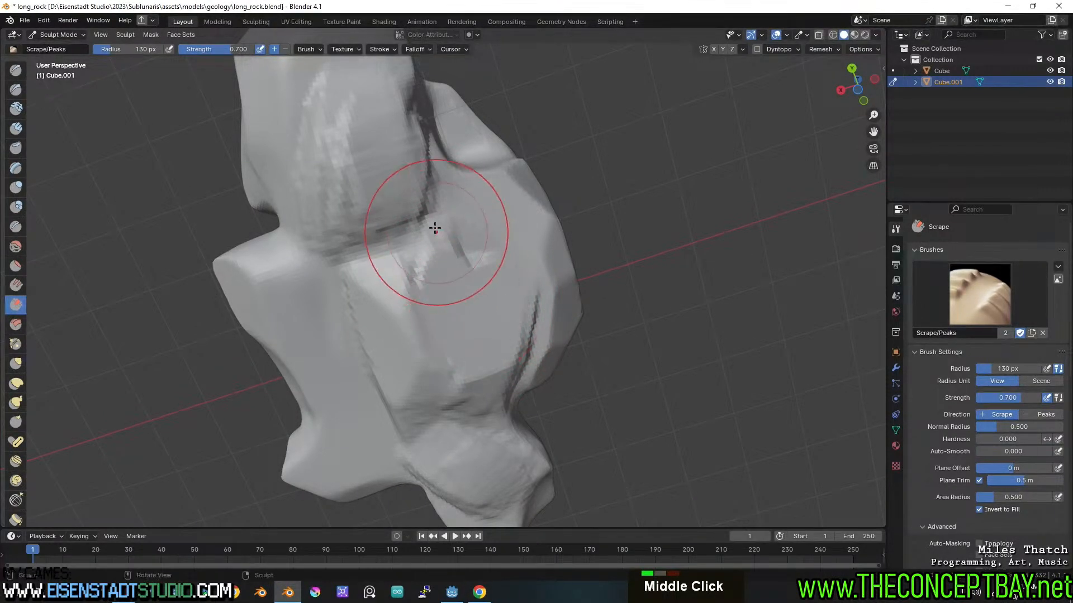
- Scrape the clay strips beneath the rounded end into flat facets
{"action": "middle_click_drag", "start_coordinate": [435, 228], "coordinate": [578, 358], "text": "shift"}
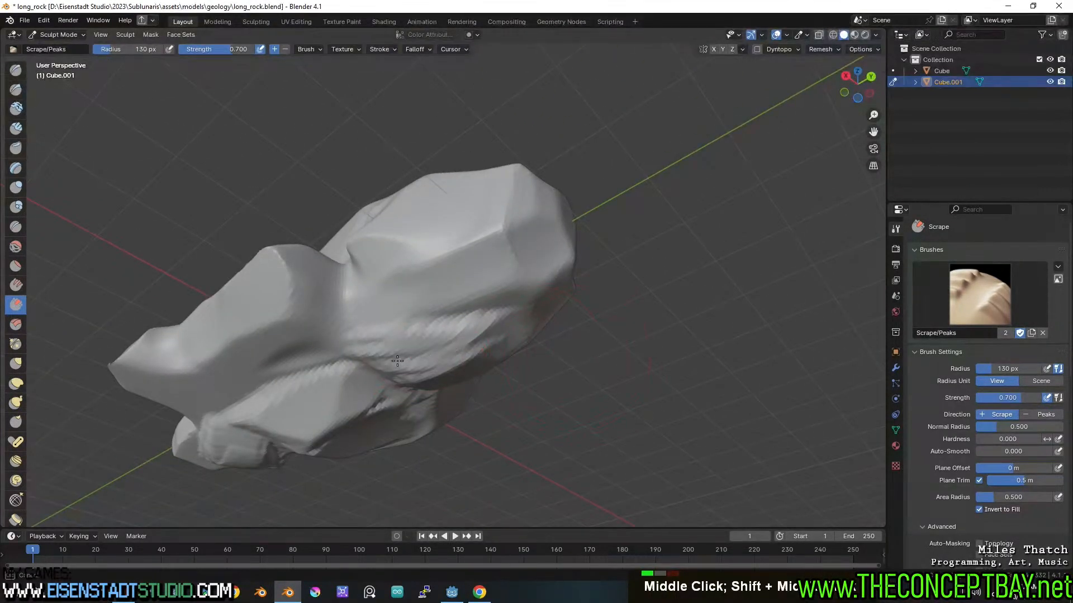
{"action": "left_click_drag", "start_coordinate": [397, 360], "coordinate": [418, 349]}
{"action": "middle_click_drag", "start_coordinate": [478, 327], "coordinate": [440, 343]}
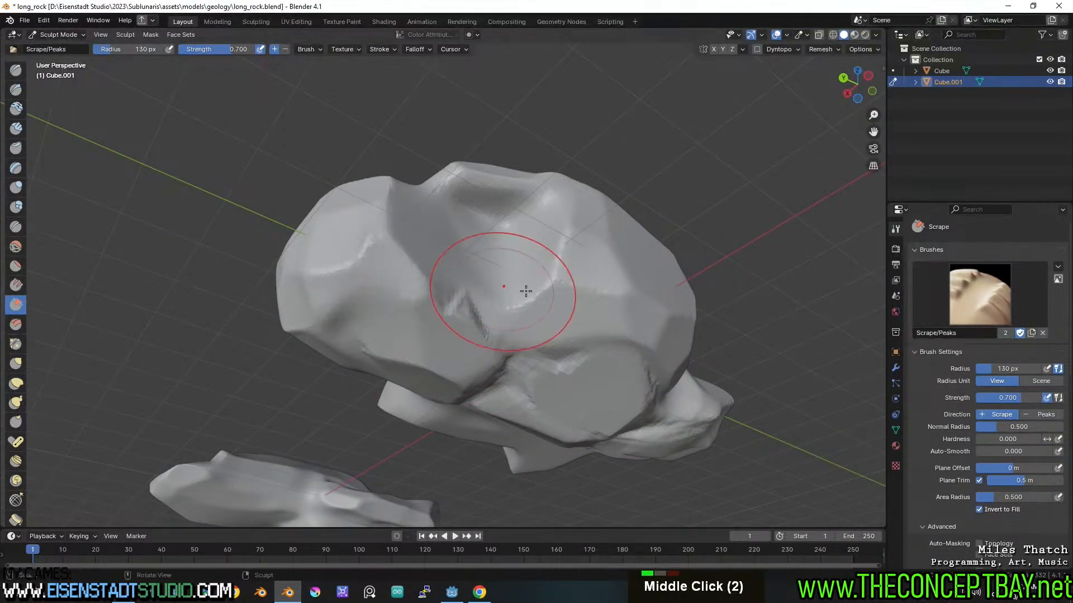
- Scrape broad facets into the central underside mound and the hollows around it
{"action": "middle_click_drag", "start_coordinate": [572, 319], "coordinate": [527, 273], "text": "shift"}
{"action": "middle_click_drag", "start_coordinate": [444, 286], "coordinate": [366, 321], "text": "ctrl"}
{"action": "middle_click_drag", "start_coordinate": [555, 345], "coordinate": [462, 268], "text": "shift"}
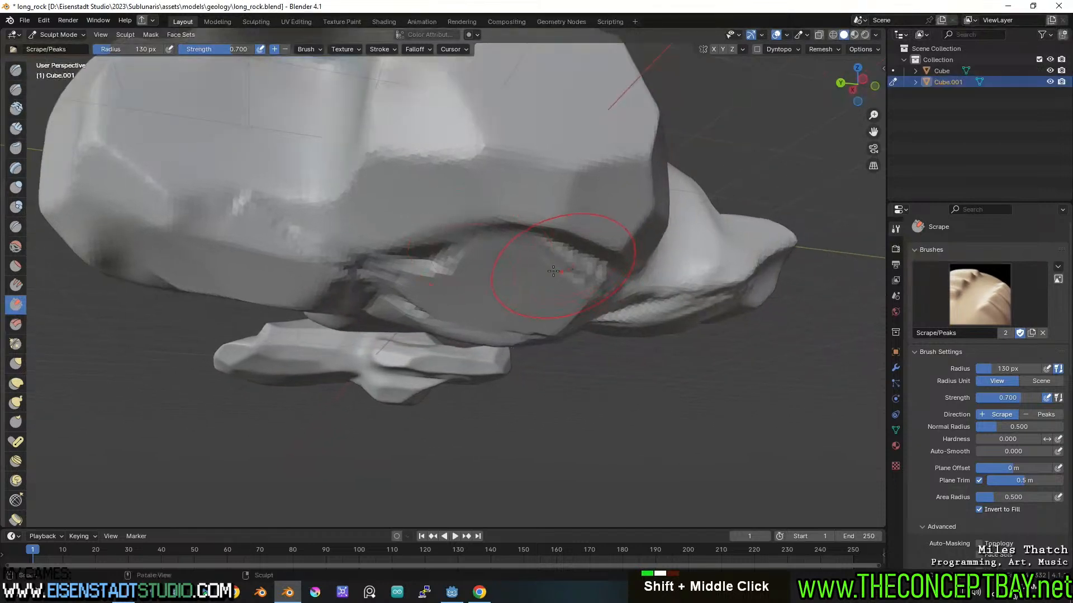
{"action": "middle_click_drag", "start_coordinate": [567, 271], "coordinate": [578, 226]}
{"action": "middle_click_drag", "start_coordinate": [631, 256], "coordinate": [356, 377]}
{"action": "middle_click_drag", "start_coordinate": [492, 340], "coordinate": [410, 342]}
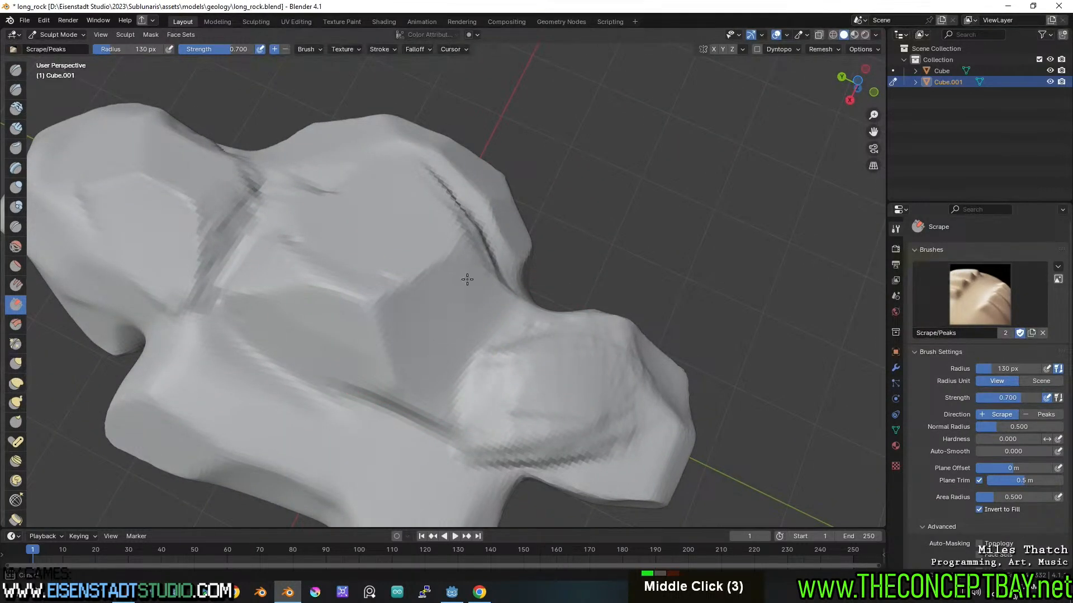
- Scrape the rough clay mound beneath the stepped end's outer block into facets
{"action": "middle_click_drag", "start_coordinate": [467, 279], "coordinate": [451, 288]}
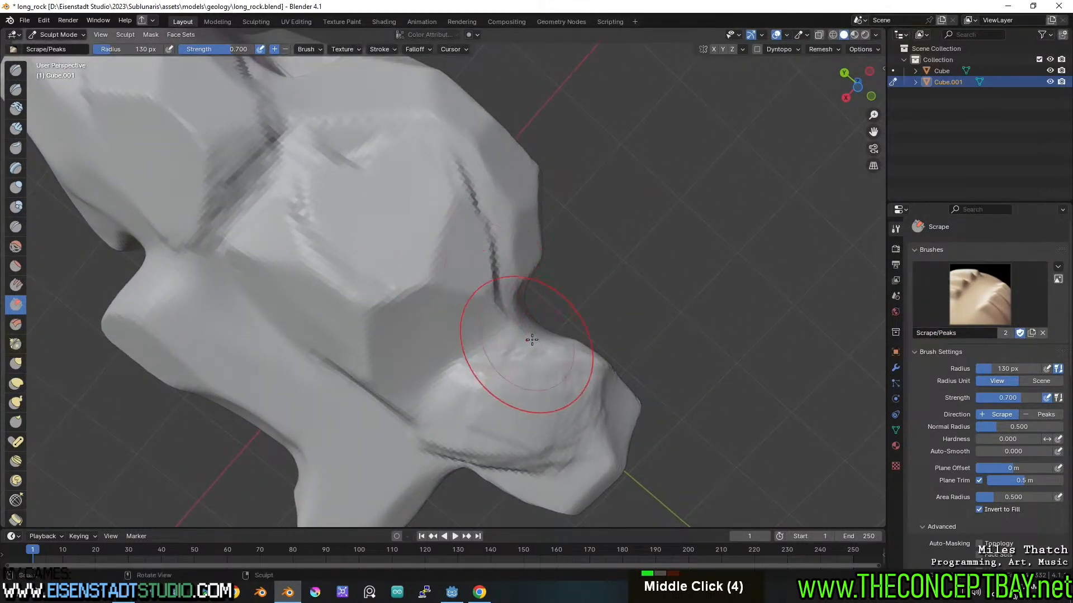
{"action": "middle_click_drag", "start_coordinate": [532, 339], "coordinate": [557, 408]}
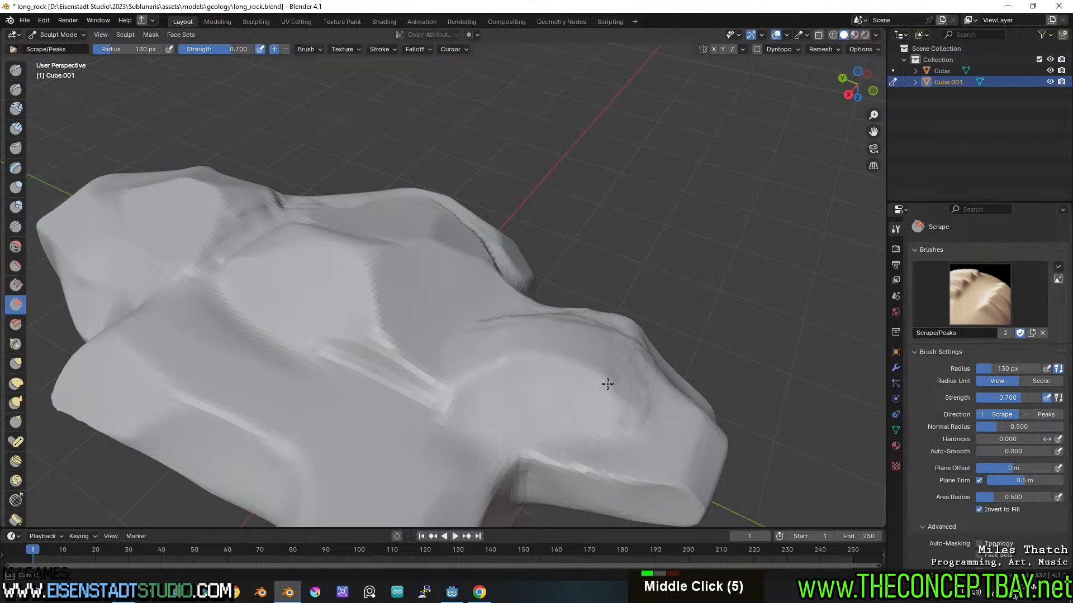
{"action": "middle_click_drag", "start_coordinate": [607, 384], "coordinate": [396, 409]}
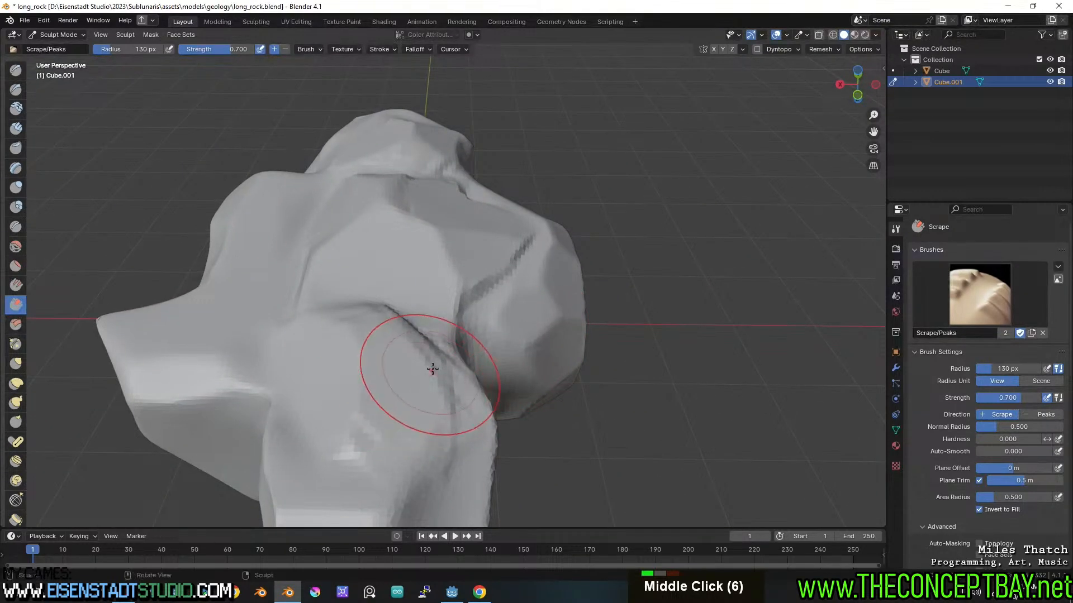
{"action": "middle_click_drag", "start_coordinate": [433, 369], "coordinate": [320, 274]}
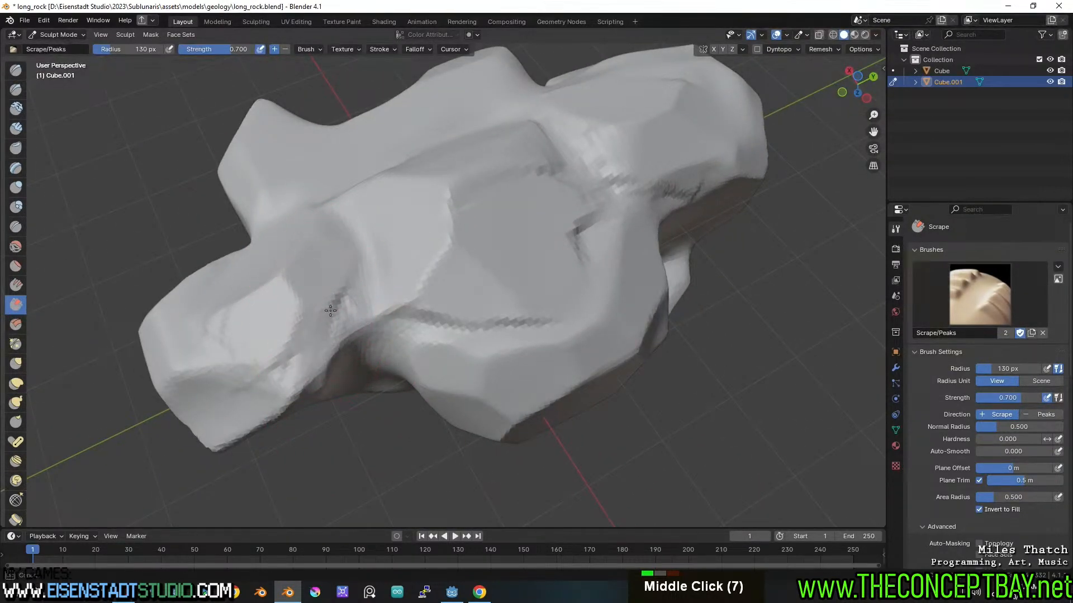
{"action": "mouse_move", "coordinate": [634, 216]}
{"action": "middle_mouse_down", "text": "shift"}
{"action": "mouse_move", "coordinate": [532, 304]}
{"action": "mouse_move", "coordinate": [612, 326]}
{"action": "mouse_move", "coordinate": [524, 318]}
{"action": "middle_mouse_up", "text": "shift"}
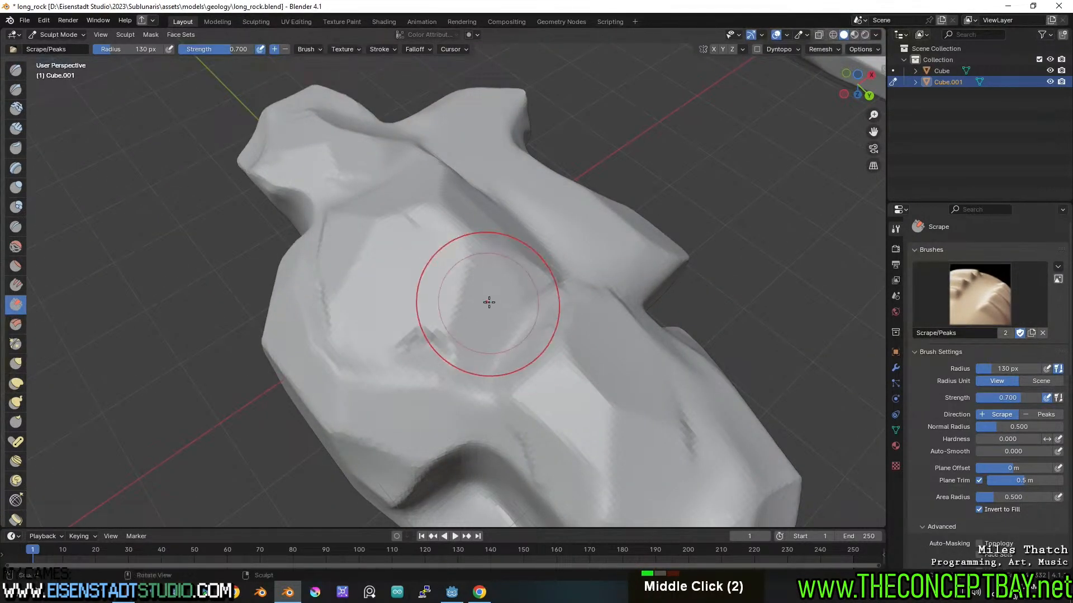
- Leave Sculpt Mode and shade the second rock smooth
{"action": "scroll", "coordinate": [489, 302], "scroll_direction": "down", "scroll_amount": 4}
{"action": "middle_click_drag", "start_coordinate": [488, 311], "coordinate": [503, 145]}
{"action": "scroll", "coordinate": [499, 141], "scroll_direction": "up", "scroll_amount": 1}
{"action": "left_click", "coordinate": [58, 34]}
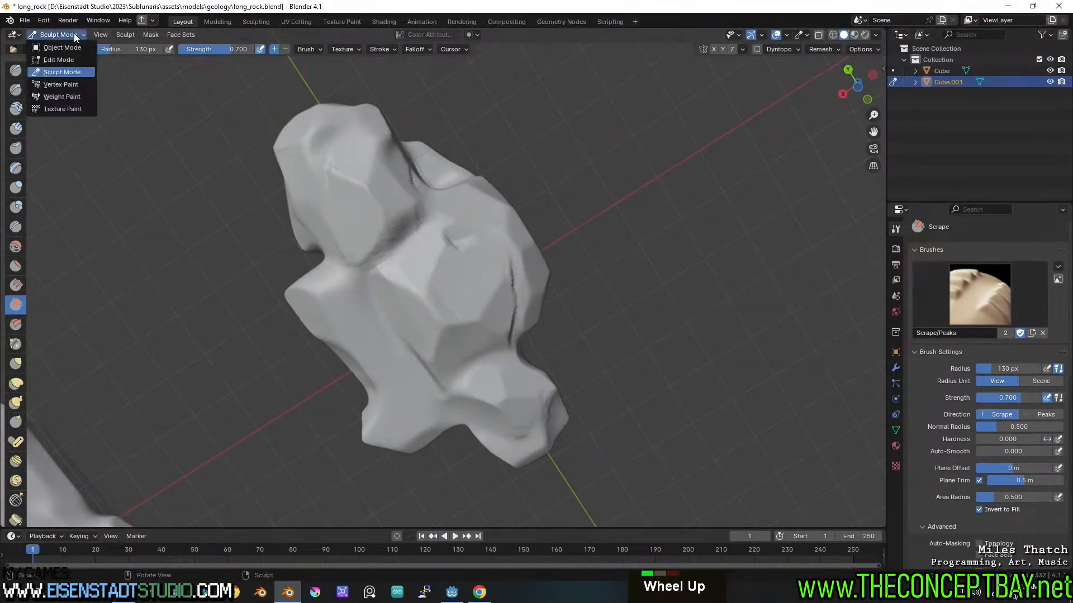
{"action": "left_click", "coordinate": [69, 52]}
{"action": "right_click", "coordinate": [357, 259]}
{"action": "left_click", "coordinate": [357, 259]}
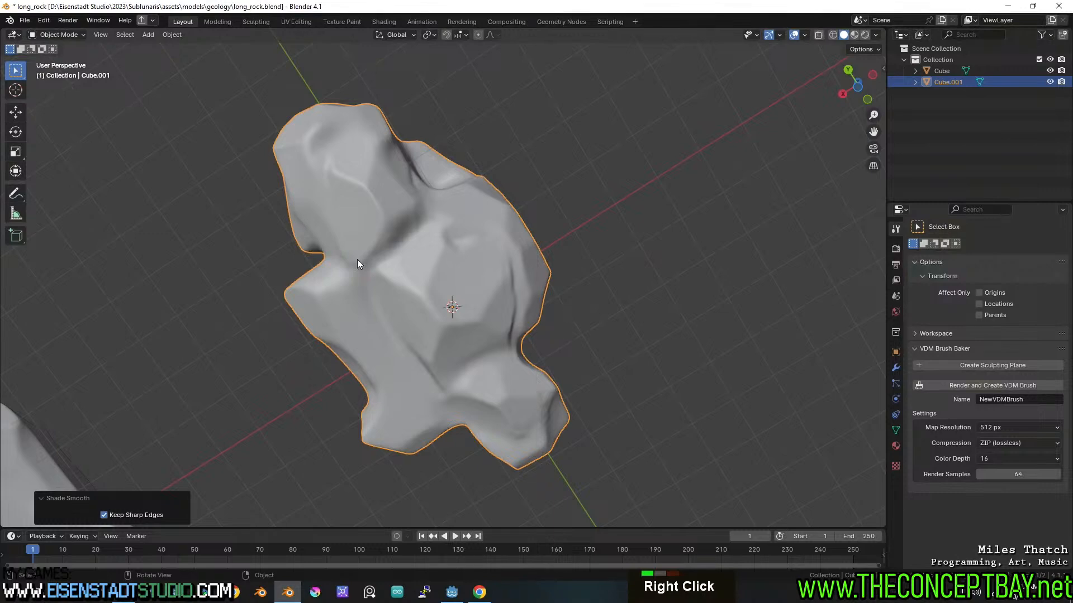
- Smooth the sharp crease along the sloping block at the second rock's stepped end and return to Object Mode
{"action": "scroll", "coordinate": [490, 185], "scroll_direction": "down", "scroll_amount": 3}
{"action": "middle_click_drag", "start_coordinate": [490, 186], "coordinate": [574, 289]}
{"action": "scroll", "coordinate": [477, 308], "scroll_direction": "up", "scroll_amount": 2}
{"action": "scroll", "coordinate": [645, 277], "scroll_direction": "up", "scroll_amount": 3}
{"action": "scroll", "coordinate": [575, 289], "scroll_direction": "down", "scroll_amount": 2}
{"action": "key", "text": "ctrl+Tab"}
{"action": "left_click", "coordinate": [594, 346]}
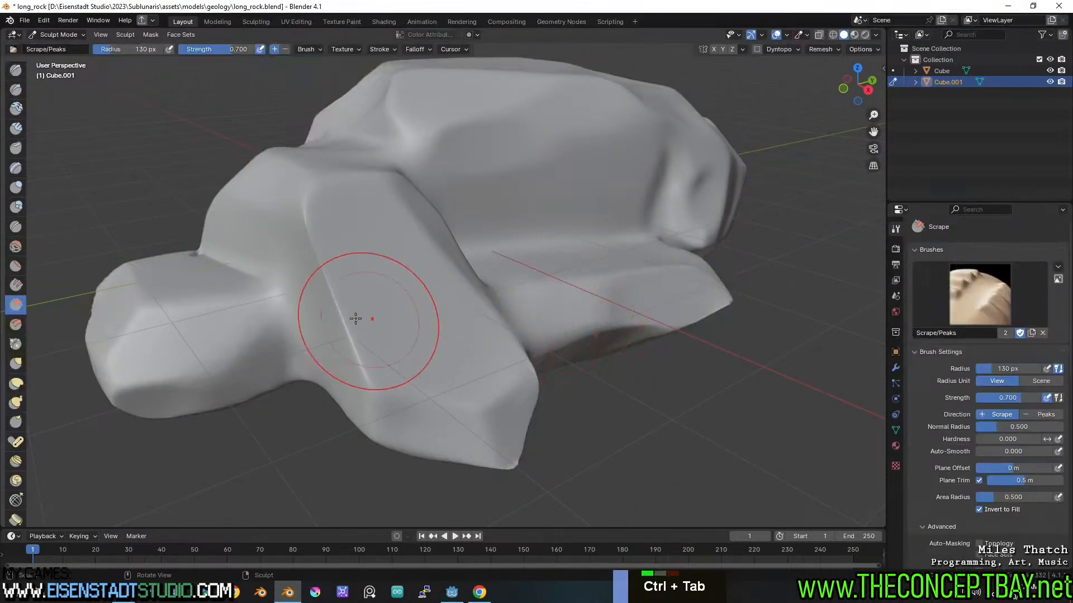
{"action": "mouse_move", "coordinate": [355, 319]}
{"action": "left_mouse_down", "text": "shift"}
{"action": "mouse_move", "coordinate": [336, 310]}
{"action": "mouse_move", "coordinate": [311, 246]}
{"action": "left_mouse_up", "text": "shift"}
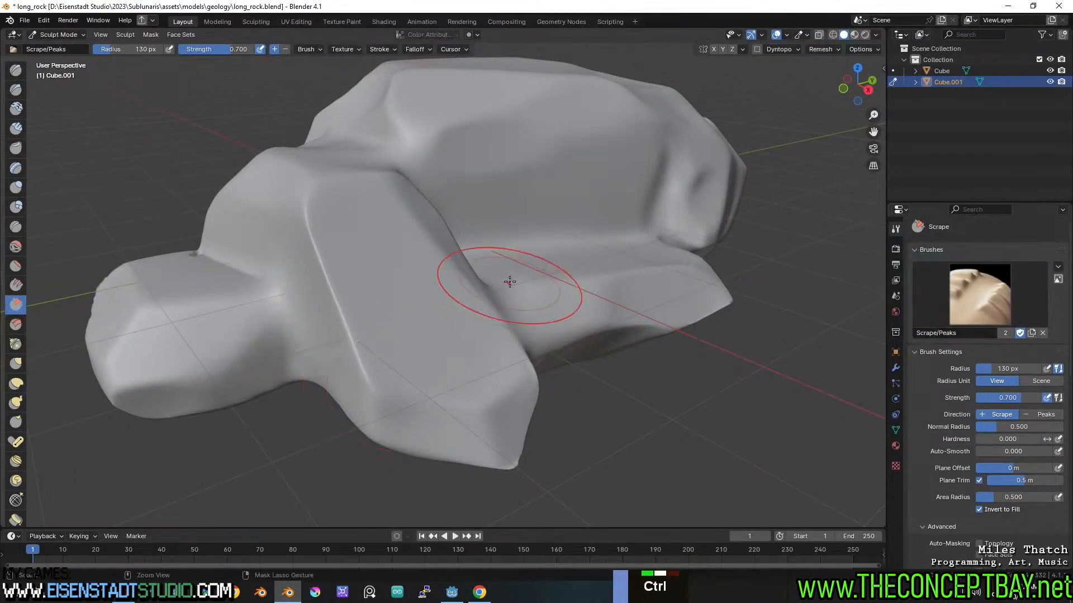
{"action": "key", "text": "ctrl+Tab"}
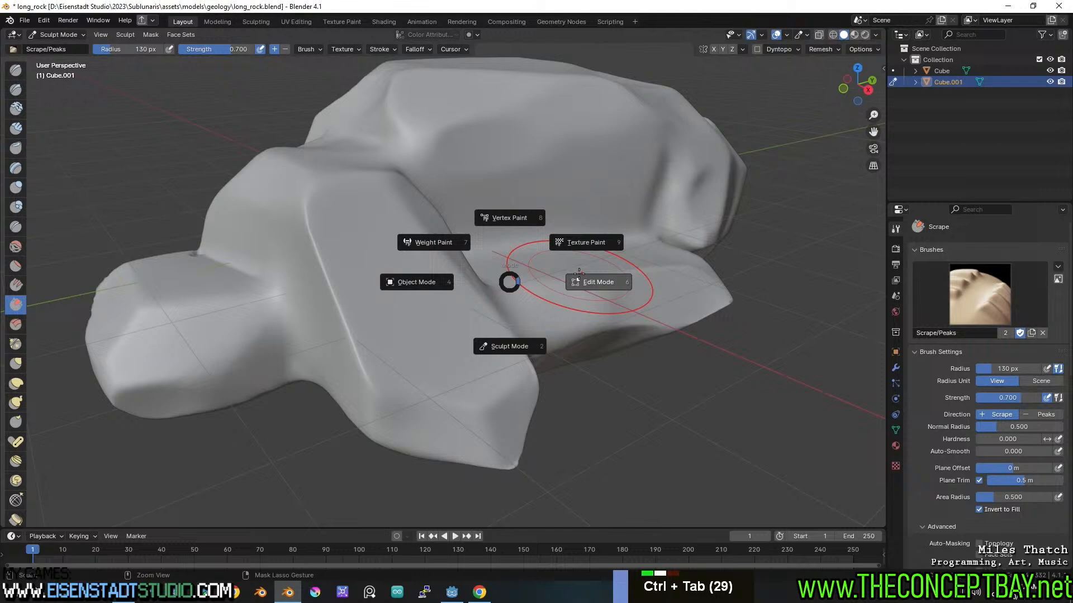
{"action": "left_click", "coordinate": [419, 282]}
- Smooth the hard lower edge on the end block beside the long ledge in Sculpt Mode
{"action": "middle_click_drag", "start_coordinate": [419, 283], "coordinate": [475, 275]}
{"action": "key", "text": "ctrl+Tab"}
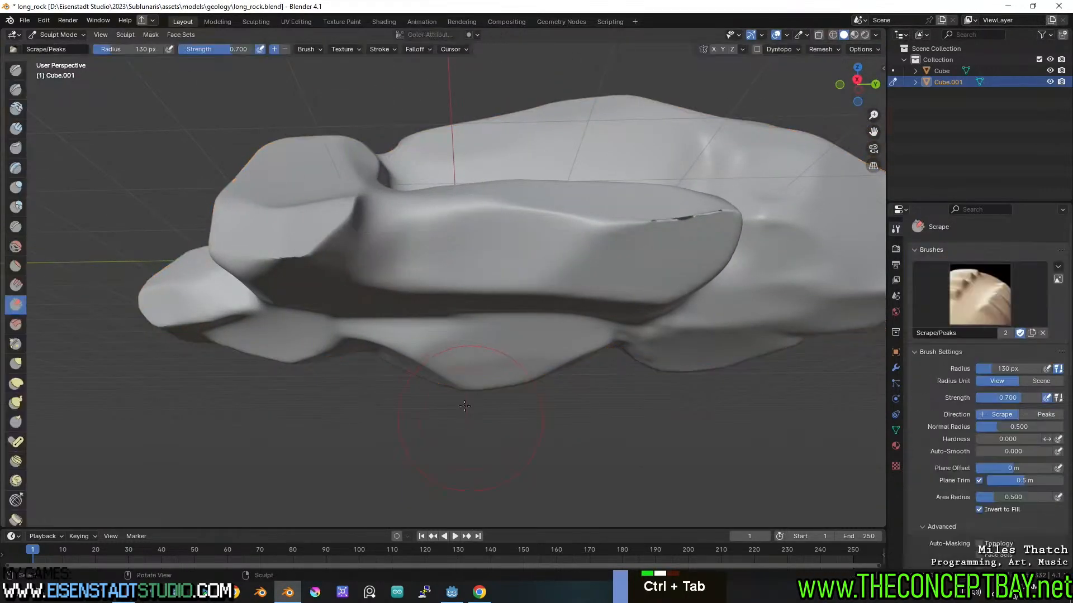
{"action": "left_click_drag", "start_coordinate": [279, 250], "coordinate": [284, 247], "text": "shift"}
{"action": "key", "text": "ctrl+Tab"}
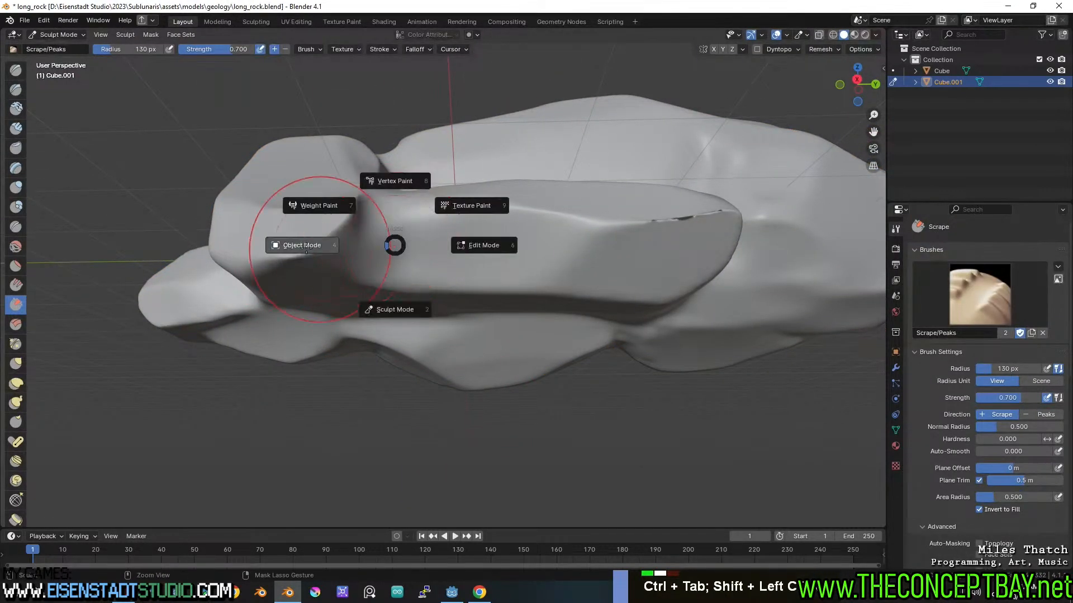
{"action": "left_click", "coordinate": [390, 231]}
- Smooth the jagged edge at the far end of the second rock's side ledge and return to Object Mode
{"action": "scroll", "coordinate": [403, 237], "scroll_direction": "down", "scroll_amount": 5}
{"action": "key", "text": "ctrl+Tab"}
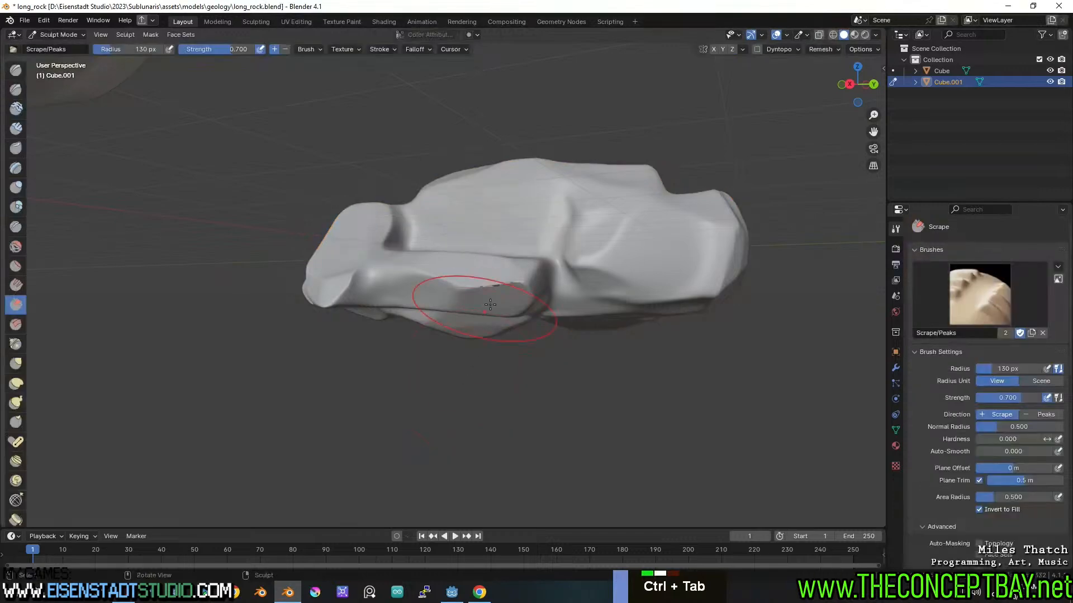
{"action": "left_click_drag", "start_coordinate": [478, 301], "coordinate": [514, 285], "text": "shift"}
{"action": "middle_click_drag", "start_coordinate": [602, 303], "coordinate": [479, 373]}
{"action": "key", "text": "ctrl+Tab"}
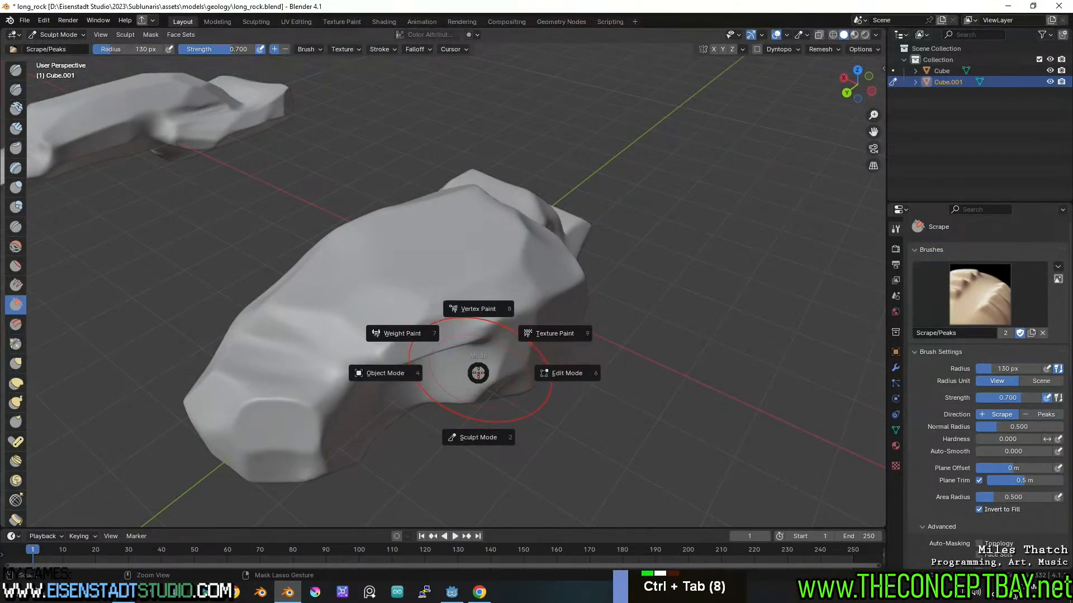
{"action": "left_click", "coordinate": [407, 374]}
- Save the file and move the second rock about -11 m along the X axis
{"action": "scroll", "coordinate": [406, 373], "scroll_direction": "down", "scroll_amount": 3}
{"action": "key", "text": "ctrl+s"}
{"action": "middle_click_drag", "start_coordinate": [406, 374], "coordinate": [473, 427]}
{"action": "scroll", "coordinate": [482, 432], "scroll_direction": "down", "scroll_amount": 2}
{"action": "key", "text": "g"}
{"action": "key", "text": "x"}
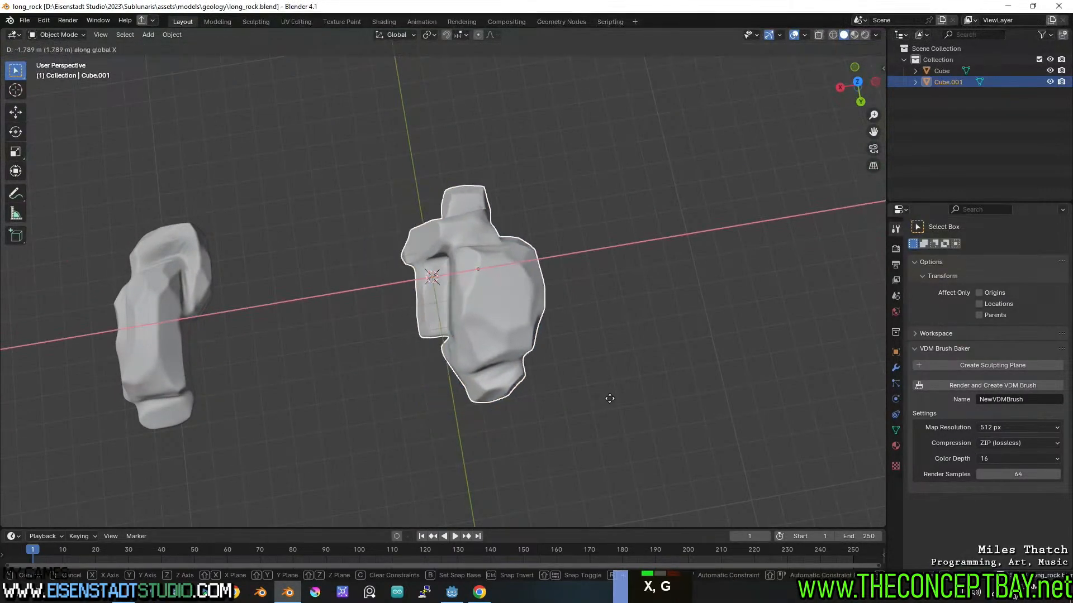
{"action": "left_click", "coordinate": [761, 376]}
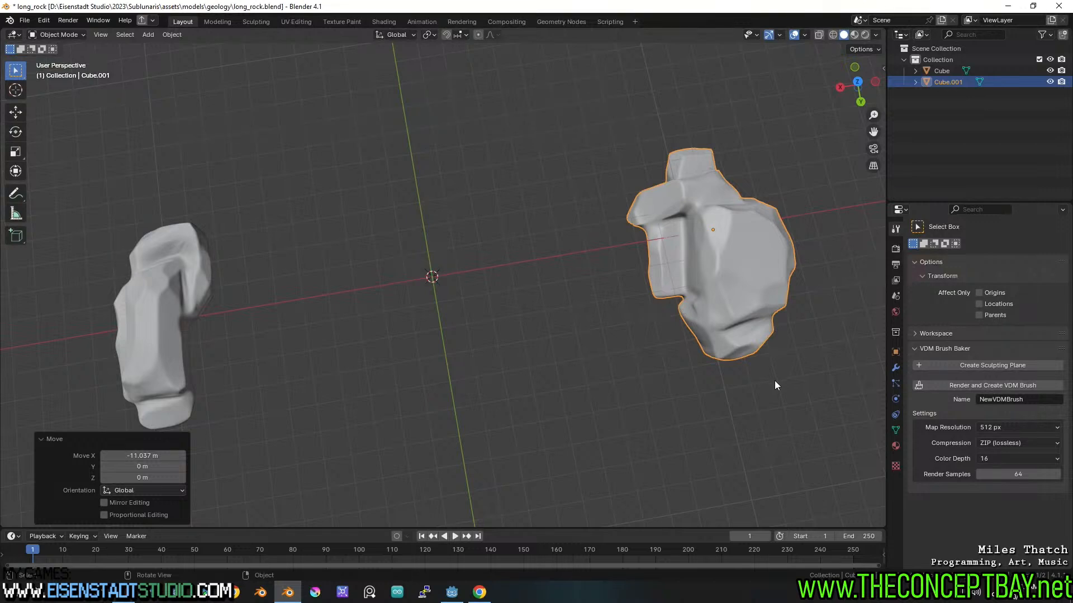
- Add a 2 m cube at the world origin between the two rocks
{"action": "middle_click_drag", "start_coordinate": [511, 258], "coordinate": [526, 213]}
{"action": "middle_click_drag", "start_coordinate": [621, 240], "coordinate": [462, 291]}
{"action": "scroll", "coordinate": [483, 279], "scroll_direction": "up", "scroll_amount": 2}
{"action": "scroll", "coordinate": [462, 291], "scroll_direction": "down", "scroll_amount": 2}
{"action": "key", "text": "shift+a"}
{"action": "mouse_move", "coordinate": [462, 291]}
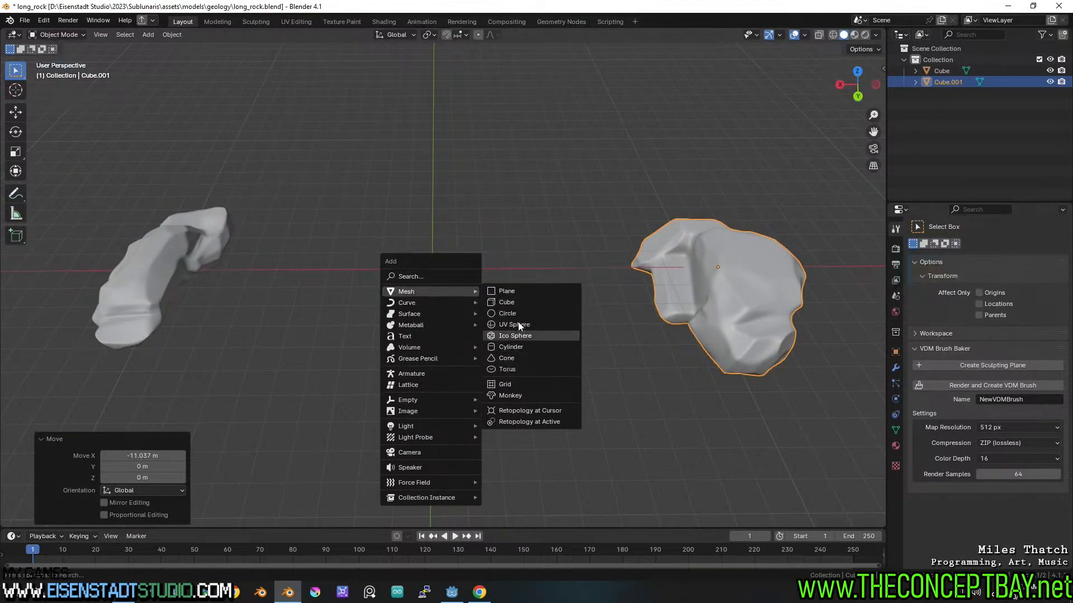
{"action": "left_click", "coordinate": [514, 303]}
{"action": "middle_click_drag", "start_coordinate": [513, 303], "coordinate": [393, 283]}
{"action": "scroll", "coordinate": [393, 283], "scroll_direction": "up", "scroll_amount": 2}
{"action": "scroll", "coordinate": [570, 280], "scroll_direction": "up", "scroll_amount": 1}
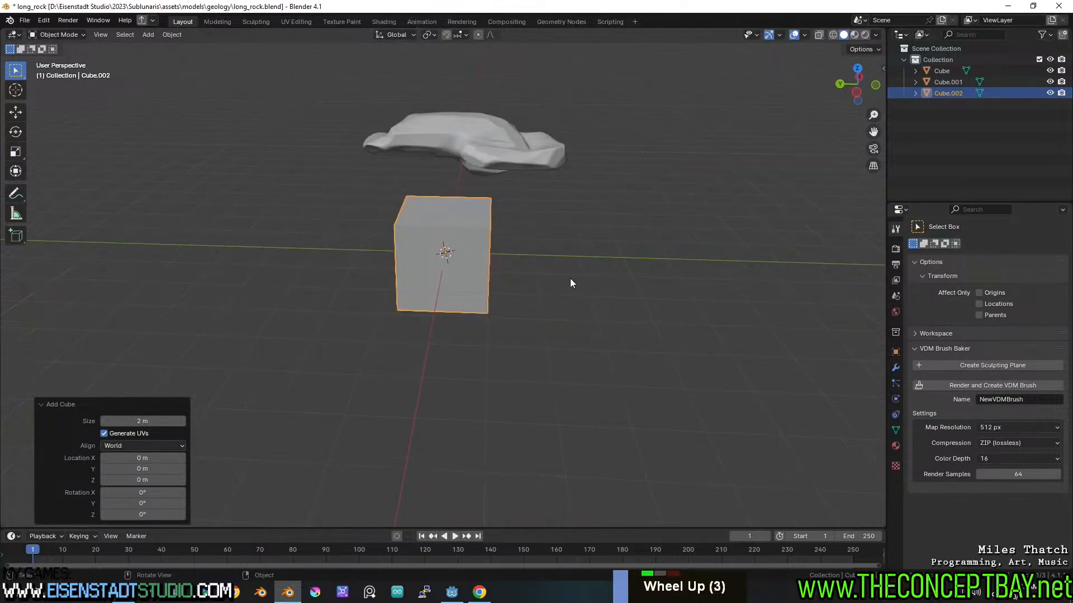
{"action": "middle_click_drag", "start_coordinate": [570, 279], "coordinate": [503, 302], "text": "shift"}
- Subdivide all faces of the new cube once in Edit Mode
{"action": "key", "text": "Tab"}
{"action": "key", "text": "3"}
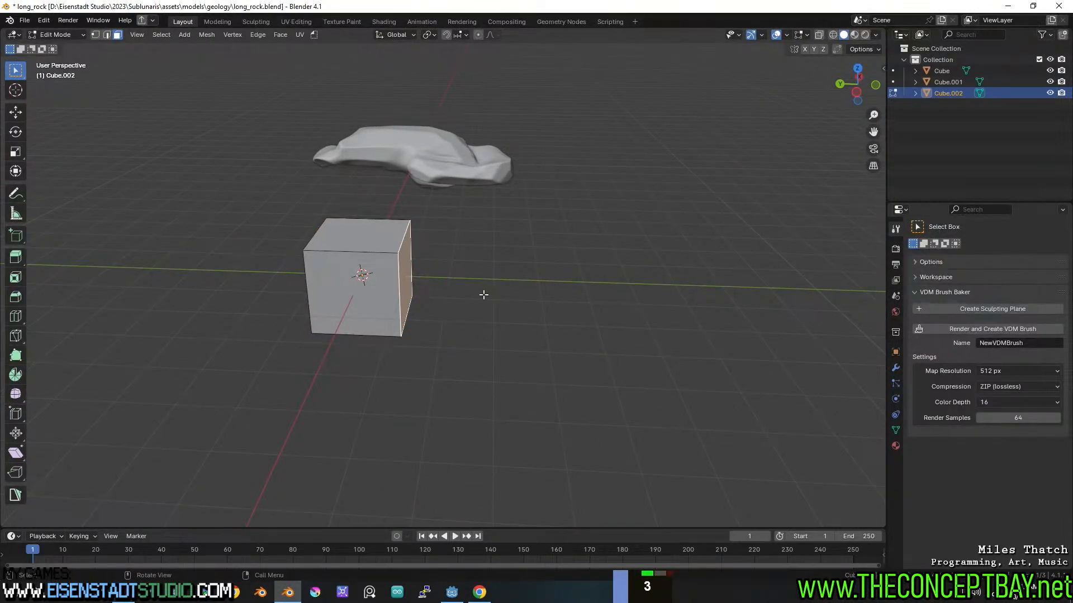
{"action": "key", "text": "ctrl+r"}
{"action": "key", "text": "Escape"}
{"action": "key", "text": "a"}
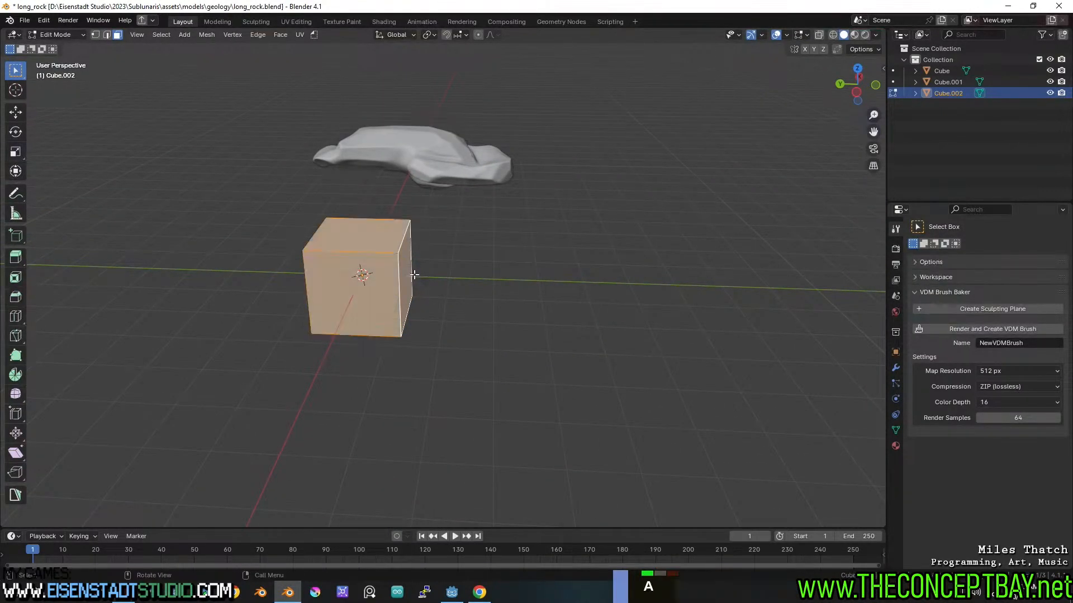
{"action": "right_click", "coordinate": [414, 275]}
{"action": "left_click", "coordinate": [408, 287]}
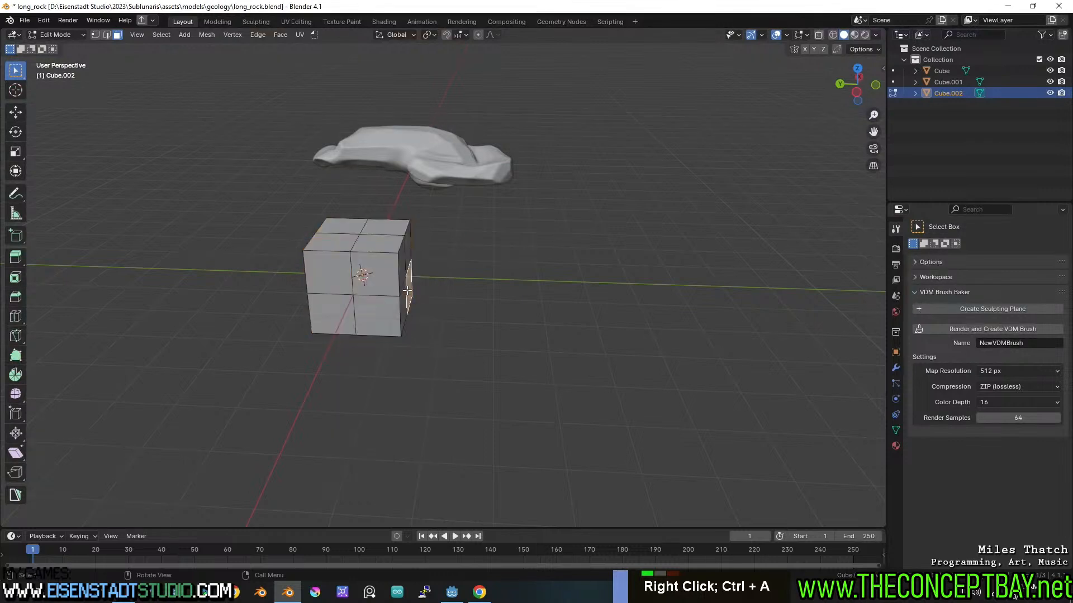
- Extrude the cube's two lower faces on the -Y side outward, and extend one half about 1.6 m further
{"action": "left_click", "coordinate": [409, 292], "text": "shift"}
{"action": "key", "text": "e"}
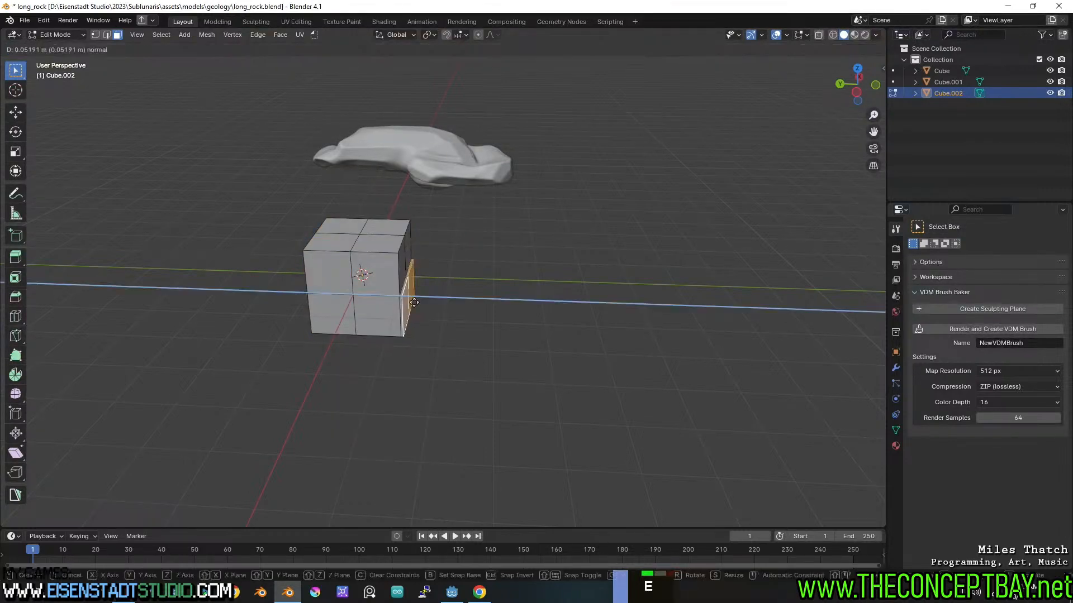
{"action": "left_click", "coordinate": [487, 294]}
{"action": "middle_click_drag", "start_coordinate": [487, 295], "coordinate": [483, 303]}
{"action": "key", "text": "e"}
{"action": "left_click", "coordinate": [552, 324]}
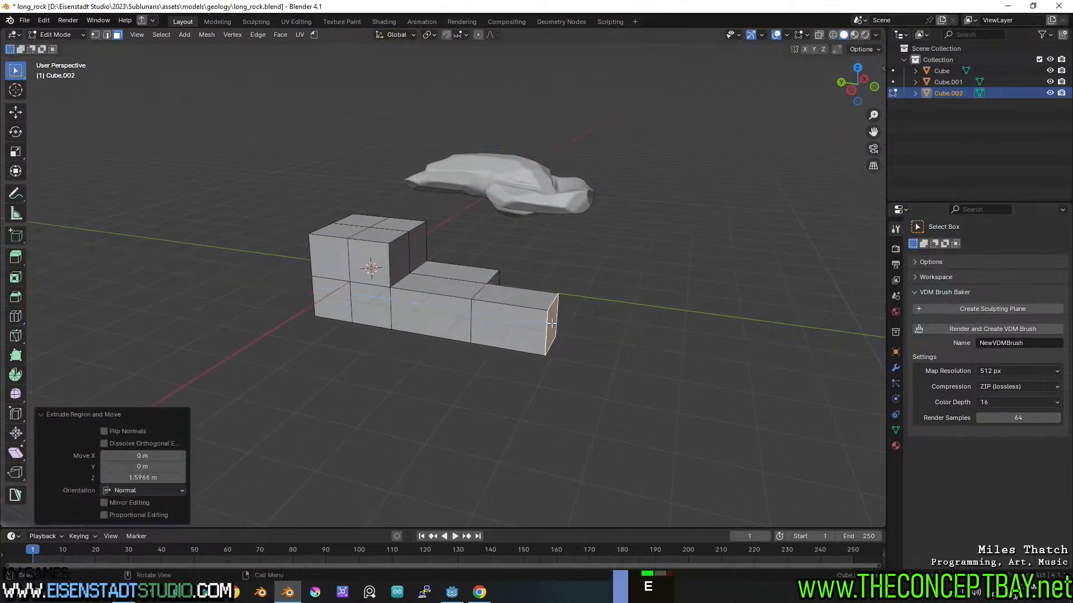
- Extrude the three adjoining lower faces on the long -X side outward about 1.4 m
{"action": "left_click", "coordinate": [418, 318]}
{"action": "left_click", "coordinate": [372, 308], "text": "shift"}
{"action": "left_click", "coordinate": [335, 303], "text": "shift"}
{"action": "key", "text": "e"}
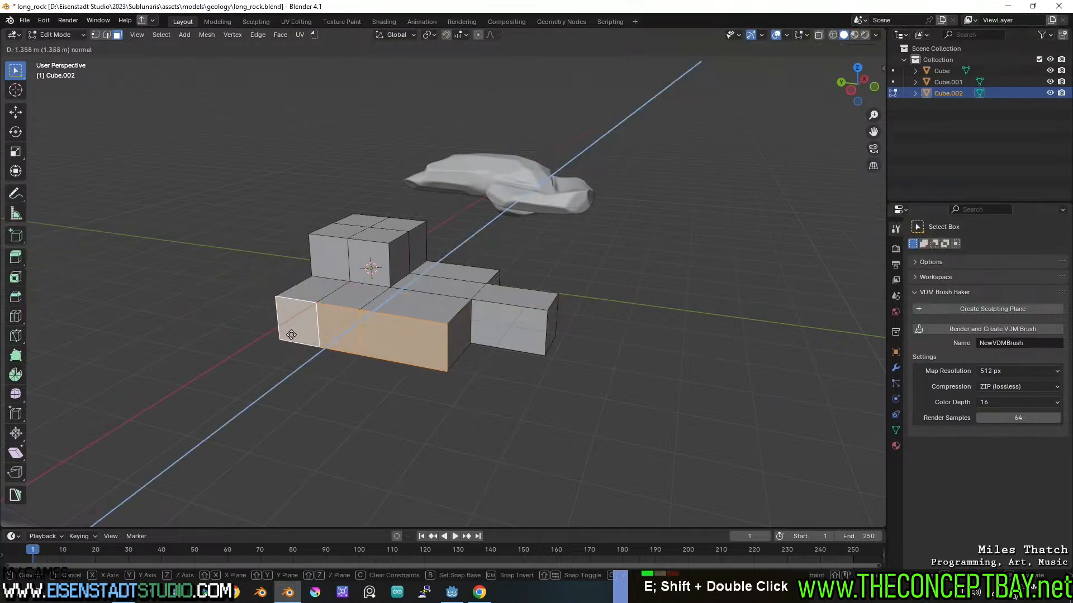
{"action": "left_click", "coordinate": [291, 334]}
- Extrude two adjoining lower end faces on the +Y side about 4.4 m to lengthen the base
{"action": "middle_click_drag", "start_coordinate": [291, 334], "coordinate": [457, 335]}
{"action": "left_click", "coordinate": [492, 341], "text": "shift"}
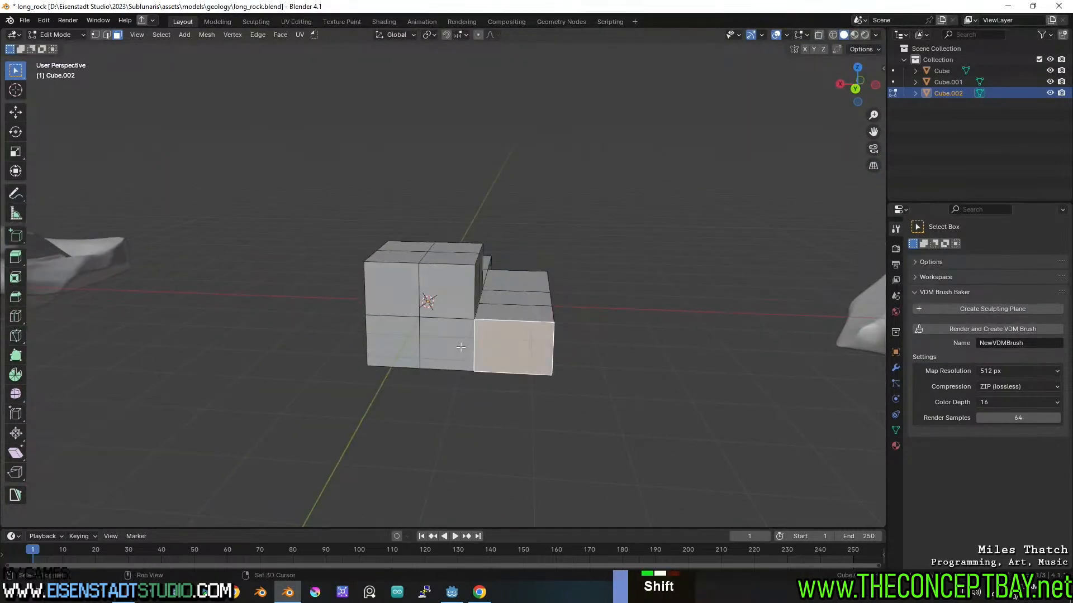
{"action": "left_click", "coordinate": [448, 345], "text": "shift"}
{"action": "key", "text": "e"}
{"action": "left_click", "coordinate": [391, 391]}
{"action": "scroll", "coordinate": [378, 354], "scroll_direction": "down", "scroll_amount": 5}
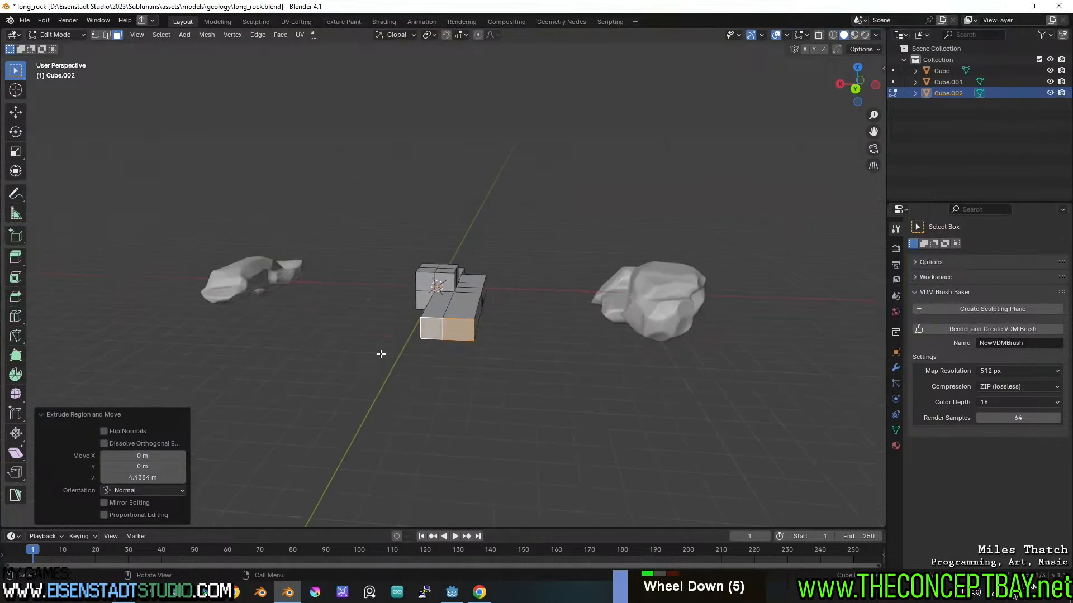
{"action": "mouse_move", "coordinate": [378, 354]}
{"action": "middle_mouse_down"}
{"action": "mouse_move", "coordinate": [410, 464]}
{"action": "mouse_move", "coordinate": [367, 351]}
{"action": "middle_mouse_up"}
{"action": "scroll", "coordinate": [391, 346], "scroll_direction": "up", "scroll_amount": 4}
{"action": "middle_click_drag", "start_coordinate": [457, 338], "coordinate": [387, 378], "text": "shift"}
- Randomize all vertices of the blocky mesh by 0.34 m
{"action": "key", "text": "a"}
{"action": "middle_click_drag", "start_coordinate": [452, 340], "coordinate": [365, 358]}
{"action": "left_click", "coordinate": [224, 34]}
{"action": "mouse_move", "coordinate": [206, 34]}
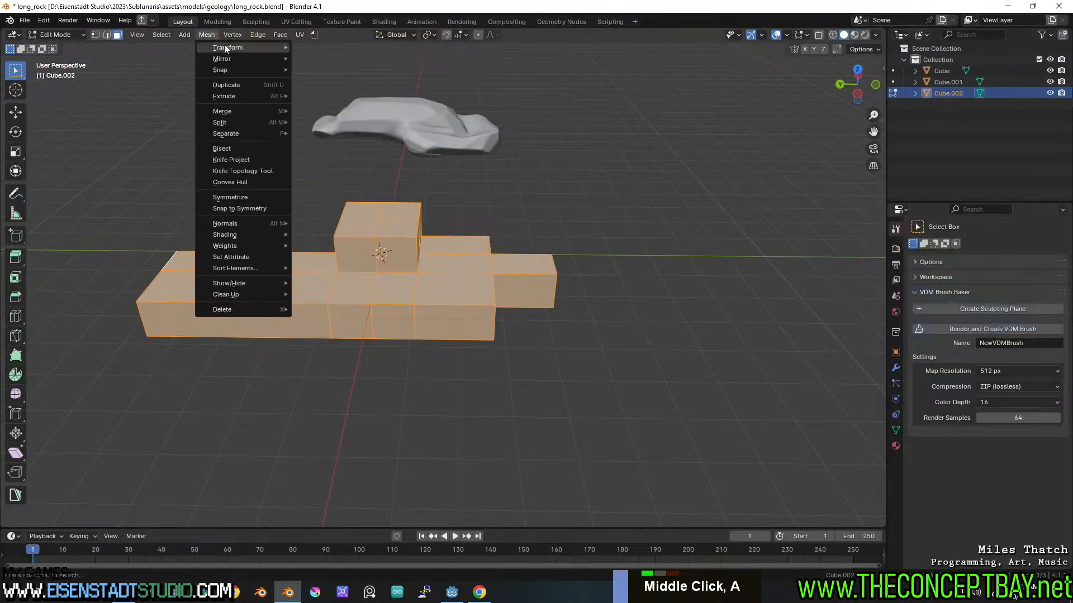
{"action": "left_click", "coordinate": [329, 140]}
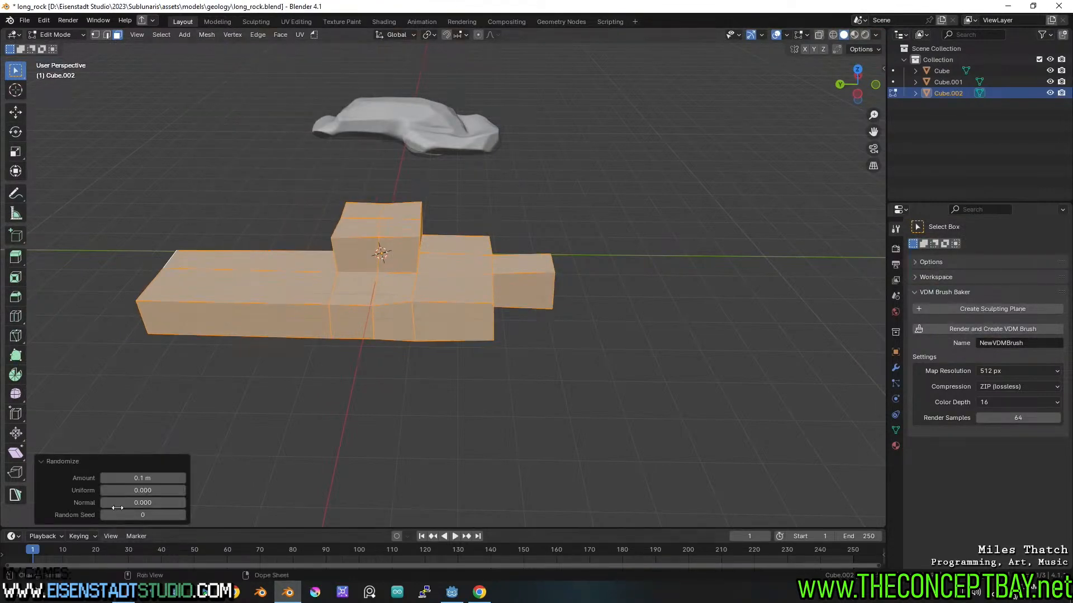
{"action": "left_click_drag", "start_coordinate": [146, 478], "coordinate": [166, 478]}
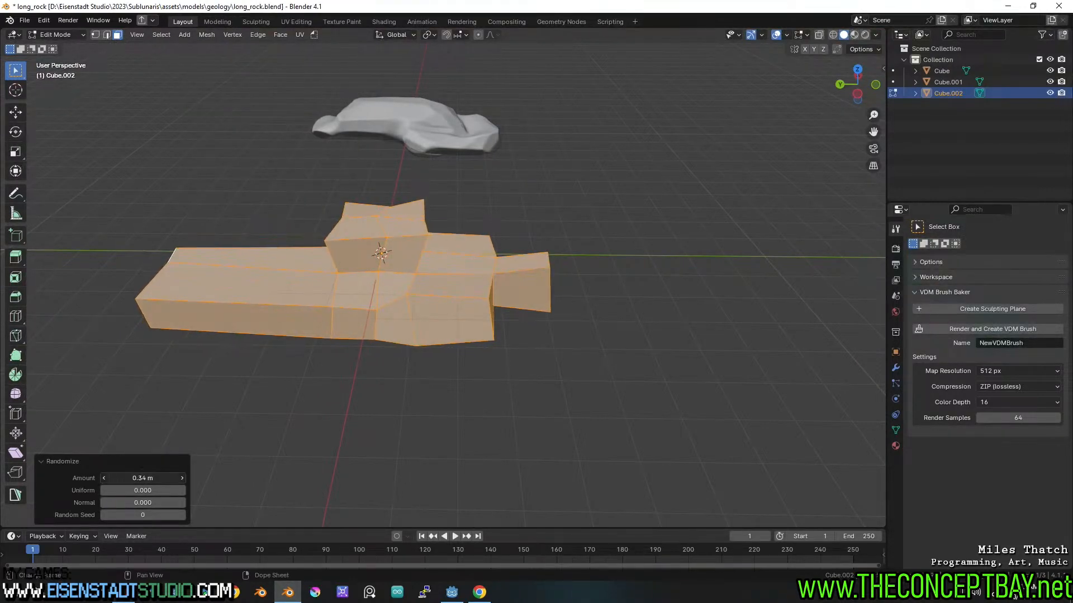
{"action": "middle_click_drag", "start_coordinate": [358, 346], "coordinate": [467, 360]}
- Apply the scale of the randomized block and switch it to Sculpt Mode
{"action": "key", "text": "Tab"}
{"action": "key", "text": "ctrl+a"}
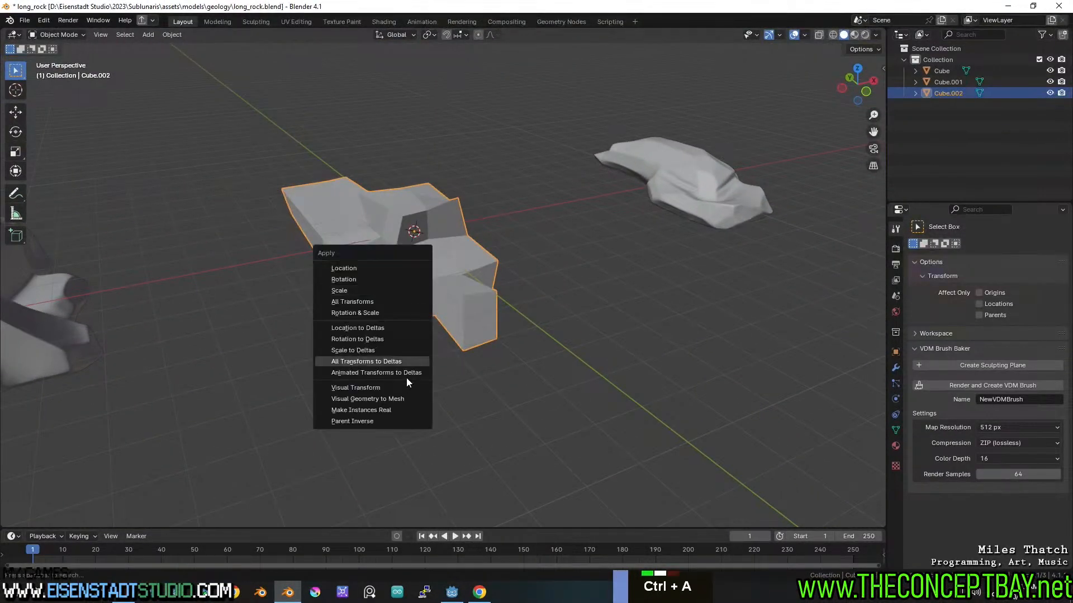
{"action": "key", "text": "ctrl+a"}
{"action": "left_click", "coordinate": [414, 273]}
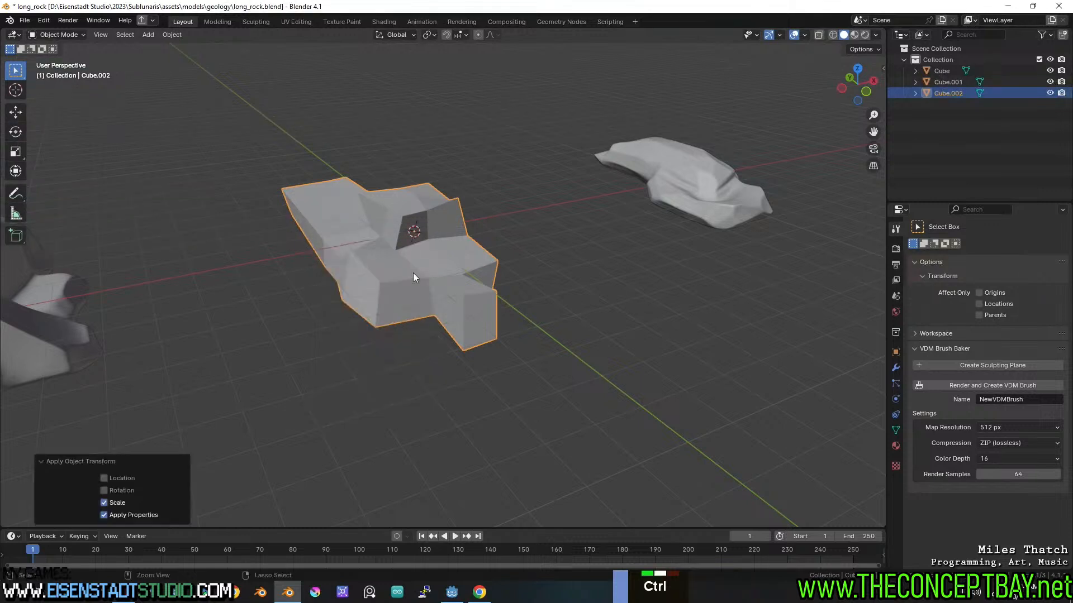
{"action": "key", "text": "ctrl+Tab"}
{"action": "left_click", "coordinate": [412, 331]}
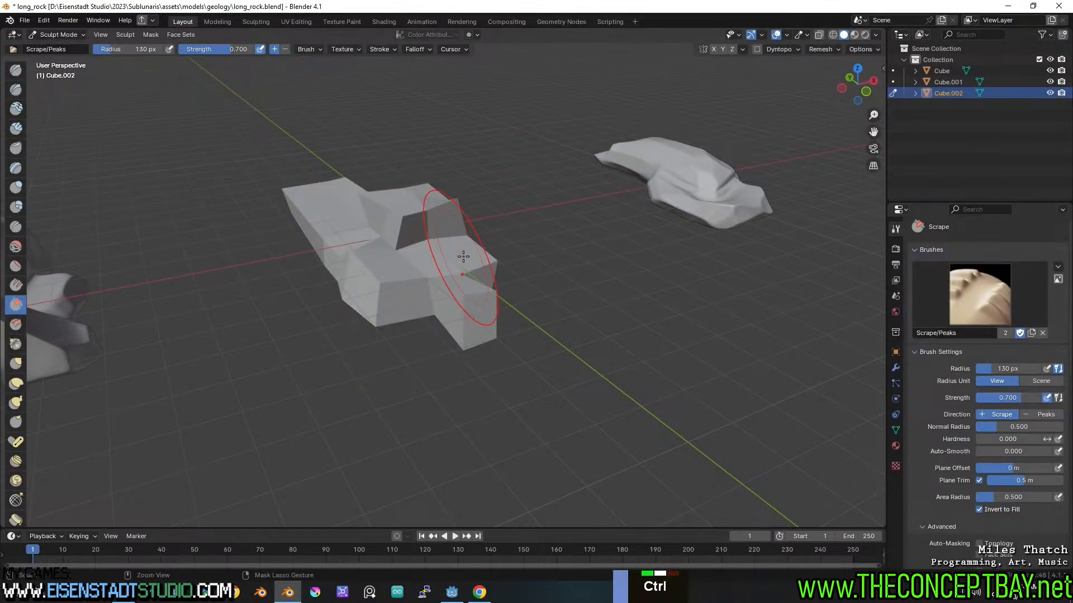
- Enter a new voxel size and voxel-remesh the randomized block
{"action": "left_click", "coordinate": [821, 49]}
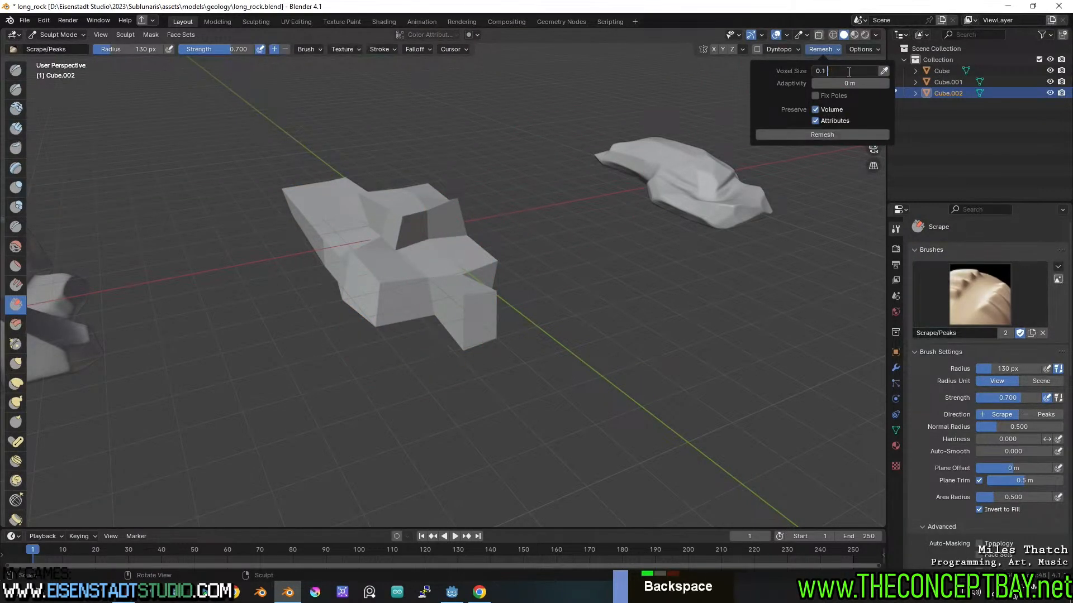
{"action": "type", "text": "5"}
{"action": "key", "text": "Return"}
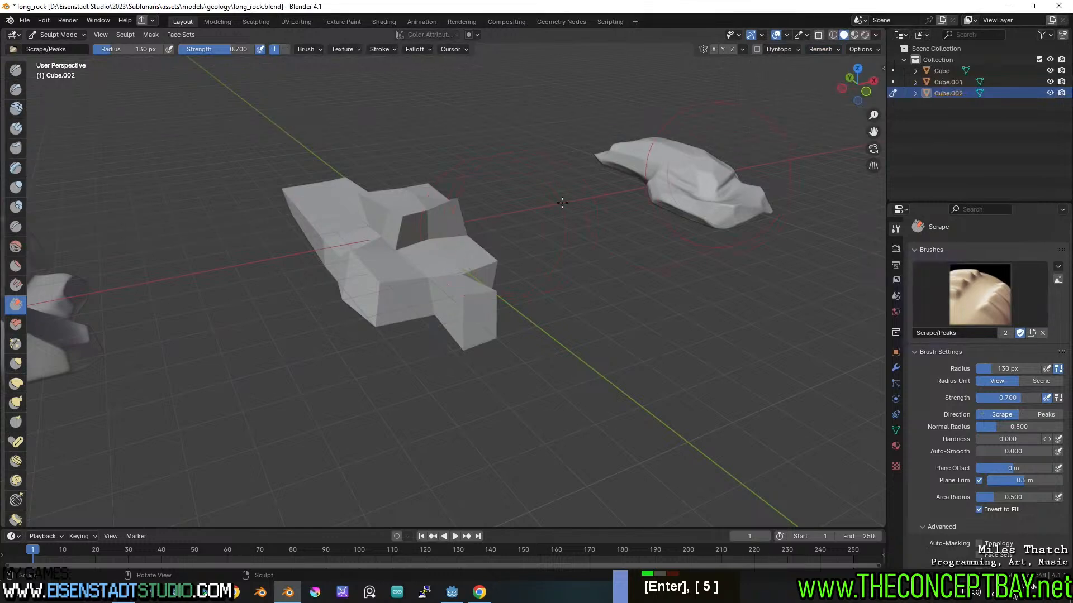
{"action": "key", "text": "ctrl+r"}
- Smooth the jagged upper edge along the third rock's narrow protruding end block
{"action": "scroll", "coordinate": [505, 257], "scroll_direction": "up", "scroll_amount": 4}
{"action": "middle_click_drag", "start_coordinate": [502, 256], "coordinate": [541, 321], "text": "shift"}
{"action": "mouse_move", "coordinate": [611, 314]}
{"action": "middle_mouse_down"}
{"action": "mouse_move", "coordinate": [505, 371]}
{"action": "mouse_move", "coordinate": [520, 363]}
{"action": "mouse_move", "coordinate": [360, 347]}
{"action": "middle_mouse_up"}
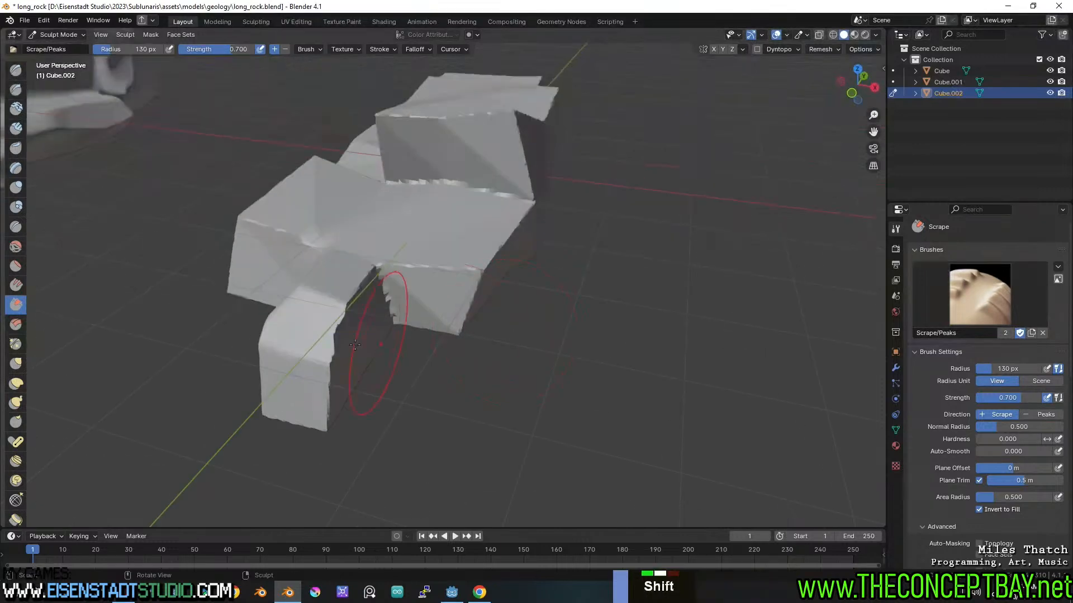
{"action": "left_click", "coordinate": [333, 339], "text": "shift"}
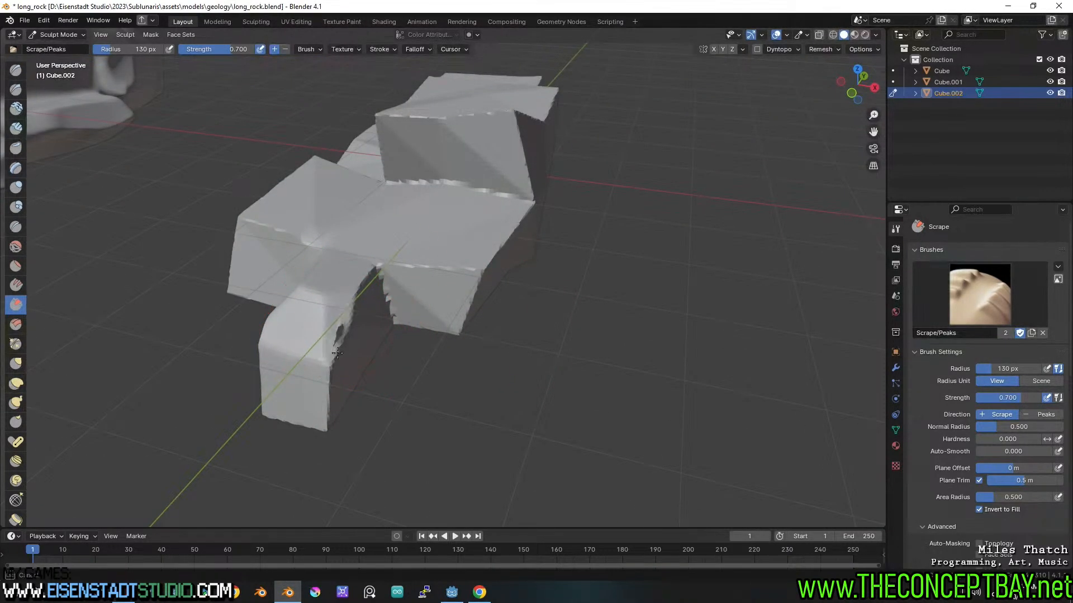
{"action": "left_click_drag", "start_coordinate": [332, 355], "coordinate": [345, 330], "text": "shift"}
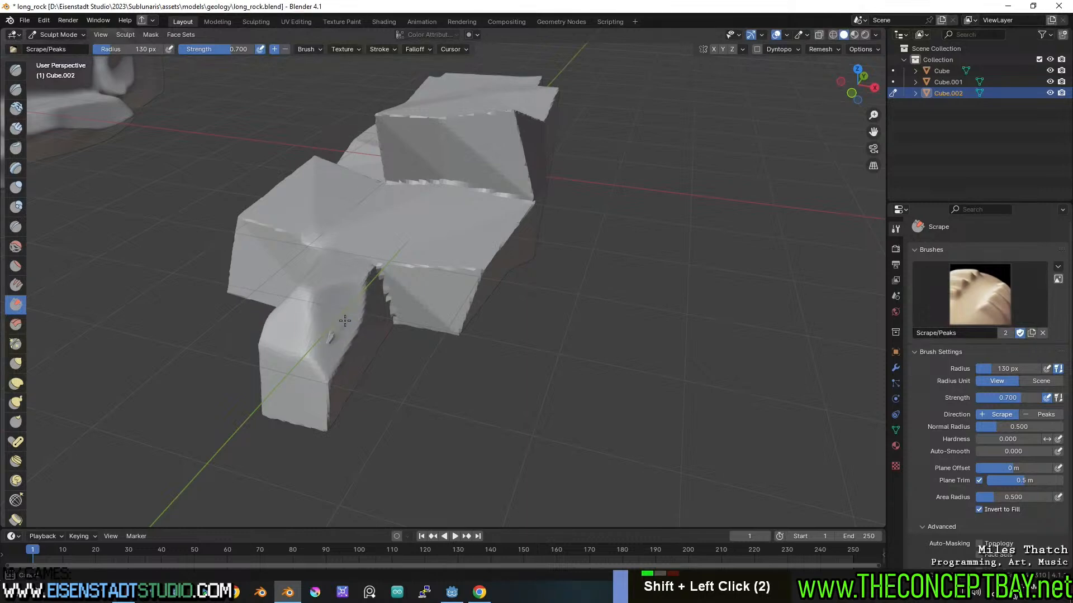
{"action": "left_click", "coordinate": [345, 320], "text": "shift"}
{"action": "left_click", "coordinate": [342, 311], "text": "shift"}
- Smooth the tip, underside and far side of the protruding end block, and show the sculpt brushes in two columns
{"action": "mouse_move", "coordinate": [343, 311]}
{"action": "middle_mouse_down"}
{"action": "mouse_move", "coordinate": [360, 272]}
{"action": "mouse_move", "coordinate": [362, 192]}
{"action": "mouse_move", "coordinate": [323, 146]}
{"action": "mouse_move", "coordinate": [304, 197]}
{"action": "middle_mouse_up"}
{"action": "left_click_drag", "start_coordinate": [299, 188], "coordinate": [311, 210], "text": "shift"}
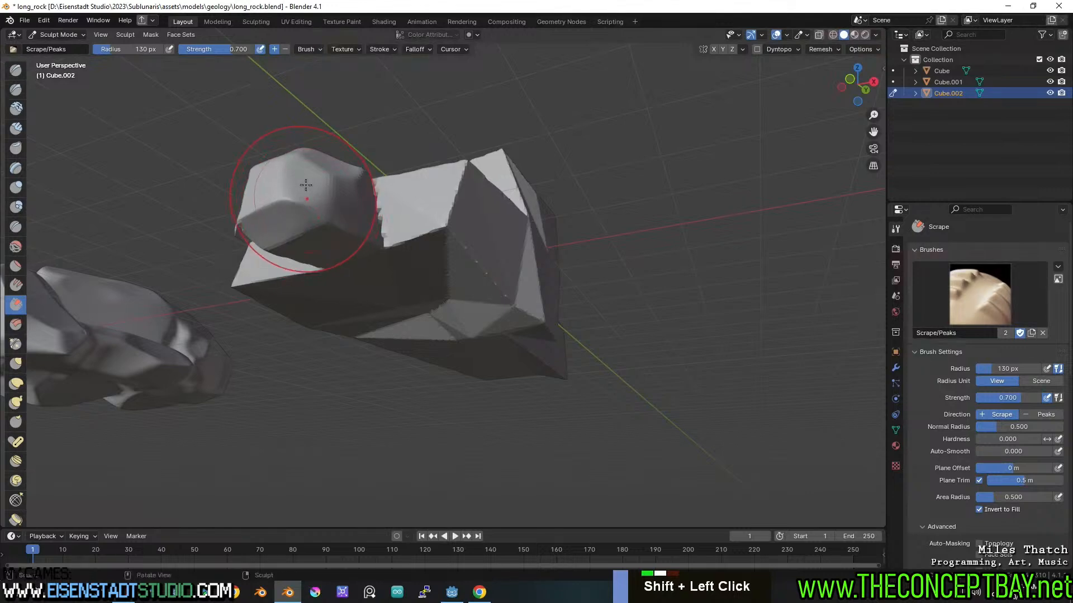
{"action": "middle_click_drag", "start_coordinate": [301, 203], "coordinate": [586, 184]}
{"action": "mouse_move", "coordinate": [587, 185]}
{"action": "left_mouse_down", "text": "shift"}
{"action": "mouse_move", "coordinate": [525, 168]}
{"action": "mouse_move", "coordinate": [457, 211]}
{"action": "left_mouse_up", "text": "shift"}
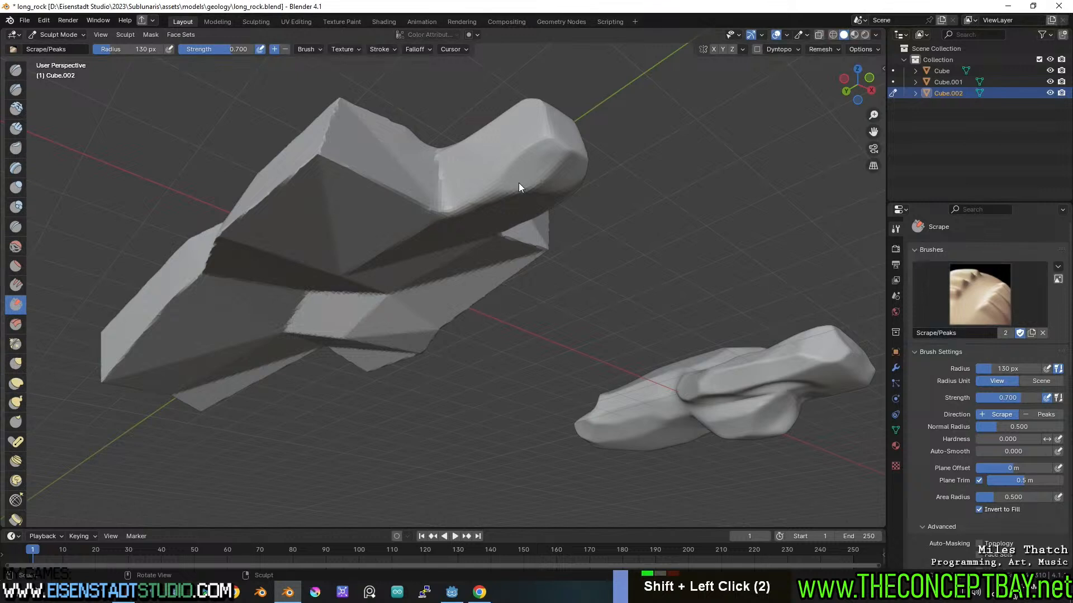
{"action": "left_click_drag", "start_coordinate": [25, 467], "coordinate": [46, 469]}
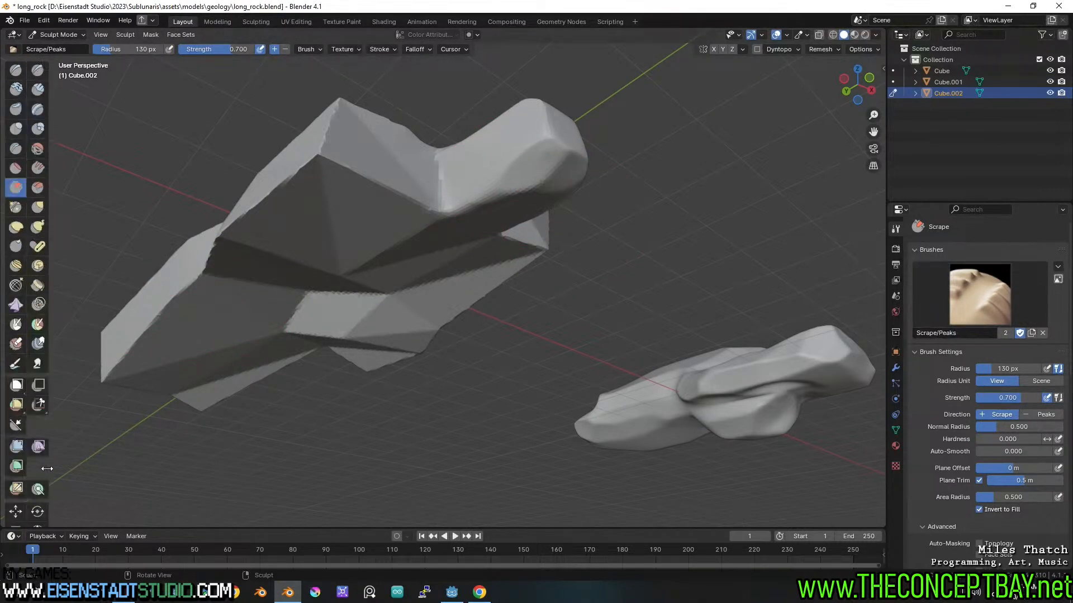
- Smooth the whole third rock with a Mesh Filter set to the Smooth type
{"action": "left_click", "coordinate": [17, 450]}
{"action": "left_click", "coordinate": [69, 49]}
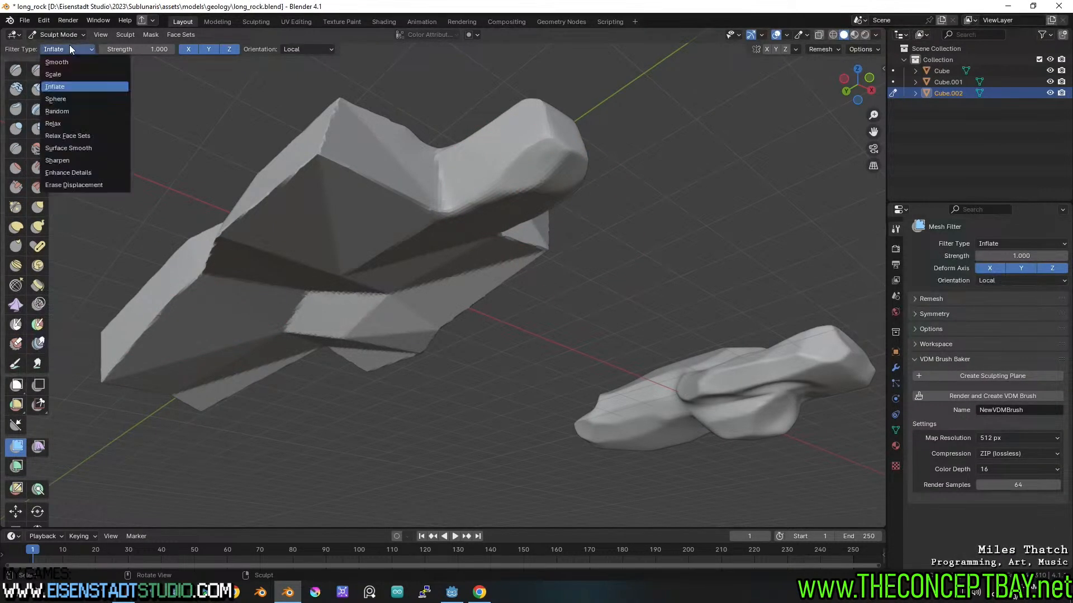
{"action": "left_click", "coordinate": [57, 62]}
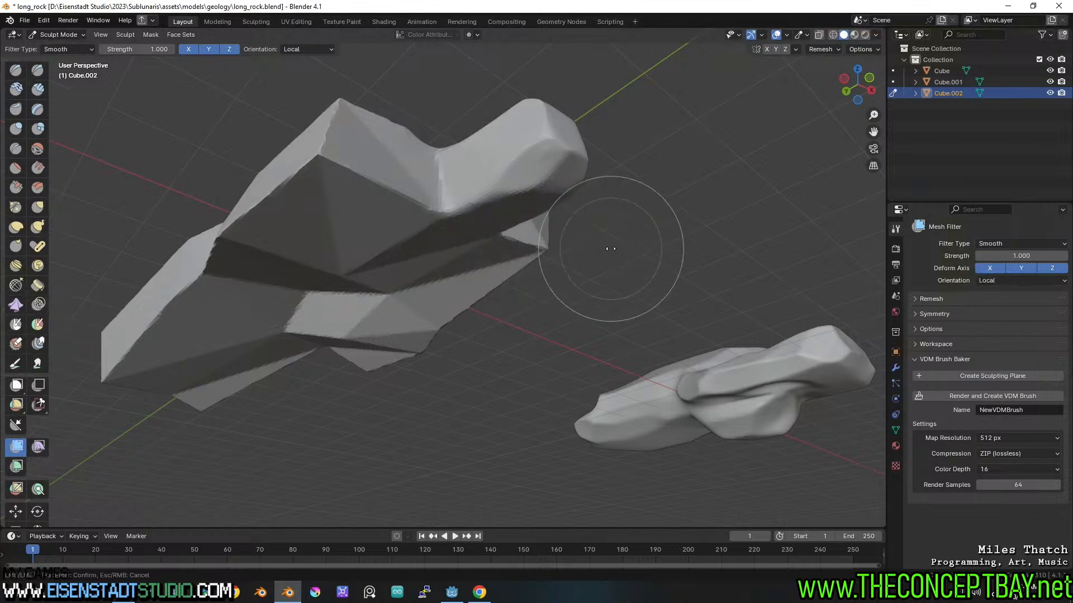
{"action": "mouse_move", "coordinate": [610, 239]}
{"action": "left_mouse_down"}
{"action": "mouse_move", "coordinate": [106, 240]}
{"action": "mouse_move", "coordinate": [134, 243]}
{"action": "mouse_move", "coordinate": [128, 256]}
{"action": "left_mouse_up"}
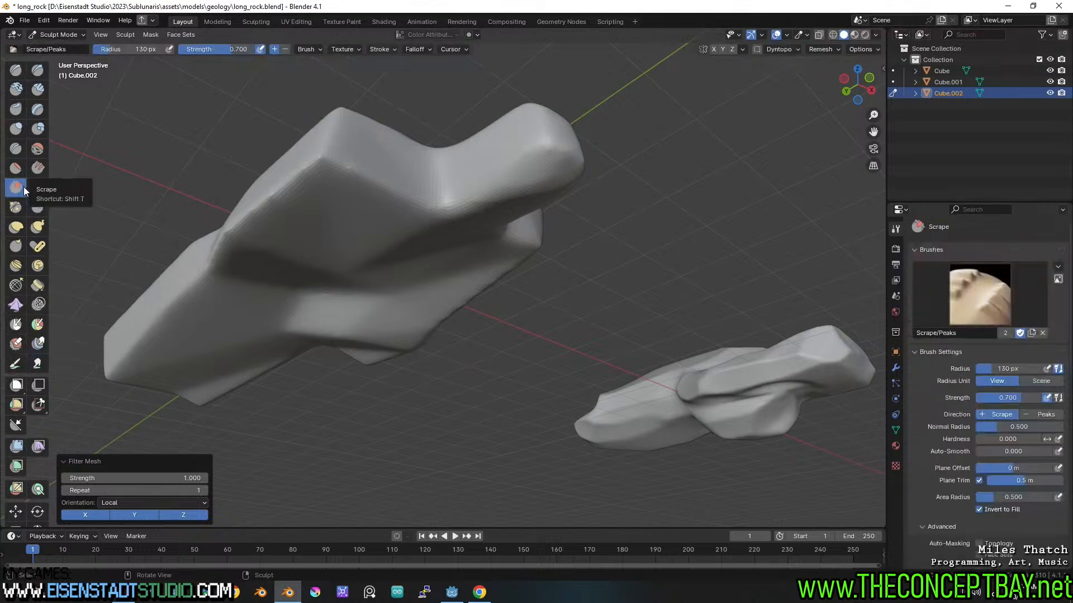
- Flatten the protruding end block's tip and sides into facets with the Scrape brush
{"action": "left_click", "coordinate": [24, 186]}
{"action": "left_click_drag", "start_coordinate": [547, 164], "coordinate": [491, 194]}
{"action": "middle_click_drag", "start_coordinate": [506, 169], "coordinate": [488, 203]}
{"action": "left_click_drag", "start_coordinate": [489, 203], "coordinate": [498, 207]}
{"action": "middle_click_drag", "start_coordinate": [498, 207], "coordinate": [311, 251]}
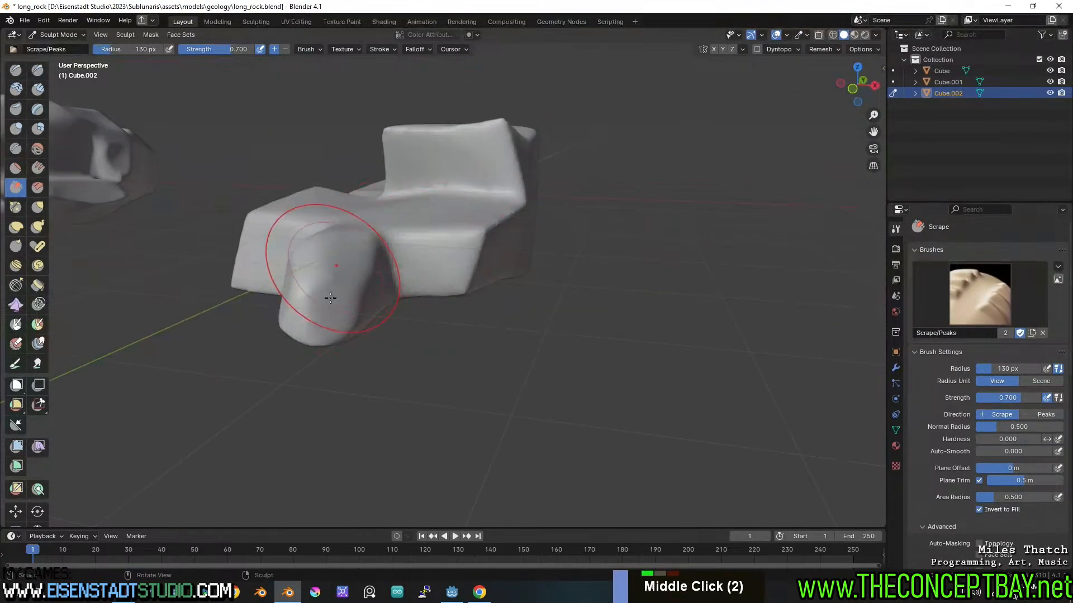
{"action": "left_click_drag", "start_coordinate": [417, 231], "coordinate": [435, 238]}
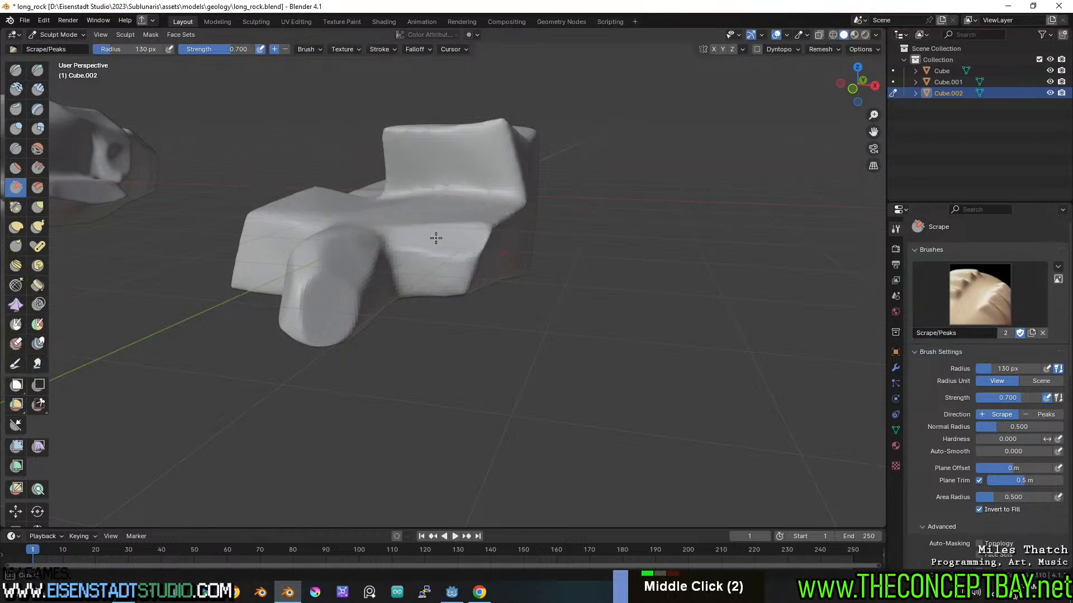
- Scrape the raised block's edges into angled facets, undo the unwanted stroke, and smooth the corner crease facing the protruding end
{"action": "mouse_move", "coordinate": [480, 253]}
{"action": "middle_mouse_down"}
{"action": "mouse_move", "coordinate": [486, 180]}
{"action": "mouse_move", "coordinate": [489, 237]}
{"action": "mouse_move", "coordinate": [531, 268]}
{"action": "mouse_move", "coordinate": [597, 230]}
{"action": "mouse_move", "coordinate": [537, 246]}
{"action": "middle_mouse_up"}
{"action": "middle_click_drag", "start_coordinate": [536, 246], "coordinate": [572, 225]}
{"action": "mouse_move", "coordinate": [567, 232]}
{"action": "left_mouse_down"}
{"action": "mouse_move", "coordinate": [569, 249]}
{"action": "mouse_move", "coordinate": [549, 247]}
{"action": "mouse_move", "coordinate": [574, 250]}
{"action": "mouse_move", "coordinate": [550, 261]}
{"action": "mouse_move", "coordinate": [563, 253]}
{"action": "mouse_move", "coordinate": [571, 263]}
{"action": "left_mouse_up"}
{"action": "key", "text": "ctrl+z"}
{"action": "mouse_move", "coordinate": [571, 263]}
{"action": "middle_mouse_down"}
{"action": "mouse_move", "coordinate": [621, 233]}
{"action": "mouse_move", "coordinate": [503, 196]}
{"action": "mouse_move", "coordinate": [507, 254]}
{"action": "mouse_move", "coordinate": [416, 291]}
{"action": "middle_mouse_up"}
{"action": "middle_click_drag", "start_coordinate": [540, 238], "coordinate": [581, 204]}
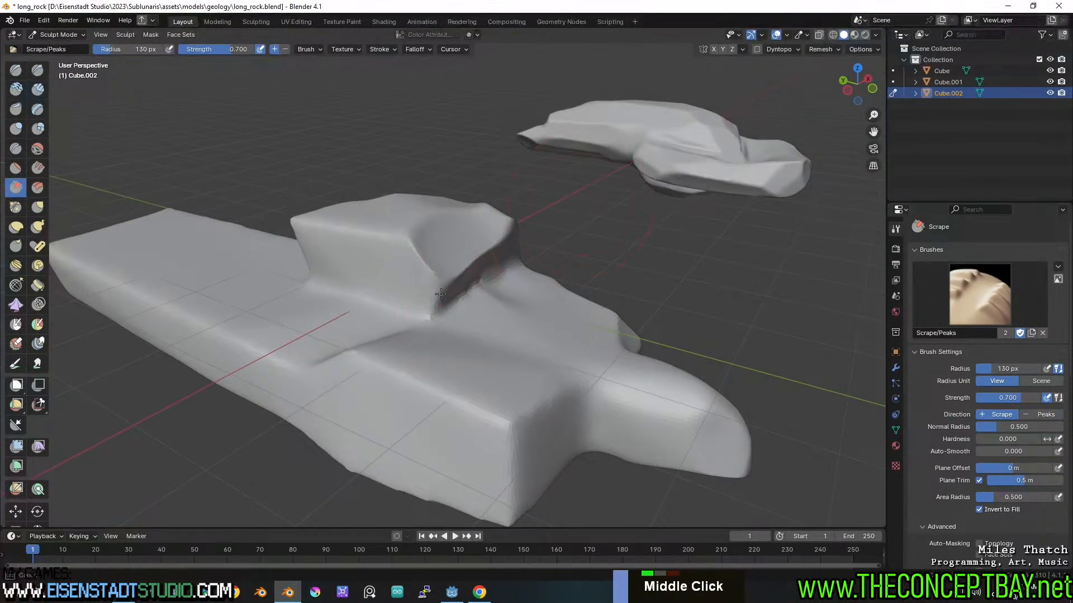
{"action": "left_click_drag", "start_coordinate": [438, 289], "coordinate": [440, 282], "text": "shift"}
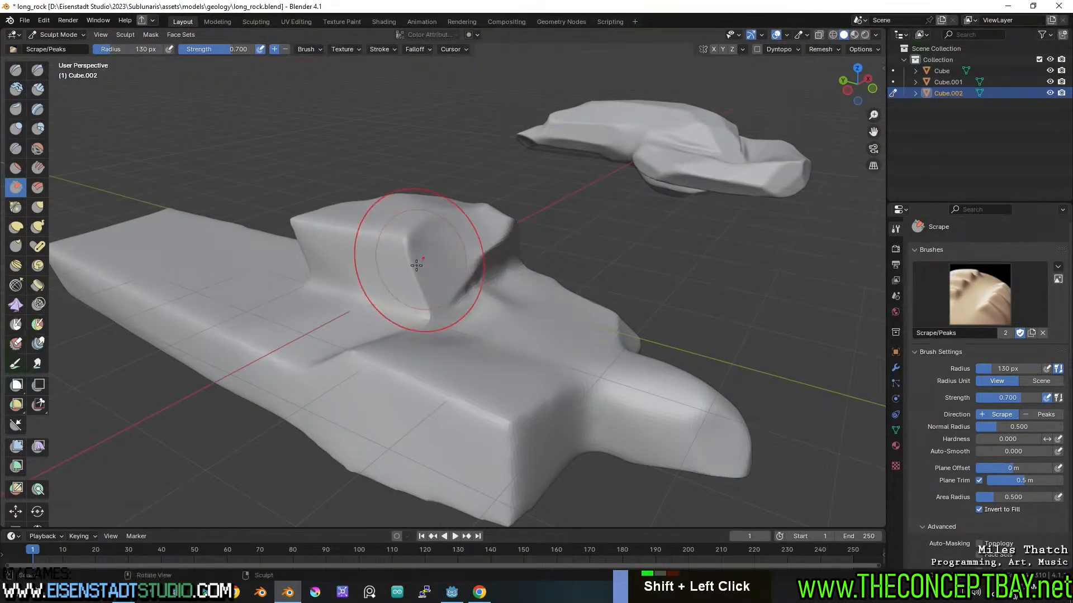
{"action": "middle_click_drag", "start_coordinate": [428, 309], "coordinate": [447, 254]}
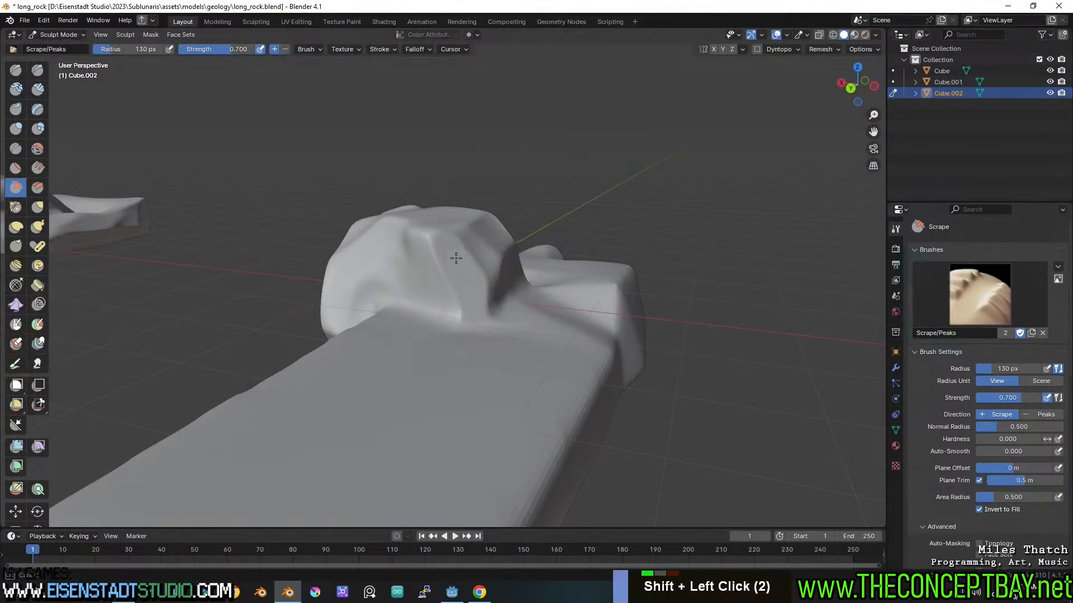
- Scrape angular facets into the end of the raised block above the long slab, undoing unwanted strokes
{"action": "middle_click_drag", "start_coordinate": [477, 234], "coordinate": [519, 298]}
{"action": "key", "text": "ctrl+z"}
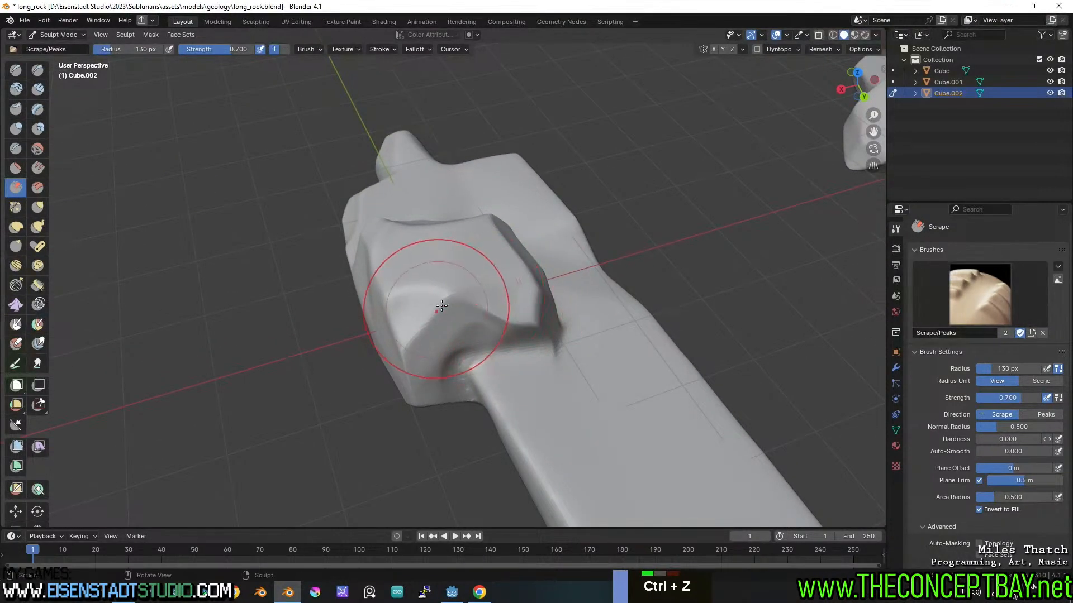
{"action": "middle_click_drag", "start_coordinate": [437, 319], "coordinate": [595, 387]}
{"action": "key", "text": "ctrl+z"}
- Scrape the long slab's upper edge and end corner into facets, and smooth the rough crease along that edge
{"action": "middle_click_drag", "start_coordinate": [595, 387], "coordinate": [537, 340], "text": "shift"}
{"action": "middle_click_drag", "start_coordinate": [537, 340], "coordinate": [449, 278]}
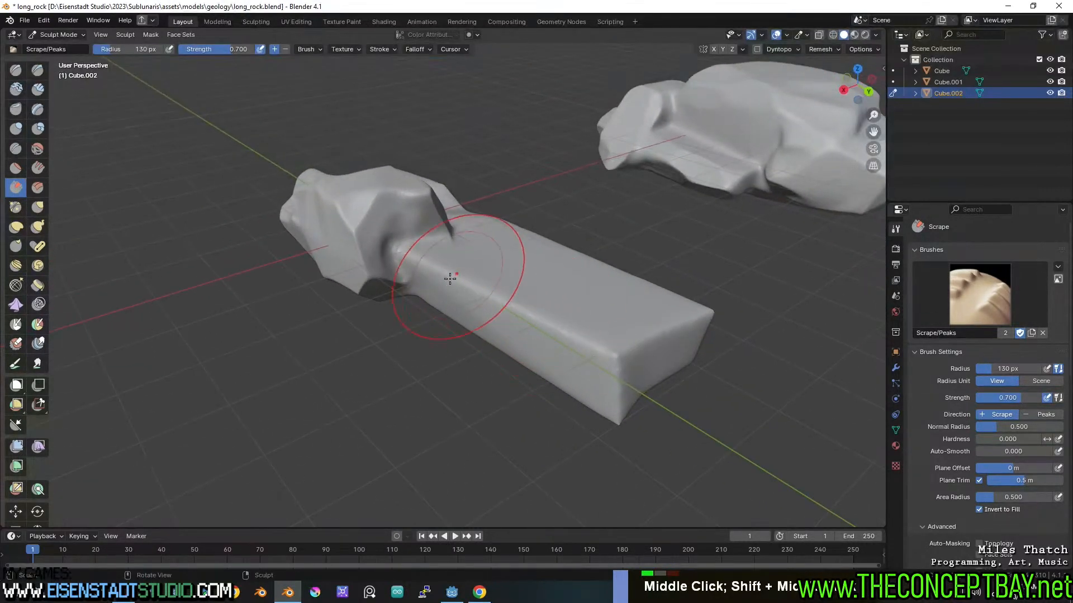
{"action": "left_click_drag", "start_coordinate": [620, 351], "coordinate": [579, 332]}
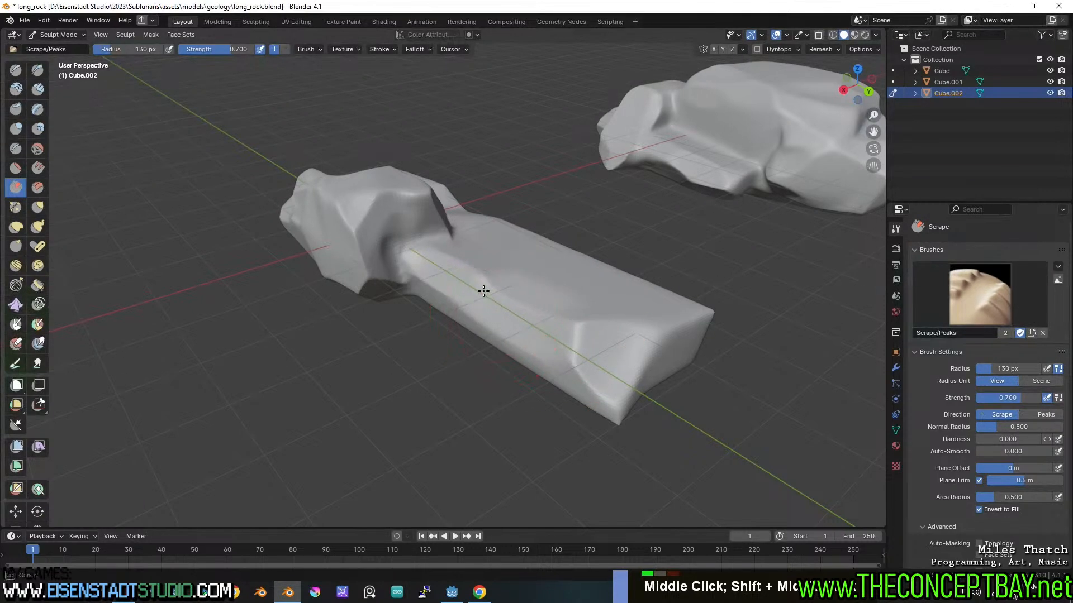
{"action": "middle_click_drag", "start_coordinate": [555, 335], "coordinate": [580, 143]}
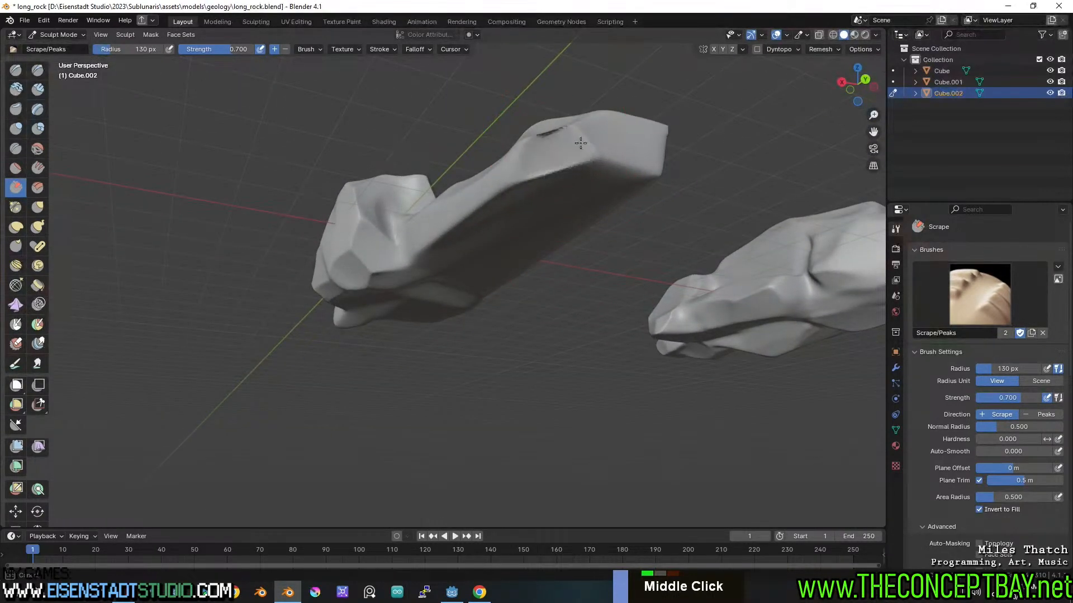
{"action": "mouse_move", "coordinate": [580, 144]}
{"action": "left_mouse_down", "text": "shift"}
{"action": "mouse_move", "coordinate": [563, 141]}
{"action": "mouse_move", "coordinate": [547, 167]}
{"action": "mouse_move", "coordinate": [556, 182]}
{"action": "left_mouse_up", "text": "shift"}
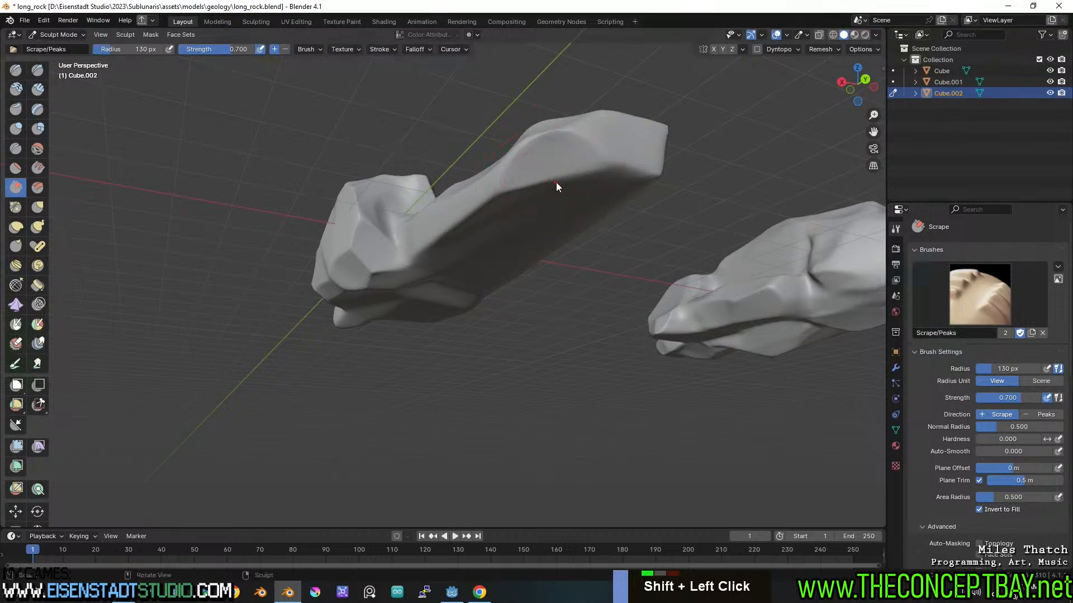
- Smooth the lower side edge of the rock's wide middle section, between the long arm and the short stub
{"action": "mouse_move", "coordinate": [556, 182]}
{"action": "middle_mouse_down"}
{"action": "mouse_move", "coordinate": [581, 265]}
{"action": "mouse_move", "coordinate": [633, 262]}
{"action": "middle_mouse_up"}
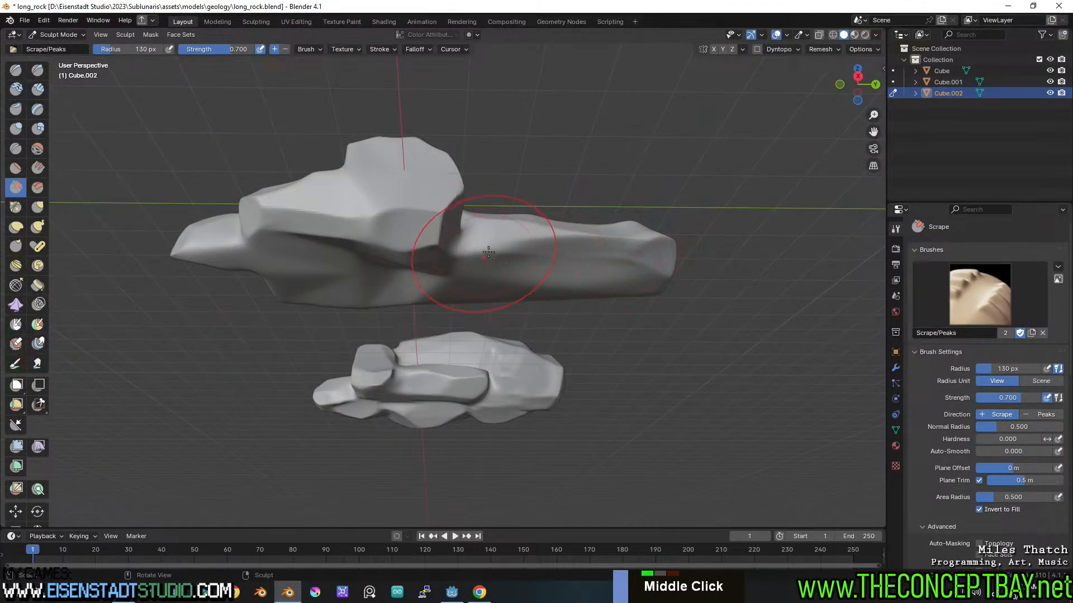
{"action": "middle_click_drag", "start_coordinate": [489, 253], "coordinate": [665, 289]}
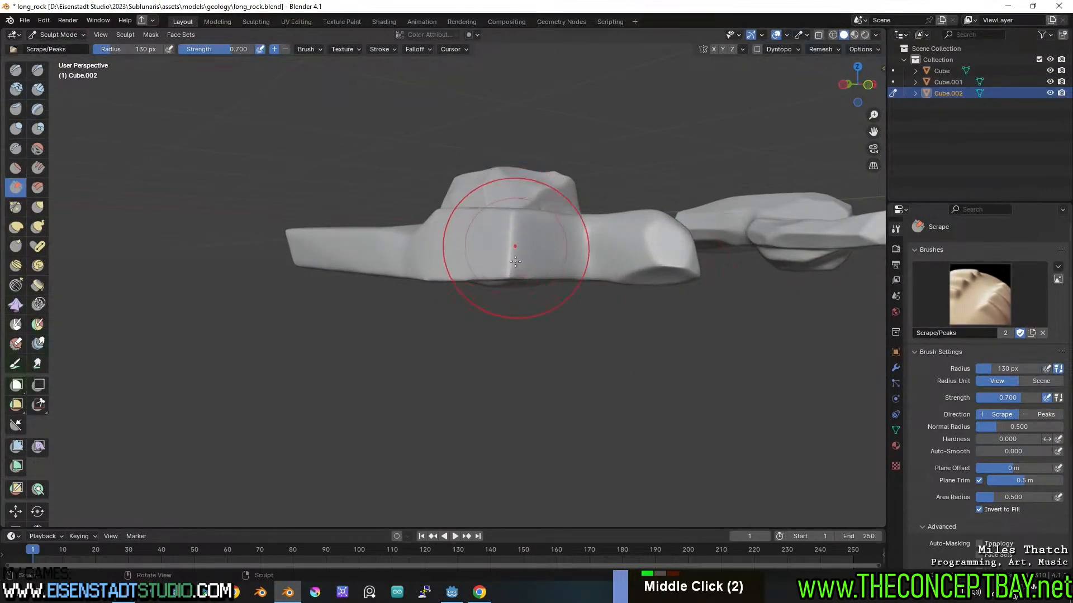
{"action": "middle_click_drag", "start_coordinate": [515, 261], "coordinate": [520, 236]}
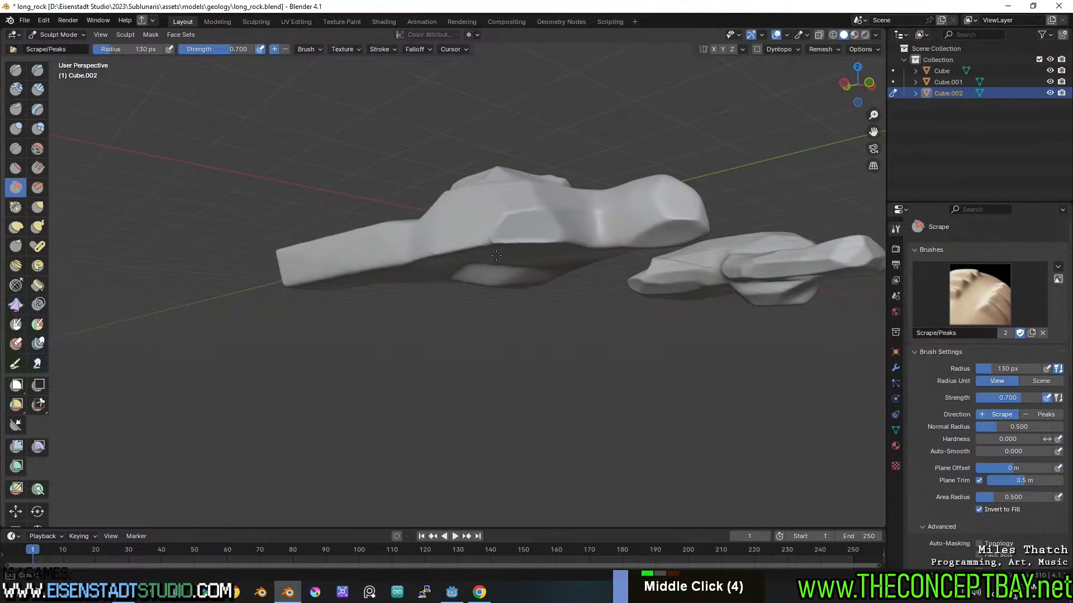
{"action": "left_click_drag", "start_coordinate": [575, 237], "coordinate": [524, 234], "text": "shift"}
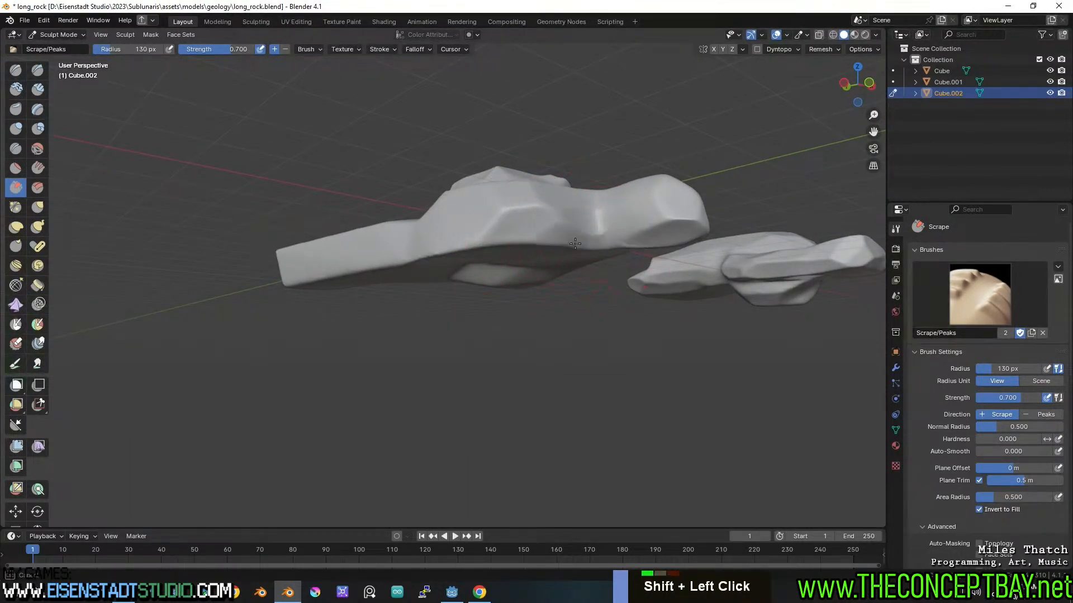
{"action": "mouse_move", "coordinate": [554, 243]}
{"action": "middle_mouse_down"}
{"action": "mouse_move", "coordinate": [569, 294]}
{"action": "mouse_move", "coordinate": [525, 278]}
{"action": "mouse_move", "coordinate": [552, 250]}
{"action": "middle_mouse_up"}
{"action": "middle_click_drag", "start_coordinate": [468, 256], "coordinate": [512, 249]}
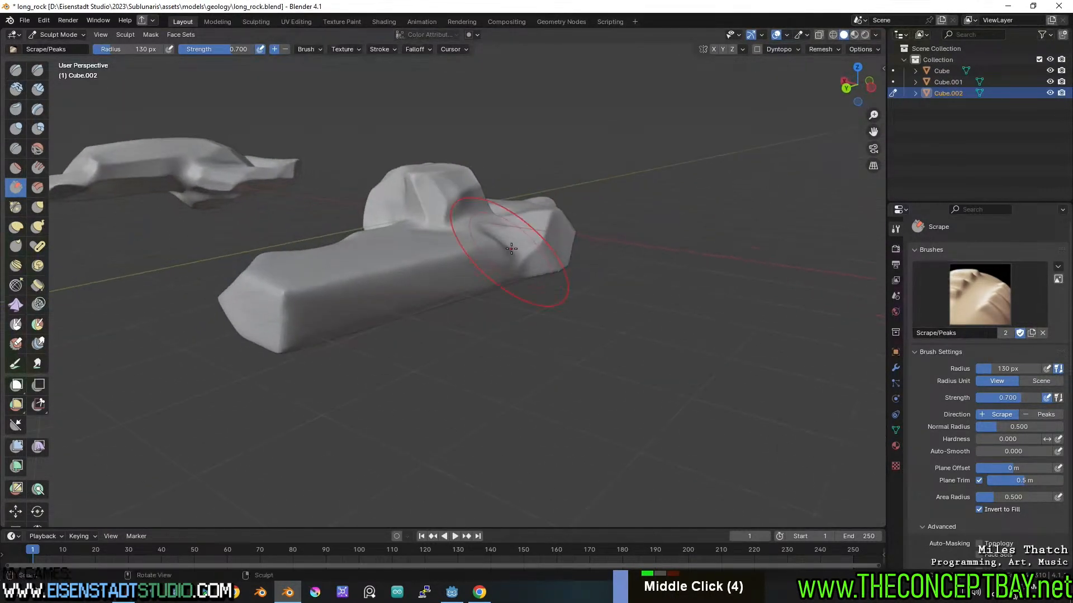
- Undo the last stroke and scrape flat facets into the blunt end of the rock's long arm
{"action": "middle_click_drag", "start_coordinate": [297, 283], "coordinate": [332, 188]}
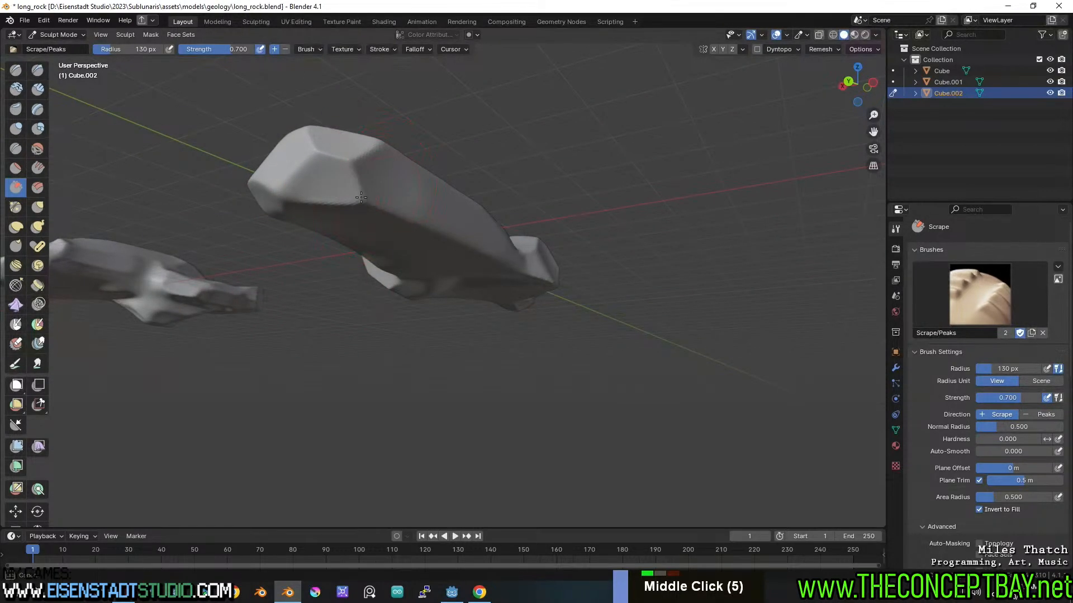
{"action": "mouse_move", "coordinate": [364, 206]}
{"action": "middle_mouse_down"}
{"action": "mouse_move", "coordinate": [475, 239]}
{"action": "mouse_move", "coordinate": [462, 299]}
{"action": "mouse_move", "coordinate": [500, 276]}
{"action": "mouse_move", "coordinate": [572, 292]}
{"action": "middle_mouse_up"}
{"action": "key", "text": "ctrl+z"}
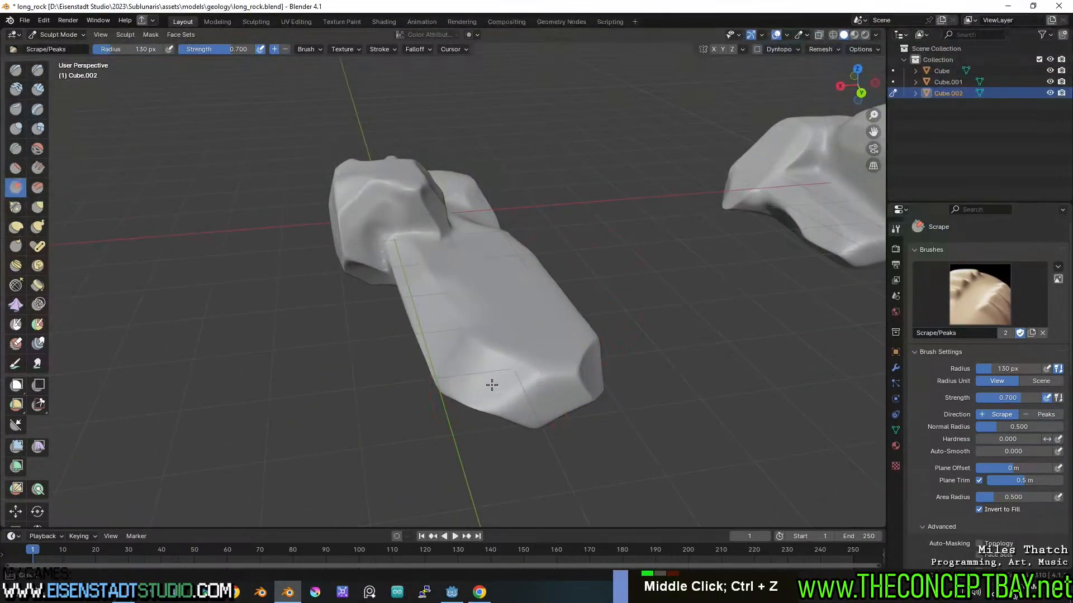
{"action": "mouse_move", "coordinate": [491, 386]}
{"action": "left_mouse_down"}
{"action": "mouse_move", "coordinate": [457, 364]}
{"action": "mouse_move", "coordinate": [525, 373]}
{"action": "mouse_move", "coordinate": [559, 358]}
{"action": "left_mouse_up"}
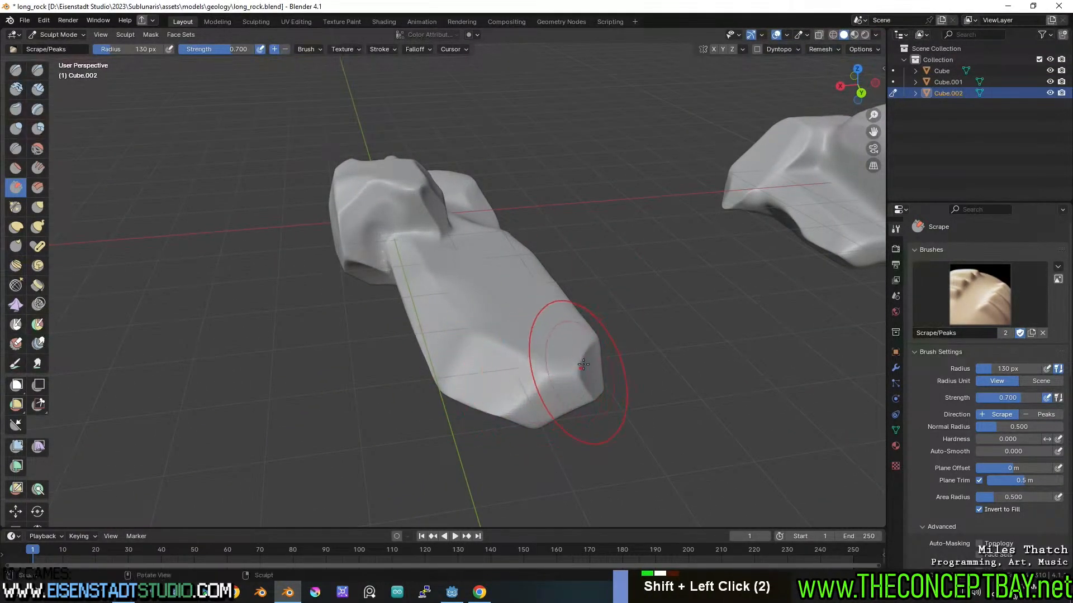
{"action": "mouse_move", "coordinate": [559, 358]}
{"action": "middle_mouse_down"}
{"action": "mouse_move", "coordinate": [410, 425]}
{"action": "mouse_move", "coordinate": [336, 429]}
{"action": "middle_mouse_up"}
{"action": "left_click_drag", "start_coordinate": [337, 429], "coordinate": [323, 452]}
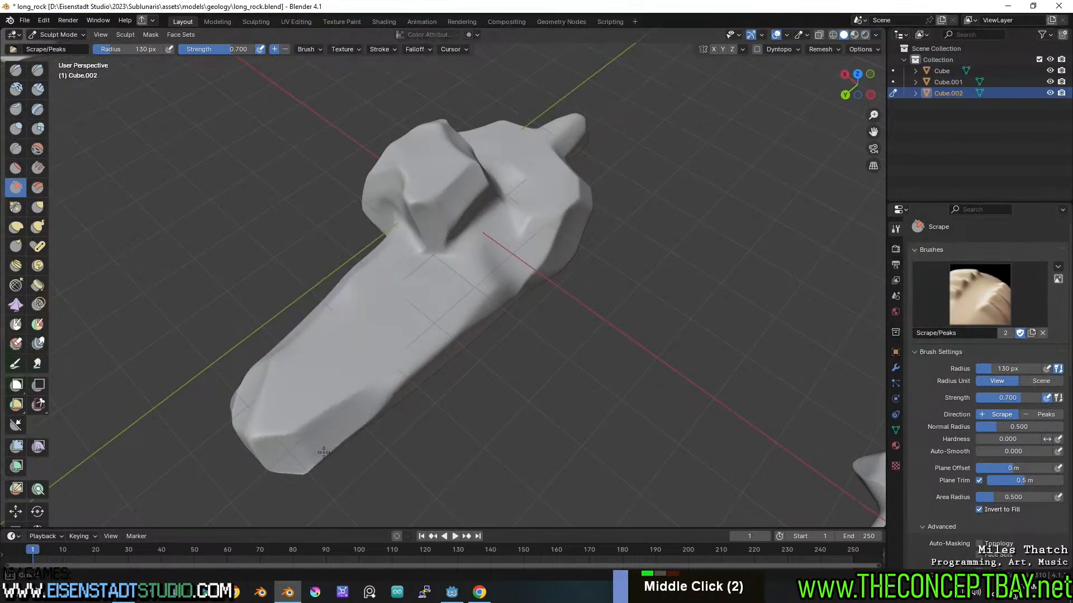
- Undo the last strokes on the underside and smooth the lower edge of the rock's short stub
{"action": "mouse_move", "coordinate": [469, 333]}
{"action": "middle_mouse_down"}
{"action": "mouse_move", "coordinate": [424, 321]}
{"action": "mouse_move", "coordinate": [521, 240]}
{"action": "mouse_move", "coordinate": [506, 220]}
{"action": "mouse_move", "coordinate": [455, 285]}
{"action": "mouse_move", "coordinate": [391, 221]}
{"action": "middle_mouse_up"}
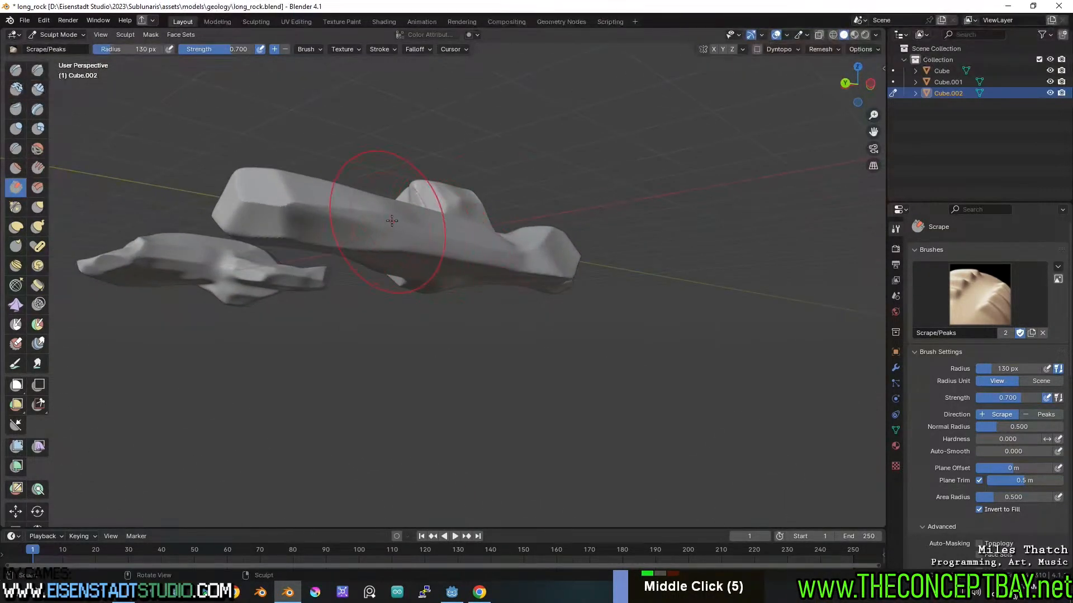
{"action": "middle_click_drag", "start_coordinate": [546, 247], "coordinate": [439, 209]}
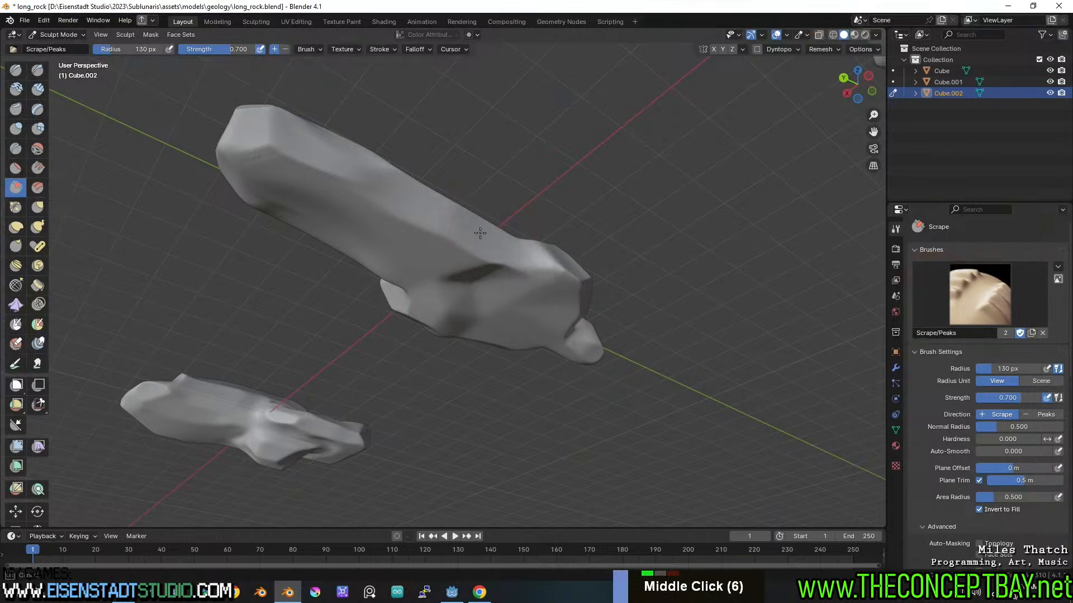
{"action": "middle_click_drag", "start_coordinate": [496, 251], "coordinate": [628, 198]}
{"action": "middle_click_drag", "start_coordinate": [405, 257], "coordinate": [416, 220], "text": "ctrl"}
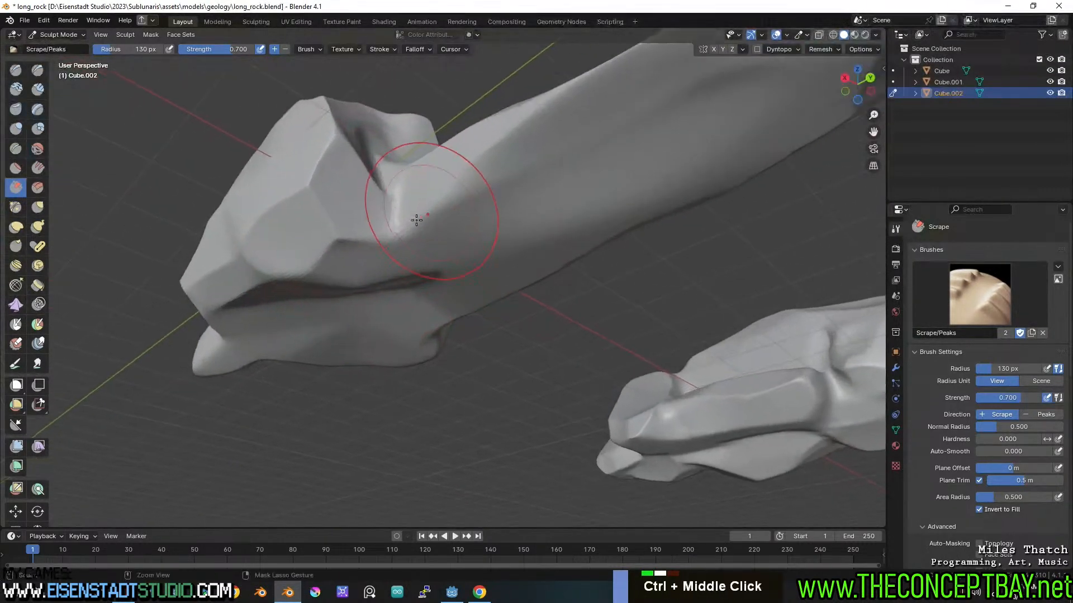
{"action": "middle_click_drag", "start_coordinate": [504, 198], "coordinate": [505, 198]}
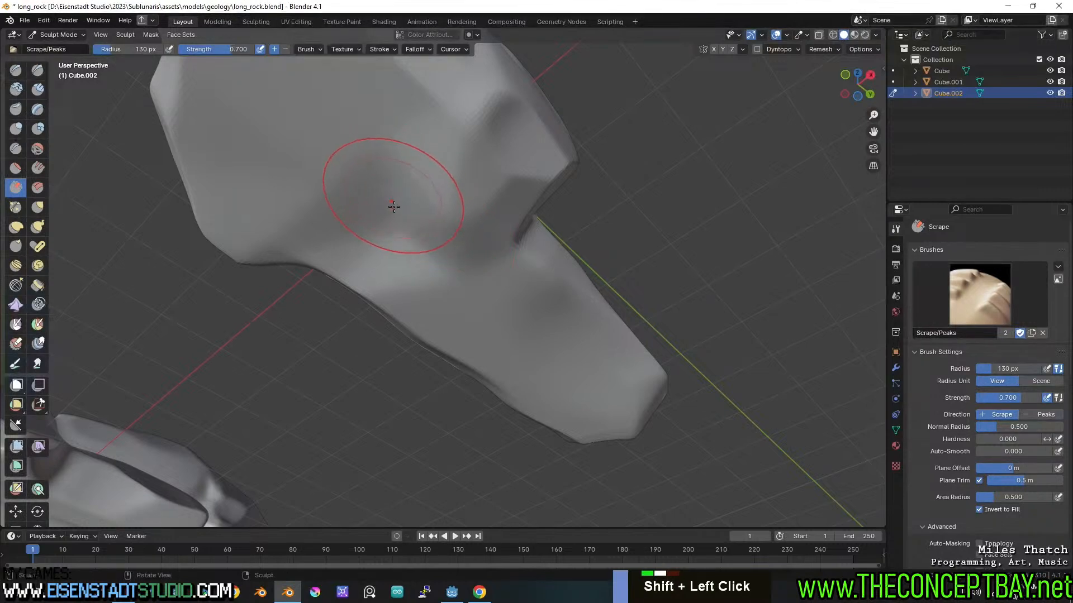
{"action": "middle_click_drag", "start_coordinate": [393, 207], "coordinate": [535, 266]}
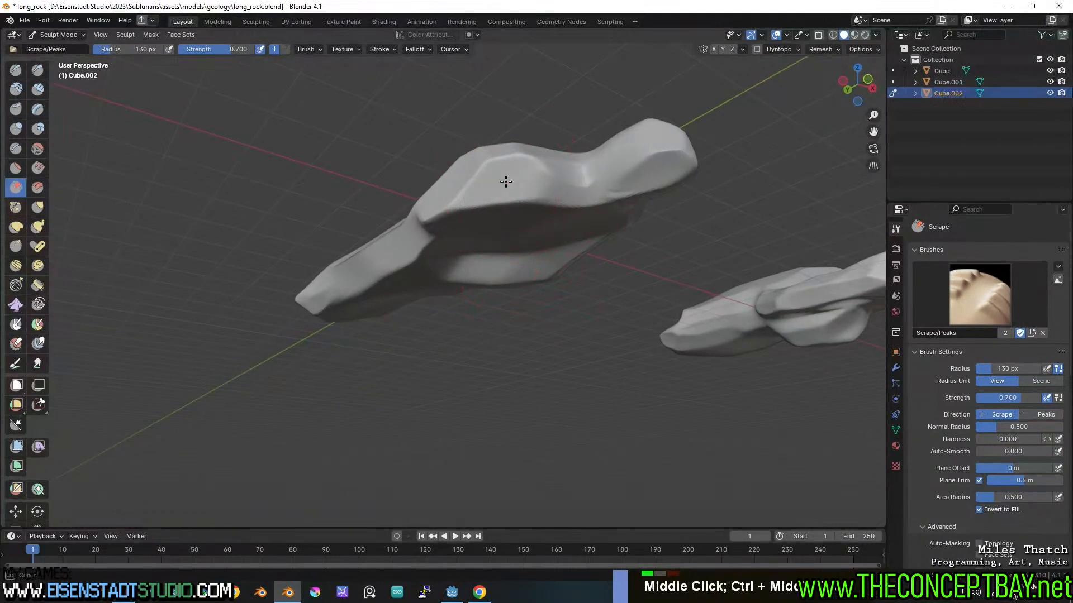
{"action": "key", "text": "ctrl+z"}
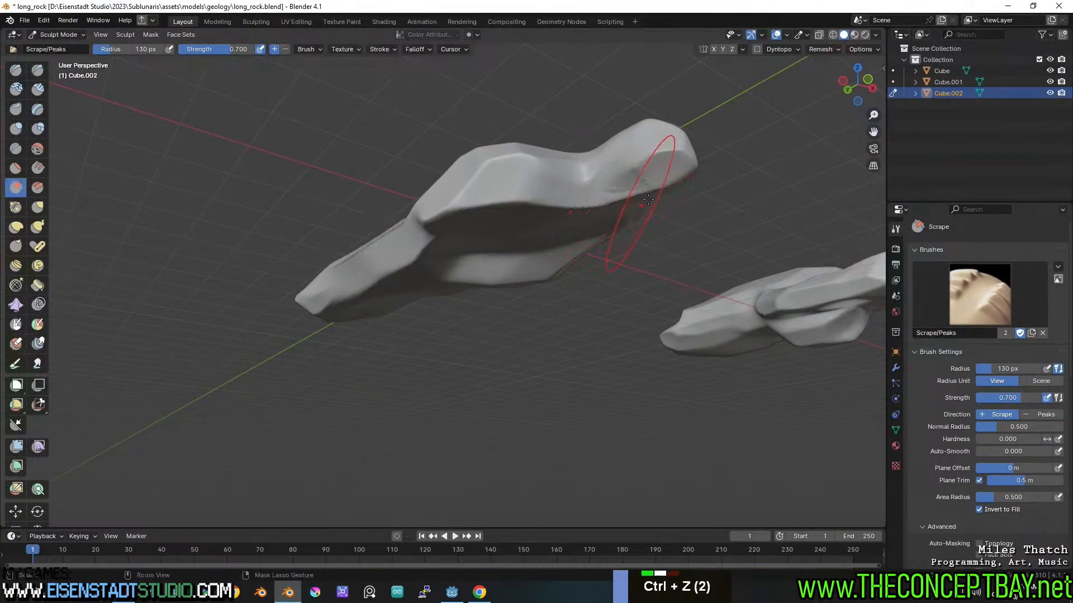
{"action": "left_click_drag", "start_coordinate": [623, 192], "coordinate": [636, 174], "text": "shift"}
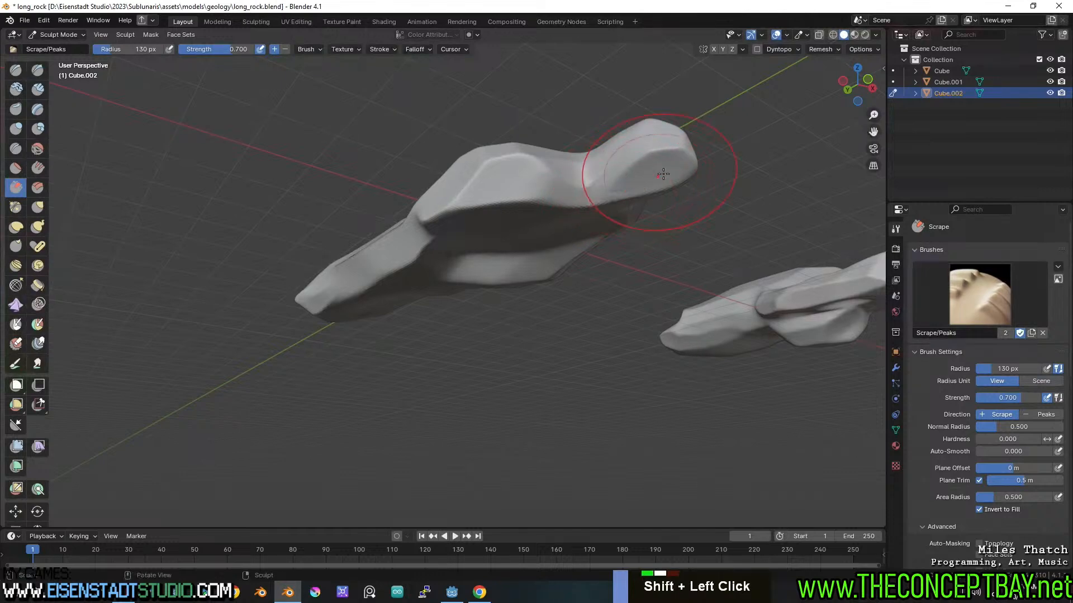
- Smooth the side face of the raised block on top of the rock, facing the long arm
{"action": "mouse_move", "coordinate": [637, 174]}
{"action": "middle_mouse_down"}
{"action": "mouse_move", "coordinate": [494, 314]}
{"action": "mouse_move", "coordinate": [464, 329]}
{"action": "mouse_move", "coordinate": [479, 317]}
{"action": "middle_mouse_up"}
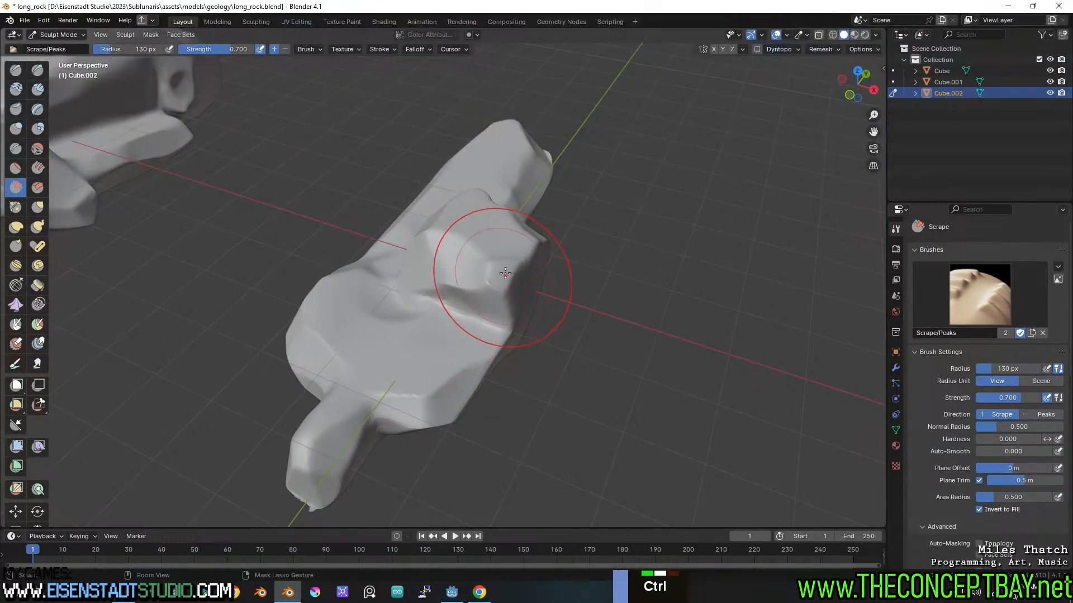
{"action": "mouse_move", "coordinate": [516, 282]}
{"action": "middle_mouse_down"}
{"action": "mouse_move", "coordinate": [431, 301]}
{"action": "mouse_move", "coordinate": [442, 289]}
{"action": "mouse_move", "coordinate": [424, 225]}
{"action": "mouse_move", "coordinate": [477, 281]}
{"action": "mouse_move", "coordinate": [483, 234]}
{"action": "middle_mouse_up"}
{"action": "left_click_drag", "start_coordinate": [436, 273], "coordinate": [422, 288], "text": "shift"}
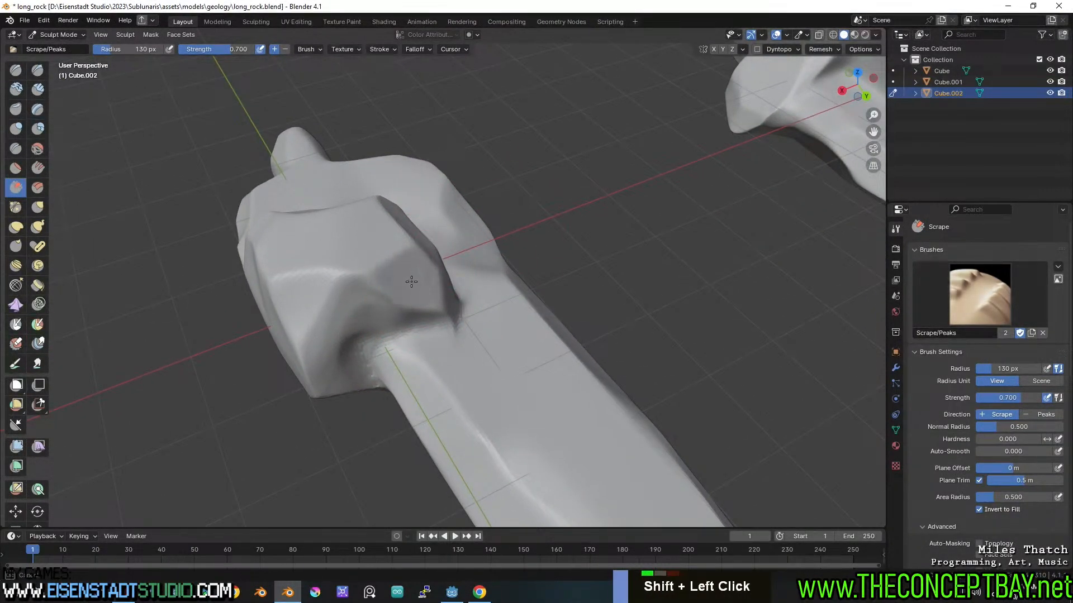
- Examine the rock's raised block, long arm and side faces from several angles and distances
{"action": "middle_click_drag", "start_coordinate": [344, 351], "coordinate": [366, 270]}
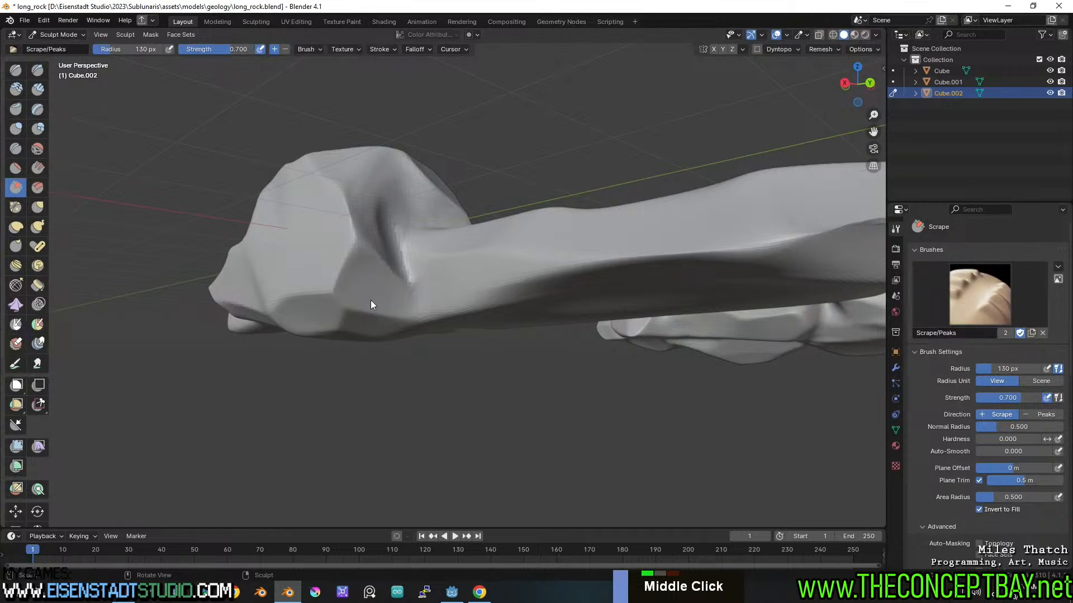
{"action": "scroll", "coordinate": [473, 261], "scroll_direction": "down", "scroll_amount": 2}
{"action": "middle_click_drag", "start_coordinate": [481, 257], "coordinate": [411, 309]}
{"action": "middle_click_drag", "start_coordinate": [474, 279], "coordinate": [487, 308], "text": "shift"}
{"action": "middle_click_drag", "start_coordinate": [537, 280], "coordinate": [391, 316]}
{"action": "scroll", "coordinate": [447, 296], "scroll_direction": "down", "scroll_amount": 2}
{"action": "middle_click_drag", "start_coordinate": [536, 296], "coordinate": [494, 330]}
{"action": "scroll", "coordinate": [511, 287], "scroll_direction": "up", "scroll_amount": 1}
{"action": "scroll", "coordinate": [496, 321], "scroll_direction": "up", "scroll_amount": 1}
{"action": "mouse_move", "coordinate": [497, 316]}
{"action": "middle_mouse_down", "text": "shift"}
{"action": "mouse_move", "coordinate": [520, 288]}
{"action": "mouse_move", "coordinate": [492, 321]}
{"action": "middle_mouse_up", "text": "shift"}
{"action": "scroll", "coordinate": [518, 289], "scroll_direction": "down", "scroll_amount": 1}
{"action": "scroll", "coordinate": [515, 292], "scroll_direction": "up", "scroll_amount": 1}
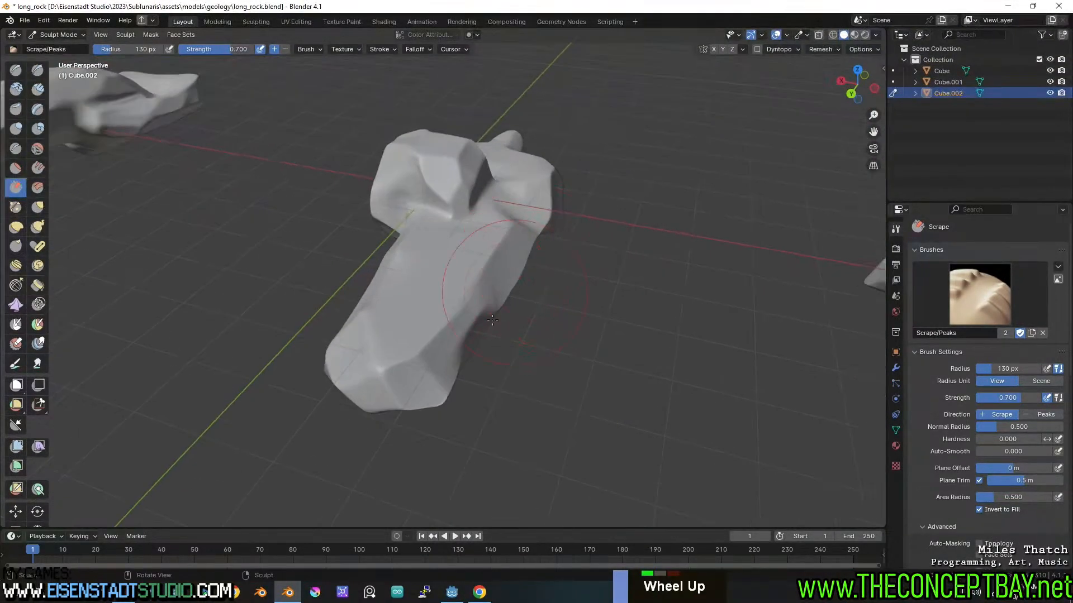
- Smooth the lower edge of the middle section beside the short stub and the stub's end faces
{"action": "middle_click_drag", "start_coordinate": [434, 373], "coordinate": [419, 389]}
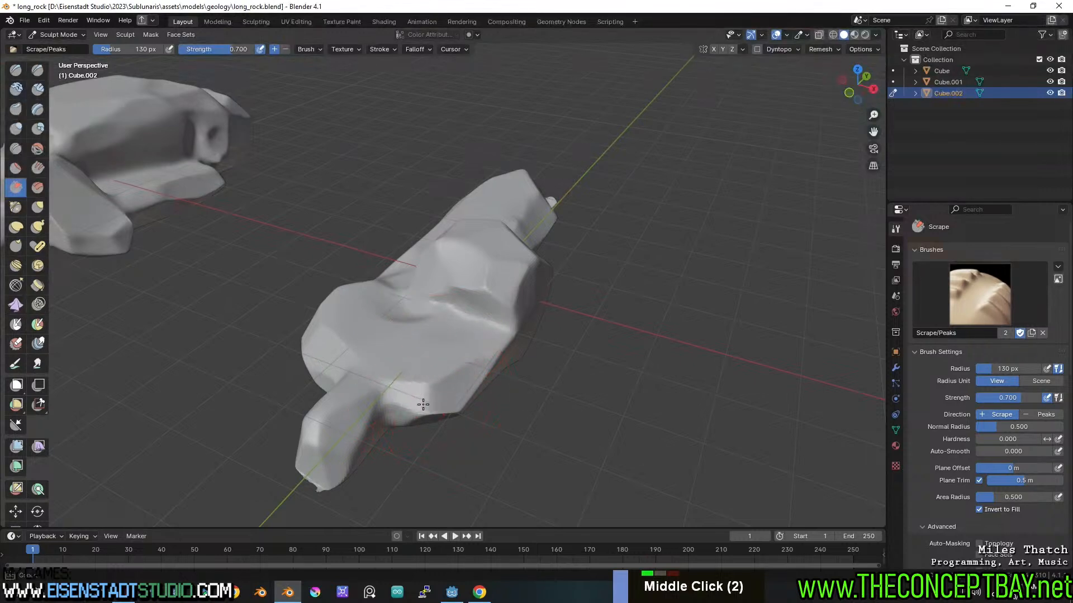
{"action": "left_click_drag", "start_coordinate": [456, 396], "coordinate": [453, 407], "text": "shift"}
{"action": "middle_click_drag", "start_coordinate": [413, 347], "coordinate": [403, 300]}
{"action": "left_click_drag", "start_coordinate": [404, 301], "coordinate": [433, 325], "text": "shift"}
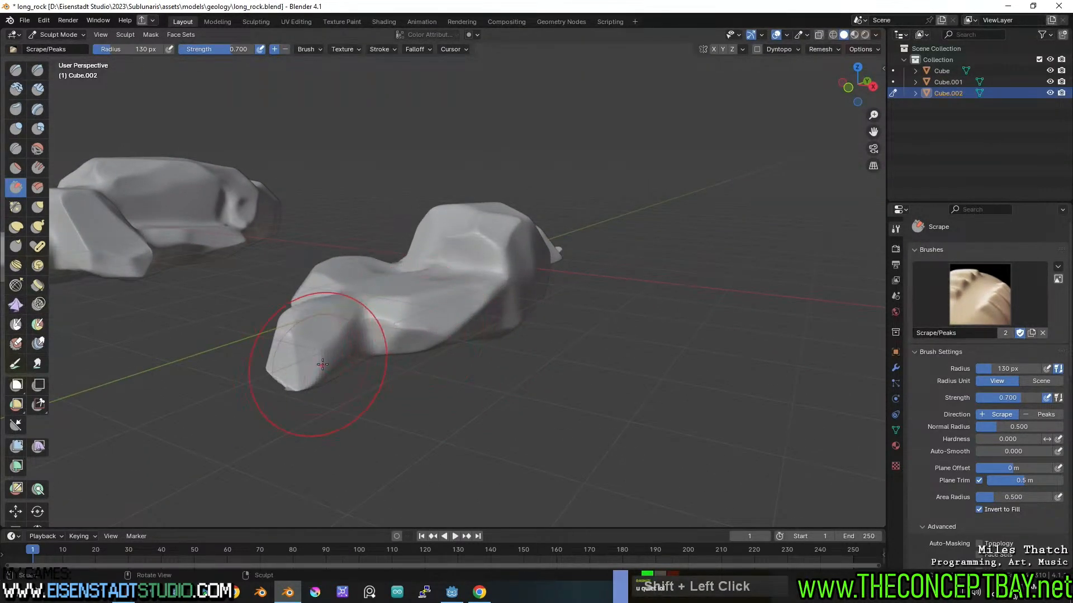
{"action": "left_click_drag", "start_coordinate": [323, 364], "coordinate": [304, 345], "text": "shift"}
{"action": "middle_click_drag", "start_coordinate": [337, 368], "coordinate": [389, 237]}
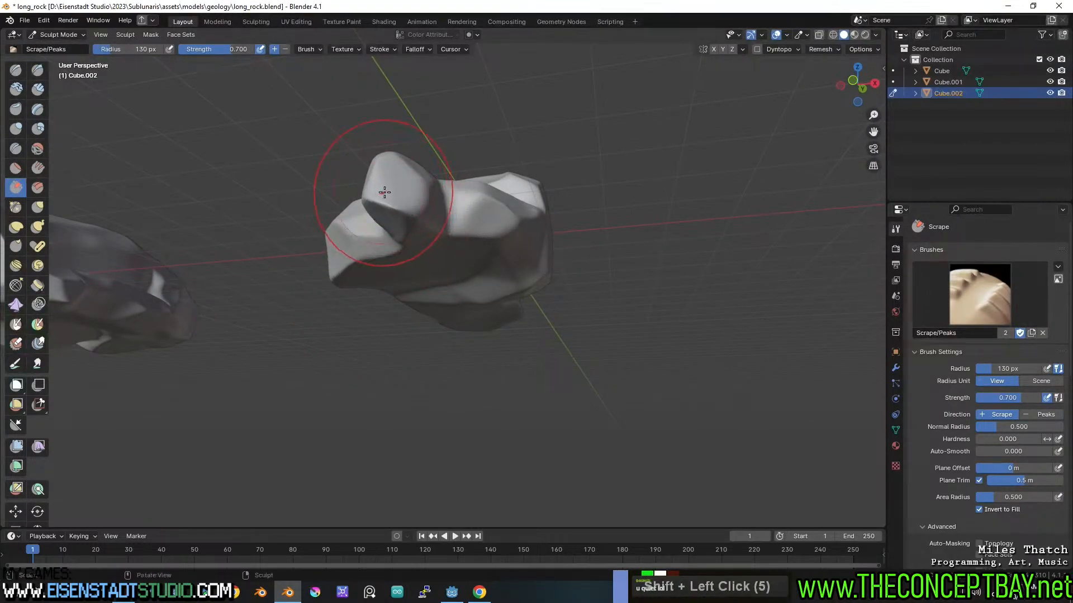
{"action": "left_click_drag", "start_coordinate": [384, 192], "coordinate": [393, 191], "text": "shift"}
{"action": "key", "text": "ctrl+z"}
- Examine the short stub's end and the middle section's side facets from below and around
{"action": "mouse_move", "coordinate": [405, 204]}
{"action": "middle_mouse_down"}
{"action": "mouse_move", "coordinate": [447, 196]}
{"action": "mouse_move", "coordinate": [411, 210]}
{"action": "middle_mouse_up"}
{"action": "scroll", "coordinate": [526, 195], "scroll_direction": "up", "scroll_amount": 1}
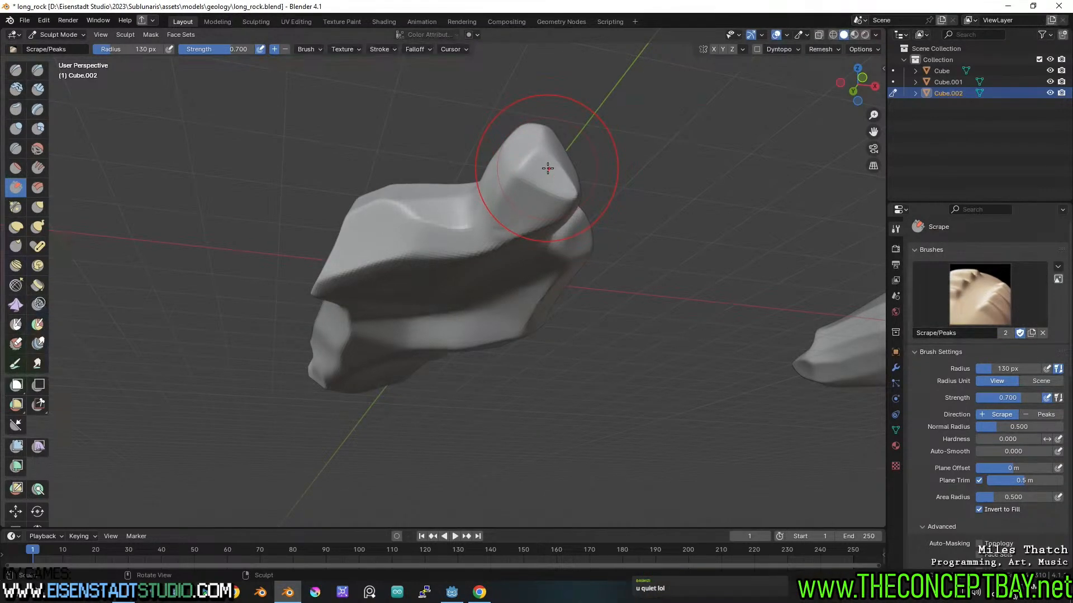
{"action": "mouse_move", "coordinate": [555, 162]}
{"action": "middle_mouse_down"}
{"action": "mouse_move", "coordinate": [564, 208]}
{"action": "mouse_move", "coordinate": [610, 255]}
{"action": "mouse_move", "coordinate": [550, 240]}
{"action": "middle_mouse_up"}
{"action": "middle_click_drag", "start_coordinate": [551, 240], "coordinate": [582, 254], "text": "shift"}
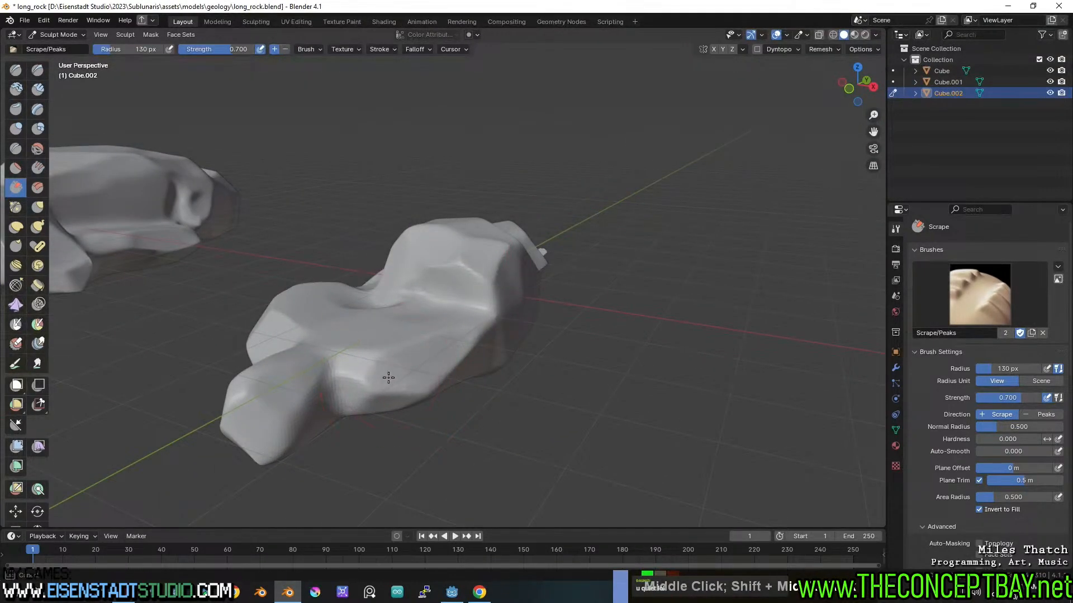
{"action": "middle_click_drag", "start_coordinate": [551, 356], "coordinate": [379, 355]}
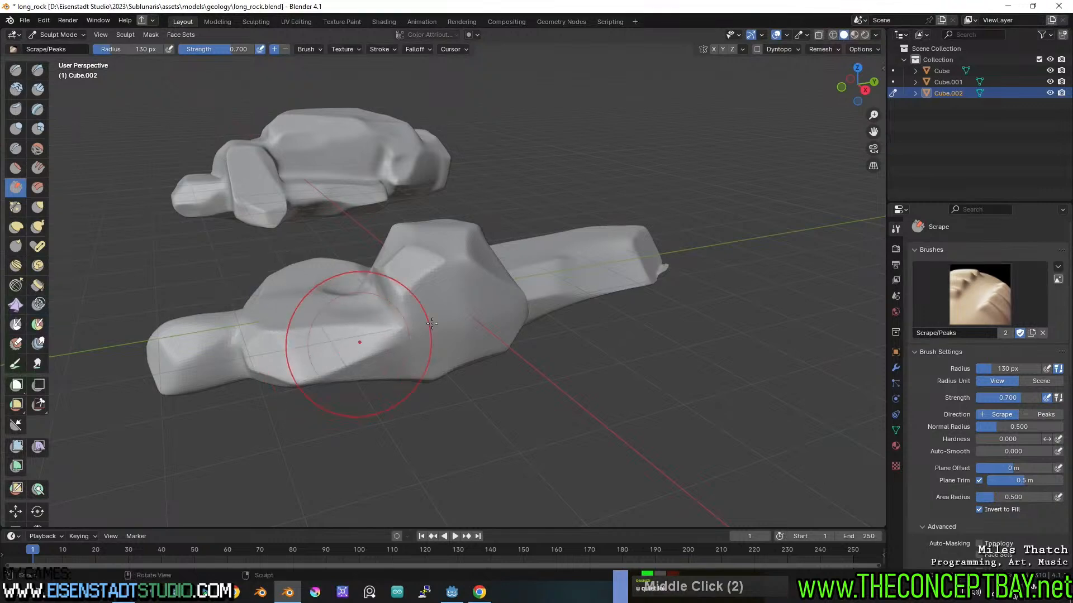
{"action": "scroll", "coordinate": [457, 272], "scroll_direction": "up", "scroll_amount": 2}
{"action": "middle_click_drag", "start_coordinate": [431, 323], "coordinate": [572, 346]}
{"action": "middle_click_drag", "start_coordinate": [573, 346], "coordinate": [534, 298], "text": "shift"}
{"action": "middle_click_drag", "start_coordinate": [438, 324], "coordinate": [419, 347]}
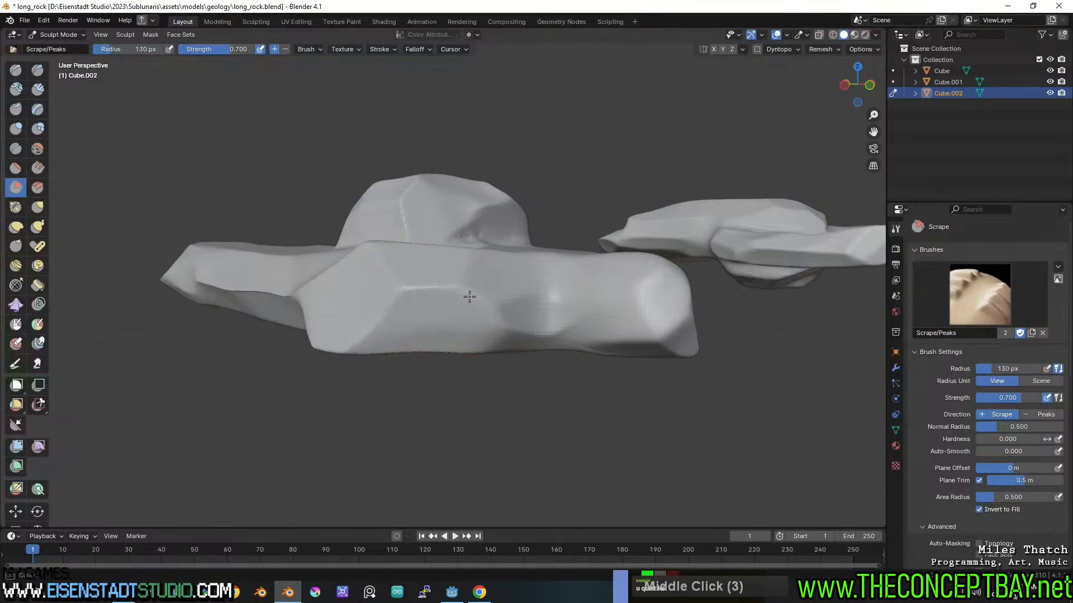
- Undo the last stroke on the middle section's side facet and scrape the side where the long arm joins the middle
{"action": "key", "text": "ctrl+z"}
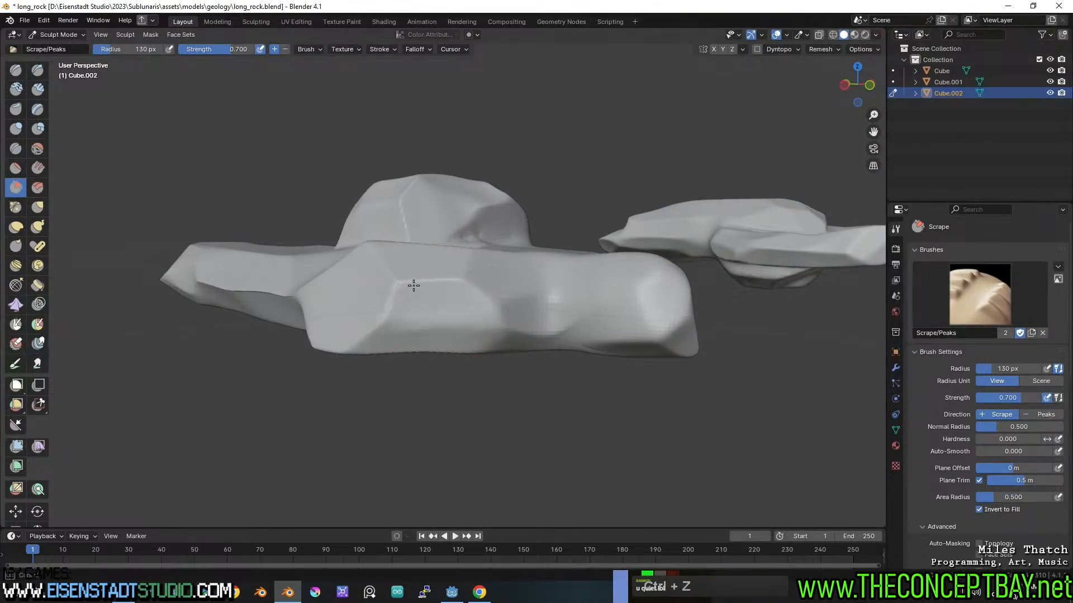
{"action": "middle_click_drag", "start_coordinate": [469, 295], "coordinate": [496, 290]}
{"action": "scroll", "coordinate": [543, 341], "scroll_direction": "down", "scroll_amount": 3}
{"action": "scroll", "coordinate": [497, 290], "scroll_direction": "up", "scroll_amount": 3}
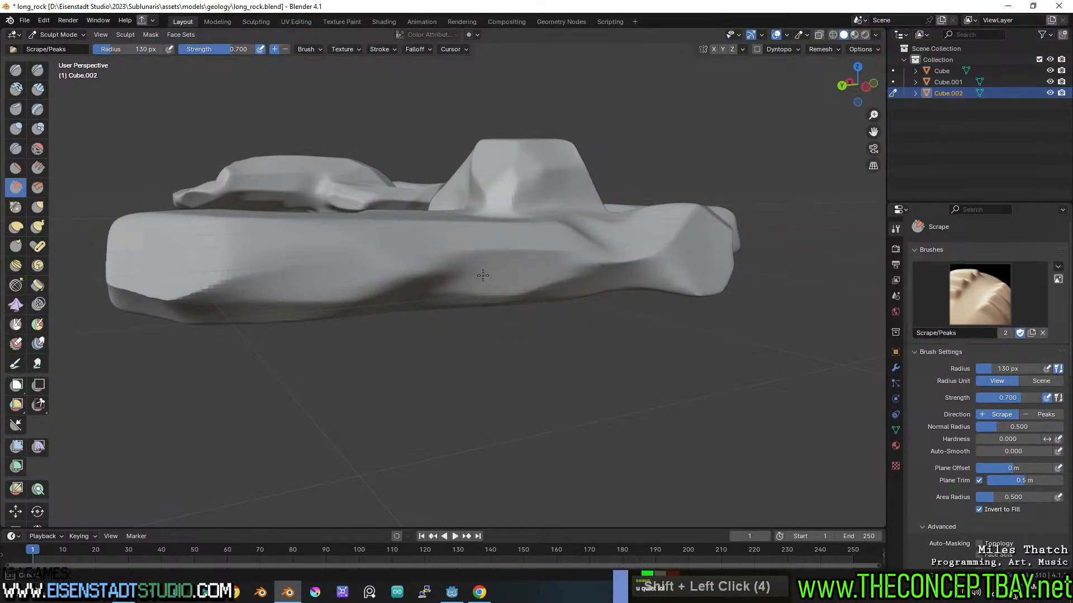
{"action": "middle_click_drag", "start_coordinate": [483, 275], "coordinate": [426, 280]}
{"action": "scroll", "coordinate": [420, 281], "scroll_direction": "up", "scroll_amount": 2}
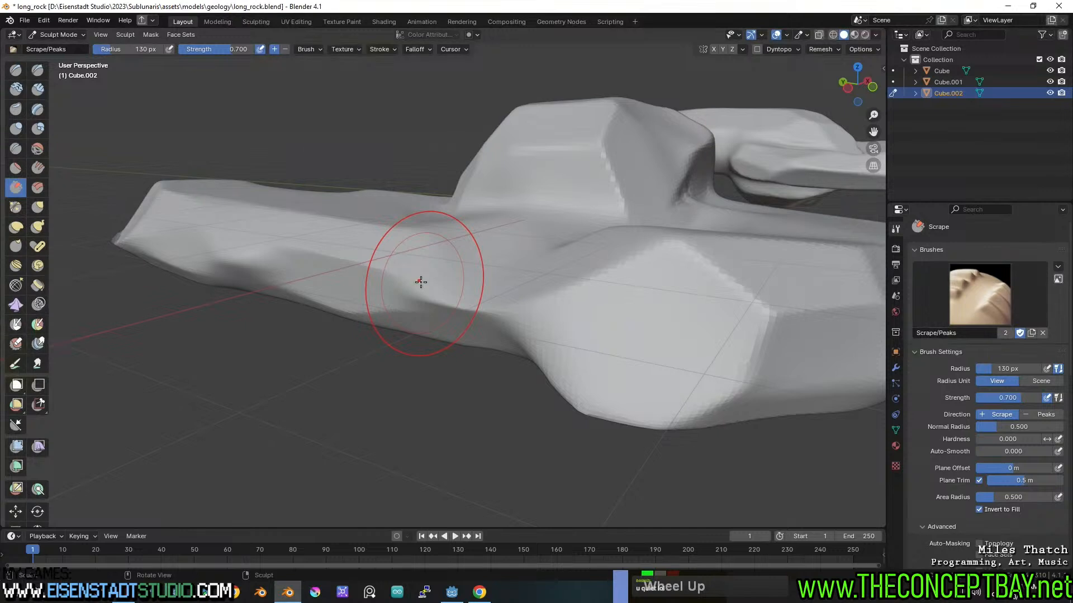
{"action": "left_click_drag", "start_coordinate": [525, 309], "coordinate": [490, 316]}
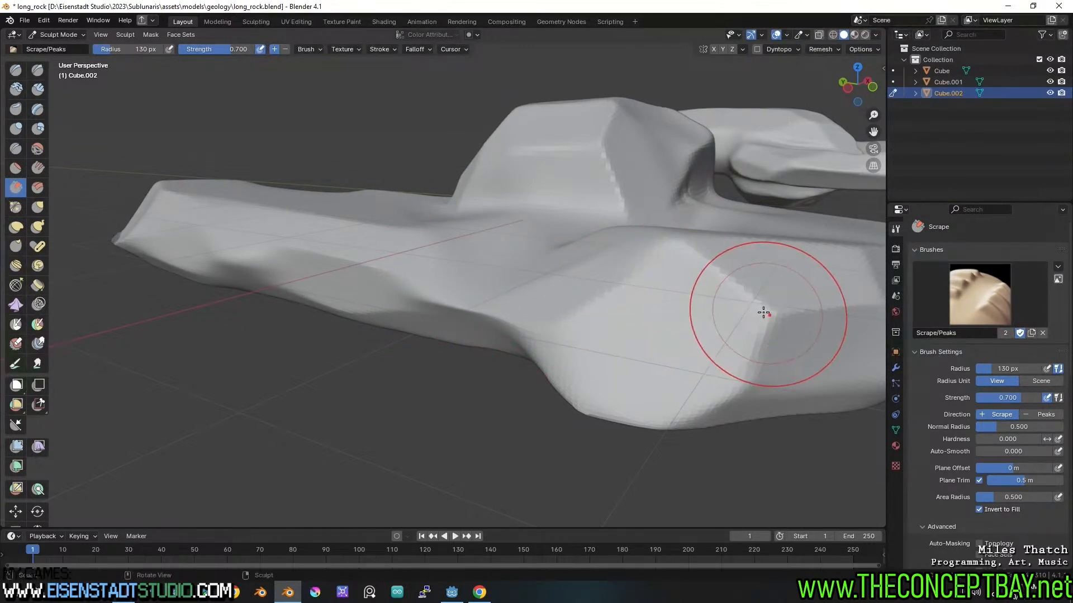
- Try scraping the sharp corner of the middle section's side facet, and undo the most recent strokes
{"action": "mouse_move", "coordinate": [762, 311]}
{"action": "left_mouse_down"}
{"action": "mouse_move", "coordinate": [749, 306]}
{"action": "mouse_move", "coordinate": [736, 325]}
{"action": "left_mouse_up"}
{"action": "scroll", "coordinate": [736, 325], "scroll_direction": "down", "scroll_amount": 5}
{"action": "key", "text": "ctrl+z"}
{"action": "key", "text": "ctrl+z"}
{"action": "key", "text": "ctrl+z"}
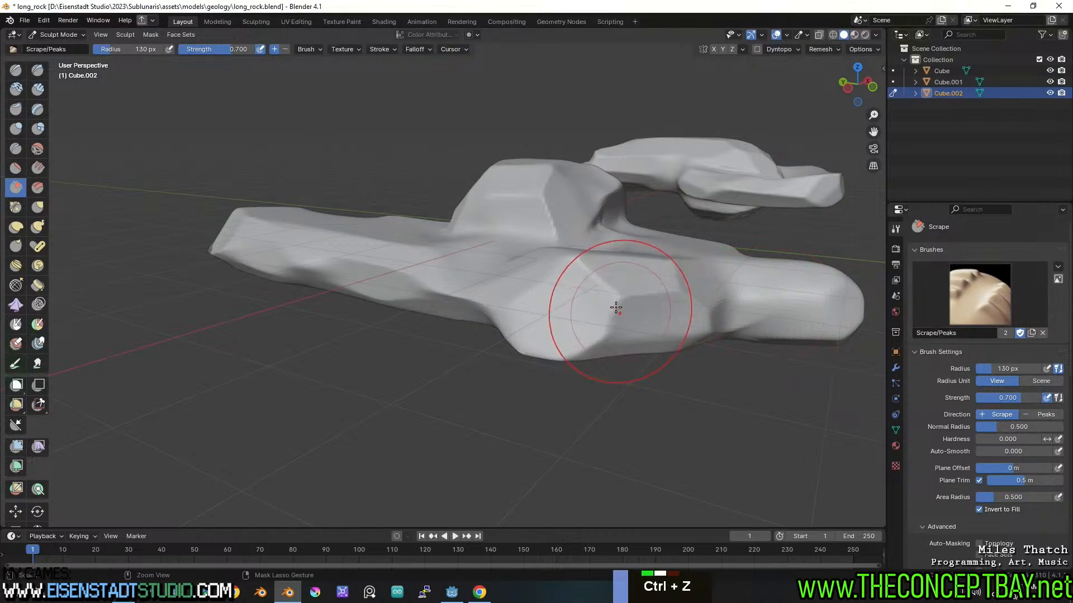
- Scrape the lower side of the rock's middle section, working from beneath
{"action": "middle_click_drag", "start_coordinate": [618, 295], "coordinate": [618, 251]}
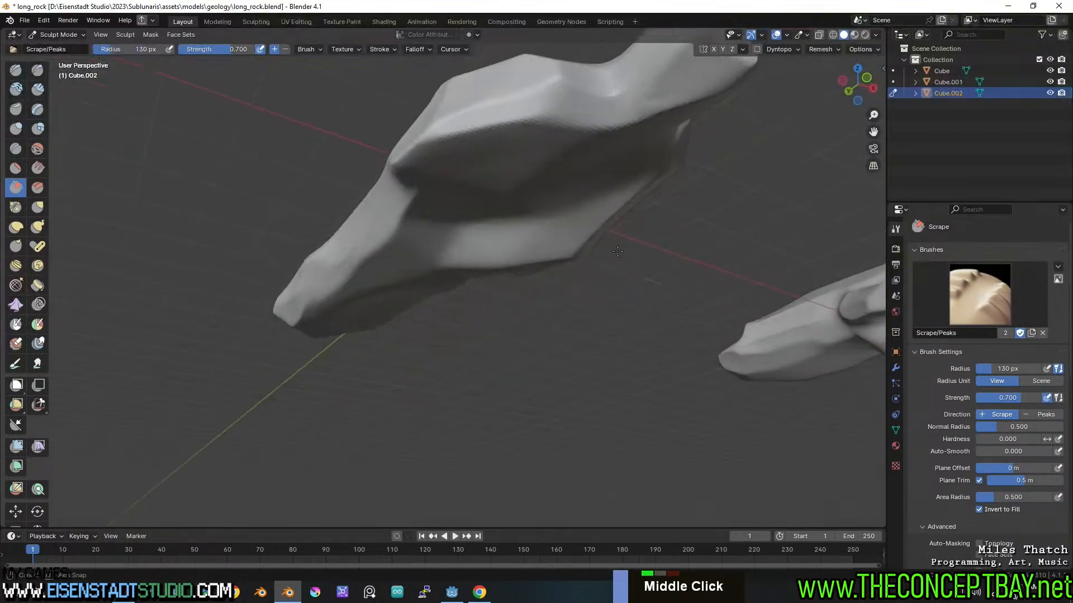
{"action": "middle_click_drag", "start_coordinate": [463, 201], "coordinate": [447, 247], "text": "shift"}
{"action": "middle_click_drag", "start_coordinate": [447, 247], "coordinate": [515, 246]}
{"action": "mouse_move", "coordinate": [565, 237]}
{"action": "left_mouse_down"}
{"action": "mouse_move", "coordinate": [519, 247]}
{"action": "mouse_move", "coordinate": [532, 247]}
{"action": "left_mouse_up"}
- Smooth and scrape along the lower side of the long arm to refine its facets
{"action": "middle_click_drag", "start_coordinate": [607, 236], "coordinate": [304, 282]}
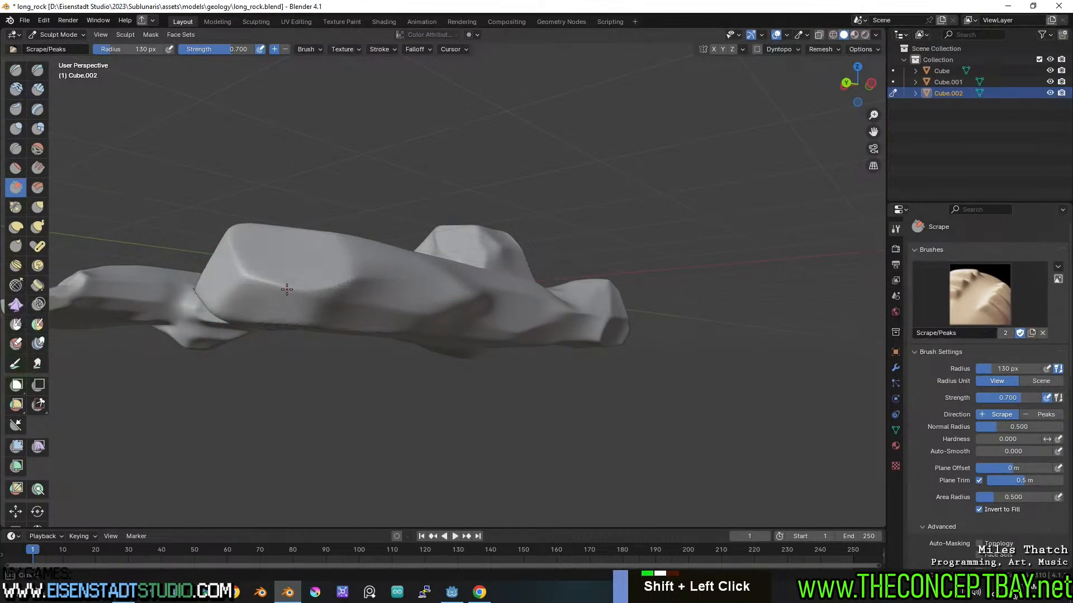
{"action": "left_click_drag", "start_coordinate": [287, 289], "coordinate": [320, 291], "text": "shift"}
{"action": "middle_click_drag", "start_coordinate": [290, 286], "coordinate": [326, 292]}
{"action": "scroll", "coordinate": [264, 292], "scroll_direction": "up", "scroll_amount": 2}
{"action": "mouse_move", "coordinate": [265, 292]}
{"action": "left_mouse_down"}
{"action": "mouse_move", "coordinate": [170, 287]}
{"action": "mouse_move", "coordinate": [330, 299]}
{"action": "left_mouse_up"}
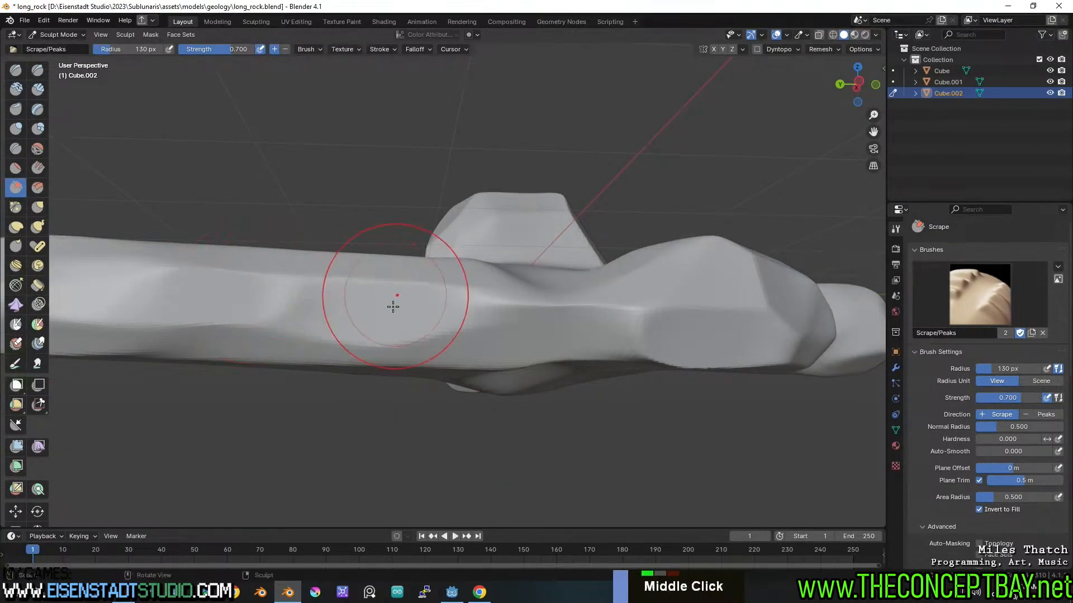
- Undo the last scrape stroke and scrape the lower side of the long arm from a wider view
{"action": "scroll", "coordinate": [350, 325], "scroll_direction": "down", "scroll_amount": 3}
{"action": "mouse_move", "coordinate": [393, 306]}
{"action": "middle_mouse_down"}
{"action": "mouse_move", "coordinate": [350, 326]}
{"action": "mouse_move", "coordinate": [415, 302]}
{"action": "middle_mouse_up"}
{"action": "middle_click_drag", "start_coordinate": [415, 302], "coordinate": [407, 313]}
{"action": "key", "text": "ctrl+z"}
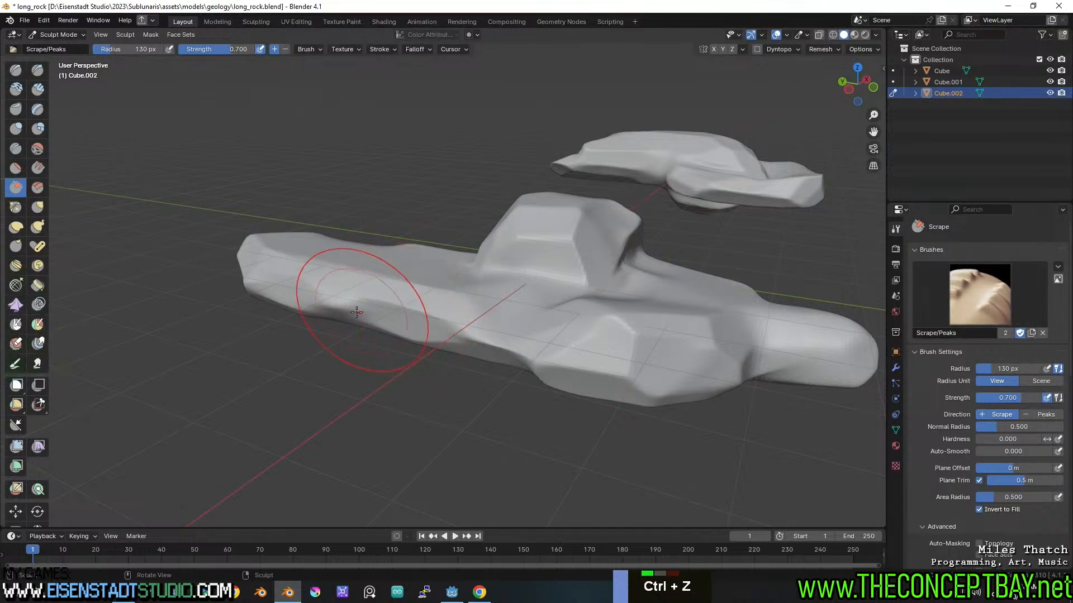
{"action": "left_click_drag", "start_coordinate": [356, 312], "coordinate": [347, 292]}
- Check the sculpted rock beside the other rocks and save the file
{"action": "scroll", "coordinate": [346, 306], "scroll_direction": "down", "scroll_amount": 1}
{"action": "scroll", "coordinate": [376, 288], "scroll_direction": "up", "scroll_amount": 2}
{"action": "middle_click_drag", "start_coordinate": [346, 307], "coordinate": [617, 269]}
{"action": "scroll", "coordinate": [391, 295], "scroll_direction": "up", "scroll_amount": 1}
{"action": "scroll", "coordinate": [391, 294], "scroll_direction": "down", "scroll_amount": 1}
{"action": "middle_click_drag", "start_coordinate": [475, 277], "coordinate": [611, 240], "text": "shift"}
{"action": "scroll", "coordinate": [609, 243], "scroll_direction": "down", "scroll_amount": 6}
{"action": "middle_click_drag", "start_coordinate": [529, 246], "coordinate": [553, 348]}
{"action": "key", "text": "ctrl+s"}
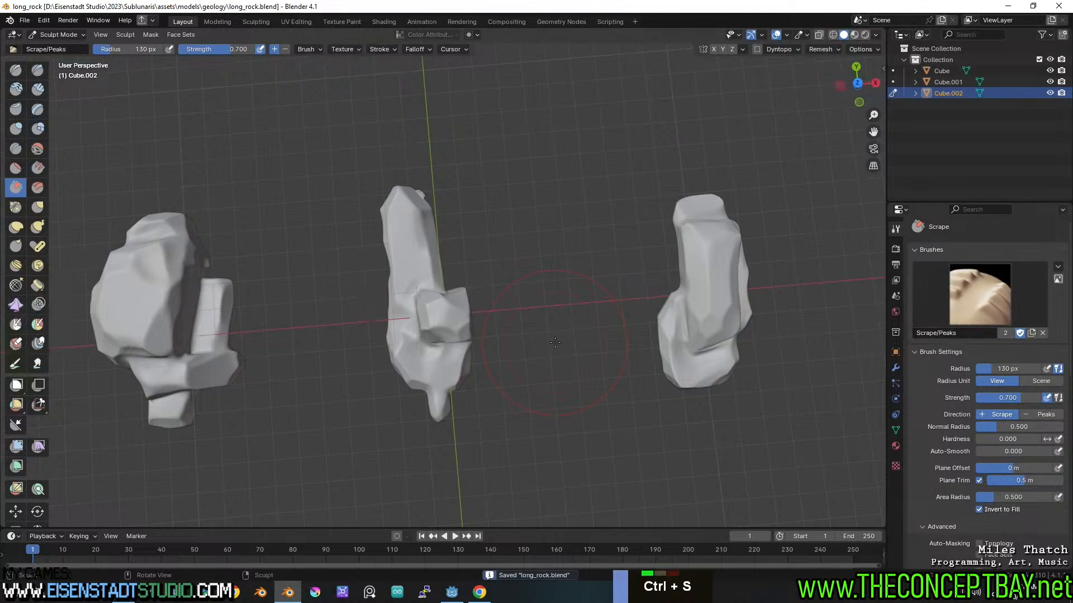
- Switch to Object Mode and move the sculpted rock about 16.7 m along the X axis, beyond the neighbouring rock
{"action": "left_click", "coordinate": [55, 31]}
{"action": "left_click", "coordinate": [64, 46]}
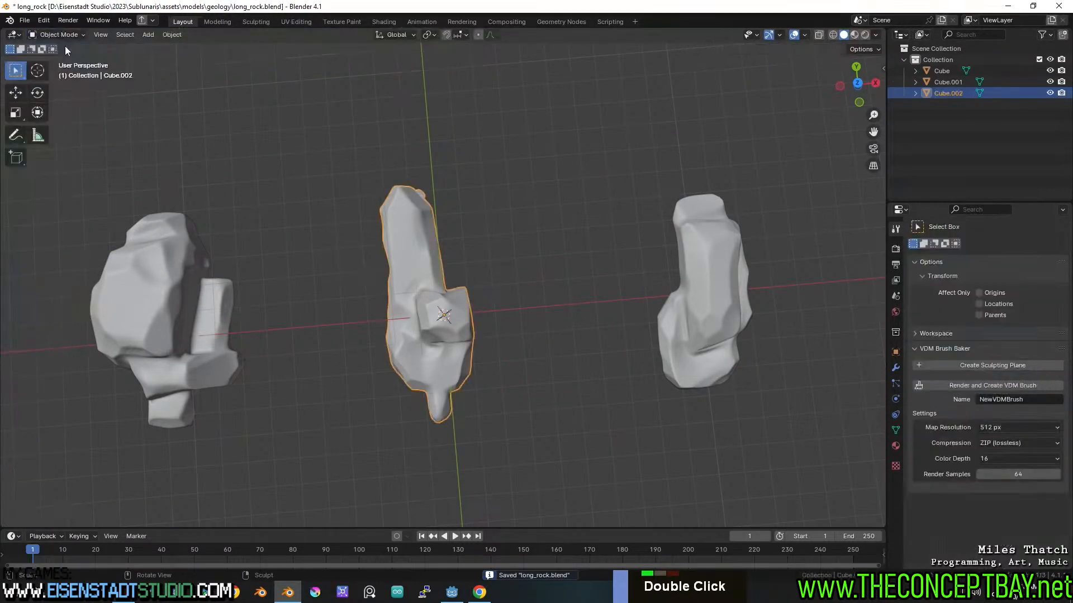
{"action": "key", "text": "g"}
{"action": "key", "text": "x"}
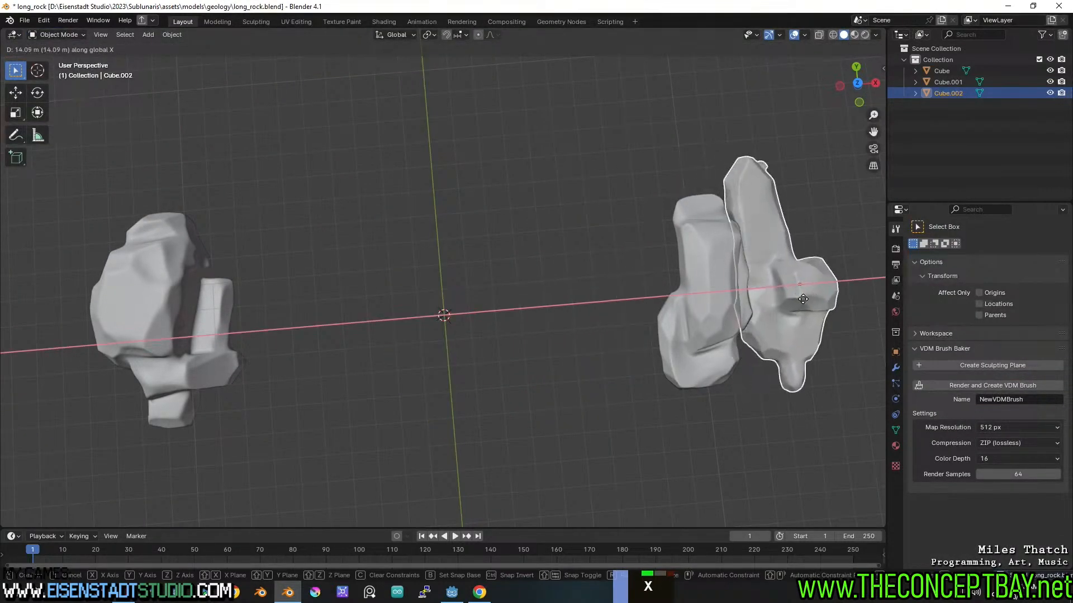
{"action": "left_click", "coordinate": [860, 290]}
- Add a new mesh cube at the world origin as the base for the fourth rock
{"action": "key", "text": "shift+a"}
{"action": "mouse_move", "coordinate": [411, 336]}
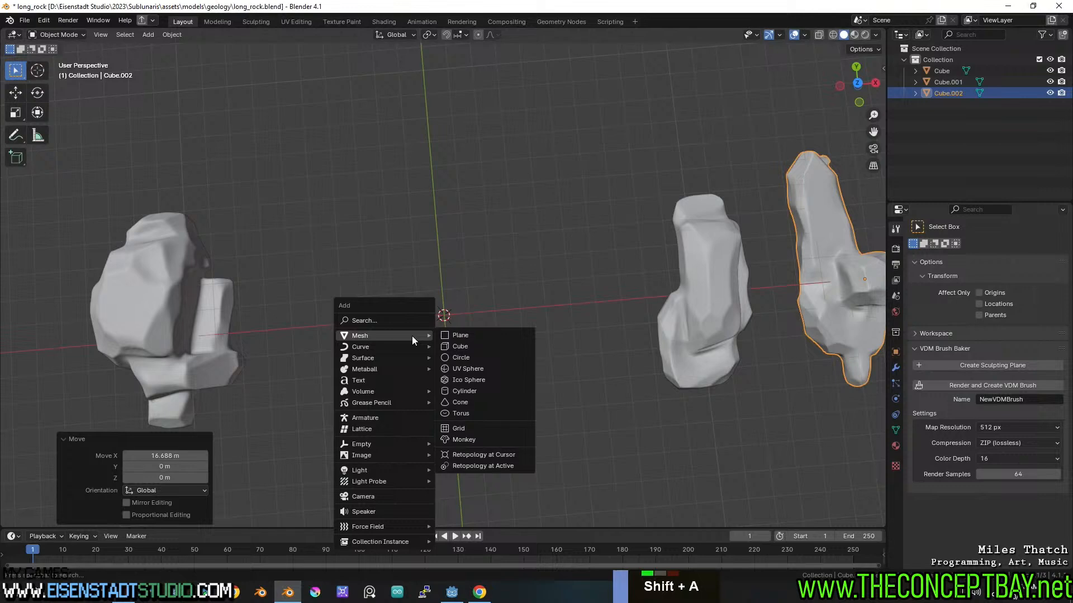
{"action": "left_click", "coordinate": [461, 346]}
{"action": "middle_click_drag", "start_coordinate": [460, 347], "coordinate": [354, 371]}
{"action": "scroll", "coordinate": [478, 263], "scroll_direction": "up", "scroll_amount": 5}
{"action": "scroll", "coordinate": [481, 247], "scroll_direction": "down", "scroll_amount": 4}
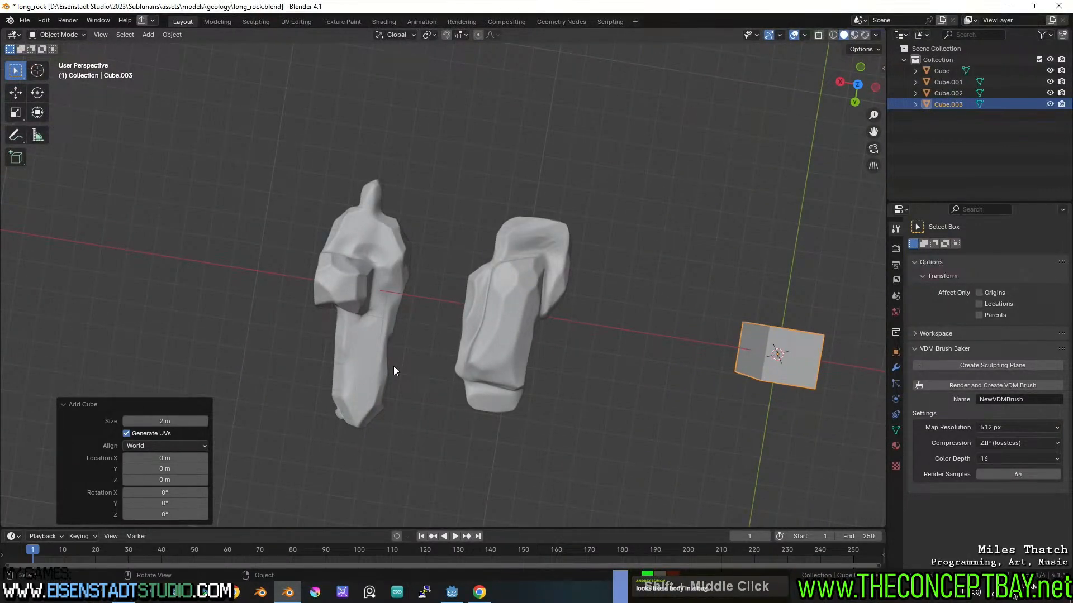
{"action": "middle_click_drag", "start_coordinate": [374, 367], "coordinate": [617, 397]}
{"action": "scroll", "coordinate": [502, 338], "scroll_direction": "up", "scroll_amount": 2}
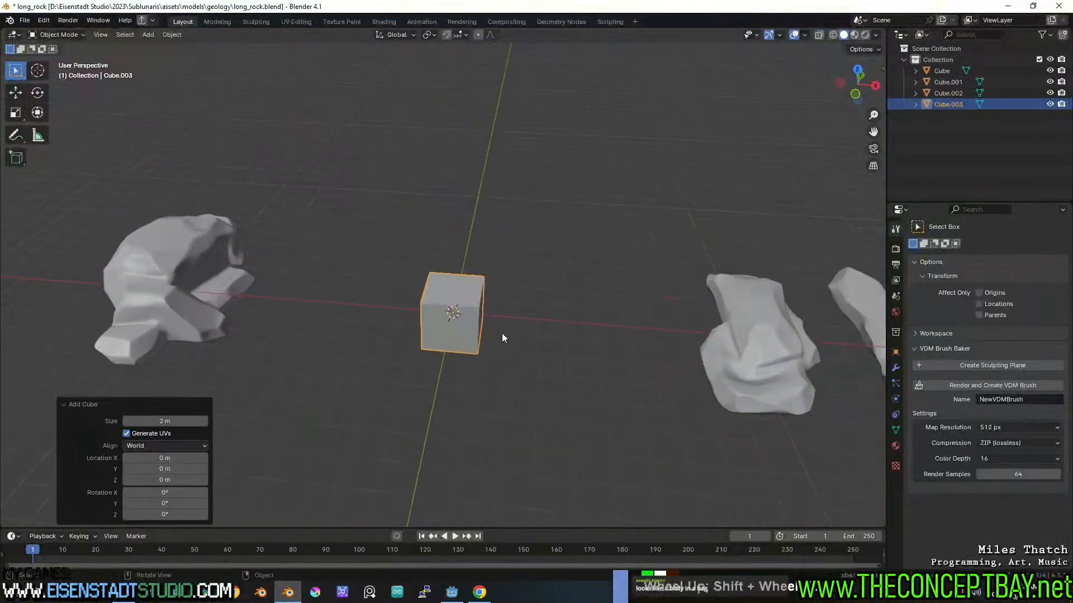
- Subdivide all faces of the new cube in Edit Mode with two cuts
{"action": "key", "text": "Tab"}
{"action": "middle_click_drag", "start_coordinate": [501, 333], "coordinate": [435, 324]}
{"action": "right_click", "coordinate": [435, 330]}
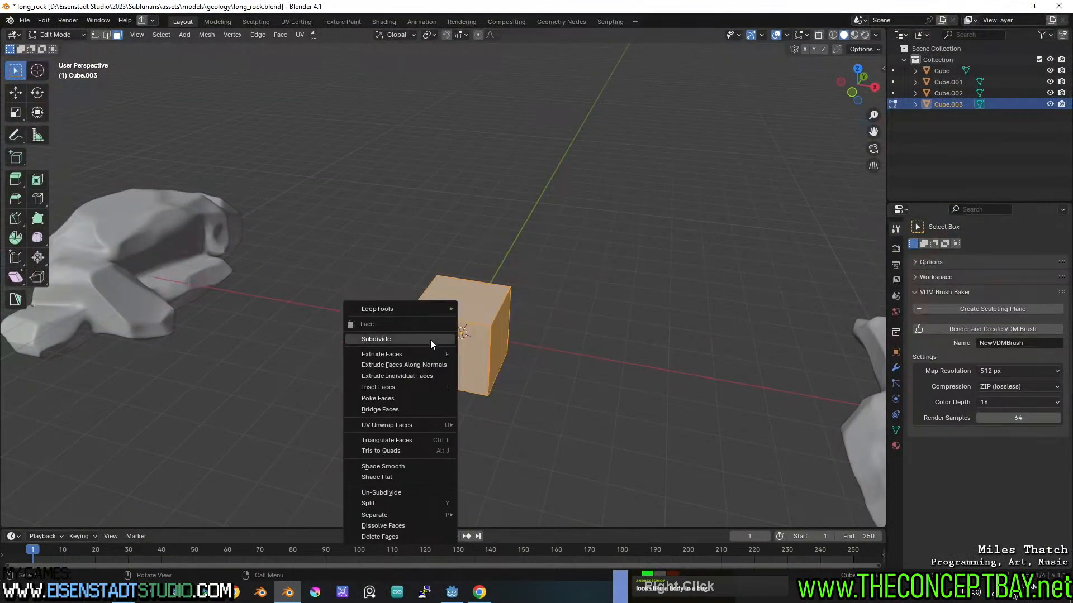
{"action": "left_click", "coordinate": [430, 339]}
{"action": "middle_click_drag", "start_coordinate": [431, 341], "coordinate": [473, 353]}
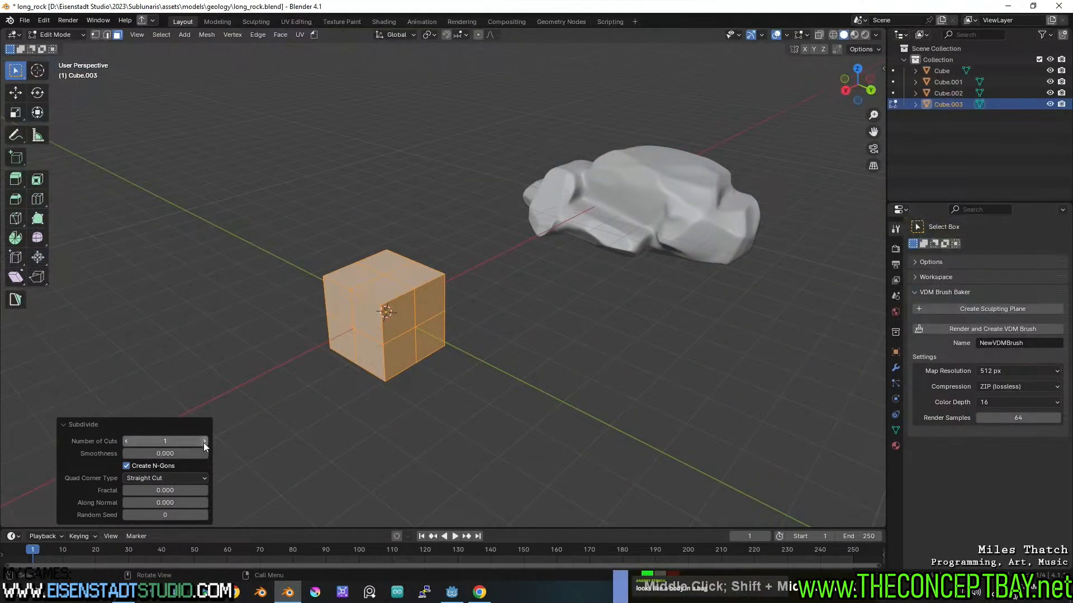
{"action": "left_click", "coordinate": [204, 443]}
- Scale the whole cube up uniformly by about 1.44 in Object Mode
{"action": "key", "text": "Tab"}
{"action": "key", "text": "s"}
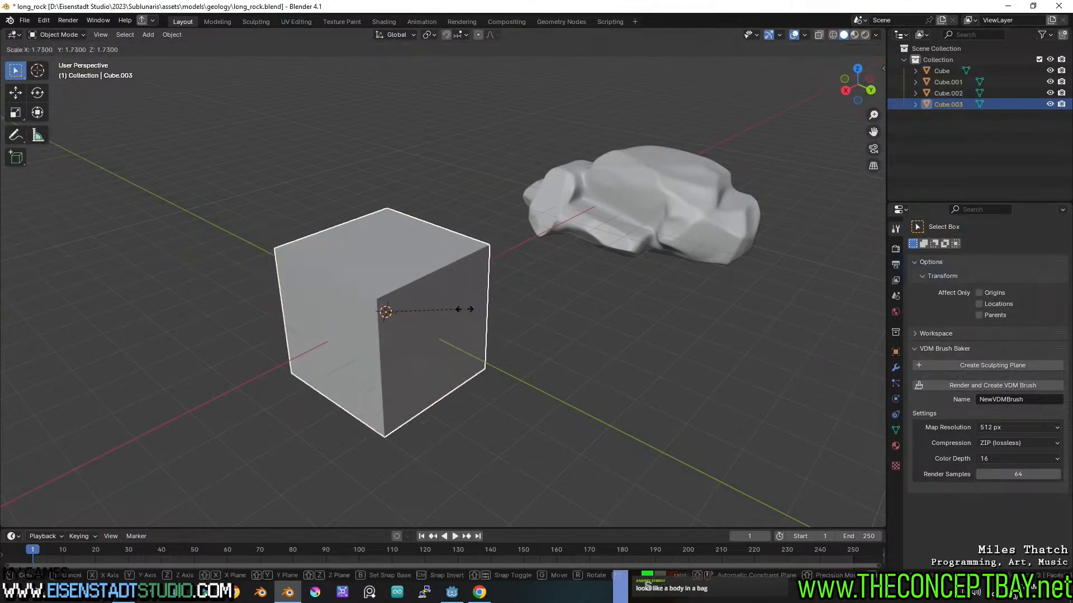
{"action": "key", "text": "Escape"}
- Extrude the centre, lower-middle and lower-corner faces of the cube's +Y side about 3.3 m outward in Edit Mode
{"action": "key", "text": "Tab"}
{"action": "left_click", "coordinate": [426, 357]}
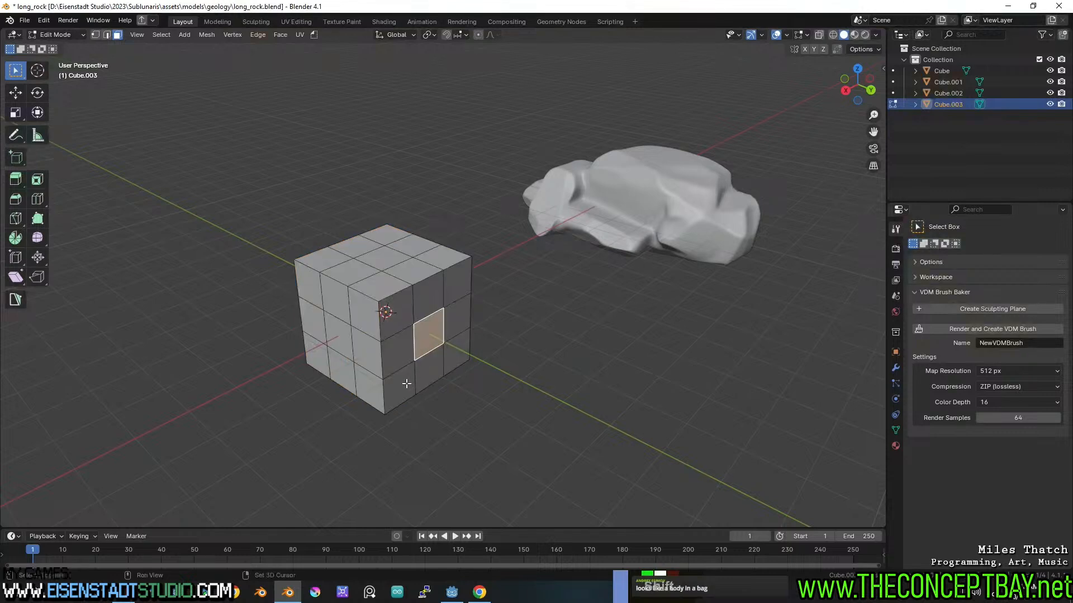
{"action": "left_click", "coordinate": [398, 363], "text": "shift"}
{"action": "key", "text": "e"}
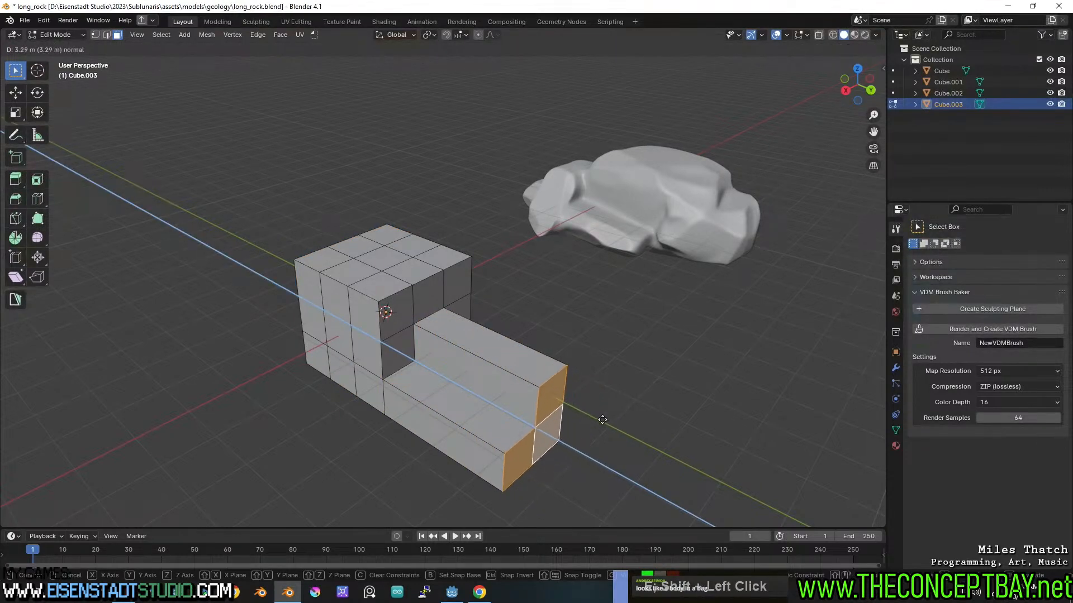
{"action": "left_click", "coordinate": [603, 421]}
- Extrude the cube's bottom-row side face and the adjoining side of the new arm about 1.4 m outward
{"action": "left_click", "coordinate": [374, 392]}
{"action": "left_click", "coordinate": [393, 400], "text": "shift"}
{"action": "key", "text": "e"}
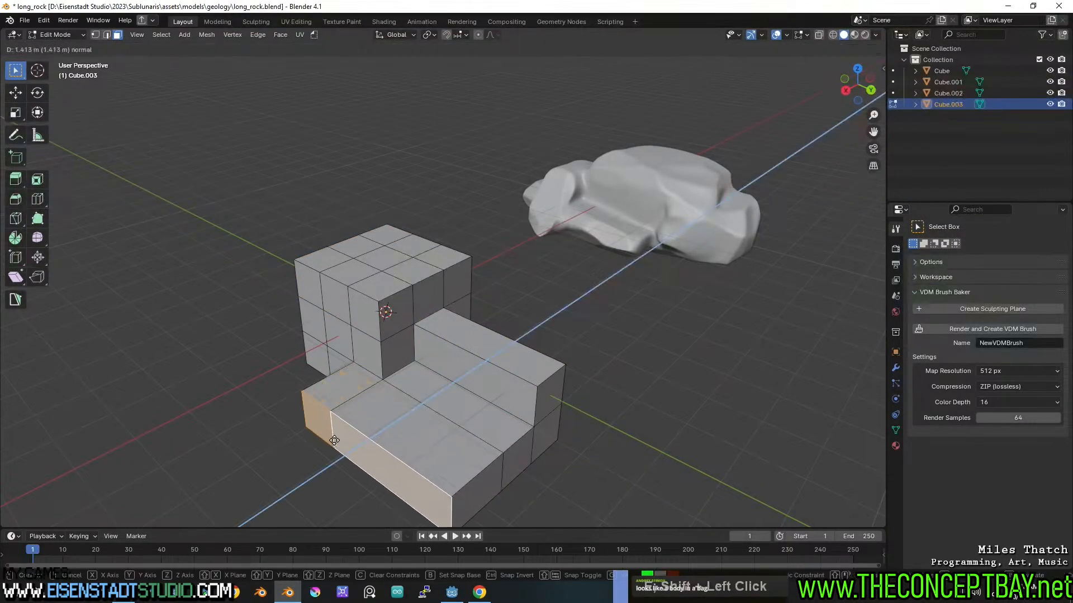
{"action": "left_click", "coordinate": [337, 435]}
- Extrude one outer column of three faces plus the bottom middle face on the cube's opposite end about 5.3 m outward
{"action": "middle_click_drag", "start_coordinate": [336, 435], "coordinate": [508, 405]}
{"action": "left_click", "coordinate": [478, 389]}
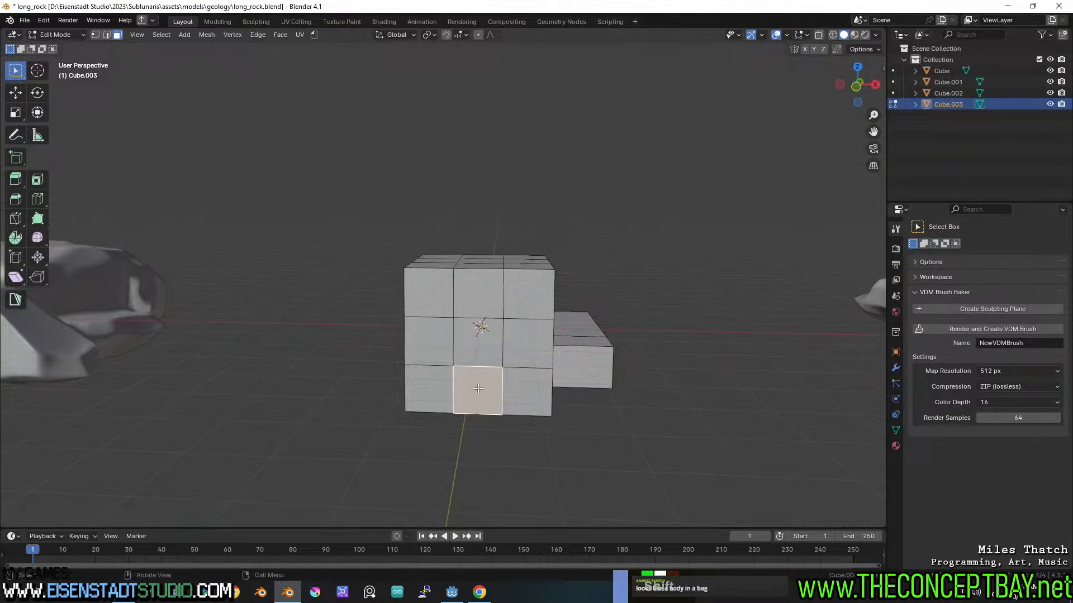
{"action": "left_click", "coordinate": [433, 293], "text": "shift"}
{"action": "left_click", "coordinate": [428, 340], "text": "shift"}
{"action": "left_click", "coordinate": [428, 389], "text": "shift"}
{"action": "key", "text": "e"}
{"action": "left_click", "coordinate": [378, 465]}
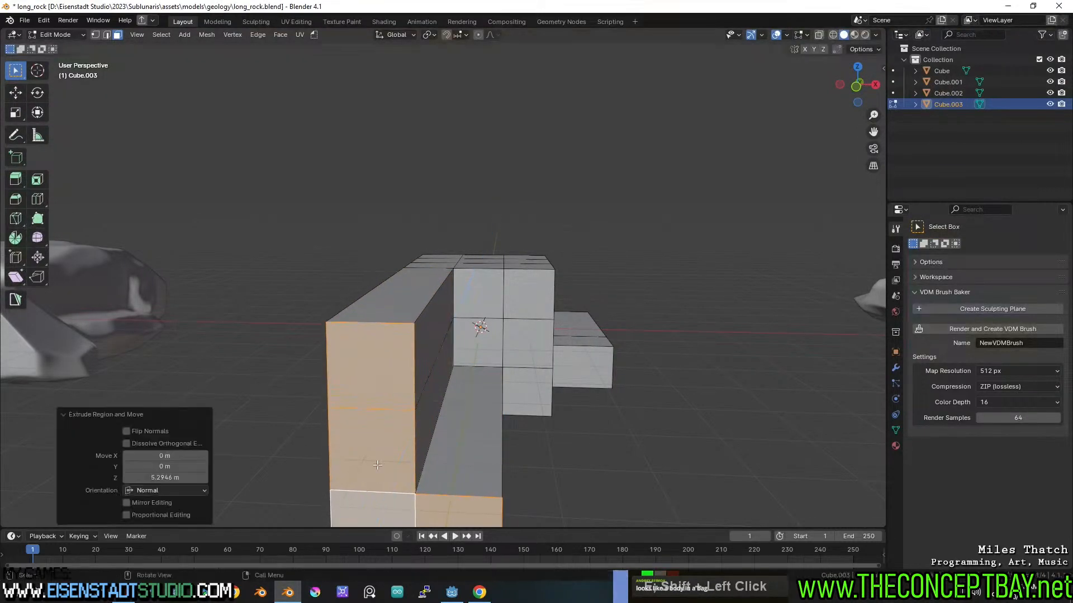
- Extrude the lower faces of the block's -X side, including the long arm's bottom strip, about 1.54 m outward
{"action": "middle_click_drag", "start_coordinate": [378, 464], "coordinate": [430, 441]}
{"action": "left_click", "coordinate": [453, 331]}
{"action": "left_click", "coordinate": [441, 362], "text": "shift"}
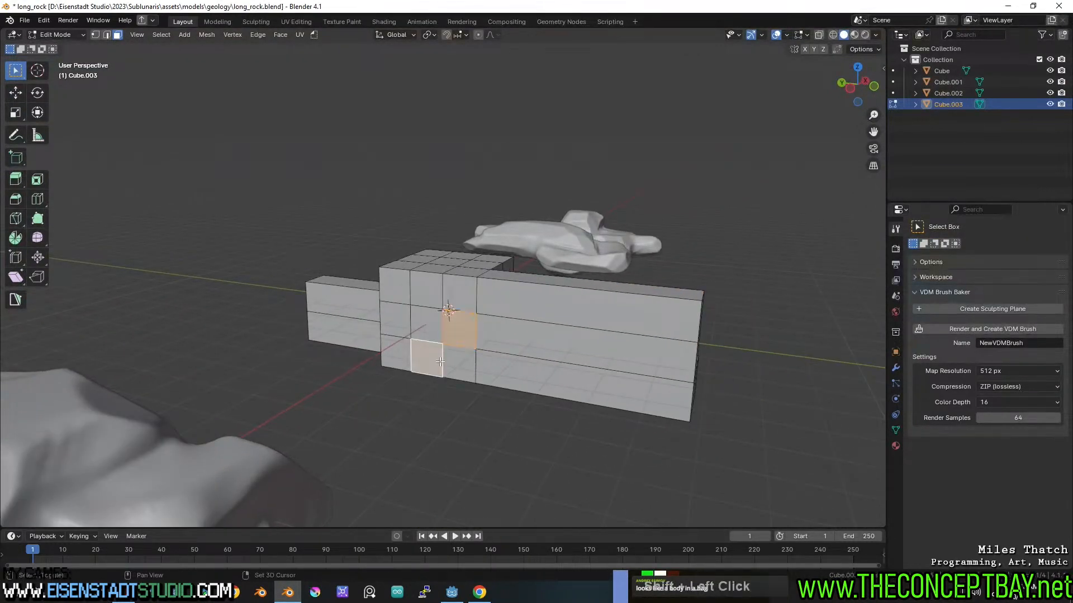
{"action": "left_click", "coordinate": [458, 364], "text": "shift"}
{"action": "left_click", "coordinate": [497, 367], "text": "shift"}
{"action": "left_click", "coordinate": [432, 332], "text": "shift"}
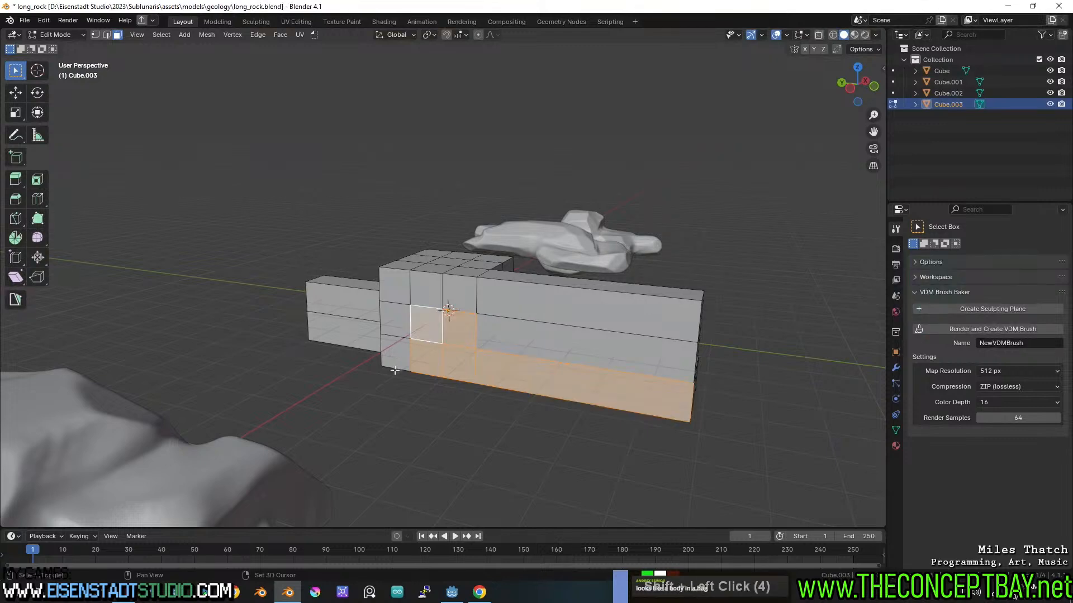
{"action": "key", "text": "e"}
{"action": "left_click", "coordinate": [402, 385]}
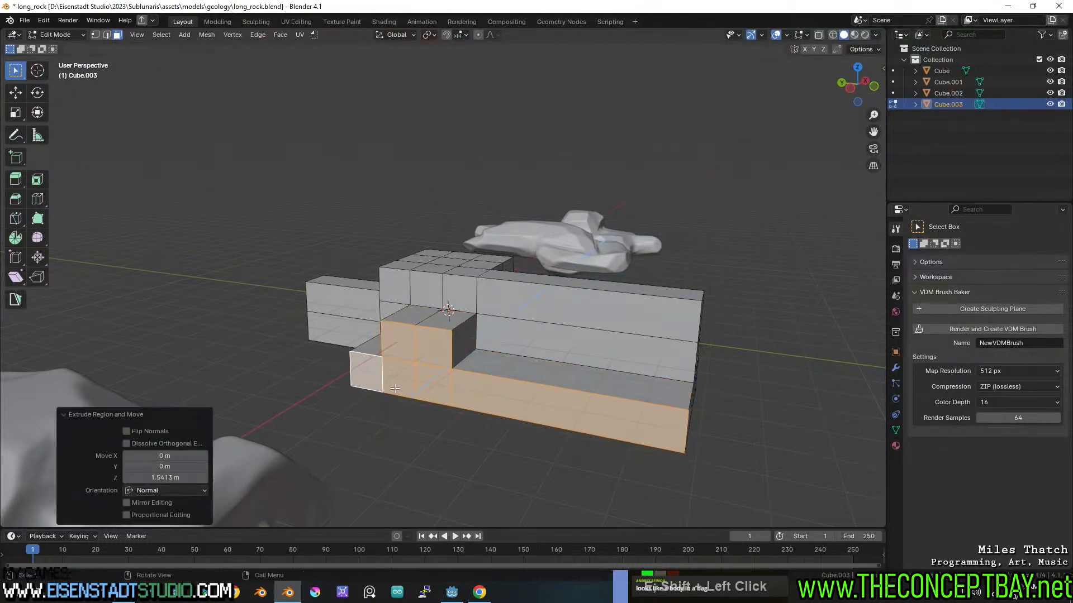
- Extrude an L-shaped group of faces on top of the central block about 0.52 m upward
{"action": "middle_click_drag", "start_coordinate": [403, 385], "coordinate": [467, 307]}
{"action": "left_click", "coordinate": [414, 273]}
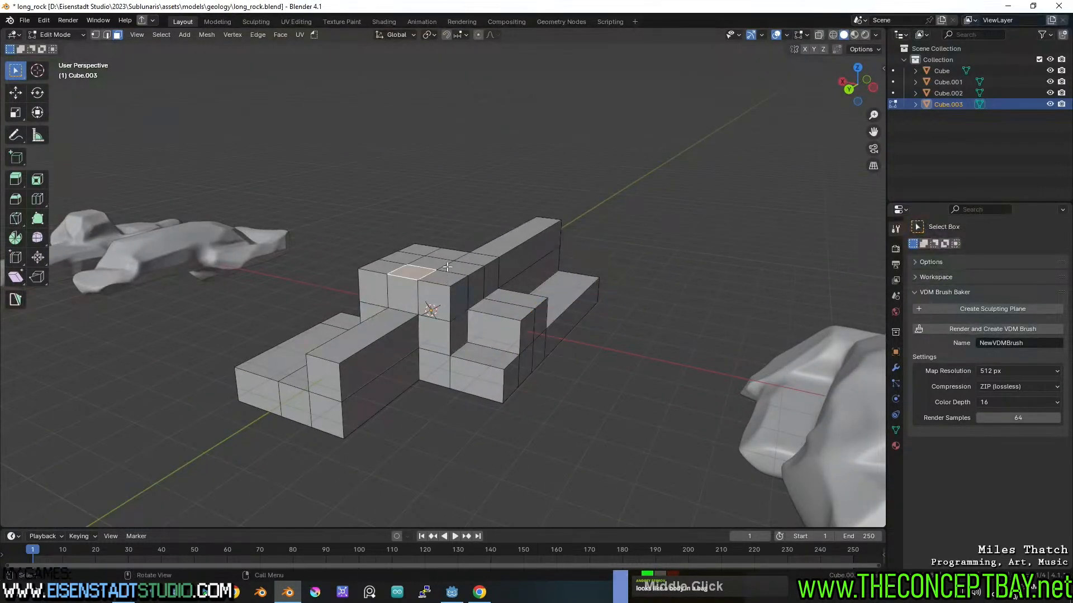
{"action": "left_click", "coordinate": [402, 256], "text": "shift"}
{"action": "key", "text": "e"}
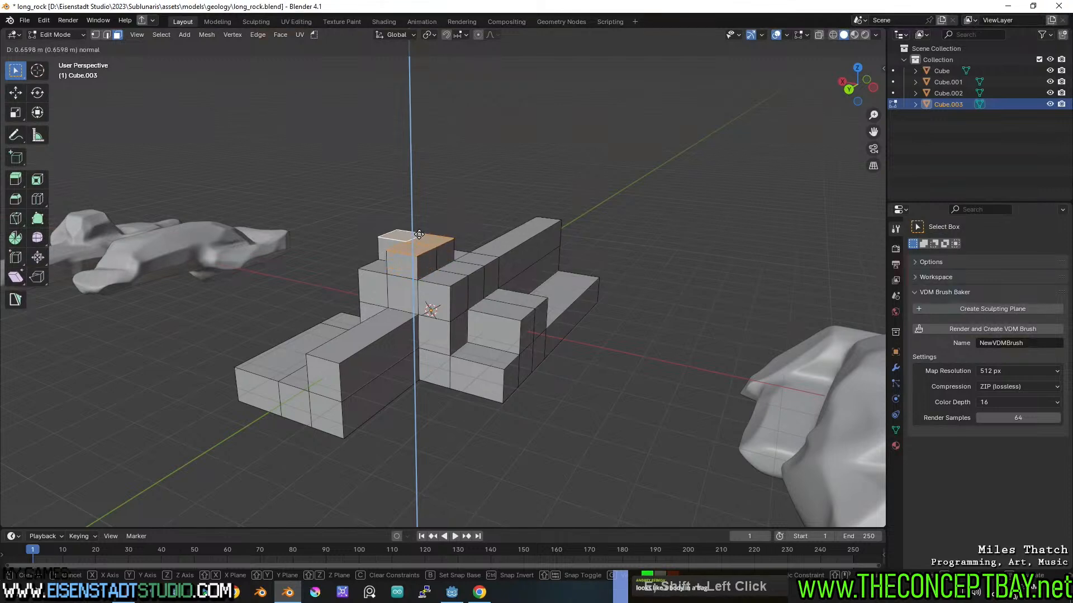
{"action": "left_click", "coordinate": [419, 239]}
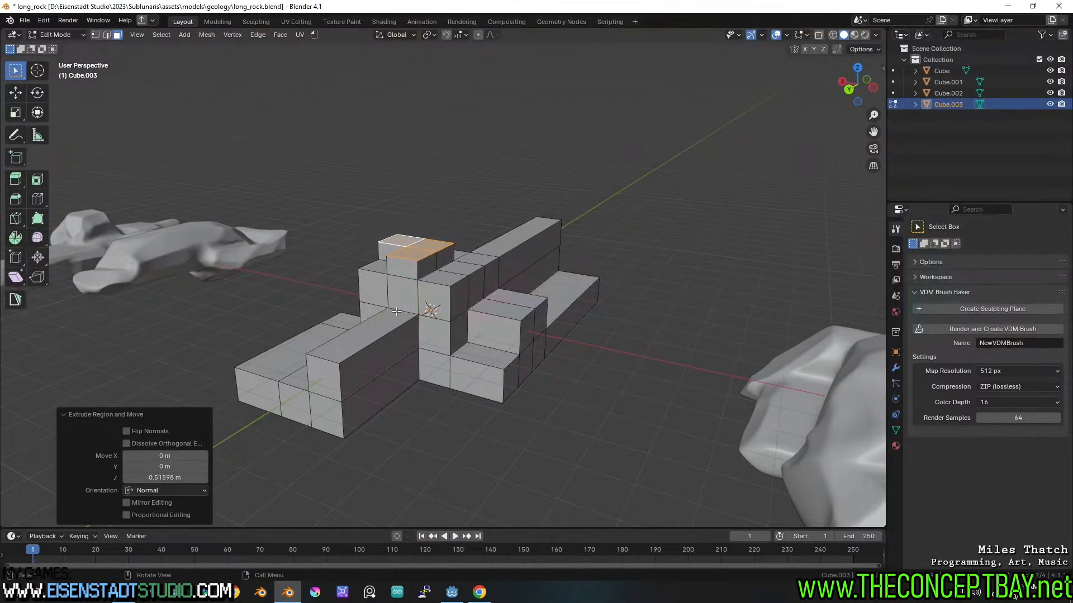
- Extrude faces on the underside of the central block and long arm about 1.15 m downward
{"action": "key", "text": "1"}
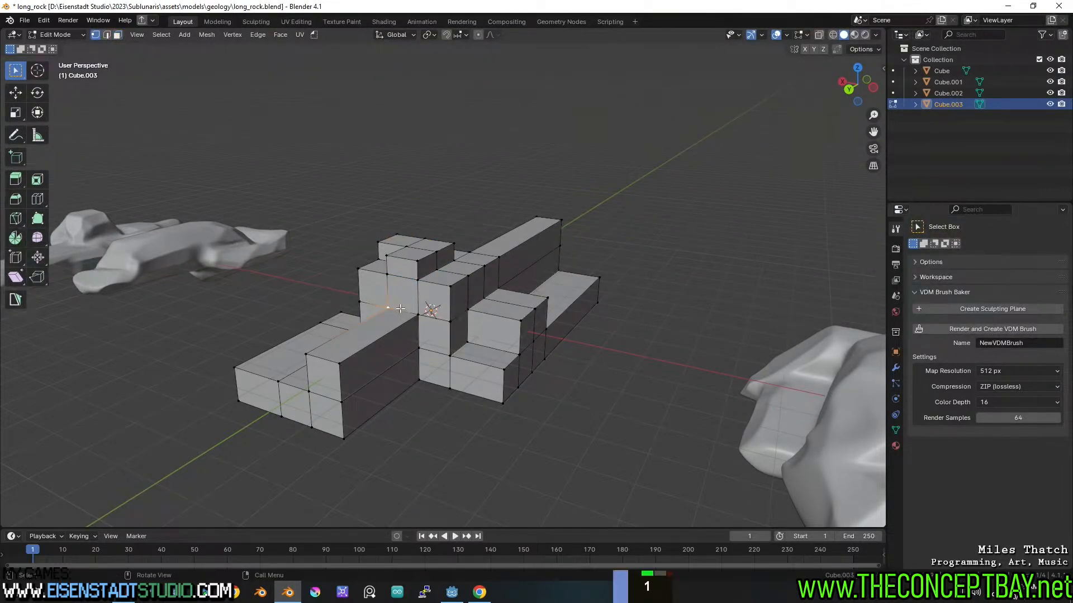
{"action": "key", "text": "a"}
{"action": "middle_click_drag", "start_coordinate": [404, 309], "coordinate": [469, 402]}
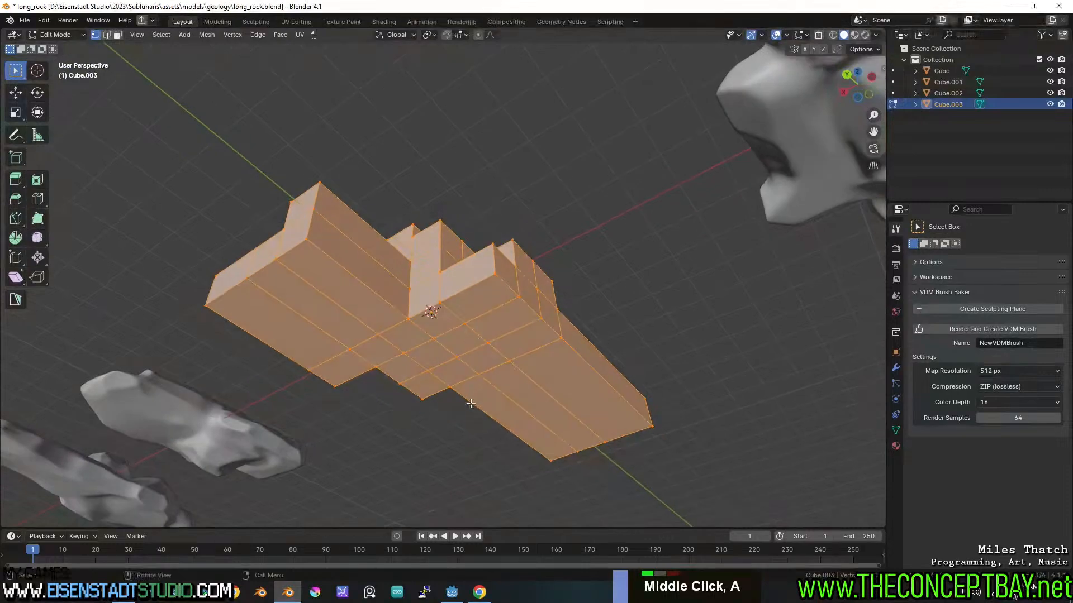
{"action": "left_click", "coordinate": [467, 348]}
{"action": "key", "text": "3"}
{"action": "left_click", "coordinate": [463, 341]}
{"action": "left_click", "coordinate": [429, 356], "text": "shift"}
{"action": "left_click", "coordinate": [481, 365], "text": "shift"}
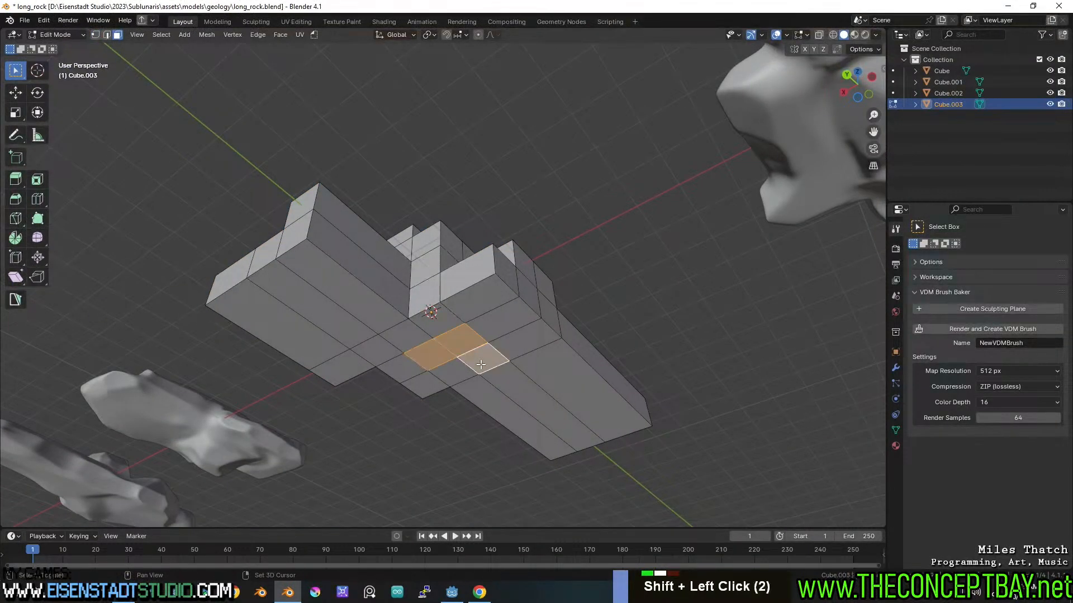
{"action": "left_click", "coordinate": [536, 368], "text": "shift"}
{"action": "key", "text": "e"}
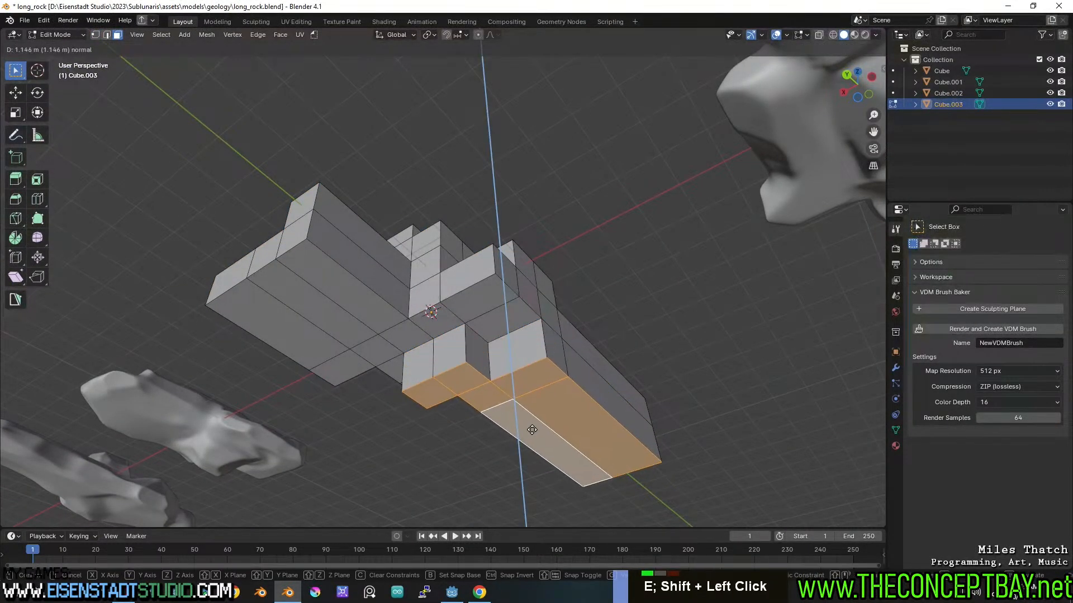
{"action": "left_click", "coordinate": [308, 327]}
- Extrude the middle underside face of the shorter arm about 0.7 m downward, and extrude two of its end faces outward
{"action": "left_click", "coordinate": [311, 320]}
{"action": "key", "text": "e"}
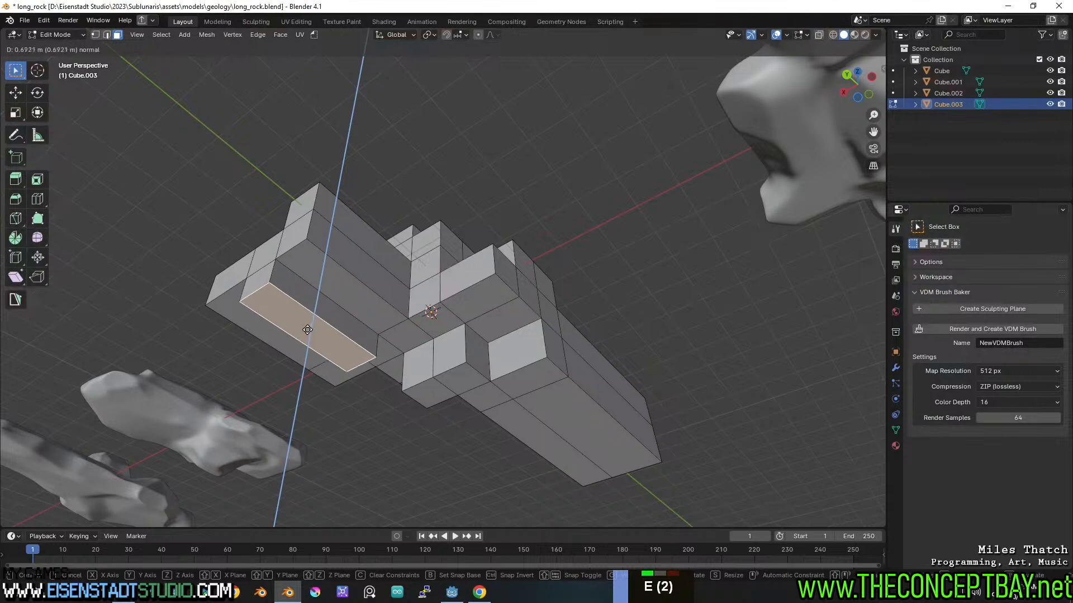
{"action": "left_click", "coordinate": [308, 332]}
{"action": "left_click", "coordinate": [267, 274]}
{"action": "left_click", "coordinate": [266, 254], "text": "shift"}
{"action": "key", "text": "e"}
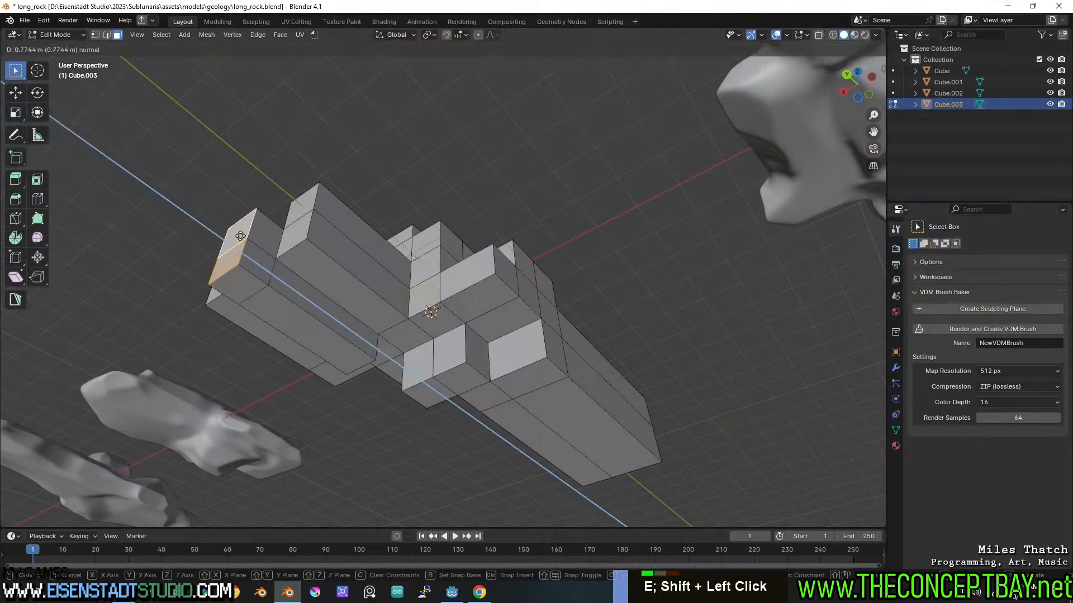
{"action": "left_click", "coordinate": [229, 228]}
- Extrude four lower faces at the end of the long arm about 2 m outward
{"action": "mouse_move", "coordinate": [375, 261]}
{"action": "middle_mouse_down"}
{"action": "mouse_move", "coordinate": [542, 205]}
{"action": "mouse_move", "coordinate": [391, 269]}
{"action": "middle_mouse_up"}
{"action": "left_click", "coordinate": [364, 284]}
{"action": "left_click", "coordinate": [348, 288], "text": "shift"}
{"action": "left_click", "coordinate": [343, 324], "text": "shift"}
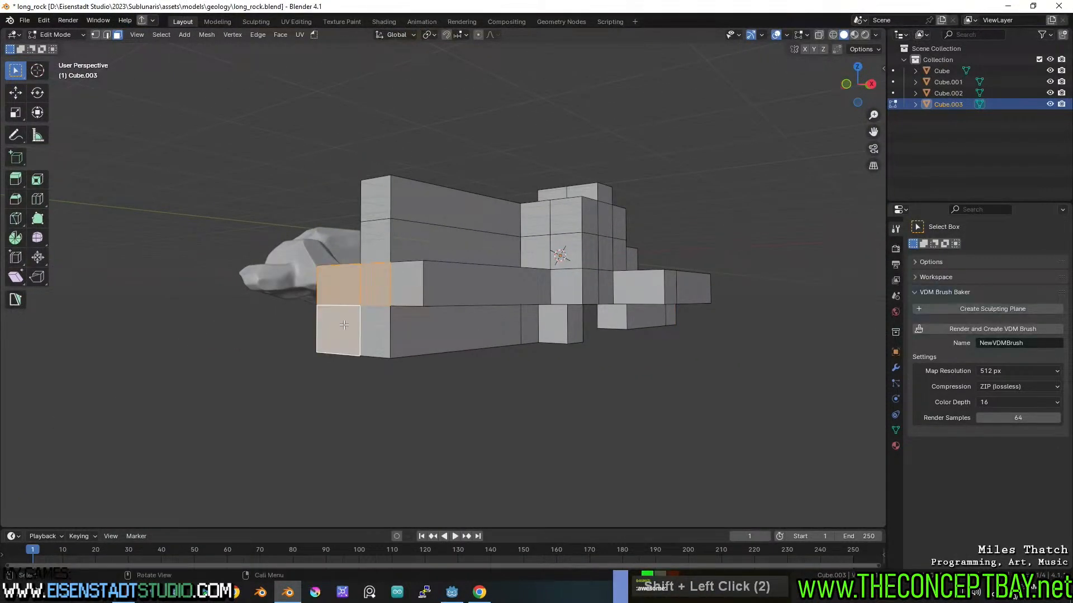
{"action": "left_click", "coordinate": [347, 326]}
{"action": "left_click", "coordinate": [371, 326], "text": "shift"}
{"action": "left_click", "coordinate": [376, 286], "text": "shift"}
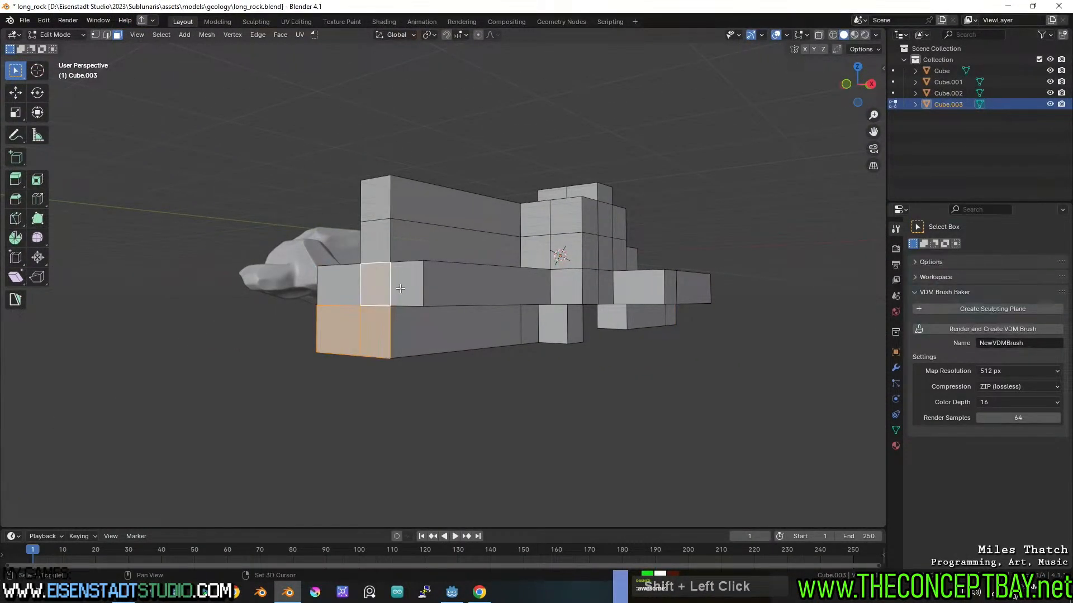
{"action": "left_click", "coordinate": [402, 289], "text": "shift"}
{"action": "key", "text": "e"}
{"action": "left_click", "coordinate": [309, 297]}
- Return to Object Mode and apply the scale of the blocked-out rock
{"action": "middle_click_drag", "start_coordinate": [309, 298], "coordinate": [359, 340]}
{"action": "scroll", "coordinate": [447, 333], "scroll_direction": "down", "scroll_amount": 3}
{"action": "middle_click_drag", "start_coordinate": [559, 320], "coordinate": [490, 285], "text": "shift"}
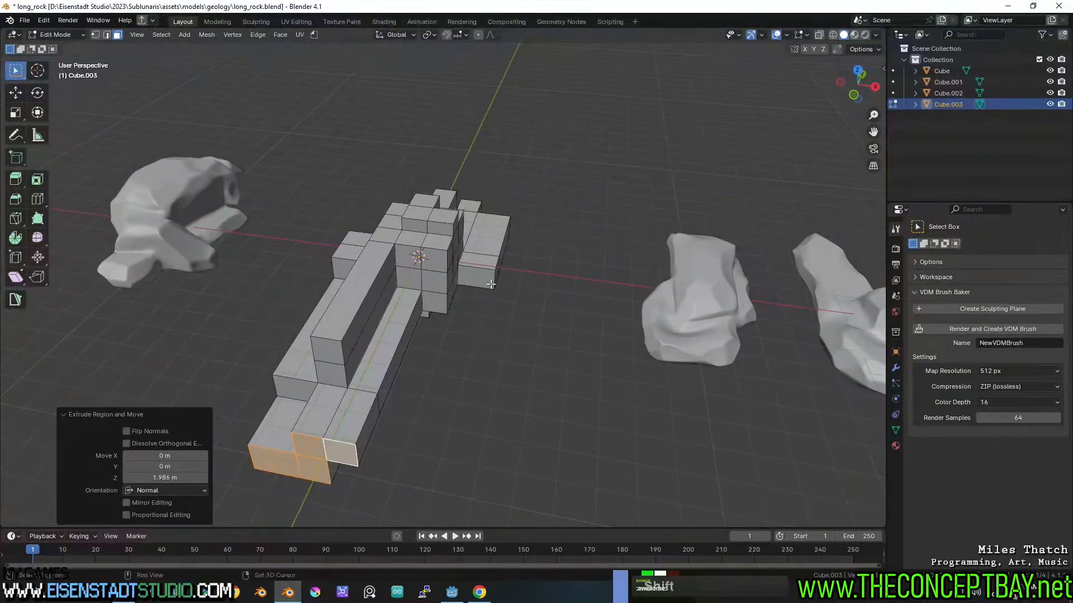
{"action": "middle_click_drag", "start_coordinate": [561, 279], "coordinate": [585, 277], "text": "shift"}
{"action": "key", "text": "Tab"}
{"action": "middle_click_drag", "start_coordinate": [492, 265], "coordinate": [507, 256]}
{"action": "scroll", "coordinate": [497, 257], "scroll_direction": "up", "scroll_amount": 2}
{"action": "key", "text": "ctrl+Tab"}
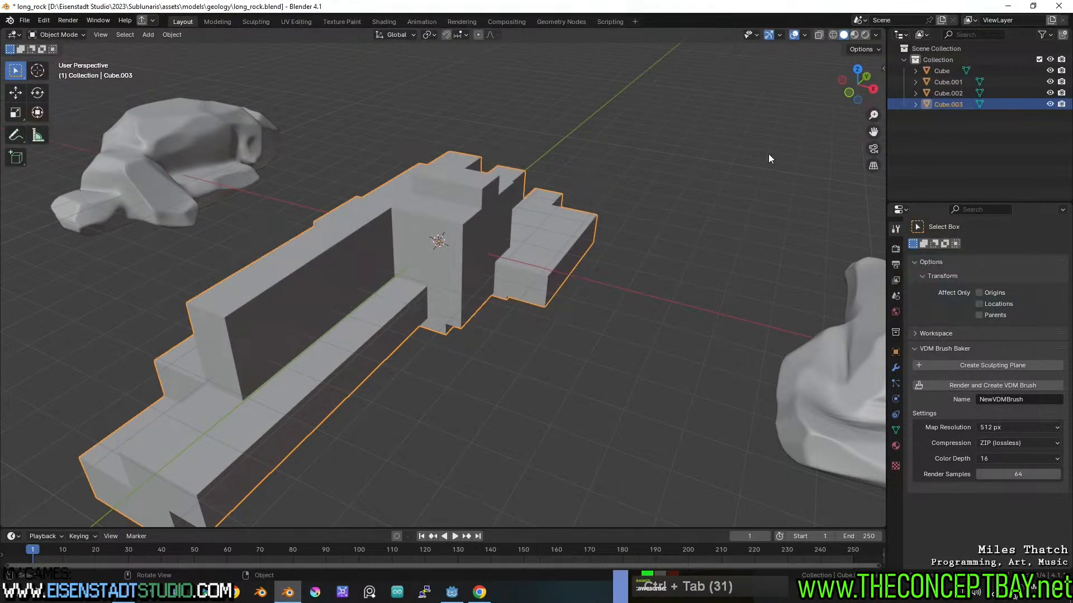
{"action": "key", "text": "n"}
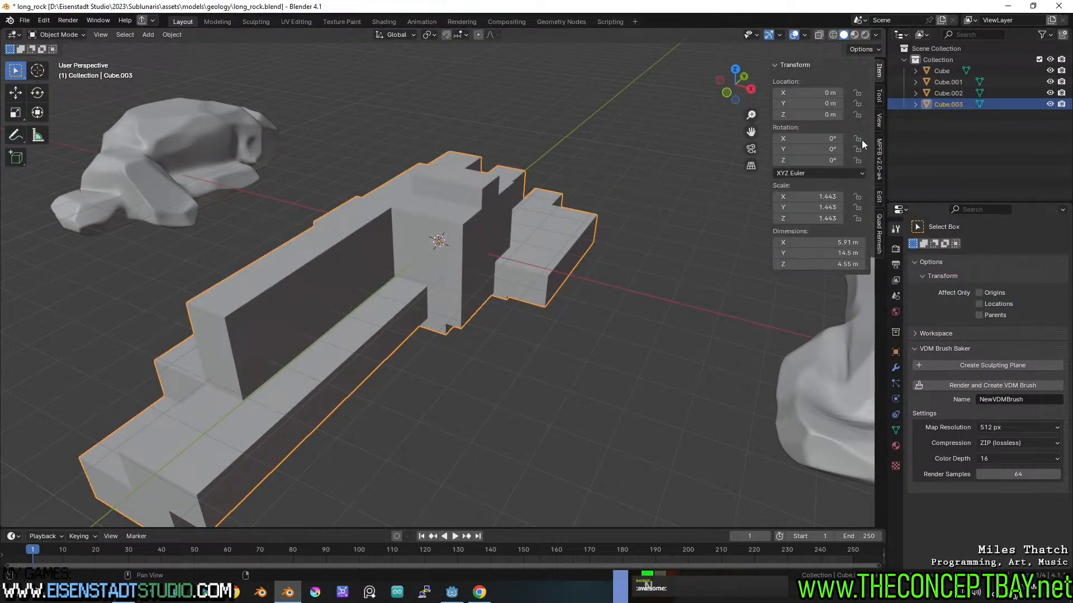
{"action": "key", "text": "ctrl+a"}
{"action": "left_click", "coordinate": [475, 249]}
{"action": "key", "text": "n"}
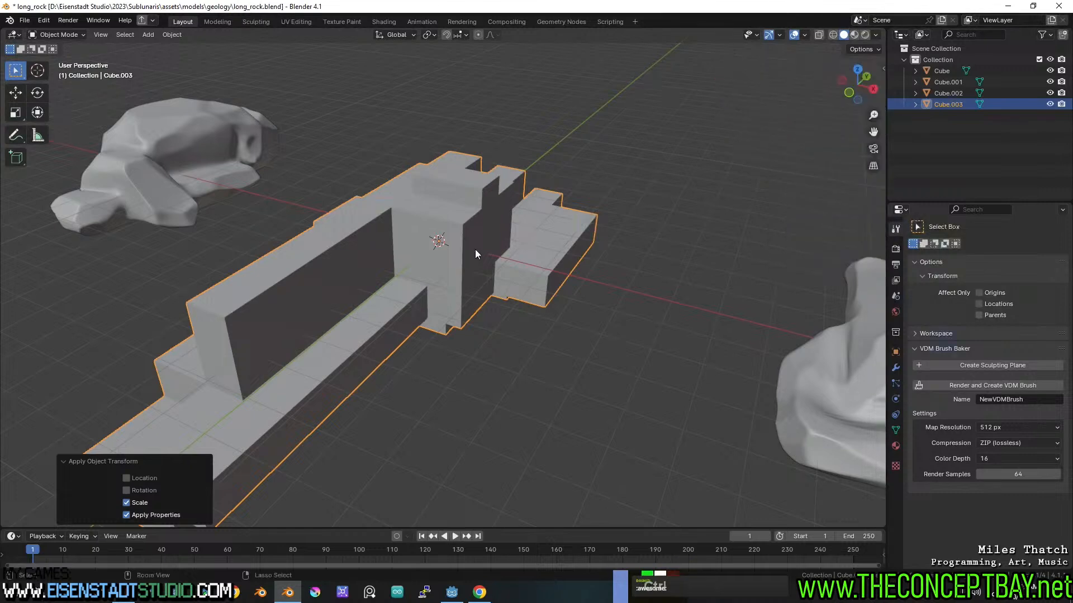
- Switch to Sculpt Mode and remesh the blocked-out rock with a 0.05 m voxel size
{"action": "key", "text": "ctrl+Tab"}
{"action": "left_click", "coordinate": [466, 310]}
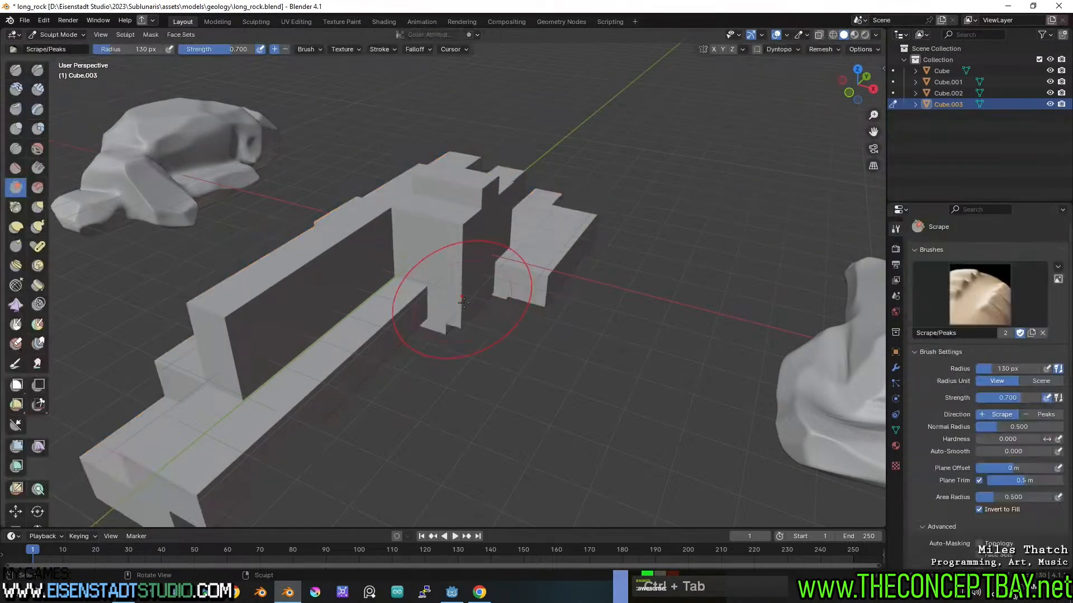
{"action": "left_click", "coordinate": [821, 49]}
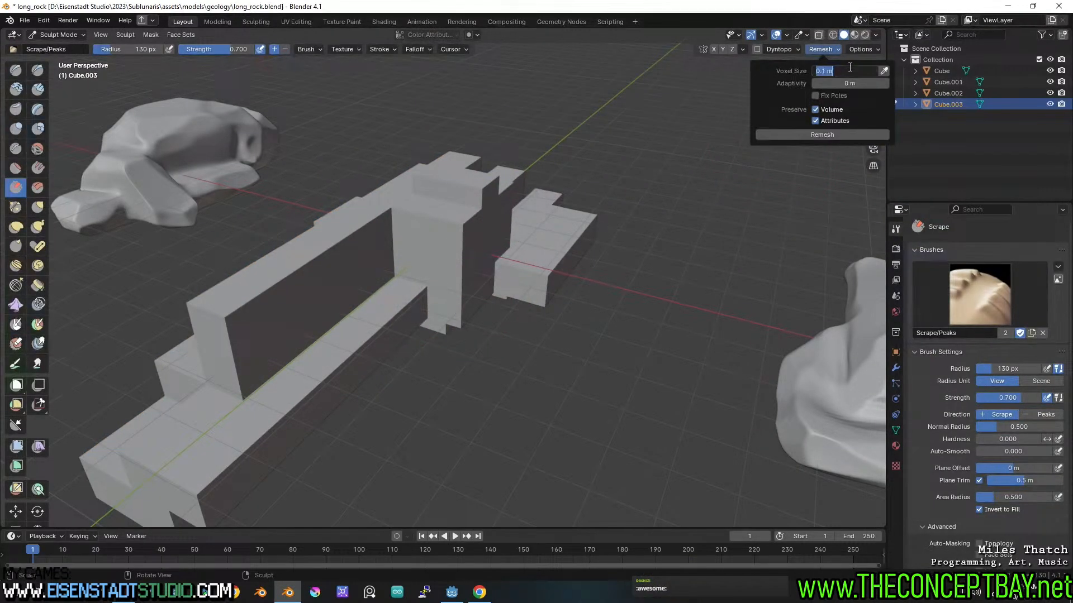
{"action": "key", "text": "BackSpace"}
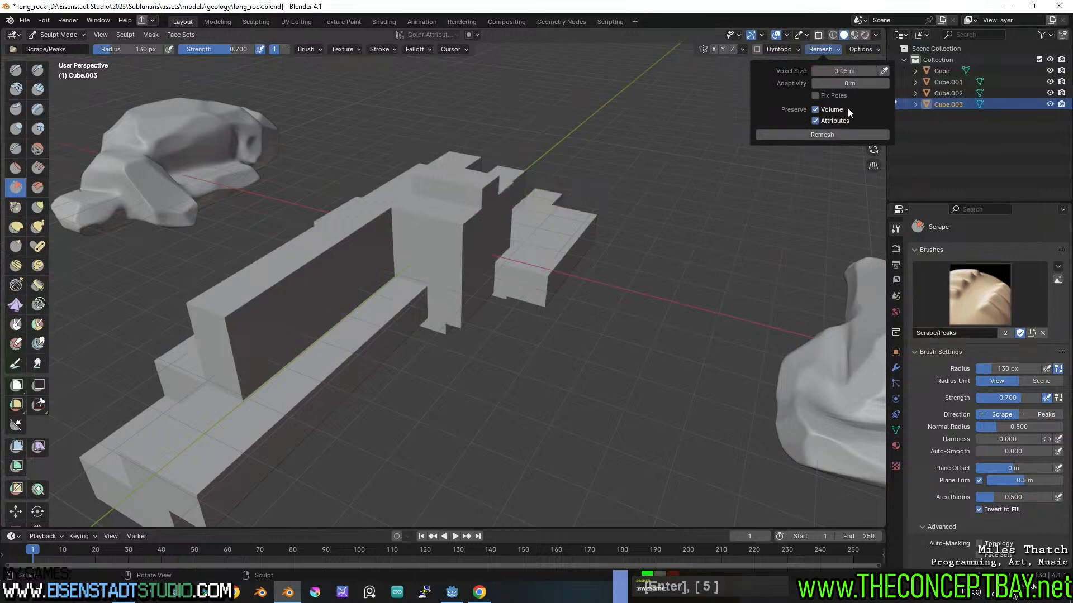
{"action": "left_click", "coordinate": [822, 136]}
{"action": "middle_click_drag", "start_coordinate": [442, 211], "coordinate": [481, 210], "text": "shift"}
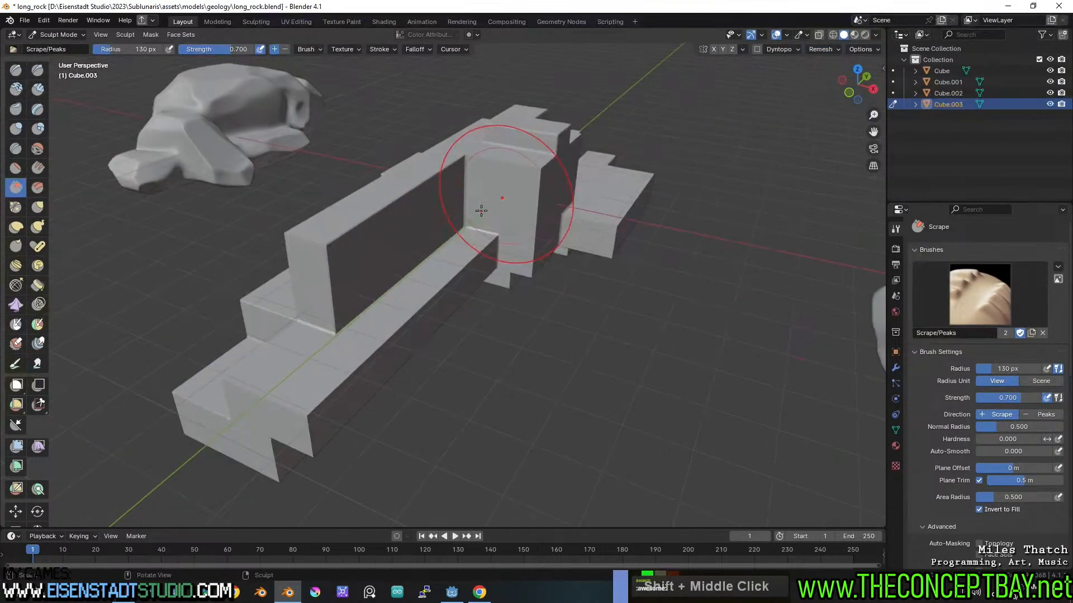
- Try smoothing the whole rock with the Smooth mesh filter, and undo back to the unremeshed block-out in Object Mode
{"action": "left_click", "coordinate": [16, 446]}
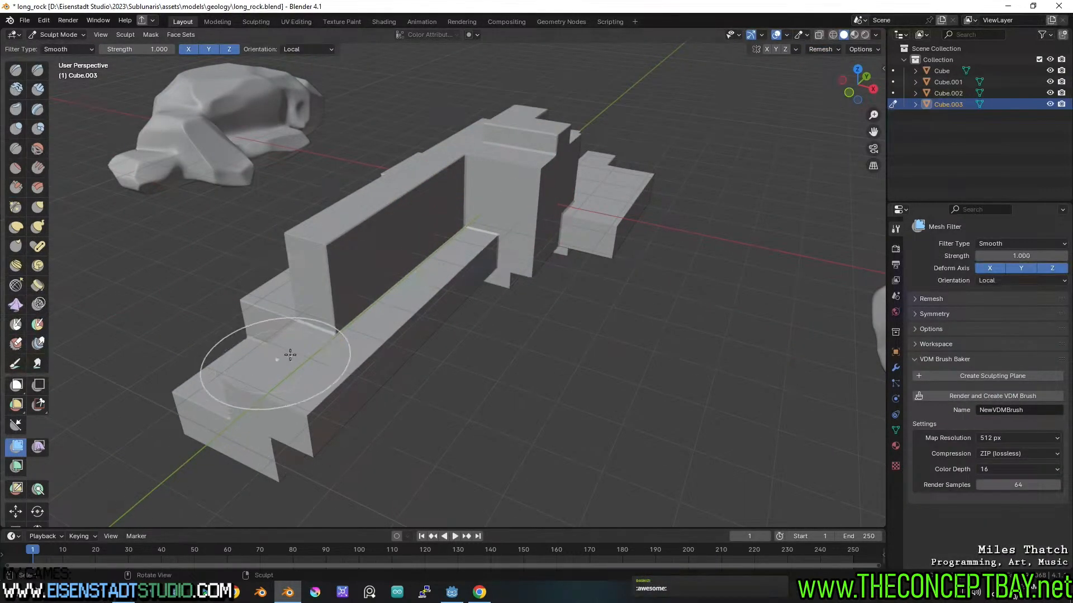
{"action": "left_click_drag", "start_coordinate": [539, 294], "coordinate": [85, 235]}
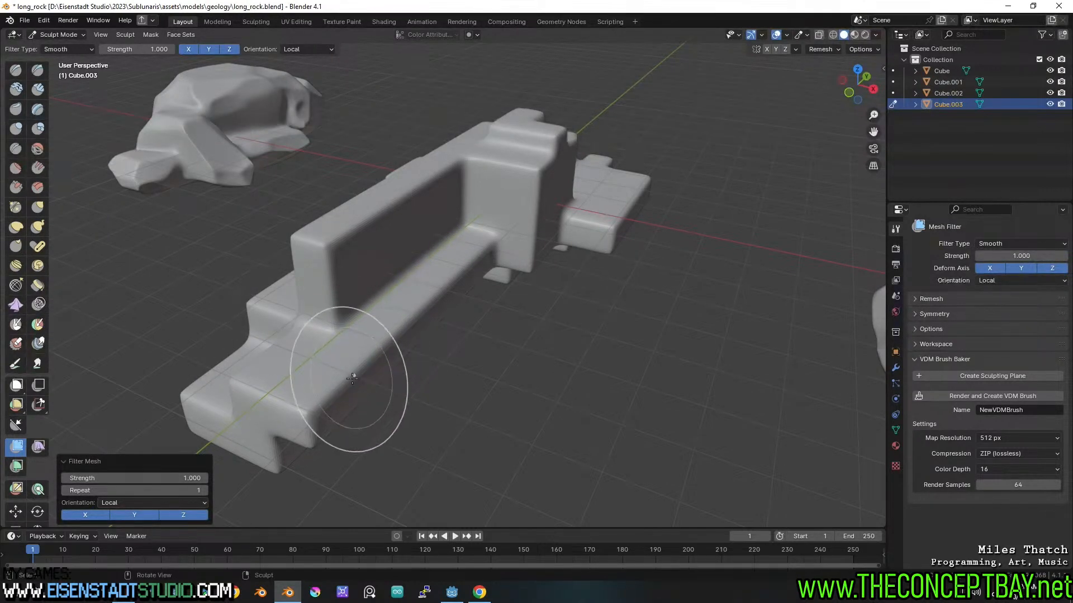
{"action": "key", "text": "ctrl+z"}
{"action": "key", "text": "ctrl+z"}
{"action": "key", "text": "ctrl+z"}
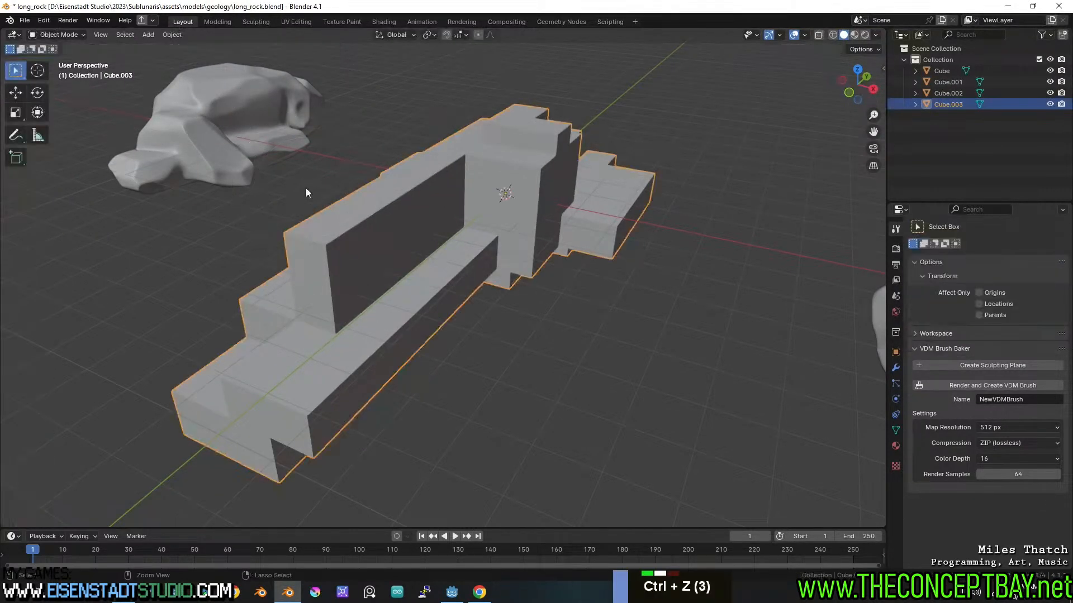
- Select the whole mesh in Edit Mode and randomize its vertices by 0.31 m
{"action": "key", "text": "Tab"}
{"action": "key", "text": "a"}
{"action": "left_click", "coordinate": [229, 35]}
{"action": "mouse_move", "coordinate": [209, 35]}
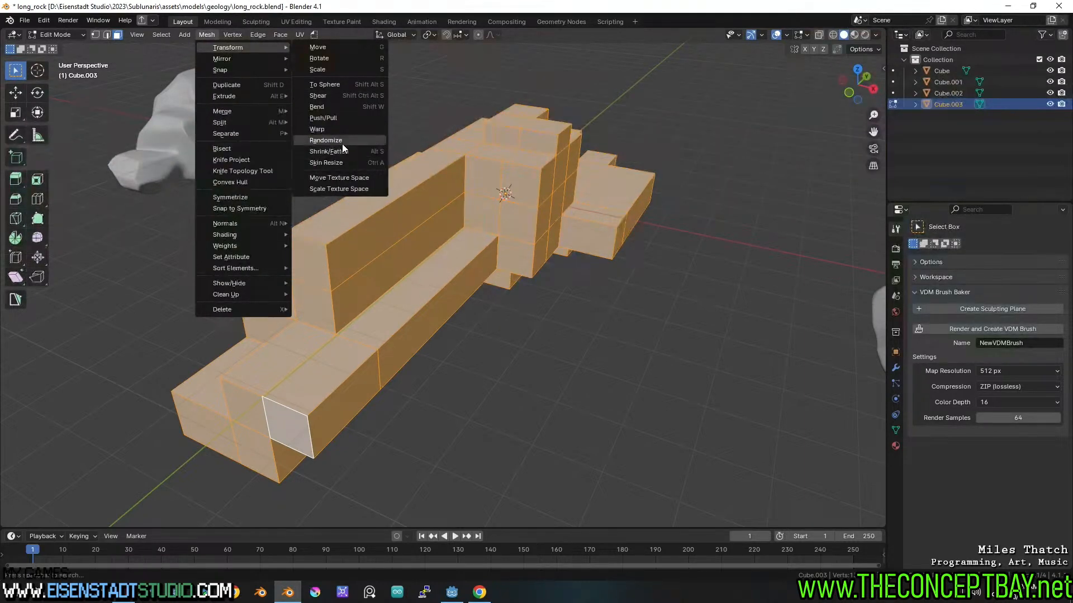
{"action": "left_click", "coordinate": [335, 140]}
{"action": "mouse_move", "coordinate": [165, 478]}
{"action": "left_mouse_down"}
{"action": "mouse_move", "coordinate": [192, 478]}
{"action": "mouse_move", "coordinate": [177, 478]}
{"action": "left_mouse_up"}
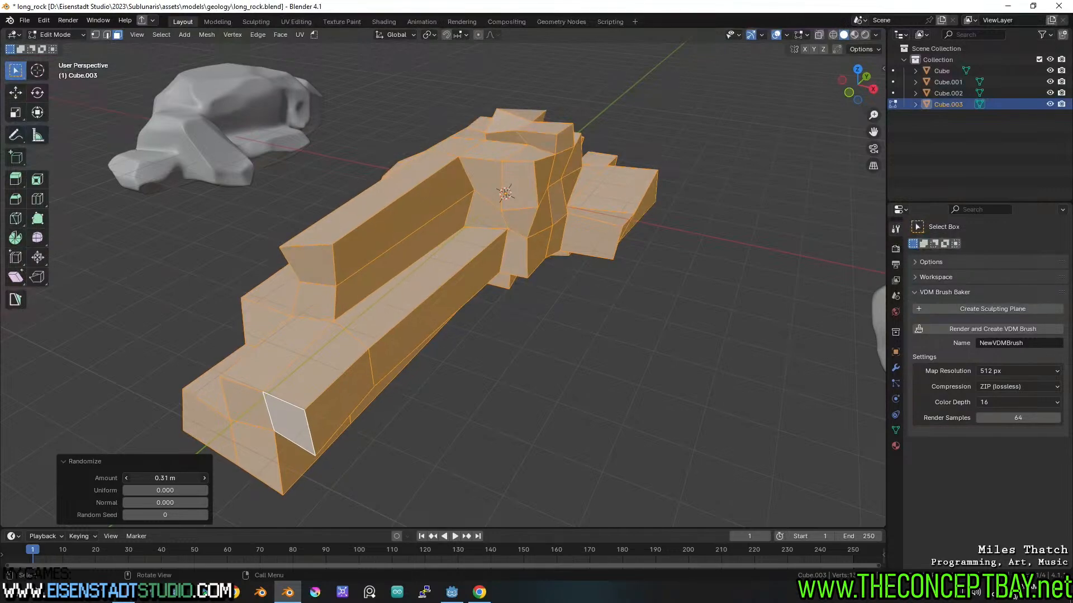
- Switch to Sculpt Mode and remesh the randomized rock with a 0.05 m voxel size
{"action": "key", "text": "ctrl+space"}
{"action": "left_click", "coordinate": [393, 455]}
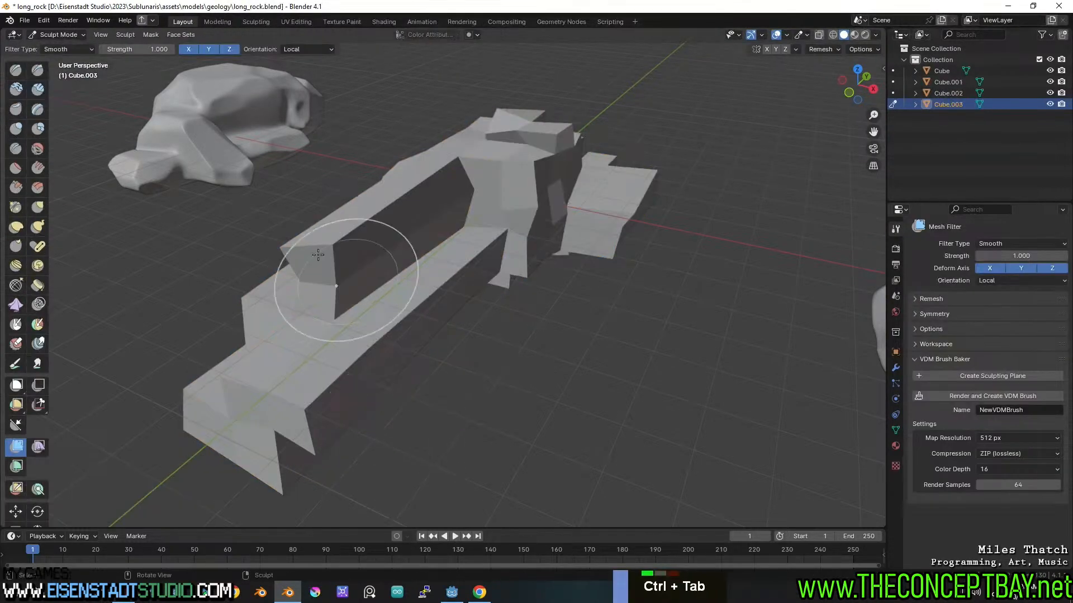
{"action": "left_click", "coordinate": [832, 51]}
{"action": "left_click", "coordinate": [857, 70]}
{"action": "key", "text": "BackSpace"}
{"action": "key", "text": "BackSpace"}
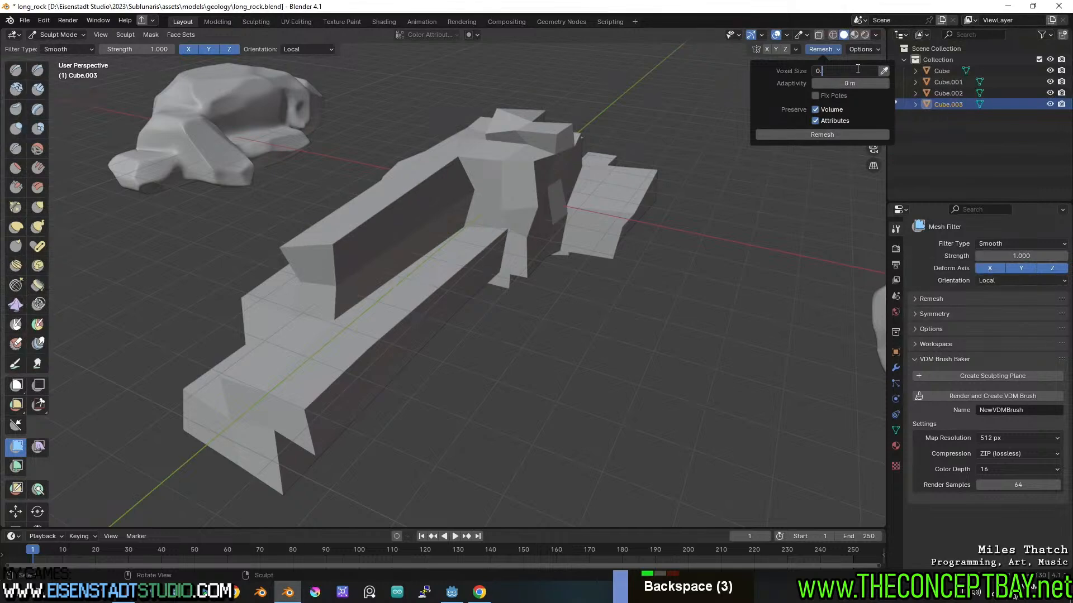
{"action": "type", "text": "05"}
{"action": "key", "text": "Return"}
{"action": "left_click", "coordinate": [836, 135]}
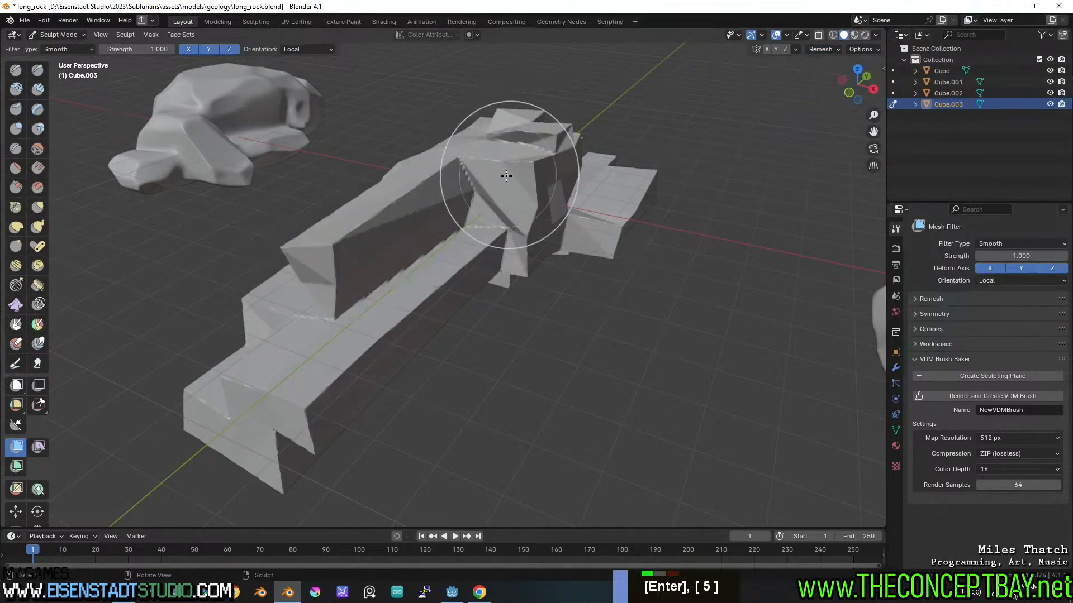
- Smooth the whole rock with the Smooth mesh filter, undoing the first pass and applying a lighter one
{"action": "left_click_drag", "start_coordinate": [385, 284], "coordinate": [42, 234]}
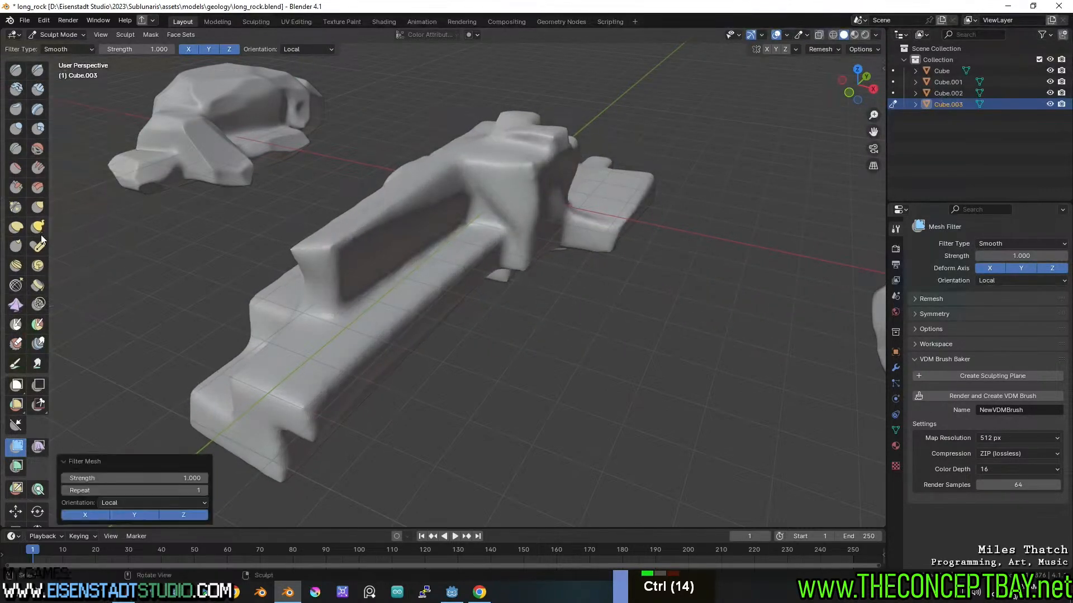
{"action": "key", "text": "ctrl+z"}
{"action": "left_click_drag", "start_coordinate": [379, 249], "coordinate": [48, 223]}
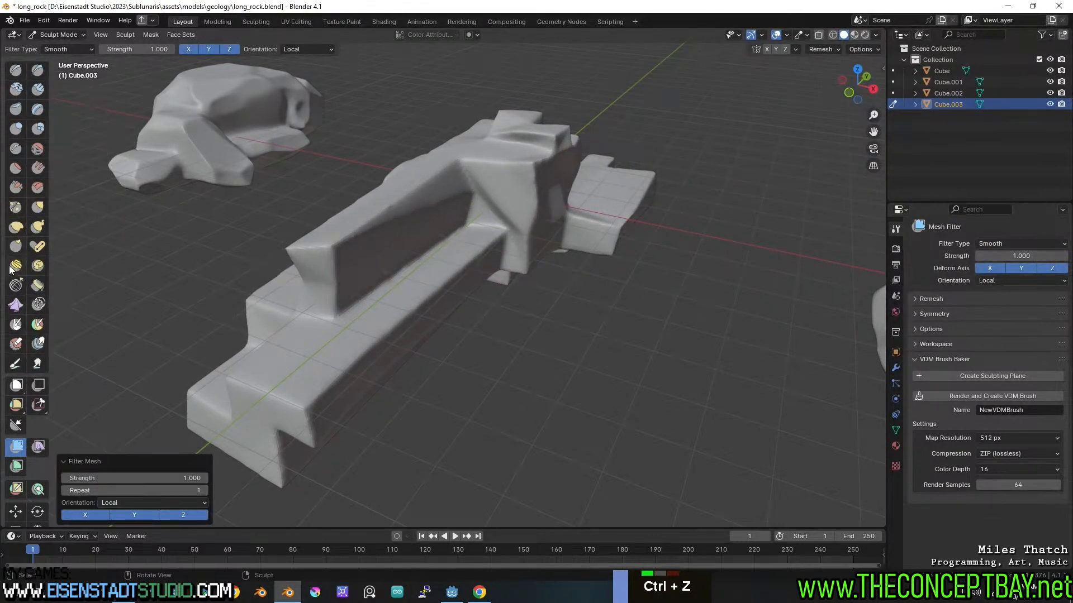
- Scrape down the edge of the raised ridge along the long arm with the Scrape brush
{"action": "left_click", "coordinate": [16, 187]}
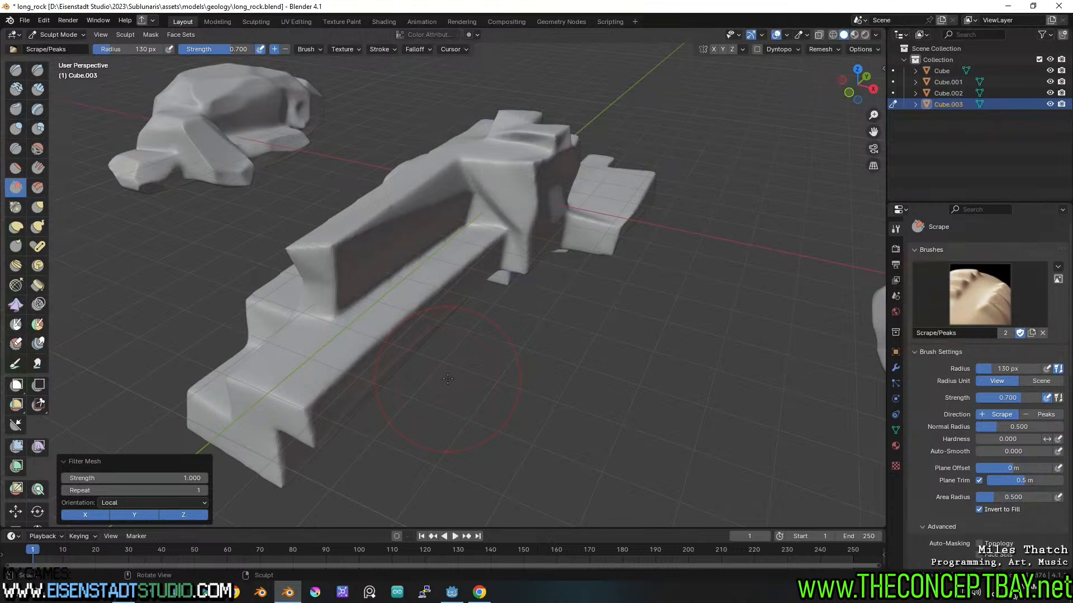
{"action": "middle_click_drag", "start_coordinate": [577, 203], "coordinate": [531, 203]}
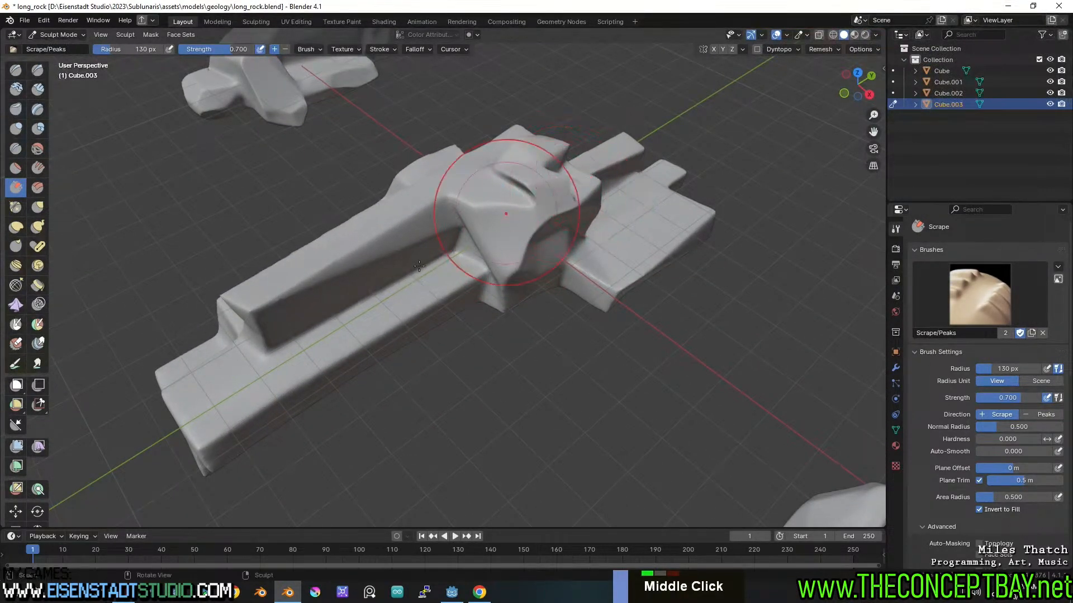
{"action": "left_click_drag", "start_coordinate": [268, 299], "coordinate": [346, 268]}
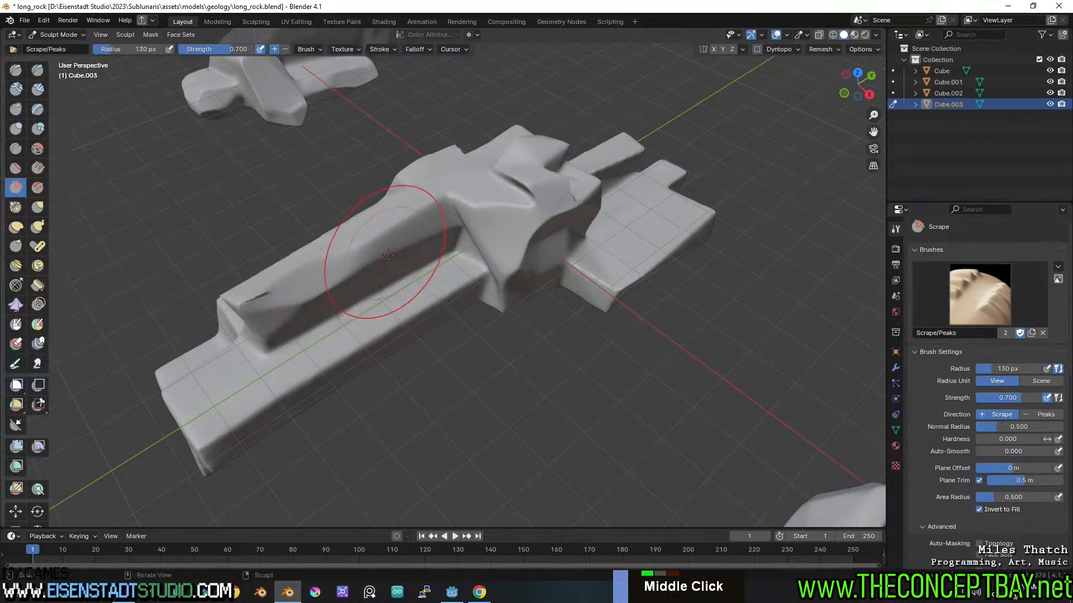
{"action": "middle_click_drag", "start_coordinate": [375, 284], "coordinate": [422, 256]}
{"action": "left_click_drag", "start_coordinate": [425, 250], "coordinate": [425, 224], "text": "shift"}
{"action": "middle_click_drag", "start_coordinate": [425, 222], "coordinate": [428, 241]}
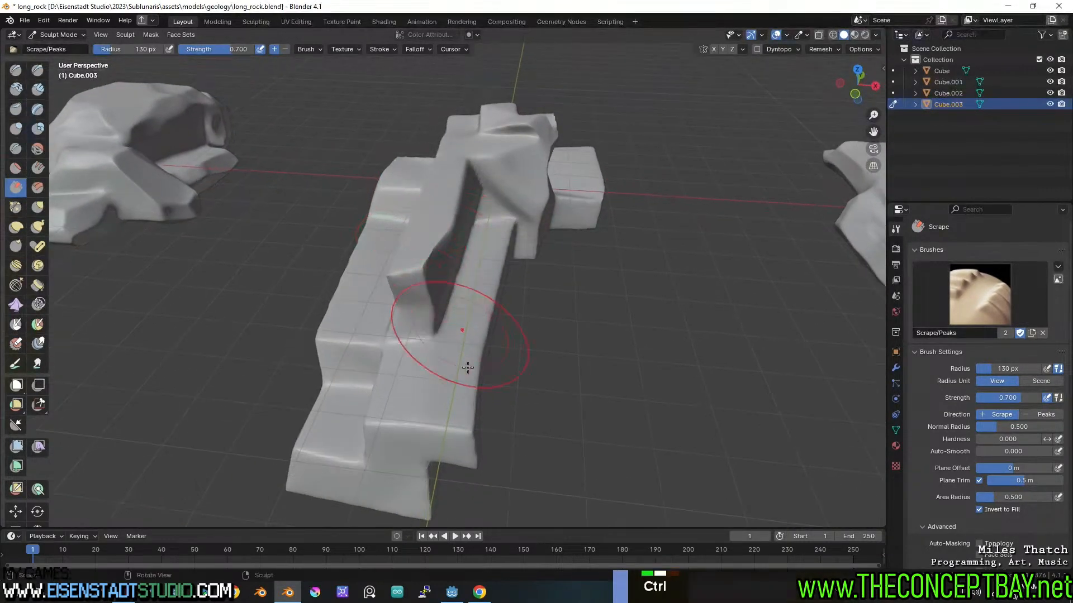
- Scrape and smooth the outer edges and underside at the end of the long arm, undoing the last stroke
{"action": "middle_click_drag", "start_coordinate": [470, 386], "coordinate": [449, 367]}
{"action": "left_click_drag", "start_coordinate": [356, 319], "coordinate": [381, 296]}
{"action": "middle_click_drag", "start_coordinate": [372, 302], "coordinate": [497, 302]}
{"action": "mouse_move", "coordinate": [391, 253]}
{"action": "left_mouse_down", "text": "shift"}
{"action": "mouse_move", "coordinate": [409, 271]}
{"action": "mouse_move", "coordinate": [378, 241]}
{"action": "left_mouse_up", "text": "shift"}
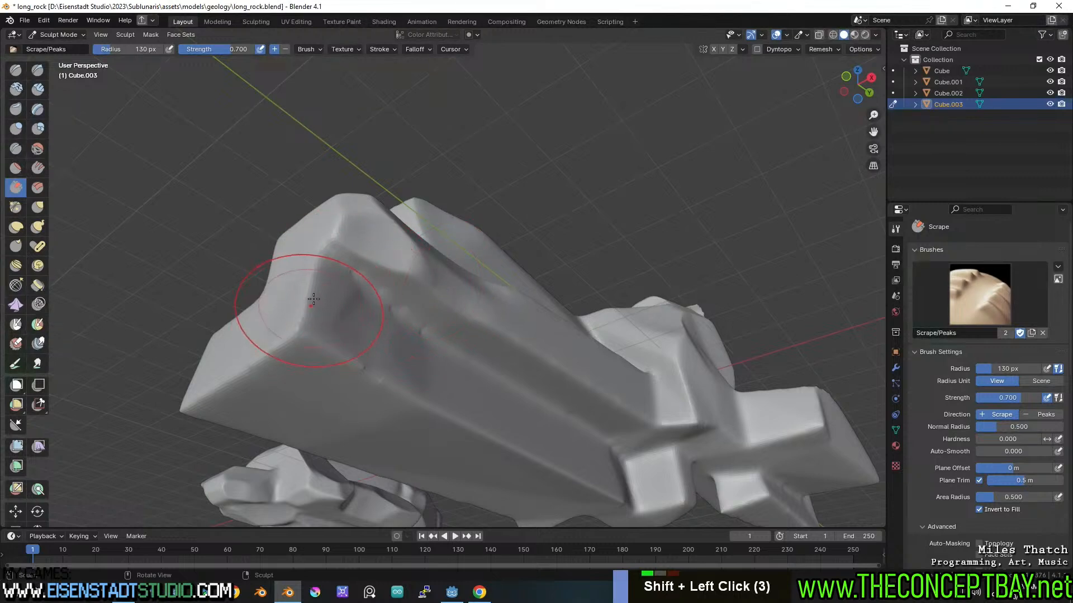
{"action": "middle_click_drag", "start_coordinate": [307, 311], "coordinate": [319, 314]}
{"action": "left_click_drag", "start_coordinate": [351, 391], "coordinate": [366, 366]}
{"action": "mouse_move", "coordinate": [366, 366]}
{"action": "middle_mouse_down", "text": "ctrl"}
{"action": "mouse_move", "coordinate": [368, 397]}
{"action": "mouse_move", "coordinate": [383, 348]}
{"action": "middle_mouse_up", "text": "ctrl"}
{"action": "key", "text": "ctrl+z"}
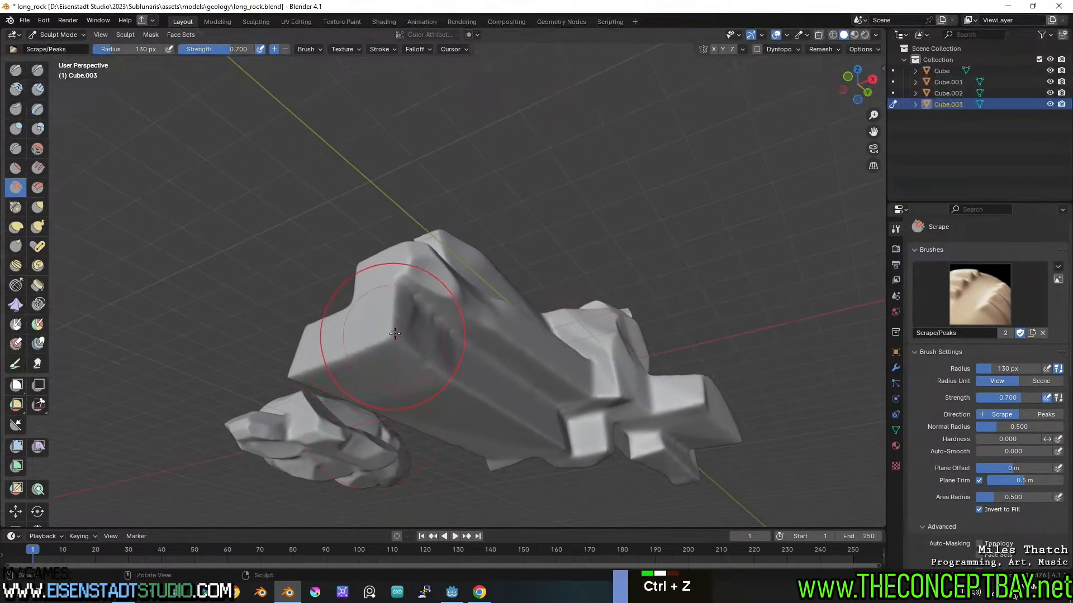
- Chamfer the lower front corner at the tip of the long arm with scrape and smooth strokes
{"action": "middle_click_drag", "start_coordinate": [402, 280], "coordinate": [515, 303]}
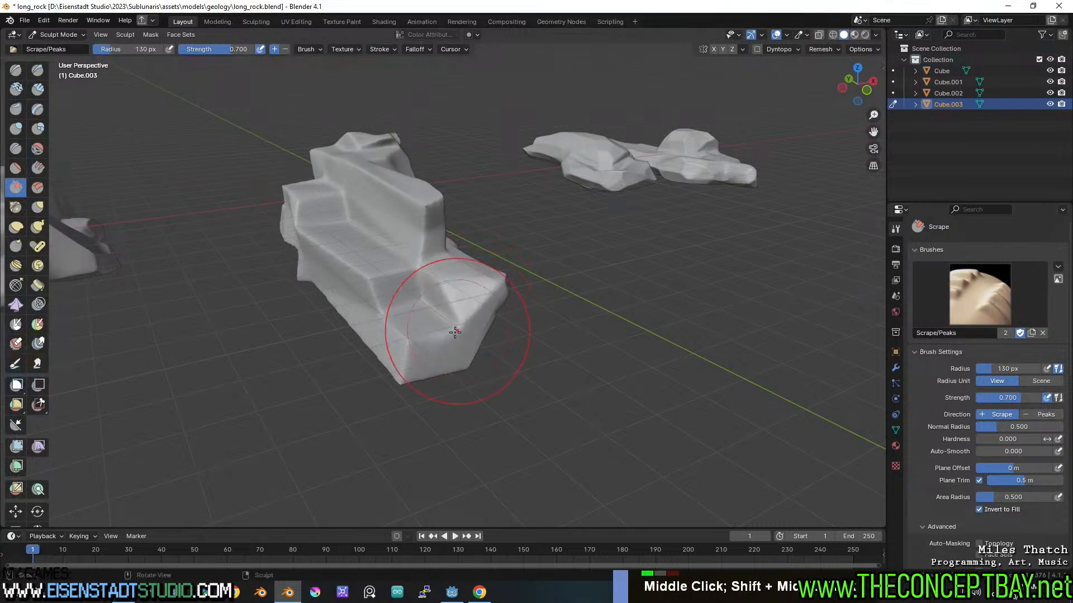
{"action": "middle_click_drag", "start_coordinate": [455, 332], "coordinate": [481, 260], "text": "ctrl"}
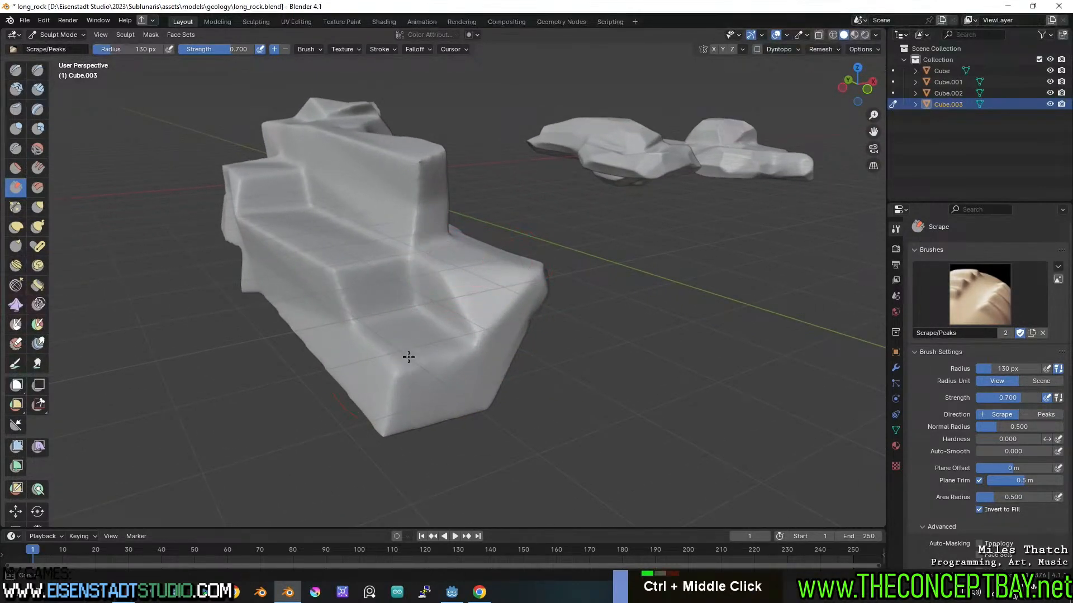
{"action": "middle_click_drag", "start_coordinate": [385, 373], "coordinate": [375, 326]}
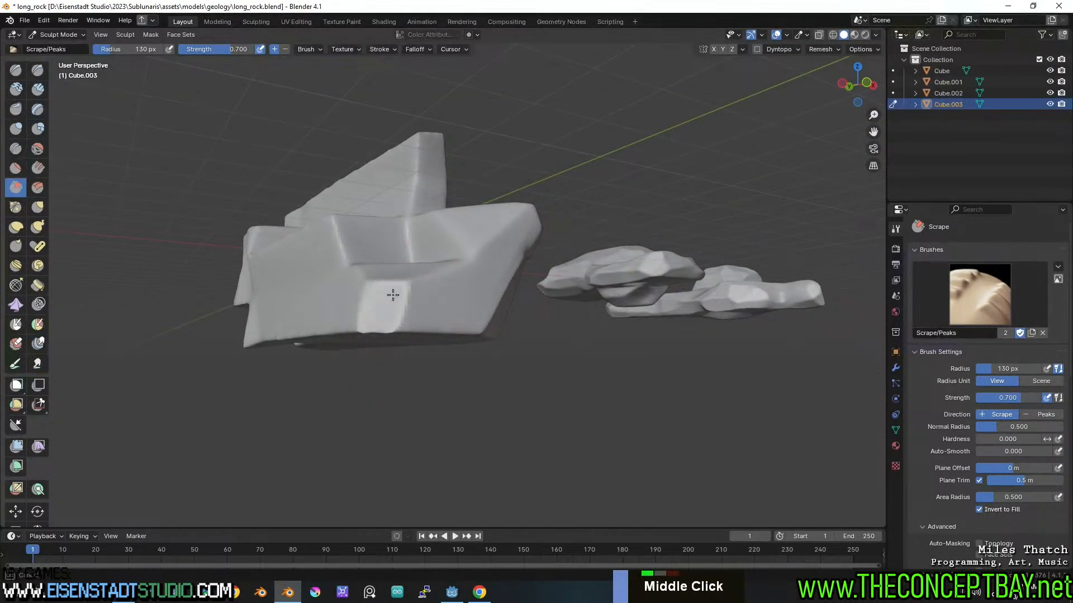
{"action": "middle_click_drag", "start_coordinate": [438, 285], "coordinate": [395, 192]}
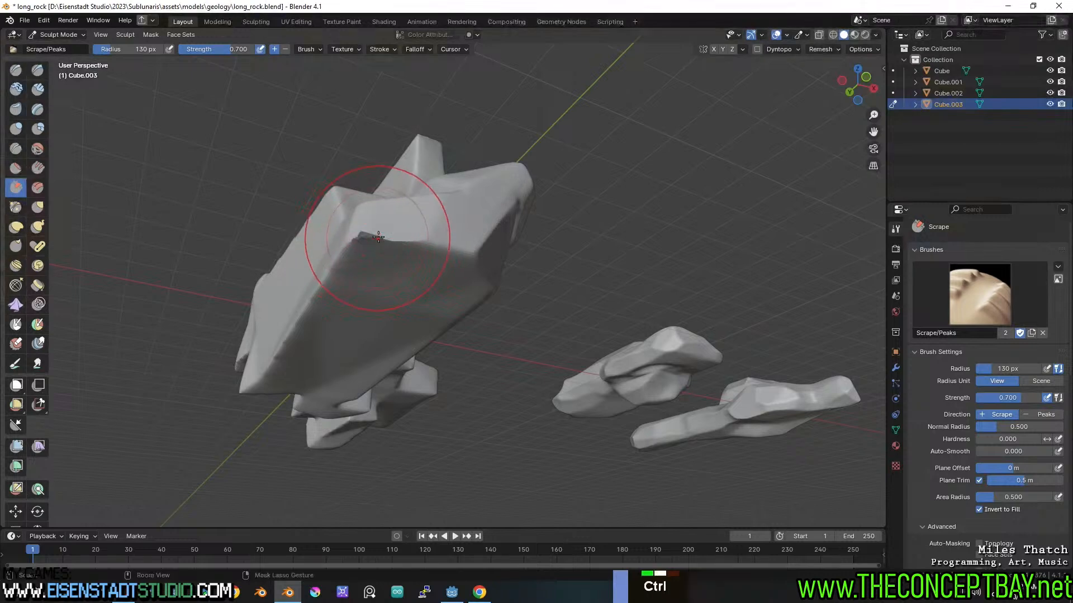
{"action": "left_click_drag", "start_coordinate": [414, 237], "coordinate": [366, 240], "text": "shift"}
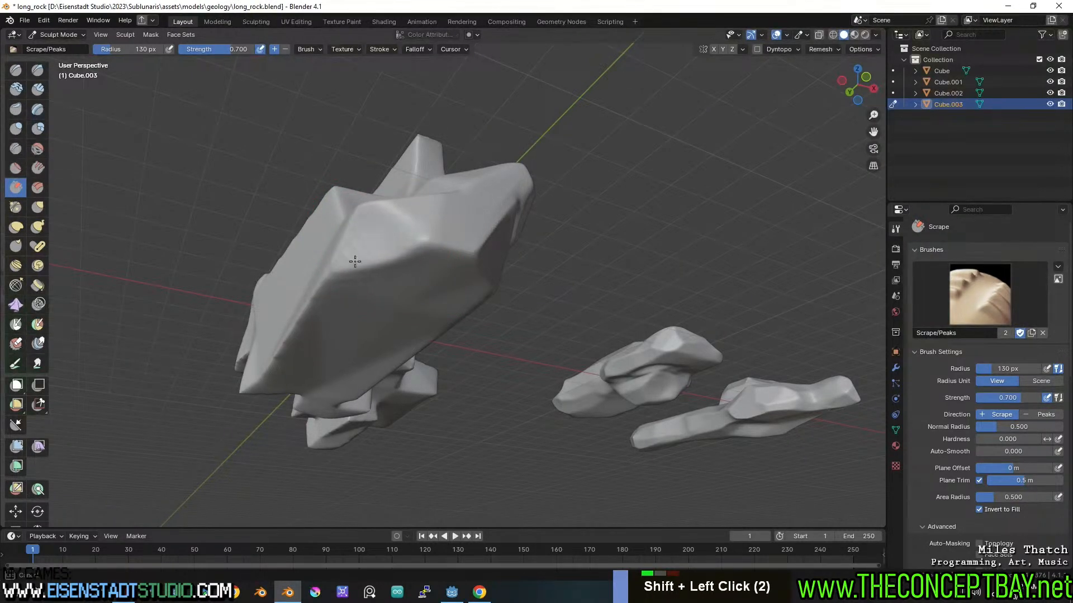
{"action": "left_click_drag", "start_coordinate": [452, 251], "coordinate": [457, 253], "text": "shift"}
- Scrape and smooth the stepped side face of the long arm next to its tip
{"action": "mouse_move", "coordinate": [457, 253]}
{"action": "middle_mouse_down"}
{"action": "mouse_move", "coordinate": [369, 306]}
{"action": "mouse_move", "coordinate": [391, 279]}
{"action": "mouse_move", "coordinate": [563, 251]}
{"action": "mouse_move", "coordinate": [464, 271]}
{"action": "mouse_move", "coordinate": [415, 314]}
{"action": "middle_mouse_up"}
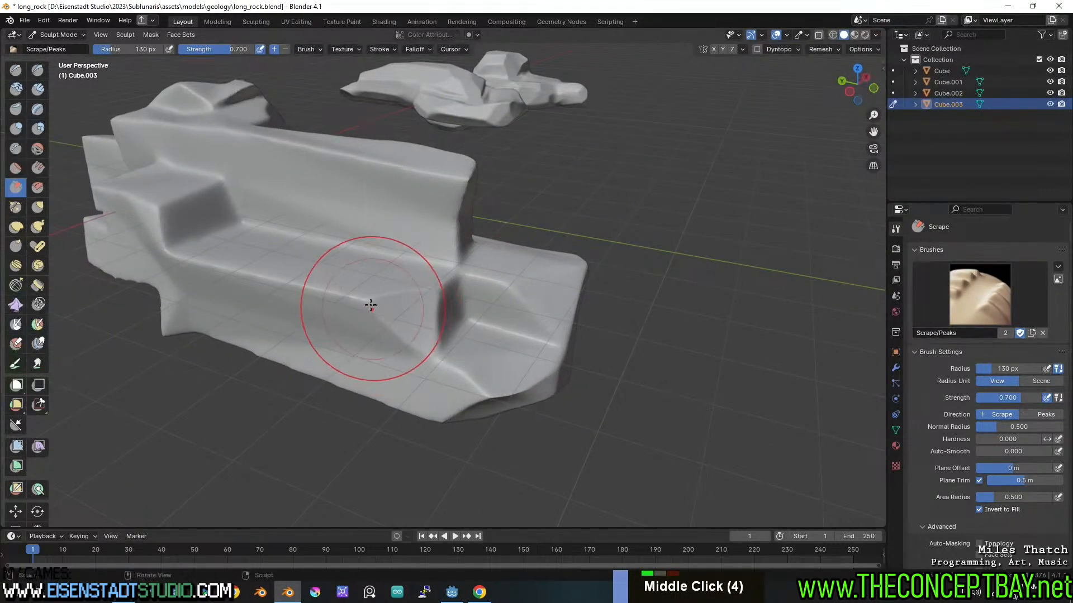
{"action": "mouse_move", "coordinate": [365, 290]}
{"action": "middle_mouse_down"}
{"action": "mouse_move", "coordinate": [358, 301]}
{"action": "mouse_move", "coordinate": [462, 260]}
{"action": "mouse_move", "coordinate": [479, 300]}
{"action": "middle_mouse_up"}
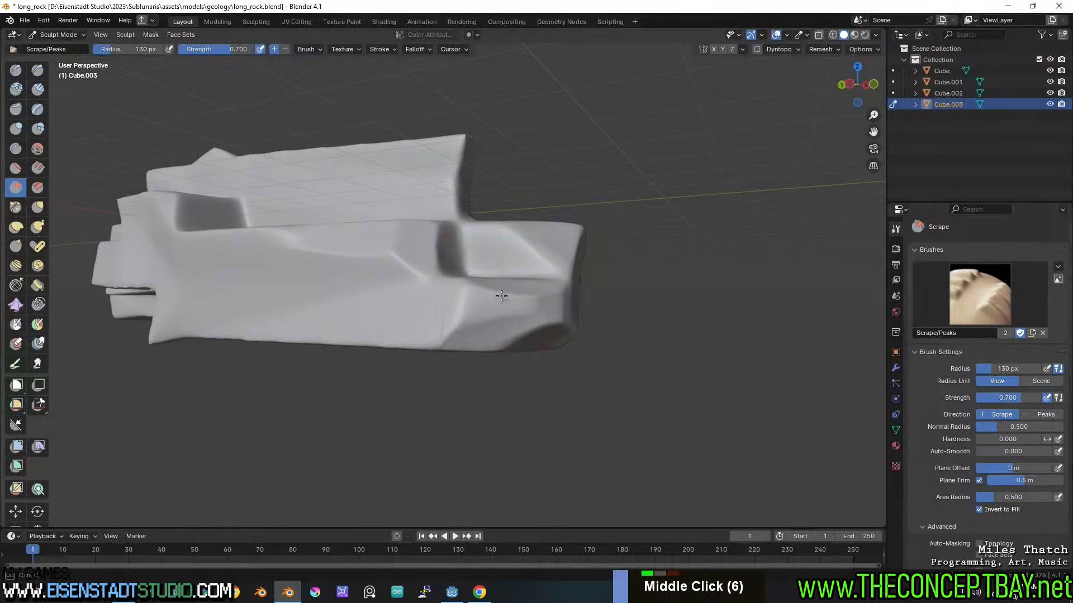
{"action": "left_click", "coordinate": [520, 302], "text": "shift"}
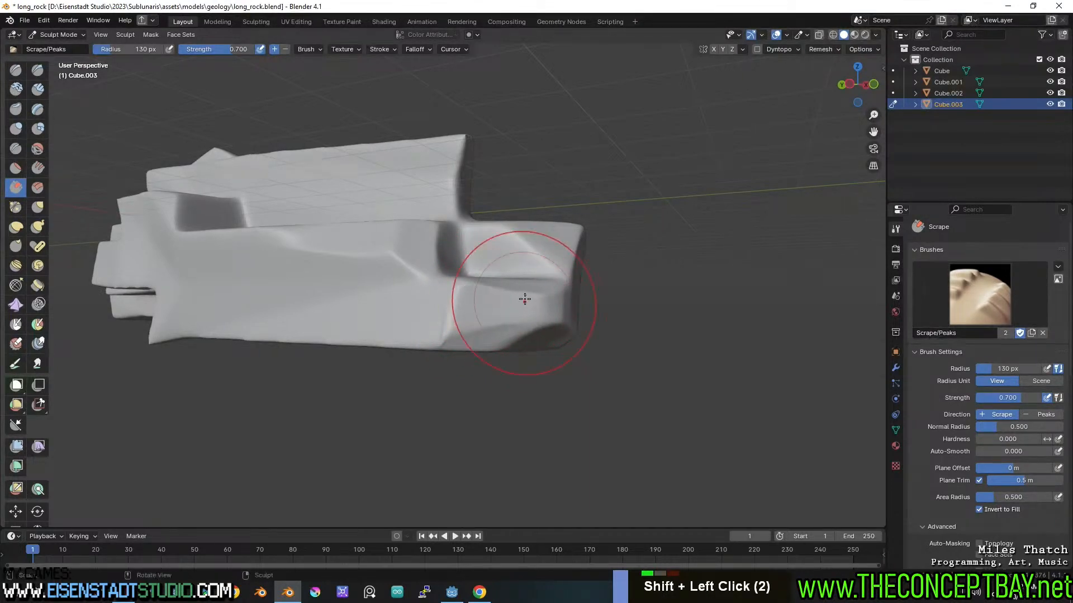
{"action": "middle_click_drag", "start_coordinate": [525, 299], "coordinate": [426, 285]}
- Scrape the inner top corner at the free end of the raised ridge into a slanted plane
{"action": "middle_click_drag", "start_coordinate": [390, 174], "coordinate": [449, 175]}
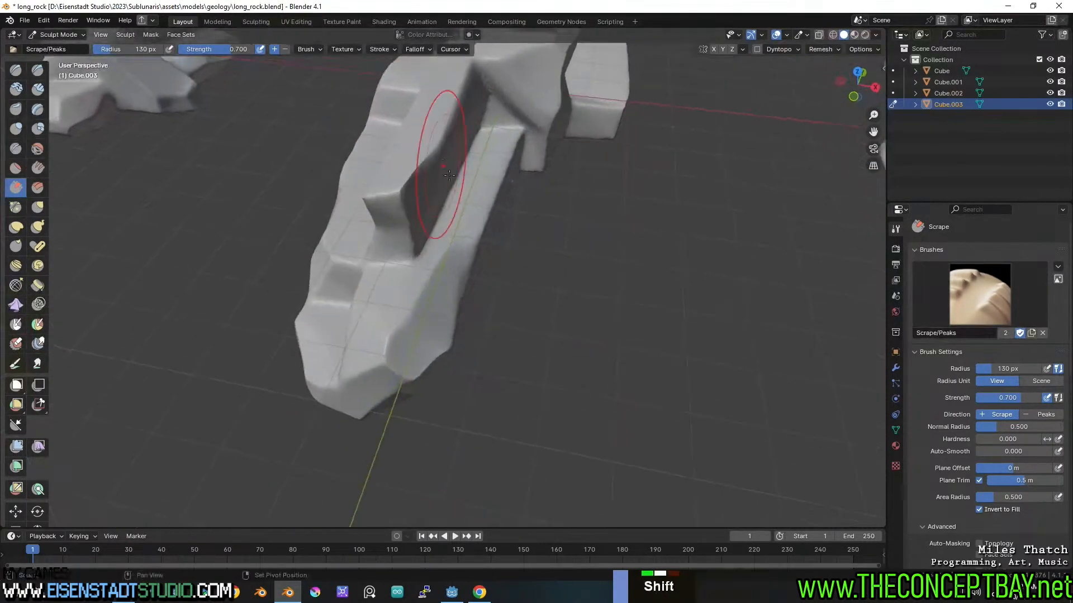
{"action": "middle_click_drag", "start_coordinate": [447, 252], "coordinate": [456, 221], "text": "ctrl"}
{"action": "middle_click_drag", "start_coordinate": [456, 221], "coordinate": [465, 333], "text": "shift"}
{"action": "middle_click_drag", "start_coordinate": [465, 333], "coordinate": [509, 280]}
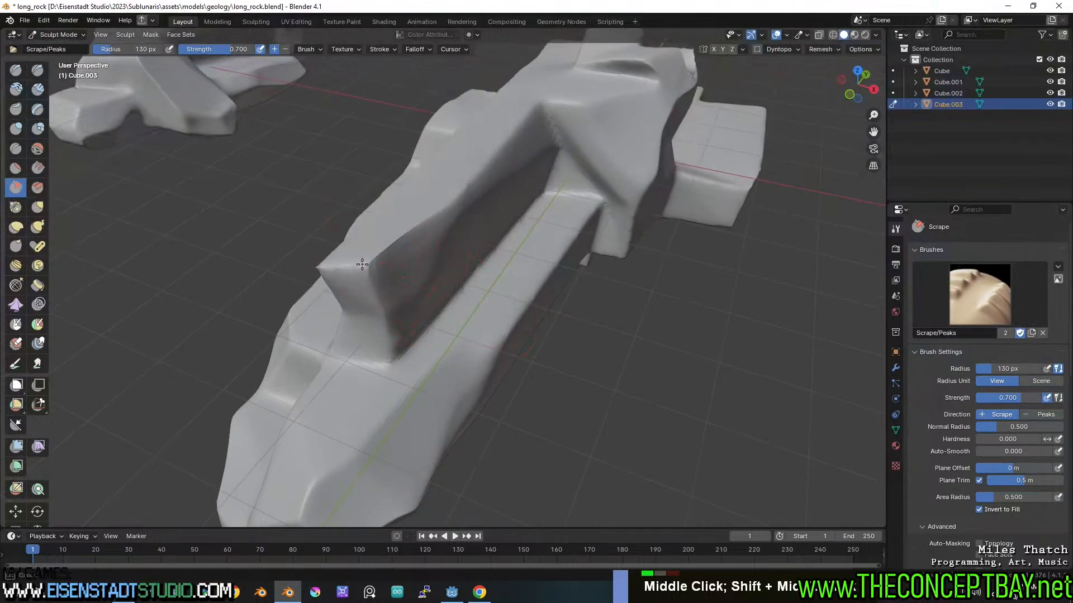
{"action": "mouse_move", "coordinate": [364, 263]}
{"action": "left_mouse_down"}
{"action": "mouse_move", "coordinate": [411, 225]}
{"action": "mouse_move", "coordinate": [400, 261]}
{"action": "left_mouse_up"}
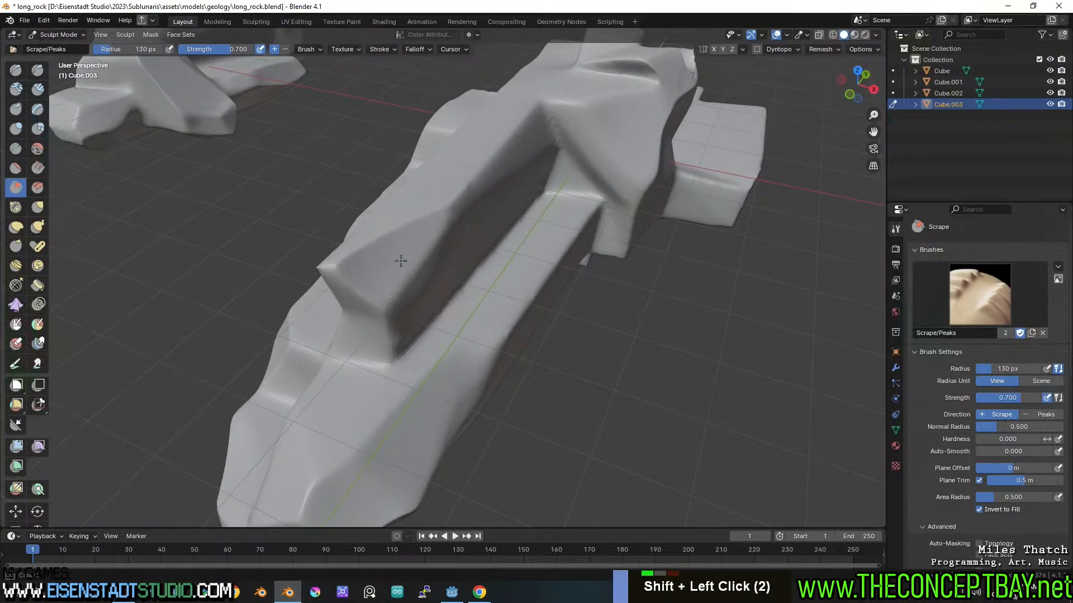
- Round off the outer edges at the ridge's free end with scrape and smooth strokes, undoing one bad stroke
{"action": "mouse_move", "coordinate": [400, 261]}
{"action": "middle_mouse_down"}
{"action": "mouse_move", "coordinate": [540, 237]}
{"action": "mouse_move", "coordinate": [516, 287]}
{"action": "middle_mouse_up"}
{"action": "left_click", "coordinate": [516, 287], "text": "shift"}
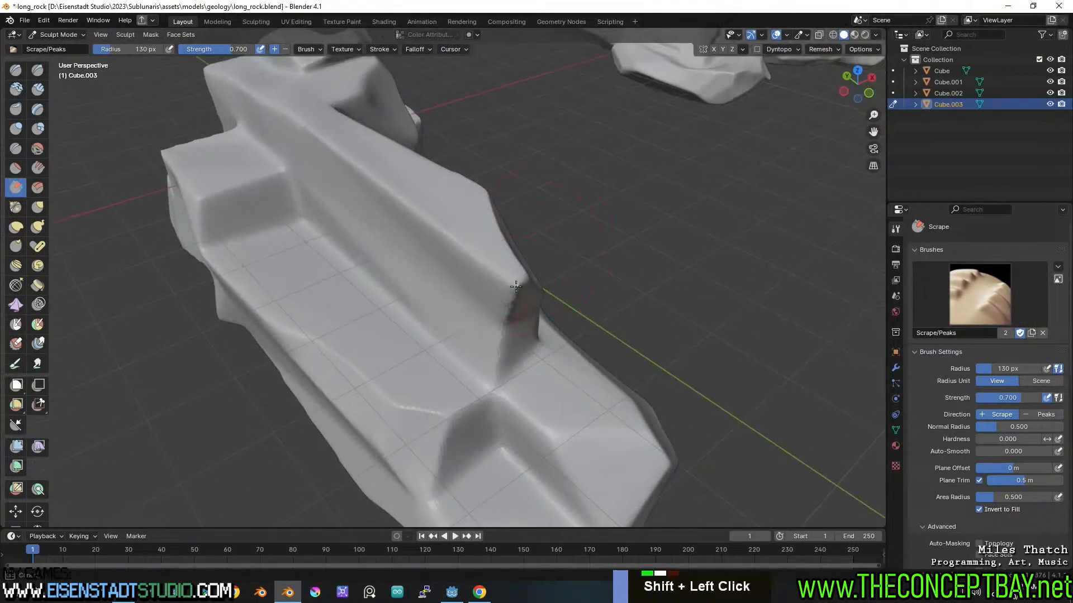
{"action": "left_click", "coordinate": [486, 264], "text": "shift"}
{"action": "middle_click_drag", "start_coordinate": [515, 391], "coordinate": [481, 278]}
{"action": "key", "text": "ctrl+z"}
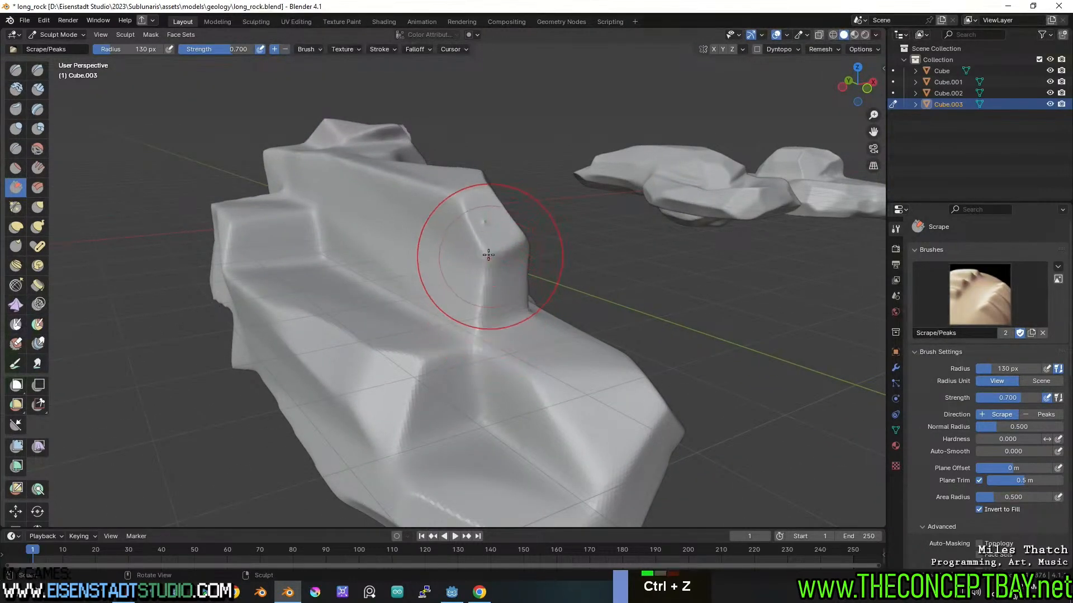
{"action": "left_click", "coordinate": [486, 224], "text": "shift"}
{"action": "mouse_move", "coordinate": [486, 224]}
{"action": "middle_mouse_down"}
{"action": "mouse_move", "coordinate": [485, 260]}
{"action": "mouse_move", "coordinate": [454, 275]}
{"action": "mouse_move", "coordinate": [572, 267]}
{"action": "mouse_move", "coordinate": [505, 313]}
{"action": "mouse_move", "coordinate": [531, 290]}
{"action": "mouse_move", "coordinate": [555, 311]}
{"action": "mouse_move", "coordinate": [678, 263]}
{"action": "mouse_move", "coordinate": [531, 287]}
{"action": "mouse_move", "coordinate": [510, 280]}
{"action": "mouse_move", "coordinate": [575, 257]}
{"action": "mouse_move", "coordinate": [503, 268]}
{"action": "middle_mouse_up"}
{"action": "left_click", "coordinate": [505, 314], "text": "shift"}
{"action": "left_click", "coordinate": [519, 293], "text": "shift"}
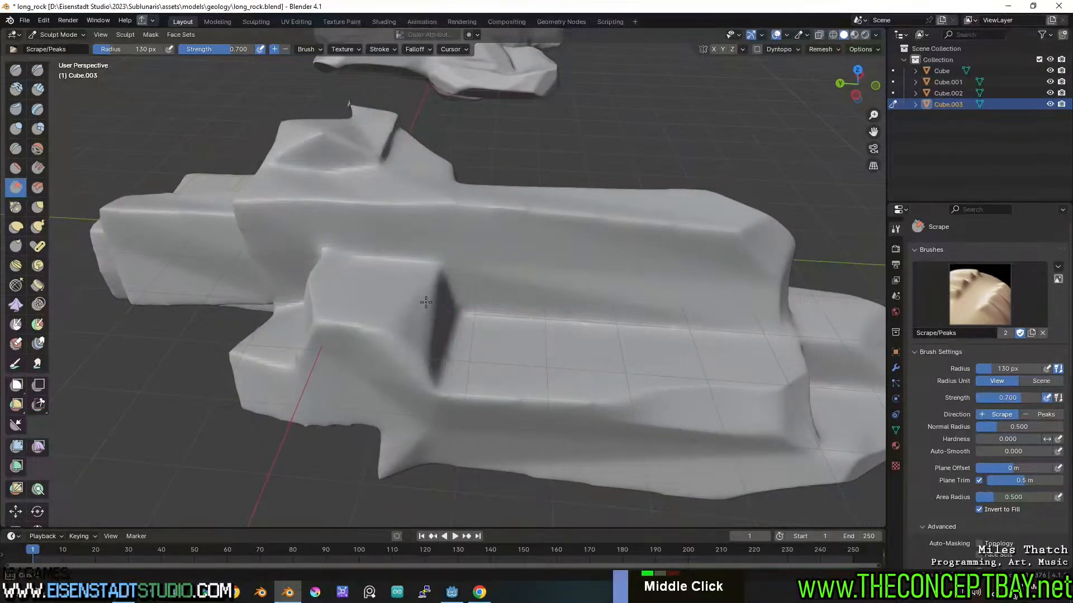
- Scrape the edges of the small block beside the ridge and the side face below it
{"action": "left_click_drag", "start_coordinate": [425, 302], "coordinate": [396, 348]}
{"action": "middle_click_drag", "start_coordinate": [431, 337], "coordinate": [412, 270]}
{"action": "left_click_drag", "start_coordinate": [450, 358], "coordinate": [492, 371]}
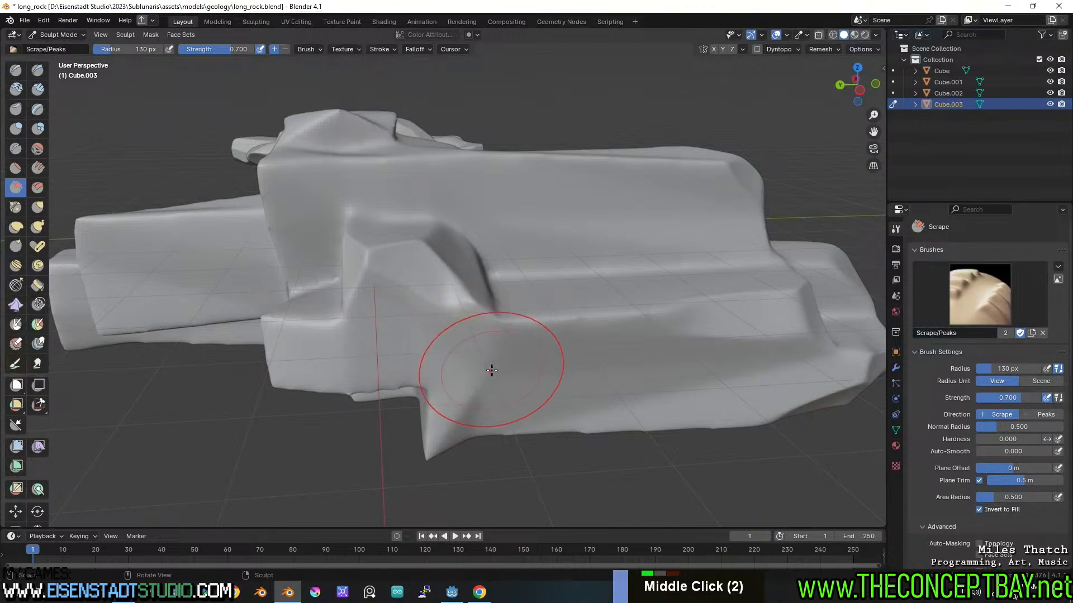
- Scrape the pointed corner hanging below the middle of the rock and the ledge above it, and smooth that area
{"action": "middle_click_drag", "start_coordinate": [556, 249], "coordinate": [594, 252]}
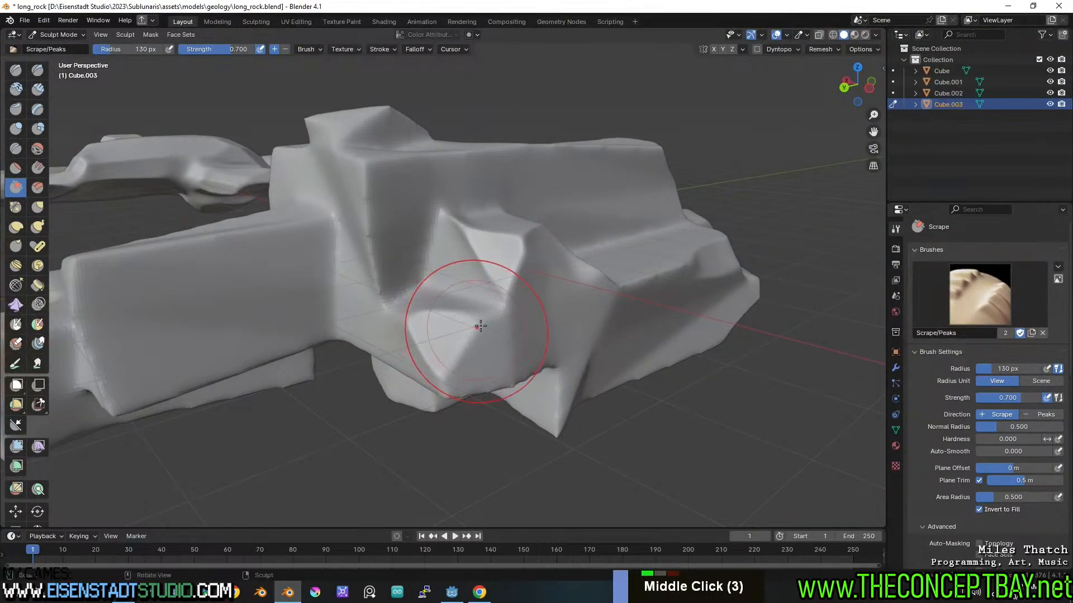
{"action": "middle_click_drag", "start_coordinate": [480, 327], "coordinate": [487, 256]}
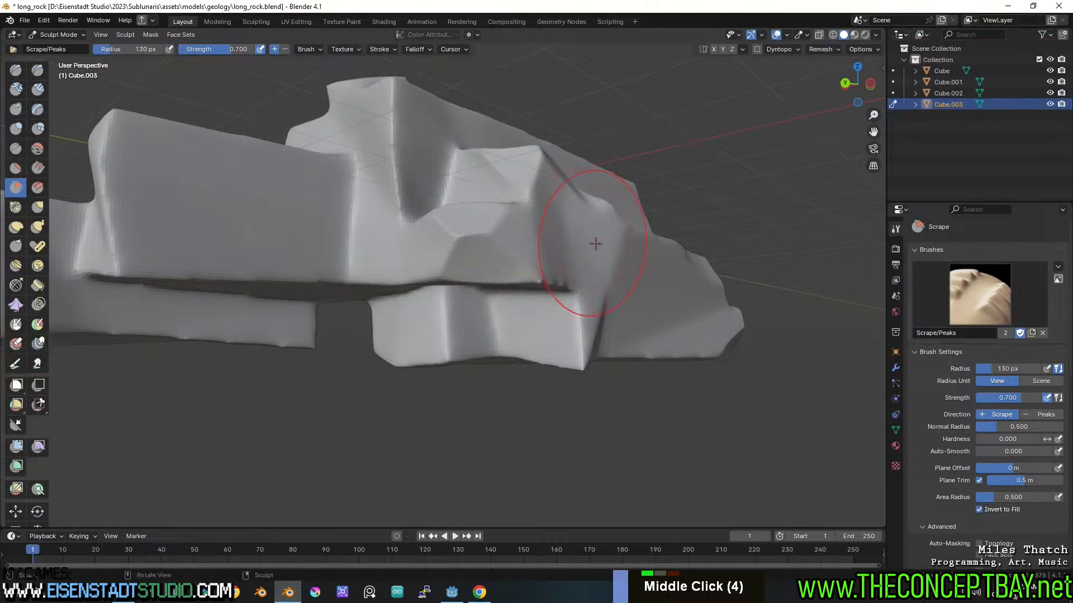
{"action": "middle_click_drag", "start_coordinate": [596, 243], "coordinate": [473, 283]}
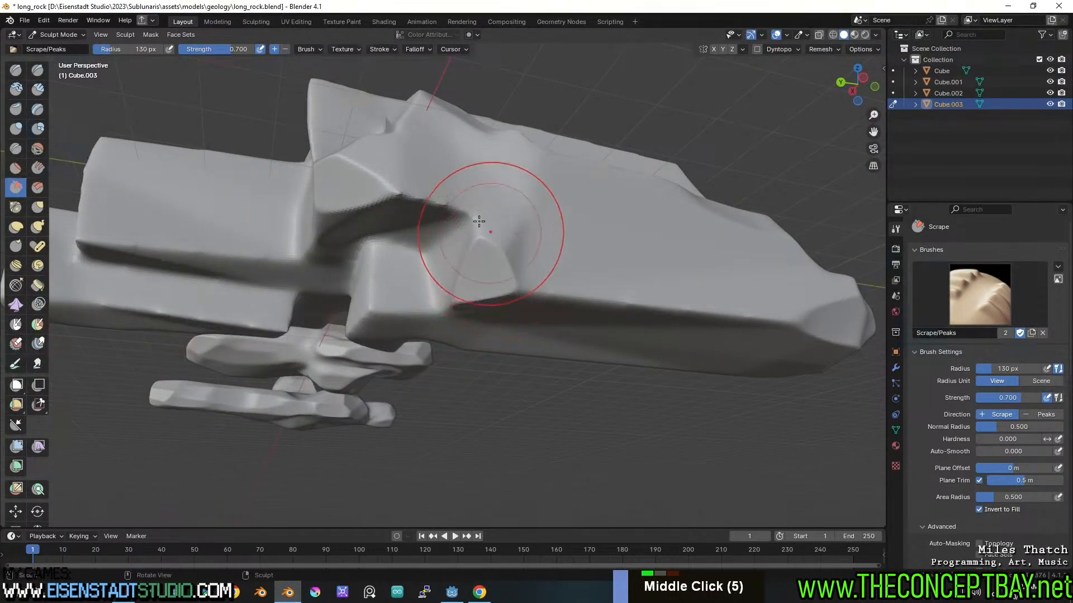
{"action": "left_click_drag", "start_coordinate": [478, 225], "coordinate": [485, 224]}
{"action": "mouse_move", "coordinate": [424, 196]}
{"action": "left_mouse_down"}
{"action": "mouse_move", "coordinate": [441, 188]}
{"action": "mouse_move", "coordinate": [411, 179]}
{"action": "left_mouse_up"}
{"action": "middle_click_drag", "start_coordinate": [467, 180], "coordinate": [524, 173]}
{"action": "left_click_drag", "start_coordinate": [526, 178], "coordinate": [550, 246], "text": "shift"}
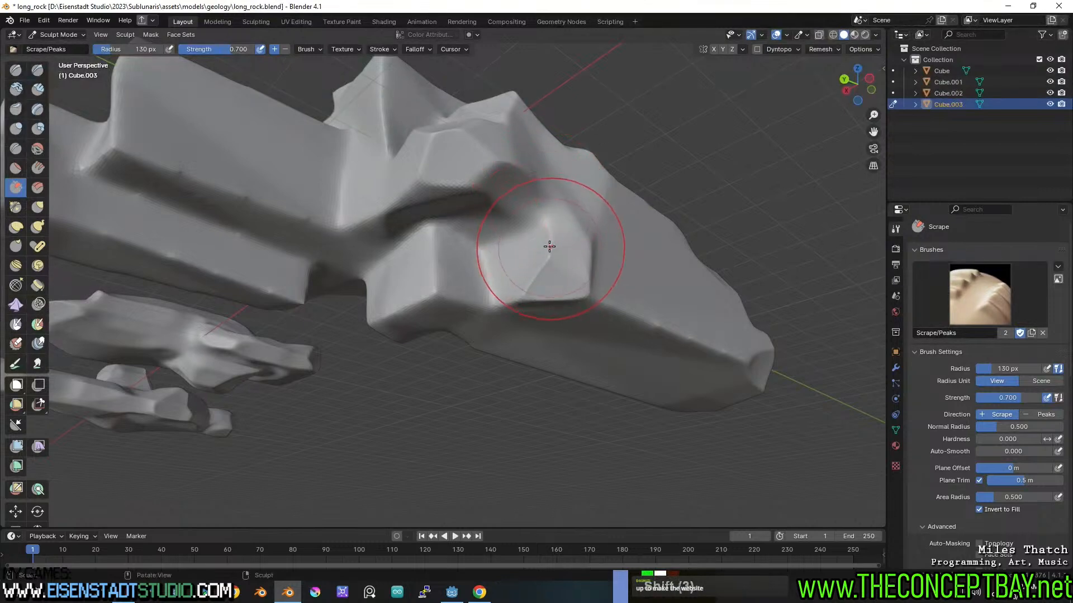
- Scrape slanted facets onto the corners of the two small blocks on the rock's underside
{"action": "left_click_drag", "start_coordinate": [557, 288], "coordinate": [553, 282]}
{"action": "left_click_drag", "start_coordinate": [443, 290], "coordinate": [453, 264]}
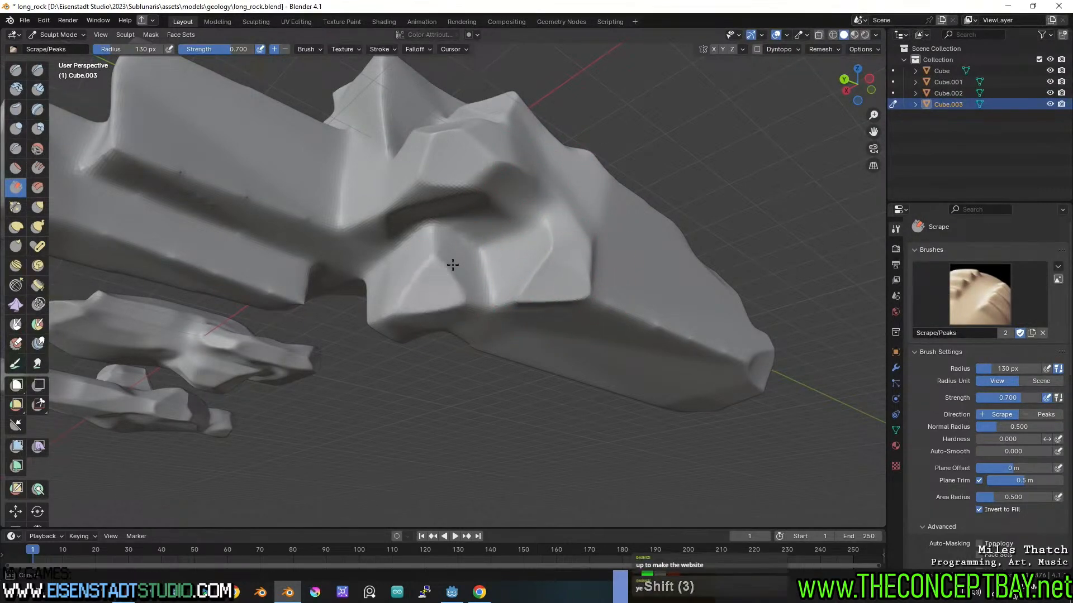
{"action": "middle_click_drag", "start_coordinate": [466, 284], "coordinate": [510, 249]}
{"action": "mouse_move", "coordinate": [543, 309]}
{"action": "left_mouse_down"}
{"action": "mouse_move", "coordinate": [545, 324]}
{"action": "mouse_move", "coordinate": [555, 285]}
{"action": "left_mouse_up"}
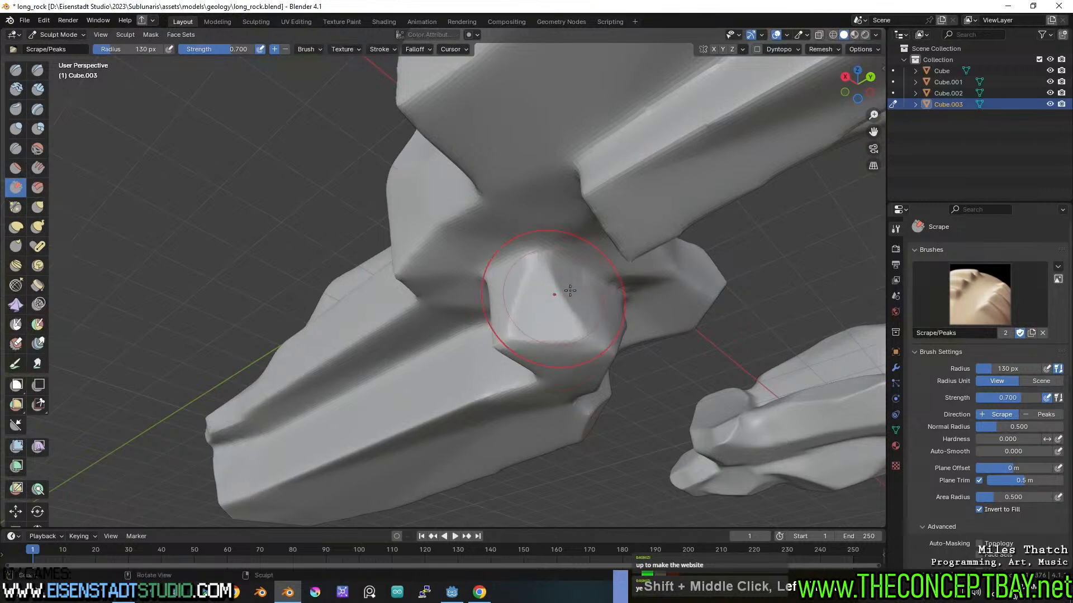
- Smooth the lower edge beside the small underside block, undoing one scrape stroke
{"action": "middle_click_drag", "start_coordinate": [555, 285], "coordinate": [659, 267]}
{"action": "mouse_move", "coordinate": [508, 384]}
{"action": "left_mouse_down"}
{"action": "mouse_move", "coordinate": [517, 354]}
{"action": "mouse_move", "coordinate": [520, 368]}
{"action": "left_mouse_up"}
{"action": "key", "text": "ctrl+z"}
{"action": "mouse_move", "coordinate": [520, 368]}
{"action": "left_mouse_down", "text": "shift"}
{"action": "mouse_move", "coordinate": [507, 387]}
{"action": "mouse_move", "coordinate": [525, 337]}
{"action": "mouse_move", "coordinate": [527, 356]}
{"action": "left_mouse_up", "text": "shift"}
- Smooth the junction between the long lower ledge and the central mass, undoing one scrape stroke
{"action": "middle_click_drag", "start_coordinate": [527, 356], "coordinate": [529, 330]}
{"action": "mouse_move", "coordinate": [504, 284]}
{"action": "left_mouse_down"}
{"action": "mouse_move", "coordinate": [453, 288]}
{"action": "mouse_move", "coordinate": [477, 258]}
{"action": "mouse_move", "coordinate": [455, 269]}
{"action": "mouse_move", "coordinate": [485, 249]}
{"action": "left_mouse_up"}
{"action": "key", "text": "ctrl+z"}
{"action": "middle_click_drag", "start_coordinate": [495, 243], "coordinate": [536, 333]}
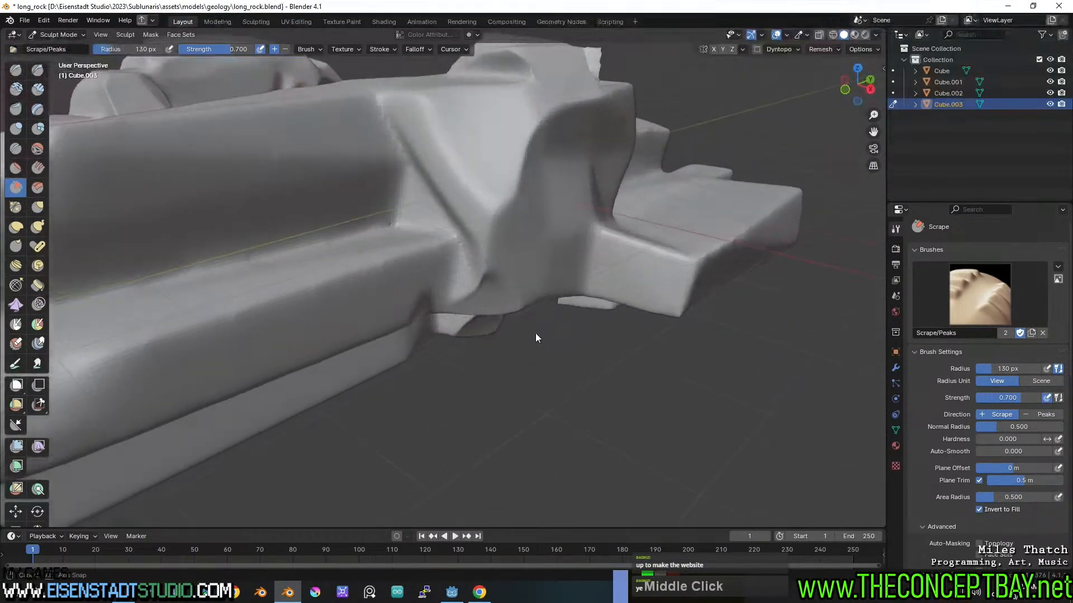
{"action": "left_click_drag", "start_coordinate": [454, 249], "coordinate": [464, 280], "text": "shift"}
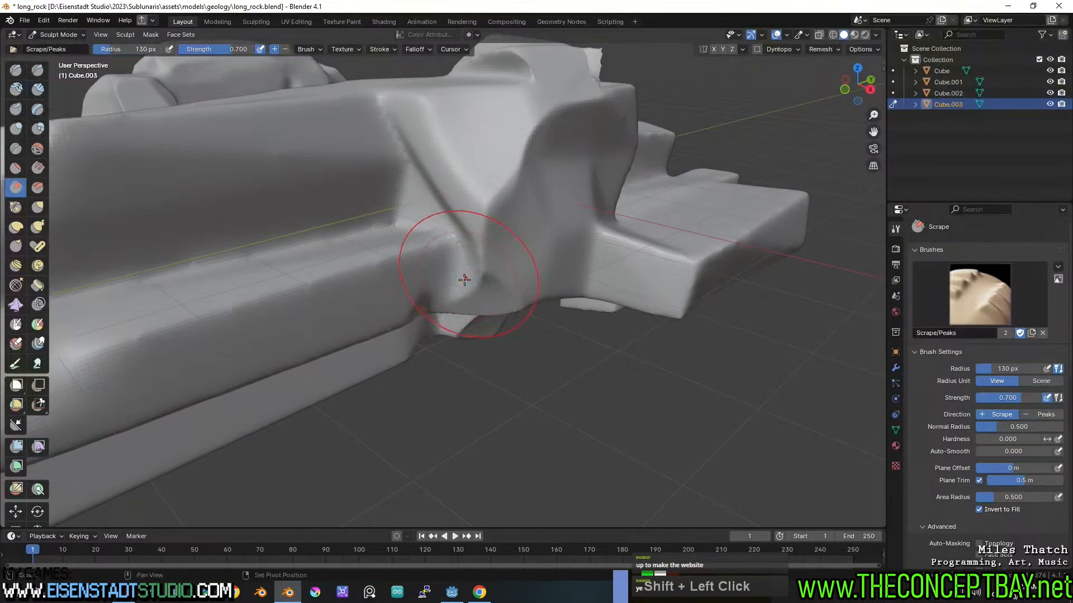
- Scrape the outer edge of the long lower ledge toward its tip into an uneven bevel
{"action": "middle_click_drag", "start_coordinate": [424, 258], "coordinate": [419, 319]}
{"action": "middle_click_drag", "start_coordinate": [391, 329], "coordinate": [500, 266], "text": "shift"}
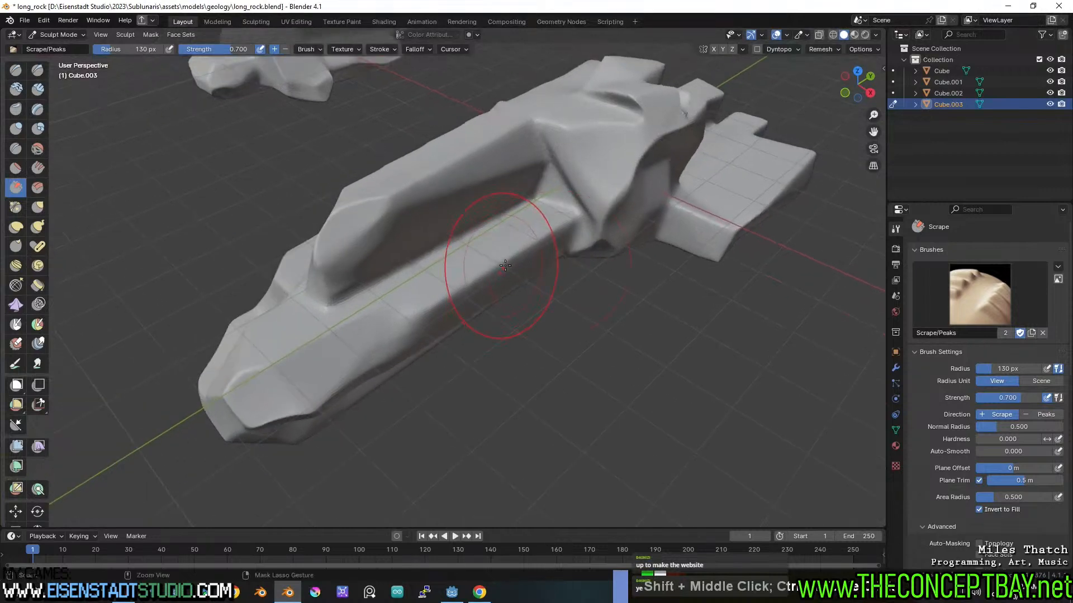
{"action": "middle_click_drag", "start_coordinate": [408, 353], "coordinate": [403, 331], "text": "ctrl"}
{"action": "left_click_drag", "start_coordinate": [403, 331], "coordinate": [419, 307]}
- Scrape the long ledge's side, the tip corner of the slab below it and the opposite arm's inner corner
{"action": "mouse_move", "coordinate": [513, 275]}
{"action": "middle_mouse_down"}
{"action": "mouse_move", "coordinate": [407, 240]}
{"action": "mouse_move", "coordinate": [443, 177]}
{"action": "middle_mouse_up"}
{"action": "mouse_move", "coordinate": [464, 215]}
{"action": "left_mouse_down"}
{"action": "mouse_move", "coordinate": [263, 204]}
{"action": "mouse_move", "coordinate": [265, 187]}
{"action": "left_mouse_up"}
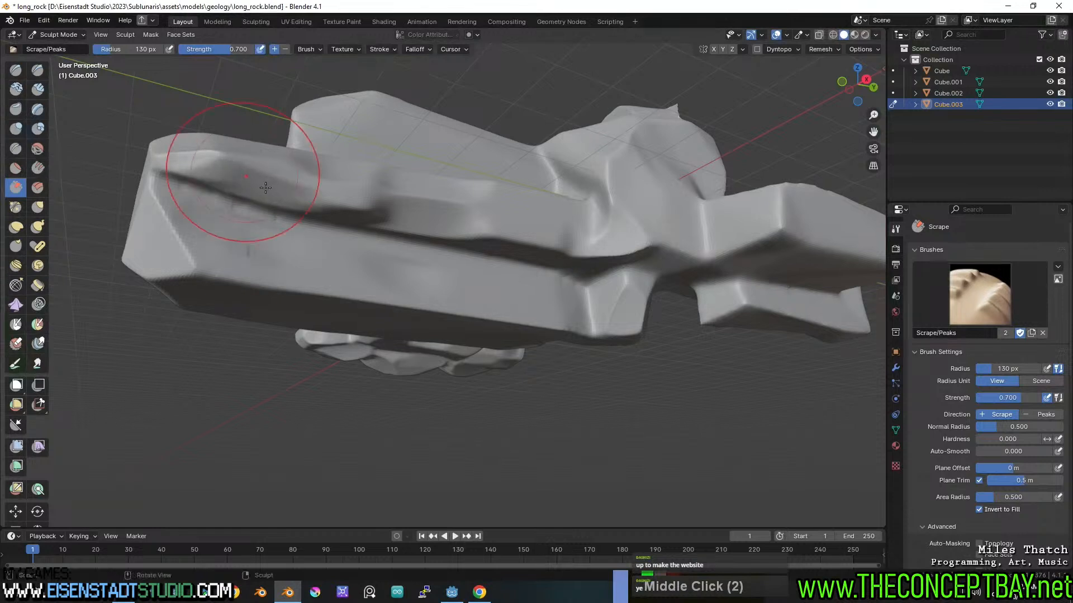
{"action": "mouse_move", "coordinate": [197, 269]}
{"action": "left_mouse_down"}
{"action": "mouse_move", "coordinate": [209, 271]}
{"action": "mouse_move", "coordinate": [188, 266]}
{"action": "left_mouse_up"}
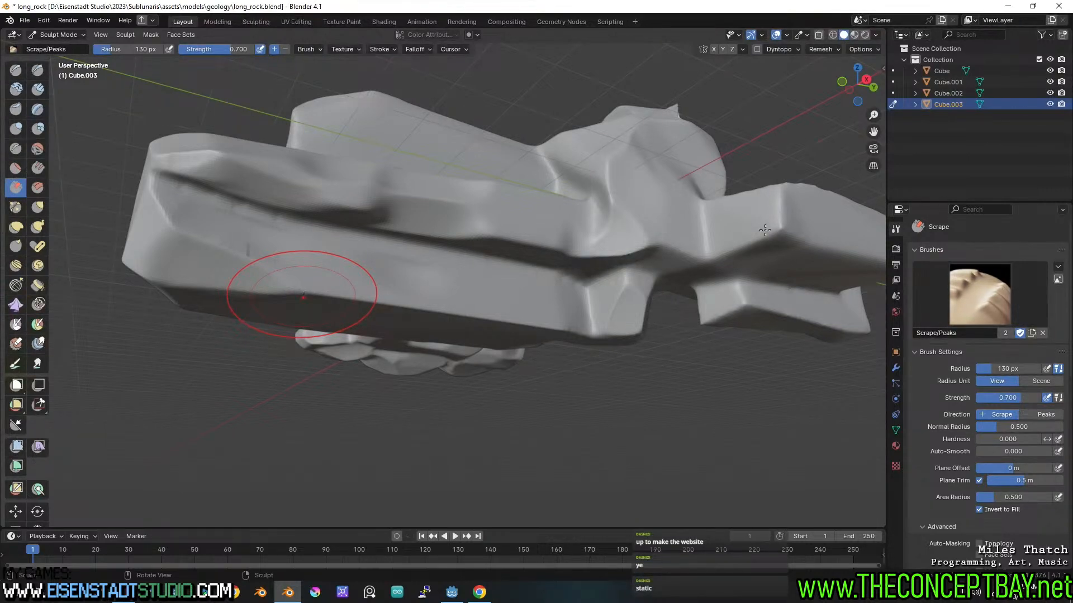
{"action": "left_click_drag", "start_coordinate": [772, 236], "coordinate": [795, 212]}
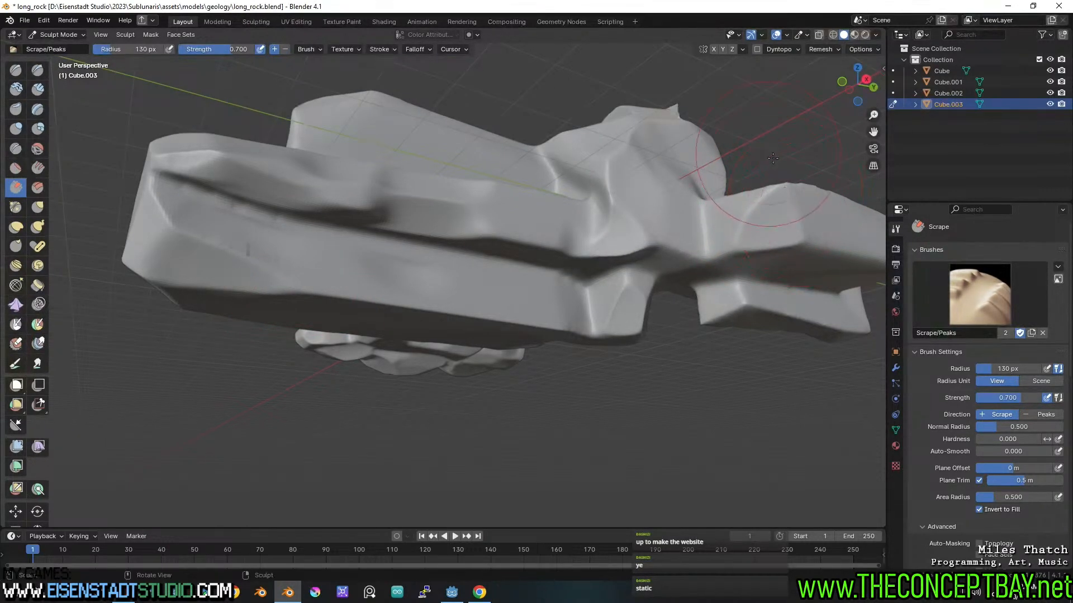
- Scrape and smooth the central peak's pointed front corner, the crease beneath it and the adjoining side face
{"action": "mouse_move", "coordinate": [772, 158]}
{"action": "middle_mouse_down"}
{"action": "mouse_move", "coordinate": [783, 250]}
{"action": "mouse_move", "coordinate": [718, 323]}
{"action": "mouse_move", "coordinate": [651, 239]}
{"action": "mouse_move", "coordinate": [575, 276]}
{"action": "mouse_move", "coordinate": [665, 222]}
{"action": "mouse_move", "coordinate": [566, 267]}
{"action": "middle_mouse_up"}
{"action": "mouse_move", "coordinate": [443, 258]}
{"action": "left_mouse_down", "text": "shift"}
{"action": "mouse_move", "coordinate": [420, 258]}
{"action": "mouse_move", "coordinate": [411, 272]}
{"action": "left_mouse_up", "text": "shift"}
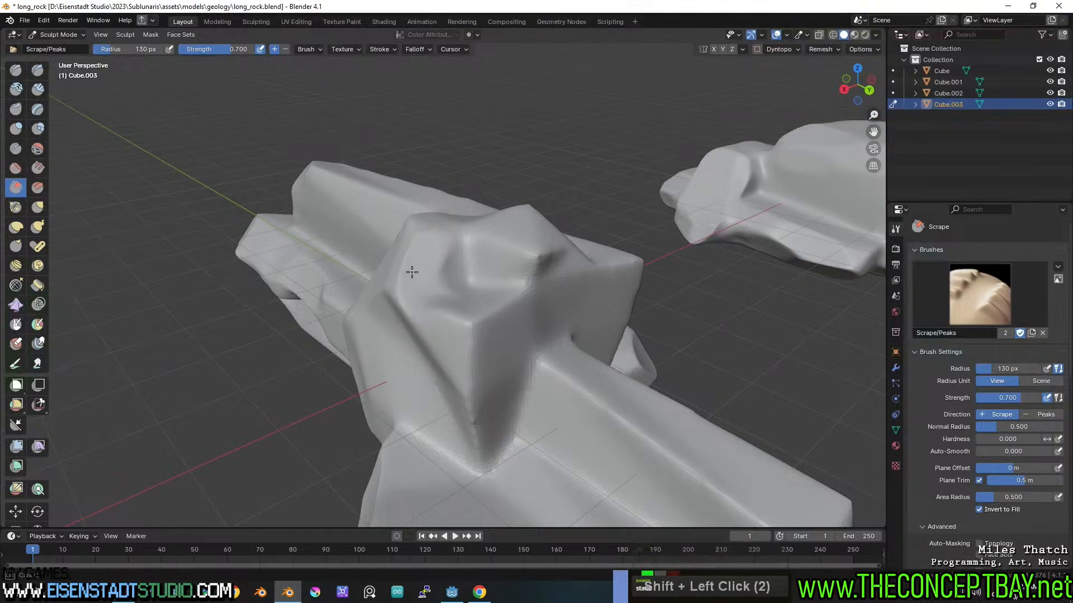
{"action": "left_click_drag", "start_coordinate": [484, 296], "coordinate": [471, 347], "text": "shift"}
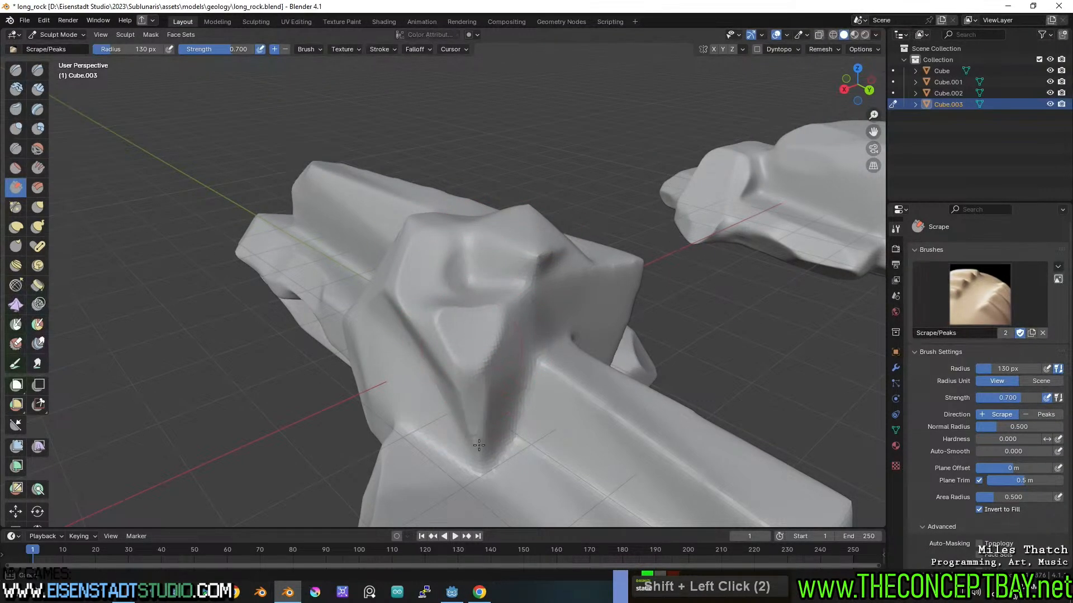
{"action": "left_click_drag", "start_coordinate": [479, 445], "coordinate": [476, 421], "text": "shift"}
{"action": "middle_click_drag", "start_coordinate": [484, 396], "coordinate": [515, 343]}
{"action": "left_click_drag", "start_coordinate": [568, 290], "coordinate": [552, 298], "text": "shift"}
{"action": "left_click_drag", "start_coordinate": [581, 283], "coordinate": [559, 297], "text": "shift"}
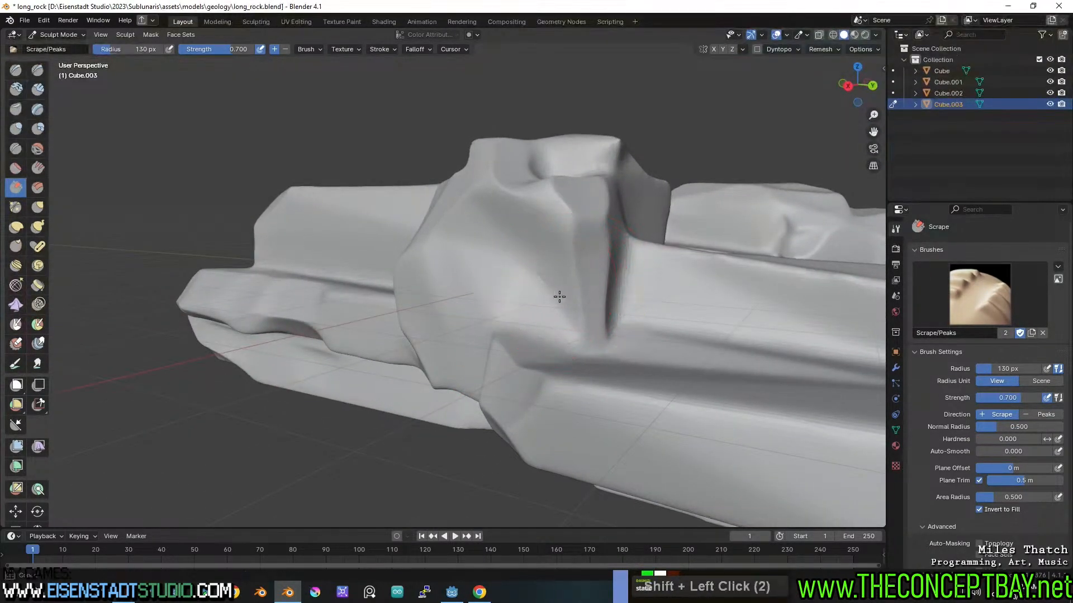
- Scrape the sharp vertical edge of the central mass's overhang beside the stepped blocks
{"action": "middle_click_drag", "start_coordinate": [588, 314], "coordinate": [521, 299]}
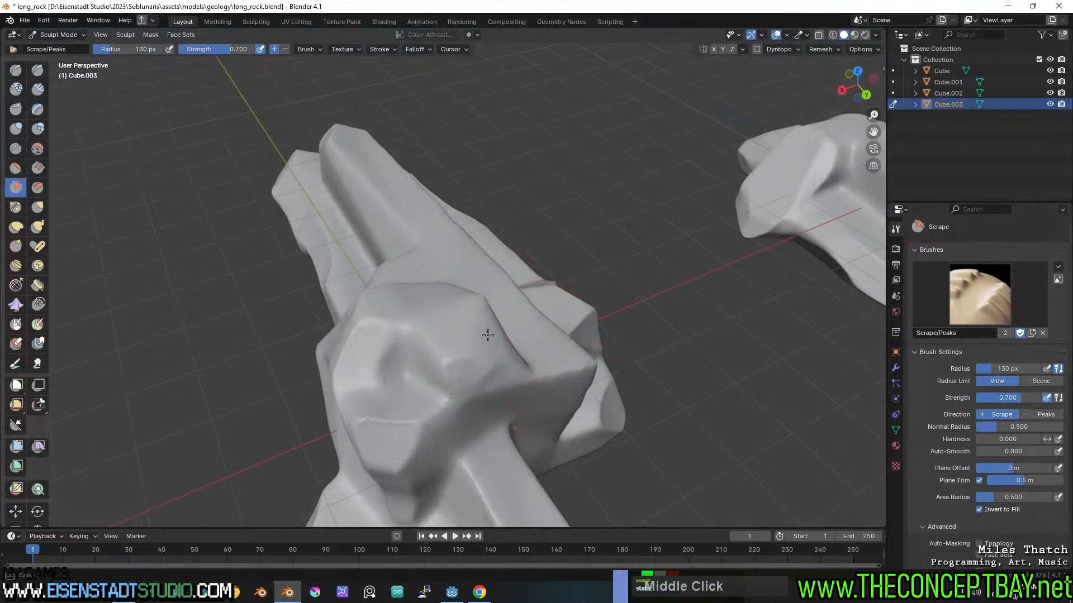
{"action": "middle_click_drag", "start_coordinate": [469, 383], "coordinate": [370, 282]}
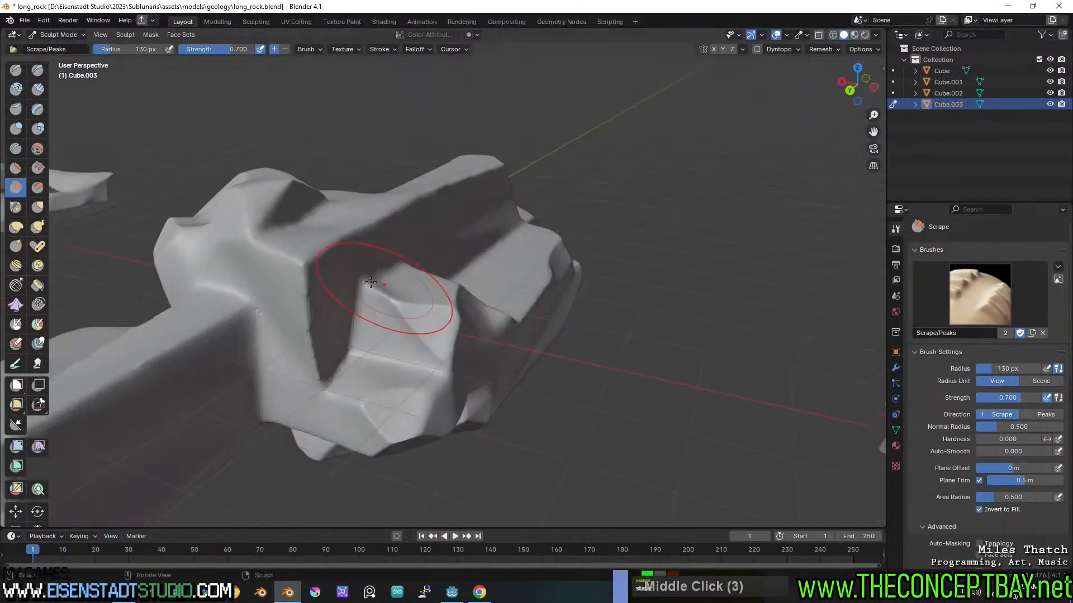
{"action": "mouse_move", "coordinate": [316, 314]}
{"action": "left_mouse_down"}
{"action": "mouse_move", "coordinate": [307, 246]}
{"action": "mouse_move", "coordinate": [315, 333]}
{"action": "left_mouse_up"}
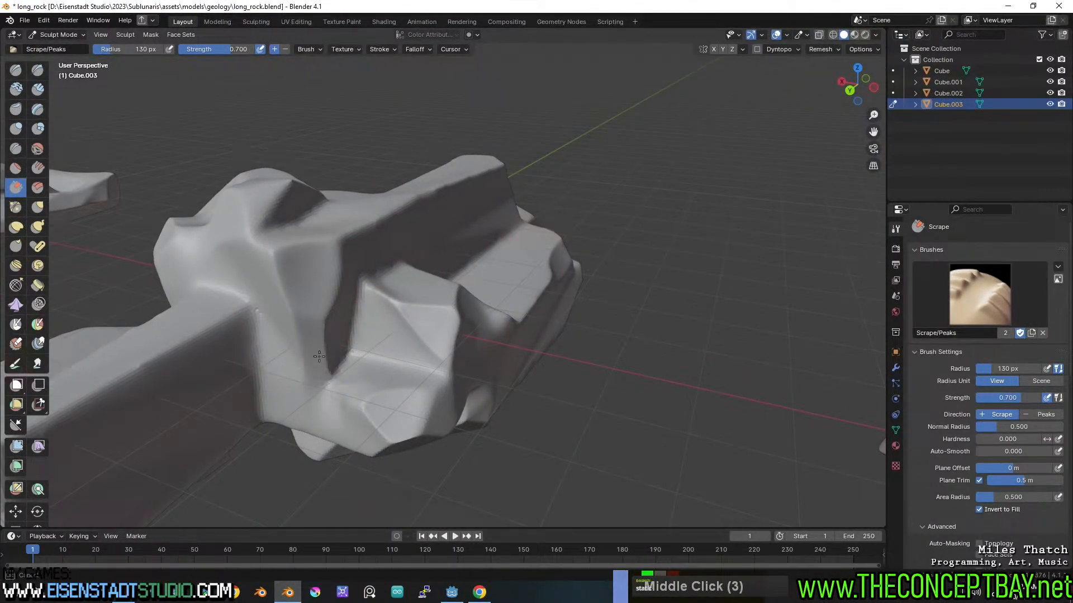
- Scrape the short arm's raised ridge along its edge and end, and smooth the surface beside it
{"action": "middle_click_drag", "start_coordinate": [402, 283], "coordinate": [487, 237]}
{"action": "middle_click_drag", "start_coordinate": [427, 251], "coordinate": [413, 291], "text": "ctrl"}
{"action": "left_click_drag", "start_coordinate": [382, 270], "coordinate": [311, 337]}
{"action": "middle_click_drag", "start_coordinate": [341, 315], "coordinate": [408, 309]}
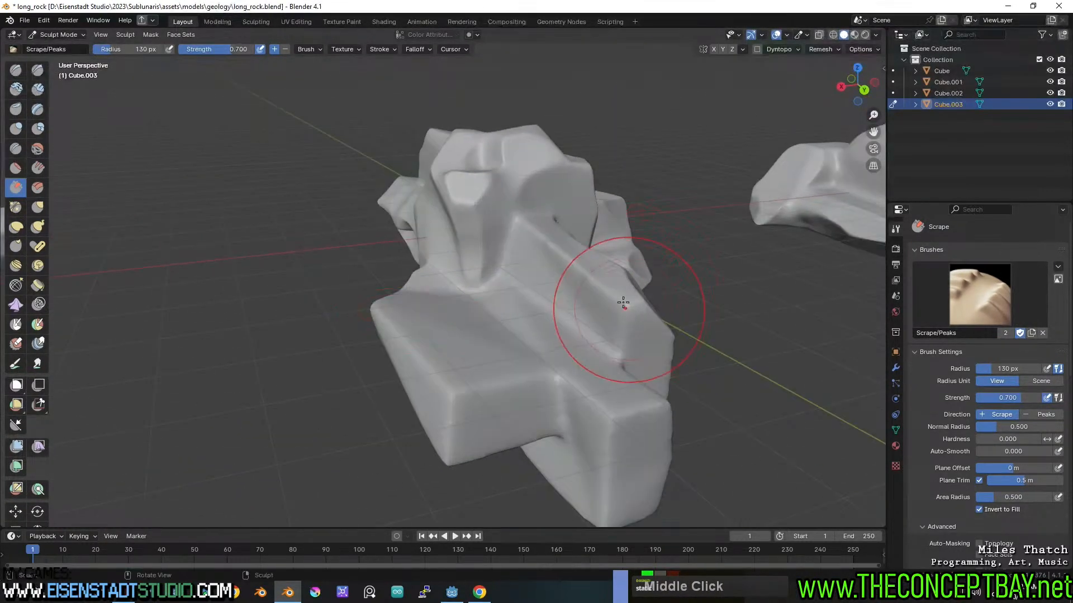
{"action": "mouse_move", "coordinate": [623, 300]}
{"action": "left_mouse_down"}
{"action": "mouse_move", "coordinate": [628, 324]}
{"action": "mouse_move", "coordinate": [637, 313]}
{"action": "left_mouse_up"}
{"action": "middle_click_drag", "start_coordinate": [646, 280], "coordinate": [613, 282]}
{"action": "mouse_move", "coordinate": [433, 330]}
{"action": "left_mouse_down", "text": "shift"}
{"action": "mouse_move", "coordinate": [426, 352]}
{"action": "mouse_move", "coordinate": [429, 336]}
{"action": "left_mouse_up", "text": "shift"}
- Scrape the edges of the short arm's free end into slanted planes, undoing one bad stroke
{"action": "middle_click_drag", "start_coordinate": [329, 240], "coordinate": [275, 162]}
{"action": "left_click_drag", "start_coordinate": [274, 160], "coordinate": [270, 159]}
{"action": "mouse_move", "coordinate": [358, 195]}
{"action": "middle_mouse_down", "text": "shift"}
{"action": "mouse_move", "coordinate": [486, 272]}
{"action": "mouse_move", "coordinate": [508, 226]}
{"action": "middle_mouse_up", "text": "shift"}
{"action": "mouse_move", "coordinate": [305, 321]}
{"action": "left_mouse_down"}
{"action": "mouse_move", "coordinate": [304, 310]}
{"action": "mouse_move", "coordinate": [311, 320]}
{"action": "mouse_move", "coordinate": [290, 318]}
{"action": "mouse_move", "coordinate": [294, 292]}
{"action": "left_mouse_up"}
{"action": "key", "text": "ctrl+z"}
{"action": "middle_click_drag", "start_coordinate": [294, 292], "coordinate": [350, 433], "text": "ctrl"}
{"action": "mouse_move", "coordinate": [342, 454]}
{"action": "left_mouse_down"}
{"action": "mouse_move", "coordinate": [354, 474]}
{"action": "mouse_move", "coordinate": [371, 466]}
{"action": "left_mouse_up"}
- Smooth the top corner at the end of the lower arm next to the square block, undoing one scrape stroke
{"action": "mouse_move", "coordinate": [467, 402]}
{"action": "middle_mouse_down", "text": "shift"}
{"action": "mouse_move", "coordinate": [438, 293]}
{"action": "mouse_move", "coordinate": [611, 276]}
{"action": "mouse_move", "coordinate": [545, 341]}
{"action": "mouse_move", "coordinate": [564, 358]}
{"action": "middle_mouse_up", "text": "shift"}
{"action": "middle_click_drag", "start_coordinate": [564, 357], "coordinate": [559, 327], "text": "ctrl"}
{"action": "mouse_move", "coordinate": [517, 338]}
{"action": "left_mouse_down"}
{"action": "mouse_move", "coordinate": [512, 380]}
{"action": "mouse_move", "coordinate": [521, 353]}
{"action": "mouse_move", "coordinate": [535, 357]}
{"action": "left_mouse_up"}
{"action": "key", "text": "ctrl+z"}
{"action": "middle_click_drag", "start_coordinate": [536, 363], "coordinate": [524, 347]}
{"action": "left_click_drag", "start_coordinate": [524, 347], "coordinate": [513, 349], "text": "shift"}
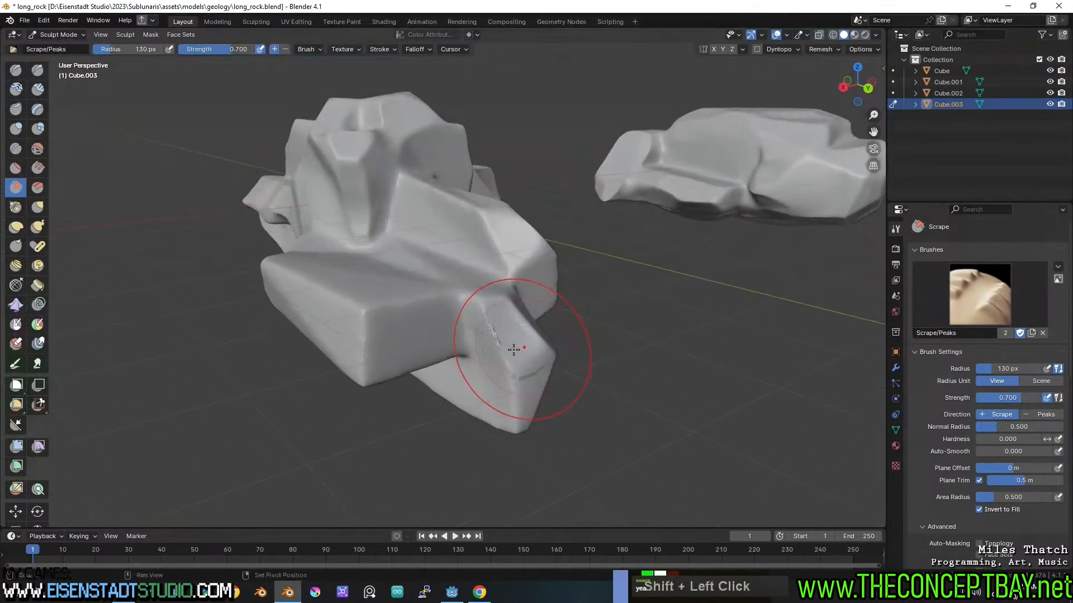
- Scrape the square end block's corners and the neighbouring lower arm's end into slanted facets
{"action": "middle_click_drag", "start_coordinate": [517, 357], "coordinate": [485, 293]}
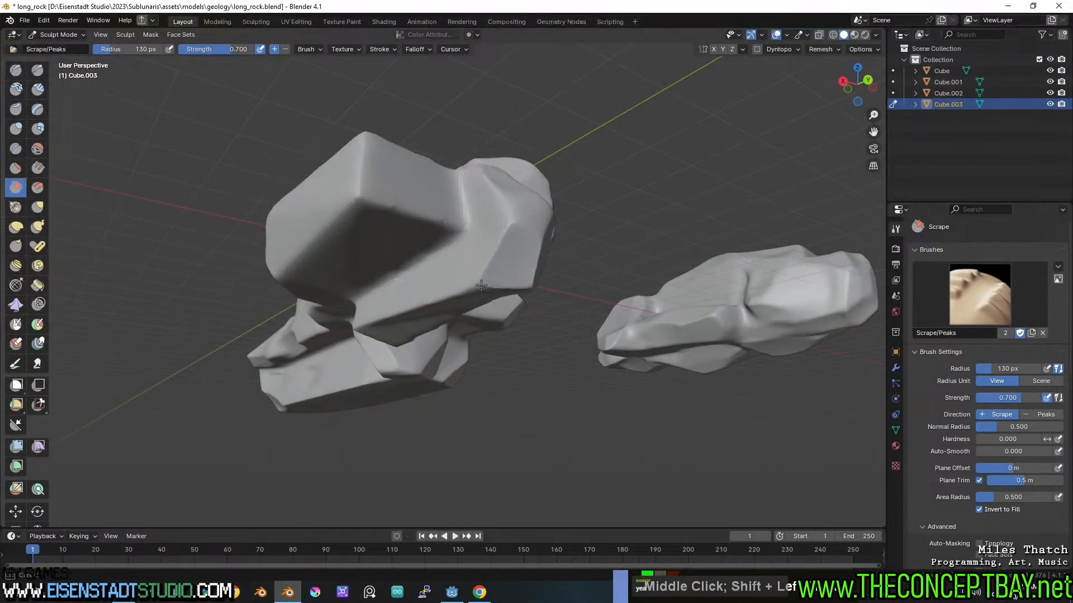
{"action": "mouse_move", "coordinate": [354, 201]}
{"action": "left_mouse_down"}
{"action": "mouse_move", "coordinate": [366, 211]}
{"action": "mouse_move", "coordinate": [420, 195]}
{"action": "left_mouse_up"}
{"action": "middle_click_drag", "start_coordinate": [420, 195], "coordinate": [372, 357]}
{"action": "mouse_move", "coordinate": [372, 358]}
{"action": "left_mouse_down"}
{"action": "mouse_move", "coordinate": [391, 336]}
{"action": "mouse_move", "coordinate": [418, 341]}
{"action": "mouse_move", "coordinate": [406, 351]}
{"action": "mouse_move", "coordinate": [572, 297]}
{"action": "left_mouse_up"}
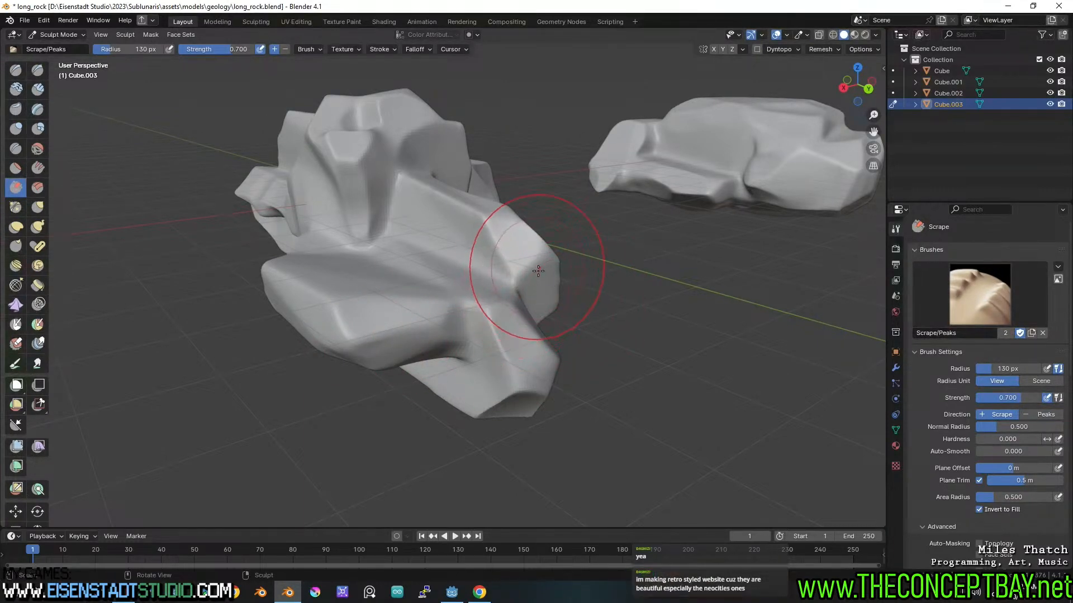
- Scrape further facets onto the end block's top edges, outer end and underside
{"action": "mouse_move", "coordinate": [534, 281]}
{"action": "middle_mouse_down"}
{"action": "mouse_move", "coordinate": [551, 274]}
{"action": "mouse_move", "coordinate": [546, 282]}
{"action": "mouse_move", "coordinate": [564, 285]}
{"action": "middle_mouse_up"}
{"action": "mouse_move", "coordinate": [470, 332]}
{"action": "left_mouse_down"}
{"action": "mouse_move", "coordinate": [474, 319]}
{"action": "mouse_move", "coordinate": [453, 340]}
{"action": "mouse_move", "coordinate": [469, 332]}
{"action": "left_mouse_up"}
{"action": "middle_click_drag", "start_coordinate": [473, 329], "coordinate": [513, 320]}
{"action": "mouse_move", "coordinate": [464, 307]}
{"action": "left_mouse_down"}
{"action": "mouse_move", "coordinate": [416, 308]}
{"action": "mouse_move", "coordinate": [371, 335]}
{"action": "mouse_move", "coordinate": [354, 311]}
{"action": "left_mouse_up"}
{"action": "mouse_move", "coordinate": [354, 311]}
{"action": "middle_mouse_down"}
{"action": "mouse_move", "coordinate": [371, 319]}
{"action": "mouse_move", "coordinate": [369, 184]}
{"action": "middle_mouse_up"}
{"action": "mouse_move", "coordinate": [370, 184]}
{"action": "left_mouse_down"}
{"action": "mouse_move", "coordinate": [360, 330]}
{"action": "mouse_move", "coordinate": [424, 340]}
{"action": "left_mouse_up"}
- Scrape and smooth the inner end of the narrow bar on the rock's underside and the surface around it
{"action": "middle_click_drag", "start_coordinate": [447, 323], "coordinate": [560, 212]}
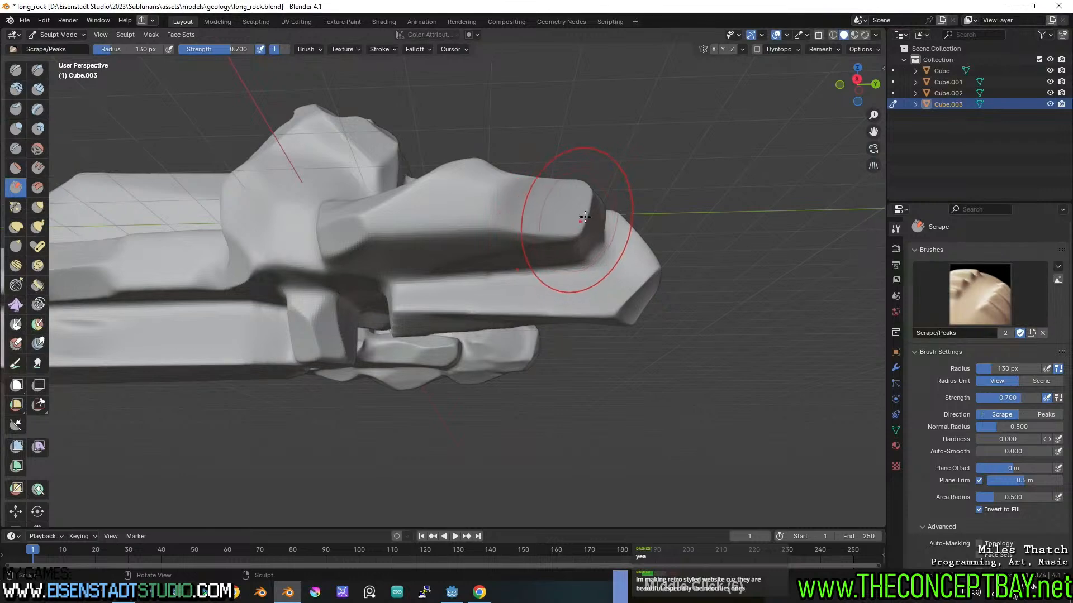
{"action": "middle_click_drag", "start_coordinate": [581, 226], "coordinate": [497, 204]}
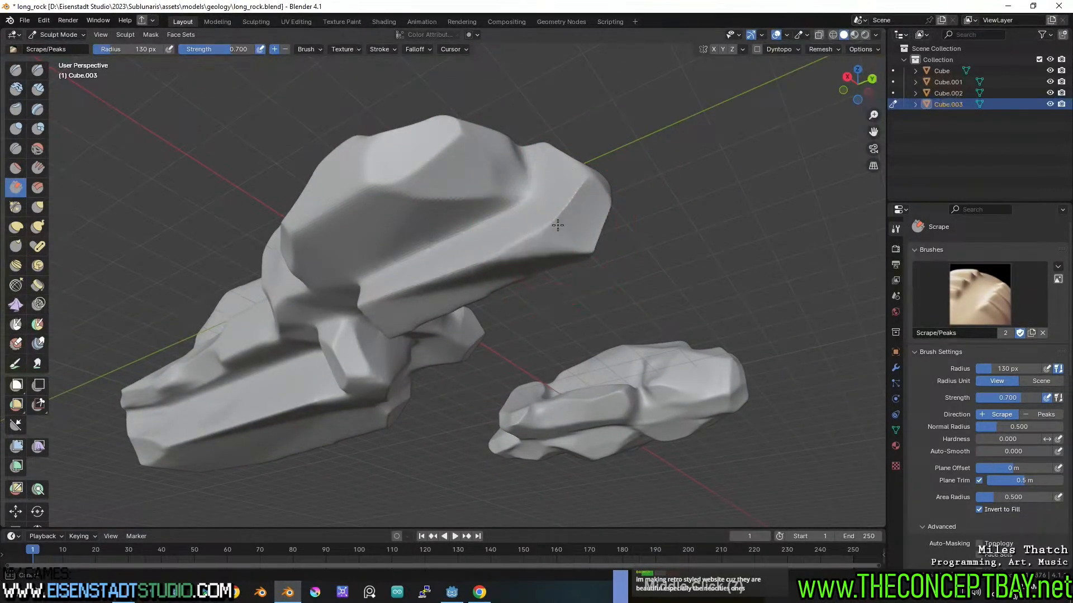
{"action": "middle_click_drag", "start_coordinate": [546, 237], "coordinate": [503, 244]}
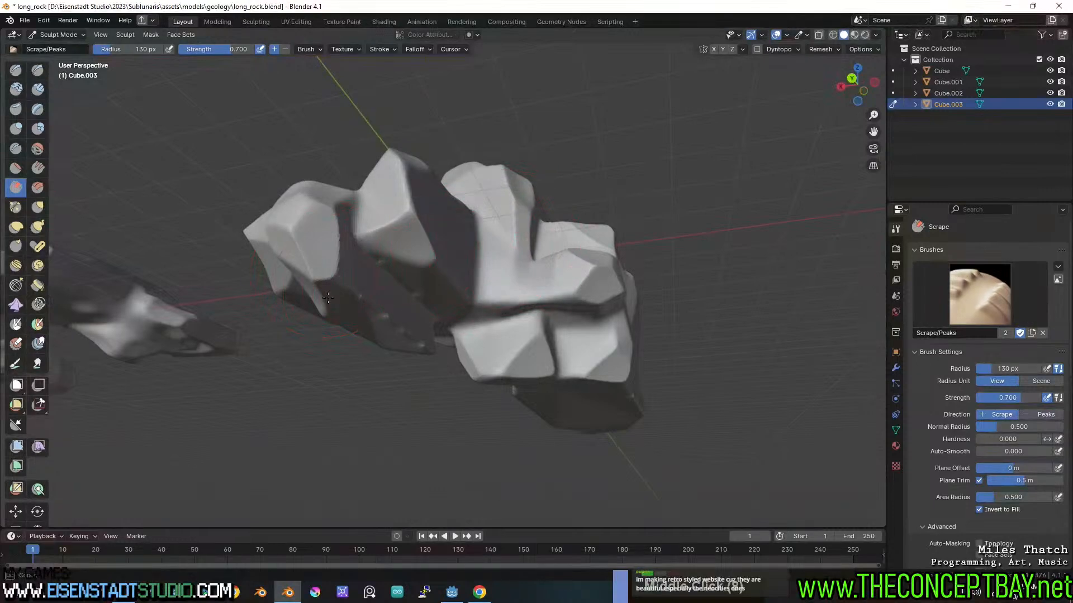
{"action": "mouse_move", "coordinate": [360, 255]}
{"action": "middle_mouse_down"}
{"action": "mouse_move", "coordinate": [380, 267]}
{"action": "mouse_move", "coordinate": [459, 251]}
{"action": "mouse_move", "coordinate": [384, 225]}
{"action": "middle_mouse_up"}
{"action": "left_click_drag", "start_coordinate": [412, 236], "coordinate": [416, 259]}
{"action": "mouse_move", "coordinate": [408, 239]}
{"action": "middle_mouse_down"}
{"action": "mouse_move", "coordinate": [474, 264]}
{"action": "mouse_move", "coordinate": [598, 263]}
{"action": "mouse_move", "coordinate": [578, 246]}
{"action": "mouse_move", "coordinate": [595, 197]}
{"action": "mouse_move", "coordinate": [472, 271]}
{"action": "mouse_move", "coordinate": [485, 300]}
{"action": "mouse_move", "coordinate": [371, 276]}
{"action": "mouse_move", "coordinate": [395, 232]}
{"action": "mouse_move", "coordinate": [387, 261]}
{"action": "middle_mouse_up"}
{"action": "mouse_move", "coordinate": [387, 262]}
{"action": "left_mouse_down", "text": "shift"}
{"action": "mouse_move", "coordinate": [364, 281]}
{"action": "mouse_move", "coordinate": [372, 267]}
{"action": "left_mouse_up", "text": "shift"}
{"action": "left_click_drag", "start_coordinate": [403, 214], "coordinate": [409, 197], "text": "shift"}
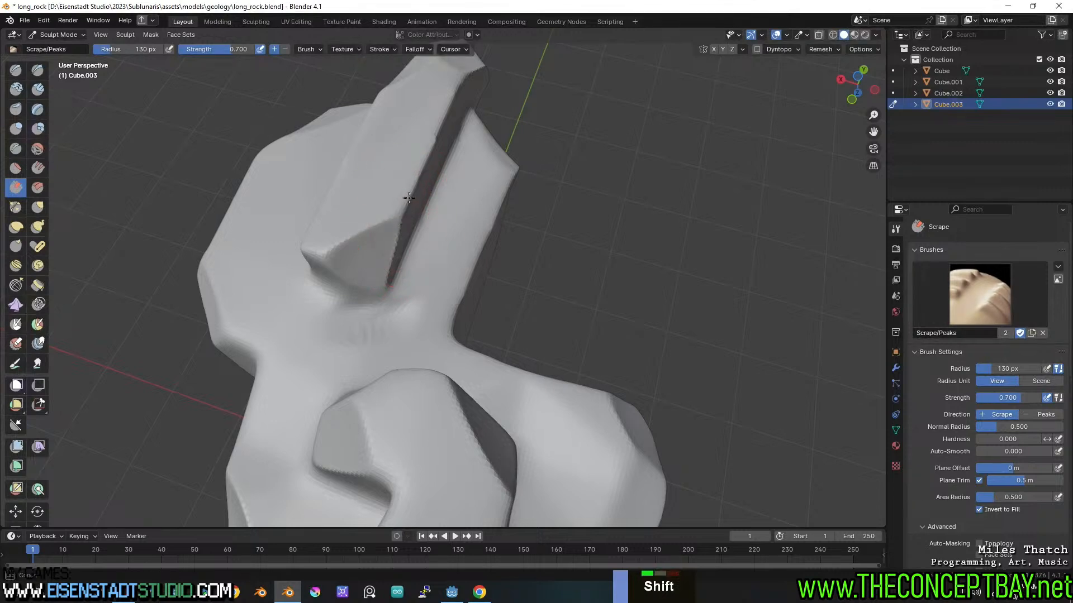
- Scrape the narrow underside bar's edges, the slab edge beside it and the pointed block across the gap
{"action": "middle_click_drag", "start_coordinate": [445, 211], "coordinate": [380, 263]}
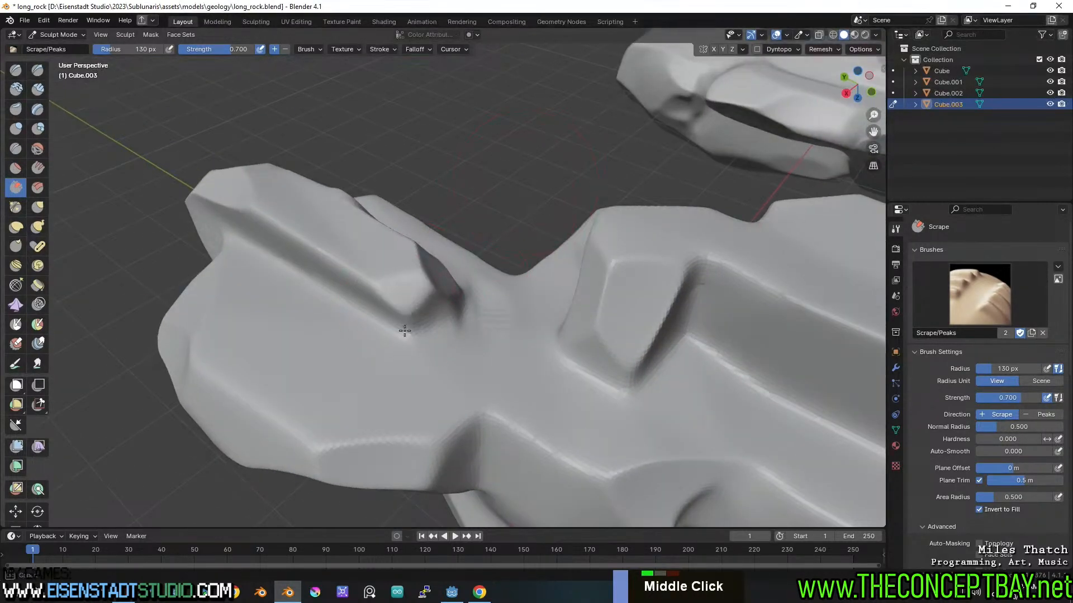
{"action": "mouse_move", "coordinate": [333, 261]}
{"action": "left_mouse_down"}
{"action": "mouse_move", "coordinate": [416, 291]}
{"action": "mouse_move", "coordinate": [372, 300]}
{"action": "left_mouse_up"}
{"action": "mouse_move", "coordinate": [339, 391]}
{"action": "left_mouse_down"}
{"action": "mouse_move", "coordinate": [318, 448]}
{"action": "mouse_move", "coordinate": [299, 410]}
{"action": "left_mouse_up"}
{"action": "mouse_move", "coordinate": [444, 423]}
{"action": "left_mouse_down"}
{"action": "mouse_move", "coordinate": [472, 402]}
{"action": "mouse_move", "coordinate": [630, 371]}
{"action": "left_mouse_up"}
{"action": "middle_click_drag", "start_coordinate": [630, 371], "coordinate": [658, 387]}
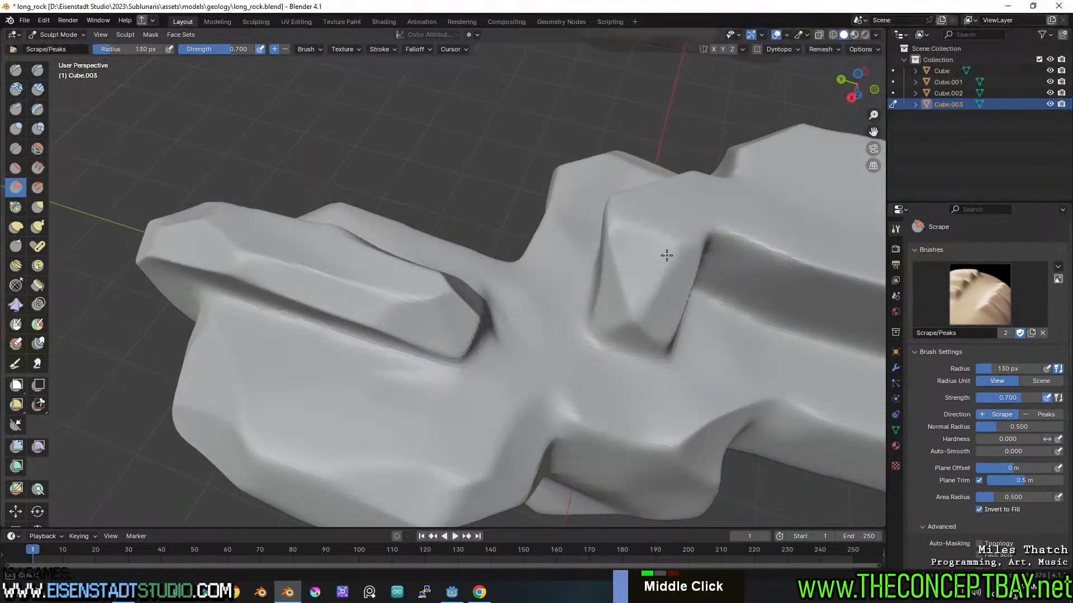
{"action": "middle_click_drag", "start_coordinate": [665, 252], "coordinate": [587, 330]}
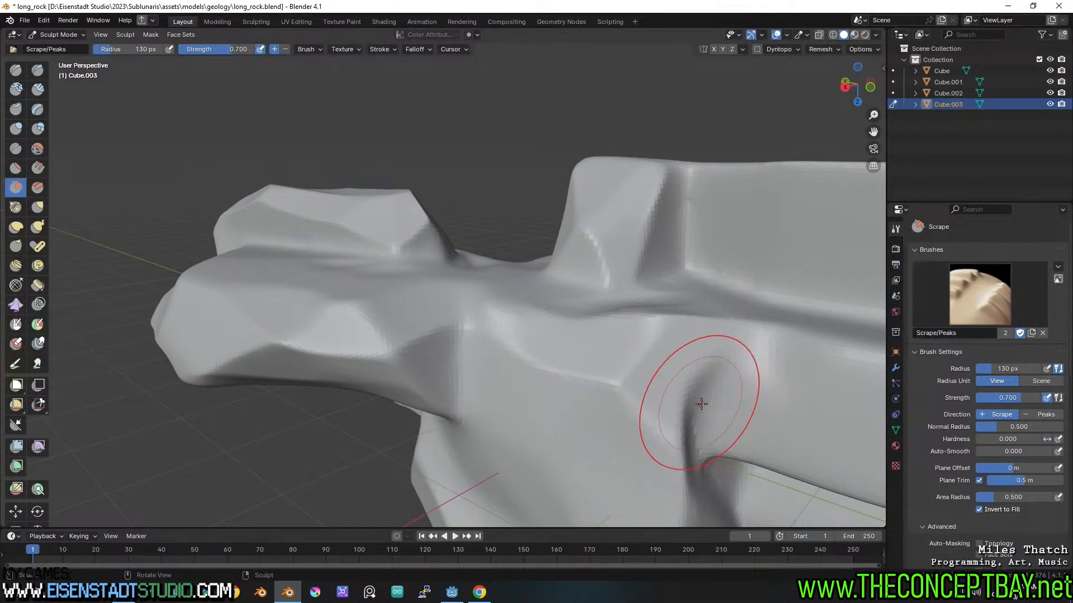
{"action": "mouse_move", "coordinate": [719, 419]}
{"action": "middle_mouse_down"}
{"action": "mouse_move", "coordinate": [713, 364]}
{"action": "mouse_move", "coordinate": [487, 341]}
{"action": "mouse_move", "coordinate": [587, 352]}
{"action": "mouse_move", "coordinate": [571, 340]}
{"action": "middle_mouse_up"}
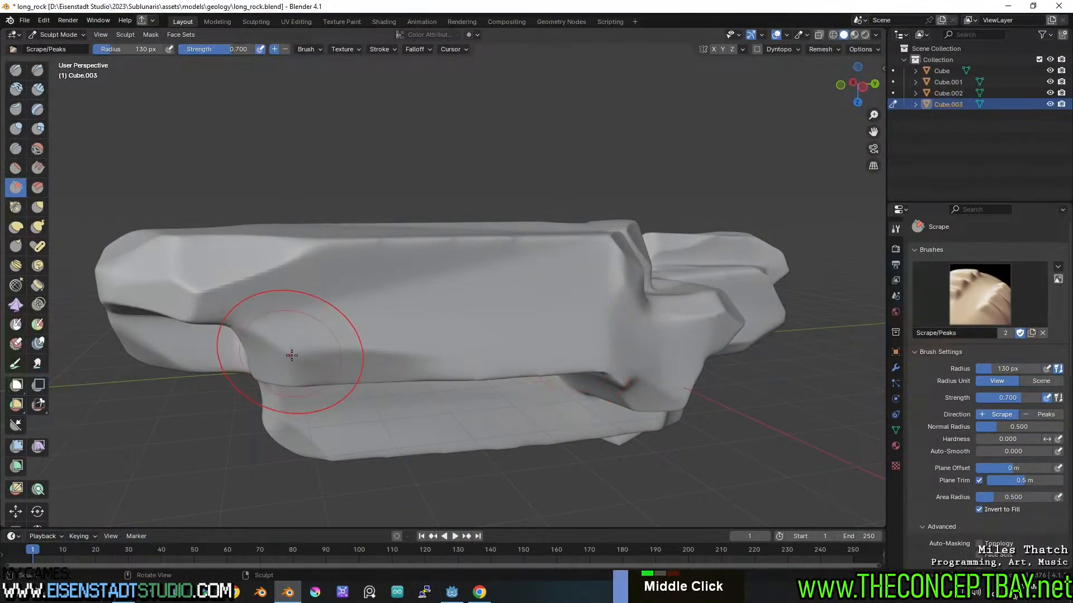
{"action": "middle_click_drag", "start_coordinate": [323, 312], "coordinate": [397, 291]}
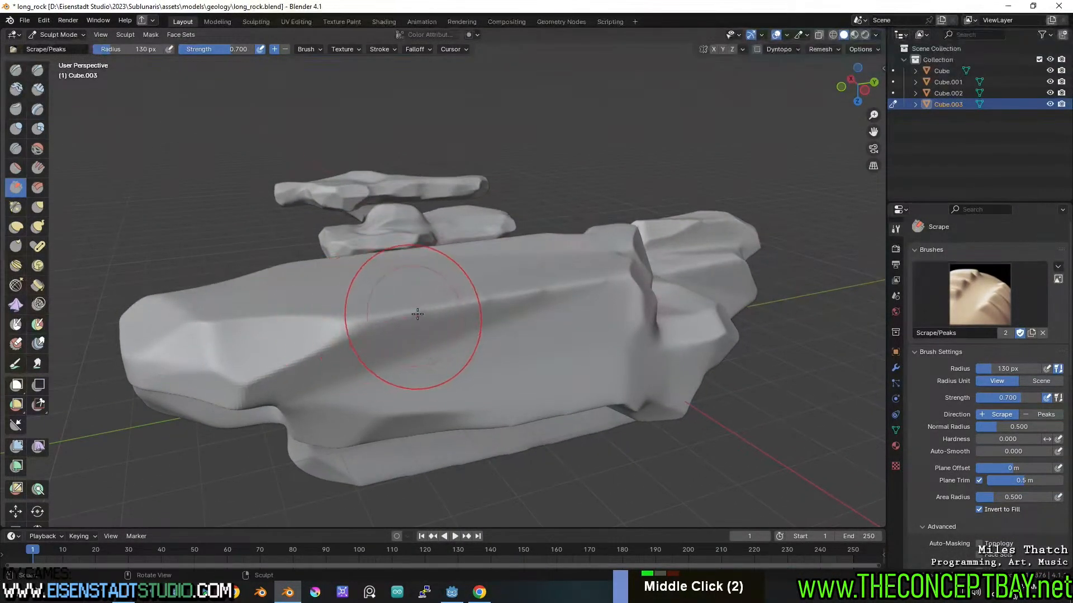
{"action": "middle_click_drag", "start_coordinate": [467, 307], "coordinate": [418, 319]}
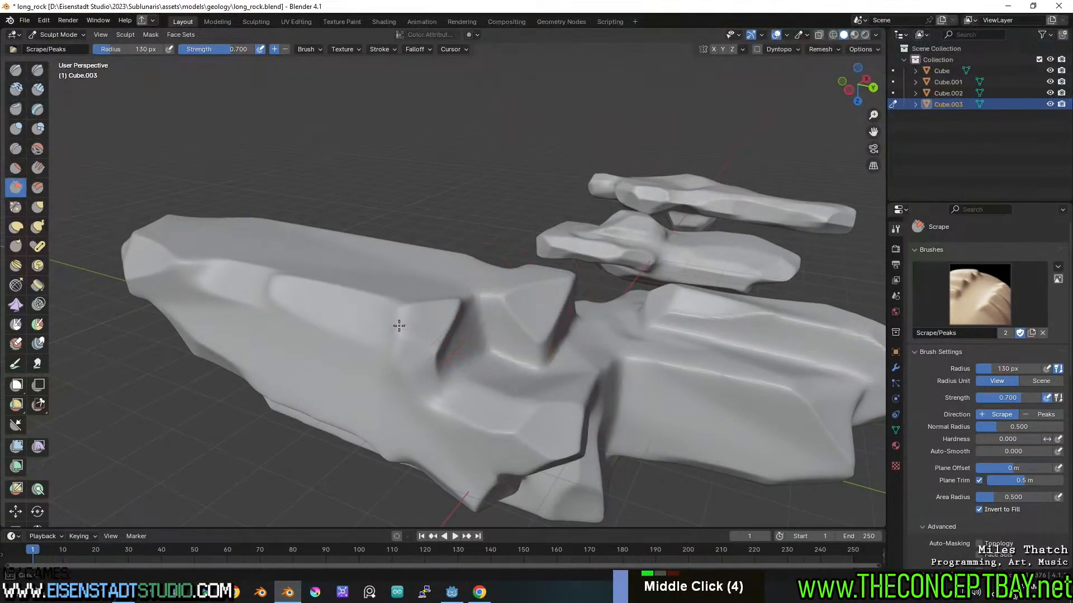
{"action": "mouse_move", "coordinate": [586, 306]}
{"action": "middle_mouse_down"}
{"action": "mouse_move", "coordinate": [581, 328]}
{"action": "mouse_move", "coordinate": [331, 356]}
{"action": "mouse_move", "coordinate": [334, 342]}
{"action": "middle_mouse_up"}
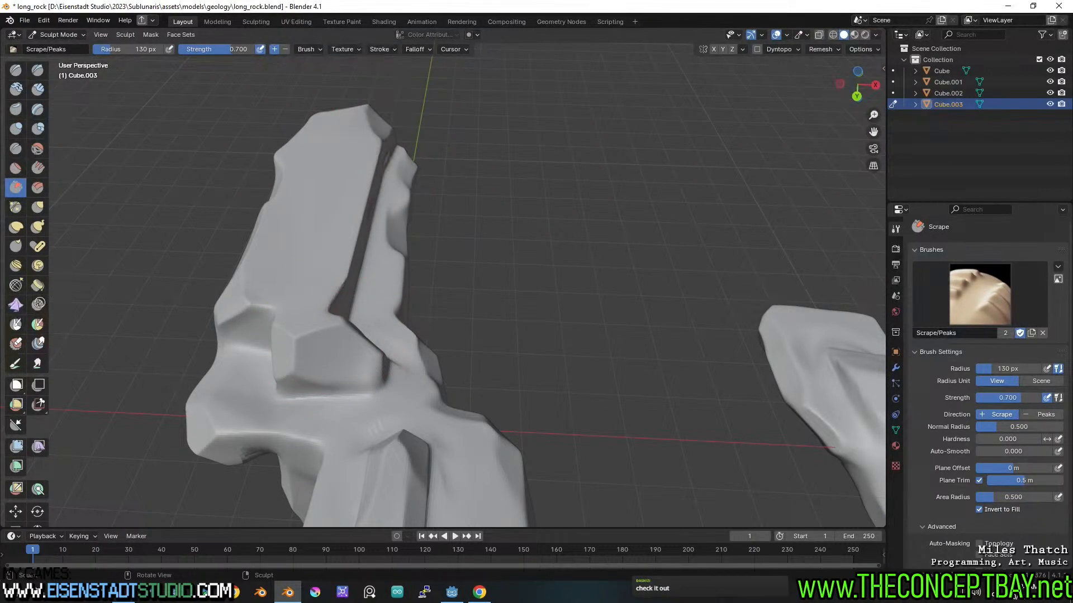
- Open a Chrome window and move it off the visible screen
{"action": "left_click", "coordinate": [480, 592]}
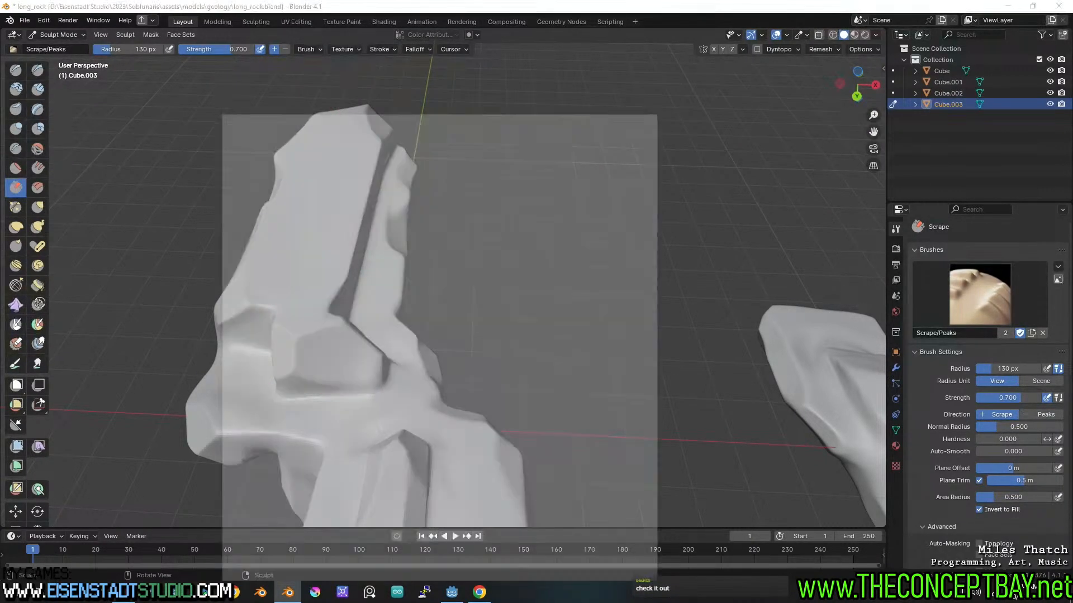
{"action": "left_click_drag", "start_coordinate": [553, 15], "coordinate": [610, 0]}
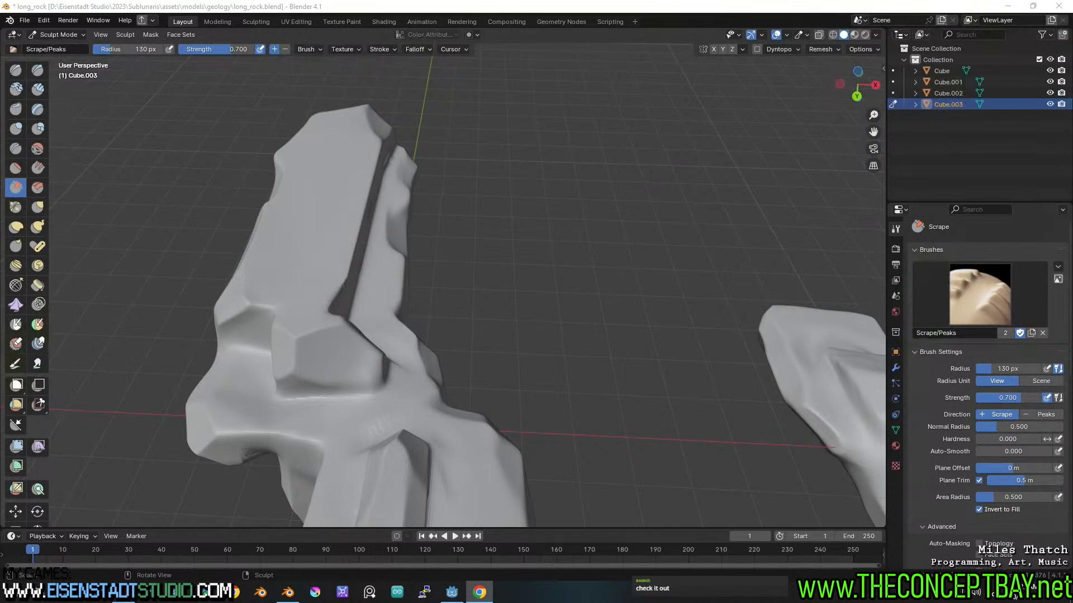
{"action": "scroll", "coordinate": [536, 302], "scroll_direction": "down", "scroll_amount": 5}
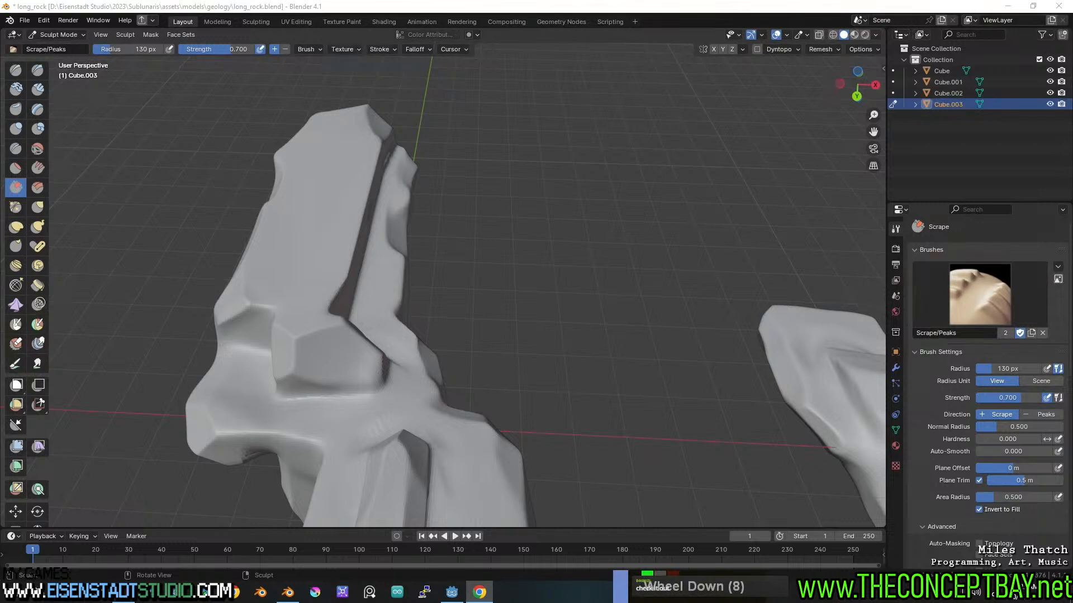
{"action": "scroll", "coordinate": [537, 302], "scroll_direction": "down", "scroll_amount": 3}
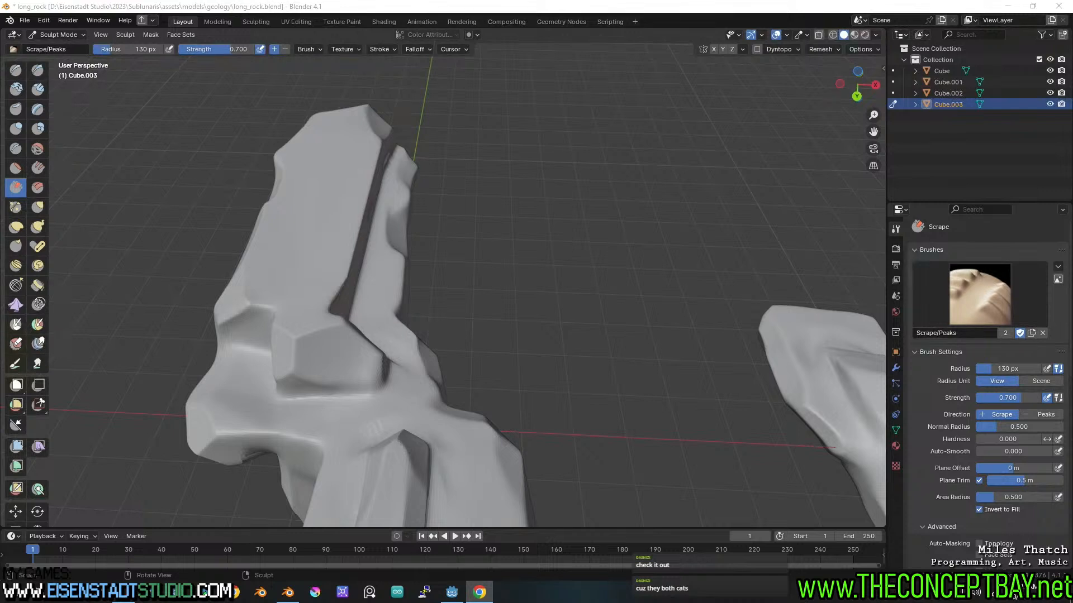
{"action": "scroll", "coordinate": [537, 301], "scroll_direction": "down", "scroll_amount": 5}
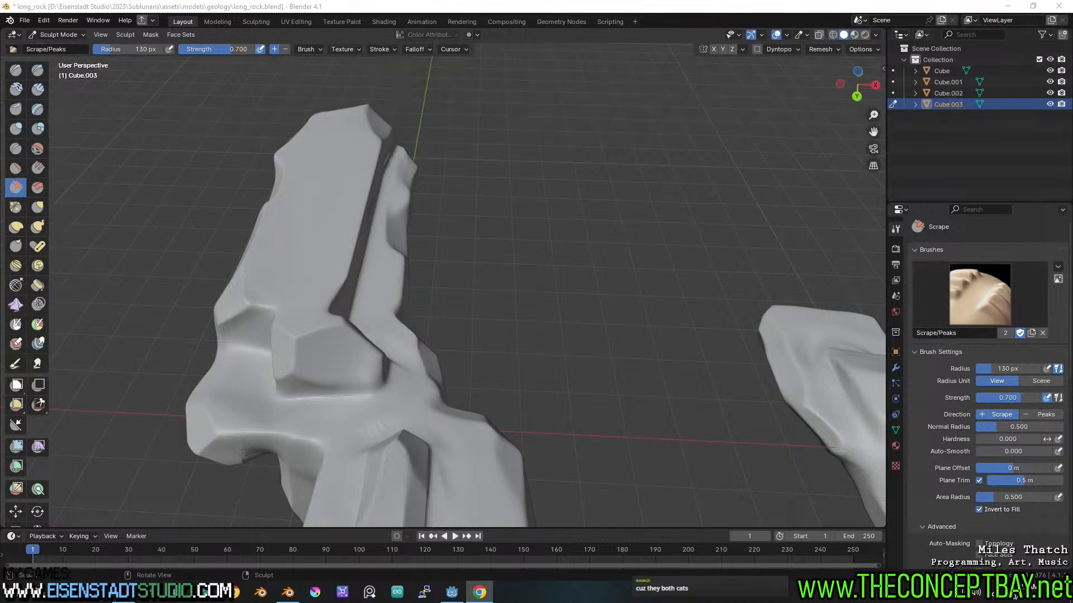
- Return to Blender and smooth and scrape the inner end of the long groove and the narrow block beside it
{"action": "left_click", "coordinate": [672, 5]}
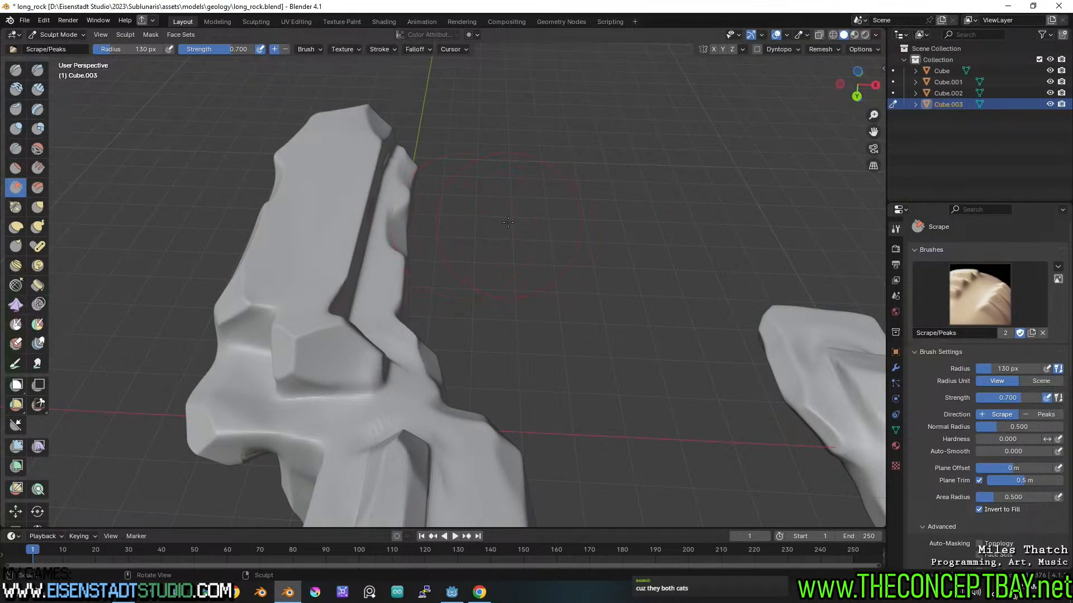
{"action": "middle_click_drag", "start_coordinate": [528, 246], "coordinate": [211, 311]}
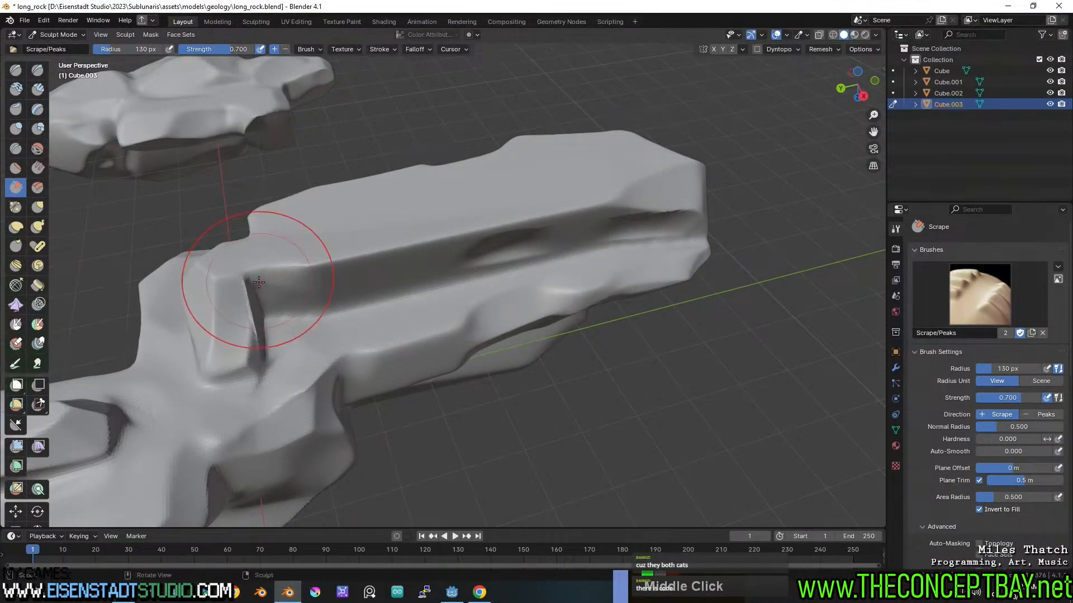
{"action": "left_click", "coordinate": [254, 304], "text": "shift"}
{"action": "left_click", "coordinate": [246, 294], "text": "shift"}
{"action": "left_click", "coordinate": [245, 291], "text": "shift"}
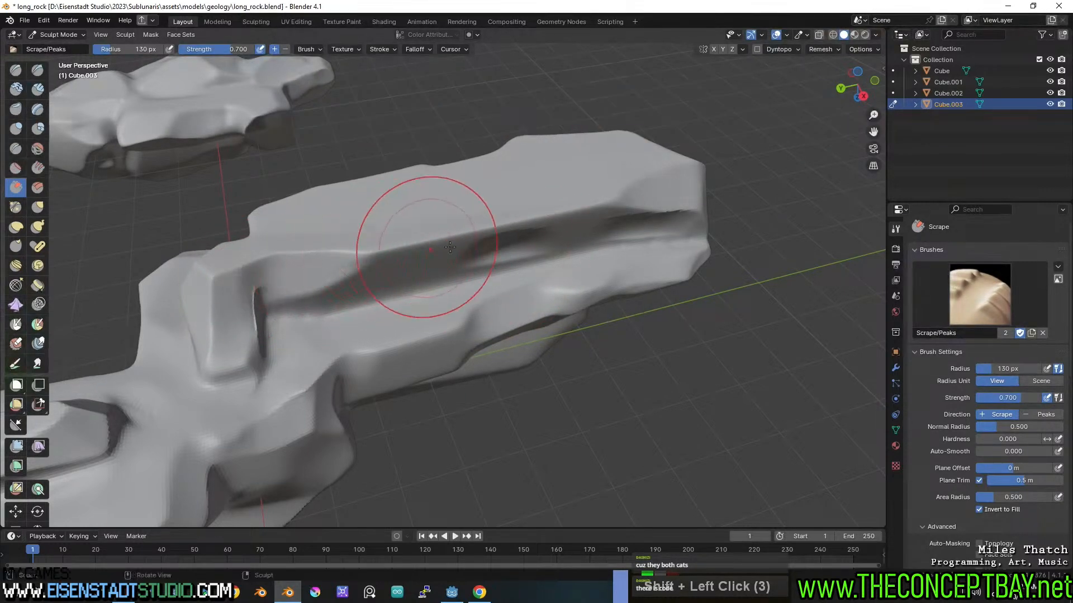
{"action": "middle_click_drag", "start_coordinate": [447, 241], "coordinate": [301, 292]}
{"action": "mouse_move", "coordinate": [293, 290]}
{"action": "left_mouse_down", "text": "shift"}
{"action": "mouse_move", "coordinate": [277, 280]}
{"action": "mouse_move", "coordinate": [245, 323]}
{"action": "mouse_move", "coordinate": [274, 293]}
{"action": "left_mouse_up", "text": "shift"}
{"action": "key", "text": "ctrl+z"}
{"action": "scroll", "coordinate": [290, 274], "scroll_direction": "up", "scroll_amount": 2}
{"action": "mouse_move", "coordinate": [139, 334]}
{"action": "left_mouse_down"}
{"action": "mouse_move", "coordinate": [132, 328]}
{"action": "mouse_move", "coordinate": [112, 376]}
{"action": "left_mouse_up"}
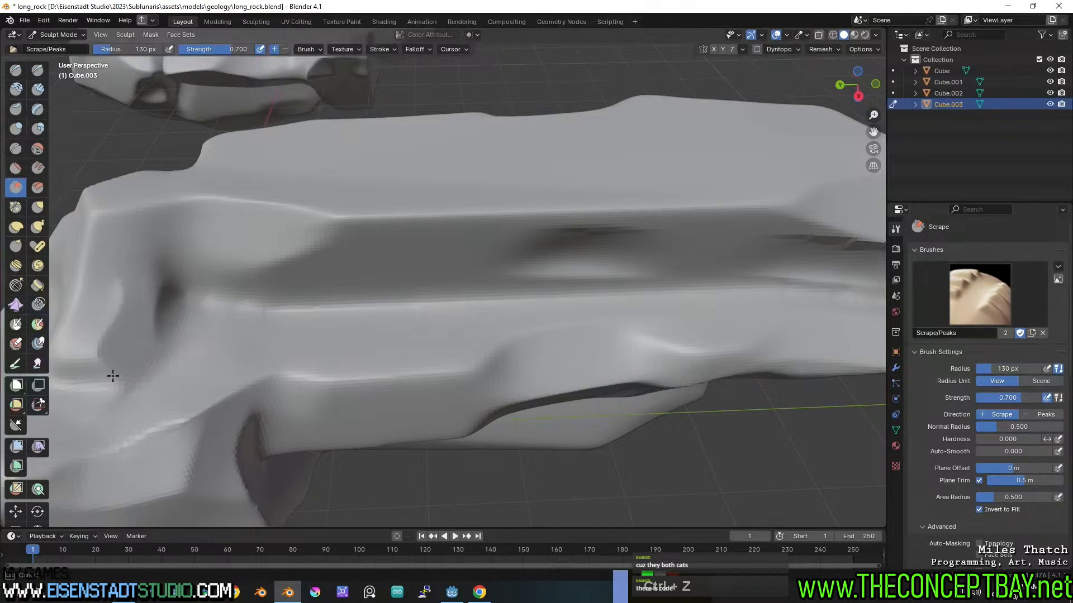
- Scrape an angled facet into the outer edge of the ledge that runs below the long groove
{"action": "middle_click_drag", "start_coordinate": [296, 304], "coordinate": [260, 336], "text": "shift"}
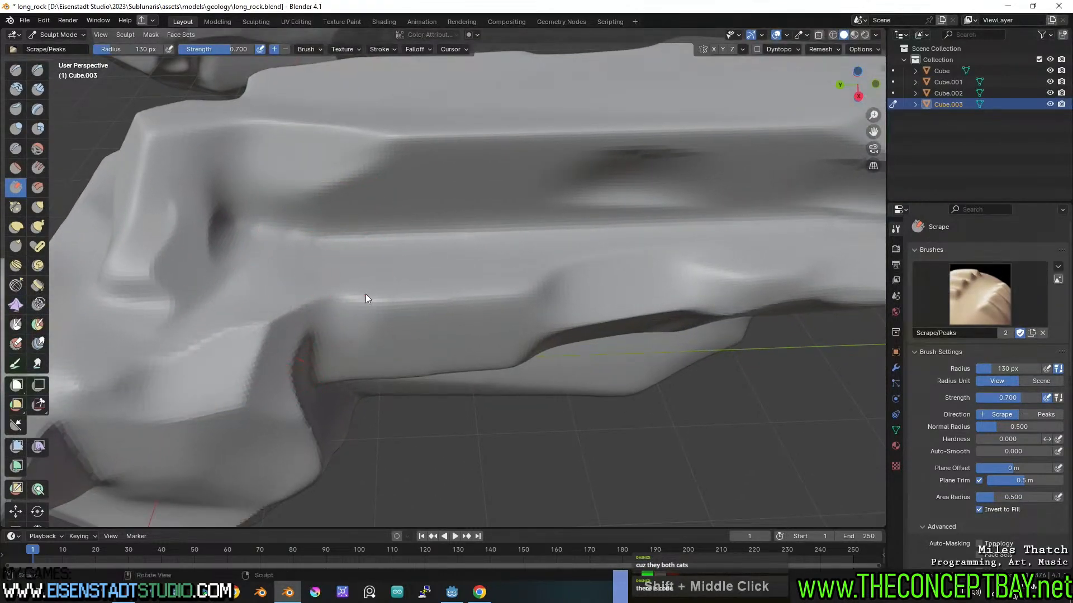
{"action": "middle_click_drag", "start_coordinate": [712, 276], "coordinate": [599, 277], "text": "ctrl"}
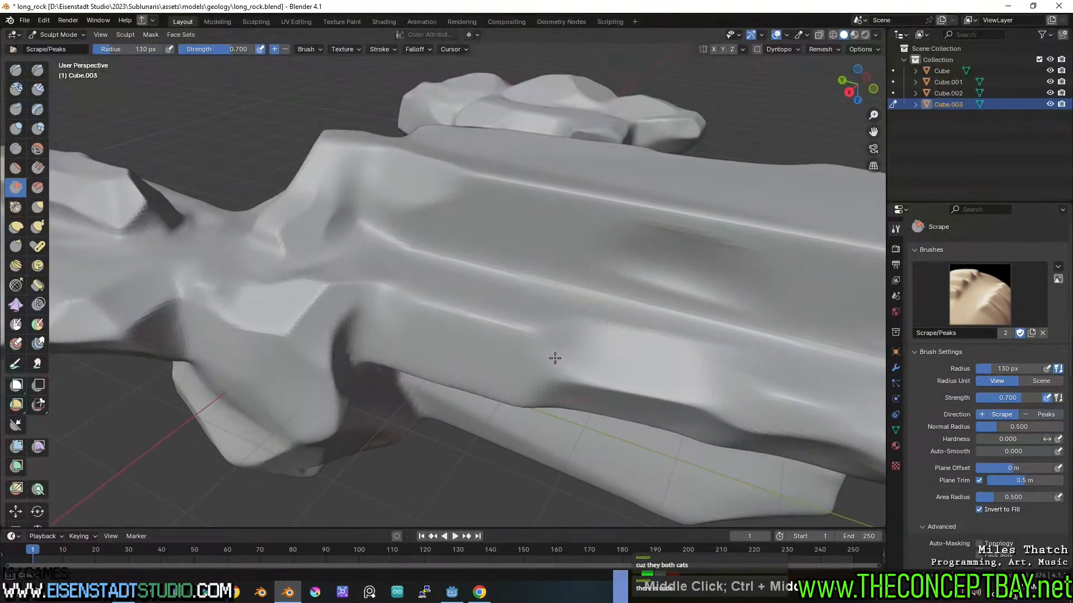
{"action": "mouse_move", "coordinate": [554, 359]}
{"action": "left_mouse_down"}
{"action": "mouse_move", "coordinate": [536, 335]}
{"action": "mouse_move", "coordinate": [540, 345]}
{"action": "left_mouse_up"}
{"action": "scroll", "coordinate": [611, 382], "scroll_direction": "down", "scroll_amount": 4}
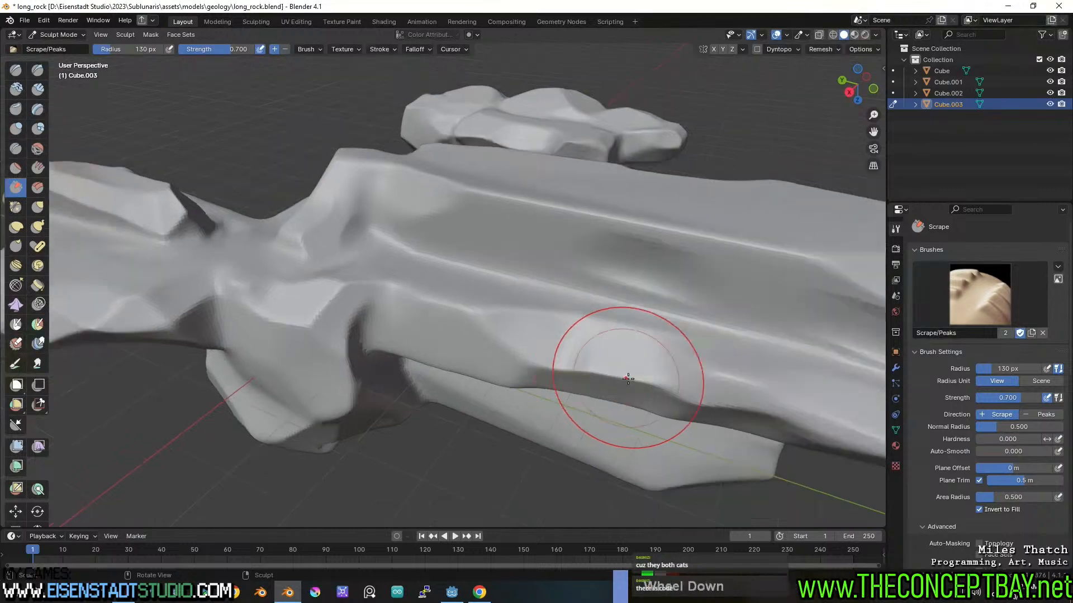
{"action": "mouse_move", "coordinate": [608, 395]}
{"action": "middle_mouse_down"}
{"action": "mouse_move", "coordinate": [650, 337]}
{"action": "mouse_move", "coordinate": [645, 261]}
{"action": "middle_mouse_up"}
{"action": "scroll", "coordinate": [558, 246], "scroll_direction": "up", "scroll_amount": 2}
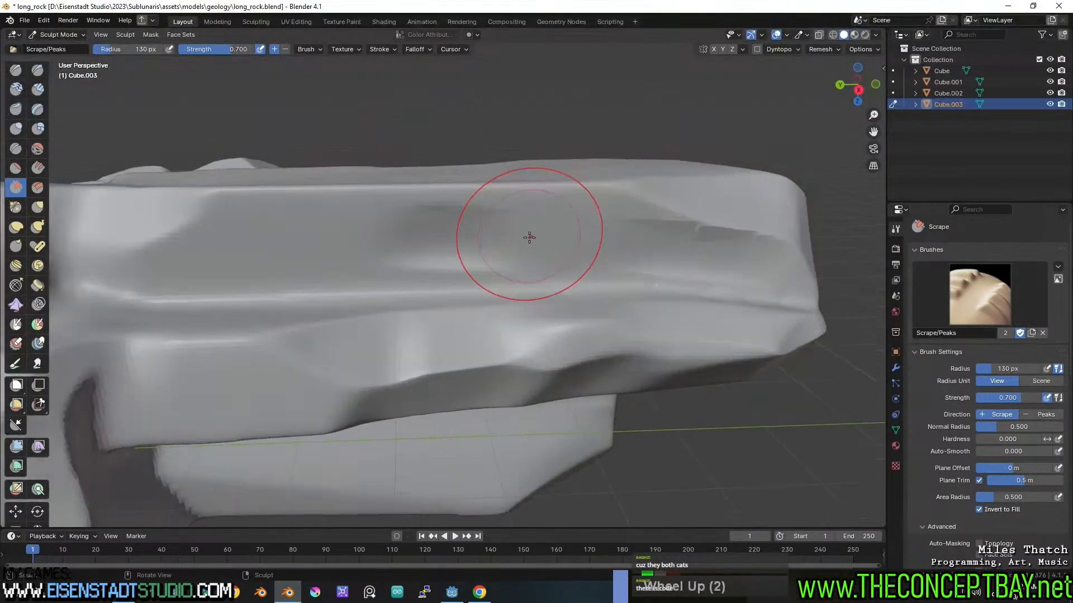
- Scrape and smooth the slab edge above the long groove toward the rock's outer end, undoing the last two strokes
{"action": "mouse_move", "coordinate": [446, 216]}
{"action": "middle_mouse_down"}
{"action": "mouse_move", "coordinate": [407, 230]}
{"action": "mouse_move", "coordinate": [292, 227]}
{"action": "mouse_move", "coordinate": [520, 249]}
{"action": "mouse_move", "coordinate": [471, 248]}
{"action": "mouse_move", "coordinate": [430, 281]}
{"action": "mouse_move", "coordinate": [441, 313]}
{"action": "mouse_move", "coordinate": [399, 241]}
{"action": "mouse_move", "coordinate": [413, 217]}
{"action": "mouse_move", "coordinate": [418, 268]}
{"action": "middle_mouse_up"}
{"action": "scroll", "coordinate": [424, 218], "scroll_direction": "up", "scroll_amount": 2}
{"action": "left_click_drag", "start_coordinate": [629, 229], "coordinate": [577, 247]}
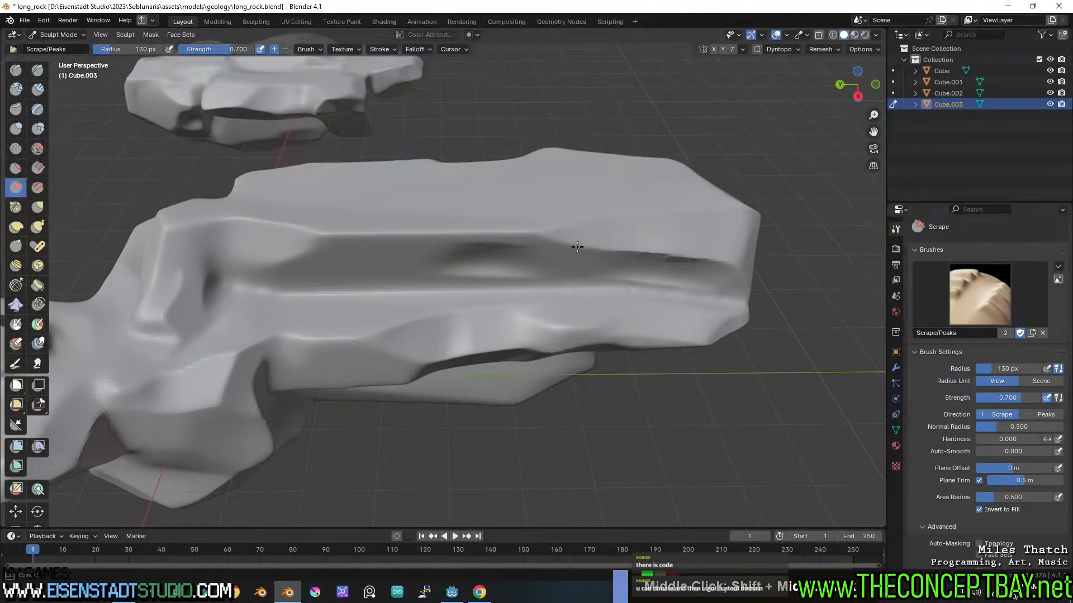
{"action": "middle_click_drag", "start_coordinate": [642, 227], "coordinate": [567, 236], "text": "shift"}
{"action": "mouse_move", "coordinate": [592, 252]}
{"action": "left_mouse_down", "text": "shift"}
{"action": "mouse_move", "coordinate": [634, 258]}
{"action": "mouse_move", "coordinate": [613, 259]}
{"action": "left_mouse_up", "text": "shift"}
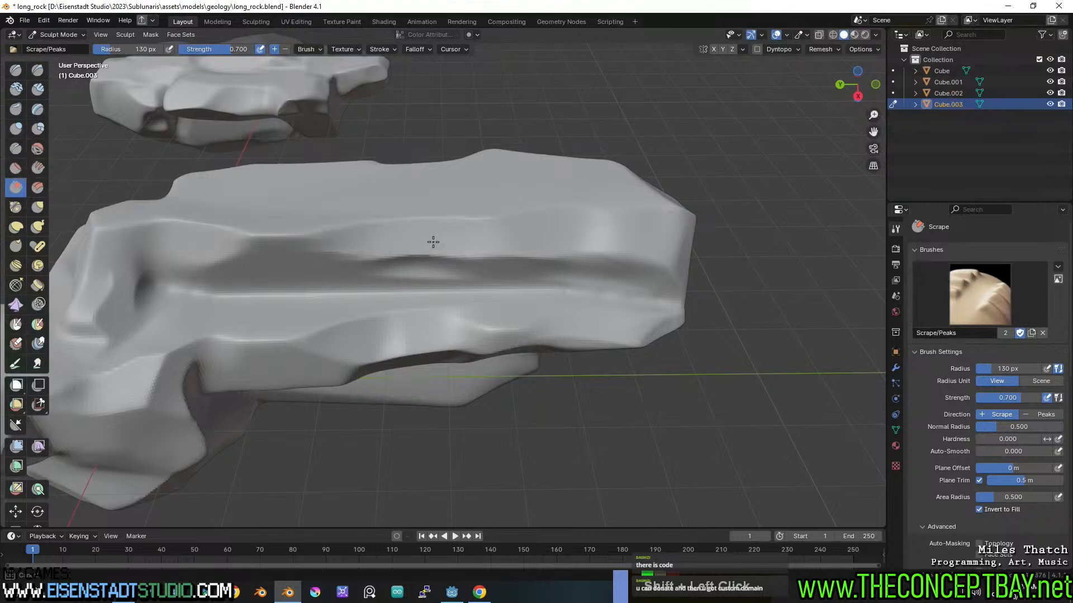
{"action": "mouse_move", "coordinate": [330, 239]}
{"action": "left_mouse_down"}
{"action": "mouse_move", "coordinate": [268, 240]}
{"action": "mouse_move", "coordinate": [273, 214]}
{"action": "left_mouse_up"}
{"action": "key", "text": "ctrl+z"}
{"action": "key", "text": "ctrl+z"}
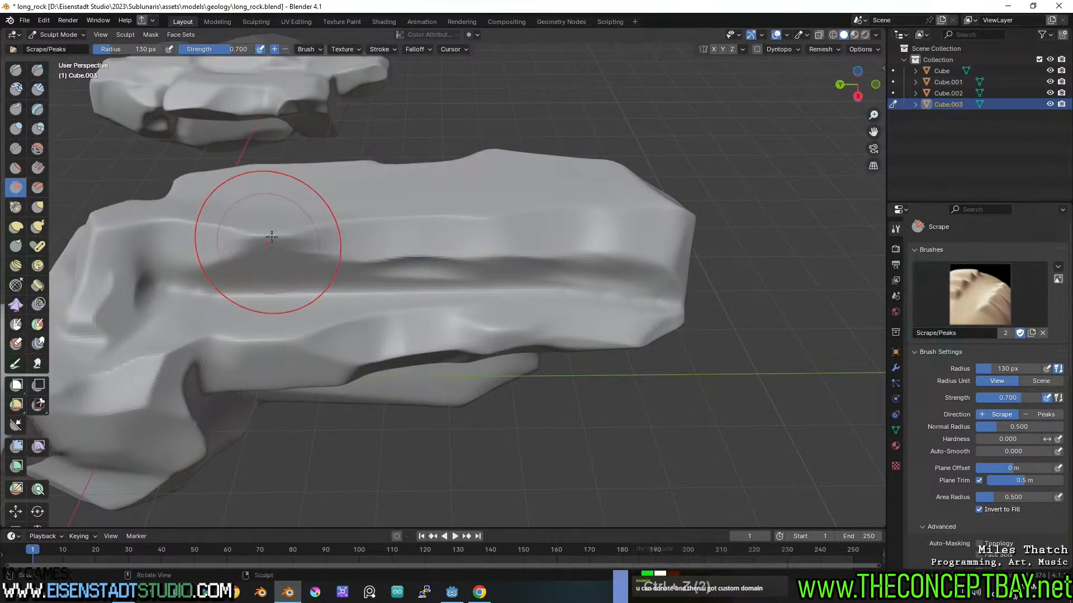
- Examine the slab's outer end, its long sides and the gaps between the layers from several angles
{"action": "mouse_move", "coordinate": [335, 240]}
{"action": "middle_mouse_down"}
{"action": "mouse_move", "coordinate": [263, 220]}
{"action": "mouse_move", "coordinate": [430, 254]}
{"action": "mouse_move", "coordinate": [354, 211]}
{"action": "mouse_move", "coordinate": [509, 325]}
{"action": "mouse_move", "coordinate": [463, 389]}
{"action": "middle_mouse_up"}
{"action": "scroll", "coordinate": [509, 325], "scroll_direction": "up", "scroll_amount": 2}
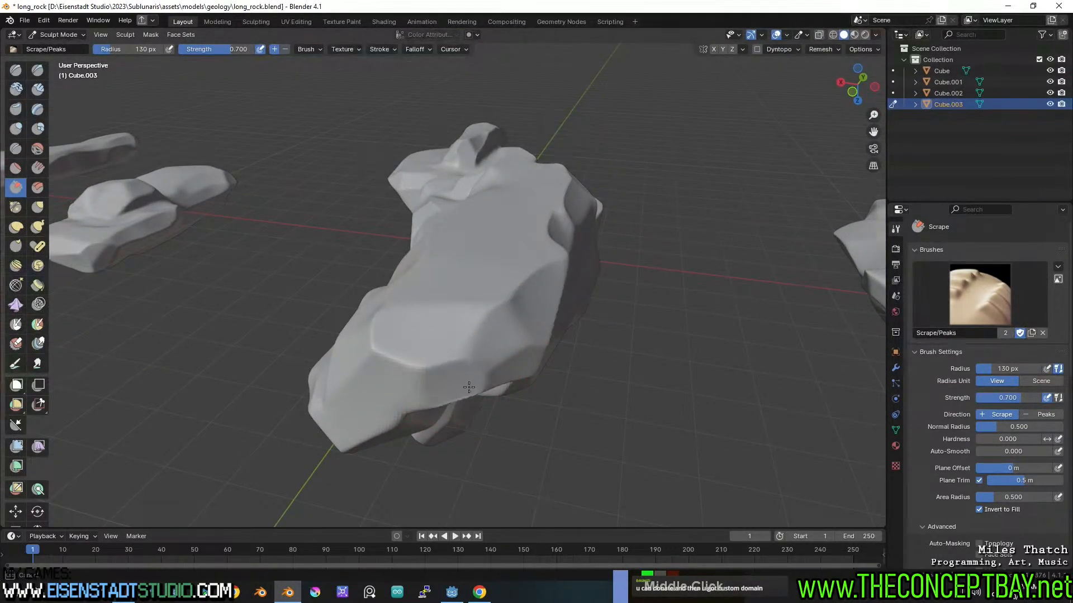
{"action": "mouse_move", "coordinate": [467, 378]}
{"action": "middle_mouse_down"}
{"action": "mouse_move", "coordinate": [467, 323]}
{"action": "mouse_move", "coordinate": [541, 280]}
{"action": "middle_mouse_up"}
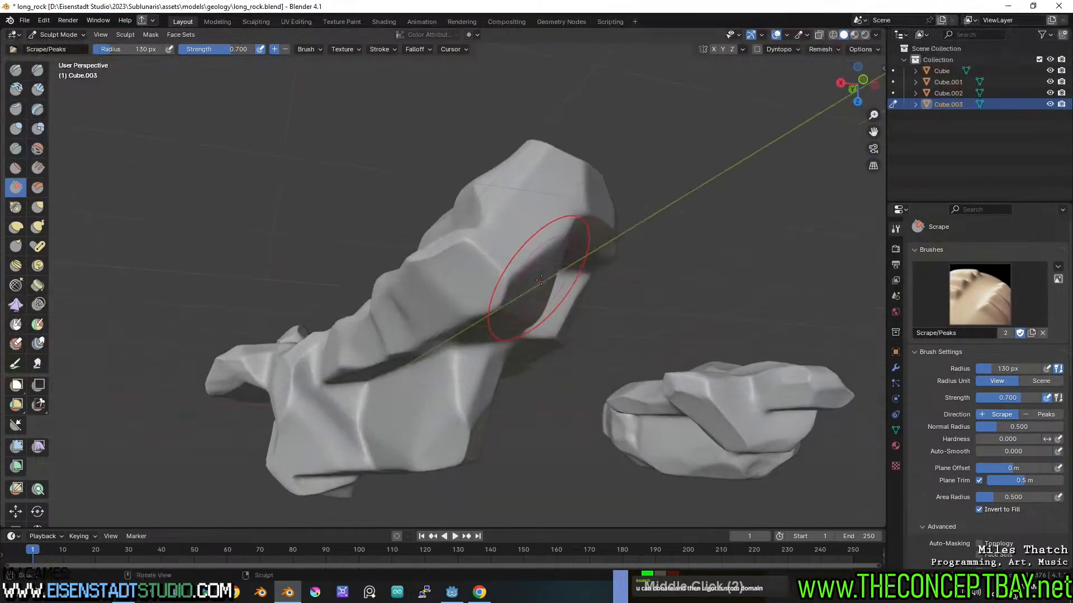
{"action": "middle_click_drag", "start_coordinate": [468, 275], "coordinate": [642, 277]}
{"action": "middle_click_drag", "start_coordinate": [641, 278], "coordinate": [495, 292], "text": "shift"}
{"action": "scroll", "coordinate": [499, 293], "scroll_direction": "up", "scroll_amount": 1}
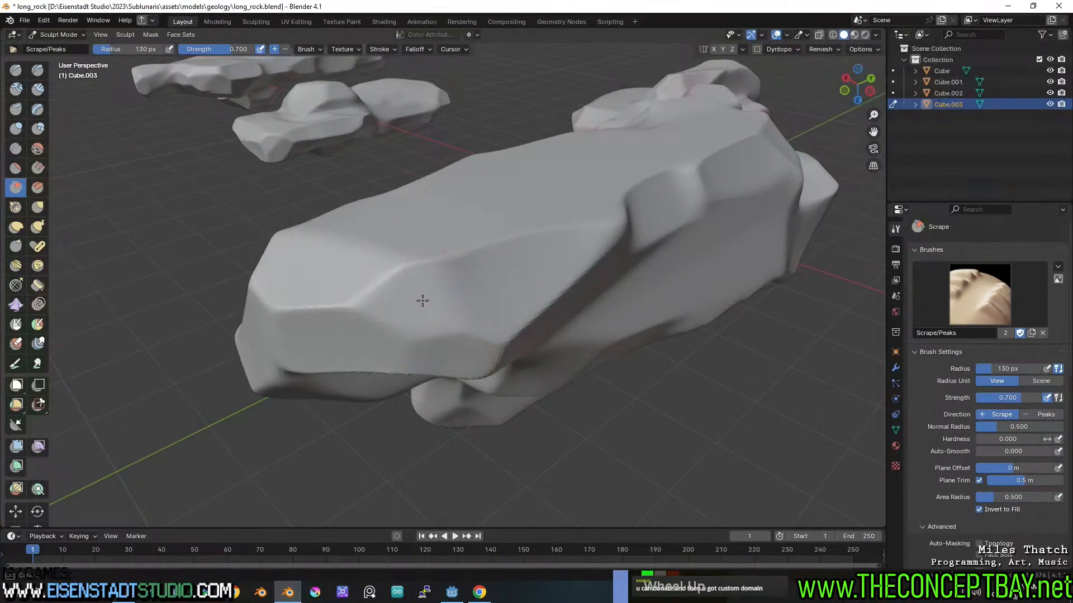
{"action": "middle_click_drag", "start_coordinate": [386, 294], "coordinate": [420, 238]}
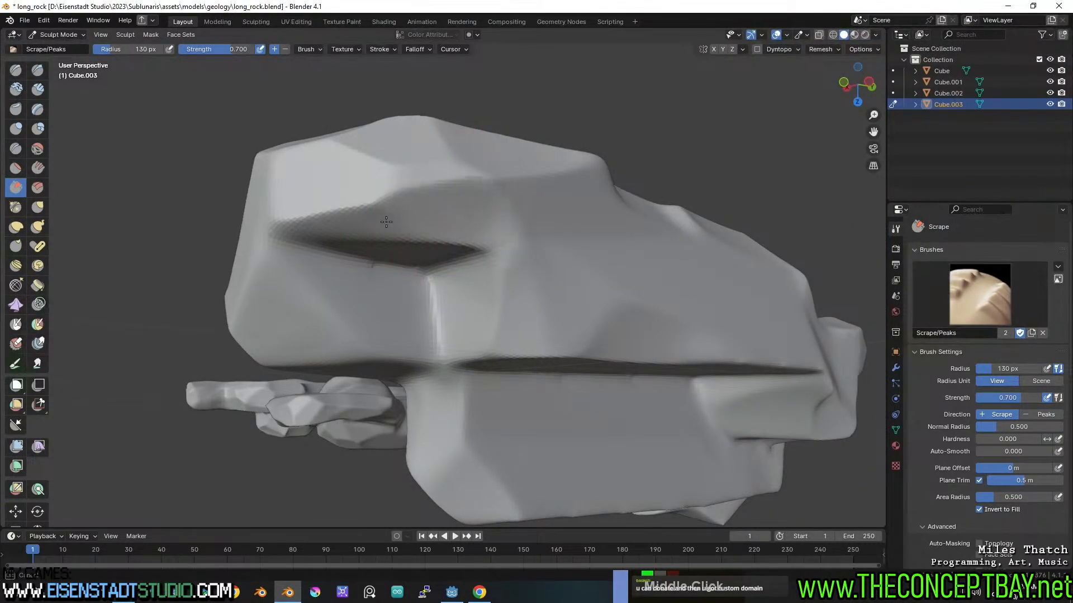
{"action": "middle_click_drag", "start_coordinate": [491, 203], "coordinate": [526, 180]}
{"action": "scroll", "coordinate": [527, 180], "scroll_direction": "up", "scroll_amount": 3}
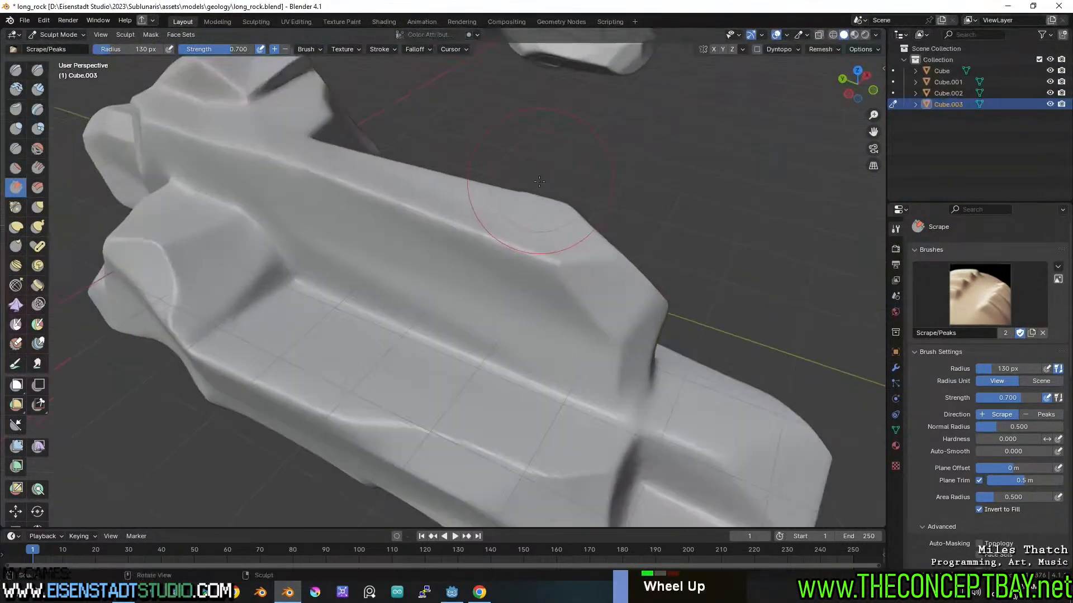
- Smooth the outer end of the narrow raised ridge and the faceted side of the central block
{"action": "scroll", "coordinate": [628, 246], "scroll_direction": "down", "scroll_amount": 2}
{"action": "middle_click_drag", "start_coordinate": [627, 247], "coordinate": [559, 251]}
{"action": "scroll", "coordinate": [507, 322], "scroll_direction": "down", "scroll_amount": 2}
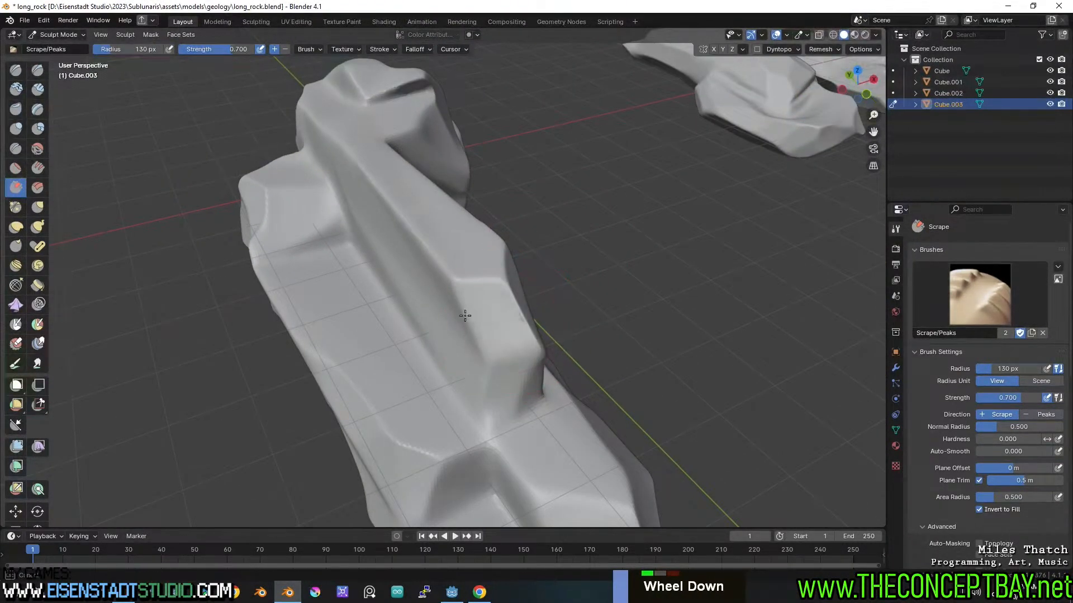
{"action": "left_click", "coordinate": [510, 314], "text": "shift"}
{"action": "double_click", "coordinate": [491, 296], "text": "shift"}
{"action": "middle_click_drag", "start_coordinate": [491, 296], "coordinate": [324, 274]}
{"action": "scroll", "coordinate": [319, 331], "scroll_direction": "up", "scroll_amount": 2}
{"action": "scroll", "coordinate": [320, 269], "scroll_direction": "down", "scroll_amount": 3}
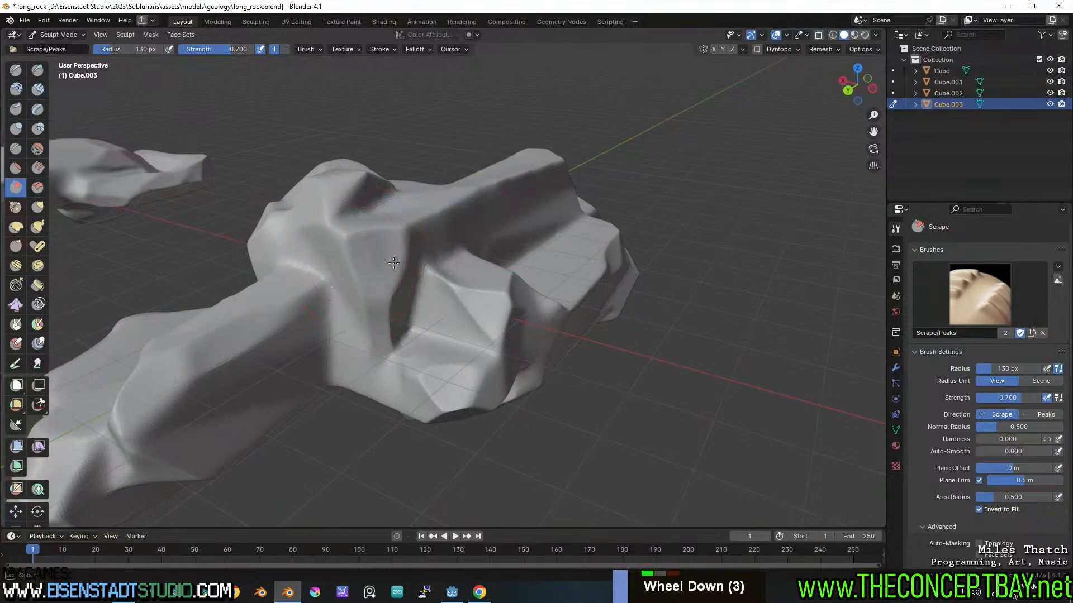
{"action": "left_click_drag", "start_coordinate": [359, 263], "coordinate": [328, 283], "text": "shift"}
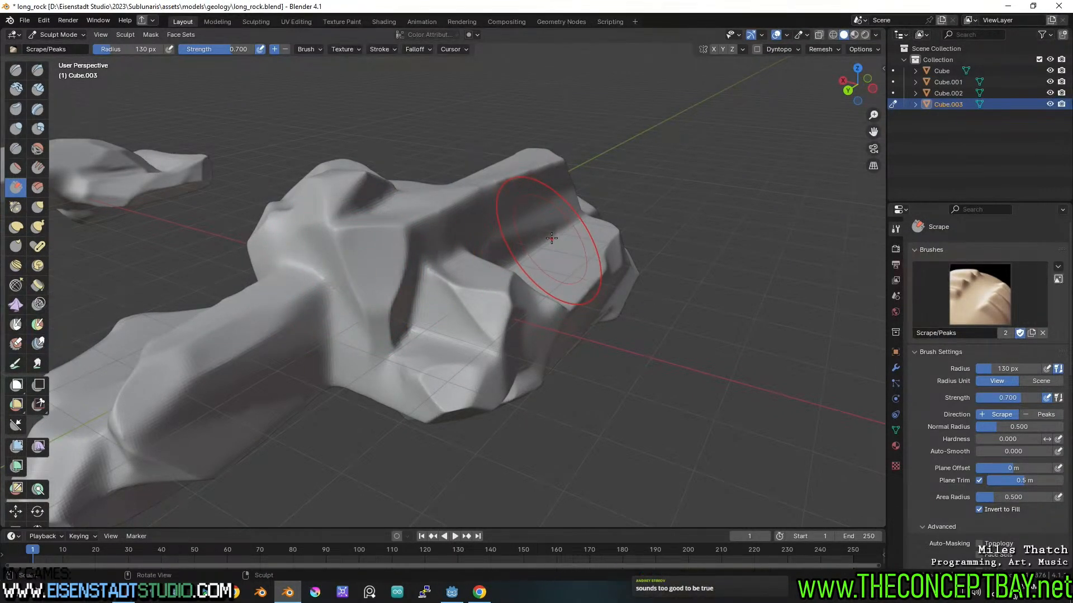
- Smooth the end face and upper edge of the long ridge on the other half of the rock
{"action": "middle_click_drag", "start_coordinate": [551, 238], "coordinate": [408, 299]}
{"action": "scroll", "coordinate": [521, 256], "scroll_direction": "up", "scroll_amount": 3}
{"action": "scroll", "coordinate": [522, 257], "scroll_direction": "down", "scroll_amount": 2}
{"action": "scroll", "coordinate": [445, 300], "scroll_direction": "up", "scroll_amount": 2}
{"action": "scroll", "coordinate": [404, 298], "scroll_direction": "down", "scroll_amount": 1}
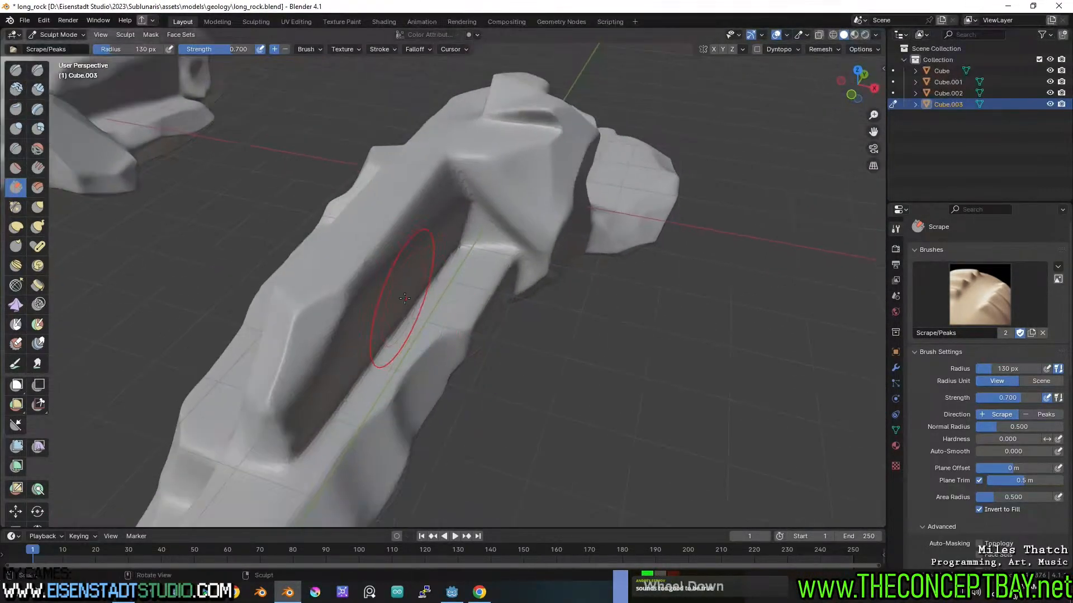
{"action": "left_click_drag", "start_coordinate": [301, 375], "coordinate": [308, 337], "text": "shift"}
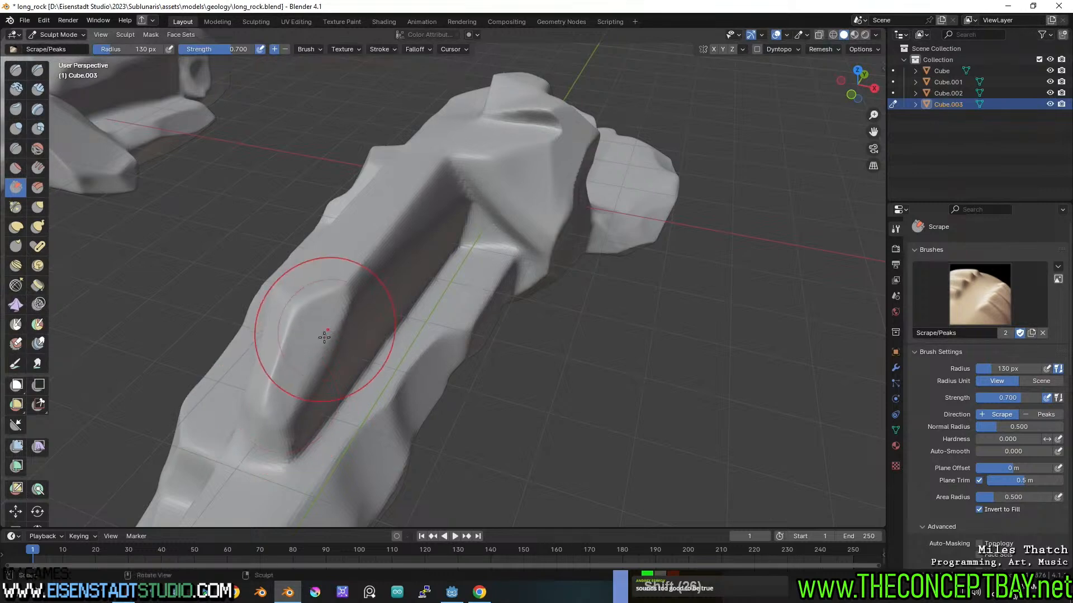
- Examine the central block, the ridges running from it and the rock's overall shape from all sides
{"action": "middle_click_drag", "start_coordinate": [326, 336], "coordinate": [268, 328]}
{"action": "middle_click_drag", "start_coordinate": [279, 327], "coordinate": [370, 349], "text": "shift"}
{"action": "scroll", "coordinate": [343, 350], "scroll_direction": "up", "scroll_amount": 2}
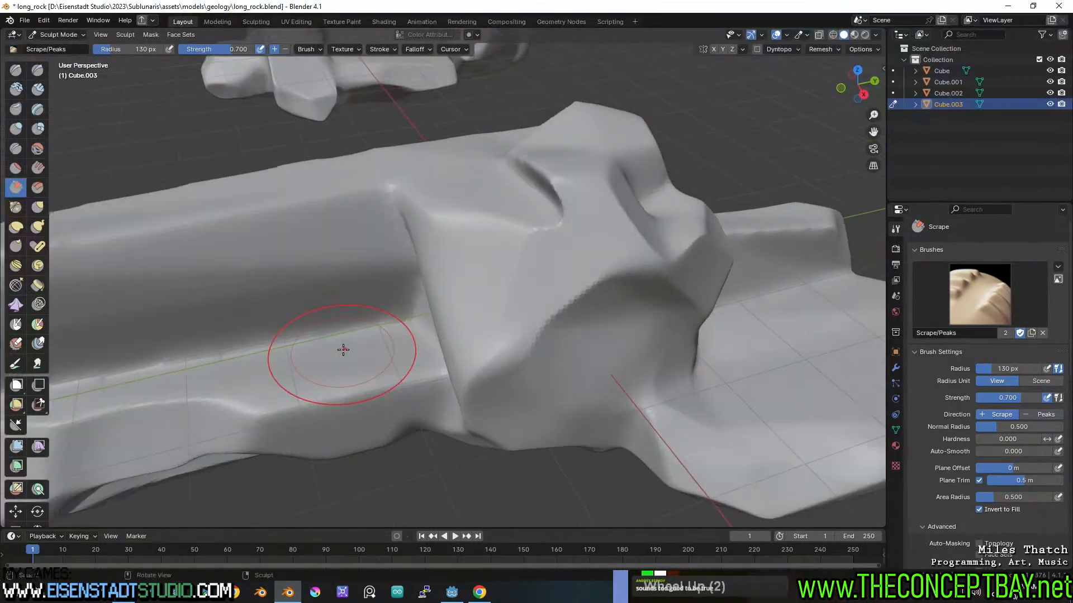
{"action": "mouse_move", "coordinate": [579, 266]}
{"action": "middle_mouse_down"}
{"action": "mouse_move", "coordinate": [505, 276]}
{"action": "mouse_move", "coordinate": [531, 280]}
{"action": "mouse_move", "coordinate": [525, 266]}
{"action": "mouse_move", "coordinate": [422, 318]}
{"action": "mouse_move", "coordinate": [390, 316]}
{"action": "mouse_move", "coordinate": [482, 343]}
{"action": "mouse_move", "coordinate": [443, 324]}
{"action": "middle_mouse_up"}
{"action": "scroll", "coordinate": [458, 338], "scroll_direction": "down", "scroll_amount": 1}
{"action": "scroll", "coordinate": [407, 279], "scroll_direction": "down", "scroll_amount": 1}
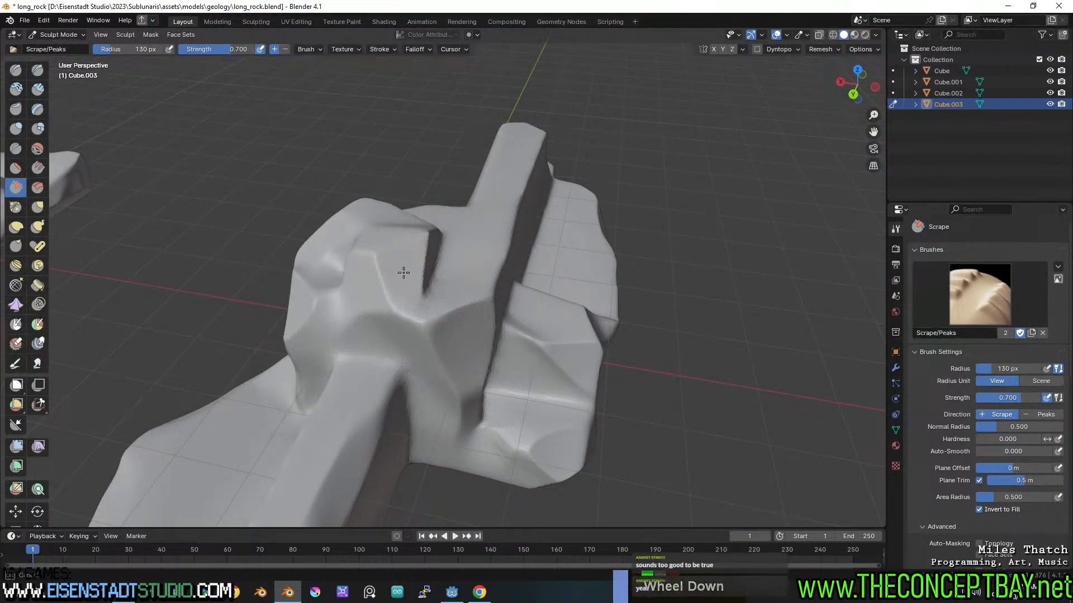
{"action": "scroll", "coordinate": [400, 311], "scroll_direction": "up", "scroll_amount": 2}
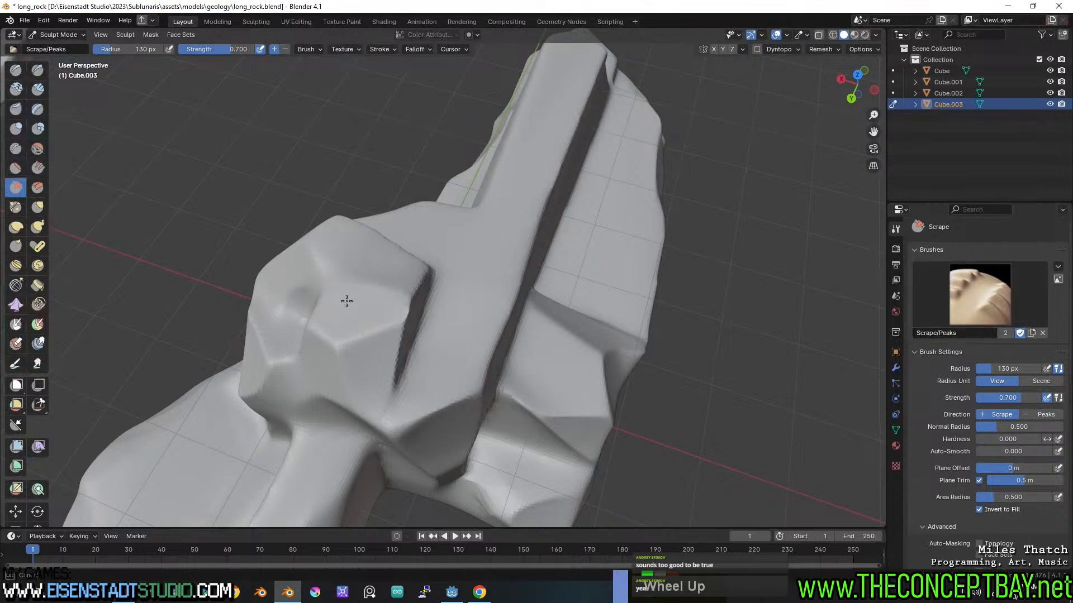
{"action": "mouse_move", "coordinate": [354, 304]}
{"action": "middle_mouse_down"}
{"action": "mouse_move", "coordinate": [521, 273]}
{"action": "mouse_move", "coordinate": [487, 286]}
{"action": "middle_mouse_up"}
{"action": "mouse_move", "coordinate": [487, 286]}
{"action": "middle_mouse_down"}
{"action": "mouse_move", "coordinate": [464, 309]}
{"action": "mouse_move", "coordinate": [460, 268]}
{"action": "mouse_move", "coordinate": [537, 235]}
{"action": "mouse_move", "coordinate": [599, 180]}
{"action": "mouse_move", "coordinate": [483, 231]}
{"action": "middle_mouse_up"}
{"action": "scroll", "coordinate": [460, 268], "scroll_direction": "up", "scroll_amount": 2}
{"action": "scroll", "coordinate": [479, 282], "scroll_direction": "down", "scroll_amount": 2}
{"action": "scroll", "coordinate": [536, 235], "scroll_direction": "down", "scroll_amount": 5}
{"action": "scroll", "coordinate": [481, 232], "scroll_direction": "up", "scroll_amount": 3}
- With the Grab brush at a 192 px radius, pull the side lobes of the rock's shorter end outward
{"action": "key", "text": "g"}
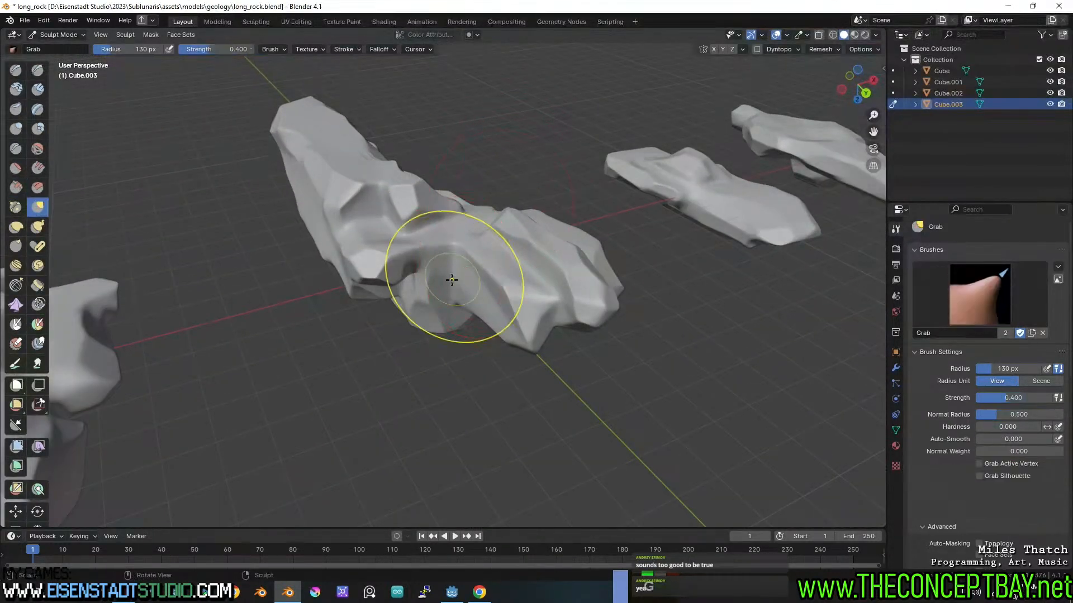
{"action": "middle_click_drag", "start_coordinate": [438, 283], "coordinate": [450, 323]}
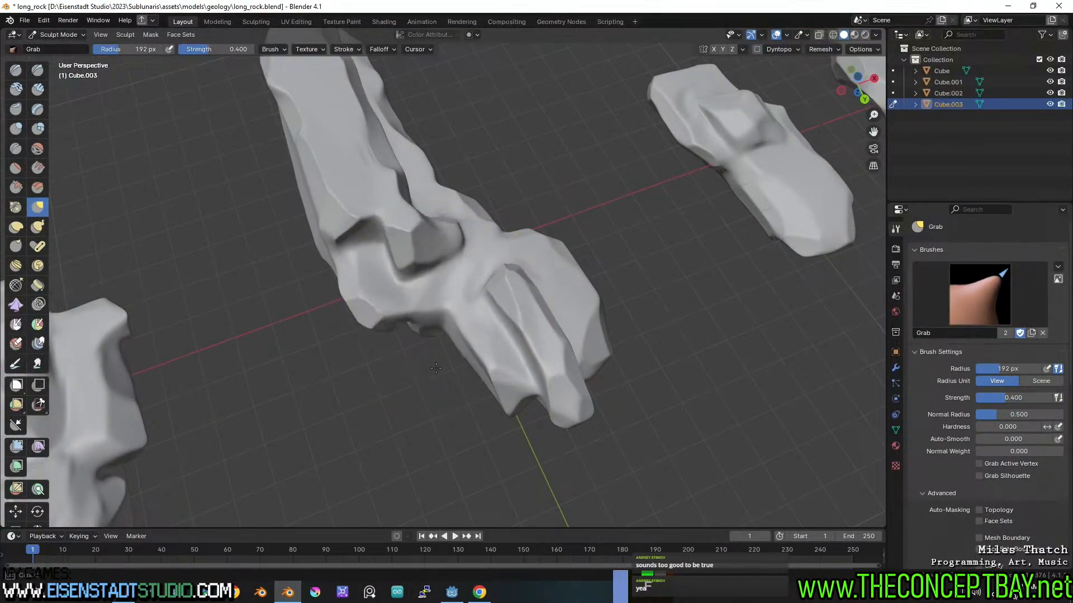
{"action": "mouse_move", "coordinate": [432, 380]}
{"action": "middle_mouse_down"}
{"action": "mouse_move", "coordinate": [451, 304]}
{"action": "mouse_move", "coordinate": [479, 320]}
{"action": "middle_mouse_up"}
{"action": "left_click_drag", "start_coordinate": [384, 378], "coordinate": [407, 426]}
{"action": "mouse_move", "coordinate": [352, 373]}
{"action": "left_mouse_down"}
{"action": "mouse_move", "coordinate": [329, 304]}
{"action": "mouse_move", "coordinate": [329, 334]}
{"action": "left_mouse_up"}
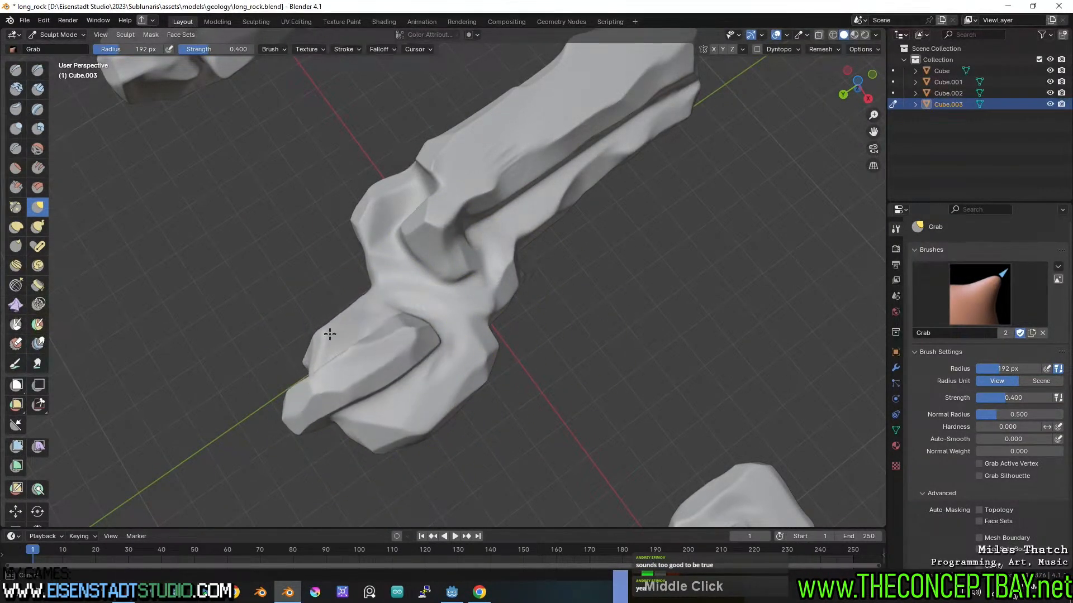
{"action": "scroll", "coordinate": [393, 395], "scroll_direction": "up", "scroll_amount": 1}
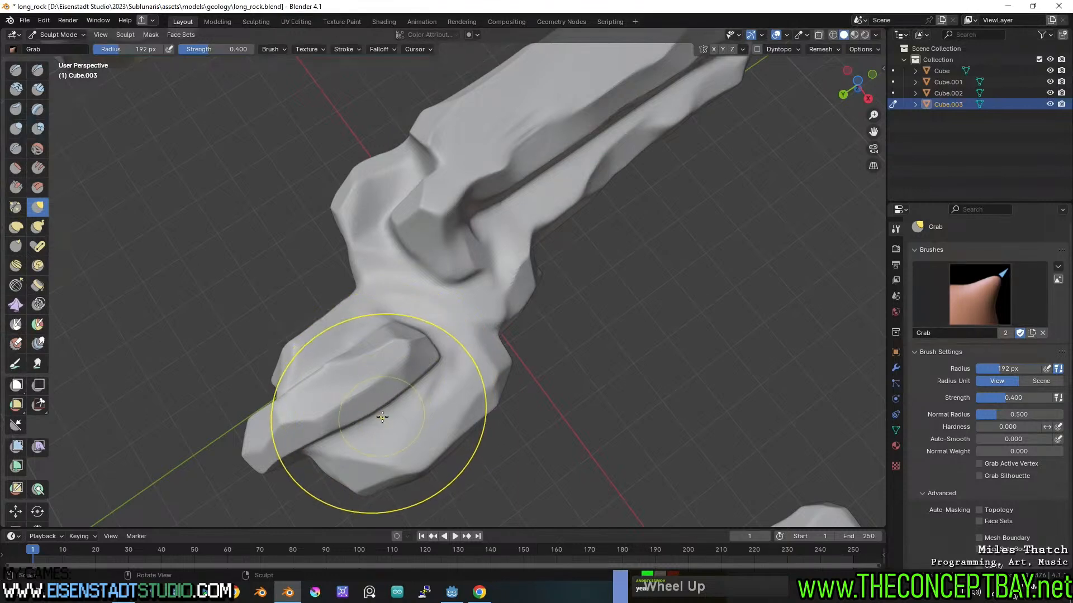
{"action": "mouse_move", "coordinate": [381, 415]}
{"action": "left_mouse_down"}
{"action": "mouse_move", "coordinate": [432, 472]}
{"action": "mouse_move", "coordinate": [400, 438]}
{"action": "left_mouse_up"}
{"action": "mouse_move", "coordinate": [400, 438]}
{"action": "middle_mouse_down"}
{"action": "mouse_move", "coordinate": [545, 320]}
{"action": "mouse_move", "coordinate": [547, 393]}
{"action": "middle_mouse_up"}
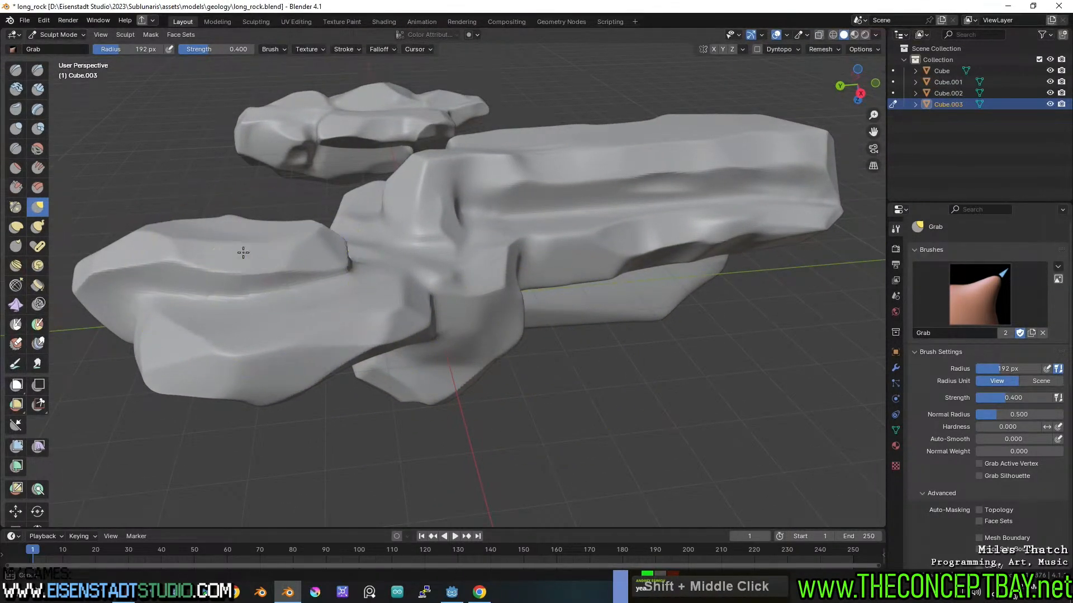
- Enable Front Faces Only for the Grab brush and pull the inner end of the lower slab away from the central block
{"action": "mouse_move", "coordinate": [238, 240]}
{"action": "middle_mouse_down"}
{"action": "mouse_move", "coordinate": [312, 229]}
{"action": "mouse_move", "coordinate": [395, 246]}
{"action": "mouse_move", "coordinate": [412, 328]}
{"action": "mouse_move", "coordinate": [411, 280]}
{"action": "mouse_move", "coordinate": [515, 396]}
{"action": "middle_mouse_up"}
{"action": "scroll", "coordinate": [354, 211], "scroll_direction": "down", "scroll_amount": 2}
{"action": "scroll", "coordinate": [412, 313], "scroll_direction": "up", "scroll_amount": 2}
{"action": "scroll", "coordinate": [515, 395], "scroll_direction": "down", "scroll_amount": 1}
{"action": "scroll", "coordinate": [980, 450], "scroll_direction": "down", "scroll_amount": 7}
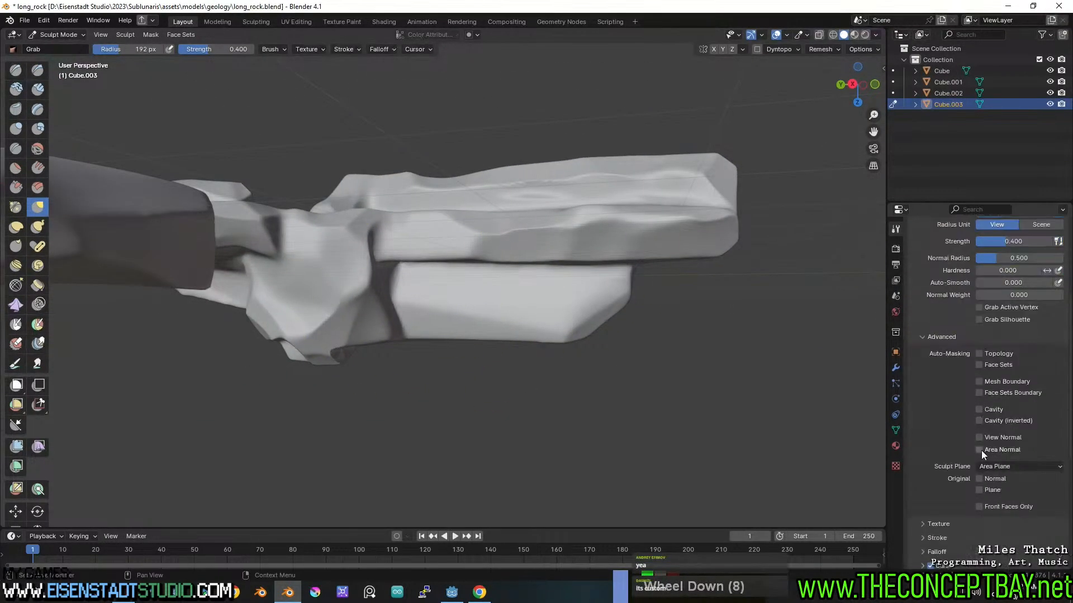
{"action": "left_click", "coordinate": [978, 506]}
{"action": "middle_click_drag", "start_coordinate": [586, 347], "coordinate": [503, 319]}
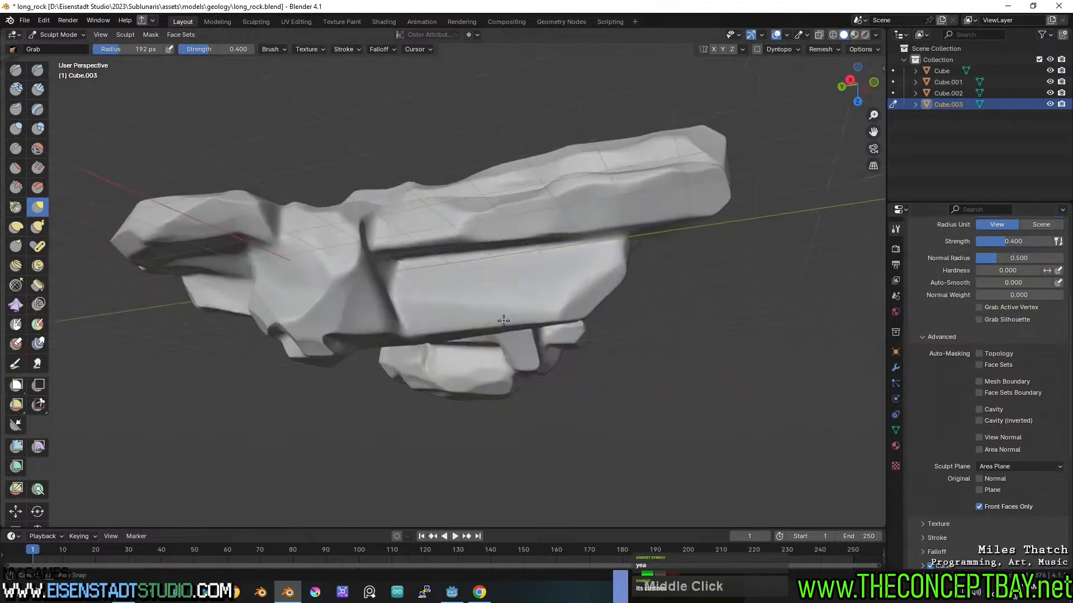
{"action": "left_click_drag", "start_coordinate": [394, 345], "coordinate": [411, 300]}
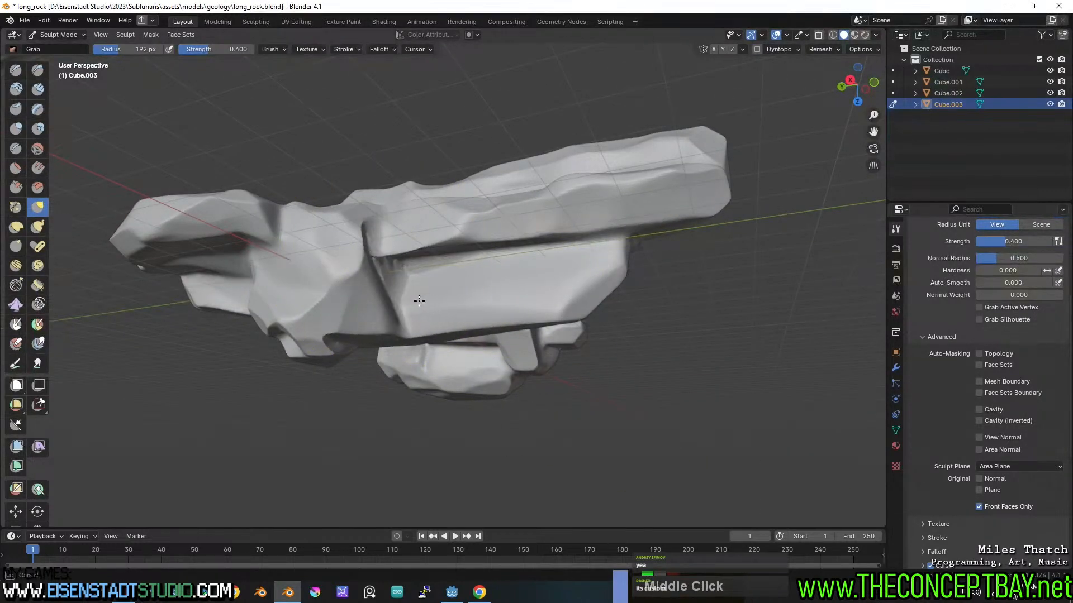
- Undo the Front Faces Only grab and pull the upper ridge's lower edge down over the slab beside the central block
{"action": "key", "text": "ctrl+z"}
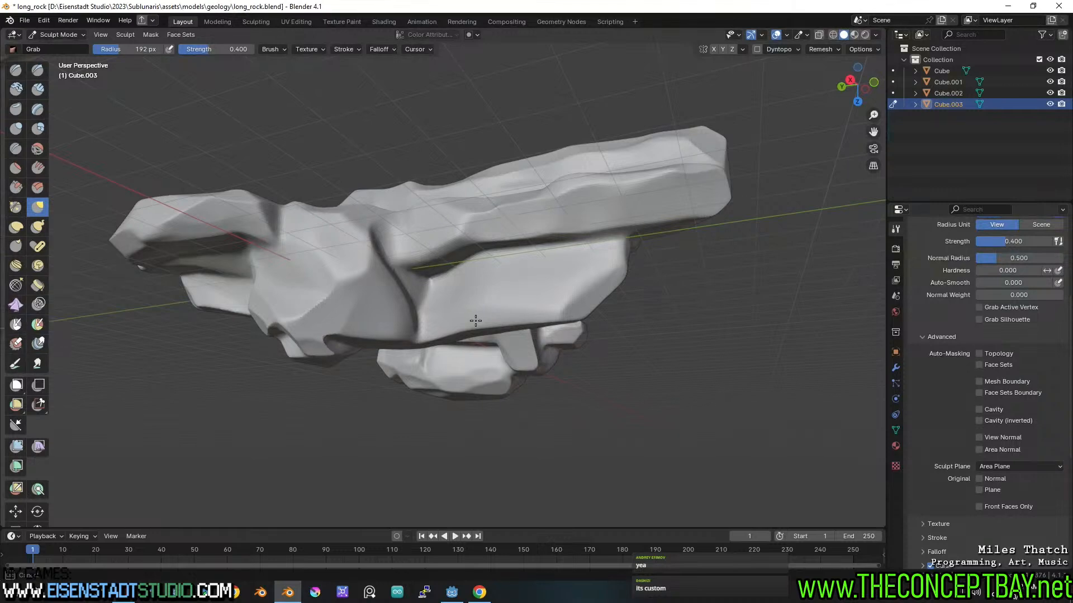
{"action": "left_click_drag", "start_coordinate": [477, 347], "coordinate": [477, 348]}
{"action": "left_click_drag", "start_coordinate": [479, 263], "coordinate": [491, 319]}
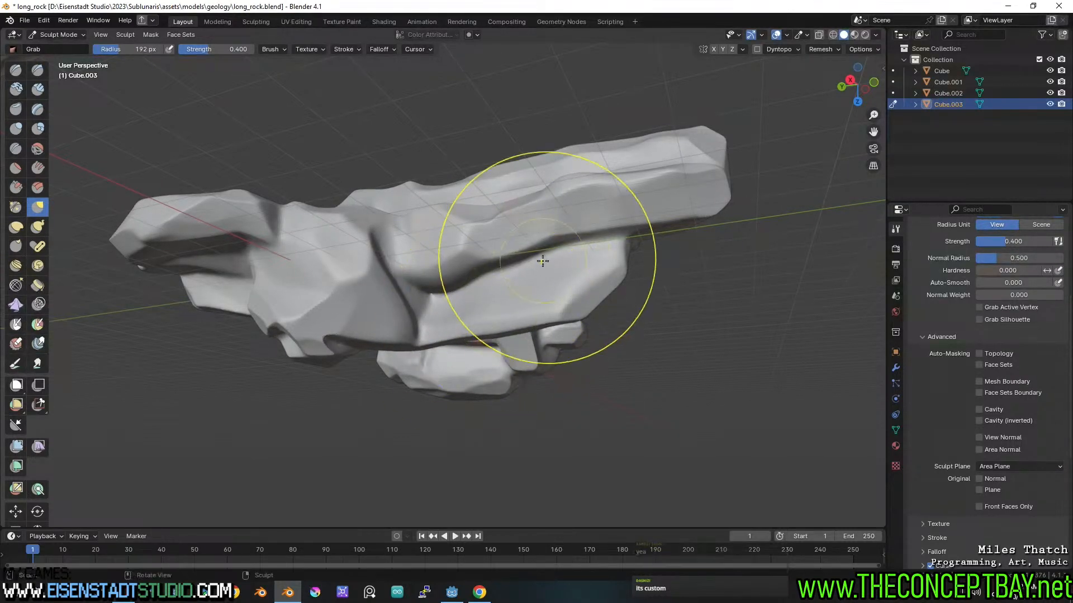
{"action": "left_click_drag", "start_coordinate": [543, 257], "coordinate": [548, 263]}
- Grab the inner end of the upper ridge upward, and smooth the rock's underside hollow
{"action": "middle_click_drag", "start_coordinate": [547, 264], "coordinate": [406, 218]}
{"action": "left_click_drag", "start_coordinate": [398, 175], "coordinate": [397, 174]}
{"action": "left_click_drag", "start_coordinate": [367, 220], "coordinate": [357, 183]}
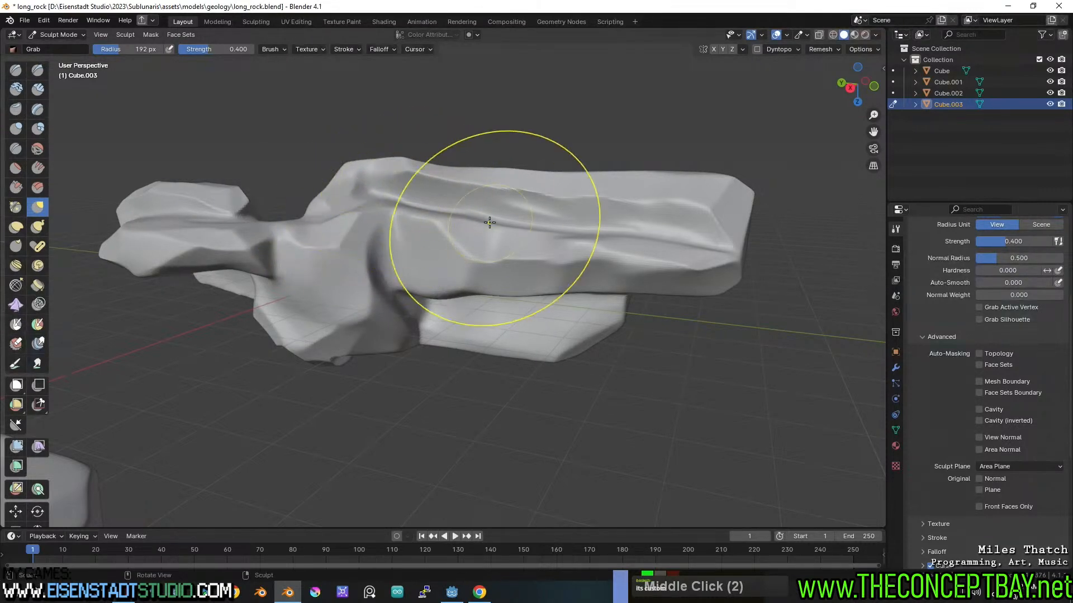
{"action": "mouse_move", "coordinate": [598, 206]}
{"action": "middle_mouse_down"}
{"action": "mouse_move", "coordinate": [551, 234]}
{"action": "mouse_move", "coordinate": [518, 188]}
{"action": "middle_mouse_up"}
{"action": "middle_click_drag", "start_coordinate": [467, 288], "coordinate": [479, 272]}
{"action": "middle_click_drag", "start_coordinate": [545, 290], "coordinate": [486, 306]}
{"action": "scroll", "coordinate": [460, 229], "scroll_direction": "down", "scroll_amount": 2}
{"action": "left_click_drag", "start_coordinate": [460, 229], "coordinate": [441, 213], "text": "shift"}
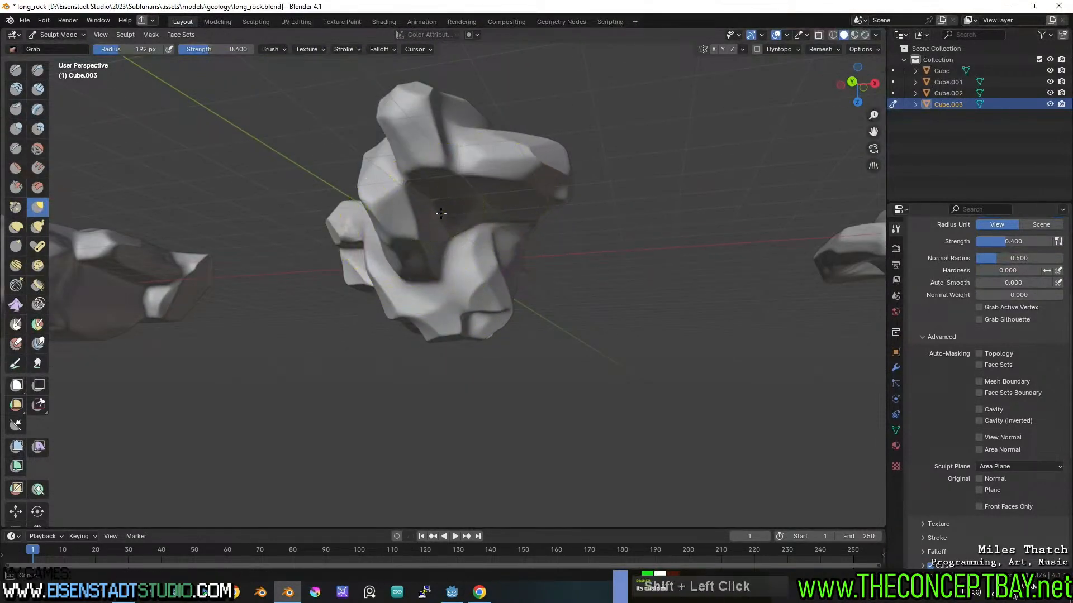
- Grab the lower ledge beside the central block outward and reshape the hollow between it and the upper ridge
{"action": "middle_click_drag", "start_coordinate": [473, 267], "coordinate": [505, 252]}
{"action": "middle_click_drag", "start_coordinate": [488, 213], "coordinate": [470, 304]}
{"action": "left_click_drag", "start_coordinate": [400, 288], "coordinate": [447, 373]}
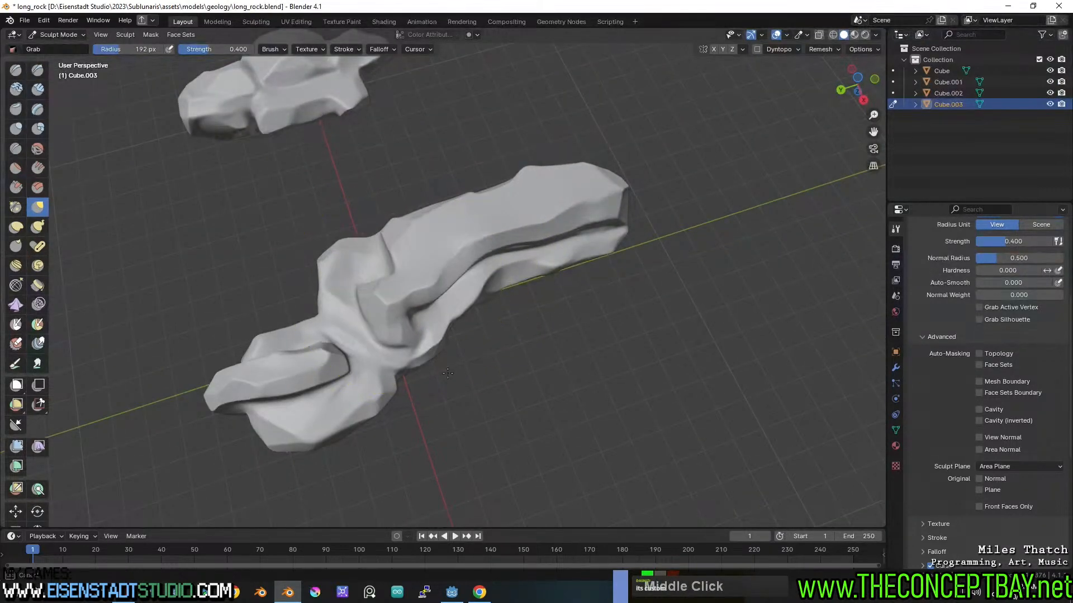
{"action": "left_click_drag", "start_coordinate": [422, 334], "coordinate": [422, 329]}
{"action": "scroll", "coordinate": [513, 331], "scroll_direction": "up", "scroll_amount": 3}
{"action": "mouse_move", "coordinate": [424, 327]}
{"action": "middle_mouse_down"}
{"action": "mouse_move", "coordinate": [511, 331]}
{"action": "mouse_move", "coordinate": [481, 329]}
{"action": "middle_mouse_up"}
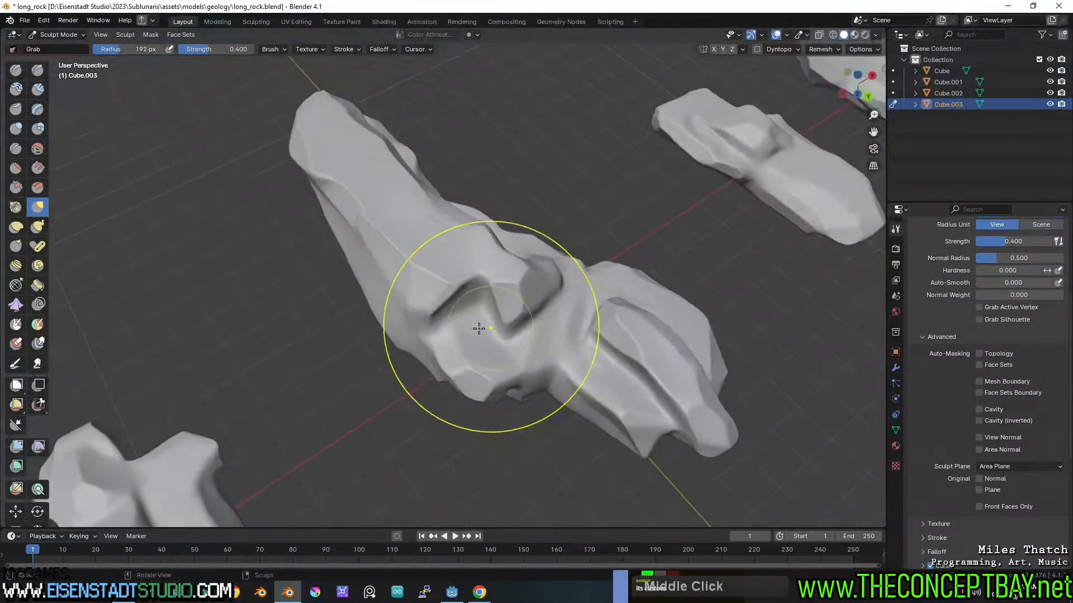
{"action": "mouse_move", "coordinate": [480, 331]}
{"action": "left_mouse_down"}
{"action": "mouse_move", "coordinate": [471, 374]}
{"action": "mouse_move", "coordinate": [472, 347]}
{"action": "left_mouse_up"}
{"action": "middle_click_drag", "start_coordinate": [549, 331], "coordinate": [443, 327]}
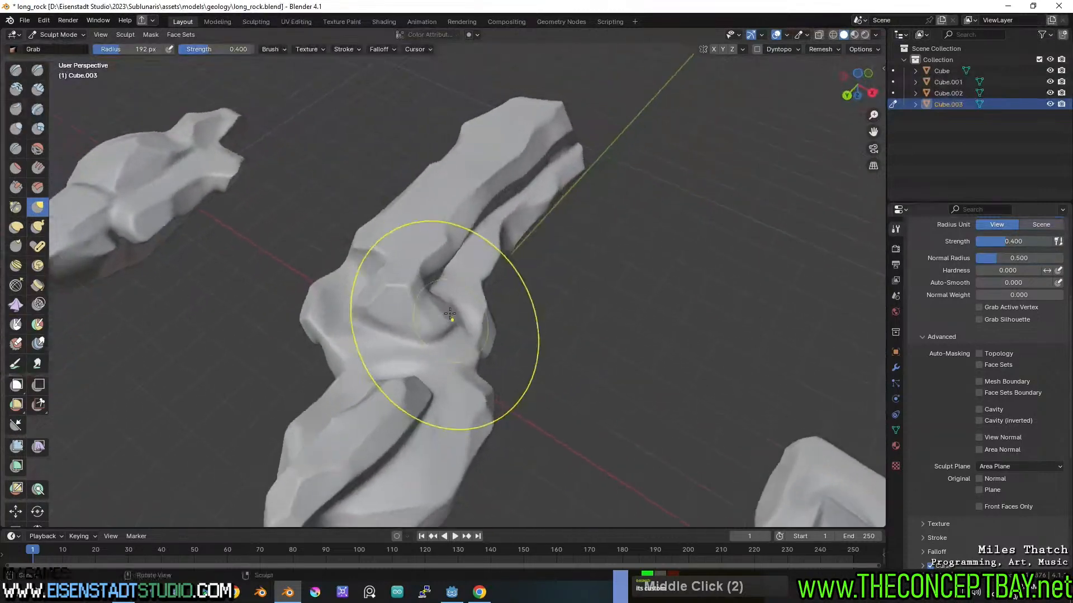
{"action": "mouse_move", "coordinate": [430, 304]}
{"action": "left_mouse_down"}
{"action": "mouse_move", "coordinate": [435, 288]}
{"action": "mouse_move", "coordinate": [453, 287]}
{"action": "left_mouse_up"}
- Pull the middle of the long lower ledge outward and nudge the far end of the upper ridge inward
{"action": "middle_click_drag", "start_coordinate": [556, 297], "coordinate": [446, 262]}
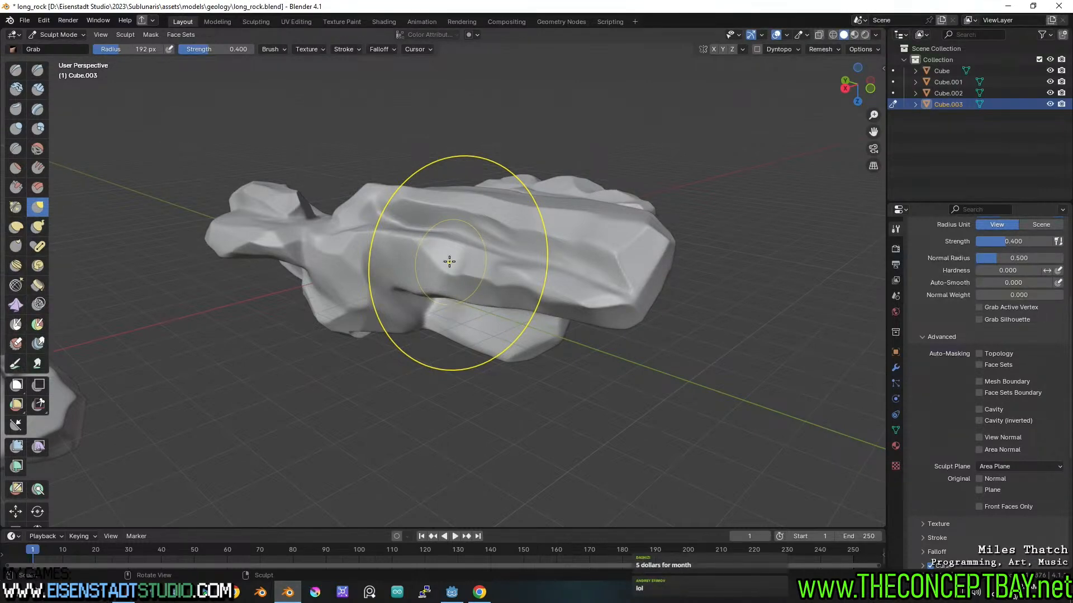
{"action": "middle_click_drag", "start_coordinate": [449, 262], "coordinate": [545, 360]}
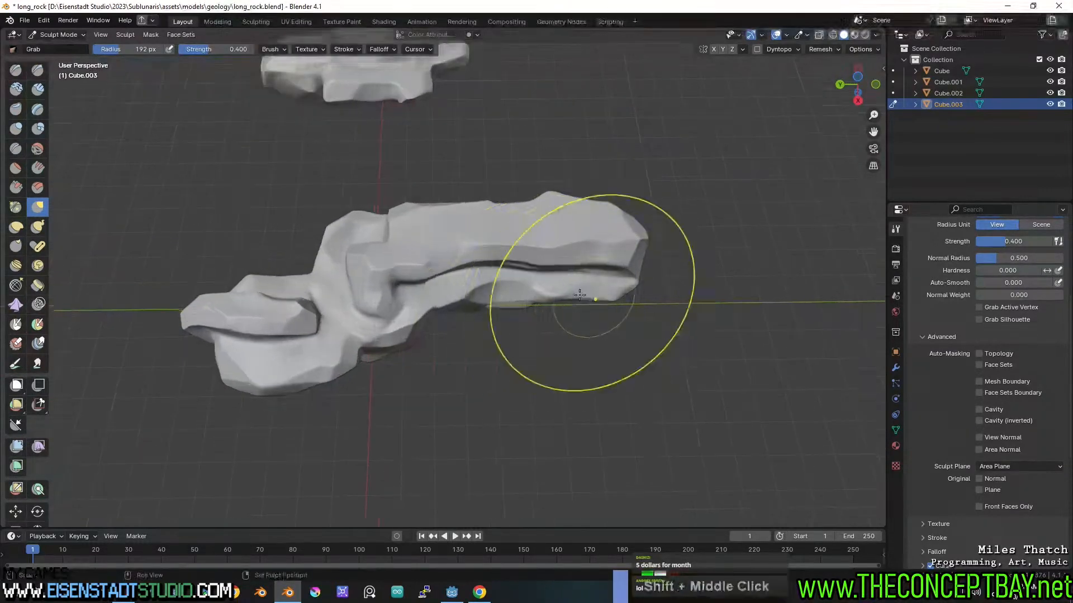
{"action": "scroll", "coordinate": [492, 354], "scroll_direction": "up", "scroll_amount": 2}
{"action": "scroll", "coordinate": [372, 236], "scroll_direction": "down", "scroll_amount": 2}
{"action": "middle_click_drag", "start_coordinate": [372, 235], "coordinate": [282, 290]}
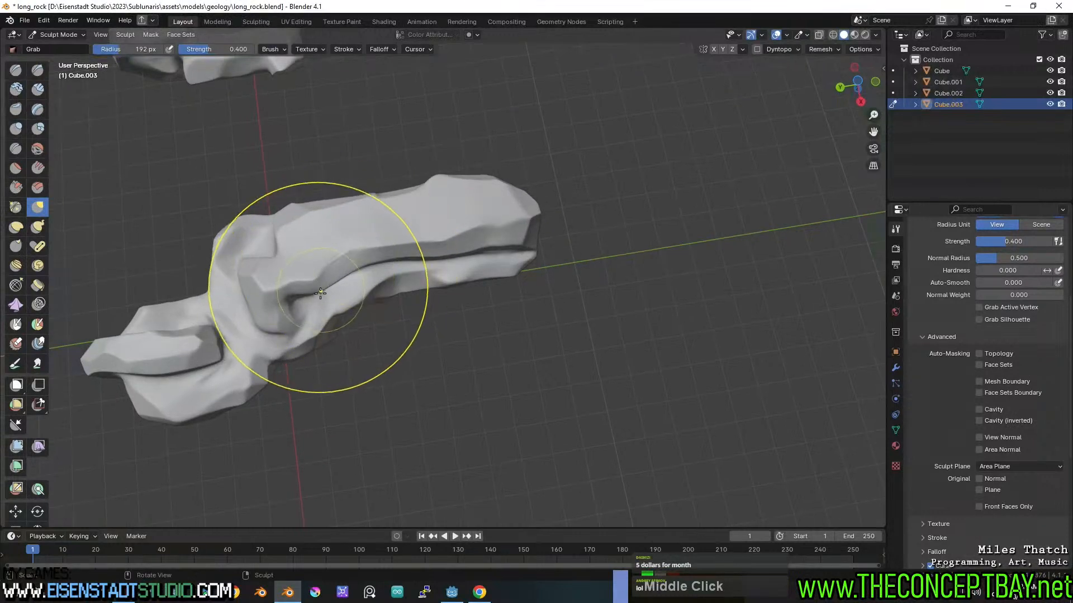
{"action": "left_click_drag", "start_coordinate": [378, 293], "coordinate": [390, 318]}
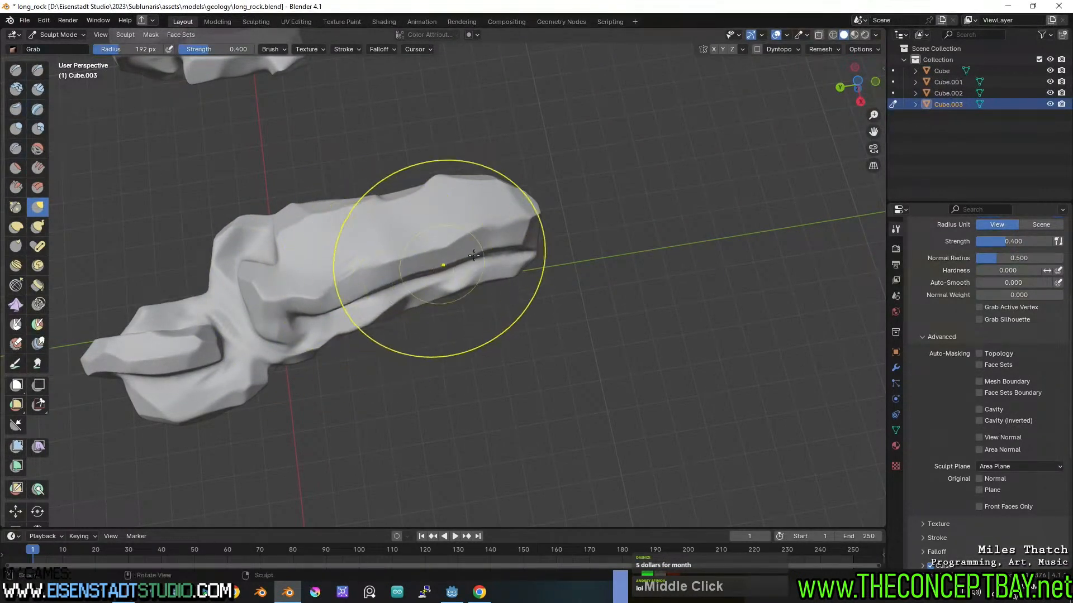
{"action": "left_click_drag", "start_coordinate": [525, 241], "coordinate": [515, 235]}
- Smooth the underside surface where the central block meets the recess beneath the slabs
{"action": "mouse_move", "coordinate": [515, 237]}
{"action": "middle_mouse_down"}
{"action": "mouse_move", "coordinate": [485, 186]}
{"action": "mouse_move", "coordinate": [359, 149]}
{"action": "mouse_move", "coordinate": [431, 259]}
{"action": "middle_mouse_up"}
{"action": "scroll", "coordinate": [474, 283], "scroll_direction": "up", "scroll_amount": 2}
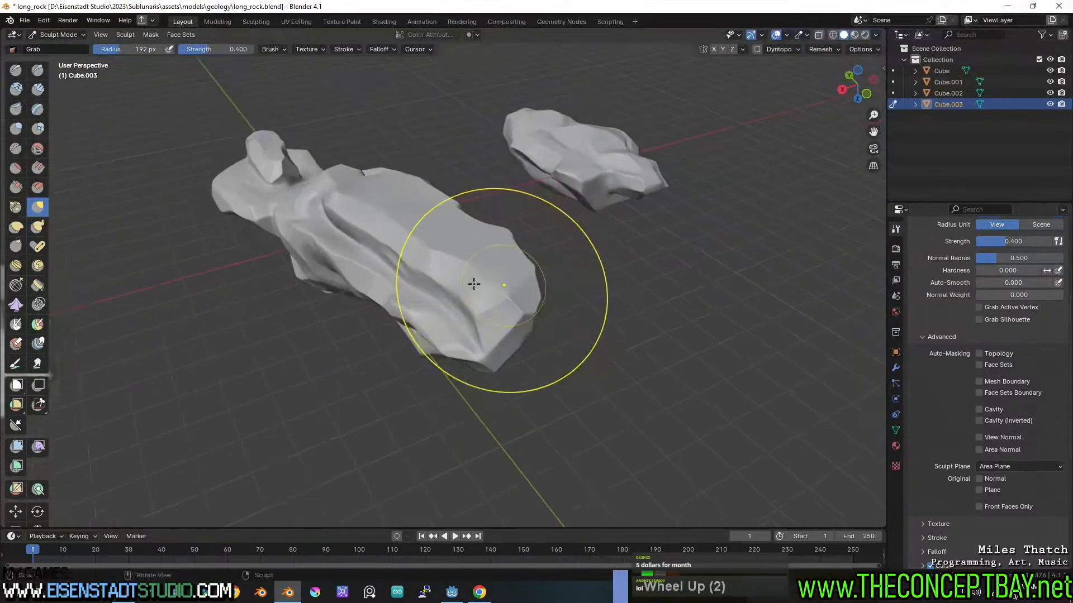
{"action": "middle_click_drag", "start_coordinate": [371, 210], "coordinate": [502, 233]}
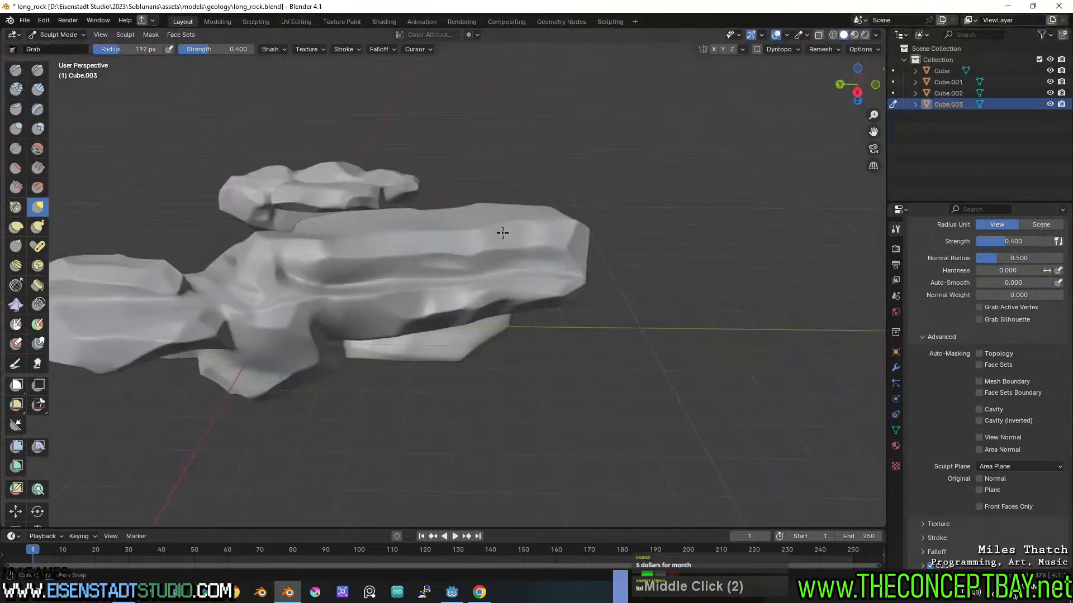
{"action": "scroll", "coordinate": [494, 249], "scroll_direction": "down", "scroll_amount": 2}
{"action": "middle_click_drag", "start_coordinate": [404, 302], "coordinate": [488, 240]}
{"action": "scroll", "coordinate": [487, 240], "scroll_direction": "up", "scroll_amount": 1}
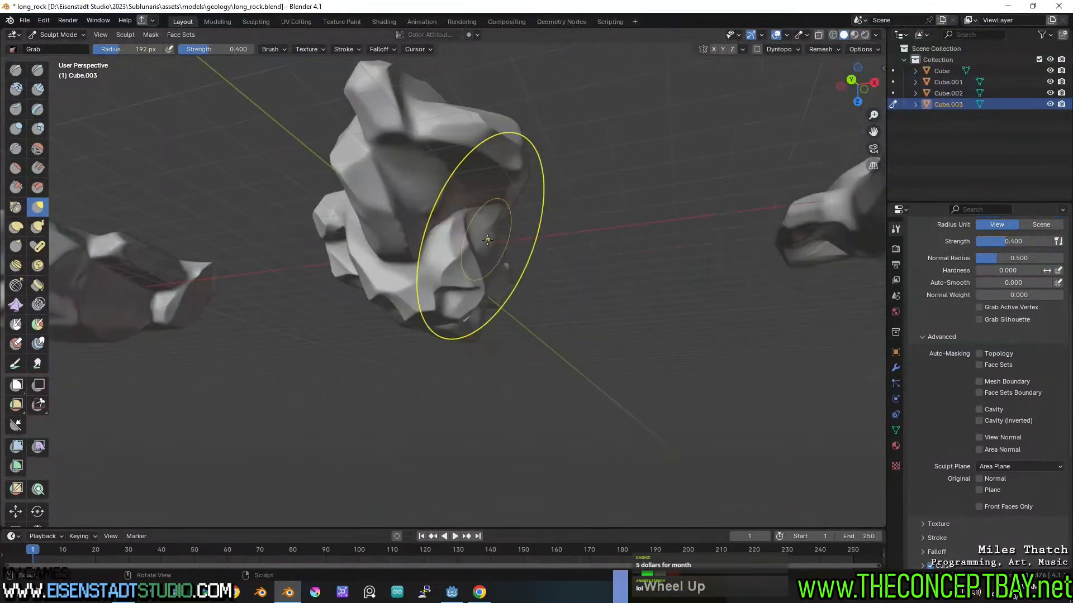
{"action": "middle_click_drag", "start_coordinate": [447, 208], "coordinate": [484, 224]}
{"action": "scroll", "coordinate": [421, 195], "scroll_direction": "up", "scroll_amount": 1}
{"action": "scroll", "coordinate": [478, 222], "scroll_direction": "up", "scroll_amount": 1}
{"action": "left_click_drag", "start_coordinate": [426, 227], "coordinate": [405, 232], "text": "shift"}
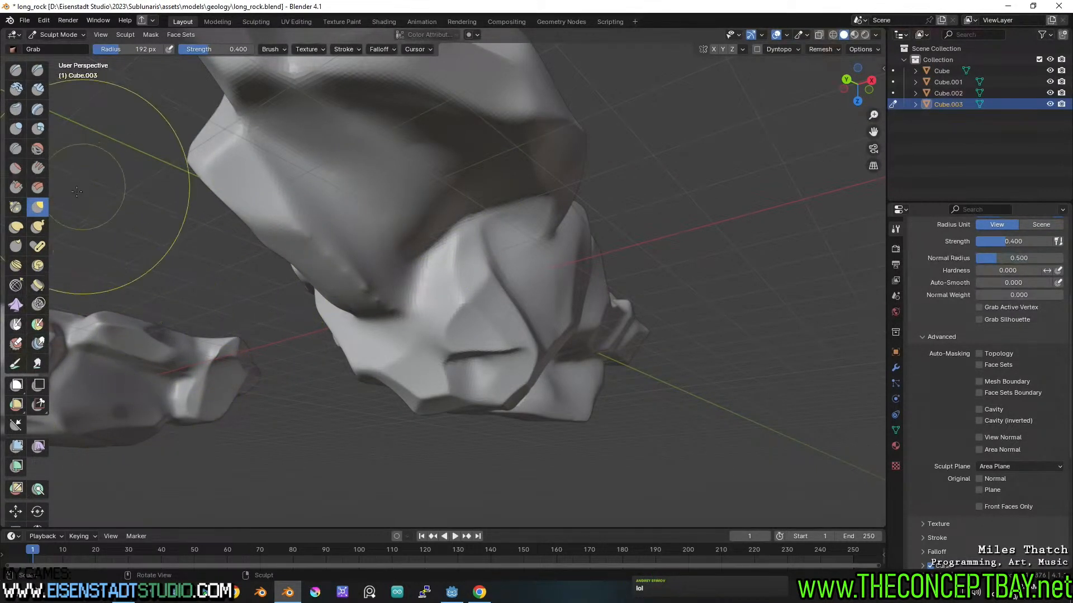
- Switch to the Scrape/Peaks brush and smooth the pointed underside of the central block
{"action": "left_click", "coordinate": [17, 188]}
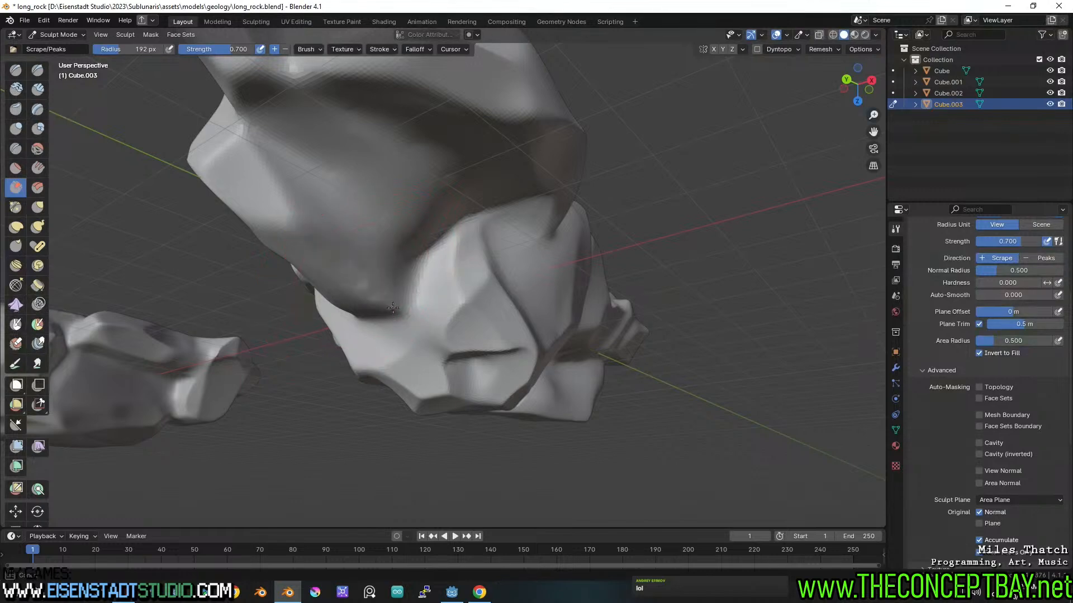
{"action": "middle_click_drag", "start_coordinate": [477, 316], "coordinate": [462, 309]}
{"action": "double_click", "coordinate": [387, 286], "text": "shift"}
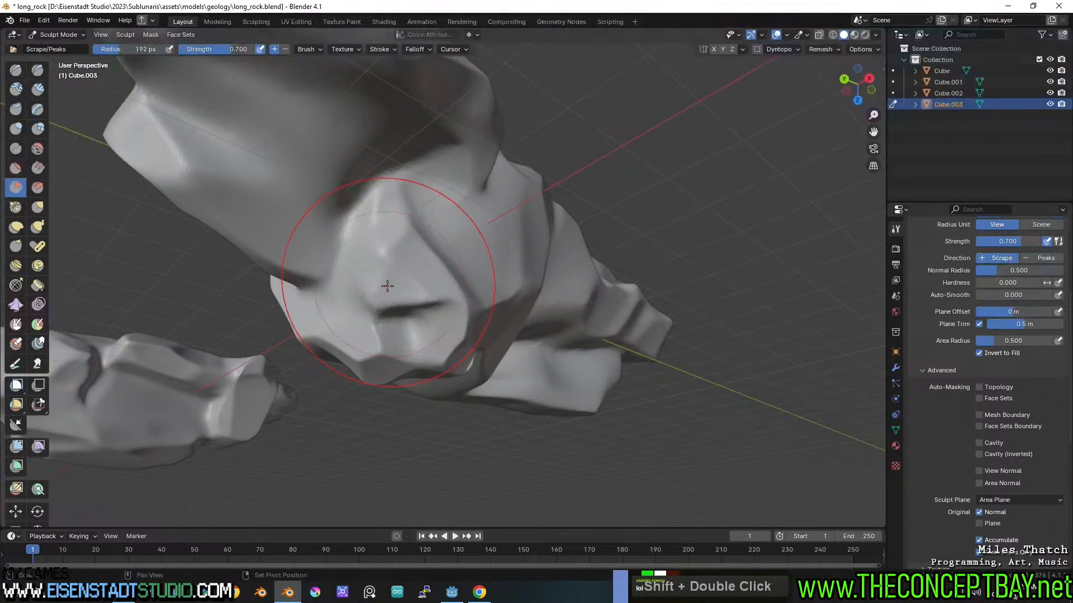
{"action": "mouse_move", "coordinate": [384, 282]}
{"action": "middle_mouse_down"}
{"action": "mouse_move", "coordinate": [419, 275]}
{"action": "mouse_move", "coordinate": [373, 283]}
{"action": "mouse_move", "coordinate": [465, 246]}
{"action": "mouse_move", "coordinate": [491, 293]}
{"action": "middle_mouse_up"}
{"action": "mouse_move", "coordinate": [492, 294]}
{"action": "middle_mouse_down"}
{"action": "mouse_move", "coordinate": [498, 281]}
{"action": "mouse_move", "coordinate": [397, 290]}
{"action": "middle_mouse_up"}
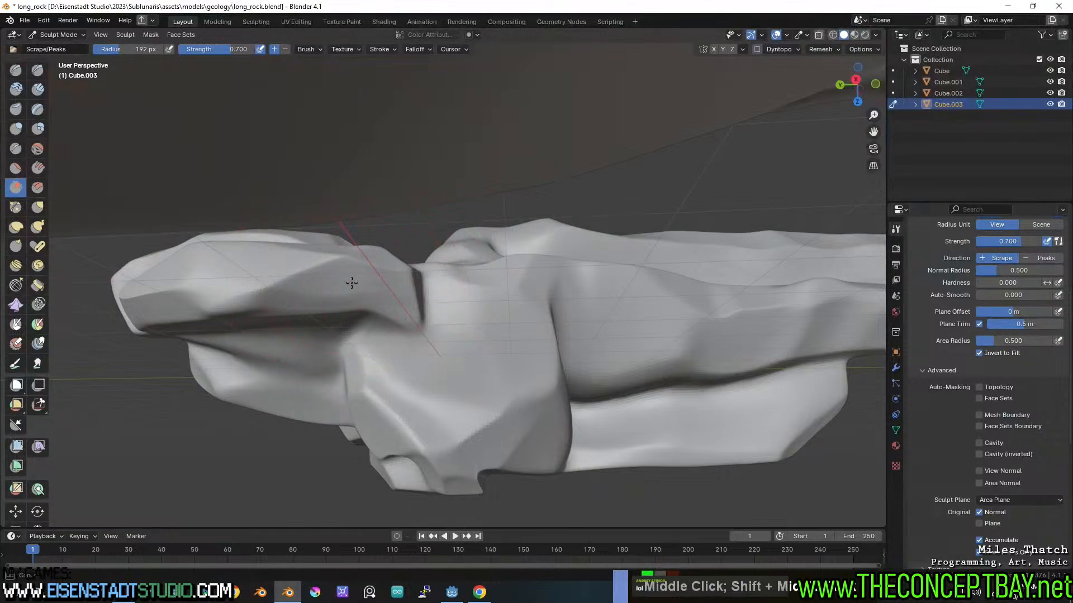
- Scrape a flat facet into the side of the shorter end's upper slab, undo the excess stroke and smooth the facet
{"action": "left_click_drag", "start_coordinate": [351, 282], "coordinate": [364, 285]}
{"action": "middle_click_drag", "start_coordinate": [363, 285], "coordinate": [371, 263]}
{"action": "scroll", "coordinate": [371, 263], "scroll_direction": "up", "scroll_amount": 4}
{"action": "key", "text": "ctrl+z"}
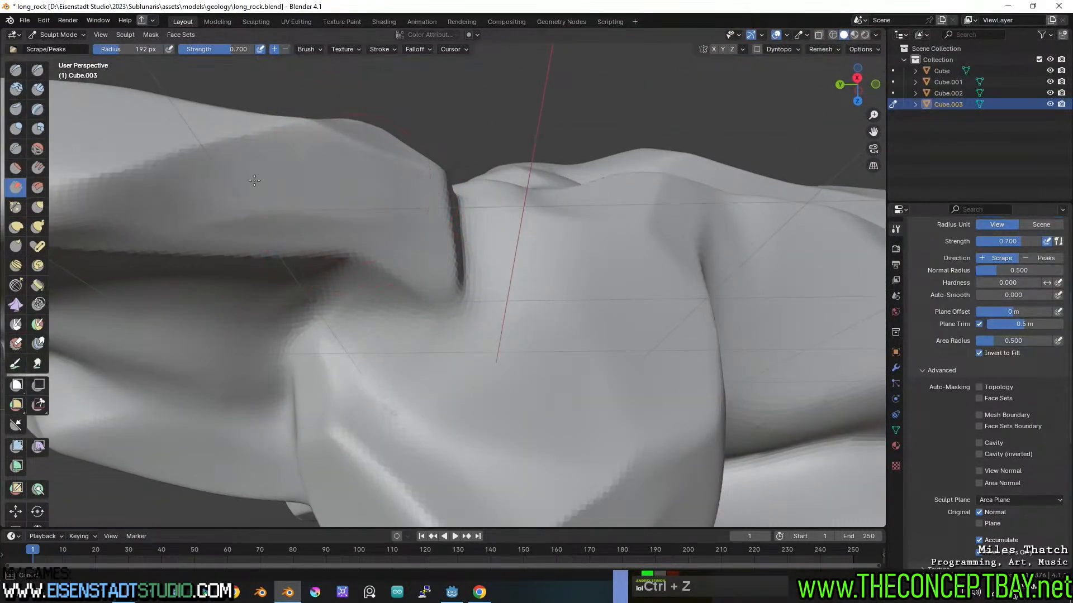
{"action": "scroll", "coordinate": [254, 180], "scroll_direction": "down", "scroll_amount": 4}
{"action": "middle_click_drag", "start_coordinate": [319, 173], "coordinate": [424, 240]}
{"action": "middle_click_drag", "start_coordinate": [546, 311], "coordinate": [546, 329], "text": "shift"}
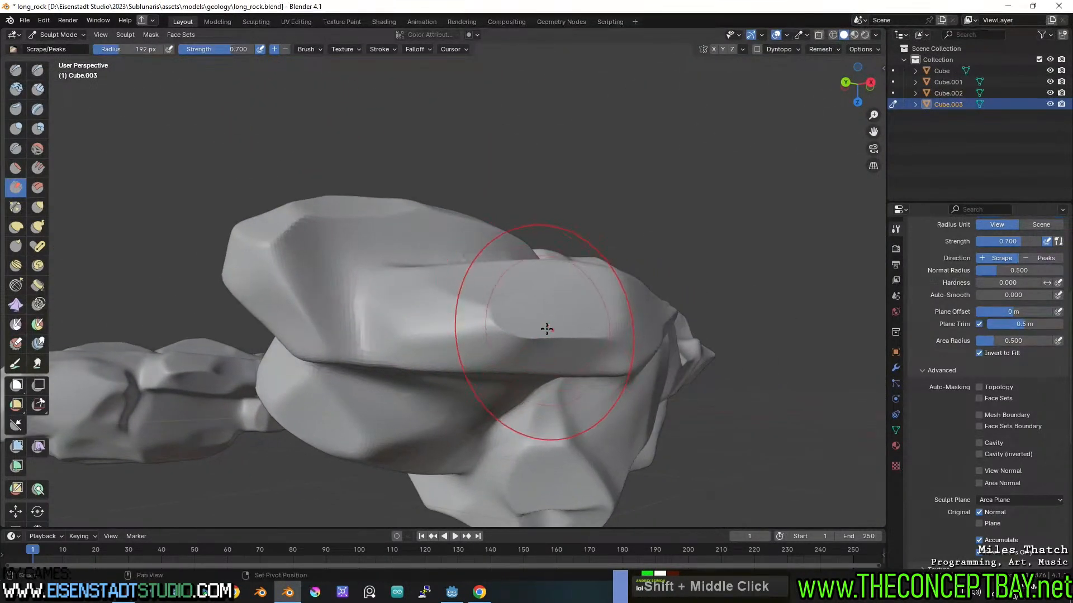
{"action": "mouse_move", "coordinate": [547, 329]}
{"action": "left_mouse_down", "text": "shift"}
{"action": "mouse_move", "coordinate": [512, 327]}
{"action": "mouse_move", "coordinate": [533, 314]}
{"action": "left_mouse_up", "text": "shift"}
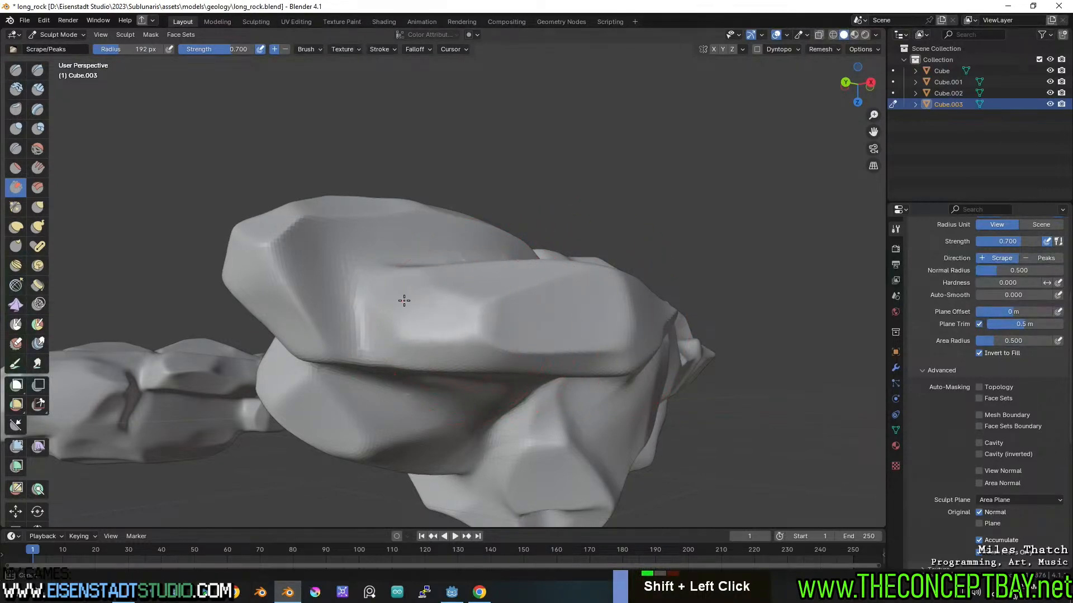
- Smooth the saddle between the shorter end's upper slab and the central block
{"action": "middle_click_drag", "start_coordinate": [485, 318], "coordinate": [472, 318]}
{"action": "middle_click_drag", "start_coordinate": [445, 362], "coordinate": [444, 364]}
{"action": "middle_click_drag", "start_coordinate": [497, 385], "coordinate": [446, 369]}
{"action": "mouse_move", "coordinate": [475, 357]}
{"action": "middle_mouse_down", "text": "shift"}
{"action": "mouse_move", "coordinate": [508, 302]}
{"action": "mouse_move", "coordinate": [469, 317]}
{"action": "middle_mouse_up", "text": "shift"}
{"action": "scroll", "coordinate": [505, 314], "scroll_direction": "up", "scroll_amount": 1}
{"action": "mouse_move", "coordinate": [446, 313]}
{"action": "middle_mouse_down", "text": "shift"}
{"action": "mouse_move", "coordinate": [505, 313]}
{"action": "mouse_move", "coordinate": [468, 320]}
{"action": "middle_mouse_up", "text": "shift"}
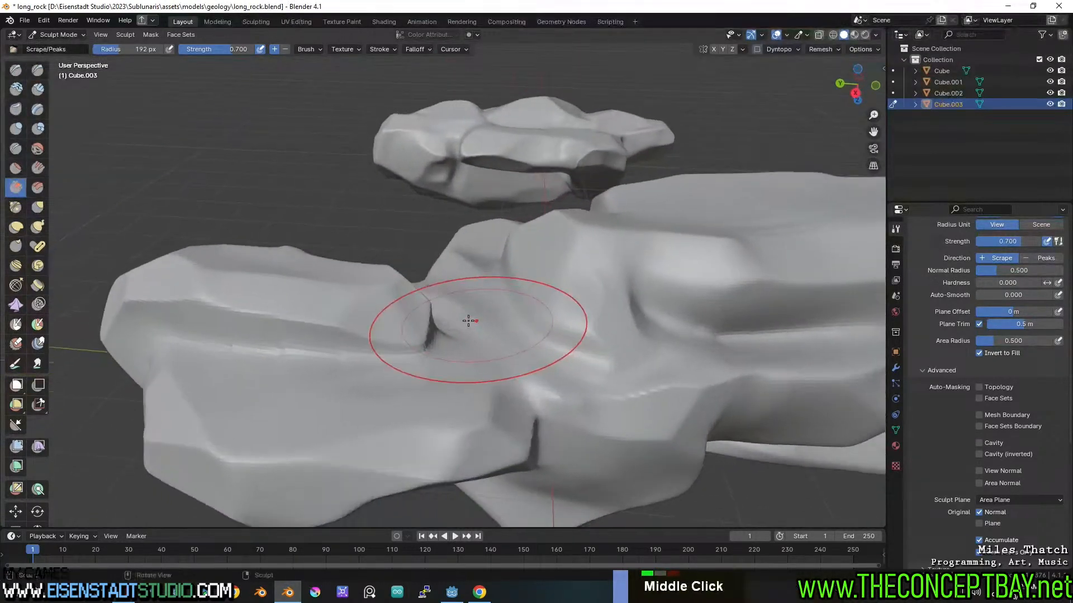
{"action": "middle_click_drag", "start_coordinate": [399, 318], "coordinate": [347, 317]}
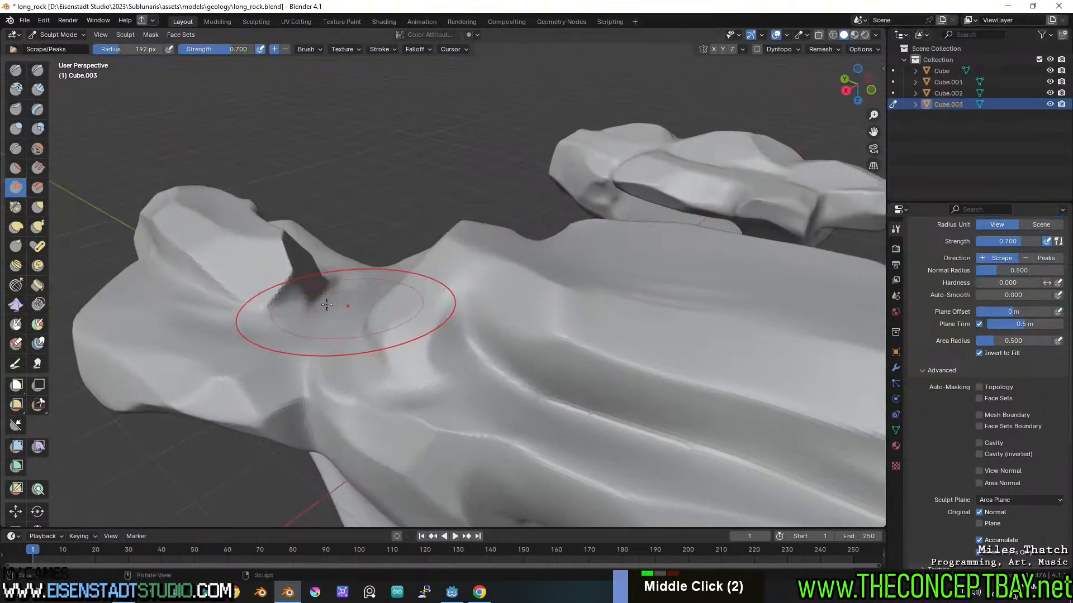
{"action": "mouse_move", "coordinate": [347, 317]}
{"action": "left_mouse_down", "text": "shift"}
{"action": "mouse_move", "coordinate": [244, 287]}
{"action": "mouse_move", "coordinate": [296, 282]}
{"action": "left_mouse_up", "text": "shift"}
{"action": "middle_click_drag", "start_coordinate": [297, 283], "coordinate": [477, 287], "text": "shift"}
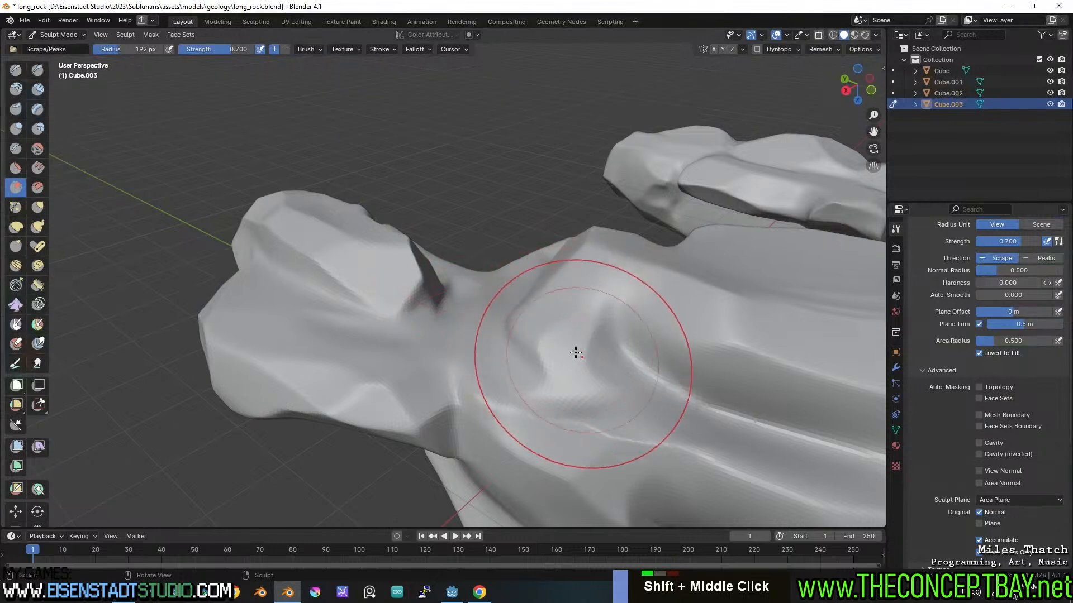
- Scrape the raised knob of the central block flatter and smooth the adjoining top surface of the long ridge
{"action": "left_click_drag", "start_coordinate": [577, 351], "coordinate": [568, 358]}
{"action": "mouse_move", "coordinate": [585, 334]}
{"action": "middle_mouse_down", "text": "shift"}
{"action": "mouse_move", "coordinate": [536, 292]}
{"action": "mouse_move", "coordinate": [478, 287]}
{"action": "mouse_move", "coordinate": [505, 296]}
{"action": "mouse_move", "coordinate": [516, 262]}
{"action": "mouse_move", "coordinate": [539, 330]}
{"action": "mouse_move", "coordinate": [378, 303]}
{"action": "middle_mouse_up", "text": "shift"}
{"action": "scroll", "coordinate": [548, 269], "scroll_direction": "down", "scroll_amount": 2}
{"action": "scroll", "coordinate": [548, 269], "scroll_direction": "down", "scroll_amount": 1, "text": "shift"}
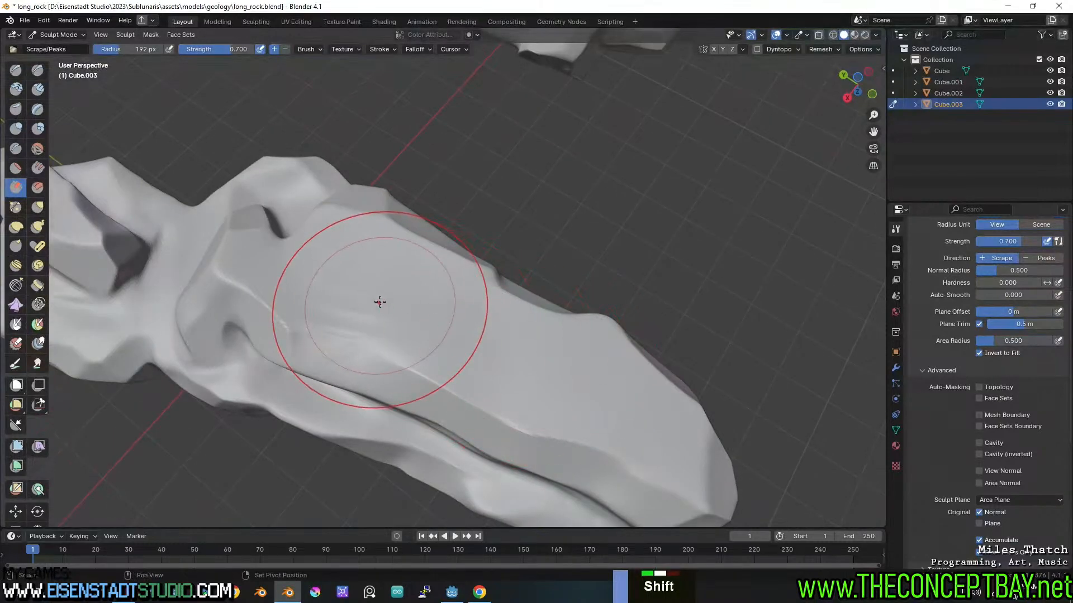
{"action": "left_click_drag", "start_coordinate": [378, 303], "coordinate": [349, 302], "text": "shift"}
- Undo the last stroke on the upper side edge of the long ridge
{"action": "scroll", "coordinate": [371, 306], "scroll_direction": "up", "scroll_amount": 2}
{"action": "middle_click_drag", "start_coordinate": [336, 353], "coordinate": [403, 283]}
{"action": "middle_click_drag", "start_coordinate": [403, 283], "coordinate": [473, 276], "text": "shift"}
{"action": "scroll", "coordinate": [472, 276], "scroll_direction": "up", "scroll_amount": 2}
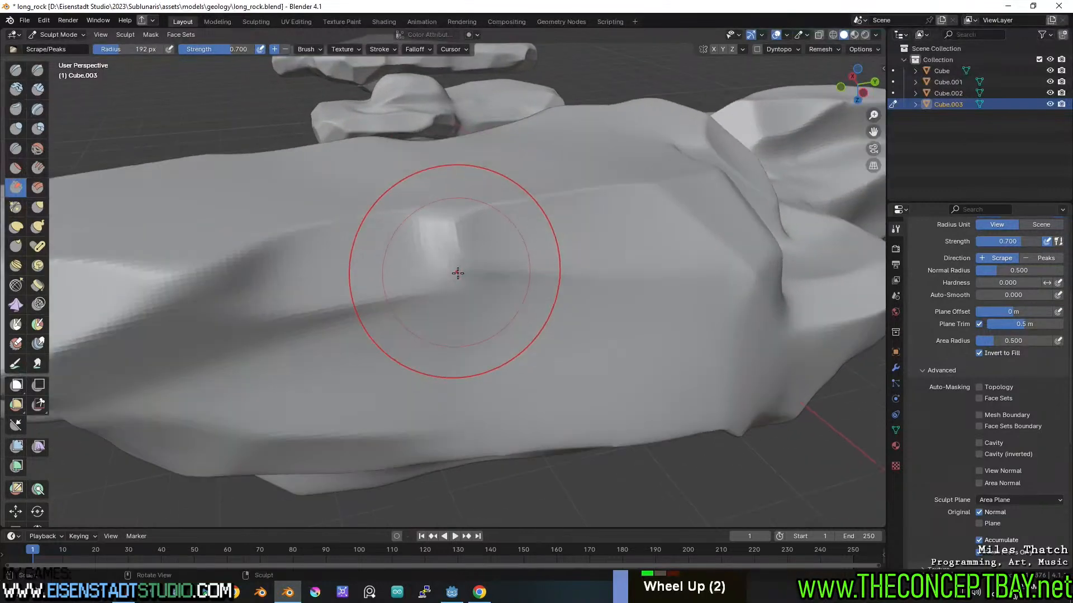
{"action": "scroll", "coordinate": [260, 295], "scroll_direction": "down", "scroll_amount": 1}
{"action": "key", "text": "ctrl+z"}
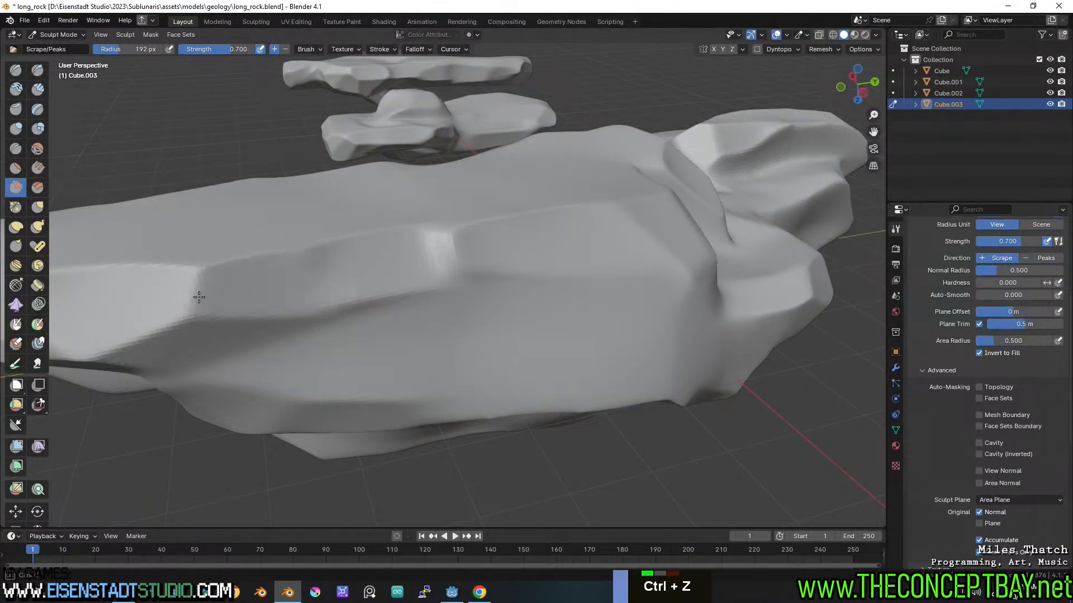
{"action": "middle_click_drag", "start_coordinate": [296, 268], "coordinate": [393, 249]}
{"action": "scroll", "coordinate": [418, 245], "scroll_direction": "down", "scroll_amount": 2}
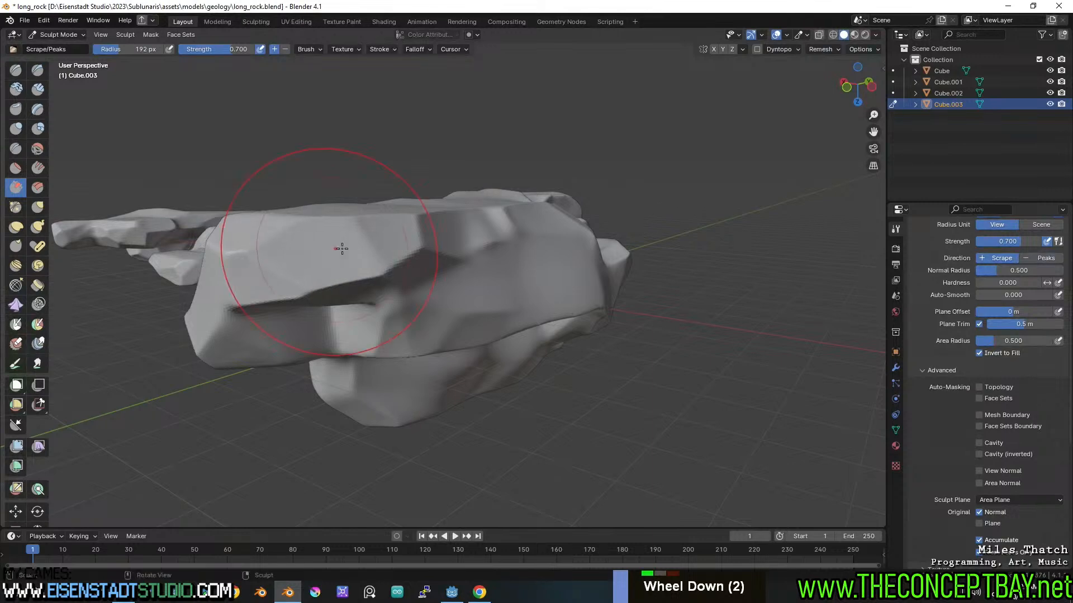
- Smooth the top surface and faceted end of the long ridge
{"action": "middle_click_drag", "start_coordinate": [342, 248], "coordinate": [337, 220]}
{"action": "left_click_drag", "start_coordinate": [336, 223], "coordinate": [331, 228], "text": "shift"}
{"action": "middle_click_drag", "start_coordinate": [336, 212], "coordinate": [354, 252]}
{"action": "left_click_drag", "start_coordinate": [347, 273], "coordinate": [341, 296], "text": "shift"}
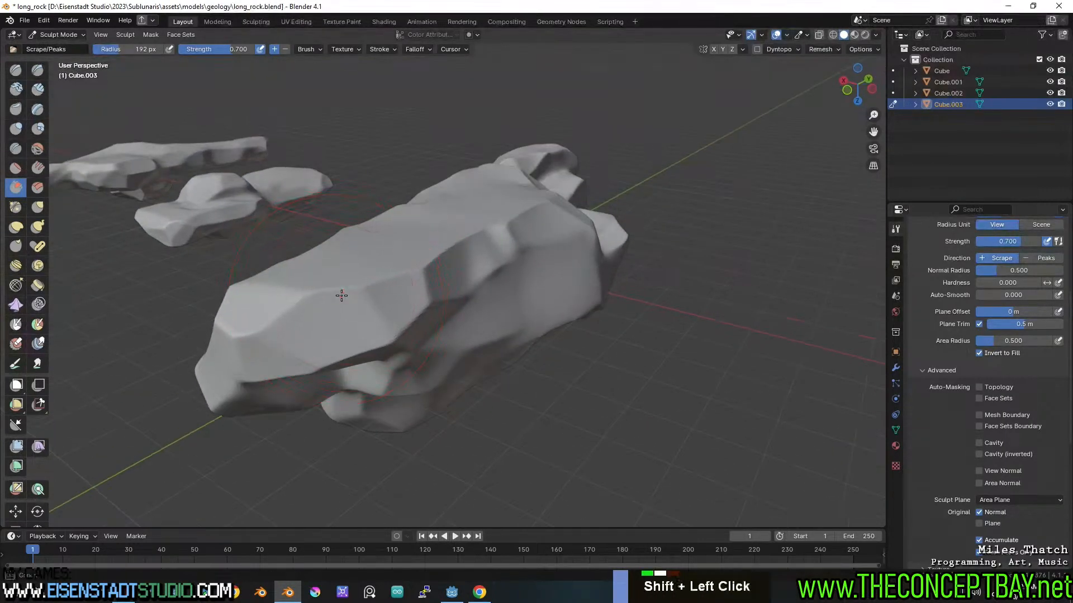
{"action": "middle_click_drag", "start_coordinate": [397, 309], "coordinate": [364, 290]}
{"action": "scroll", "coordinate": [402, 293], "scroll_direction": "up", "scroll_amount": 1}
{"action": "mouse_move", "coordinate": [447, 294]}
{"action": "middle_mouse_down"}
{"action": "mouse_move", "coordinate": [416, 288]}
{"action": "mouse_move", "coordinate": [442, 301]}
{"action": "middle_mouse_up"}
{"action": "mouse_move", "coordinate": [502, 295]}
{"action": "middle_mouse_down"}
{"action": "mouse_move", "coordinate": [425, 274]}
{"action": "mouse_move", "coordinate": [433, 267]}
{"action": "middle_mouse_up"}
{"action": "mouse_move", "coordinate": [425, 265]}
{"action": "middle_mouse_down"}
{"action": "mouse_move", "coordinate": [386, 264]}
{"action": "mouse_move", "coordinate": [423, 262]}
{"action": "middle_mouse_up"}
{"action": "mouse_move", "coordinate": [388, 346]}
{"action": "left_mouse_down", "text": "shift"}
{"action": "mouse_move", "coordinate": [388, 366]}
{"action": "mouse_move", "coordinate": [403, 370]}
{"action": "left_mouse_up", "text": "shift"}
- Smooth across the narrow crease near the central block
{"action": "scroll", "coordinate": [406, 358], "scroll_direction": "down", "scroll_amount": 4}
{"action": "mouse_move", "coordinate": [421, 256]}
{"action": "middle_mouse_down"}
{"action": "mouse_move", "coordinate": [555, 296]}
{"action": "mouse_move", "coordinate": [448, 301]}
{"action": "mouse_move", "coordinate": [461, 312]}
{"action": "middle_mouse_up"}
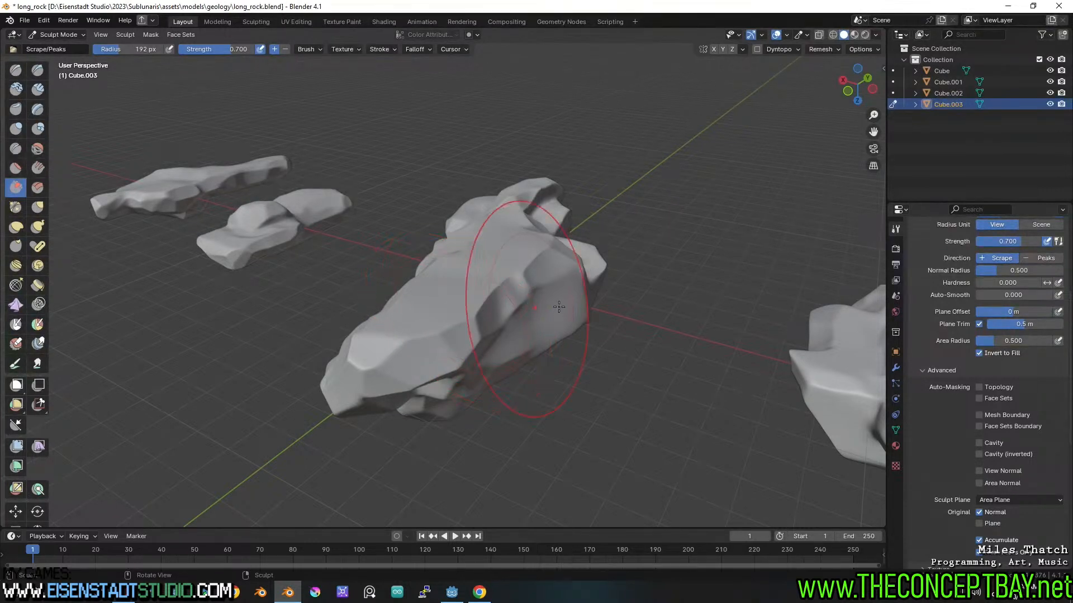
{"action": "middle_click_drag", "start_coordinate": [626, 307], "coordinate": [557, 260]}
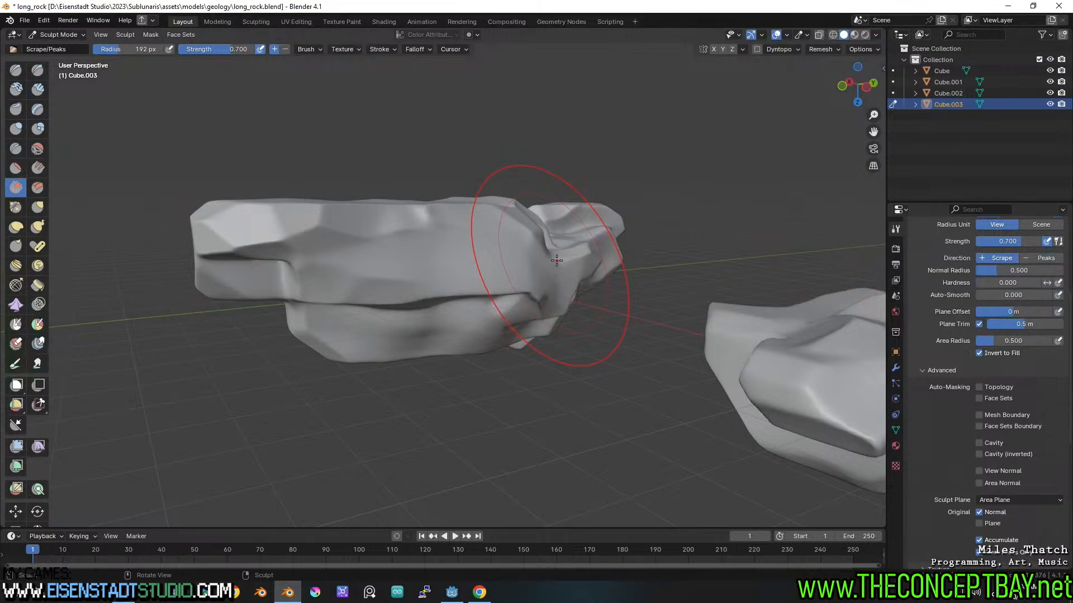
{"action": "scroll", "coordinate": [556, 260], "scroll_direction": "down", "scroll_amount": 2}
{"action": "scroll", "coordinate": [565, 271], "scroll_direction": "up", "scroll_amount": 2}
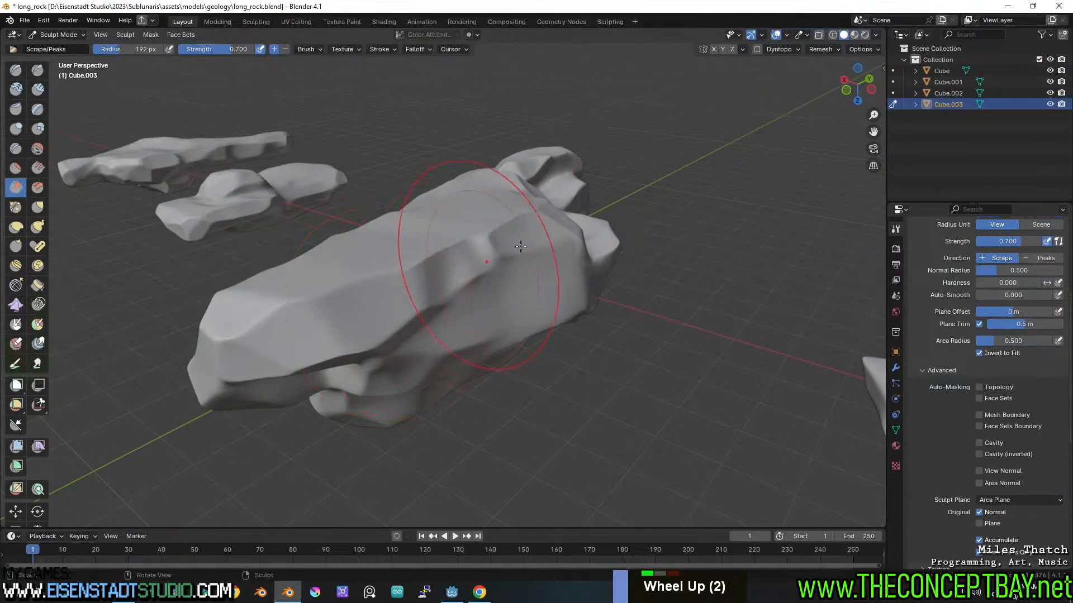
{"action": "mouse_move", "coordinate": [520, 246]}
{"action": "middle_mouse_down"}
{"action": "mouse_move", "coordinate": [408, 234]}
{"action": "mouse_move", "coordinate": [383, 251]}
{"action": "mouse_move", "coordinate": [388, 201]}
{"action": "mouse_move", "coordinate": [433, 120]}
{"action": "middle_mouse_up"}
{"action": "scroll", "coordinate": [363, 257], "scroll_direction": "up", "scroll_amount": 2}
{"action": "scroll", "coordinate": [416, 134], "scroll_direction": "down", "scroll_amount": 3}
{"action": "scroll", "coordinate": [436, 121], "scroll_direction": "up", "scroll_amount": 4}
{"action": "left_click_drag", "start_coordinate": [437, 122], "coordinate": [435, 167], "text": "shift"}
- Scrape the narrow crease near the central block into broader, flatter facets
{"action": "scroll", "coordinate": [429, 200], "scroll_direction": "up", "scroll_amount": 2}
{"action": "mouse_move", "coordinate": [435, 168]}
{"action": "middle_mouse_down"}
{"action": "mouse_move", "coordinate": [430, 200]}
{"action": "mouse_move", "coordinate": [462, 212]}
{"action": "mouse_move", "coordinate": [424, 181]}
{"action": "middle_mouse_up"}
{"action": "scroll", "coordinate": [423, 208], "scroll_direction": "up", "scroll_amount": 3}
{"action": "scroll", "coordinate": [462, 213], "scroll_direction": "up", "scroll_amount": 1, "text": "shift"}
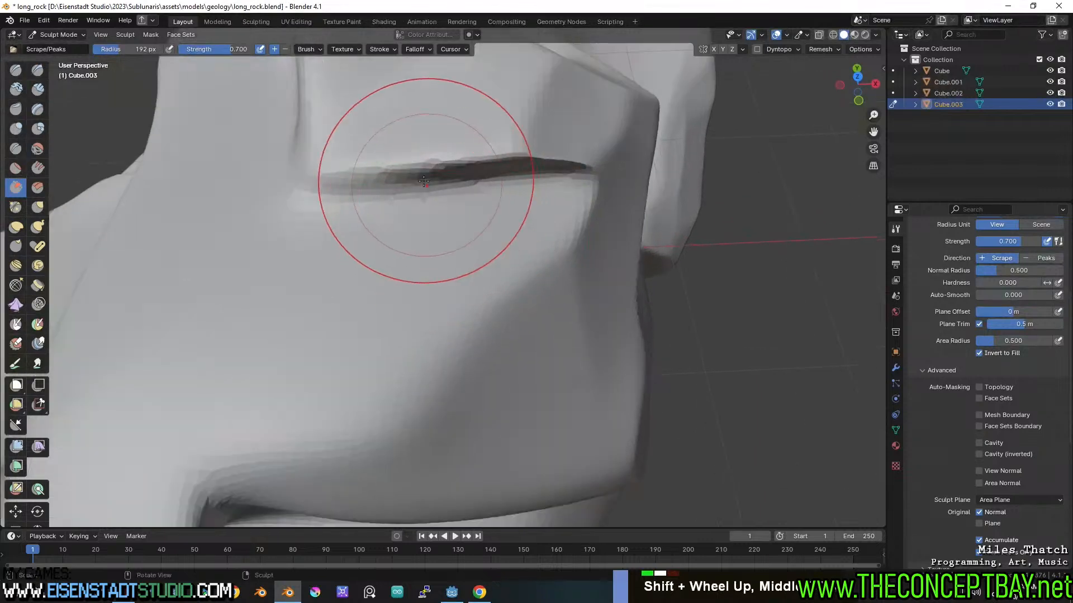
{"action": "left_click_drag", "start_coordinate": [448, 165], "coordinate": [512, 140]}
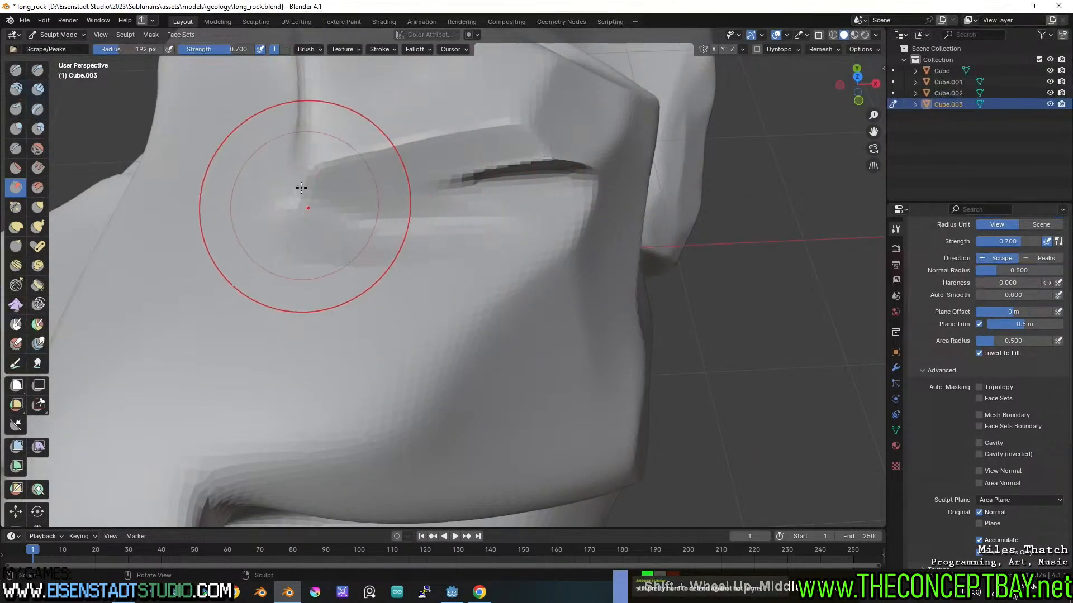
{"action": "scroll", "coordinate": [307, 176], "scroll_direction": "down", "scroll_amount": 4}
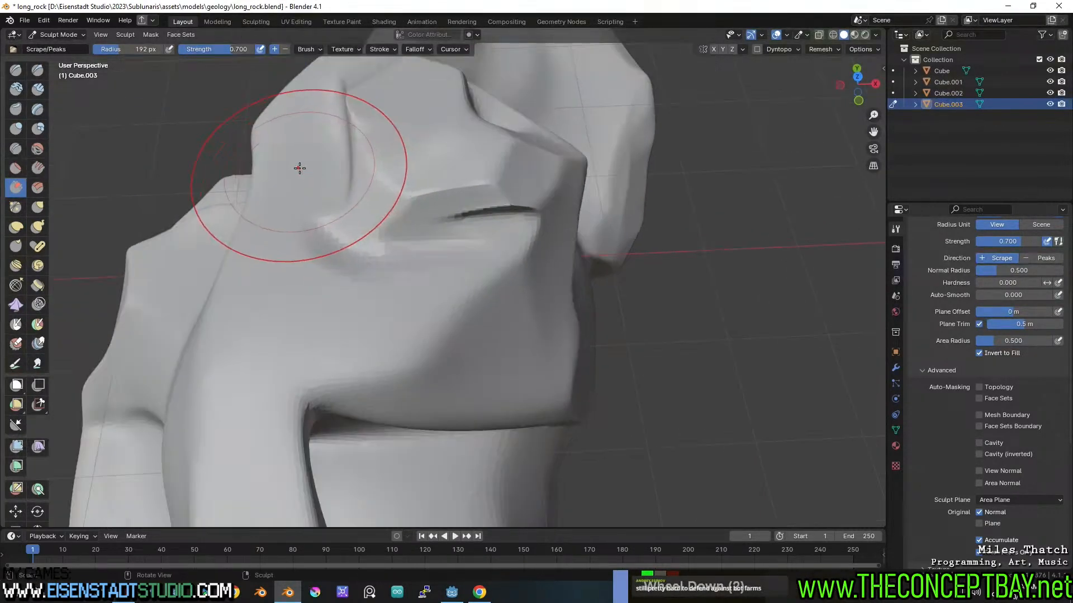
- Scrape the side face near the junction of the fourth rock's long ridge and save the file
{"action": "mouse_move", "coordinate": [297, 170]}
{"action": "middle_mouse_down"}
{"action": "mouse_move", "coordinate": [417, 254]}
{"action": "mouse_move", "coordinate": [383, 307]}
{"action": "mouse_move", "coordinate": [384, 283]}
{"action": "mouse_move", "coordinate": [493, 292]}
{"action": "mouse_move", "coordinate": [435, 291]}
{"action": "mouse_move", "coordinate": [454, 293]}
{"action": "mouse_move", "coordinate": [503, 282]}
{"action": "mouse_move", "coordinate": [484, 273]}
{"action": "middle_mouse_up"}
{"action": "key", "text": "ctrl+s"}
{"action": "scroll", "coordinate": [494, 280], "scroll_direction": "up", "scroll_amount": 2}
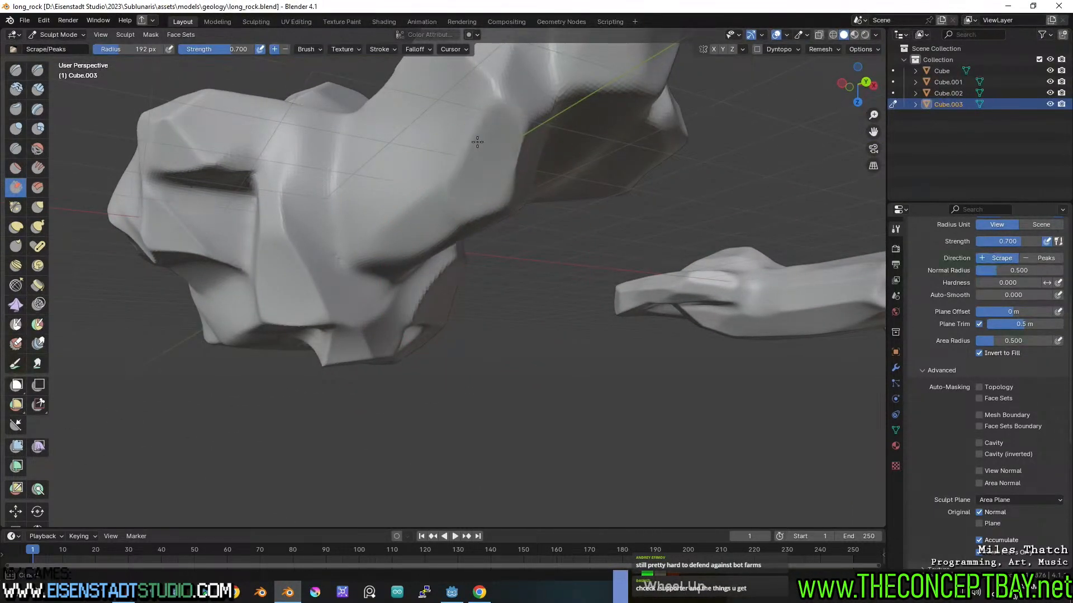
{"action": "left_click_drag", "start_coordinate": [476, 183], "coordinate": [486, 163]}
{"action": "scroll", "coordinate": [542, 222], "scroll_direction": "down", "scroll_amount": 1}
{"action": "mouse_move", "coordinate": [486, 163]}
{"action": "middle_mouse_down"}
{"action": "mouse_move", "coordinate": [537, 216]}
{"action": "mouse_move", "coordinate": [502, 216]}
{"action": "mouse_move", "coordinate": [515, 225]}
{"action": "mouse_move", "coordinate": [407, 135]}
{"action": "mouse_move", "coordinate": [521, 193]}
{"action": "mouse_move", "coordinate": [479, 225]}
{"action": "mouse_move", "coordinate": [529, 234]}
{"action": "mouse_move", "coordinate": [622, 214]}
{"action": "mouse_move", "coordinate": [544, 223]}
{"action": "mouse_move", "coordinate": [622, 192]}
{"action": "mouse_move", "coordinate": [552, 262]}
{"action": "mouse_move", "coordinate": [572, 288]}
{"action": "middle_mouse_up"}
{"action": "scroll", "coordinate": [503, 218], "scroll_direction": "up", "scroll_amount": 1}
{"action": "scroll", "coordinate": [521, 192], "scroll_direction": "down", "scroll_amount": 1}
{"action": "scroll", "coordinate": [531, 236], "scroll_direction": "down", "scroll_amount": 2}
{"action": "scroll", "coordinate": [613, 211], "scroll_direction": "down", "scroll_amount": 3}
{"action": "key", "text": "ctrl+s"}
- Smooth a remaining edge on the fourth rock, review it alongside the other rocks, and save the file
{"action": "scroll", "coordinate": [550, 223], "scroll_direction": "up", "scroll_amount": 1}
{"action": "scroll", "coordinate": [447, 341], "scroll_direction": "up", "scroll_amount": 3}
{"action": "left_click_drag", "start_coordinate": [392, 370], "coordinate": [442, 351], "text": "shift"}
{"action": "mouse_move", "coordinate": [472, 335]}
{"action": "middle_mouse_down"}
{"action": "mouse_move", "coordinate": [511, 304]}
{"action": "mouse_move", "coordinate": [512, 339]}
{"action": "mouse_move", "coordinate": [526, 354]}
{"action": "middle_mouse_up"}
{"action": "scroll", "coordinate": [511, 304], "scroll_direction": "down", "scroll_amount": 5}
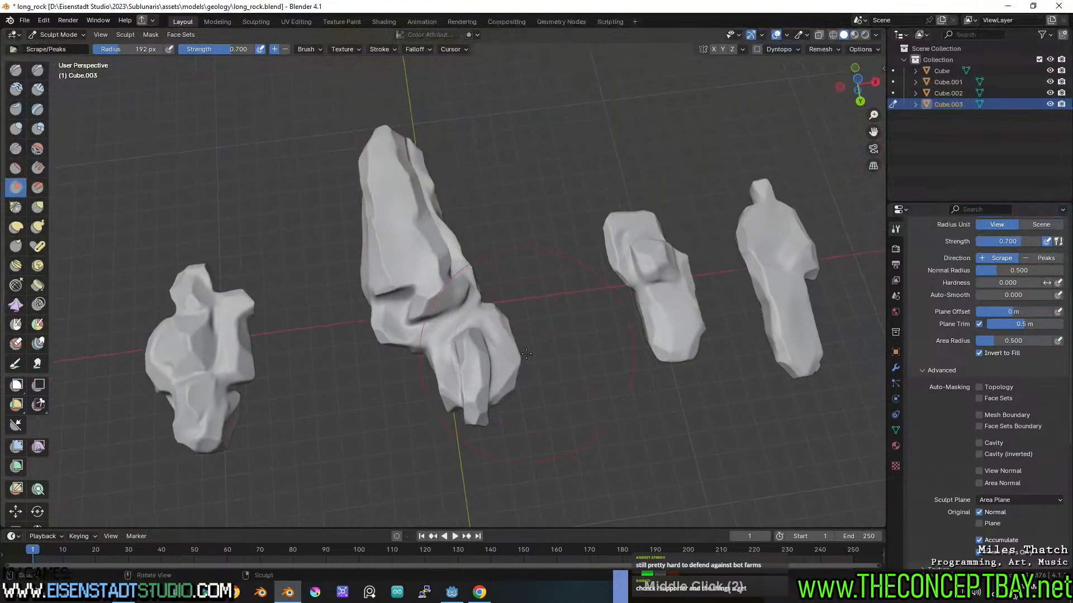
{"action": "middle_click_drag", "start_coordinate": [589, 330], "coordinate": [611, 319]}
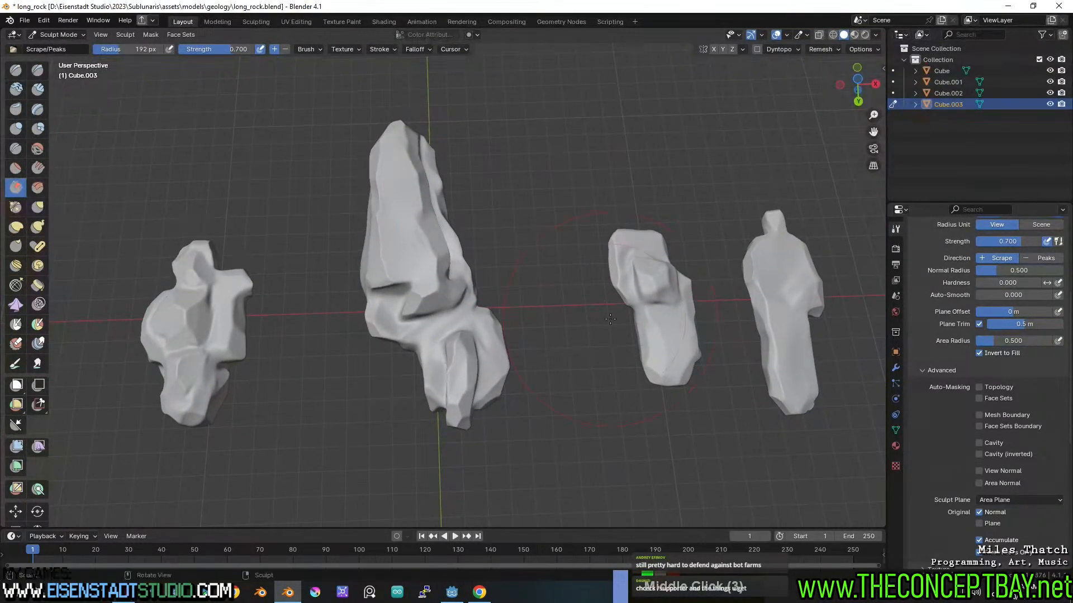
{"action": "mouse_move", "coordinate": [648, 242]}
{"action": "middle_mouse_down"}
{"action": "mouse_move", "coordinate": [633, 295]}
{"action": "mouse_move", "coordinate": [433, 299]}
{"action": "mouse_move", "coordinate": [474, 275]}
{"action": "middle_mouse_up"}
{"action": "scroll", "coordinate": [457, 282], "scroll_direction": "up", "scroll_amount": 2}
{"action": "key", "text": "ctrl+s"}
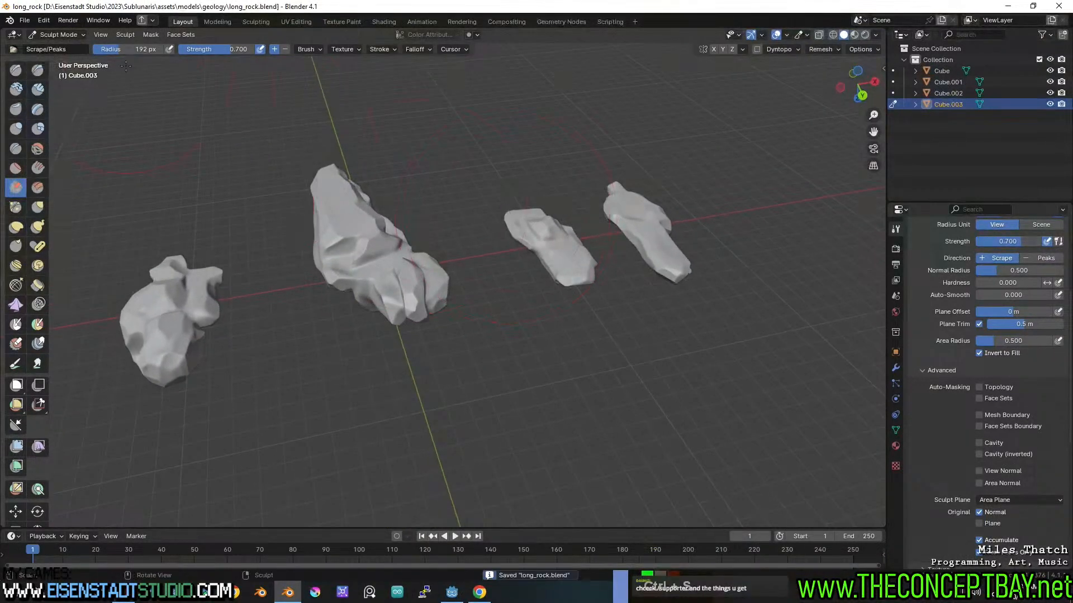
- Return to Object Mode and move the fourth rock along X past the two smaller rocks
{"action": "left_click", "coordinate": [56, 35]}
{"action": "left_click", "coordinate": [48, 48]}
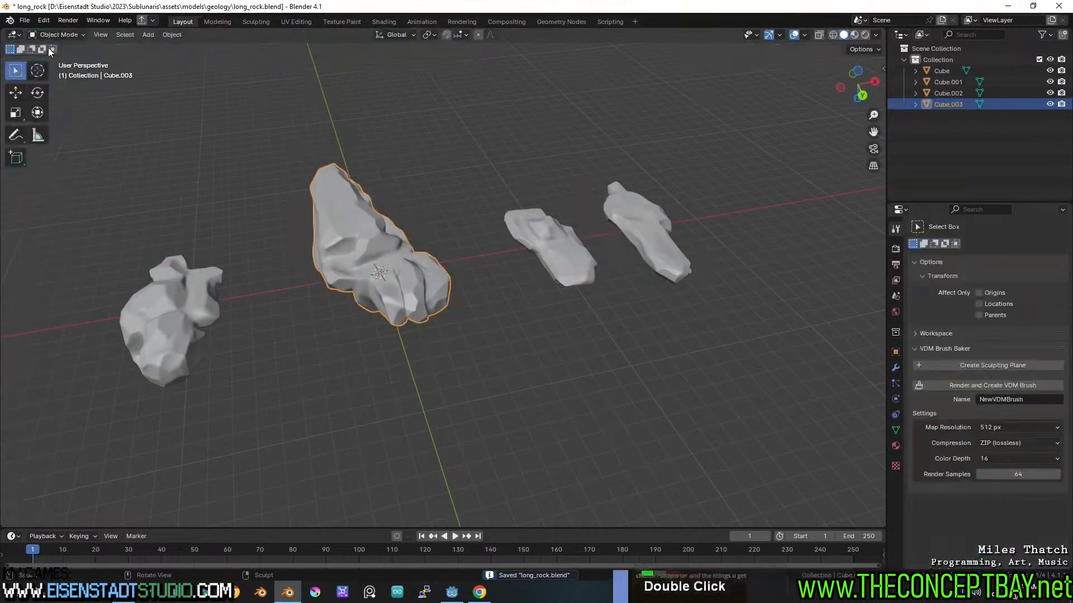
{"action": "key", "text": "g"}
{"action": "key", "text": "x"}
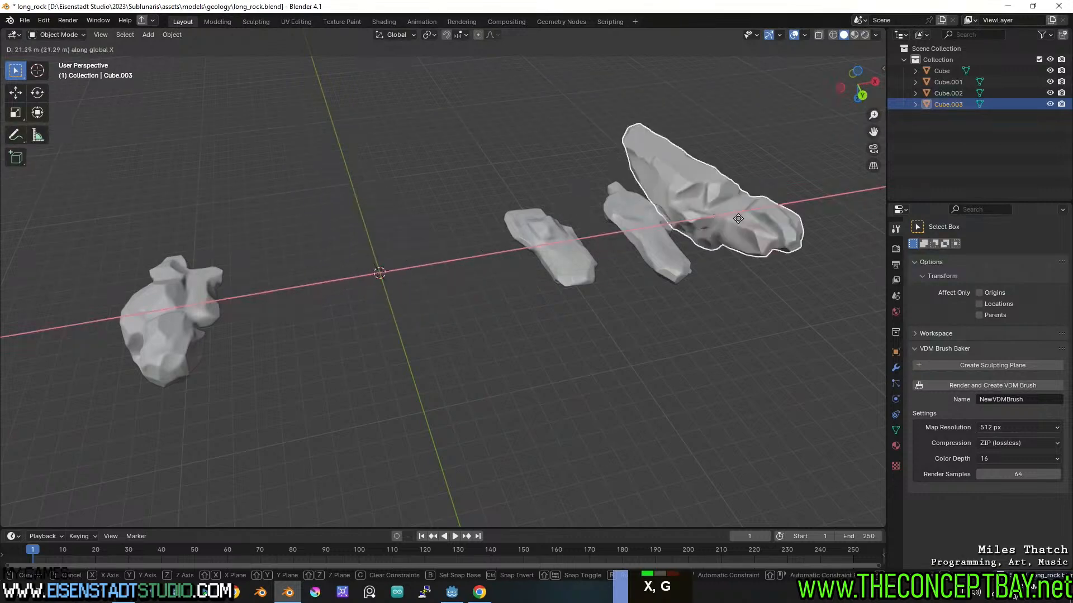
{"action": "left_click", "coordinate": [720, 241]}
- Add a new cube at the origin, stretch it along Y by about 3.25, and save the file
{"action": "middle_click_drag", "start_coordinate": [514, 280], "coordinate": [492, 313]}
{"action": "key", "text": "shift+a"}
{"action": "left_click", "coordinate": [453, 316]}
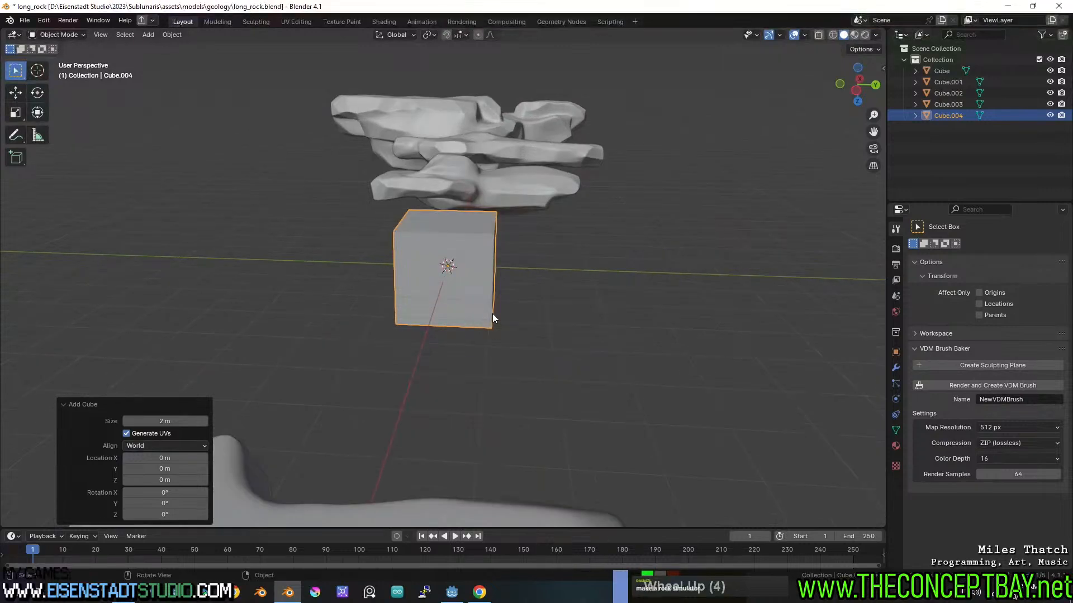
{"action": "key", "text": "s"}
{"action": "key", "text": "y"}
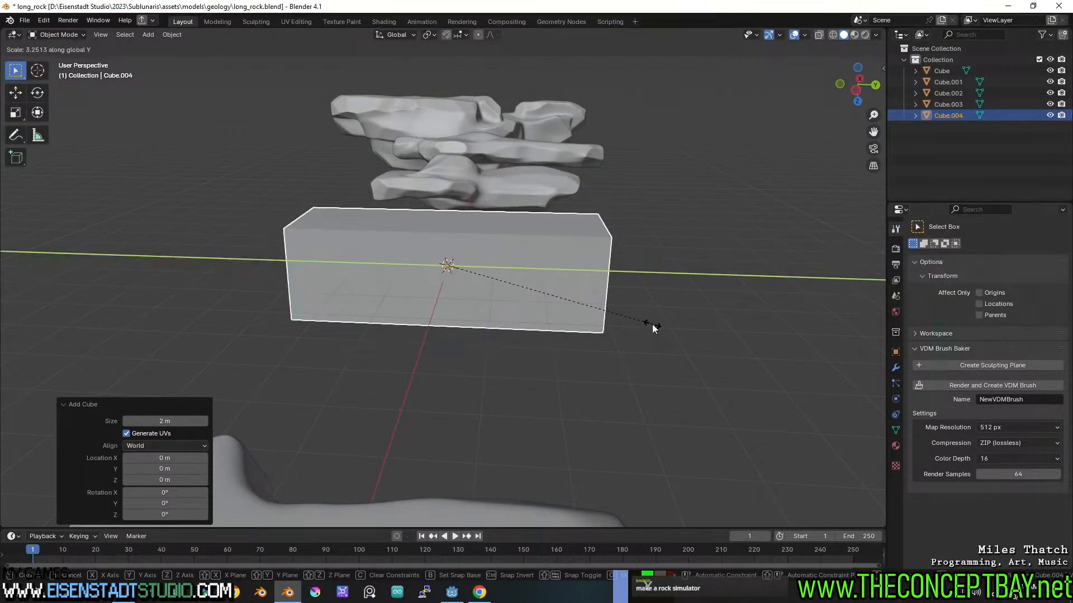
{"action": "left_click", "coordinate": [652, 324]}
{"action": "middle_click_drag", "start_coordinate": [627, 311], "coordinate": [585, 317]}
{"action": "key", "text": "ctrl+s"}
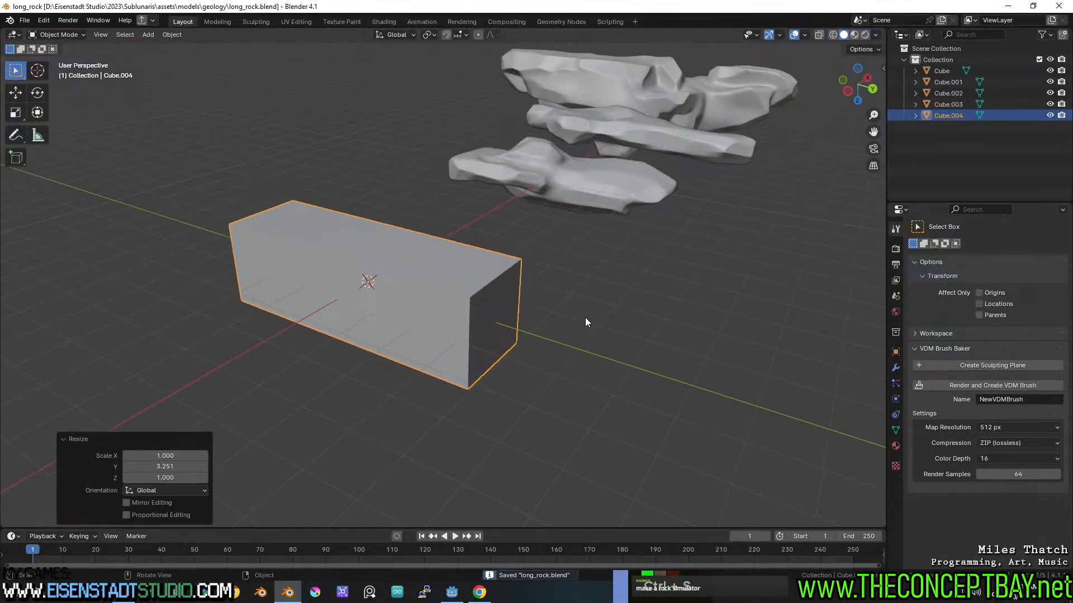
- Apply the stretched cube's scale and switch it to Sculpt Mode
{"action": "key", "text": "ctrl+a"}
{"action": "left_click", "coordinate": [585, 317]}
{"action": "key", "text": "ctrl+Tab"}
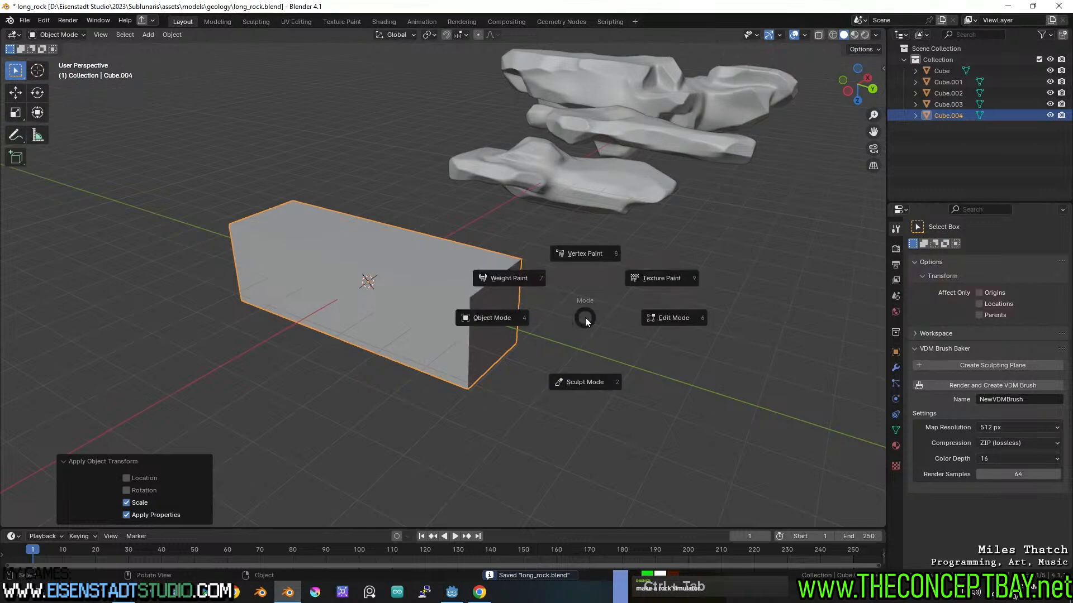
{"action": "left_click", "coordinate": [584, 381]}
- Voxel-remesh the stretched cube into a dense, even mesh for sculpting
{"action": "key", "text": "ctrl+r"}
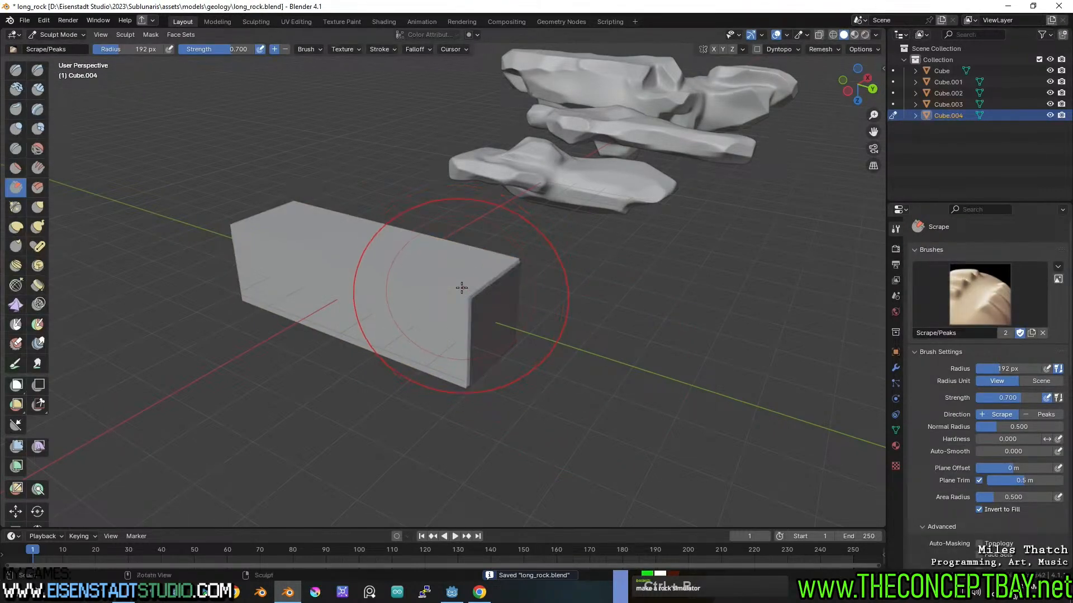
{"action": "left_click", "coordinate": [830, 50]}
{"action": "double_click", "coordinate": [855, 71]}
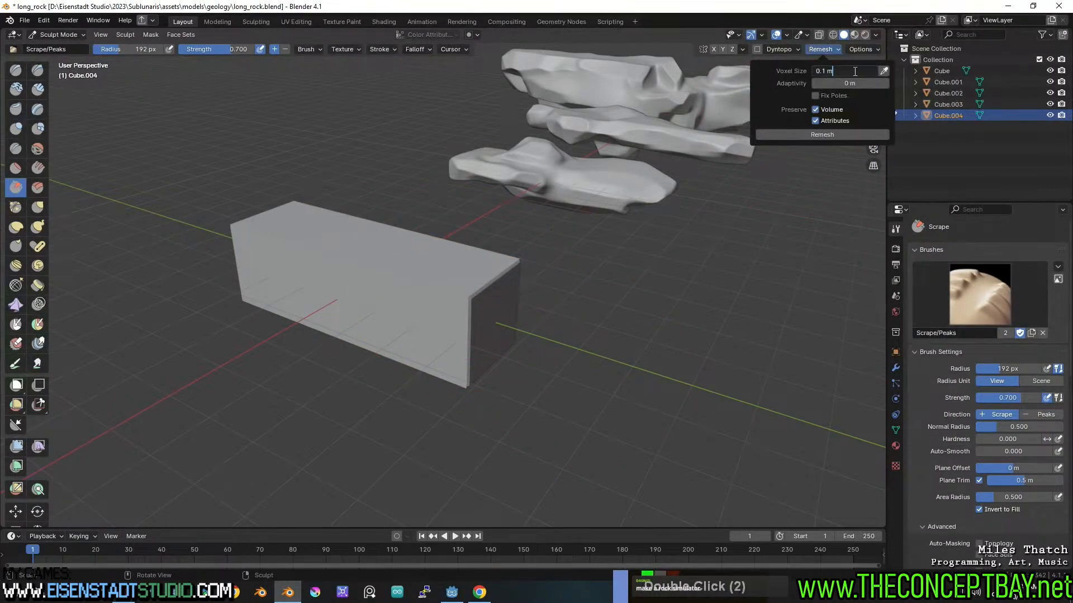
{"action": "left_click", "coordinate": [840, 133]}
- Scrape away the vertical corner at one end of the block and smooth the cut's lower edge
{"action": "left_click_drag", "start_coordinate": [465, 306], "coordinate": [431, 298]}
{"action": "middle_click_drag", "start_coordinate": [459, 297], "coordinate": [433, 254]}
{"action": "scroll", "coordinate": [433, 254], "scroll_direction": "up", "scroll_amount": 5}
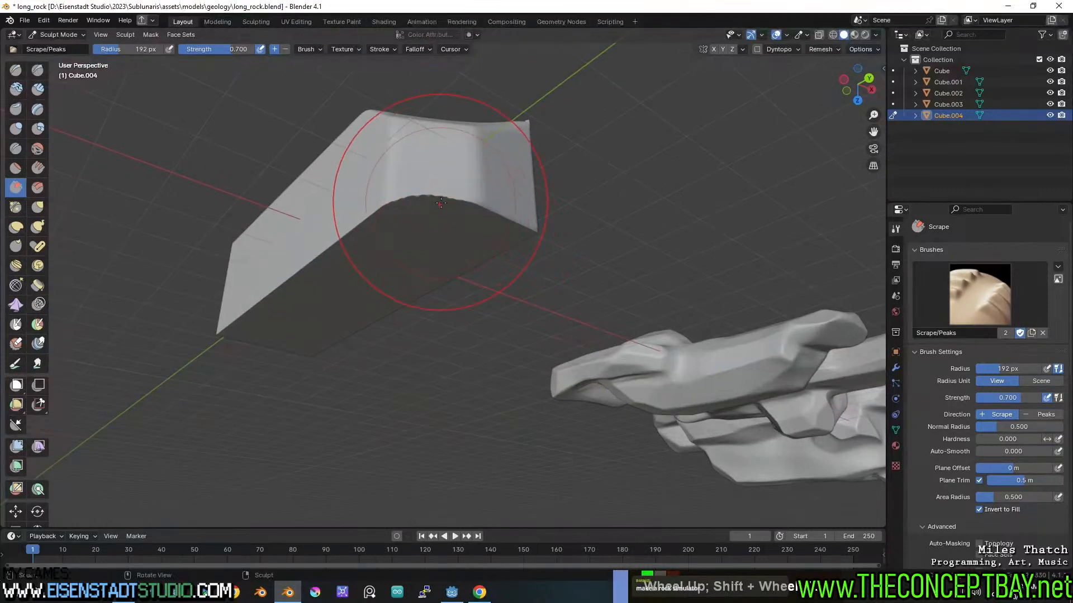
{"action": "mouse_move", "coordinate": [441, 202]}
{"action": "left_mouse_down", "text": "shift"}
{"action": "mouse_move", "coordinate": [385, 206]}
{"action": "mouse_move", "coordinate": [464, 191]}
{"action": "left_mouse_up", "text": "shift"}
{"action": "middle_click_drag", "start_coordinate": [464, 192], "coordinate": [445, 200]}
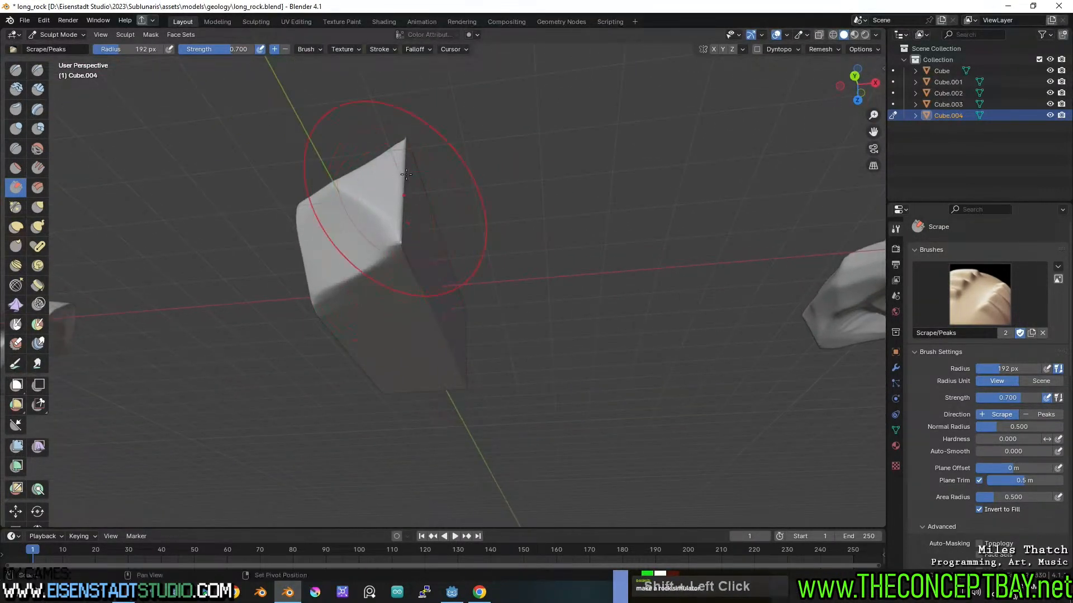
- Smooth the remaining sharp corners of the cut end and soften the adjoining long edge
{"action": "left_click_drag", "start_coordinate": [395, 242], "coordinate": [376, 195], "text": "shift"}
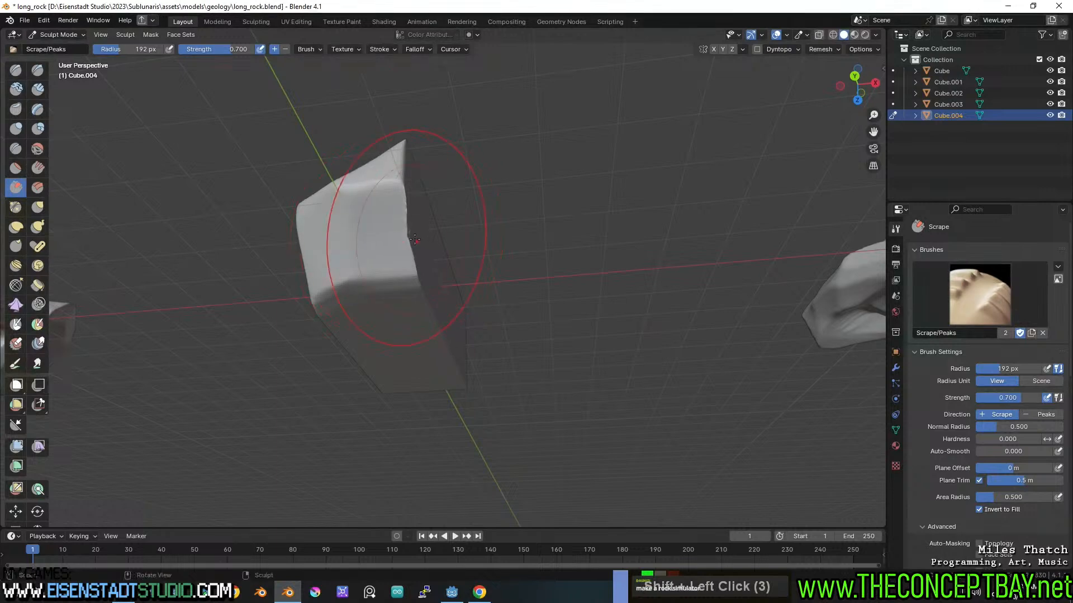
{"action": "middle_click_drag", "start_coordinate": [414, 239], "coordinate": [389, 240]}
{"action": "left_click_drag", "start_coordinate": [351, 244], "coordinate": [366, 268], "text": "shift"}
{"action": "middle_click_drag", "start_coordinate": [367, 268], "coordinate": [323, 326]}
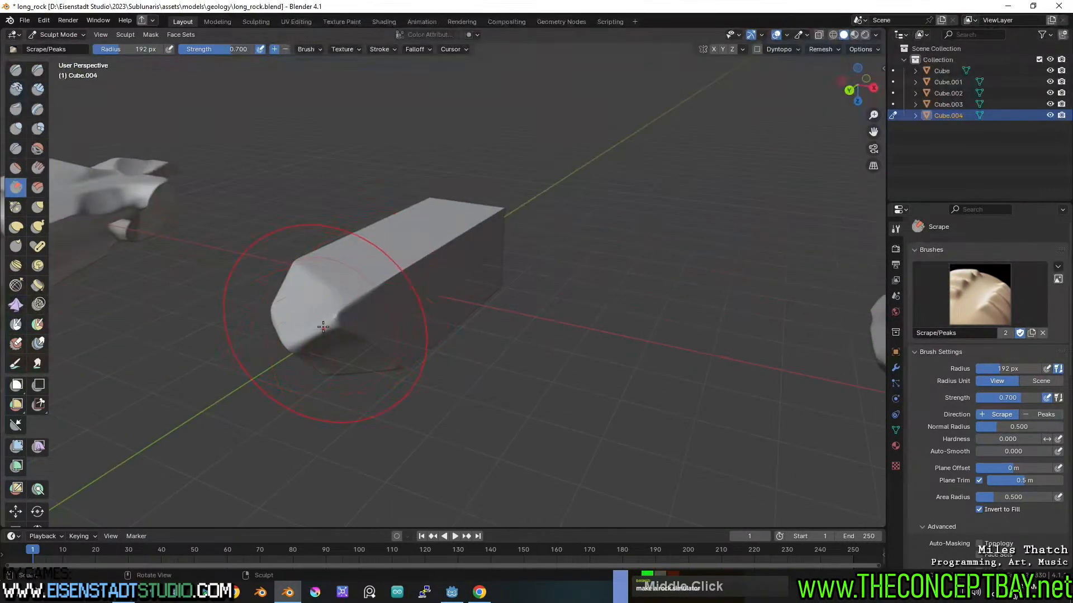
{"action": "scroll", "coordinate": [319, 327], "scroll_direction": "up", "scroll_amount": 1}
{"action": "left_click_drag", "start_coordinate": [325, 299], "coordinate": [345, 290], "text": "shift"}
{"action": "left_click_drag", "start_coordinate": [475, 239], "coordinate": [380, 274], "text": "shift"}
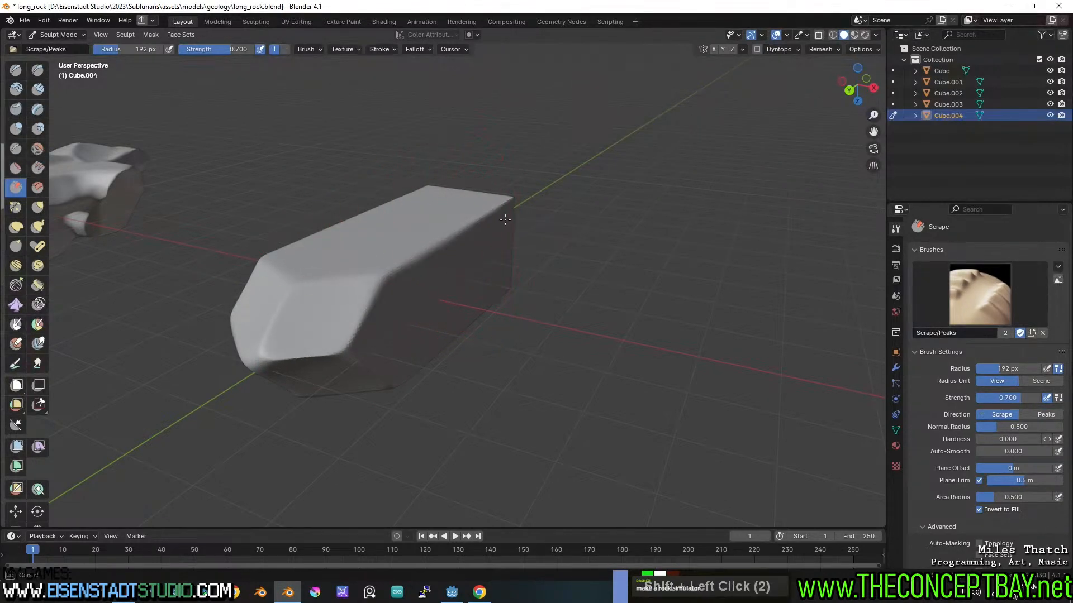
- Smooth the block's other long edges and the edges around its uncut square end
{"action": "scroll", "coordinate": [313, 271], "scroll_direction": "down", "scroll_amount": 1}
{"action": "middle_click_drag", "start_coordinate": [313, 271], "coordinate": [414, 300]}
{"action": "left_click_drag", "start_coordinate": [386, 329], "coordinate": [543, 346], "text": "shift"}
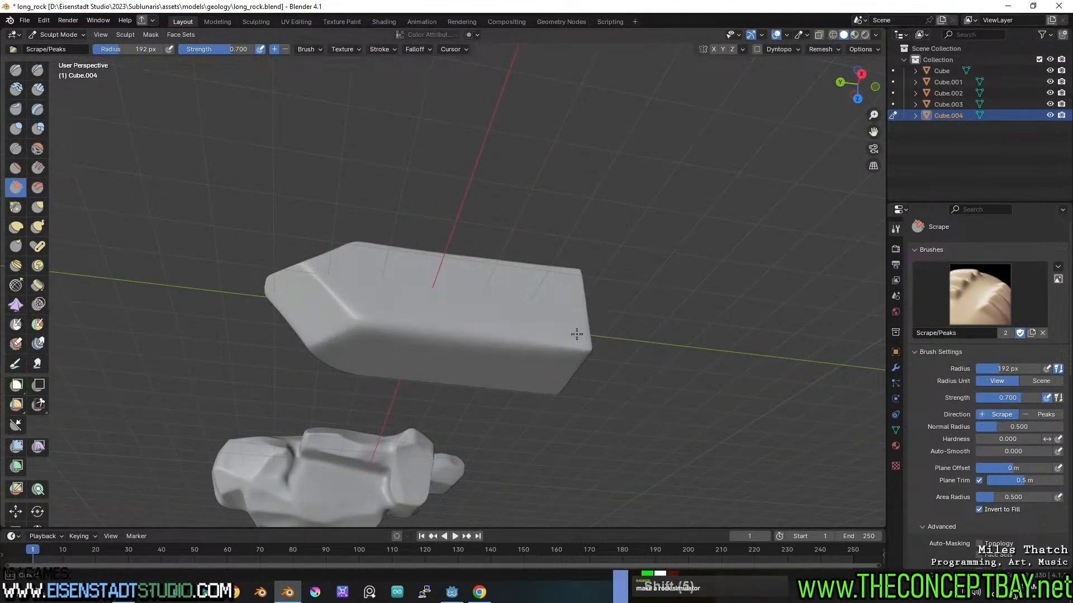
{"action": "middle_click_drag", "start_coordinate": [576, 334], "coordinate": [511, 319]}
{"action": "left_click_drag", "start_coordinate": [620, 312], "coordinate": [584, 226], "text": "shift"}
{"action": "mouse_move", "coordinate": [609, 330]}
{"action": "middle_mouse_down"}
{"action": "mouse_move", "coordinate": [553, 300]}
{"action": "mouse_move", "coordinate": [551, 316]}
{"action": "middle_mouse_up"}
{"action": "left_click_drag", "start_coordinate": [520, 312], "coordinate": [578, 290], "text": "shift"}
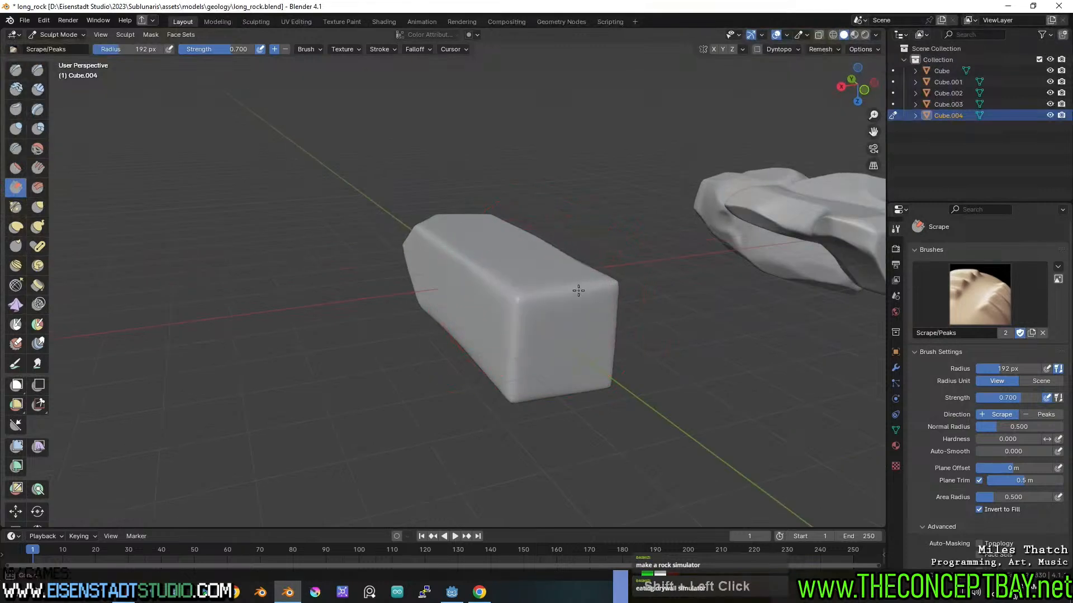
- Scrape the corners of the square end into slanted facets from several sides
{"action": "middle_click_drag", "start_coordinate": [553, 303], "coordinate": [586, 320]}
{"action": "mouse_move", "coordinate": [543, 290]}
{"action": "left_mouse_down"}
{"action": "mouse_move", "coordinate": [494, 266]}
{"action": "mouse_move", "coordinate": [525, 304]}
{"action": "mouse_move", "coordinate": [521, 295]}
{"action": "mouse_move", "coordinate": [555, 311]}
{"action": "left_mouse_up"}
{"action": "mouse_move", "coordinate": [555, 311]}
{"action": "middle_mouse_down"}
{"action": "mouse_move", "coordinate": [527, 294]}
{"action": "mouse_move", "coordinate": [429, 319]}
{"action": "middle_mouse_up"}
{"action": "mouse_move", "coordinate": [473, 369]}
{"action": "left_mouse_down"}
{"action": "mouse_move", "coordinate": [479, 319]}
{"action": "mouse_move", "coordinate": [472, 369]}
{"action": "mouse_move", "coordinate": [472, 359]}
{"action": "left_mouse_up"}
{"action": "middle_click_drag", "start_coordinate": [471, 360], "coordinate": [463, 197]}
{"action": "mouse_move", "coordinate": [463, 197]}
{"action": "left_mouse_down"}
{"action": "mouse_move", "coordinate": [455, 172]}
{"action": "mouse_move", "coordinate": [470, 192]}
{"action": "left_mouse_up"}
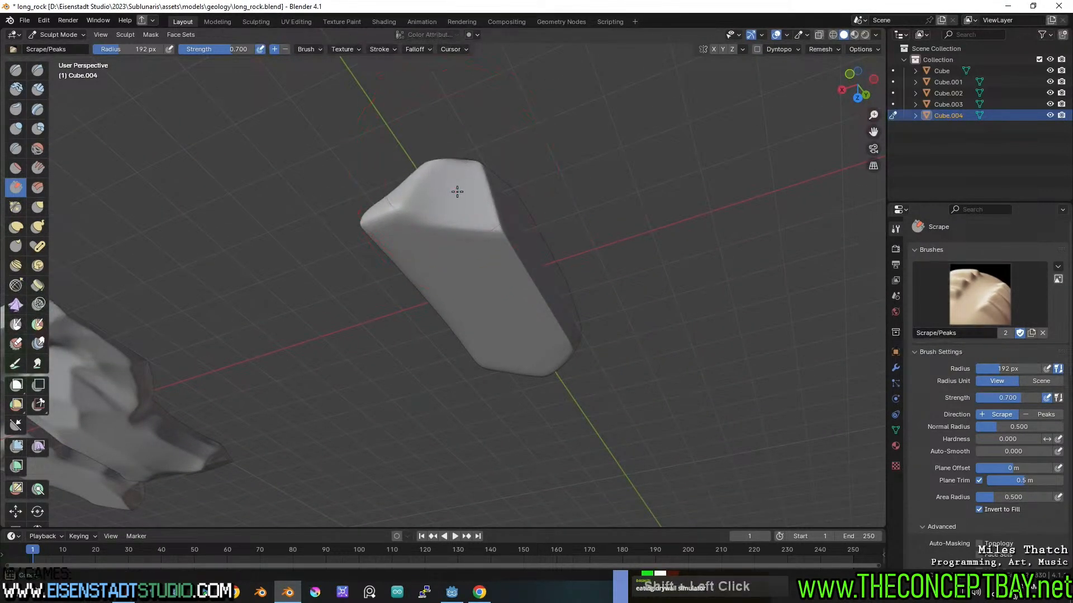
{"action": "scroll", "coordinate": [453, 190], "scroll_direction": "down", "scroll_amount": 4}
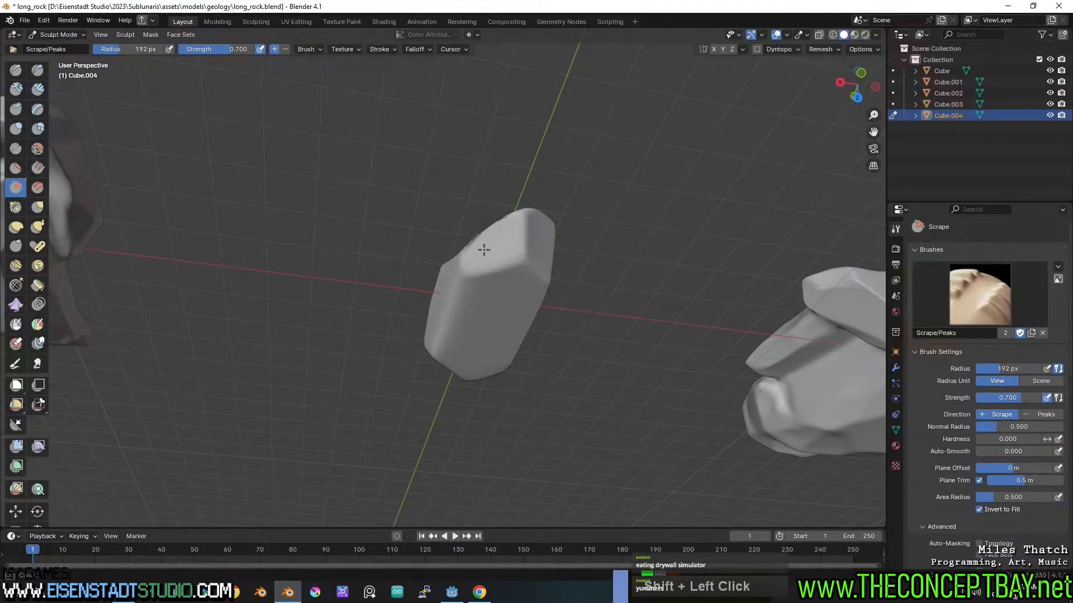
{"action": "left_click_drag", "start_coordinate": [484, 250], "coordinate": [487, 253]}
{"action": "middle_click_drag", "start_coordinate": [487, 252], "coordinate": [522, 307]}
{"action": "scroll", "coordinate": [522, 307], "scroll_direction": "up", "scroll_amount": 2}
{"action": "middle_click_drag", "start_coordinate": [567, 349], "coordinate": [522, 313], "text": "shift"}
{"action": "key", "text": "ctrl+z"}
- Scrape a flat facet into the lower side near the pointed end and smooth its jagged edge
{"action": "mouse_move", "coordinate": [533, 310]}
{"action": "left_mouse_down"}
{"action": "mouse_move", "coordinate": [470, 321]}
{"action": "mouse_move", "coordinate": [482, 328]}
{"action": "left_mouse_up"}
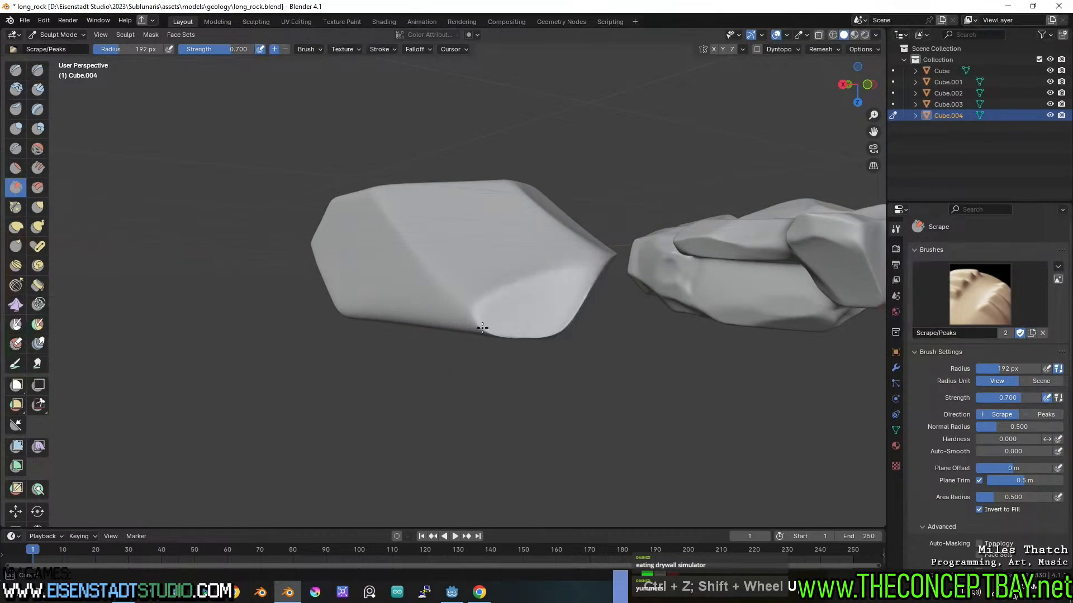
{"action": "middle_click_drag", "start_coordinate": [482, 328], "coordinate": [479, 232]}
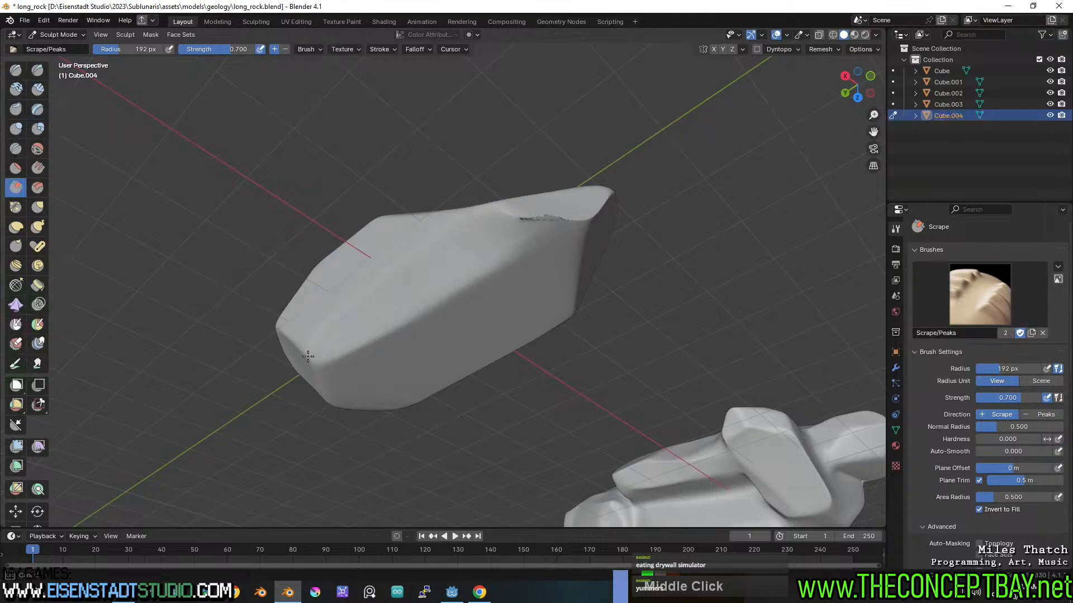
{"action": "left_click_drag", "start_coordinate": [527, 218], "coordinate": [539, 223], "text": "shift"}
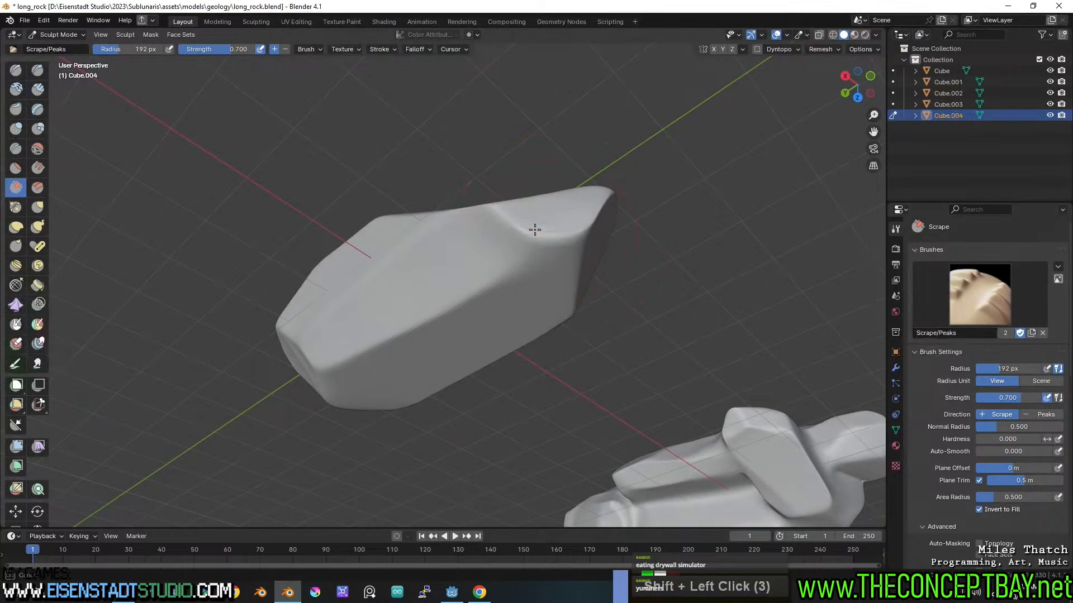
- Scrape along the rock's long side to flatten the bulge into one continuous face
{"action": "middle_click_drag", "start_coordinate": [553, 230], "coordinate": [434, 279]}
{"action": "scroll", "coordinate": [527, 246], "scroll_direction": "down", "scroll_amount": 1}
{"action": "mouse_move", "coordinate": [399, 257]}
{"action": "left_mouse_down"}
{"action": "mouse_move", "coordinate": [421, 263]}
{"action": "mouse_move", "coordinate": [354, 258]}
{"action": "mouse_move", "coordinate": [374, 250]}
{"action": "left_mouse_up"}
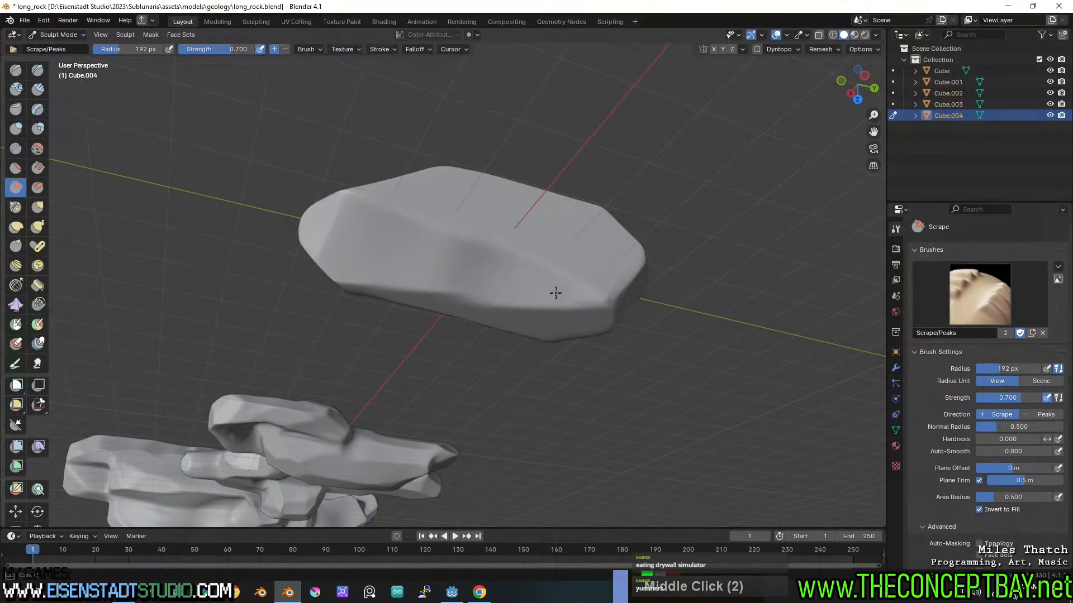
{"action": "left_click_drag", "start_coordinate": [381, 253], "coordinate": [451, 272]}
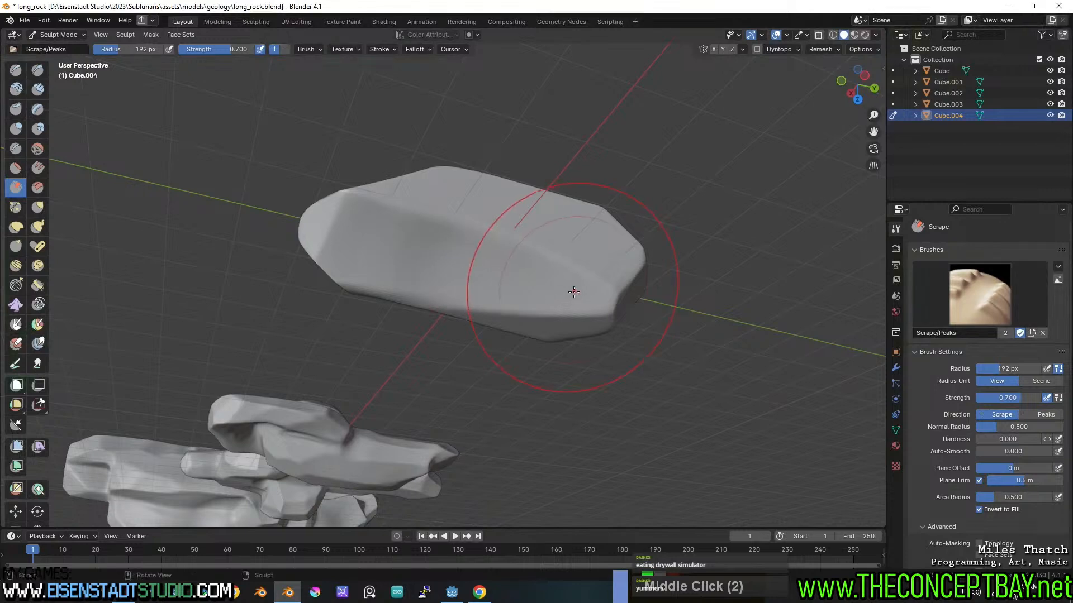
- Scrape angled facets around one end of the rock, undoing one stroke and reworking the slanted end face
{"action": "middle_click_drag", "start_coordinate": [574, 292], "coordinate": [467, 226]}
{"action": "mouse_move", "coordinate": [522, 200]}
{"action": "left_mouse_down"}
{"action": "mouse_move", "coordinate": [494, 219]}
{"action": "mouse_move", "coordinate": [493, 209]}
{"action": "left_mouse_up"}
{"action": "left_click_drag", "start_coordinate": [482, 264], "coordinate": [526, 275]}
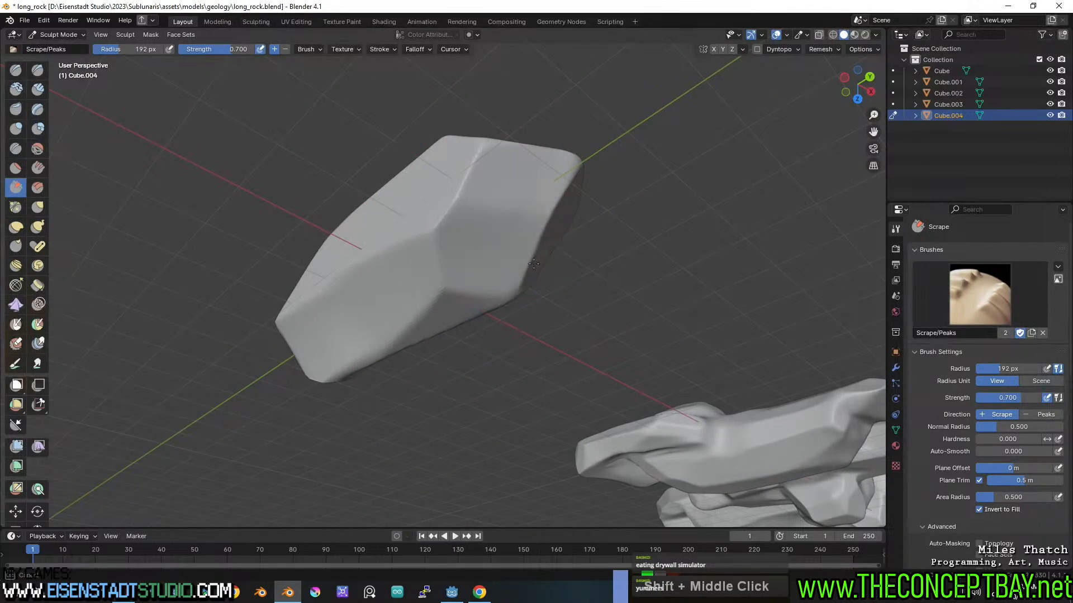
{"action": "middle_click_drag", "start_coordinate": [525, 275], "coordinate": [433, 239]}
{"action": "key", "text": "ctrl+z"}
{"action": "left_click_drag", "start_coordinate": [413, 204], "coordinate": [446, 187]}
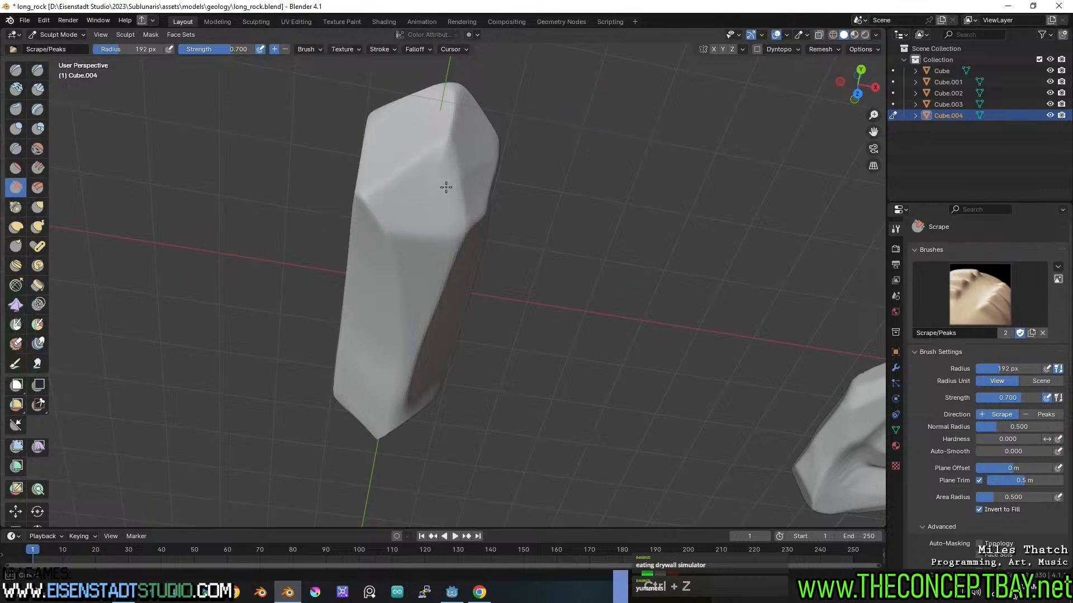
- Scrape the rock's other long side flatter and smooth the ridges near its end
{"action": "middle_click_drag", "start_coordinate": [465, 172], "coordinate": [389, 280]}
{"action": "mouse_move", "coordinate": [389, 279]}
{"action": "left_mouse_down"}
{"action": "mouse_move", "coordinate": [459, 256]}
{"action": "mouse_move", "coordinate": [401, 272]}
{"action": "left_mouse_up"}
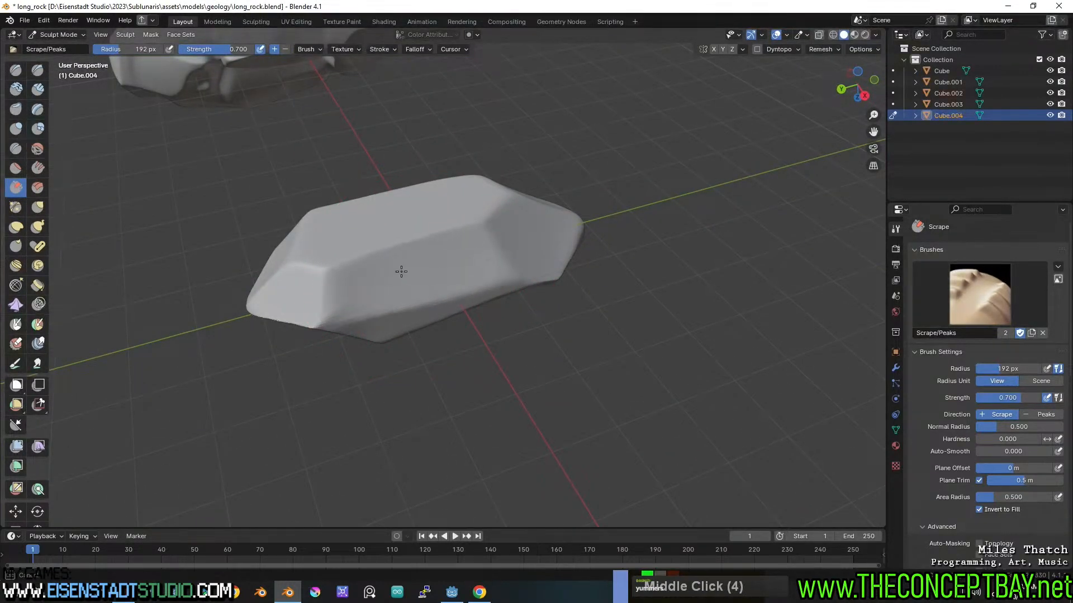
{"action": "middle_click_drag", "start_coordinate": [348, 294], "coordinate": [597, 304]}
{"action": "scroll", "coordinate": [443, 313], "scroll_direction": "up", "scroll_amount": 2}
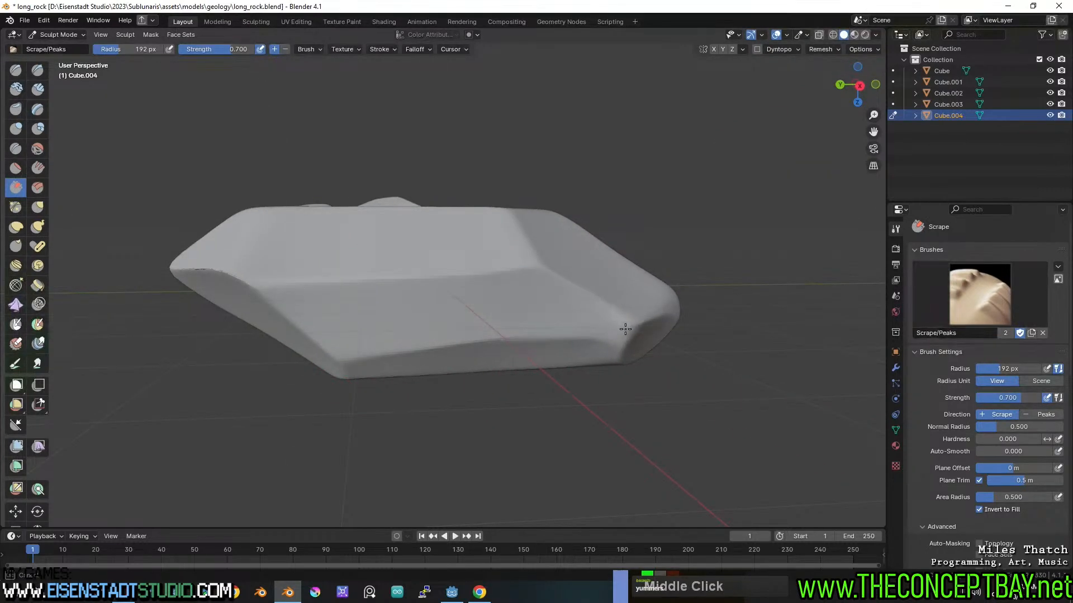
{"action": "mouse_move", "coordinate": [467, 302]}
{"action": "middle_mouse_down"}
{"action": "mouse_move", "coordinate": [568, 330]}
{"action": "mouse_move", "coordinate": [584, 318]}
{"action": "mouse_move", "coordinate": [453, 327]}
{"action": "mouse_move", "coordinate": [451, 298]}
{"action": "middle_mouse_up"}
{"action": "mouse_move", "coordinate": [448, 326]}
{"action": "left_mouse_down", "text": "shift"}
{"action": "mouse_move", "coordinate": [428, 326]}
{"action": "mouse_move", "coordinate": [422, 340]}
{"action": "mouse_move", "coordinate": [470, 277]}
{"action": "left_mouse_up", "text": "shift"}
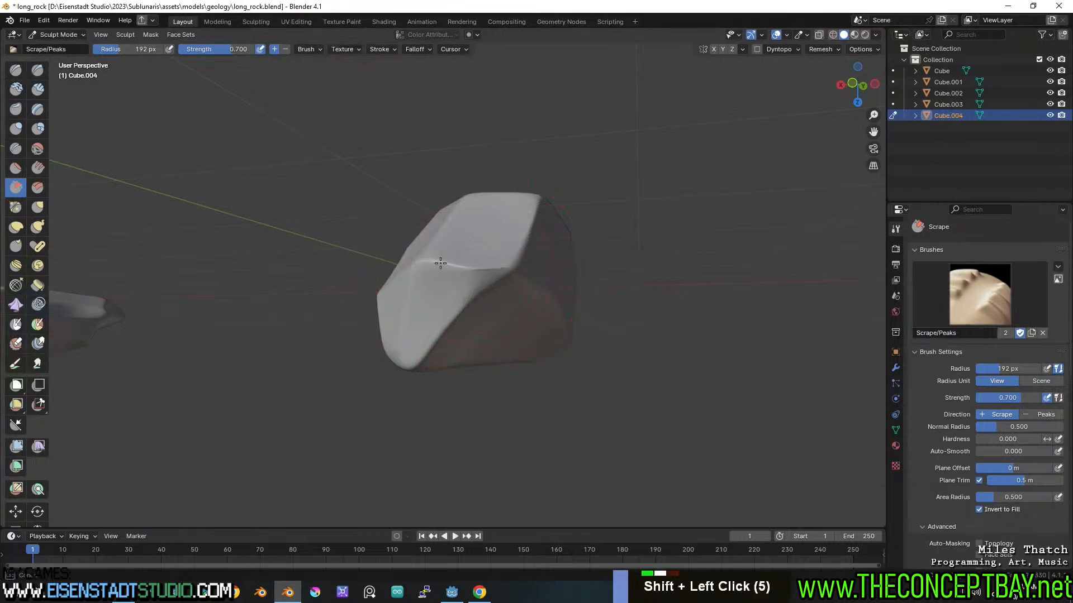
- Undo the last stroke and scrape the ridge between the end facet and the long side face
{"action": "mouse_move", "coordinate": [429, 265]}
{"action": "middle_mouse_down"}
{"action": "mouse_move", "coordinate": [524, 290]}
{"action": "mouse_move", "coordinate": [563, 247]}
{"action": "mouse_move", "coordinate": [603, 247]}
{"action": "mouse_move", "coordinate": [567, 253]}
{"action": "middle_mouse_up"}
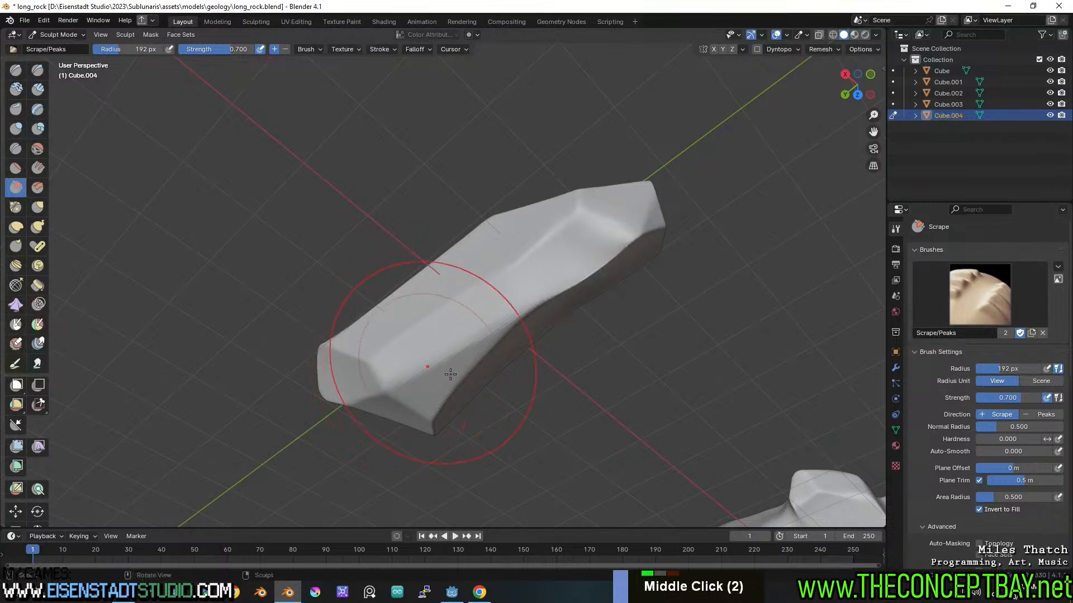
{"action": "middle_click_drag", "start_coordinate": [450, 374], "coordinate": [413, 367]}
{"action": "middle_click_drag", "start_coordinate": [564, 256], "coordinate": [618, 230]}
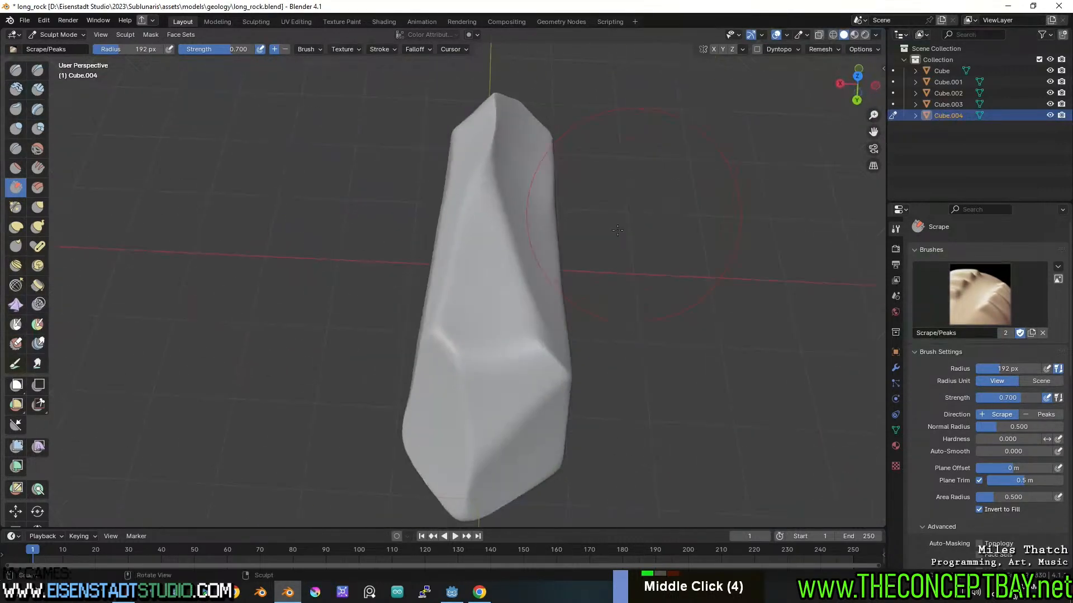
{"action": "middle_click_drag", "start_coordinate": [511, 402], "coordinate": [417, 239]}
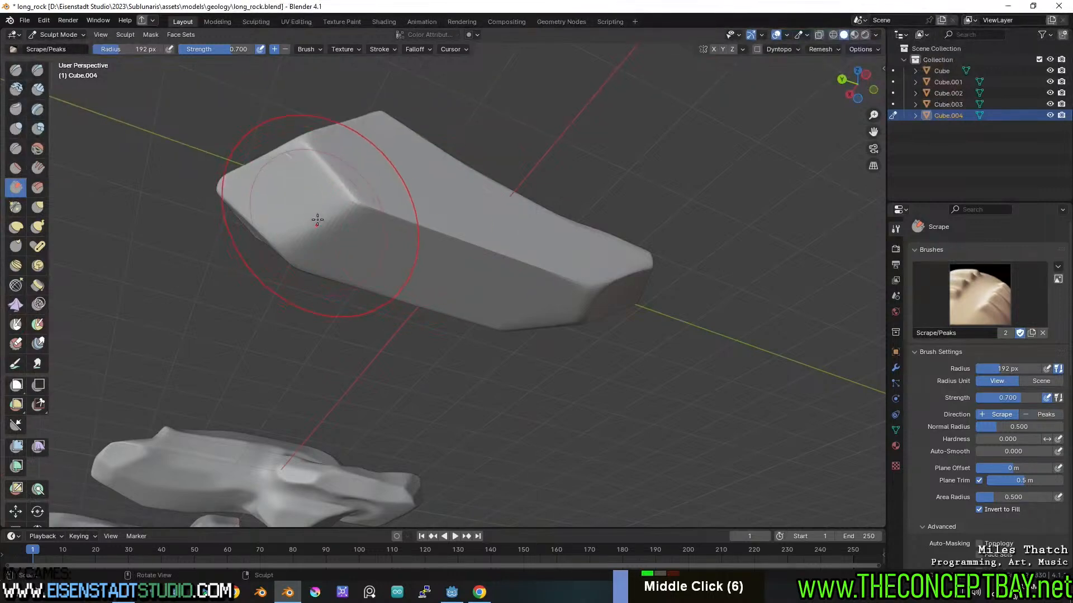
{"action": "key", "text": "ctrl"}
{"action": "left_click_drag", "start_coordinate": [299, 241], "coordinate": [292, 246]}
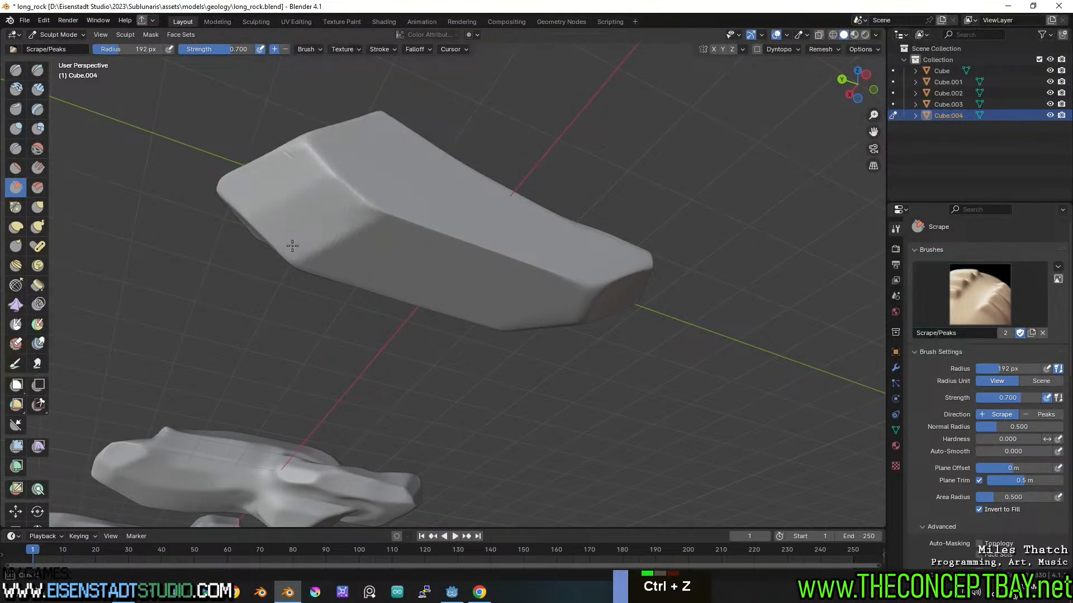
- Undo the last stroke and scrape across the crease between the two facets at the rock's wide end
{"action": "middle_click_drag", "start_coordinate": [328, 213], "coordinate": [414, 167]}
{"action": "key", "text": "ctrl+z"}
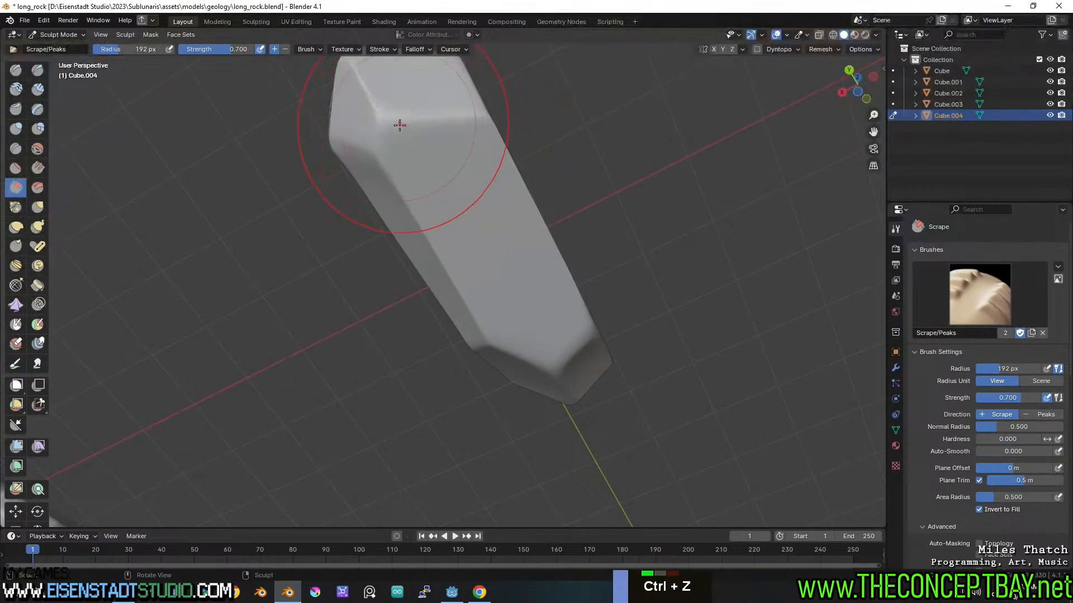
{"action": "left_click_drag", "start_coordinate": [391, 122], "coordinate": [458, 123]}
{"action": "middle_click_drag", "start_coordinate": [458, 123], "coordinate": [445, 218], "text": "shift"}
{"action": "scroll", "coordinate": [445, 218], "scroll_direction": "up", "scroll_amount": 2}
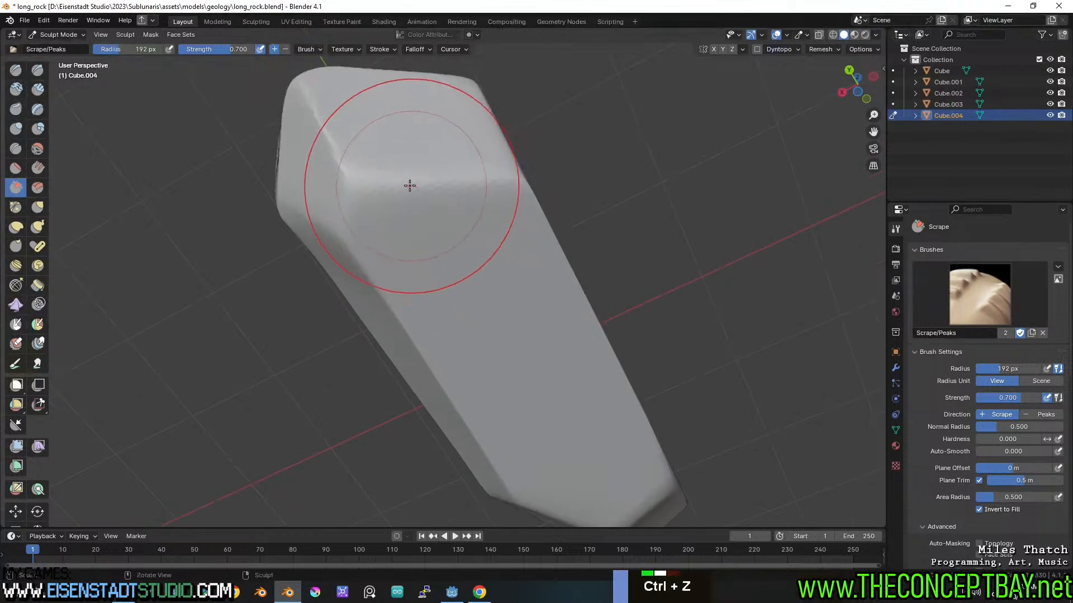
{"action": "left_click_drag", "start_coordinate": [409, 184], "coordinate": [485, 190]}
{"action": "left_click_drag", "start_coordinate": [358, 181], "coordinate": [491, 184]}
- Scrape a facet band along the rock's long side, undoing the stroke made on its far end
{"action": "scroll", "coordinate": [419, 226], "scroll_direction": "down", "scroll_amount": 4}
{"action": "mouse_move", "coordinate": [498, 182]}
{"action": "middle_mouse_down"}
{"action": "mouse_move", "coordinate": [419, 226]}
{"action": "mouse_move", "coordinate": [438, 204]}
{"action": "mouse_move", "coordinate": [385, 227]}
{"action": "middle_mouse_up"}
{"action": "scroll", "coordinate": [439, 204], "scroll_direction": "down", "scroll_amount": 1}
{"action": "scroll", "coordinate": [372, 235], "scroll_direction": "up", "scroll_amount": 2}
{"action": "mouse_move", "coordinate": [347, 252]}
{"action": "left_mouse_down", "text": "shift"}
{"action": "mouse_move", "coordinate": [287, 235]}
{"action": "mouse_move", "coordinate": [383, 254]}
{"action": "mouse_move", "coordinate": [321, 256]}
{"action": "left_mouse_up", "text": "shift"}
{"action": "mouse_move", "coordinate": [509, 255]}
{"action": "left_mouse_down", "text": "shift"}
{"action": "mouse_move", "coordinate": [498, 247]}
{"action": "mouse_move", "coordinate": [622, 227]}
{"action": "mouse_move", "coordinate": [471, 254]}
{"action": "mouse_move", "coordinate": [659, 242]}
{"action": "left_mouse_up", "text": "shift"}
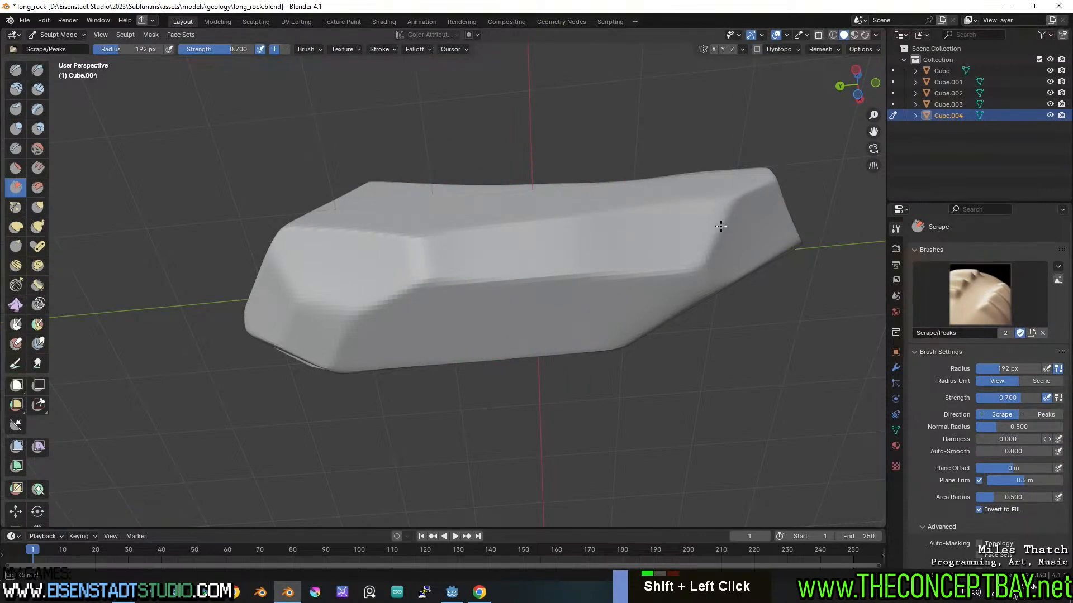
{"action": "left_click_drag", "start_coordinate": [720, 225], "coordinate": [704, 288], "text": "shift"}
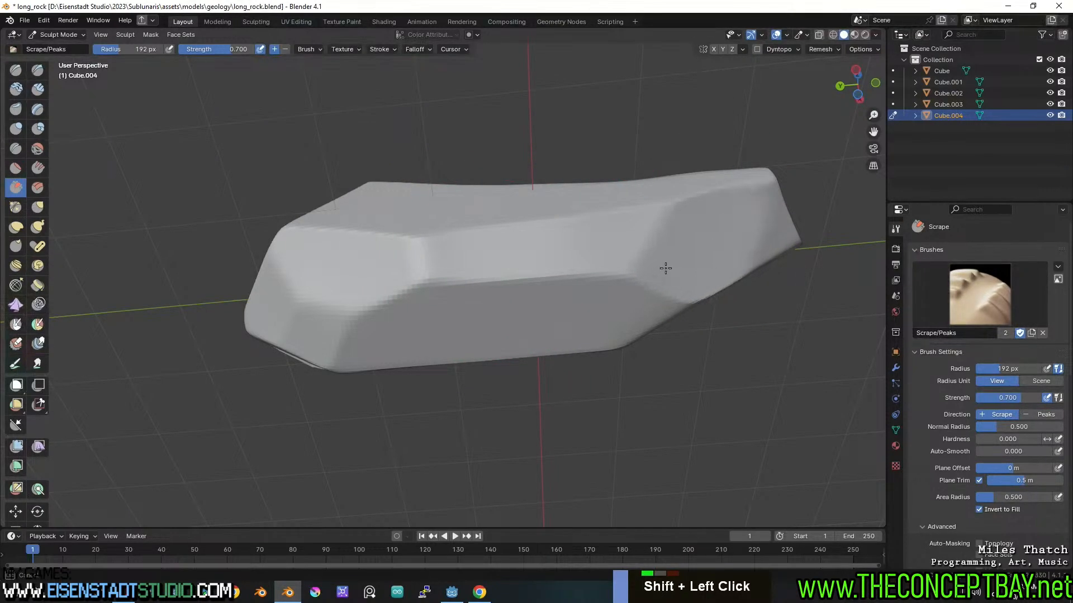
{"action": "middle_click_drag", "start_coordinate": [666, 269], "coordinate": [597, 295]}
{"action": "scroll", "coordinate": [597, 295], "scroll_direction": "down", "scroll_amount": 2}
{"action": "key", "text": "ctrl+z"}
- Scrape the lower edge near the rock's end and inspect the shape from several sides
{"action": "scroll", "coordinate": [596, 264], "scroll_direction": "up", "scroll_amount": 2}
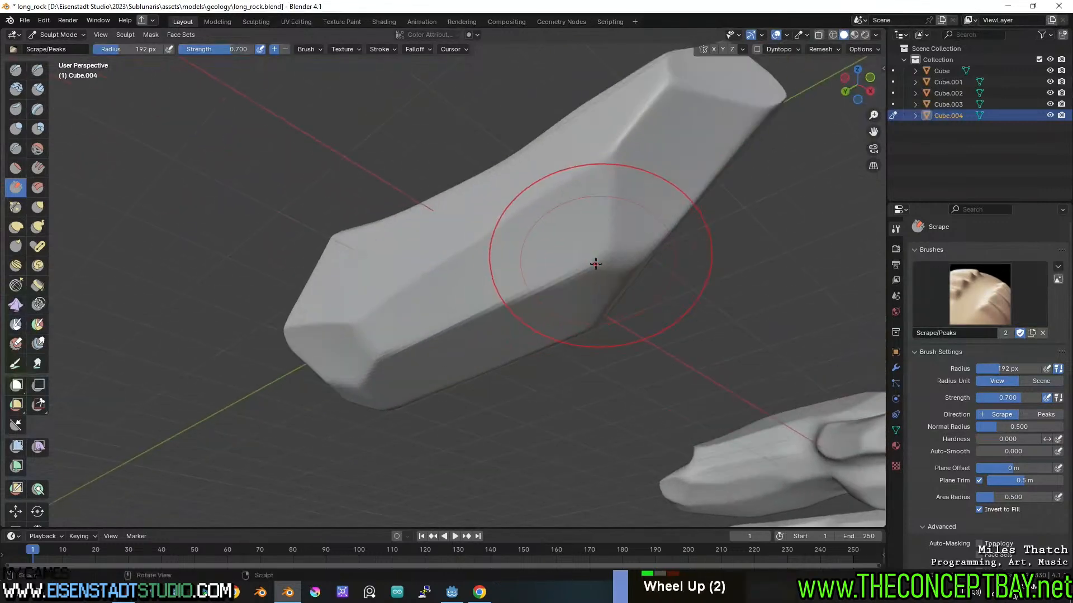
{"action": "mouse_move", "coordinate": [601, 254]}
{"action": "middle_mouse_down"}
{"action": "mouse_move", "coordinate": [610, 197]}
{"action": "mouse_move", "coordinate": [486, 242]}
{"action": "mouse_move", "coordinate": [519, 314]}
{"action": "mouse_move", "coordinate": [419, 271]}
{"action": "mouse_move", "coordinate": [325, 266]}
{"action": "mouse_move", "coordinate": [467, 313]}
{"action": "middle_mouse_up"}
{"action": "scroll", "coordinate": [519, 314], "scroll_direction": "down", "scroll_amount": 1}
{"action": "left_click_drag", "start_coordinate": [451, 373], "coordinate": [465, 367]}
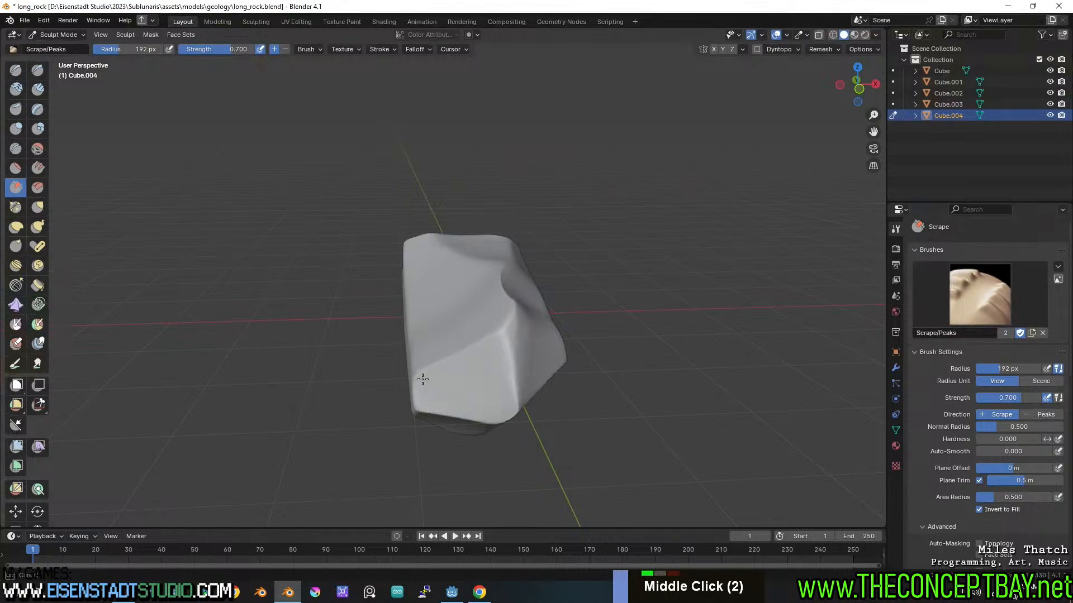
{"action": "mouse_move", "coordinate": [486, 349]}
{"action": "middle_mouse_down"}
{"action": "mouse_move", "coordinate": [419, 343]}
{"action": "mouse_move", "coordinate": [451, 324]}
{"action": "mouse_move", "coordinate": [359, 316]}
{"action": "mouse_move", "coordinate": [424, 290]}
{"action": "mouse_move", "coordinate": [466, 318]}
{"action": "middle_mouse_up"}
{"action": "scroll", "coordinate": [467, 319], "scroll_direction": "down", "scroll_amount": 2}
{"action": "scroll", "coordinate": [525, 289], "scroll_direction": "up", "scroll_amount": 2}
{"action": "middle_click_drag", "start_coordinate": [525, 289], "coordinate": [519, 327]}
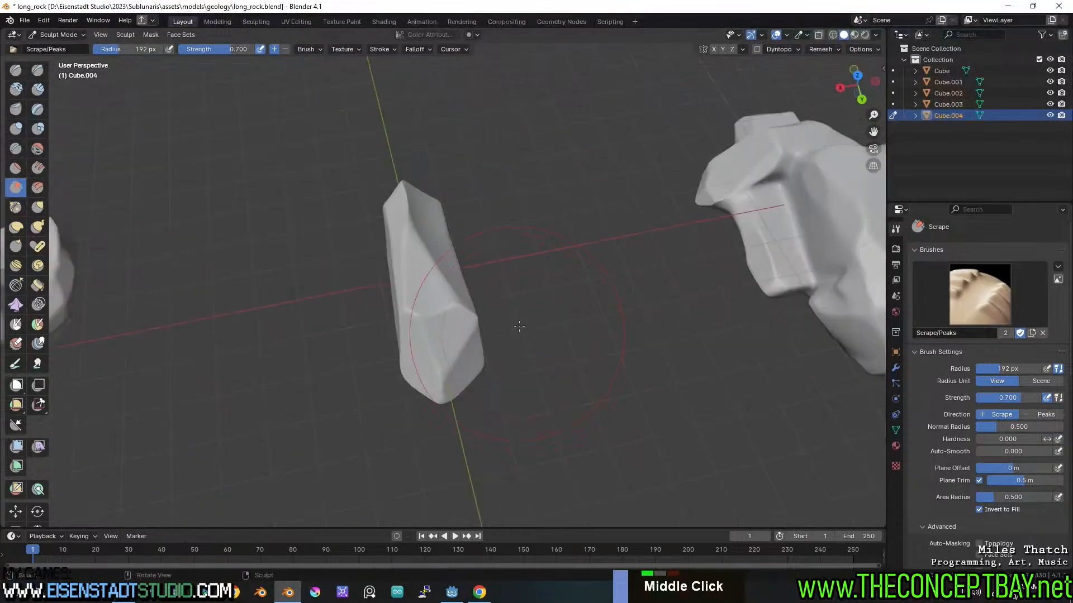
- Return to Object Mode and shift the rock along X by about 6.07 m, then by about -0.71 m
{"action": "left_click", "coordinate": [65, 38]}
{"action": "left_click", "coordinate": [65, 49]}
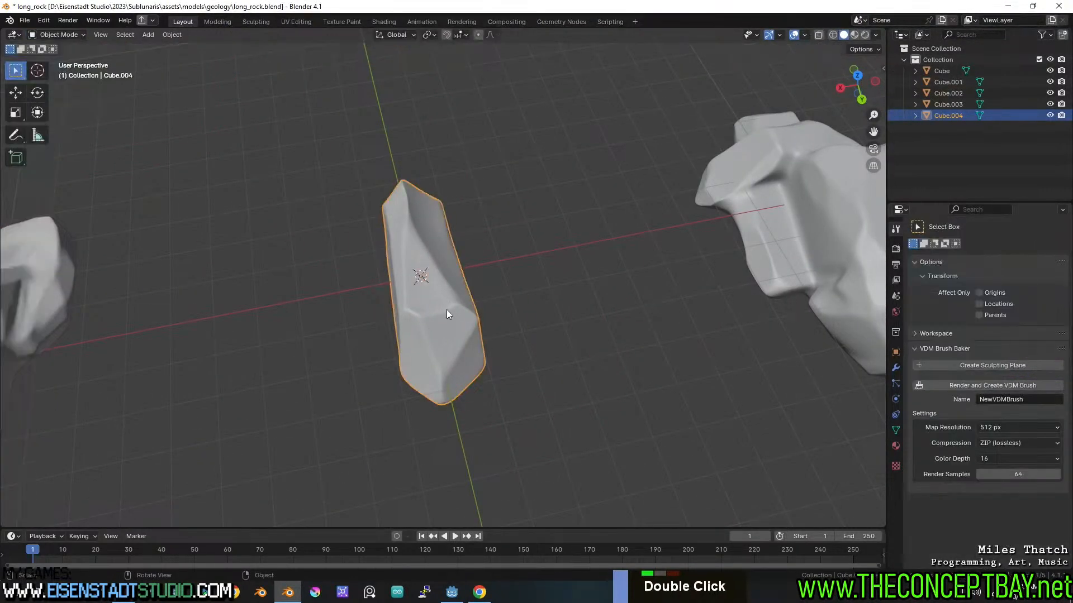
{"action": "scroll", "coordinate": [475, 307], "scroll_direction": "down", "scroll_amount": 2}
{"action": "key", "text": "g"}
{"action": "key", "text": "x"}
{"action": "left_click", "coordinate": [431, 297]}
{"action": "scroll", "coordinate": [419, 302], "scroll_direction": "down", "scroll_amount": 4}
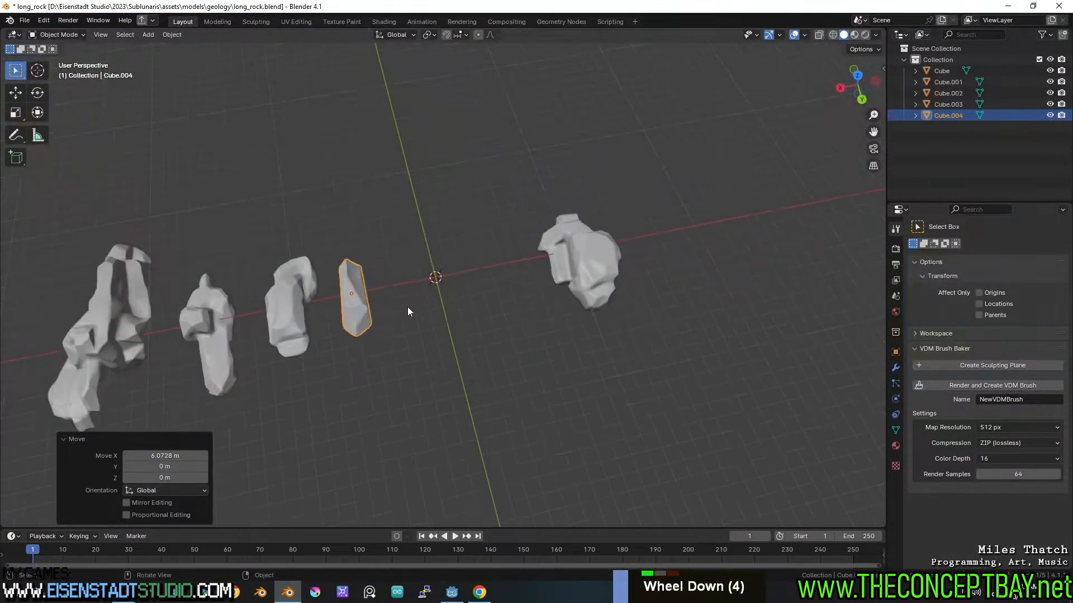
{"action": "left_click", "coordinate": [401, 309]}
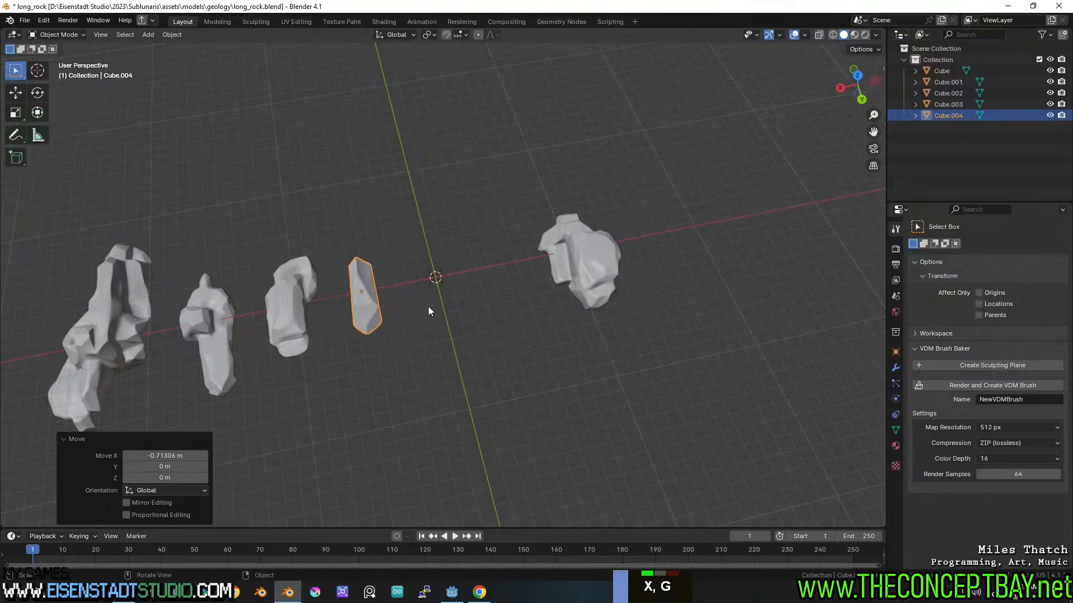
- Move the rock about -21.9 m along X, past the lone rock across the origin, and save the file
{"action": "scroll", "coordinate": [428, 306], "scroll_direction": "up", "scroll_amount": 5}
{"action": "middle_click_drag", "start_coordinate": [431, 294], "coordinate": [491, 230]}
{"action": "scroll", "coordinate": [426, 273], "scroll_direction": "down", "scroll_amount": 5}
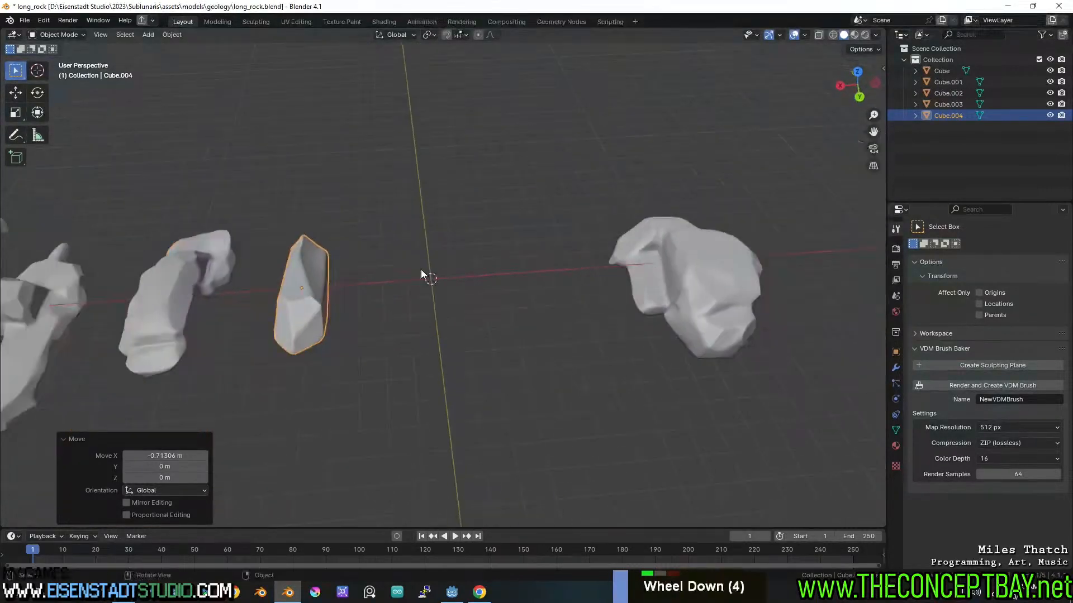
{"action": "key", "text": "g"}
{"action": "key", "text": "x"}
{"action": "left_click", "coordinate": [706, 263]}
{"action": "key", "text": "ctrl+s"}
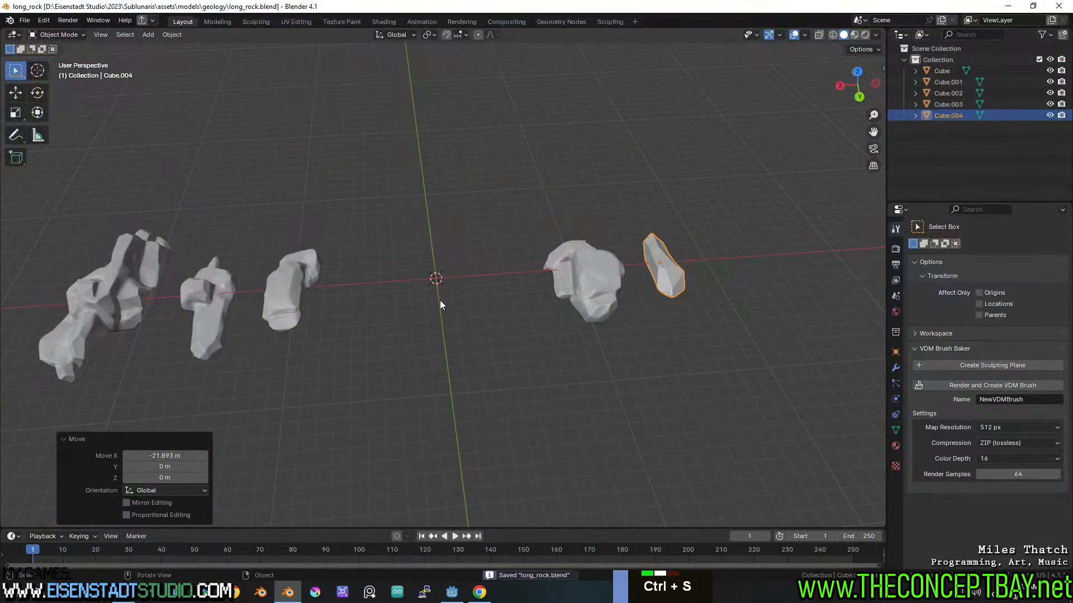
- Add a new cube at the origin and stretch it along the Y axis into a long block
{"action": "scroll", "coordinate": [440, 303], "scroll_direction": "up", "scroll_amount": 7}
{"action": "scroll", "coordinate": [454, 300], "scroll_direction": "up", "scroll_amount": 2}
{"action": "middle_click_drag", "start_coordinate": [455, 300], "coordinate": [533, 306]}
{"action": "scroll", "coordinate": [417, 287], "scroll_direction": "down", "scroll_amount": 8}
{"action": "scroll", "coordinate": [417, 286], "scroll_direction": "down", "scroll_amount": 2}
{"action": "scroll", "coordinate": [448, 278], "scroll_direction": "down", "scroll_amount": 1}
{"action": "scroll", "coordinate": [448, 278], "scroll_direction": "up", "scroll_amount": 5}
{"action": "key", "text": "shift+a"}
{"action": "mouse_move", "coordinate": [505, 286]}
{"action": "left_click", "coordinate": [565, 298]}
{"action": "scroll", "coordinate": [468, 310], "scroll_direction": "up", "scroll_amount": 1}
{"action": "key", "text": "s"}
{"action": "key", "text": "y"}
{"action": "left_click", "coordinate": [737, 277]}
- Cut an edge loop around the block, slide it toward one end and scale it up by 1.575
{"action": "key", "text": "Tab"}
{"action": "key", "text": "ctrl+r"}
{"action": "left_click", "coordinate": [429, 290]}
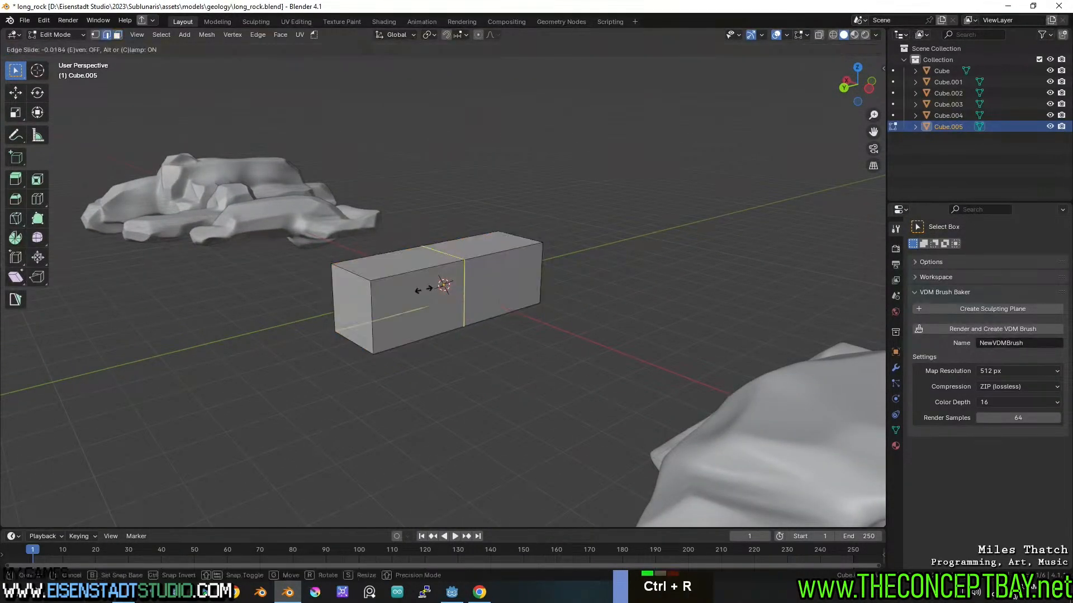
{"action": "left_click", "coordinate": [385, 305]}
{"action": "key", "text": "s"}
{"action": "left_click", "coordinate": [583, 317]}
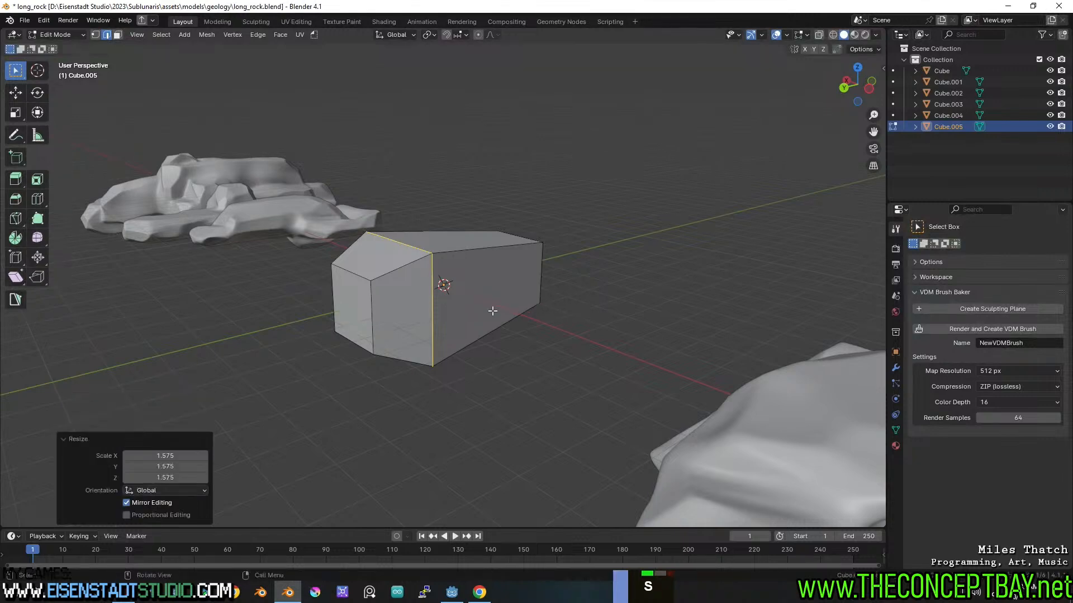
{"action": "key", "text": "Tab"}
{"action": "key", "text": "Tab"}
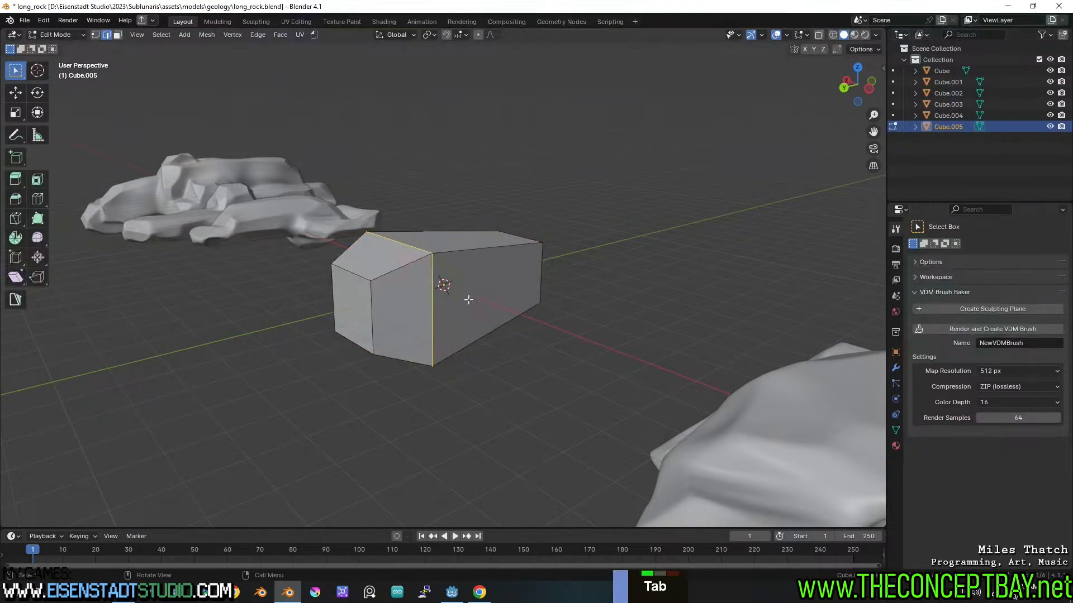
- Randomize all of the block's vertices with an amount above 0.1 m to make its shape irregular
{"action": "key", "text": "Tab"}
{"action": "key", "text": "Tab"}
{"action": "key", "text": "a"}
{"action": "left_click", "coordinate": [206, 34]}
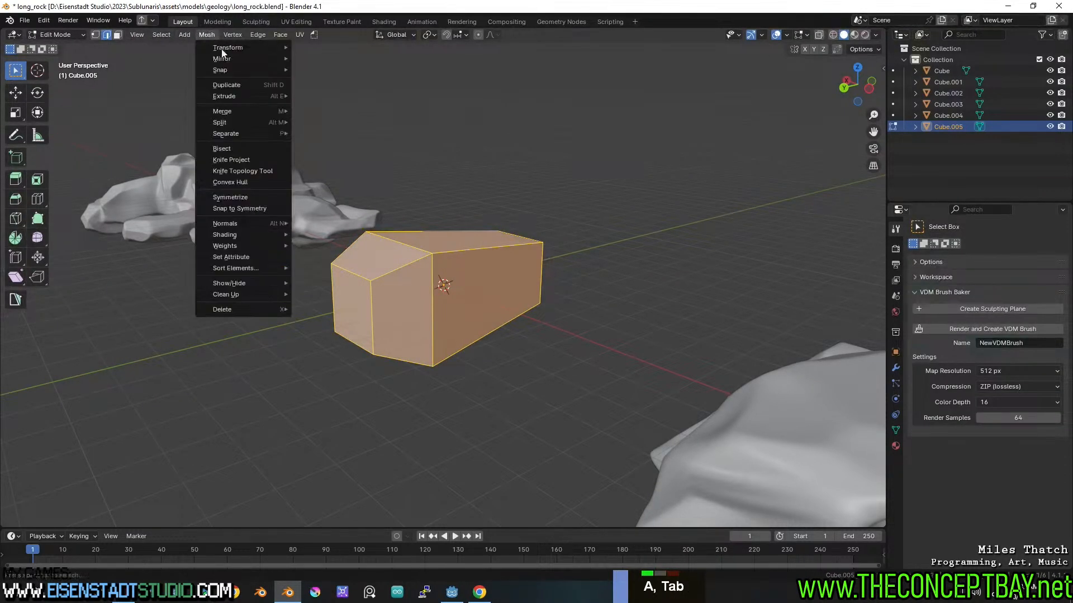
{"action": "left_click", "coordinate": [223, 58]}
{"action": "mouse_move", "coordinate": [235, 47]}
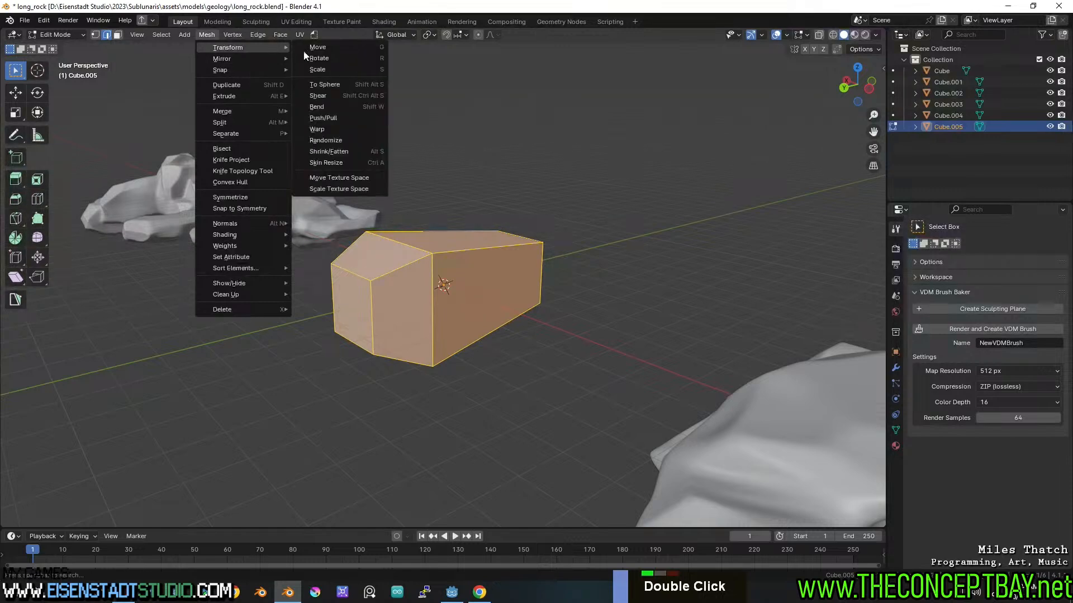
{"action": "left_click", "coordinate": [335, 141]}
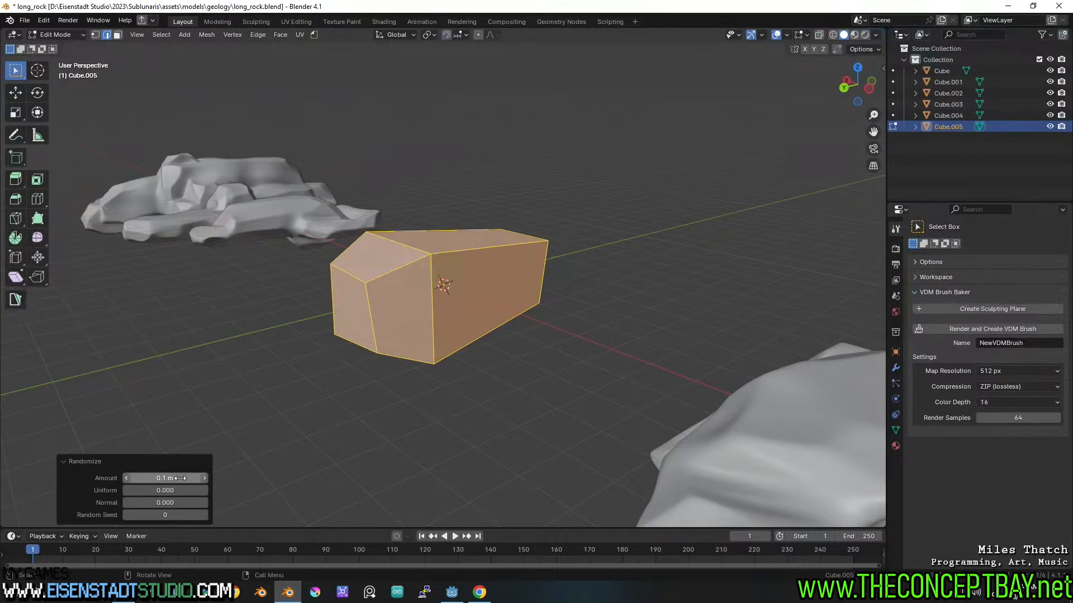
{"action": "left_click_drag", "start_coordinate": [164, 478], "coordinate": [190, 478]}
{"action": "key", "text": "Tab"}
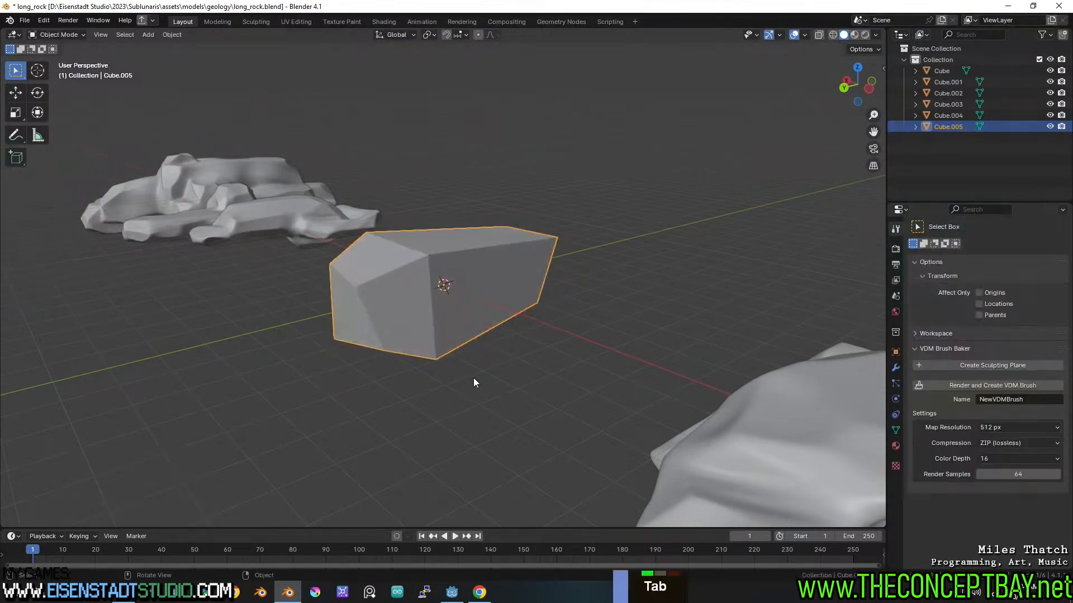
- Apply the block's transform in Object Mode and switch to Sculpt Mode
{"action": "key", "text": "ctrl+a"}
{"action": "left_click", "coordinate": [440, 314]}
{"action": "key", "text": "Tab"}
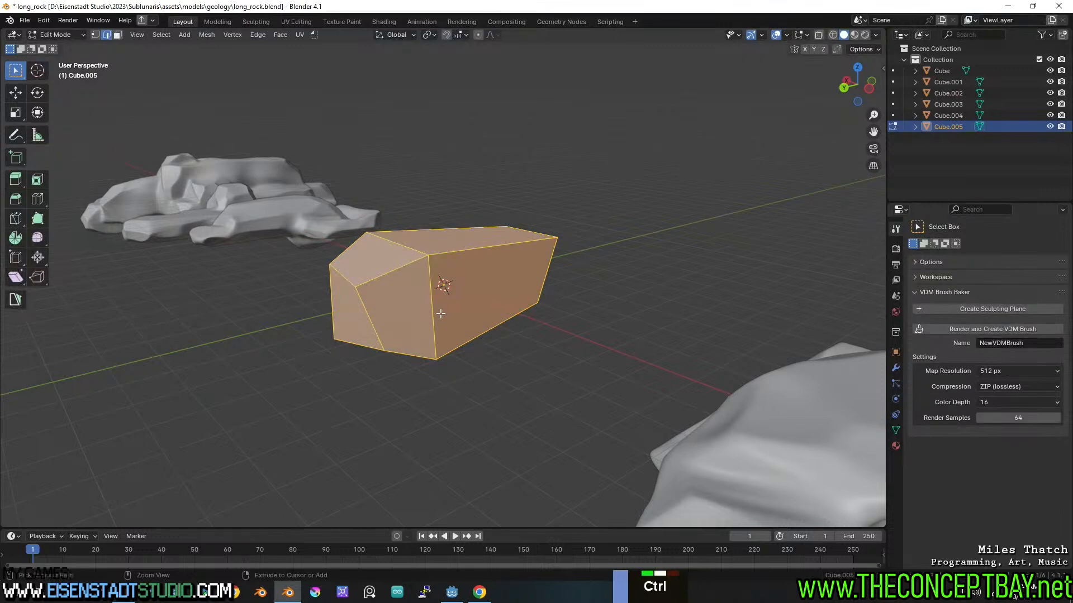
{"action": "key", "text": "Tab"}
{"action": "key", "text": "ctrl+Tab"}
{"action": "left_click", "coordinate": [440, 347]}
{"action": "scroll", "coordinate": [430, 275], "scroll_direction": "up", "scroll_amount": 2}
{"action": "mouse_move", "coordinate": [431, 275]}
{"action": "middle_mouse_down"}
{"action": "mouse_move", "coordinate": [431, 311]}
{"action": "mouse_move", "coordinate": [437, 281]}
{"action": "middle_mouse_up"}
- Remesh the block with a voxel size of 0.05 m
{"action": "left_click", "coordinate": [820, 49]}
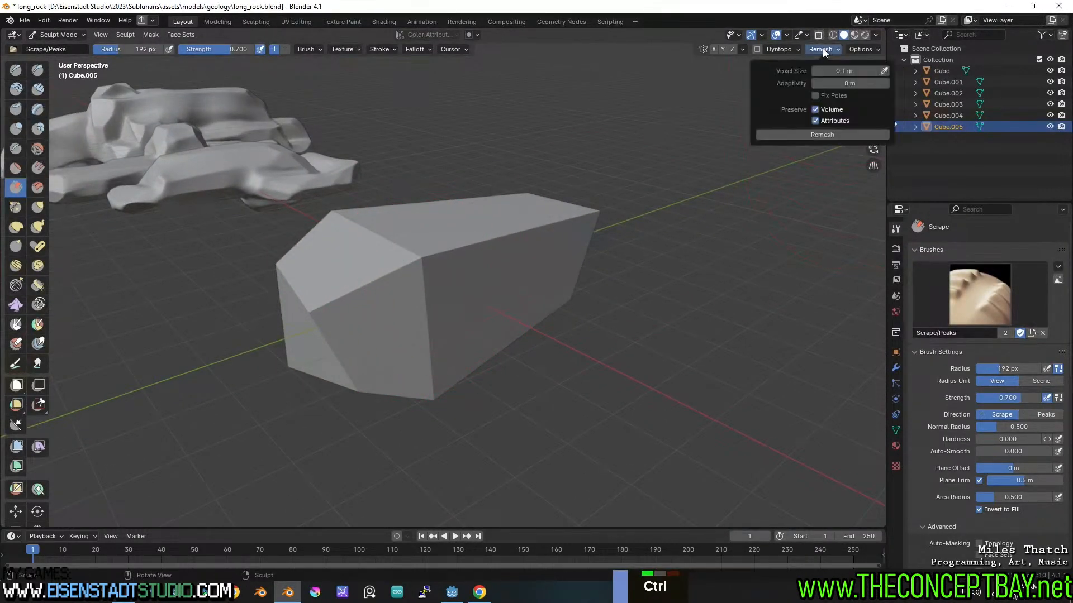
{"action": "double_click", "coordinate": [843, 70]}
{"action": "type", "text": "05"}
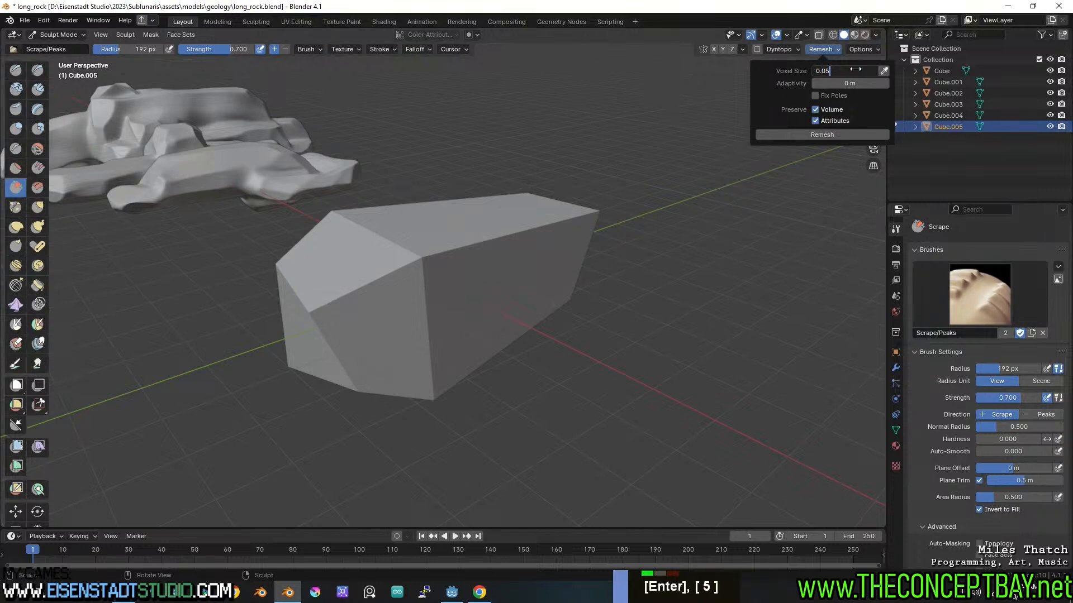
{"action": "left_click", "coordinate": [853, 136]}
- Scrape the sharp edge between the upper and side facets at the block's end
{"action": "left_click_drag", "start_coordinate": [354, 307], "coordinate": [382, 284], "text": "shift"}
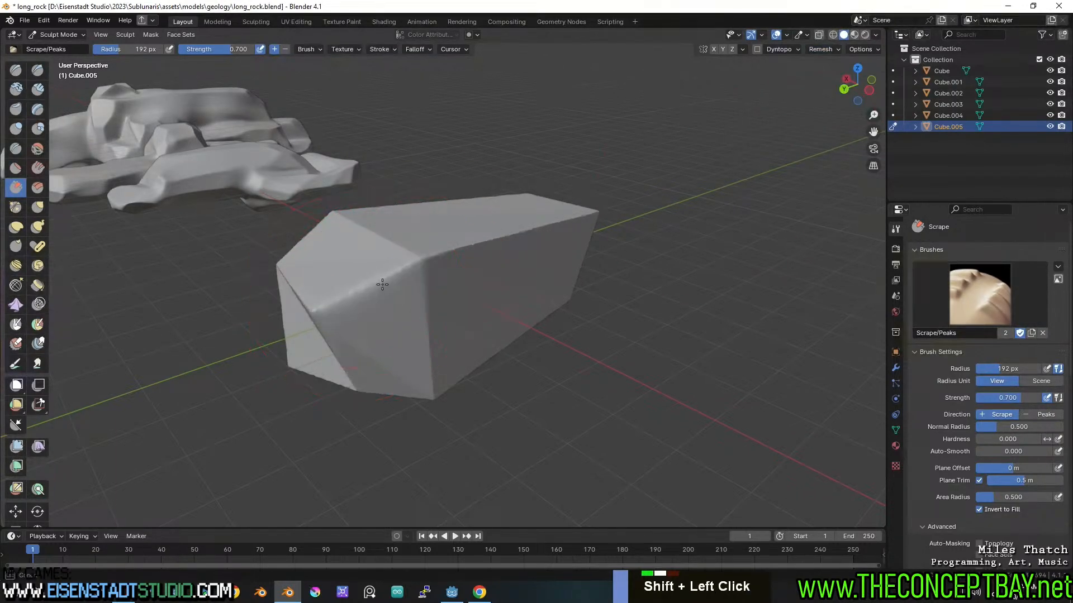
{"action": "left_click_drag", "start_coordinate": [319, 309], "coordinate": [410, 273], "text": "shift"}
{"action": "middle_click_drag", "start_coordinate": [503, 252], "coordinate": [587, 299]}
{"action": "left_click_drag", "start_coordinate": [566, 309], "coordinate": [589, 293], "text": "shift"}
- Scrape the vertical edge and upper corner where the block's end meets its long side into slanted facets
{"action": "middle_click_drag", "start_coordinate": [615, 296], "coordinate": [503, 311]}
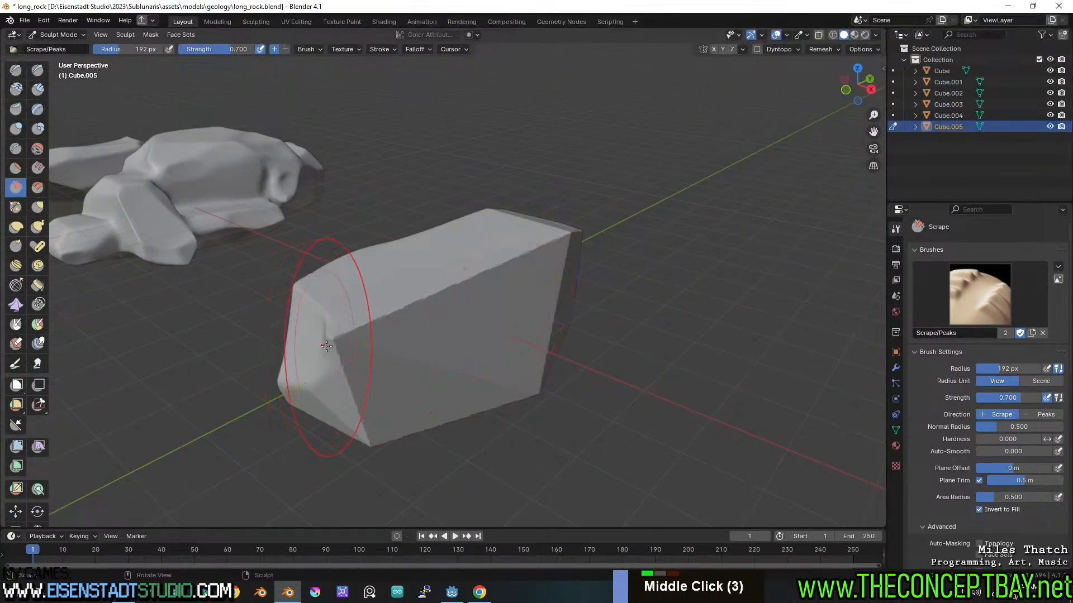
{"action": "mouse_move", "coordinate": [326, 346]}
{"action": "left_mouse_down", "text": "shift"}
{"action": "mouse_move", "coordinate": [304, 354]}
{"action": "mouse_move", "coordinate": [376, 314]}
{"action": "mouse_move", "coordinate": [352, 347]}
{"action": "mouse_move", "coordinate": [366, 338]}
{"action": "left_mouse_up", "text": "shift"}
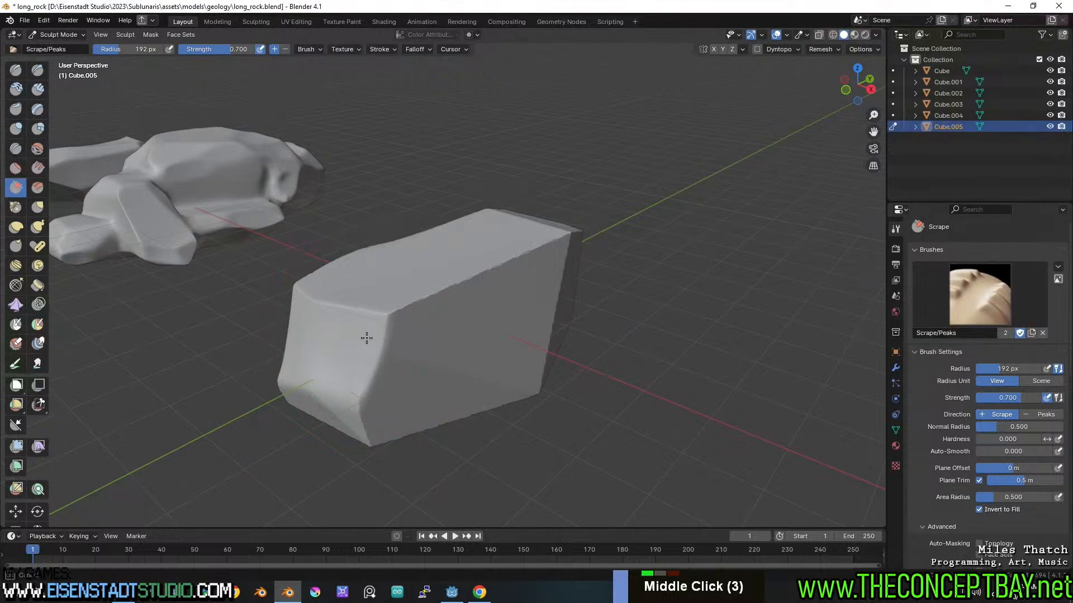
{"action": "mouse_move", "coordinate": [404, 308]}
{"action": "left_mouse_down", "text": "shift"}
{"action": "mouse_move", "coordinate": [343, 318]}
{"action": "mouse_move", "coordinate": [390, 335]}
{"action": "left_mouse_up", "text": "shift"}
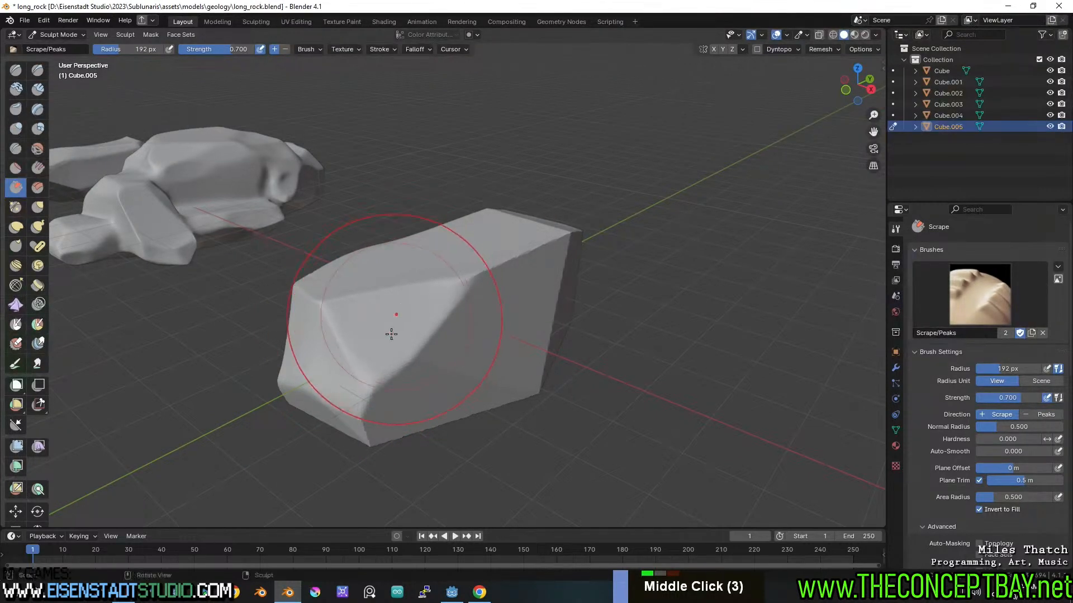
{"action": "middle_click_drag", "start_coordinate": [390, 335], "coordinate": [418, 310]}
{"action": "mouse_move", "coordinate": [418, 309]}
{"action": "left_mouse_down", "text": "shift"}
{"action": "mouse_move", "coordinate": [408, 256]}
{"action": "mouse_move", "coordinate": [408, 319]}
{"action": "mouse_move", "coordinate": [419, 323]}
{"action": "left_mouse_up", "text": "shift"}
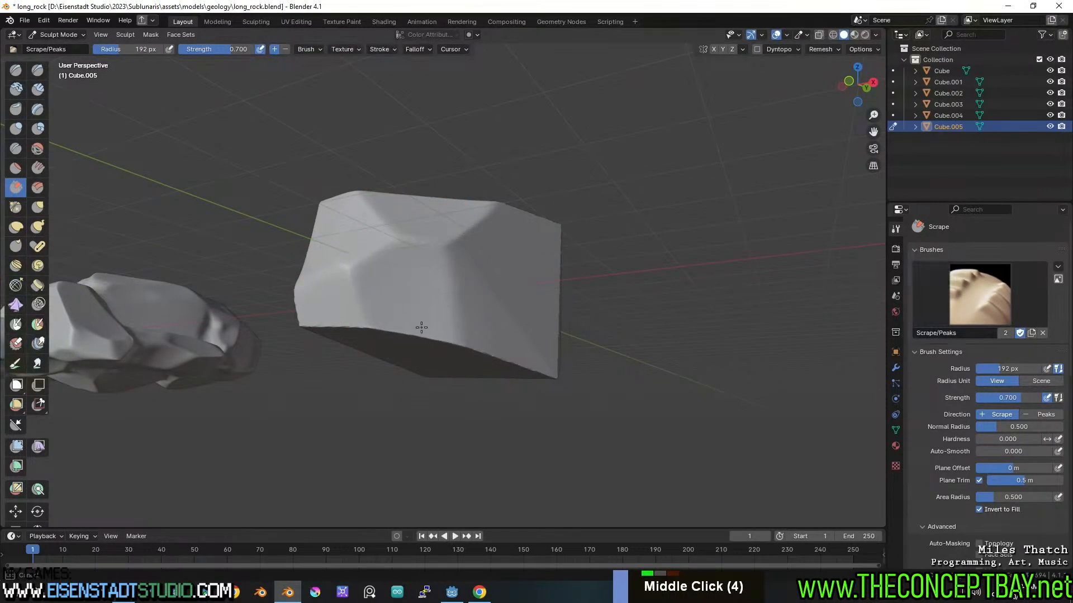
- Scrape the block's underside edges near the end and along the long side into flat facets
{"action": "middle_click_drag", "start_coordinate": [419, 324], "coordinate": [403, 266]}
{"action": "left_click_drag", "start_coordinate": [370, 224], "coordinate": [390, 228], "text": "shift"}
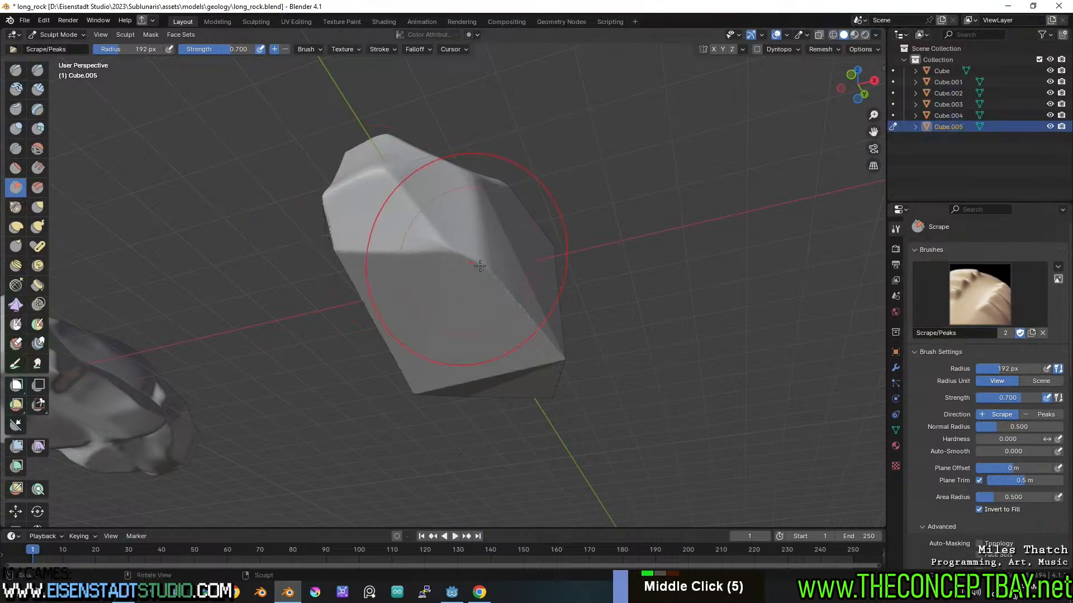
{"action": "middle_click_drag", "start_coordinate": [480, 266], "coordinate": [379, 240]}
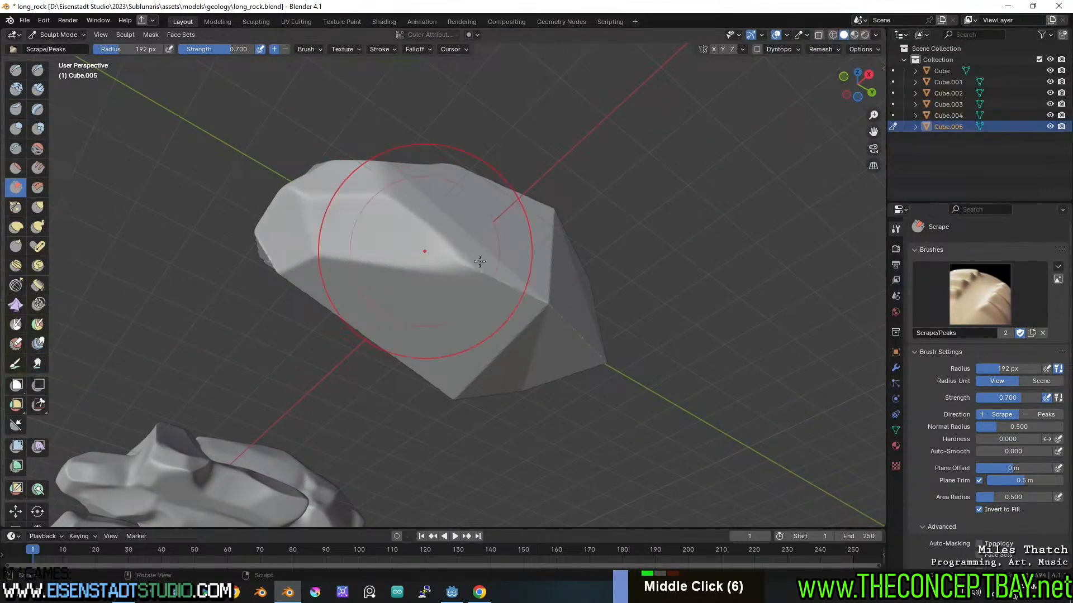
{"action": "middle_click_drag", "start_coordinate": [479, 261], "coordinate": [417, 248]}
{"action": "mouse_move", "coordinate": [456, 216]}
{"action": "left_mouse_down"}
{"action": "mouse_move", "coordinate": [503, 189]}
{"action": "mouse_move", "coordinate": [403, 226]}
{"action": "mouse_move", "coordinate": [527, 213]}
{"action": "left_mouse_up"}
{"action": "middle_click_drag", "start_coordinate": [525, 213], "coordinate": [496, 234]}
{"action": "mouse_move", "coordinate": [474, 226]}
{"action": "left_mouse_down", "text": "shift"}
{"action": "mouse_move", "coordinate": [438, 197]}
{"action": "mouse_move", "coordinate": [482, 238]}
{"action": "left_mouse_up", "text": "shift"}
- Scrape the corners of the block's opposite end and work over the small dent on its end face
{"action": "middle_click_drag", "start_coordinate": [459, 224], "coordinate": [416, 293]}
{"action": "left_click_drag", "start_coordinate": [417, 292], "coordinate": [457, 314], "text": "shift"}
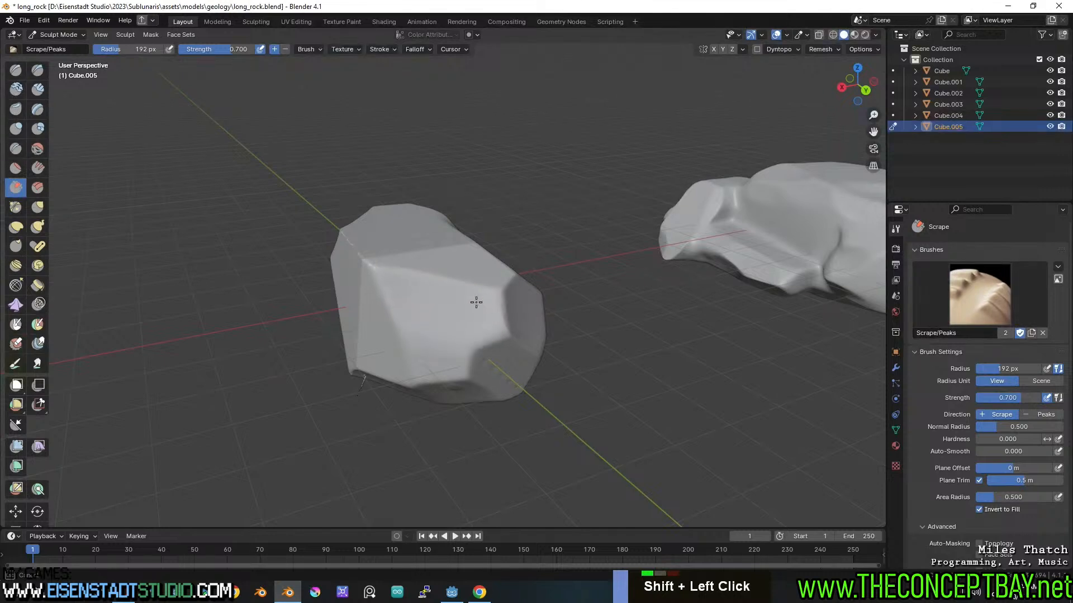
{"action": "middle_click_drag", "start_coordinate": [433, 307], "coordinate": [478, 274]}
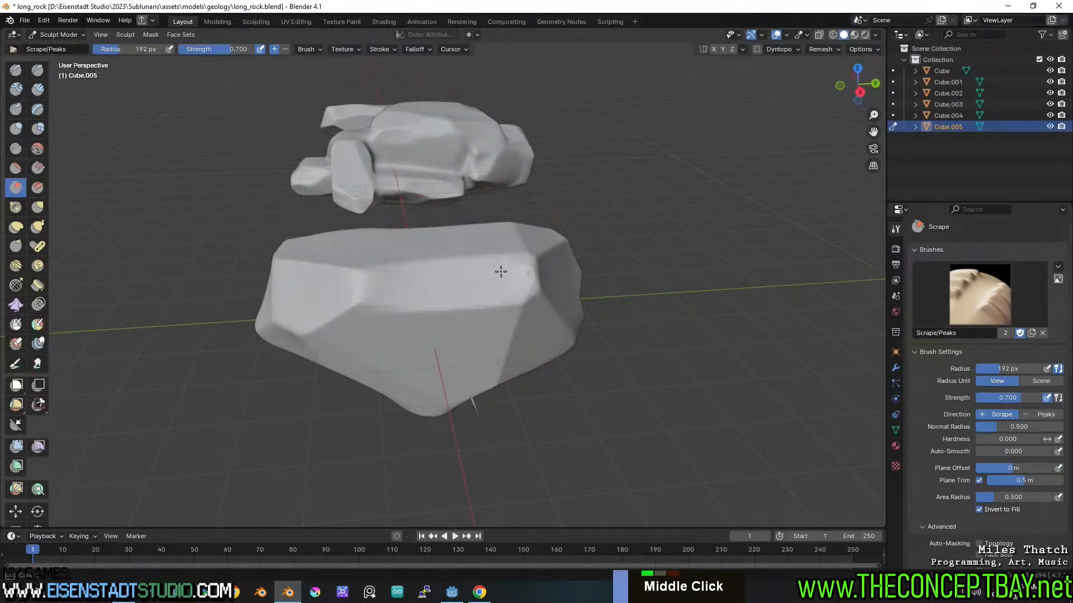
{"action": "middle_click_drag", "start_coordinate": [366, 277], "coordinate": [478, 257]}
{"action": "left_click_drag", "start_coordinate": [513, 228], "coordinate": [488, 275]}
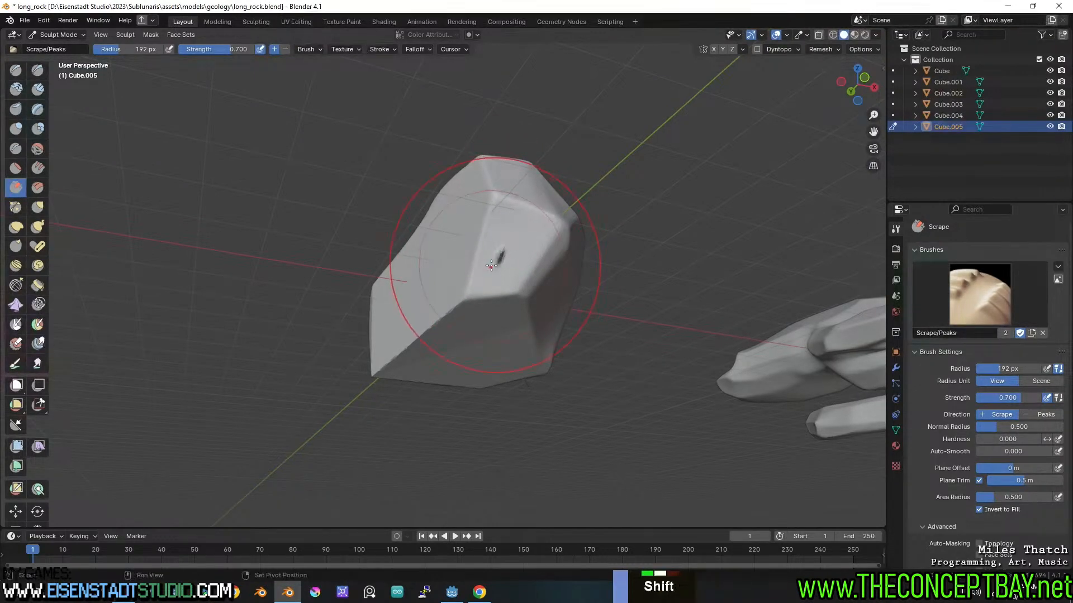
{"action": "double_click", "coordinate": [497, 264], "text": "shift"}
- Scrape the block's other long side and the edge of its slanted end facet
{"action": "middle_click_drag", "start_coordinate": [512, 233], "coordinate": [574, 228]}
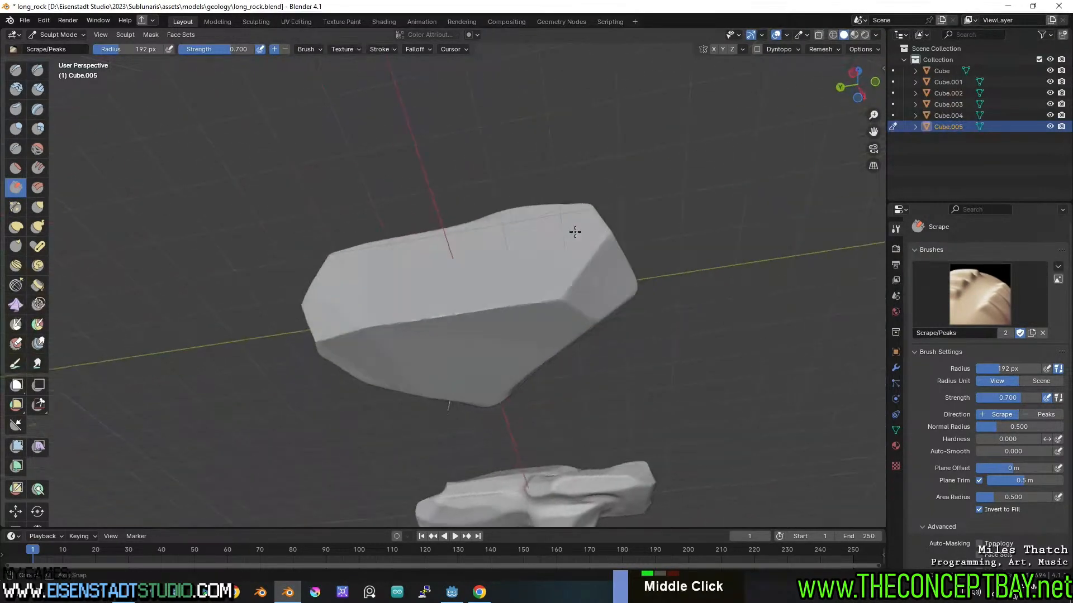
{"action": "left_click", "coordinate": [371, 328], "text": "shift"}
{"action": "mouse_move", "coordinate": [552, 295]}
{"action": "left_mouse_down", "text": "shift"}
{"action": "mouse_move", "coordinate": [572, 311]}
{"action": "mouse_move", "coordinate": [402, 311]}
{"action": "mouse_move", "coordinate": [594, 283]}
{"action": "left_mouse_up", "text": "shift"}
{"action": "middle_click_drag", "start_coordinate": [506, 313], "coordinate": [444, 252]}
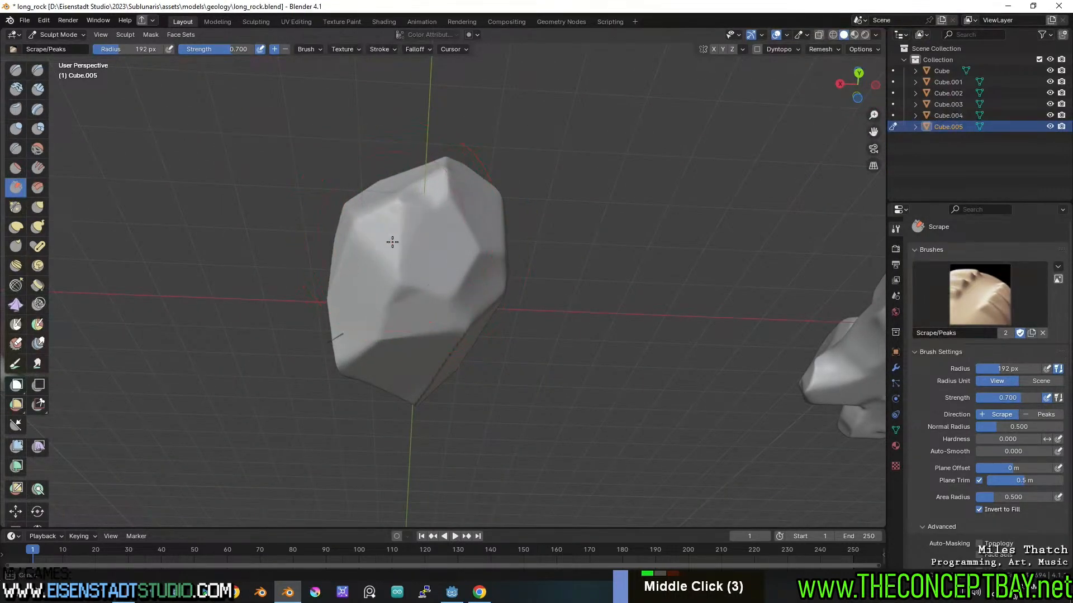
{"action": "middle_click_drag", "start_coordinate": [418, 256], "coordinate": [429, 288]}
{"action": "middle_click_drag", "start_coordinate": [338, 296], "coordinate": [378, 296]}
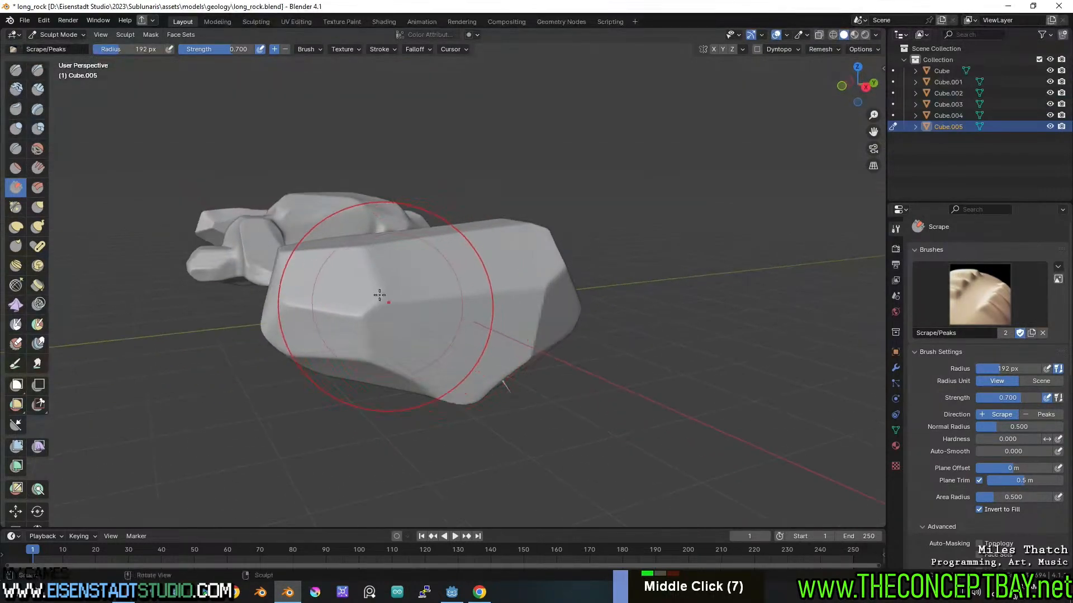
- Smooth the facet surfaces along the block's long side and underside
{"action": "middle_click_drag", "start_coordinate": [552, 275], "coordinate": [385, 318]}
{"action": "double_click", "coordinate": [397, 328], "text": "shift"}
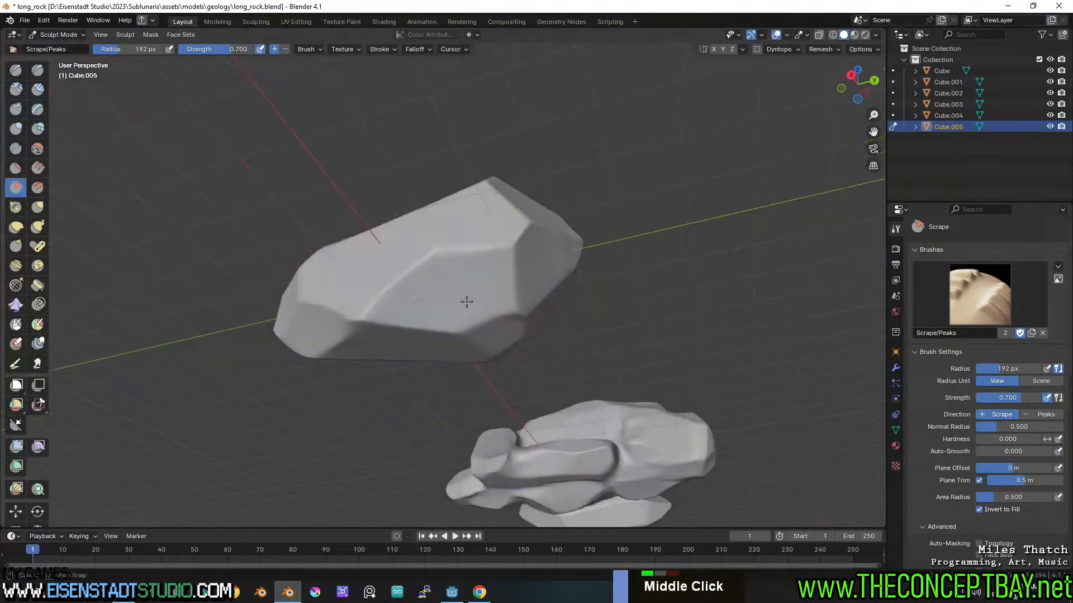
{"action": "scroll", "coordinate": [376, 319], "scroll_direction": "up", "scroll_amount": 6}
{"action": "left_click", "coordinate": [416, 281], "text": "shift"}
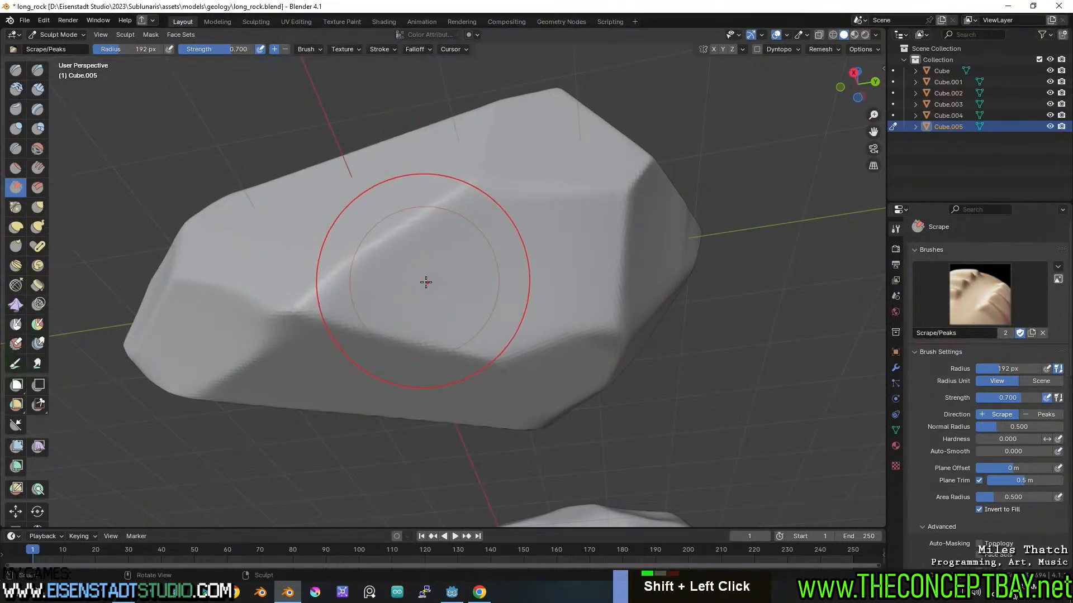
{"action": "scroll", "coordinate": [441, 277], "scroll_direction": "down", "scroll_amount": 2}
- Return the finished sixth rock to Object Mode and save the file
{"action": "mouse_move", "coordinate": [407, 305]}
{"action": "middle_mouse_down"}
{"action": "mouse_move", "coordinate": [419, 280]}
{"action": "mouse_move", "coordinate": [503, 293]}
{"action": "mouse_move", "coordinate": [443, 359]}
{"action": "mouse_move", "coordinate": [426, 336]}
{"action": "mouse_move", "coordinate": [435, 324]}
{"action": "mouse_move", "coordinate": [475, 354]}
{"action": "mouse_move", "coordinate": [473, 340]}
{"action": "middle_mouse_up"}
{"action": "scroll", "coordinate": [441, 357], "scroll_direction": "down", "scroll_amount": 5}
{"action": "scroll", "coordinate": [473, 330], "scroll_direction": "down", "scroll_amount": 4}
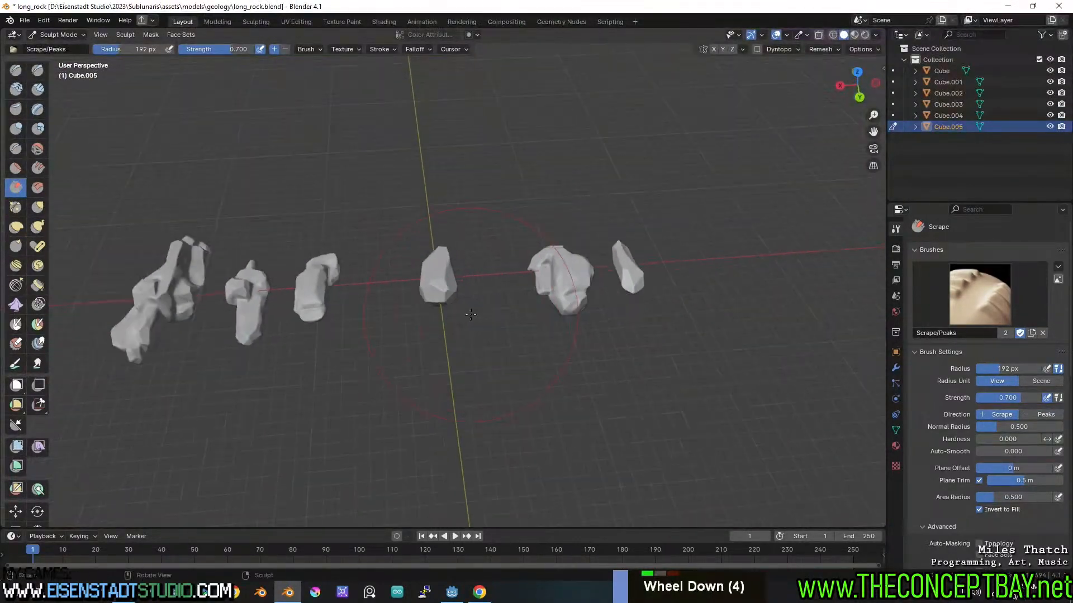
{"action": "scroll", "coordinate": [471, 314], "scroll_direction": "up", "scroll_amount": 2}
{"action": "scroll", "coordinate": [471, 314], "scroll_direction": "up", "scroll_amount": 2}
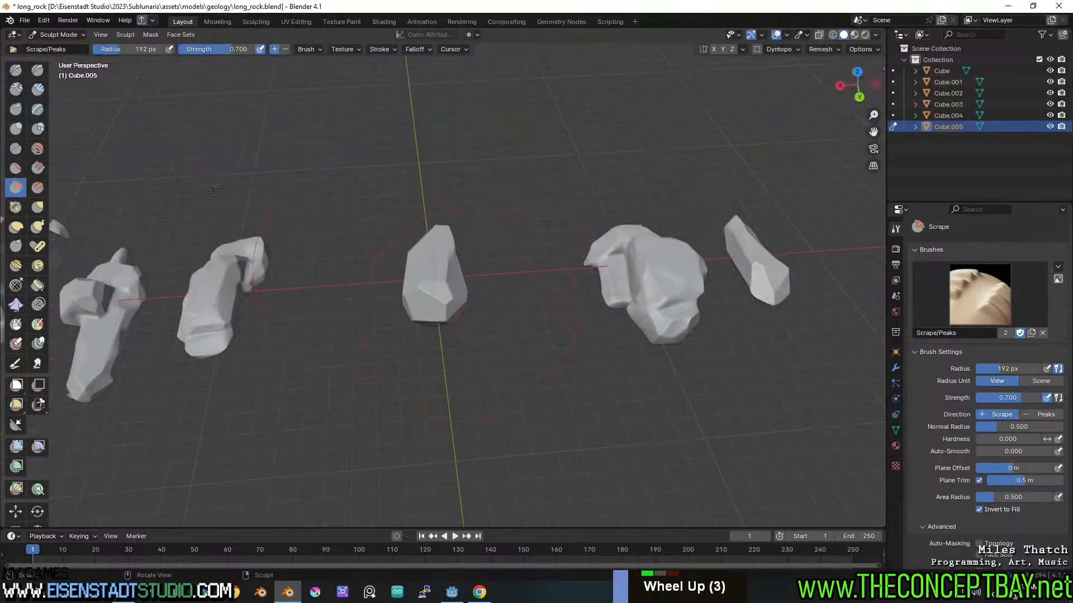
{"action": "left_click", "coordinate": [50, 34]}
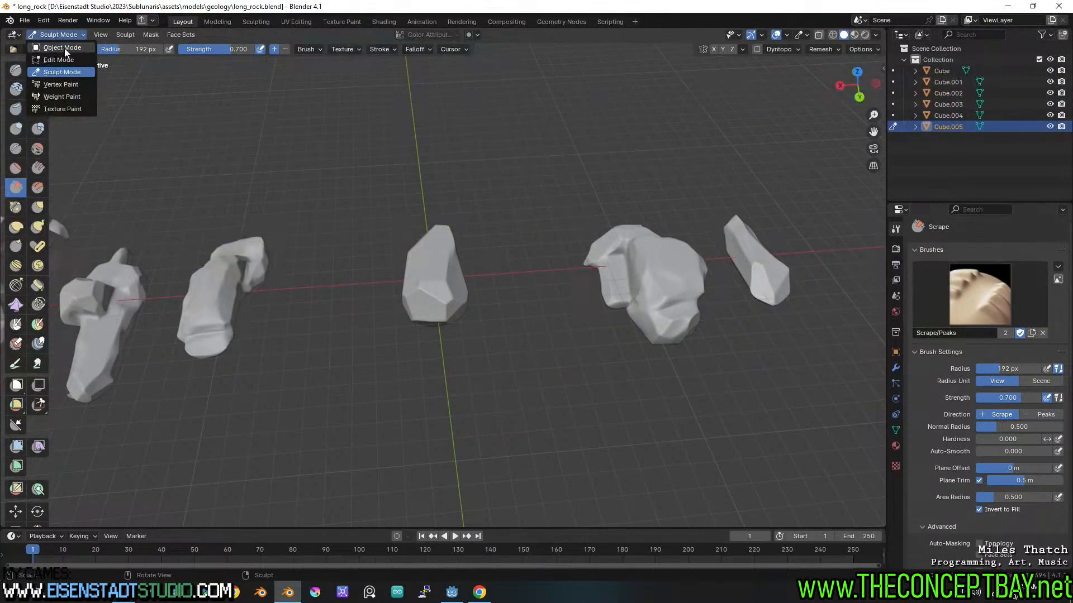
{"action": "left_click", "coordinate": [65, 48]}
{"action": "key", "text": "ctrl+s"}
- Move the finished rock about 22.16 m in the negative X direction, past the last rock in the row
{"action": "scroll", "coordinate": [307, 236], "scroll_direction": "down", "scroll_amount": 2}
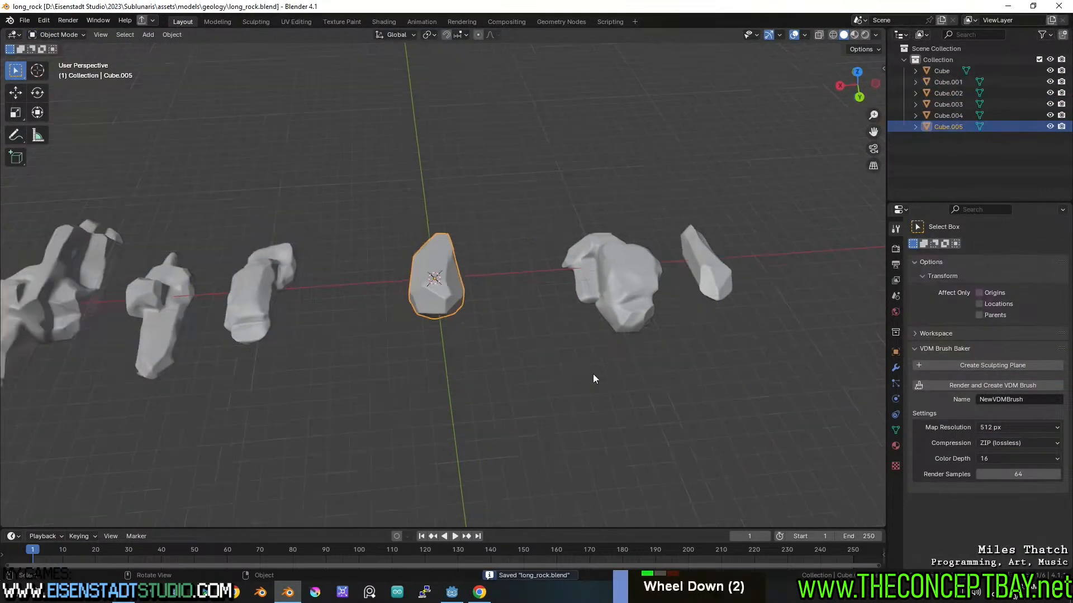
{"action": "key", "text": "g"}
{"action": "key", "text": "y"}
{"action": "key", "text": "x"}
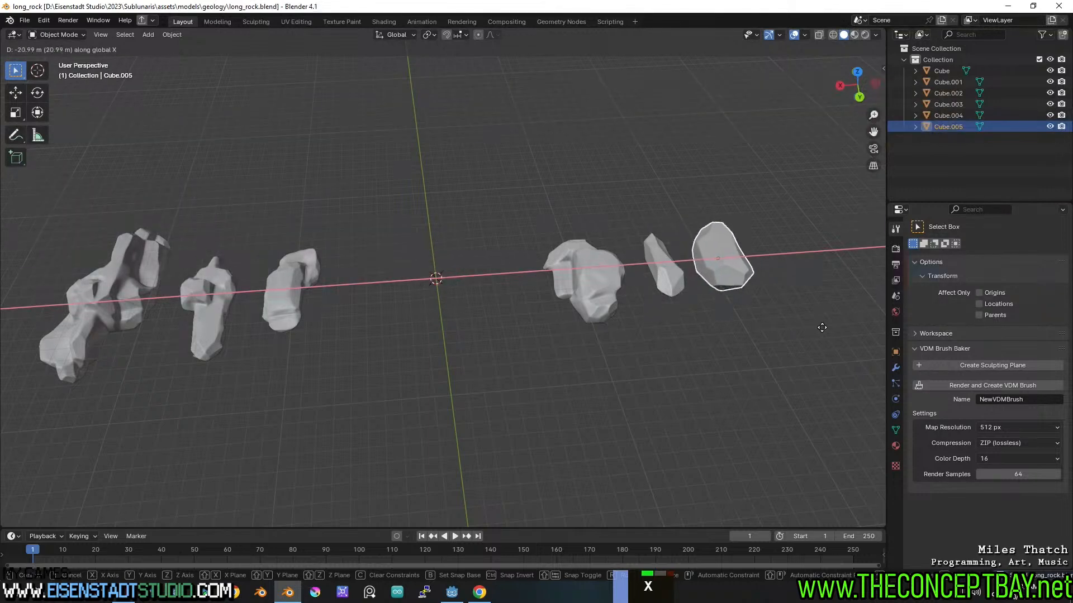
{"action": "left_click", "coordinate": [836, 324]}
- Add a new mesh cube at the origin for the seventh rock
{"action": "middle_click_drag", "start_coordinate": [712, 321], "coordinate": [429, 279]}
{"action": "scroll", "coordinate": [429, 279], "scroll_direction": "up", "scroll_amount": 2}
{"action": "key", "text": "shift+a"}
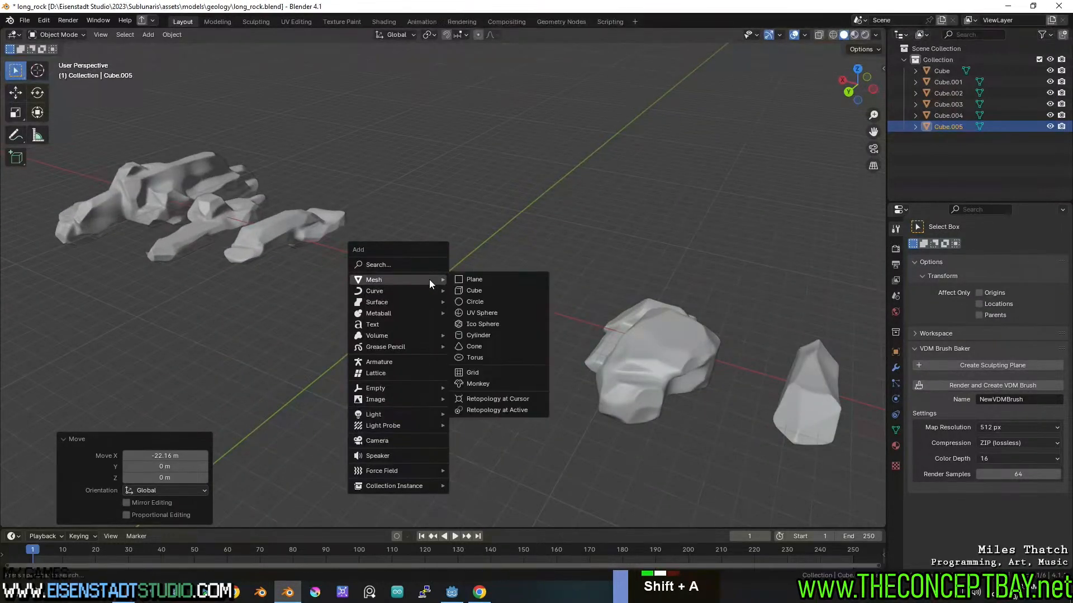
{"action": "left_click", "coordinate": [479, 291]}
{"action": "scroll", "coordinate": [504, 305], "scroll_direction": "up", "scroll_amount": 6}
- In Edit Mode, move the cube's positive-Y side face about 4.2 m along Y to stretch it into a long block
{"action": "key", "text": "Tab"}
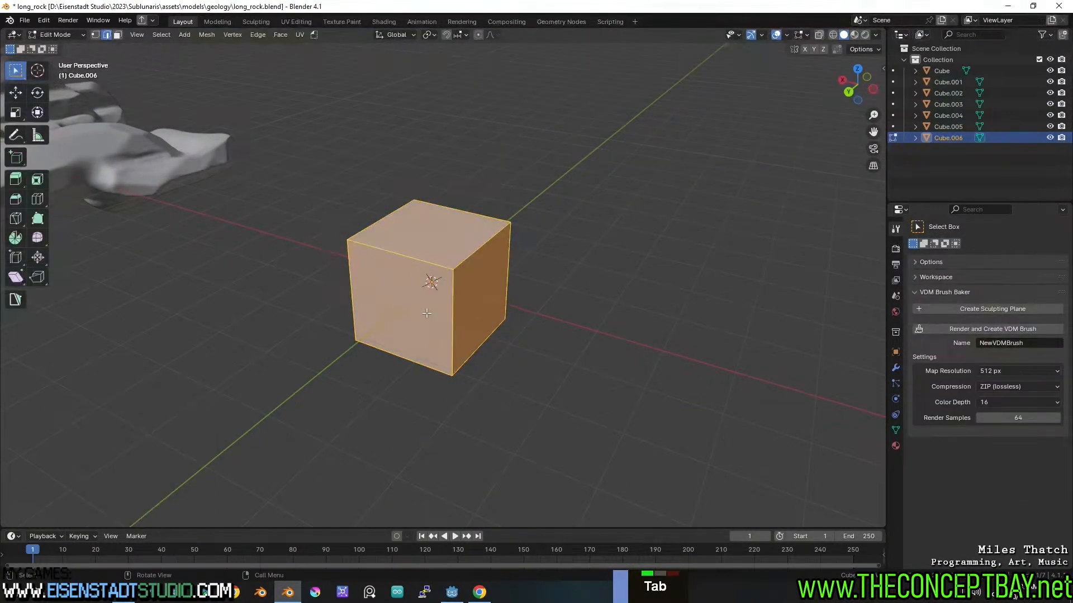
{"action": "left_click", "coordinate": [422, 315]}
{"action": "key", "text": "3"}
{"action": "left_click", "coordinate": [414, 303]}
{"action": "scroll", "coordinate": [613, 280], "scroll_direction": "down", "scroll_amount": 3}
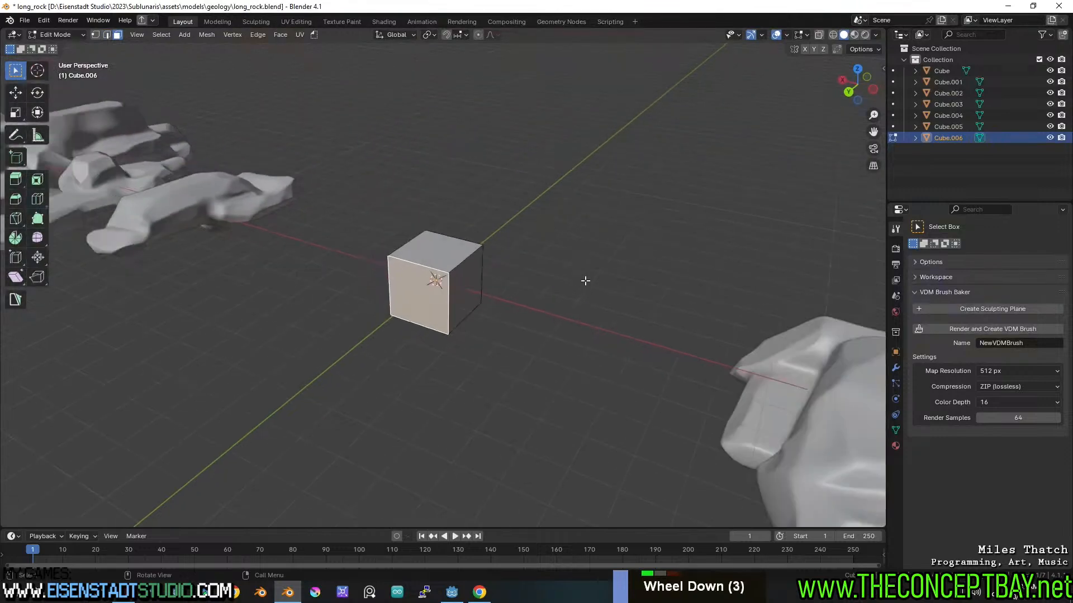
{"action": "key", "text": "g"}
{"action": "key", "text": "y"}
{"action": "key", "text": "x"}
{"action": "key", "text": "y"}
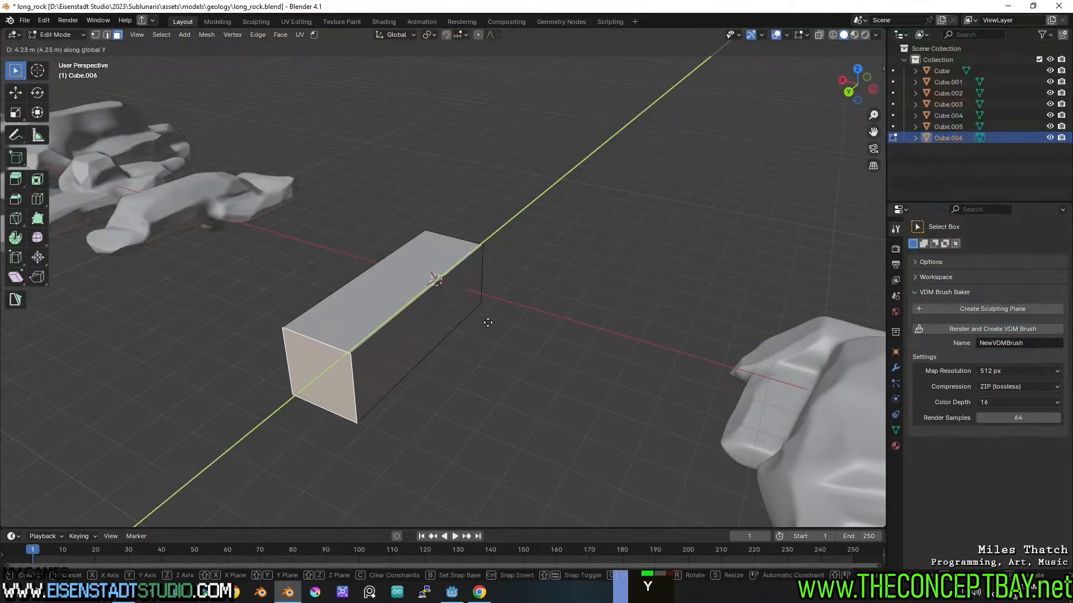
{"action": "left_click", "coordinate": [486, 318]}
- Scale down the moved end face so the block tapers toward that end
{"action": "key", "text": "s"}
{"action": "left_click", "coordinate": [416, 363]}
{"action": "middle_click_drag", "start_coordinate": [416, 363], "coordinate": [486, 287]}
{"action": "scroll", "coordinate": [494, 283], "scroll_direction": "up", "scroll_amount": 1}
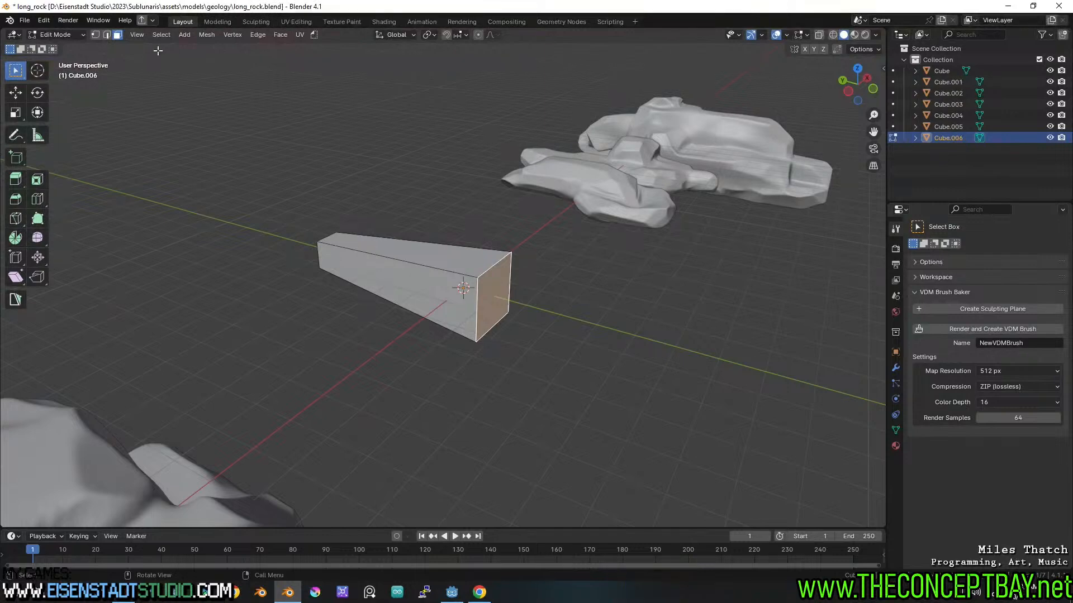
- Switch the block to Sculpt Mode and scrape the upper corner of its wide end into a slanted facet
{"action": "key", "text": "ctrl+Tab"}
{"action": "key", "text": "8"}
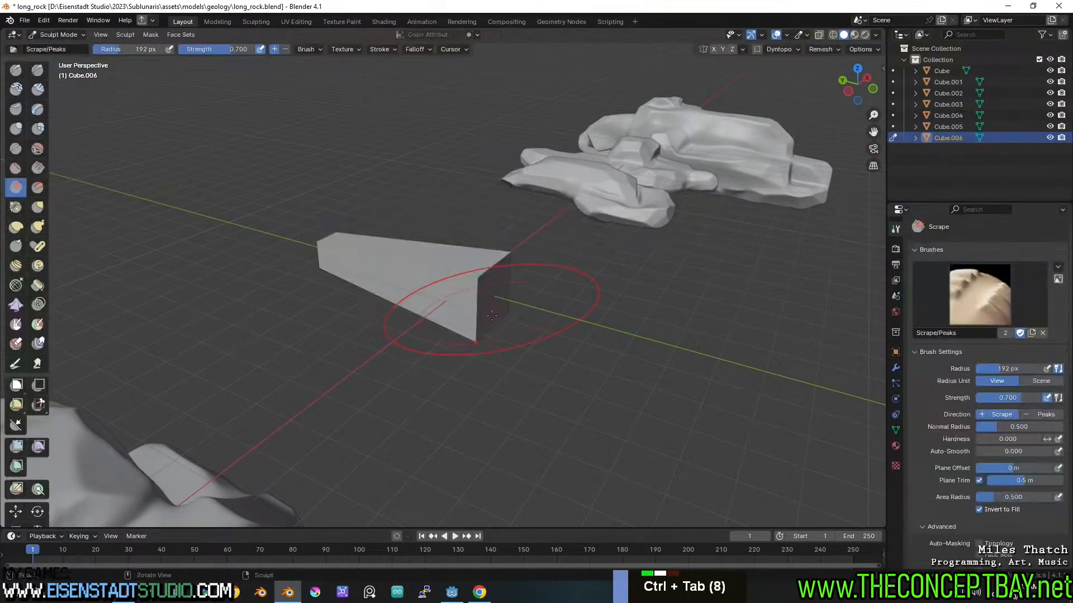
{"action": "scroll", "coordinate": [475, 271], "scroll_direction": "up", "scroll_amount": 4}
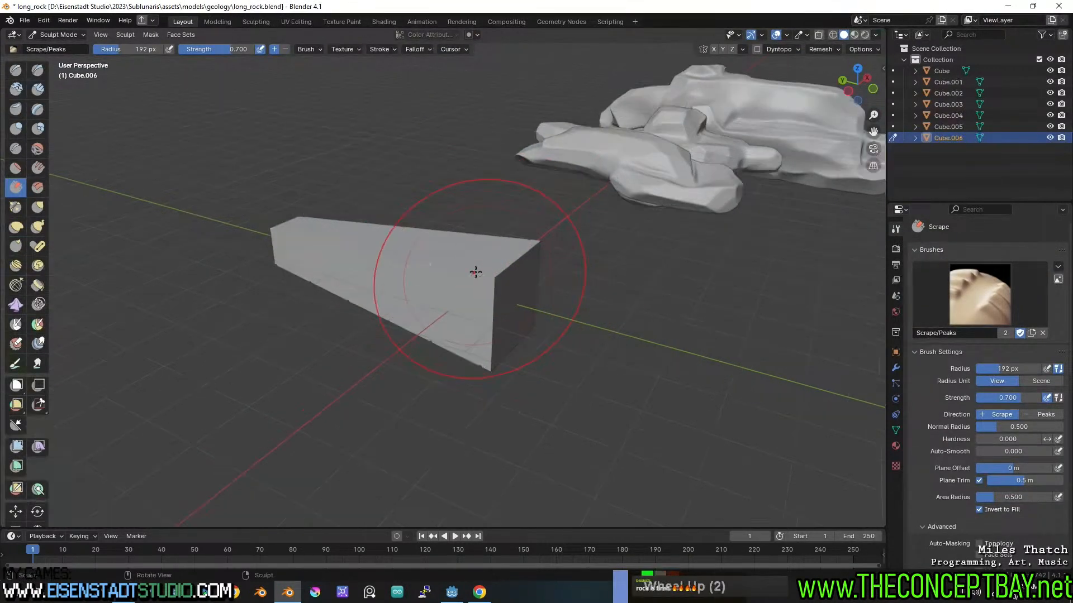
{"action": "mouse_move", "coordinate": [525, 271]}
{"action": "left_mouse_down"}
{"action": "mouse_move", "coordinate": [541, 251]}
{"action": "mouse_move", "coordinate": [527, 255]}
{"action": "mouse_move", "coordinate": [575, 255]}
{"action": "left_mouse_up"}
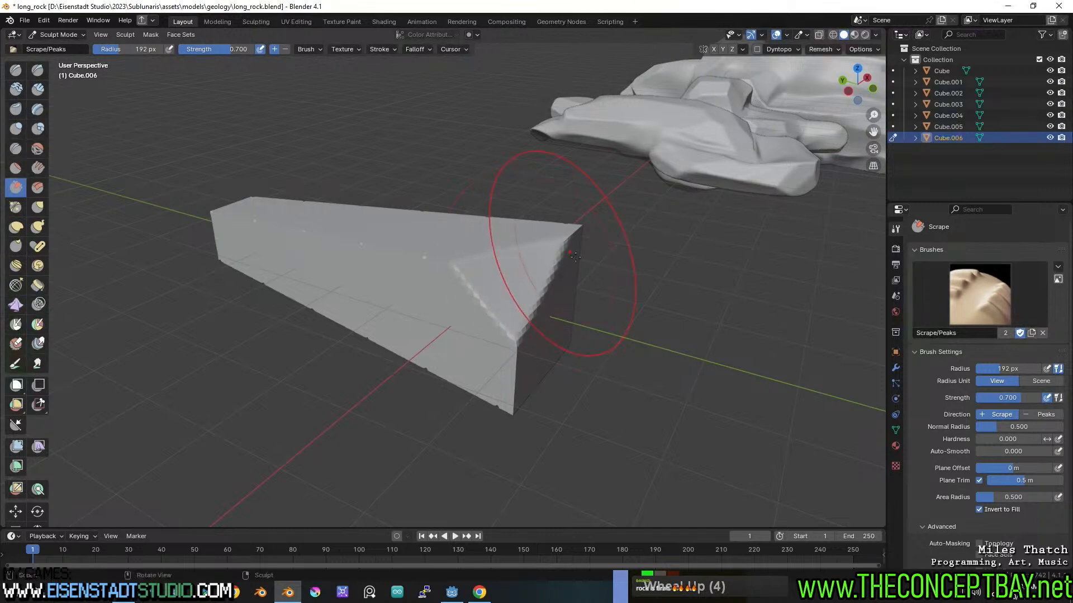
- Set the remesh voxel size to 0.05 m and remesh the block
{"action": "left_click", "coordinate": [822, 49]}
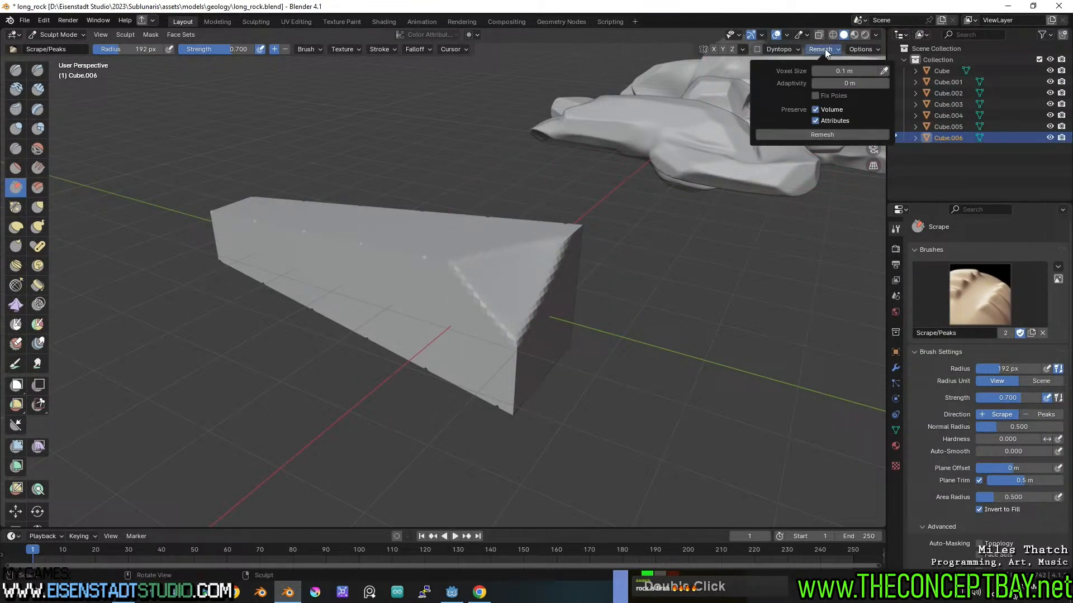
{"action": "double_click", "coordinate": [861, 68]}
{"action": "type", "text": "0.05"}
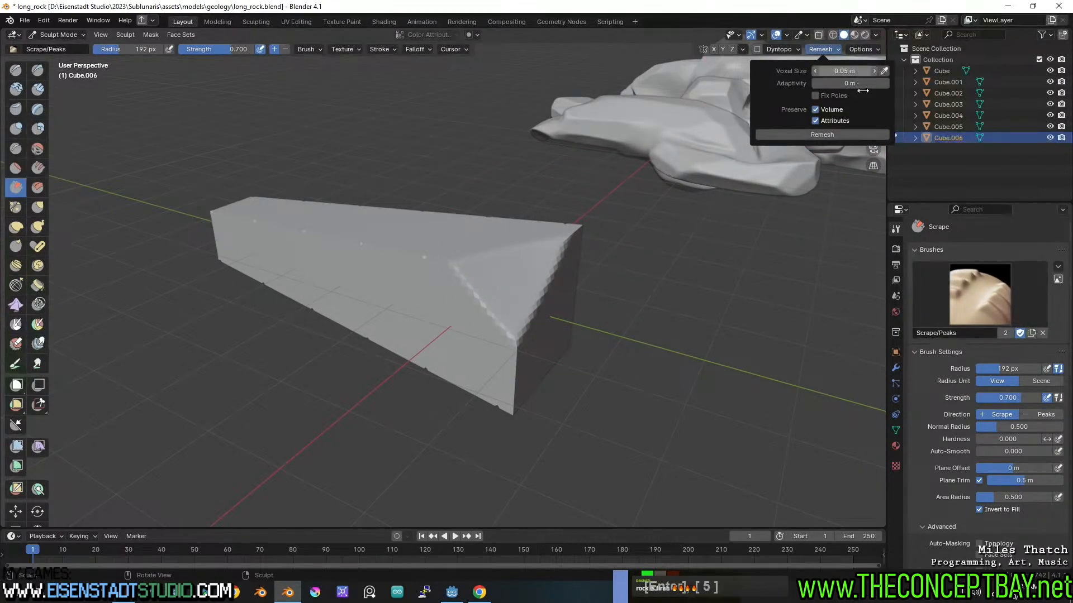
{"action": "key", "text": "Return"}
{"action": "left_click", "coordinate": [847, 135]}
- Scrape the lower corner of the block's wide end into a flat facet and smooth out its small dent
{"action": "mouse_move", "coordinate": [511, 268]}
{"action": "middle_mouse_down"}
{"action": "mouse_move", "coordinate": [491, 328]}
{"action": "mouse_move", "coordinate": [479, 306]}
{"action": "mouse_move", "coordinate": [509, 317]}
{"action": "middle_mouse_up"}
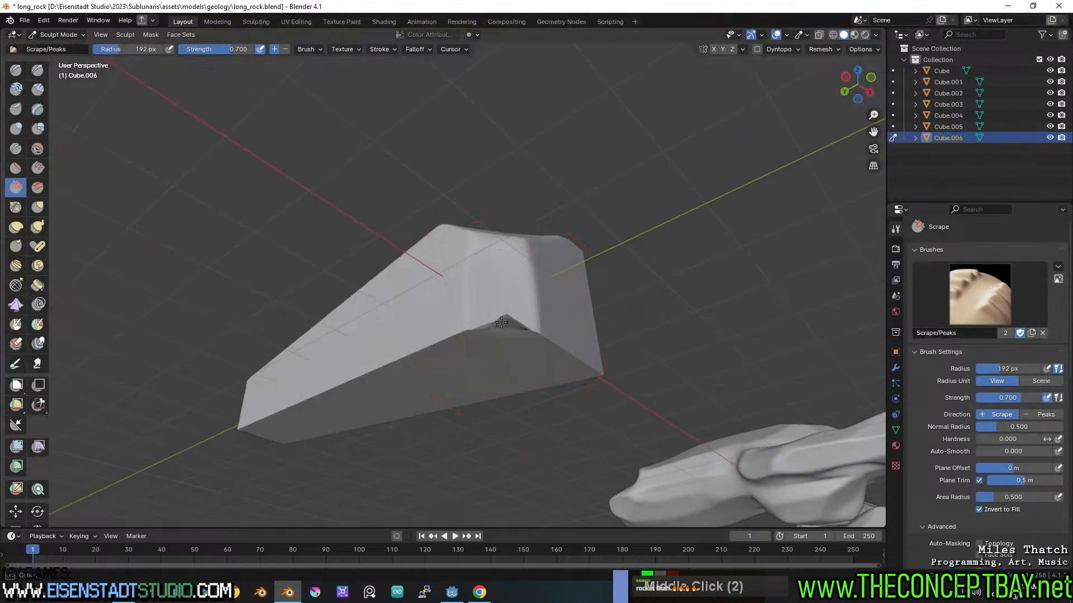
{"action": "left_click", "coordinate": [508, 316]}
{"action": "left_click", "coordinate": [511, 324], "text": "shift"}
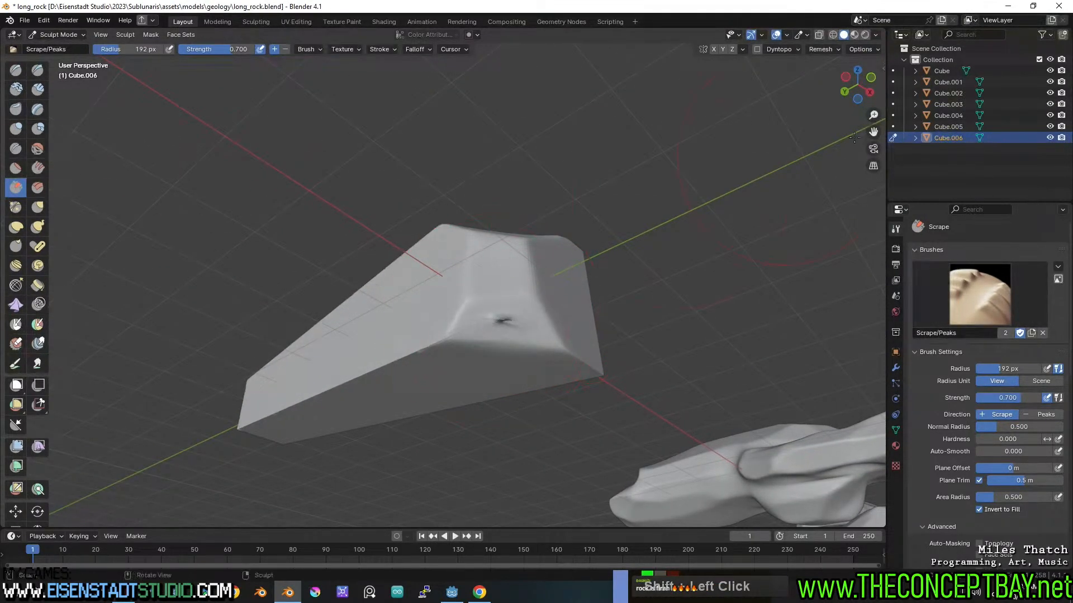
{"action": "key", "text": "n"}
{"action": "key", "text": "n"}
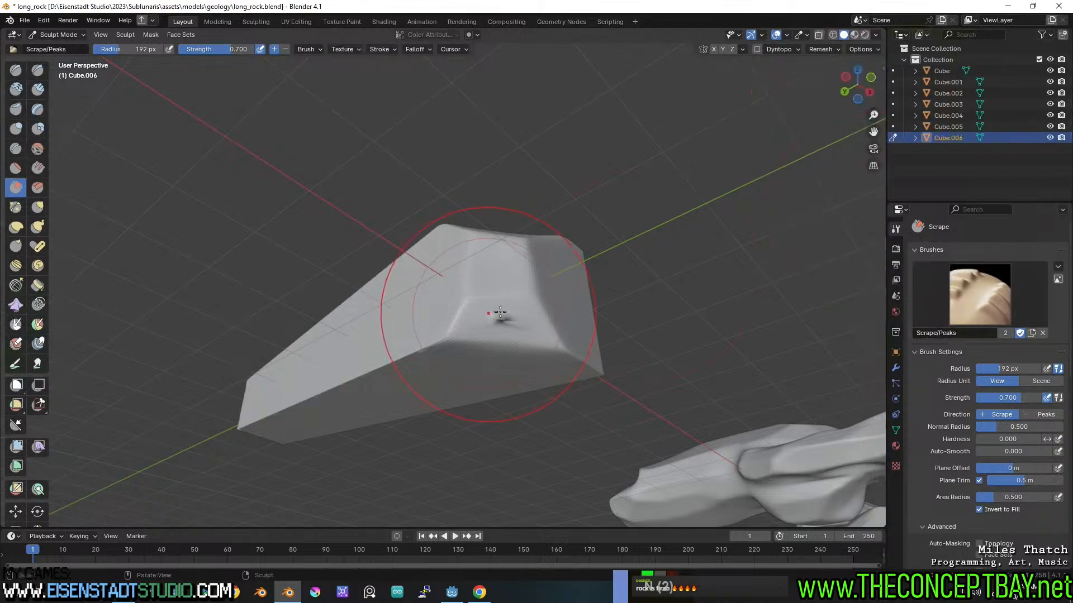
{"action": "left_click", "coordinate": [513, 326], "text": "shift"}
{"action": "left_click_drag", "start_coordinate": [487, 326], "coordinate": [503, 324], "text": "shift"}
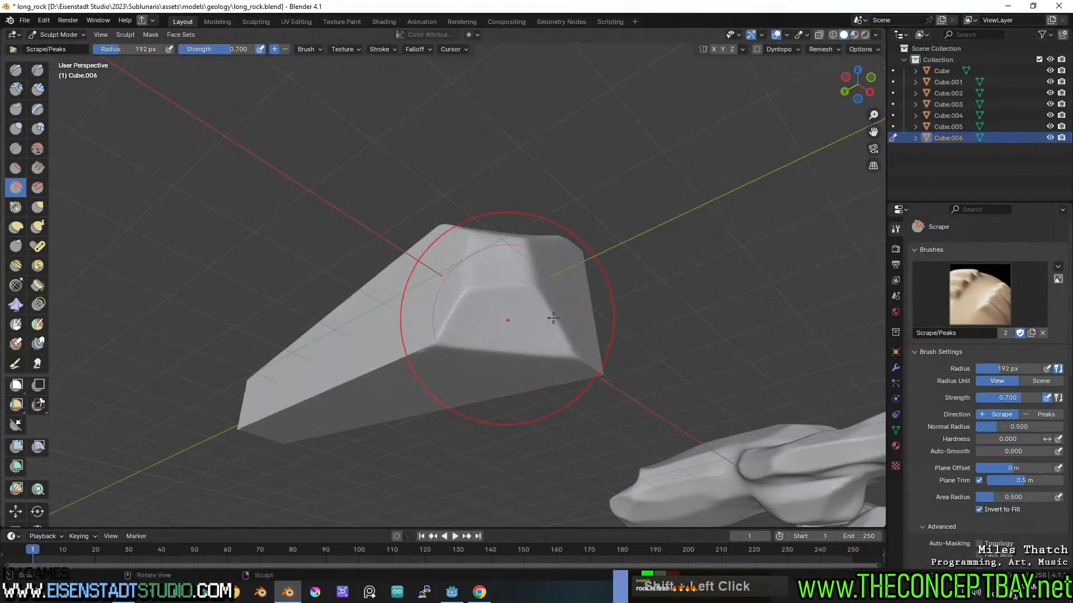
- Scrape and smooth the remaining edges around the block's wide end
{"action": "middle_click_drag", "start_coordinate": [553, 318], "coordinate": [437, 278]}
{"action": "mouse_move", "coordinate": [437, 278]}
{"action": "left_mouse_down"}
{"action": "mouse_move", "coordinate": [435, 299]}
{"action": "mouse_move", "coordinate": [437, 285]}
{"action": "left_mouse_up"}
{"action": "middle_click_drag", "start_coordinate": [437, 285], "coordinate": [465, 334]}
{"action": "left_click_drag", "start_coordinate": [464, 334], "coordinate": [479, 326], "text": "shift"}
{"action": "middle_click_drag", "start_coordinate": [488, 311], "coordinate": [432, 348]}
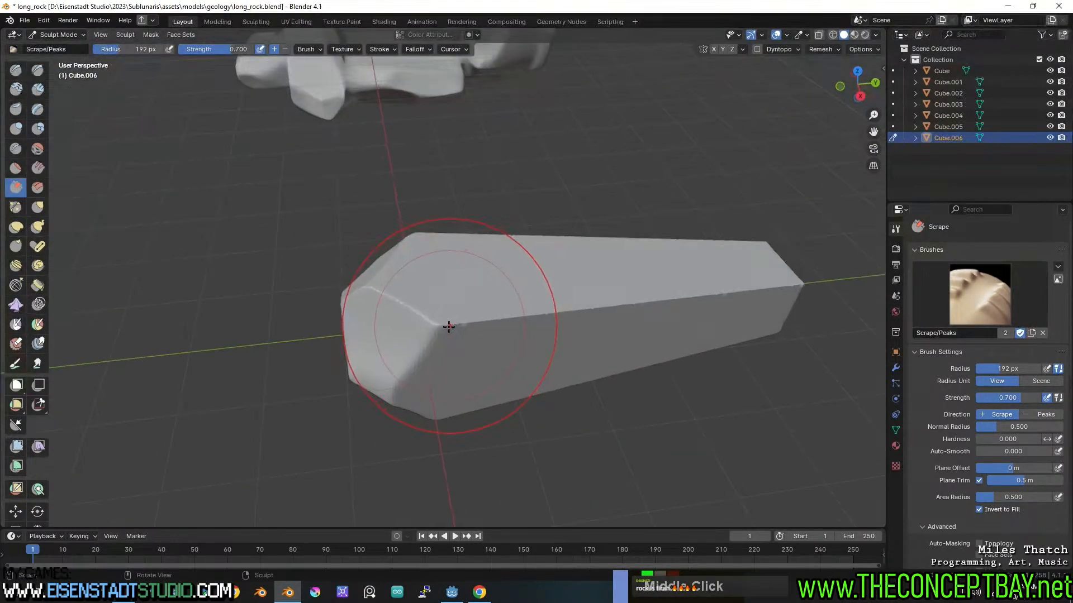
- Scrape the block's long upper edge from the wide end to the narrow end into slanted facets
{"action": "left_click_drag", "start_coordinate": [522, 312], "coordinate": [472, 314]}
{"action": "middle_click_drag", "start_coordinate": [470, 313], "coordinate": [330, 310], "text": "shift"}
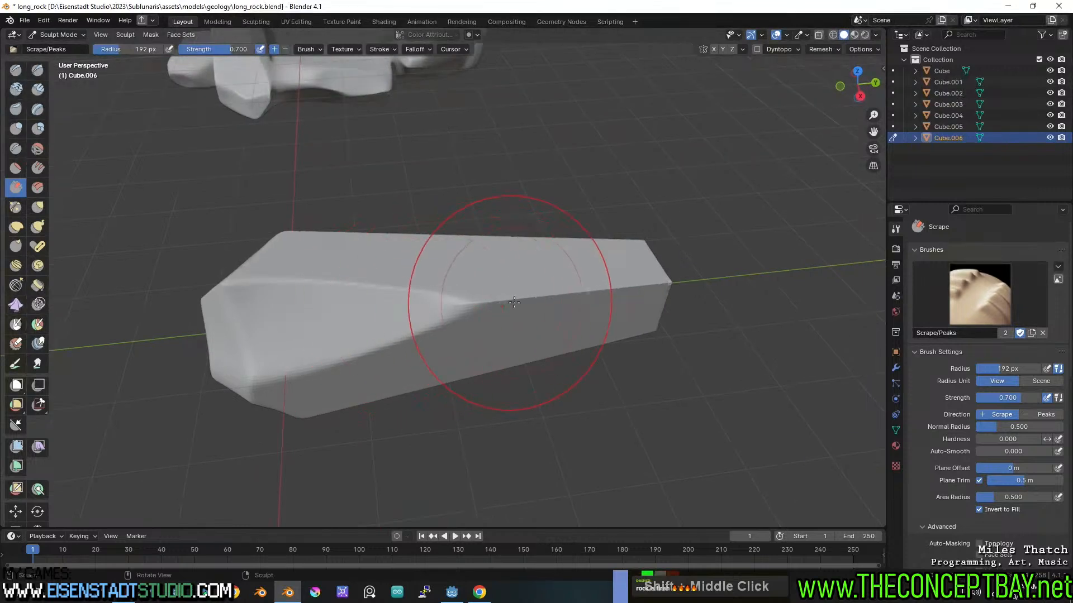
{"action": "mouse_move", "coordinate": [550, 300]}
{"action": "left_mouse_down"}
{"action": "mouse_move", "coordinate": [489, 300]}
{"action": "mouse_move", "coordinate": [642, 287]}
{"action": "left_mouse_up"}
{"action": "middle_click_drag", "start_coordinate": [642, 287], "coordinate": [570, 296]}
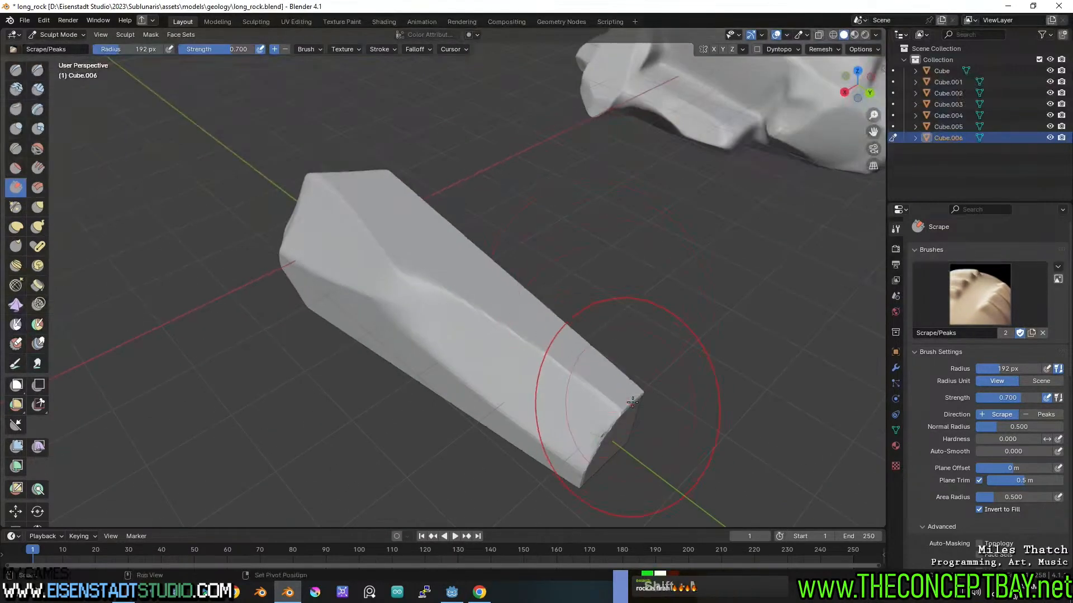
- Smooth the narrow end's upper corner and work its underside corner into a flat facet
{"action": "middle_click_drag", "start_coordinate": [628, 397], "coordinate": [564, 290], "text": "shift"}
{"action": "left_click_drag", "start_coordinate": [543, 311], "coordinate": [569, 313], "text": "shift"}
{"action": "middle_click_drag", "start_coordinate": [569, 313], "coordinate": [486, 206]}
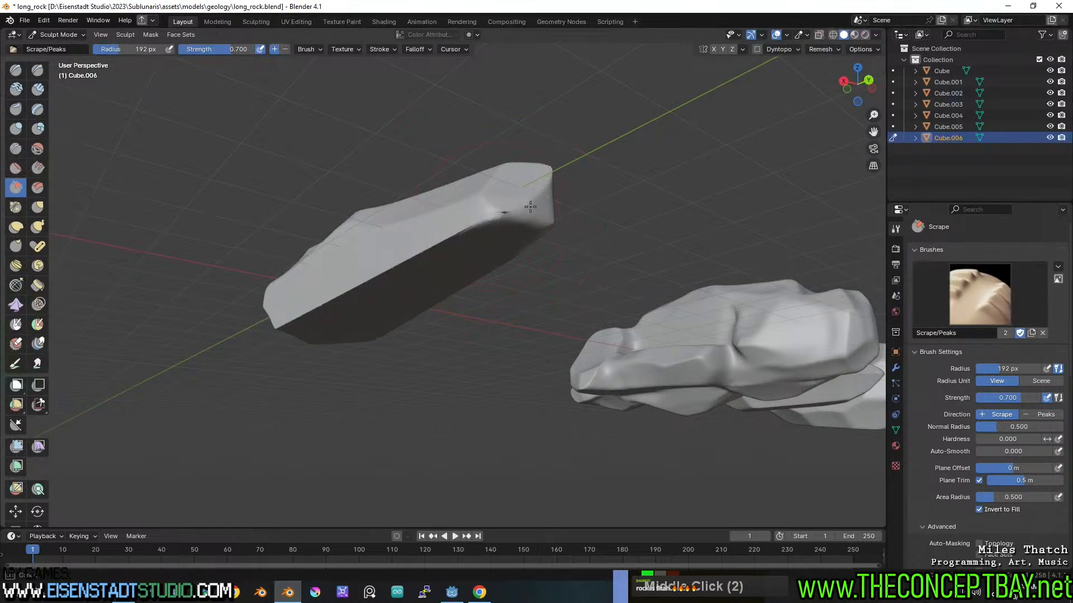
{"action": "mouse_move", "coordinate": [530, 206]}
{"action": "left_mouse_down", "text": "shift"}
{"action": "mouse_move", "coordinate": [505, 211]}
{"action": "mouse_move", "coordinate": [514, 212]}
{"action": "left_mouse_up", "text": "shift"}
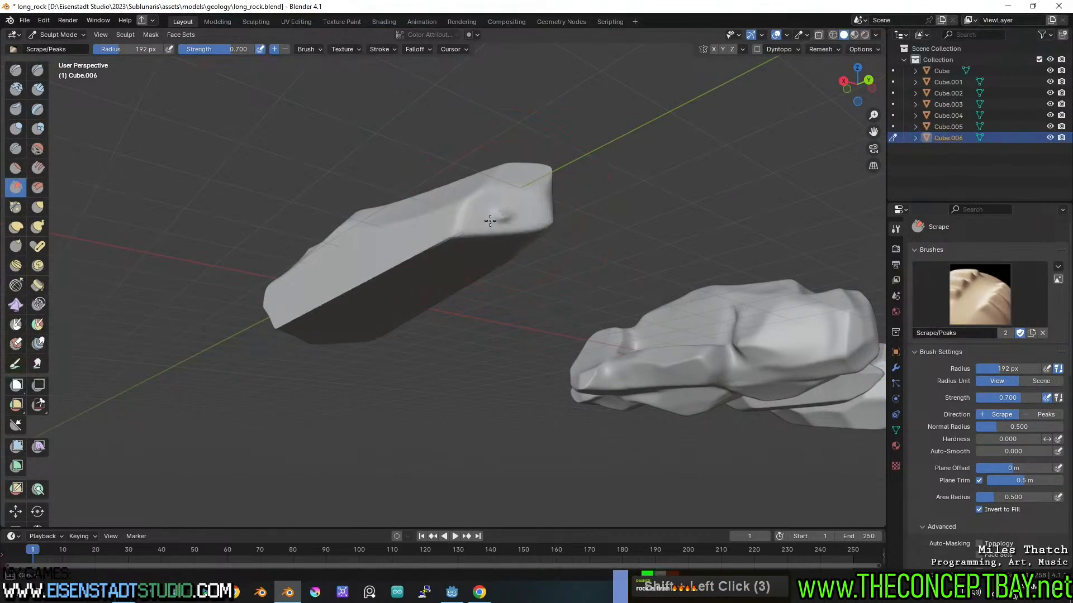
{"action": "middle_click_drag", "start_coordinate": [494, 223], "coordinate": [487, 228]}
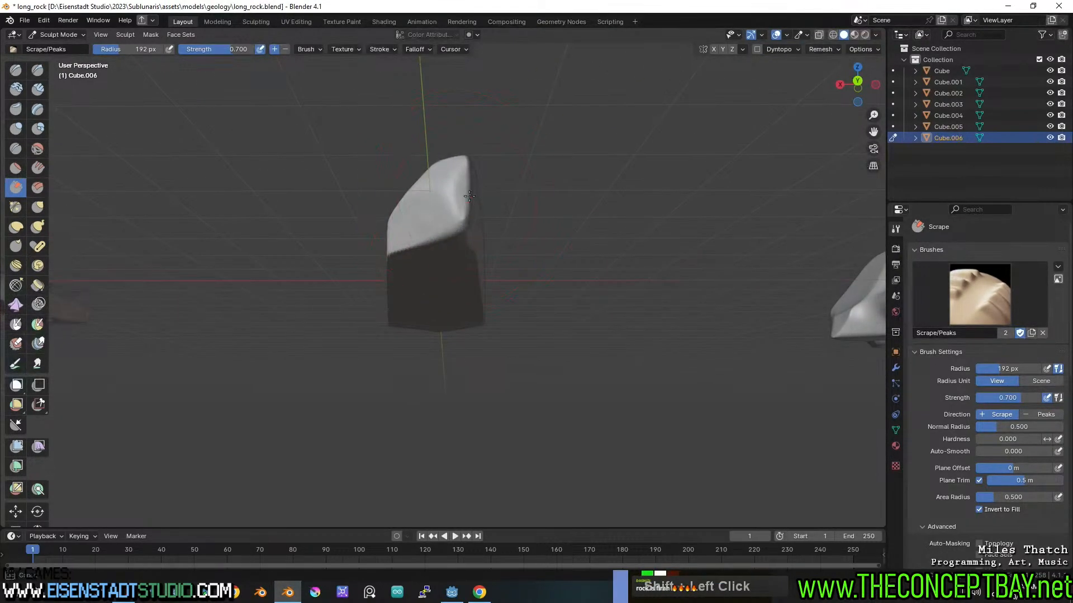
- Scrape the block's long underside edge into two broad facets from the narrow end to the wide end
{"action": "middle_click_drag", "start_coordinate": [481, 226], "coordinate": [364, 192]}
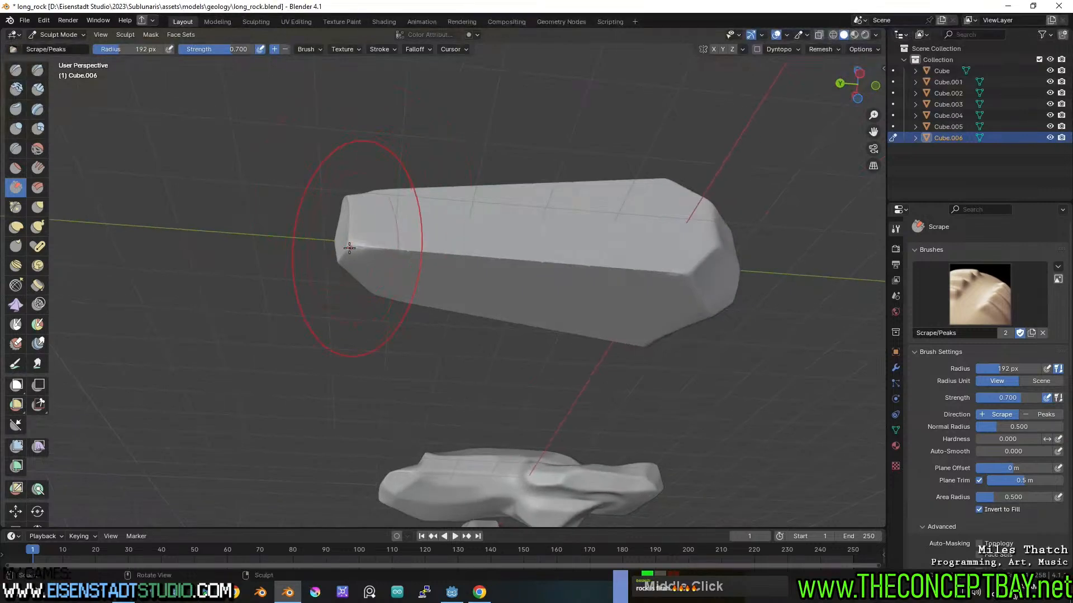
{"action": "middle_click", "coordinate": [395, 249]}
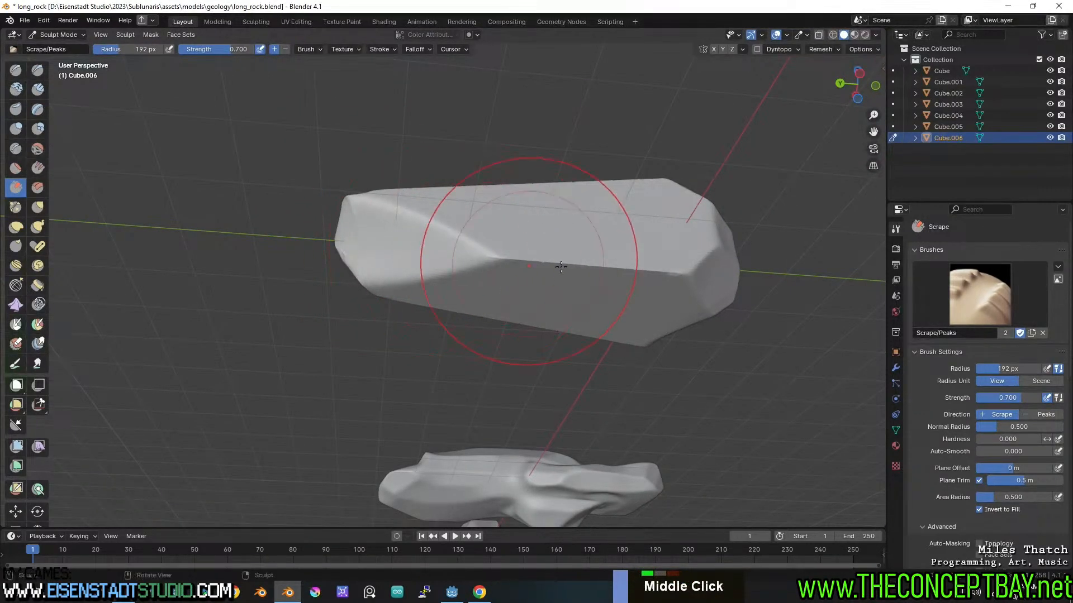
{"action": "mouse_move", "coordinate": [560, 267]}
{"action": "left_mouse_down"}
{"action": "mouse_move", "coordinate": [581, 263]}
{"action": "mouse_move", "coordinate": [555, 256]}
{"action": "mouse_move", "coordinate": [621, 266]}
{"action": "left_mouse_up"}
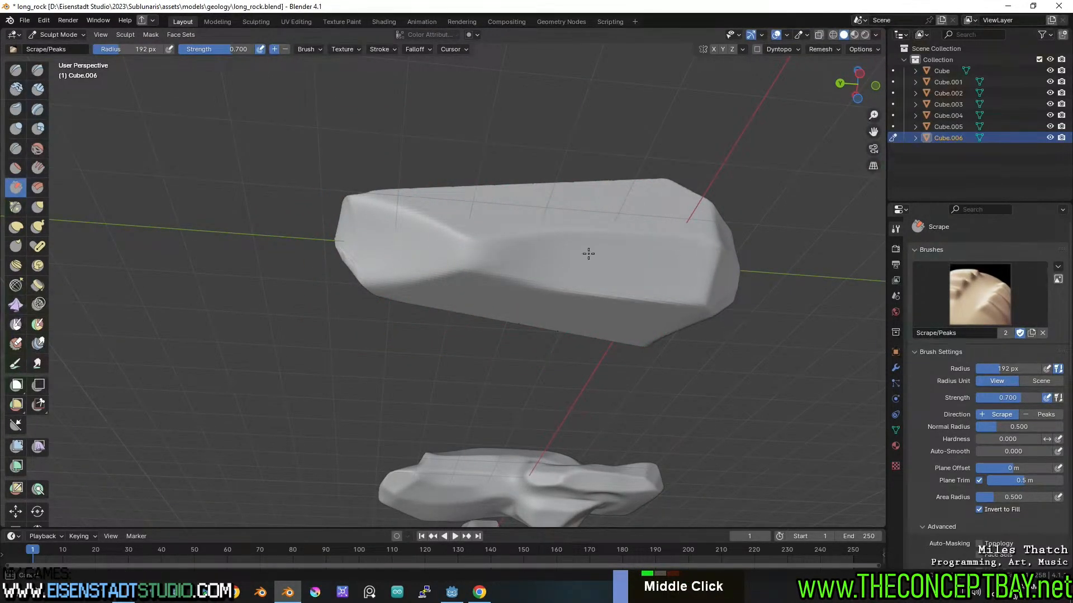
- Undo a stroke on the narrow end's dark underside and rework the ridge there with smoothing strokes
{"action": "mouse_move", "coordinate": [479, 254]}
{"action": "middle_mouse_down"}
{"action": "mouse_move", "coordinate": [361, 211]}
{"action": "mouse_move", "coordinate": [455, 209]}
{"action": "middle_mouse_up"}
{"action": "left_click_drag", "start_coordinate": [426, 223], "coordinate": [418, 233], "text": "shift"}
{"action": "key", "text": "ctrl+z"}
{"action": "scroll", "coordinate": [435, 192], "scroll_direction": "up", "scroll_amount": 2}
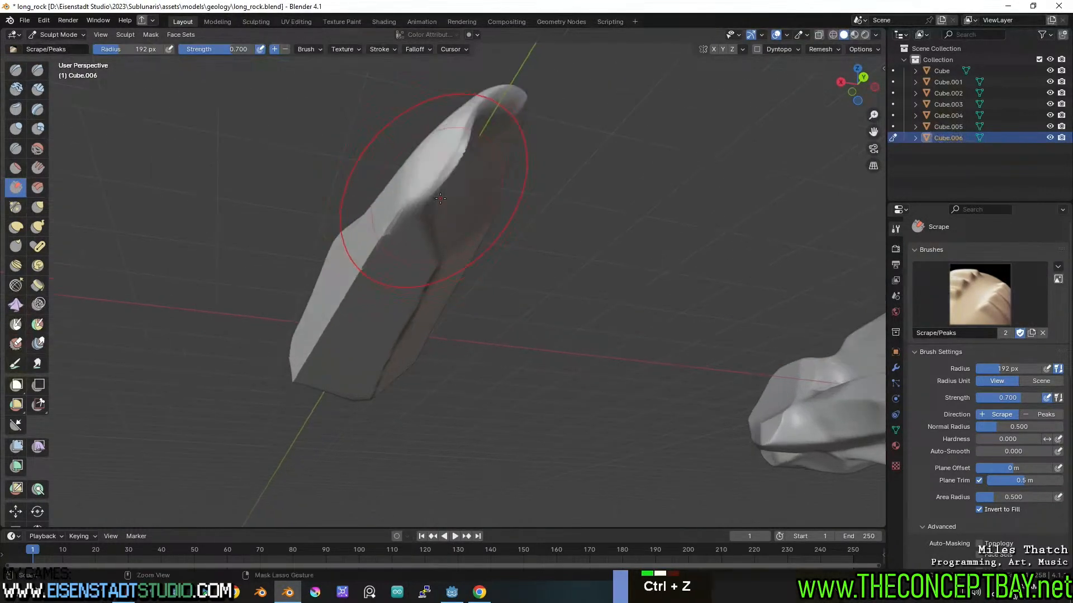
{"action": "left_click_drag", "start_coordinate": [436, 192], "coordinate": [453, 168], "text": "shift"}
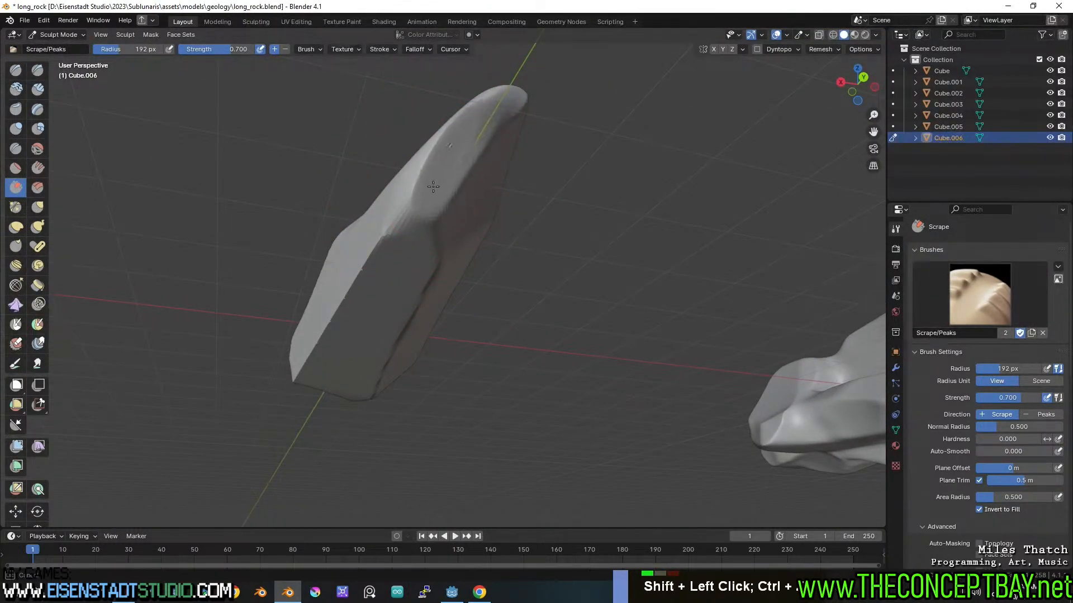
- Undo another stroke at the narrow tip and smooth the curved edge below it from a different side
{"action": "middle_click_drag", "start_coordinate": [457, 115], "coordinate": [487, 197]}
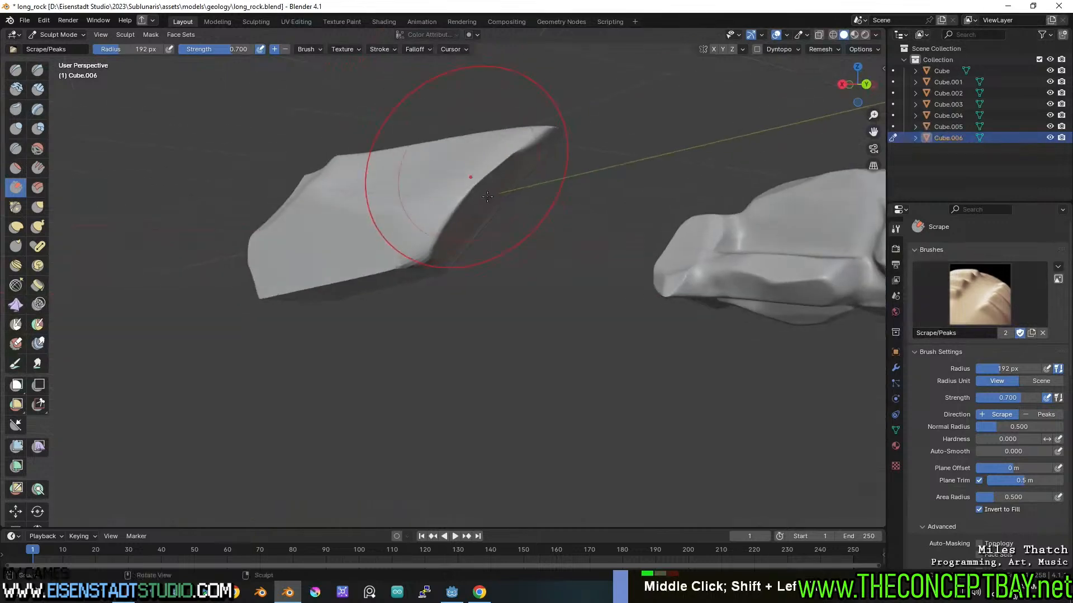
{"action": "mouse_move", "coordinate": [500, 166]}
{"action": "left_mouse_down", "text": "shift"}
{"action": "mouse_move", "coordinate": [495, 178]}
{"action": "mouse_move", "coordinate": [508, 144]}
{"action": "left_mouse_up", "text": "shift"}
{"action": "key", "text": "ctrl+z"}
{"action": "middle_click_drag", "start_coordinate": [508, 143], "coordinate": [497, 182]}
{"action": "left_click_drag", "start_coordinate": [484, 197], "coordinate": [496, 189], "text": "shift"}
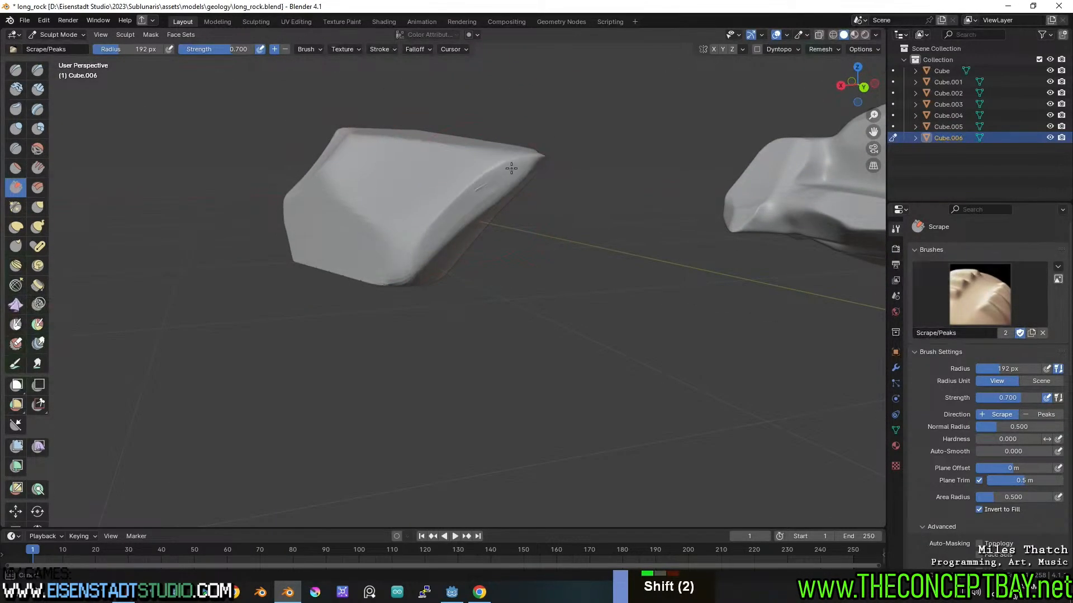
{"action": "mouse_move", "coordinate": [479, 194]}
{"action": "middle_mouse_down"}
{"action": "mouse_move", "coordinate": [460, 178]}
{"action": "mouse_move", "coordinate": [393, 198]}
{"action": "middle_mouse_up"}
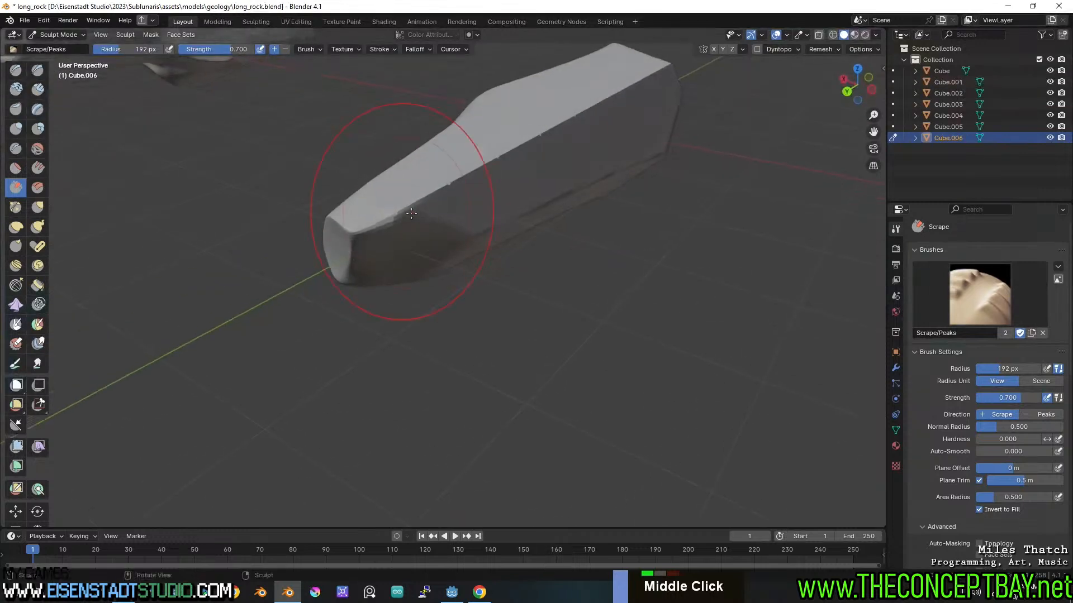
- Undo the last strokes at the narrow tip and smooth the tip's upper edge
{"action": "key", "text": "ctrl+z"}
{"action": "key", "text": "ctrl+z"}
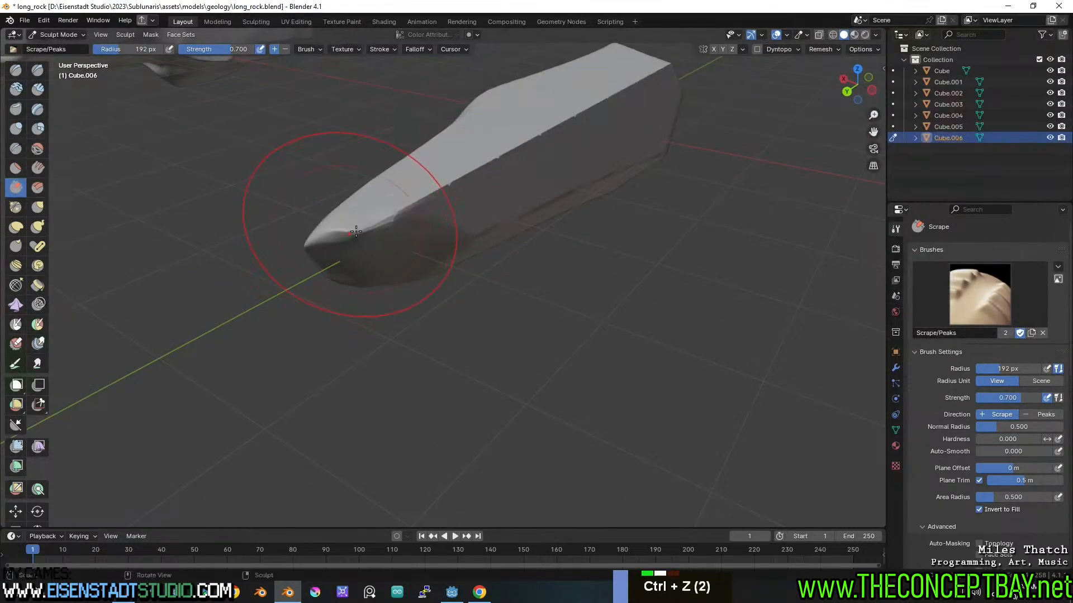
{"action": "double_click", "coordinate": [344, 233], "text": "shift"}
{"action": "middle_click_drag", "start_coordinate": [347, 229], "coordinate": [387, 223]}
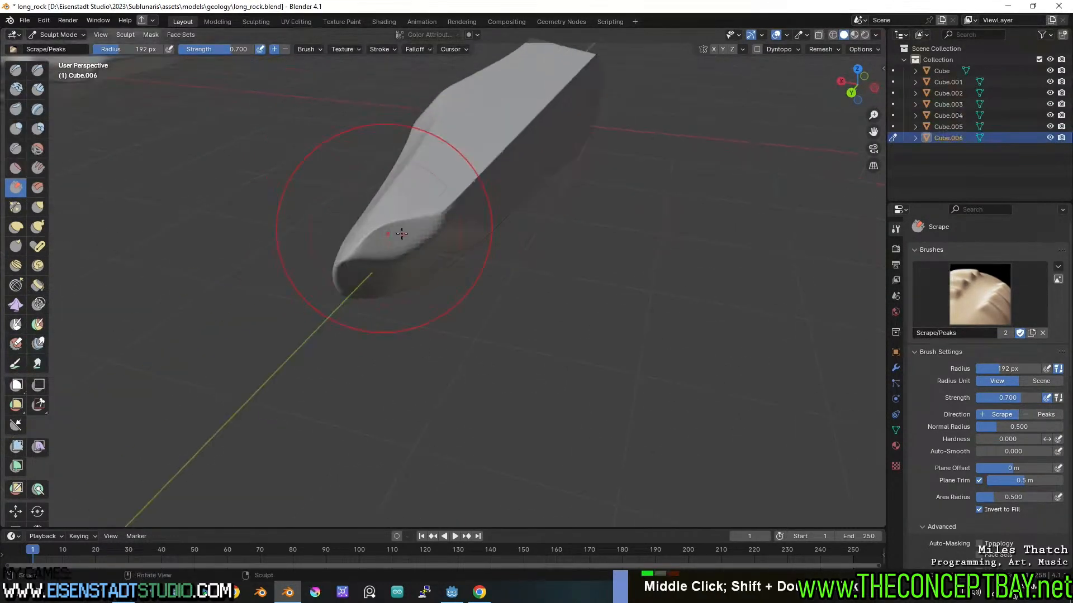
{"action": "left_click", "coordinate": [383, 223], "text": "shift"}
- Scrape a short stroke across the upper facet of the rock's wide end
{"action": "scroll", "coordinate": [390, 233], "scroll_direction": "down", "scroll_amount": 2}
{"action": "scroll", "coordinate": [390, 233], "scroll_direction": "down", "scroll_amount": 2}
{"action": "middle_click_drag", "start_coordinate": [559, 201], "coordinate": [425, 224], "text": "shift"}
{"action": "middle_click_drag", "start_coordinate": [492, 234], "coordinate": [495, 256], "text": "shift"}
{"action": "scroll", "coordinate": [496, 256], "scroll_direction": "down", "scroll_amount": 2}
{"action": "left_click_drag", "start_coordinate": [554, 271], "coordinate": [563, 275]}
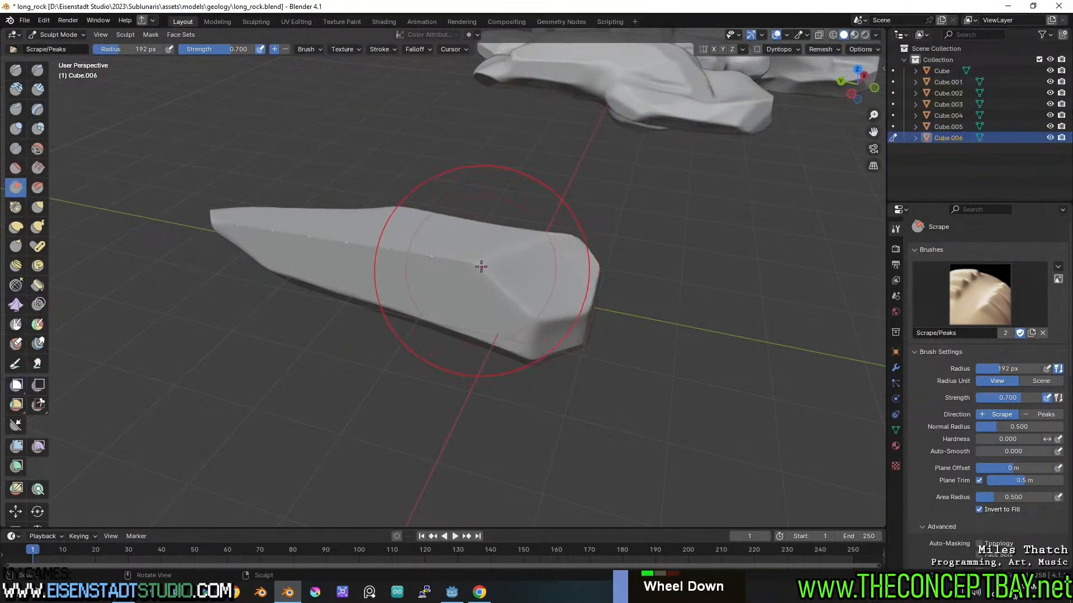
- Scrape the rock's long side from the wide end to the narrow end and smooth the narrow end's lower edge
{"action": "middle_click_drag", "start_coordinate": [438, 279], "coordinate": [490, 216]}
{"action": "scroll", "coordinate": [548, 278], "scroll_direction": "up", "scroll_amount": 2}
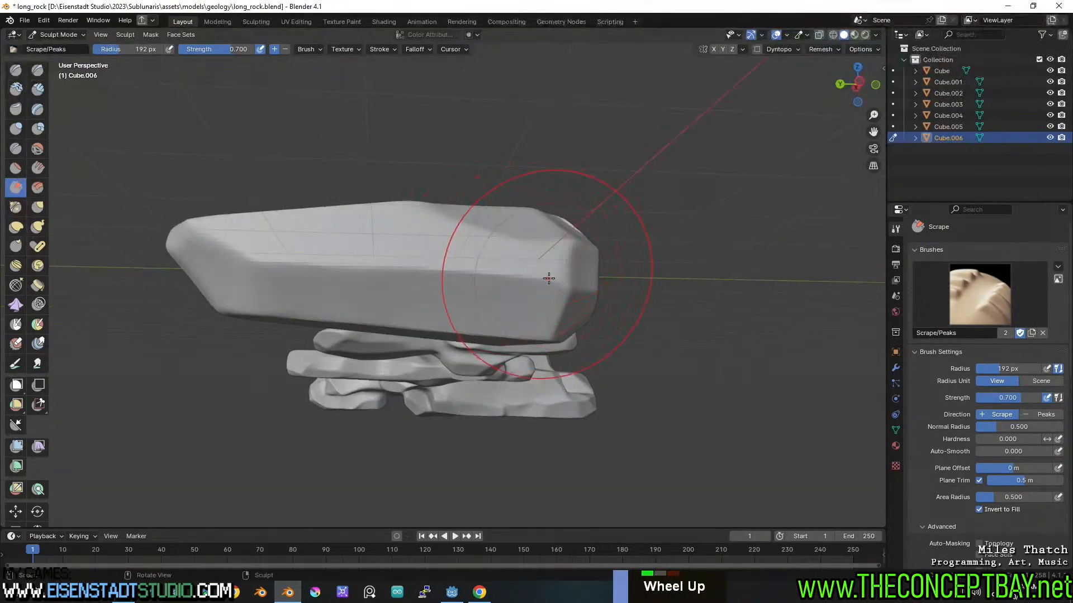
{"action": "left_click_drag", "start_coordinate": [549, 279], "coordinate": [275, 276]}
{"action": "mouse_move", "coordinate": [275, 275]}
{"action": "middle_mouse_down"}
{"action": "mouse_move", "coordinate": [354, 227]}
{"action": "mouse_move", "coordinate": [449, 293]}
{"action": "mouse_move", "coordinate": [357, 313]}
{"action": "middle_mouse_up"}
{"action": "mouse_move", "coordinate": [323, 335]}
{"action": "left_mouse_down", "text": "shift"}
{"action": "mouse_move", "coordinate": [471, 249]}
{"action": "mouse_move", "coordinate": [491, 251]}
{"action": "mouse_move", "coordinate": [357, 333]}
{"action": "mouse_move", "coordinate": [337, 363]}
{"action": "left_mouse_up", "text": "shift"}
- Undo the last stroke on the opposite long side and scrape that side through to the wide end
{"action": "mouse_move", "coordinate": [291, 372]}
{"action": "middle_mouse_down", "text": "shift"}
{"action": "mouse_move", "coordinate": [336, 318]}
{"action": "mouse_move", "coordinate": [411, 277]}
{"action": "mouse_move", "coordinate": [480, 290]}
{"action": "mouse_move", "coordinate": [503, 282]}
{"action": "mouse_move", "coordinate": [526, 236]}
{"action": "mouse_move", "coordinate": [562, 257]}
{"action": "mouse_move", "coordinate": [527, 258]}
{"action": "middle_mouse_up", "text": "shift"}
{"action": "scroll", "coordinate": [508, 292], "scroll_direction": "down", "scroll_amount": 2}
{"action": "scroll", "coordinate": [525, 235], "scroll_direction": "down", "scroll_amount": 1}
{"action": "scroll", "coordinate": [496, 274], "scroll_direction": "up", "scroll_amount": 2}
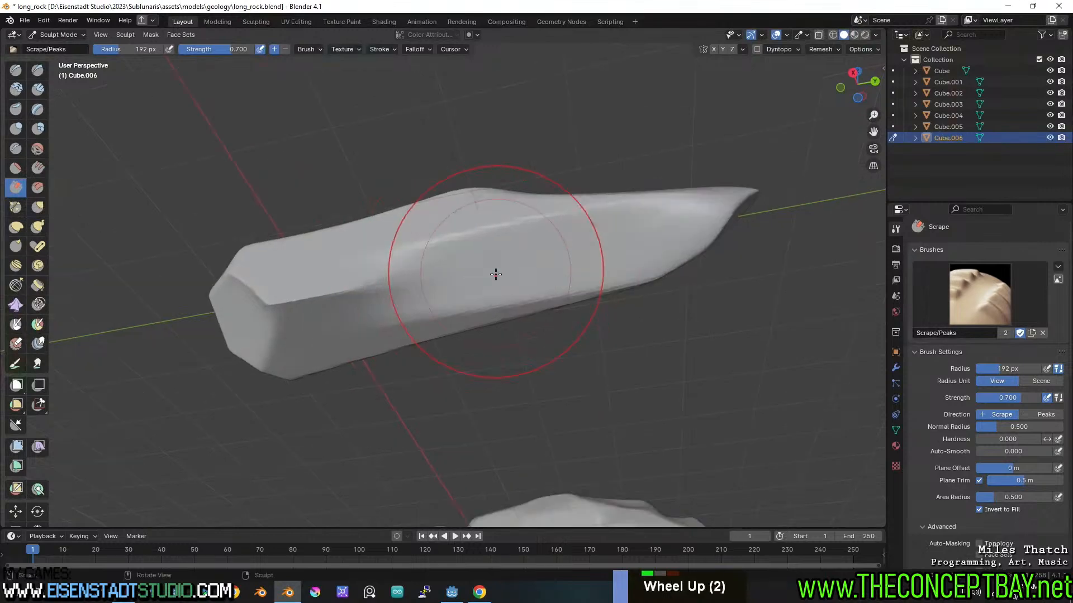
{"action": "key", "text": "ctrl+z"}
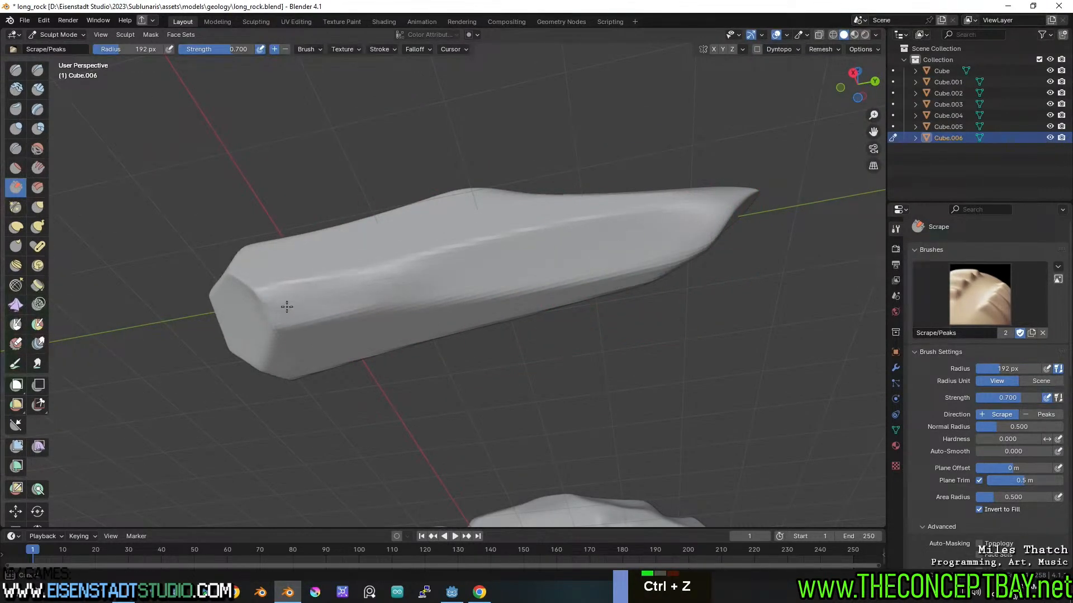
{"action": "left_click_drag", "start_coordinate": [286, 307], "coordinate": [269, 313]}
- Rework the wide end's side corner with scrape strokes, undoing one of them
{"action": "middle_click_drag", "start_coordinate": [275, 314], "coordinate": [345, 288]}
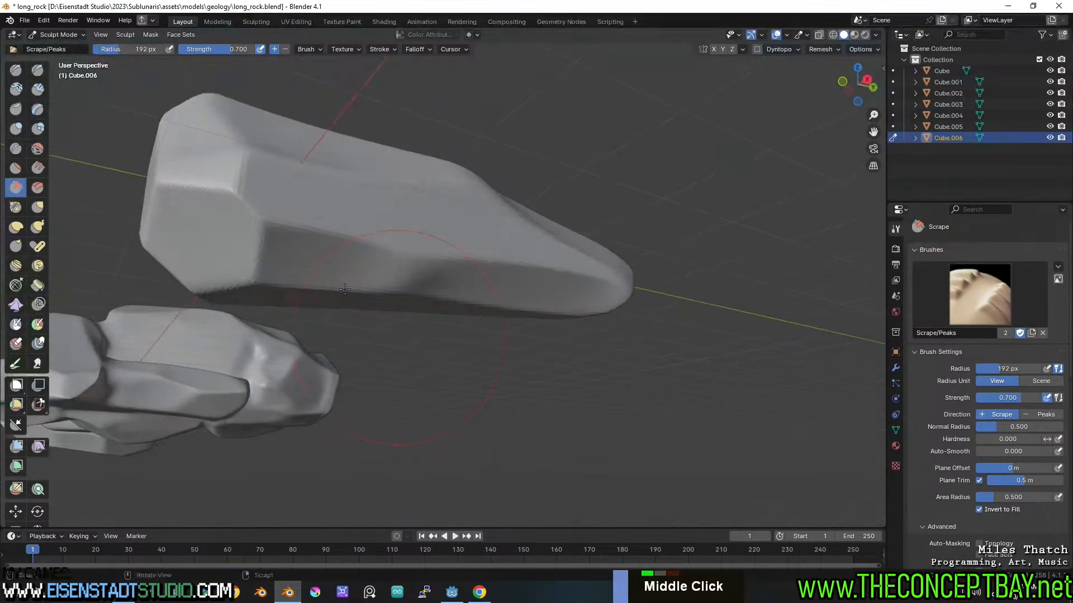
{"action": "left_click_drag", "start_coordinate": [239, 197], "coordinate": [239, 194]}
{"action": "key", "text": "ctrl+z"}
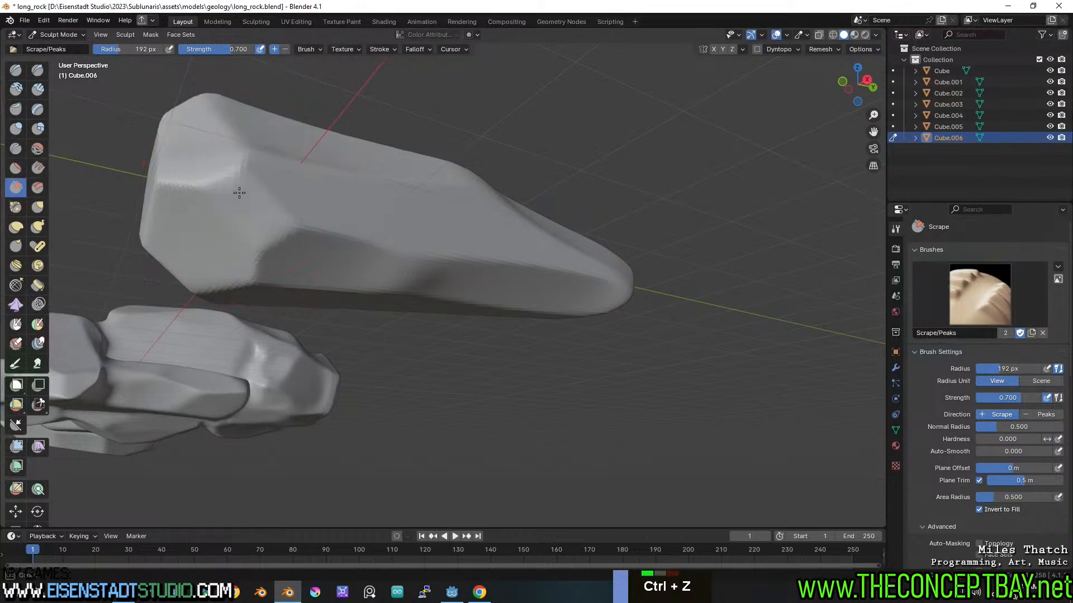
{"action": "middle_click_drag", "start_coordinate": [393, 268], "coordinate": [378, 284]}
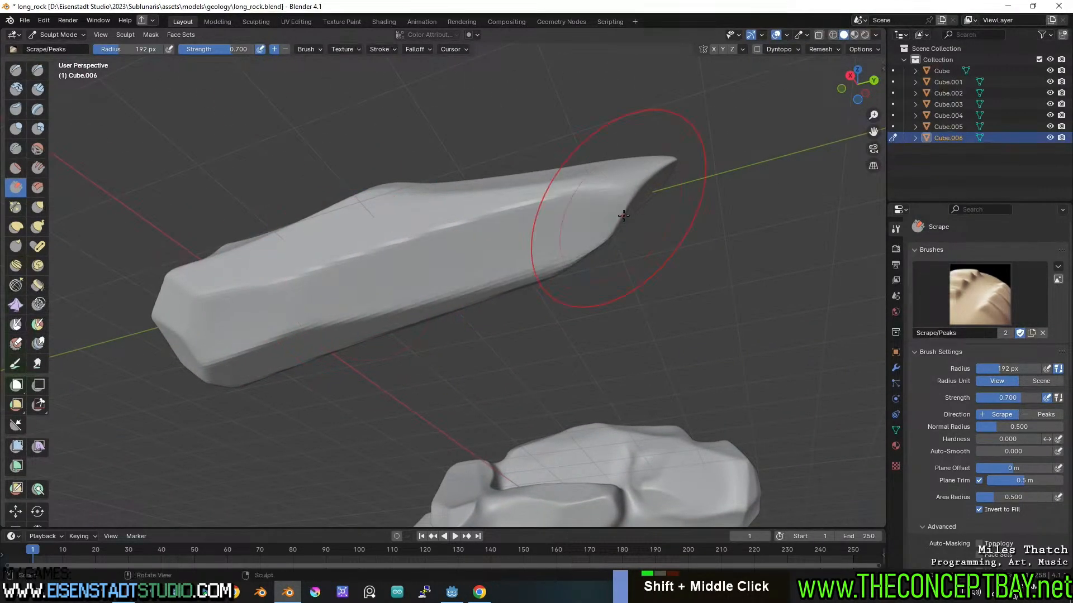
- Try a scrape stroke along the narrow end's side and smoothing strokes on its tip
{"action": "middle_click_drag", "start_coordinate": [581, 226], "coordinate": [537, 214]}
{"action": "mouse_move", "coordinate": [536, 214]}
{"action": "left_mouse_down"}
{"action": "mouse_move", "coordinate": [635, 126]}
{"action": "mouse_move", "coordinate": [623, 138]}
{"action": "mouse_move", "coordinate": [631, 151]}
{"action": "left_mouse_up"}
{"action": "key", "text": "ctrl+z"}
{"action": "middle_click_drag", "start_coordinate": [634, 157], "coordinate": [414, 206]}
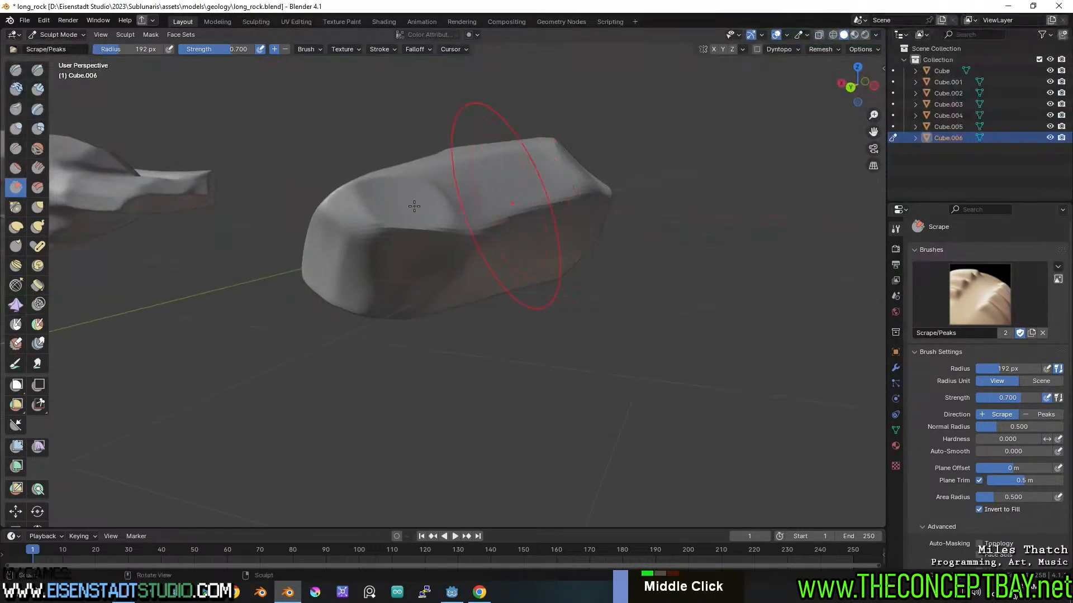
{"action": "left_click_drag", "start_coordinate": [350, 217], "coordinate": [337, 221], "text": "shift"}
{"action": "key", "text": "ctrl+z"}
{"action": "middle_click_drag", "start_coordinate": [334, 202], "coordinate": [351, 296]}
{"action": "left_click_drag", "start_coordinate": [357, 298], "coordinate": [364, 298], "text": "shift"}
{"action": "key", "text": "ctrl+z"}
{"action": "key", "text": "ctrl+z"}
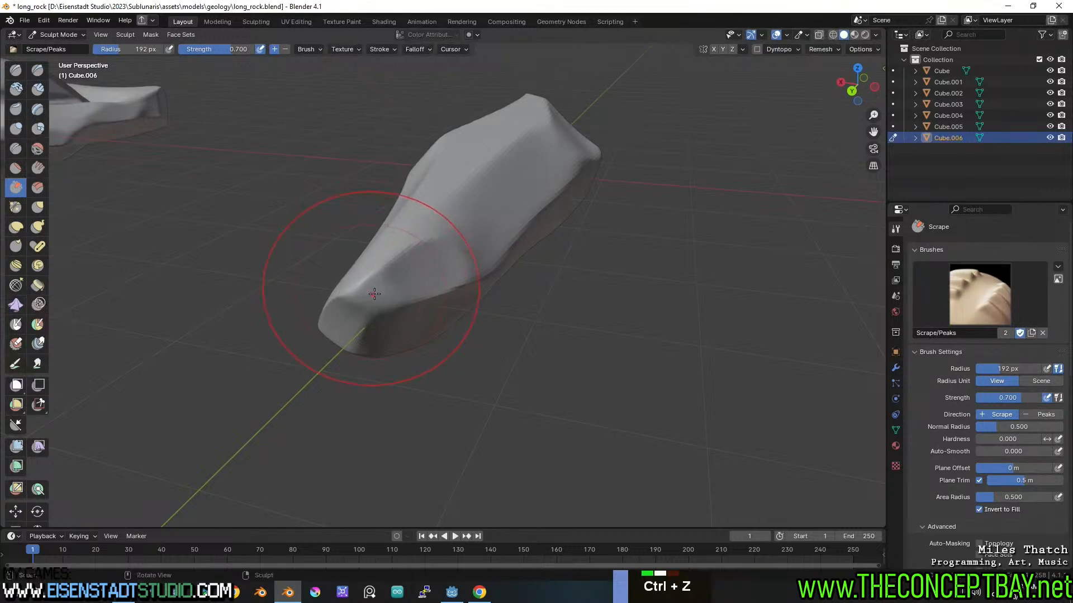
- Try to remesh the rock with the current voxel size
{"action": "mouse_move", "coordinate": [365, 283]}
{"action": "middle_mouse_down"}
{"action": "mouse_move", "coordinate": [412, 276]}
{"action": "mouse_move", "coordinate": [297, 224]}
{"action": "mouse_move", "coordinate": [349, 182]}
{"action": "mouse_move", "coordinate": [447, 240]}
{"action": "mouse_move", "coordinate": [449, 274]}
{"action": "mouse_move", "coordinate": [596, 285]}
{"action": "mouse_move", "coordinate": [558, 302]}
{"action": "mouse_move", "coordinate": [559, 253]}
{"action": "mouse_move", "coordinate": [514, 238]}
{"action": "middle_mouse_up"}
{"action": "scroll", "coordinate": [461, 252], "scroll_direction": "up", "scroll_amount": 2}
{"action": "key", "text": "ctrl+r"}
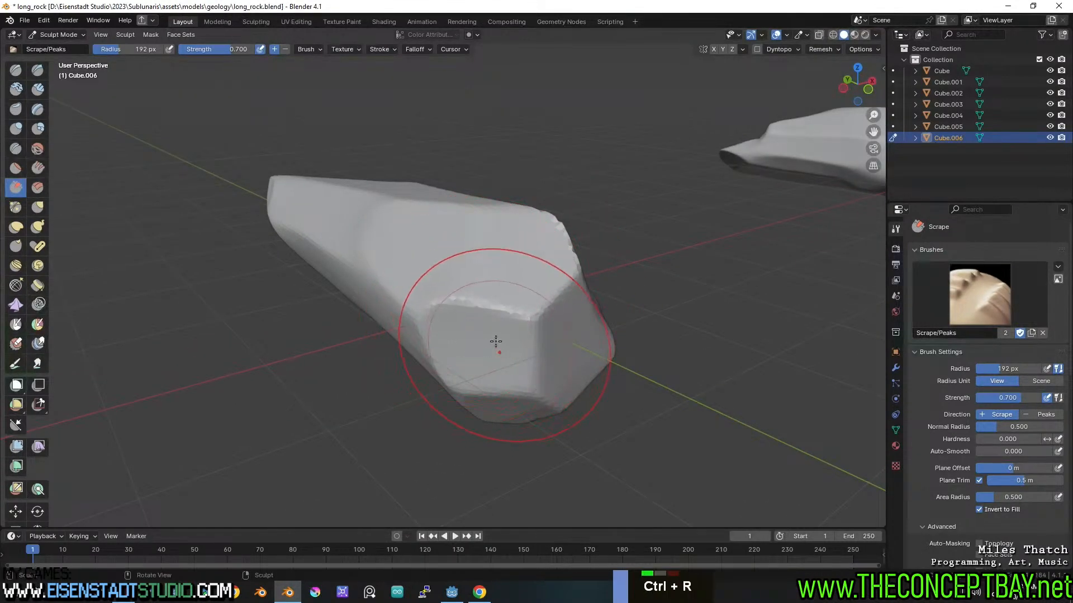
{"action": "key", "text": "ctrl+z"}
{"action": "key", "text": "ctrl+z"}
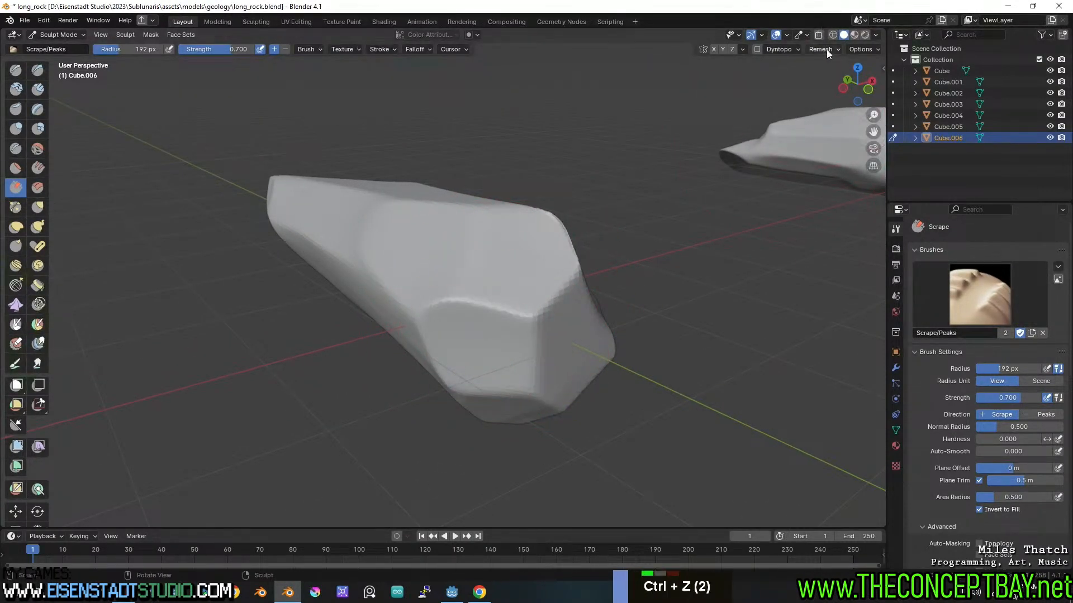
- Set the remesh voxel size to 0.05 m and remesh the rock
{"action": "left_click", "coordinate": [826, 49]}
{"action": "double_click", "coordinate": [865, 71]}
{"action": "key", "text": "BackSpace"}
{"action": "key", "text": "BackSpace"}
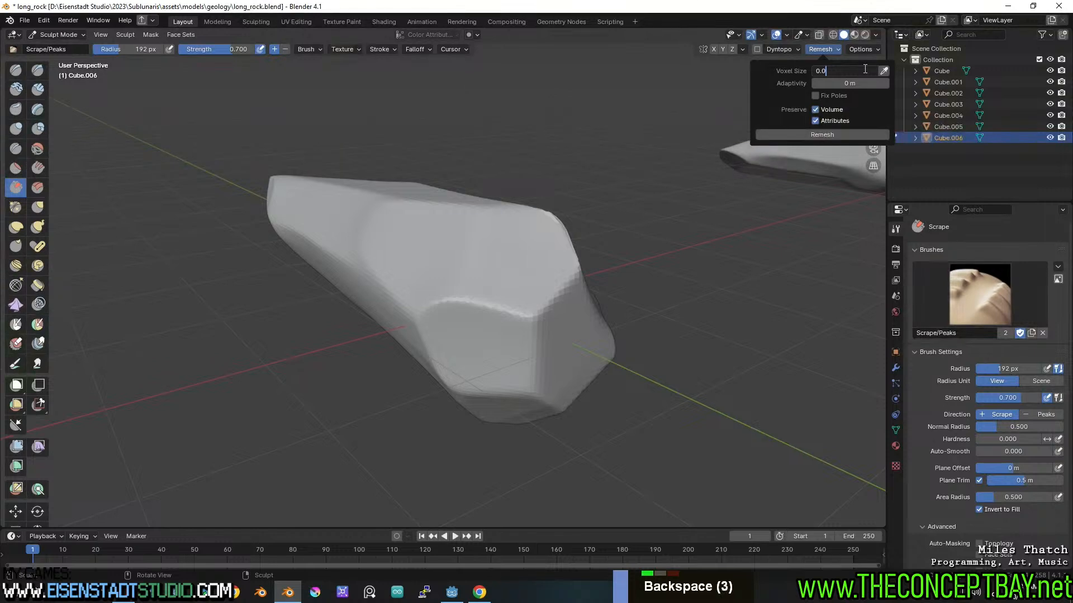
{"action": "type", "text": "5"}
{"action": "key", "text": "Return"}
{"action": "left_click", "coordinate": [832, 134]}
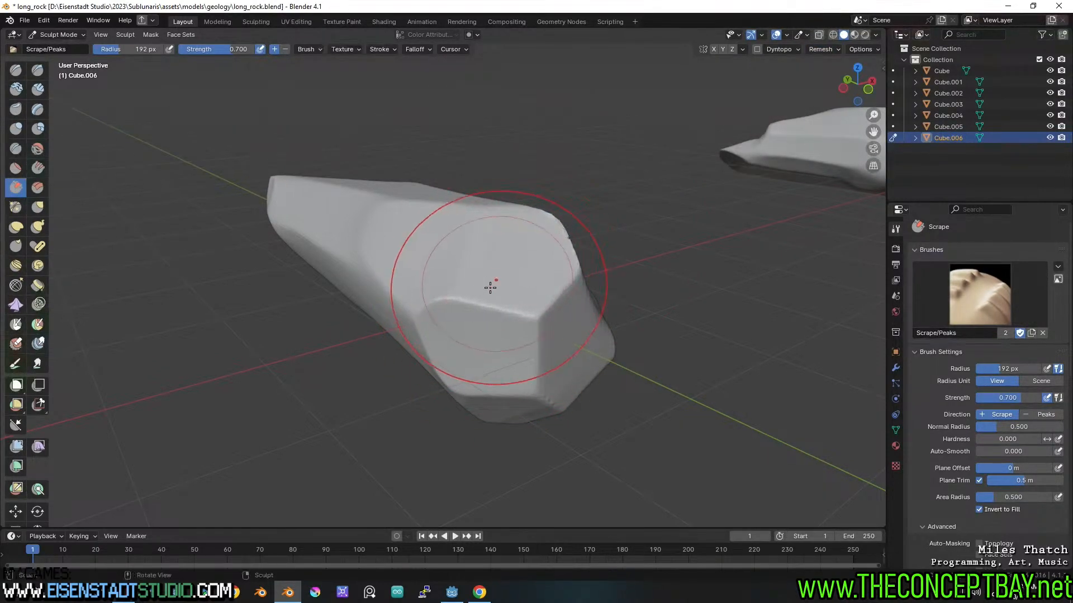
- Smooth the jagged edge and corner of the facet at the rock's wide end
{"action": "mouse_move", "coordinate": [488, 287]}
{"action": "middle_mouse_down"}
{"action": "mouse_move", "coordinate": [556, 282]}
{"action": "mouse_move", "coordinate": [578, 300]}
{"action": "mouse_move", "coordinate": [251, 383]}
{"action": "mouse_move", "coordinate": [560, 383]}
{"action": "mouse_move", "coordinate": [530, 339]}
{"action": "middle_mouse_up"}
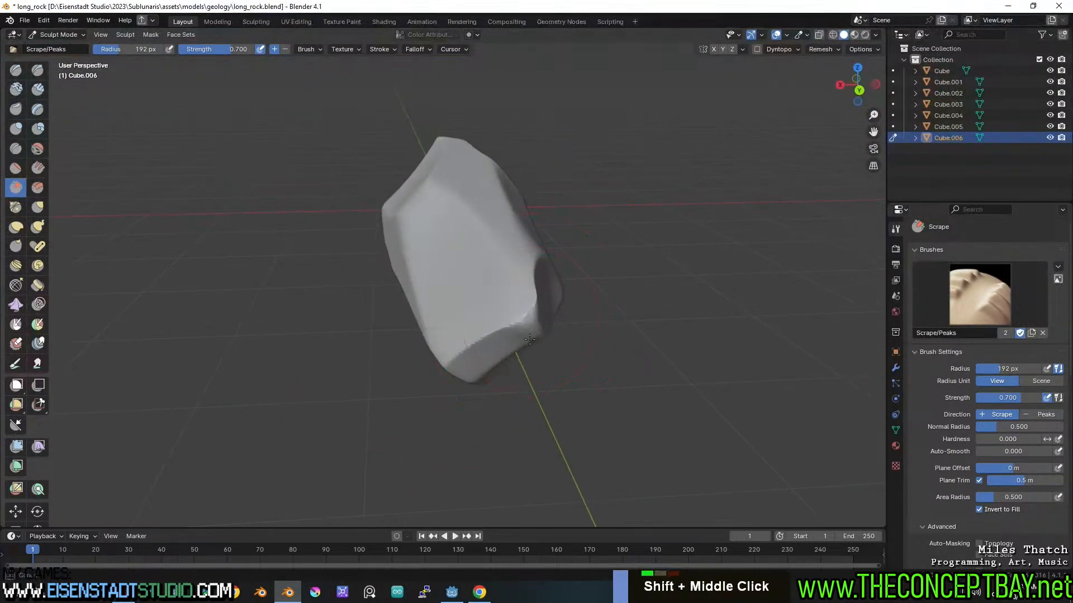
{"action": "scroll", "coordinate": [528, 334], "scroll_direction": "up", "scroll_amount": 2}
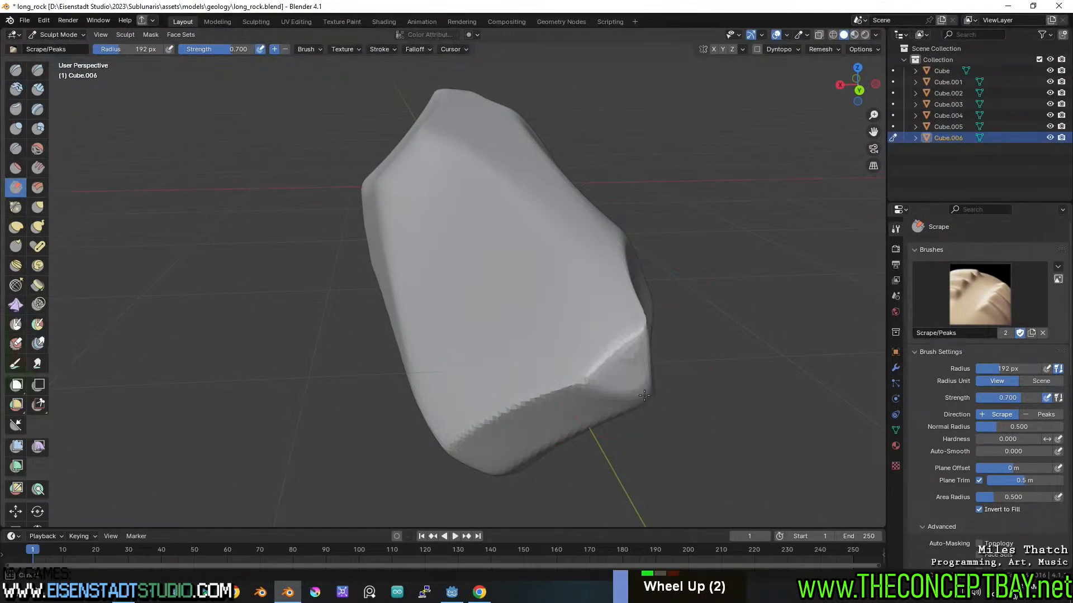
{"action": "middle_click_drag", "start_coordinate": [630, 365], "coordinate": [630, 366]}
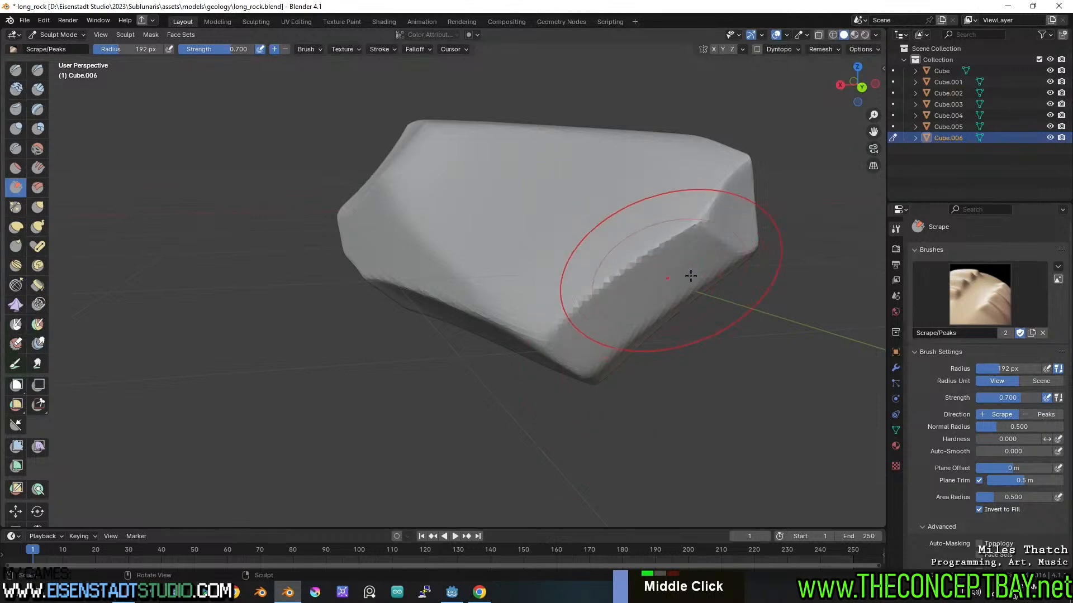
{"action": "mouse_move", "coordinate": [690, 276]}
{"action": "left_mouse_down", "text": "shift"}
{"action": "mouse_move", "coordinate": [636, 279]}
{"action": "mouse_move", "coordinate": [686, 226]}
{"action": "left_mouse_up", "text": "shift"}
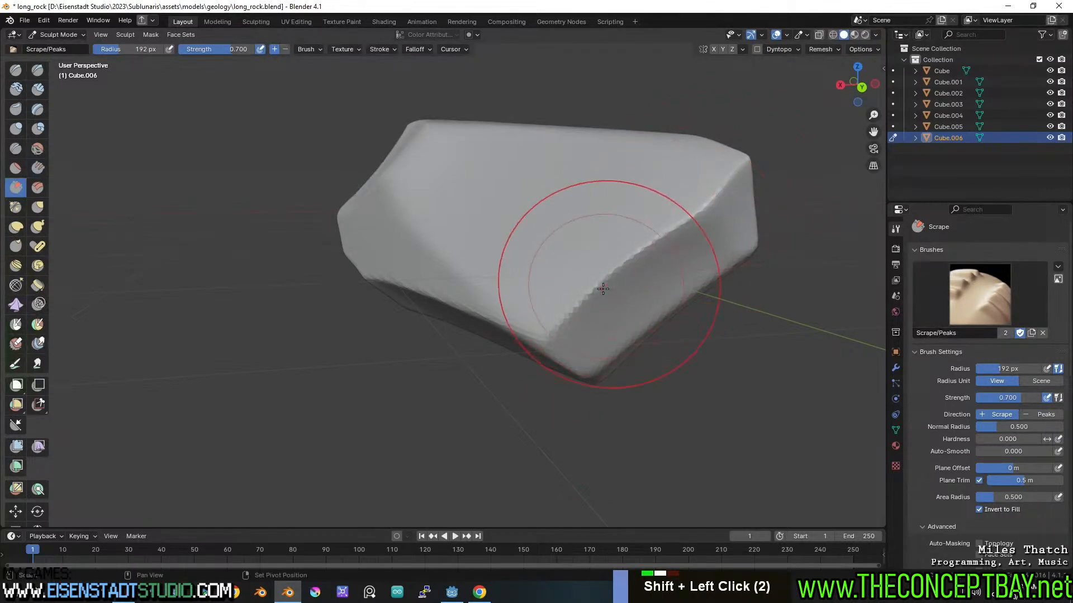
{"action": "scroll", "coordinate": [659, 330], "scroll_direction": "down", "scroll_amount": 3}
{"action": "middle_click_drag", "start_coordinate": [586, 336], "coordinate": [620, 312]}
{"action": "mouse_move", "coordinate": [620, 313]}
{"action": "middle_mouse_down", "text": "shift"}
{"action": "mouse_move", "coordinate": [624, 348]}
{"action": "mouse_move", "coordinate": [493, 315]}
{"action": "middle_mouse_up", "text": "shift"}
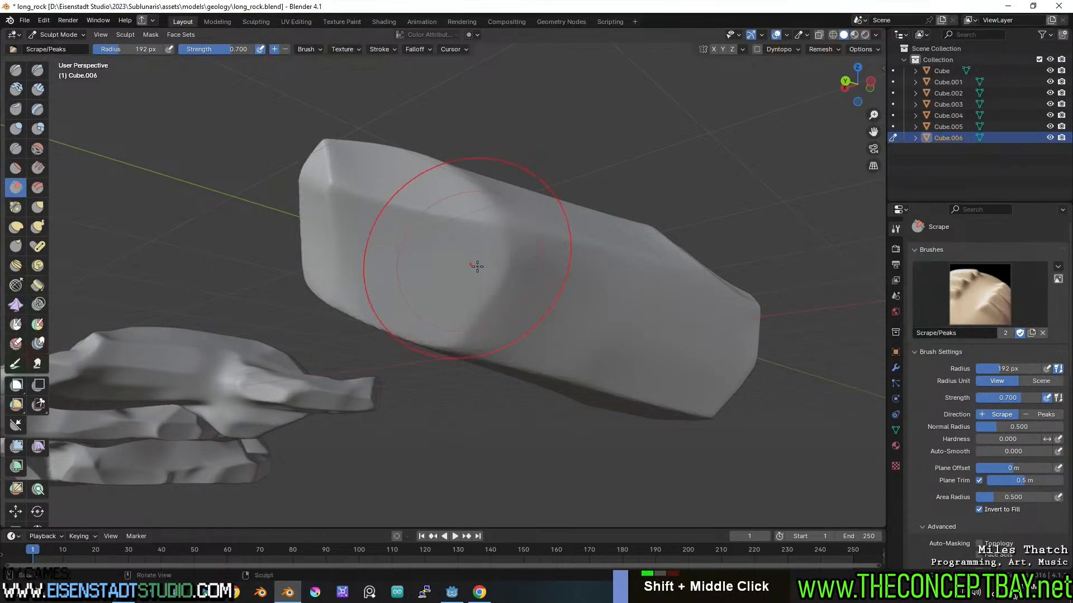
- Inspect the sculpted rock from its side and end, and save the file
{"action": "scroll", "coordinate": [448, 312], "scroll_direction": "down", "scroll_amount": 3}
{"action": "middle_click_drag", "start_coordinate": [477, 267], "coordinate": [503, 310]}
{"action": "key", "text": "ctrl+s"}
{"action": "scroll", "coordinate": [591, 313], "scroll_direction": "down", "scroll_amount": 2}
{"action": "mouse_move", "coordinate": [503, 311]}
{"action": "middle_mouse_down", "text": "shift"}
{"action": "mouse_move", "coordinate": [481, 307]}
{"action": "mouse_move", "coordinate": [521, 303]}
{"action": "middle_mouse_up", "text": "shift"}
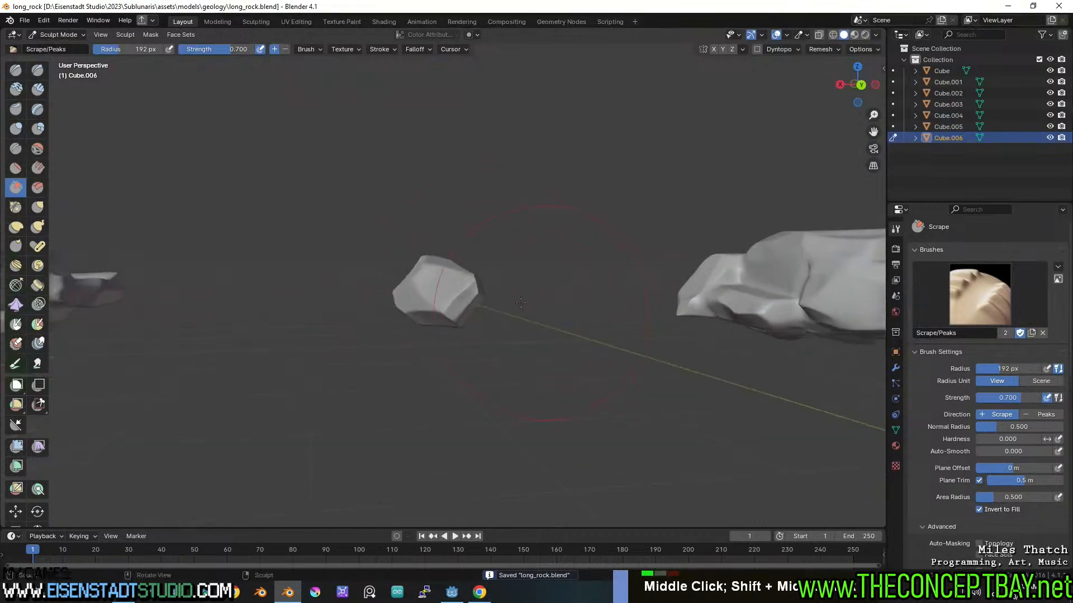
- Return to Object Mode and rotate the rock freehand in the back view and again in the top view
{"action": "left_click", "coordinate": [75, 36]}
{"action": "left_click", "coordinate": [74, 49]}
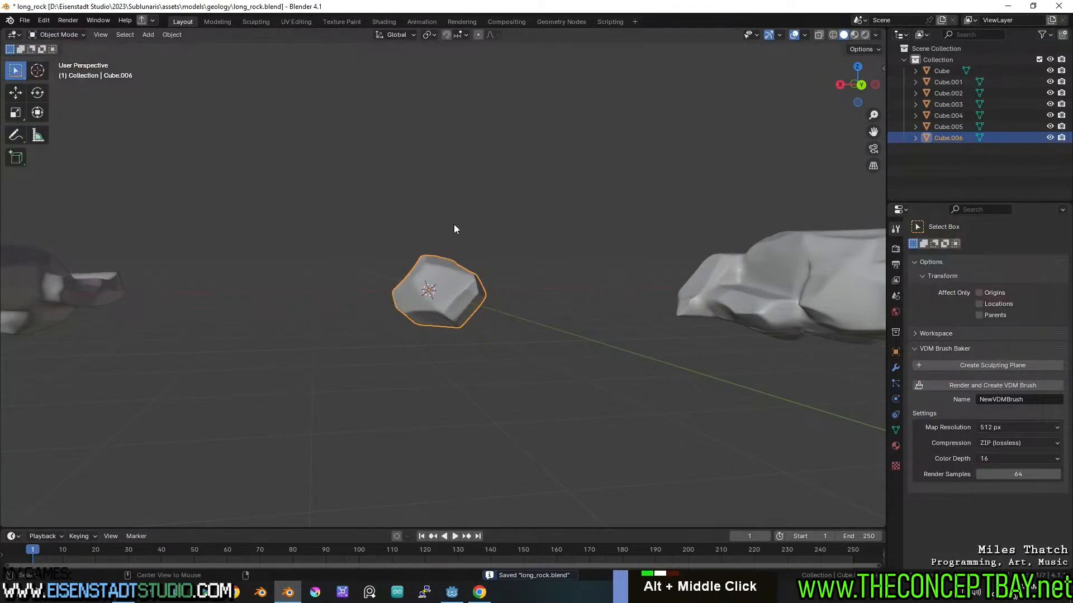
{"action": "middle_click_drag", "start_coordinate": [453, 229], "coordinate": [544, 215], "text": "alt"}
{"action": "key", "text": "r"}
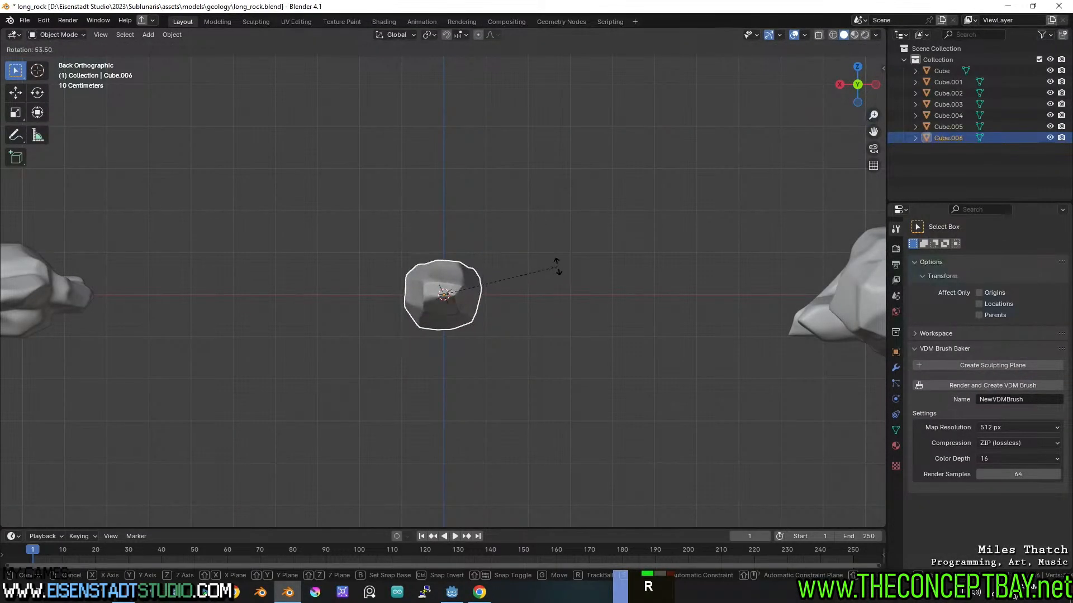
{"action": "left_click", "coordinate": [557, 261]}
{"action": "middle_click_drag", "start_coordinate": [556, 262], "coordinate": [555, 358], "text": "alt"}
{"action": "key", "text": "r"}
{"action": "left_click", "coordinate": [621, 284]}
- Move the rock's entire mesh about -1.66 m along Y to centre it on its origin, and save the file
{"action": "key", "text": "Tab"}
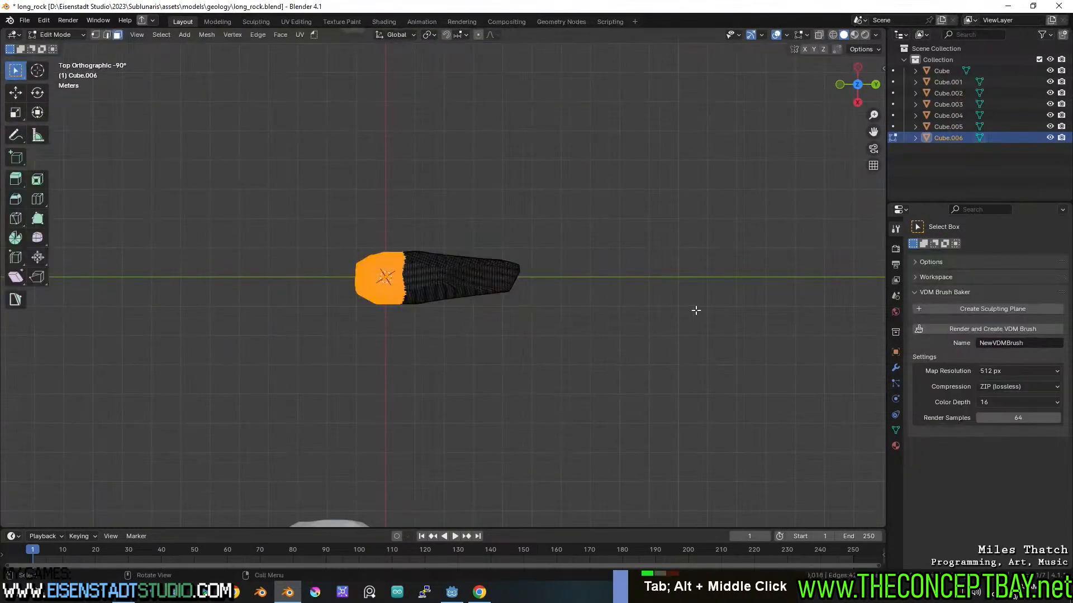
{"action": "key", "text": "a"}
{"action": "key", "text": "g"}
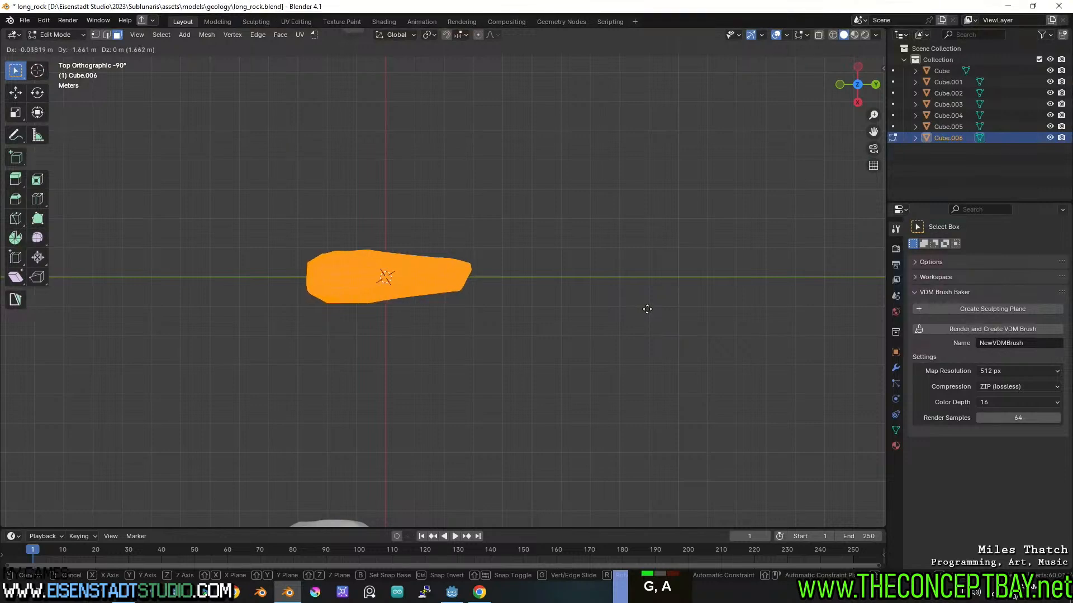
{"action": "left_click", "coordinate": [647, 308]}
{"action": "key", "text": "Tab"}
{"action": "middle_click_drag", "start_coordinate": [634, 335], "coordinate": [501, 208]}
{"action": "key", "text": "ctrl+s"}
- Move the finished rock about -28.4 m along X to the end of the row of rocks
{"action": "scroll", "coordinate": [503, 292], "scroll_direction": "down", "scroll_amount": 3}
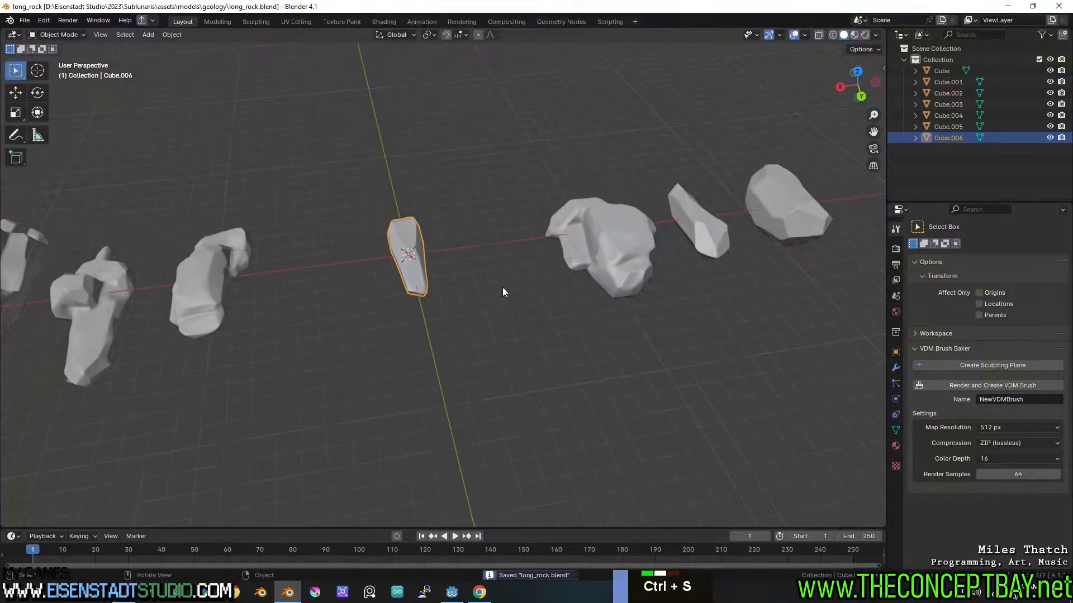
{"action": "scroll", "coordinate": [503, 292], "scroll_direction": "down", "scroll_amount": 2}
{"action": "key", "text": "g"}
{"action": "key", "text": "x"}
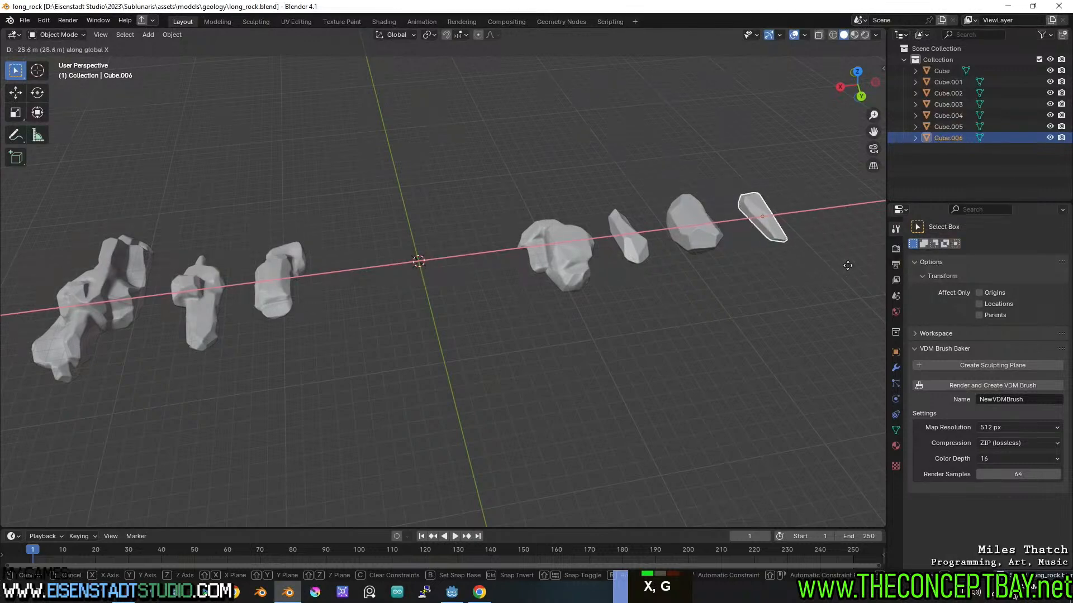
{"action": "left_click", "coordinate": [844, 265]}
- Add a new cube at the 3D cursor in the empty middle of the row
{"action": "middle_click_drag", "start_coordinate": [766, 278], "coordinate": [481, 244]}
{"action": "scroll", "coordinate": [488, 336], "scroll_direction": "down", "scroll_amount": 2}
{"action": "scroll", "coordinate": [481, 327], "scroll_direction": "down", "scroll_amount": 2}
{"action": "scroll", "coordinate": [481, 243], "scroll_direction": "up", "scroll_amount": 2}
{"action": "scroll", "coordinate": [481, 246], "scroll_direction": "up", "scroll_amount": 5}
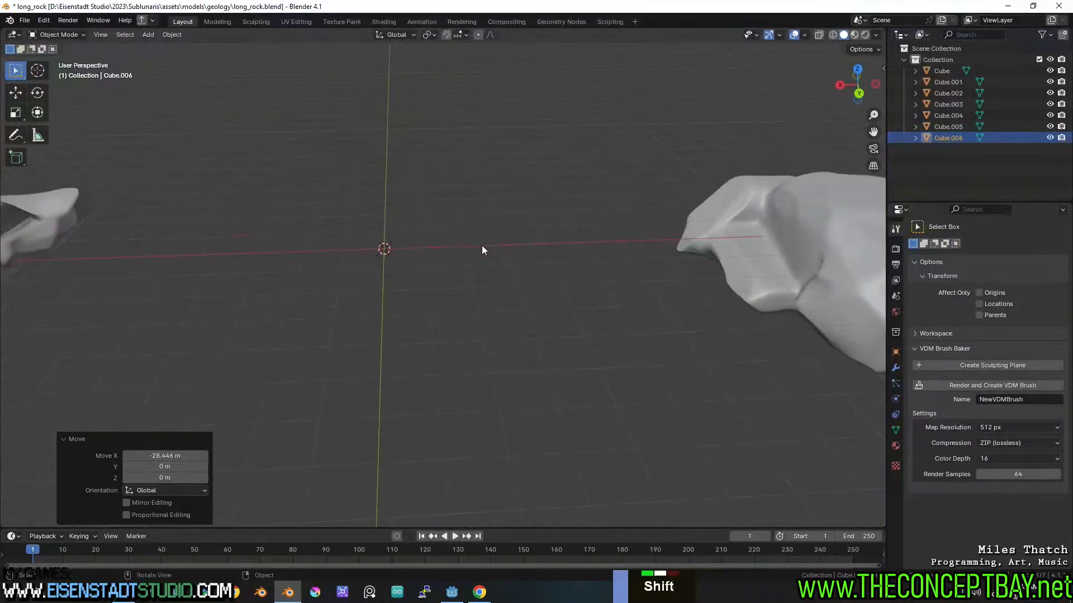
{"action": "key", "text": "shift+a"}
{"action": "left_click", "coordinate": [545, 253]}
- Scale the new cube to 0.661 along Z and to about 2.1 along X and Y, forming a flat slab
{"action": "middle_click_drag", "start_coordinate": [547, 264], "coordinate": [594, 328]}
{"action": "key", "text": "s"}
{"action": "key", "text": "z"}
{"action": "left_click", "coordinate": [592, 269]}
{"action": "key", "text": "s"}
{"action": "key", "text": "shift+z"}
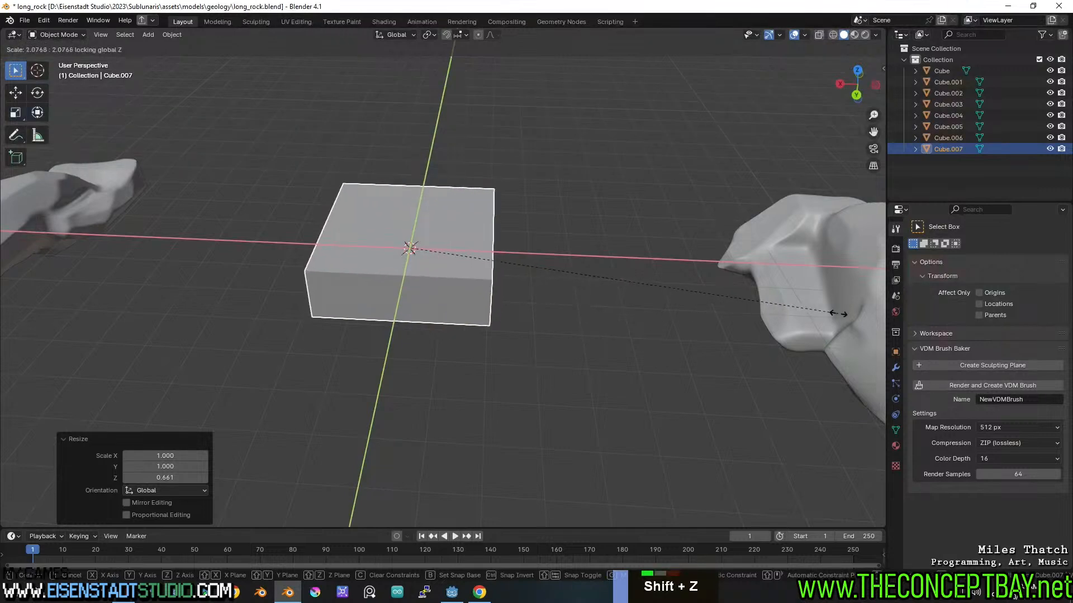
{"action": "left_click", "coordinate": [834, 316]}
- Apply the slab's scale in Object Mode
{"action": "key", "text": "Tab"}
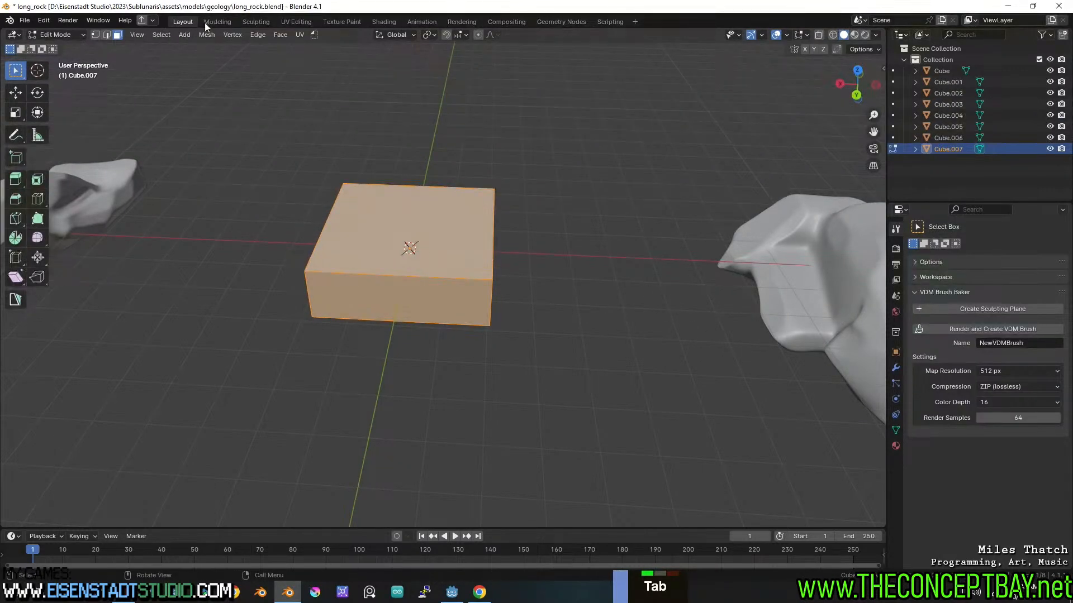
{"action": "key", "text": "Tab"}
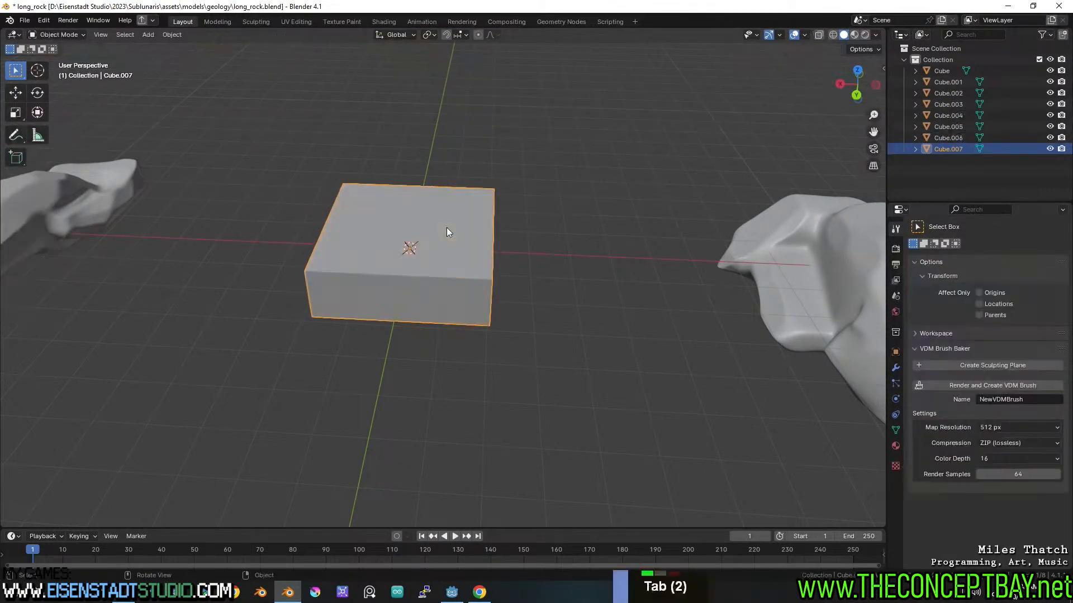
{"action": "key", "text": "ctrl+a"}
{"action": "left_click", "coordinate": [447, 228]}
{"action": "key", "text": "ctrl+Tab"}
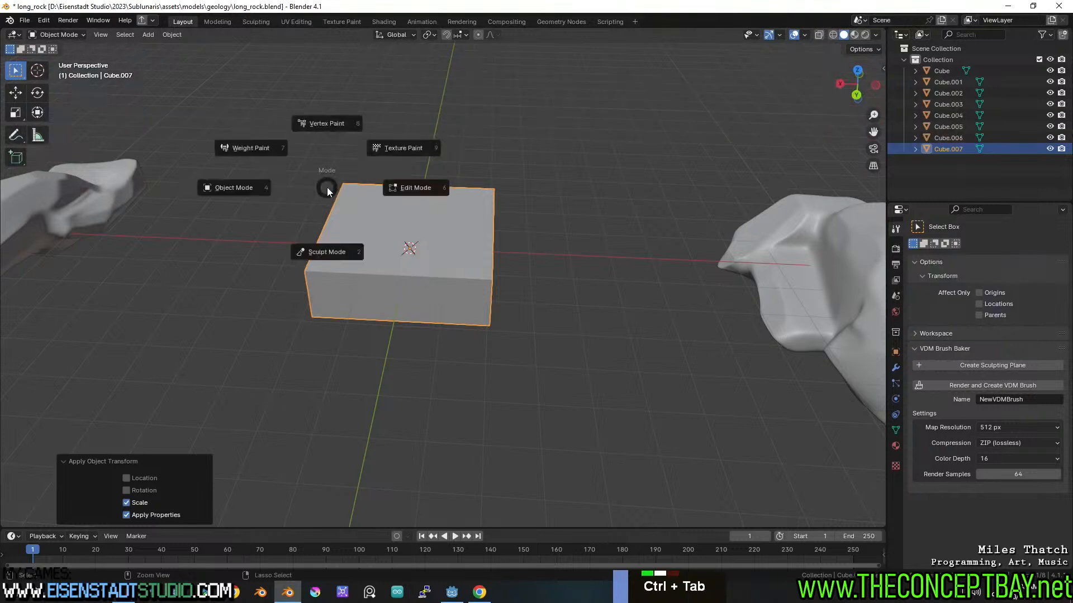
{"action": "key", "text": "Escape"}
- Subdivide all faces of the slab with one cut in Edit Mode
{"action": "key", "text": "Tab"}
{"action": "left_click", "coordinate": [207, 35]}
{"action": "mouse_move", "coordinate": [234, 49]}
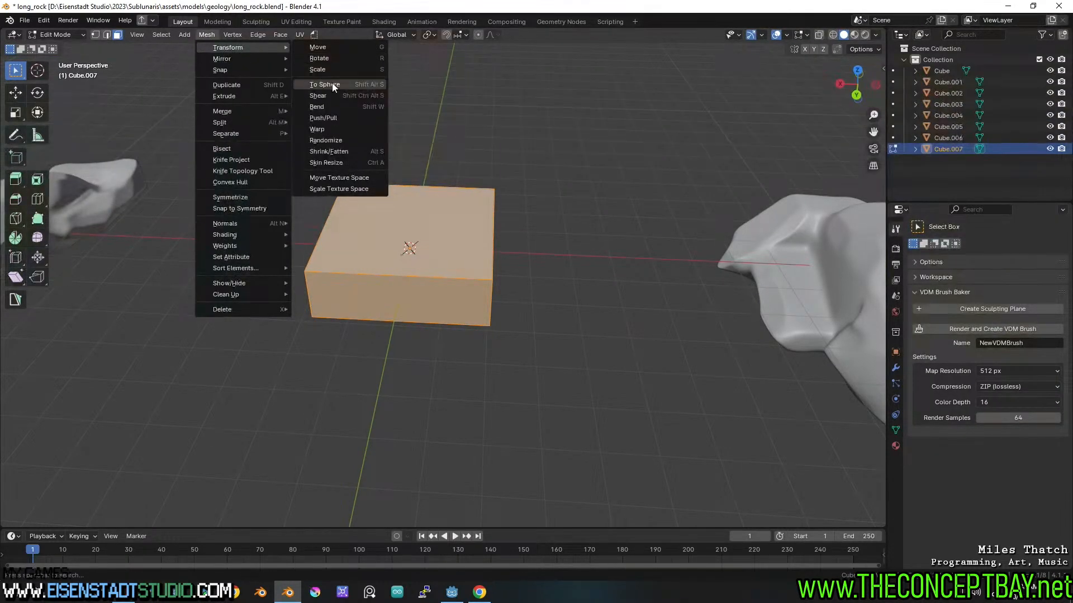
{"action": "key", "text": "ctrl+r"}
{"action": "key", "text": "Escape"}
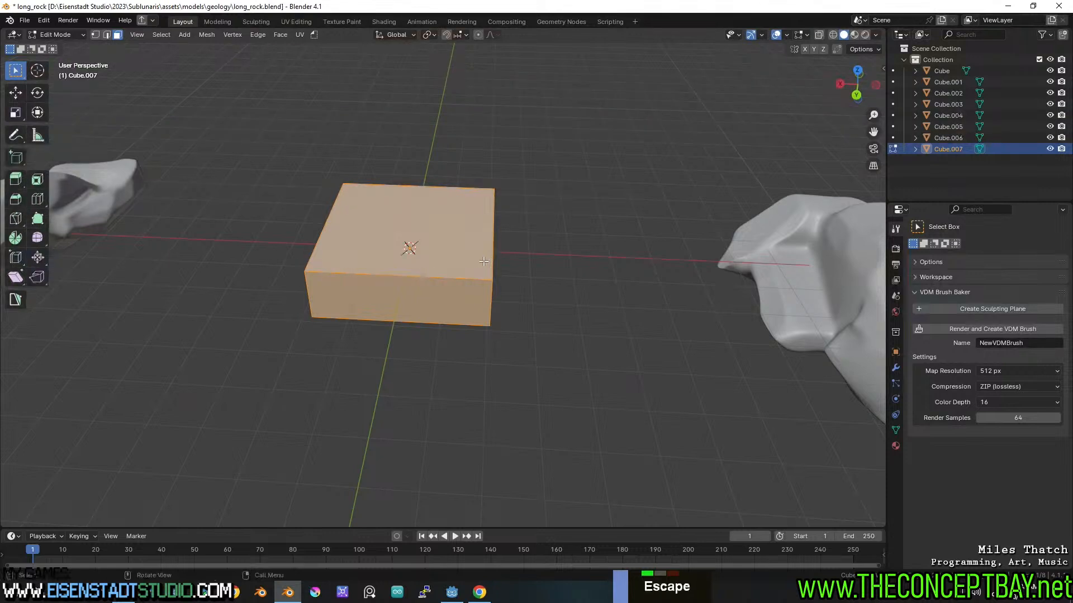
{"action": "right_click", "coordinate": [484, 260]}
{"action": "left_click", "coordinate": [478, 275]}
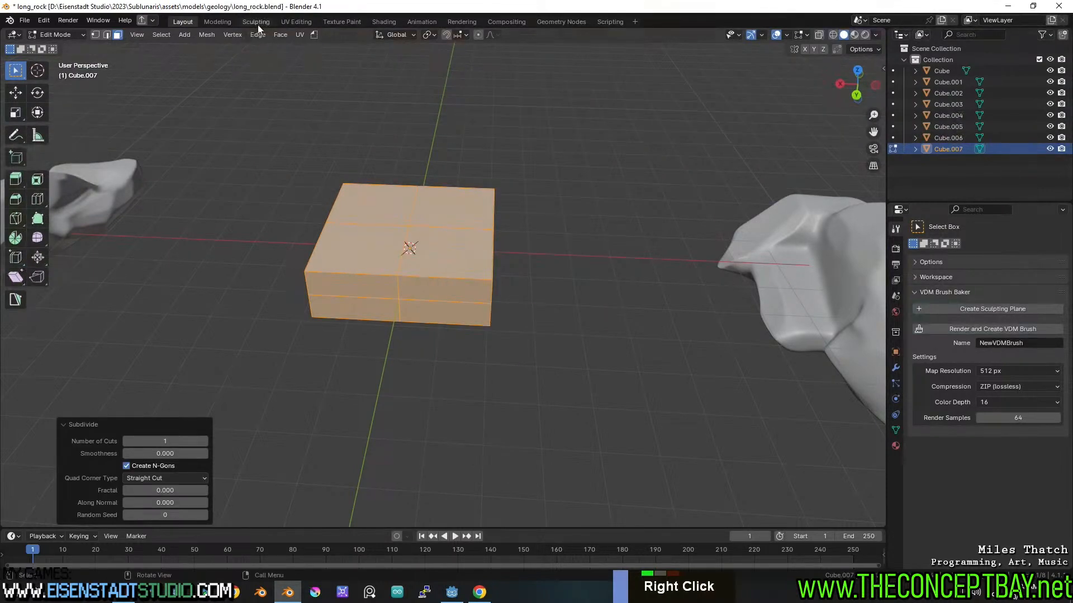
- Randomize the slab's vertices slightly to make its faces uneven, and switch the object to Sculpt Mode
{"action": "left_click", "coordinate": [189, 34]}
{"action": "mouse_move", "coordinate": [206, 35]}
{"action": "mouse_move", "coordinate": [229, 49]}
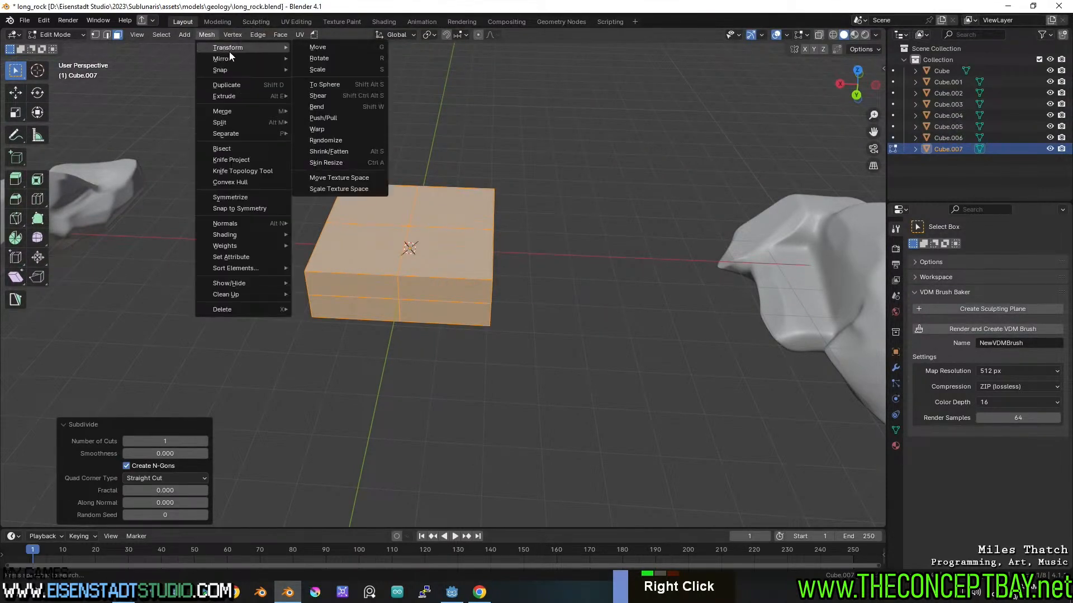
{"action": "left_click", "coordinate": [329, 140]}
{"action": "mouse_move", "coordinate": [177, 478]}
{"action": "left_mouse_down"}
{"action": "mouse_move", "coordinate": [200, 478]}
{"action": "mouse_move", "coordinate": [188, 478]}
{"action": "left_mouse_up"}
{"action": "key", "text": "ctrl+Tab"}
{"action": "left_click", "coordinate": [423, 307]}
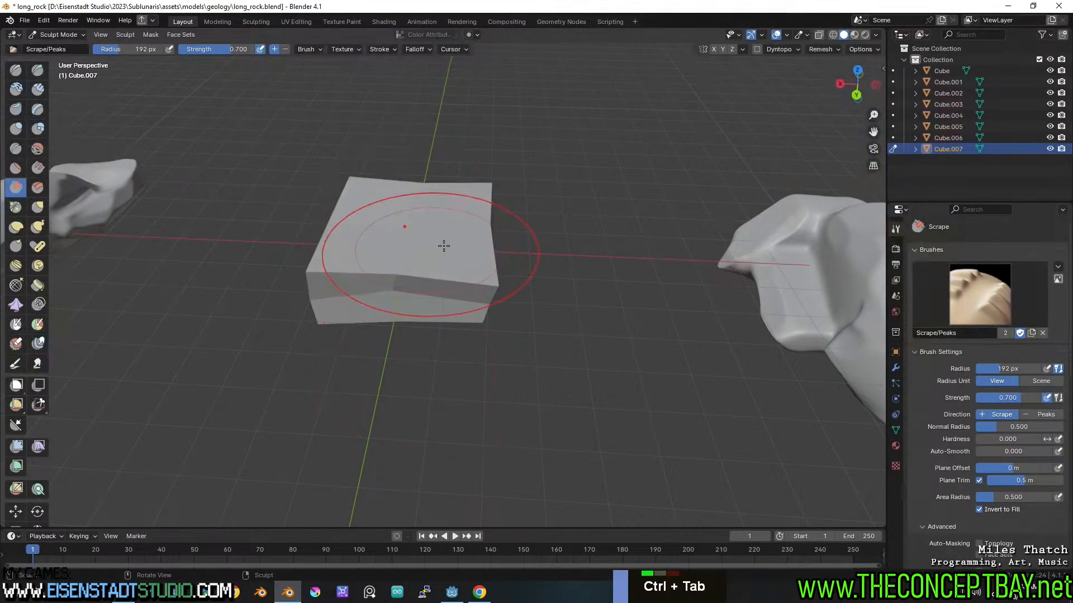
- Set the voxel size for the remesh and voxel-remesh the slab, preserving volume and attributes
{"action": "left_click", "coordinate": [826, 49]}
{"action": "double_click", "coordinate": [866, 71]}
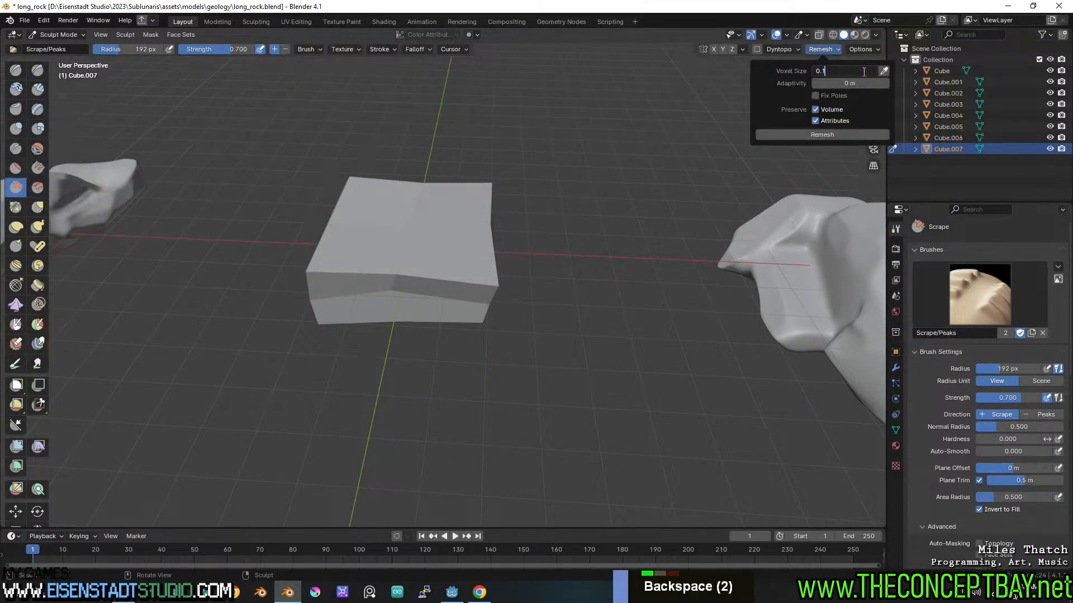
{"action": "left_click", "coordinate": [821, 134]}
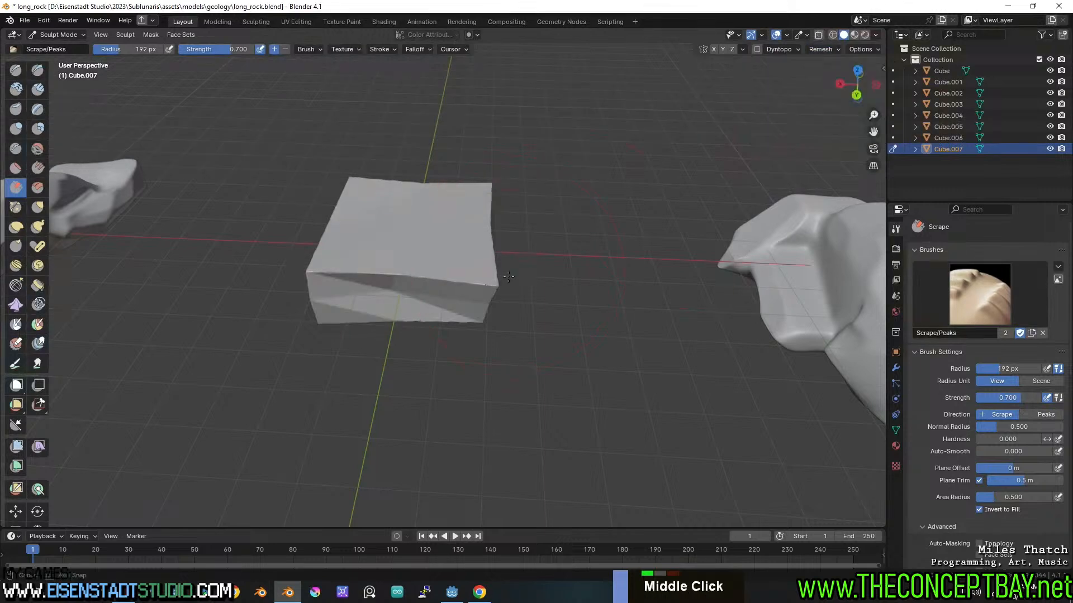
{"action": "middle_click_drag", "start_coordinate": [424, 257], "coordinate": [467, 280]}
{"action": "scroll", "coordinate": [467, 280], "scroll_direction": "up", "scroll_amount": 3}
{"action": "left_click_drag", "start_coordinate": [546, 307], "coordinate": [354, 283], "text": "shift"}
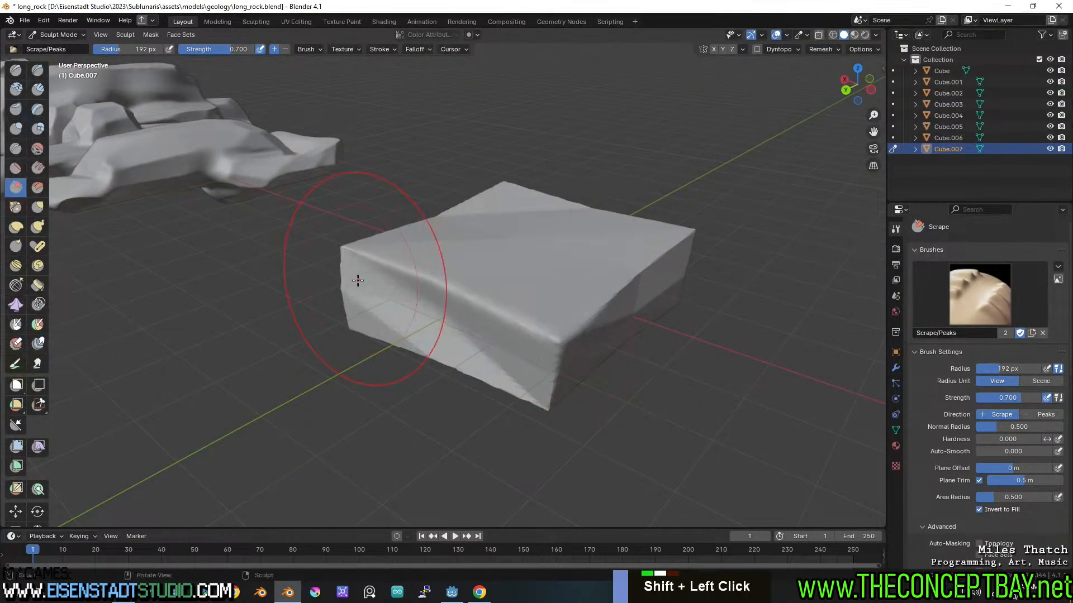
{"action": "key", "text": "ctrl+z"}
- Round off the whole slab with the Mesh Filter set to Smooth at strength 1.000
{"action": "left_click", "coordinate": [22, 444]}
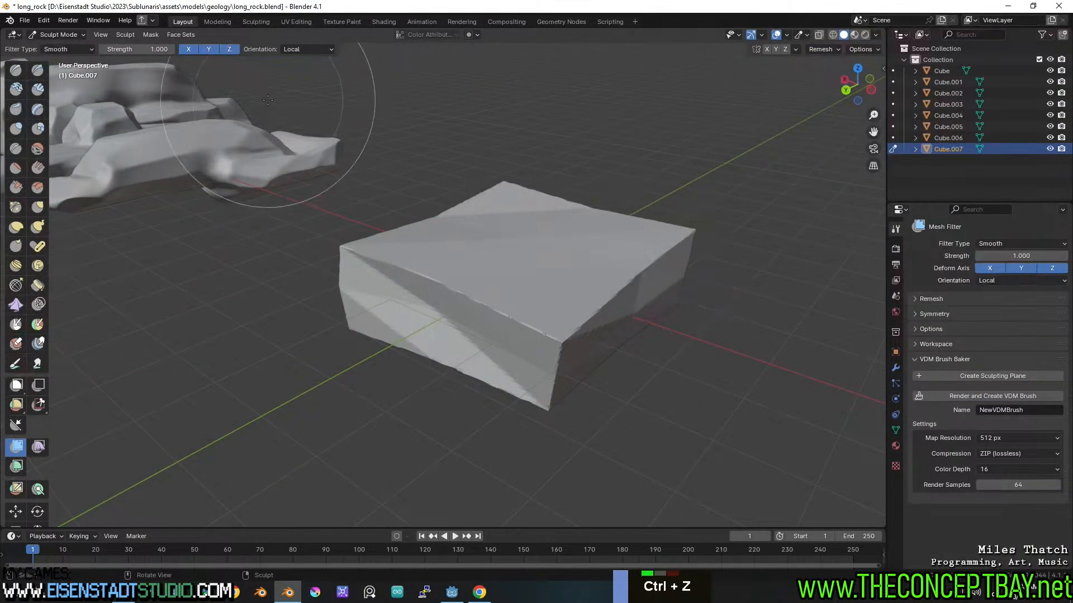
{"action": "left_click_drag", "start_coordinate": [534, 244], "coordinate": [168, 215]}
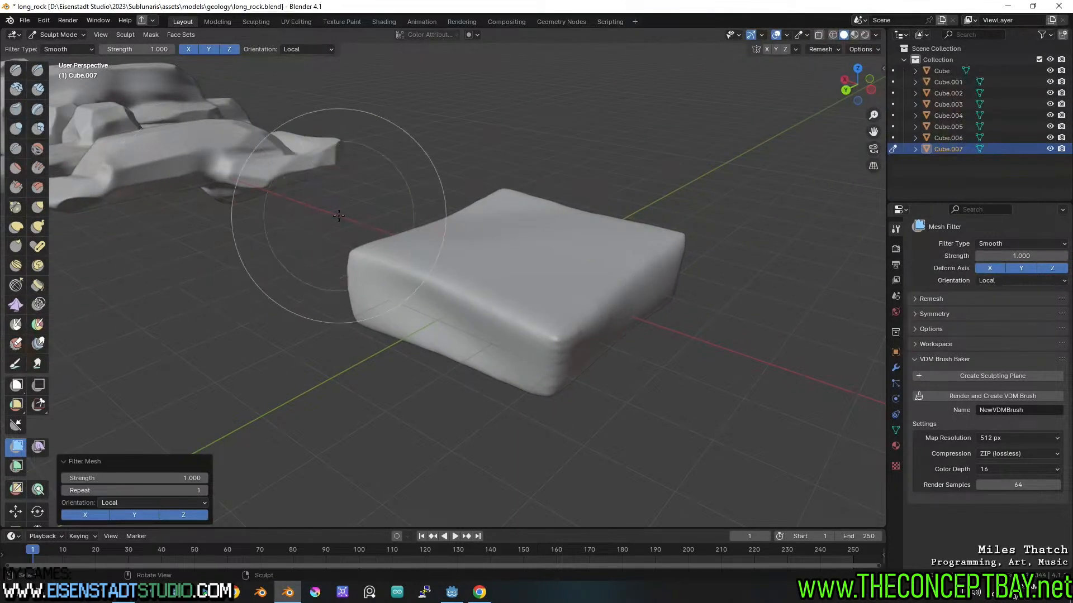
{"action": "right_click", "coordinate": [11, 237]}
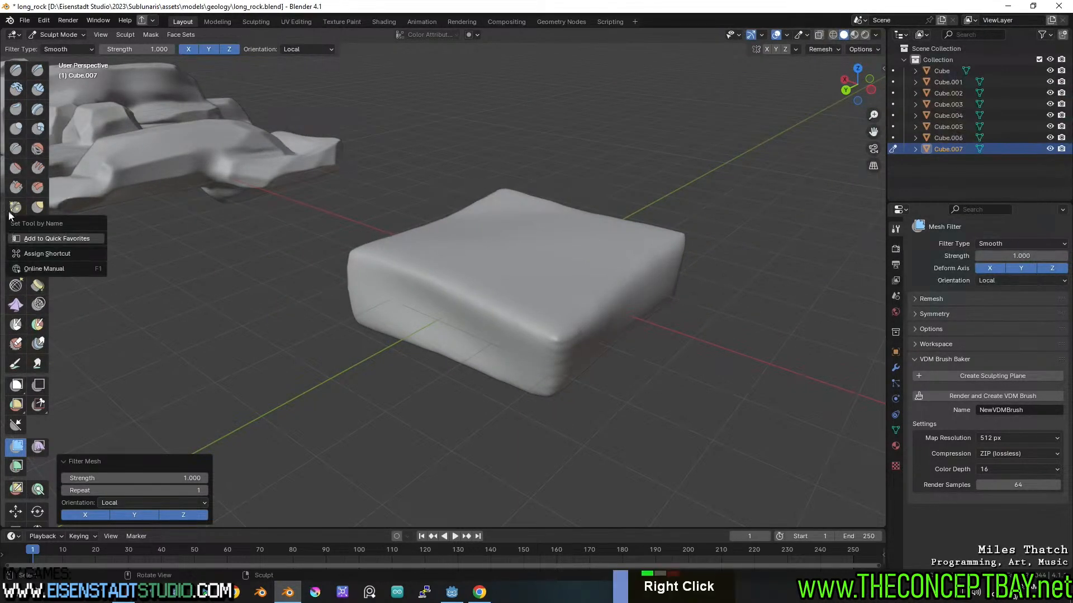
- Cut angled facets into the slab's upper edges and side corners with the Scrape brush at 192 px radius and 0.700 strength
{"action": "double_click", "coordinate": [16, 187]}
{"action": "mouse_move", "coordinate": [524, 314]}
{"action": "left_mouse_down"}
{"action": "mouse_move", "coordinate": [539, 330]}
{"action": "mouse_move", "coordinate": [486, 288]}
{"action": "left_mouse_up"}
{"action": "left_click_drag", "start_coordinate": [376, 270], "coordinate": [388, 278]}
{"action": "mouse_move", "coordinate": [430, 281]}
{"action": "middle_mouse_down"}
{"action": "mouse_move", "coordinate": [498, 283]}
{"action": "mouse_move", "coordinate": [537, 265]}
{"action": "middle_mouse_up"}
{"action": "middle_click_drag", "start_coordinate": [396, 371], "coordinate": [385, 377], "text": "ctrl"}
{"action": "mouse_move", "coordinate": [371, 379]}
{"action": "middle_mouse_down", "text": "shift"}
{"action": "mouse_move", "coordinate": [393, 388]}
{"action": "mouse_move", "coordinate": [436, 354]}
{"action": "middle_mouse_up", "text": "shift"}
{"action": "middle_click_drag", "start_coordinate": [436, 354], "coordinate": [484, 374]}
{"action": "mouse_move", "coordinate": [485, 374]}
{"action": "left_mouse_down"}
{"action": "mouse_move", "coordinate": [288, 352]}
{"action": "mouse_move", "coordinate": [335, 318]}
{"action": "left_mouse_up"}
- Smooth the sharp ridge on the rock's end and scrape facets along the edges towards its underside
{"action": "mouse_move", "coordinate": [335, 319]}
{"action": "middle_mouse_down"}
{"action": "mouse_move", "coordinate": [373, 262]}
{"action": "mouse_move", "coordinate": [347, 413]}
{"action": "middle_mouse_up"}
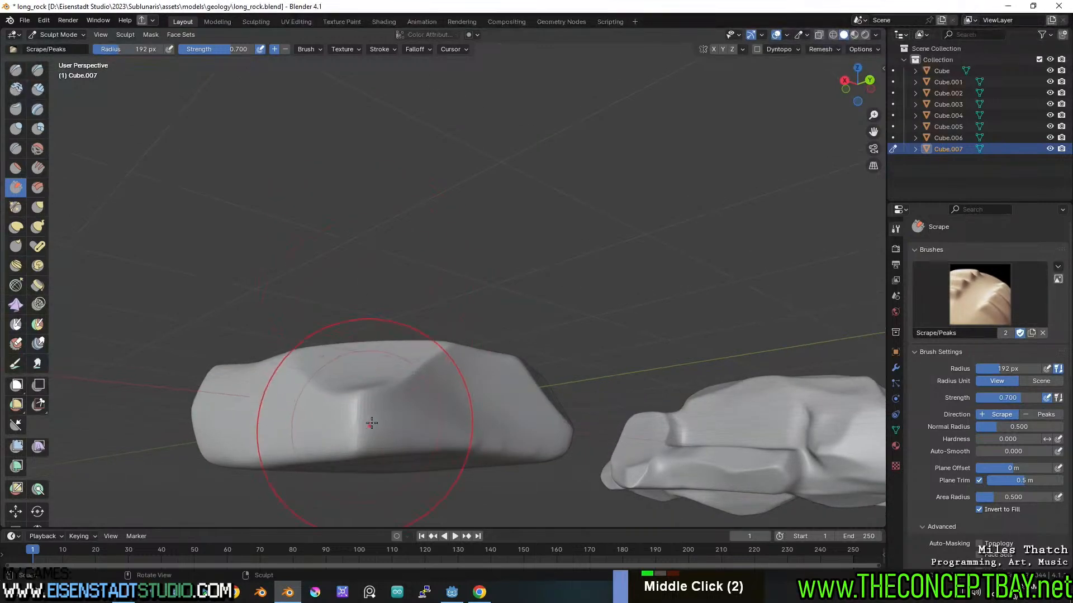
{"action": "mouse_move", "coordinate": [347, 413]}
{"action": "left_mouse_down", "text": "shift"}
{"action": "mouse_move", "coordinate": [363, 416]}
{"action": "mouse_move", "coordinate": [335, 395]}
{"action": "mouse_move", "coordinate": [362, 408]}
{"action": "mouse_move", "coordinate": [352, 445]}
{"action": "mouse_move", "coordinate": [408, 412]}
{"action": "left_mouse_up", "text": "shift"}
{"action": "mouse_move", "coordinate": [408, 412]}
{"action": "middle_mouse_down"}
{"action": "mouse_move", "coordinate": [414, 319]}
{"action": "mouse_move", "coordinate": [381, 334]}
{"action": "middle_mouse_up"}
{"action": "mouse_move", "coordinate": [381, 334]}
{"action": "left_mouse_down"}
{"action": "mouse_move", "coordinate": [360, 342]}
{"action": "mouse_move", "coordinate": [400, 337]}
{"action": "left_mouse_up"}
{"action": "middle_click_drag", "start_coordinate": [551, 333], "coordinate": [456, 328], "text": "shift"}
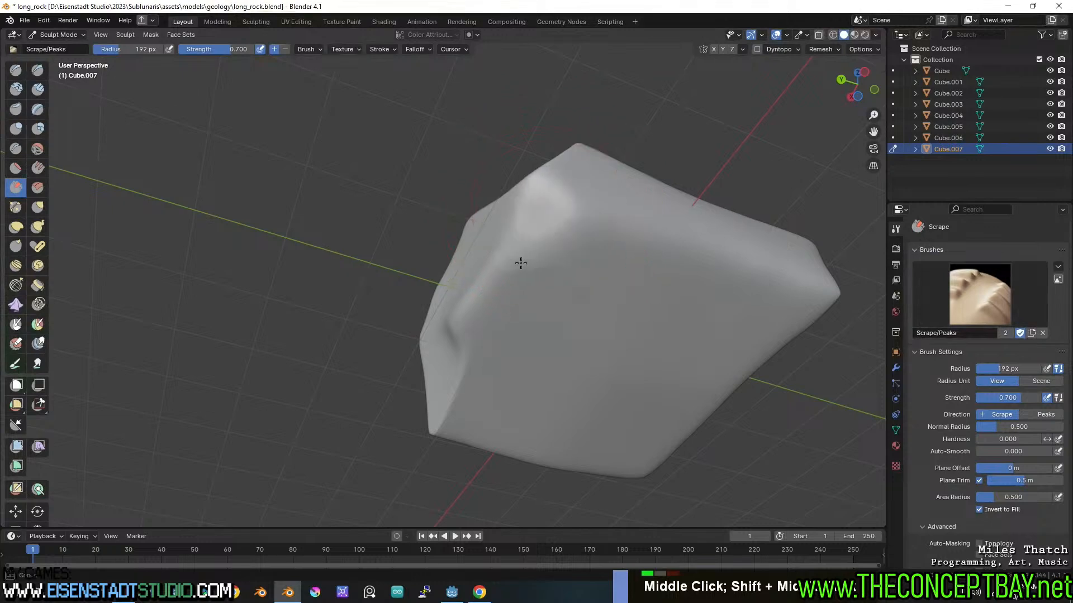
{"action": "mouse_move", "coordinate": [531, 209]}
{"action": "middle_mouse_down"}
{"action": "mouse_move", "coordinate": [572, 275]}
{"action": "mouse_move", "coordinate": [492, 303]}
{"action": "mouse_move", "coordinate": [385, 295]}
{"action": "middle_mouse_up"}
{"action": "left_click", "coordinate": [575, 229], "text": "shift"}
- Scrape flat facets around the underside and side edges, and smooth the jagged border of the newly cut side facet
{"action": "scroll", "coordinate": [565, 250], "scroll_direction": "down", "scroll_amount": 1}
{"action": "scroll", "coordinate": [648, 197], "scroll_direction": "down", "scroll_amount": 1}
{"action": "middle_click_drag", "start_coordinate": [648, 197], "coordinate": [524, 253], "text": "shift"}
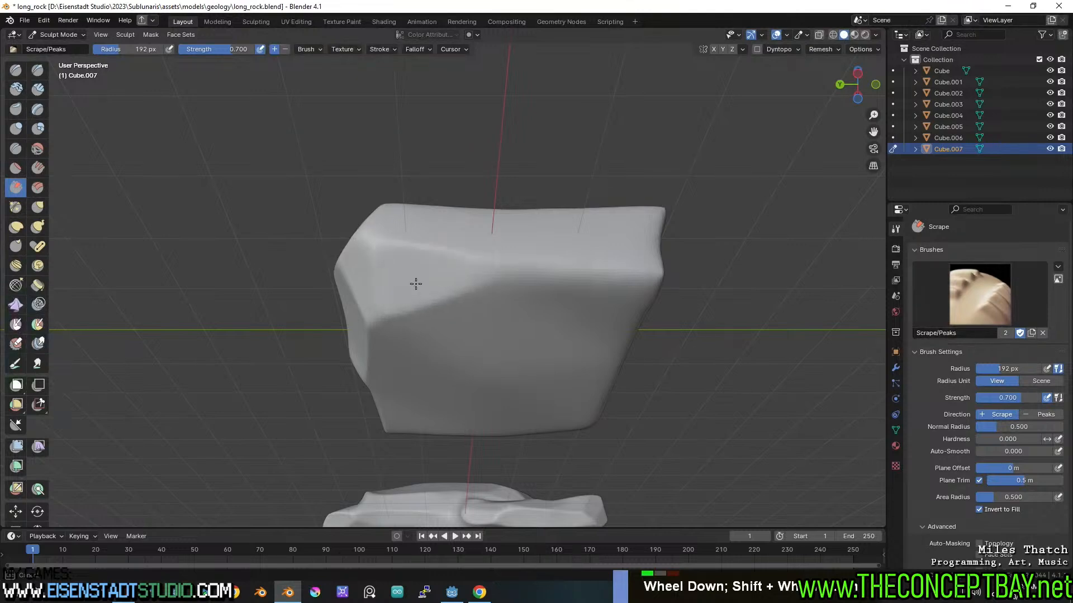
{"action": "middle_click_drag", "start_coordinate": [625, 279], "coordinate": [508, 203]}
{"action": "scroll", "coordinate": [508, 204], "scroll_direction": "down", "scroll_amount": 2}
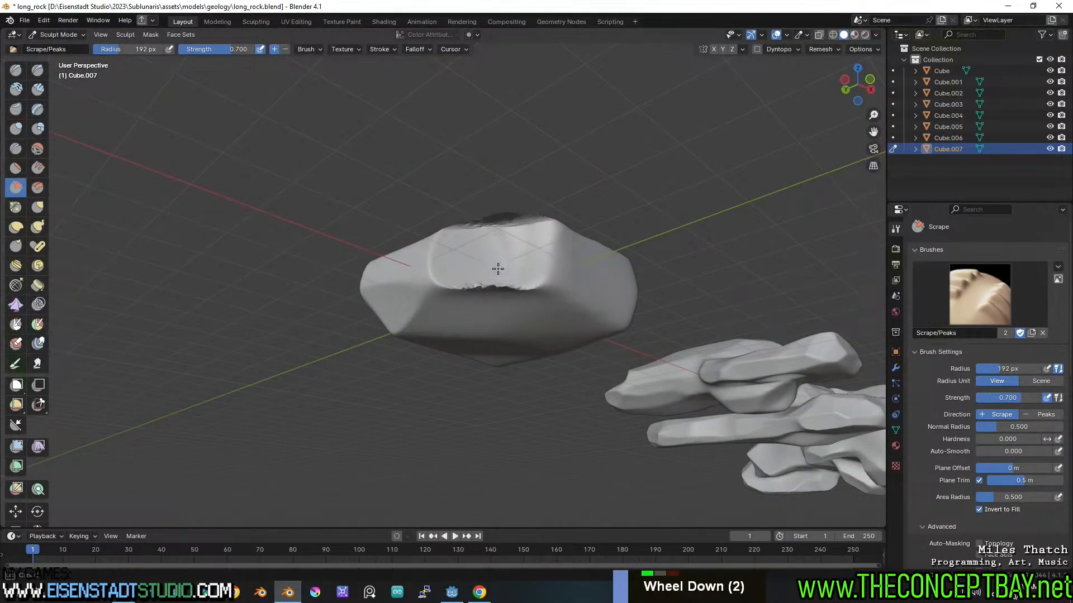
{"action": "middle_click_drag", "start_coordinate": [498, 268], "coordinate": [477, 336]}
{"action": "left_click_drag", "start_coordinate": [476, 319], "coordinate": [460, 311], "text": "shift"}
- Smooth the crease in the long side facet, scrape the facet flat, and undo the last stroke
{"action": "middle_click_drag", "start_coordinate": [568, 329], "coordinate": [448, 215]}
{"action": "left_click", "coordinate": [453, 272], "text": "shift"}
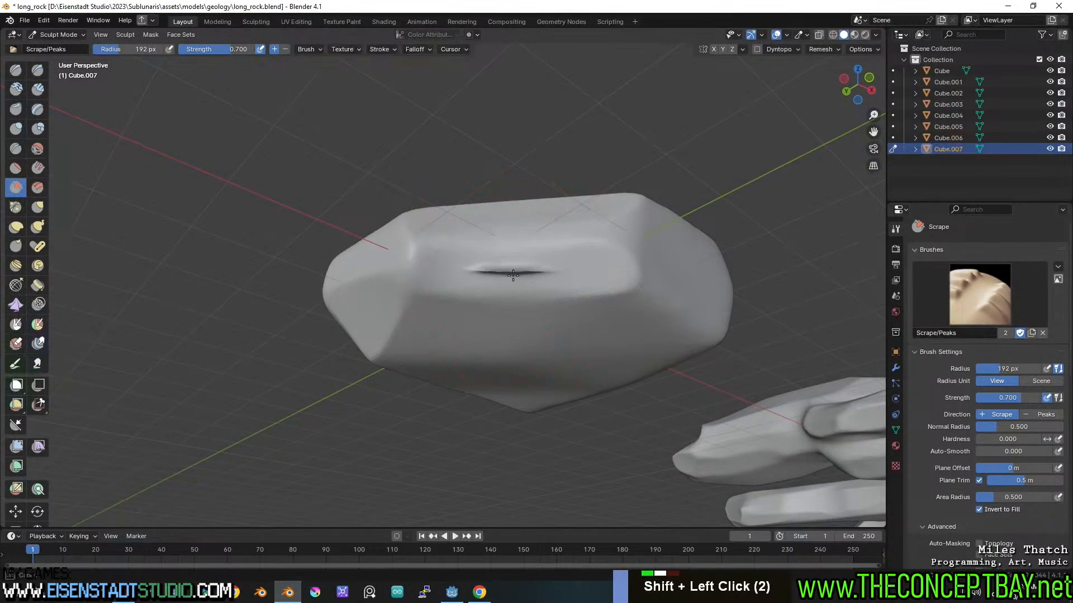
{"action": "double_click", "coordinate": [527, 270]}
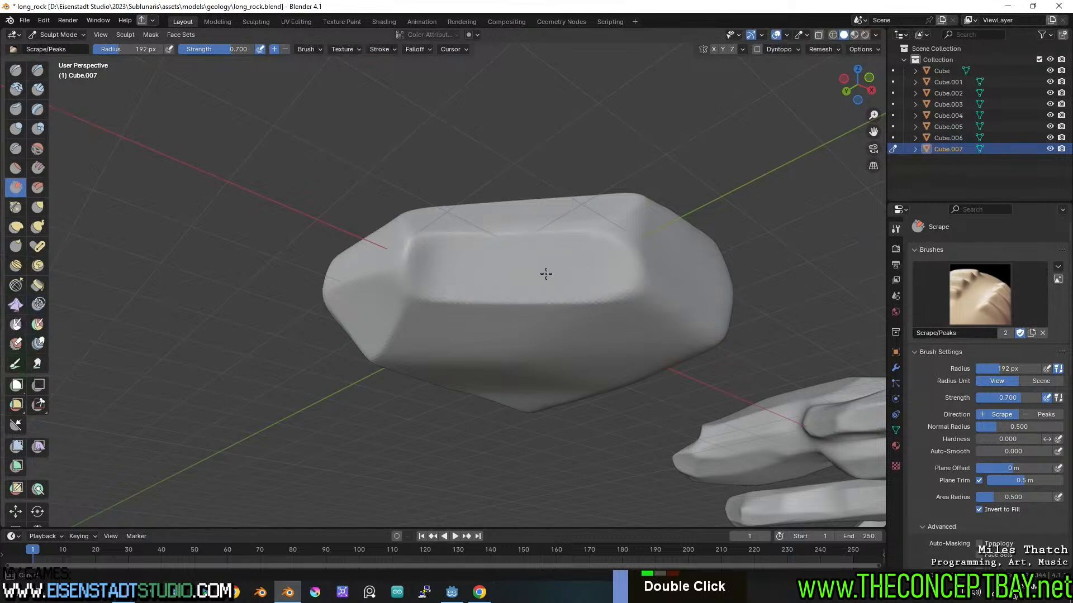
{"action": "mouse_move", "coordinate": [546, 274]}
{"action": "middle_mouse_down"}
{"action": "mouse_move", "coordinate": [486, 287]}
{"action": "mouse_move", "coordinate": [505, 223]}
{"action": "middle_mouse_up"}
{"action": "key", "text": "ctrl+z"}
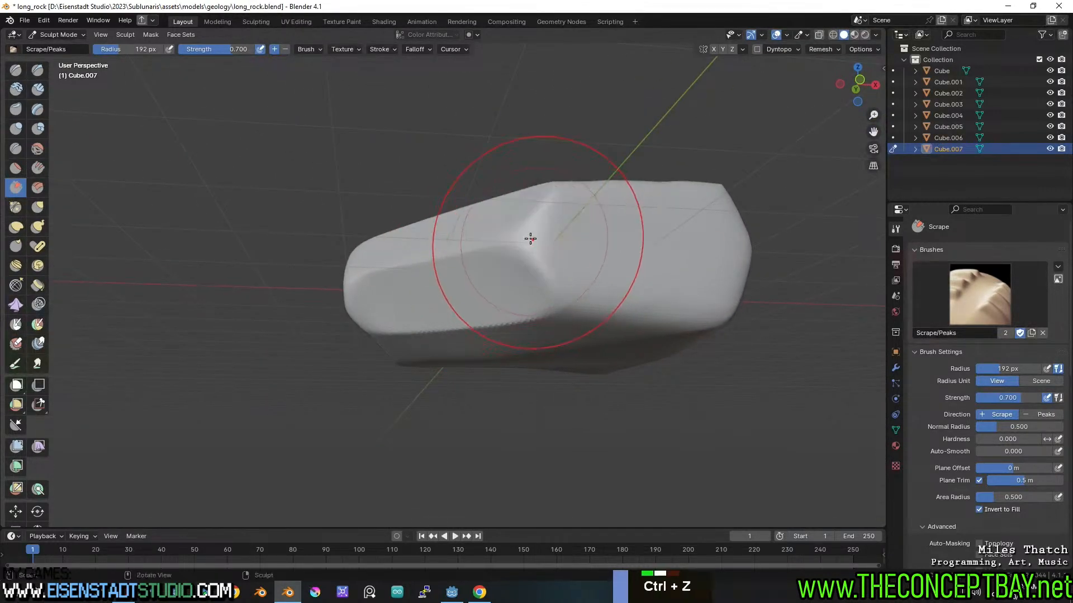
- Scrape flat facets into the remaining rounded corners of the rock and smooth the small corner facet
{"action": "middle_click_drag", "start_coordinate": [554, 265], "coordinate": [511, 302], "text": "shift"}
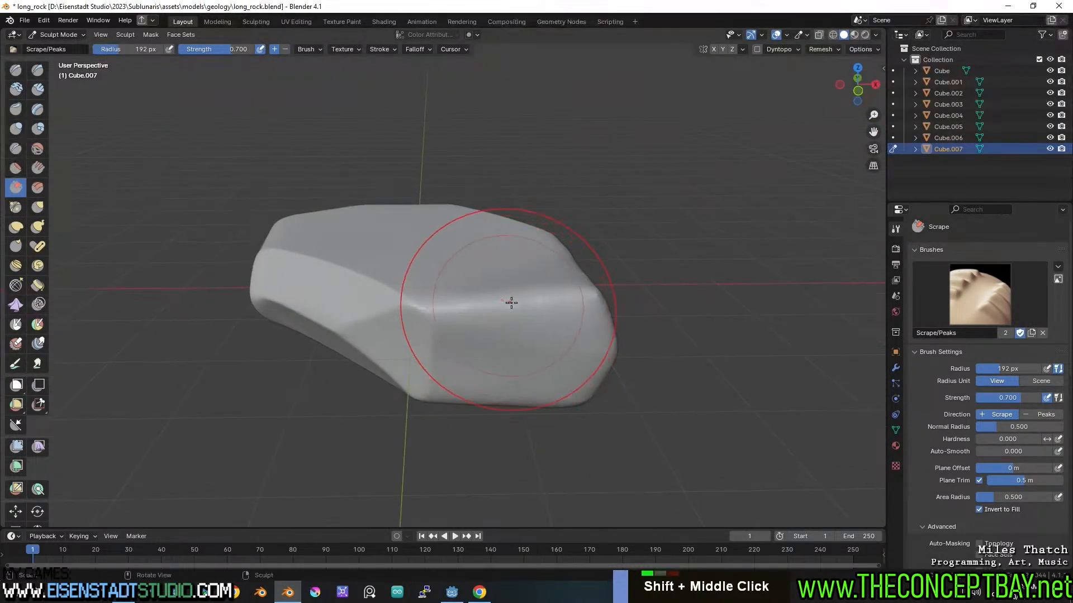
{"action": "mouse_move", "coordinate": [422, 209]}
{"action": "left_mouse_down"}
{"action": "mouse_move", "coordinate": [510, 187]}
{"action": "mouse_move", "coordinate": [534, 193]}
{"action": "mouse_move", "coordinate": [518, 176]}
{"action": "mouse_move", "coordinate": [496, 202]}
{"action": "left_mouse_up"}
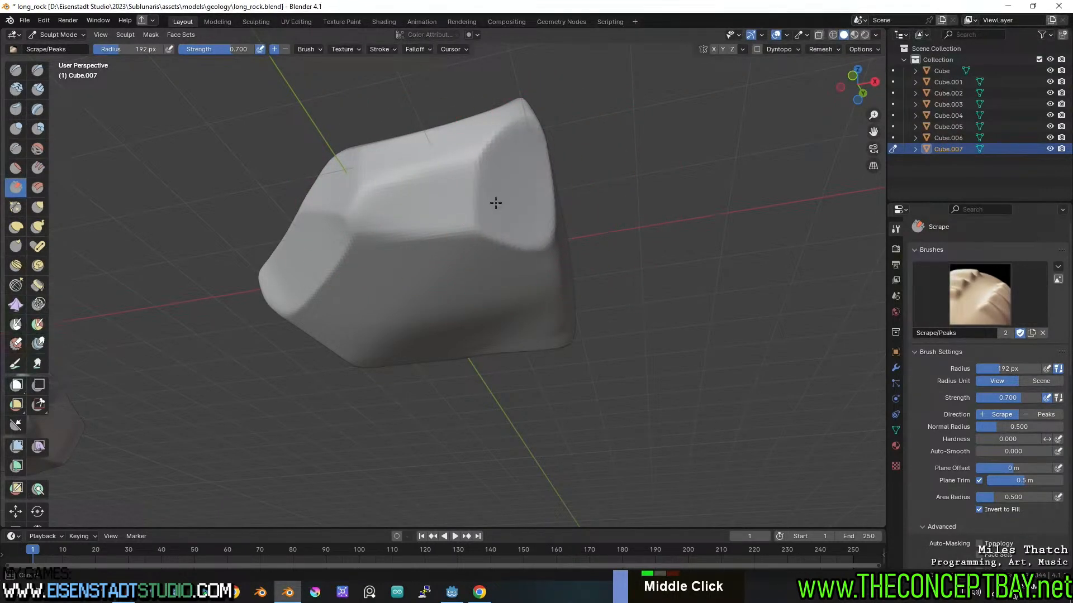
{"action": "mouse_move", "coordinate": [495, 201]}
{"action": "middle_mouse_down"}
{"action": "mouse_move", "coordinate": [491, 284]}
{"action": "mouse_move", "coordinate": [402, 341]}
{"action": "middle_mouse_up"}
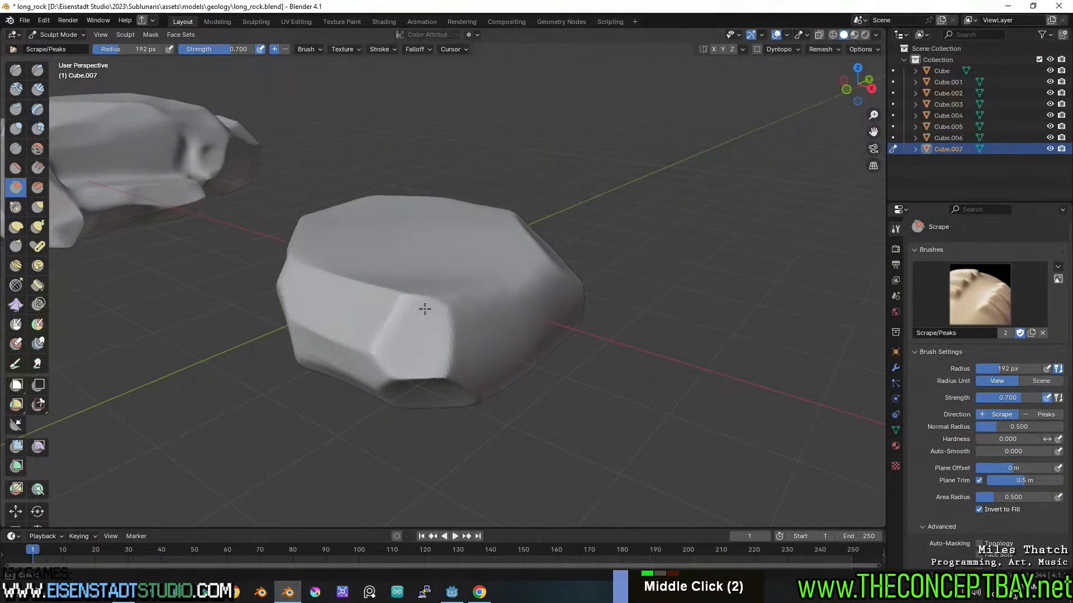
{"action": "left_click_drag", "start_coordinate": [425, 309], "coordinate": [411, 395], "text": "shift"}
- Scrape the hollowed long side of the rock into an angled facet below its top face
{"action": "middle_click_drag", "start_coordinate": [426, 361], "coordinate": [426, 313]}
{"action": "scroll", "coordinate": [426, 309], "scroll_direction": "up", "scroll_amount": 5}
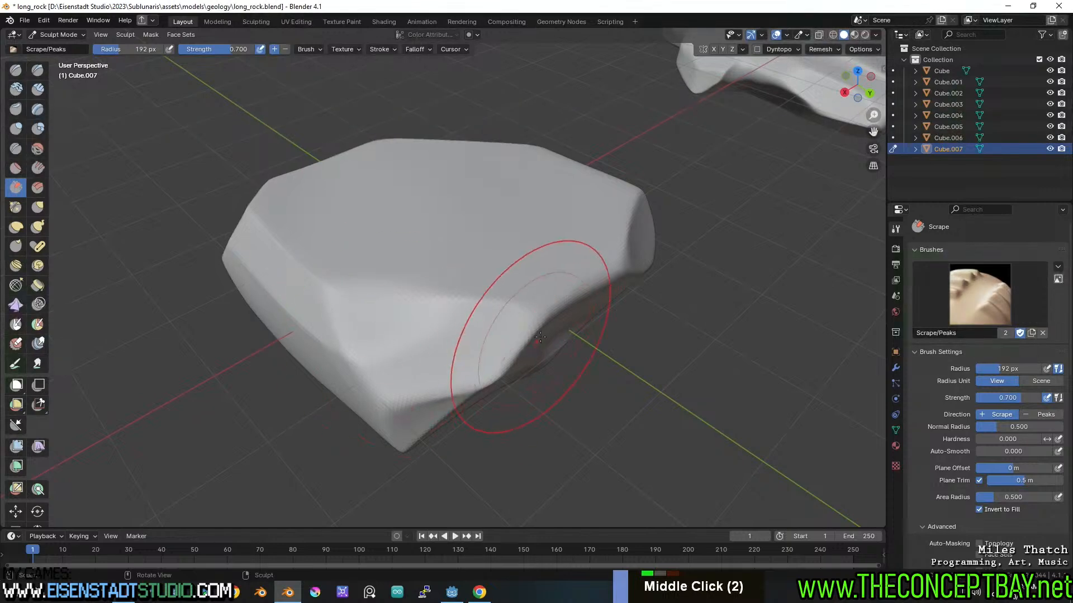
{"action": "left_click_drag", "start_coordinate": [566, 300], "coordinate": [576, 302]}
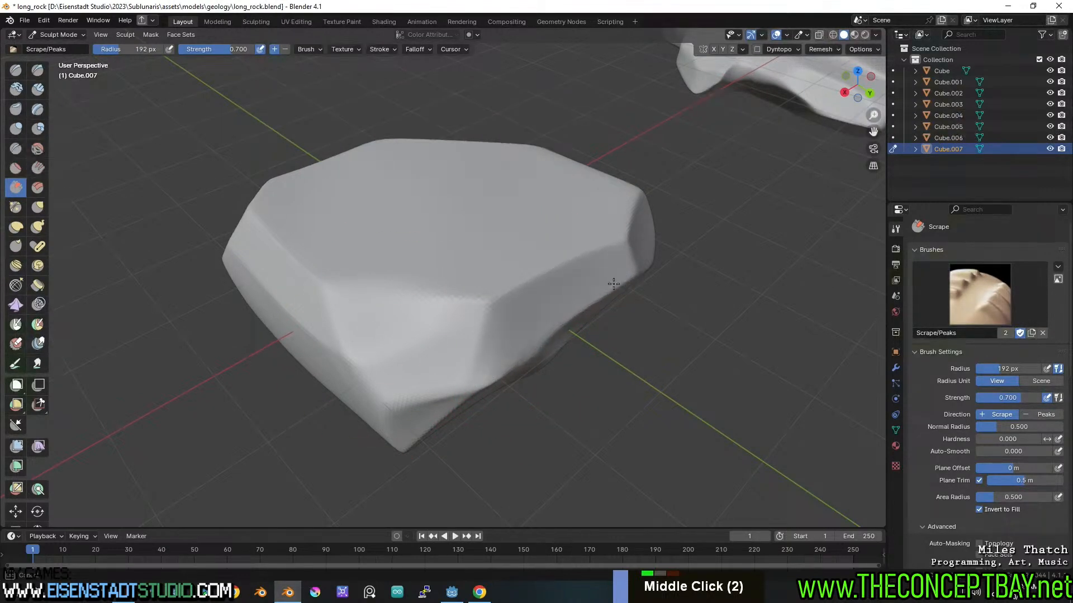
{"action": "middle_click_drag", "start_coordinate": [613, 283], "coordinate": [570, 259]}
{"action": "scroll", "coordinate": [492, 302], "scroll_direction": "down", "scroll_amount": 2}
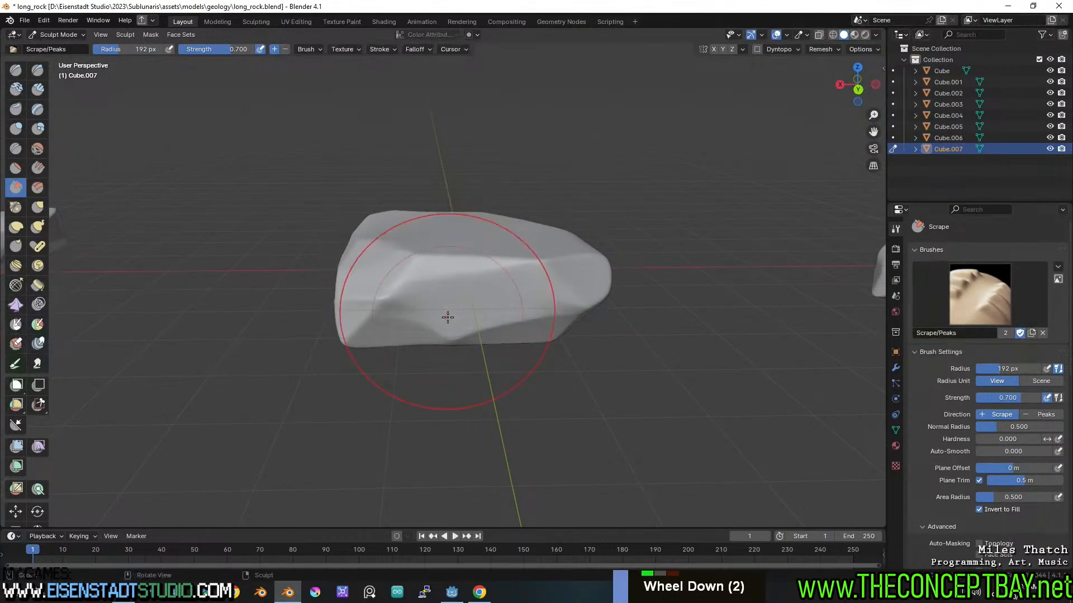
{"action": "middle_click_drag", "start_coordinate": [447, 318], "coordinate": [474, 309]}
{"action": "key", "text": "ctrl+z"}
{"action": "left_click_drag", "start_coordinate": [464, 287], "coordinate": [510, 299]}
{"action": "key", "text": "ctrl+z"}
{"action": "scroll", "coordinate": [514, 299], "scroll_direction": "up", "scroll_amount": 1}
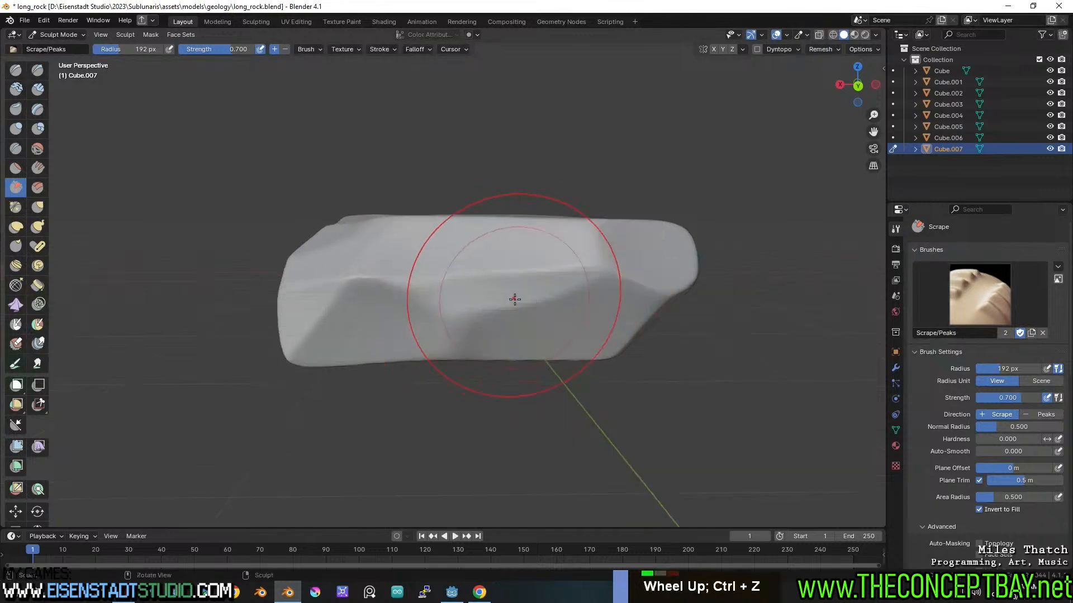
{"action": "scroll", "coordinate": [514, 300], "scroll_direction": "up", "scroll_amount": 1}
{"action": "scroll", "coordinate": [491, 309], "scroll_direction": "down", "scroll_amount": 2}
- Scrape the rock's long sides into flat planes and bevel the upper side edge with a narrow facet
{"action": "mouse_move", "coordinate": [491, 309]}
{"action": "middle_mouse_down"}
{"action": "mouse_move", "coordinate": [511, 347]}
{"action": "mouse_move", "coordinate": [435, 318]}
{"action": "mouse_move", "coordinate": [405, 330]}
{"action": "mouse_move", "coordinate": [472, 338]}
{"action": "mouse_move", "coordinate": [467, 308]}
{"action": "mouse_move", "coordinate": [446, 299]}
{"action": "middle_mouse_up"}
{"action": "scroll", "coordinate": [472, 338], "scroll_direction": "up", "scroll_amount": 1}
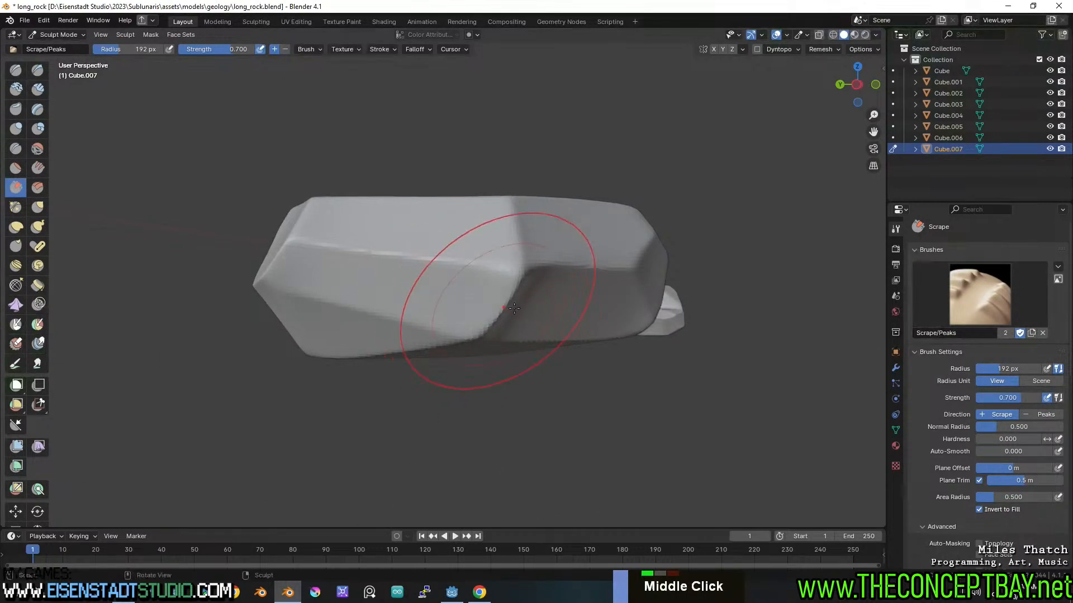
{"action": "middle_click_drag", "start_coordinate": [514, 308], "coordinate": [434, 192]}
{"action": "left_click_drag", "start_coordinate": [290, 297], "coordinate": [283, 290]}
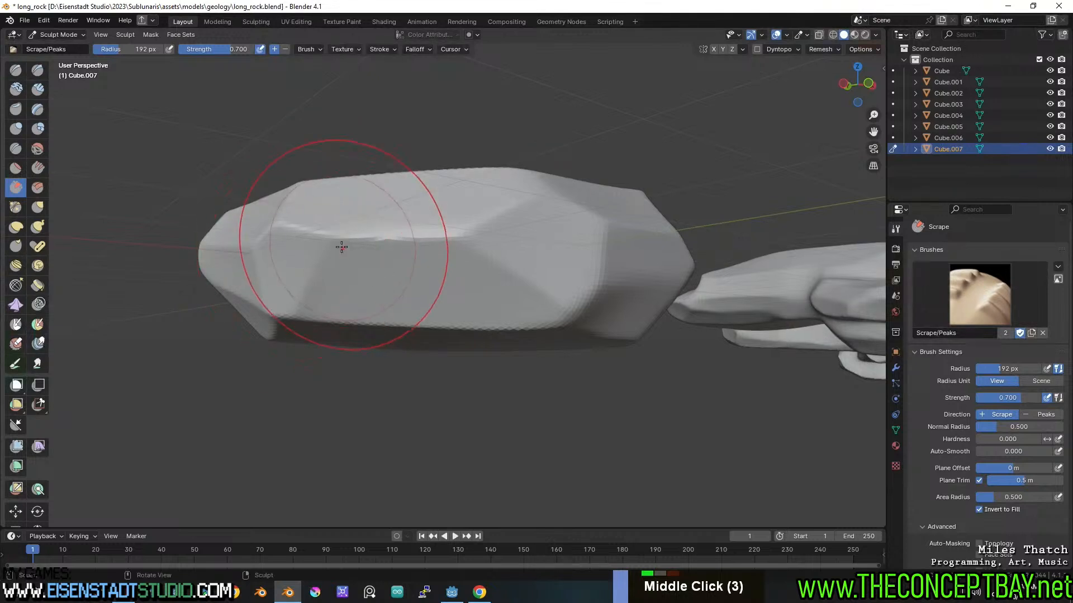
{"action": "mouse_move", "coordinate": [342, 246]}
{"action": "left_mouse_down"}
{"action": "mouse_move", "coordinate": [371, 240]}
{"action": "mouse_move", "coordinate": [306, 247]}
{"action": "left_mouse_up"}
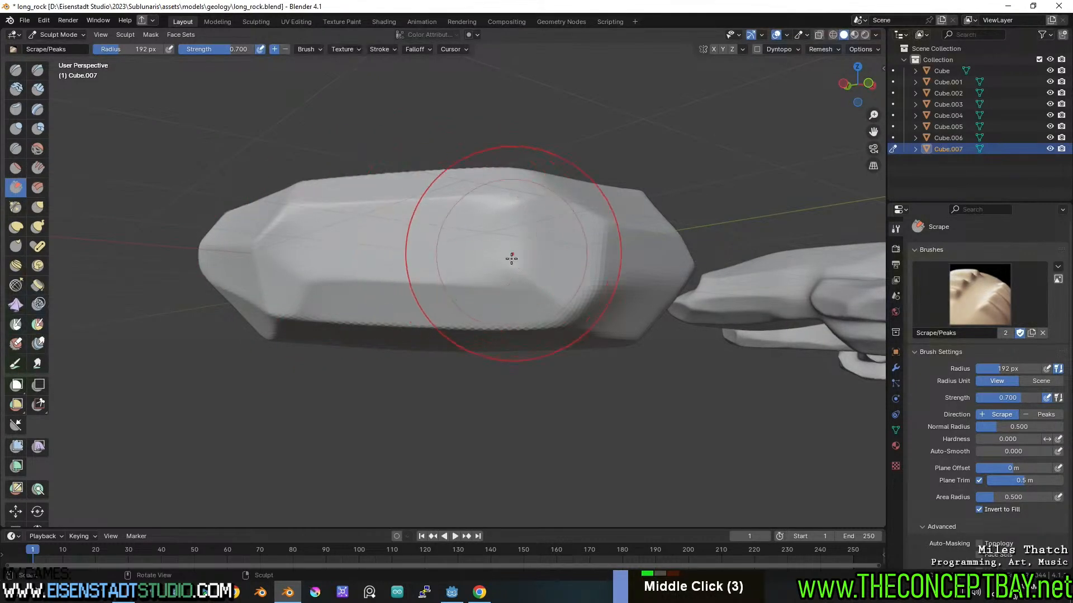
{"action": "middle_click_drag", "start_coordinate": [512, 258], "coordinate": [490, 294]}
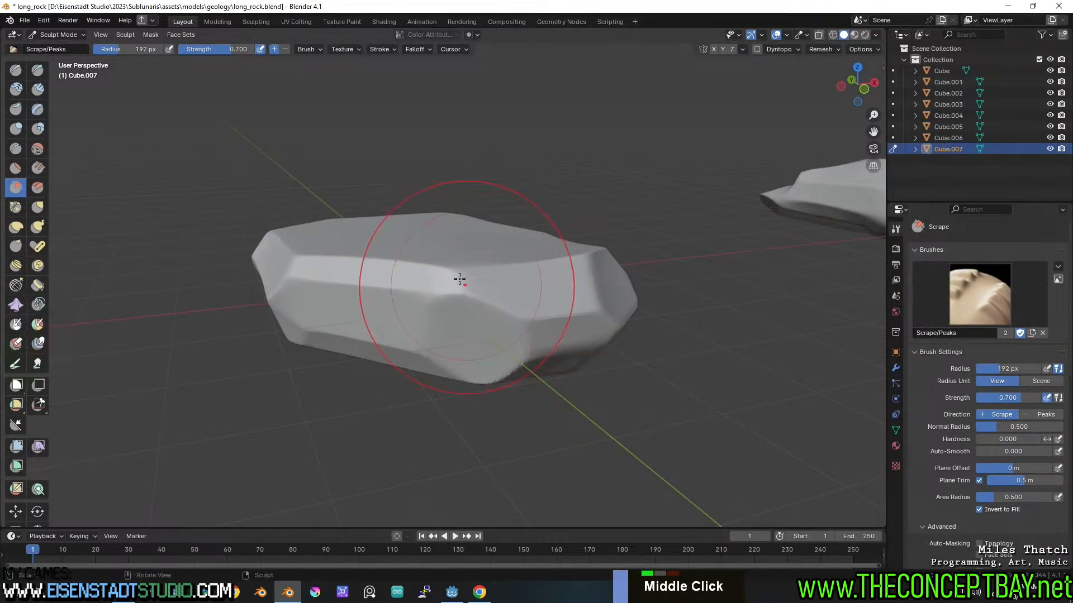
- Turn the rock upside down in view and scrape broad facets along its underside edges and corners
{"action": "middle_click_drag", "start_coordinate": [453, 305], "coordinate": [433, 240]}
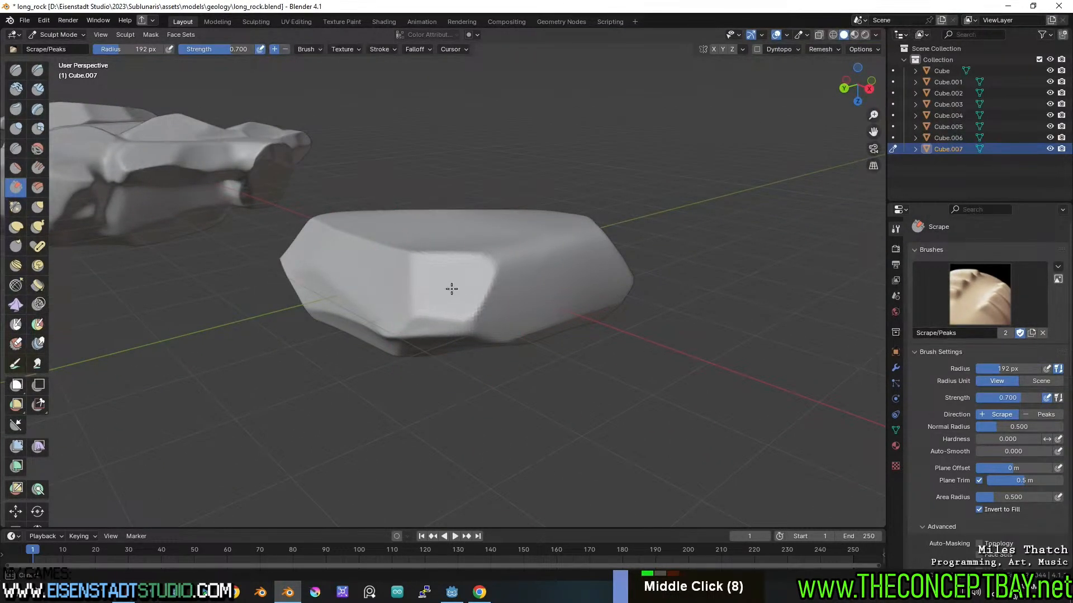
{"action": "middle_click_drag", "start_coordinate": [448, 327], "coordinate": [477, 288]}
{"action": "scroll", "coordinate": [477, 288], "scroll_direction": "up", "scroll_amount": 2}
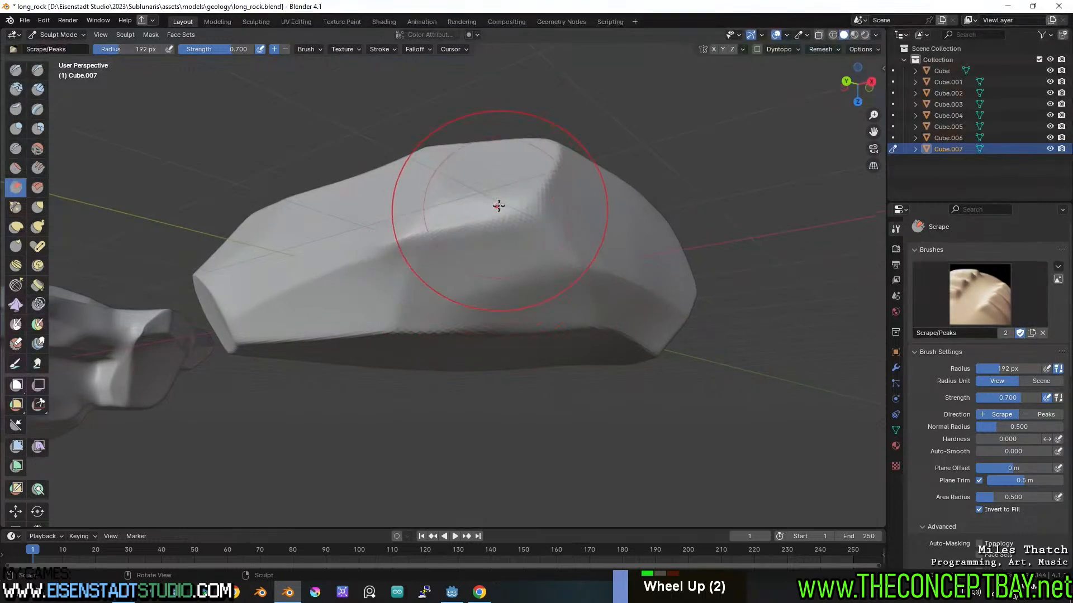
{"action": "scroll", "coordinate": [475, 240], "scroll_direction": "down", "scroll_amount": 2}
{"action": "mouse_move", "coordinate": [469, 214]}
{"action": "middle_mouse_down"}
{"action": "mouse_move", "coordinate": [475, 240]}
{"action": "mouse_move", "coordinate": [460, 280]}
{"action": "middle_mouse_up"}
{"action": "scroll", "coordinate": [459, 280], "scroll_direction": "down", "scroll_amount": 2}
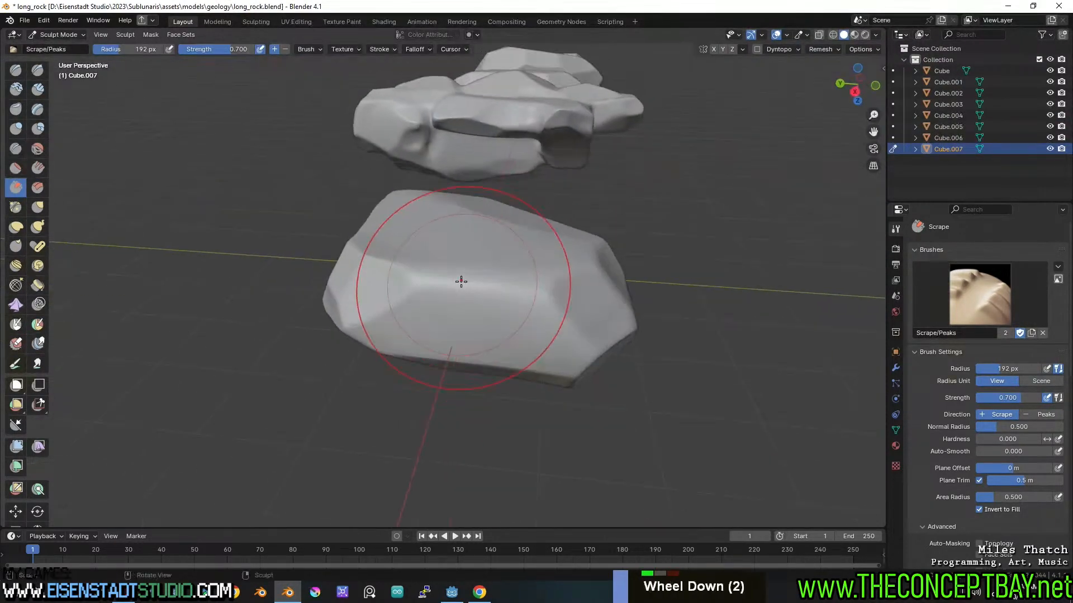
{"action": "left_click_drag", "start_coordinate": [447, 292], "coordinate": [548, 292]}
- Scrape the protruding corner and ridges beside the rock's underside into large flat facets
{"action": "middle_click_drag", "start_coordinate": [517, 288], "coordinate": [469, 324]}
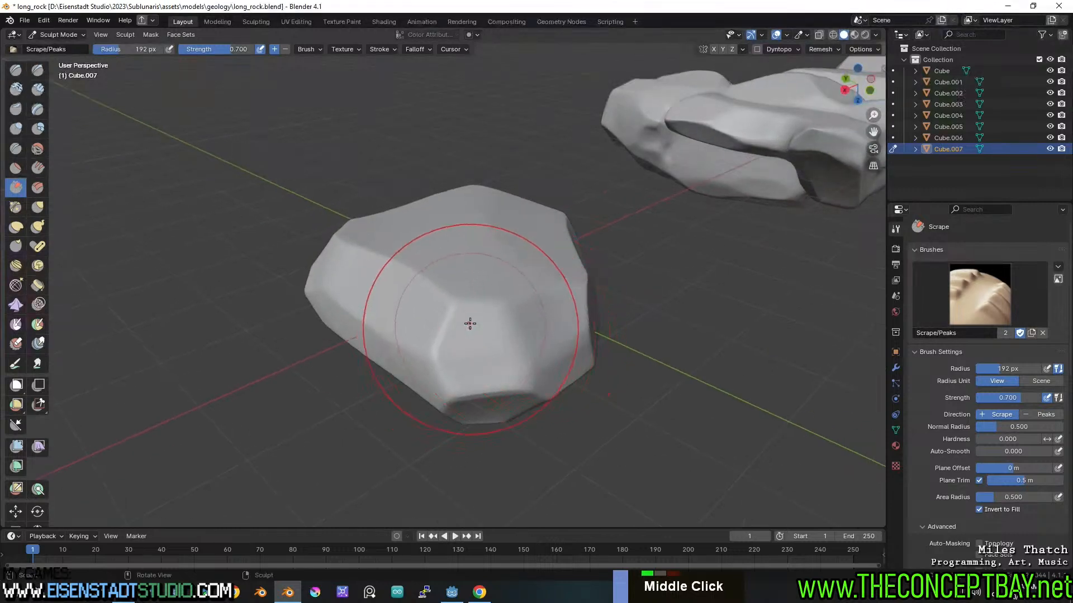
{"action": "scroll", "coordinate": [468, 323], "scroll_direction": "up", "scroll_amount": 2}
{"action": "middle_click_drag", "start_coordinate": [499, 384], "coordinate": [462, 314]}
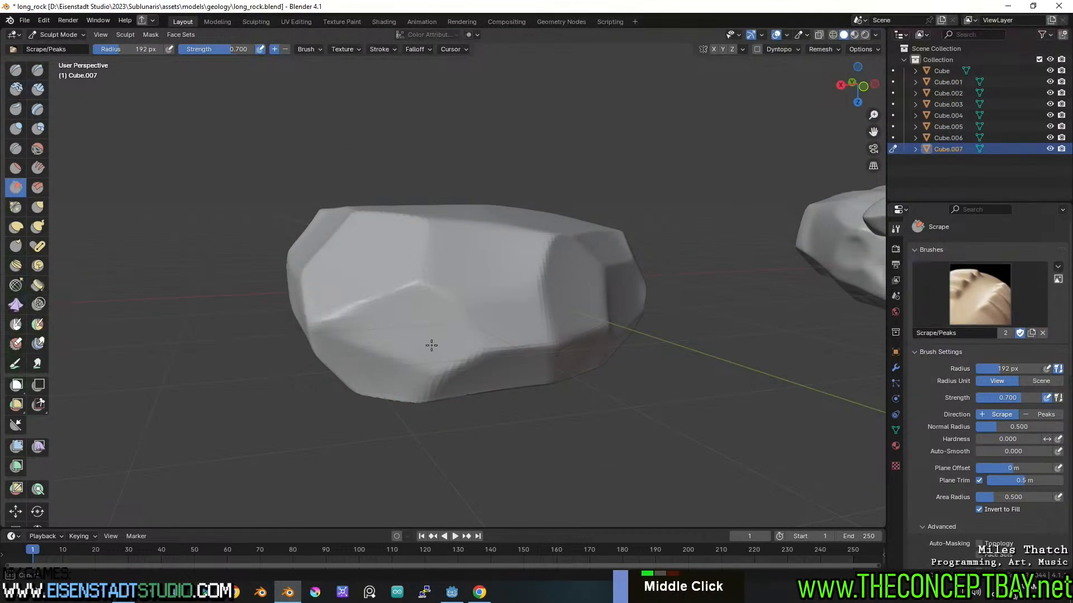
{"action": "middle_click_drag", "start_coordinate": [312, 328], "coordinate": [489, 281]}
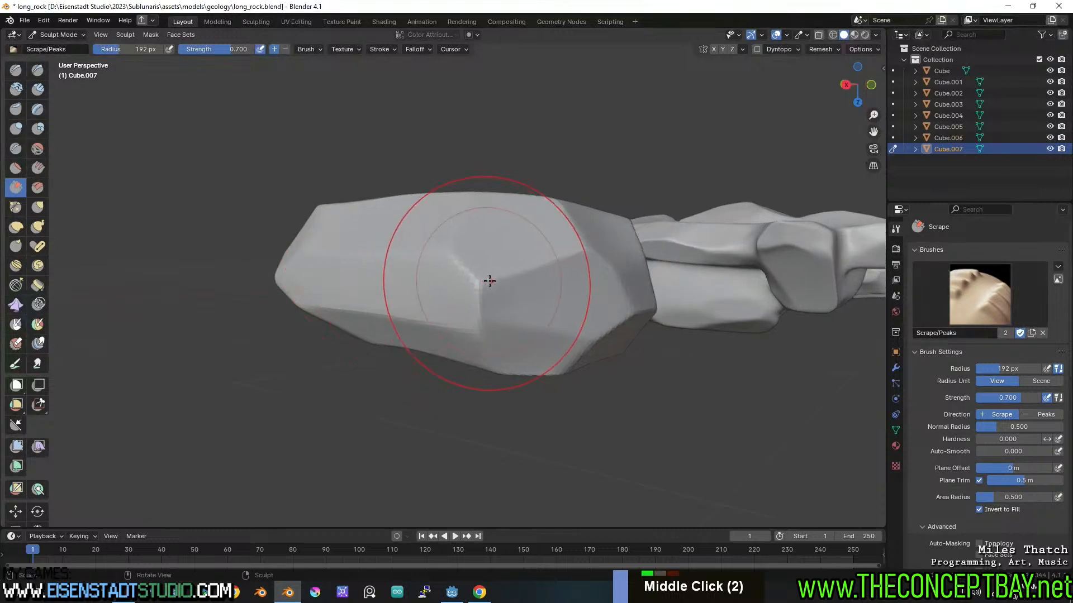
{"action": "mouse_move", "coordinate": [457, 288]}
{"action": "left_mouse_down"}
{"action": "mouse_move", "coordinate": [486, 328]}
{"action": "mouse_move", "coordinate": [494, 296]}
{"action": "left_mouse_up"}
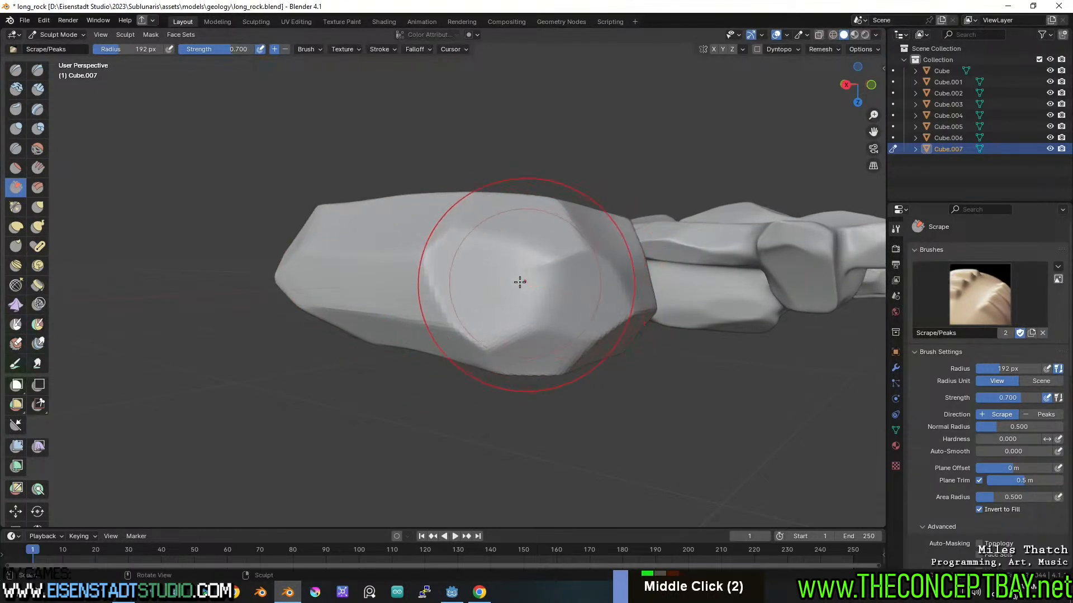
{"action": "middle_click_drag", "start_coordinate": [558, 276], "coordinate": [481, 313]}
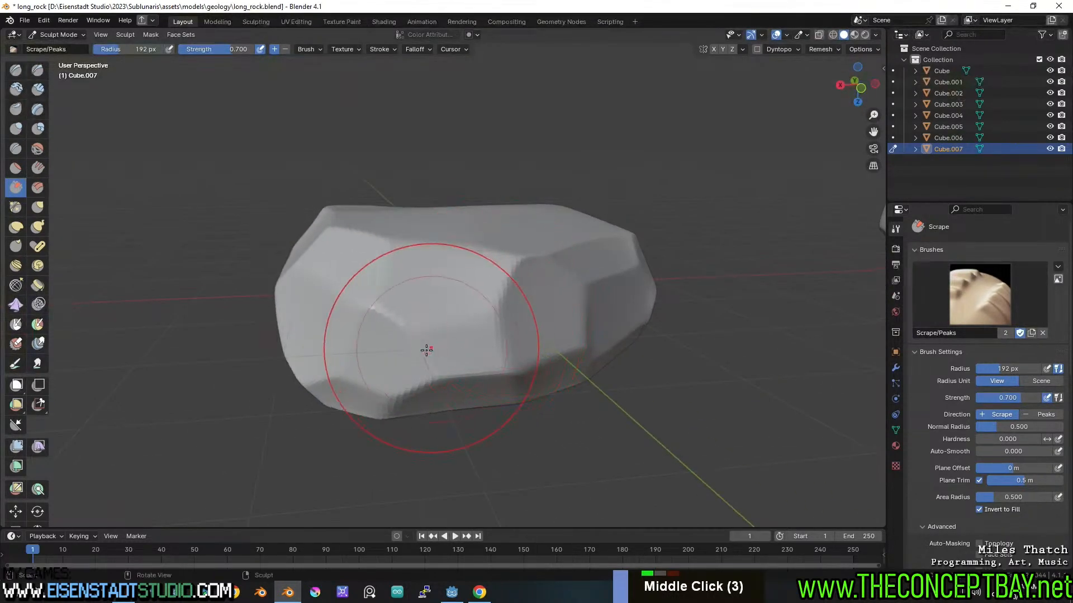
{"action": "left_click_drag", "start_coordinate": [335, 347], "coordinate": [332, 346]}
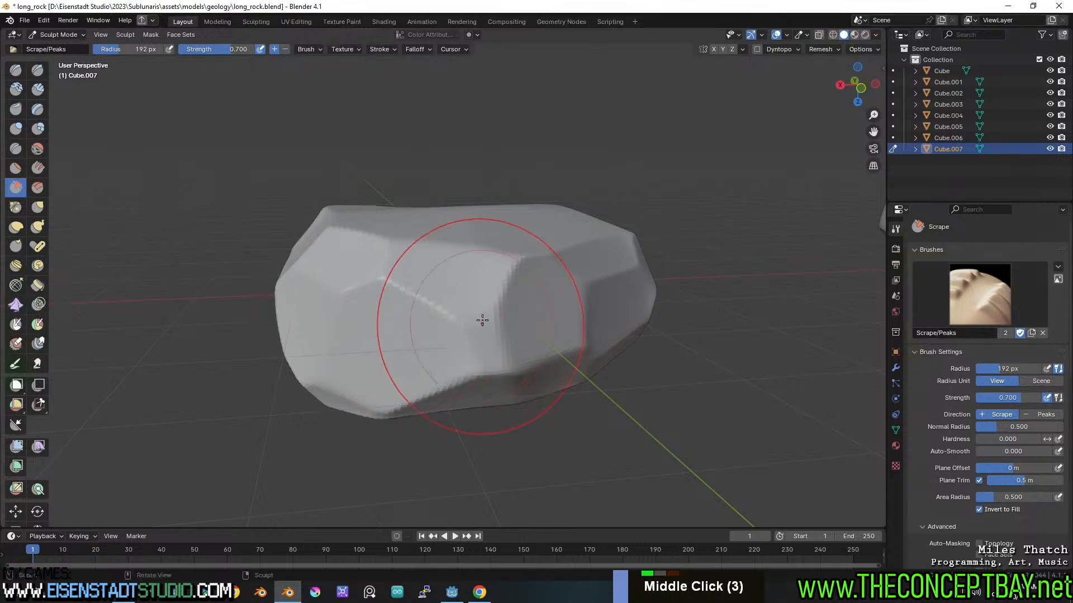
- Scrape the sharp corner and adjoining ridge at the rock's pointed end into a broad angled facet
{"action": "middle_click_drag", "start_coordinate": [482, 320], "coordinate": [436, 376]}
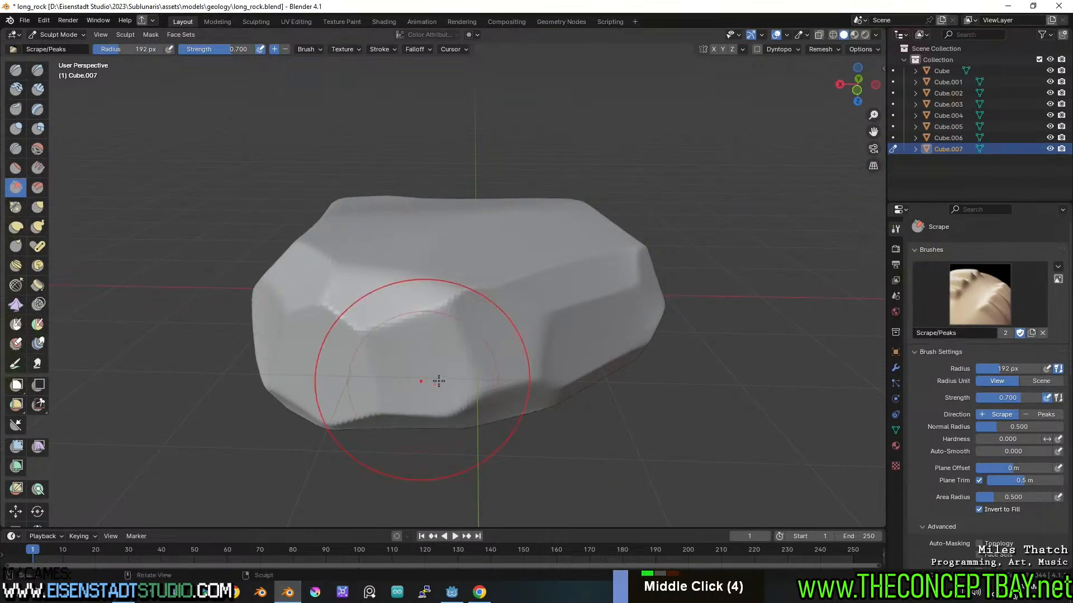
{"action": "mouse_move", "coordinate": [357, 299]}
{"action": "middle_mouse_down"}
{"action": "mouse_move", "coordinate": [486, 297]}
{"action": "mouse_move", "coordinate": [383, 306]}
{"action": "middle_mouse_up"}
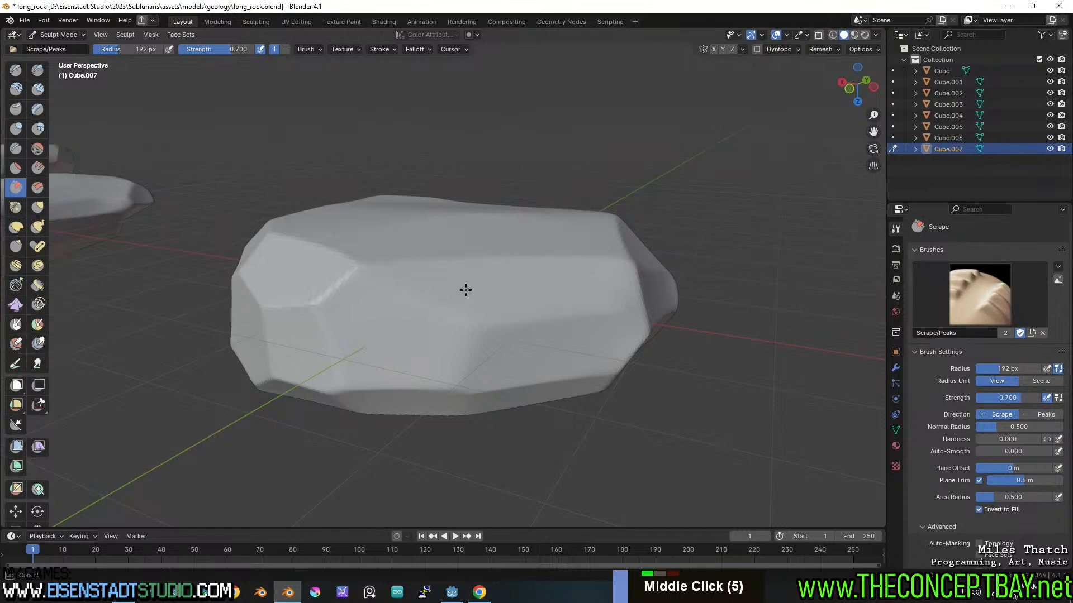
{"action": "middle_click_drag", "start_coordinate": [618, 282], "coordinate": [587, 229]}
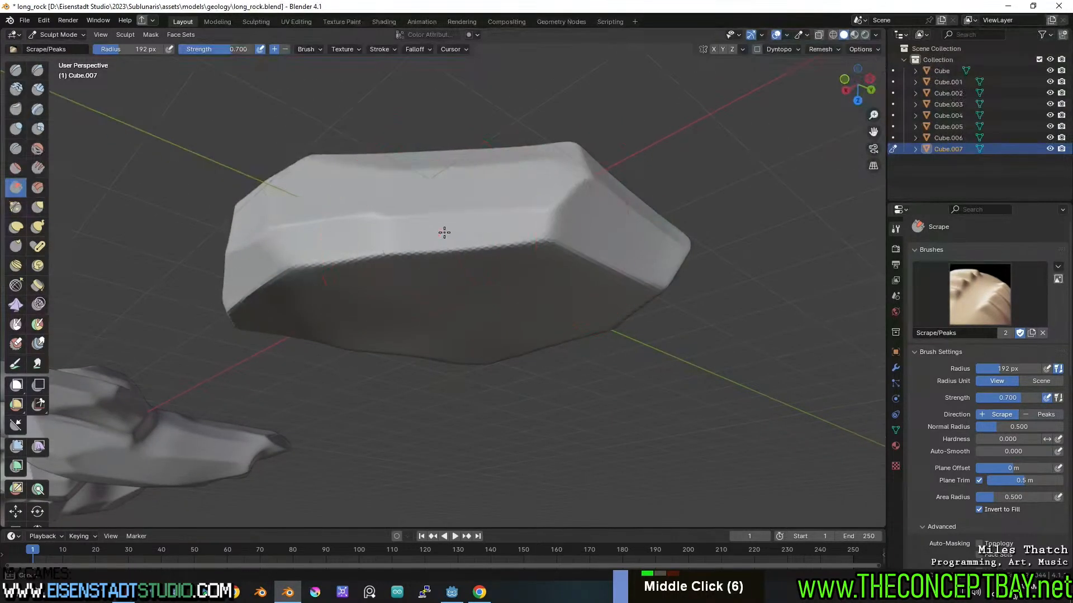
{"action": "mouse_move", "coordinate": [505, 235]}
{"action": "middle_mouse_down"}
{"action": "mouse_move", "coordinate": [523, 251]}
{"action": "mouse_move", "coordinate": [431, 240]}
{"action": "mouse_move", "coordinate": [431, 283]}
{"action": "mouse_move", "coordinate": [468, 314]}
{"action": "mouse_move", "coordinate": [455, 354]}
{"action": "middle_mouse_up"}
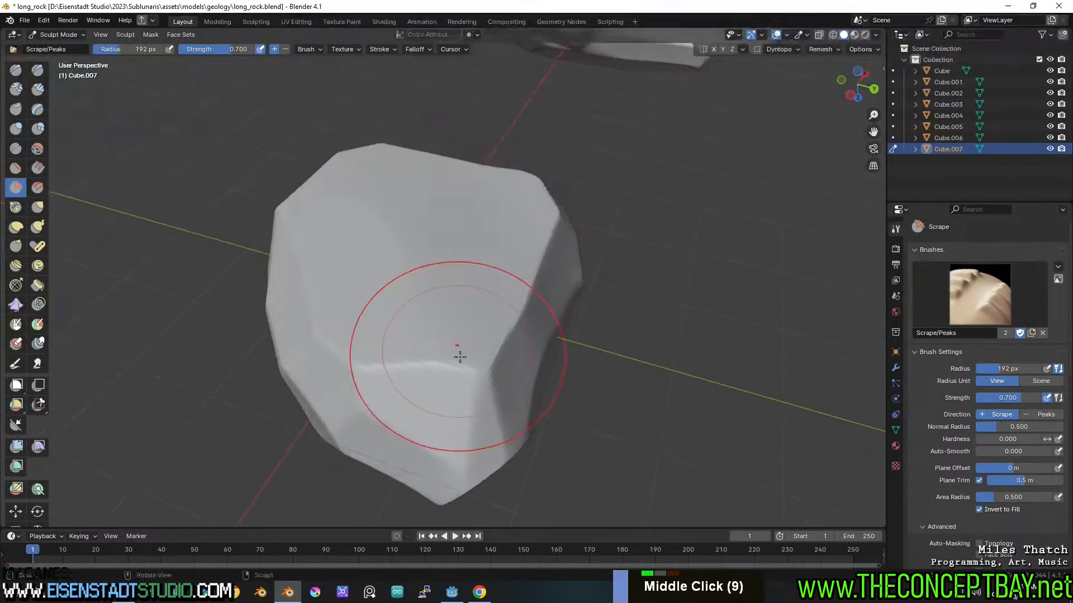
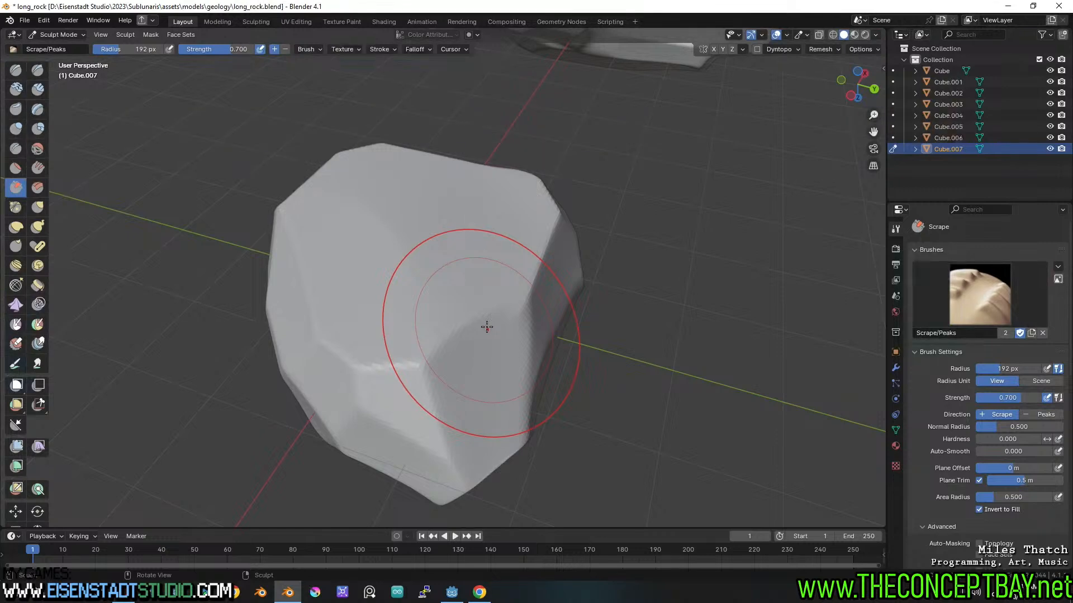
{"action": "middle_click_drag", "start_coordinate": [487, 327], "coordinate": [481, 309]}
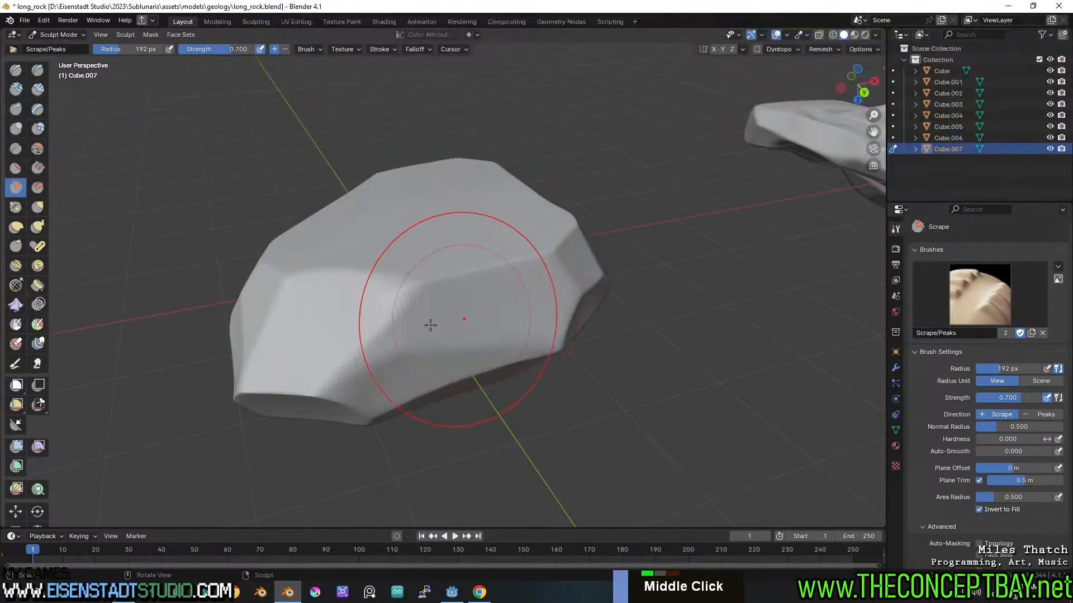
- Scrape flat facets into the end and side of the Cube.007 rock and smooth the end surface
{"action": "middle_click_drag", "start_coordinate": [416, 337], "coordinate": [415, 295]}
{"action": "left_click_drag", "start_coordinate": [330, 299], "coordinate": [283, 297]}
{"action": "mouse_move", "coordinate": [291, 293]}
{"action": "middle_mouse_down"}
{"action": "mouse_move", "coordinate": [329, 295]}
{"action": "mouse_move", "coordinate": [313, 299]}
{"action": "middle_mouse_up"}
{"action": "mouse_move", "coordinate": [313, 300]}
{"action": "left_mouse_down", "text": "shift"}
{"action": "mouse_move", "coordinate": [266, 311]}
{"action": "mouse_move", "coordinate": [309, 307]}
{"action": "left_mouse_up", "text": "shift"}
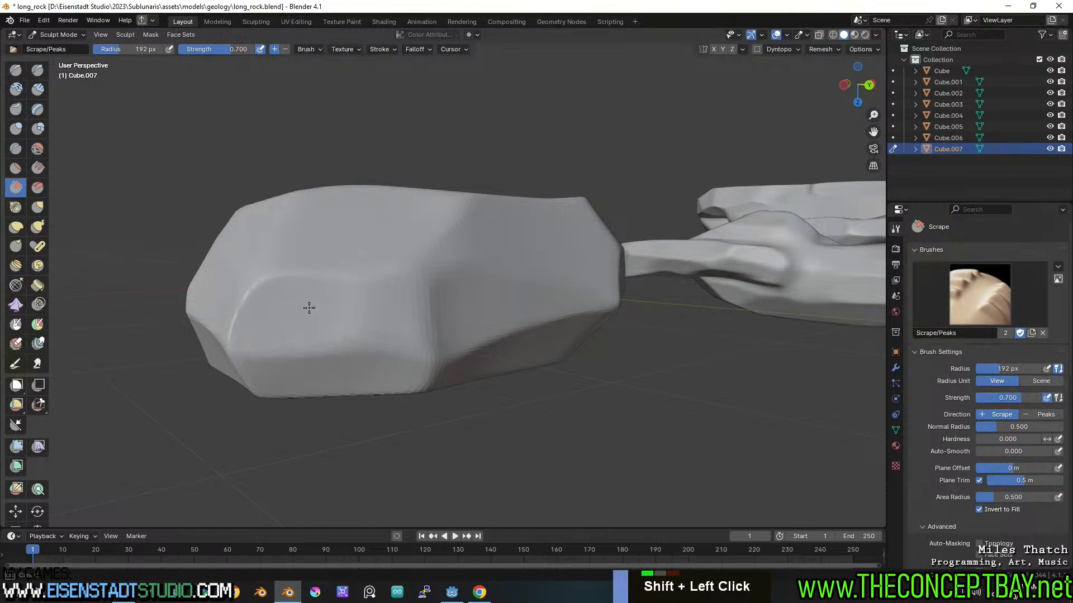
{"action": "middle_click_drag", "start_coordinate": [390, 311], "coordinate": [462, 263]}
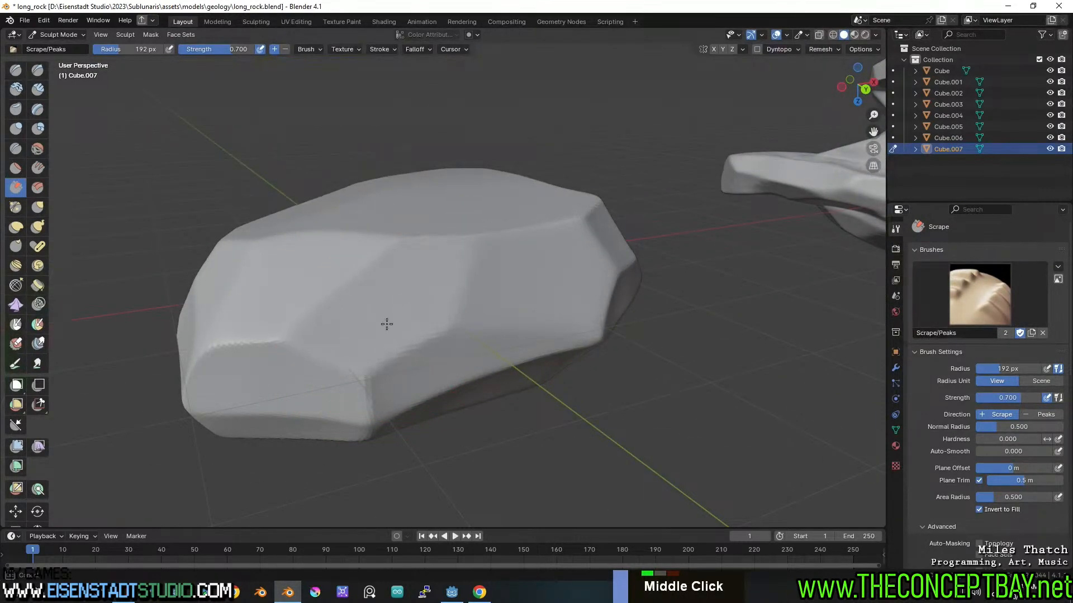
{"action": "mouse_move", "coordinate": [451, 281]}
{"action": "middle_mouse_down"}
{"action": "mouse_move", "coordinate": [432, 264]}
{"action": "mouse_move", "coordinate": [400, 306]}
{"action": "middle_mouse_up"}
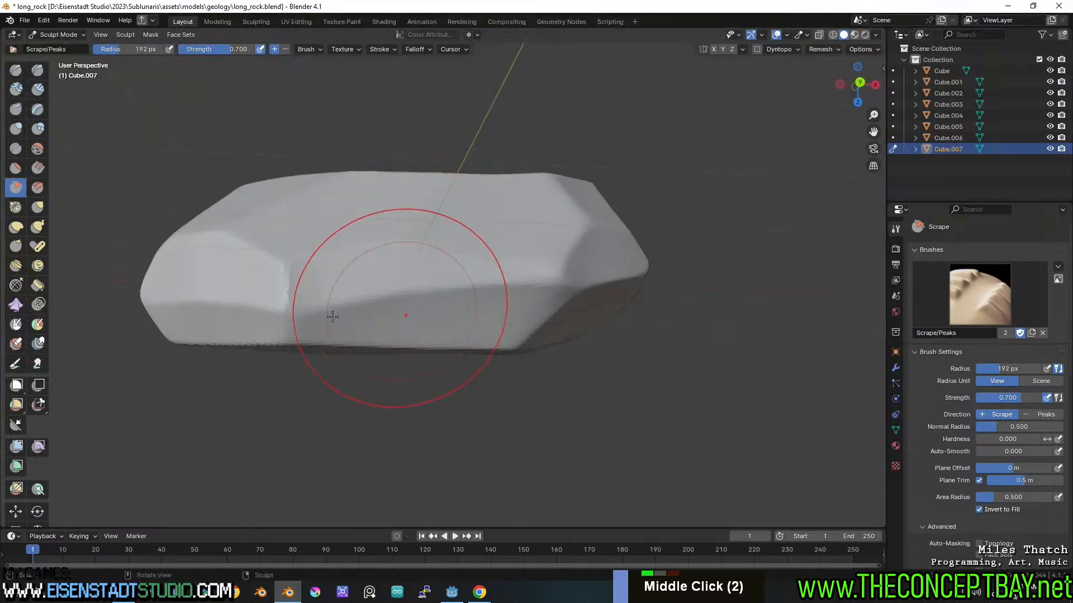
- Scrape planar facets along the rock's lower side and around its adjoining end with the 192 px Scrape brush
{"action": "left_click_drag", "start_coordinate": [299, 300], "coordinate": [291, 332]}
{"action": "scroll", "coordinate": [306, 311], "scroll_direction": "down", "scroll_amount": 2}
{"action": "middle_click_drag", "start_coordinate": [363, 287], "coordinate": [525, 308]}
{"action": "scroll", "coordinate": [529, 308], "scroll_direction": "up", "scroll_amount": 2}
{"action": "mouse_move", "coordinate": [431, 287]}
{"action": "left_mouse_down"}
{"action": "mouse_move", "coordinate": [335, 283]}
{"action": "mouse_move", "coordinate": [366, 304]}
{"action": "mouse_move", "coordinate": [446, 305]}
{"action": "left_mouse_up"}
{"action": "mouse_move", "coordinate": [550, 315]}
{"action": "left_mouse_down"}
{"action": "mouse_move", "coordinate": [478, 332]}
{"action": "mouse_move", "coordinate": [505, 329]}
{"action": "left_mouse_up"}
{"action": "middle_click_drag", "start_coordinate": [579, 307], "coordinate": [470, 337]}
{"action": "mouse_move", "coordinate": [450, 338]}
{"action": "left_mouse_down"}
{"action": "mouse_move", "coordinate": [359, 359]}
{"action": "mouse_move", "coordinate": [378, 366]}
{"action": "mouse_move", "coordinate": [565, 337]}
{"action": "mouse_move", "coordinate": [606, 355]}
{"action": "left_mouse_up"}
{"action": "middle_click_drag", "start_coordinate": [597, 348], "coordinate": [570, 421]}
{"action": "mouse_move", "coordinate": [621, 386]}
{"action": "middle_mouse_down"}
{"action": "mouse_move", "coordinate": [531, 388]}
{"action": "mouse_move", "coordinate": [498, 409]}
{"action": "mouse_move", "coordinate": [390, 437]}
{"action": "middle_mouse_up"}
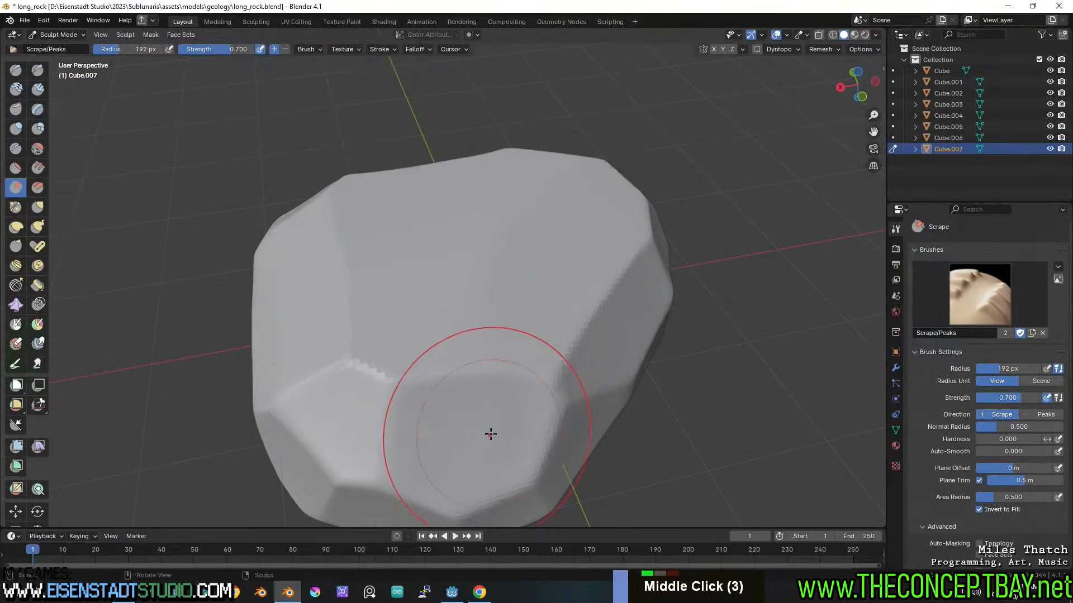
- Flatten the facets along the rock's sloping side with the Scrape brush and save the file
{"action": "scroll", "coordinate": [443, 383], "scroll_direction": "down", "scroll_amount": 4}
{"action": "middle_click_drag", "start_coordinate": [442, 383], "coordinate": [410, 388]}
{"action": "scroll", "coordinate": [382, 327], "scroll_direction": "down", "scroll_amount": 2}
{"action": "left_click_drag", "start_coordinate": [382, 327], "coordinate": [435, 336]}
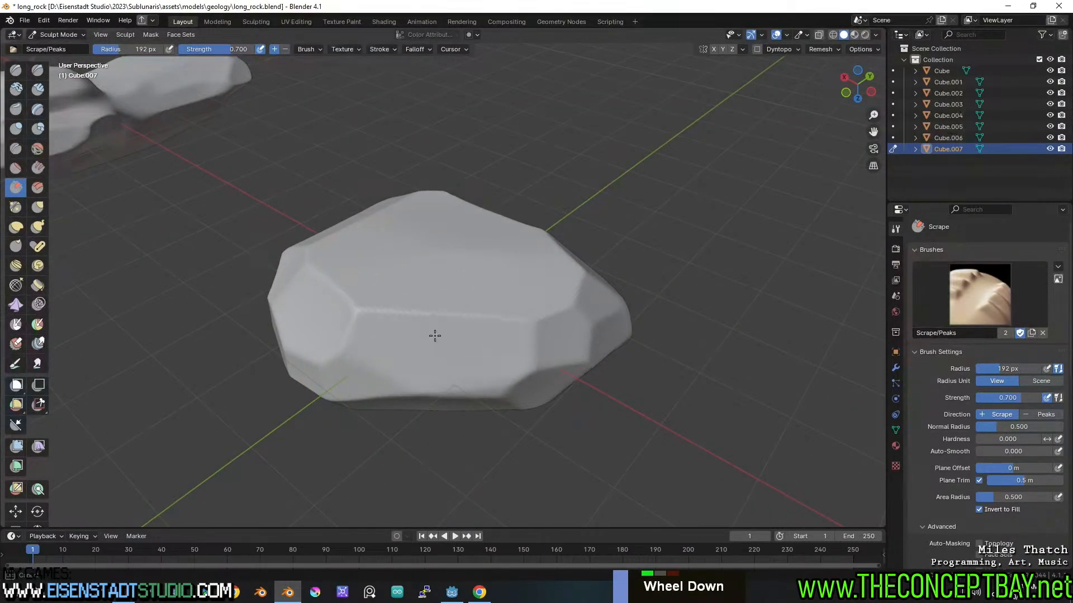
{"action": "mouse_move", "coordinate": [516, 330]}
{"action": "left_mouse_down"}
{"action": "mouse_move", "coordinate": [531, 336]}
{"action": "mouse_move", "coordinate": [486, 350]}
{"action": "left_mouse_up"}
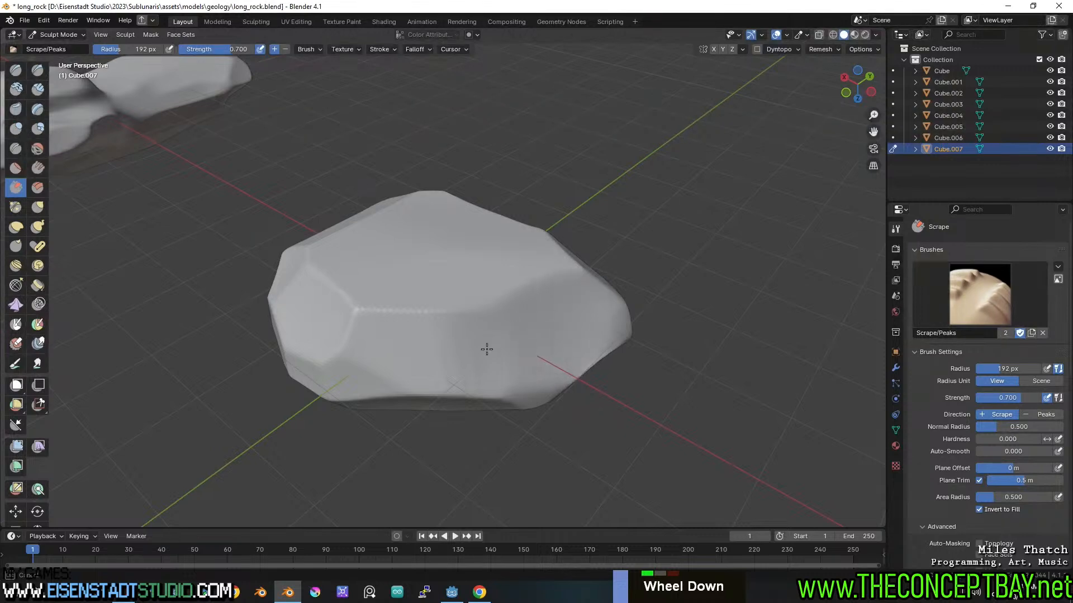
{"action": "middle_click_drag", "start_coordinate": [486, 350], "coordinate": [549, 297]}
{"action": "scroll", "coordinate": [549, 296], "scroll_direction": "up", "scroll_amount": 2}
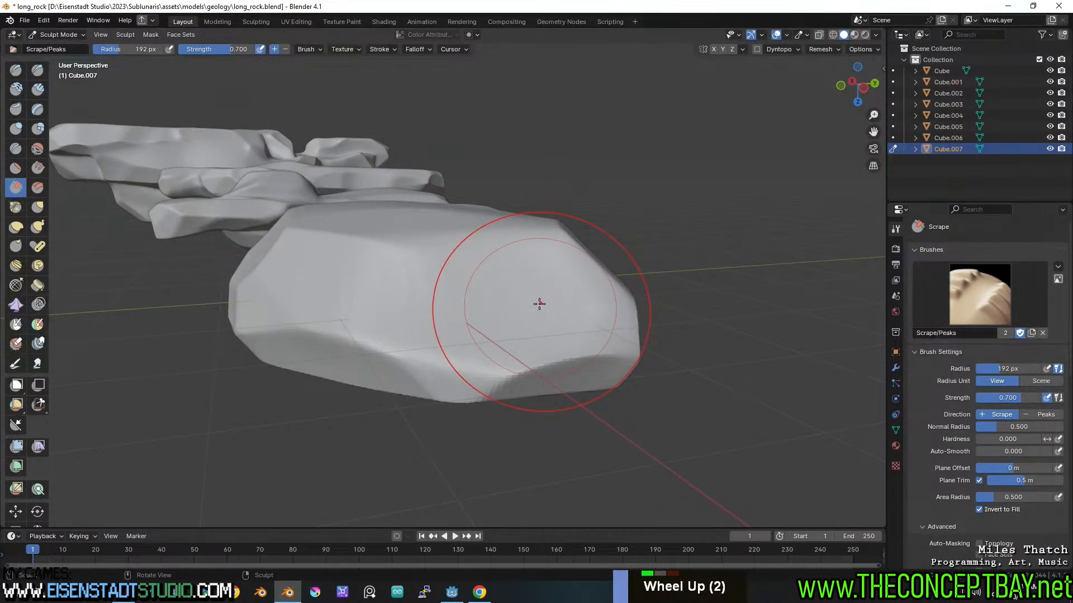
{"action": "key", "text": "ctrl+s"}
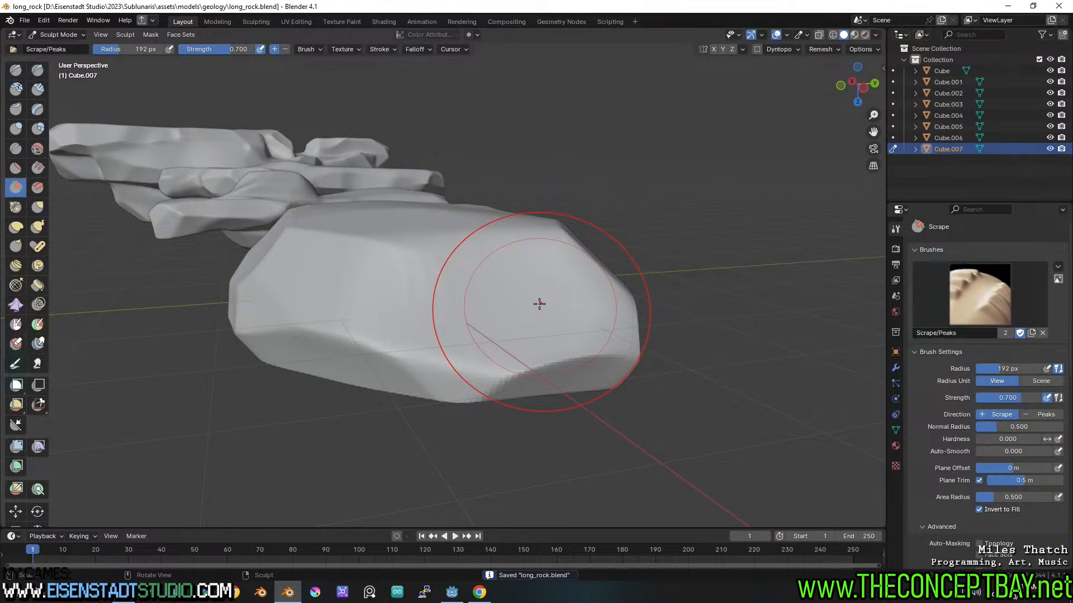
- Scrape flat planes onto the rock's narrow end and neighbouring side, undoing an unwanted stroke, and save the file
{"action": "middle_click_drag", "start_coordinate": [546, 304], "coordinate": [587, 309]}
{"action": "scroll", "coordinate": [548, 267], "scroll_direction": "down", "scroll_amount": 5}
{"action": "scroll", "coordinate": [445, 307], "scroll_direction": "up", "scroll_amount": 4}
{"action": "middle_click_drag", "start_coordinate": [445, 308], "coordinate": [458, 283]}
{"action": "scroll", "coordinate": [454, 308], "scroll_direction": "up", "scroll_amount": 3}
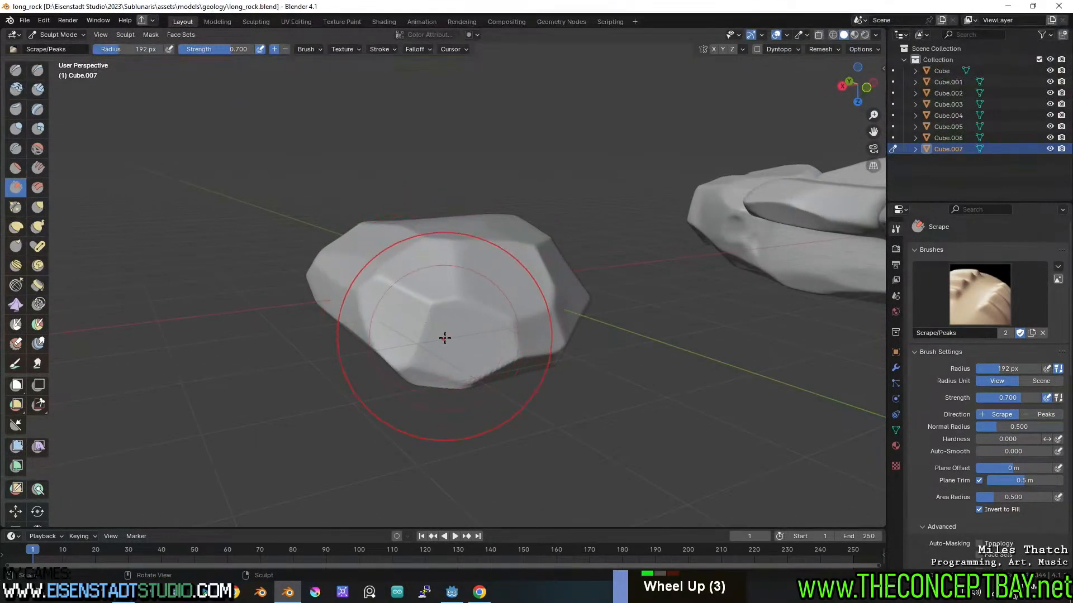
{"action": "mouse_move", "coordinate": [445, 338]}
{"action": "left_mouse_down"}
{"action": "mouse_move", "coordinate": [423, 357]}
{"action": "mouse_move", "coordinate": [416, 324]}
{"action": "left_mouse_up"}
{"action": "mouse_move", "coordinate": [416, 324]}
{"action": "middle_mouse_down"}
{"action": "mouse_move", "coordinate": [443, 342]}
{"action": "mouse_move", "coordinate": [412, 318]}
{"action": "mouse_move", "coordinate": [438, 325]}
{"action": "mouse_move", "coordinate": [446, 350]}
{"action": "mouse_move", "coordinate": [529, 312]}
{"action": "mouse_move", "coordinate": [469, 308]}
{"action": "mouse_move", "coordinate": [454, 325]}
{"action": "mouse_move", "coordinate": [378, 333]}
{"action": "mouse_move", "coordinate": [412, 321]}
{"action": "mouse_move", "coordinate": [482, 363]}
{"action": "mouse_move", "coordinate": [423, 270]}
{"action": "mouse_move", "coordinate": [412, 326]}
{"action": "mouse_move", "coordinate": [443, 286]}
{"action": "middle_mouse_up"}
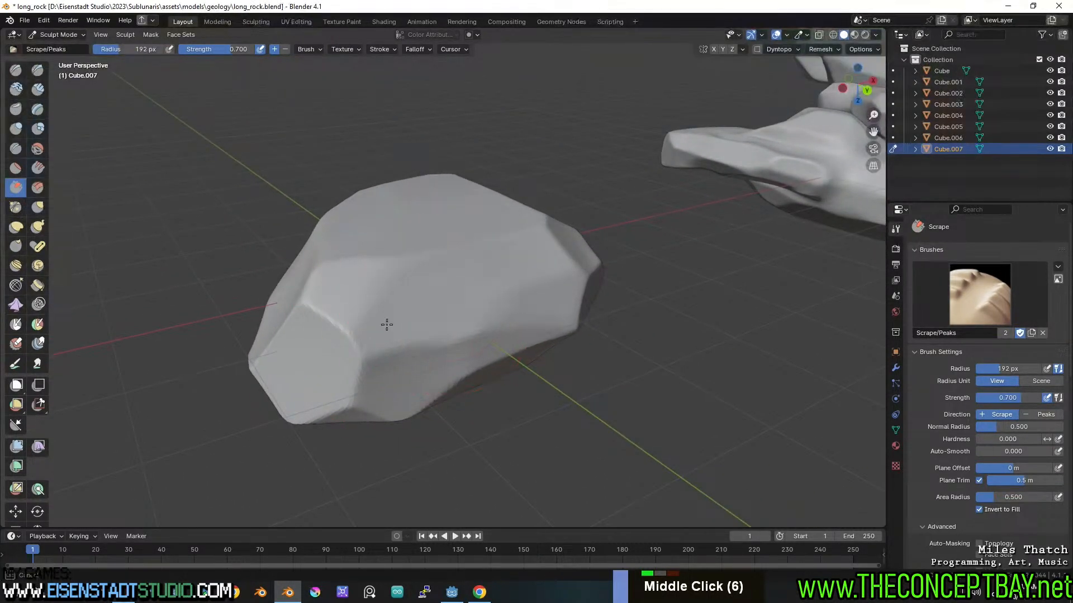
{"action": "key", "text": "ctrl+z"}
{"action": "scroll", "coordinate": [412, 320], "scroll_direction": "up", "scroll_amount": 2}
{"action": "middle_click_drag", "start_coordinate": [412, 320], "coordinate": [410, 287]}
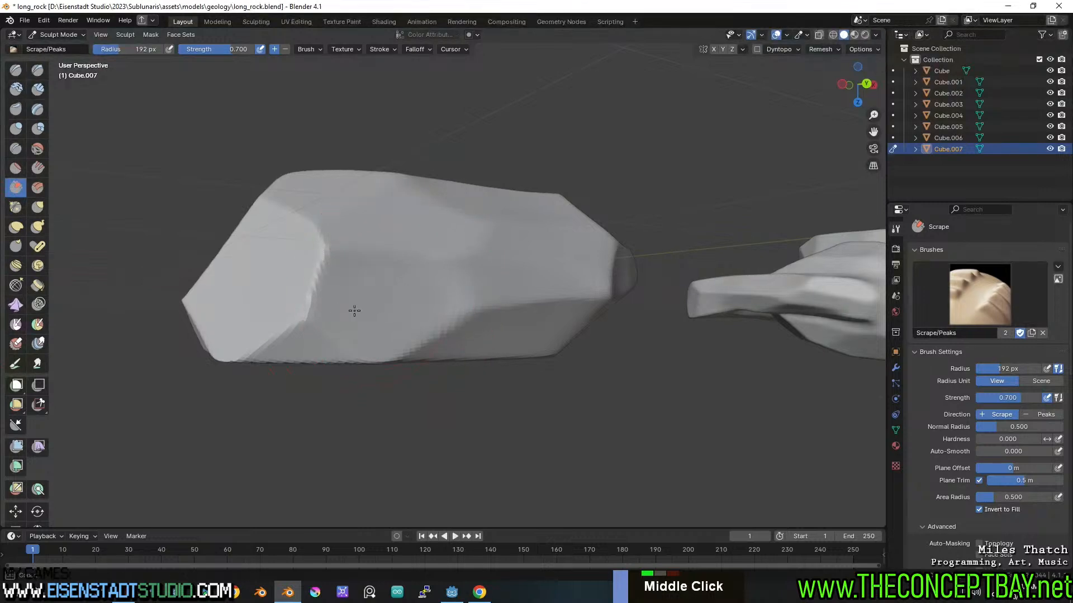
{"action": "middle_click_drag", "start_coordinate": [535, 270], "coordinate": [472, 311]}
{"action": "key", "text": "ctrl+s"}
- Scrape the broad facet on the rock's long side flatter and save the file
{"action": "scroll", "coordinate": [472, 320], "scroll_direction": "down", "scroll_amount": 2}
{"action": "scroll", "coordinate": [464, 310], "scroll_direction": "down", "scroll_amount": 2}
{"action": "scroll", "coordinate": [433, 306], "scroll_direction": "up", "scroll_amount": 4}
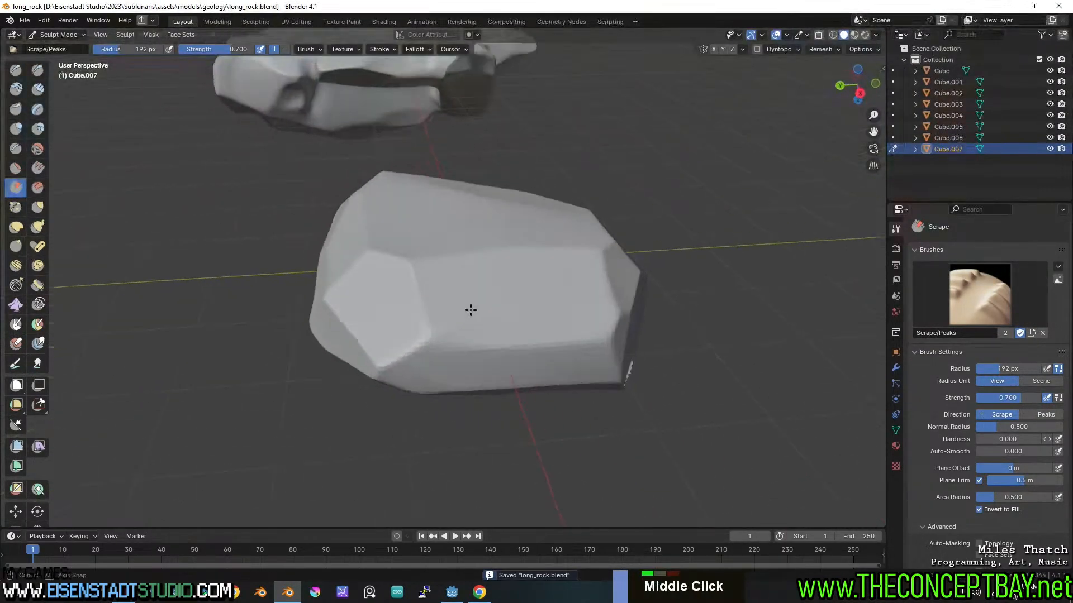
{"action": "scroll", "coordinate": [490, 316], "scroll_direction": "up", "scroll_amount": 2, "text": "shift"}
{"action": "scroll", "coordinate": [490, 316], "scroll_direction": "up", "scroll_amount": 1, "text": "shift"}
{"action": "mouse_move", "coordinate": [487, 312]}
{"action": "left_mouse_down"}
{"action": "mouse_move", "coordinate": [448, 302]}
{"action": "mouse_move", "coordinate": [294, 319]}
{"action": "mouse_move", "coordinate": [252, 347]}
{"action": "mouse_move", "coordinate": [280, 319]}
{"action": "mouse_move", "coordinate": [401, 308]}
{"action": "left_mouse_up"}
{"action": "middle_click_drag", "start_coordinate": [401, 309], "coordinate": [428, 308]}
{"action": "scroll", "coordinate": [428, 308], "scroll_direction": "down", "scroll_amount": 2}
{"action": "key", "text": "ctrl+s"}
- Undo a trial smoothing of the rock's underside edge and scrape a bevelled facet along that edge instead
{"action": "scroll", "coordinate": [475, 262], "scroll_direction": "down", "scroll_amount": 4}
{"action": "middle_click_drag", "start_coordinate": [505, 302], "coordinate": [460, 252]}
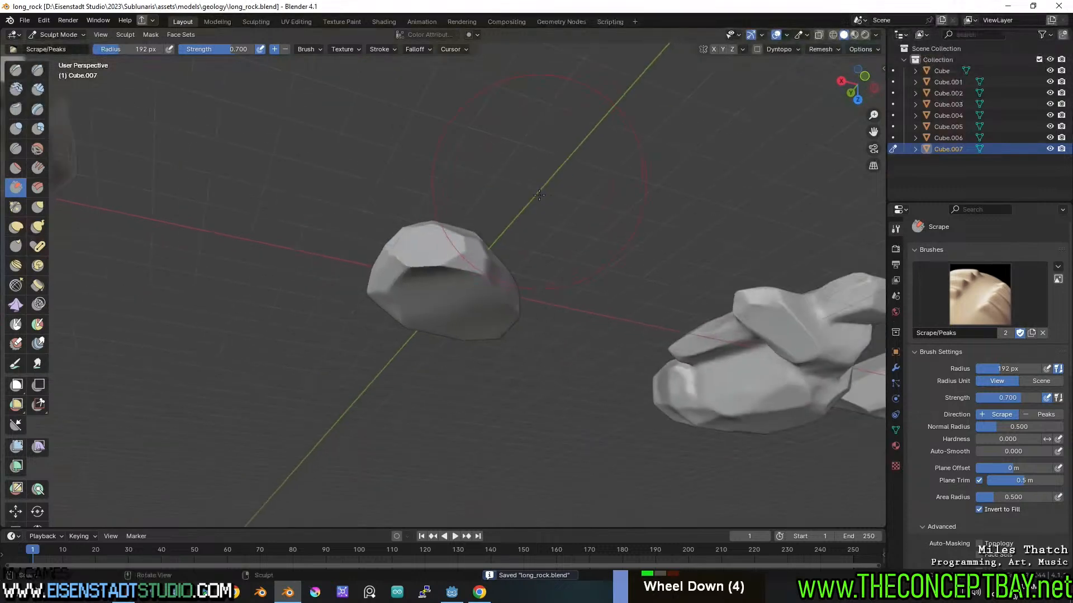
{"action": "scroll", "coordinate": [460, 251], "scroll_direction": "up", "scroll_amount": 3}
{"action": "left_click_drag", "start_coordinate": [461, 252], "coordinate": [415, 268], "text": "shift"}
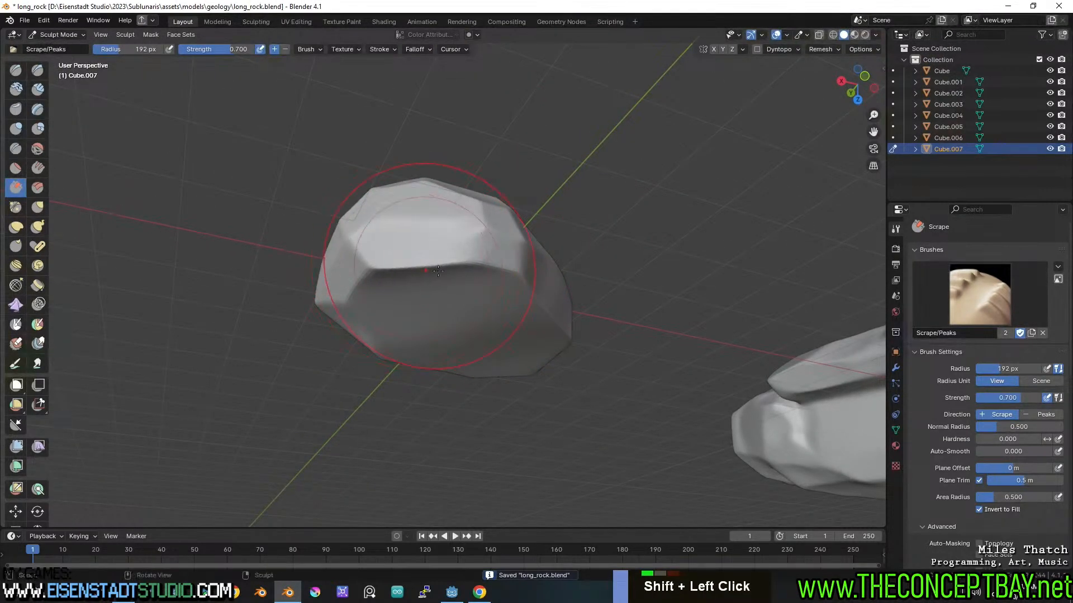
{"action": "scroll", "coordinate": [425, 263], "scroll_direction": "up", "scroll_amount": 3}
{"action": "key", "text": "ctrl+z"}
{"action": "left_click_drag", "start_coordinate": [437, 233], "coordinate": [291, 246]}
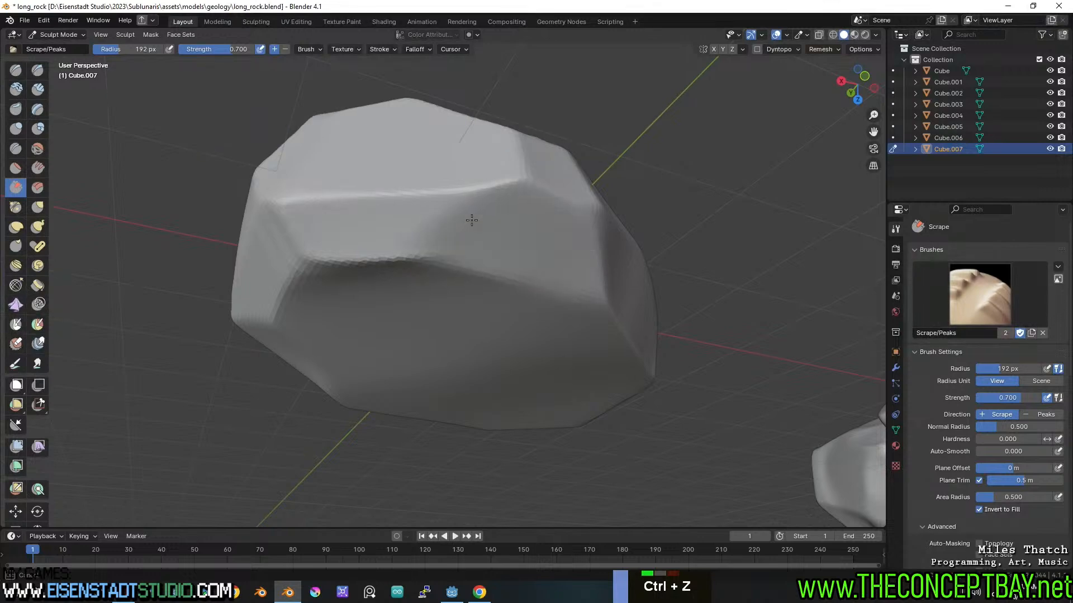
- Scrape angled facets around the rim of the rock's underside, undoing the strokes that do not fit
{"action": "middle_click_drag", "start_coordinate": [467, 220], "coordinate": [450, 192]}
{"action": "scroll", "coordinate": [445, 260], "scroll_direction": "down", "scroll_amount": 2}
{"action": "scroll", "coordinate": [446, 259], "scroll_direction": "up", "scroll_amount": 1, "text": "shift"}
{"action": "middle_click_drag", "start_coordinate": [446, 259], "coordinate": [426, 252]}
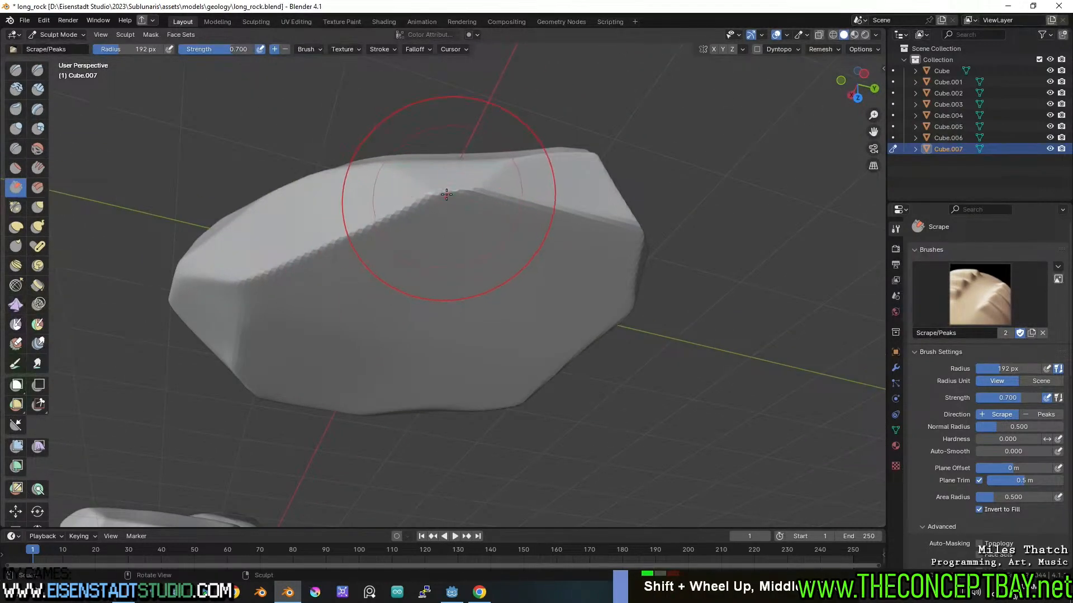
{"action": "key", "text": "ctrl+z"}
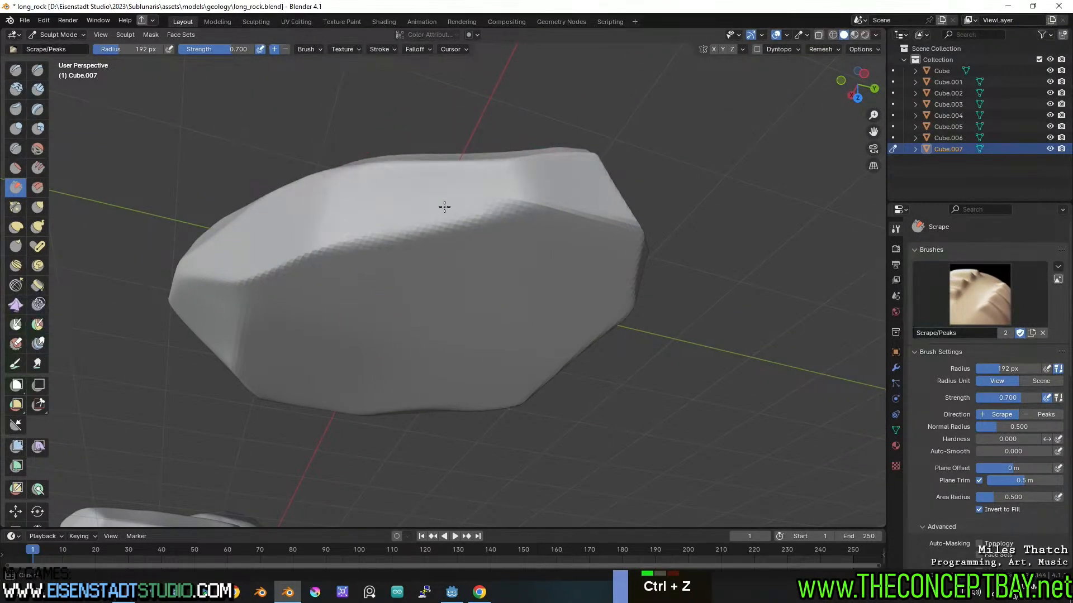
{"action": "middle_click_drag", "start_coordinate": [503, 208], "coordinate": [481, 223]}
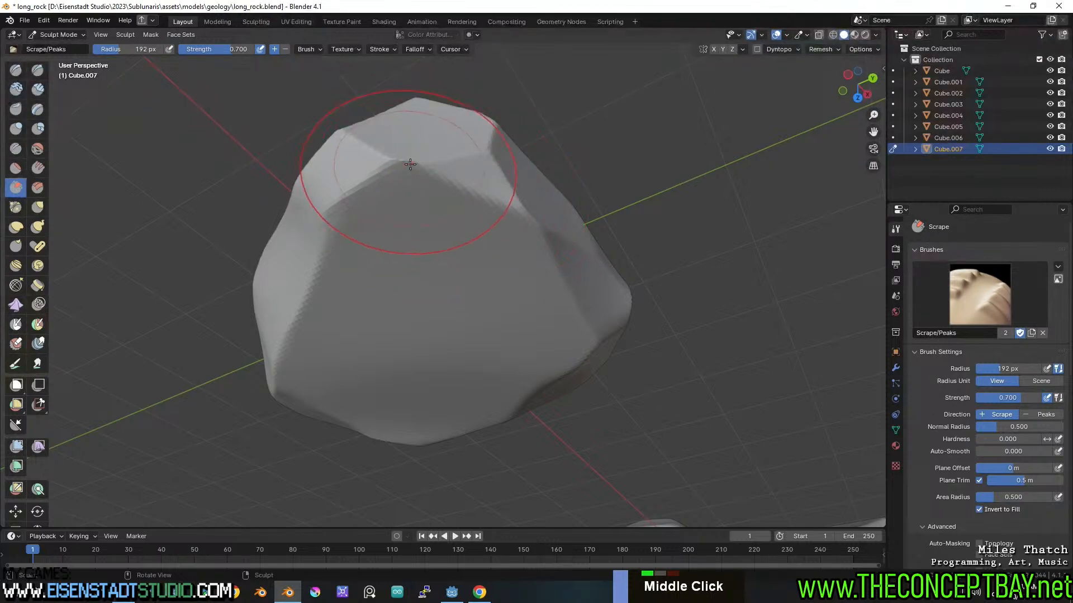
{"action": "mouse_move", "coordinate": [366, 180]}
{"action": "left_mouse_down"}
{"action": "mouse_move", "coordinate": [403, 192]}
{"action": "mouse_move", "coordinate": [409, 175]}
{"action": "left_mouse_up"}
{"action": "key", "text": "ctrl+z"}
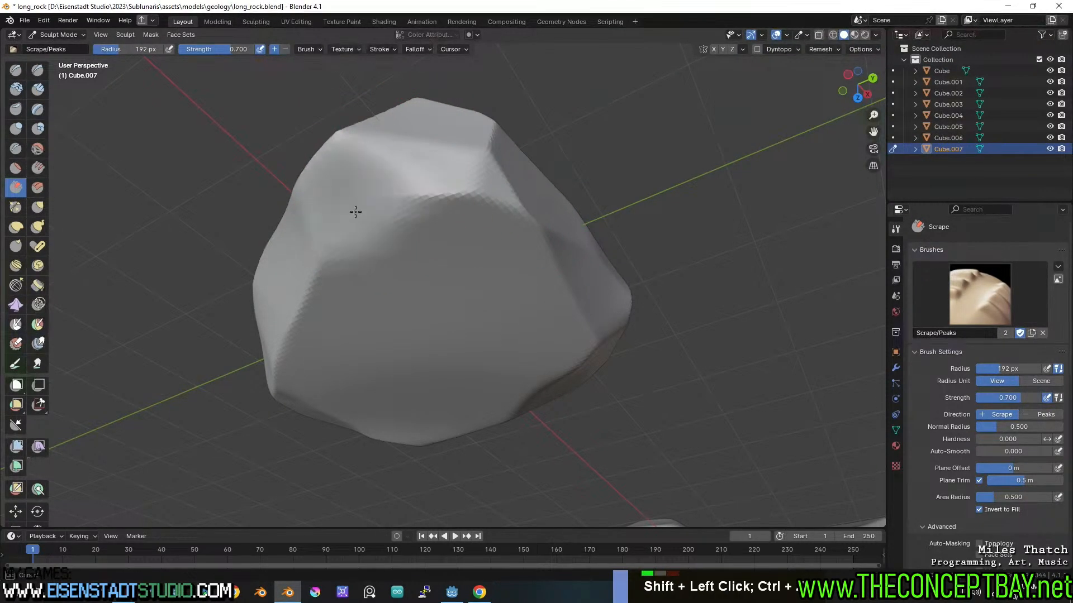
{"action": "middle_click_drag", "start_coordinate": [431, 200], "coordinate": [510, 247]}
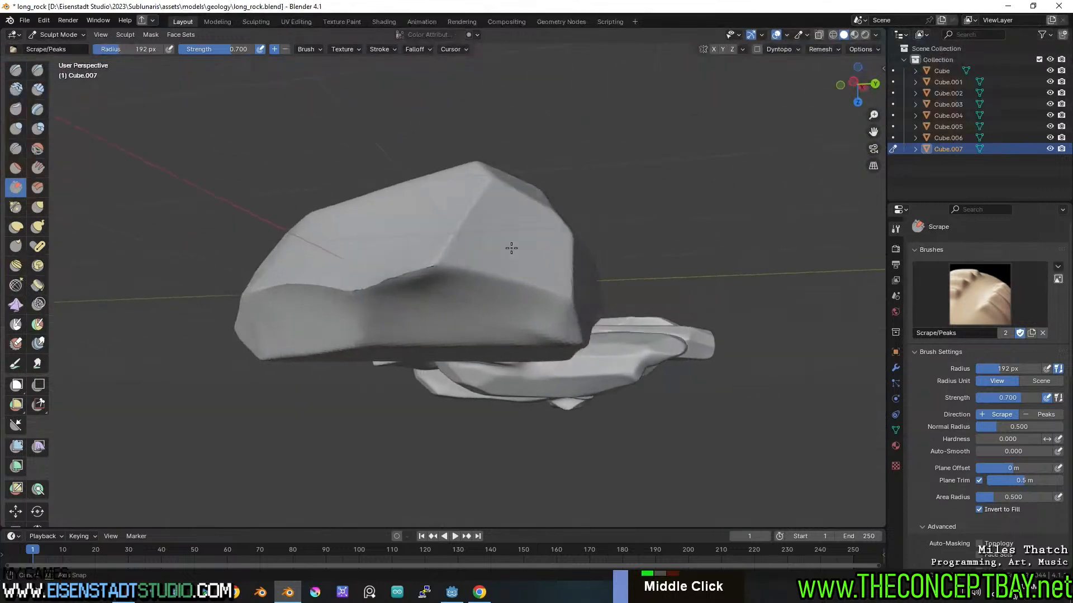
- Smooth the ridges along the rock's lower side edges
{"action": "mouse_move", "coordinate": [402, 254]}
{"action": "left_mouse_down", "text": "shift"}
{"action": "mouse_move", "coordinate": [401, 279]}
{"action": "mouse_move", "coordinate": [366, 291]}
{"action": "left_mouse_up", "text": "shift"}
{"action": "middle_click_drag", "start_coordinate": [364, 294], "coordinate": [430, 297]}
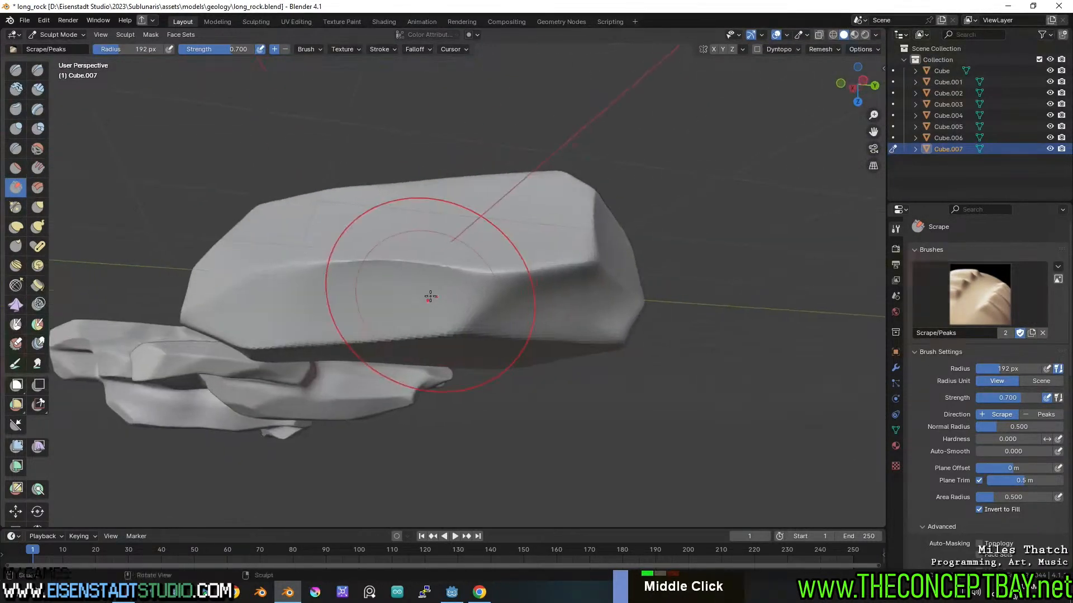
{"action": "left_click_drag", "start_coordinate": [380, 267], "coordinate": [283, 268], "text": "shift"}
{"action": "mouse_move", "coordinate": [283, 268]}
{"action": "middle_mouse_down"}
{"action": "mouse_move", "coordinate": [531, 275]}
{"action": "mouse_move", "coordinate": [354, 273]}
{"action": "mouse_move", "coordinate": [429, 181]}
{"action": "mouse_move", "coordinate": [469, 162]}
{"action": "mouse_move", "coordinate": [392, 129]}
{"action": "middle_mouse_up"}
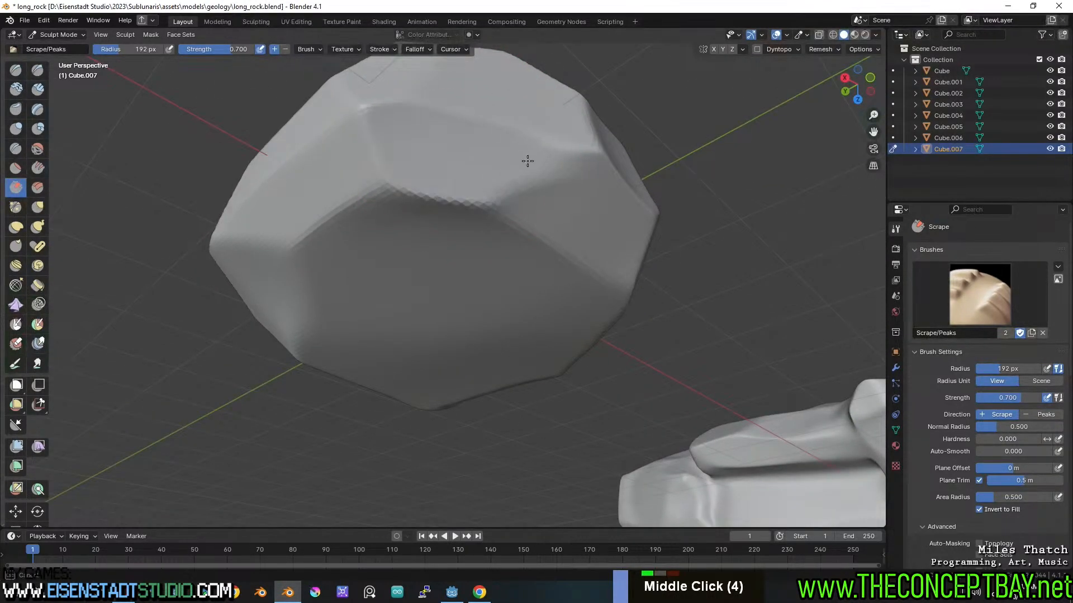
- Scrape the remaining underside corners of the rock into broad flat facets and save the file
{"action": "mouse_move", "coordinate": [571, 162]}
{"action": "middle_mouse_down"}
{"action": "mouse_move", "coordinate": [553, 180]}
{"action": "mouse_move", "coordinate": [618, 215]}
{"action": "mouse_move", "coordinate": [591, 151]}
{"action": "mouse_move", "coordinate": [425, 224]}
{"action": "middle_mouse_up"}
{"action": "scroll", "coordinate": [536, 188], "scroll_direction": "down", "scroll_amount": 2}
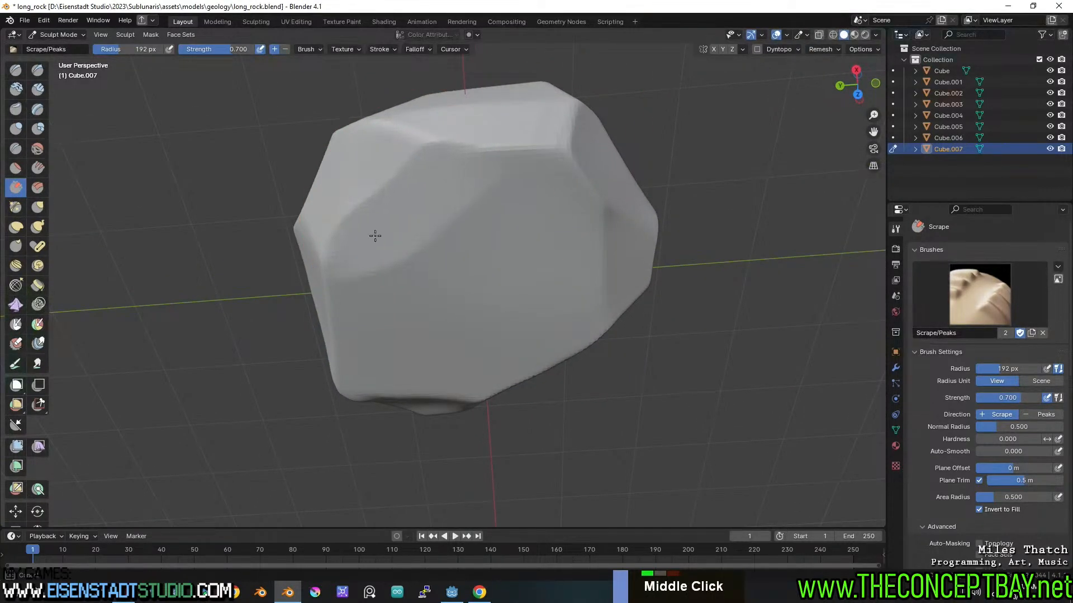
{"action": "mouse_move", "coordinate": [491, 233]}
{"action": "middle_mouse_down"}
{"action": "mouse_move", "coordinate": [391, 257]}
{"action": "mouse_move", "coordinate": [421, 215]}
{"action": "mouse_move", "coordinate": [390, 228]}
{"action": "mouse_move", "coordinate": [486, 227]}
{"action": "middle_mouse_up"}
{"action": "mouse_move", "coordinate": [575, 253]}
{"action": "middle_mouse_down"}
{"action": "mouse_move", "coordinate": [531, 279]}
{"action": "mouse_move", "coordinate": [556, 259]}
{"action": "middle_mouse_up"}
{"action": "scroll", "coordinate": [531, 283], "scroll_direction": "up", "scroll_amount": 3}
{"action": "middle_click_drag", "start_coordinate": [584, 311], "coordinate": [508, 287]}
{"action": "scroll", "coordinate": [503, 275], "scroll_direction": "up", "scroll_amount": 3}
{"action": "key", "text": "ctrl+s"}
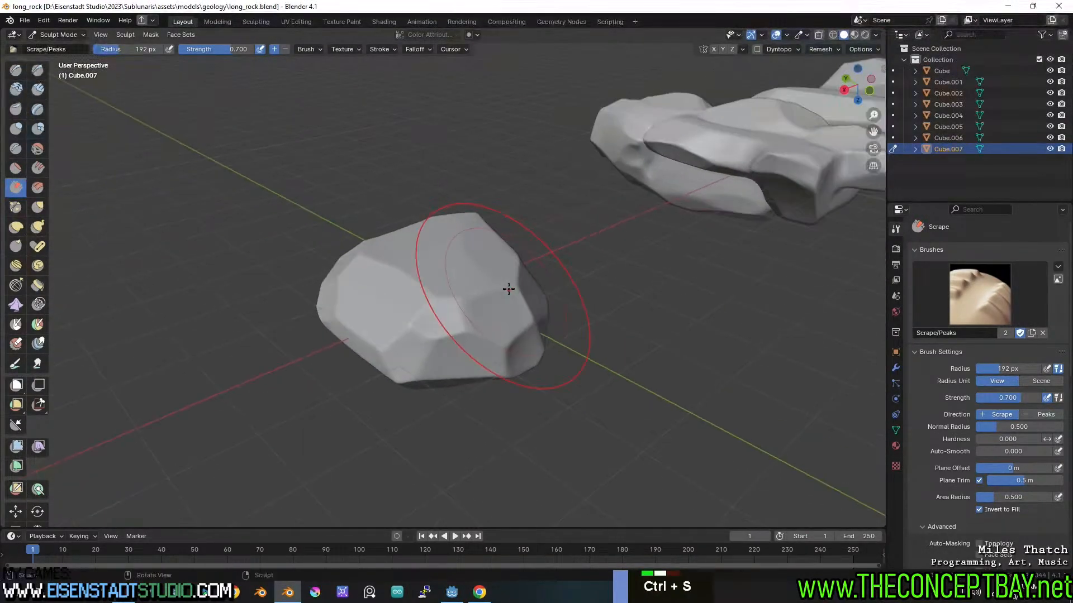
- Switch the rock from Sculpt Mode to Object Mode and save the file
{"action": "middle_click_drag", "start_coordinate": [590, 290], "coordinate": [519, 280]}
{"action": "scroll", "coordinate": [502, 324], "scroll_direction": "up", "scroll_amount": 1}
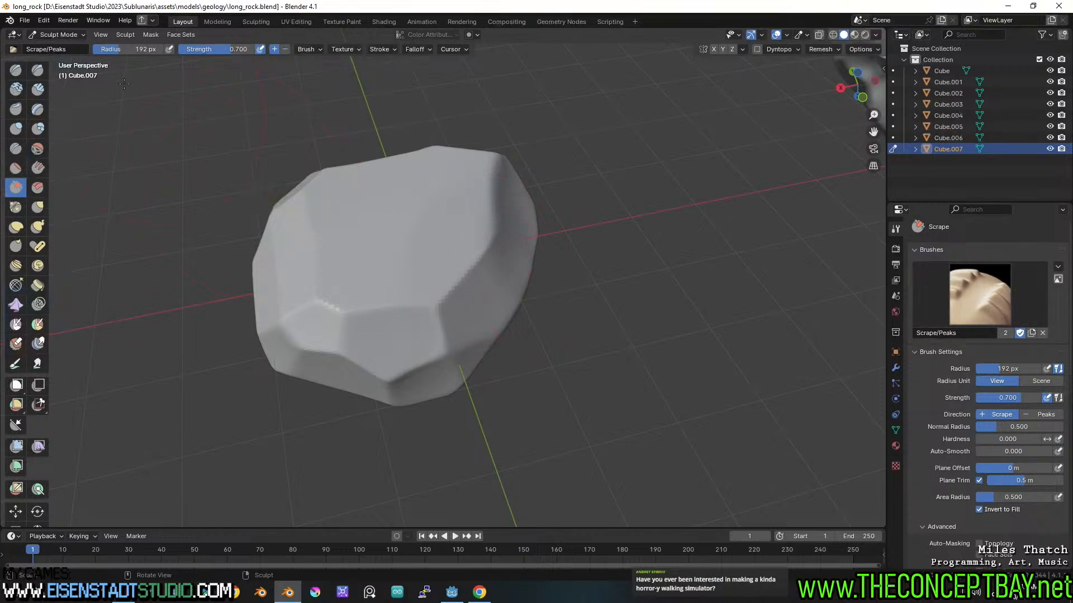
{"action": "left_click", "coordinate": [62, 36]}
{"action": "left_click", "coordinate": [62, 49]}
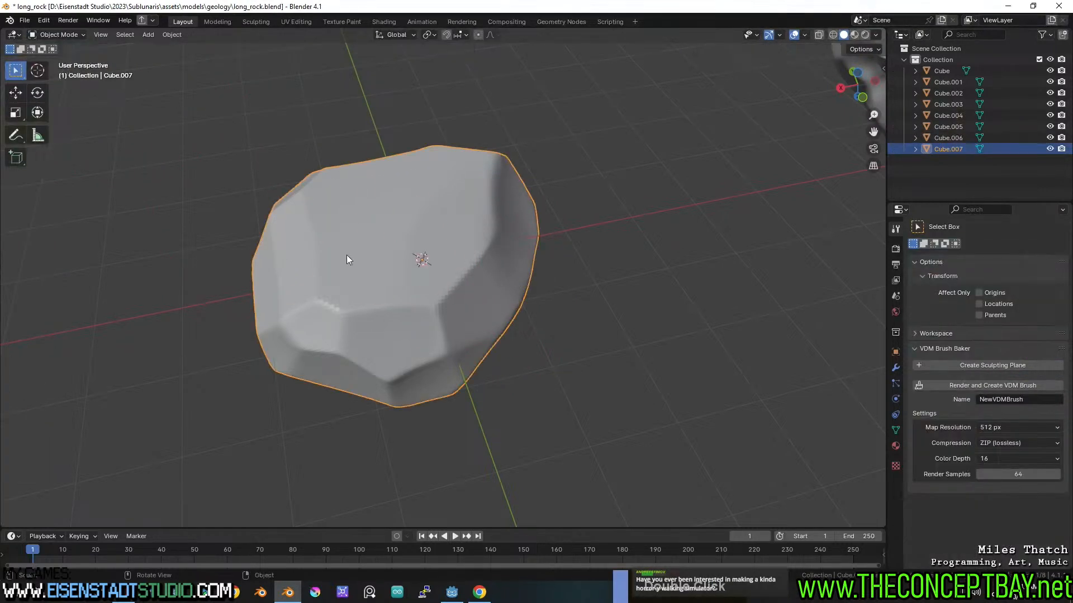
{"action": "key", "text": "ctrl+s"}
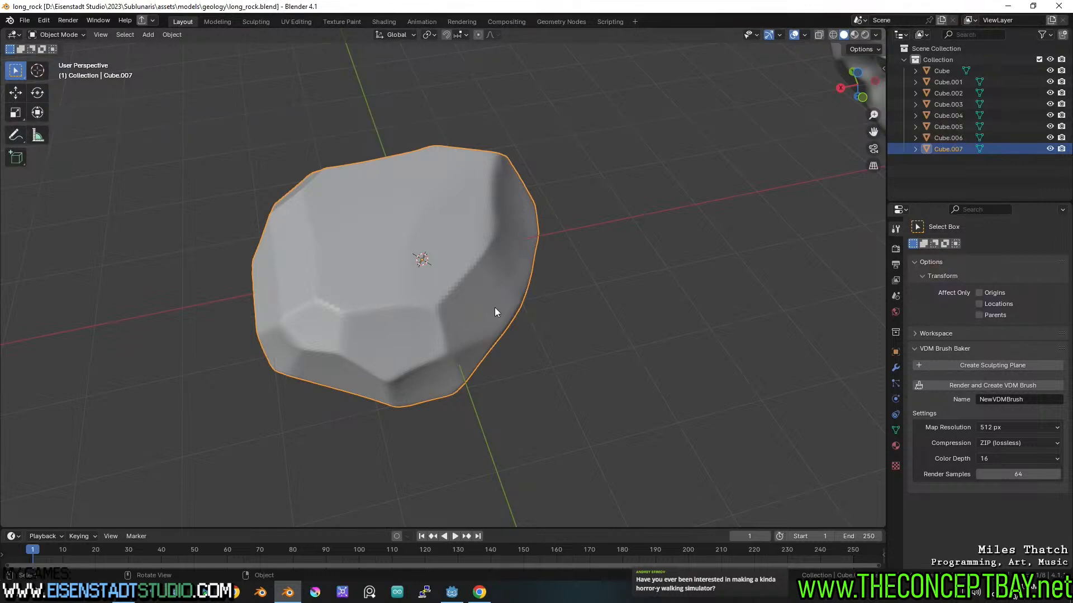
{"action": "middle_click_drag", "start_coordinate": [559, 287], "coordinate": [512, 280]}
{"action": "key", "text": "ctrl+s"}
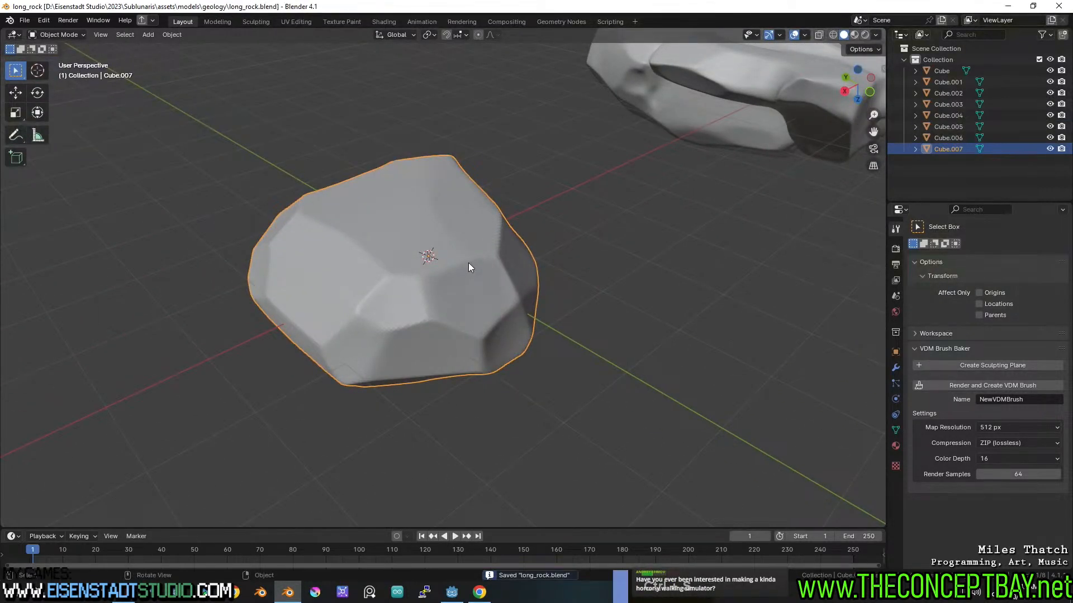
- Move the finished rock -33.106 m along the X axis, beyond the far end of the rock row
{"action": "middle_click_drag", "start_coordinate": [428, 257], "coordinate": [551, 287]}
{"action": "scroll", "coordinate": [579, 267], "scroll_direction": "down", "scroll_amount": 7}
{"action": "scroll", "coordinate": [552, 290], "scroll_direction": "down", "scroll_amount": 6}
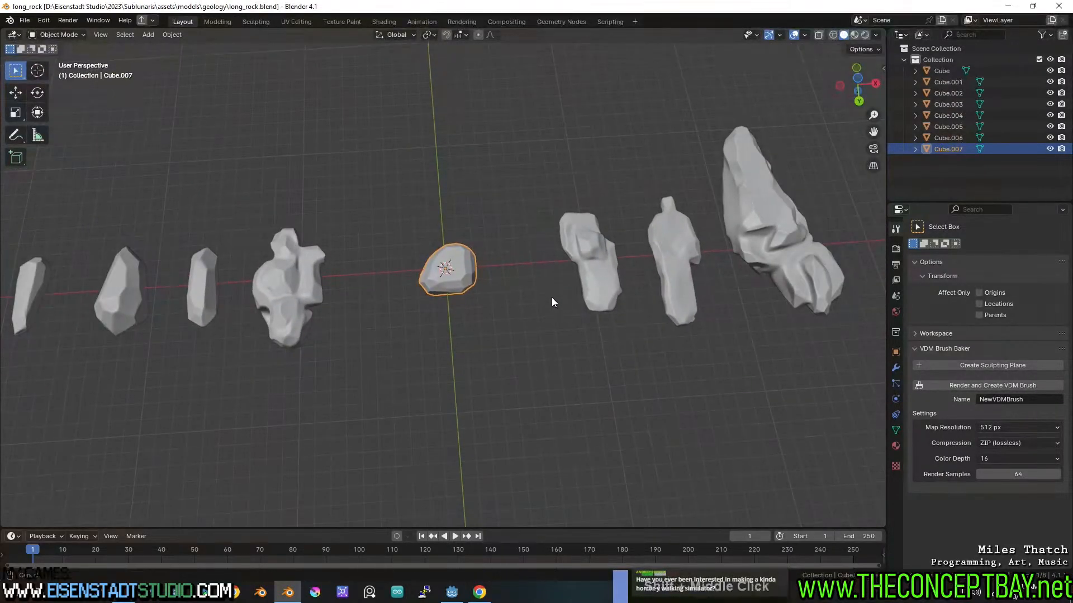
{"action": "key", "text": "g"}
{"action": "key", "text": "y"}
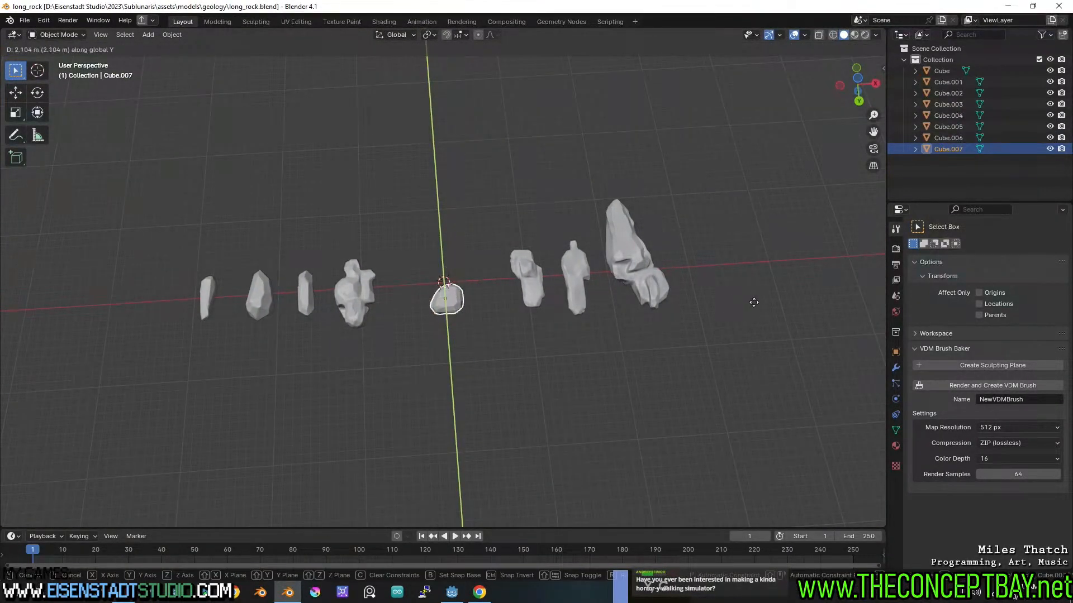
{"action": "key", "text": "x"}
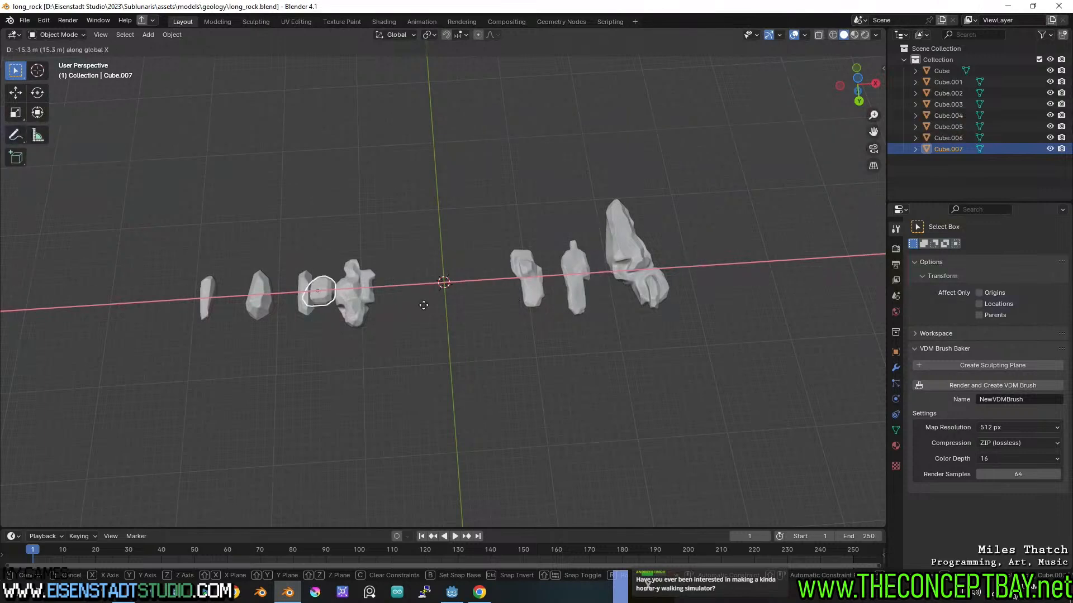
{"action": "left_click", "coordinate": [394, 326]}
- Select Cube, Cube.002 and Cube.003 and move them along the X axis closer to the world origin
{"action": "middle_click_drag", "start_coordinate": [394, 326], "coordinate": [389, 257]}
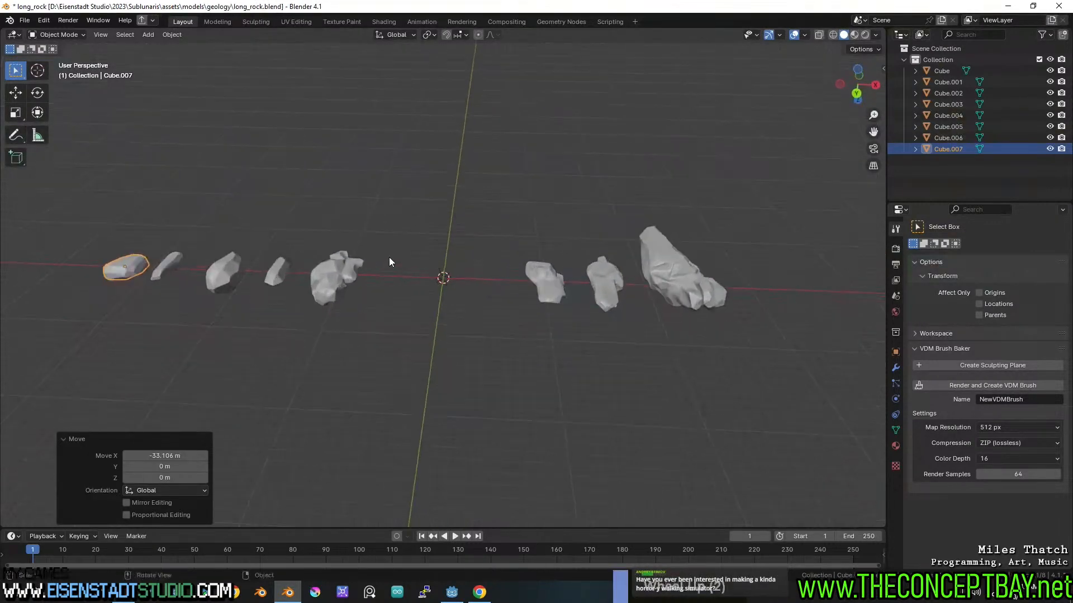
{"action": "scroll", "coordinate": [425, 264], "scroll_direction": "up", "scroll_amount": 4}
{"action": "scroll", "coordinate": [467, 240], "scroll_direction": "down", "scroll_amount": 4}
{"action": "left_click_drag", "start_coordinate": [474, 210], "coordinate": [759, 368]}
{"action": "key", "text": "g"}
{"action": "key", "text": "x"}
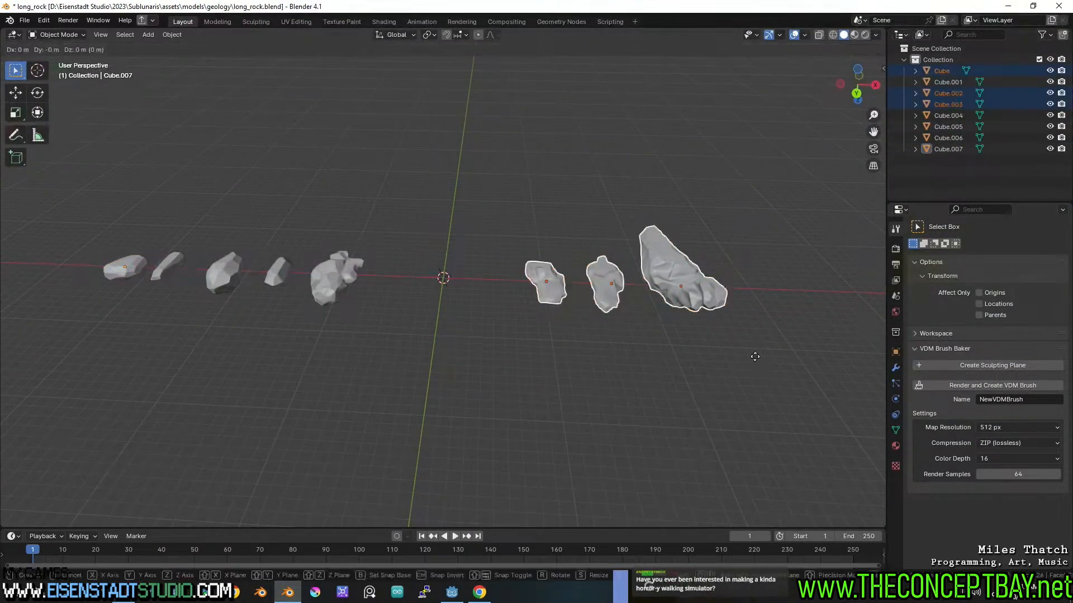
{"action": "left_click", "coordinate": [340, 365]}
- Select the five rocks on the negative X side, move them 6.5813 m along X, and save the file
{"action": "left_click_drag", "start_coordinate": [340, 368], "coordinate": [78, 167]}
{"action": "key", "text": "g"}
{"action": "key", "text": "x"}
{"action": "left_click", "coordinate": [374, 156]}
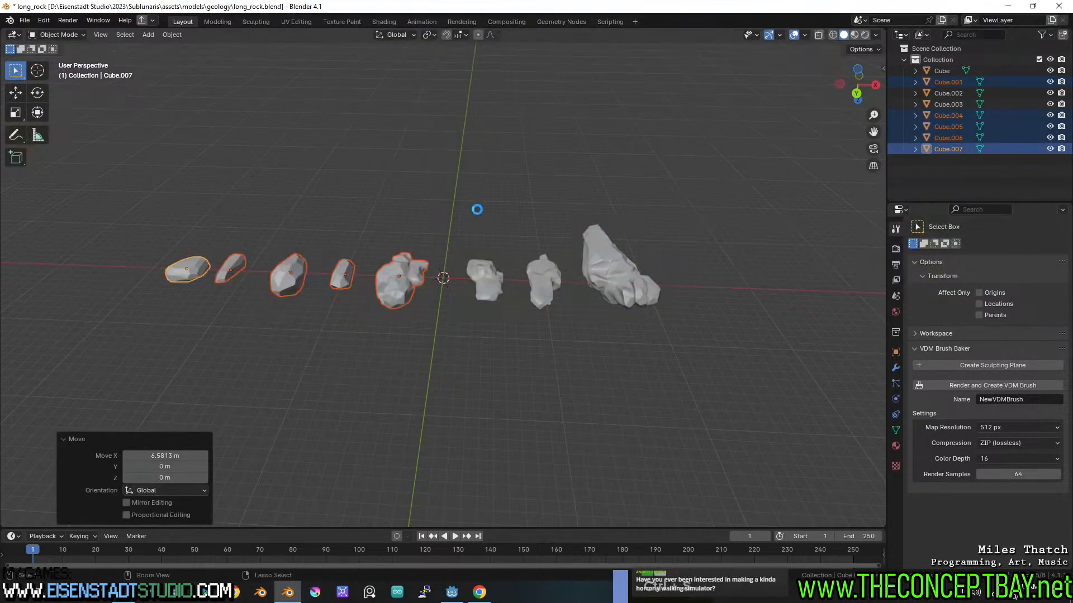
{"action": "key", "text": "ctrl+s"}
{"action": "scroll", "coordinate": [471, 203], "scroll_direction": "up", "scroll_amount": 5}
{"action": "right_click", "coordinate": [472, 204]}
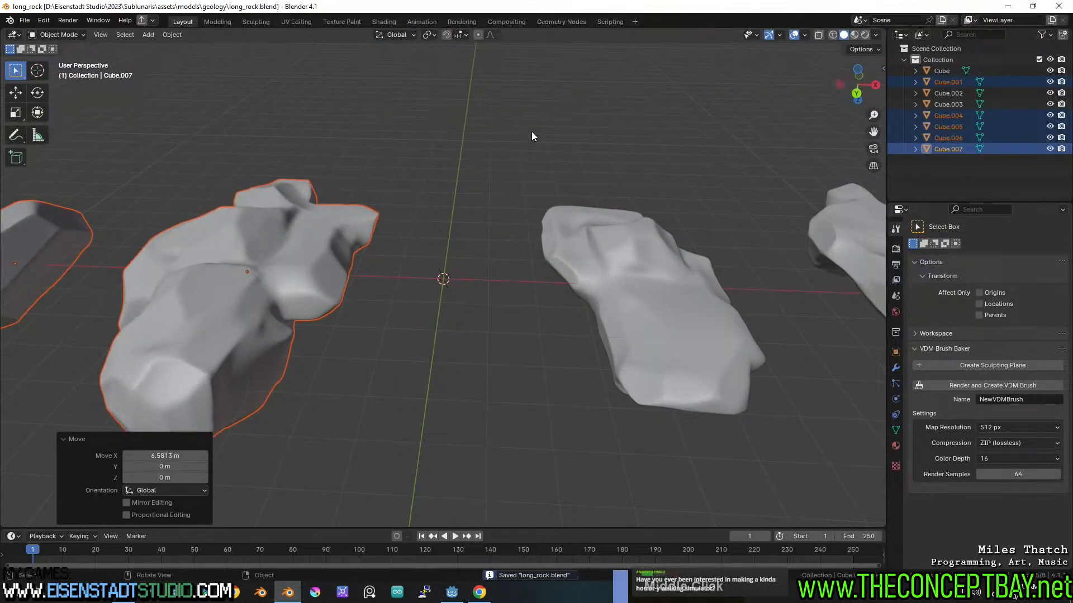
- Clear the rock selection and save the file
{"action": "middle_click_drag", "start_coordinate": [531, 131], "coordinate": [397, 175]}
{"action": "left_click", "coordinate": [508, 293]}
{"action": "middle_click_drag", "start_coordinate": [508, 293], "coordinate": [467, 300]}
{"action": "key", "text": "ctrl+s"}
{"action": "scroll", "coordinate": [465, 268], "scroll_direction": "down", "scroll_amount": 3}
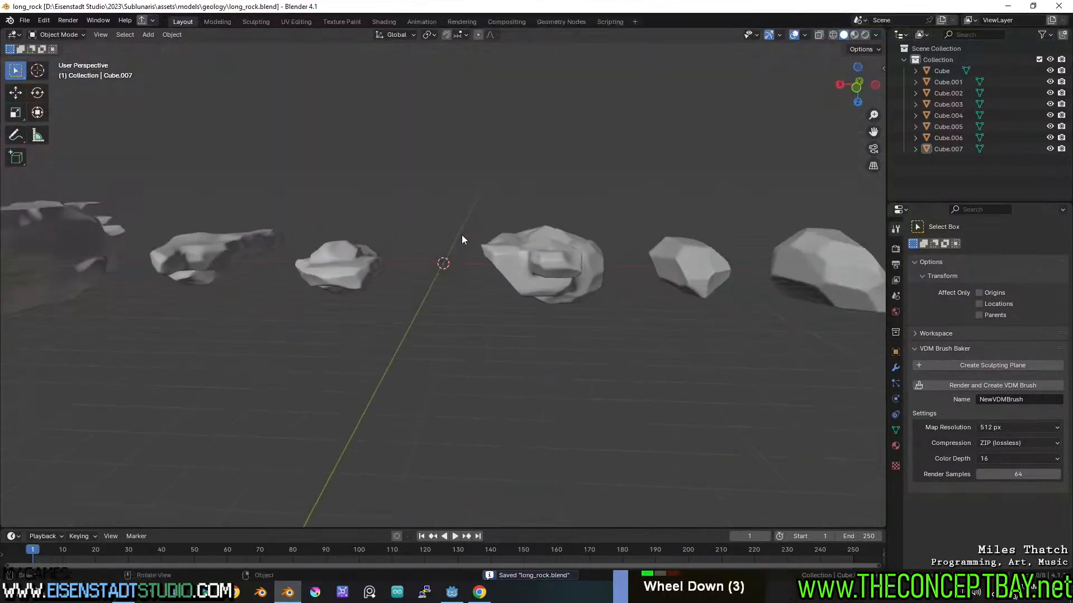
{"action": "mouse_move", "coordinate": [461, 234]}
{"action": "middle_mouse_down"}
{"action": "mouse_move", "coordinate": [479, 222]}
{"action": "mouse_move", "coordinate": [427, 182]}
{"action": "mouse_move", "coordinate": [458, 215]}
{"action": "middle_mouse_up"}
{"action": "scroll", "coordinate": [448, 216], "scroll_direction": "up", "scroll_amount": 5}
{"action": "left_click", "coordinate": [499, 222]}
{"action": "key", "text": "ctrl+Tab"}
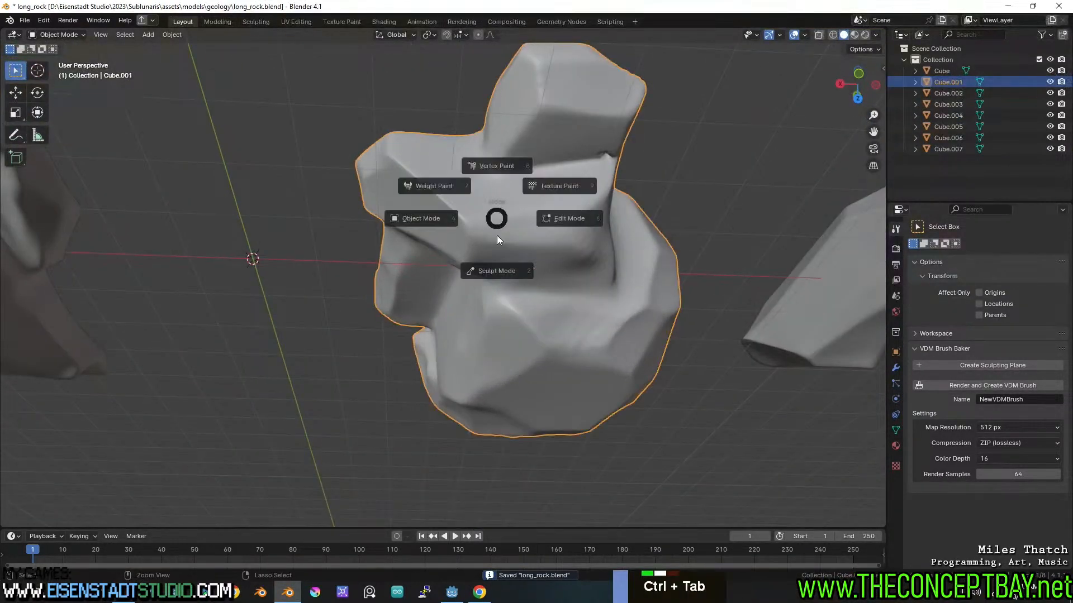
{"action": "left_click", "coordinate": [517, 279]}
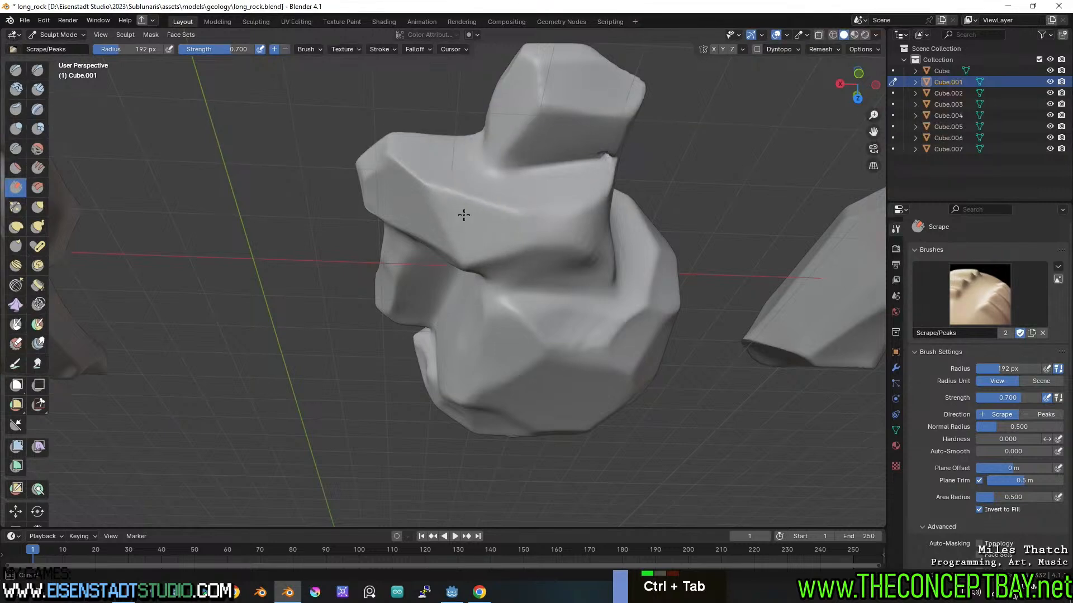
{"action": "middle_click_drag", "start_coordinate": [486, 220], "coordinate": [491, 249]}
{"action": "scroll", "coordinate": [491, 249], "scroll_direction": "down", "scroll_amount": 2}
{"action": "key", "text": "ctrl+a"}
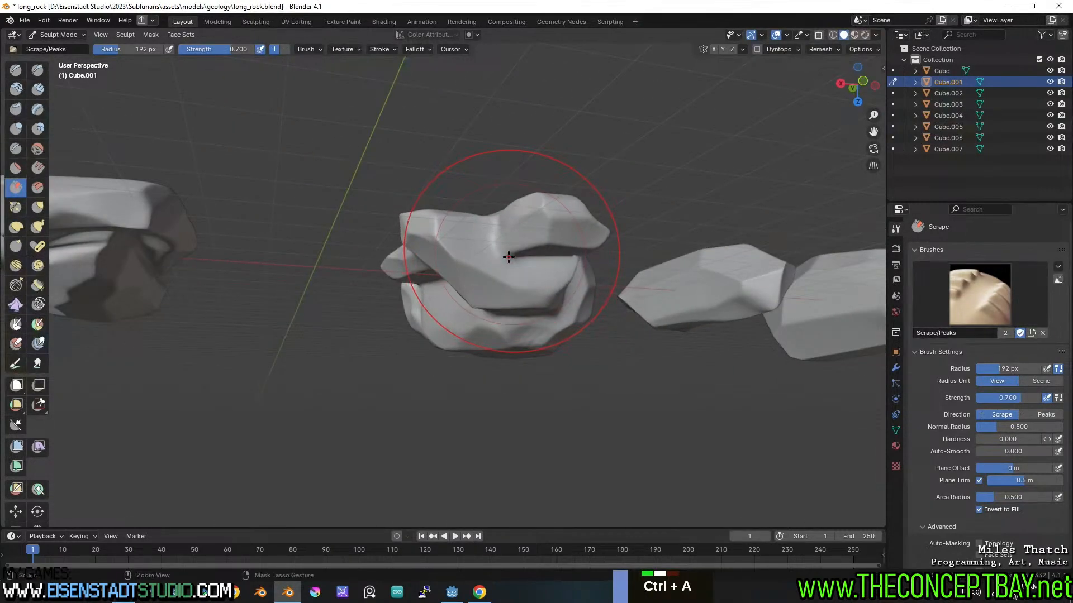
{"action": "key", "text": "ctrl+Tab"}
{"action": "key", "text": "ctrl+s"}
{"action": "left_click", "coordinate": [394, 163]}
{"action": "scroll", "coordinate": [394, 163], "scroll_direction": "down", "scroll_amount": 3}
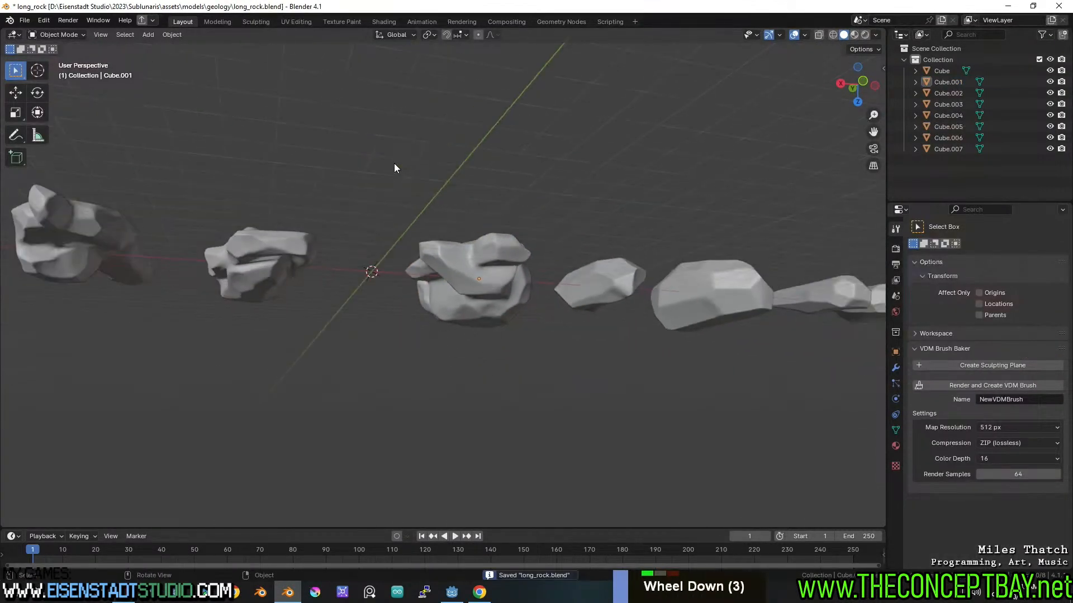
- Select Cube, Cube.002 and Cube.003 and move them -0.52322 m along the X axis
{"action": "middle_click_drag", "start_coordinate": [394, 163], "coordinate": [408, 303]}
{"action": "left_click_drag", "start_coordinate": [411, 386], "coordinate": [141, 232]}
{"action": "key", "text": "g"}
{"action": "key", "text": "x"}
{"action": "left_click", "coordinate": [434, 180]}
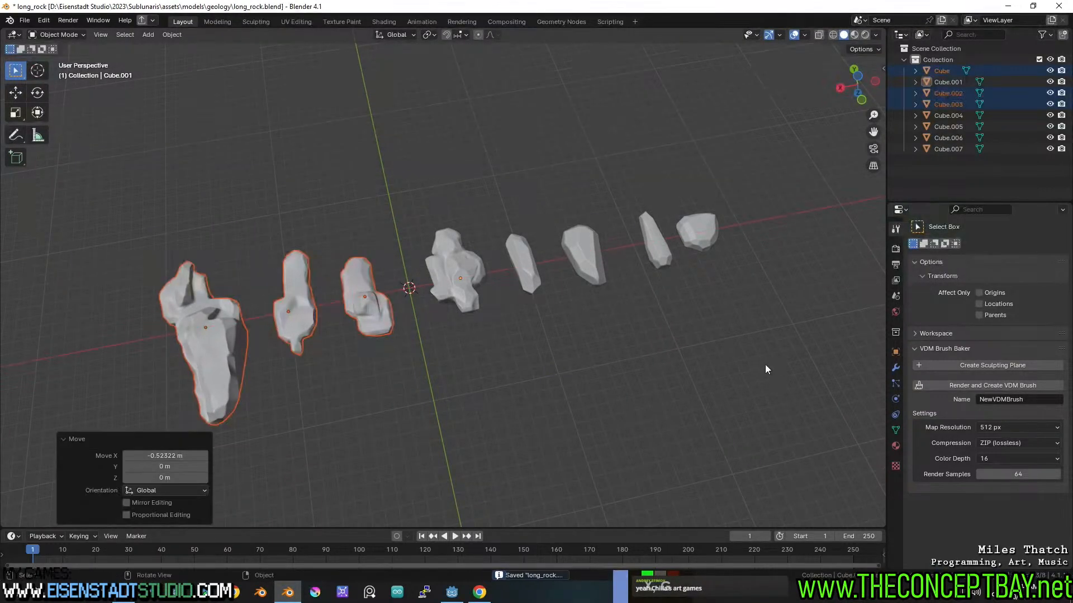
- Move Cube.001 and Cube.004 through Cube.007 0.42146 m along the X axis, and save the file
{"action": "left_click_drag", "start_coordinate": [765, 313], "coordinate": [451, 207]}
{"action": "key", "text": "g"}
{"action": "key", "text": "x"}
{"action": "left_click", "coordinate": [447, 209]}
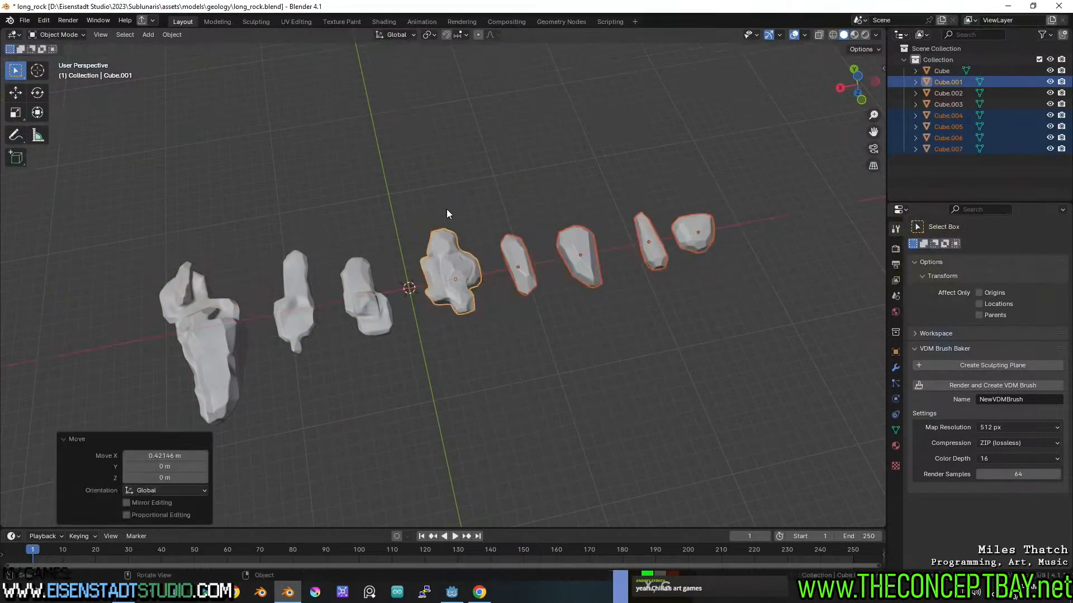
{"action": "left_click", "coordinate": [550, 209]}
{"action": "middle_click_drag", "start_coordinate": [549, 209], "coordinate": [505, 175]}
{"action": "key", "text": "ctrl+s"}
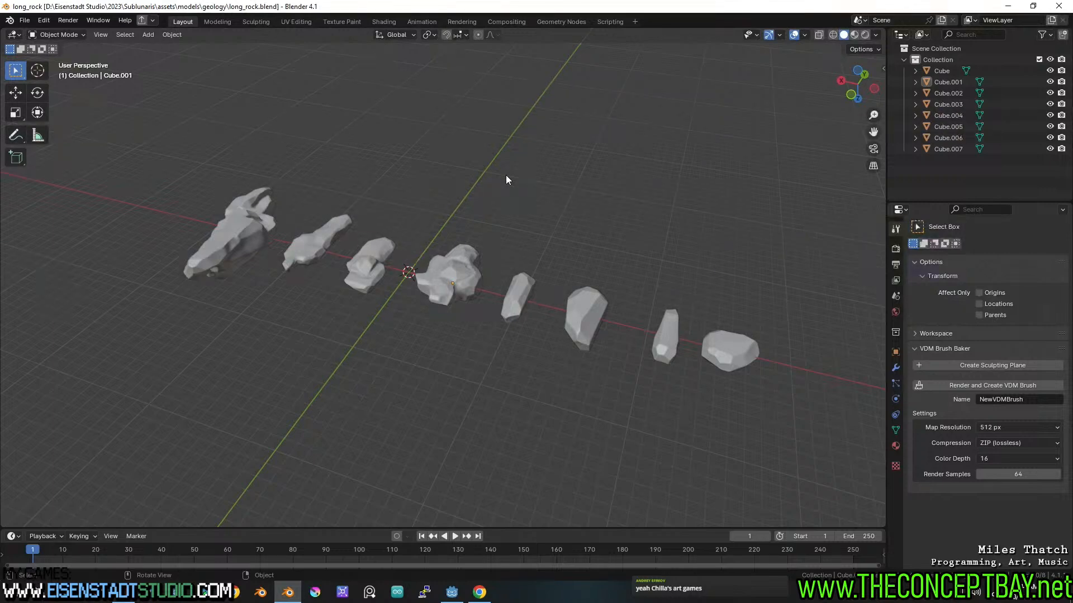
- Save the file and snap the viewport to the Bottom Orthographic view of the rock row
{"action": "middle_click_drag", "start_coordinate": [635, 303], "coordinate": [522, 354]}
{"action": "key", "text": "ctrl+s"}
{"action": "scroll", "coordinate": [474, 216], "scroll_direction": "up", "scroll_amount": 2}
{"action": "scroll", "coordinate": [481, 308], "scroll_direction": "down", "scroll_amount": 3}
{"action": "key", "text": "ctrl+s"}
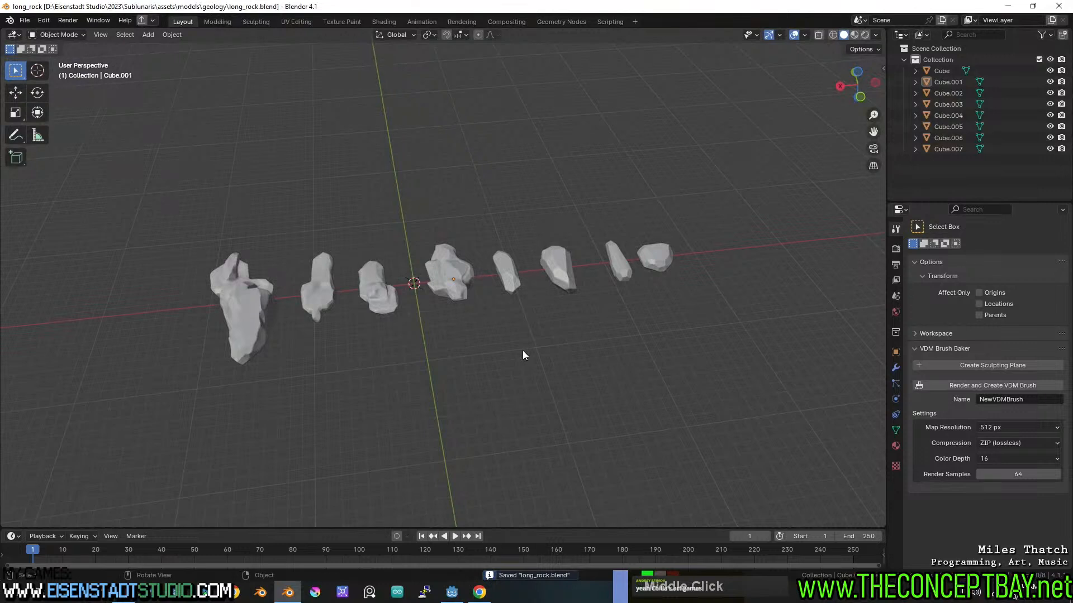
{"action": "middle_click_drag", "start_coordinate": [525, 308], "coordinate": [516, 410], "text": "alt"}
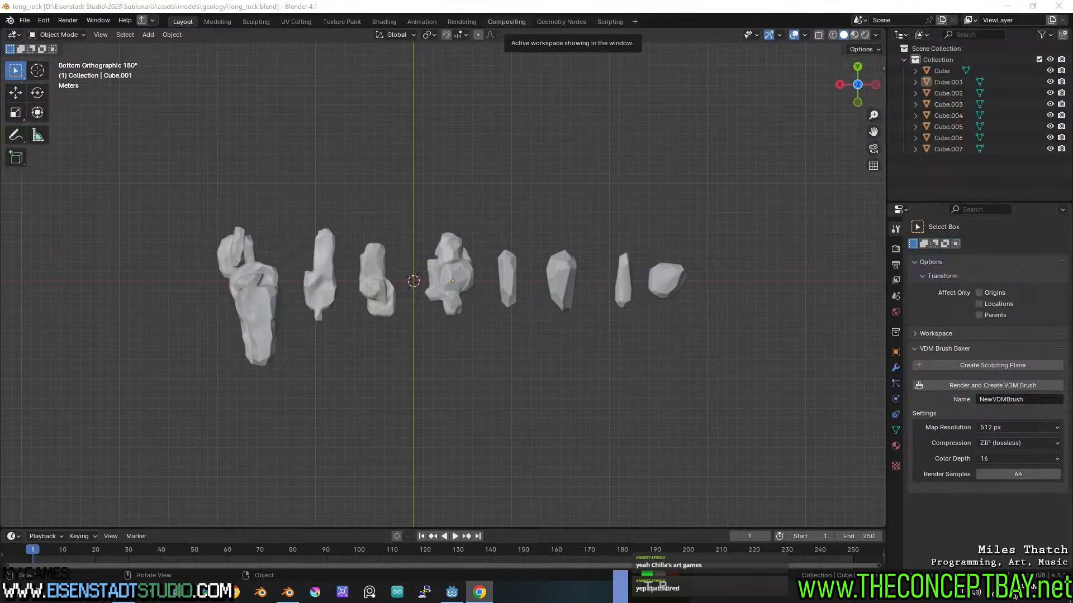
- Switch to the Chrome browser and search Google for POSTMORTEM MOVIE
{"action": "type", "text": "e"}
{"action": "key", "text": "Return"}
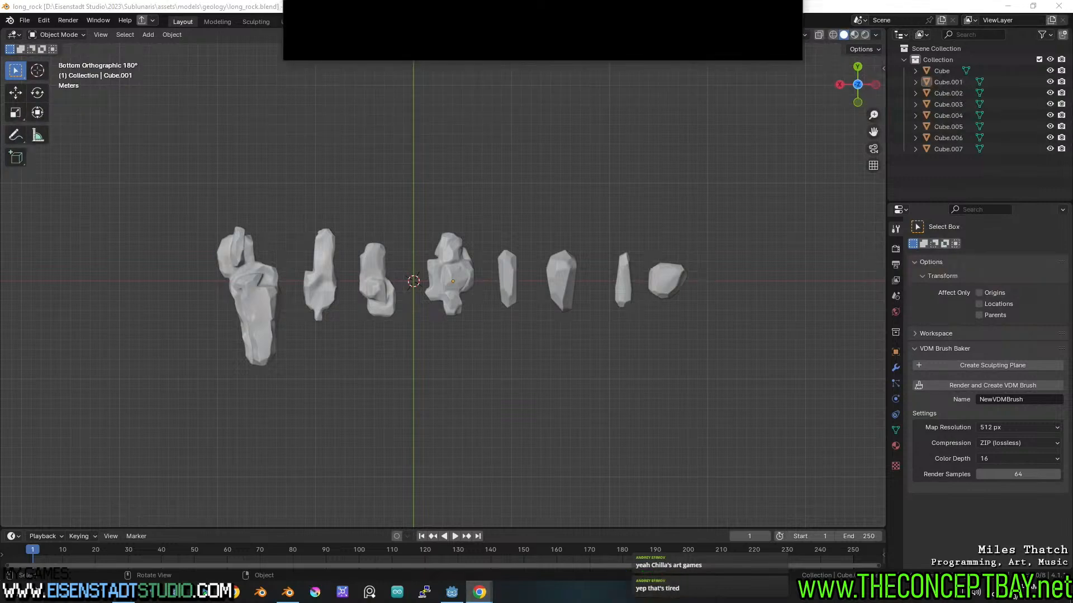
{"action": "left_click_drag", "start_coordinate": [599, 0], "coordinate": [550, 35]}
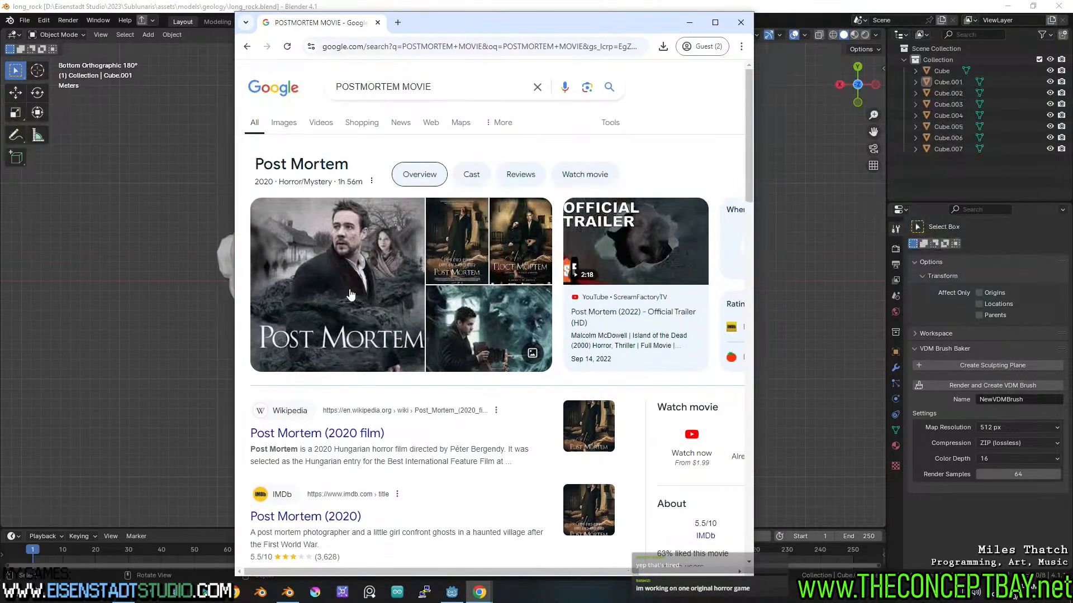
{"action": "left_click_drag", "start_coordinate": [534, 26], "coordinate": [554, 0]}
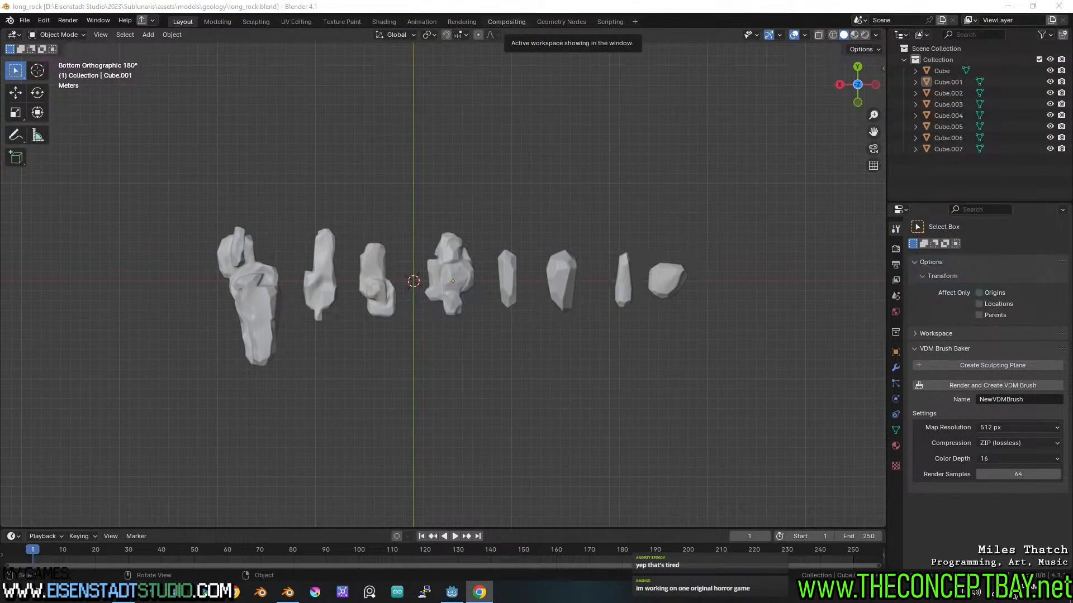
- Move Cube.002 and Cube.003 -0.2851 m along the X axis and save the file
{"action": "left_click_drag", "start_coordinate": [348, 301], "coordinate": [262, 286]}
{"action": "key", "text": "g"}
{"action": "key", "text": "x"}
{"action": "left_click", "coordinate": [390, 360]}
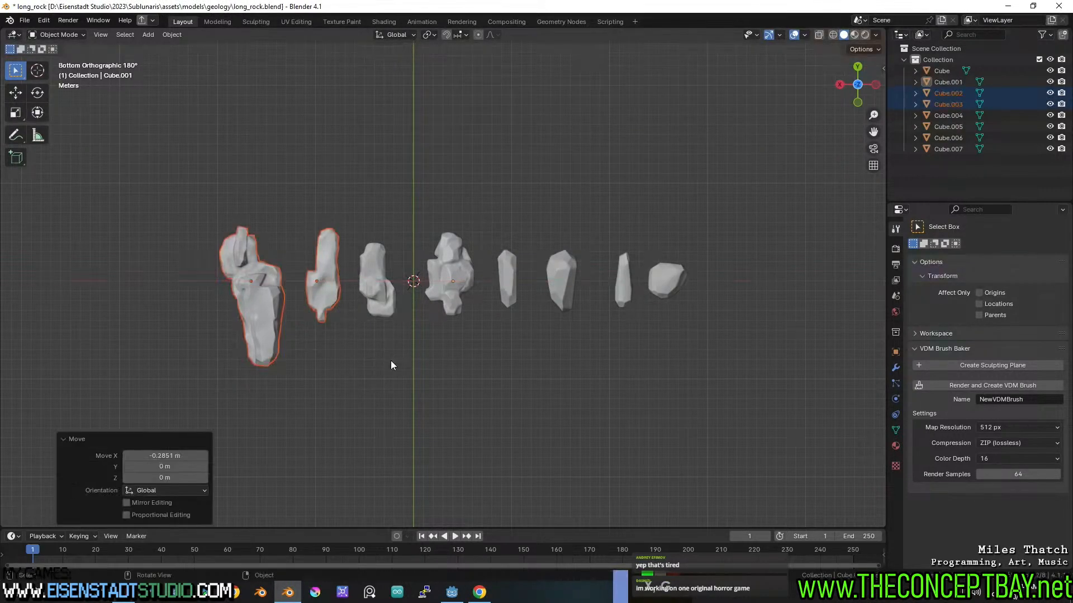
{"action": "left_click", "coordinate": [363, 342]}
{"action": "key", "text": "ctrl+s"}
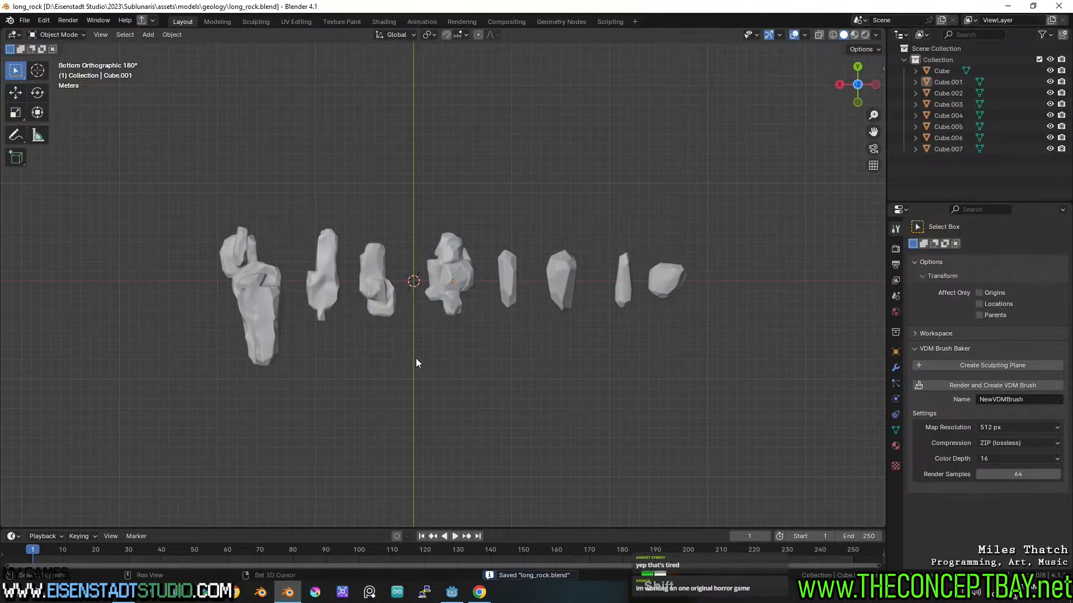
- Move Cube.006 and Cube.007 about 1.2 m along the X axis, closer to the rest of the row
{"action": "middle_click_drag", "start_coordinate": [416, 357], "coordinate": [402, 270], "text": "shift"}
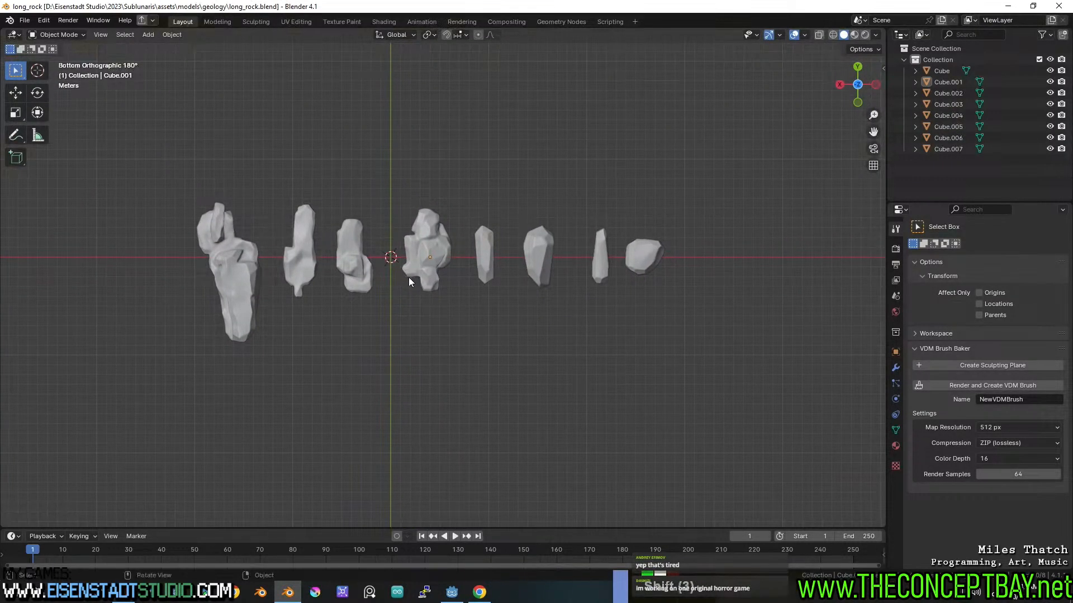
{"action": "key", "text": "ctrl+s"}
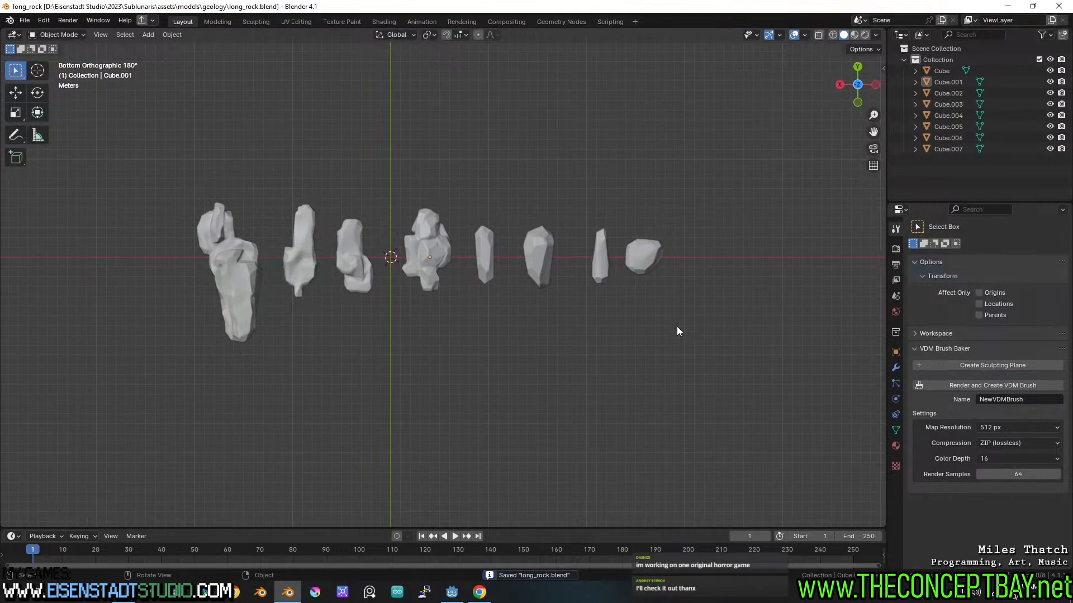
{"action": "left_click_drag", "start_coordinate": [677, 331], "coordinate": [601, 235]}
{"action": "key", "text": "g"}
{"action": "key", "text": "x"}
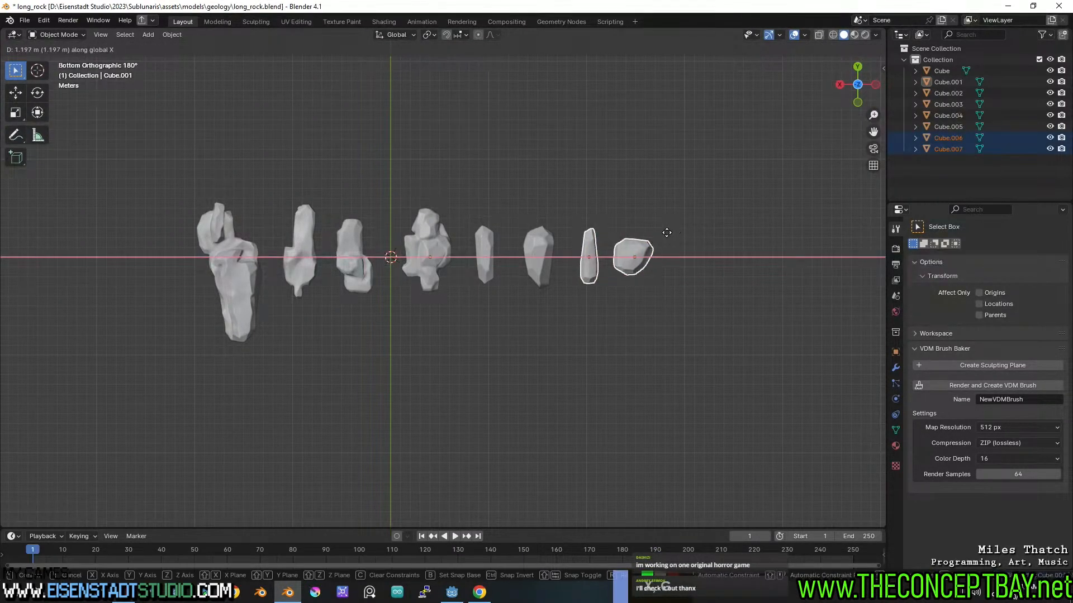
{"action": "left_click", "coordinate": [667, 233]}
- Move Cube.007 about -0.34 m along the X axis, slightly away from its neighbour
{"action": "left_click", "coordinate": [618, 253]}
{"action": "key", "text": "g"}
{"action": "key", "text": "x"}
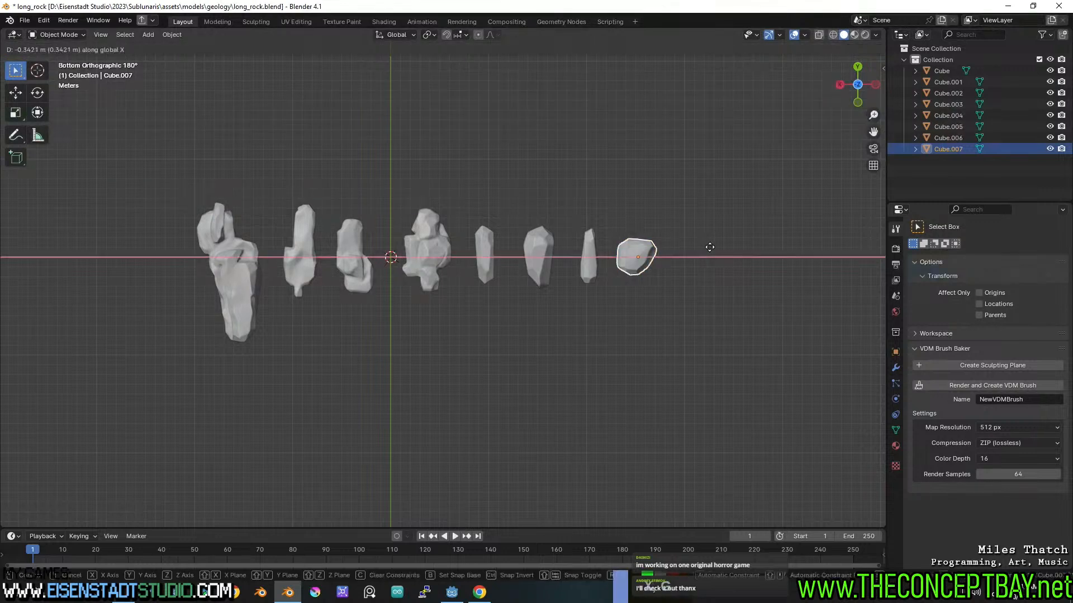
{"action": "left_click", "coordinate": [711, 247]}
- Select all eight rocks and save the file
{"action": "left_click_drag", "start_coordinate": [713, 338], "coordinate": [708, 374], "text": "ctrl"}
{"action": "key", "text": "ctrl+s"}
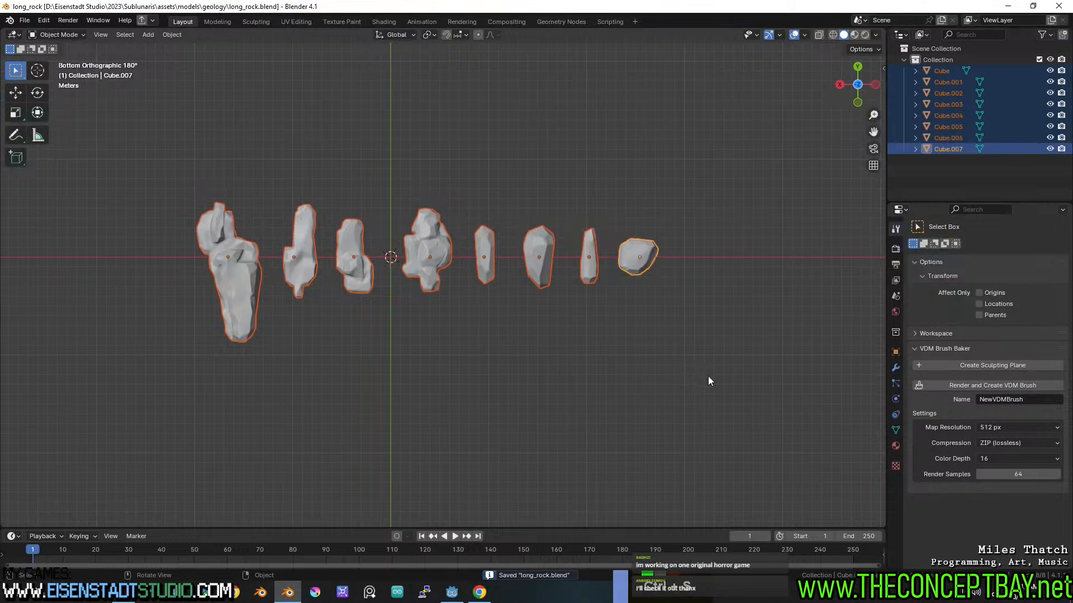
{"action": "middle_click_drag", "start_coordinate": [708, 376], "coordinate": [651, 355]}
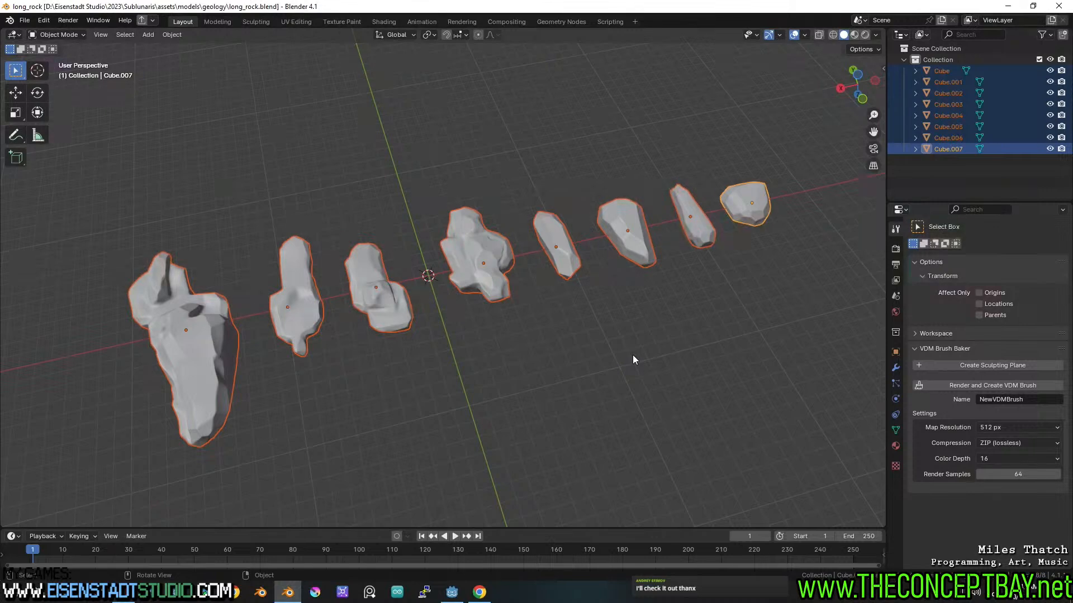
{"action": "key", "text": "ctrl+s"}
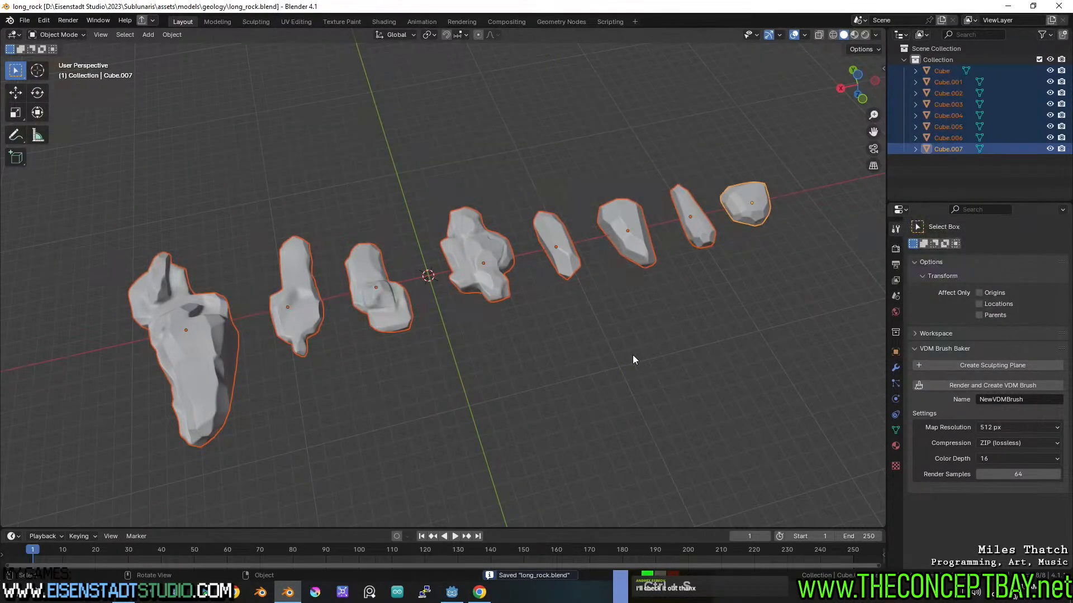
{"action": "middle_click_drag", "start_coordinate": [632, 358], "coordinate": [472, 392]}
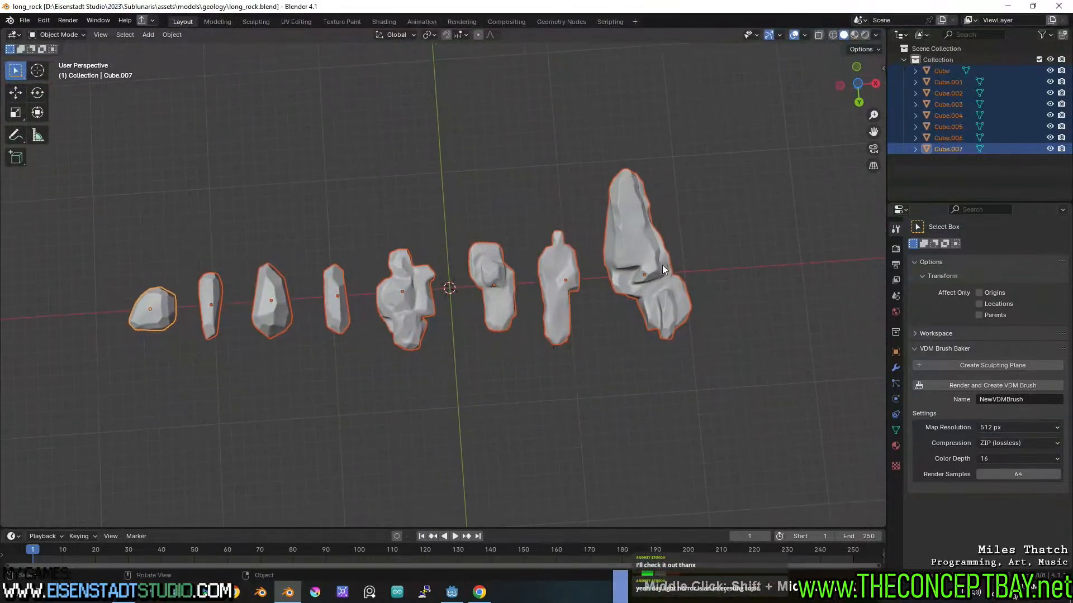
- Select only Cube and Cube.002 and move them -8.2243 m along the X axis
{"action": "left_click", "coordinate": [664, 252]}
{"action": "left_click", "coordinate": [155, 304]}
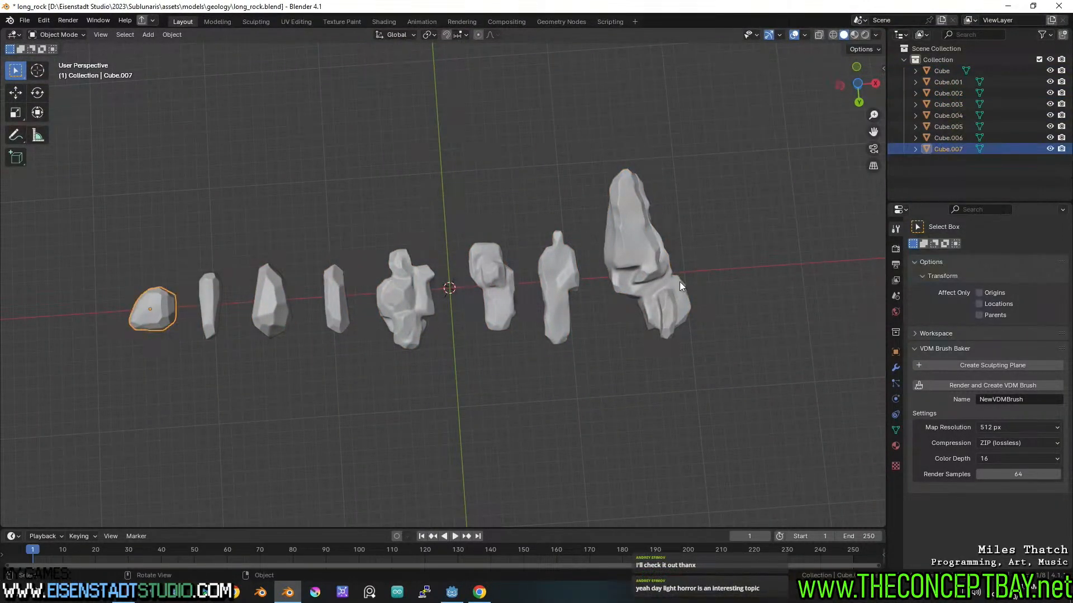
{"action": "left_click", "coordinate": [486, 293]}
{"action": "left_click", "coordinate": [567, 291], "text": "shift"}
{"action": "key", "text": "g"}
{"action": "key", "text": "x"}
{"action": "left_click", "coordinate": [431, 307]}
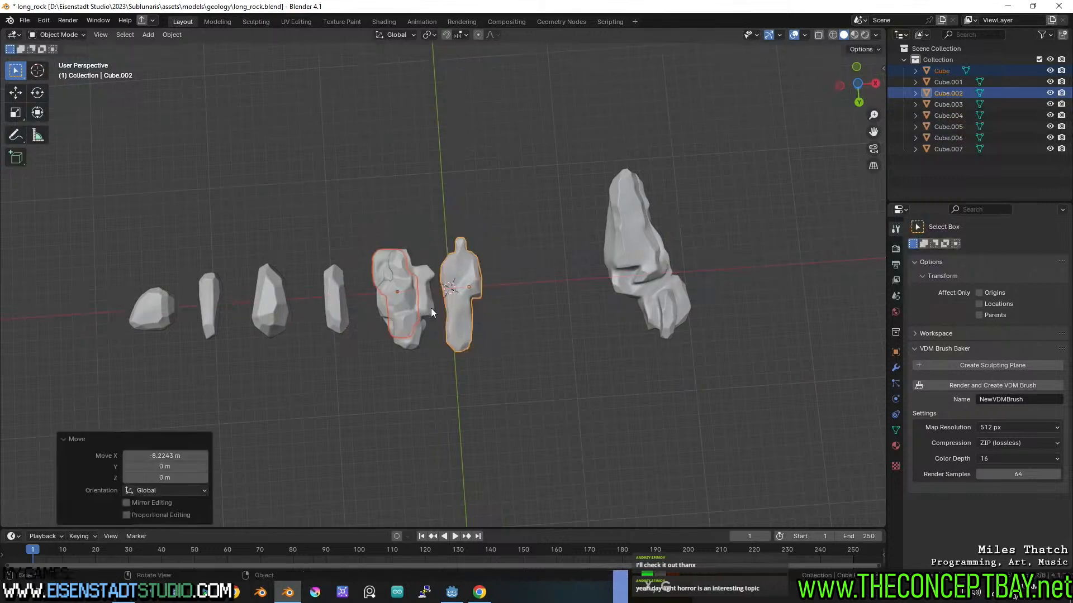
- Move Cube.001 about 12.4 m along the X axis into the gap between Cube.002 and Cube.003
{"action": "left_click", "coordinate": [429, 297]}
{"action": "key", "text": "g"}
{"action": "key", "text": "x"}
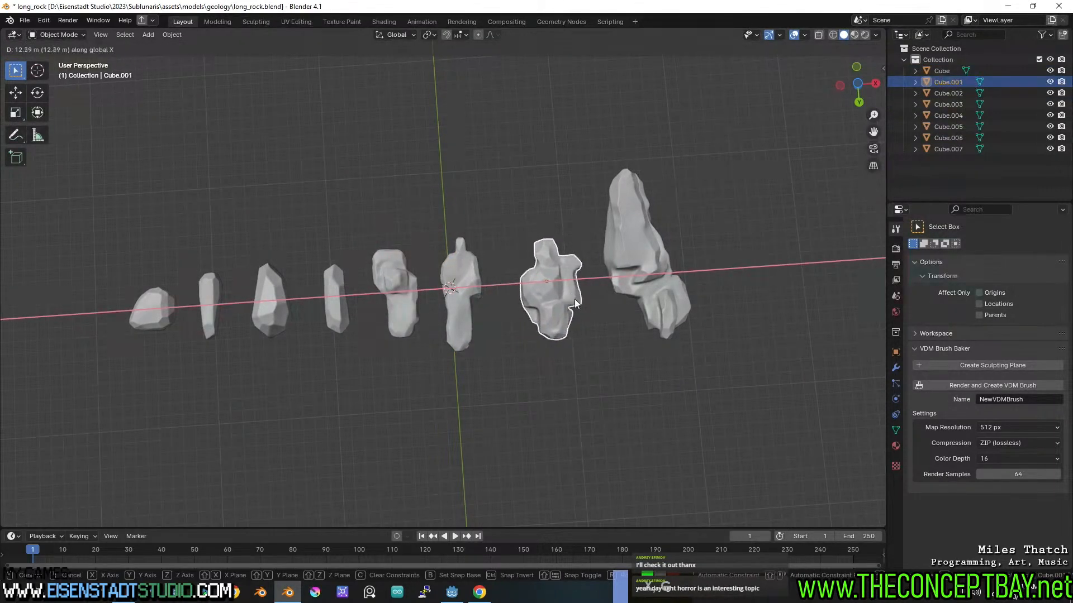
{"action": "left_click", "coordinate": [585, 304]}
- Rename the largest rock, Cube.003, to rock_long_01 and copy the name for reuse
{"action": "left_click", "coordinate": [672, 275]}
{"action": "key", "text": "F2"}
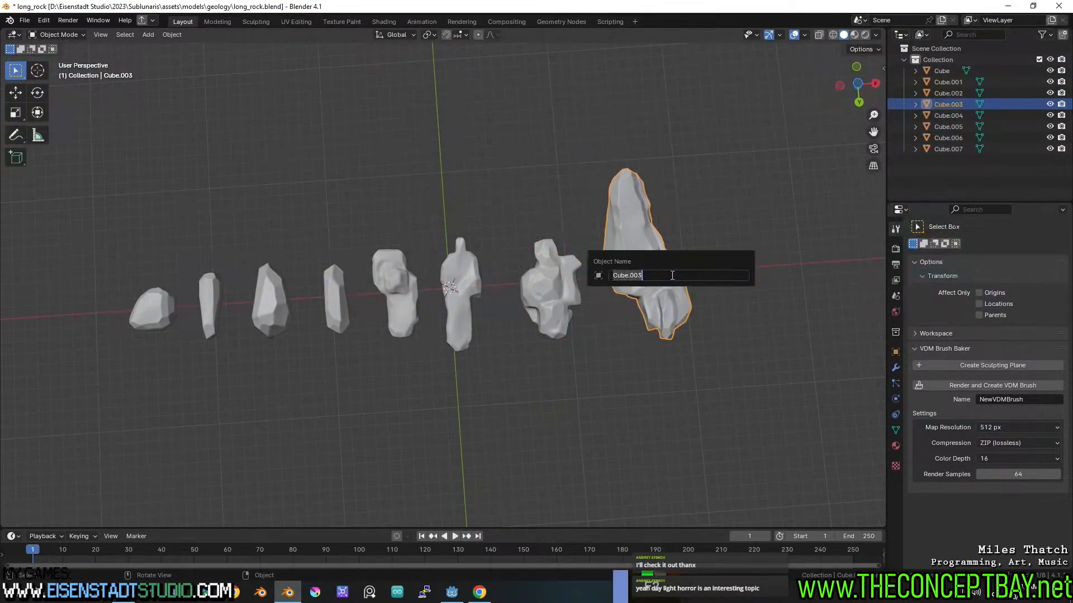
{"action": "key", "text": "Caps_Lock"}
{"action": "type", "text": "ROCK"}
{"action": "key", "text": "Caps_Lock"}
{"action": "type", "text": "long_r"}
{"action": "key", "text": "ctrl+a"}
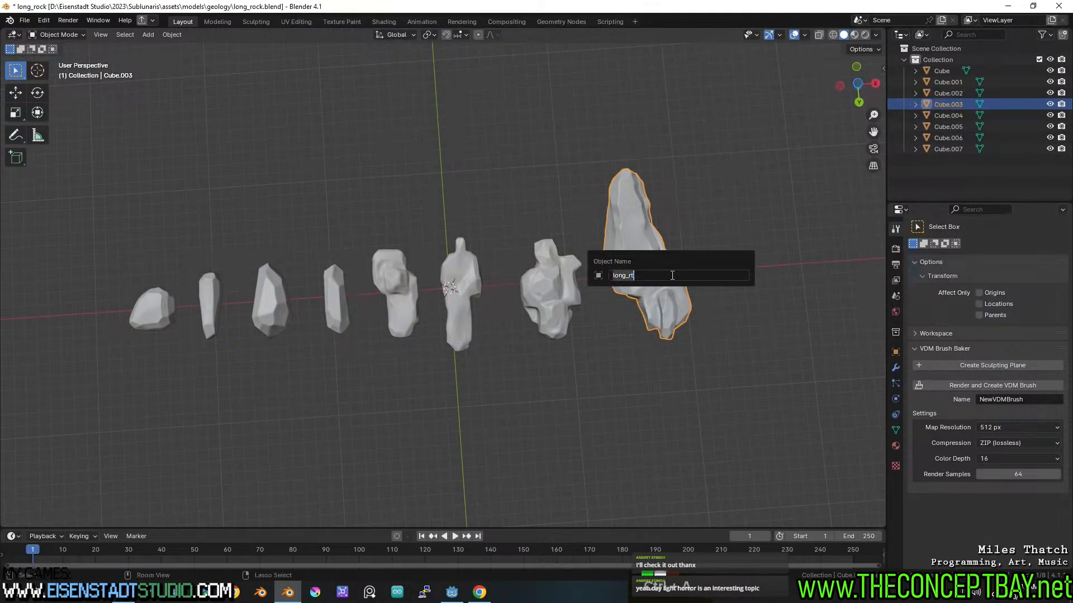
{"action": "type", "text": "rock_long_"}
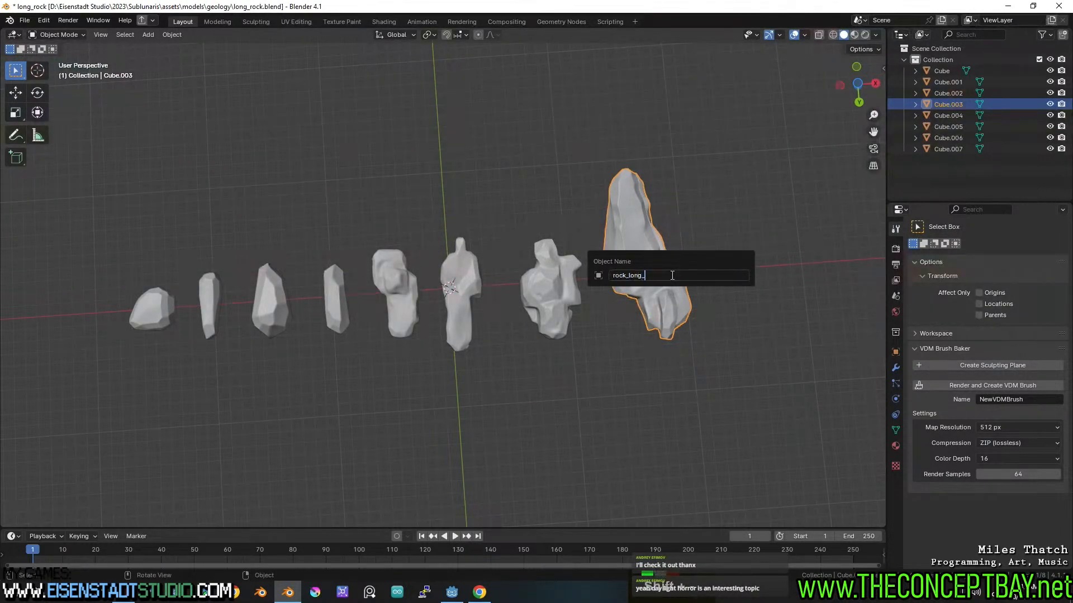
{"action": "key", "text": "ctrl+a"}
{"action": "key", "text": "ctrl+c"}
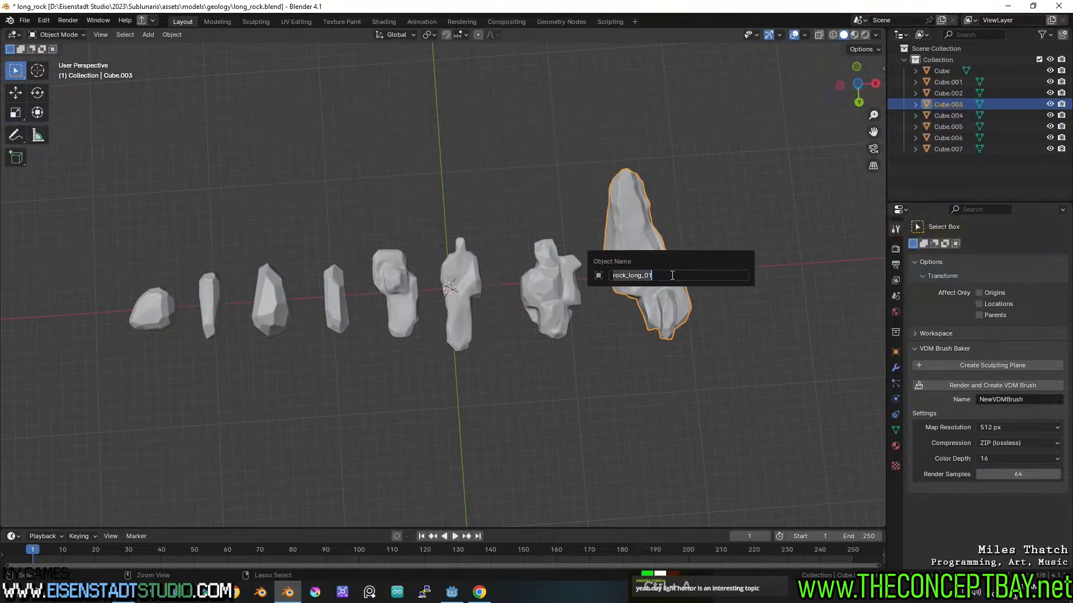
{"action": "key", "text": "Return"}
- Rename Cube.001, the rock beside rock_long_01, to rock_long_02
{"action": "left_click", "coordinate": [553, 288]}
{"action": "key", "text": "F2"}
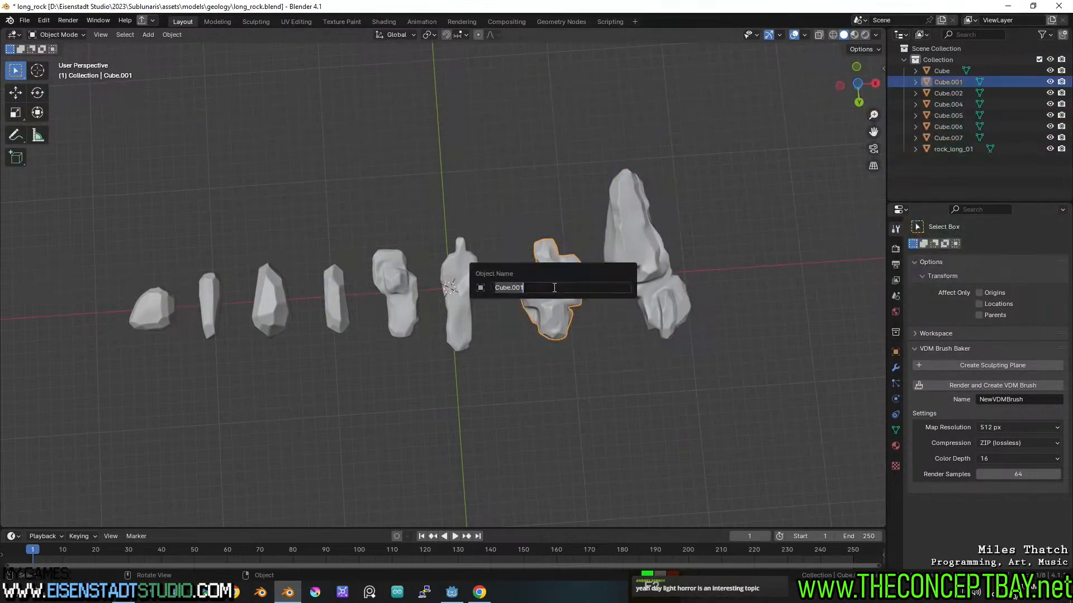
{"action": "type", "text": "rock_long_02"}
{"action": "key", "text": "Return"}
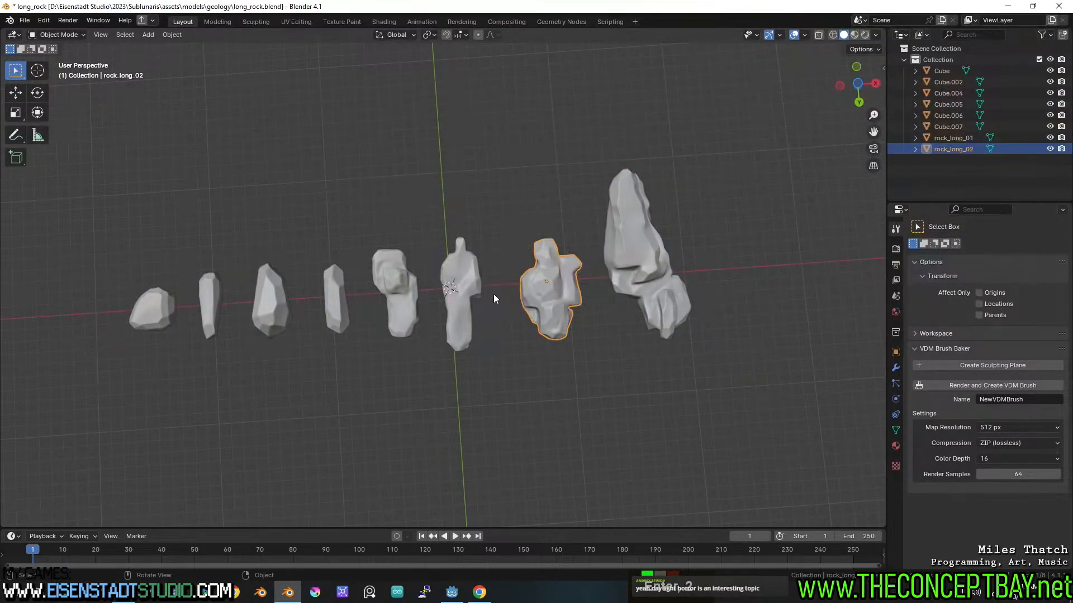
- Rename Cube.002, the rock near the world origin, to rock_long_03
{"action": "left_click", "coordinate": [472, 289]}
{"action": "key", "text": "F2"}
{"action": "type", "text": "rock_long_03"}
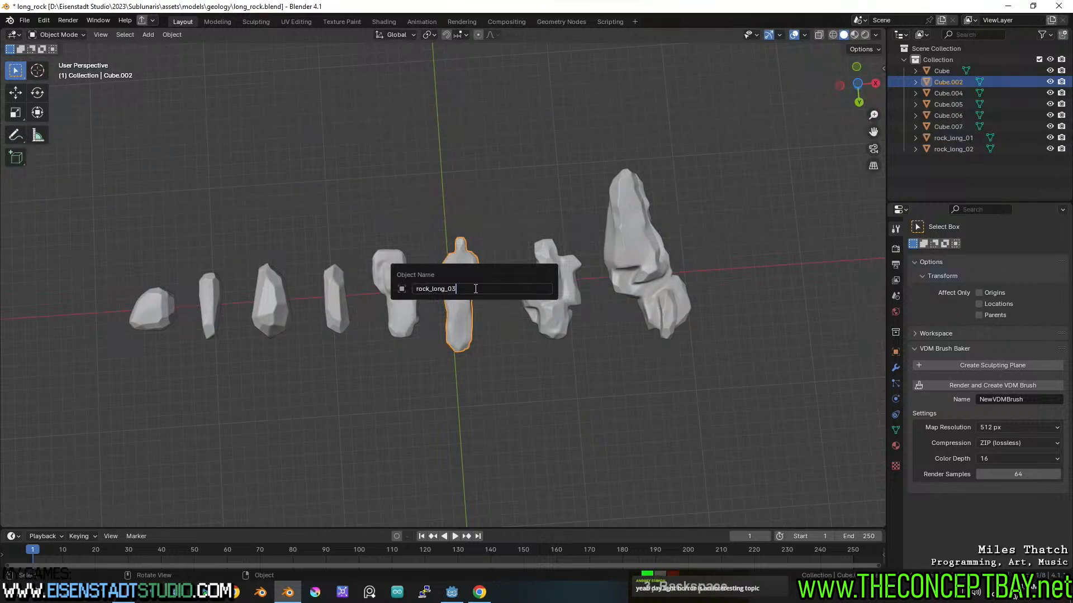
{"action": "key", "text": "Return"}
- Rename the object Cube to rock_long_04
{"action": "left_click", "coordinate": [397, 295]}
{"action": "key", "text": "F2"}
{"action": "key", "text": "ctrl+v"}
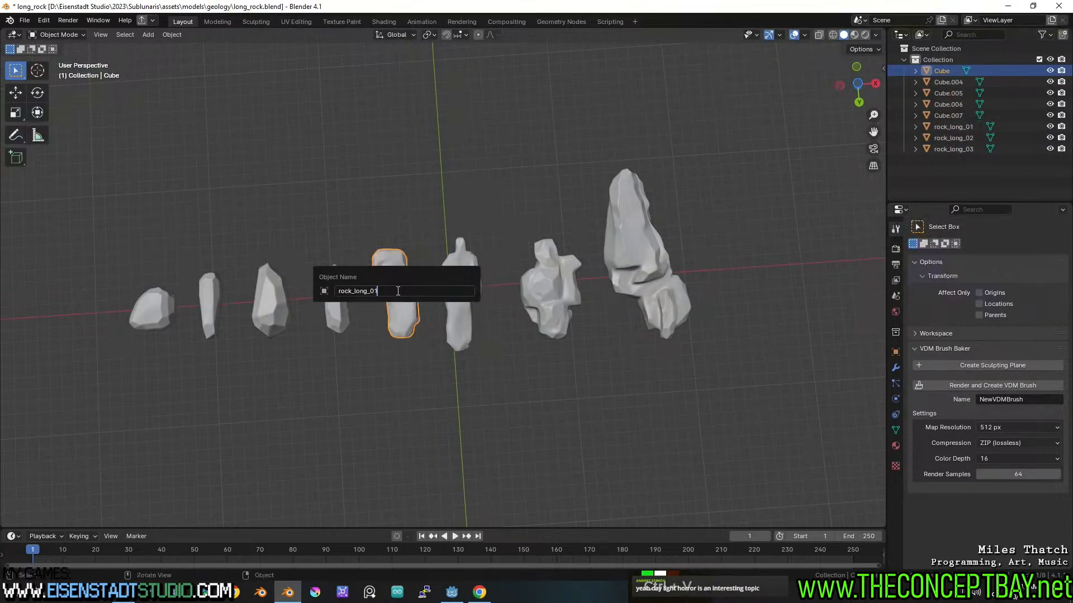
{"action": "key", "text": "Return"}
- Rename Cube.004, the narrow rock beside rock_long_04, to rock_long_05
{"action": "left_click", "coordinate": [339, 309]}
{"action": "key", "text": "F2"}
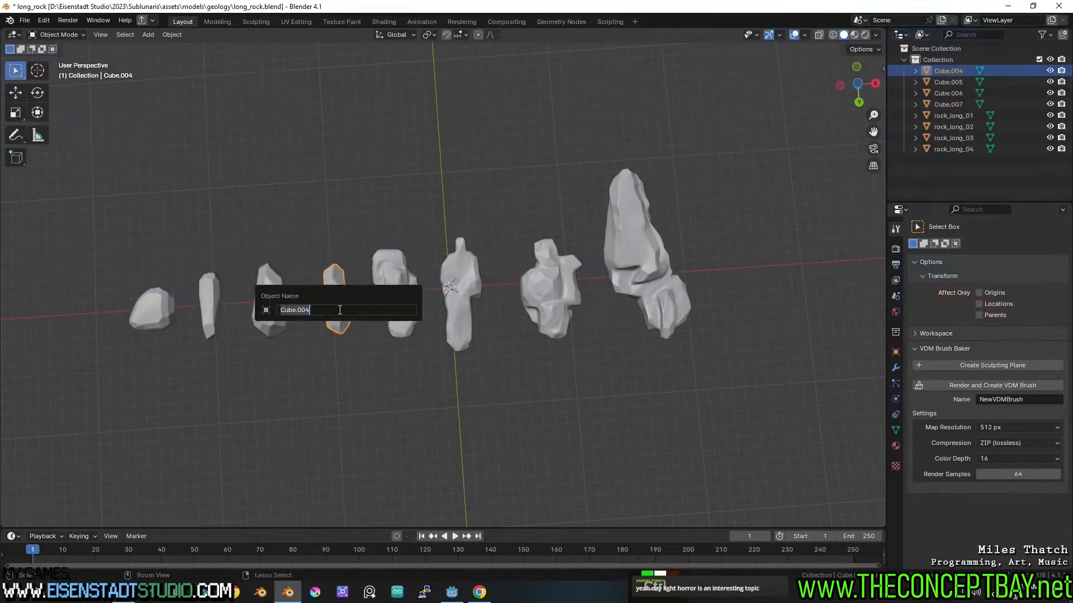
{"action": "key", "text": "ctrl+v"}
{"action": "type", "text": "5"}
{"action": "key", "text": "Return"}
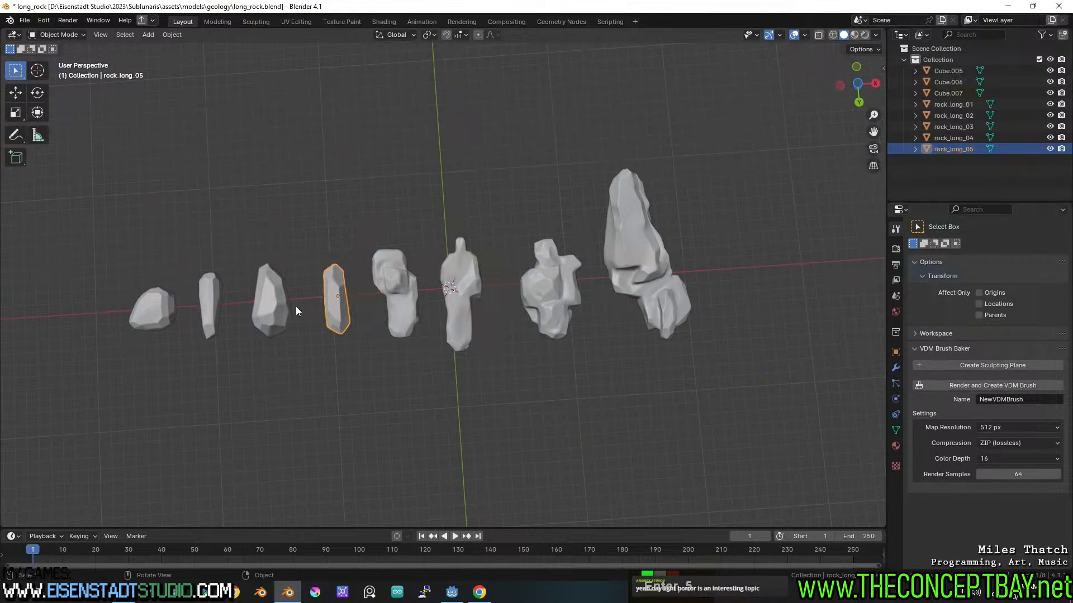
- Swap the places of Cube.005 and rock_long_05 in the row by moving both along the X axis
{"action": "left_click", "coordinate": [276, 304]}
{"action": "key", "text": "g"}
{"action": "key", "text": "x"}
{"action": "left_click", "coordinate": [341, 302]}
{"action": "left_click", "coordinate": [344, 328]}
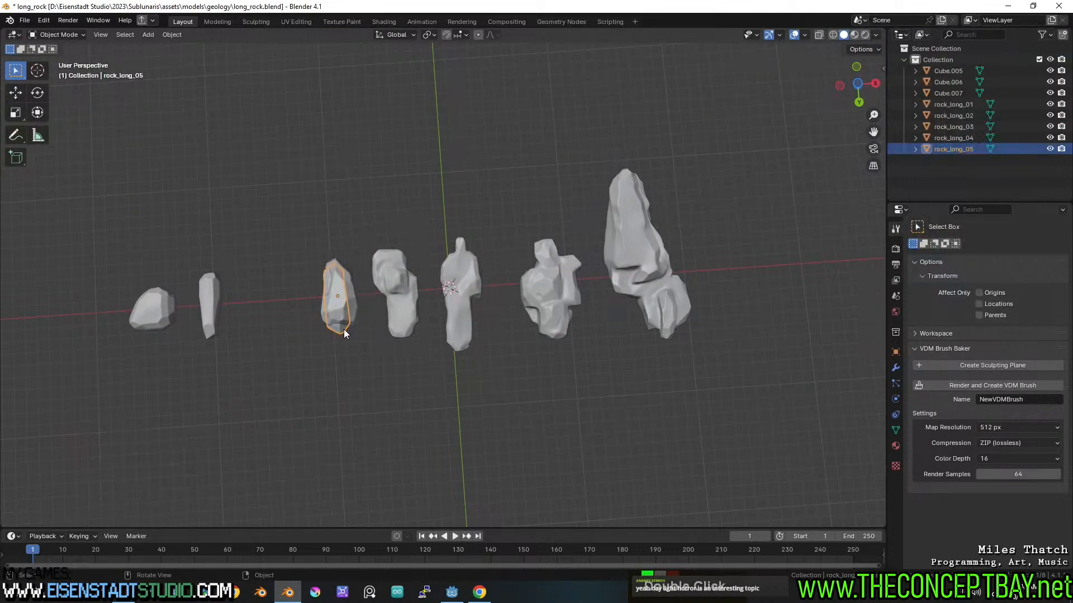
{"action": "key", "text": "g"}
{"action": "key", "text": "x"}
{"action": "left_click", "coordinate": [277, 327]}
{"action": "left_click", "coordinate": [361, 310]}
{"action": "key", "text": "F2"}
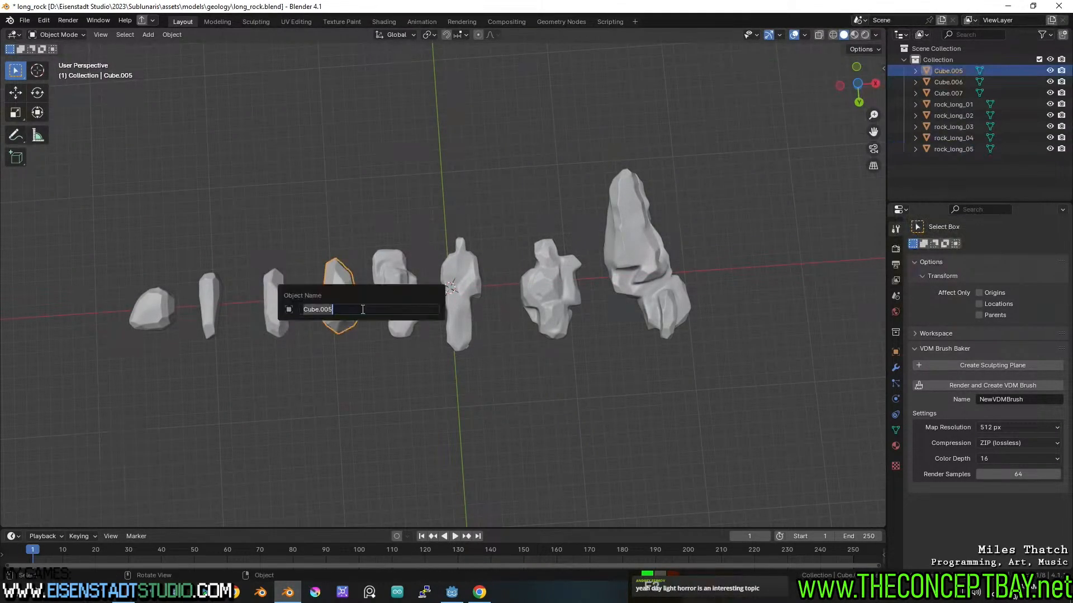
{"action": "type", "text": "rock_long_0"}
{"action": "key", "text": "Escape"}
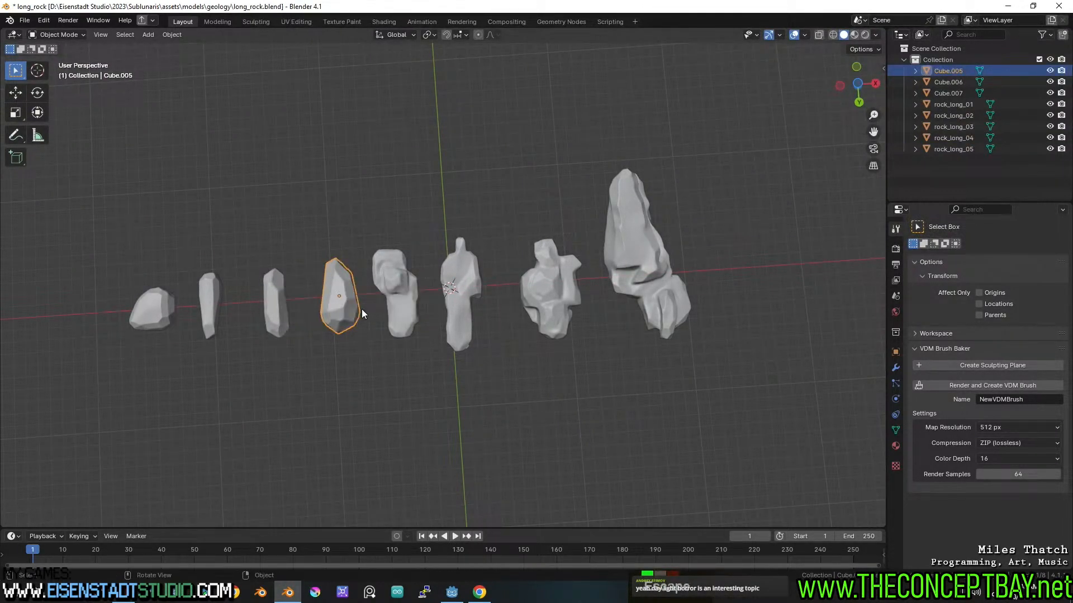
- Rename rock_long_05, the narrow rock just moved away from rock_long_04, to rock_long_06
{"action": "left_click", "coordinate": [270, 307]}
{"action": "key", "text": "F2"}
{"action": "key", "text": "Right"}
{"action": "key", "text": "BackSpace"}
{"action": "type", "text": "6"}
{"action": "key", "text": "Return"}
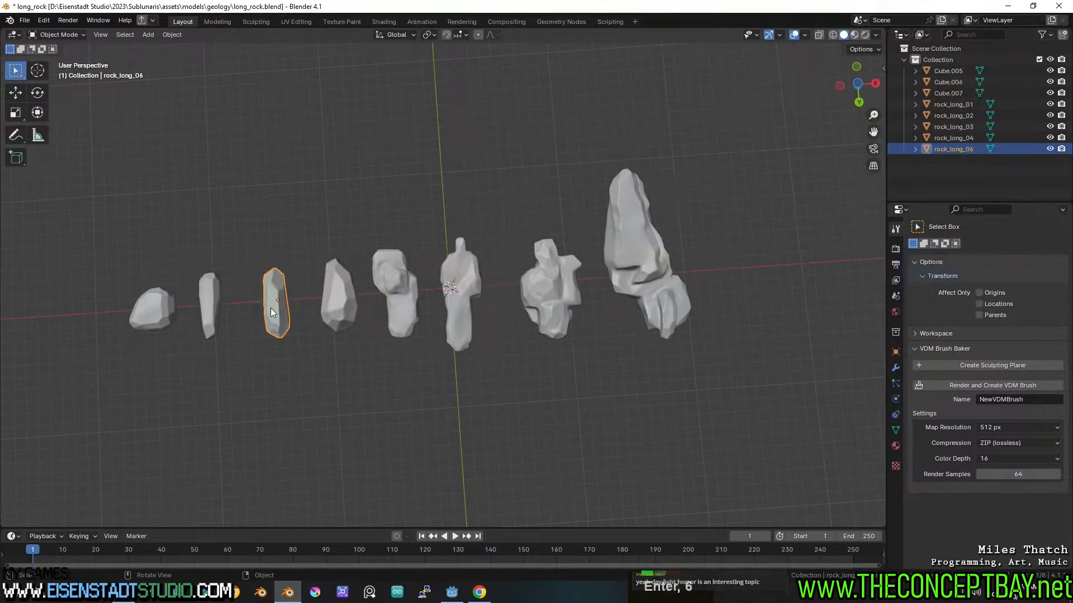
- Rename Cube.005, the rock beside rock_long_04, to rock_long_05
{"action": "left_click", "coordinate": [350, 307]}
{"action": "key", "text": "F2"}
{"action": "key", "text": "ctrl+v"}
{"action": "key", "text": "BackSpace"}
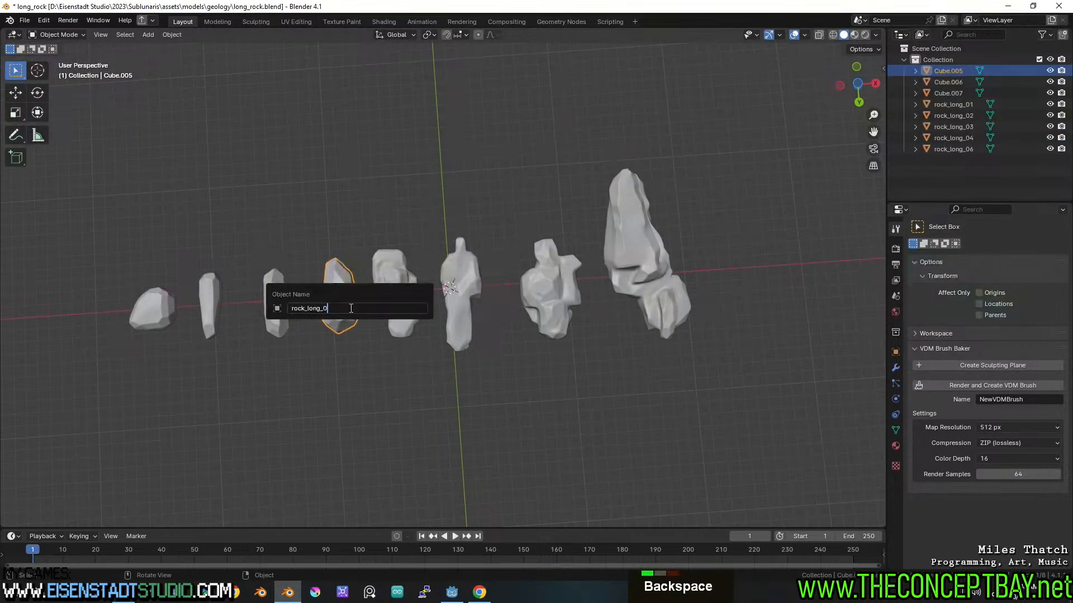
{"action": "type", "text": "5"}
{"action": "key", "text": "Return"}
- Rename Cube.006, the thin rock beside rock_long_06, to rock_long_07
{"action": "left_click", "coordinate": [221, 295]}
{"action": "key", "text": "F2"}
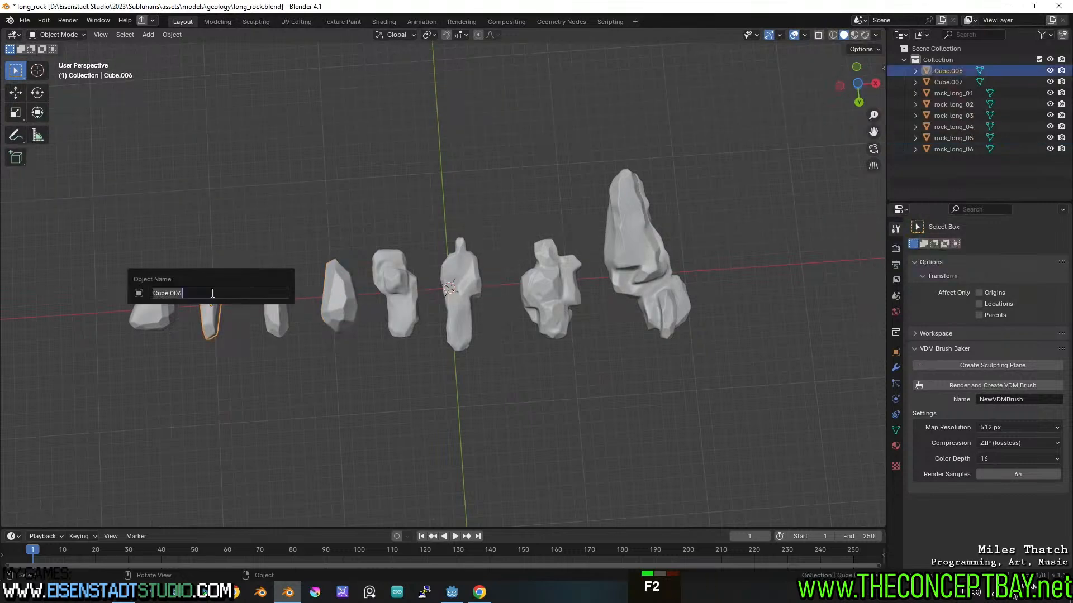
{"action": "key", "text": "ctrl+v"}
{"action": "key", "text": "BackSpace"}
{"action": "type", "text": "7"}
{"action": "key", "text": "Return"}
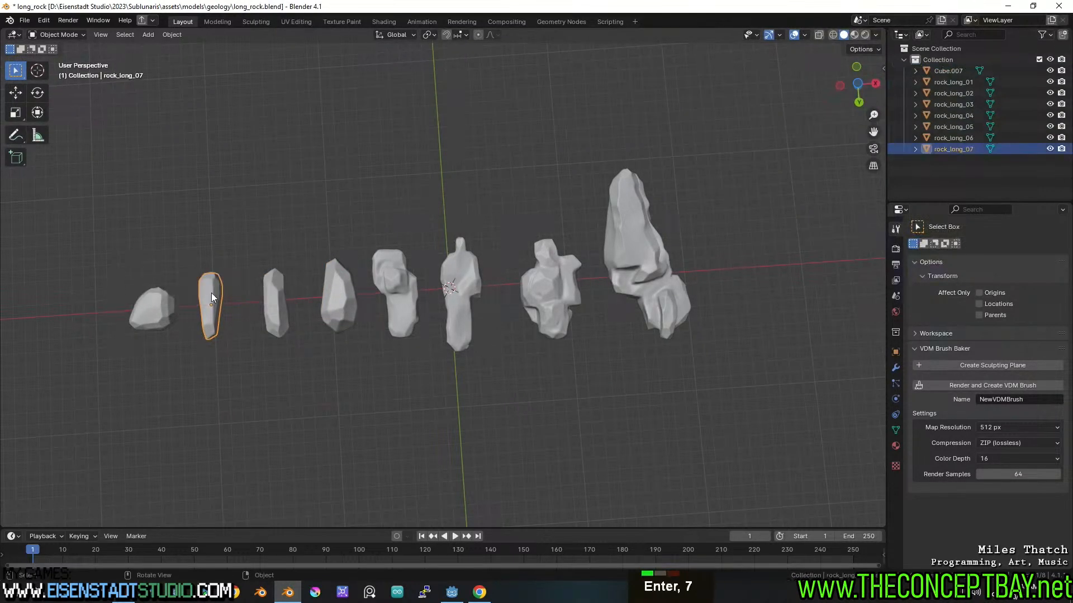
- Rename Cube.007, the smallest rock at the end of the row, to rock_long_08 and save the file
{"action": "left_click", "coordinate": [160, 302]}
{"action": "key", "text": "F2"}
{"action": "key", "text": "ctrl+v"}
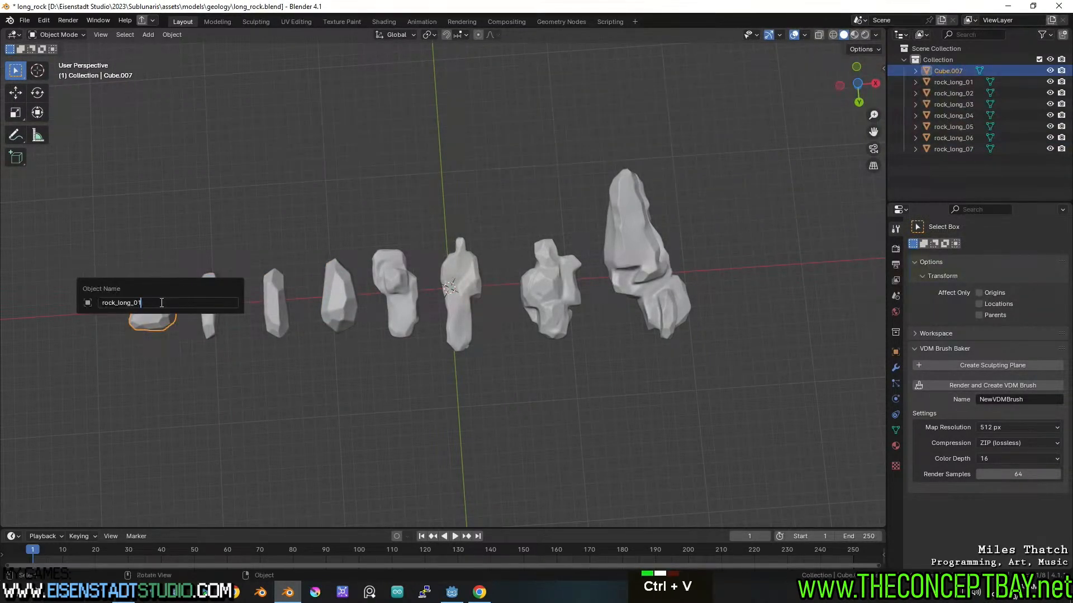
{"action": "key", "text": "BackSpace"}
{"action": "type", "text": "8"}
{"action": "key", "text": "Return"}
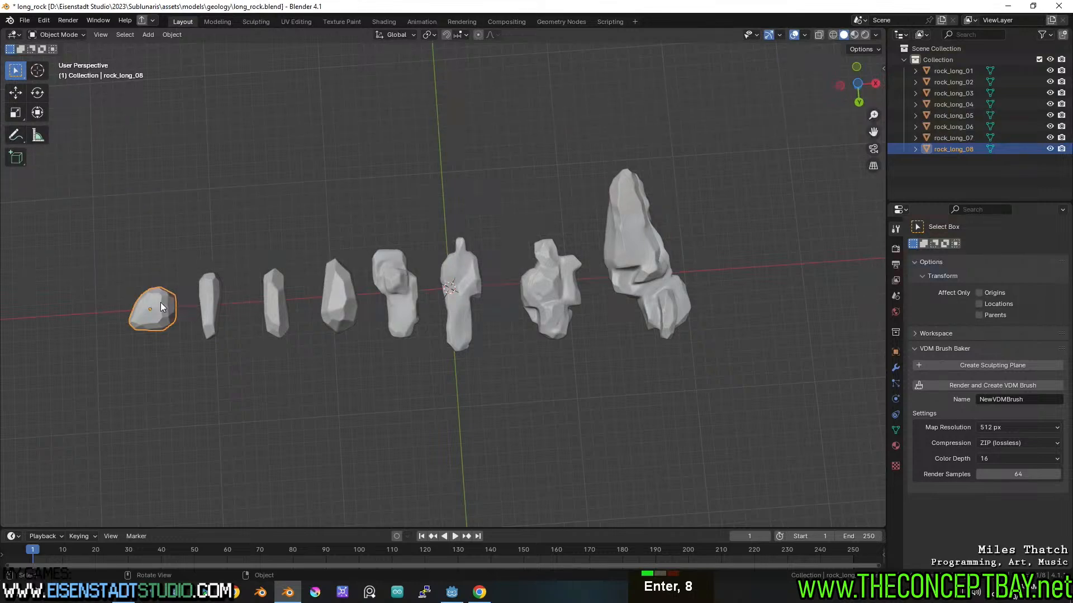
{"action": "key", "text": "ctrl+s"}
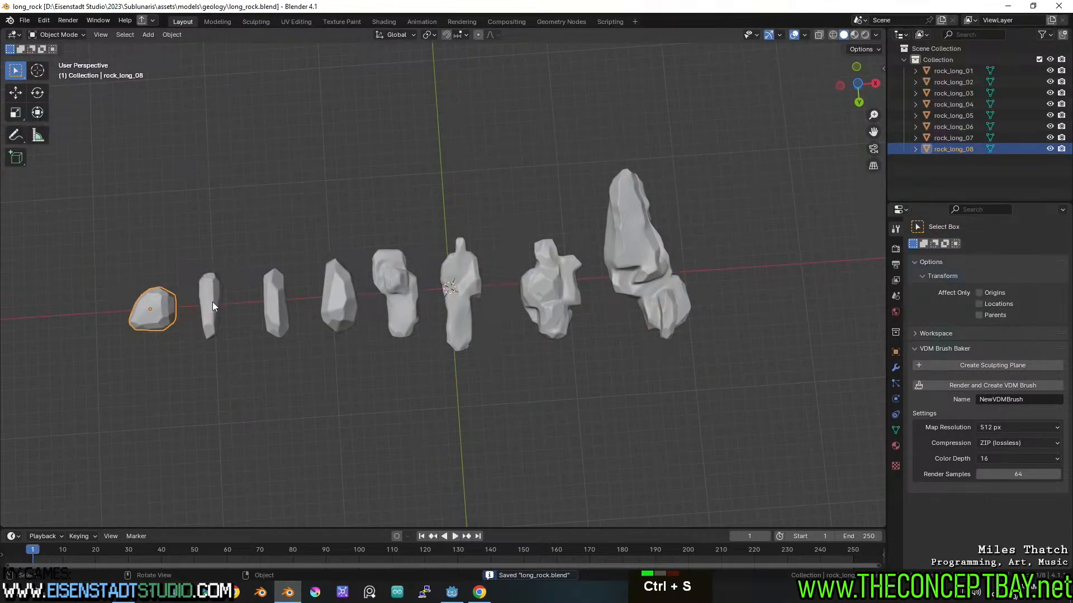
{"action": "middle_click", "coordinate": [311, 337]}
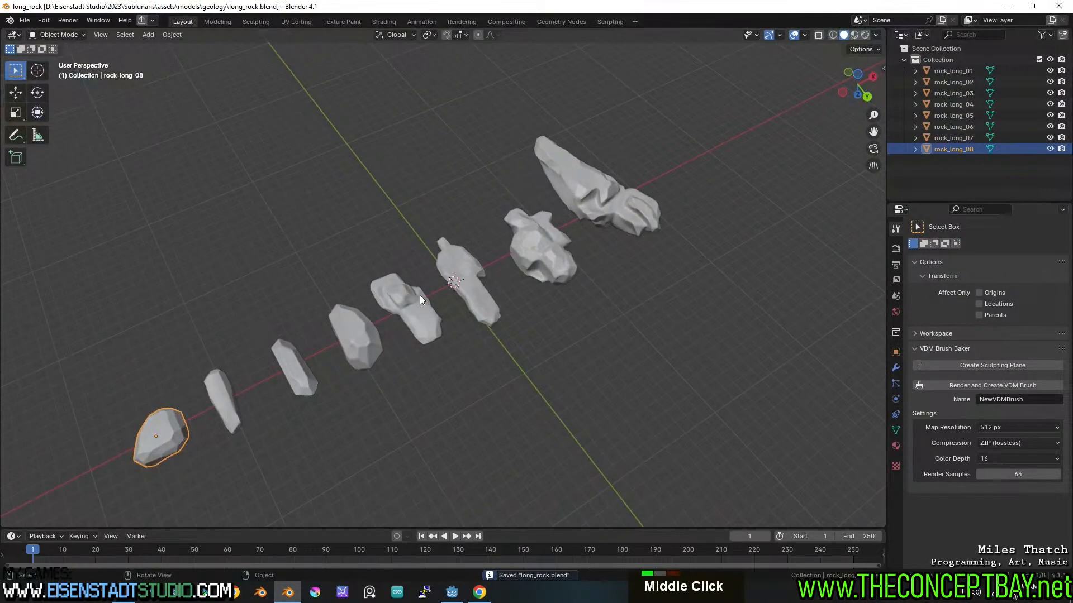
{"action": "middle_click_drag", "start_coordinate": [420, 295], "coordinate": [398, 277]}
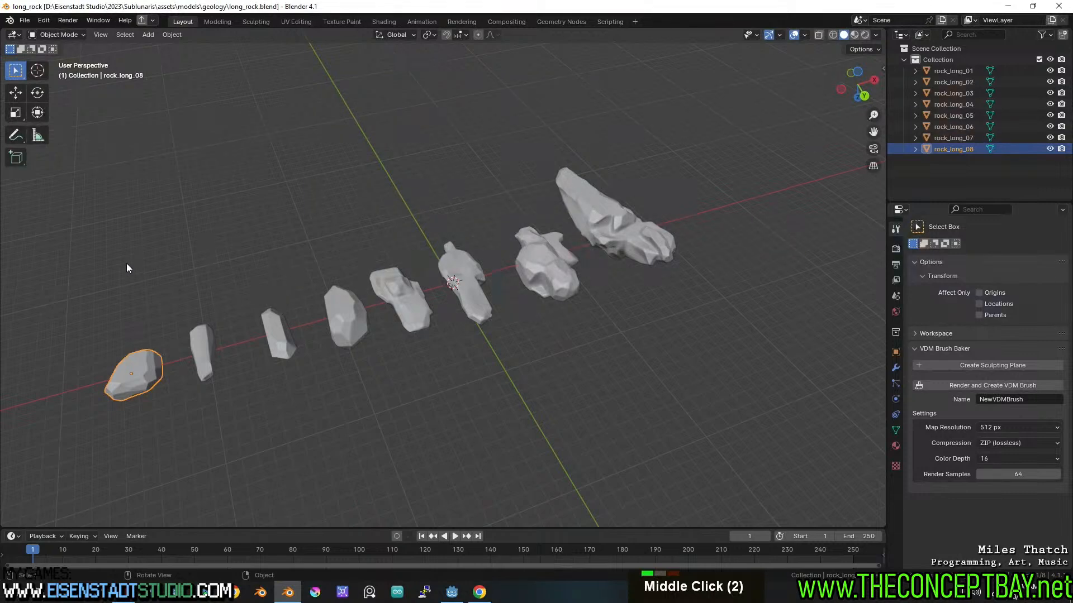
{"action": "key", "text": "ctrl+s"}
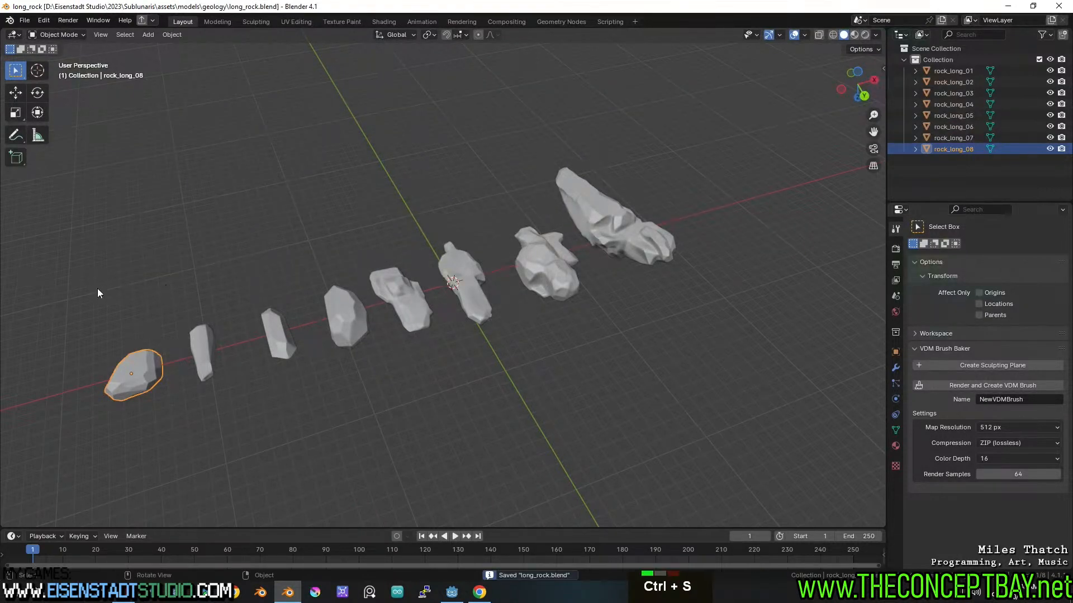
- Hide rock_long_02 through rock_long_08 and select the remaining rock_long_01
{"action": "left_click_drag", "start_coordinate": [96, 292], "coordinate": [555, 375]}
{"action": "middle_click_drag", "start_coordinate": [555, 372], "coordinate": [559, 364]}
{"action": "key", "text": "h"}
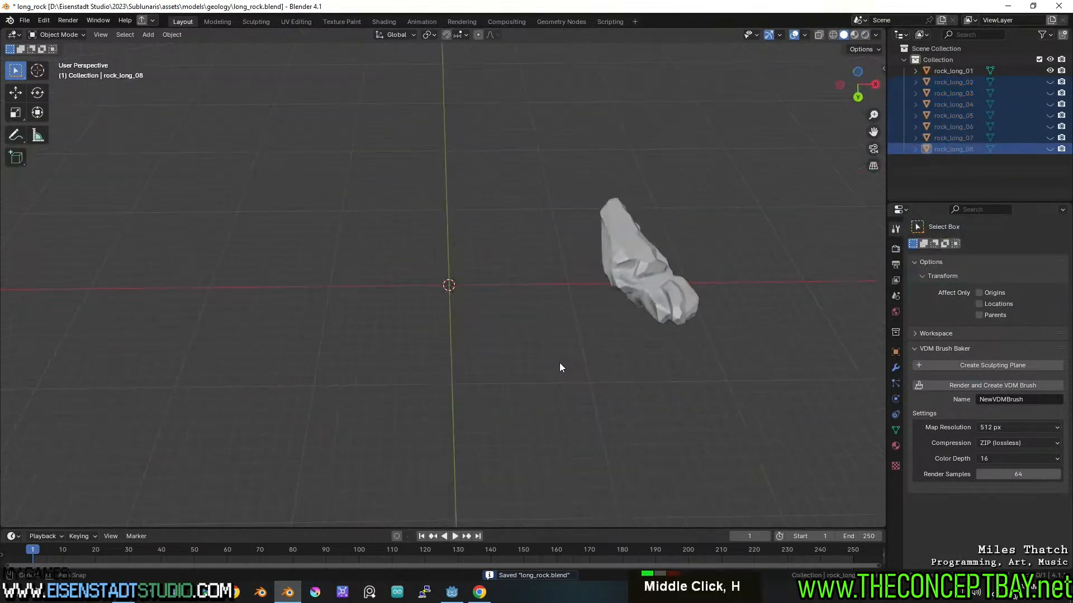
{"action": "left_click", "coordinate": [648, 291]}
{"action": "scroll", "coordinate": [648, 292], "scroll_direction": "up", "scroll_amount": 2, "text": "shift"}
{"action": "middle_click_drag", "start_coordinate": [648, 292], "coordinate": [581, 263], "text": "shift"}
{"action": "scroll", "coordinate": [553, 278], "scroll_direction": "up", "scroll_amount": 3}
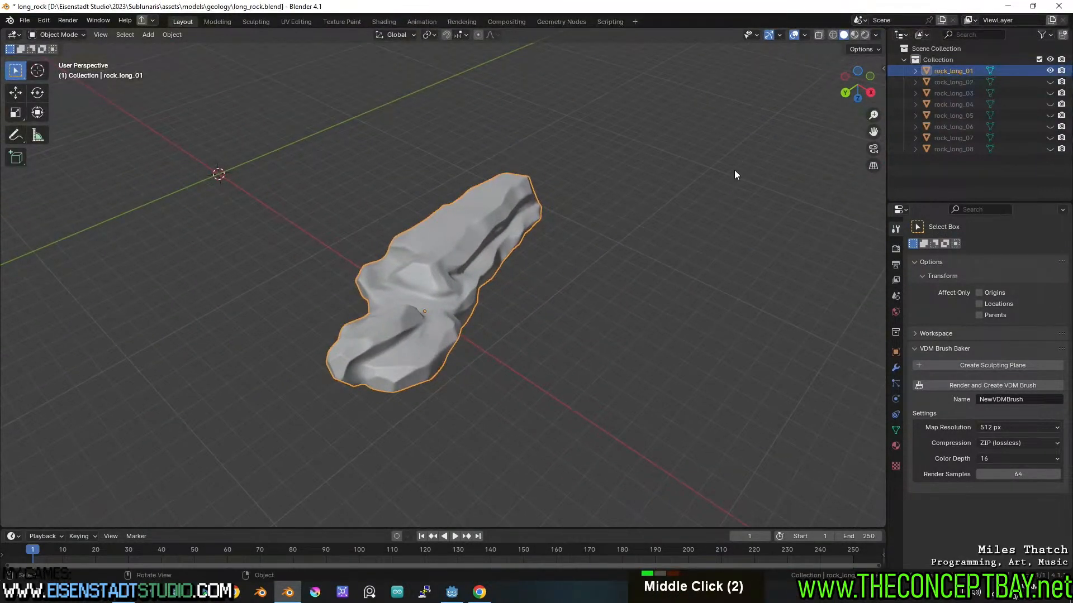
- Set the Quad Remesher quad count to 250 and the adaptive size to 82%
{"action": "key", "text": "n"}
{"action": "left_click", "coordinate": [881, 234]}
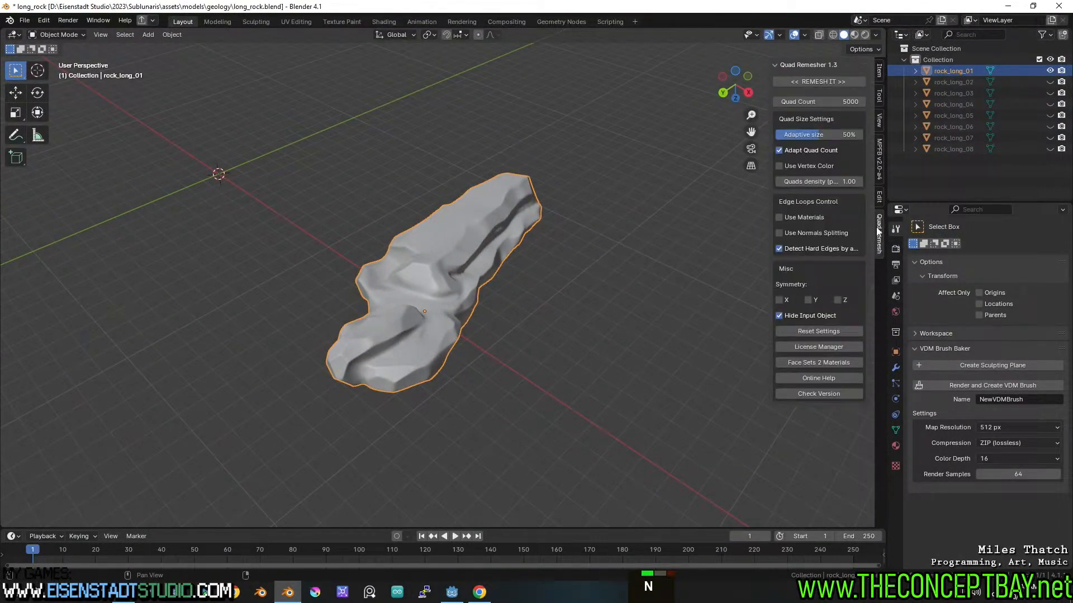
{"action": "left_click", "coordinate": [832, 102]}
{"action": "type", "text": "20"}
{"action": "key", "text": "Return"}
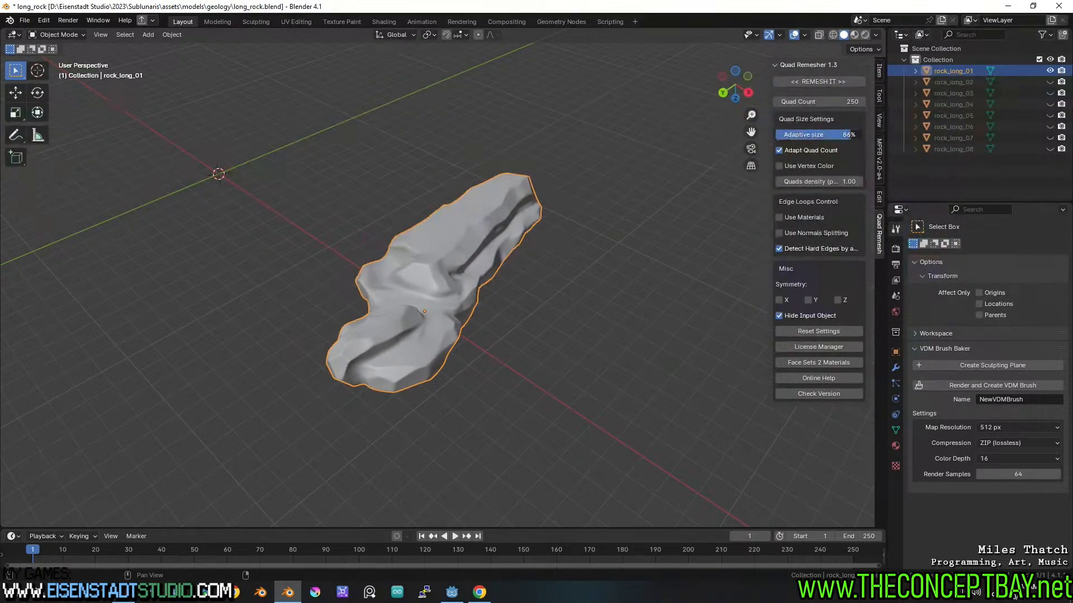
- Start remeshing rock_long_01, abort the calculation, and save the file
{"action": "left_click", "coordinate": [827, 85]}
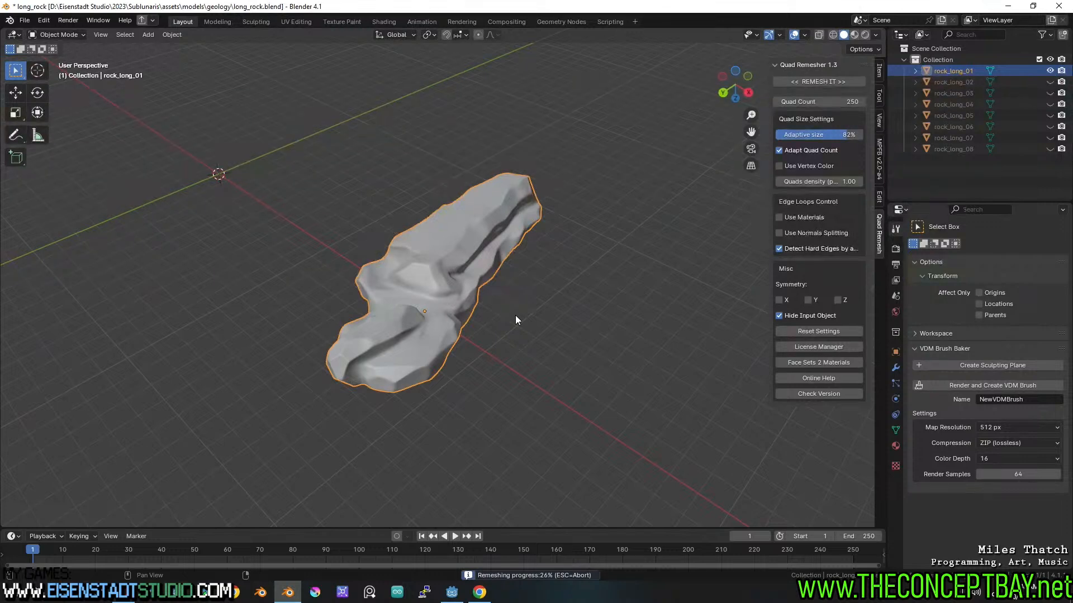
{"action": "key", "text": "Escape"}
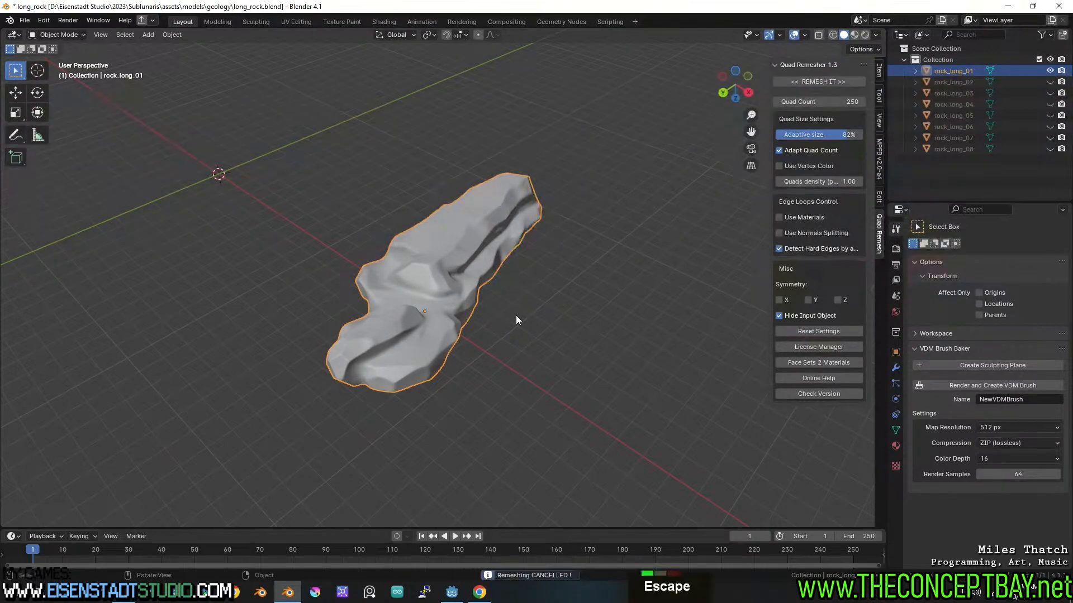
{"action": "key", "text": "ctrl+s"}
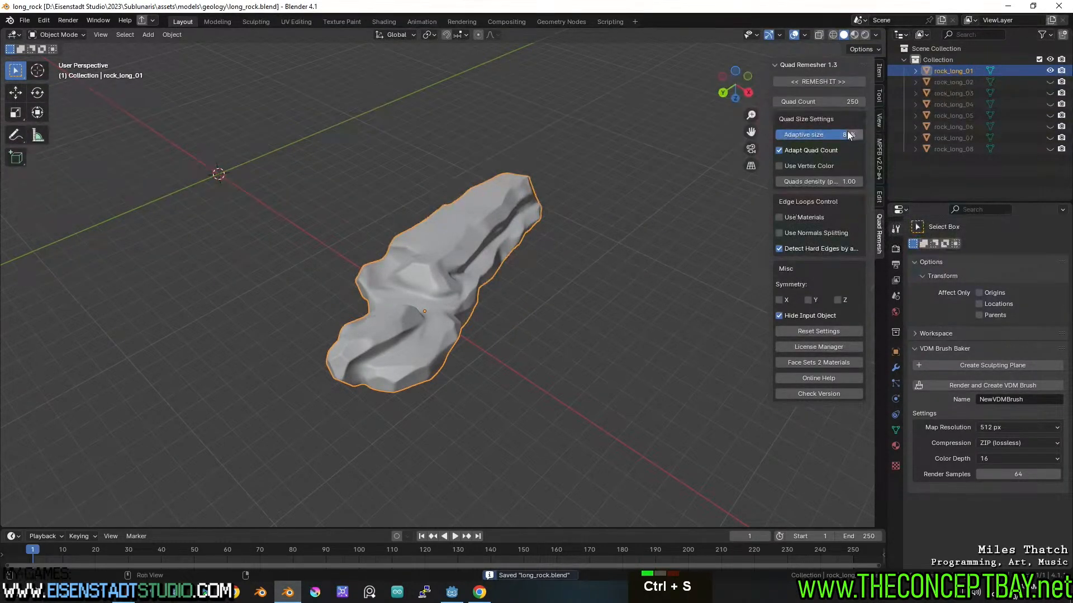
- Remesh rock_long_01 with a quad count of 250 and inspect the resulting mesh from several angles
{"action": "left_click", "coordinate": [831, 84]}
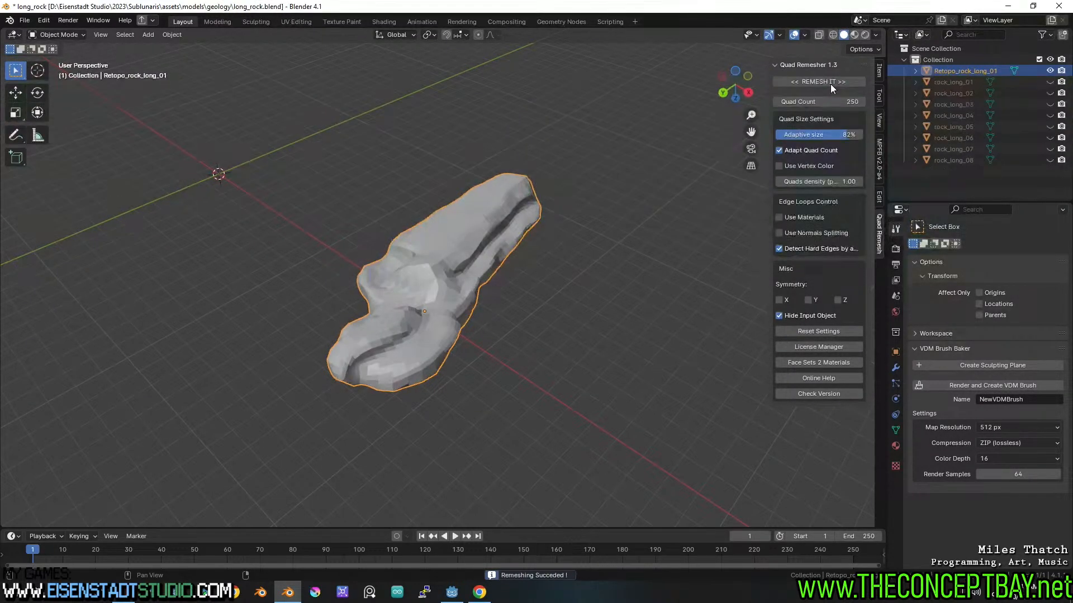
{"action": "scroll", "coordinate": [554, 362], "scroll_direction": "up", "scroll_amount": 5}
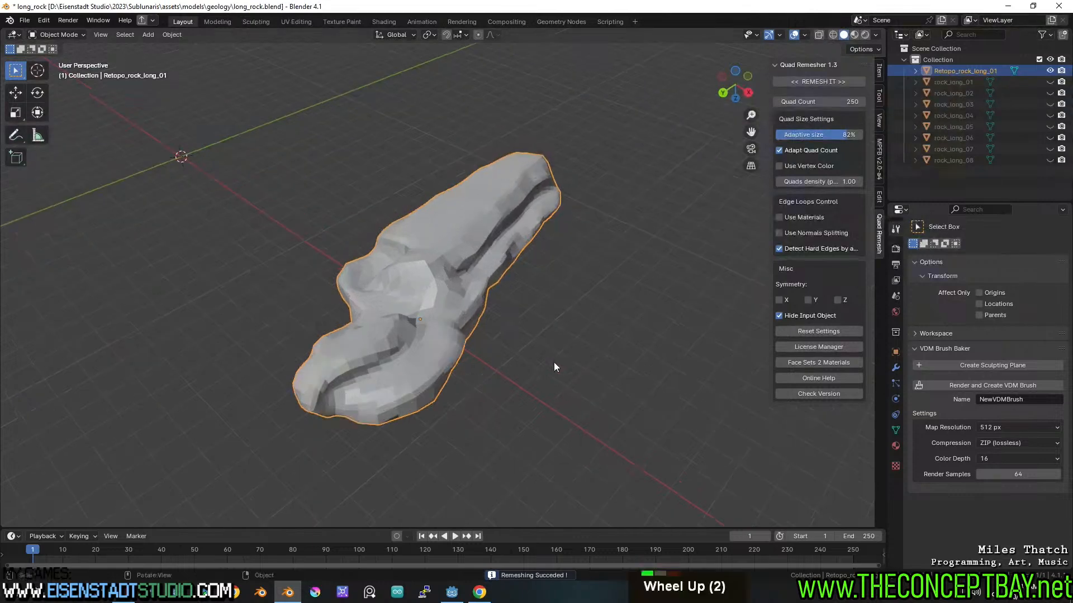
{"action": "middle_click_drag", "start_coordinate": [554, 362], "coordinate": [487, 299], "text": "shift"}
{"action": "scroll", "coordinate": [468, 256], "scroll_direction": "down", "scroll_amount": 4}
{"action": "middle_click_drag", "start_coordinate": [487, 299], "coordinate": [455, 289]}
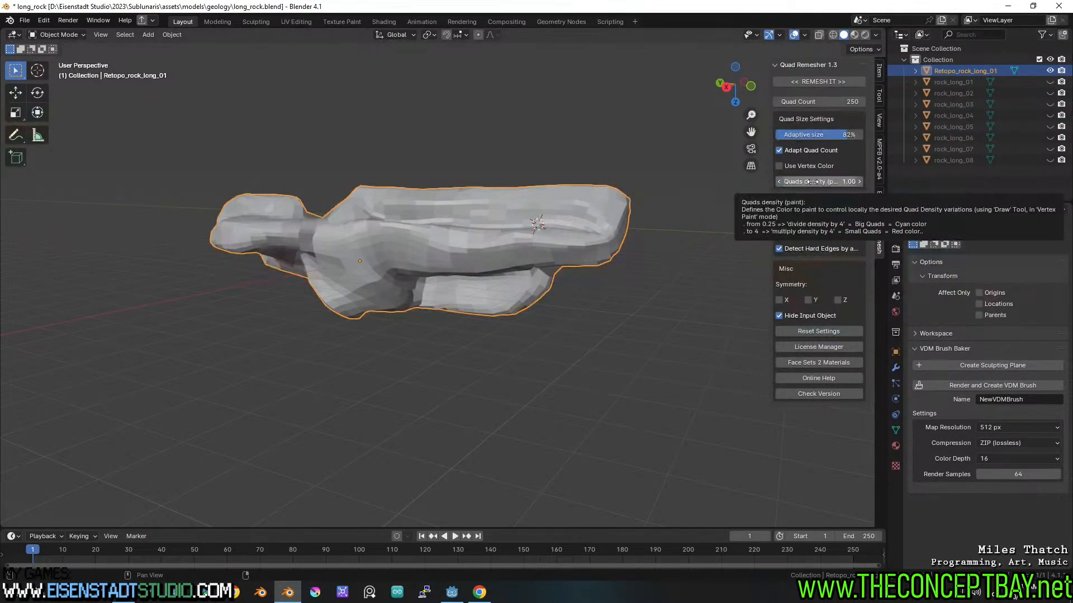
- Turn off Adapt Quad Count and set the Quad Remesher quad count to 500
{"action": "right_click", "coordinate": [826, 149]}
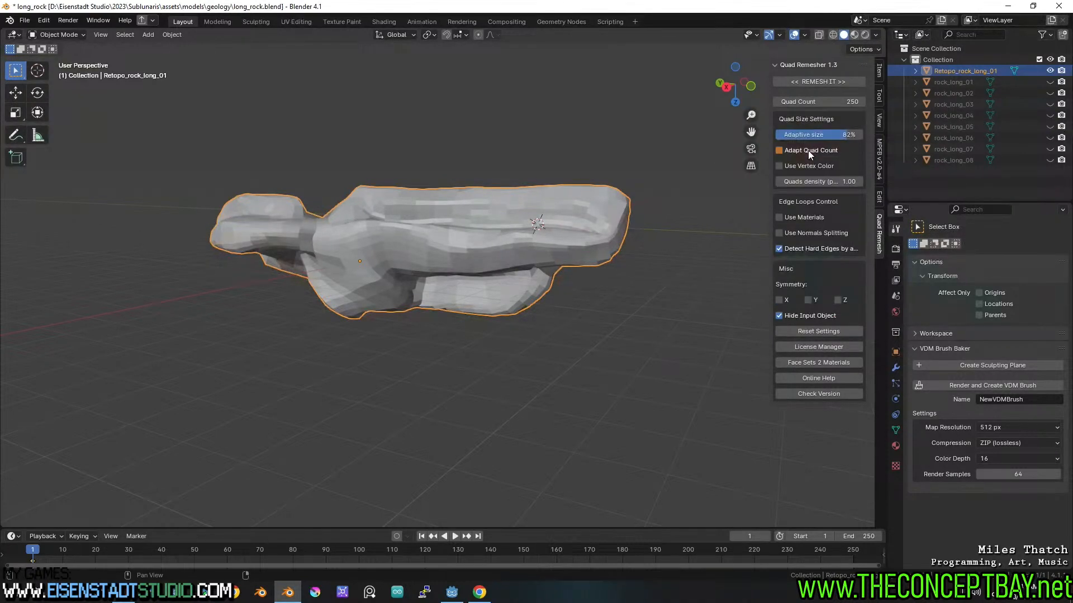
{"action": "right_click", "coordinate": [808, 149]}
{"action": "left_click", "coordinate": [802, 161]}
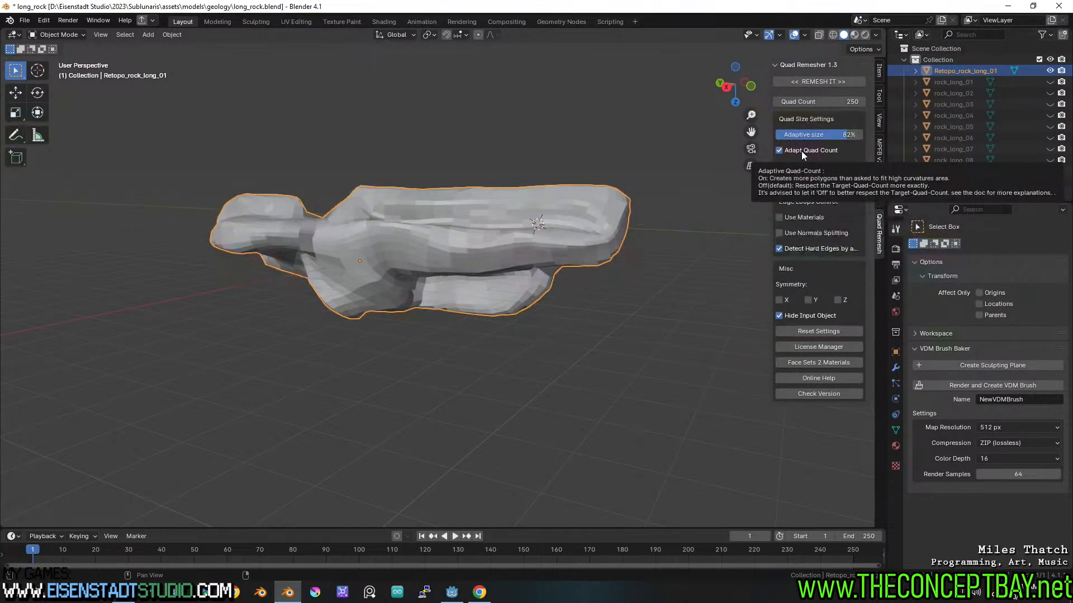
{"action": "left_click", "coordinate": [802, 151]}
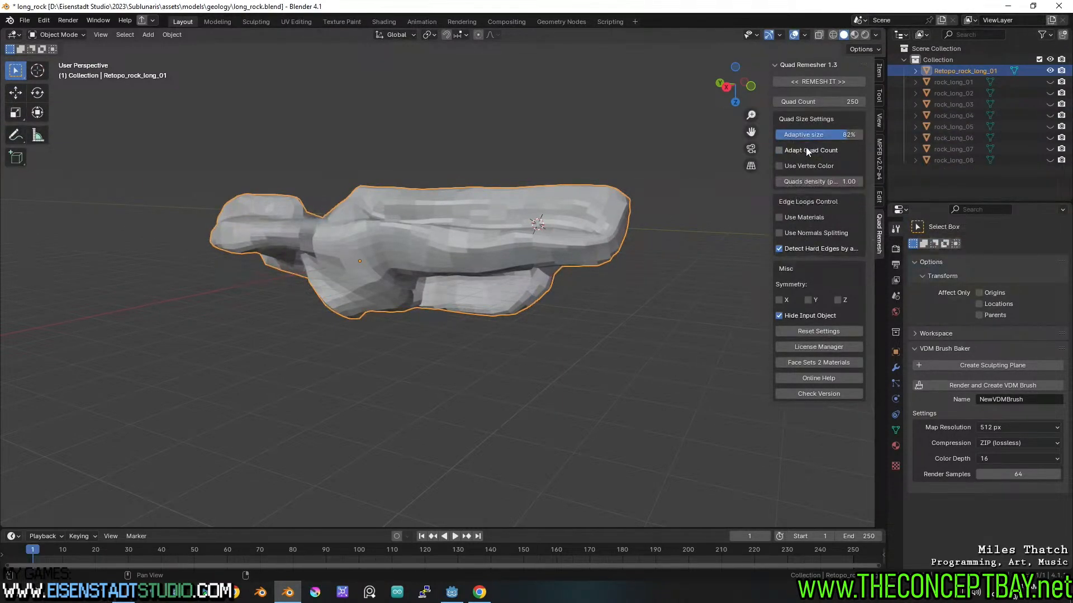
{"action": "left_click", "coordinate": [835, 101]}
{"action": "type", "text": "500"}
{"action": "key", "text": "Return"}
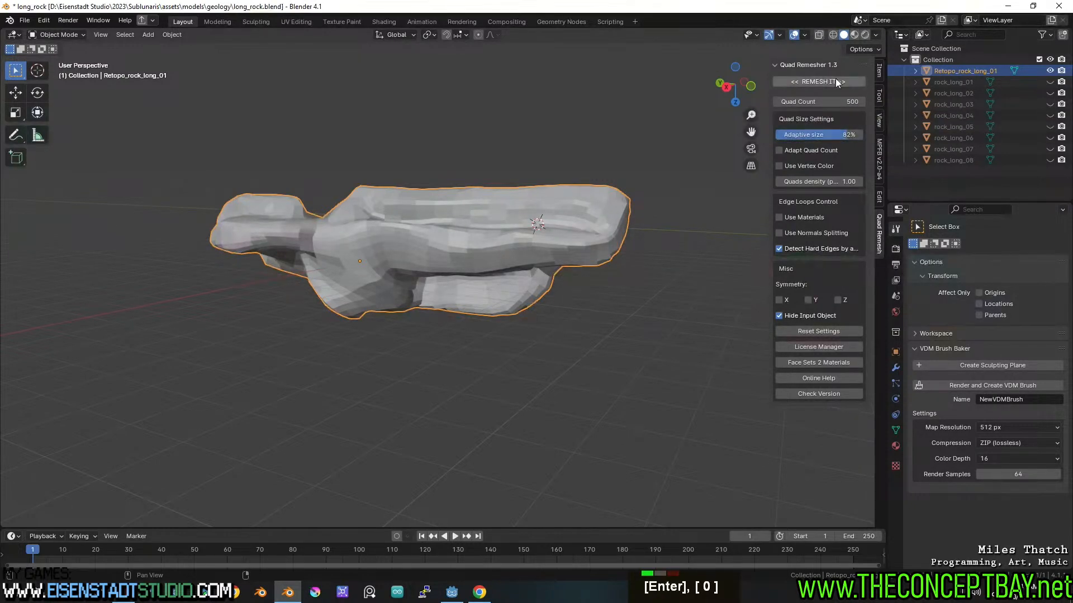
- Delete Retopo_rock_long_01 and remesh the original rock_long_01, made visible again, with the 500 quad count
{"action": "double_click", "coordinate": [963, 71]}
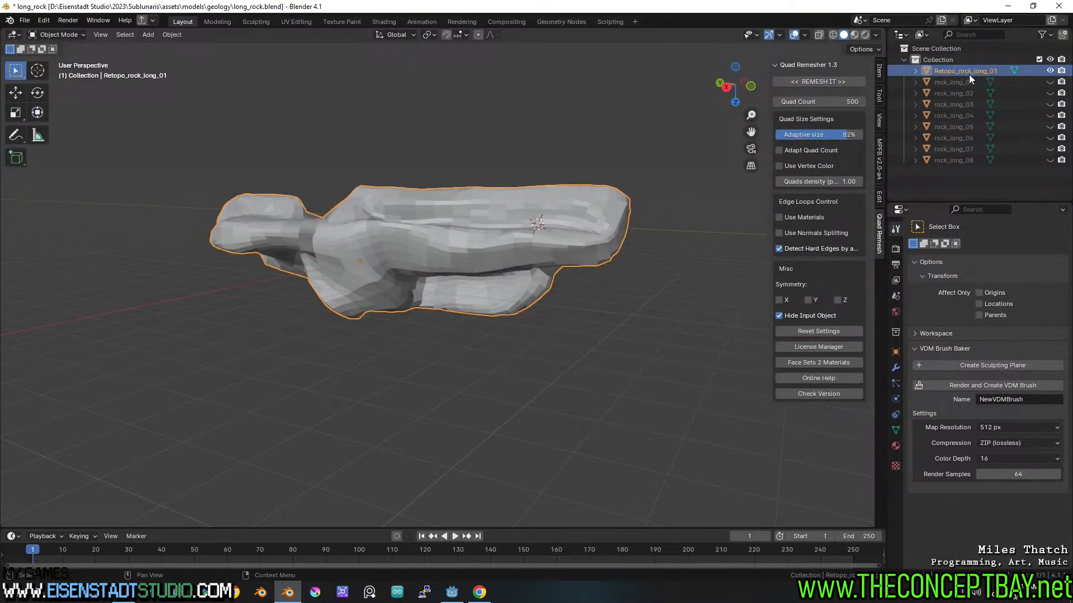
{"action": "key", "text": "x"}
{"action": "left_click", "coordinate": [499, 221]}
{"action": "left_click", "coordinate": [1050, 71]}
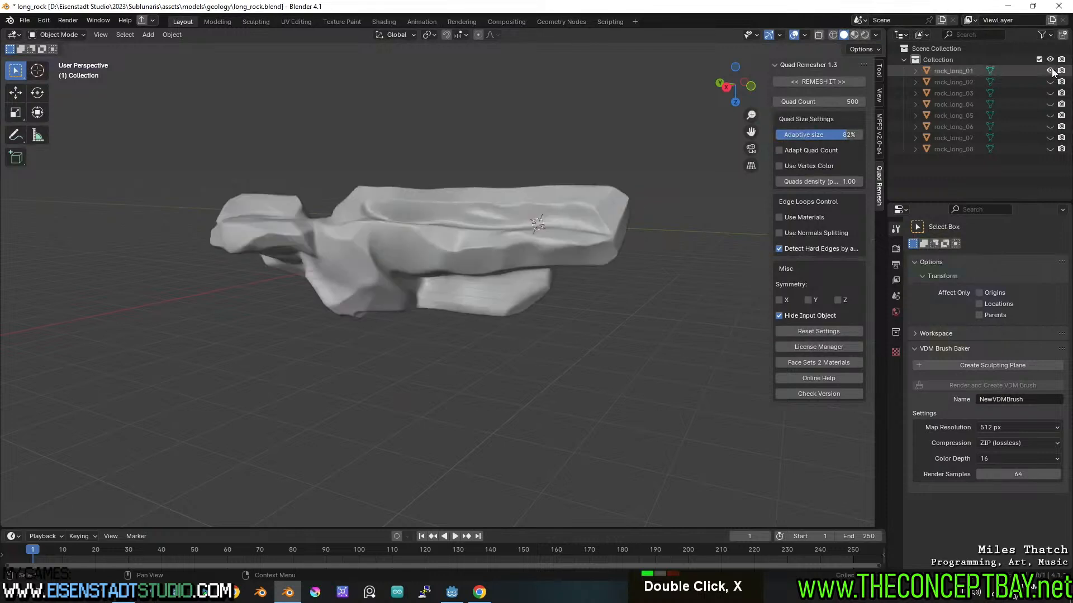
{"action": "left_click", "coordinate": [602, 197]}
{"action": "left_click", "coordinate": [829, 84]}
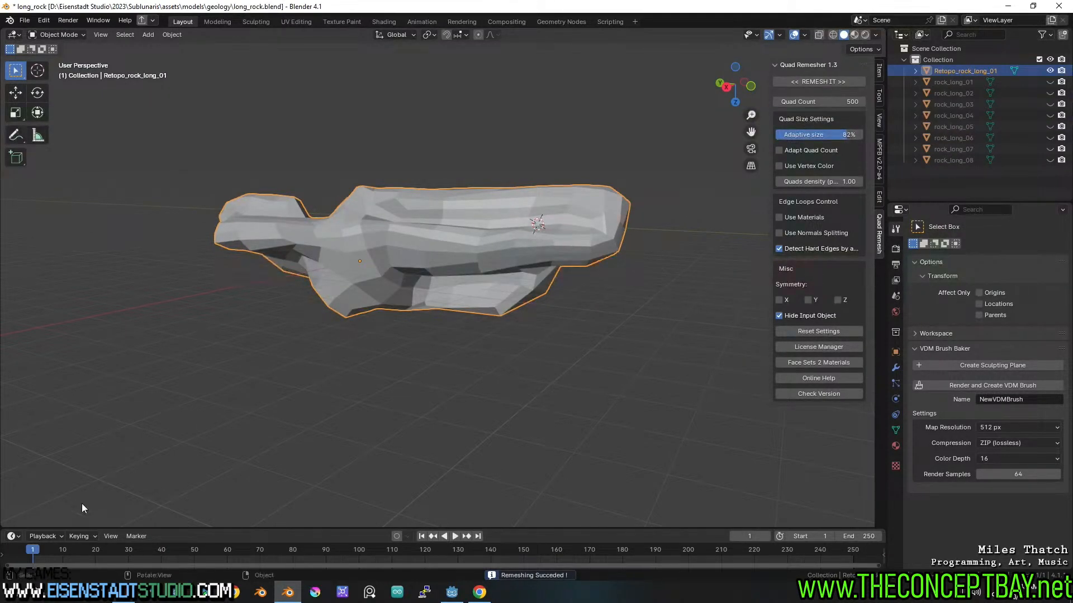
- Compare the original rock_long_01 with its remeshed version by switching their visibility and viewing the shape from several angles
{"action": "middle_click_drag", "start_coordinate": [336, 327], "coordinate": [579, 178]}
{"action": "left_click", "coordinate": [1050, 82]}
{"action": "left_click", "coordinate": [1050, 71]}
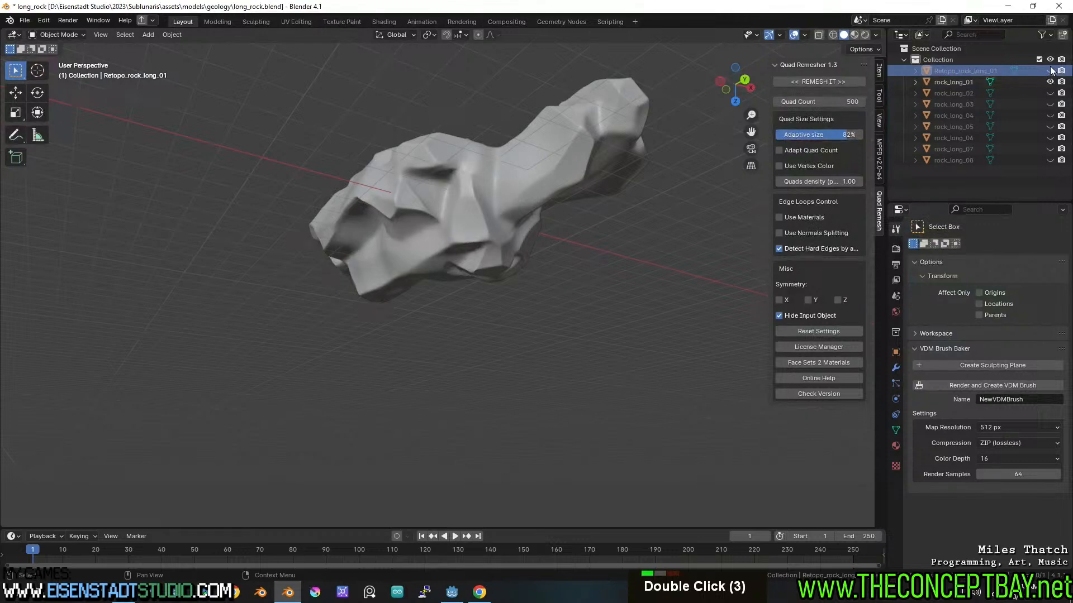
{"action": "left_click", "coordinate": [1050, 71]}
{"action": "left_click", "coordinate": [1050, 71]}
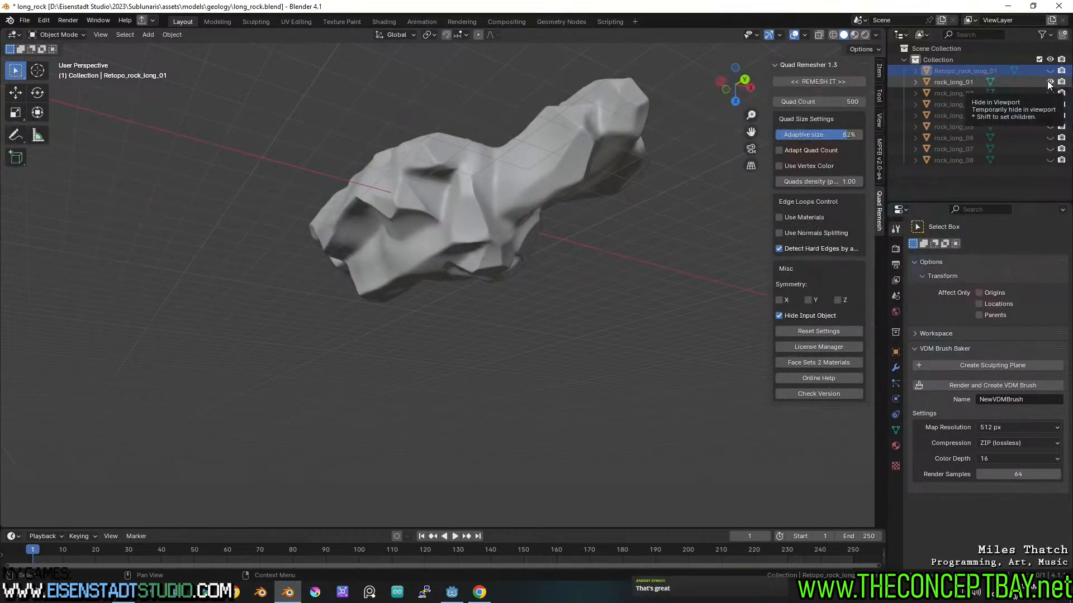
{"action": "middle_click_drag", "start_coordinate": [665, 204], "coordinate": [639, 278]}
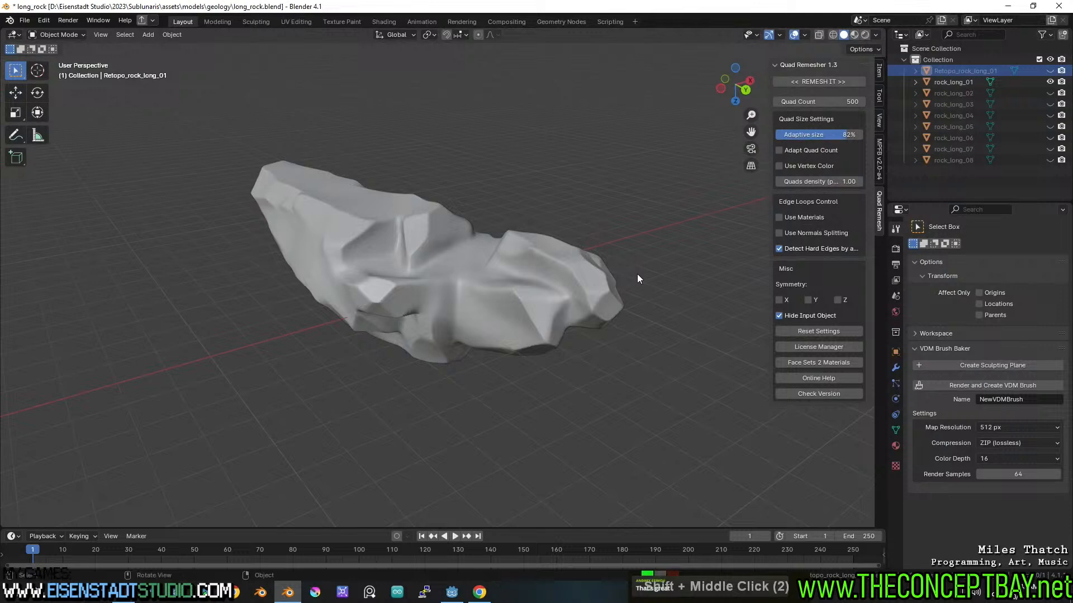
- Alternate the visibility of Retopo_rock_long_01 and rock_long_01 to judge how closely the low-poly shape matches the sculpt
{"action": "left_click", "coordinate": [1050, 82]}
{"action": "left_click", "coordinate": [1051, 71]}
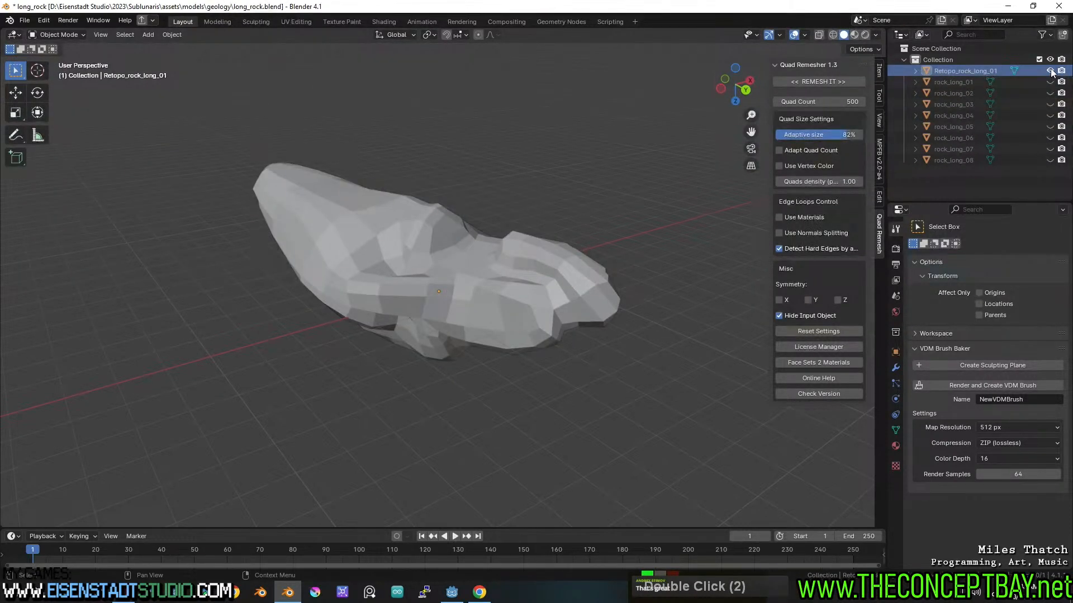
{"action": "left_click", "coordinate": [1050, 71]}
{"action": "left_click", "coordinate": [1051, 82]}
{"action": "left_click", "coordinate": [1050, 82]}
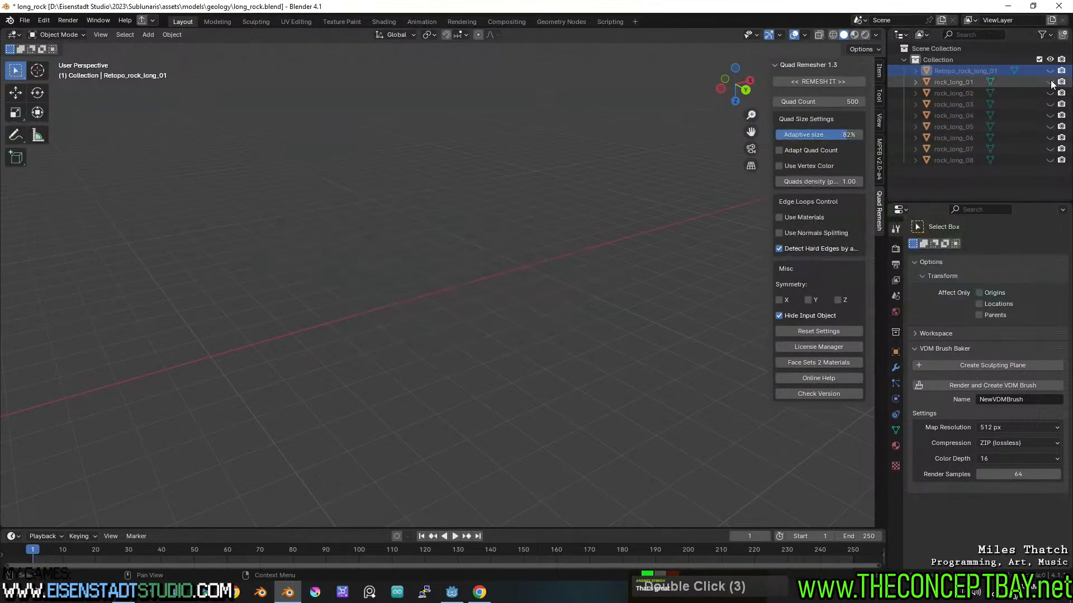
{"action": "left_click", "coordinate": [1050, 71]}
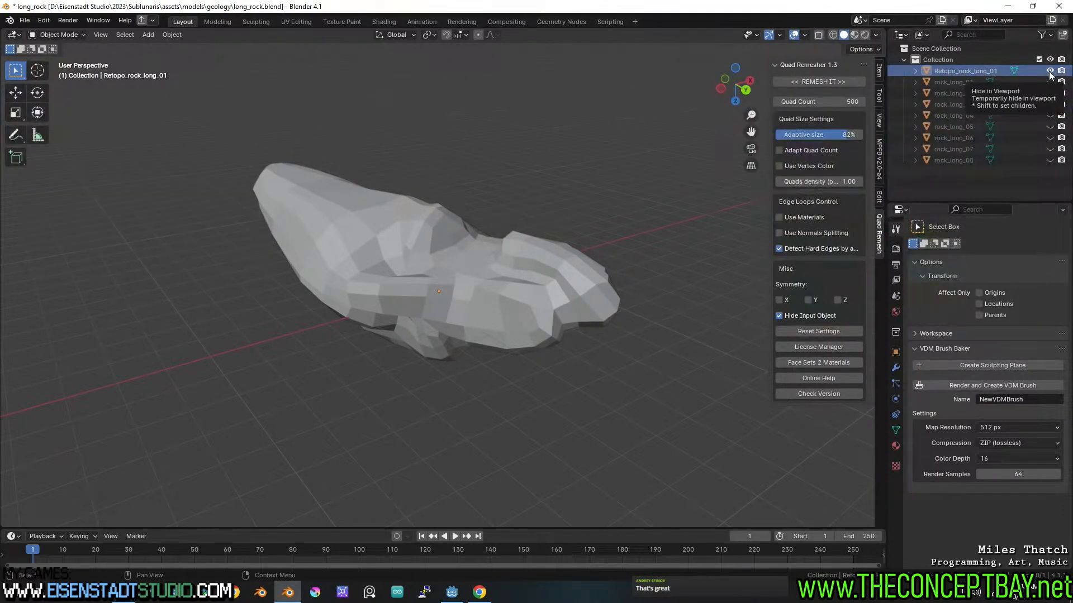
{"action": "left_click", "coordinate": [1050, 71]}
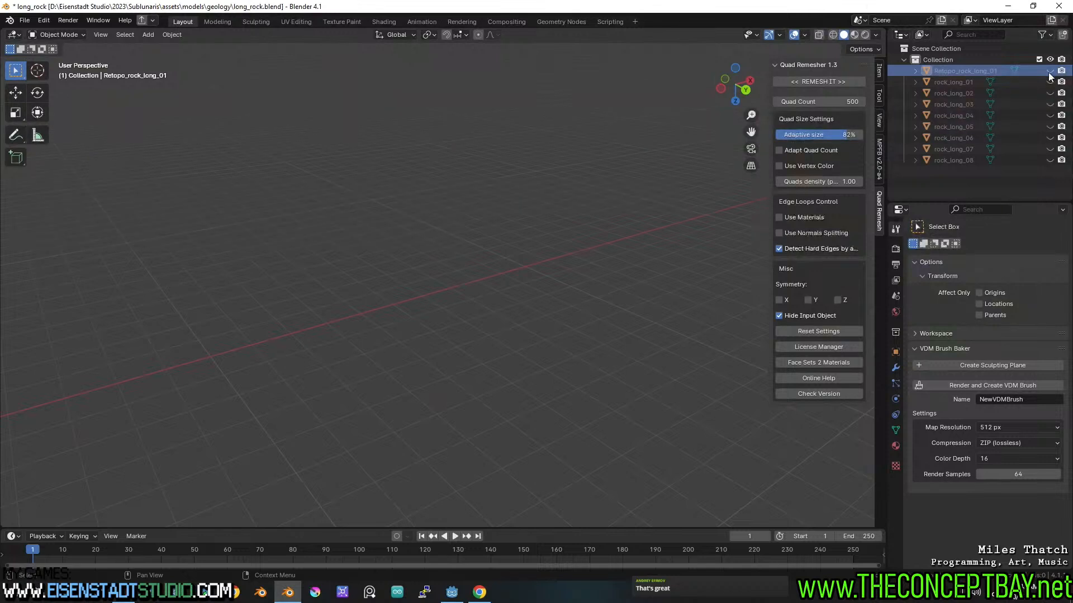
{"action": "left_click", "coordinate": [1049, 83]}
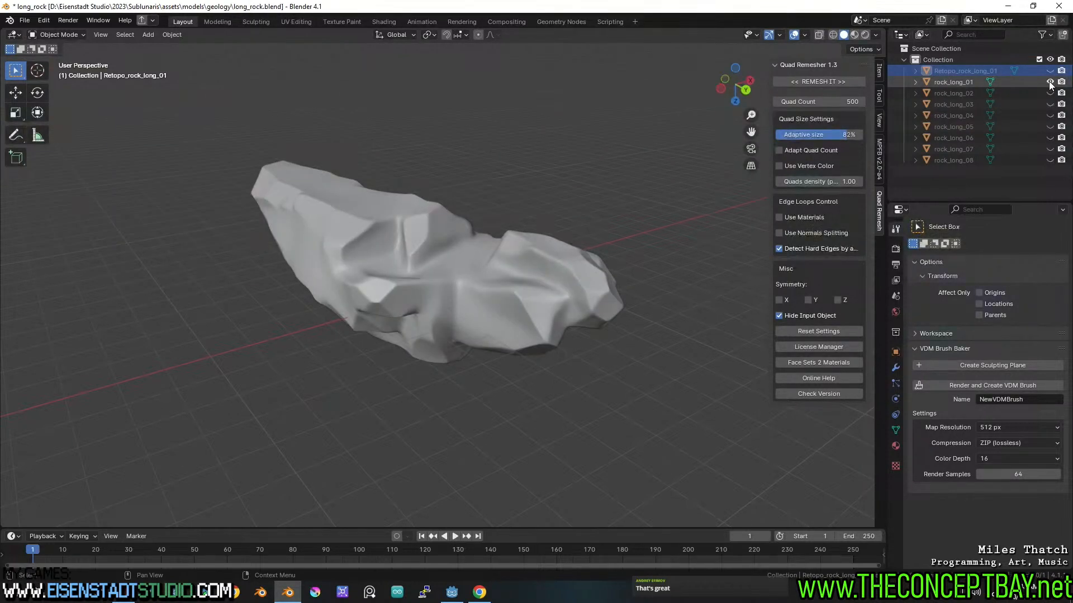
- Hide rock_long_01, make rock_long_02 visible, and remesh it with the quad count of 500
{"action": "left_click", "coordinate": [1050, 82]}
{"action": "left_click", "coordinate": [1050, 93]}
{"action": "left_click", "coordinate": [956, 94]}
{"action": "middle_click_drag", "start_coordinate": [369, 271], "coordinate": [516, 180], "text": "shift"}
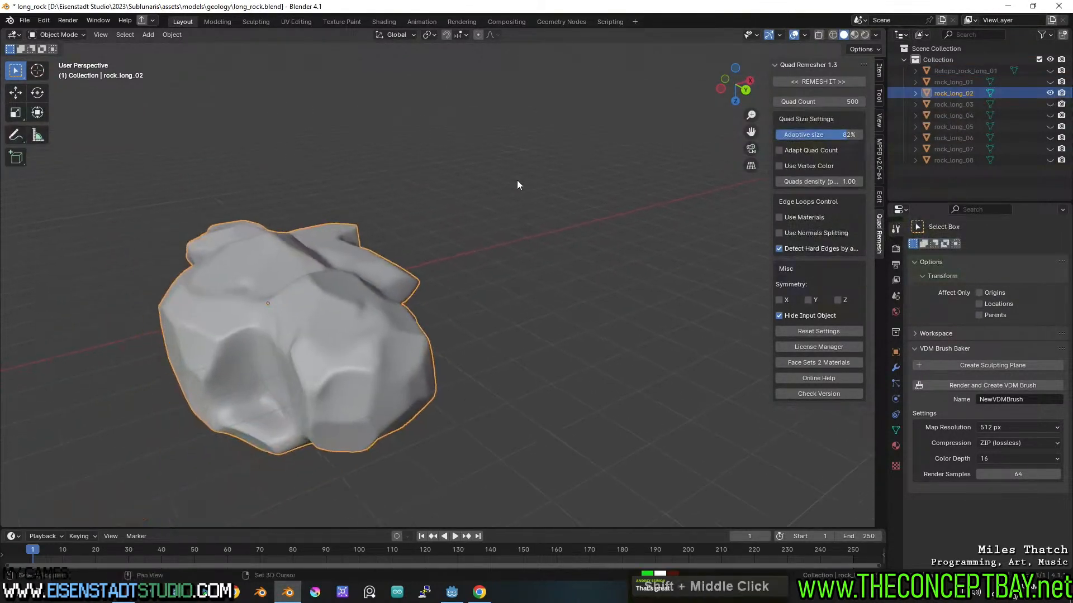
{"action": "scroll", "coordinate": [516, 180], "scroll_direction": "down", "scroll_amount": 2}
{"action": "left_click", "coordinate": [835, 102]}
{"action": "key", "text": "Escape"}
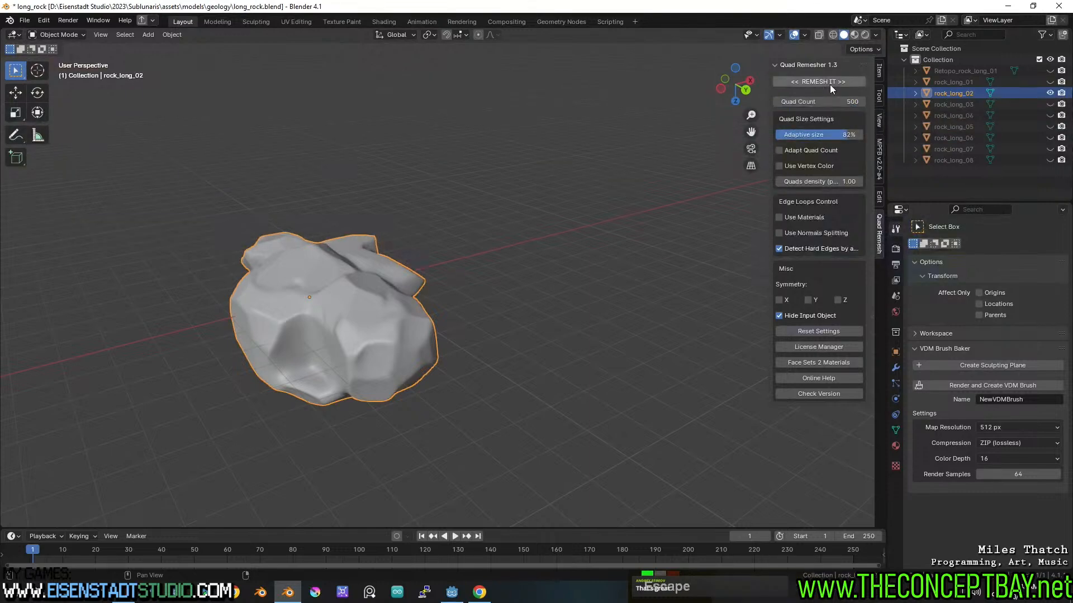
{"action": "left_click", "coordinate": [830, 82]}
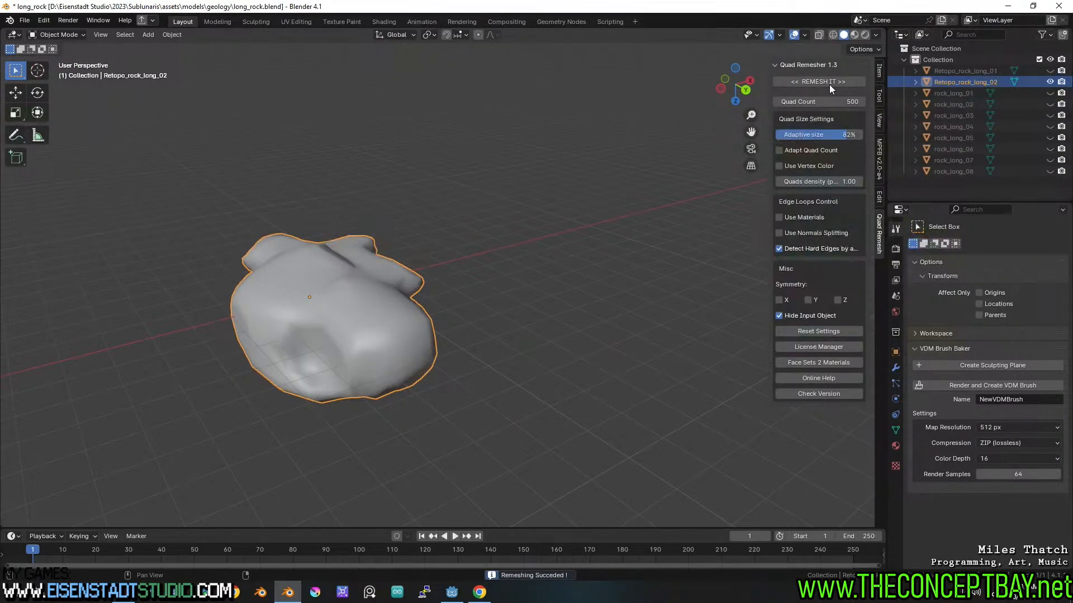
- Hide Retopo_rock_long_02, make rock_long_03 visible and select it, and save the file
{"action": "left_click", "coordinate": [1050, 82]}
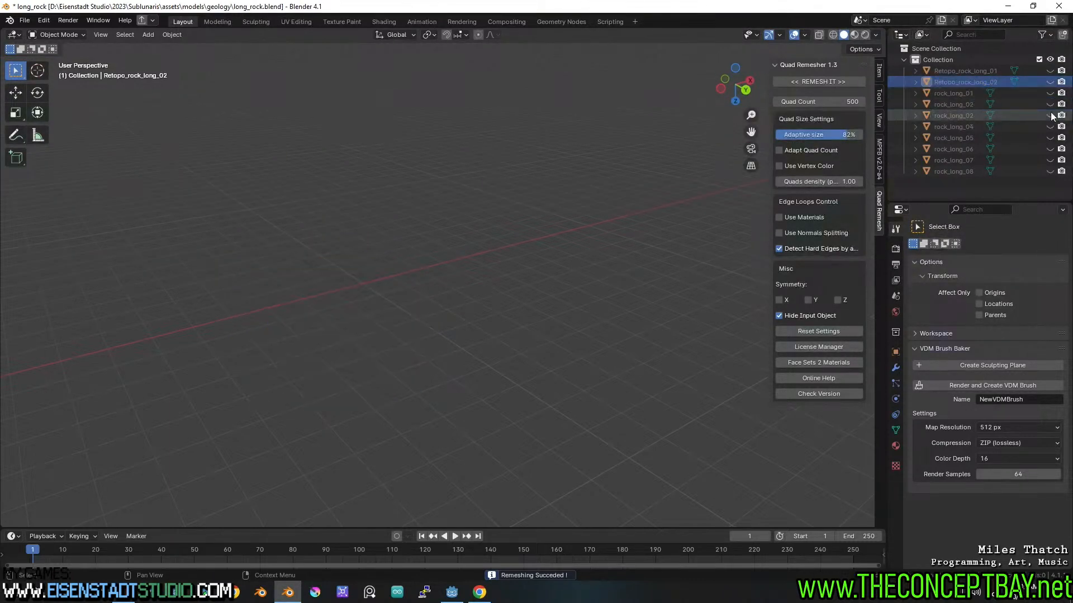
{"action": "left_click", "coordinate": [1050, 115]}
{"action": "left_click", "coordinate": [969, 116]}
{"action": "scroll", "coordinate": [665, 181], "scroll_direction": "down", "scroll_amount": 3}
{"action": "middle_click_drag", "start_coordinate": [666, 181], "coordinate": [742, 180], "text": "shift"}
{"action": "key", "text": "ctrl+s"}
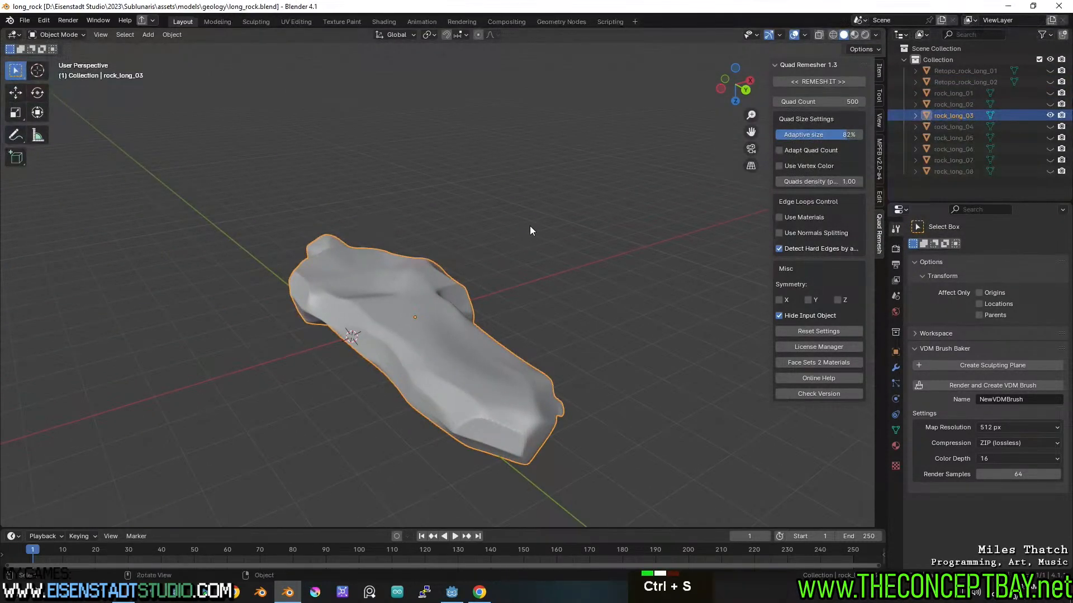
- Make the hidden original rocks rock_long_01, rock_long_02 and rock_long_04 to rock_long_08 visible
{"action": "middle_click_drag", "start_coordinate": [530, 226], "coordinate": [410, 287], "text": "shift"}
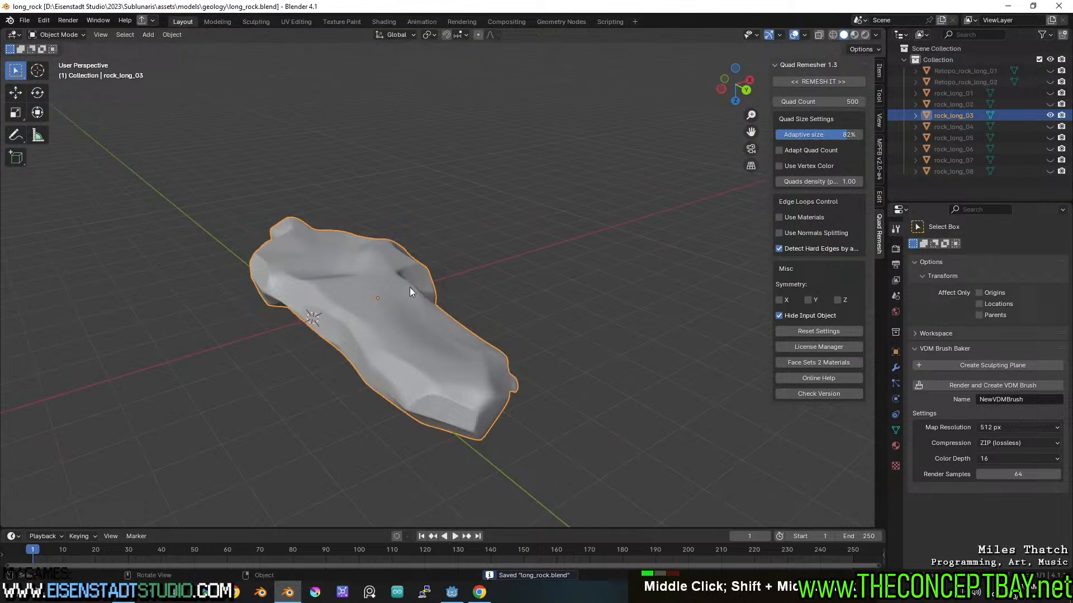
{"action": "left_click", "coordinate": [1050, 93]}
{"action": "left_click", "coordinate": [1049, 104]}
{"action": "left_click", "coordinate": [1050, 126]}
{"action": "left_click", "coordinate": [1049, 138]}
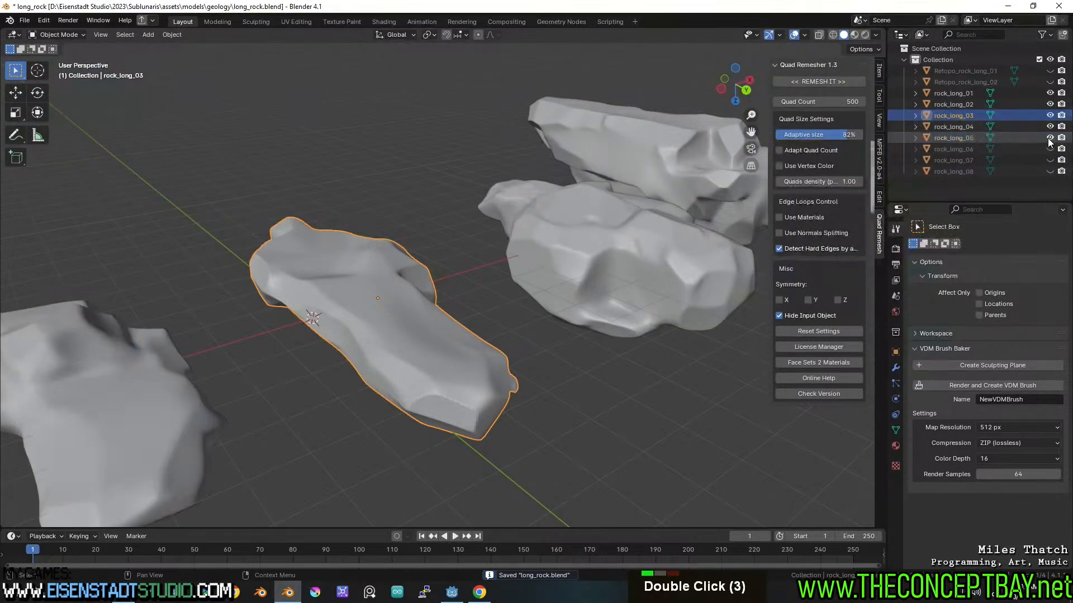
{"action": "left_click", "coordinate": [1049, 150]}
{"action": "left_click", "coordinate": [1050, 161]}
{"action": "left_click", "coordinate": [1049, 172]}
- Apply Shade Smooth to all the original rocks from rock_long_01 to rock_long_08 and save the file
{"action": "left_click", "coordinate": [953, 93]}
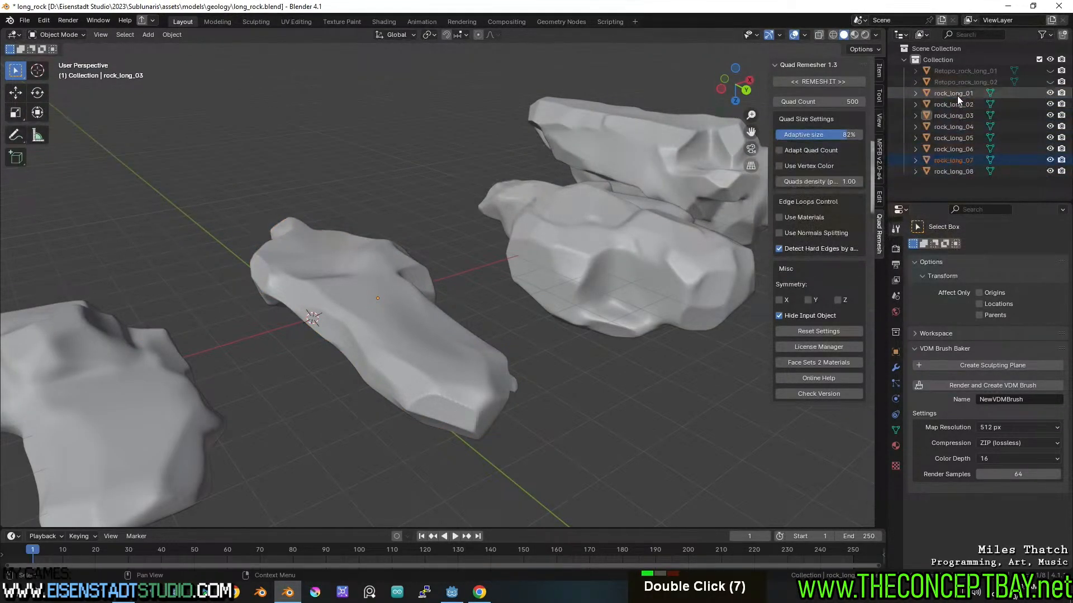
{"action": "left_click", "coordinate": [951, 173], "text": "shift"}
{"action": "scroll", "coordinate": [427, 278], "scroll_direction": "down", "scroll_amount": 3}
{"action": "right_click", "coordinate": [428, 277]}
{"action": "left_click", "coordinate": [428, 277]}
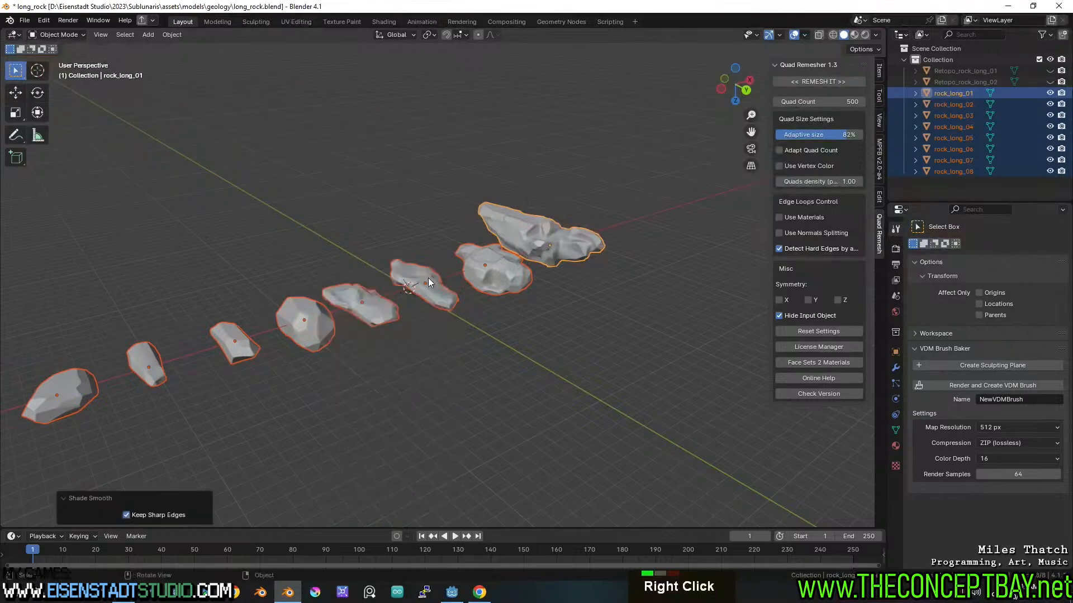
{"action": "scroll", "coordinate": [428, 277], "scroll_direction": "up", "scroll_amount": 4}
{"action": "scroll", "coordinate": [428, 278], "scroll_direction": "up", "scroll_amount": 1}
{"action": "key", "text": "ctrl+s"}
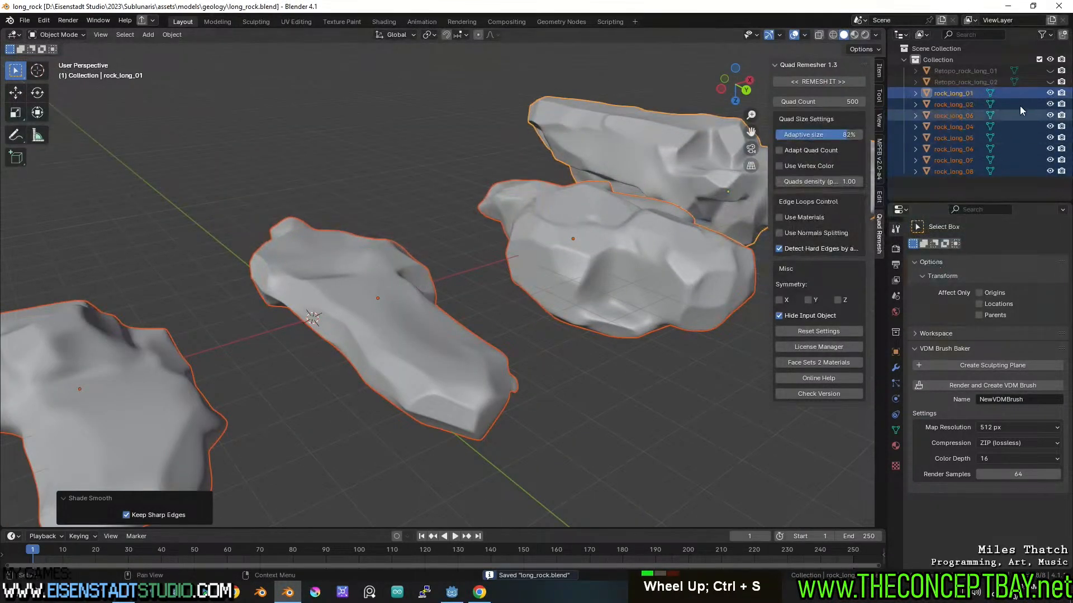
- Hide every original rock except rock_long_03 and select only rock_long_03
{"action": "left_click", "coordinate": [1050, 94]}
{"action": "left_click", "coordinate": [1049, 105]}
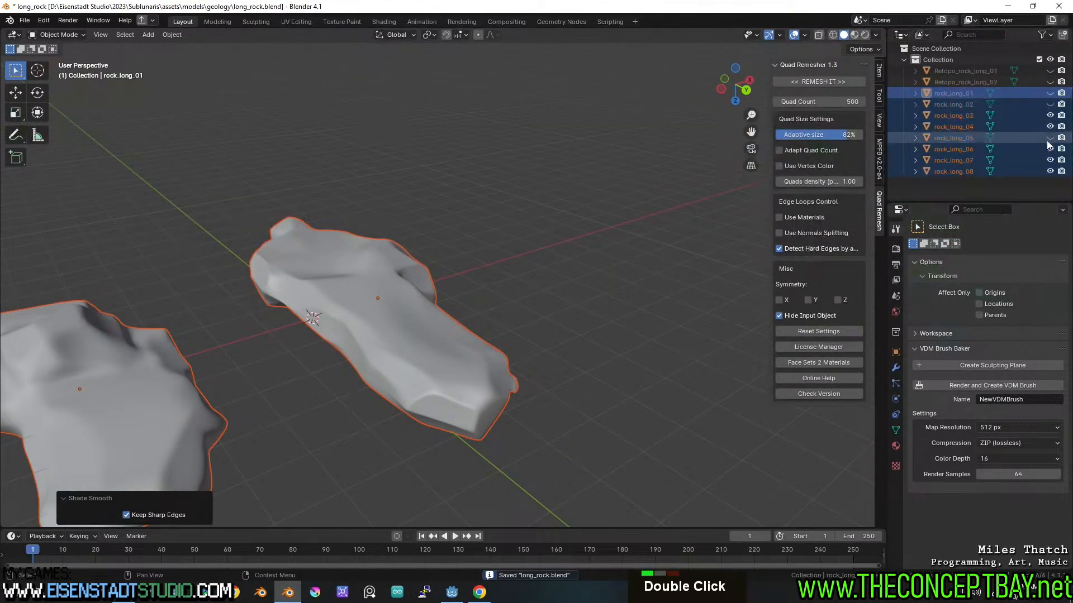
{"action": "left_click", "coordinate": [1049, 150]}
{"action": "left_click", "coordinate": [1049, 161]}
{"action": "left_click", "coordinate": [1050, 172]}
{"action": "left_click", "coordinate": [1051, 140]}
{"action": "left_click", "coordinate": [1049, 127]}
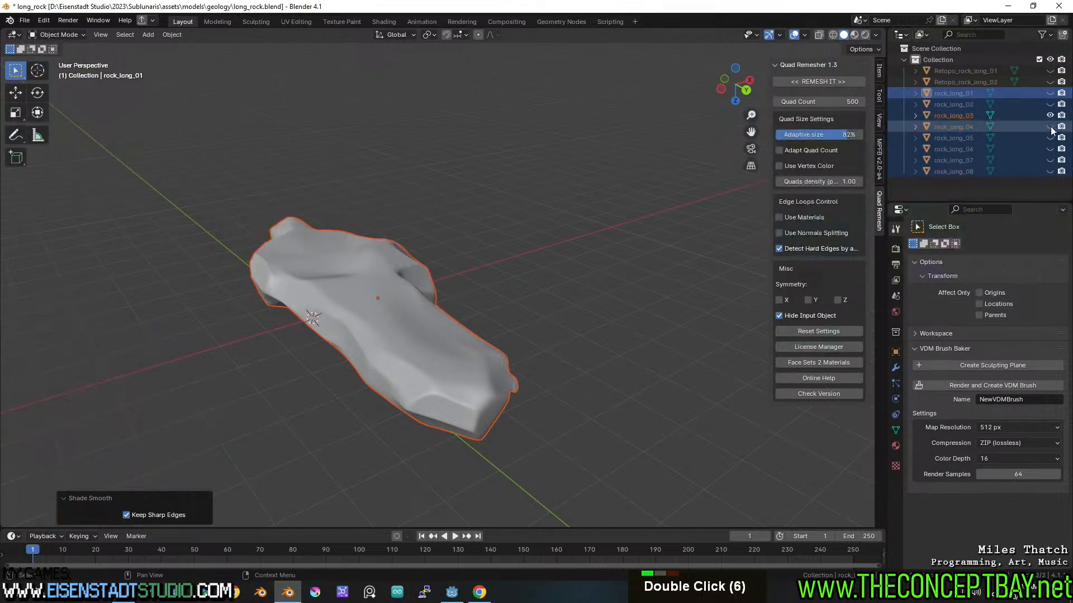
{"action": "left_click", "coordinate": [957, 116]}
- Make rock_long_04 to rock_long_08 visible again and save the file
{"action": "left_click", "coordinate": [1049, 127]}
{"action": "left_click", "coordinate": [1050, 138]}
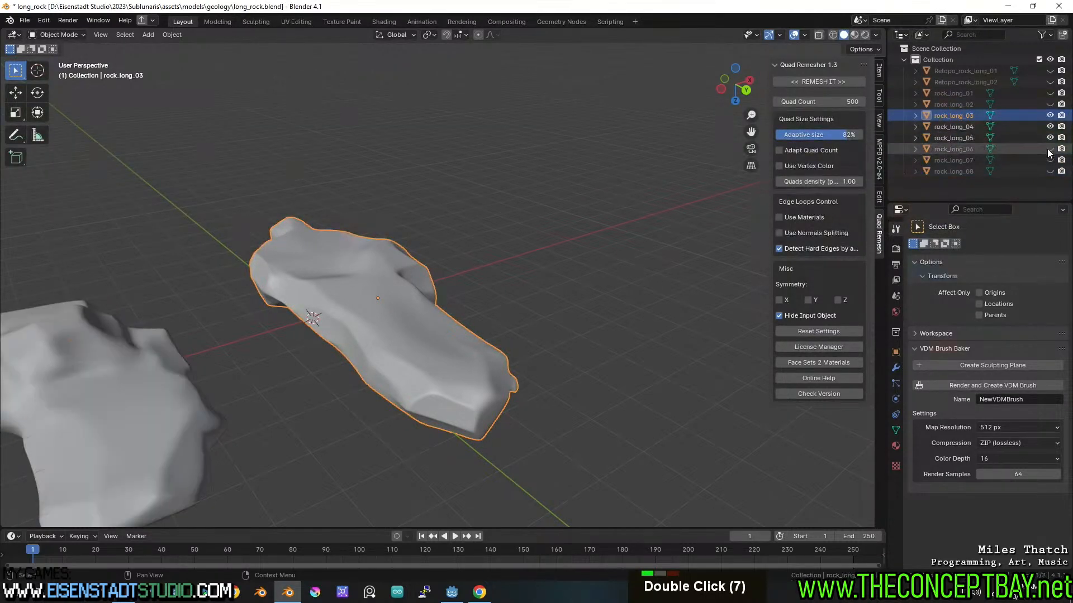
{"action": "left_click", "coordinate": [1050, 149]}
{"action": "left_click", "coordinate": [1050, 160]}
{"action": "left_click", "coordinate": [1050, 172]}
{"action": "scroll", "coordinate": [438, 281], "scroll_direction": "down", "scroll_amount": 3}
{"action": "key", "text": "ctrl+s"}
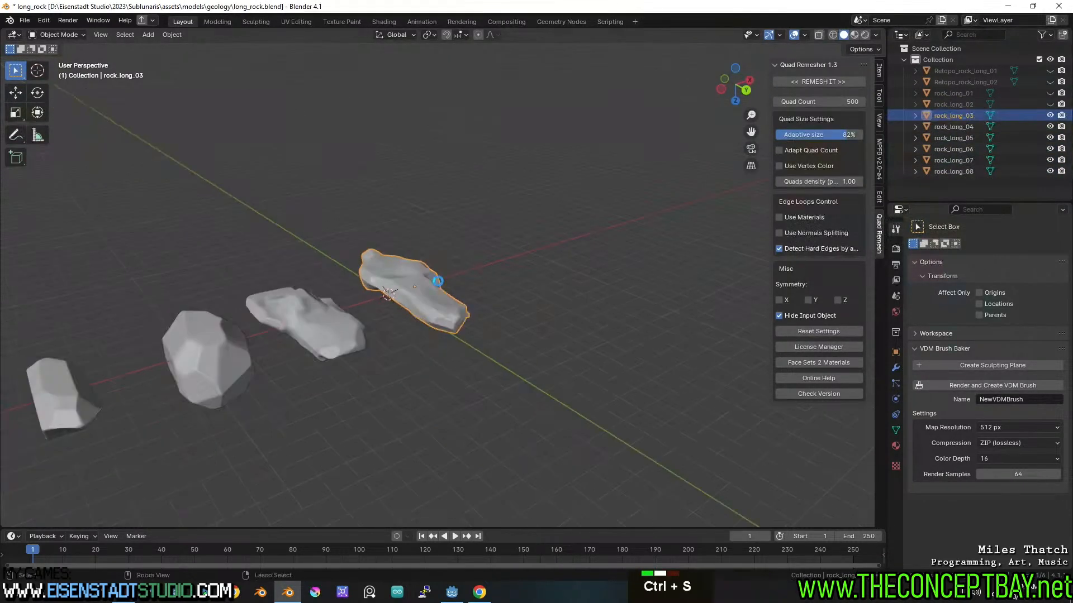
- Remesh rock_long_03 with the quad count of 500 and hide Retopo_rock_long_03
{"action": "scroll", "coordinate": [438, 280], "scroll_direction": "up", "scroll_amount": 4}
{"action": "left_click", "coordinate": [821, 81]}
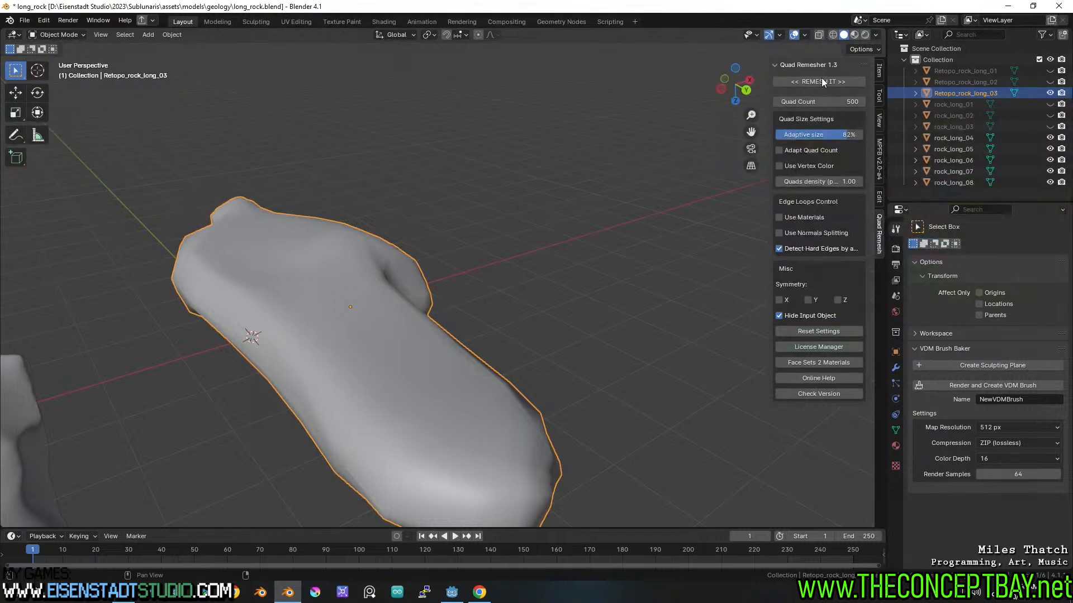
{"action": "left_click", "coordinate": [1049, 94]}
{"action": "left_click", "coordinate": [1030, 105]}
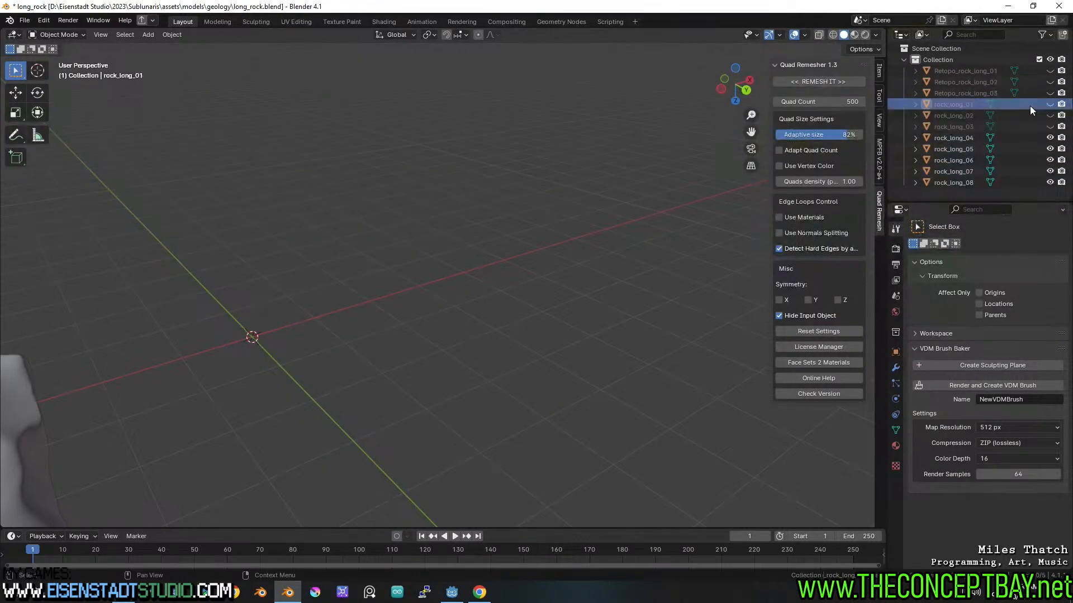
- Select rock_long_04, save the file, and remesh the rock with the quad count of 500
{"action": "scroll", "coordinate": [461, 231], "scroll_direction": "down", "scroll_amount": 2}
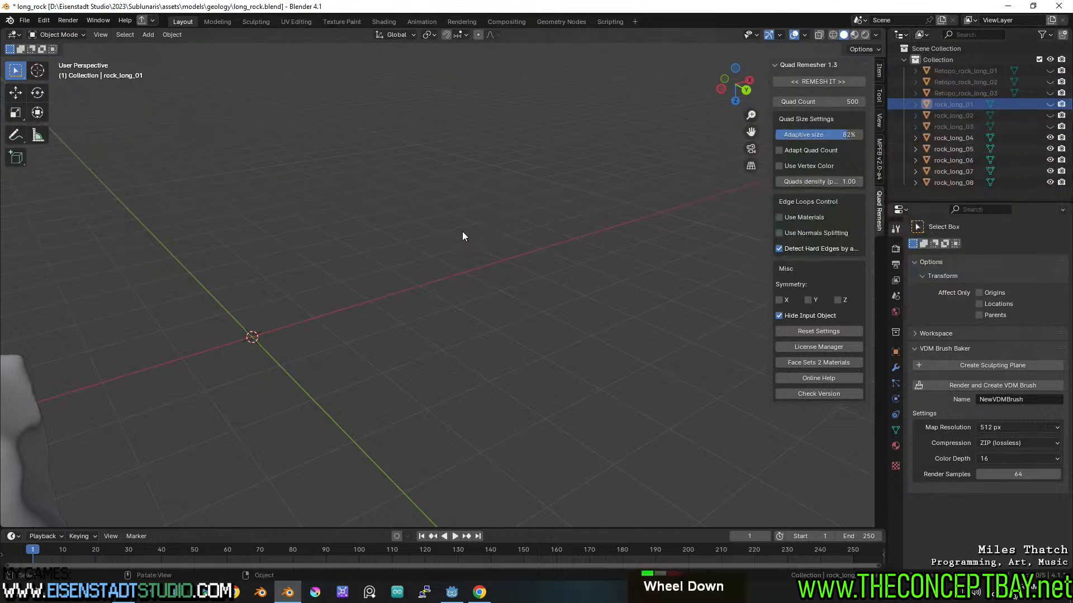
{"action": "mouse_move", "coordinate": [461, 231]}
{"action": "middle_mouse_down", "text": "shift"}
{"action": "mouse_move", "coordinate": [574, 189]}
{"action": "mouse_move", "coordinate": [461, 237]}
{"action": "mouse_move", "coordinate": [341, 245]}
{"action": "mouse_move", "coordinate": [444, 244]}
{"action": "middle_mouse_up", "text": "shift"}
{"action": "left_click", "coordinate": [342, 250]}
{"action": "key", "text": "ctrl+s"}
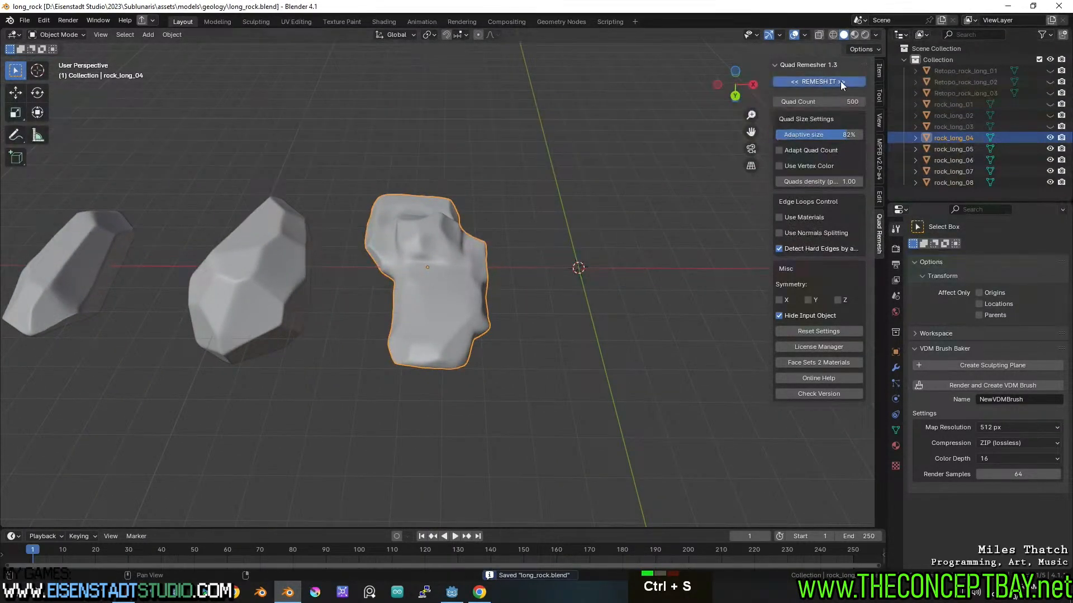
{"action": "left_click", "coordinate": [841, 82]}
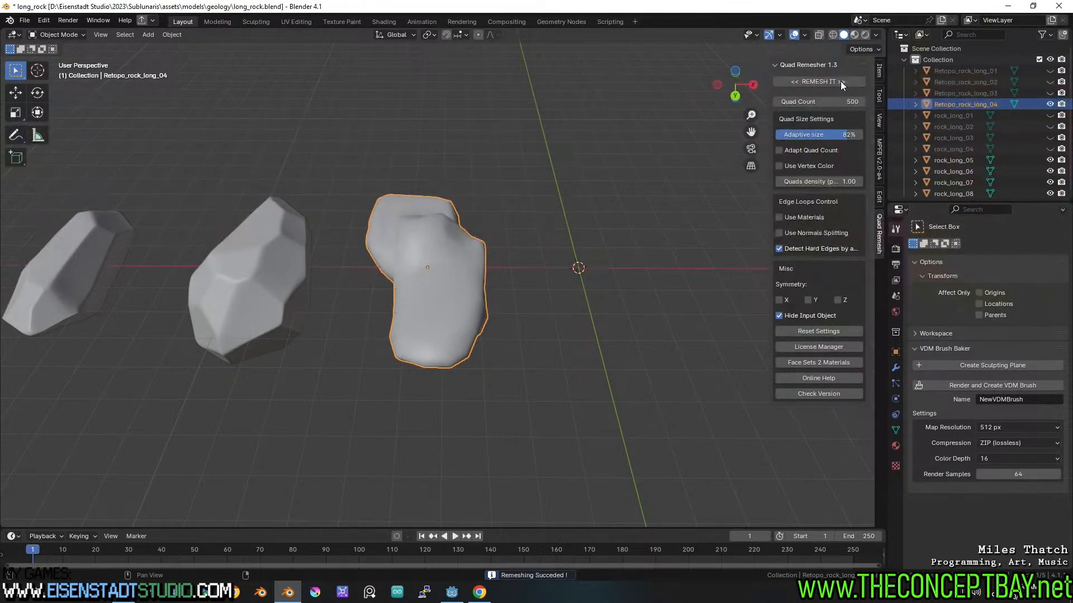
- Check the topology of Retopo_rock_long_04 in Edit Mode, return to Object Mode, and hide the remeshed rock
{"action": "key", "text": "Tab"}
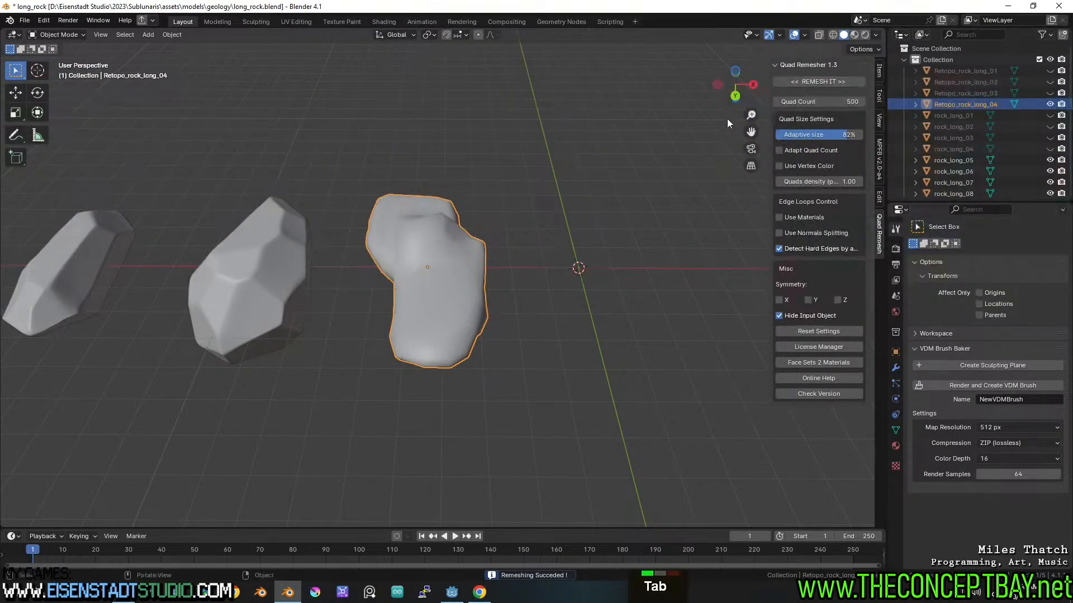
{"action": "key", "text": "Tab"}
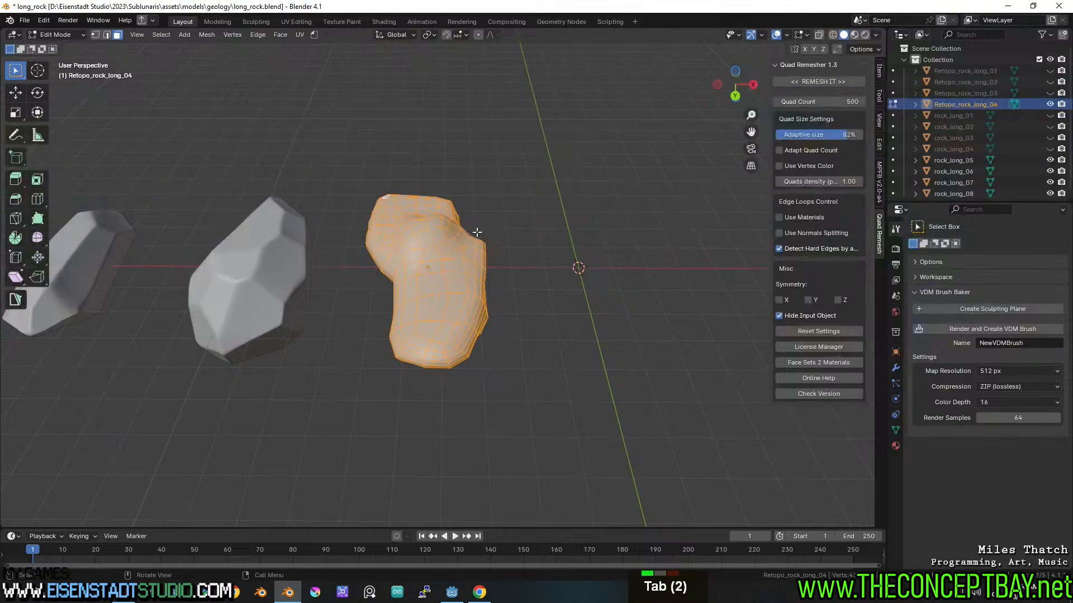
{"action": "key", "text": "Tab"}
{"action": "mouse_move", "coordinate": [491, 230]}
{"action": "middle_mouse_down"}
{"action": "mouse_move", "coordinate": [508, 199]}
{"action": "mouse_move", "coordinate": [485, 246]}
{"action": "middle_mouse_up"}
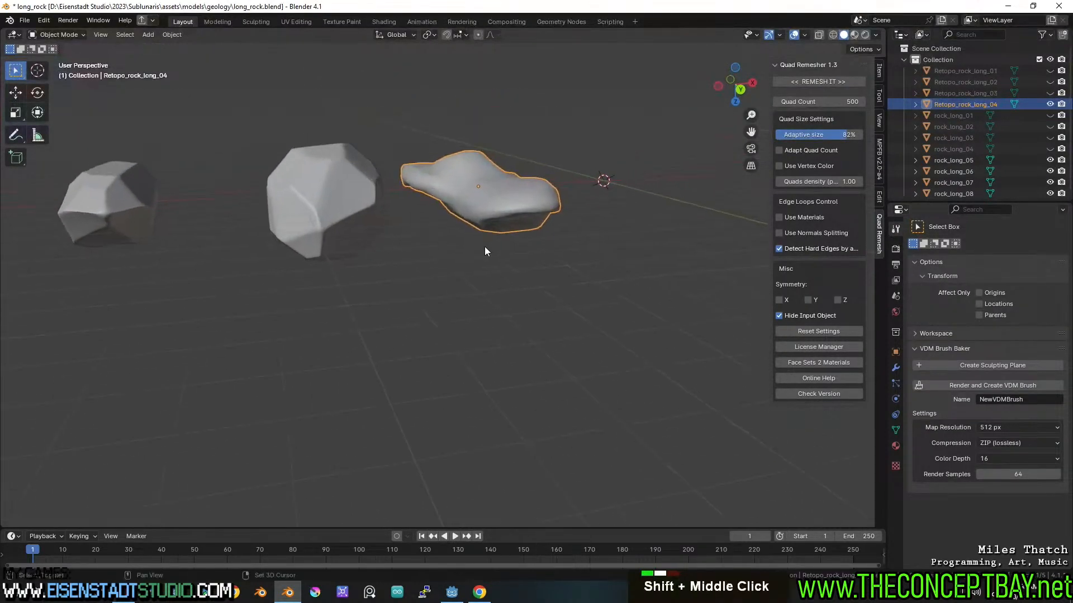
{"action": "key", "text": "h"}
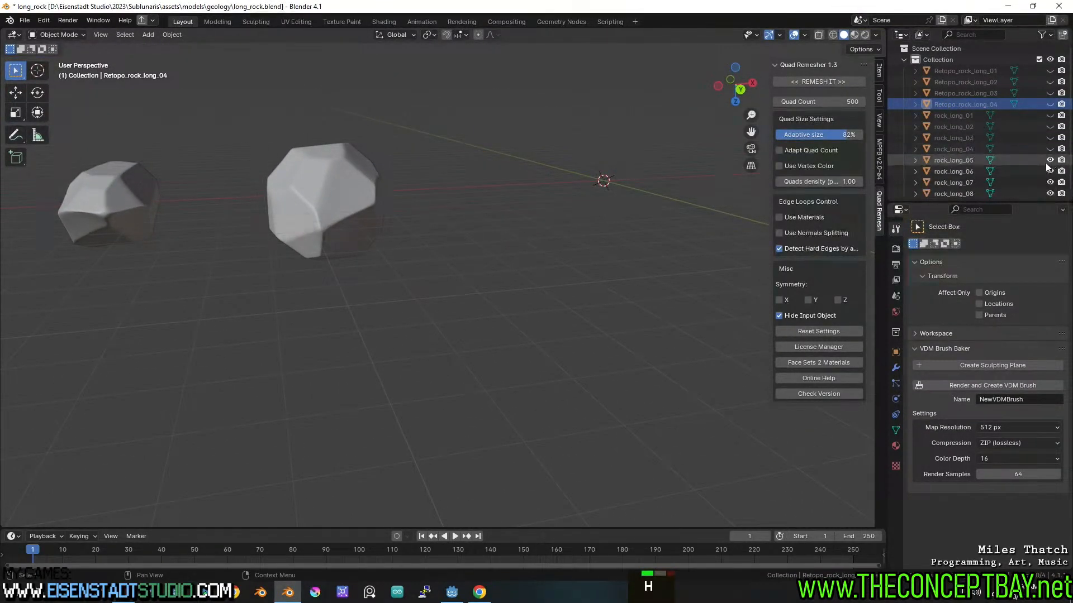
- Remesh rock_long_05 with the quad count of 500 and inspect its topology in Edit Mode
{"action": "left_click", "coordinate": [1008, 161]}
{"action": "left_click", "coordinate": [842, 82]}
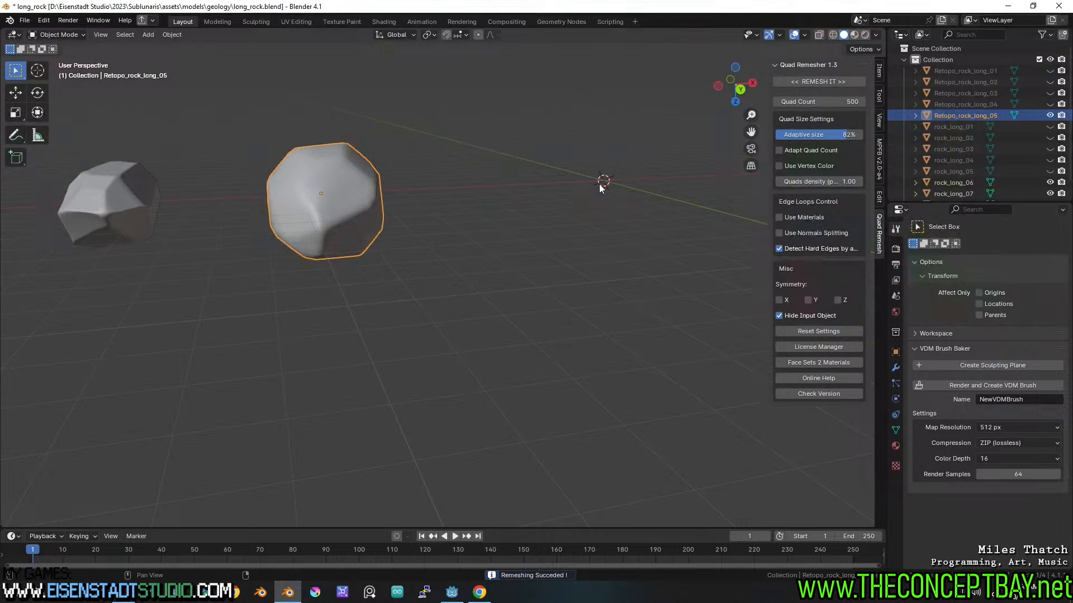
{"action": "middle_click_drag", "start_coordinate": [598, 183], "coordinate": [548, 208]}
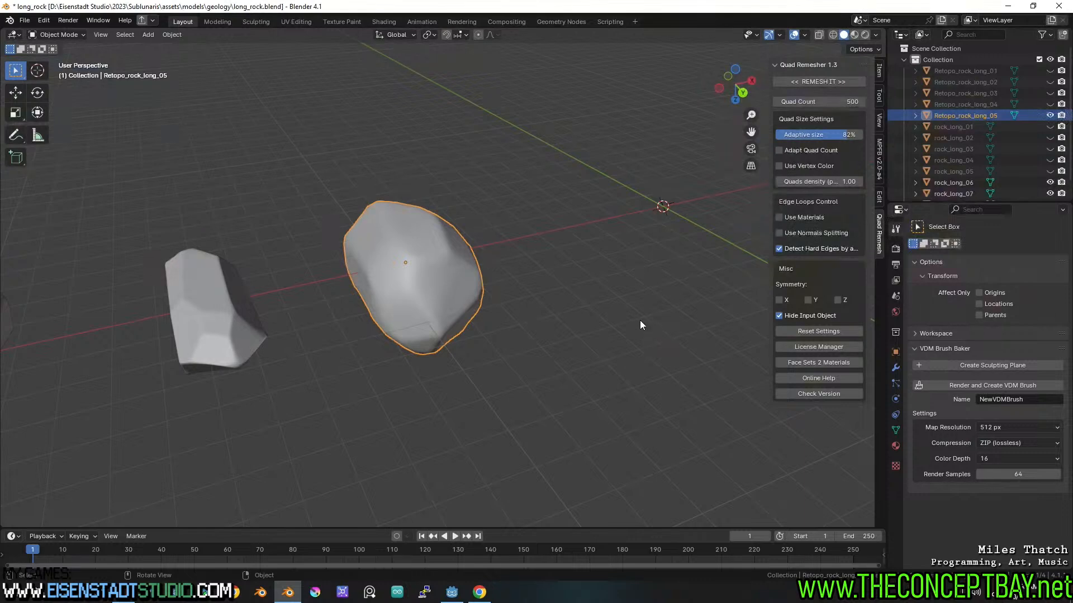
{"action": "key", "text": "h"}
{"action": "key", "text": "ctrl+z"}
{"action": "key", "text": "Tab"}
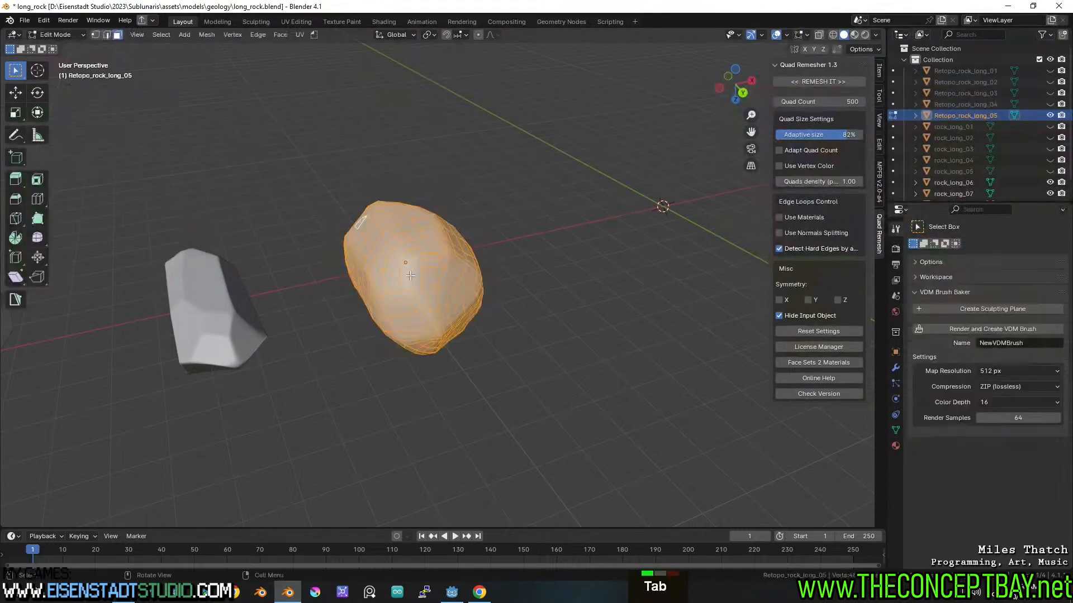
{"action": "key", "text": "Tab"}
{"action": "key", "text": "Tab"}
{"action": "middle_click_drag", "start_coordinate": [411, 275], "coordinate": [455, 271]}
{"action": "key", "text": "Tab"}
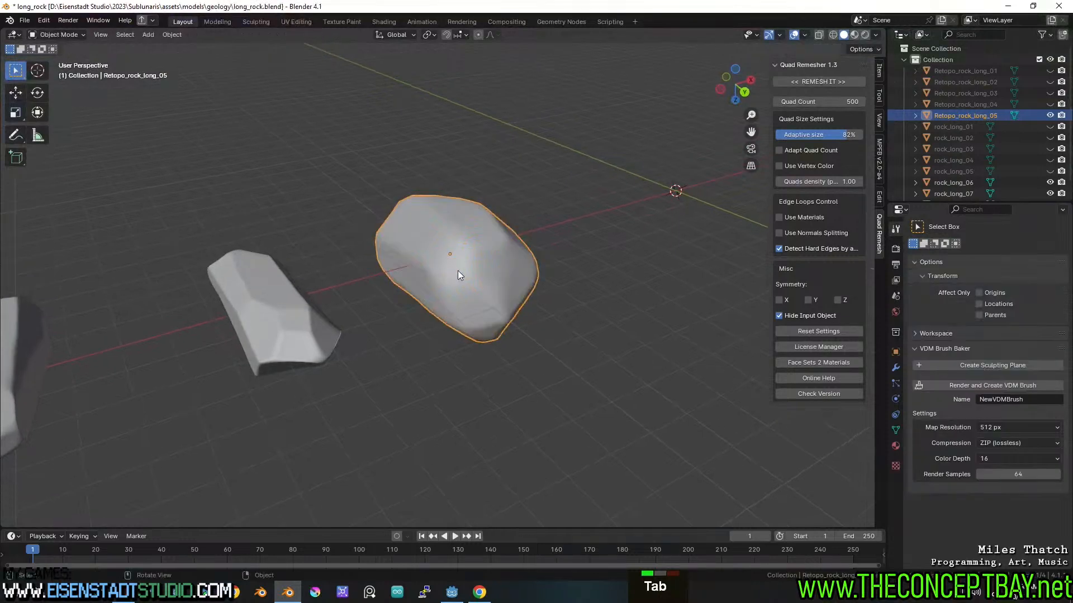
- Undo the 500-quad remesh of rock_long_05
{"action": "key", "text": "ctrl+z"}
{"action": "key", "text": "ctrl+z"}
{"action": "key", "text": "ctrl+z"}
{"action": "key", "text": "ctrl+z"}
{"action": "key", "text": "ctrl+z"}
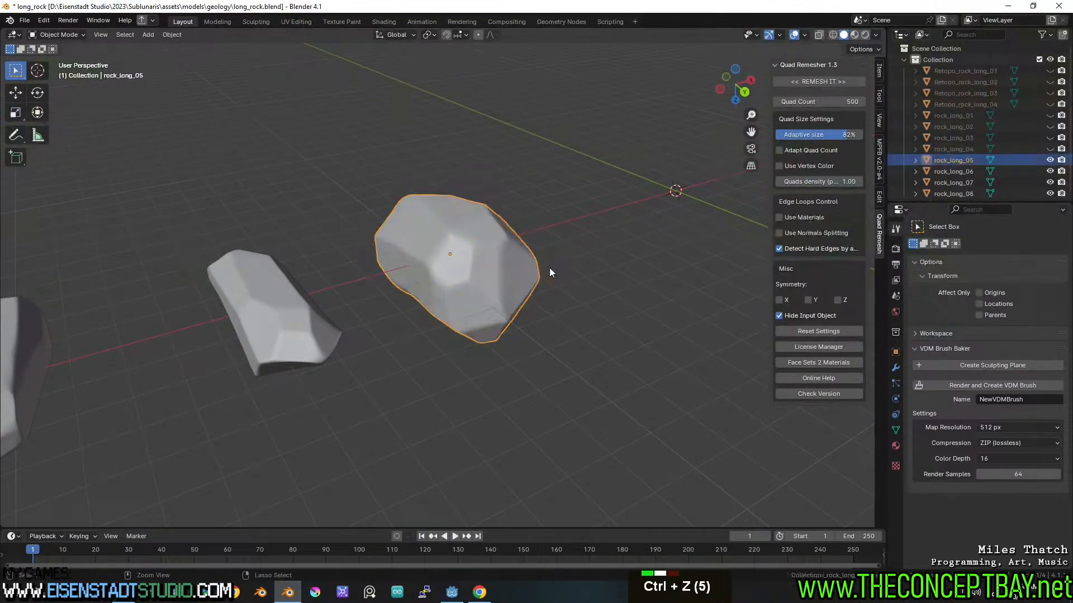
- Set the Quad Remesher quad count to 300 and remesh rock_long_05
{"action": "double_click", "coordinate": [832, 102]}
{"action": "type", "text": "300"}
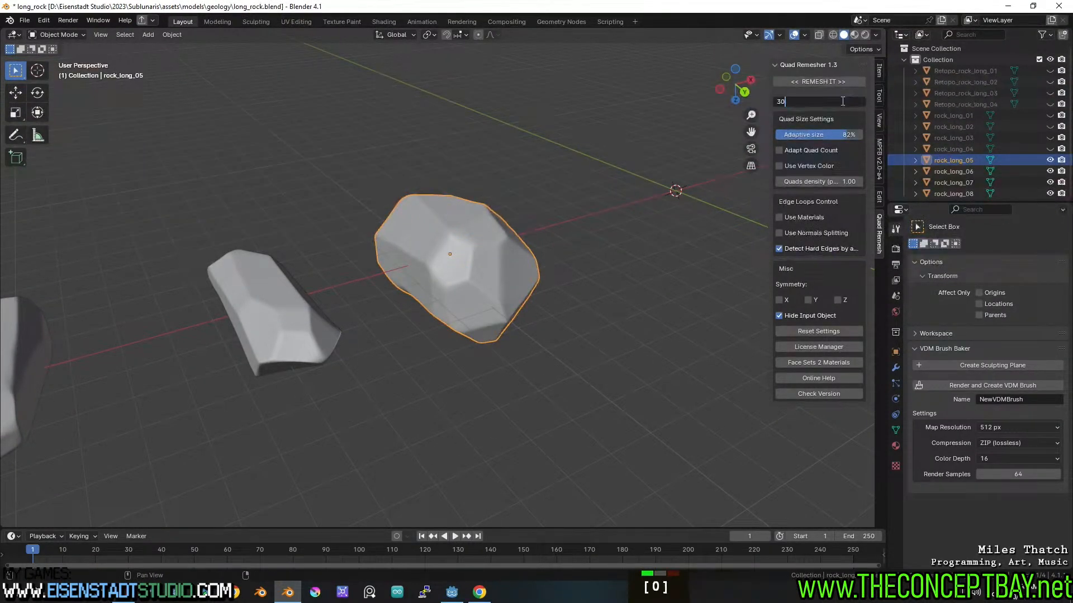
{"action": "key", "text": "Return"}
{"action": "left_click", "coordinate": [826, 83]}
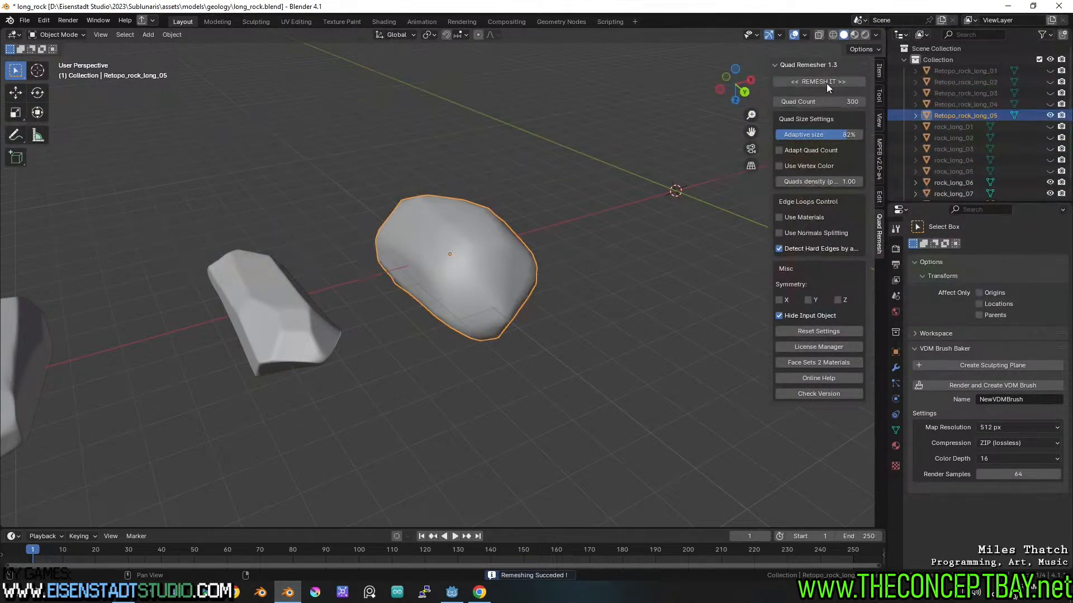
- Check the topology of Retopo_rock_long_05 in Edit Mode, return to Object Mode, and hide it
{"action": "key", "text": "Tab"}
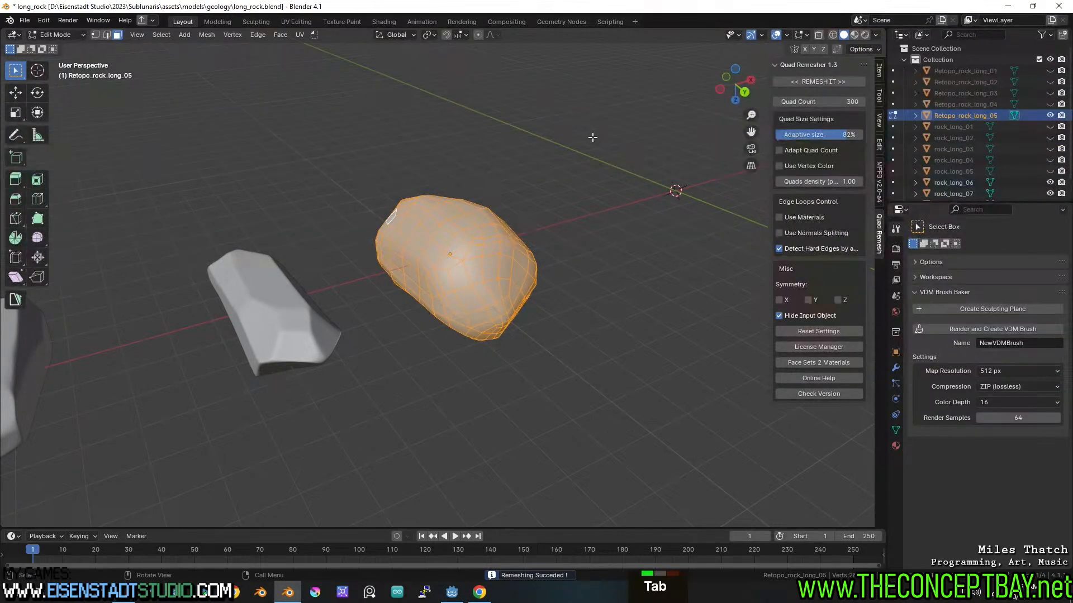
{"action": "key", "text": "Tab"}
{"action": "key", "text": "h"}
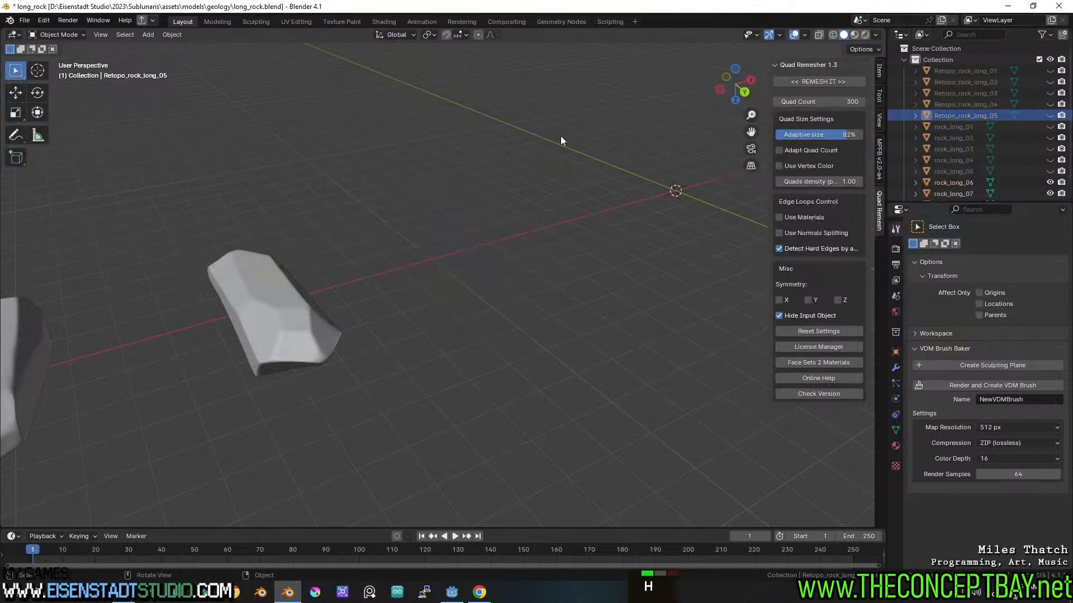
- Remesh rock_long_06 with the quad count of 300 and hide the remeshed rock
{"action": "left_click", "coordinate": [279, 334]}
{"action": "middle_click_drag", "start_coordinate": [398, 305], "coordinate": [655, 220], "text": "shift"}
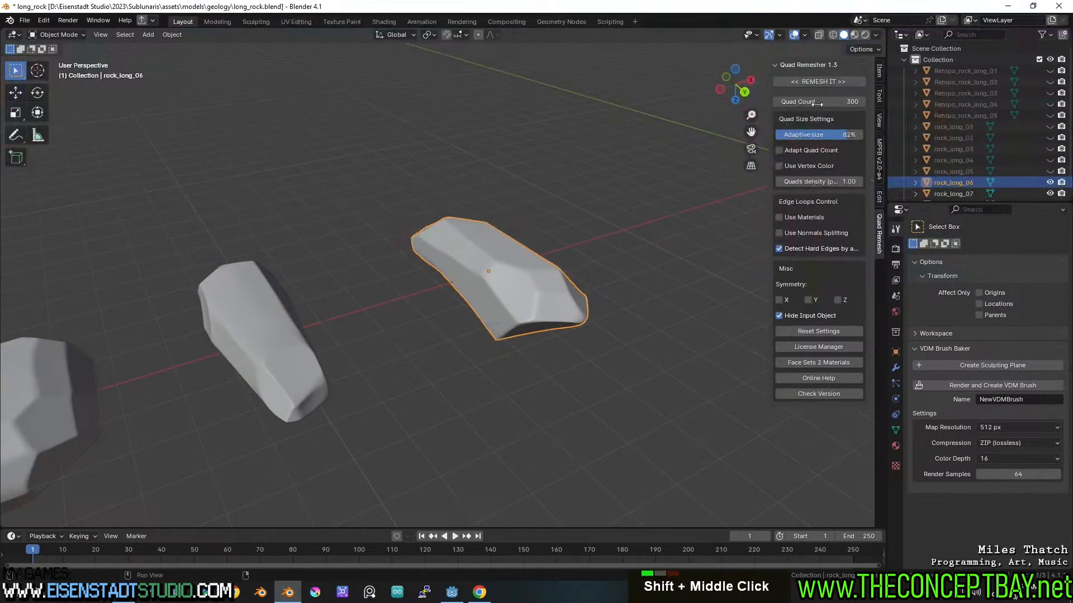
{"action": "left_click", "coordinate": [825, 83]}
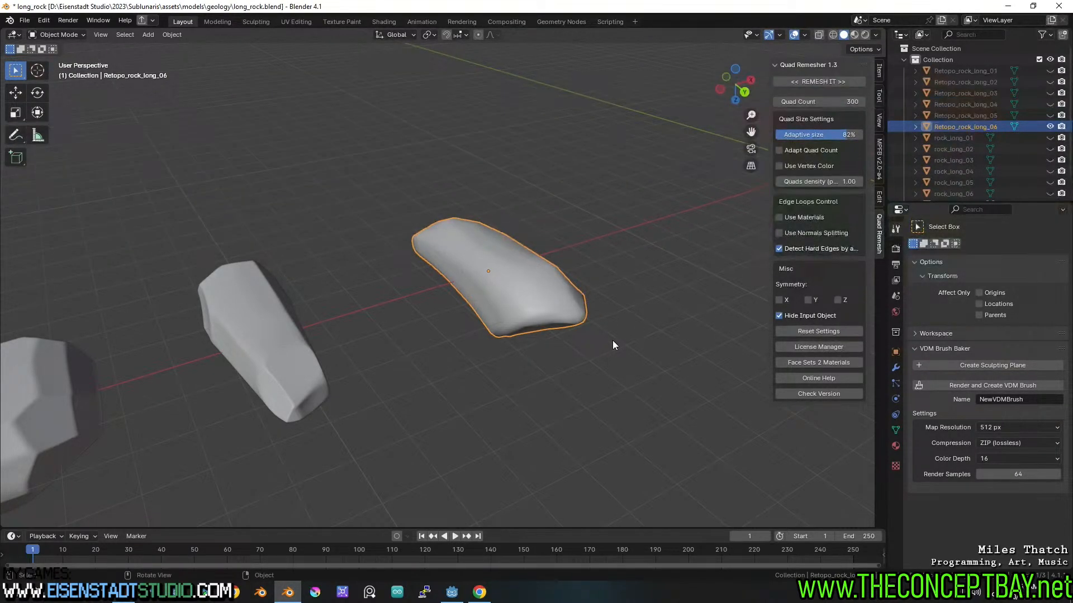
{"action": "key", "text": "h"}
- Save the file and remesh rock_long_07 with the quad count of 300
{"action": "left_click", "coordinate": [271, 342]}
{"action": "key", "text": "ctrl+s"}
{"action": "left_click", "coordinate": [833, 82]}
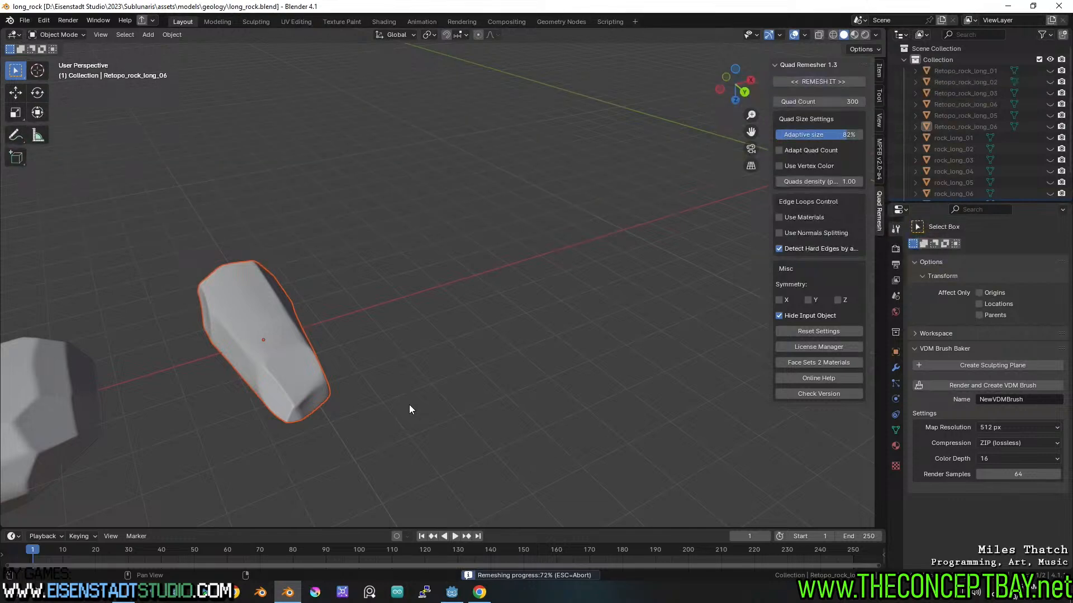
- Inspect the topology of Retopo_rock_long_07 in Edit Mode, return to Object Mode, and hide the rock
{"action": "scroll", "coordinate": [409, 404], "scroll_direction": "down", "scroll_amount": 3}
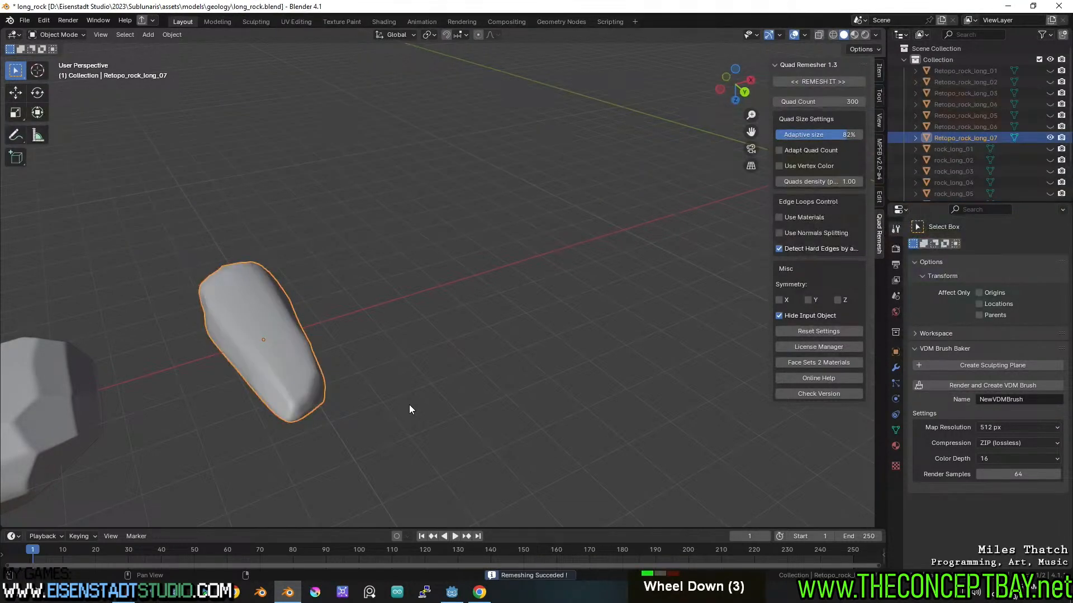
{"action": "middle_click_drag", "start_coordinate": [409, 406], "coordinate": [425, 399], "text": "shift"}
{"action": "key", "text": "Tab"}
{"action": "scroll", "coordinate": [450, 397], "scroll_direction": "up", "scroll_amount": 2}
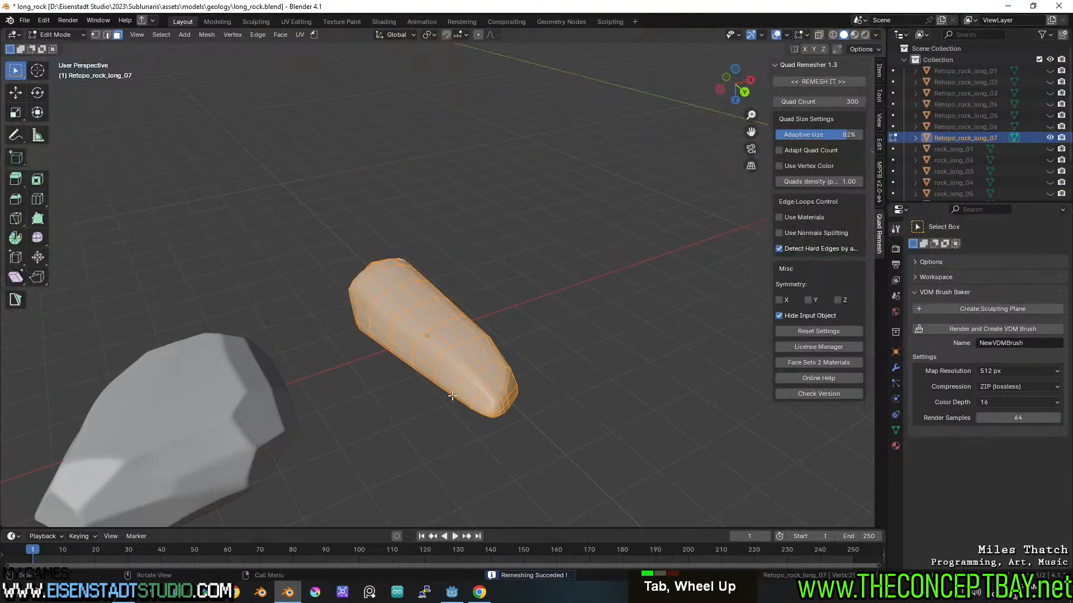
{"action": "key", "text": "Tab"}
{"action": "key", "text": "h"}
- Remesh rock_long_08 with the quad count of 300, hide the remeshed rock, and save the file
{"action": "left_click", "coordinate": [239, 377]}
{"action": "scroll", "coordinate": [239, 376], "scroll_direction": "down", "scroll_amount": 2}
{"action": "middle_click_drag", "start_coordinate": [240, 377], "coordinate": [306, 353], "text": "shift"}
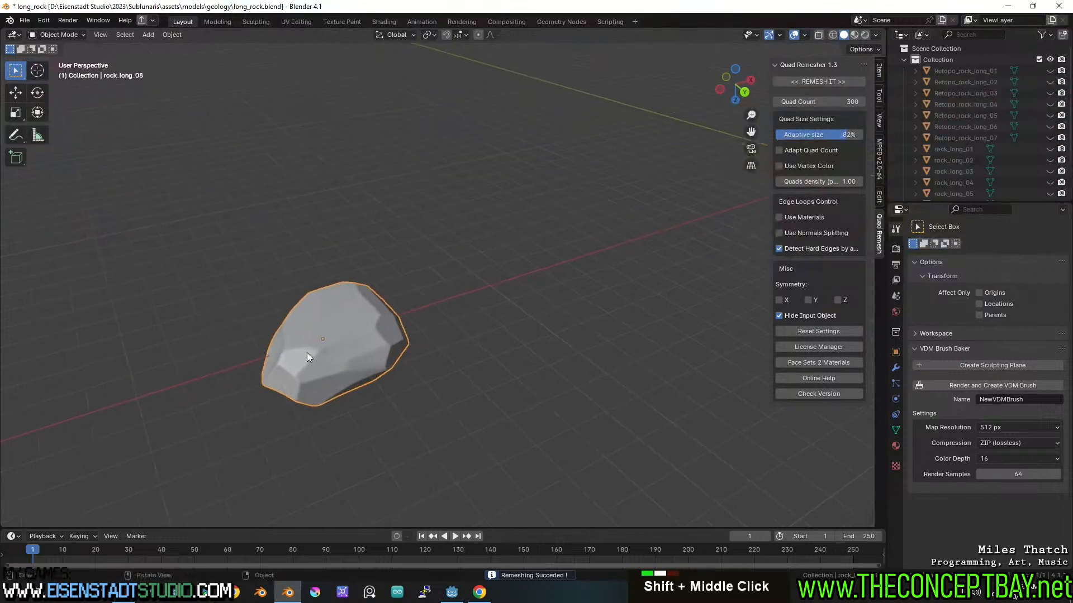
{"action": "left_click", "coordinate": [835, 80]}
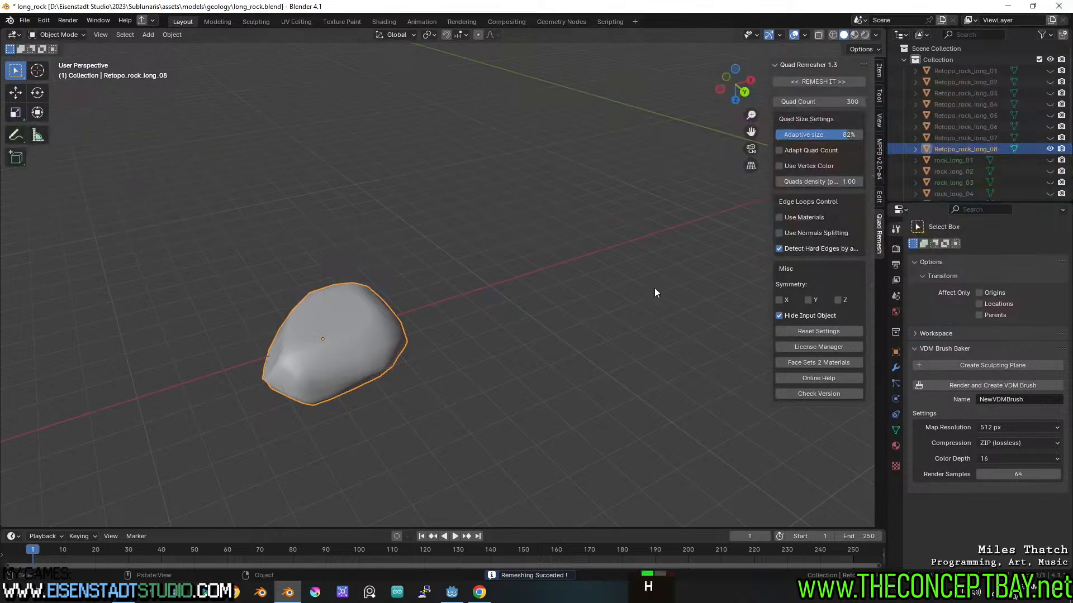
{"action": "key", "text": "h"}
{"action": "key", "text": "ctrl+s"}
- Unhide the original sculpted rocks rock_long_01 to rock_long_08
{"action": "left_click", "coordinate": [951, 160]}
{"action": "scroll", "coordinate": [957, 157], "scroll_direction": "down", "scroll_amount": 3}
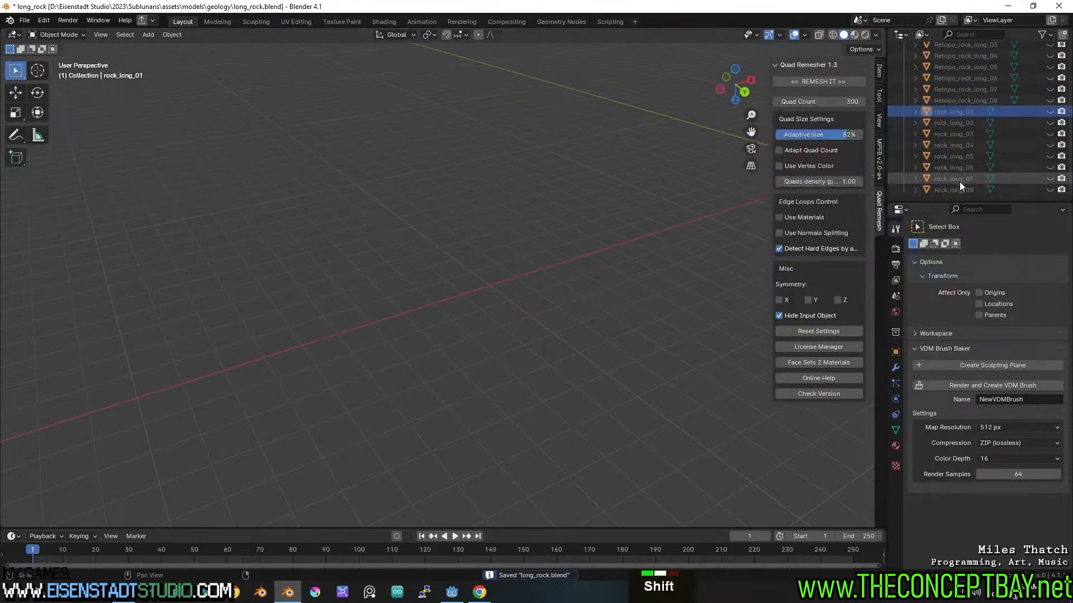
{"action": "left_click", "coordinate": [958, 189], "text": "shift"}
{"action": "left_click_drag", "start_coordinate": [1053, 110], "coordinate": [1053, 193]}
- Select all visible original rocks and move them to a new collection named high_res
{"action": "key", "text": "a"}
{"action": "right_click", "coordinate": [642, 240]}
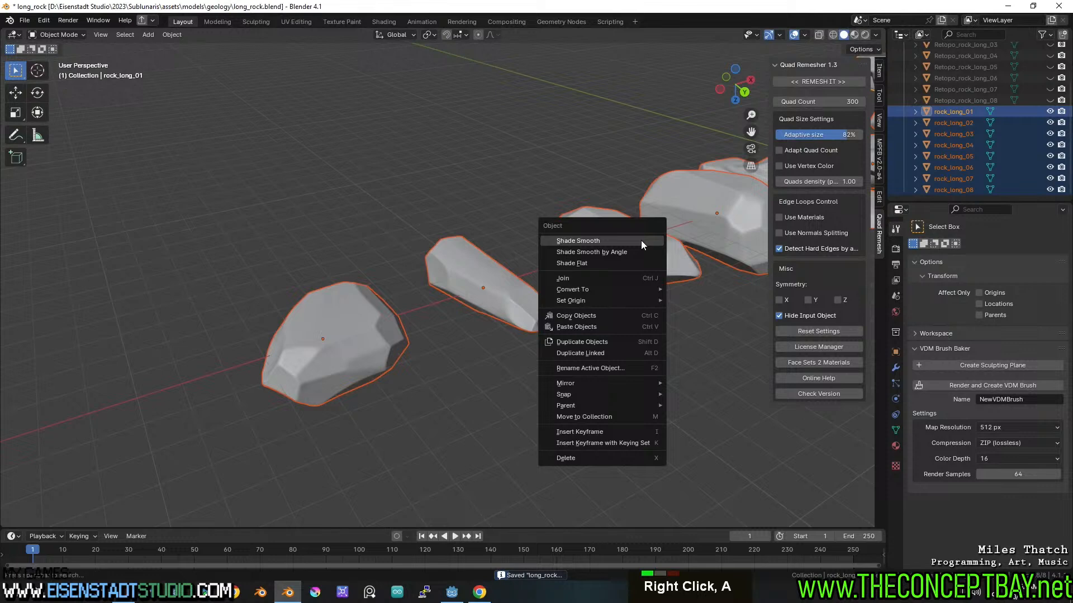
{"action": "left_click", "coordinate": [634, 412]}
{"action": "left_click", "coordinate": [635, 414]}
{"action": "type", "text": "high_res"}
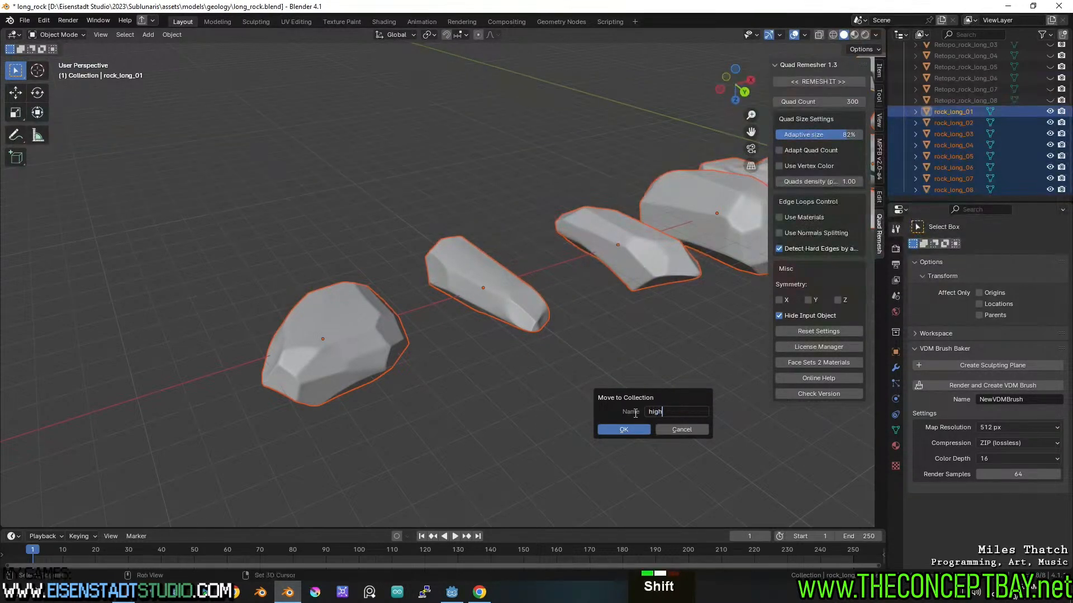
{"action": "key", "text": "Return"}
{"action": "left_click", "coordinate": [635, 428]}
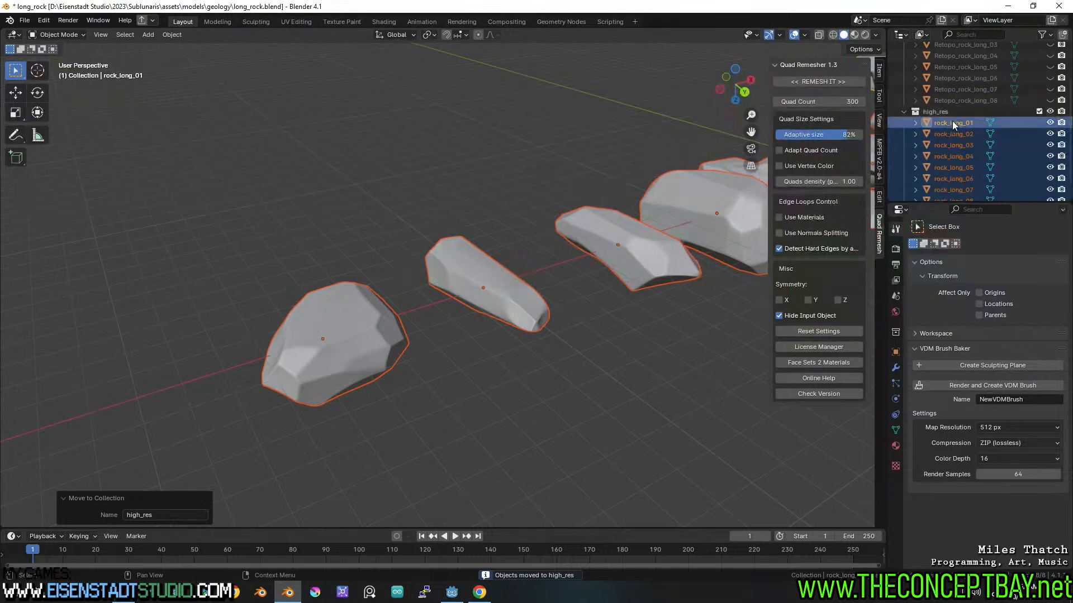
- Hide the high_res collection, then unhide and select Retopo_rock_long_01 to Retopo_rock_long_08
{"action": "scroll", "coordinate": [946, 152], "scroll_direction": "down", "scroll_amount": 5}
{"action": "scroll", "coordinate": [947, 152], "scroll_direction": "up", "scroll_amount": 6}
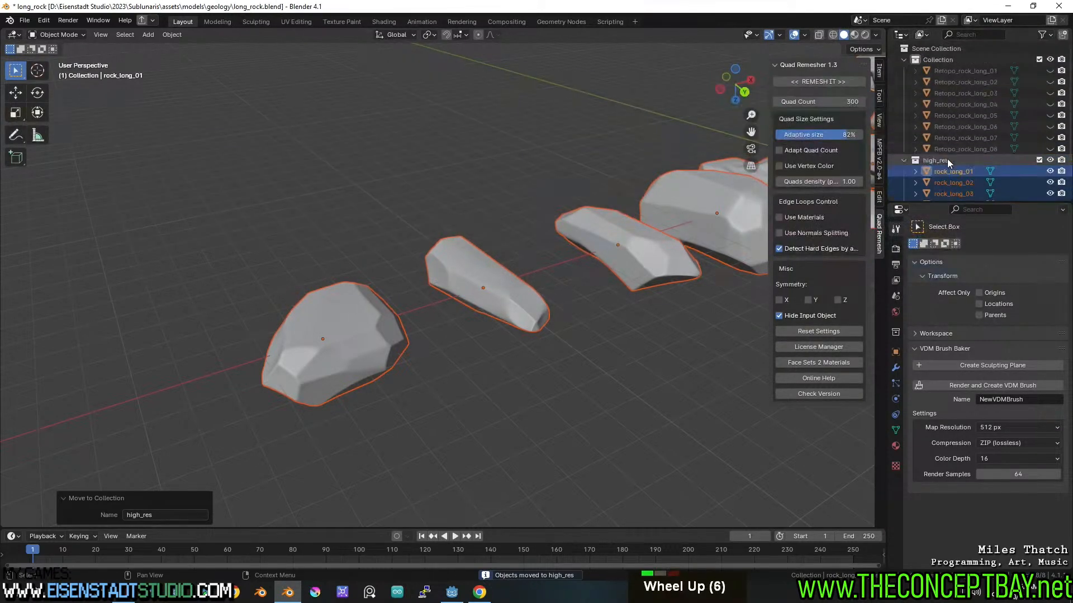
{"action": "left_click", "coordinate": [946, 149]}
{"action": "left_click", "coordinate": [984, 75], "text": "shift"}
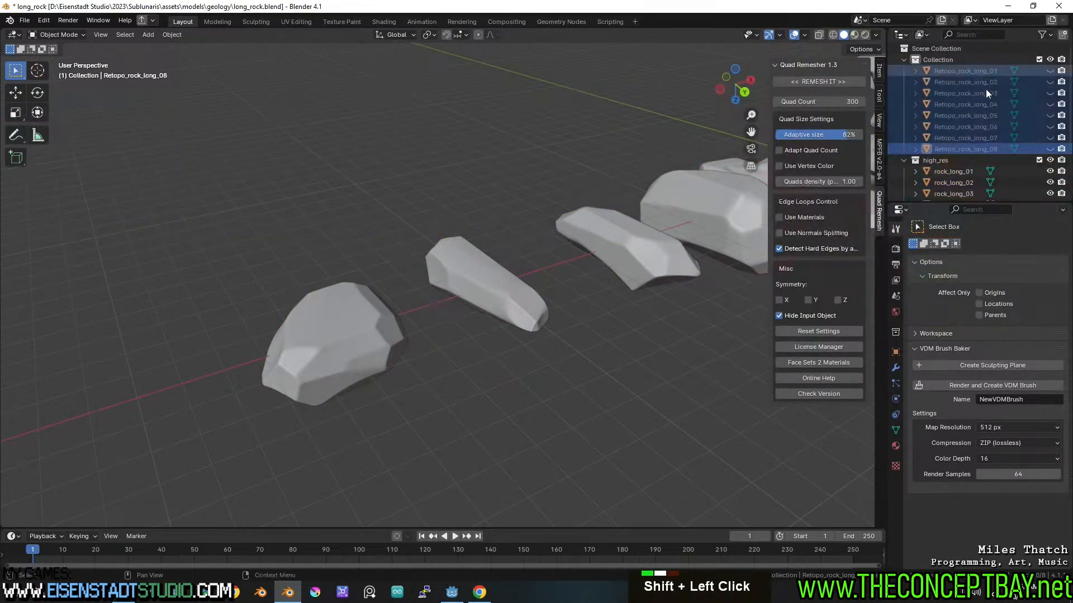
{"action": "left_click", "coordinate": [1050, 160]}
{"action": "left_click_drag", "start_coordinate": [1049, 149], "coordinate": [1049, 71]}
{"action": "left_click", "coordinate": [990, 73]}
{"action": "left_click", "coordinate": [961, 149], "text": "shift"}
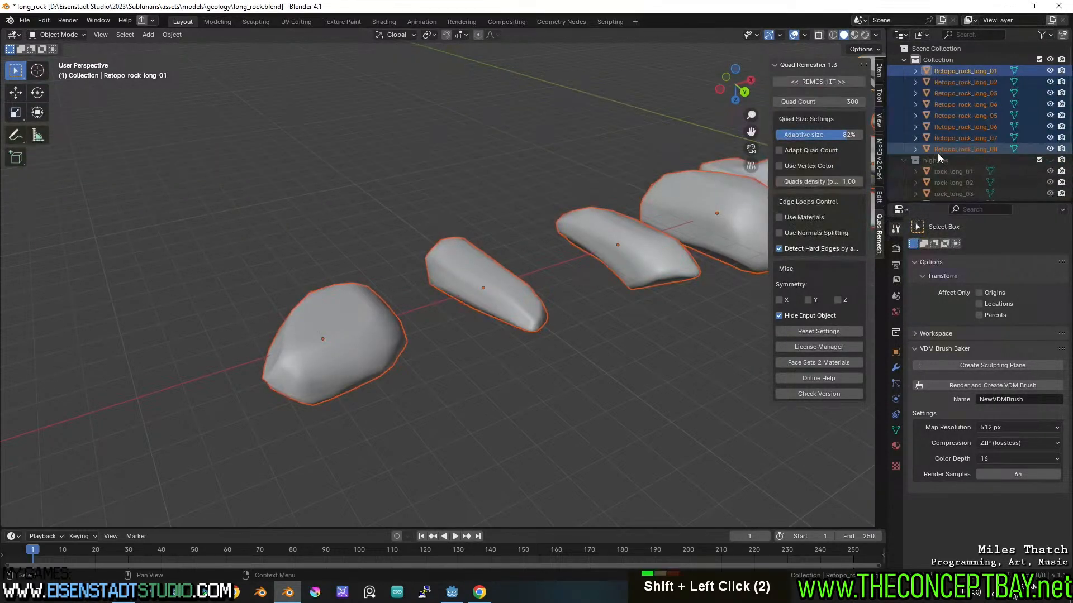
- Apply Shade Smooth to all eight selected Retopo rocks
{"action": "mouse_move", "coordinate": [629, 176]}
{"action": "middle_mouse_down", "text": "shift"}
{"action": "mouse_move", "coordinate": [561, 173]}
{"action": "mouse_move", "coordinate": [485, 196]}
{"action": "mouse_move", "coordinate": [572, 199]}
{"action": "mouse_move", "coordinate": [501, 213]}
{"action": "mouse_move", "coordinate": [686, 278]}
{"action": "middle_mouse_up", "text": "shift"}
{"action": "right_click", "coordinate": [687, 279]}
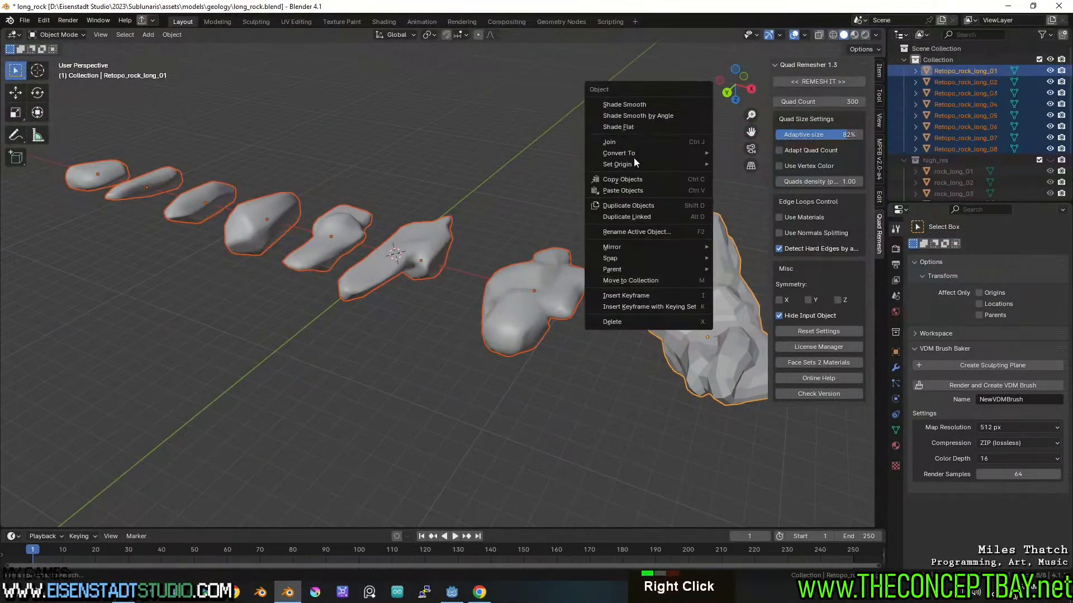
{"action": "left_click", "coordinate": [628, 108]}
{"action": "middle_click_drag", "start_coordinate": [628, 107], "coordinate": [544, 235]}
{"action": "scroll", "coordinate": [558, 222], "scroll_direction": "down", "scroll_amount": 2}
{"action": "middle_click_drag", "start_coordinate": [543, 234], "coordinate": [524, 254], "text": "shift"}
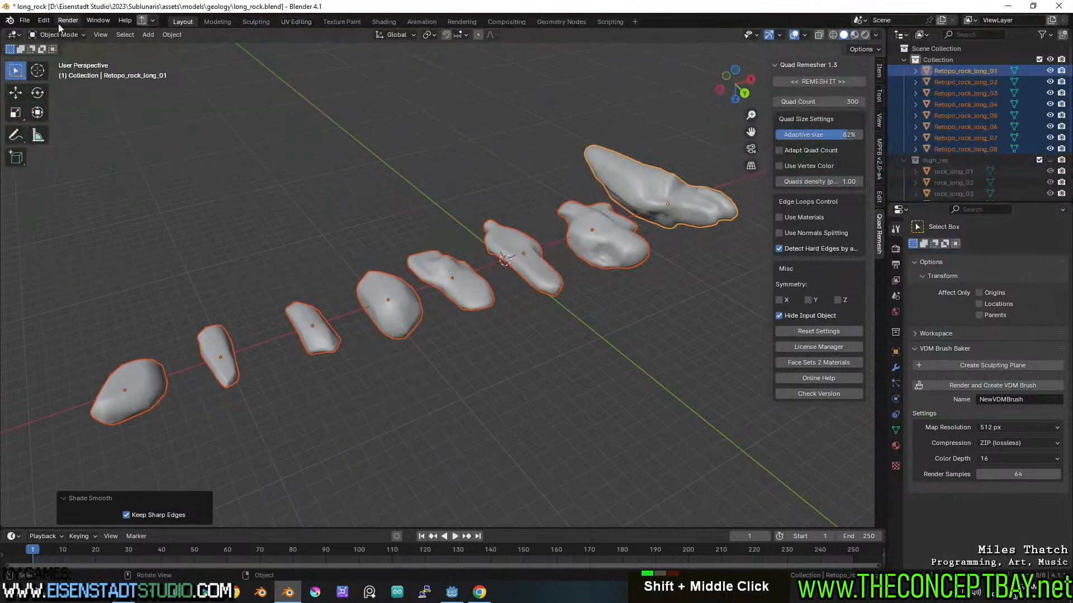
- Open Batch Rename for the selected Retopo rocks, keeping Objects as the target and Find/Replace as the type
{"action": "left_click", "coordinate": [43, 21]}
{"action": "left_click", "coordinate": [75, 134]}
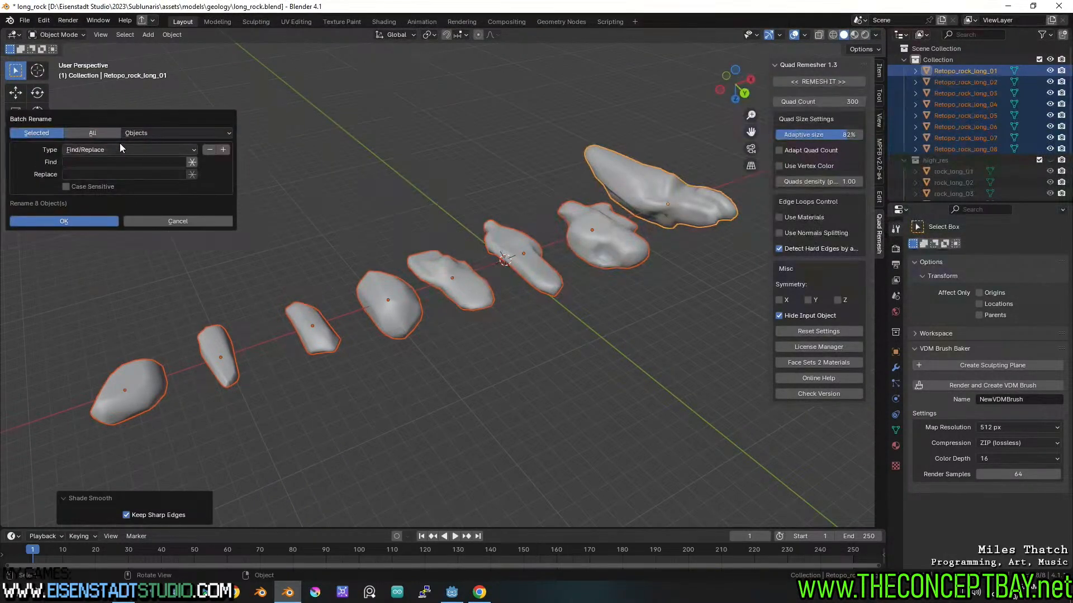
{"action": "left_click", "coordinate": [148, 133]}
{"action": "left_click", "coordinate": [149, 133]}
{"action": "left_click", "coordinate": [98, 148]}
{"action": "left_click", "coordinate": [98, 149]}
{"action": "left_click", "coordinate": [97, 164]}
{"action": "type", "text": "Retopo"}
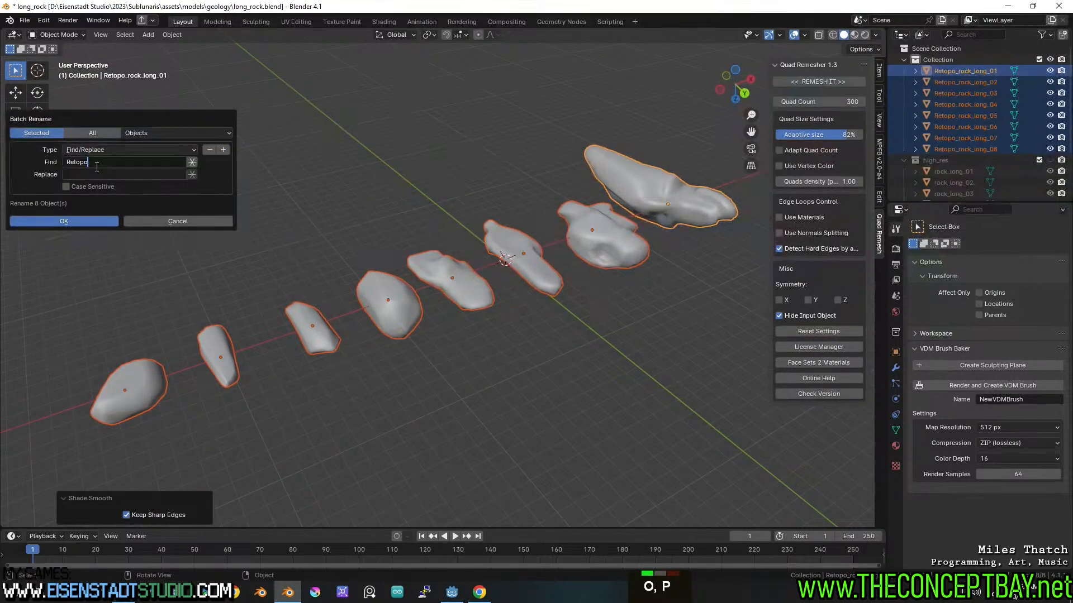
{"action": "key", "text": "ctrl+a"}
{"action": "key", "text": "BackSpace"}
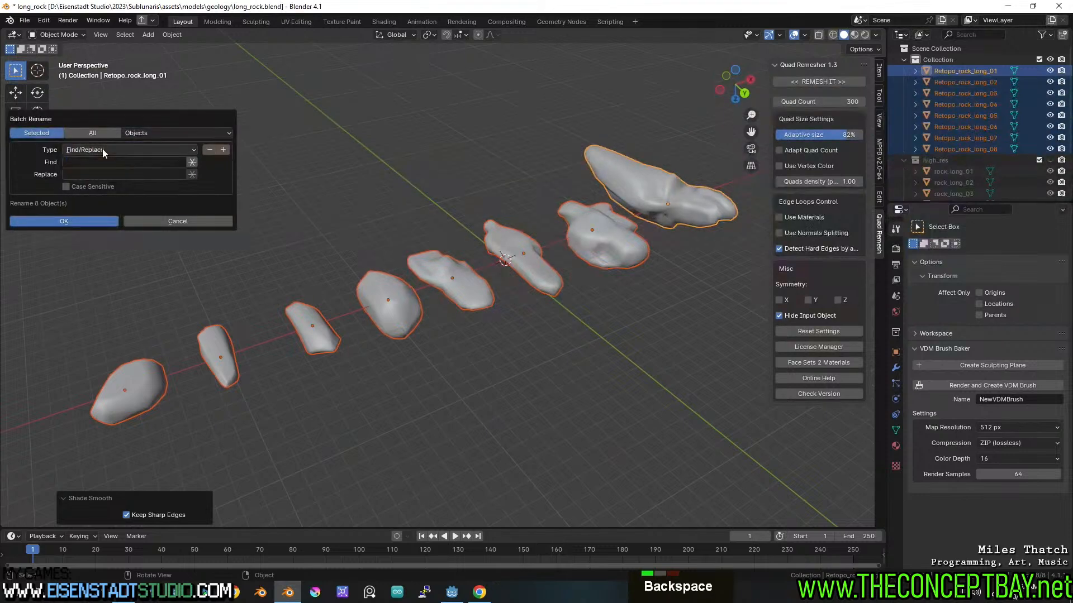
{"action": "double_click", "coordinate": [102, 148]}
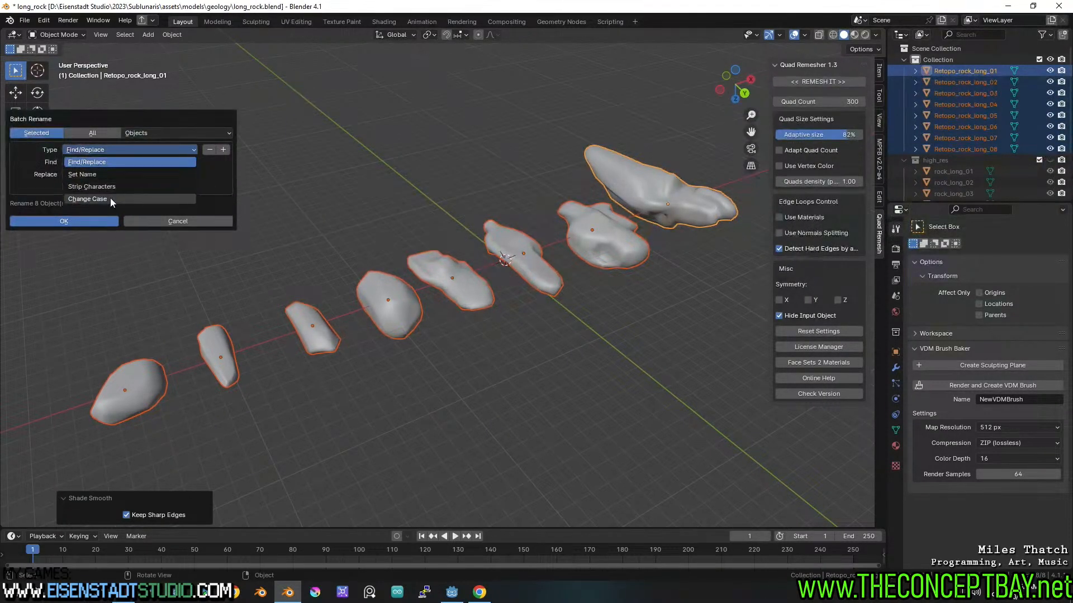
{"action": "left_click", "coordinate": [117, 153]}
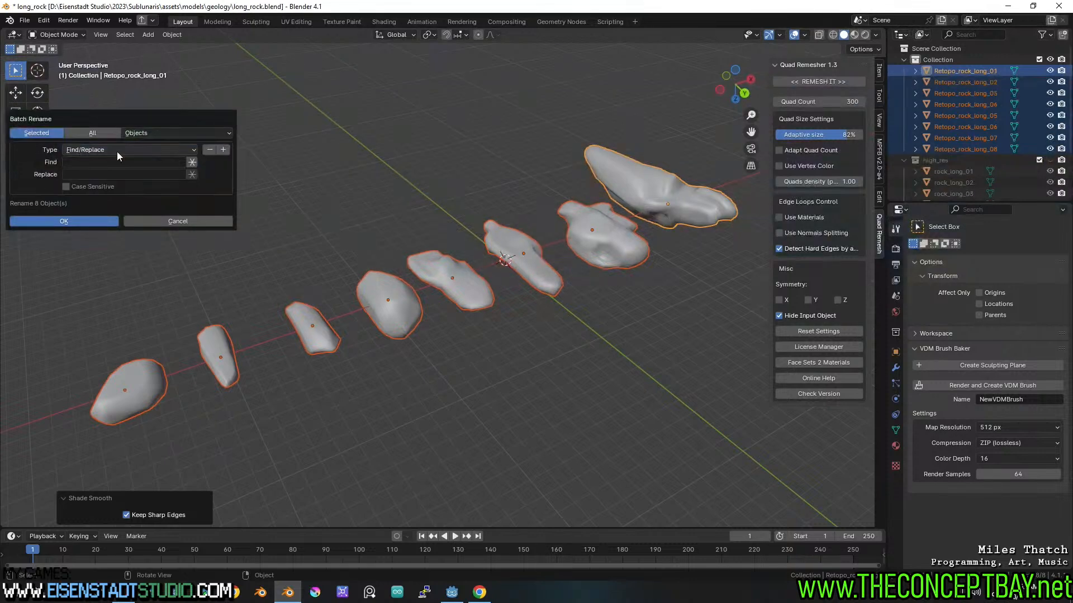
{"action": "left_click", "coordinate": [222, 150]}
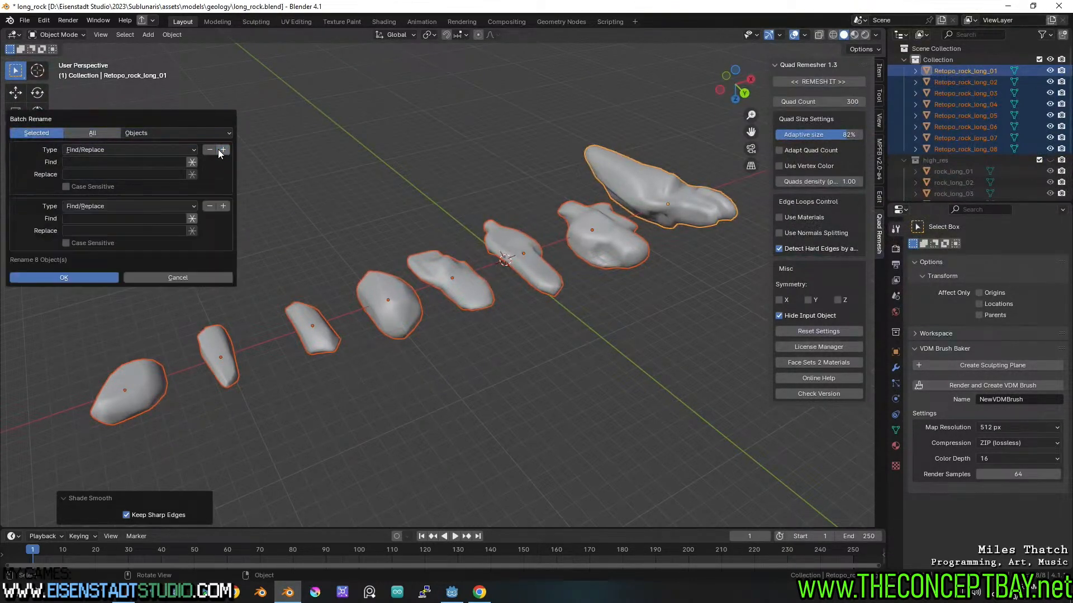
{"action": "left_click", "coordinate": [209, 207]}
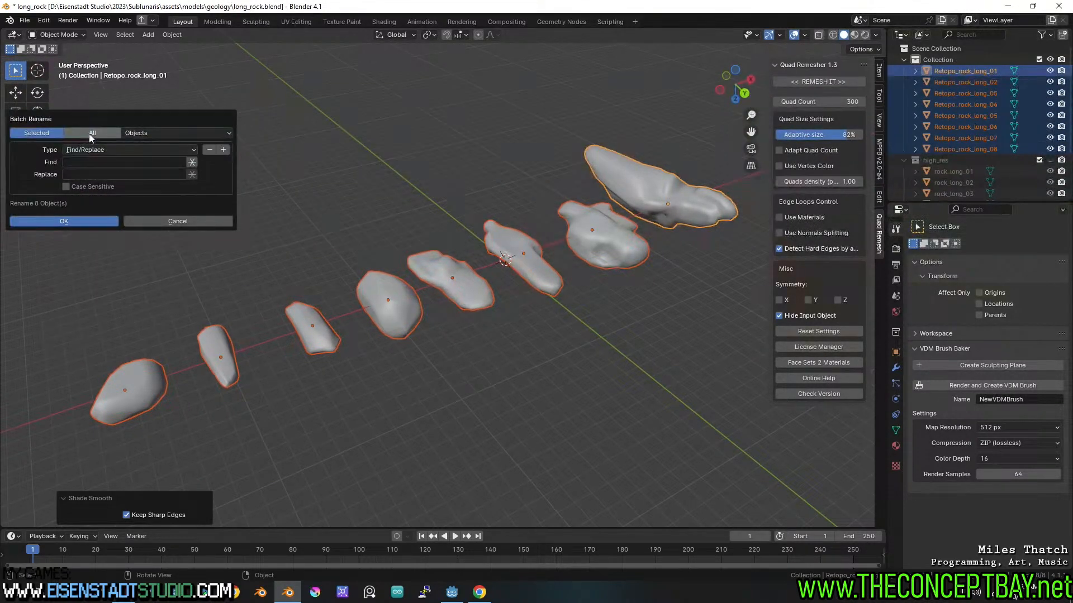
{"action": "left_click", "coordinate": [158, 133]}
{"action": "left_click", "coordinate": [131, 146]}
{"action": "left_click", "coordinate": [132, 146]}
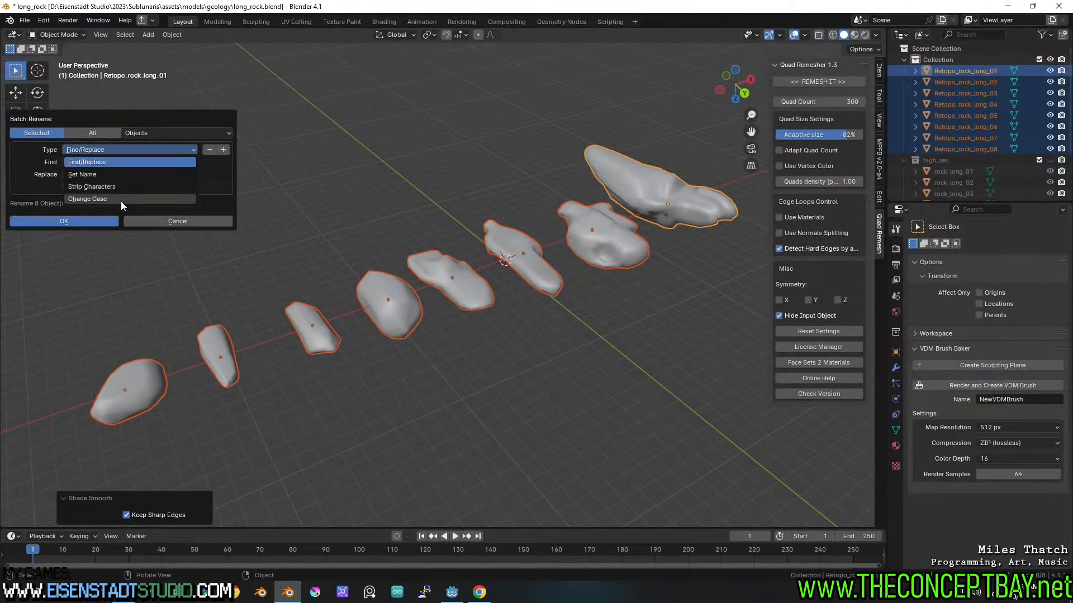
{"action": "left_click", "coordinate": [123, 162]}
{"action": "left_click", "coordinate": [123, 163]}
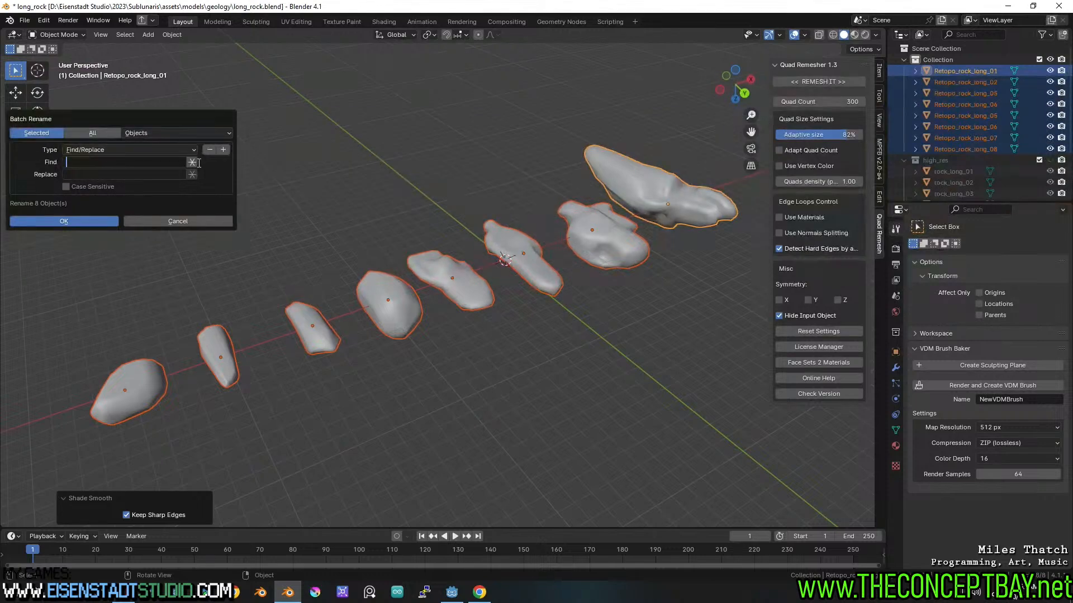
{"action": "double_click", "coordinate": [193, 165]}
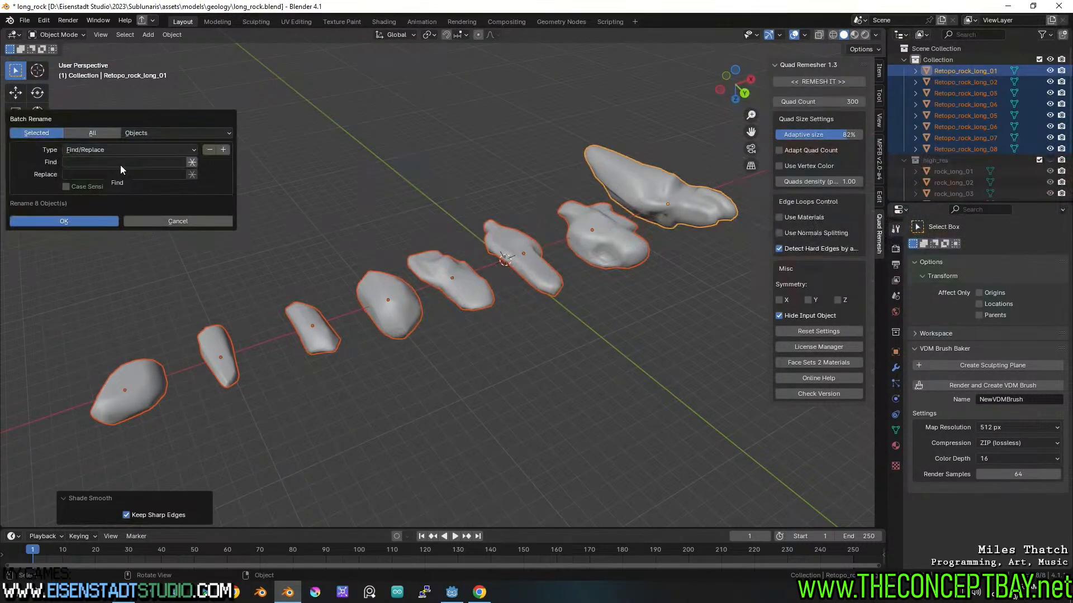
- Switch to Chrome, search Google for "regex end of string" to look up the end anchor, and return to Blender
{"action": "left_click", "coordinate": [480, 593]}
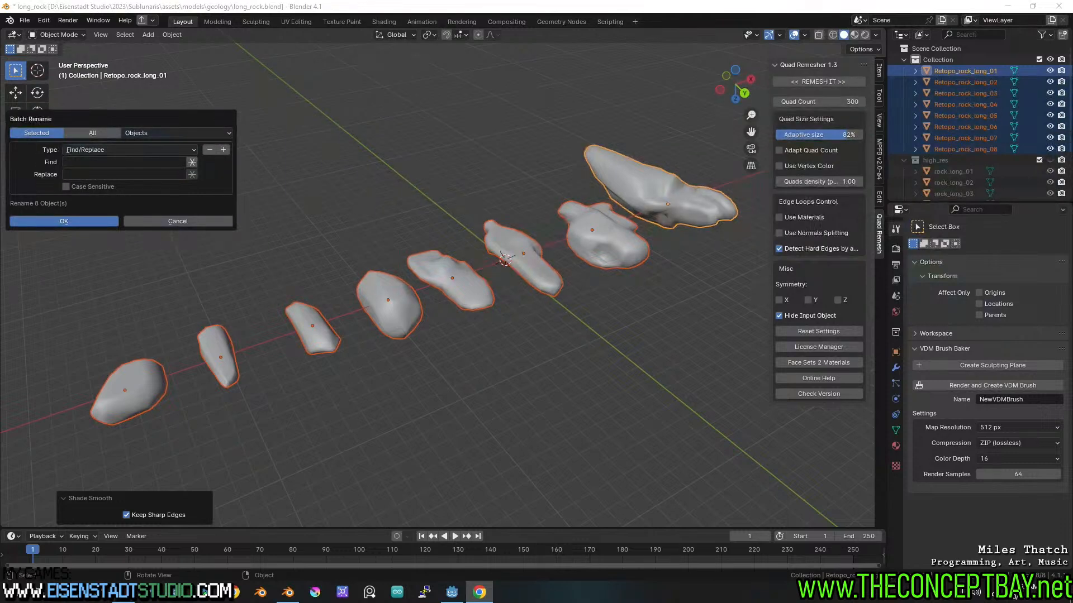
{"action": "key", "text": "e"}
{"action": "key", "text": "space"}
{"action": "key", "text": "f"}
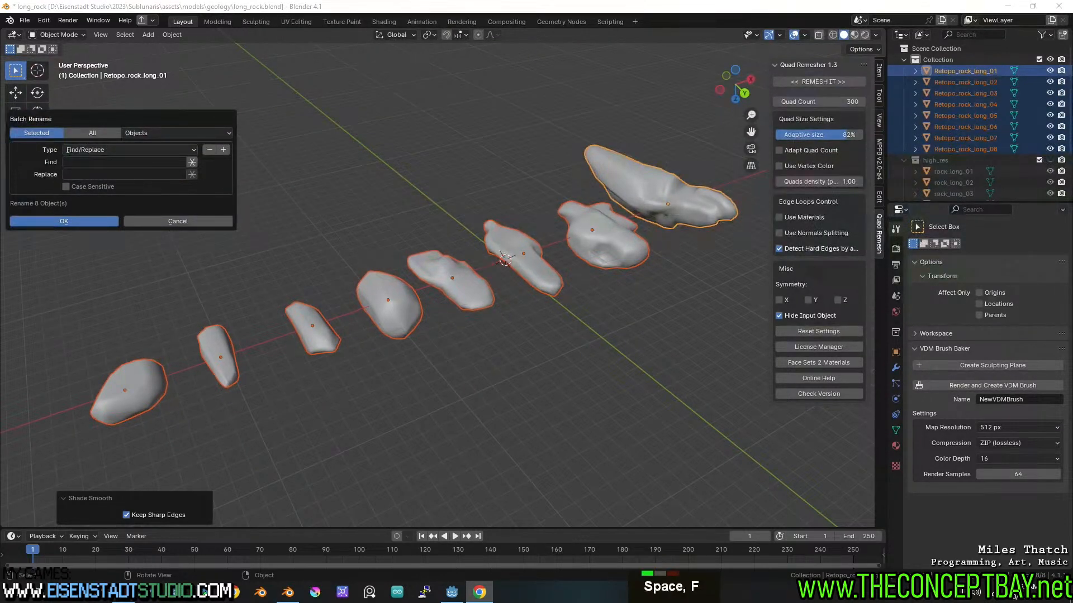
{"action": "key", "text": "Return"}
{"action": "key", "text": "g"}
{"action": "left_click_drag", "start_coordinate": [653, 0], "coordinate": [680, 80]}
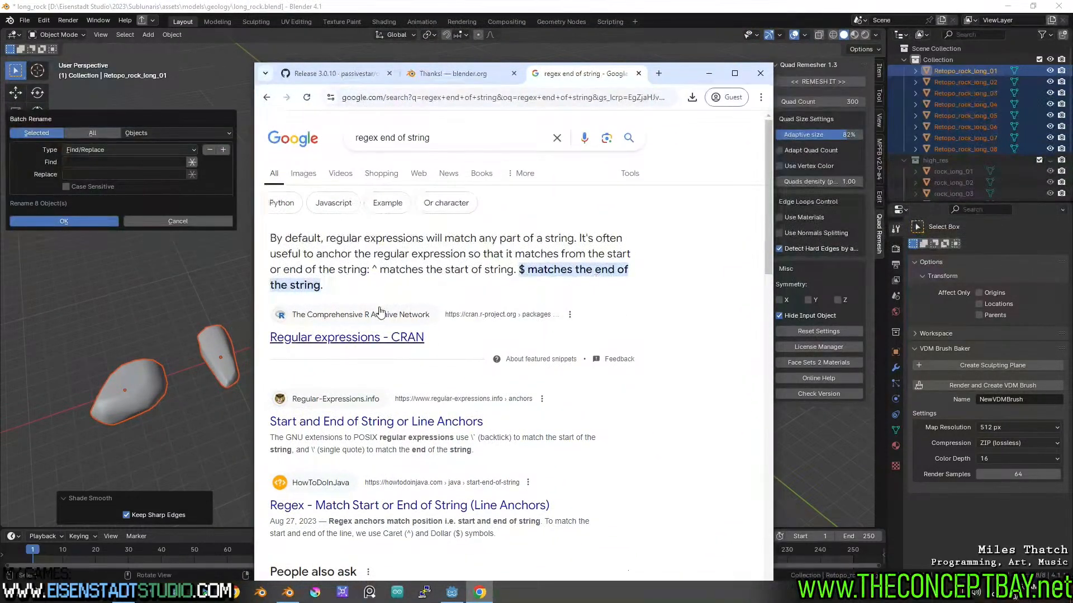
{"action": "left_click", "coordinate": [705, 75]}
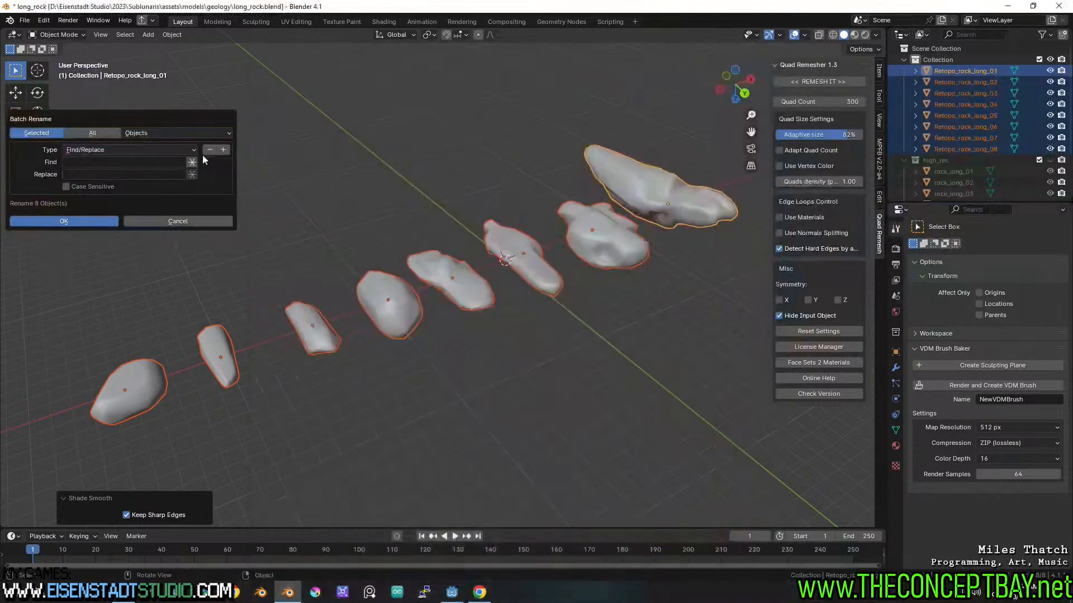
- Batch-rename the selected Retopo rocks, replacing the regular expression $ with _low to append the suffix
{"action": "left_click", "coordinate": [163, 162]}
{"action": "type", "text": "$"}
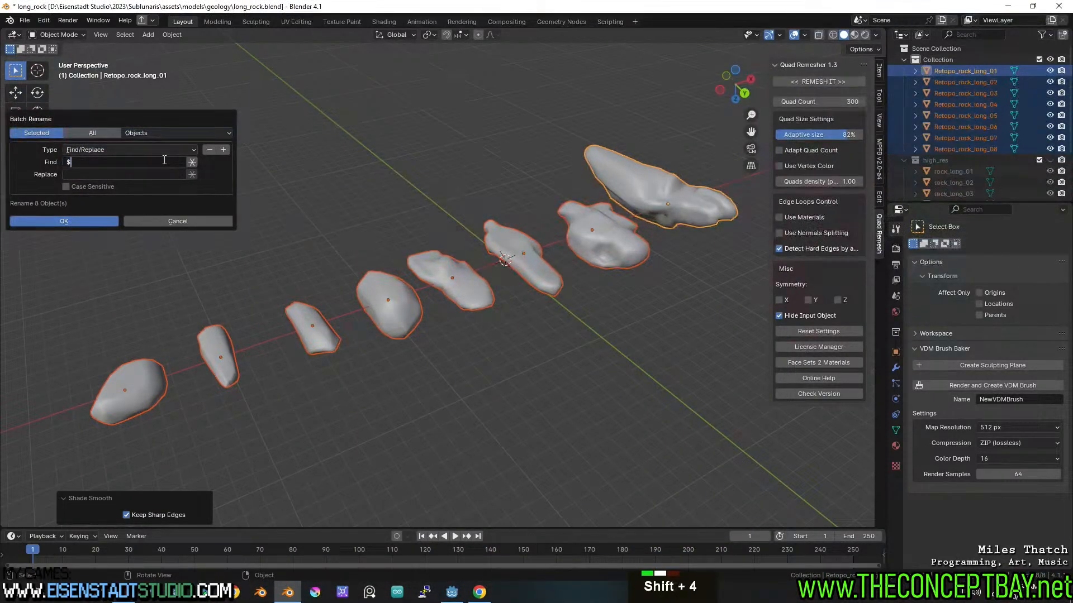
{"action": "left_click", "coordinate": [192, 162]}
{"action": "double_click", "coordinate": [164, 175]}
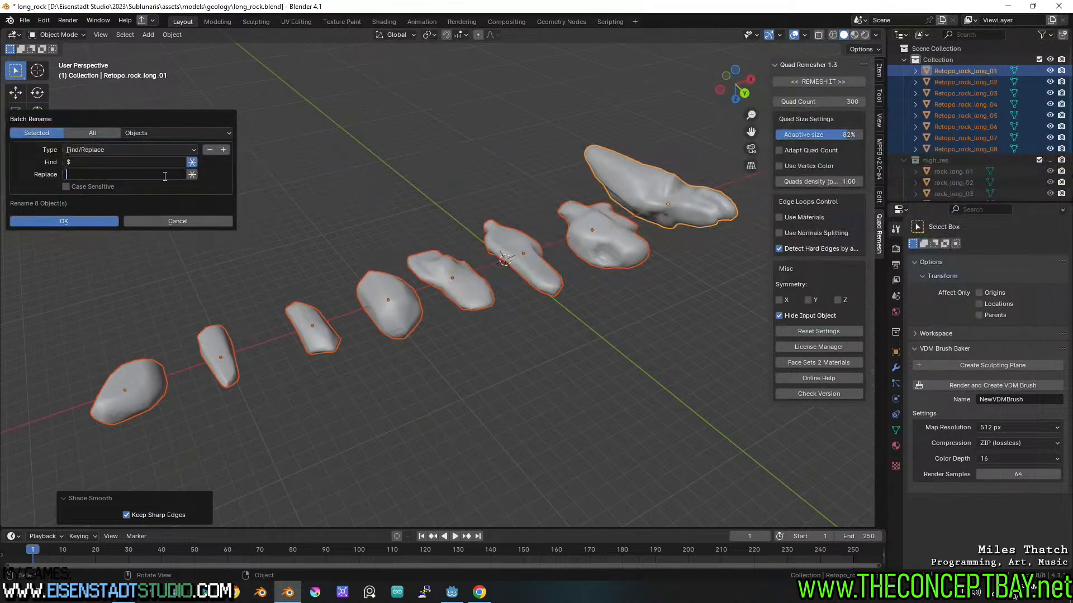
{"action": "key", "text": "Caps_Lock"}
{"action": "type", "text": "_LOW"}
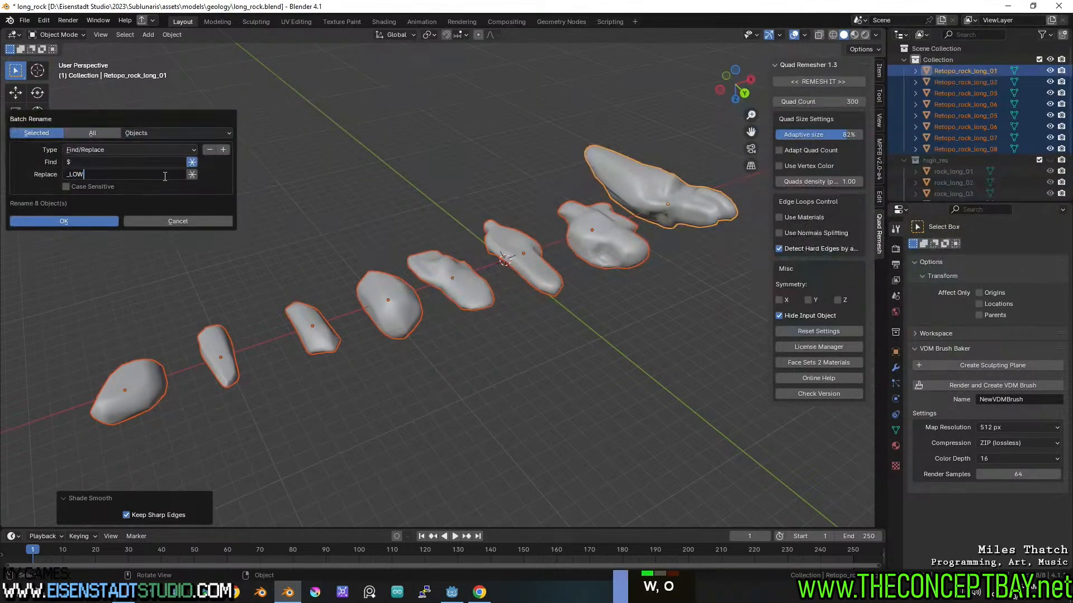
{"action": "key", "text": "BackSpace"}
{"action": "key", "text": "Caps_Lock"}
{"action": "key", "text": "BackSpace"}
{"action": "key", "text": "BackSpace"}
{"action": "type", "text": "low"}
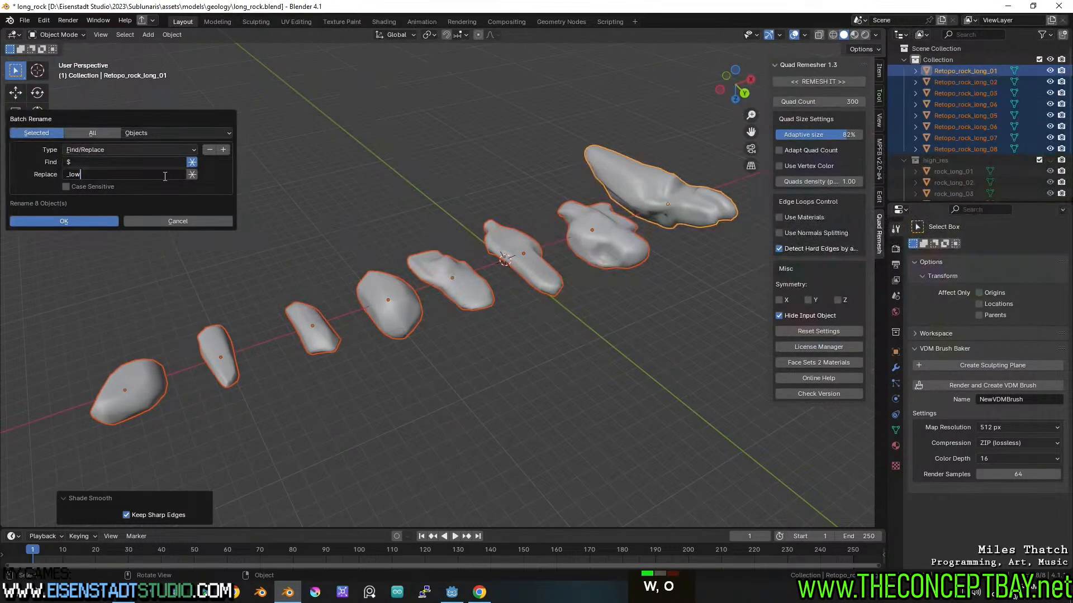
{"action": "left_click", "coordinate": [86, 222]}
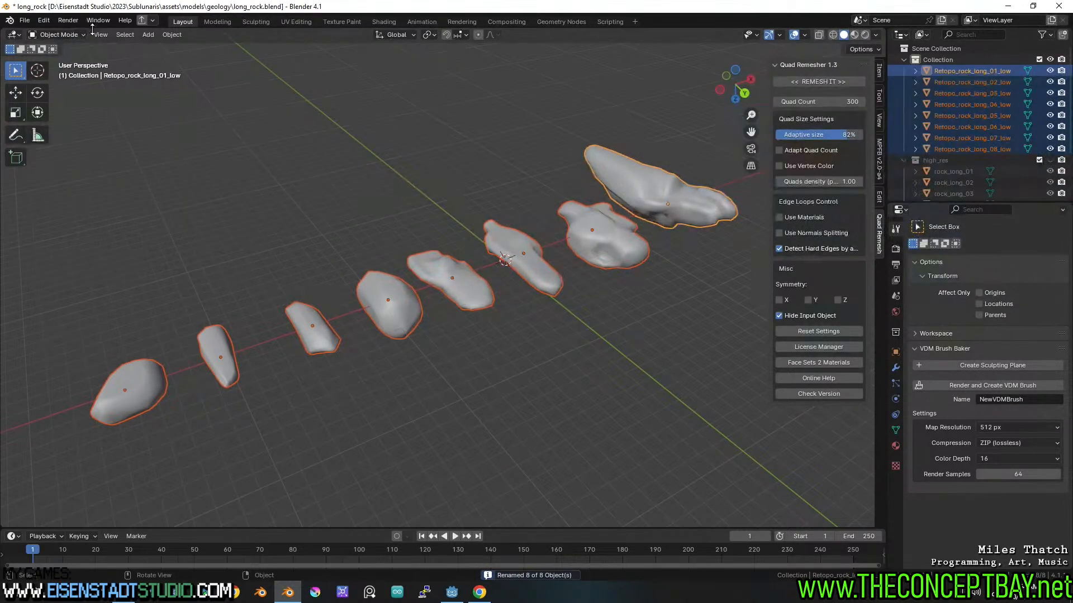
- Batch-rename the selected low-poly rocks to strip the prefix, finding Retopo_ and replacing it with nothing
{"action": "left_click", "coordinate": [120, 36]}
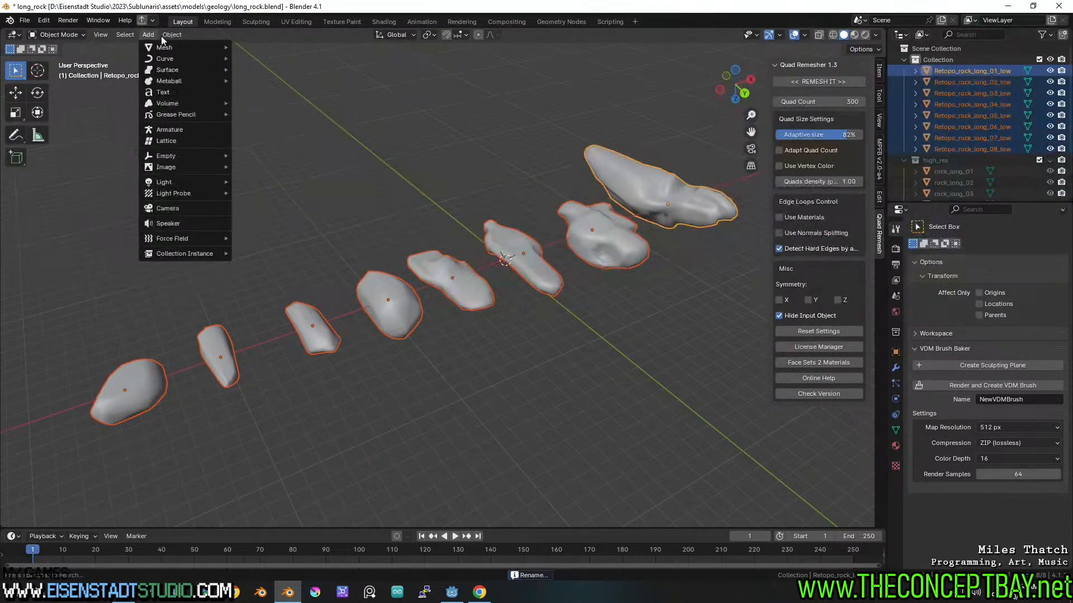
{"action": "mouse_move", "coordinate": [97, 36]}
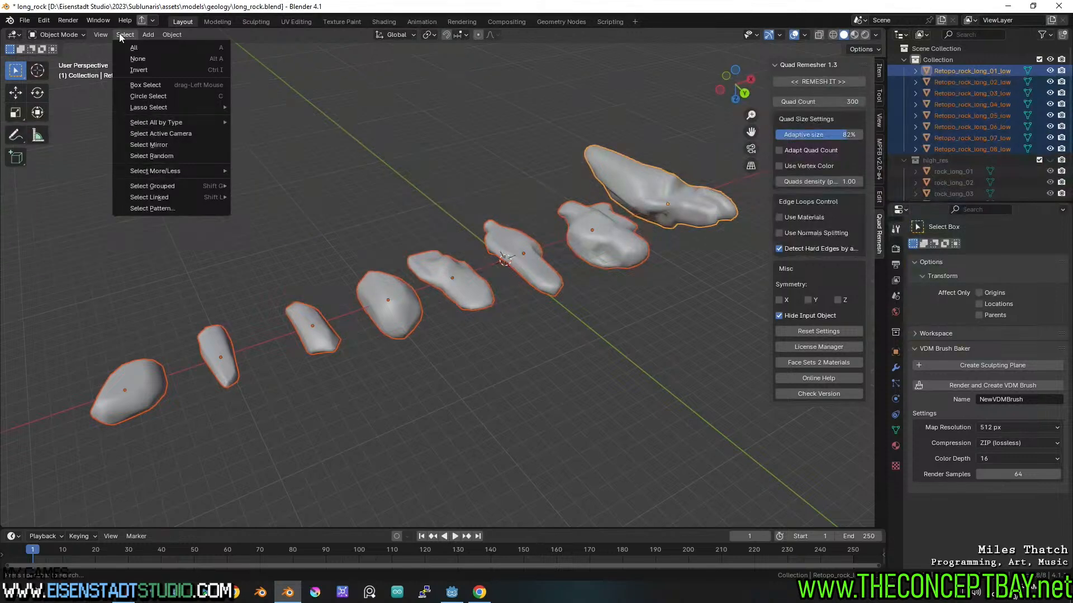
{"action": "mouse_move", "coordinate": [43, 20]}
{"action": "left_click", "coordinate": [68, 134]}
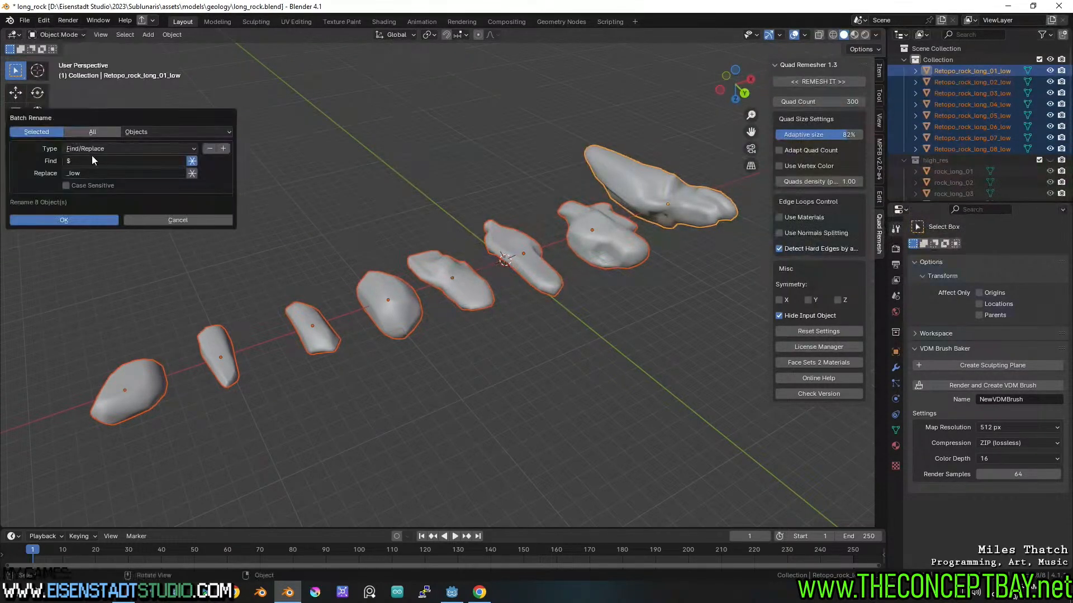
{"action": "double_click", "coordinate": [178, 161]}
{"action": "key", "text": "BackSpace"}
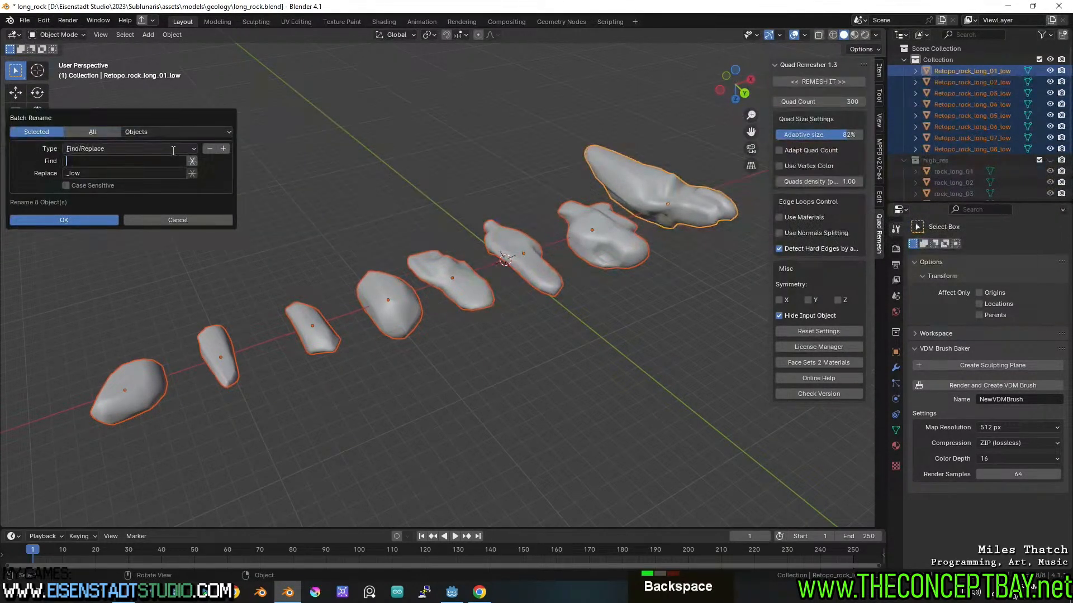
{"action": "type", "text": "Retopo"}
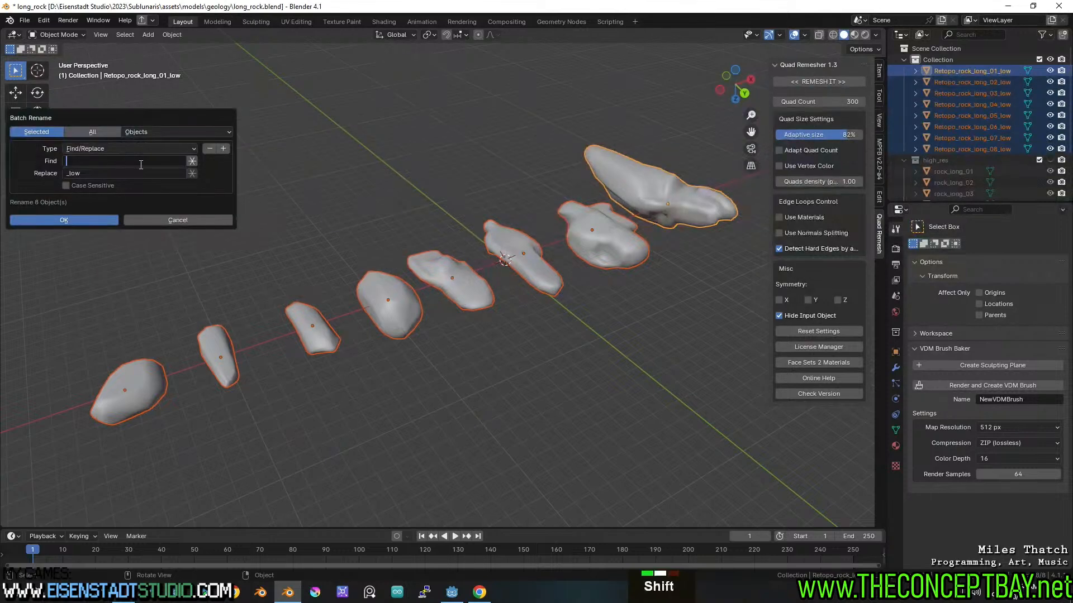
{"action": "type", "text": "_"}
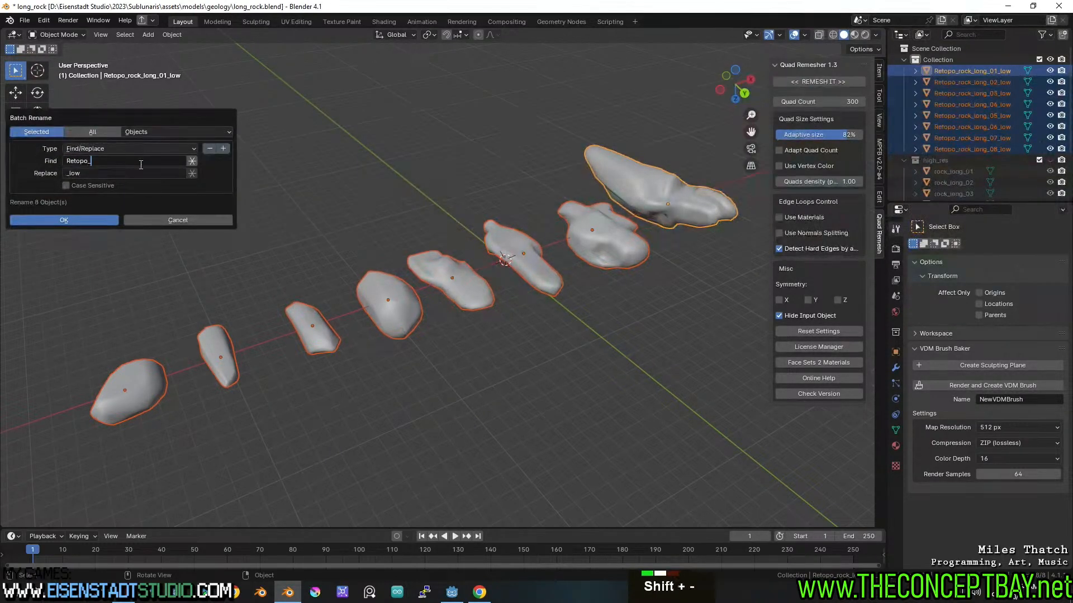
{"action": "key", "text": "Tab"}
{"action": "key", "text": "BackSpace"}
{"action": "left_click", "coordinate": [90, 222]}
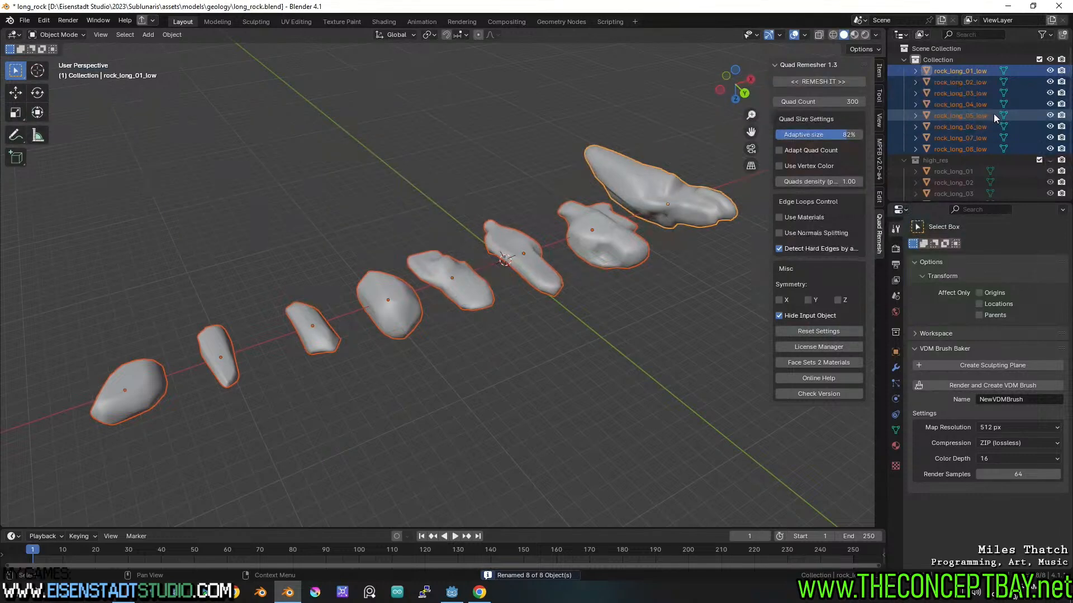
- Select rock_long_01 to rock_long_08 in the high_res collection and open Batch Rename for them
{"action": "scroll", "coordinate": [994, 112], "scroll_direction": "down", "scroll_amount": 4}
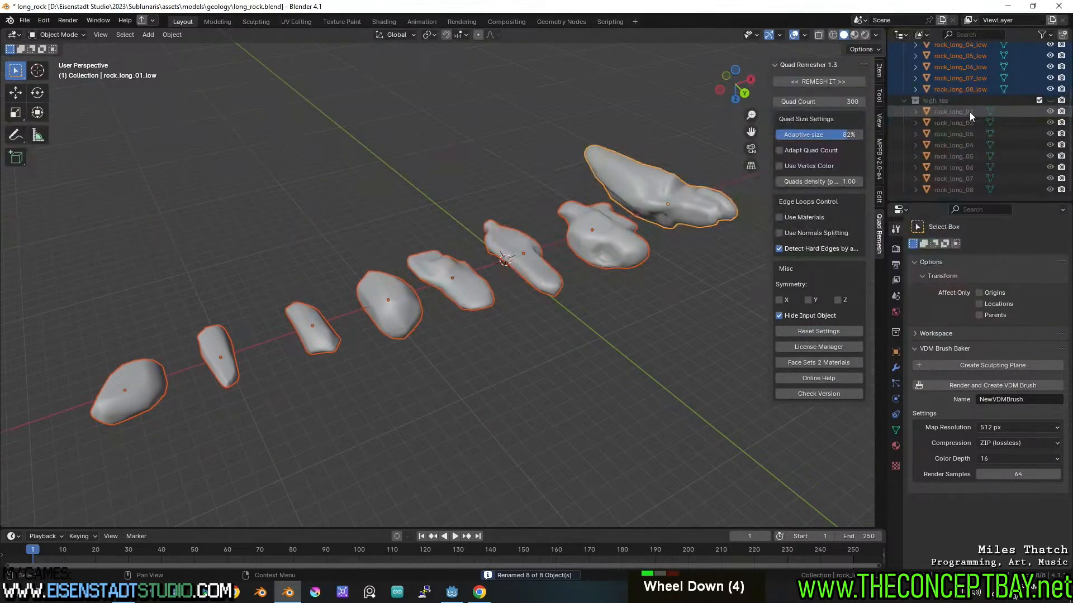
{"action": "left_click", "coordinate": [970, 112]}
{"action": "left_click", "coordinate": [965, 190], "text": "shift"}
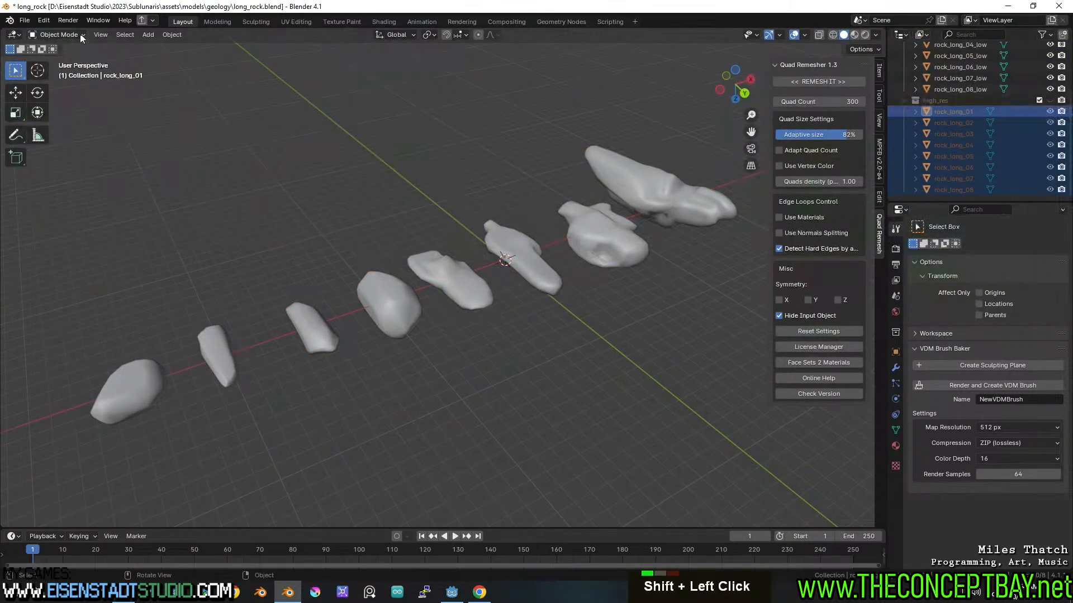
{"action": "left_click", "coordinate": [46, 21]}
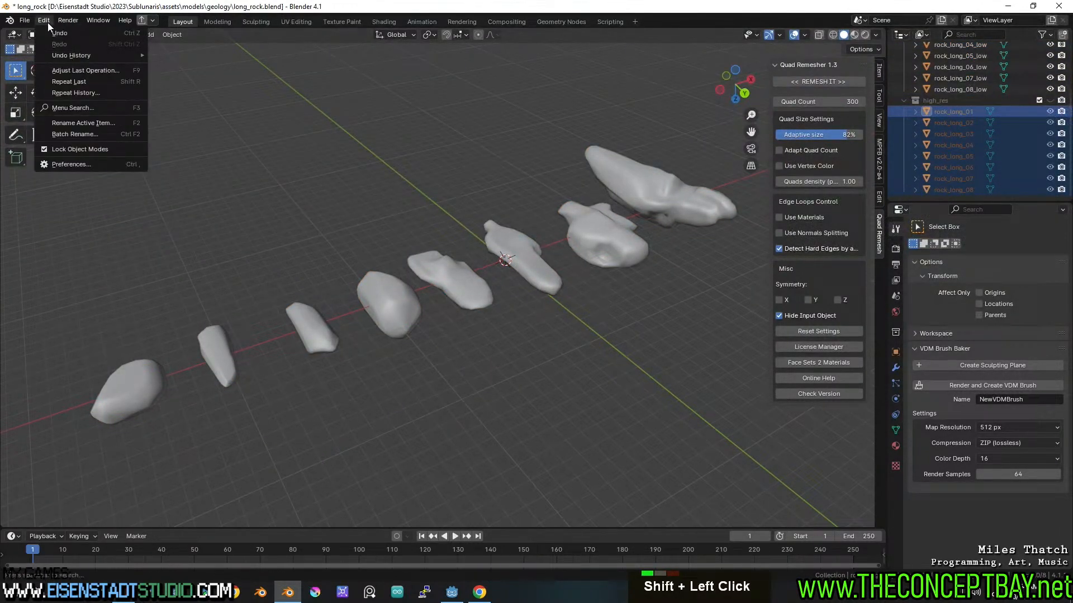
{"action": "left_click", "coordinate": [86, 133]}
- Set Batch Rename to find the regular expression $ and replace it with _high, and try to apply it
{"action": "double_click", "coordinate": [89, 160]}
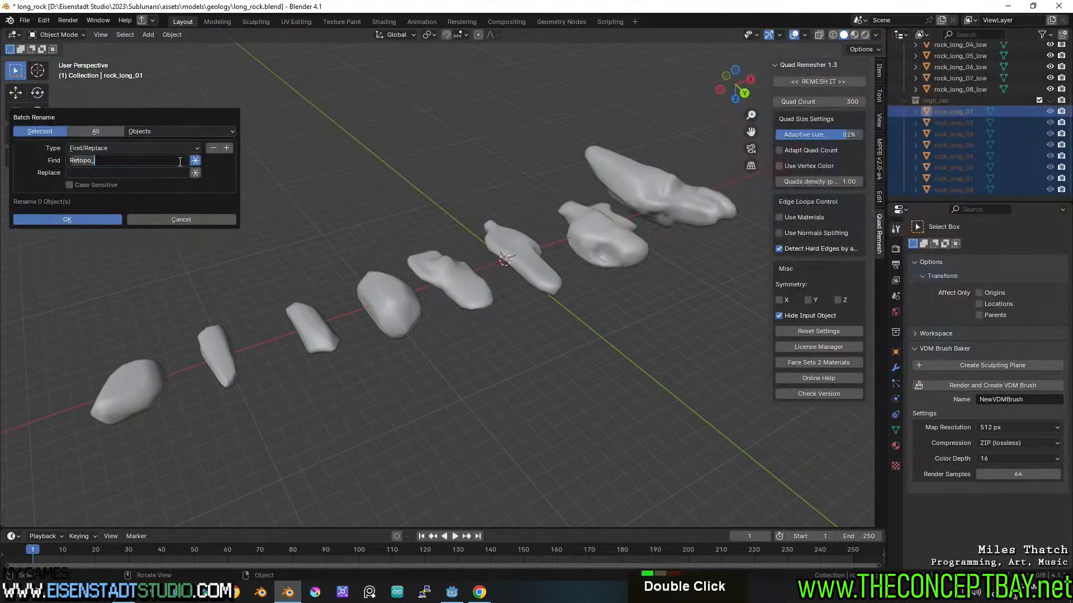
{"action": "type", "text": "*"}
{"action": "key", "text": "Return"}
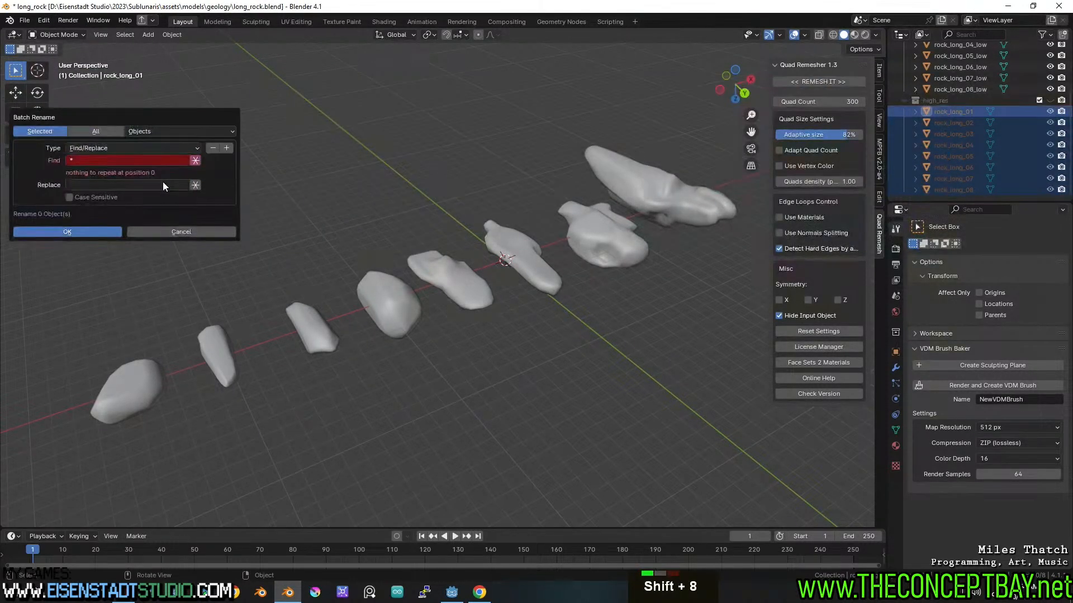
{"action": "left_click", "coordinate": [165, 181]}
{"action": "left_click", "coordinate": [179, 159]}
{"action": "key", "text": "BackSpace"}
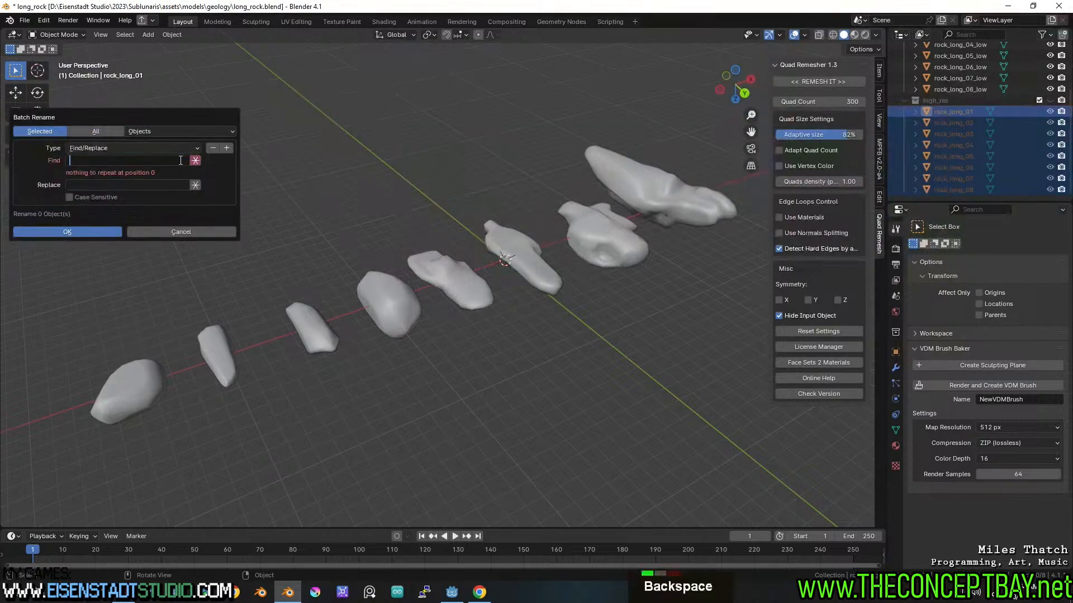
{"action": "type", "text": "$"}
{"action": "left_click", "coordinate": [162, 185]}
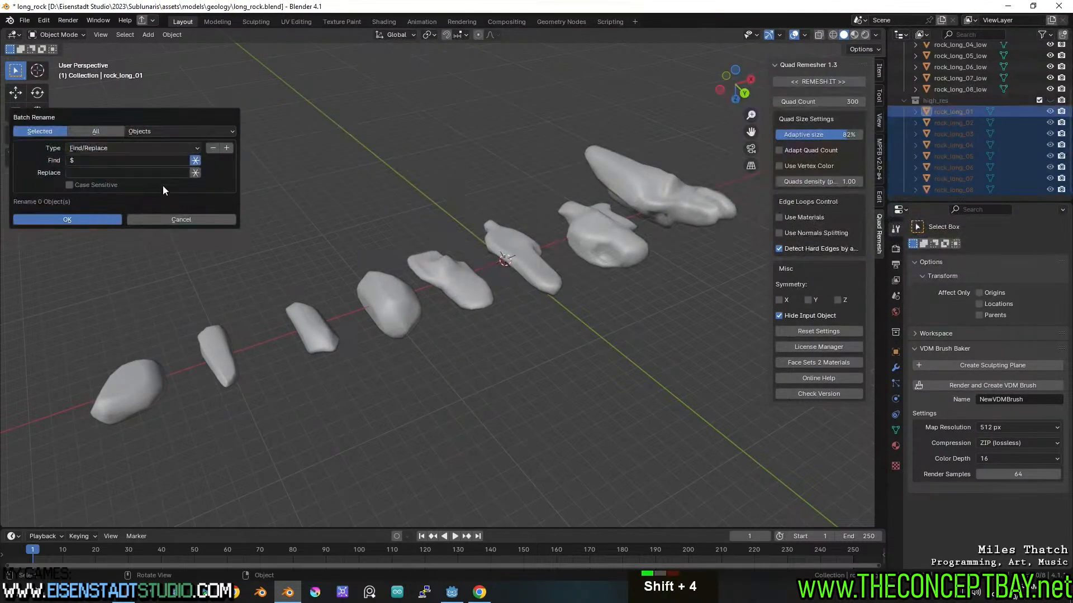
{"action": "double_click", "coordinate": [167, 173]}
{"action": "type", "text": "_high"}
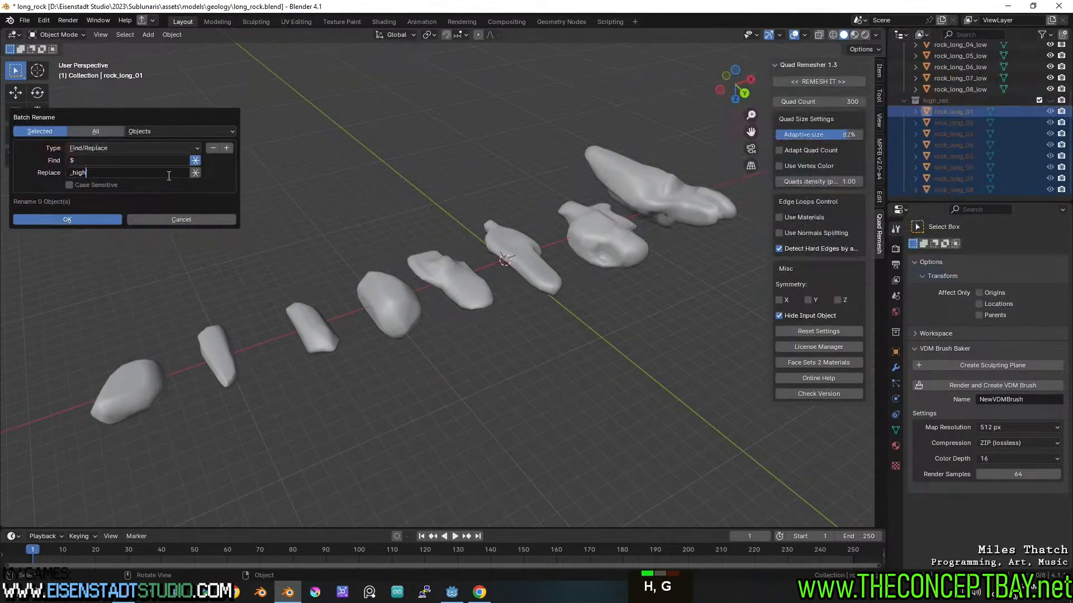
{"action": "left_click", "coordinate": [93, 222]}
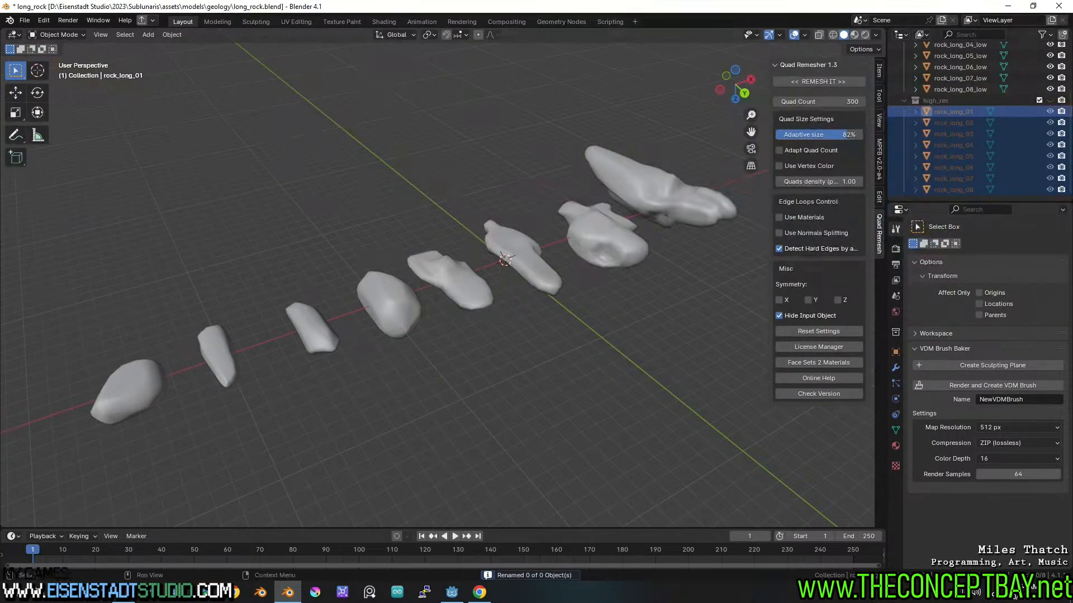
- Unhide the high_res collection and run Batch Rename again on its eight rocks to append _high
{"action": "left_click", "coordinate": [1050, 101]}
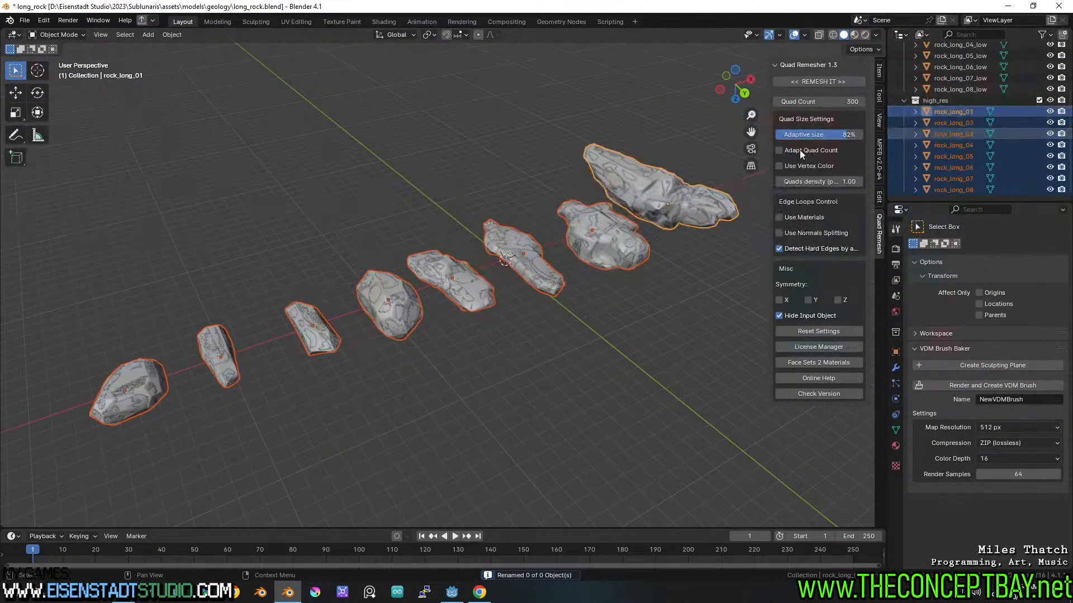
{"action": "left_click", "coordinate": [43, 20]}
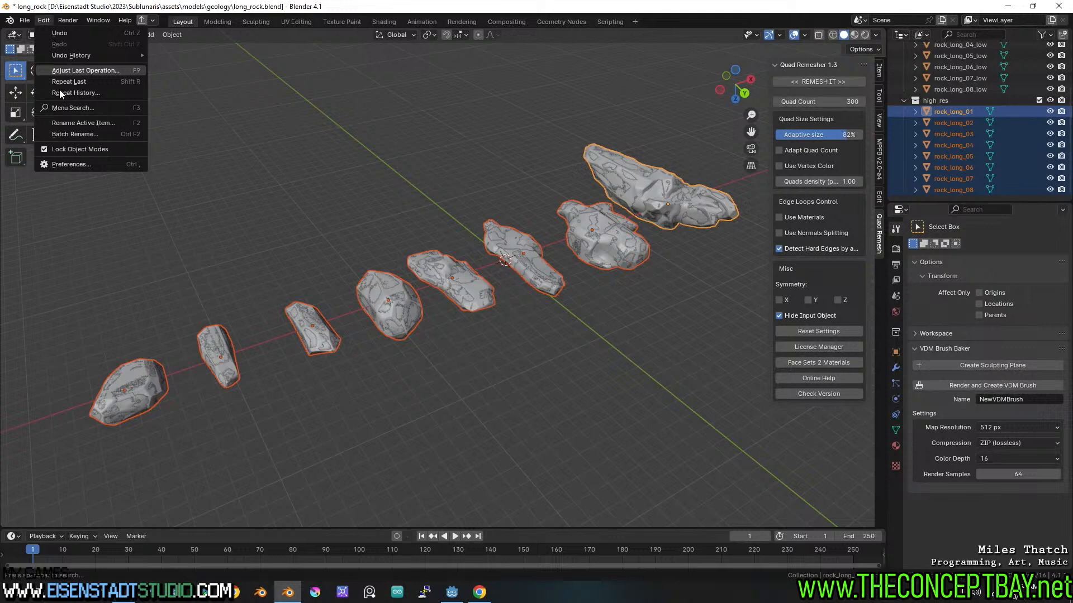
{"action": "left_click", "coordinate": [65, 133]}
{"action": "left_click", "coordinate": [101, 224]}
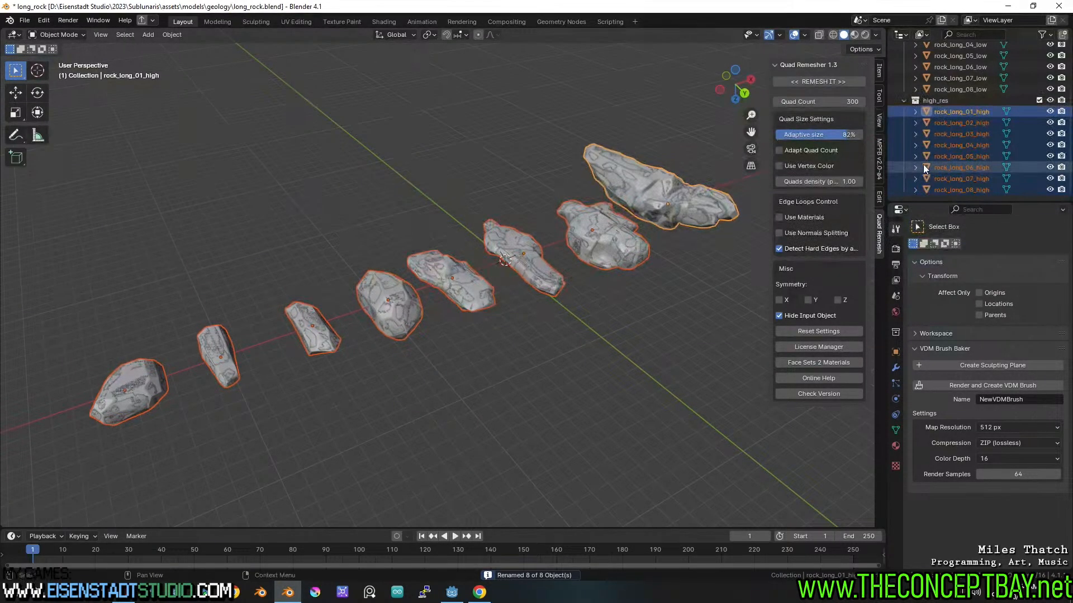
- Hide the high_res rocks, select all eight low-poly rocks in the viewport, and save the file
{"action": "key", "text": "h"}
{"action": "left_click_drag", "start_coordinate": [698, 168], "coordinate": [70, 414]}
{"action": "key", "text": "ctrl+s"}
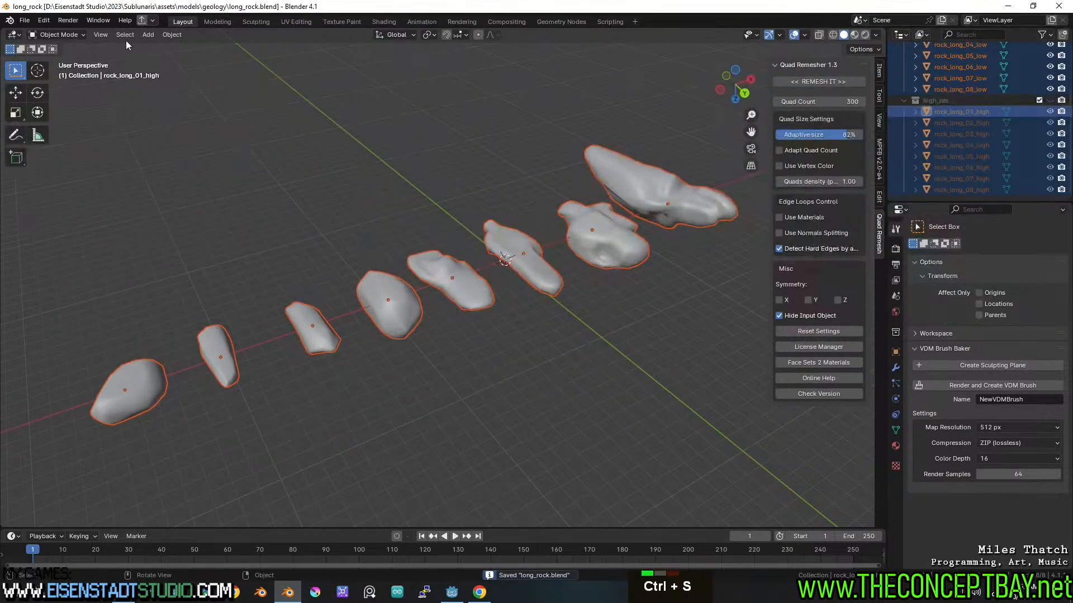
- Enter Edit Mode on the eight low-poly rocks and switch to the UV Editing workspace
{"action": "middle_click_drag", "start_coordinate": [558, 315], "coordinate": [497, 438]}
{"action": "key", "text": "Tab"}
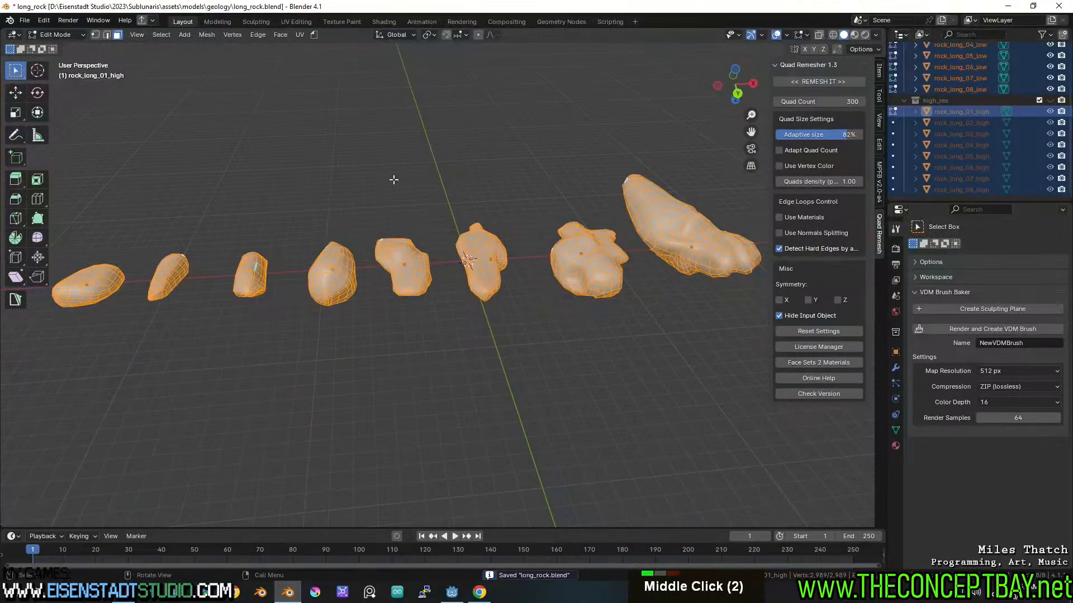
{"action": "left_click", "coordinate": [296, 21]}
{"action": "right_click", "coordinate": [635, 304]}
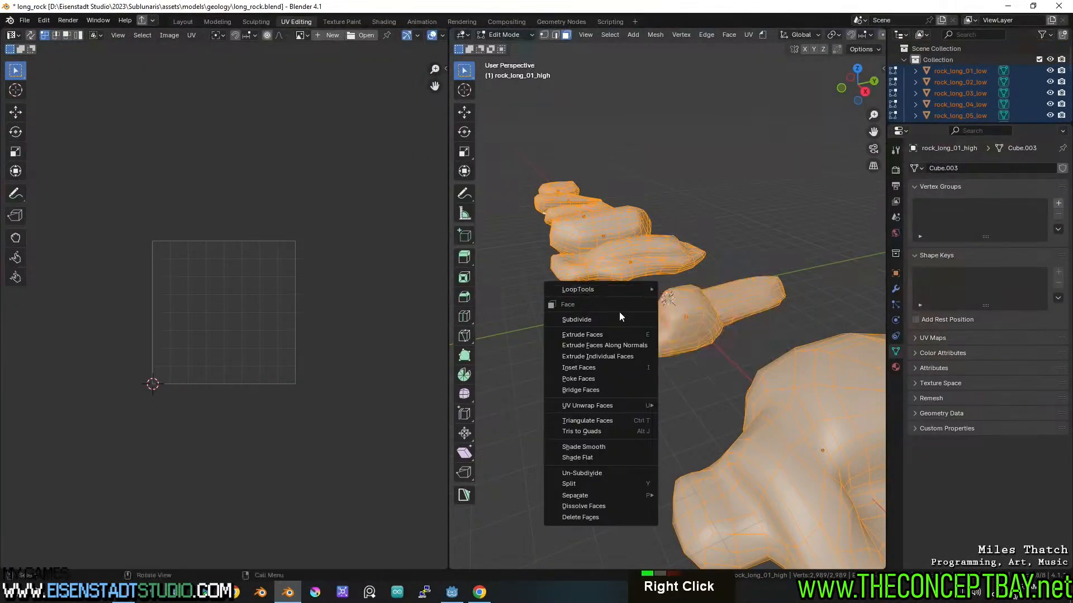
{"action": "key", "text": "Escape"}
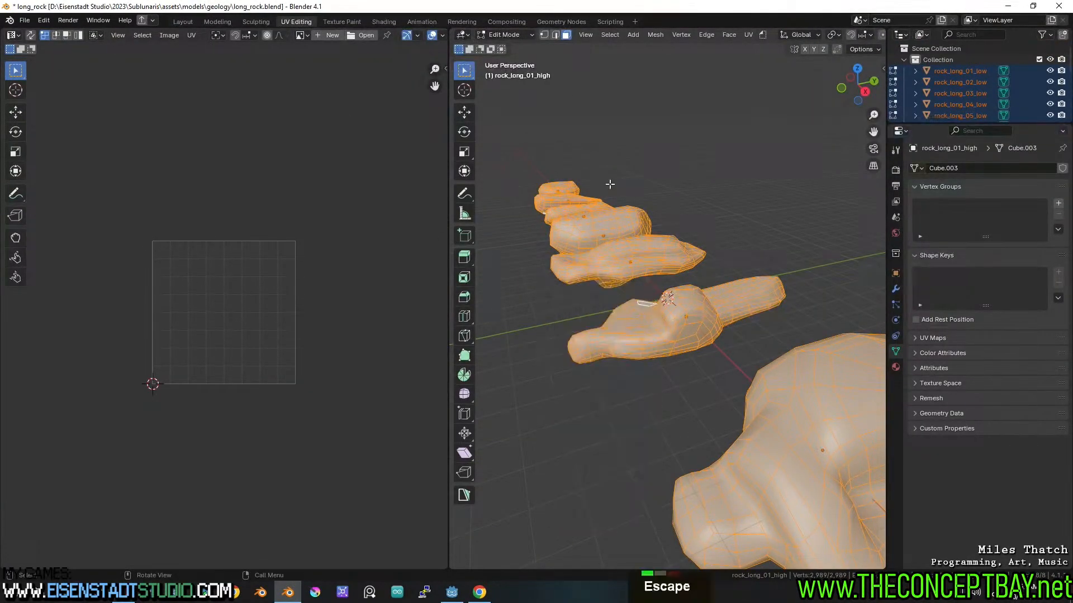
- Unwrap all the low-poly rocks' faces with Smart UV Project, setting the angle limit to 75°
{"action": "left_click", "coordinate": [747, 35]}
{"action": "left_click", "coordinate": [773, 62]}
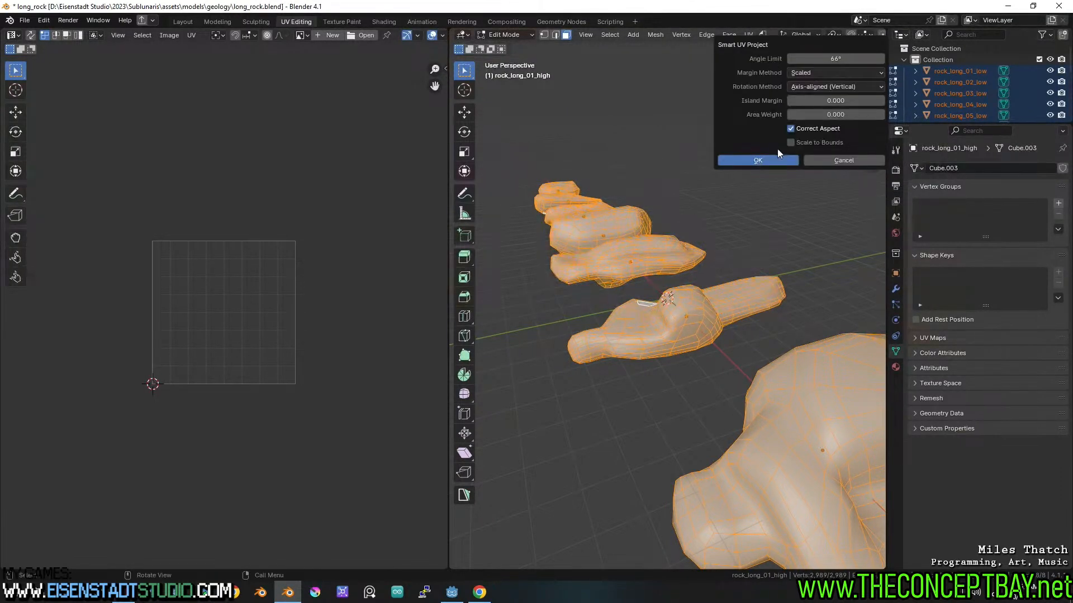
{"action": "left_click", "coordinate": [766, 159]}
{"action": "scroll", "coordinate": [331, 270], "scroll_direction": "up", "scroll_amount": 5}
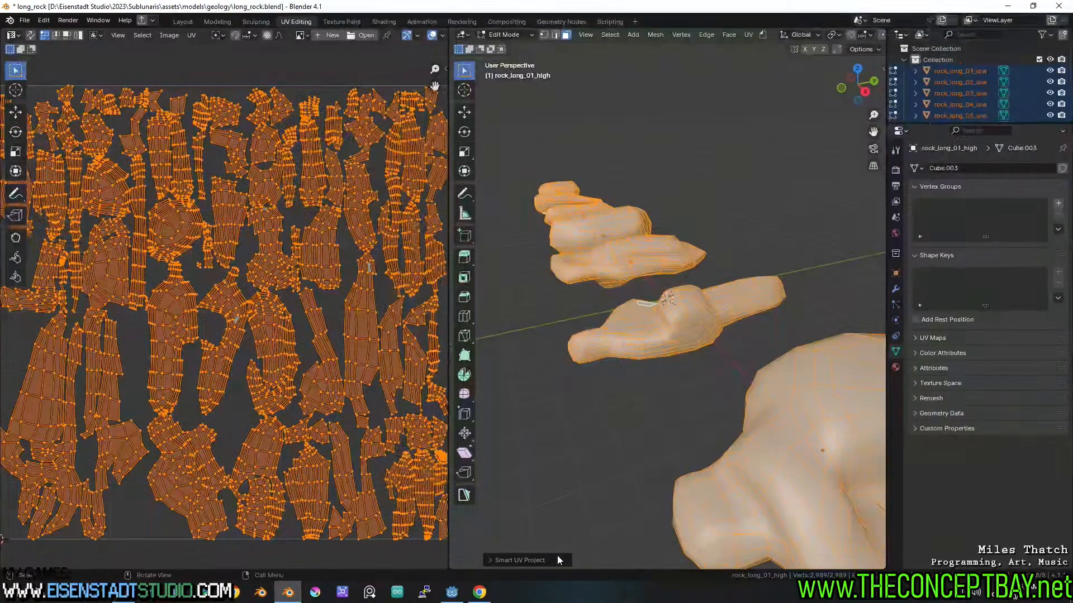
{"action": "left_click", "coordinate": [521, 560]}
{"action": "mouse_move", "coordinate": [584, 483]}
{"action": "left_mouse_down"}
{"action": "mouse_move", "coordinate": [551, 482]}
{"action": "mouse_move", "coordinate": [614, 483]}
{"action": "mouse_move", "coordinate": [587, 483]}
{"action": "left_mouse_up"}
- Pack the low-poly rocks' UV islands with UVPackmaster2, running the pack twice with margin 0.003
{"action": "key", "text": "n"}
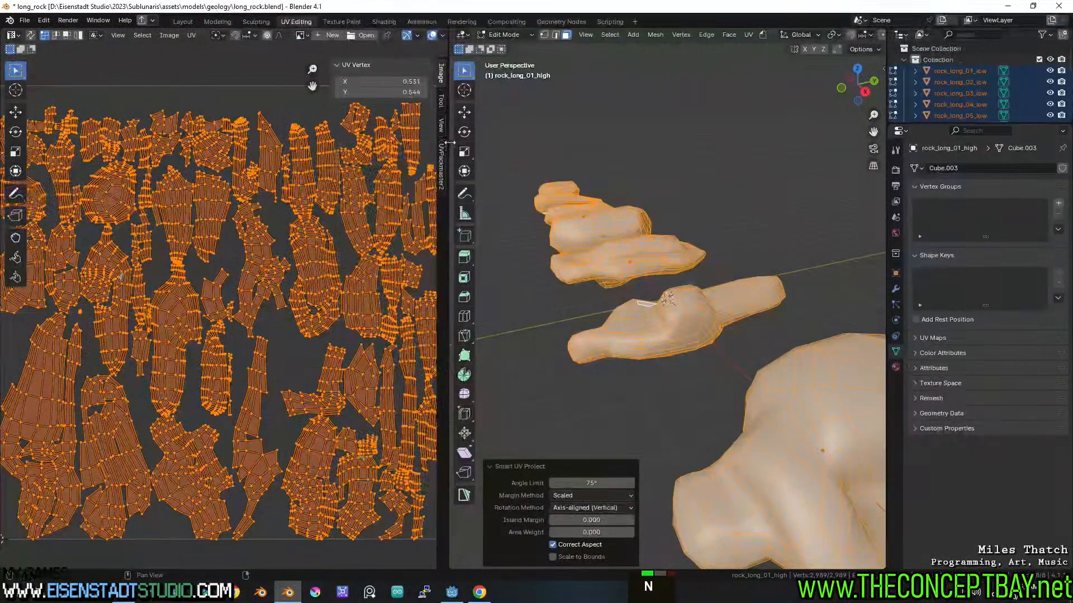
{"action": "left_click", "coordinate": [442, 153]}
{"action": "left_click", "coordinate": [384, 162]}
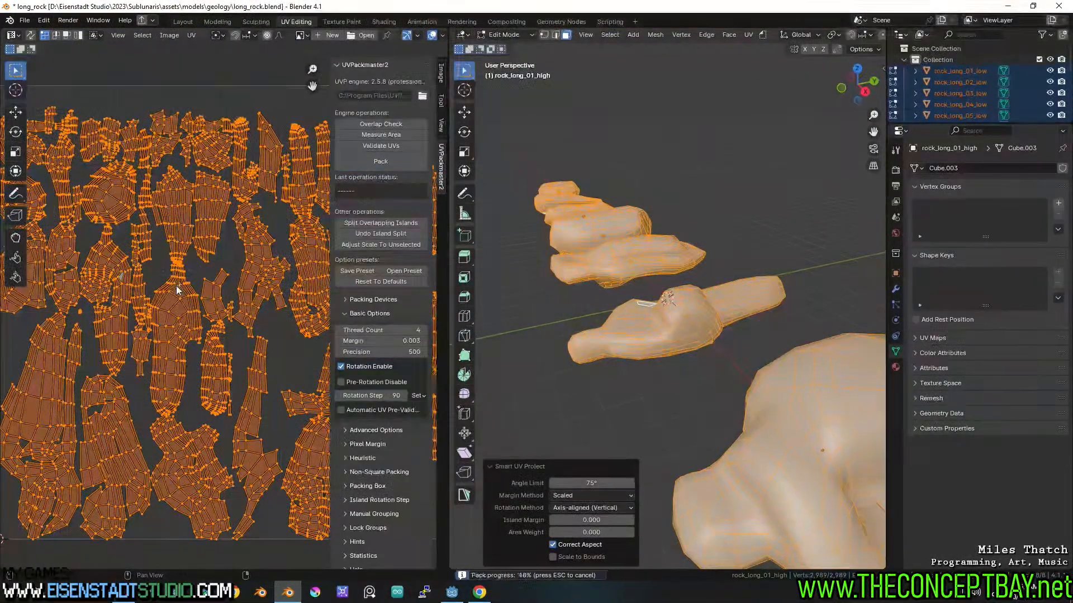
{"action": "scroll", "coordinate": [176, 286], "scroll_direction": "down", "scroll_amount": 2}
{"action": "middle_click_drag", "start_coordinate": [176, 286], "coordinate": [225, 290], "text": "shift"}
{"action": "scroll", "coordinate": [226, 289], "scroll_direction": "up", "scroll_amount": 1}
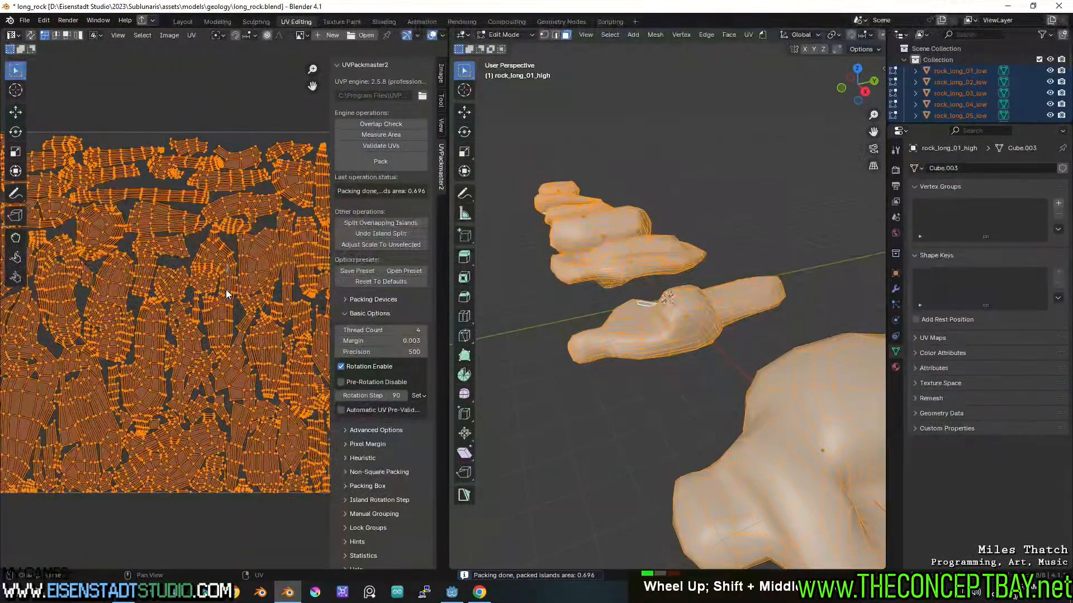
{"action": "left_click", "coordinate": [357, 165]}
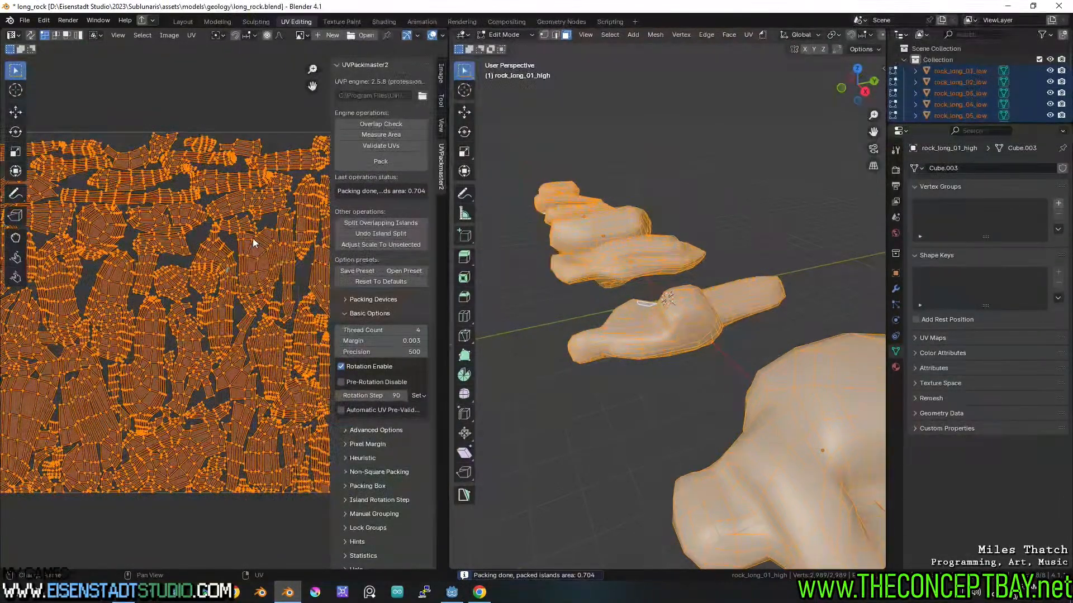
- Inspect the packed UV layout, return the rocks to Object Mode, and save long_rock.blend
{"action": "key", "text": "n"}
{"action": "scroll", "coordinate": [254, 241], "scroll_direction": "up", "scroll_amount": 2}
{"action": "mouse_move", "coordinate": [256, 247]}
{"action": "middle_mouse_down"}
{"action": "mouse_move", "coordinate": [253, 265]}
{"action": "mouse_move", "coordinate": [278, 261]}
{"action": "mouse_move", "coordinate": [251, 259]}
{"action": "middle_mouse_up"}
{"action": "scroll", "coordinate": [253, 265], "scroll_direction": "down", "scroll_amount": 3}
{"action": "key", "text": "Tab"}
{"action": "middle_click_drag", "start_coordinate": [635, 275], "coordinate": [787, 261]}
{"action": "key", "text": "ctrl+s"}
{"action": "scroll", "coordinate": [694, 274], "scroll_direction": "down", "scroll_amount": 4}
{"action": "key", "text": "ctrl+s"}
{"action": "scroll", "coordinate": [740, 272], "scroll_direction": "down", "scroll_amount": 3}
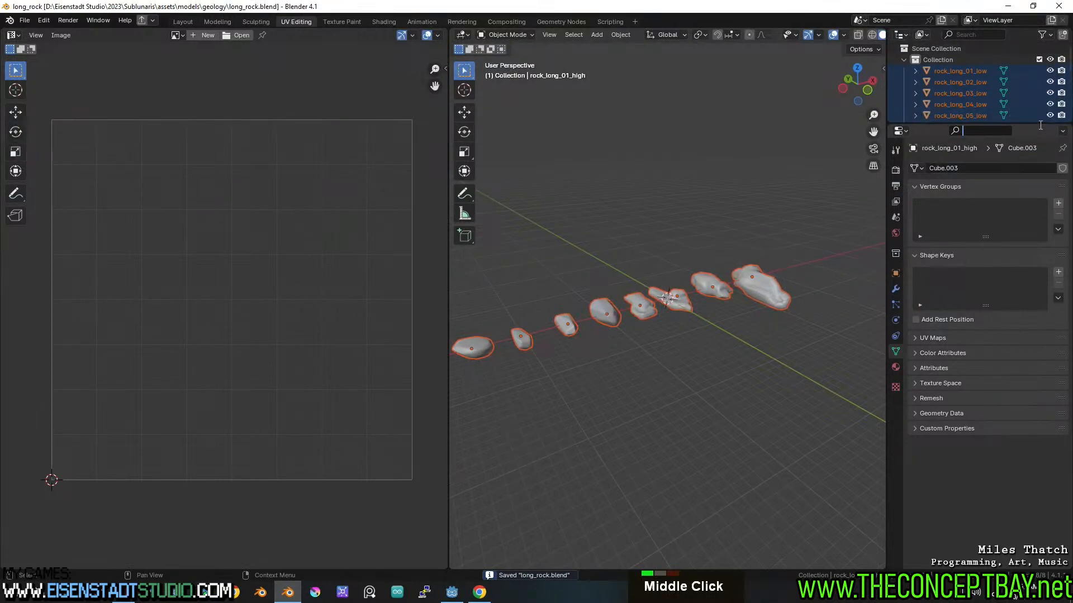
- Enlarge the Outliner to list all rocks and check the low-poly rocks' face orientation with the overlay
{"action": "left_click_drag", "start_coordinate": [1041, 123], "coordinate": [1029, 289]}
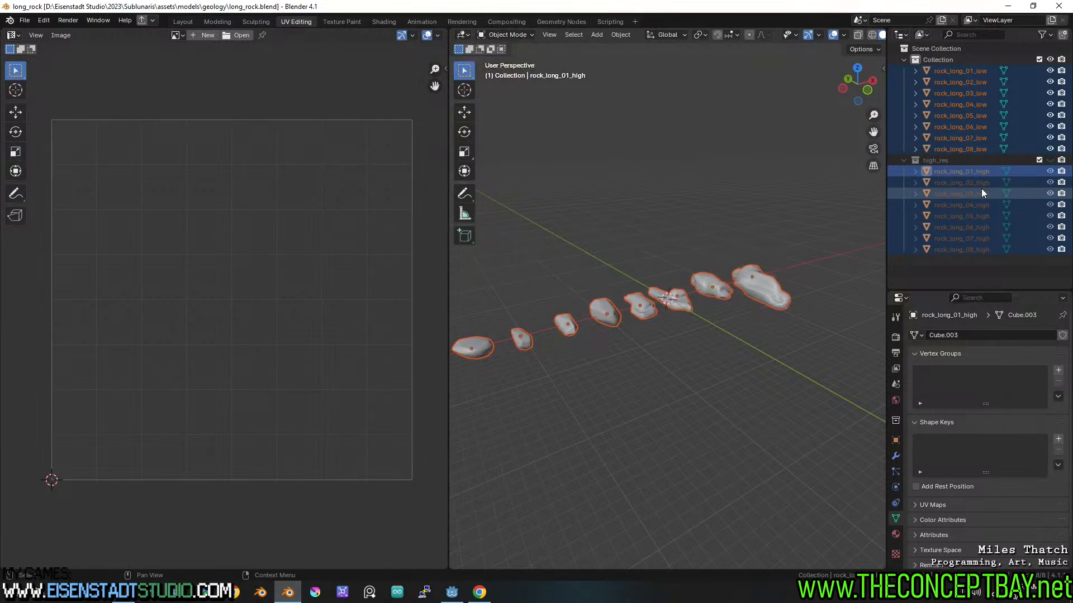
{"action": "key", "text": "alt+grave"}
{"action": "middle_click_drag", "start_coordinate": [702, 219], "coordinate": [732, 203]}
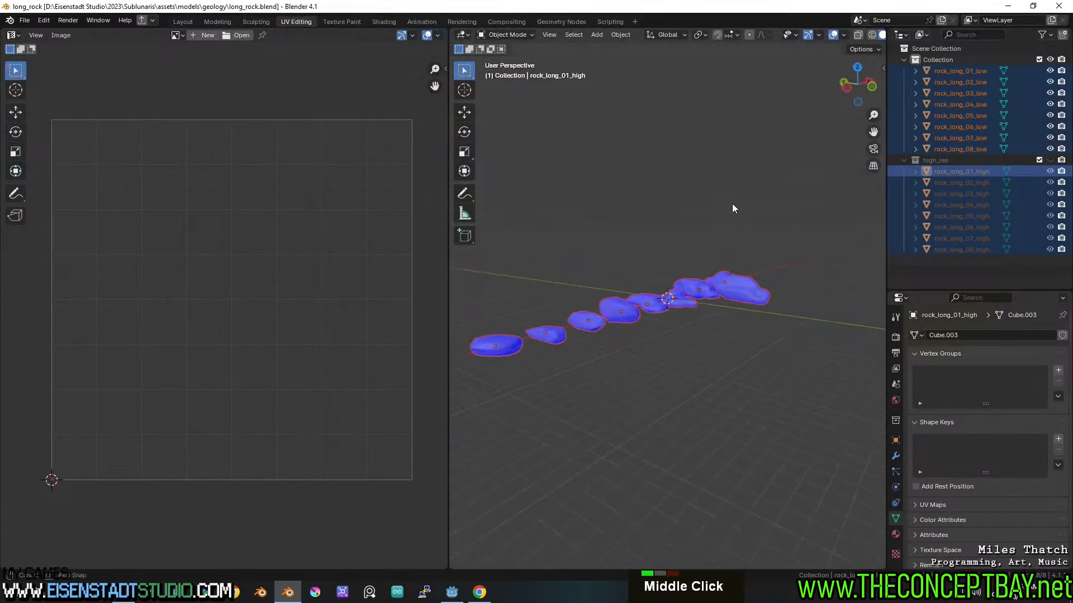
{"action": "key", "text": "alt+grave"}
- Show only the high_res collection, check its rocks' face orientation, and save long_rock.blend
{"action": "left_click", "coordinate": [1050, 60]}
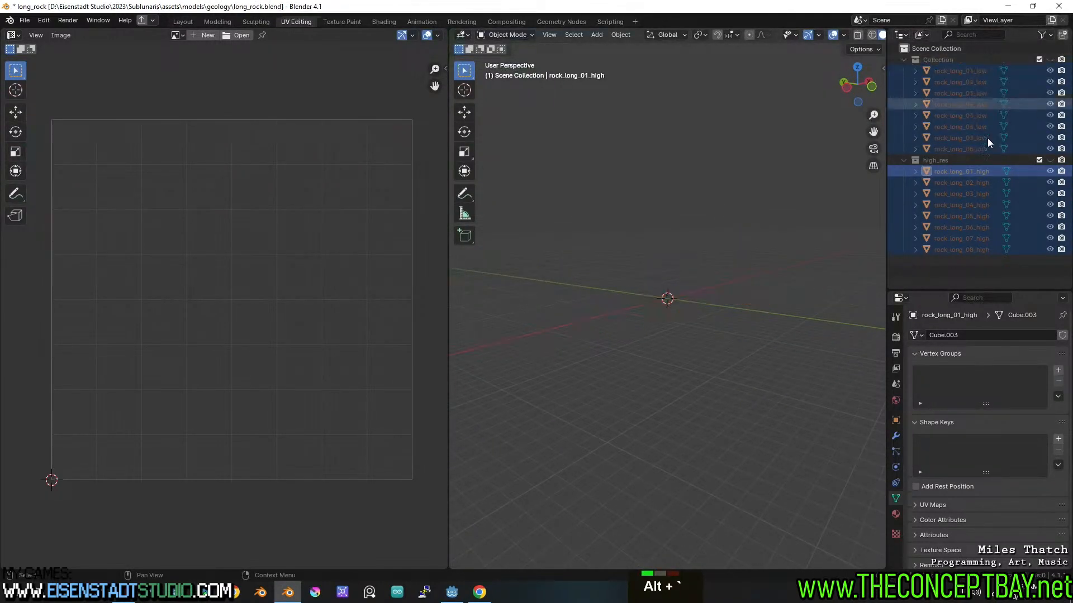
{"action": "left_click", "coordinate": [1049, 160]}
{"action": "key", "text": "alt+grave"}
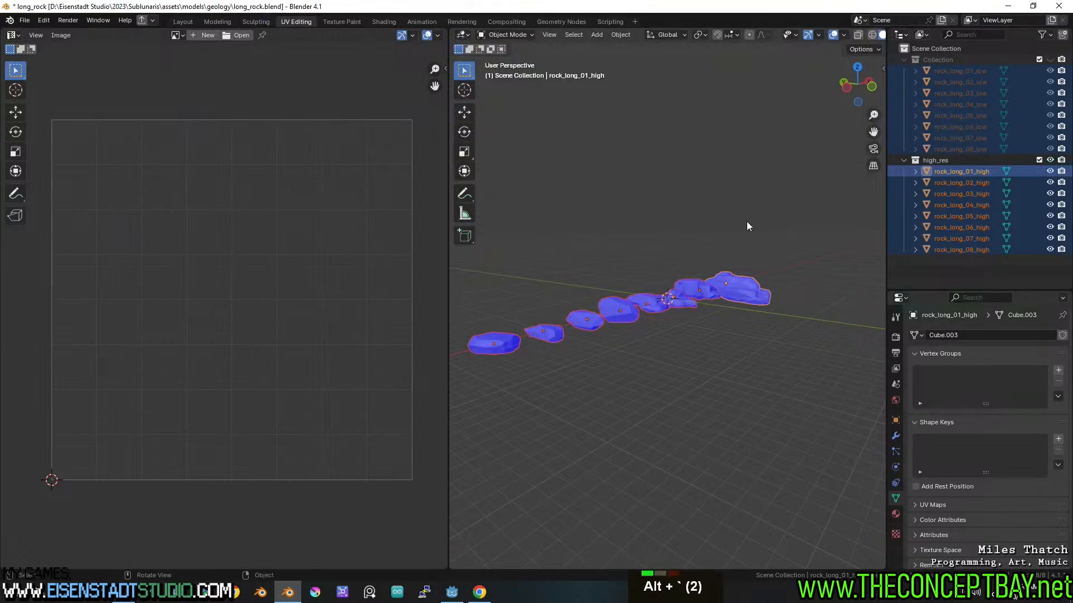
{"action": "middle_click_drag", "start_coordinate": [746, 221], "coordinate": [712, 270]}
{"action": "key", "text": "alt+grave"}
{"action": "key", "text": "ctrl+s"}
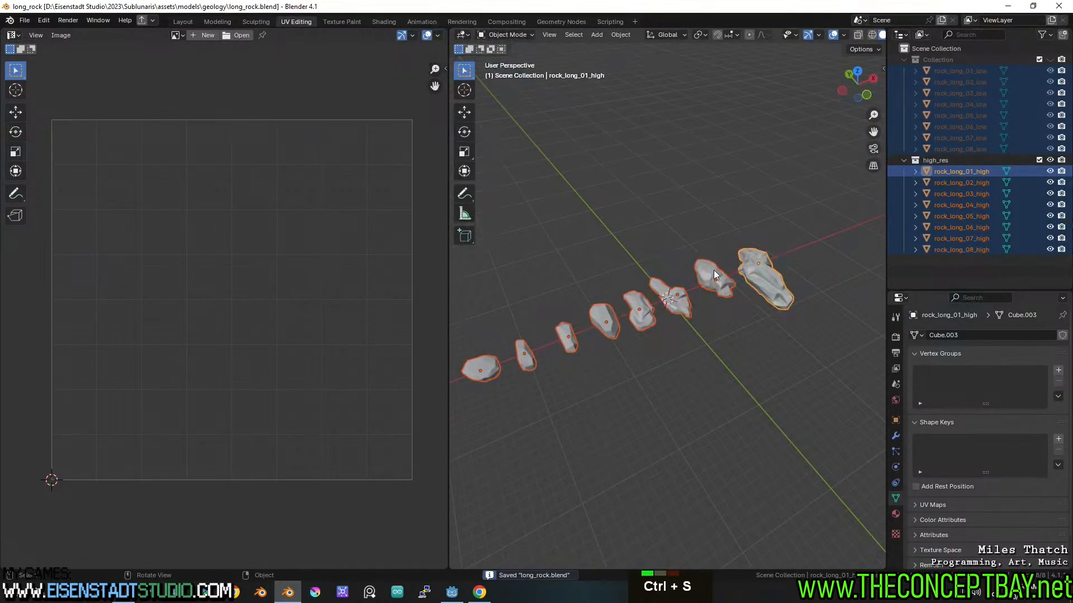
{"action": "scroll", "coordinate": [712, 291], "scroll_direction": "up", "scroll_amount": 6}
{"action": "middle_click_drag", "start_coordinate": [636, 321], "coordinate": [695, 273], "text": "shift"}
{"action": "scroll", "coordinate": [713, 296], "scroll_direction": "down", "scroll_amount": 4}
{"action": "scroll", "coordinate": [696, 273], "scroll_direction": "down", "scroll_amount": 2}
{"action": "middle_click_drag", "start_coordinate": [695, 273], "coordinate": [817, 269], "text": "shift"}
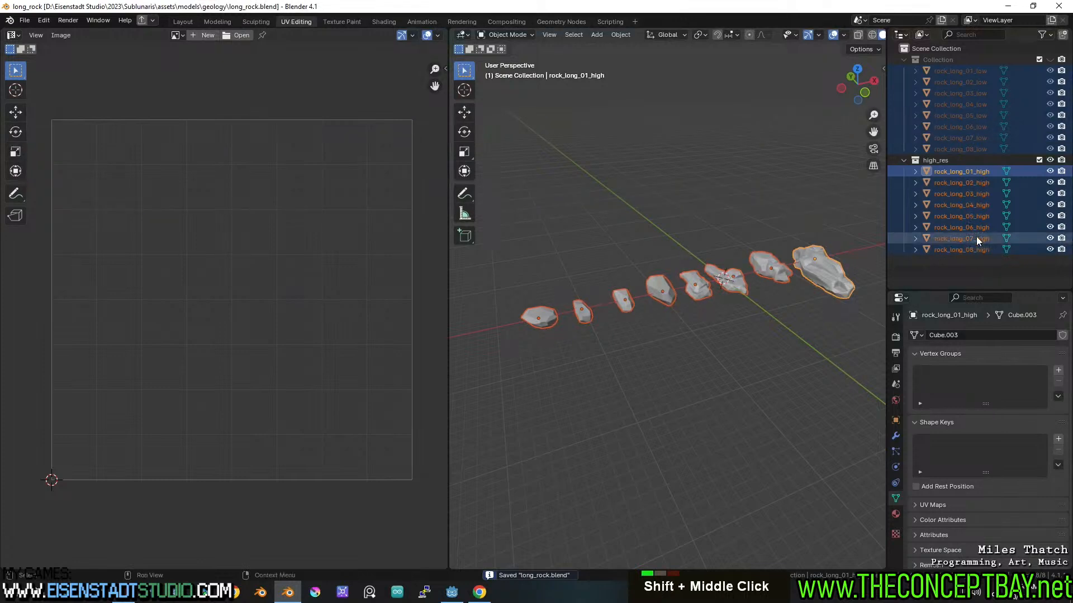
- Search the computer for "painter", launch Substance 3D Painter 2022, and move the Steam window out of the way
{"action": "key", "text": "super"}
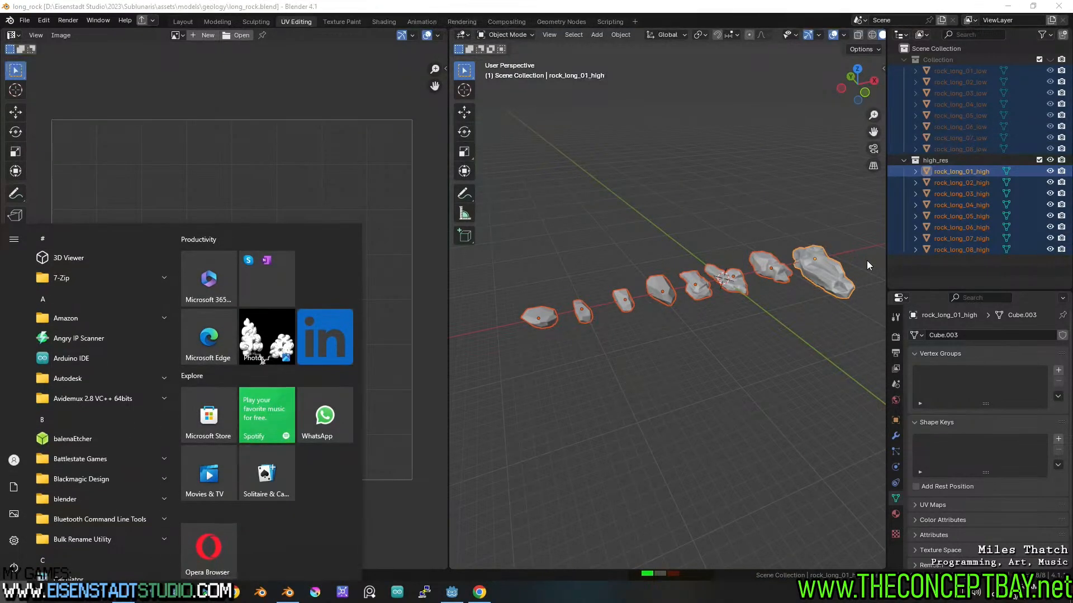
{"action": "type", "text": "painter"}
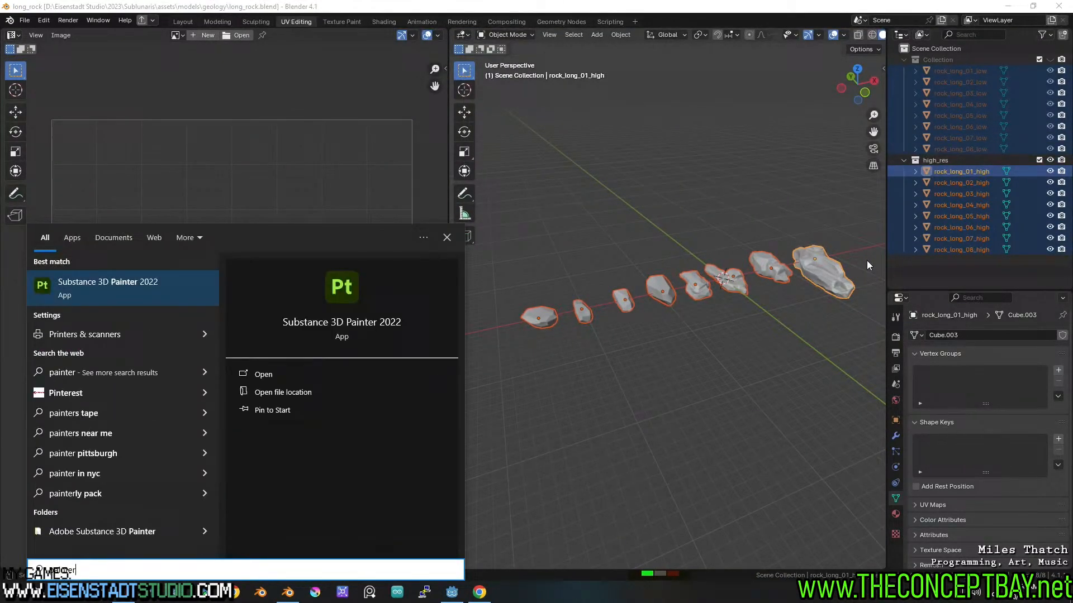
{"action": "key", "text": "Return"}
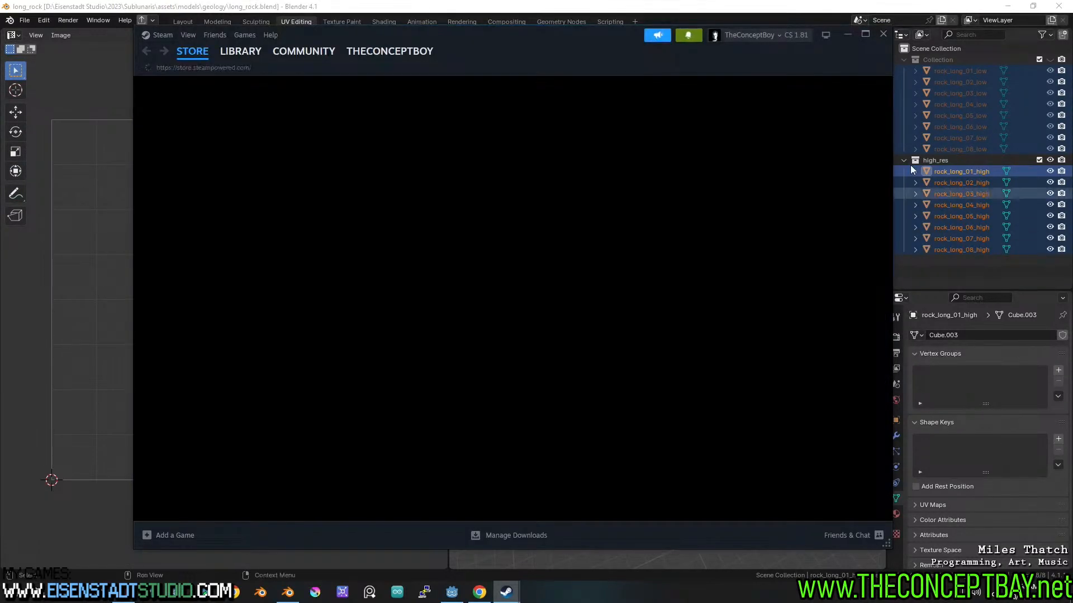
{"action": "left_click_drag", "start_coordinate": [585, 38], "coordinate": [576, 0]}
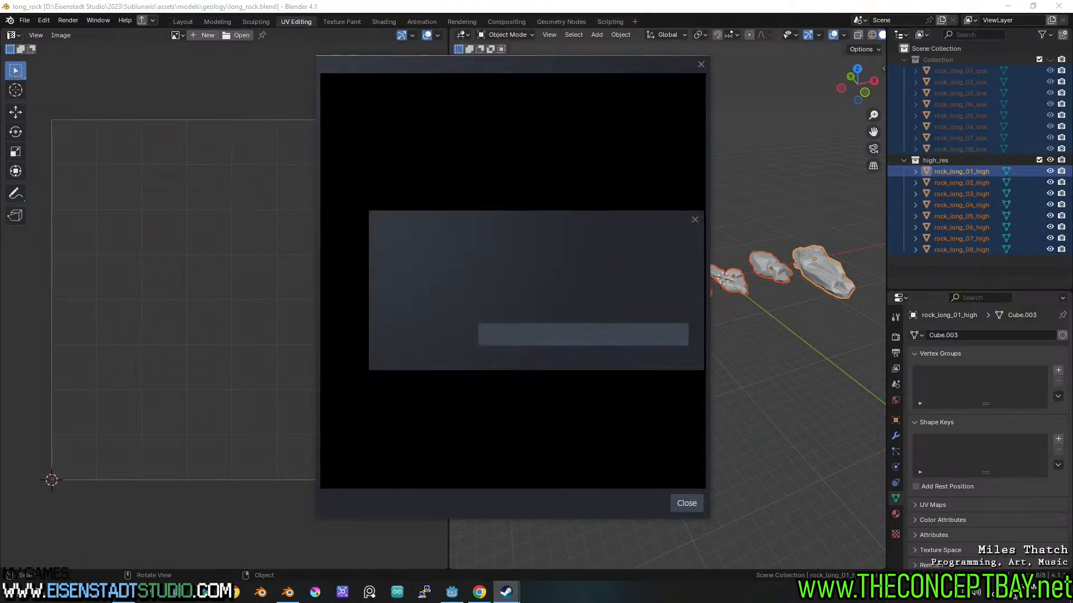
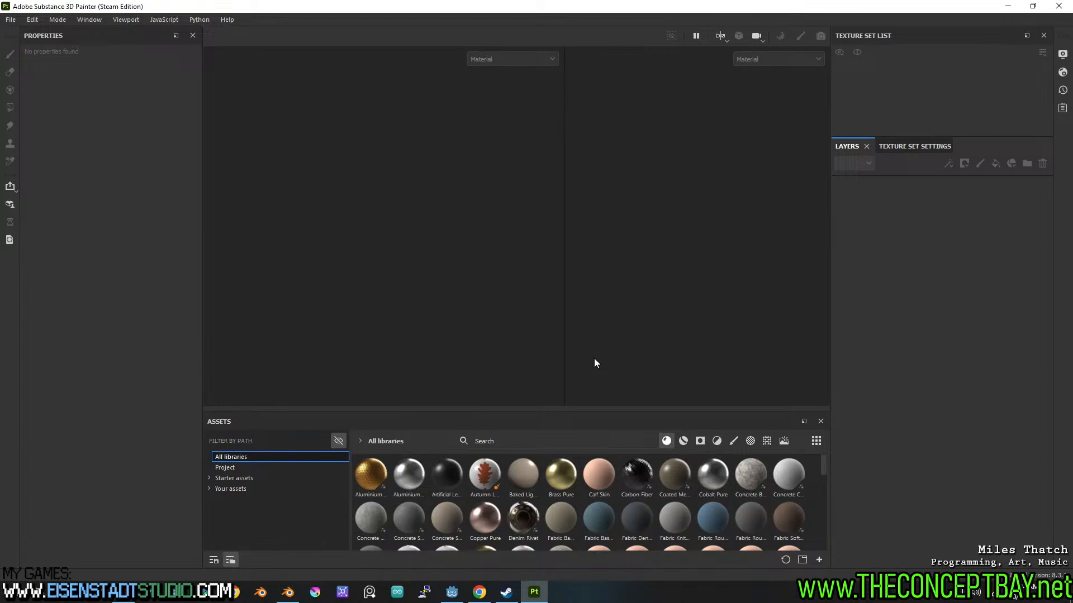
- Switch back to Blender, select only the eight high-poly rocks, and save long_rock.blend
{"action": "left_click", "coordinate": [288, 591]}
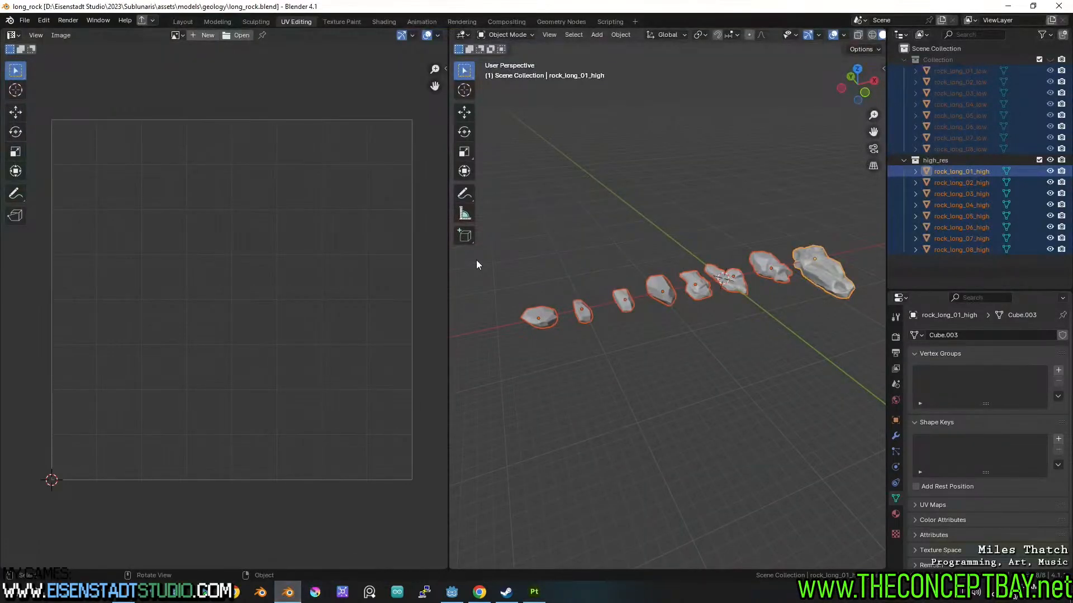
{"action": "mouse_move", "coordinate": [591, 296]}
{"action": "middle_mouse_down"}
{"action": "mouse_move", "coordinate": [633, 300]}
{"action": "mouse_move", "coordinate": [623, 305]}
{"action": "middle_mouse_up"}
{"action": "left_click", "coordinate": [708, 219]}
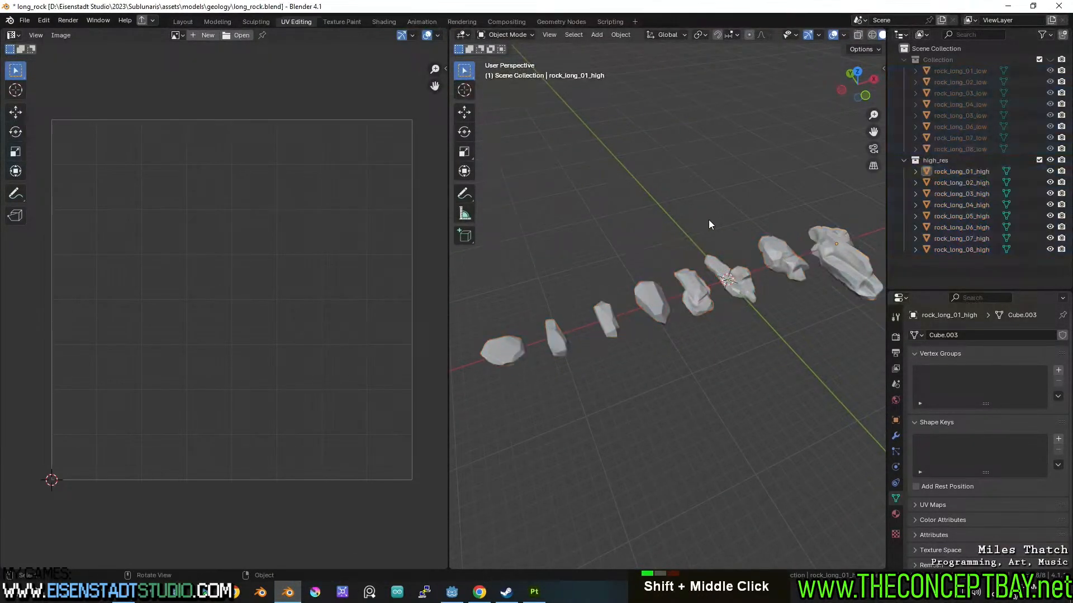
{"action": "scroll", "coordinate": [710, 219], "scroll_direction": "down", "scroll_amount": 1}
{"action": "middle_click_drag", "start_coordinate": [715, 217], "coordinate": [672, 216], "text": "shift"}
{"action": "middle_click_drag", "start_coordinate": [585, 230], "coordinate": [526, 220], "text": "shift"}
{"action": "left_click_drag", "start_coordinate": [502, 211], "coordinate": [851, 385]}
{"action": "key", "text": "ctrl+s"}
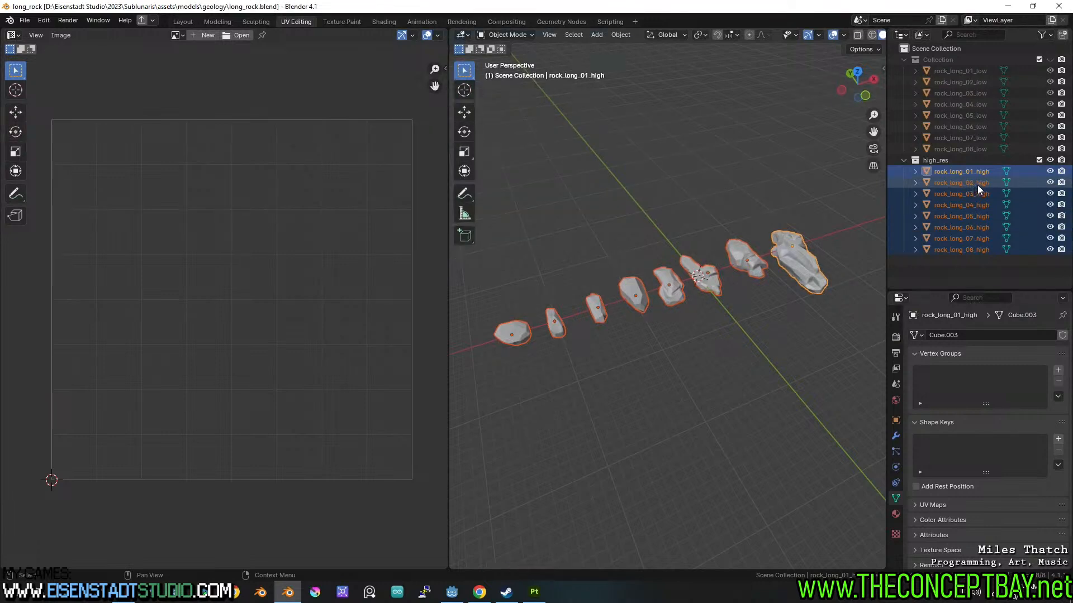
- Start a Wavefront OBJ export and create and open a long_rock folder inside Sublunaris's assets/textures/substance folder
{"action": "left_click", "coordinate": [25, 20]}
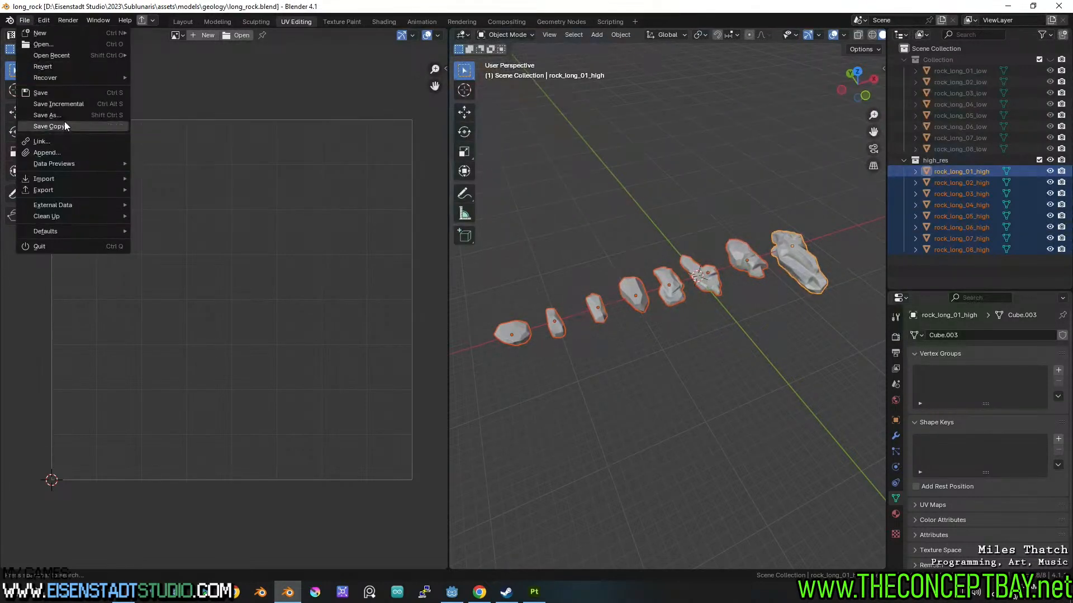
{"action": "mouse_move", "coordinate": [78, 190]}
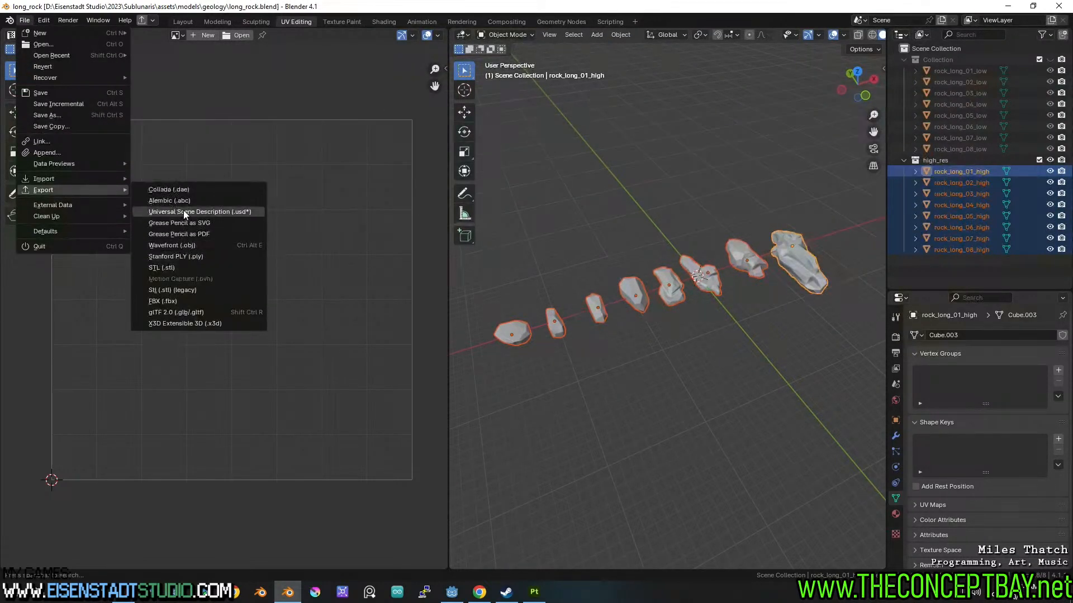
{"action": "left_click", "coordinate": [195, 245]}
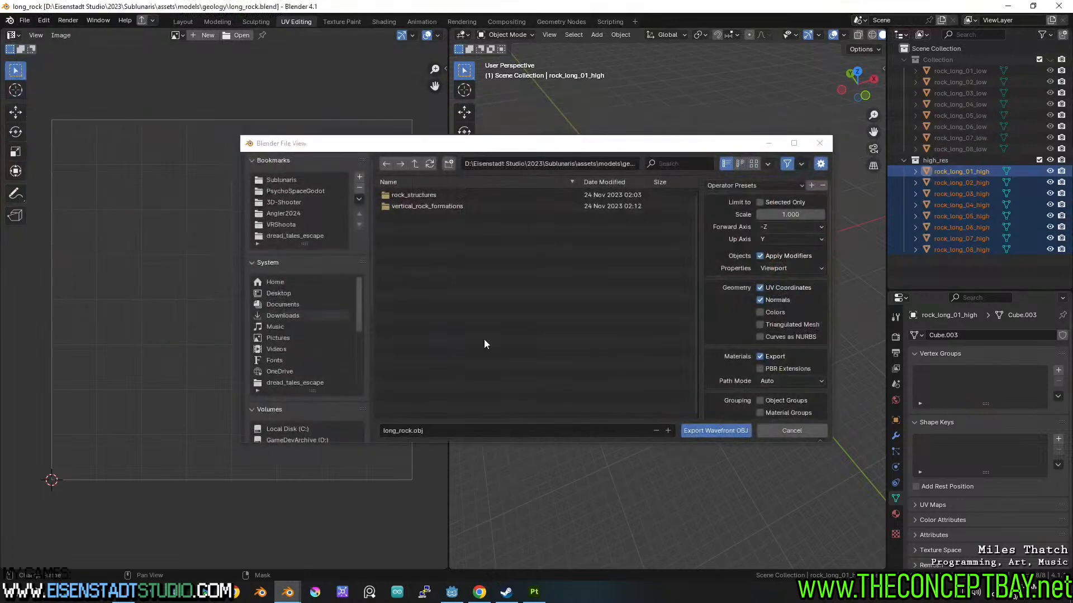
{"action": "left_click", "coordinate": [287, 182]}
{"action": "double_click", "coordinate": [398, 194]}
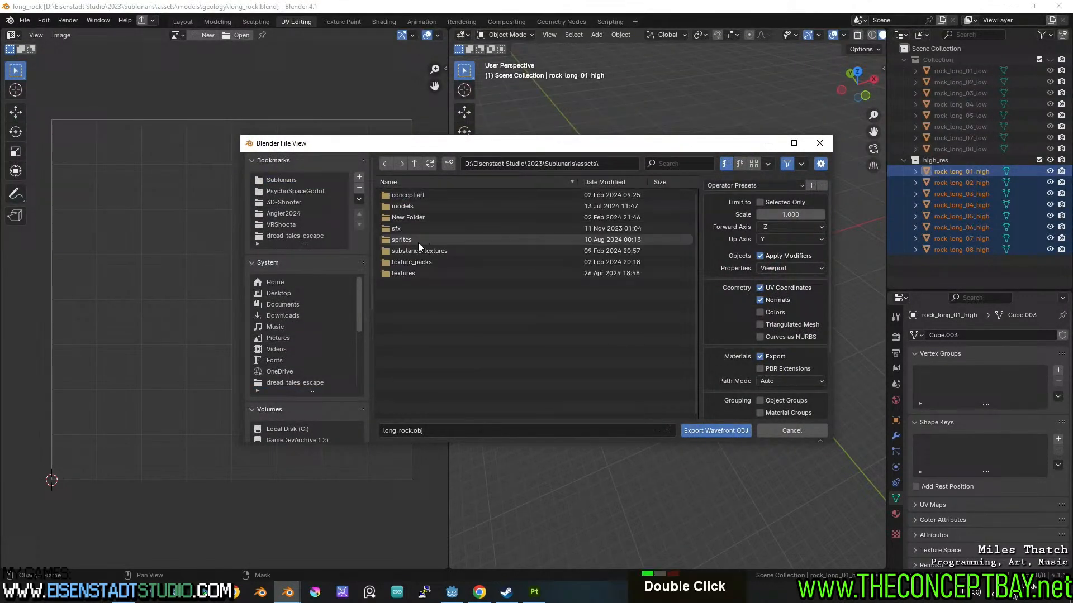
{"action": "double_click", "coordinate": [413, 273]}
{"action": "double_click", "coordinate": [418, 202]}
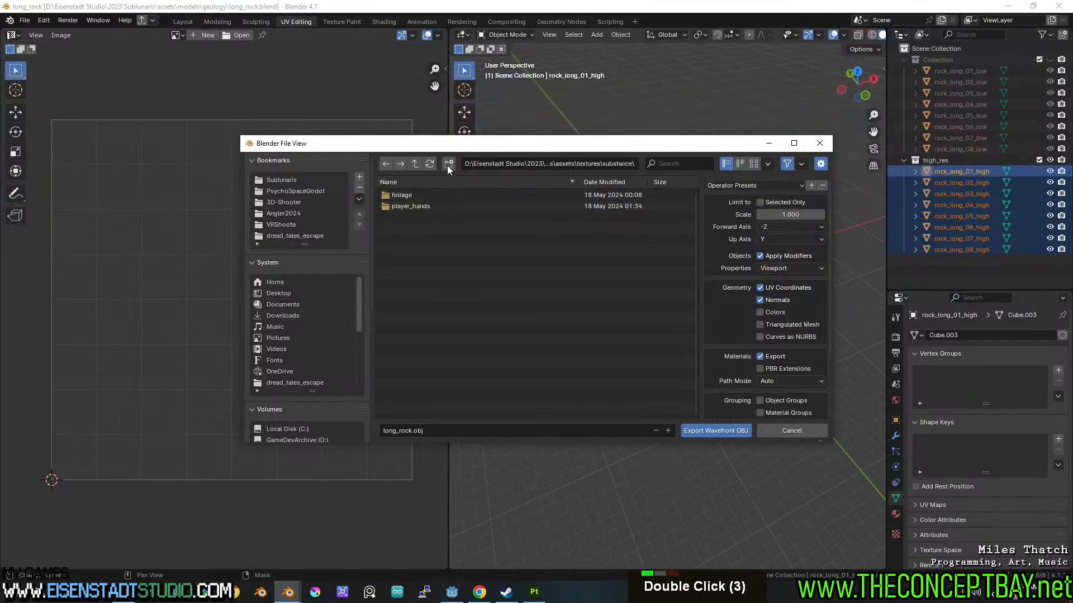
{"action": "double_click", "coordinate": [447, 166]}
{"action": "type", "text": "long_rock"}
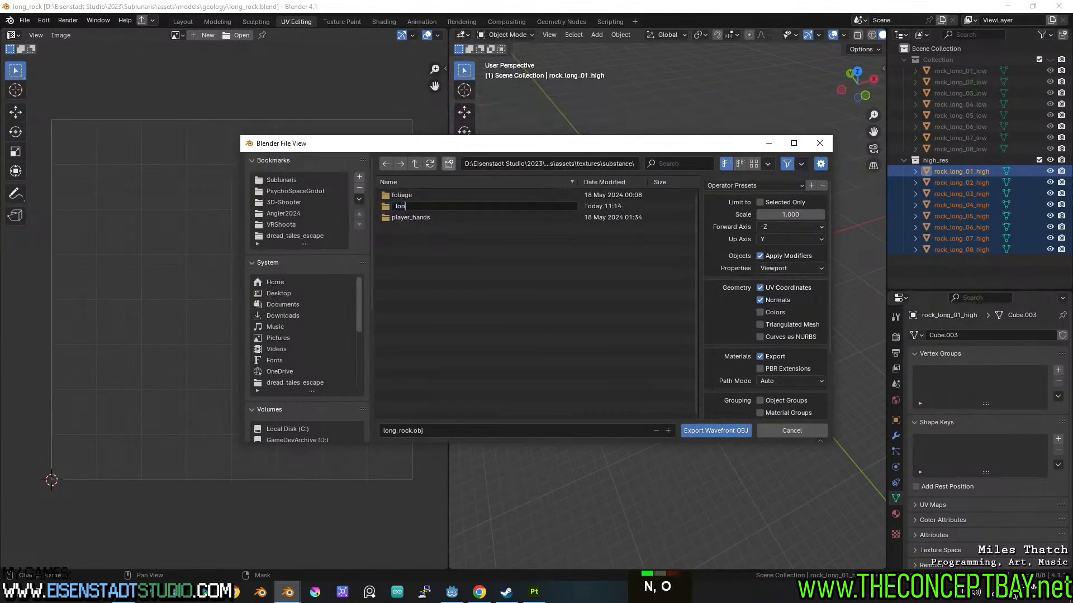
{"action": "key", "text": "Return"}
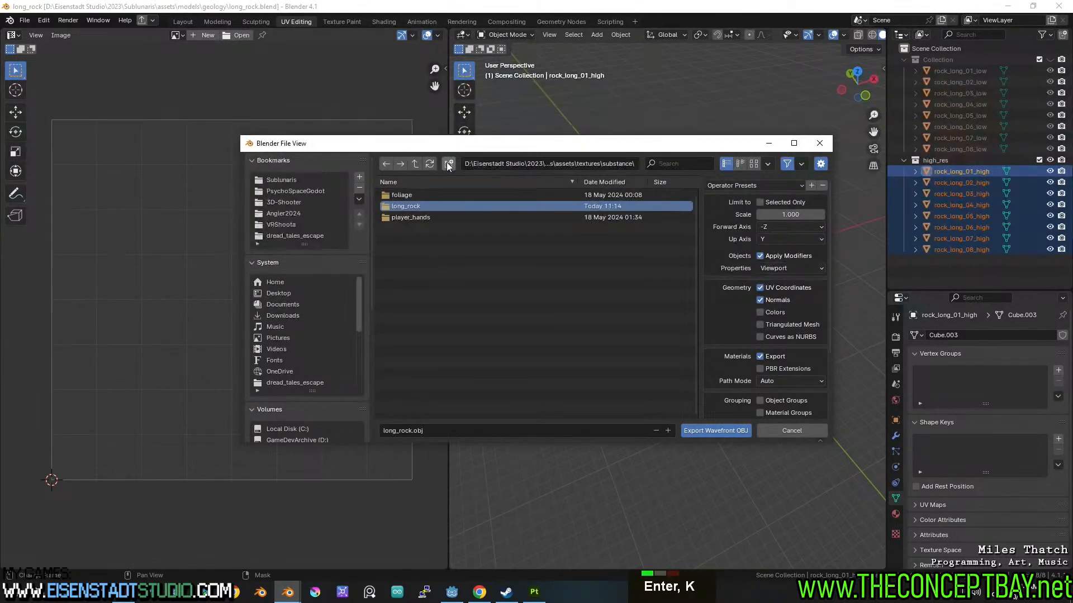
{"action": "double_click", "coordinate": [445, 213]}
- Export only the selected high-poly rocks as long_rocks_highj.obj
{"action": "left_click", "coordinate": [441, 431]}
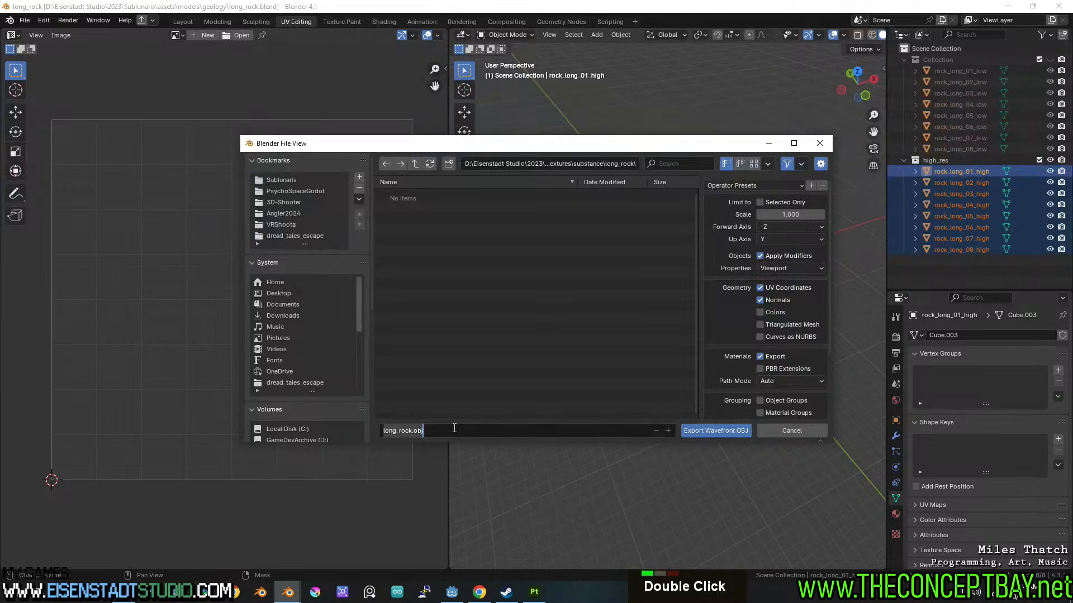
{"action": "key", "text": "ctrl+Left"}
{"action": "key", "text": "Left"}
{"action": "type", "text": "s_high"}
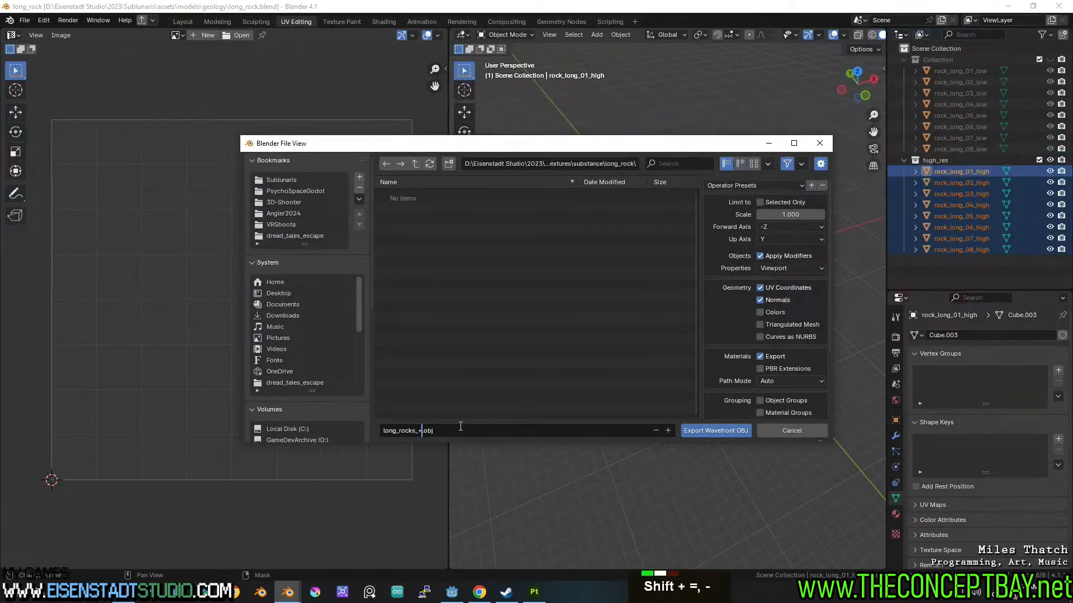
{"action": "type", "text": "j"}
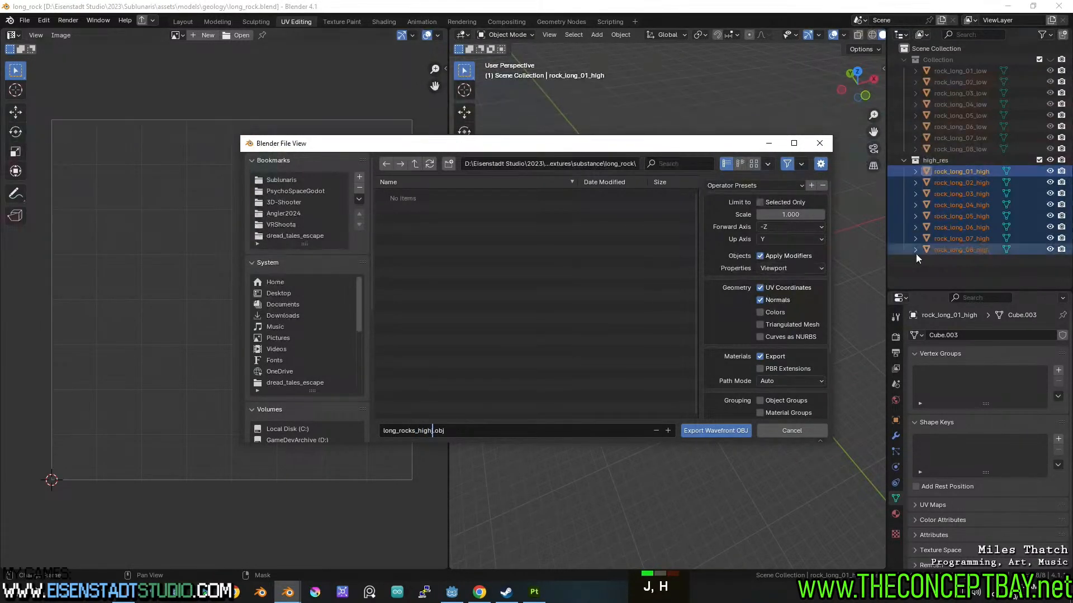
{"action": "double_click", "coordinate": [775, 205]}
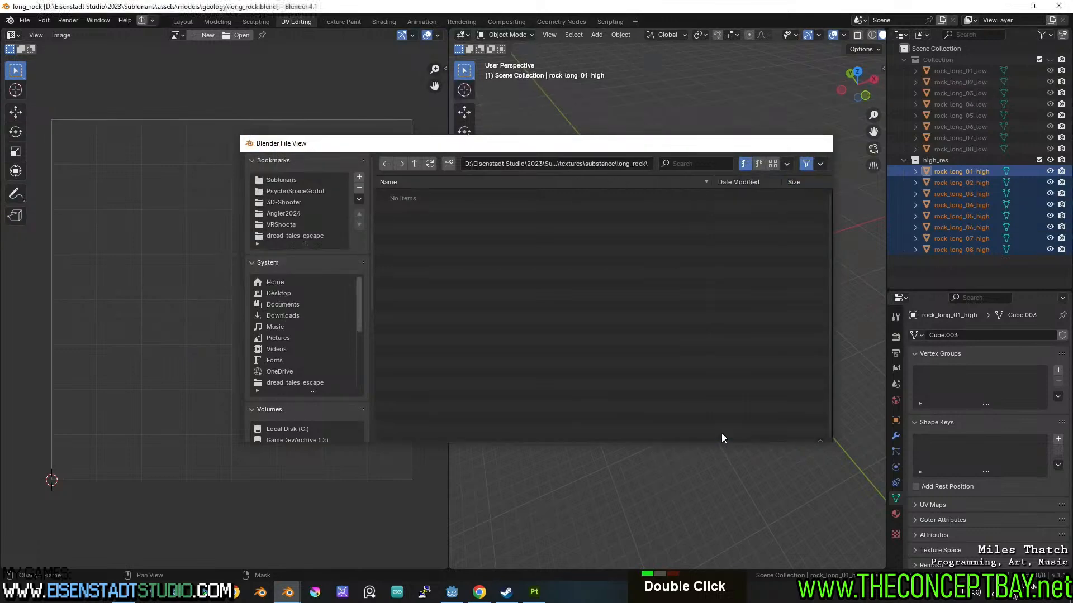
{"action": "left_click", "coordinate": [722, 433]}
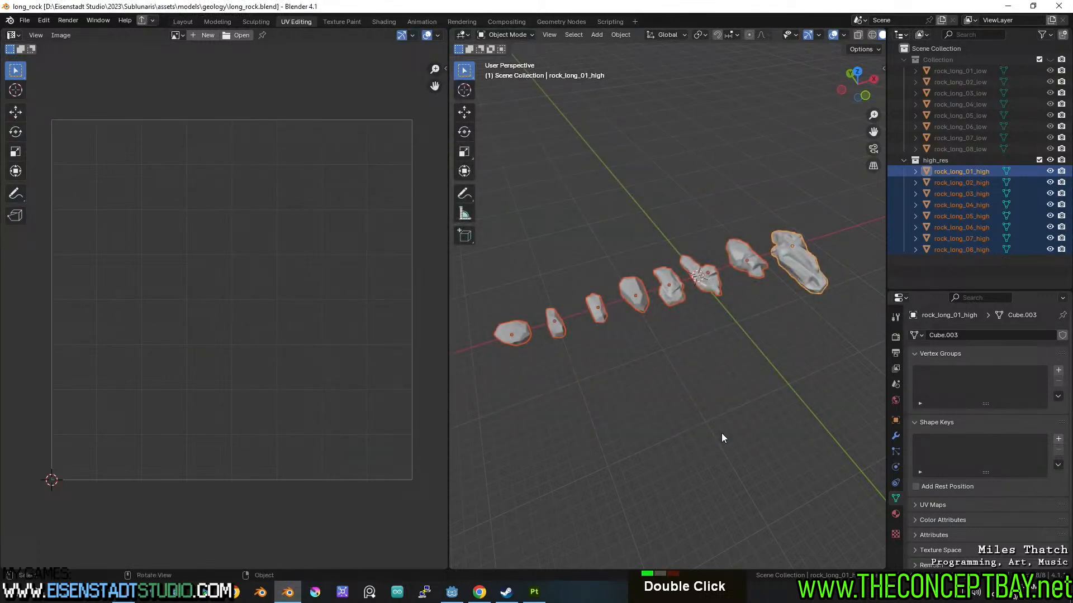
- Hide the high_res collection, show and select all the low-poly rocks, and save long_rock.blend
{"action": "left_click", "coordinate": [1050, 160]}
{"action": "left_click", "coordinate": [1050, 59]}
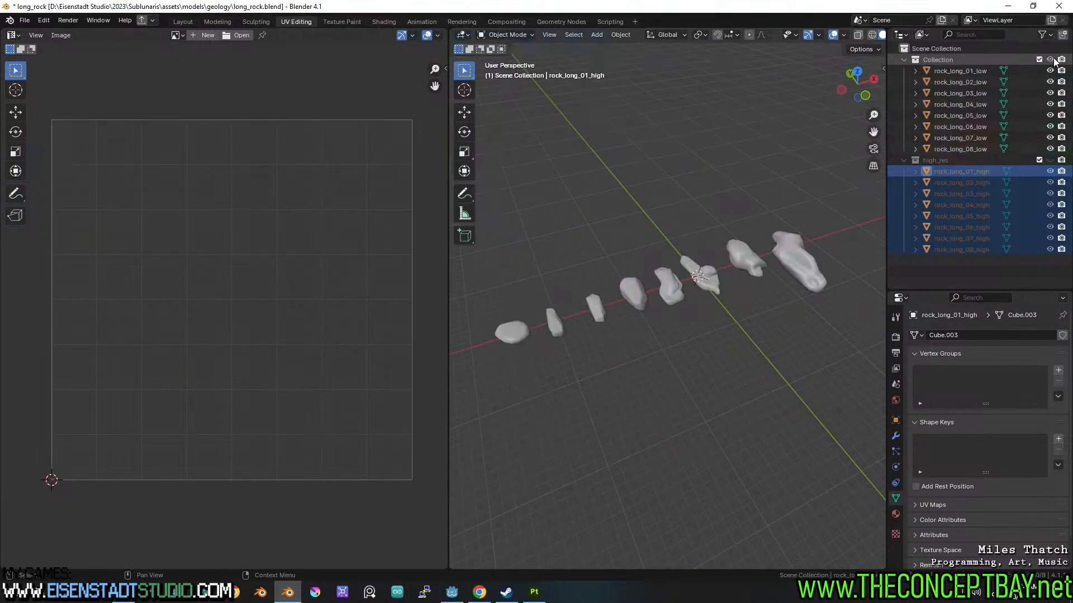
{"action": "key", "text": "a"}
{"action": "key", "text": "ctrl+s"}
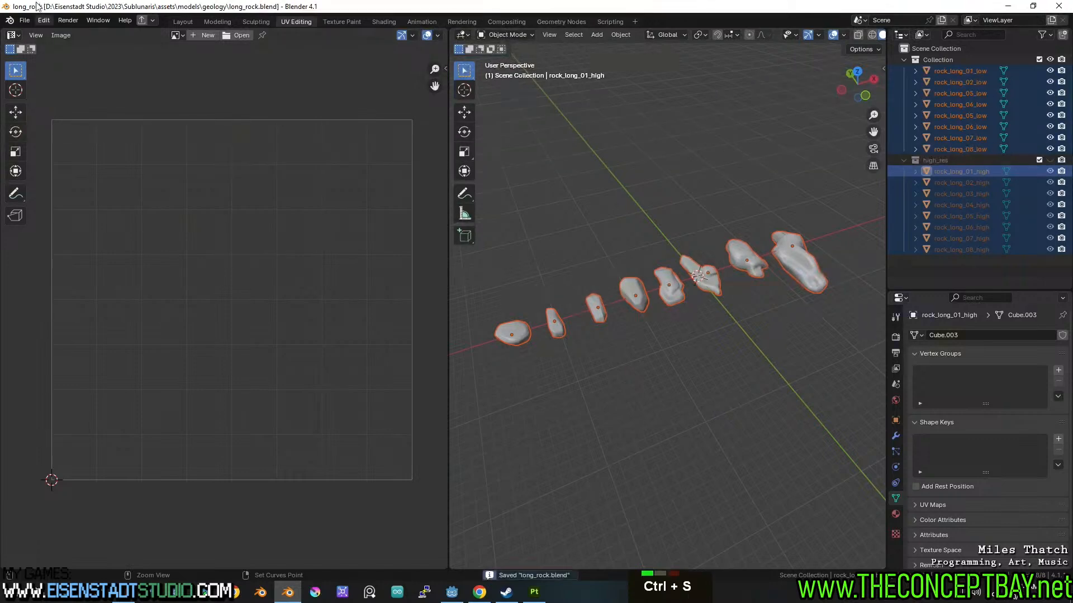
- Export the selected low-poly rocks in Wavefront OBJ format as long_rocks_low.obj in the long_rock folder
{"action": "left_click", "coordinate": [25, 20]}
{"action": "mouse_move", "coordinate": [55, 190]}
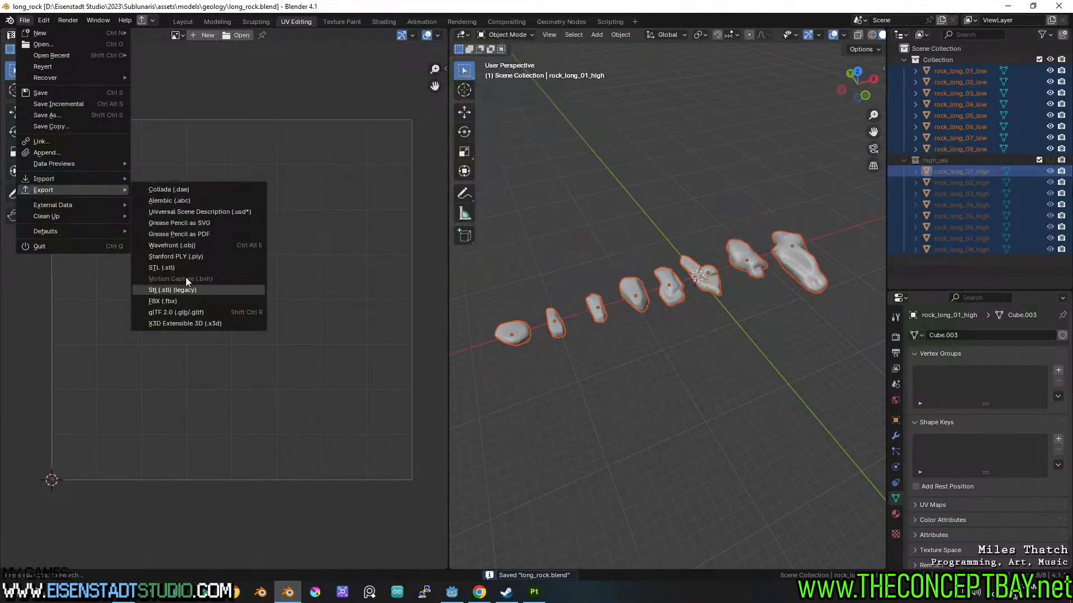
{"action": "left_click", "coordinate": [192, 245]}
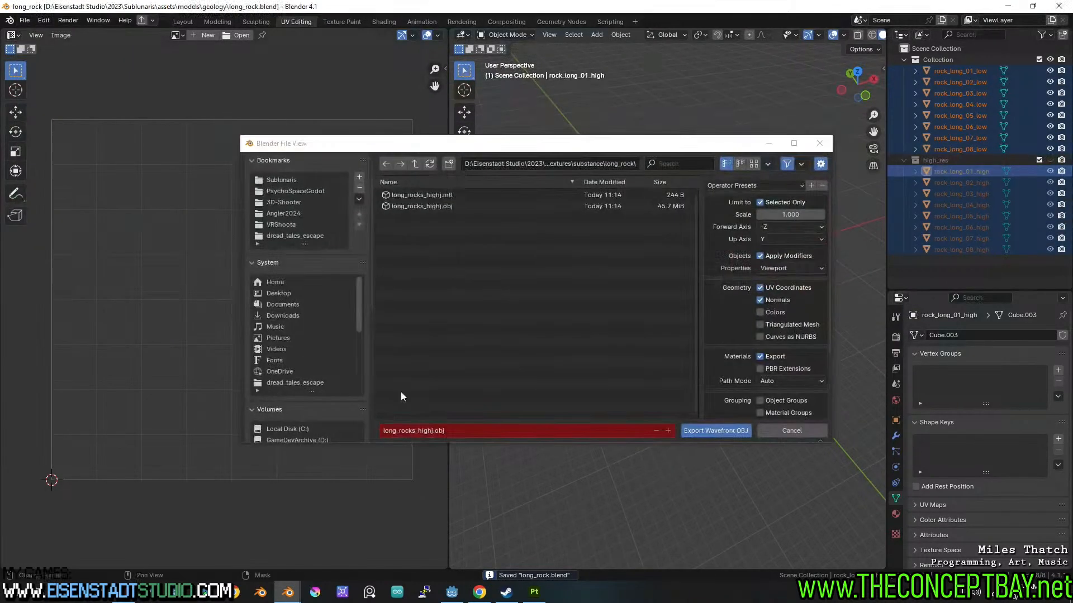
{"action": "left_click", "coordinate": [448, 434]}
{"action": "key", "text": "Right"}
{"action": "key", "text": "BackSpace"}
{"action": "key", "text": "BackSpace"}
{"action": "key", "text": "BackSpace"}
{"action": "key", "text": "BackSpace"}
{"action": "key", "text": "BackSpace"}
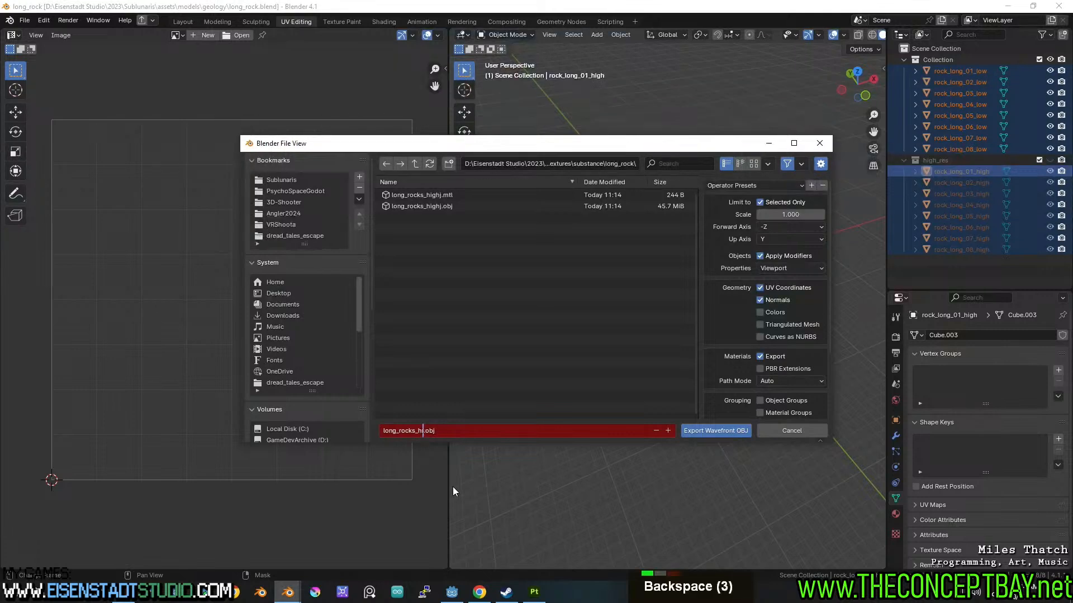
{"action": "type", "text": "low"}
{"action": "key", "text": "Return"}
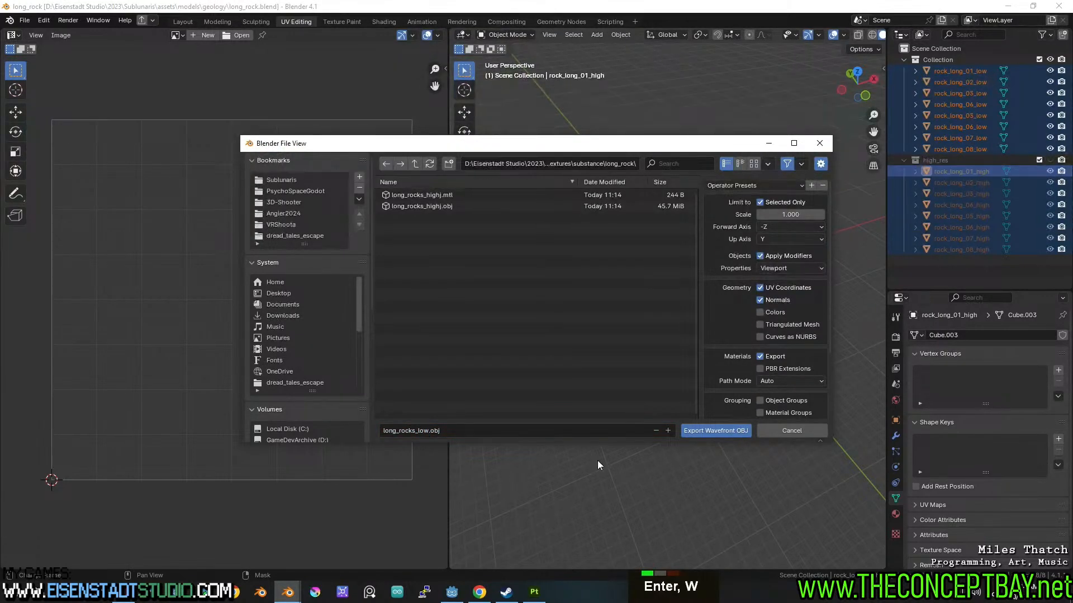
{"action": "left_click", "coordinate": [721, 431]}
- Switch to Substance 3D Painter, start a new project and open the selection of its mesh file
{"action": "left_click", "coordinate": [534, 592]}
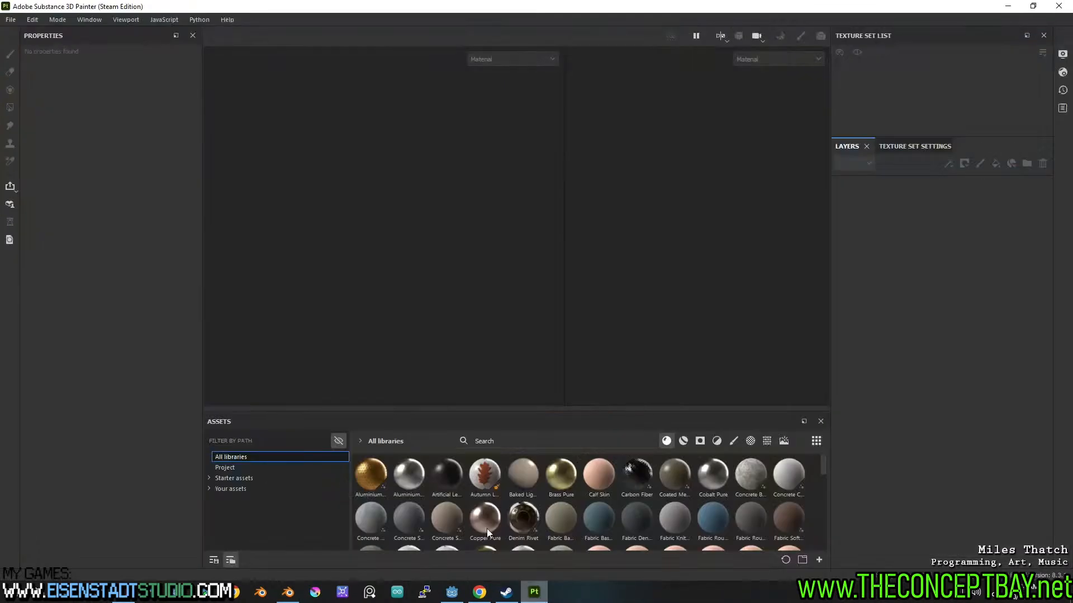
{"action": "left_click", "coordinate": [35, 21]}
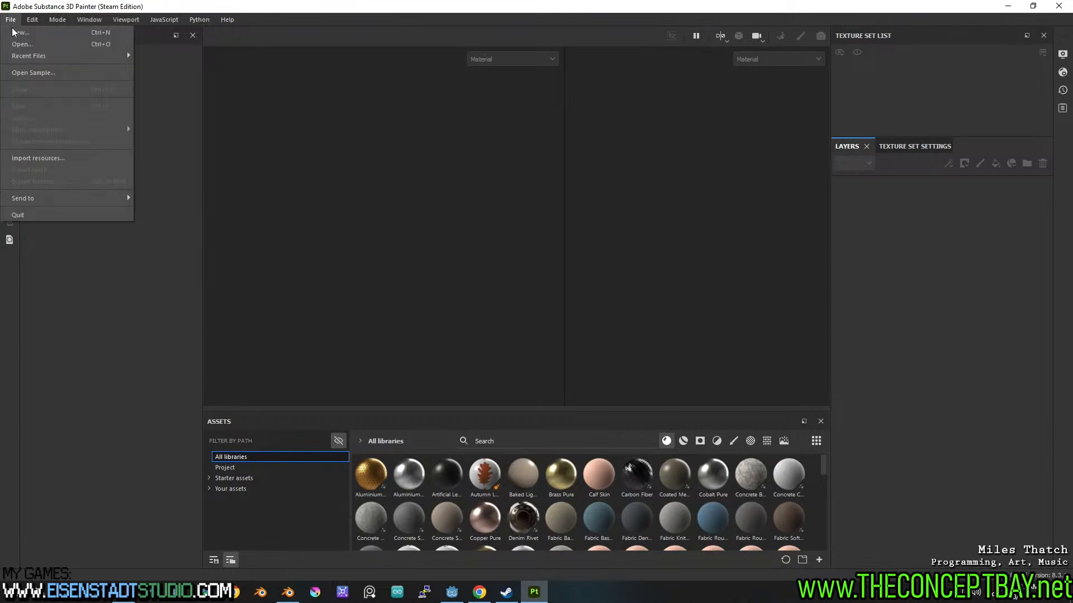
{"action": "left_click", "coordinate": [25, 32]}
{"action": "left_click", "coordinate": [638, 170]}
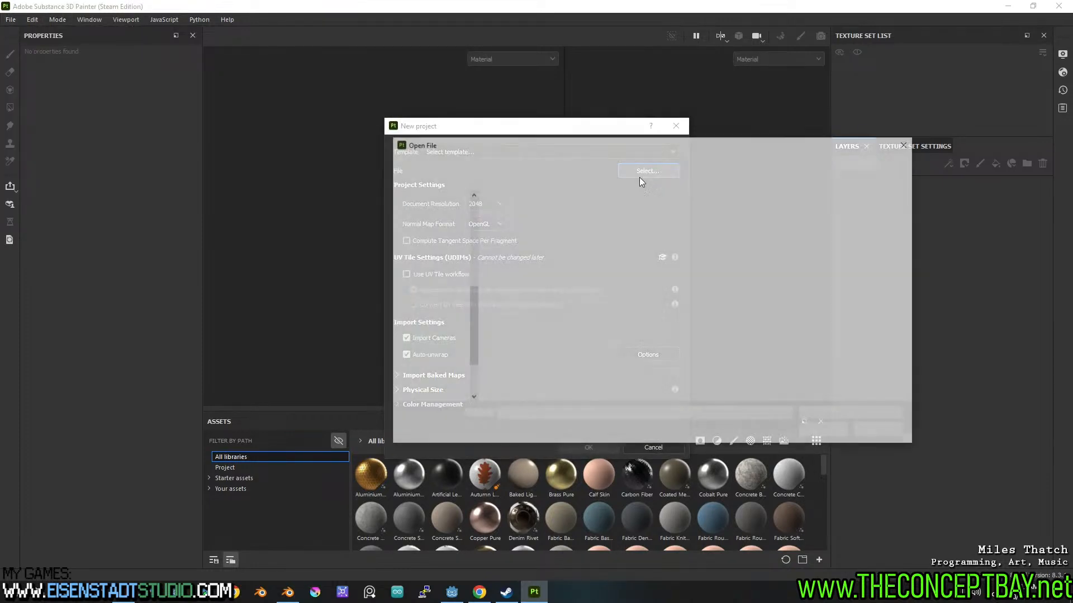
- Create the project from long_rocks_low.obj in Sublunaris's assets/textures/substance/long_rock folder, keeping the 2048 resolution and OpenGL normal format
{"action": "scroll", "coordinate": [440, 213], "scroll_direction": "up", "scroll_amount": 13}
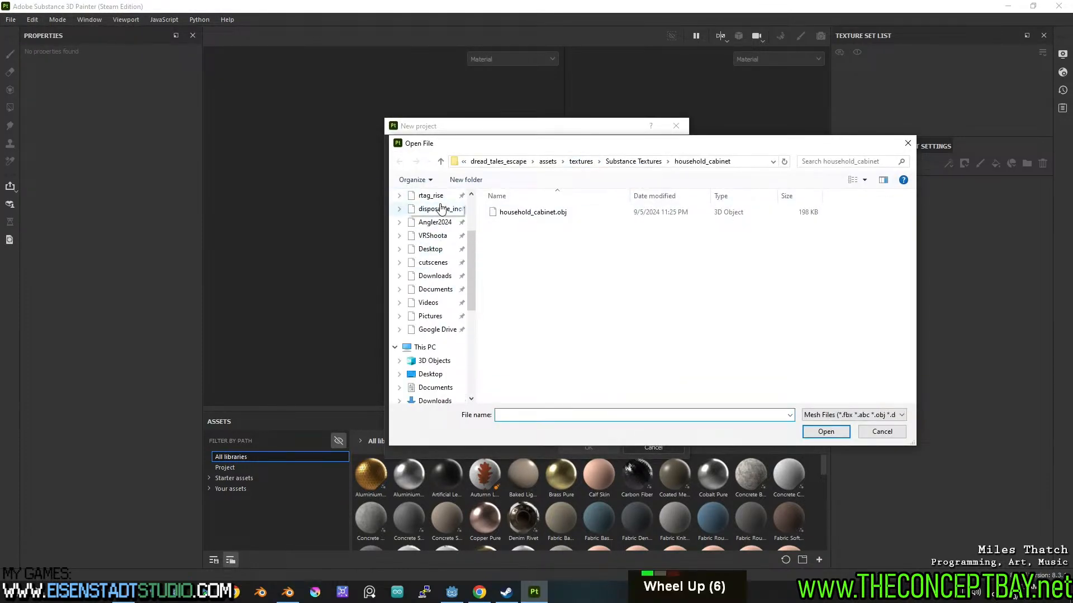
{"action": "left_click", "coordinate": [433, 231]}
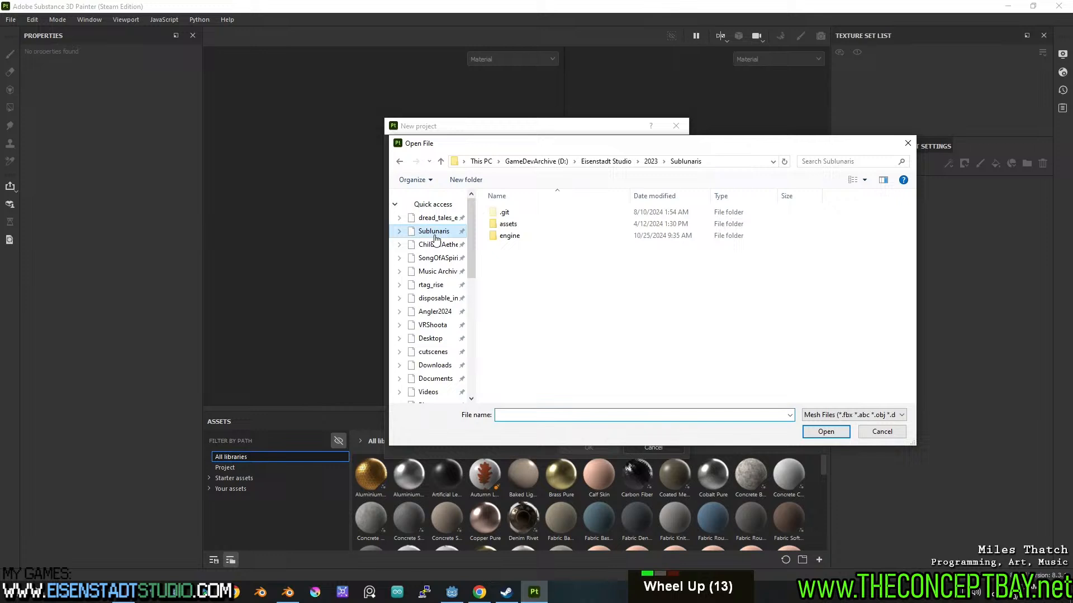
{"action": "left_click", "coordinate": [513, 236]}
{"action": "double_click", "coordinate": [510, 224]}
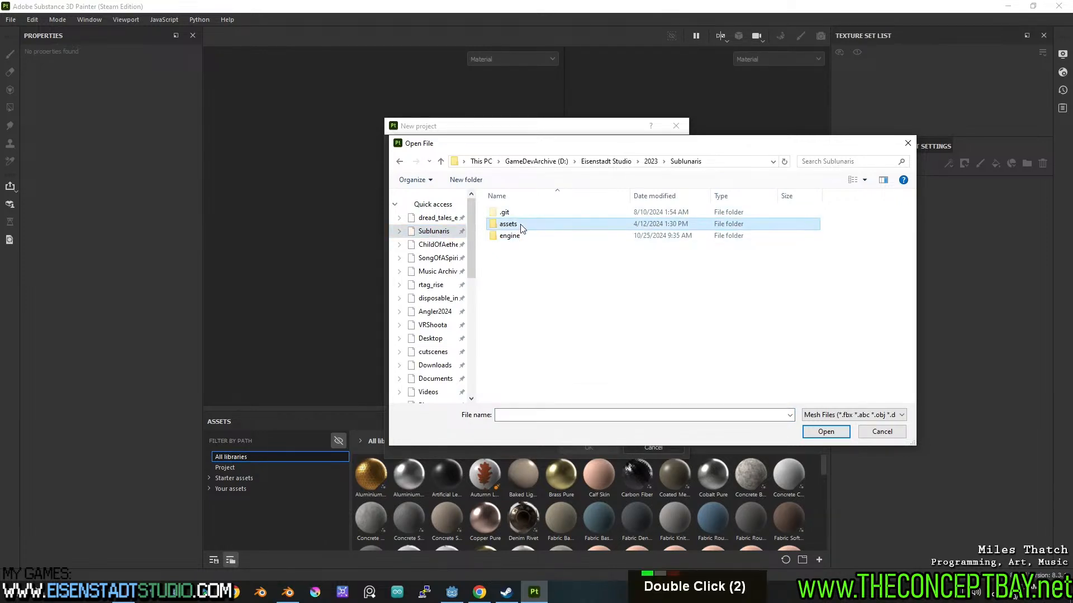
{"action": "double_click", "coordinate": [519, 292]}
{"action": "double_click", "coordinate": [512, 224]}
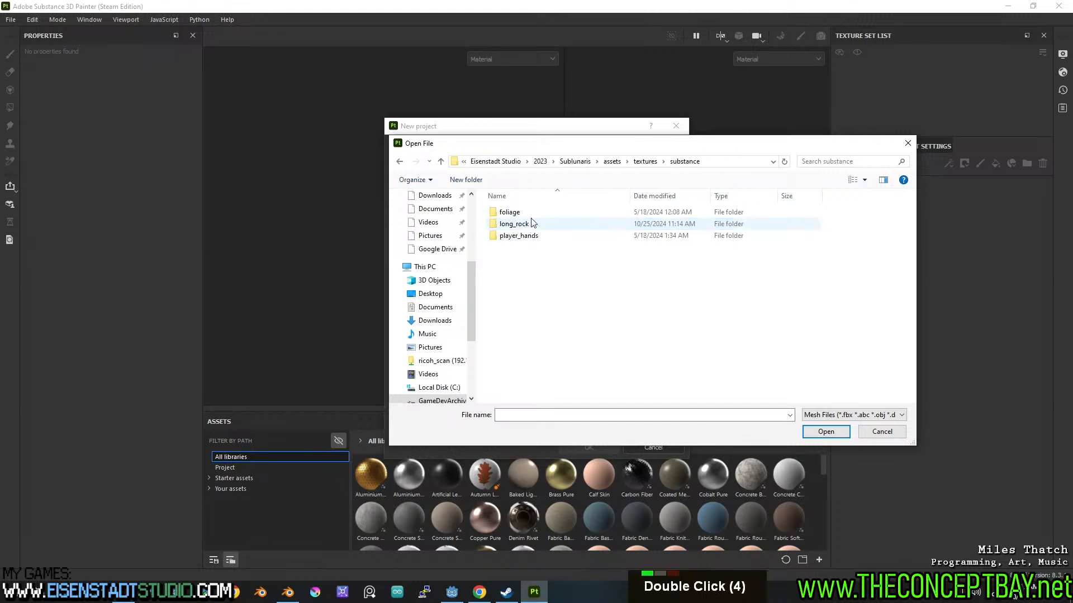
{"action": "double_click", "coordinate": [533, 226]}
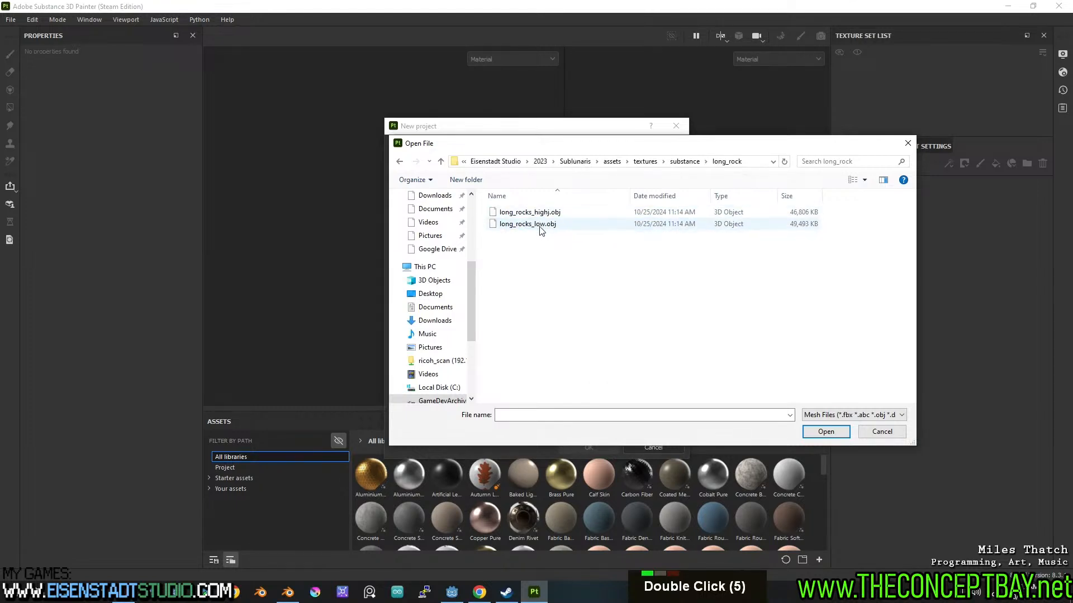
{"action": "double_click", "coordinate": [539, 226]}
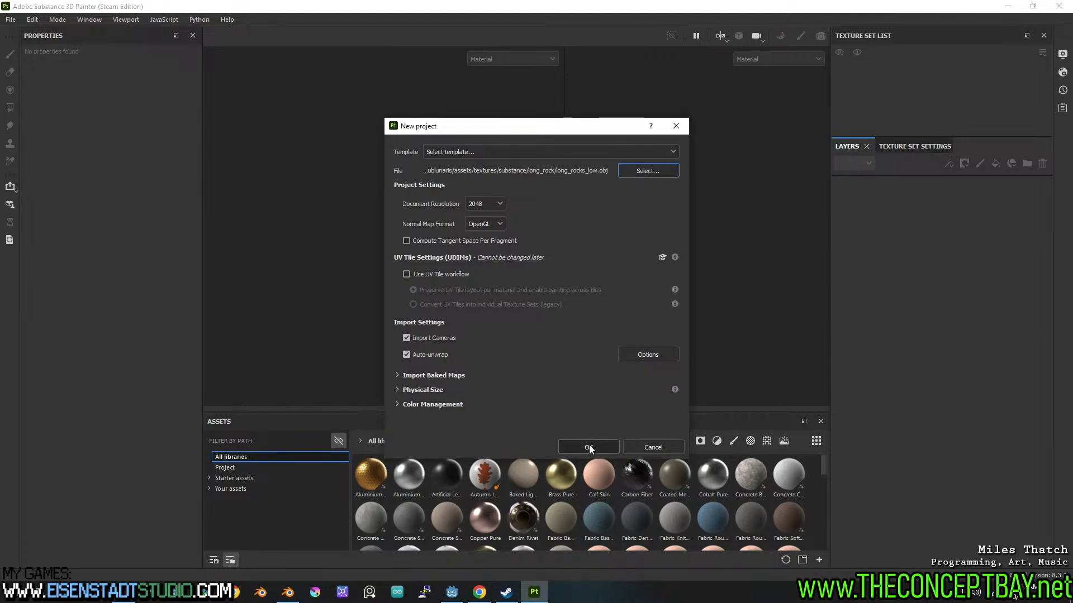
{"action": "left_click", "coordinate": [588, 446]}
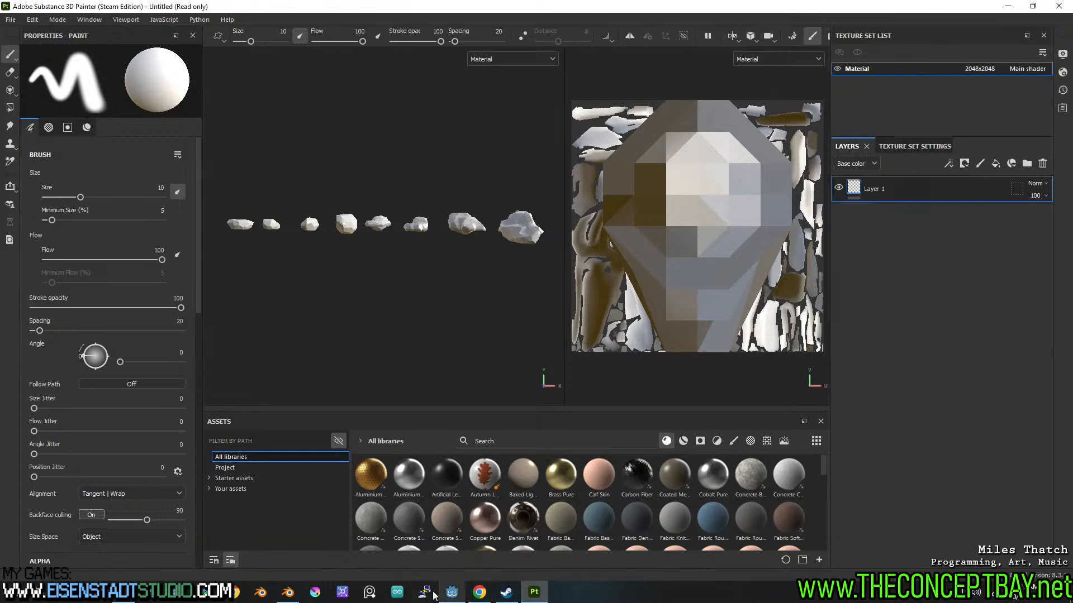
- Switch to Blender, reselect only the low-poly rocks, check their UV layout in Edit Mode, and save long_rock.blend
{"action": "left_click", "coordinate": [300, 597]}
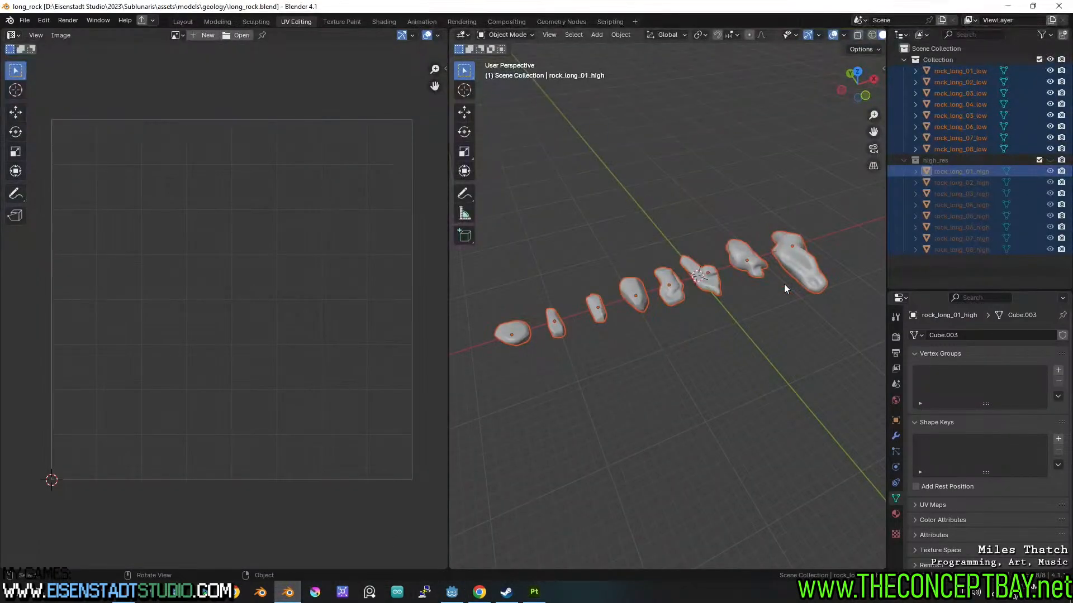
{"action": "double_click", "coordinate": [802, 196]}
{"action": "left_click_drag", "start_coordinate": [820, 182], "coordinate": [453, 415]}
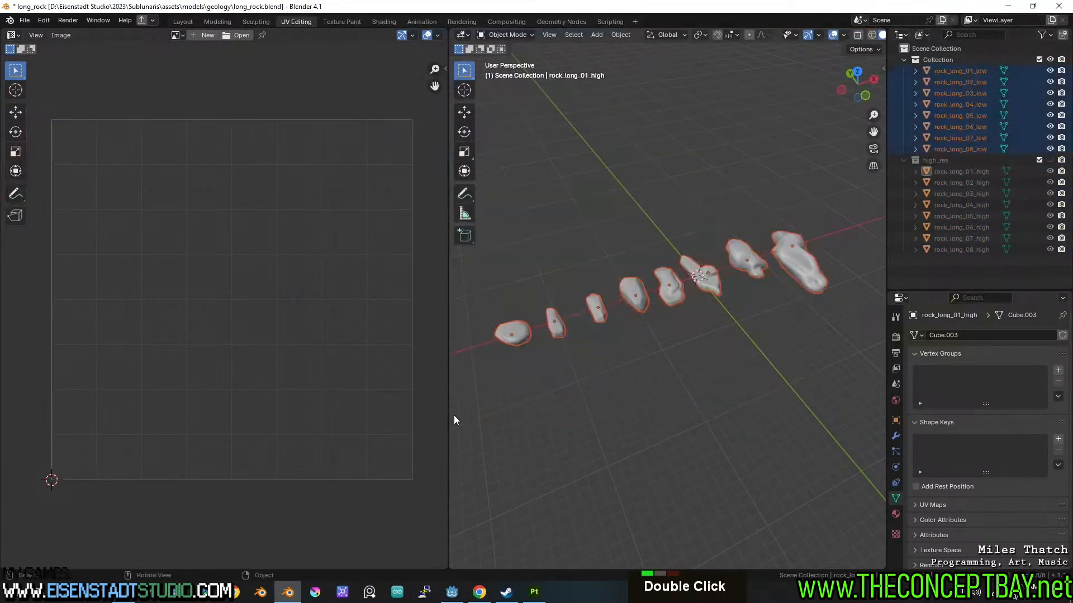
{"action": "key", "text": "Tab"}
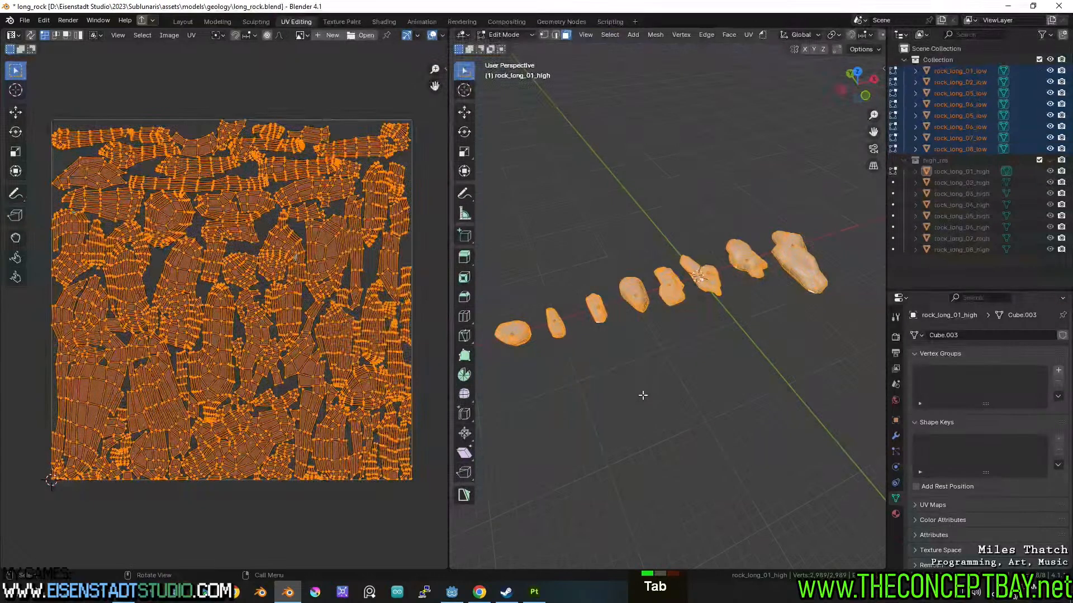
{"action": "key", "text": "Tab"}
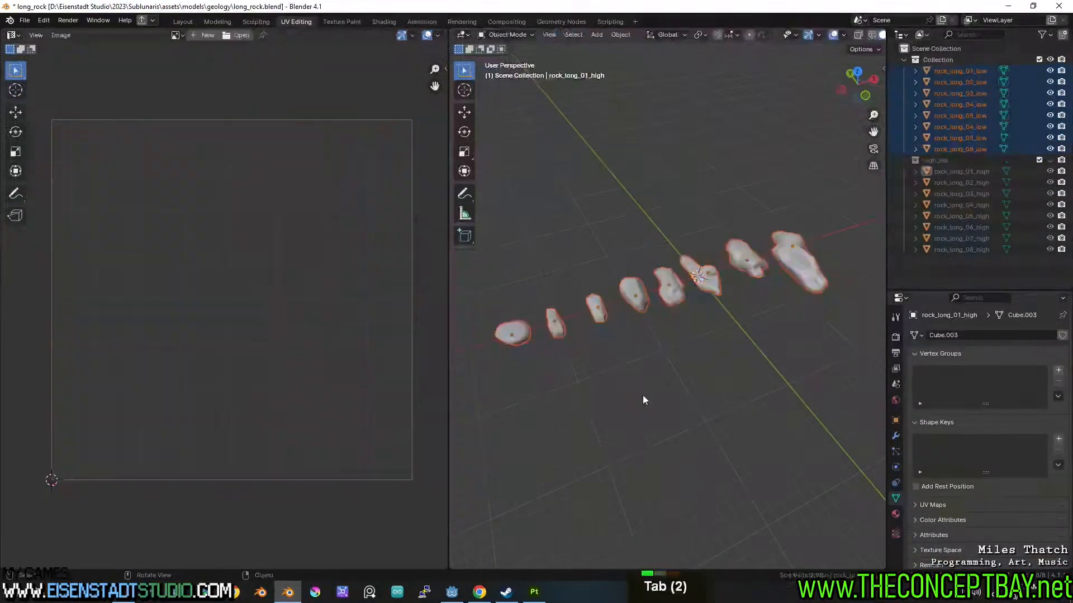
{"action": "key", "text": "Tab"}
{"action": "key", "text": "Tab"}
{"action": "key", "text": "ctrl+s"}
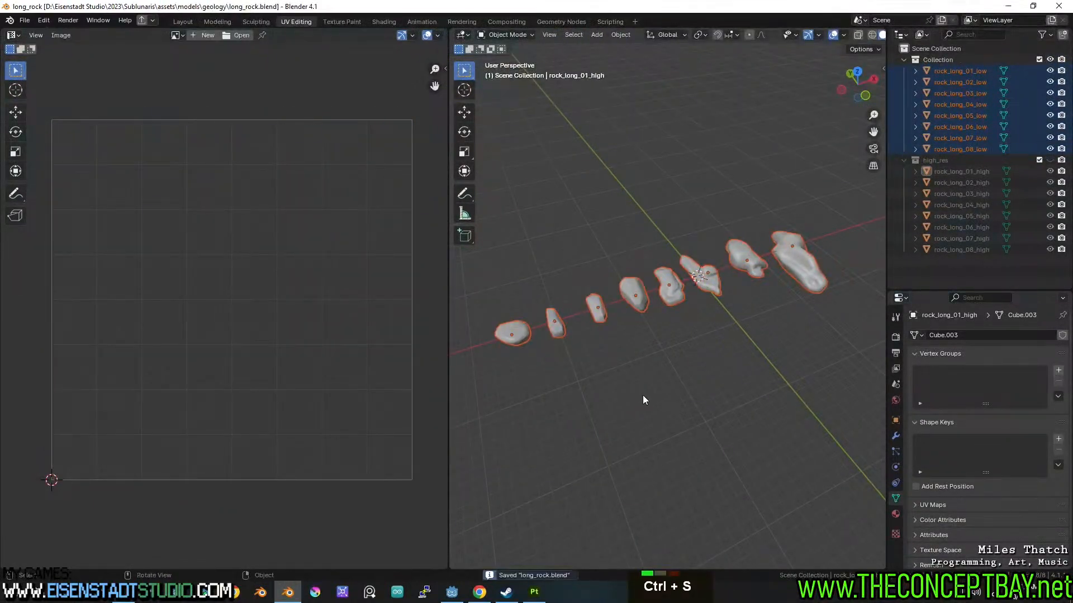
{"action": "key", "text": "ctrl+shift+e"}
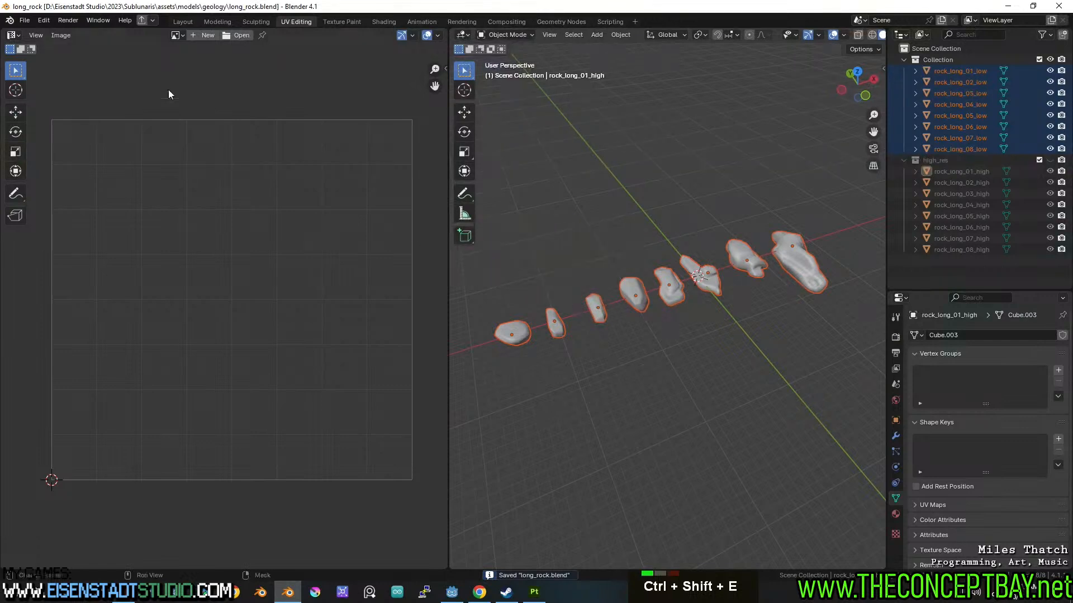
{"action": "key", "text": "ctrl+shift+e"}
{"action": "key", "text": "ctrl+shift+e"}
{"action": "key", "text": "ctrl+shift+e"}
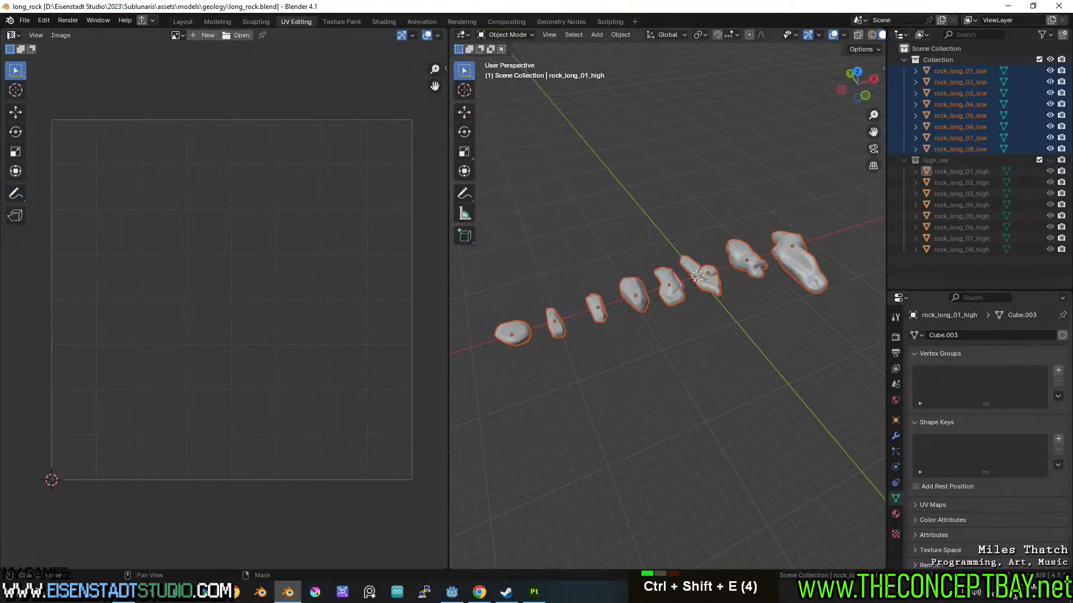
- Replace the shortcut of the Wavefront (.obj) export command with Ctrl+Shift+E
{"action": "left_click", "coordinate": [23, 21]}
{"action": "mouse_move", "coordinate": [65, 189]}
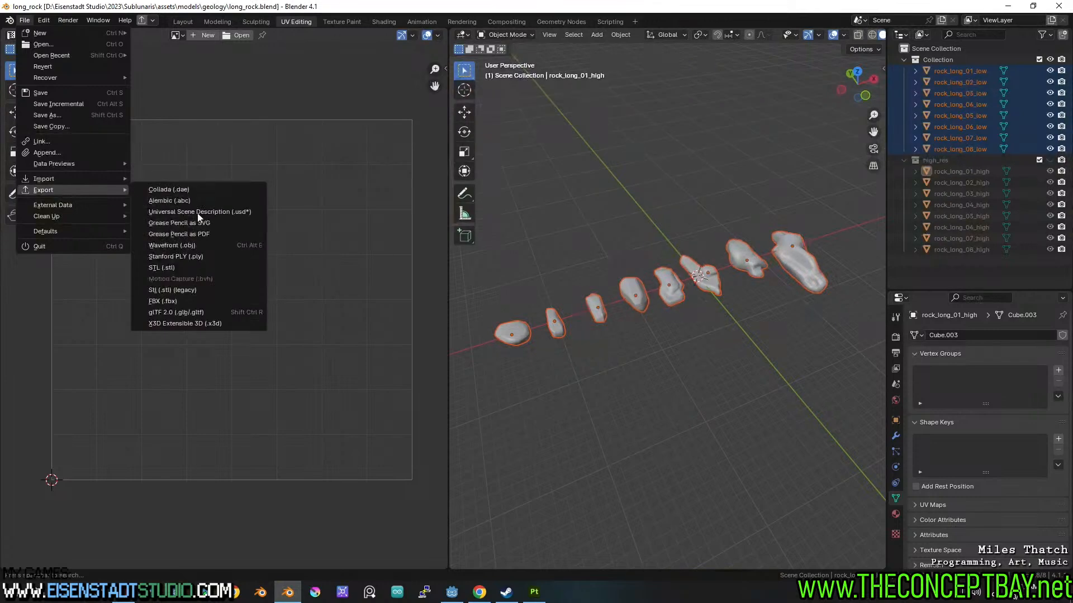
{"action": "right_click", "coordinate": [202, 246]}
{"action": "left_click", "coordinate": [176, 272]}
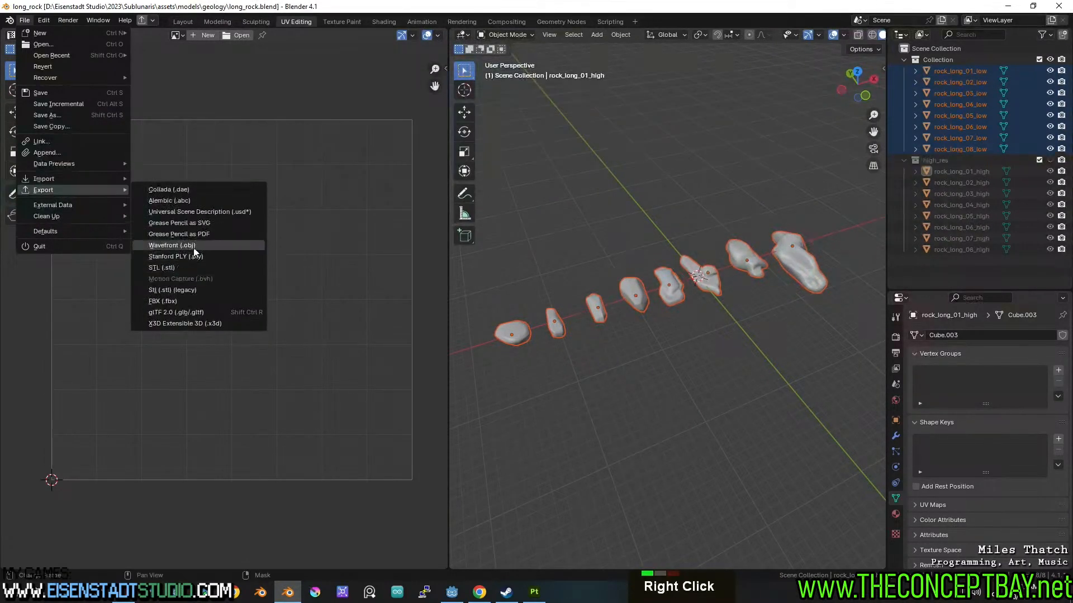
{"action": "right_click", "coordinate": [193, 246]}
{"action": "left_click", "coordinate": [178, 261]}
{"action": "key", "text": "ctrl+shift+e"}
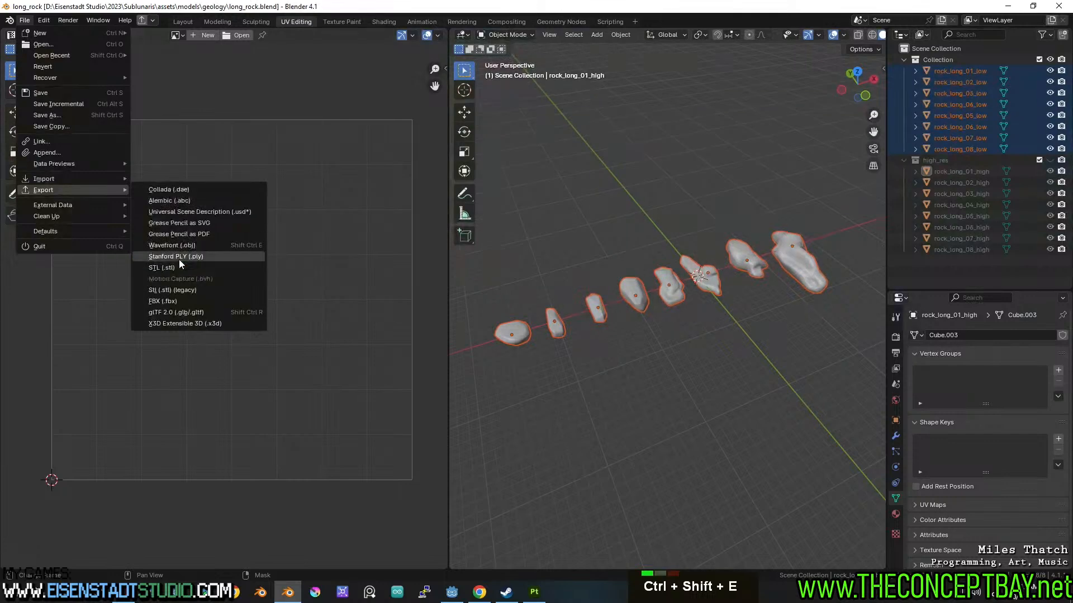
- Save the Blender preferences with the changed shortcut and close the preferences window
{"action": "left_click", "coordinate": [26, 21]}
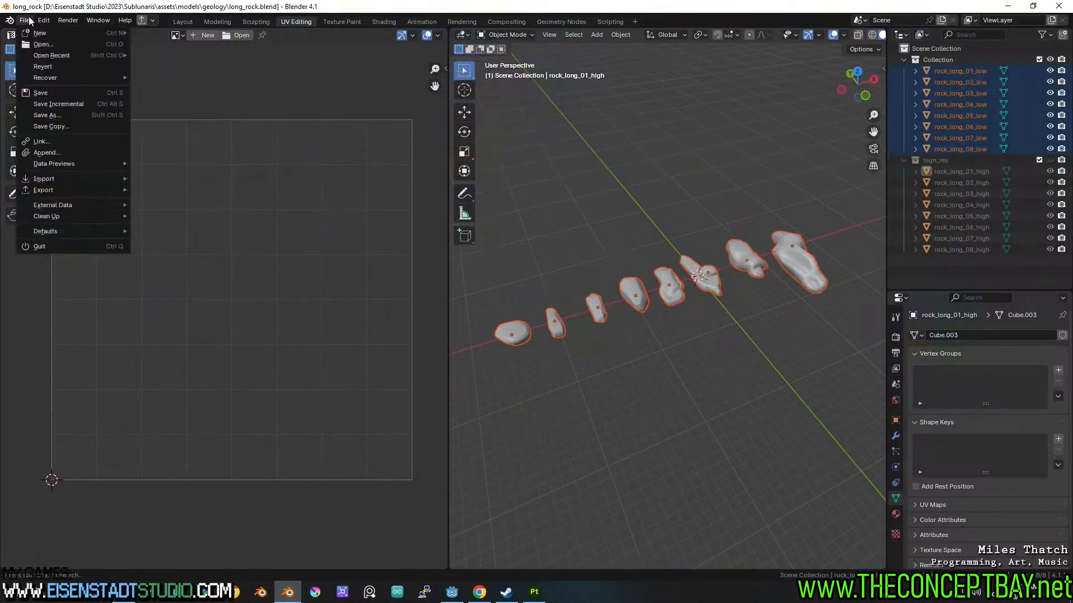
{"action": "mouse_move", "coordinate": [46, 23]}
{"action": "left_click", "coordinate": [62, 164]}
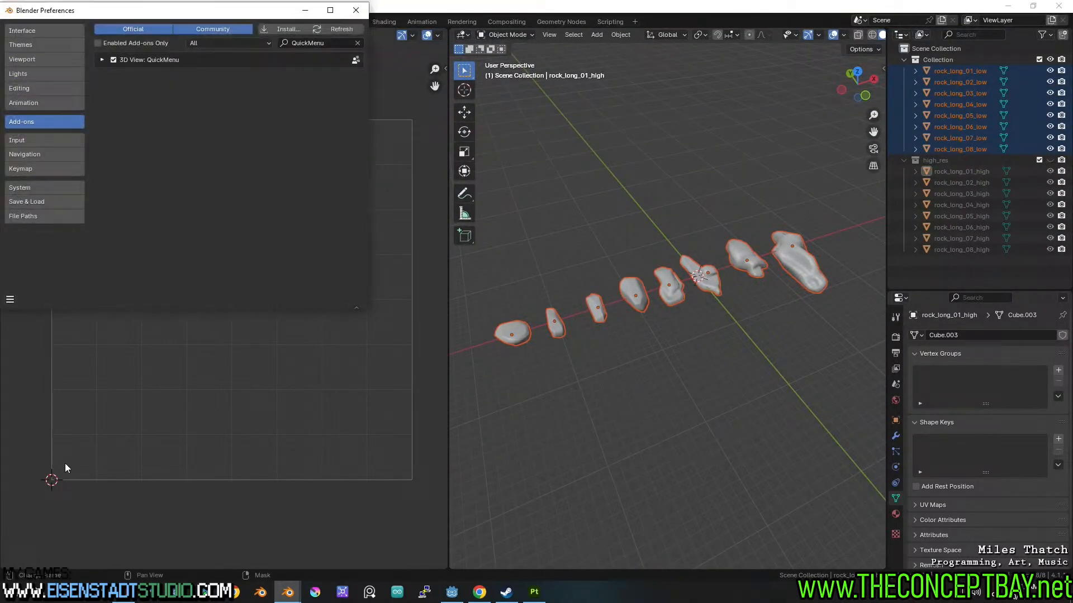
{"action": "left_click", "coordinate": [8, 300]}
{"action": "left_click", "coordinate": [40, 269]}
{"action": "left_click", "coordinate": [368, 6]}
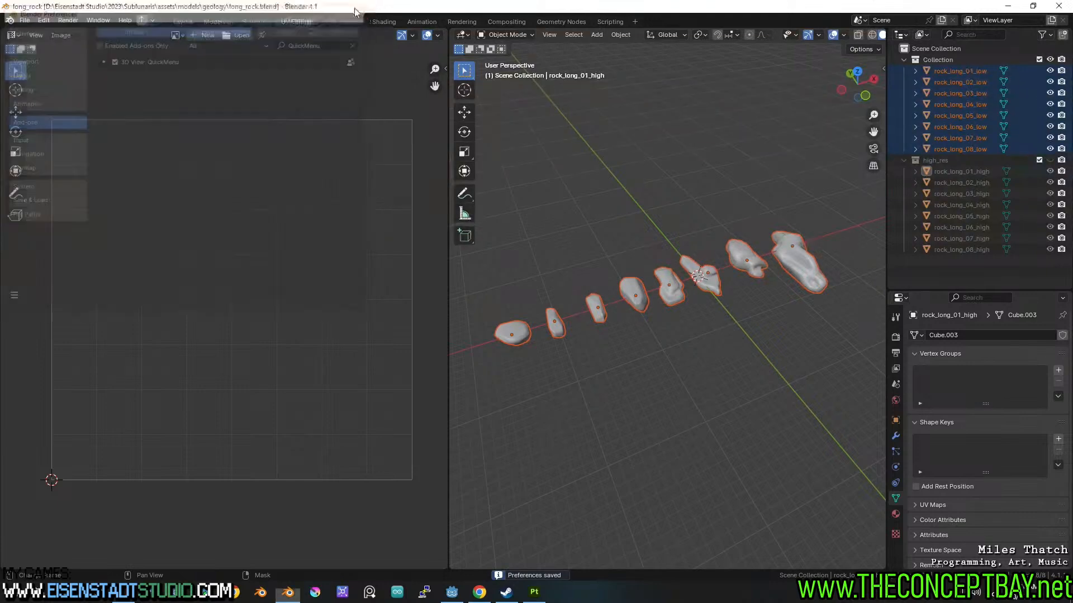
- Export the selected low-poly rocks as Wavefront OBJ again, overwriting long_rocks_low.obj
{"action": "key", "text": "ctrl+shift+e"}
{"action": "left_click", "coordinate": [445, 229]}
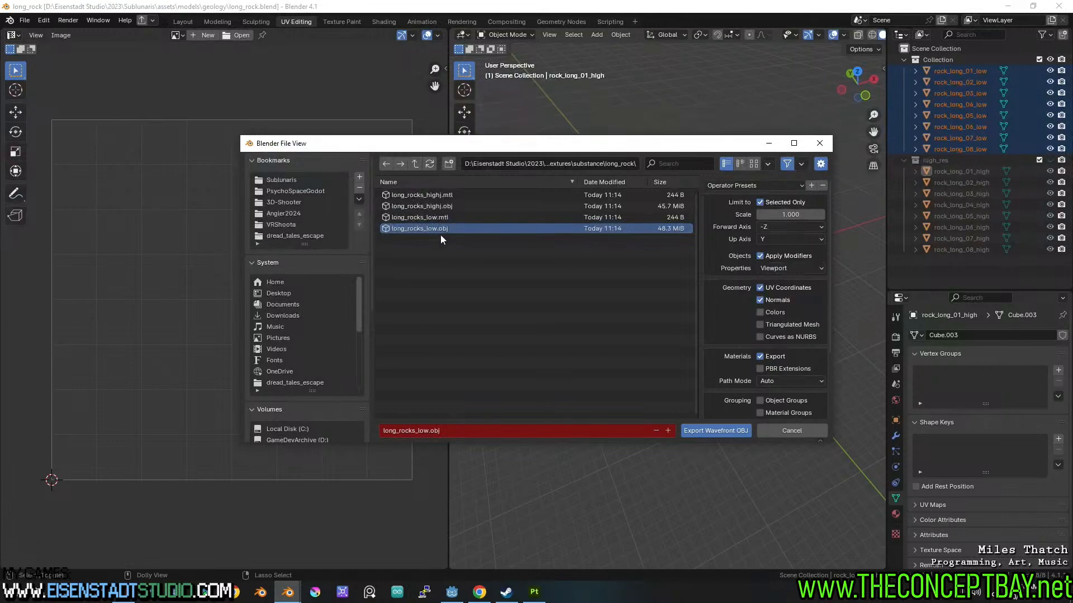
{"action": "key", "text": "Return"}
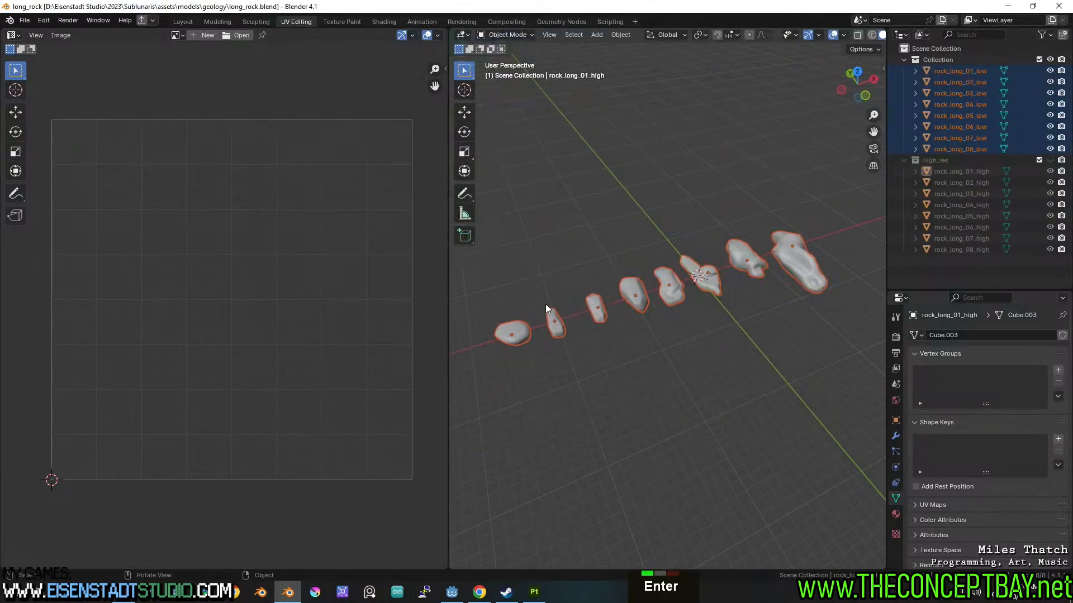
- Switch to Substance 3D Painter and reimport the project's mesh from the updated OBJ file
{"action": "left_click", "coordinate": [534, 591]}
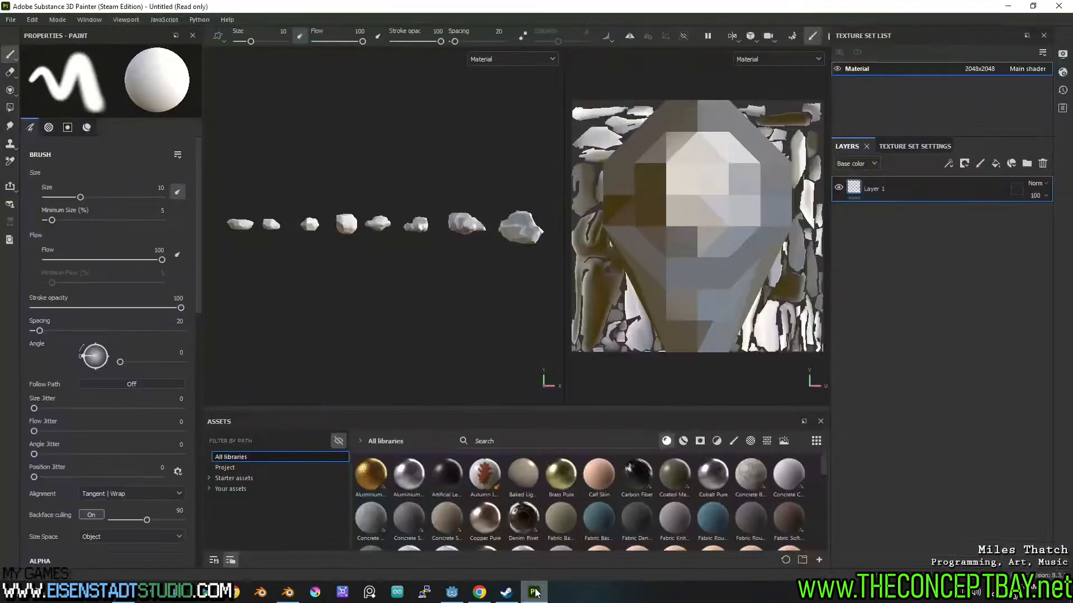
{"action": "left_click", "coordinate": [33, 20]}
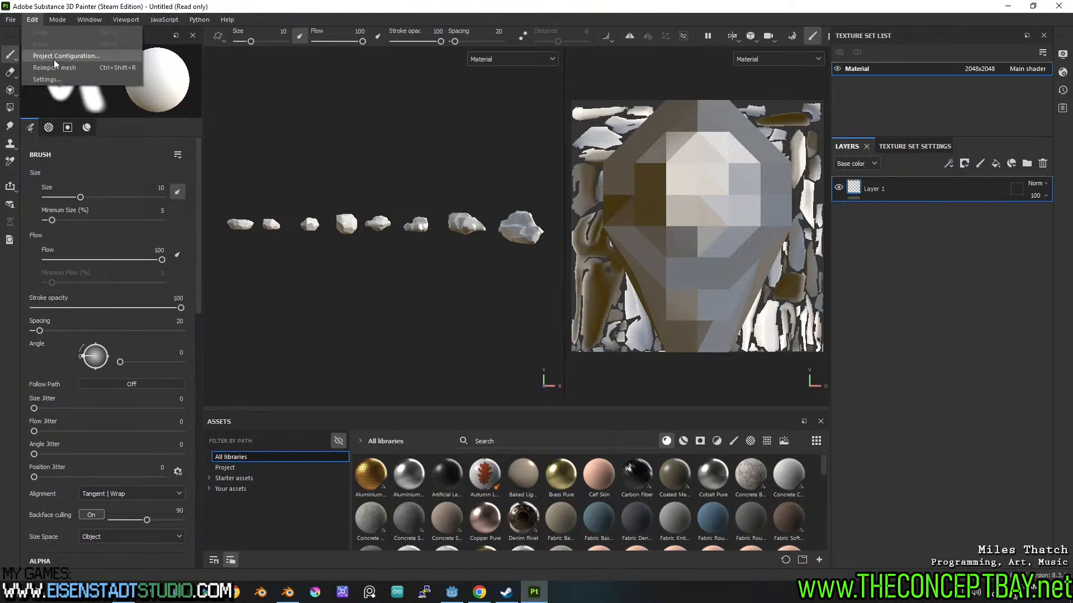
{"action": "left_click", "coordinate": [55, 68]}
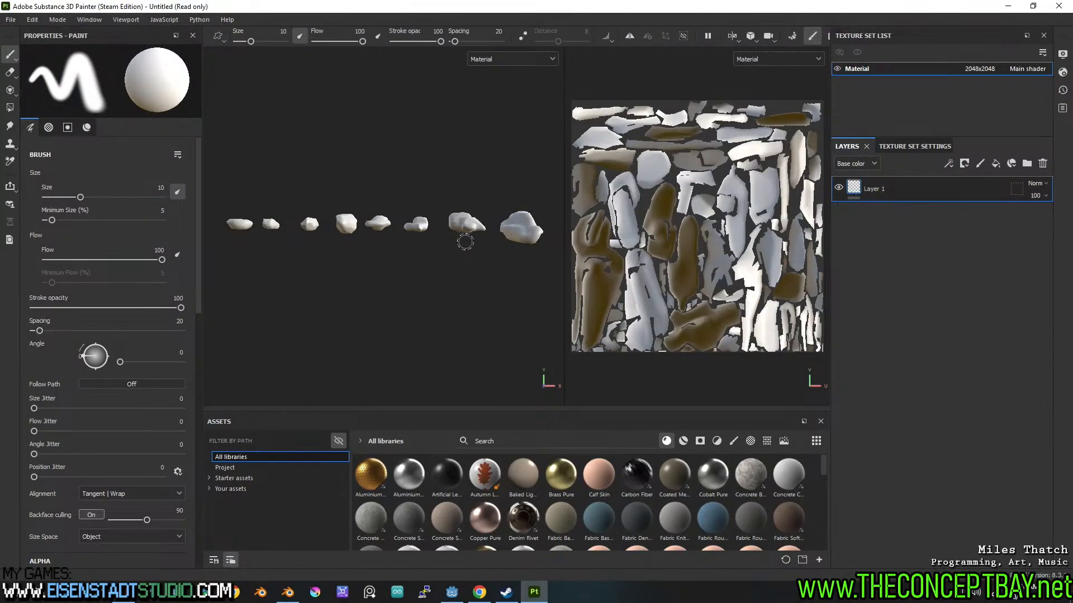
- Show the texture set settings, enter mesh map baking mode and return to painting mode
{"action": "left_click", "coordinate": [909, 148]}
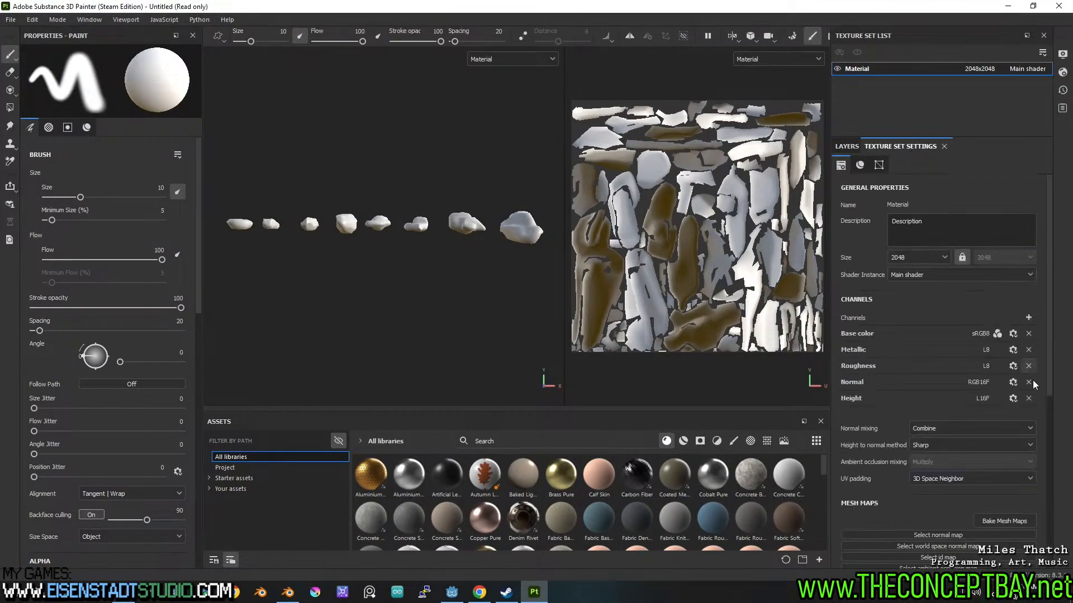
{"action": "left_click", "coordinate": [1004, 521]}
{"action": "key", "text": "Escape"}
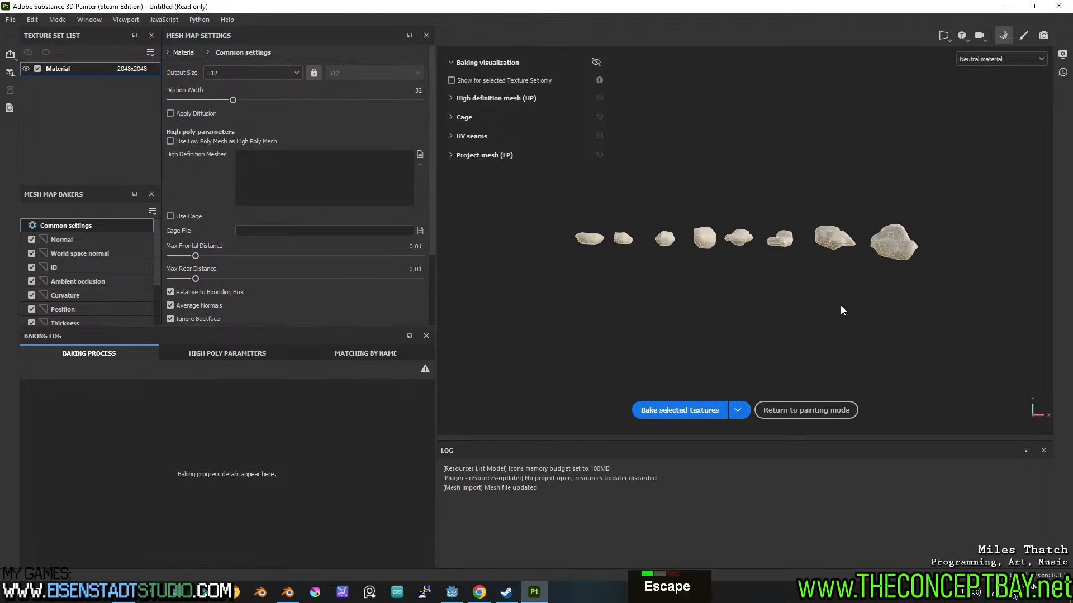
{"action": "left_click", "coordinate": [806, 410]}
- Examine the shape and shading of the reimported low-poly rocks up close from several angles
{"action": "scroll", "coordinate": [371, 192], "scroll_direction": "up", "scroll_amount": 12}
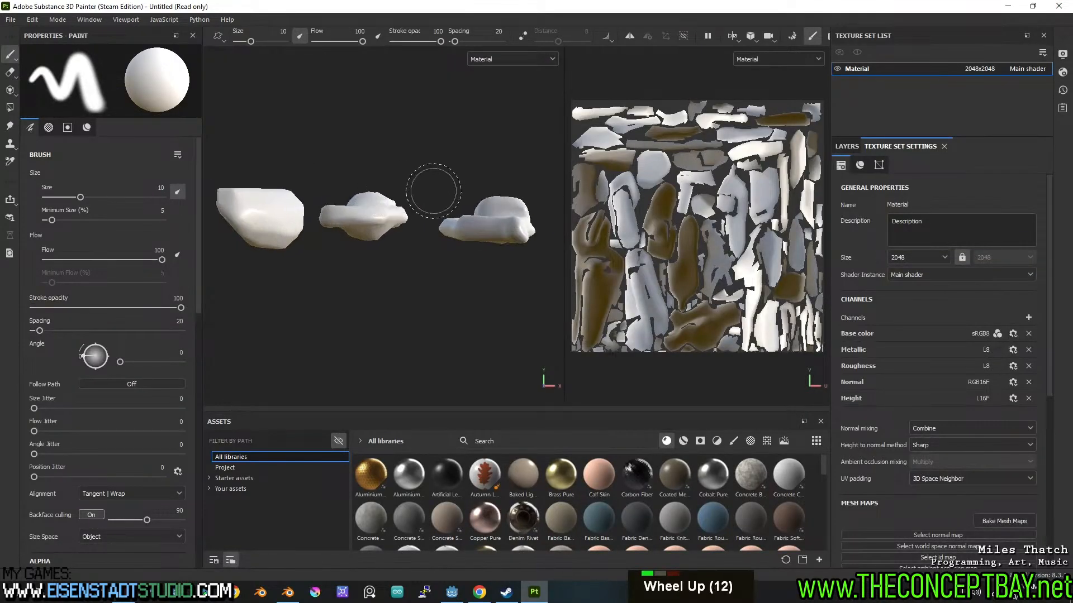
{"action": "left_click_drag", "start_coordinate": [459, 165], "coordinate": [335, 232], "text": "alt"}
{"action": "middle_click_drag", "start_coordinate": [335, 232], "coordinate": [391, 220], "text": "alt"}
{"action": "scroll", "coordinate": [391, 220], "scroll_direction": "down", "scroll_amount": 2}
{"action": "scroll", "coordinate": [454, 259], "scroll_direction": "up", "scroll_amount": 3, "text": "alt"}
{"action": "left_click_drag", "start_coordinate": [455, 258], "coordinate": [391, 273], "text": "alt"}
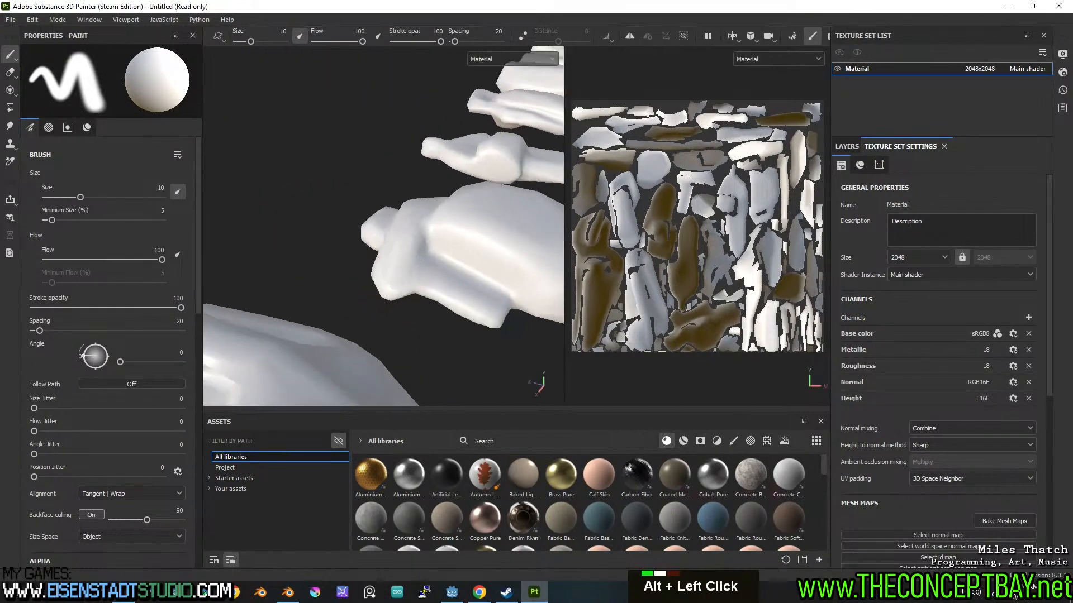
{"action": "middle_click_drag", "start_coordinate": [447, 293], "coordinate": [352, 253], "text": "alt"}
{"action": "scroll", "coordinate": [352, 253], "scroll_direction": "up", "scroll_amount": 2}
{"action": "left_click_drag", "start_coordinate": [358, 234], "coordinate": [342, 246], "text": "alt"}
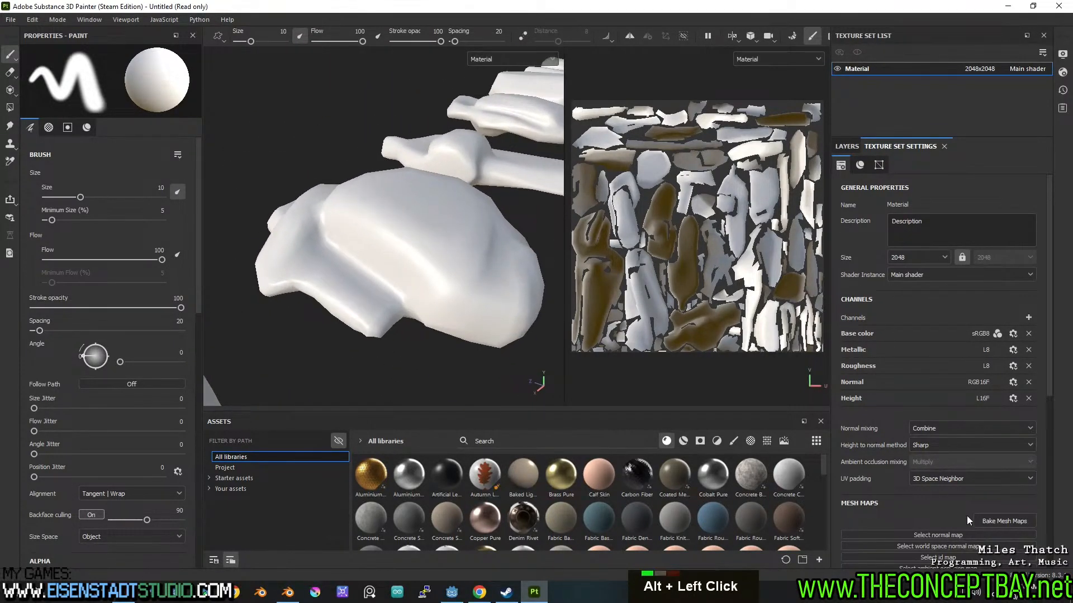
- Enter mesh map baking mode and set the bake output size to 2048
{"action": "left_click", "coordinate": [1002, 519]}
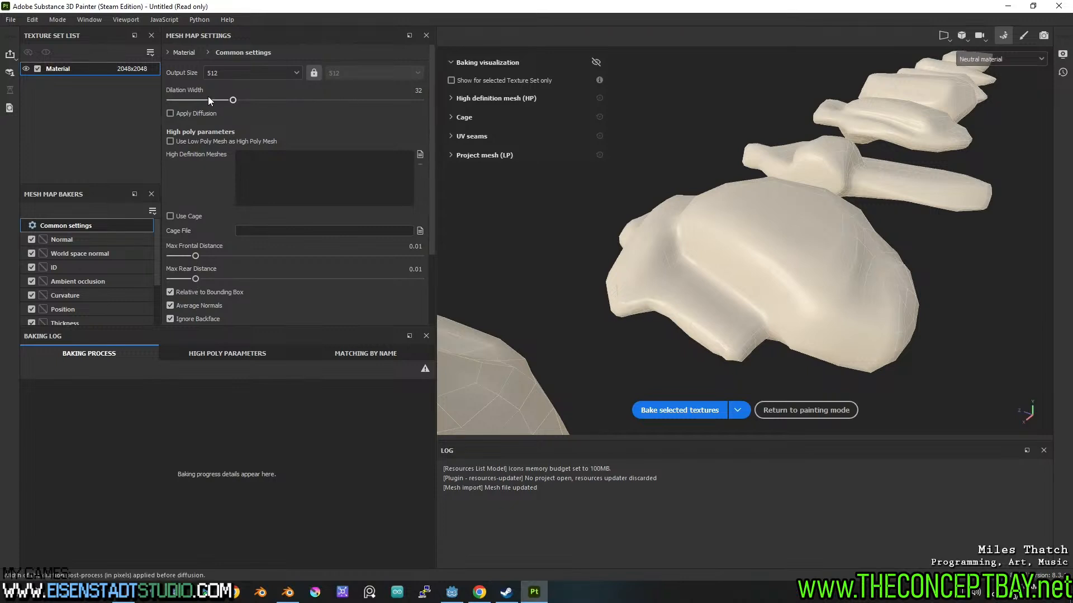
{"action": "left_click", "coordinate": [257, 69]}
{"action": "left_click", "coordinate": [217, 154]}
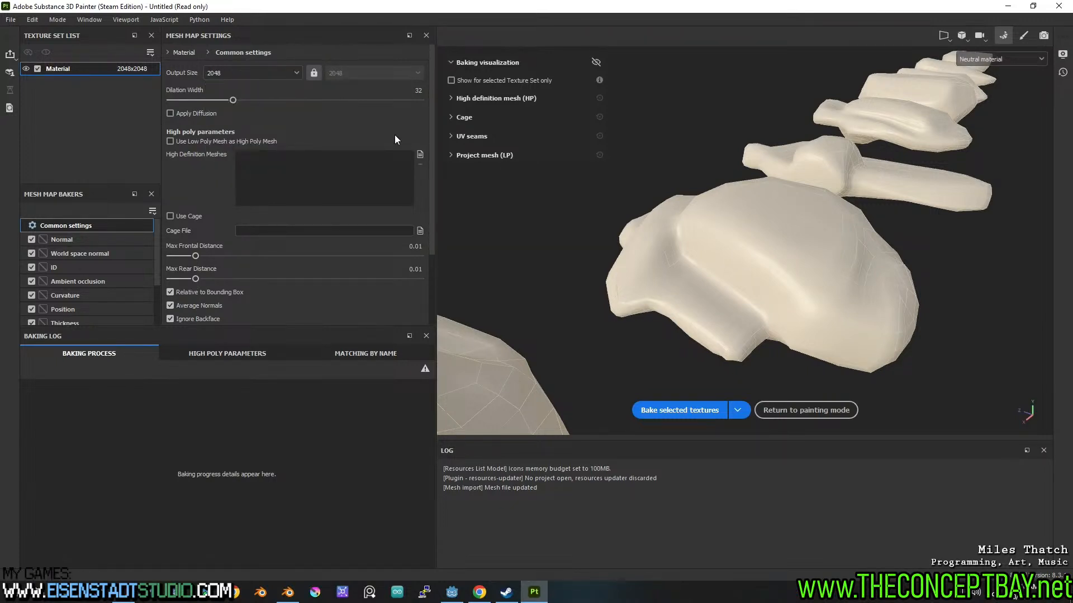
- Rename long_rocks_highj.obj to long_rocks_high.obj and load it as the high definition mesh for baking
{"action": "double_click", "coordinate": [421, 154]}
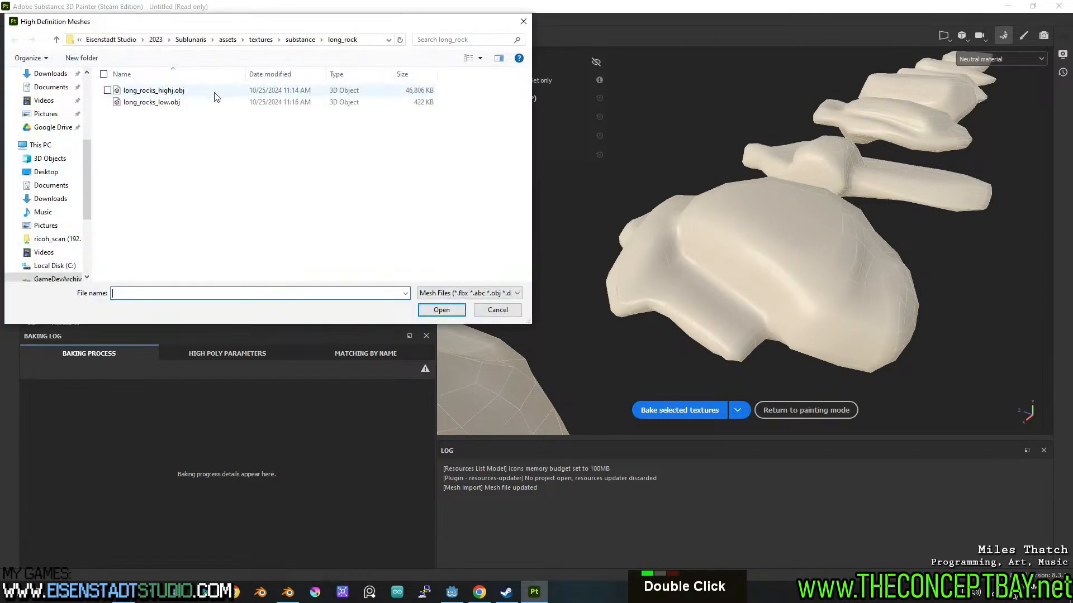
{"action": "left_click", "coordinate": [190, 93]}
{"action": "key", "text": "F2"}
{"action": "key", "text": "Right"}
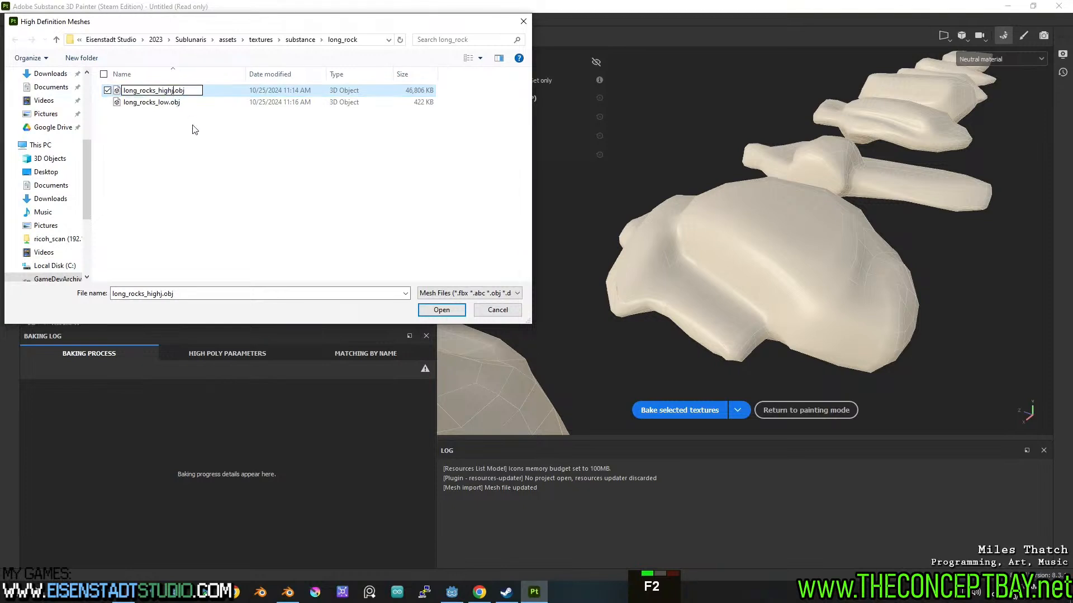
{"action": "key", "text": "BackSpace"}
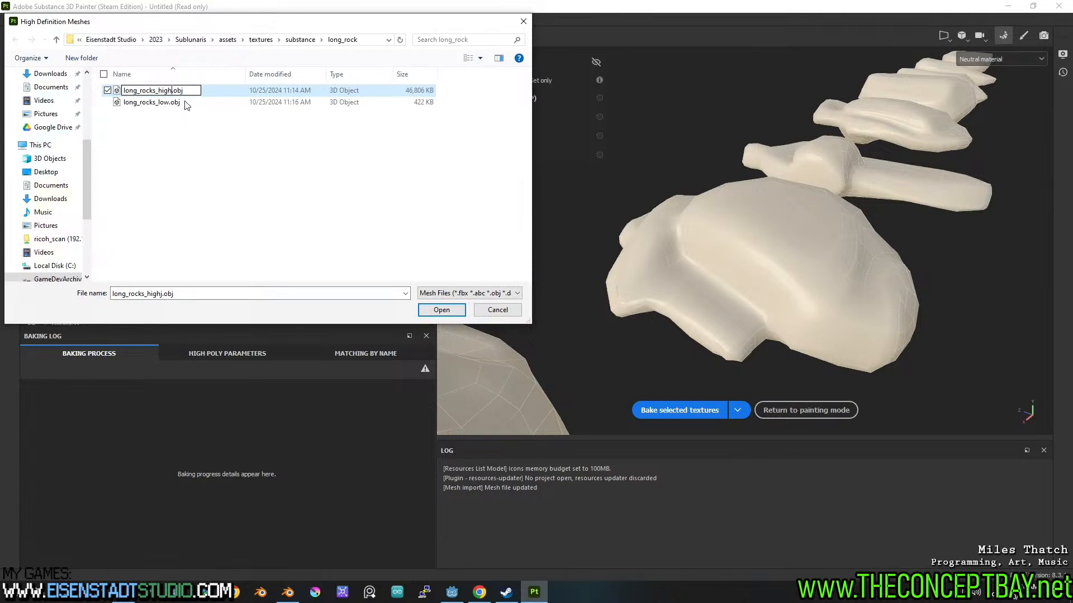
{"action": "left_click", "coordinate": [184, 102]}
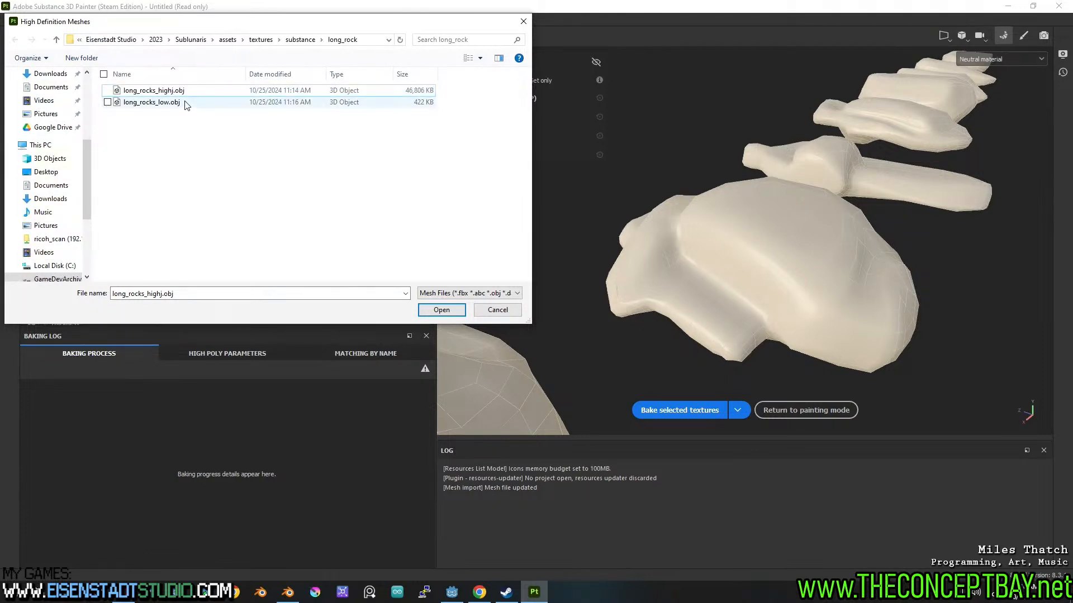
{"action": "double_click", "coordinate": [188, 91]}
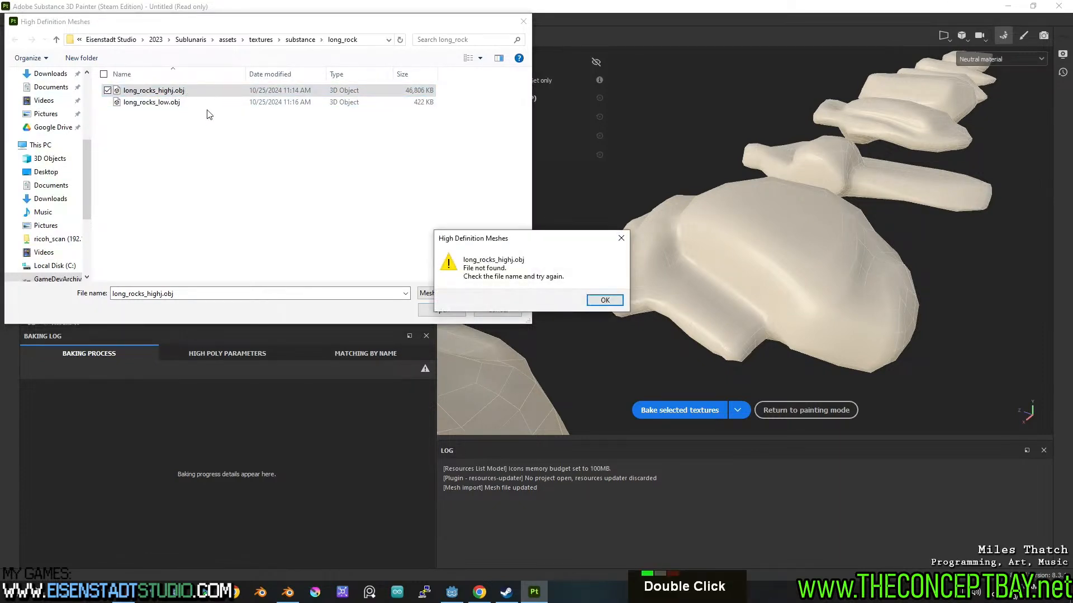
{"action": "key", "text": "Escape"}
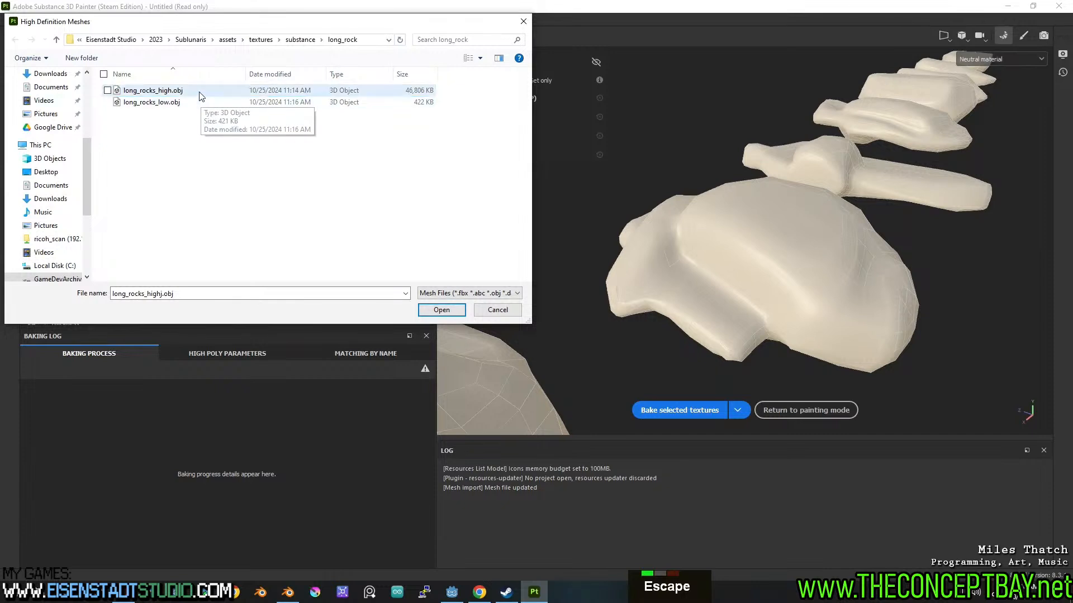
{"action": "double_click", "coordinate": [199, 90]}
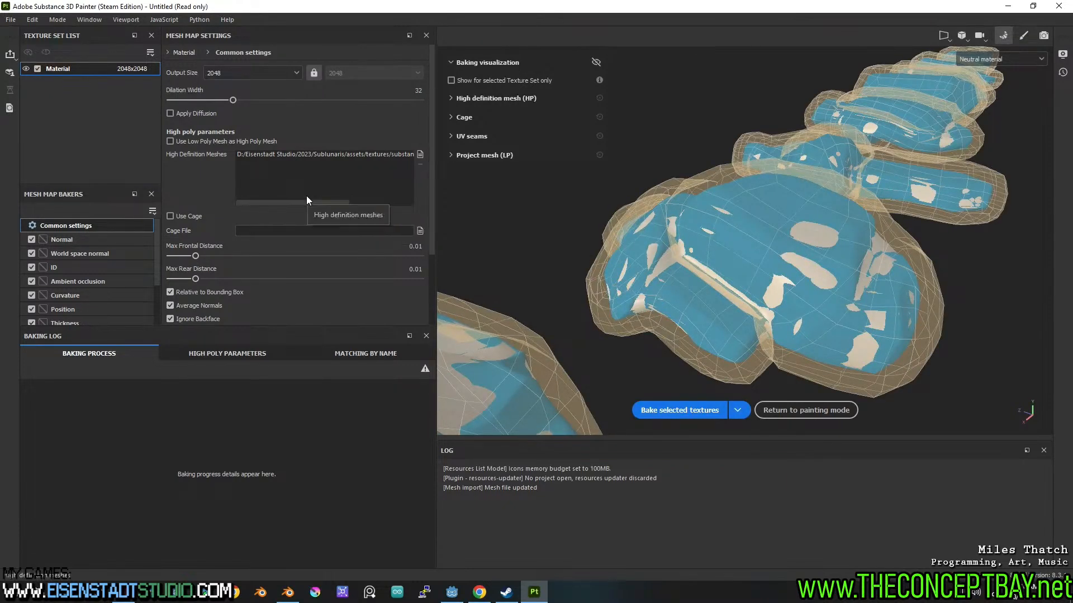
{"action": "left_click_drag", "start_coordinate": [331, 203], "coordinate": [277, 207]}
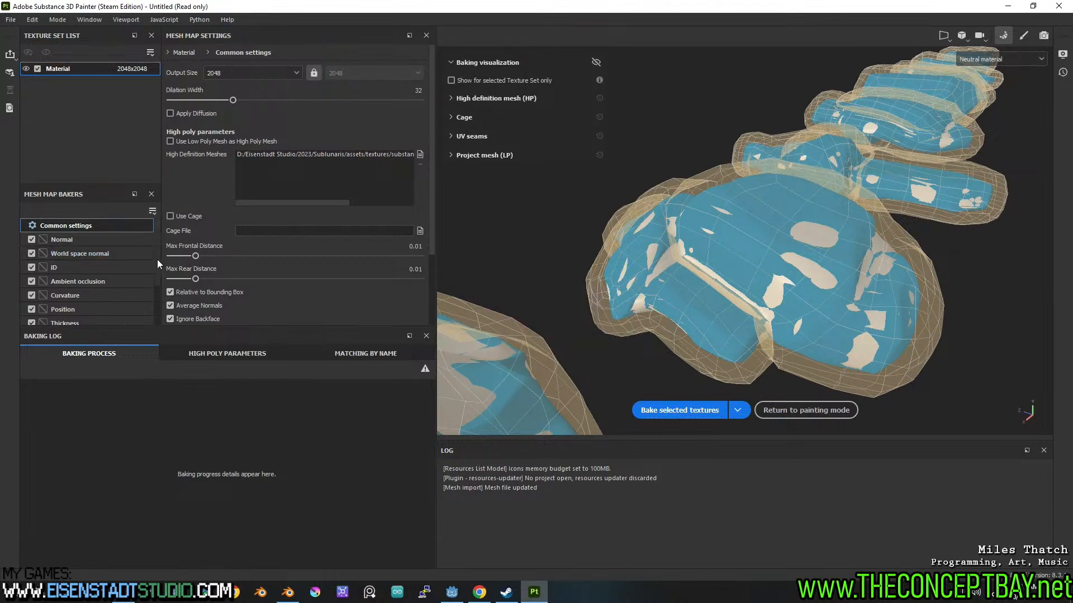
- Set the ambient occlusion baker's self occlusion to Only Same Mesh Name
{"action": "mouse_move", "coordinate": [157, 259]}
{"action": "left_mouse_down"}
{"action": "mouse_move", "coordinate": [153, 313]}
{"action": "mouse_move", "coordinate": [158, 246]}
{"action": "left_mouse_up"}
{"action": "left_click_drag", "start_coordinate": [158, 239], "coordinate": [149, 305]}
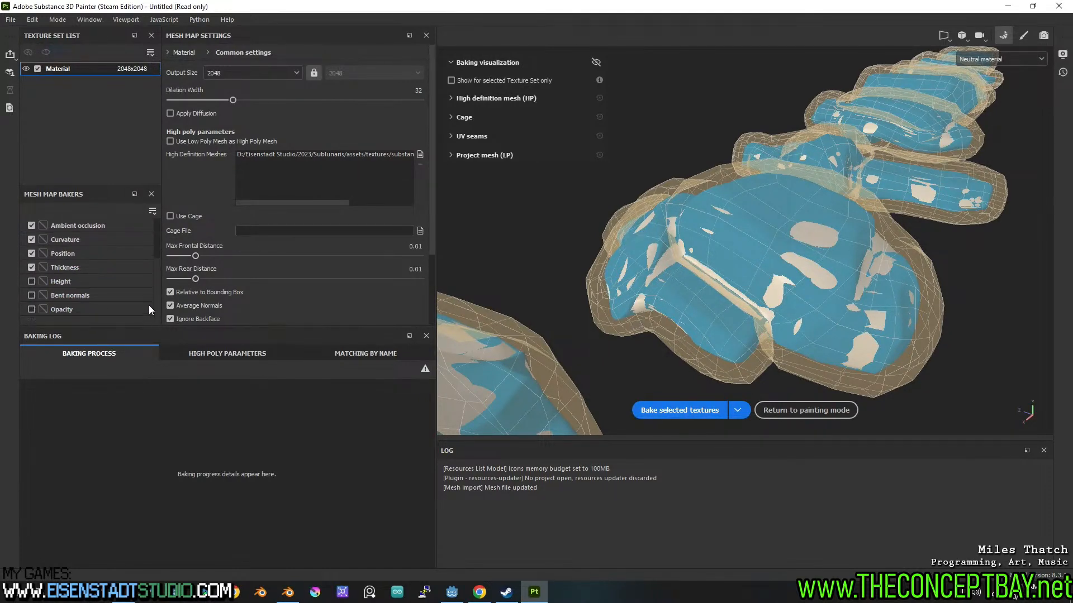
{"action": "scroll", "coordinate": [149, 305], "scroll_direction": "up", "scroll_amount": 3}
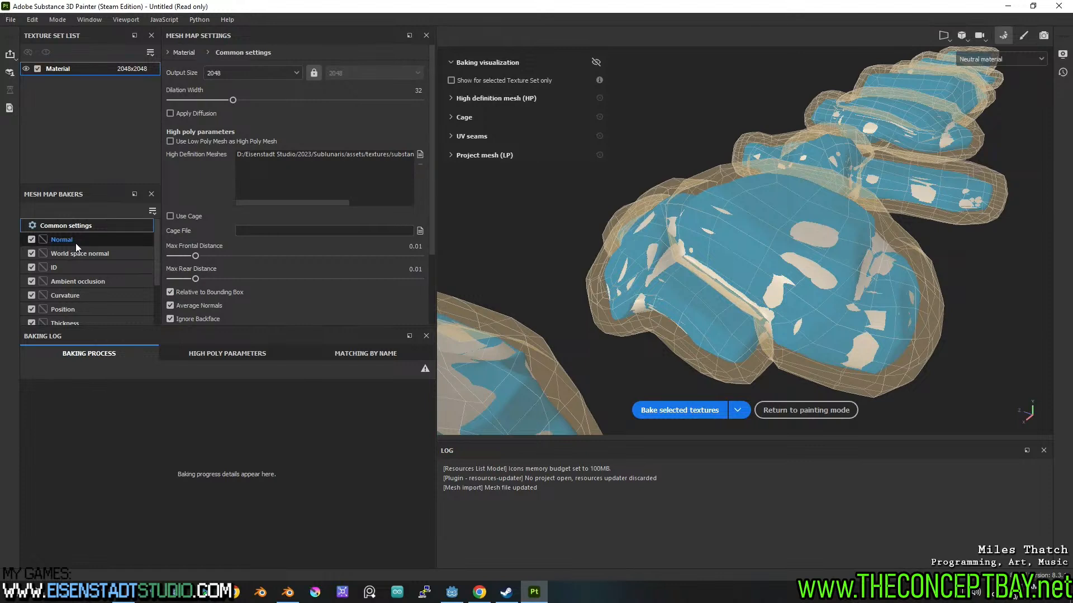
{"action": "left_click", "coordinate": [87, 283]}
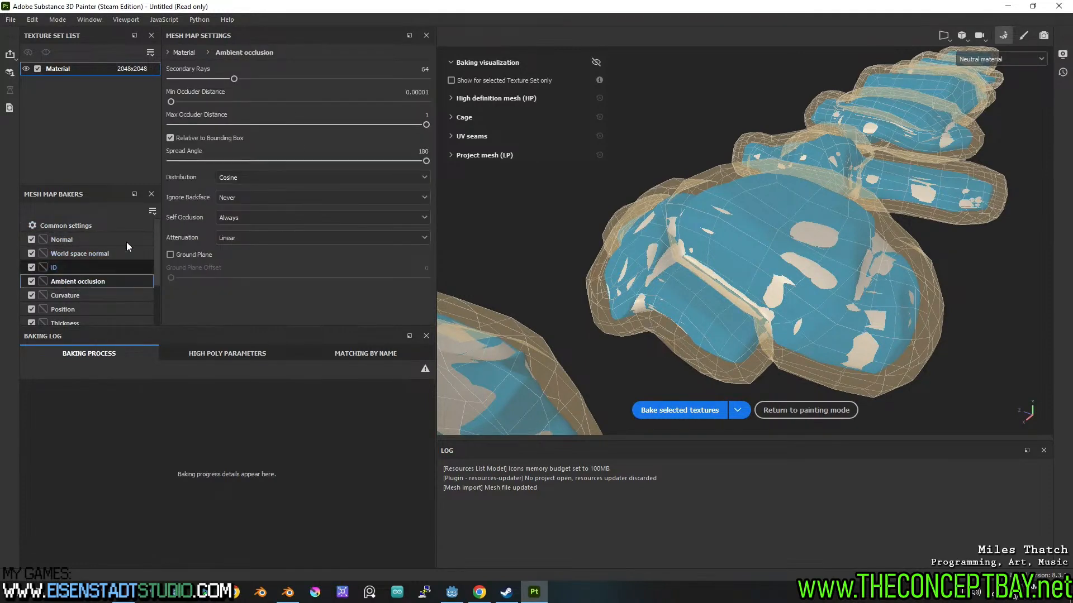
{"action": "left_click", "coordinate": [238, 213]}
{"action": "left_click", "coordinate": [243, 244]}
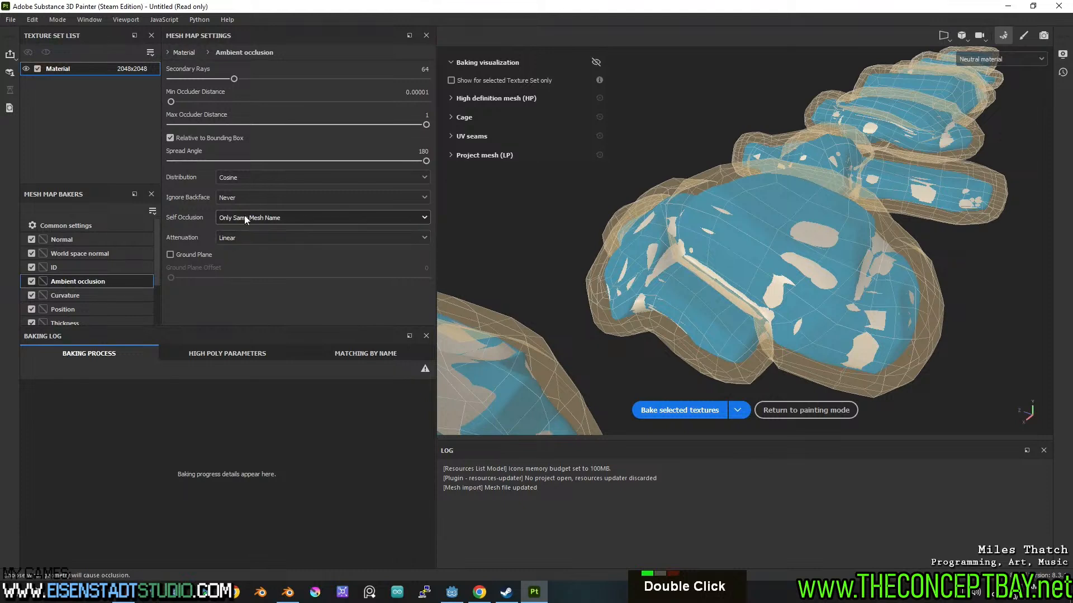
- Set the common Match option to By Mesh Name, bake the selected textures and return to painting mode
{"action": "left_click", "coordinate": [78, 225]}
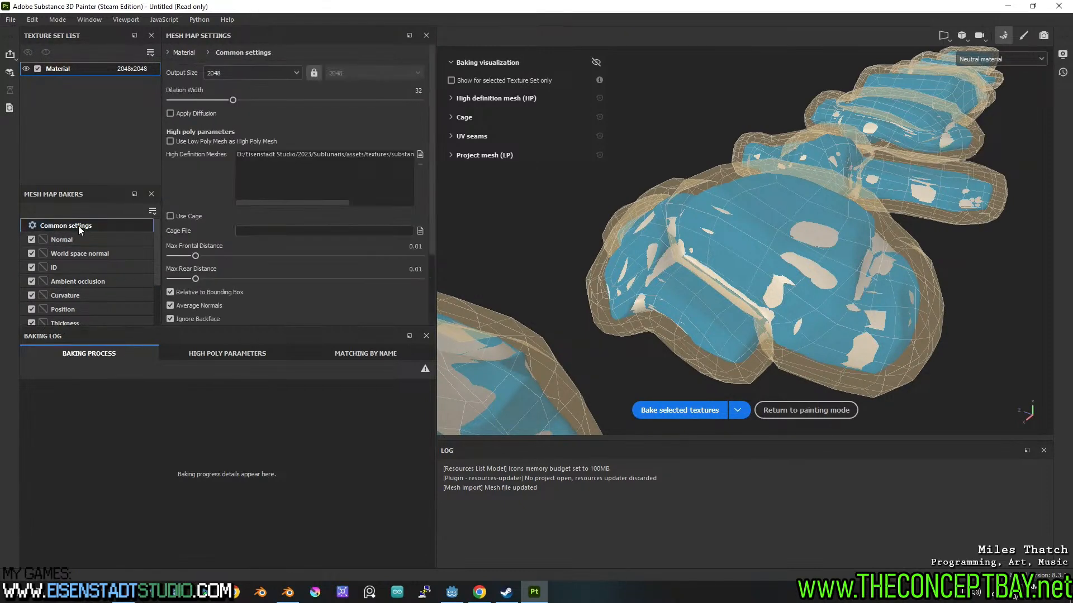
{"action": "scroll", "coordinate": [212, 250], "scroll_direction": "down", "scroll_amount": 6}
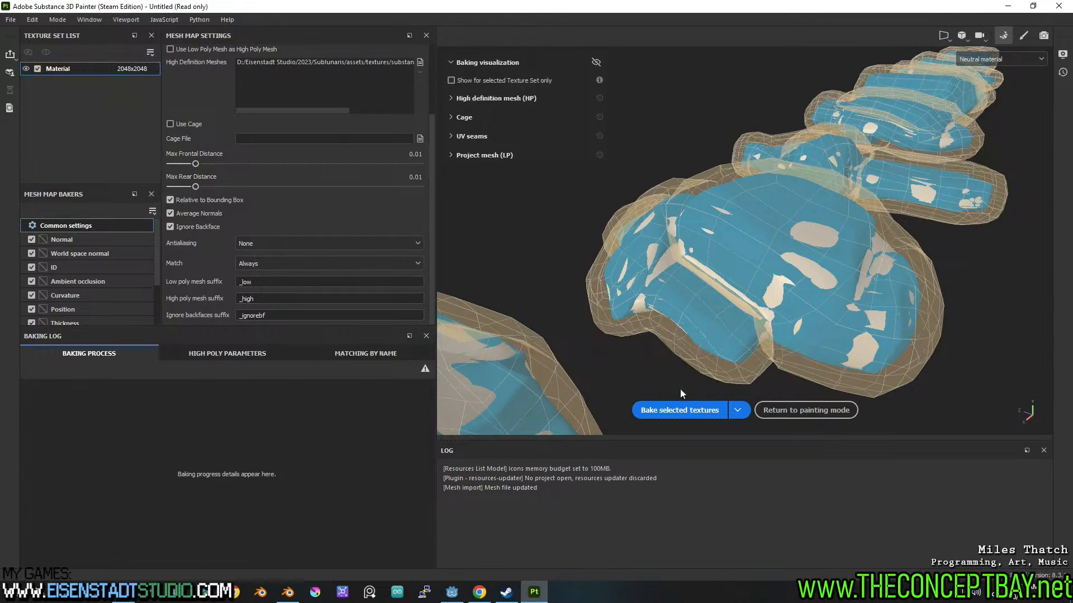
{"action": "left_click", "coordinate": [119, 240]}
{"action": "left_click", "coordinate": [109, 226]}
{"action": "scroll", "coordinate": [234, 256], "scroll_direction": "down", "scroll_amount": 9}
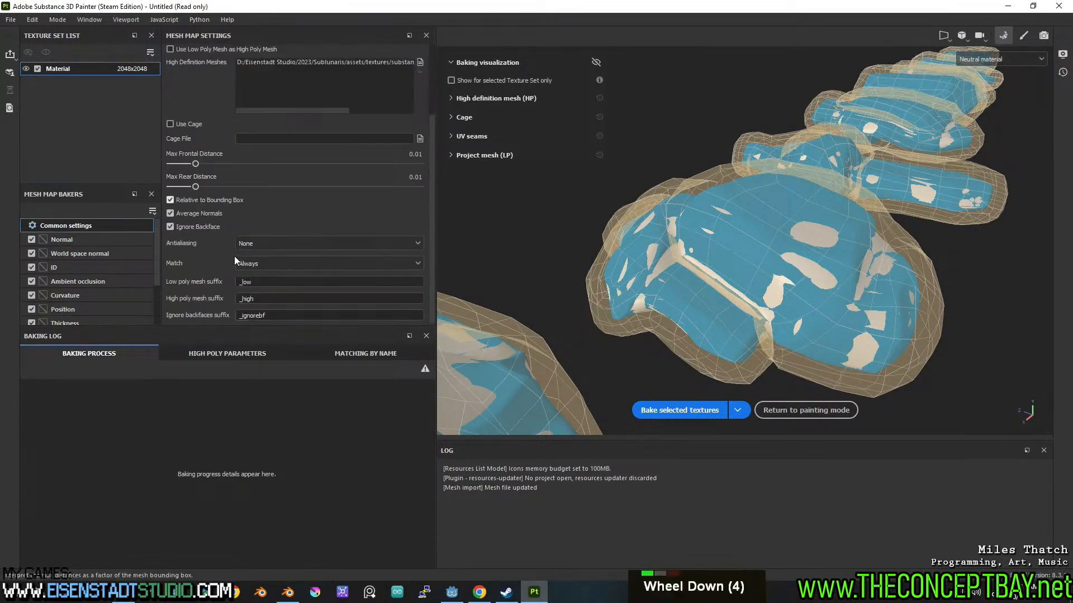
{"action": "left_click", "coordinate": [269, 263]}
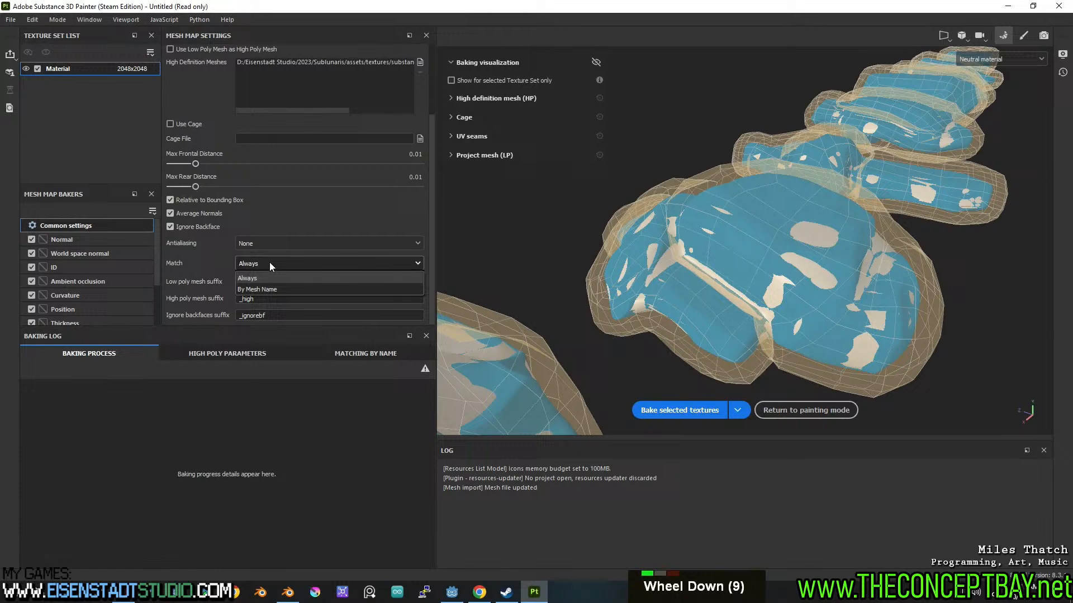
{"action": "left_click", "coordinate": [260, 289]}
{"action": "left_click", "coordinate": [688, 410]}
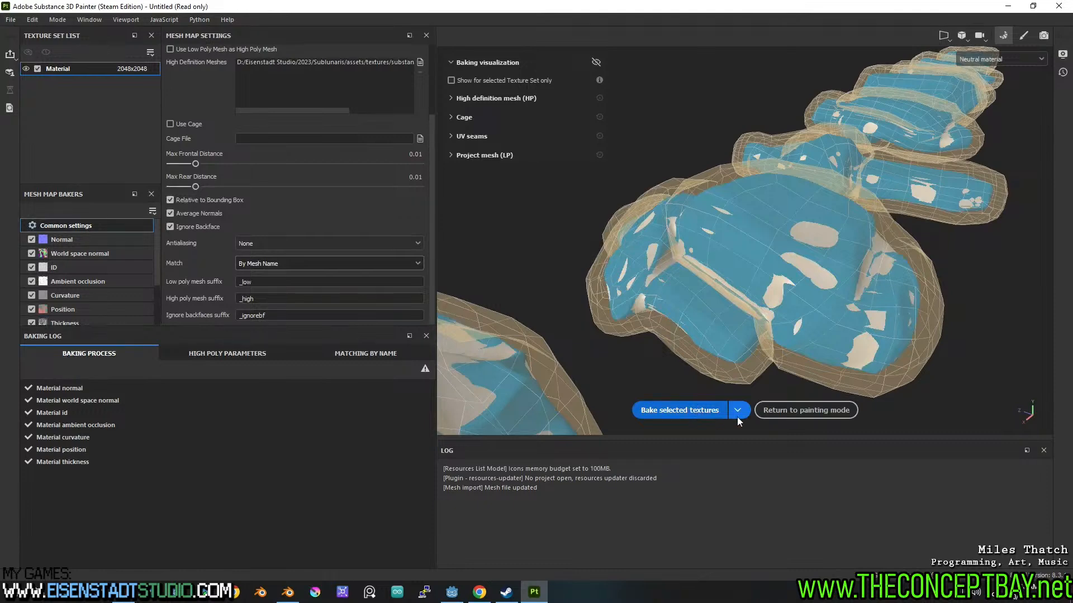
{"action": "left_click", "coordinate": [782, 410]}
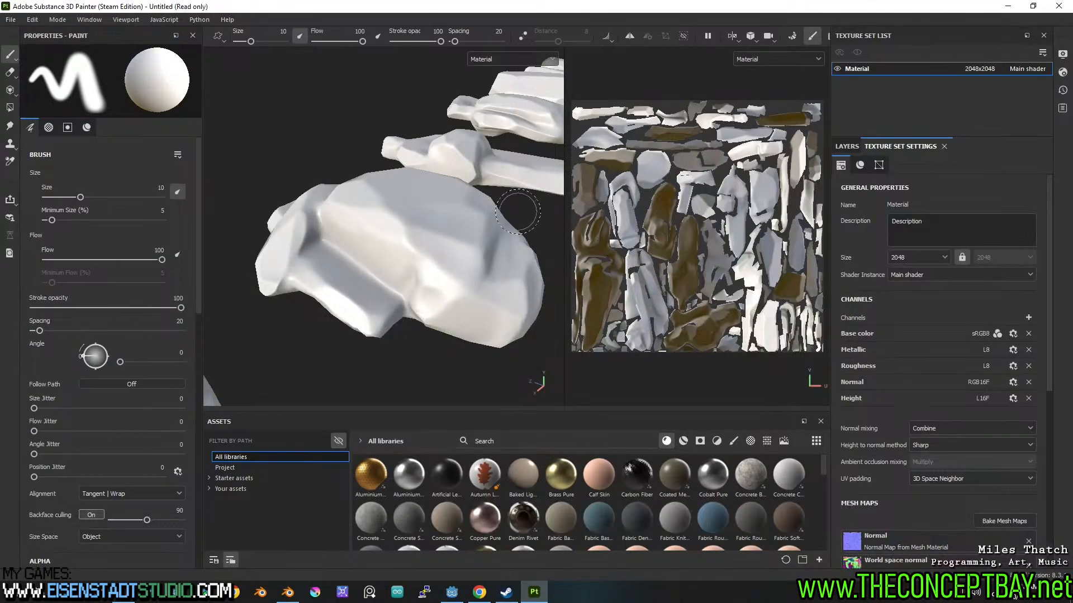
- Examine the baked rocks from several angles and up close for shading artifacts
{"action": "left_click_drag", "start_coordinate": [517, 211], "coordinate": [588, 264], "text": "alt"}
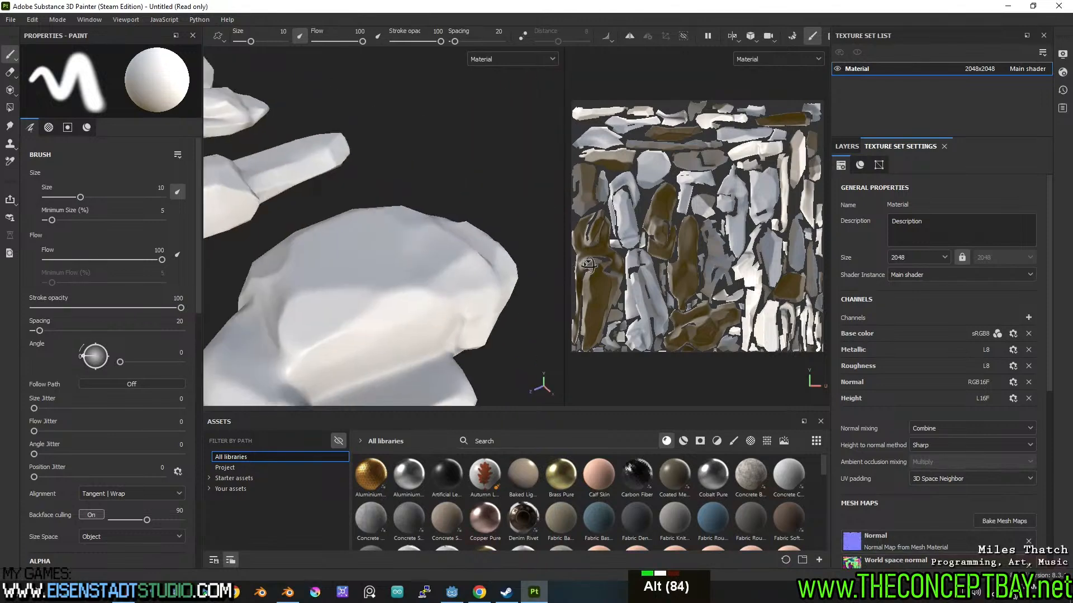
{"action": "scroll", "coordinate": [383, 283], "scroll_direction": "down", "scroll_amount": 6}
{"action": "middle_click_drag", "start_coordinate": [385, 280], "coordinate": [411, 216], "text": "alt"}
{"action": "left_click_drag", "start_coordinate": [411, 215], "coordinate": [399, 254], "text": "alt"}
{"action": "middle_click_drag", "start_coordinate": [399, 255], "coordinate": [376, 242], "text": "alt"}
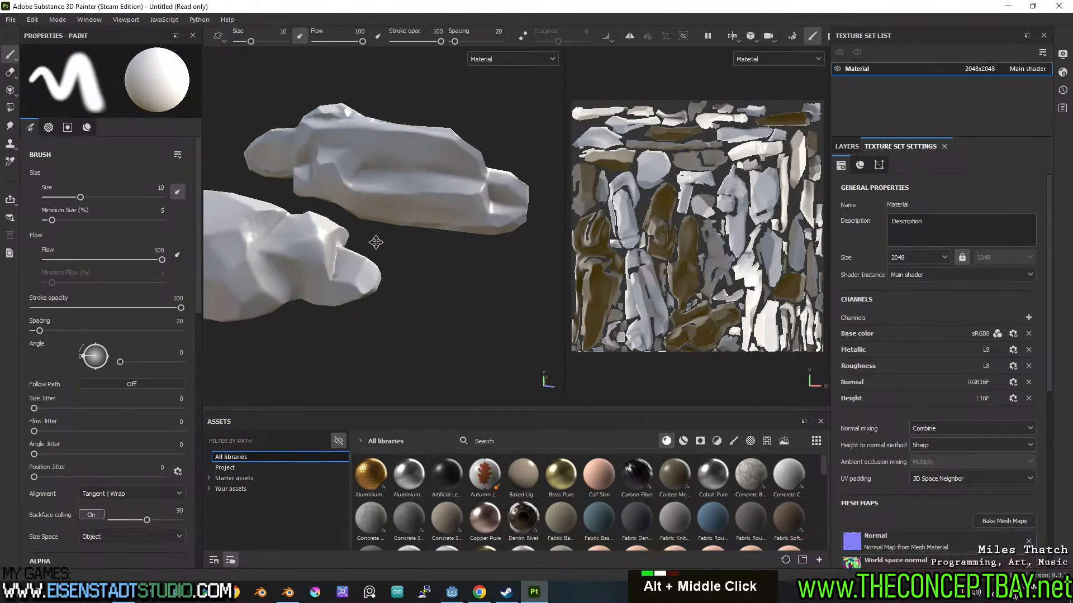
{"action": "scroll", "coordinate": [376, 241], "scroll_direction": "up", "scroll_amount": 6, "text": "alt"}
{"action": "left_click_drag", "start_coordinate": [385, 246], "coordinate": [402, 251], "text": "alt"}
{"action": "middle_click_drag", "start_coordinate": [402, 252], "coordinate": [474, 192], "text": "alt"}
{"action": "left_click_drag", "start_coordinate": [475, 192], "coordinate": [426, 165], "text": "alt"}
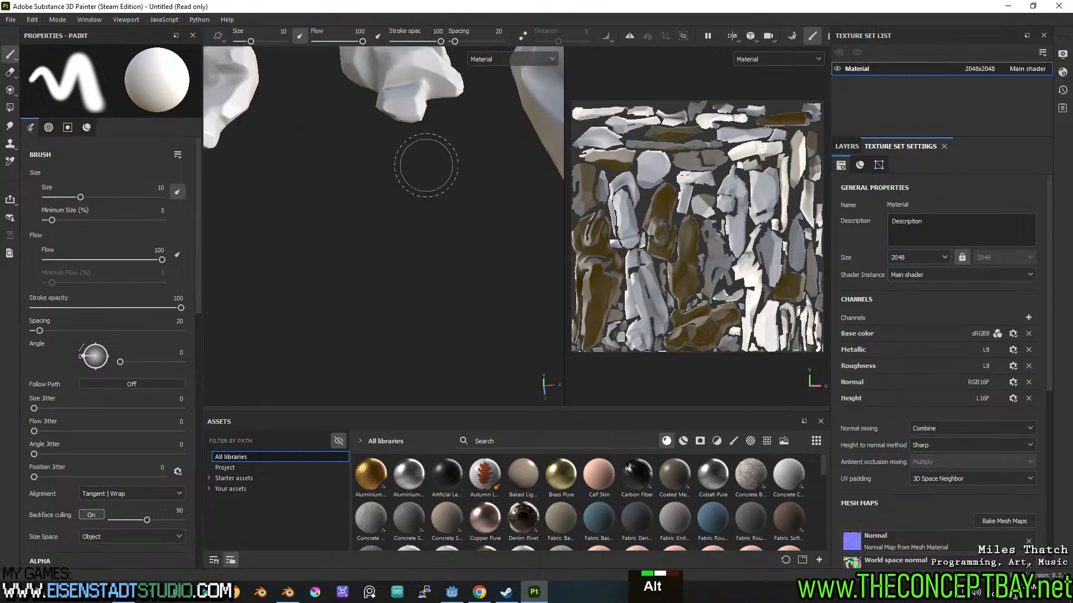
{"action": "middle_click_drag", "start_coordinate": [426, 166], "coordinate": [433, 246], "text": "alt"}
{"action": "scroll", "coordinate": [435, 244], "scroll_direction": "up", "scroll_amount": 2, "text": "alt"}
{"action": "left_click_drag", "start_coordinate": [437, 241], "coordinate": [336, 219], "text": "alt"}
{"action": "middle_click_drag", "start_coordinate": [469, 218], "coordinate": [361, 290], "text": "alt"}
{"action": "scroll", "coordinate": [368, 268], "scroll_direction": "up", "scroll_amount": 3, "text": "alt"}
{"action": "mouse_move", "coordinate": [383, 228]}
{"action": "left_mouse_down", "text": "alt"}
{"action": "mouse_move", "coordinate": [307, 169]}
{"action": "mouse_move", "coordinate": [390, 208]}
{"action": "mouse_move", "coordinate": [341, 234]}
{"action": "mouse_move", "coordinate": [371, 239]}
{"action": "left_mouse_up", "text": "alt"}
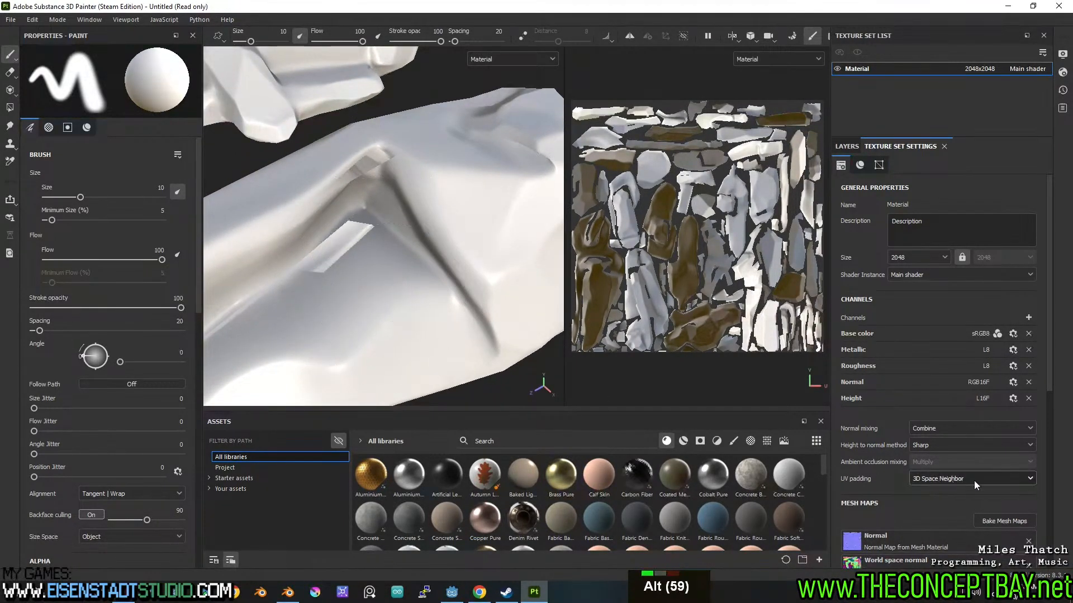
- Reopen mesh map baking, set the max frontal distance to 0.0062 and bake the selected textures again
{"action": "left_click", "coordinate": [1004, 520]}
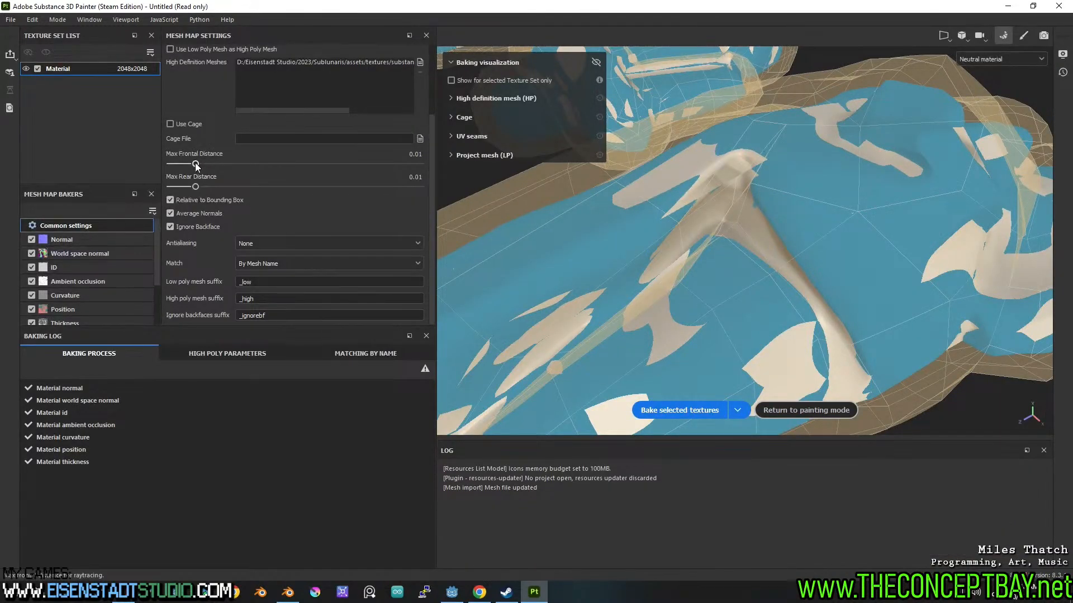
{"action": "left_click_drag", "start_coordinate": [196, 163], "coordinate": [192, 165]}
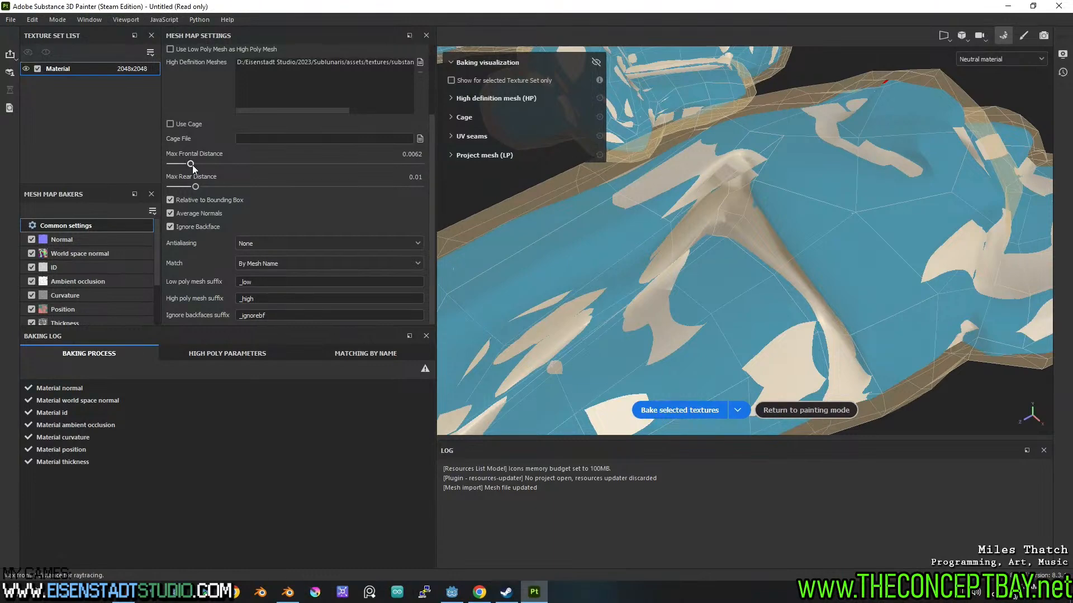
{"action": "scroll", "coordinate": [636, 331], "scroll_direction": "down", "scroll_amount": 6}
{"action": "left_click_drag", "start_coordinate": [636, 331], "coordinate": [627, 262], "text": "alt"}
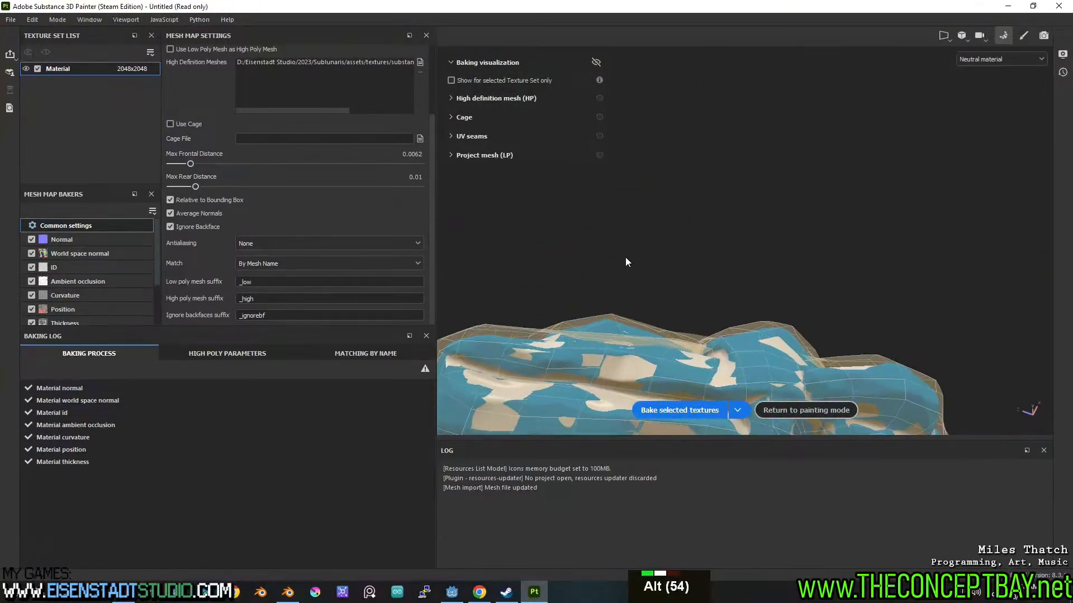
{"action": "right_click_drag", "start_coordinate": [627, 262], "coordinate": [751, 349], "text": "alt"}
{"action": "middle_click_drag", "start_coordinate": [755, 353], "coordinate": [752, 235], "text": "alt"}
{"action": "left_click_drag", "start_coordinate": [752, 235], "coordinate": [723, 257], "text": "alt"}
{"action": "middle_click_drag", "start_coordinate": [723, 257], "coordinate": [725, 336], "text": "alt"}
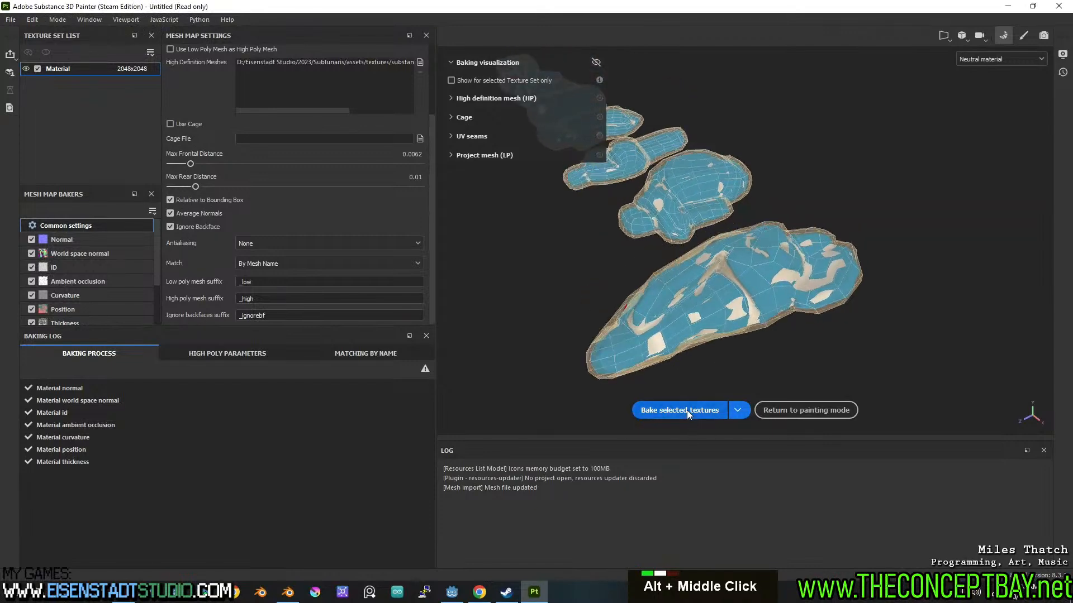
{"action": "left_click", "coordinate": [686, 410]}
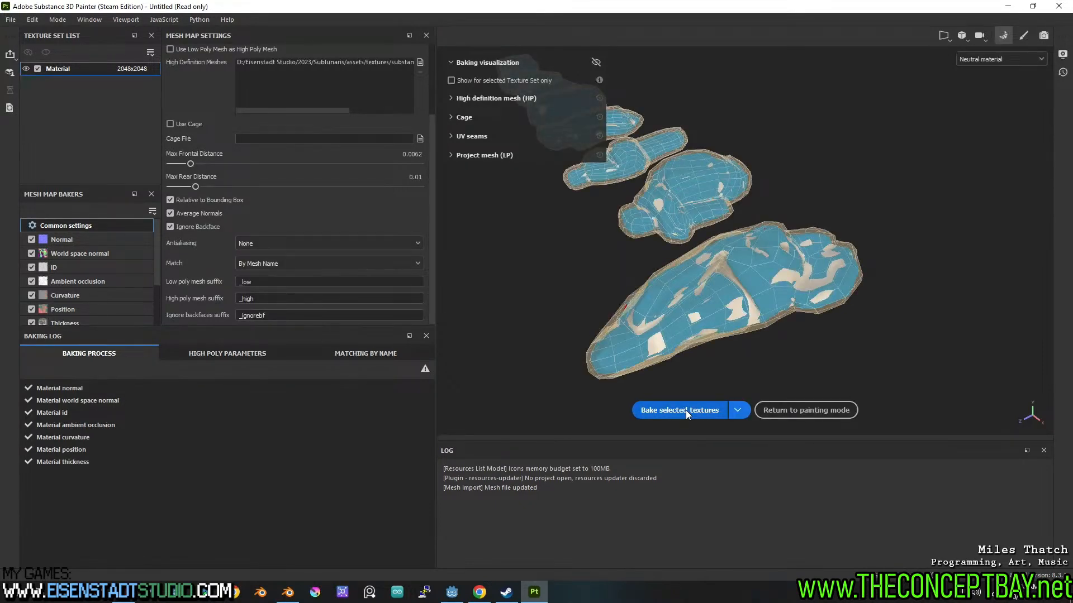
- Return to painting mode and inspect the creased area of the rebaked rock up close
{"action": "left_click", "coordinate": [813, 413]}
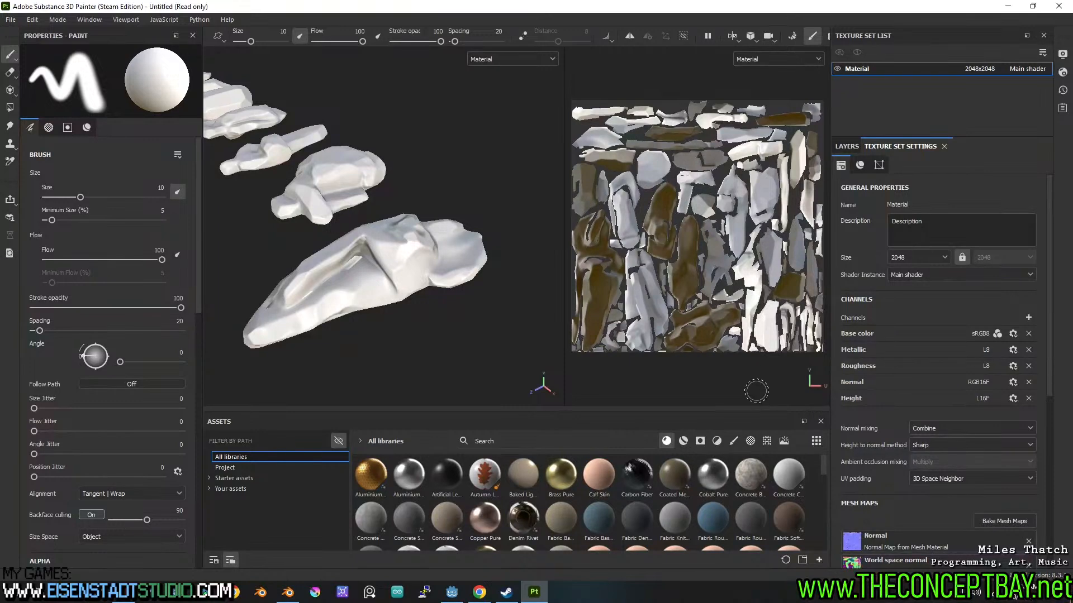
{"action": "scroll", "coordinate": [411, 282], "scroll_direction": "up", "scroll_amount": 5}
{"action": "left_click_drag", "start_coordinate": [411, 282], "coordinate": [394, 280], "text": "alt"}
{"action": "middle_click_drag", "start_coordinate": [395, 280], "coordinate": [410, 336], "text": "alt"}
{"action": "left_click_drag", "start_coordinate": [410, 336], "coordinate": [280, 215], "text": "alt"}
{"action": "middle_click_drag", "start_coordinate": [279, 215], "coordinate": [318, 246], "text": "alt"}
{"action": "left_click_drag", "start_coordinate": [317, 247], "coordinate": [458, 292], "text": "alt"}
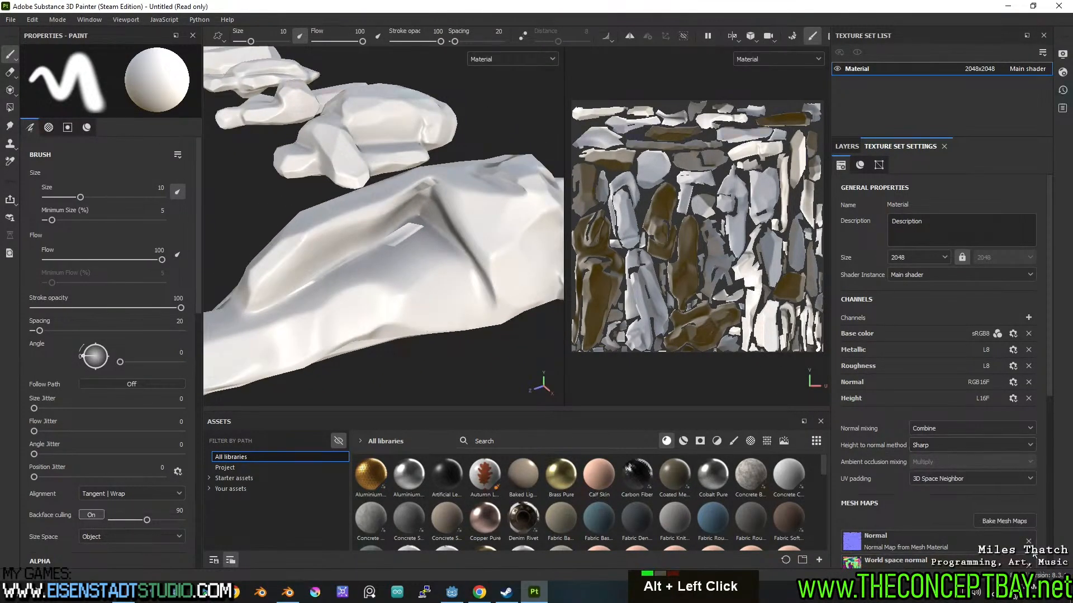
- Rebake the textures with a max rear distance of 0.001 and dilation width of 16, and return to painting mode
{"action": "left_click", "coordinate": [1004, 522]}
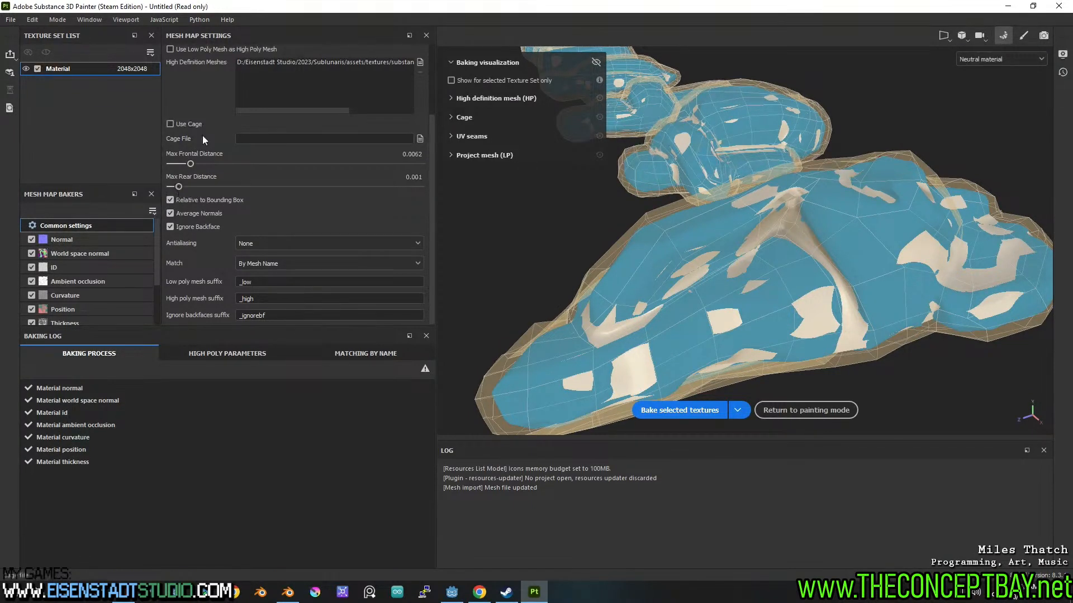
{"action": "scroll", "coordinate": [199, 131], "scroll_direction": "up", "scroll_amount": 7}
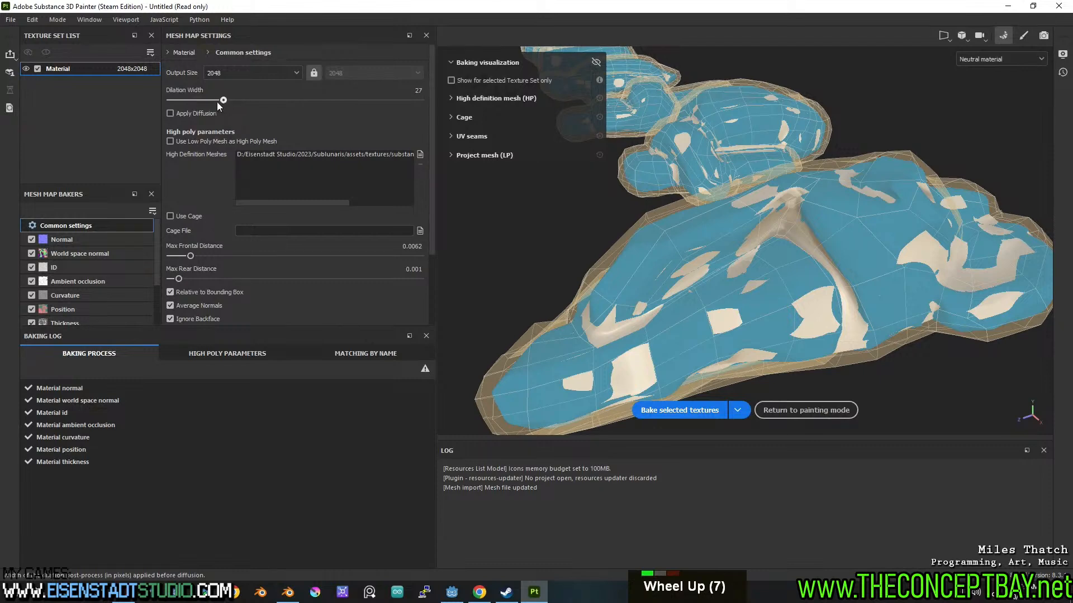
{"action": "left_click", "coordinate": [673, 412]}
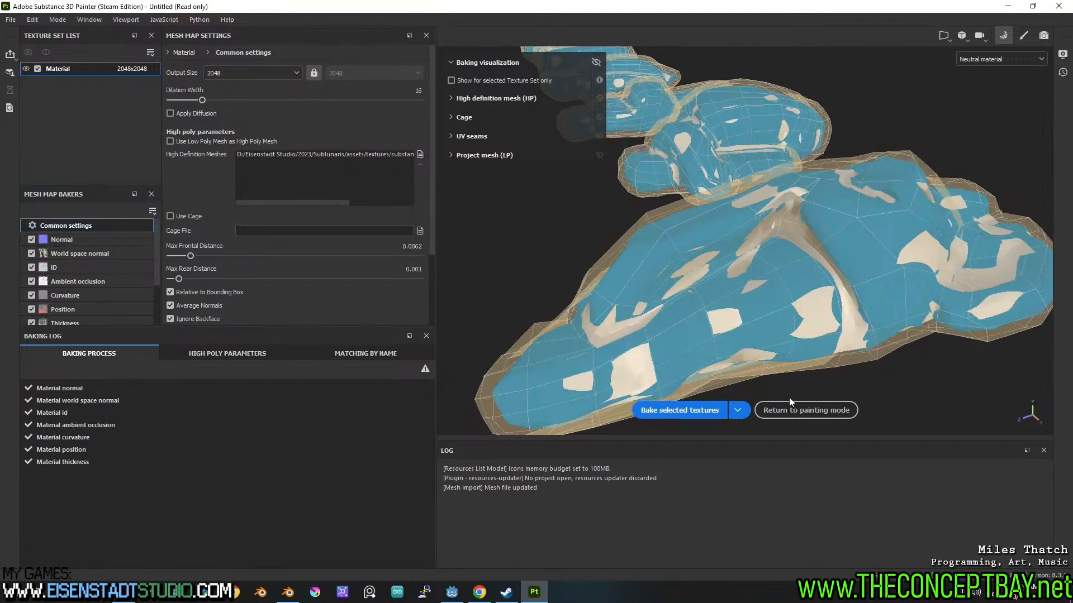
{"action": "left_click", "coordinate": [790, 409]}
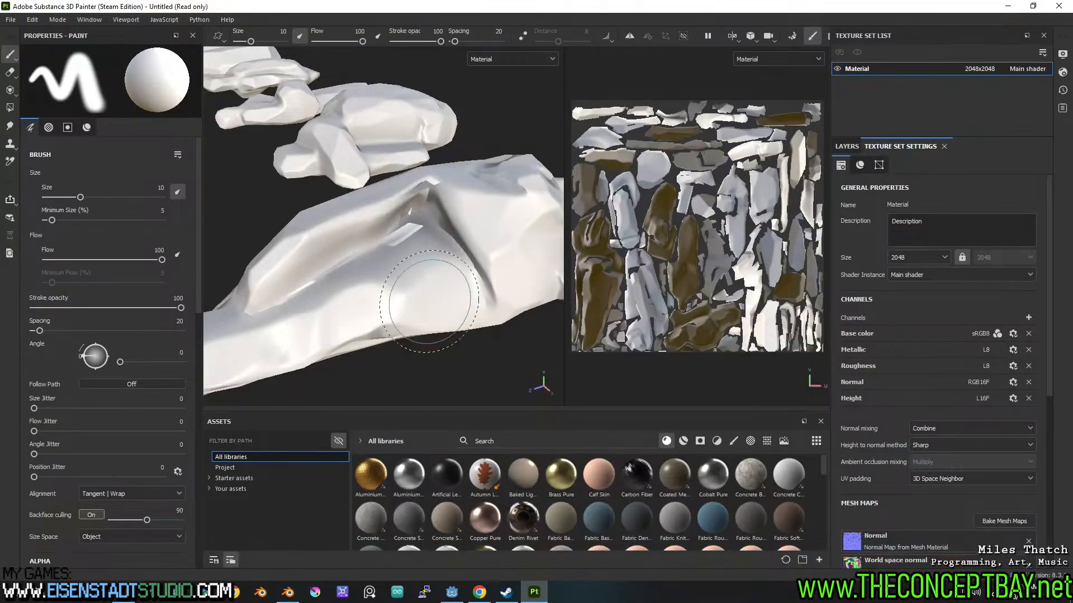
- Rebake the mesh maps with max frontal distance 0.0126, max rear distance 0.0456 and dilation width 29, and return to painting mode
{"action": "left_click_drag", "start_coordinate": [429, 302], "coordinate": [885, 339], "text": "alt"}
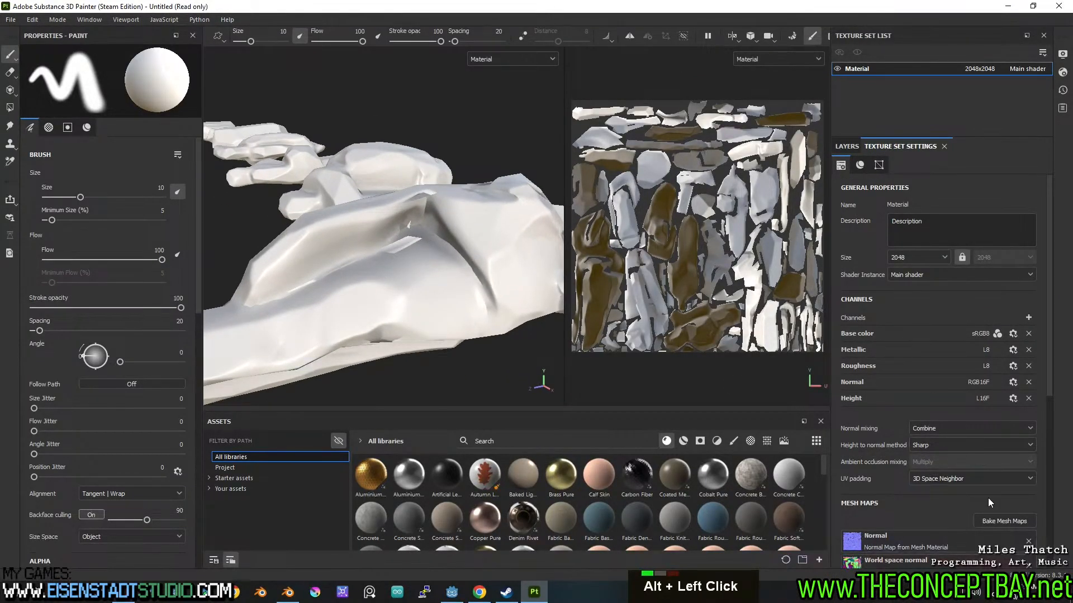
{"action": "double_click", "coordinate": [987, 521]}
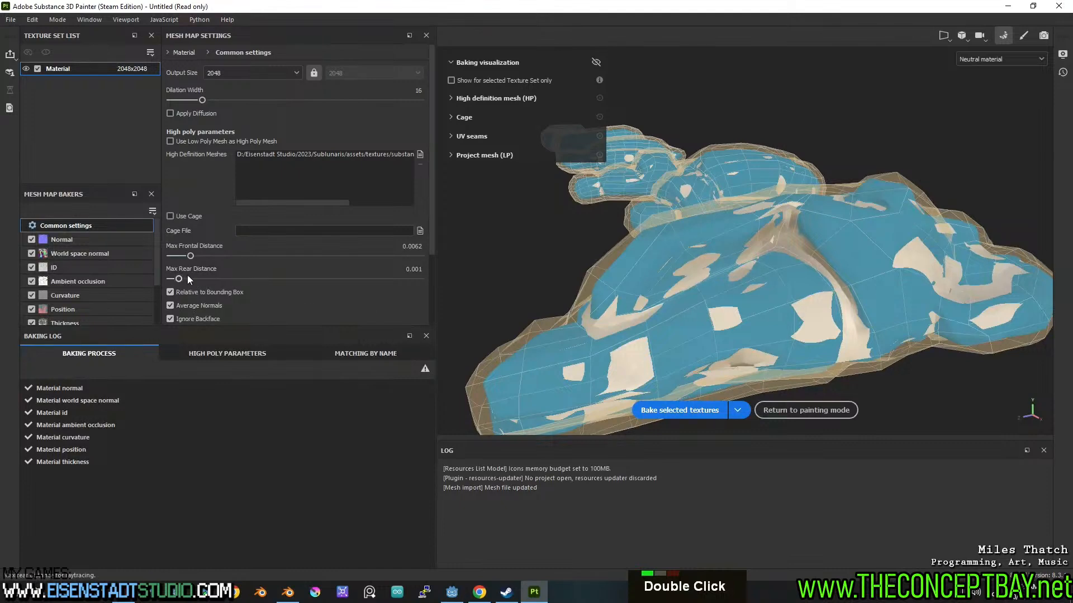
{"action": "left_click", "coordinate": [223, 279]}
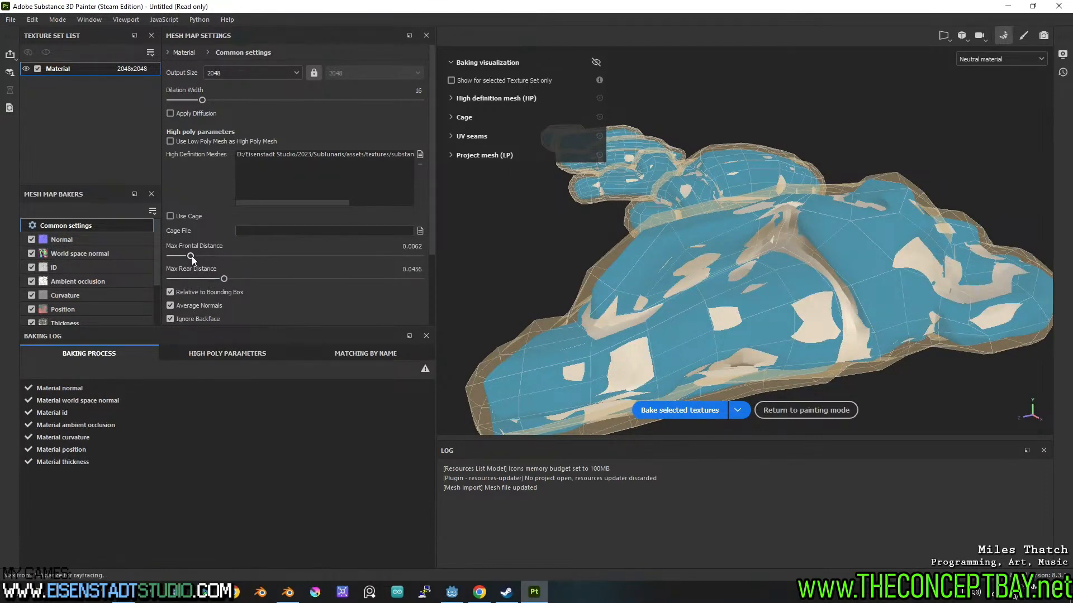
{"action": "left_click_drag", "start_coordinate": [192, 256], "coordinate": [198, 256]}
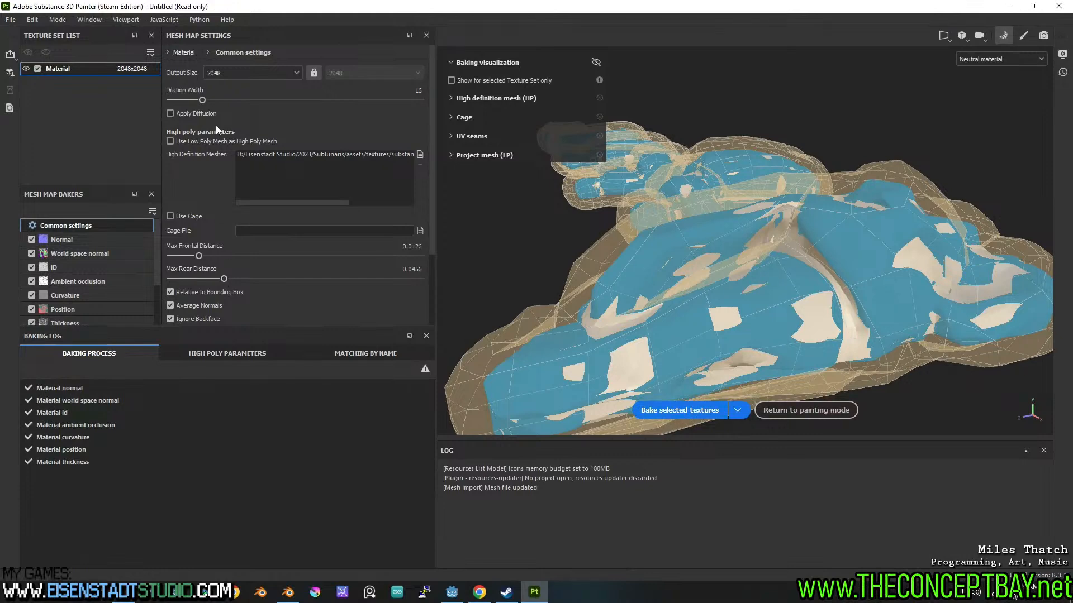
{"action": "left_click", "coordinate": [701, 411]}
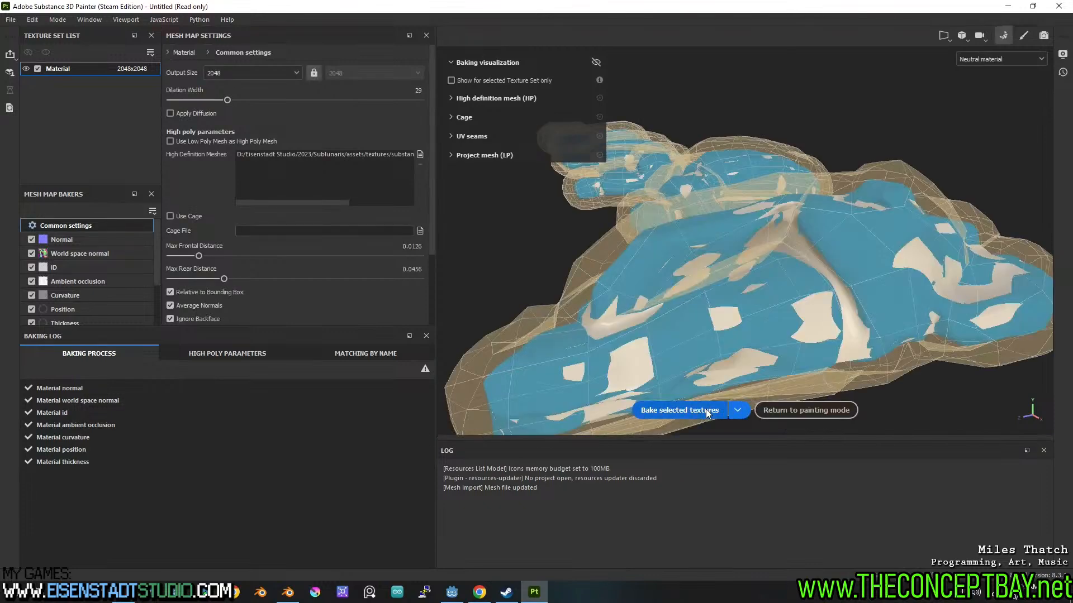
{"action": "left_click", "coordinate": [792, 418]}
- Examine the rebaked rocks from several angles and zoom in on the largest rock's crease for remaining artifacts
{"action": "scroll", "coordinate": [419, 369], "scroll_direction": "up", "scroll_amount": 3}
{"action": "mouse_move", "coordinate": [383, 311]}
{"action": "left_mouse_down", "text": "alt"}
{"action": "mouse_move", "coordinate": [357, 241]}
{"action": "mouse_move", "coordinate": [491, 269]}
{"action": "left_mouse_up", "text": "alt"}
{"action": "scroll", "coordinate": [376, 251], "scroll_direction": "down", "scroll_amount": 7}
{"action": "middle_click_drag", "start_coordinate": [492, 268], "coordinate": [545, 387], "text": "alt"}
{"action": "left_click_drag", "start_coordinate": [546, 388], "coordinate": [455, 255], "text": "alt"}
{"action": "scroll", "coordinate": [499, 144], "scroll_direction": "down", "scroll_amount": 5}
{"action": "middle_click_drag", "start_coordinate": [455, 256], "coordinate": [412, 261], "text": "alt"}
{"action": "scroll", "coordinate": [412, 261], "scroll_direction": "up", "scroll_amount": 2}
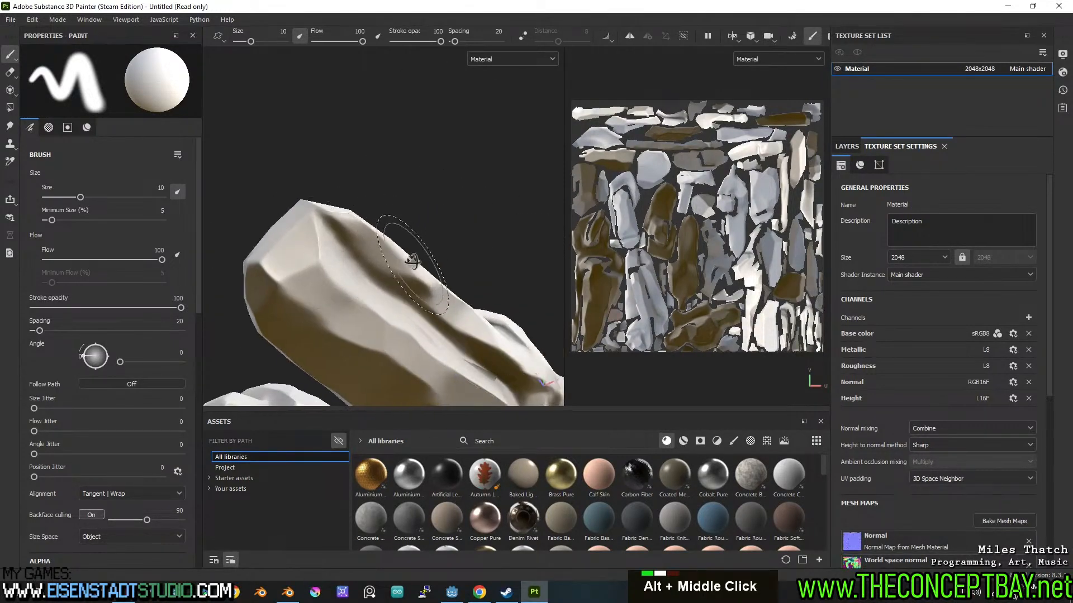
{"action": "left_click_drag", "start_coordinate": [413, 261], "coordinate": [486, 263], "text": "alt"}
{"action": "middle_click_drag", "start_coordinate": [486, 263], "coordinate": [390, 259], "text": "alt"}
{"action": "left_click_drag", "start_coordinate": [391, 259], "coordinate": [491, 347], "text": "alt"}
{"action": "middle_click_drag", "start_coordinate": [491, 347], "coordinate": [430, 299], "text": "alt"}
{"action": "left_click_drag", "start_coordinate": [430, 299], "coordinate": [430, 312], "text": "alt"}
{"action": "middle_click_drag", "start_coordinate": [430, 311], "coordinate": [420, 297], "text": "alt"}
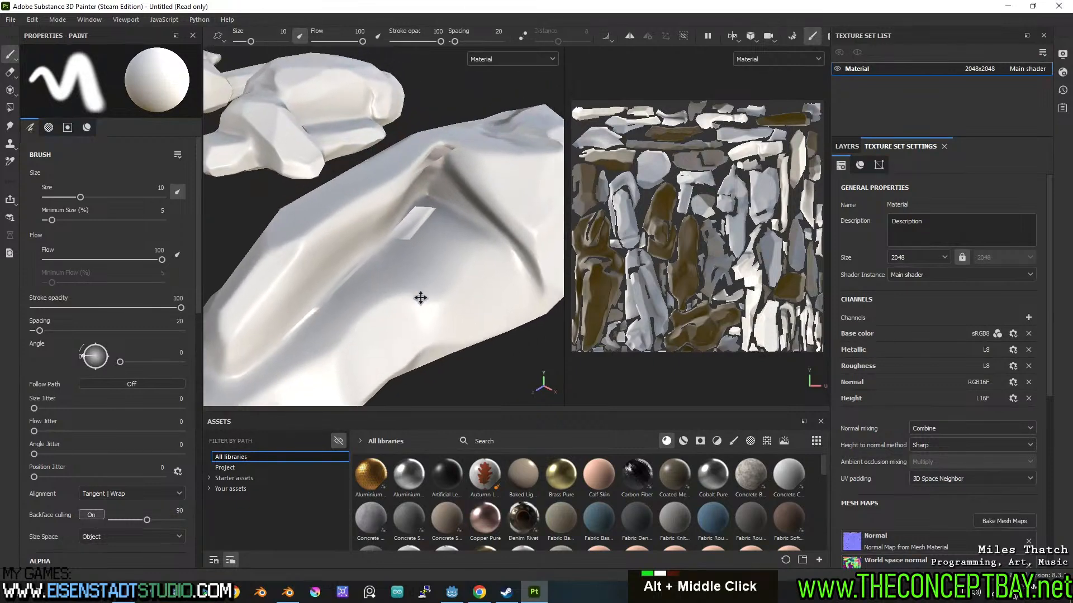
{"action": "mouse_move", "coordinate": [420, 297]}
{"action": "left_mouse_down", "text": "alt"}
{"action": "mouse_move", "coordinate": [402, 292]}
{"action": "mouse_move", "coordinate": [402, 323]}
{"action": "mouse_move", "coordinate": [381, 138]}
{"action": "mouse_move", "coordinate": [447, 184]}
{"action": "mouse_move", "coordinate": [503, 145]}
{"action": "mouse_move", "coordinate": [474, 220]}
{"action": "mouse_move", "coordinate": [416, 248]}
{"action": "left_mouse_up", "text": "alt"}
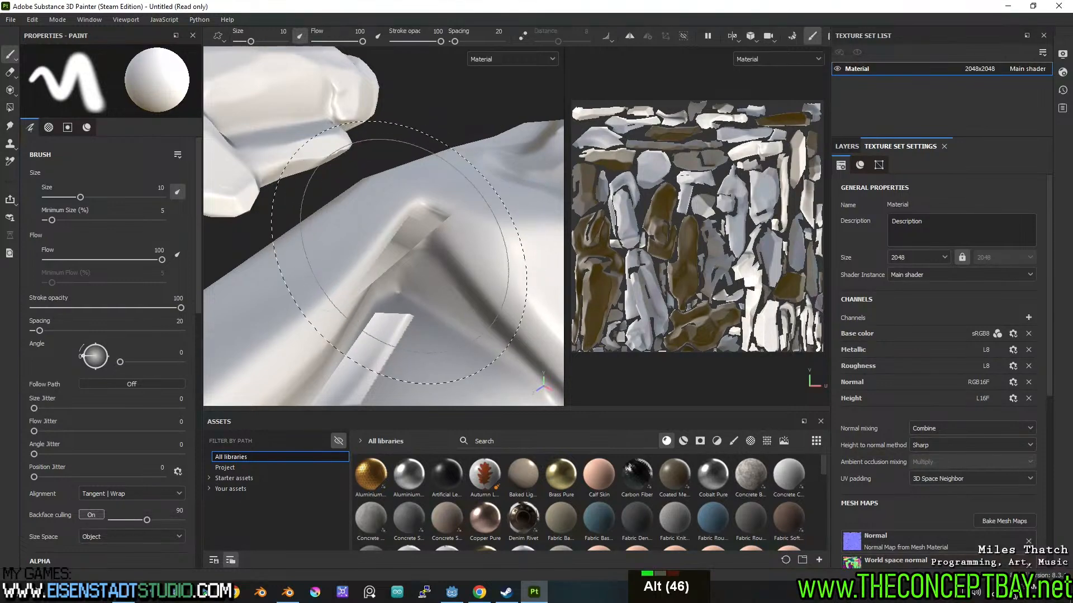
- Switch to Blender, enter vertex editing on the low-poly rocks and select the vertex above the crease of rock_long_01_low
{"action": "left_click", "coordinate": [287, 591]}
{"action": "scroll", "coordinate": [703, 282], "scroll_direction": "down", "scroll_amount": 2}
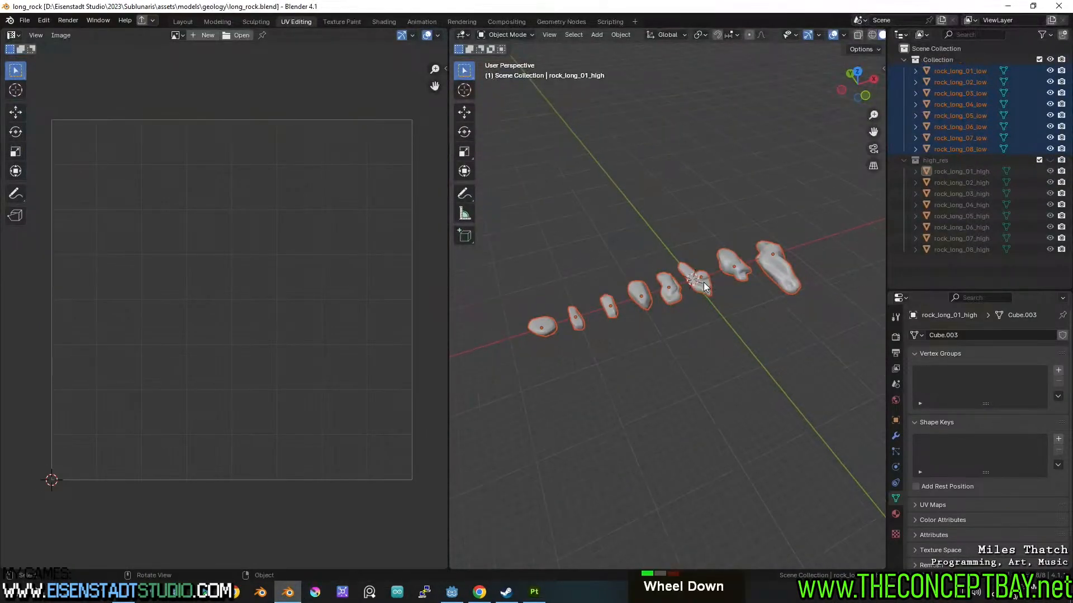
{"action": "middle_click_drag", "start_coordinate": [703, 282], "coordinate": [576, 336], "text": "alt"}
{"action": "scroll", "coordinate": [771, 368], "scroll_direction": "up", "scroll_amount": 3}
{"action": "middle_click_drag", "start_coordinate": [653, 313], "coordinate": [634, 283]}
{"action": "scroll", "coordinate": [591, 297], "scroll_direction": "up", "scroll_amount": 3}
{"action": "key", "text": "Tab"}
{"action": "scroll", "coordinate": [635, 283], "scroll_direction": "up", "scroll_amount": 2}
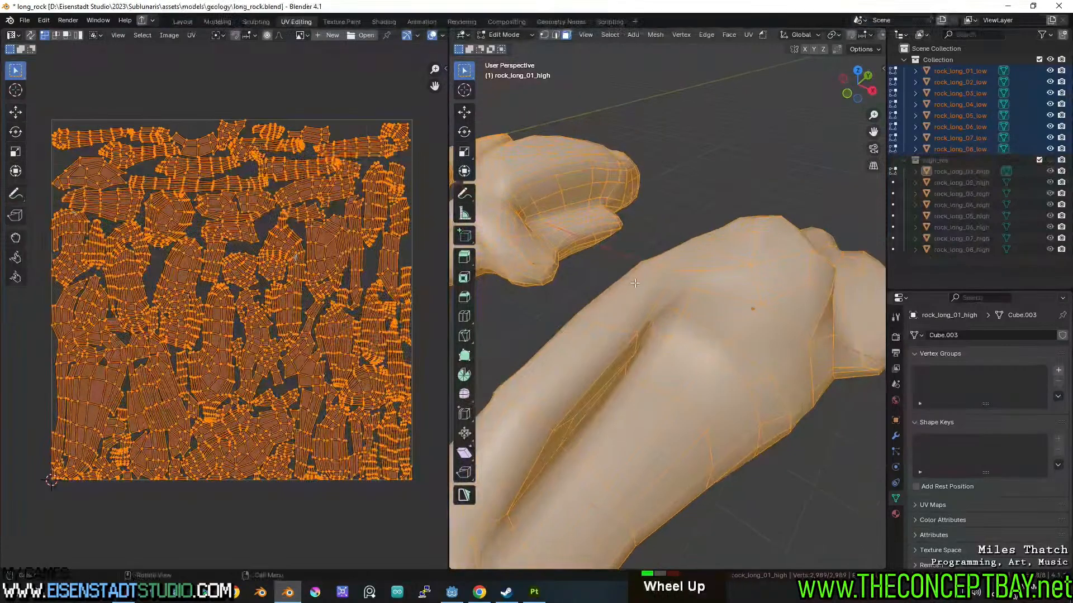
{"action": "scroll", "coordinate": [634, 283], "scroll_direction": "up", "scroll_amount": 2}
{"action": "key", "text": "1"}
{"action": "left_click", "coordinate": [712, 256]}
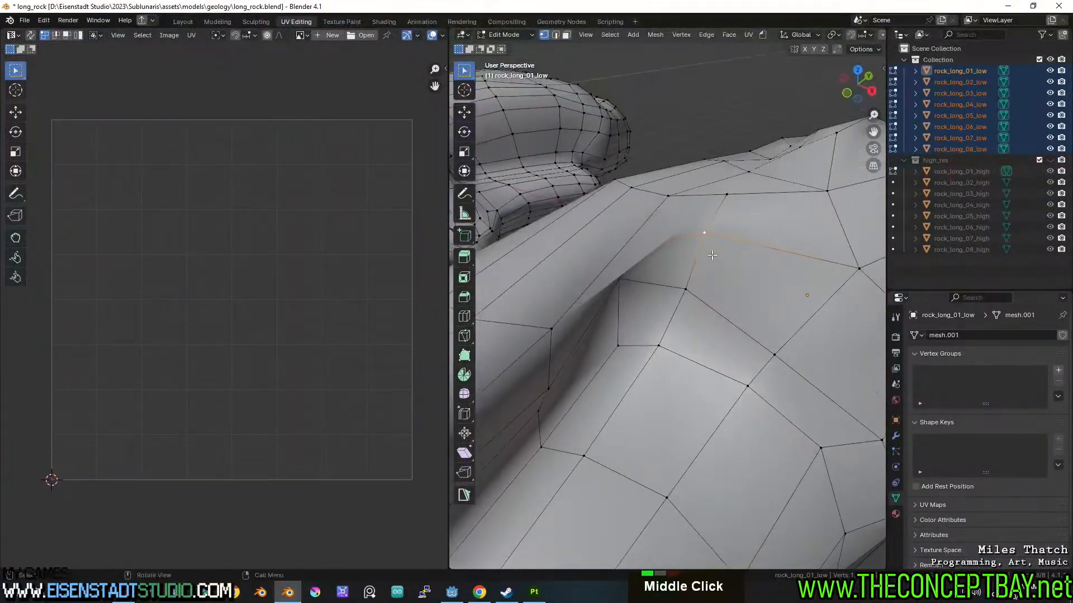
- Knife a new edge from the selected vertex above the crease toward the neighbouring ridge edge
{"action": "key", "text": "k"}
{"action": "left_click", "coordinate": [704, 233]}
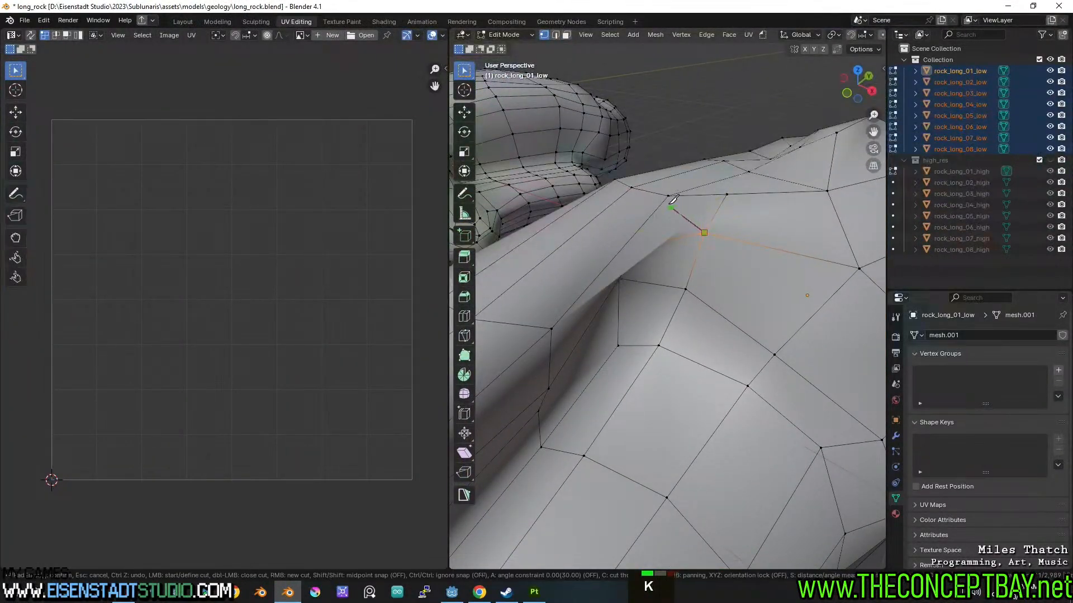
{"action": "key", "text": "Return"}
{"action": "middle_click_drag", "start_coordinate": [671, 193], "coordinate": [672, 280]}
{"action": "scroll", "coordinate": [647, 183], "scroll_direction": "down", "scroll_amount": 10}
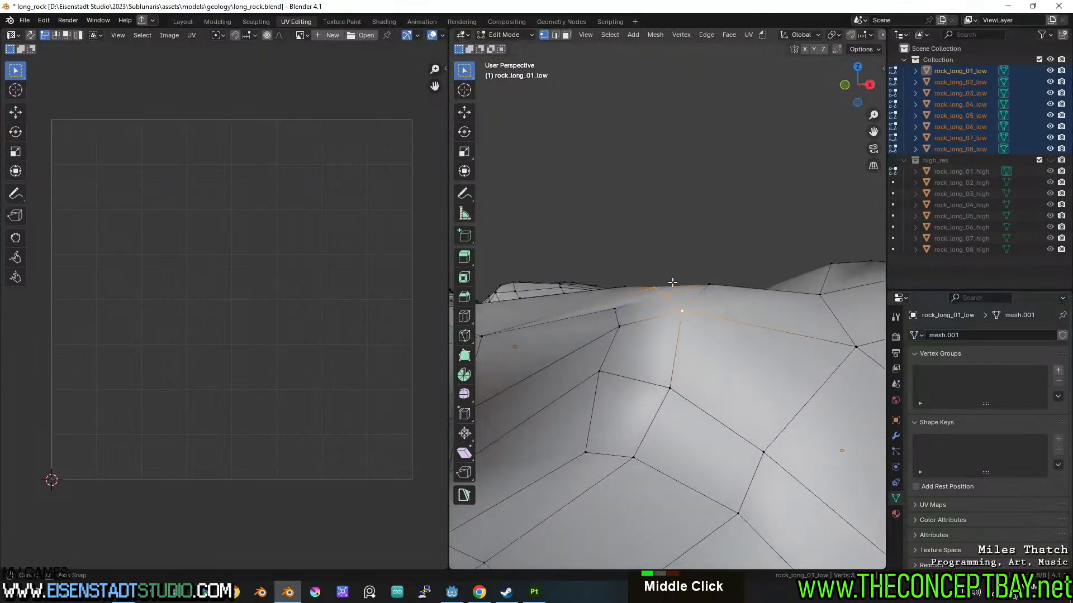
- Try to knife an edge across the narrow face at the crease's upper end
{"action": "scroll", "coordinate": [672, 280], "scroll_direction": "down", "scroll_amount": 1}
{"action": "key", "text": "k"}
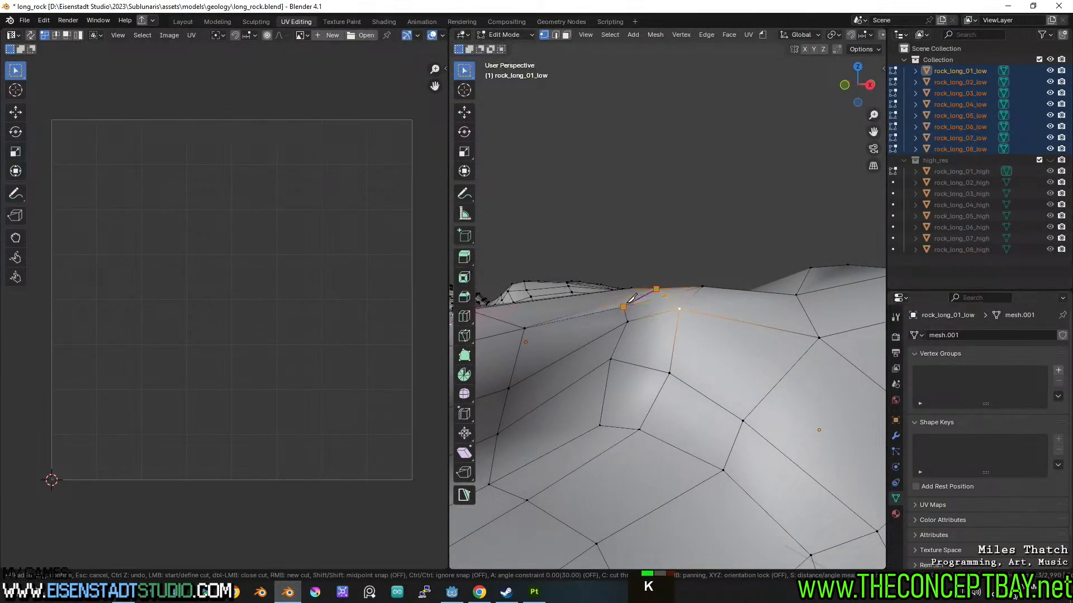
{"action": "key", "text": "Return"}
{"action": "middle_click_drag", "start_coordinate": [644, 308], "coordinate": [624, 303]}
{"action": "key", "text": "l"}
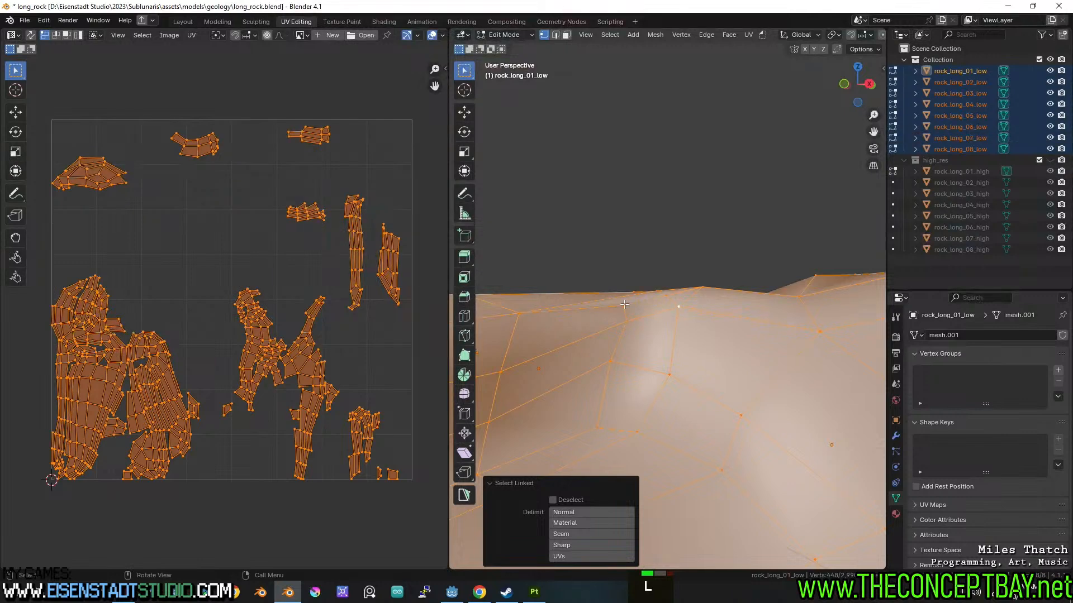
{"action": "key", "text": "a"}
{"action": "key", "text": "a"}
{"action": "key", "text": "k"}
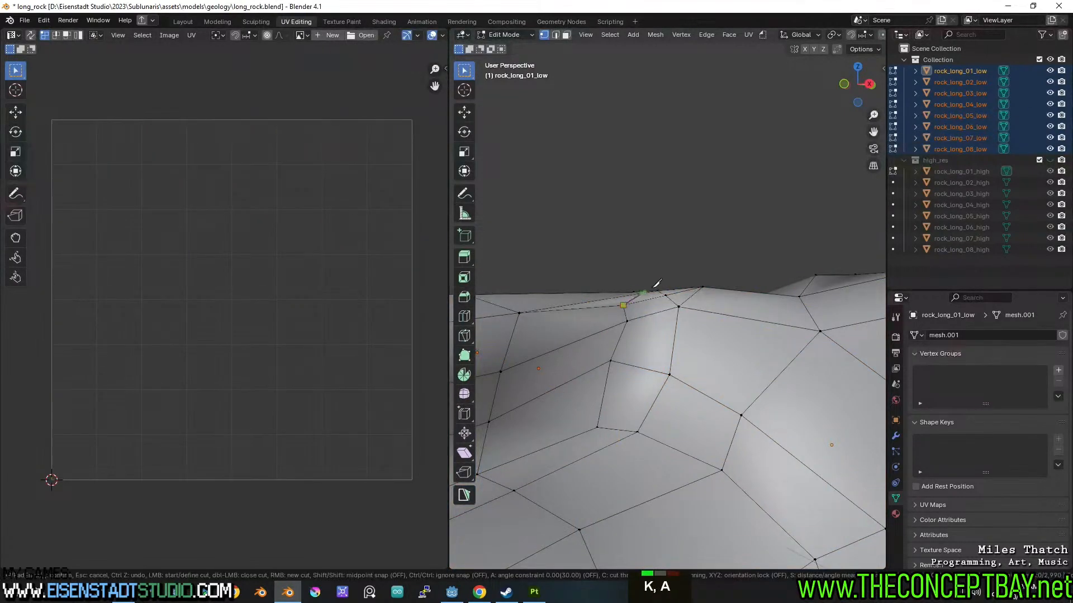
{"action": "key", "text": "Return"}
{"action": "middle_click_drag", "start_coordinate": [653, 310], "coordinate": [646, 301]}
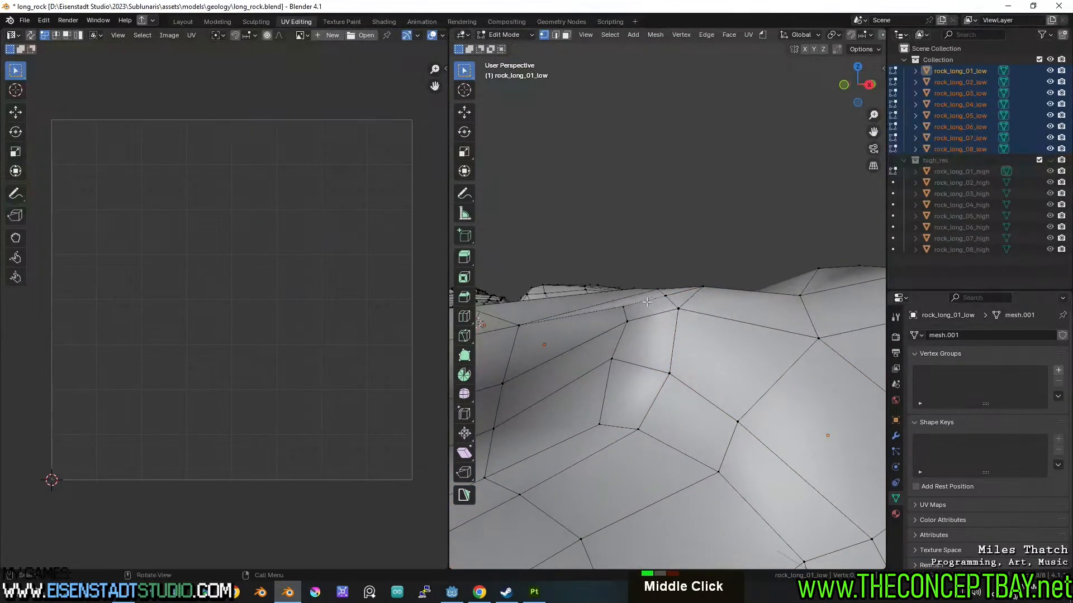
- Delete the narrow face at the crease's upper end and fill the gap with new faces between its border edges
{"action": "key", "text": "x"}
{"action": "left_click", "coordinate": [629, 317]}
{"action": "key", "text": "2"}
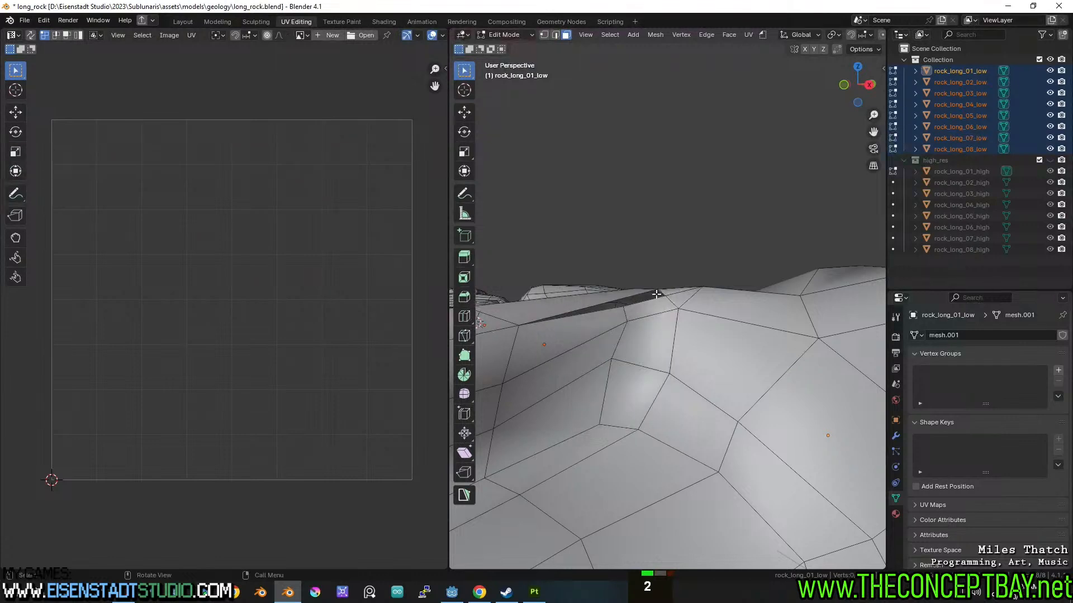
{"action": "key", "text": "1"}
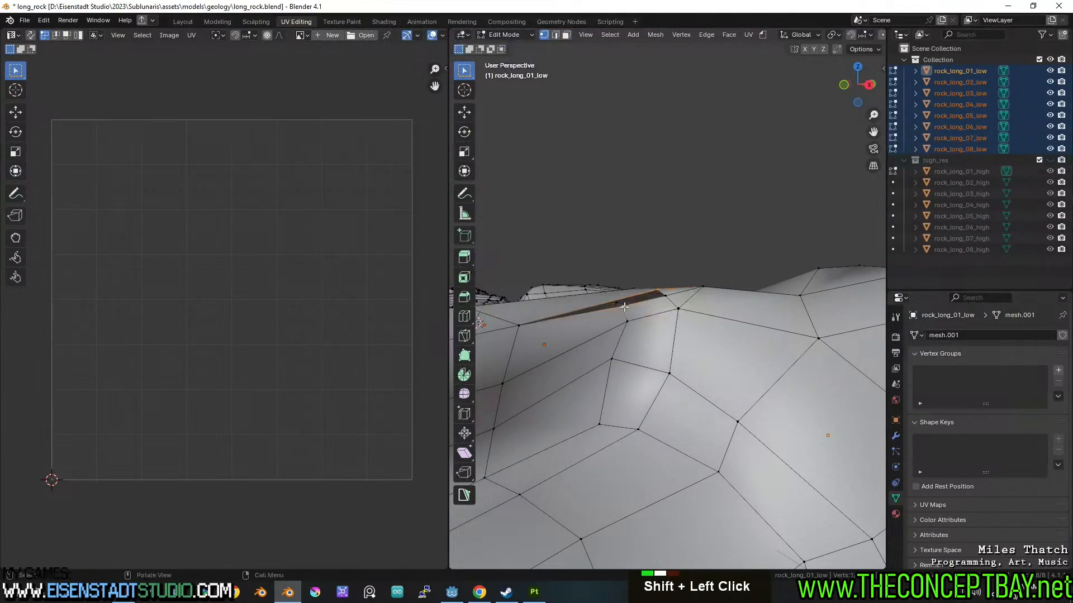
{"action": "key", "text": "2"}
{"action": "key", "text": "f"}
{"action": "left_click", "coordinate": [621, 298], "text": "shift"}
{"action": "key", "text": "f"}
{"action": "left_click", "coordinate": [640, 299]}
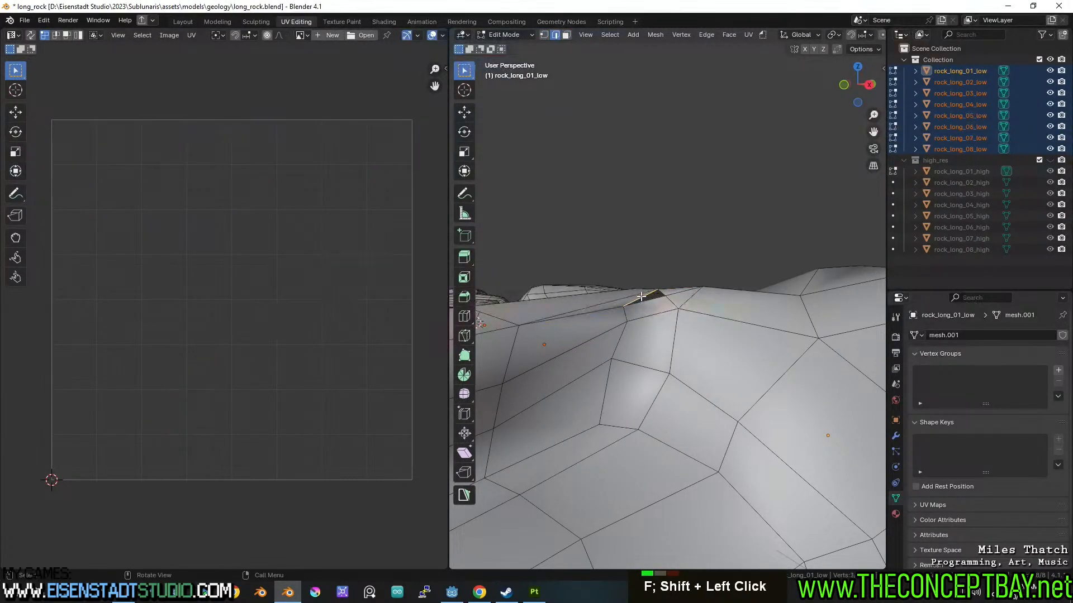
{"action": "left_click", "coordinate": [652, 298], "text": "shift"}
{"action": "key", "text": "f"}
{"action": "mouse_move", "coordinate": [667, 299]}
{"action": "middle_mouse_down"}
{"action": "mouse_move", "coordinate": [648, 297]}
{"action": "mouse_move", "coordinate": [653, 246]}
{"action": "mouse_move", "coordinate": [664, 305]}
{"action": "mouse_move", "coordinate": [671, 299]}
{"action": "middle_mouse_up"}
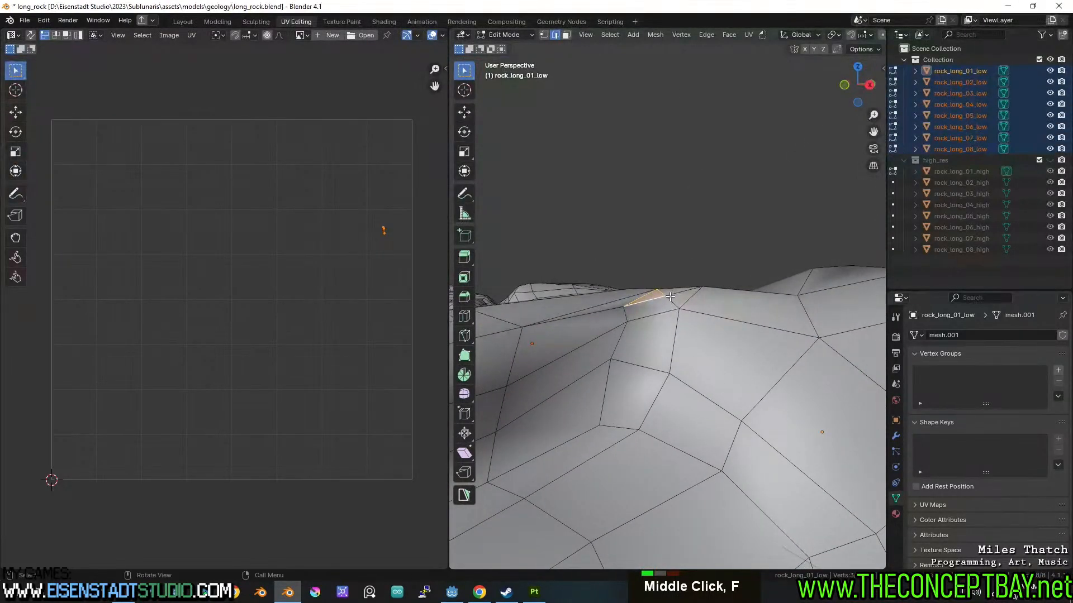
- Knife around the rebuilt area, then merge the neighbouring vertices at the crease's upper end using At Last
{"action": "key", "text": "k"}
{"action": "key", "text": "Return"}
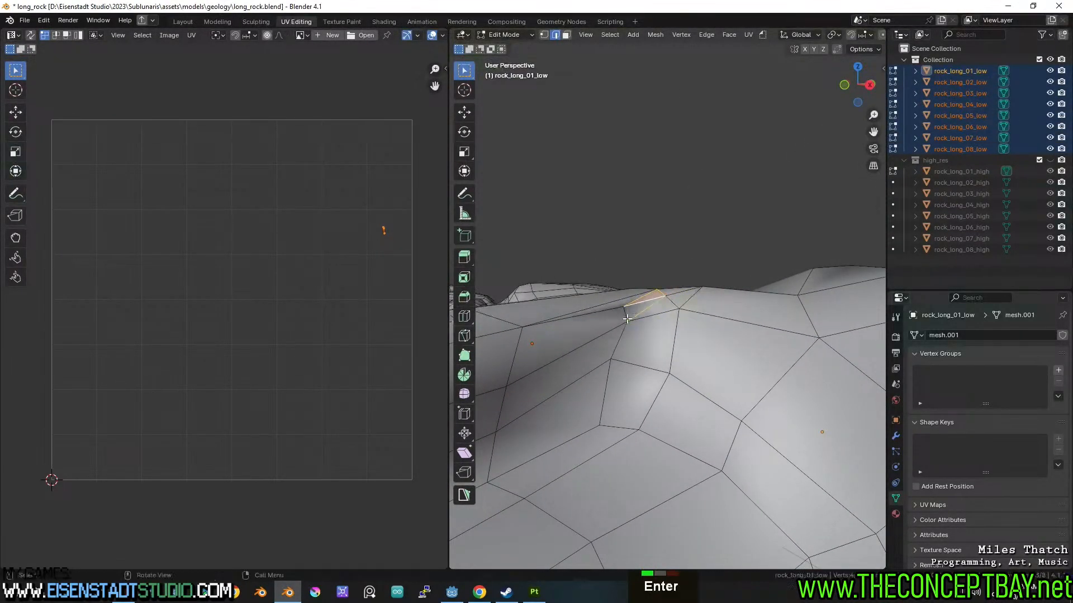
{"action": "mouse_move", "coordinate": [631, 314]}
{"action": "middle_mouse_down"}
{"action": "mouse_move", "coordinate": [653, 350]}
{"action": "mouse_move", "coordinate": [614, 317]}
{"action": "mouse_move", "coordinate": [680, 285]}
{"action": "mouse_move", "coordinate": [729, 306]}
{"action": "mouse_move", "coordinate": [627, 308]}
{"action": "middle_mouse_up"}
{"action": "key", "text": "Tab"}
{"action": "key", "text": "Tab"}
{"action": "key", "text": "1"}
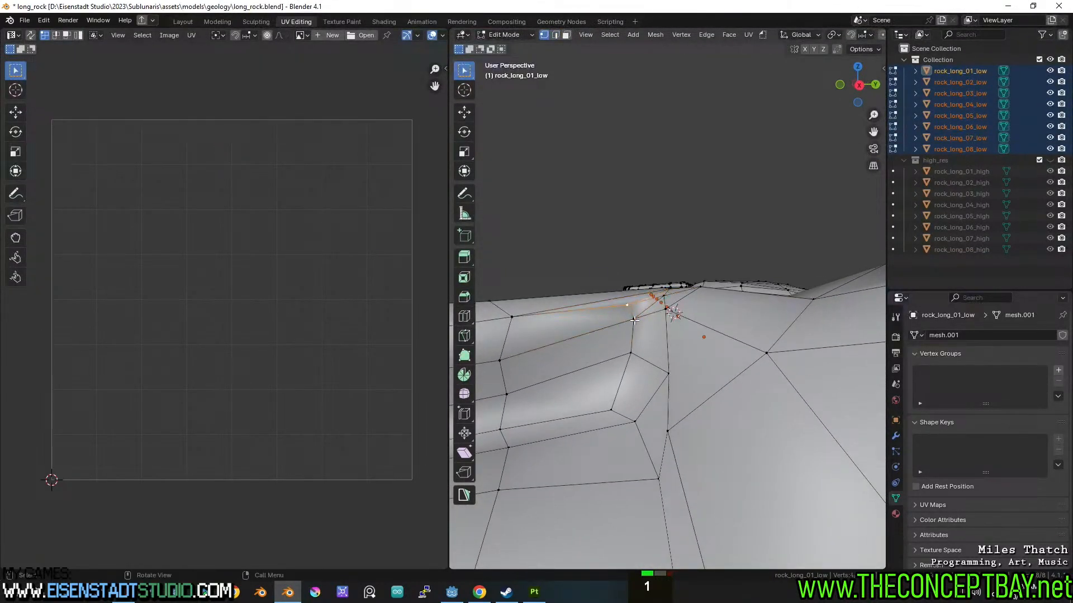
{"action": "key", "text": "m"}
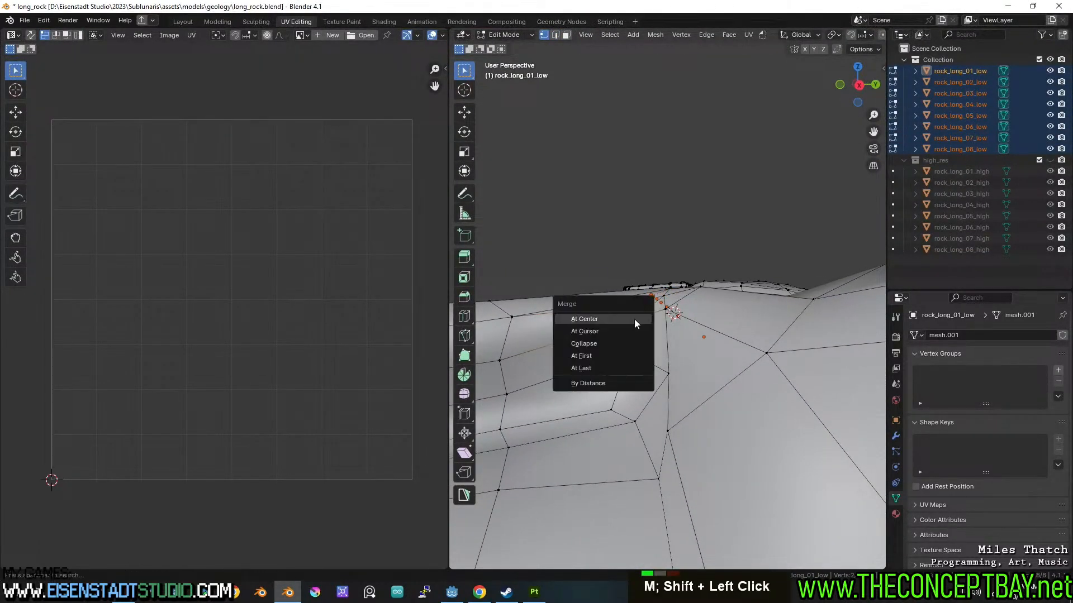
{"action": "left_click", "coordinate": [608, 366]}
- Delete the faulty geometry above the merged crease vertex and fill the resulting hole with a face
{"action": "middle_click_drag", "start_coordinate": [608, 366], "coordinate": [662, 300]}
{"action": "key", "text": "x"}
{"action": "left_click", "coordinate": [653, 273]}
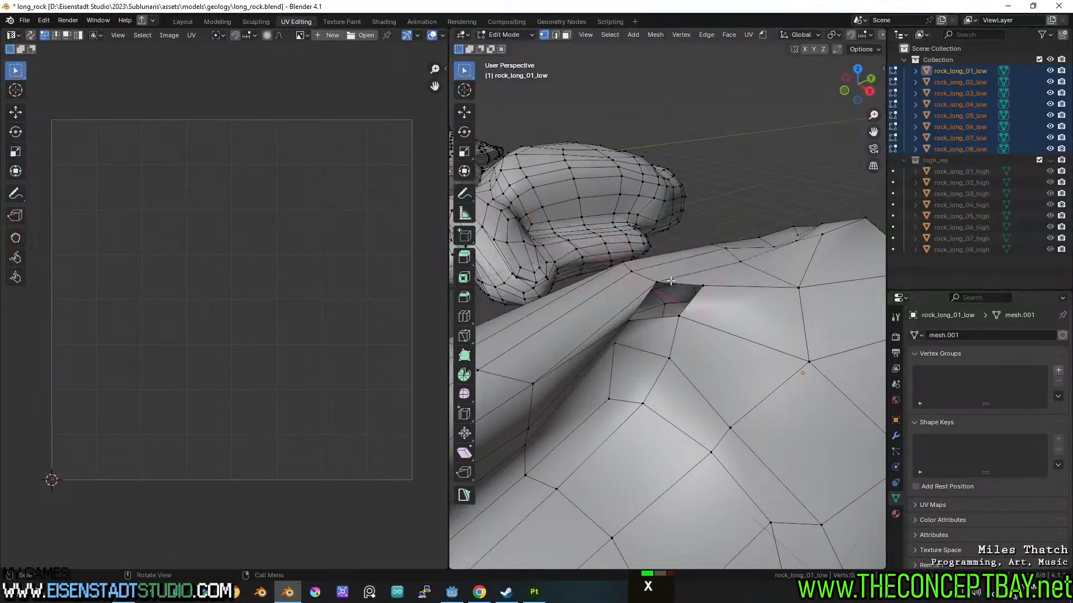
{"action": "left_click", "coordinate": [667, 312], "text": "shift"}
{"action": "key", "text": "f"}
{"action": "middle_click_drag", "start_coordinate": [667, 311], "coordinate": [644, 306]}
{"action": "key", "text": "Tab"}
- Knife an edge through a vertex on the far side of rock_long_01_low, leave edit mode and save the file
{"action": "scroll", "coordinate": [679, 293], "scroll_direction": "down", "scroll_amount": 5}
{"action": "key", "text": "Tab"}
{"action": "key", "text": "Tab"}
{"action": "key", "text": "Tab"}
{"action": "scroll", "coordinate": [644, 306], "scroll_direction": "up", "scroll_amount": 2}
{"action": "key", "text": "k"}
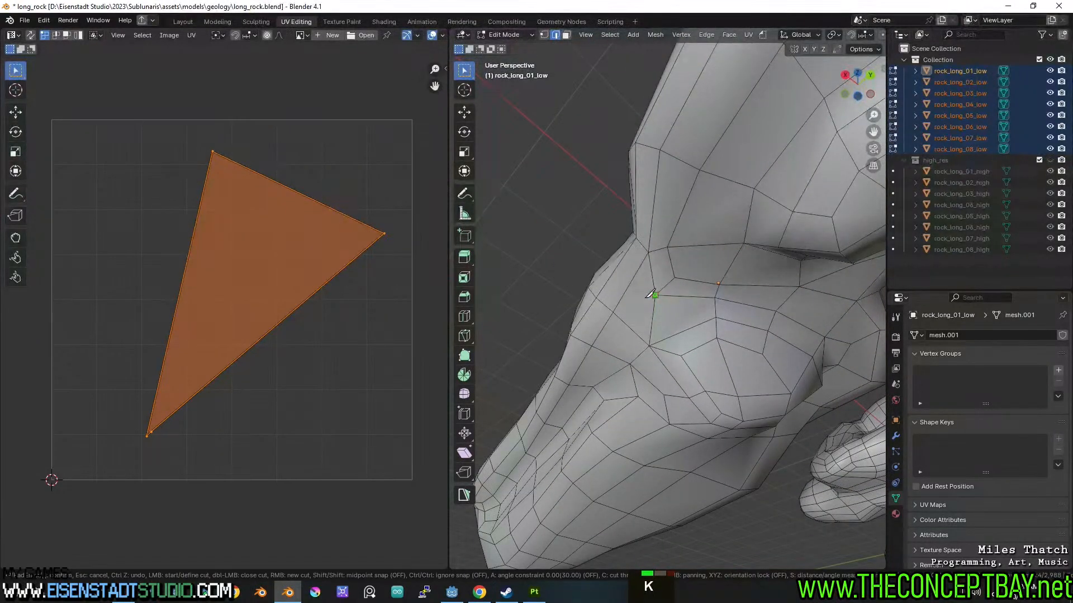
{"action": "left_click", "coordinate": [655, 295]}
{"action": "key", "text": "Return"}
{"action": "middle_click_drag", "start_coordinate": [654, 295], "coordinate": [759, 388]}
{"action": "scroll", "coordinate": [727, 340], "scroll_direction": "down", "scroll_amount": 3}
{"action": "key", "text": "Tab"}
{"action": "scroll", "coordinate": [726, 341], "scroll_direction": "down", "scroll_amount": 2}
{"action": "key", "text": "ctrl+s"}
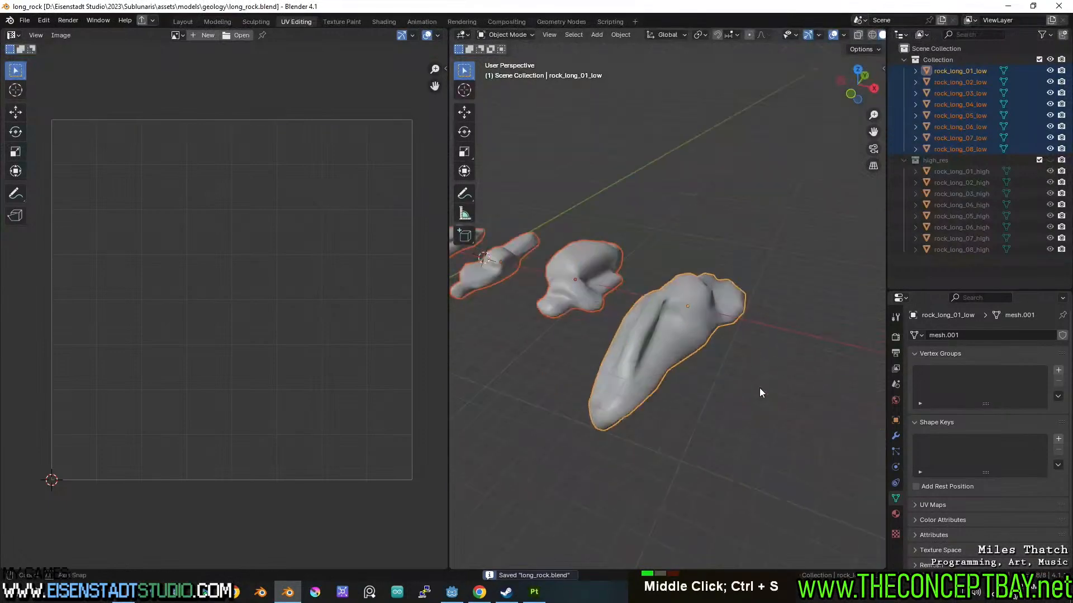
- Move the vertex beside the dark slit on rock_long_02_low to close the slit, and save the file
{"action": "middle_click_drag", "start_coordinate": [733, 339], "coordinate": [723, 371], "text": "shift"}
{"action": "scroll", "coordinate": [723, 371], "scroll_direction": "down", "scroll_amount": 2}
{"action": "scroll", "coordinate": [662, 341], "scroll_direction": "up", "scroll_amount": 13}
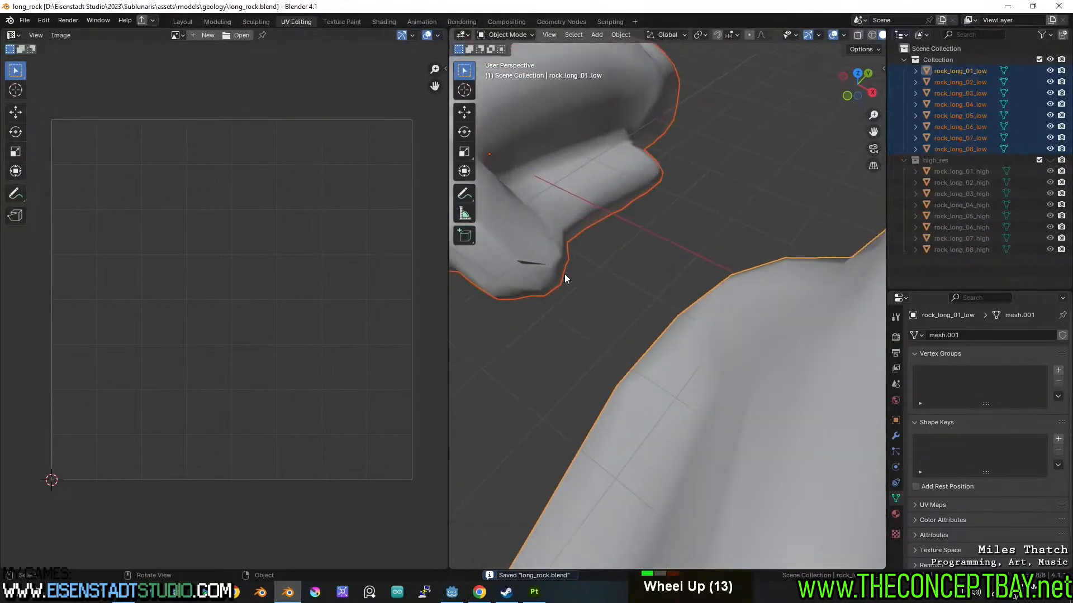
{"action": "left_click", "coordinate": [564, 274]}
{"action": "key", "text": "Tab"}
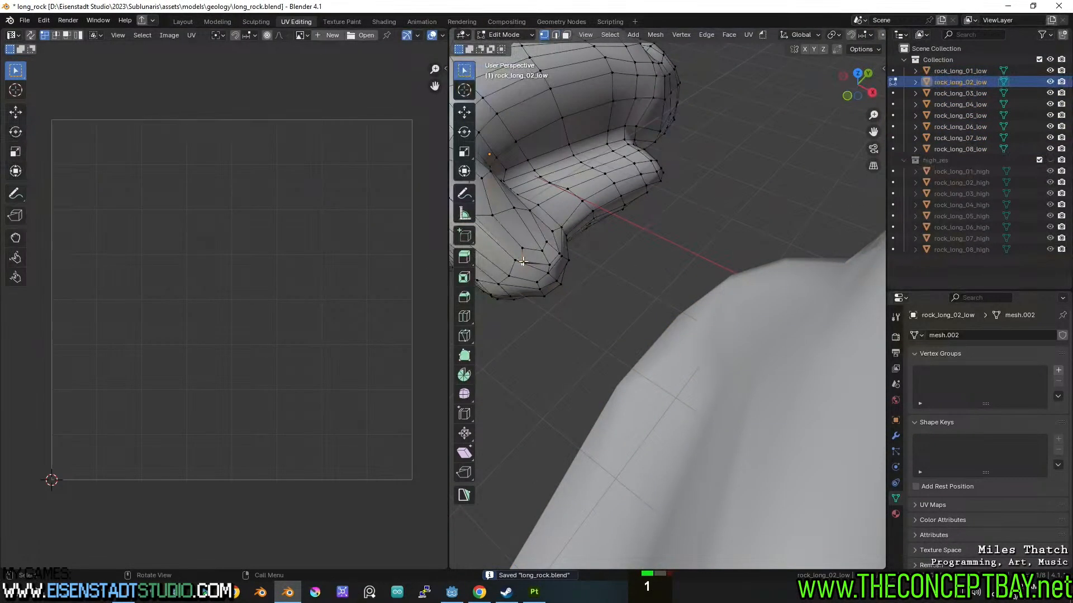
{"action": "key", "text": "g"}
{"action": "left_click", "coordinate": [585, 315]}
{"action": "key", "text": "Tab"}
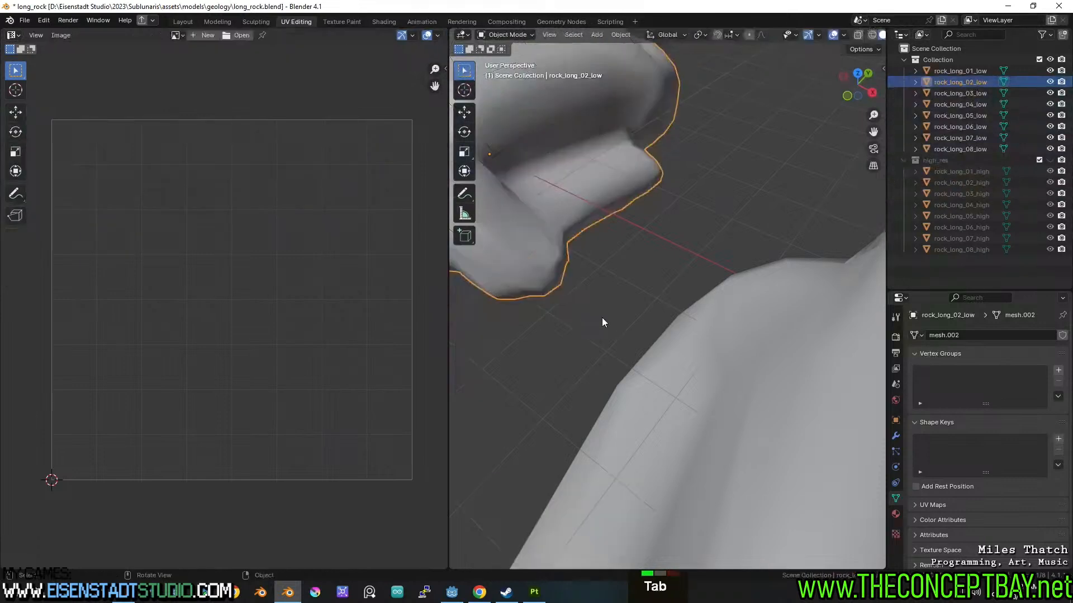
{"action": "key", "text": "ctrl+s"}
- Select all low-poly rocks, export them as Wavefront OBJ over long_rocks_low.obj, and save the Blender file
{"action": "scroll", "coordinate": [602, 316], "scroll_direction": "down", "scroll_amount": 6}
{"action": "middle_click_drag", "start_coordinate": [602, 317], "coordinate": [595, 272]}
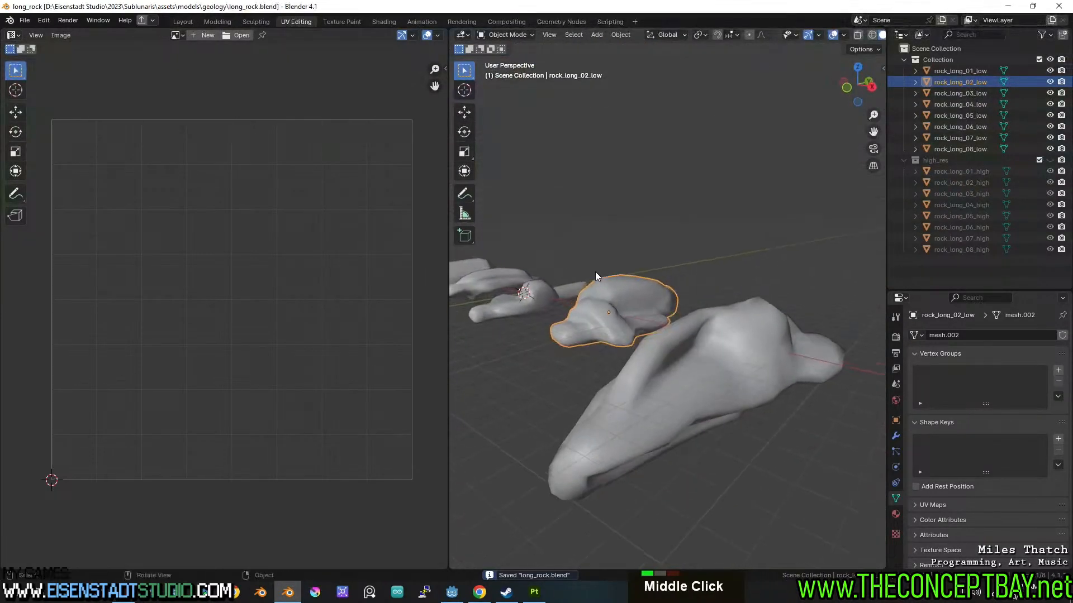
{"action": "key", "text": "a"}
{"action": "key", "text": "ctrl+shift+e"}
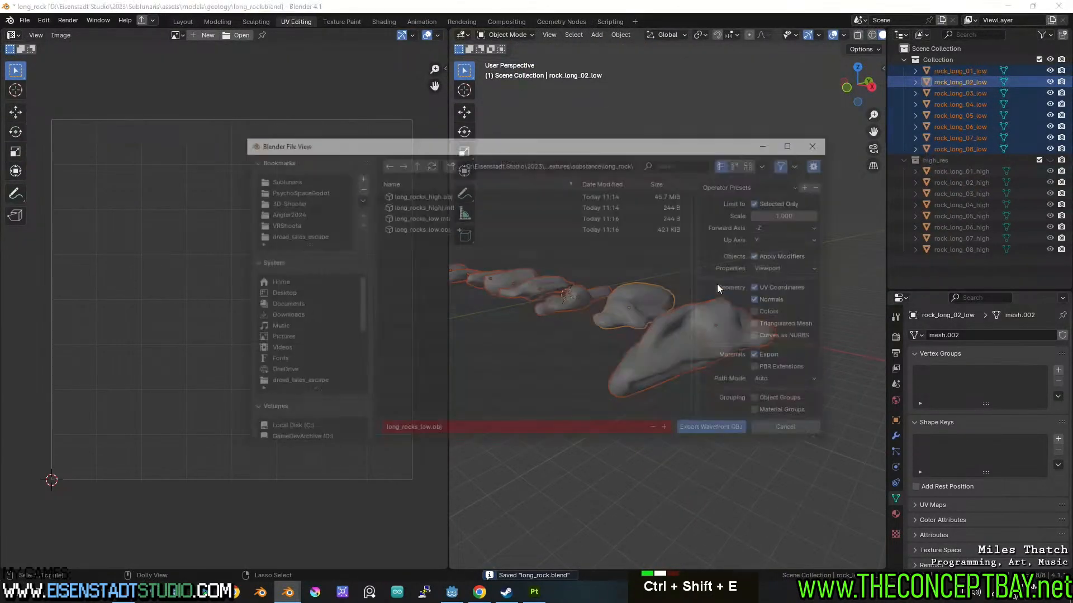
{"action": "left_click", "coordinate": [451, 228]}
{"action": "key", "text": "Return"}
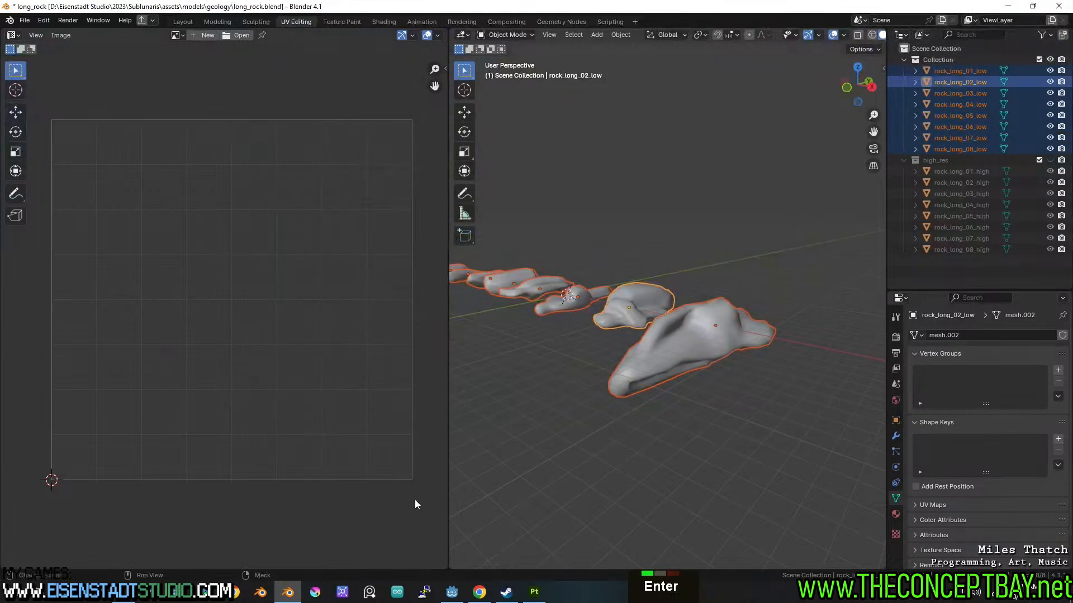
{"action": "key", "text": "ctrl+s"}
{"action": "left_click", "coordinate": [533, 593]}
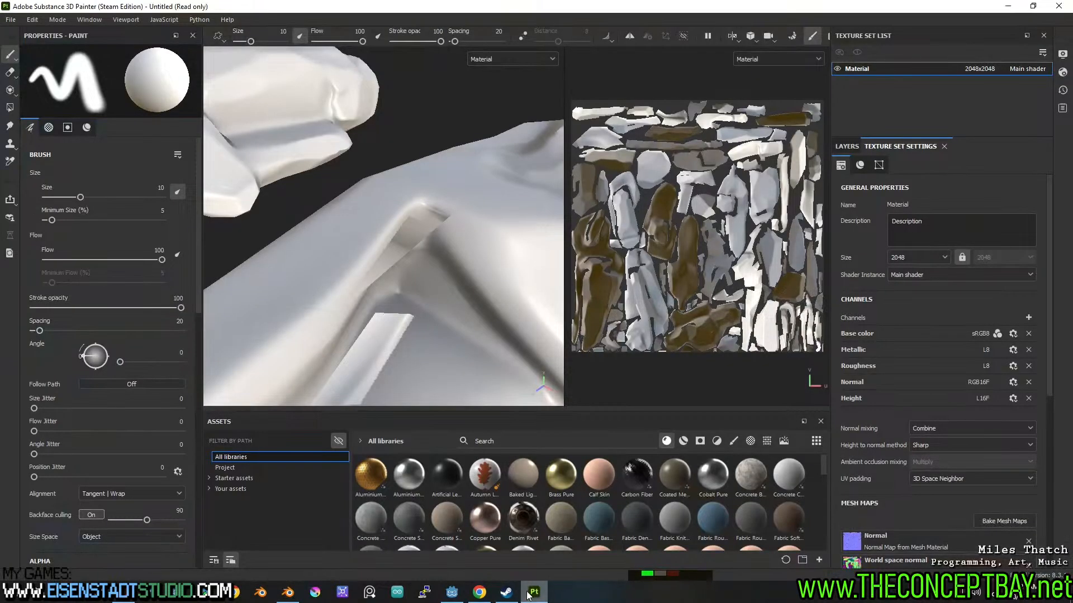
{"action": "left_click", "coordinate": [299, 595]}
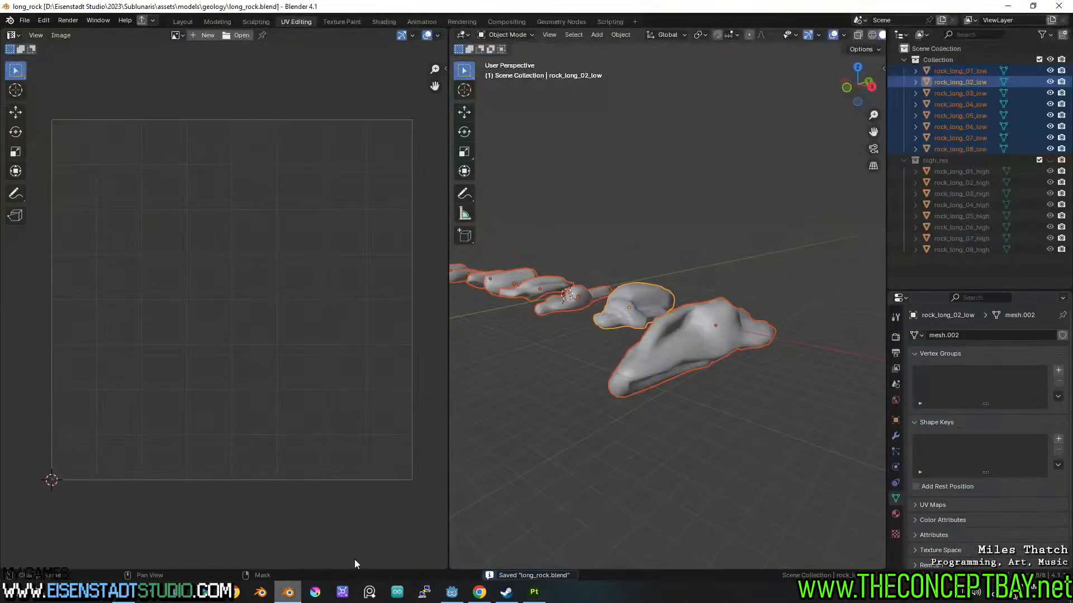
- Unwrap all low-poly rocks with Smart UV Project at a 75° angle limit and pack the islands with UVPackmaster2
{"action": "key", "text": "Tab"}
{"action": "key", "text": "u"}
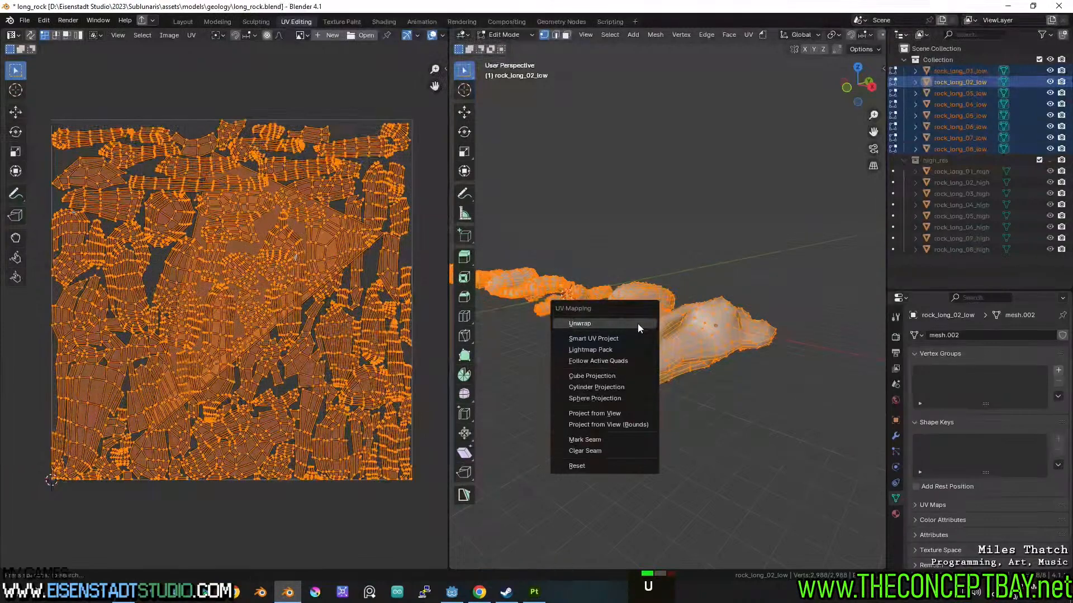
{"action": "left_click", "coordinate": [625, 338]}
{"action": "left_click", "coordinate": [616, 435]}
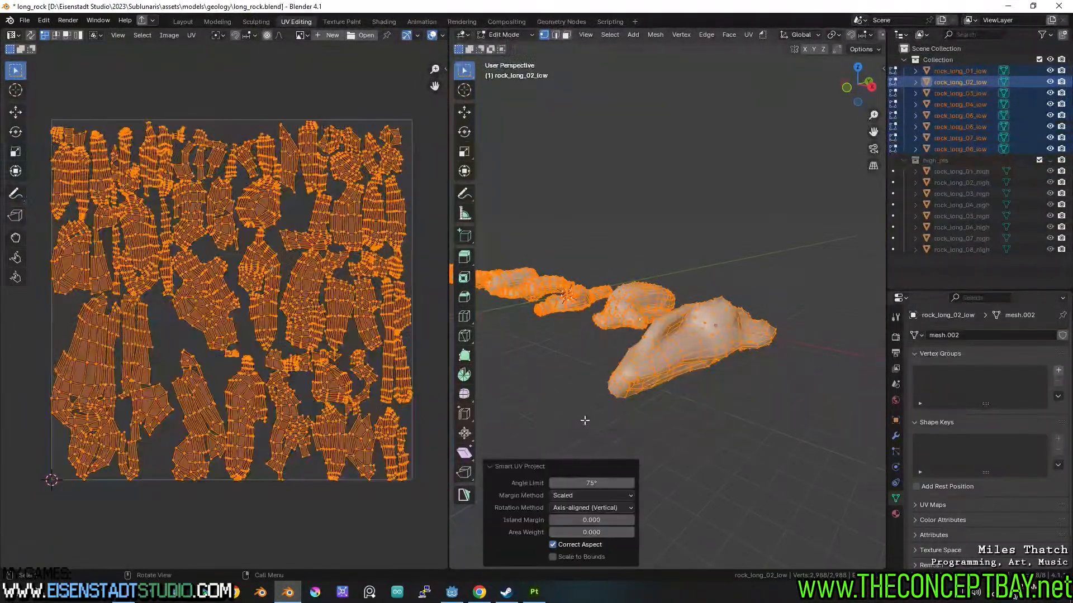
{"action": "key", "text": "n"}
{"action": "left_click", "coordinate": [390, 162]}
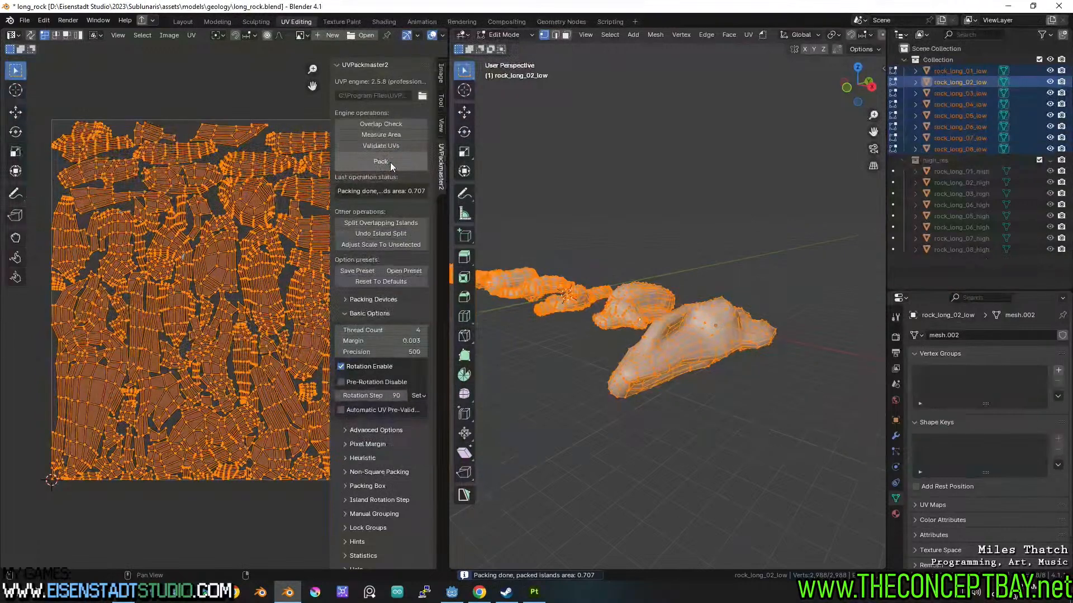
- Leave edit mode, save the Blender file and re-export the selected low-poly rocks over long_rocks_low.obj
{"action": "key", "text": "Tab"}
{"action": "key", "text": "ctrl+s"}
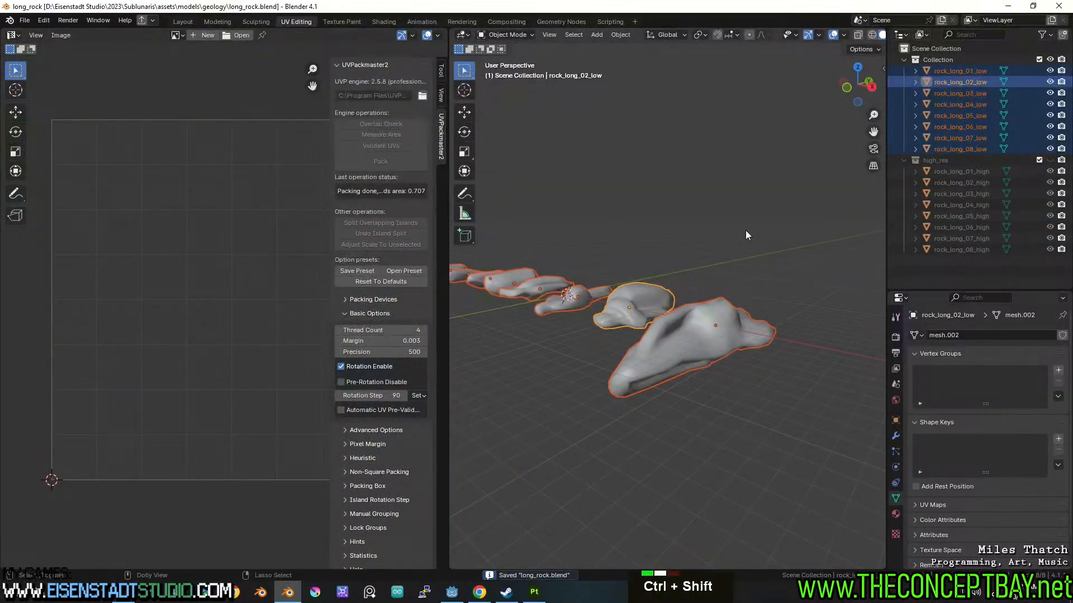
{"action": "key", "text": "ctrl+shift+e"}
{"action": "key", "text": "Return"}
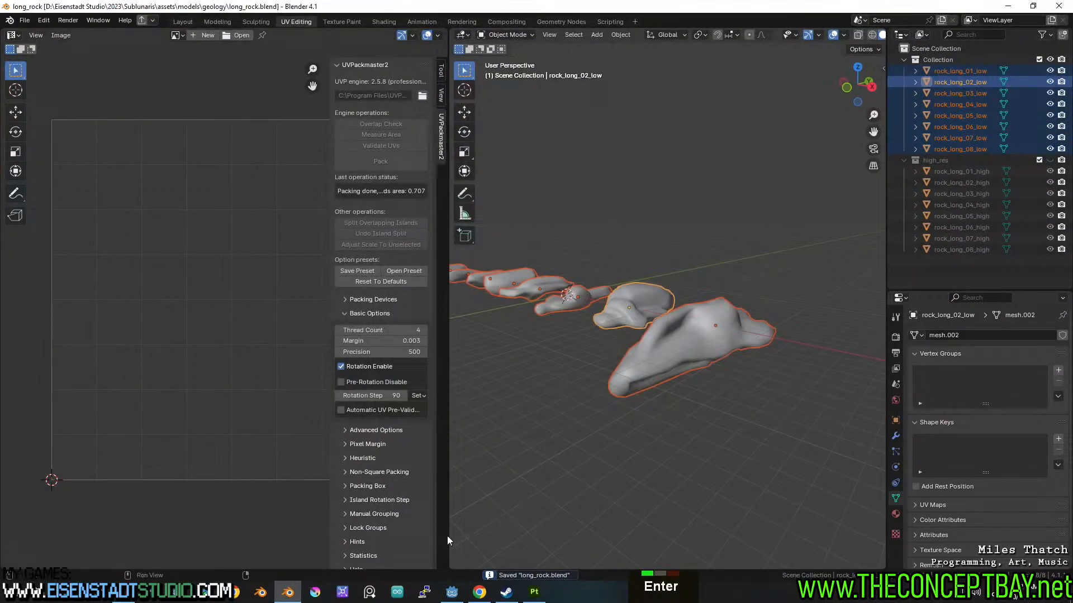
- Switch to Substance 3D Painter and reimport the updated low-poly rock mesh
{"action": "left_click", "coordinate": [536, 595]}
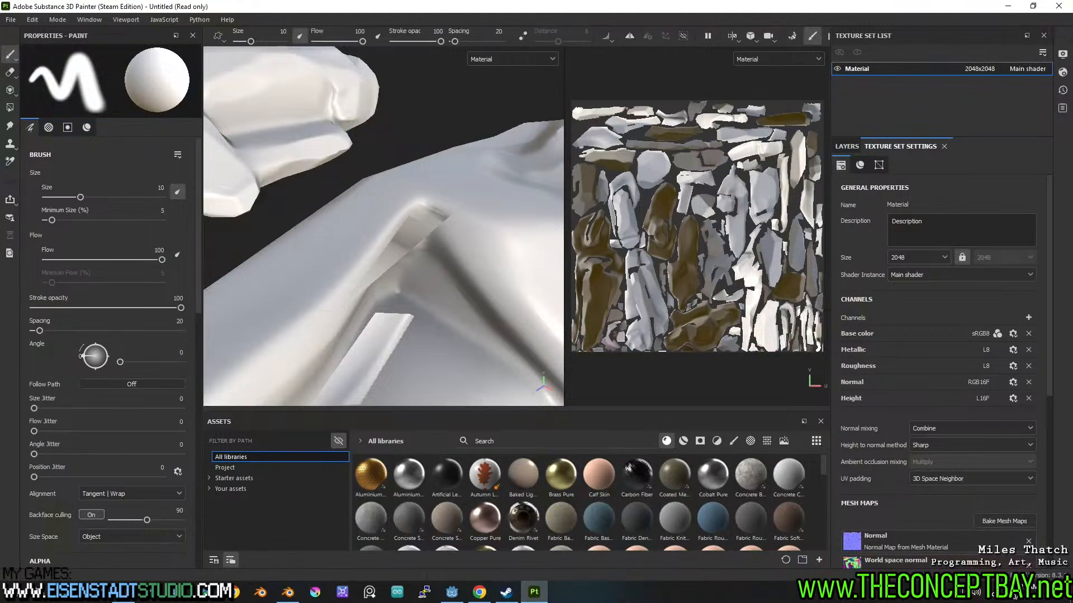
{"action": "left_click", "coordinate": [59, 21]}
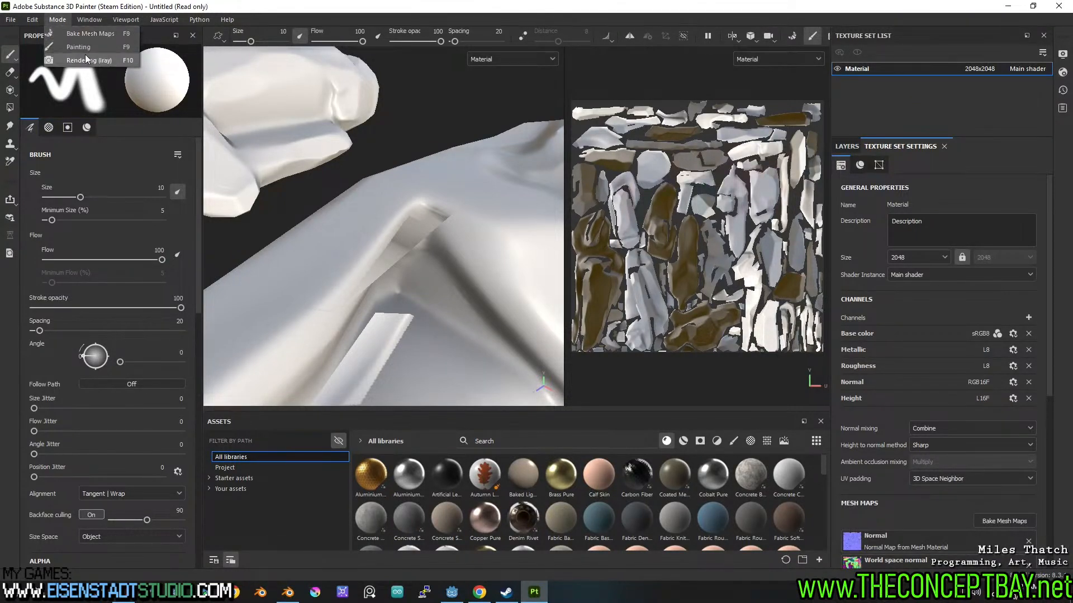
{"action": "mouse_move", "coordinate": [30, 24]}
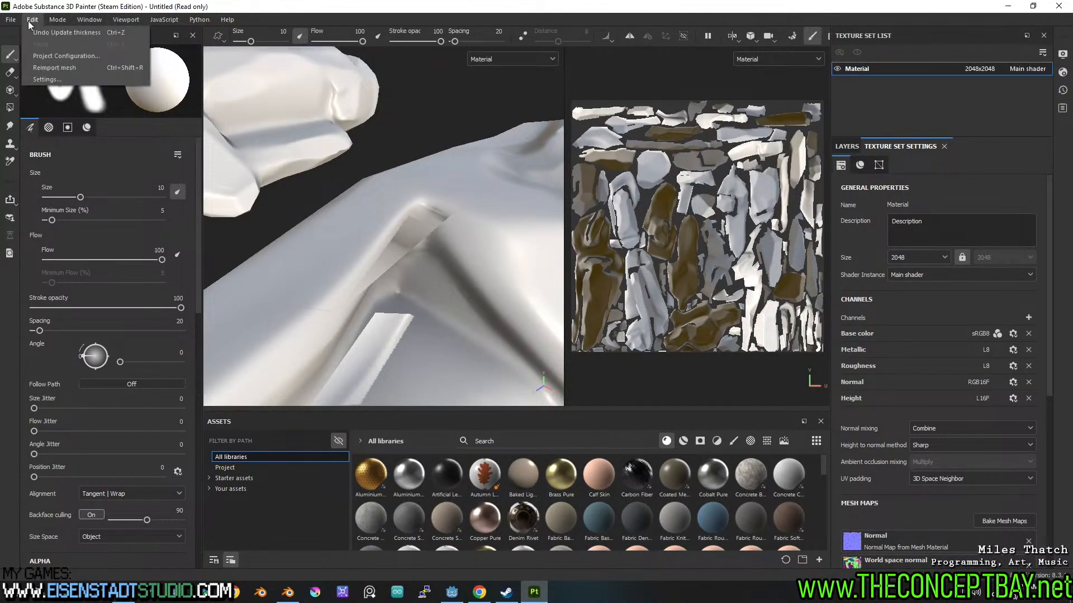
{"action": "left_click", "coordinate": [57, 68]}
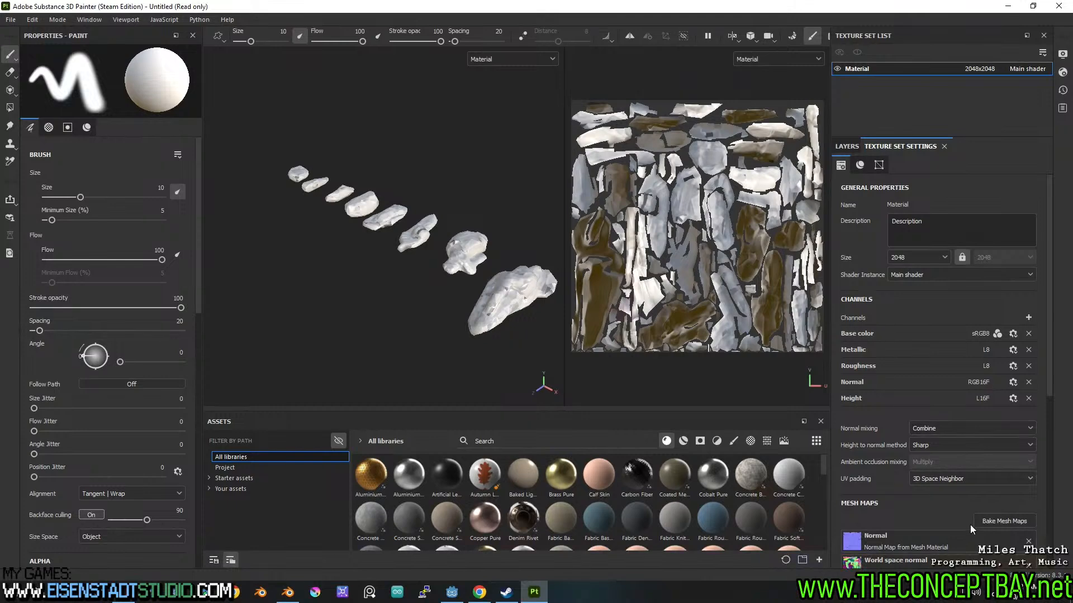
- Bake the mesh maps for the Material texture set with the existing settings and return to painting mode
{"action": "left_click", "coordinate": [1004, 521]}
{"action": "left_click", "coordinate": [671, 409]}
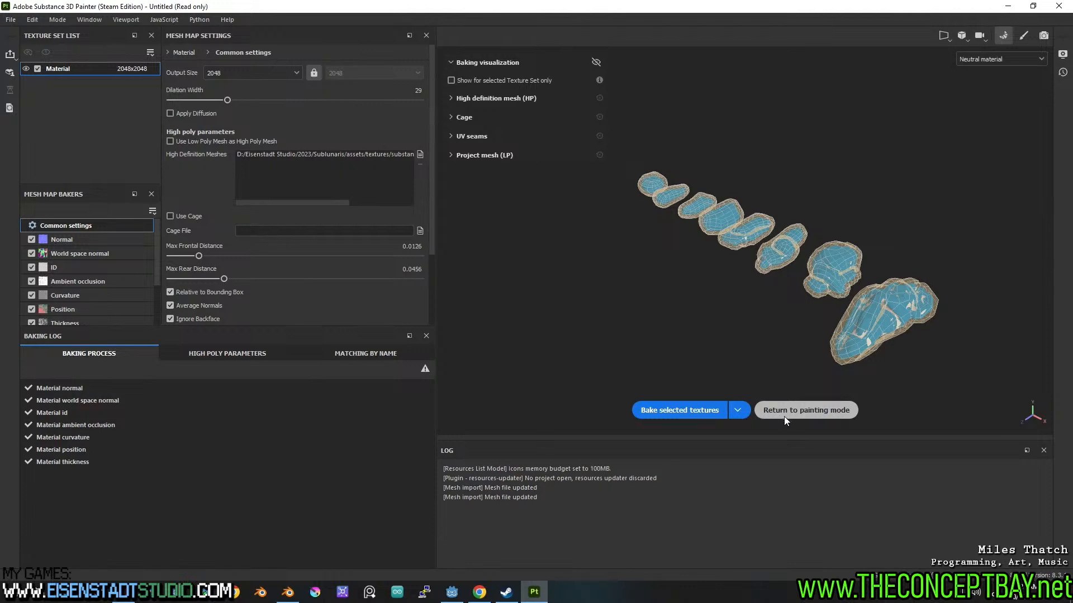
{"action": "left_click", "coordinate": [789, 409]}
- Examine the baked surface of the largest rock up close, especially along its deep side crease, for artifacts
{"action": "scroll", "coordinate": [472, 279], "scroll_direction": "up", "scroll_amount": 5}
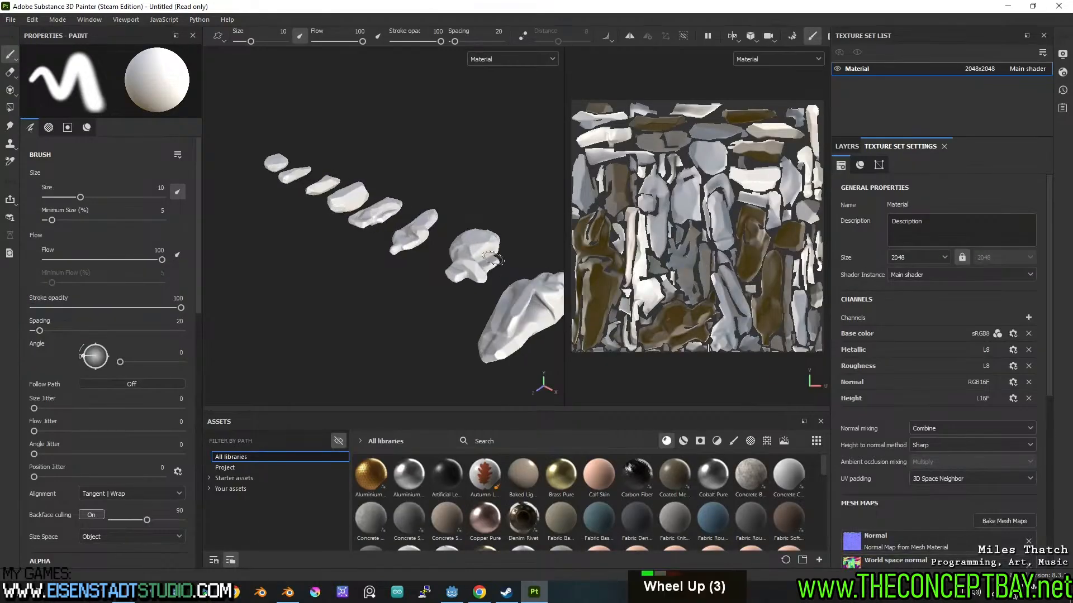
{"action": "middle_click_drag", "start_coordinate": [472, 268], "coordinate": [472, 279], "text": "alt"}
{"action": "scroll", "coordinate": [472, 279], "scroll_direction": "up", "scroll_amount": 11}
{"action": "mouse_move", "coordinate": [472, 279]}
{"action": "left_mouse_down", "text": "alt"}
{"action": "mouse_move", "coordinate": [383, 239]}
{"action": "mouse_move", "coordinate": [364, 272]}
{"action": "mouse_move", "coordinate": [357, 149]}
{"action": "mouse_move", "coordinate": [400, 101]}
{"action": "mouse_move", "coordinate": [369, 101]}
{"action": "mouse_move", "coordinate": [475, 188]}
{"action": "left_mouse_up", "text": "alt"}
{"action": "middle_click_drag", "start_coordinate": [476, 188], "coordinate": [491, 290], "text": "alt"}
{"action": "scroll", "coordinate": [491, 290], "scroll_direction": "up", "scroll_amount": 3}
{"action": "left_click_drag", "start_coordinate": [491, 290], "coordinate": [369, 197], "text": "alt"}
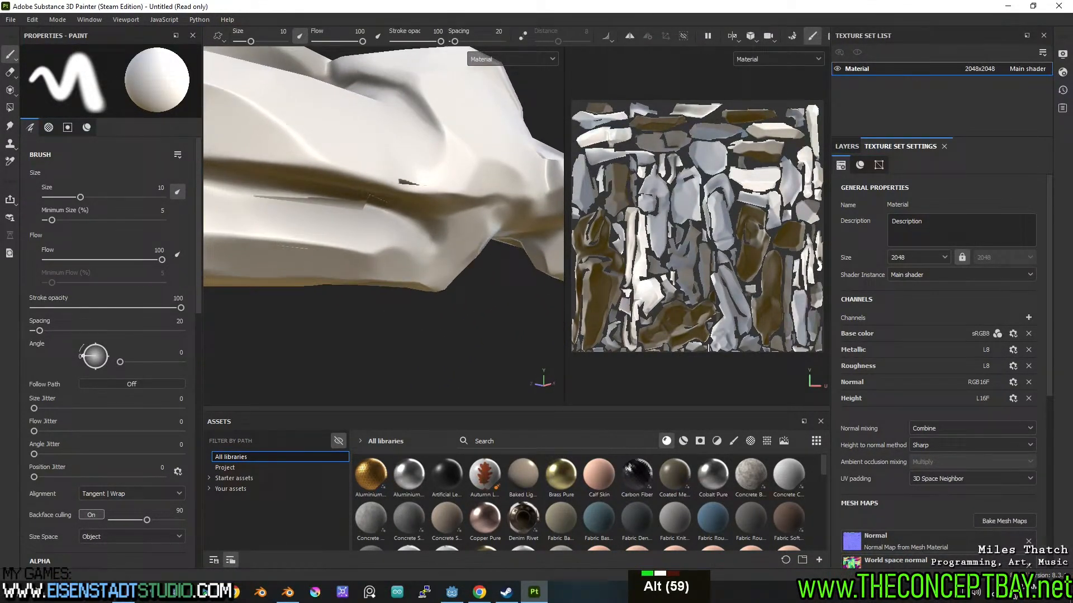
- Set the baker's Max Rear Distance to 0.1804 and rebake the selected textures
{"action": "left_click", "coordinate": [996, 521]}
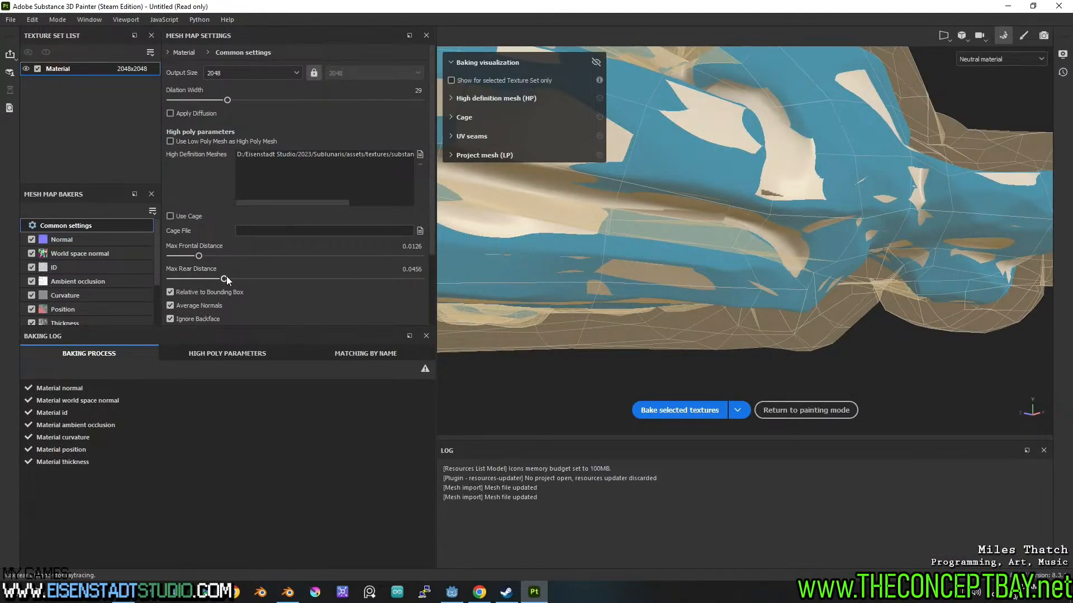
{"action": "left_click_drag", "start_coordinate": [226, 277], "coordinate": [288, 279]}
{"action": "left_click", "coordinate": [693, 410]}
- Switch to Blender and unwrap all low-poly rocks again with Smart UV Project, raising the angle limit for larger islands
{"action": "left_click", "coordinate": [287, 599]}
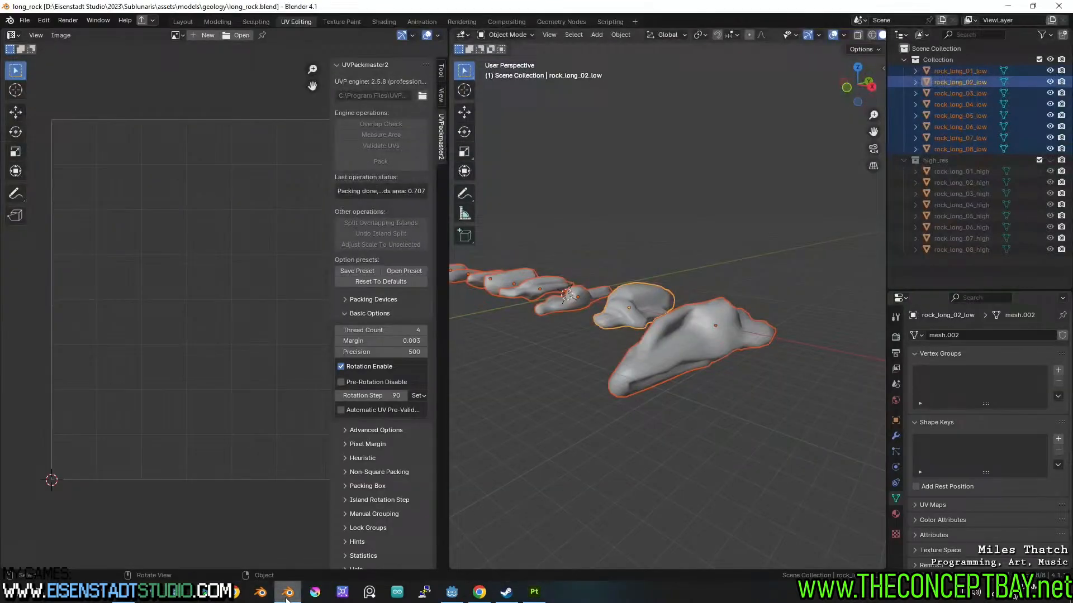
{"action": "key", "text": "Tab"}
{"action": "key", "text": "u"}
{"action": "left_click", "coordinate": [723, 304]}
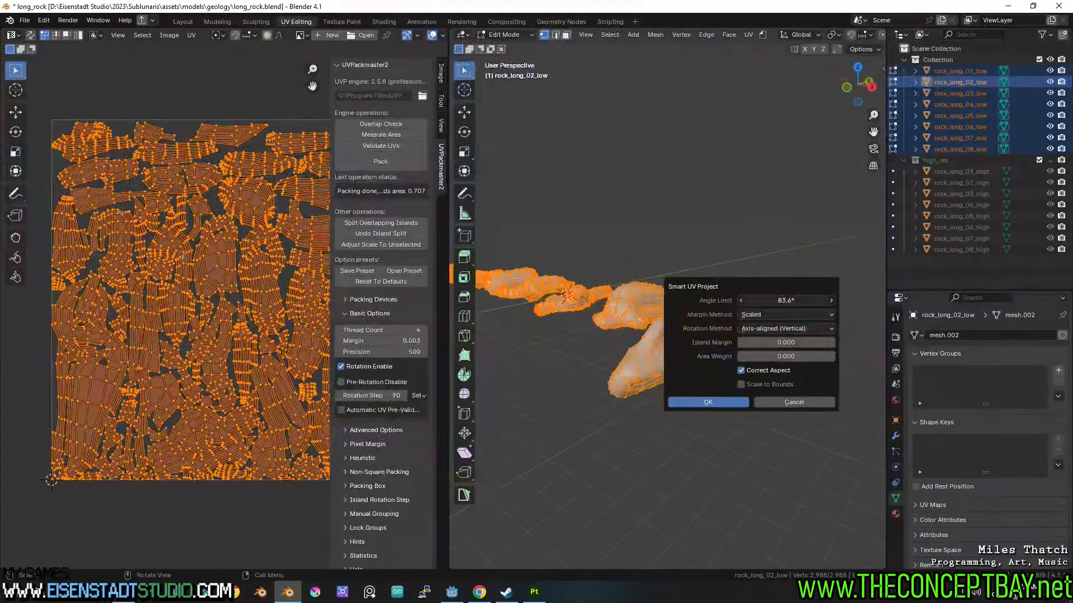
{"action": "left_click", "coordinate": [725, 402]}
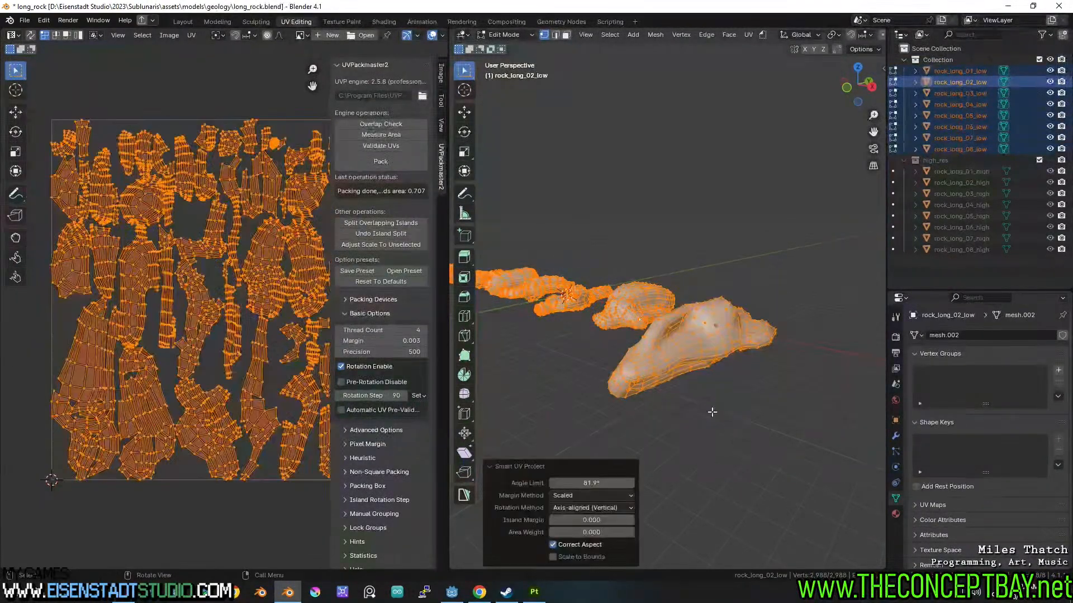
{"action": "left_click_drag", "start_coordinate": [593, 483], "coordinate": [613, 483]}
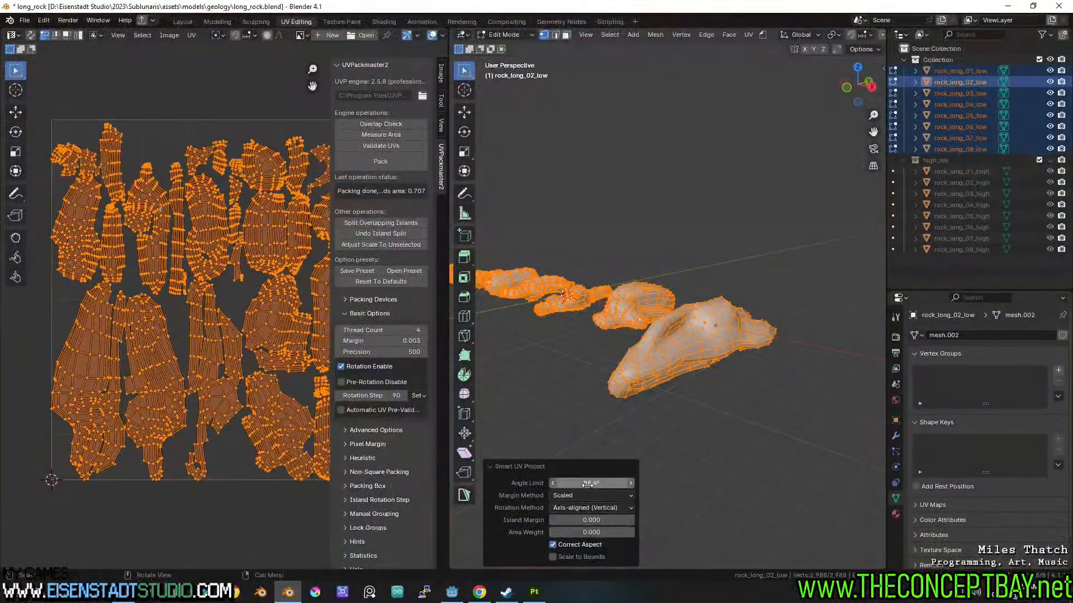
- Try packing the new UV islands repeatedly with UVPackmaster2, and undo the repeated packs
{"action": "left_click", "coordinate": [389, 161]}
{"action": "left_click", "coordinate": [390, 162]}
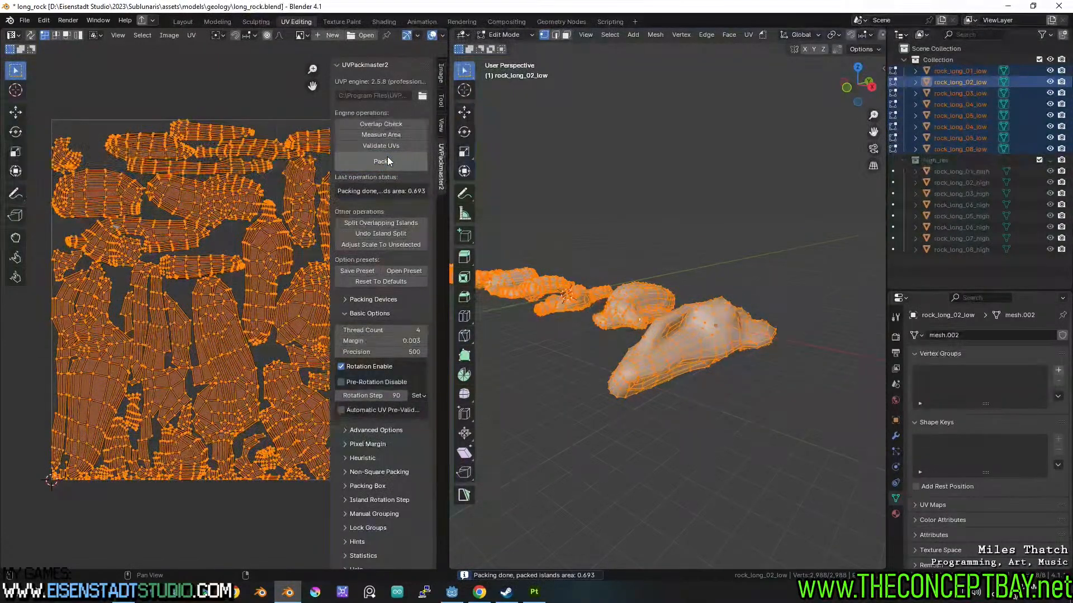
{"action": "left_click", "coordinate": [389, 161]}
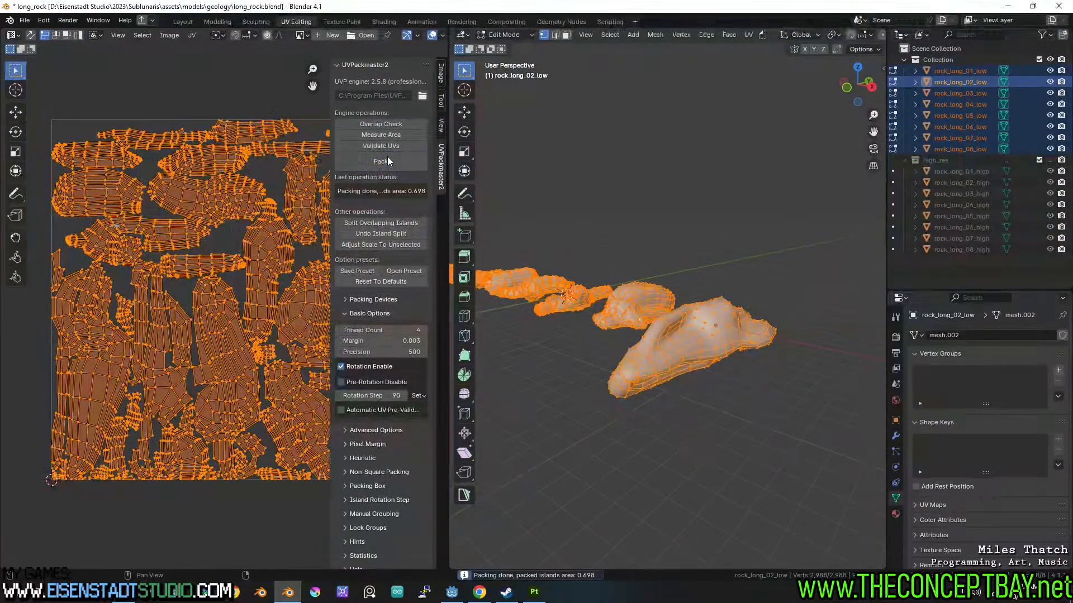
{"action": "left_click", "coordinate": [389, 162]}
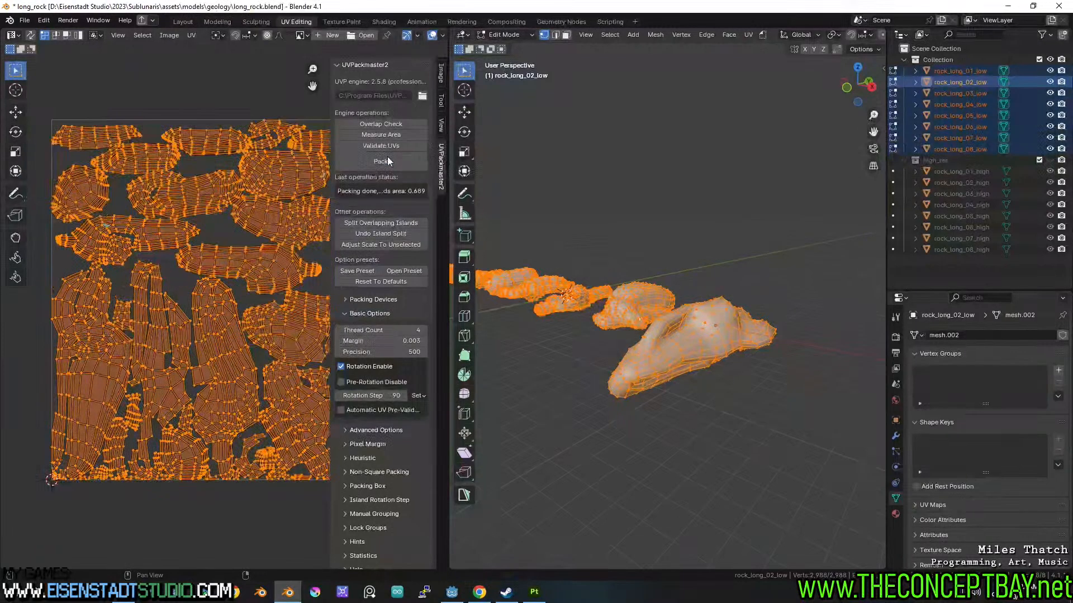
{"action": "left_click", "coordinate": [390, 161]}
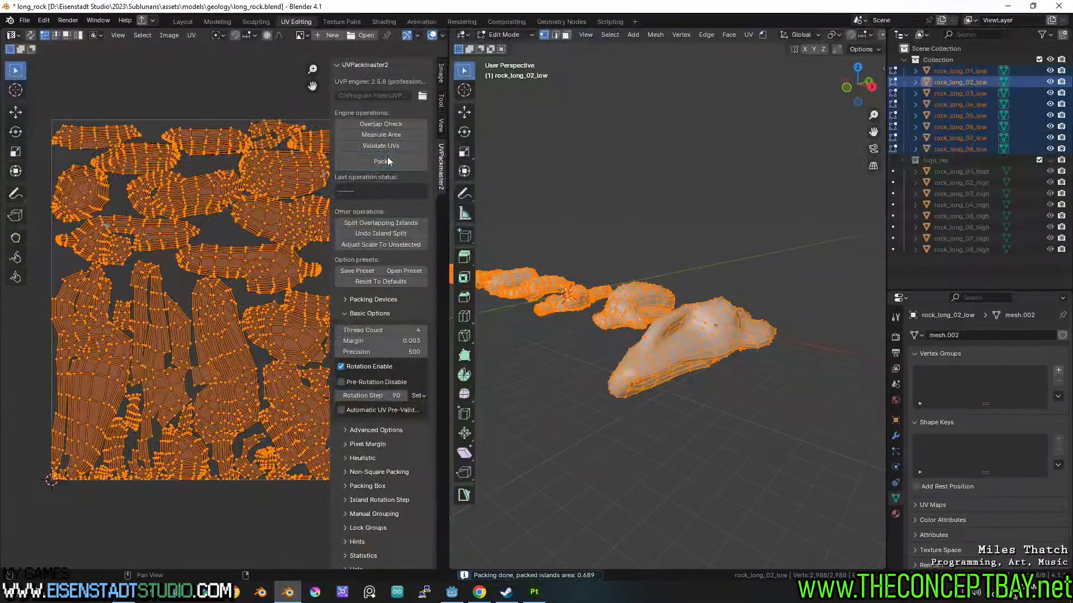
{"action": "left_click", "coordinate": [389, 162]}
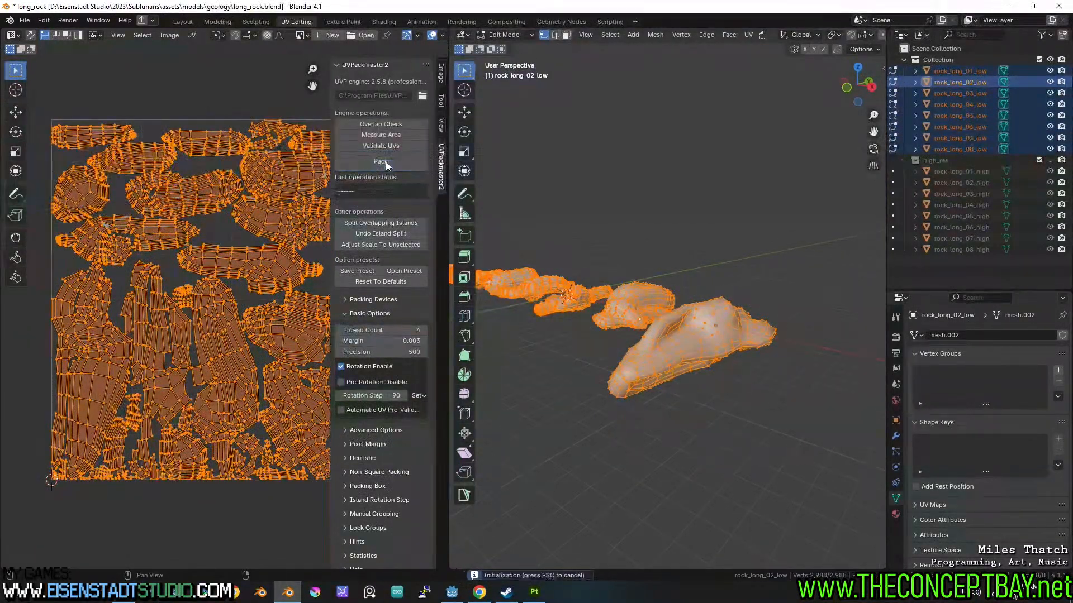
{"action": "double_click", "coordinate": [386, 162]}
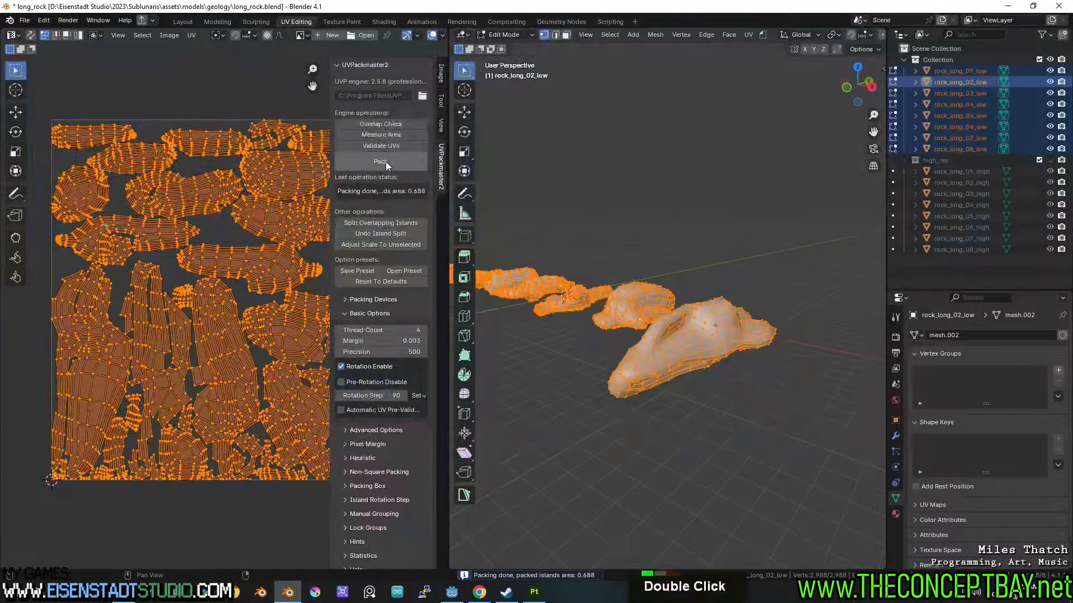
{"action": "key", "text": "ctrl+z"}
{"action": "key", "text": "ctrl+z"}
{"action": "key", "text": "ctrl+z"}
{"action": "key", "text": "ctrl+z"}
{"action": "key", "text": "ctrl+z"}
{"action": "key", "text": "ctrl+z"}
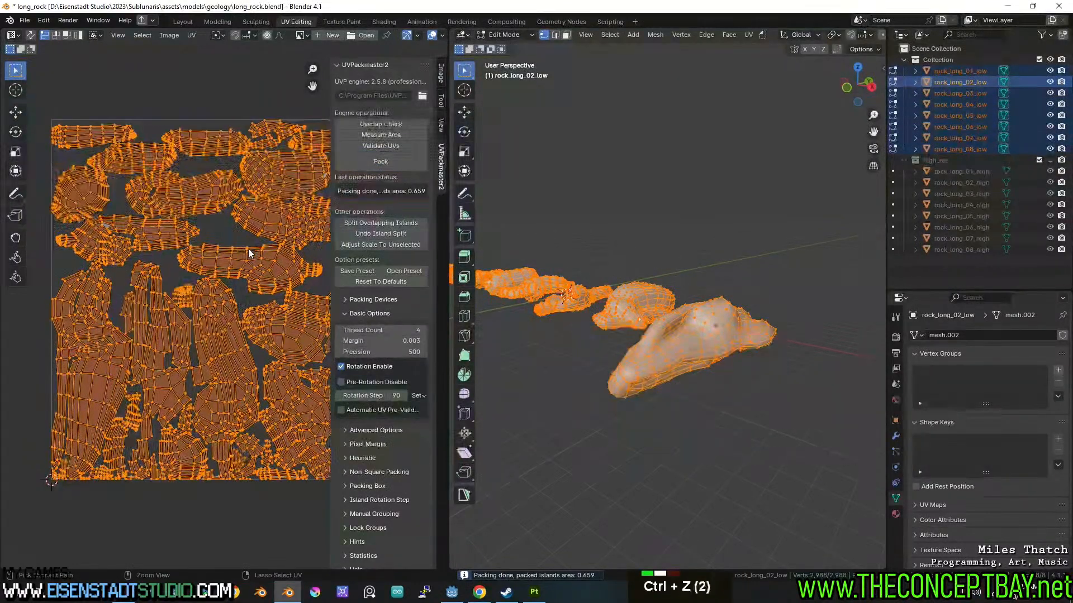
- Pack the UV islands once and export the selected low-poly rocks over long_rocks_low.obj
{"action": "left_click", "coordinate": [379, 162]}
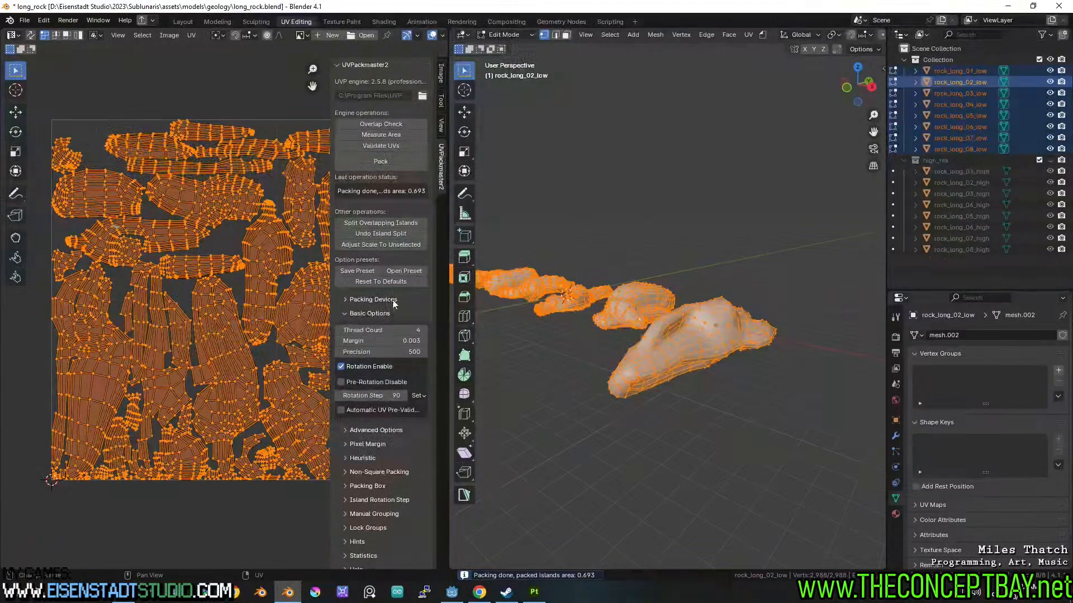
{"action": "key", "text": "ctrl+shift+e"}
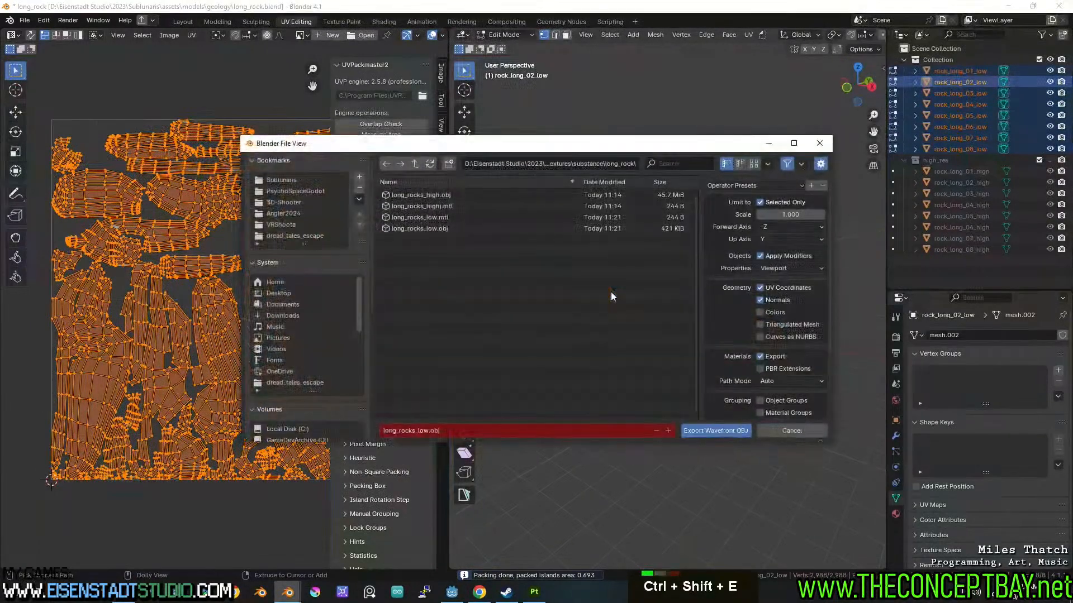
{"action": "key", "text": "Return"}
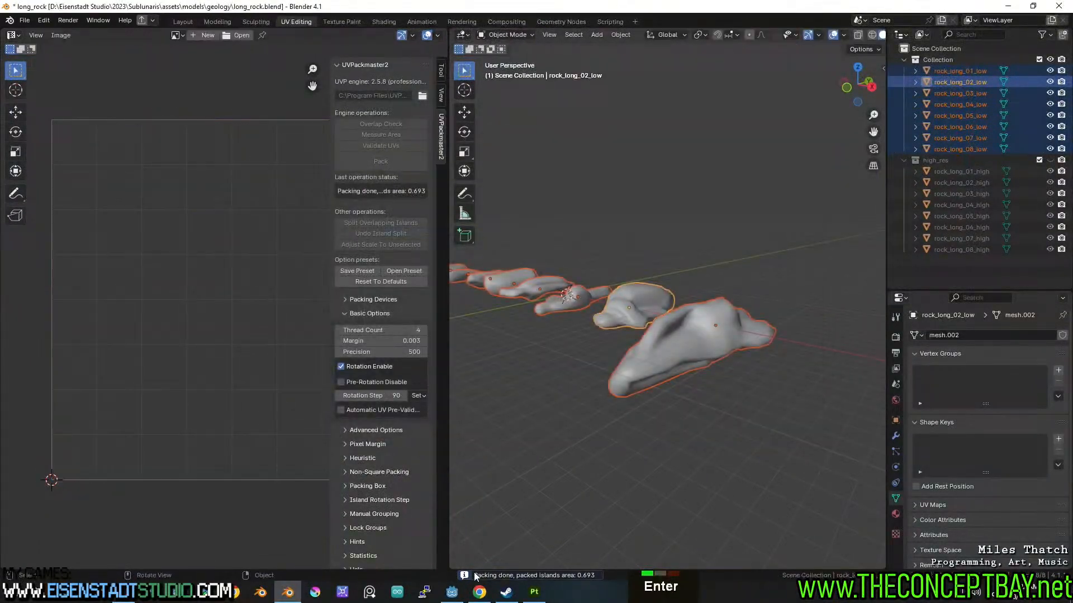
- Switch to Substance 3D Painter, return to painting mode and reimport the mesh with its new UV layout
{"action": "left_click", "coordinate": [534, 592]}
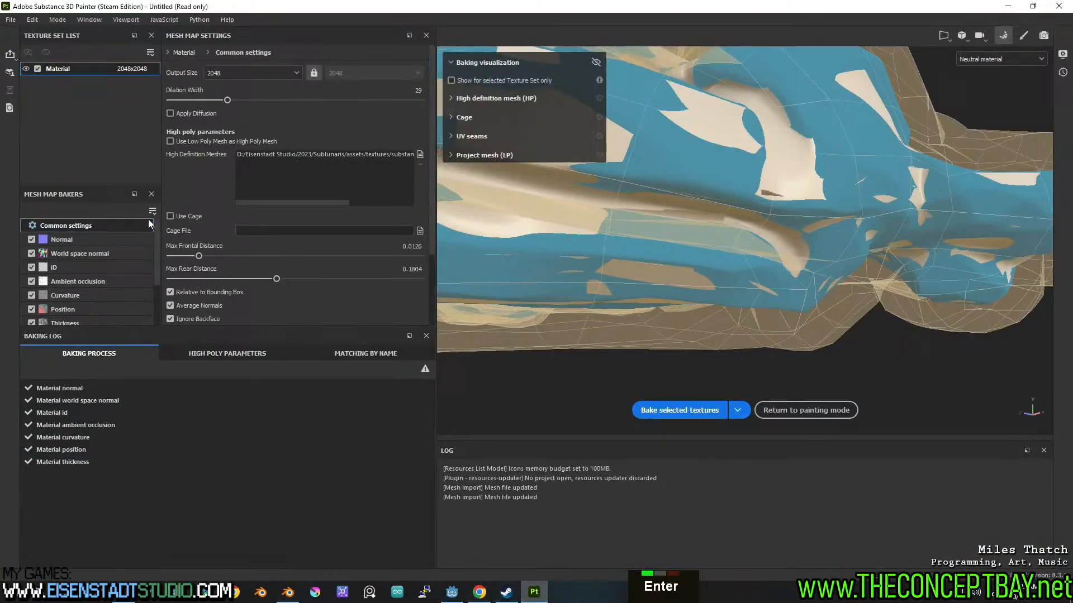
{"action": "double_click", "coordinate": [836, 413]}
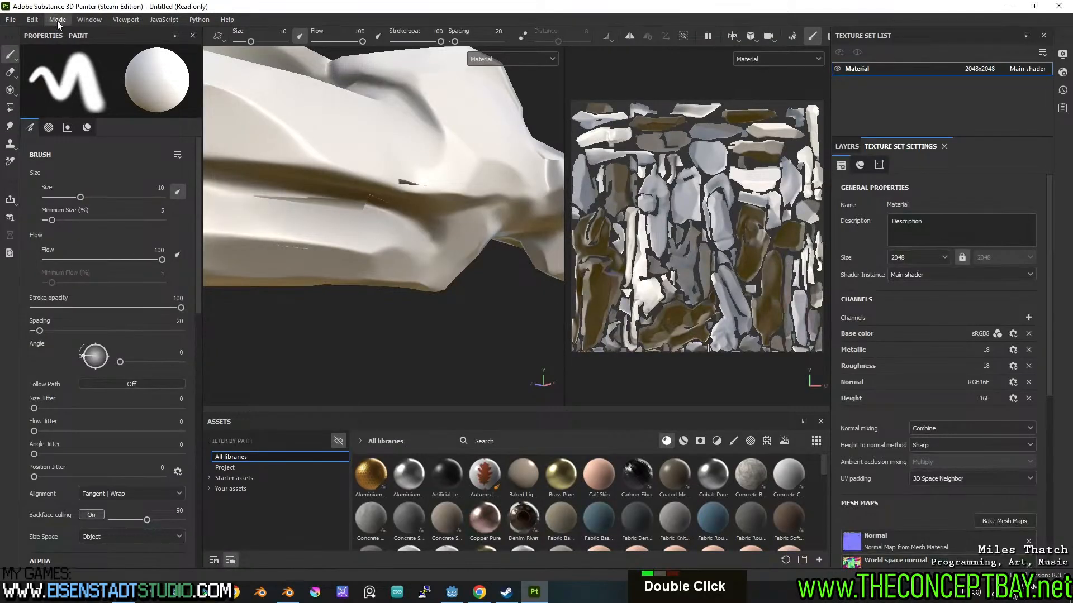
{"action": "left_click", "coordinate": [58, 19]}
{"action": "left_click", "coordinate": [63, 71]}
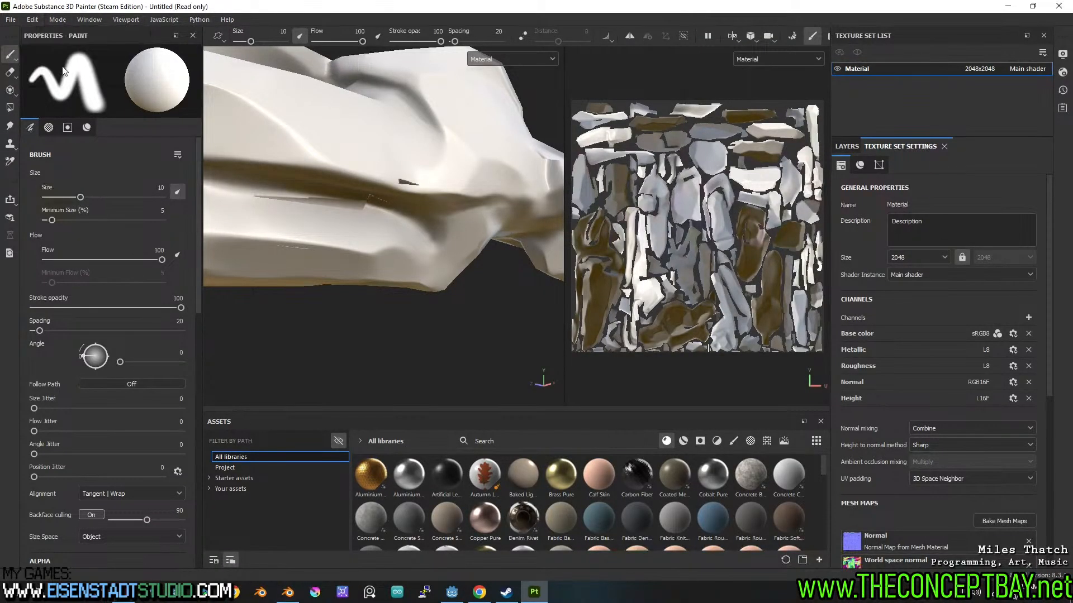
{"action": "scroll", "coordinate": [524, 250], "scroll_direction": "up", "scroll_amount": 12}
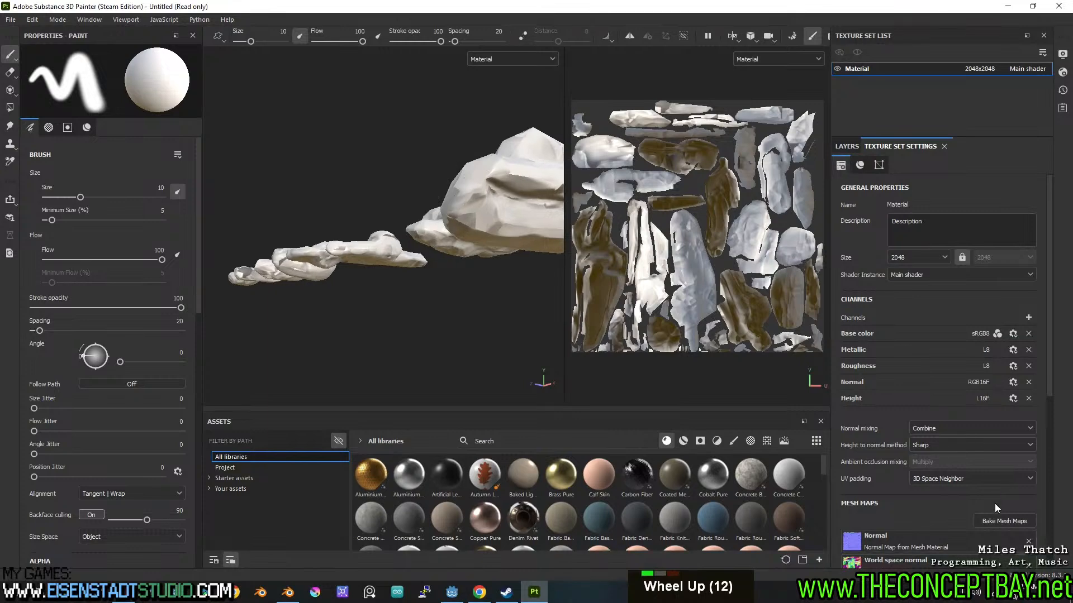
- Bake the mesh maps on the re-unwrapped rocks, keeping Max Rear Distance at 0.1804, and return to painting mode
{"action": "left_click", "coordinate": [1006, 521]}
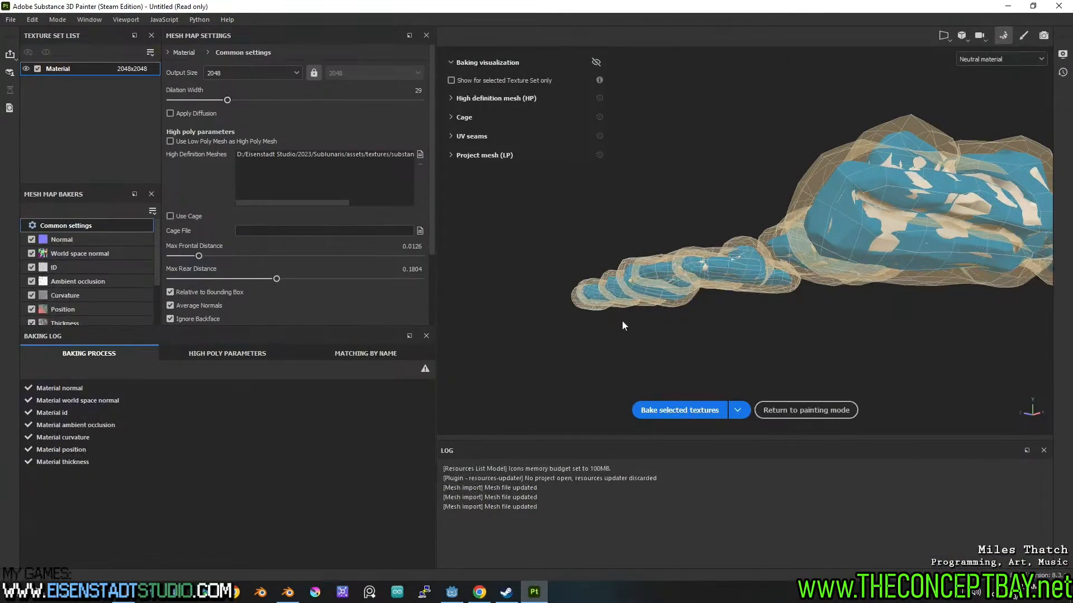
{"action": "left_click", "coordinate": [680, 411]}
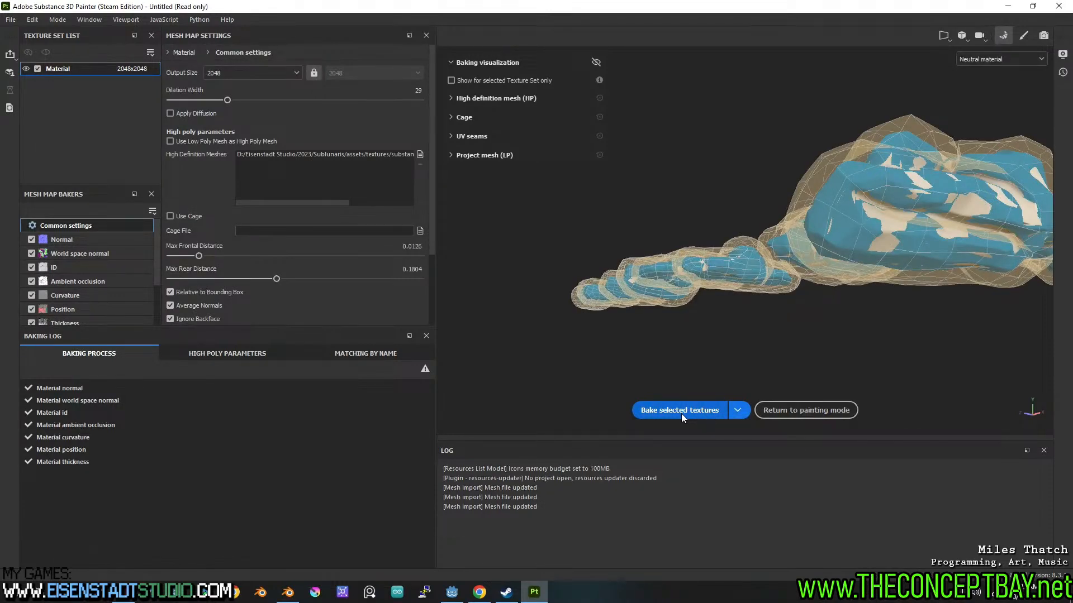
{"action": "left_click", "coordinate": [805, 411]}
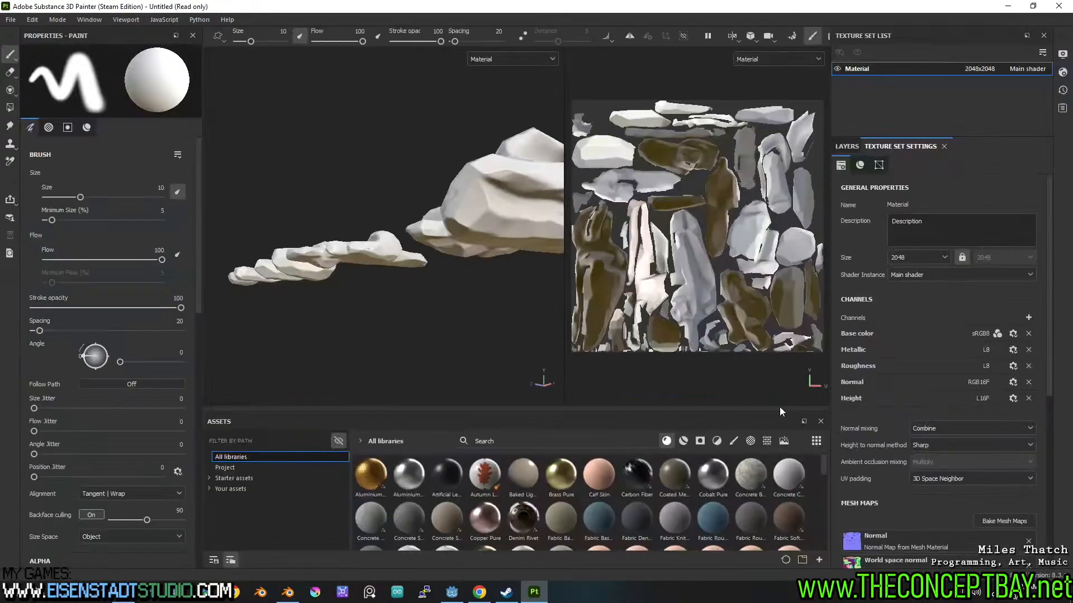
- Examine the newly baked rocks from several angles for remaining shading artifacts
{"action": "middle_click_drag", "start_coordinate": [419, 215], "coordinate": [299, 204], "text": "alt"}
{"action": "left_click_drag", "start_coordinate": [442, 203], "coordinate": [396, 180], "text": "alt"}
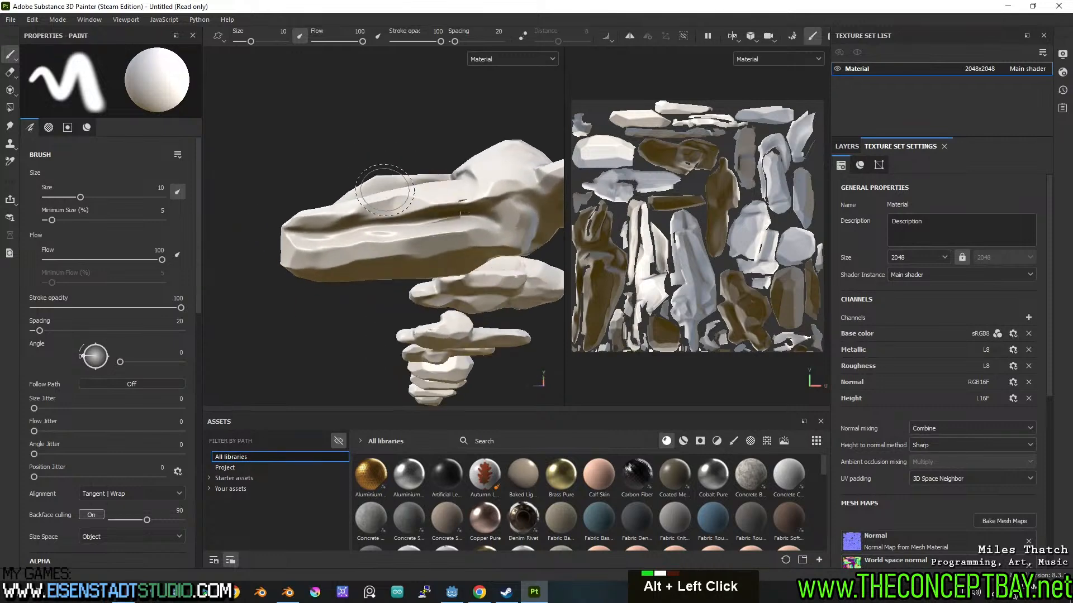
{"action": "middle_click_drag", "start_coordinate": [420, 213], "coordinate": [385, 224], "text": "alt"}
{"action": "mouse_move", "coordinate": [382, 184]}
{"action": "left_mouse_down", "text": "alt"}
{"action": "mouse_move", "coordinate": [471, 294]}
{"action": "mouse_move", "coordinate": [449, 169]}
{"action": "mouse_move", "coordinate": [423, 281]}
{"action": "left_mouse_up", "text": "alt"}
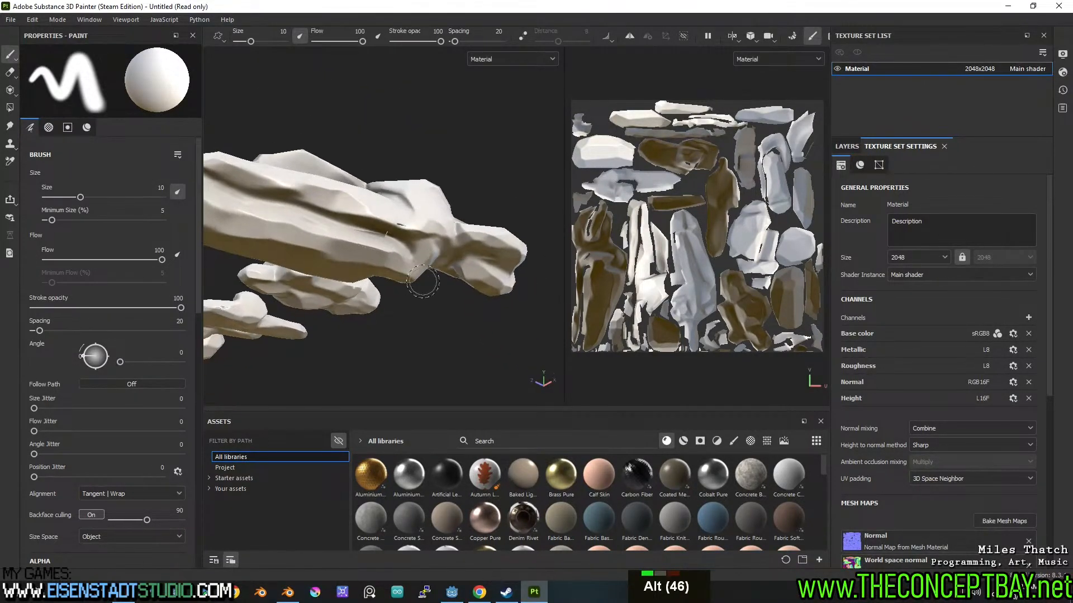
- Switch to Blender, select rock_long_01_low alone, and unhide the high_res collection with only rock_long_01_high visible
{"action": "left_click", "coordinate": [288, 592]}
{"action": "scroll", "coordinate": [771, 359], "scroll_direction": "up", "scroll_amount": 4}
{"action": "middle_click_drag", "start_coordinate": [771, 359], "coordinate": [740, 335], "text": "shift"}
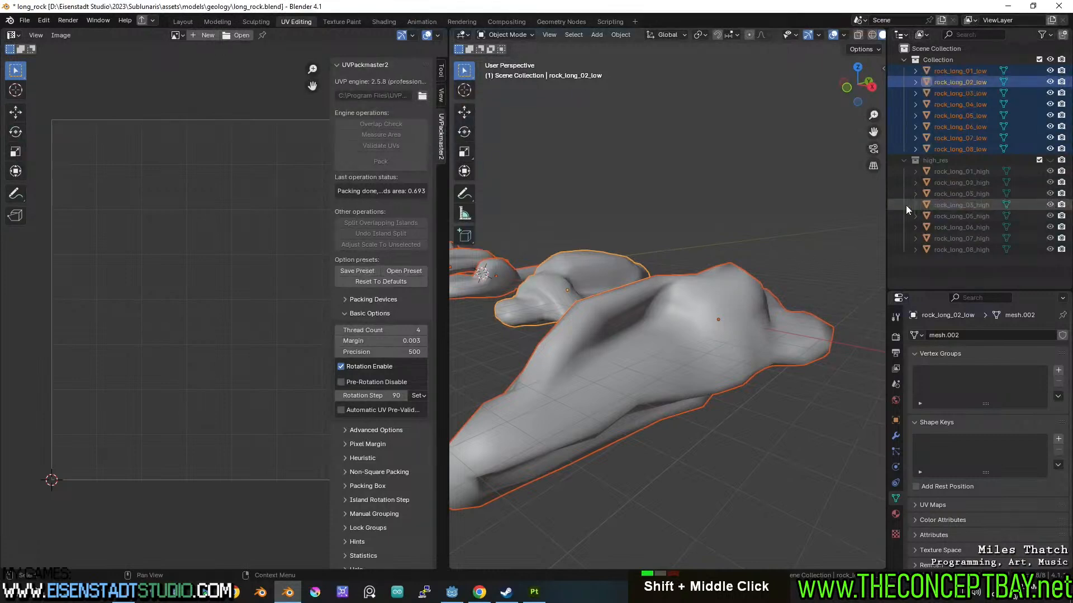
{"action": "left_click", "coordinate": [826, 232]}
{"action": "left_click", "coordinate": [774, 305]}
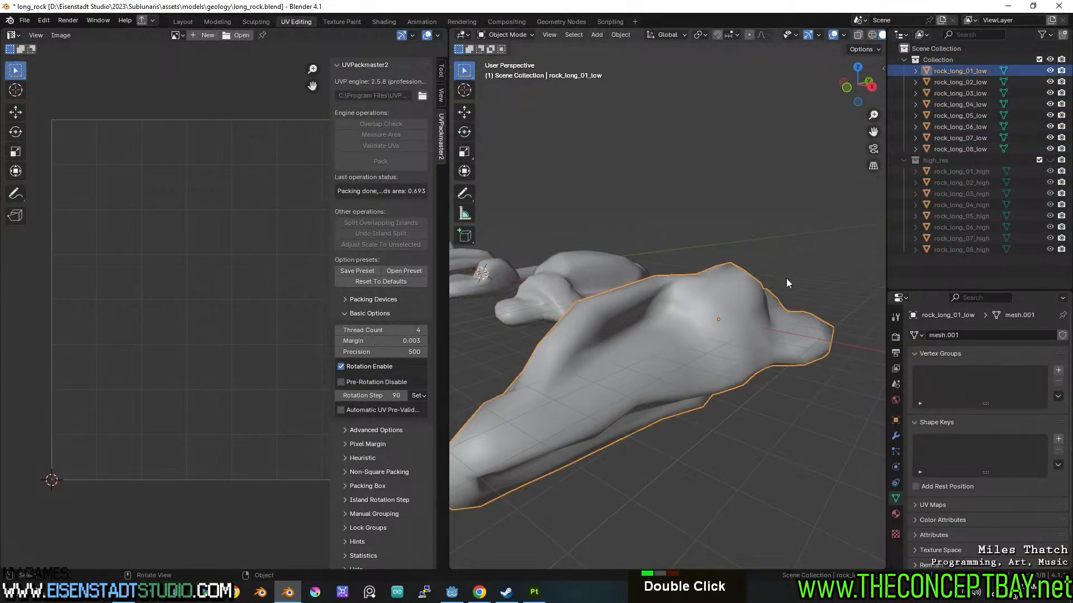
{"action": "left_click", "coordinate": [1050, 160]}
{"action": "left_click_drag", "start_coordinate": [1050, 194], "coordinate": [1049, 250]}
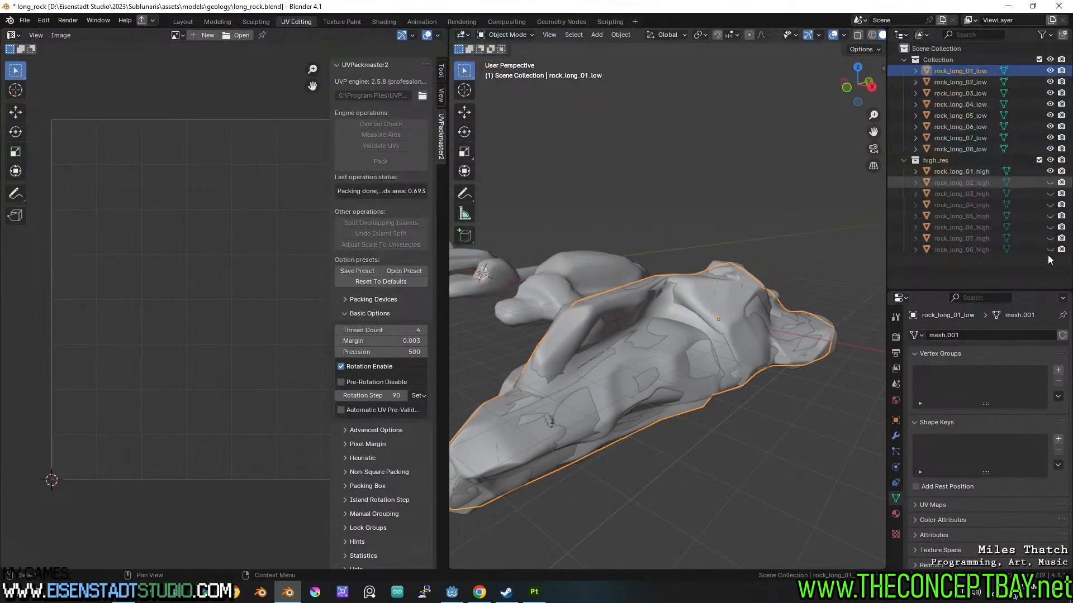
- Enter Edit Mode on rock_long_01_low and try moving one vertex near the crease by the exposed low-poly patch
{"action": "middle_click_drag", "start_coordinate": [679, 352], "coordinate": [720, 288]}
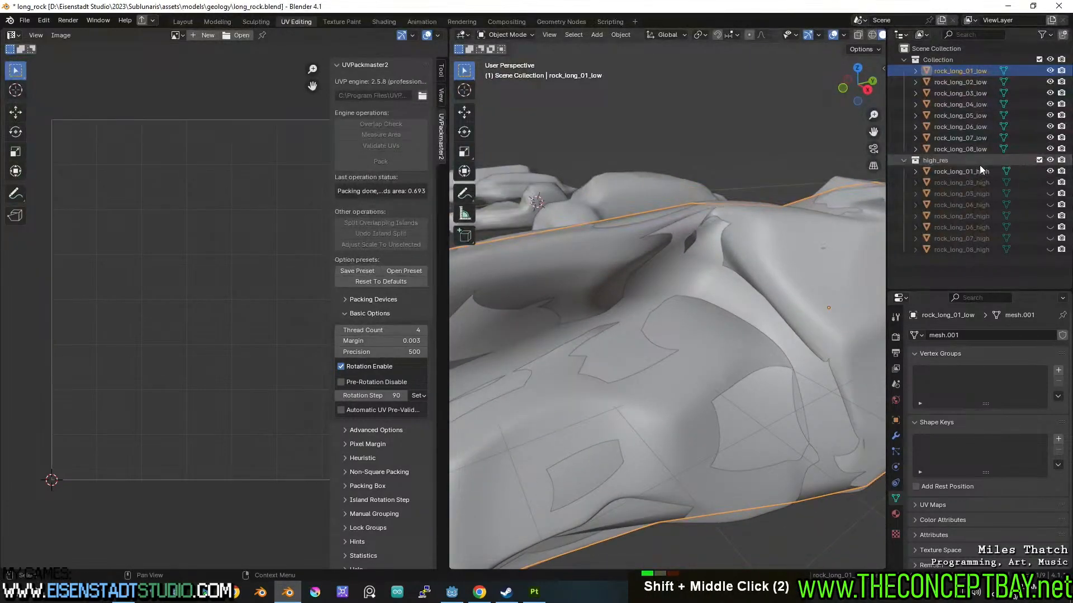
{"action": "key", "text": "Tab"}
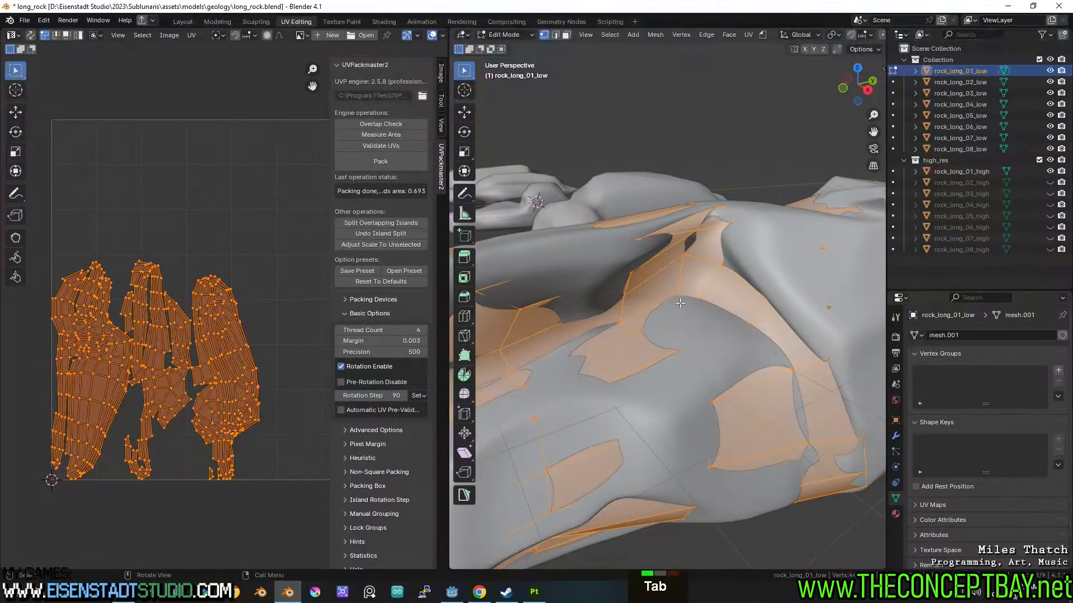
{"action": "left_click", "coordinate": [678, 294]}
{"action": "middle_click_drag", "start_coordinate": [677, 294], "coordinate": [712, 289]}
{"action": "middle_click_drag", "start_coordinate": [735, 289], "coordinate": [673, 251]}
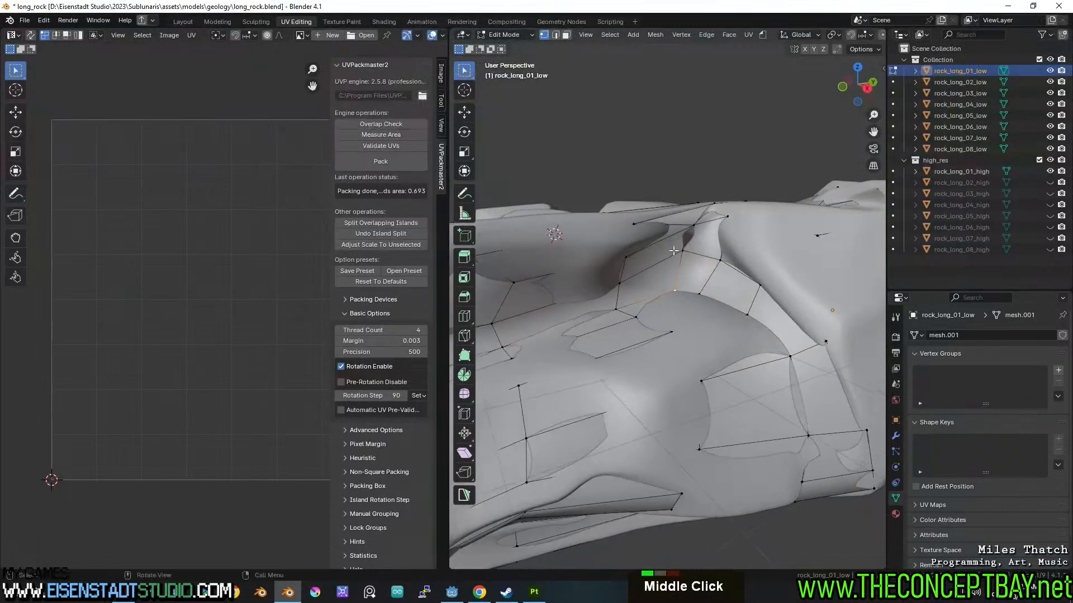
{"action": "key", "text": "g"}
{"action": "double_click", "coordinate": [679, 285]}
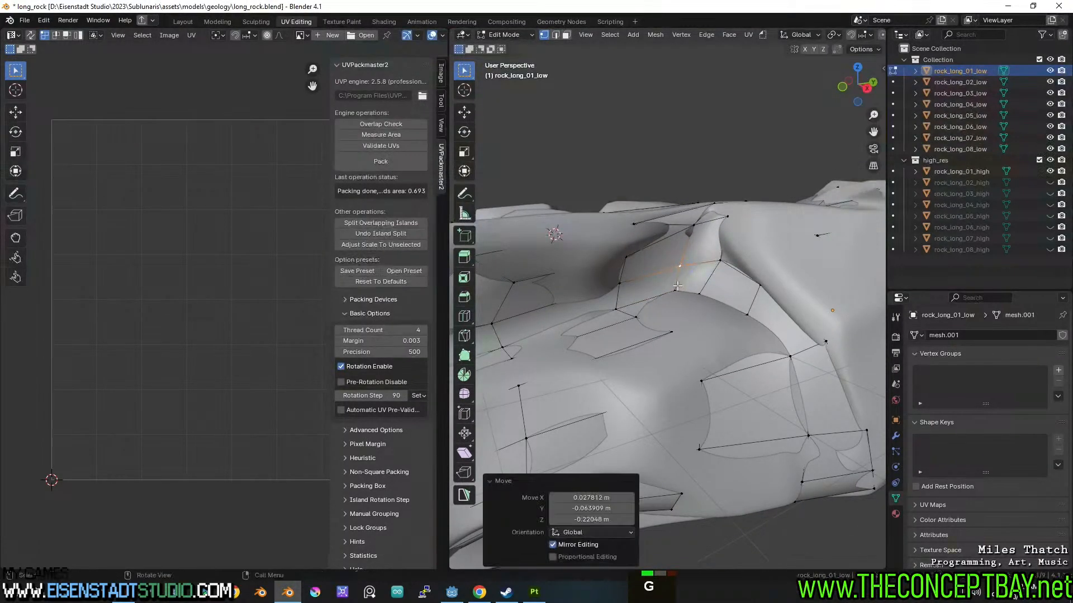
- Set the snap target to Face and enable snapping for mesh editing
{"action": "left_click", "coordinate": [863, 35]}
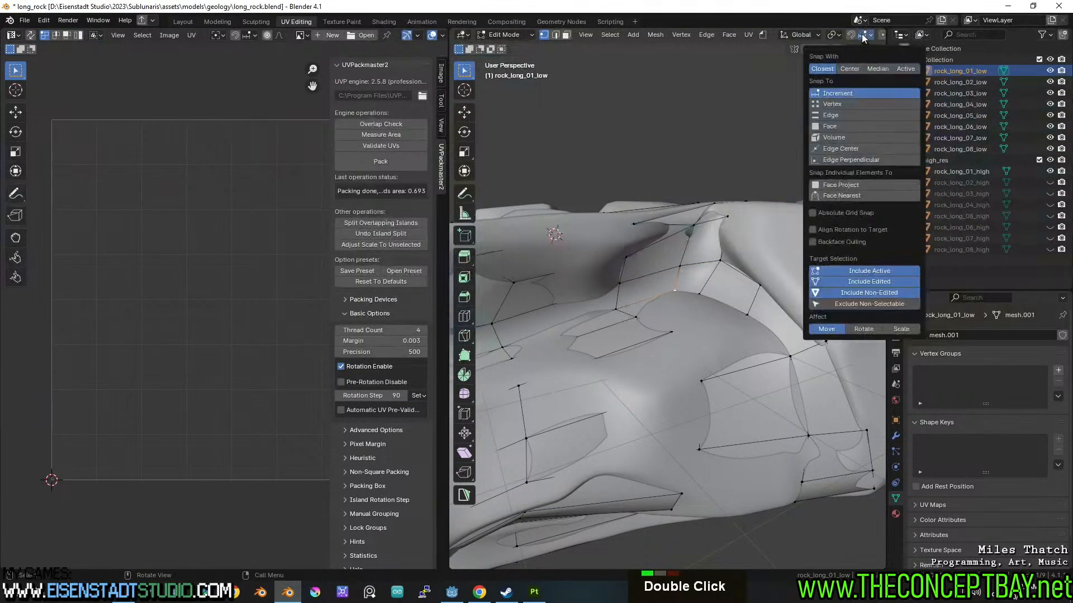
{"action": "left_click", "coordinate": [831, 126]}
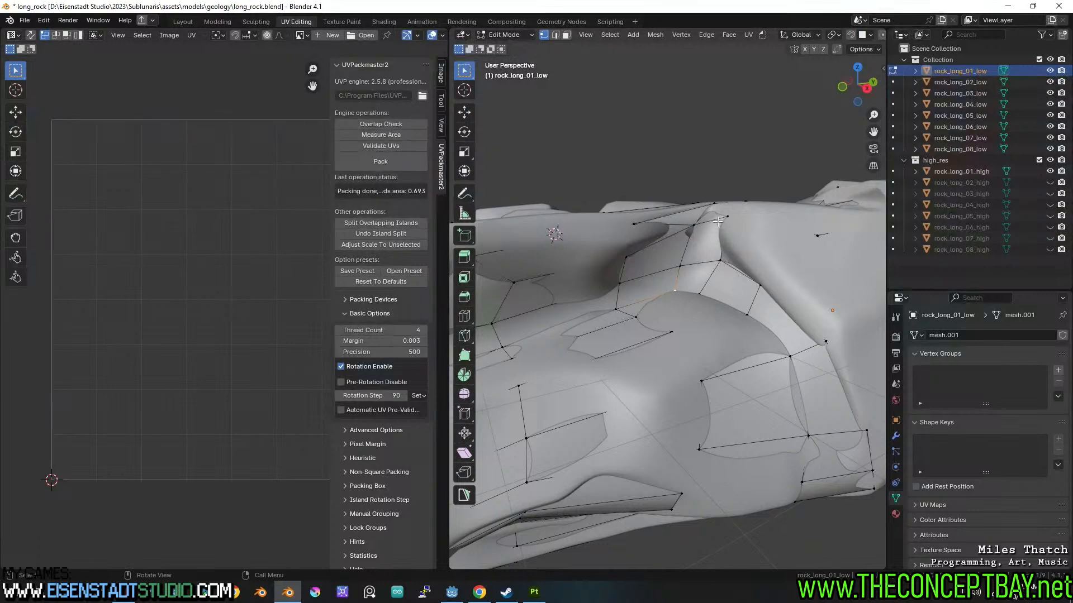
{"action": "right_click", "coordinate": [850, 37]}
{"action": "key", "text": "Escape"}
{"action": "left_click", "coordinate": [850, 35]}
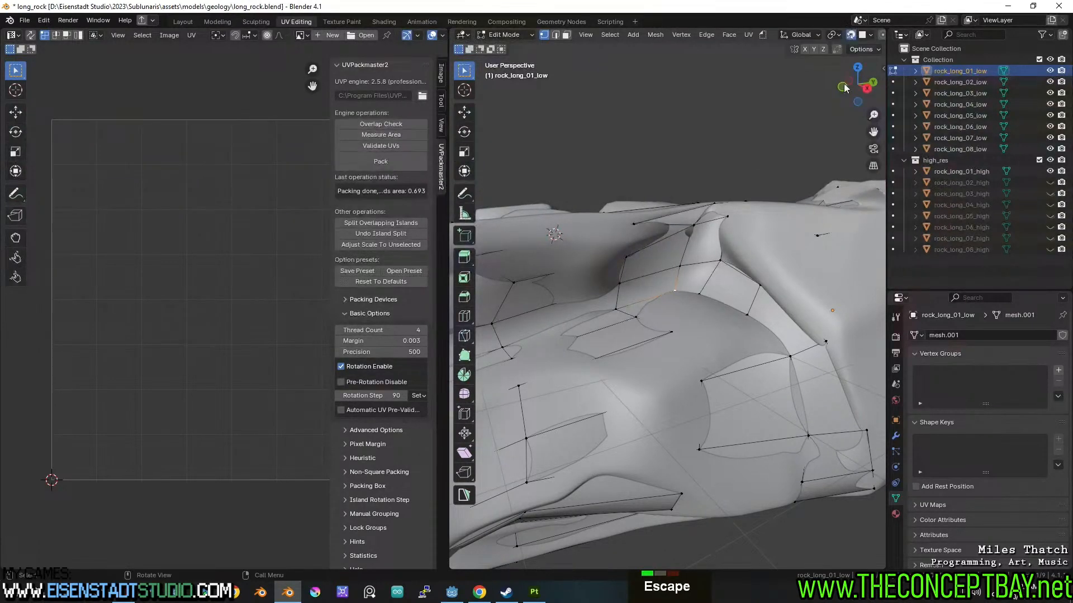
- Reposition the crease vertices of rock_long_01_low with face snapping so they sit on the high-poly surface
{"action": "key", "text": "g"}
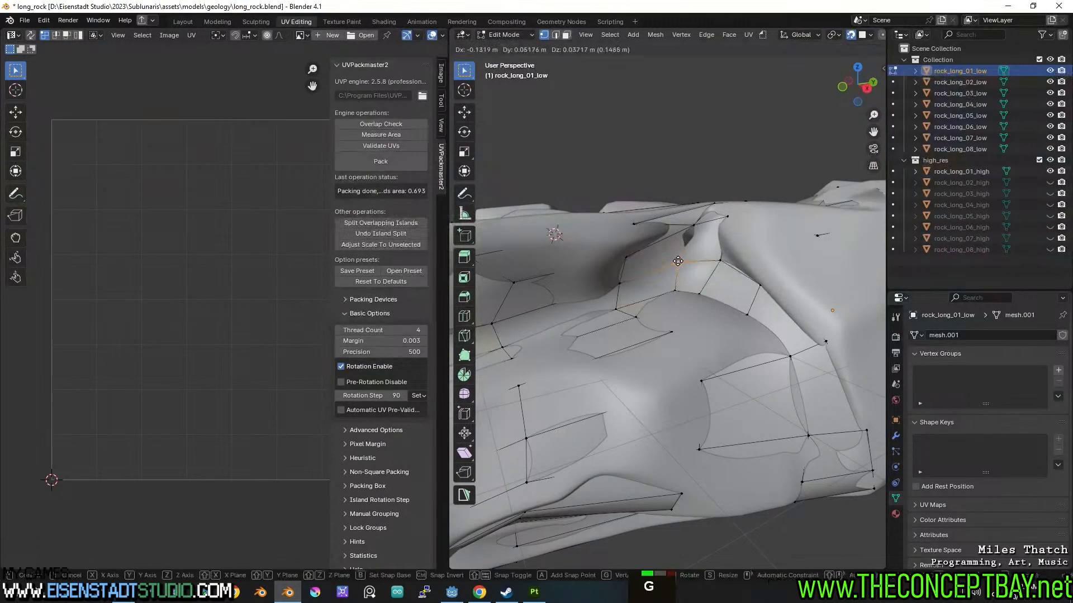
{"action": "left_click", "coordinate": [678, 269]}
{"action": "left_click", "coordinate": [673, 291]}
{"action": "key", "text": "g"}
{"action": "left_click", "coordinate": [673, 294]}
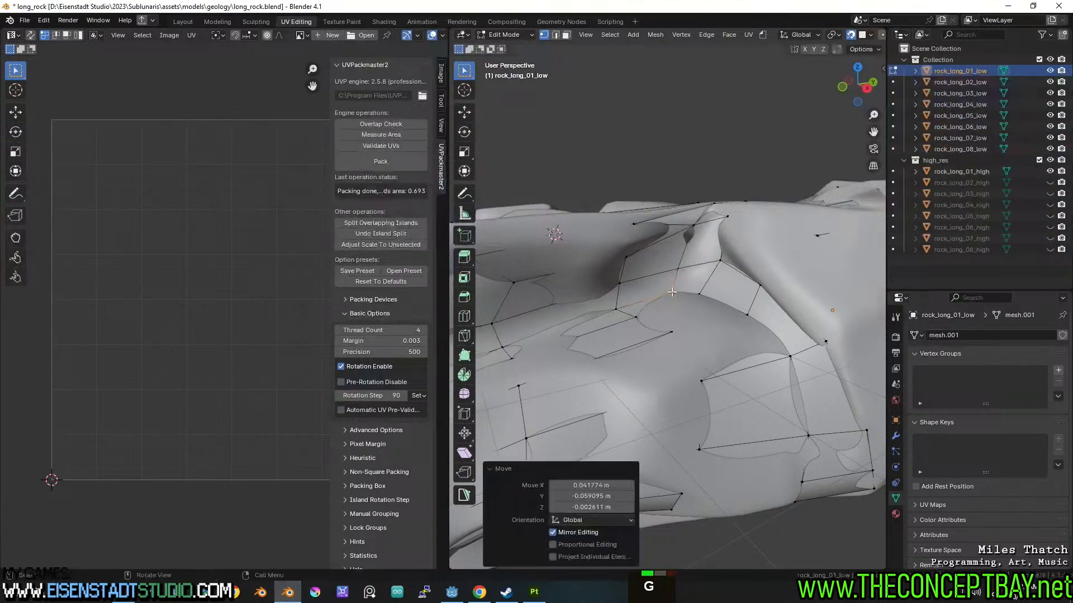
{"action": "middle_click_drag", "start_coordinate": [673, 294], "coordinate": [673, 230]}
{"action": "scroll", "coordinate": [697, 253], "scroll_direction": "down", "scroll_amount": 2}
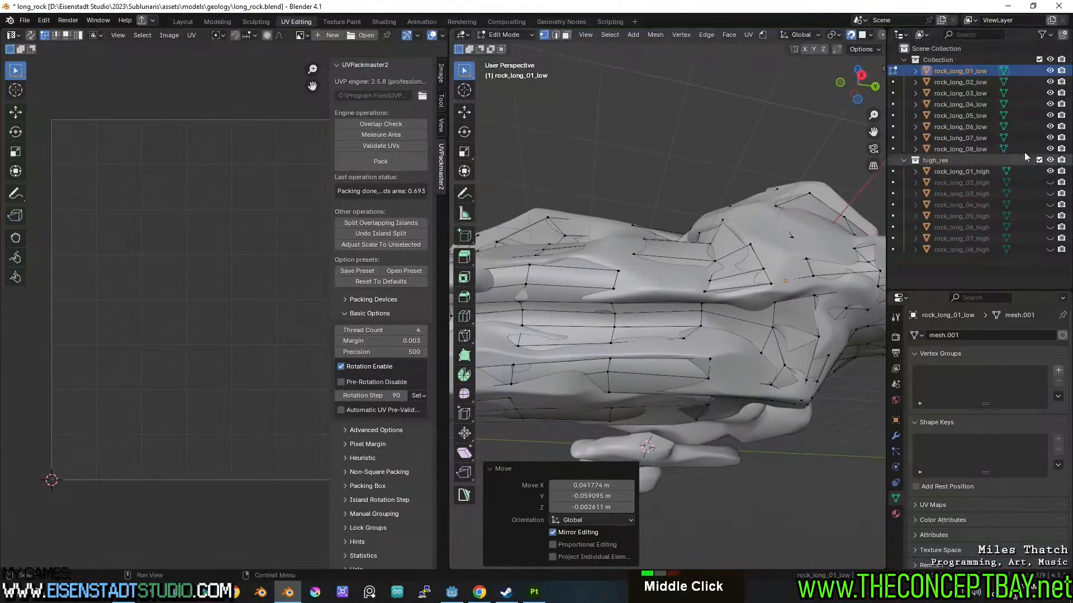
- Leave Edit Mode on rock_long_01_low and hide the rock_long_01_high mesh
{"action": "left_click", "coordinate": [1049, 71]}
{"action": "left_click", "coordinate": [1050, 71]}
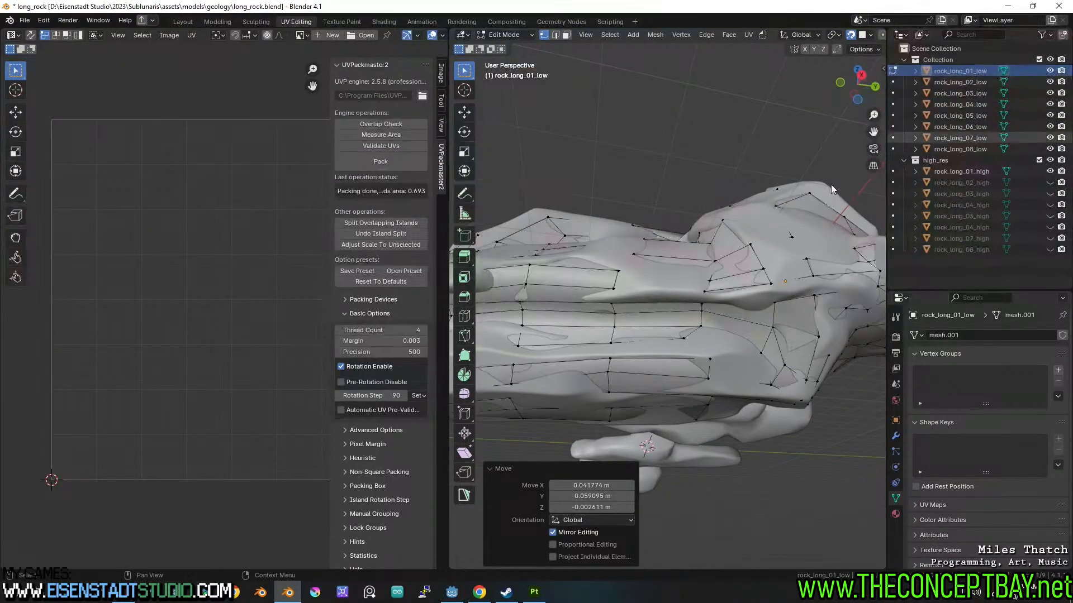
{"action": "middle_click_drag", "start_coordinate": [665, 321], "coordinate": [788, 389]}
{"action": "scroll", "coordinate": [789, 389], "scroll_direction": "down", "scroll_amount": 5}
{"action": "scroll", "coordinate": [788, 389], "scroll_direction": "down", "scroll_amount": 1}
{"action": "key", "text": "Tab"}
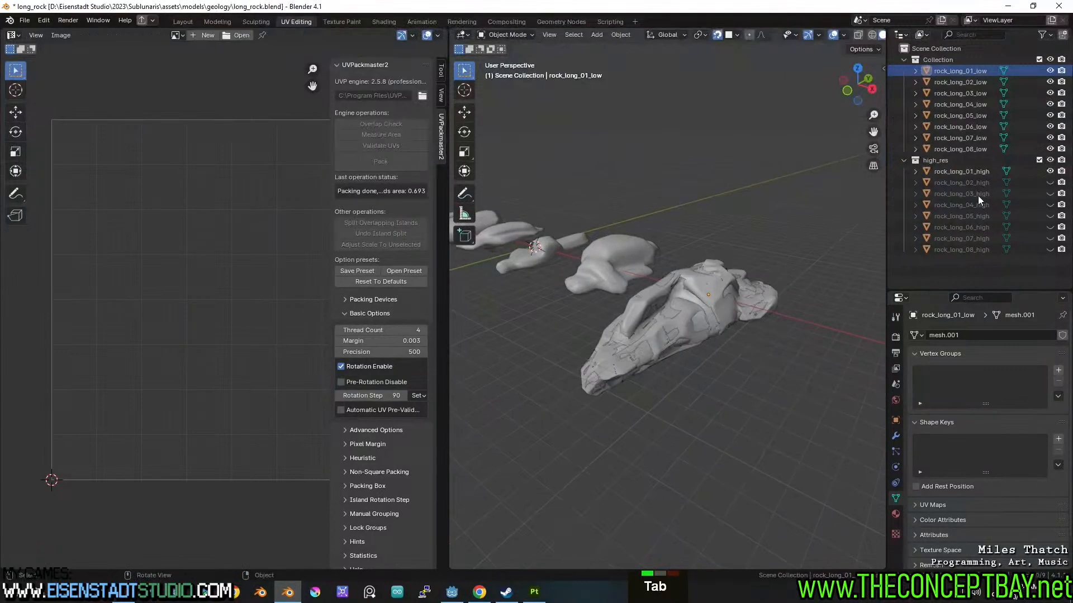
{"action": "left_click", "coordinate": [1050, 171]}
- Select all the visible low-poly rocks and export only them as Wavefront OBJ, overwriting long_rocks_low.obj
{"action": "key", "text": "a"}
{"action": "key", "text": "ctrl+shift+r"}
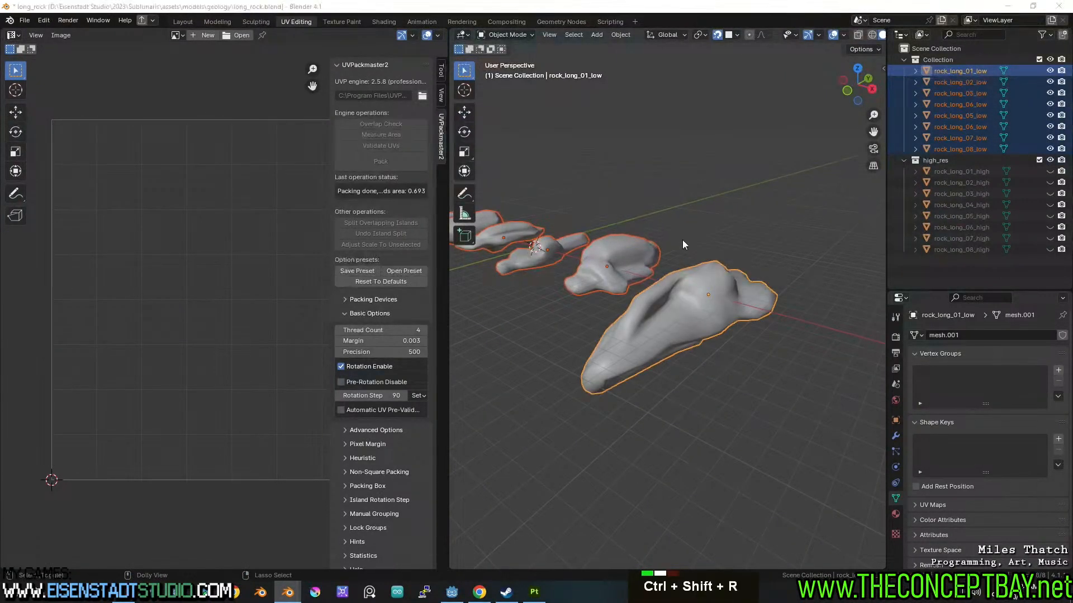
{"action": "key", "text": "Escape"}
{"action": "key", "text": "ctrl+shift+e"}
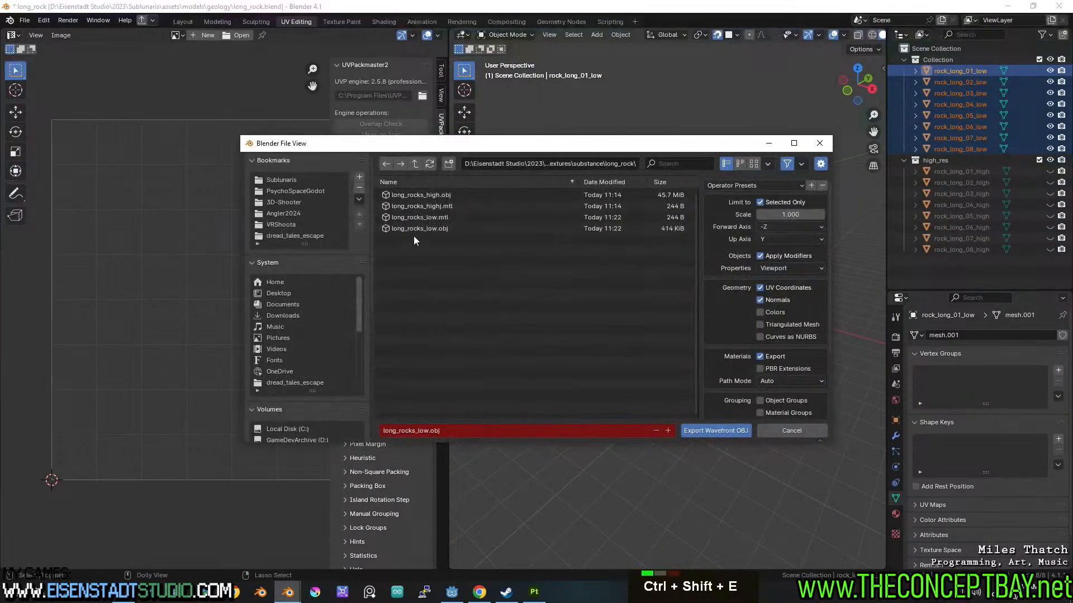
{"action": "double_click", "coordinate": [420, 232]}
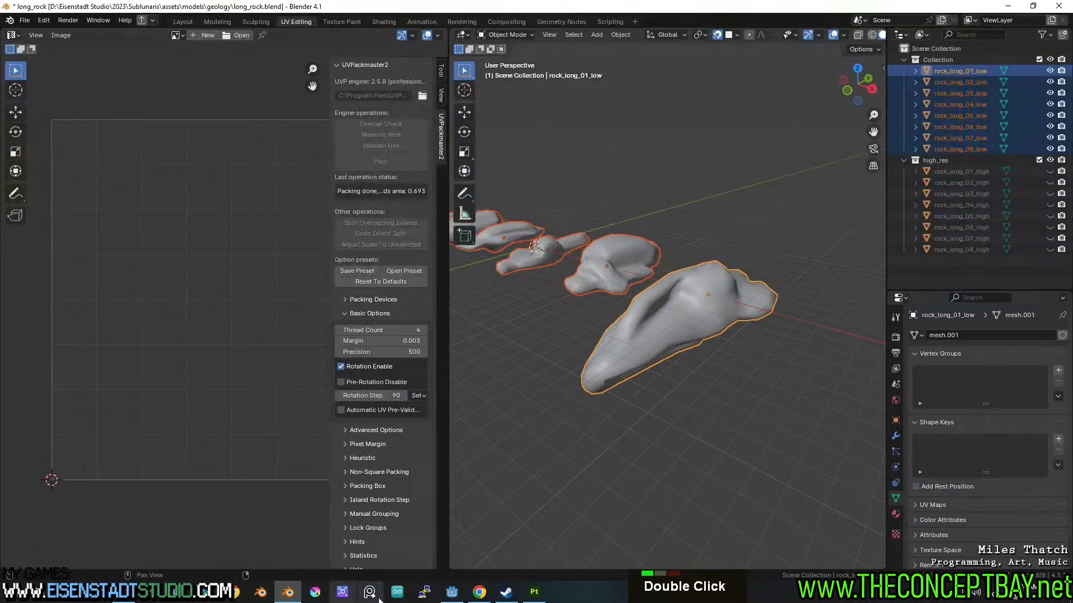
- Switch to Substance 3D Painter and reimport the project's mesh
{"action": "left_click", "coordinate": [530, 596]}
{"action": "left_click", "coordinate": [35, 20]}
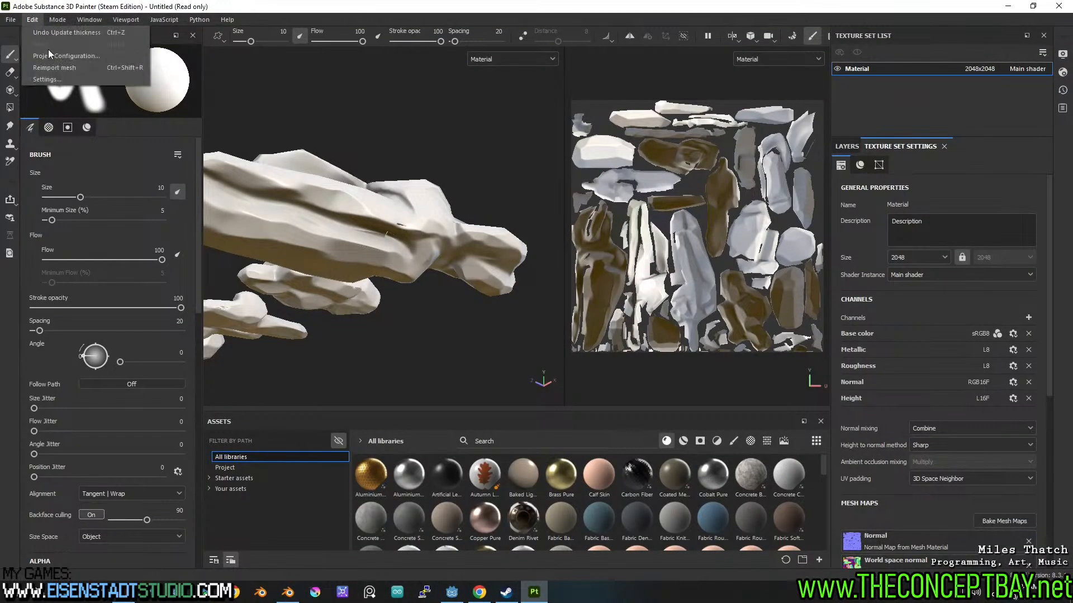
{"action": "left_click", "coordinate": [54, 69]}
- Bake the selected mesh maps for the reimported rocks with the existing bake settings and return to painting mode
{"action": "scroll", "coordinate": [477, 169], "scroll_direction": "up", "scroll_amount": 5}
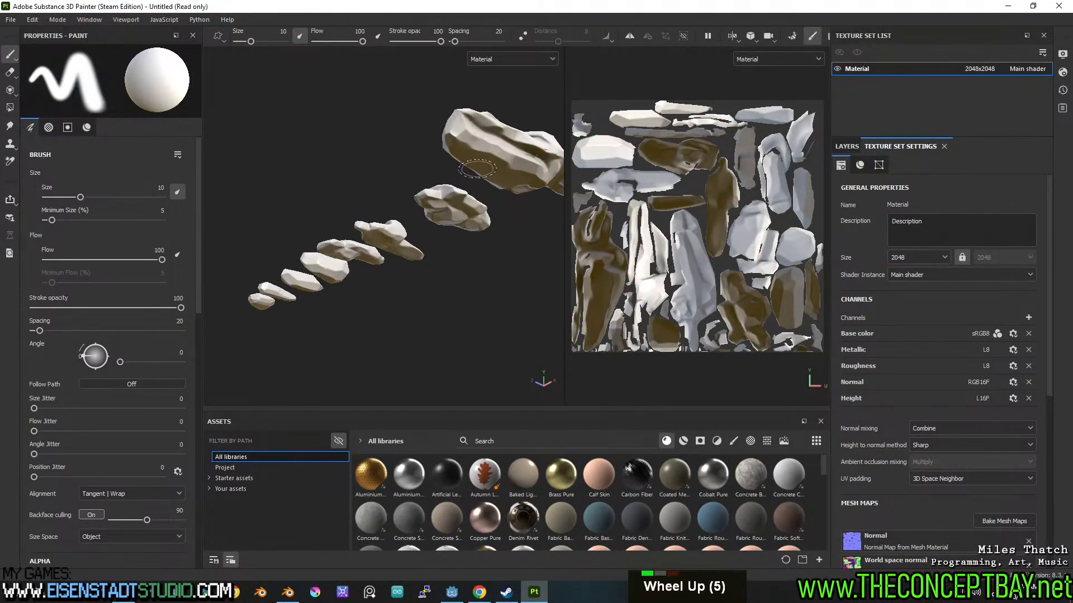
{"action": "left_click_drag", "start_coordinate": [510, 186], "coordinate": [481, 201], "text": "alt"}
{"action": "middle_click_drag", "start_coordinate": [481, 200], "coordinate": [483, 207], "text": "alt"}
{"action": "scroll", "coordinate": [483, 207], "scroll_direction": "up", "scroll_amount": 7}
{"action": "left_click_drag", "start_coordinate": [484, 207], "coordinate": [506, 223], "text": "alt"}
{"action": "left_click", "coordinate": [1018, 522]}
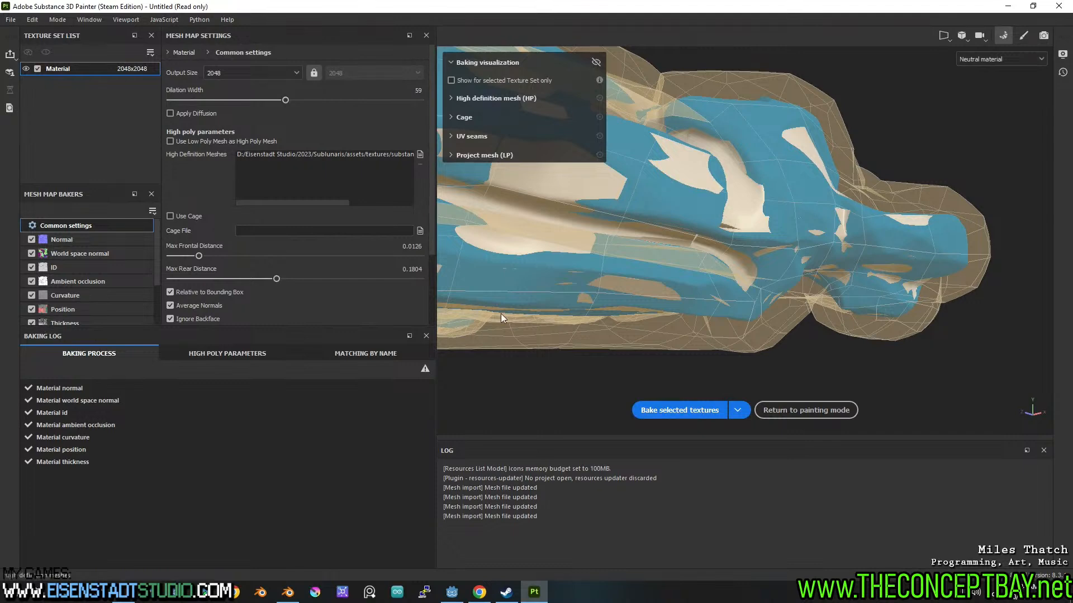
{"action": "left_click", "coordinate": [702, 418]}
{"action": "left_click", "coordinate": [810, 414]}
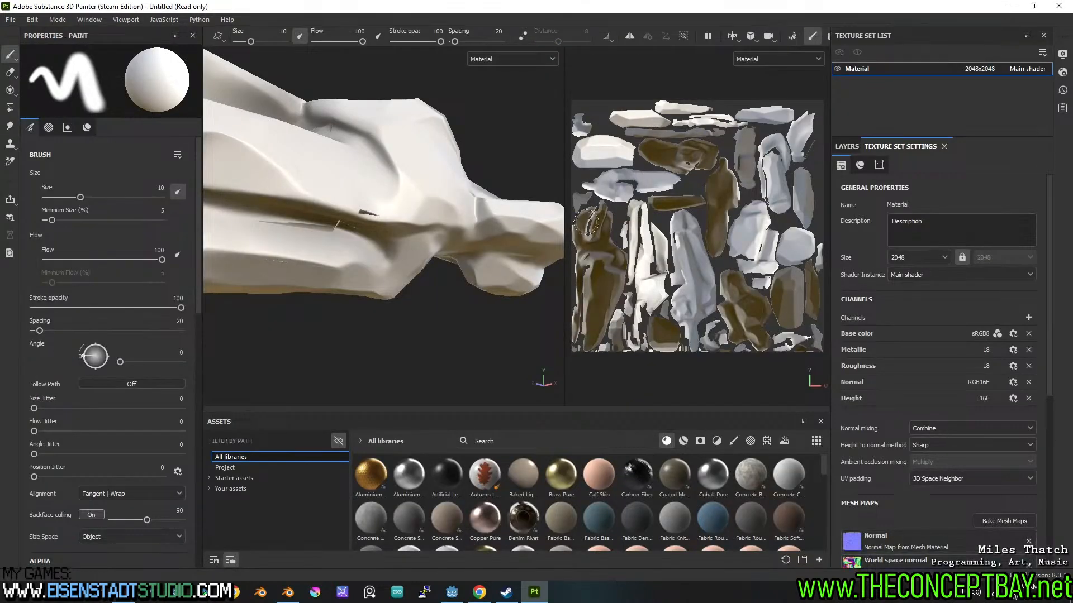
- Examine the baked rocks from several angles, checking the ledges and rock ends for shading artifacts
{"action": "left_click_drag", "start_coordinate": [338, 223], "coordinate": [436, 232], "text": "alt"}
{"action": "middle_click_drag", "start_coordinate": [436, 232], "coordinate": [479, 259], "text": "alt"}
{"action": "left_click_drag", "start_coordinate": [479, 259], "coordinate": [485, 230], "text": "alt"}
{"action": "scroll", "coordinate": [486, 224], "scroll_direction": "down", "scroll_amount": 8}
{"action": "middle_click_drag", "start_coordinate": [485, 231], "coordinate": [490, 227], "text": "alt"}
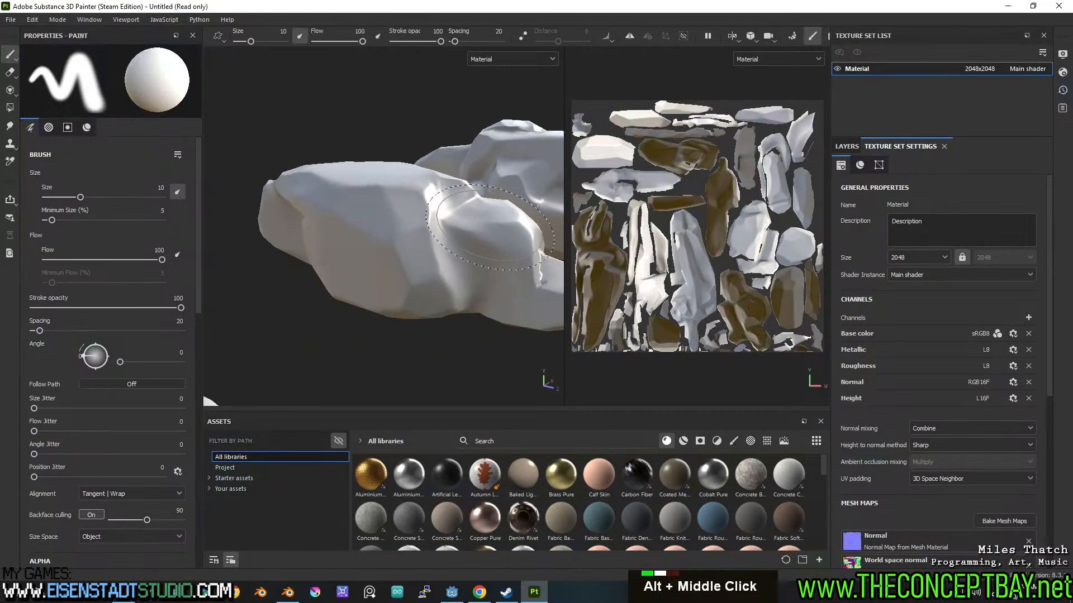
{"action": "left_click_drag", "start_coordinate": [490, 227], "coordinate": [364, 240], "text": "alt"}
{"action": "middle_click_drag", "start_coordinate": [363, 240], "coordinate": [335, 246], "text": "alt"}
{"action": "left_click_drag", "start_coordinate": [335, 246], "coordinate": [419, 232], "text": "alt"}
{"action": "scroll", "coordinate": [417, 176], "scroll_direction": "up", "scroll_amount": 4}
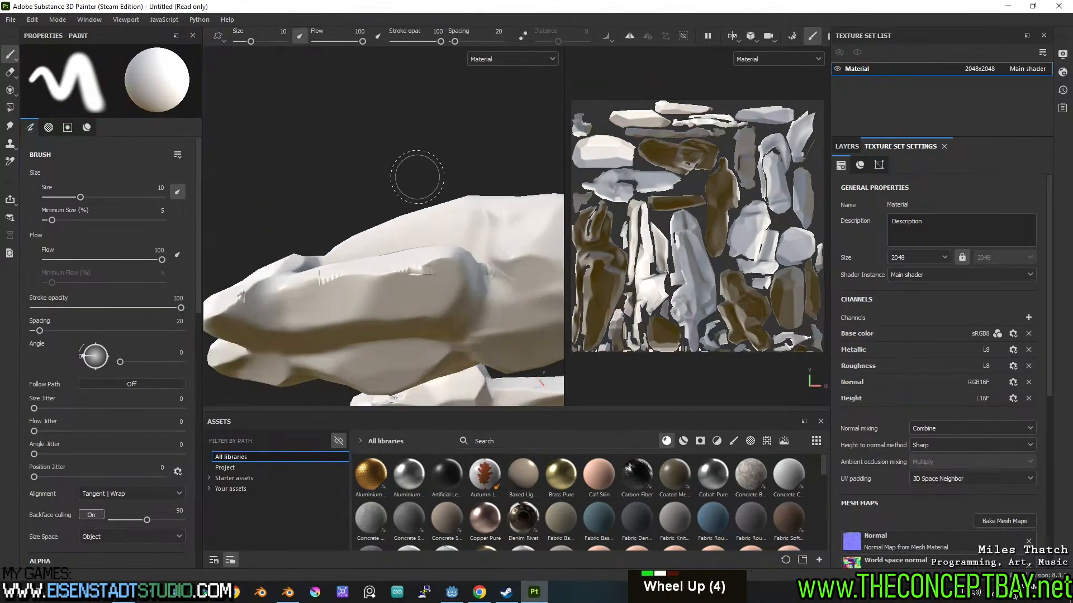
{"action": "left_click_drag", "start_coordinate": [386, 181], "coordinate": [422, 238], "text": "alt"}
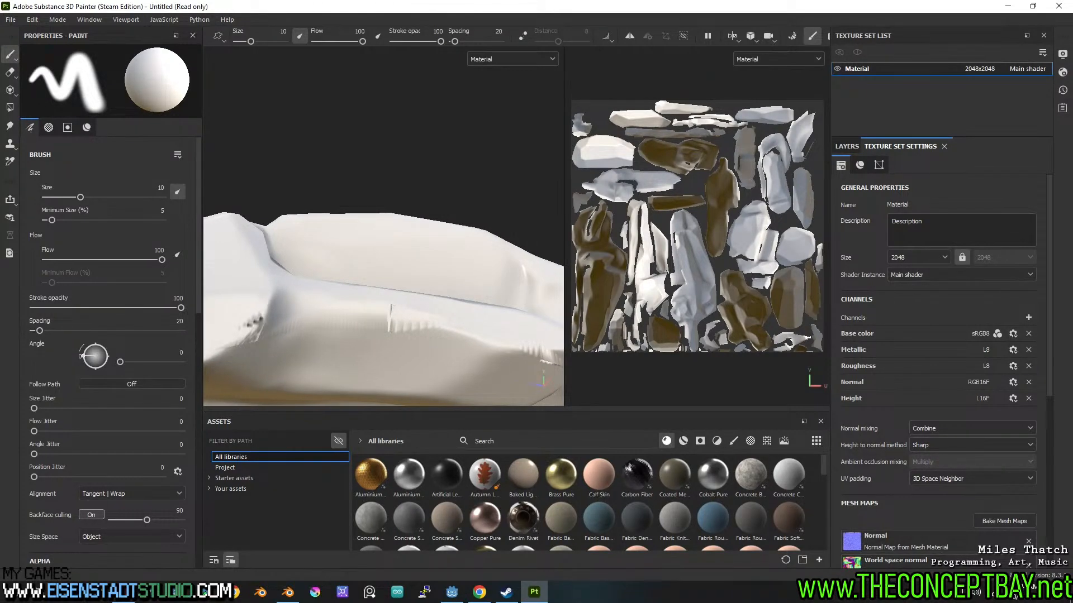
{"action": "middle_click_drag", "start_coordinate": [403, 329], "coordinate": [424, 256], "text": "alt"}
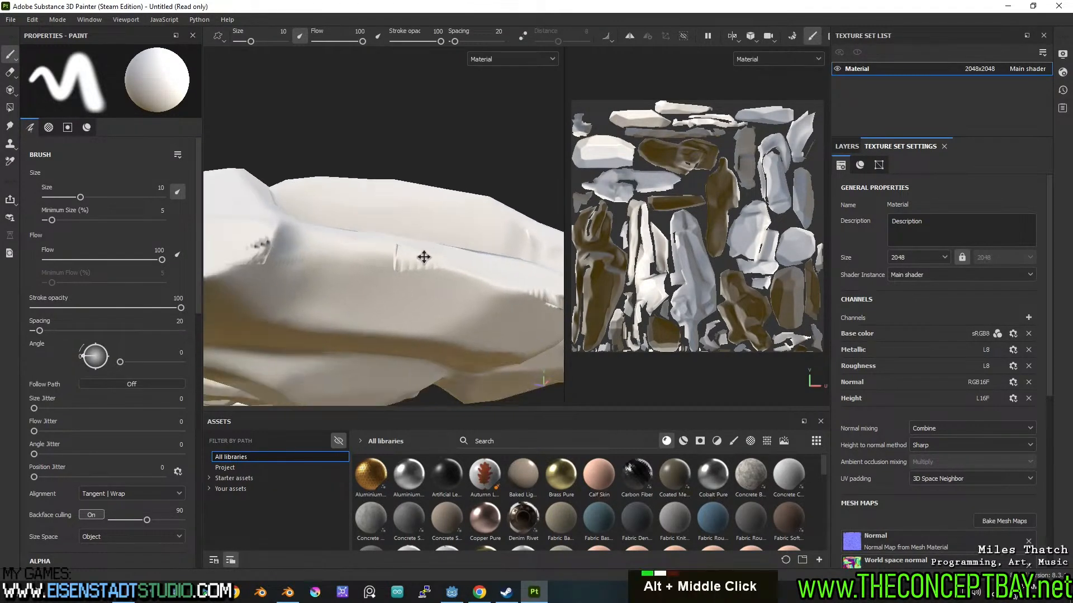
{"action": "mouse_move", "coordinate": [424, 256]}
{"action": "left_mouse_down", "text": "alt"}
{"action": "mouse_move", "coordinate": [391, 254]}
{"action": "mouse_move", "coordinate": [355, 278]}
{"action": "mouse_move", "coordinate": [422, 270]}
{"action": "left_mouse_up", "text": "alt"}
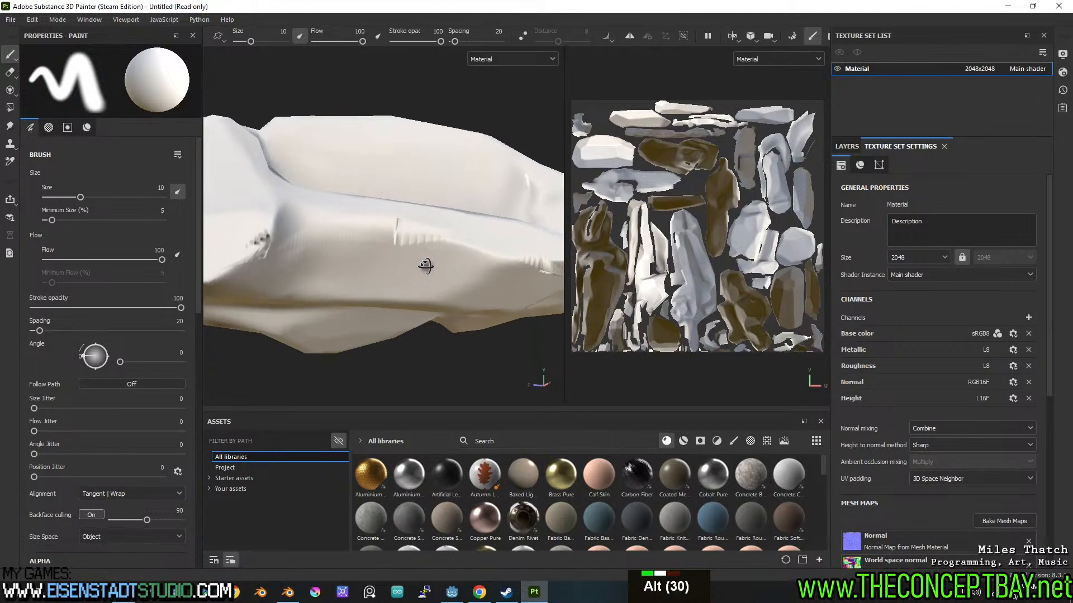
{"action": "middle_click_drag", "start_coordinate": [419, 270], "coordinate": [314, 257], "text": "alt"}
{"action": "mouse_move", "coordinate": [313, 256]}
{"action": "left_mouse_down", "text": "alt"}
{"action": "mouse_move", "coordinate": [343, 277]}
{"action": "mouse_move", "coordinate": [419, 300]}
{"action": "left_mouse_up", "text": "alt"}
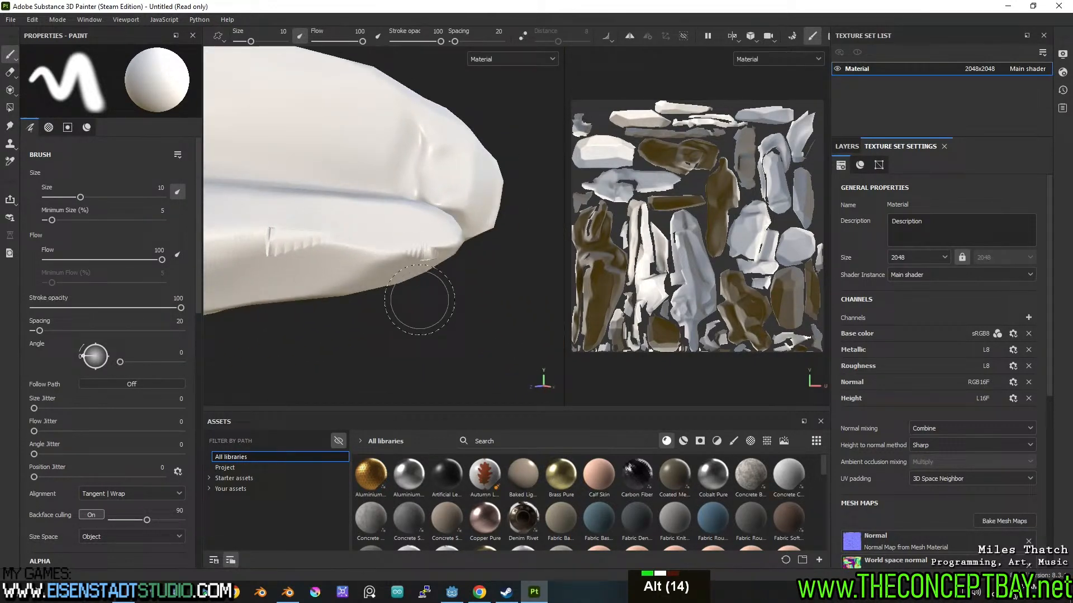
- Switch to Blender and unwrap all the low-poly rocks with Smart UV Project, using a 39.7° angle limit and the Scaled margin method
{"action": "left_click", "coordinate": [288, 592]}
{"action": "key", "text": "Tab"}
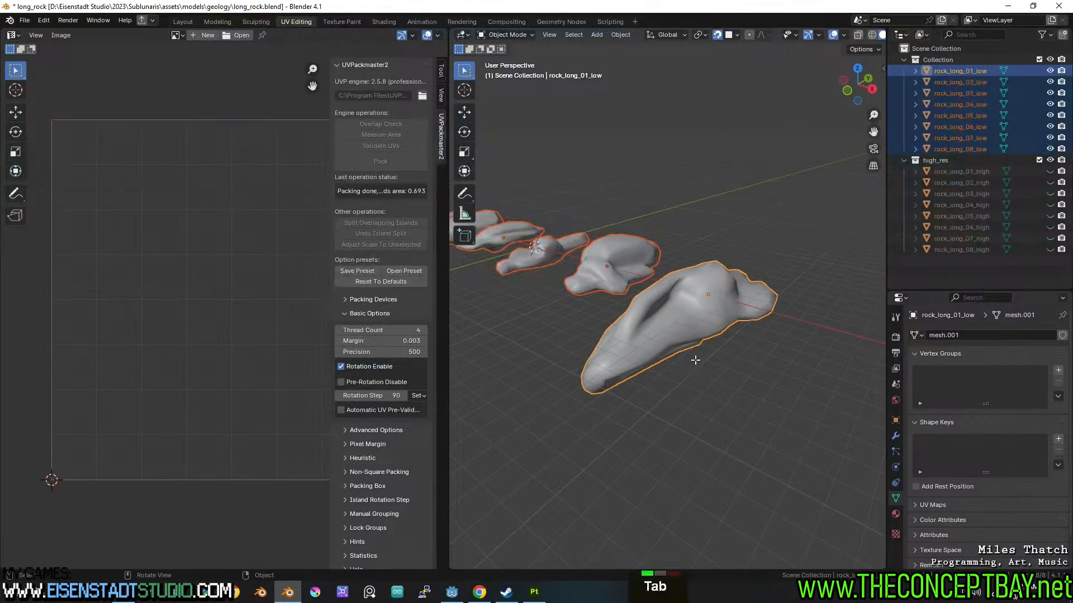
{"action": "key", "text": "a"}
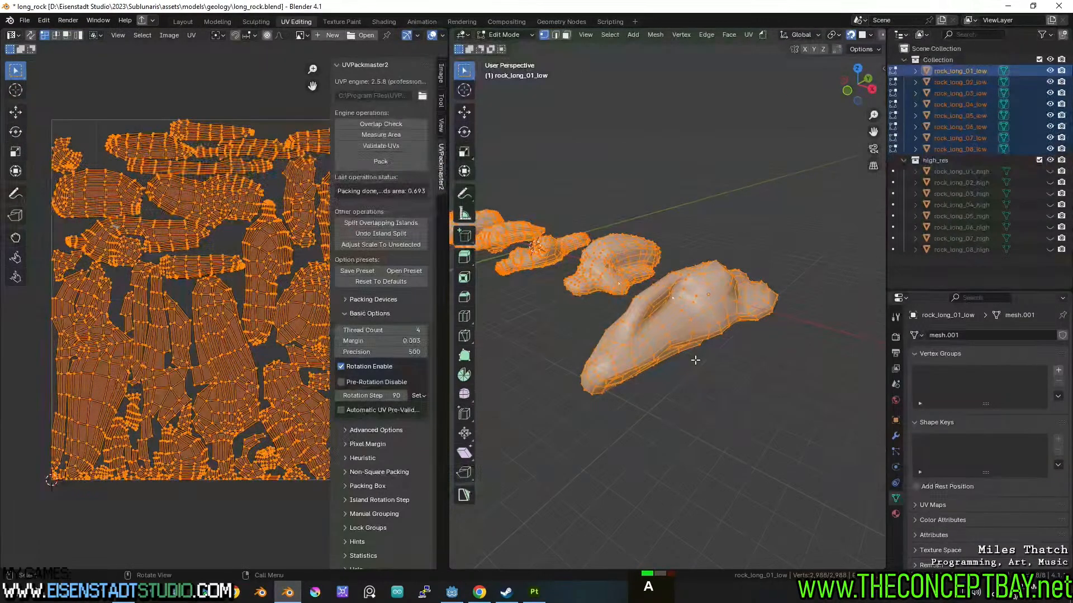
{"action": "key", "text": "u"}
{"action": "left_click", "coordinate": [695, 360]}
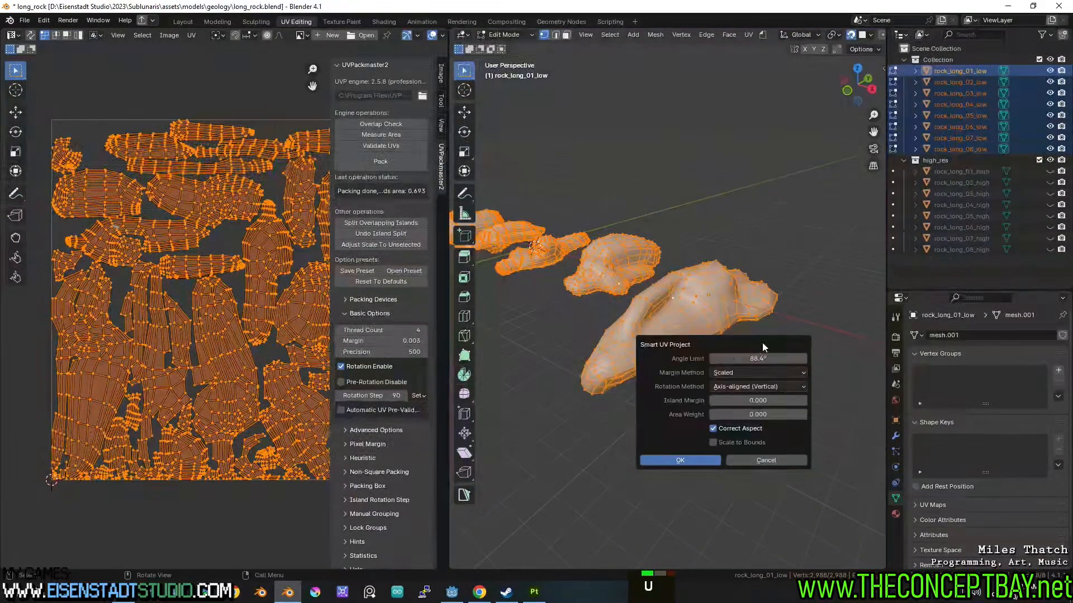
{"action": "left_click", "coordinate": [760, 373]}
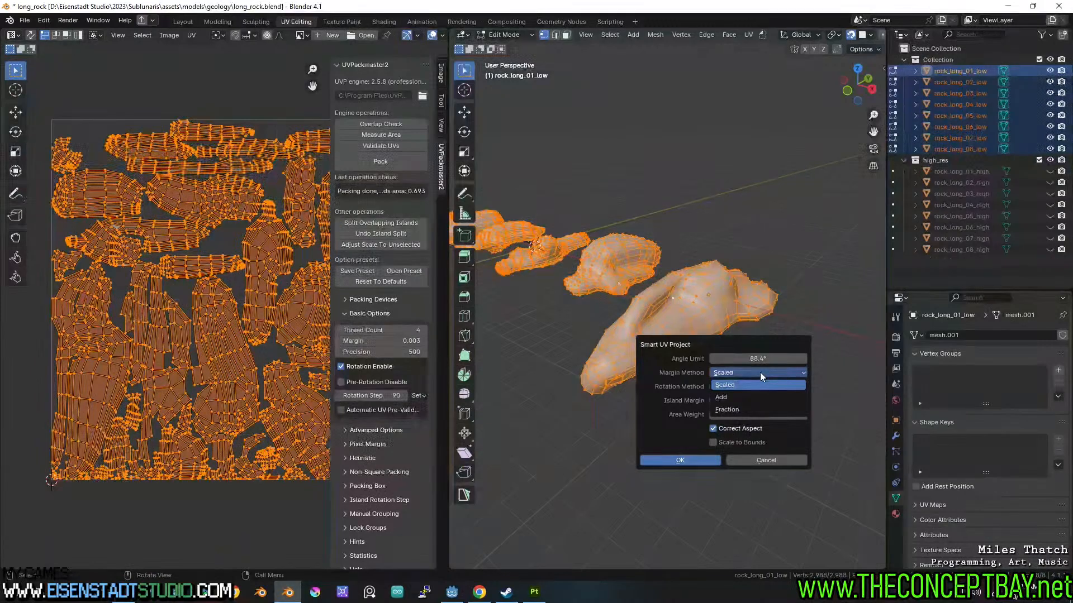
{"action": "left_click", "coordinate": [760, 372]}
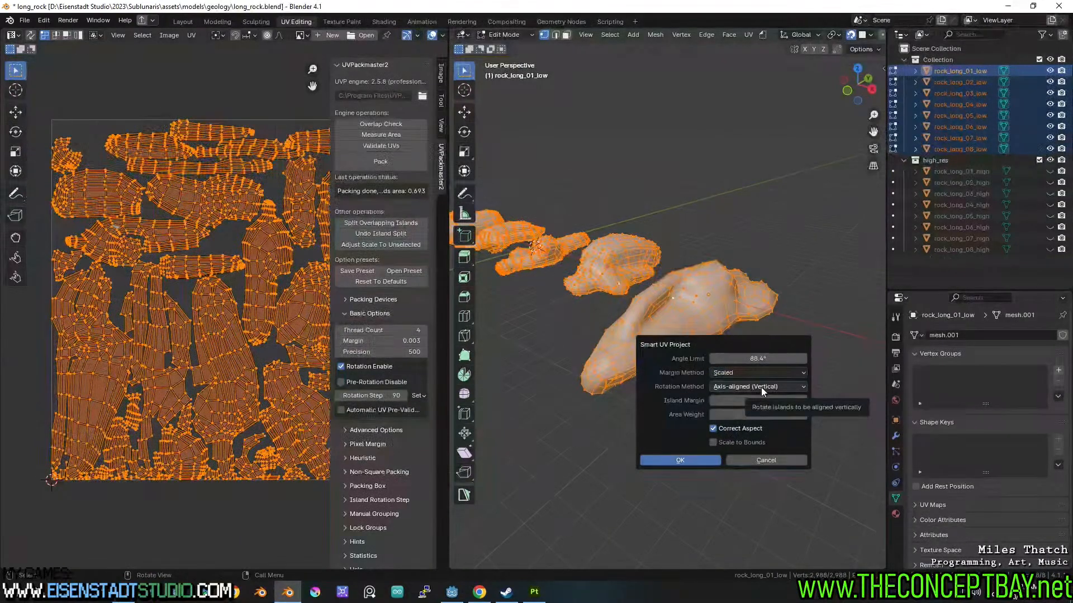
{"action": "left_click", "coordinate": [686, 460]}
{"action": "left_click_drag", "start_coordinate": [592, 483], "coordinate": [481, 483]}
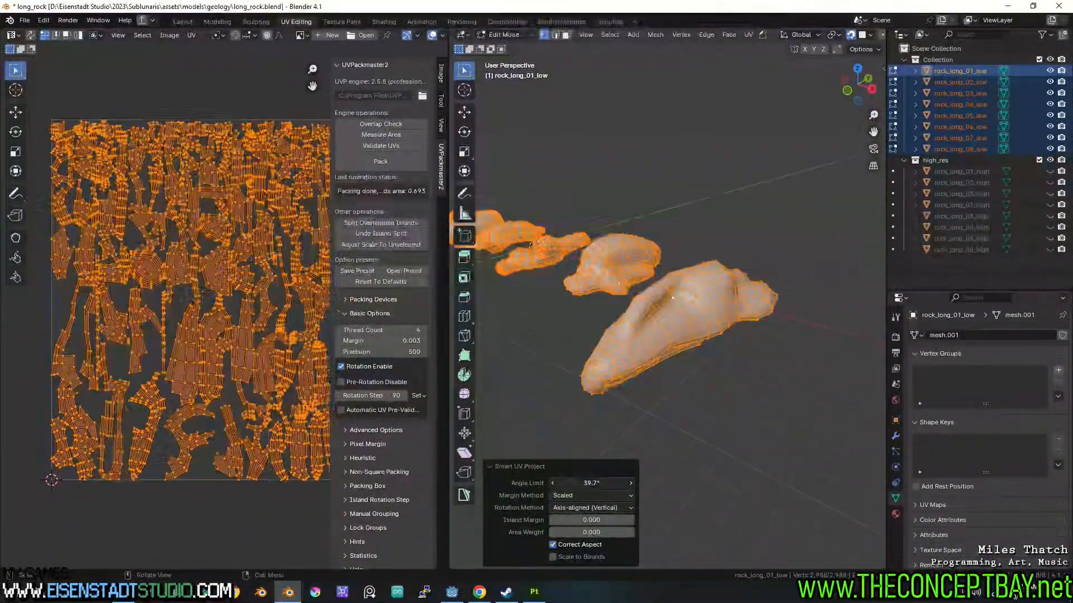
- Pack the new UV islands with UVPackmaster2, repeating the packing for a tighter layout
{"action": "left_click", "coordinate": [364, 161]}
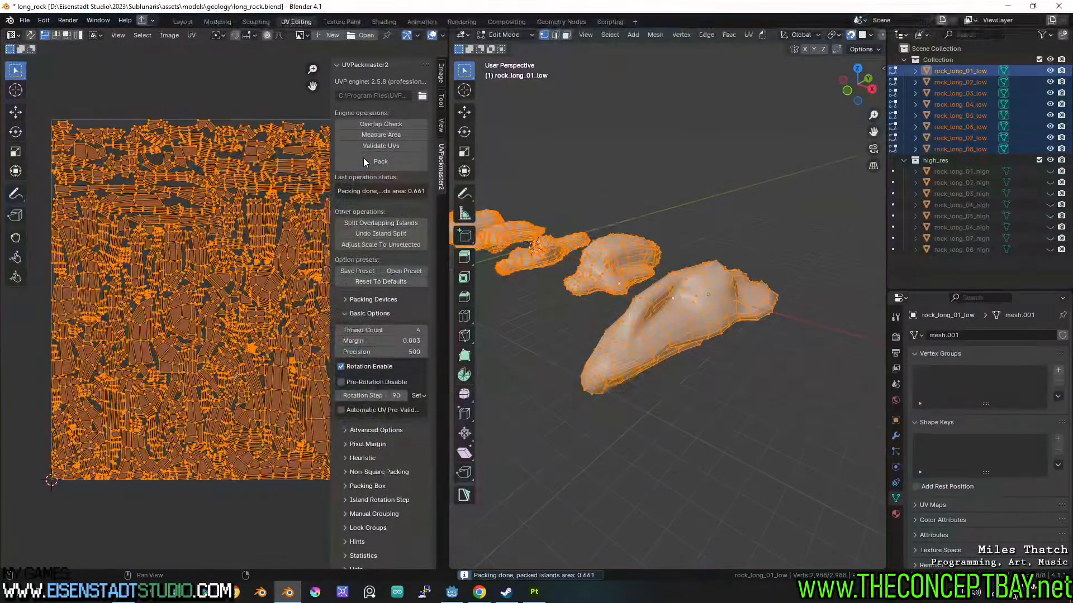
{"action": "left_click", "coordinate": [364, 161]}
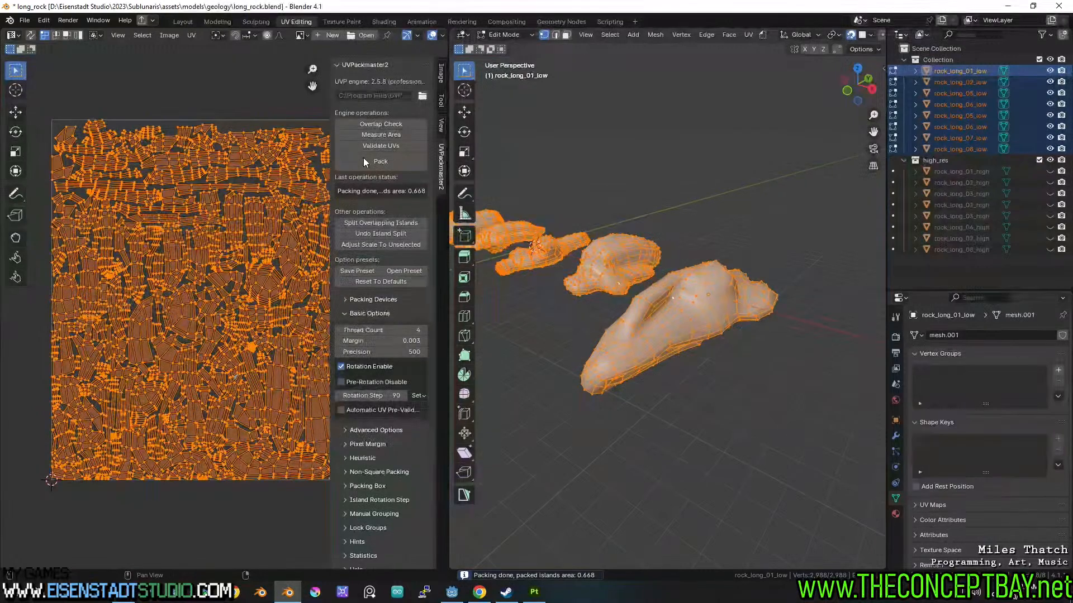
{"action": "double_click", "coordinate": [364, 159]}
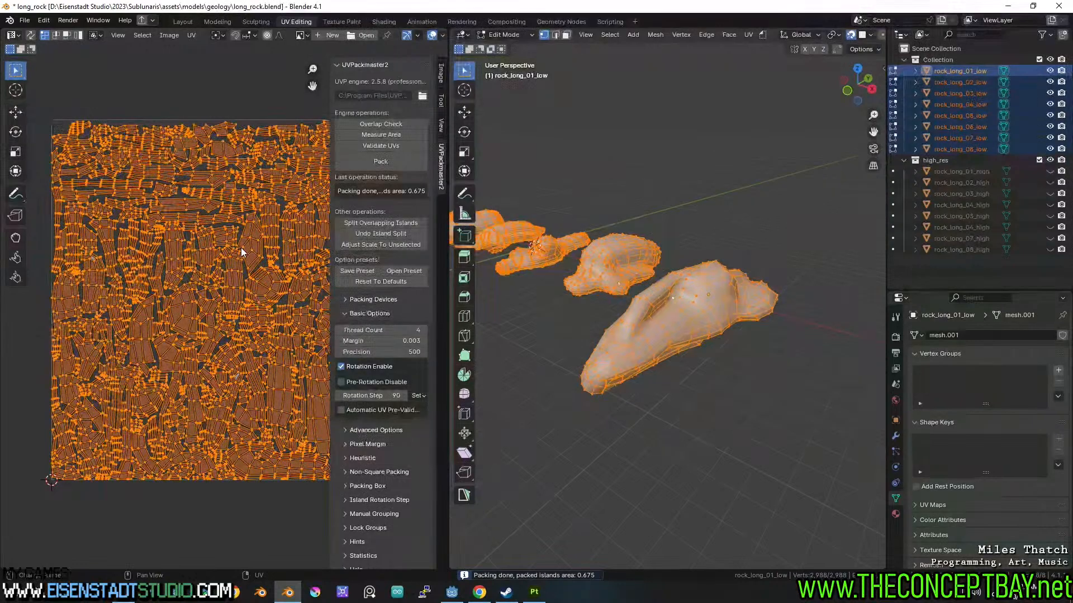
- Return to Object Mode and export the re-unwrapped low-poly rocks over long_rocks_low.obj
{"action": "key", "text": "Tab"}
{"action": "key", "text": "ctrl+shift+e"}
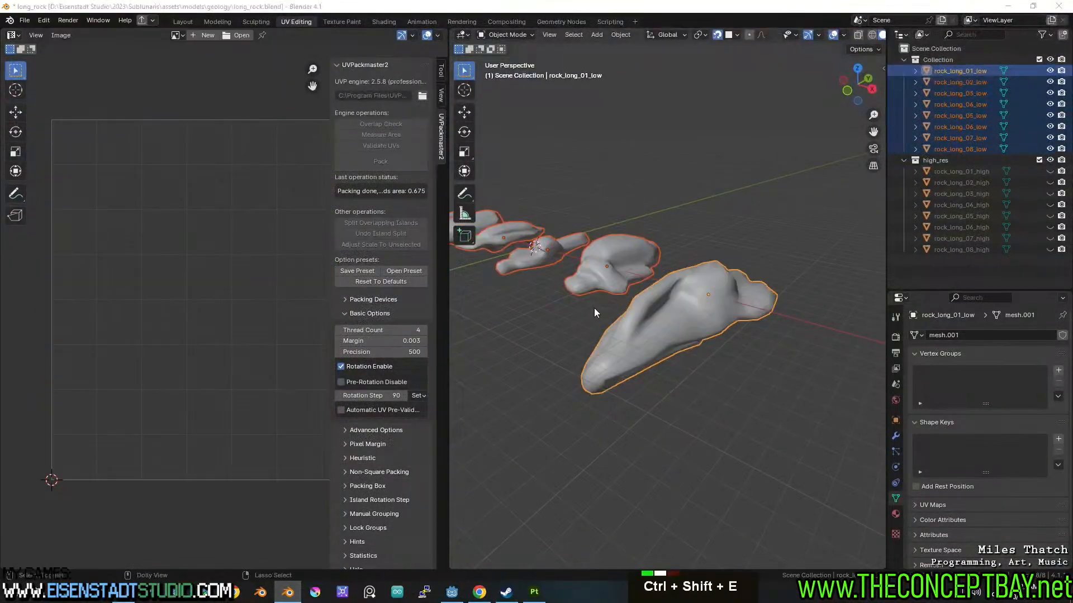
{"action": "double_click", "coordinate": [449, 229]}
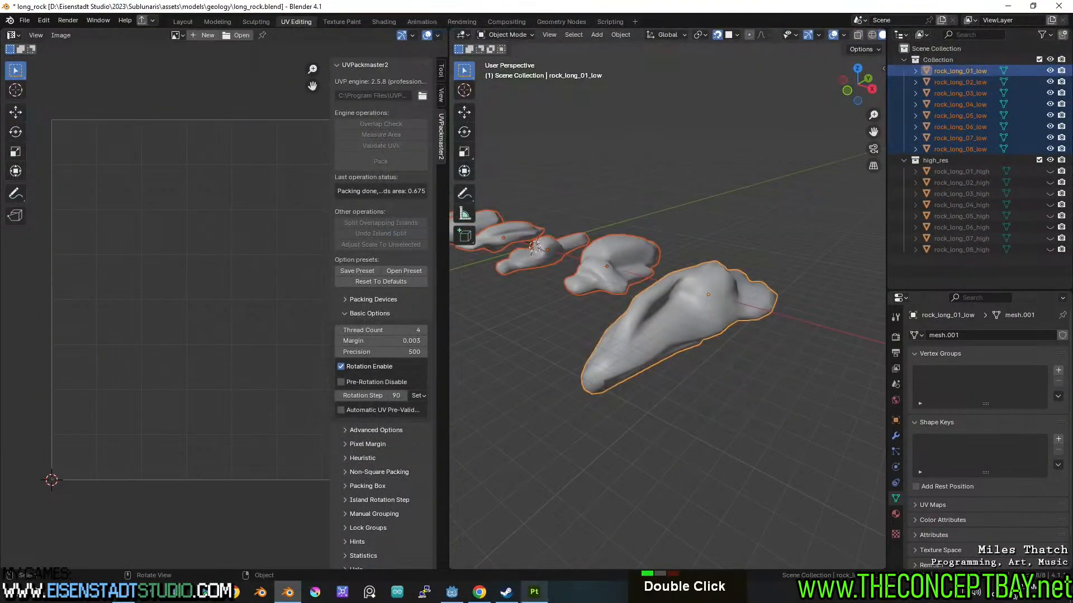
- Switch to Substance 3D Painter and reimport the mesh with its new UVs
{"action": "left_click", "coordinate": [537, 596]}
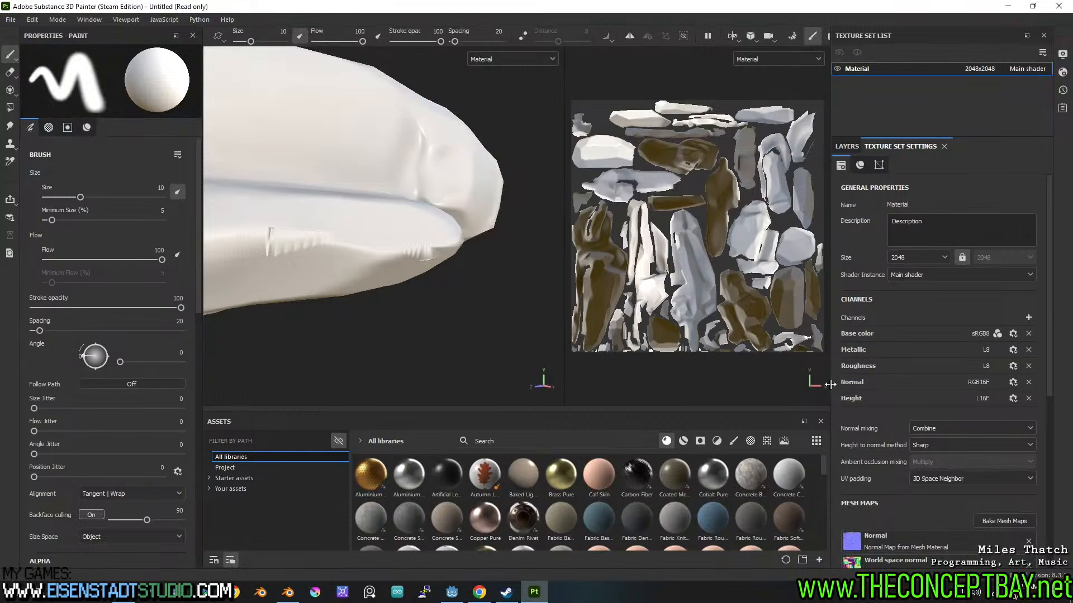
{"action": "left_click", "coordinate": [28, 22]}
{"action": "left_click", "coordinate": [45, 70]}
- Rebake the selected mesh maps on the new UV layout and return to painting mode
{"action": "left_click", "coordinate": [1004, 522]}
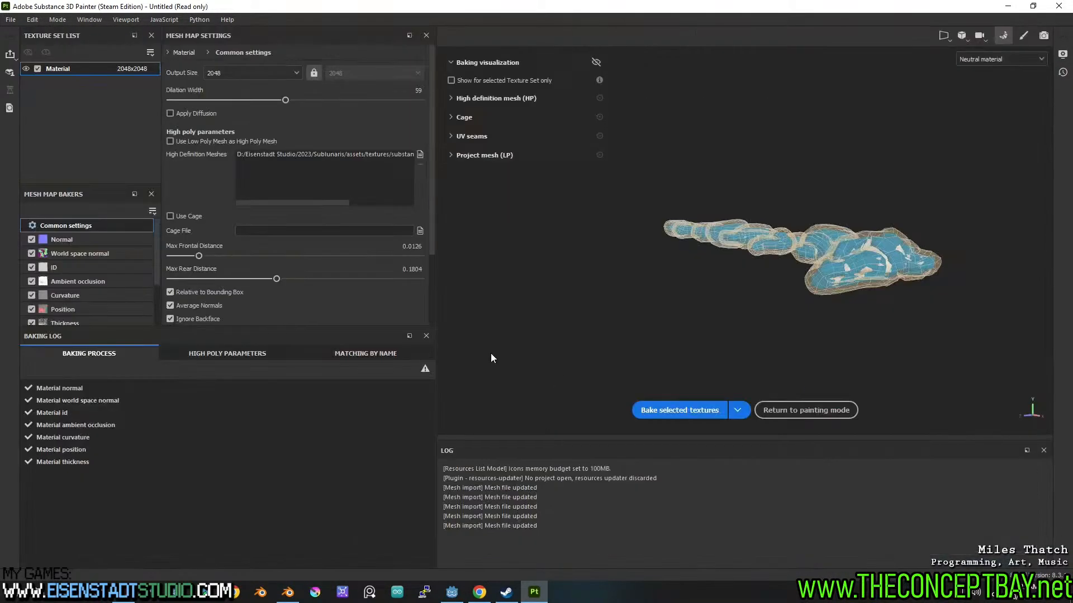
{"action": "left_click", "coordinate": [691, 414]}
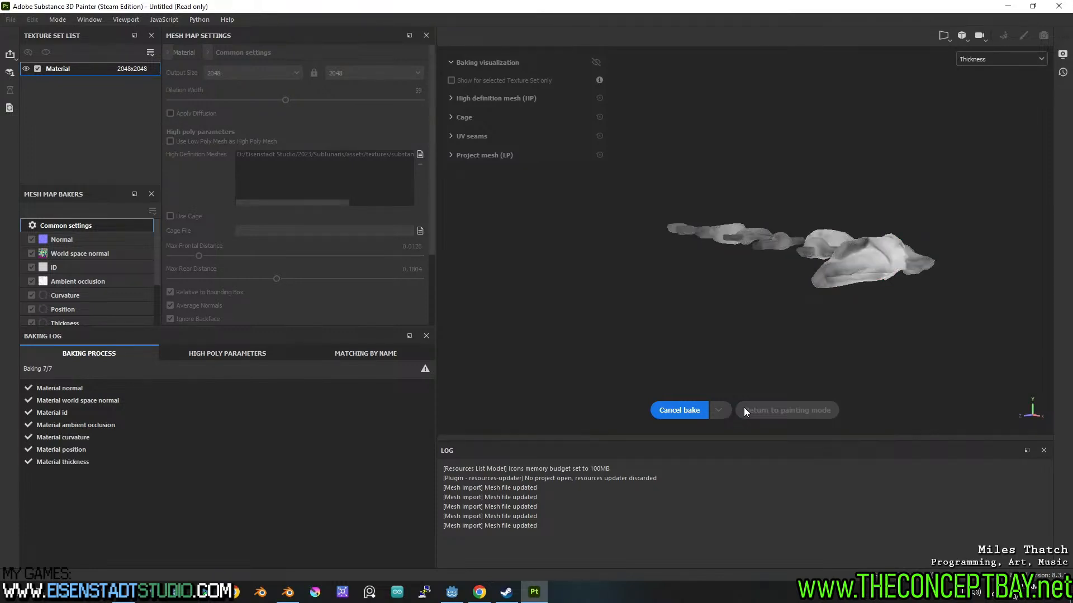
{"action": "left_click", "coordinate": [795, 413]}
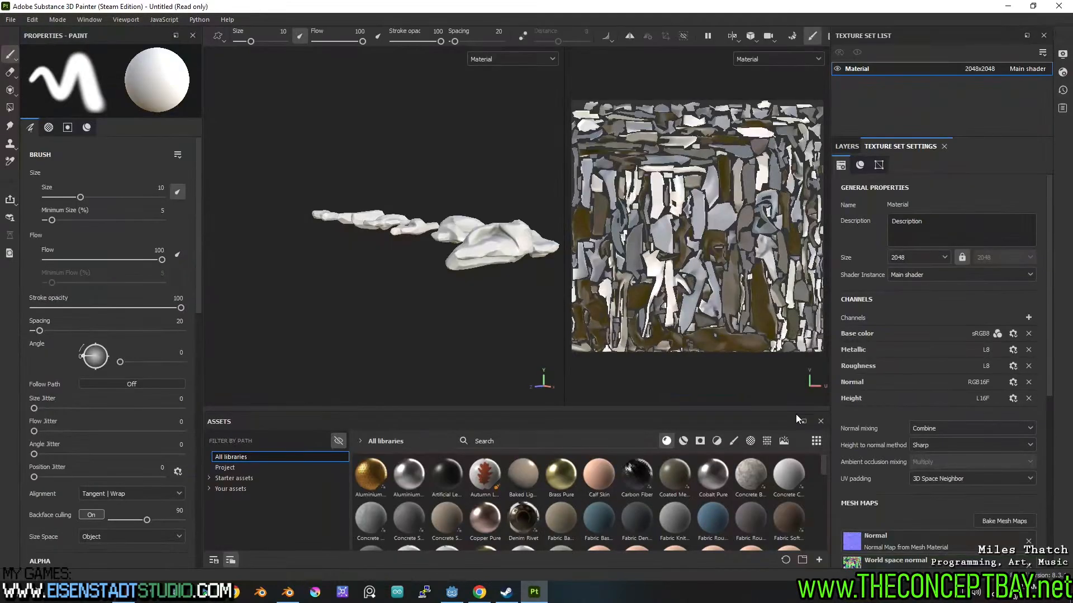
- Examine the rebaked rocks up close from all sides, checking the surfaces and crevices for baking artifacts
{"action": "scroll", "coordinate": [467, 204], "scroll_direction": "up", "scroll_amount": 7}
{"action": "middle_click_drag", "start_coordinate": [467, 204], "coordinate": [391, 223], "text": "alt"}
{"action": "left_click_drag", "start_coordinate": [391, 223], "coordinate": [347, 240], "text": "alt"}
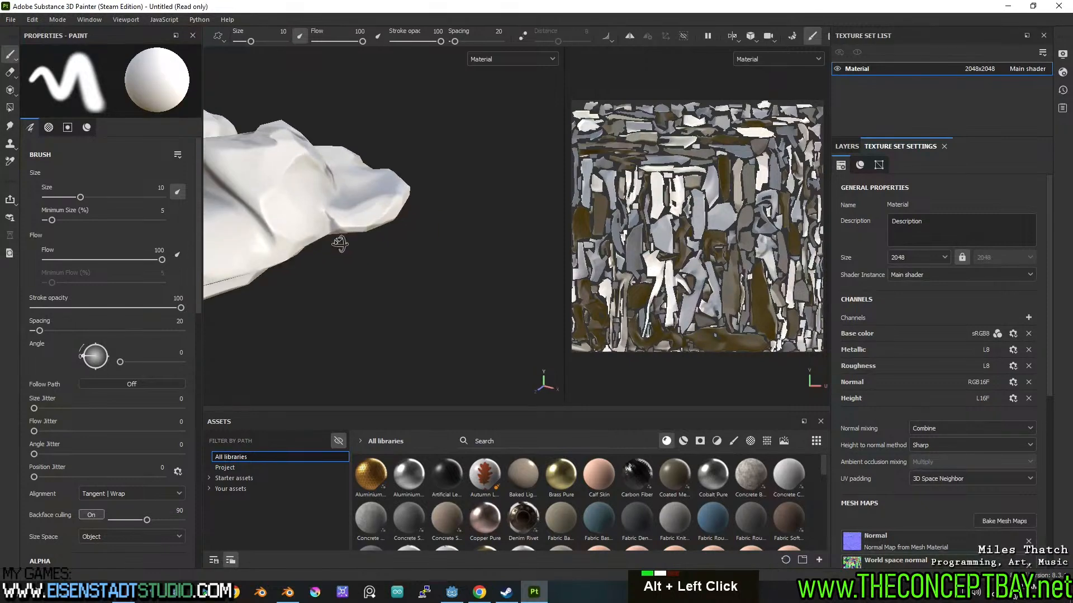
{"action": "middle_click_drag", "start_coordinate": [347, 239], "coordinate": [368, 262], "text": "alt"}
{"action": "left_click_drag", "start_coordinate": [368, 262], "coordinate": [407, 239], "text": "alt"}
{"action": "middle_click_drag", "start_coordinate": [358, 238], "coordinate": [371, 239], "text": "alt"}
{"action": "left_click_drag", "start_coordinate": [371, 239], "coordinate": [454, 242], "text": "alt"}
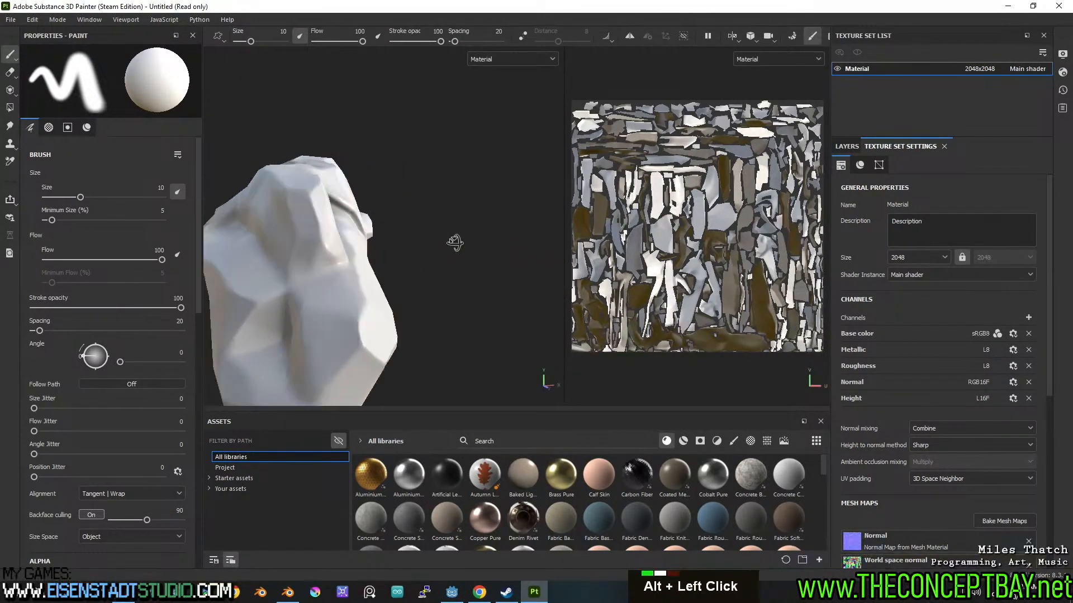
{"action": "middle_click_drag", "start_coordinate": [380, 246], "coordinate": [440, 251], "text": "alt"}
{"action": "left_click_drag", "start_coordinate": [369, 243], "coordinate": [430, 252], "text": "alt"}
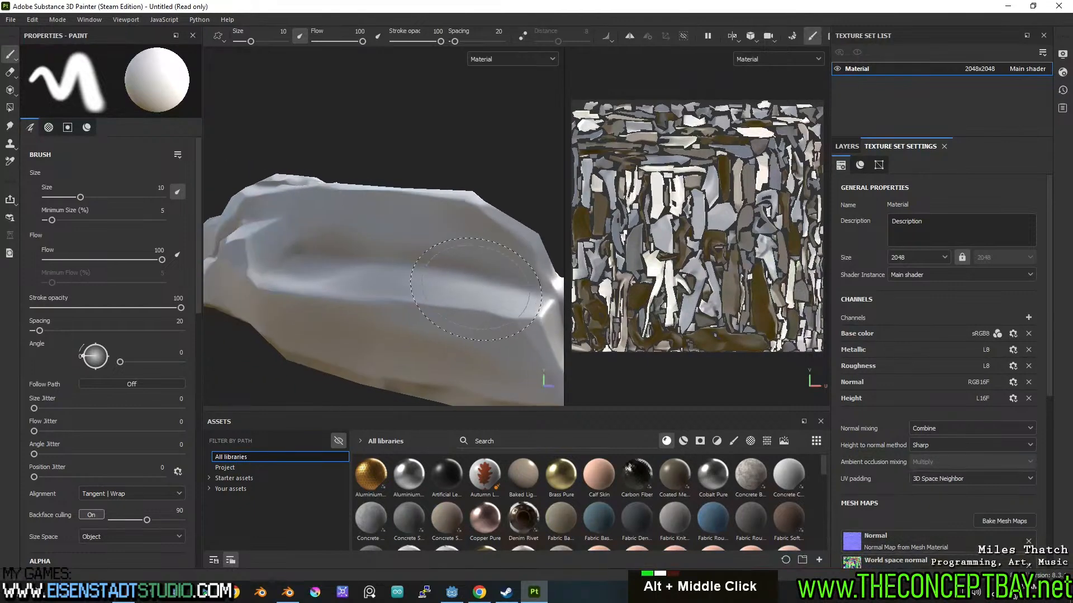
{"action": "middle_click_drag", "start_coordinate": [391, 262], "coordinate": [391, 290], "text": "alt"}
{"action": "left_click_drag", "start_coordinate": [391, 290], "coordinate": [460, 281], "text": "alt"}
{"action": "middle_click_drag", "start_coordinate": [460, 281], "coordinate": [455, 221], "text": "alt"}
{"action": "left_click_drag", "start_coordinate": [455, 221], "coordinate": [498, 230], "text": "alt"}
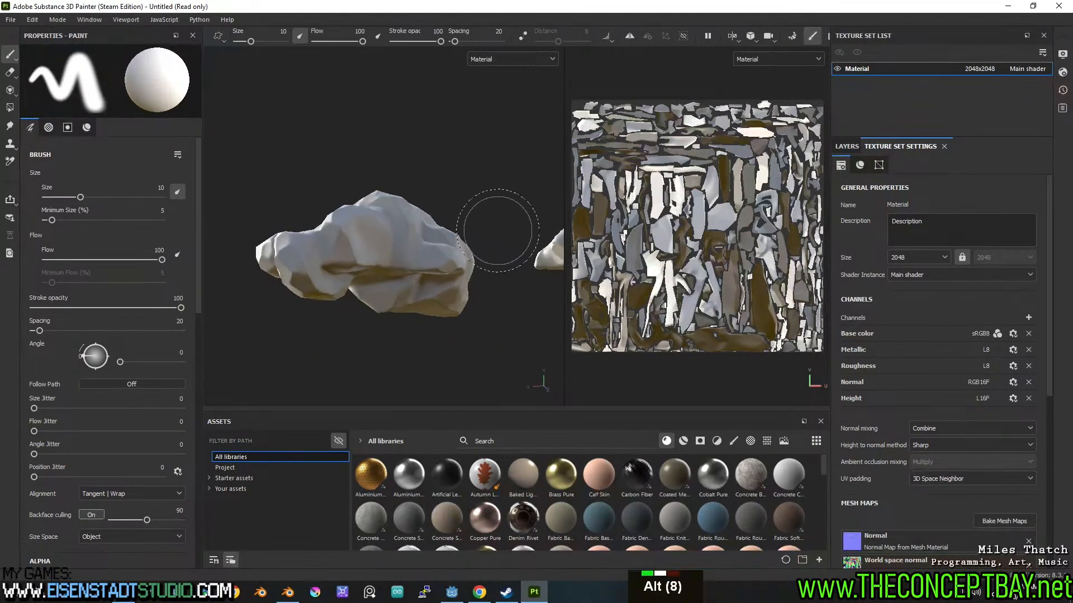
{"action": "middle_click_drag", "start_coordinate": [541, 222], "coordinate": [455, 226], "text": "alt"}
{"action": "left_click_drag", "start_coordinate": [456, 227], "coordinate": [448, 291], "text": "alt"}
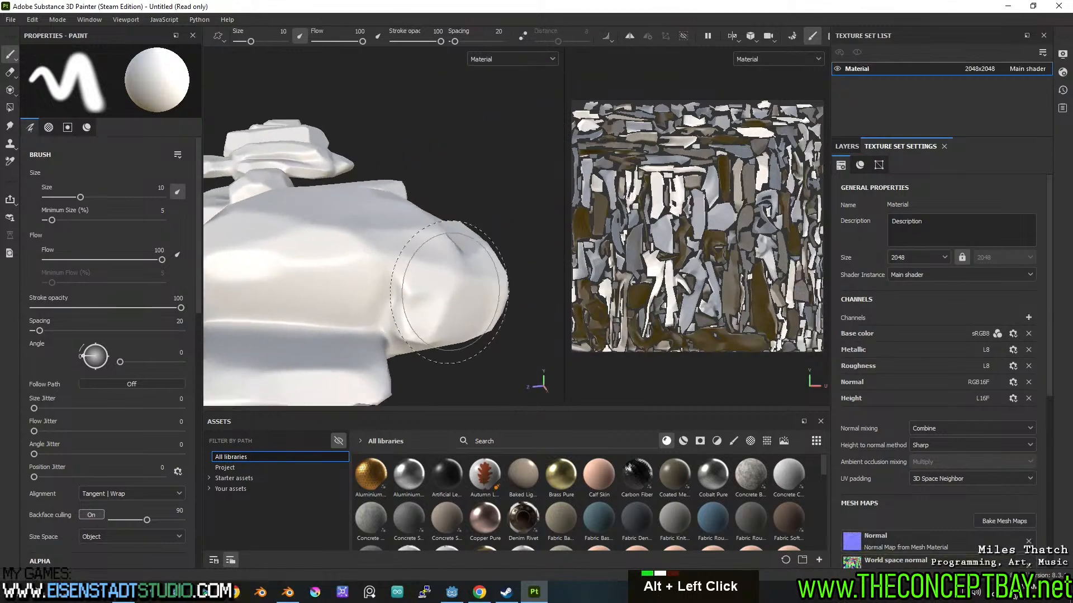
- Inspect the baked rocks' ends and the crevice where two rock sections meet for shading flaws
{"action": "left_click_drag", "start_coordinate": [366, 299], "coordinate": [447, 268], "text": "alt"}
{"action": "middle_click_drag", "start_coordinate": [447, 268], "coordinate": [514, 237], "text": "alt"}
{"action": "left_click_drag", "start_coordinate": [514, 237], "coordinate": [324, 296], "text": "alt"}
{"action": "middle_click_drag", "start_coordinate": [324, 296], "coordinate": [361, 274], "text": "alt"}
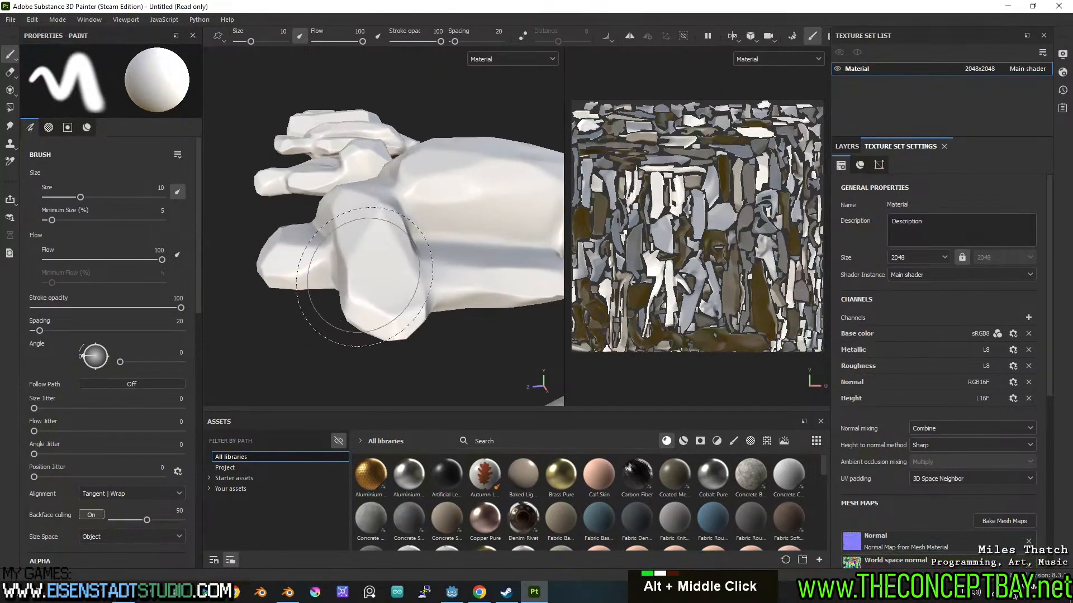
{"action": "left_click_drag", "start_coordinate": [361, 274], "coordinate": [465, 259], "text": "alt"}
{"action": "middle_click_drag", "start_coordinate": [361, 270], "coordinate": [485, 254], "text": "alt"}
{"action": "left_click_drag", "start_coordinate": [485, 255], "coordinate": [528, 346], "text": "alt"}
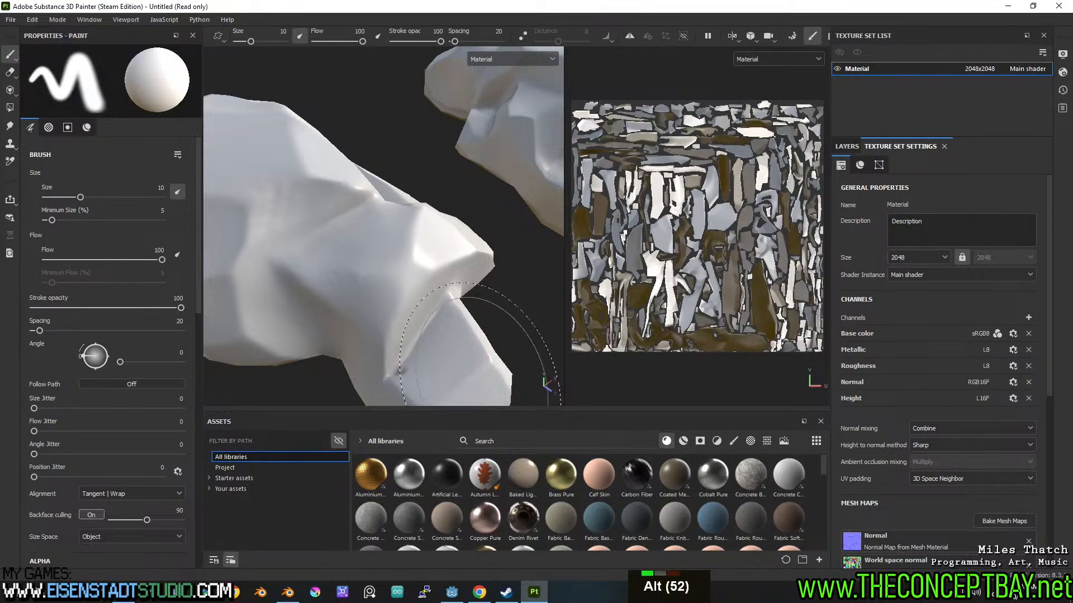
- Switch to Blender, hide the low-poly collection and show all eight high-poly rocks in the high_res collection
{"action": "key", "text": "alt+Tab"}
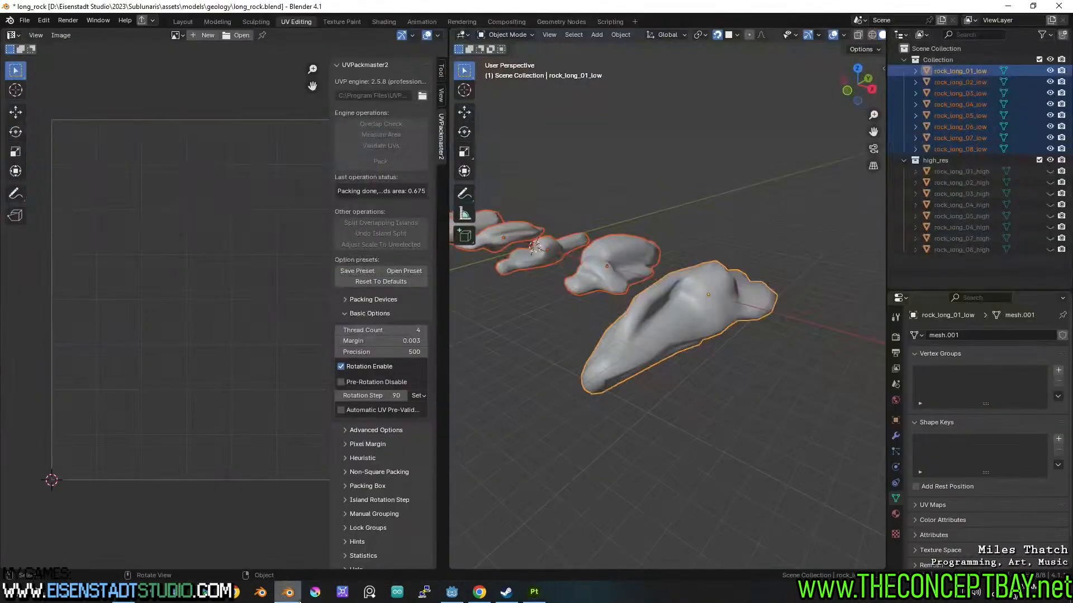
{"action": "scroll", "coordinate": [637, 414], "scroll_direction": "up", "scroll_amount": 3}
{"action": "scroll", "coordinate": [983, 205], "scroll_direction": "up", "scroll_amount": 1, "text": "alt"}
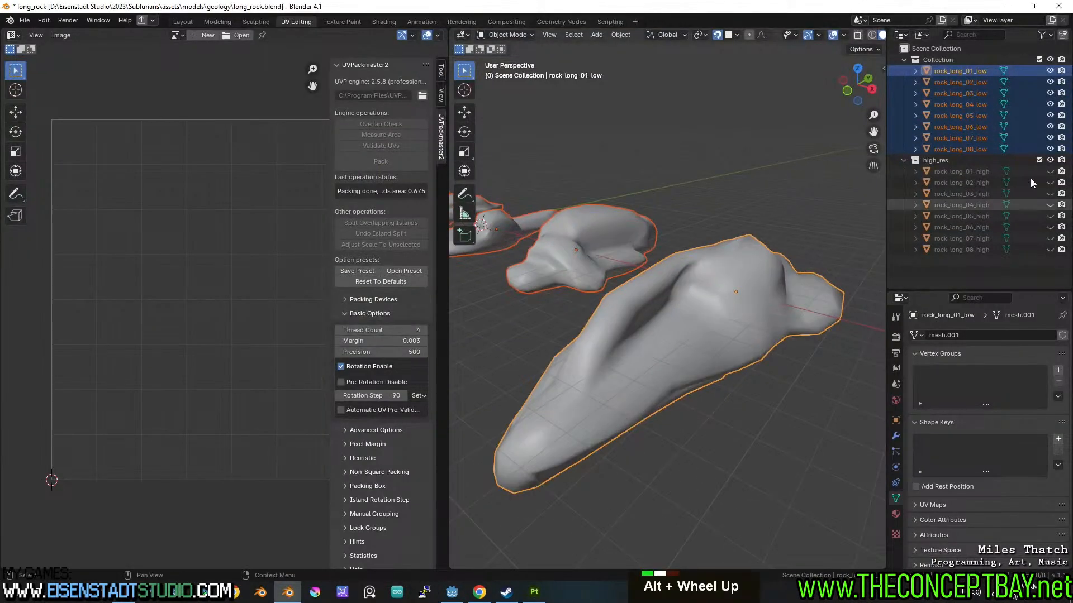
{"action": "left_click", "coordinate": [1050, 59]}
{"action": "left_click_drag", "start_coordinate": [1049, 171], "coordinate": [1050, 202]}
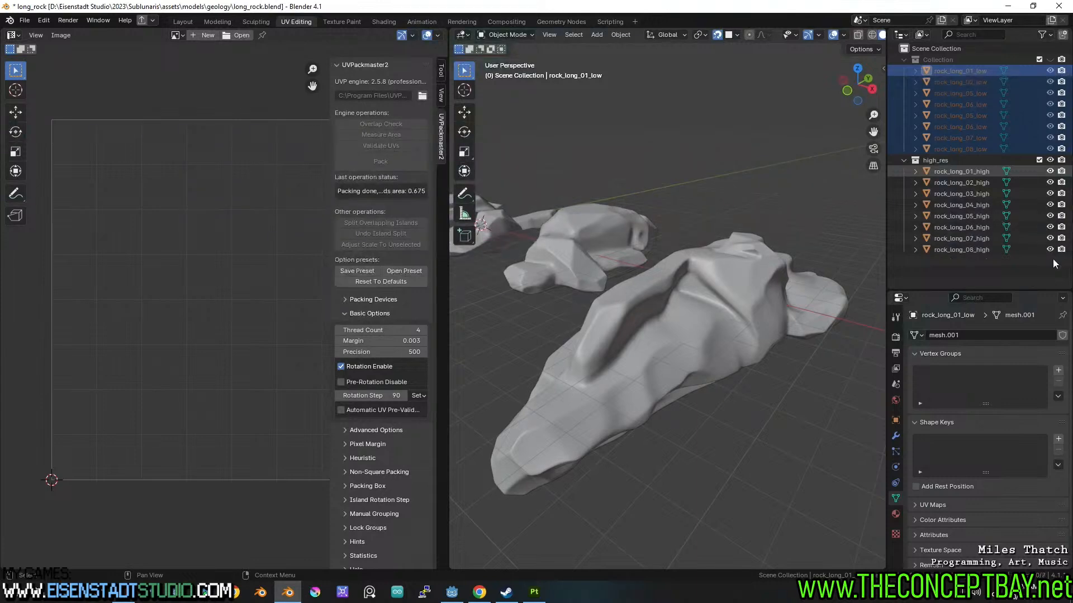
- Enter Sculpt Mode, reduce the brush radius to 73 px and try to smooth the small bump beside the rock's crevice
{"action": "mouse_move", "coordinate": [663, 414]}
{"action": "middle_mouse_down", "text": "alt"}
{"action": "mouse_move", "coordinate": [669, 404]}
{"action": "mouse_move", "coordinate": [611, 383]}
{"action": "mouse_move", "coordinate": [538, 400]}
{"action": "mouse_move", "coordinate": [673, 370]}
{"action": "mouse_move", "coordinate": [654, 293]}
{"action": "middle_mouse_up", "text": "alt"}
{"action": "scroll", "coordinate": [538, 400], "scroll_direction": "down", "scroll_amount": 2}
{"action": "scroll", "coordinate": [673, 370], "scroll_direction": "up", "scroll_amount": 5}
{"action": "scroll", "coordinate": [672, 373], "scroll_direction": "up", "scroll_amount": 5}
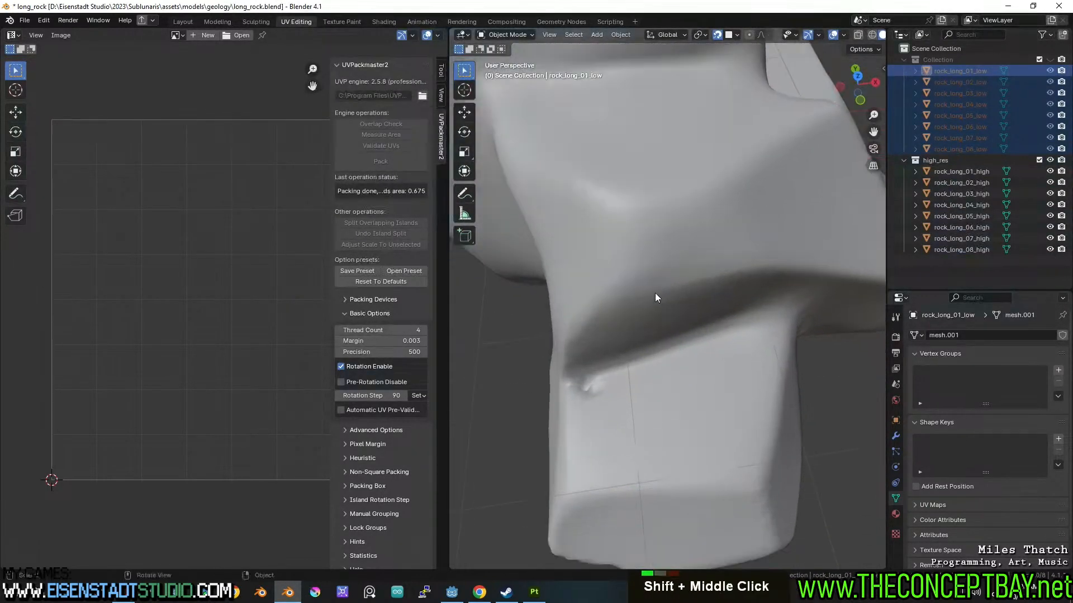
{"action": "key", "text": "ctrl+Tab"}
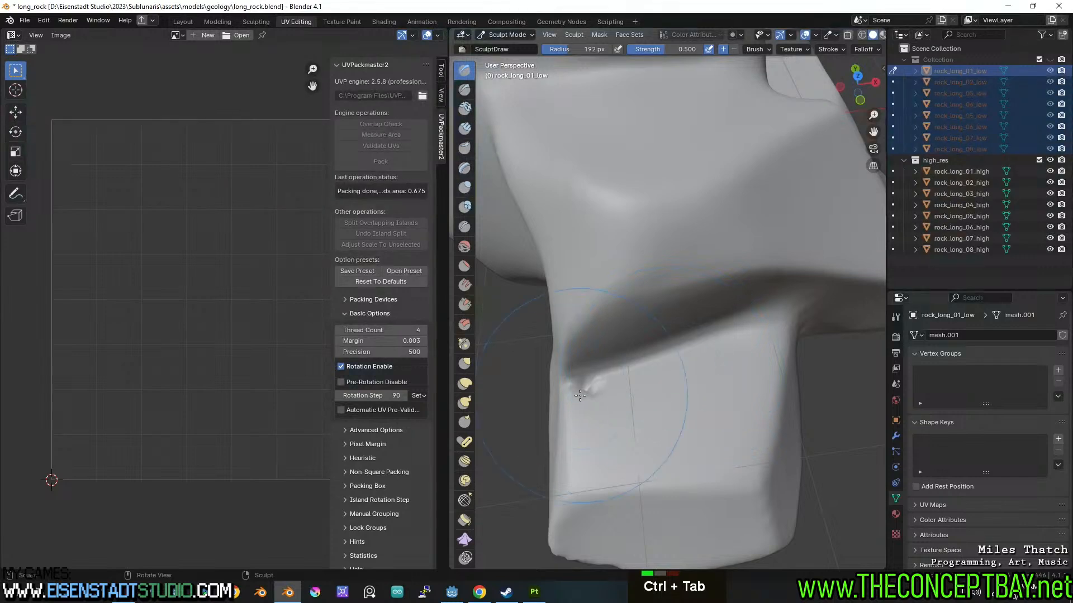
{"action": "key", "text": "f"}
{"action": "left_click", "coordinate": [554, 393]}
{"action": "left_click_drag", "start_coordinate": [569, 395], "coordinate": [576, 394], "text": "shift"}
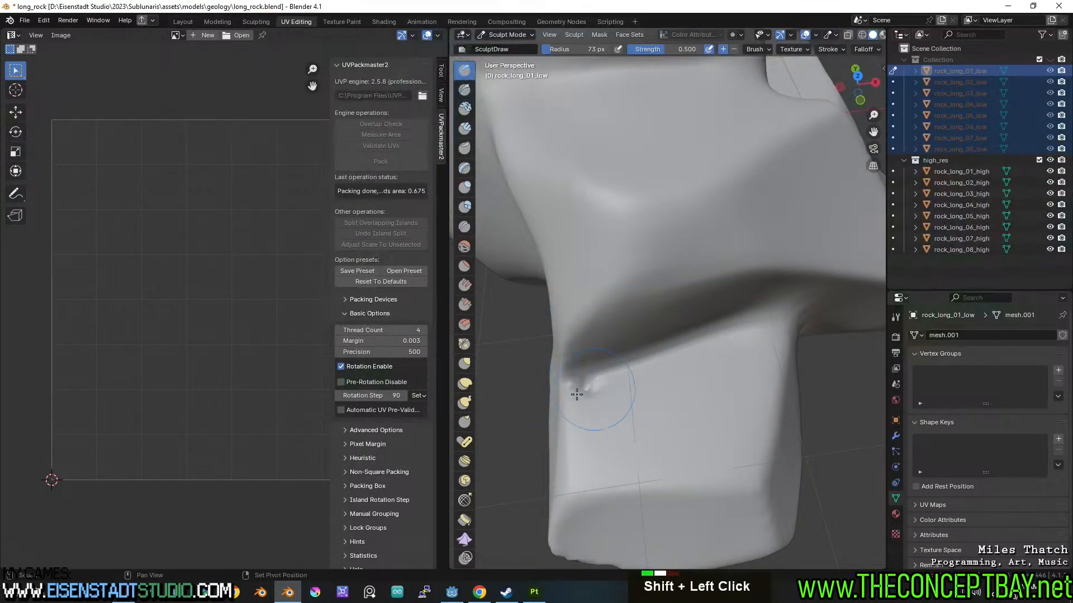
- Make rock_long_02_high the sculpting object and smooth the small bump at the end of its crevice
{"action": "key", "text": "ctrl+Tab"}
{"action": "left_click", "coordinate": [675, 357]}
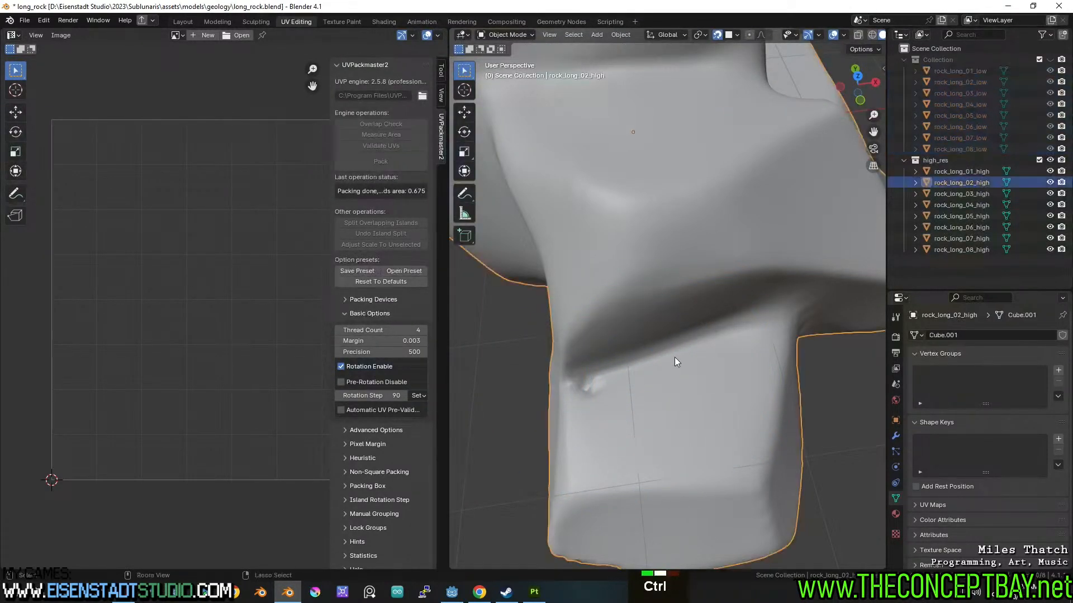
{"action": "key", "text": "ctrl+Tab"}
{"action": "left_click_drag", "start_coordinate": [611, 438], "coordinate": [594, 386], "text": "shift"}
{"action": "middle_click_drag", "start_coordinate": [675, 407], "coordinate": [611, 362]}
{"action": "scroll", "coordinate": [610, 361], "scroll_direction": "down", "scroll_amount": 4}
{"action": "middle_click_drag", "start_coordinate": [712, 561], "coordinate": [479, 591]}
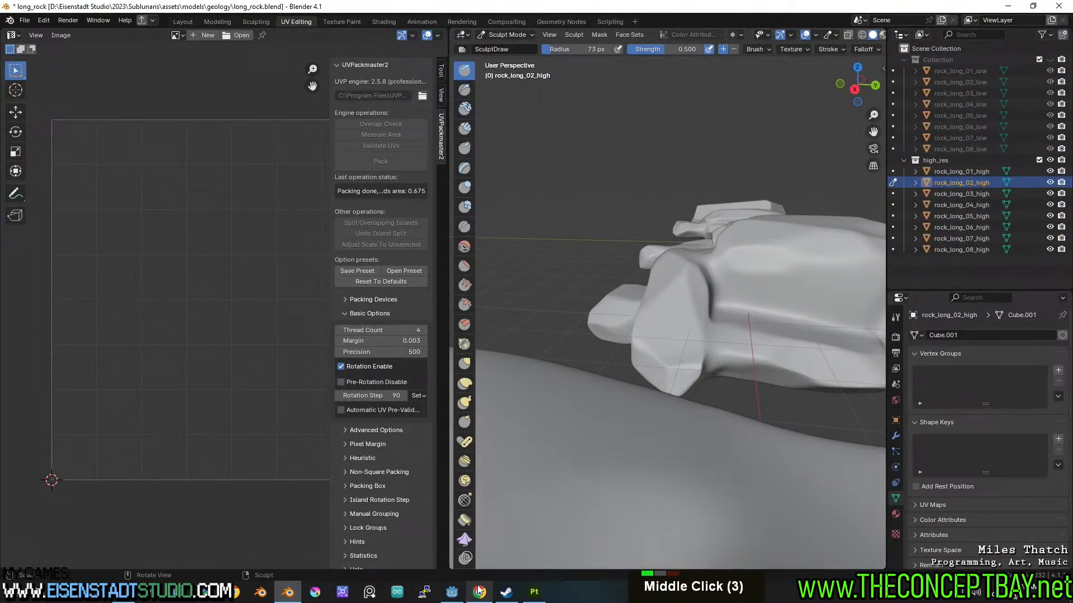
- Switch to Substance 3D Painter and search the baked rocks for further artifacts caused by the high-poly sculpts
{"action": "left_click", "coordinate": [532, 592]}
{"action": "scroll", "coordinate": [492, 240], "scroll_direction": "down", "scroll_amount": 6}
{"action": "middle_click_drag", "start_coordinate": [492, 240], "coordinate": [430, 257], "text": "alt"}
{"action": "scroll", "coordinate": [426, 258], "scroll_direction": "down", "scroll_amount": 2}
{"action": "mouse_move", "coordinate": [430, 257]}
{"action": "left_mouse_down", "text": "alt"}
{"action": "mouse_move", "coordinate": [388, 304]}
{"action": "mouse_move", "coordinate": [324, 210]}
{"action": "mouse_move", "coordinate": [435, 255]}
{"action": "left_mouse_up", "text": "alt"}
{"action": "middle_click_drag", "start_coordinate": [436, 254], "coordinate": [478, 273], "text": "alt"}
{"action": "scroll", "coordinate": [479, 275], "scroll_direction": "up", "scroll_amount": 4, "text": "alt"}
{"action": "left_click_drag", "start_coordinate": [479, 274], "coordinate": [447, 268], "text": "alt"}
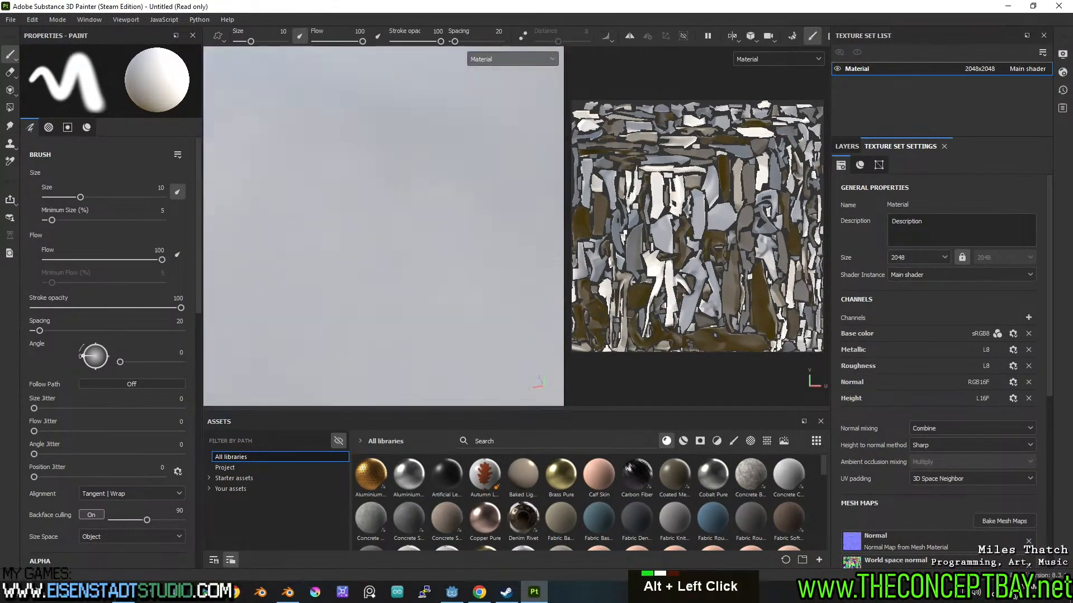
{"action": "scroll", "coordinate": [392, 201], "scroll_direction": "down", "scroll_amount": 18}
{"action": "mouse_move", "coordinate": [436, 177]}
{"action": "middle_mouse_down", "text": "alt"}
{"action": "mouse_move", "coordinate": [249, 164]}
{"action": "mouse_move", "coordinate": [297, 176]}
{"action": "mouse_move", "coordinate": [238, 227]}
{"action": "middle_mouse_up", "text": "alt"}
{"action": "middle_click_drag", "start_coordinate": [391, 226], "coordinate": [266, 233], "text": "alt"}
{"action": "middle_click_drag", "start_coordinate": [433, 236], "coordinate": [366, 253], "text": "alt"}
{"action": "mouse_move", "coordinate": [365, 253]}
{"action": "left_mouse_down", "text": "alt"}
{"action": "mouse_move", "coordinate": [395, 149]}
{"action": "mouse_move", "coordinate": [383, 163]}
{"action": "left_mouse_up", "text": "alt"}
{"action": "scroll", "coordinate": [408, 282], "scroll_direction": "up", "scroll_amount": 1}
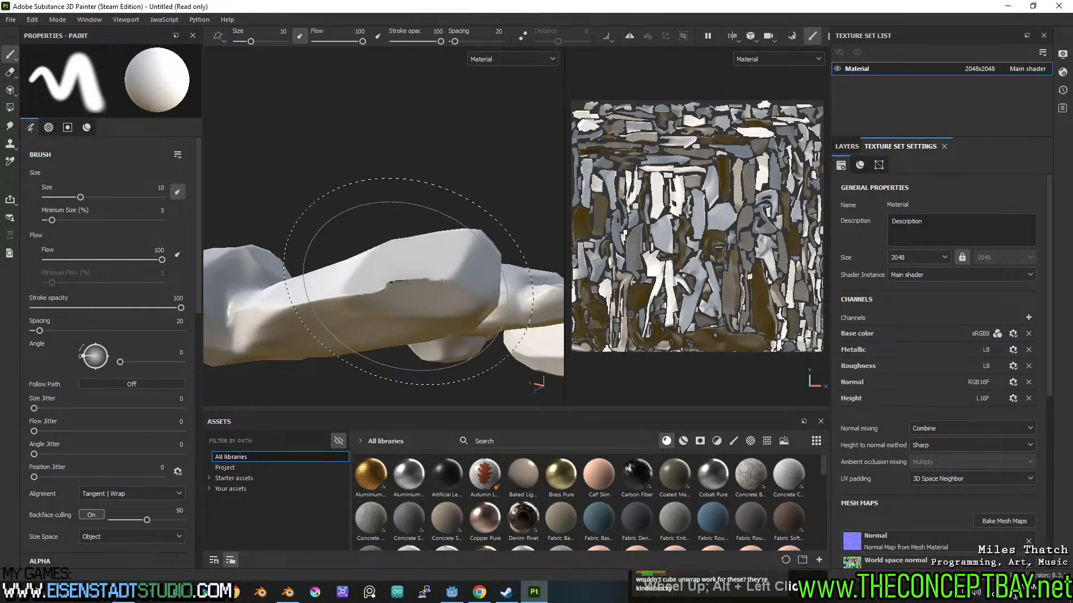
- Switch to Blender, make rock_long_03_high the sculpting object and smooth the jagged lower edge near its end
{"action": "mouse_move", "coordinate": [453, 596]}
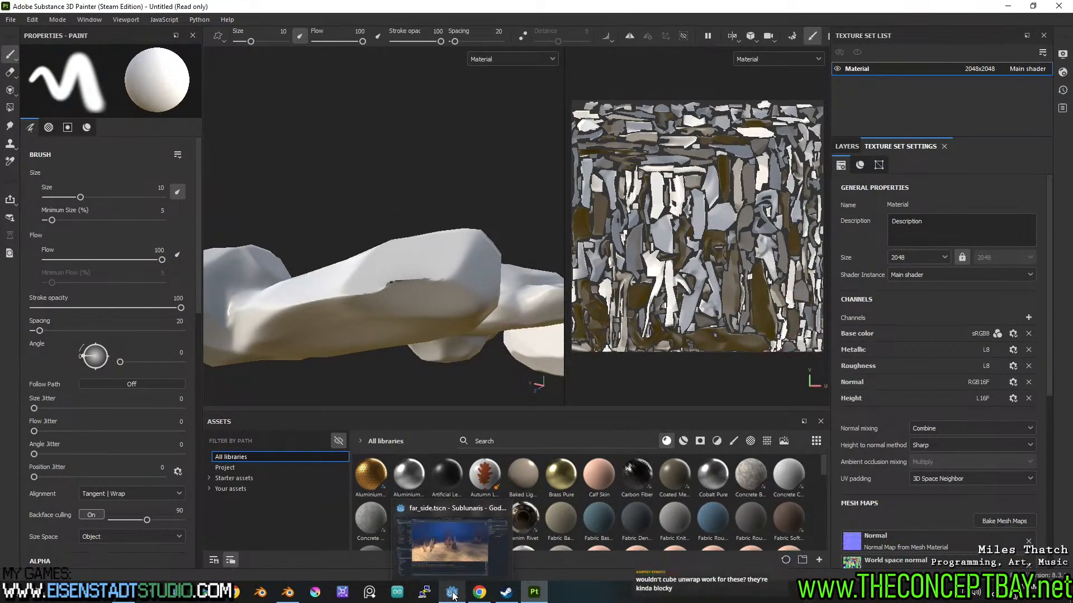
{"action": "left_click", "coordinate": [288, 592]}
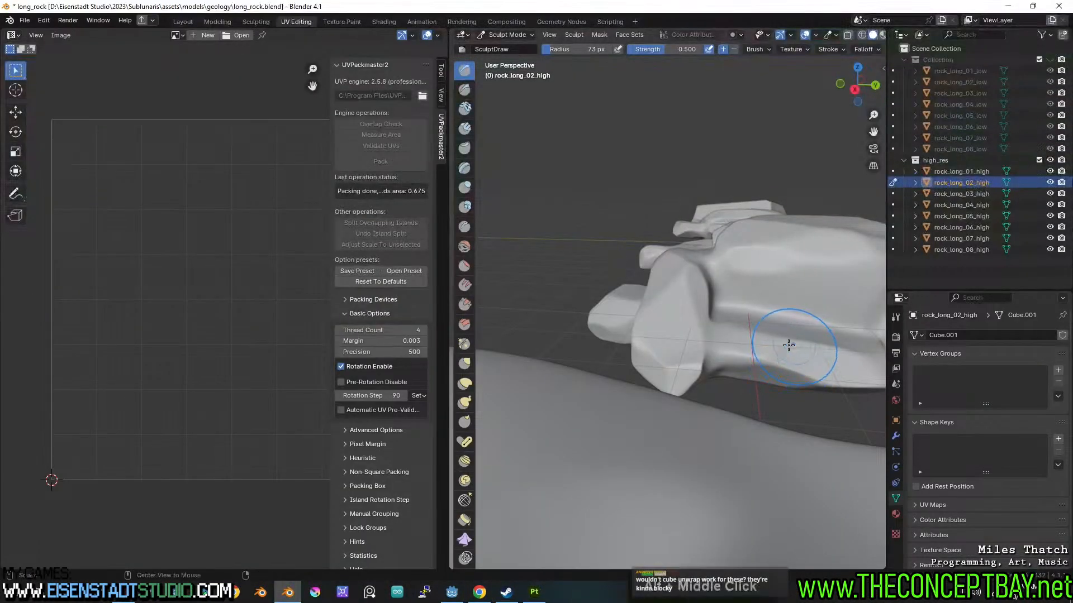
{"action": "mouse_move", "coordinate": [788, 343]}
{"action": "middle_mouse_down", "text": "alt"}
{"action": "mouse_move", "coordinate": [682, 335]}
{"action": "mouse_move", "coordinate": [766, 361]}
{"action": "mouse_move", "coordinate": [751, 335]}
{"action": "mouse_move", "coordinate": [693, 341]}
{"action": "mouse_move", "coordinate": [745, 353]}
{"action": "mouse_move", "coordinate": [743, 375]}
{"action": "mouse_move", "coordinate": [819, 422]}
{"action": "mouse_move", "coordinate": [770, 417]}
{"action": "mouse_move", "coordinate": [685, 376]}
{"action": "mouse_move", "coordinate": [650, 380]}
{"action": "middle_mouse_up", "text": "alt"}
{"action": "mouse_move", "coordinate": [572, 381]}
{"action": "middle_mouse_down"}
{"action": "mouse_move", "coordinate": [709, 305]}
{"action": "mouse_move", "coordinate": [747, 388]}
{"action": "mouse_move", "coordinate": [646, 338]}
{"action": "mouse_move", "coordinate": [638, 307]}
{"action": "middle_mouse_up"}
{"action": "scroll", "coordinate": [648, 333], "scroll_direction": "up", "scroll_amount": 10}
{"action": "key", "text": "ctrl+Tab"}
{"action": "left_click", "coordinate": [608, 369]}
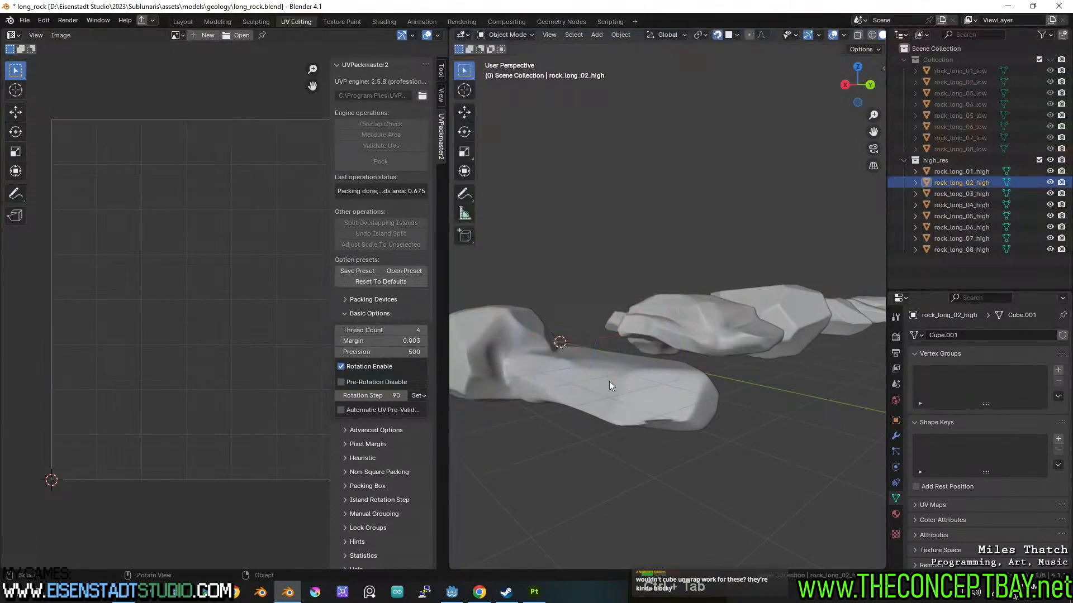
{"action": "left_click", "coordinate": [646, 392]}
{"action": "key", "text": "ctrl+Tab"}
{"action": "left_click", "coordinate": [652, 424]}
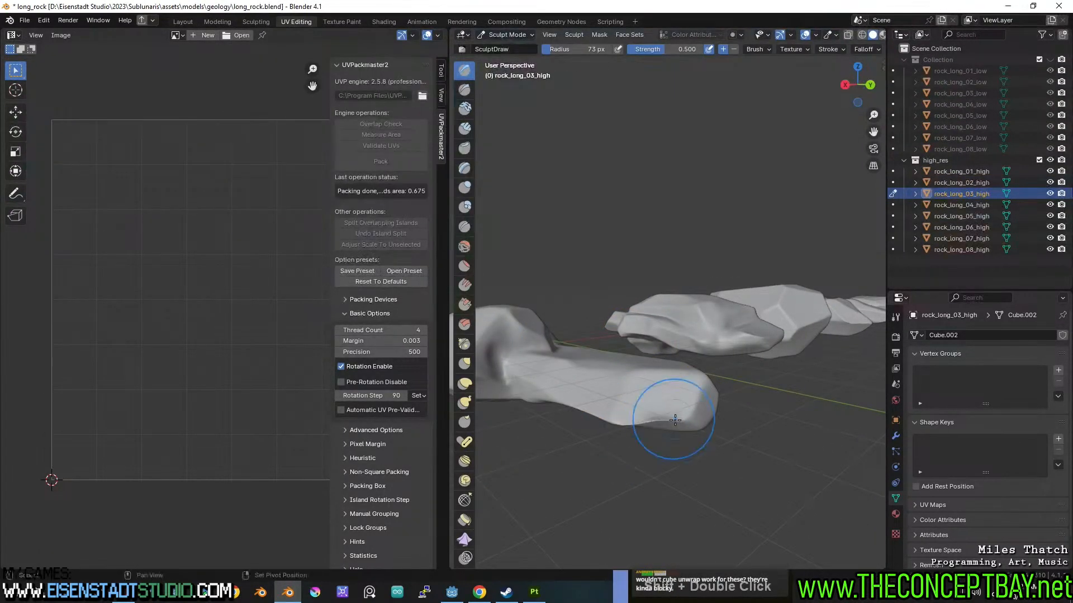
{"action": "middle_click_drag", "start_coordinate": [675, 420], "coordinate": [685, 431]}
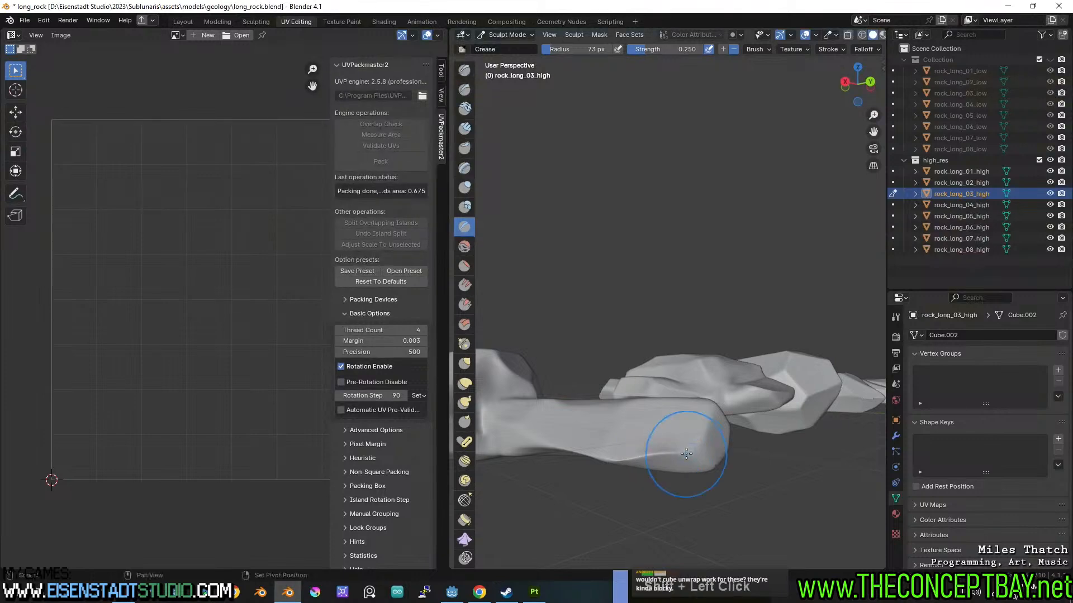
- Examine the row of high-poly rocks from several angles for other sculpting flaws
{"action": "scroll", "coordinate": [693, 447], "scroll_direction": "down", "scroll_amount": 4}
{"action": "middle_click_drag", "start_coordinate": [723, 424], "coordinate": [724, 406]}
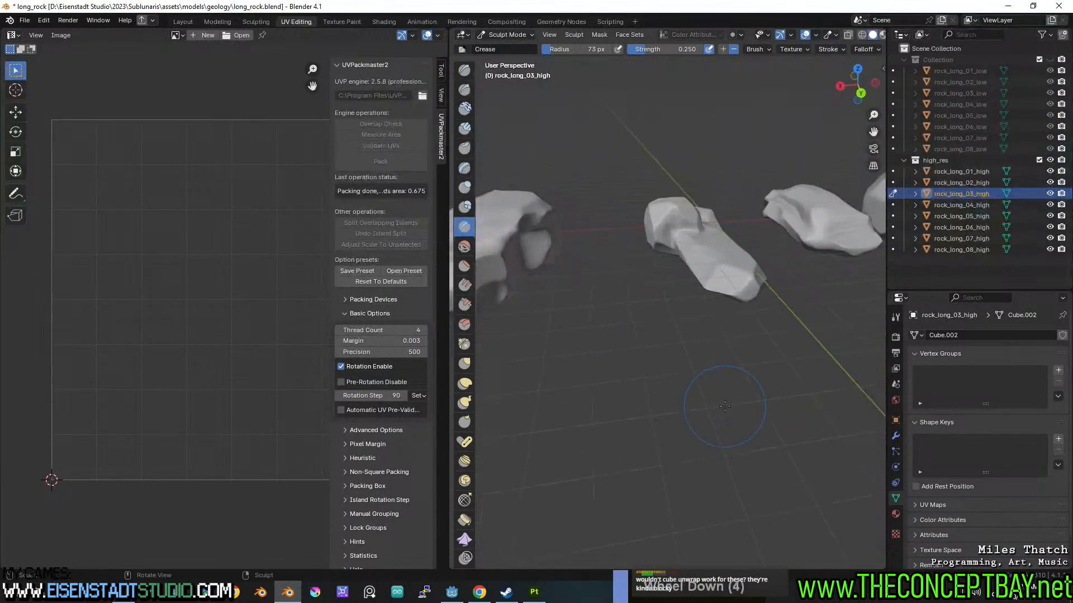
{"action": "scroll", "coordinate": [724, 406], "scroll_direction": "down", "scroll_amount": 2}
{"action": "middle_click_drag", "start_coordinate": [551, 313], "coordinate": [546, 383], "text": "shift"}
{"action": "middle_click_drag", "start_coordinate": [640, 348], "coordinate": [727, 306]}
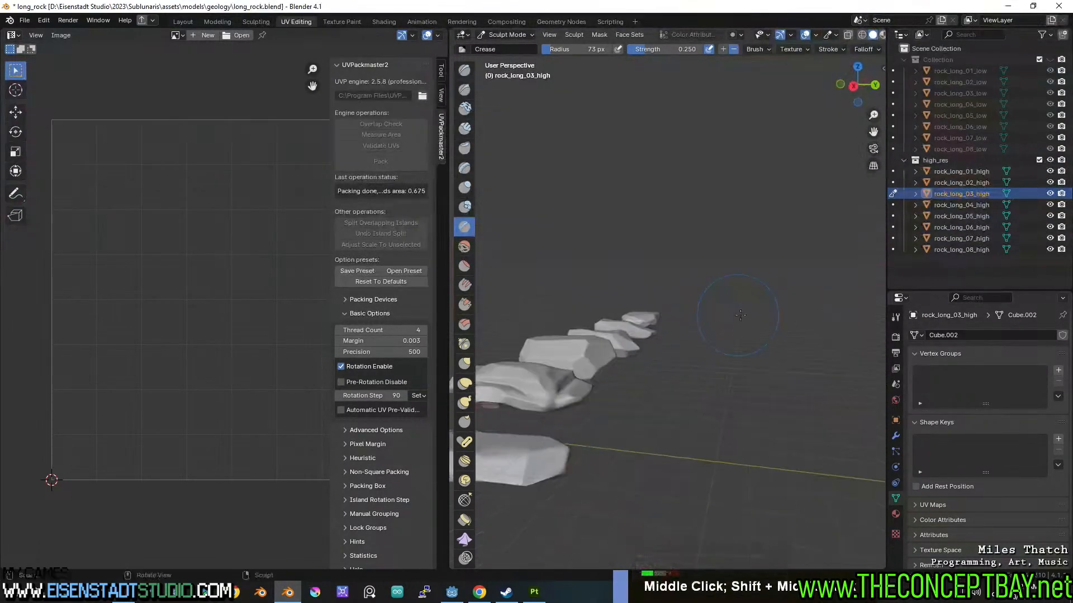
{"action": "scroll", "coordinate": [721, 319], "scroll_direction": "up", "scroll_amount": 2}
{"action": "middle_click_drag", "start_coordinate": [642, 385], "coordinate": [660, 355], "text": "shift"}
{"action": "middle_click_drag", "start_coordinate": [659, 354], "coordinate": [749, 344]}
{"action": "scroll", "coordinate": [651, 426], "scroll_direction": "up", "scroll_amount": 2}
{"action": "key", "text": "ctrl+Tab"}
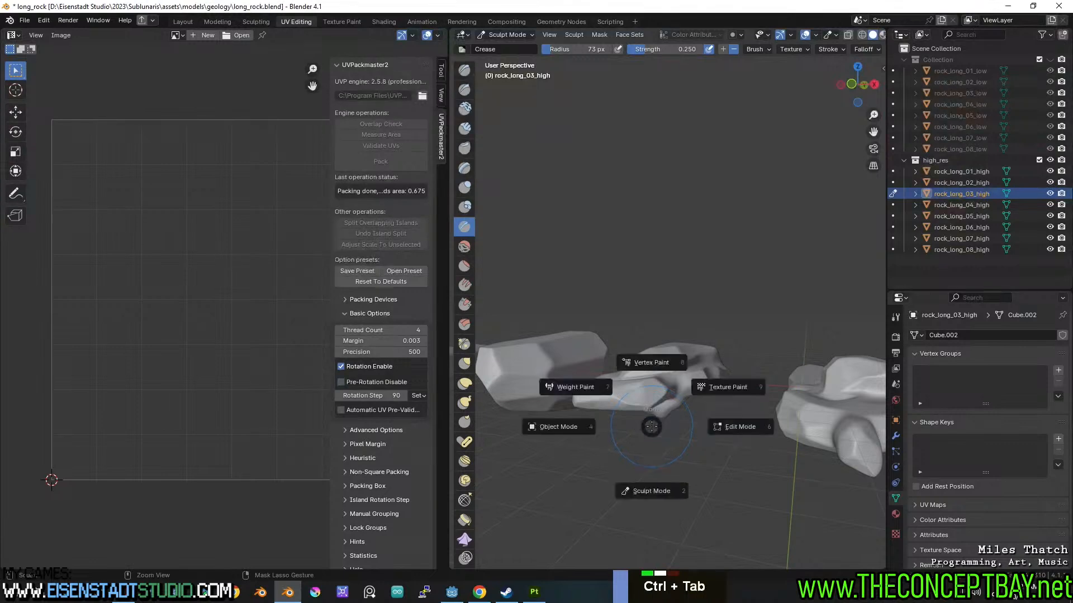
- Switch to Substance 3D Painter and examine the bakes on the separate rocks from all sides, including their undersides
{"action": "key", "text": "alt+Tab"}
{"action": "middle_click", "coordinate": [429, 290]}
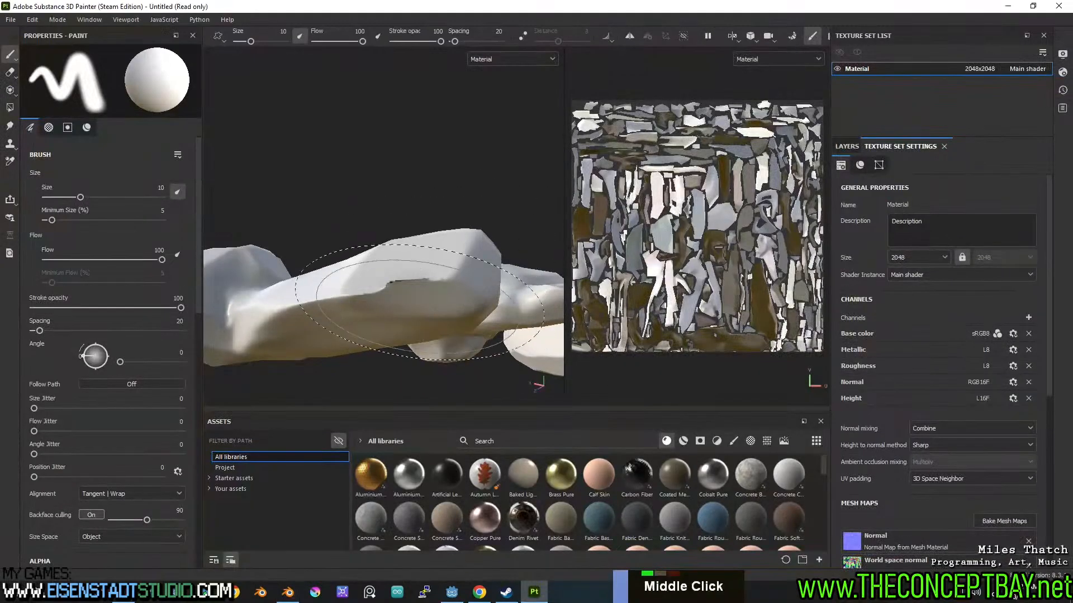
{"action": "left_click_drag", "start_coordinate": [429, 288], "coordinate": [451, 269], "text": "alt"}
{"action": "scroll", "coordinate": [451, 269], "scroll_direction": "down", "scroll_amount": 4}
{"action": "middle_click_drag", "start_coordinate": [451, 269], "coordinate": [234, 248], "text": "shift"}
{"action": "scroll", "coordinate": [438, 218], "scroll_direction": "down", "scroll_amount": 4}
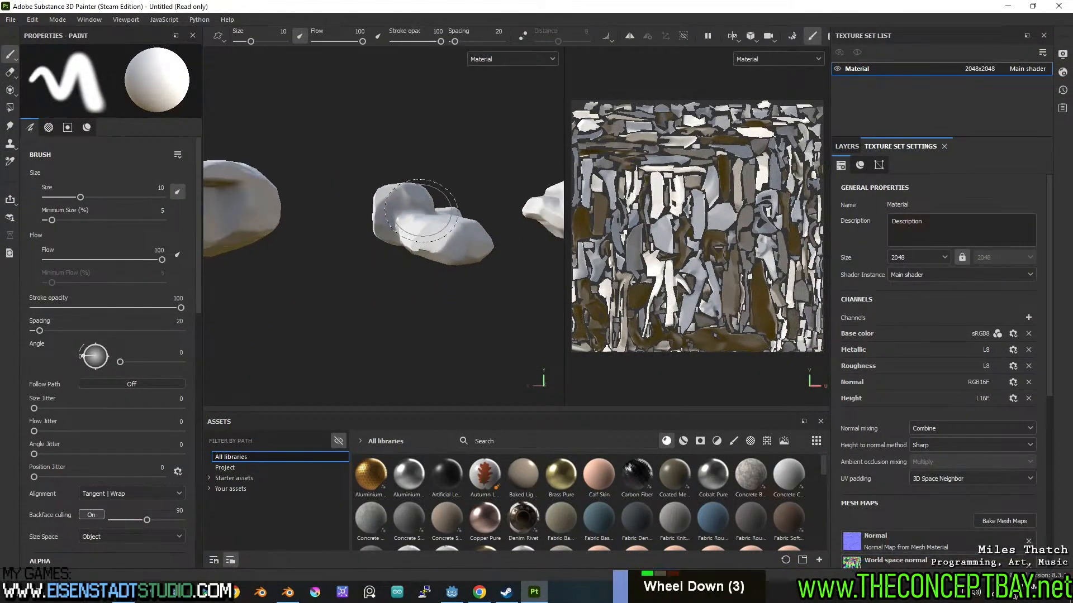
{"action": "middle_click_drag", "start_coordinate": [438, 217], "coordinate": [408, 246], "text": "shift"}
{"action": "left_click_drag", "start_coordinate": [408, 245], "coordinate": [359, 335], "text": "alt"}
{"action": "scroll", "coordinate": [391, 263], "scroll_direction": "up", "scroll_amount": 7}
{"action": "middle_click_drag", "start_coordinate": [359, 336], "coordinate": [437, 277], "text": "alt"}
{"action": "left_click_drag", "start_coordinate": [437, 278], "coordinate": [391, 335], "text": "alt"}
{"action": "scroll", "coordinate": [391, 335], "scroll_direction": "down", "scroll_amount": 5}
{"action": "middle_click_drag", "start_coordinate": [391, 335], "coordinate": [424, 267], "text": "alt"}
{"action": "scroll", "coordinate": [424, 266], "scroll_direction": "down", "scroll_amount": 3}
{"action": "left_click_drag", "start_coordinate": [424, 266], "coordinate": [356, 277], "text": "alt"}
{"action": "middle_click_drag", "start_coordinate": [357, 277], "coordinate": [491, 319], "text": "alt"}
{"action": "left_click_drag", "start_coordinate": [491, 319], "coordinate": [419, 304], "text": "alt"}
{"action": "middle_click_drag", "start_coordinate": [419, 304], "coordinate": [407, 249], "text": "alt"}
{"action": "left_click_drag", "start_coordinate": [408, 248], "coordinate": [364, 335], "text": "alt"}
{"action": "middle_click_drag", "start_coordinate": [364, 335], "coordinate": [313, 311], "text": "alt"}
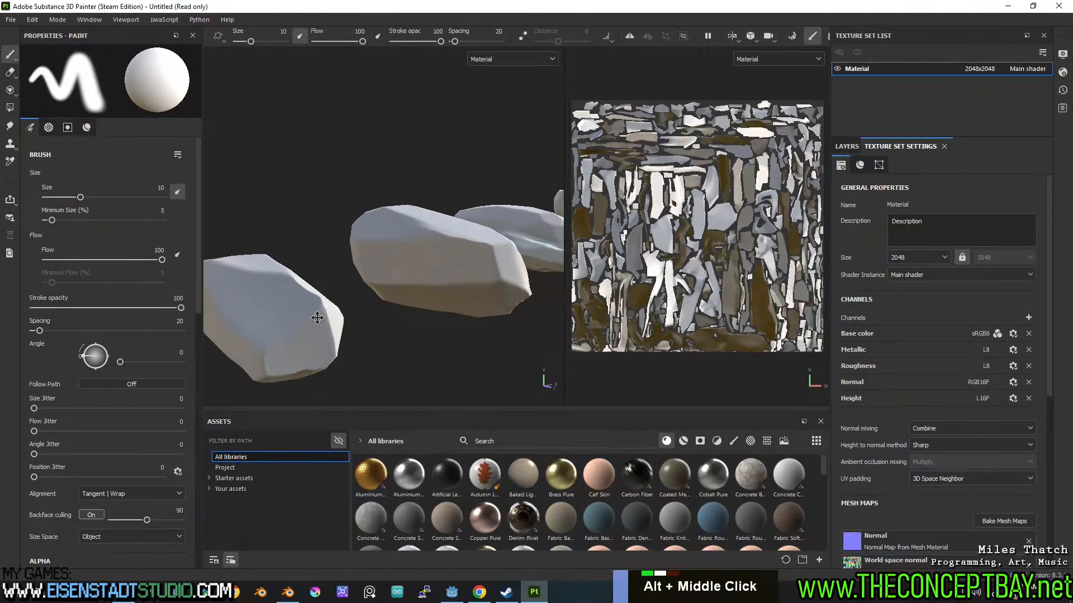
{"action": "left_click_drag", "start_coordinate": [314, 312], "coordinate": [329, 311], "text": "alt"}
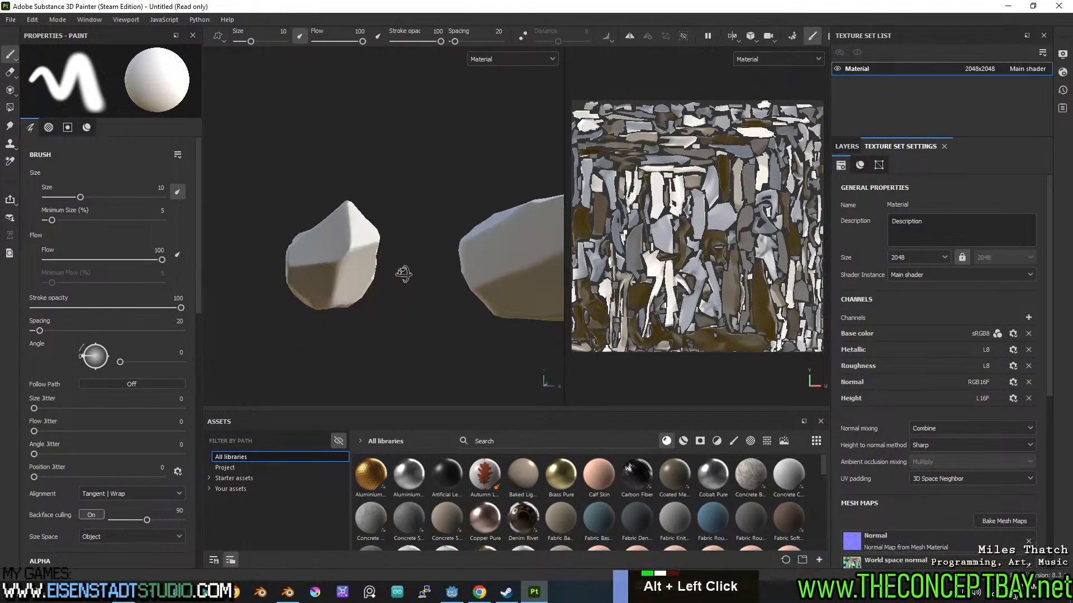
{"action": "left_click_drag", "start_coordinate": [419, 269], "coordinate": [402, 256], "text": "alt"}
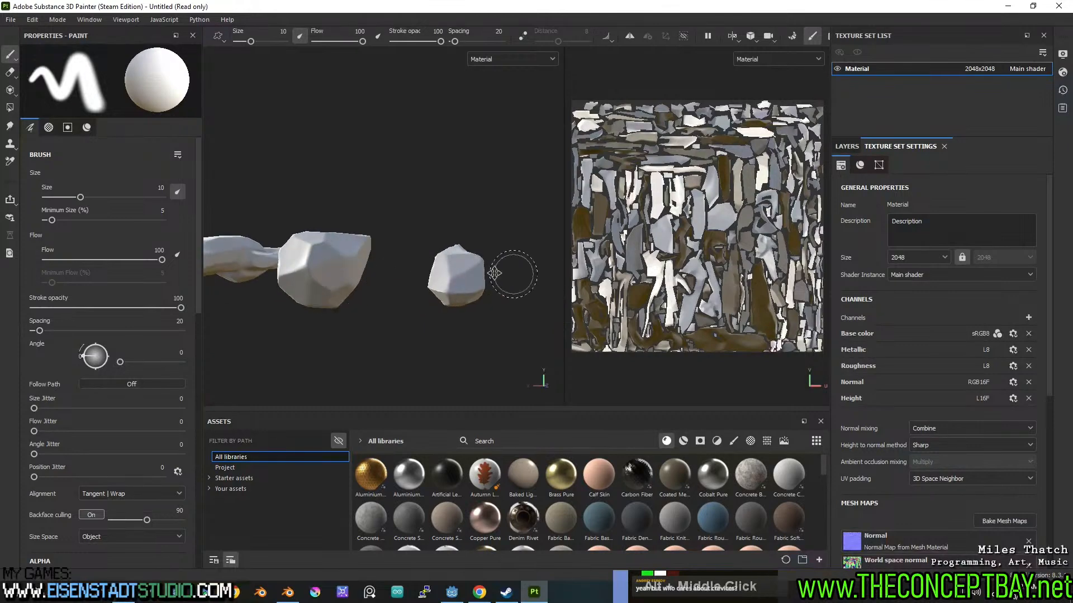
{"action": "mouse_move", "coordinate": [492, 234]}
{"action": "left_mouse_down", "text": "alt"}
{"action": "mouse_move", "coordinate": [436, 277]}
{"action": "mouse_move", "coordinate": [391, 270]}
{"action": "mouse_move", "coordinate": [435, 280]}
{"action": "left_mouse_up", "text": "alt"}
{"action": "scroll", "coordinate": [436, 277], "scroll_direction": "down", "scroll_amount": 3}
{"action": "scroll", "coordinate": [435, 280], "scroll_direction": "down", "scroll_amount": 3, "text": "alt"}
{"action": "middle_click_drag", "start_coordinate": [458, 271], "coordinate": [361, 258]}
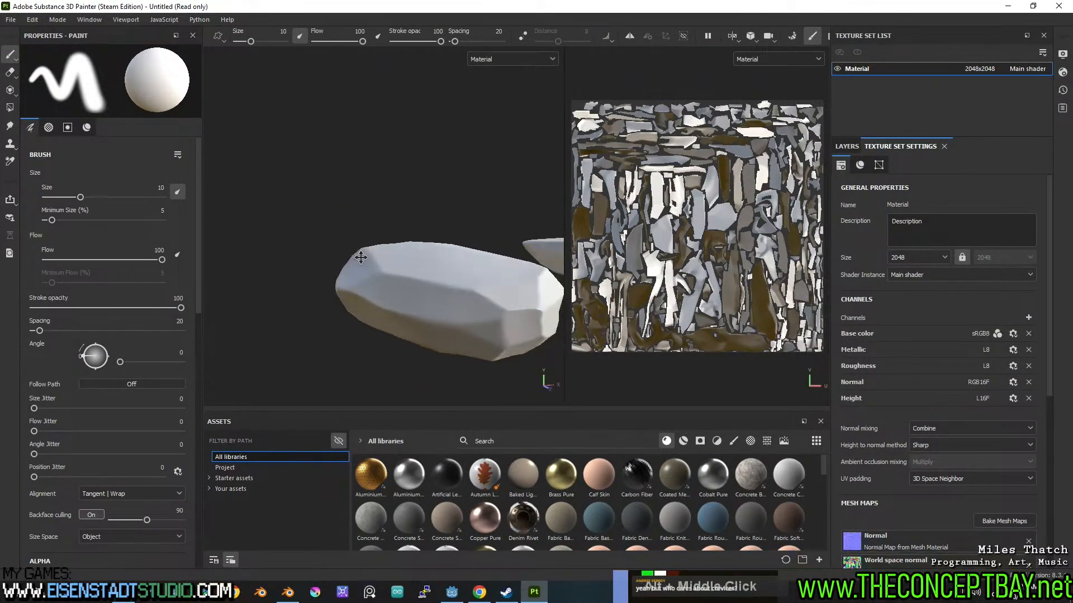
{"action": "left_click_drag", "start_coordinate": [423, 265], "coordinate": [372, 178], "text": "alt"}
{"action": "middle_click_drag", "start_coordinate": [440, 262], "coordinate": [342, 205], "text": "alt"}
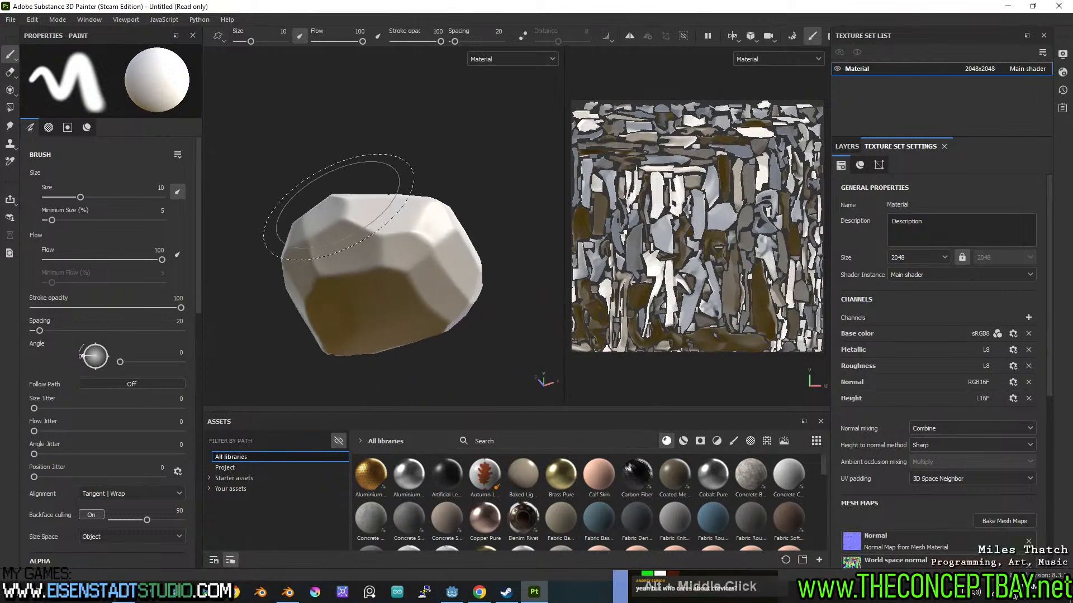
{"action": "left_click_drag", "start_coordinate": [342, 205], "coordinate": [357, 246], "text": "alt"}
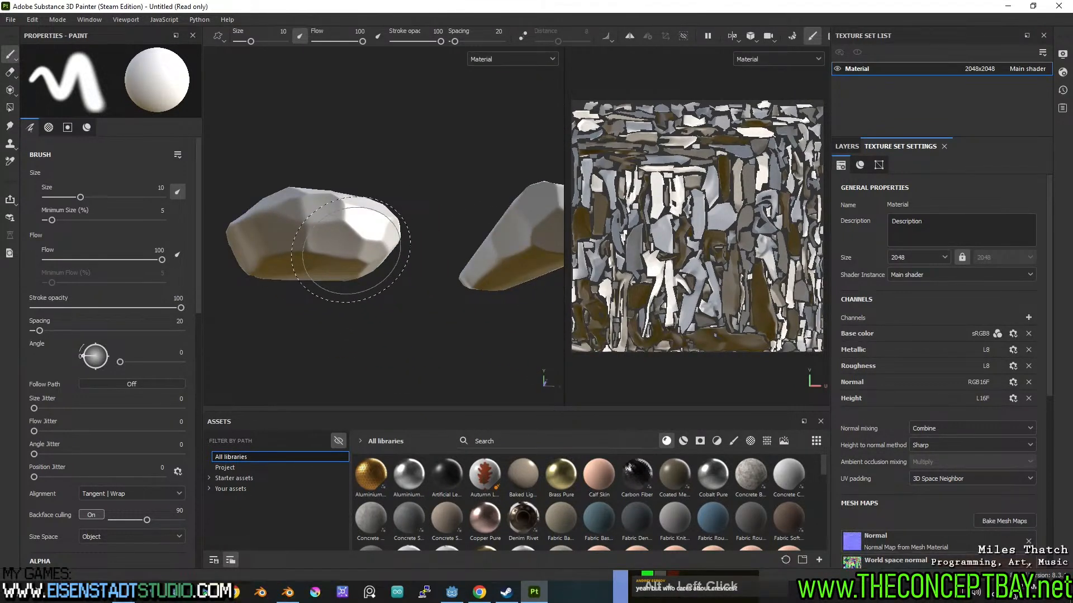
{"action": "scroll", "coordinate": [350, 250], "scroll_direction": "down", "scroll_amount": 5}
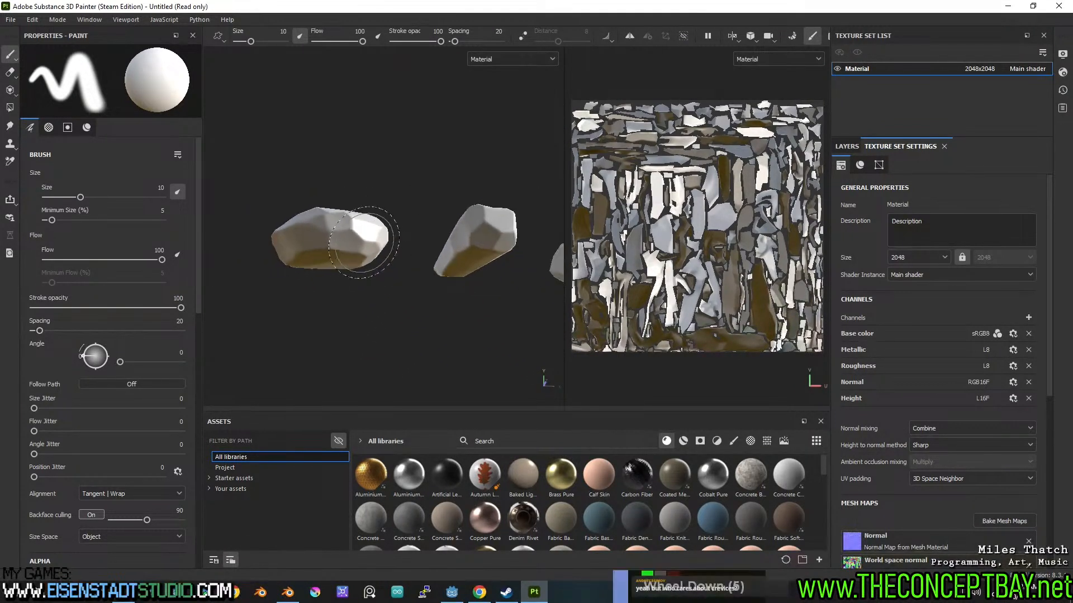
{"action": "left_click_drag", "start_coordinate": [449, 267], "coordinate": [431, 243], "text": "alt"}
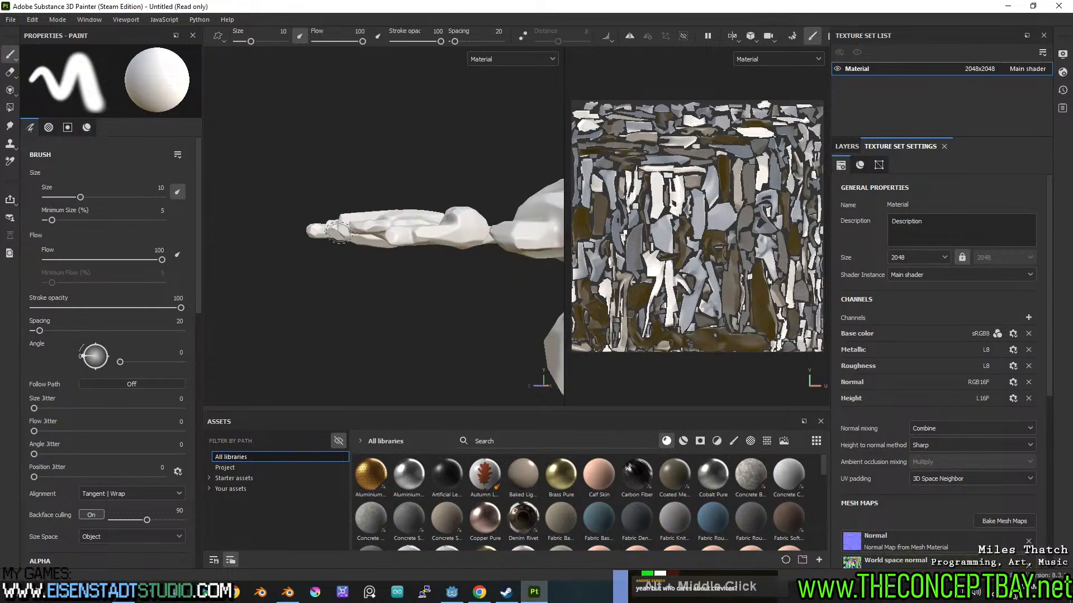
- Examine the layered long rocks up close, checking their folds and deep crevices for baking artifacts
{"action": "scroll", "coordinate": [339, 232], "scroll_direction": "up", "scroll_amount": 6}
{"action": "middle_click_drag", "start_coordinate": [339, 233], "coordinate": [464, 247], "text": "alt"}
{"action": "left_click_drag", "start_coordinate": [464, 247], "coordinate": [377, 275], "text": "alt"}
{"action": "middle_click_drag", "start_coordinate": [378, 275], "coordinate": [399, 173], "text": "alt"}
{"action": "left_click_drag", "start_coordinate": [391, 234], "coordinate": [397, 183], "text": "alt"}
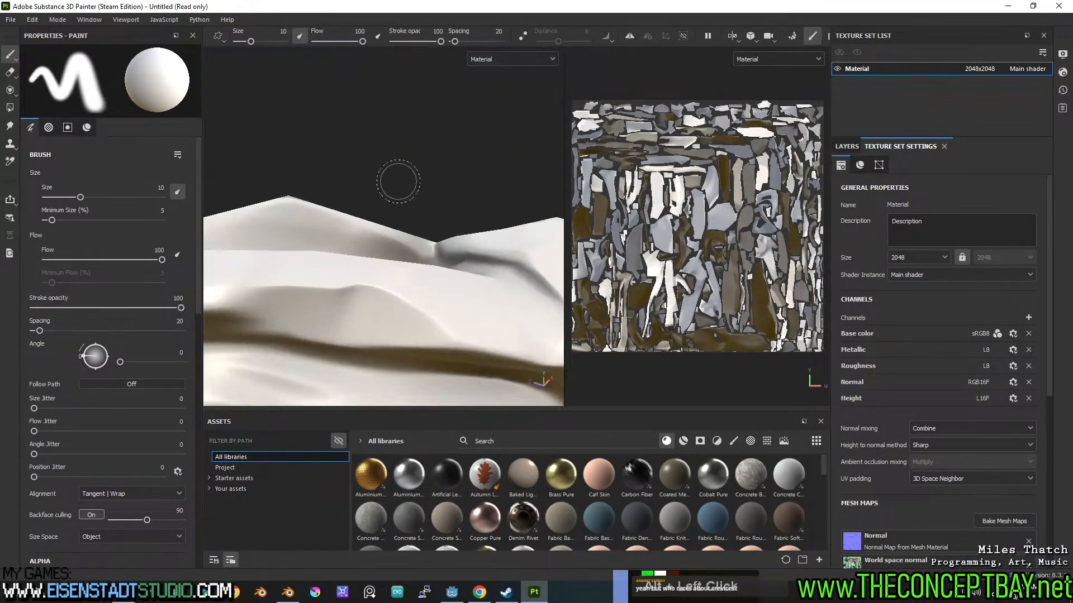
{"action": "scroll", "coordinate": [452, 329], "scroll_direction": "down", "scroll_amount": 4}
{"action": "middle_click_drag", "start_coordinate": [453, 329], "coordinate": [419, 291], "text": "alt"}
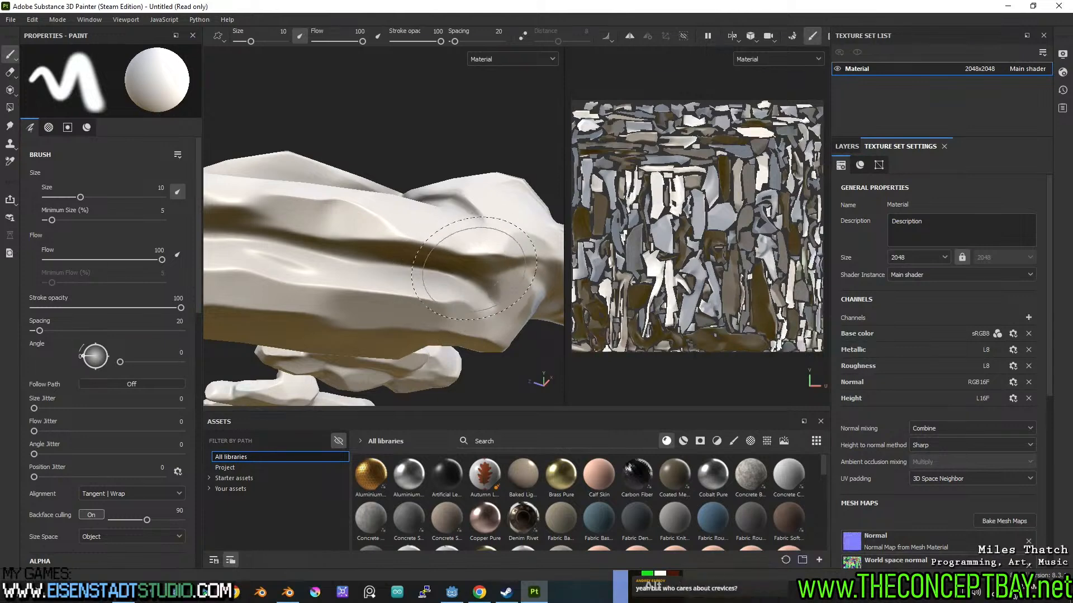
{"action": "middle_click_drag", "start_coordinate": [474, 269], "coordinate": [387, 285], "text": "alt"}
{"action": "left_click_drag", "start_coordinate": [387, 285], "coordinate": [441, 364], "text": "alt"}
{"action": "middle_click_drag", "start_coordinate": [440, 364], "coordinate": [515, 269], "text": "alt"}
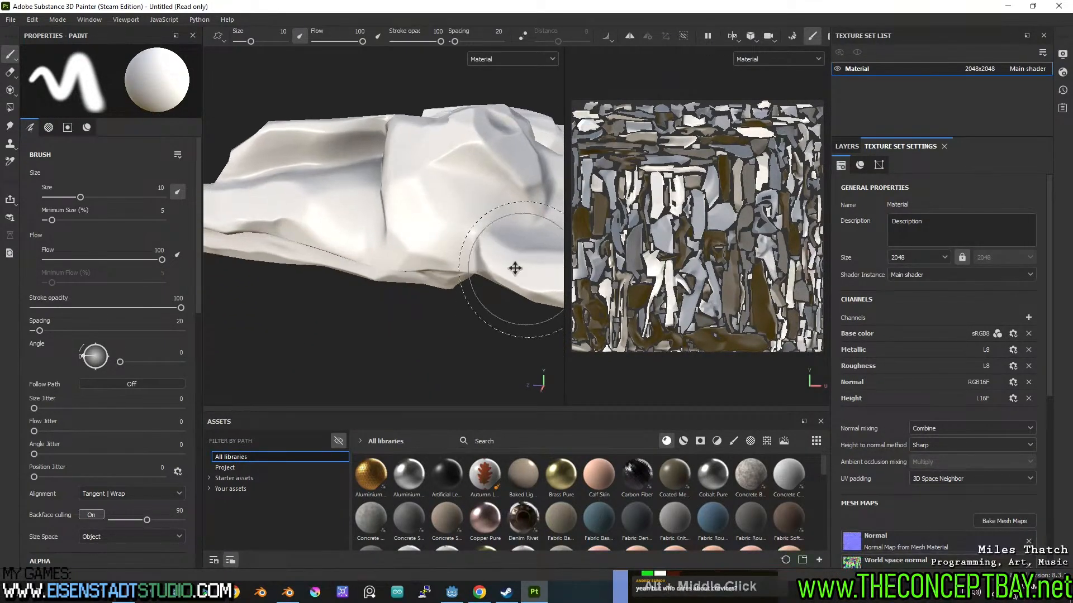
{"action": "left_click_drag", "start_coordinate": [514, 269], "coordinate": [390, 286], "text": "alt"}
{"action": "middle_click_drag", "start_coordinate": [390, 286], "coordinate": [441, 280], "text": "alt"}
{"action": "left_click_drag", "start_coordinate": [440, 280], "coordinate": [404, 252], "text": "alt"}
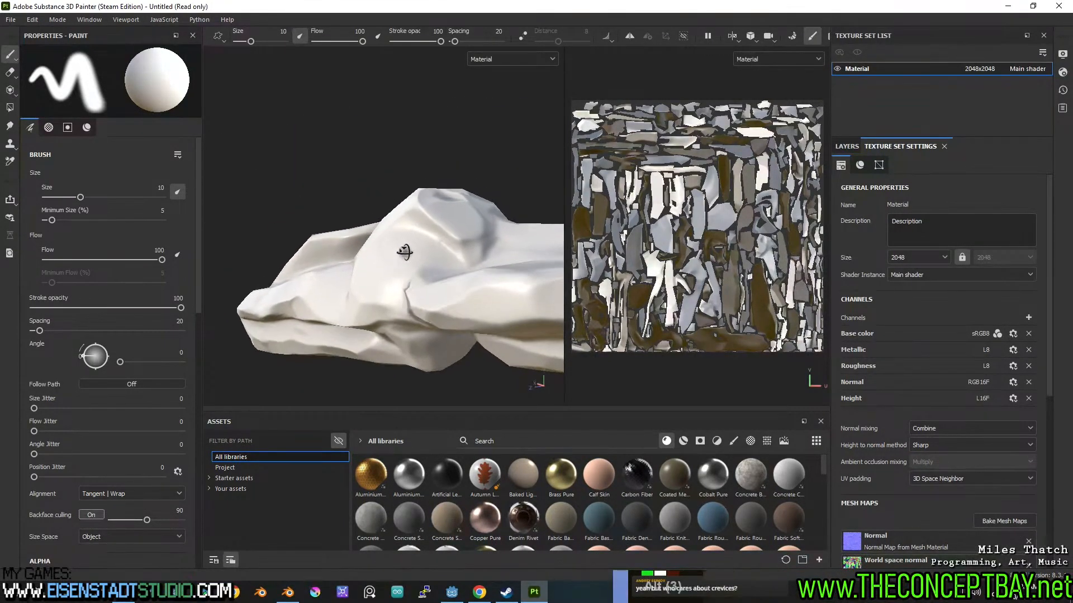
{"action": "scroll", "coordinate": [411, 309], "scroll_direction": "up", "scroll_amount": 6}
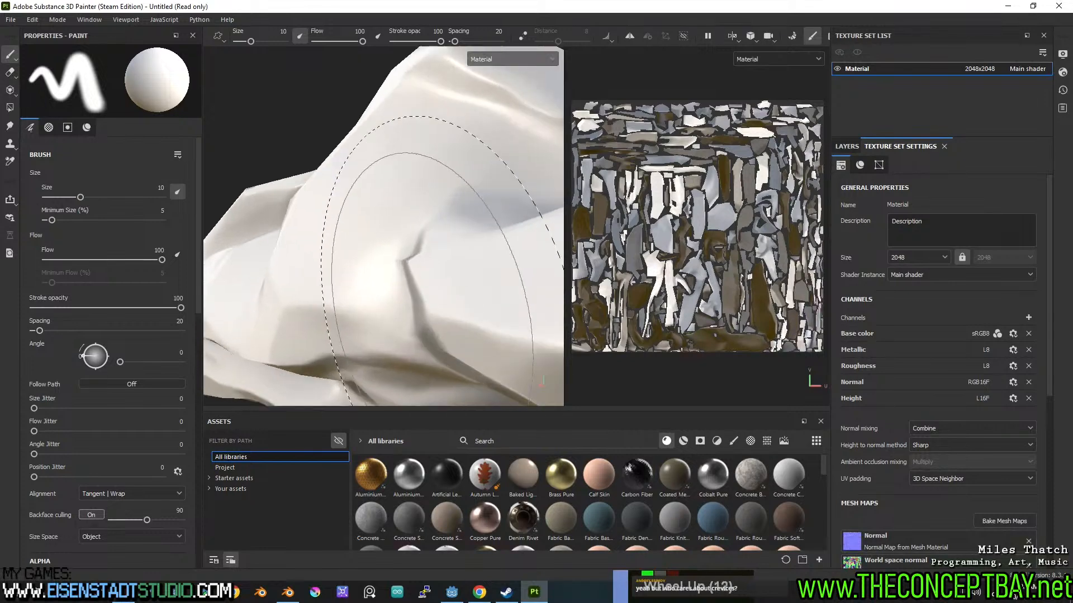
- Examine the whole row of baked rocks and the folded surfaces of the layered long rock for remaining artifacts
{"action": "key", "text": "f"}
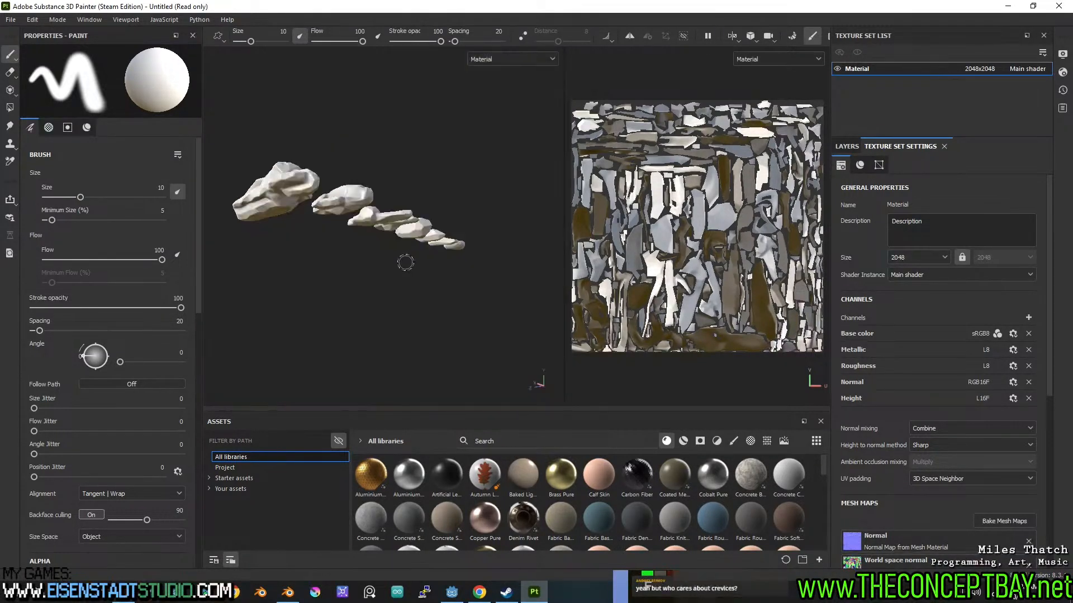
{"action": "middle_click_drag", "start_coordinate": [378, 254], "coordinate": [434, 287], "text": "alt"}
{"action": "scroll", "coordinate": [421, 278], "scroll_direction": "up", "scroll_amount": 3}
{"action": "mouse_move", "coordinate": [434, 287]}
{"action": "left_mouse_down", "text": "alt"}
{"action": "mouse_move", "coordinate": [420, 289]}
{"action": "mouse_move", "coordinate": [393, 246]}
{"action": "mouse_move", "coordinate": [358, 276]}
{"action": "mouse_move", "coordinate": [419, 285]}
{"action": "left_mouse_up", "text": "alt"}
{"action": "scroll", "coordinate": [395, 244], "scroll_direction": "down", "scroll_amount": 11}
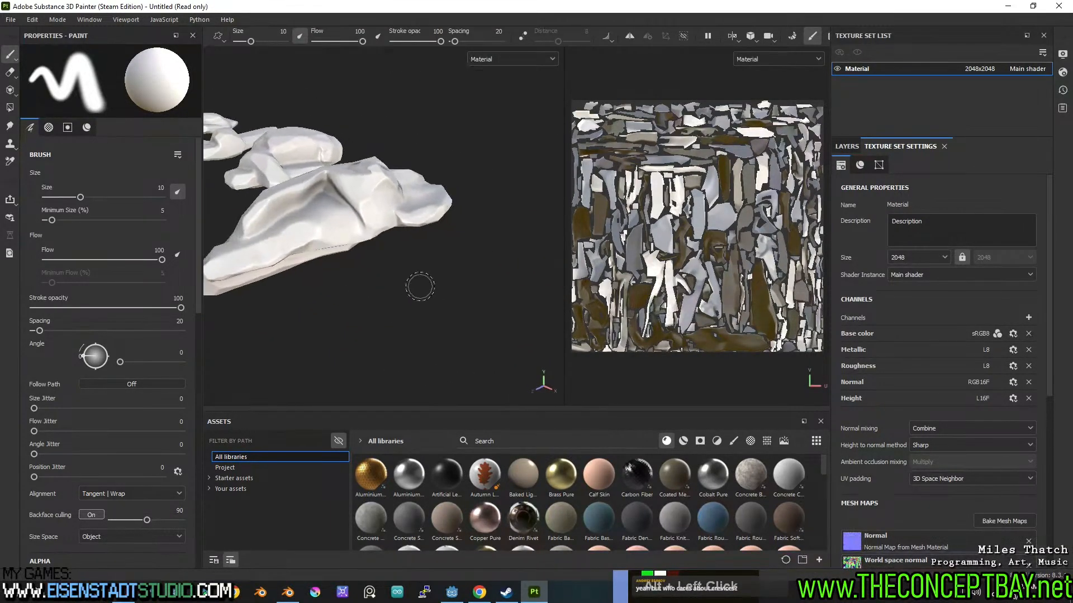
{"action": "middle_click_drag", "start_coordinate": [355, 243], "coordinate": [406, 257], "text": "alt"}
{"action": "scroll", "coordinate": [406, 257], "scroll_direction": "up", "scroll_amount": 3}
{"action": "scroll", "coordinate": [402, 257], "scroll_direction": "down", "scroll_amount": 2}
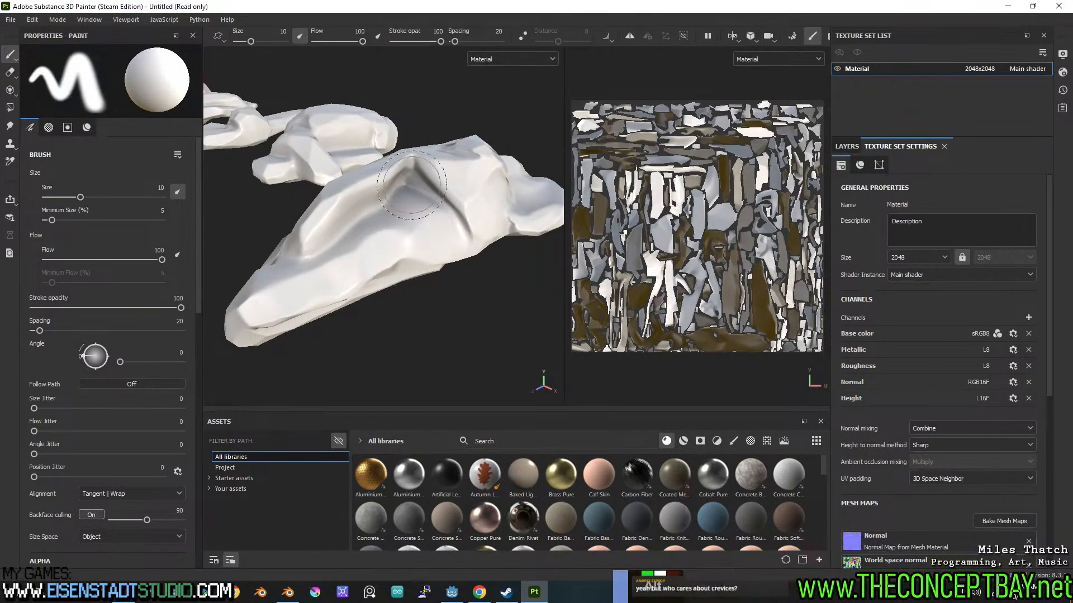
{"action": "left_click_drag", "start_coordinate": [412, 185], "coordinate": [411, 156], "text": "alt"}
{"action": "middle_click_drag", "start_coordinate": [398, 208], "coordinate": [439, 192], "text": "alt"}
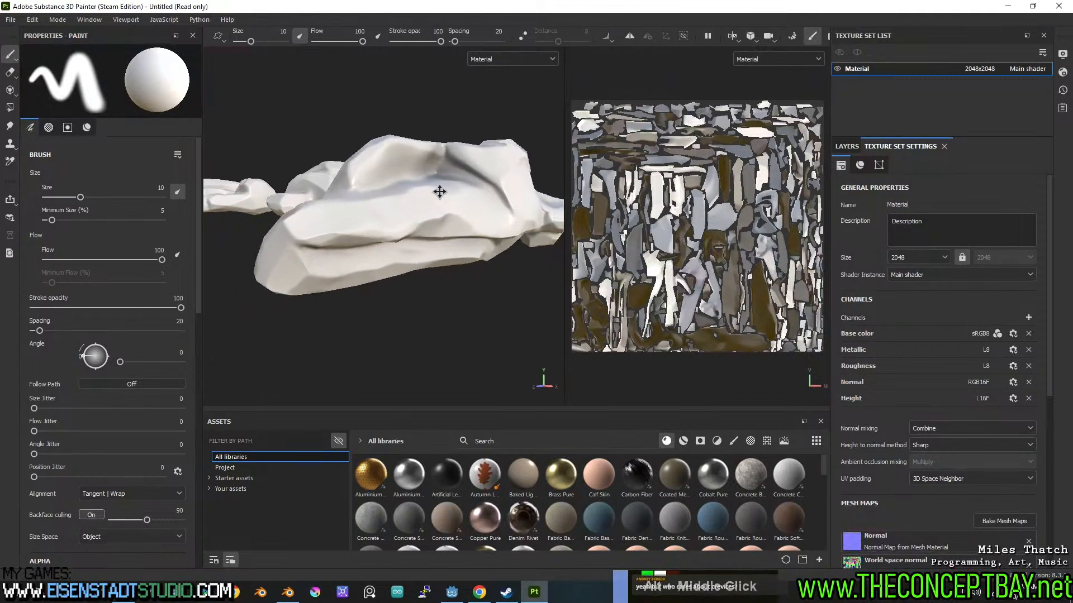
{"action": "mouse_move", "coordinate": [439, 192]}
{"action": "left_mouse_down", "text": "alt"}
{"action": "mouse_move", "coordinate": [426, 211]}
{"action": "mouse_move", "coordinate": [491, 198]}
{"action": "mouse_move", "coordinate": [408, 201]}
{"action": "mouse_move", "coordinate": [434, 191]}
{"action": "left_mouse_up", "text": "alt"}
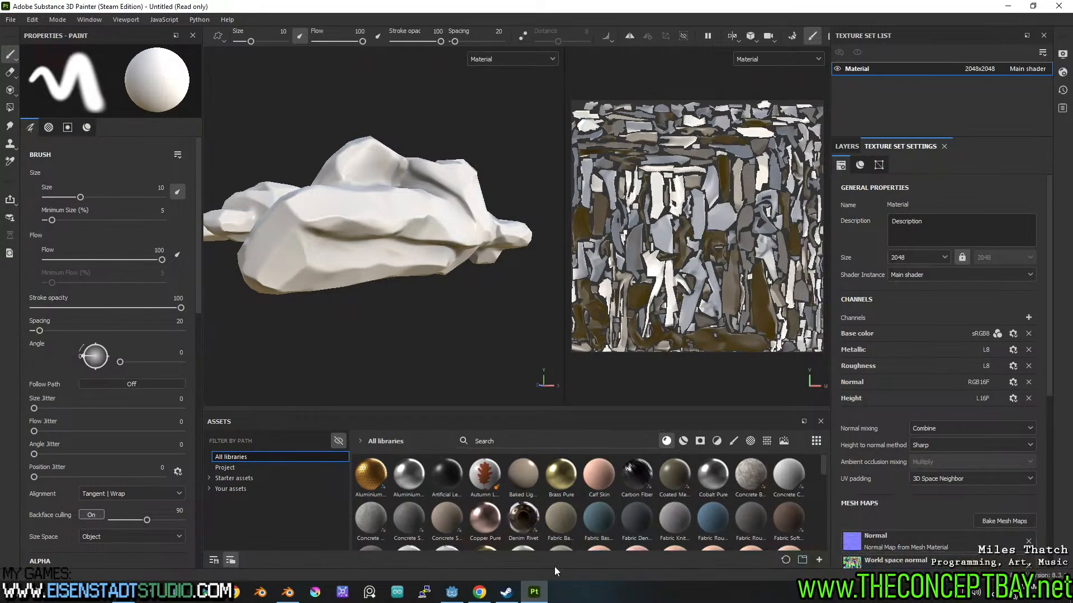
- Switch to Blender, save the scene from Object Mode, and export all the high-poly rocks over long_rocks_high.obj
{"action": "mouse_move", "coordinate": [501, 591]}
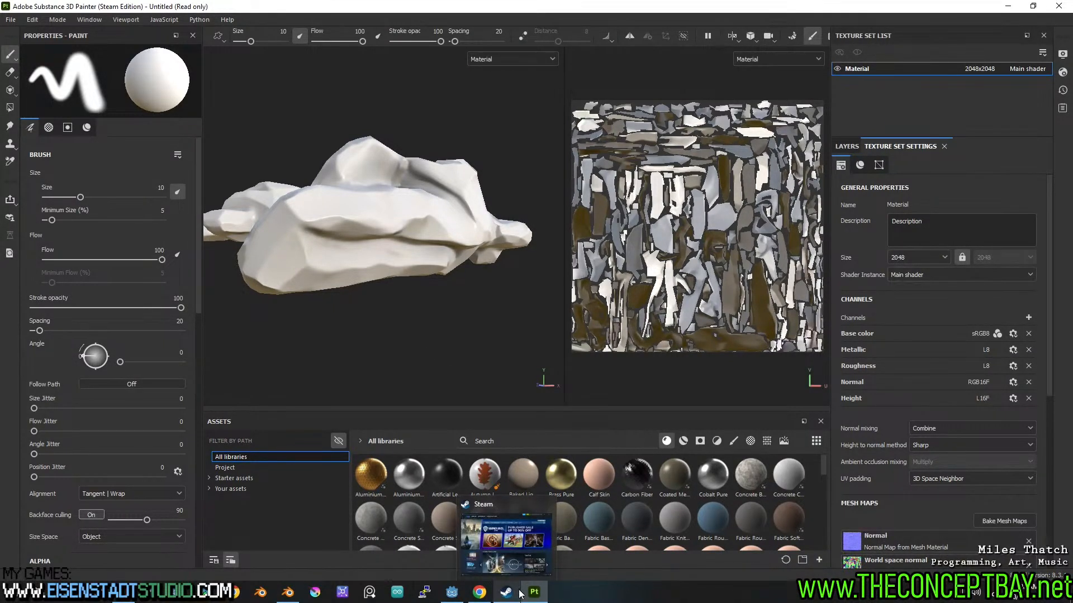
{"action": "left_click", "coordinate": [288, 592]}
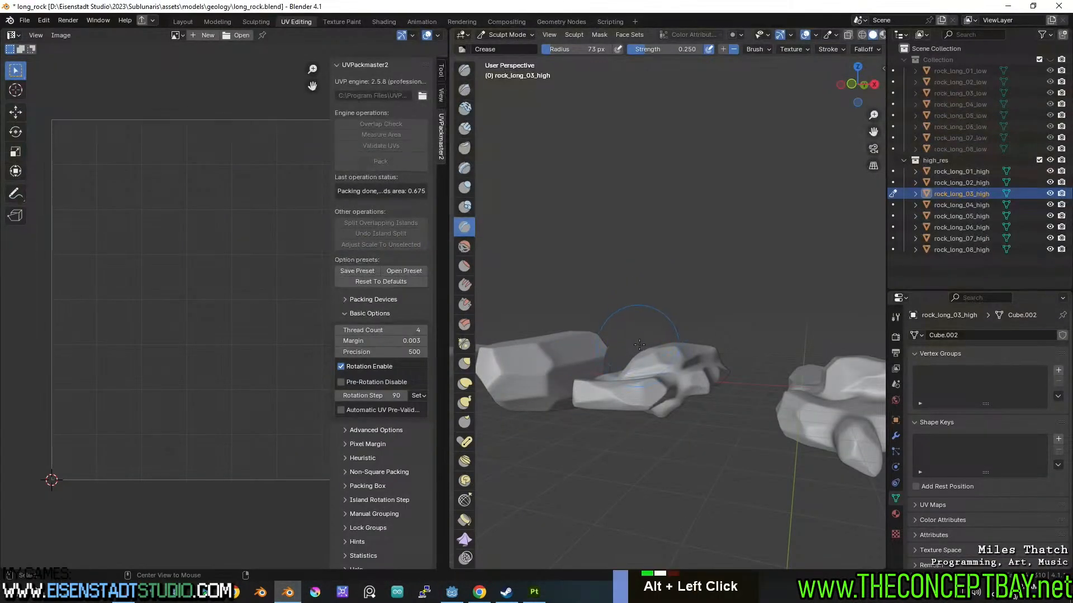
{"action": "middle_click_drag", "start_coordinate": [639, 345], "coordinate": [642, 366]}
{"action": "scroll", "coordinate": [679, 329], "scroll_direction": "down", "scroll_amount": 3}
{"action": "middle_click_drag", "start_coordinate": [680, 329], "coordinate": [684, 298], "text": "shift"}
{"action": "mouse_move", "coordinate": [683, 299]}
{"action": "middle_mouse_down"}
{"action": "mouse_move", "coordinate": [589, 248]}
{"action": "mouse_move", "coordinate": [555, 266]}
{"action": "middle_mouse_up"}
{"action": "key", "text": "a"}
{"action": "scroll", "coordinate": [620, 256], "scroll_direction": "down", "scroll_amount": 3}
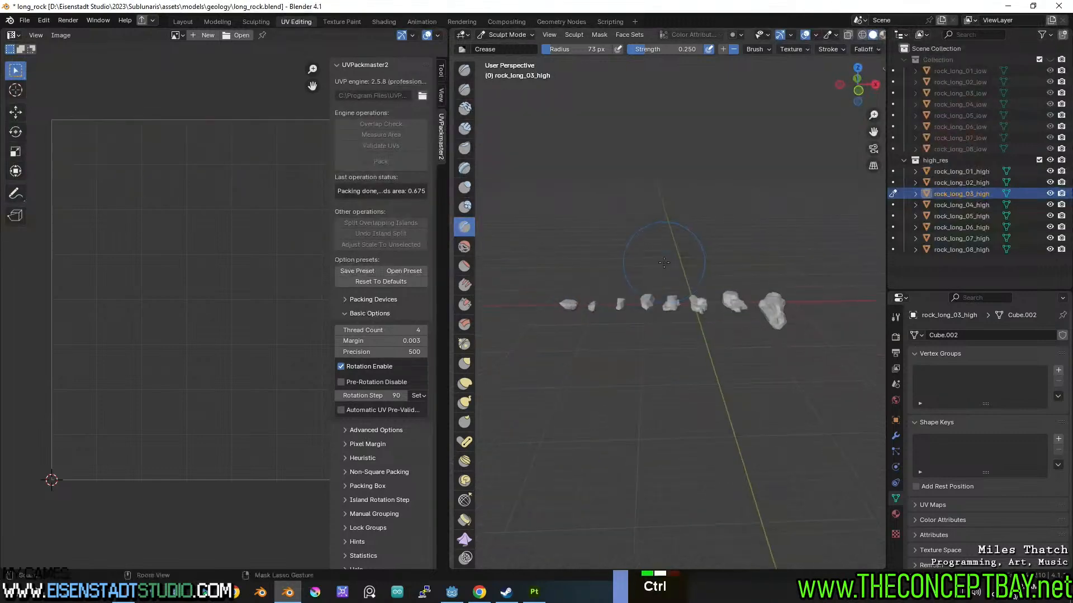
{"action": "key", "text": "ctrl+Tab"}
{"action": "key", "text": "a"}
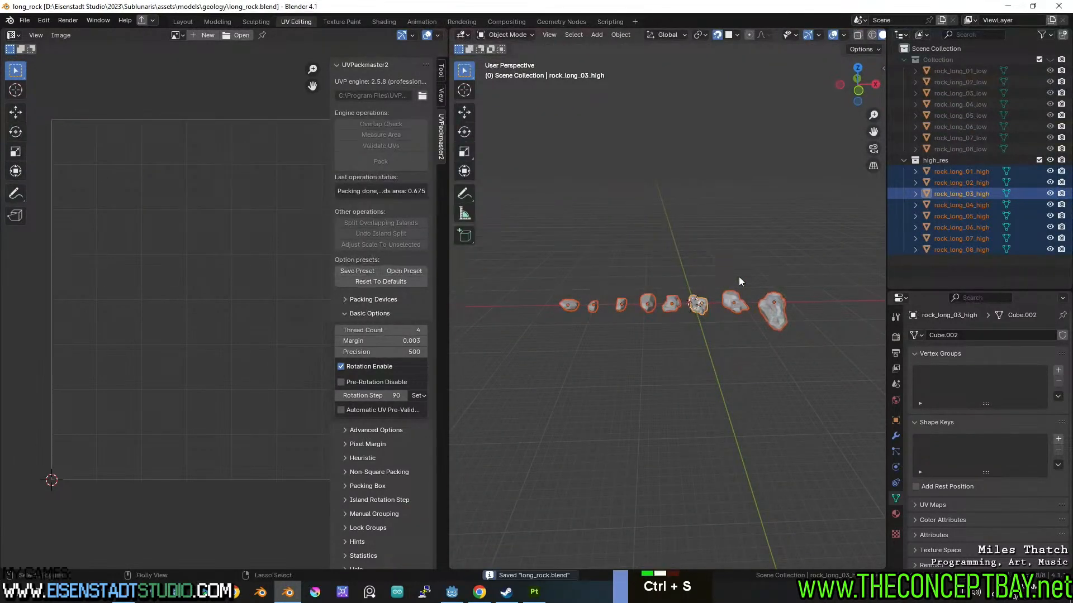
{"action": "key", "text": "ctrl+shift+e"}
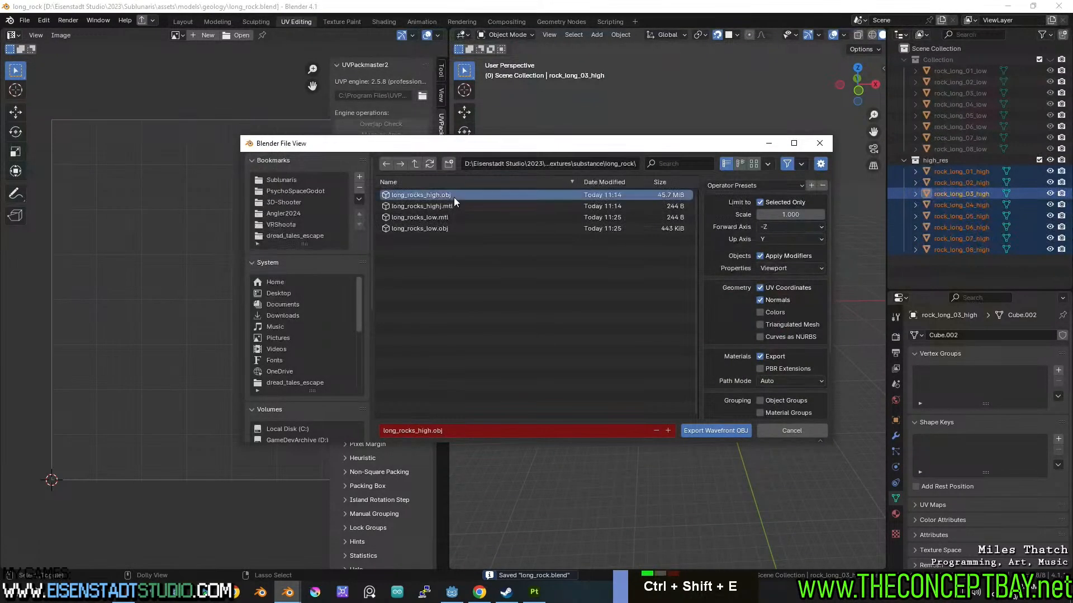
{"action": "double_click", "coordinate": [453, 197]}
- Hide the high_res collection, show the low-poly collection, and export all its rocks over long_rocks_low.obj
{"action": "left_click", "coordinate": [1050, 160]}
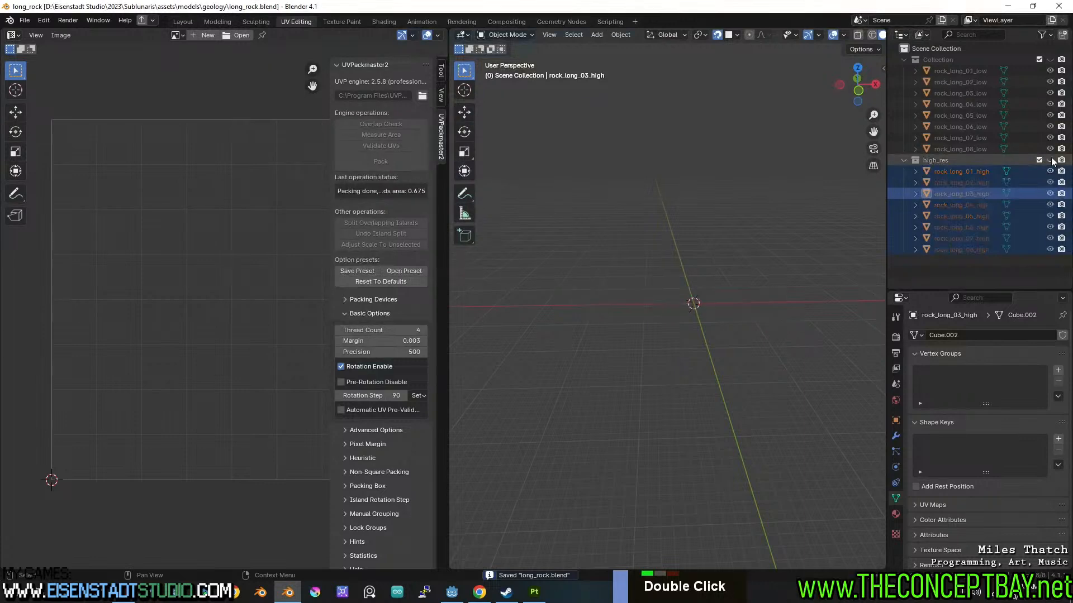
{"action": "left_click", "coordinate": [1050, 60]}
{"action": "key", "text": "a"}
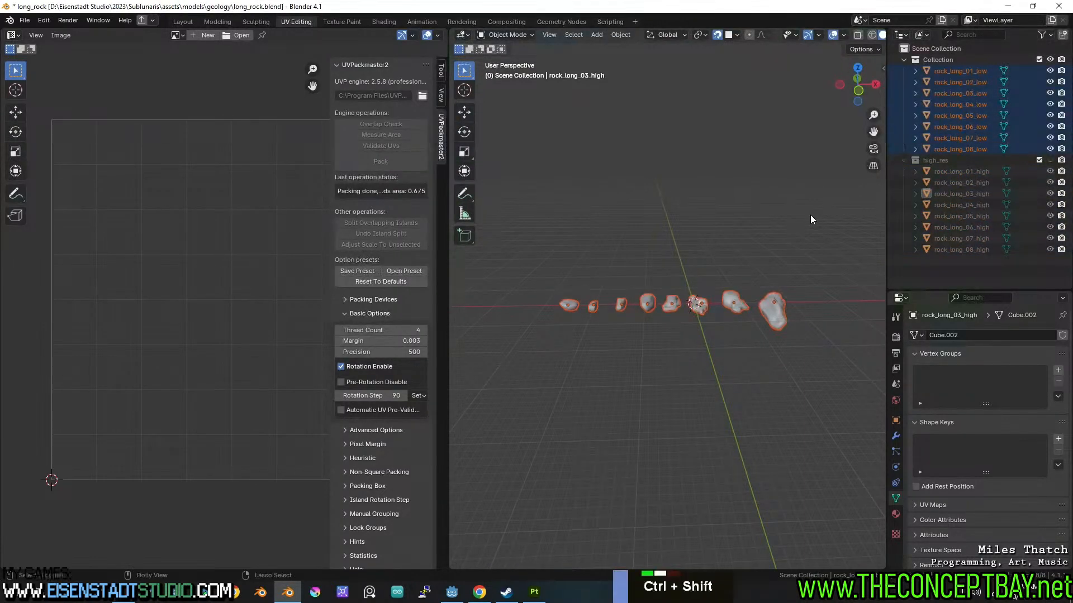
{"action": "key", "text": "ctrl+shift+e"}
{"action": "double_click", "coordinate": [480, 239]}
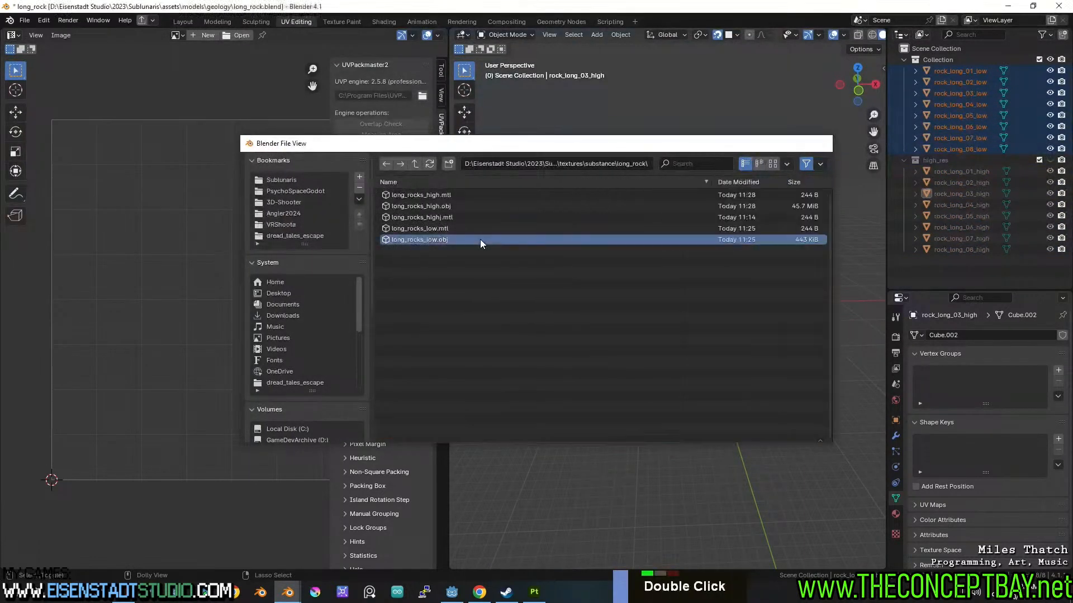
- Switch to Substance 3D Painter, reimport the mesh, and rebake all its mesh maps at 2048 before returning to painting mode
{"action": "left_click", "coordinate": [535, 596]}
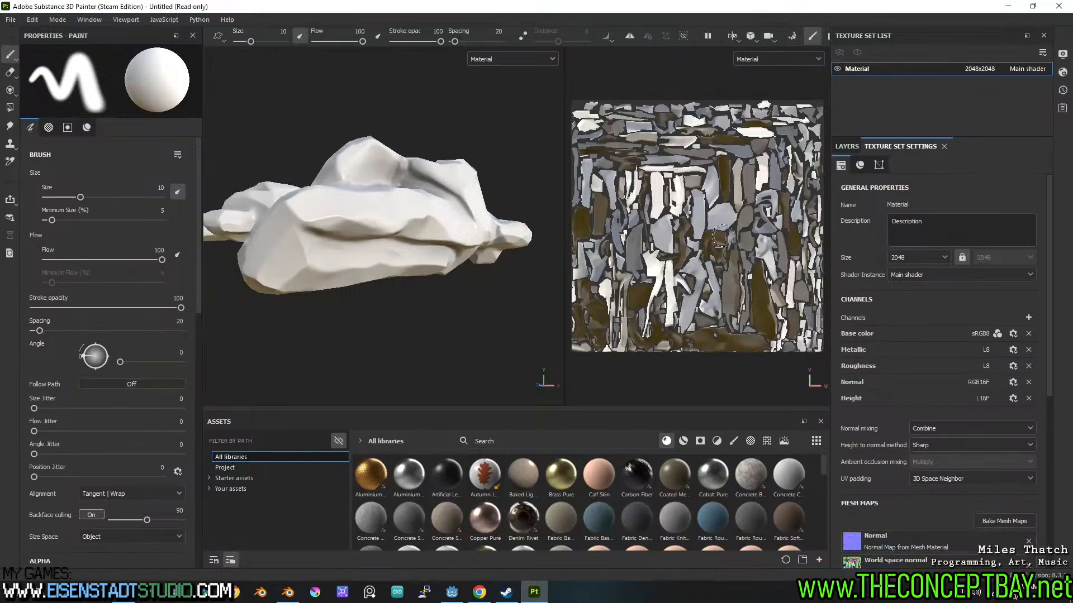
{"action": "left_click", "coordinate": [32, 20]}
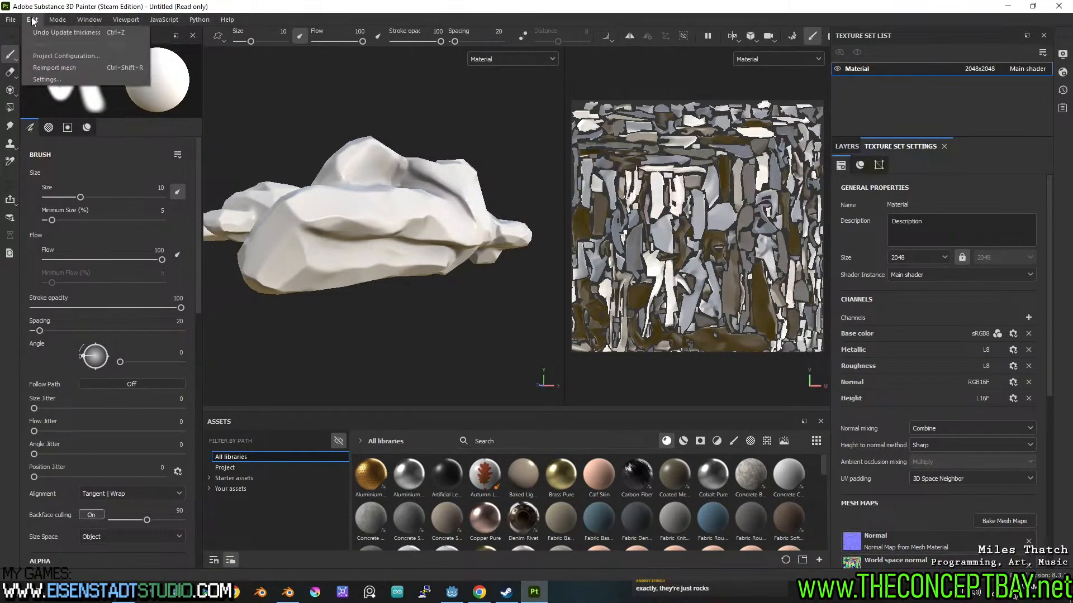
{"action": "left_click", "coordinate": [45, 67]}
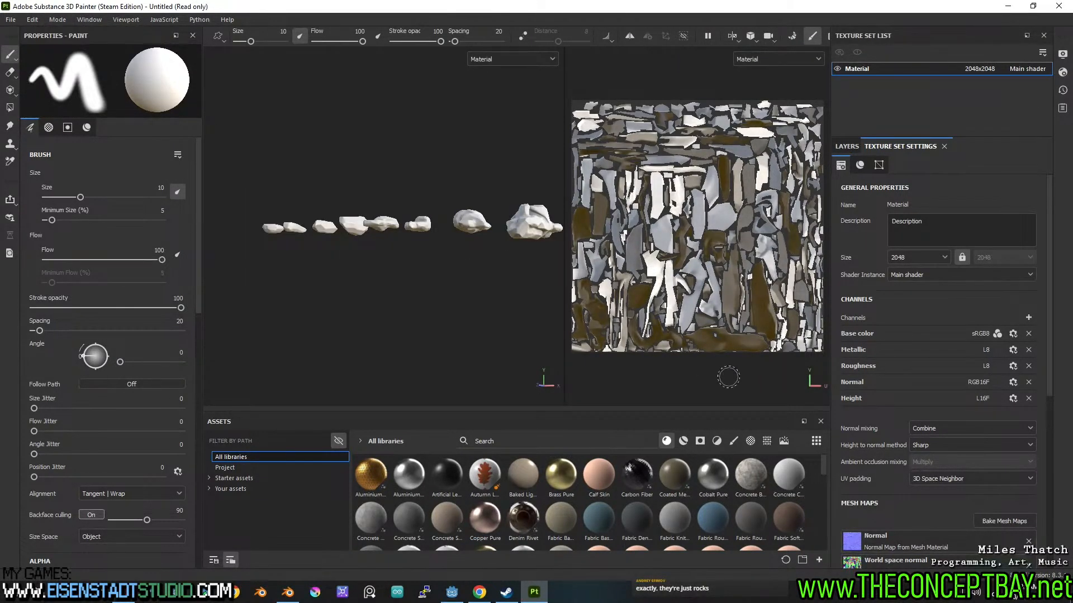
{"action": "left_click", "coordinate": [1023, 522]}
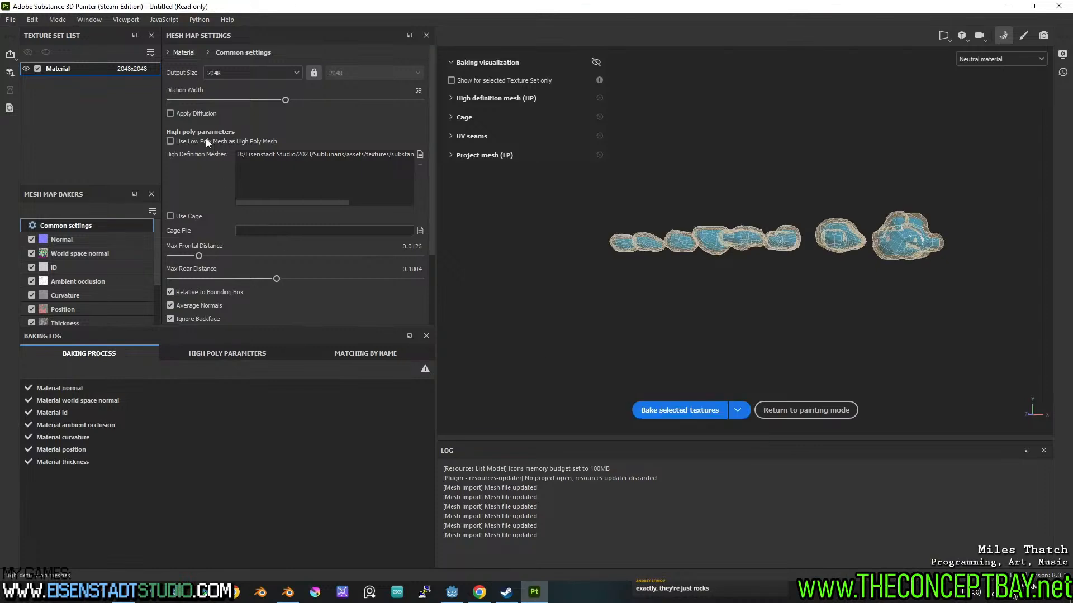
{"action": "left_click", "coordinate": [691, 416]}
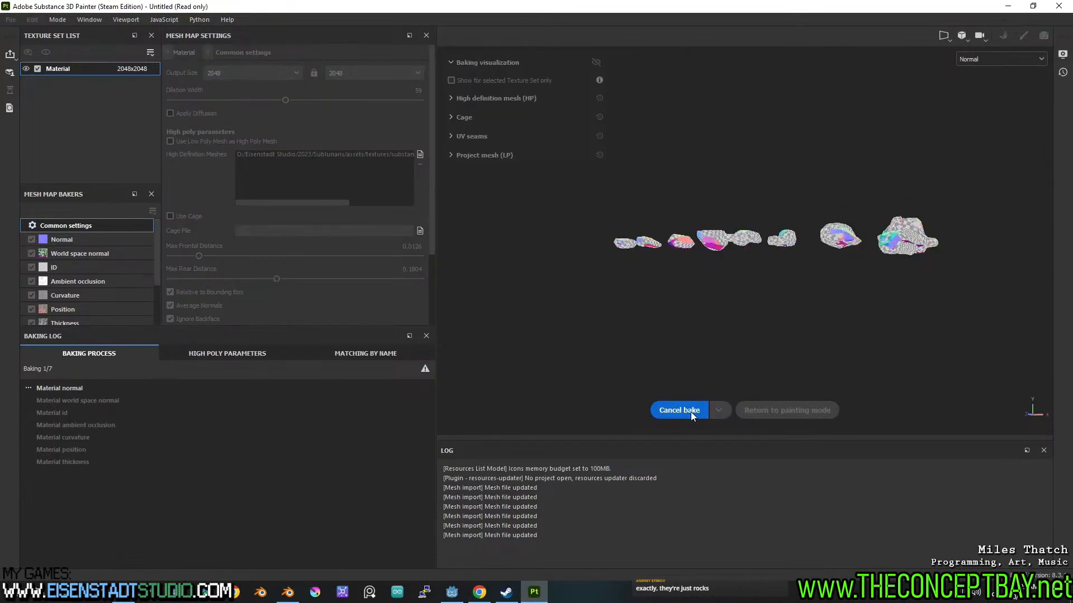
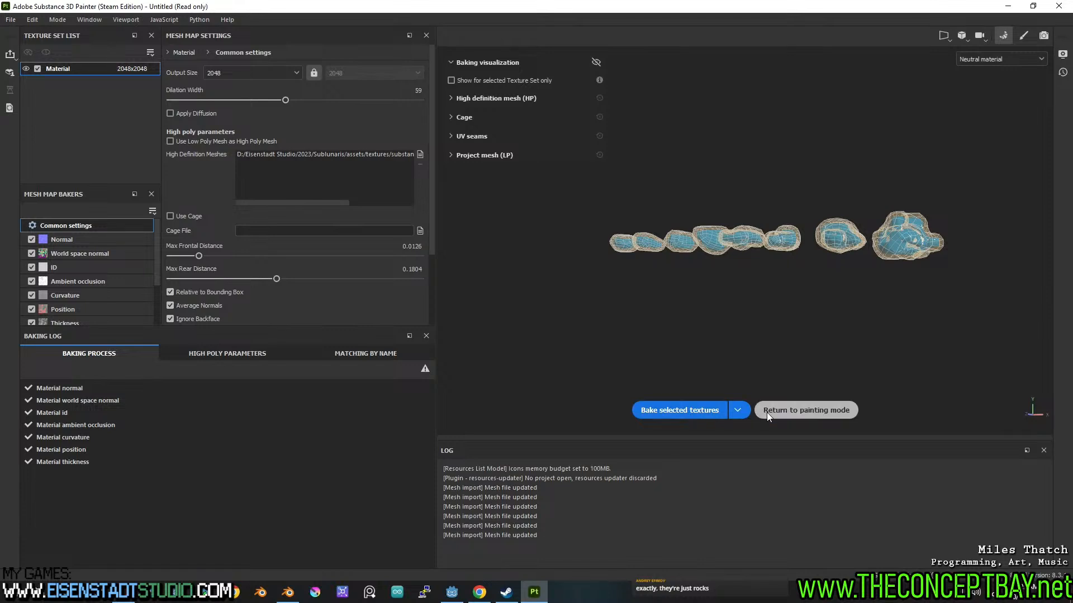
{"action": "left_click", "coordinate": [771, 411]}
- Examine the rebaked rocks in the middle of the row from several angles, including above and below
{"action": "scroll", "coordinate": [524, 288], "scroll_direction": "up", "scroll_amount": 3}
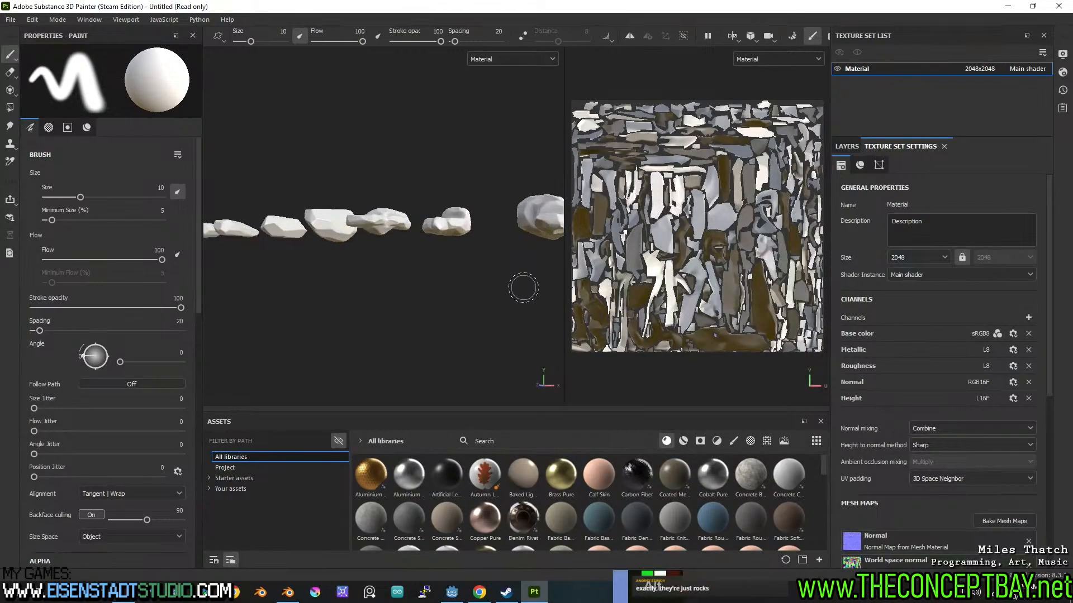
{"action": "left_click_drag", "start_coordinate": [522, 288], "coordinate": [472, 269], "text": "alt"}
{"action": "middle_click_drag", "start_coordinate": [471, 268], "coordinate": [464, 257], "text": "alt"}
{"action": "left_click_drag", "start_coordinate": [464, 257], "coordinate": [410, 254], "text": "alt"}
{"action": "middle_click_drag", "start_coordinate": [410, 254], "coordinate": [444, 263], "text": "alt"}
{"action": "left_click_drag", "start_coordinate": [445, 263], "coordinate": [445, 209], "text": "alt"}
{"action": "scroll", "coordinate": [442, 263], "scroll_direction": "down", "scroll_amount": 2}
{"action": "left_click_drag", "start_coordinate": [441, 268], "coordinate": [364, 297], "text": "alt"}
{"action": "middle_click_drag", "start_coordinate": [428, 293], "coordinate": [419, 271], "text": "alt"}
{"action": "left_click_drag", "start_coordinate": [446, 270], "coordinate": [428, 209], "text": "alt"}
{"action": "middle_click_drag", "start_coordinate": [427, 210], "coordinate": [457, 220], "text": "alt"}
{"action": "left_click_drag", "start_coordinate": [457, 220], "coordinate": [417, 330], "text": "alt"}
{"action": "middle_click_drag", "start_coordinate": [416, 330], "coordinate": [420, 246], "text": "alt"}
- Examine the smaller end of the rock row and the thin folded rock up close for baking flaws
{"action": "scroll", "coordinate": [420, 245], "scroll_direction": "down", "scroll_amount": 4}
{"action": "left_click_drag", "start_coordinate": [420, 245], "coordinate": [404, 334], "text": "alt"}
{"action": "middle_click_drag", "start_coordinate": [403, 334], "coordinate": [479, 275], "text": "alt"}
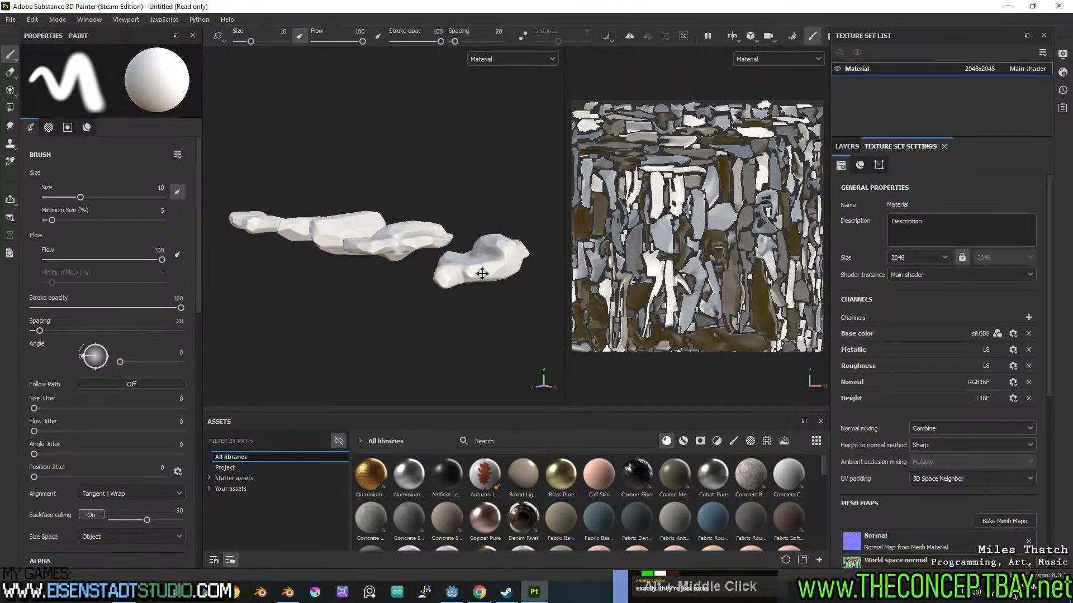
{"action": "left_click_drag", "start_coordinate": [479, 275], "coordinate": [436, 290], "text": "alt"}
{"action": "middle_click_drag", "start_coordinate": [436, 290], "coordinate": [438, 282], "text": "alt"}
{"action": "scroll", "coordinate": [426, 276], "scroll_direction": "up", "scroll_amount": 5}
{"action": "left_click_drag", "start_coordinate": [426, 276], "coordinate": [369, 280], "text": "alt"}
{"action": "middle_click_drag", "start_coordinate": [368, 279], "coordinate": [363, 251], "text": "alt"}
{"action": "mouse_move", "coordinate": [363, 251]}
{"action": "left_mouse_down", "text": "alt"}
{"action": "mouse_move", "coordinate": [397, 273]}
{"action": "mouse_move", "coordinate": [460, 146]}
{"action": "mouse_move", "coordinate": [407, 235]}
{"action": "mouse_move", "coordinate": [441, 264]}
{"action": "mouse_move", "coordinate": [413, 262]}
{"action": "mouse_move", "coordinate": [383, 282]}
{"action": "mouse_move", "coordinate": [443, 247]}
{"action": "mouse_move", "coordinate": [424, 262]}
{"action": "left_mouse_up", "text": "alt"}
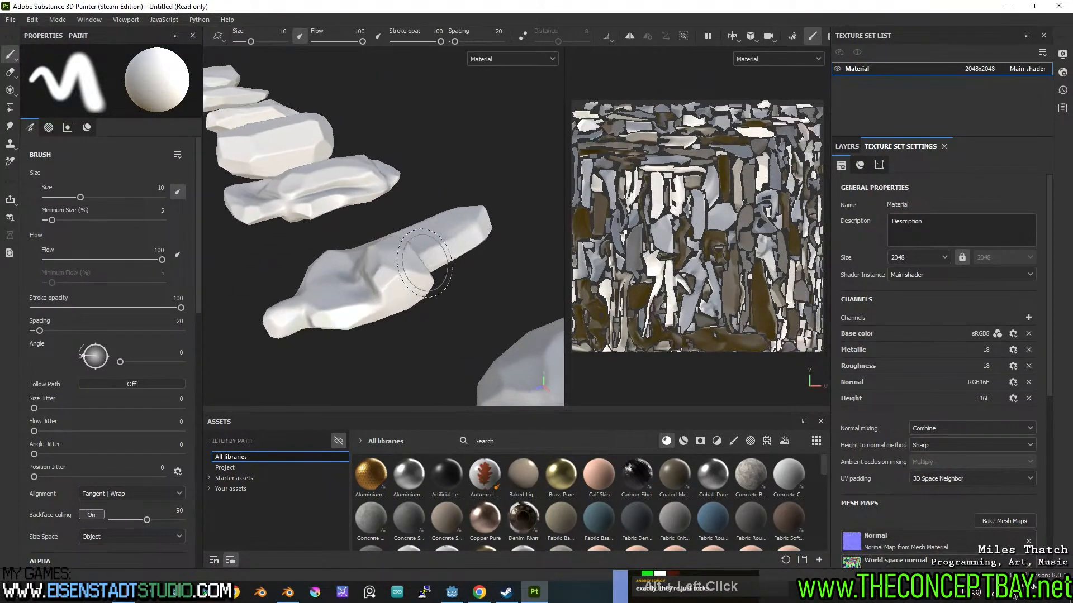
- Bring up the material's layer stack and try to save the project
{"action": "key", "text": "ctrl"}
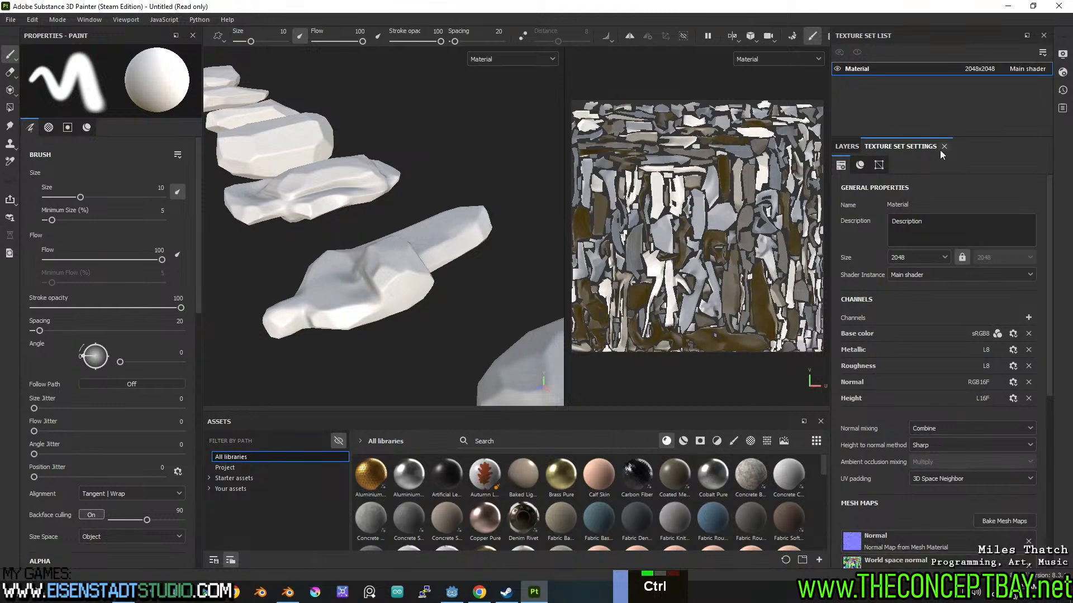
{"action": "left_click", "coordinate": [837, 147]}
{"action": "key", "text": "ctrl+s"}
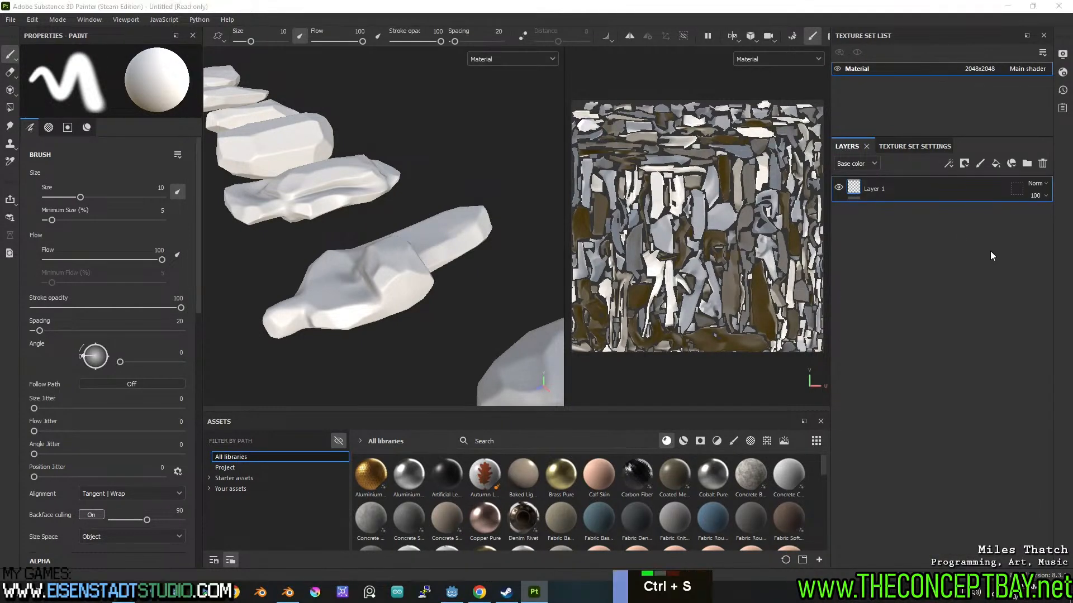
{"action": "key", "text": "Escape"}
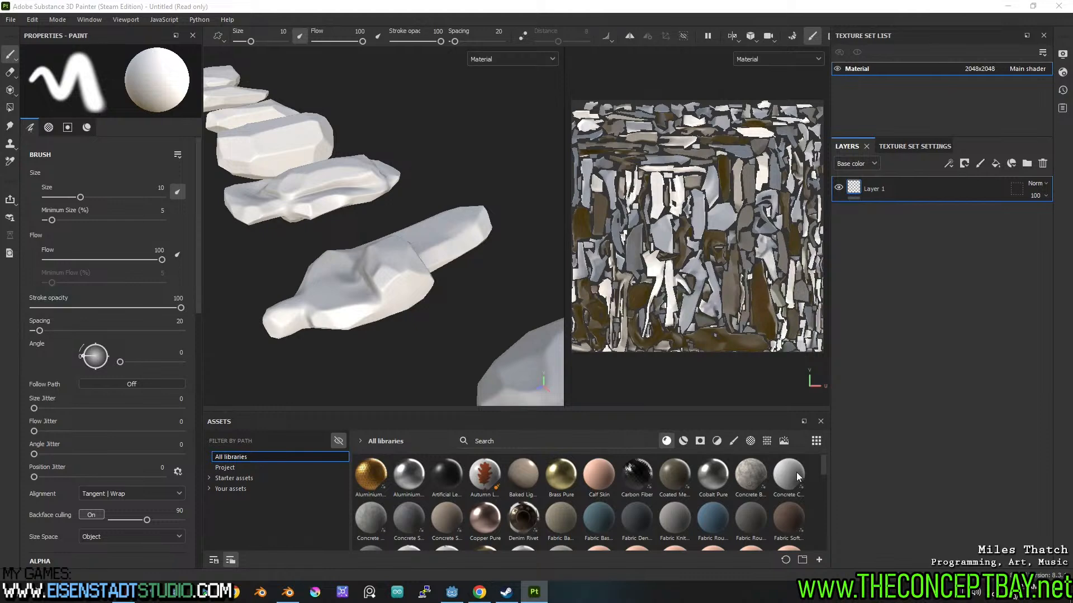
- Enlarge the asset library area to show more rows of materials
{"action": "scroll", "coordinate": [745, 491], "scroll_direction": "down", "scroll_amount": 4}
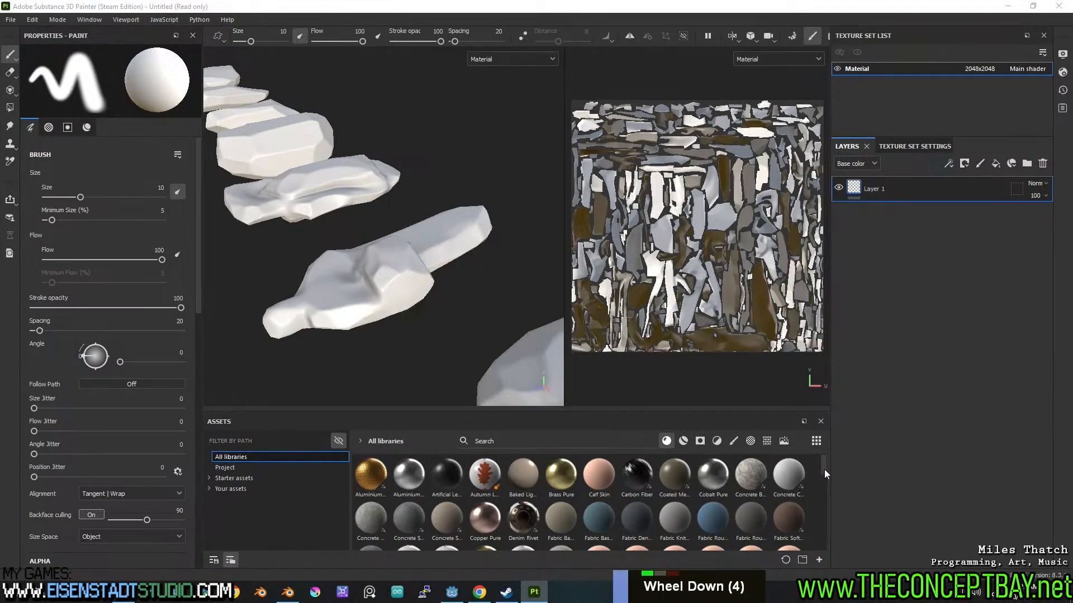
{"action": "left_click_drag", "start_coordinate": [694, 409], "coordinate": [699, 383]}
- Open preview.html from the Physical-10-Preview folder under textures\Physical 10 on the Assets (F:) drive
{"action": "key", "text": "super+e"}
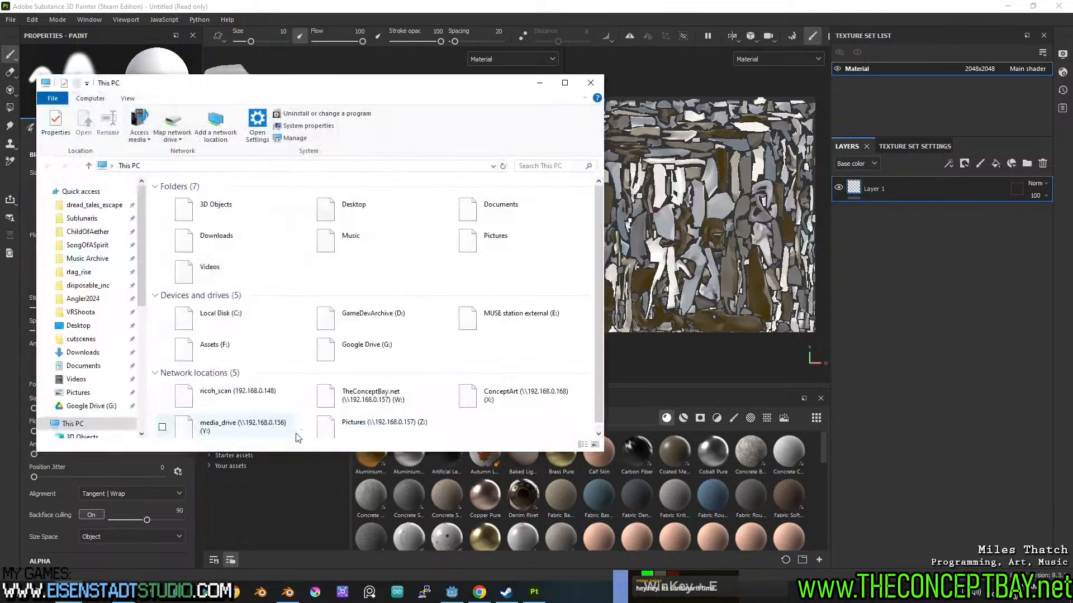
{"action": "double_click", "coordinate": [232, 351]}
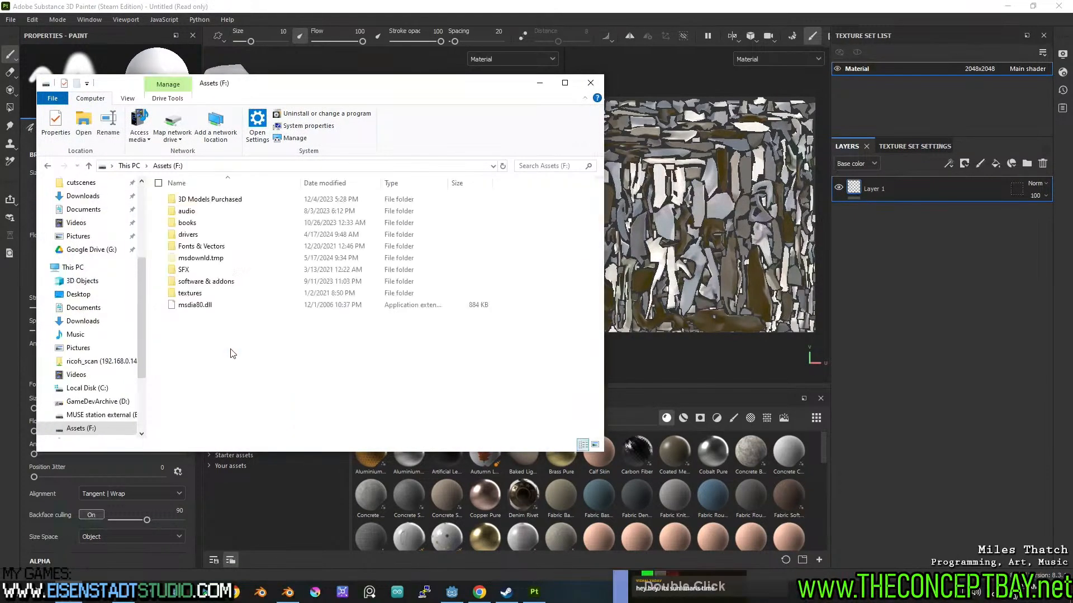
{"action": "double_click", "coordinate": [232, 301]}
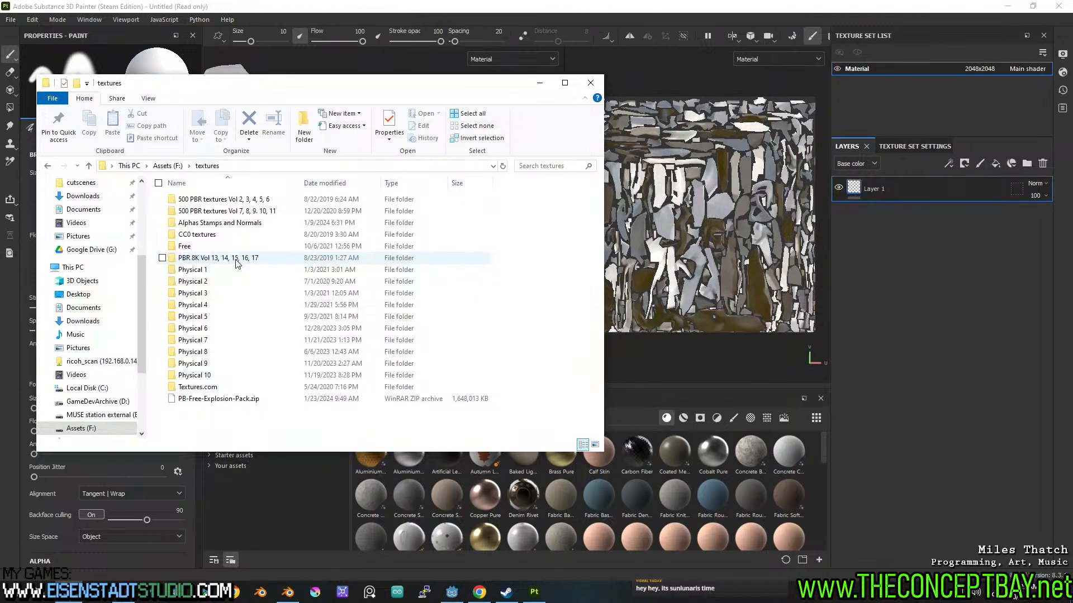
{"action": "double_click", "coordinate": [209, 374]}
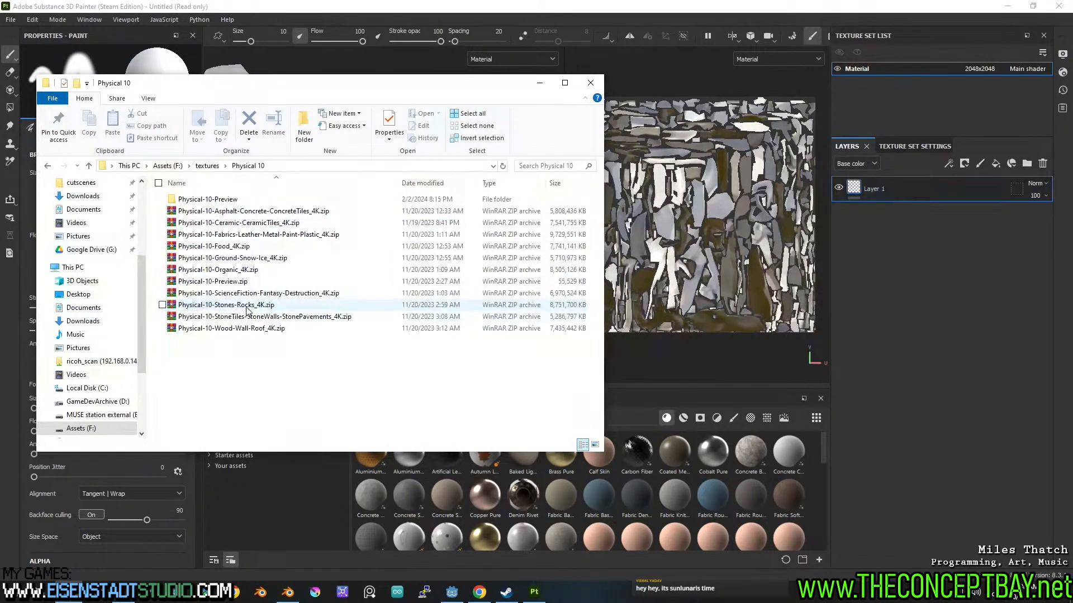
{"action": "double_click", "coordinate": [217, 200]}
{"action": "double_click", "coordinate": [237, 200]}
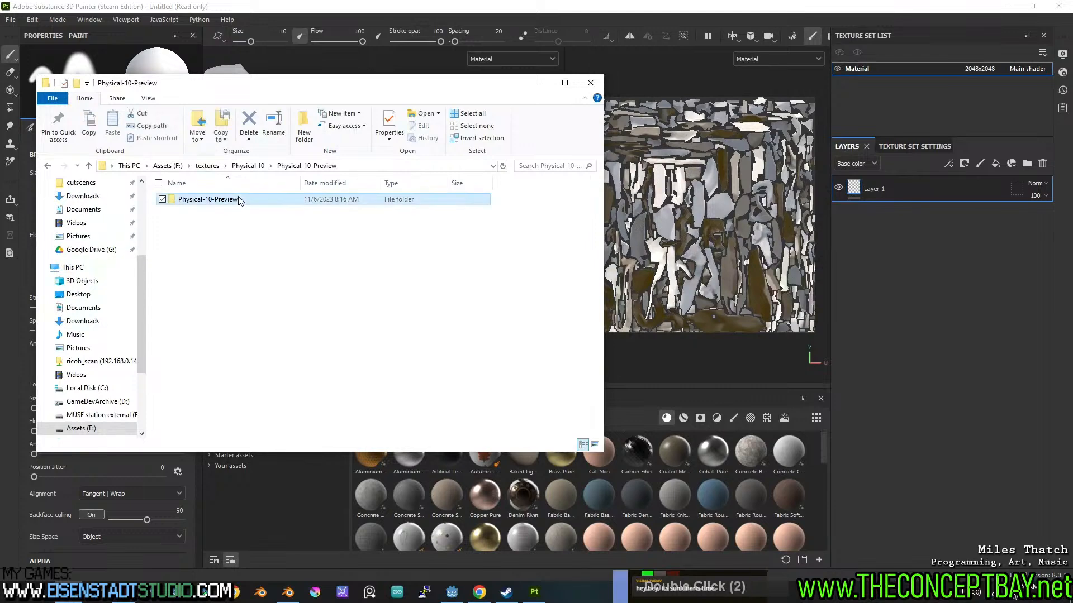
{"action": "left_click", "coordinate": [204, 213]}
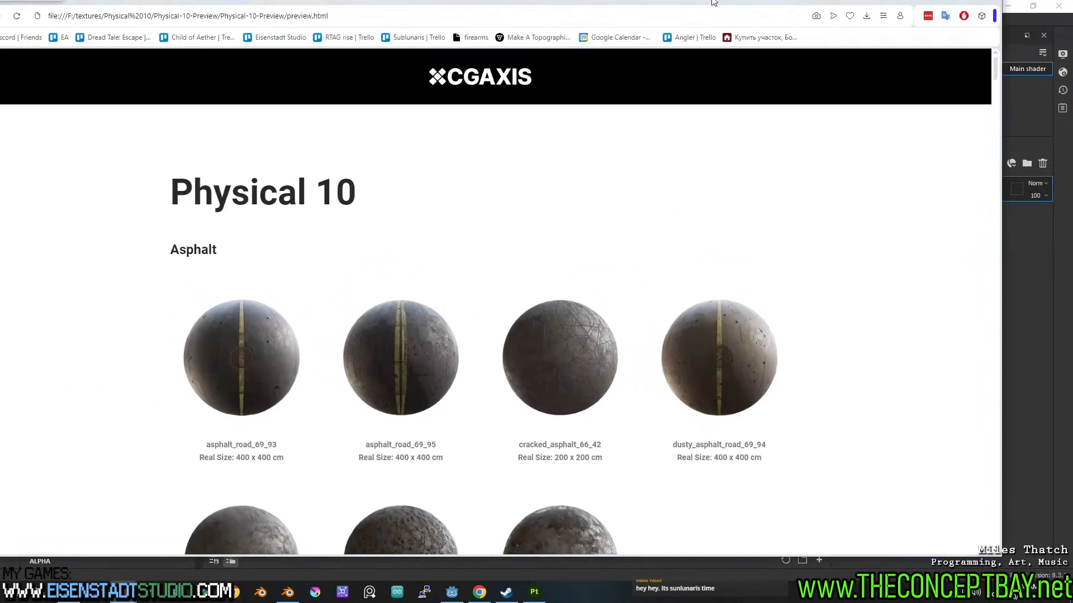
- Look through the asphalt, ceramic and concrete material previews in the Physical 10 catalogue for suitable rock textures
{"action": "scroll", "coordinate": [579, 317], "scroll_direction": "down", "scroll_amount": 5}
{"action": "scroll", "coordinate": [579, 317], "scroll_direction": "down", "scroll_amount": 15}
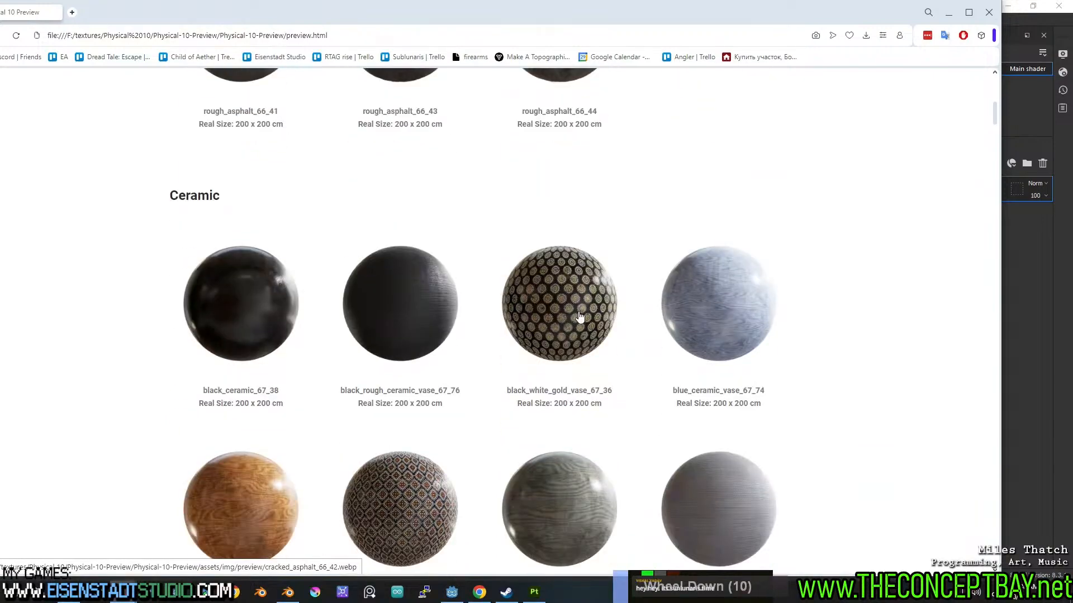
{"action": "scroll", "coordinate": [580, 317], "scroll_direction": "down", "scroll_amount": 19}
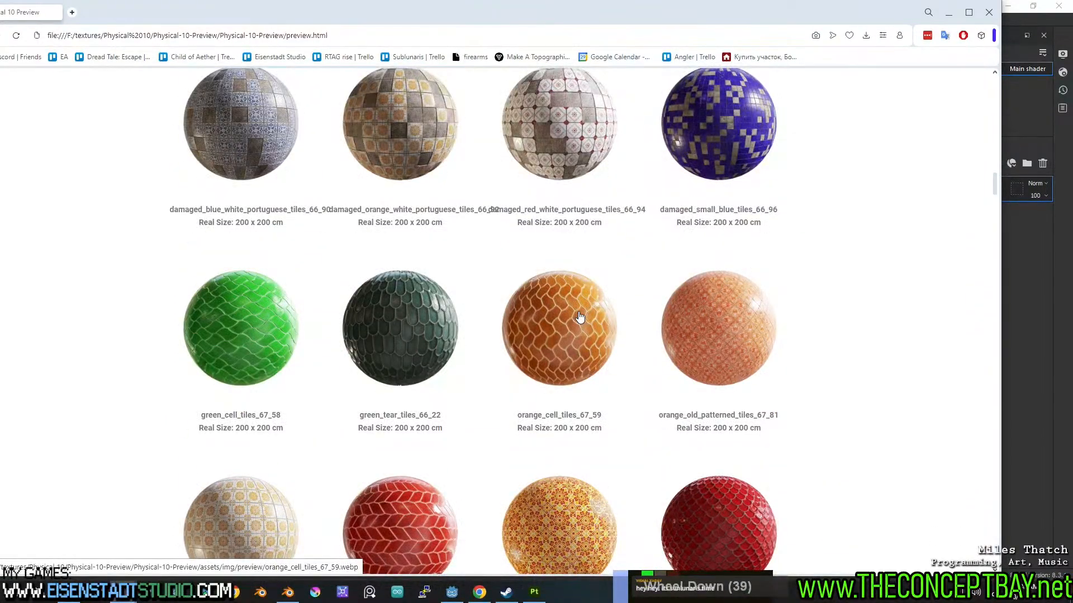
{"action": "scroll", "coordinate": [579, 317], "scroll_direction": "down", "scroll_amount": 17}
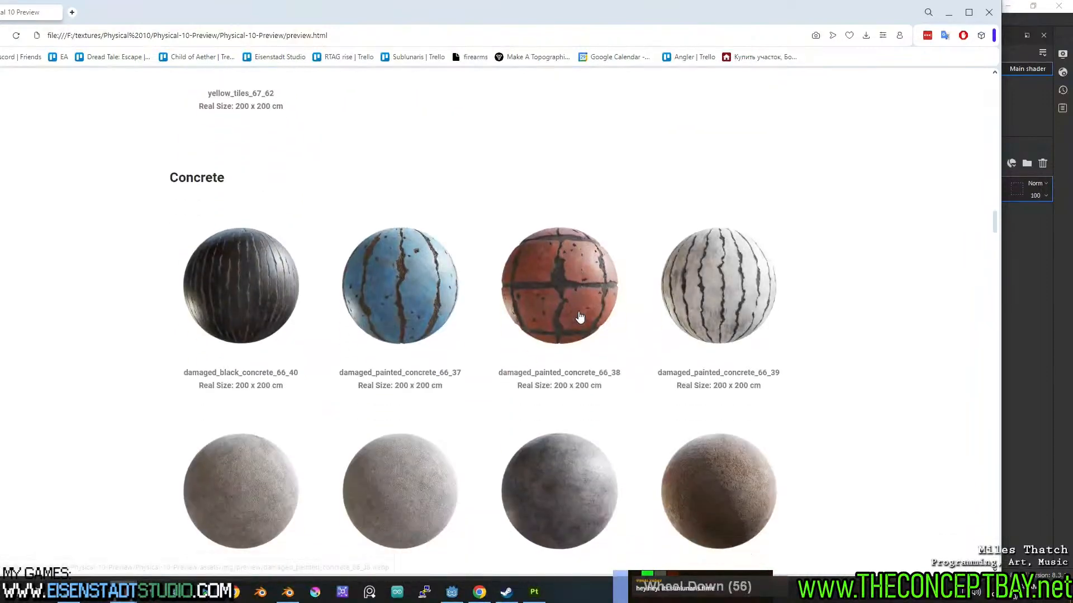
{"action": "scroll", "coordinate": [580, 317], "scroll_direction": "down", "scroll_amount": 7}
{"action": "scroll", "coordinate": [579, 316], "scroll_direction": "up", "scroll_amount": 3}
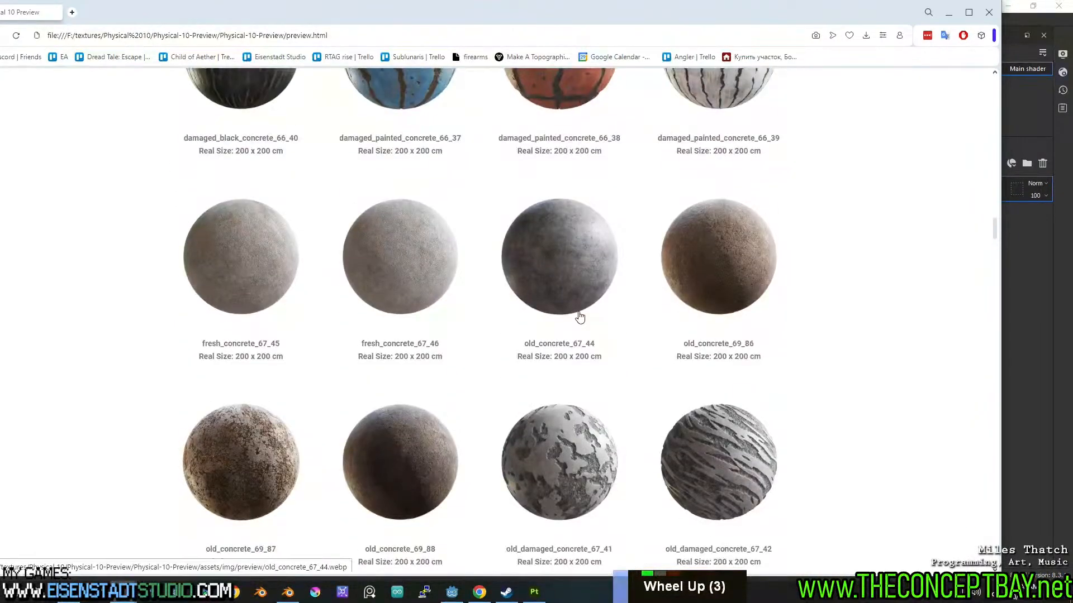
{"action": "scroll", "coordinate": [579, 317], "scroll_direction": "down", "scroll_amount": 3}
{"action": "scroll", "coordinate": [580, 317], "scroll_direction": "down", "scroll_amount": 9}
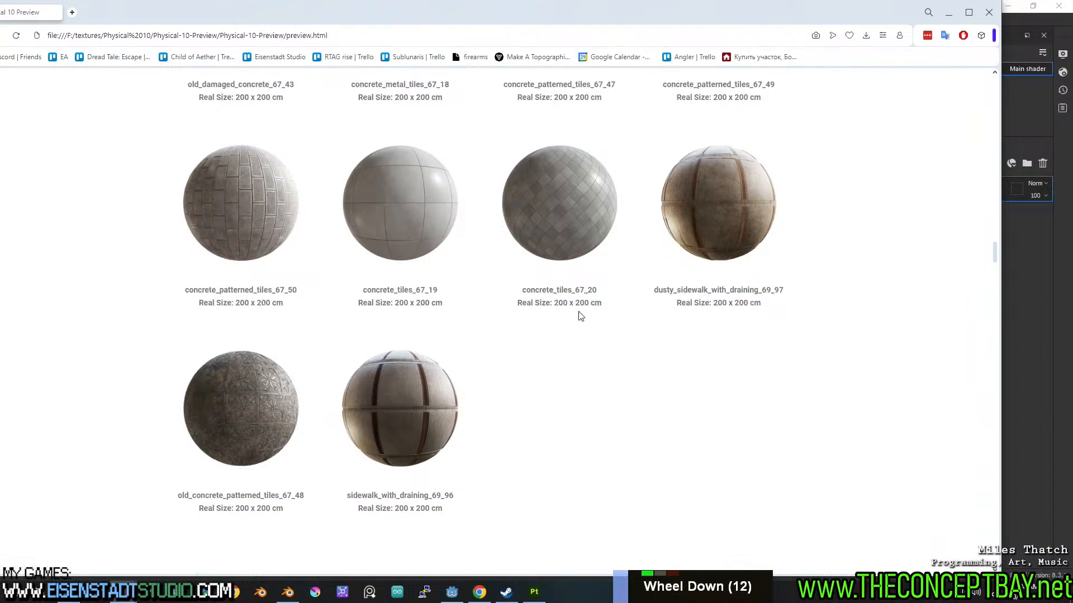
- Look through the fabric, leather, food and organic skin material previews in the Physical 10 catalogue
{"action": "scroll", "coordinate": [579, 316], "scroll_direction": "down", "scroll_amount": 19}
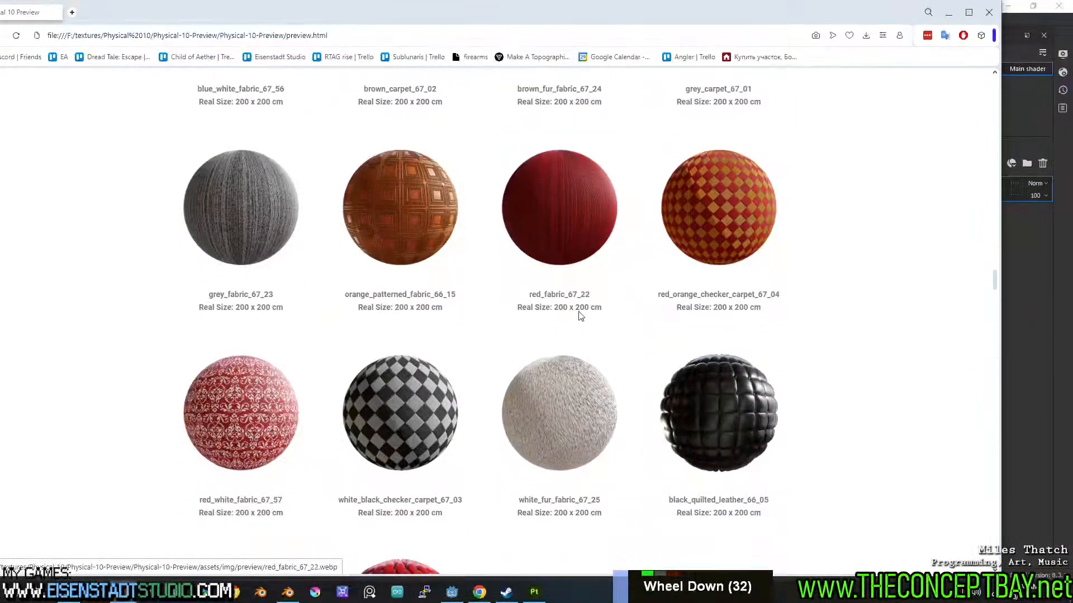
{"action": "scroll", "coordinate": [579, 316], "scroll_direction": "down", "scroll_amount": 7}
{"action": "scroll", "coordinate": [579, 316], "scroll_direction": "down", "scroll_amount": 11}
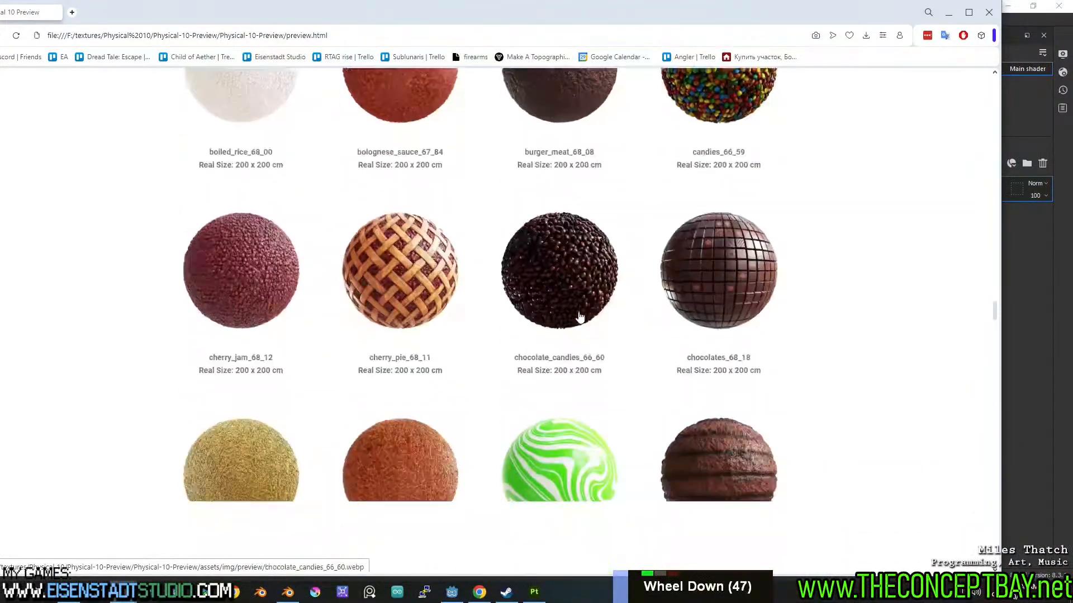
{"action": "scroll", "coordinate": [580, 316], "scroll_direction": "down", "scroll_amount": 3}
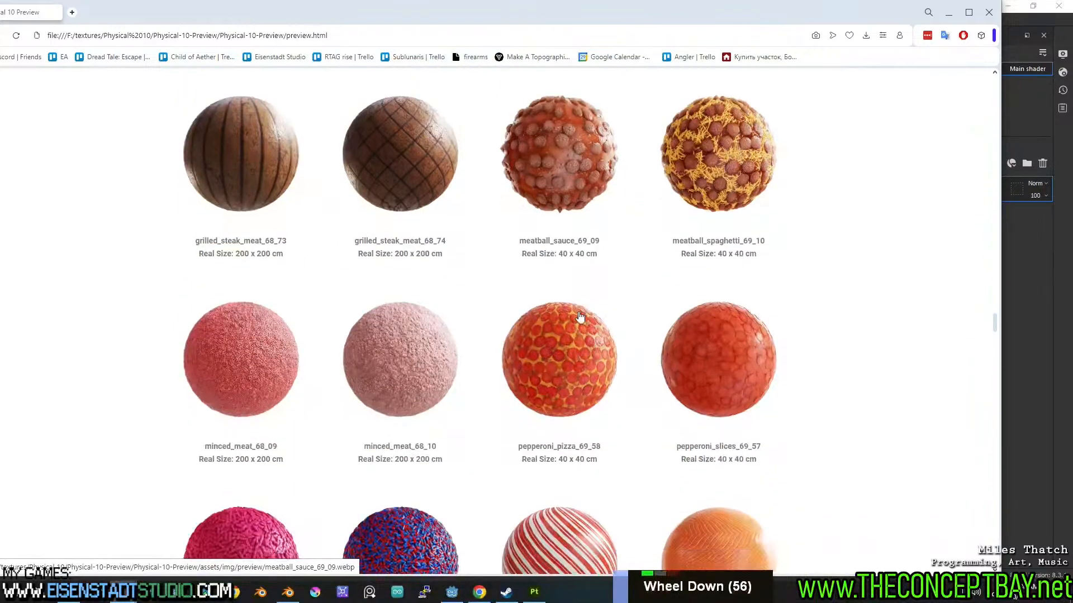
{"action": "scroll", "coordinate": [580, 317], "scroll_direction": "down", "scroll_amount": 2}
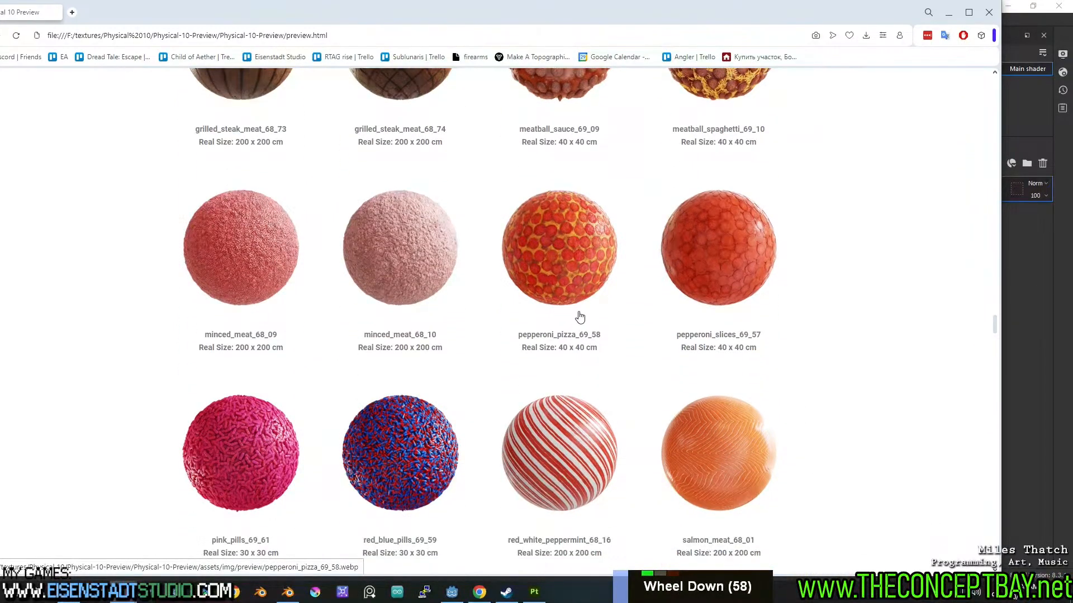
{"action": "scroll", "coordinate": [581, 296], "scroll_direction": "down", "scroll_amount": 10}
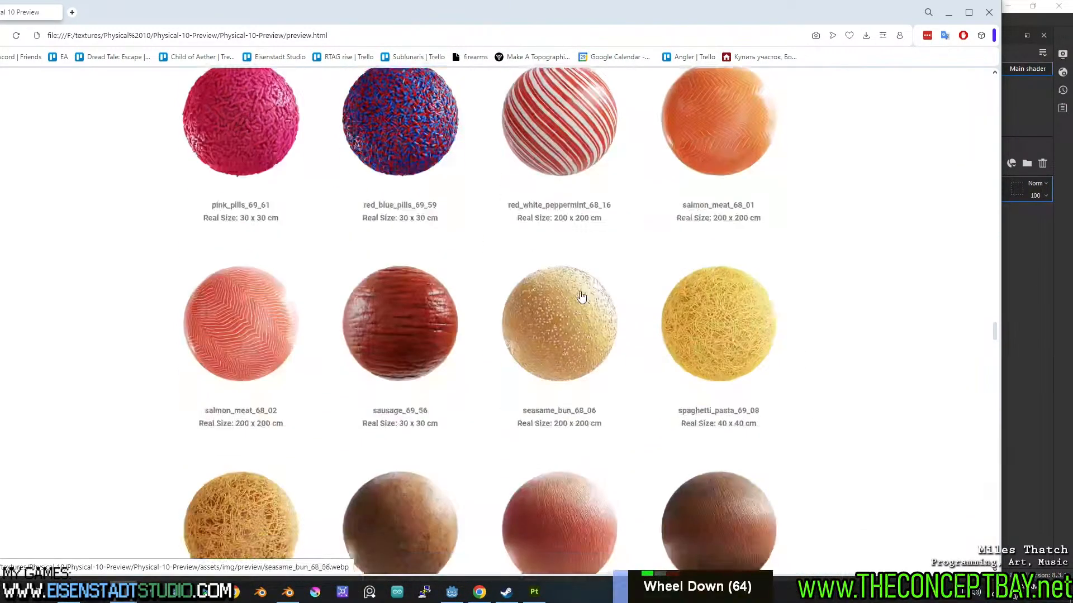
{"action": "scroll", "coordinate": [581, 297], "scroll_direction": "down", "scroll_amount": 4}
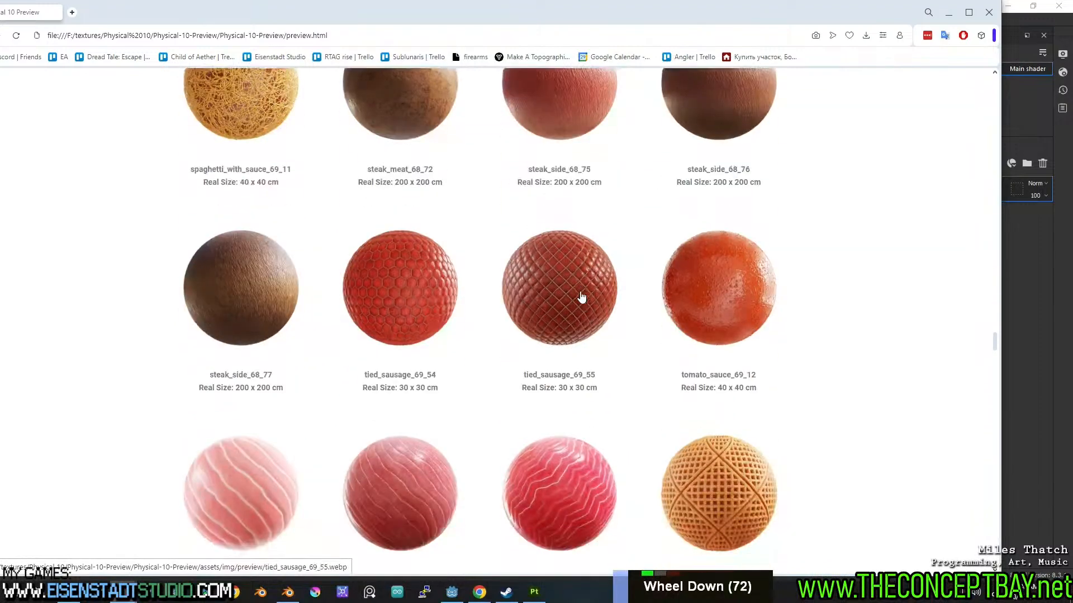
{"action": "scroll", "coordinate": [581, 296], "scroll_direction": "down", "scroll_amount": 9}
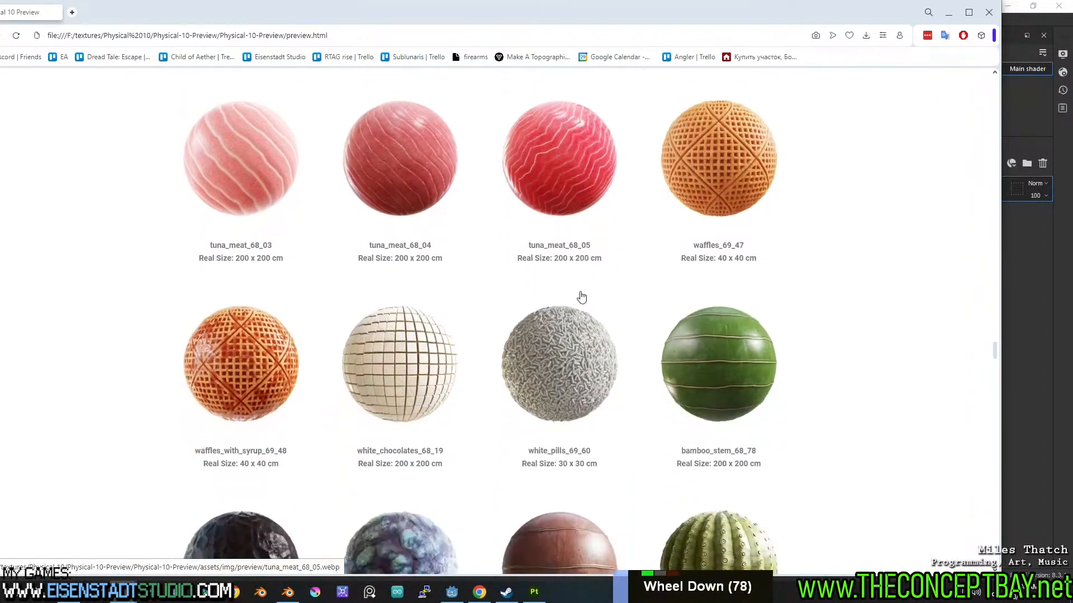
{"action": "scroll", "coordinate": [581, 296], "scroll_direction": "down", "scroll_amount": 2}
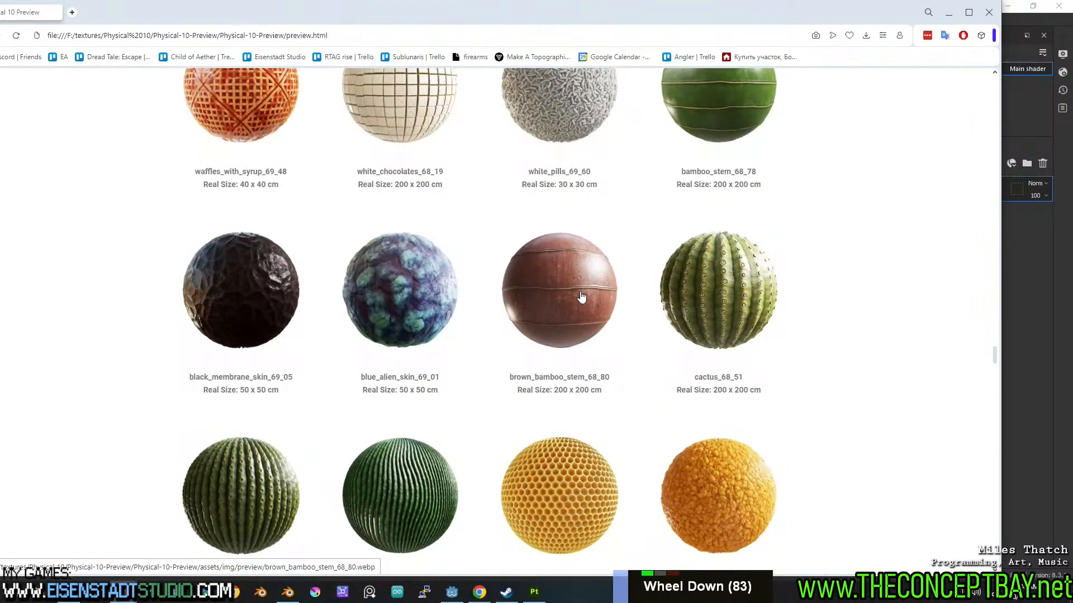
{"action": "scroll", "coordinate": [581, 296], "scroll_direction": "down", "scroll_amount": 10}
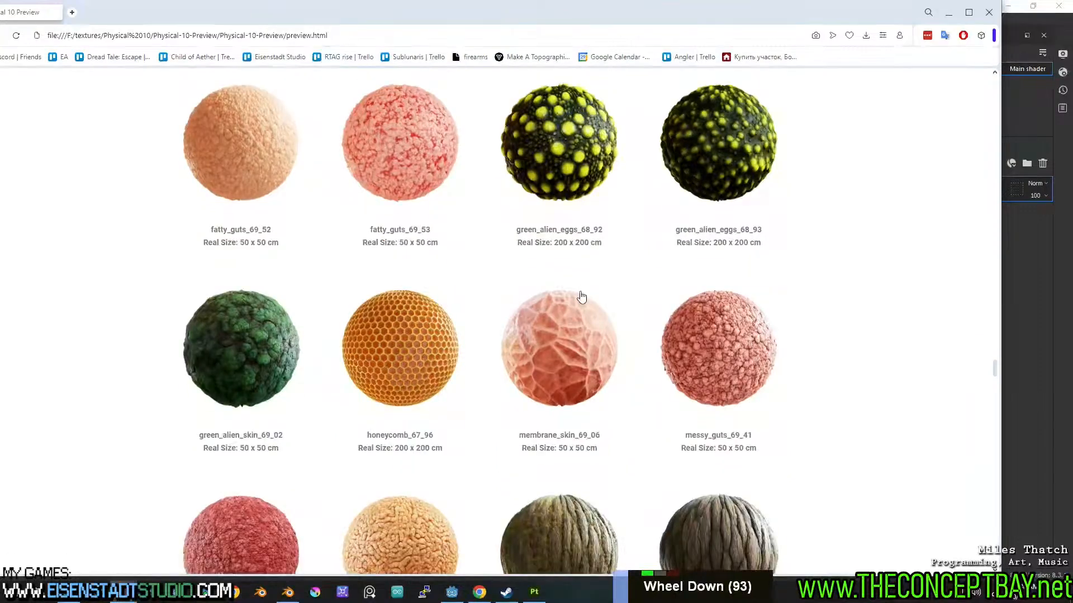
{"action": "scroll", "coordinate": [581, 297], "scroll_direction": "down", "scroll_amount": 19}
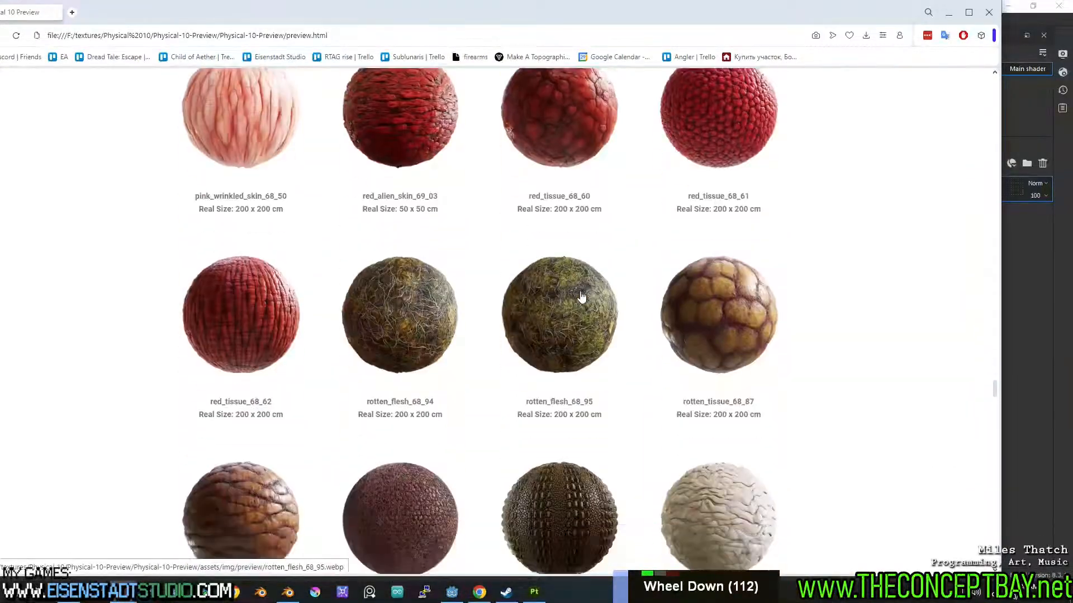
{"action": "scroll", "coordinate": [581, 296], "scroll_direction": "down", "scroll_amount": 2}
{"action": "scroll", "coordinate": [581, 294], "scroll_direction": "down", "scroll_amount": 10}
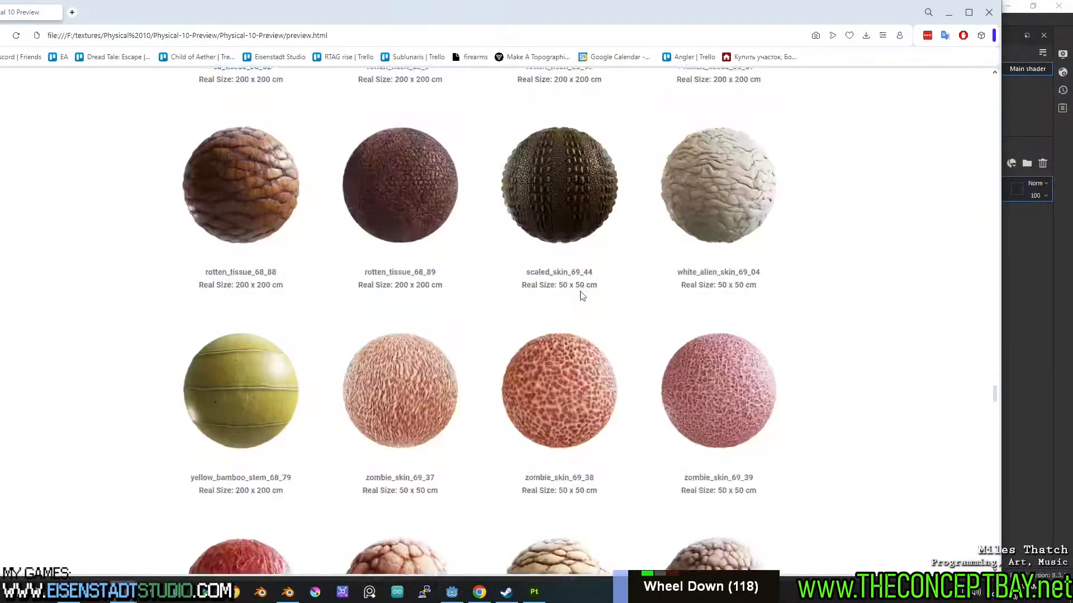
- Look through the Ground & Destruction, Metal, Roof, Sci-Fi & Fantasy and snow material previews for usable surfaces
{"action": "scroll", "coordinate": [581, 296], "scroll_direction": "down", "scroll_amount": 6}
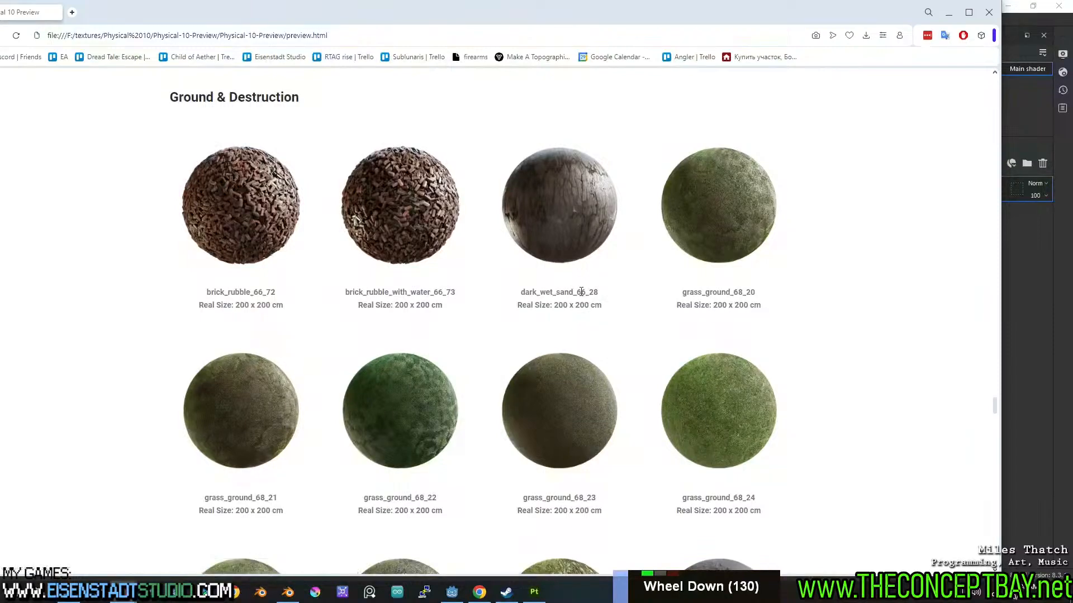
{"action": "scroll", "coordinate": [581, 293], "scroll_direction": "down", "scroll_amount": 6}
{"action": "scroll", "coordinate": [581, 296], "scroll_direction": "down", "scroll_amount": 4}
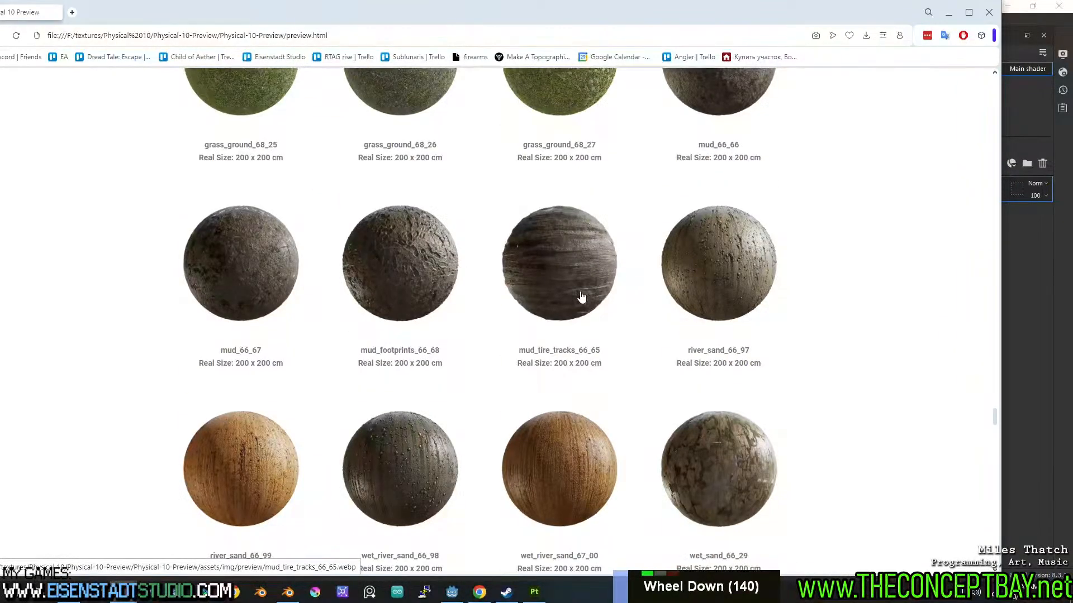
{"action": "scroll", "coordinate": [581, 296], "scroll_direction": "down", "scroll_amount": 16}
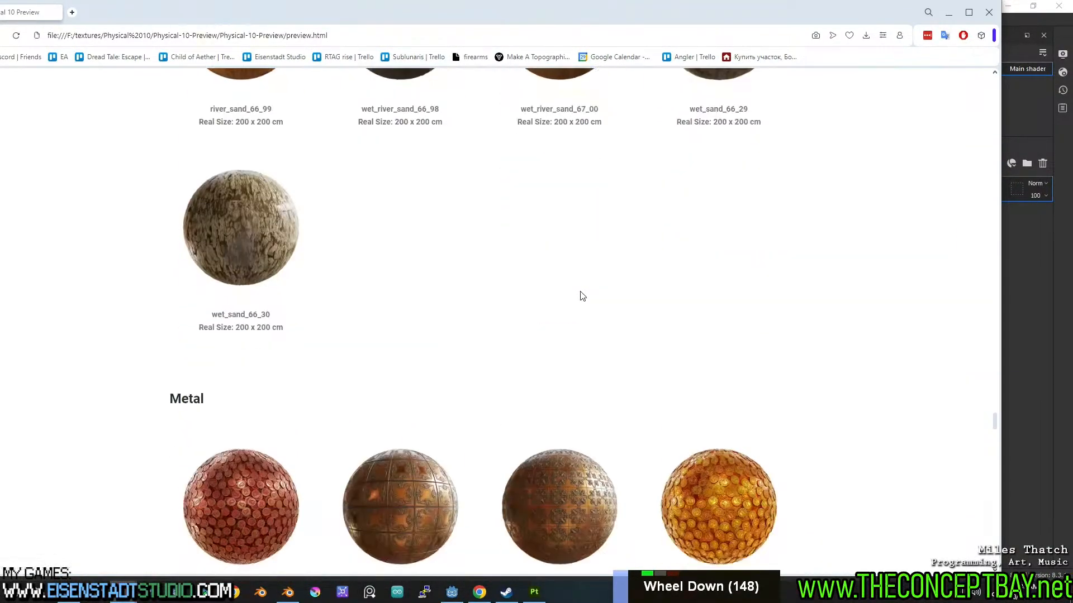
{"action": "scroll", "coordinate": [581, 297], "scroll_direction": "down", "scroll_amount": 20}
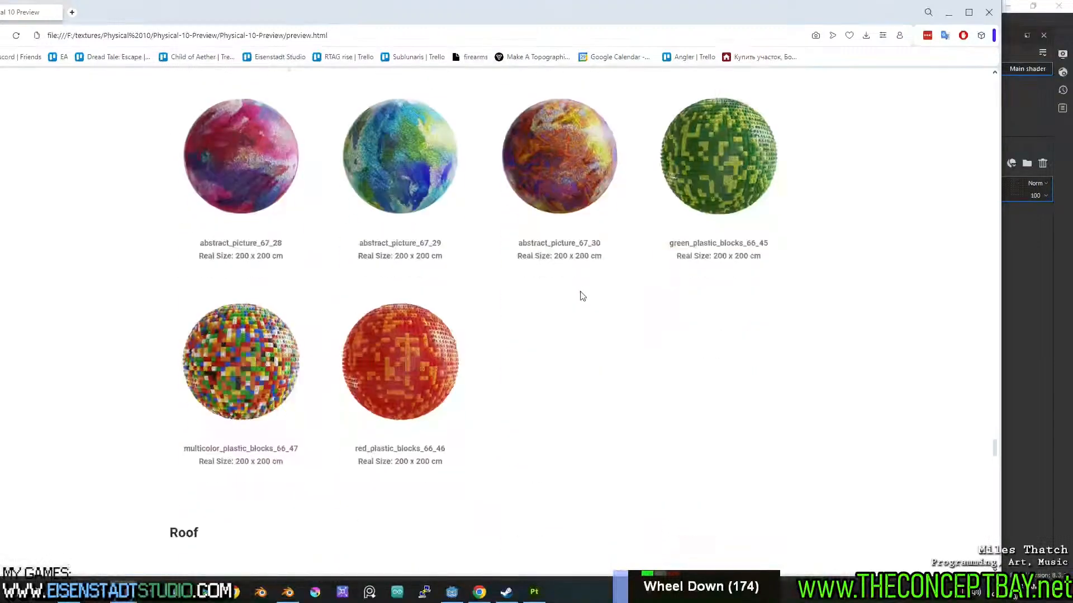
{"action": "scroll", "coordinate": [581, 297], "scroll_direction": "up", "scroll_amount": 1}
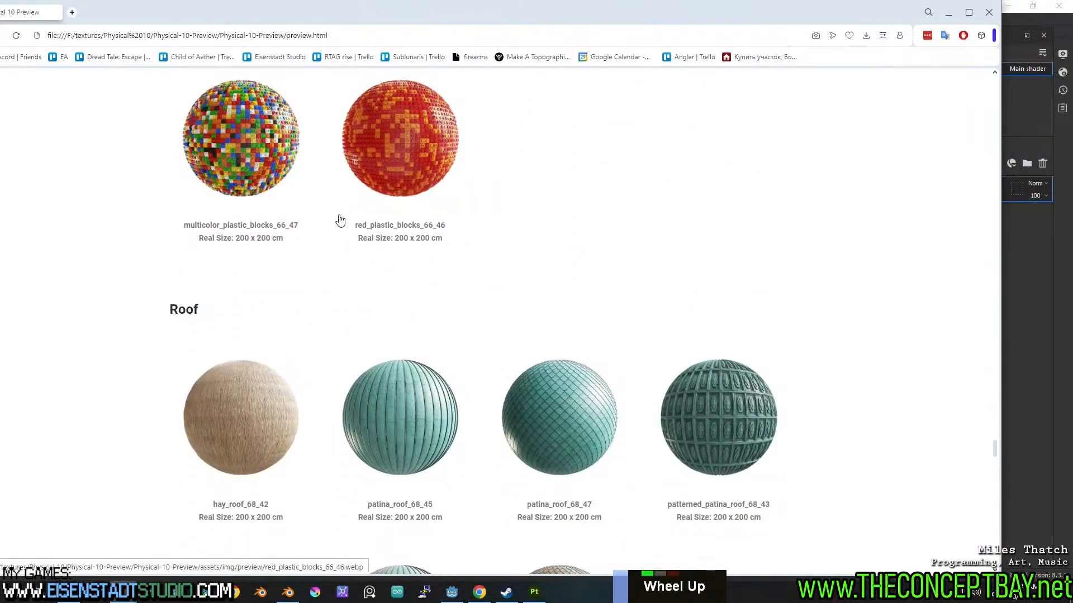
{"action": "scroll", "coordinate": [760, 296], "scroll_direction": "down", "scroll_amount": 14}
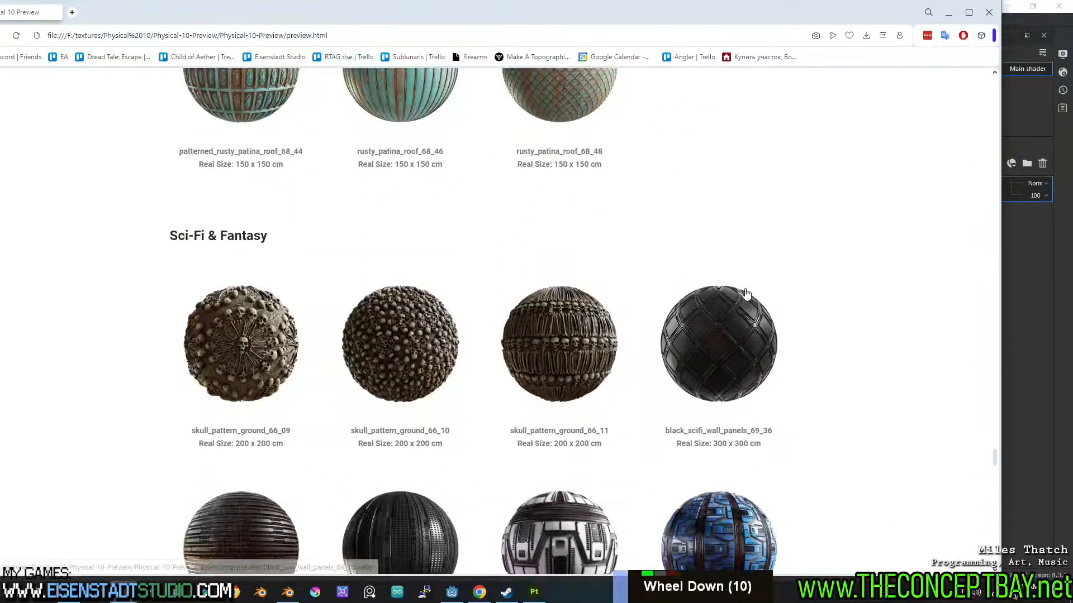
{"action": "scroll", "coordinate": [746, 293], "scroll_direction": "down", "scroll_amount": 8}
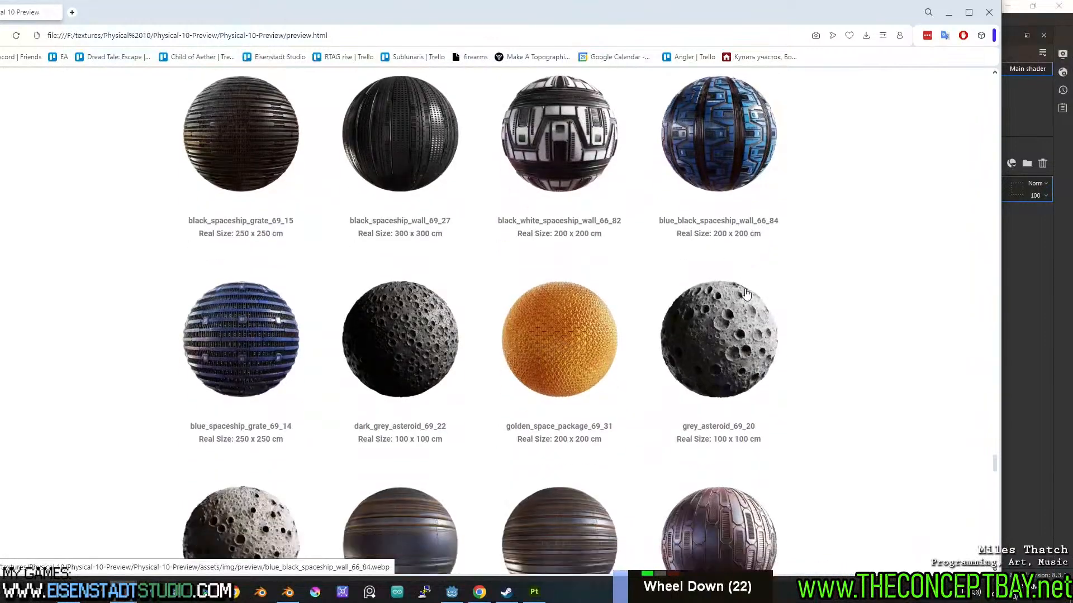
{"action": "scroll", "coordinate": [746, 293], "scroll_direction": "down", "scroll_amount": 17}
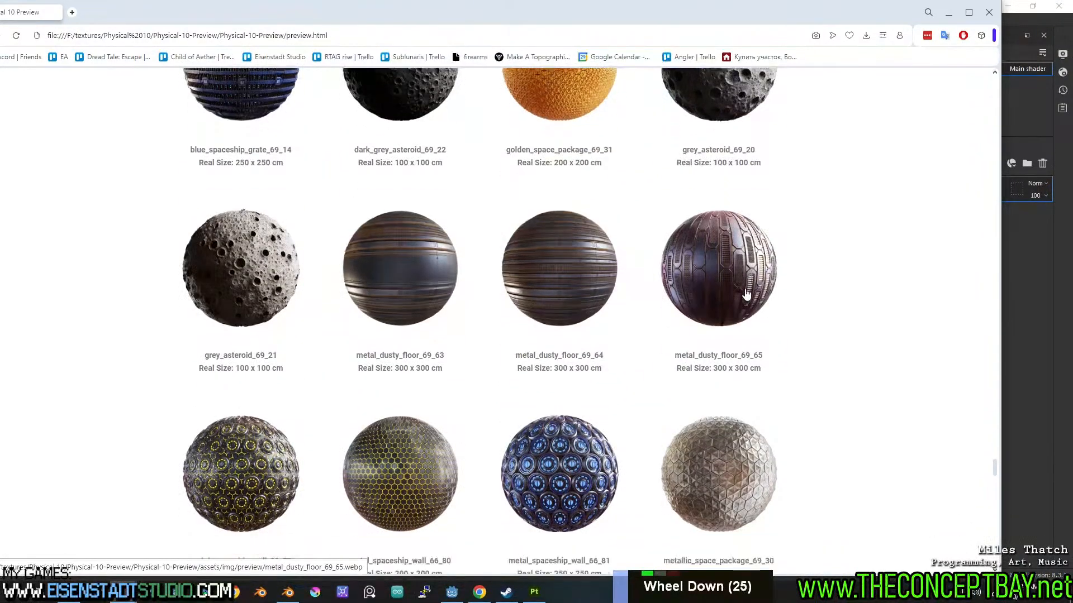
{"action": "scroll", "coordinate": [746, 293], "scroll_direction": "down", "scroll_amount": 6}
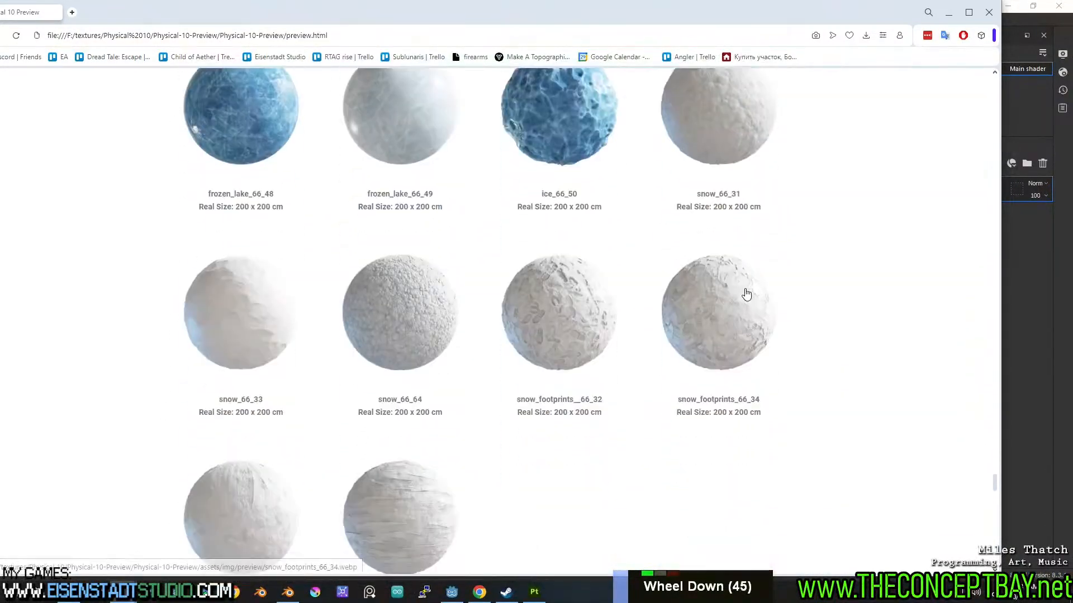
- Examine the Stones and Rocks previews for cliff and rock textures, along with the wall and wood previews through the catalogue's end
{"action": "scroll", "coordinate": [746, 293], "scroll_direction": "down", "scroll_amount": 19}
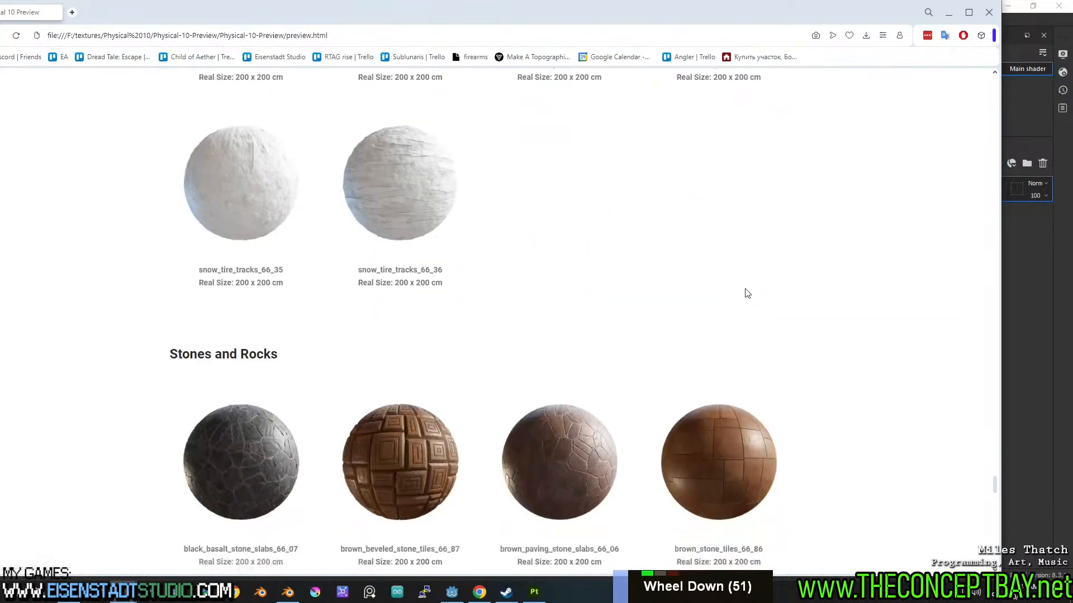
{"action": "scroll", "coordinate": [746, 293], "scroll_direction": "down", "scroll_amount": 20}
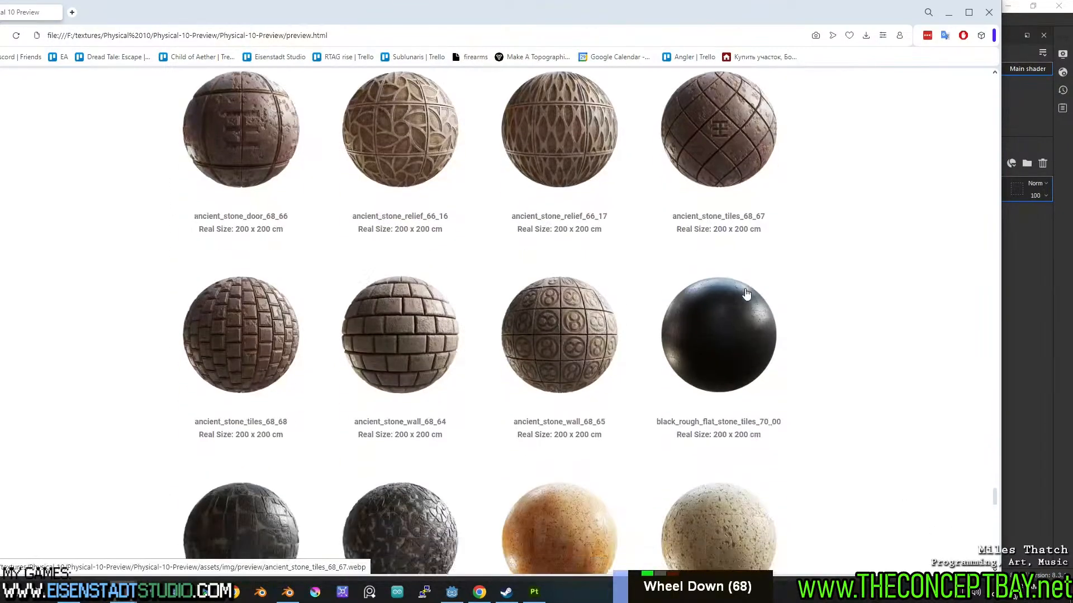
{"action": "scroll", "coordinate": [746, 294], "scroll_direction": "down", "scroll_amount": 4}
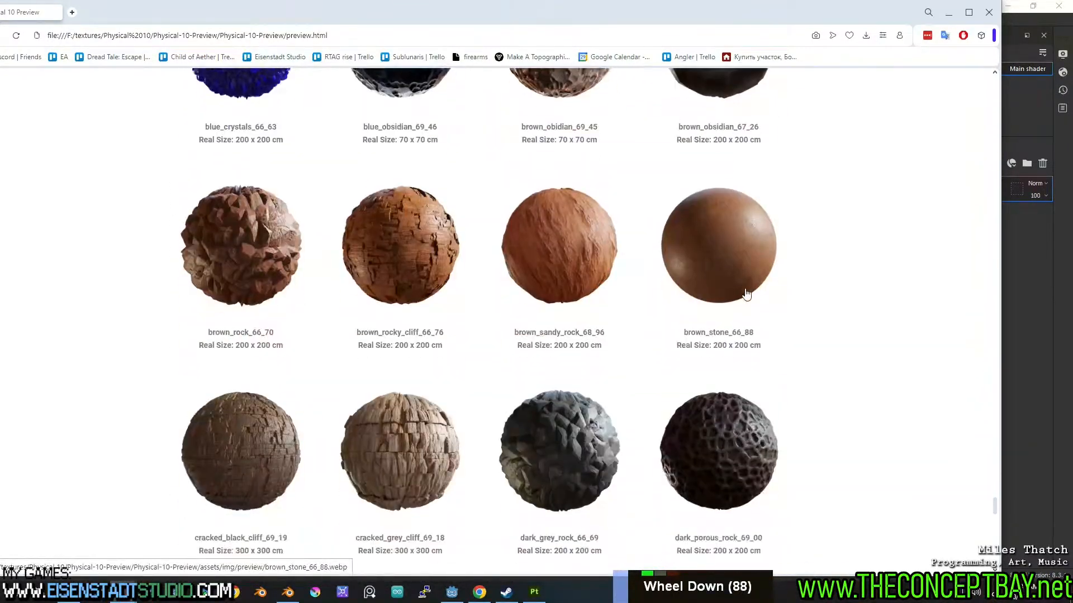
{"action": "scroll", "coordinate": [746, 293], "scroll_direction": "down", "scroll_amount": 14}
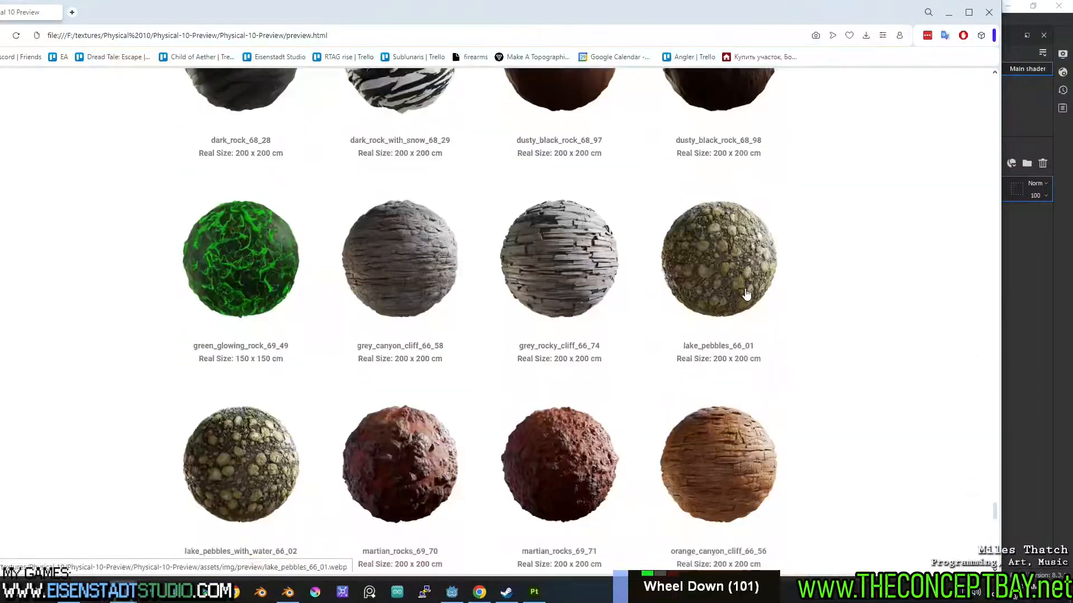
{"action": "scroll", "coordinate": [746, 293], "scroll_direction": "down", "scroll_amount": 9}
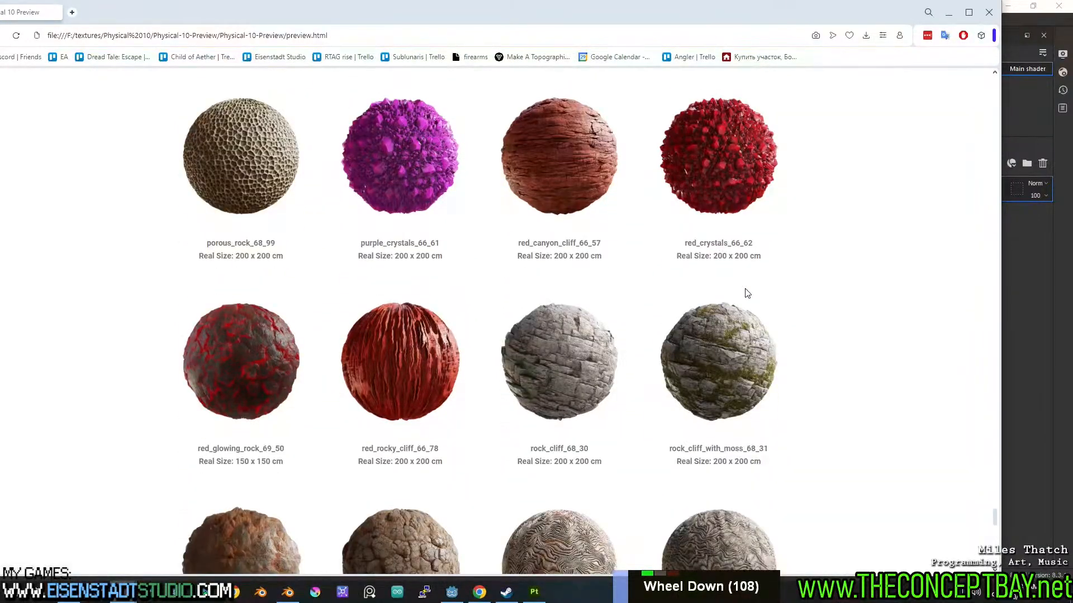
{"action": "scroll", "coordinate": [746, 293], "scroll_direction": "down", "scroll_amount": 13}
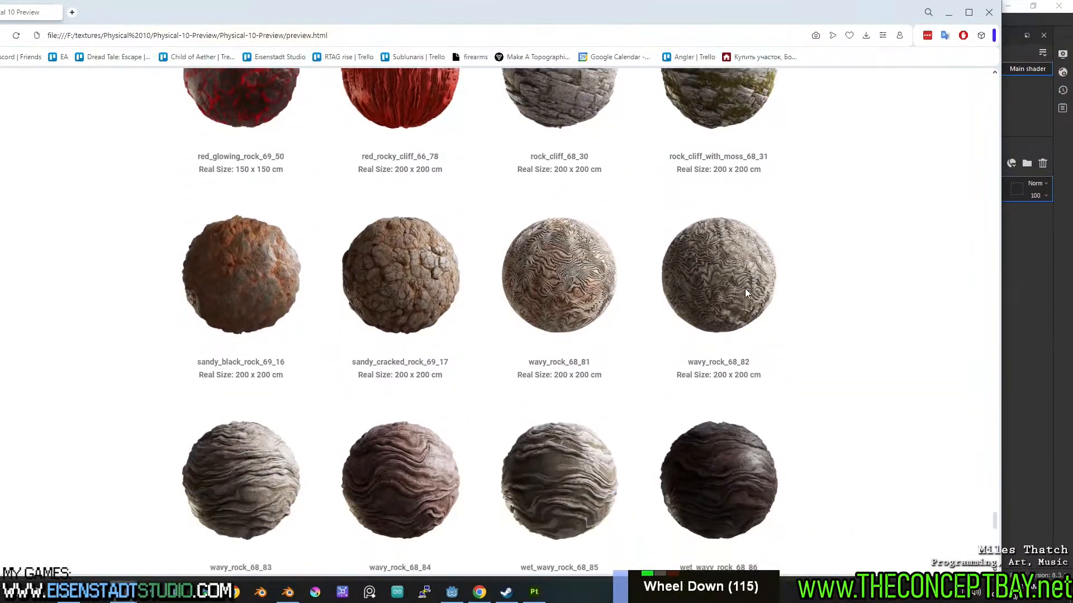
{"action": "scroll", "coordinate": [746, 294], "scroll_direction": "down", "scroll_amount": 19}
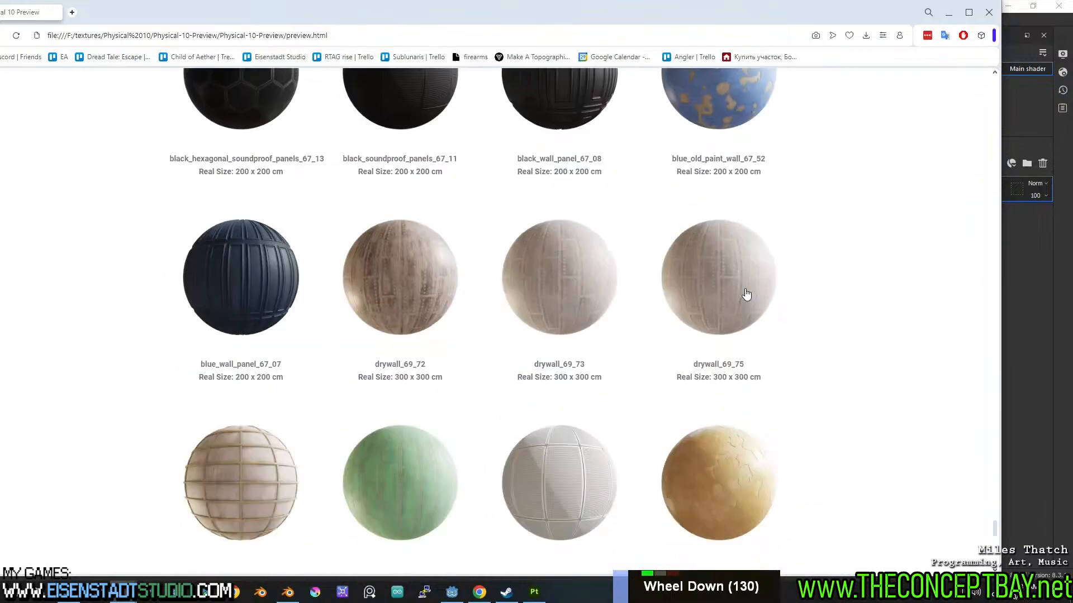
{"action": "scroll", "coordinate": [746, 294], "scroll_direction": "down", "scroll_amount": 12}
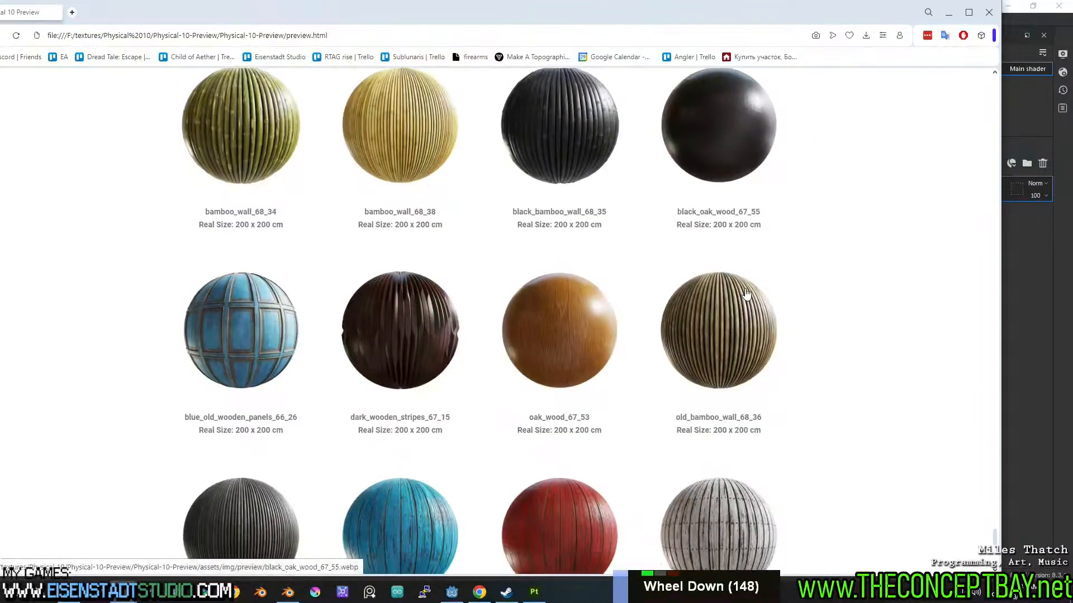
{"action": "scroll", "coordinate": [746, 293], "scroll_direction": "down", "scroll_amount": 9}
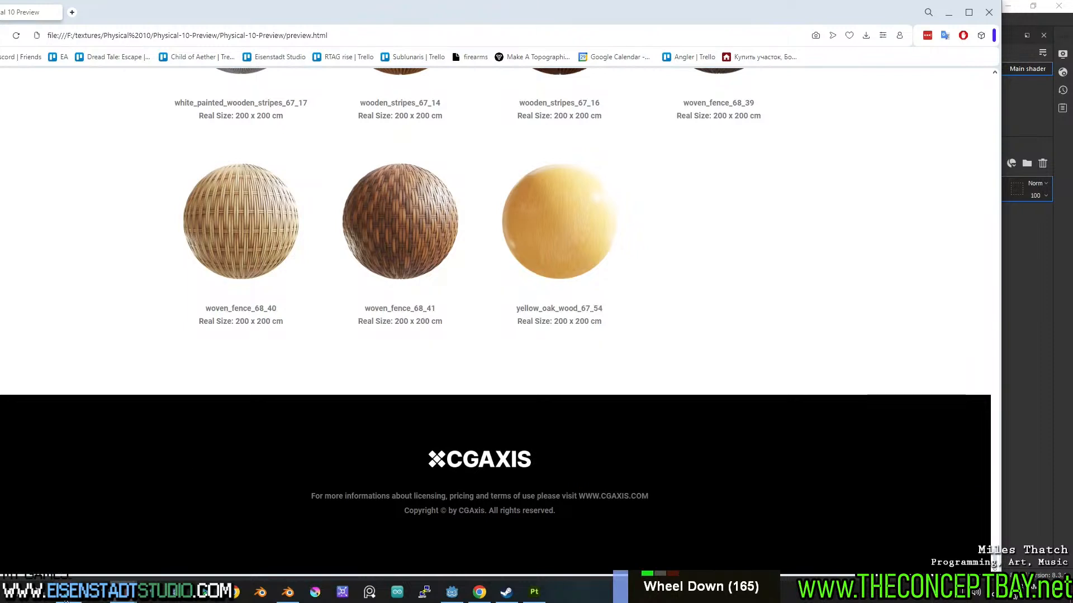
- Switch to File Explorer, open the Physical 9 folder in the textures library, and widen the file name column
{"action": "left_click", "coordinate": [64, 594]}
{"action": "left_click", "coordinate": [322, 167]}
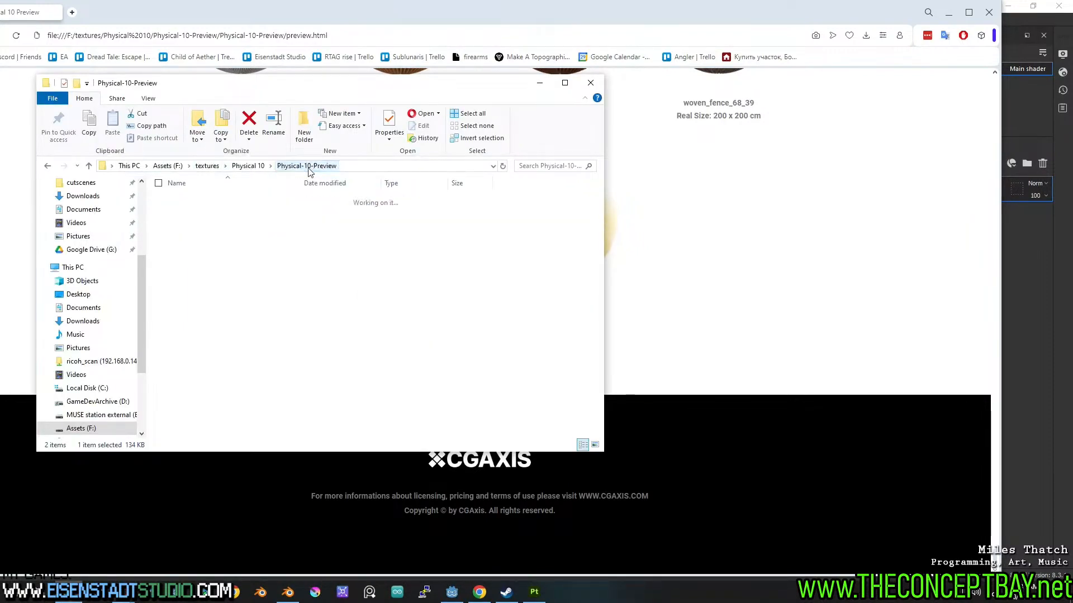
{"action": "left_click", "coordinate": [248, 167]}
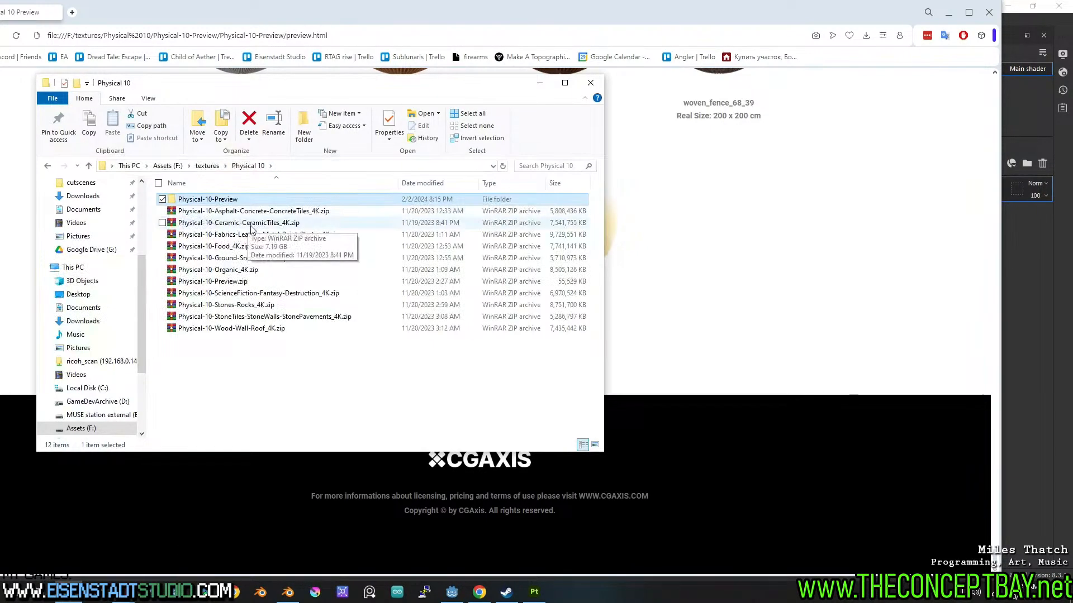
{"action": "left_click", "coordinate": [207, 166]}
{"action": "double_click", "coordinate": [210, 367]}
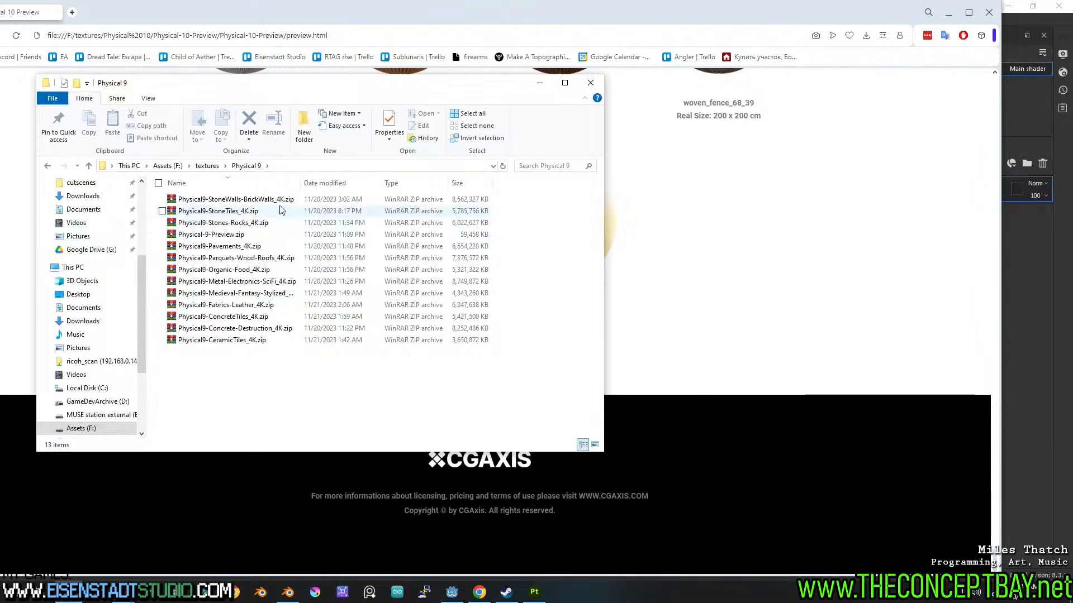
{"action": "left_click_drag", "start_coordinate": [303, 181], "coordinate": [347, 184]}
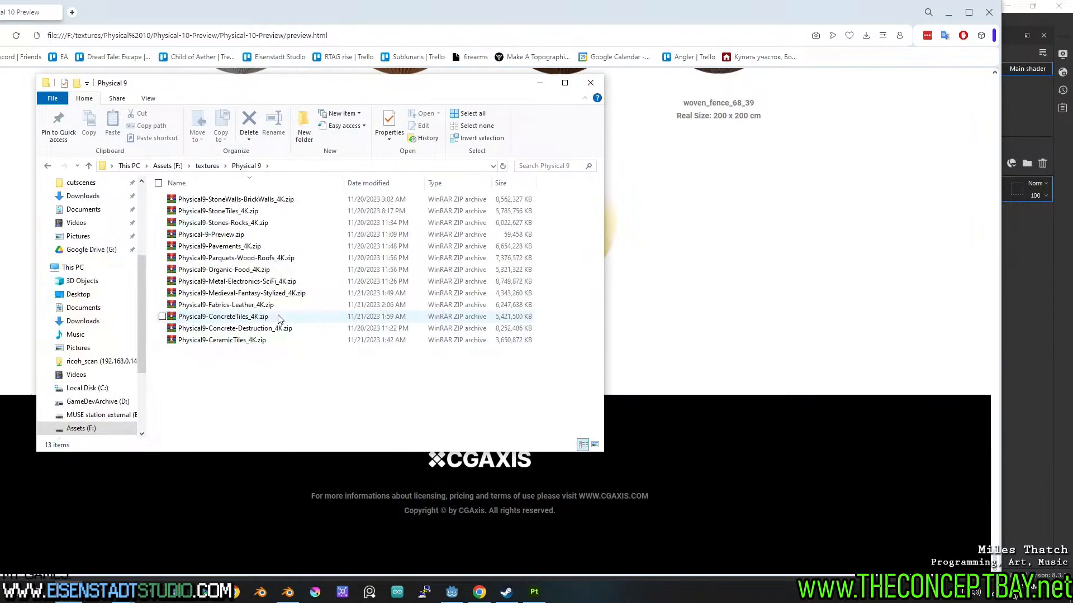
- Reopen the Physical 9 folder from textures and extract Physical-9-Preview.zip into its own Physical-9-Preview folder
{"action": "left_click", "coordinate": [208, 166]}
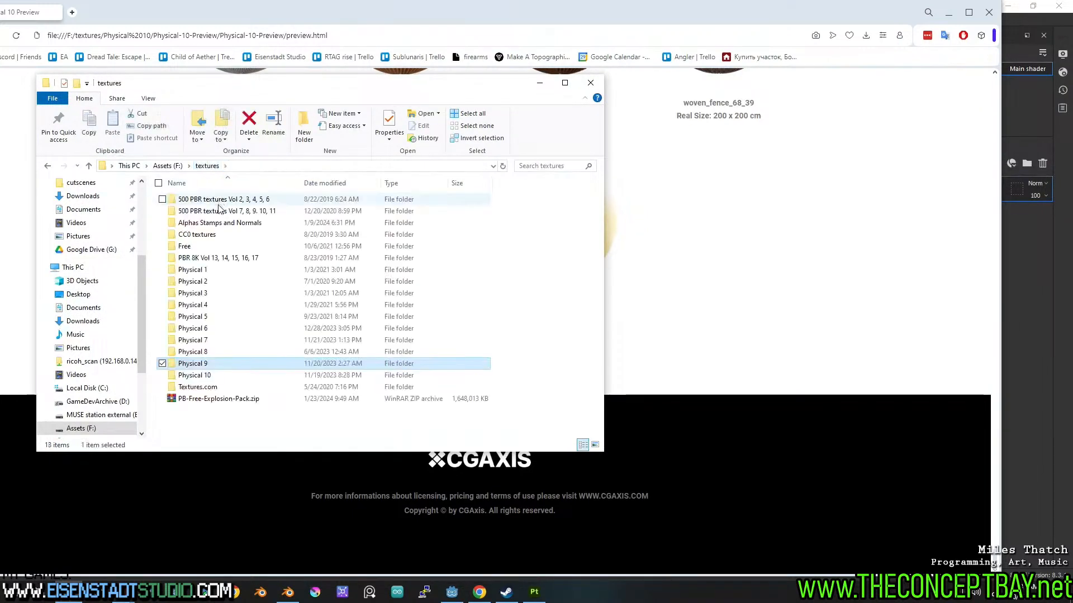
{"action": "double_click", "coordinate": [218, 363]}
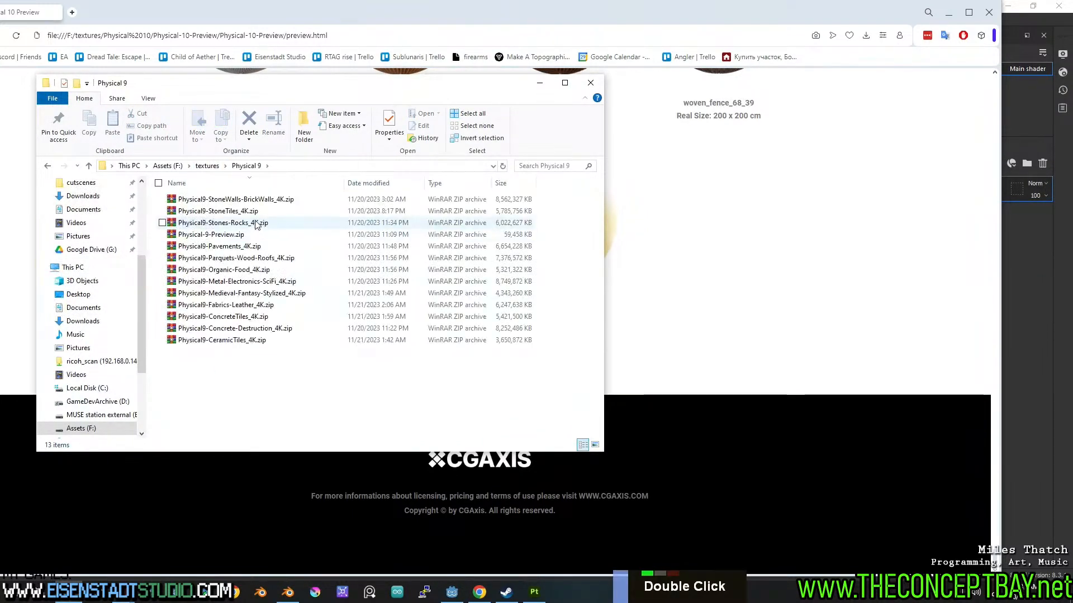
{"action": "right_click", "coordinate": [238, 241]}
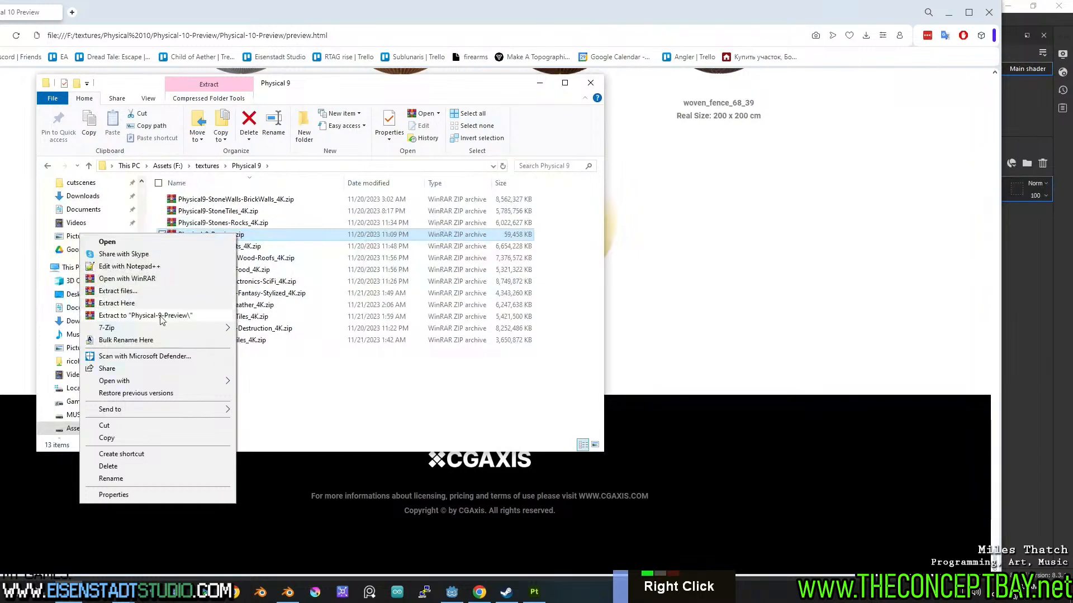
{"action": "left_click", "coordinate": [161, 318]}
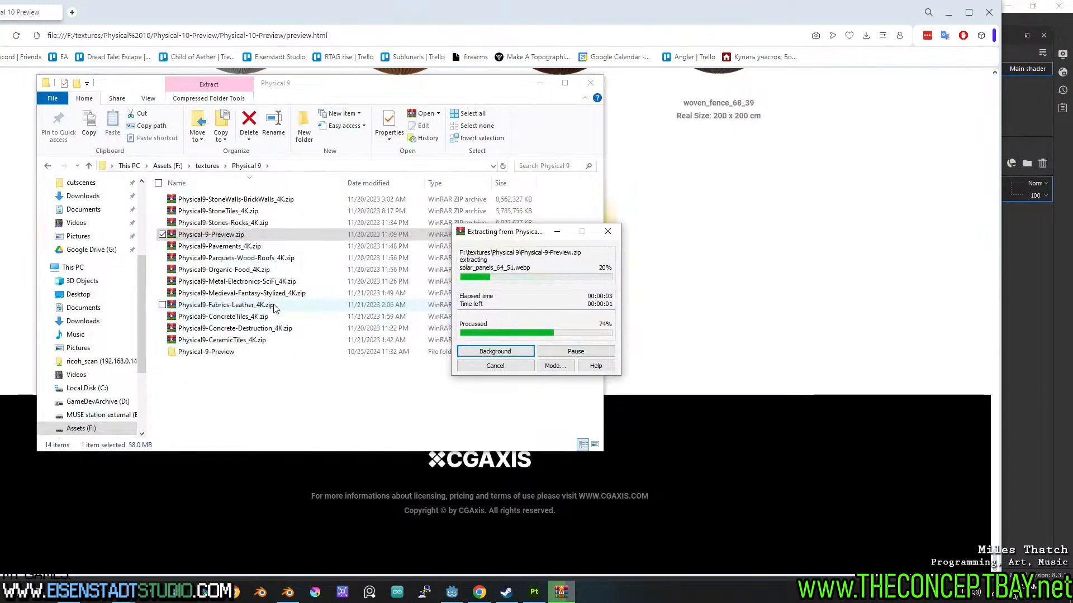
- Open preview.html from the nested Physical-9-Preview folder in the browser
{"action": "double_click", "coordinate": [226, 352]}
{"action": "left_click", "coordinate": [233, 200]}
{"action": "double_click", "coordinate": [234, 200]}
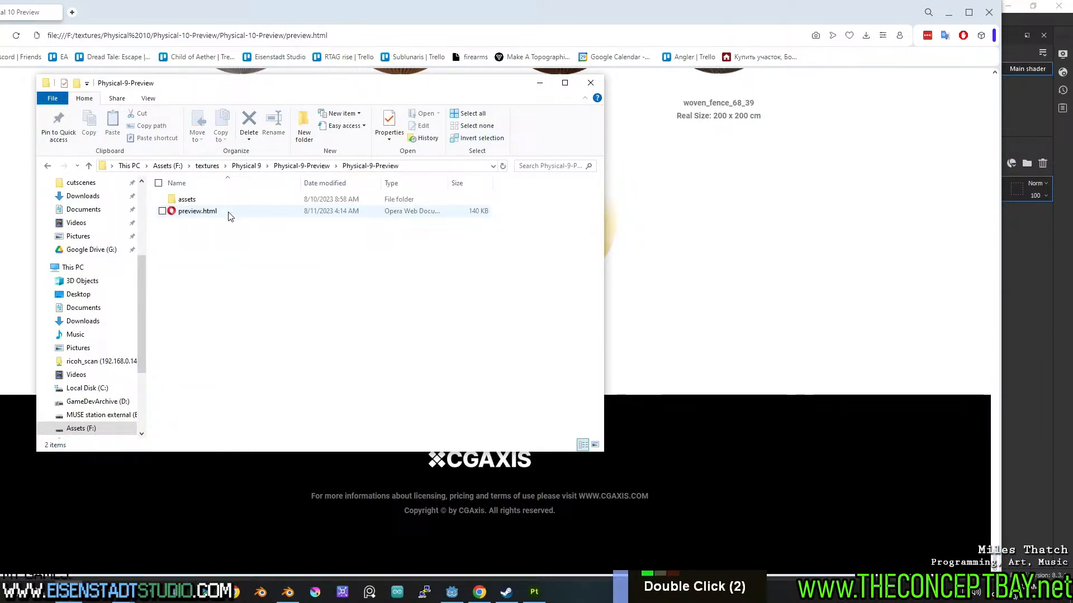
{"action": "double_click", "coordinate": [199, 212]}
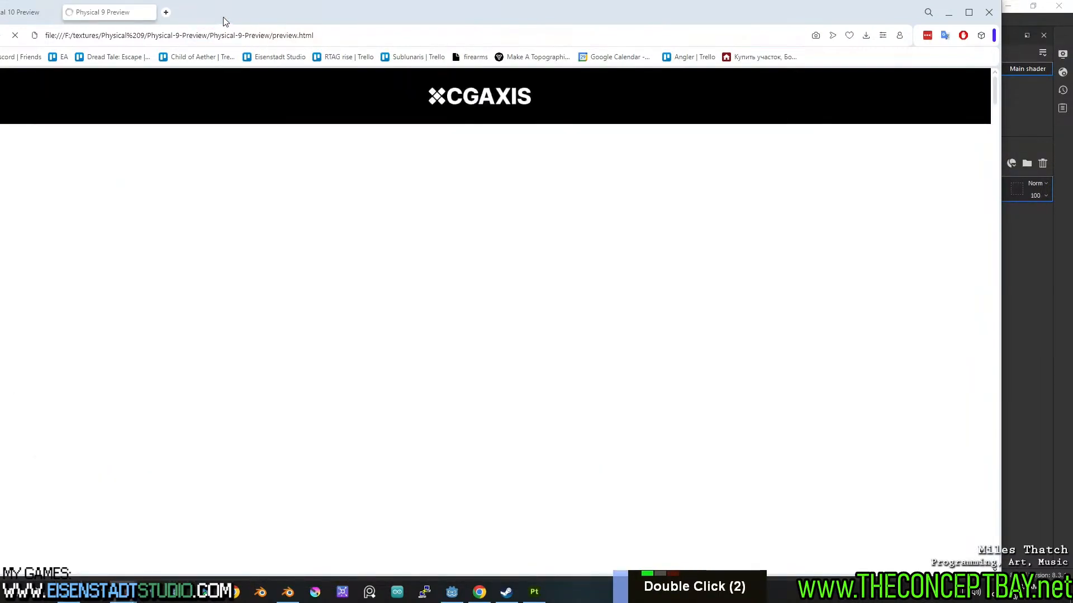
- Look through the concrete, plaster, stone wall and brick wall previews in the Physical 9 catalogue for rock-like surfaces
{"action": "scroll", "coordinate": [281, 176], "scroll_direction": "down", "scroll_amount": 7}
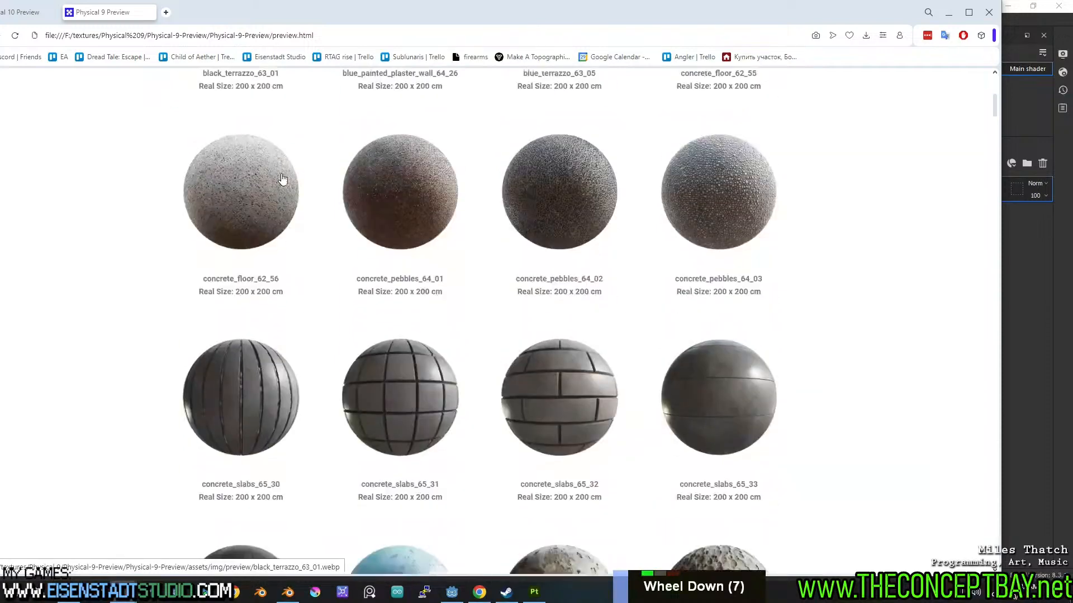
{"action": "scroll", "coordinate": [282, 178], "scroll_direction": "down", "scroll_amount": 6}
{"action": "scroll", "coordinate": [284, 178], "scroll_direction": "down", "scroll_amount": 4}
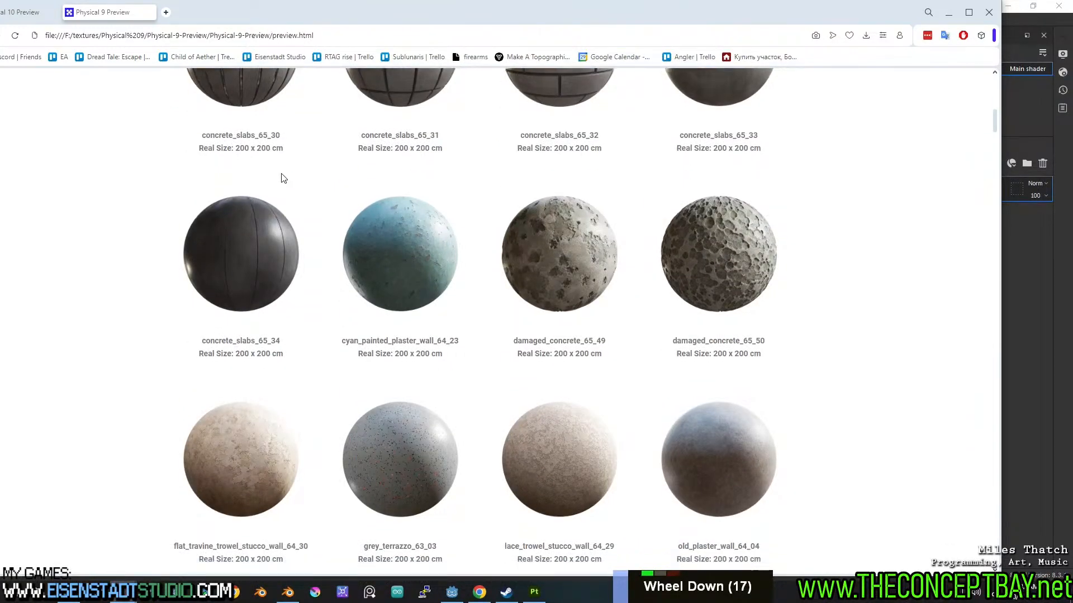
{"action": "scroll", "coordinate": [282, 179], "scroll_direction": "down", "scroll_amount": 1}
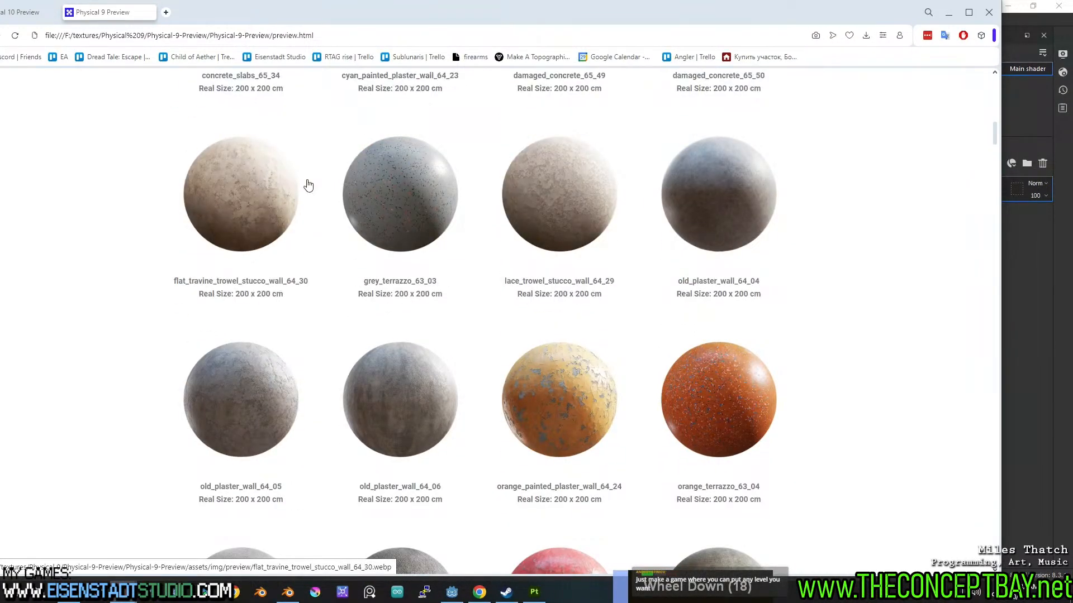
{"action": "scroll", "coordinate": [615, 193], "scroll_direction": "down", "scroll_amount": 11}
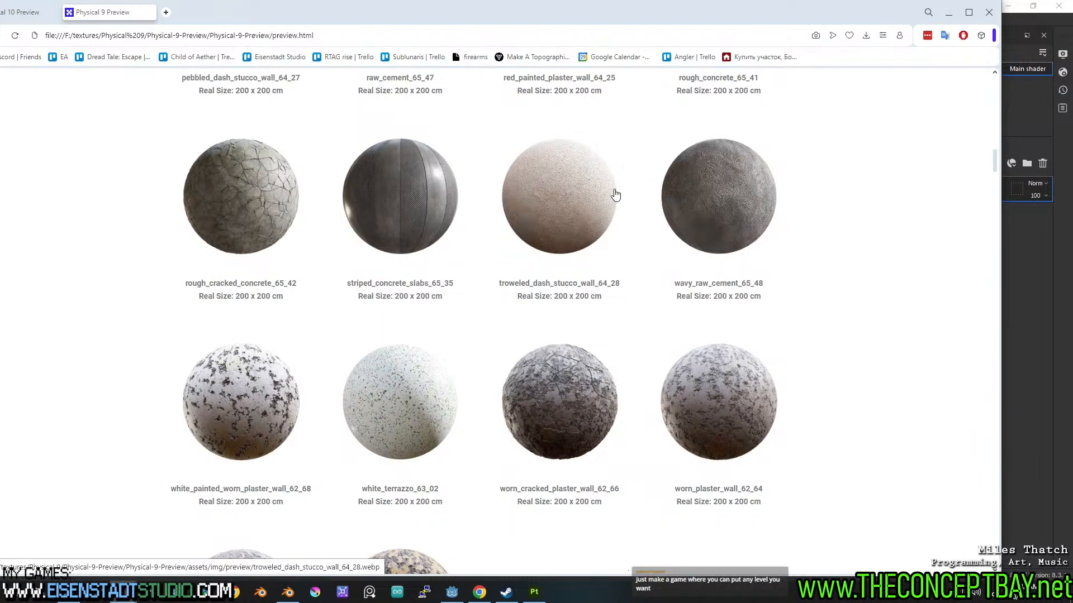
{"action": "scroll", "coordinate": [615, 194], "scroll_direction": "down", "scroll_amount": 11}
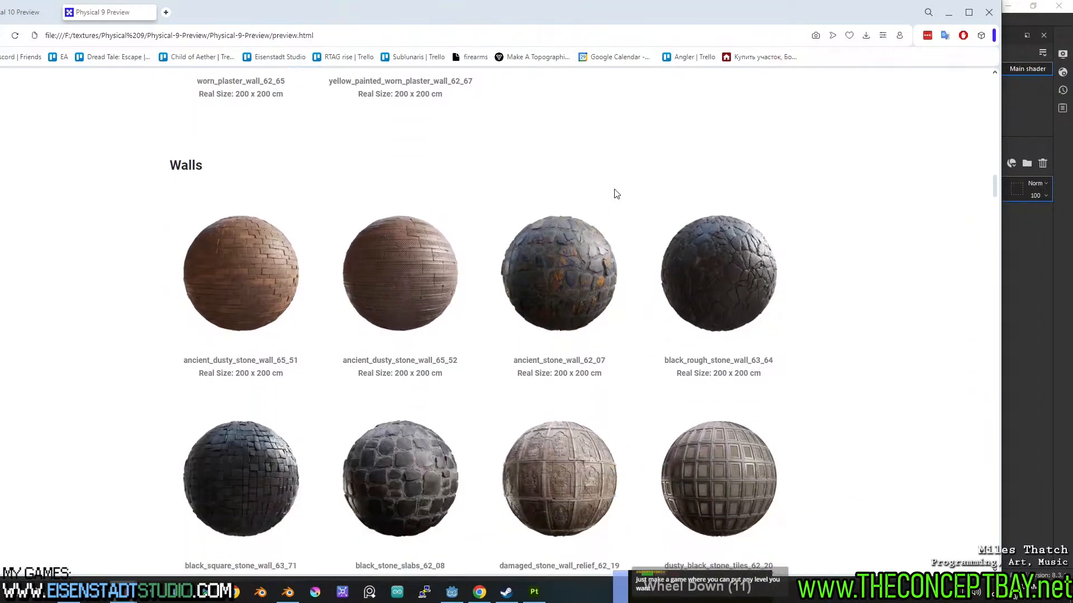
{"action": "scroll", "coordinate": [615, 194], "scroll_direction": "down", "scroll_amount": 13}
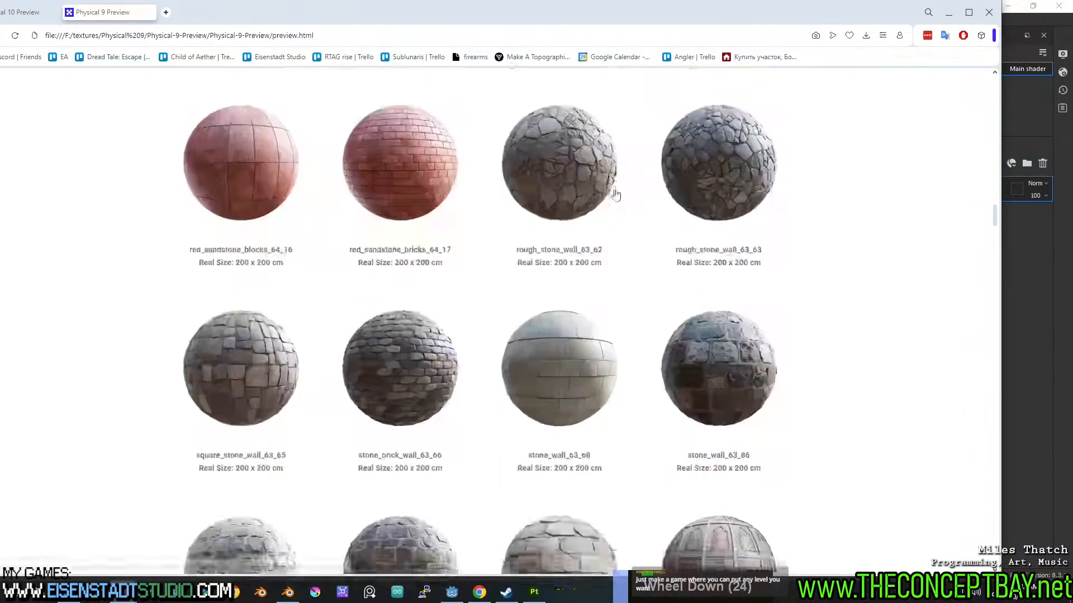
{"action": "scroll", "coordinate": [615, 194], "scroll_direction": "down", "scroll_amount": 6}
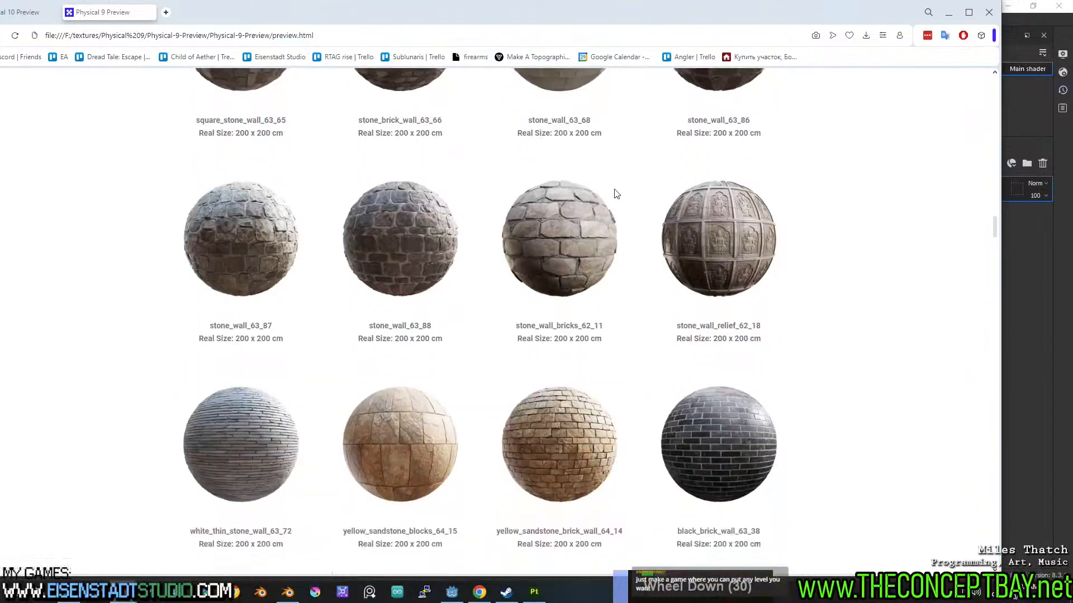
{"action": "scroll", "coordinate": [615, 194], "scroll_direction": "down", "scroll_amount": 10}
{"action": "scroll", "coordinate": [615, 193], "scroll_direction": "down", "scroll_amount": 20}
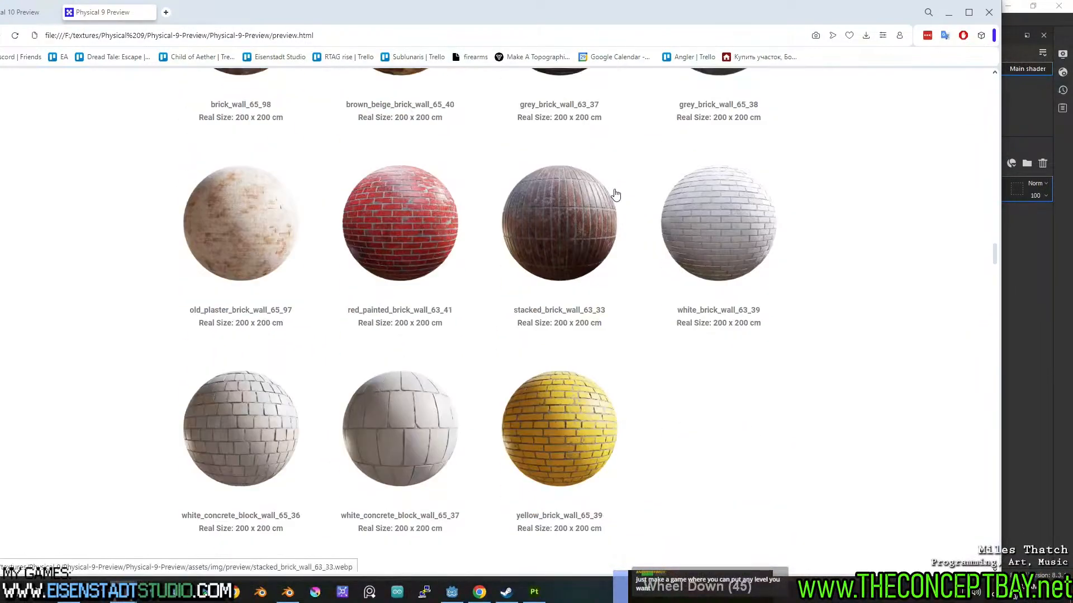
- Look through the ceramic, concrete and stone tile previews, plus the Medieval & Fantasy and Sci-Fi & Electronics sections
{"action": "scroll", "coordinate": [615, 194], "scroll_direction": "down", "scroll_amount": 11}
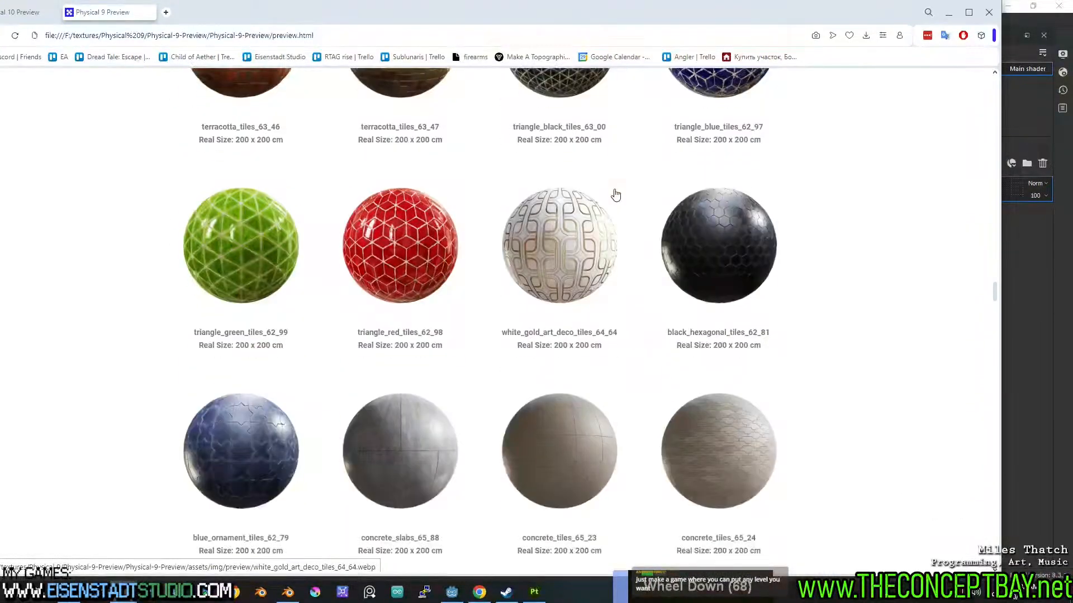
{"action": "scroll", "coordinate": [615, 193], "scroll_direction": "down", "scroll_amount": 19}
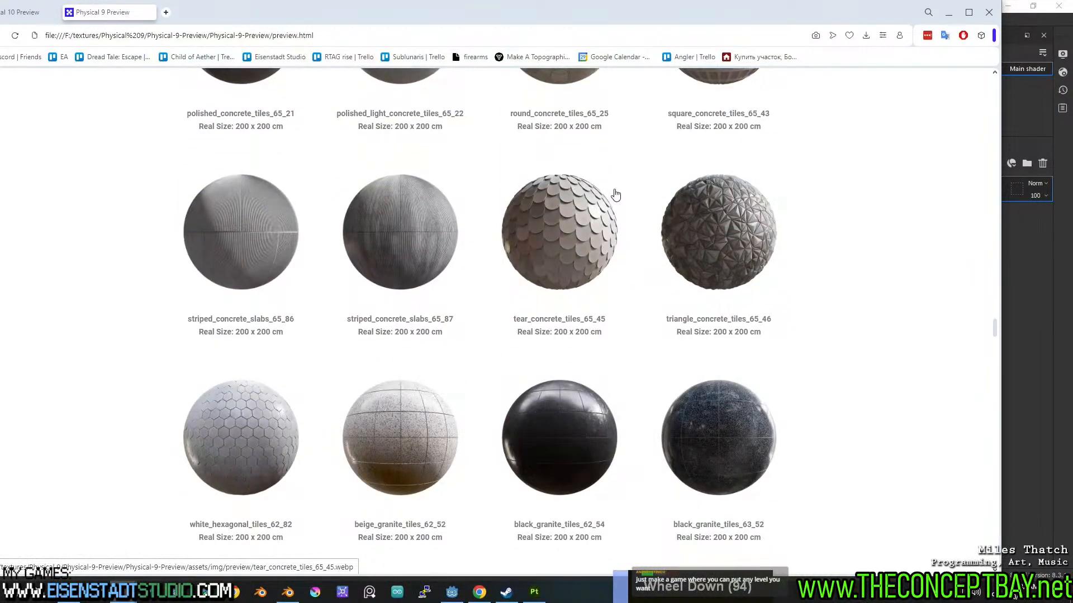
{"action": "scroll", "coordinate": [615, 194], "scroll_direction": "down", "scroll_amount": 17}
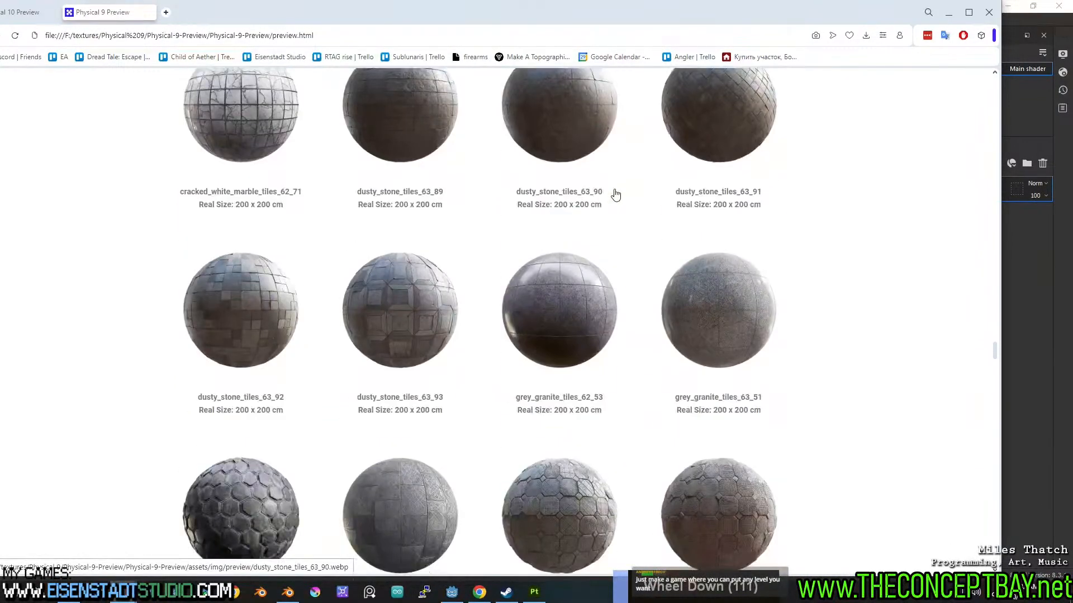
{"action": "scroll", "coordinate": [615, 194], "scroll_direction": "down", "scroll_amount": 15}
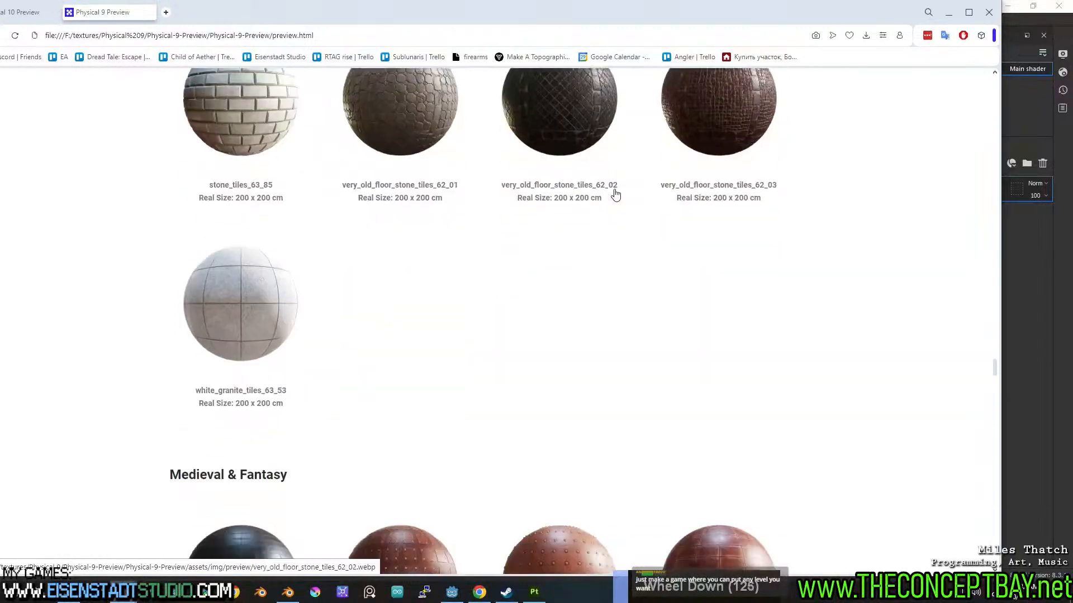
{"action": "scroll", "coordinate": [615, 194], "scroll_direction": "down", "scroll_amount": 10}
{"action": "scroll", "coordinate": [615, 194], "scroll_direction": "down", "scroll_amount": 4}
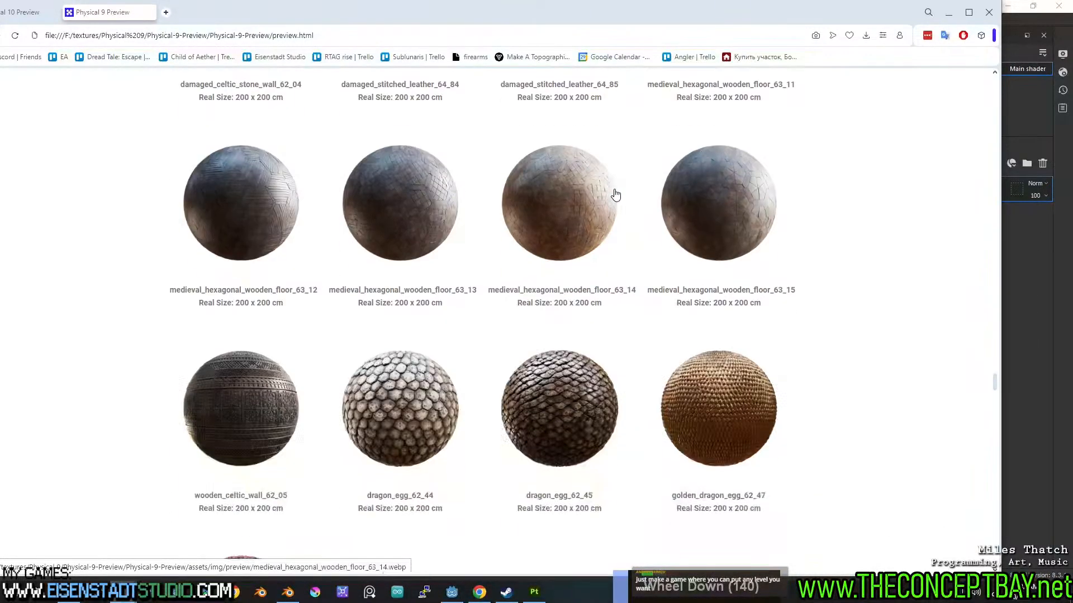
{"action": "scroll", "coordinate": [615, 194], "scroll_direction": "down", "scroll_amount": 7}
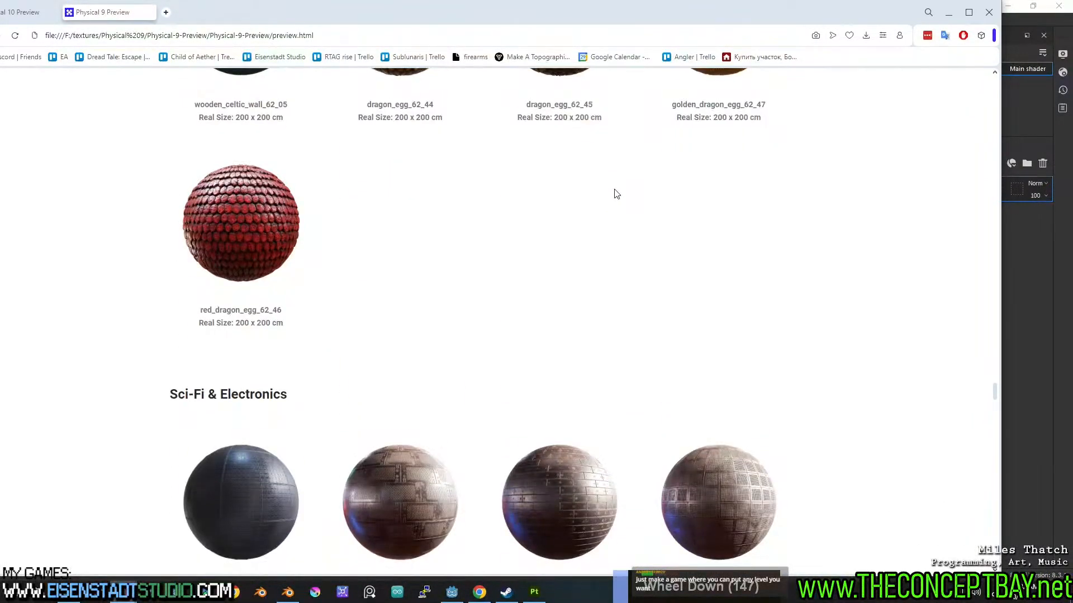
{"action": "scroll", "coordinate": [615, 194], "scroll_direction": "down", "scroll_amount": 13}
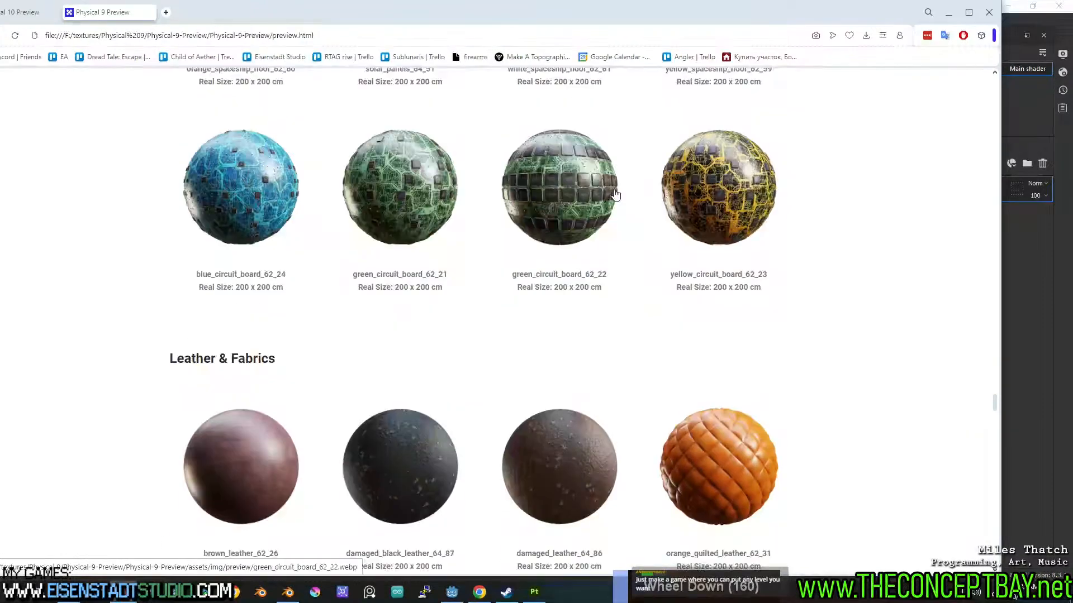
- Examine the Leather & Fabrics, food, organic, Metal & Wood, Pavements, and Destruction & Stylized previews for usable rock textures
{"action": "scroll", "coordinate": [615, 193], "scroll_direction": "down", "scroll_amount": 14}
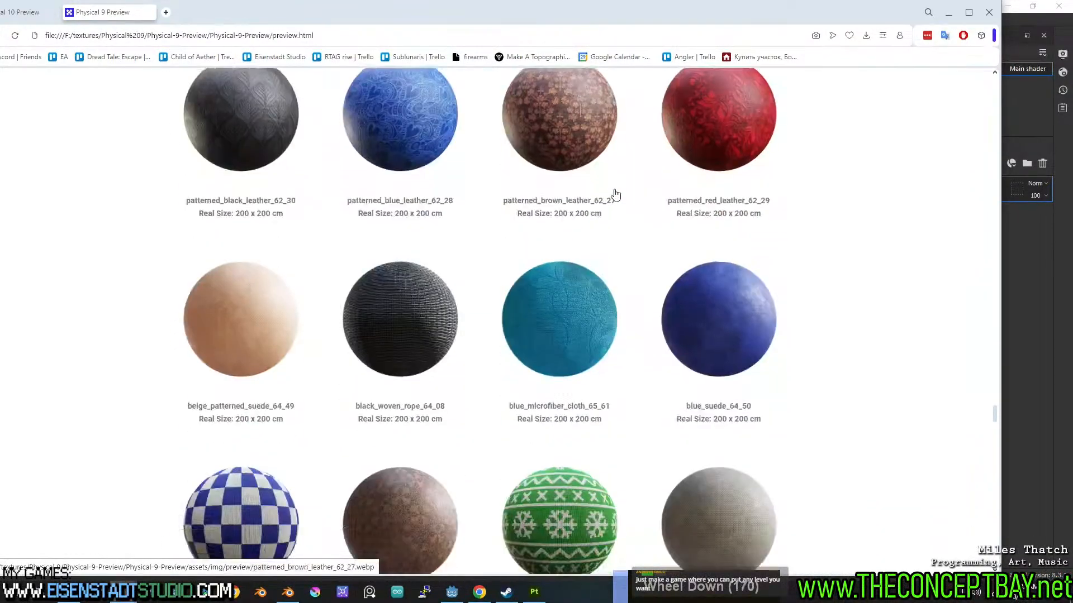
{"action": "scroll", "coordinate": [615, 194], "scroll_direction": "down", "scroll_amount": 12}
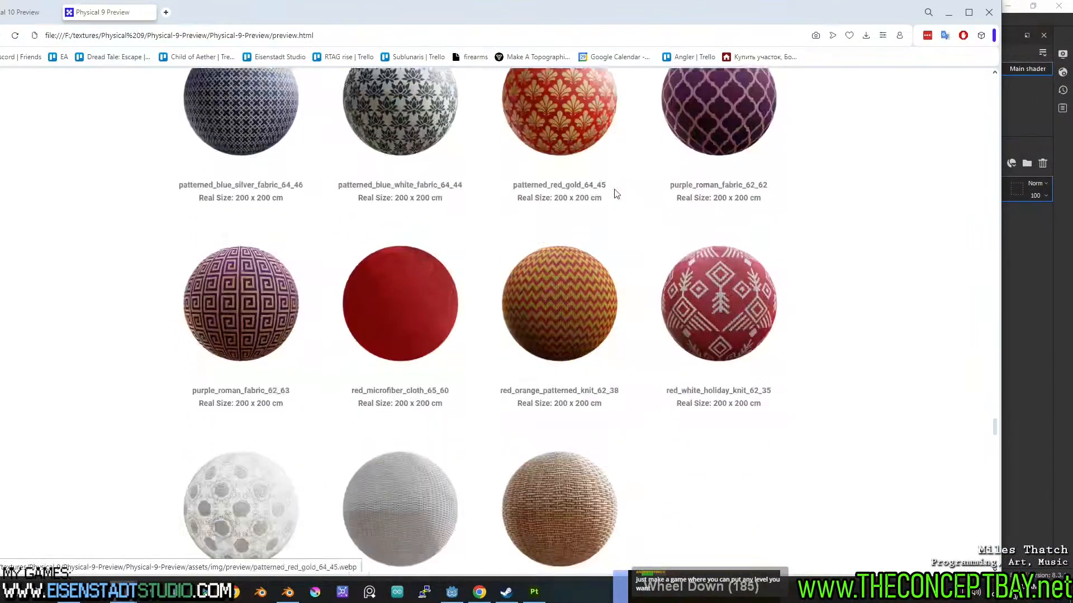
{"action": "scroll", "coordinate": [615, 193], "scroll_direction": "down", "scroll_amount": 11}
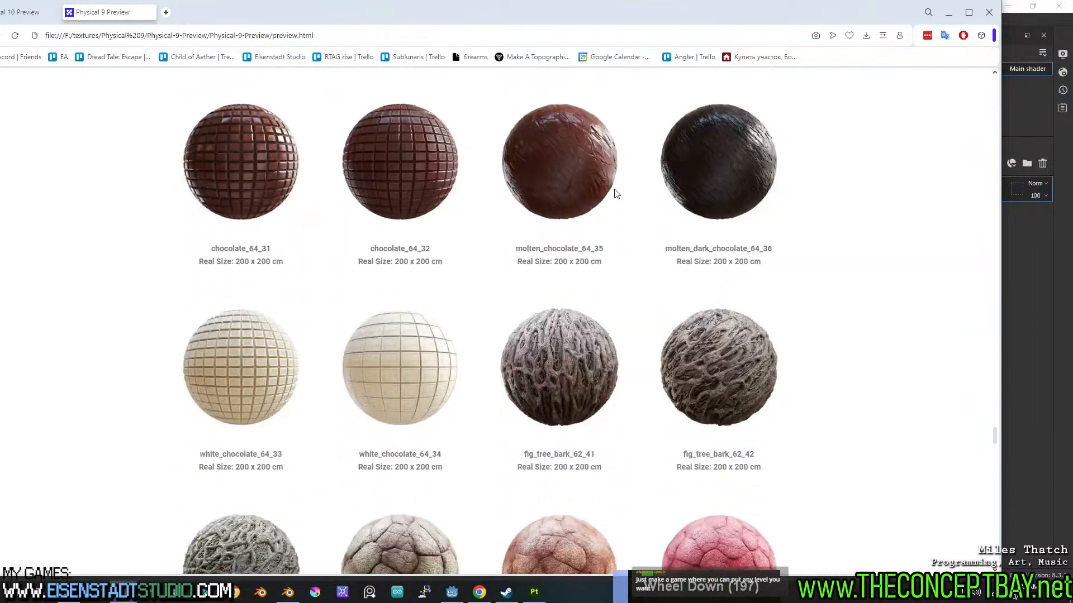
{"action": "scroll", "coordinate": [615, 193], "scroll_direction": "down", "scroll_amount": 3}
{"action": "scroll", "coordinate": [615, 194], "scroll_direction": "down", "scroll_amount": 15}
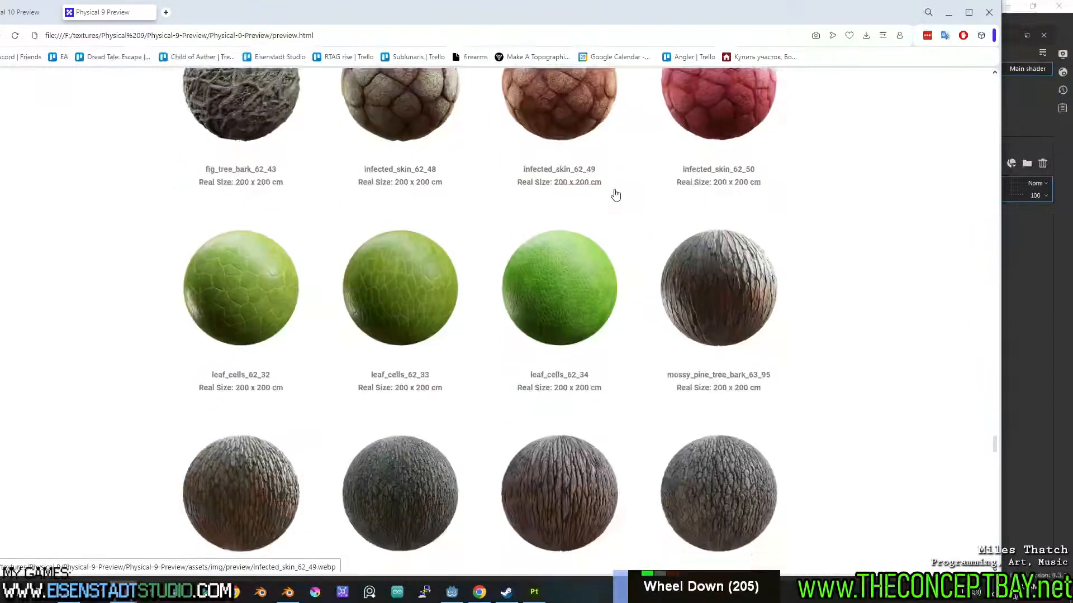
{"action": "scroll", "coordinate": [615, 194], "scroll_direction": "down", "scroll_amount": 6}
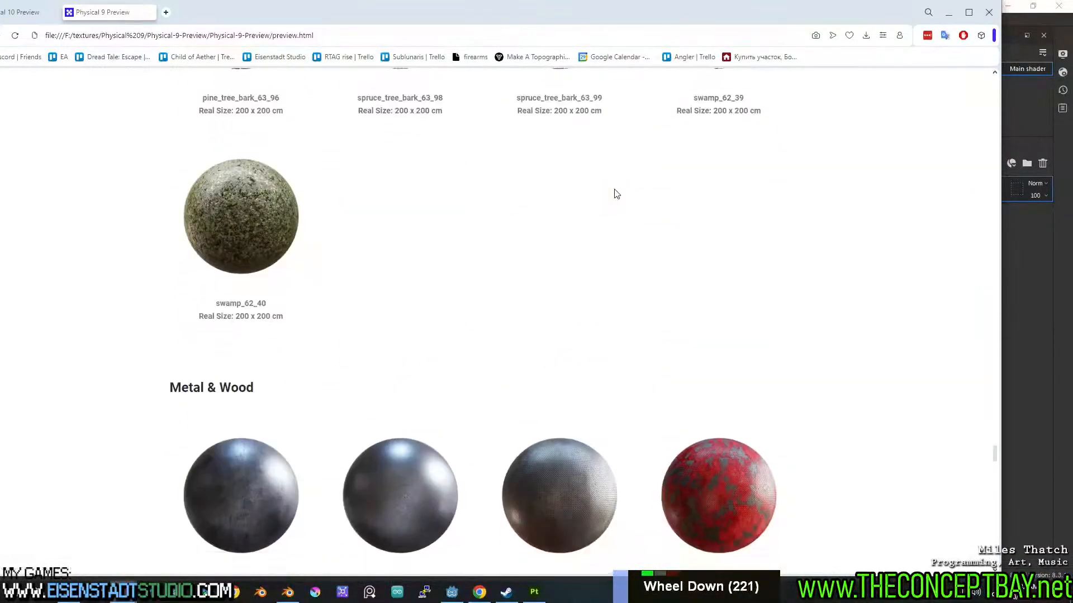
{"action": "scroll", "coordinate": [616, 194], "scroll_direction": "down", "scroll_amount": 17}
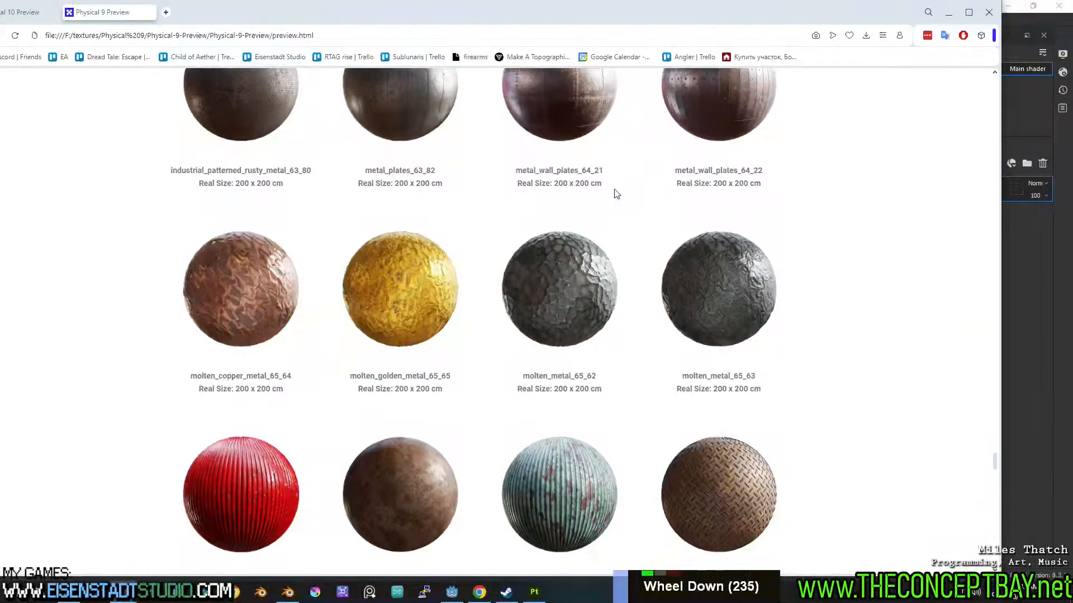
{"action": "scroll", "coordinate": [615, 194], "scroll_direction": "down", "scroll_amount": 18}
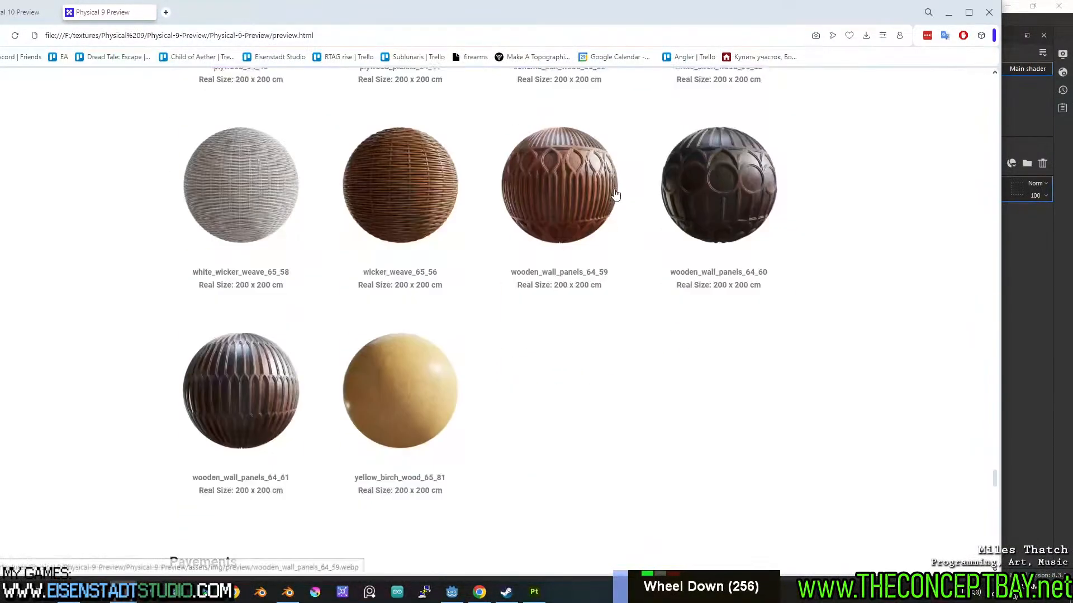
{"action": "scroll", "coordinate": [616, 194], "scroll_direction": "down", "scroll_amount": 16}
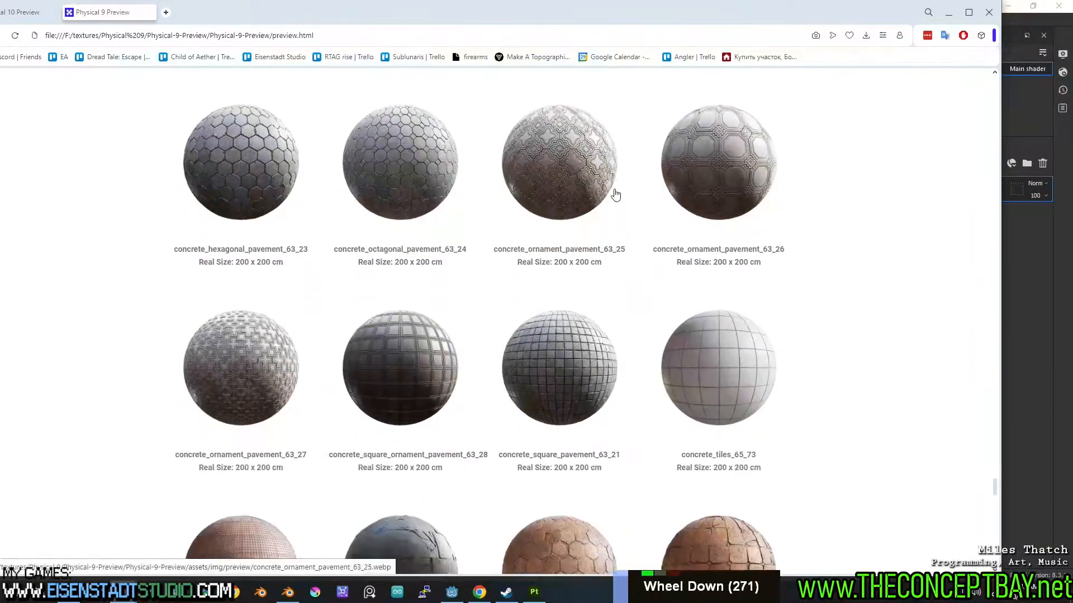
{"action": "scroll", "coordinate": [616, 194], "scroll_direction": "down", "scroll_amount": 17}
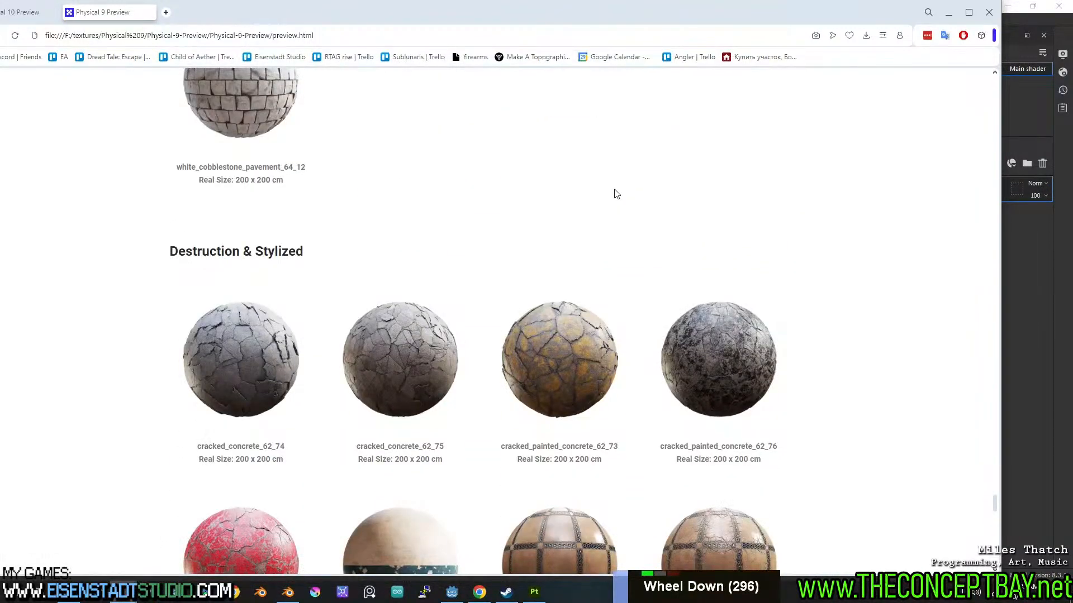
{"action": "scroll", "coordinate": [616, 194], "scroll_direction": "down", "scroll_amount": 16}
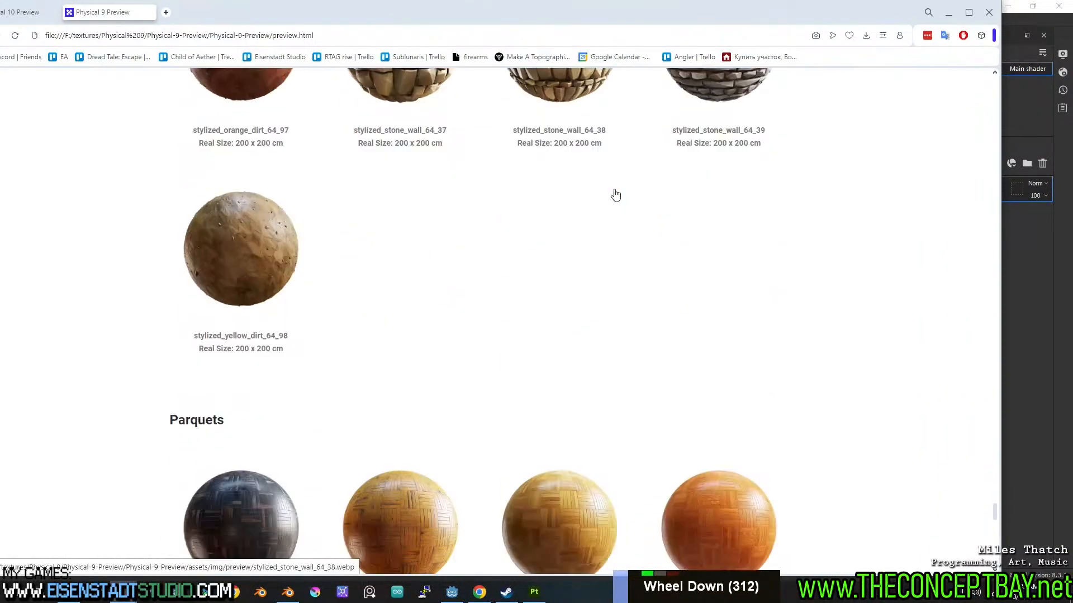
- Look through the Parquets and Roofs previews in the Physical 9 catalogue
{"action": "scroll", "coordinate": [617, 194], "scroll_direction": "down", "scroll_amount": 5}
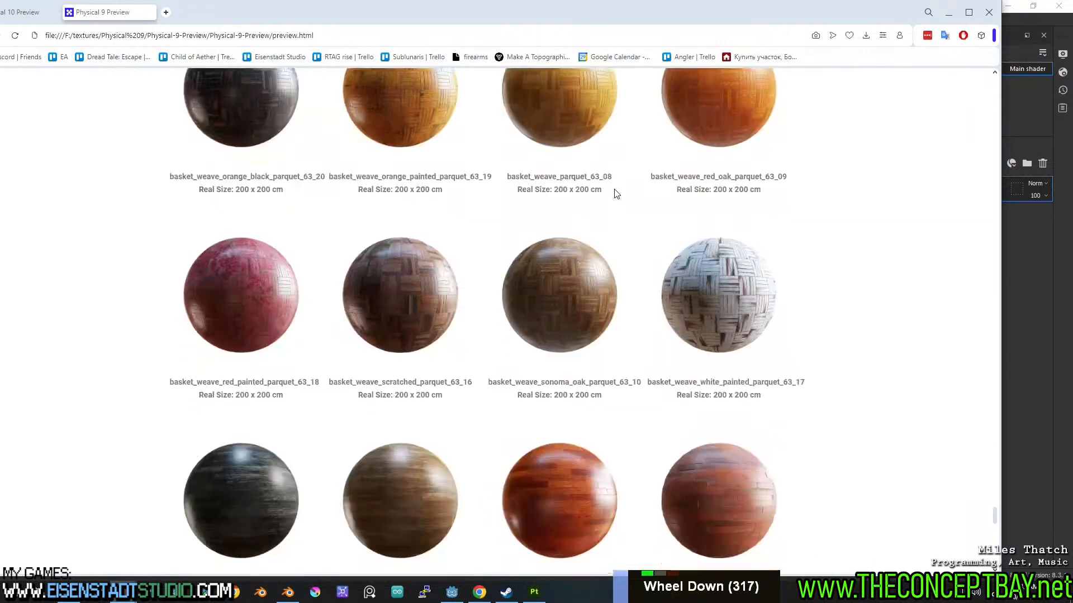
{"action": "scroll", "coordinate": [615, 194], "scroll_direction": "down", "scroll_amount": 5}
{"action": "scroll", "coordinate": [615, 194], "scroll_direction": "down", "scroll_amount": 11}
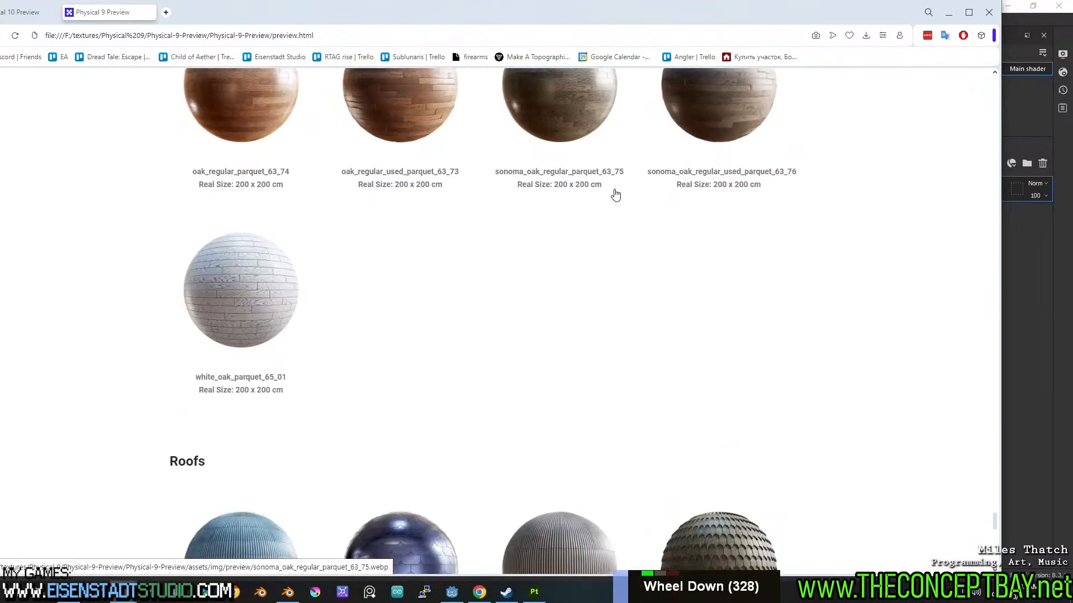
{"action": "scroll", "coordinate": [615, 195], "scroll_direction": "down", "scroll_amount": 16}
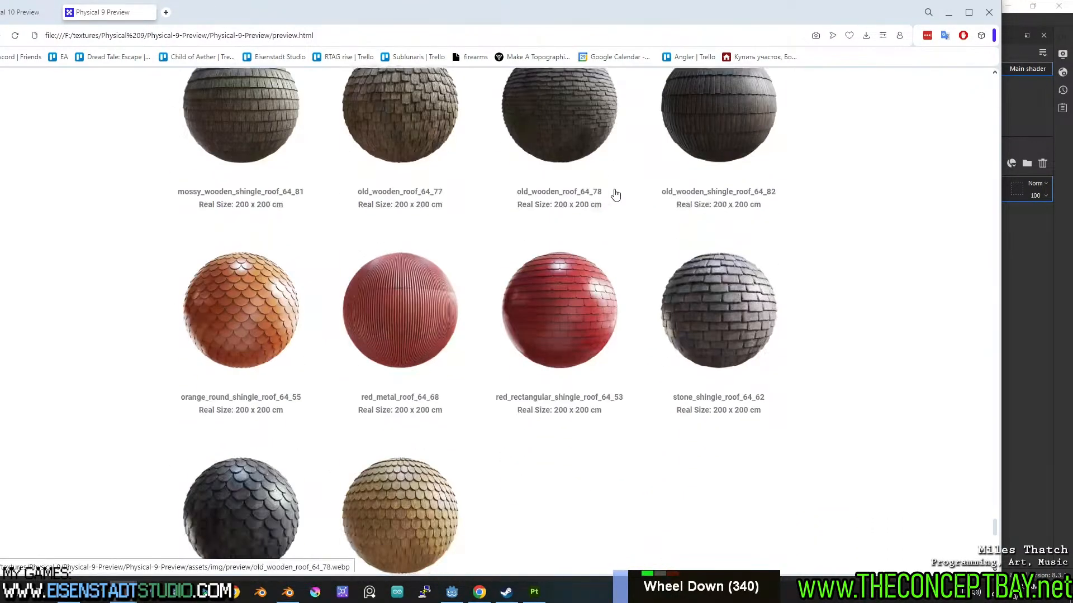
{"action": "scroll", "coordinate": [615, 194], "scroll_direction": "down", "scroll_amount": 4}
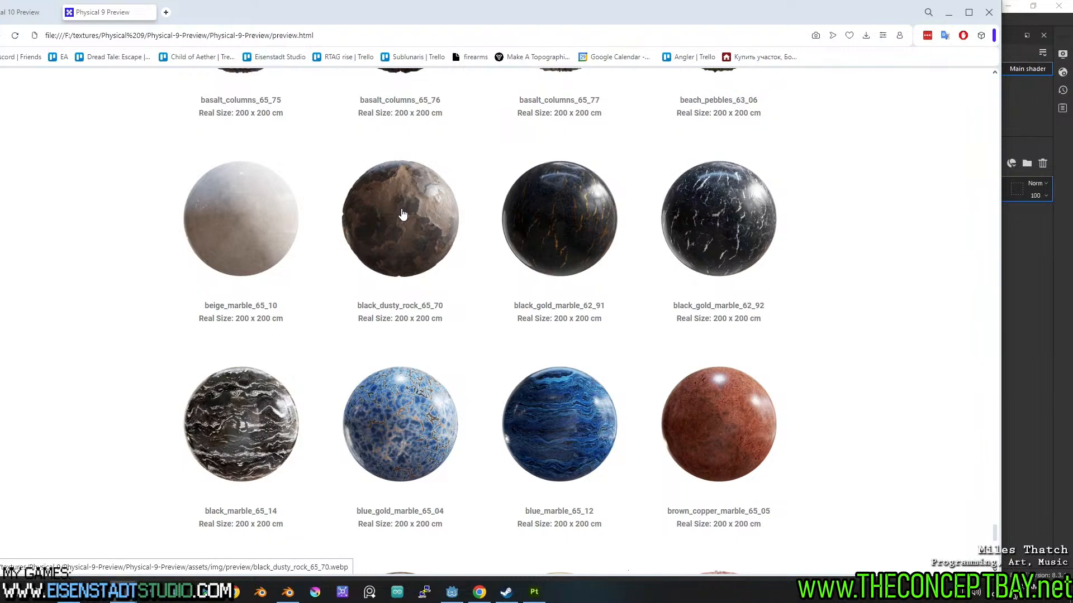
- Compare the marble, dusty rock, rough rock and sandstone previews to choose a surface for the rocks
{"action": "scroll", "coordinate": [403, 214], "scroll_direction": "down", "scroll_amount": 14}
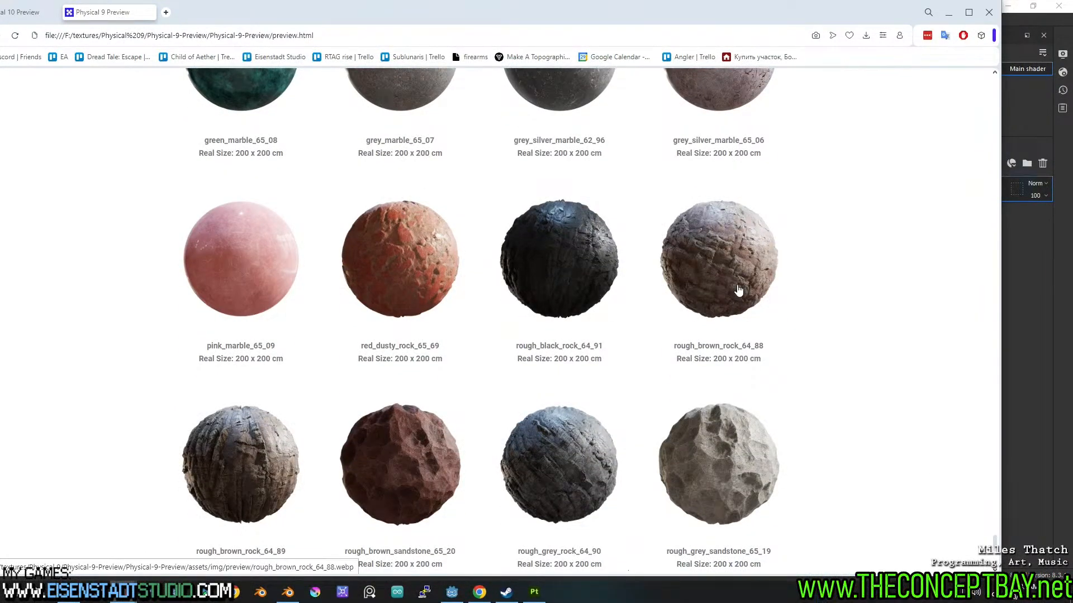
{"action": "scroll", "coordinate": [738, 290], "scroll_direction": "down", "scroll_amount": 2}
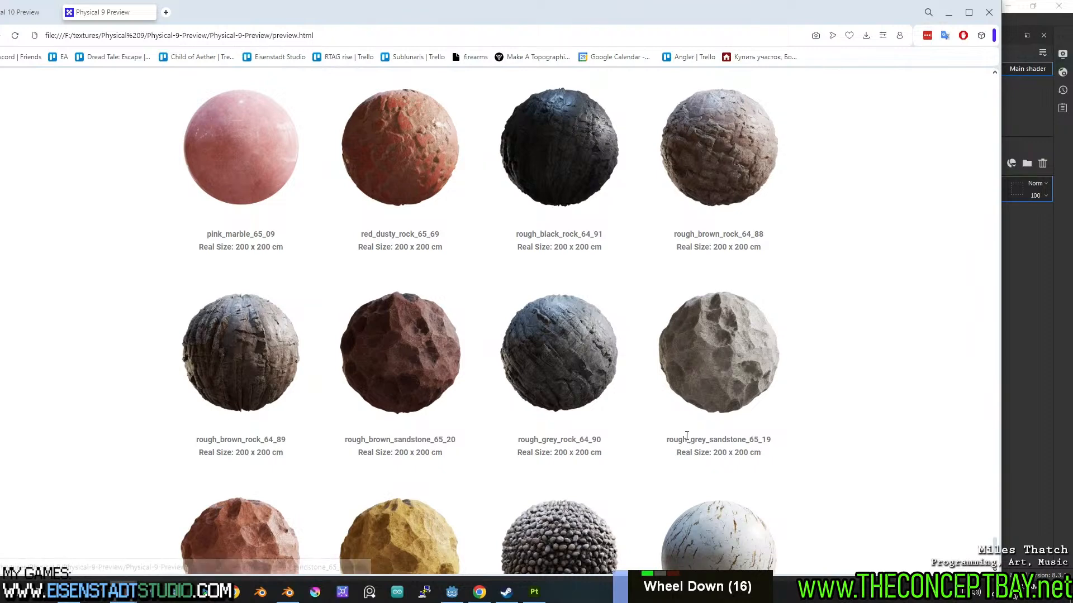
{"action": "scroll", "coordinate": [687, 436], "scroll_direction": "down", "scroll_amount": 2}
{"action": "scroll", "coordinate": [688, 433], "scroll_direction": "up", "scroll_amount": 2}
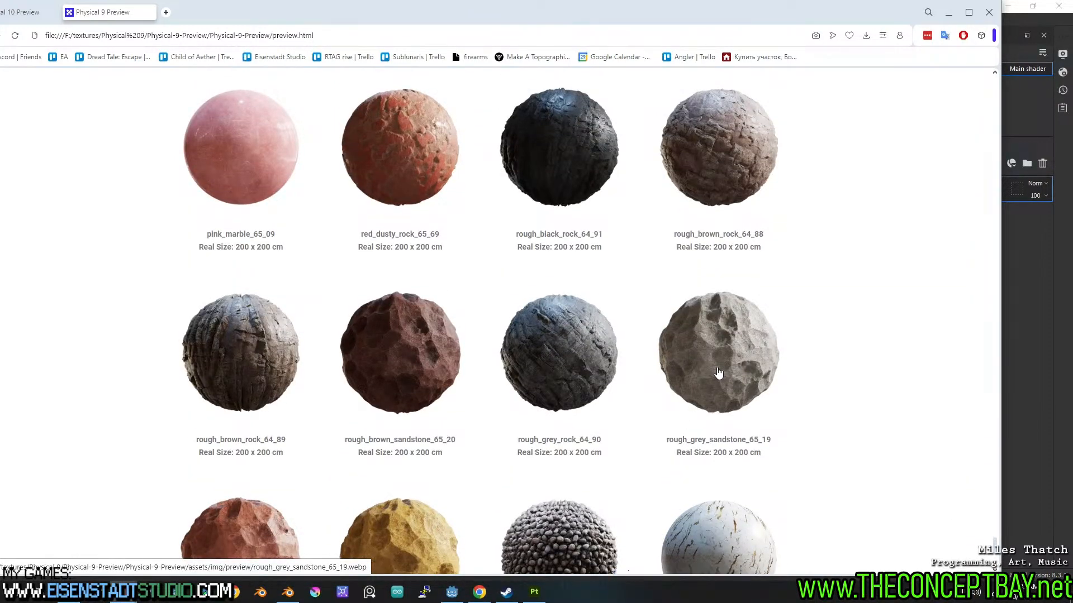
{"action": "scroll", "coordinate": [715, 360], "scroll_direction": "down", "scroll_amount": 1}
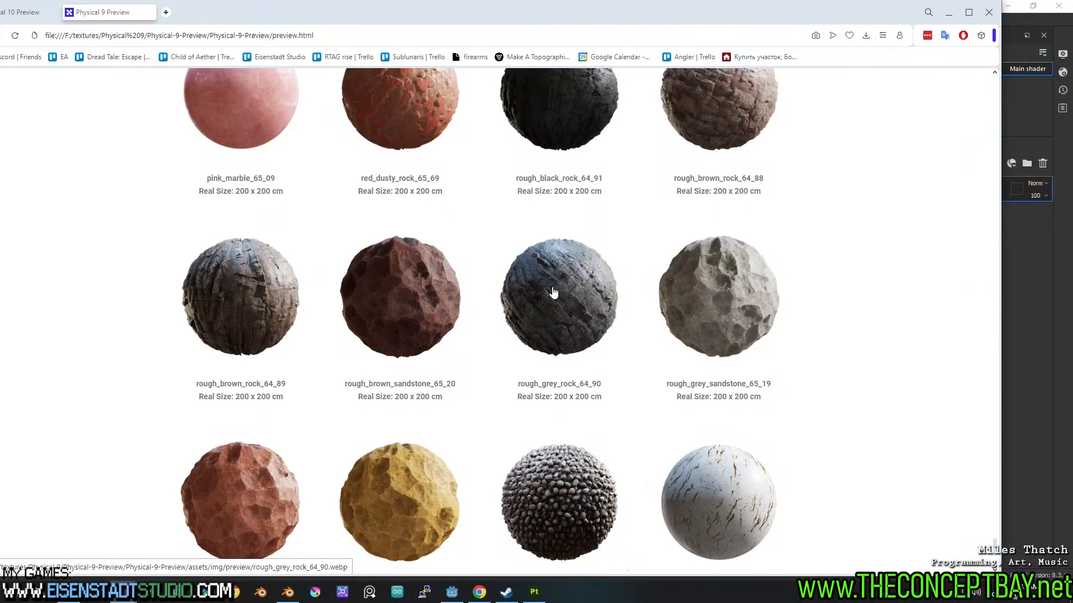
{"action": "scroll", "coordinate": [553, 292], "scroll_direction": "down", "scroll_amount": 6}
{"action": "scroll", "coordinate": [553, 292], "scroll_direction": "up", "scroll_amount": 5}
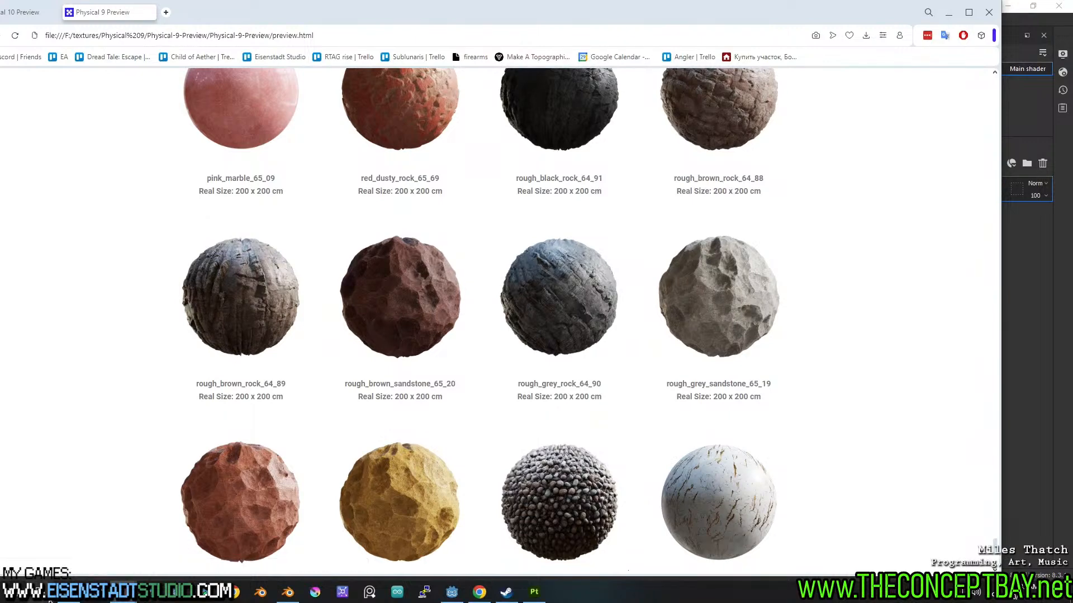
- Open Physical9-Stones-Rocks_4K.zip from the Physical 9 folder and select its rough_grey_rock_64_90_4K folder
{"action": "left_click", "coordinate": [68, 592]}
{"action": "left_click", "coordinate": [313, 165]}
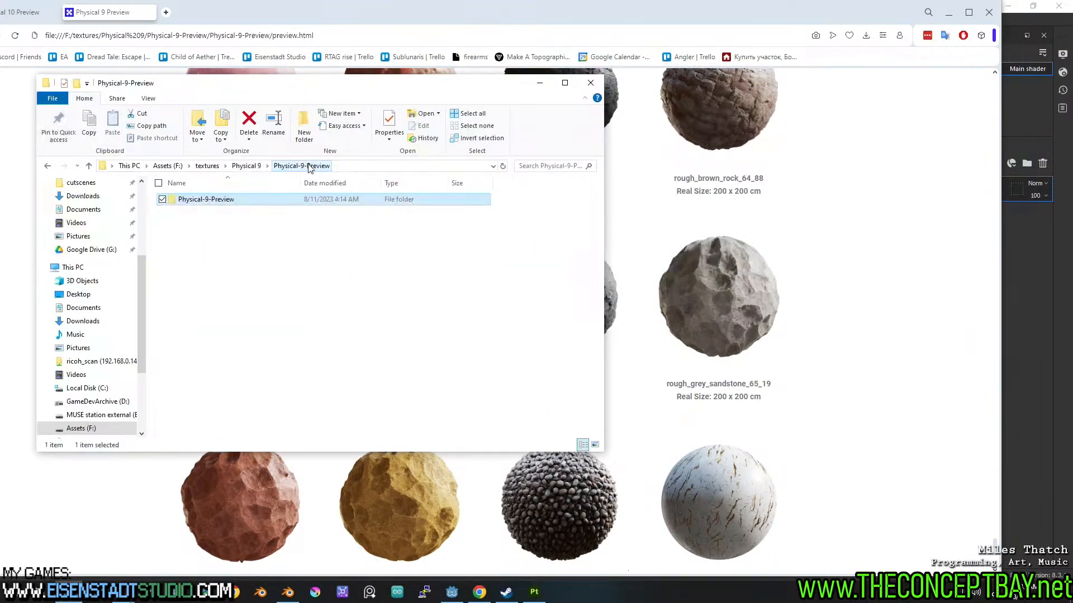
{"action": "left_click", "coordinate": [249, 166]}
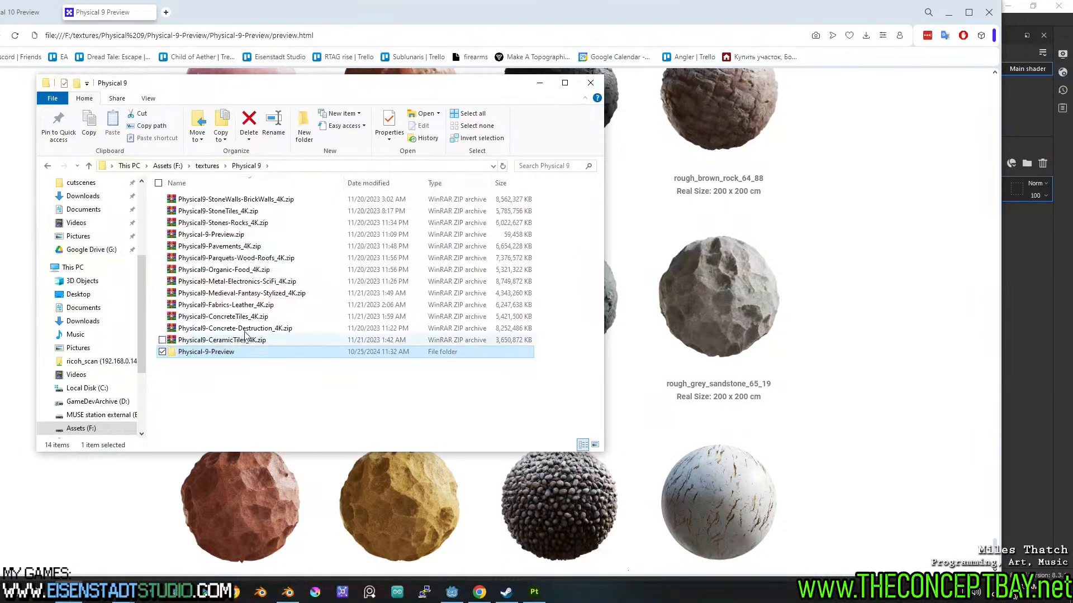
{"action": "left_click", "coordinate": [243, 225]}
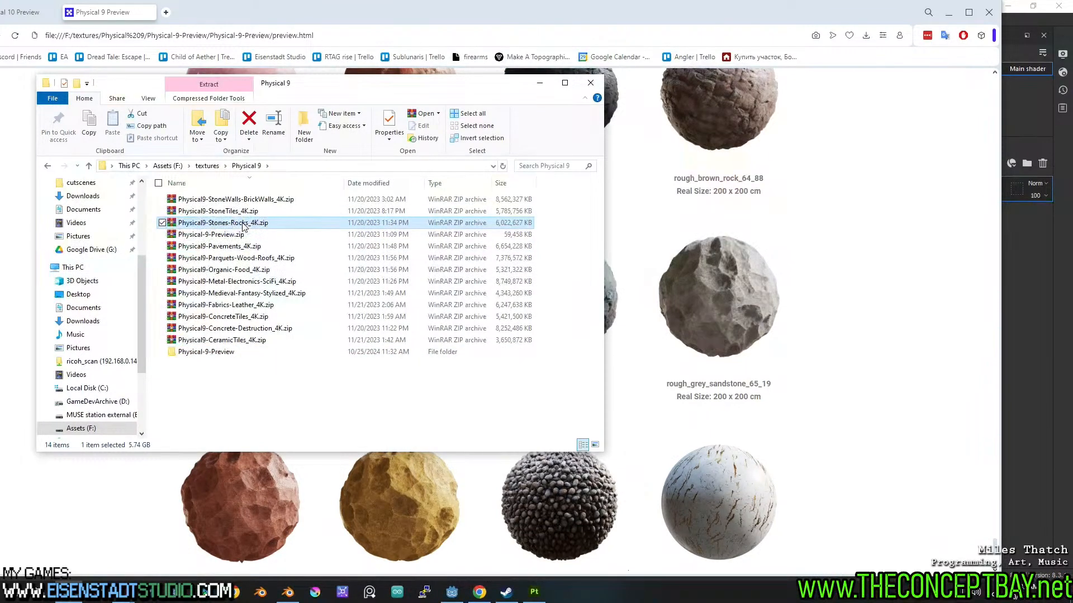
{"action": "double_click", "coordinate": [243, 225]}
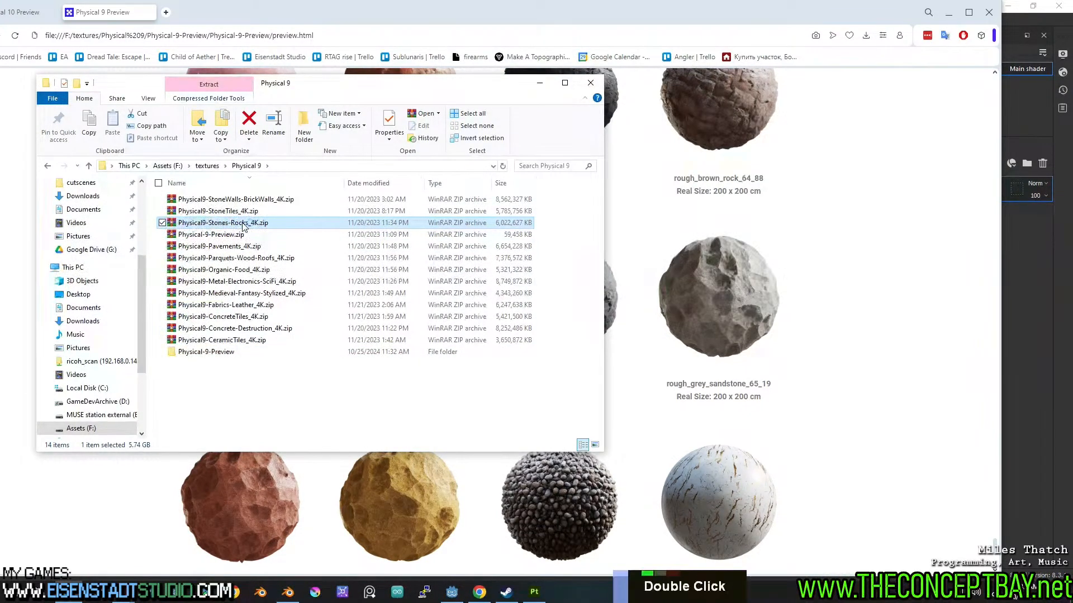
{"action": "double_click", "coordinate": [228, 317]}
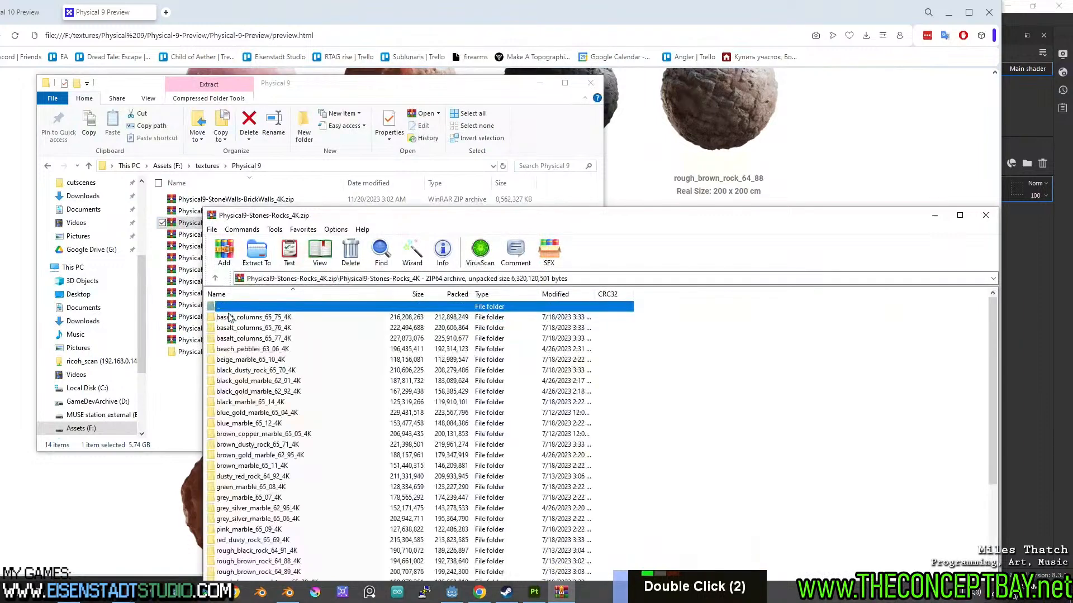
{"action": "scroll", "coordinate": [255, 387], "scroll_direction": "down", "scroll_amount": 4}
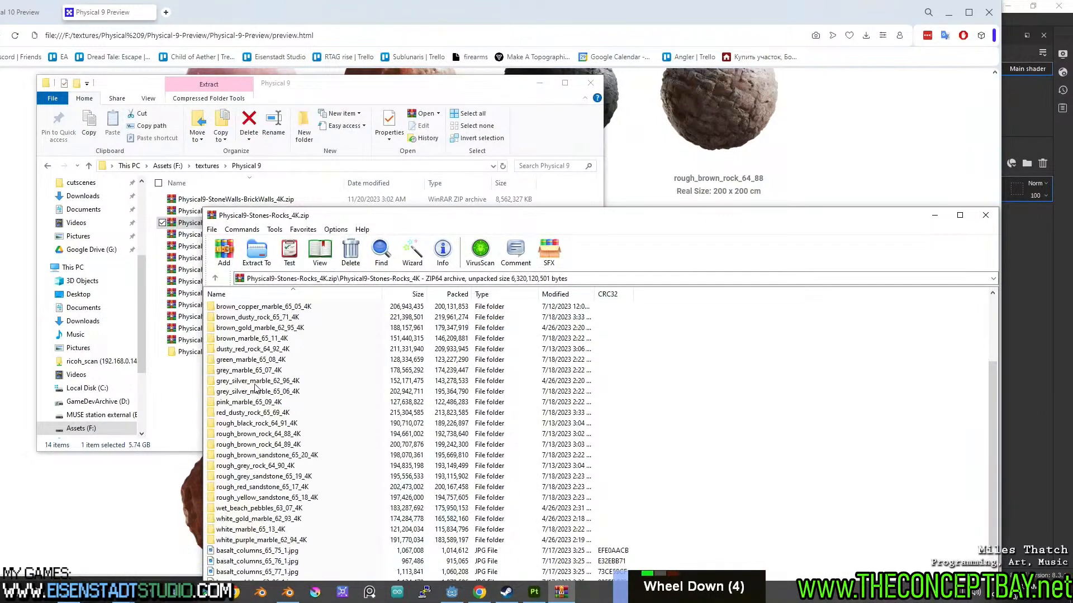
{"action": "left_click", "coordinate": [254, 465]}
- Extract the rough_grey_rock_64_90_4K folder from the archive into the Sublunaris project's assets/texture_packs folder
{"action": "key", "text": "super+e"}
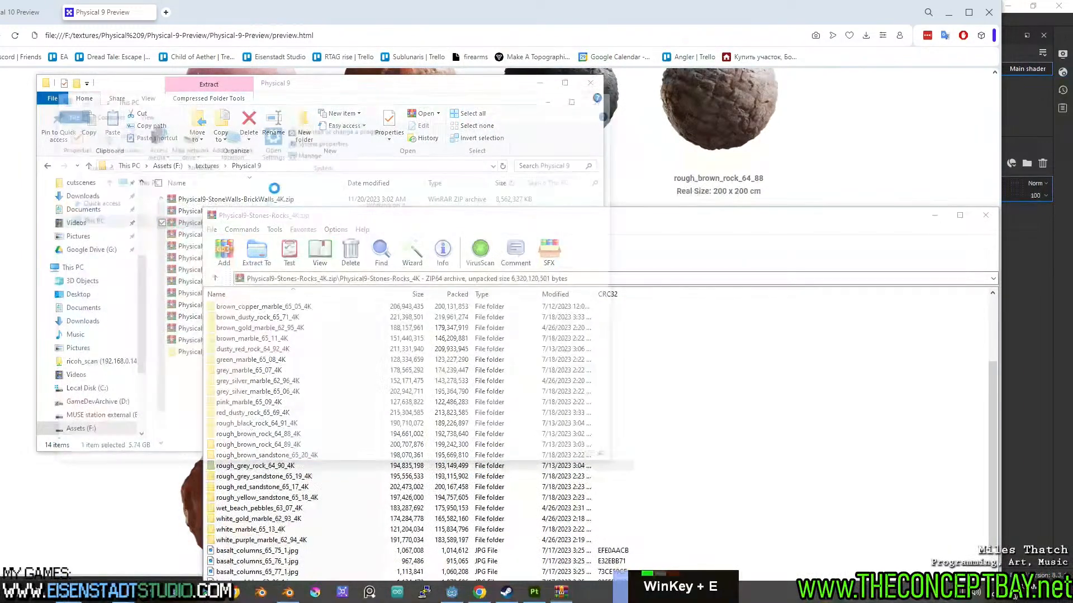
{"action": "left_click", "coordinate": [96, 233]}
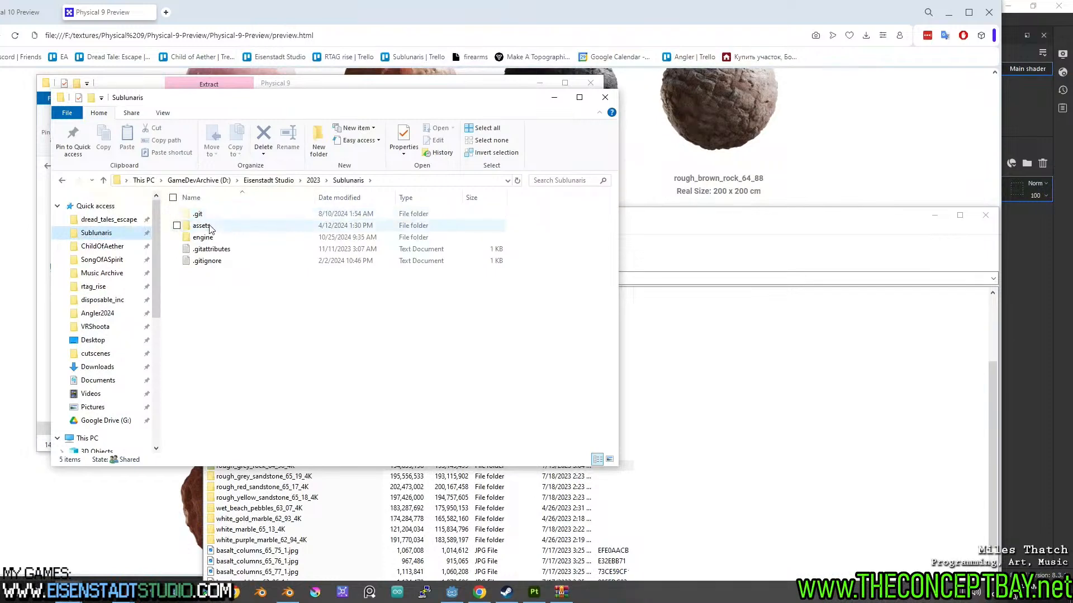
{"action": "double_click", "coordinate": [210, 227]}
{"action": "double_click", "coordinate": [206, 296]}
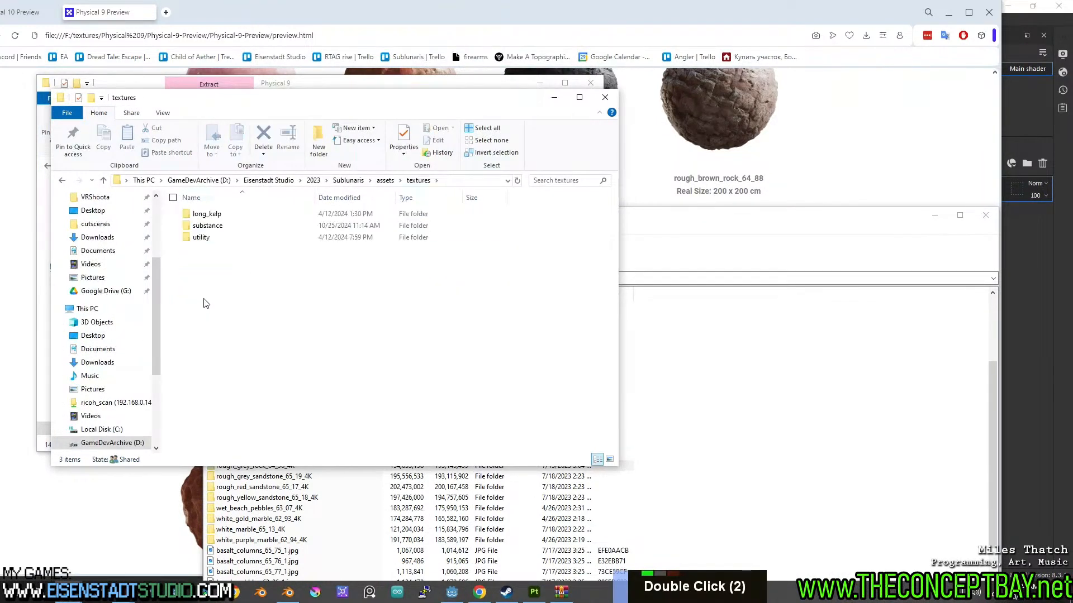
{"action": "left_click", "coordinate": [399, 180]}
{"action": "left_click", "coordinate": [385, 180]}
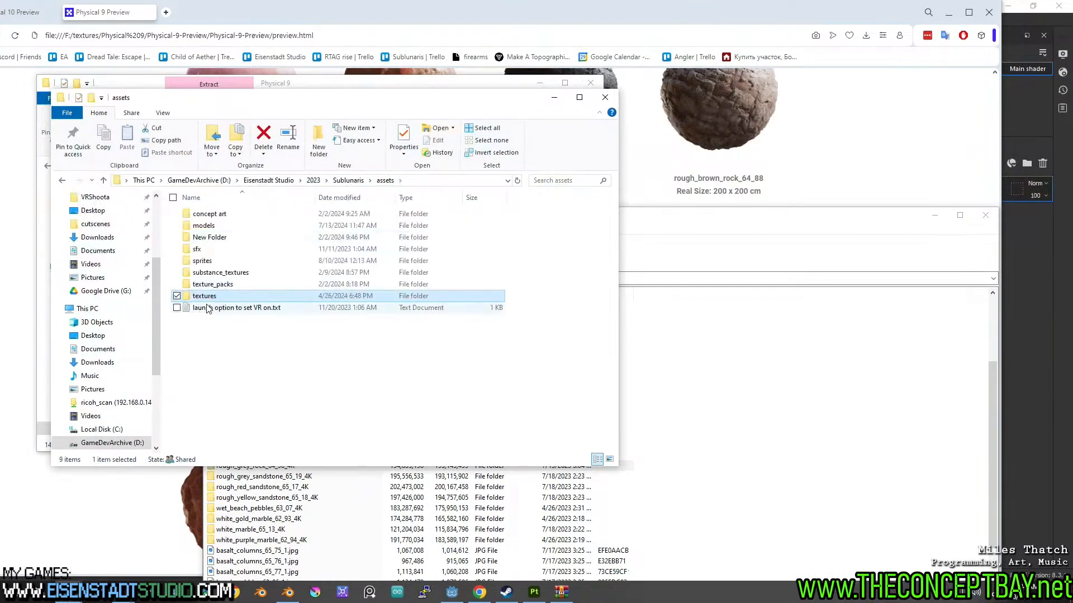
{"action": "double_click", "coordinate": [213, 284]}
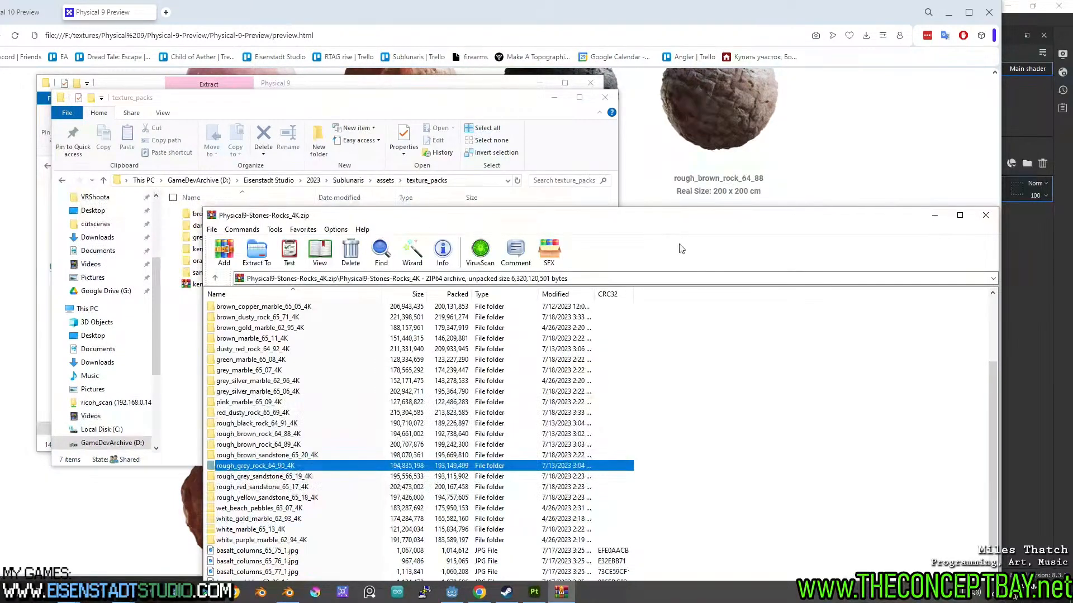
{"action": "left_click_drag", "start_coordinate": [213, 386], "coordinate": [185, 370]}
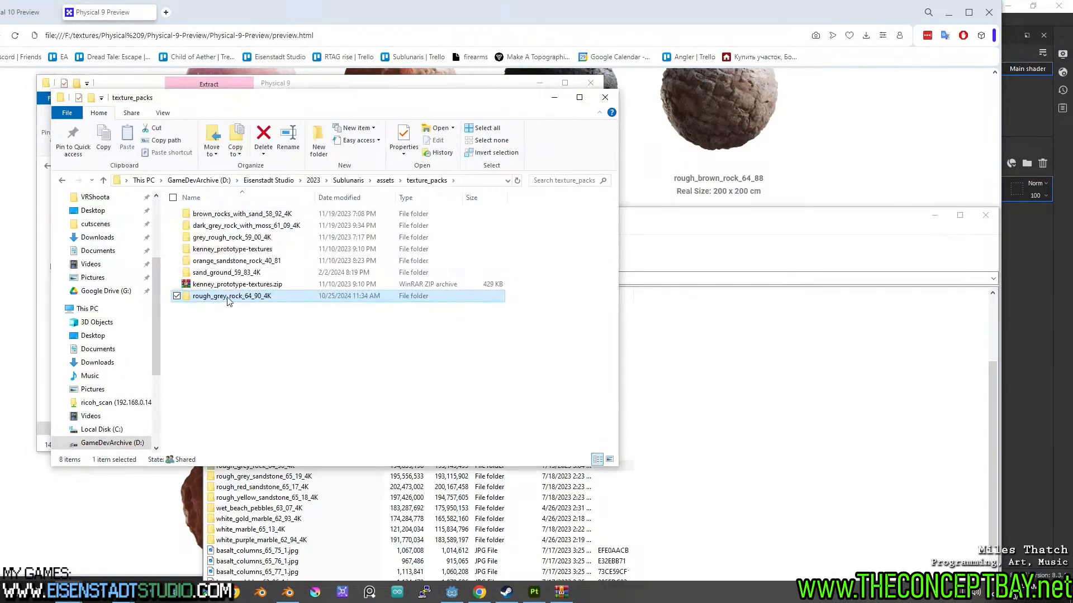
- Bring the extracted rough grey rock's ao, basecolor_diffuse, height, metallic, normal_opengl and roughness maps into Substance 3D Painter for import
{"action": "double_click", "coordinate": [228, 296]}
{"action": "left_click", "coordinate": [933, 216]}
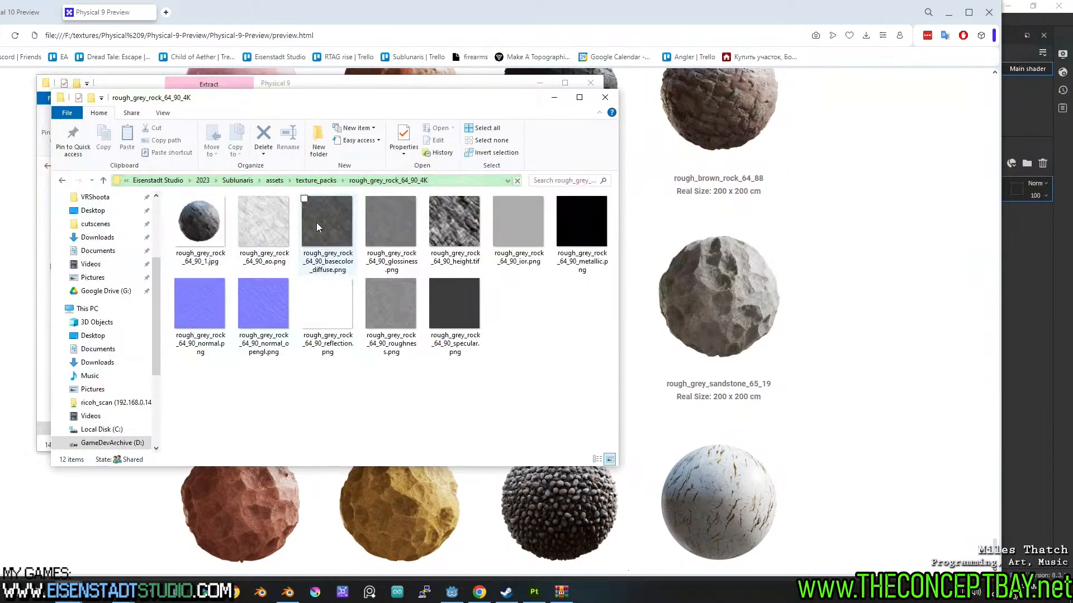
{"action": "left_click", "coordinate": [342, 222]}
{"action": "left_click", "coordinate": [481, 223], "text": "ctrl"}
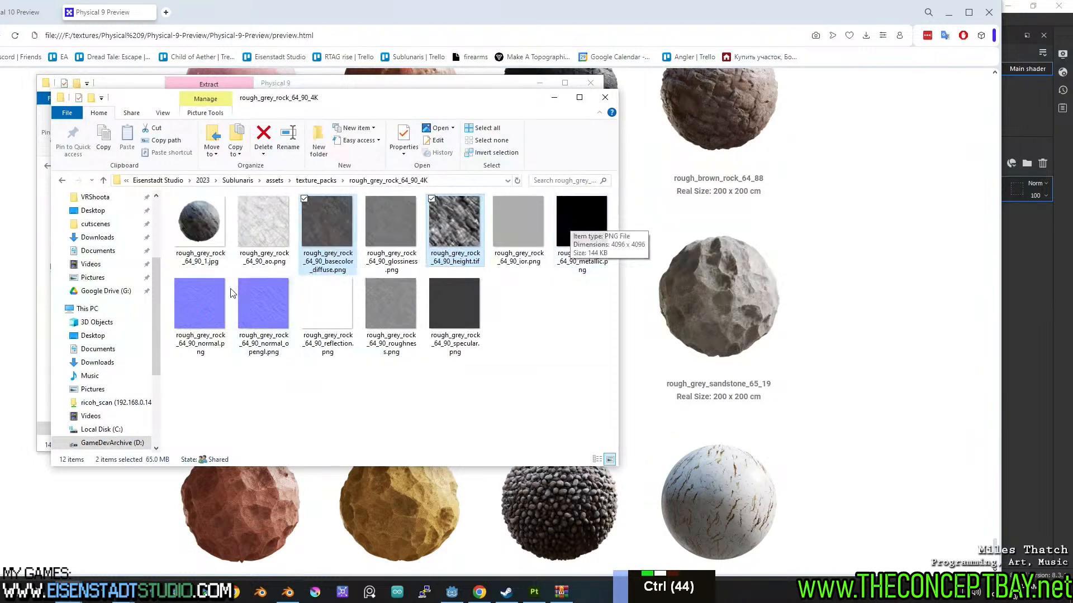
{"action": "left_click", "coordinate": [604, 227], "text": "ctrl"}
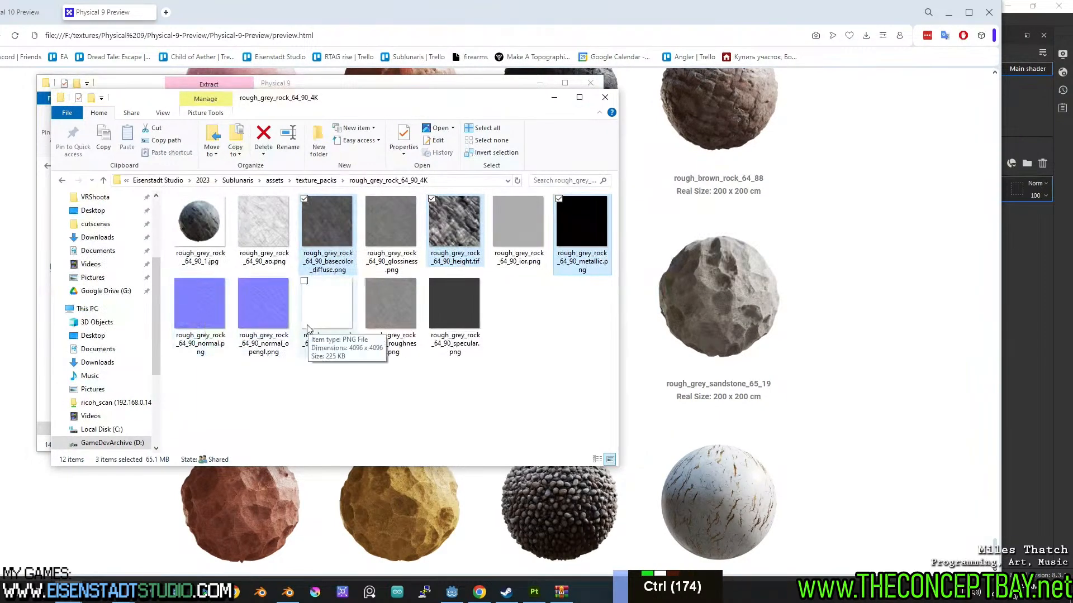
{"action": "left_click", "coordinate": [269, 299], "text": "ctrl"}
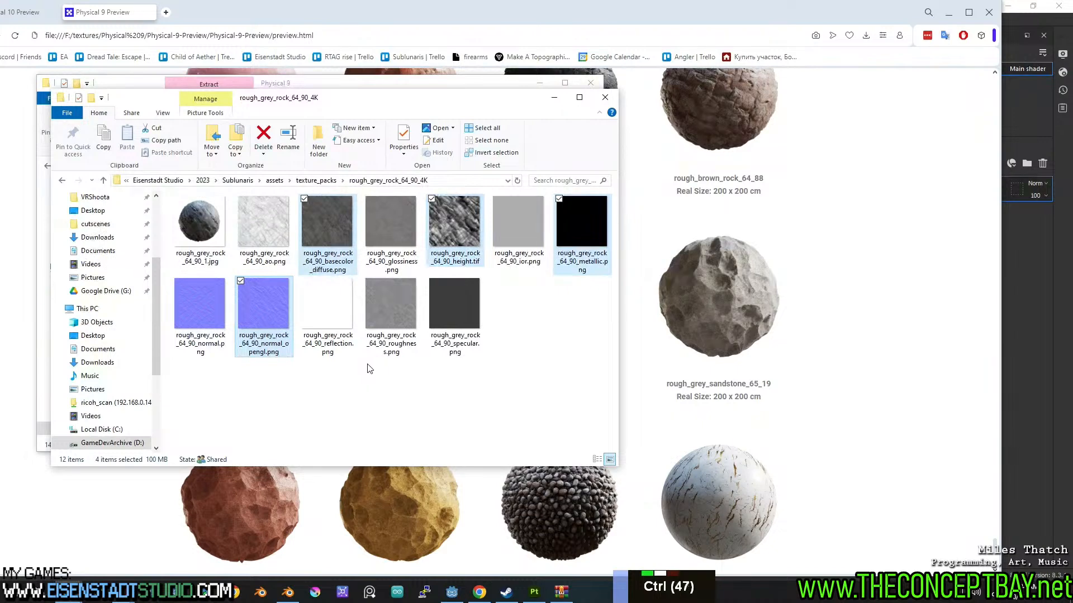
{"action": "left_click", "coordinate": [399, 299], "text": "ctrl"}
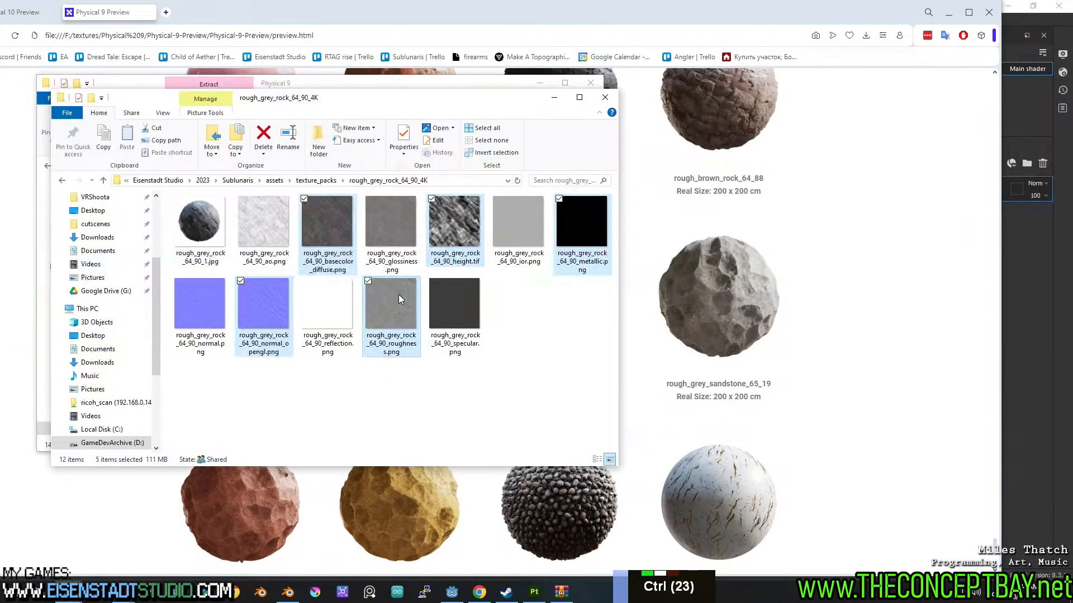
{"action": "left_click", "coordinate": [265, 227], "text": "ctrl"}
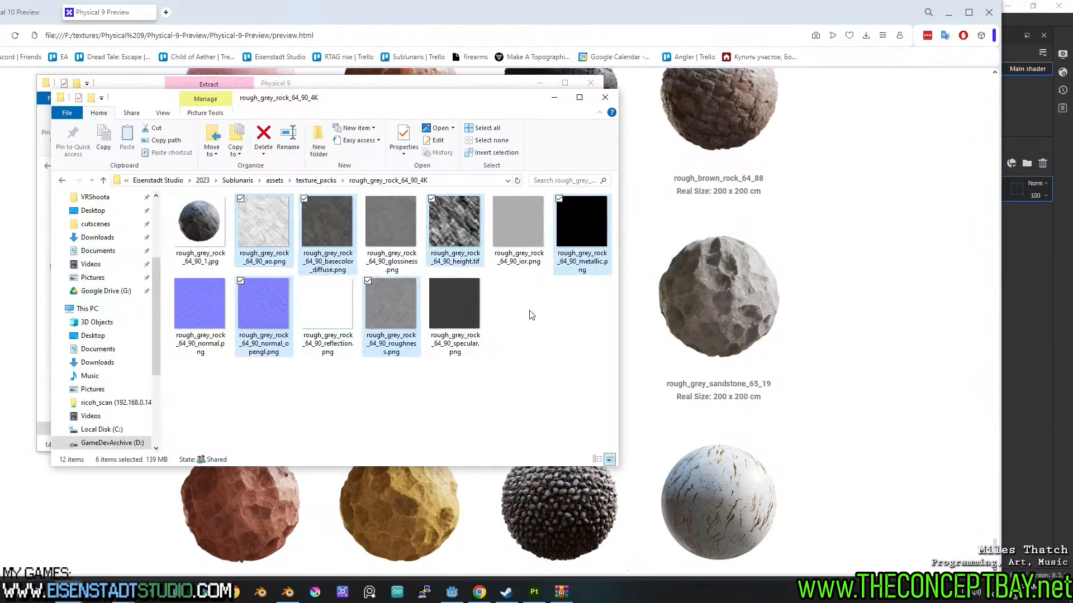
{"action": "left_click", "coordinate": [948, 12]}
{"action": "left_click_drag", "start_coordinate": [422, 213], "coordinate": [686, 474]}
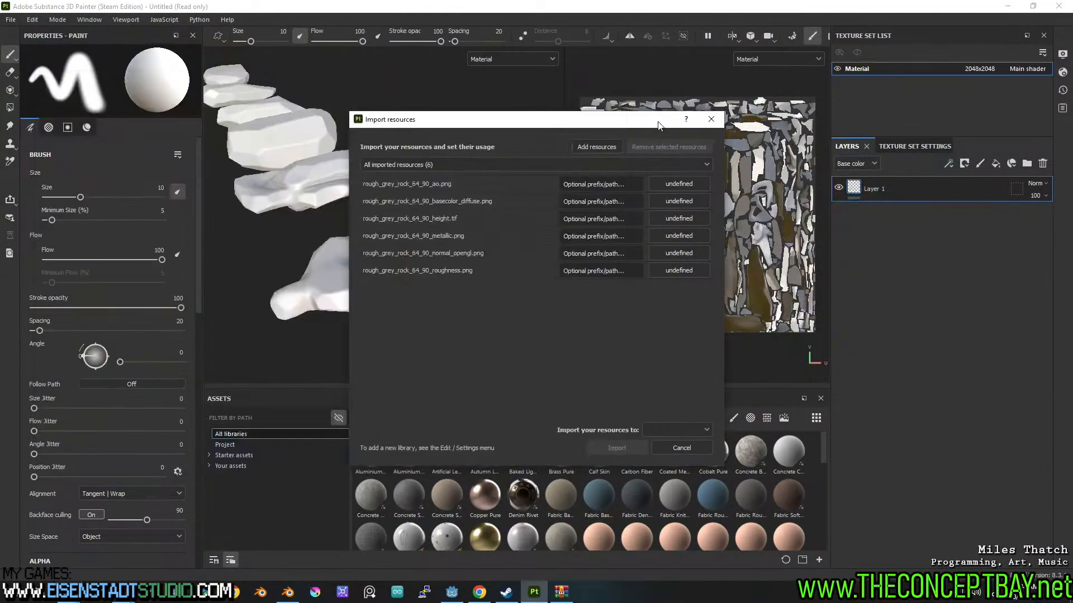
- Set the prefix of all six imported resources to rough_grey_rock_64_90
{"action": "left_click", "coordinate": [661, 126]}
{"action": "left_click", "coordinate": [501, 271], "text": "shift"}
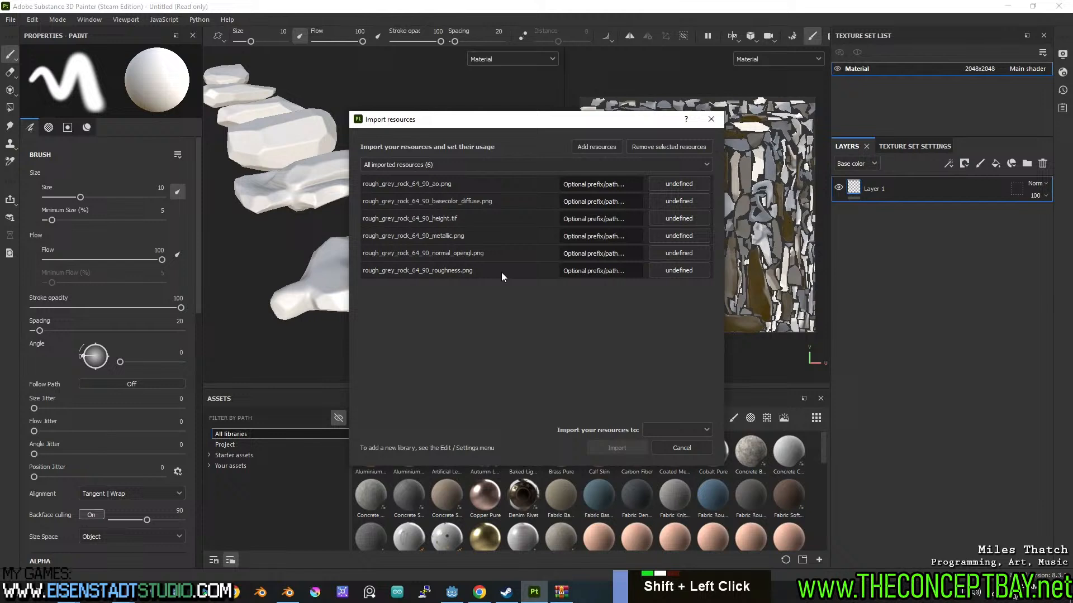
{"action": "left_click", "coordinate": [604, 184]}
{"action": "type", "text": "ROUGH_"}
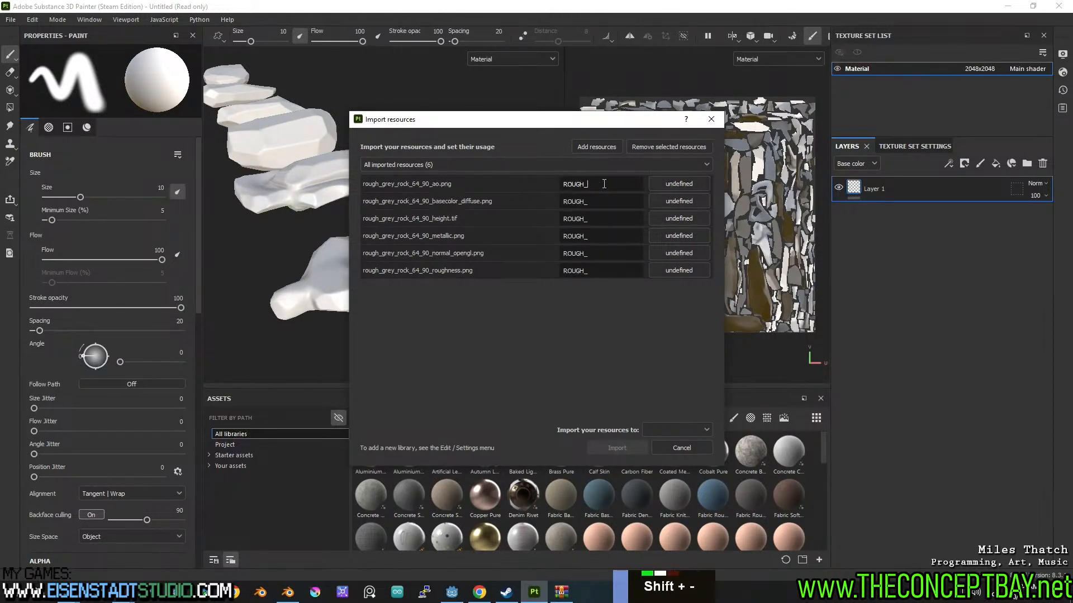
{"action": "key", "text": "ctrl+a"}
{"action": "type", "text": "rough_"}
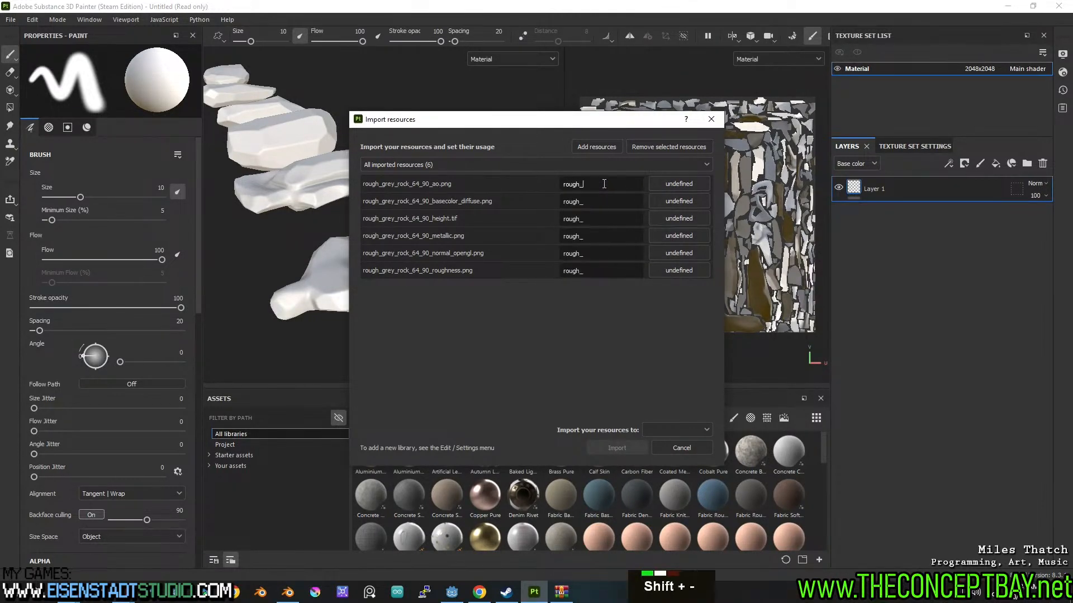
{"action": "type", "text": "grey_ror"}
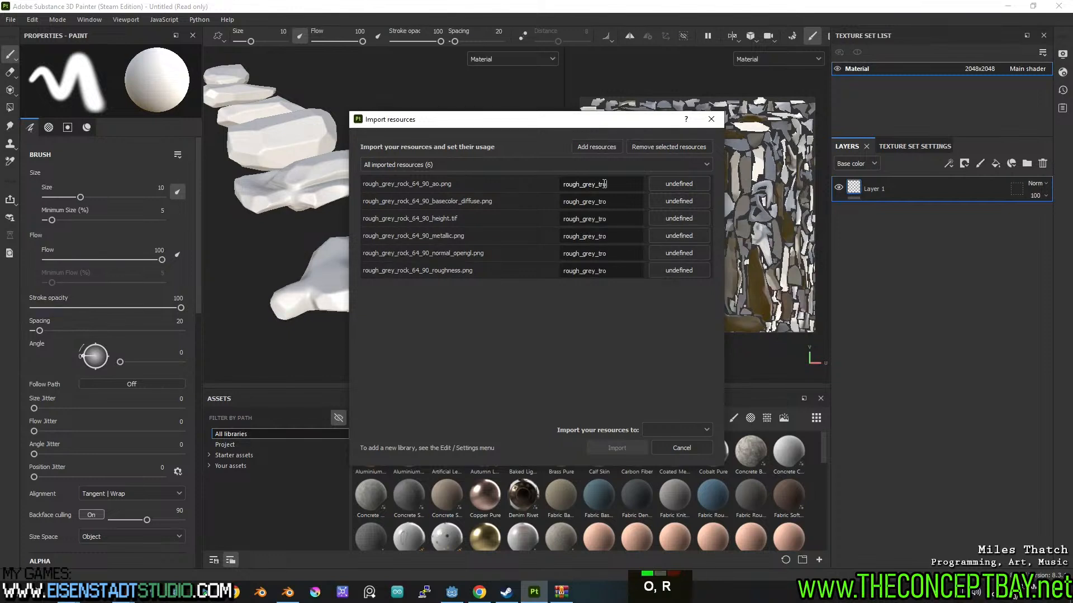
{"action": "key", "text": "BackSpace"}
{"action": "key", "text": "BackSpace"}
{"action": "key", "text": "BackSpace"}
{"action": "type", "text": "rock"}
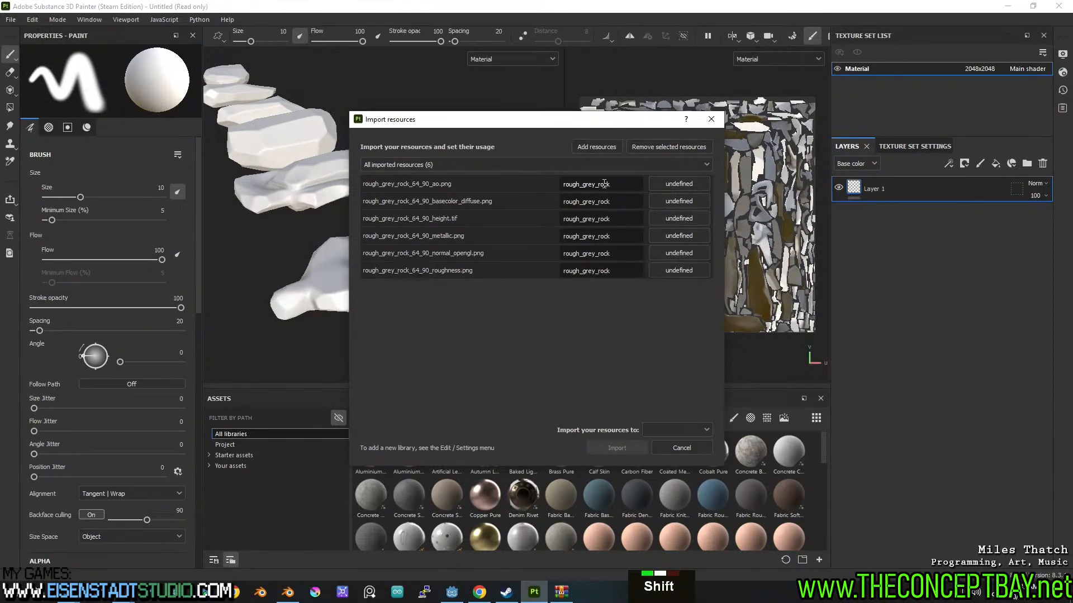
{"action": "type", "text": "_64_90"}
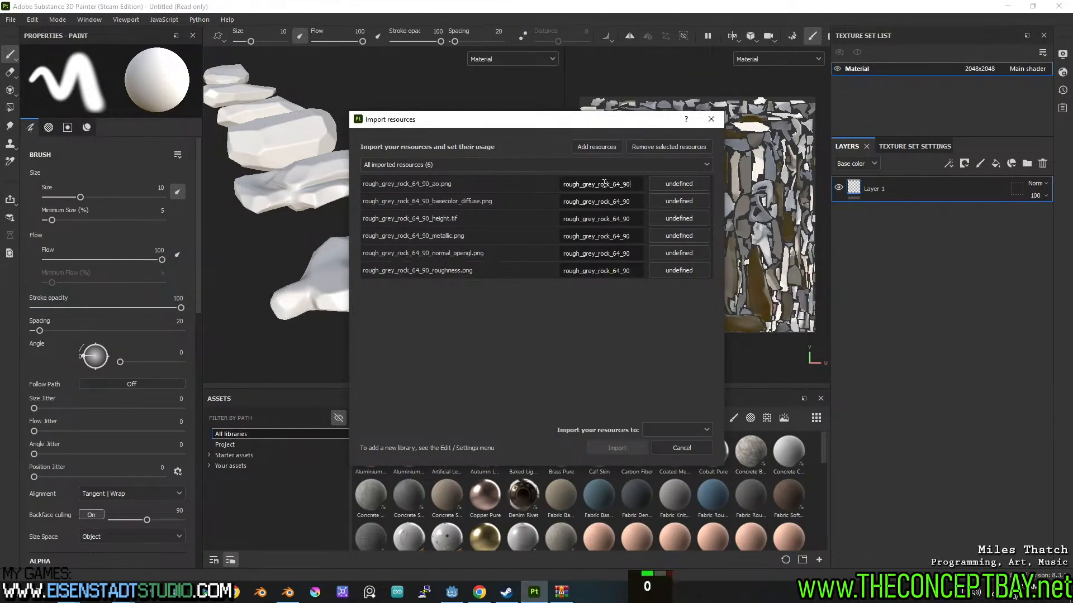
- Define all six rough grey rock resources as textures and import them into the library 'your_assets'
{"action": "left_click", "coordinate": [687, 184]}
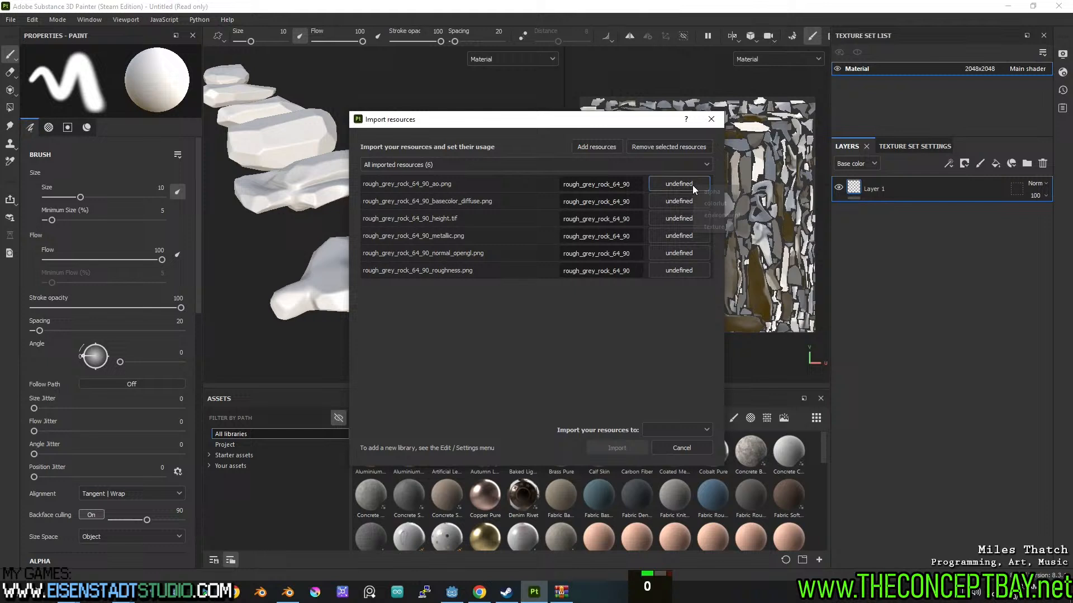
{"action": "left_click", "coordinate": [715, 227]}
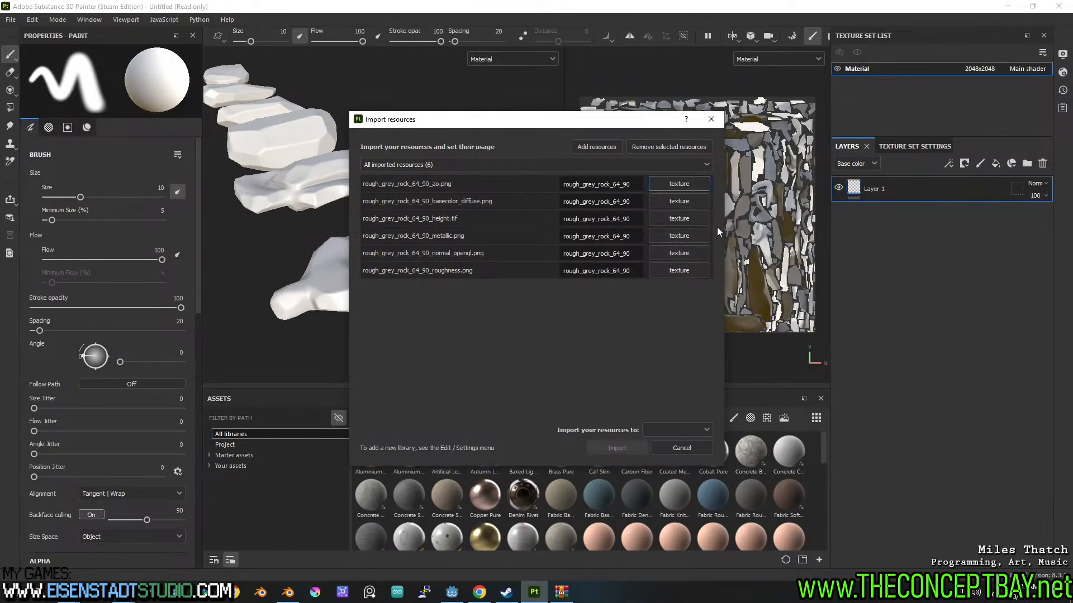
{"action": "left_click", "coordinate": [669, 433]}
{"action": "left_click", "coordinate": [672, 467]}
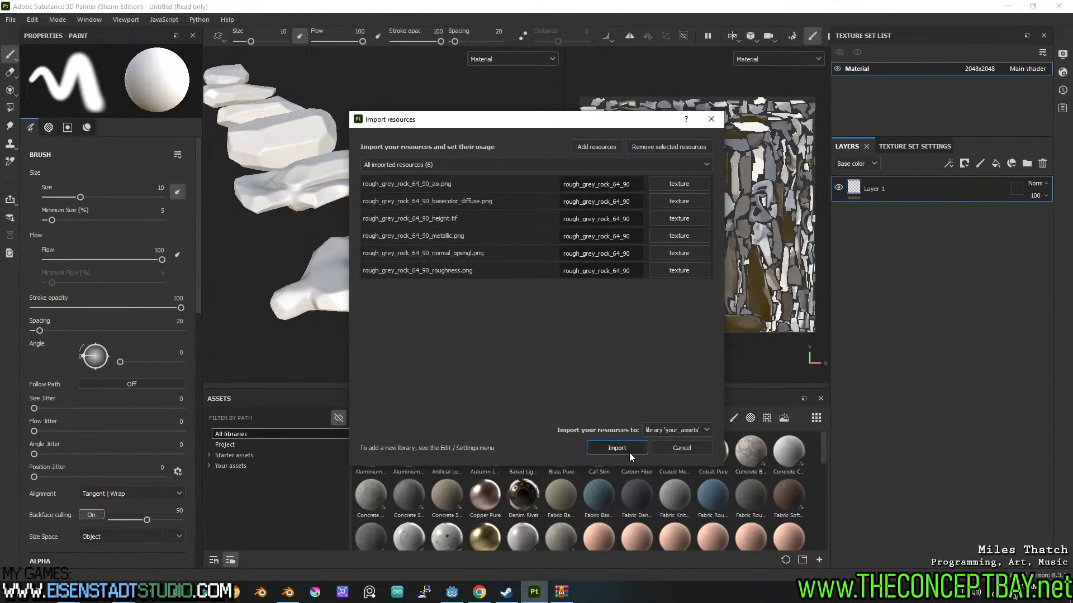
{"action": "left_click", "coordinate": [627, 446]}
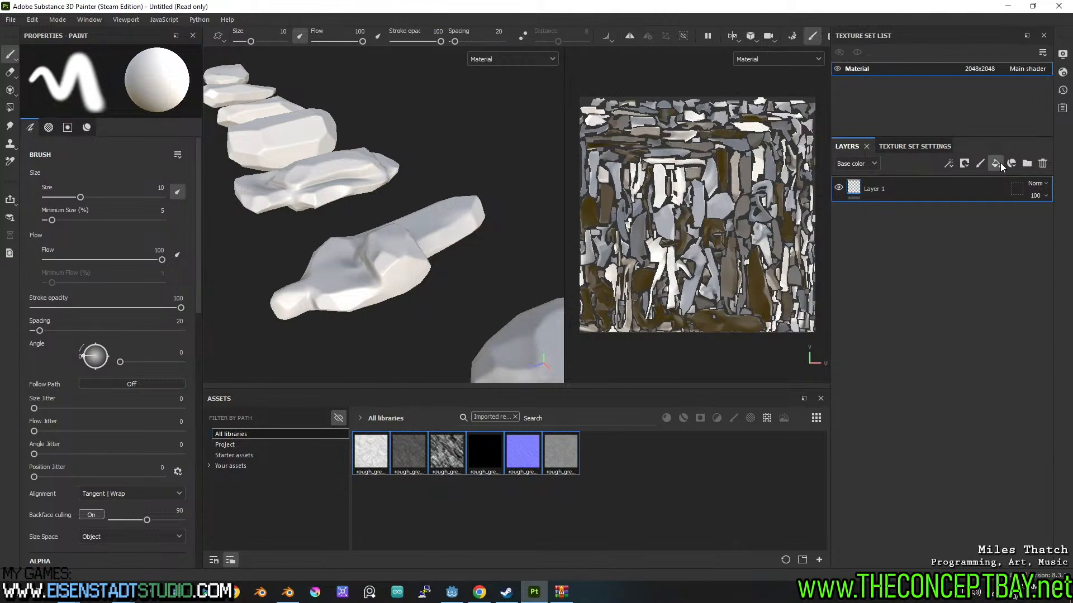
- Add a fill layer above Layer 1 and an Ambient occlusion channel to the texture set
{"action": "left_click", "coordinate": [921, 144]}
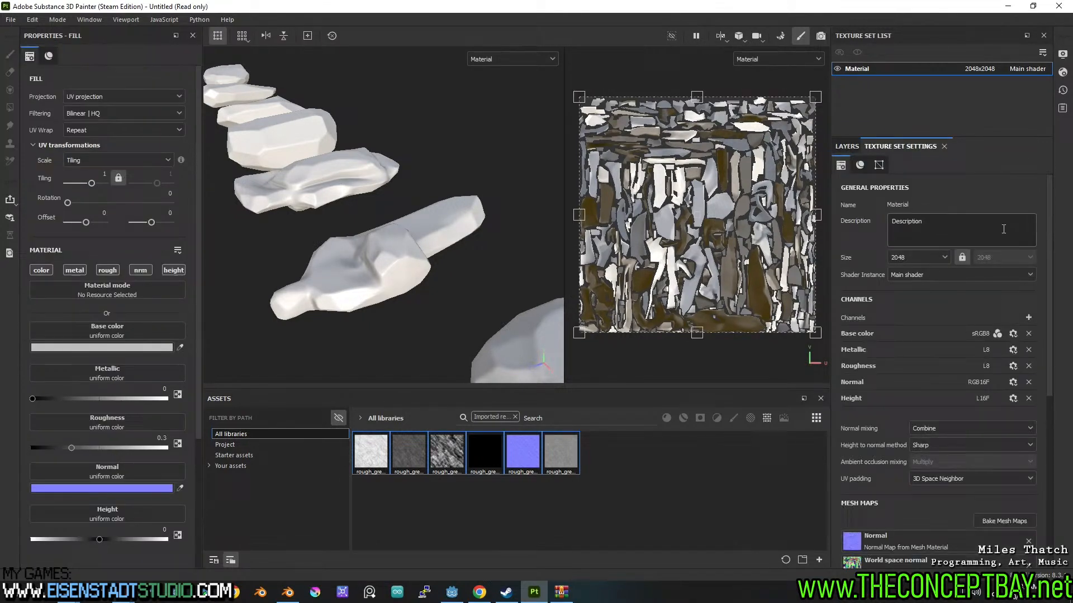
{"action": "left_click", "coordinate": [1028, 317]}
{"action": "left_click", "coordinate": [1025, 333]}
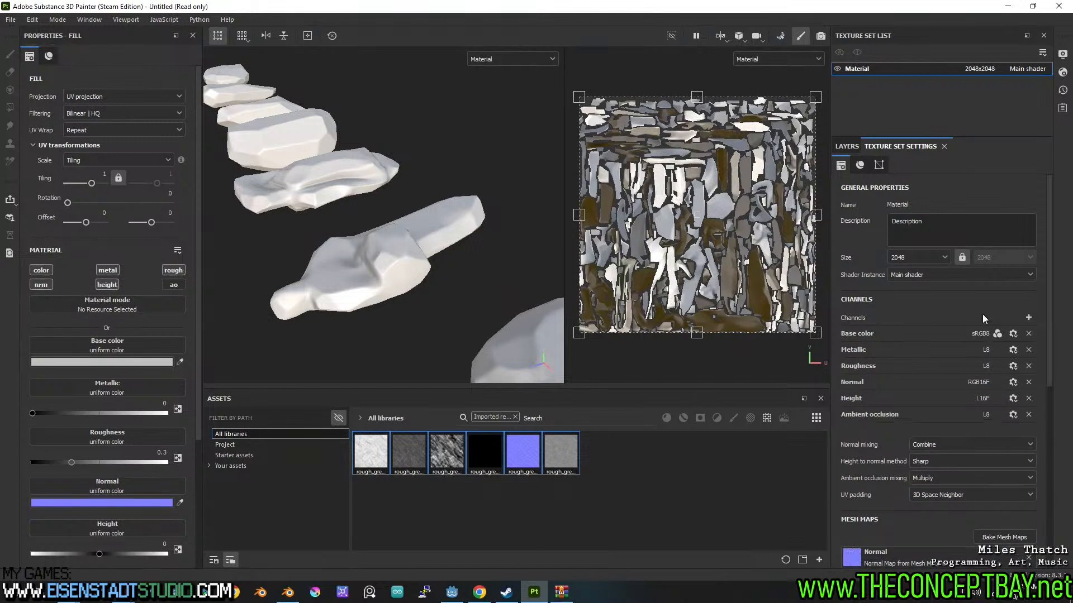
{"action": "left_click", "coordinate": [852, 148]}
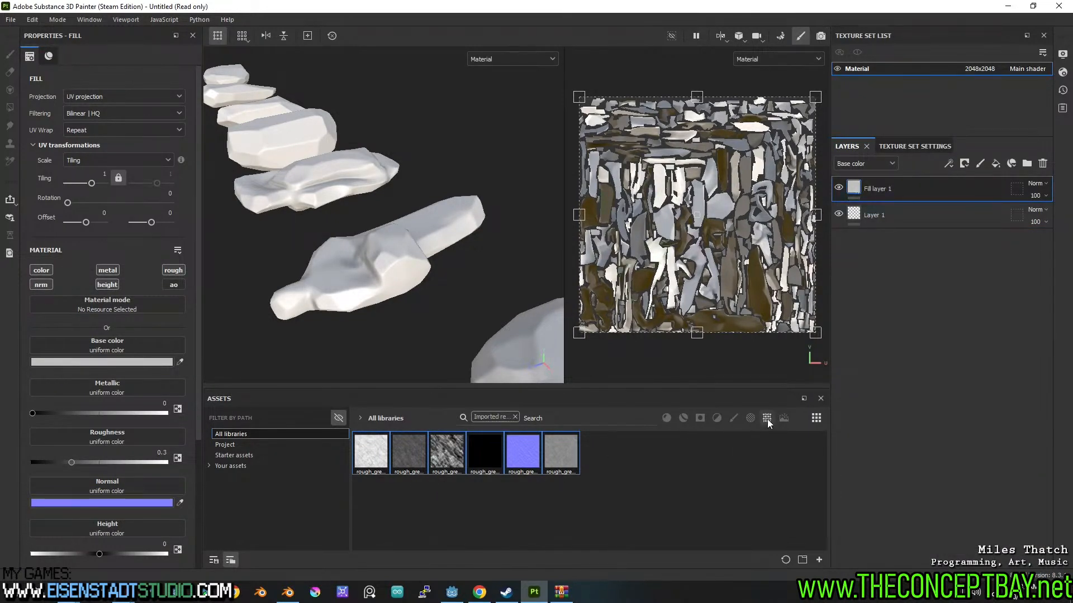
- Show the imported assets as a named list and assign rough_grey_rock_64_90_basecolor_diffuse to Fill layer 1's base color
{"action": "left_click", "coordinate": [816, 419]}
{"action": "left_click", "coordinate": [836, 473]}
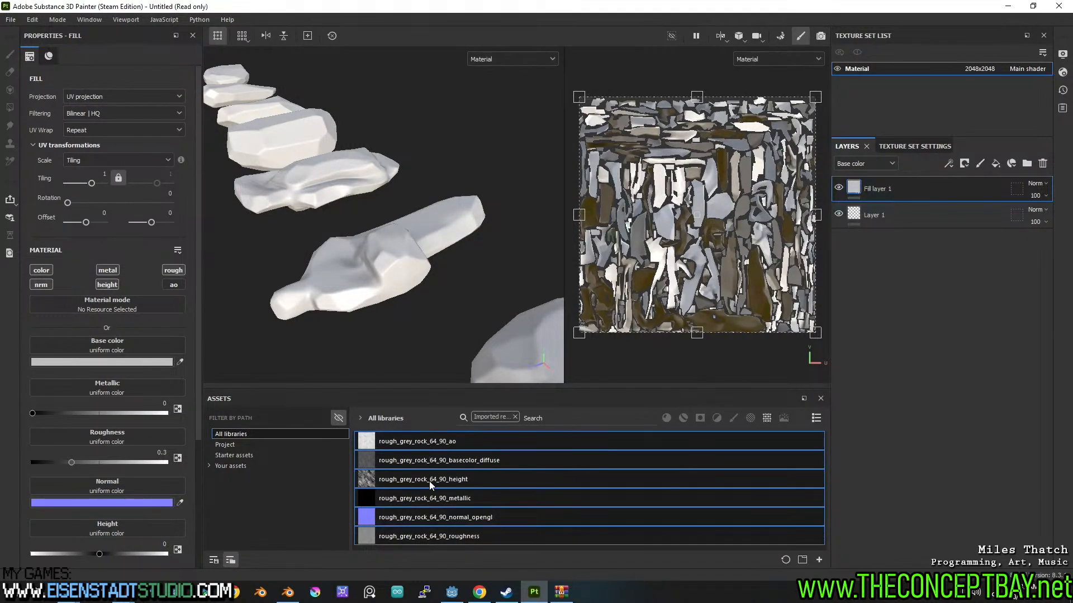
{"action": "scroll", "coordinate": [434, 521], "scroll_direction": "down", "scroll_amount": 3}
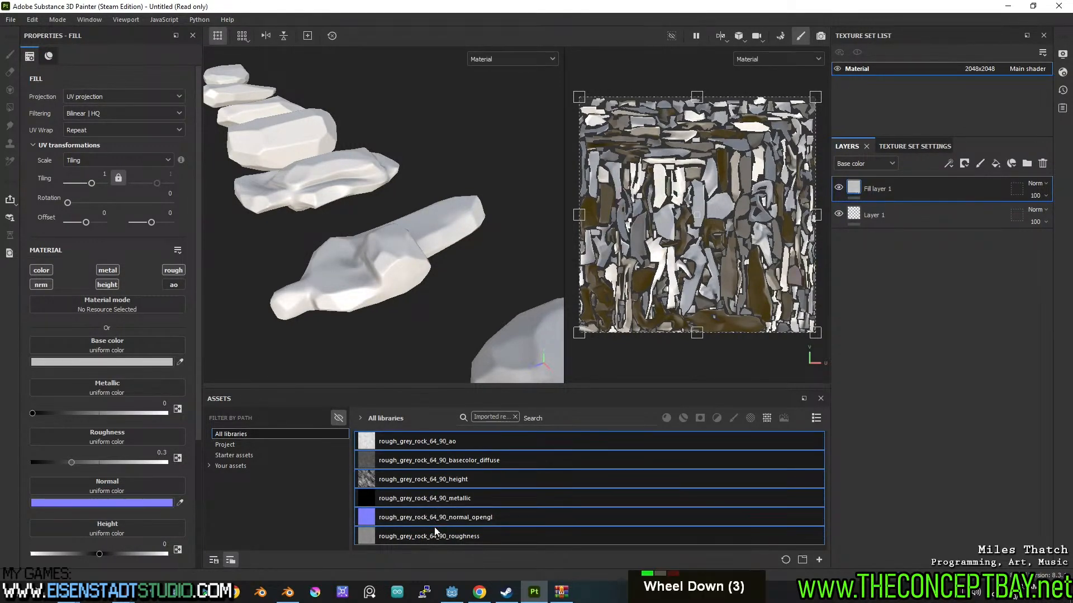
{"action": "double_click", "coordinate": [446, 465]}
{"action": "left_click_drag", "start_coordinate": [466, 467], "coordinate": [125, 341]}
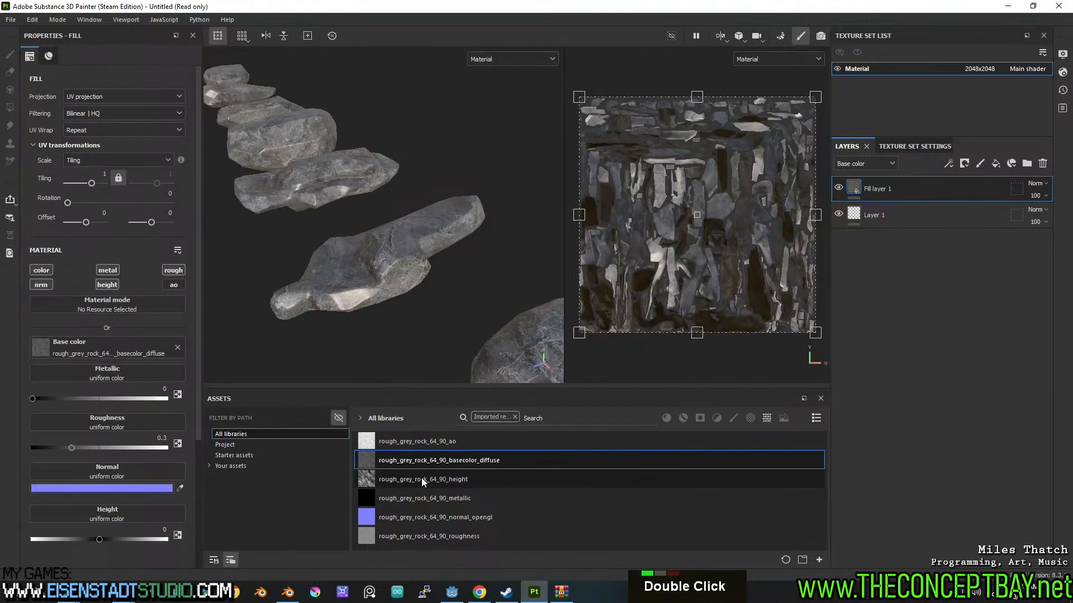
- Assign the height, metallic, normal_opengl, roughness and ao maps to Fill layer 1's matching channels, with its ao channel enabled
{"action": "left_click", "coordinate": [422, 477]}
{"action": "left_click_drag", "start_coordinate": [421, 478], "coordinate": [106, 512]}
{"action": "left_click_drag", "start_coordinate": [463, 495], "coordinate": [132, 377]}
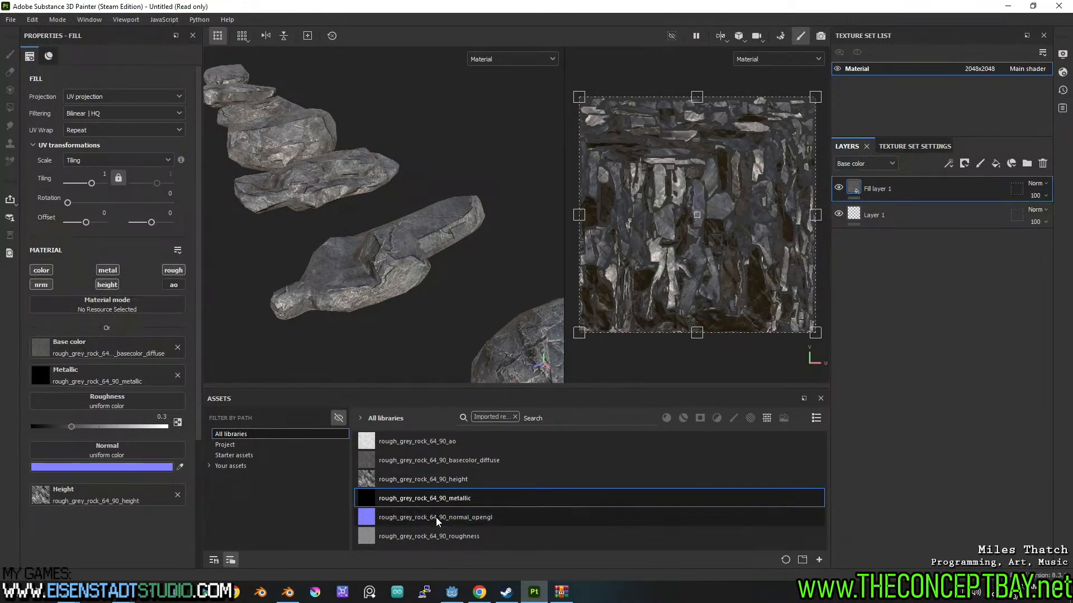
{"action": "left_click_drag", "start_coordinate": [436, 517], "coordinate": [117, 451]}
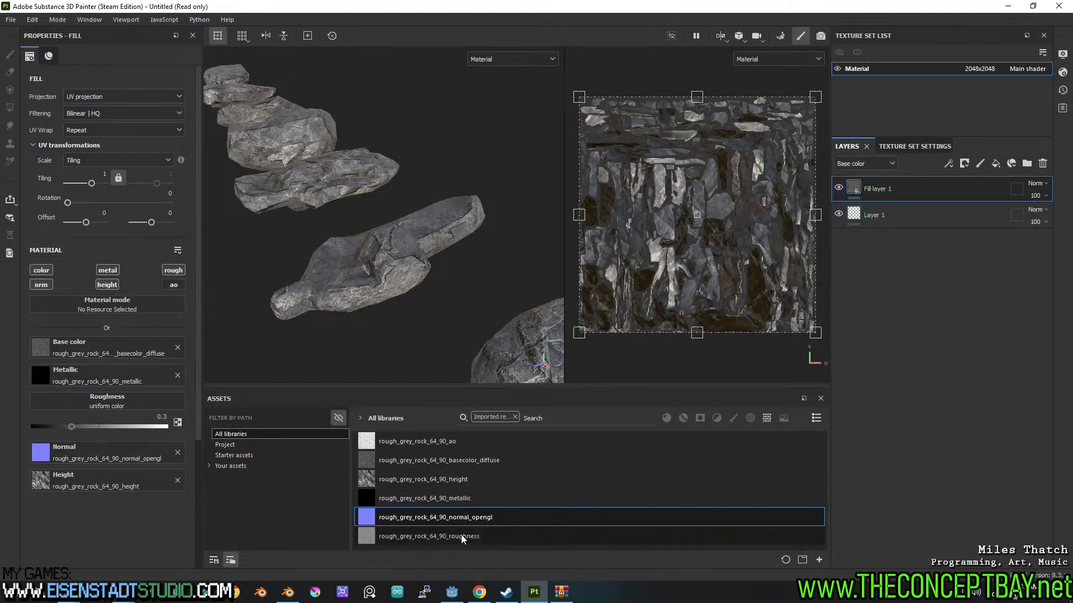
{"action": "left_click_drag", "start_coordinate": [458, 534], "coordinate": [126, 400]}
{"action": "left_click", "coordinate": [174, 284]}
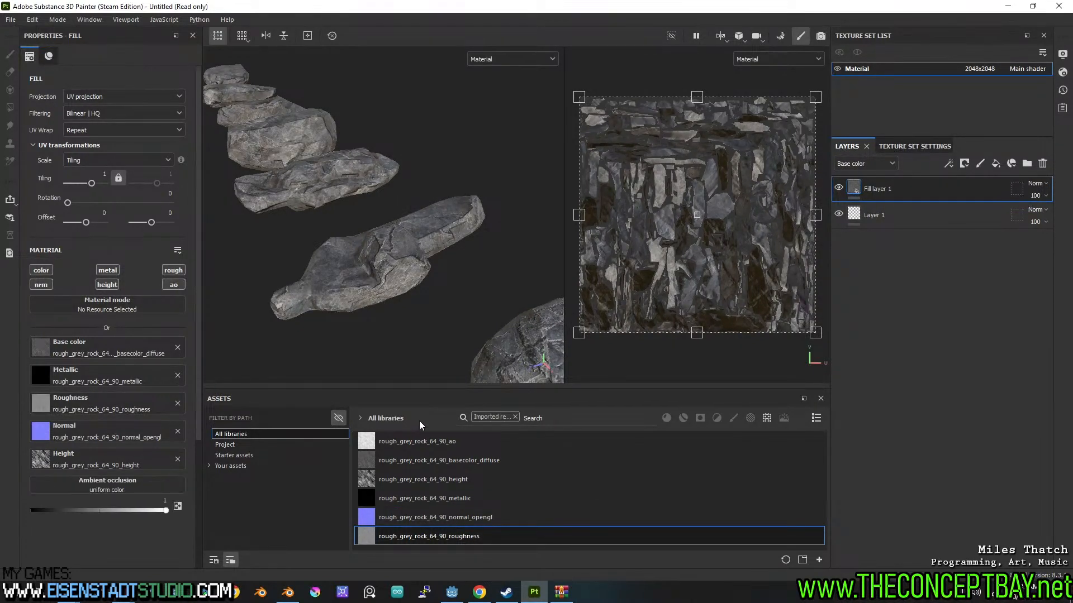
{"action": "left_click_drag", "start_coordinate": [408, 442], "coordinate": [129, 483]}
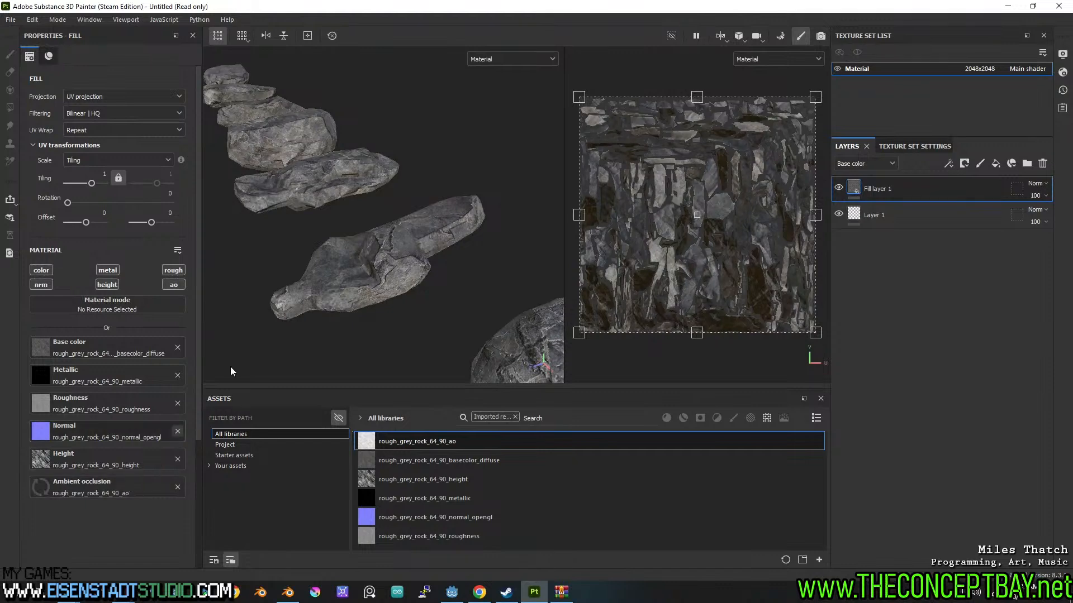
- Inspect the texture on the rock up close and switch Fill layer 1 to Tri-planar projection
{"action": "scroll", "coordinate": [377, 236], "scroll_direction": "up", "scroll_amount": 5}
{"action": "left_click_drag", "start_coordinate": [378, 236], "coordinate": [429, 286], "text": "alt"}
{"action": "middle_click_drag", "start_coordinate": [429, 286], "coordinate": [435, 224], "text": "alt"}
{"action": "left_click_drag", "start_coordinate": [436, 224], "coordinate": [448, 254], "text": "alt"}
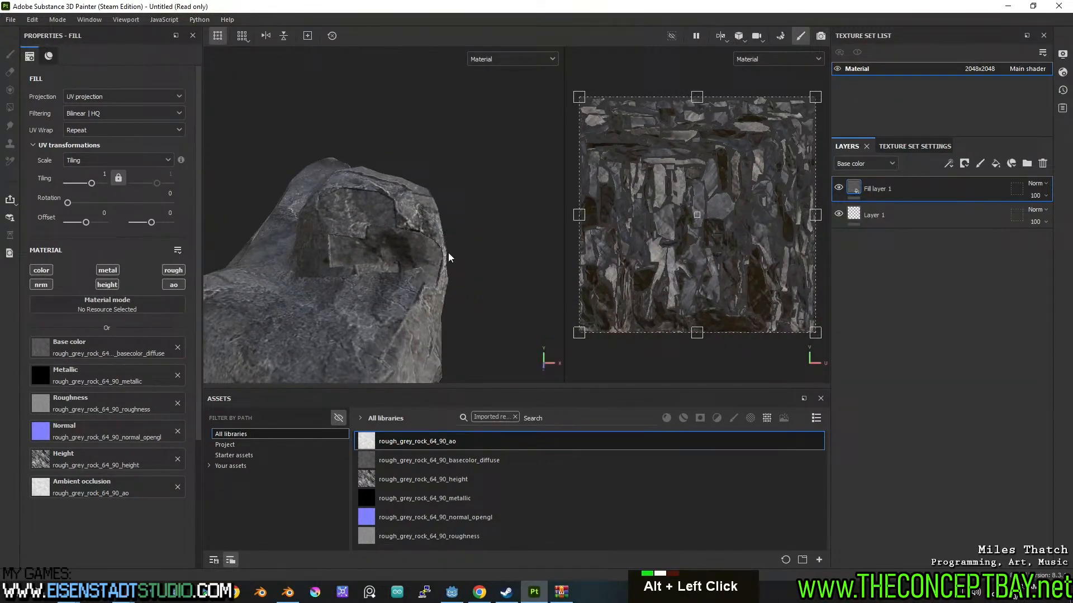
{"action": "left_click", "coordinate": [82, 130]}
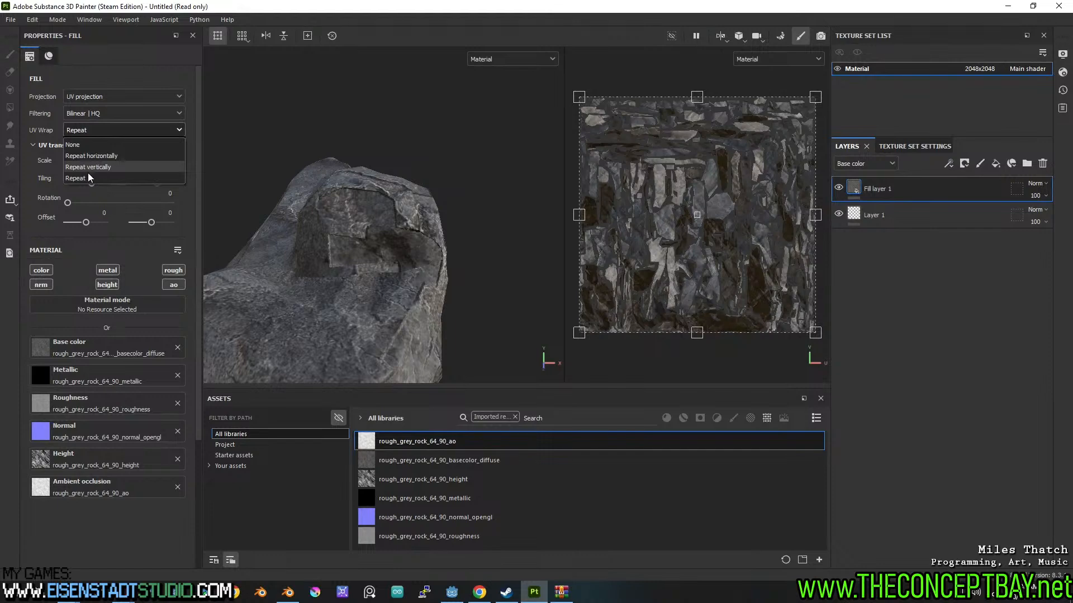
{"action": "left_click", "coordinate": [38, 136]}
{"action": "left_click", "coordinate": [99, 96]}
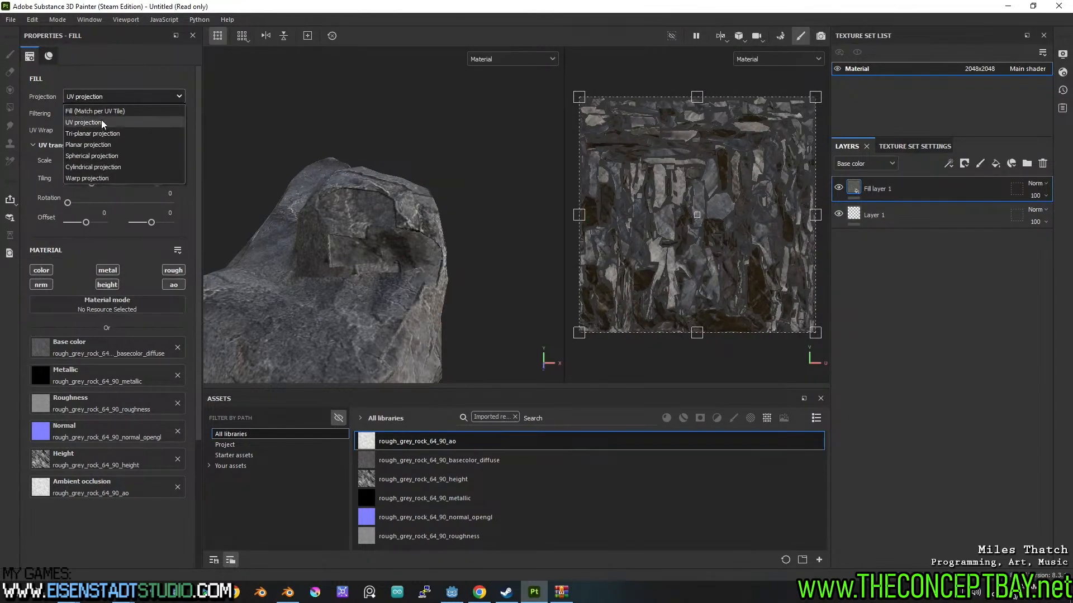
{"action": "left_click", "coordinate": [93, 136]}
- Try a tiling of 5 on the tri-planar rock fill
{"action": "scroll", "coordinate": [441, 230], "scroll_direction": "down", "scroll_amount": 2}
{"action": "left_click_drag", "start_coordinate": [440, 230], "coordinate": [496, 235], "text": "alt"}
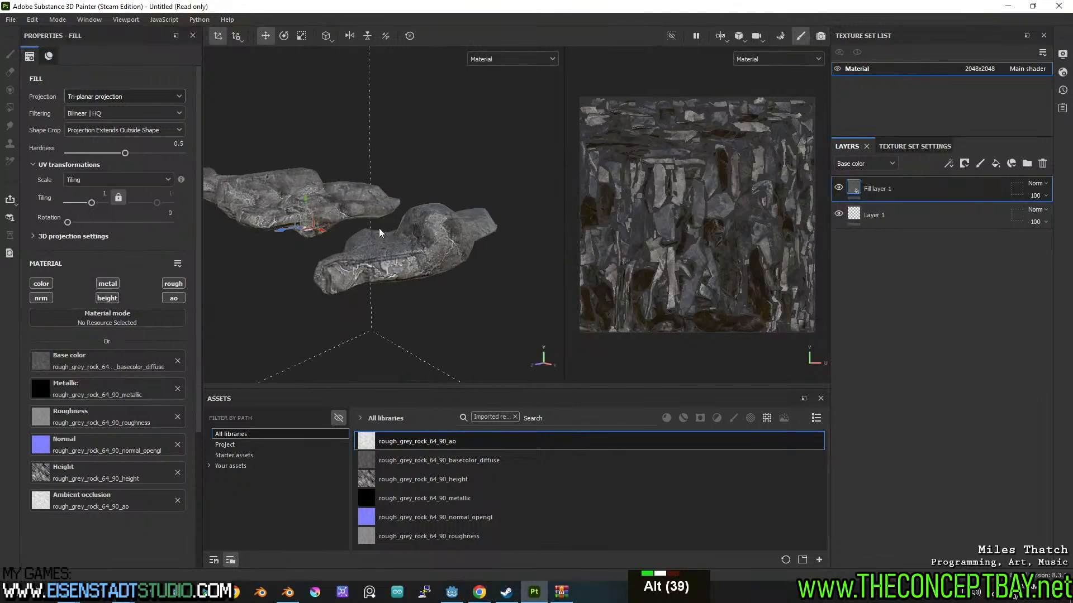
{"action": "scroll", "coordinate": [382, 235], "scroll_direction": "up", "scroll_amount": 7}
{"action": "left_click_drag", "start_coordinate": [378, 234], "coordinate": [400, 253], "text": "alt"}
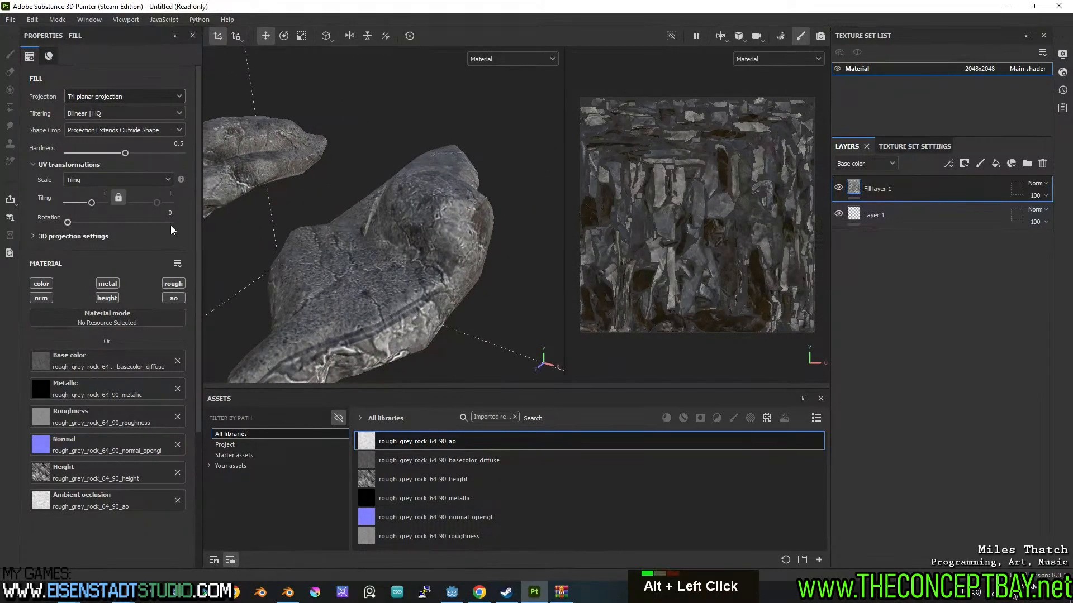
{"action": "left_click_drag", "start_coordinate": [94, 206], "coordinate": [97, 206]}
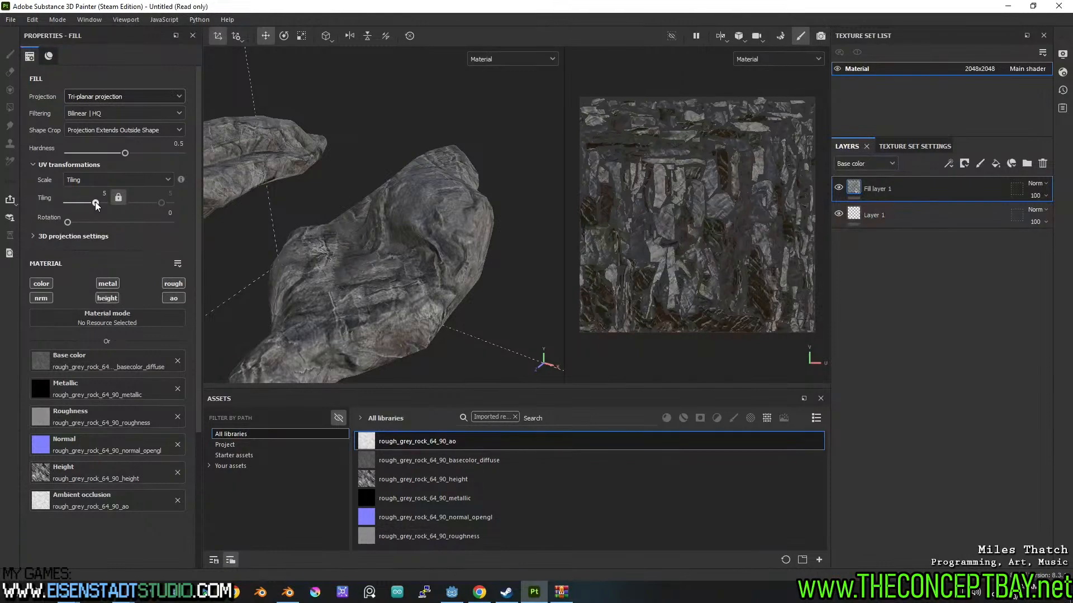
- Check the denser pattern across the rocks and set Fill layer 1's tiling to 3
{"action": "scroll", "coordinate": [430, 266], "scroll_direction": "down", "scroll_amount": 6}
{"action": "left_click_drag", "start_coordinate": [503, 254], "coordinate": [431, 236], "text": "alt"}
{"action": "middle_click_drag", "start_coordinate": [432, 237], "coordinate": [417, 234], "text": "alt"}
{"action": "mouse_move", "coordinate": [417, 235]}
{"action": "left_mouse_down", "text": "alt"}
{"action": "mouse_move", "coordinate": [325, 195]}
{"action": "mouse_move", "coordinate": [429, 230]}
{"action": "left_mouse_up", "text": "alt"}
{"action": "scroll", "coordinate": [343, 204], "scroll_direction": "down", "scroll_amount": 5}
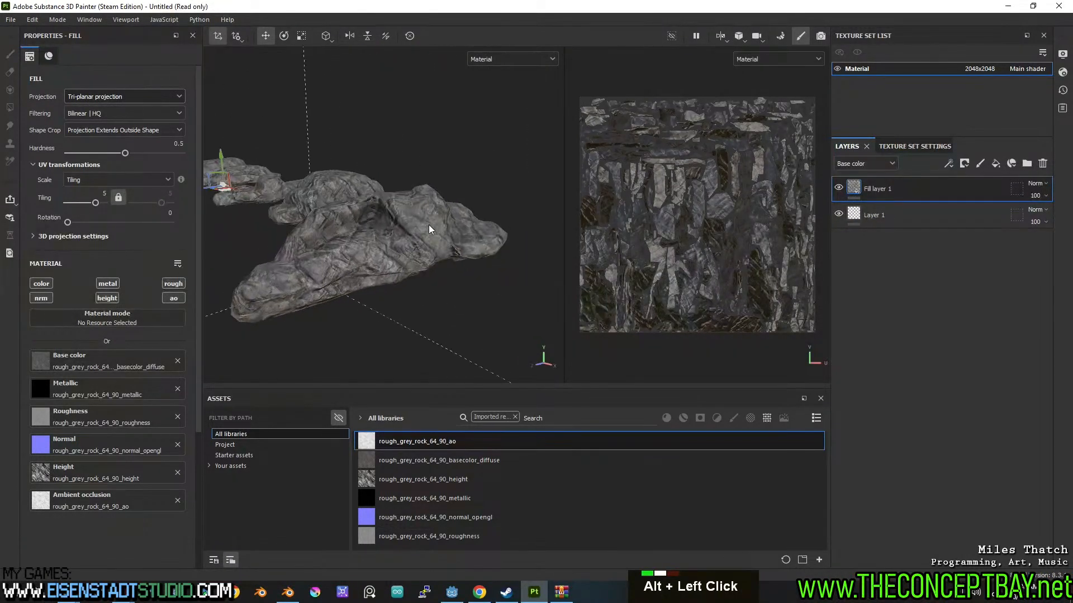
{"action": "scroll", "coordinate": [429, 230], "scroll_direction": "up", "scroll_amount": 1}
{"action": "type", "text": "3"}
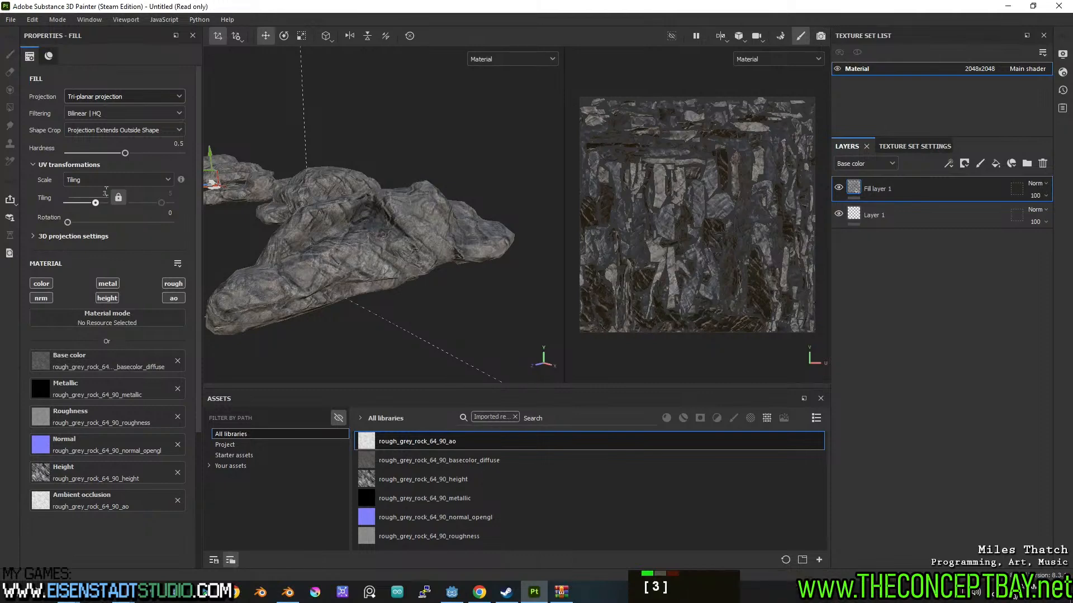
{"action": "key", "text": "Return"}
- Examine the scale and blending of the rough grey rock texture on the rocks from several angles and distances
{"action": "mouse_move", "coordinate": [395, 212]}
{"action": "left_mouse_down", "text": "alt"}
{"action": "mouse_move", "coordinate": [501, 228]}
{"action": "mouse_move", "coordinate": [272, 190]}
{"action": "mouse_move", "coordinate": [373, 213]}
{"action": "left_mouse_up", "text": "alt"}
{"action": "middle_click_drag", "start_coordinate": [373, 213], "coordinate": [402, 240], "text": "alt"}
{"action": "left_click_drag", "start_coordinate": [391, 231], "coordinate": [436, 223], "text": "alt"}
{"action": "middle_click_drag", "start_coordinate": [436, 224], "coordinate": [455, 232], "text": "alt"}
{"action": "left_click_drag", "start_coordinate": [455, 233], "coordinate": [335, 224], "text": "alt"}
{"action": "middle_click_drag", "start_coordinate": [336, 223], "coordinate": [362, 221], "text": "alt"}
{"action": "left_click_drag", "start_coordinate": [362, 220], "coordinate": [391, 224], "text": "alt"}
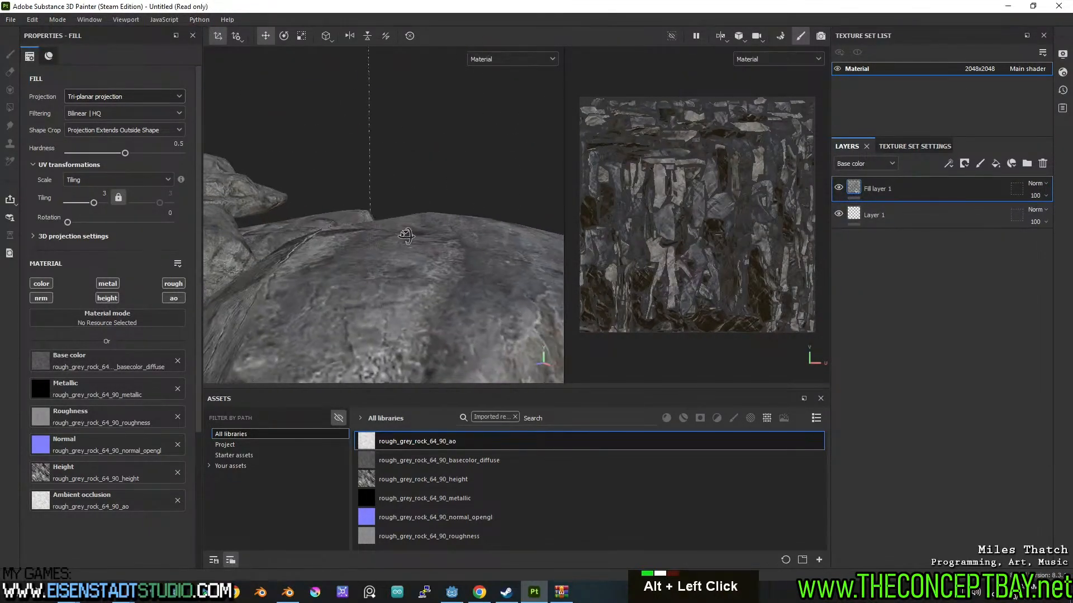
{"action": "mouse_move", "coordinate": [391, 224]}
{"action": "middle_mouse_down", "text": "alt"}
{"action": "mouse_move", "coordinate": [410, 239]}
{"action": "mouse_move", "coordinate": [411, 218]}
{"action": "mouse_move", "coordinate": [394, 229]}
{"action": "middle_mouse_up", "text": "alt"}
{"action": "scroll", "coordinate": [410, 239], "scroll_direction": "down", "scroll_amount": 6}
{"action": "scroll", "coordinate": [411, 218], "scroll_direction": "down", "scroll_amount": 1, "text": "alt"}
{"action": "scroll", "coordinate": [411, 219], "scroll_direction": "down", "scroll_amount": 3}
- Add a second fill layer, search the smart masks for "edge" across all libraries, and apply Concrete Edges to the layer
{"action": "left_click", "coordinate": [995, 164]}
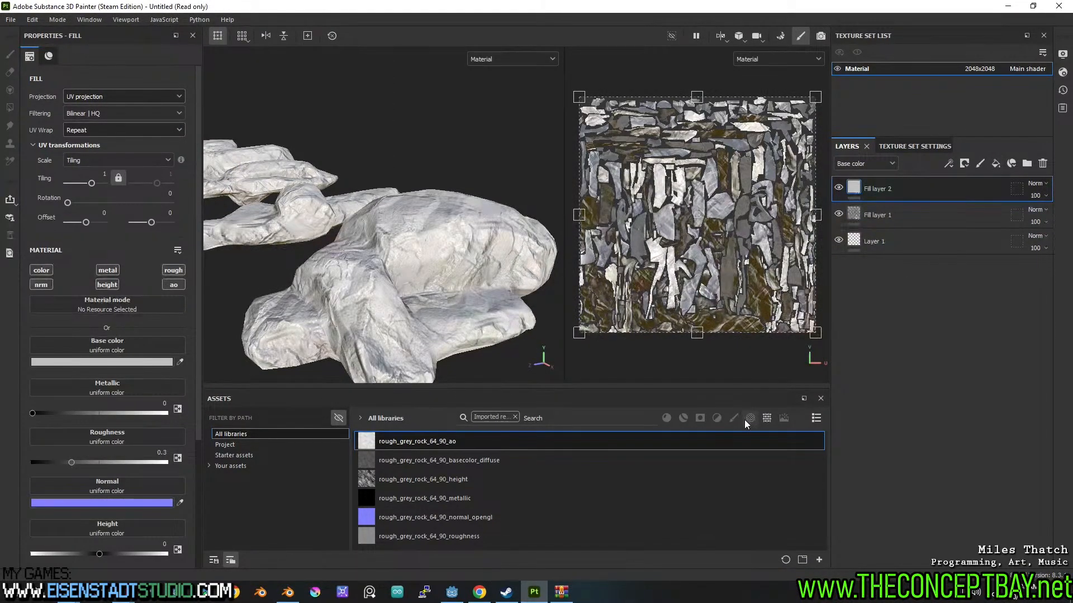
{"action": "left_click", "coordinate": [716, 419]}
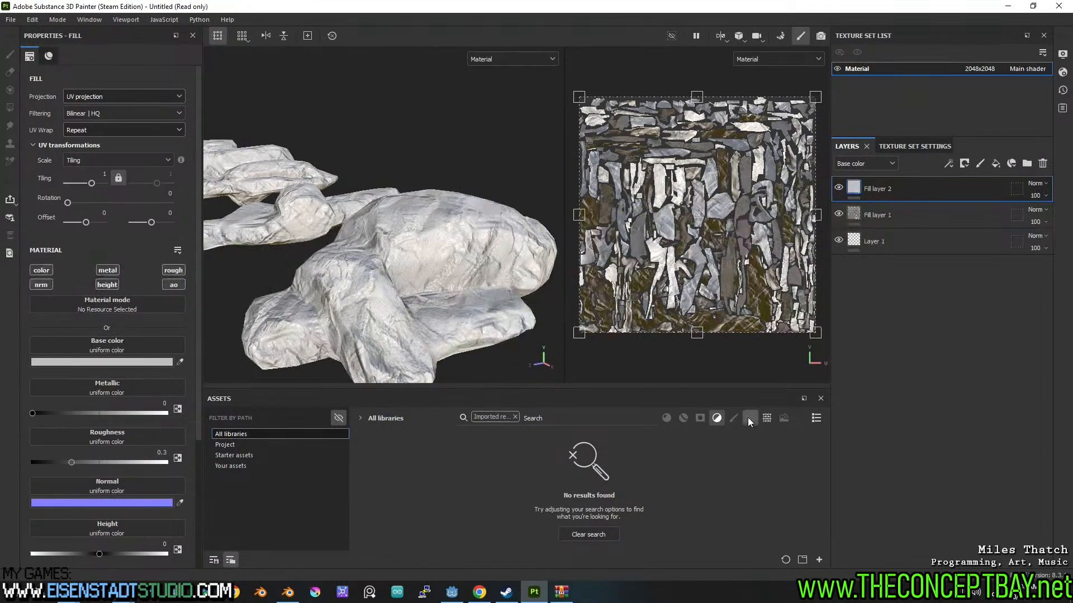
{"action": "double_click", "coordinate": [767, 418]}
{"action": "double_click", "coordinate": [699, 419]}
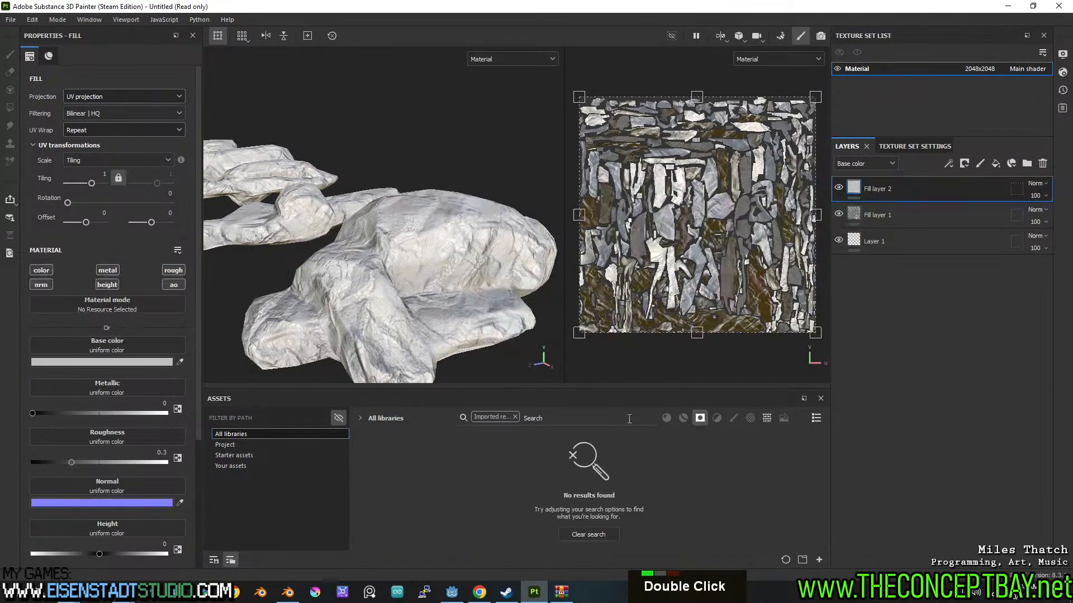
{"action": "left_click", "coordinate": [514, 416]}
{"action": "left_click", "coordinate": [518, 418]}
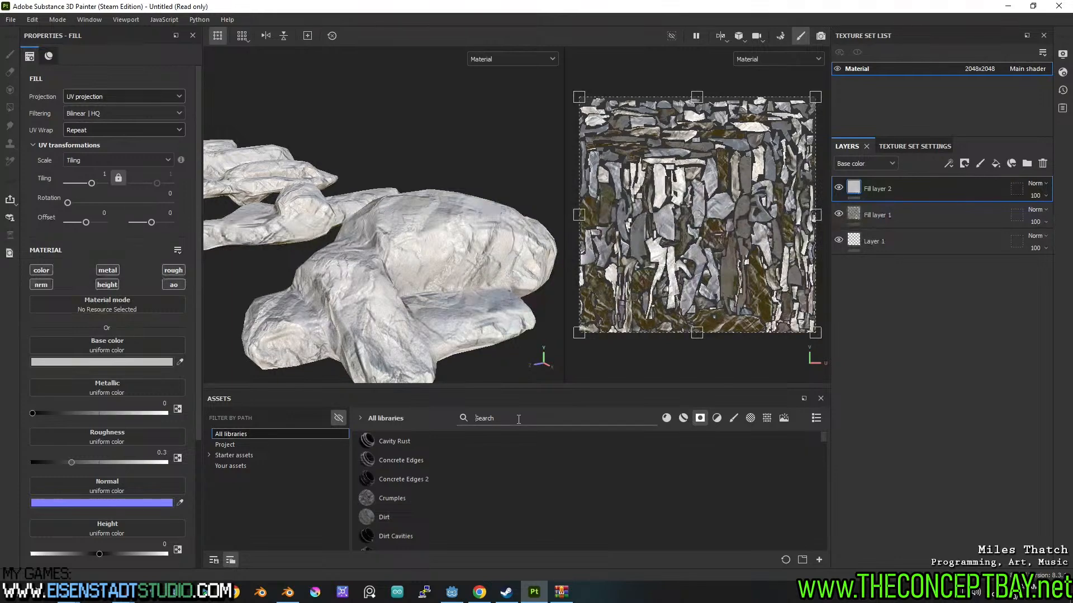
{"action": "type", "text": "edge"}
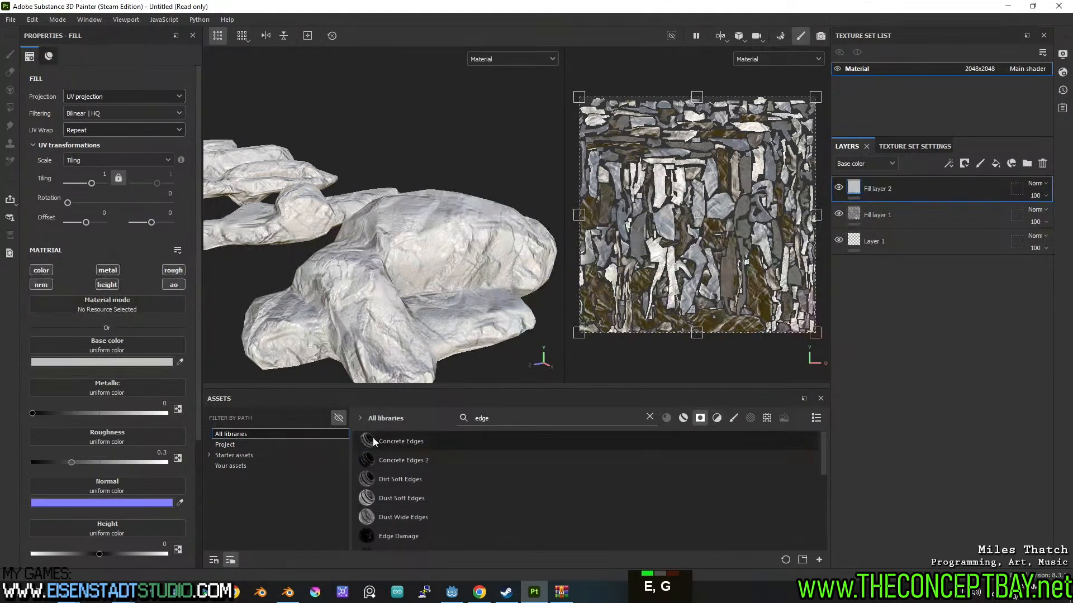
{"action": "left_click", "coordinate": [395, 441]}
{"action": "left_click_drag", "start_coordinate": [394, 441], "coordinate": [904, 184]}
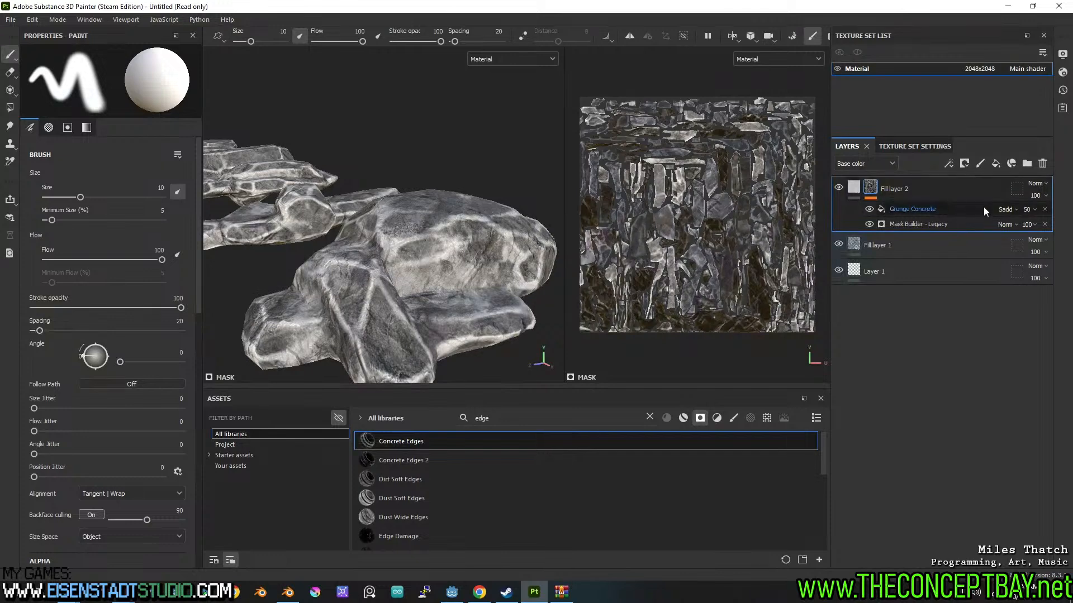
- Try Overlay blending on the edge-masked Fill layer 2, and settle on Screen at an opacity of 35
{"action": "left_click", "coordinate": [1039, 184]}
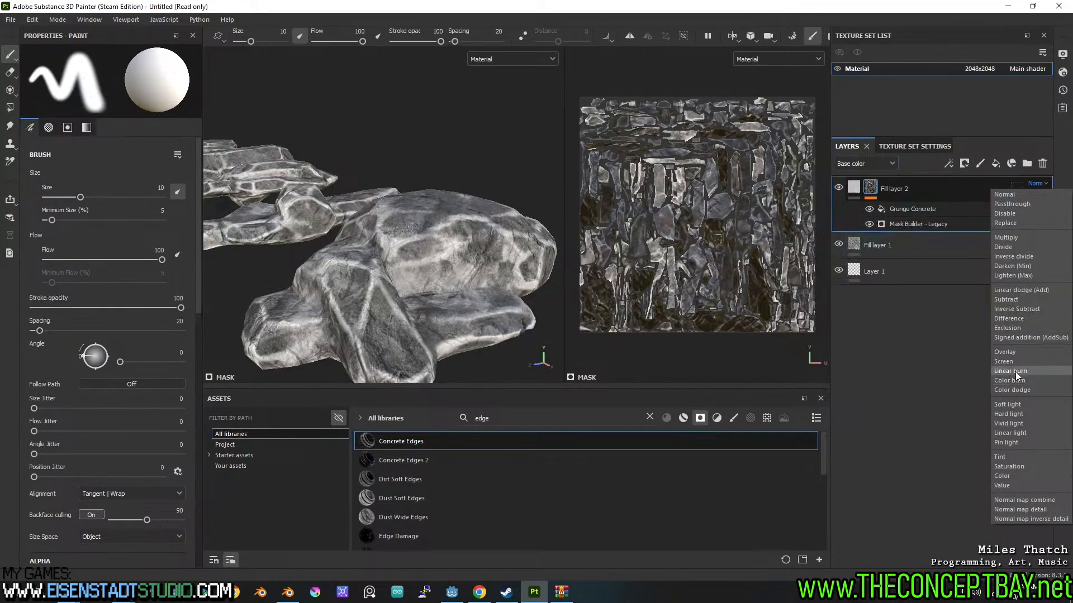
{"action": "left_click", "coordinate": [1017, 352]}
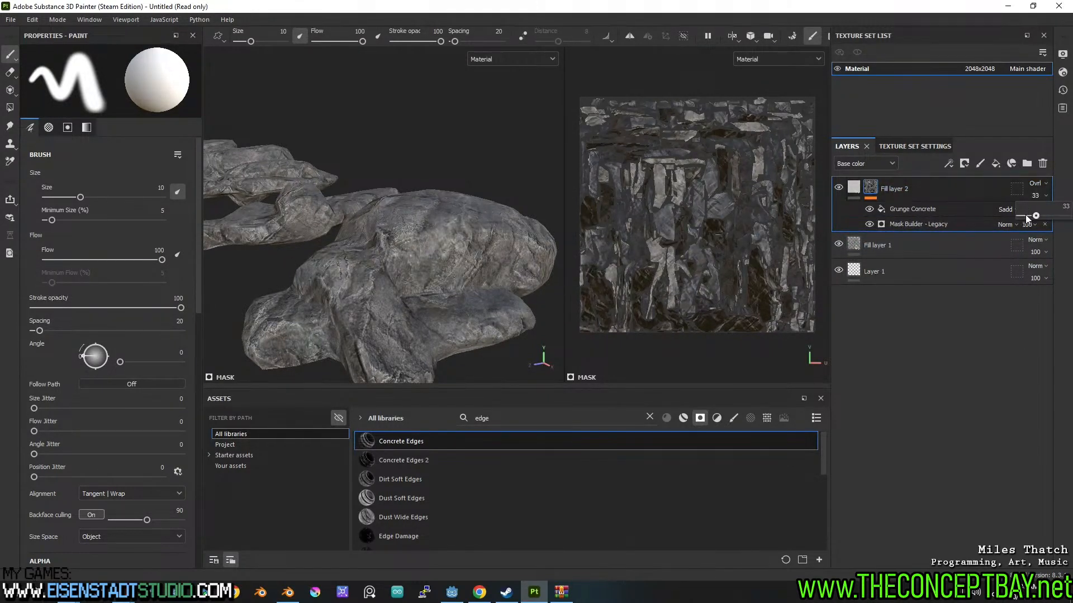
{"action": "left_click", "coordinate": [1038, 184]}
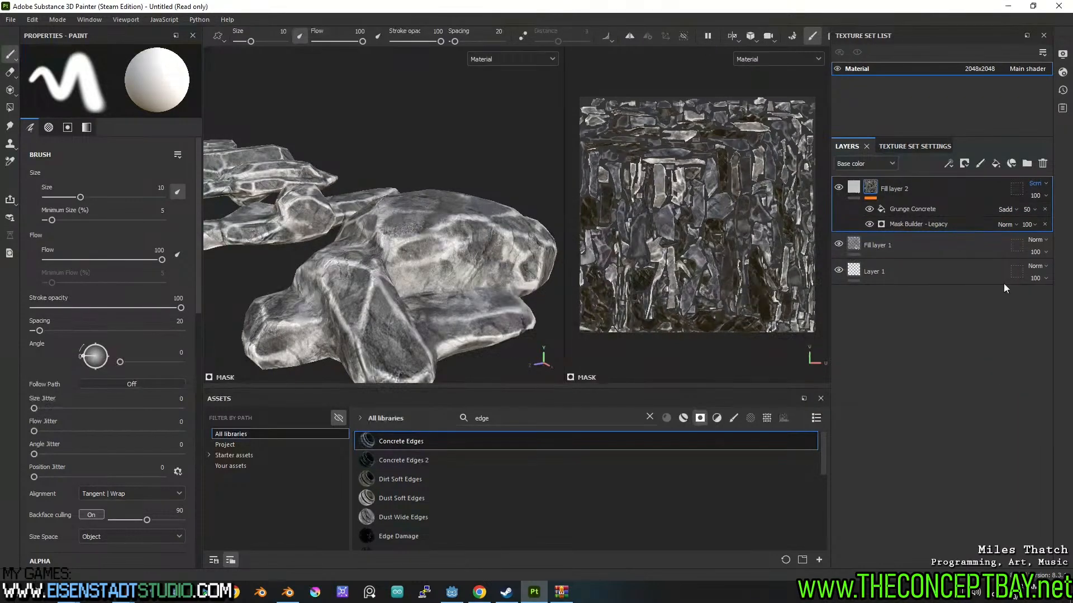
{"action": "left_click", "coordinate": [1045, 196]}
{"action": "left_click_drag", "start_coordinate": [1066, 216], "coordinate": [1037, 216]}
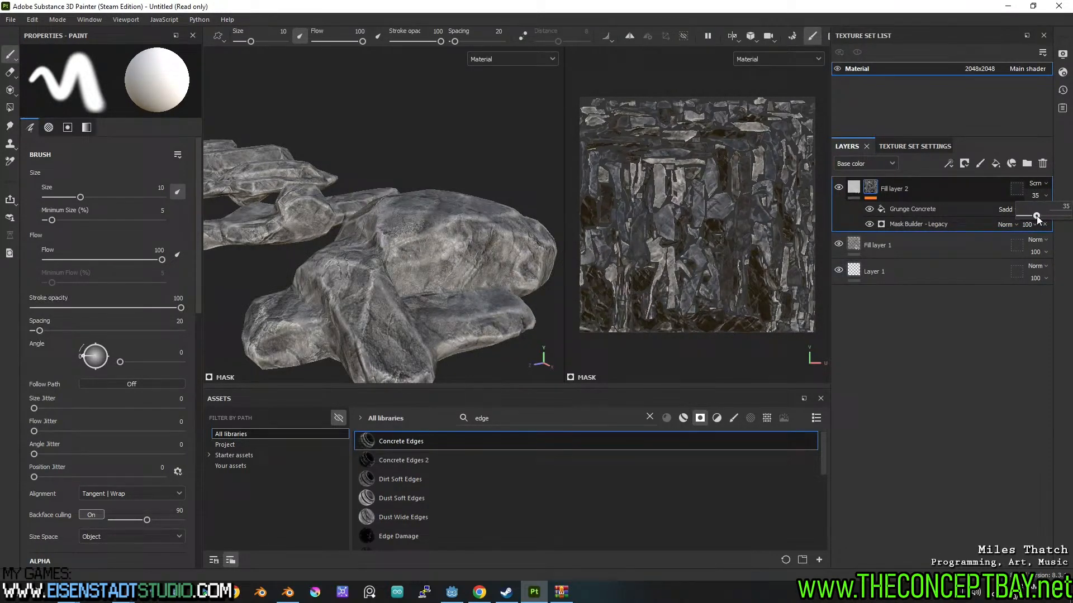
- Add a new fill layer on top of the stack and name it dust
{"action": "left_click", "coordinate": [994, 163]}
{"action": "double_click", "coordinate": [893, 187]}
{"action": "type", "text": "dust"}
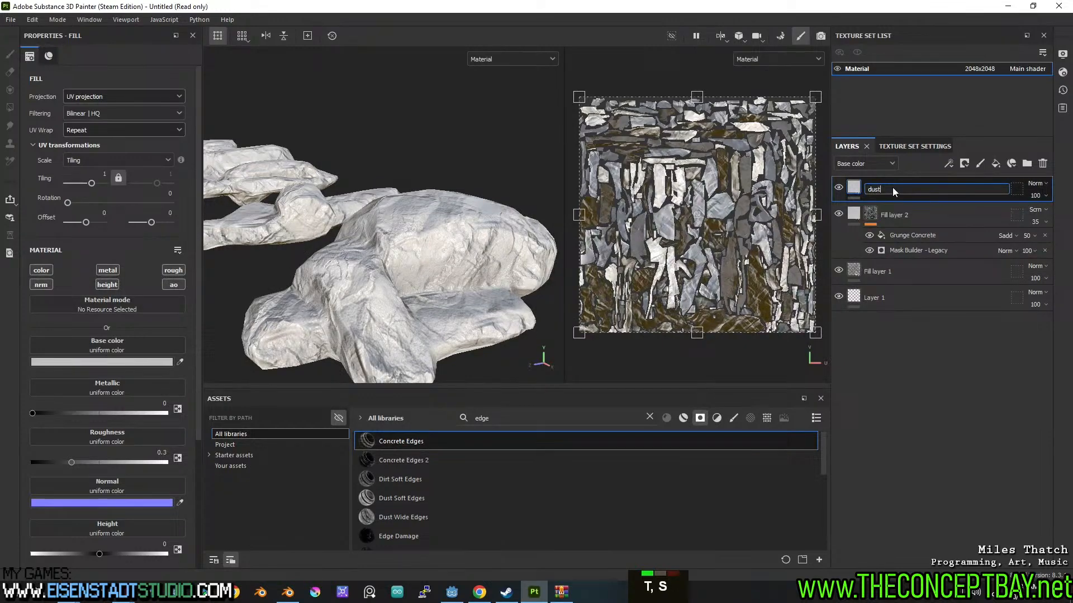
{"action": "key", "text": "Return"}
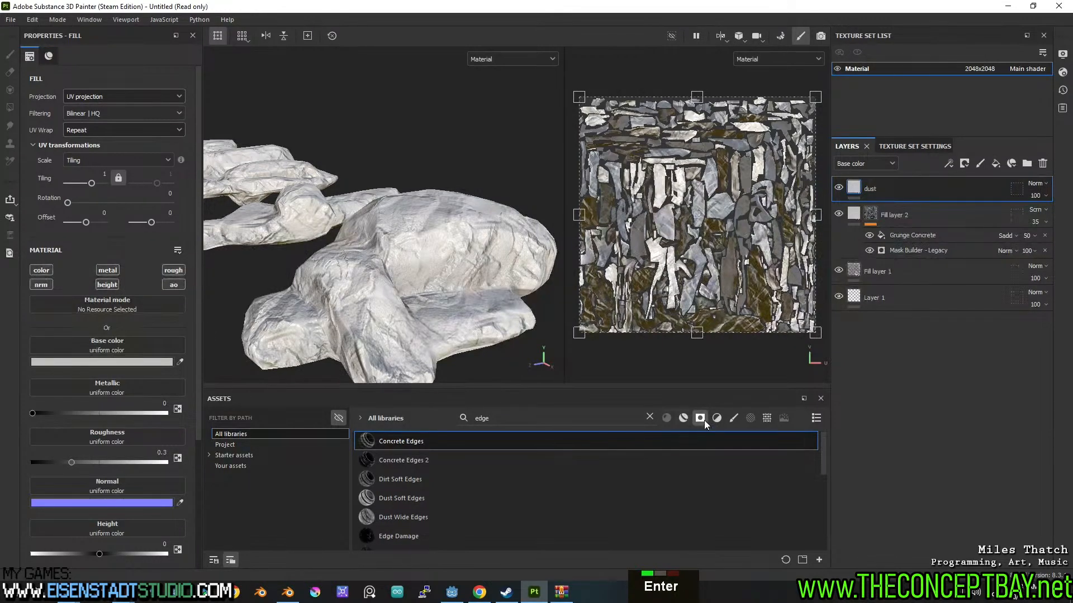
- Search the smart masks for "dust" and apply Dust Occlusion to the dust layer
{"action": "left_click", "coordinate": [625, 419]}
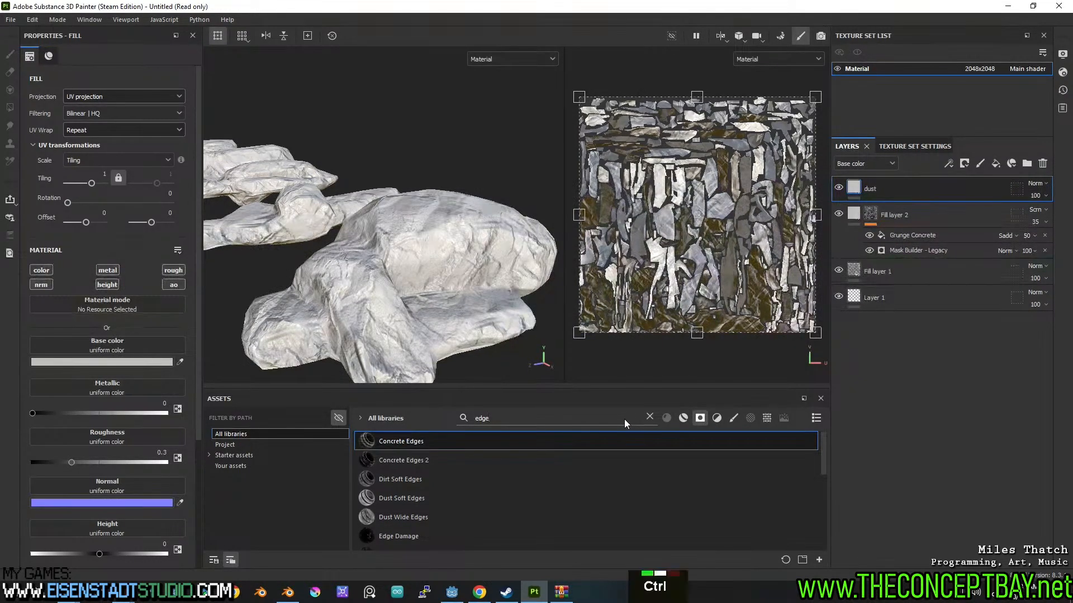
{"action": "key", "text": "ctrl+a"}
{"action": "type", "text": "dust"}
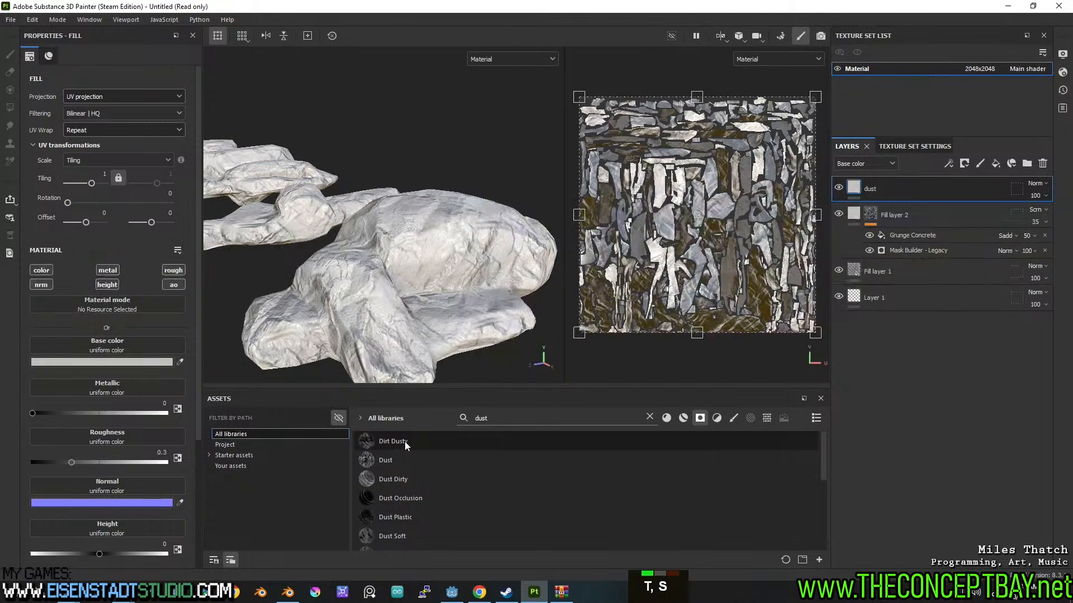
{"action": "left_click_drag", "start_coordinate": [405, 497], "coordinate": [858, 192]}
- Darken the dust layer's base color to near black and raise its roughness
{"action": "left_click", "coordinate": [854, 188]}
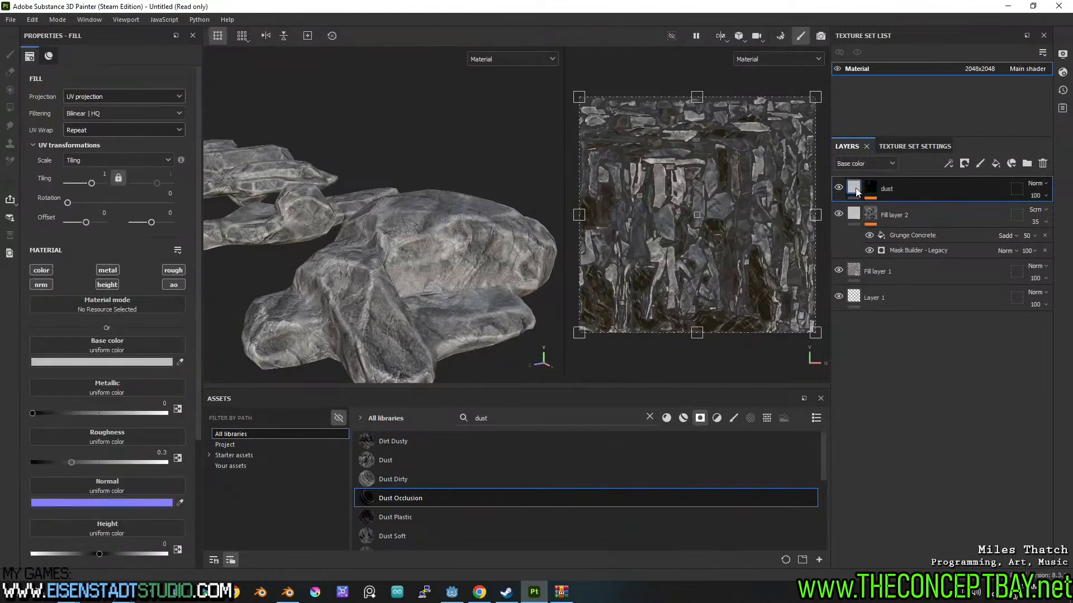
{"action": "left_click", "coordinate": [55, 361]}
{"action": "left_click_drag", "start_coordinate": [72, 439], "coordinate": [59, 513]}
{"action": "left_click", "coordinate": [204, 364]}
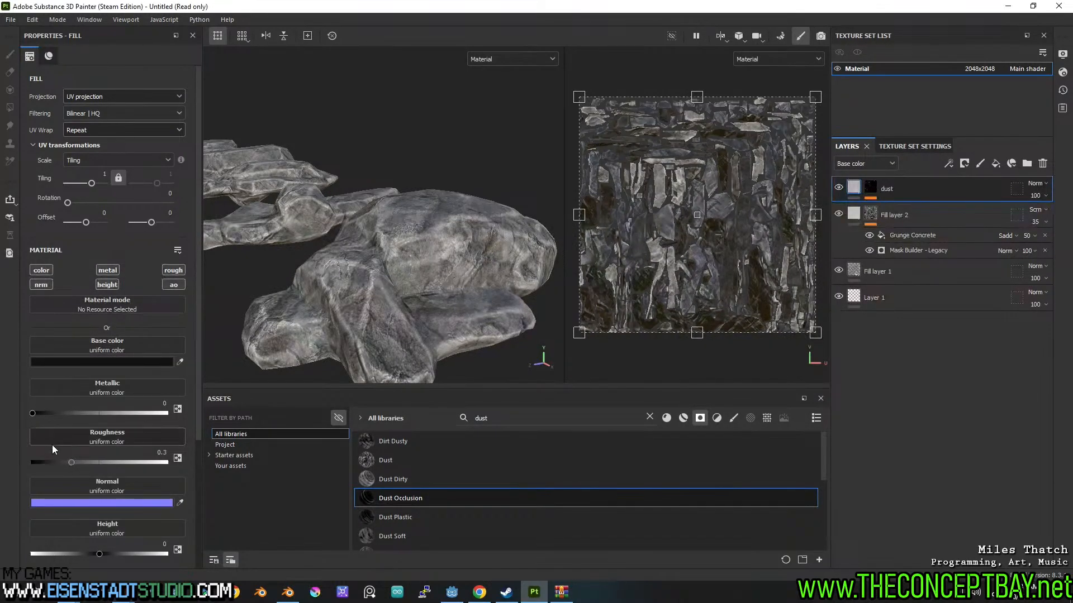
{"action": "left_click_drag", "start_coordinate": [76, 463], "coordinate": [108, 462]}
- Set the dust mask's Dirt generator to a Dirt Level of 0.51 and Dirt Contrast of 0.65, and hide that effect
{"action": "left_click", "coordinate": [874, 188]}
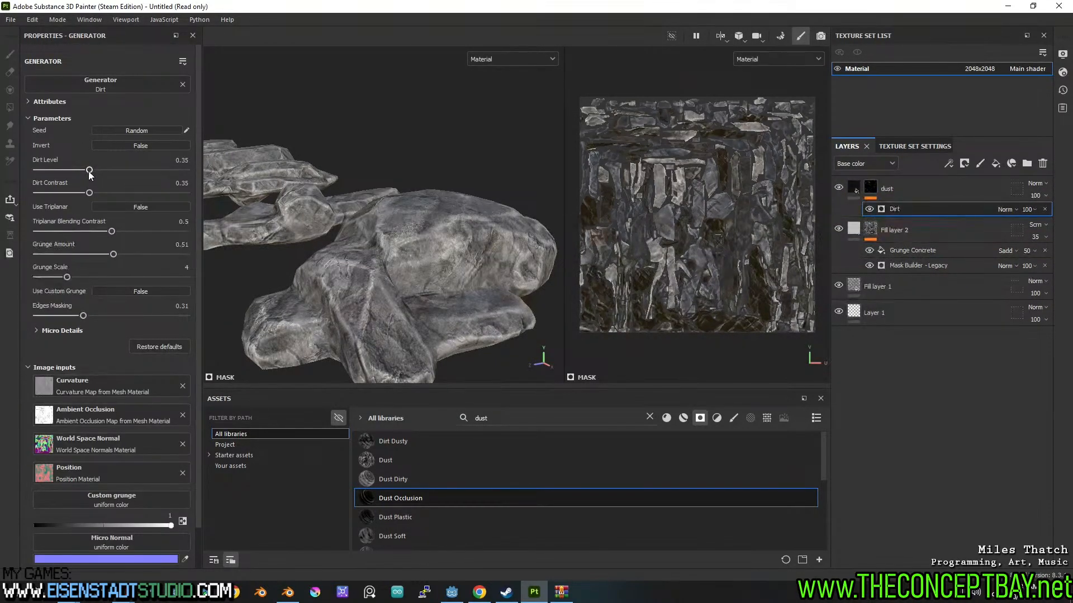
{"action": "left_click", "coordinate": [96, 170]}
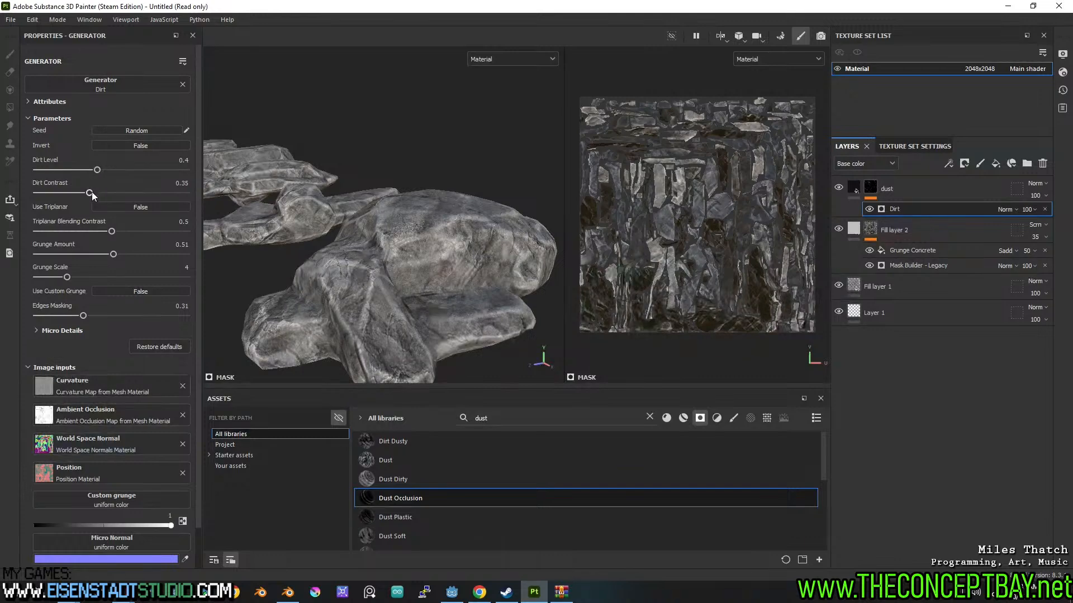
{"action": "left_click_drag", "start_coordinate": [92, 192], "coordinate": [113, 179]}
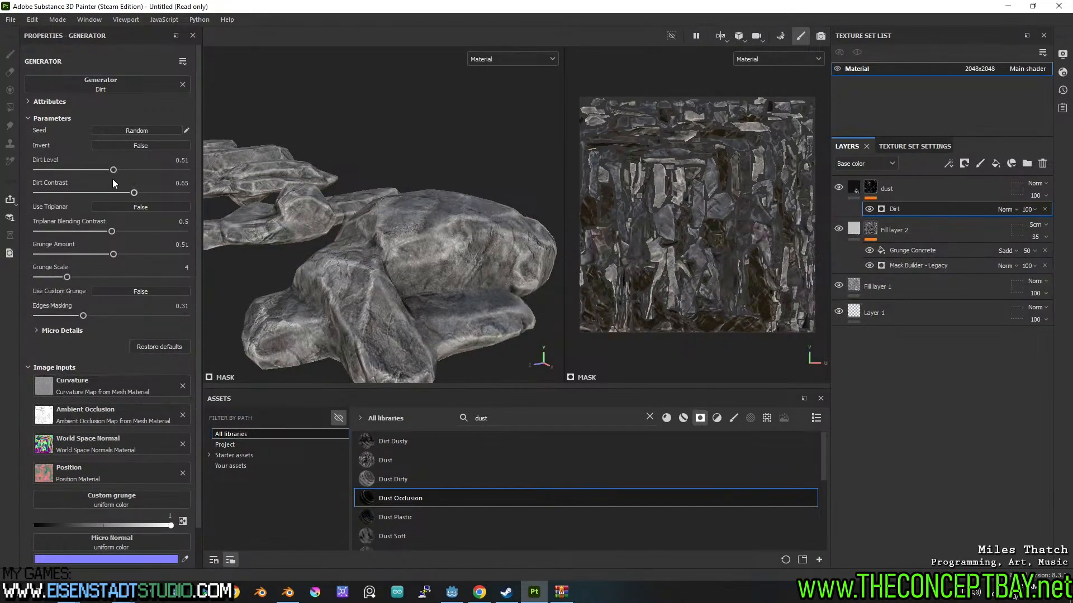
{"action": "left_click", "coordinate": [870, 209]}
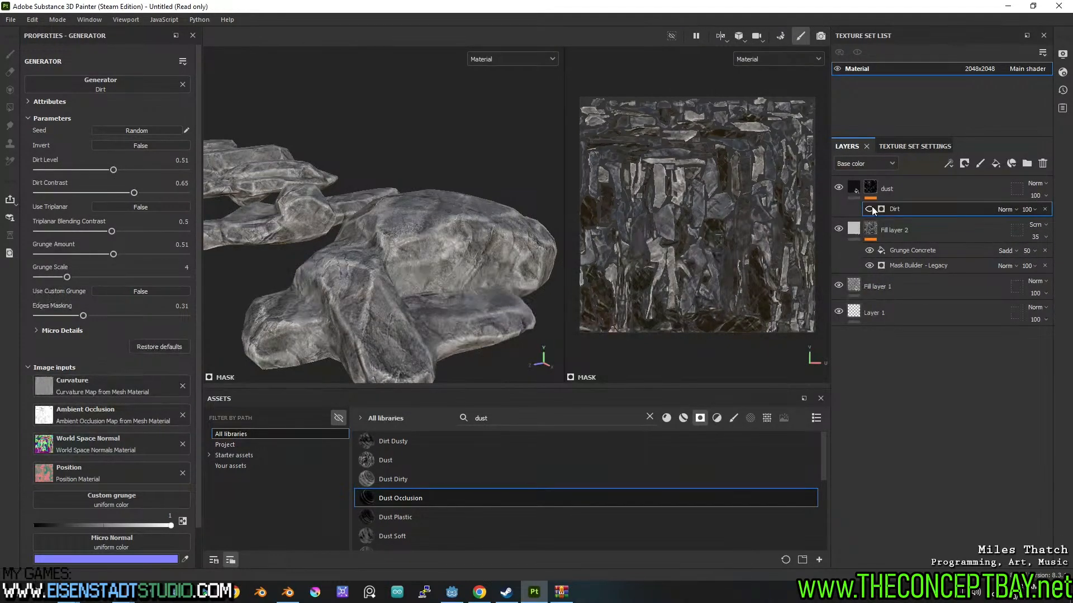
- Compare the previews of the dust smart masks and try Dust Soft Edges on the dust layer
{"action": "left_click", "coordinate": [872, 190]}
{"action": "scroll", "coordinate": [418, 449], "scroll_direction": "up", "scroll_amount": 1}
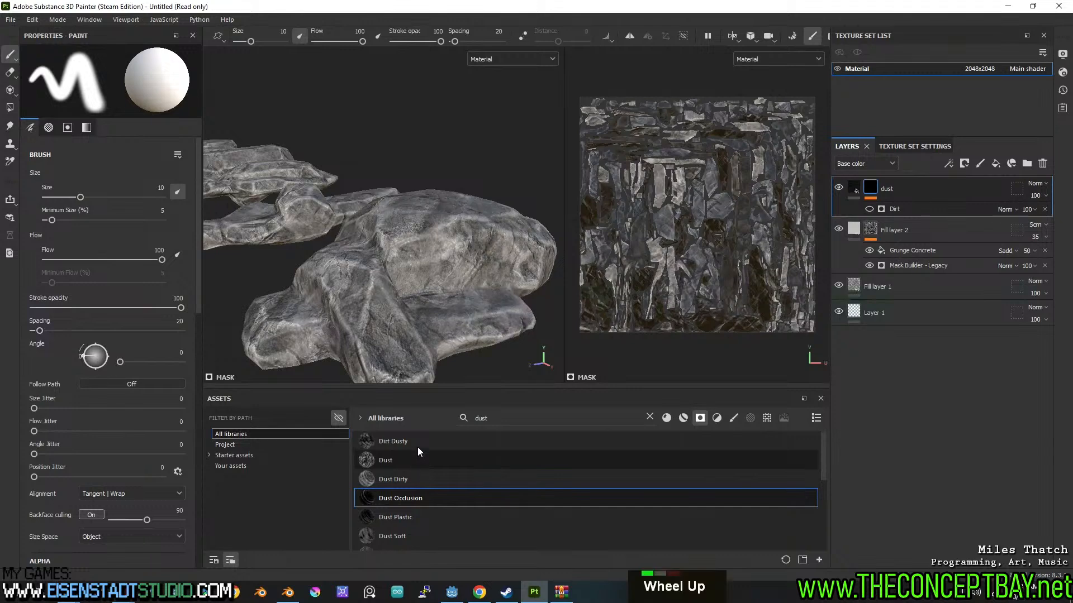
{"action": "mouse_move", "coordinate": [419, 437]}
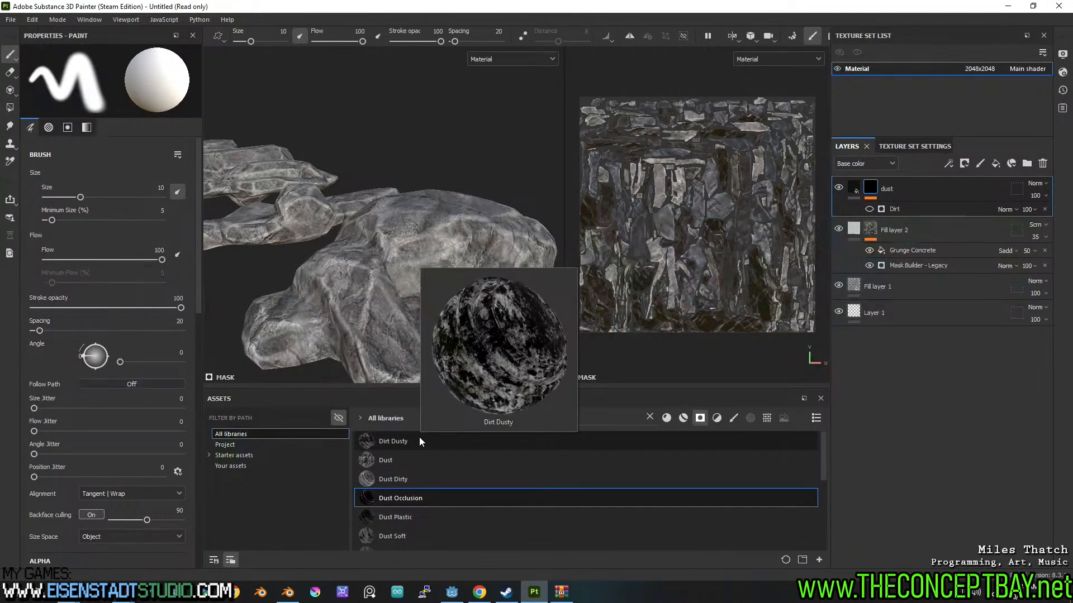
{"action": "scroll", "coordinate": [419, 436], "scroll_direction": "down", "scroll_amount": 2}
{"action": "mouse_move", "coordinate": [420, 502]}
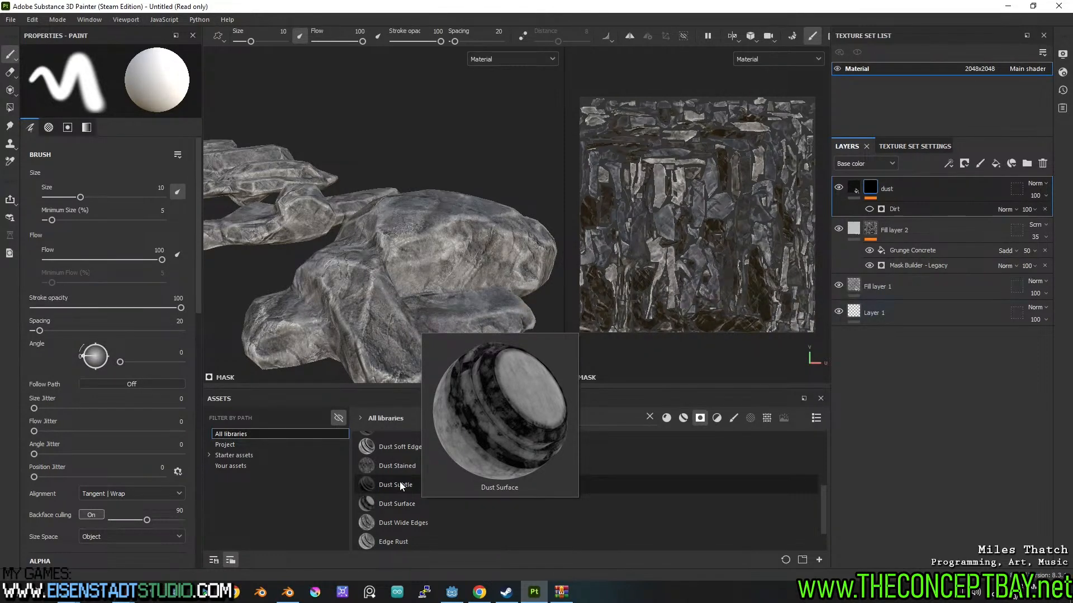
{"action": "mouse_move", "coordinate": [404, 476]}
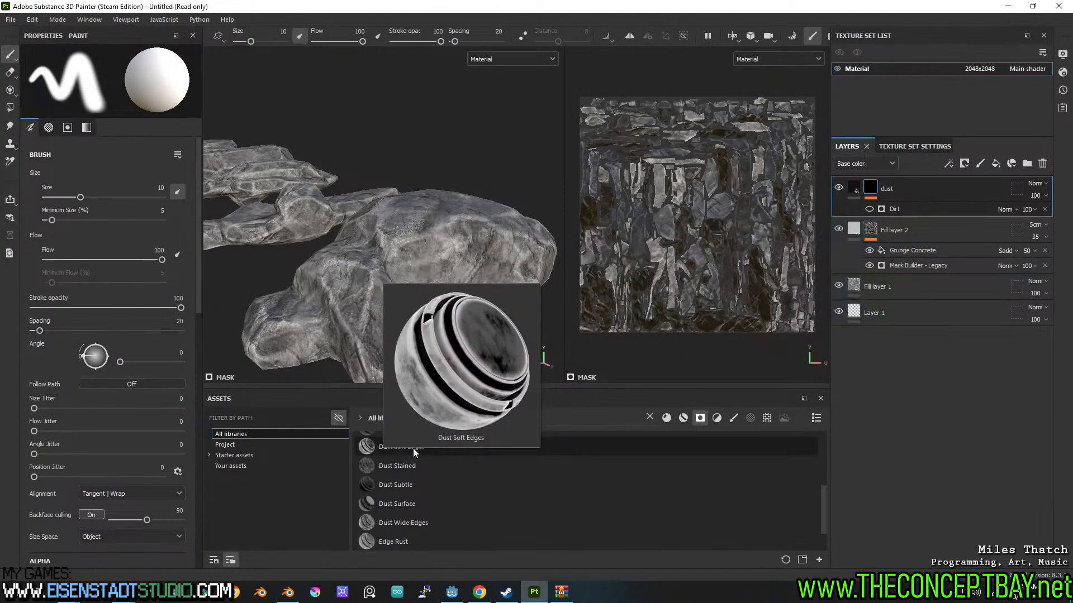
{"action": "left_click_drag", "start_coordinate": [413, 448], "coordinate": [883, 198]}
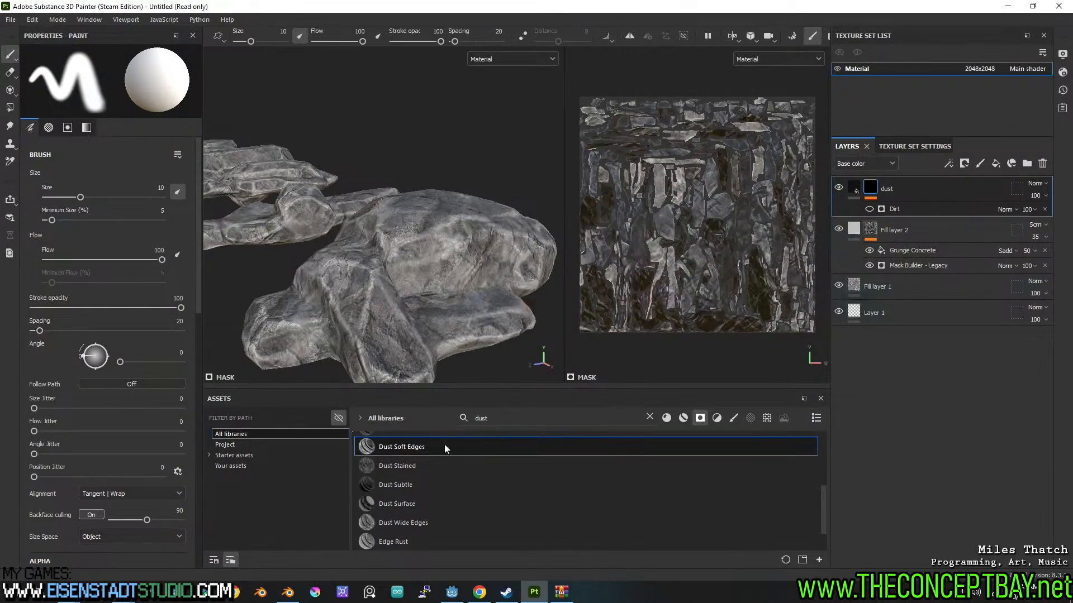
{"action": "mouse_move", "coordinate": [373, 451]}
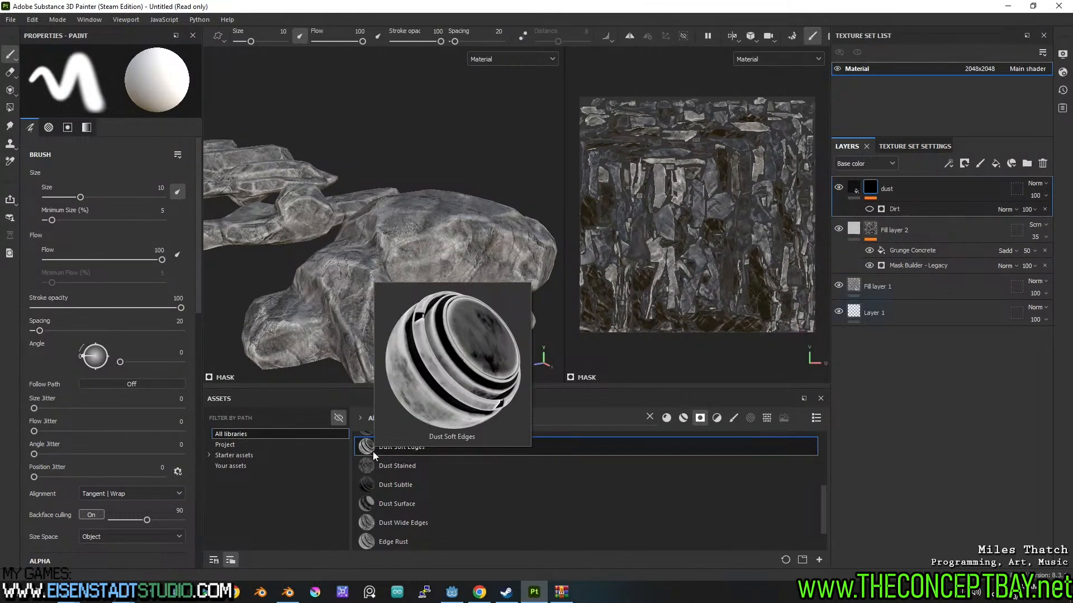
{"action": "scroll", "coordinate": [378, 502], "scroll_direction": "down", "scroll_amount": 2}
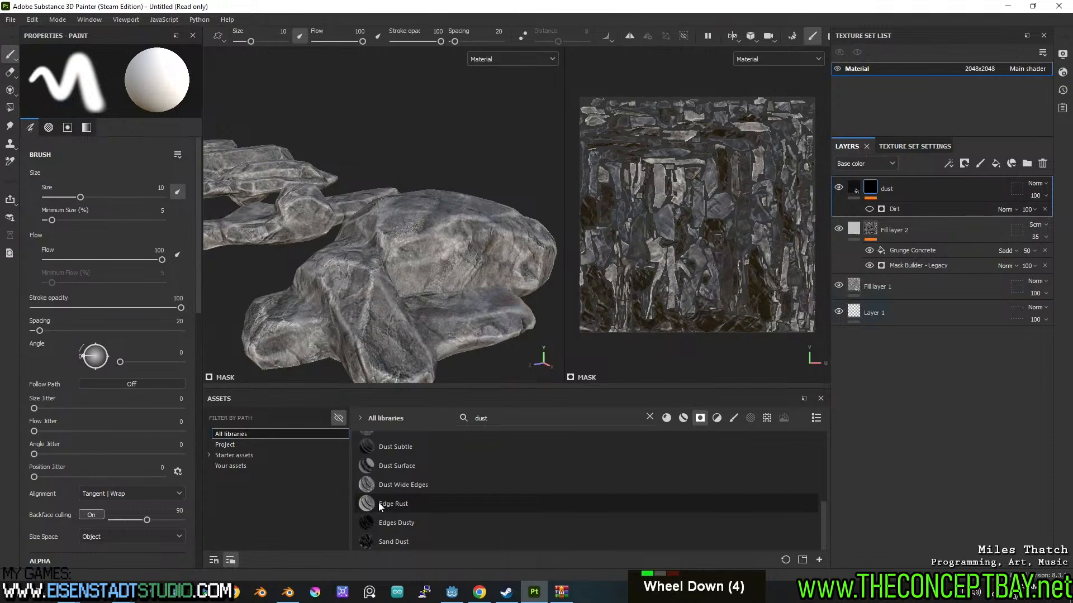
{"action": "mouse_move", "coordinate": [380, 521]}
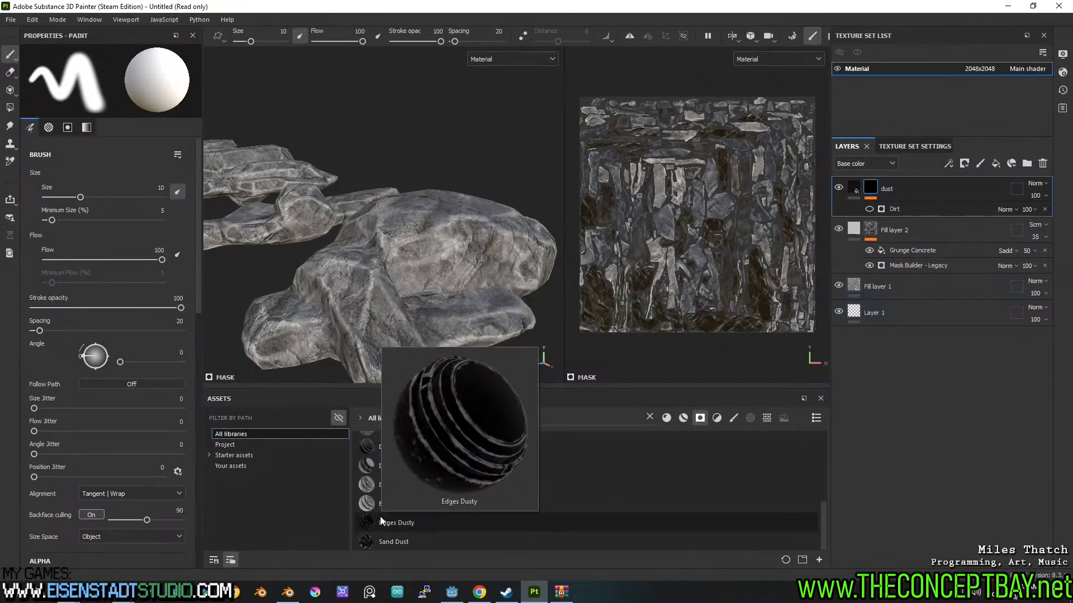
{"action": "scroll", "coordinate": [388, 501], "scroll_direction": "up", "scroll_amount": 3}
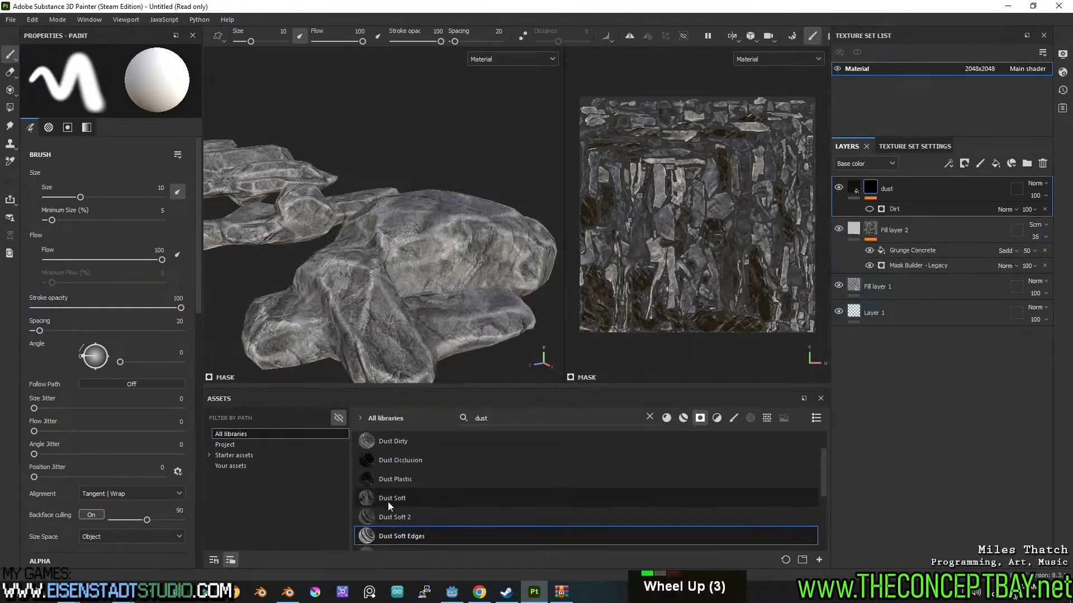
{"action": "scroll", "coordinate": [391, 505], "scroll_direction": "up", "scroll_amount": 2}
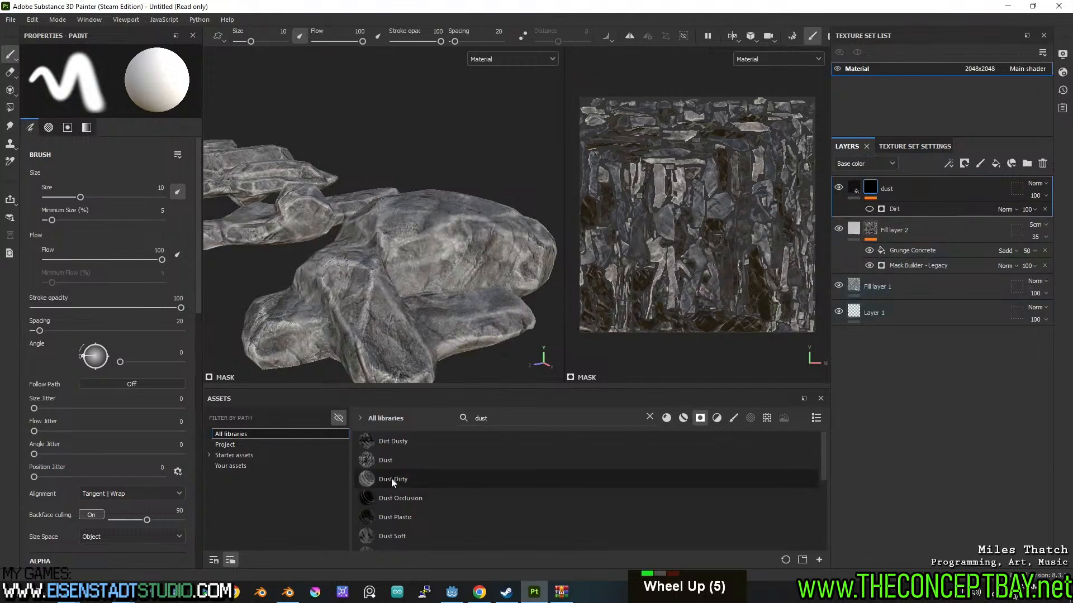
{"action": "mouse_move", "coordinate": [391, 478]}
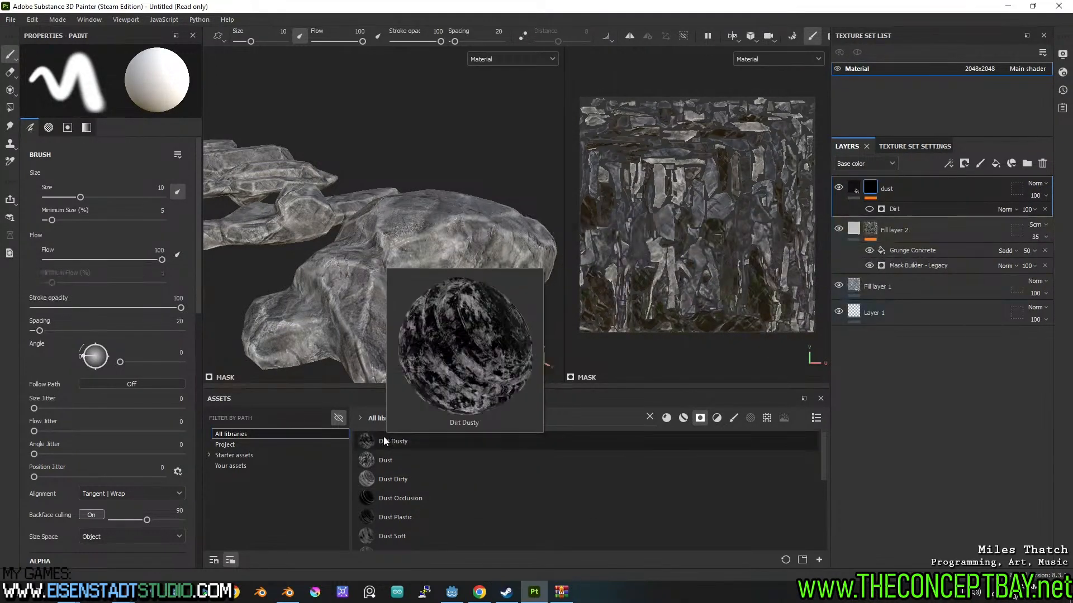
- Search the smart masks for "oc" and examine the previews of the matching occlusion and edge masks
{"action": "left_click", "coordinate": [544, 415]}
{"action": "key", "text": "ctrl+a"}
{"action": "type", "text": "oc"}
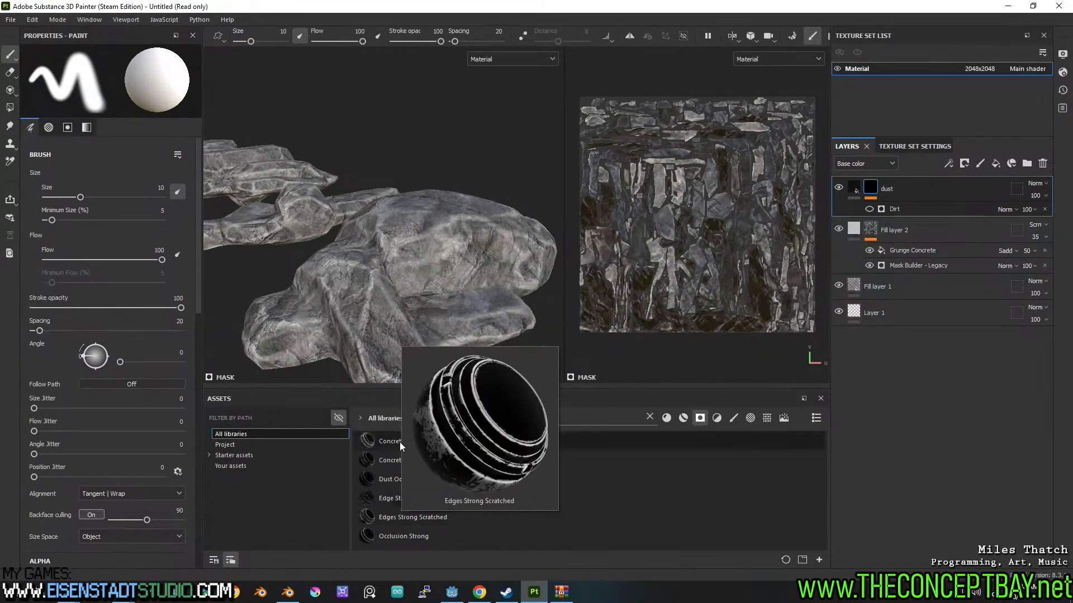
{"action": "mouse_move", "coordinate": [393, 444]}
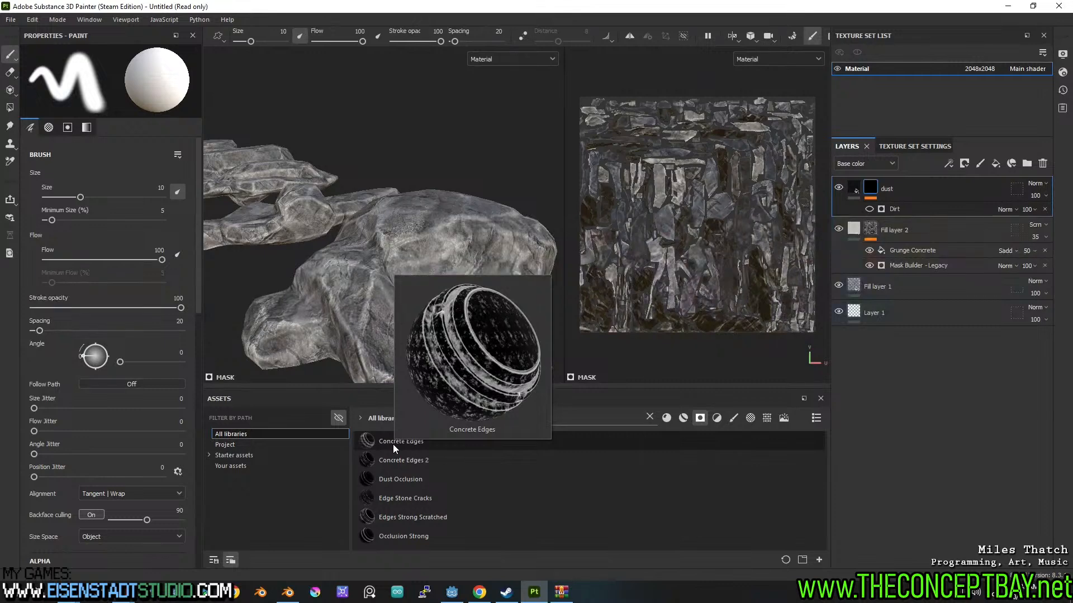
{"action": "mouse_move", "coordinate": [389, 485]}
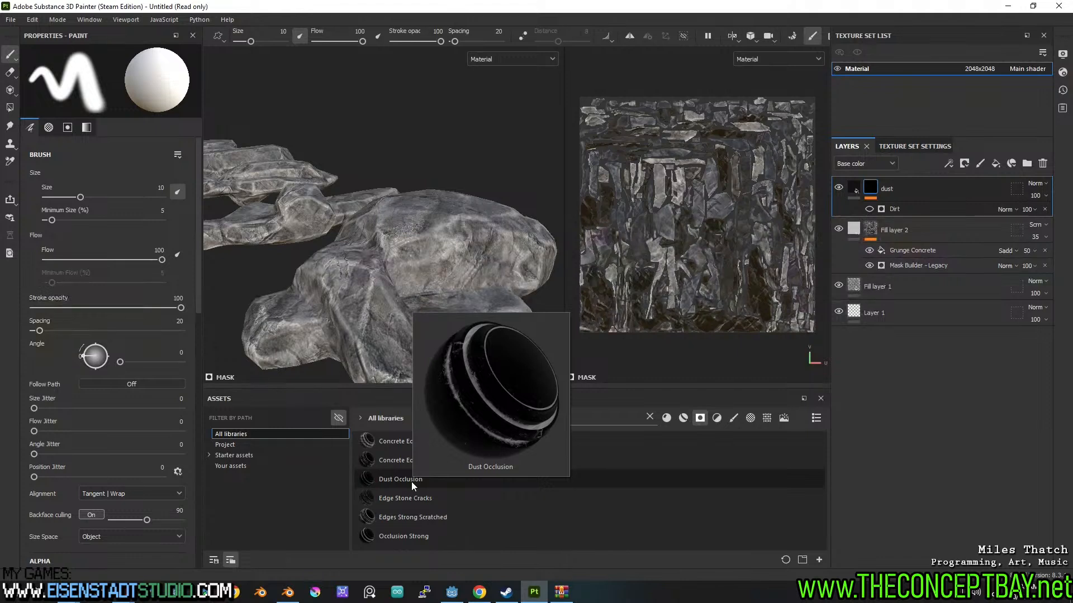
- Try Dust Occlusion on the dust layer again, toggle its effect to compare, and remove the added Dirt generator
{"action": "left_click_drag", "start_coordinate": [411, 482], "coordinate": [887, 189]}
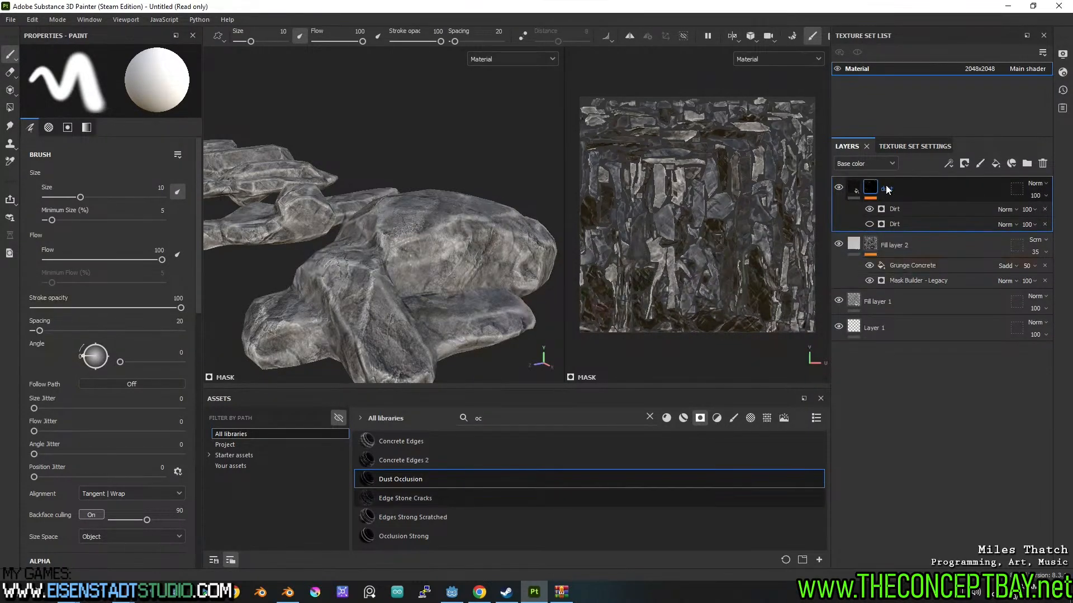
{"action": "double_click", "coordinate": [869, 208]}
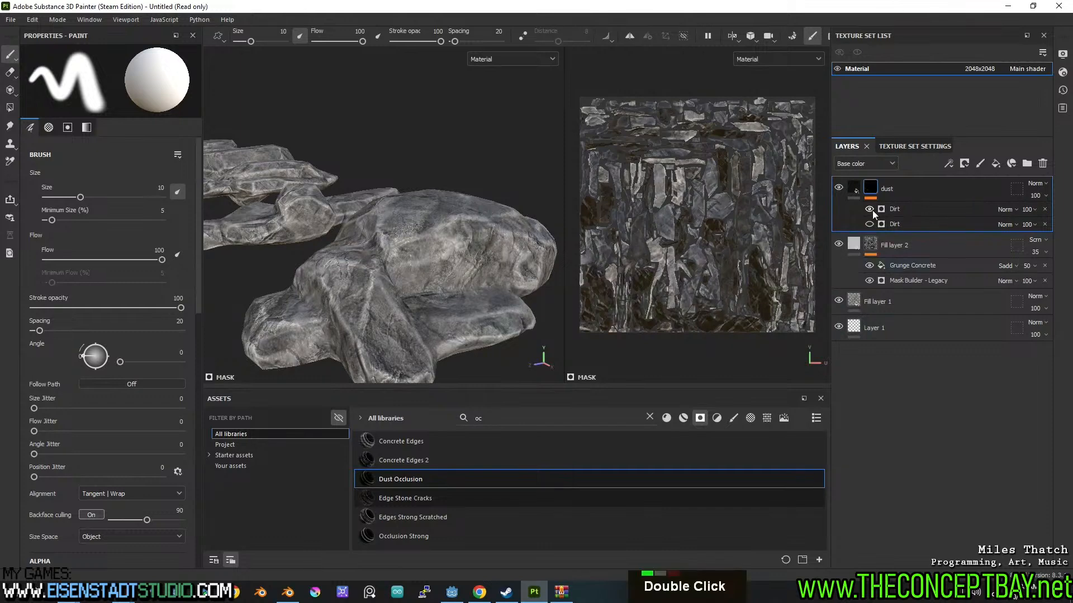
{"action": "left_click", "coordinate": [1044, 209]}
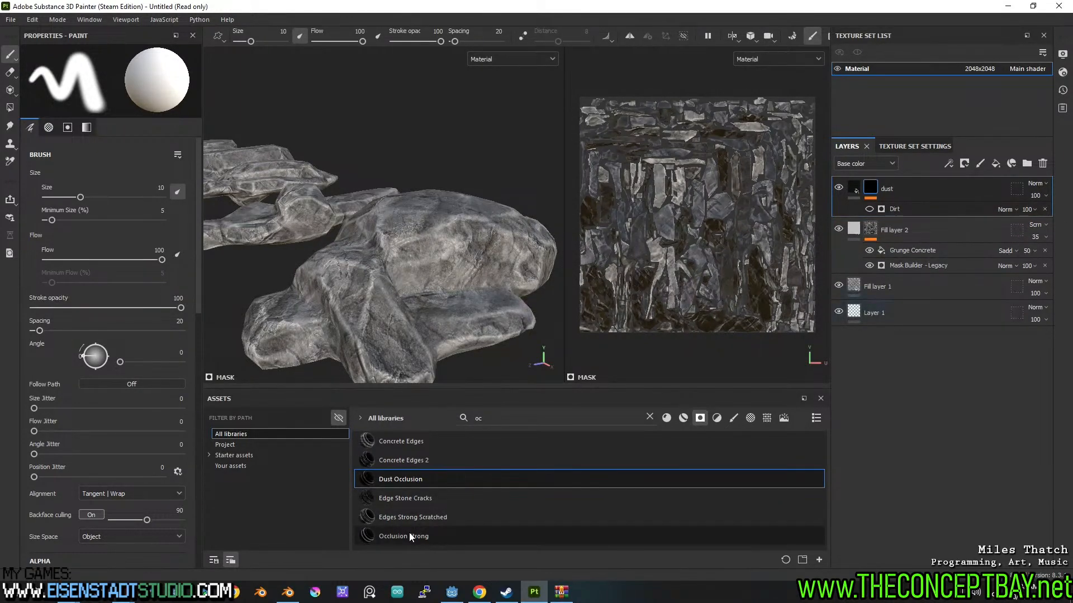
- Apply the Occlusion Strong smart mask to the dust layer with Global Contrast 0.31 and Global Balance 0.58
{"action": "left_click_drag", "start_coordinate": [409, 532], "coordinate": [886, 182]}
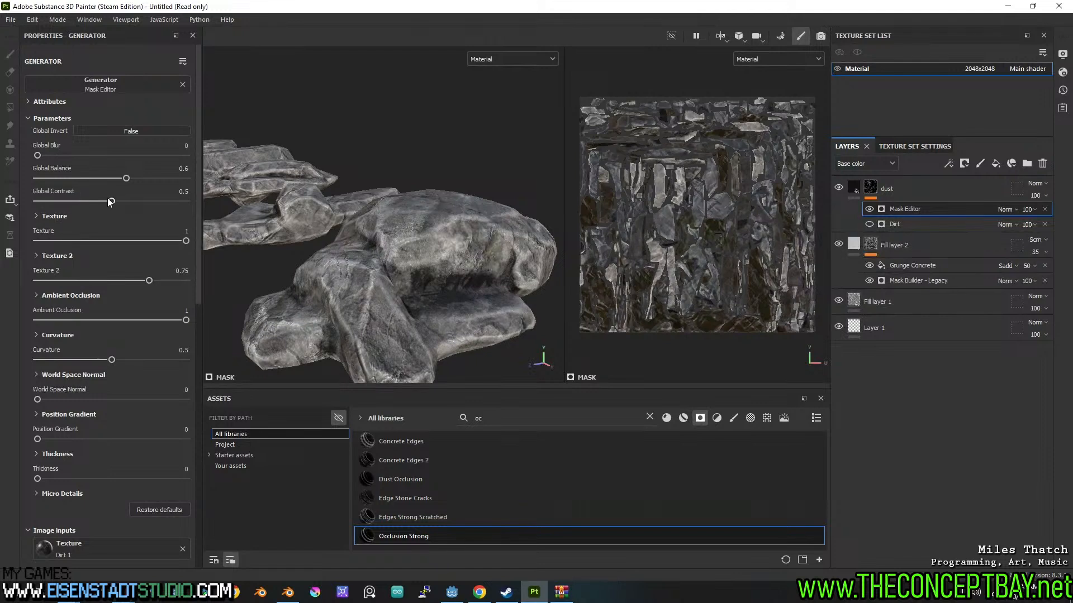
{"action": "left_click_drag", "start_coordinate": [112, 200], "coordinate": [82, 203]}
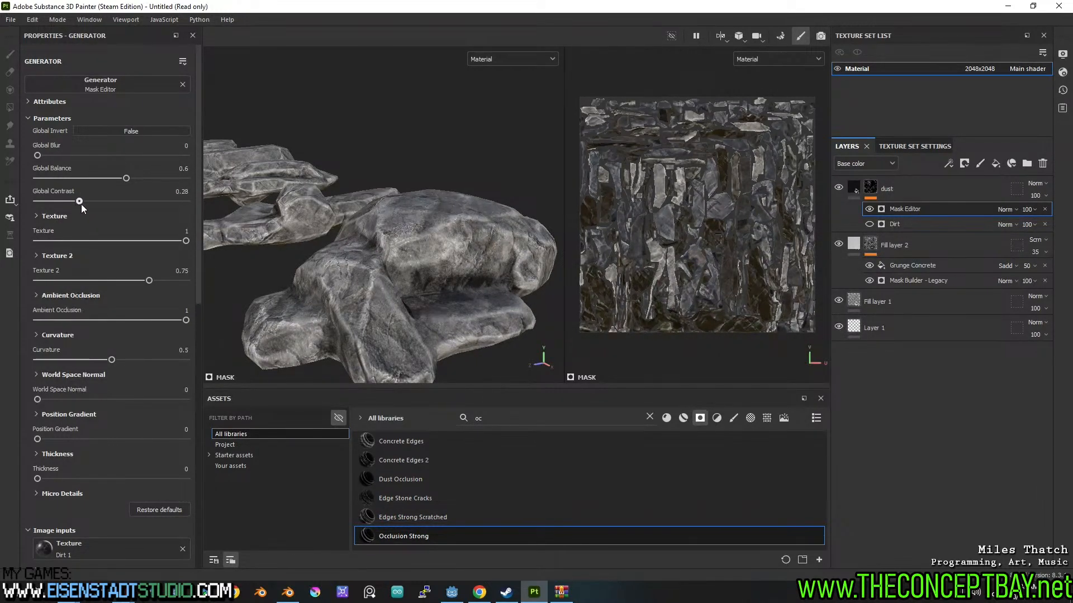
{"action": "left_click_drag", "start_coordinate": [39, 154], "coordinate": [3, 154]}
{"action": "mouse_move", "coordinate": [126, 178]}
{"action": "left_mouse_down"}
{"action": "mouse_move", "coordinate": [108, 179]}
{"action": "mouse_move", "coordinate": [124, 178]}
{"action": "left_mouse_up"}
- Examine the dark occlusion dust in the rocks' crevices from several angles and distances
{"action": "middle_click_drag", "start_coordinate": [387, 275], "coordinate": [407, 212], "text": "alt"}
{"action": "left_click_drag", "start_coordinate": [407, 212], "coordinate": [545, 237], "text": "alt"}
{"action": "middle_click_drag", "start_coordinate": [544, 237], "coordinate": [553, 275], "text": "alt"}
{"action": "left_click_drag", "start_coordinate": [553, 276], "coordinate": [536, 251], "text": "alt"}
{"action": "scroll", "coordinate": [415, 286], "scroll_direction": "down", "scroll_amount": 1}
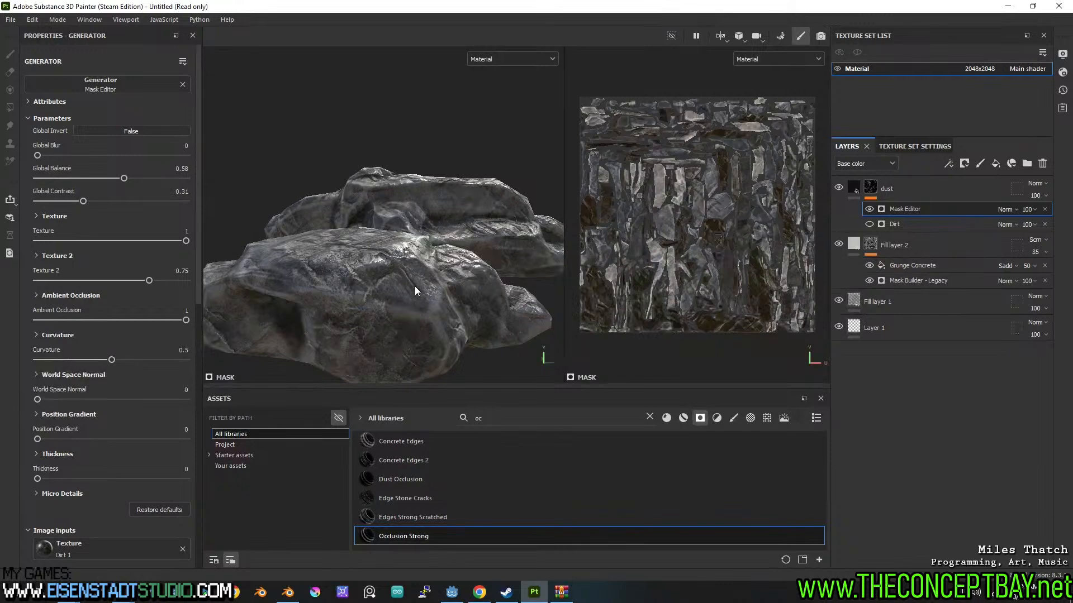
{"action": "scroll", "coordinate": [415, 286], "scroll_direction": "down", "scroll_amount": 3}
{"action": "left_click_drag", "start_coordinate": [415, 286], "coordinate": [447, 251], "text": "alt"}
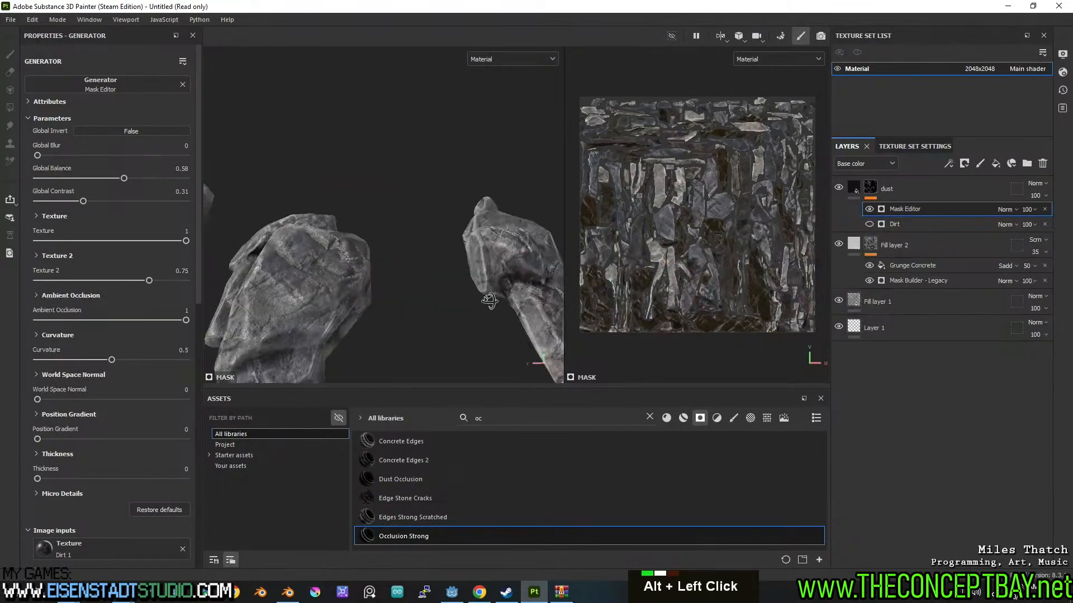
{"action": "middle_click_drag", "start_coordinate": [447, 252], "coordinate": [477, 223], "text": "alt"}
{"action": "left_click_drag", "start_coordinate": [477, 223], "coordinate": [445, 227], "text": "alt"}
{"action": "scroll", "coordinate": [446, 227], "scroll_direction": "down", "scroll_amount": 2}
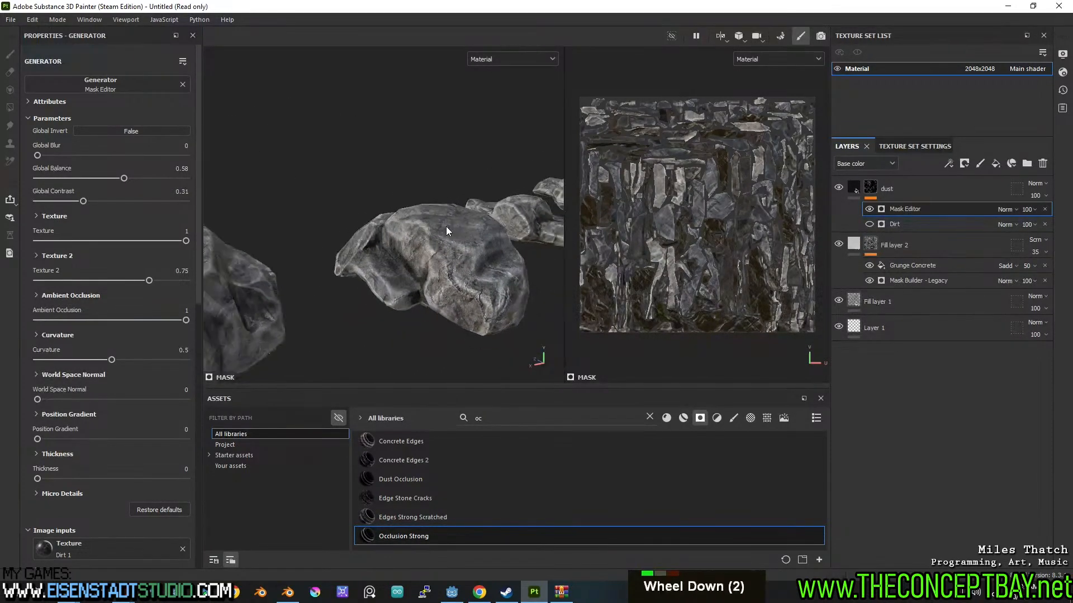
{"action": "middle_click_drag", "start_coordinate": [445, 226], "coordinate": [495, 225], "text": "alt"}
{"action": "left_click_drag", "start_coordinate": [495, 225], "coordinate": [486, 232], "text": "alt"}
{"action": "middle_click_drag", "start_coordinate": [486, 233], "coordinate": [414, 240], "text": "alt"}
{"action": "scroll", "coordinate": [414, 239], "scroll_direction": "down", "scroll_amount": 4}
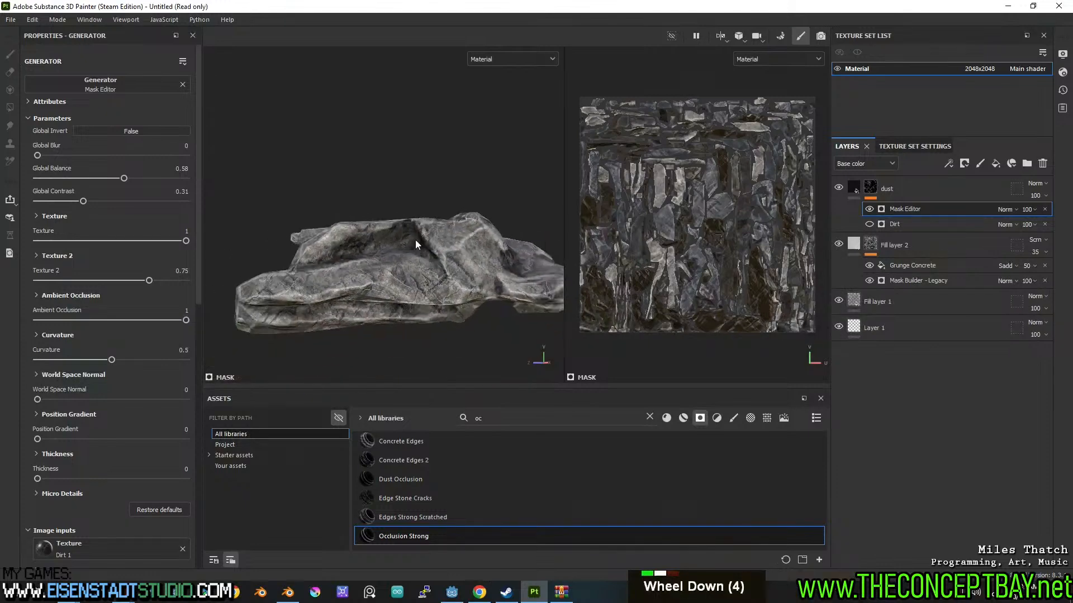
{"action": "left_click_drag", "start_coordinate": [414, 239], "coordinate": [475, 283], "text": "alt"}
{"action": "scroll", "coordinate": [475, 284], "scroll_direction": "down", "scroll_amount": 1, "text": "alt"}
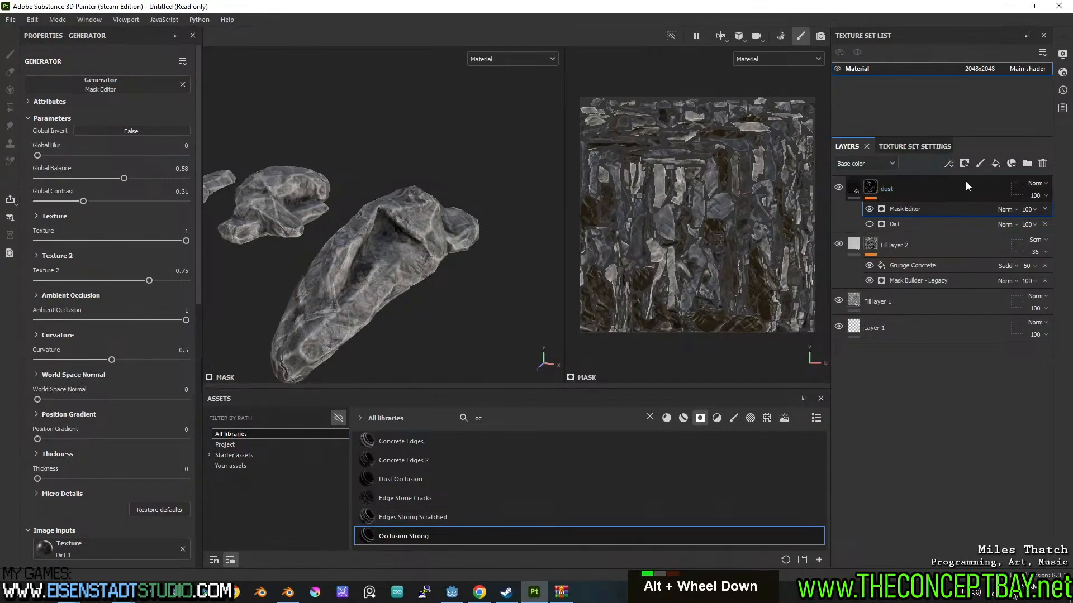
- Add a new folder above the dust layer and name it rock
{"action": "left_click", "coordinate": [990, 182]}
{"action": "left_click", "coordinate": [1027, 163]}
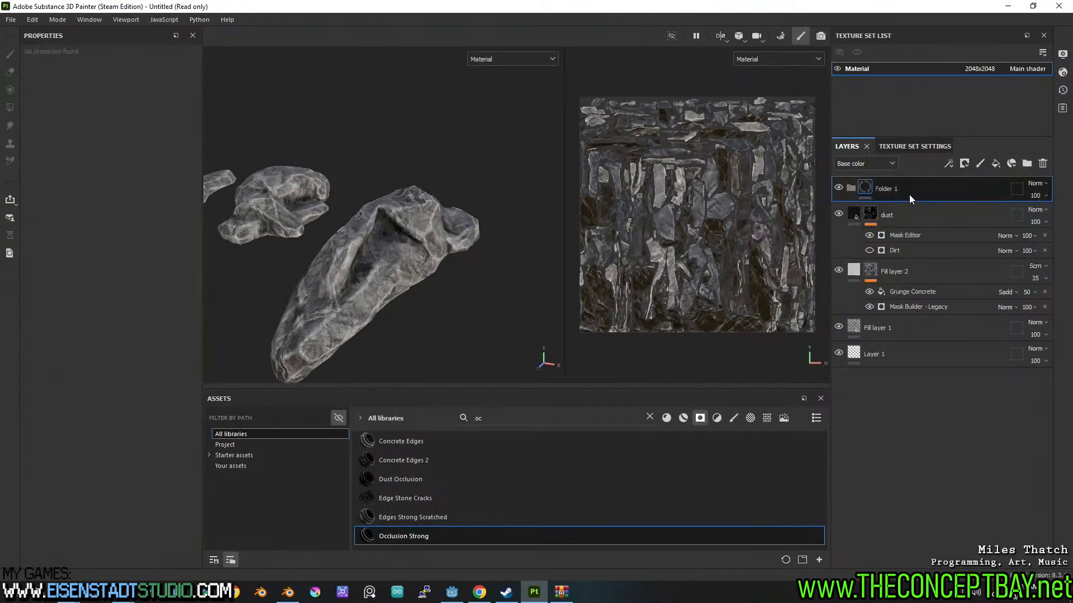
{"action": "double_click", "coordinate": [901, 190]}
{"action": "type", "text": "dust_n"}
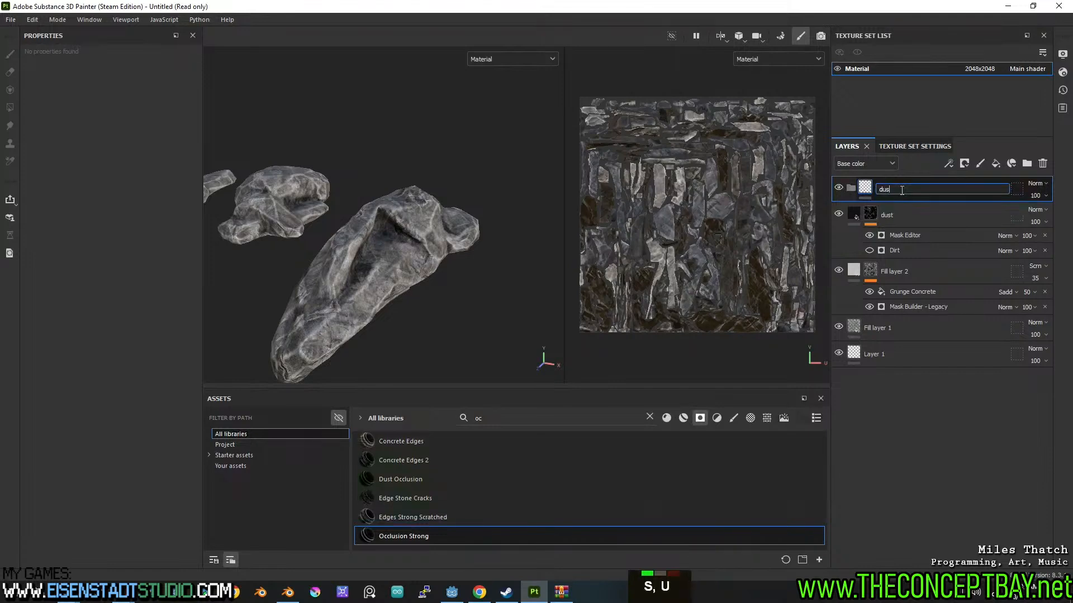
{"action": "key", "text": "ctrl+a"}
{"action": "key", "text": "BackSpace"}
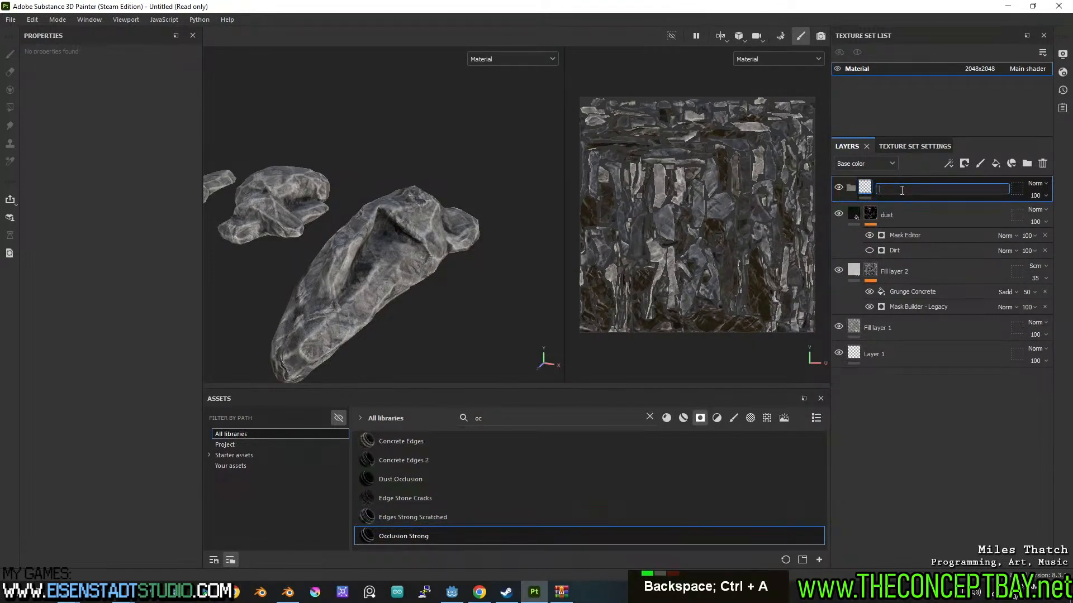
{"action": "type", "text": "rock"}
{"action": "key", "text": "Return"}
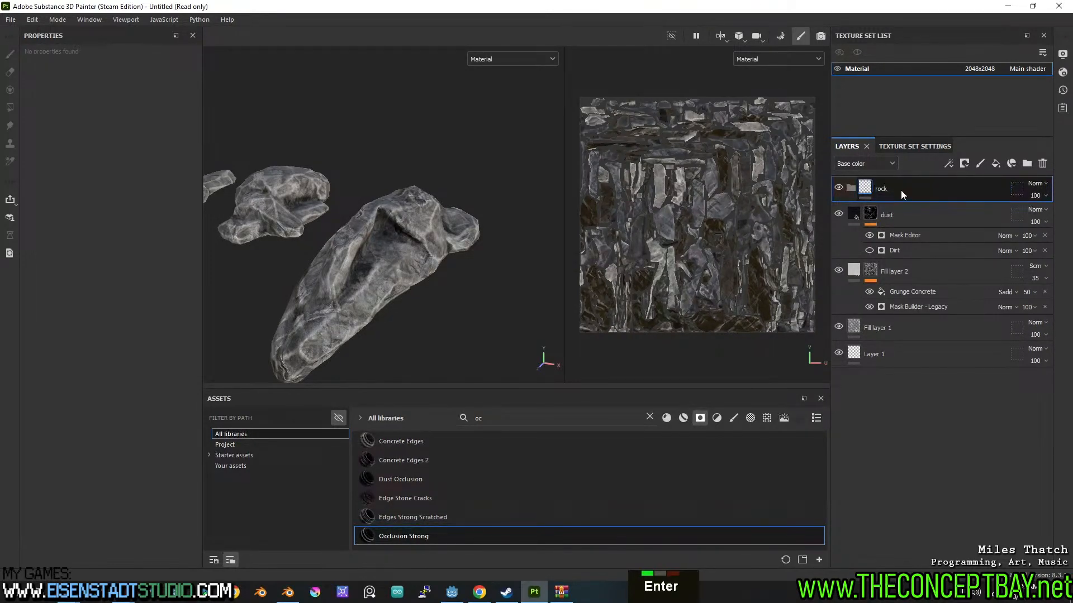
- Move the dust layer and both fill layers into the rock folder and create a smart material from it
{"action": "left_click", "coordinate": [926, 214], "text": "shift"}
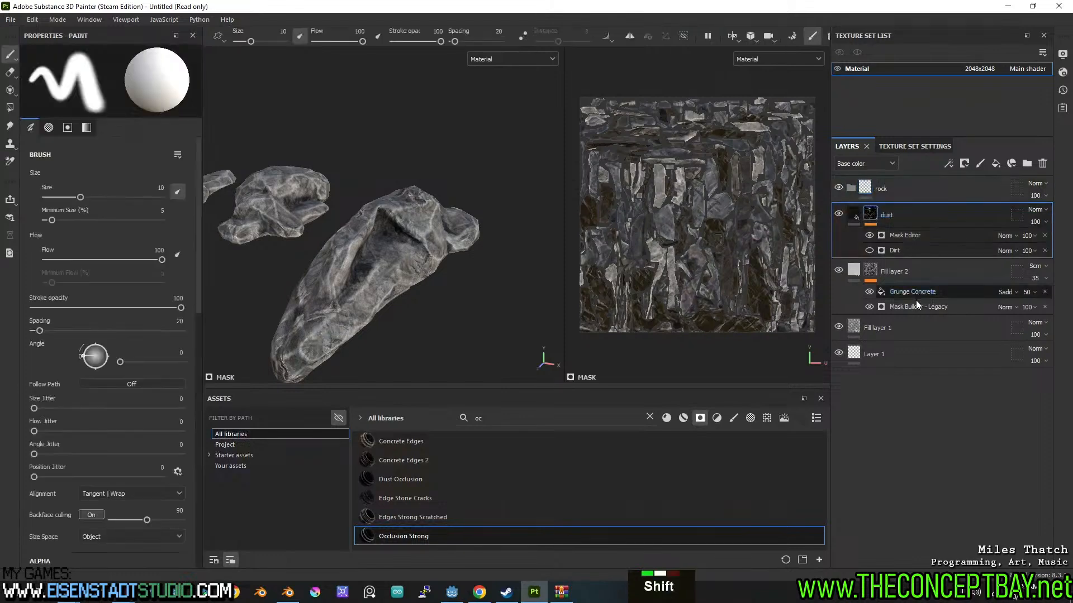
{"action": "left_click", "coordinate": [913, 323], "text": "shift"}
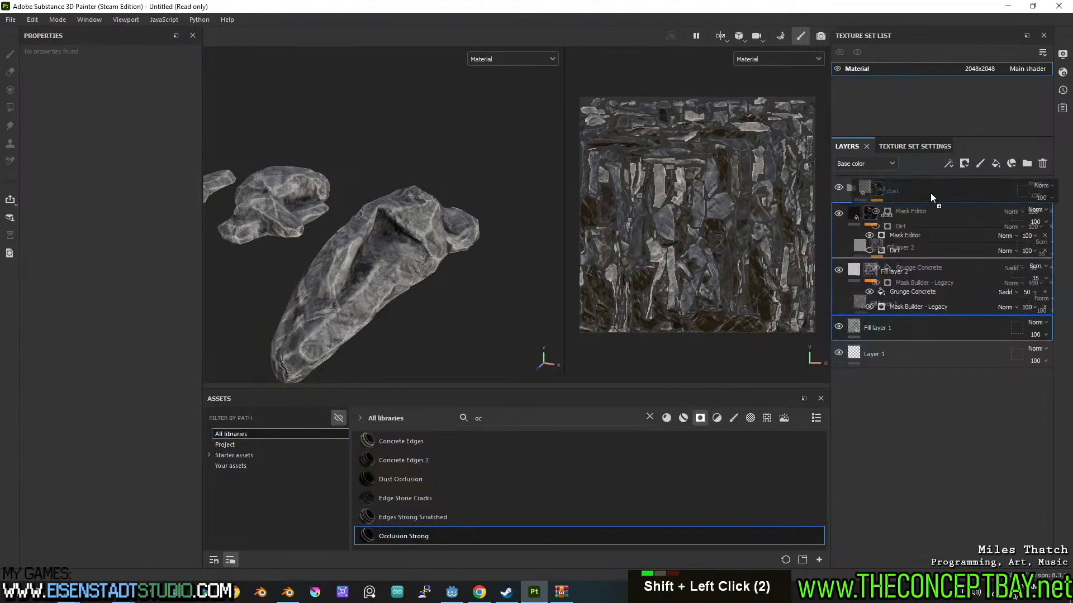
{"action": "left_click_drag", "start_coordinate": [917, 209], "coordinate": [926, 184]}
{"action": "right_click", "coordinate": [915, 189]}
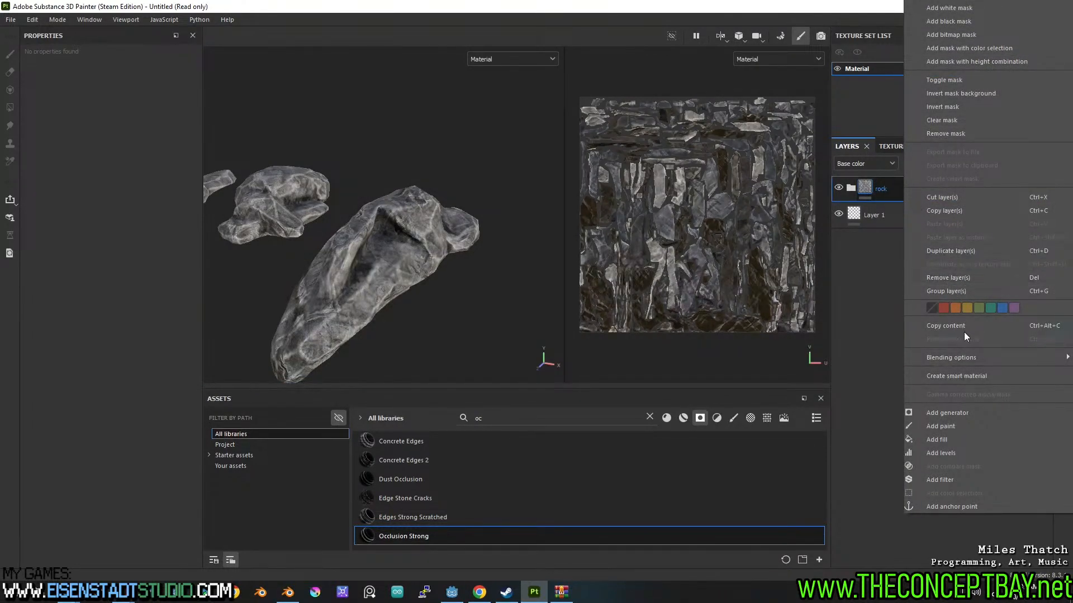
{"action": "left_click", "coordinate": [963, 375]}
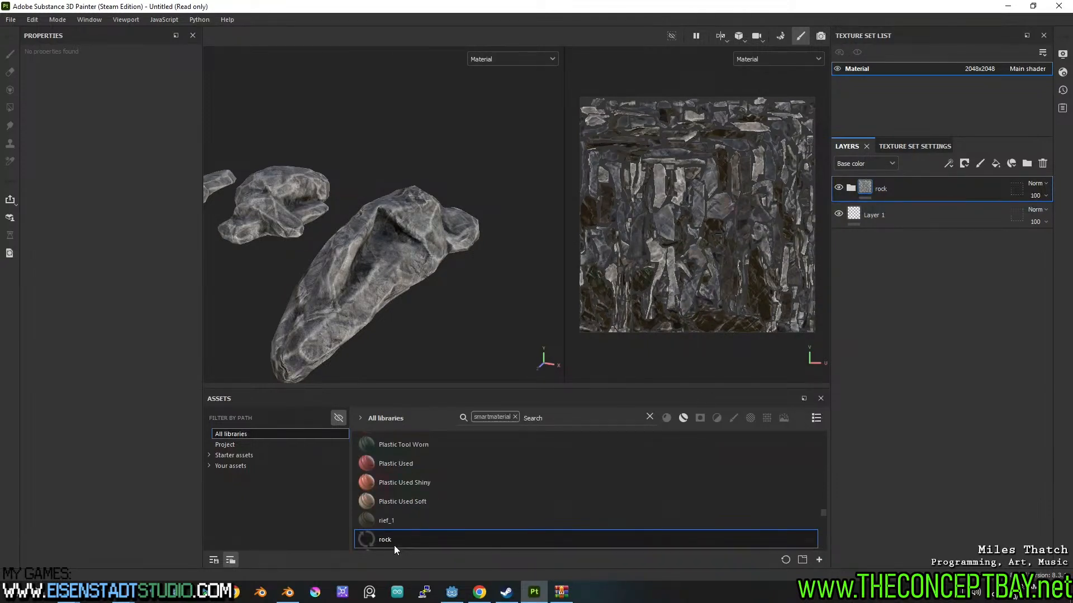
- Examine the textured rocks from several angles and up close to judge the surface sharpness
{"action": "scroll", "coordinate": [384, 540], "scroll_direction": "down", "scroll_amount": 1}
{"action": "left_click_drag", "start_coordinate": [432, 333], "coordinate": [364, 285], "text": "alt"}
{"action": "middle_click_drag", "start_coordinate": [363, 285], "coordinate": [394, 289], "text": "alt"}
{"action": "left_click_drag", "start_coordinate": [395, 290], "coordinate": [451, 310], "text": "alt"}
{"action": "middle_click_drag", "start_coordinate": [450, 311], "coordinate": [453, 240], "text": "alt"}
{"action": "left_click_drag", "start_coordinate": [454, 240], "coordinate": [363, 282], "text": "alt"}
{"action": "scroll", "coordinate": [387, 280], "scroll_direction": "up", "scroll_amount": 2}
{"action": "middle_click_drag", "start_coordinate": [363, 282], "coordinate": [391, 285], "text": "alt"}
{"action": "scroll", "coordinate": [367, 252], "scroll_direction": "up", "scroll_amount": 1}
{"action": "left_click_drag", "start_coordinate": [391, 285], "coordinate": [373, 183], "text": "alt"}
{"action": "scroll", "coordinate": [368, 253], "scroll_direction": "up", "scroll_amount": 3}
{"action": "scroll", "coordinate": [374, 183], "scroll_direction": "down", "scroll_amount": 2, "text": "alt"}
{"action": "middle_click_drag", "start_coordinate": [373, 183], "coordinate": [517, 335], "text": "alt"}
{"action": "left_click_drag", "start_coordinate": [517, 335], "coordinate": [877, 162], "text": "alt"}
- Set the texture set's size to 4096
{"action": "left_click", "coordinate": [912, 145]}
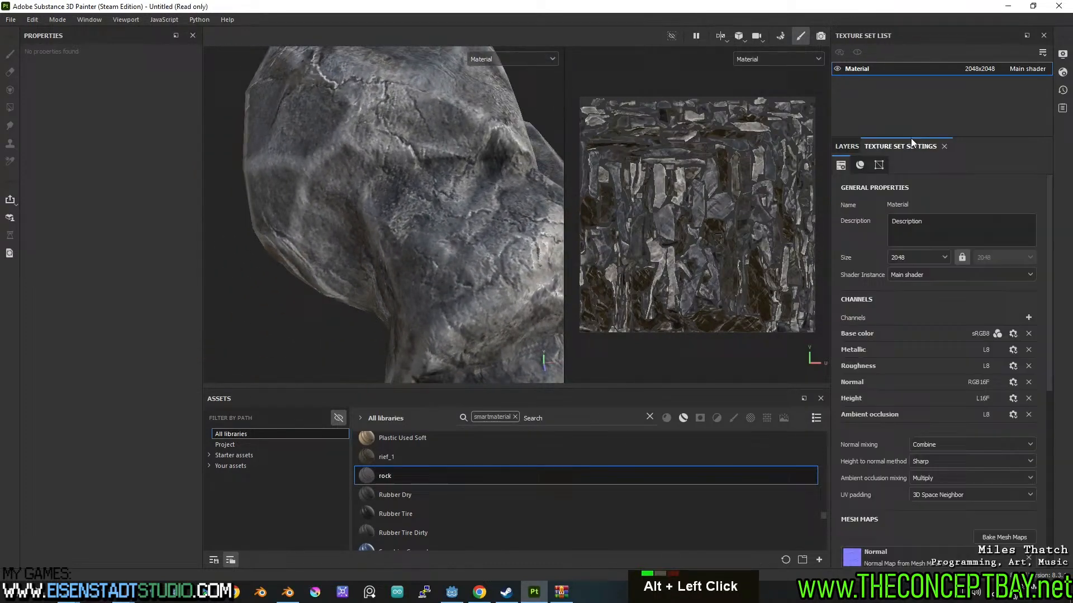
{"action": "left_click", "coordinate": [903, 258]}
{"action": "left_click", "coordinate": [898, 328]}
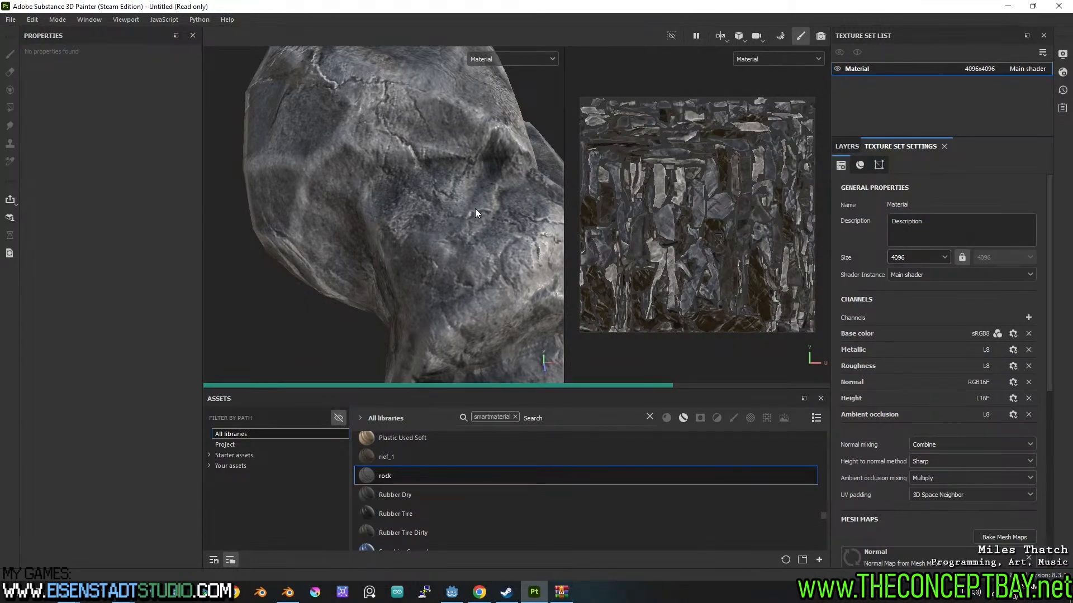
- Examine the rocks' surface detail and crevices at the 4096 texture size from several angles
{"action": "middle_click", "coordinate": [432, 229], "text": "alt"}
{"action": "middle_click_drag", "start_coordinate": [433, 229], "coordinate": [462, 184], "text": "alt"}
{"action": "left_click_drag", "start_coordinate": [462, 184], "coordinate": [424, 221], "text": "alt"}
{"action": "middle_click_drag", "start_coordinate": [424, 221], "coordinate": [447, 241], "text": "alt"}
{"action": "left_click_drag", "start_coordinate": [447, 240], "coordinate": [408, 256], "text": "alt"}
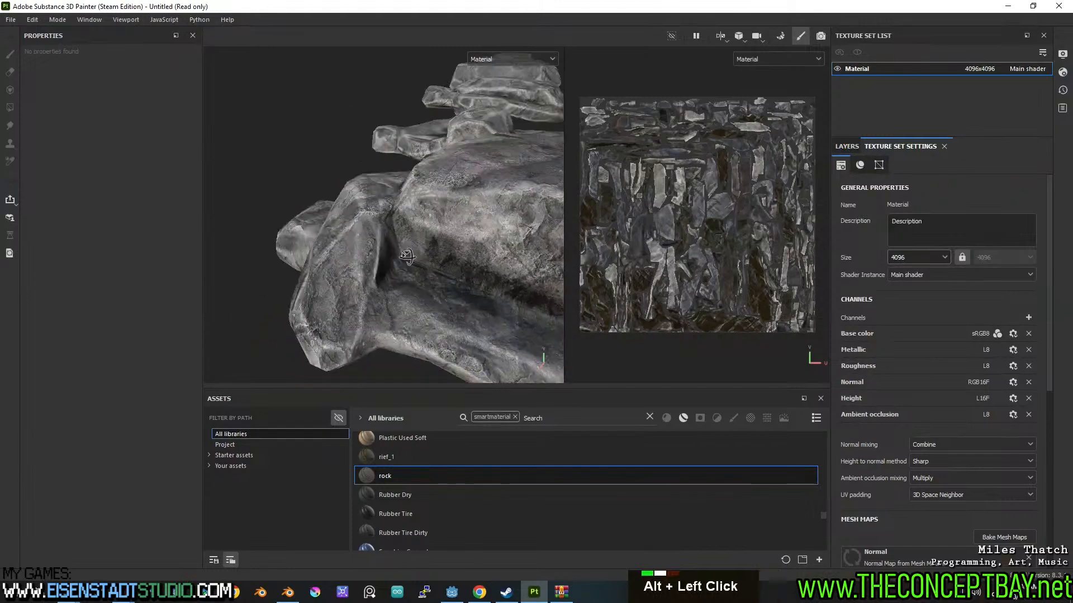
{"action": "middle_click_drag", "start_coordinate": [407, 256], "coordinate": [427, 257], "text": "alt"}
{"action": "left_click_drag", "start_coordinate": [427, 257], "coordinate": [467, 257], "text": "alt"}
{"action": "middle_click_drag", "start_coordinate": [467, 257], "coordinate": [480, 243], "text": "alt"}
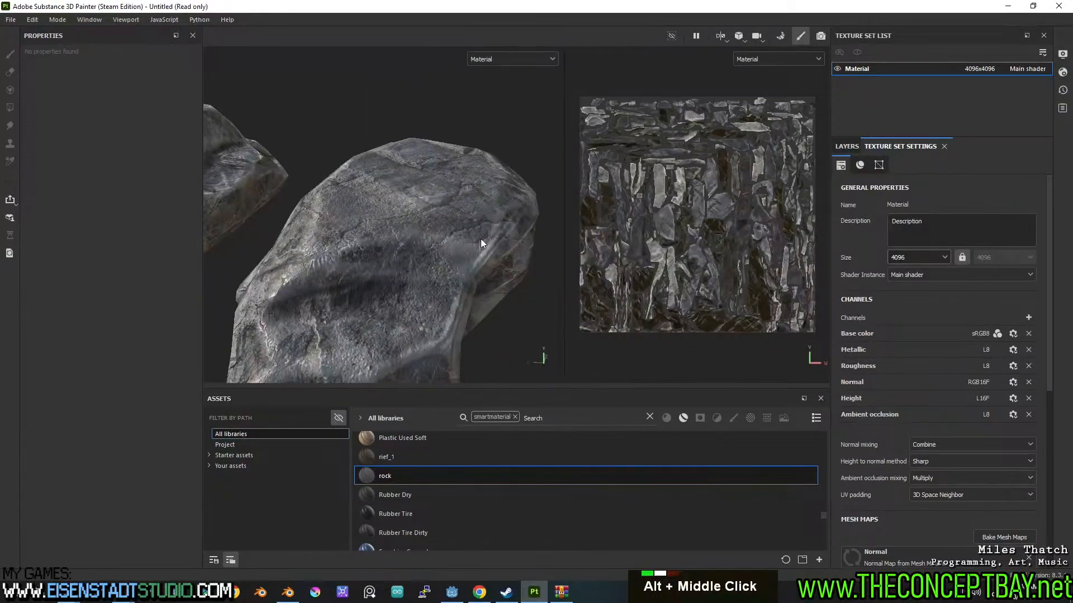
{"action": "left_click_drag", "start_coordinate": [481, 243], "coordinate": [407, 259], "text": "alt"}
{"action": "middle_click_drag", "start_coordinate": [407, 259], "coordinate": [377, 223], "text": "alt"}
{"action": "left_click_drag", "start_coordinate": [376, 223], "coordinate": [509, 206], "text": "alt"}
{"action": "scroll", "coordinate": [358, 266], "scroll_direction": "down", "scroll_amount": 6}
{"action": "middle_click_drag", "start_coordinate": [358, 266], "coordinate": [391, 251], "text": "alt"}
{"action": "left_click_drag", "start_coordinate": [391, 251], "coordinate": [408, 290], "text": "alt"}
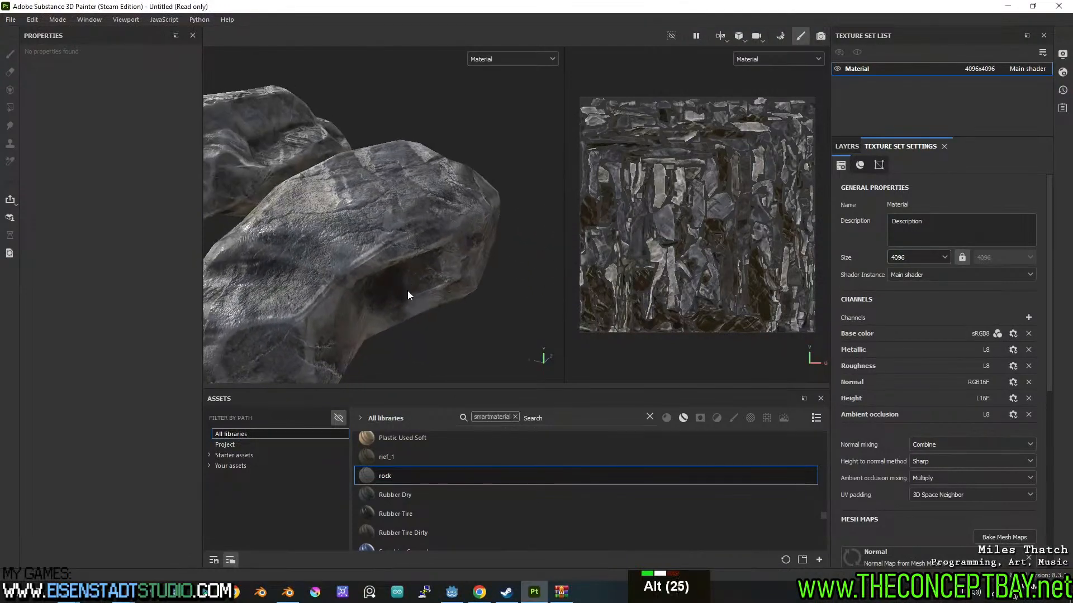
- Expand the rock folder and toggle the visibility of its dust and fill layers to compare their effects
{"action": "left_click", "coordinate": [846, 148]}
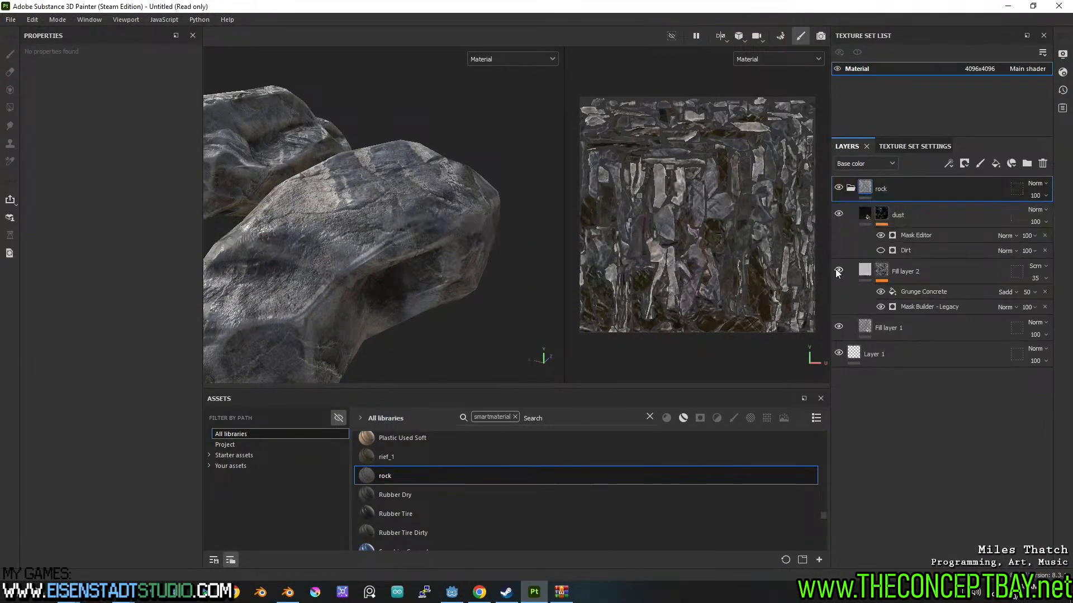
{"action": "left_click", "coordinate": [836, 271]}
{"action": "left_click", "coordinate": [839, 215]}
{"action": "left_click", "coordinate": [838, 214]}
{"action": "left_click", "coordinate": [838, 327]}
{"action": "left_click", "coordinate": [839, 327]}
- Set the tri-planar projection hardness of Fill layer 1 to 0.2
{"action": "left_click", "coordinate": [866, 329]}
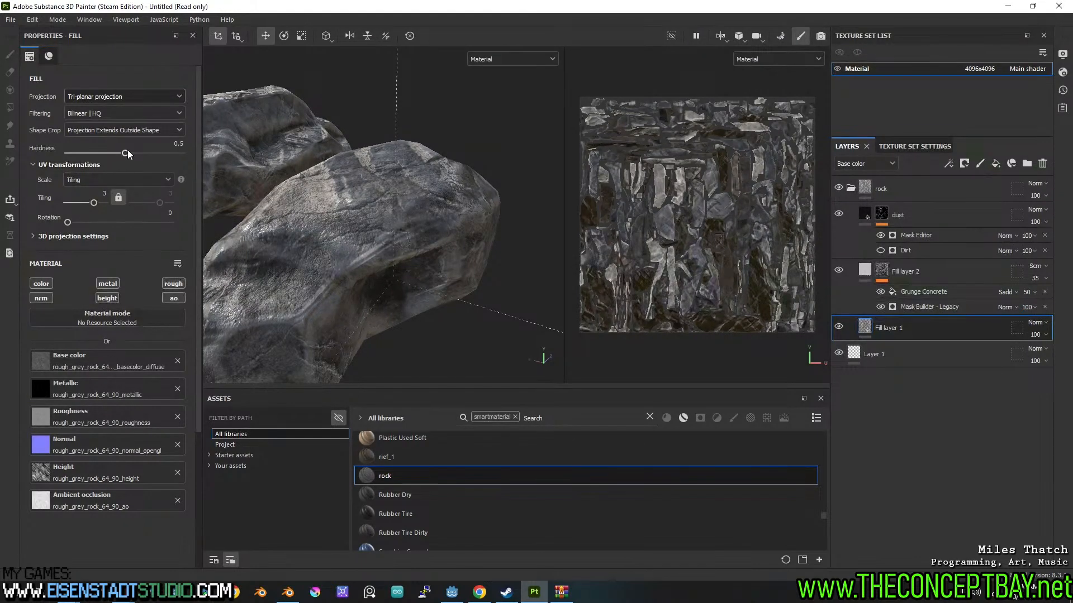
{"action": "left_click_drag", "start_coordinate": [121, 153], "coordinate": [99, 154]}
{"action": "left_click_drag", "start_coordinate": [127, 156], "coordinate": [94, 158]}
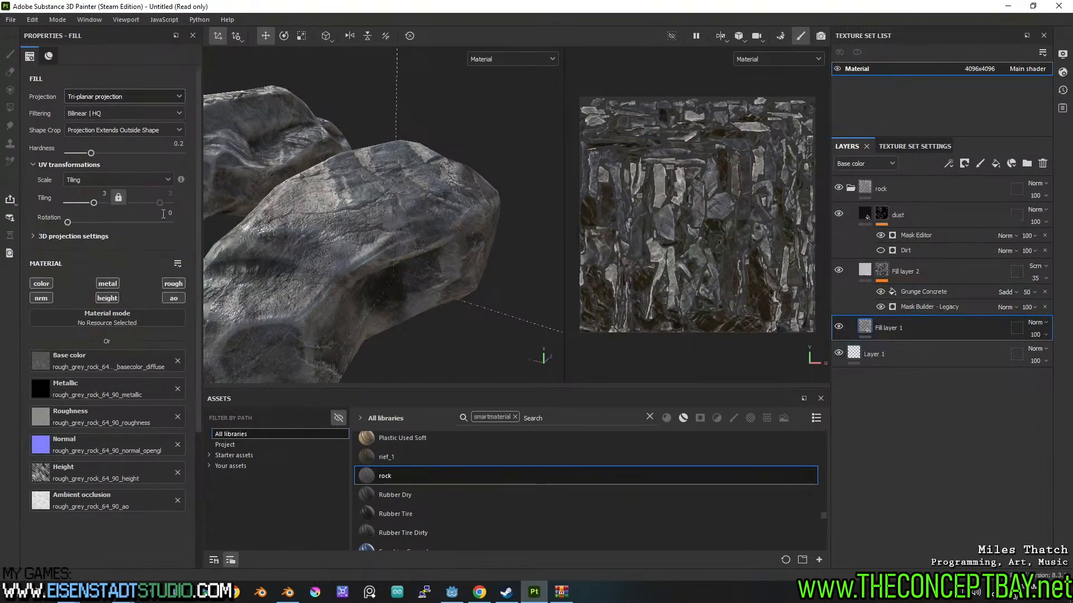
- Try Physical size as the UV scale of Fill layer 1, compare it with Tiling, and return to Tiling
{"action": "left_click", "coordinate": [110, 183]}
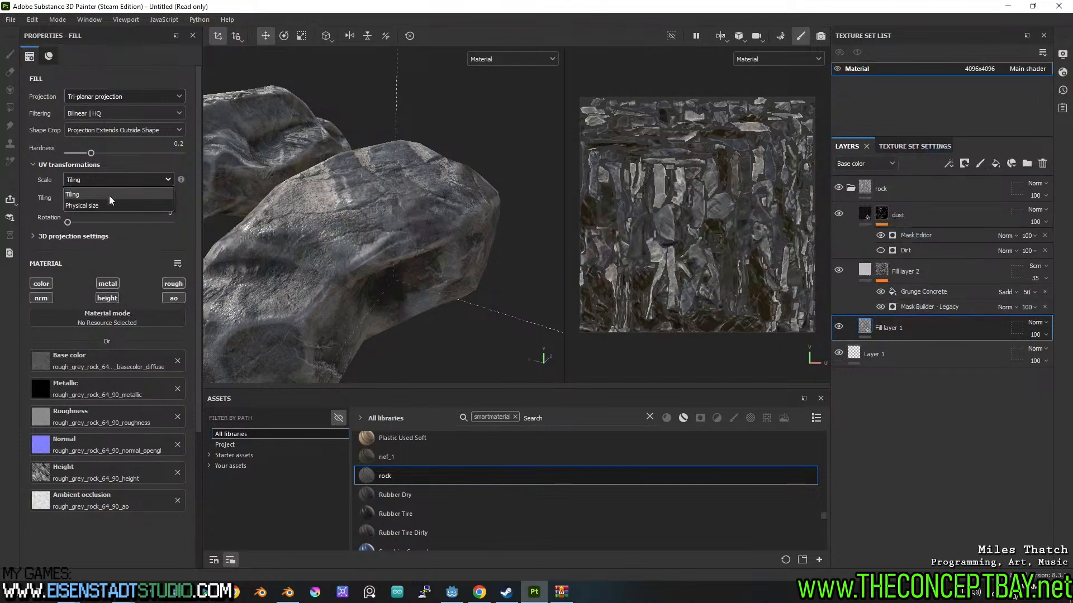
{"action": "left_click", "coordinate": [105, 205]}
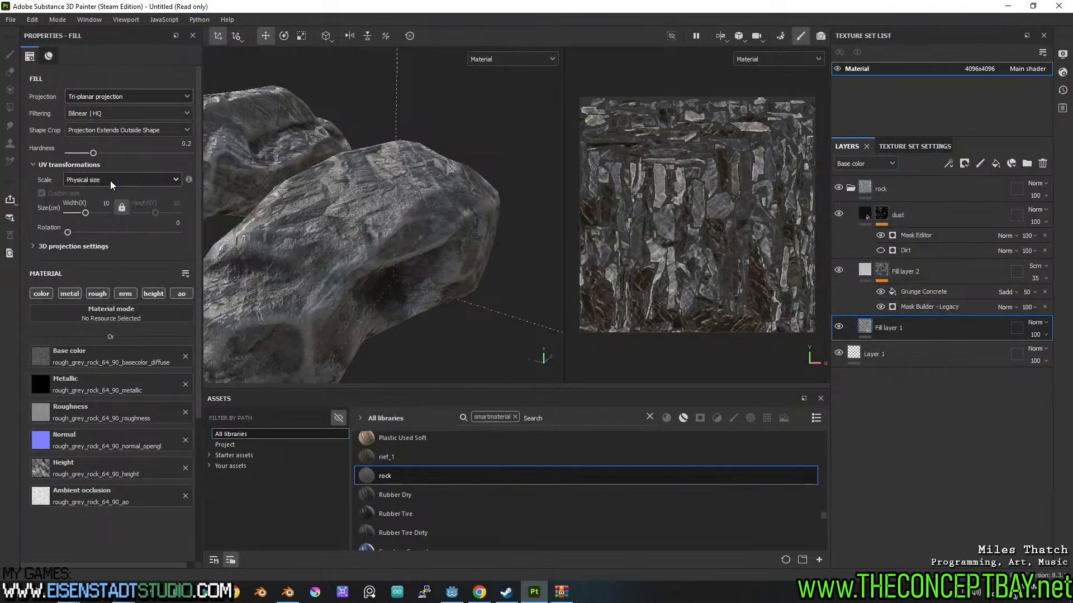
{"action": "left_click", "coordinate": [109, 180]}
{"action": "left_click", "coordinate": [105, 193]}
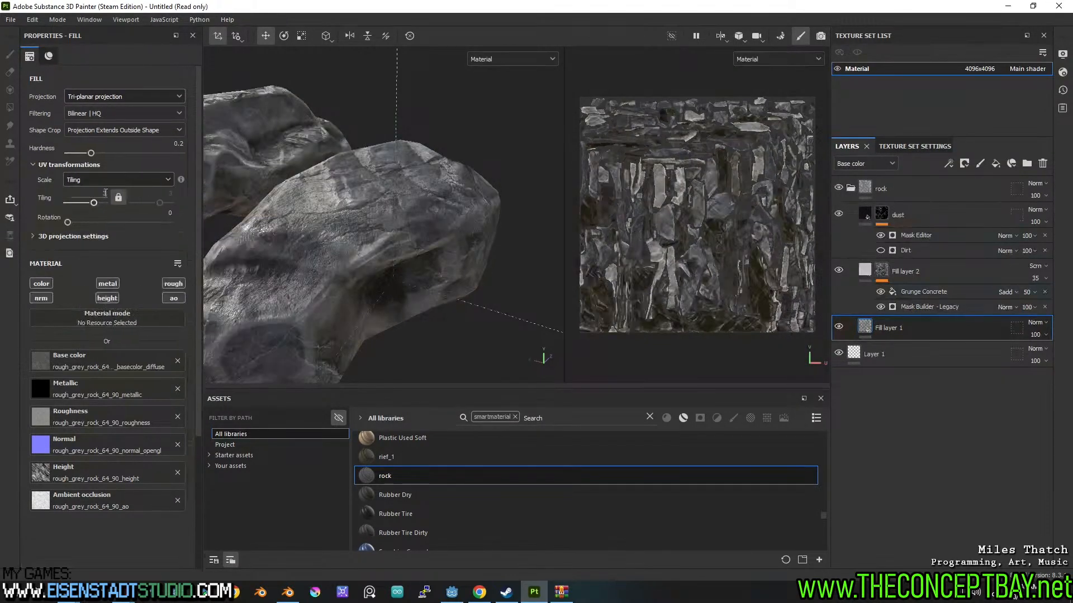
{"action": "left_click", "coordinate": [117, 179]}
{"action": "left_click", "coordinate": [97, 201]}
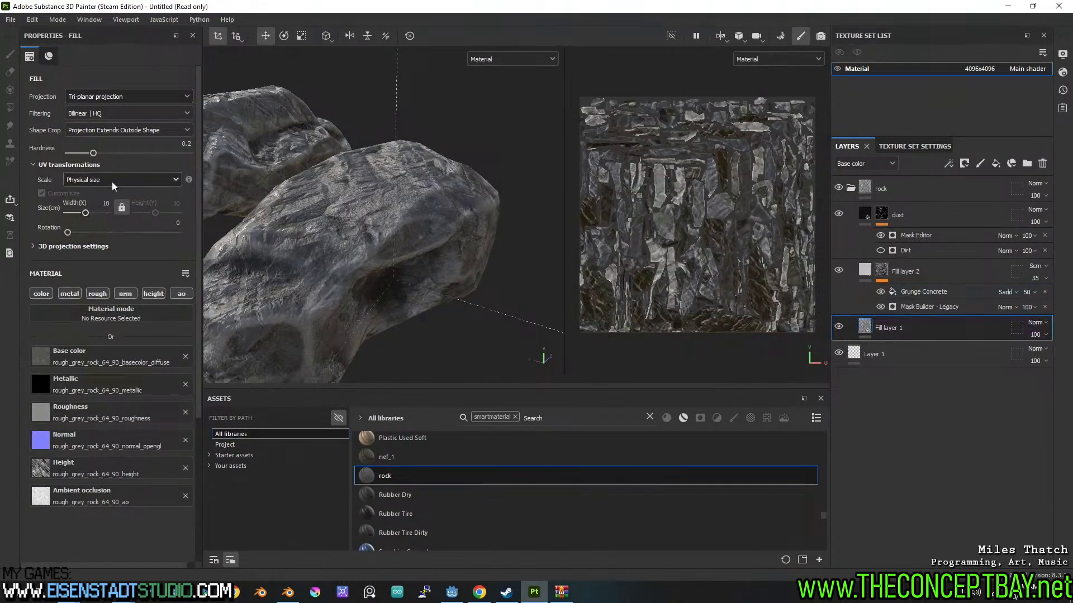
{"action": "left_click", "coordinate": [112, 181]}
{"action": "left_click", "coordinate": [103, 191]}
- Set the UV tiling of Fill layer 1 to 4
{"action": "left_click_drag", "start_coordinate": [96, 202], "coordinate": [104, 202]}
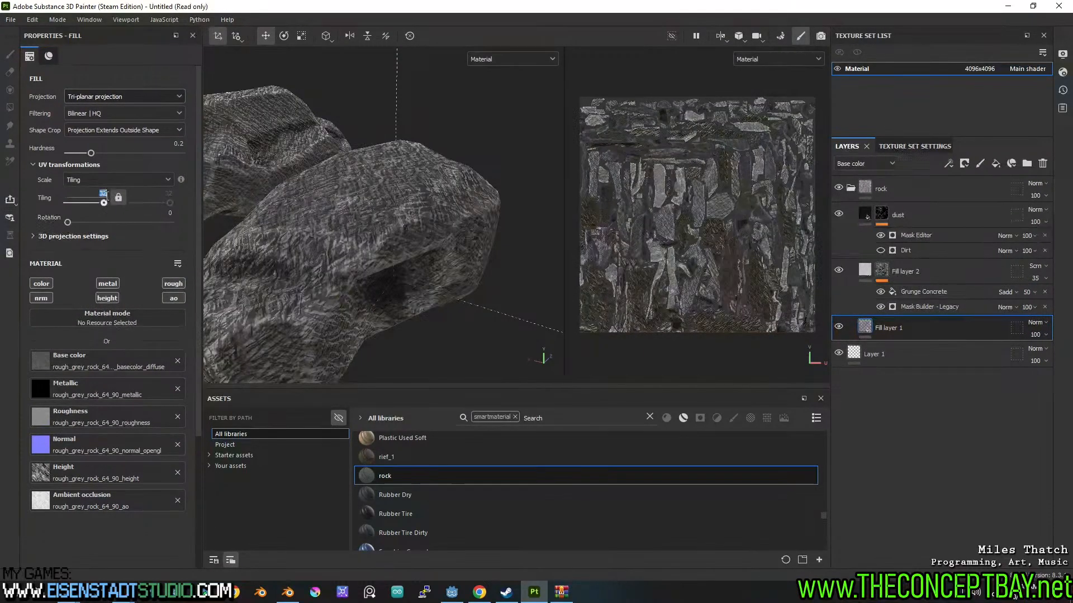
{"action": "type", "text": "4"}
{"action": "key", "text": "Return"}
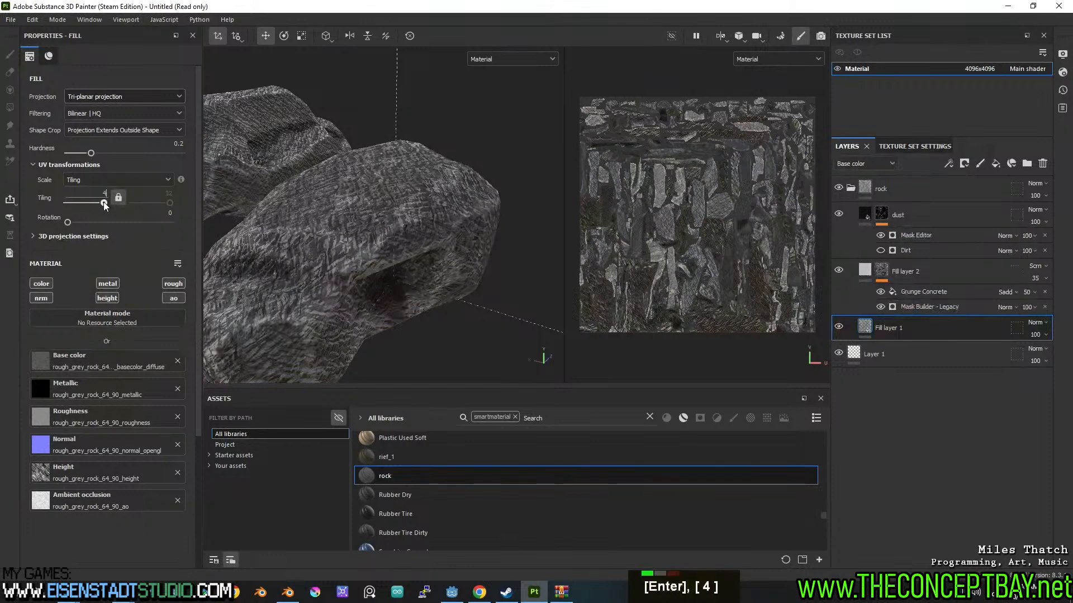
- Examine the rocks with the new tiling from several angles and distances
{"action": "middle_click_drag", "start_coordinate": [330, 221], "coordinate": [363, 204], "text": "alt"}
{"action": "left_click_drag", "start_coordinate": [391, 212], "coordinate": [313, 190], "text": "alt"}
{"action": "middle_click_drag", "start_coordinate": [336, 196], "coordinate": [376, 187], "text": "alt"}
{"action": "scroll", "coordinate": [376, 186], "scroll_direction": "down", "scroll_amount": 3}
{"action": "left_click_drag", "start_coordinate": [375, 190], "coordinate": [417, 217], "text": "alt"}
{"action": "middle_click_drag", "start_coordinate": [416, 217], "coordinate": [428, 224], "text": "alt"}
{"action": "left_click_drag", "start_coordinate": [427, 224], "coordinate": [363, 234], "text": "alt"}
{"action": "key", "text": "ctrl+s"}
{"action": "key", "text": "Escape"}
{"action": "scroll", "coordinate": [357, 202], "scroll_direction": "down", "scroll_amount": 4}
{"action": "middle_click_drag", "start_coordinate": [364, 235], "coordinate": [383, 289], "text": "alt"}
{"action": "mouse_move", "coordinate": [384, 288]}
{"action": "left_mouse_down", "text": "alt"}
{"action": "mouse_move", "coordinate": [474, 280]}
{"action": "mouse_move", "coordinate": [388, 278]}
{"action": "mouse_move", "coordinate": [378, 226]}
{"action": "mouse_move", "coordinate": [393, 271]}
{"action": "left_mouse_up", "text": "alt"}
{"action": "middle_click_drag", "start_coordinate": [394, 270], "coordinate": [405, 257], "text": "alt"}
{"action": "left_click_drag", "start_coordinate": [405, 256], "coordinate": [447, 249], "text": "alt"}
{"action": "middle_click_drag", "start_coordinate": [447, 250], "coordinate": [477, 257], "text": "alt"}
{"action": "left_click_drag", "start_coordinate": [477, 259], "coordinate": [290, 287], "text": "alt"}
{"action": "middle_click_drag", "start_coordinate": [289, 287], "coordinate": [527, 242], "text": "alt"}
{"action": "scroll", "coordinate": [426, 265], "scroll_direction": "up", "scroll_amount": 6}
{"action": "left_click_drag", "start_coordinate": [527, 242], "coordinate": [457, 271], "text": "alt"}
{"action": "scroll", "coordinate": [458, 272], "scroll_direction": "up", "scroll_amount": 5}
{"action": "middle_click_drag", "start_coordinate": [495, 276], "coordinate": [459, 282], "text": "alt"}
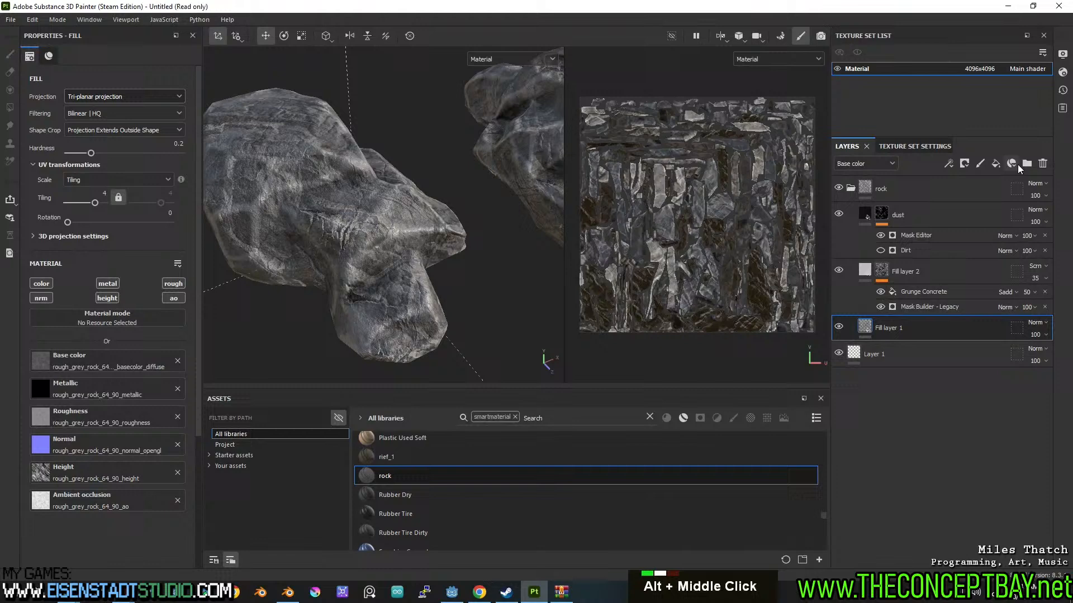
- Set the texture set's size back to 2048 and inspect the rock surface up close
{"action": "left_click", "coordinate": [937, 147]}
{"action": "left_click", "coordinate": [915, 256]}
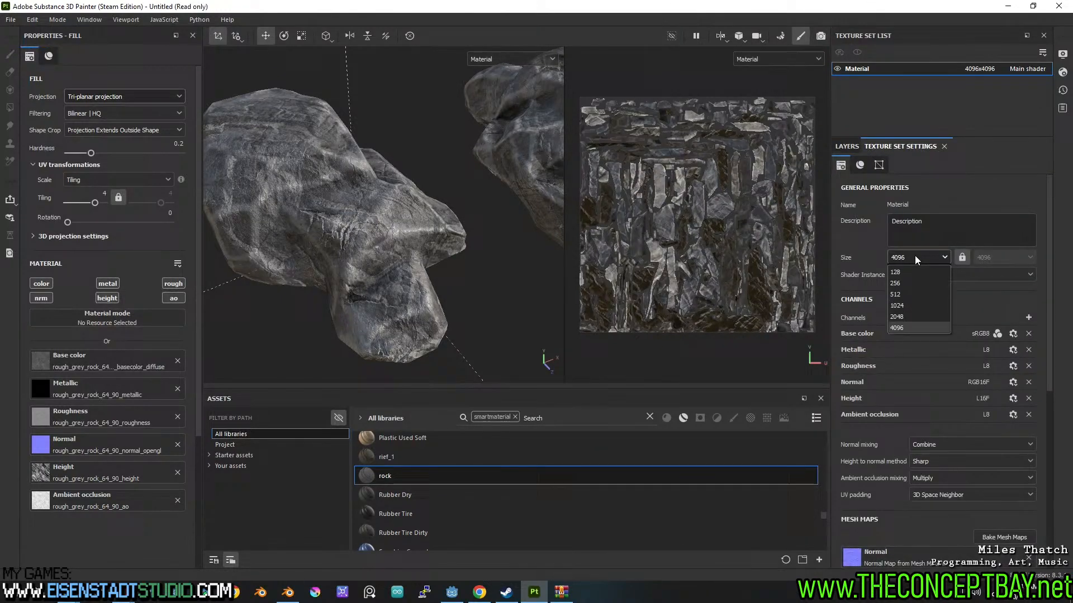
{"action": "left_click", "coordinate": [903, 315]}
{"action": "middle_click_drag", "start_coordinate": [501, 226], "coordinate": [480, 235], "text": "alt"}
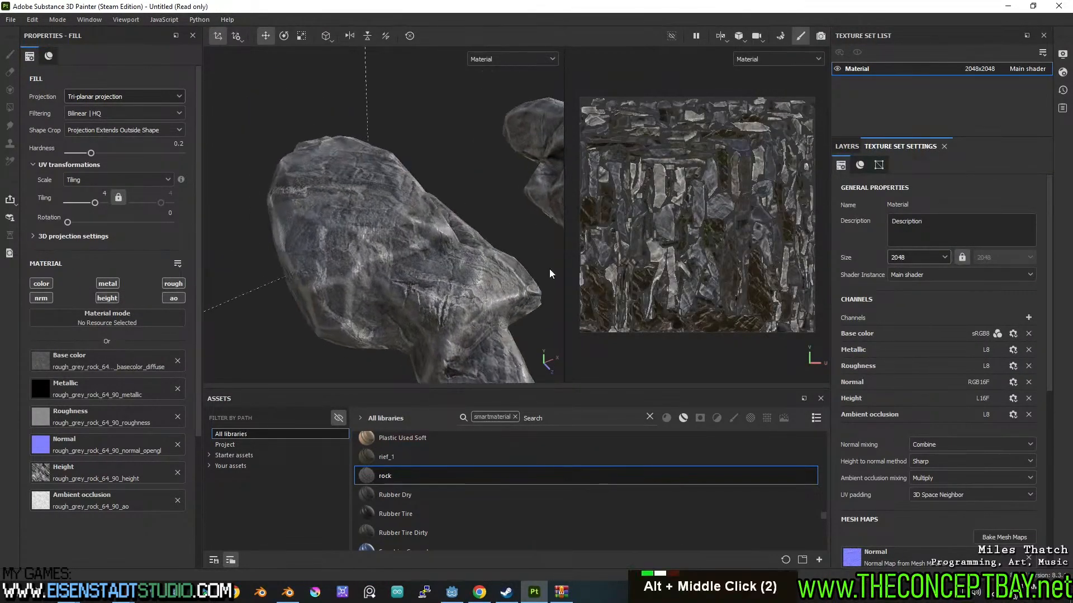
{"action": "left_click_drag", "start_coordinate": [481, 235], "coordinate": [458, 213], "text": "alt"}
{"action": "middle_click_drag", "start_coordinate": [458, 212], "coordinate": [440, 193], "text": "alt"}
{"action": "scroll", "coordinate": [440, 190], "scroll_direction": "up", "scroll_amount": 5}
{"action": "scroll", "coordinate": [441, 190], "scroll_direction": "up", "scroll_amount": 1}
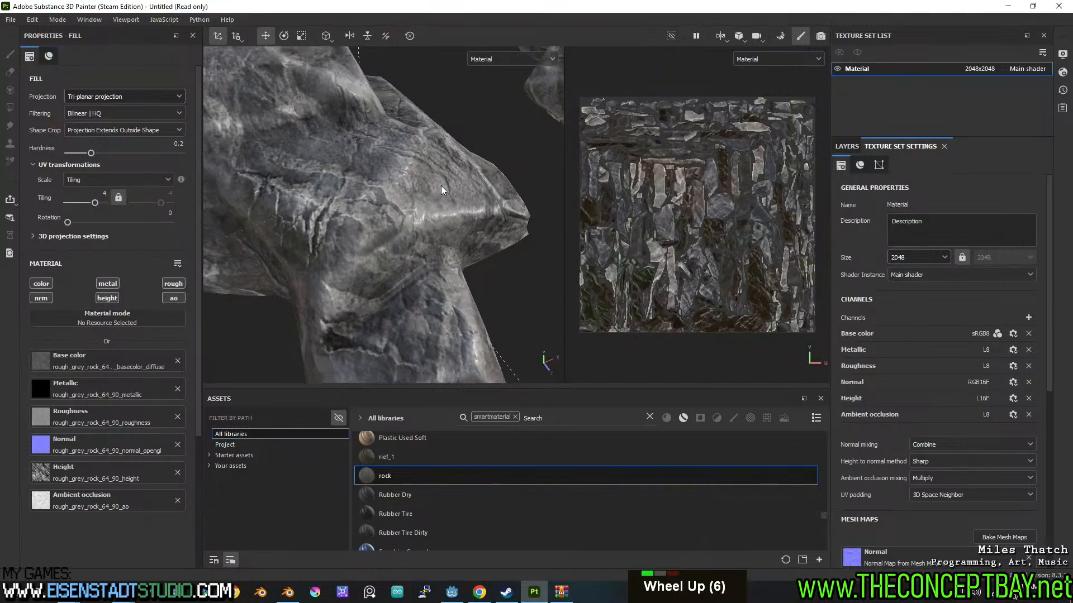
{"action": "scroll", "coordinate": [440, 191], "scroll_direction": "down", "scroll_amount": 3}
{"action": "left_click_drag", "start_coordinate": [431, 175], "coordinate": [802, 201], "text": "alt"}
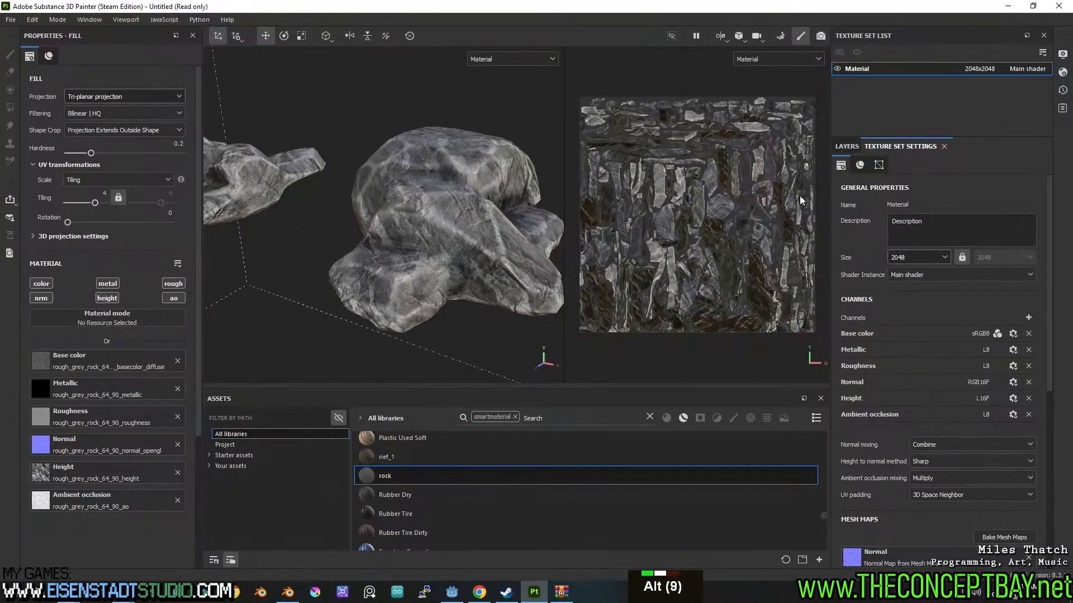
- Set the roughness of Fill layer 2 to about 0.80 and its metallic value to about 0.06
{"action": "left_click", "coordinate": [847, 147]}
{"action": "double_click", "coordinate": [848, 272]}
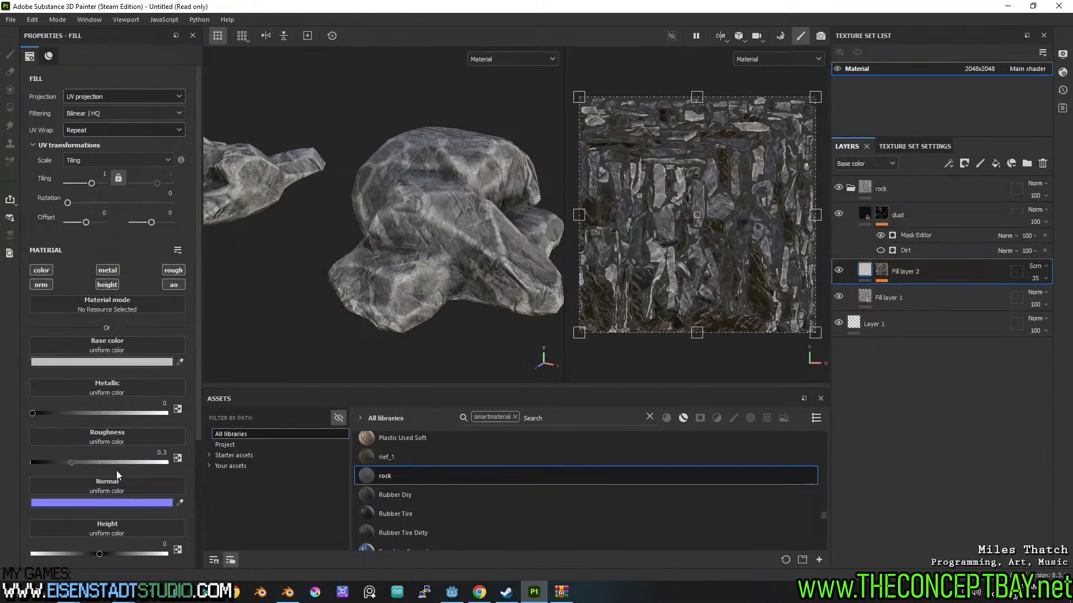
{"action": "mouse_move", "coordinate": [73, 461]}
{"action": "left_mouse_down"}
{"action": "mouse_move", "coordinate": [129, 461]}
{"action": "mouse_move", "coordinate": [36, 455]}
{"action": "mouse_move", "coordinate": [135, 458]}
{"action": "left_mouse_up"}
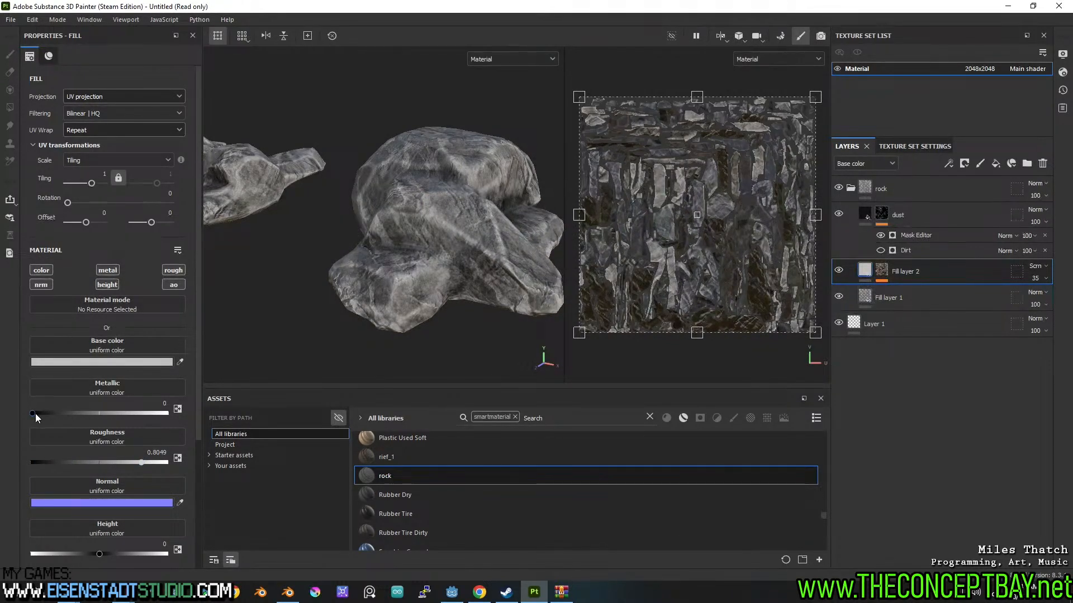
{"action": "mouse_move", "coordinate": [35, 413]}
{"action": "left_mouse_down"}
{"action": "mouse_move", "coordinate": [103, 415]}
{"action": "mouse_move", "coordinate": [25, 414]}
{"action": "mouse_move", "coordinate": [38, 418]}
{"action": "left_mouse_up"}
- Examine how the highlighted rock edges catch the light from several angles
{"action": "scroll", "coordinate": [382, 253], "scroll_direction": "down", "scroll_amount": 2}
{"action": "left_click_drag", "start_coordinate": [496, 178], "coordinate": [401, 270], "text": "alt"}
{"action": "middle_click_drag", "start_coordinate": [400, 270], "coordinate": [471, 254], "text": "alt"}
{"action": "left_click_drag", "start_coordinate": [374, 293], "coordinate": [517, 237], "text": "alt"}
{"action": "middle_click_drag", "start_coordinate": [371, 265], "coordinate": [414, 253], "text": "alt"}
{"action": "left_click_drag", "start_coordinate": [369, 274], "coordinate": [348, 252], "text": "alt"}
{"action": "scroll", "coordinate": [349, 253], "scroll_direction": "up", "scroll_amount": 5}
{"action": "middle_click_drag", "start_coordinate": [349, 252], "coordinate": [404, 237], "text": "alt"}
{"action": "scroll", "coordinate": [409, 251], "scroll_direction": "down", "scroll_amount": 1}
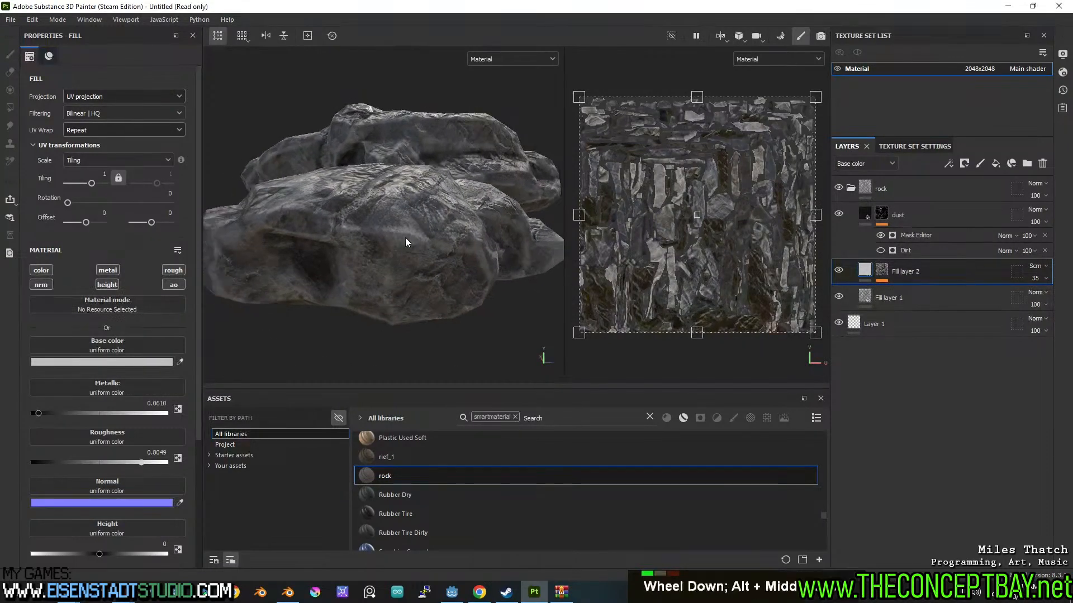
{"action": "left_click_drag", "start_coordinate": [406, 242], "coordinate": [462, 251], "text": "alt"}
{"action": "middle_click_drag", "start_coordinate": [462, 252], "coordinate": [450, 257], "text": "alt"}
{"action": "left_click_drag", "start_coordinate": [450, 257], "coordinate": [422, 261], "text": "alt"}
{"action": "middle_click_drag", "start_coordinate": [467, 257], "coordinate": [410, 261], "text": "alt"}
{"action": "left_click_drag", "start_coordinate": [461, 255], "coordinate": [410, 250], "text": "alt"}
{"action": "middle_click_drag", "start_coordinate": [478, 249], "coordinate": [435, 237], "text": "alt"}
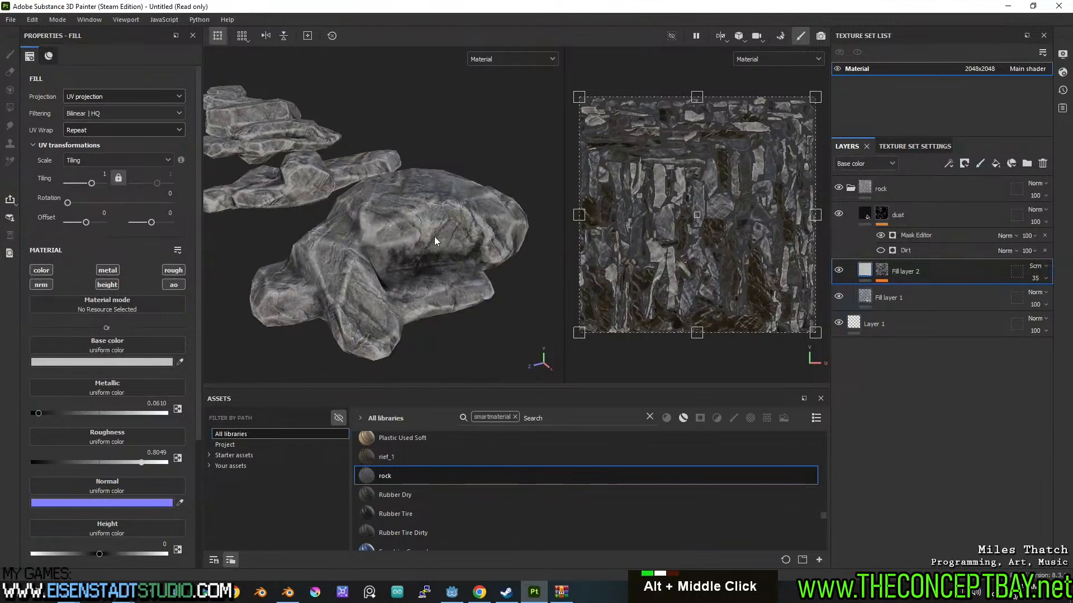
- Start saving the project and browse to the Sublunaris project folder
{"action": "key", "text": "ctrl+s"}
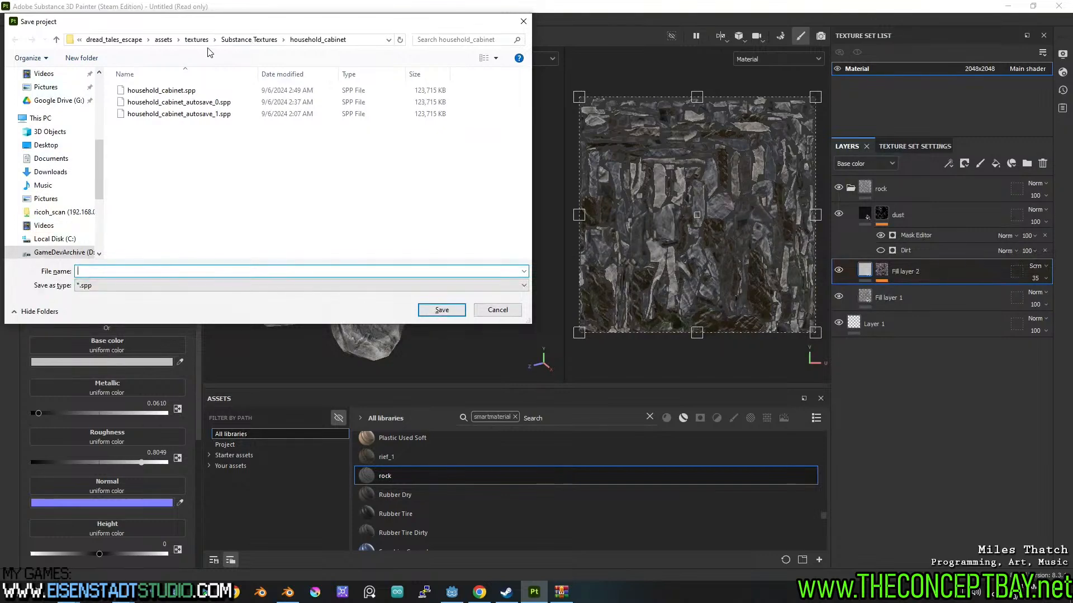
{"action": "left_click", "coordinate": [100, 96]}
{"action": "left_click_drag", "start_coordinate": [101, 96], "coordinate": [99, 70]}
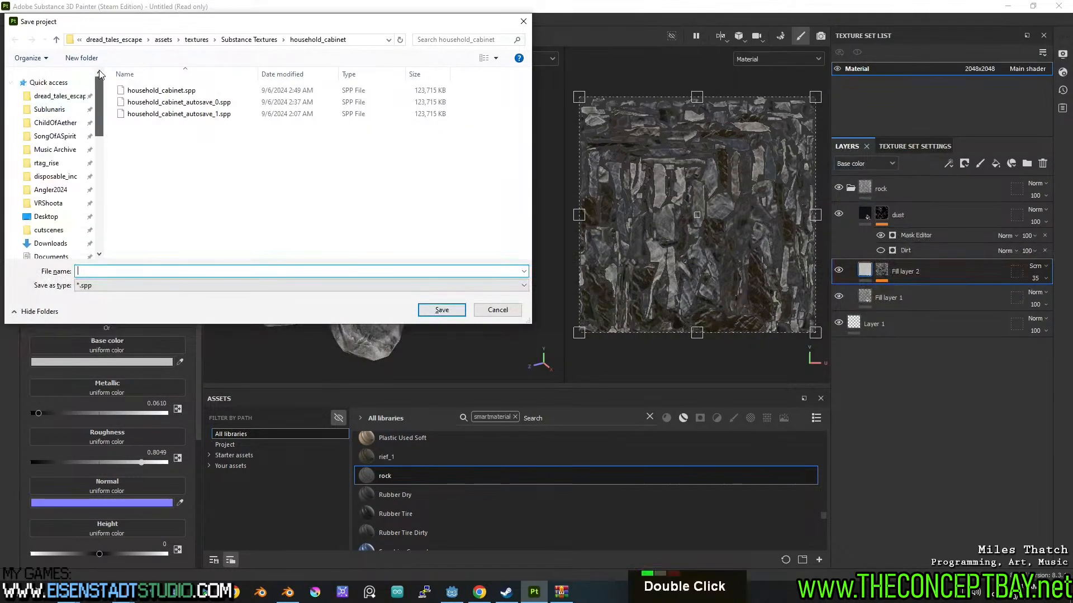
{"action": "left_click", "coordinate": [50, 109]}
{"action": "left_click", "coordinate": [137, 114]}
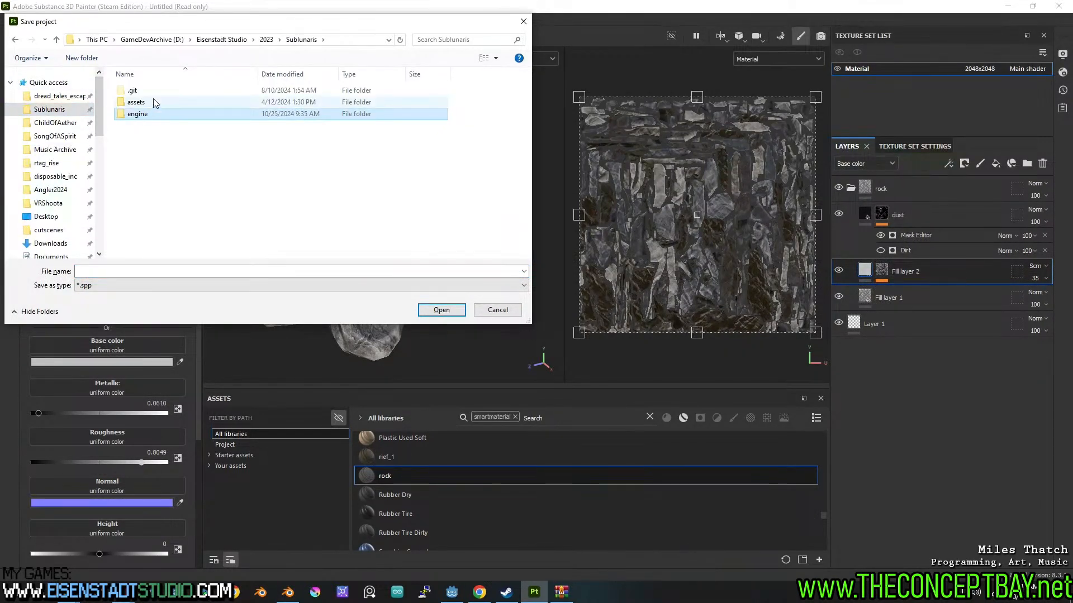
{"action": "left_click", "coordinate": [154, 102]}
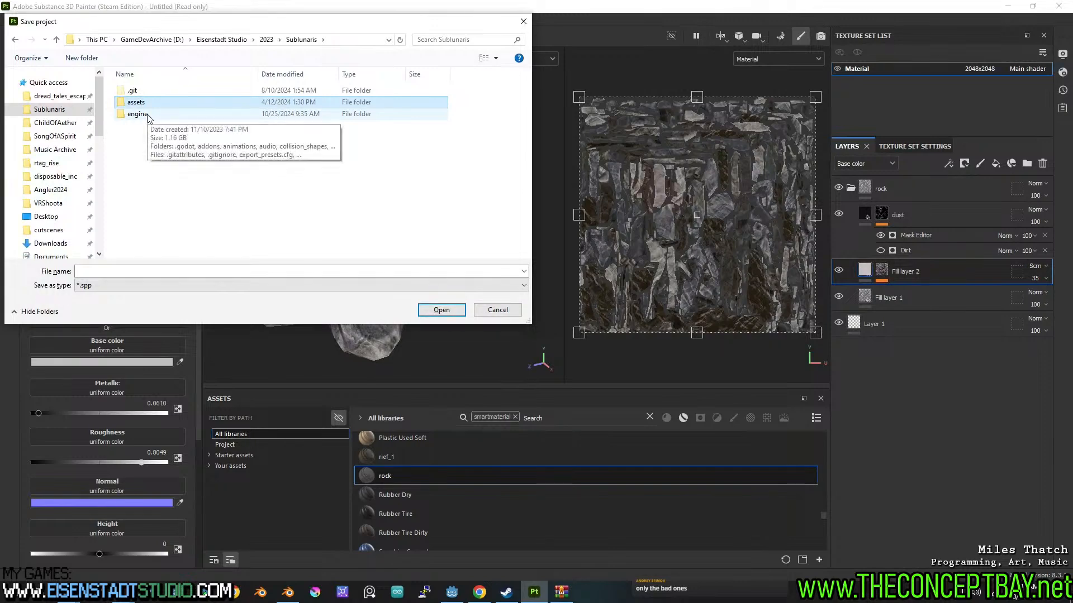
{"action": "double_click", "coordinate": [147, 115]}
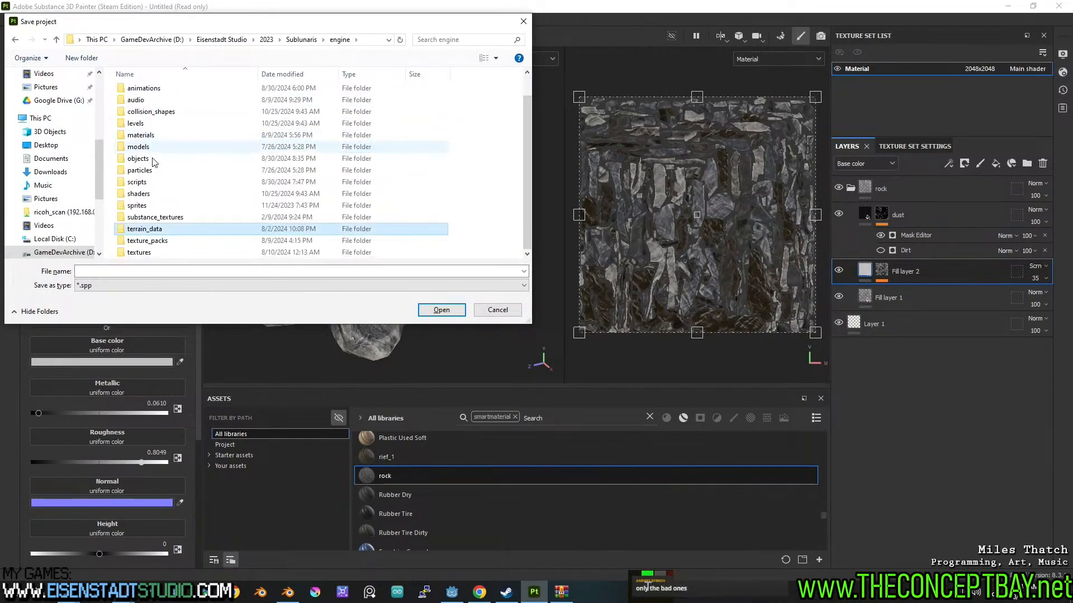
{"action": "double_click", "coordinate": [140, 253]}
{"action": "double_click", "coordinate": [165, 114]}
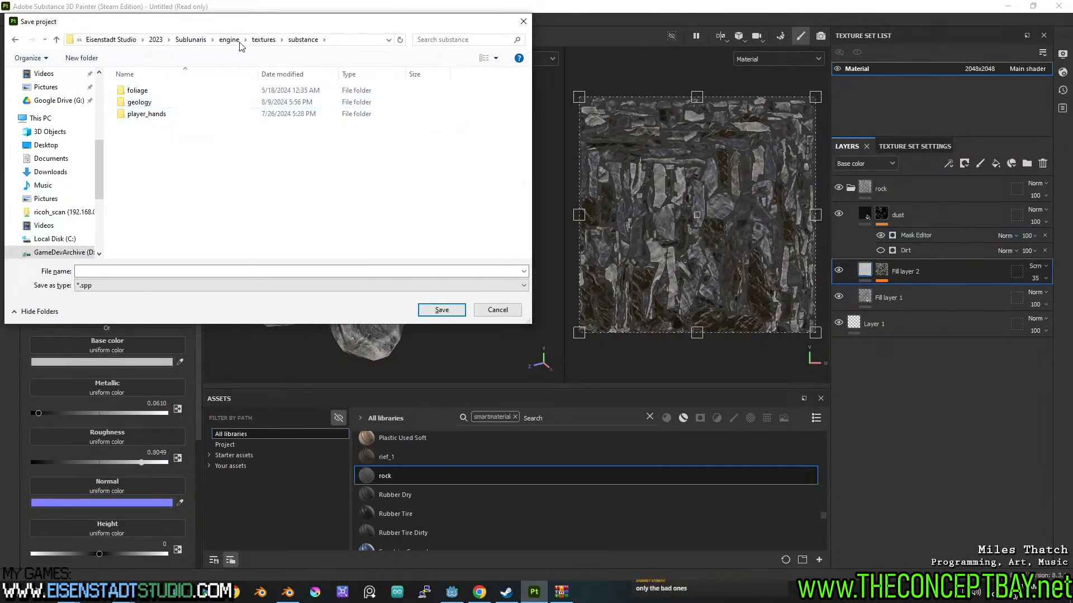
{"action": "left_click", "coordinate": [190, 40]}
- Choose the long_rock folder under assets/textures/substance as the save location
{"action": "double_click", "coordinate": [137, 105]}
{"action": "double_click", "coordinate": [137, 179]}
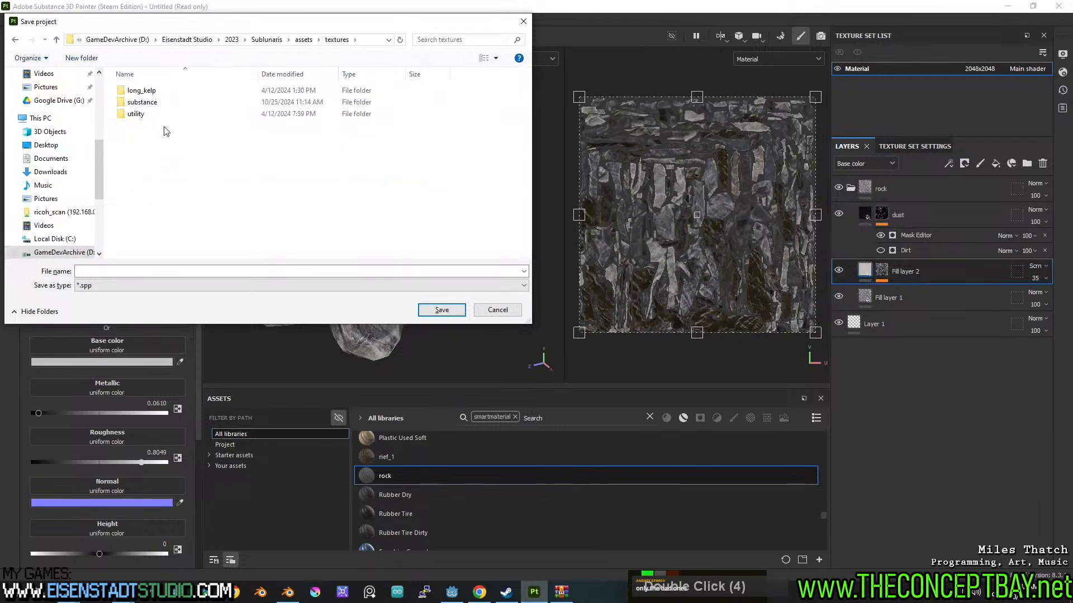
{"action": "double_click", "coordinate": [142, 102]}
{"action": "left_click", "coordinate": [164, 105]}
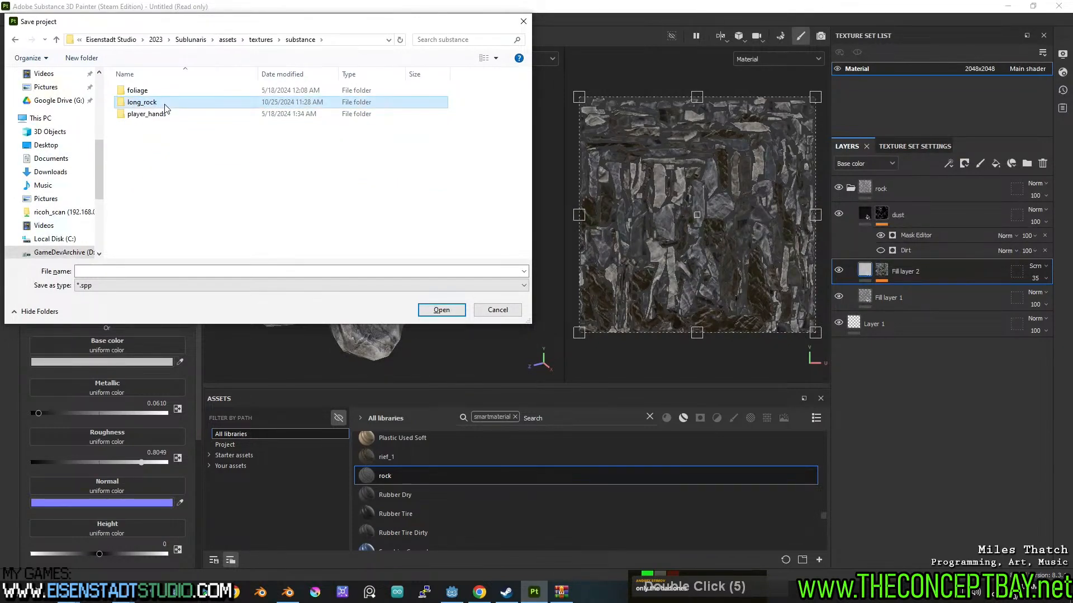
{"action": "double_click", "coordinate": [165, 107]}
- Name the project file rocks_long and save it in the long_rock folder
{"action": "left_click", "coordinate": [160, 274]}
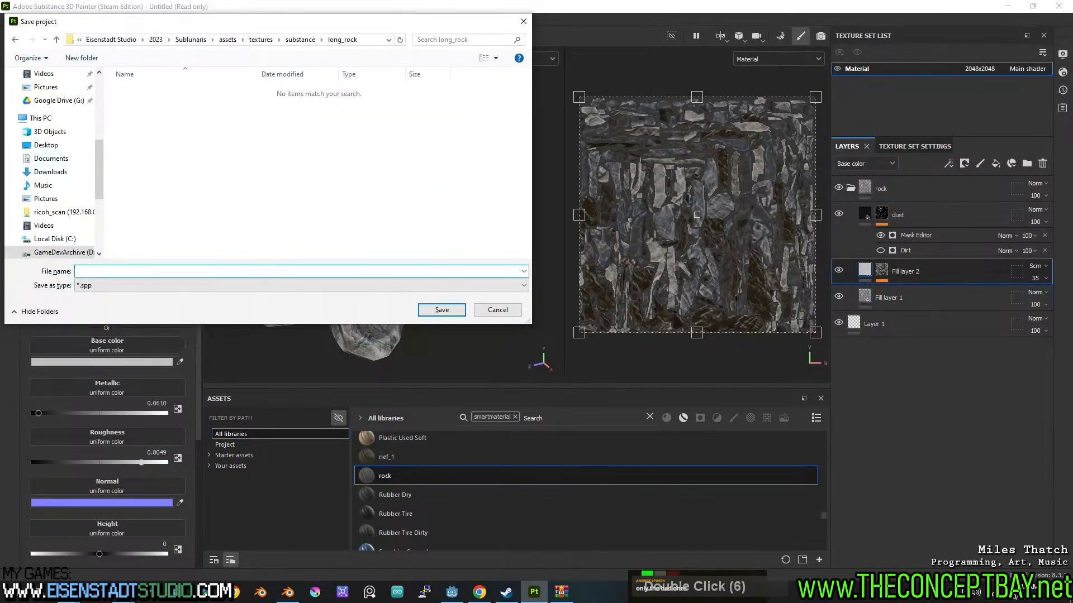
{"action": "type", "text": "rocks_long"}
{"action": "key", "text": "BackSpace"}
{"action": "key", "text": "BackSpace"}
{"action": "key", "text": "BackSpace"}
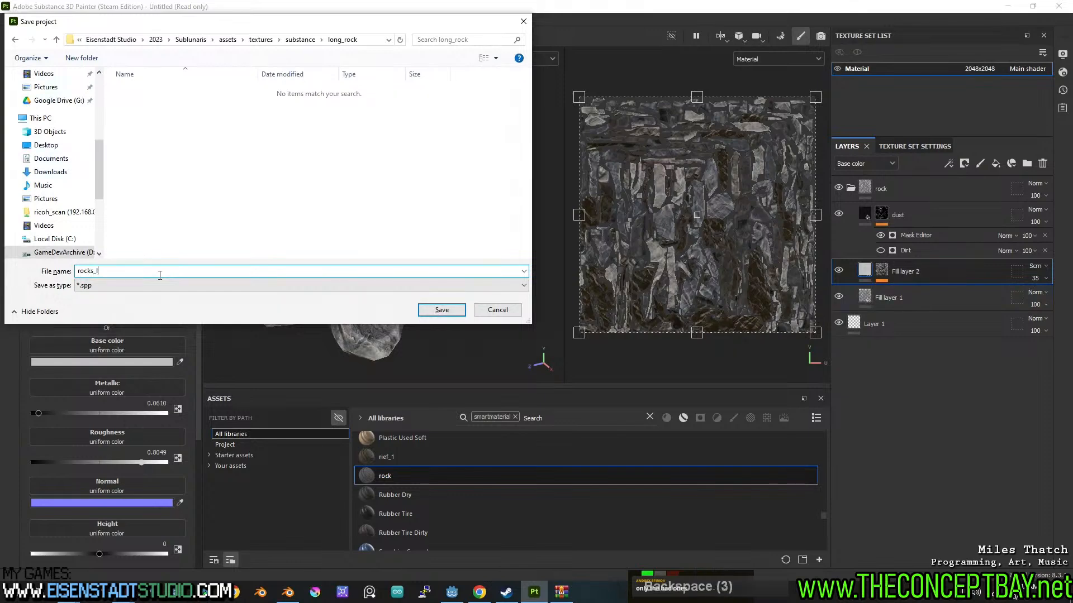
{"action": "type", "text": "ong"}
{"action": "key", "text": "BackSpace"}
{"action": "key", "text": "BackSpace"}
{"action": "key", "text": "BackSpace"}
{"action": "key", "text": "BackSpace"}
{"action": "type", "text": "o"}
{"action": "key", "text": "BackSpace"}
{"action": "type", "text": "long"}
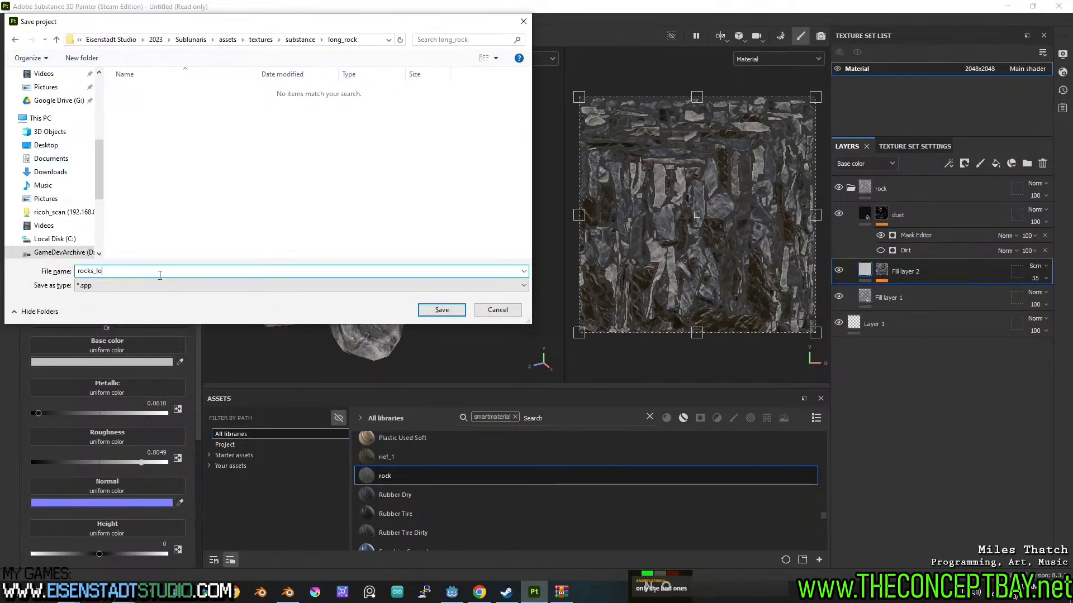
{"action": "key", "text": "Return"}
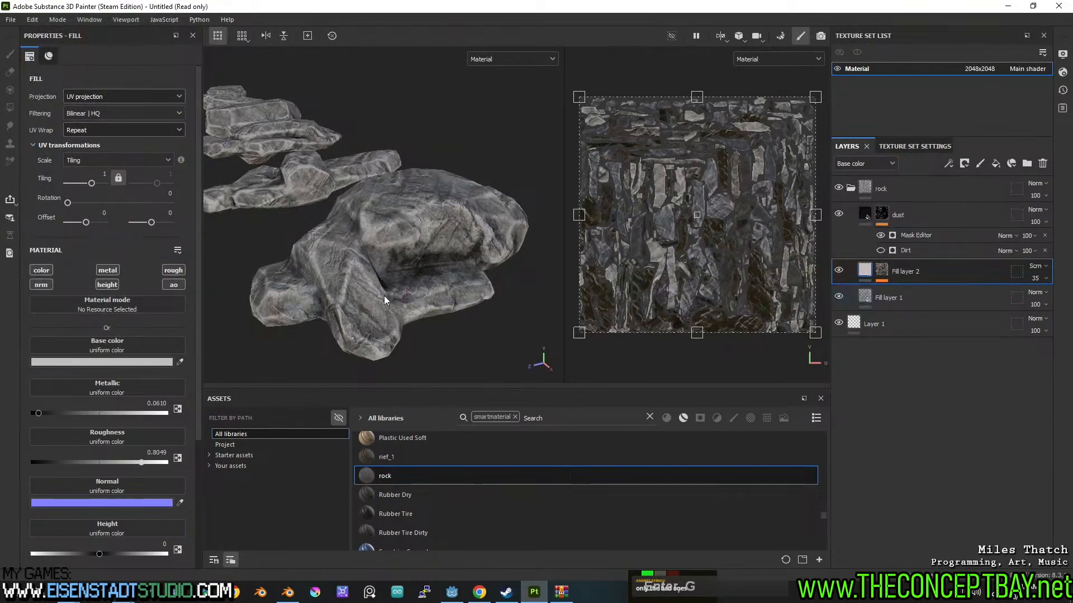
{"action": "key", "text": "ctrl+s"}
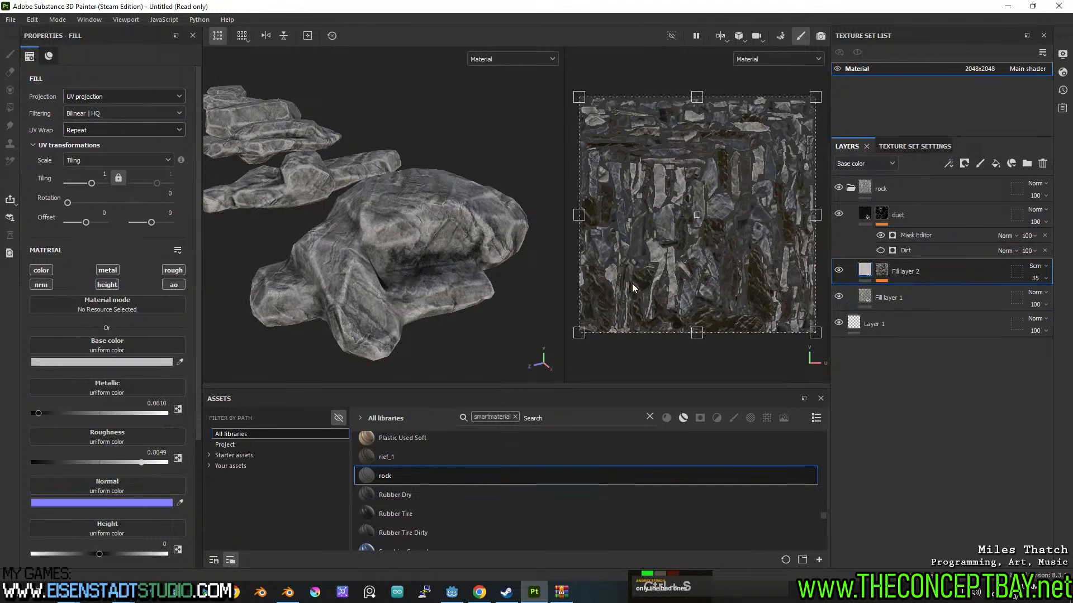
- Collapse the rock layer group and examine the row of rocks from several angles and distances
{"action": "left_click", "coordinate": [851, 188]}
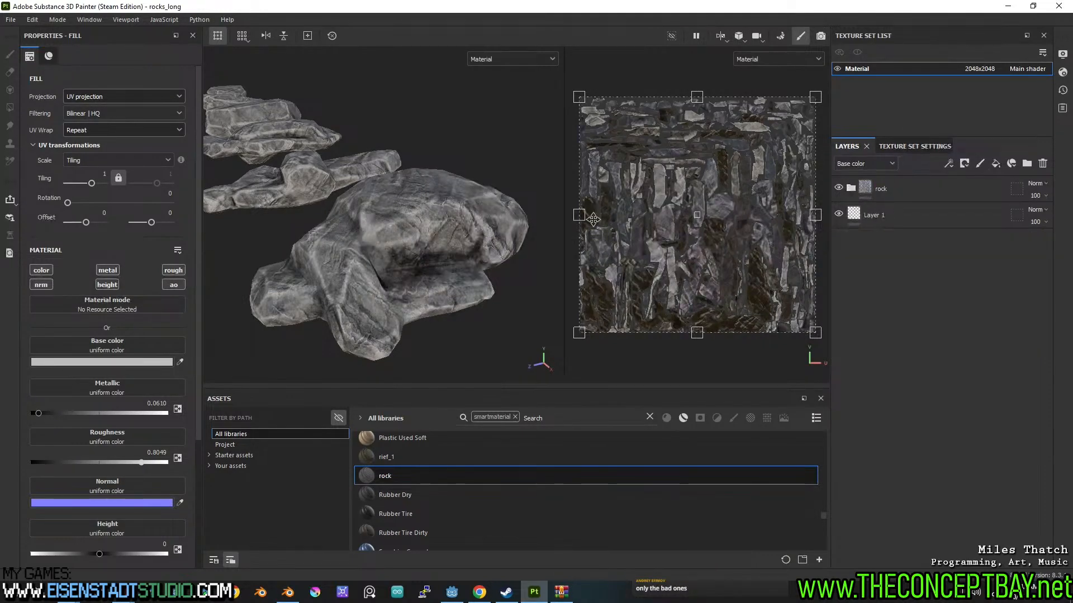
{"action": "middle_click_drag", "start_coordinate": [447, 305], "coordinate": [313, 268], "text": "alt"}
{"action": "left_click_drag", "start_coordinate": [246, 252], "coordinate": [316, 249], "text": "alt"}
{"action": "scroll", "coordinate": [317, 249], "scroll_direction": "down", "scroll_amount": 7}
{"action": "middle_click_drag", "start_coordinate": [316, 249], "coordinate": [446, 245], "text": "alt"}
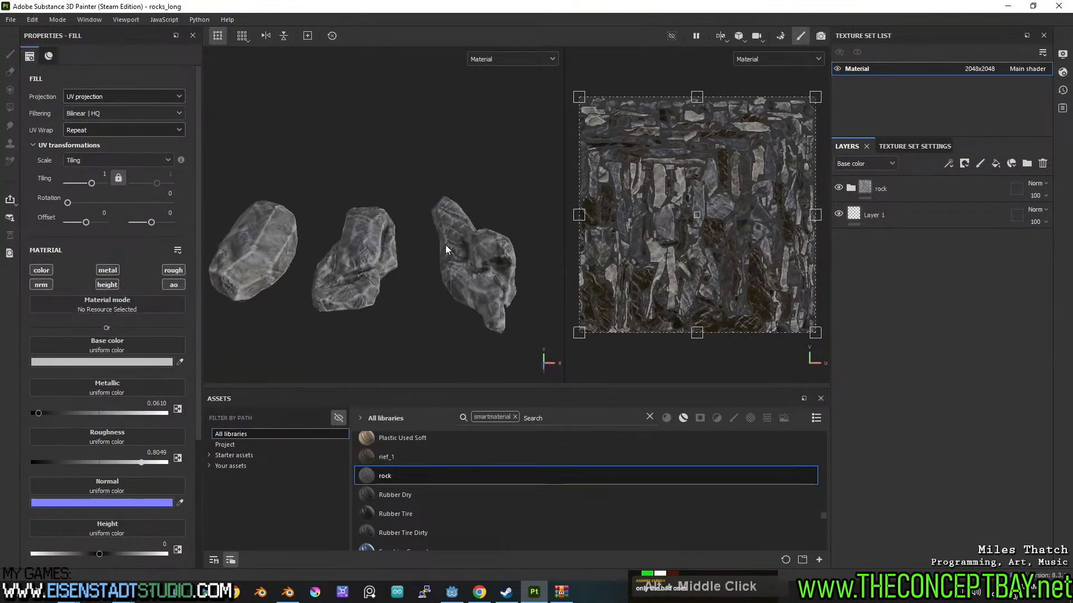
{"action": "middle_click_drag", "start_coordinate": [258, 282], "coordinate": [353, 279], "text": "alt"}
{"action": "left_click_drag", "start_coordinate": [353, 279], "coordinate": [397, 266], "text": "alt"}
{"action": "middle_click_drag", "start_coordinate": [397, 265], "coordinate": [350, 237], "text": "alt"}
{"action": "left_click_drag", "start_coordinate": [351, 238], "coordinate": [354, 242], "text": "alt"}
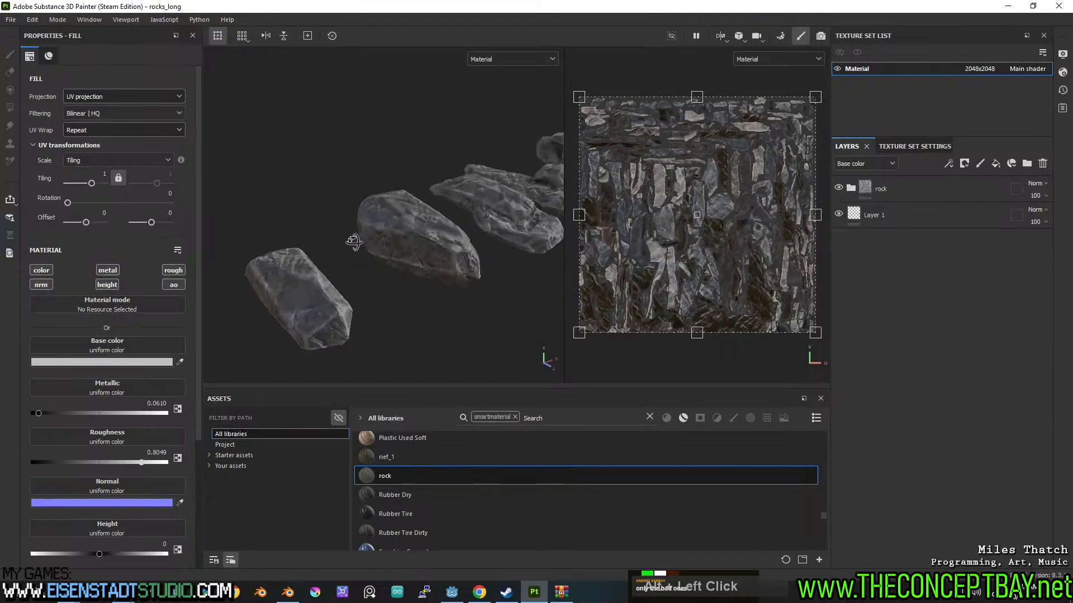
{"action": "scroll", "coordinate": [429, 229], "scroll_direction": "up", "scroll_amount": 8}
{"action": "middle_click_drag", "start_coordinate": [429, 229], "coordinate": [447, 240], "text": "alt"}
- Expand the rock group, lower the opacity of Fill layer 2 to 17, and save the project
{"action": "left_click", "coordinate": [850, 189]}
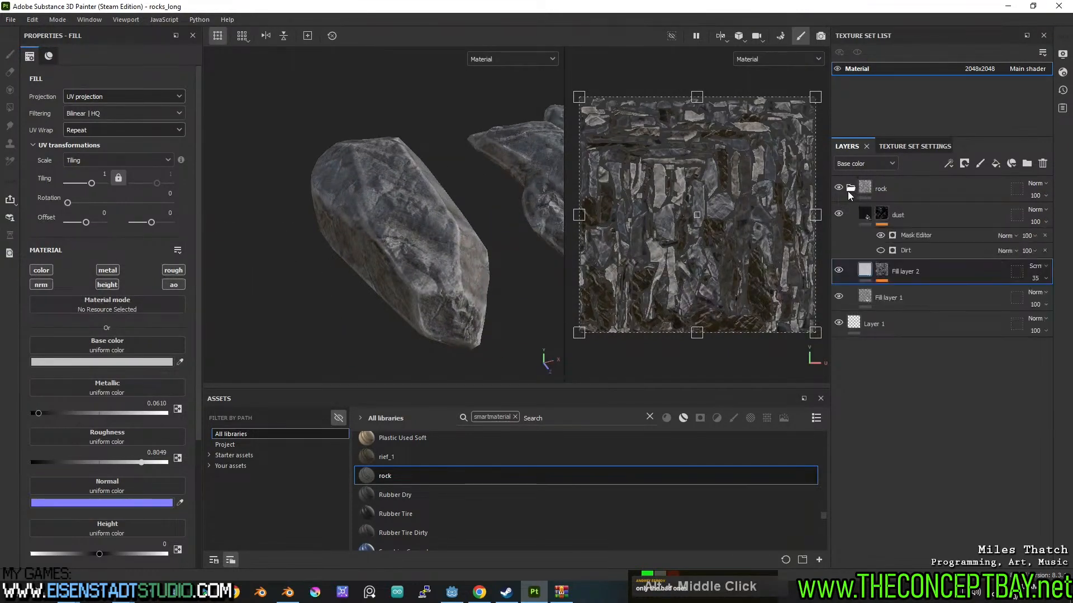
{"action": "left_click", "coordinate": [1046, 279]}
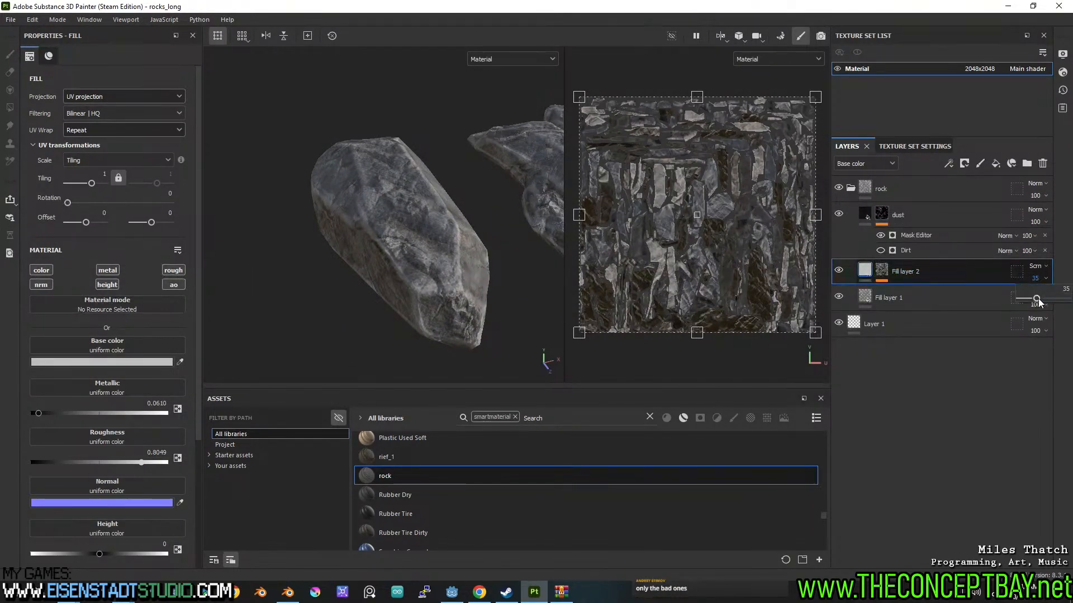
{"action": "left_click_drag", "start_coordinate": [1038, 299], "coordinate": [1026, 298]}
{"action": "left_click", "coordinate": [1028, 302]}
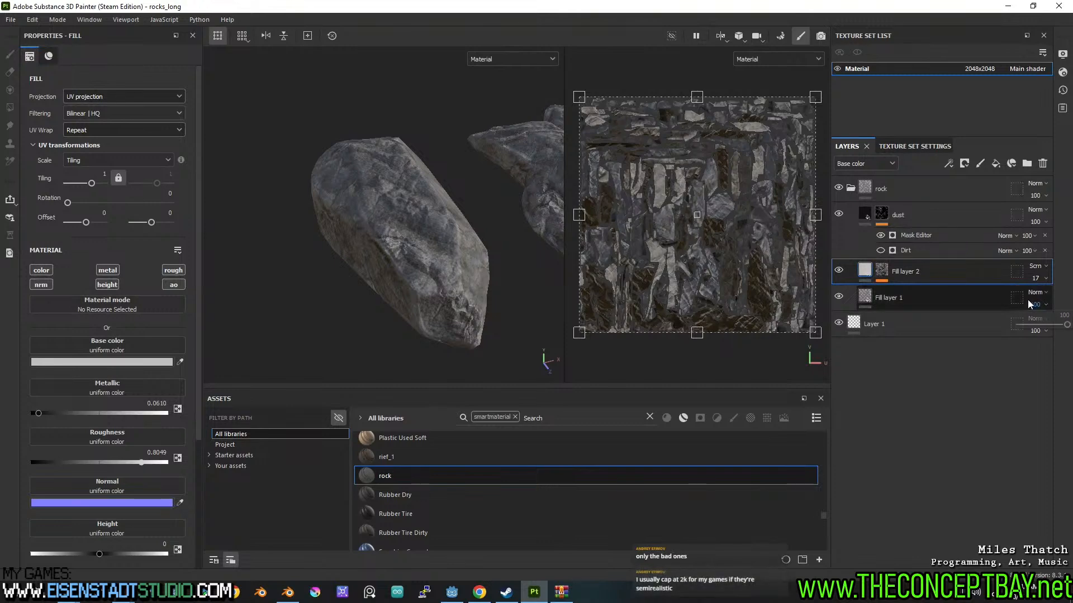
{"action": "middle_click_drag", "start_coordinate": [541, 184], "coordinate": [400, 224], "text": "alt"}
{"action": "left_click_drag", "start_coordinate": [400, 224], "coordinate": [440, 229], "text": "alt"}
{"action": "key", "text": "ctrl+s"}
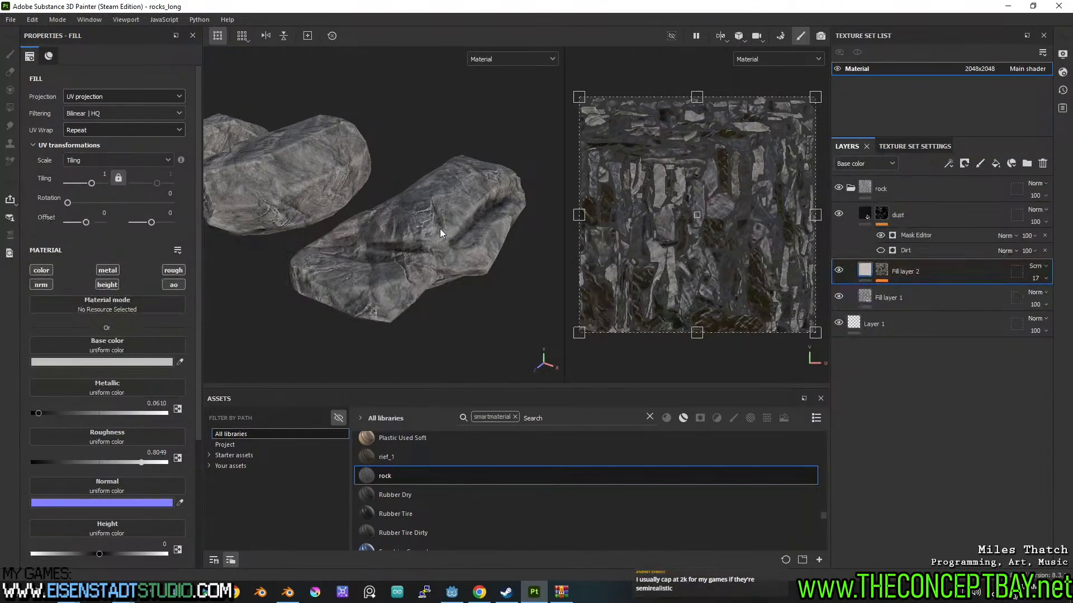
- Show the texture set settings and examine the rocks with the softer edge highlights, both up close and from afar
{"action": "left_click_drag", "start_coordinate": [440, 229], "coordinate": [414, 254], "text": "alt"}
{"action": "middle_click_drag", "start_coordinate": [414, 253], "coordinate": [477, 239], "text": "alt"}
{"action": "left_click", "coordinate": [900, 146]}
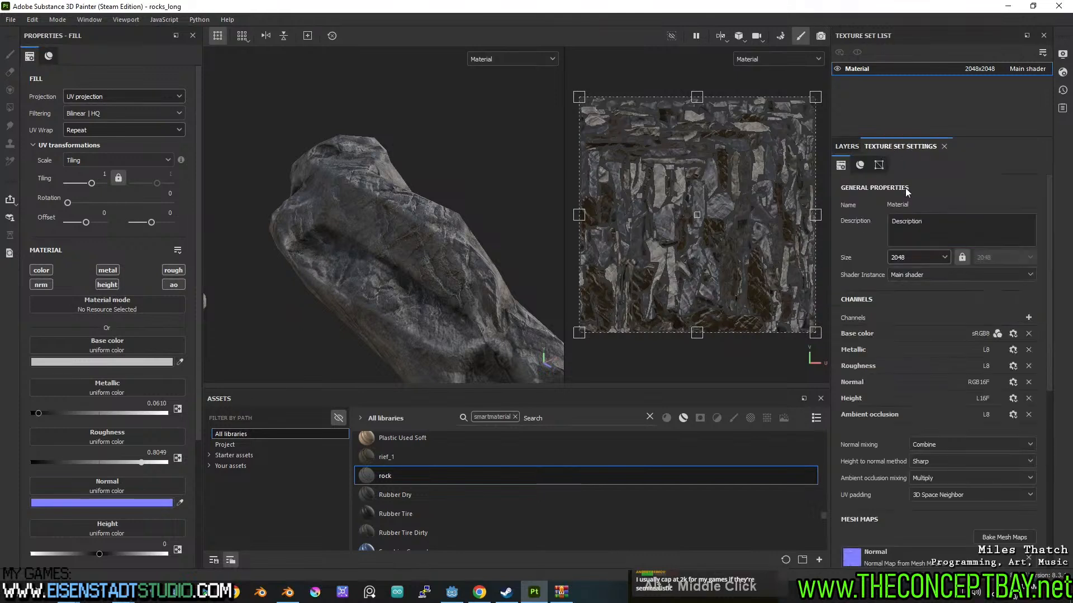
{"action": "scroll", "coordinate": [539, 235], "scroll_direction": "down", "scroll_amount": 10}
{"action": "left_click_drag", "start_coordinate": [526, 229], "coordinate": [357, 233], "text": "alt"}
{"action": "middle_click_drag", "start_coordinate": [472, 224], "coordinate": [451, 237], "text": "alt"}
{"action": "mouse_move", "coordinate": [450, 237]}
{"action": "left_mouse_down", "text": "alt"}
{"action": "mouse_move", "coordinate": [428, 240]}
{"action": "mouse_move", "coordinate": [445, 241]}
{"action": "left_mouse_up", "text": "alt"}
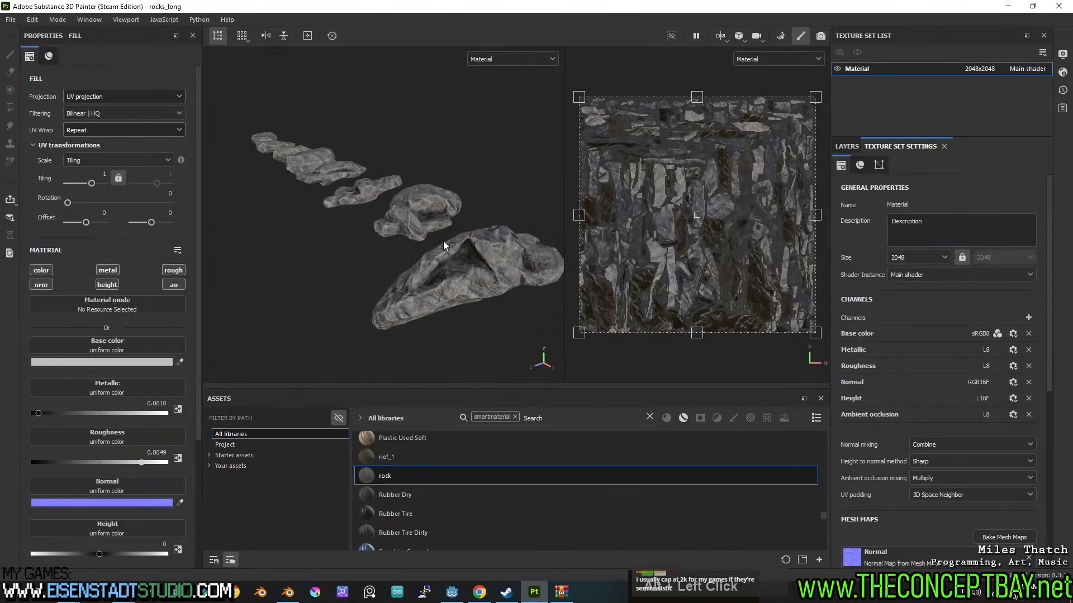
{"action": "middle_click_drag", "start_coordinate": [458, 235], "coordinate": [451, 241], "text": "alt"}
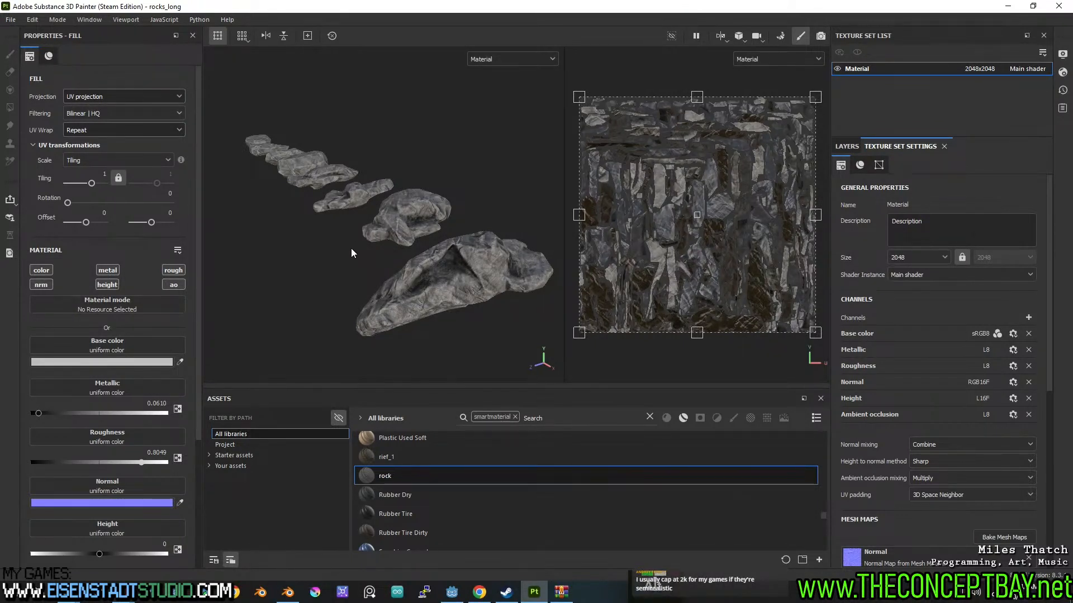
{"action": "left_click_drag", "start_coordinate": [350, 248], "coordinate": [437, 264], "text": "alt"}
{"action": "middle_click_drag", "start_coordinate": [437, 264], "coordinate": [416, 230], "text": "alt"}
{"action": "scroll", "coordinate": [415, 240], "scroll_direction": "up", "scroll_amount": 3}
{"action": "left_click_drag", "start_coordinate": [414, 246], "coordinate": [461, 241], "text": "alt"}
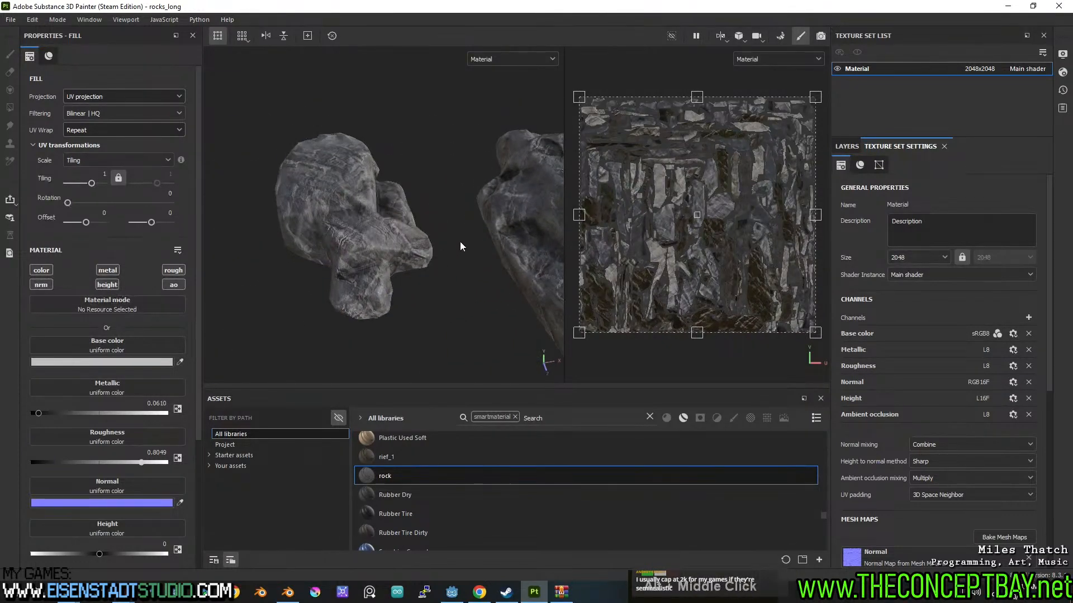
- Save the project and set the texture export's output template to Godot_combined_-h
{"action": "key", "text": "ctrl+s"}
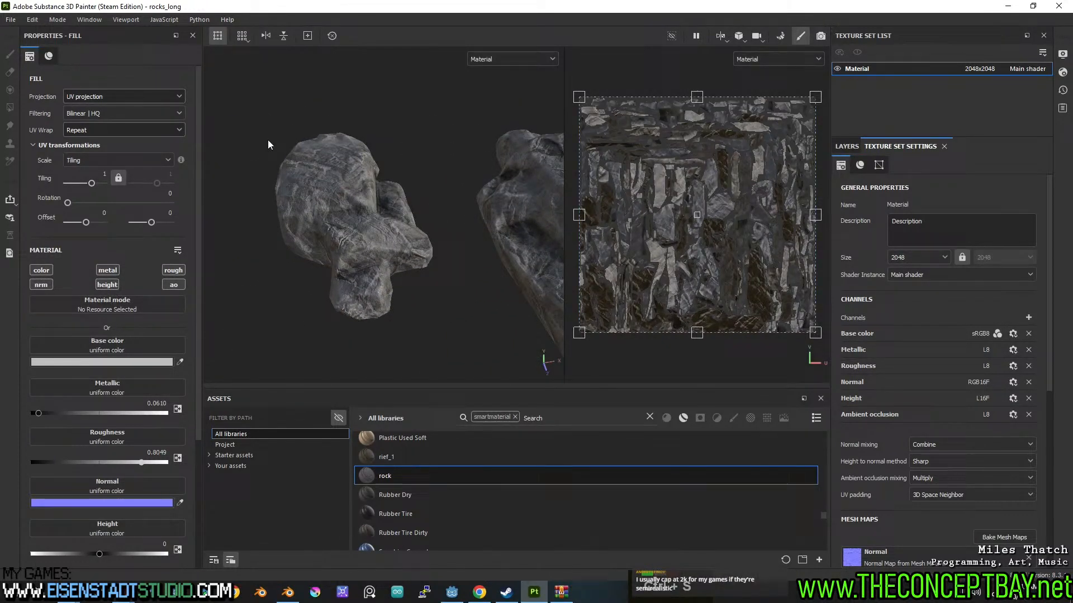
{"action": "left_click", "coordinate": [11, 19]}
{"action": "left_click", "coordinate": [36, 182]}
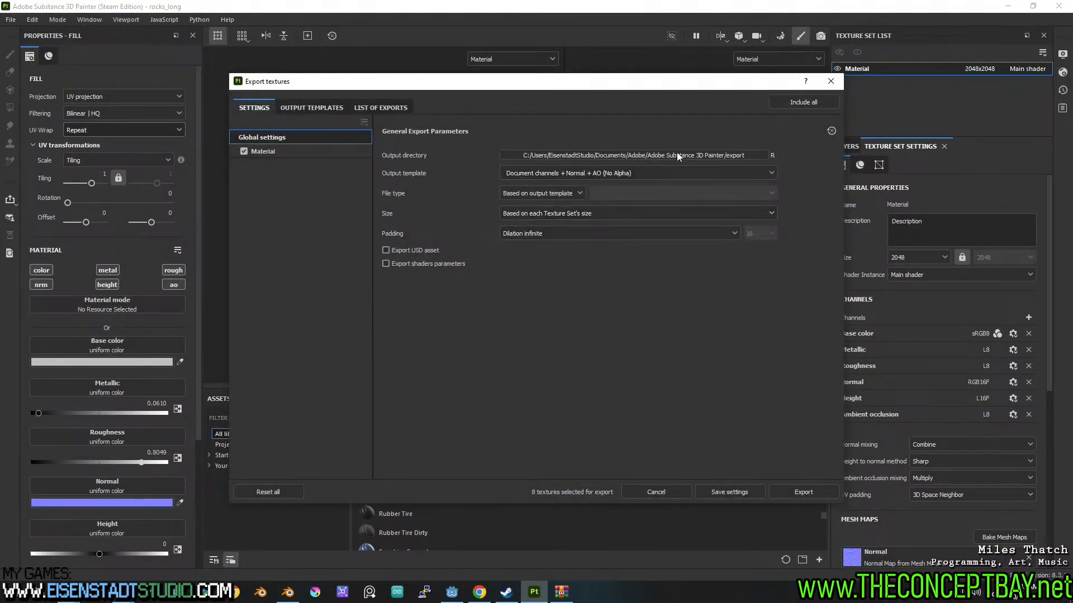
{"action": "left_click", "coordinate": [642, 172]}
{"action": "scroll", "coordinate": [592, 227], "scroll_direction": "down", "scroll_amount": 2}
{"action": "scroll", "coordinate": [591, 226], "scroll_direction": "down", "scroll_amount": 14}
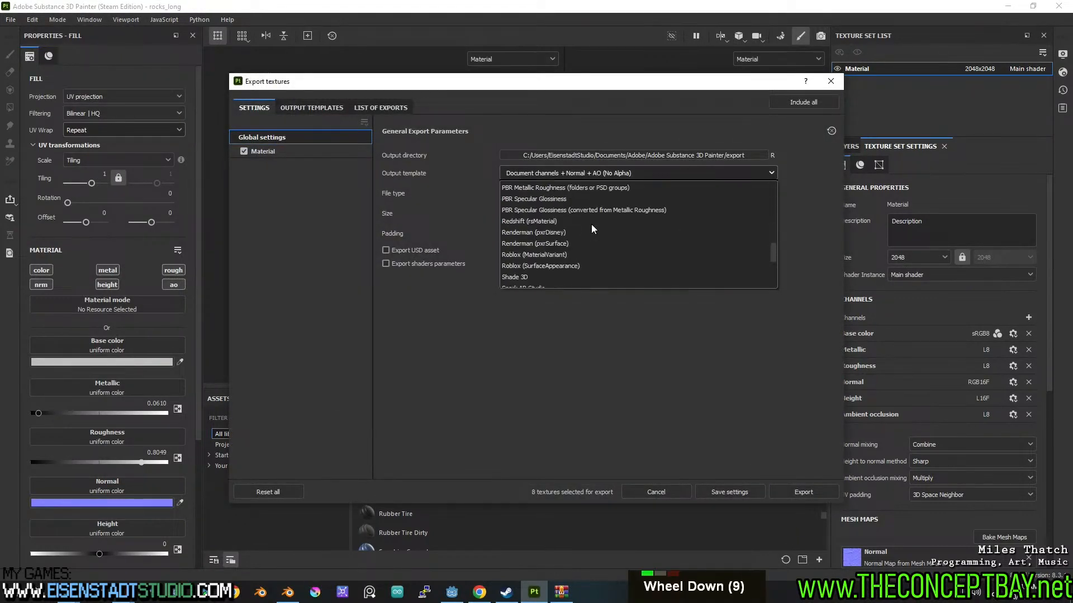
{"action": "scroll", "coordinate": [589, 228], "scroll_direction": "up", "scroll_amount": 3}
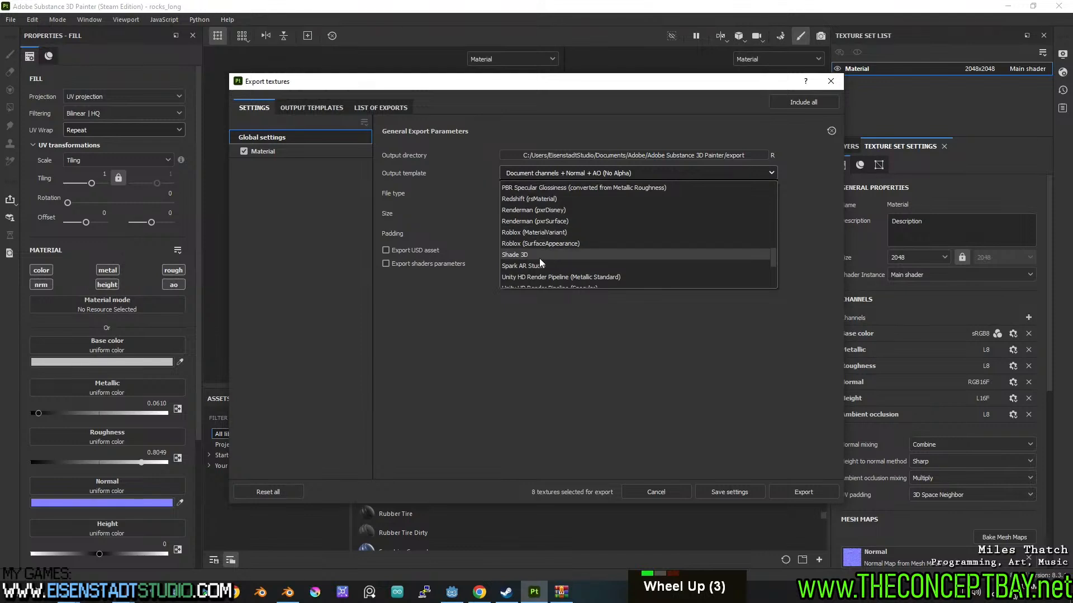
{"action": "scroll", "coordinate": [534, 257], "scroll_direction": "up", "scroll_amount": 5}
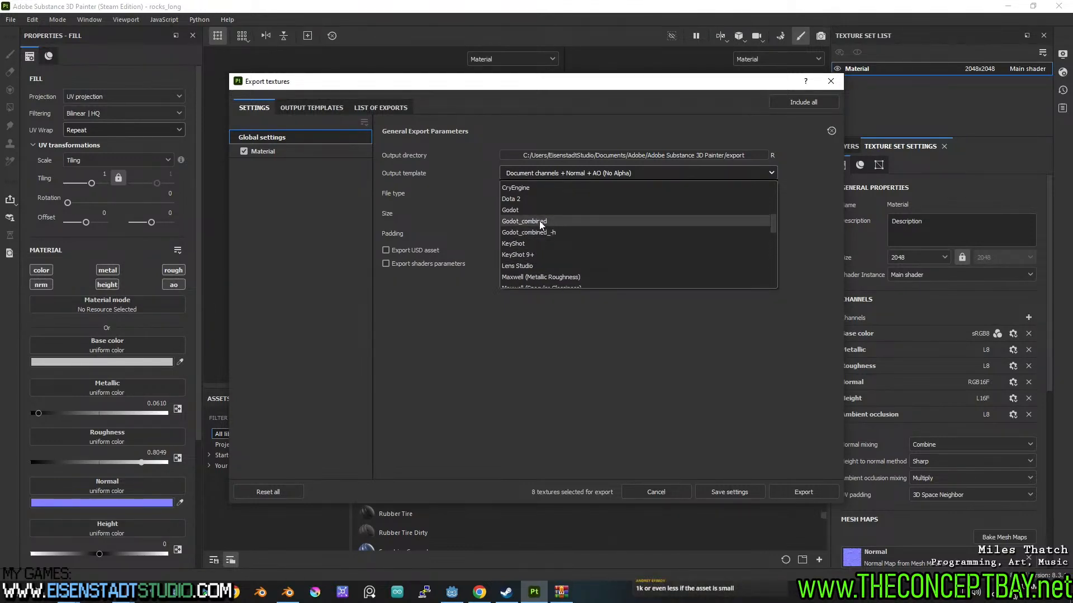
{"action": "left_click", "coordinate": [538, 230]}
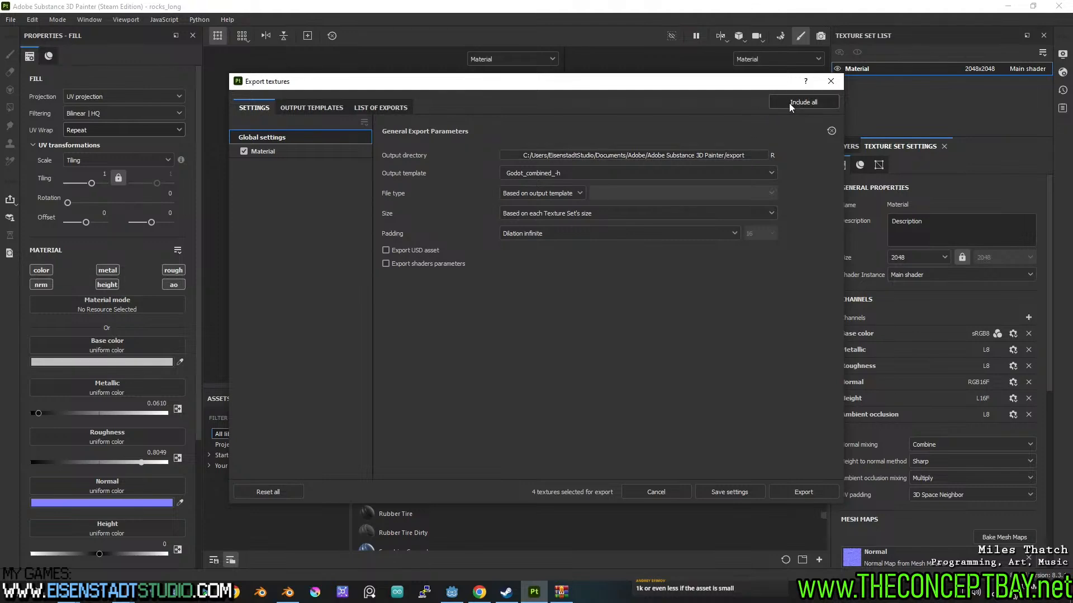
- Browse for the texture export's output directory to the Sublunaris engine/textures/substance folder
{"action": "left_click", "coordinate": [657, 155]}
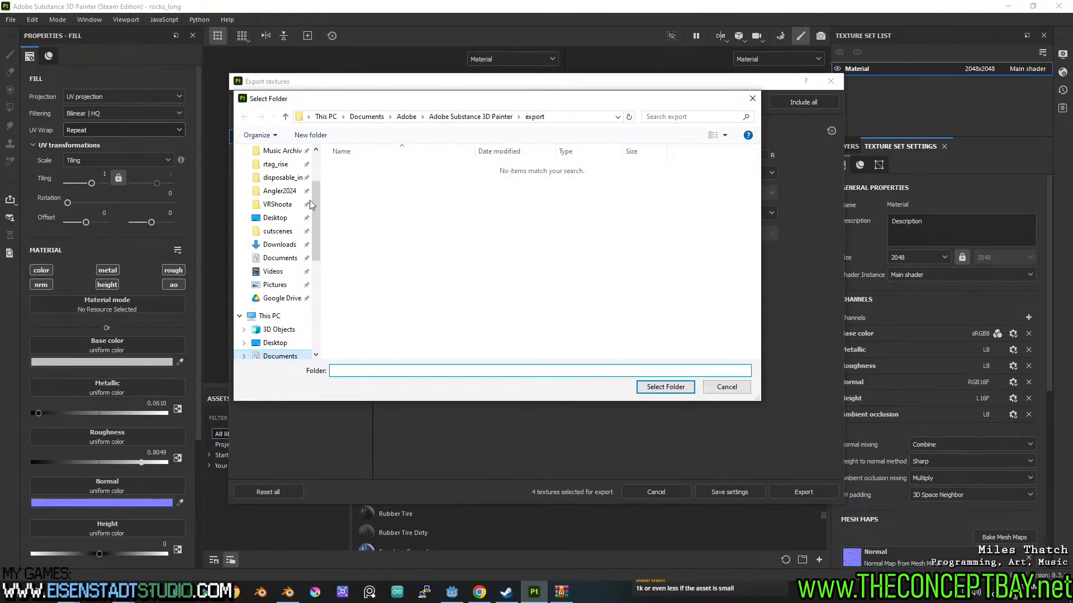
{"action": "left_click_drag", "start_coordinate": [320, 203], "coordinate": [325, 176]}
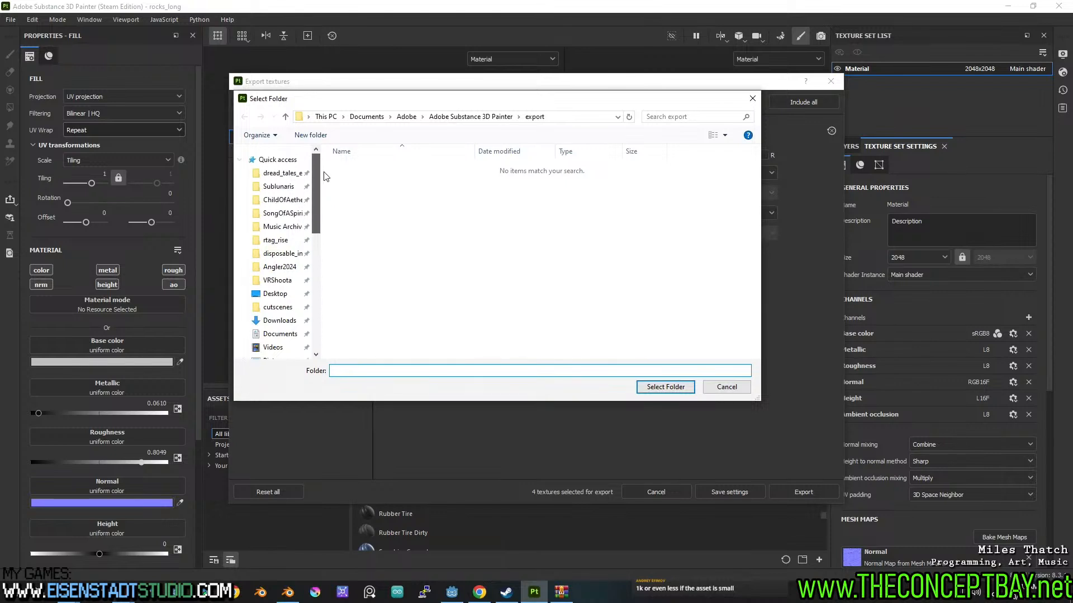
{"action": "scroll", "coordinate": [283, 190], "scroll_direction": "down", "scroll_amount": 5}
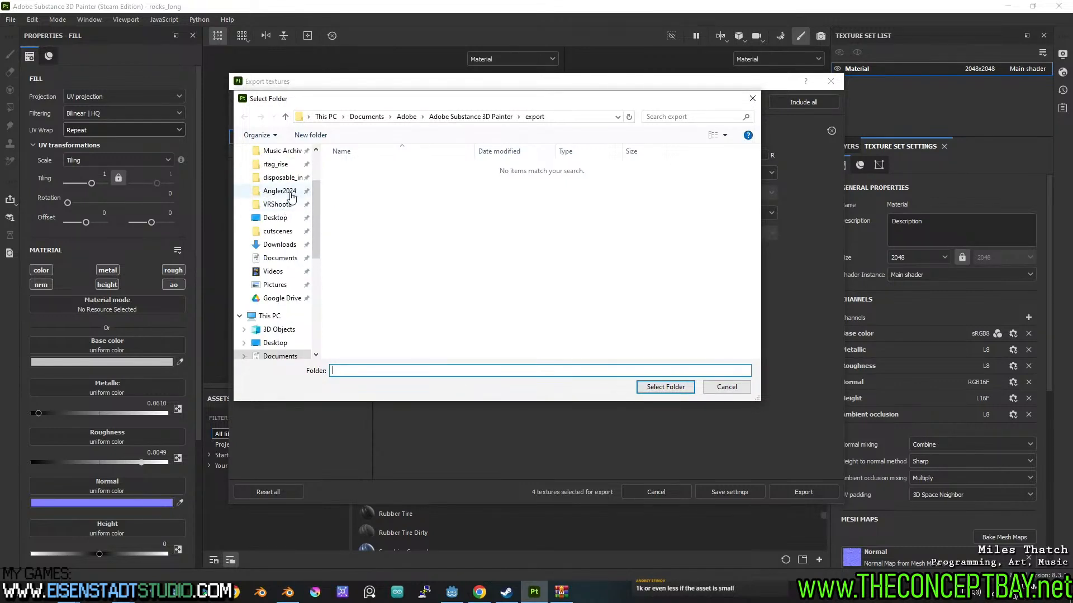
{"action": "scroll", "coordinate": [282, 191], "scroll_direction": "up", "scroll_amount": 4}
{"action": "left_click", "coordinate": [278, 164]}
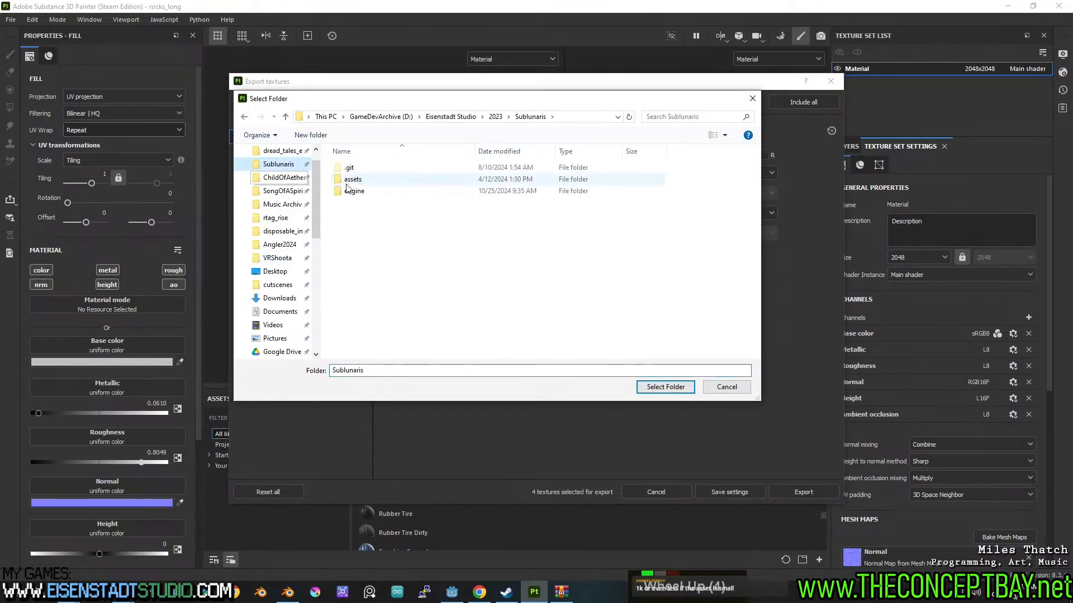
{"action": "double_click", "coordinate": [360, 208]}
{"action": "scroll", "coordinate": [366, 313], "scroll_direction": "down", "scroll_amount": 4}
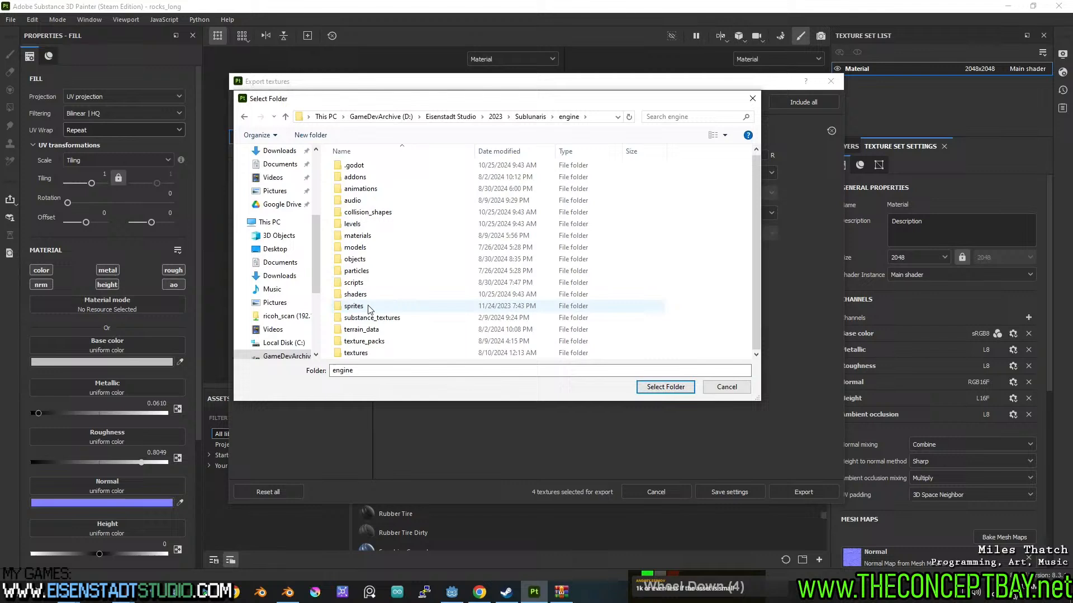
{"action": "double_click", "coordinate": [348, 357]}
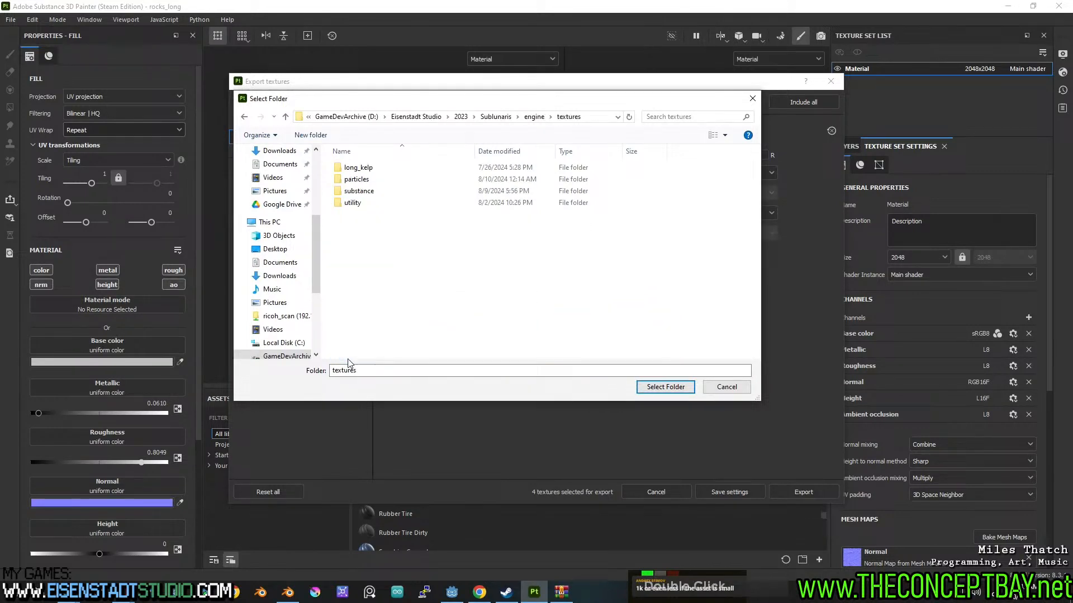
{"action": "double_click", "coordinate": [362, 191]}
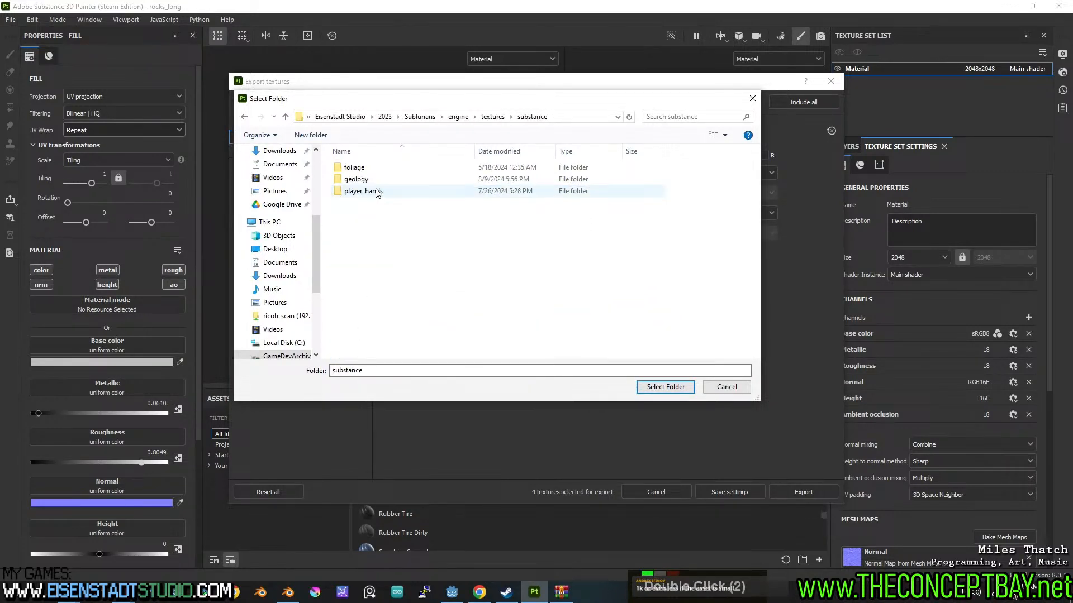
- Create a folder named rocks_long inside the substance folder and choose it as the output directory
{"action": "left_click", "coordinate": [311, 135]}
{"action": "type", "text": "roc"}
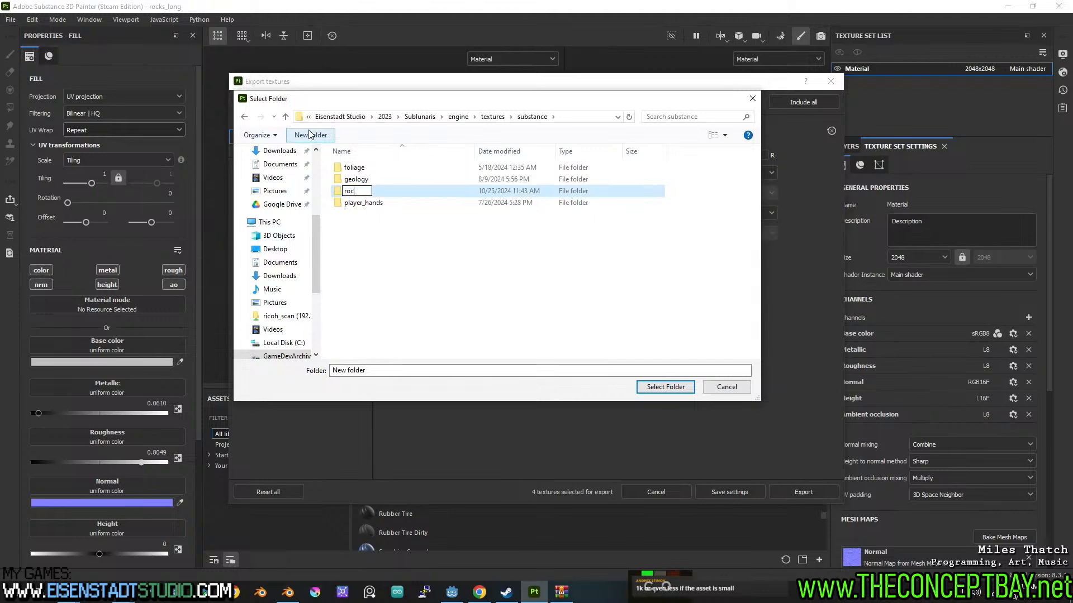
{"action": "type", "text": "ks_long"}
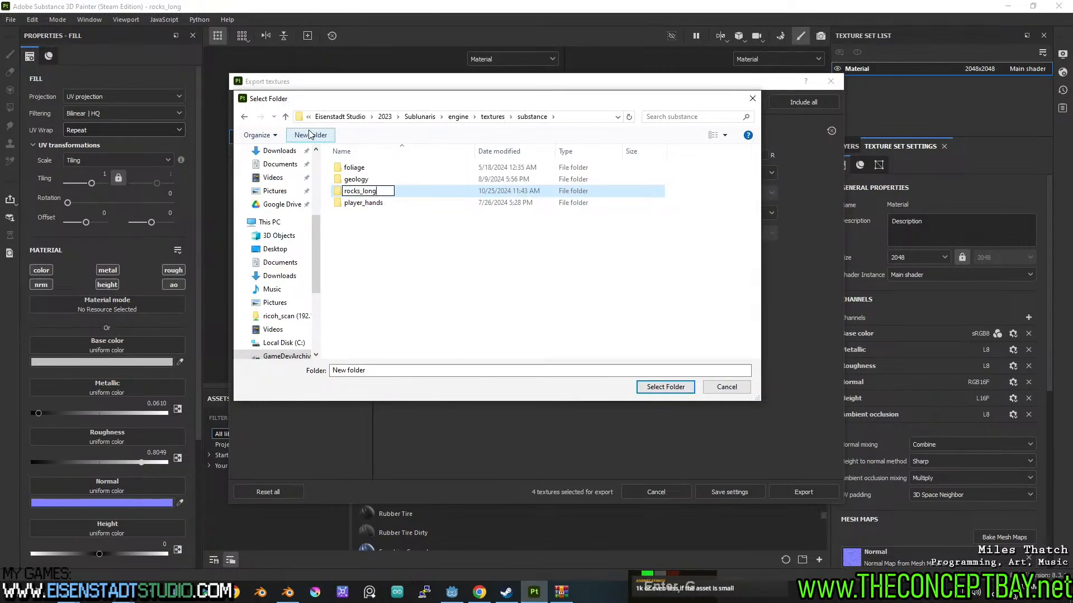
{"action": "key", "text": "Return"}
{"action": "left_click", "coordinate": [667, 388]}
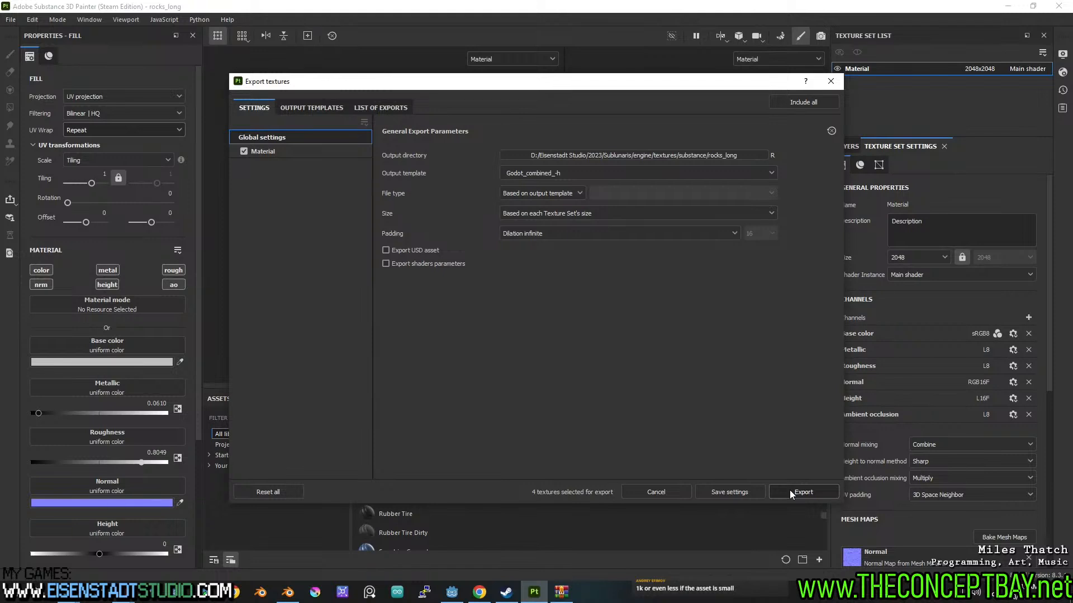
- Export the textures, close the export window, and switch to Godot
{"action": "left_click", "coordinate": [790, 491]}
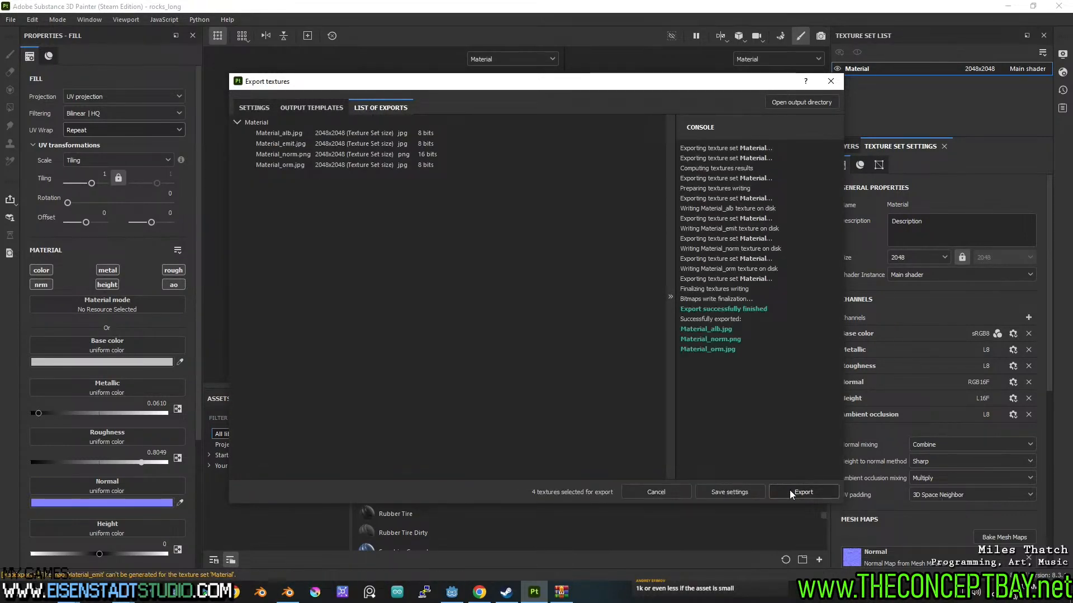
{"action": "left_click", "coordinate": [830, 82]}
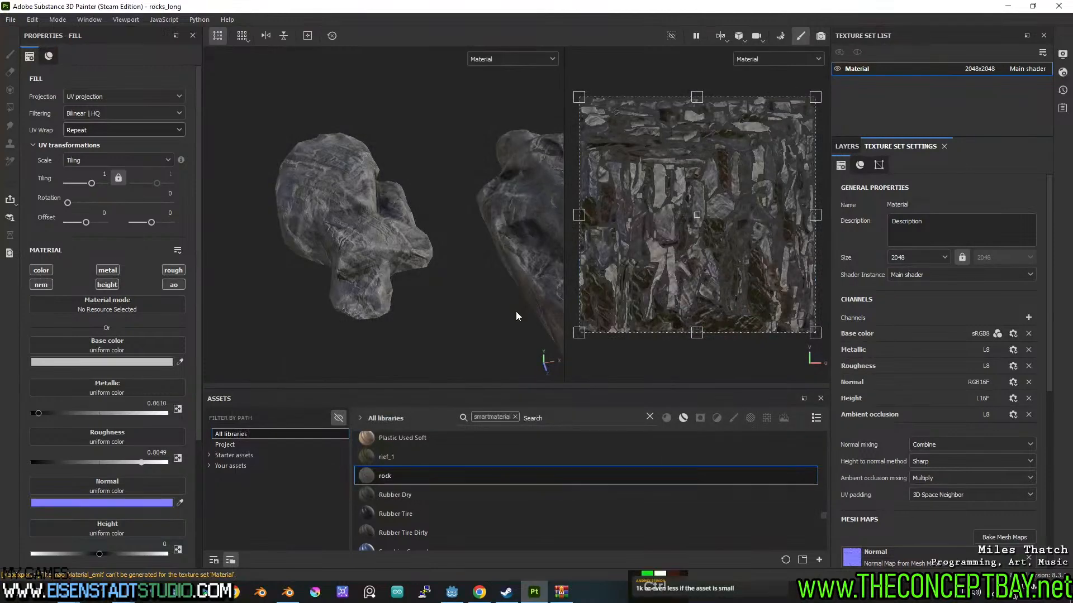
{"action": "left_click", "coordinate": [452, 592]}
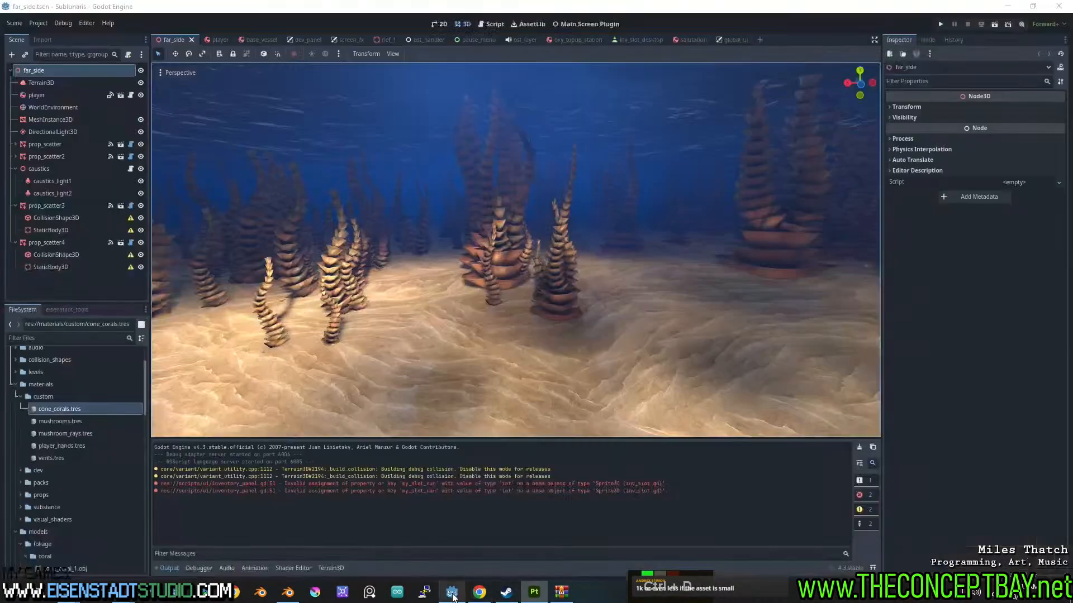
- Switch to Blender, select all the low-poly rocks in the row, and widen the 3D viewport
{"action": "left_click", "coordinate": [287, 592]}
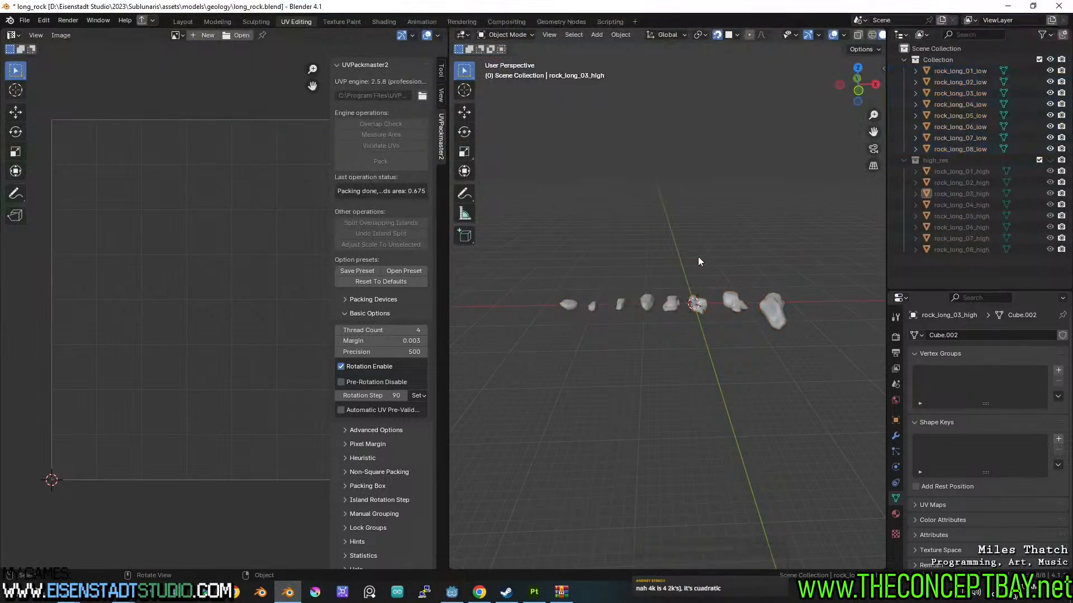
{"action": "left_click_drag", "start_coordinate": [532, 256], "coordinate": [843, 359]}
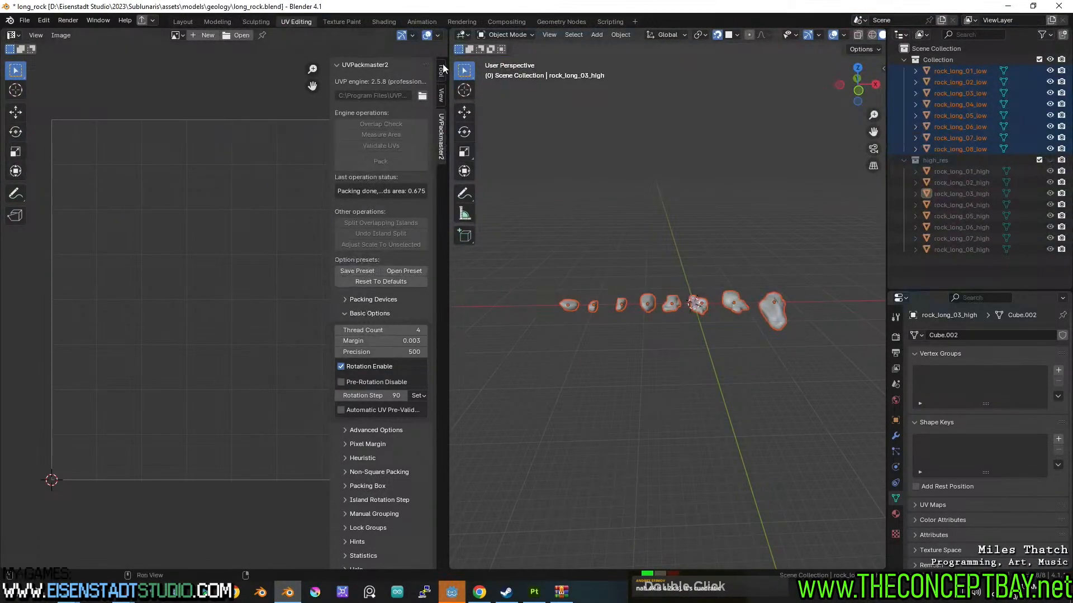
{"action": "left_click_drag", "start_coordinate": [448, 64], "coordinate": [319, 66]}
- Configure the batch export with Wavefront (.obj) format, Objects mode and the Godot_No_Mat preset
{"action": "left_click", "coordinate": [153, 21]}
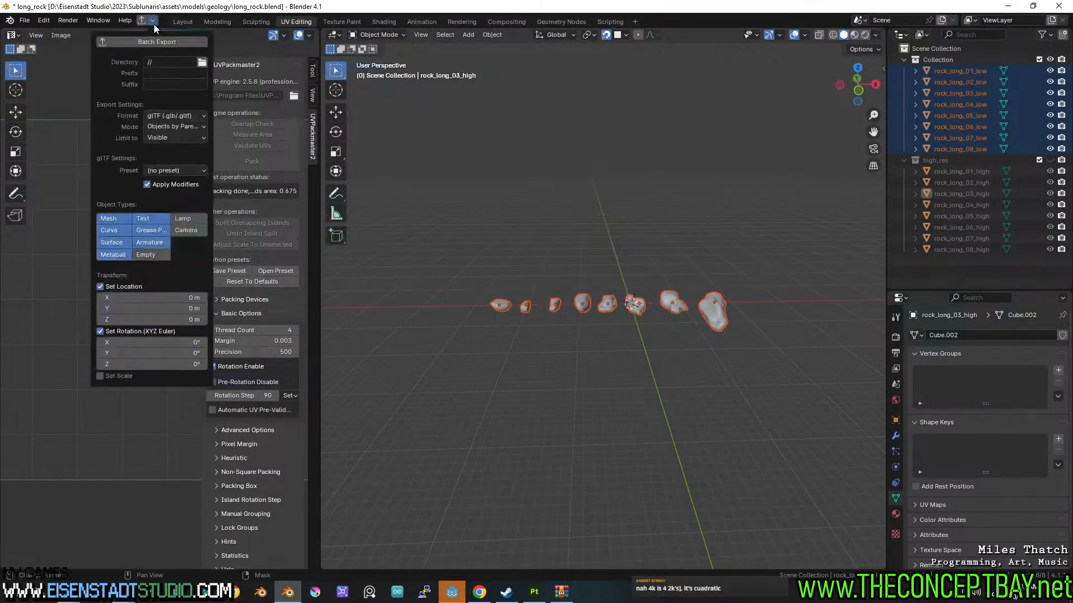
{"action": "left_click", "coordinate": [168, 114]}
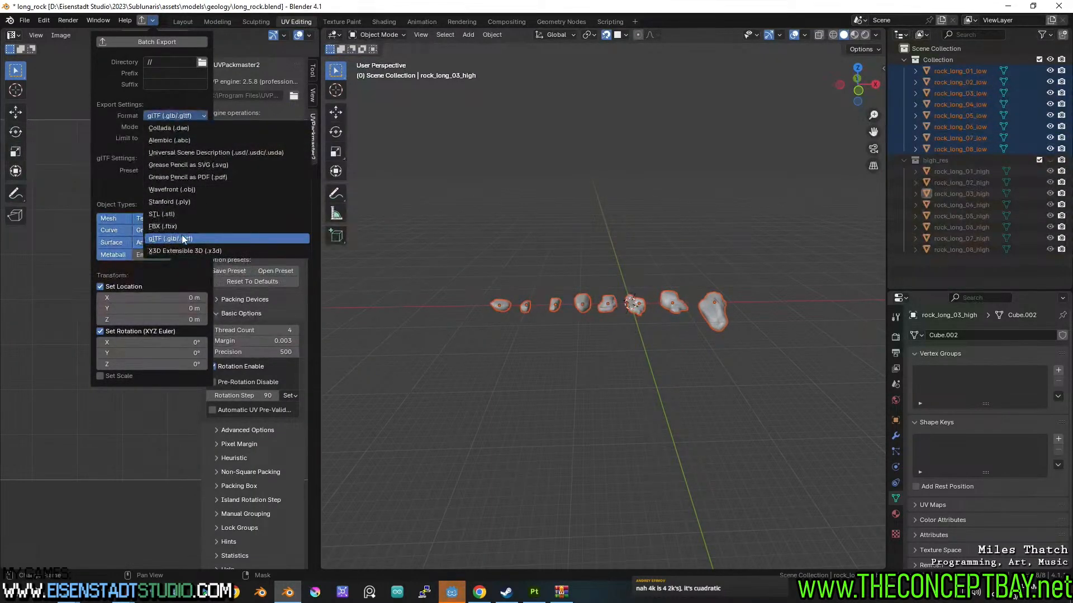
{"action": "left_click", "coordinate": [192, 190]}
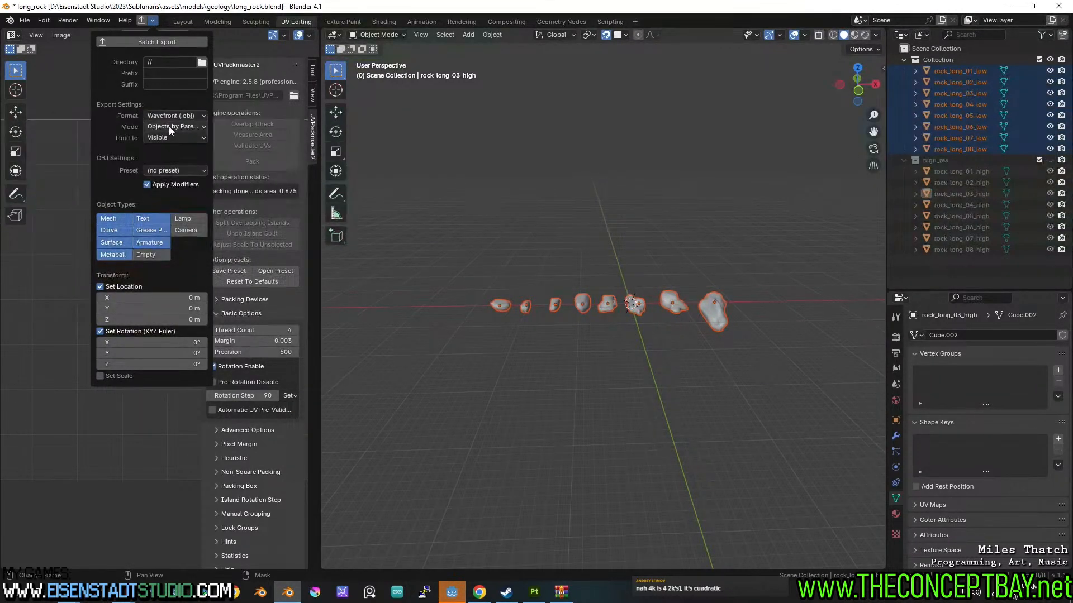
{"action": "left_click", "coordinate": [168, 127]}
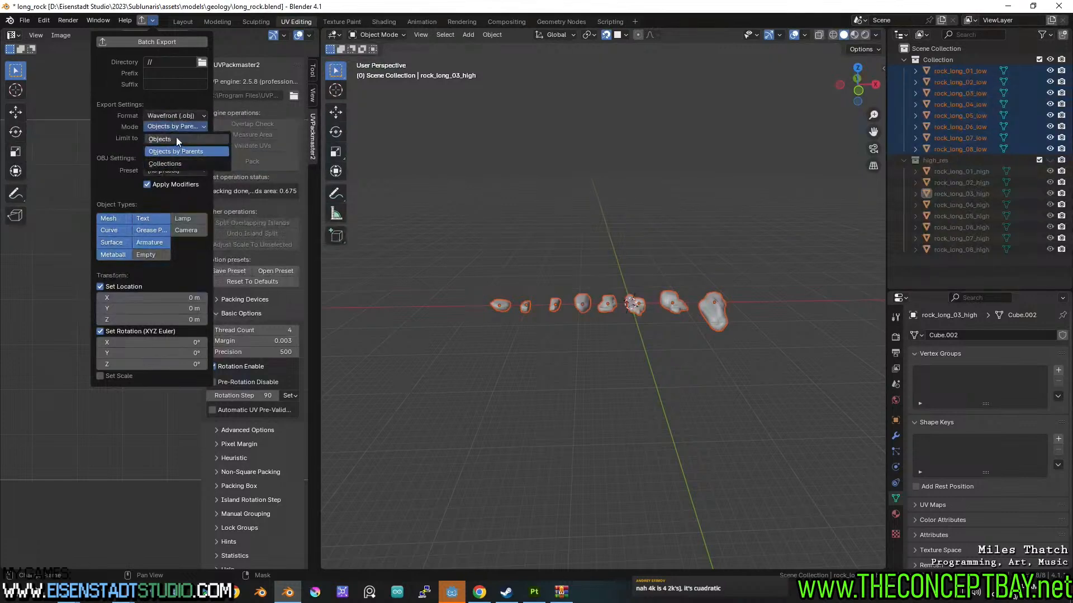
{"action": "left_click", "coordinate": [176, 137]}
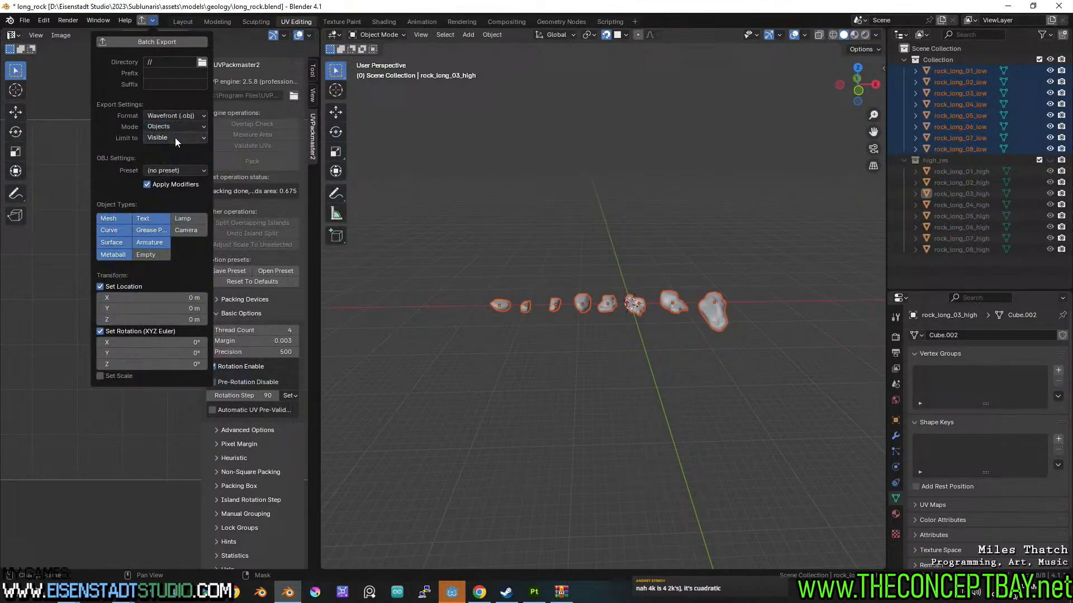
{"action": "left_click", "coordinate": [164, 173]}
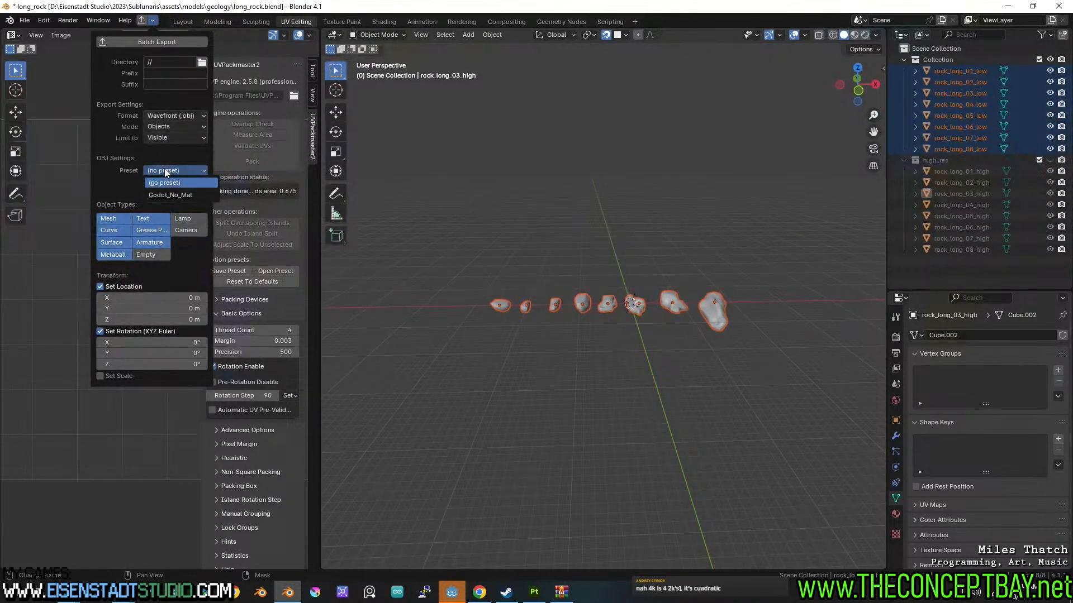
{"action": "left_click", "coordinate": [164, 195]}
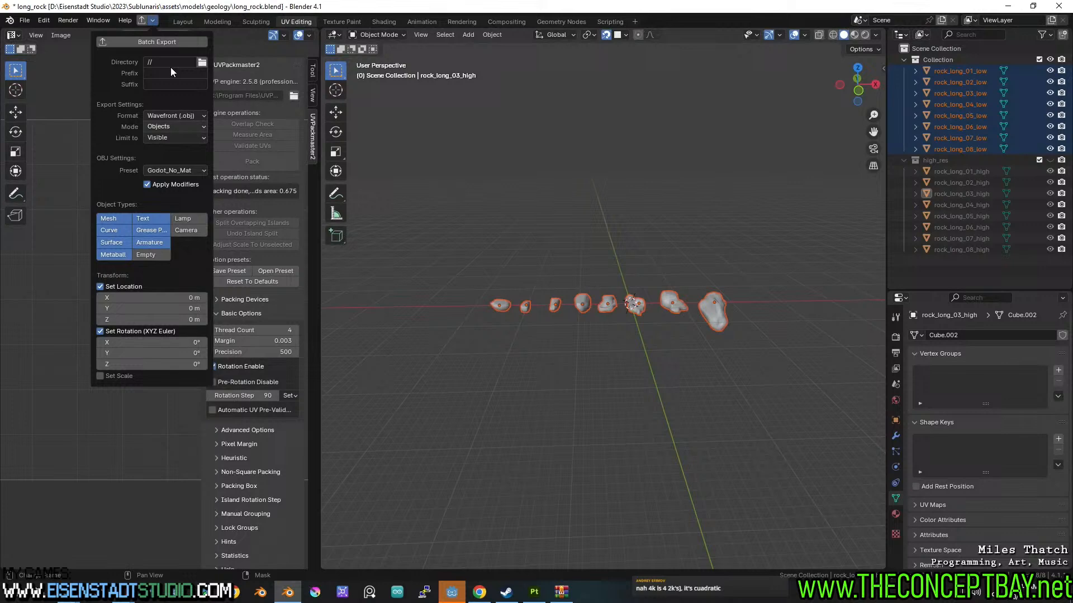
- Browse for the batch export directory to the Sublunaris engine\models\geology folder
{"action": "left_click", "coordinate": [202, 62]}
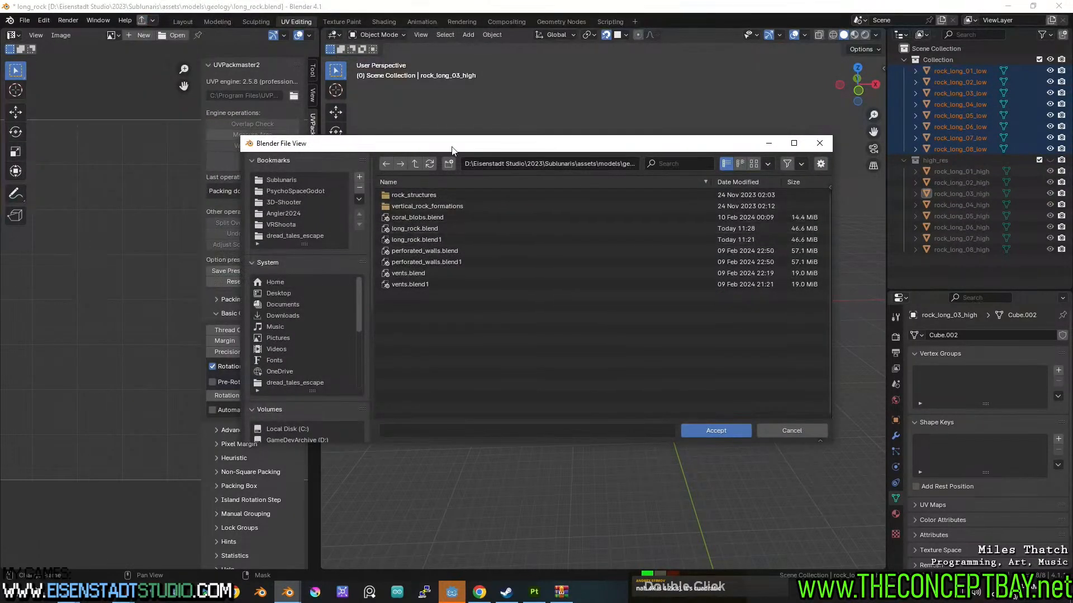
{"action": "left_click", "coordinate": [416, 163]}
{"action": "left_click", "coordinate": [416, 163]}
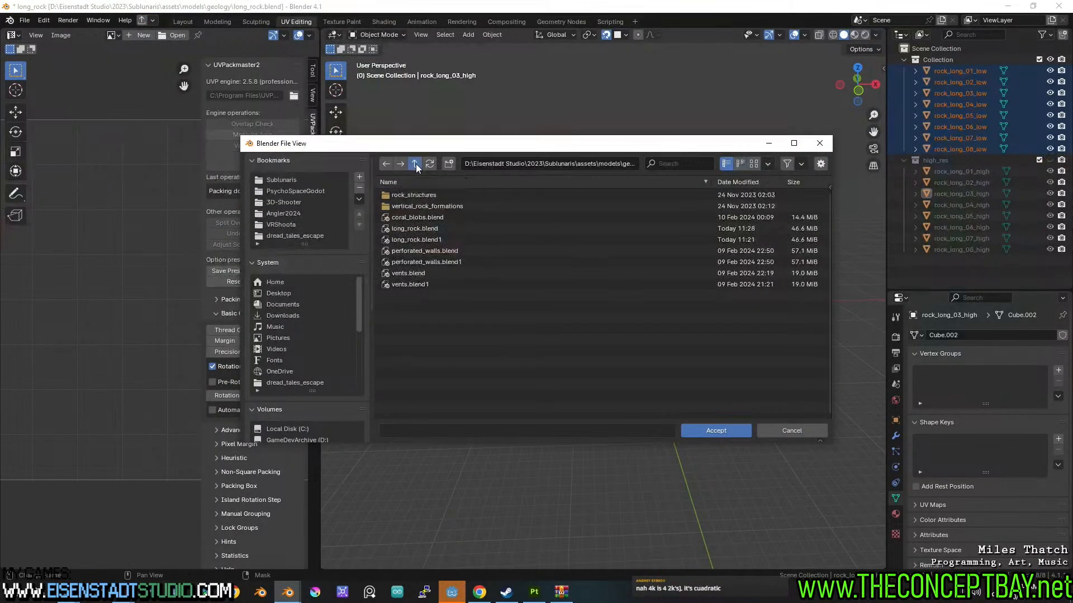
{"action": "left_click", "coordinate": [416, 164]}
{"action": "double_click", "coordinate": [393, 207]}
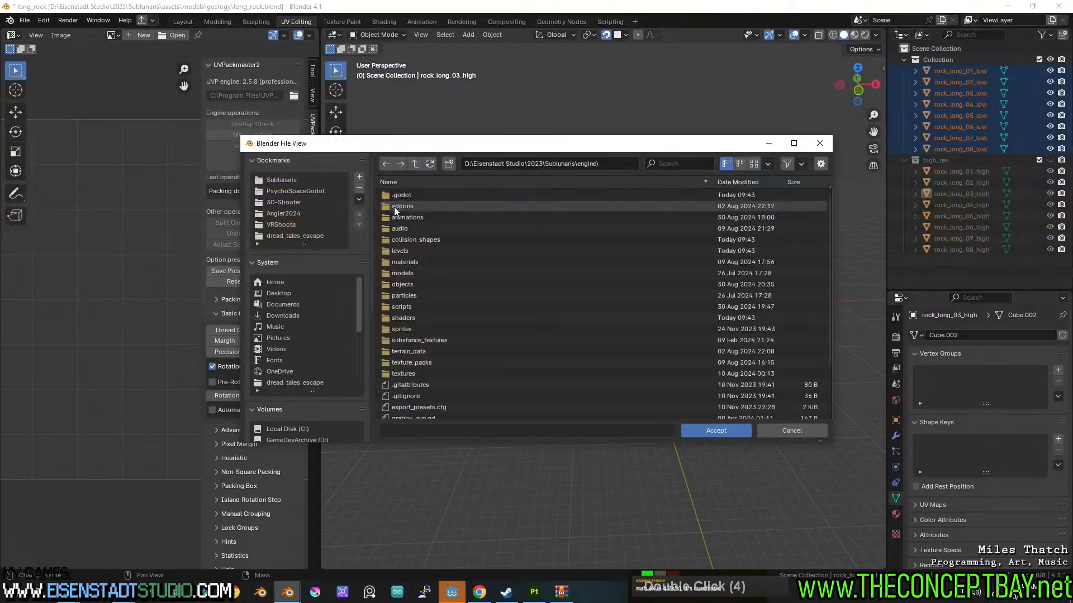
{"action": "left_click", "coordinate": [414, 275]}
{"action": "double_click", "coordinate": [414, 275]}
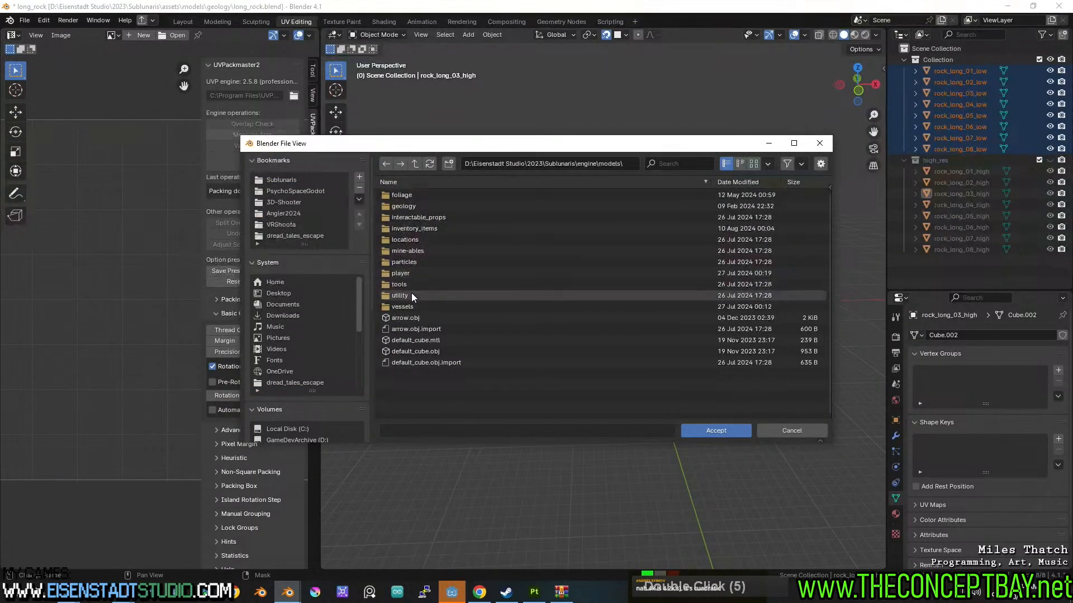
{"action": "left_click", "coordinate": [418, 207]}
{"action": "double_click", "coordinate": [418, 207]}
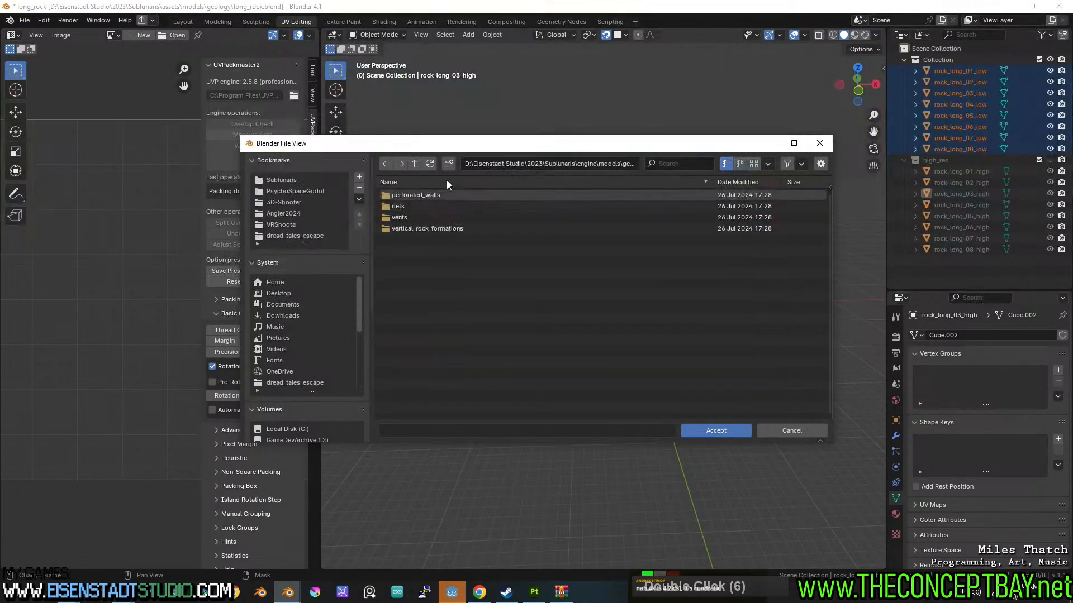
- Create a folder named rocks_long inside the geology folder and accept it as the batch export directory
{"action": "left_click", "coordinate": [449, 163]}
{"action": "type", "text": "rocks_long"}
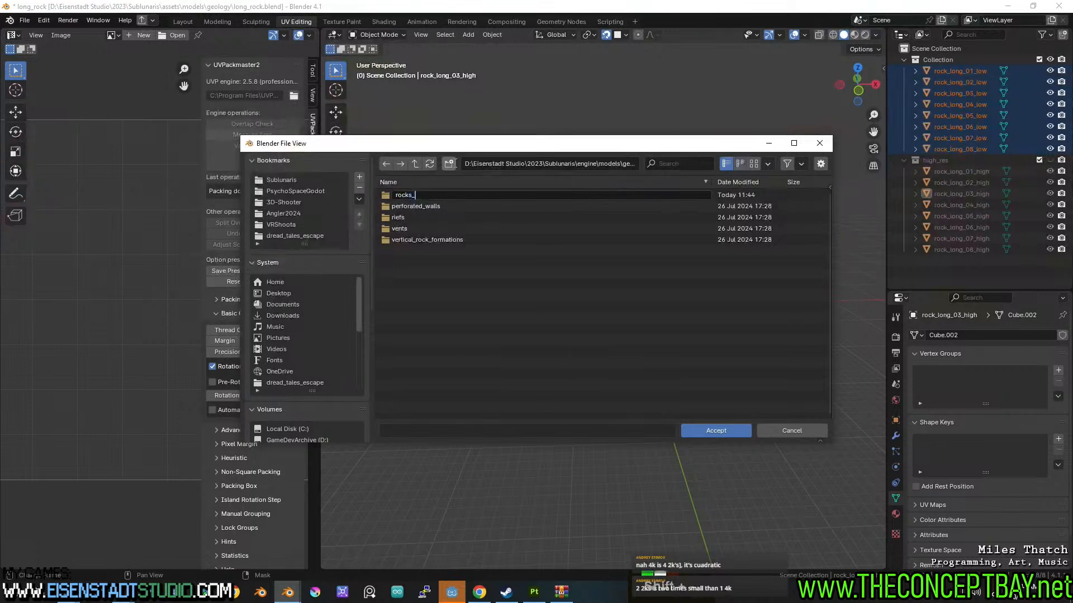
{"action": "key", "text": "Return"}
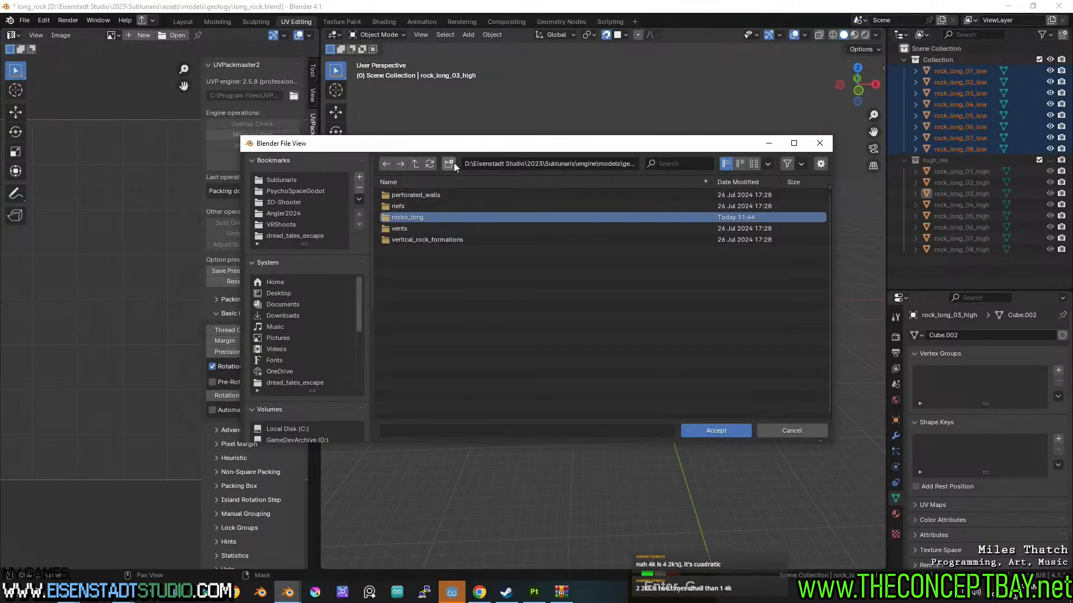
{"action": "left_click", "coordinate": [744, 430]}
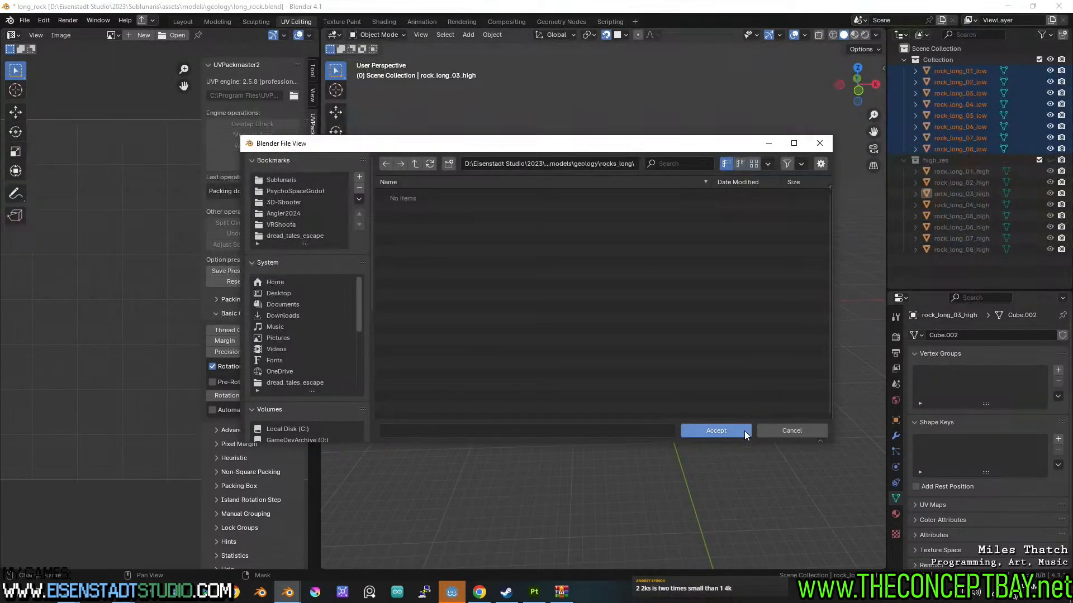
{"action": "left_click", "coordinate": [744, 431]}
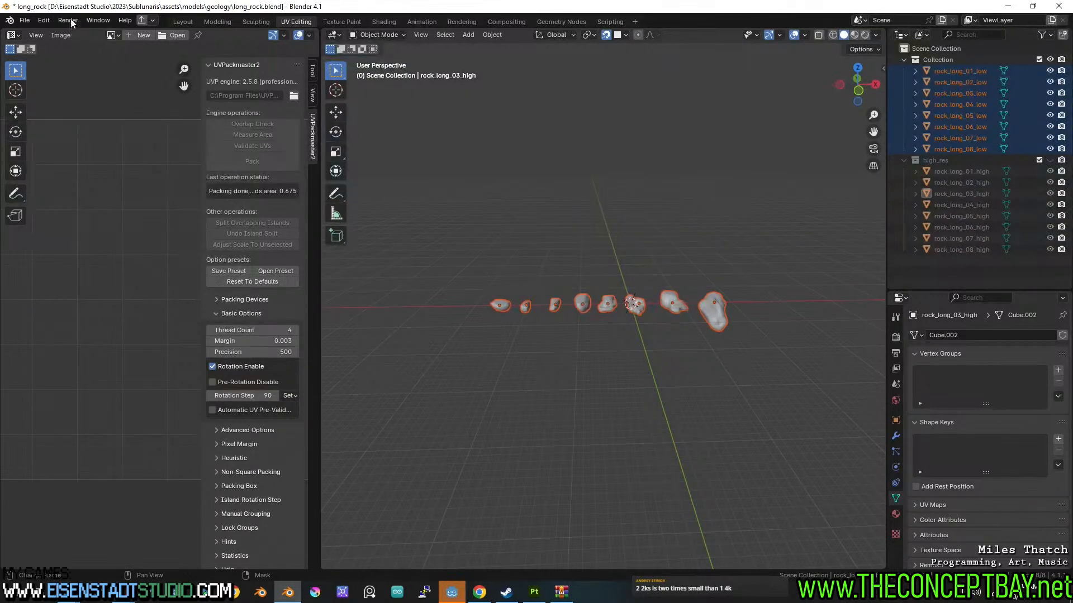
- Reselect the whole row of low-poly rocks and batch export them as OBJ files to the rocks_long folder
{"action": "left_click", "coordinate": [152, 21]}
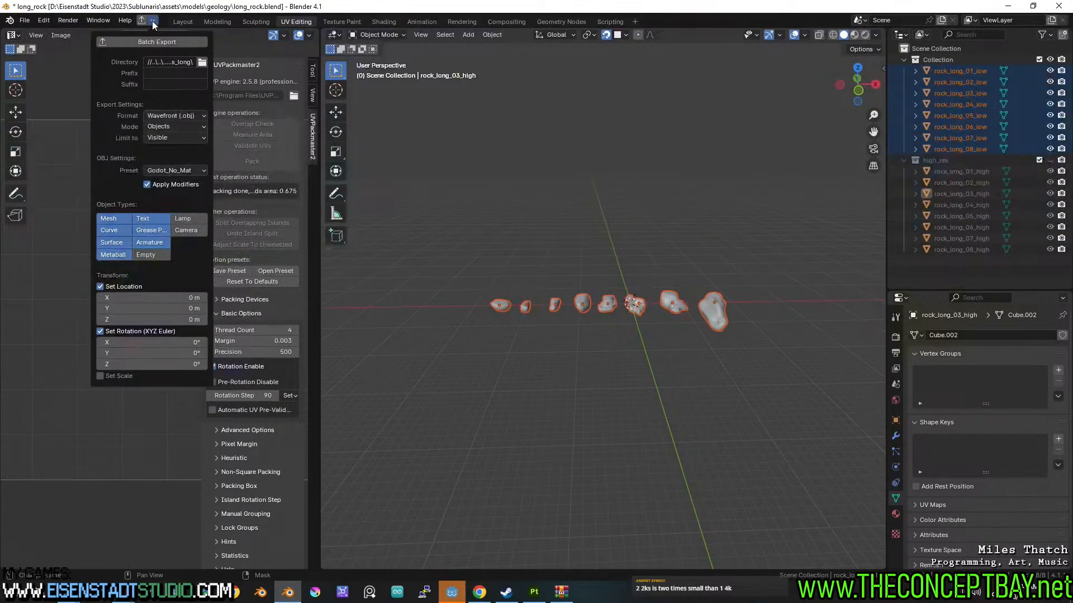
{"action": "left_click", "coordinate": [546, 211]}
{"action": "left_click_drag", "start_coordinate": [439, 268], "coordinate": [759, 343]}
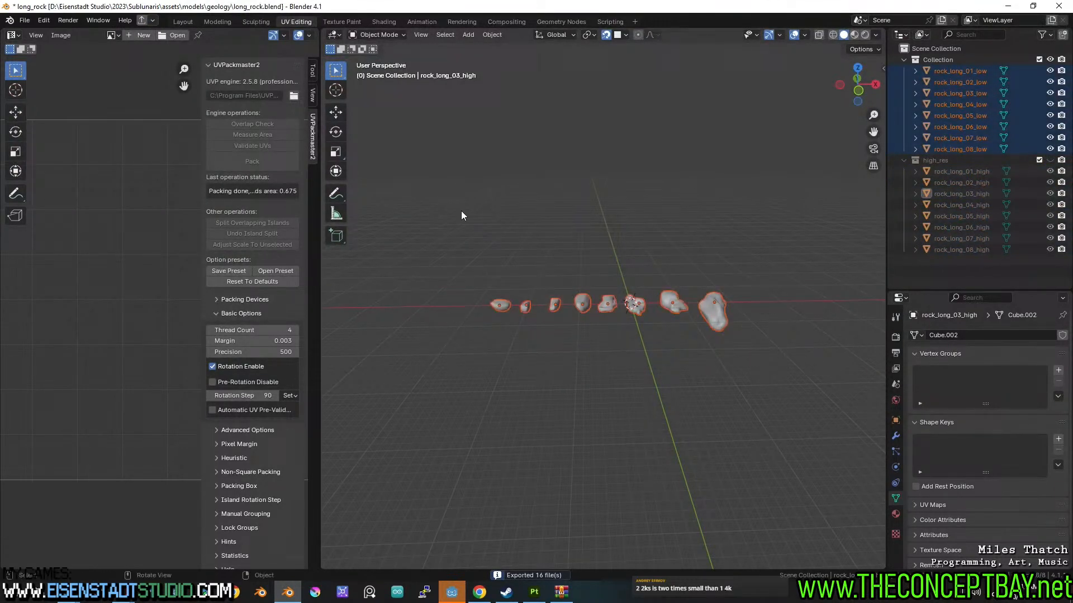
{"action": "left_click", "coordinate": [152, 21]}
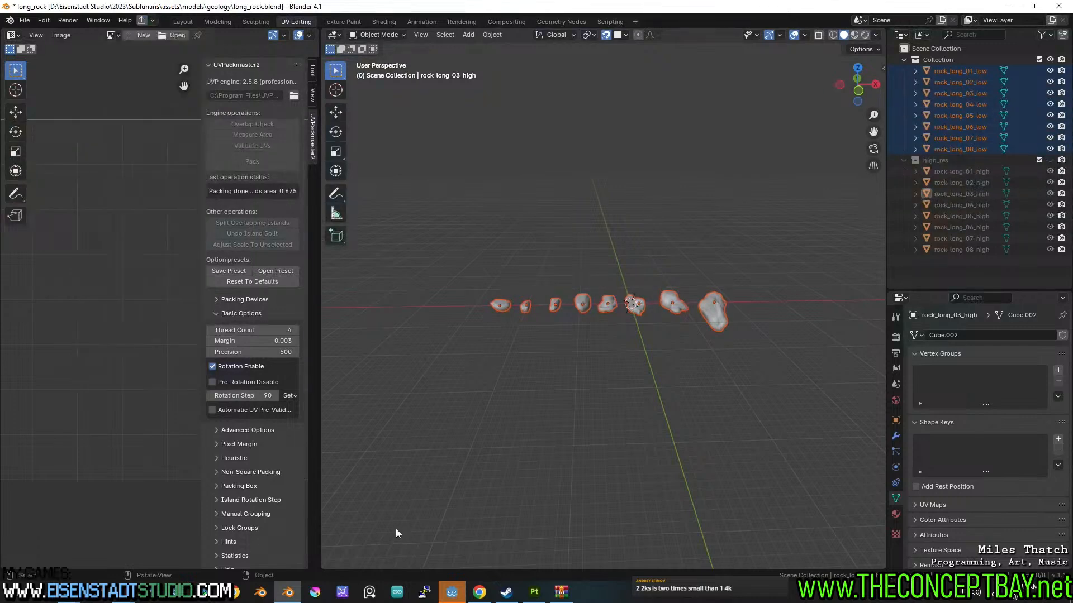
- Open the rocks_long folder under Sublunaris\engine\models\geology in a new File Explorer window
{"action": "mouse_move", "coordinate": [104, 591]}
{"action": "left_click", "coordinate": [171, 546]}
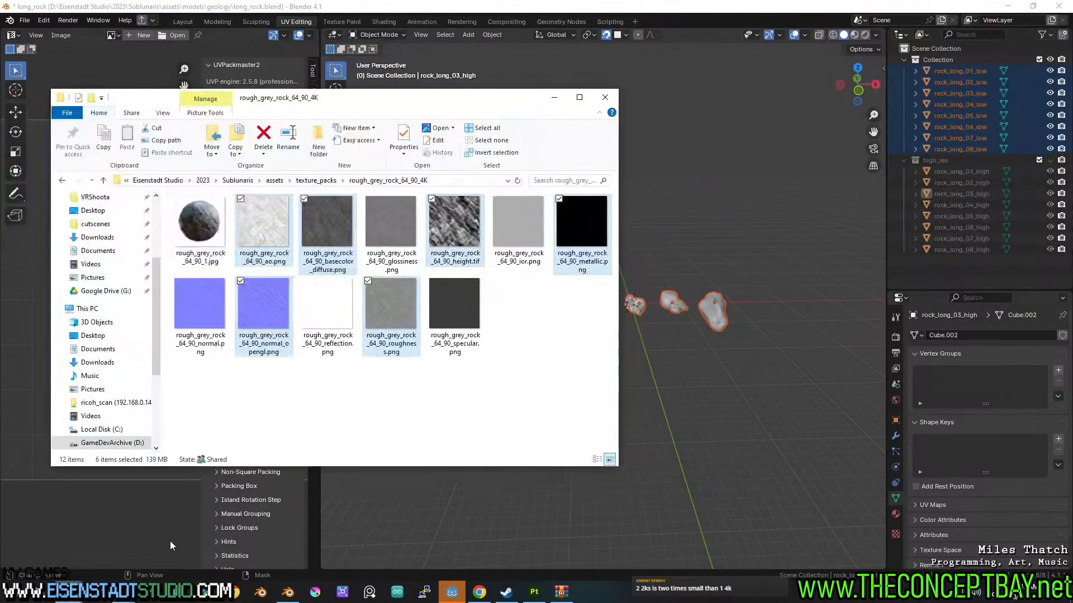
{"action": "left_click", "coordinate": [67, 548]}
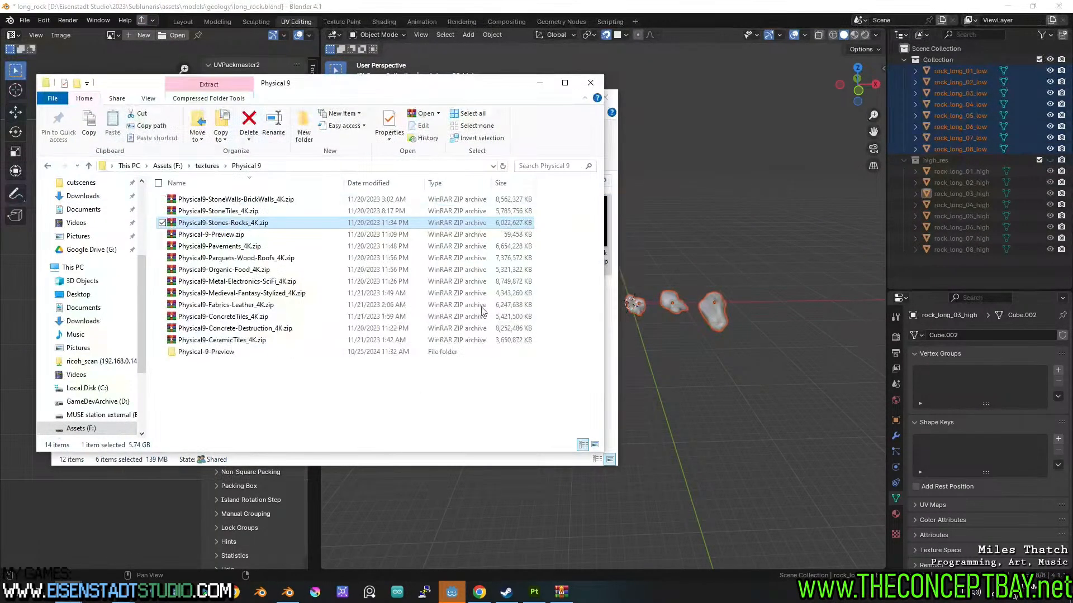
{"action": "key", "text": "super+e"}
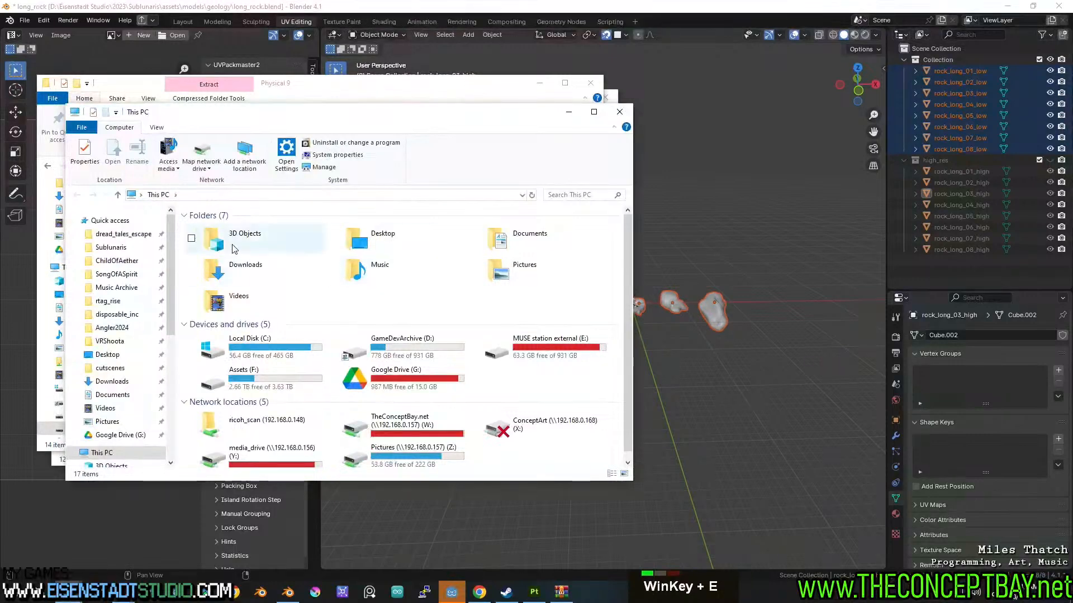
{"action": "left_click", "coordinate": [118, 247]}
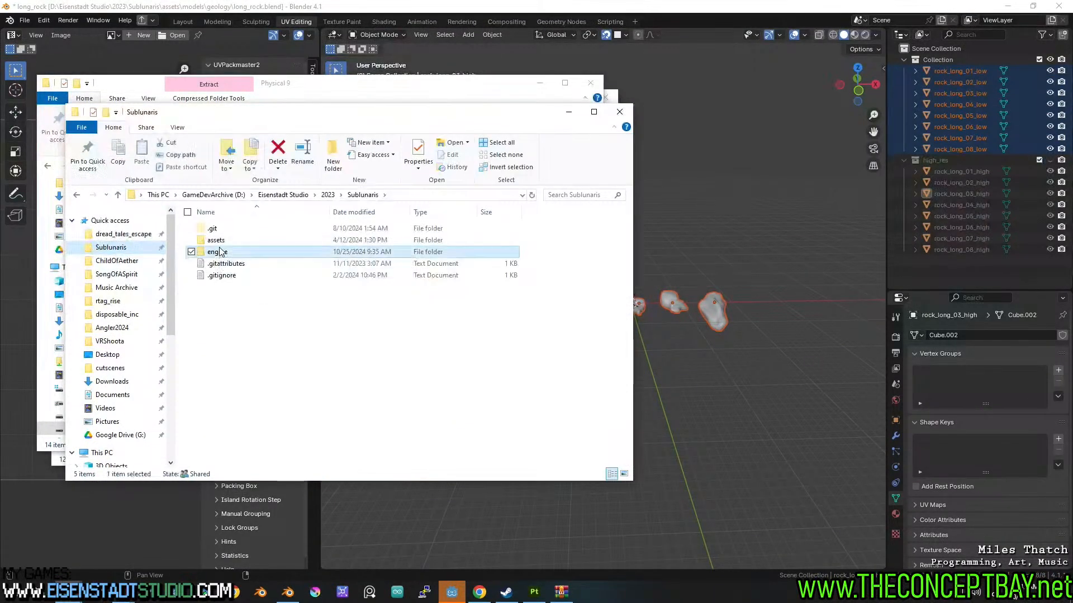
{"action": "double_click", "coordinate": [220, 251]}
{"action": "double_click", "coordinate": [228, 313]}
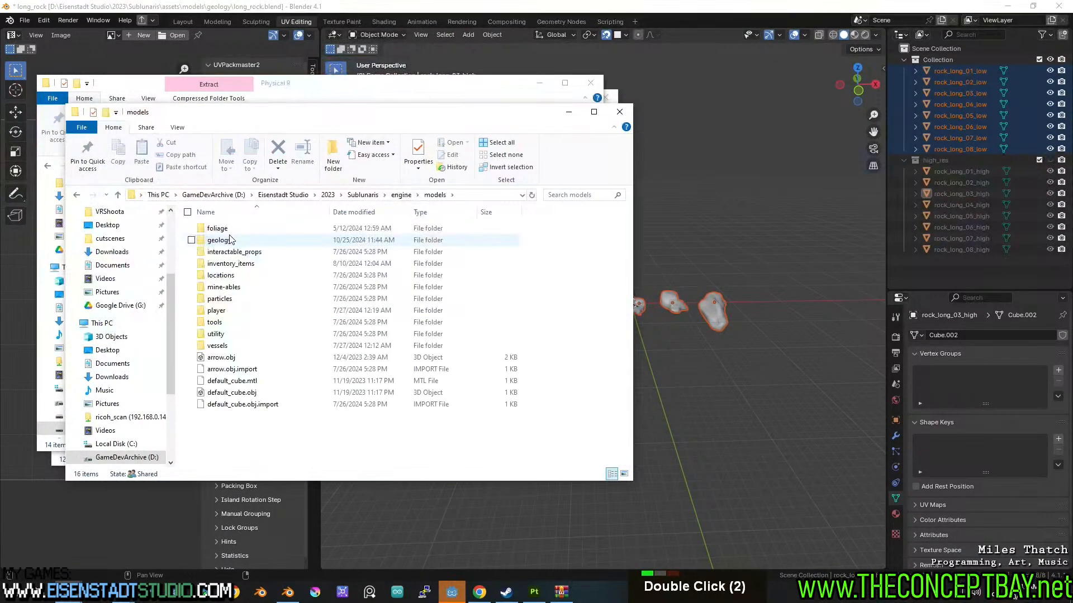
{"action": "double_click", "coordinate": [237, 239]}
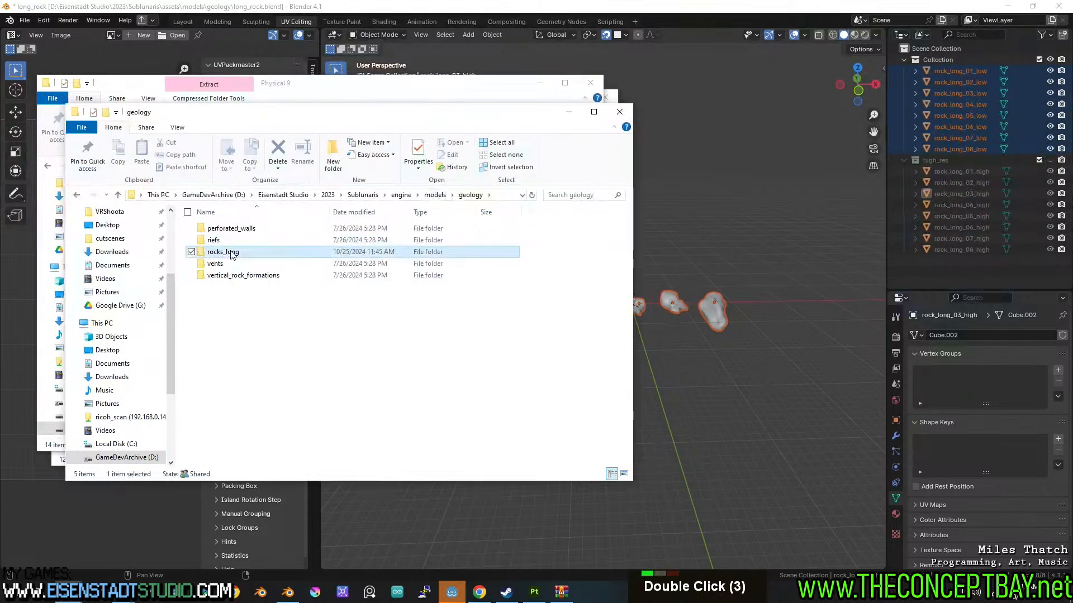
{"action": "double_click", "coordinate": [224, 251]}
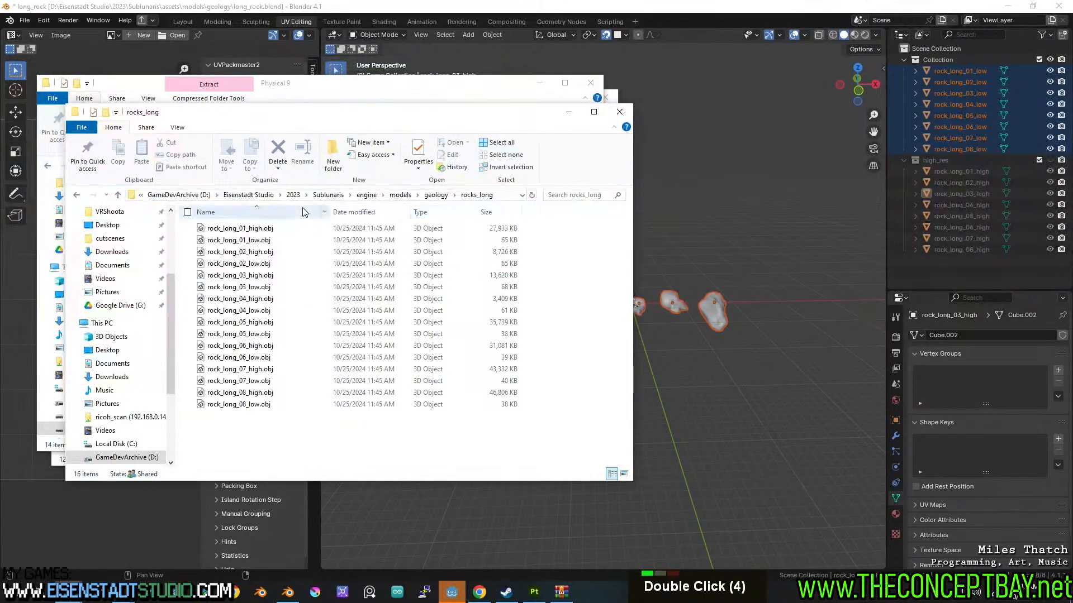
- Sort the rocks_long files by size and delete the rock_long high-poly OBJ files 01 to 08
{"action": "left_click", "coordinate": [302, 213]}
{"action": "left_click", "coordinate": [274, 240]}
{"action": "left_click", "coordinate": [313, 263], "text": "ctrl"}
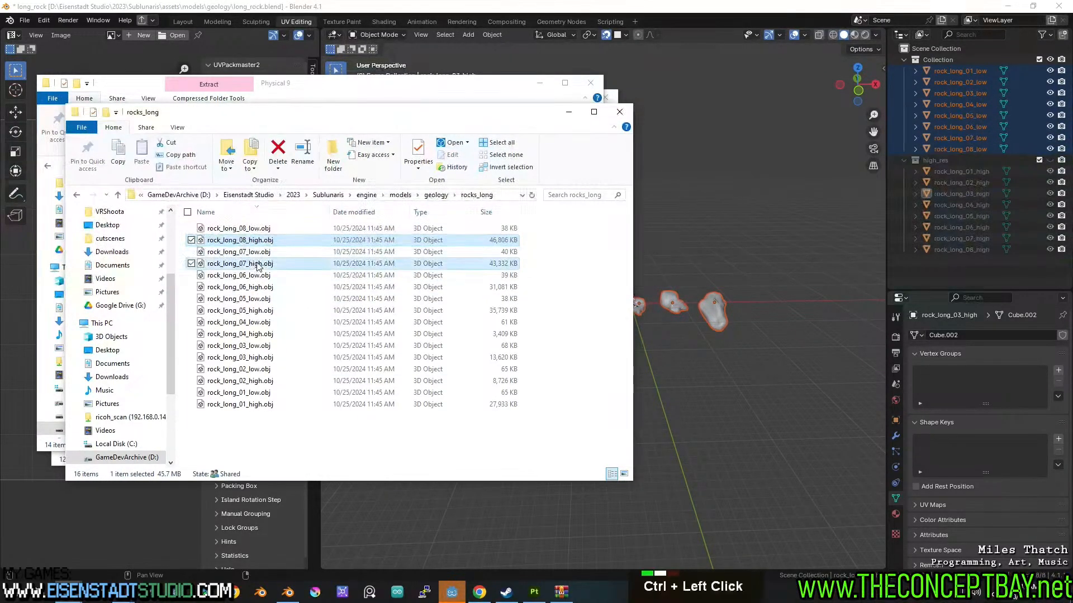
{"action": "left_click", "coordinate": [312, 286], "text": "ctrl"}
{"action": "left_click", "coordinate": [313, 310], "text": "ctrl"}
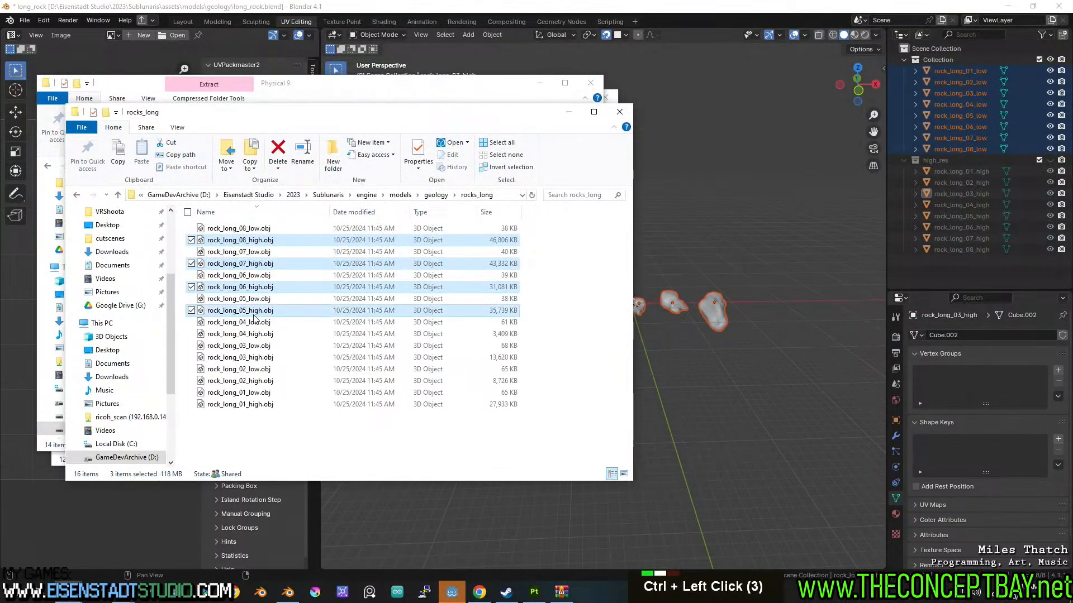
{"action": "left_click", "coordinate": [486, 213]}
{"action": "left_click_drag", "start_coordinate": [532, 317], "coordinate": [232, 218]}
{"action": "key", "text": "Delete"}
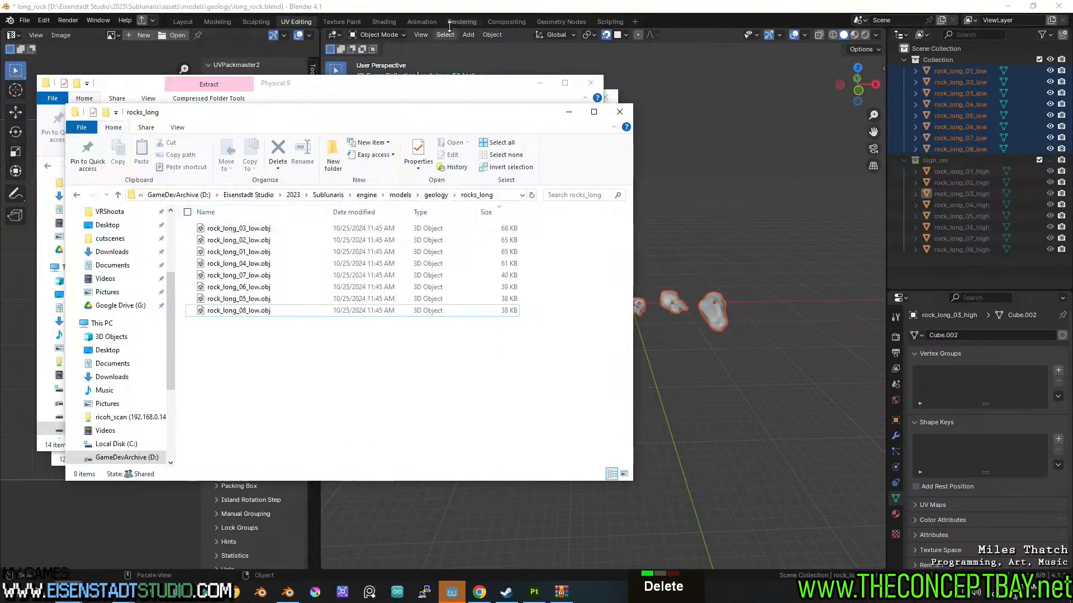
- Switch back to Blender, limit the batch export to Selected objects and export the OBJ files again
{"action": "left_click", "coordinate": [453, 6]}
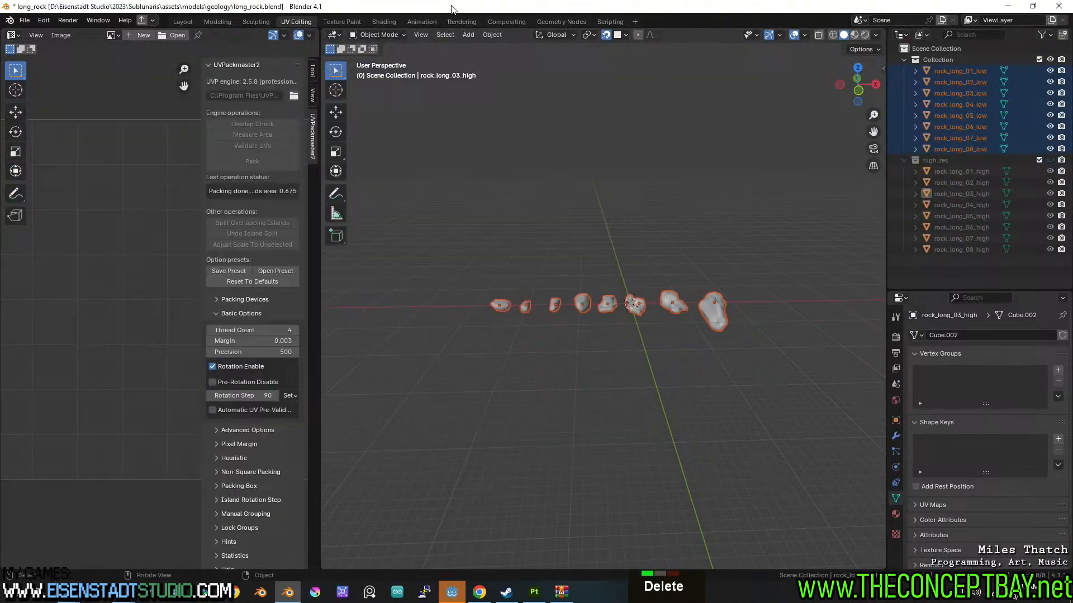
{"action": "left_click", "coordinate": [142, 22]}
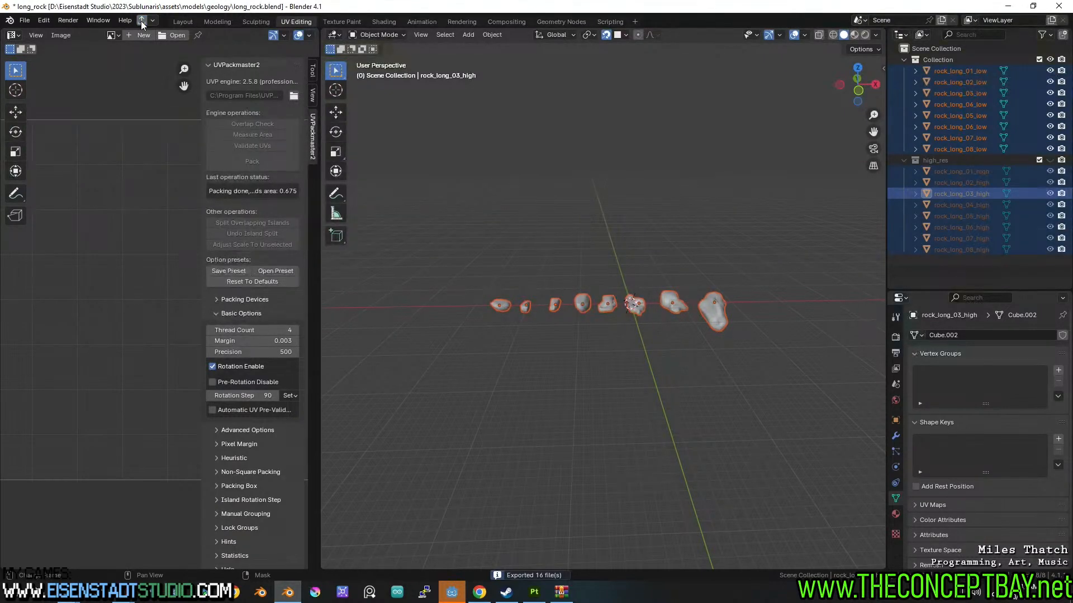
{"action": "left_click", "coordinate": [152, 20]}
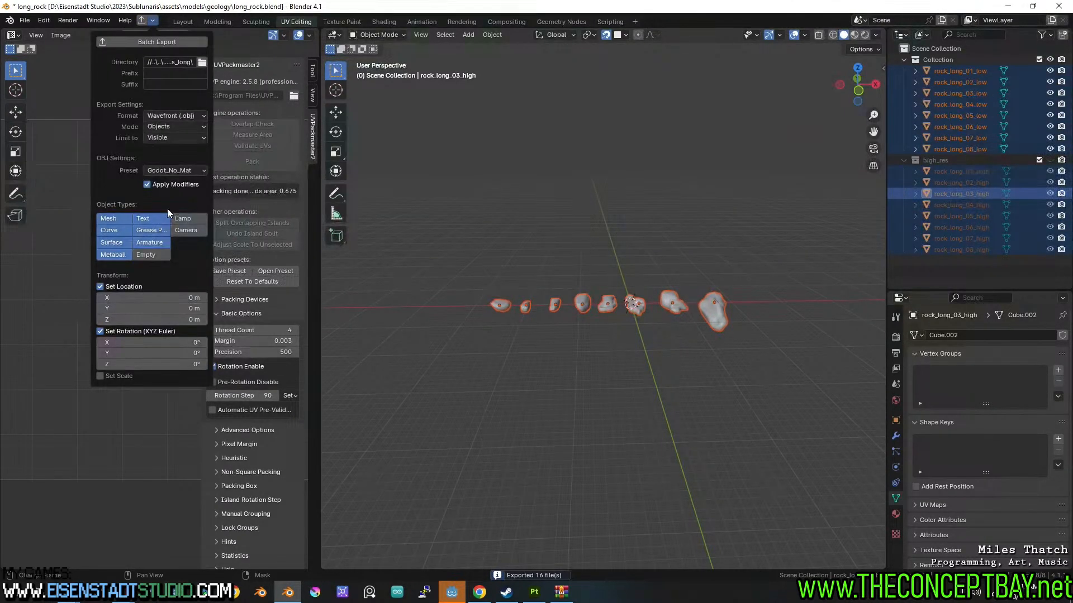
{"action": "left_click", "coordinate": [166, 138]}
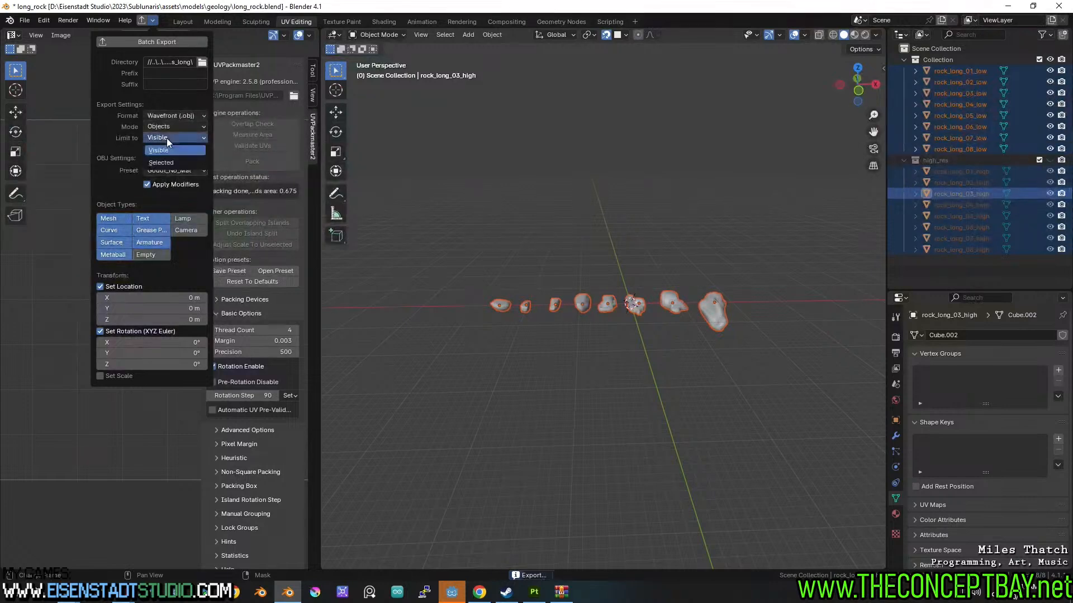
{"action": "left_click", "coordinate": [166, 163]}
{"action": "left_click", "coordinate": [174, 41]}
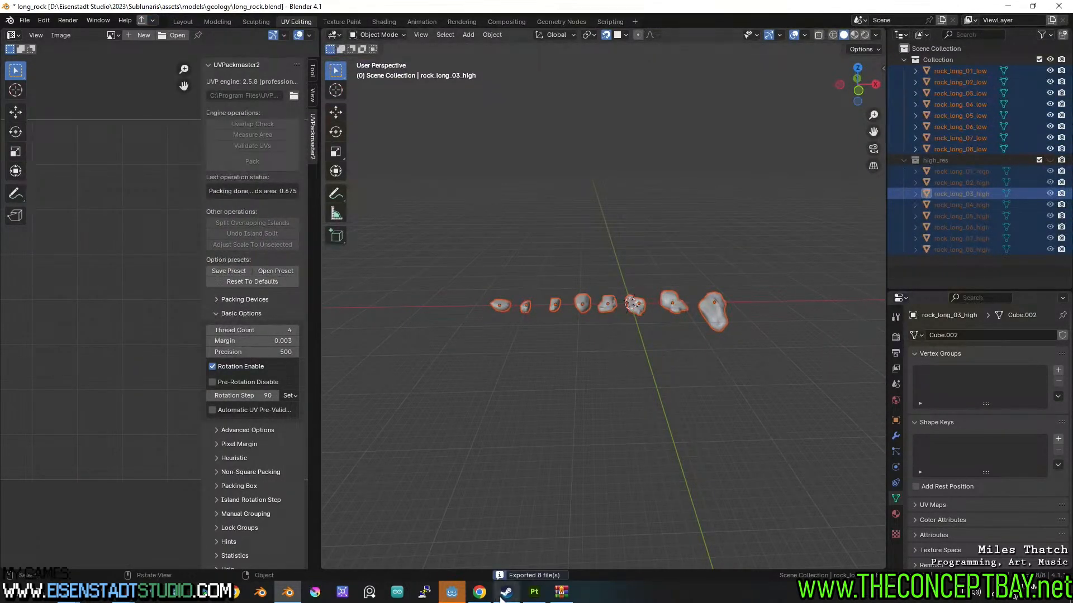
- Return to the rocks_long folder in File Explorer, delete all re-exported _high.obj files and close its window
{"action": "left_click", "coordinate": [73, 600]}
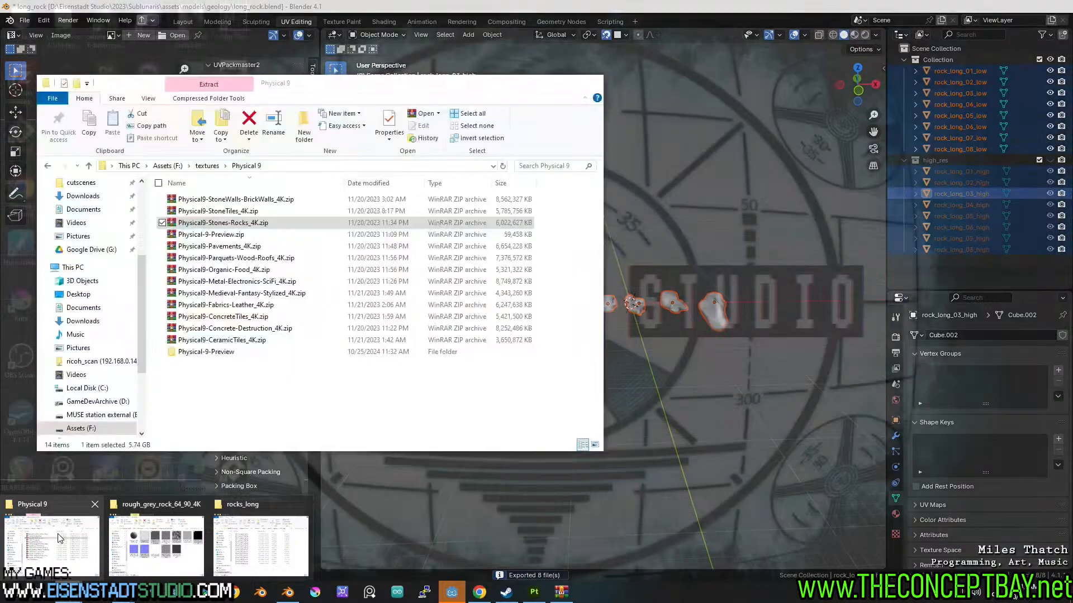
{"action": "left_click", "coordinate": [252, 528]}
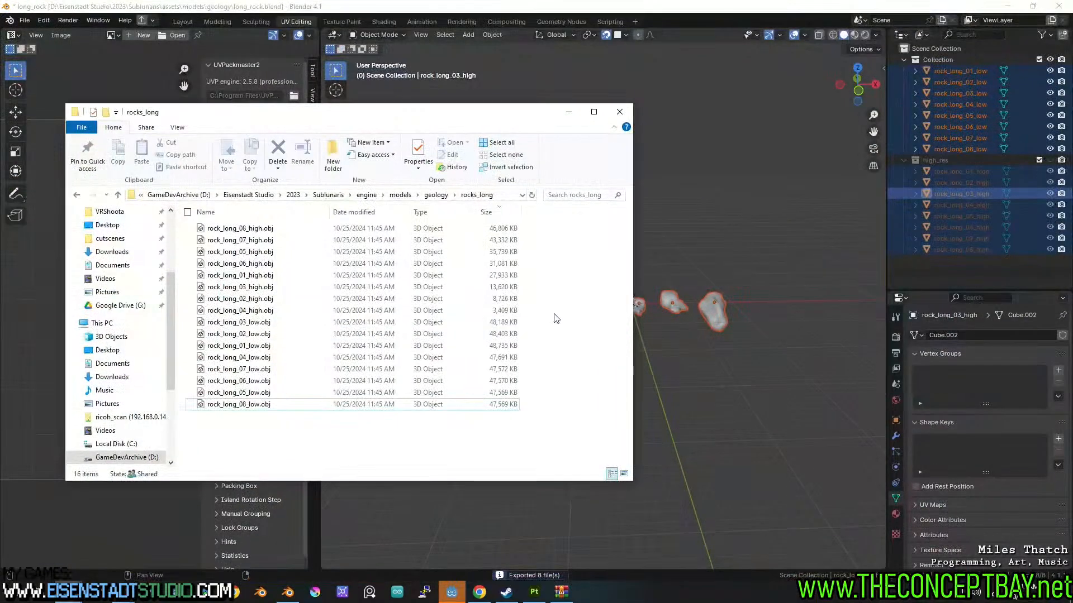
{"action": "left_click_drag", "start_coordinate": [561, 310], "coordinate": [179, 206]}
{"action": "key", "text": "Delete"}
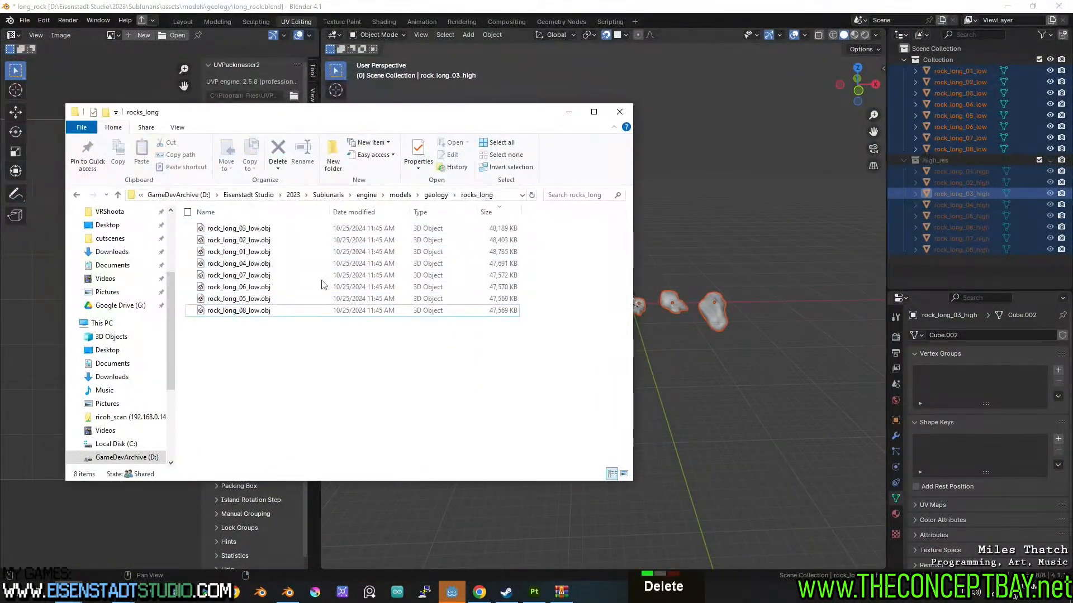
{"action": "left_click", "coordinate": [617, 114]}
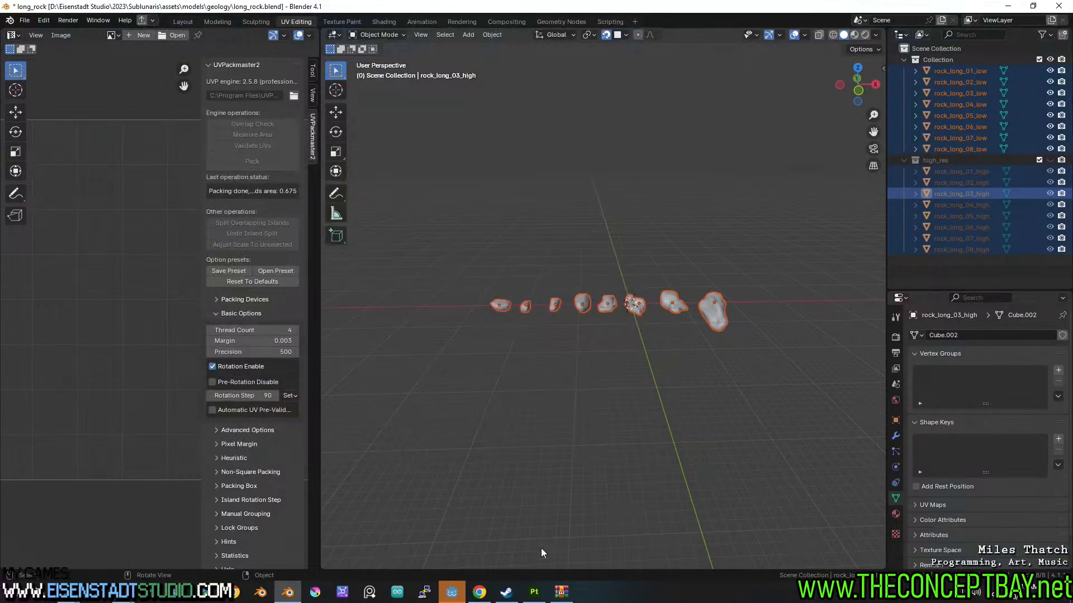
- Switch to the Godot editor showing the far_side scene of the Sublunaris project
{"action": "left_click", "coordinate": [453, 591]}
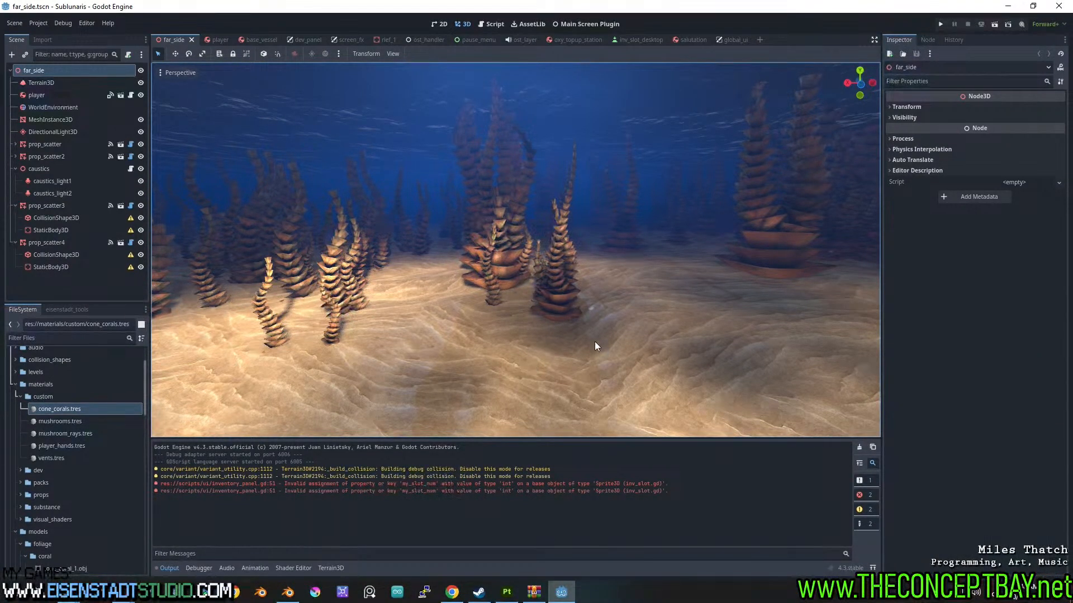
{"action": "right_click", "coordinate": [546, 295]}
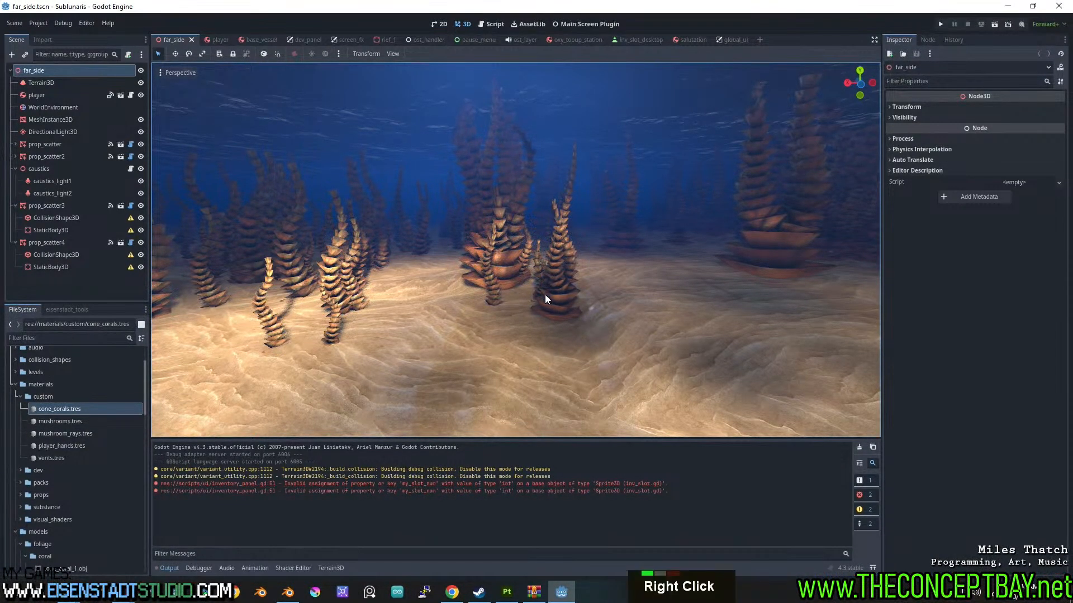
{"action": "right_click", "coordinate": [561, 265]}
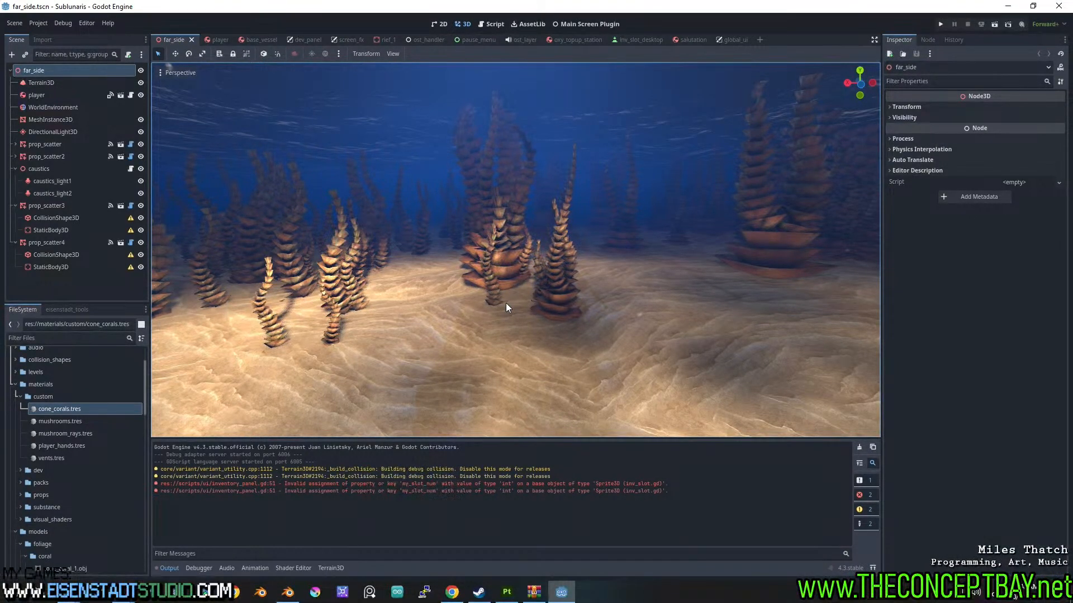
- Fly through the far_side scene to examine the cone corals and the sandy seabed up close
{"action": "right_click", "coordinate": [510, 297]}
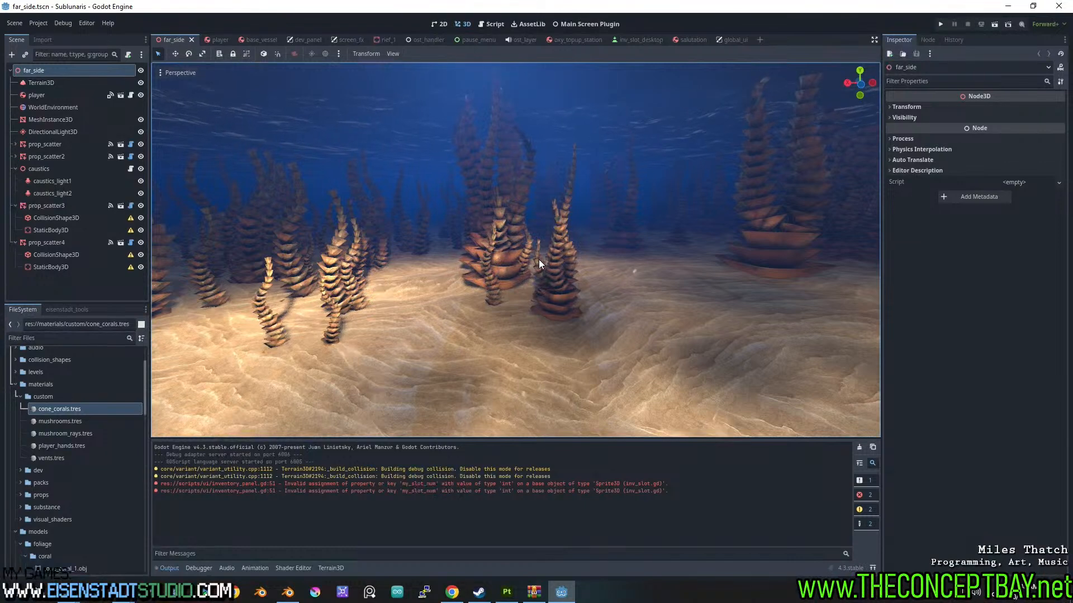
{"action": "right_click_drag", "start_coordinate": [541, 255], "coordinate": [852, 252]}
{"action": "right_click_drag", "start_coordinate": [515, 249], "coordinate": [413, 257]}
{"action": "key", "text": "w"}
{"action": "right_click_drag", "start_coordinate": [516, 250], "coordinate": [642, 241]}
{"action": "key", "text": "w"}
{"action": "key", "text": "d"}
{"action": "right_click_drag", "start_coordinate": [569, 258], "coordinate": [541, 256]}
{"action": "key", "text": "w"}
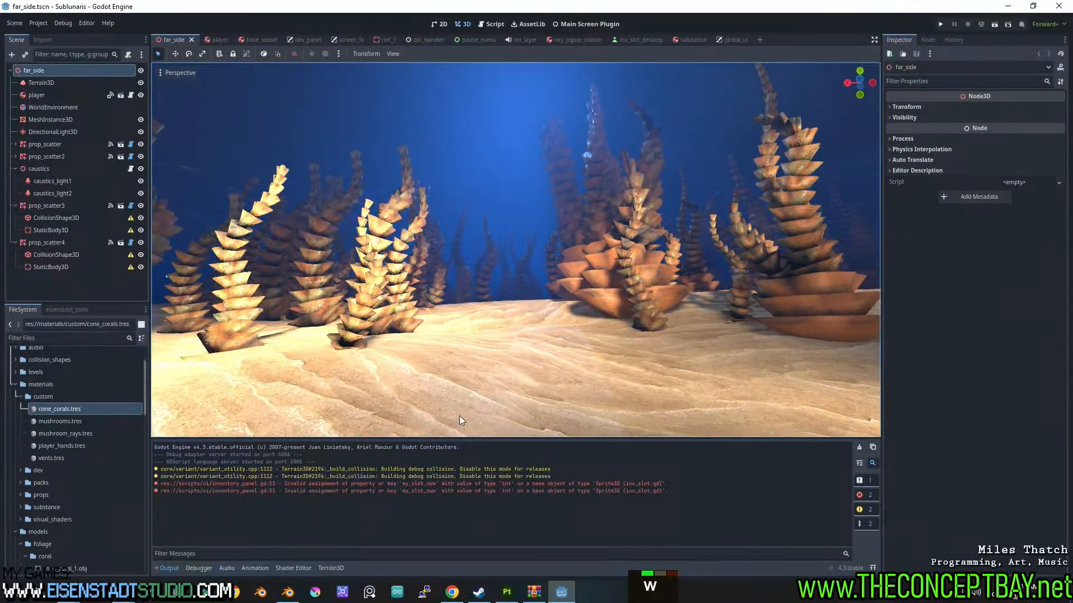
{"action": "right_click_drag", "start_coordinate": [518, 286], "coordinate": [496, 289]}
{"action": "key", "text": "w"}
{"action": "key", "text": "s"}
{"action": "key", "text": "e"}
{"action": "key", "text": "q"}
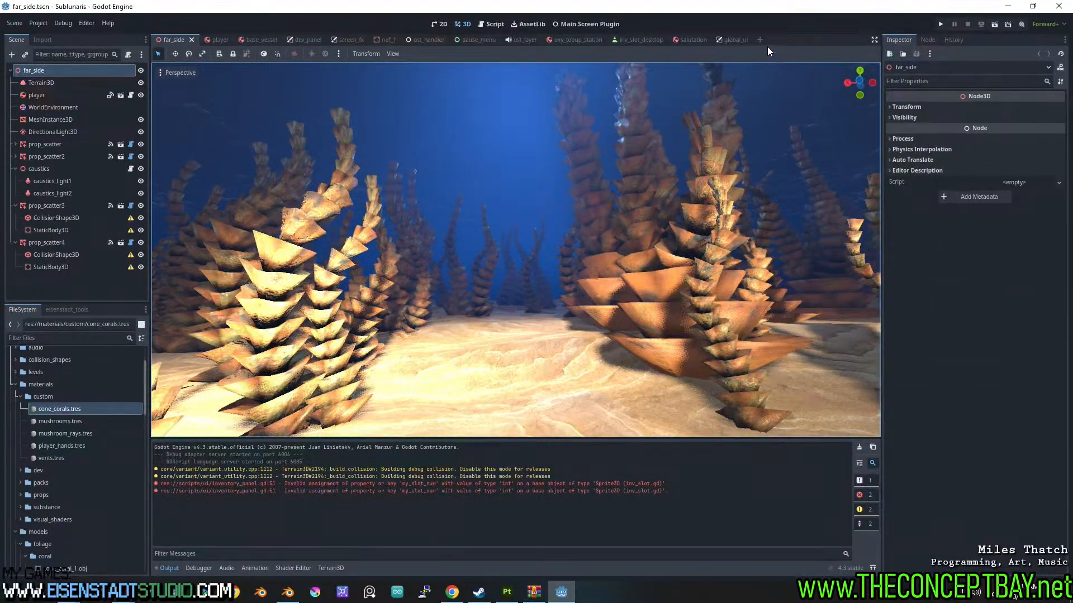
- Select the albedo, normal and ORM texture files in textures/substance/rocks_long, collapsing the unrelated project folders
{"action": "left_click", "coordinate": [16, 385]}
{"action": "left_click", "coordinate": [15, 397]}
{"action": "left_click", "coordinate": [18, 409]}
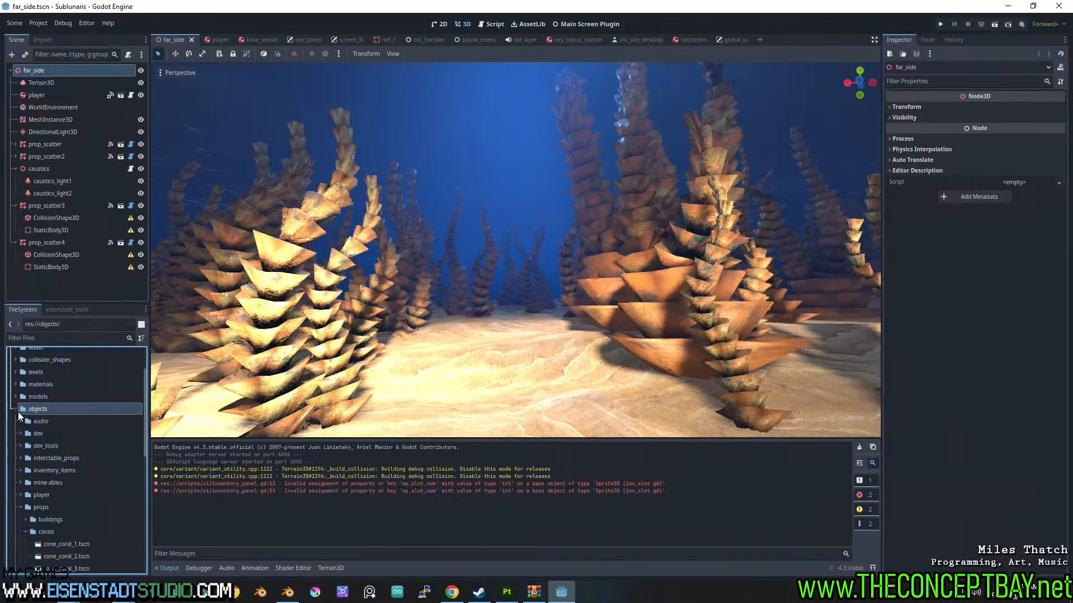
{"action": "left_click", "coordinate": [18, 410]}
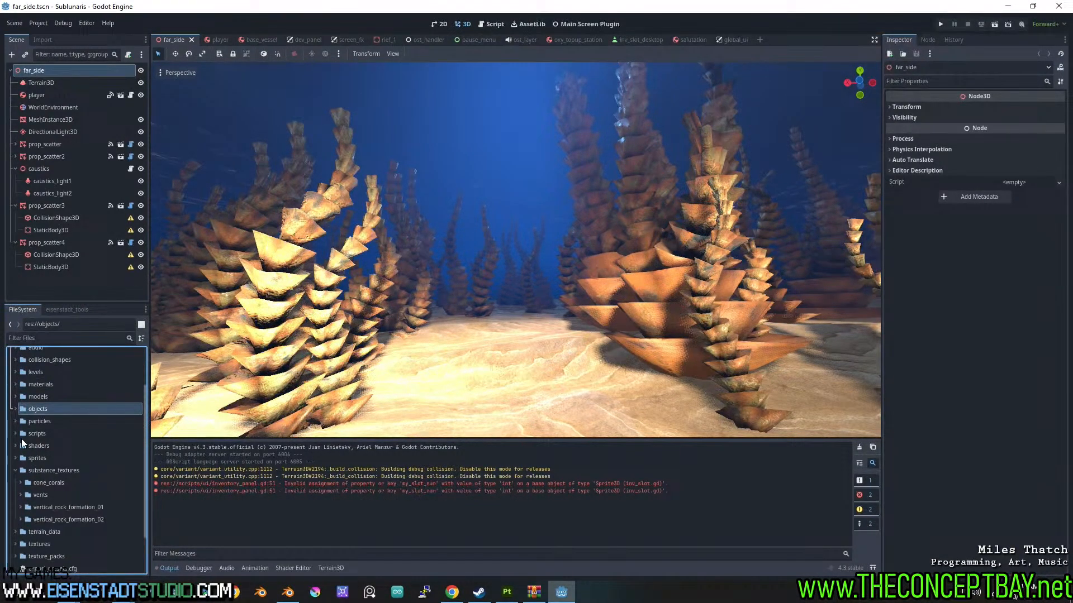
{"action": "left_click", "coordinate": [16, 470]}
{"action": "scroll", "coordinate": [30, 496], "scroll_direction": "down", "scroll_amount": 5}
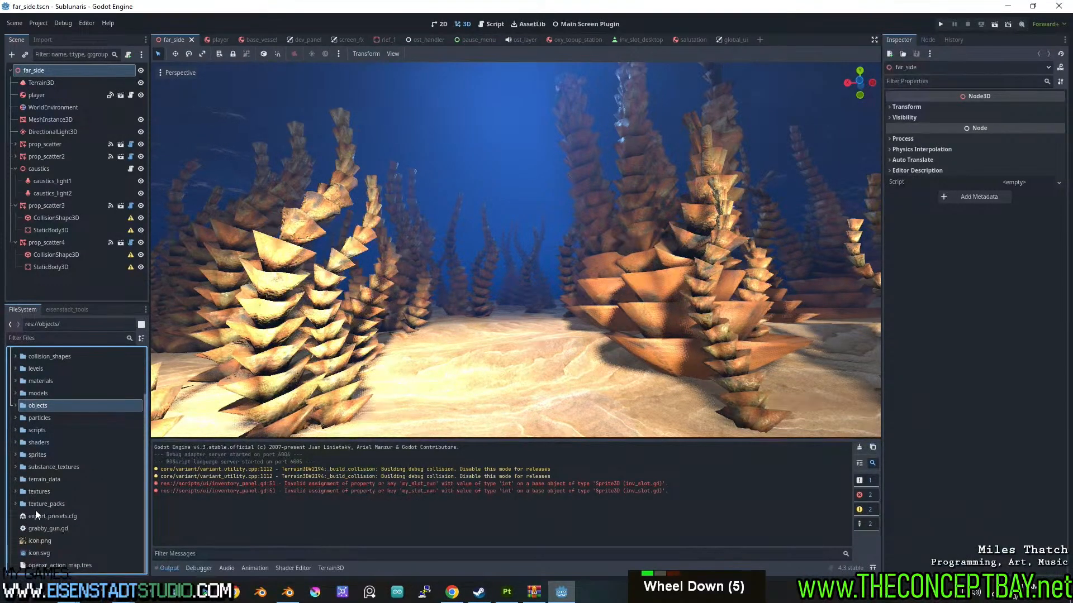
{"action": "left_click", "coordinate": [15, 491]}
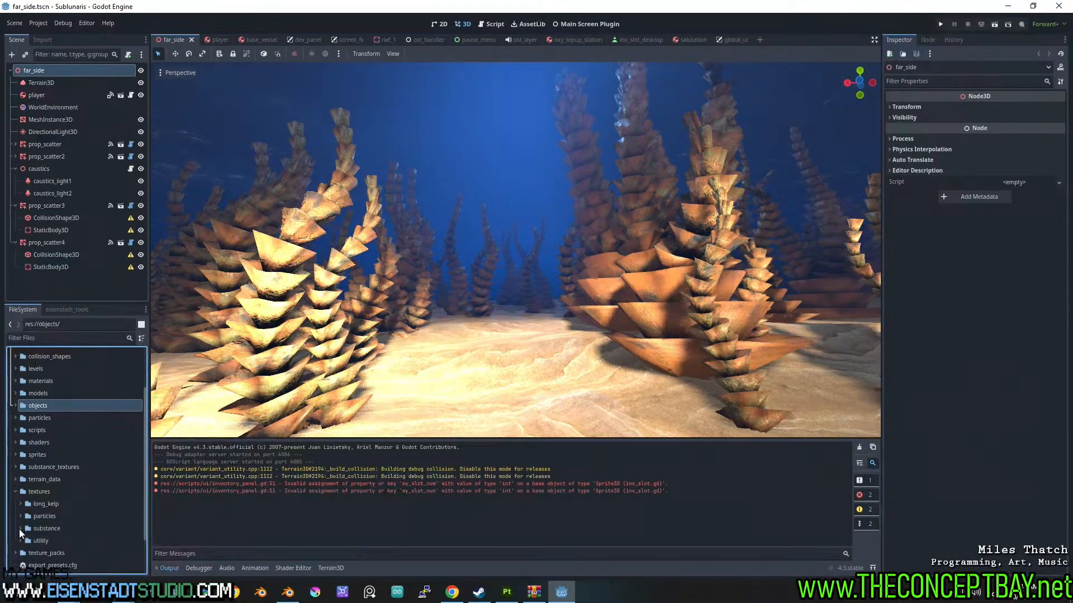
{"action": "scroll", "coordinate": [19, 528], "scroll_direction": "down", "scroll_amount": 4}
{"action": "scroll", "coordinate": [20, 533], "scroll_direction": "down", "scroll_amount": 1}
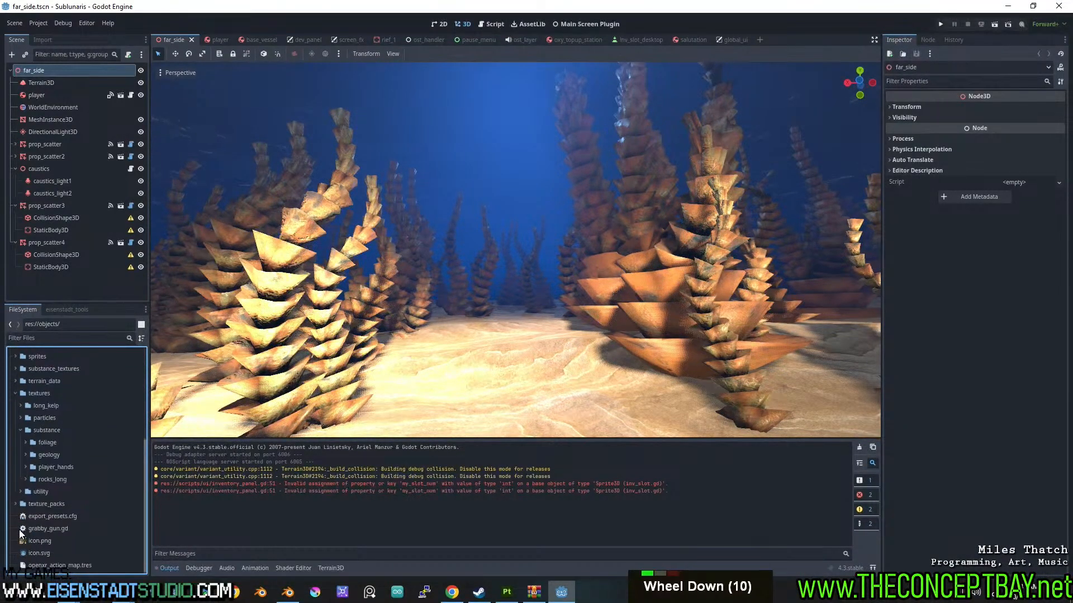
{"action": "left_click", "coordinate": [25, 479]}
{"action": "left_click", "coordinate": [56, 491]}
{"action": "left_click", "coordinate": [62, 511], "text": "shift"}
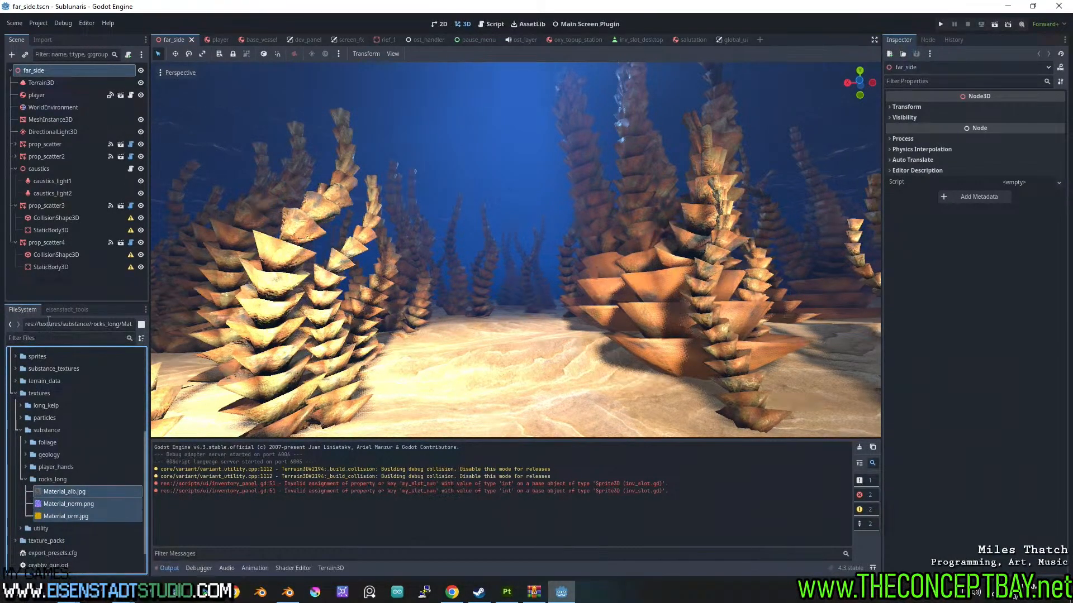
- Name the new standard material rocks_long in the eisenstadt_tools material generator
{"action": "left_click", "coordinate": [67, 310]}
{"action": "scroll", "coordinate": [56, 538], "scroll_direction": "down", "scroll_amount": 4}
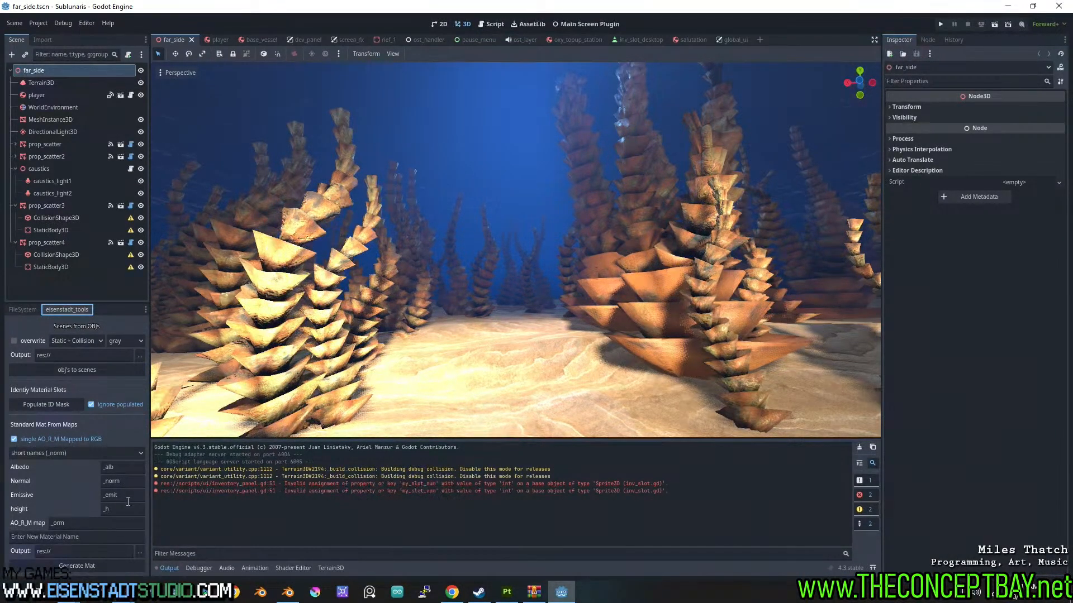
{"action": "left_click", "coordinate": [68, 537]}
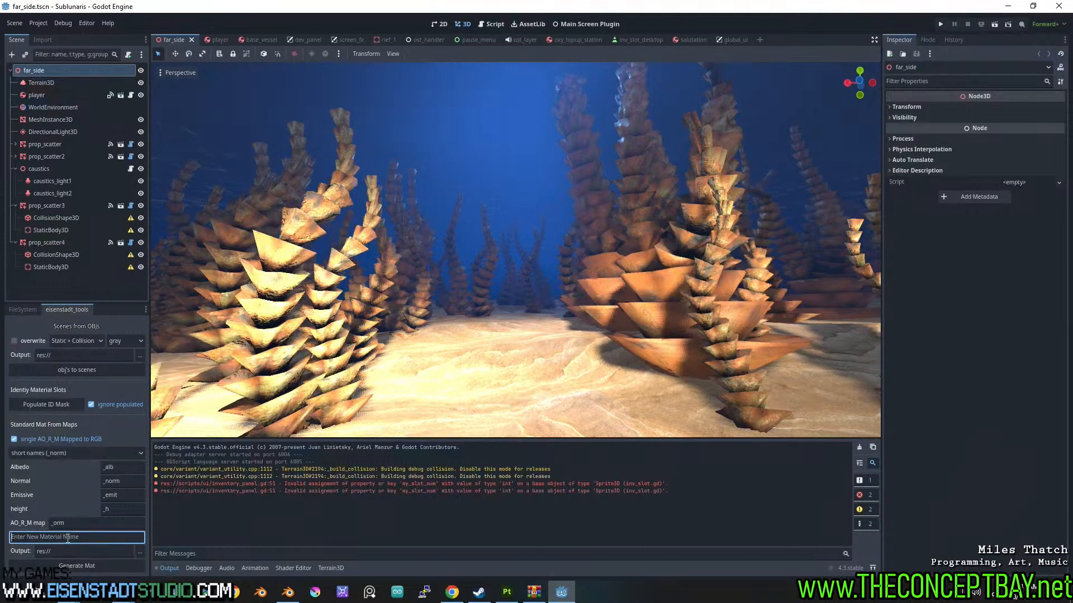
{"action": "type", "text": "rocks_long"}
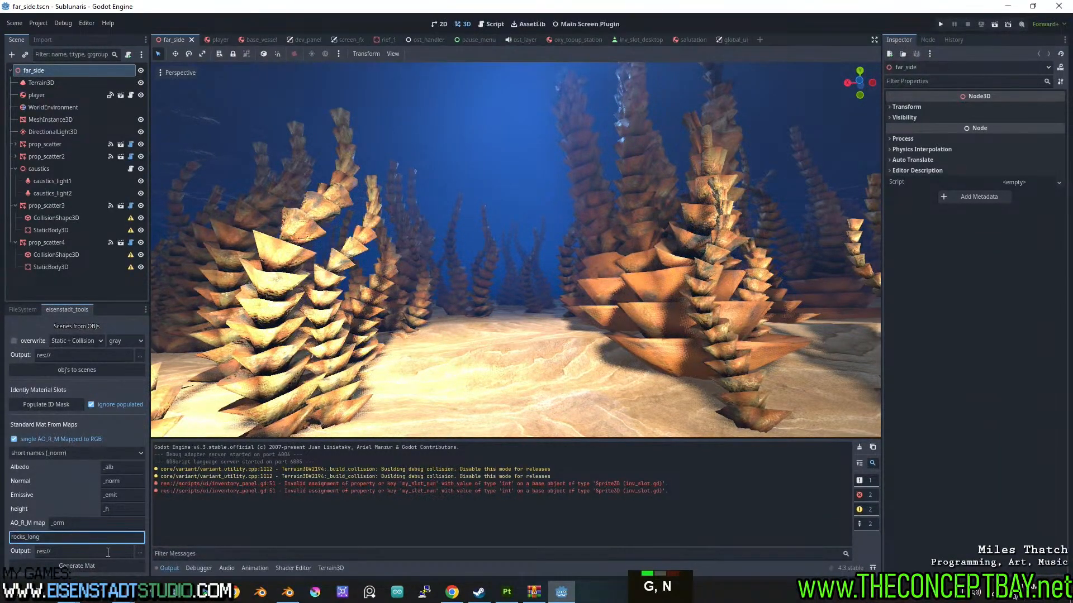
- Set the material's output folder to res://materials/substance and generate the material from the selected maps
{"action": "double_click", "coordinate": [139, 551]}
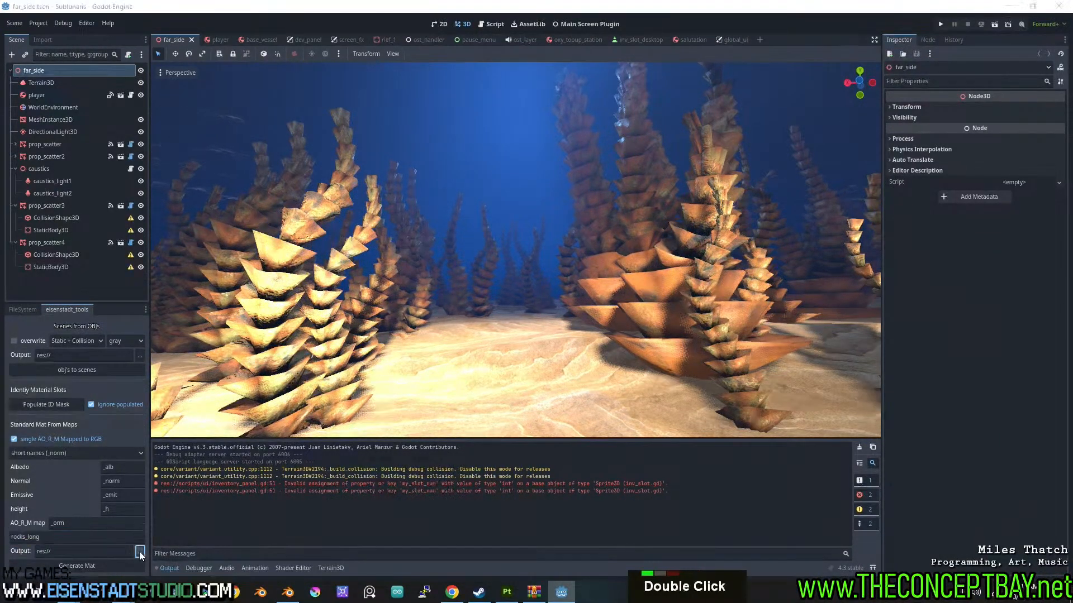
{"action": "left_click", "coordinate": [389, 294]}
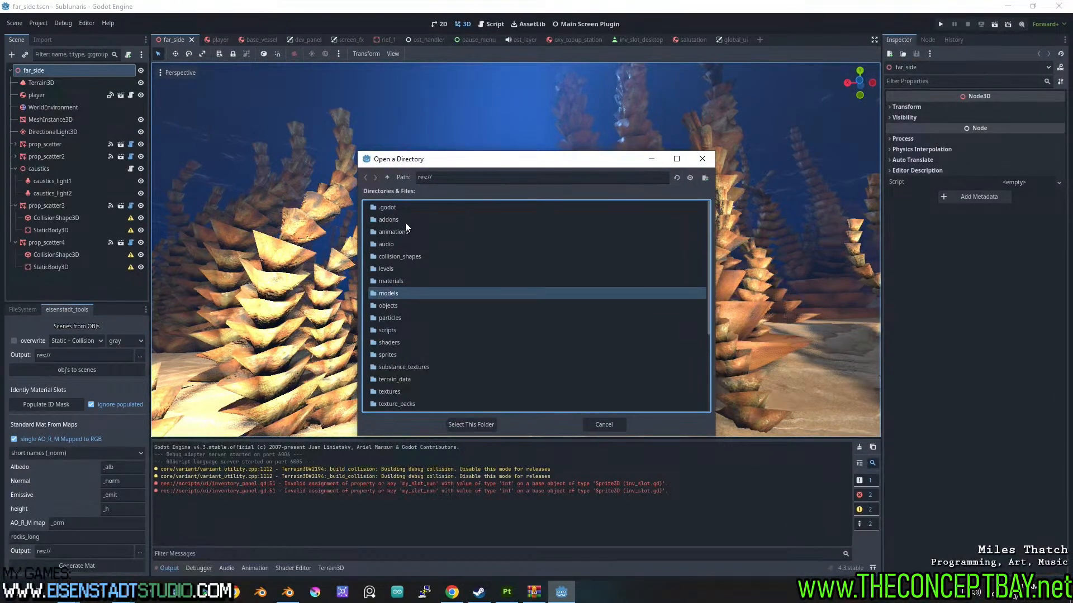
{"action": "double_click", "coordinate": [397, 281]}
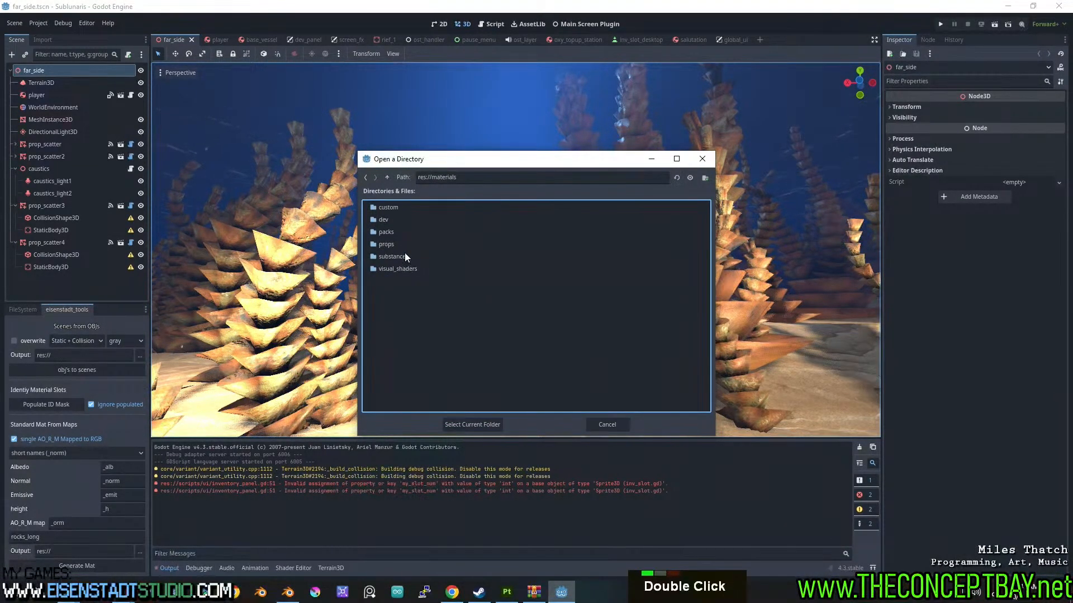
{"action": "double_click", "coordinate": [405, 252]}
{"action": "left_click", "coordinate": [484, 423]}
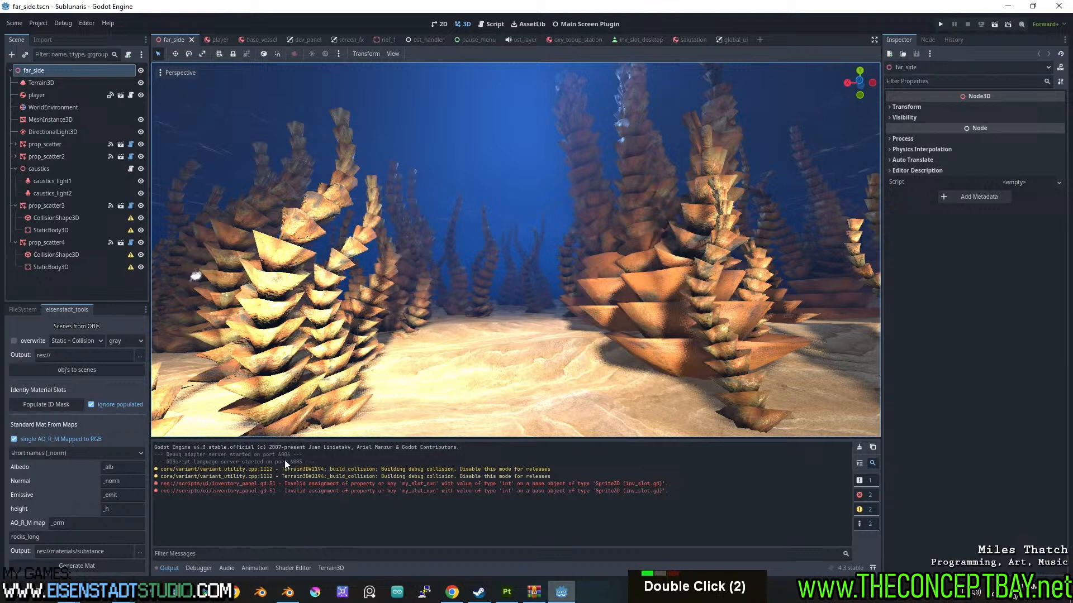
{"action": "left_click", "coordinate": [85, 565]}
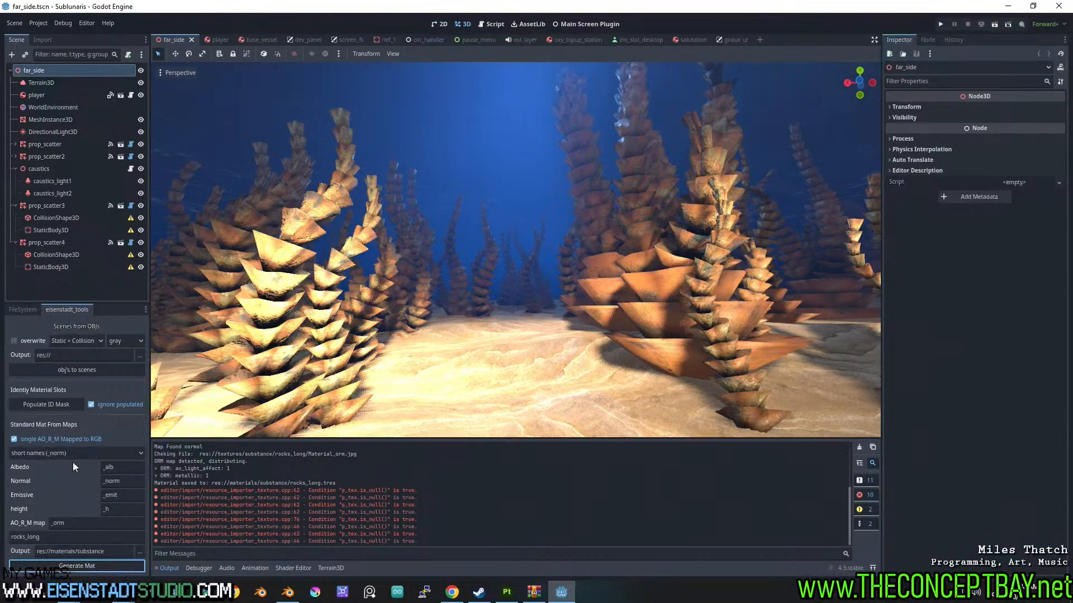
- Open the generated rocks_long.tres material from the materials/substance project folder for inspection
{"action": "left_click", "coordinate": [28, 308]}
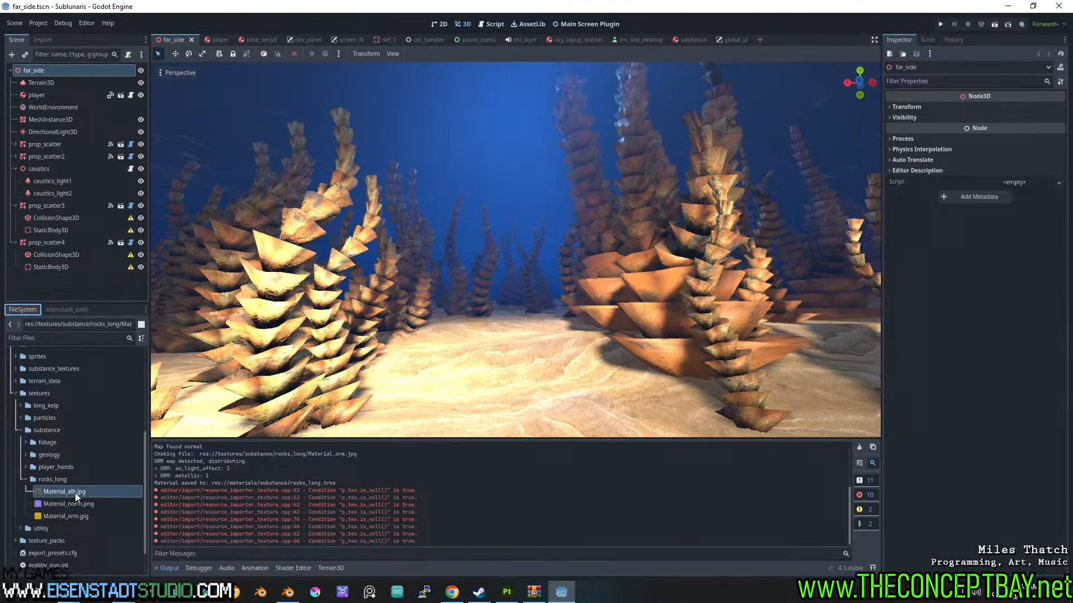
{"action": "scroll", "coordinate": [36, 429], "scroll_direction": "up", "scroll_amount": 4}
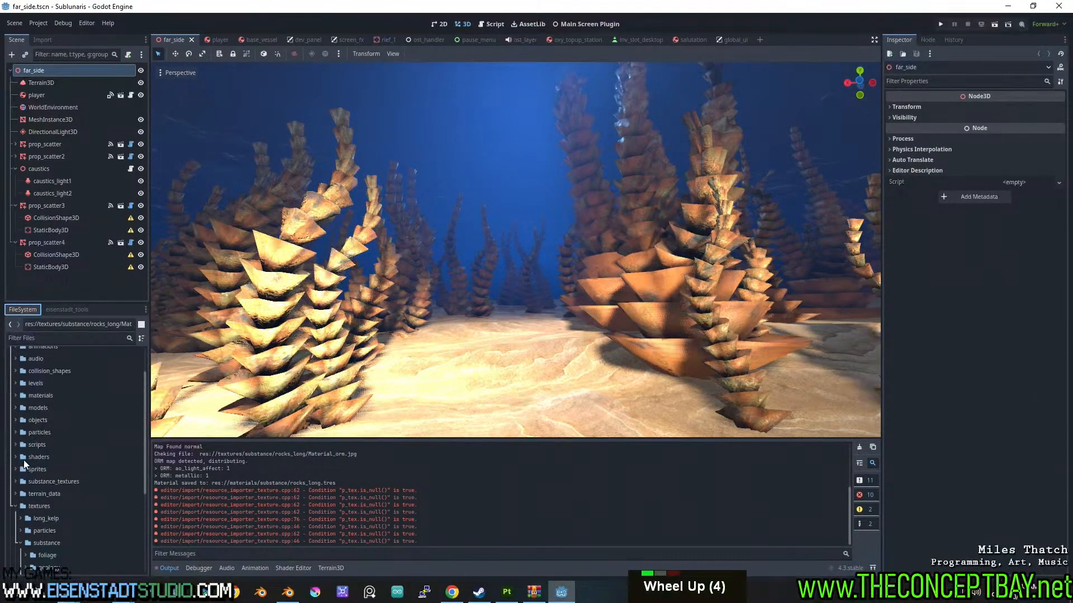
{"action": "scroll", "coordinate": [23, 460], "scroll_direction": "up", "scroll_amount": 4}
{"action": "left_click", "coordinate": [16, 441]}
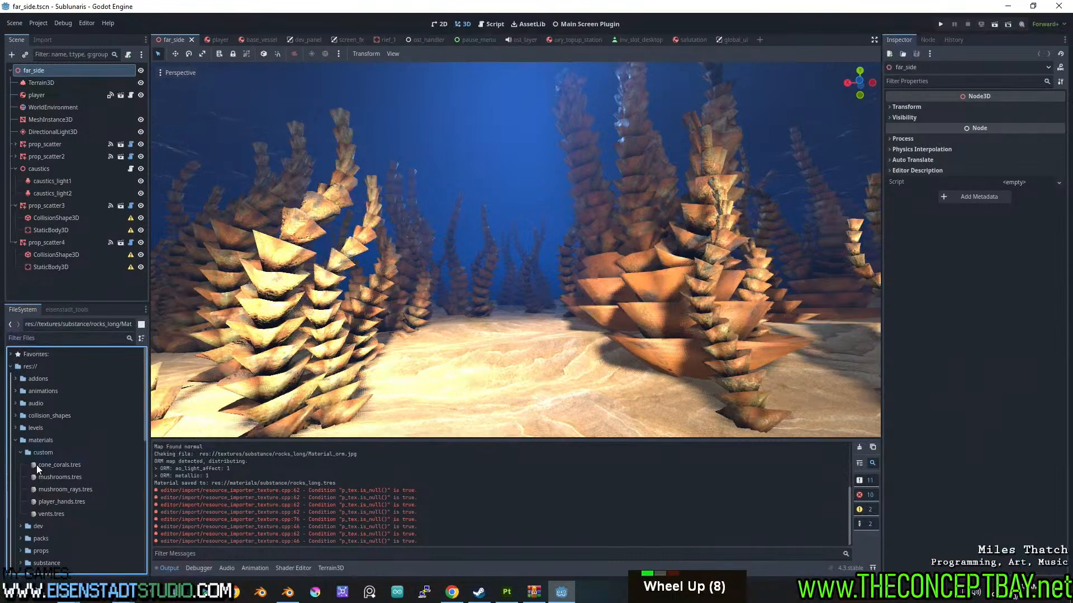
{"action": "left_click", "coordinate": [20, 451]}
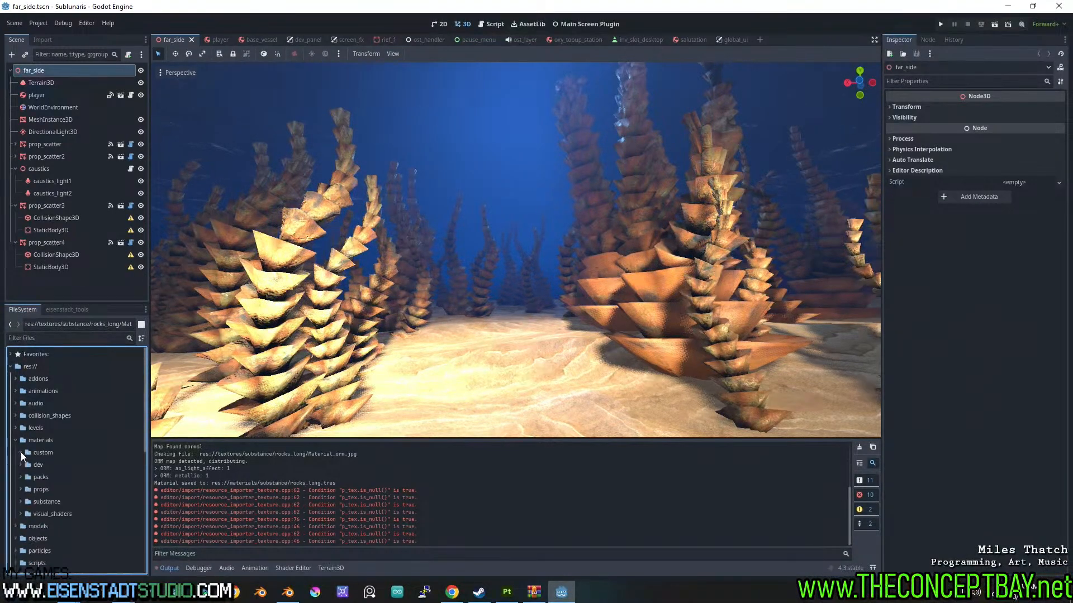
{"action": "left_click", "coordinate": [19, 501]}
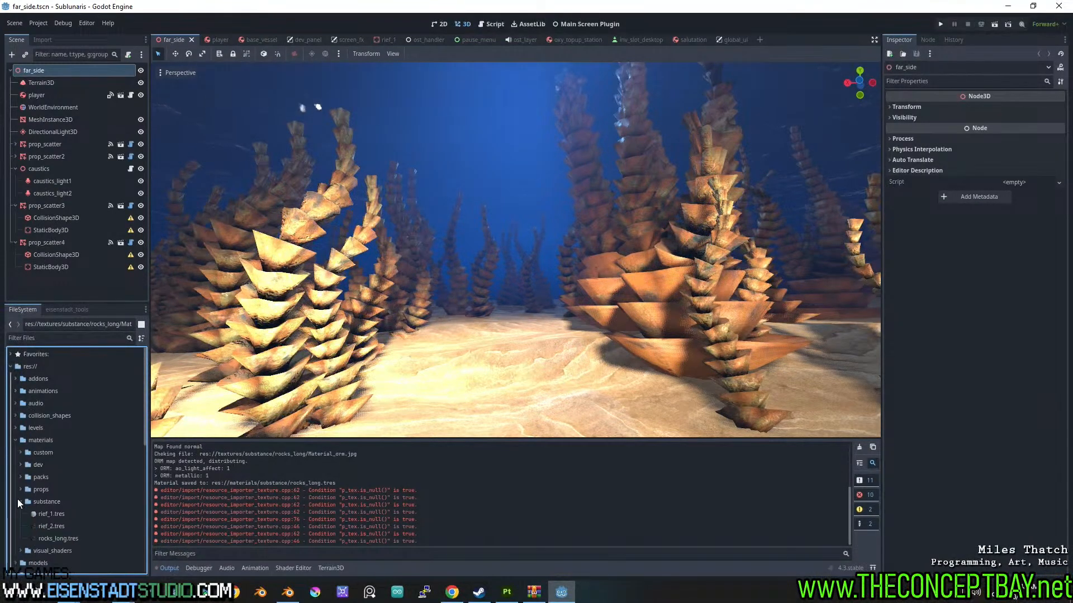
{"action": "double_click", "coordinate": [55, 538]}
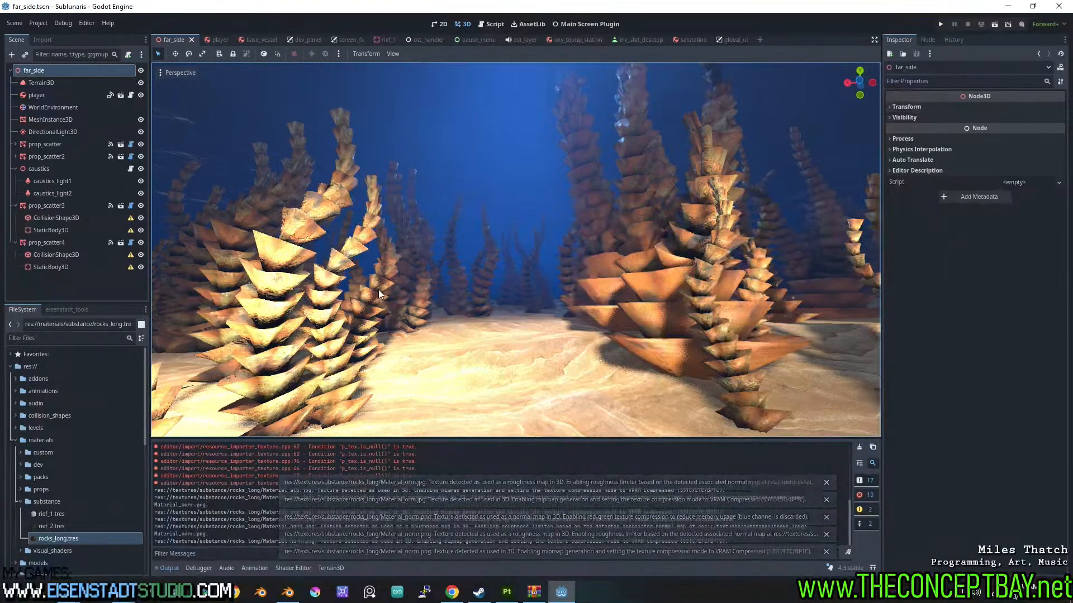
{"action": "double_click", "coordinate": [75, 538]}
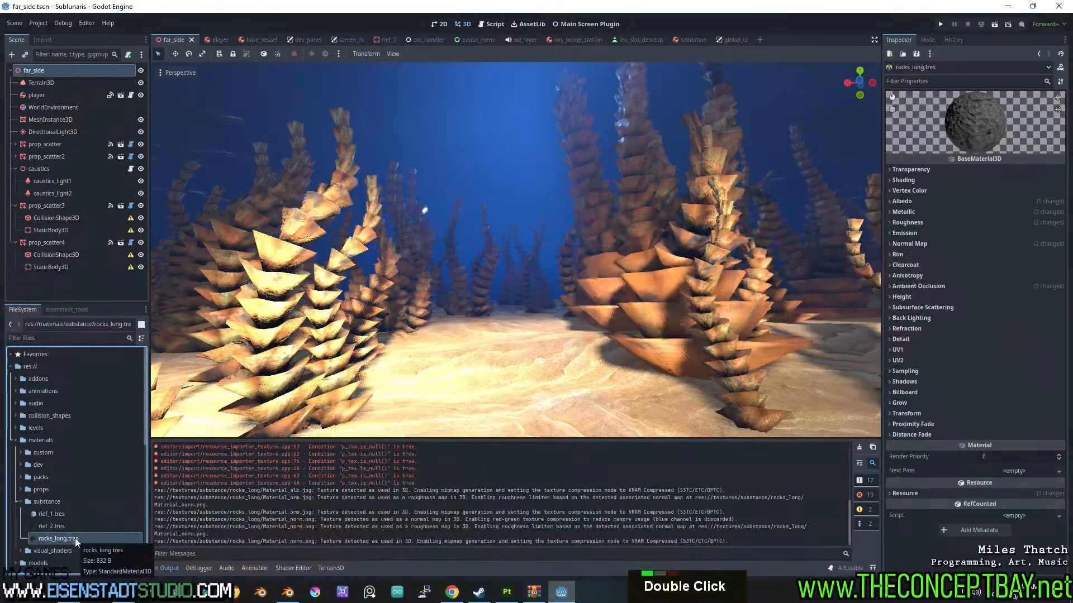
- Check the albedo, roughness and normal map settings of the rocks_long material
{"action": "left_click", "coordinate": [916, 202]}
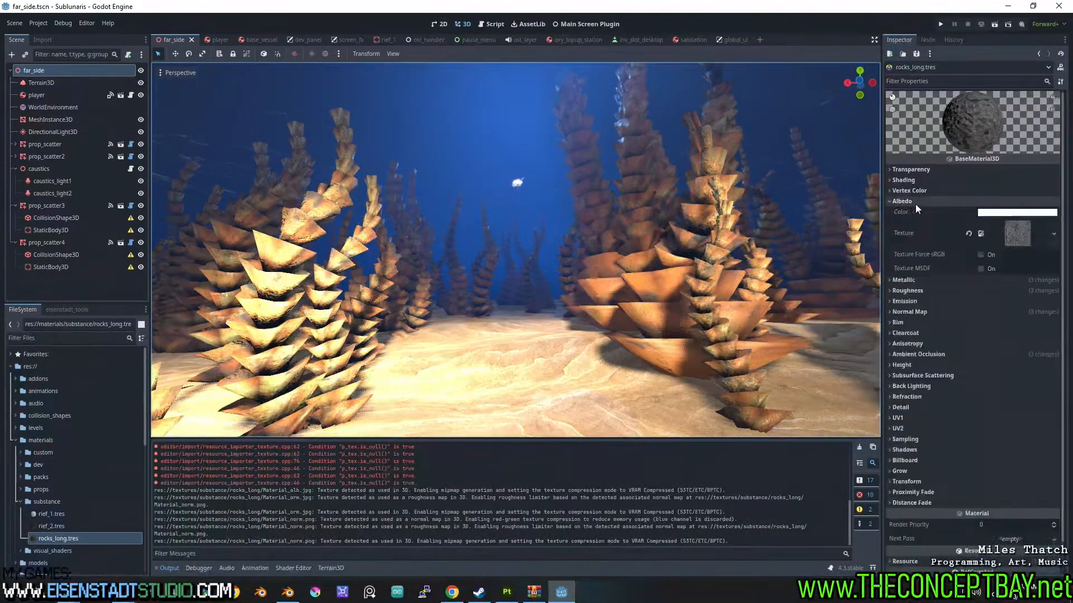
{"action": "left_click", "coordinate": [924, 201]}
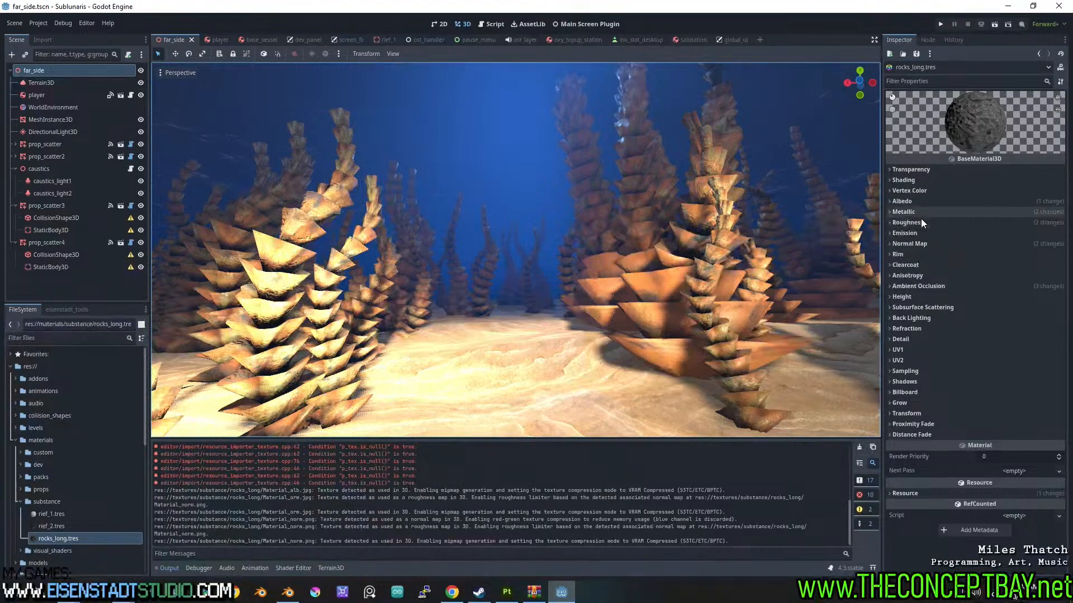
{"action": "left_click", "coordinate": [920, 222]}
{"action": "left_click", "coordinate": [921, 223]}
{"action": "left_click", "coordinate": [914, 242]}
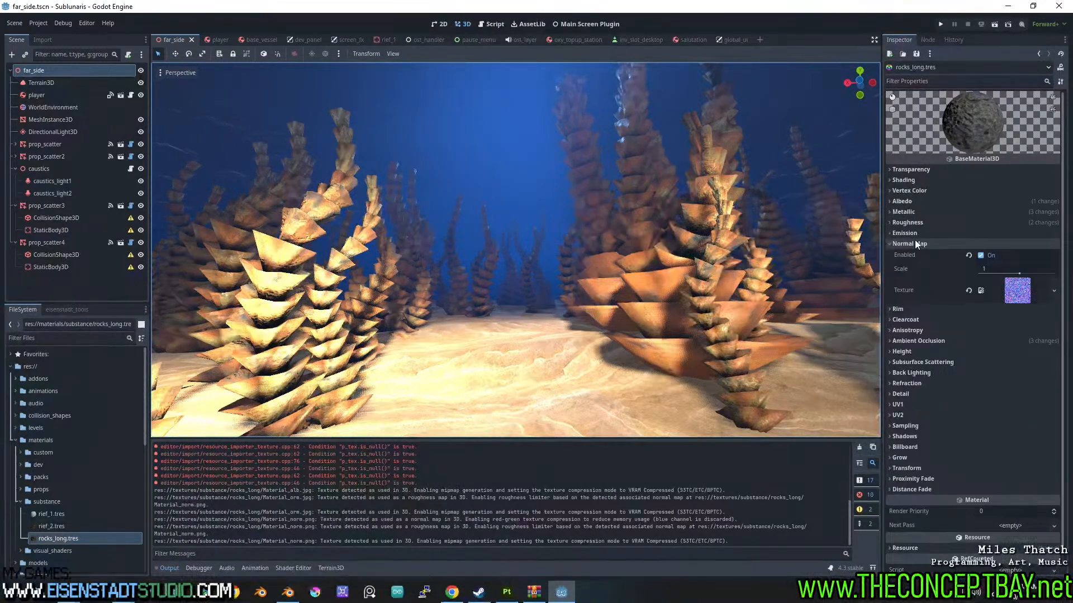
{"action": "left_click", "coordinate": [914, 242]}
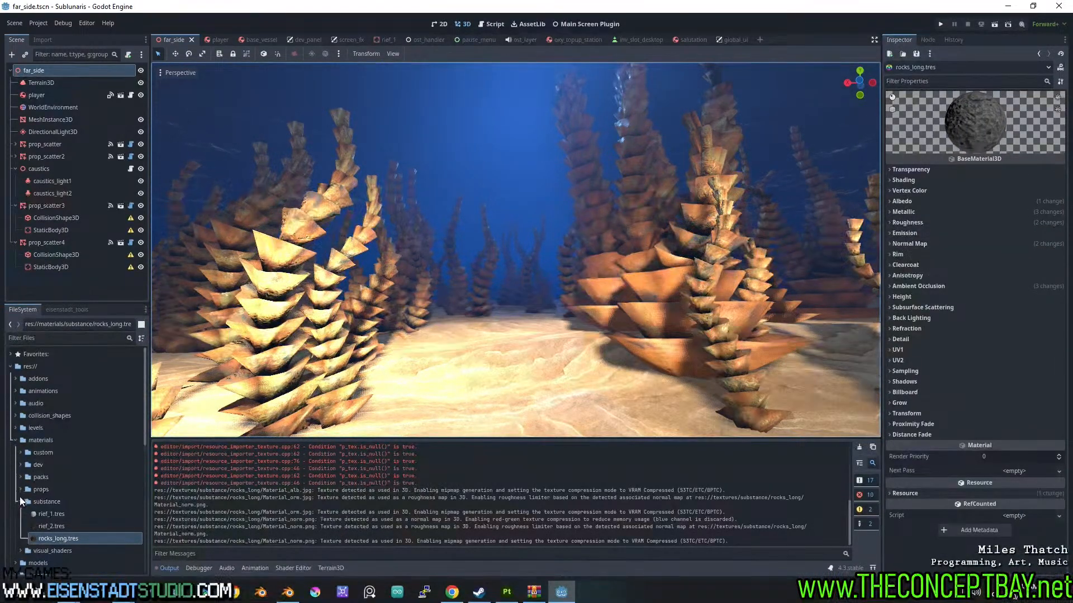
- Collapse the materials folder and expand models/geology/rocks_long to reach the rock OBJ models
{"action": "left_click", "coordinate": [16, 440]}
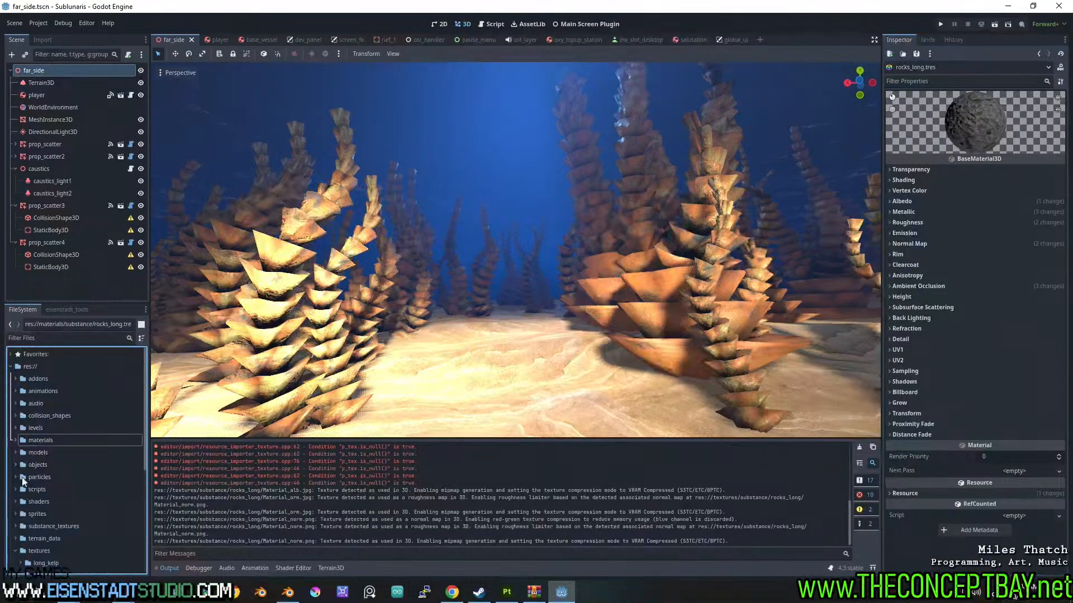
{"action": "double_click", "coordinate": [15, 455]}
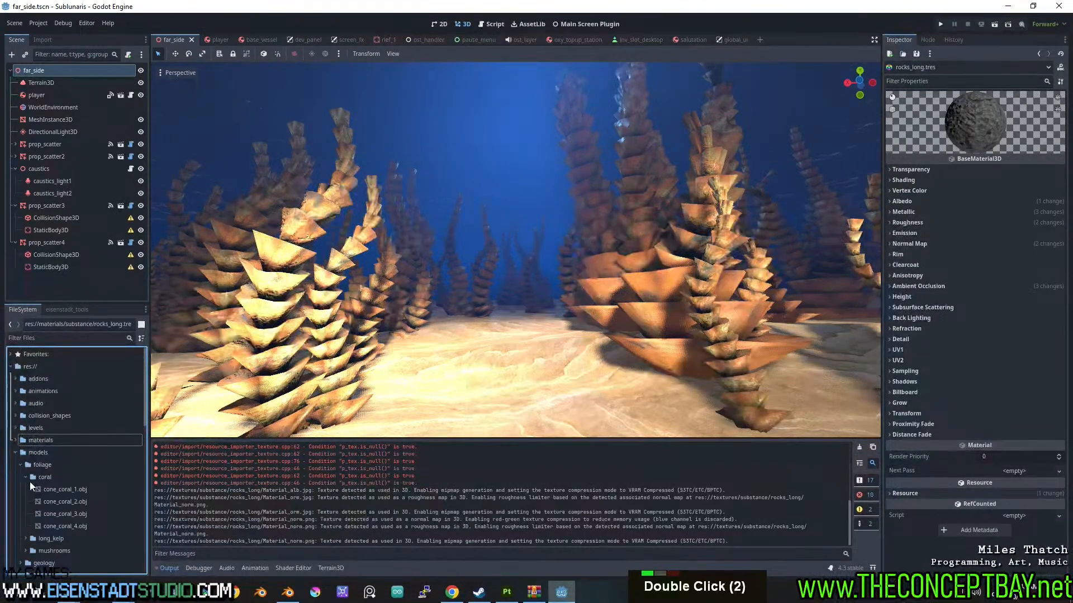
{"action": "double_click", "coordinate": [25, 477]}
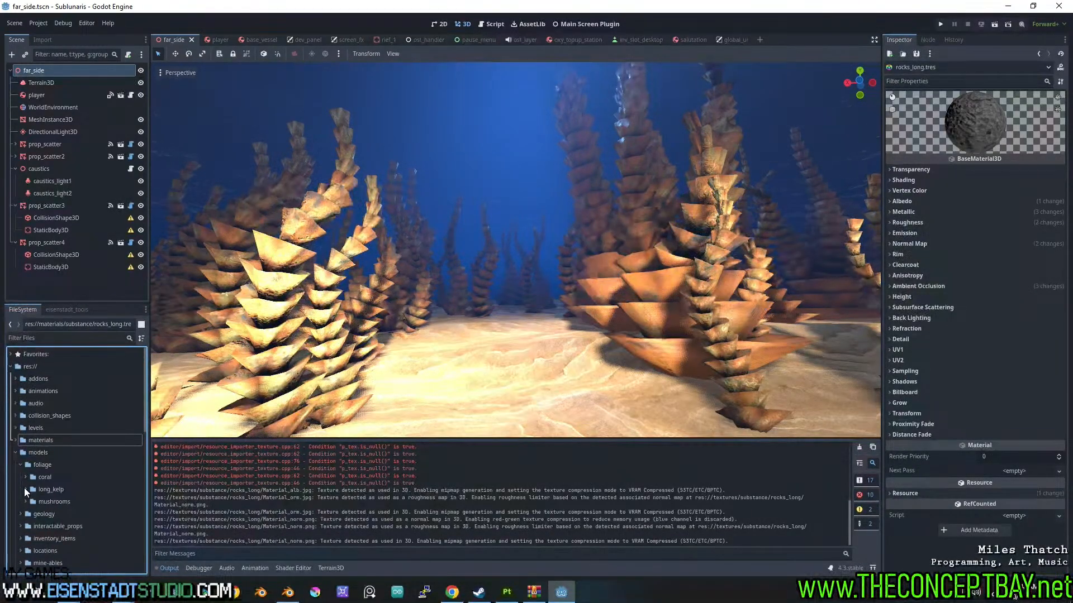
{"action": "left_click", "coordinate": [20, 464]}
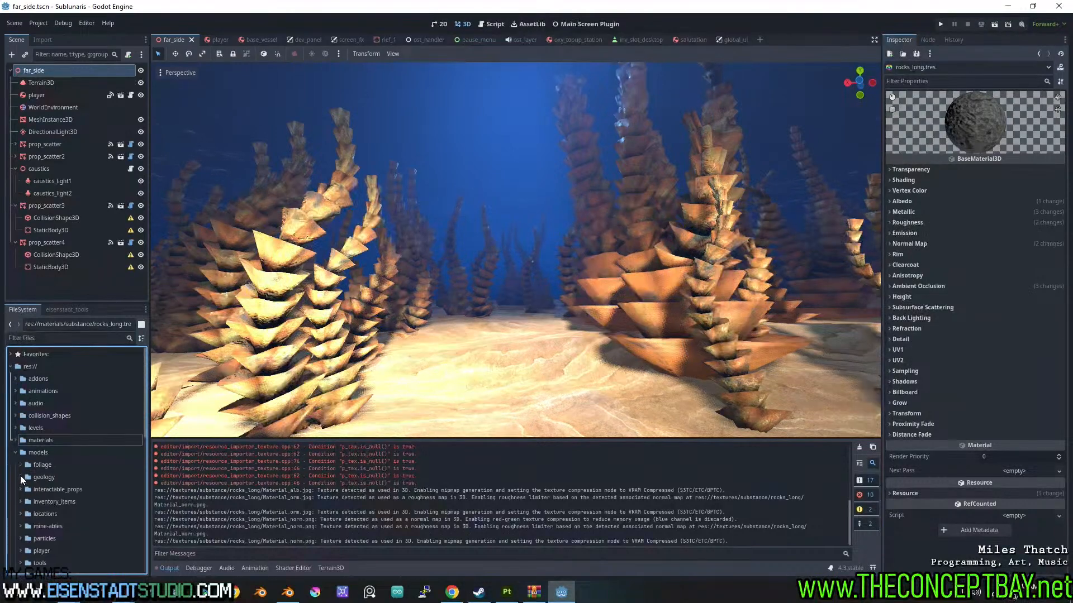
{"action": "left_click", "coordinate": [22, 478]}
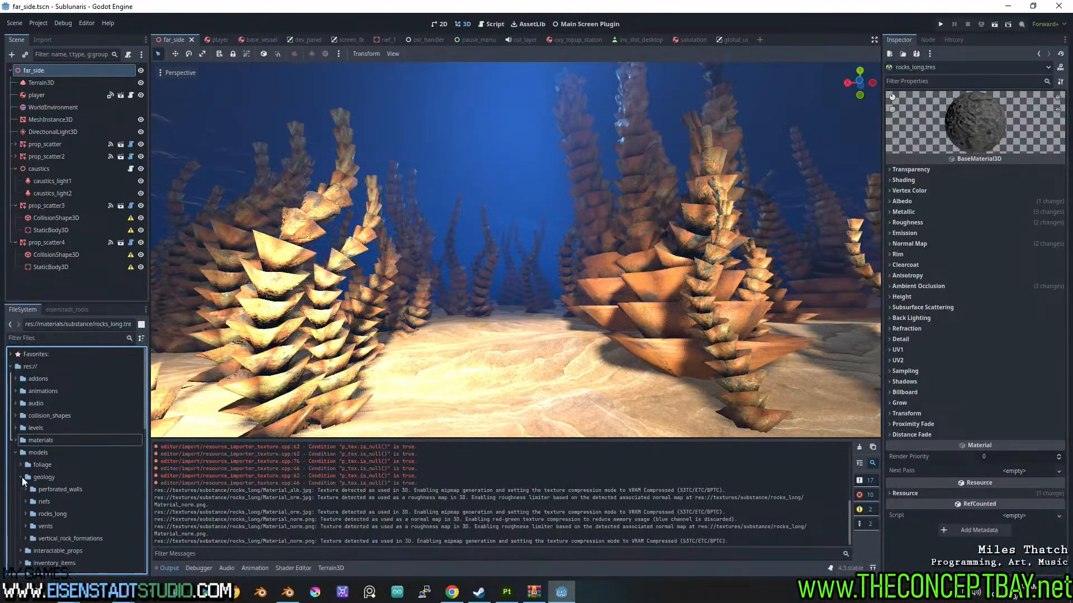
{"action": "left_click", "coordinate": [24, 511]}
- Find prop_scatter.tscn in the project files and add an instance under the far_side root on the open sand
{"action": "right_click_drag", "start_coordinate": [377, 412], "coordinate": [377, 429]}
{"action": "key", "text": "d"}
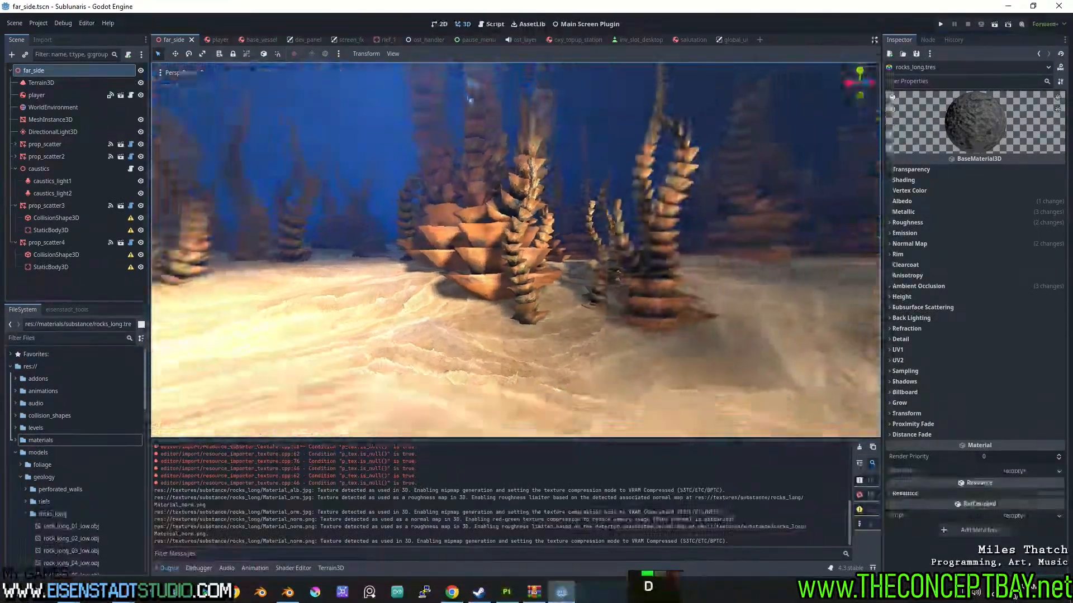
{"action": "key", "text": "w"}
{"action": "key", "text": "a"}
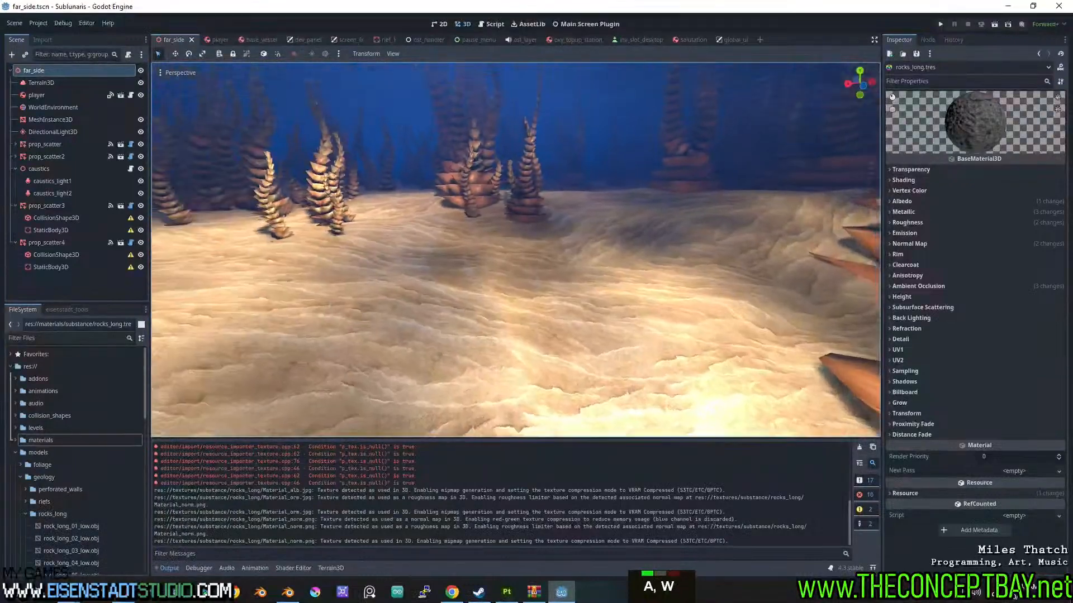
{"action": "key", "text": "s"}
{"action": "key", "text": "d"}
{"action": "key", "text": "w"}
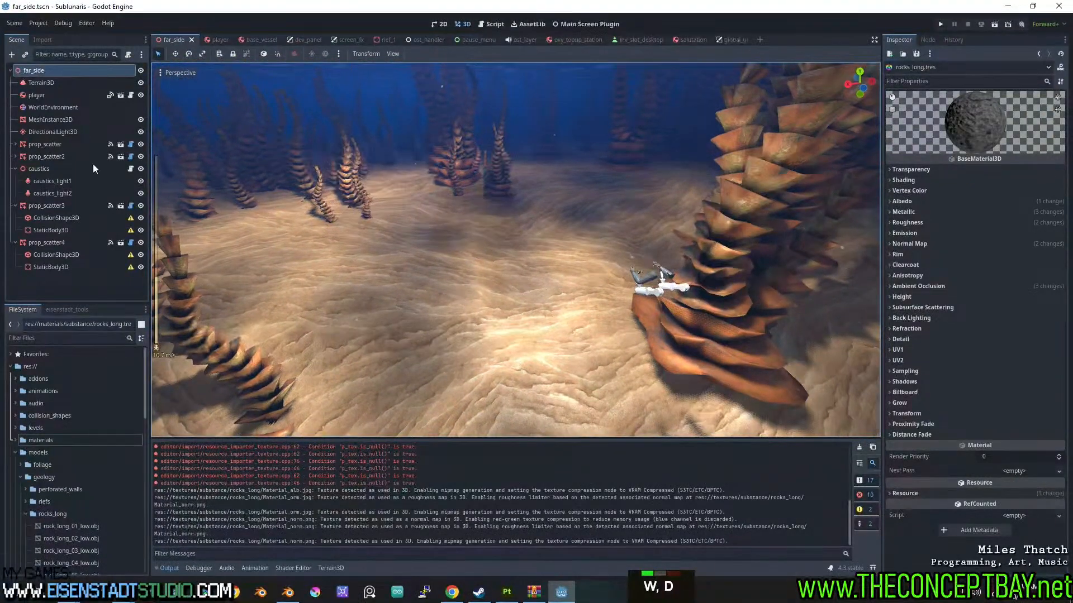
{"action": "left_click", "coordinate": [68, 71]}
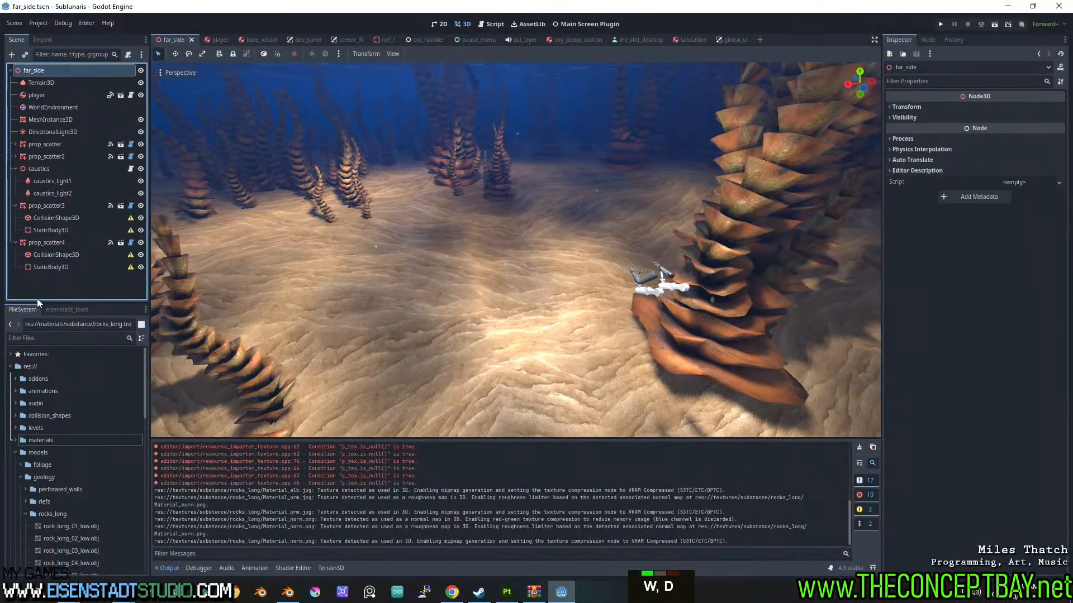
{"action": "left_click", "coordinate": [35, 339]}
{"action": "type", "text": "place"}
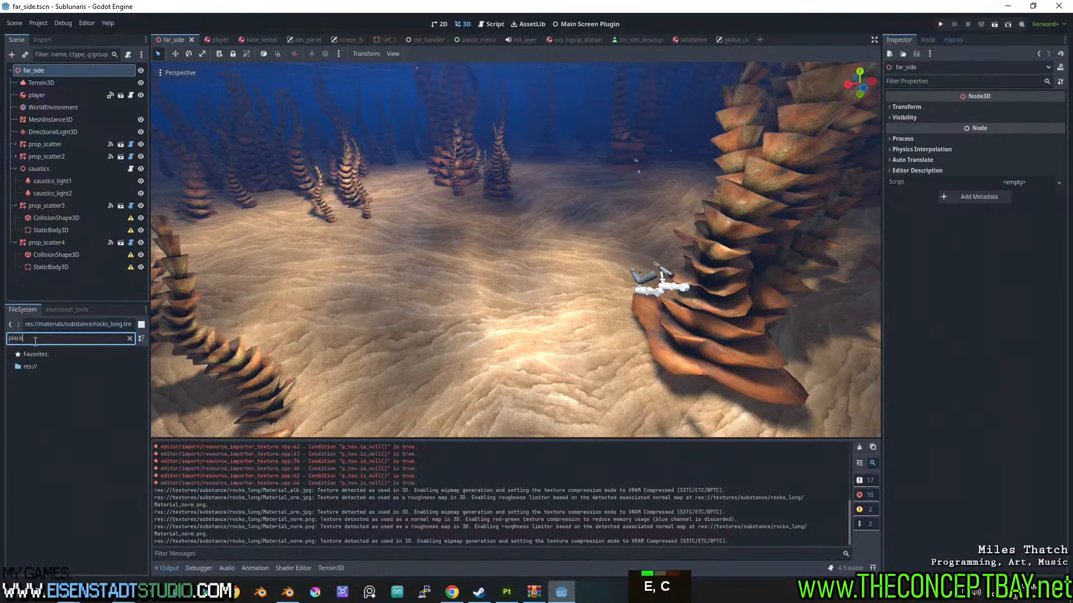
{"action": "key", "text": "ctrl+a"}
{"action": "type", "text": "scatt"}
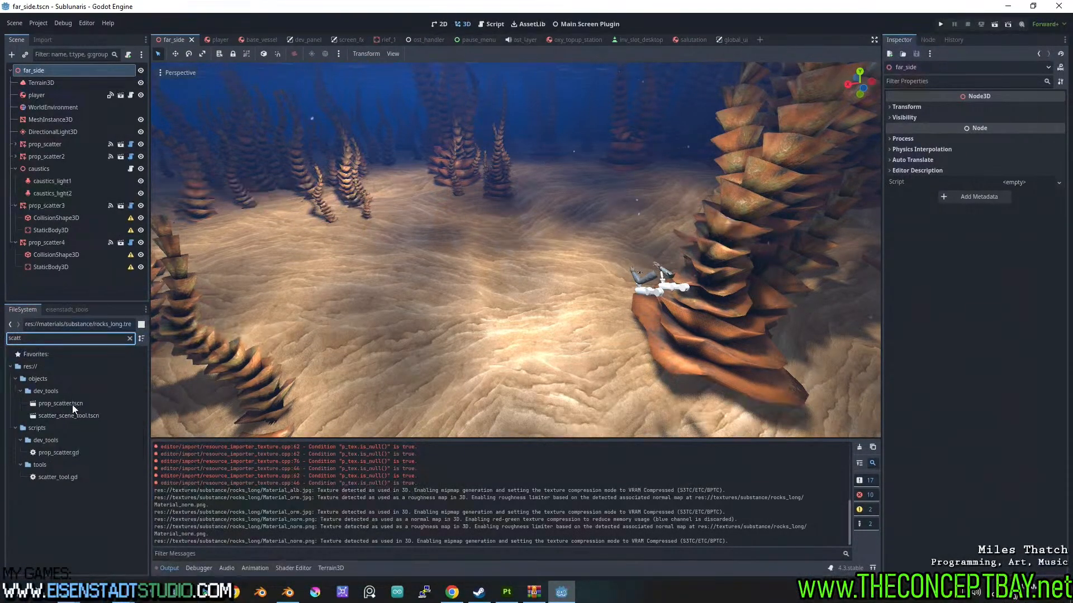
{"action": "left_click_drag", "start_coordinate": [72, 405], "coordinate": [457, 273]}
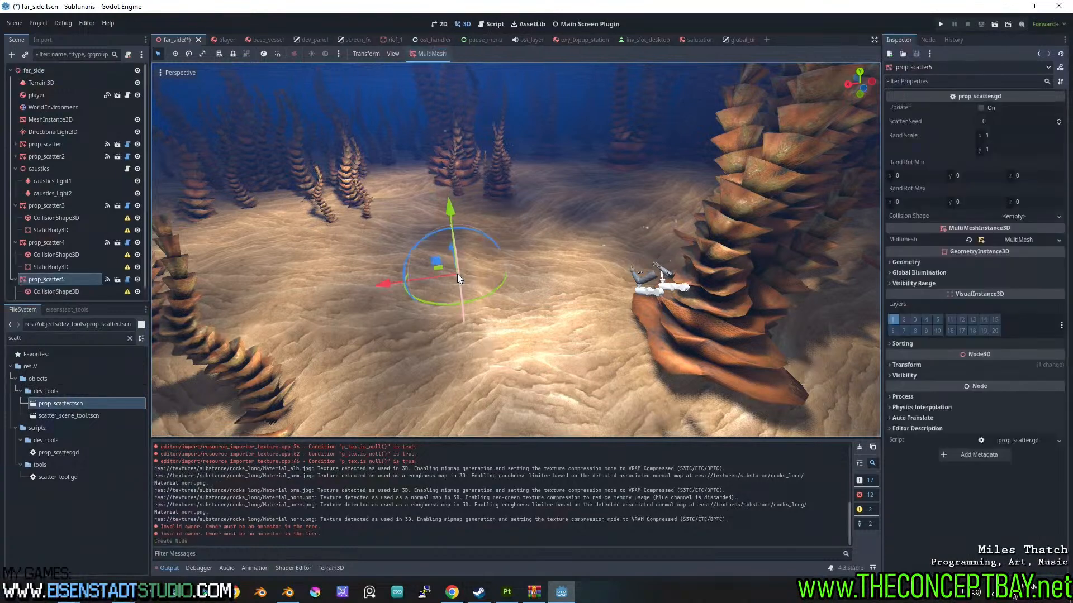
{"action": "scroll", "coordinate": [61, 286], "scroll_direction": "down", "scroll_amount": 5}
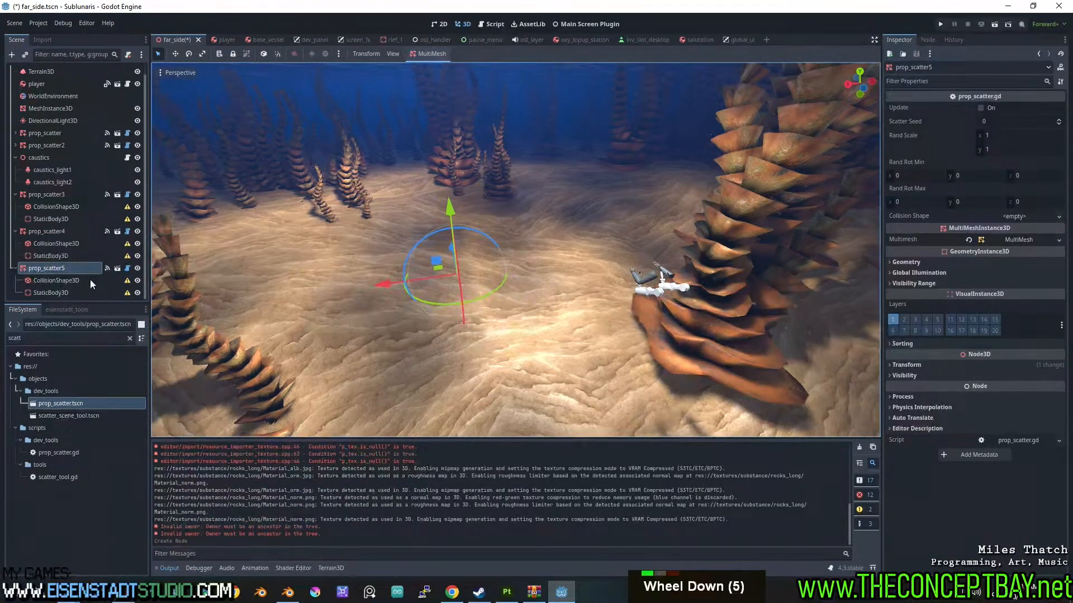
- Show the viewport gizmos and assign rock_long_01_low.obj as the mesh of the new scatter node's MultiMesh
{"action": "key", "text": "g"}
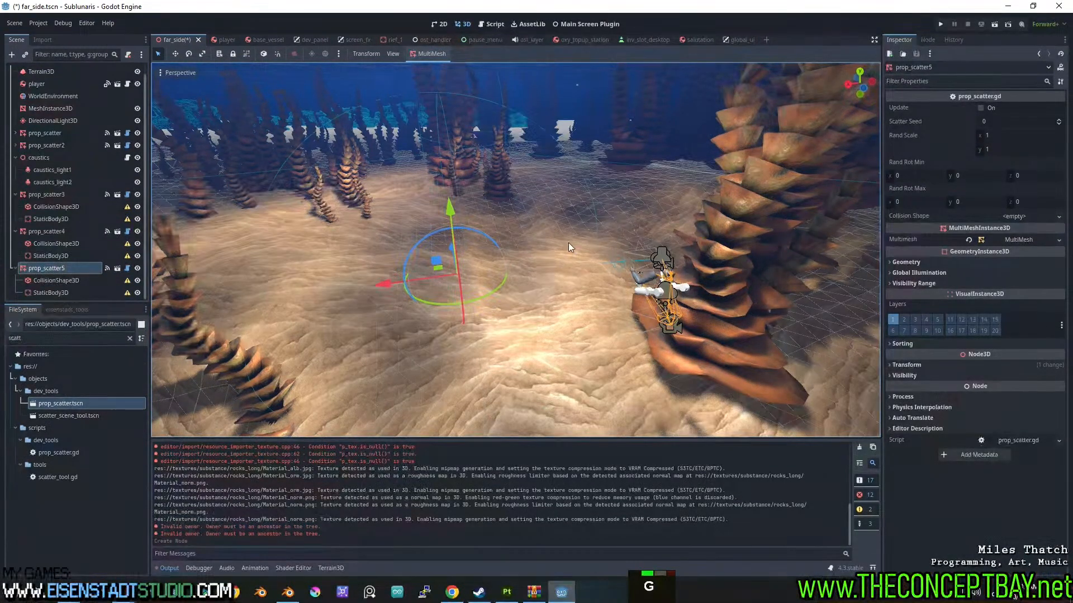
{"action": "scroll", "coordinate": [587, 239], "scroll_direction": "down", "scroll_amount": 2}
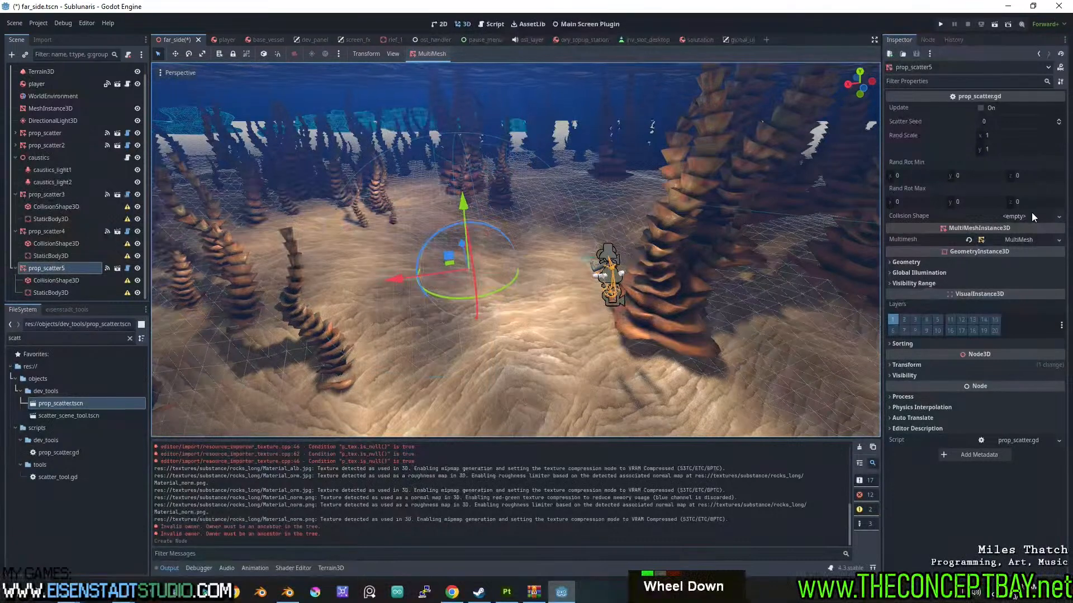
{"action": "left_click", "coordinate": [1023, 239]}
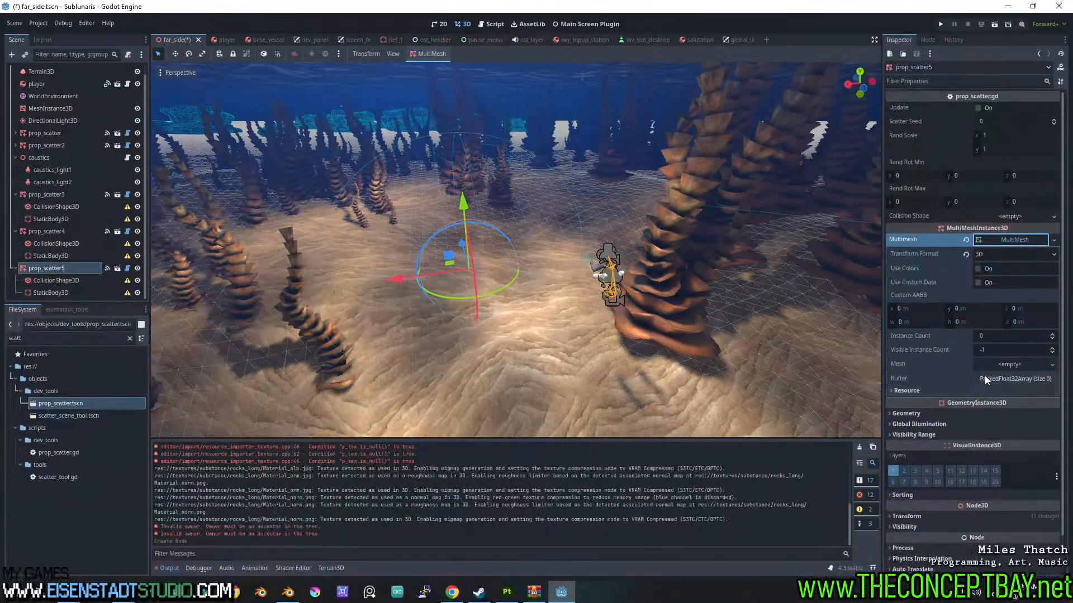
{"action": "left_click", "coordinate": [79, 338]}
{"action": "key", "text": "ctrl+a"}
{"action": "type", "text": "r"}
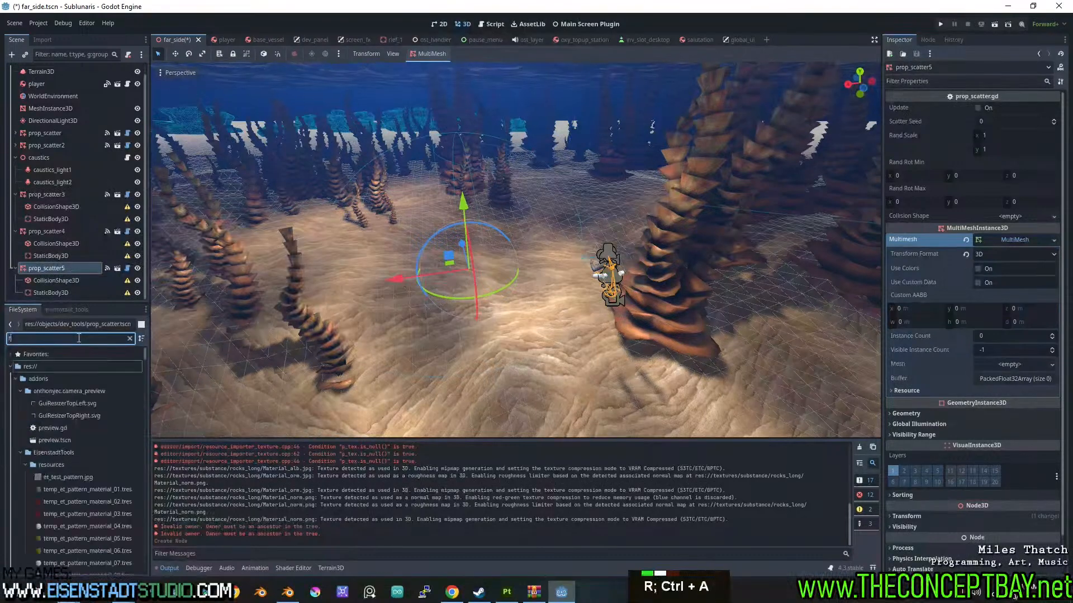
{"action": "type", "text": "ock"}
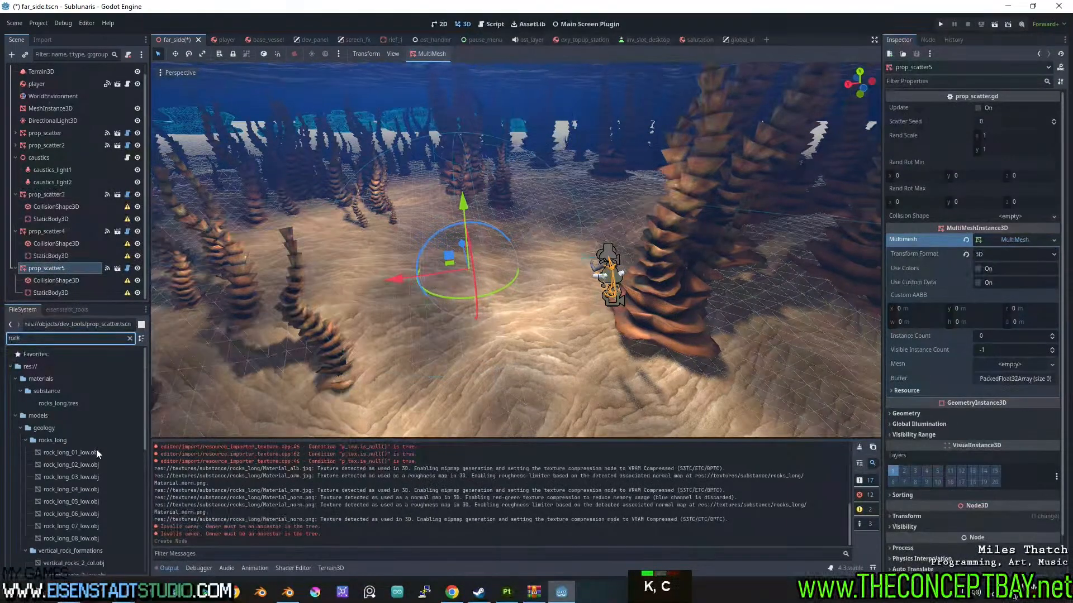
{"action": "left_click", "coordinate": [91, 452]}
{"action": "left_click_drag", "start_coordinate": [91, 452], "coordinate": [1007, 372]}
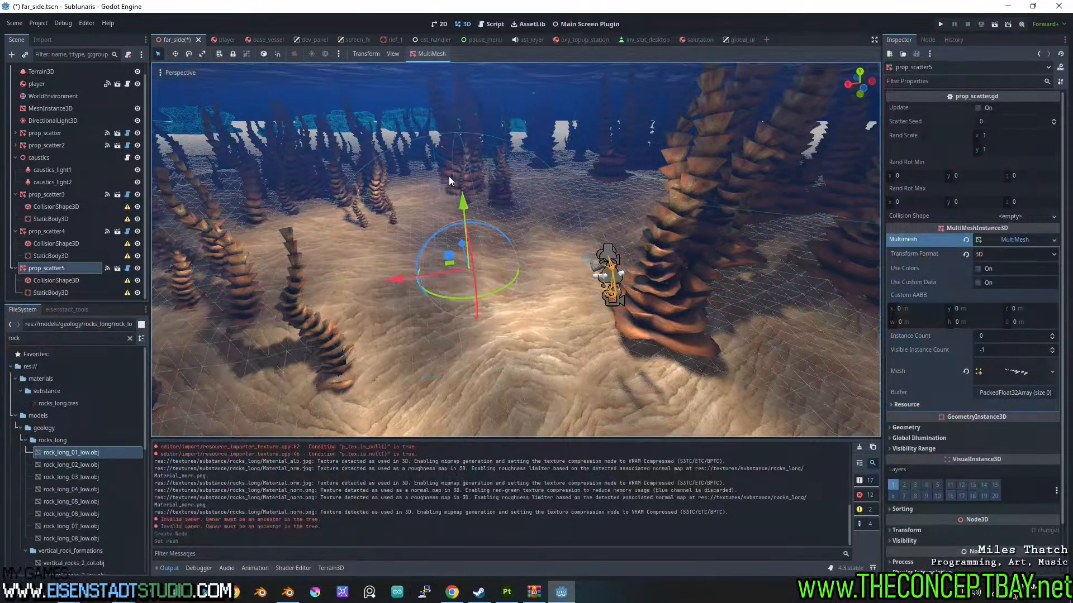
- Raise the new scatter node slightly and expand its assigned mesh to check the Surface 0 entry
{"action": "mouse_move", "coordinate": [464, 201]}
{"action": "left_mouse_down"}
{"action": "mouse_move", "coordinate": [466, 187]}
{"action": "mouse_move", "coordinate": [465, 199]}
{"action": "left_mouse_up"}
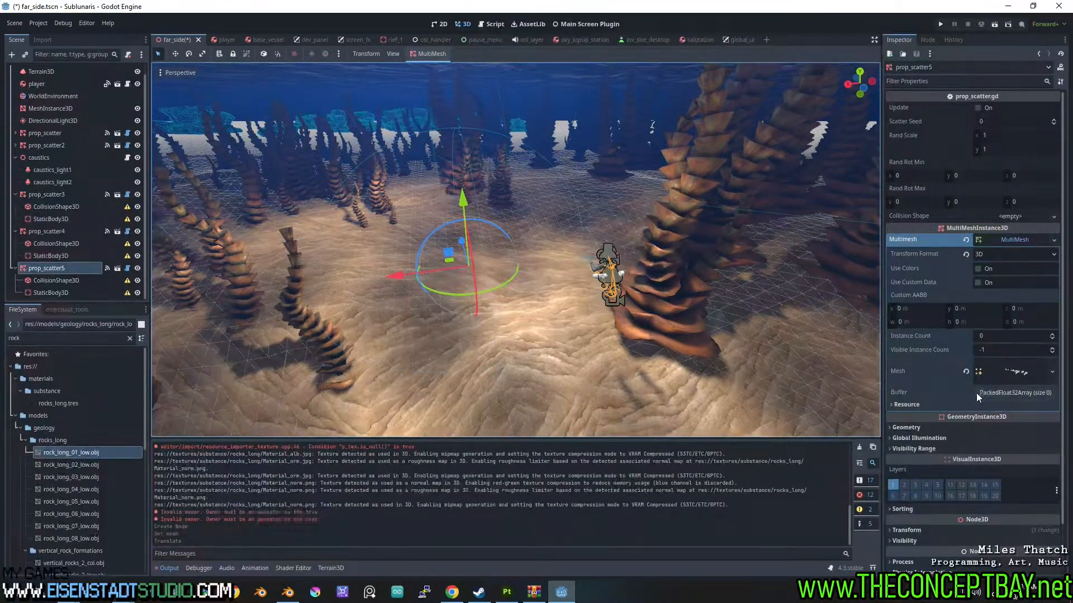
{"action": "left_click", "coordinate": [1000, 367]}
{"action": "scroll", "coordinate": [983, 425], "scroll_direction": "down", "scroll_amount": 5}
{"action": "scroll", "coordinate": [930, 341], "scroll_direction": "up", "scroll_amount": 2}
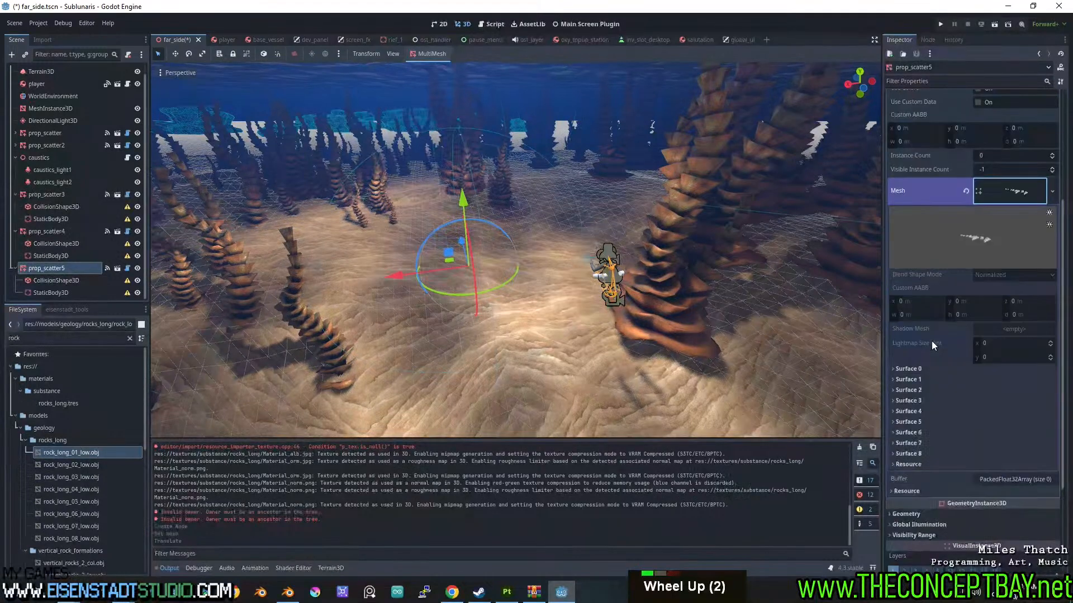
{"action": "left_click", "coordinate": [928, 369]}
{"action": "left_click", "coordinate": [929, 368]}
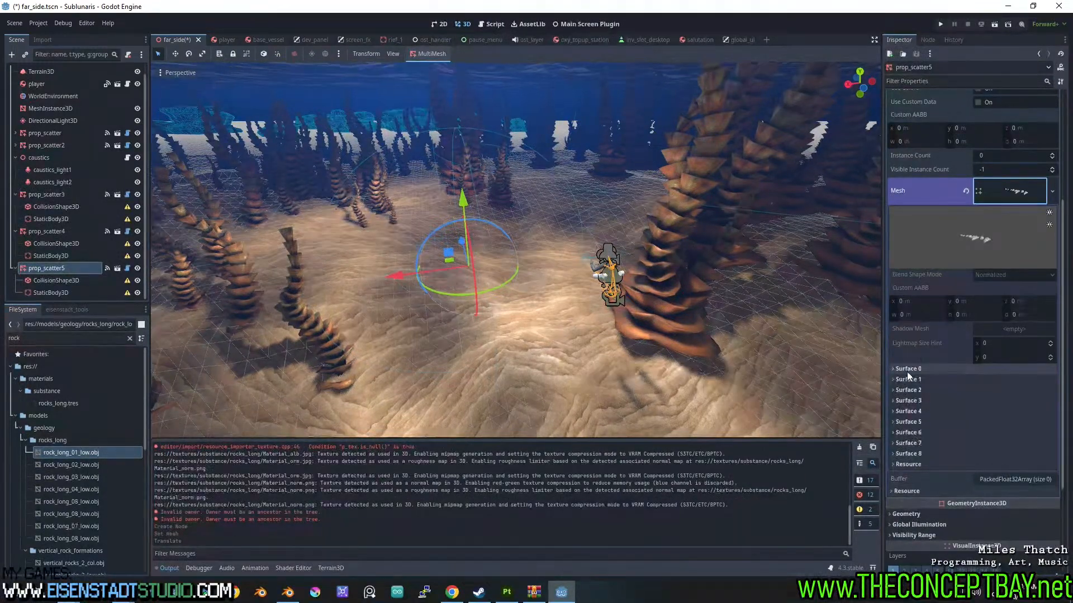
- Try rock_long_02_low.obj as the scatter mesh, then reassign rock_long_01_low.obj and check its surfaces
{"action": "left_click", "coordinate": [78, 466]}
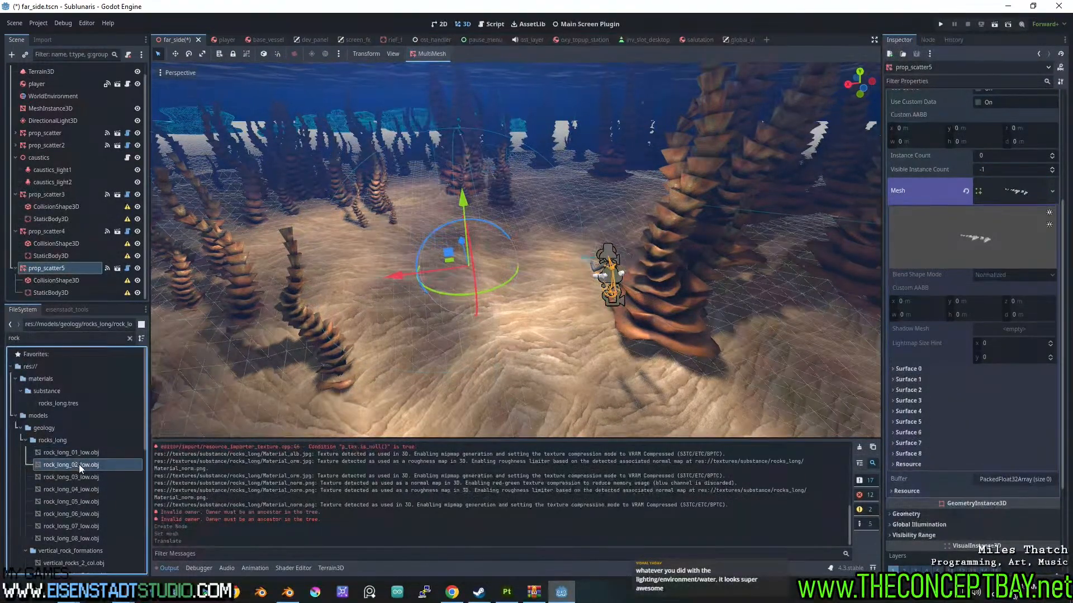
{"action": "left_click_drag", "start_coordinate": [81, 468], "coordinate": [1027, 197]}
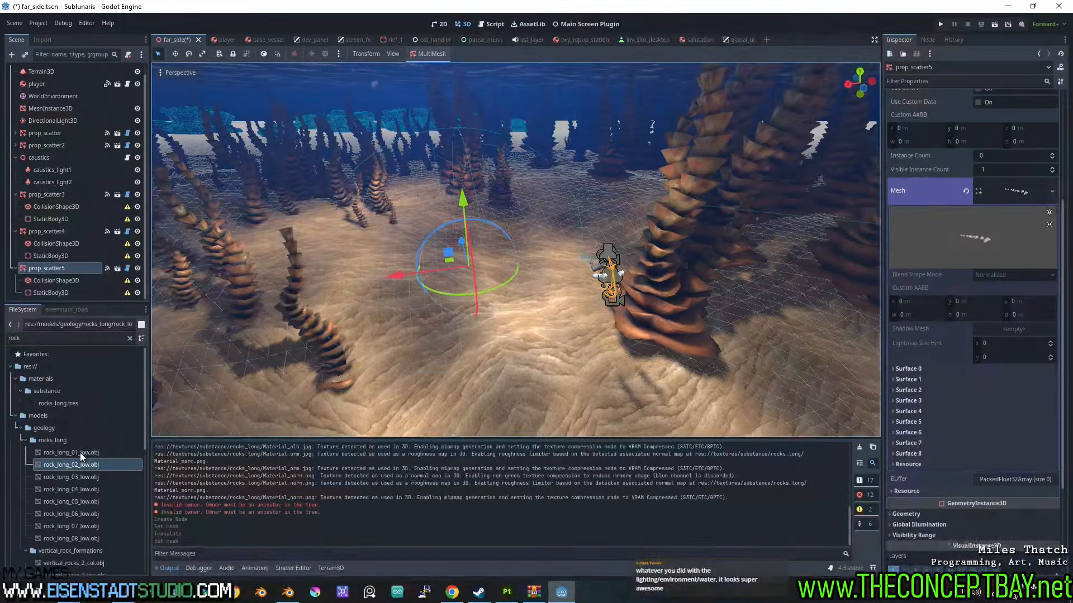
{"action": "left_click_drag", "start_coordinate": [78, 453], "coordinate": [1014, 190]}
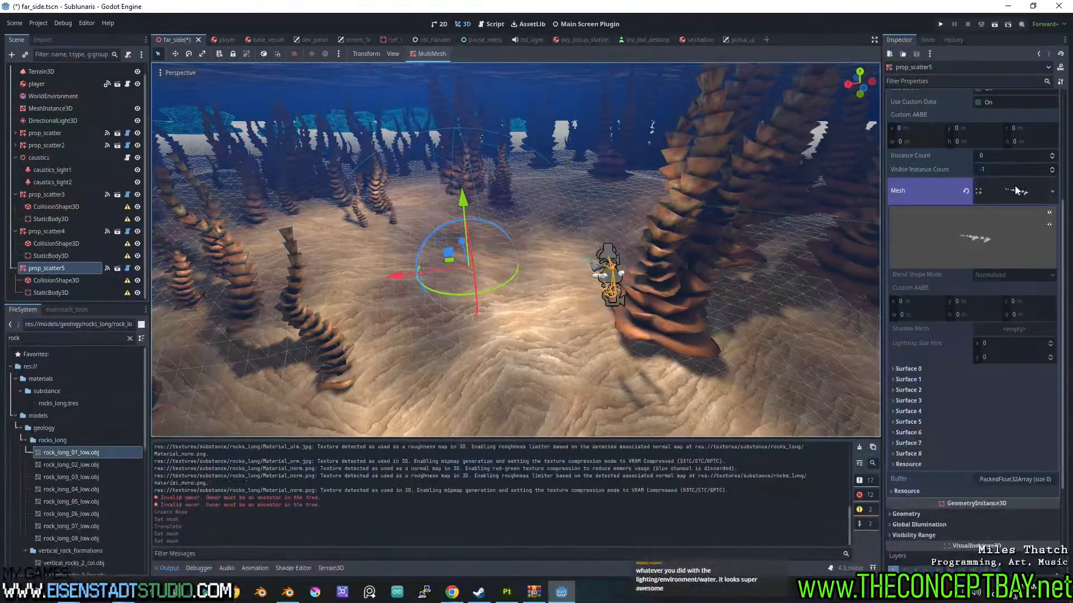
{"action": "left_click", "coordinate": [902, 371]}
{"action": "left_click", "coordinate": [902, 371]}
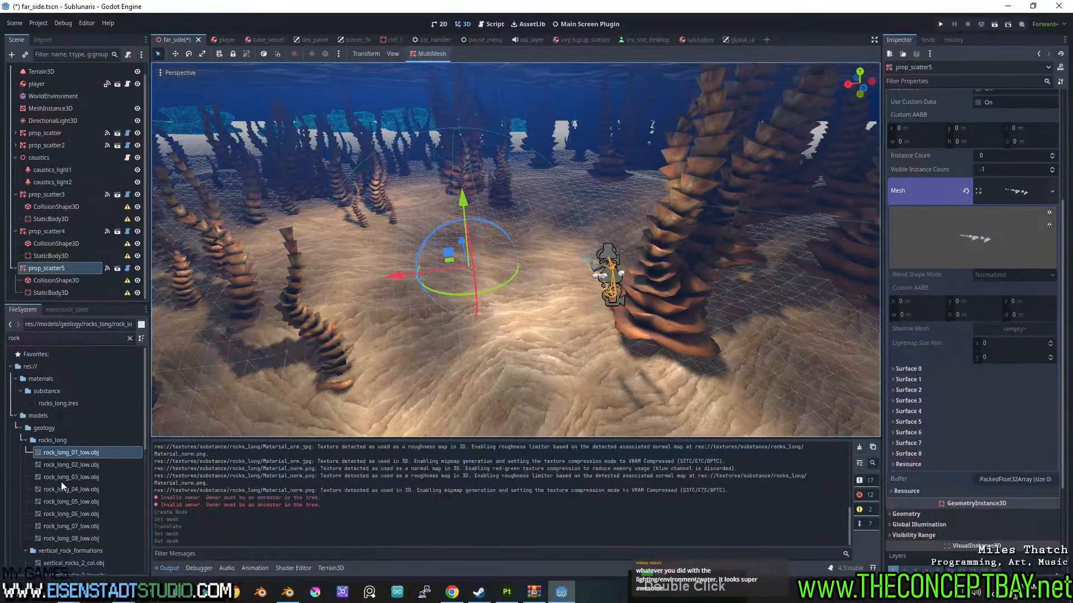
{"action": "scroll", "coordinate": [61, 482], "scroll_direction": "down", "scroll_amount": 4}
{"action": "scroll", "coordinate": [63, 482], "scroll_direction": "up", "scroll_amount": 3}
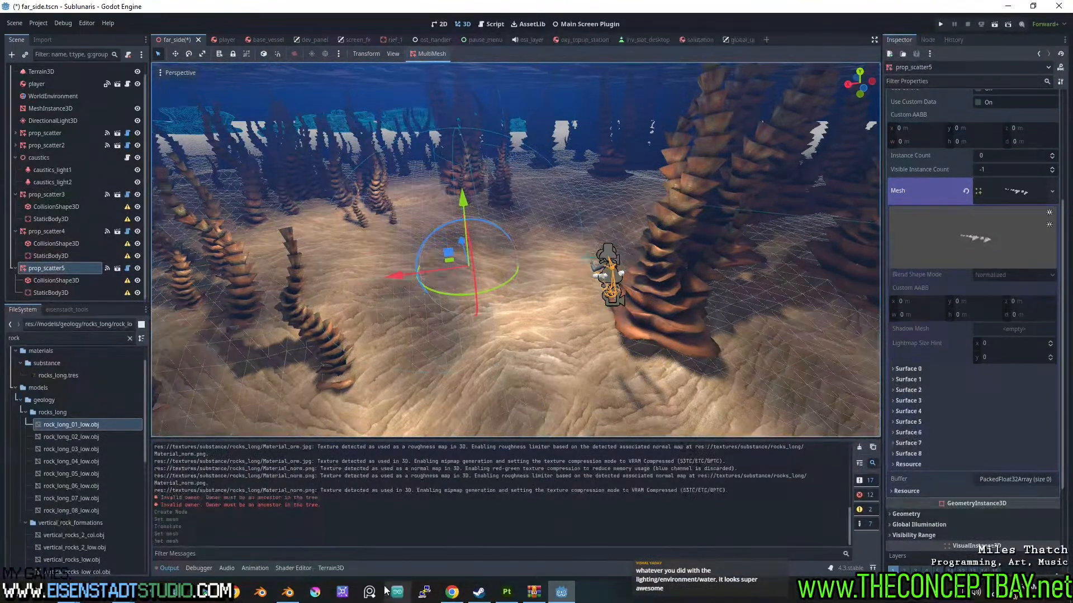
- Switch to Blender and batch export the selected rocks as Wavefront (.obj) in Objects by Parents mode
{"action": "left_click", "coordinate": [297, 596]}
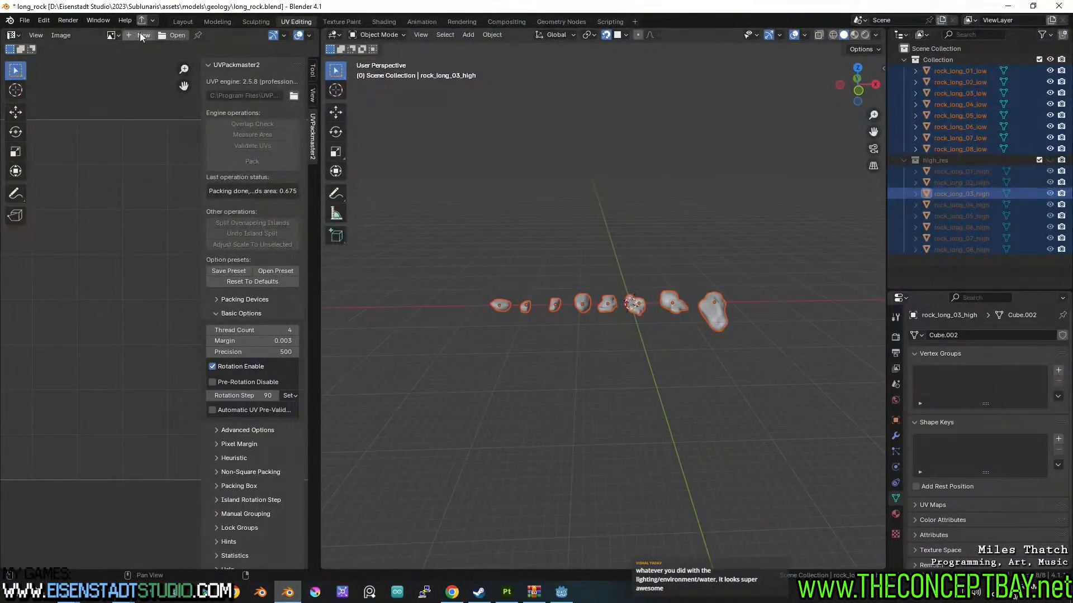
{"action": "left_click", "coordinate": [155, 19]}
{"action": "left_click", "coordinate": [176, 116]}
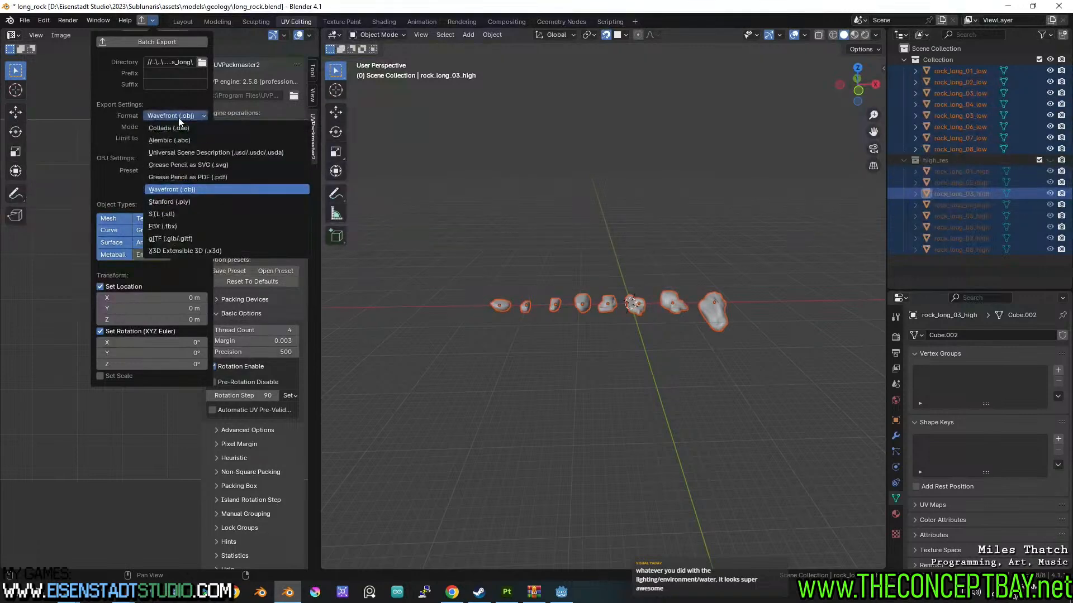
{"action": "left_click", "coordinate": [178, 117]}
{"action": "left_click", "coordinate": [173, 126]}
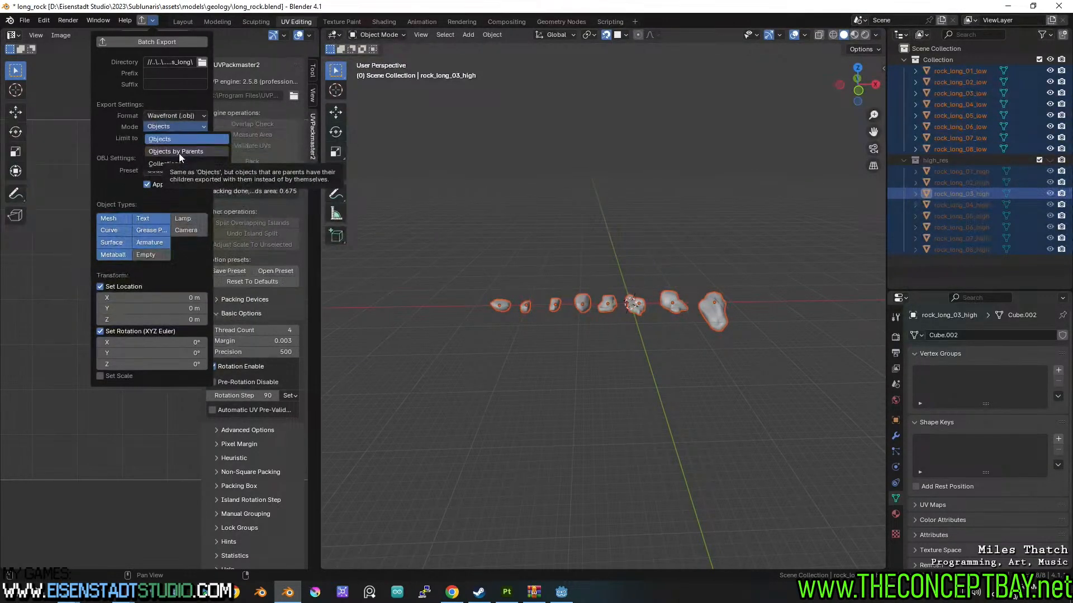
{"action": "left_click", "coordinate": [179, 151]}
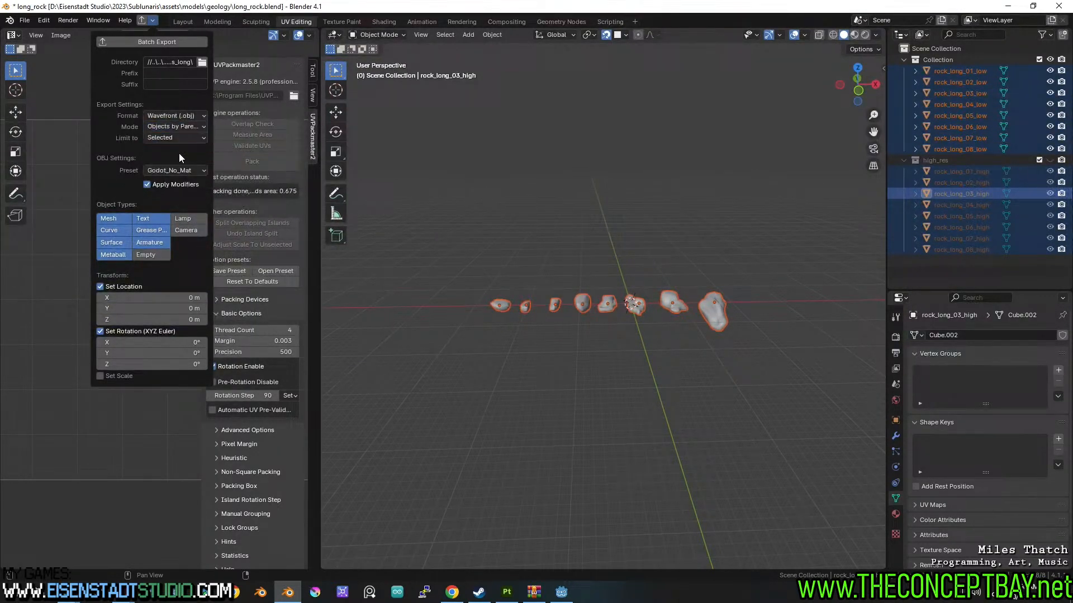
{"action": "left_click", "coordinate": [189, 40]}
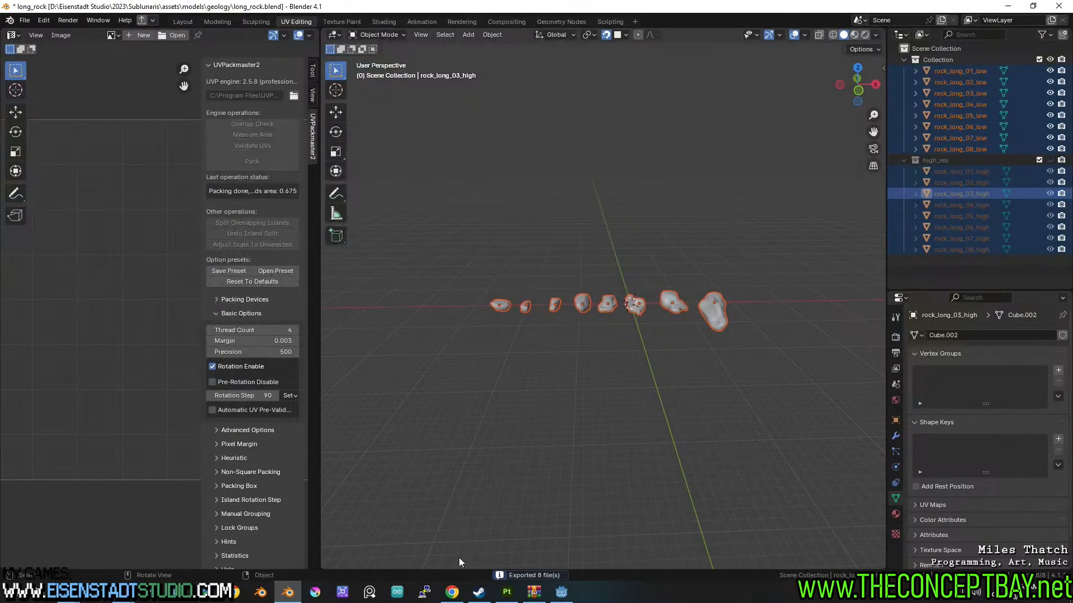
- Return to Godot, save the far_side scene and assign rock_long_03_low.obj as the scatter node's mesh
{"action": "left_click", "coordinate": [561, 592]}
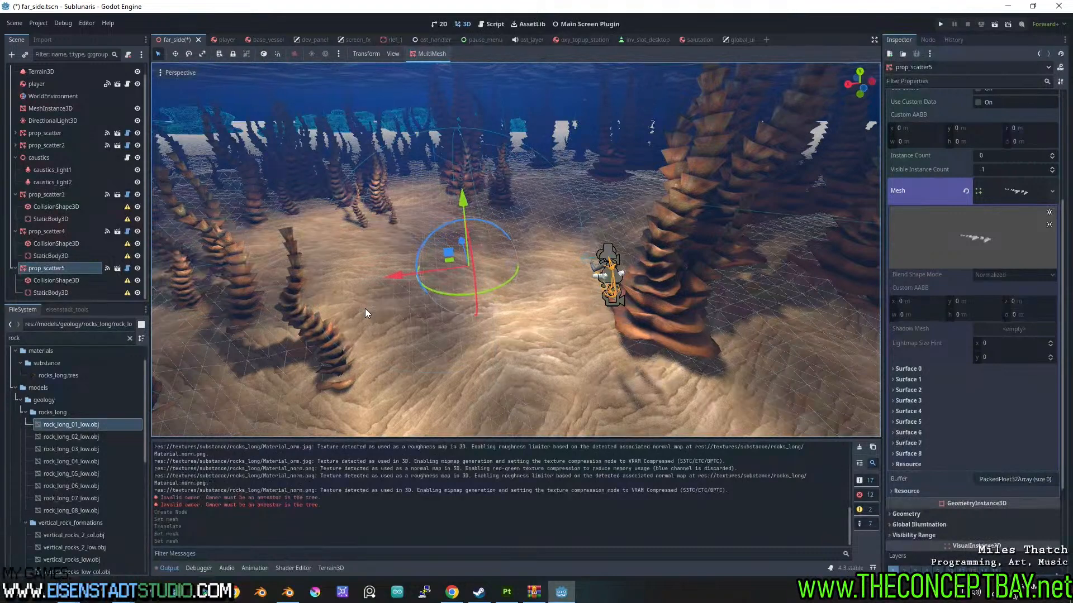
{"action": "middle_click_drag", "start_coordinate": [379, 329], "coordinate": [394, 311]}
{"action": "key", "text": "ctrl+s"}
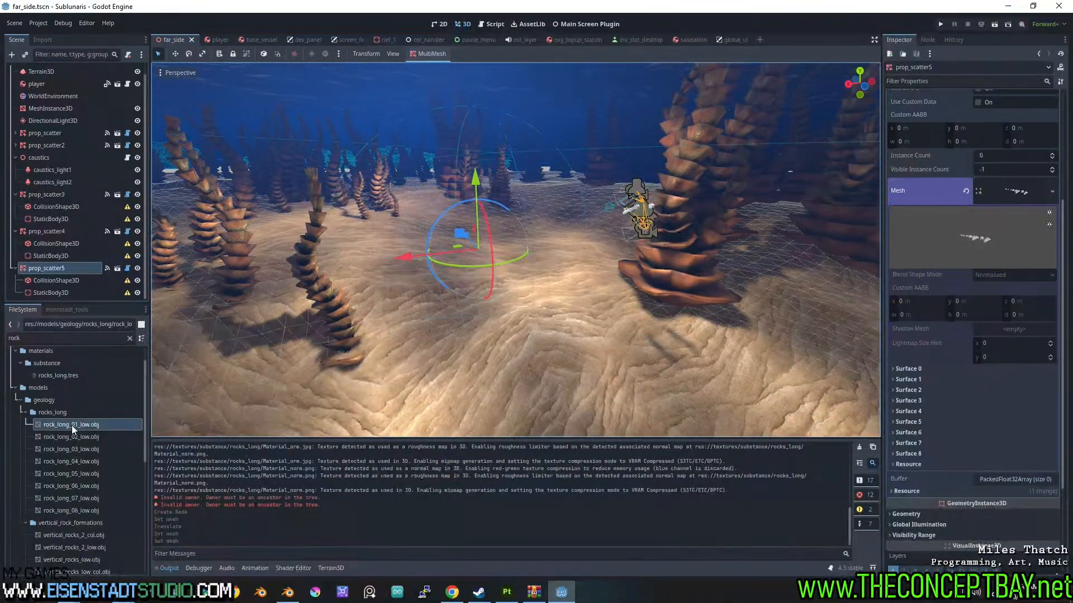
{"action": "left_click_drag", "start_coordinate": [72, 425], "coordinate": [1010, 195]}
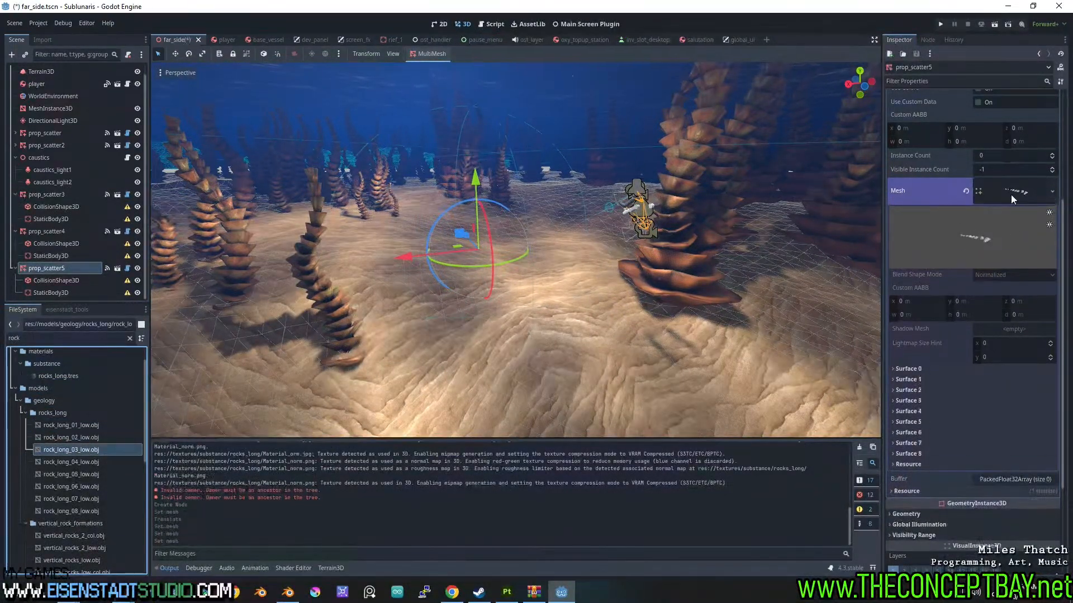
- Switch to Blender, select all eight low-poly rocks, save long_rock.blend and batch export the selection as Wavefront (.obj) again
{"action": "left_click", "coordinate": [289, 593]}
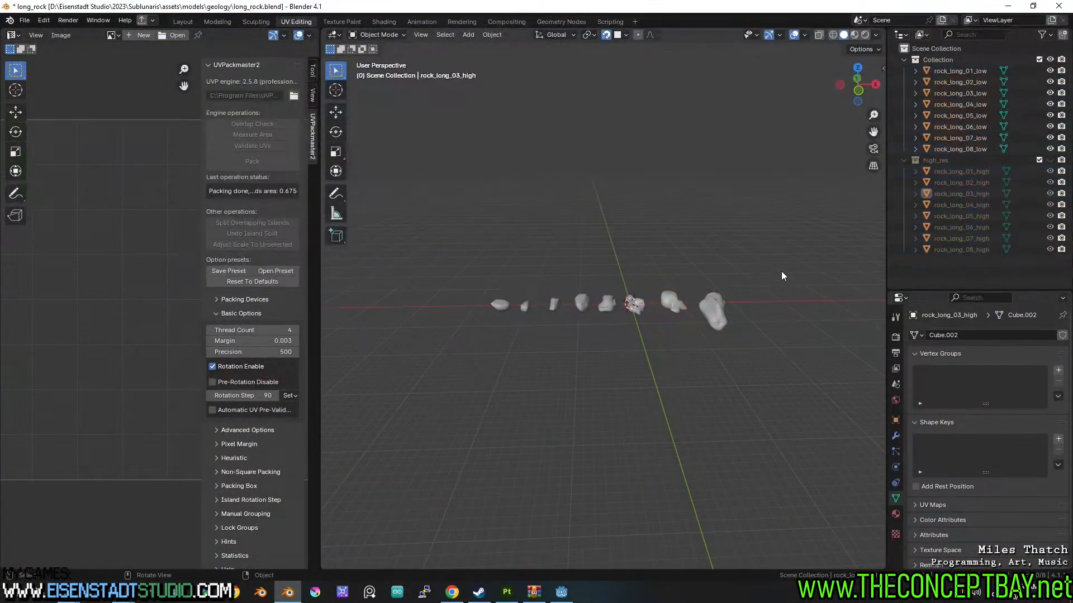
{"action": "left_click_drag", "start_coordinate": [802, 263], "coordinate": [445, 360]}
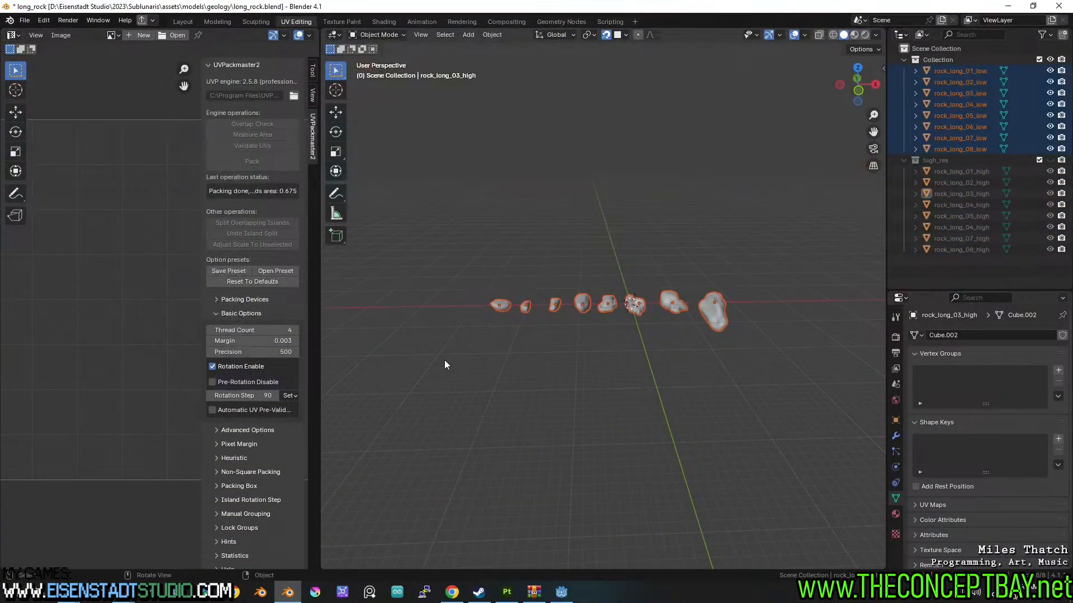
{"action": "key", "text": "ctrl+s"}
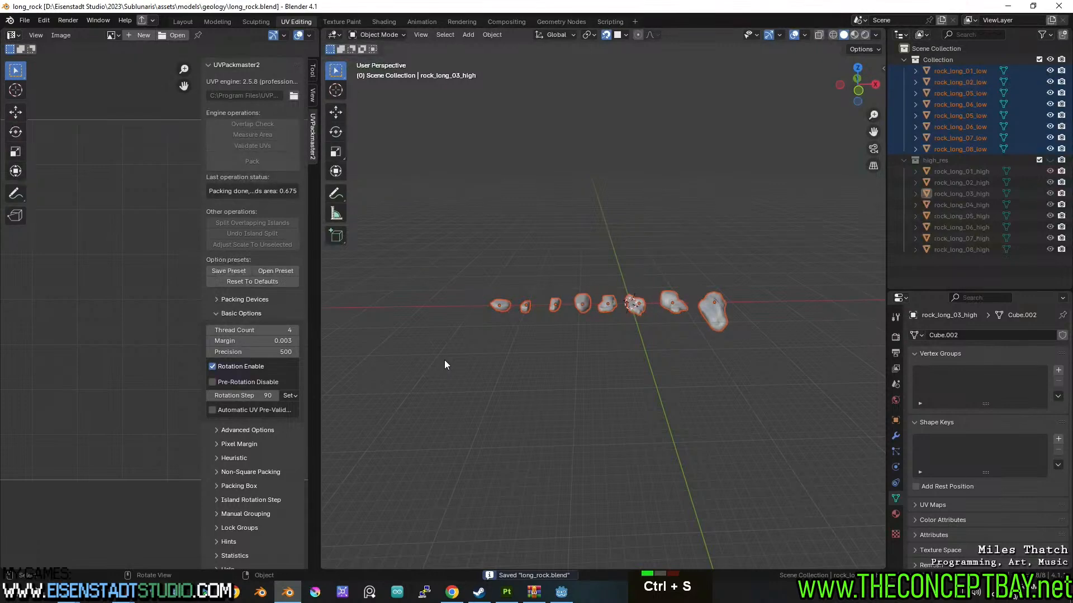
{"action": "left_click", "coordinate": [153, 22]}
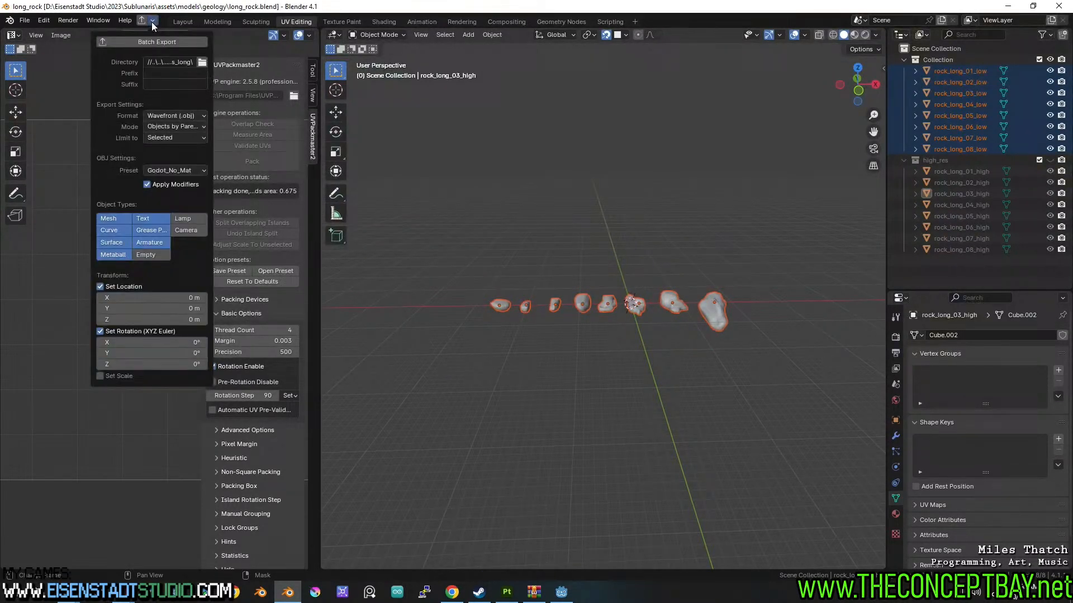
{"action": "double_click", "coordinate": [179, 138]}
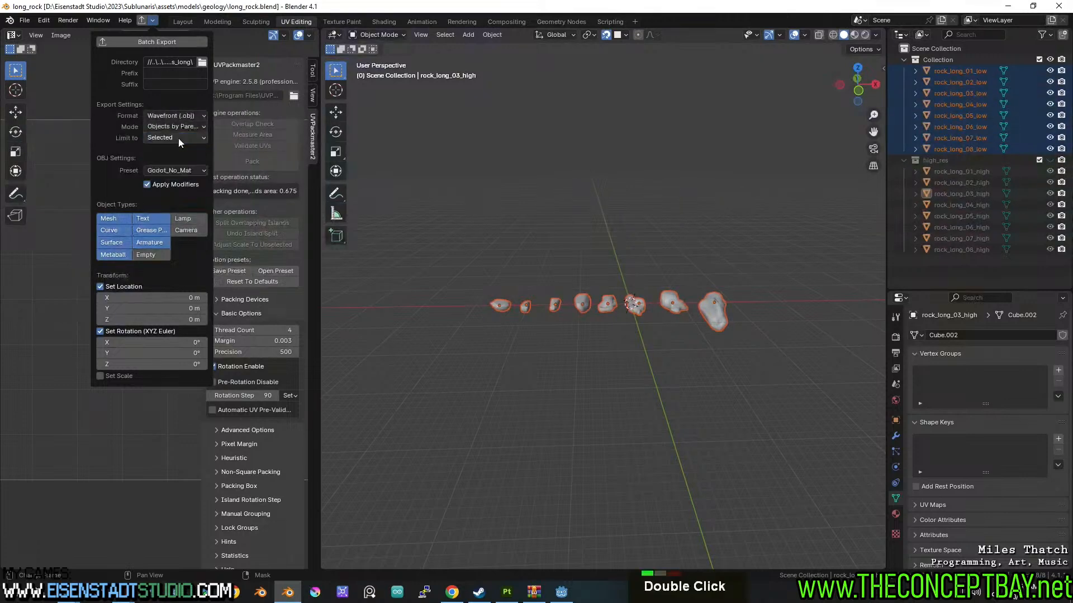
{"action": "left_click", "coordinate": [176, 42]}
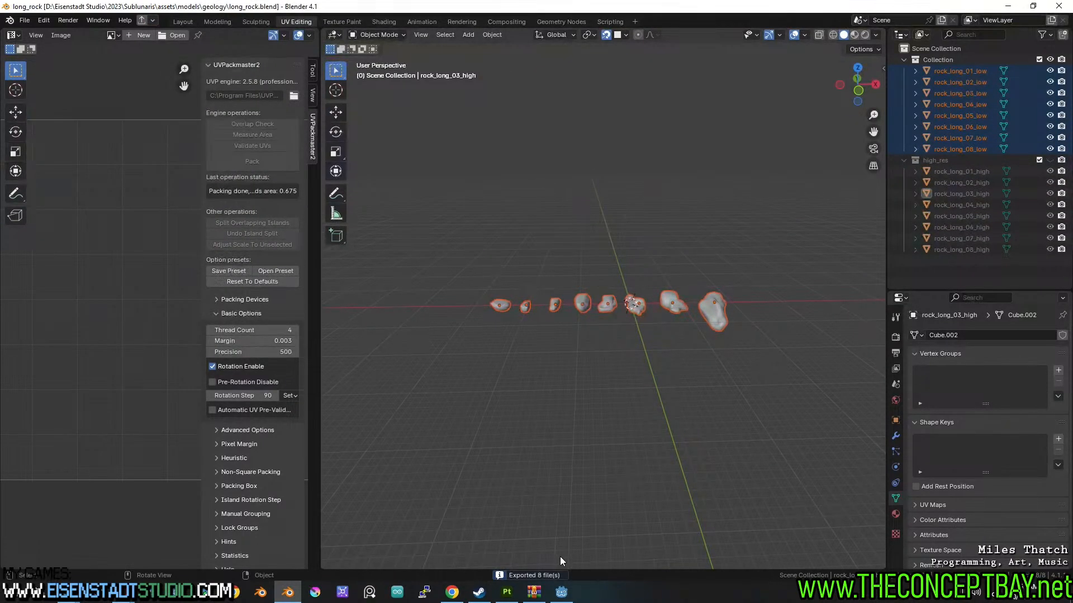
- Switch to Godot, try the re-exported rock_long_03_low.obj as the scatter mesh, then clear it and assign rock_long_01_low.obj
{"action": "left_click", "coordinate": [561, 591]}
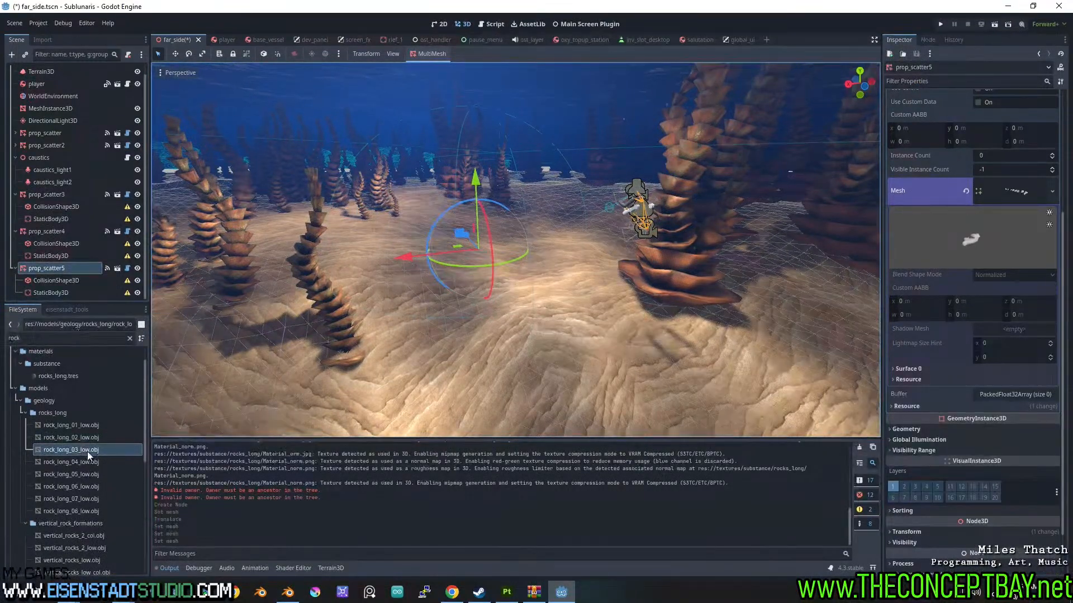
{"action": "left_click_drag", "start_coordinate": [89, 452], "coordinate": [1010, 190]}
{"action": "middle_click_drag", "start_coordinate": [441, 246], "coordinate": [458, 256]}
{"action": "scroll", "coordinate": [465, 267], "scroll_direction": "up", "scroll_amount": 3}
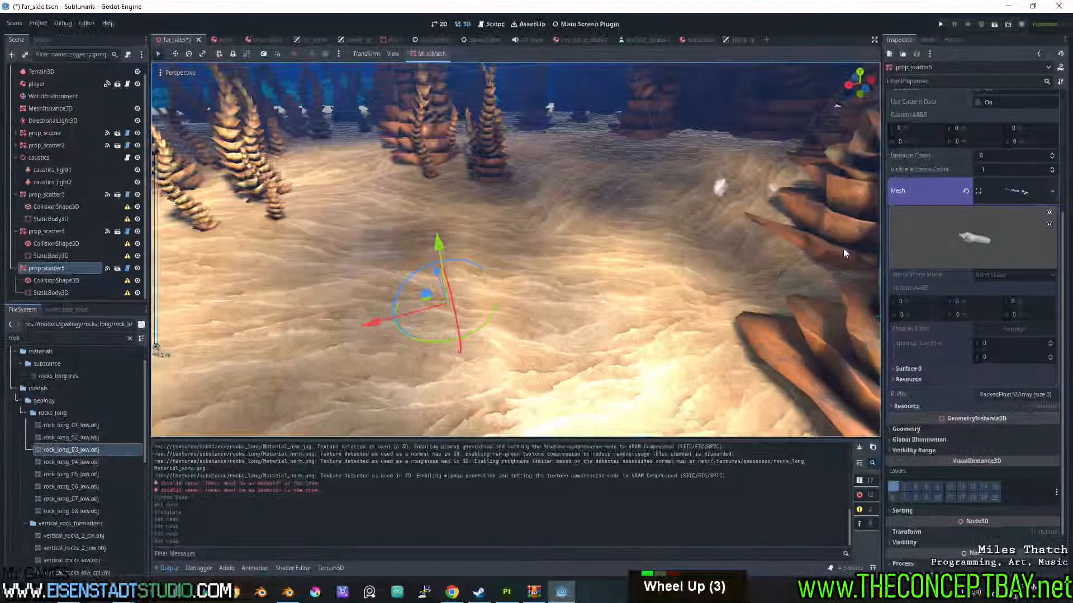
{"action": "left_click", "coordinate": [966, 190]}
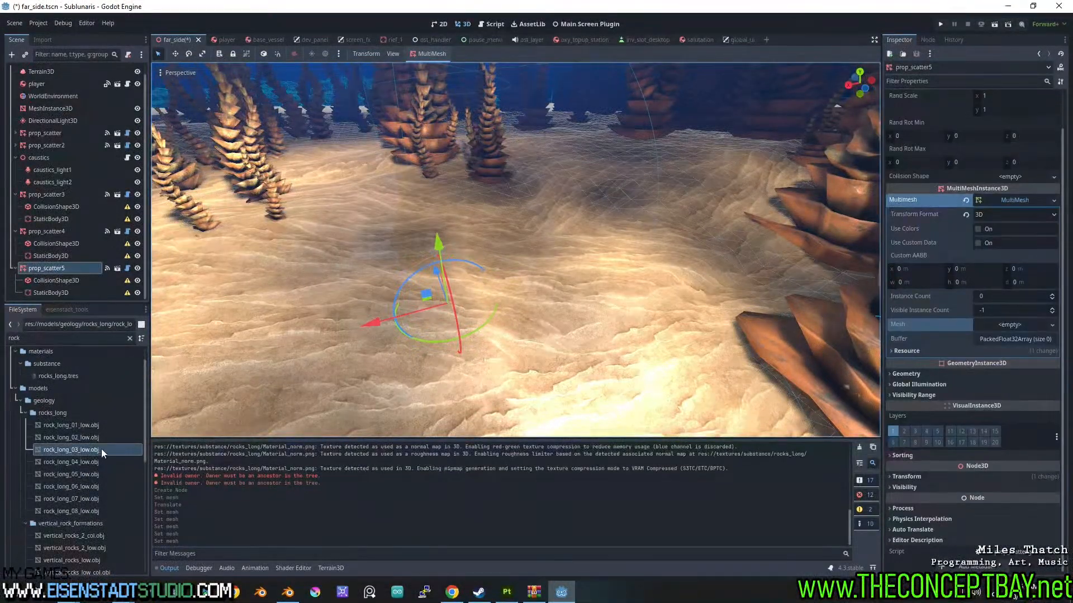
{"action": "left_click_drag", "start_coordinate": [84, 425], "coordinate": [980, 324]}
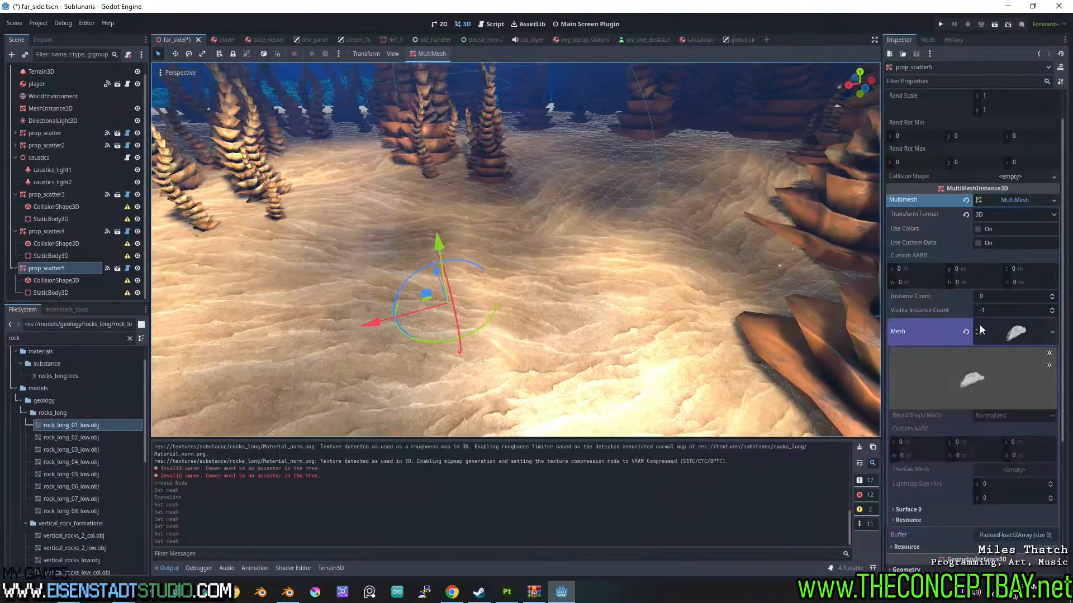
- Adjust the position of prop_scatter5 above the seabed
{"action": "middle_click_drag", "start_coordinate": [432, 308], "coordinate": [487, 274]}
{"action": "scroll", "coordinate": [485, 296], "scroll_direction": "up", "scroll_amount": 2}
{"action": "scroll", "coordinate": [485, 296], "scroll_direction": "down", "scroll_amount": 2}
{"action": "middle_click_drag", "start_coordinate": [508, 208], "coordinate": [515, 179]}
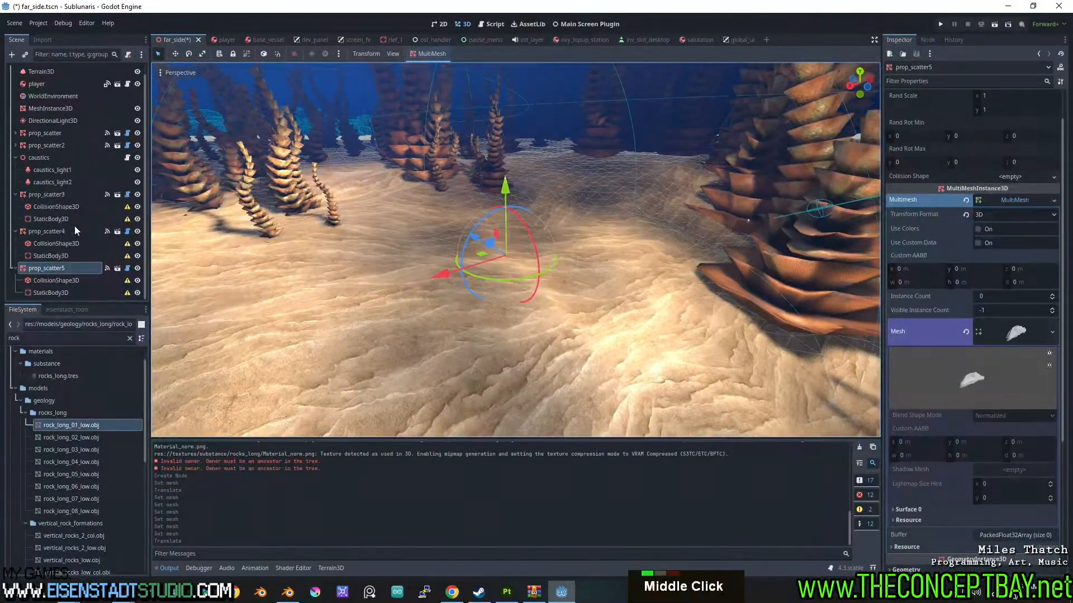
- Resize the radius of prop_scatter5's spherical collision shape and save the far_side scene
{"action": "left_click", "coordinate": [55, 281]}
{"action": "scroll", "coordinate": [481, 278], "scroll_direction": "down", "scroll_amount": 4}
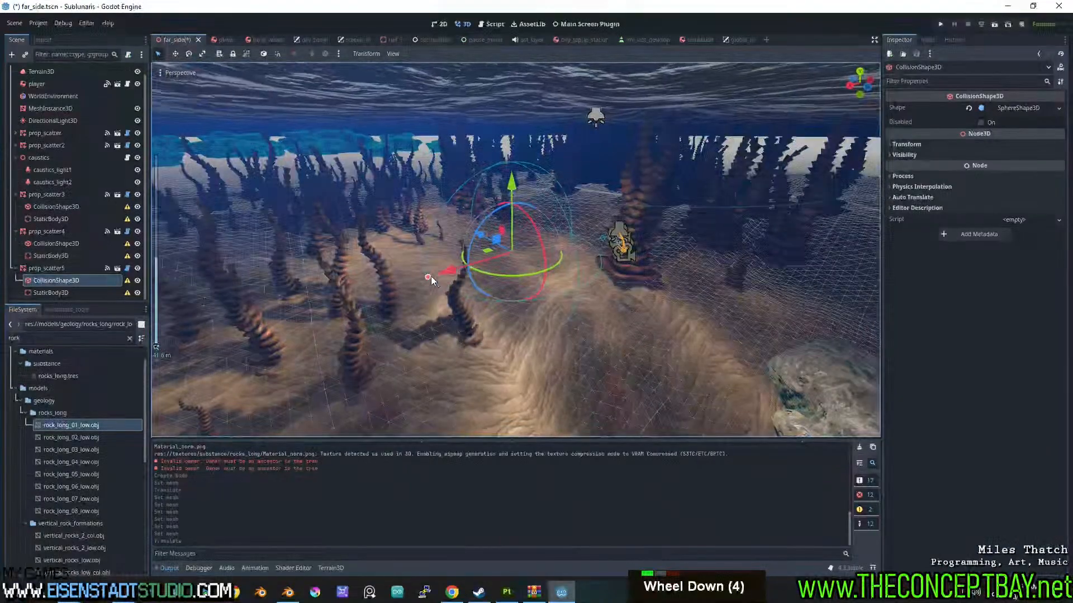
{"action": "middle_click_drag", "start_coordinate": [414, 288], "coordinate": [552, 291]}
{"action": "scroll", "coordinate": [536, 308], "scroll_direction": "up", "scroll_amount": 2}
{"action": "scroll", "coordinate": [554, 261], "scroll_direction": "down", "scroll_amount": 2}
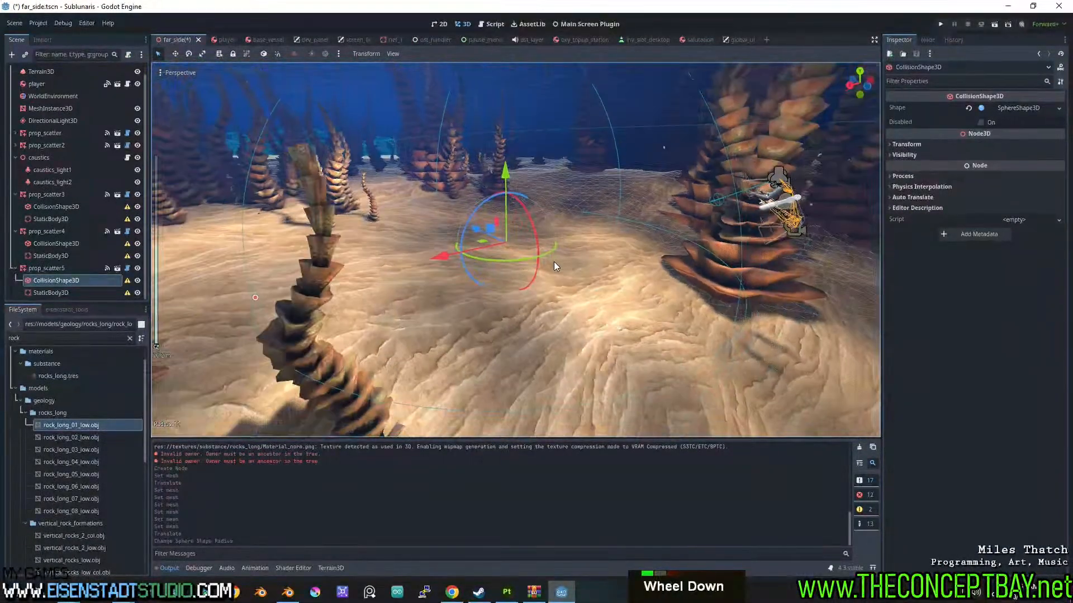
{"action": "key", "text": "ctrl+s"}
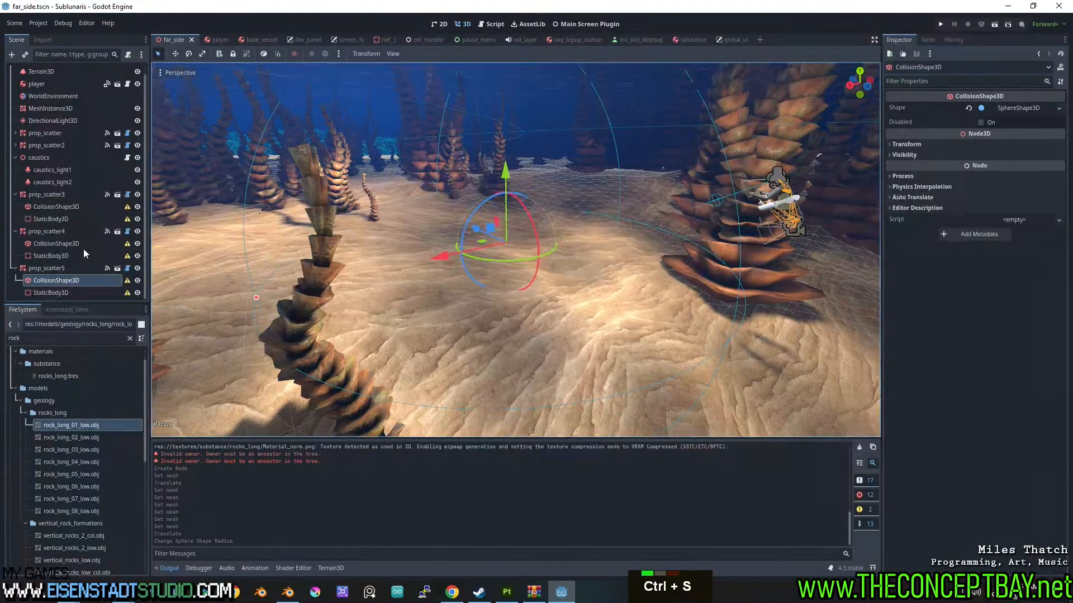
- Select prop_scatter5 and trigger its scatter Update twice
{"action": "left_click", "coordinate": [58, 267]}
{"action": "scroll", "coordinate": [960, 145], "scroll_direction": "up", "scroll_amount": 6}
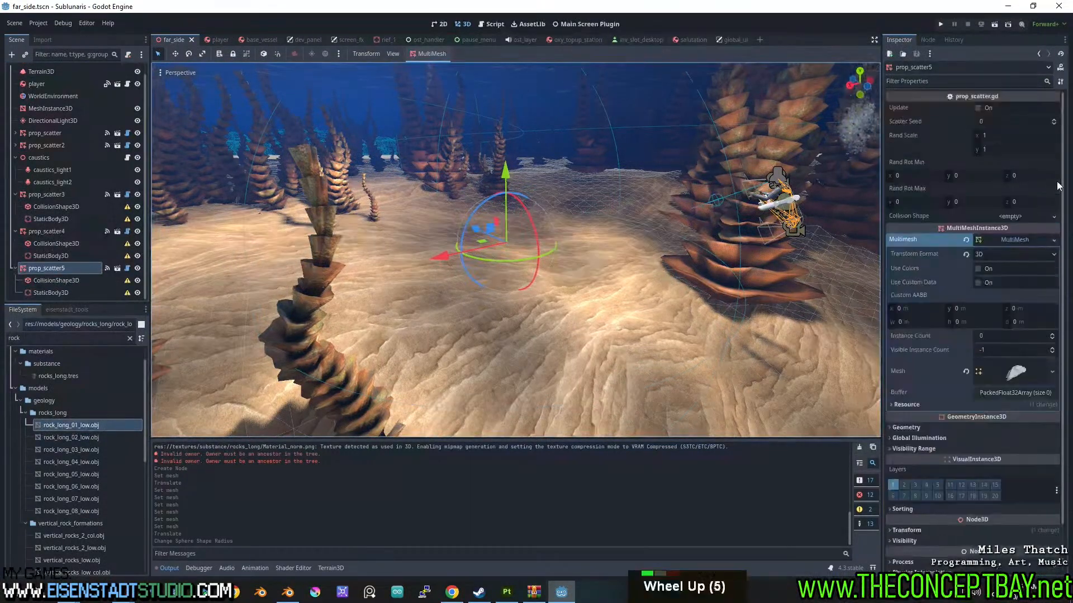
{"action": "left_click", "coordinate": [978, 109]}
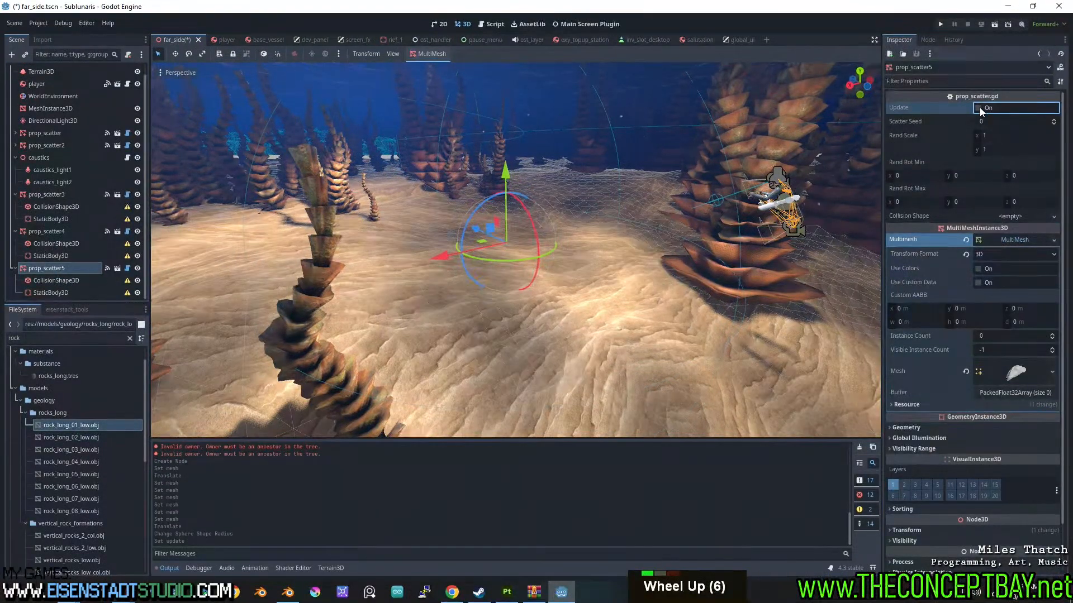
{"action": "left_click", "coordinate": [979, 108]}
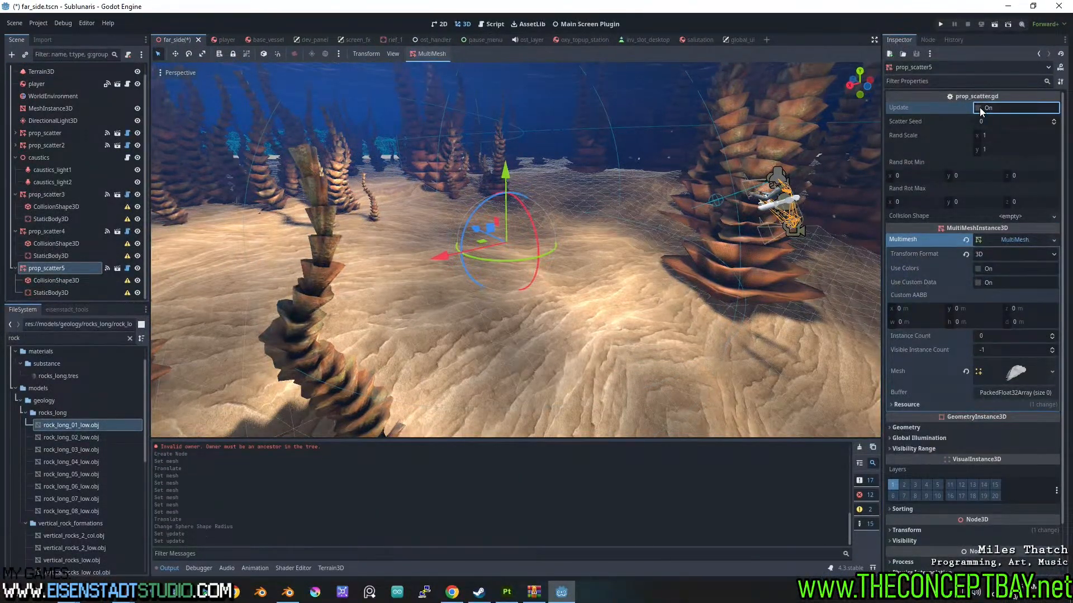
- Set the MultiMesh instance count of prop_scatter5 to 250, then reduce it to 10
{"action": "left_click", "coordinate": [1002, 239]}
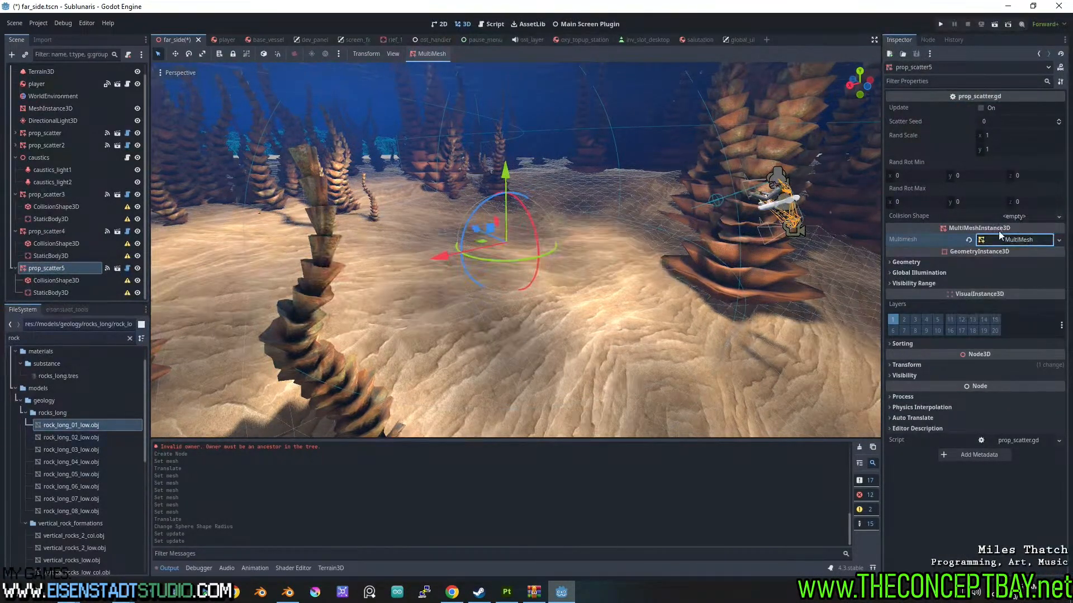
{"action": "left_click", "coordinate": [998, 237]}
{"action": "left_click", "coordinate": [990, 337]}
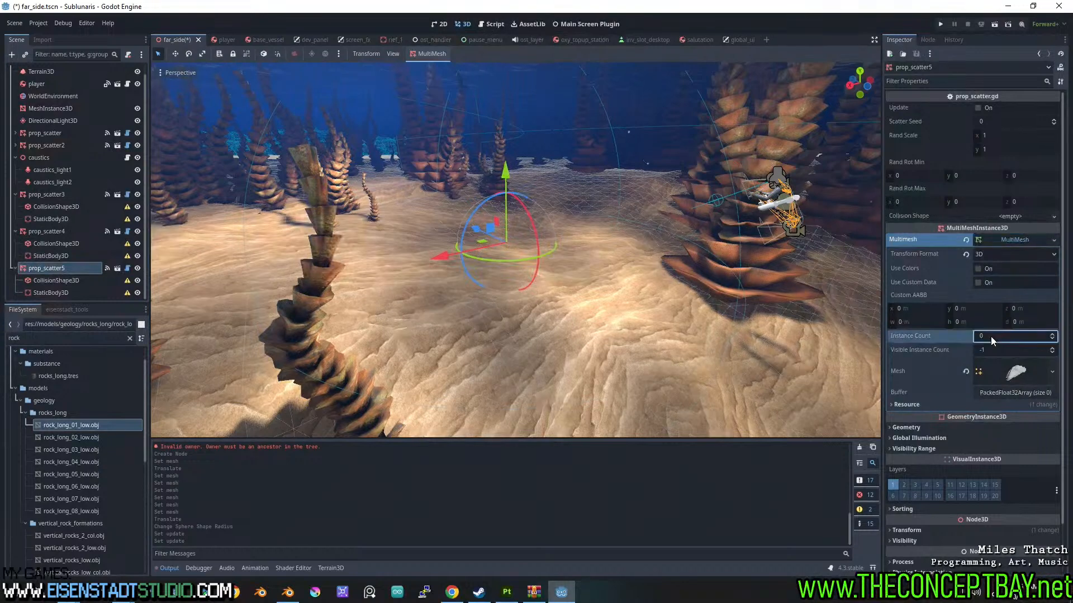
{"action": "type", "text": "250"}
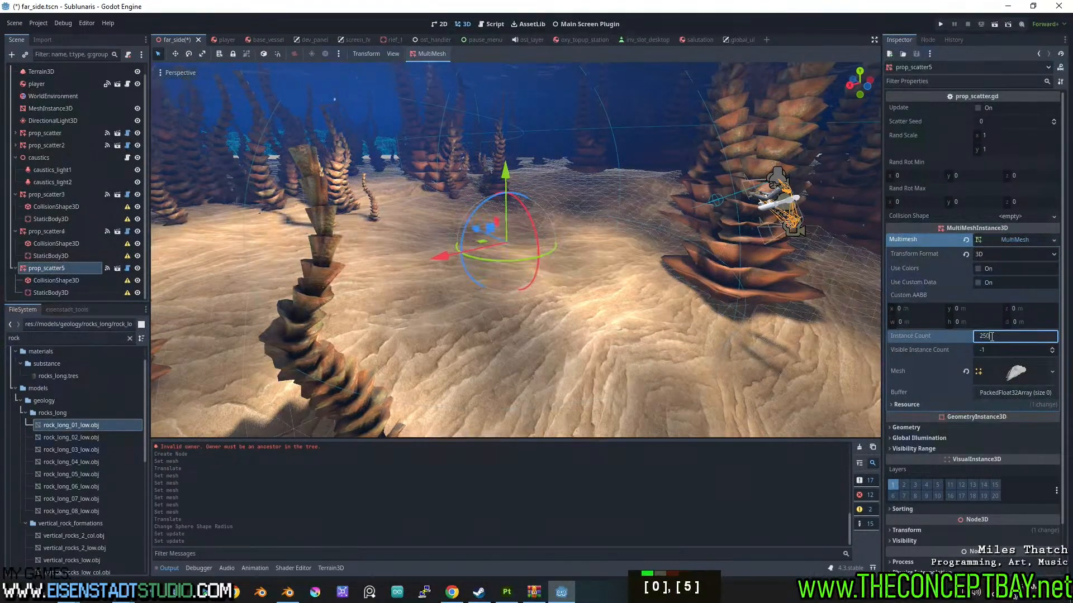
{"action": "key", "text": "Return"}
{"action": "type", "text": "10"}
{"action": "key", "text": "Return"}
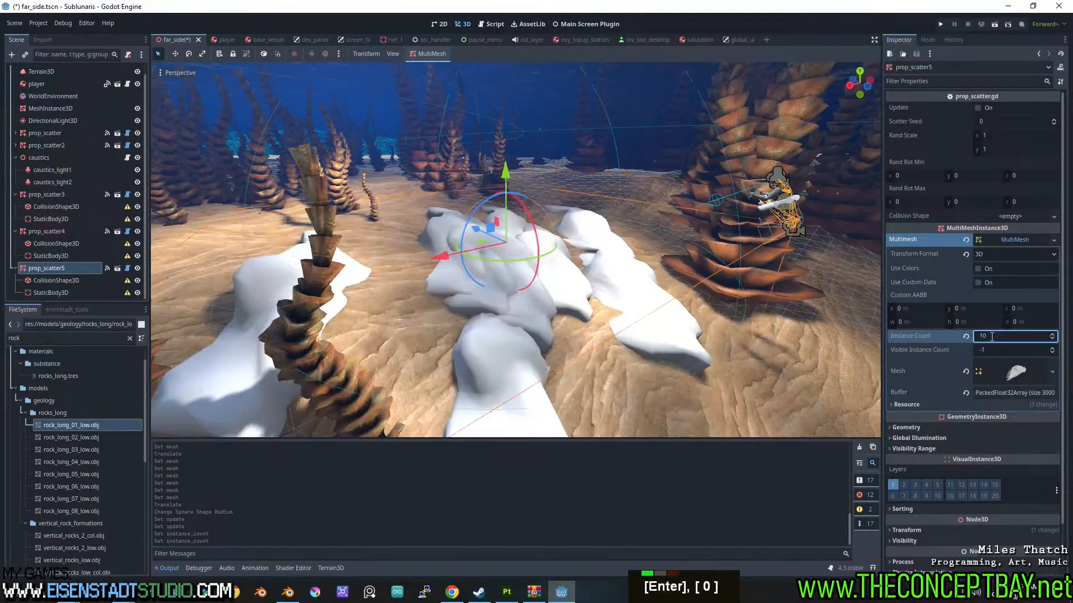
- Examine the scattered rocks and the Surface 0 material slot of their mesh
{"action": "mouse_move", "coordinate": [490, 293]}
{"action": "middle_mouse_down"}
{"action": "mouse_move", "coordinate": [451, 281]}
{"action": "mouse_move", "coordinate": [492, 290]}
{"action": "middle_mouse_up"}
{"action": "scroll", "coordinate": [457, 280], "scroll_direction": "down", "scroll_amount": 3}
{"action": "left_click", "coordinate": [1031, 380]}
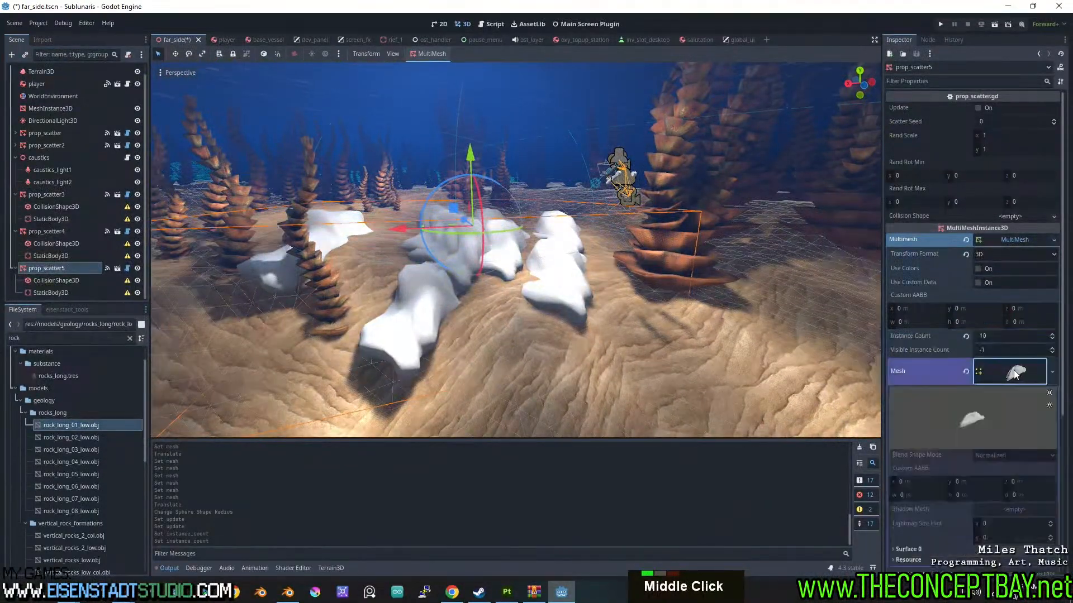
{"action": "scroll", "coordinate": [970, 414], "scroll_direction": "down", "scroll_amount": 2}
{"action": "left_click", "coordinate": [930, 431]}
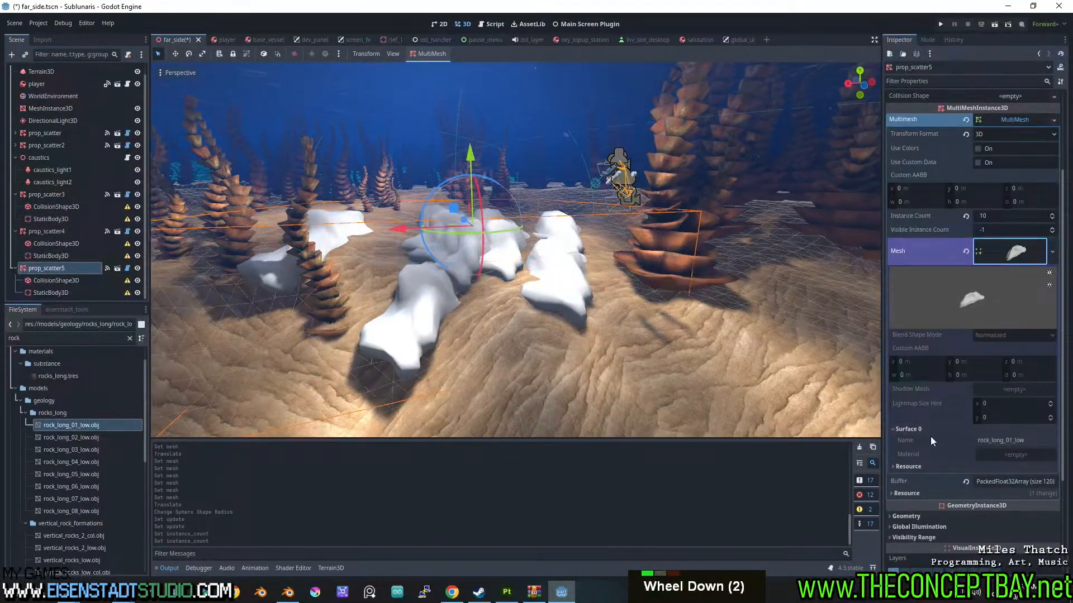
- Try making the scatter node's mesh unique, then undo the change
{"action": "left_click", "coordinate": [1052, 251]}
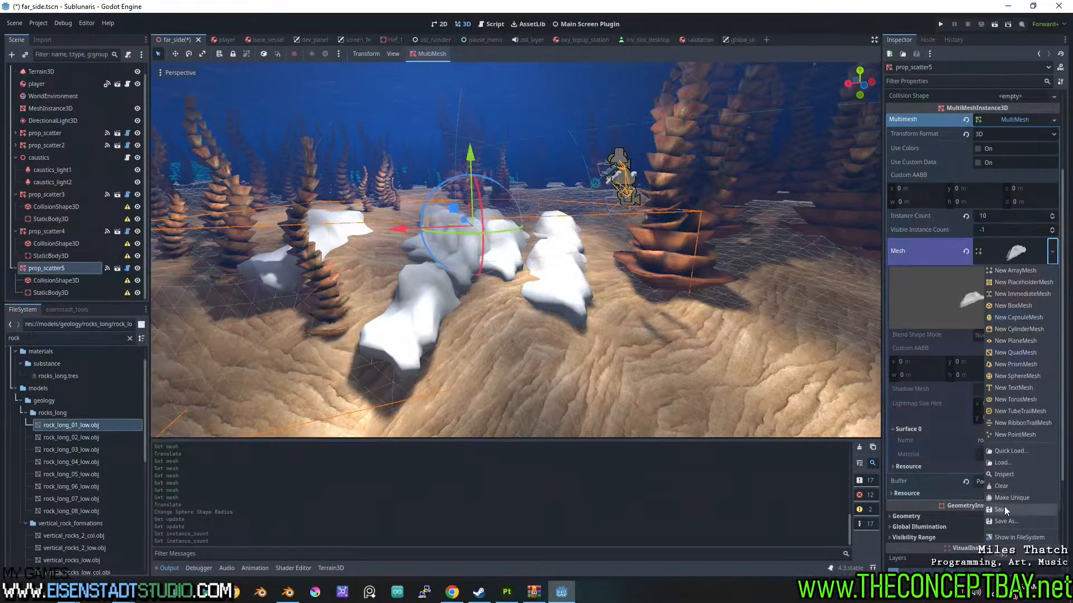
{"action": "left_click", "coordinate": [1006, 498]}
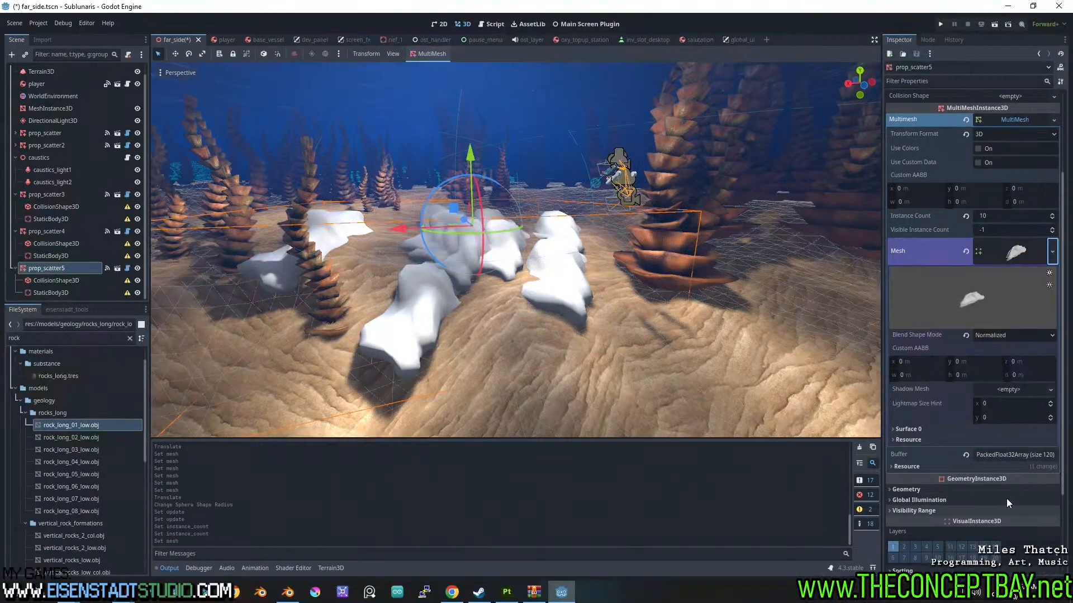
{"action": "key", "text": "ctrl+z"}
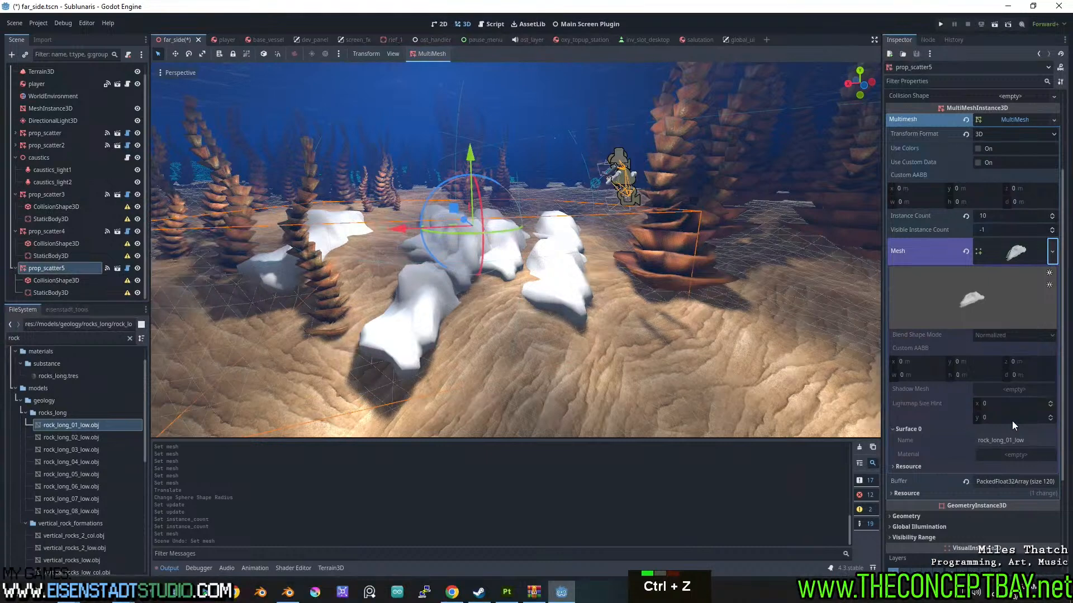
- Inspect rock_long_01_low.obj's mesh properties and check the import settings of the rock_long_01 to rock_long_04 OBJ files
{"action": "double_click", "coordinate": [79, 427]}
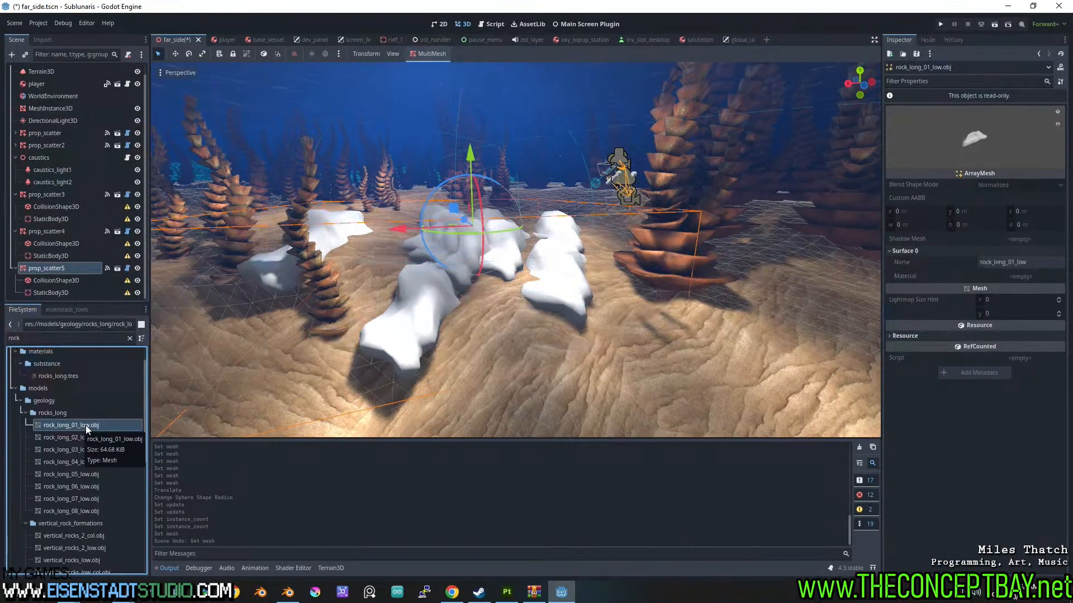
{"action": "left_click", "coordinate": [43, 40]}
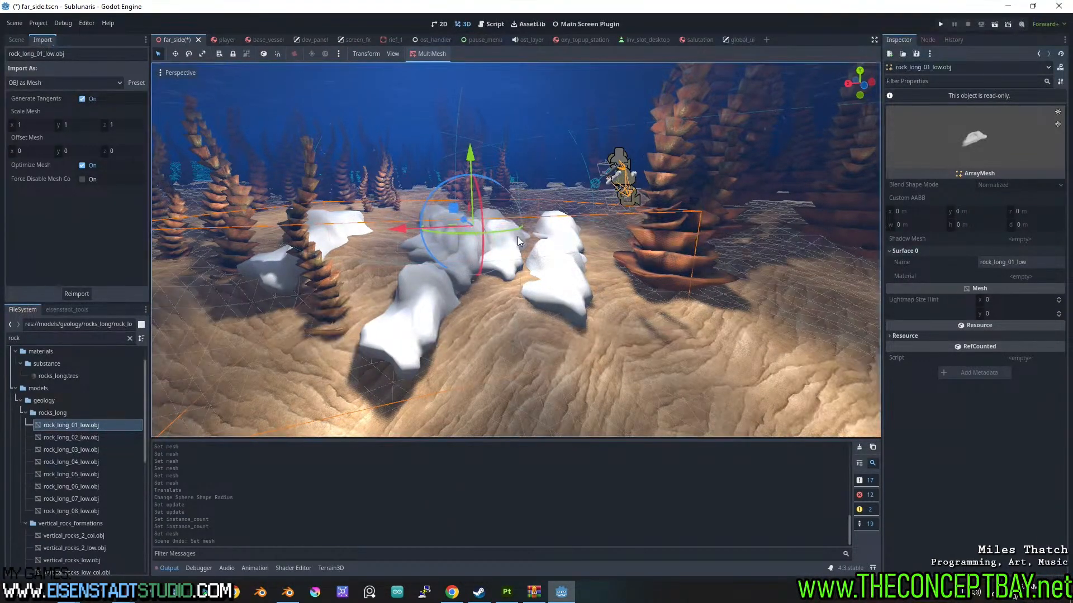
{"action": "middle_click_drag", "start_coordinate": [529, 233], "coordinate": [251, 395]}
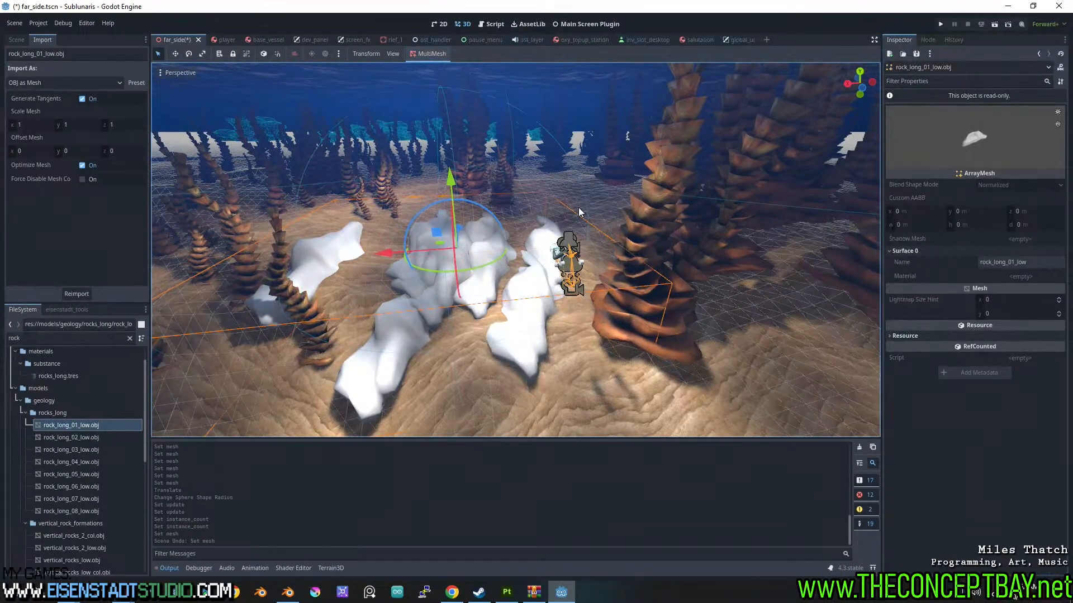
{"action": "left_click", "coordinate": [94, 427]}
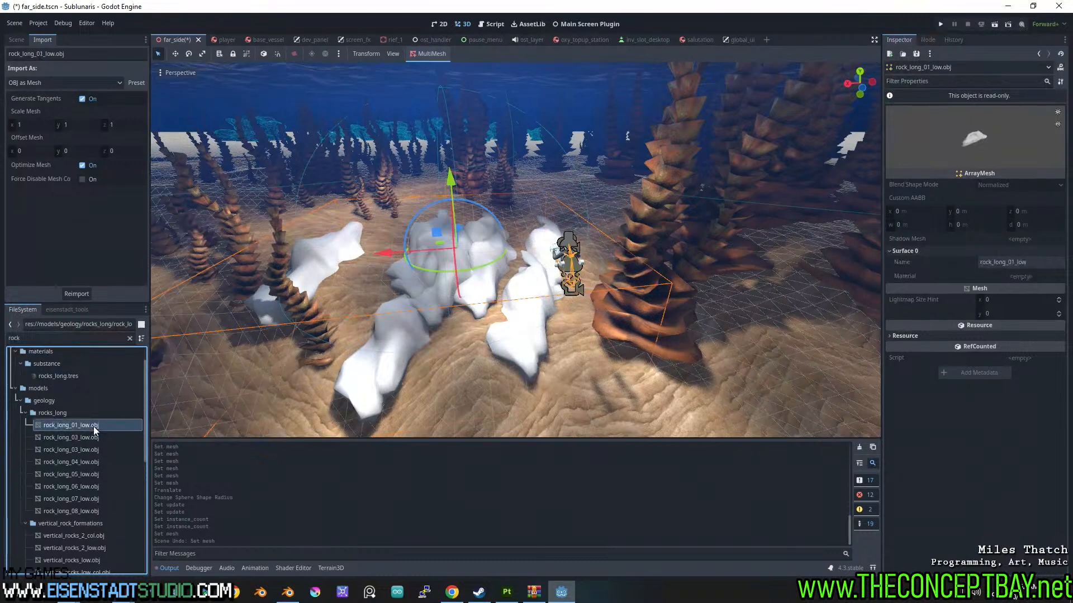
{"action": "left_click", "coordinate": [91, 440]}
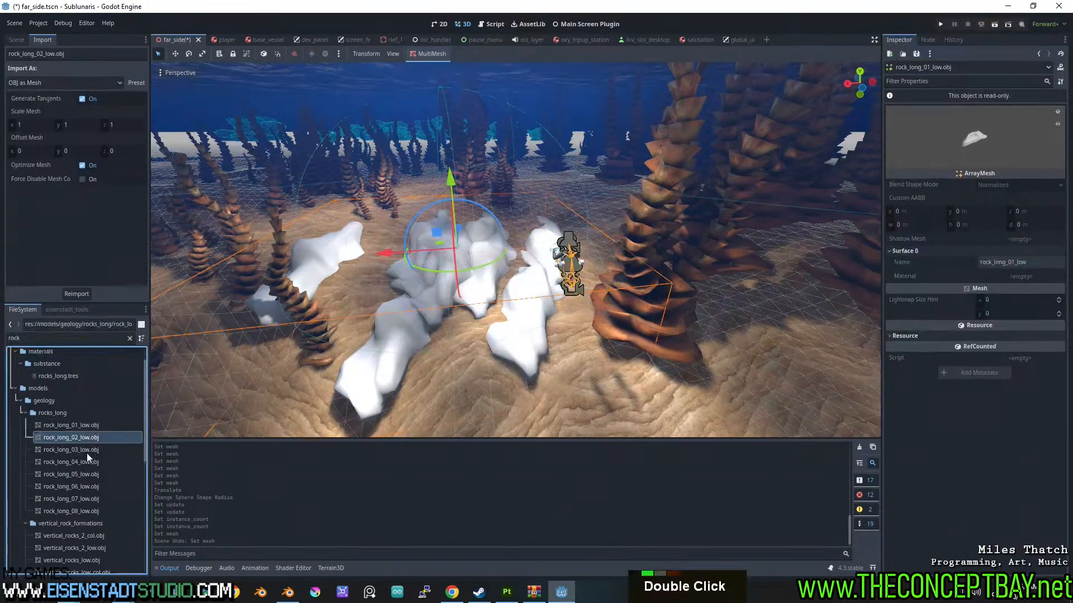
{"action": "left_click", "coordinate": [86, 452]}
{"action": "left_click", "coordinate": [79, 464]}
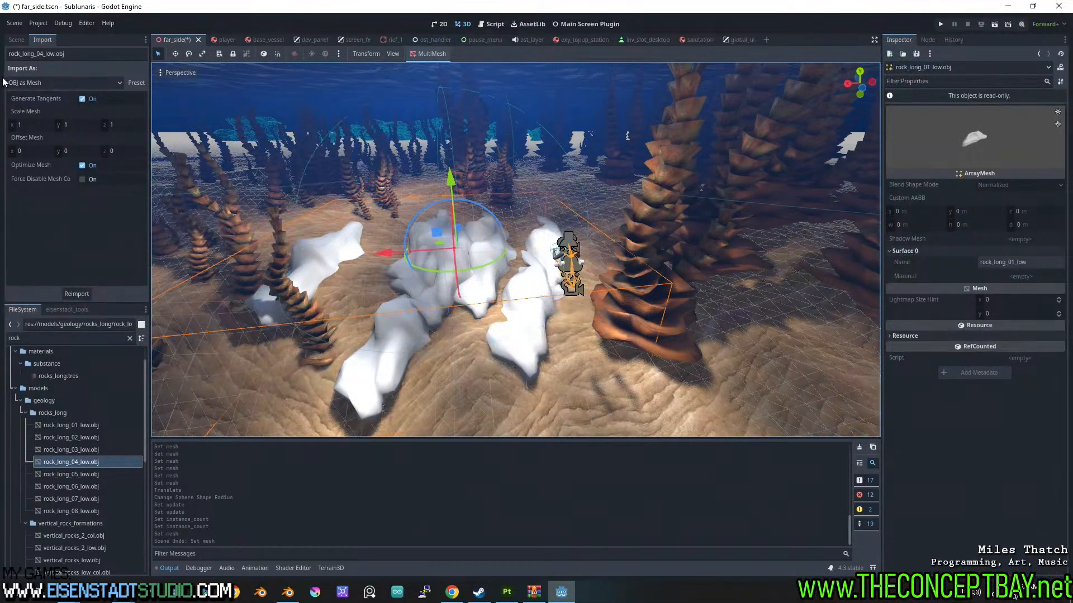
- Make the MultiMesh mesh of prop_scatter5 unique so its surface properties can be edited
{"action": "left_click", "coordinate": [16, 41]}
{"action": "left_click", "coordinate": [53, 256]}
{"action": "left_click", "coordinate": [52, 268]}
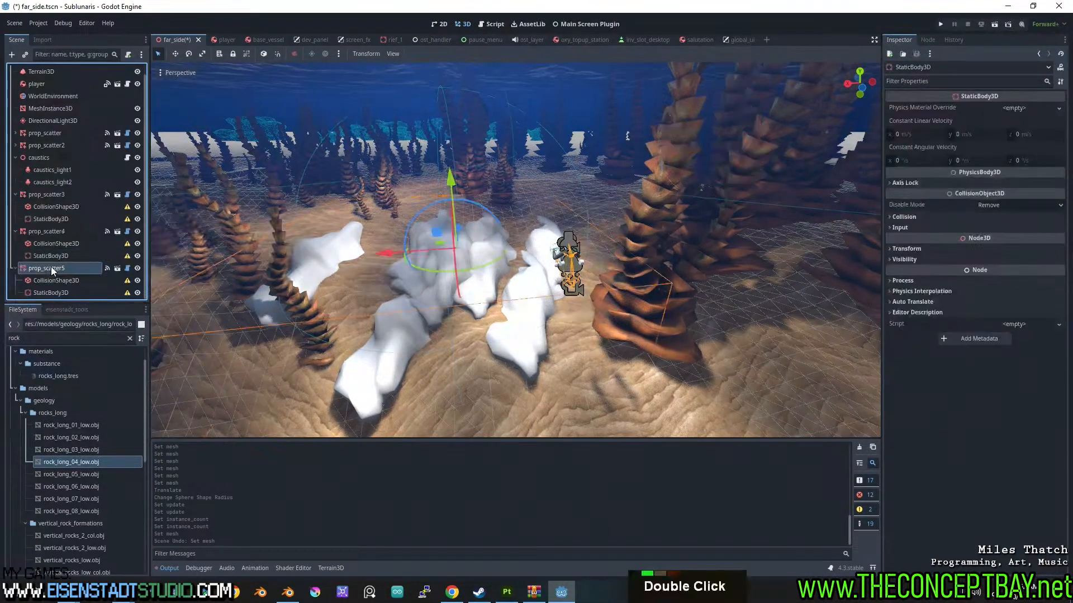
{"action": "scroll", "coordinate": [1042, 215], "scroll_direction": "up", "scroll_amount": 2}
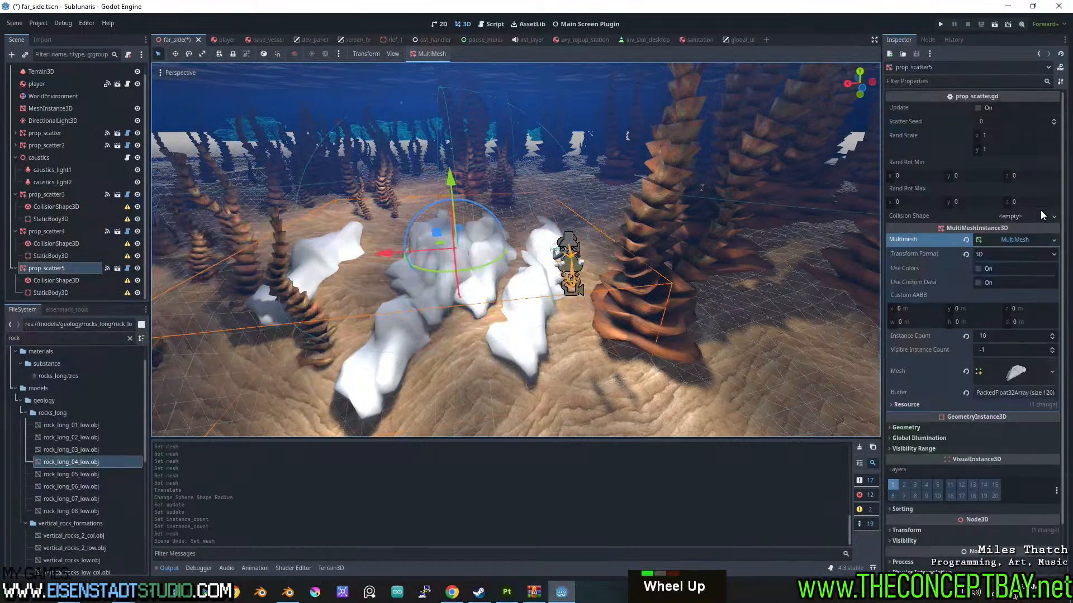
{"action": "left_click", "coordinate": [1051, 371]}
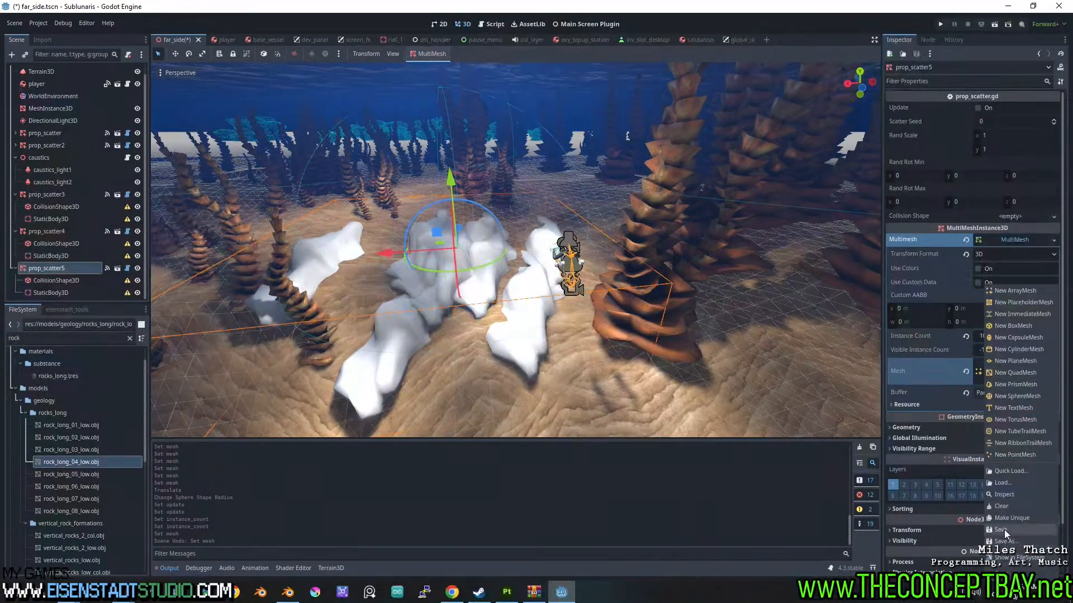
{"action": "left_click", "coordinate": [944, 377]}
{"action": "left_click", "coordinate": [1014, 372]}
{"action": "scroll", "coordinate": [969, 392], "scroll_direction": "down", "scroll_amount": 3}
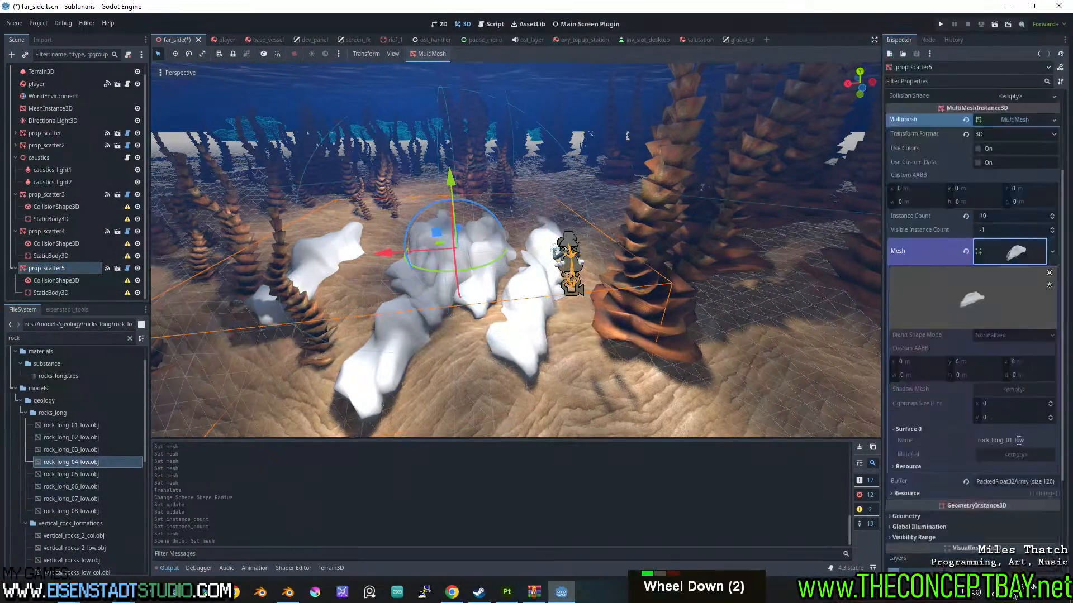
{"action": "double_click", "coordinate": [1052, 191]}
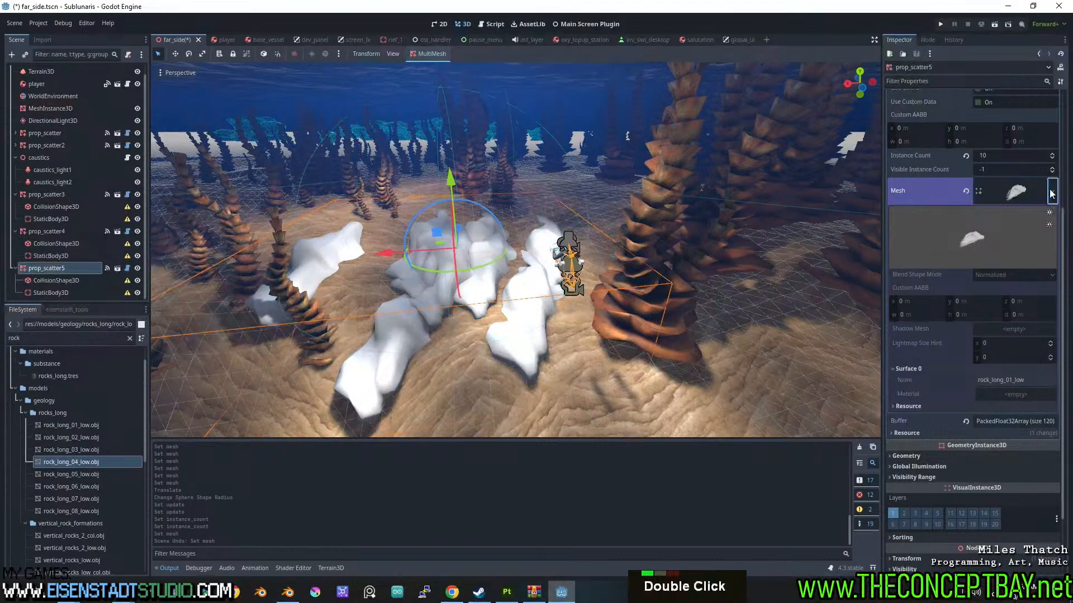
{"action": "left_click", "coordinate": [1023, 438]}
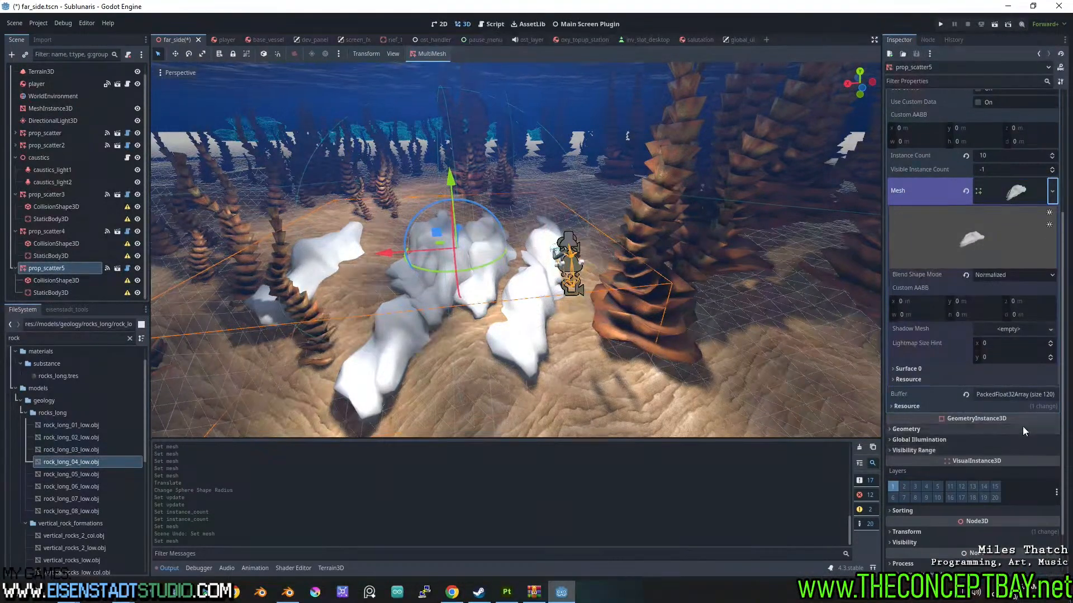
- Assign the rocks_long.tres material to Surface 0 of the scatter mesh
{"action": "left_click", "coordinate": [907, 370]}
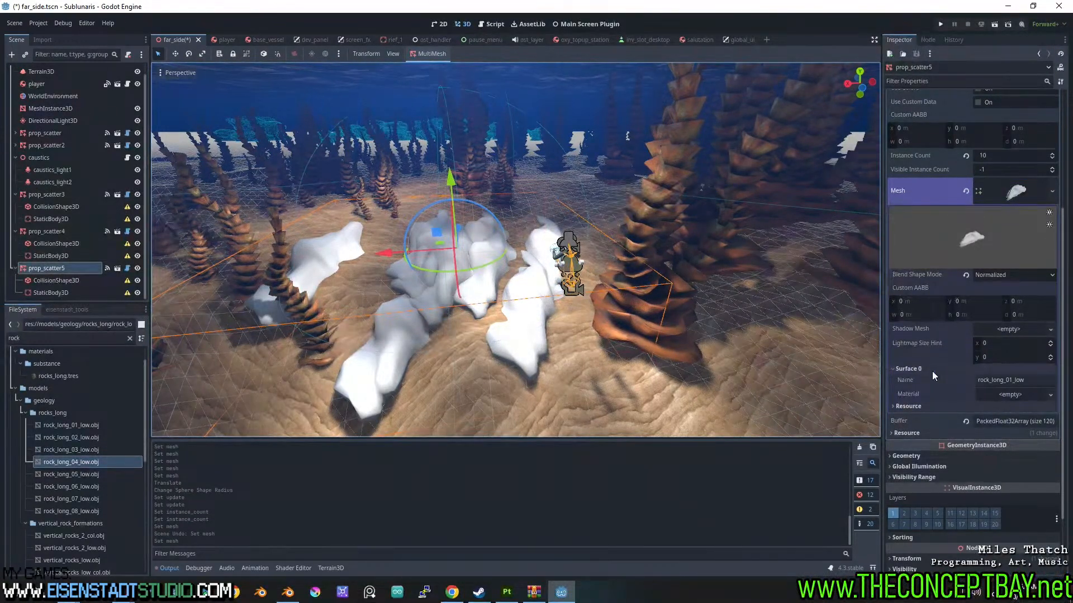
{"action": "left_click", "coordinate": [992, 394]}
{"action": "left_click", "coordinate": [1001, 448]}
{"action": "type", "text": "lo"}
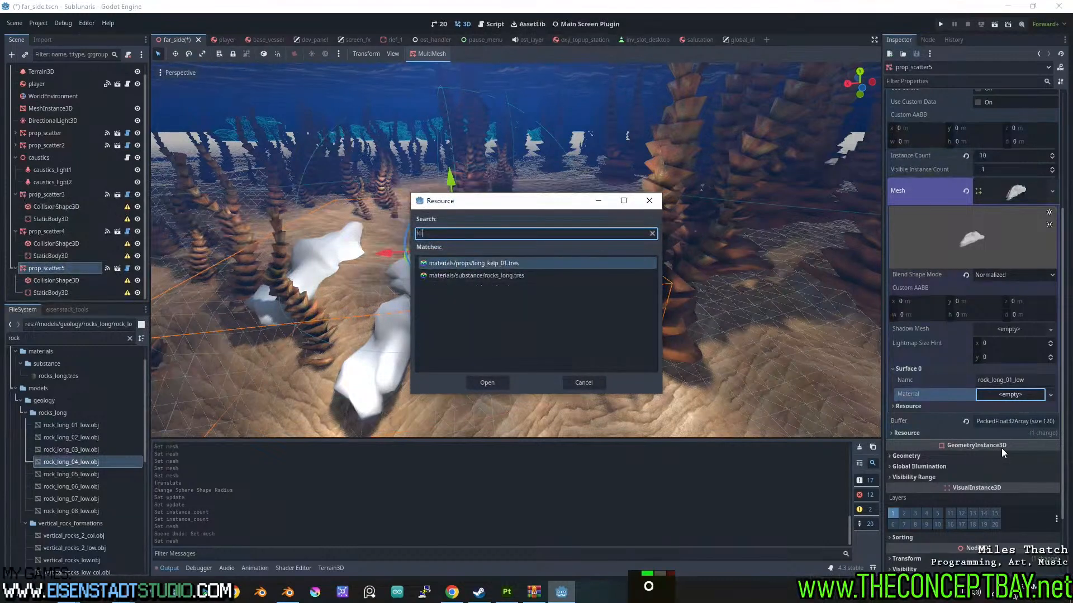
{"action": "type", "text": "ng"}
{"action": "key", "text": "Down"}
{"action": "key", "text": "Return"}
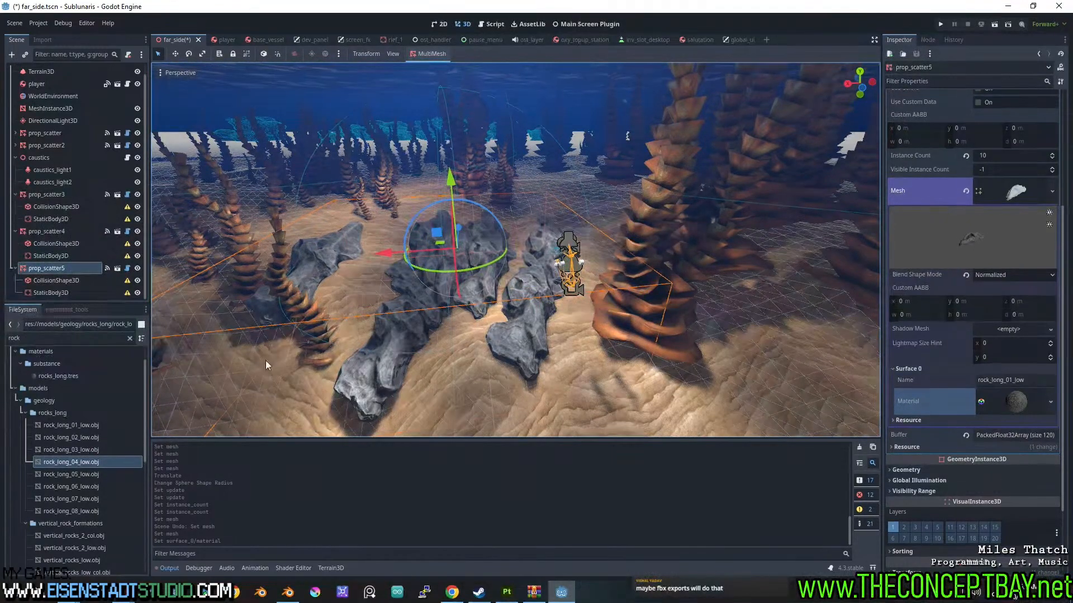
- Set the Y component of prop_scatter5's minimum random rotation to 6
{"action": "scroll", "coordinate": [320, 276], "scroll_direction": "up", "scroll_amount": 6}
{"action": "middle_click_drag", "start_coordinate": [424, 279], "coordinate": [441, 246]}
{"action": "scroll", "coordinate": [440, 285], "scroll_direction": "down", "scroll_amount": 2}
{"action": "scroll", "coordinate": [441, 286], "scroll_direction": "down", "scroll_amount": 5}
{"action": "middle_click_drag", "start_coordinate": [441, 246], "coordinate": [428, 259], "text": "shift"}
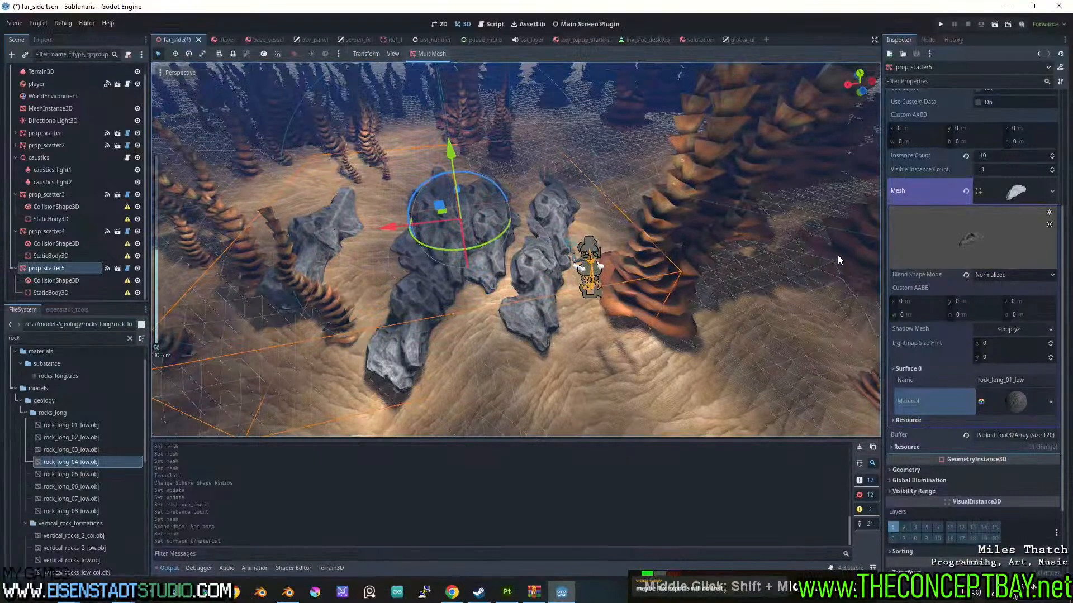
{"action": "left_click", "coordinate": [997, 195]}
{"action": "scroll", "coordinate": [1000, 251], "scroll_direction": "up", "scroll_amount": 3}
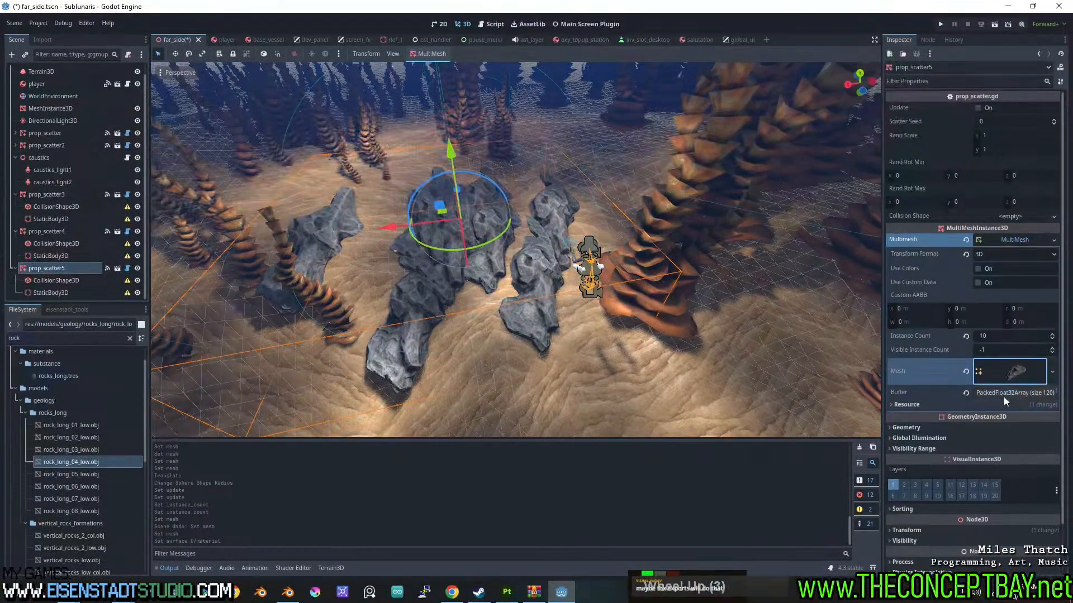
{"action": "scroll", "coordinate": [1003, 397], "scroll_direction": "up", "scroll_amount": 1}
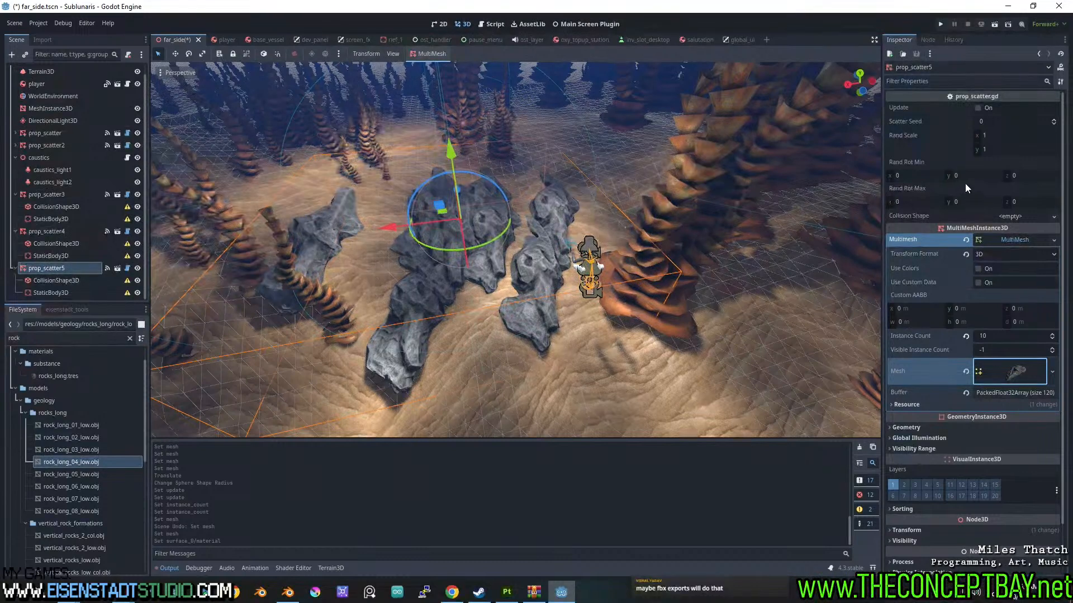
{"action": "left_click_drag", "start_coordinate": [973, 178], "coordinate": [1016, 179]}
{"action": "key", "text": "Return"}
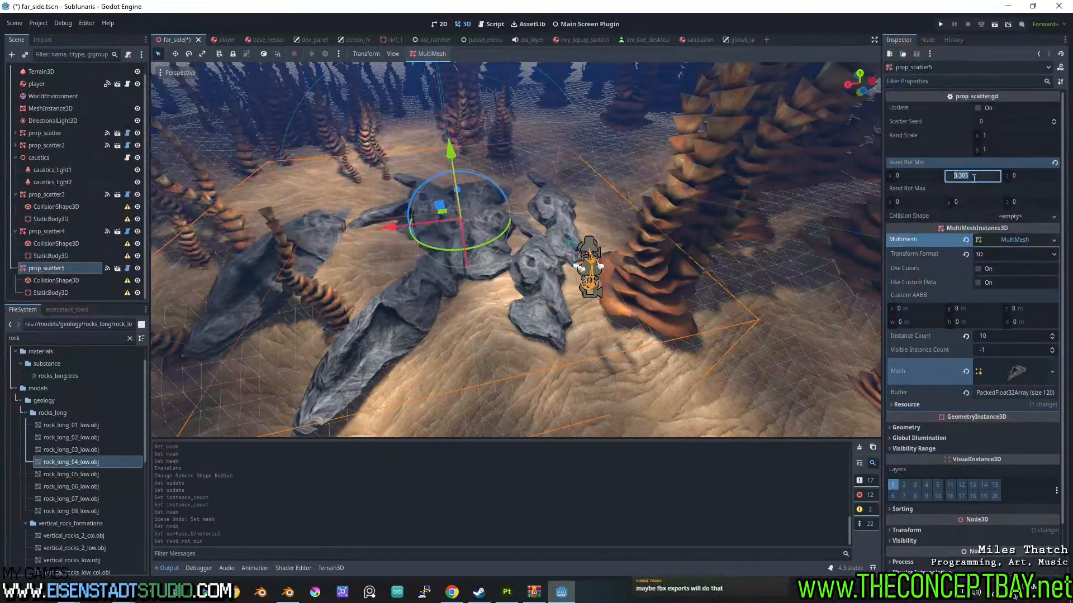
{"action": "type", "text": "6"}
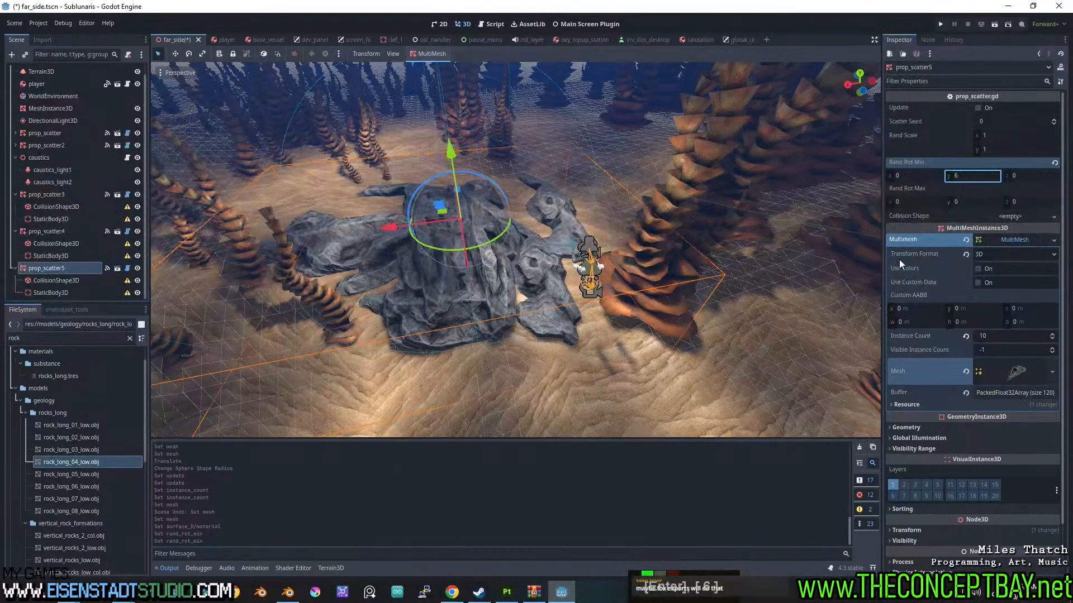
- Enlarge the radius of prop_scatter5's spherical collision shape
{"action": "middle_click_drag", "start_coordinate": [635, 264], "coordinate": [626, 244]}
{"action": "scroll", "coordinate": [626, 243], "scroll_direction": "down", "scroll_amount": 2}
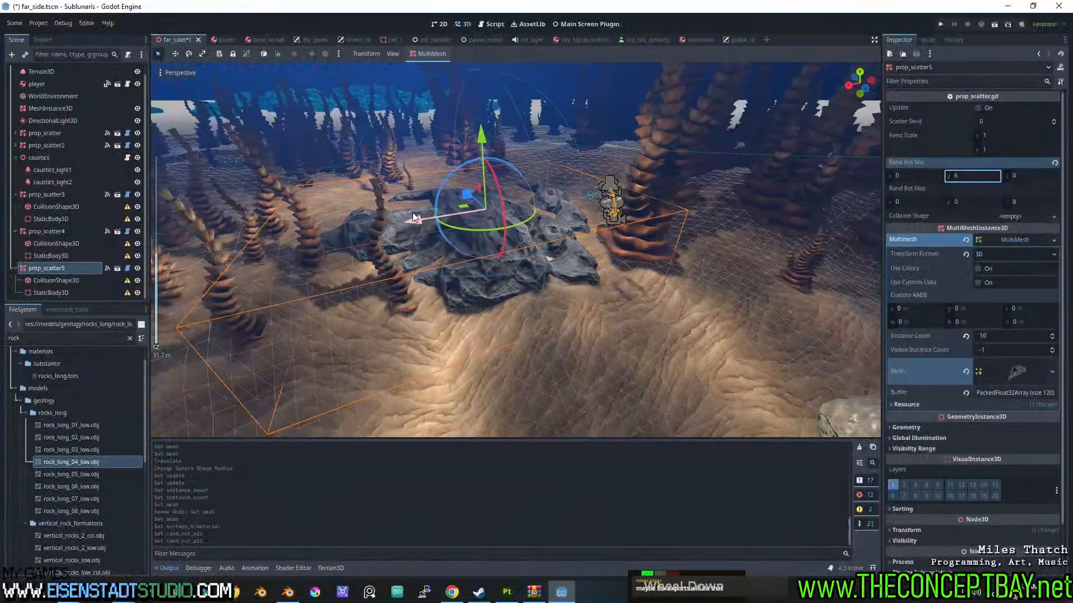
{"action": "left_click", "coordinate": [52, 280]}
{"action": "left_click_drag", "start_coordinate": [355, 230], "coordinate": [287, 219]}
- Try to move the collision shape along its Z axis, then undo the move
{"action": "middle_click_drag", "start_coordinate": [475, 182], "coordinate": [609, 197]}
{"action": "scroll", "coordinate": [594, 198], "scroll_direction": "down", "scroll_amount": 5}
{"action": "left_click_drag", "start_coordinate": [544, 194], "coordinate": [413, 167]}
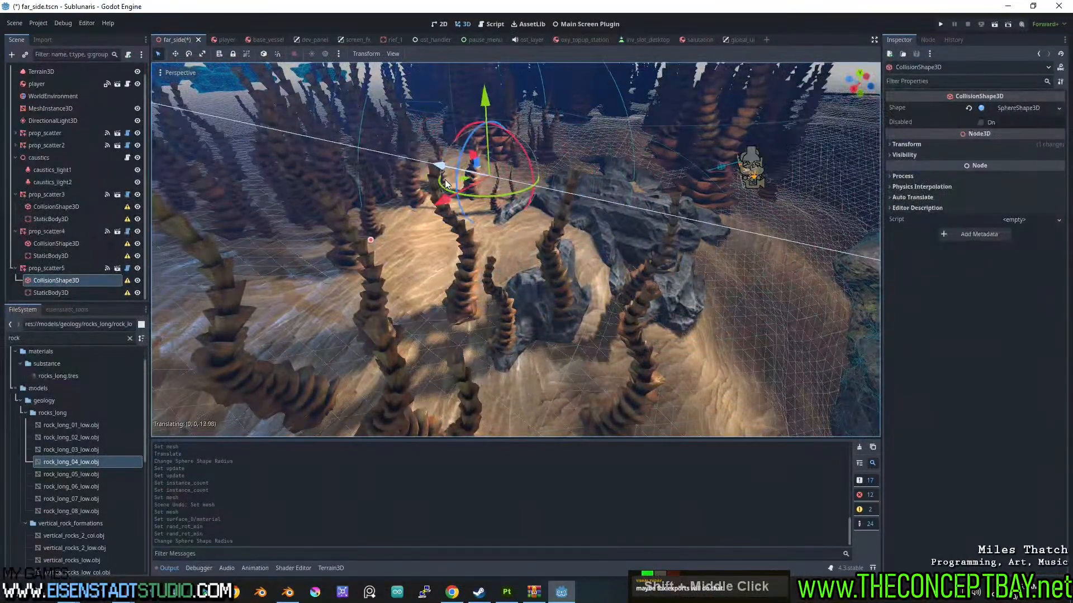
{"action": "key", "text": "ctrl+z"}
- Move the whole prop_scatter5 node along its Z axis
{"action": "left_click", "coordinate": [512, 200]}
{"action": "left_click_drag", "start_coordinate": [540, 188], "coordinate": [425, 163]}
{"action": "middle_click_drag", "start_coordinate": [426, 163], "coordinate": [503, 195]}
{"action": "middle_click_drag", "start_coordinate": [503, 196], "coordinate": [495, 176], "text": "shift"}
{"action": "scroll", "coordinate": [495, 175], "scroll_direction": "up", "scroll_amount": 4}
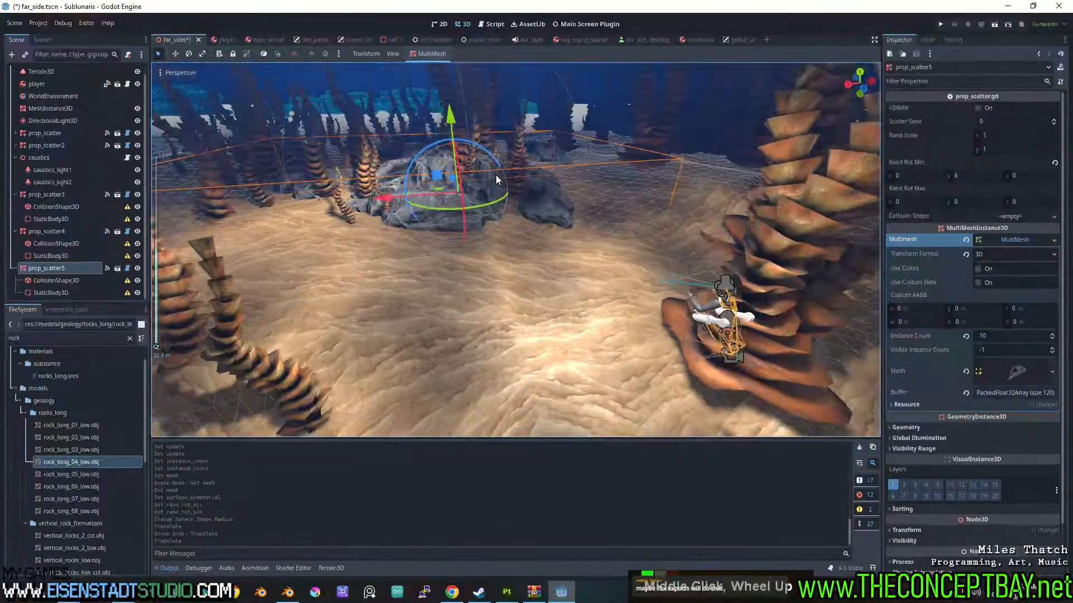
- Expand prop_scatter5's collision sphere further so the scatter covers a much wider stretch of seabed
{"action": "left_click", "coordinate": [72, 281]}
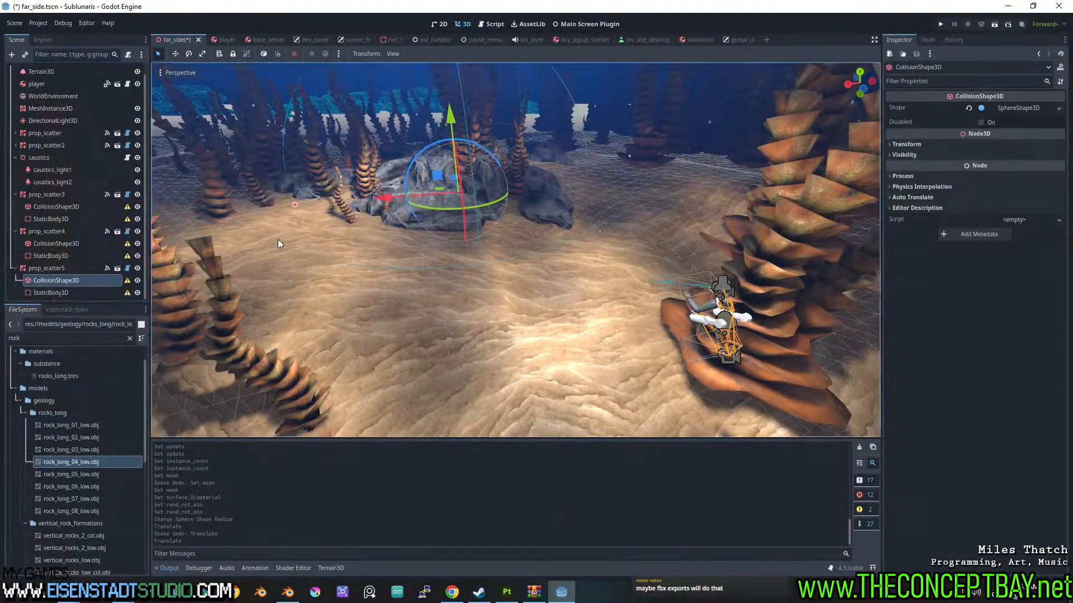
{"action": "left_click_drag", "start_coordinate": [296, 204], "coordinate": [217, 209]}
{"action": "left_click_drag", "start_coordinate": [6, 220], "coordinate": [0, 225]}
{"action": "scroll", "coordinate": [306, 243], "scroll_direction": "down", "scroll_amount": 4}
{"action": "middle_click_drag", "start_coordinate": [350, 249], "coordinate": [382, 228]}
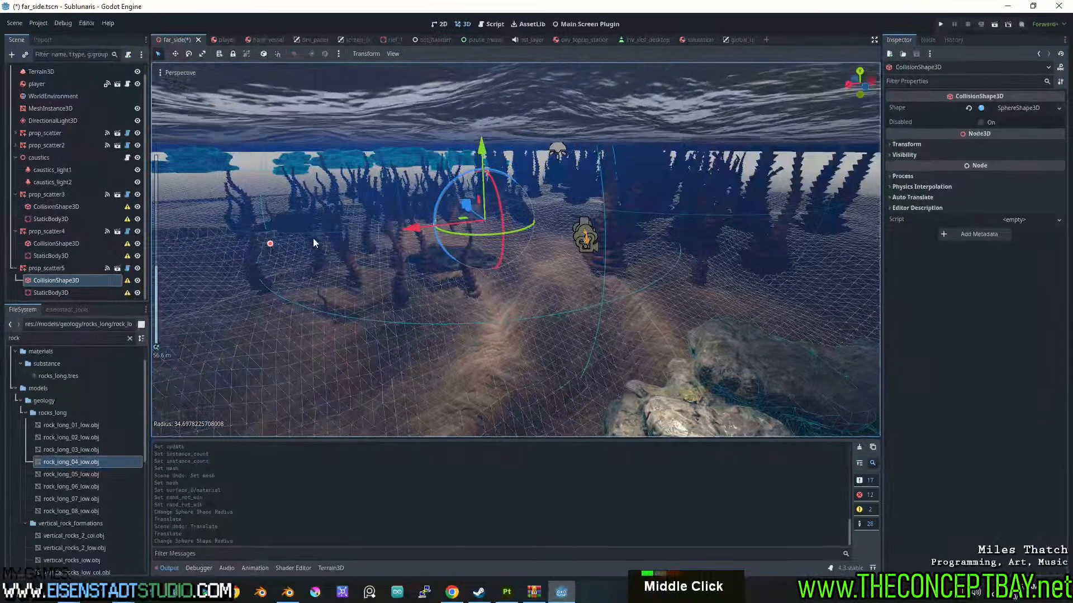
{"action": "left_click_drag", "start_coordinate": [271, 243], "coordinate": [237, 244]}
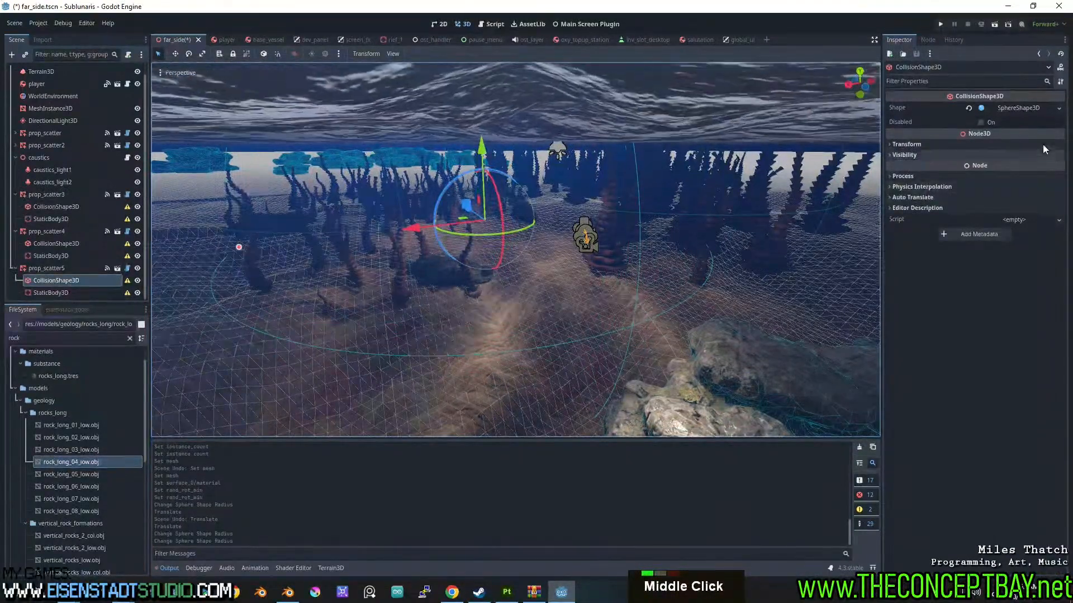
- Set prop_scatter5's MultiMesh instance count to 60, then raise it to 180
{"action": "left_click", "coordinate": [91, 271]}
{"action": "scroll", "coordinate": [421, 236], "scroll_direction": "up", "scroll_amount": 2}
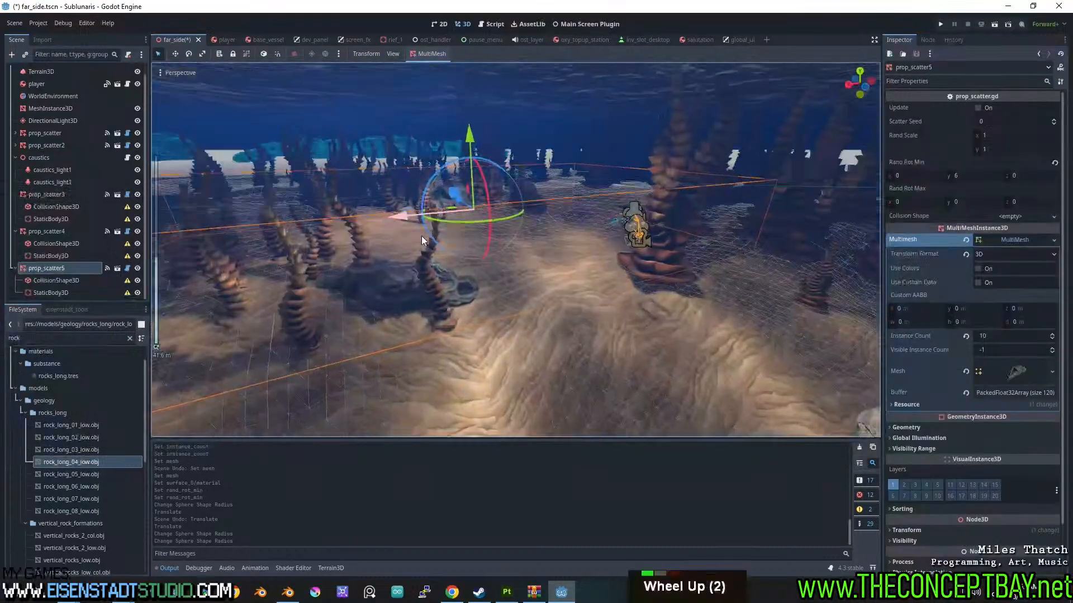
{"action": "middle_click_drag", "start_coordinate": [421, 236], "coordinate": [777, 330]}
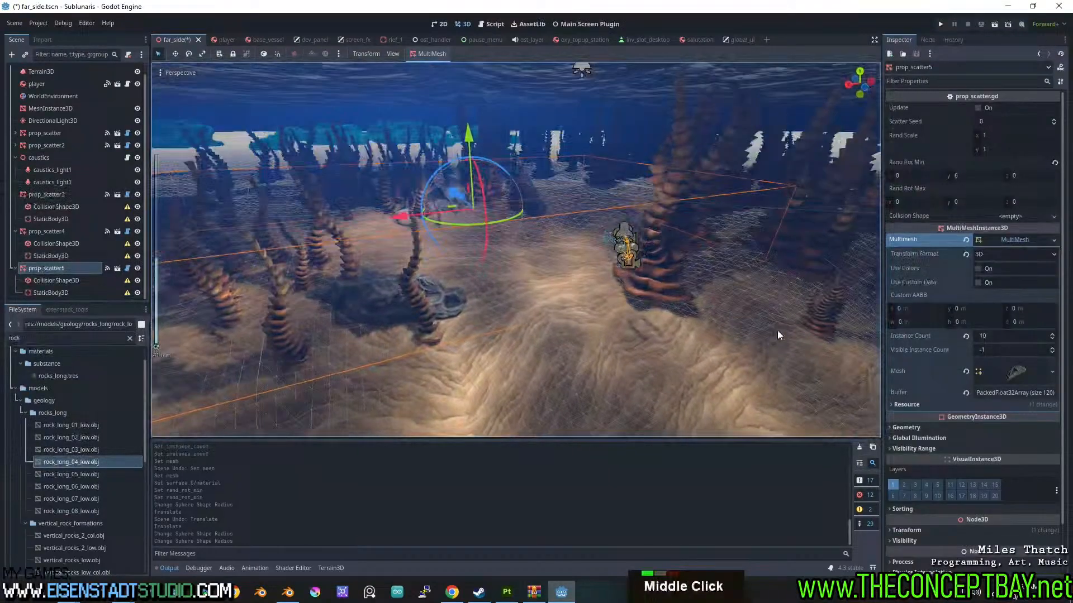
{"action": "left_click", "coordinate": [1004, 335]}
{"action": "type", "text": "60"}
{"action": "key", "text": "Return"}
{"action": "left_click_drag", "start_coordinate": [1004, 336], "coordinate": [1058, 336]}
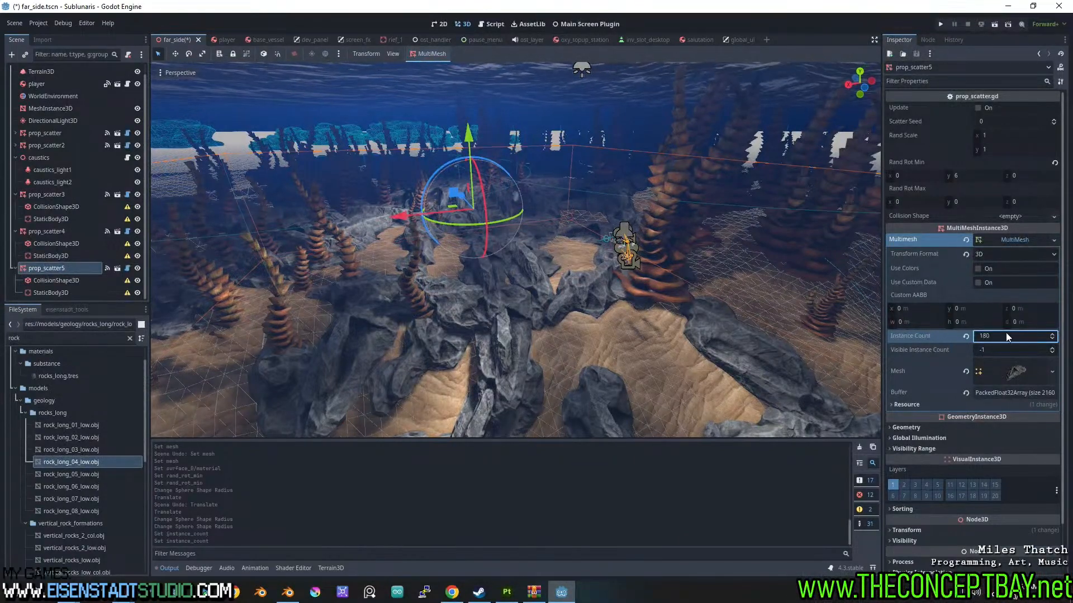
- Set the Y value of prop_scatter5's random scale to 0.5
{"action": "left_click", "coordinate": [1007, 149]}
{"action": "type", "text": "0.5"}
{"action": "key", "text": "Return"}
- Fly around the seabed and examine the size, rotation and distribution of the scattered rocks
{"action": "scroll", "coordinate": [660, 216], "scroll_direction": "up", "scroll_amount": 3}
{"action": "middle_click_drag", "start_coordinate": [661, 216], "coordinate": [548, 266]}
{"action": "scroll", "coordinate": [621, 266], "scroll_direction": "up", "scroll_amount": 2}
{"action": "scroll", "coordinate": [723, 259], "scroll_direction": "down", "scroll_amount": 2}
{"action": "middle_click_drag", "start_coordinate": [722, 258], "coordinate": [603, 239], "text": "shift"}
{"action": "middle_click_drag", "start_coordinate": [602, 239], "coordinate": [640, 231], "text": "shift"}
{"action": "right_click_drag", "start_coordinate": [640, 231], "coordinate": [642, 232]}
{"action": "key", "text": "d"}
{"action": "key", "text": "w"}
{"action": "key", "text": "a"}
{"action": "key", "text": "s"}
{"action": "key", "text": "d"}
{"action": "key", "text": "d"}
{"action": "key", "text": "w"}
{"action": "key", "text": "a"}
{"action": "key", "text": "w"}
{"action": "key", "text": "s"}
{"action": "key", "text": "d"}
{"action": "key", "text": "a"}
{"action": "key", "text": "a"}
{"action": "key", "text": "w"}
{"action": "key", "text": "w"}
{"action": "key", "text": "a"}
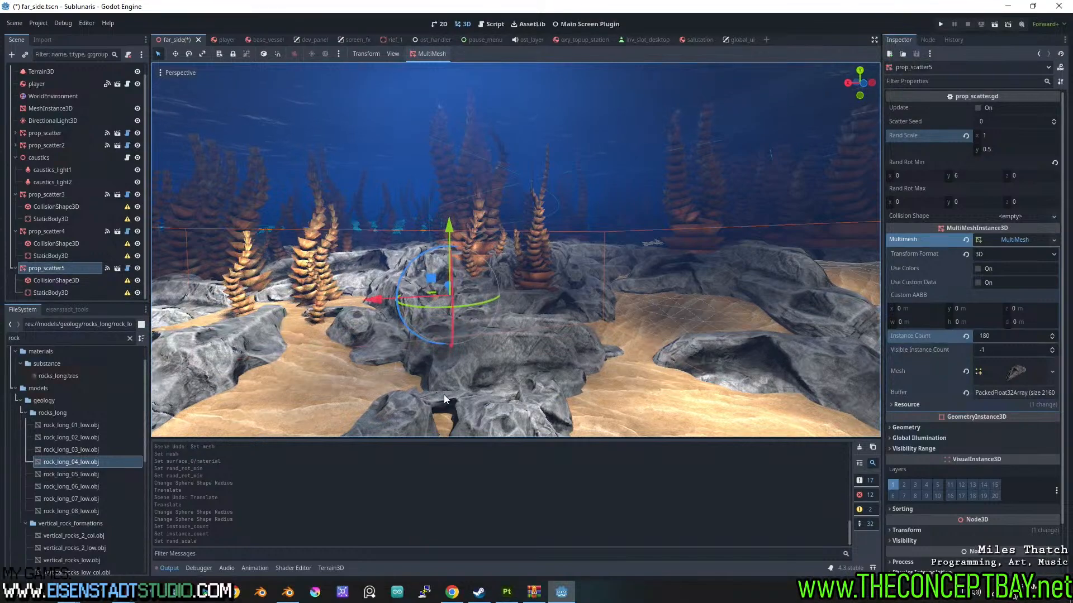
{"action": "key", "text": "s"}
{"action": "right_click_drag", "start_coordinate": [562, 313], "coordinate": [575, 256]}
{"action": "key", "text": "d"}
{"action": "key", "text": "w"}
{"action": "key", "text": "w"}
{"action": "scroll", "coordinate": [518, 327], "scroll_direction": "up", "scroll_amount": 2}
{"action": "key", "text": "a"}
{"action": "key", "text": "d"}
{"action": "key", "text": "w"}
{"action": "key", "text": "s"}
{"action": "key", "text": "w"}
{"action": "key", "text": "d"}
{"action": "key", "text": "s"}
{"action": "key", "text": "w"}
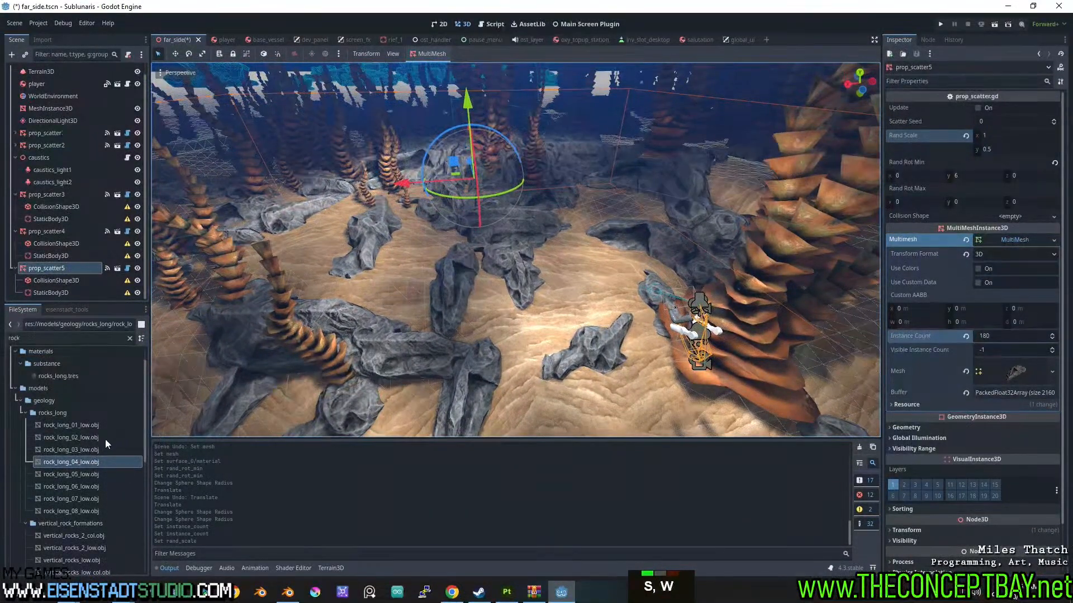
- Try rock_long_03, 02, 01, 05 and 04 low OBJ files in turn as prop_scatter5's mesh
{"action": "left_click_drag", "start_coordinate": [82, 450], "coordinate": [1012, 372]}
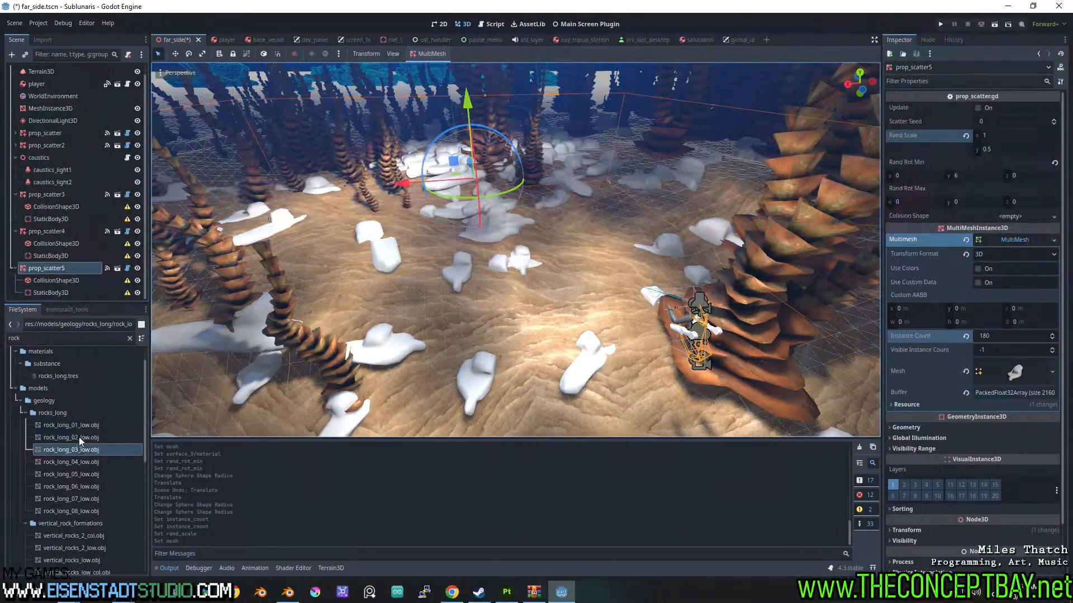
{"action": "left_click_drag", "start_coordinate": [78, 436], "coordinate": [1012, 372]}
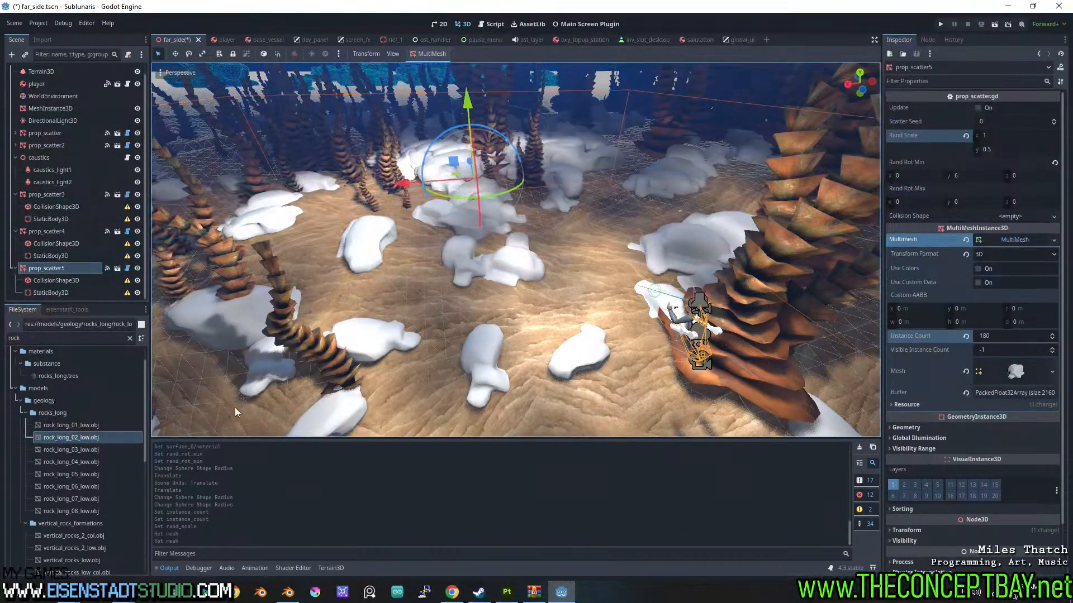
{"action": "left_click_drag", "start_coordinate": [60, 427], "coordinate": [998, 372]}
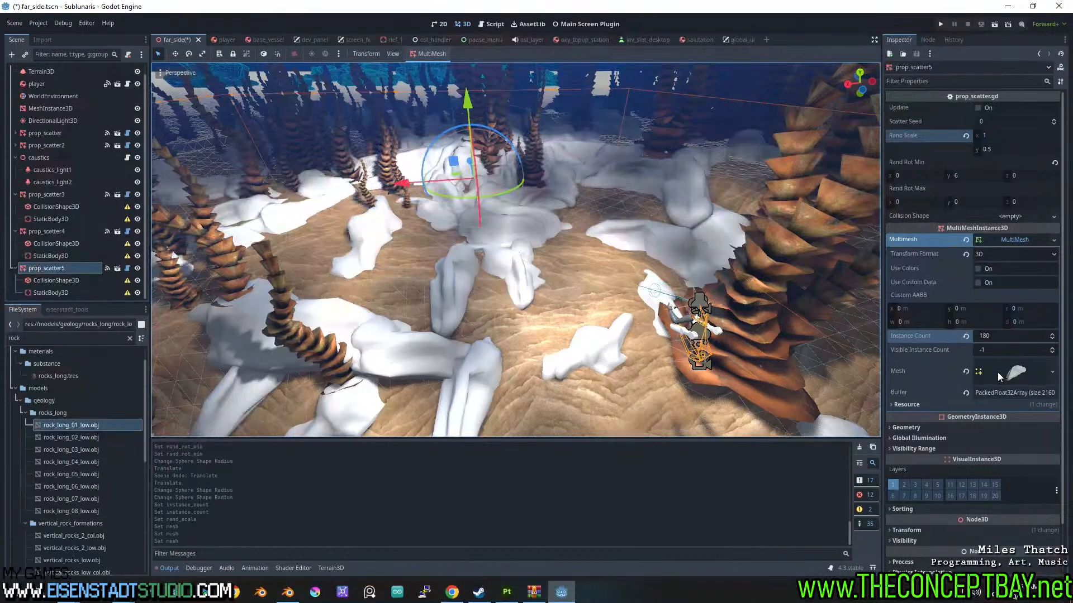
{"action": "left_click_drag", "start_coordinate": [90, 475], "coordinate": [1004, 370]}
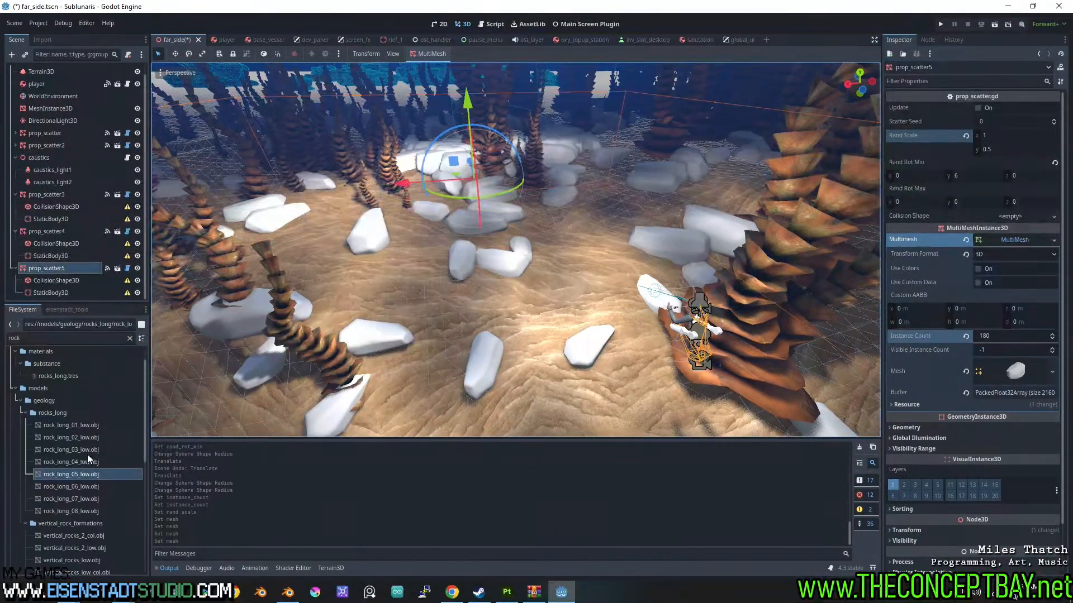
{"action": "left_click_drag", "start_coordinate": [87, 462], "coordinate": [1044, 367]}
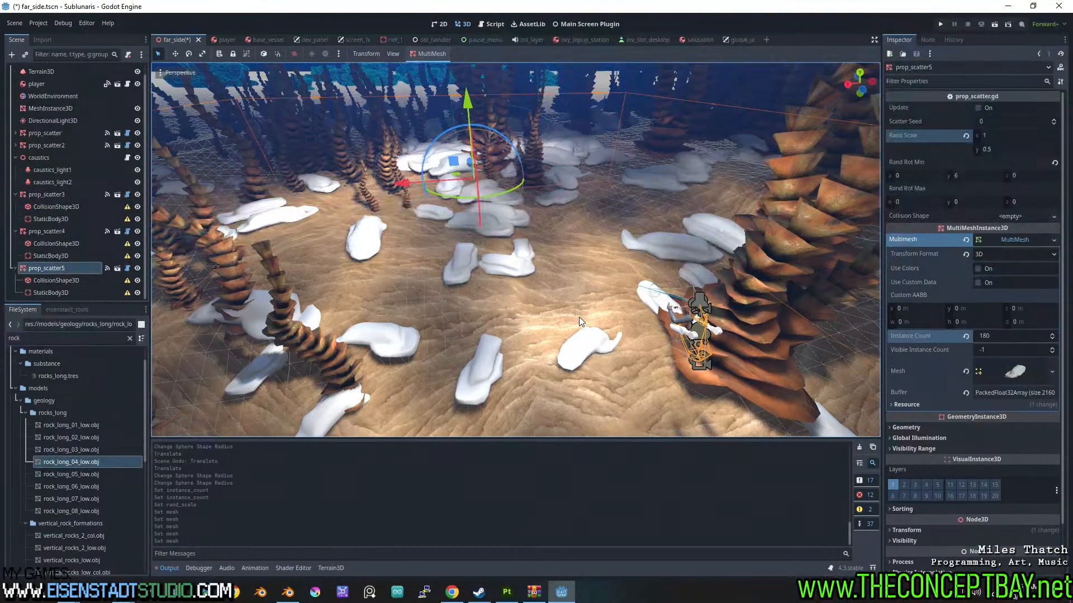
- Examine the scattered rock_long_04_low.obj rocks from closer viewpoints
{"action": "key", "text": "w"}
{"action": "right_click_drag", "start_coordinate": [529, 297], "coordinate": [505, 269]}
{"action": "key", "text": "d"}
{"action": "key", "text": "w"}
{"action": "key", "text": "d"}
{"action": "key", "text": "a"}
{"action": "key", "text": "s"}
{"action": "key", "text": "d"}
{"action": "key", "text": "w"}
{"action": "key", "text": "s"}
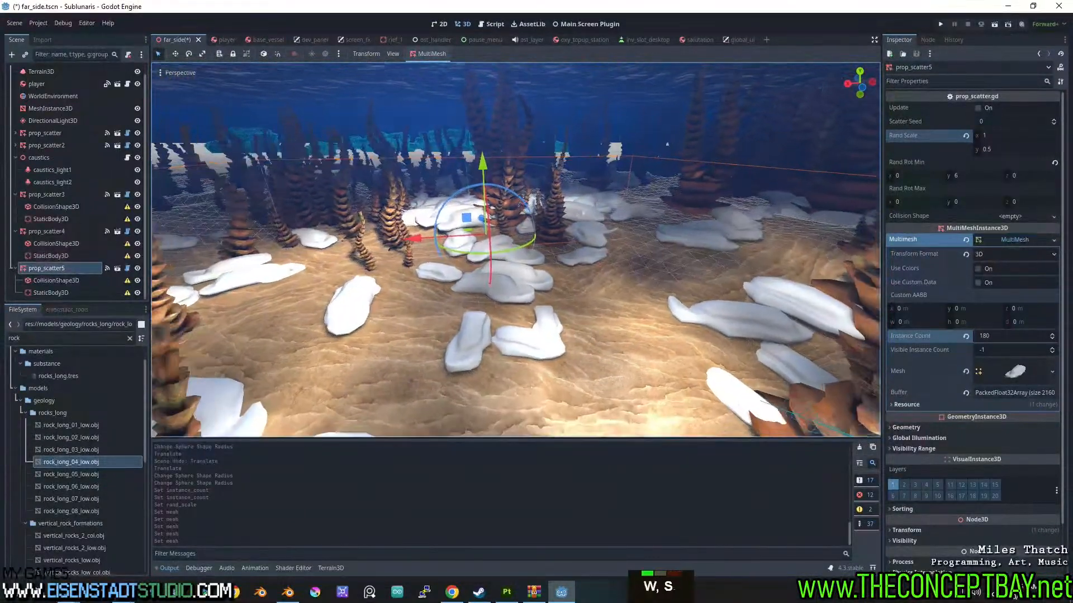
- Try rock_long_01_low.obj as the scatter mesh, then undo all the recent mesh swaps
{"action": "left_click_drag", "start_coordinate": [86, 427], "coordinate": [1013, 372]}
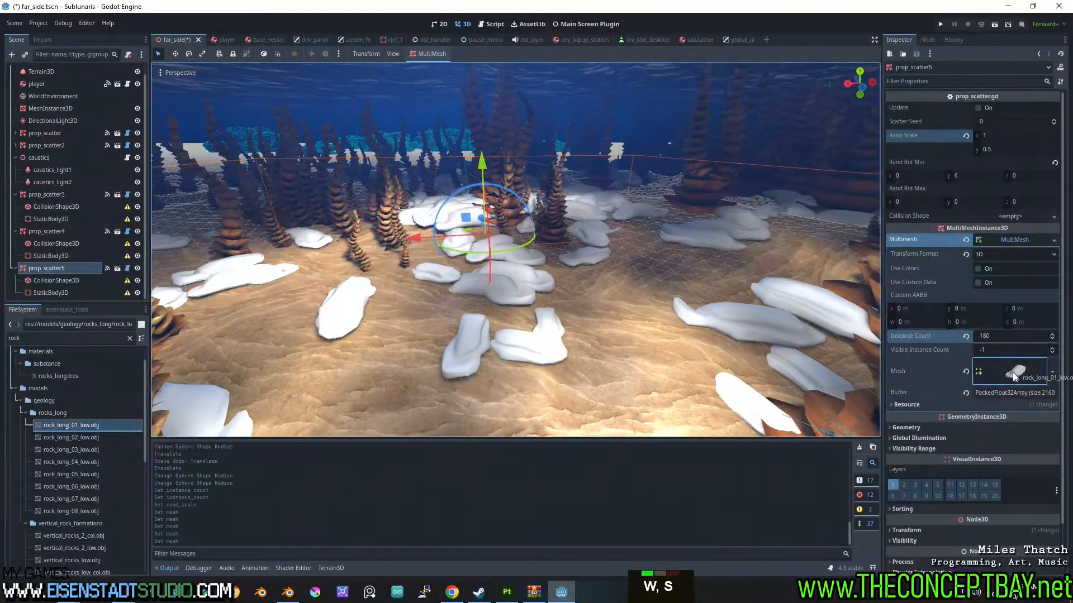
{"action": "key", "text": "ctrl+z"}
{"action": "key", "text": "ctrl+z"}
{"action": "key", "text": "ctrl+z"}
{"action": "key", "text": "ctrl+z"}
{"action": "key", "text": "ctrl+z"}
{"action": "key", "text": "ctrl+z"}
{"action": "key", "text": "ctrl+z"}
{"action": "key", "text": "ctrl+z"}
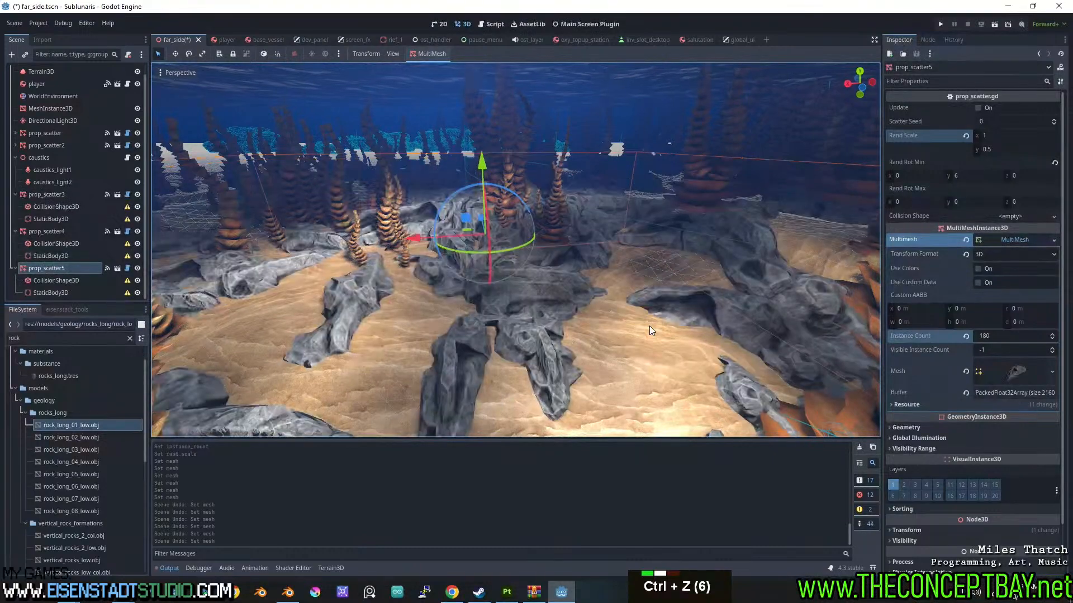
- Save the far_side scene, look over the textured rock field and collapse prop_scatter5's MultiMesh properties
{"action": "key", "text": "ctrl+s"}
{"action": "right_click_drag", "start_coordinate": [621, 300], "coordinate": [678, 281]}
{"action": "key", "text": "d"}
{"action": "key", "text": "w"}
{"action": "key", "text": "s"}
{"action": "key", "text": "a"}
{"action": "key", "text": "a"}
{"action": "key", "text": "d"}
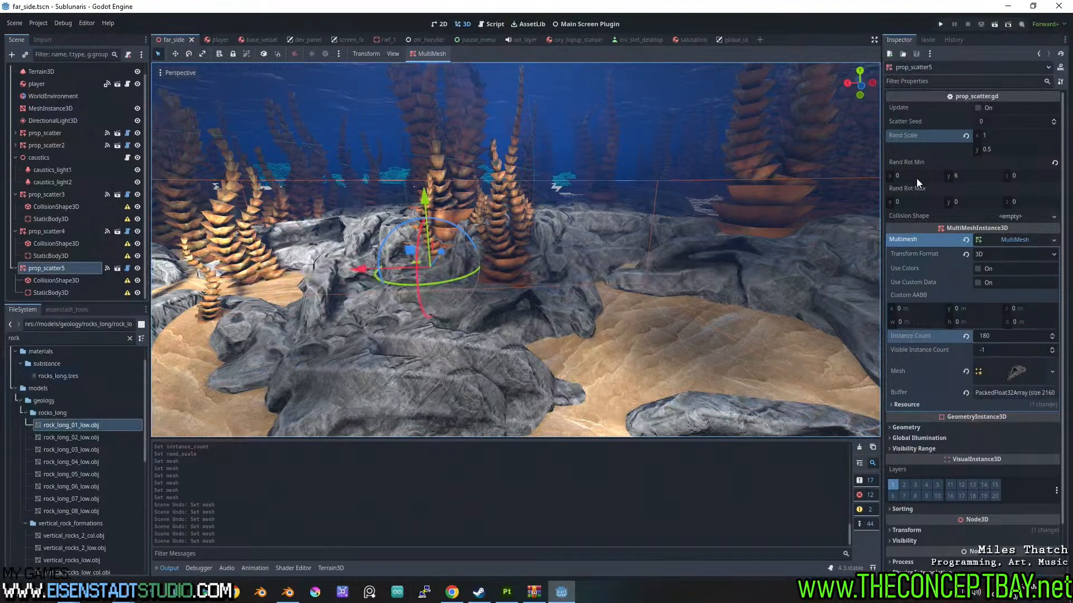
{"action": "left_click", "coordinate": [1018, 239]}
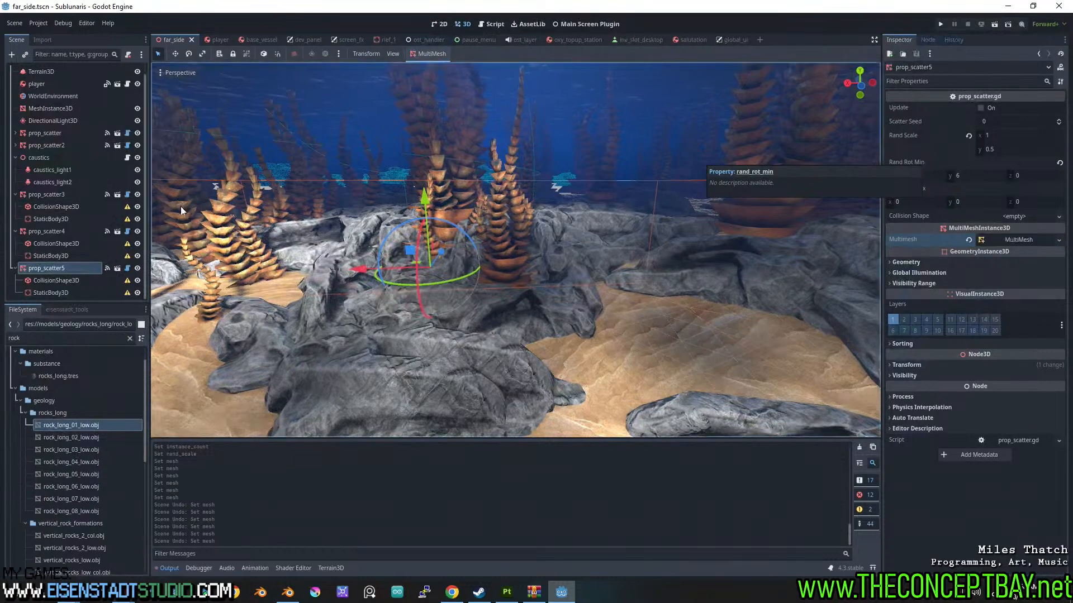
- Open prop_scatter5's prop_scatter.gd script and insert an empty line above the rand_rot_min export
{"action": "left_click", "coordinate": [127, 268]}
{"action": "scroll", "coordinate": [492, 241], "scroll_direction": "down", "scroll_amount": 3}
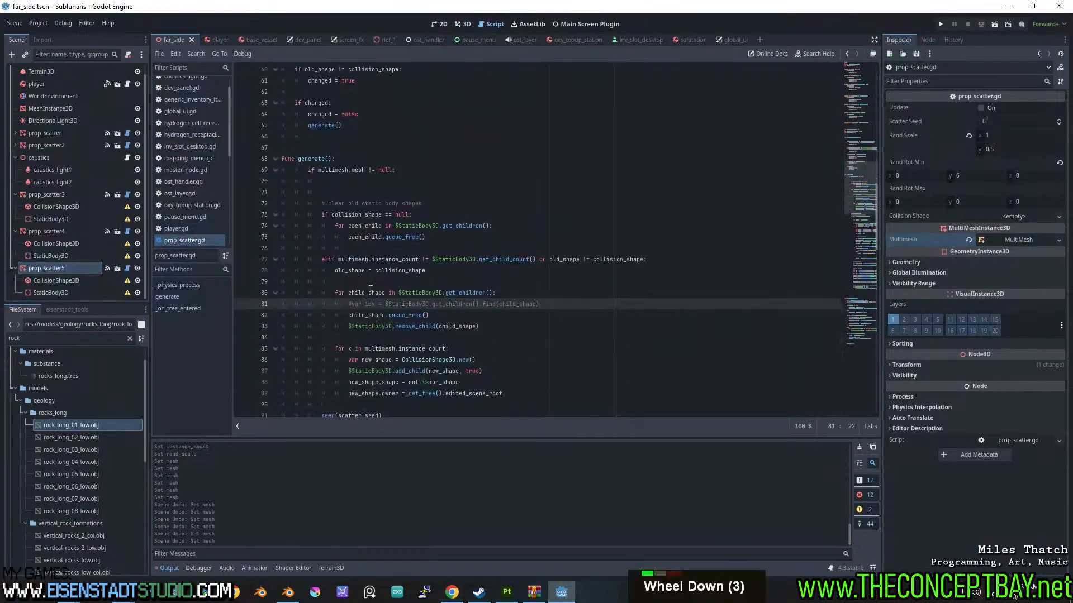
{"action": "scroll", "coordinate": [371, 290], "scroll_direction": "up", "scroll_amount": 6}
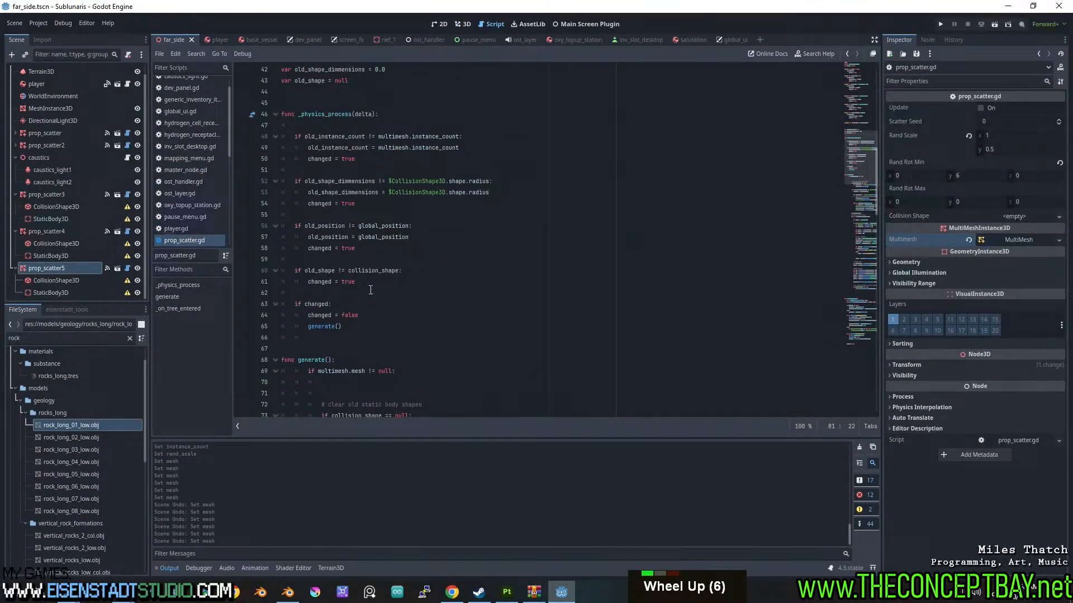
{"action": "scroll", "coordinate": [370, 290], "scroll_direction": "up", "scroll_amount": 20}
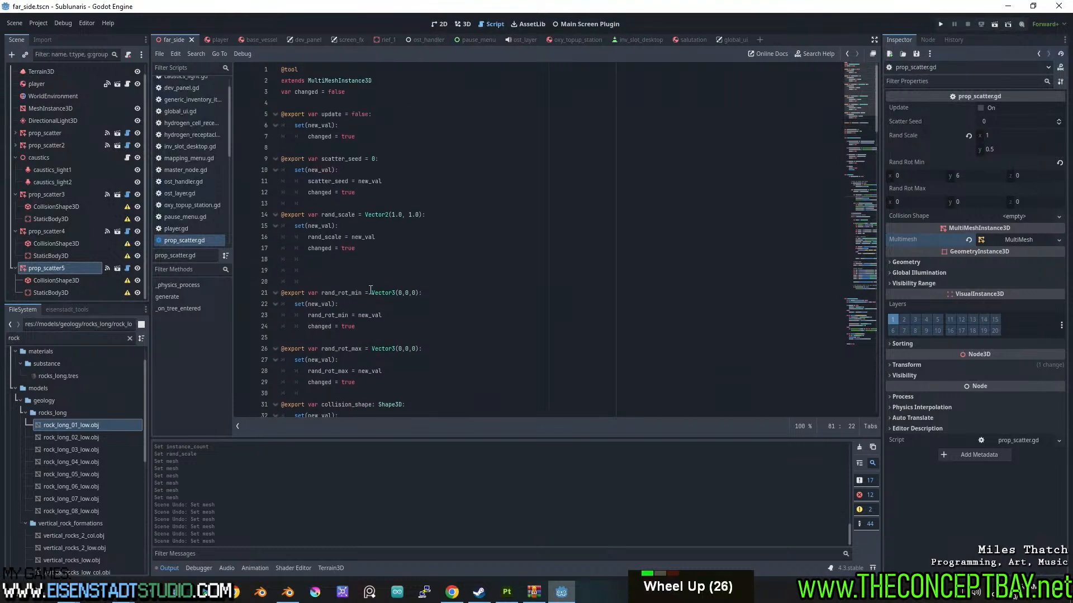
{"action": "scroll", "coordinate": [370, 290], "scroll_direction": "up", "scroll_amount": 1}
{"action": "scroll", "coordinate": [395, 254], "scroll_direction": "down", "scroll_amount": 2}
{"action": "left_click", "coordinate": [391, 210]}
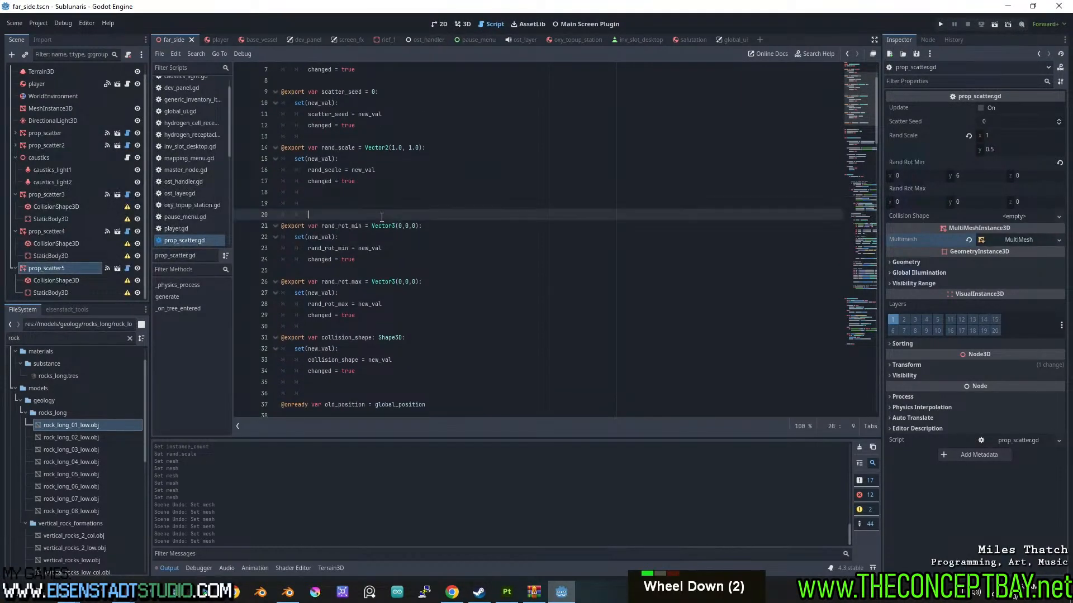
{"action": "key", "text": "BackSpace"}
{"action": "key", "text": "BackSpace"}
{"action": "key", "text": "Up"}
{"action": "key", "text": "Return"}
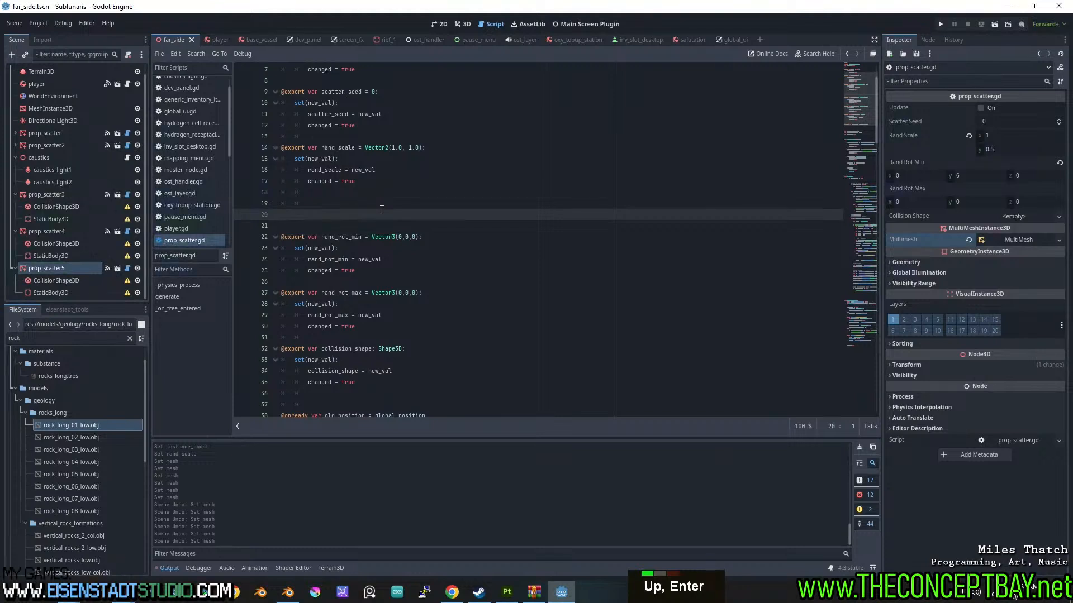
- Declare an exported variable base_rotation with the default Vector3(0,0,0), ending the line with a colon for a setter block
{"action": "type", "text": "@export va"}
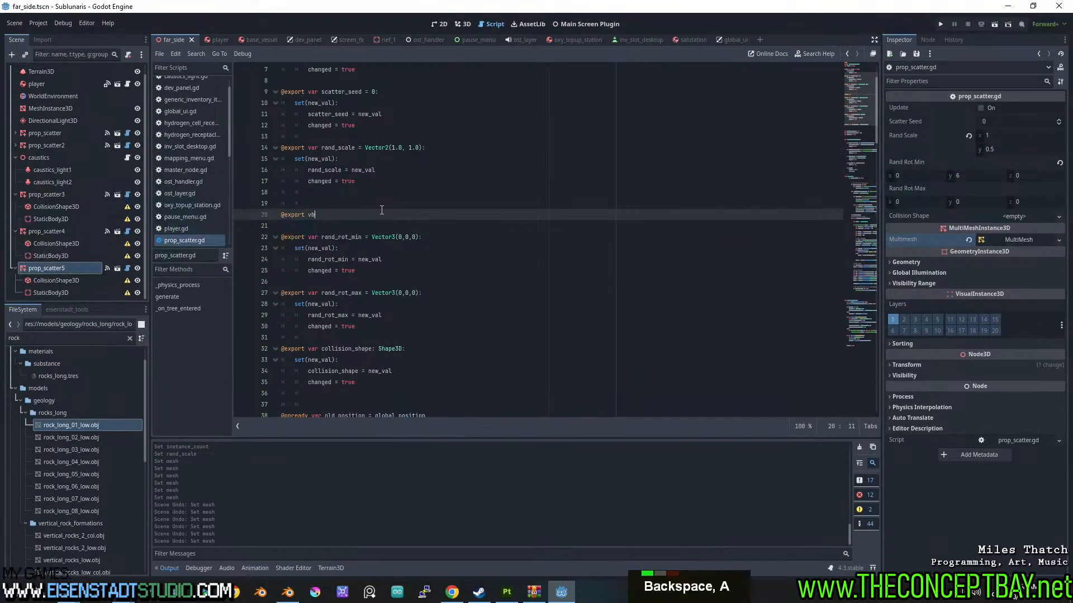
{"action": "type", "text": "r base_rota"}
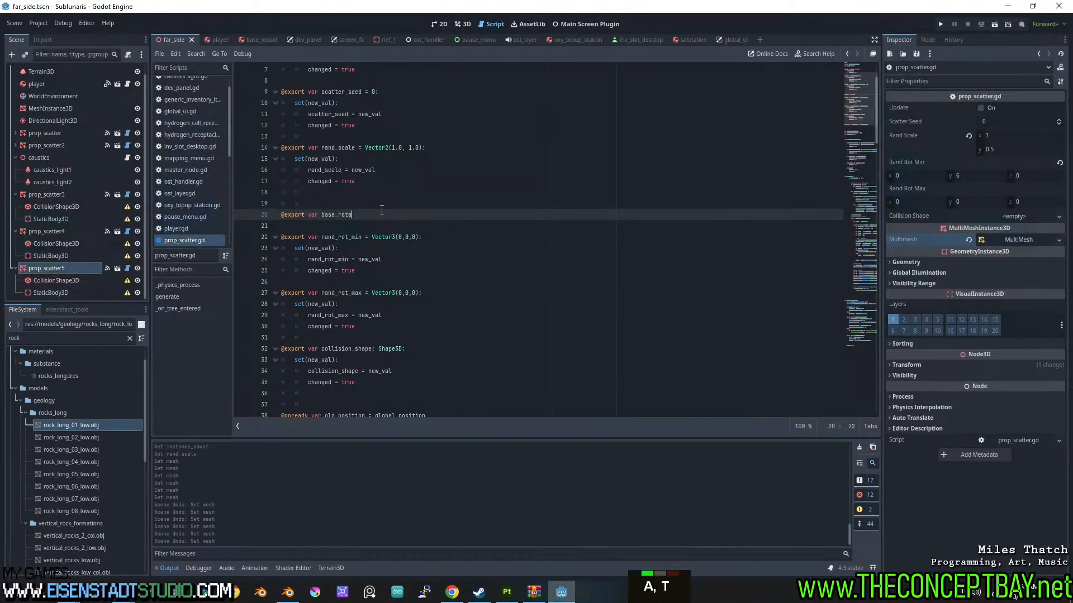
{"action": "type", "text": "tion"}
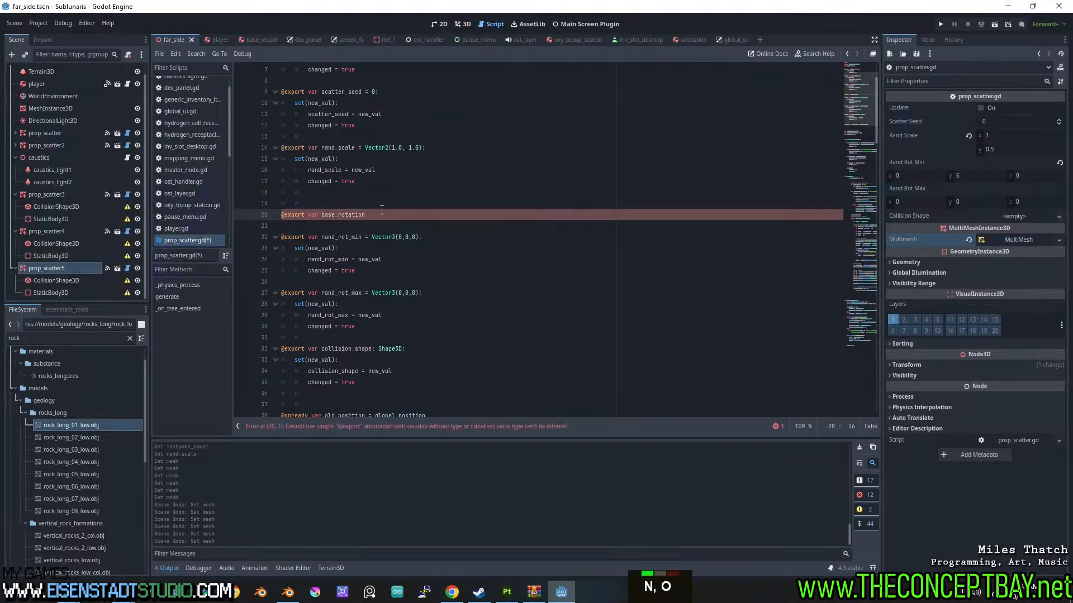
{"action": "type", "text": " = Vector3()"}
{"action": "key", "text": "Left"}
{"action": "type", "text": "0,0,0"}
{"action": "key", "text": "Right"}
{"action": "type", "text": ";"}
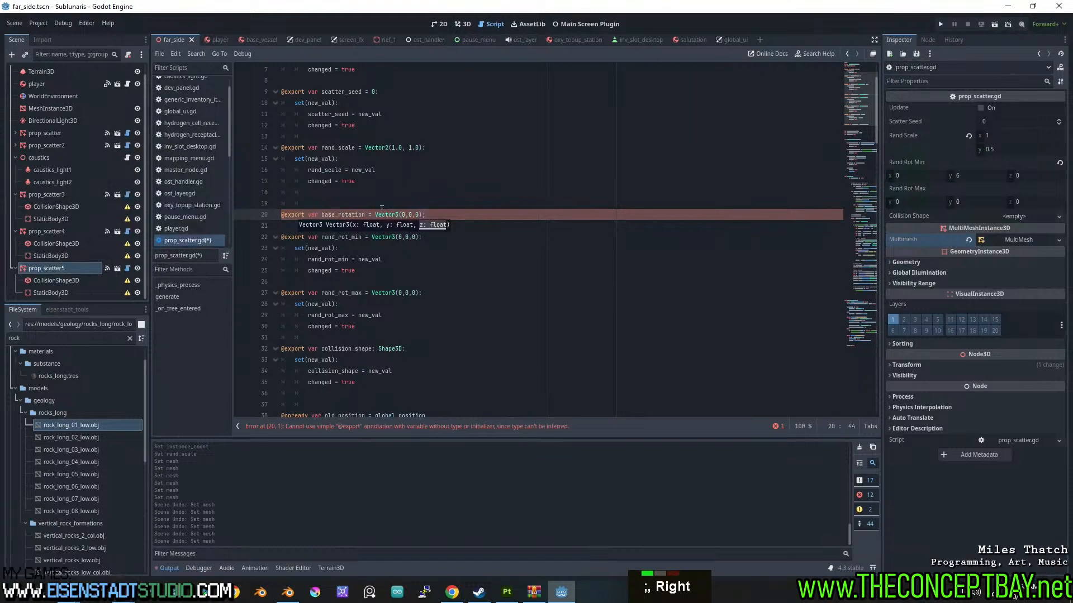
{"action": "key", "text": "BackSpace"}
{"action": "type", "text": ":"}
{"action": "key", "text": "Return"}
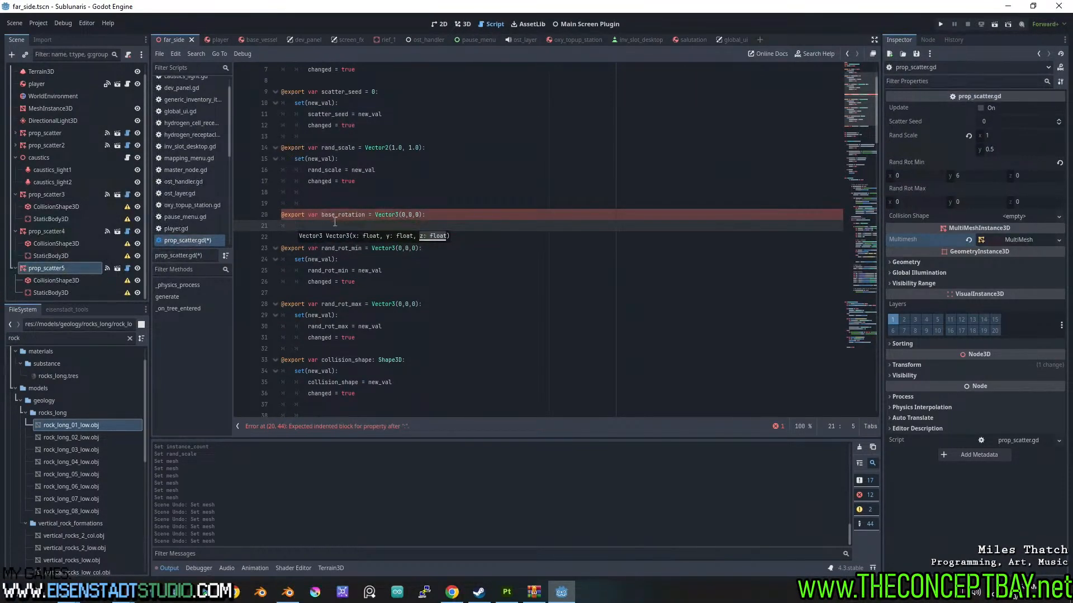
- Give base_rotation a set(new_val) setter that assigns base_rotation = new_val
{"action": "type", "text": "set(new"}
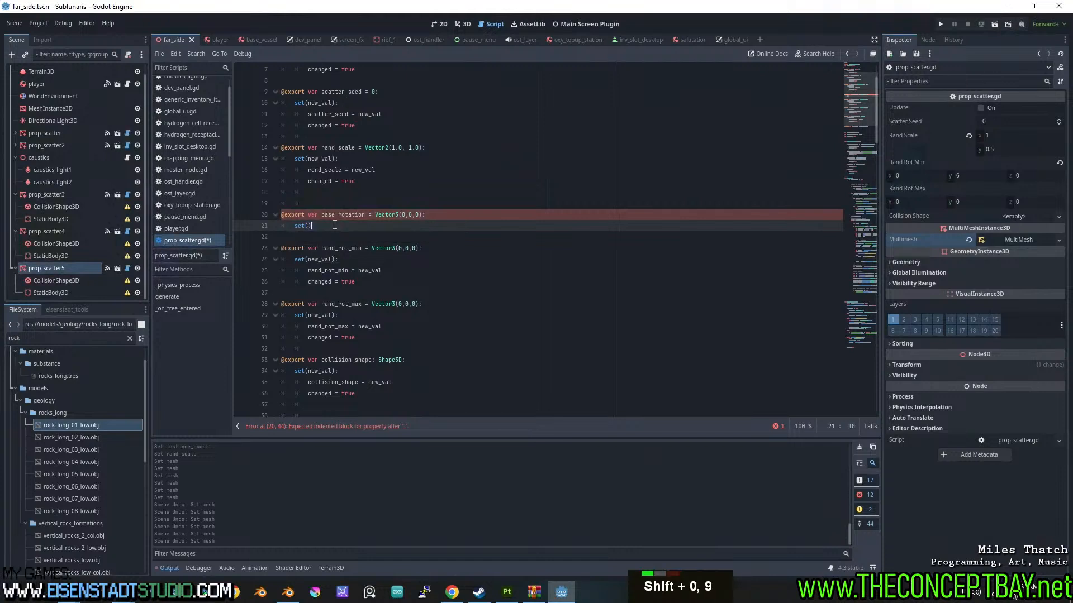
{"action": "type", "text": "_val)"}
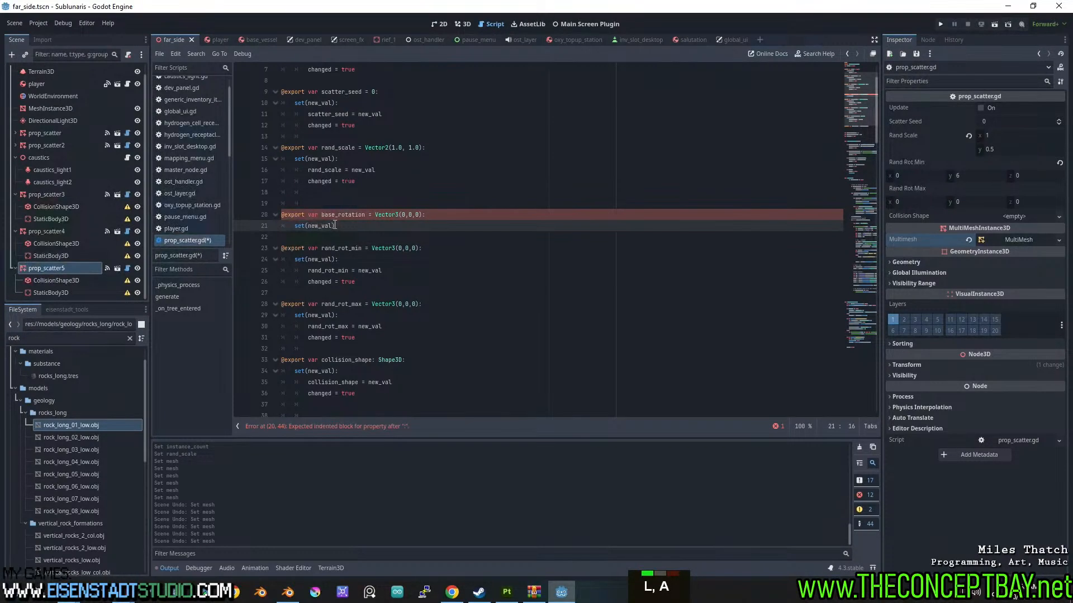
{"action": "type", "text": ":"}
{"action": "key", "text": "Return"}
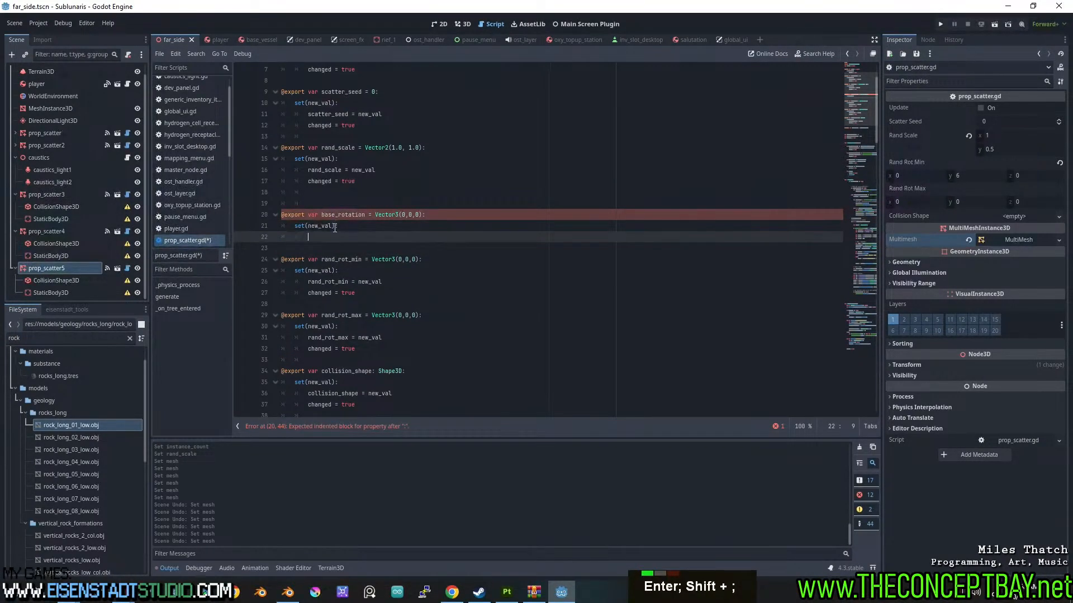
{"action": "double_click", "coordinate": [337, 214]}
{"action": "key", "text": "ctrl+c"}
{"action": "left_click", "coordinate": [357, 237]}
{"action": "key", "text": "ctrl+v"}
{"action": "type", "text": "= "}
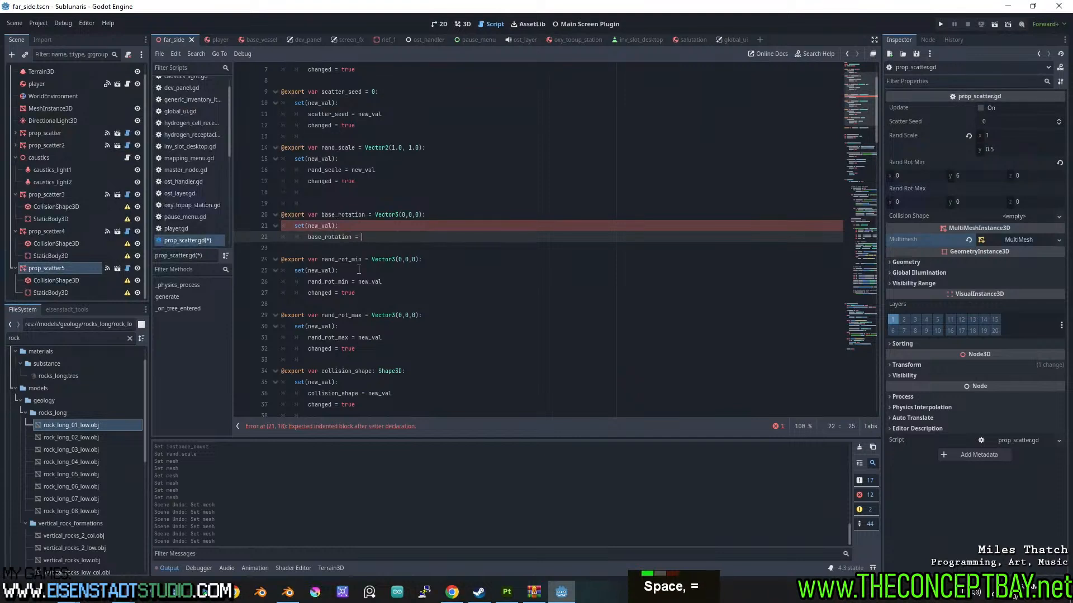
{"action": "type", "text": "new_val"}
{"action": "key", "text": "Return"}
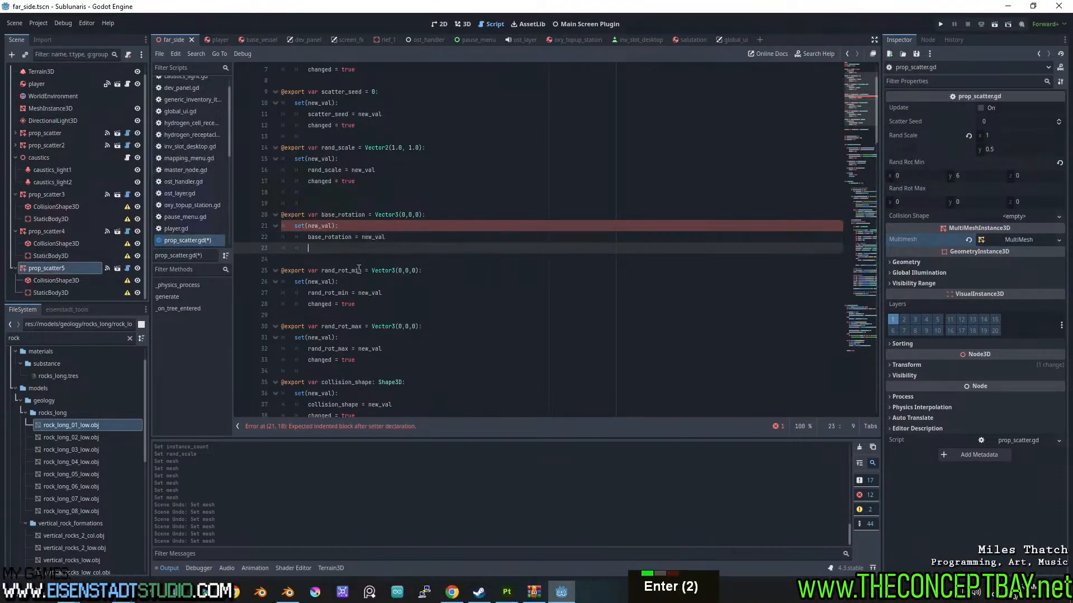
- Copy the changed = true line from rand_rot_min's setter into base_rotation's setter and save the script
{"action": "left_click_drag", "start_coordinate": [358, 305], "coordinate": [307, 306]}
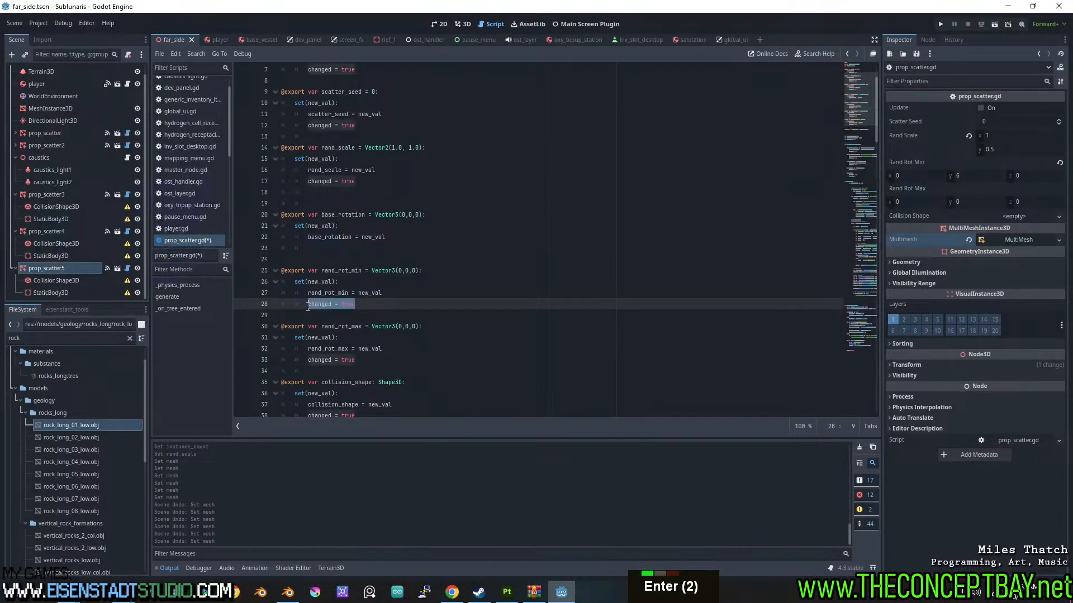
{"action": "key", "text": "ctrl+c"}
{"action": "left_click", "coordinate": [337, 245]}
{"action": "key", "text": "ctrl+v"}
{"action": "double_click", "coordinate": [330, 237]}
{"action": "key", "text": "ctrl+c"}
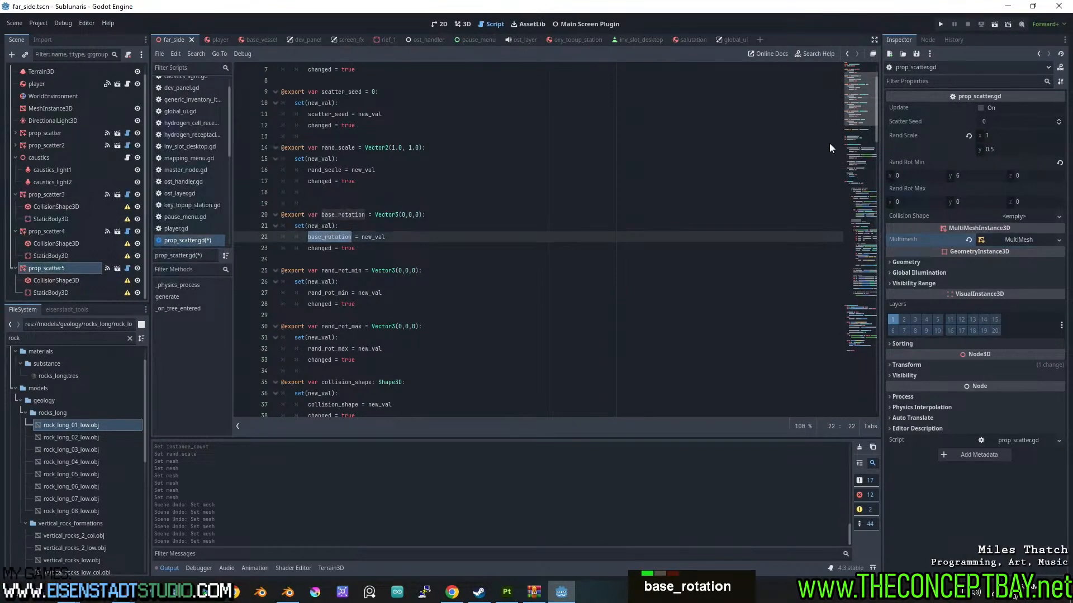
{"action": "left_click", "coordinate": [550, 256]}
{"action": "key", "text": "ctrl+s"}
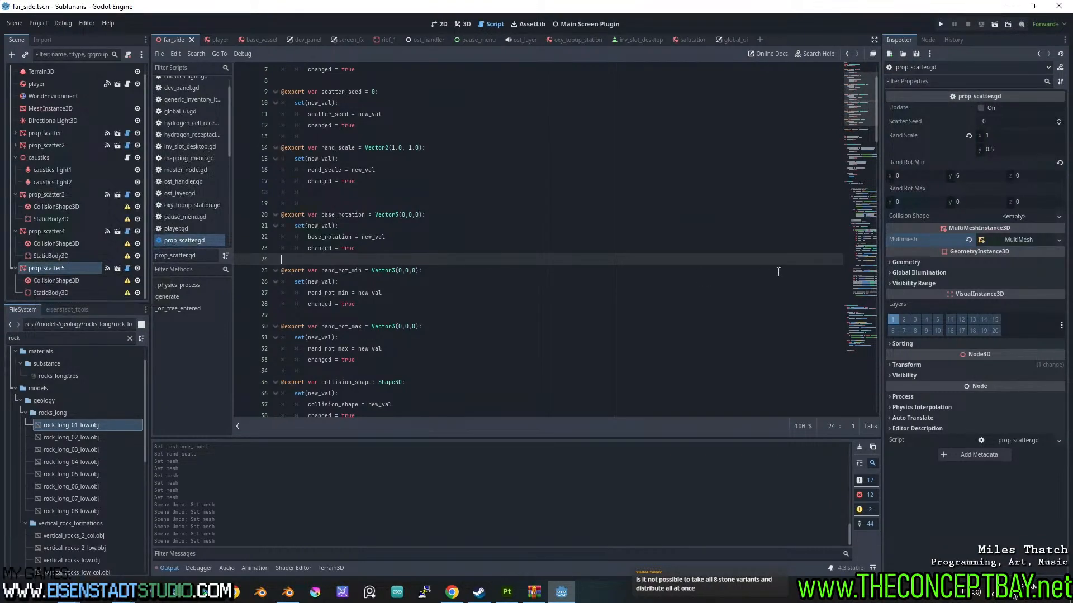
- Examine prop_scatter5's MultiMesh properties, the available mesh types and the assigned rock mesh's settings, checking the script's _on_tree_entered function as well
{"action": "left_click", "coordinate": [1015, 238]}
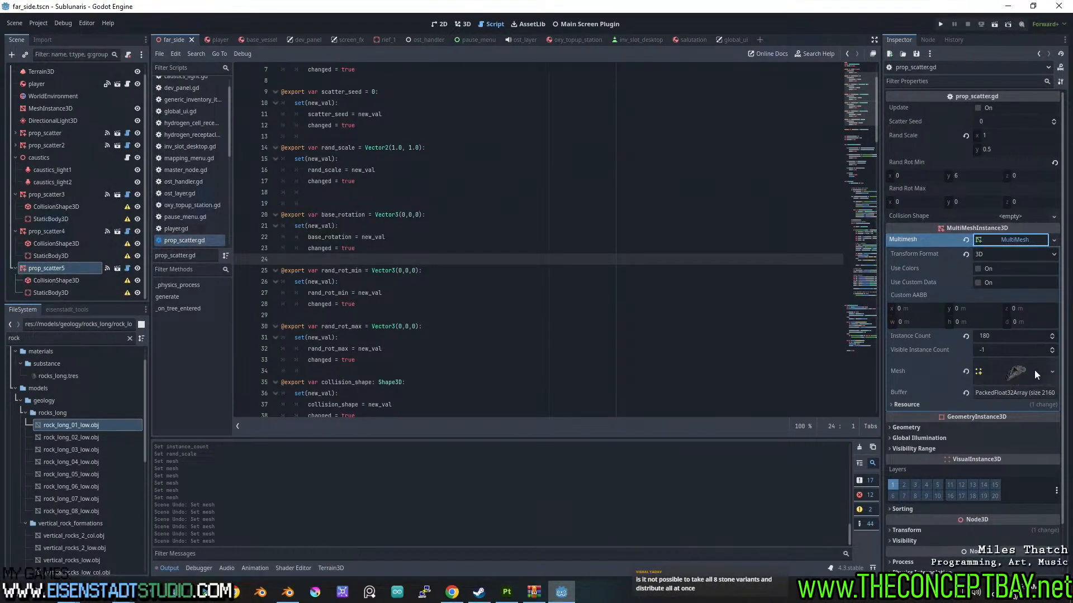
{"action": "left_click", "coordinate": [1053, 371]}
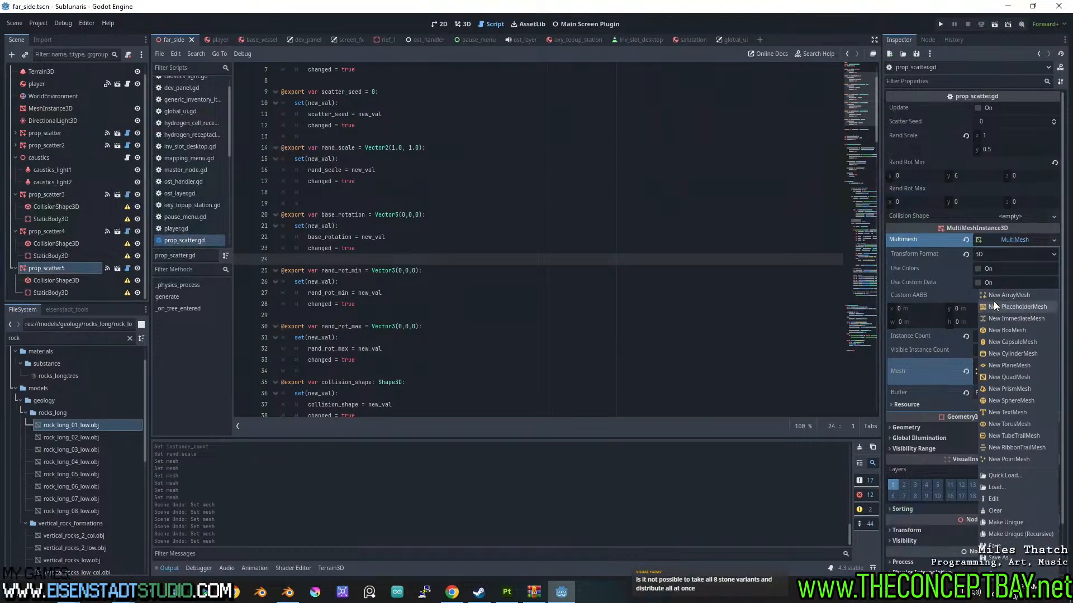
{"action": "key", "text": "Escape"}
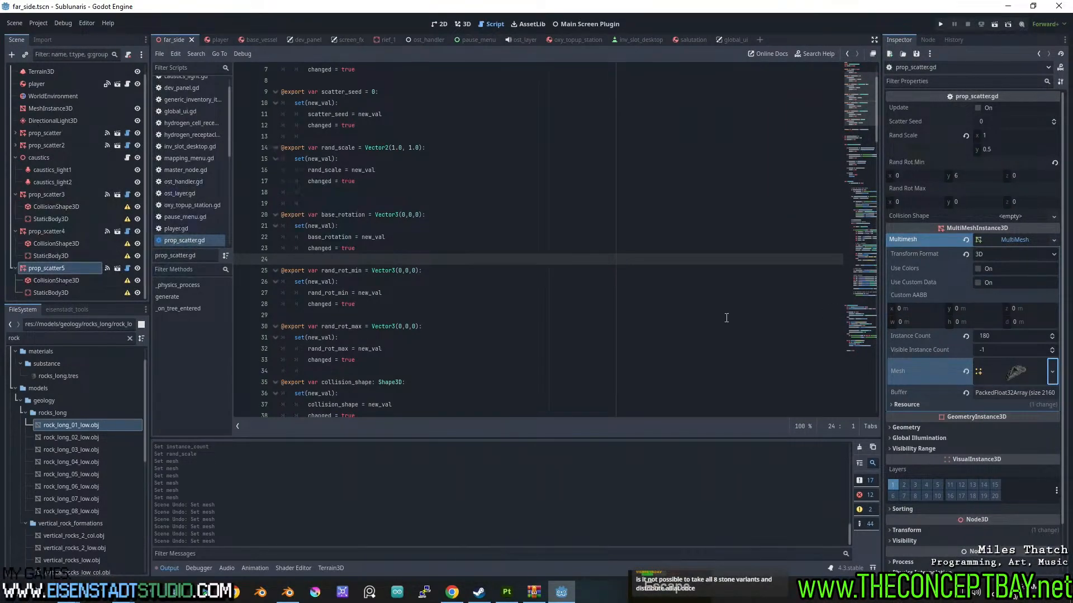
{"action": "left_click", "coordinate": [564, 314]}
{"action": "scroll", "coordinate": [634, 315], "scroll_direction": "down", "scroll_amount": 20}
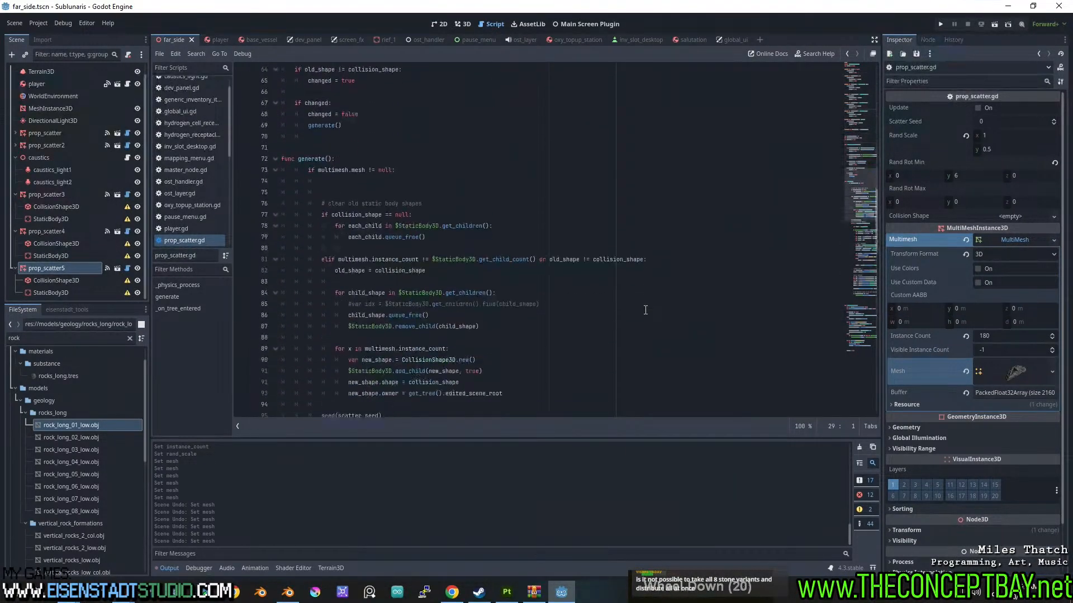
{"action": "scroll", "coordinate": [645, 310], "scroll_direction": "down", "scroll_amount": 14}
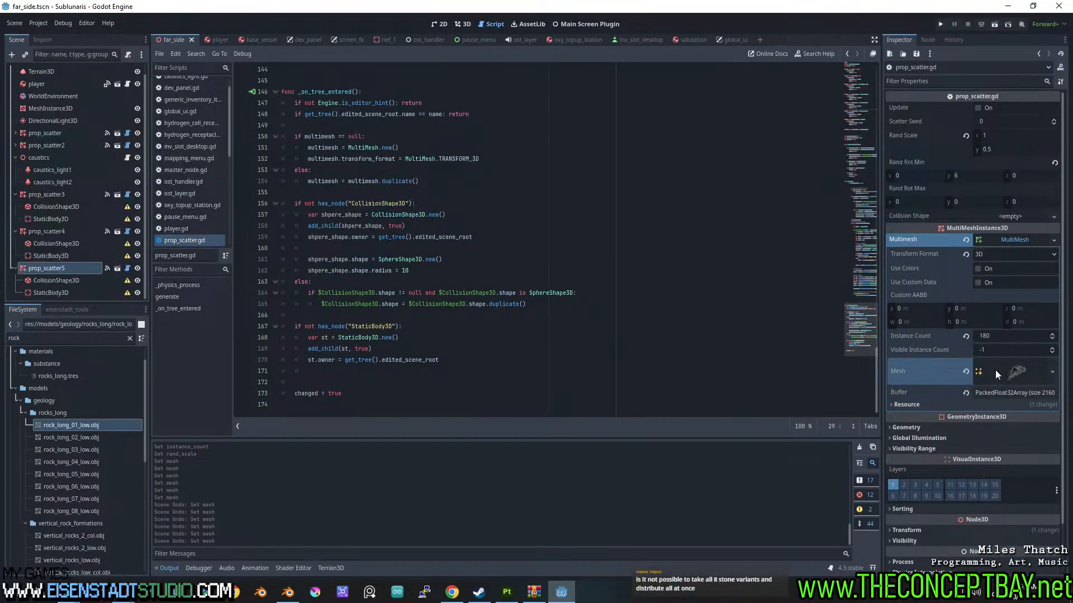
{"action": "left_click", "coordinate": [1033, 370]}
{"action": "scroll", "coordinate": [1033, 370], "scroll_direction": "down", "scroll_amount": 2}
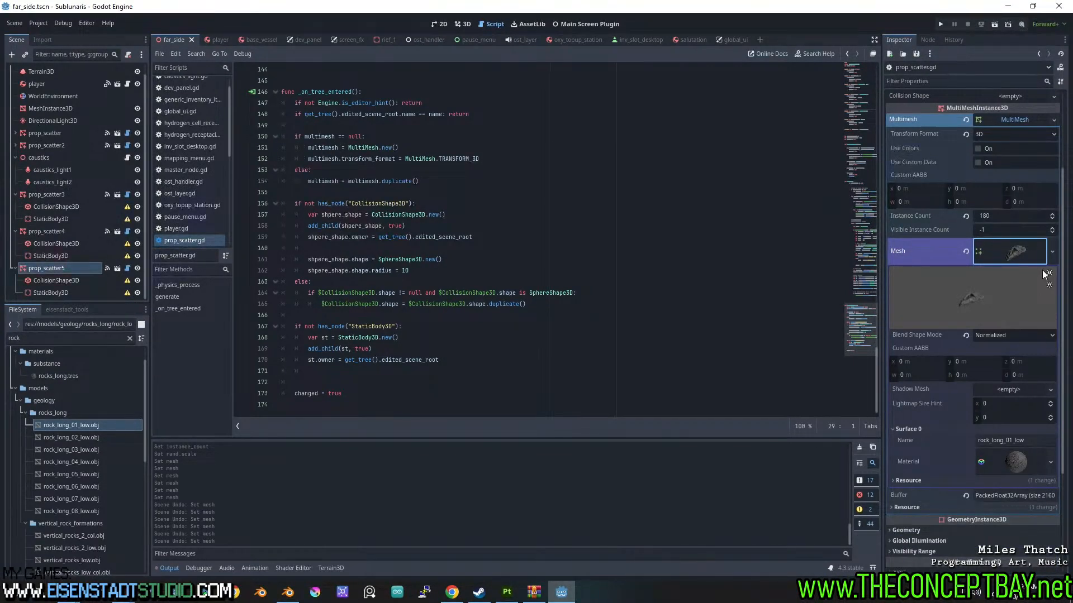
{"action": "left_click", "coordinate": [1003, 250]}
- Read through generate() in prop_scatter.gd, examining the rand_x, rand_y and rand_z placement, the ray collision parameters and the random rotation code
{"action": "scroll", "coordinate": [482, 304], "scroll_direction": "up", "scroll_amount": 4}
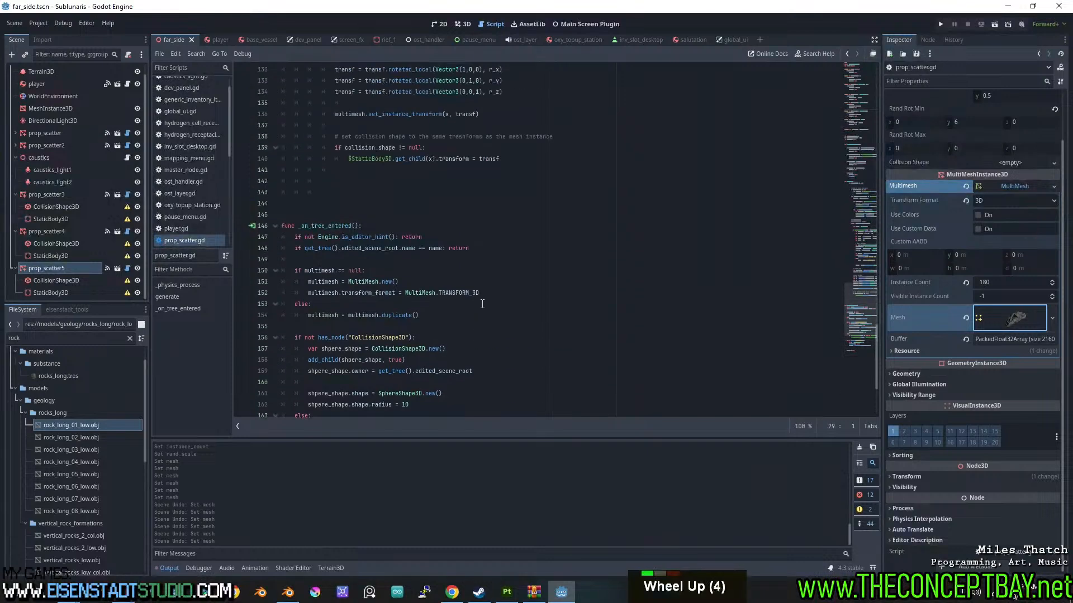
{"action": "scroll", "coordinate": [482, 304], "scroll_direction": "up", "scroll_amount": 1}
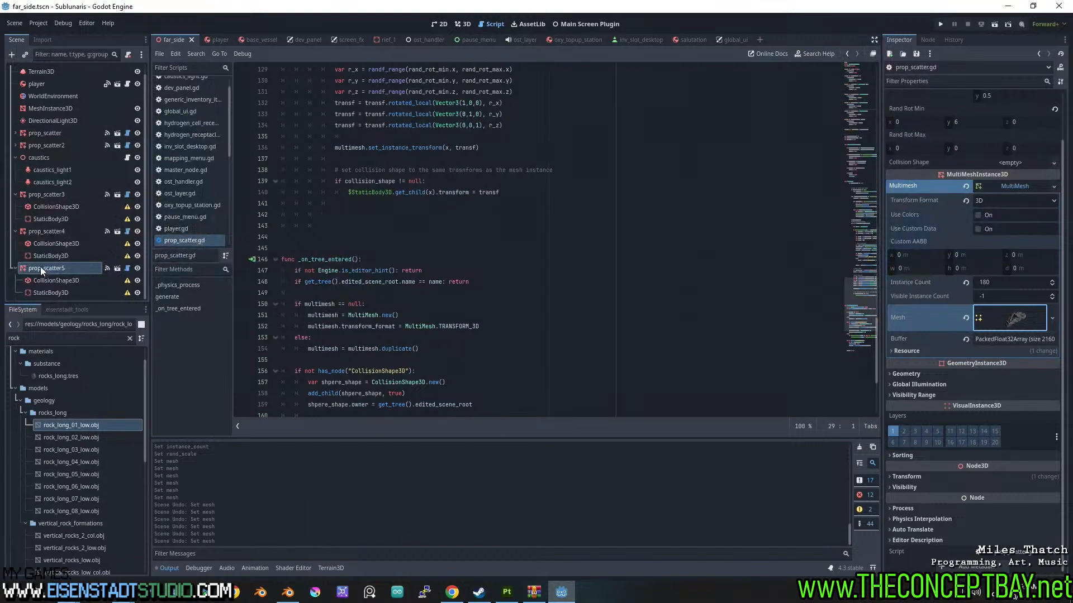
{"action": "left_click", "coordinate": [453, 263]}
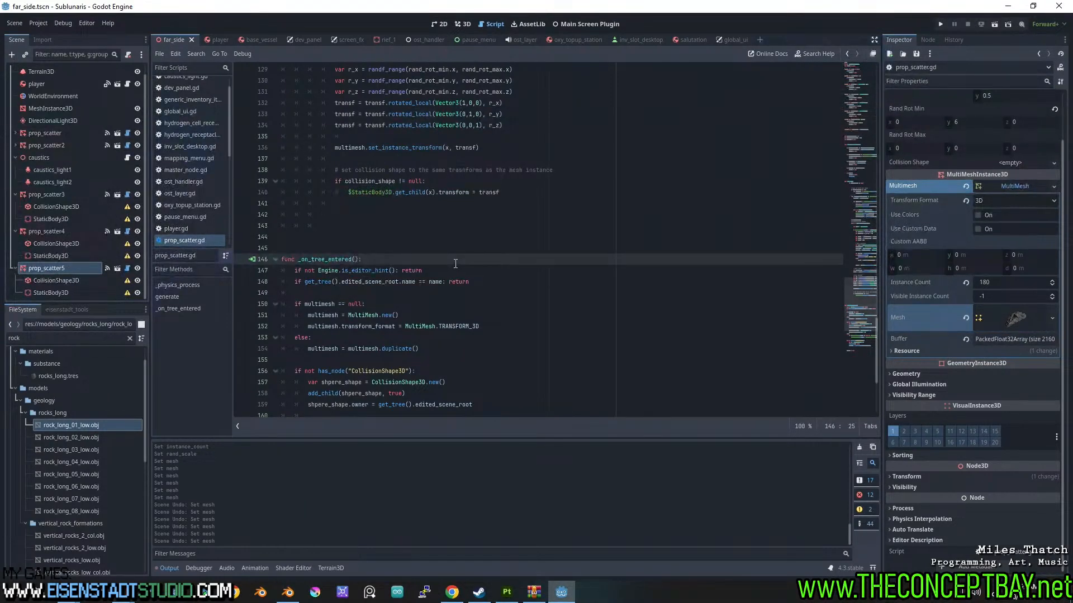
{"action": "scroll", "coordinate": [454, 263], "scroll_direction": "up", "scroll_amount": 4}
{"action": "scroll", "coordinate": [456, 264], "scroll_direction": "down", "scroll_amount": 4}
{"action": "scroll", "coordinate": [456, 263], "scroll_direction": "up", "scroll_amount": 14}
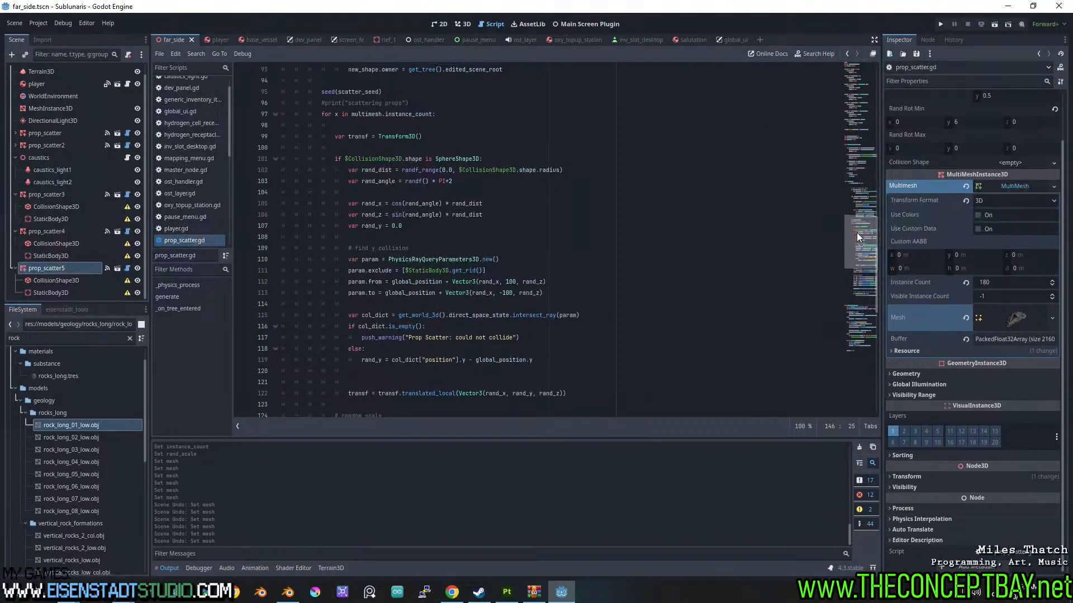
{"action": "double_click", "coordinate": [370, 226]}
{"action": "scroll", "coordinate": [376, 247], "scroll_direction": "down", "scroll_amount": 2}
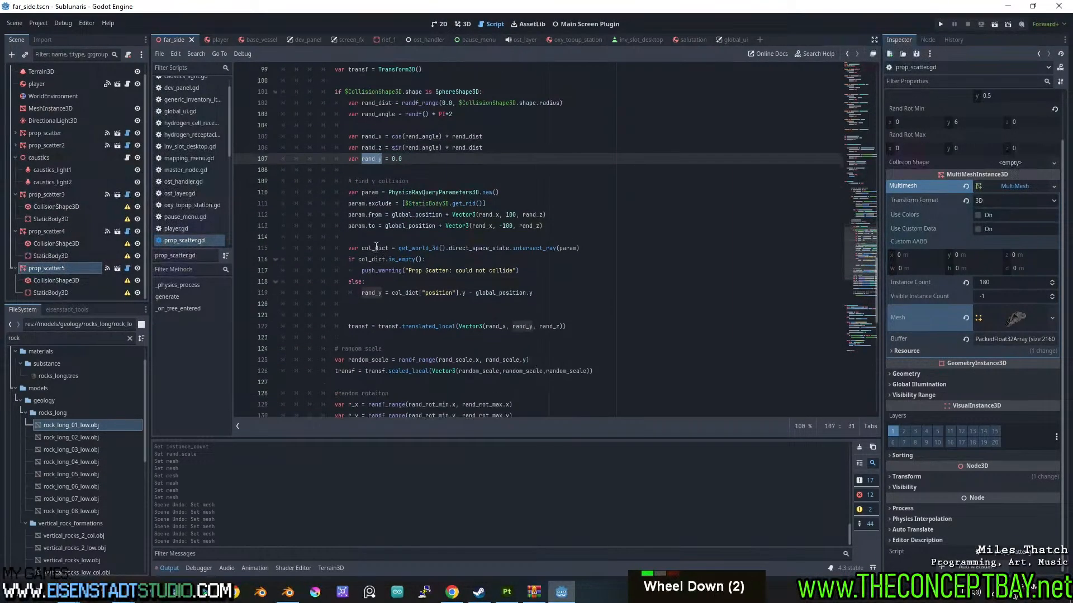
{"action": "double_click", "coordinate": [372, 148]}
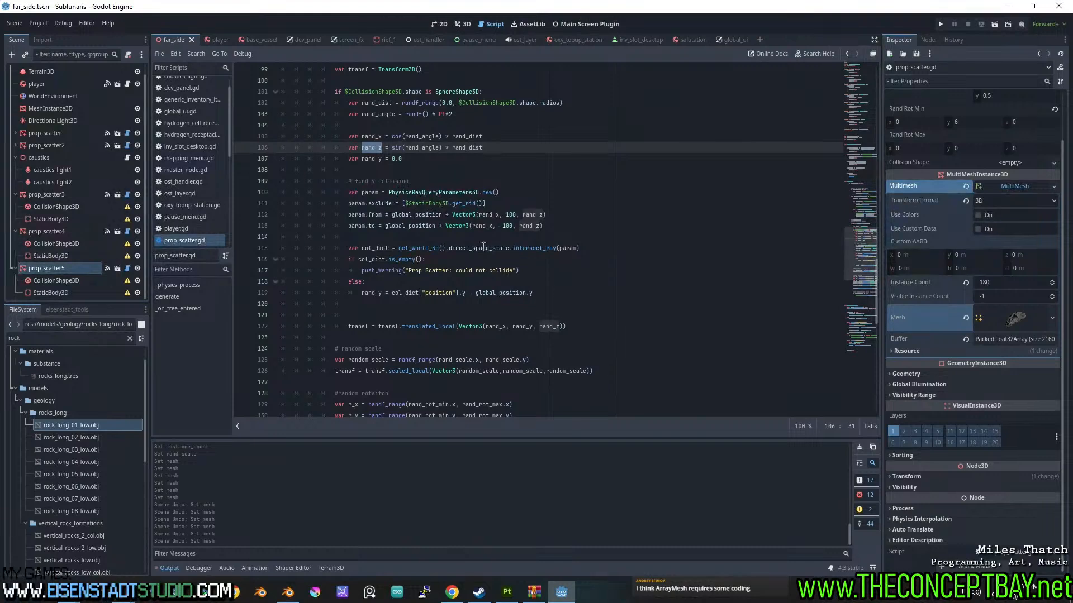
{"action": "left_click", "coordinate": [560, 225]}
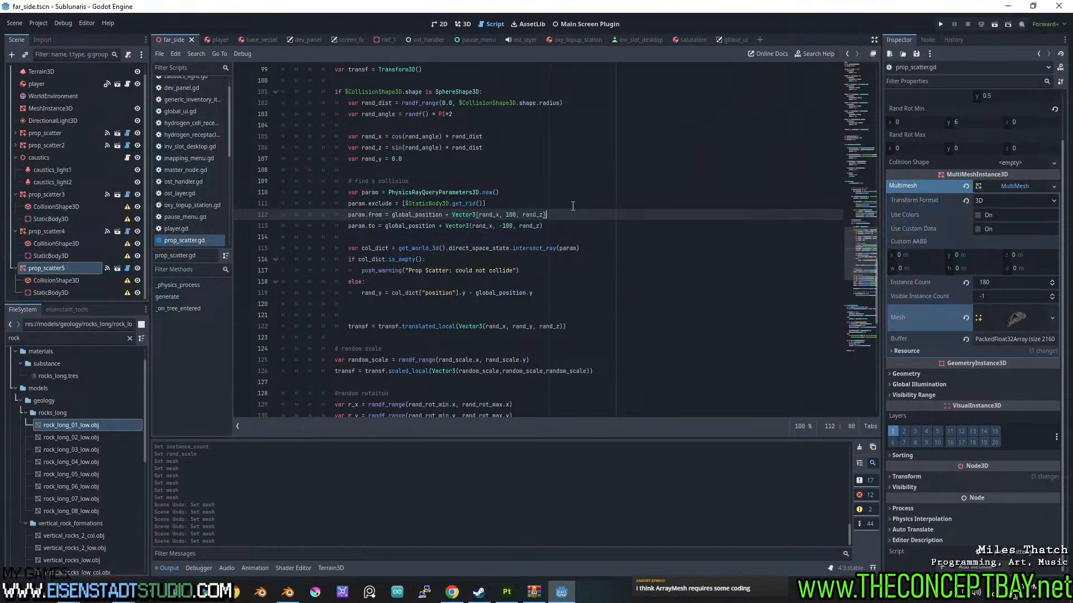
{"action": "double_click", "coordinate": [573, 208]}
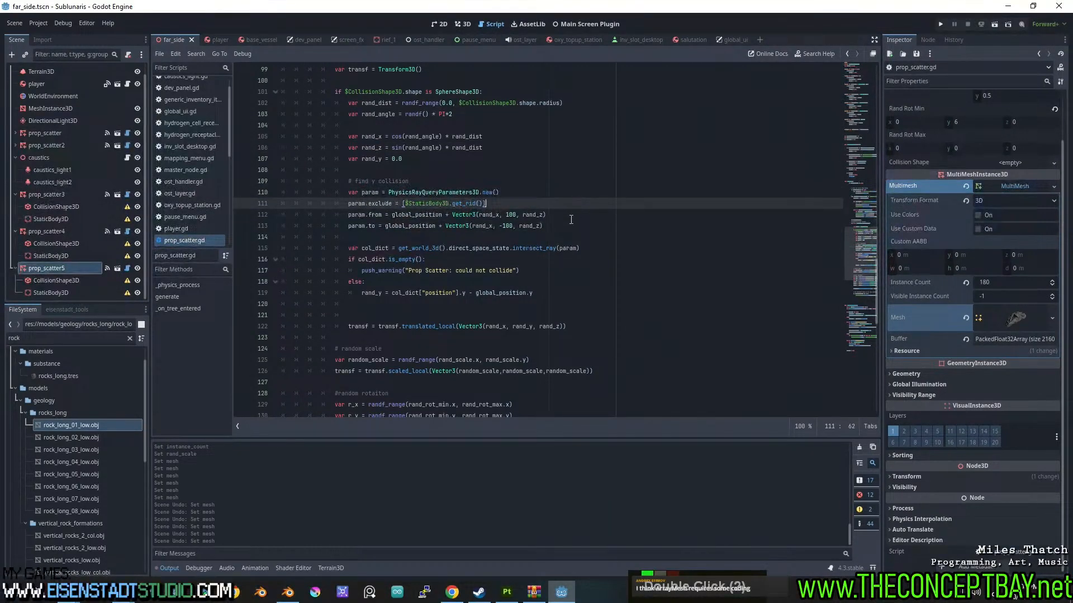
{"action": "double_click", "coordinate": [567, 225]}
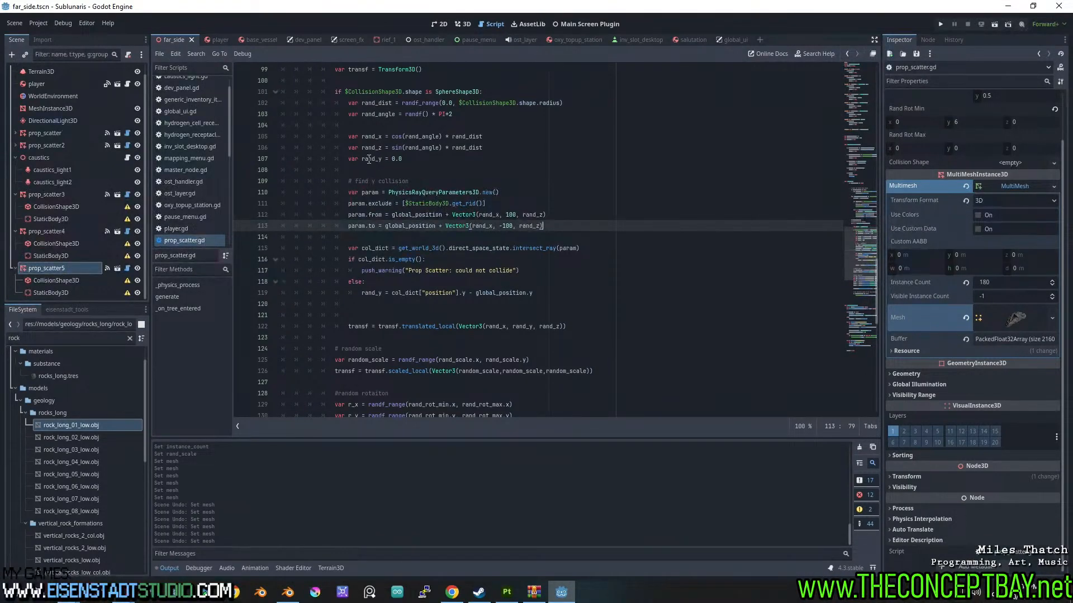
{"action": "double_click", "coordinate": [367, 136]}
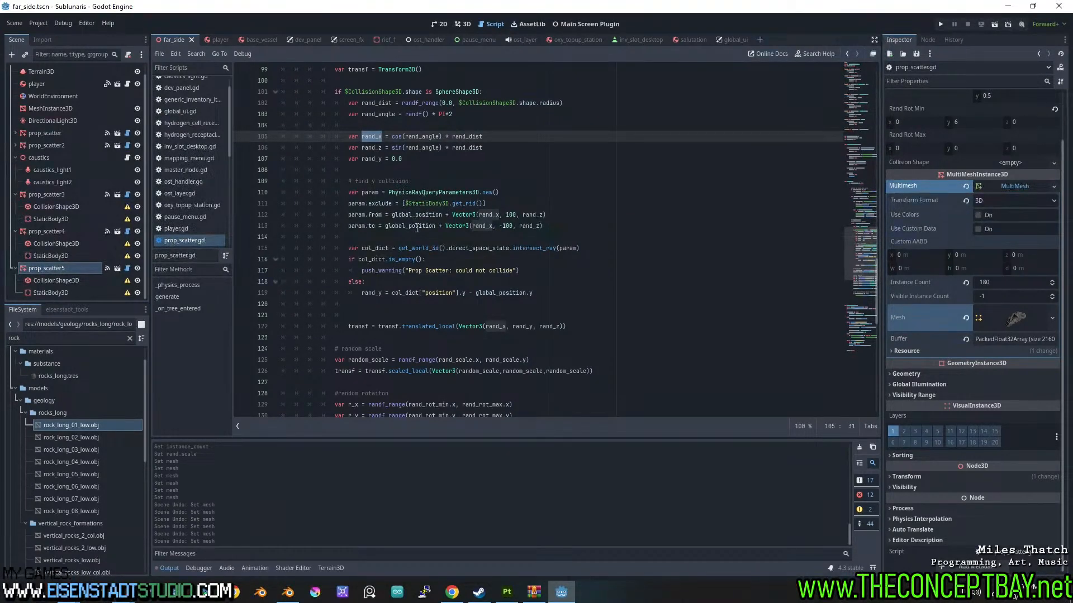
{"action": "scroll", "coordinate": [376, 132], "scroll_direction": "down", "scroll_amount": 5}
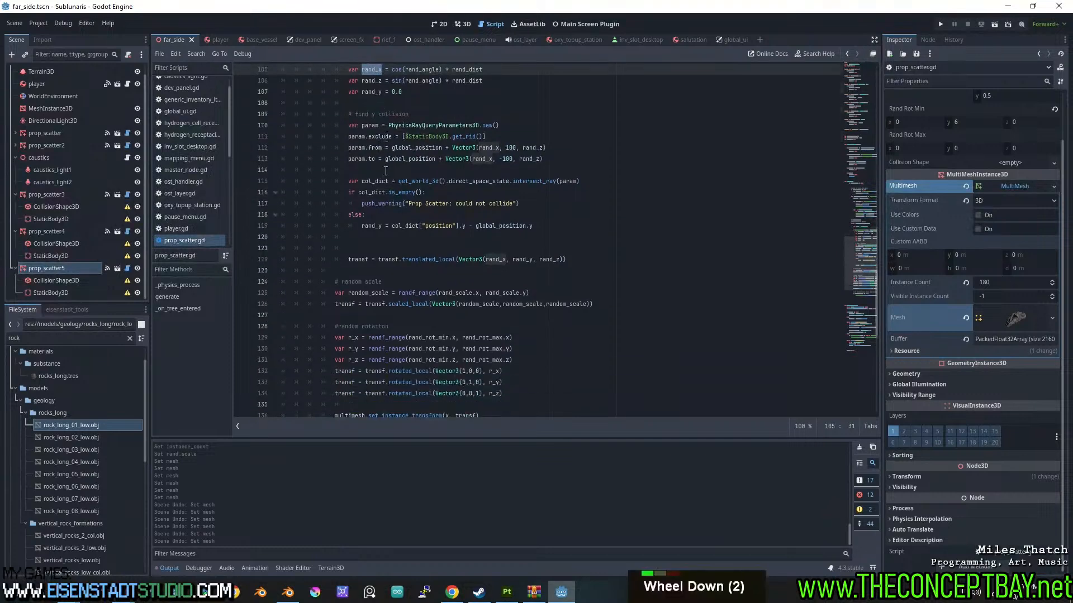
- Add + base_rotation.x to the end of the r_x random rotation line in prop_scatter.gd
{"action": "double_click", "coordinate": [352, 237]}
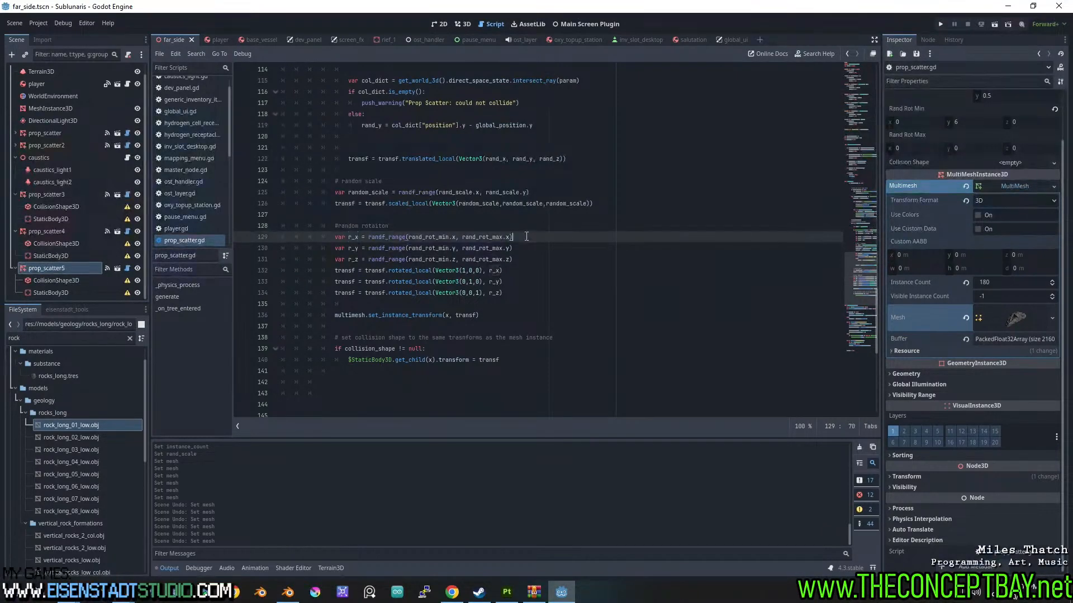
{"action": "type", "text": "+ base_rotation"}
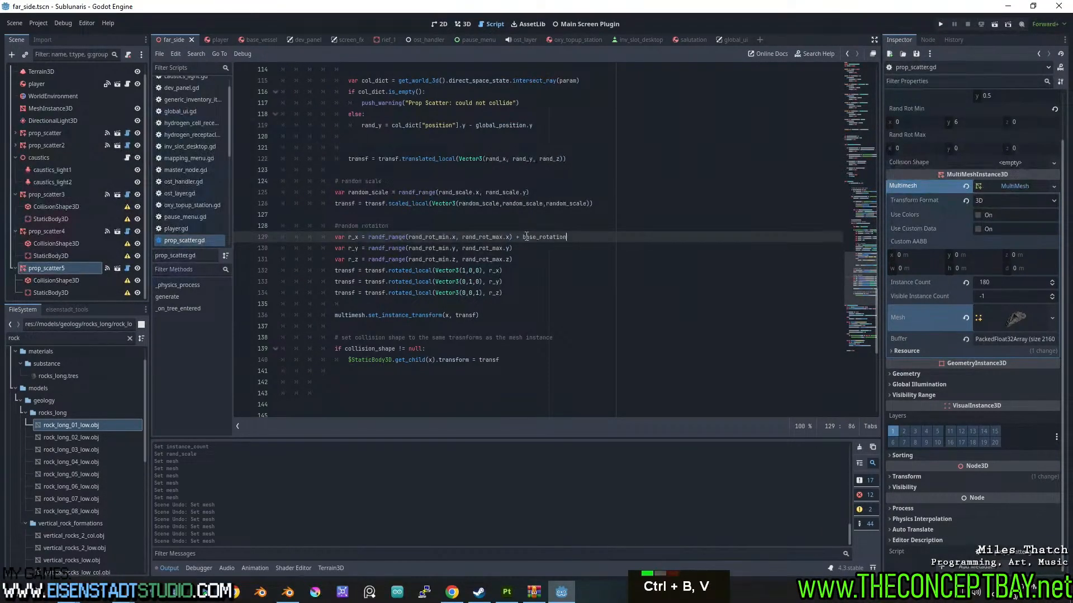
{"action": "type", "text": ".x"}
- Copy the base_rotation term onto the r_y line and change its component to base_rotation.y
{"action": "key", "text": "ctrl+shift+Left"}
{"action": "key", "text": "ctrl+shift+Left"}
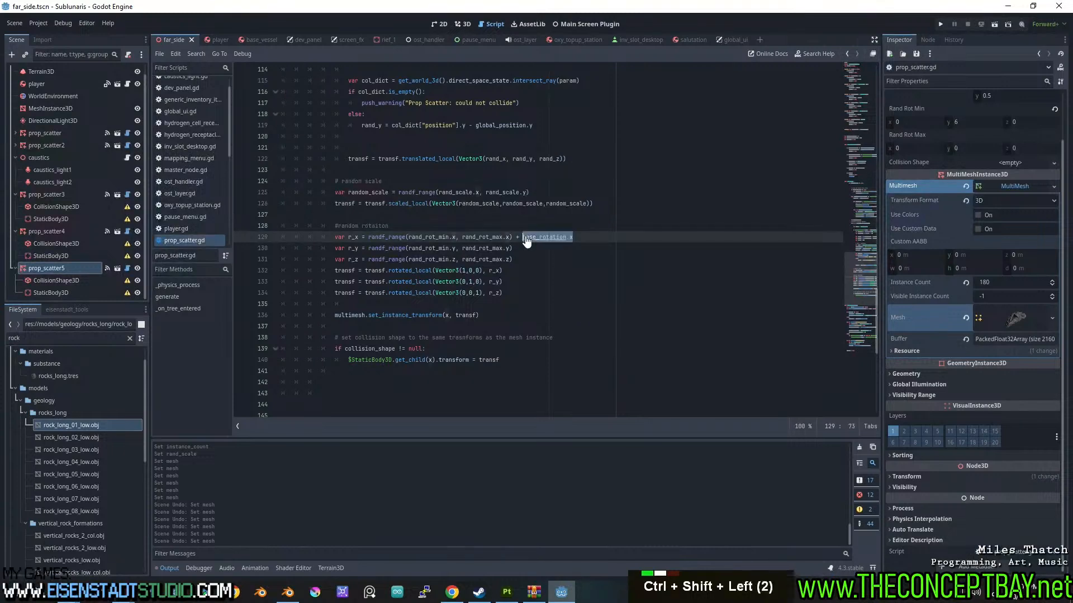
{"action": "key", "text": "ctrl+c"}
{"action": "key", "text": "Left"}
{"action": "key", "text": "Down"}
{"action": "type", "text": "+"}
{"action": "key", "text": "ctrl+v"}
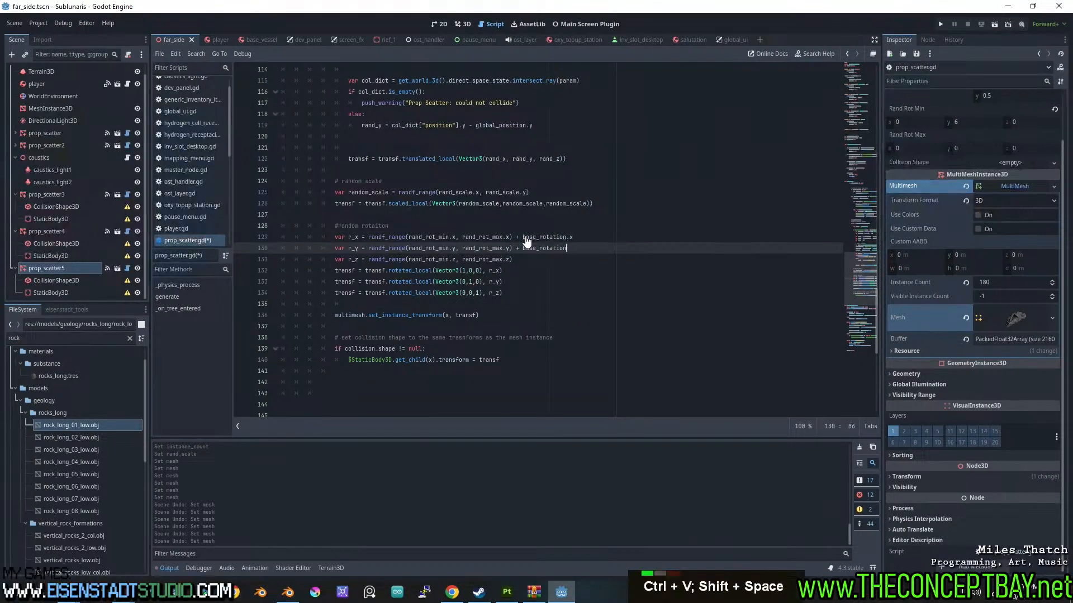
{"action": "key", "text": "BackSpace"}
- Append + base_rotation.z to the r_z random rotation line and save the script
{"action": "key", "text": "Down"}
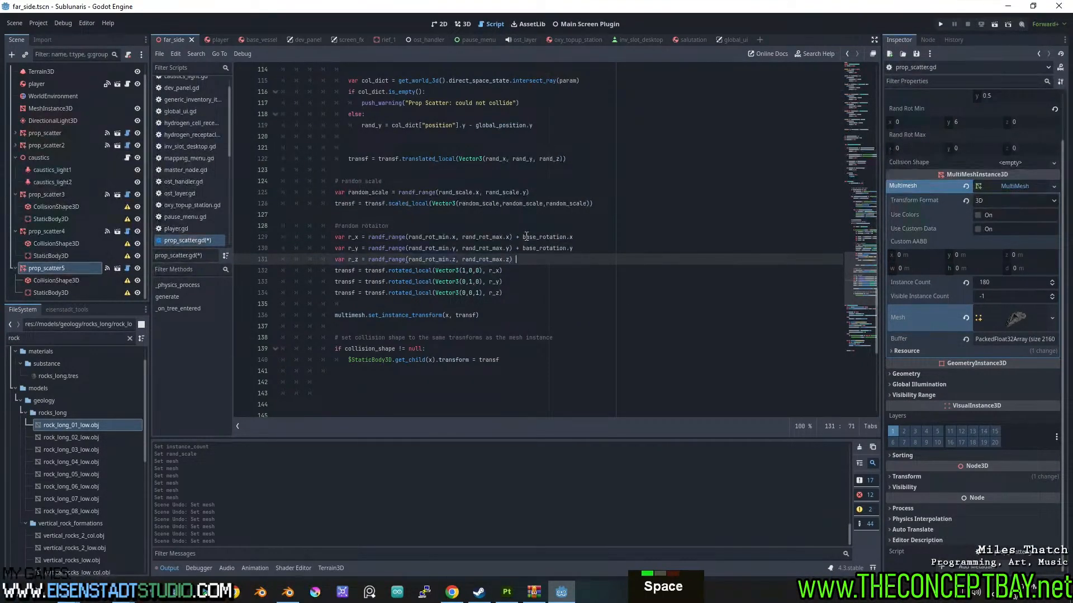
{"action": "type", "text": "+"}
{"action": "key", "text": "ctrl+v"}
{"action": "key", "text": "ctrl+z"}
{"action": "key", "text": "BackSpace"}
{"action": "key", "text": "BackSpace"}
{"action": "type", "text": "+"}
{"action": "key", "text": "ctrl+v"}
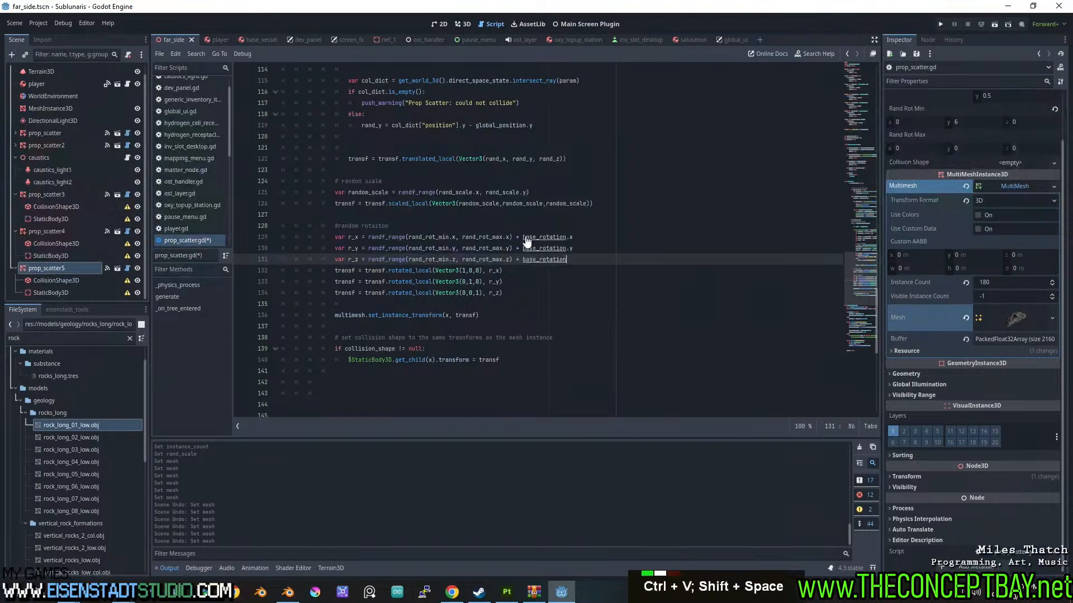
{"action": "type", "text": ".z"}
{"action": "key", "text": "ctrl+s"}
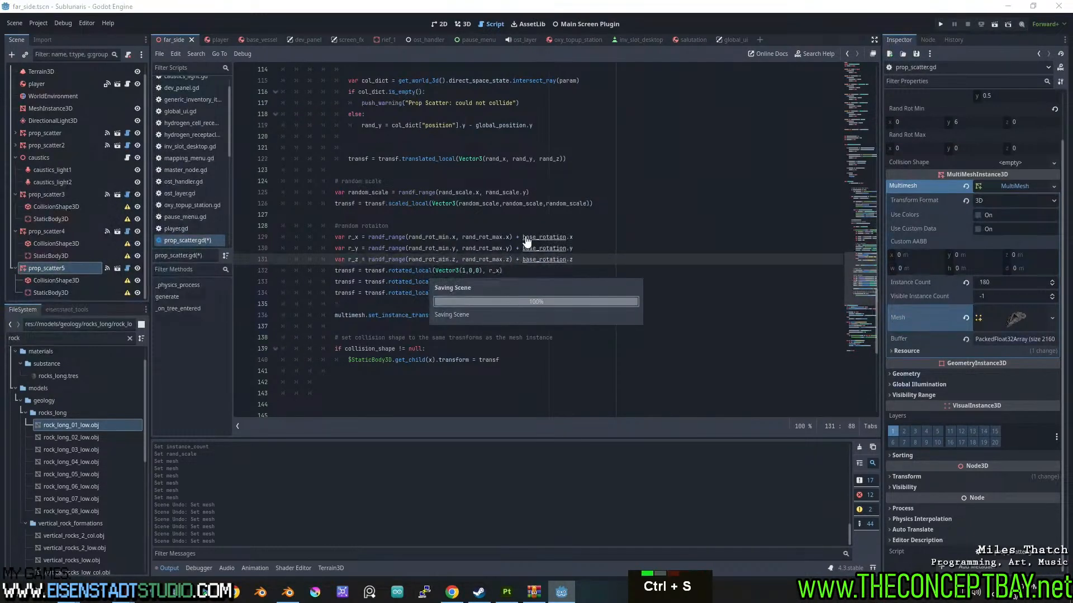
- Return to the 3D view, save the far_side scene and reselect prop_scatter5 to refresh its exported properties
{"action": "left_click", "coordinate": [463, 24]}
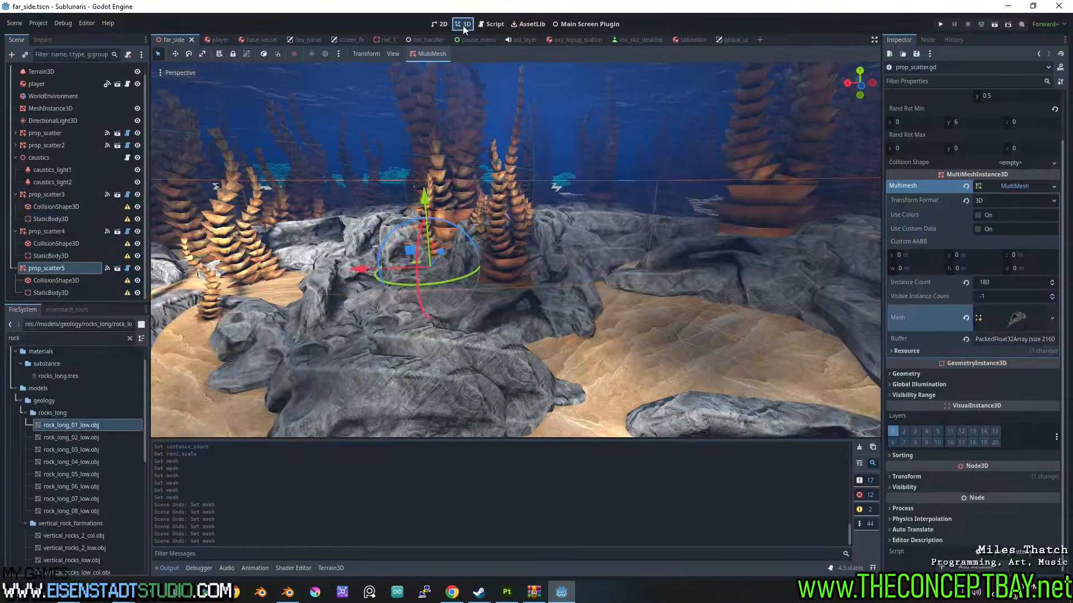
{"action": "middle_click_drag", "start_coordinate": [541, 320], "coordinate": [562, 301]}
{"action": "scroll", "coordinate": [1005, 210], "scroll_direction": "up", "scroll_amount": 2}
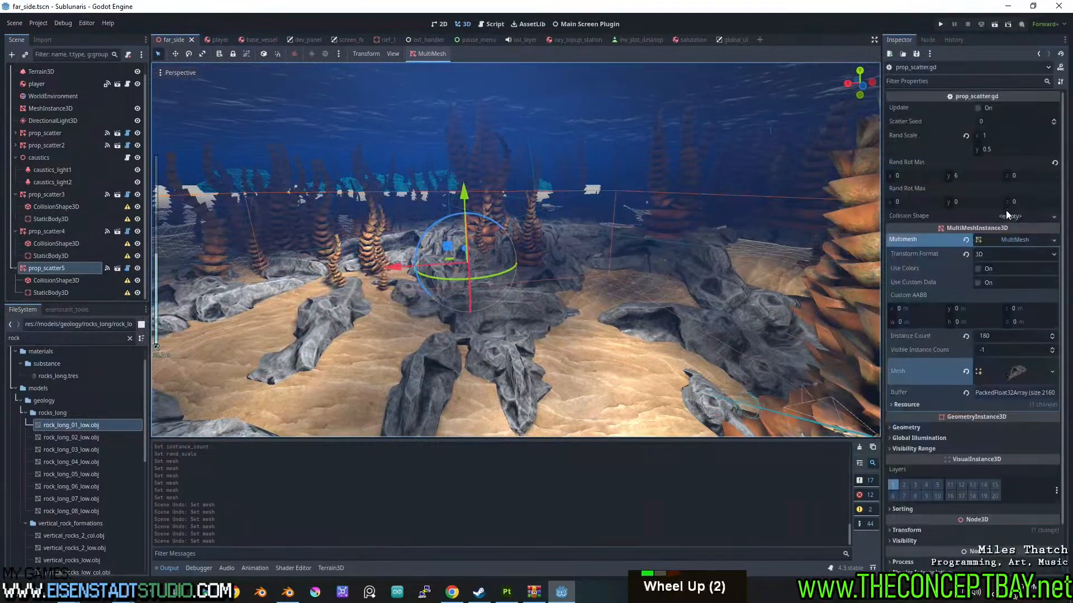
{"action": "left_click", "coordinate": [1014, 240]}
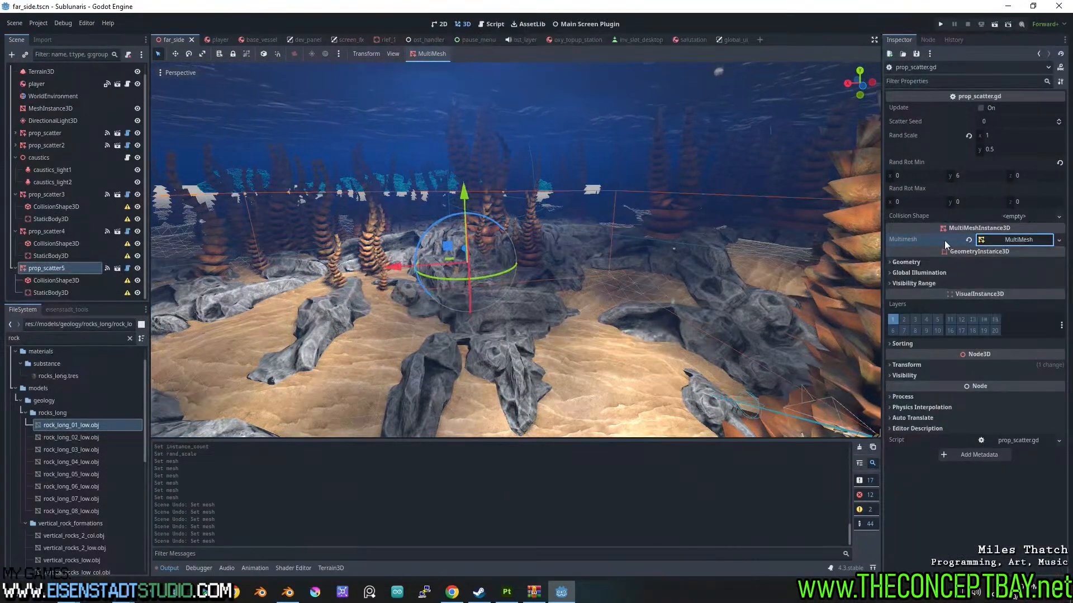
{"action": "key", "text": "ctrl+s"}
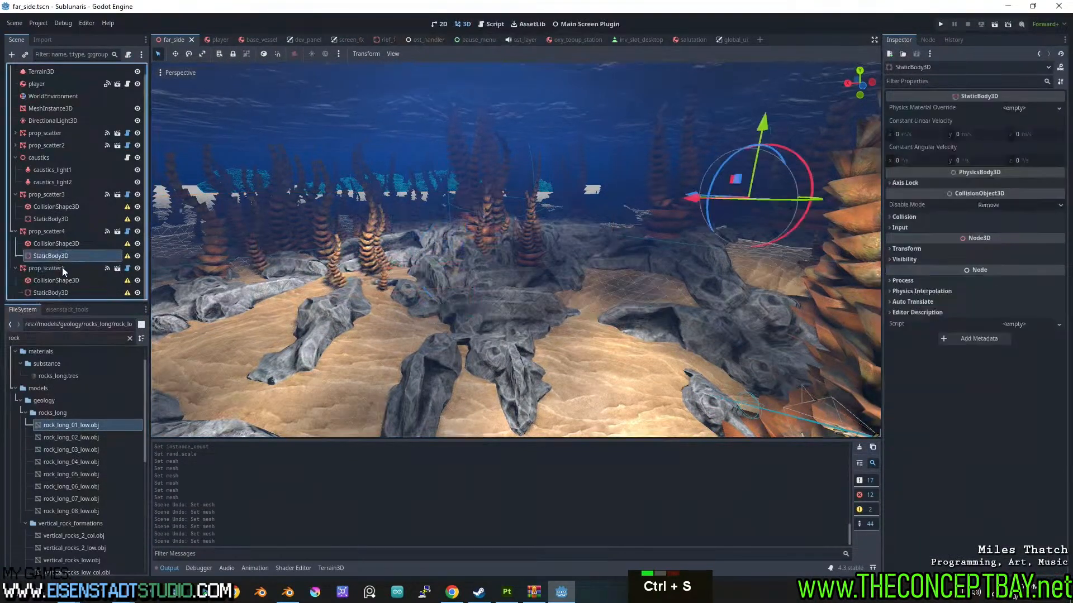
{"action": "double_click", "coordinate": [61, 269]}
- Try different Base Rotation X and Y values on prop_scatter5, then reset both to 0
{"action": "mouse_move", "coordinate": [903, 175]}
{"action": "left_mouse_down"}
{"action": "mouse_move", "coordinate": [958, 176]}
{"action": "mouse_move", "coordinate": [900, 174]}
{"action": "left_mouse_up"}
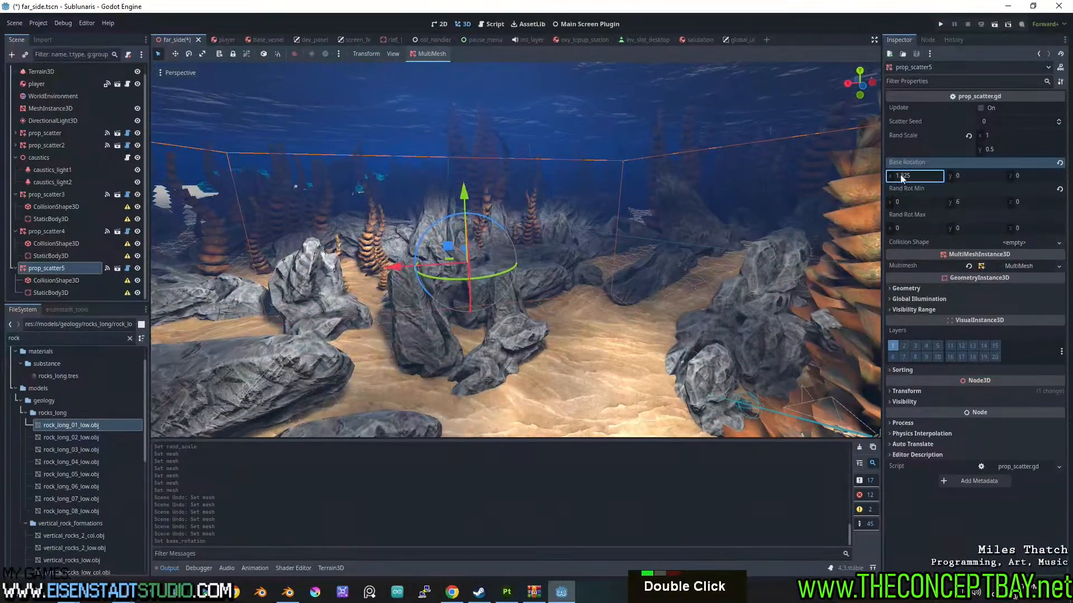
{"action": "key", "text": "ctrl+z"}
{"action": "left_click", "coordinate": [929, 175]}
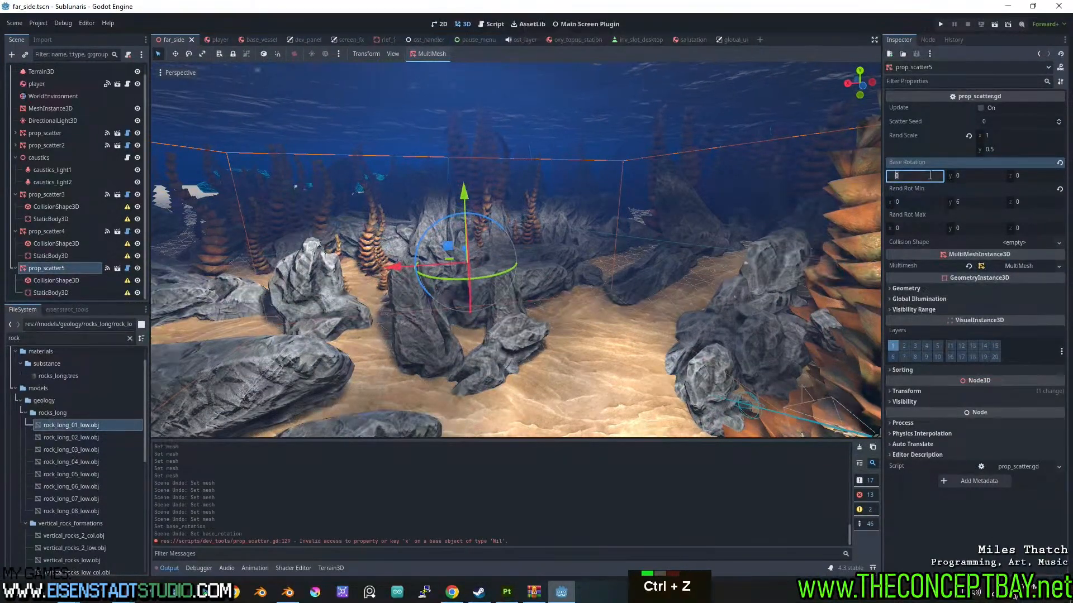
{"action": "key", "text": "Return"}
{"action": "left_click_drag", "start_coordinate": [924, 178], "coordinate": [938, 178]}
{"action": "left_click", "coordinate": [924, 178]}
{"action": "type", "text": "0"}
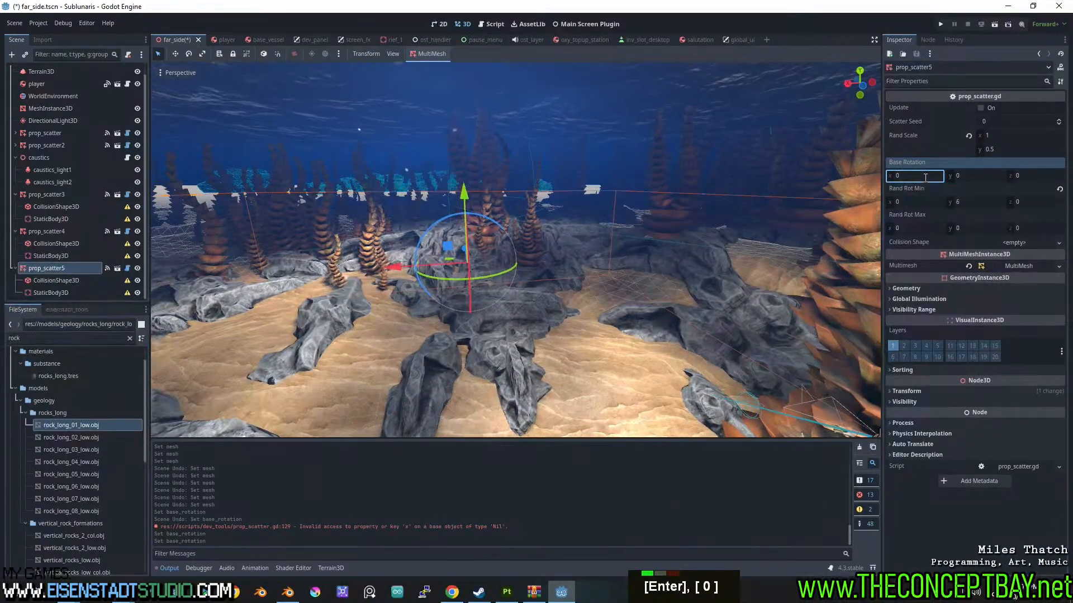
{"action": "left_click_drag", "start_coordinate": [970, 176], "coordinate": [947, 176]}
{"action": "type", "text": "0"}
{"action": "key", "text": "Return"}
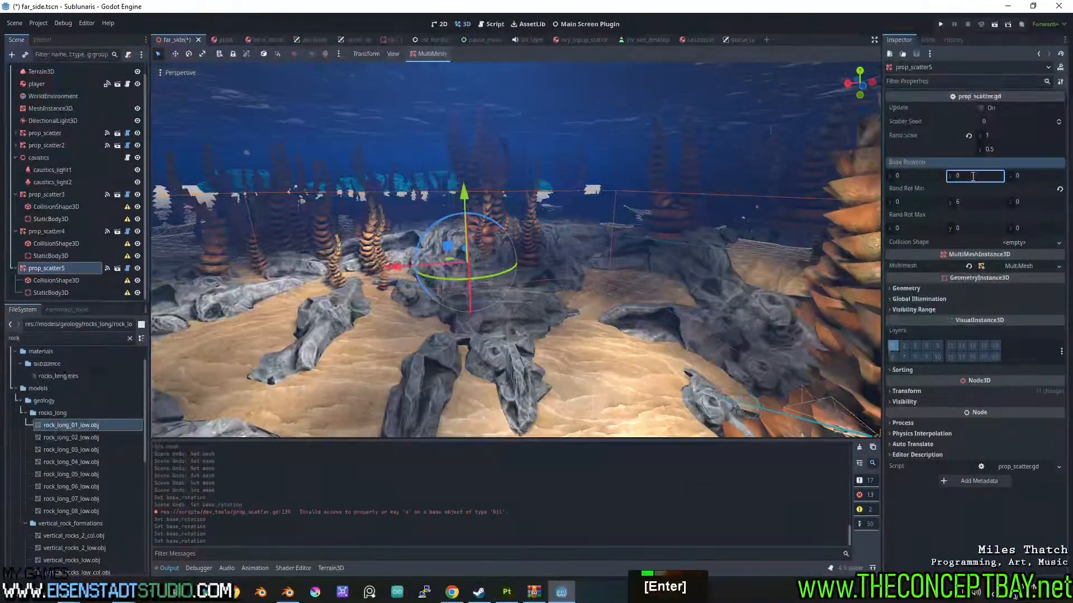
- Try a Base Rotation X of 90 on prop_scatter5, inspect the rocks and undo the change
{"action": "left_click", "coordinate": [892, 177]}
{"action": "type", "text": "90"}
{"action": "key", "text": "Return"}
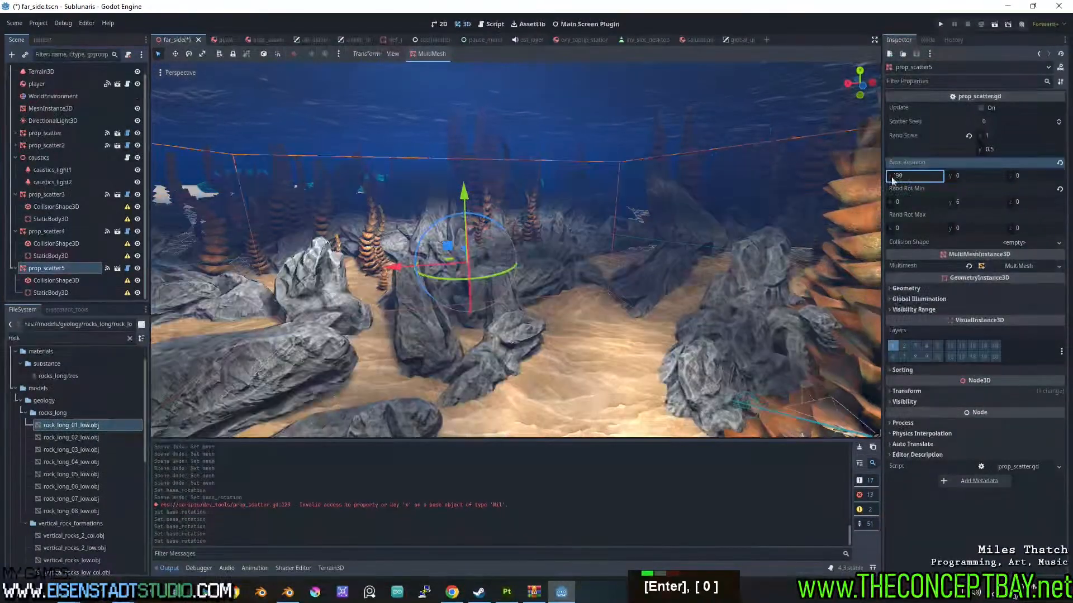
{"action": "middle_click_drag", "start_coordinate": [675, 257], "coordinate": [621, 270]}
{"action": "key", "text": "ctrl+z"}
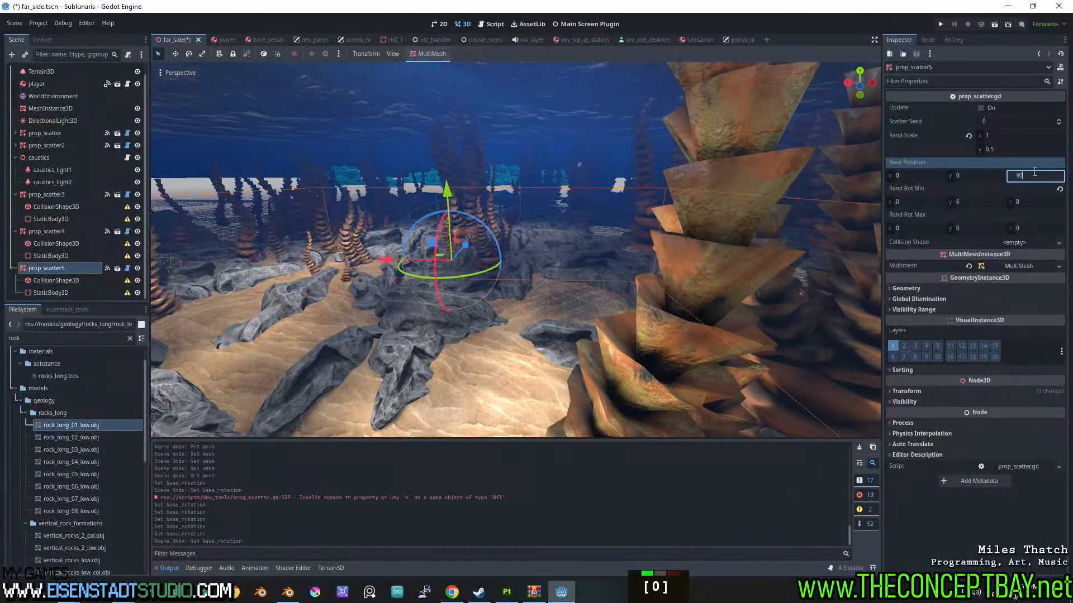
- Try a Base Rotation Z of 90 on prop_scatter5 and undo the change
{"action": "left_click", "coordinate": [1034, 173]}
{"action": "type", "text": "90"}
{"action": "key", "text": "Return"}
{"action": "key", "text": "ctrl+z"}
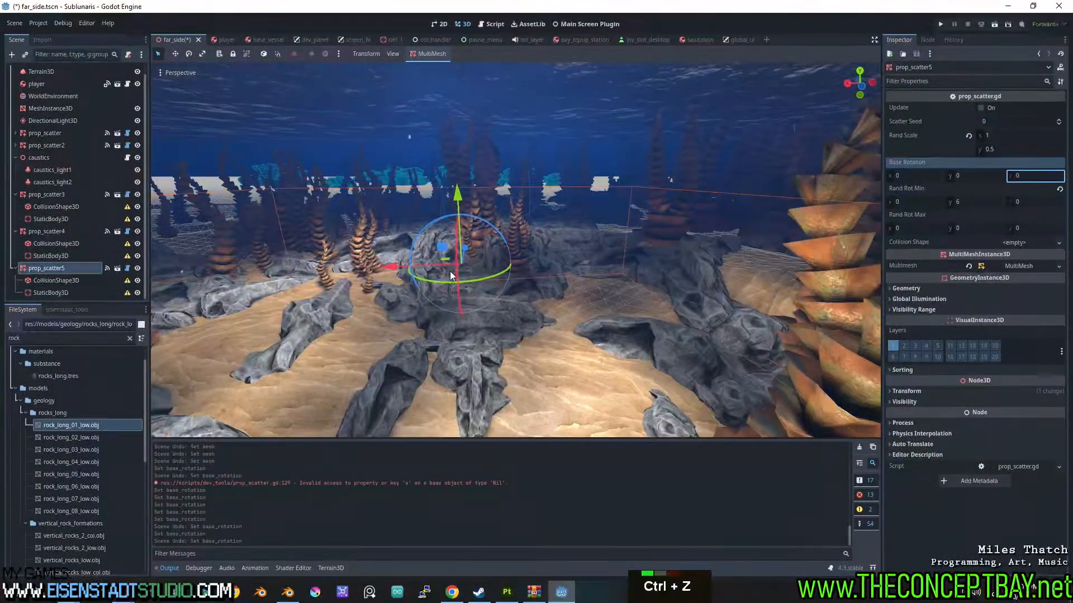
- Find prop_scatter.tscn by filtering the project files for scatter and place a new instance on an open stretch of the seabed
{"action": "key", "text": "w"}
{"action": "key", "text": "w"}
{"action": "key", "text": "w"}
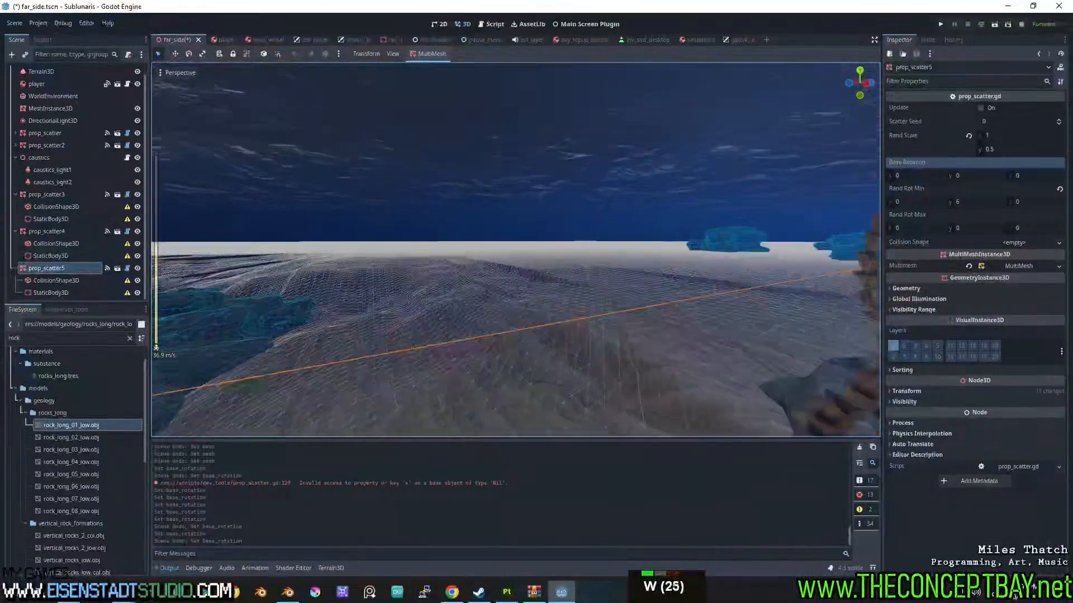
{"action": "key", "text": "w"}
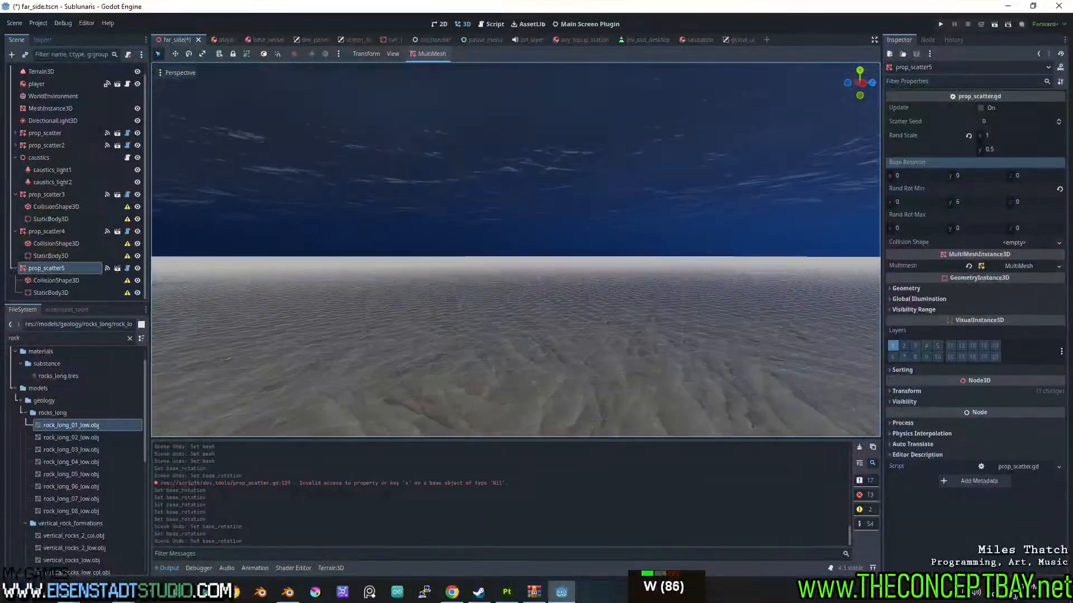
{"action": "left_click", "coordinate": [58, 338]}
{"action": "key", "text": "ctrl+a"}
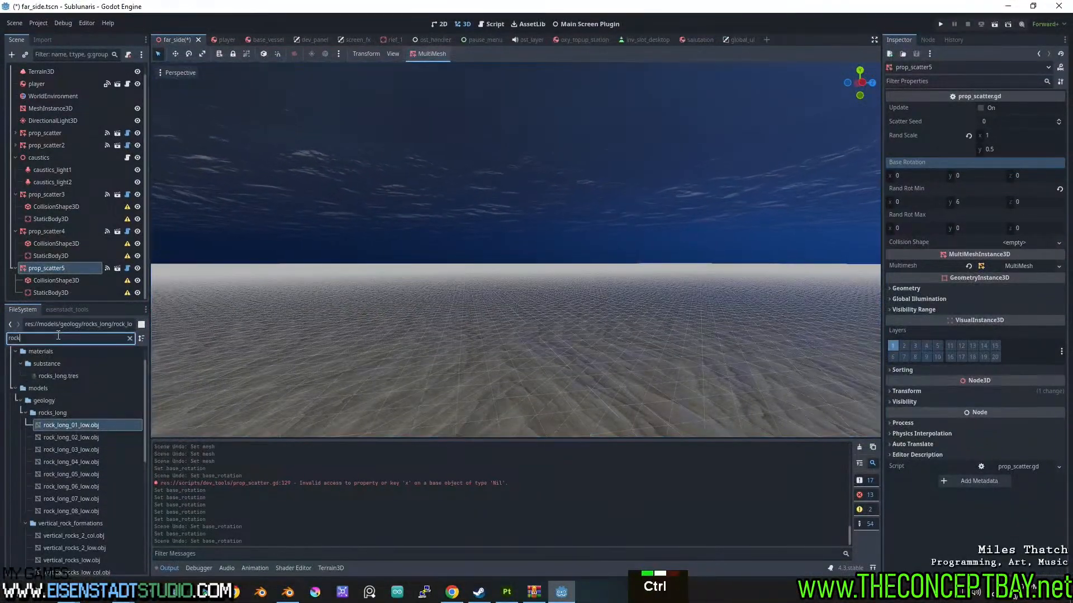
{"action": "type", "text": "scatter"}
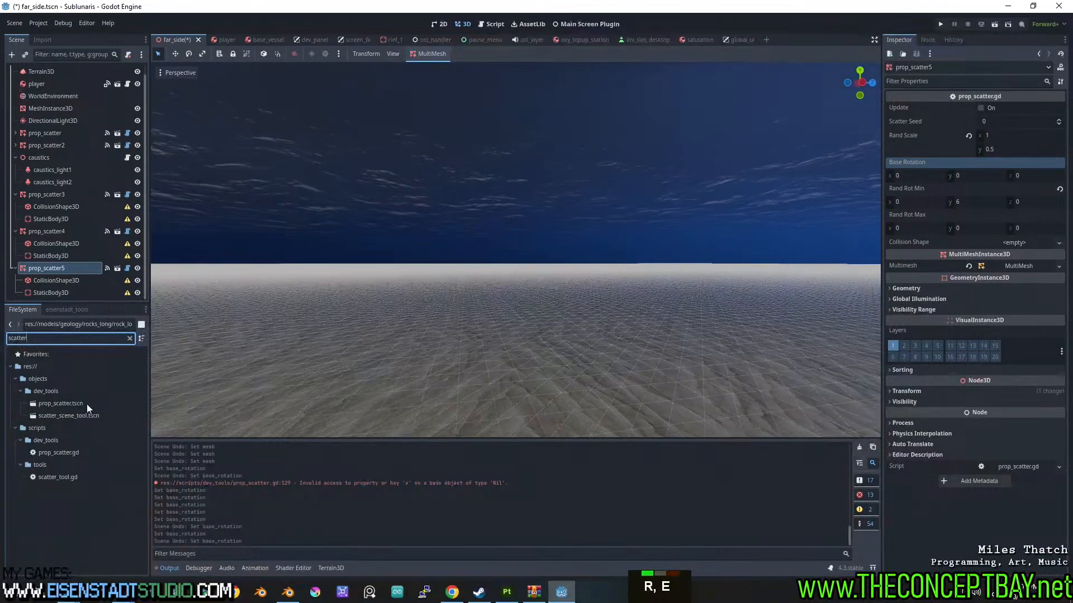
{"action": "right_click_drag", "start_coordinate": [246, 357], "coordinate": [246, 390]}
{"action": "key", "text": "w"}
{"action": "key", "text": "s"}
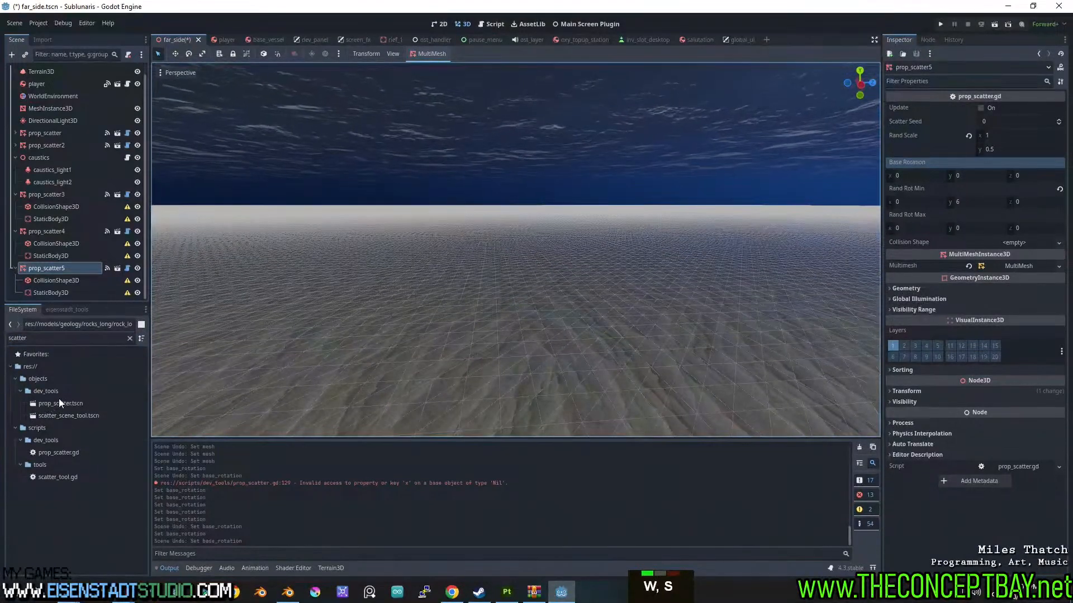
{"action": "left_click_drag", "start_coordinate": [59, 397], "coordinate": [480, 287]}
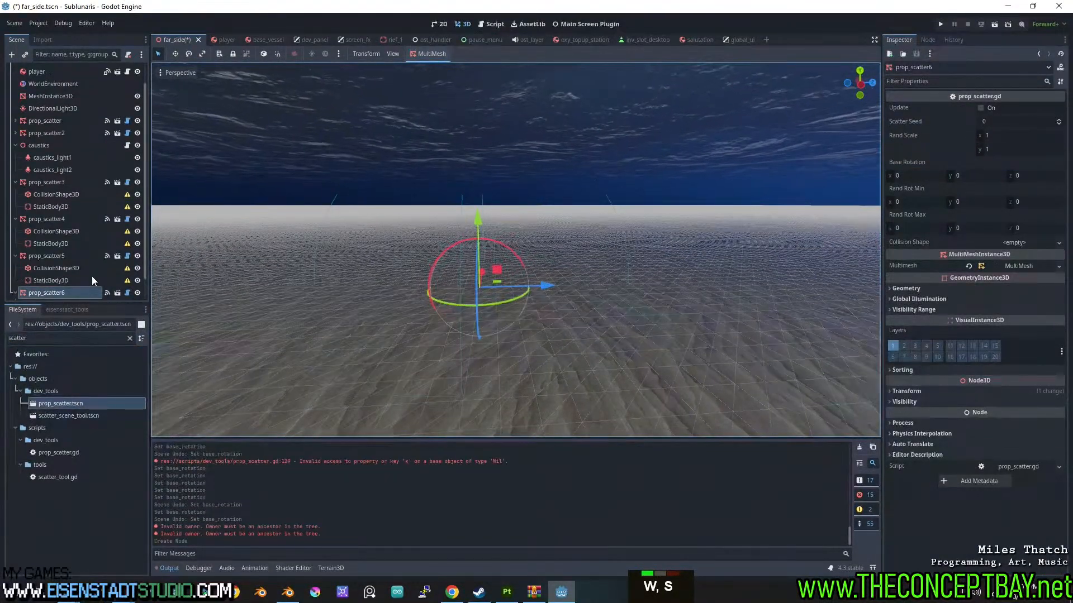
- Filter the project files for rock and examine the rock_long meshes from 08 to 03, rotating the 04 and 03 previews
{"action": "left_click", "coordinate": [92, 339]}
{"action": "key", "text": "ctrl+a"}
{"action": "type", "text": "rock"}
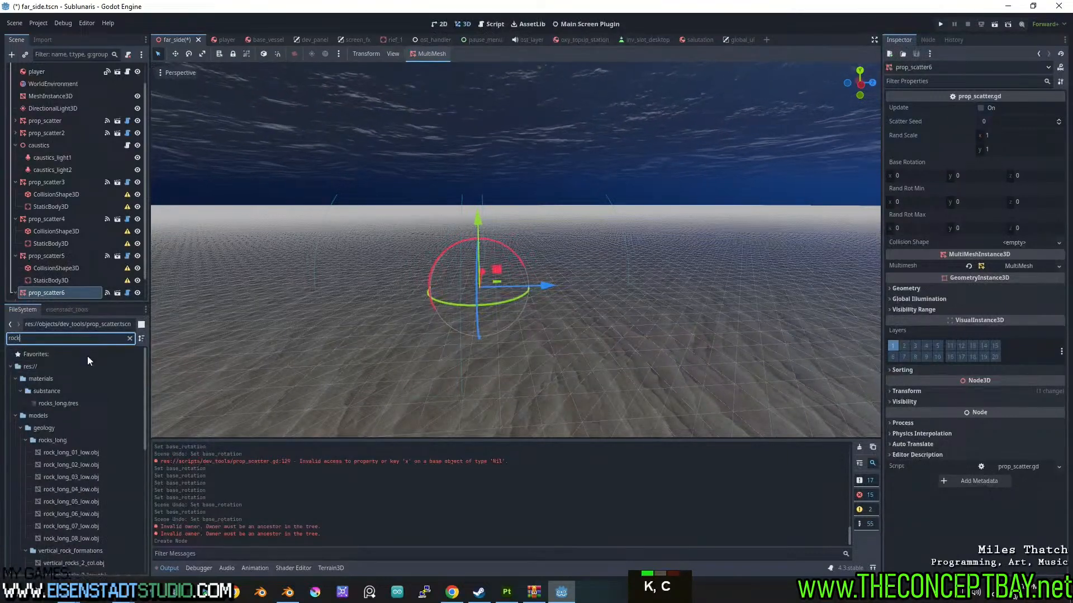
{"action": "left_click", "coordinate": [78, 477]}
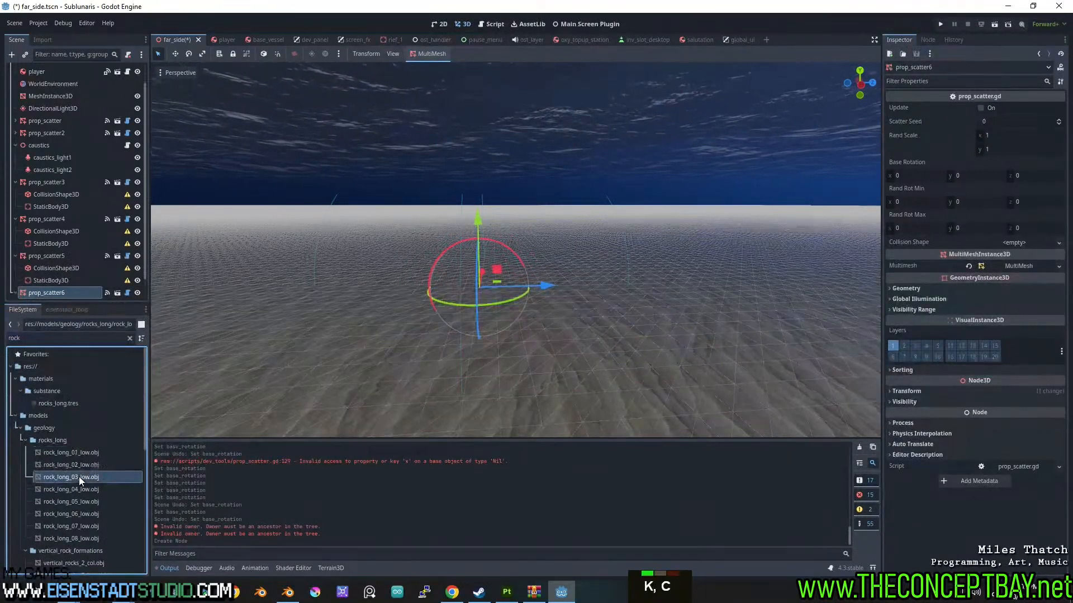
{"action": "left_click", "coordinate": [95, 538]}
{"action": "double_click", "coordinate": [95, 539]}
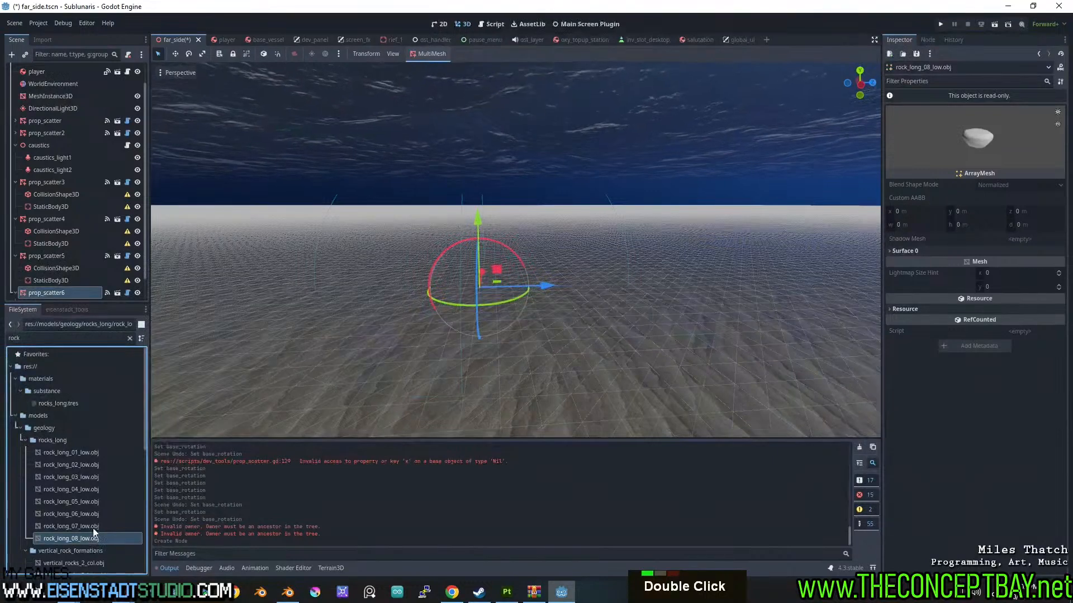
{"action": "double_click", "coordinate": [90, 526]}
{"action": "double_click", "coordinate": [91, 513]}
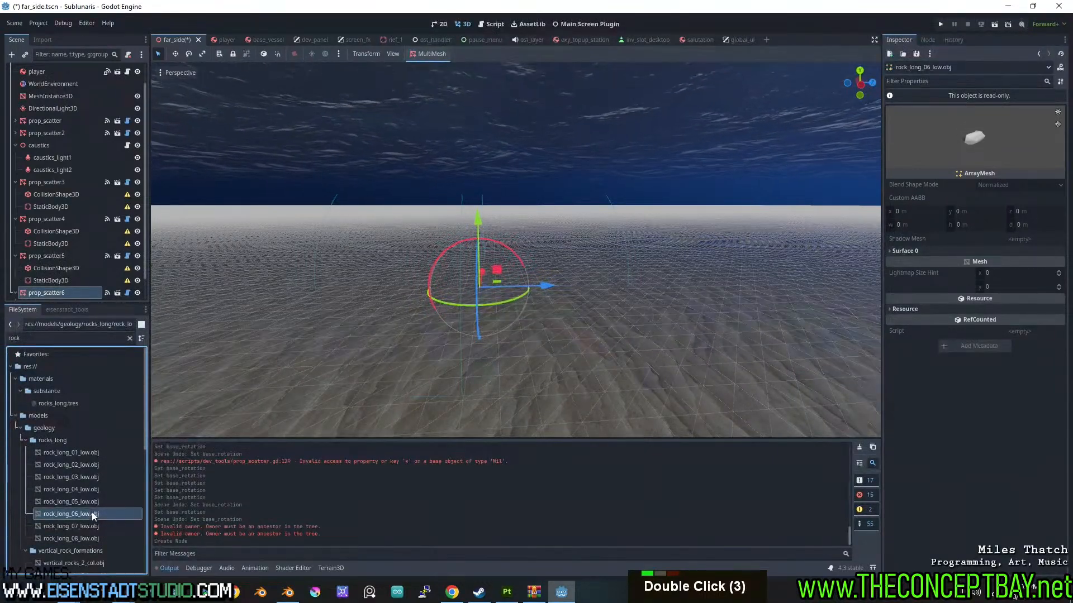
{"action": "double_click", "coordinate": [97, 500]}
{"action": "double_click", "coordinate": [95, 487]}
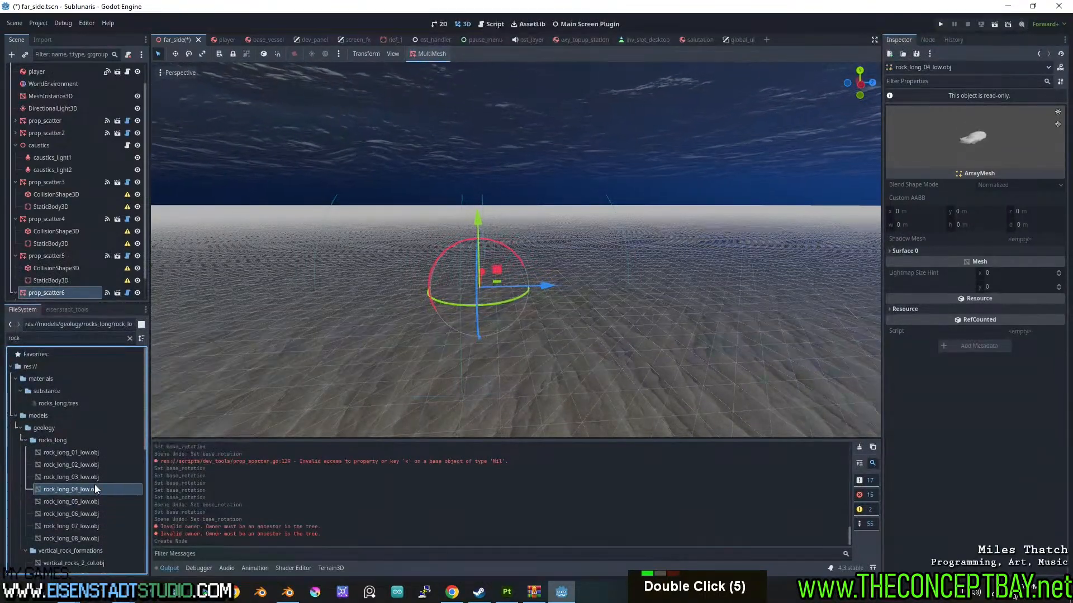
{"action": "left_click_drag", "start_coordinate": [1004, 142], "coordinate": [1001, 193]}
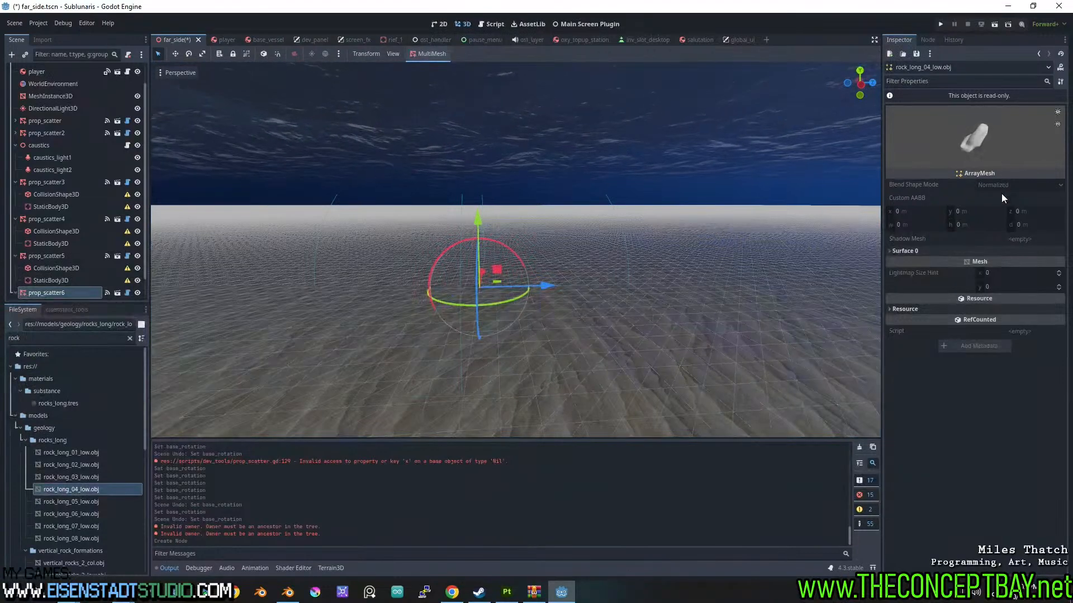
{"action": "double_click", "coordinate": [99, 478]}
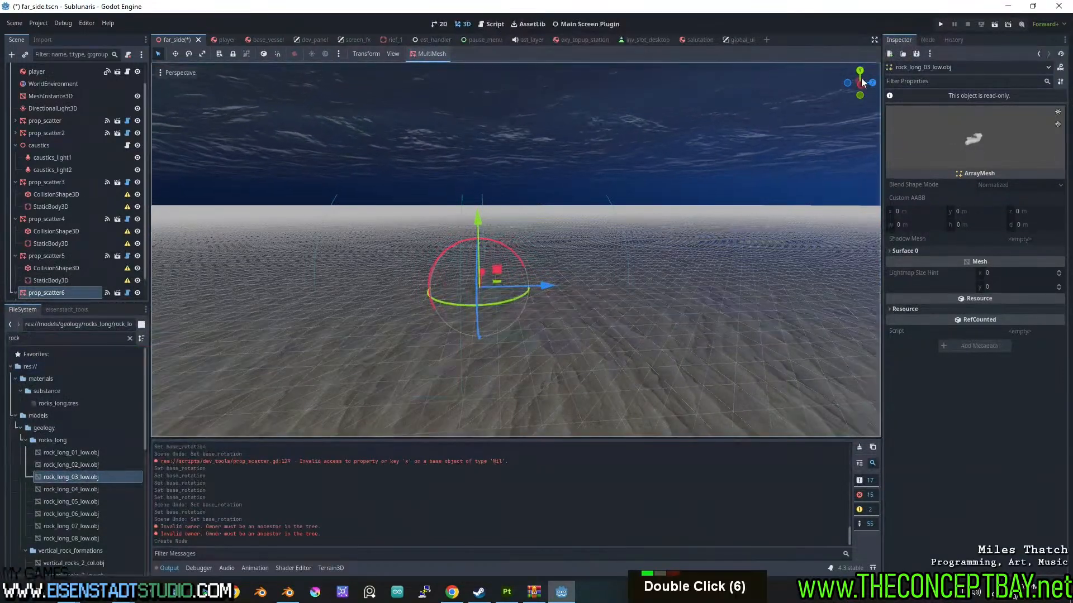
{"action": "left_click_drag", "start_coordinate": [972, 132], "coordinate": [964, 196]}
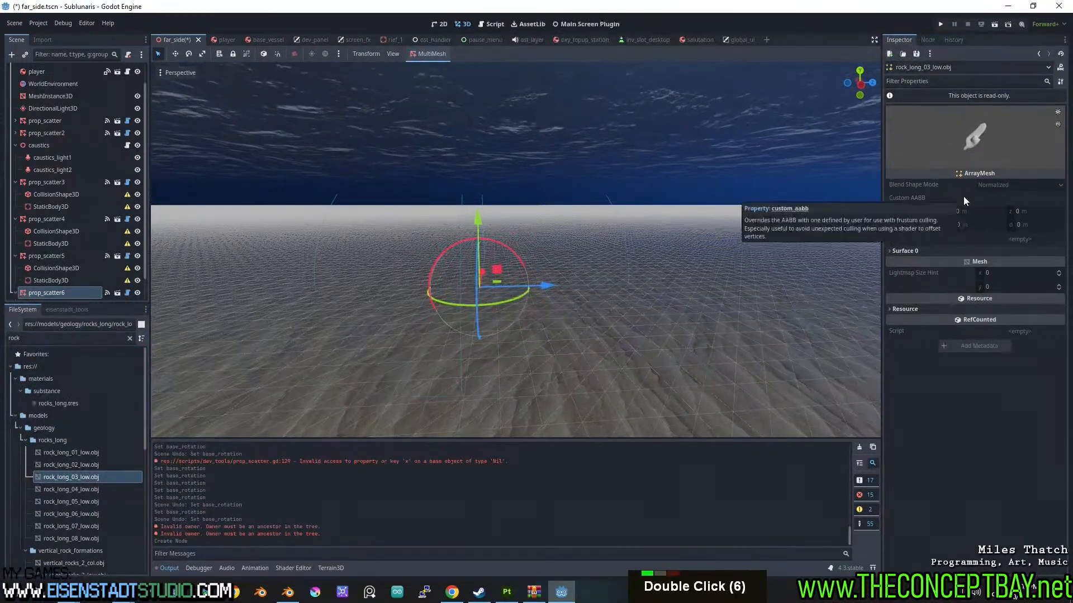
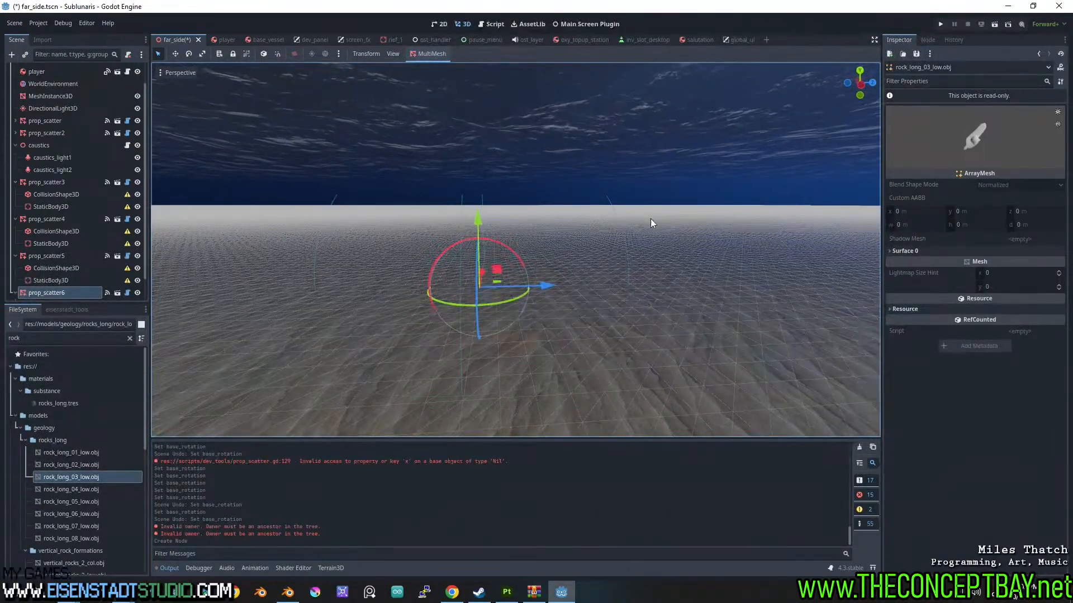
- Assign rock_long_03_low.obj as the mesh of prop_scatter6's MultiMesh and set its instance count to 25
{"action": "scroll", "coordinate": [86, 296], "scroll_direction": "down", "scroll_amount": 2}
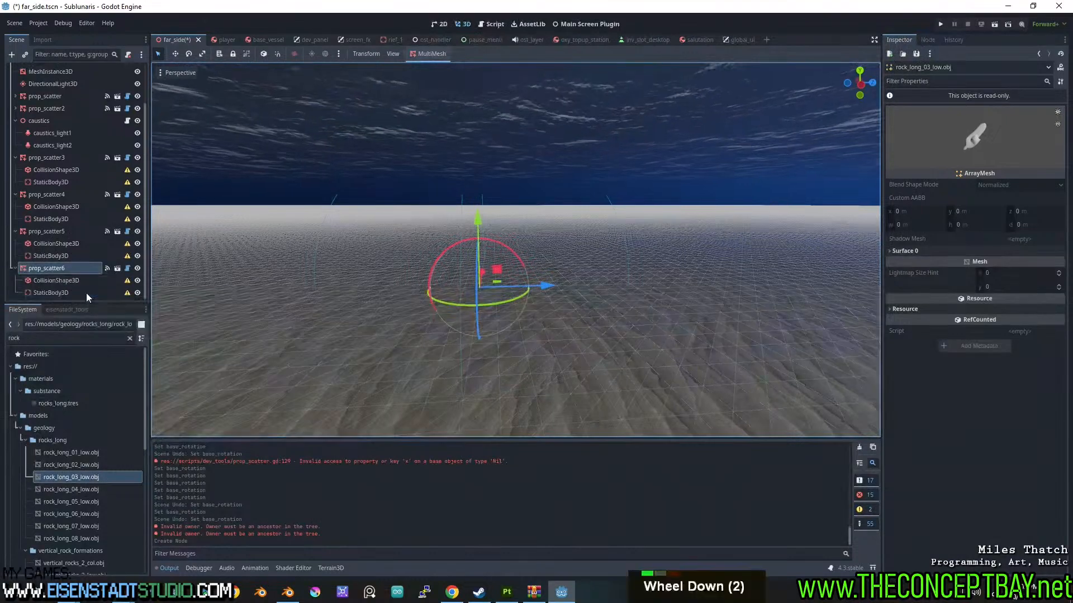
{"action": "left_click", "coordinate": [60, 270]}
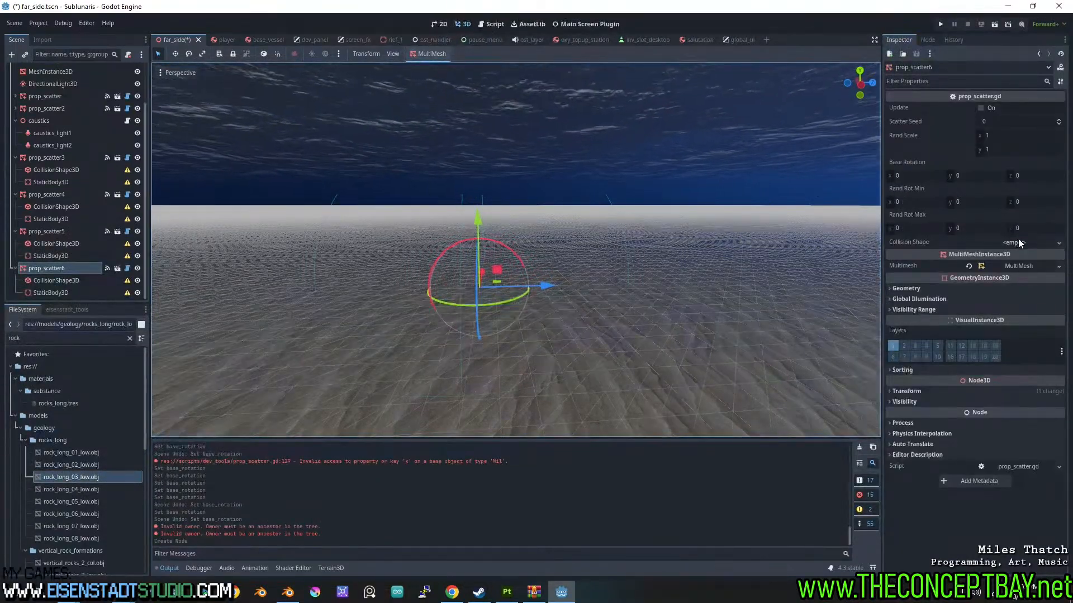
{"action": "left_click", "coordinate": [1035, 266]}
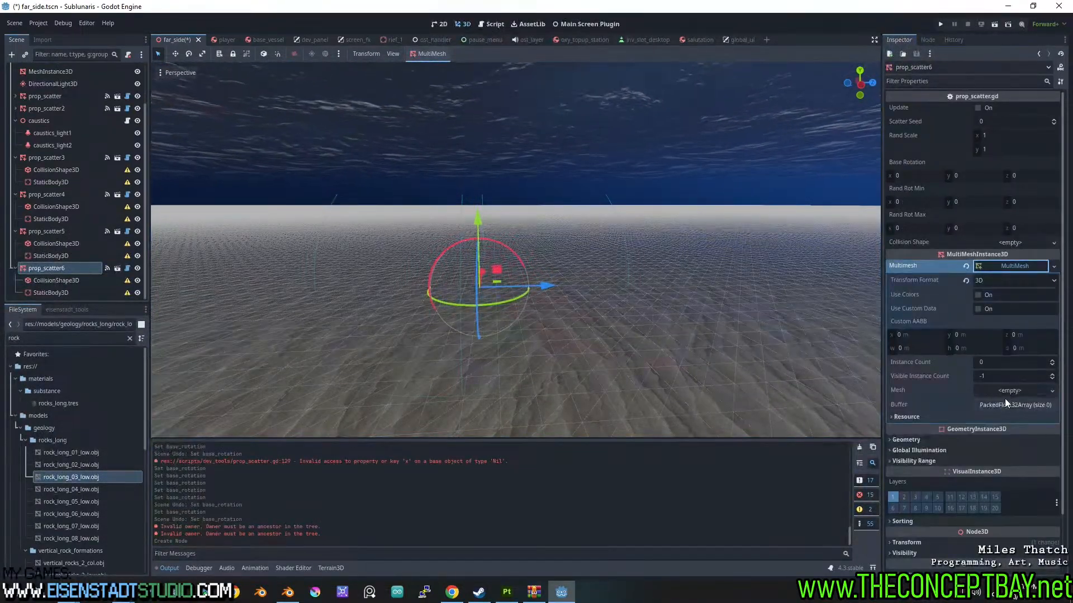
{"action": "left_click_drag", "start_coordinate": [73, 477], "coordinate": [1010, 396]}
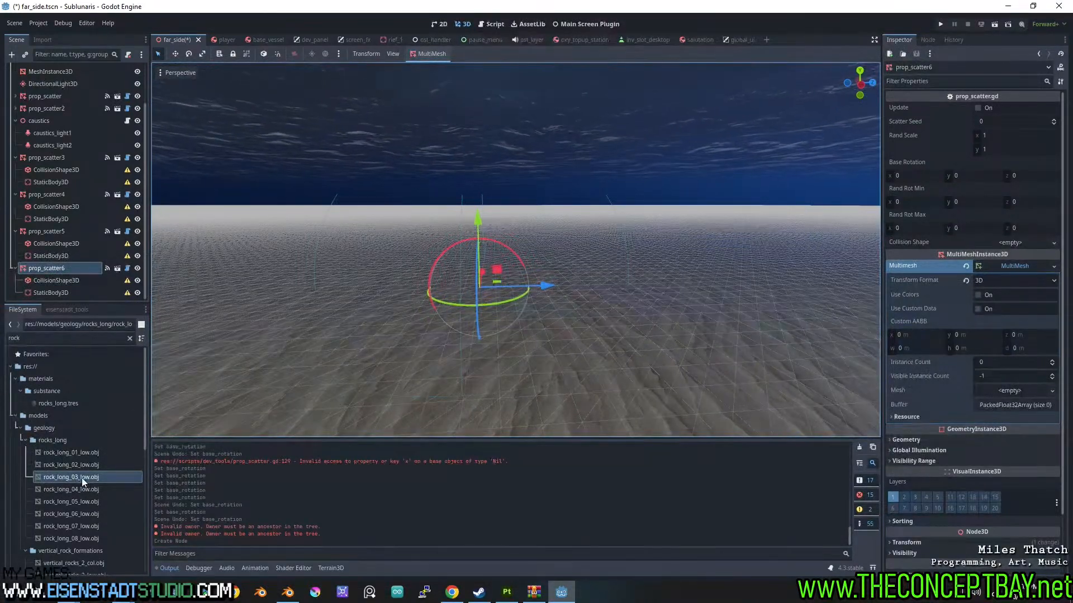
{"action": "left_click_drag", "start_coordinate": [81, 478], "coordinate": [1009, 391]}
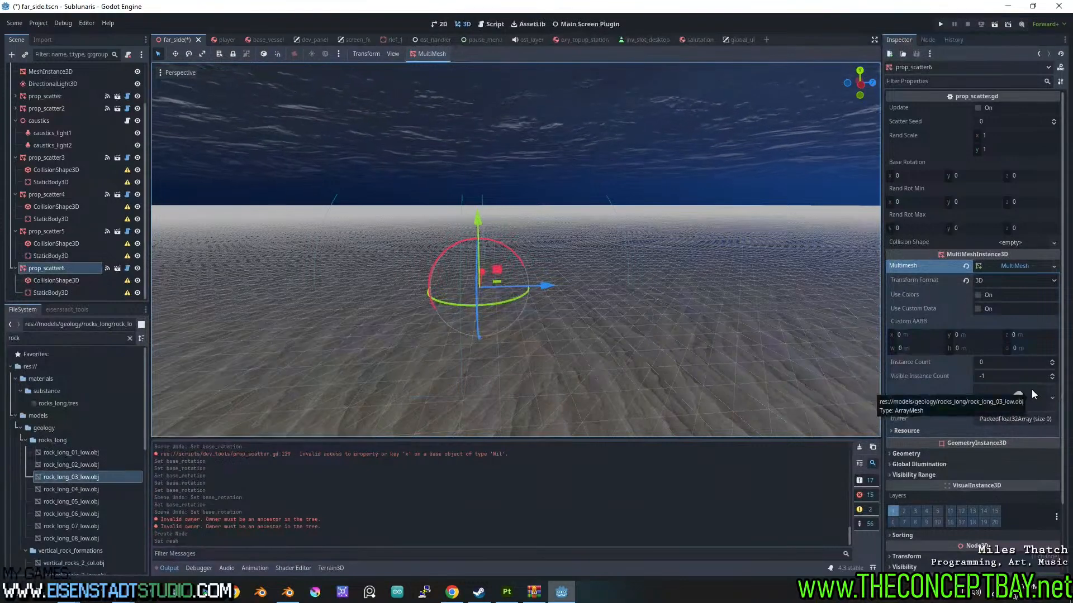
{"action": "left_click", "coordinate": [1005, 360]}
{"action": "type", "text": "25"}
{"action": "key", "text": "Return"}
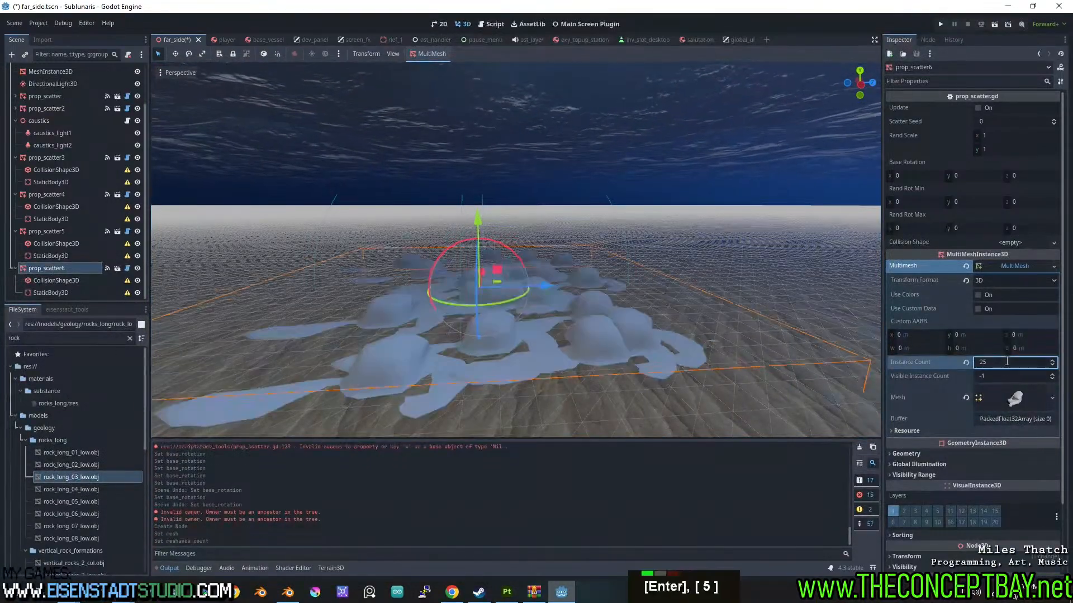
- Try a Base Rotation X of 90 on prop_scatter6, comparing it with slightly lower values
{"action": "left_click", "coordinate": [912, 175]}
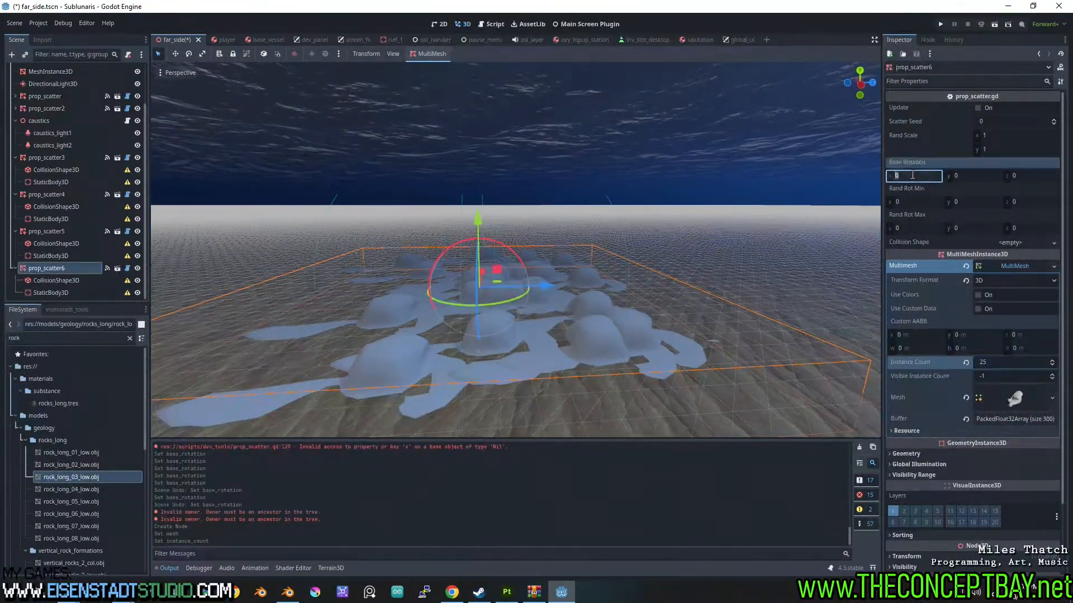
{"action": "type", "text": "0"}
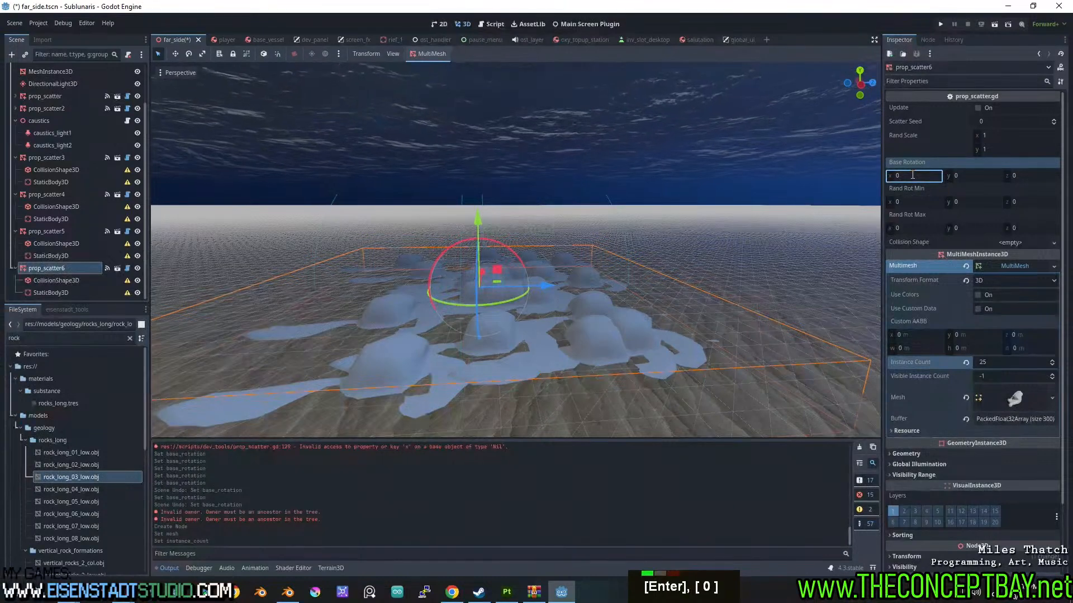
{"action": "type", "text": "90"}
{"action": "key", "text": "Return"}
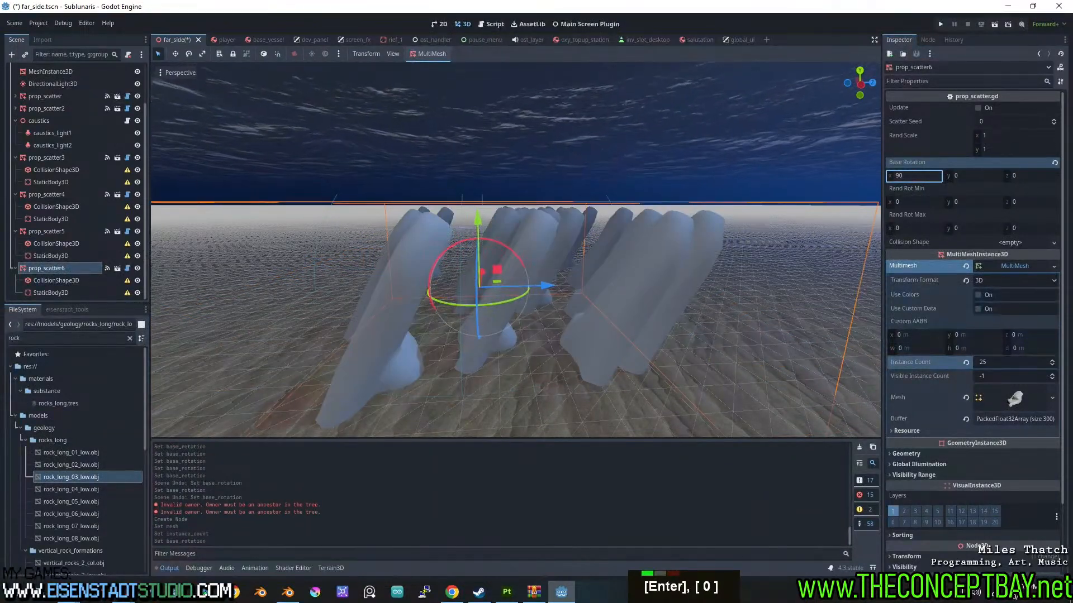
{"action": "left_click_drag", "start_coordinate": [914, 176], "coordinate": [894, 176]}
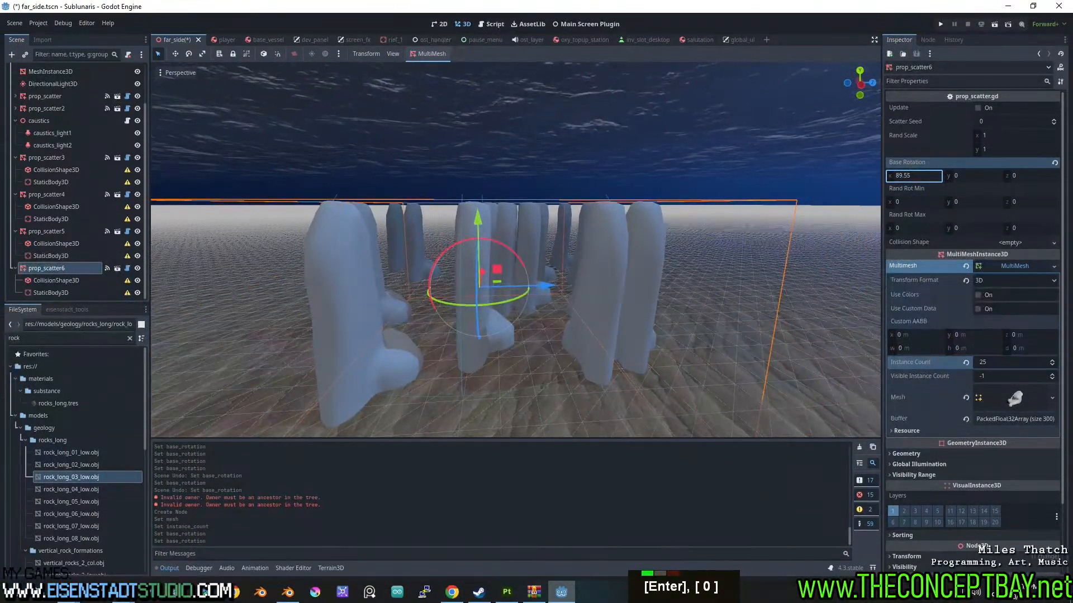
{"action": "left_click", "coordinate": [910, 175]}
{"action": "type", "text": "90"}
{"action": "key", "text": "Return"}
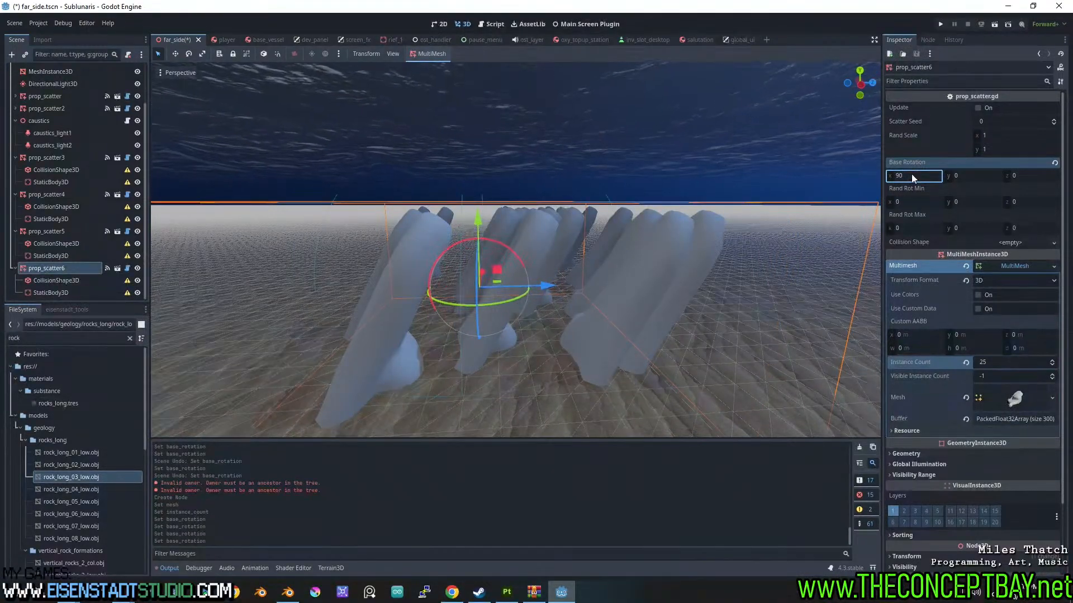
- Set prop_scatter6's Base Rotation X to PI divided by 2
{"action": "left_click", "coordinate": [912, 176]}
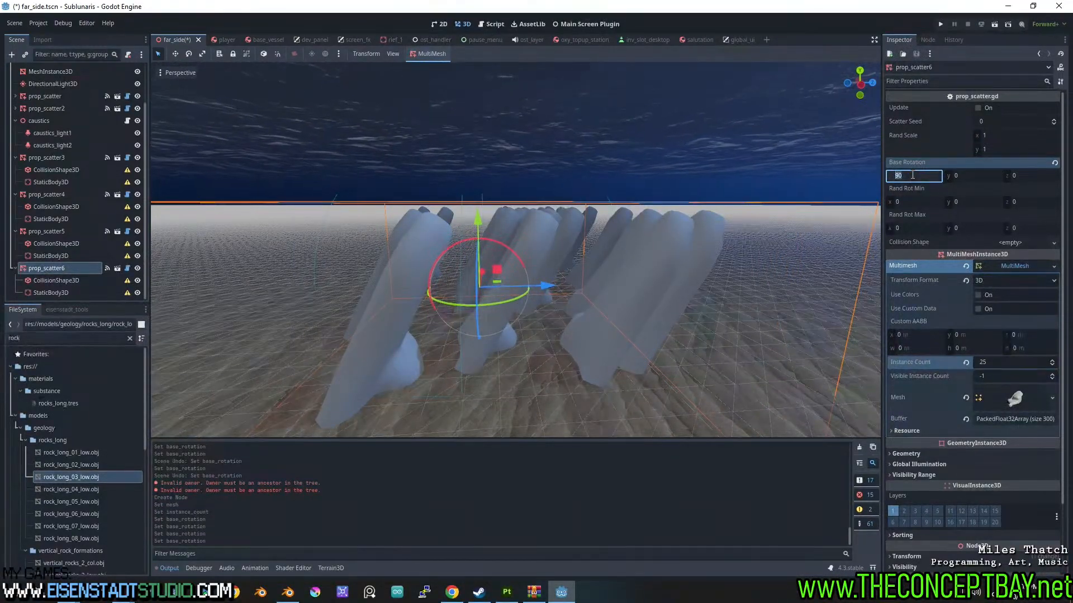
{"action": "type", "text": "PI"}
{"action": "key", "text": "Return"}
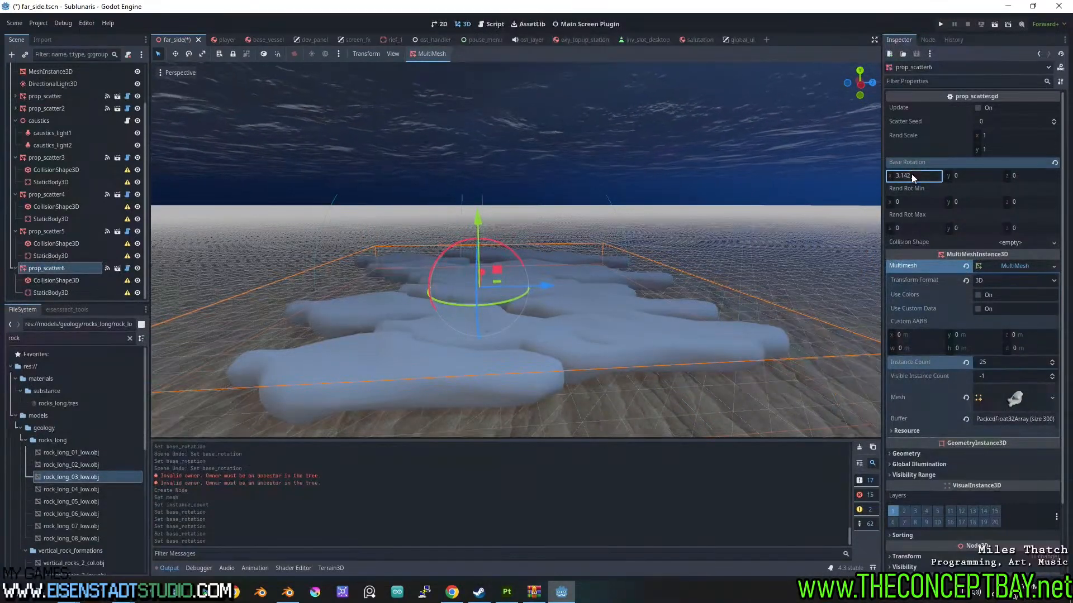
{"action": "left_click", "coordinate": [912, 176]}
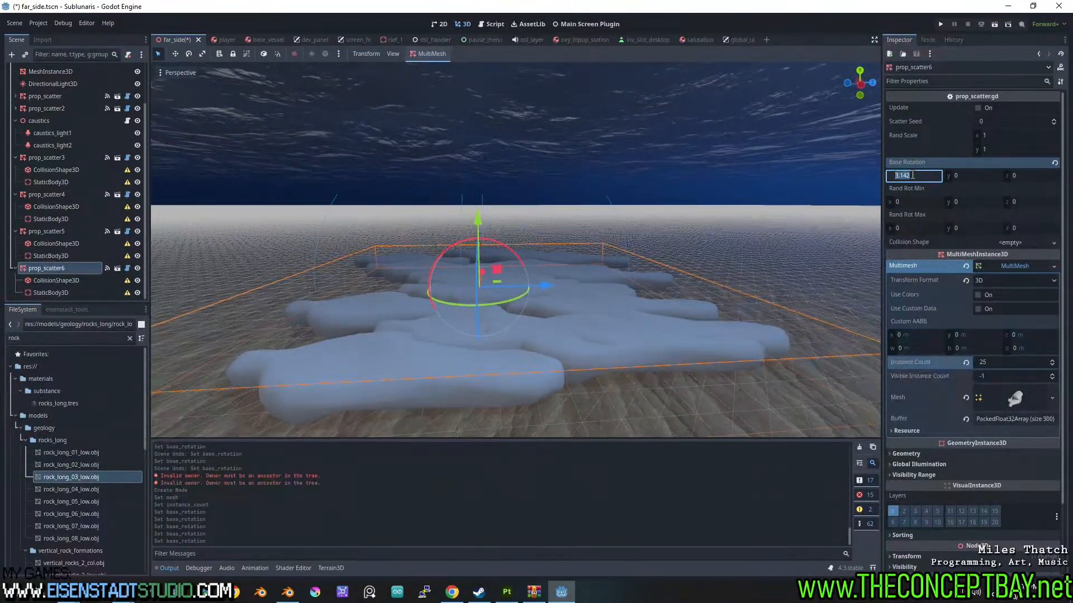
{"action": "key", "text": "Right"}
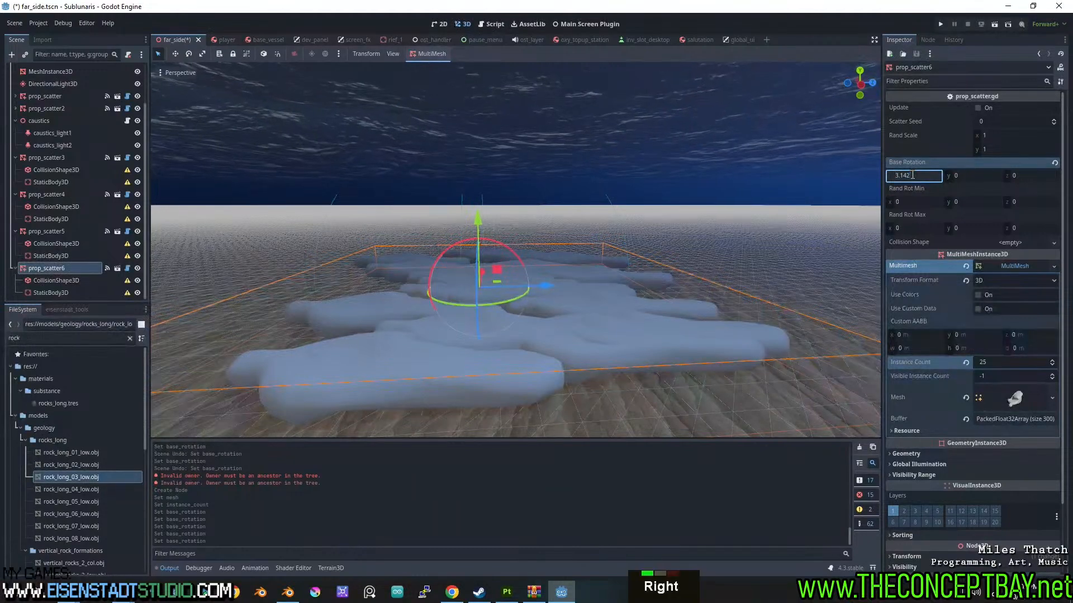
{"action": "type", "text": "/2"}
{"action": "key", "text": "Return"}
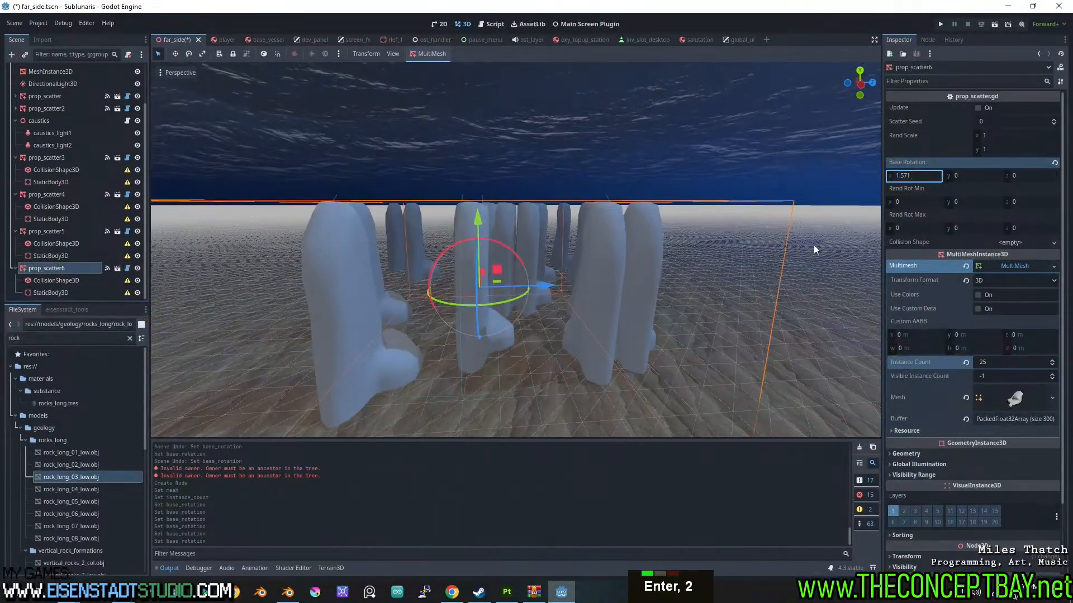
- Try raising prop_scatter6 above the seabed, undo the move and focus on the node again
{"action": "middle_click_drag", "start_coordinate": [814, 245], "coordinate": [783, 251]}
{"action": "scroll", "coordinate": [784, 246], "scroll_direction": "up", "scroll_amount": 3}
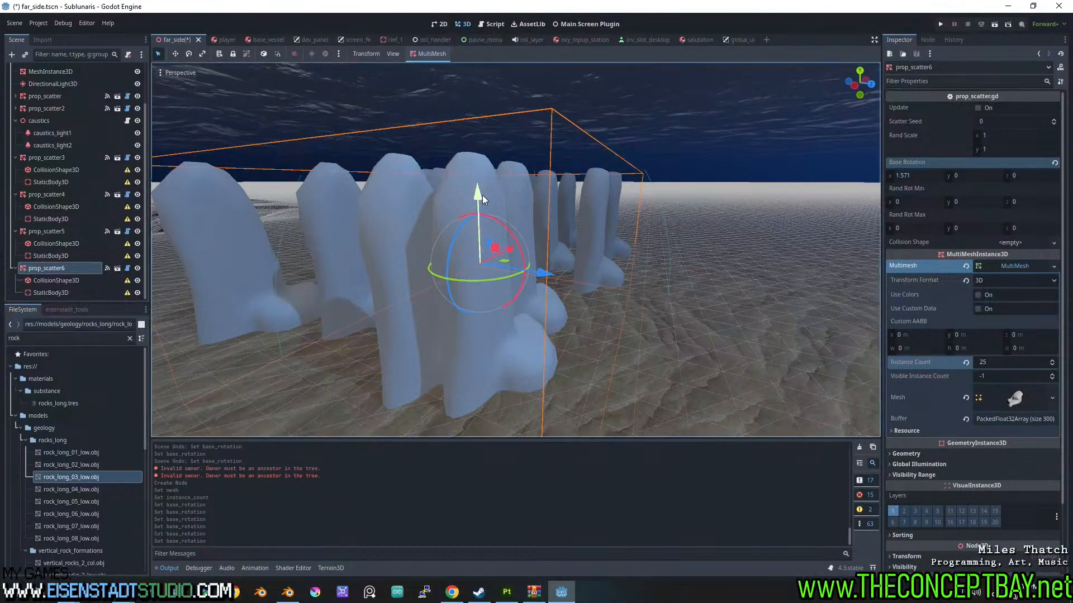
{"action": "left_click_drag", "start_coordinate": [480, 195], "coordinate": [497, 65]}
{"action": "key", "text": "ctrl+z"}
{"action": "double_click", "coordinate": [50, 268]}
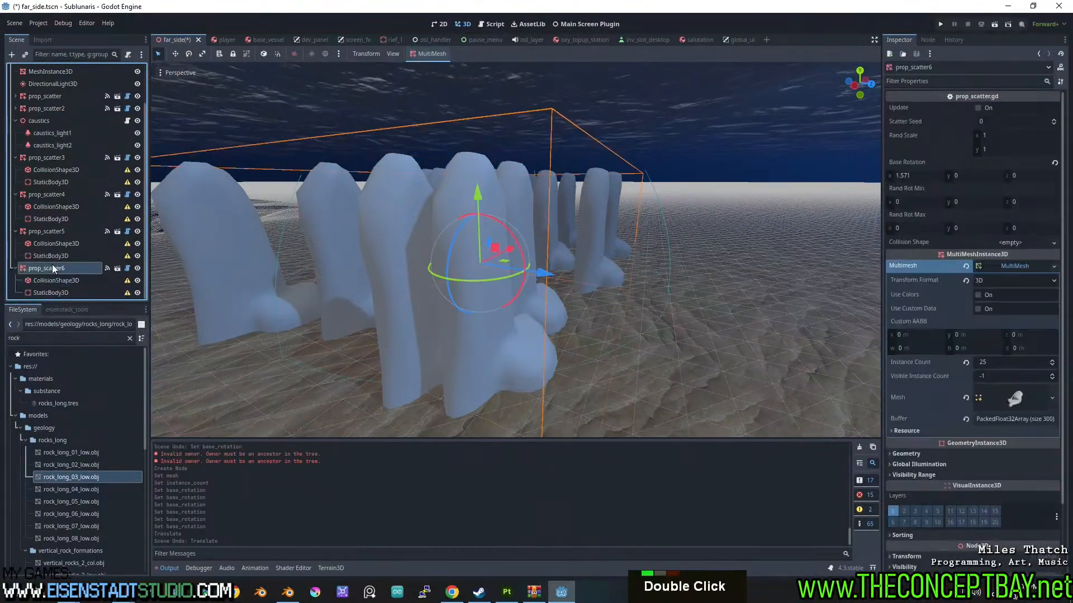
- Try changing the Base Rotation Z of prop_scatter6 and undo the change
{"action": "scroll", "coordinate": [459, 222], "scroll_direction": "down", "scroll_amount": 2}
{"action": "mouse_move", "coordinate": [459, 222]}
{"action": "middle_mouse_down"}
{"action": "mouse_move", "coordinate": [457, 198]}
{"action": "mouse_move", "coordinate": [398, 204]}
{"action": "mouse_move", "coordinate": [441, 227]}
{"action": "middle_mouse_up"}
{"action": "scroll", "coordinate": [442, 226], "scroll_direction": "up", "scroll_amount": 2}
{"action": "left_click_drag", "start_coordinate": [1026, 176], "coordinate": [1070, 176]}
{"action": "key", "text": "ctrl+z"}
- Adjust prop_scatter6's Base Rotation Y and set it to PI
{"action": "left_click_drag", "start_coordinate": [993, 178], "coordinate": [1029, 178]}
{"action": "type", "text": "PI"}
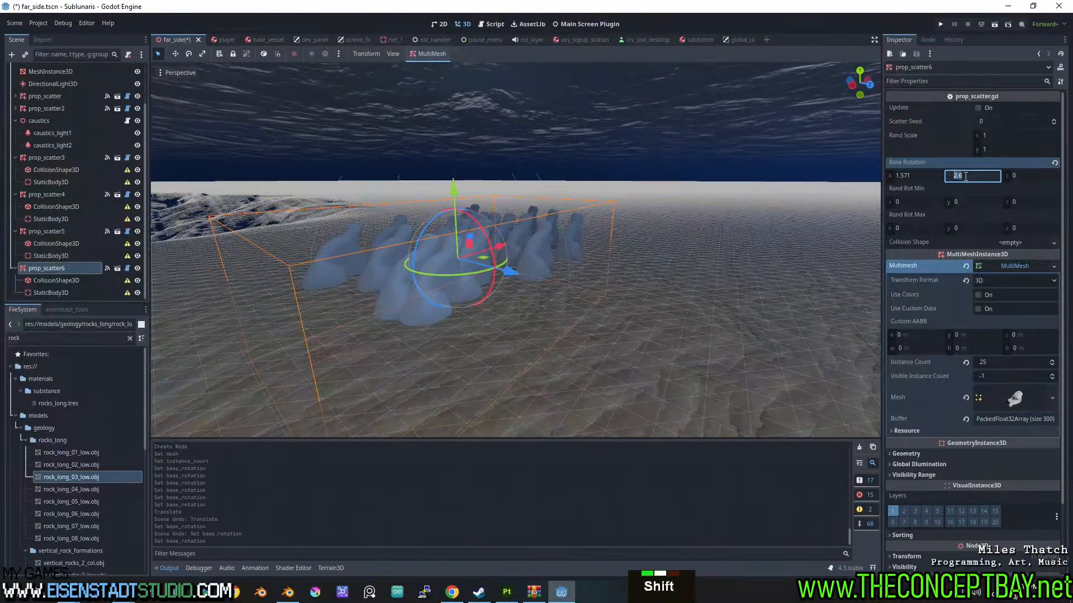
{"action": "key", "text": "Return"}
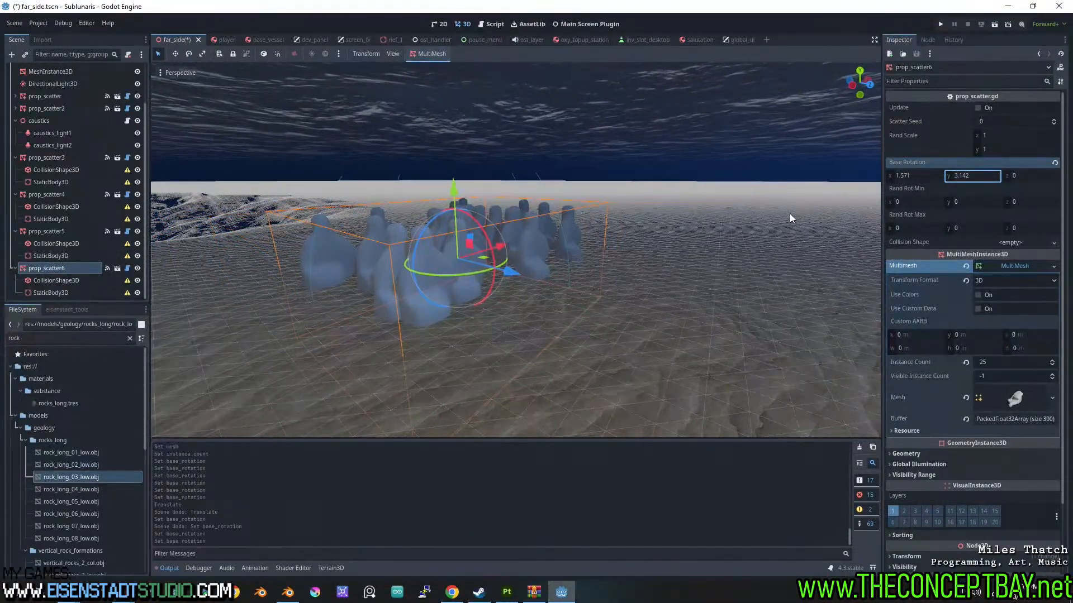
- Examine from several distances and angles how the rotated prop_scatter6 rocks sit on the seabed
{"action": "scroll", "coordinate": [403, 337], "scroll_direction": "up", "scroll_amount": 2}
{"action": "scroll", "coordinate": [403, 338], "scroll_direction": "up", "scroll_amount": 3}
{"action": "scroll", "coordinate": [494, 286], "scroll_direction": "down", "scroll_amount": 3}
{"action": "middle_click_drag", "start_coordinate": [447, 304], "coordinate": [575, 279], "text": "shift"}
{"action": "middle_click_drag", "start_coordinate": [576, 279], "coordinate": [540, 276], "text": "shift"}
{"action": "scroll", "coordinate": [539, 285], "scroll_direction": "up", "scroll_amount": 3, "text": "shift"}
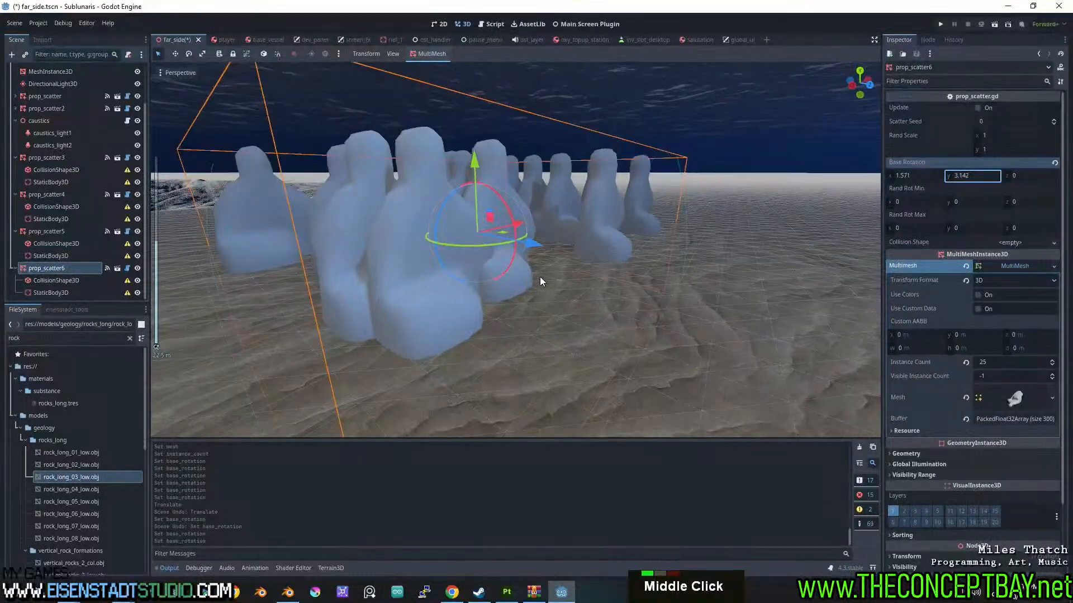
{"action": "scroll", "coordinate": [539, 277], "scroll_direction": "down", "scroll_amount": 1}
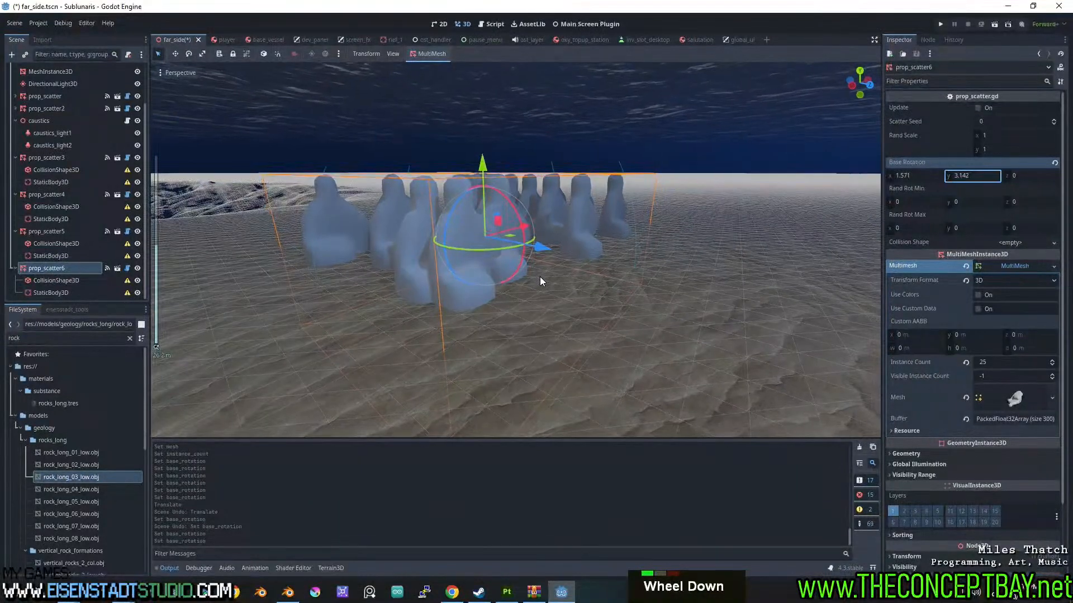
- In prop_scatter6's script prop_scatter.gd, declare an exported base_offset property with default Vector3(0,0,0) above base_rotation
{"action": "left_click", "coordinate": [128, 269]}
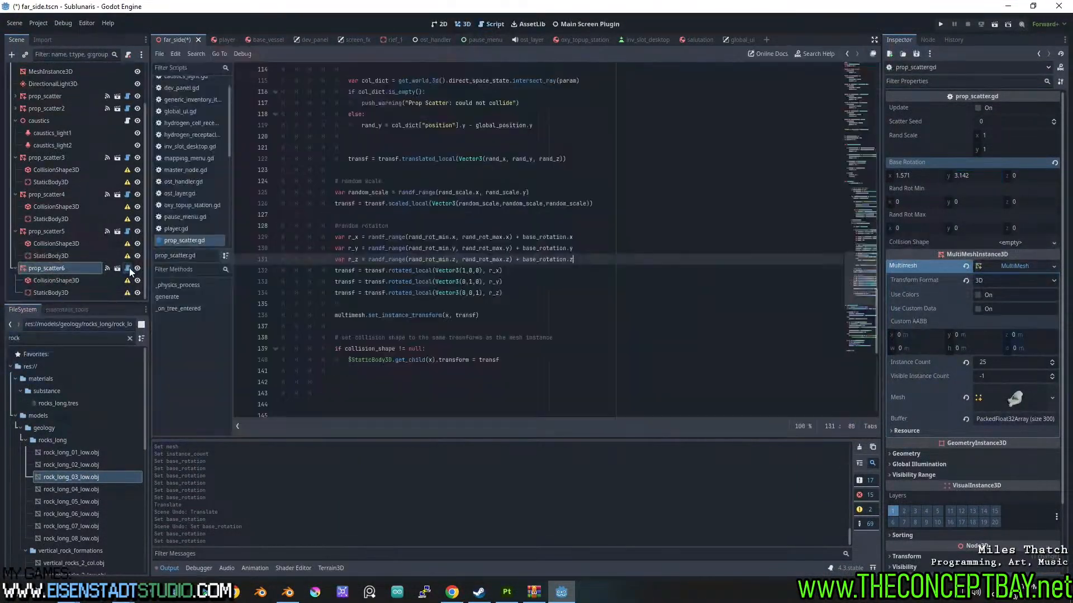
{"action": "scroll", "coordinate": [440, 216], "scroll_direction": "up", "scroll_amount": 20}
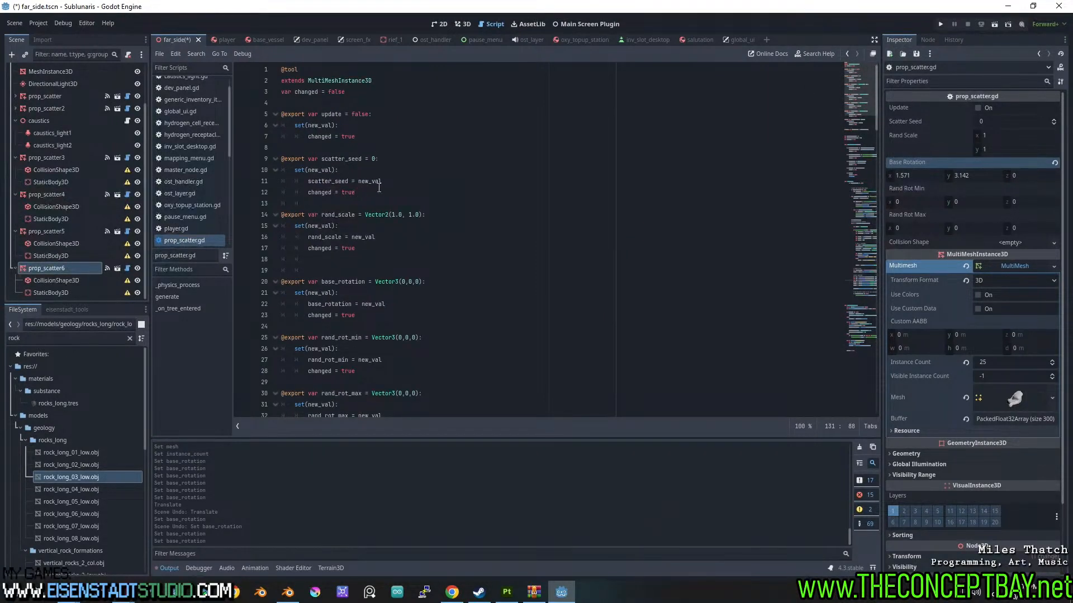
{"action": "left_click", "coordinate": [361, 264]}
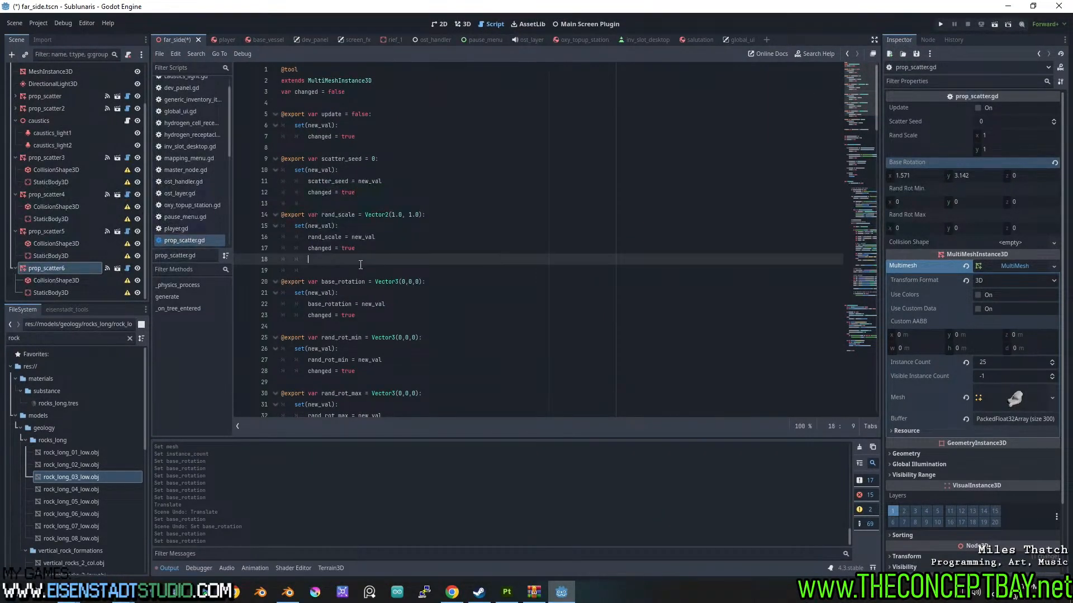
{"action": "key", "text": "BackSpace"}
{"action": "key", "text": "BackSpace"}
{"action": "key", "text": "Return"}
{"action": "key", "text": "BackSpace"}
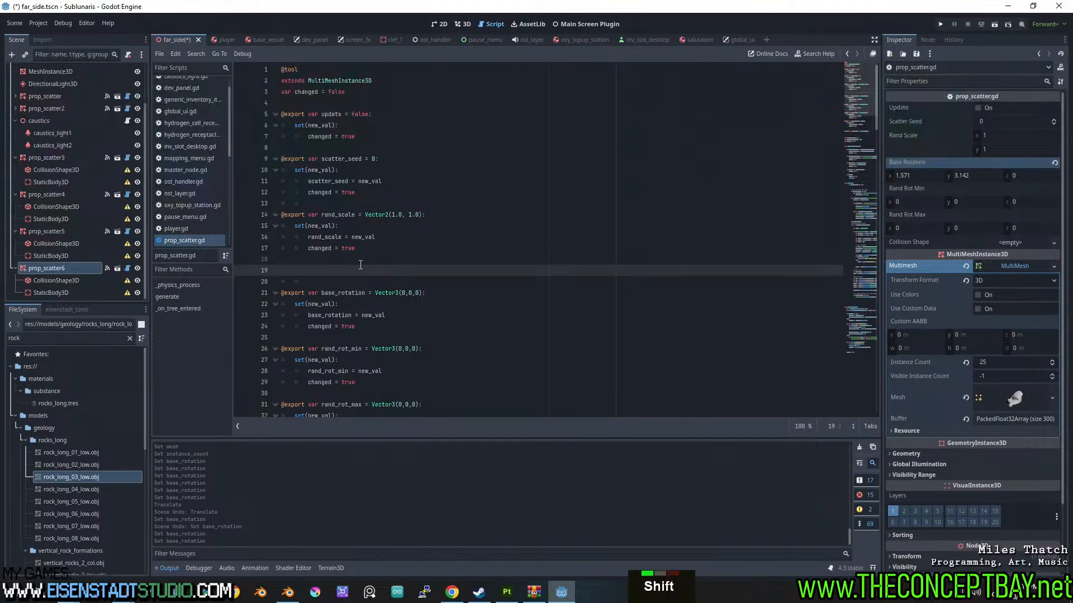
{"action": "type", "text": "@"}
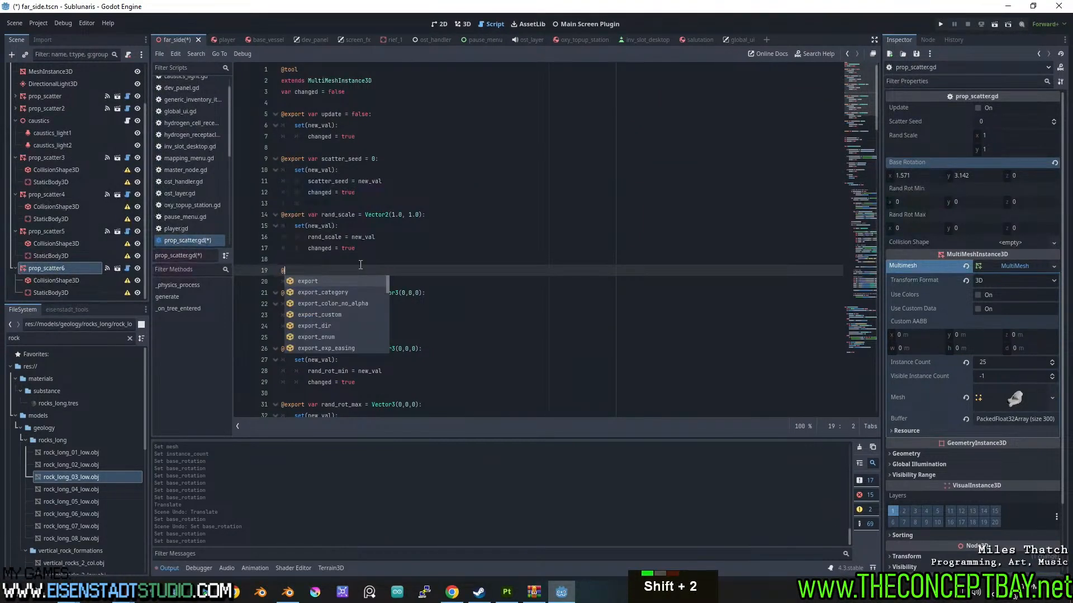
{"action": "type", "text": "export vbase_offset = Vector3(0,0,"}
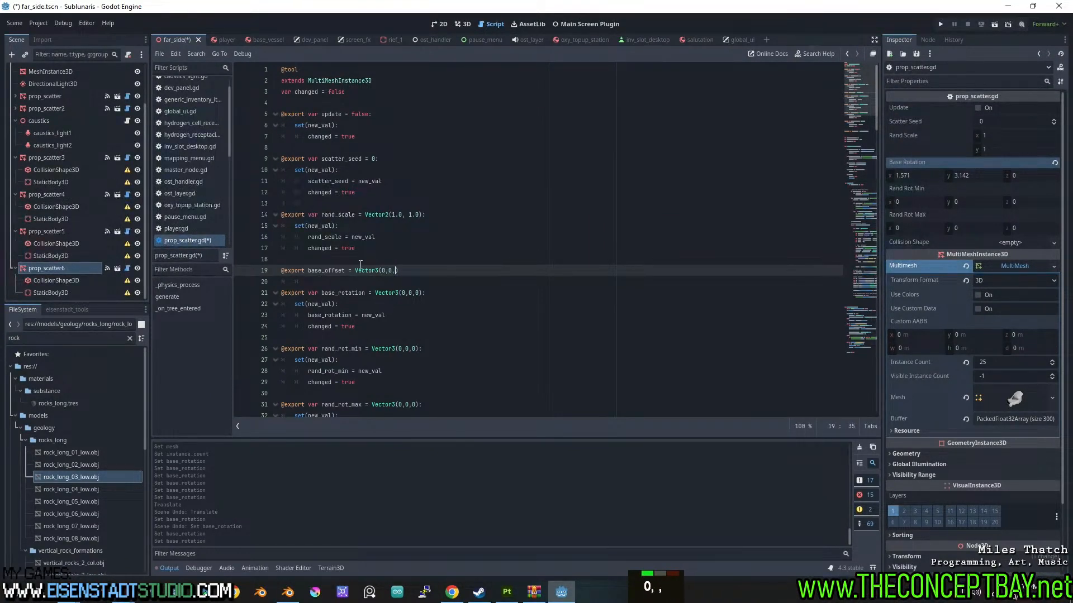
{"action": "type", "text": ":"}
{"action": "key", "text": "Return"}
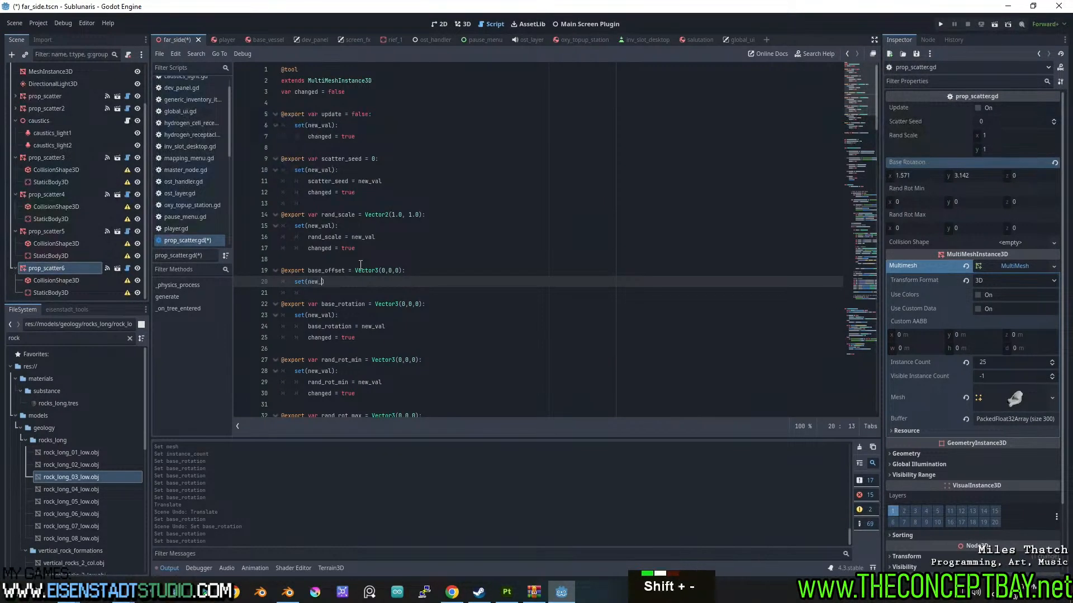
- Complete the base_offset setter with base_offset = new_val and changed = true, and add the missing var keyword to its declaration
{"action": "key", "text": "Return"}
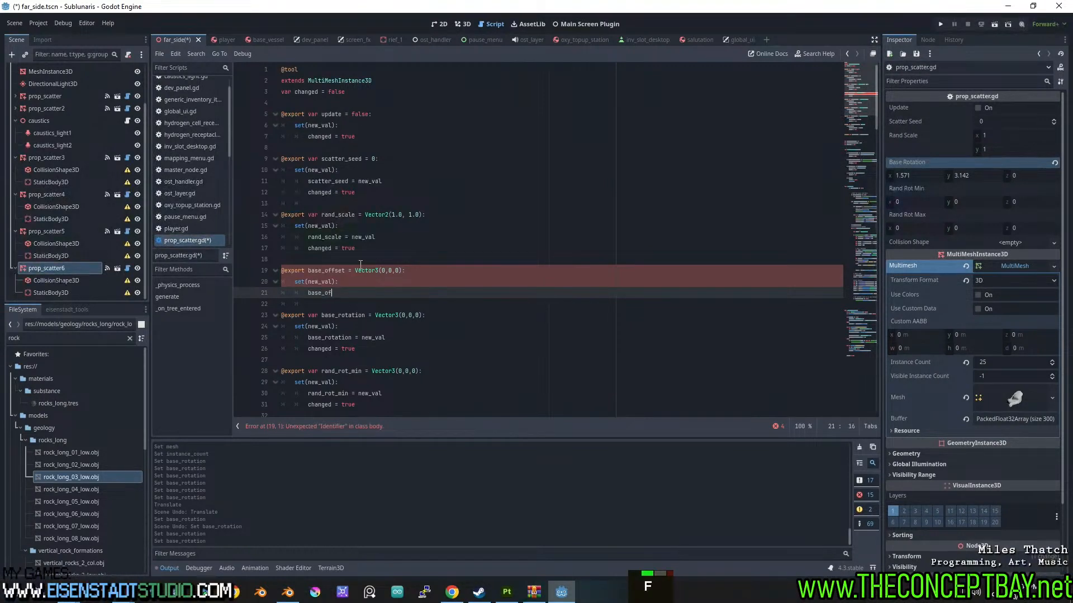
{"action": "type", "text": "base_offset = new_val"}
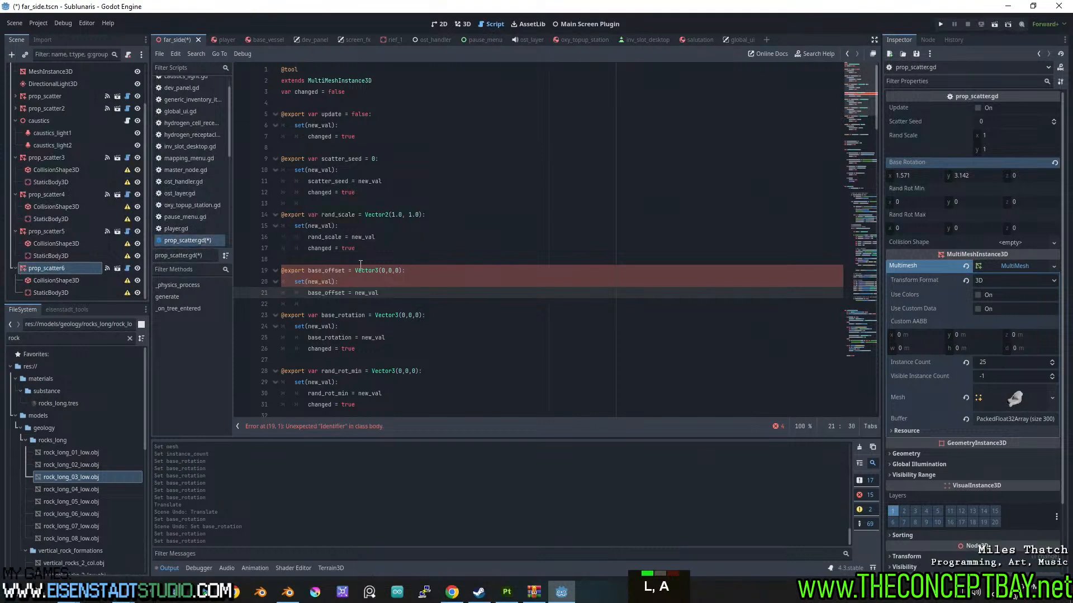
{"action": "key", "text": "Up"}
{"action": "key", "text": "Up"}
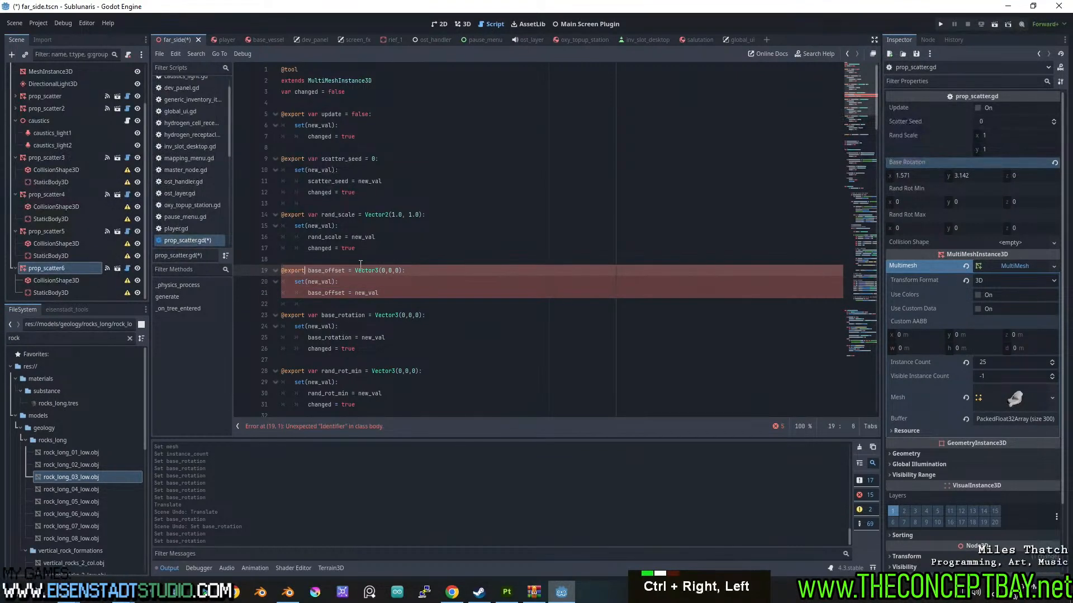
{"action": "key", "text": "Down"}
{"action": "key", "text": "Down"}
{"action": "key", "text": "Down"}
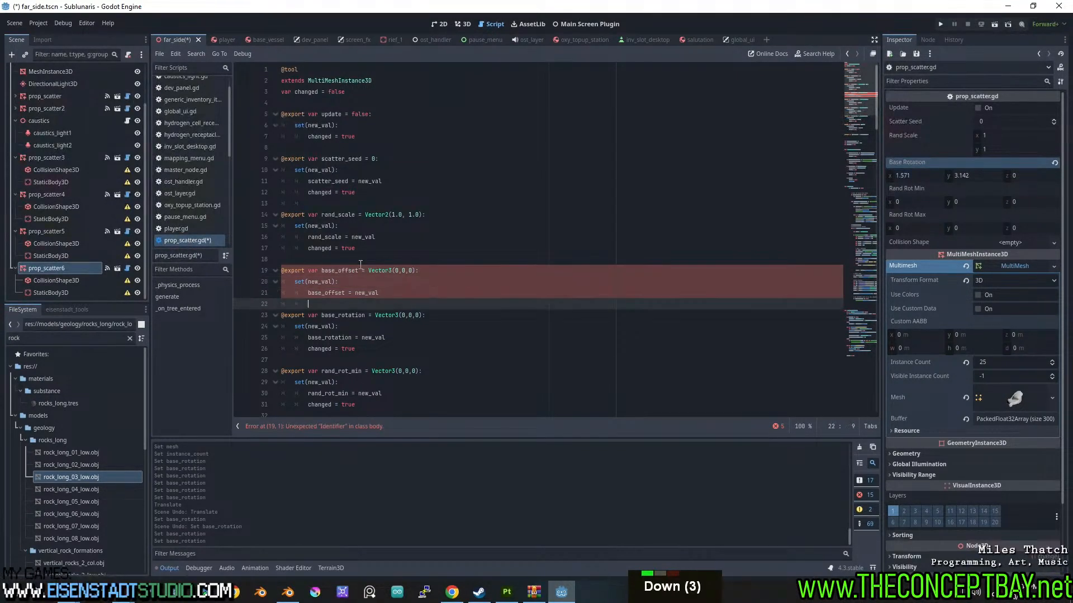
{"action": "key", "text": "Right"}
{"action": "key", "text": "Up"}
{"action": "key", "text": "Return"}
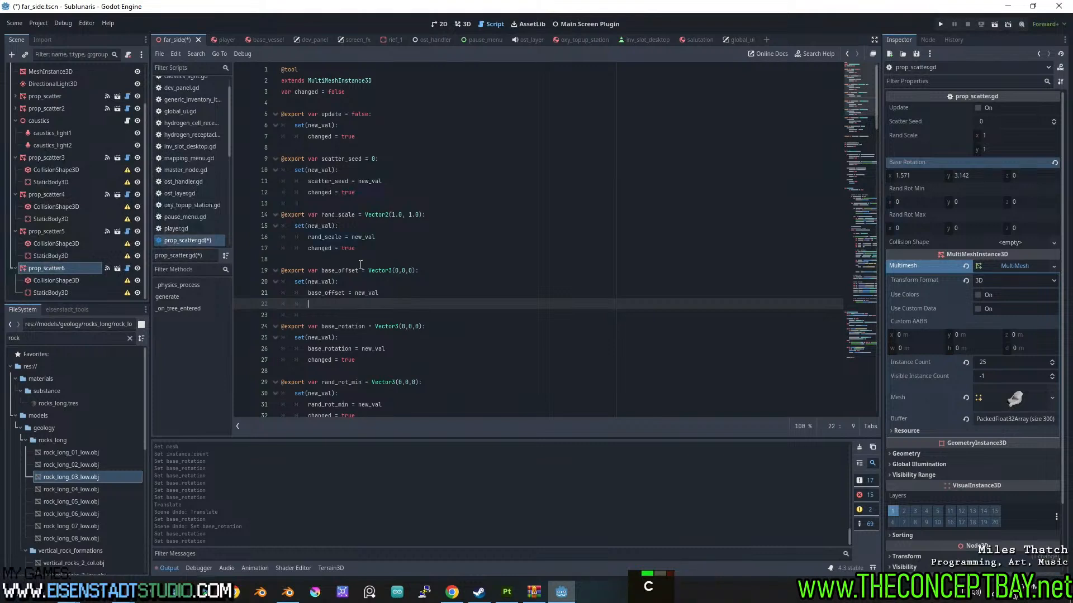
{"action": "type", "text": "changed = true"}
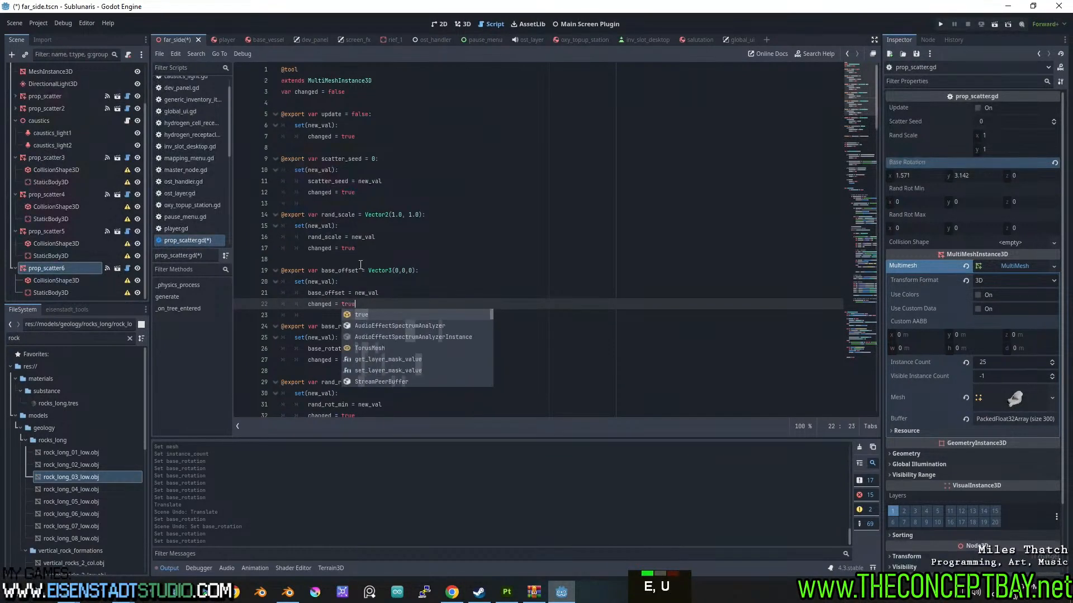
- In prop_scatter.gd's sphere-shape branch, append + base_offset.x to the rand_x calculation
{"action": "left_click", "coordinate": [405, 295]}
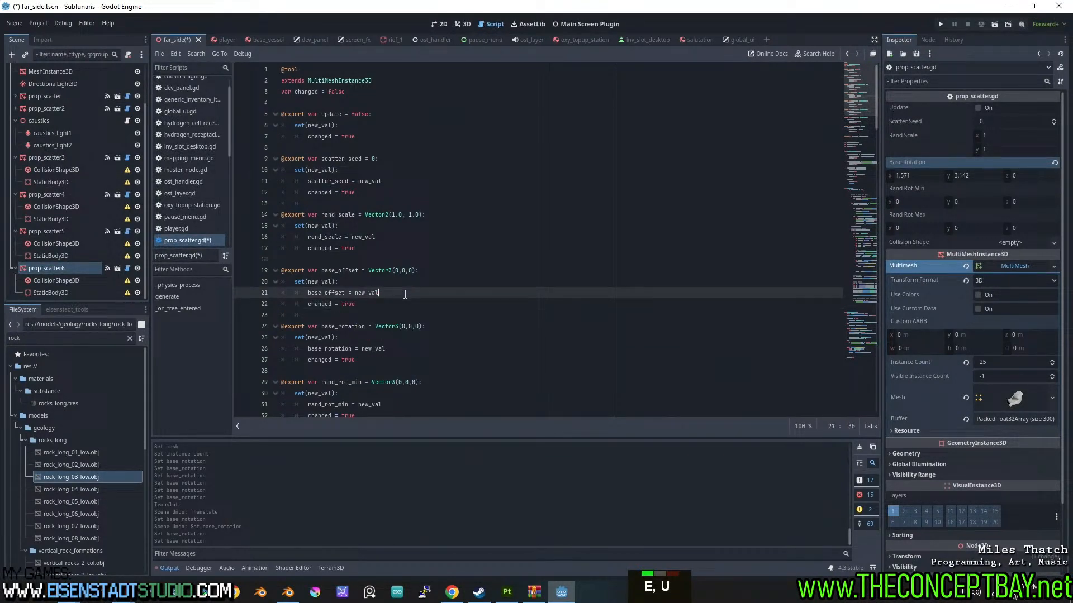
{"action": "double_click", "coordinate": [335, 292]}
{"action": "key", "text": "ctrl+c"}
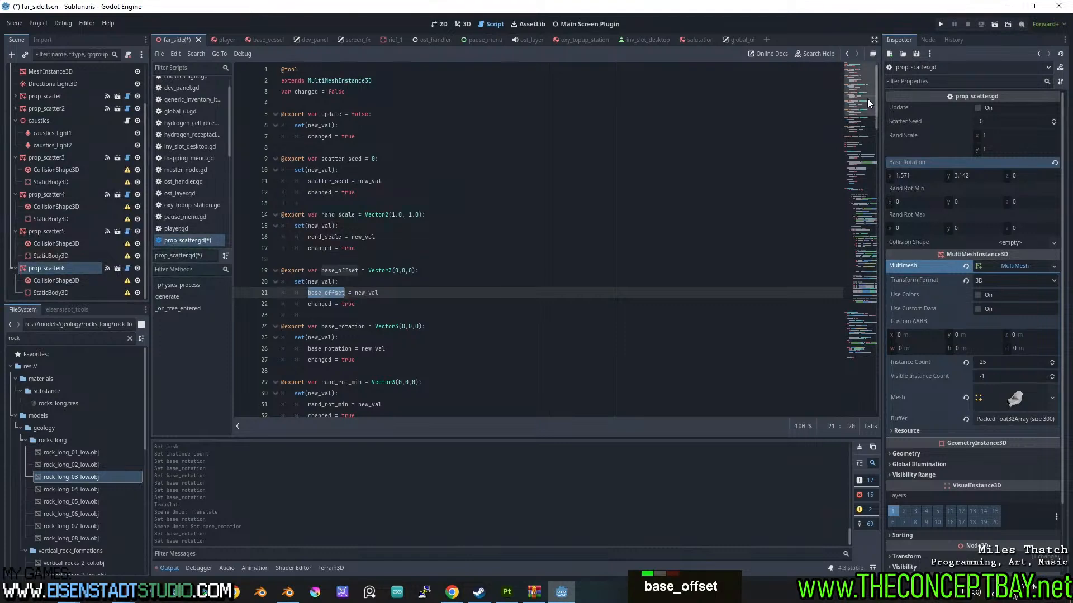
{"action": "left_click_drag", "start_coordinate": [866, 103], "coordinate": [859, 262]}
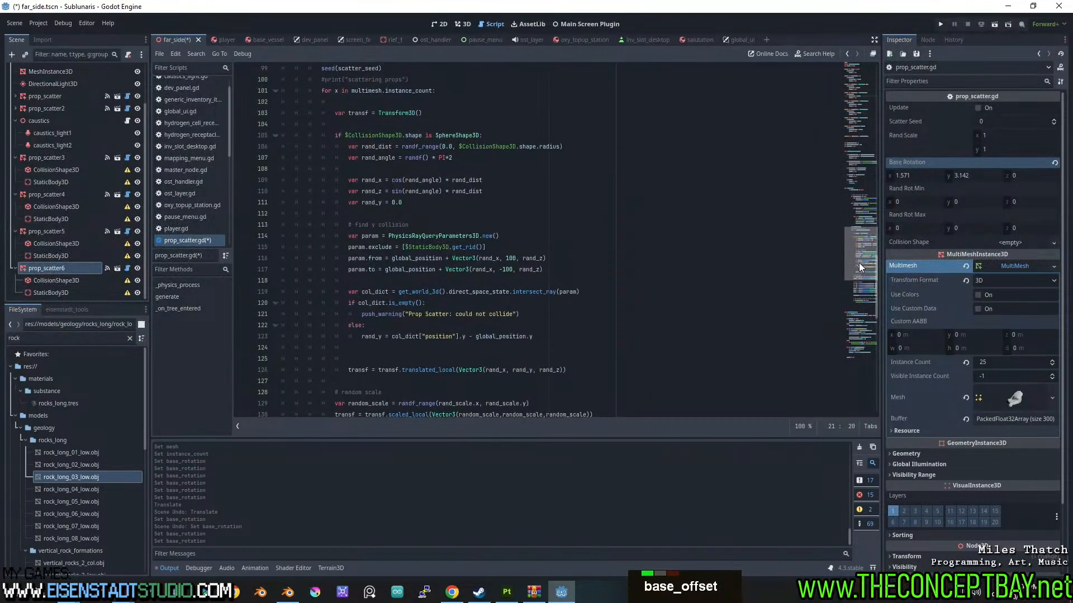
{"action": "left_click", "coordinate": [494, 179]}
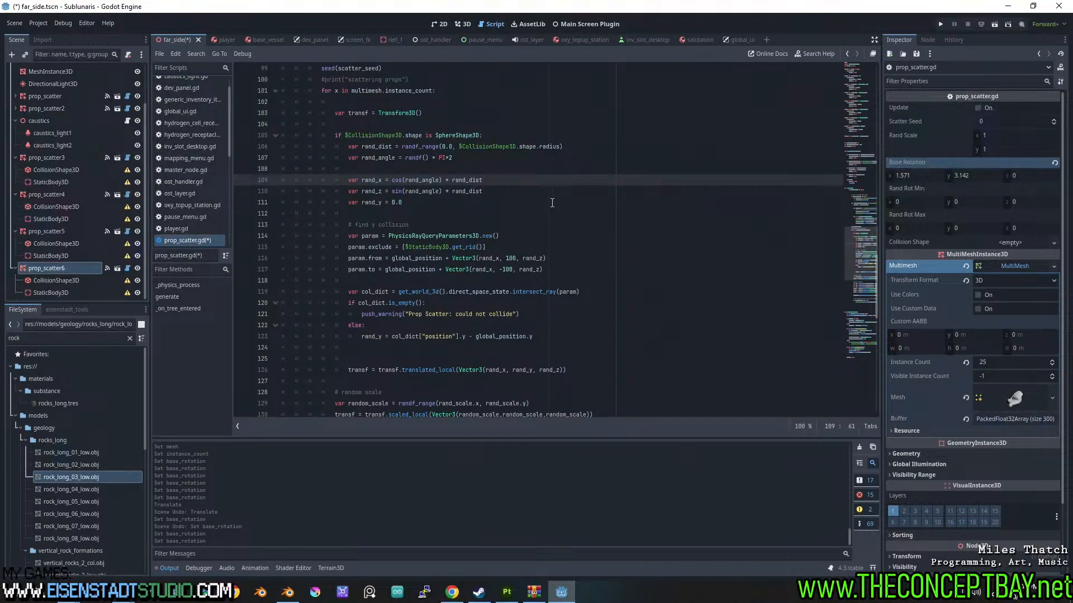
{"action": "type", "text": "+ base_offset"}
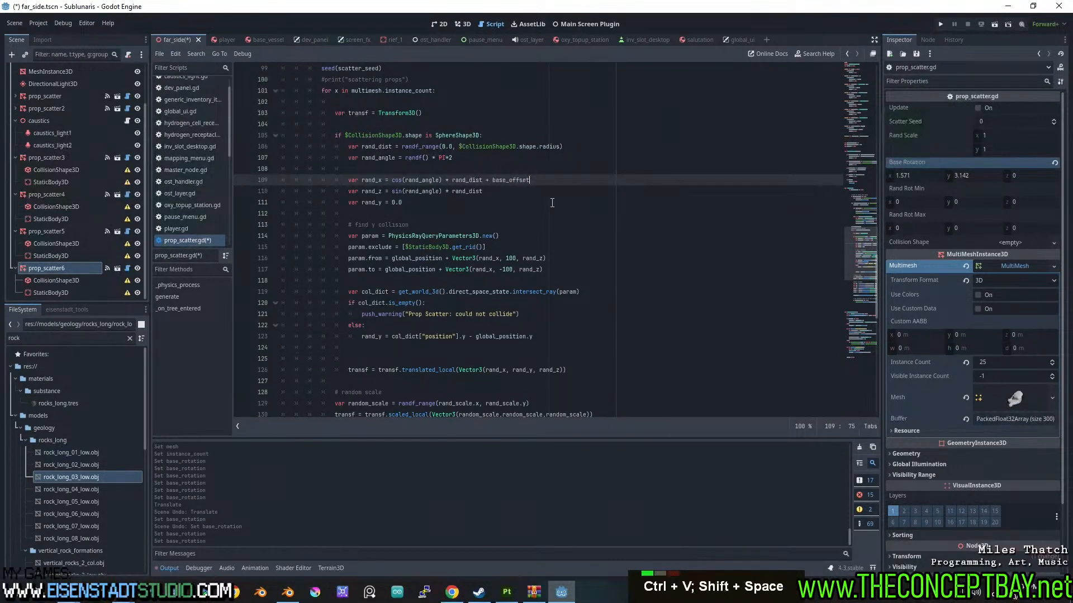
{"action": "type", "text": ".x"}
{"action": "key", "text": "Down"}
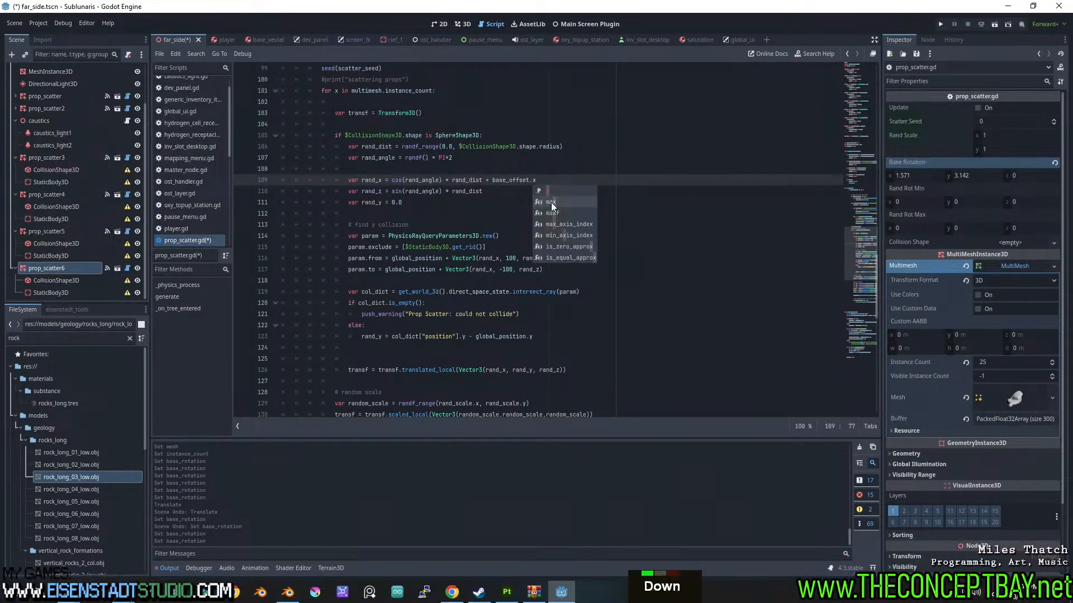
{"action": "key", "text": "Escape"}
- Append + base_offset.z to the rand_z calculation on the following line
{"action": "key", "text": "Down"}
{"action": "type", "text": "+"}
{"action": "key", "text": "ctrl+v"}
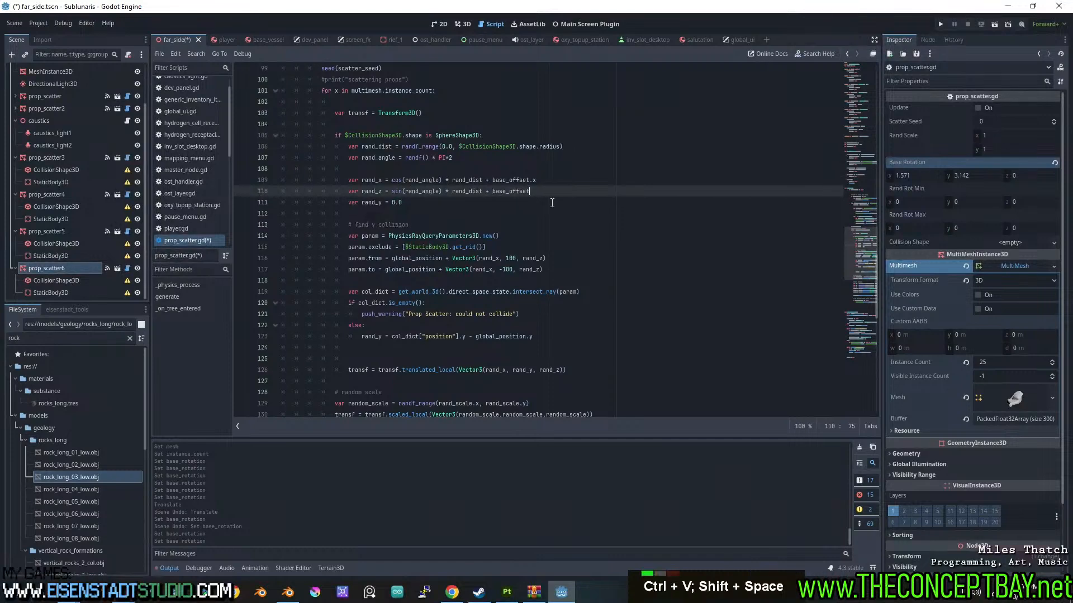
{"action": "type", "text": "."}
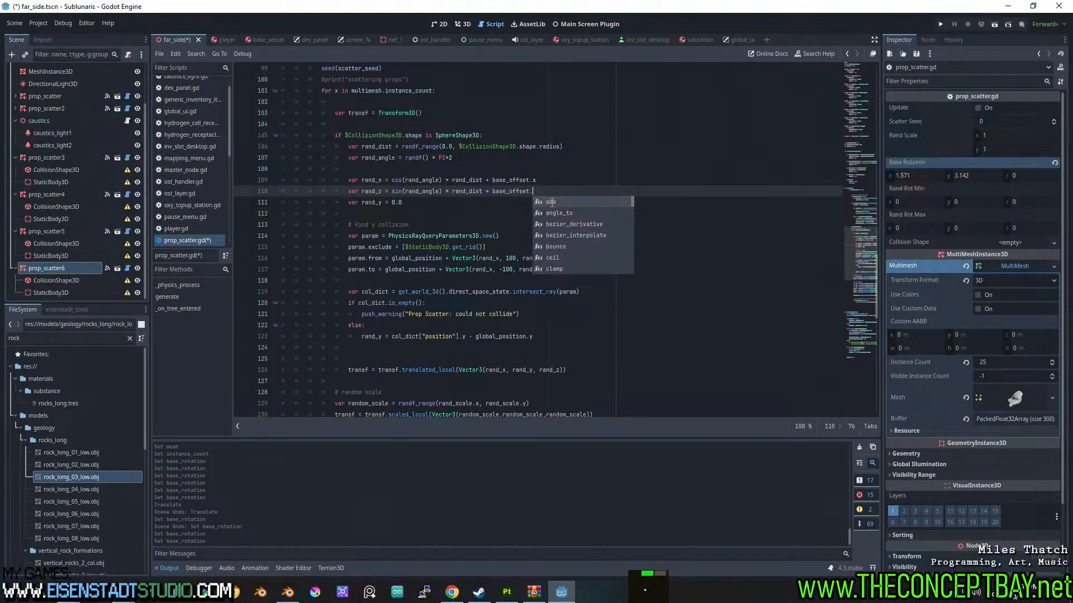
{"action": "type", "text": "z"}
- Append + base_offset.y to the rand_y assignment in the collision else branch, and save the script
{"action": "double_click", "coordinate": [366, 203]}
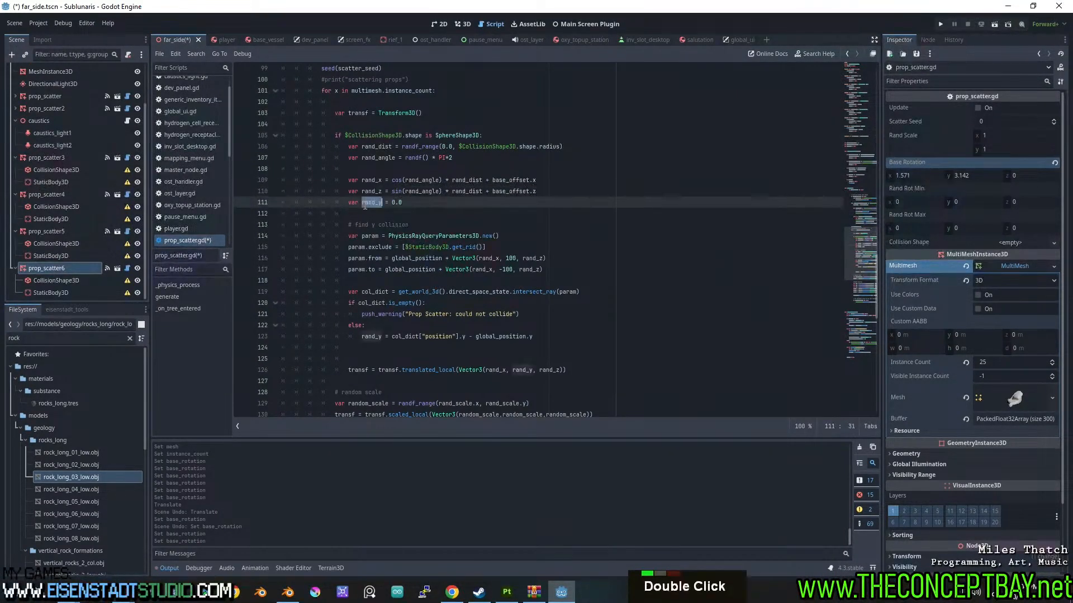
{"action": "left_click", "coordinate": [558, 330]}
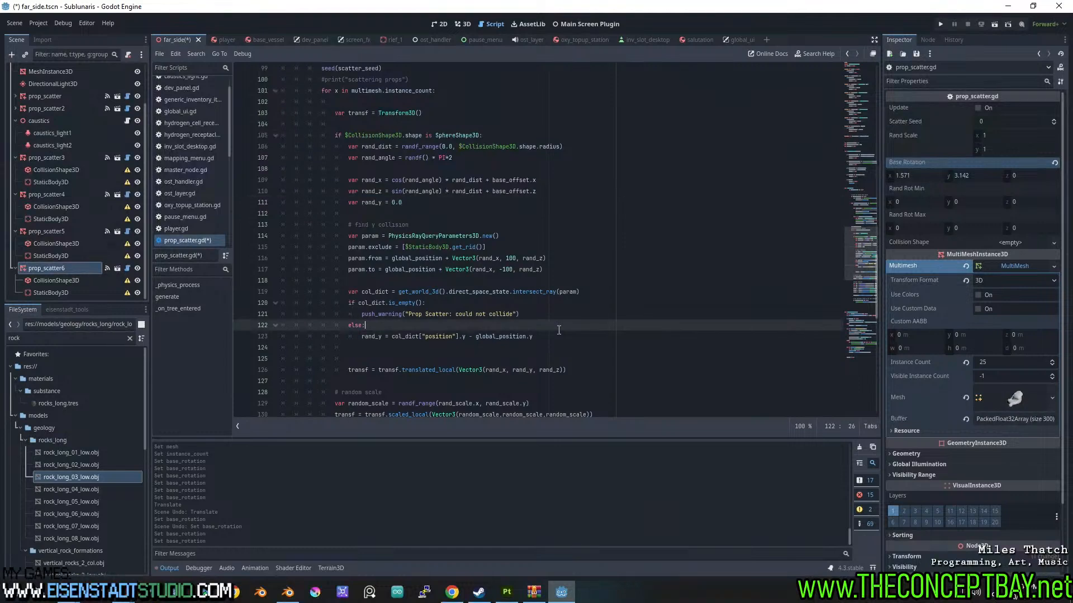
{"action": "key", "text": "Down"}
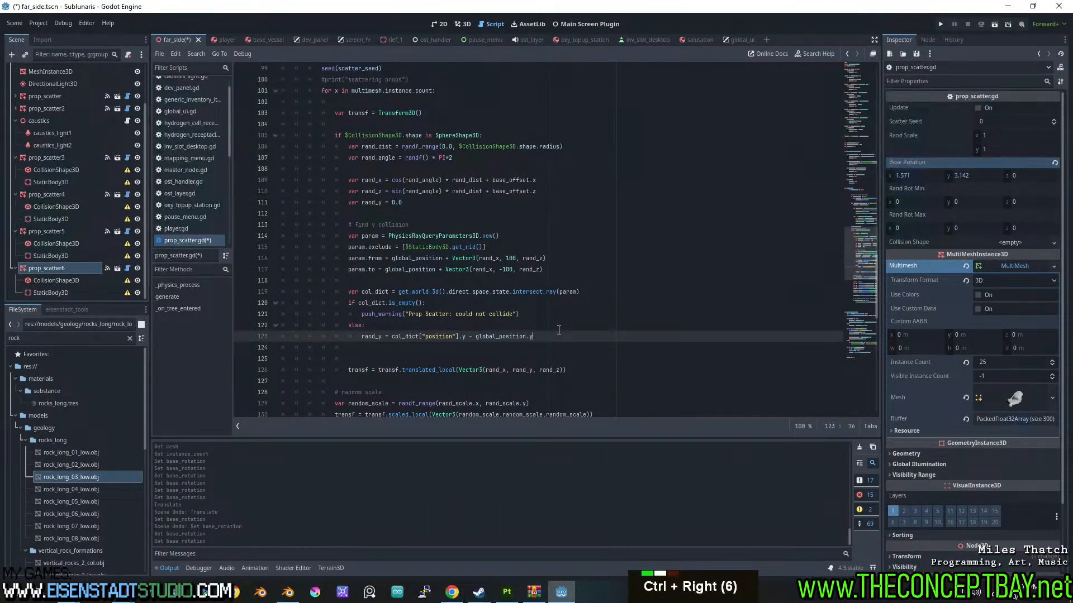
{"action": "type", "text": ".y"}
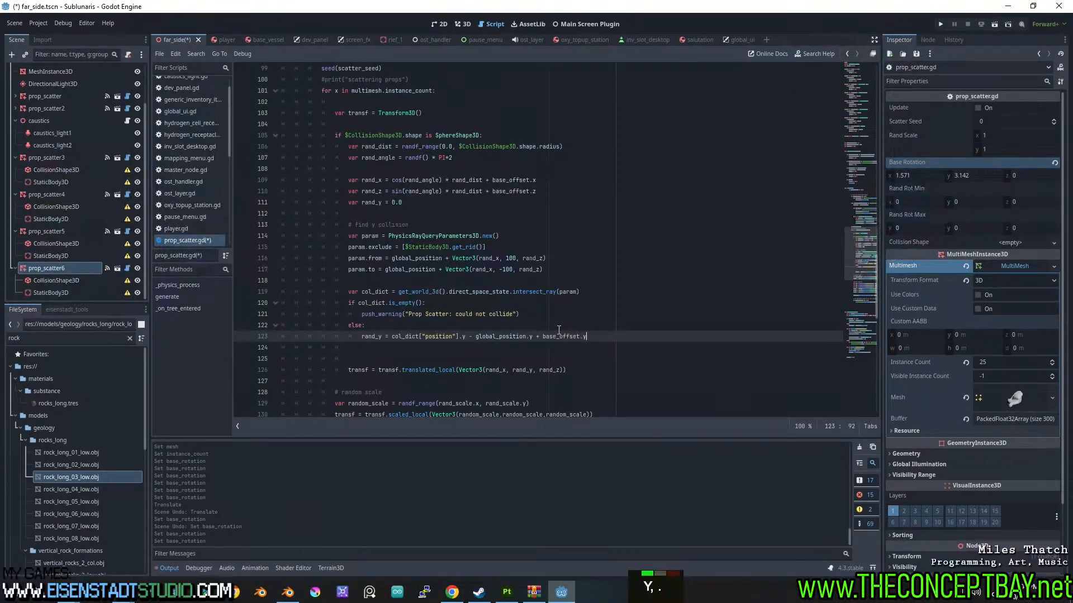
{"action": "key", "text": "ctrl+s"}
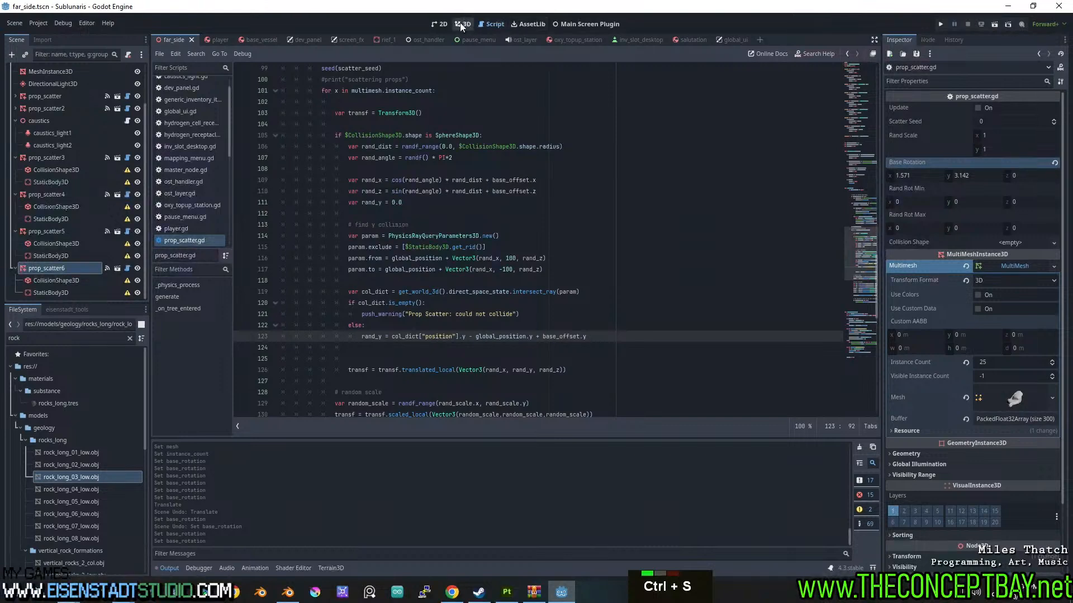
- Return to the 3D view, reselect prop_scatter6 and raise its Base Offset Y to 4.475
{"action": "left_click", "coordinate": [461, 22]}
{"action": "left_click", "coordinate": [61, 255]}
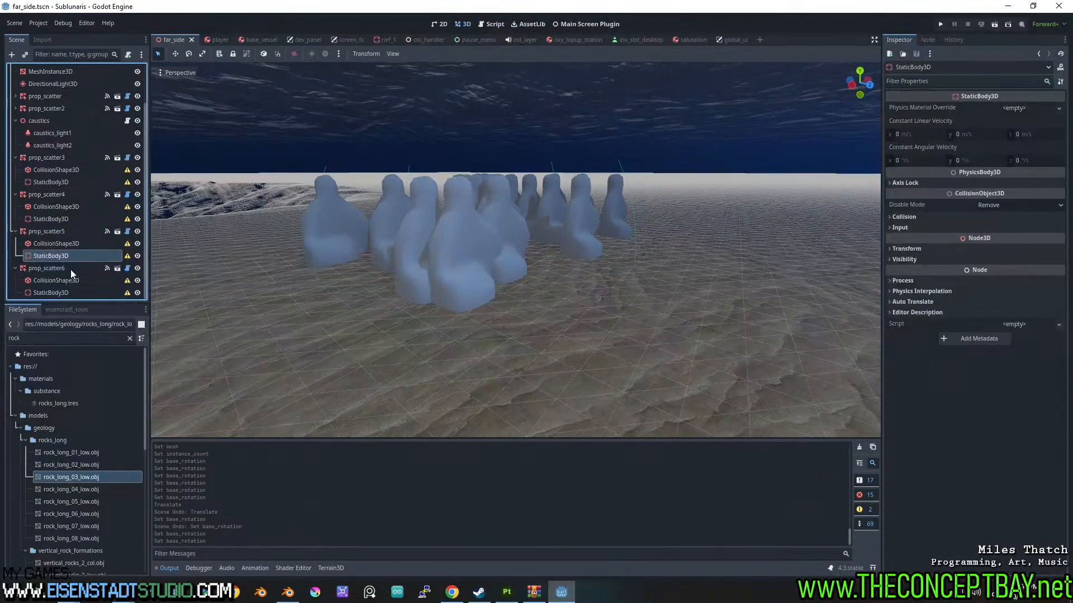
{"action": "left_click", "coordinate": [70, 269]}
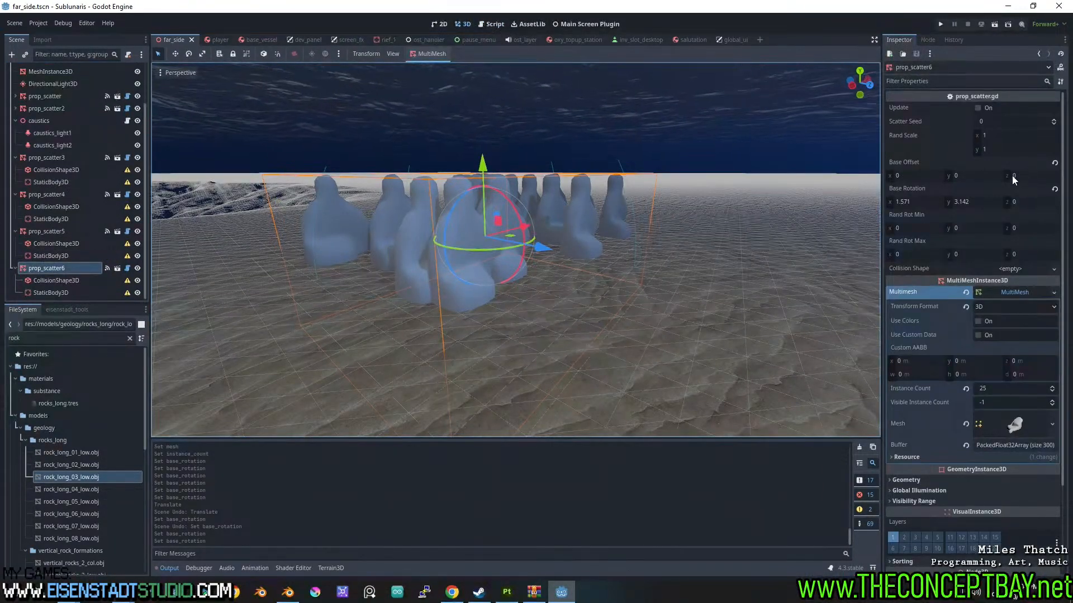
{"action": "left_click_drag", "start_coordinate": [1025, 173], "coordinate": [1047, 173]}
{"action": "key", "text": "ctrl+z"}
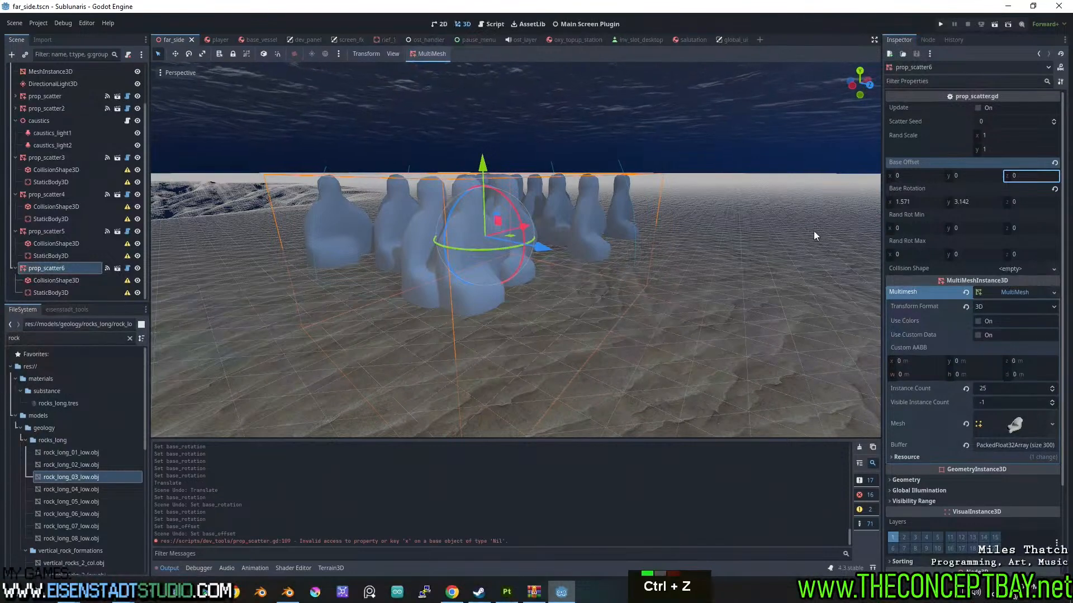
{"action": "left_click_drag", "start_coordinate": [978, 176], "coordinate": [1039, 176]}
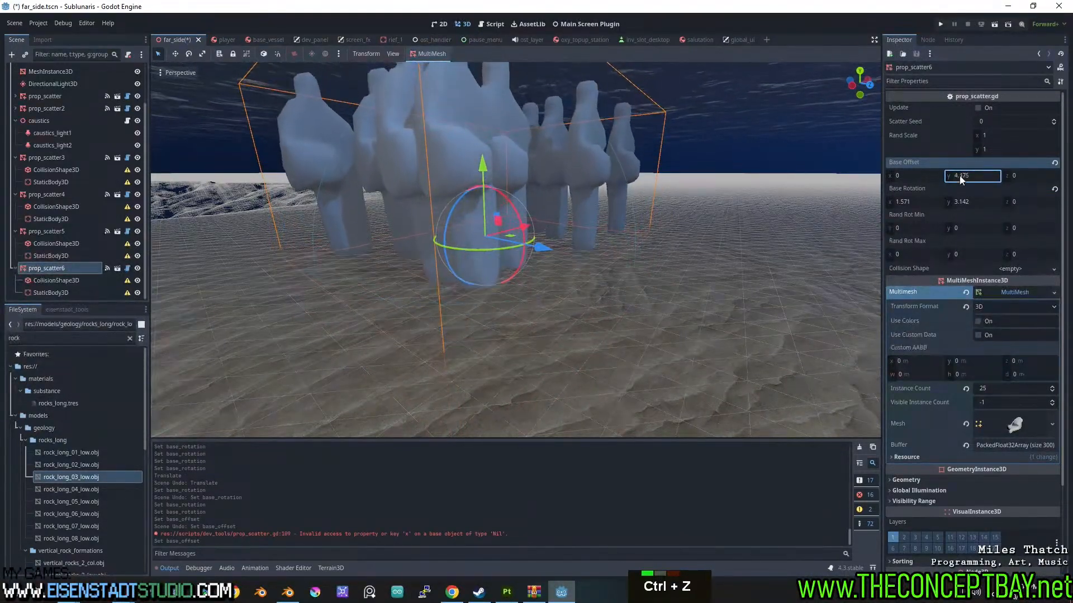
- Move prop_scatter6 across the seabed and inspect from several angles how its offset rocks meet the terrain
{"action": "scroll", "coordinate": [682, 238], "scroll_direction": "down", "scroll_amount": 2}
{"action": "middle_click_drag", "start_coordinate": [681, 233], "coordinate": [525, 229]}
{"action": "left_click_drag", "start_coordinate": [525, 229], "coordinate": [507, 246]}
{"action": "scroll", "coordinate": [558, 233], "scroll_direction": "down", "scroll_amount": 2}
{"action": "middle_click_drag", "start_coordinate": [558, 232], "coordinate": [705, 240], "text": "shift"}
{"action": "mouse_move", "coordinate": [702, 240]}
{"action": "left_mouse_down"}
{"action": "mouse_move", "coordinate": [354, 236]}
{"action": "mouse_move", "coordinate": [694, 225]}
{"action": "left_mouse_up"}
{"action": "key", "text": "f"}
{"action": "scroll", "coordinate": [694, 224], "scroll_direction": "up", "scroll_amount": 5}
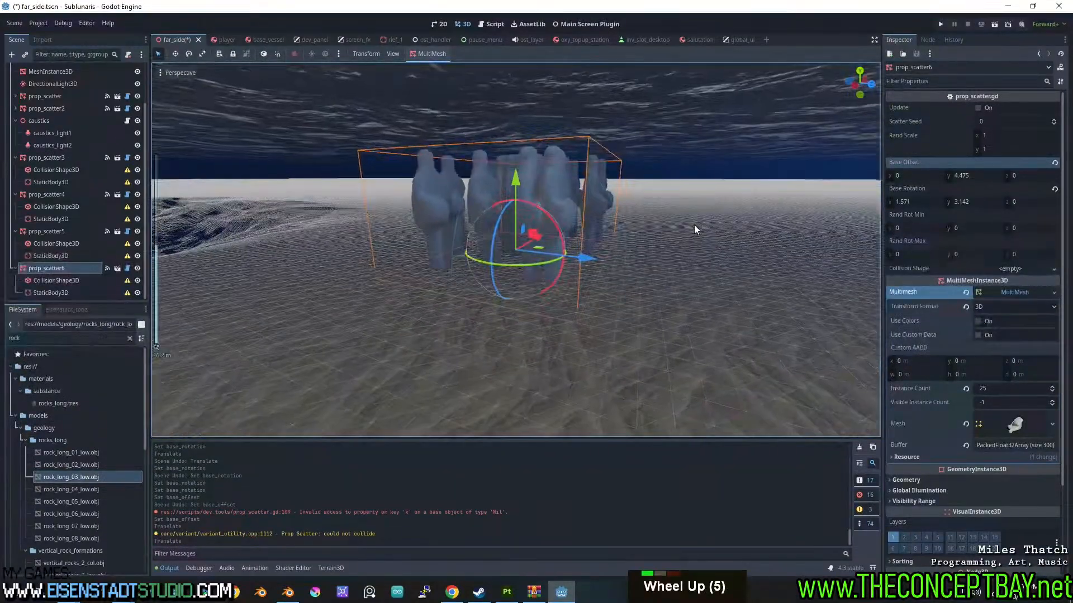
{"action": "middle_click_drag", "start_coordinate": [694, 224], "coordinate": [503, 229]}
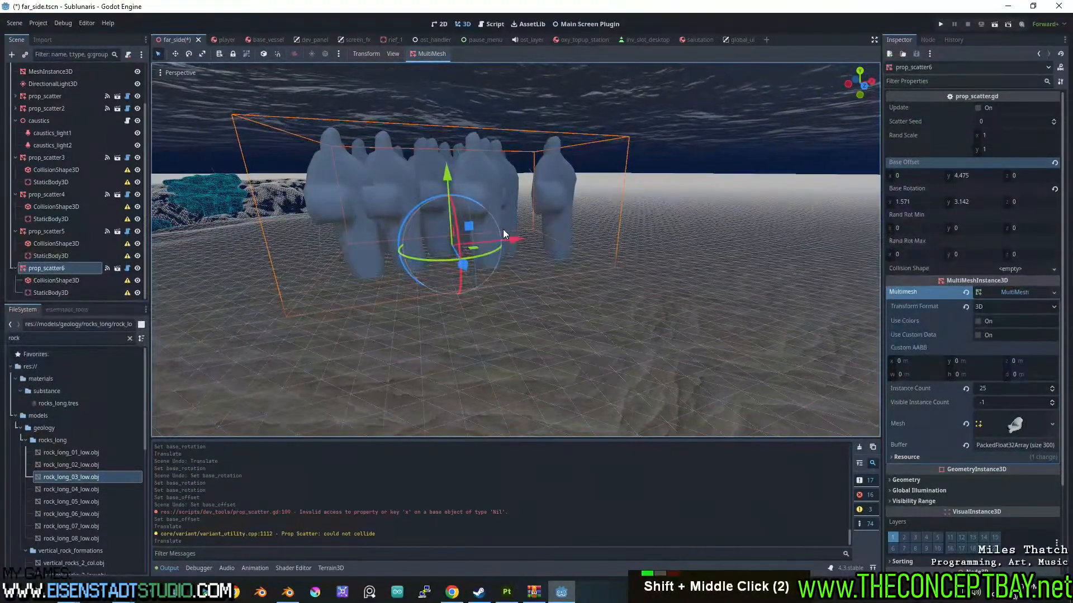
- Set prop_scatter6's Rand Scale Y to 0.5, then try moving the node vertically and undo that move
{"action": "left_click", "coordinate": [995, 150]}
{"action": "type", "text": "0.5"}
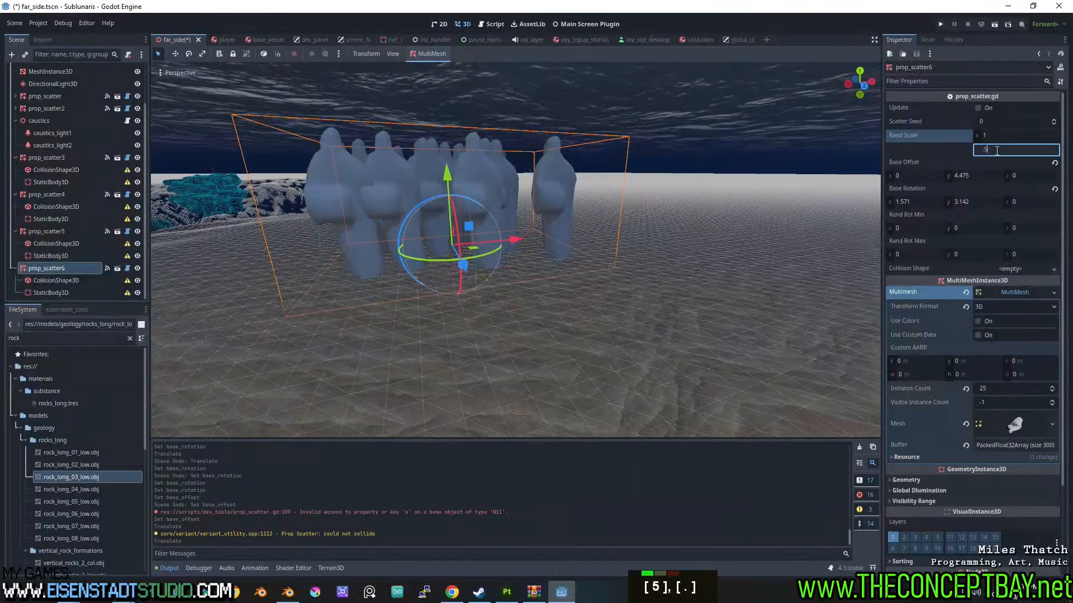
{"action": "key", "text": "Return"}
{"action": "middle_click_drag", "start_coordinate": [693, 123], "coordinate": [551, 237]}
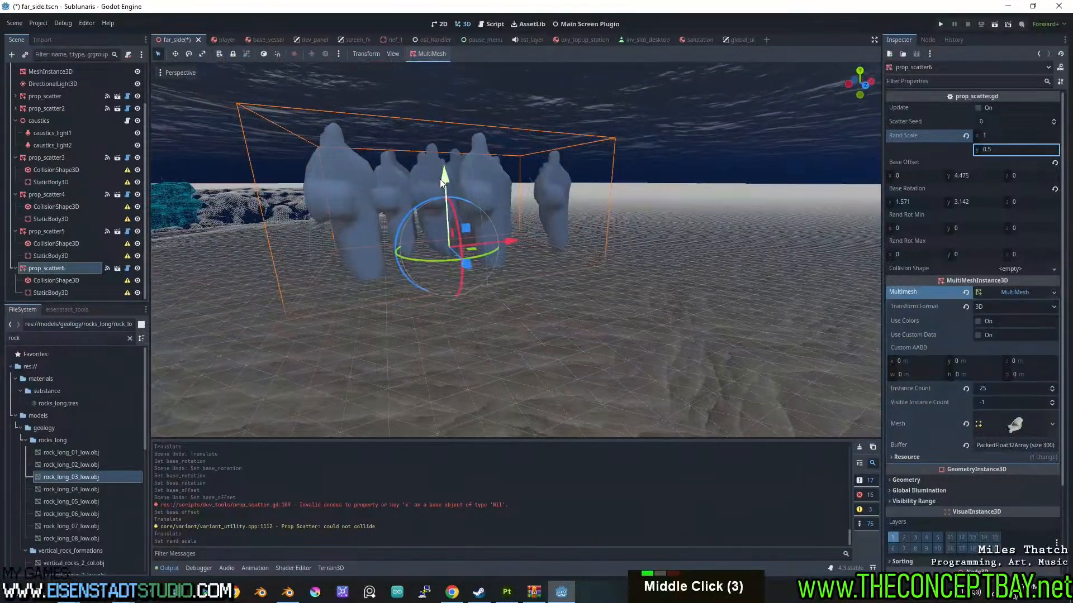
{"action": "left_click_drag", "start_coordinate": [440, 179], "coordinate": [445, 190]}
{"action": "key", "text": "ctrl+z"}
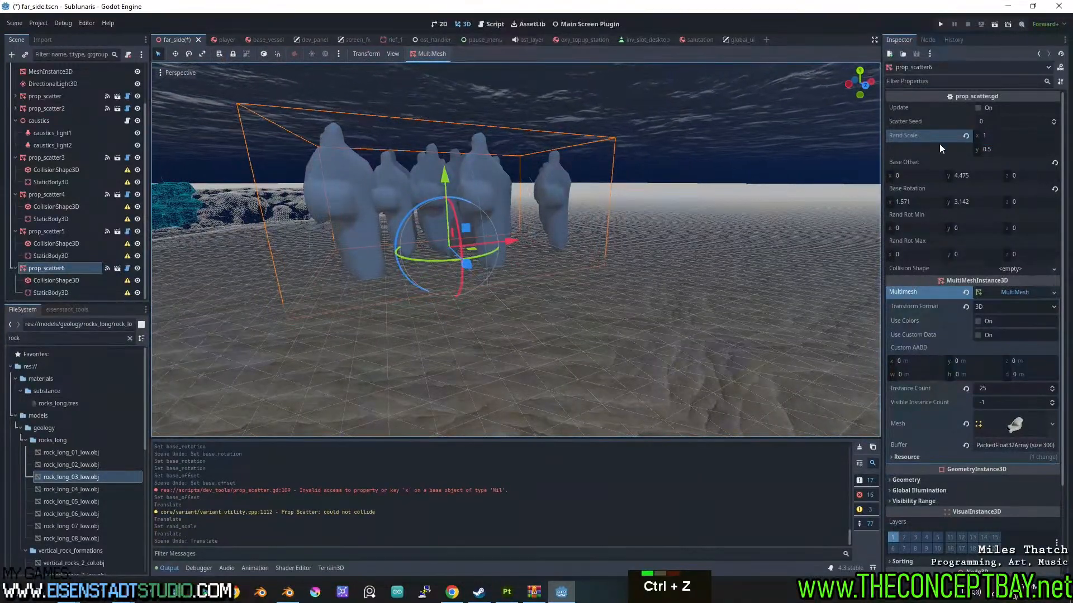
- Lower prop_scatter6's Base Offset Y to 2.7 and check the rock bases against the seabed
{"action": "mouse_move", "coordinate": [521, 223]}
{"action": "middle_mouse_down"}
{"action": "mouse_move", "coordinate": [501, 193]}
{"action": "mouse_move", "coordinate": [517, 212]}
{"action": "middle_mouse_up"}
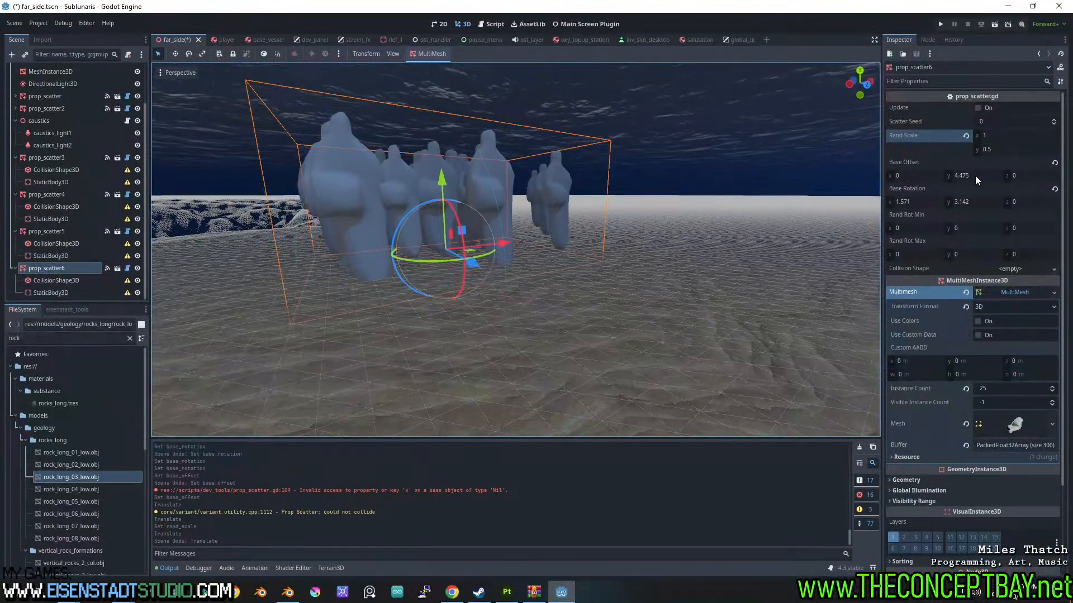
{"action": "left_click_drag", "start_coordinate": [974, 176], "coordinate": [925, 175]}
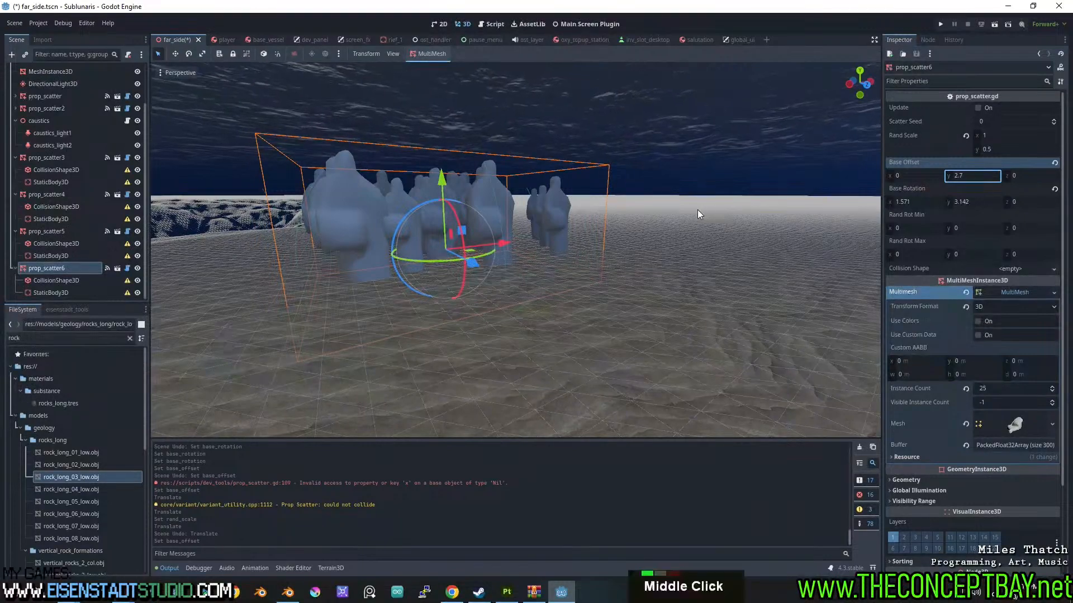
{"action": "middle_click_drag", "start_coordinate": [697, 209], "coordinate": [481, 216]}
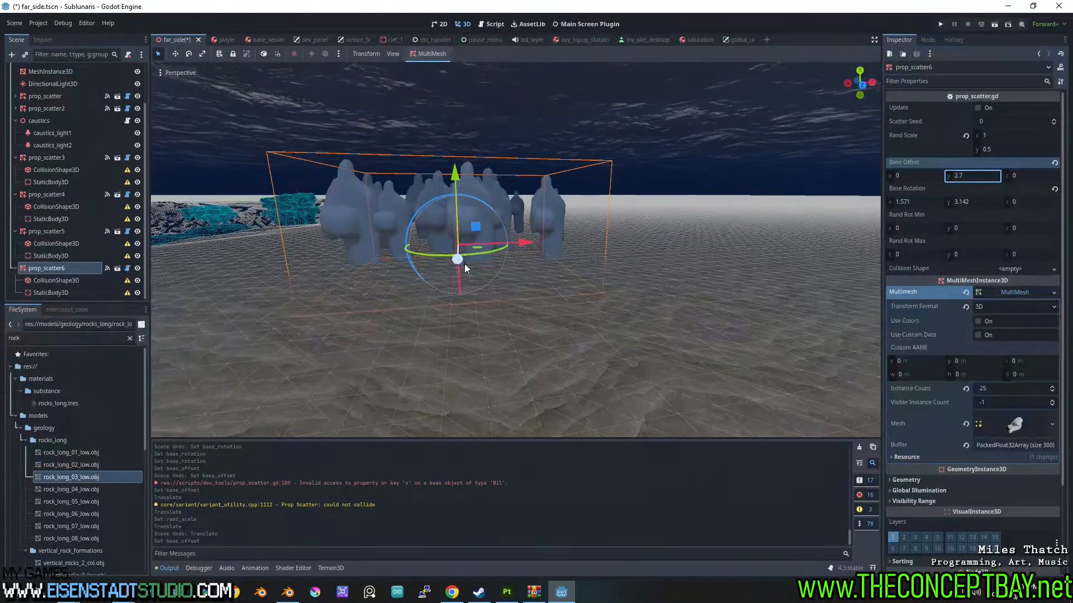
{"action": "middle_click_drag", "start_coordinate": [464, 263], "coordinate": [717, 288]}
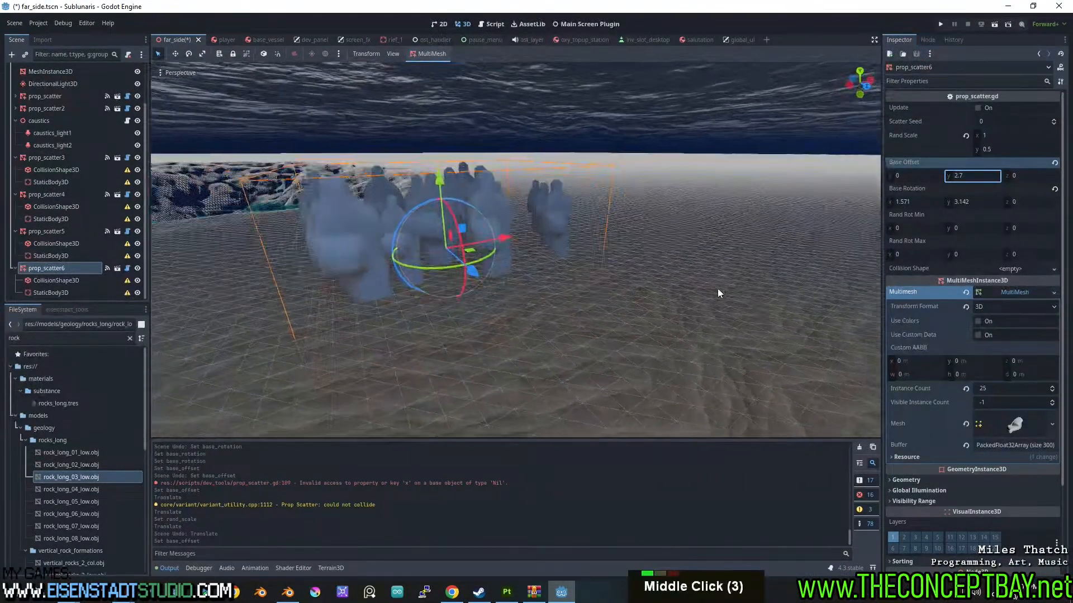
- Enlarge the radius of prop_scatter6's collision sphere to spread the rocks over a wider area
{"action": "left_click", "coordinate": [70, 281]}
{"action": "left_click_drag", "start_coordinate": [536, 232], "coordinate": [615, 225]}
{"action": "middle_click_drag", "start_coordinate": [616, 225], "coordinate": [532, 253]}
{"action": "scroll", "coordinate": [532, 252], "scroll_direction": "down", "scroll_amount": 3}
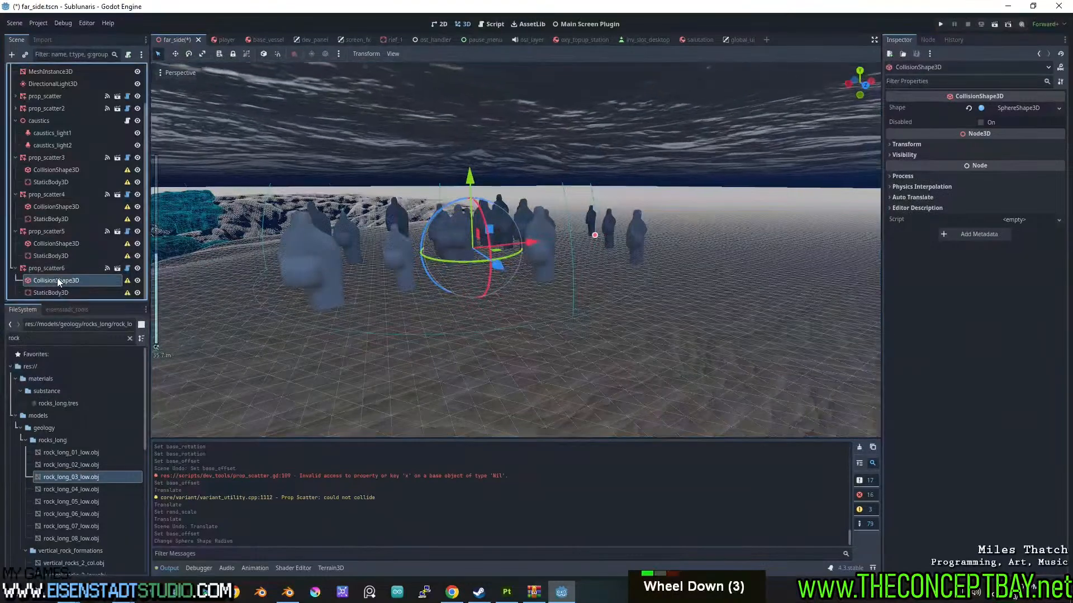
- Set prop_scatter6's Rand Scale X to 1.55
{"action": "left_click", "coordinate": [93, 269]}
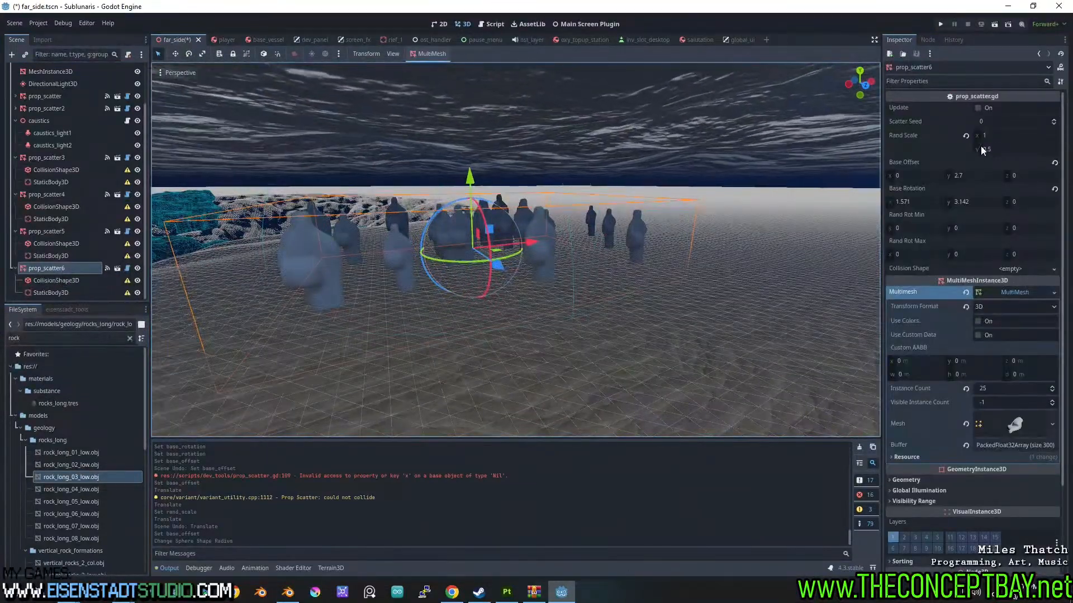
{"action": "mouse_move", "coordinate": [998, 134]}
{"action": "left_mouse_down"}
{"action": "mouse_move", "coordinate": [1039, 134]}
{"action": "mouse_move", "coordinate": [998, 133]}
{"action": "left_mouse_up"}
{"action": "mouse_move", "coordinate": [670, 224]}
{"action": "middle_mouse_down"}
{"action": "mouse_move", "coordinate": [559, 226]}
{"action": "mouse_move", "coordinate": [769, 223]}
{"action": "mouse_move", "coordinate": [671, 225]}
{"action": "middle_mouse_up"}
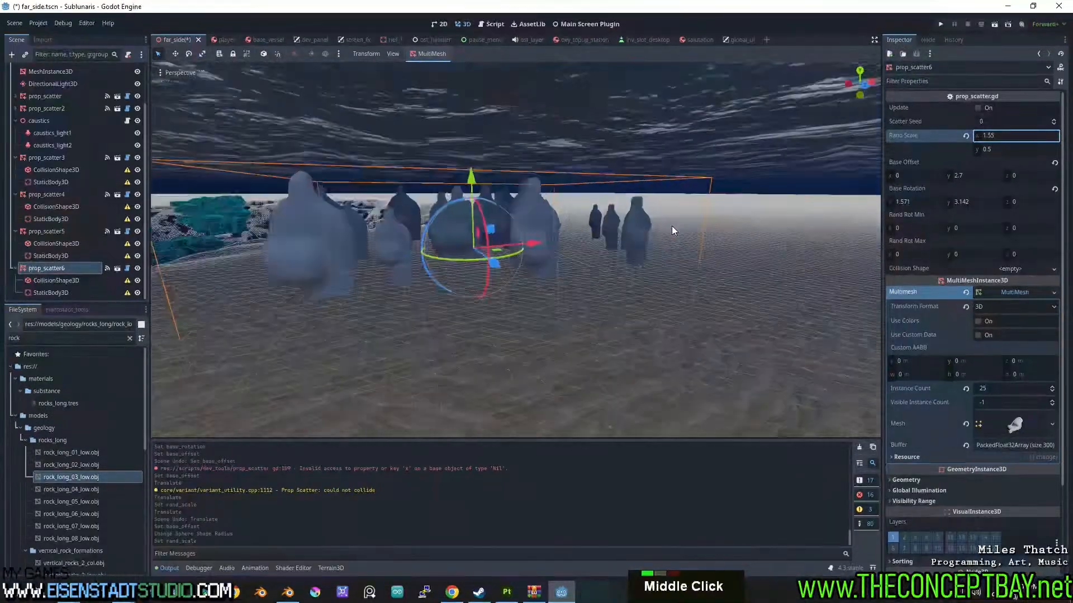
- Vary prop_scatter6's rotations with Rand Rot Min X -0.125 and Y 0.2, and Rand Rot Max X 0.35 and Y -0.35
{"action": "mouse_move", "coordinate": [916, 228]}
{"action": "left_mouse_down"}
{"action": "mouse_move", "coordinate": [933, 228]}
{"action": "mouse_move", "coordinate": [913, 228]}
{"action": "left_mouse_up"}
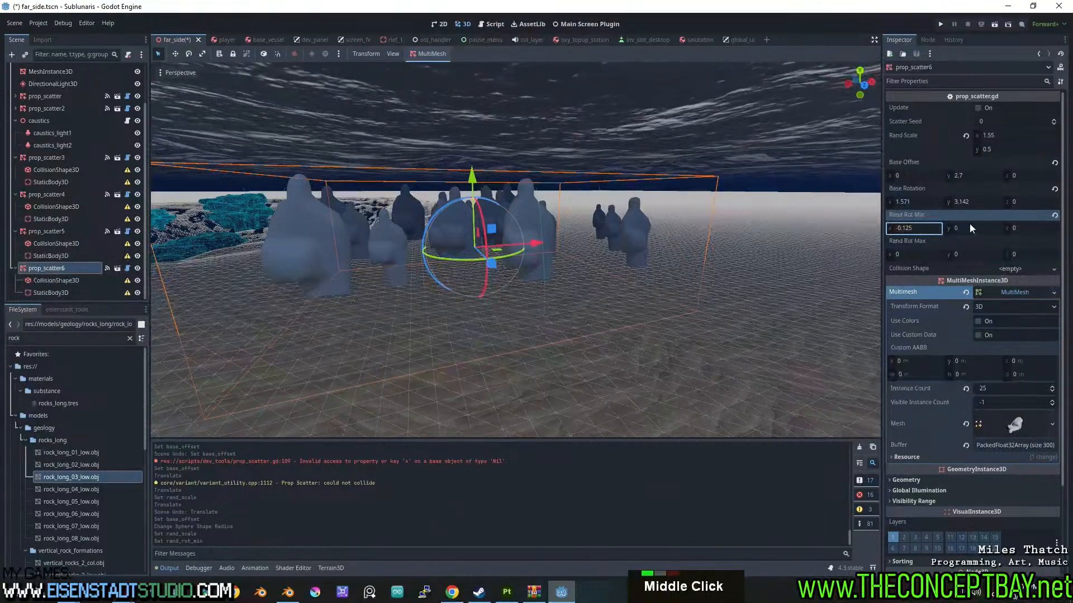
{"action": "mouse_move", "coordinate": [827, 263]}
{"action": "middle_mouse_down"}
{"action": "mouse_move", "coordinate": [726, 264]}
{"action": "mouse_move", "coordinate": [838, 262]}
{"action": "middle_mouse_up"}
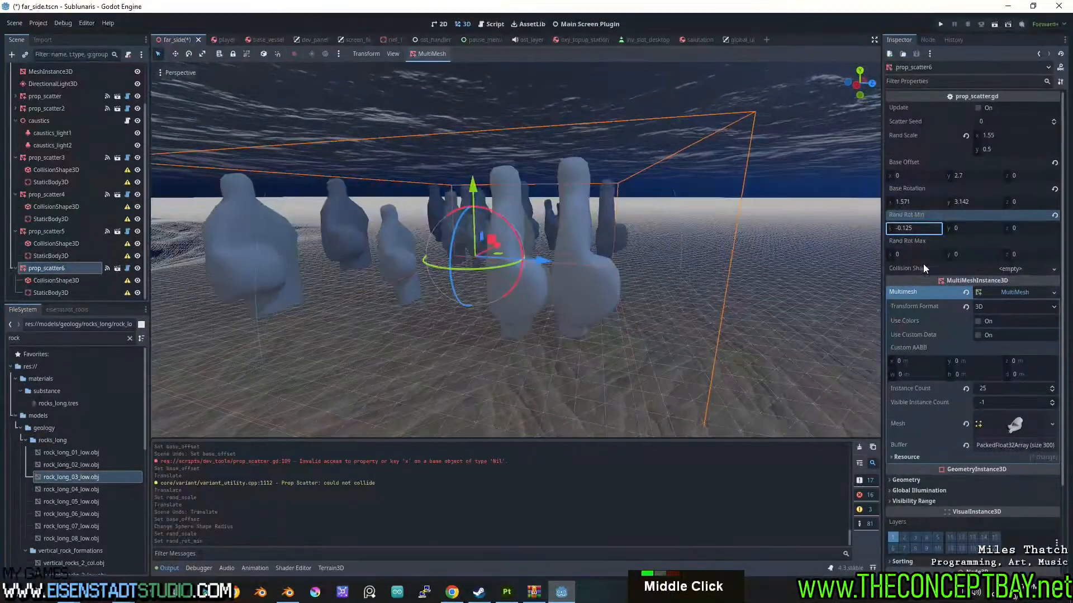
{"action": "left_click_drag", "start_coordinate": [909, 256], "coordinate": [981, 254]}
{"action": "middle_click_drag", "start_coordinate": [732, 284], "coordinate": [632, 292]}
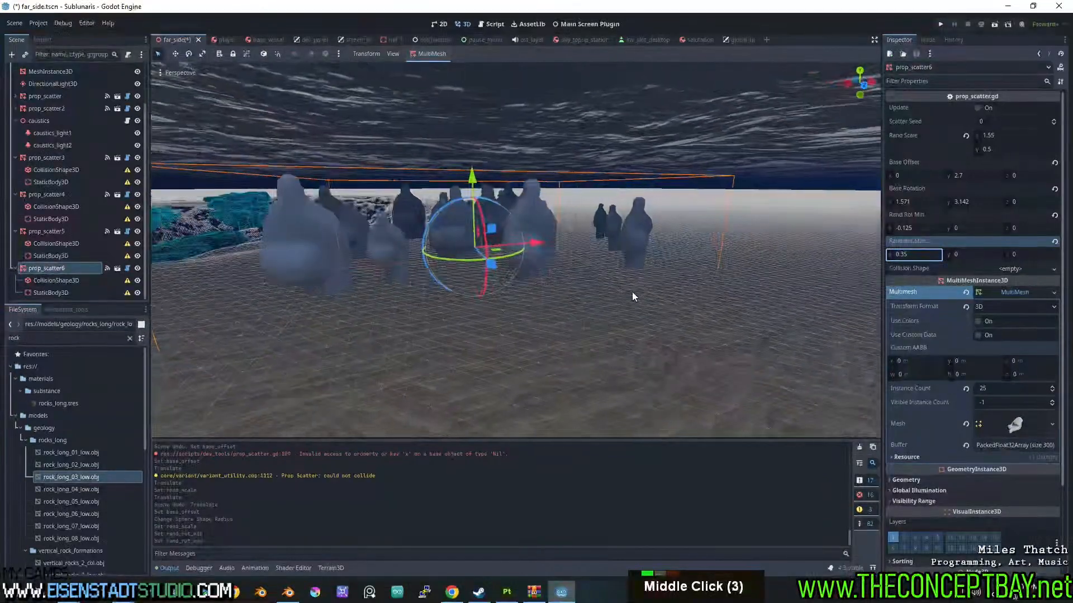
{"action": "left_click_drag", "start_coordinate": [970, 255], "coordinate": [975, 229]}
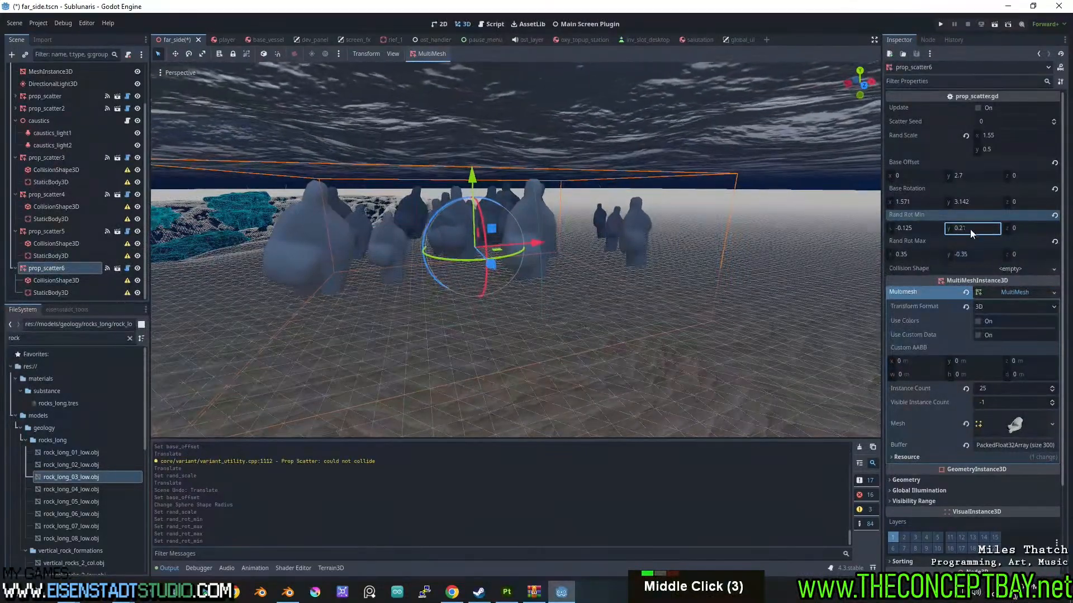
{"action": "mouse_move", "coordinate": [683, 253]}
{"action": "middle_mouse_down"}
{"action": "mouse_move", "coordinate": [491, 246]}
{"action": "mouse_move", "coordinate": [689, 246]}
{"action": "middle_mouse_up"}
- Make the mesh resource in prop_scatter6's MultiMesh unique
{"action": "left_click", "coordinate": [1052, 424]}
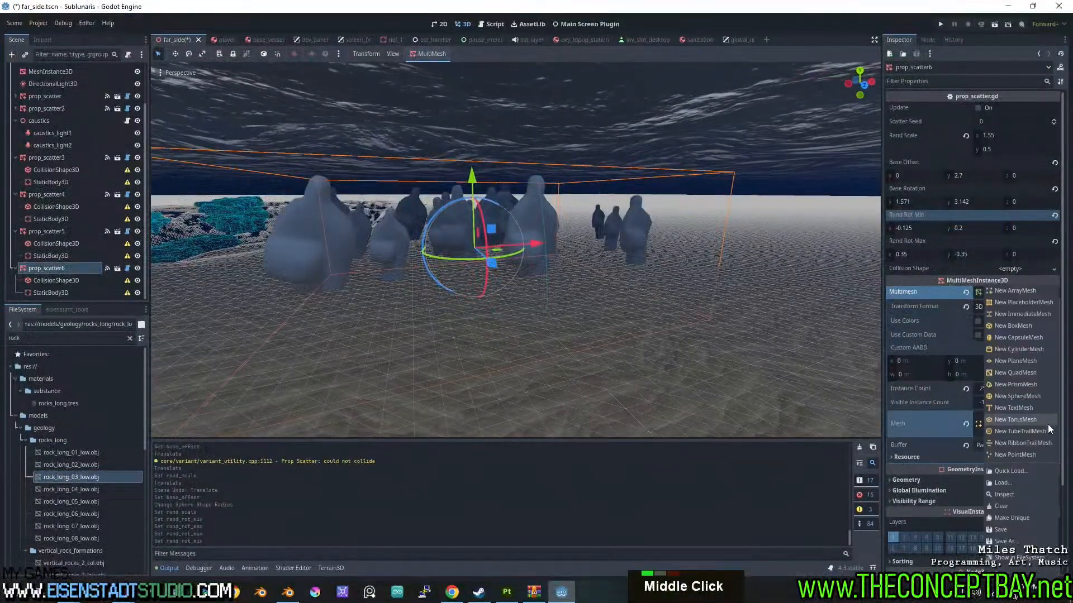
{"action": "left_click", "coordinate": [1006, 518]}
{"action": "scroll", "coordinate": [1011, 447], "scroll_direction": "down", "scroll_amount": 4}
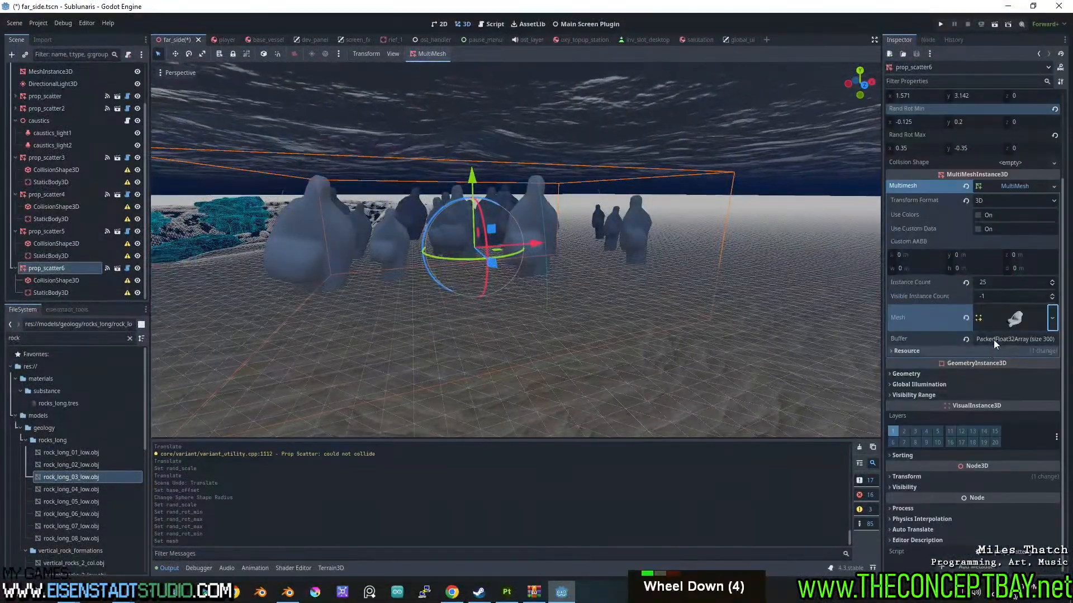
- Assign the rocks_long.tres material to Surface 0 of prop_scatter6's rock_long_03_low mesh
{"action": "left_click", "coordinate": [997, 323]}
{"action": "left_click", "coordinate": [970, 498]}
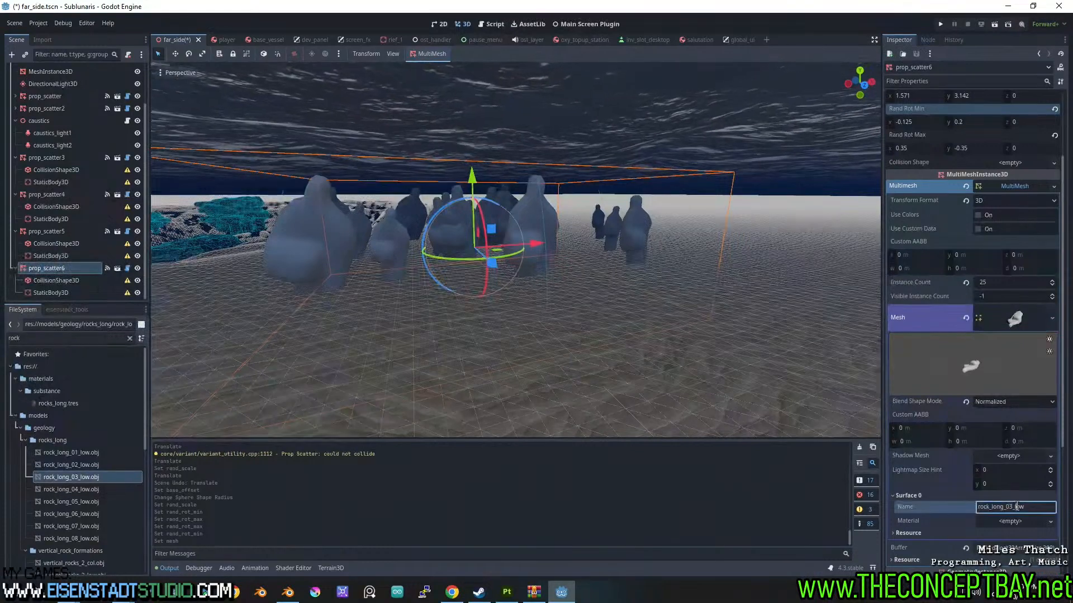
{"action": "left_click", "coordinate": [1011, 521]}
{"action": "left_click", "coordinate": [1016, 568]}
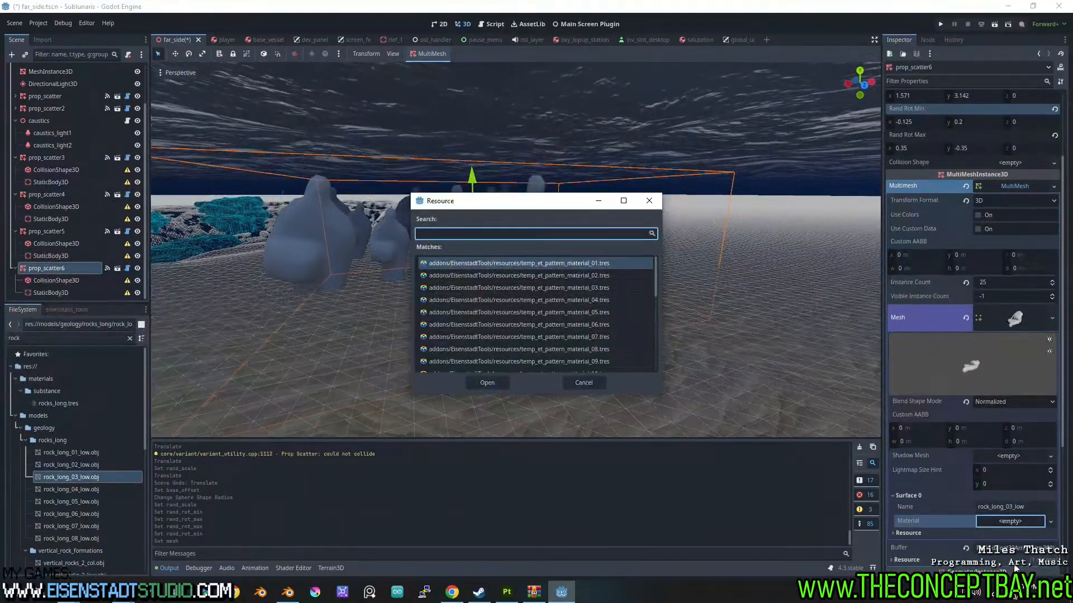
{"action": "type", "text": "m"}
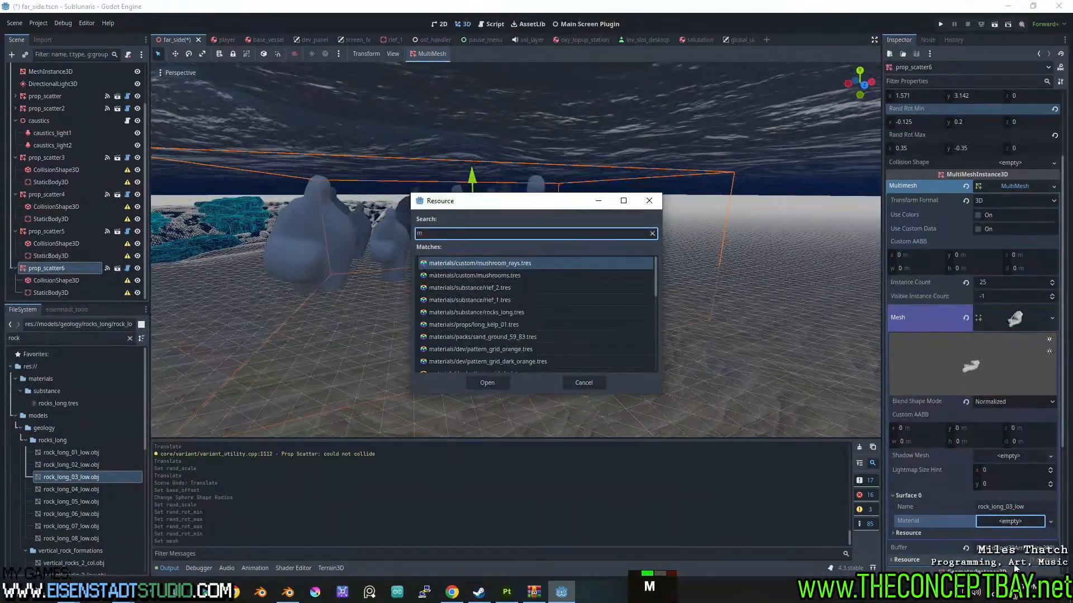
{"action": "type", "text": "rock"}
{"action": "key", "text": "Return"}
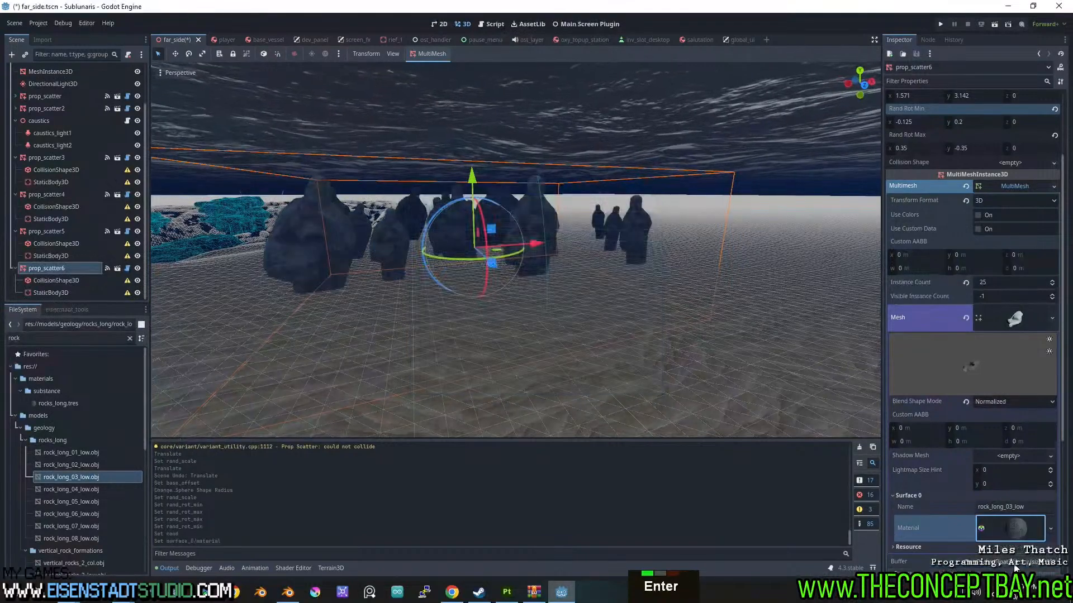
{"action": "scroll", "coordinate": [521, 330], "scroll_direction": "up", "scroll_amount": 2}
{"action": "middle_click_drag", "start_coordinate": [521, 330], "coordinate": [556, 324]}
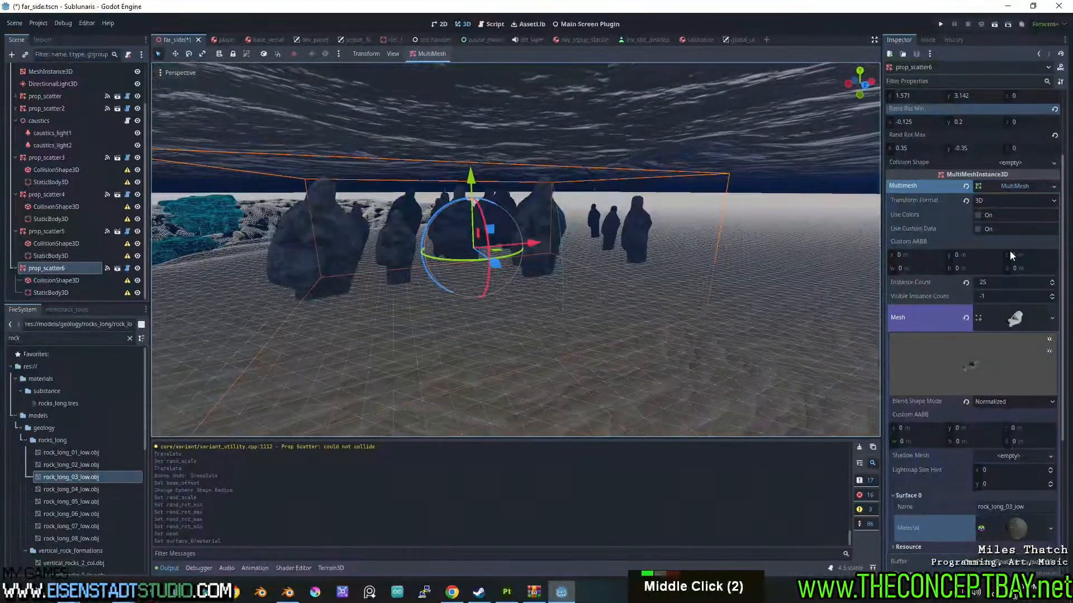
- Set prop_scatter6's Rand Rot Max Z to 3.98, Base Rotation Y to 3.562 and Rand Rot Min Y to -0.47
{"action": "scroll", "coordinate": [1015, 162], "scroll_direction": "up", "scroll_amount": 2}
{"action": "scroll", "coordinate": [1014, 162], "scroll_direction": "up", "scroll_amount": 1}
{"action": "left_click_drag", "start_coordinate": [1025, 253], "coordinate": [1059, 253]}
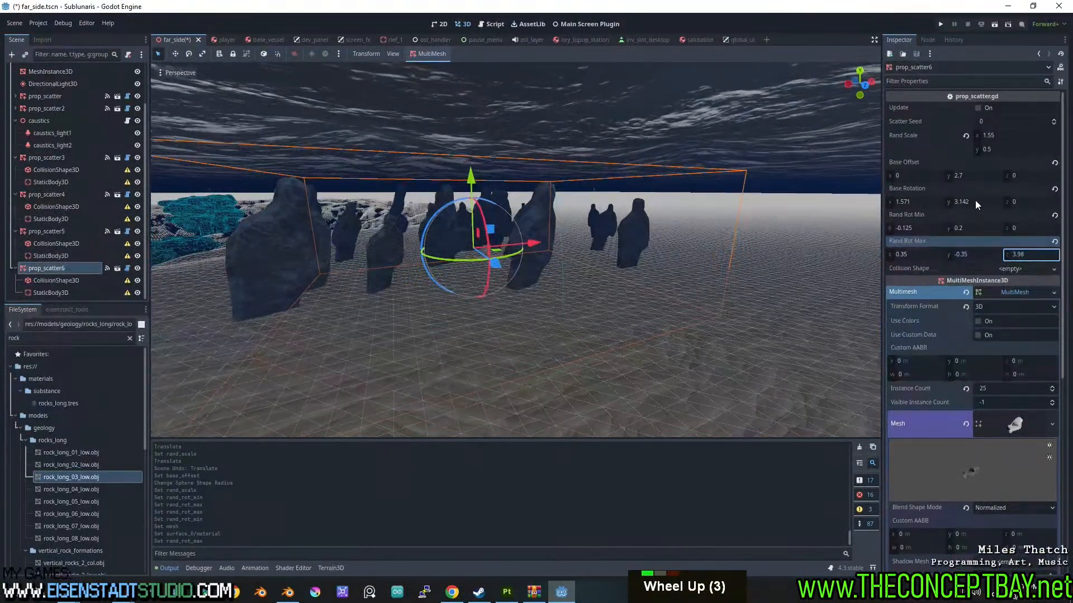
{"action": "left_click_drag", "start_coordinate": [973, 200], "coordinate": [972, 228]}
- Inspect the newly textured upright rocks from several sides in the underwater view and save the scene
{"action": "middle_click_drag", "start_coordinate": [510, 241], "coordinate": [625, 229]}
{"action": "scroll", "coordinate": [609, 232], "scroll_direction": "up", "scroll_amount": 1}
{"action": "key", "text": "g"}
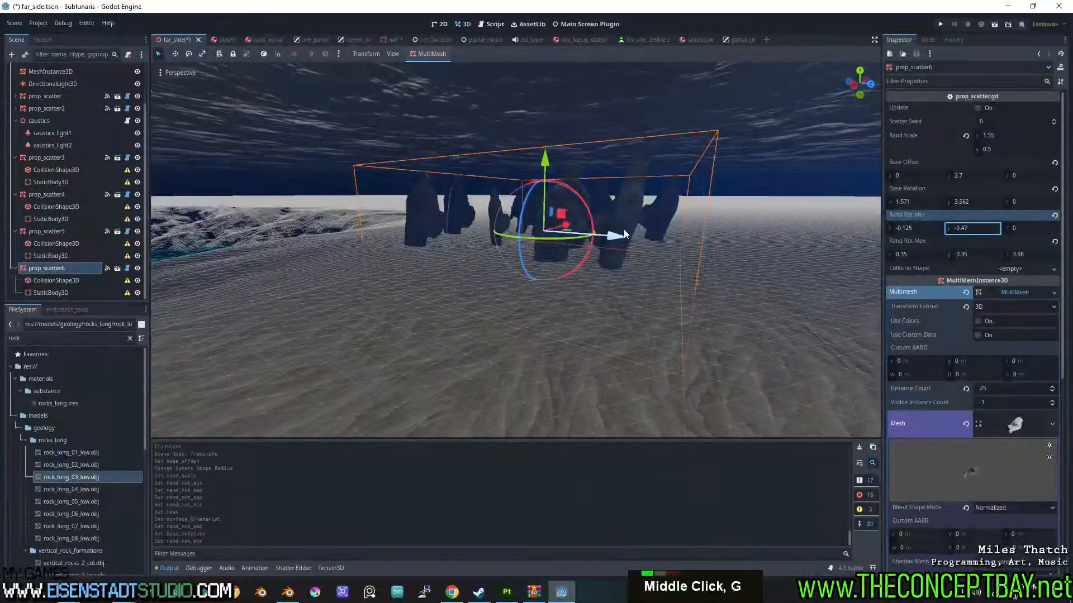
{"action": "left_click", "coordinate": [326, 194]}
{"action": "key", "text": "g"}
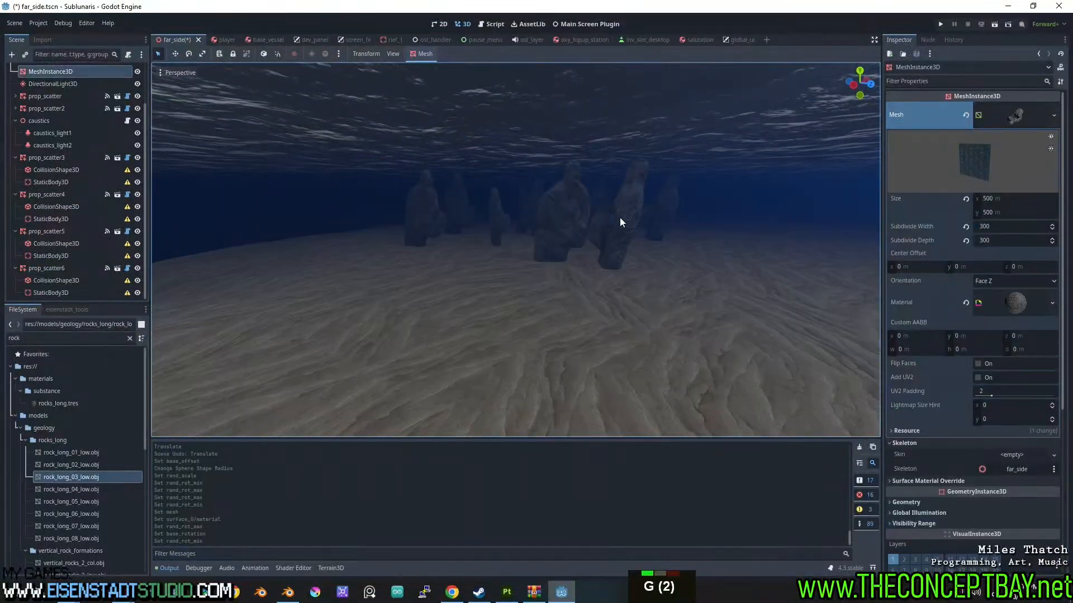
{"action": "middle_click_drag", "start_coordinate": [619, 217], "coordinate": [450, 241]}
{"action": "scroll", "coordinate": [520, 220], "scroll_direction": "up", "scroll_amount": 2}
{"action": "scroll", "coordinate": [520, 249], "scroll_direction": "up", "scroll_amount": 2}
{"action": "scroll", "coordinate": [453, 240], "scroll_direction": "down", "scroll_amount": 2}
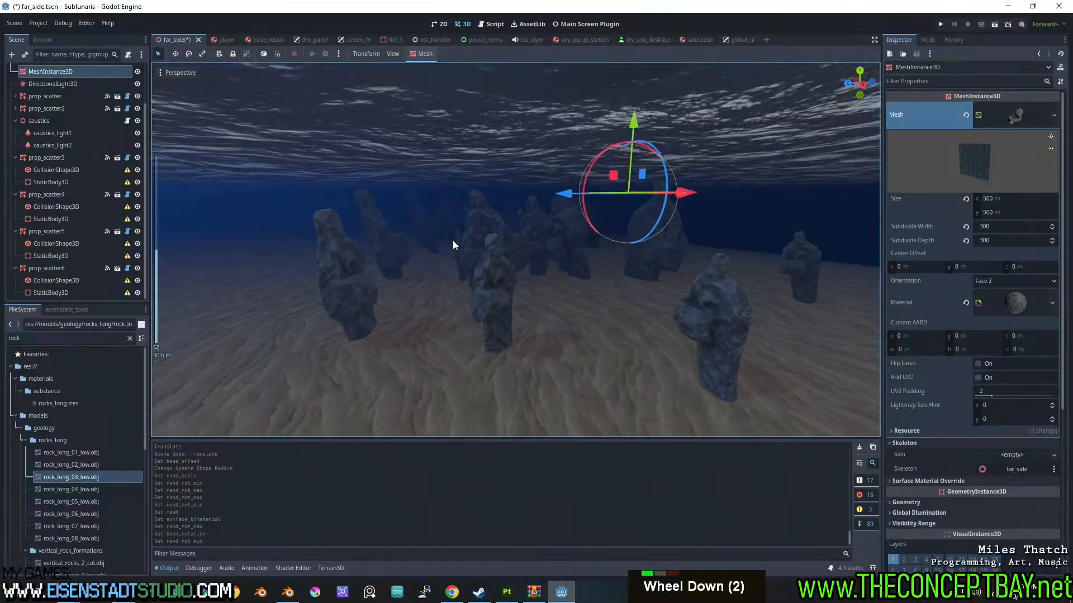
{"action": "scroll", "coordinate": [555, 227], "scroll_direction": "up", "scroll_amount": 2}
{"action": "middle_click_drag", "start_coordinate": [555, 227], "coordinate": [426, 267], "text": "shift"}
{"action": "scroll", "coordinate": [475, 287], "scroll_direction": "down", "scroll_amount": 2}
{"action": "middle_click_drag", "start_coordinate": [328, 250], "coordinate": [538, 250], "text": "shift"}
{"action": "scroll", "coordinate": [527, 275], "scroll_direction": "down", "scroll_amount": 2}
{"action": "key", "text": "ctrl+s"}
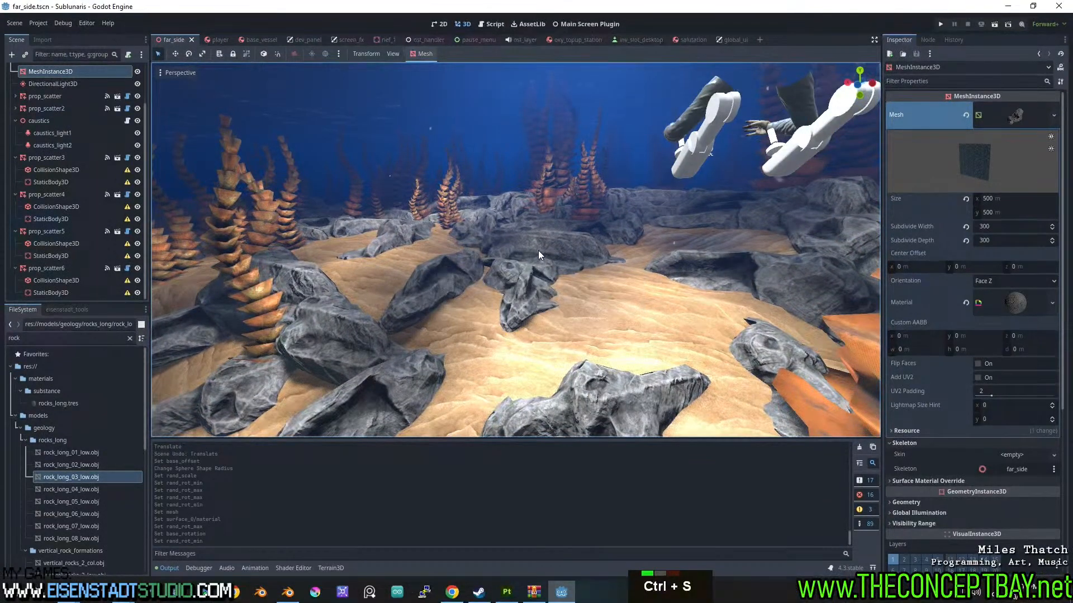
- Fly through the reef to examine the rock clusters and kelp up close
{"action": "middle_click_drag", "start_coordinate": [538, 251], "coordinate": [594, 285]}
{"action": "right_click_drag", "start_coordinate": [593, 284], "coordinate": [592, 285]}
{"action": "scroll", "coordinate": [592, 284], "scroll_direction": "up", "scroll_amount": 2}
{"action": "key", "text": "w"}
{"action": "key", "text": "w"}
{"action": "key", "text": "d"}
{"action": "scroll", "coordinate": [592, 284], "scroll_direction": "down", "scroll_amount": 5}
{"action": "scroll", "coordinate": [592, 285], "scroll_direction": "down", "scroll_amount": 5}
{"action": "key", "text": "a"}
{"action": "key", "text": "d"}
{"action": "key", "text": "d"}
{"action": "key", "text": "d"}
{"action": "key", "text": "w"}
{"action": "key", "text": "d"}
{"action": "key", "text": "w"}
{"action": "key", "text": "a"}
{"action": "key", "text": "s"}
{"action": "key", "text": "w"}
{"action": "key", "text": "a"}
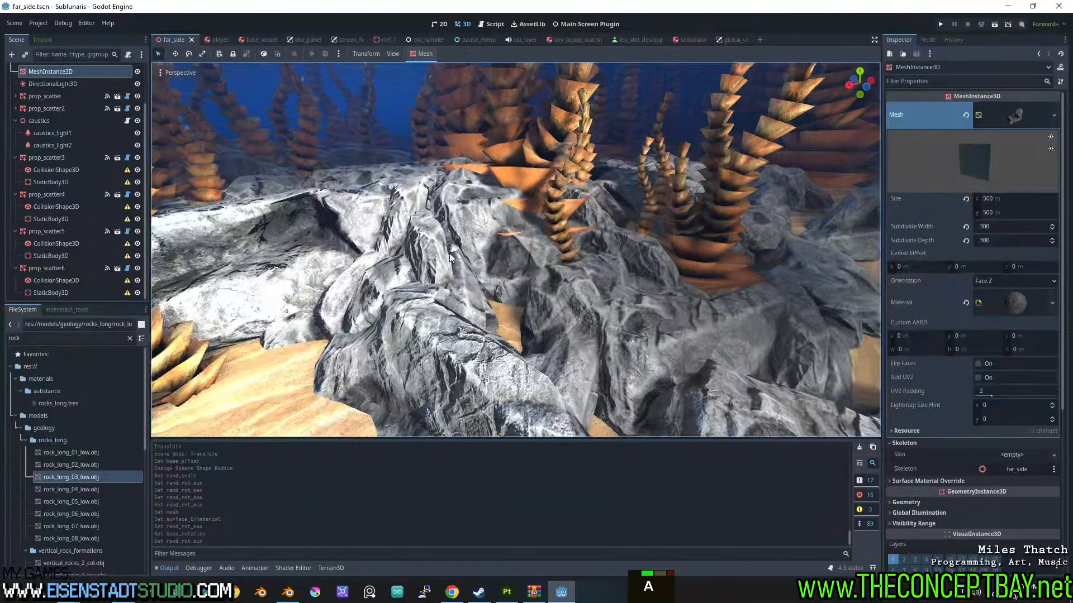
{"action": "left_click", "coordinate": [1013, 305]}
{"action": "left_click", "coordinate": [1010, 296]}
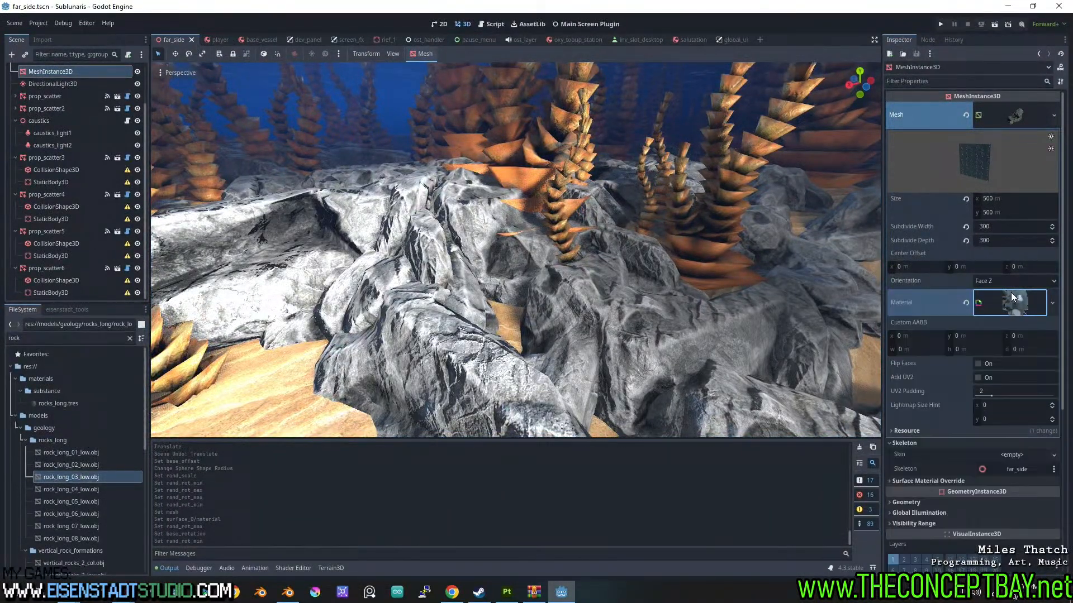
{"action": "left_click", "coordinate": [506, 260]}
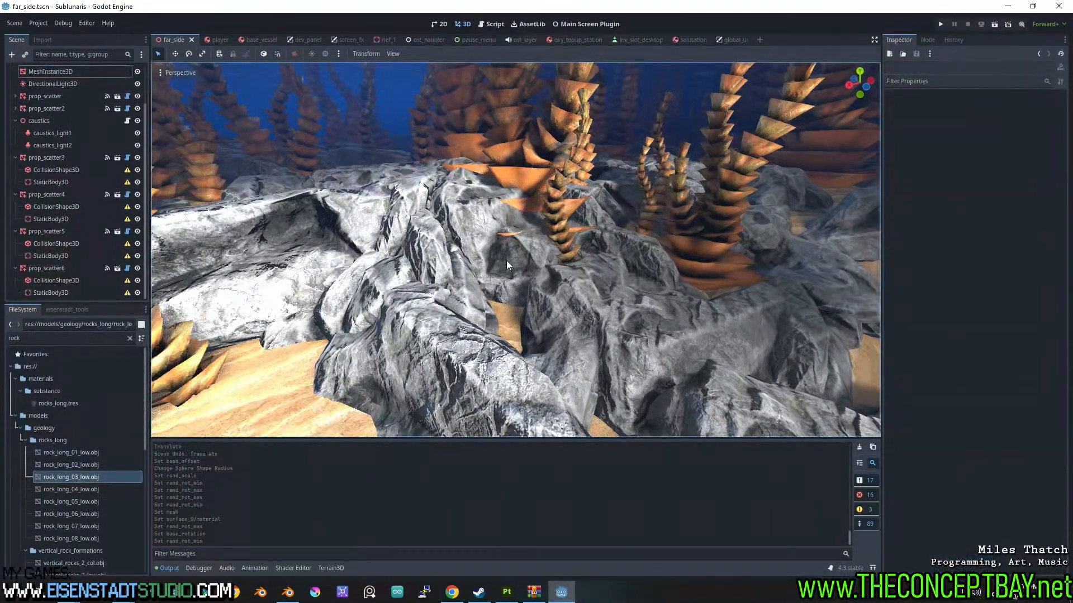
- Find the rocks_long.tres material among the project's rock files and open it for editing
{"action": "left_click", "coordinate": [102, 337]}
{"action": "key", "text": "ctrl+a"}
{"action": "scroll", "coordinate": [82, 382], "scroll_direction": "down", "scroll_amount": 10}
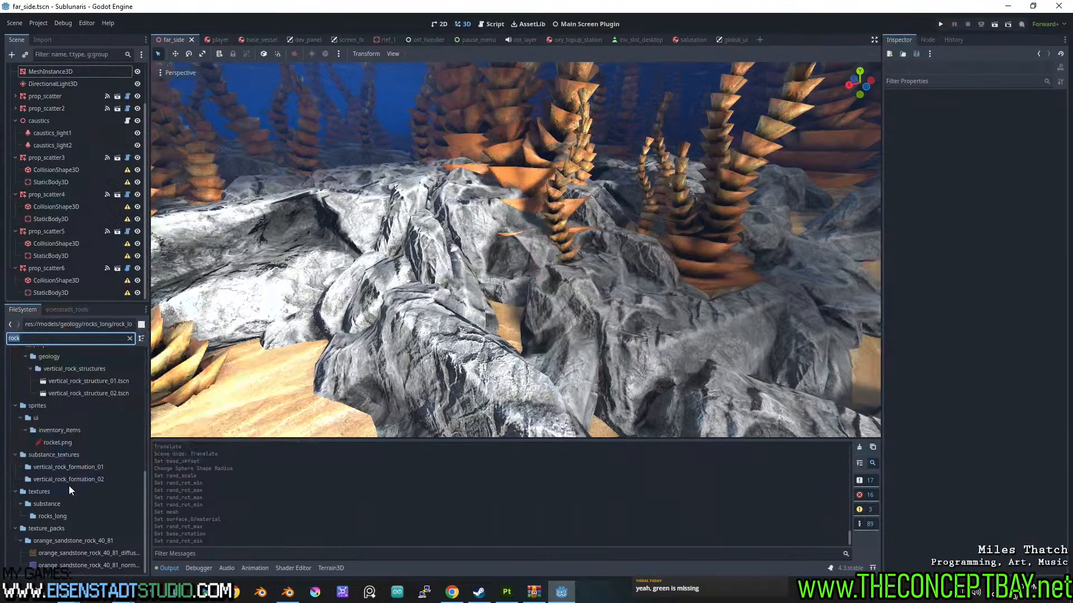
{"action": "left_click", "coordinate": [80, 380]}
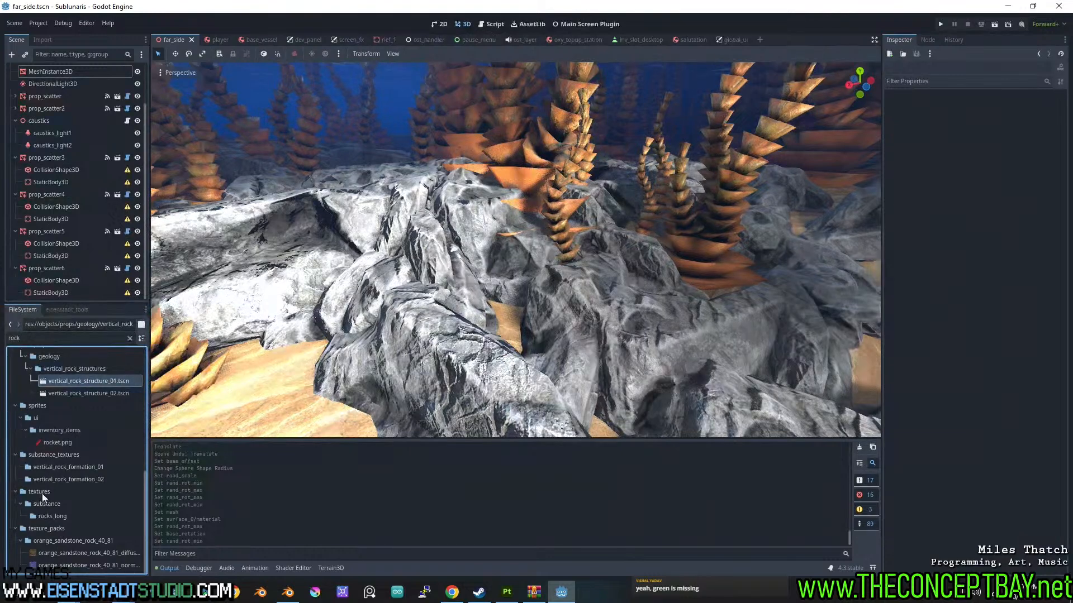
{"action": "left_click", "coordinate": [100, 340]}
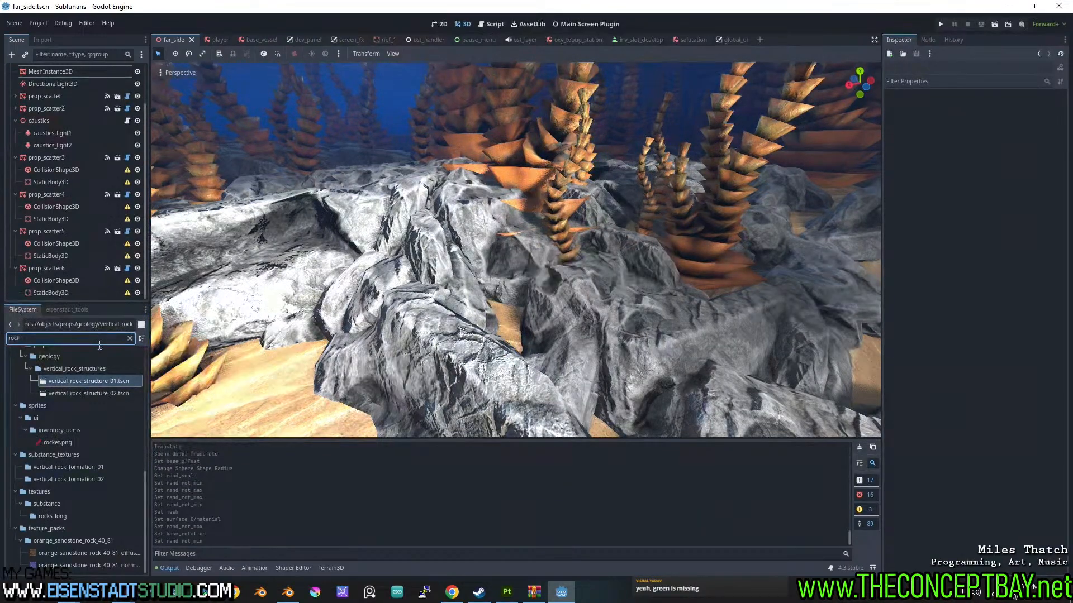
{"action": "scroll", "coordinate": [77, 523], "scroll_direction": "up", "scroll_amount": 10}
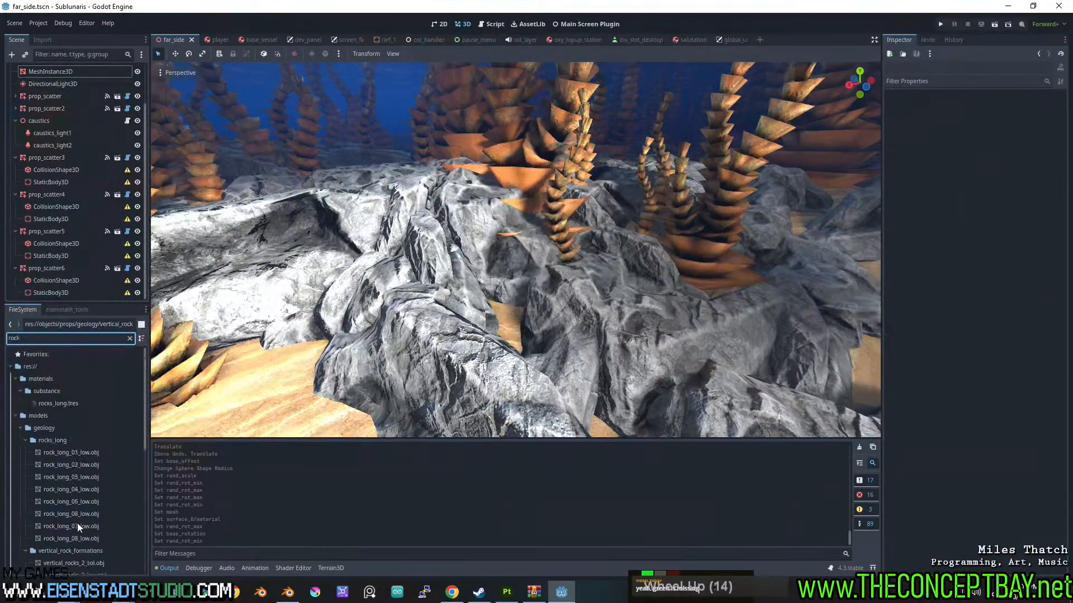
{"action": "double_click", "coordinate": [75, 404]}
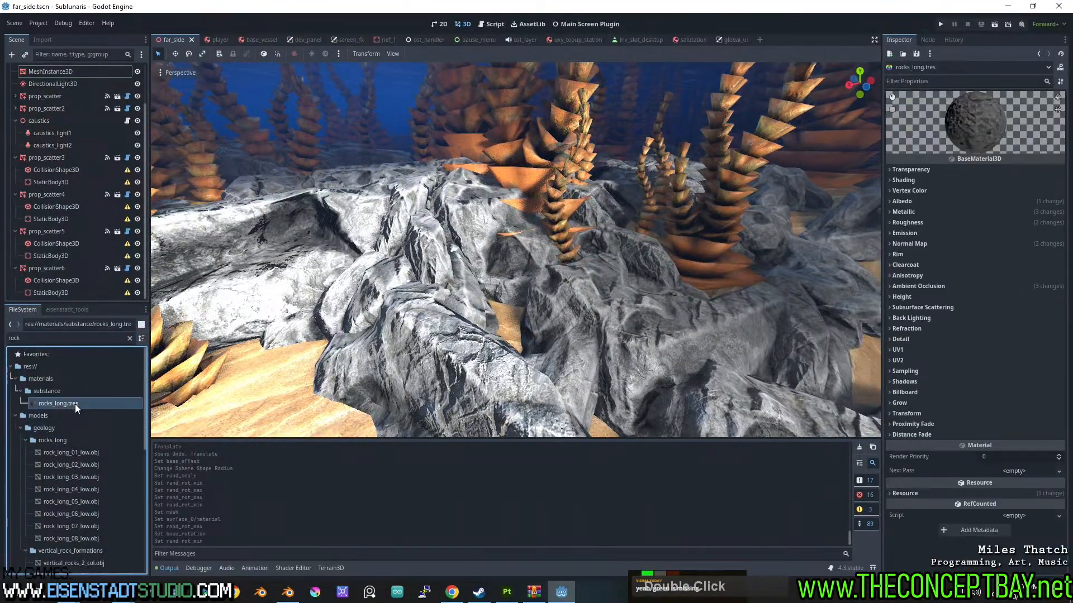
- Try a normal map scale of 0.39 and a roughness adjustment on the rocks_long material, resetting the normal scale to 1
{"action": "left_click", "coordinate": [914, 244]}
{"action": "left_click_drag", "start_coordinate": [1044, 270], "coordinate": [1014, 270]}
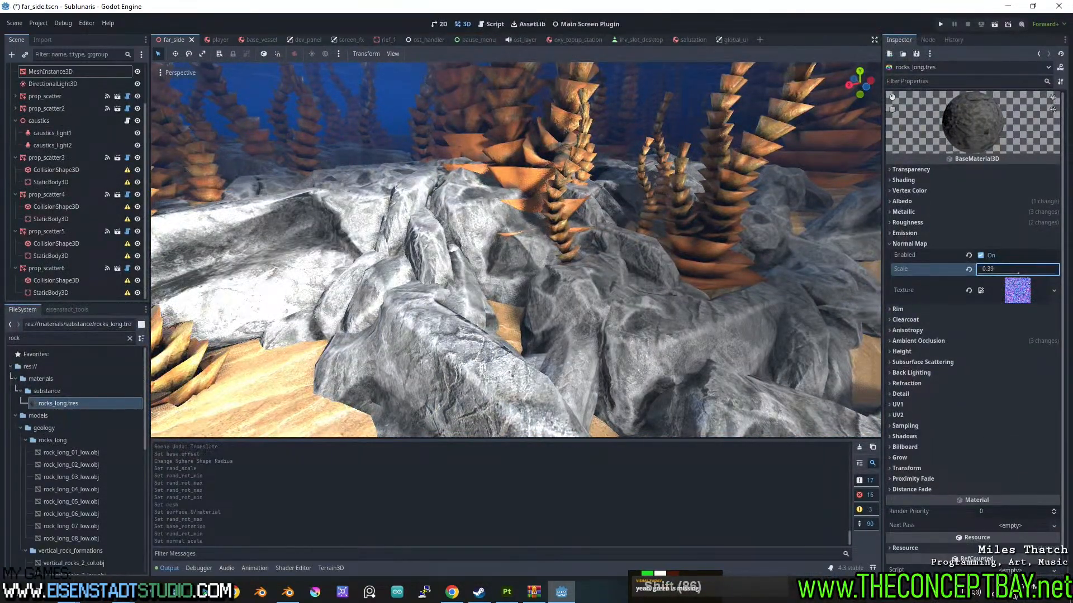
{"action": "left_click", "coordinate": [969, 270]}
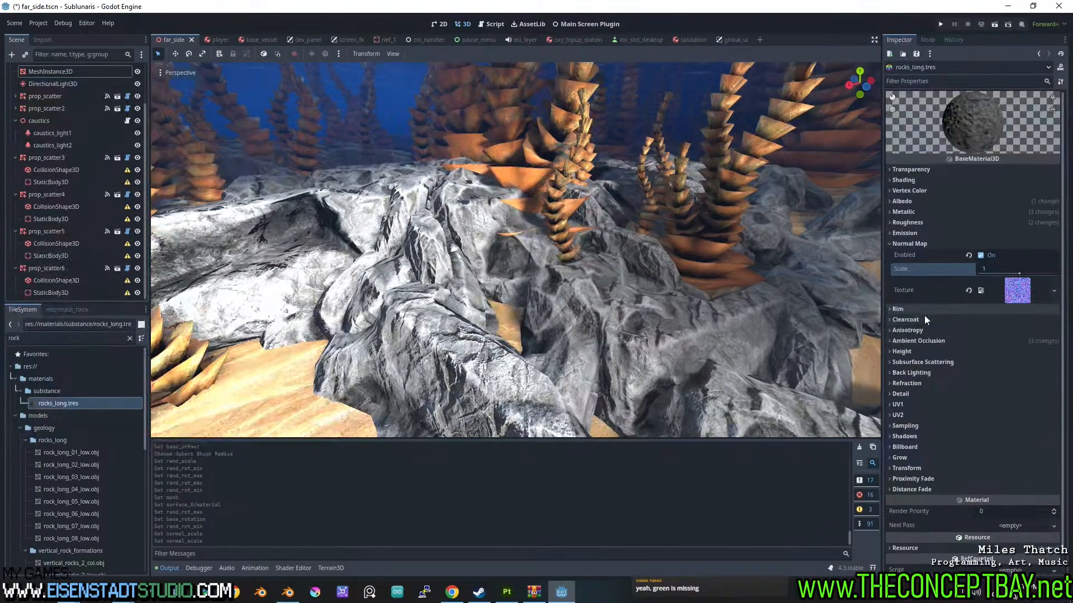
{"action": "left_click", "coordinate": [924, 224]}
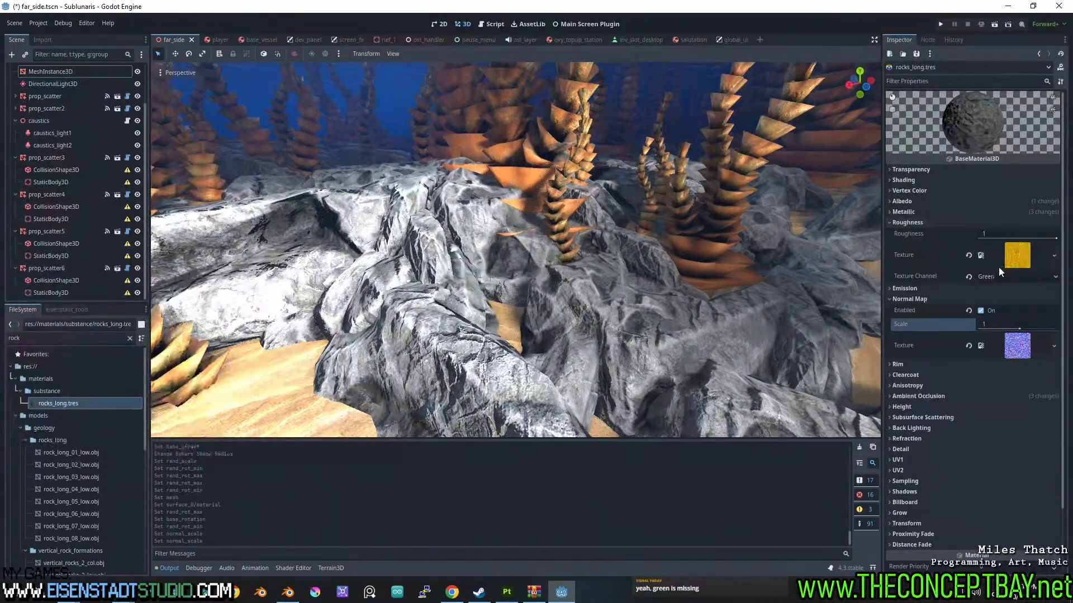
{"action": "mouse_move", "coordinate": [1058, 242]}
{"action": "left_mouse_down"}
{"action": "mouse_move", "coordinate": [977, 239]}
{"action": "mouse_move", "coordinate": [1057, 246]}
{"action": "left_mouse_up"}
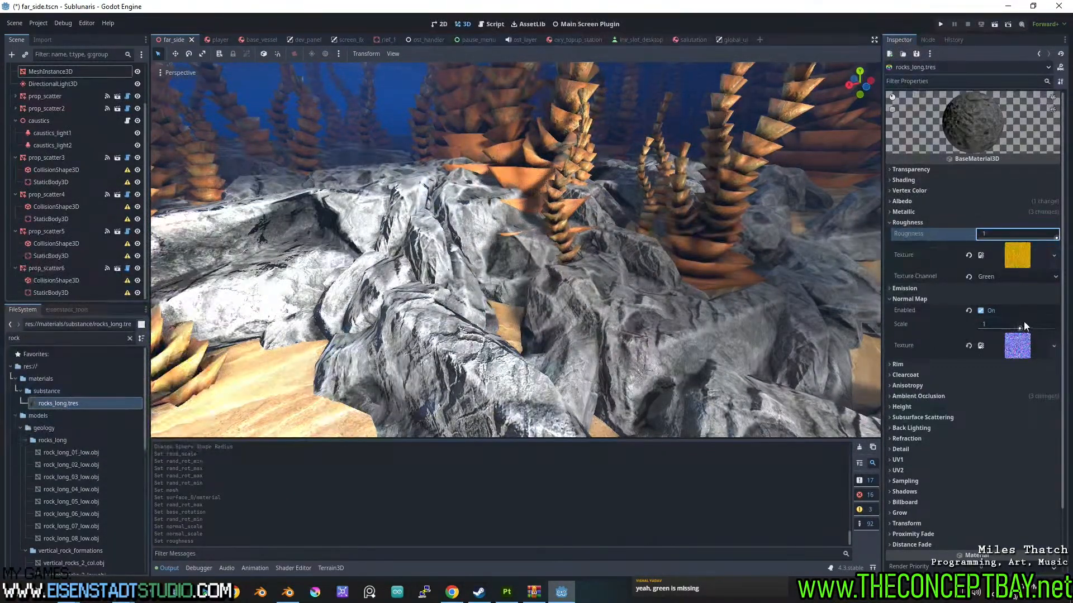
{"action": "mouse_move", "coordinate": [1029, 323]}
{"action": "left_mouse_down", "text": "shift"}
{"action": "mouse_move", "coordinate": [1039, 323]}
{"action": "mouse_move", "coordinate": [1018, 329]}
{"action": "left_mouse_up", "text": "shift"}
{"action": "left_click", "coordinate": [968, 324]}
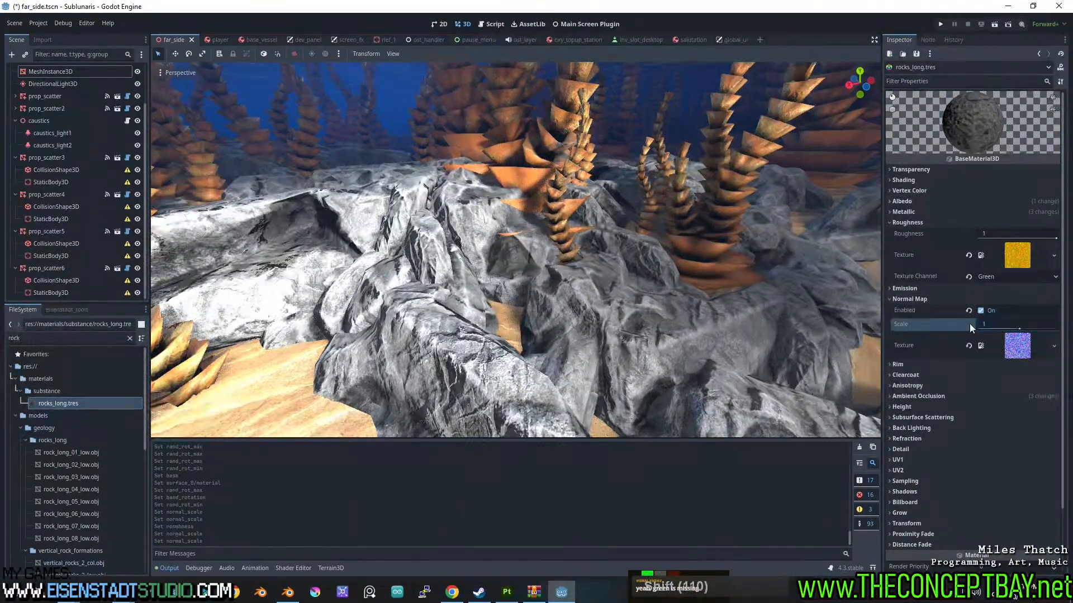
- Review the rock surfaces around the kelp at close range and save the scene
{"action": "middle_click_drag", "start_coordinate": [503, 326], "coordinate": [467, 326]}
{"action": "scroll", "coordinate": [455, 318], "scroll_direction": "down", "scroll_amount": 2}
{"action": "scroll", "coordinate": [470, 317], "scroll_direction": "up", "scroll_amount": 2}
{"action": "right_click_drag", "start_coordinate": [470, 317], "coordinate": [475, 320]}
{"action": "key", "text": "w"}
{"action": "key", "text": "s"}
{"action": "key", "text": "d"}
{"action": "key", "text": "a"}
{"action": "key", "text": "d"}
{"action": "key", "text": "ctrl+s"}
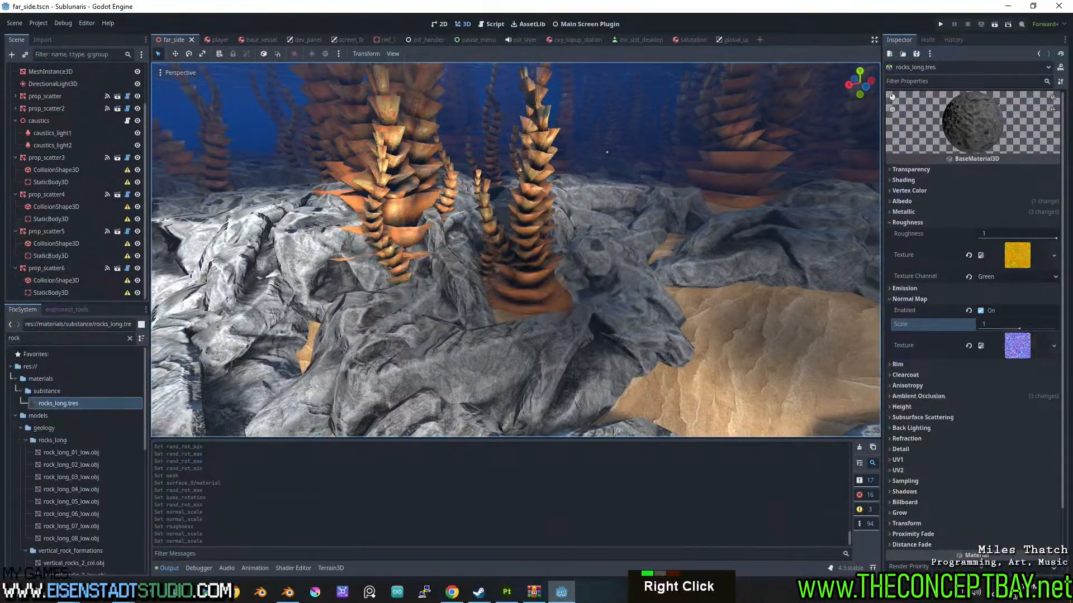
- Fly across the reef to check how the textured rocks, sand and kelp look together, and save the scene
{"action": "right_click_drag", "start_coordinate": [475, 320], "coordinate": [475, 319]}
{"action": "key", "text": "w"}
{"action": "key", "text": "a"}
{"action": "key", "text": "w"}
{"action": "key", "text": "w"}
{"action": "key", "text": "w"}
{"action": "key", "text": "w"}
{"action": "key", "text": "w"}
{"action": "key", "text": "w"}
{"action": "key", "text": "w"}
{"action": "key", "text": "d"}
{"action": "key", "text": "d"}
{"action": "key", "text": "d"}
{"action": "key", "text": "d"}
{"action": "key", "text": "d"}
{"action": "key", "text": "a"}
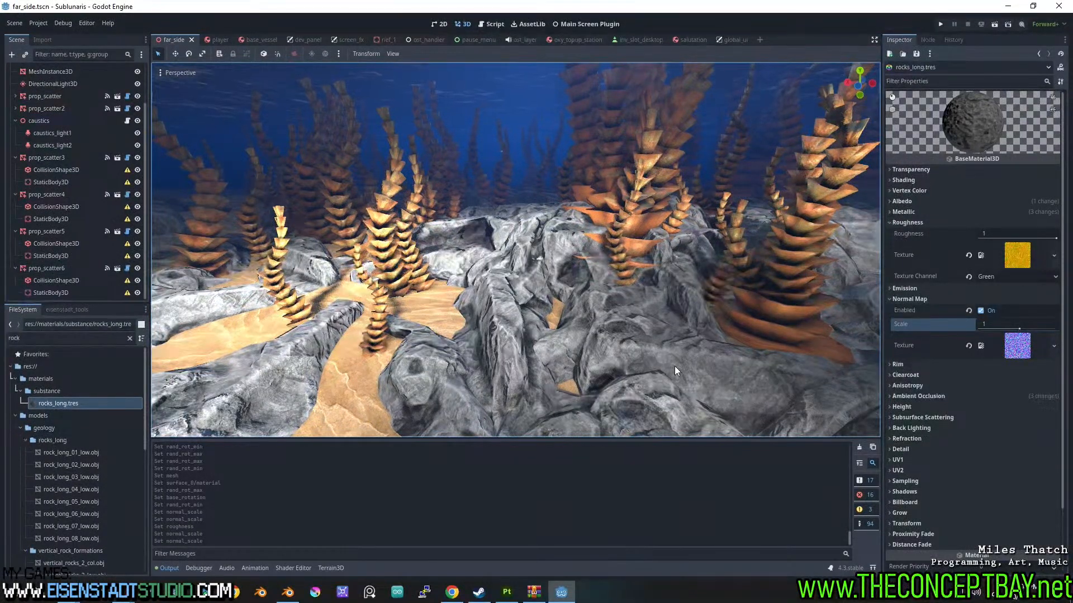
{"action": "right_click_drag", "start_coordinate": [681, 373], "coordinate": [665, 366]}
{"action": "key", "text": "s"}
{"action": "key", "text": "w"}
{"action": "key", "text": "d"}
{"action": "key", "text": "d"}
{"action": "key", "text": "d"}
{"action": "key", "text": "a"}
{"action": "key", "text": "a"}
{"action": "key", "text": "a"}
{"action": "key", "text": "w"}
{"action": "key", "text": "w"}
{"action": "key", "text": "d"}
{"action": "key", "text": "d"}
{"action": "key", "text": "a"}
{"action": "key", "text": "w"}
{"action": "key", "text": "d"}
{"action": "key", "text": "d"}
{"action": "key", "text": "w"}
{"action": "key", "text": "s"}
{"action": "key", "text": "w"}
{"action": "key", "text": "s"}
{"action": "key", "text": "a"}
{"action": "key", "text": "a"}
{"action": "key", "text": "a"}
{"action": "key", "text": "s"}
{"action": "key", "text": "a"}
{"action": "key", "text": "w"}
{"action": "key", "text": "d"}
{"action": "key", "text": "d"}
{"action": "key", "text": "d"}
{"action": "key", "text": "w"}
{"action": "key", "text": "w"}
{"action": "key", "text": "s"}
{"action": "key", "text": "ctrl+s"}
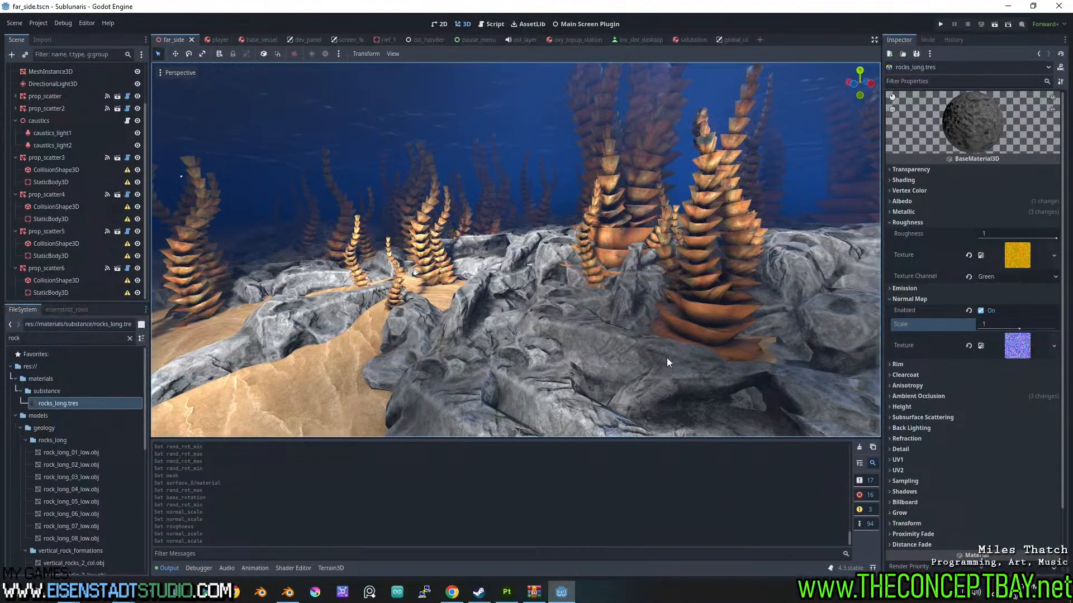
- Fly past the kelp and rocks towards the player model to examine the surrounding seabed
{"action": "right_click_drag", "start_coordinate": [528, 377], "coordinate": [538, 344]}
{"action": "key", "text": "s"}
{"action": "key", "text": "d"}
{"action": "key", "text": "d"}
{"action": "key", "text": "w"}
{"action": "key", "text": "w"}
{"action": "key", "text": "a"}
{"action": "key", "text": "w"}
{"action": "key", "text": "d"}
{"action": "key", "text": "d"}
{"action": "key", "text": "w"}
{"action": "right_click", "coordinate": [527, 376]}
{"action": "key", "text": "g"}
{"action": "key", "text": "s"}
{"action": "key", "text": "w"}
{"action": "scroll", "coordinate": [527, 377], "scroll_direction": "down", "scroll_amount": 2}
{"action": "key", "text": "d"}
{"action": "key", "text": "d"}
{"action": "key", "text": "a"}
{"action": "key", "text": "w"}
{"action": "key", "text": "a"}
{"action": "key", "text": "s"}
{"action": "key", "text": "w"}
{"action": "key", "text": "a"}
{"action": "key", "text": "w"}
{"action": "key", "text": "s"}
{"action": "key", "text": "w"}
- Open the player scene for editing from the player instance in far_side
{"action": "left_click", "coordinate": [501, 262]}
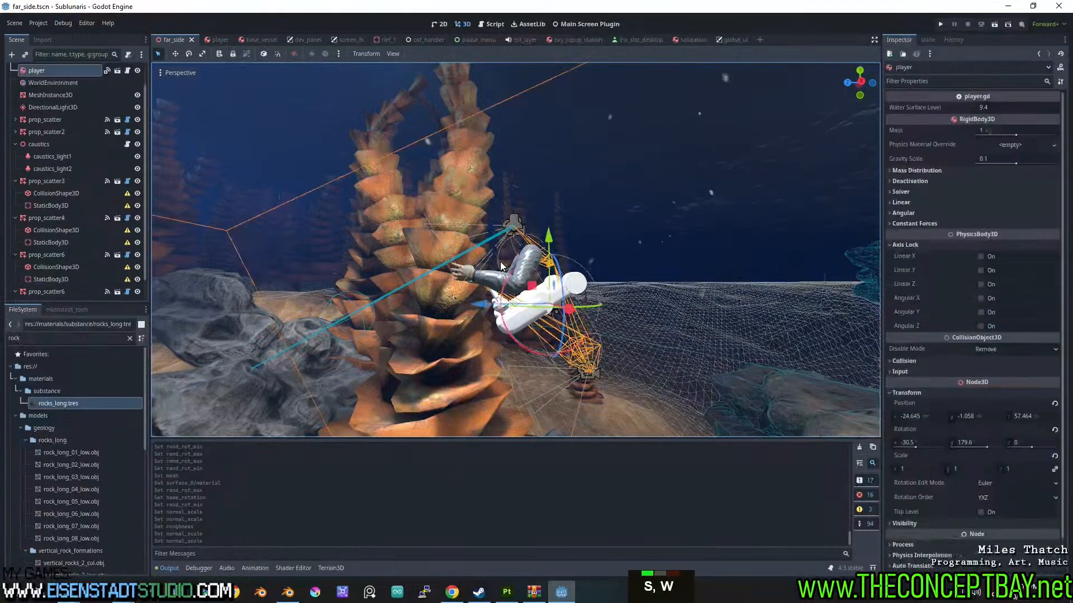
{"action": "left_click", "coordinate": [119, 69]}
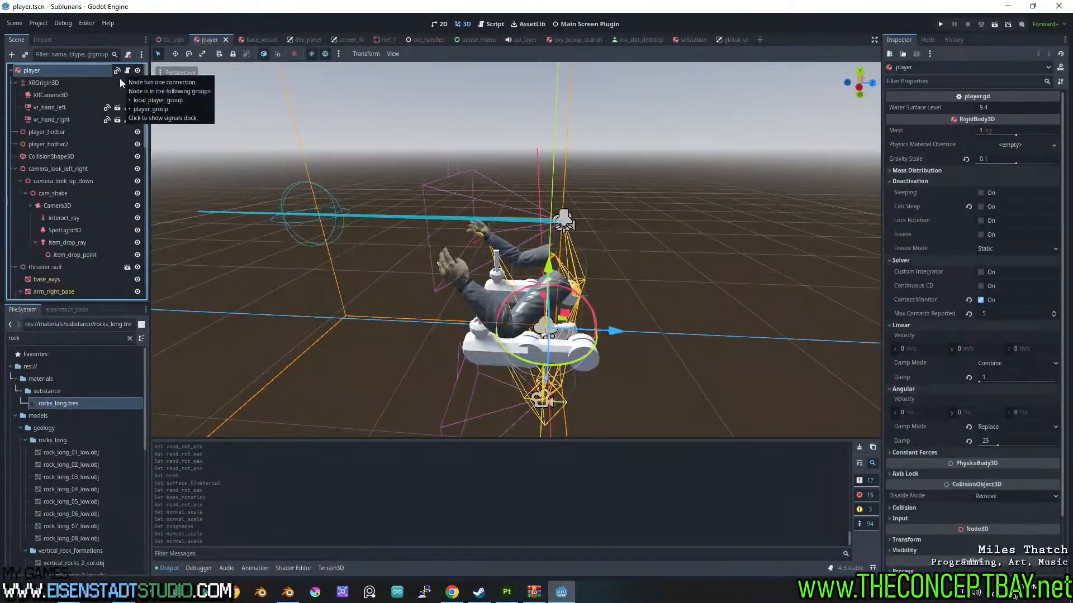
{"action": "middle_click", "coordinate": [569, 232]}
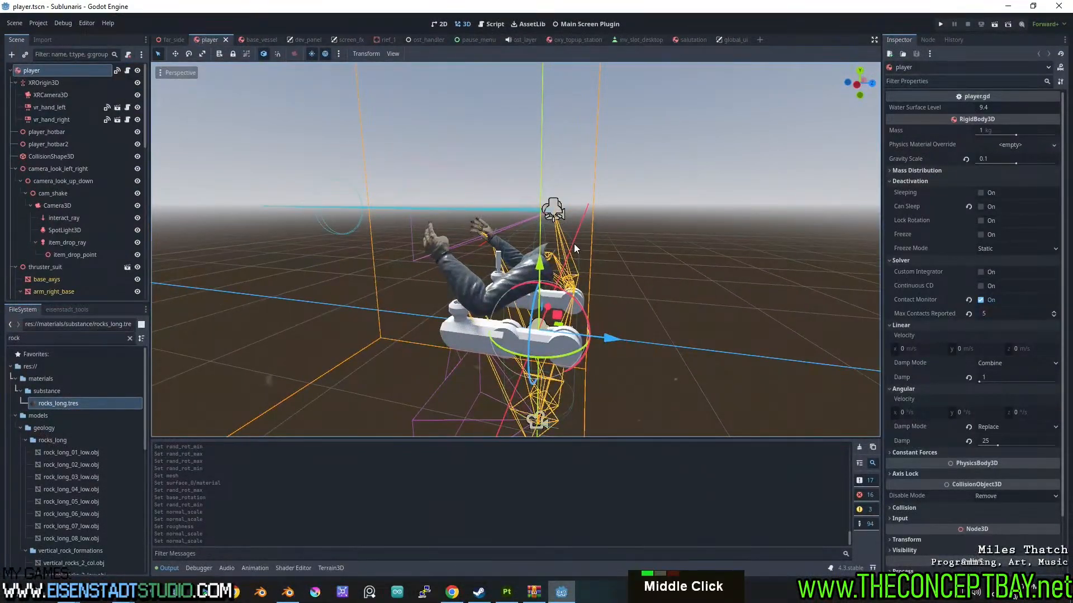
- Increase the height of the player's CollisionShape3D capsule to about 1.98 m
{"action": "left_click", "coordinate": [574, 243]}
{"action": "mouse_move", "coordinate": [575, 242]}
{"action": "middle_mouse_down"}
{"action": "mouse_move", "coordinate": [583, 230]}
{"action": "mouse_move", "coordinate": [530, 187]}
{"action": "mouse_move", "coordinate": [564, 244]}
{"action": "mouse_move", "coordinate": [557, 288]}
{"action": "mouse_move", "coordinate": [510, 205]}
{"action": "mouse_move", "coordinate": [559, 244]}
{"action": "middle_mouse_up"}
{"action": "scroll", "coordinate": [564, 249], "scroll_direction": "down", "scroll_amount": 4}
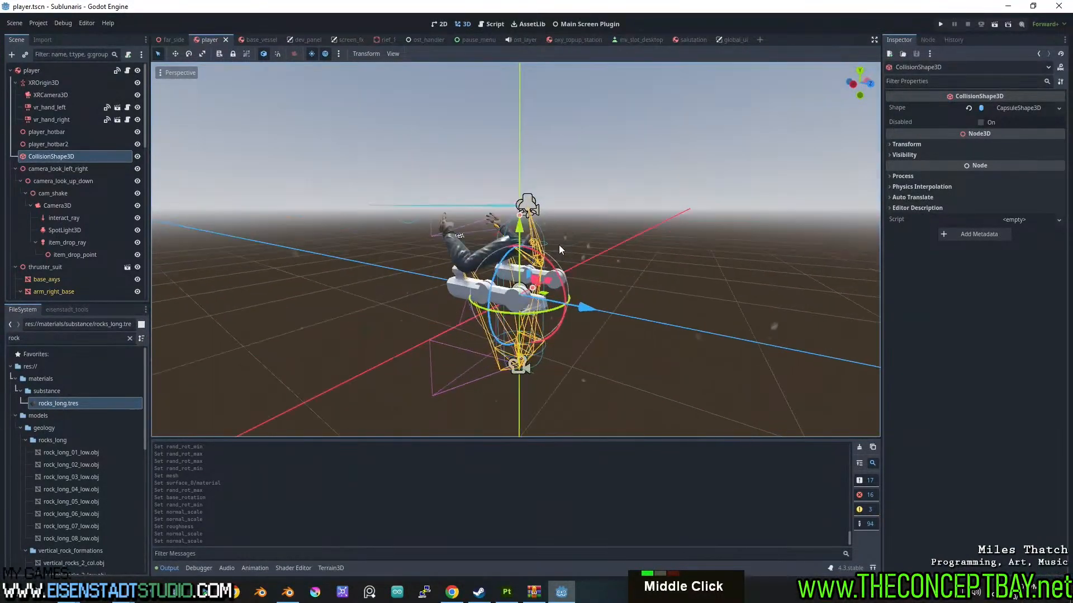
{"action": "scroll", "coordinate": [550, 207], "scroll_direction": "up", "scroll_amount": 3}
{"action": "left_click_drag", "start_coordinate": [537, 191], "coordinate": [537, 171]}
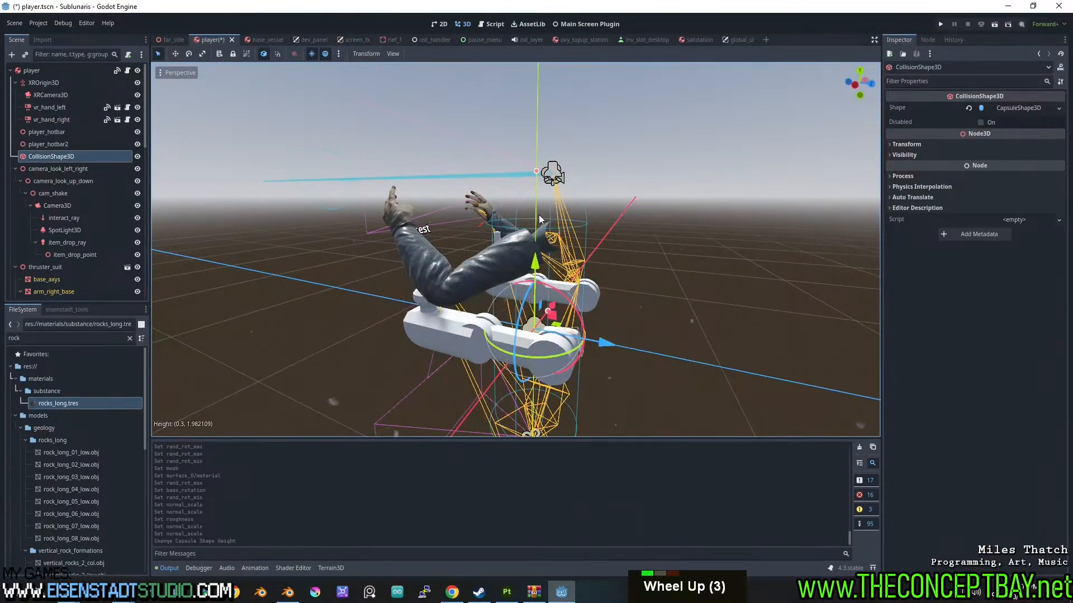
- Move the player's CollisionShape3D capsule slightly upward along the vertical axis and check its fit around the body
{"action": "left_click_drag", "start_coordinate": [537, 265], "coordinate": [539, 239]}
{"action": "middle_click_drag", "start_coordinate": [571, 239], "coordinate": [475, 229]}
{"action": "scroll", "coordinate": [557, 246], "scroll_direction": "up", "scroll_amount": 2}
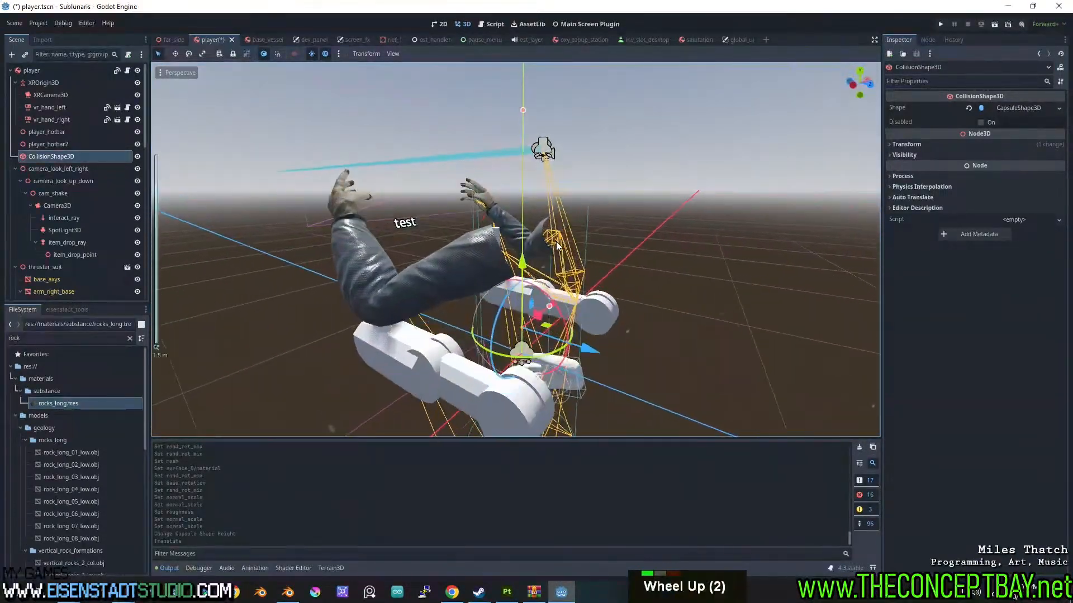
{"action": "middle_click_drag", "start_coordinate": [557, 246], "coordinate": [554, 366], "text": "shift"}
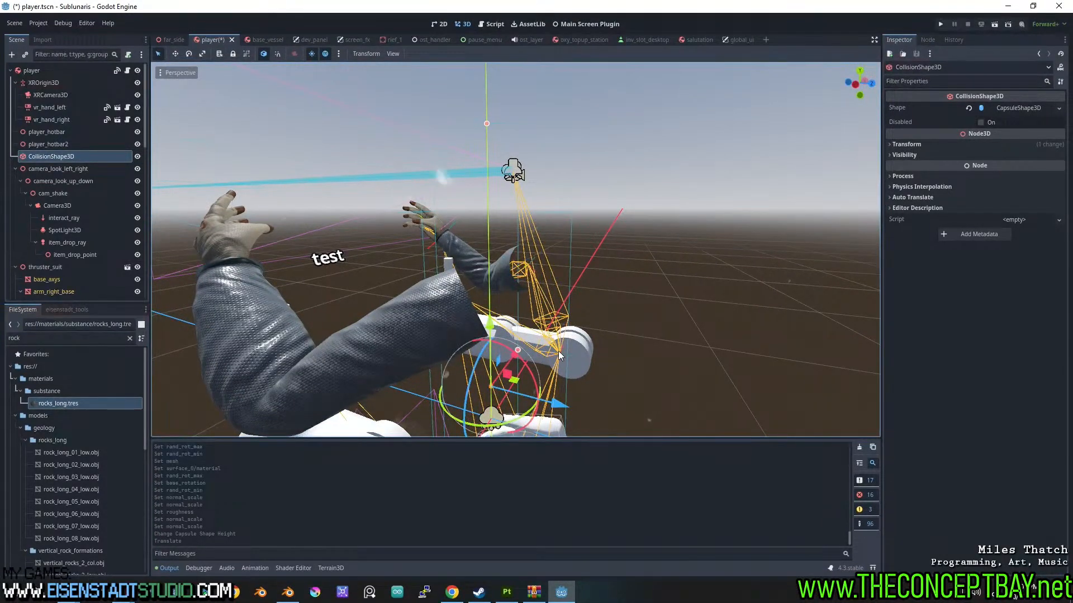
{"action": "middle_click_drag", "start_coordinate": [521, 134], "coordinate": [572, 189]}
{"action": "scroll", "coordinate": [591, 167], "scroll_direction": "down", "scroll_amount": 5}
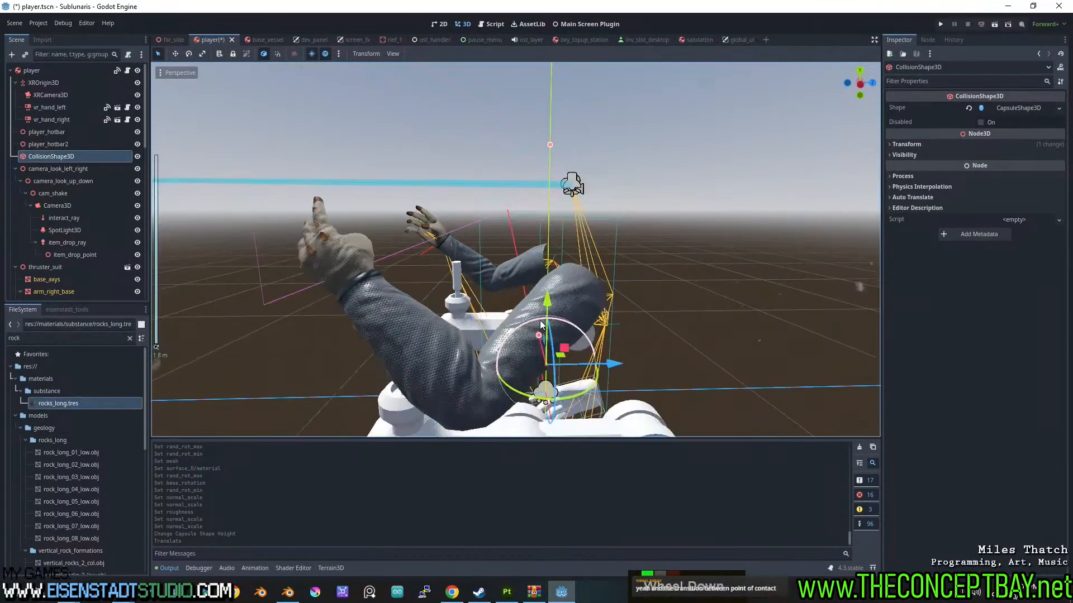
- Adjust the radius of the player's collision capsule slightly and save the player scene
{"action": "middle_click_drag", "start_coordinate": [631, 333], "coordinate": [520, 344]}
{"action": "scroll", "coordinate": [520, 344], "scroll_direction": "up", "scroll_amount": 1}
{"action": "left_click_drag", "start_coordinate": [485, 327], "coordinate": [493, 328]}
{"action": "middle_click_drag", "start_coordinate": [494, 327], "coordinate": [627, 307]}
{"action": "key", "text": "ctrl+s"}
{"action": "scroll", "coordinate": [627, 306], "scroll_direction": "down", "scroll_amount": 3}
{"action": "key", "text": "ctrl+s"}
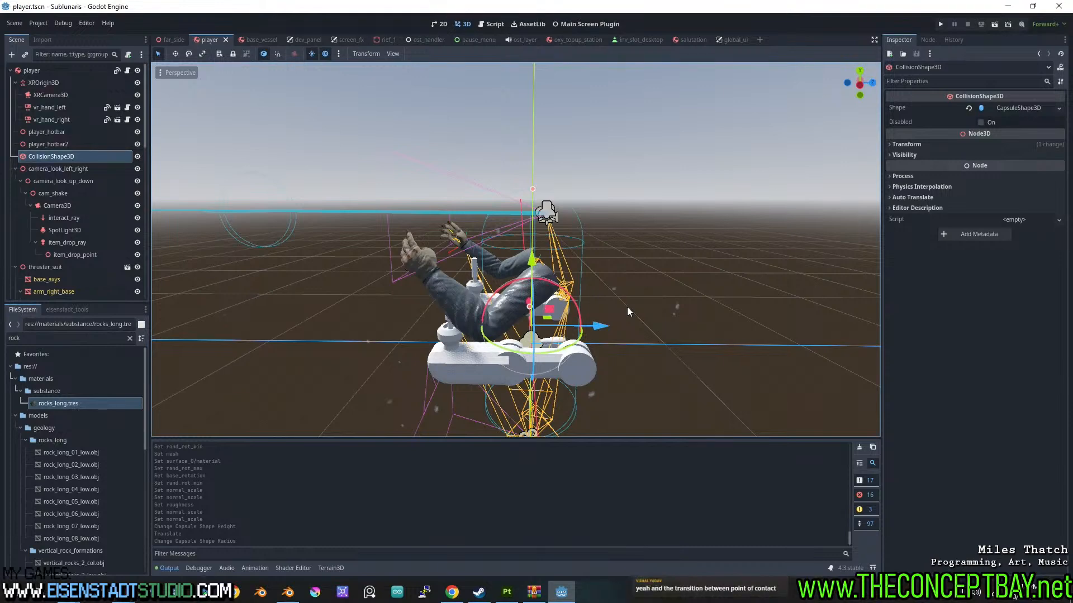
- Run the project, close the game window, and examine base_offset in the failing line of prop_scatter.gd
{"action": "key", "text": "F5"}
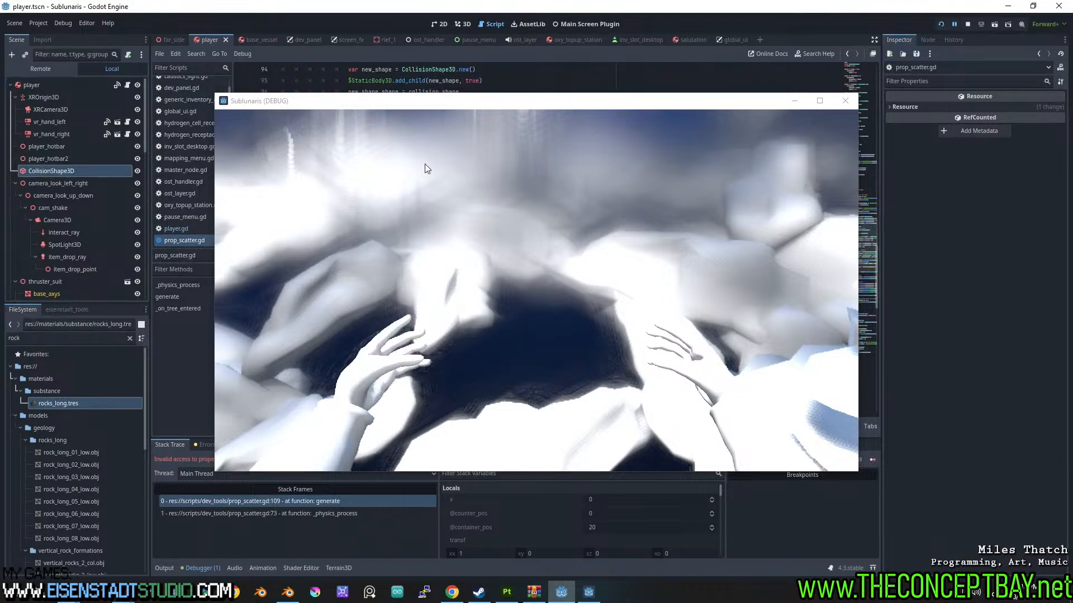
{"action": "left_click_drag", "start_coordinate": [415, 106], "coordinate": [410, 296]}
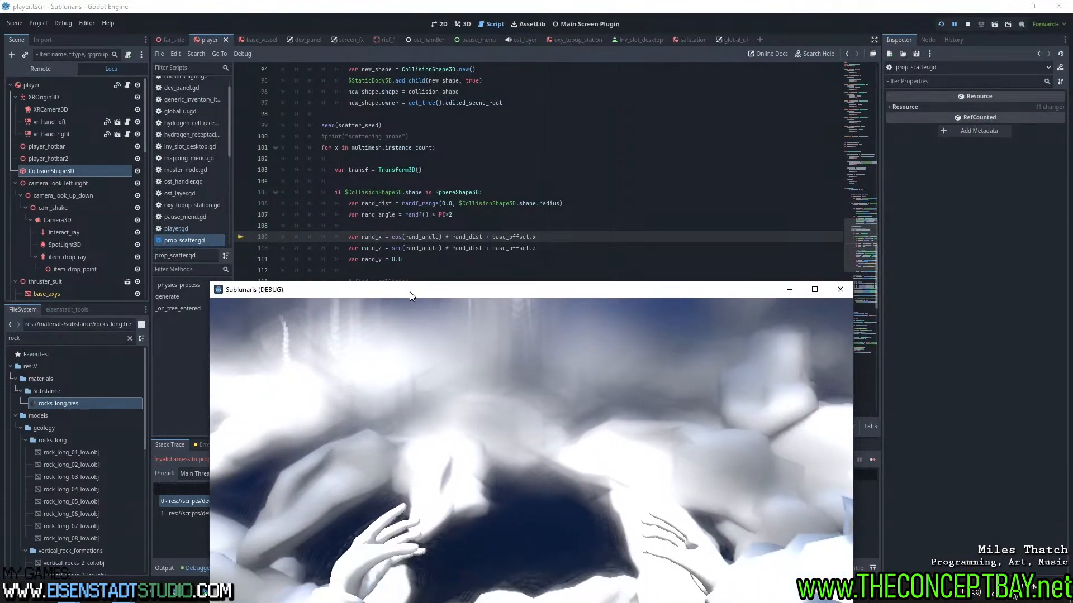
{"action": "left_click", "coordinate": [840, 289]}
{"action": "double_click", "coordinate": [519, 239]}
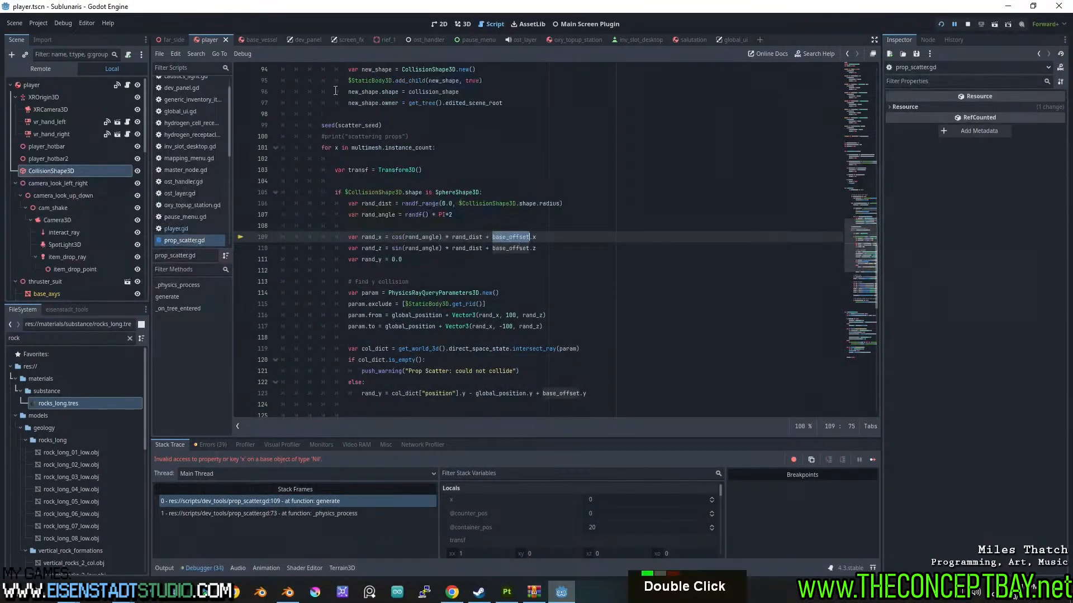
- In the far_side scene, reset the Base Rotation and Base Offset of prop_scatter3 to their defaults
{"action": "left_click", "coordinate": [463, 23]}
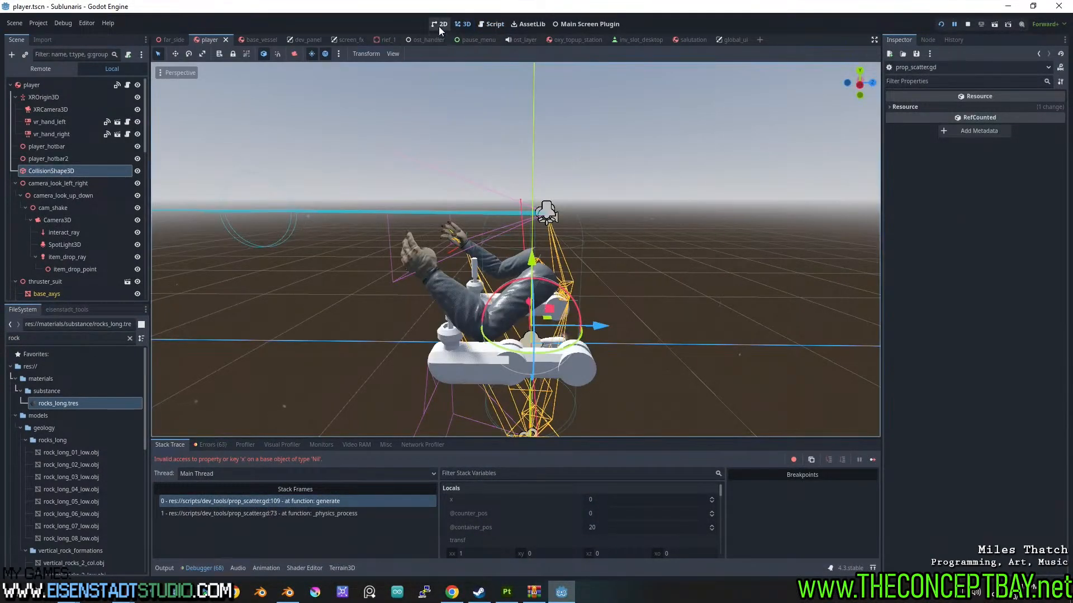
{"action": "left_click", "coordinate": [170, 39]}
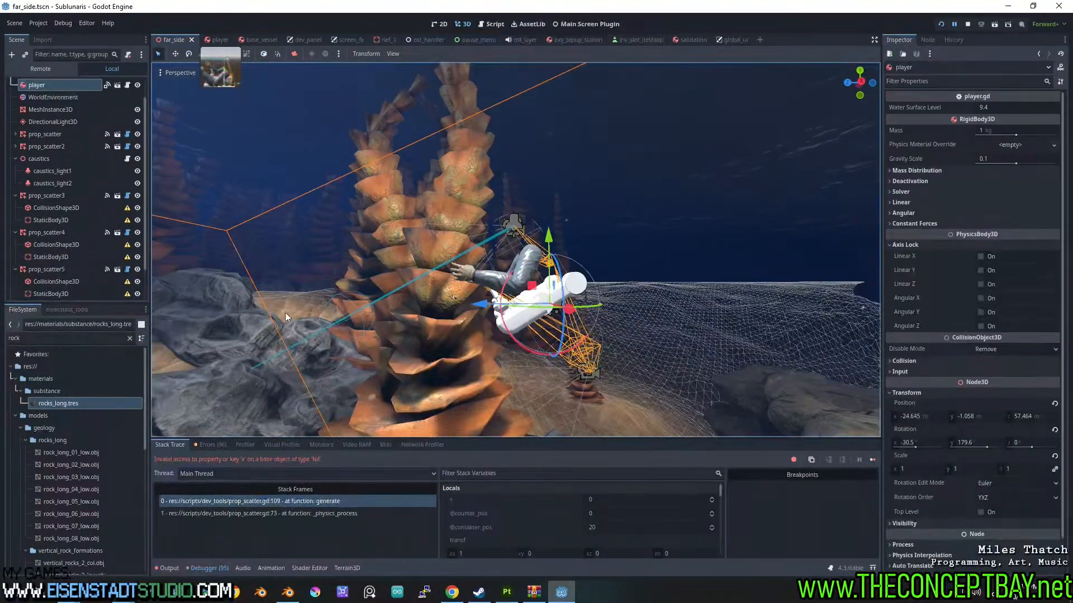
{"action": "left_click", "coordinate": [176, 344]}
{"action": "scroll", "coordinate": [46, 128], "scroll_direction": "down", "scroll_amount": 10}
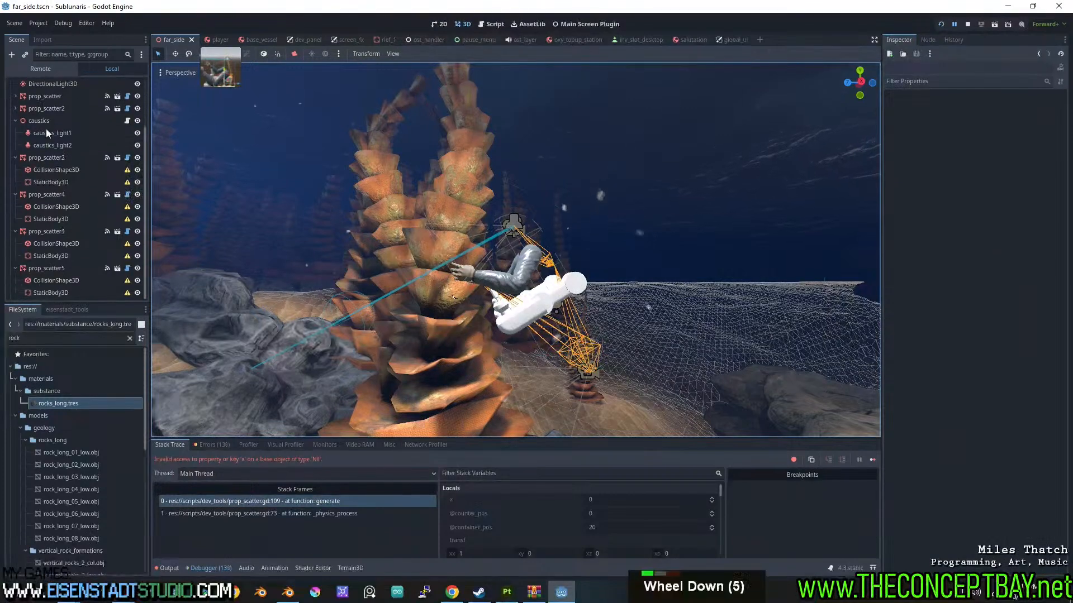
{"action": "left_click", "coordinate": [38, 267]}
{"action": "left_click", "coordinate": [55, 157]}
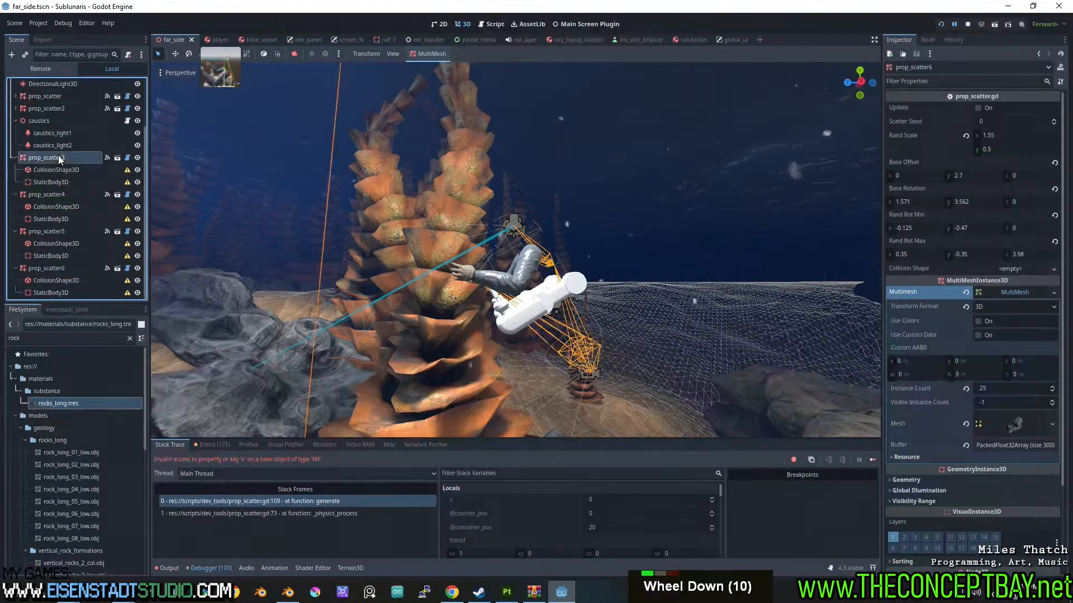
{"action": "right_click_drag", "start_coordinate": [353, 212], "coordinate": [254, 228]}
{"action": "key", "text": "s"}
{"action": "key", "text": "w"}
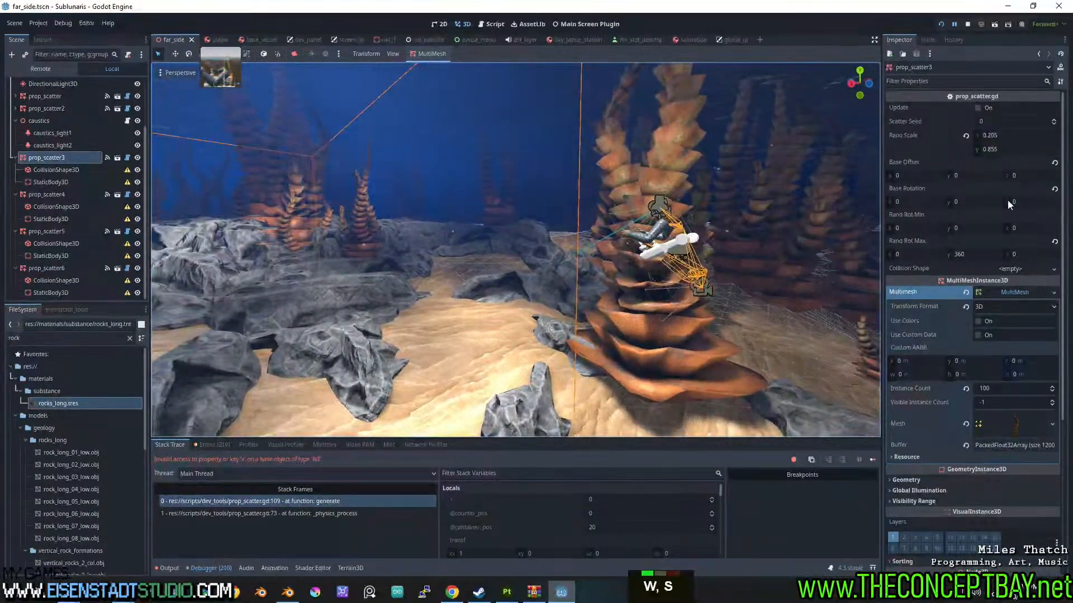
{"action": "left_click", "coordinate": [1054, 188]}
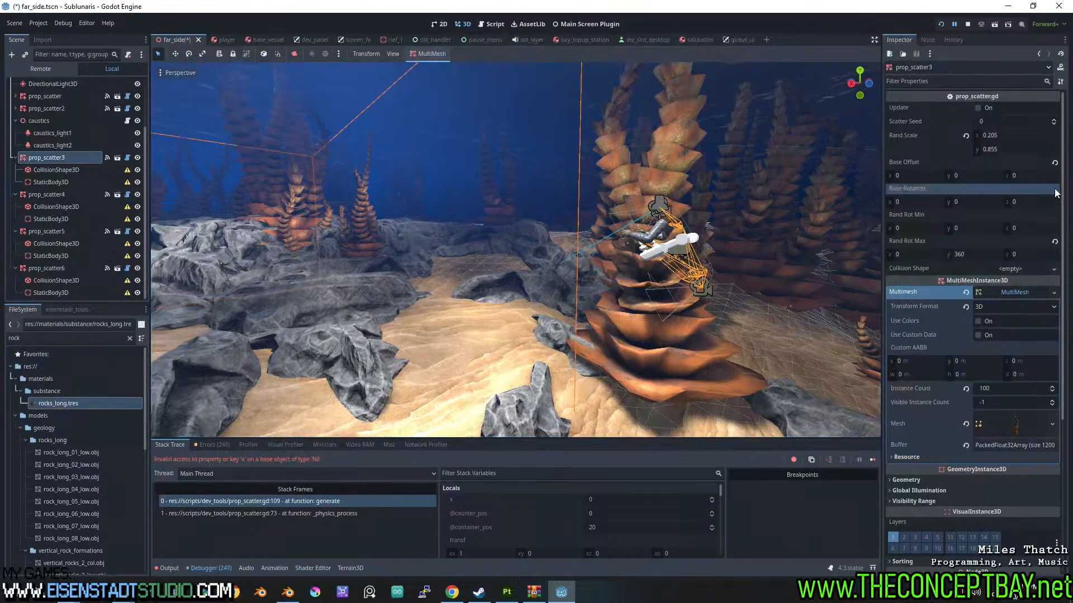
{"action": "left_click", "coordinate": [1054, 164]}
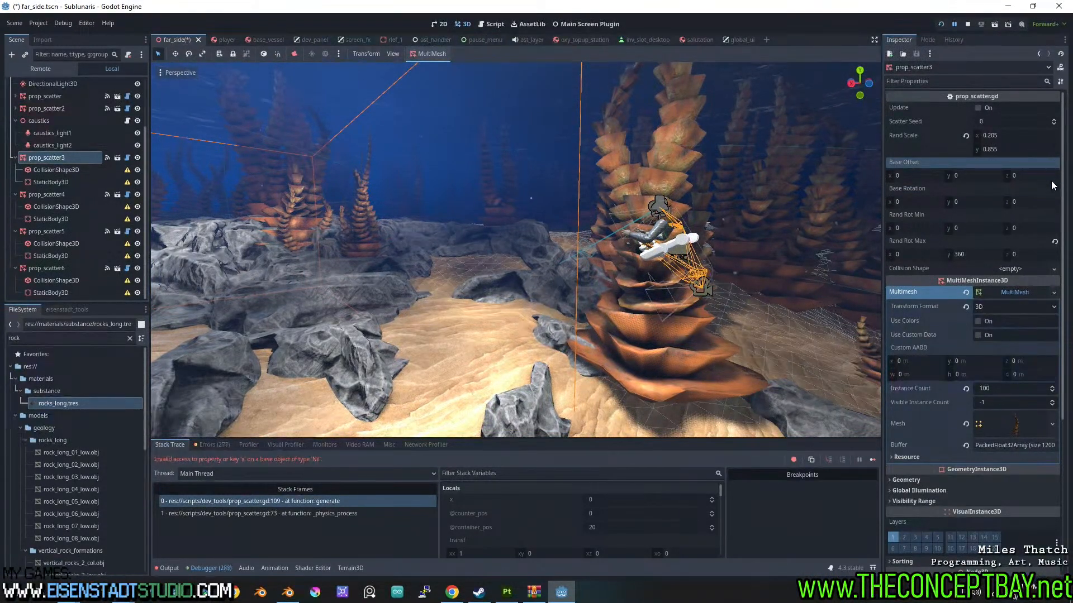
- Reset Base Rotation and Base Offset on prop_scatter4, and Base Offset on prop_scatter5, to their defaults
{"action": "left_click", "coordinate": [39, 197]}
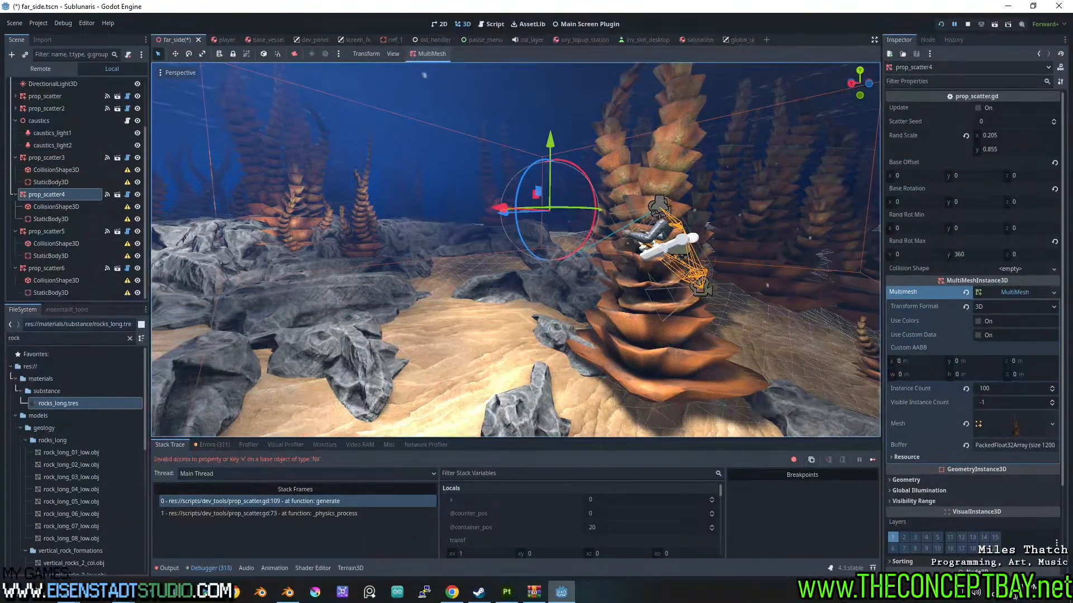
{"action": "left_click", "coordinate": [1054, 189]}
{"action": "left_click", "coordinate": [1054, 163]}
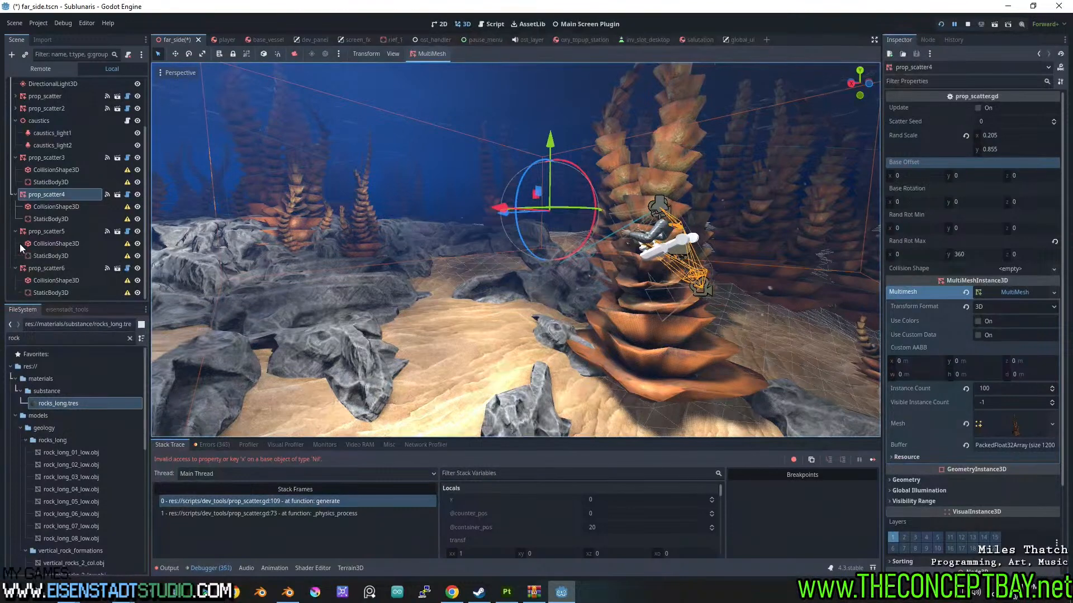
{"action": "left_click", "coordinate": [62, 233]}
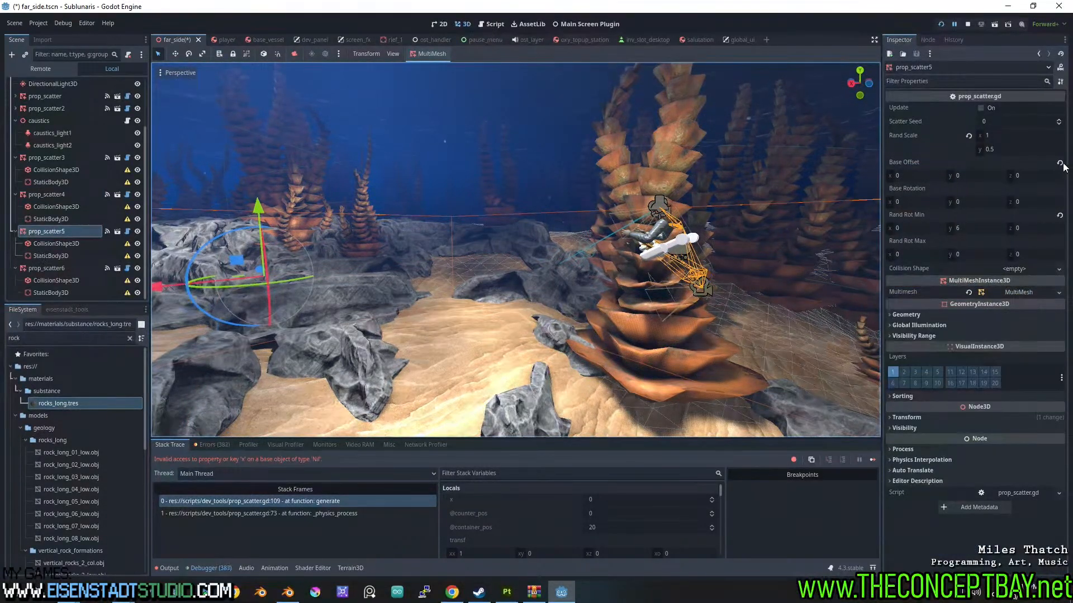
{"action": "left_click", "coordinate": [1060, 164]}
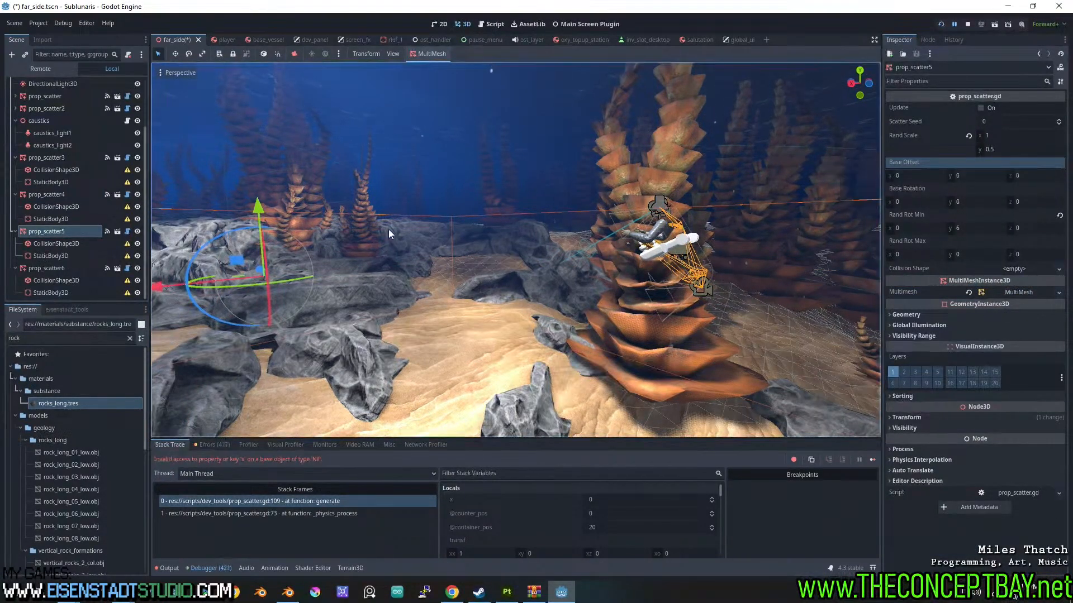
- Check the offset and rotation settings of prop_scatter6 and run the project again to examine the script error
{"action": "left_click", "coordinate": [47, 269]}
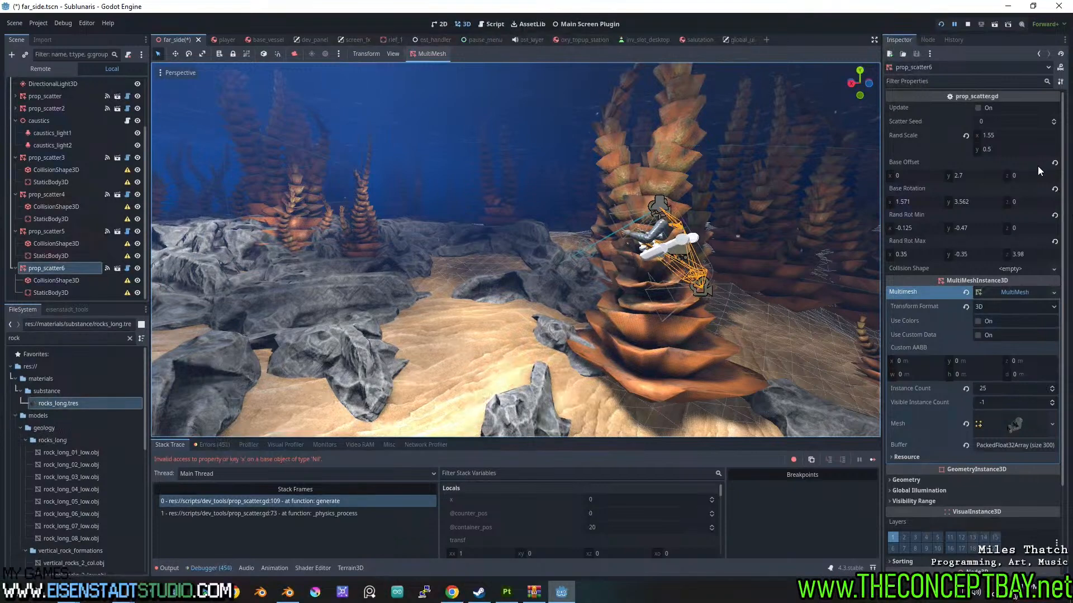
{"action": "right_click_drag", "start_coordinate": [806, 211], "coordinate": [478, 224]}
{"action": "key", "text": "d"}
{"action": "key", "text": "w"}
{"action": "key", "text": "F5"}
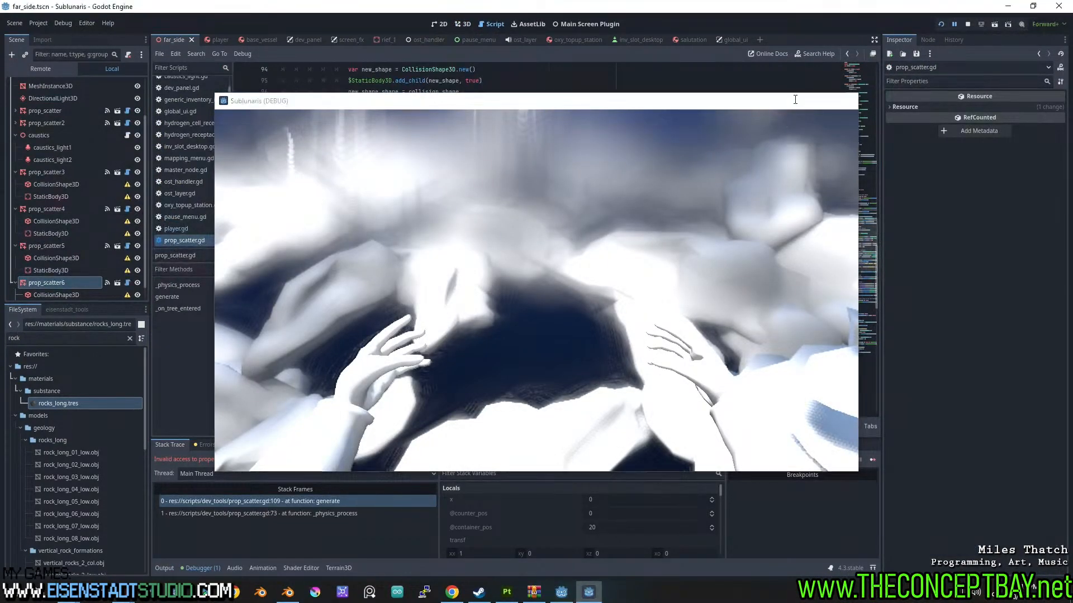
{"action": "left_click", "coordinate": [794, 100]}
{"action": "scroll", "coordinate": [79, 246], "scroll_direction": "down", "scroll_amount": 4}
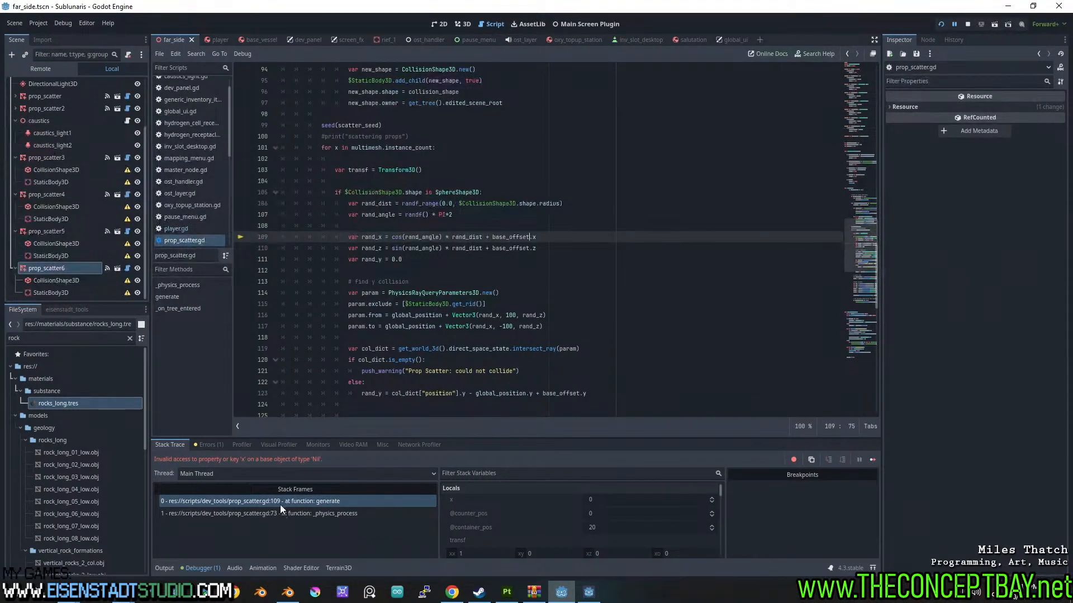
- Add print(name) above the rand_x line in prop_scatter.gd's generate function and save the script
{"action": "left_click", "coordinate": [478, 216]}
{"action": "key", "text": "Return"}
{"action": "key", "text": "Return"}
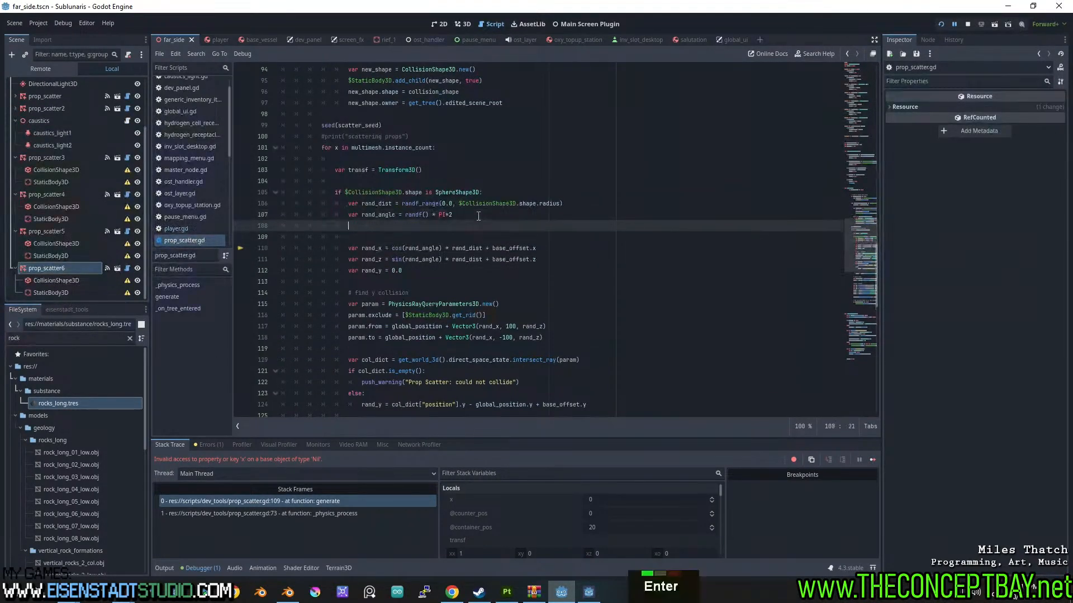
{"action": "type", "text": "print()"}
{"action": "key", "text": "Left"}
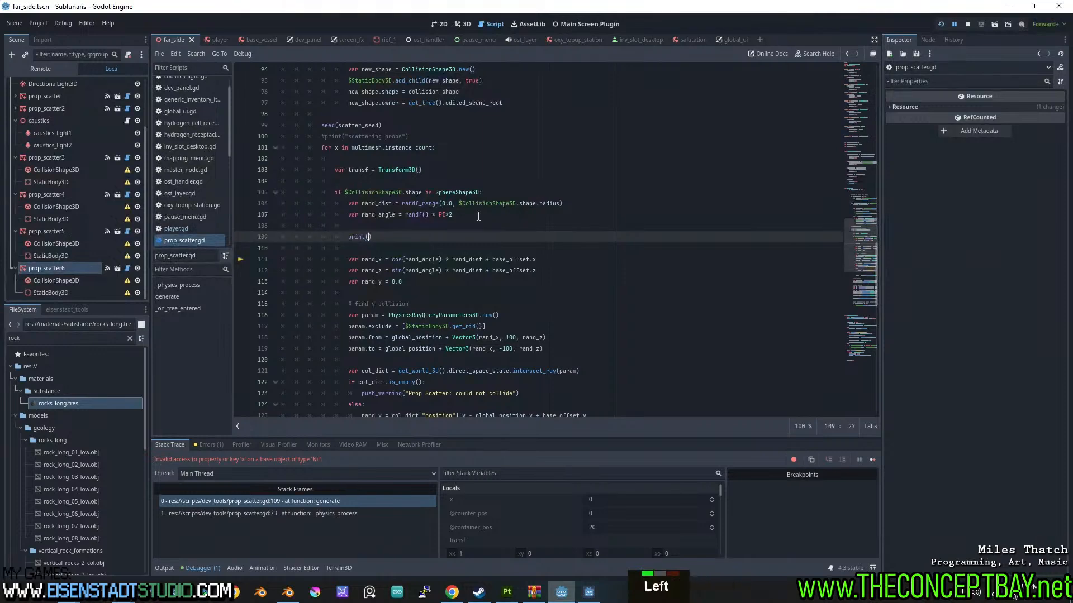
{"action": "type", "text": "name"}
{"action": "key", "text": "ctrl+s"}
- Run the project briefly, close it along with the editor, and reopen the Sublunaris project from the Project Manager
{"action": "left_click", "coordinate": [478, 216]}
{"action": "key", "text": "F5"}
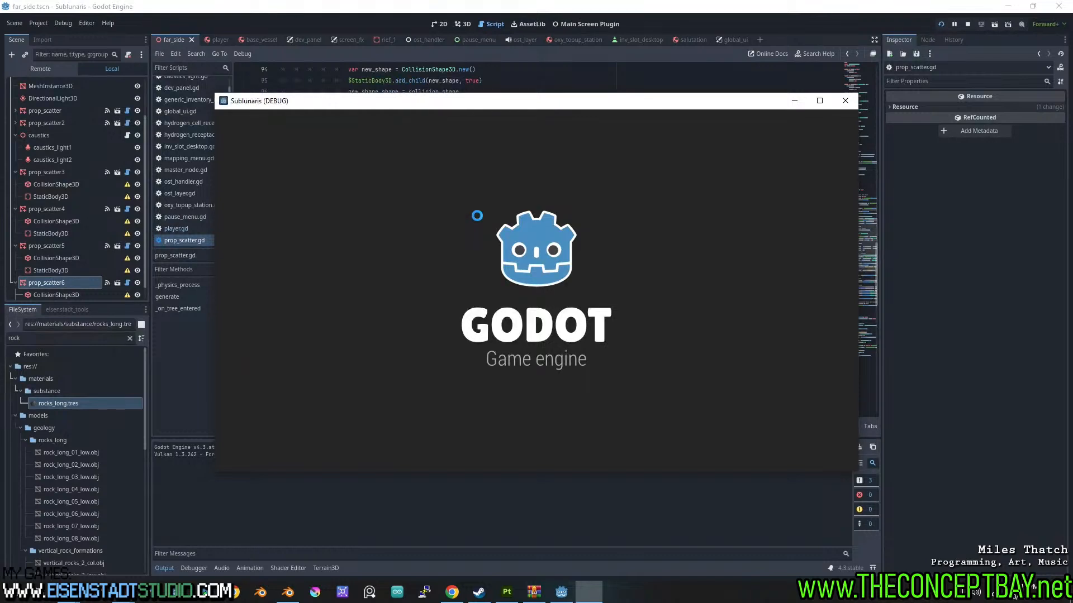
{"action": "key", "text": "alt+F4"}
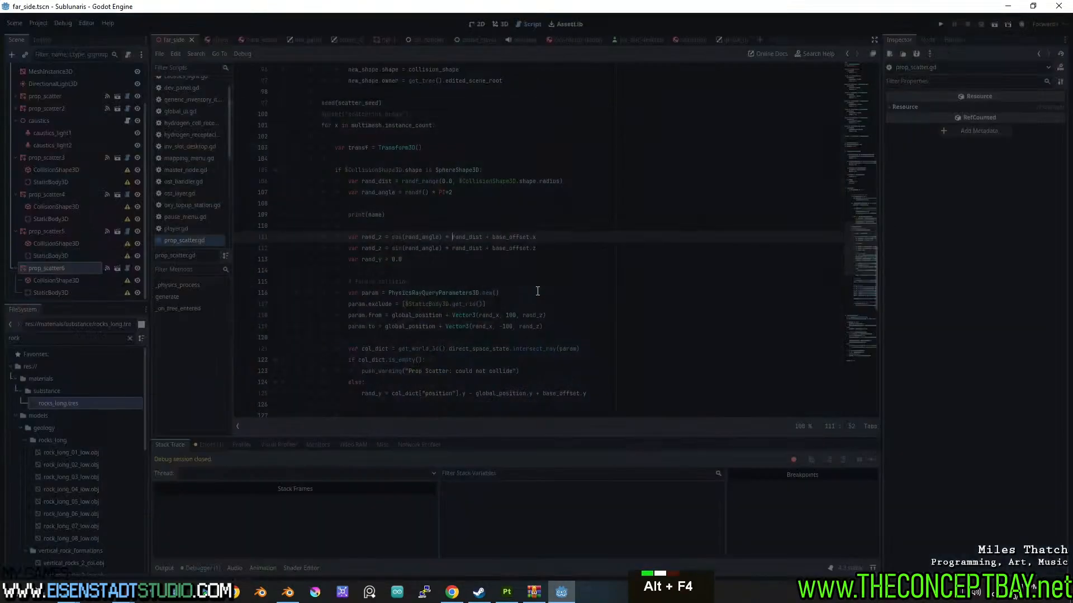
{"action": "key", "text": "Escape"}
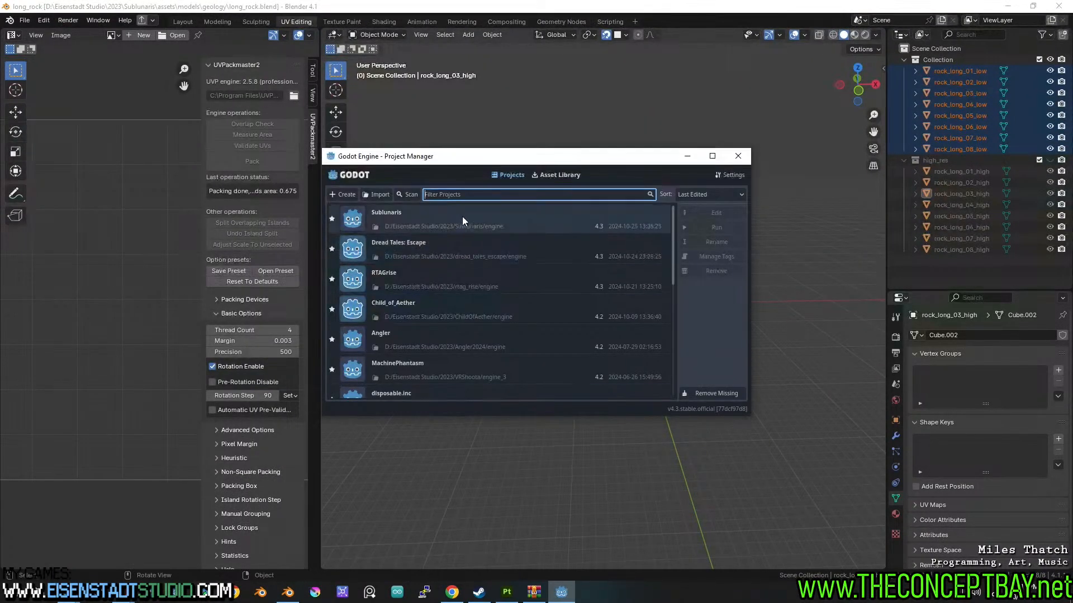
{"action": "double_click", "coordinate": [461, 216]}
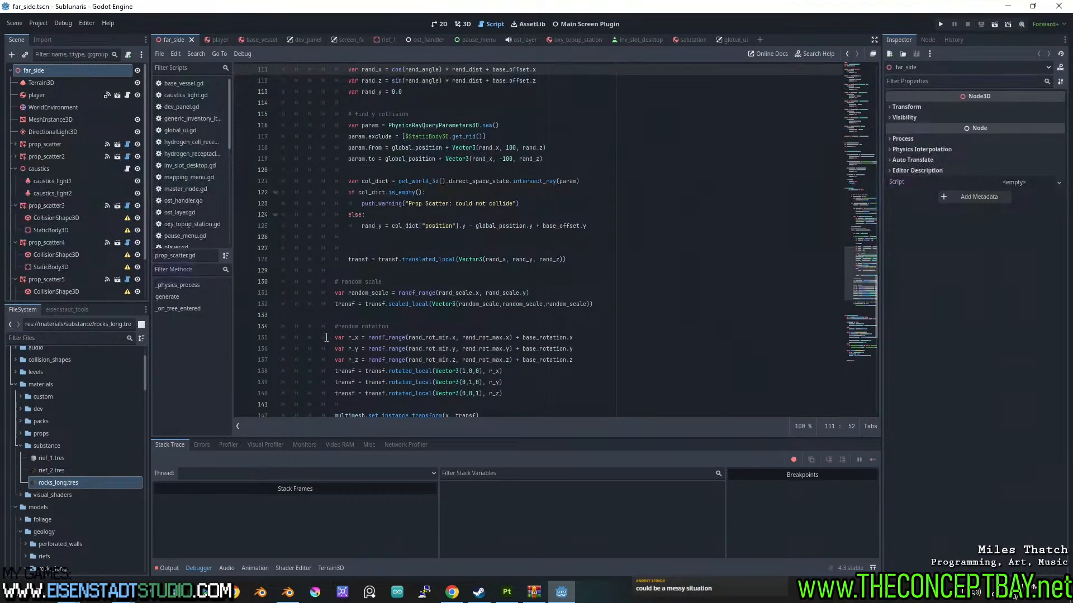
- Run the project, minimize the game window, and check the output log for the name of the failing scatter node
{"action": "left_click", "coordinate": [508, 133]}
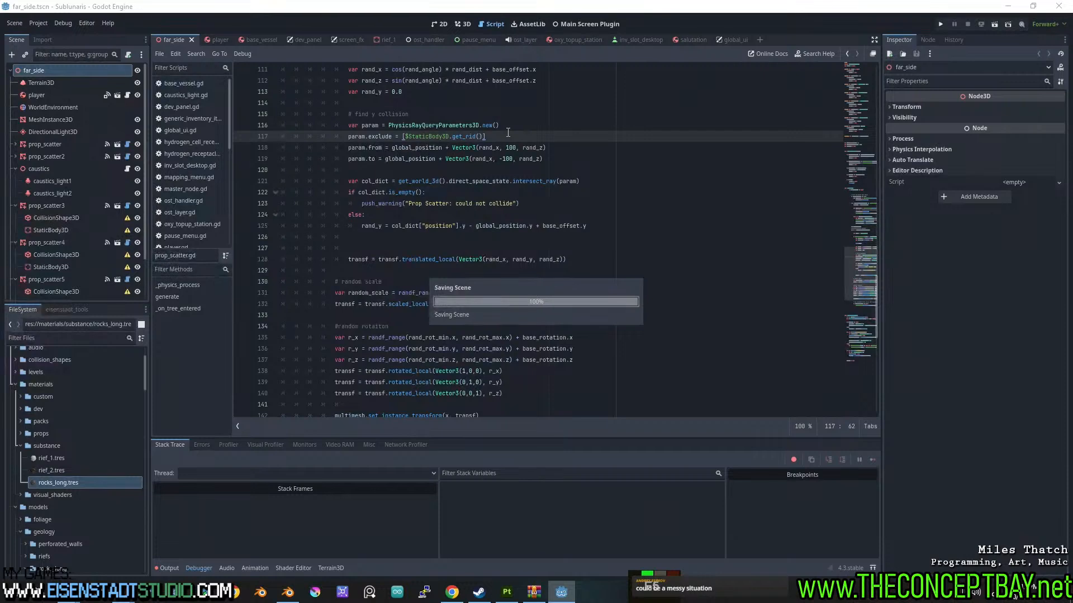
{"action": "key", "text": "F5"}
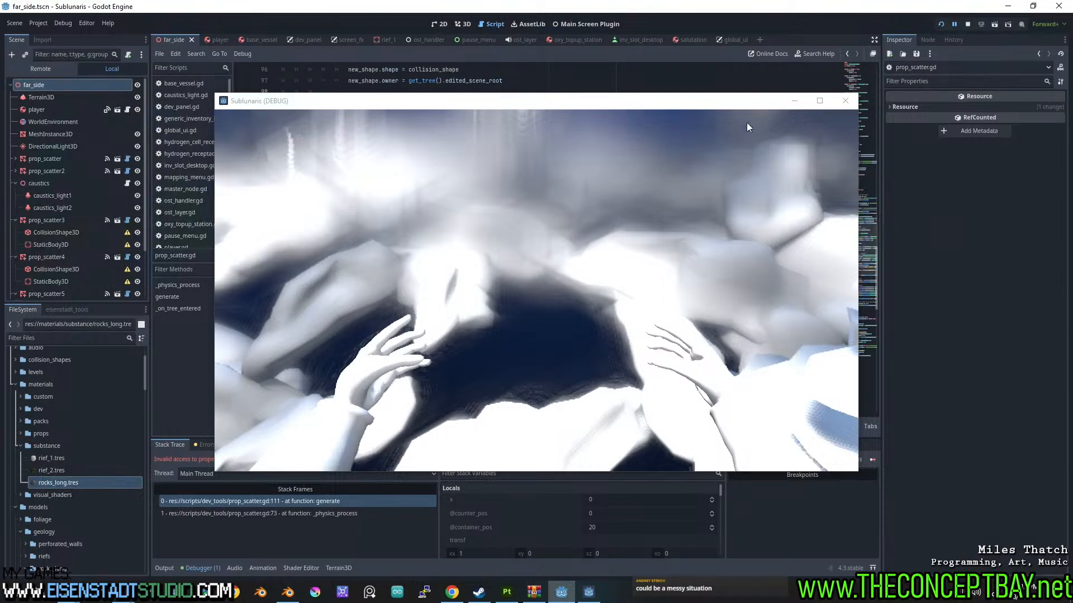
{"action": "left_click", "coordinate": [800, 99]}
{"action": "left_click", "coordinate": [164, 568]}
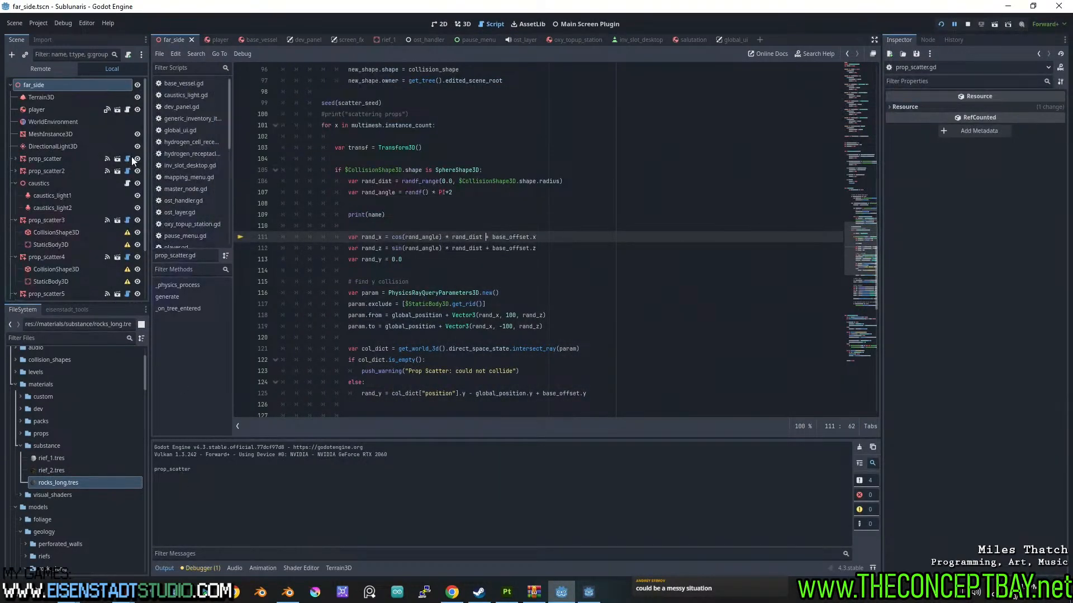
- Reset Base Offset and Base Rotation on prop_scatter and prop_scatter2 to their defaults, and save the far_side scene
{"action": "left_click", "coordinate": [58, 159]}
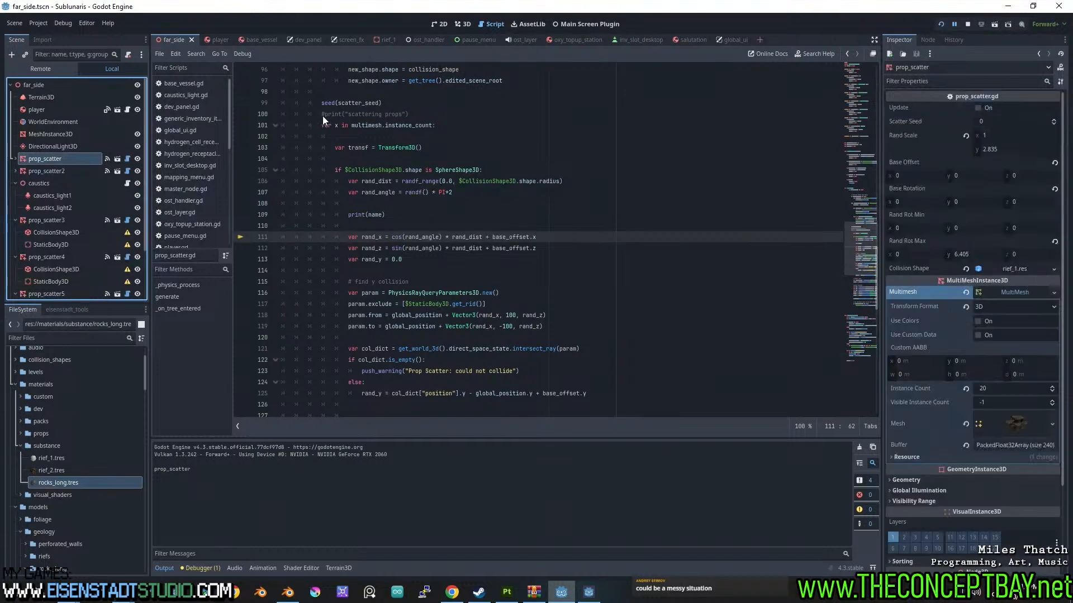
{"action": "left_click", "coordinate": [1054, 163]}
{"action": "left_click", "coordinate": [1054, 189]}
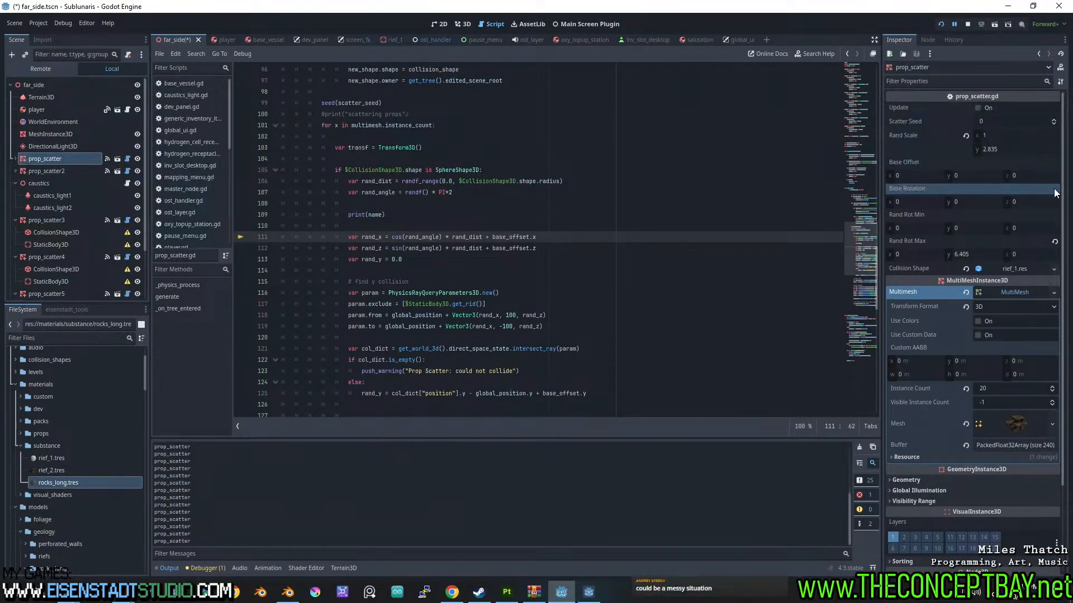
{"action": "left_click", "coordinate": [46, 170]}
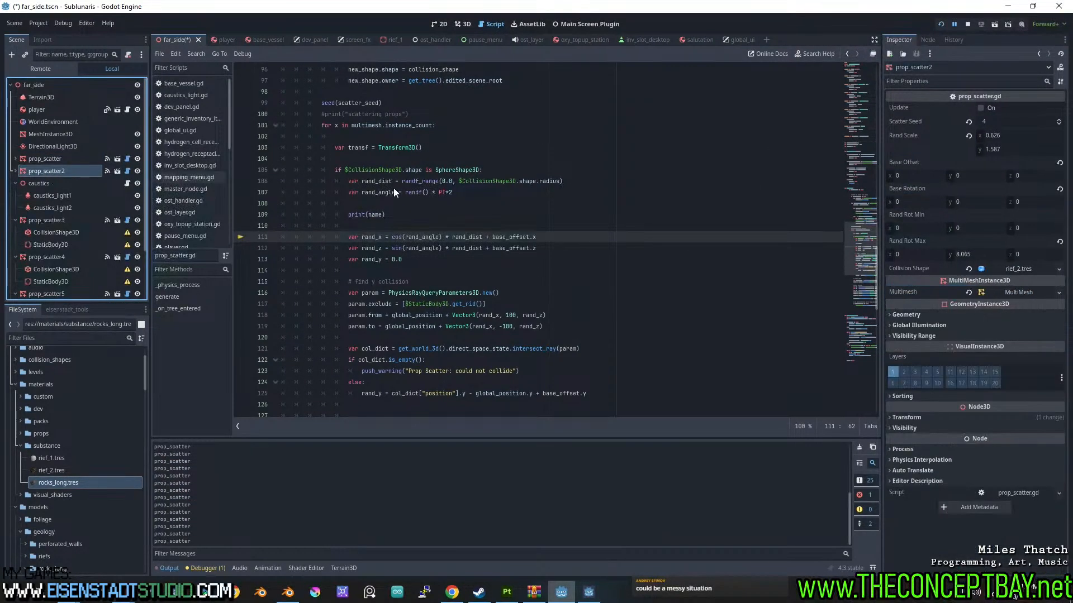
{"action": "left_click", "coordinate": [1059, 162]}
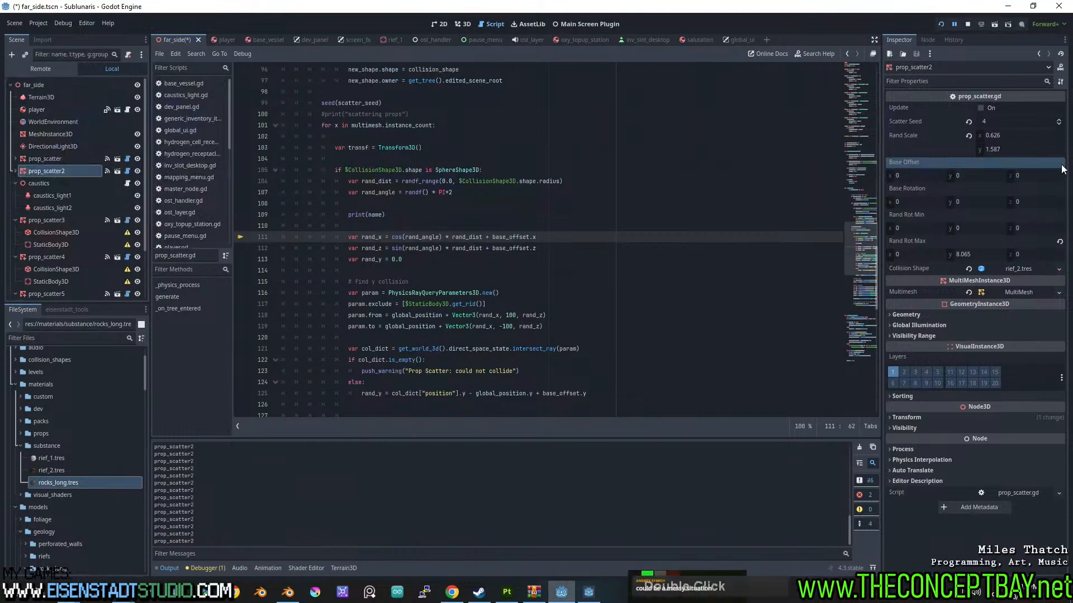
{"action": "left_click", "coordinate": [663, 227]}
{"action": "key", "text": "ctrl+s"}
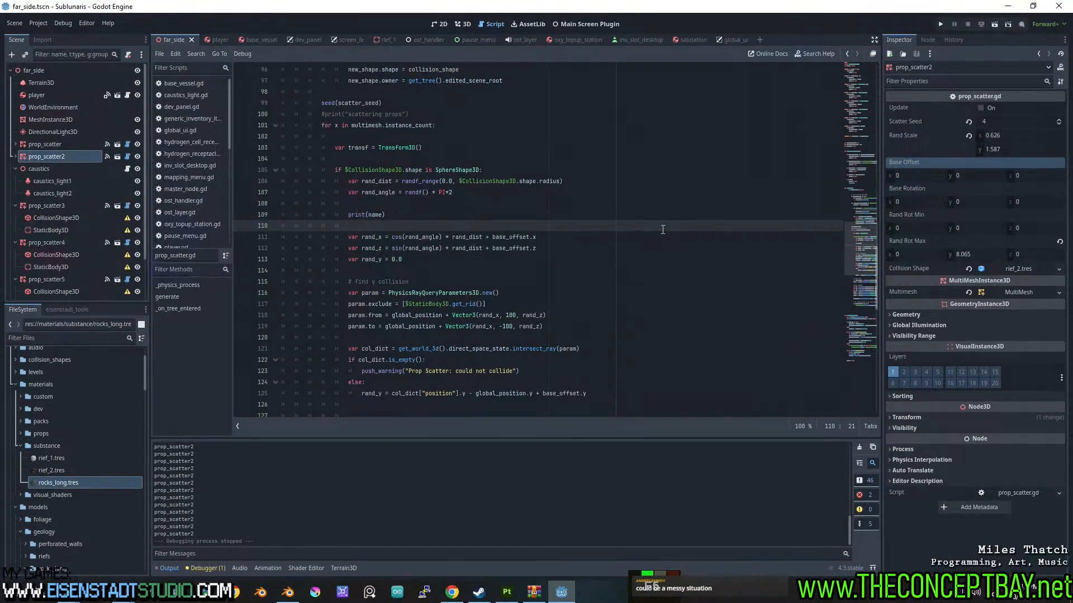
- Run the project and swim over the seabed to examine the scattered rocks and reef growths in the far_side scene
{"action": "key", "text": "F5"}
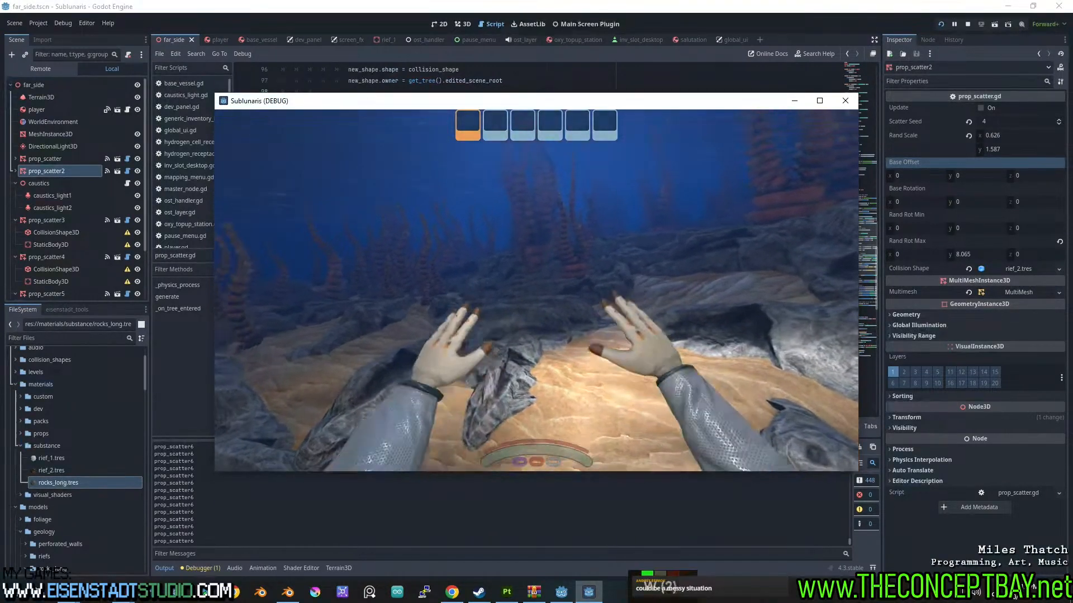
{"action": "key", "text": "w"}
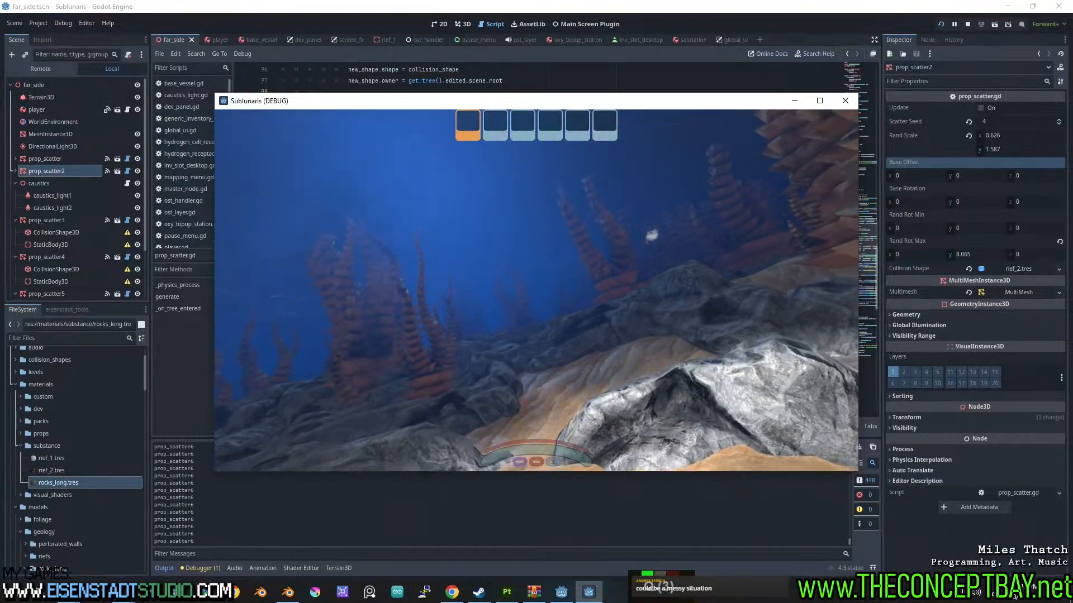
{"action": "key", "text": "w"}
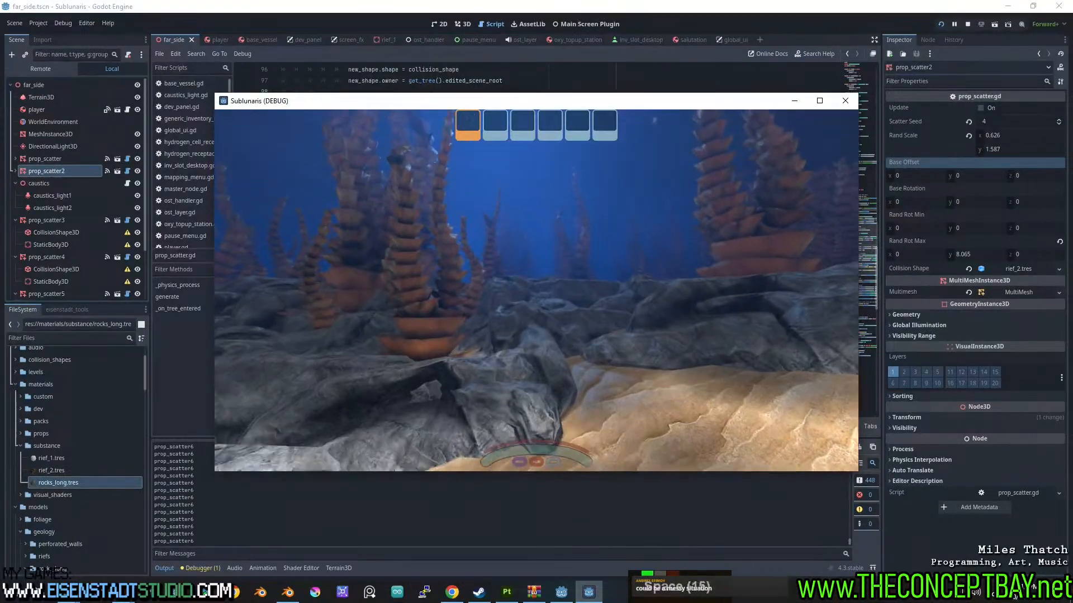
{"action": "key", "text": "space"}
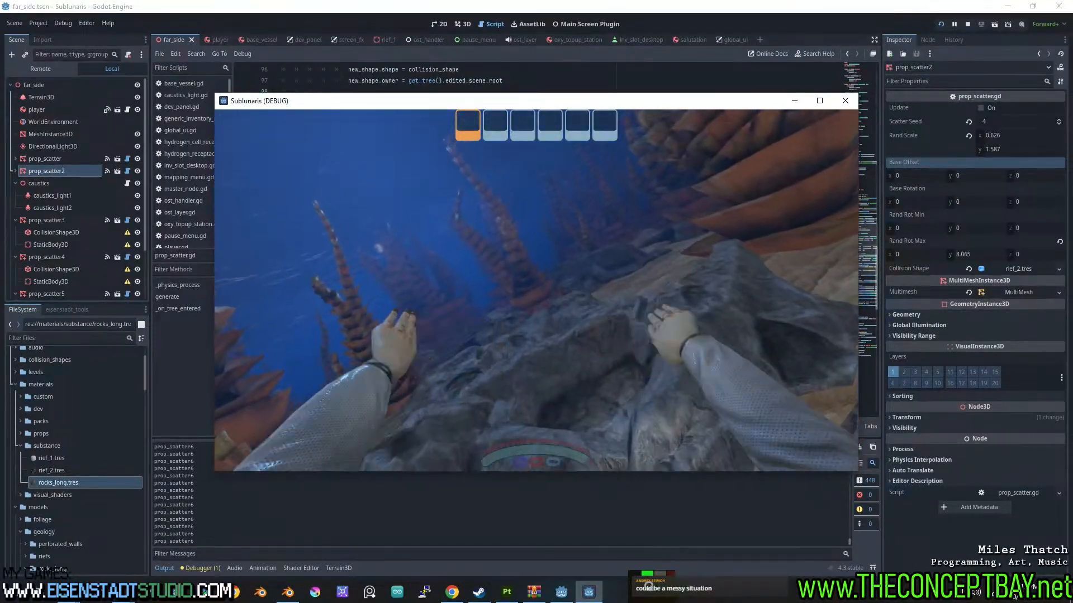
{"action": "key", "text": "space"}
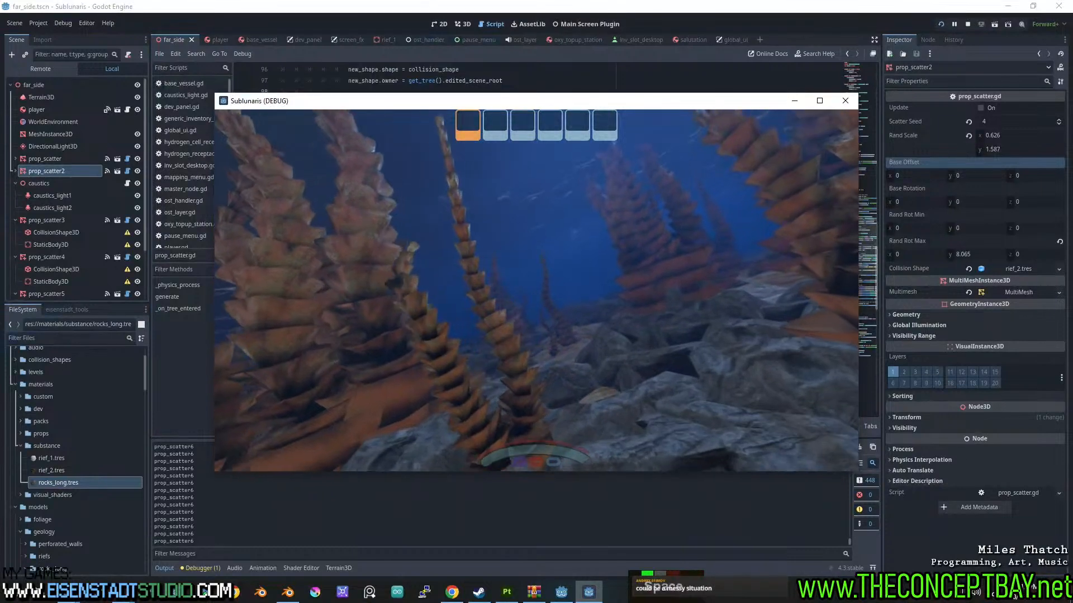
{"action": "key", "text": "space"}
{"action": "key", "text": "q"}
{"action": "key", "text": "space"}
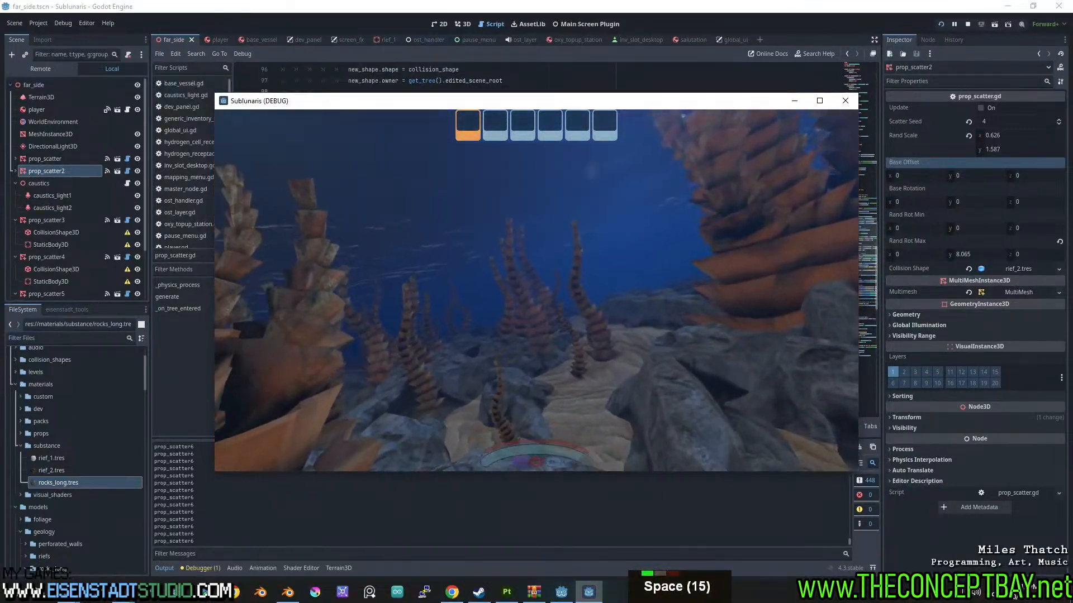
{"action": "key", "text": "q"}
{"action": "key", "text": "space"}
{"action": "key", "text": "q"}
{"action": "key", "text": "e"}
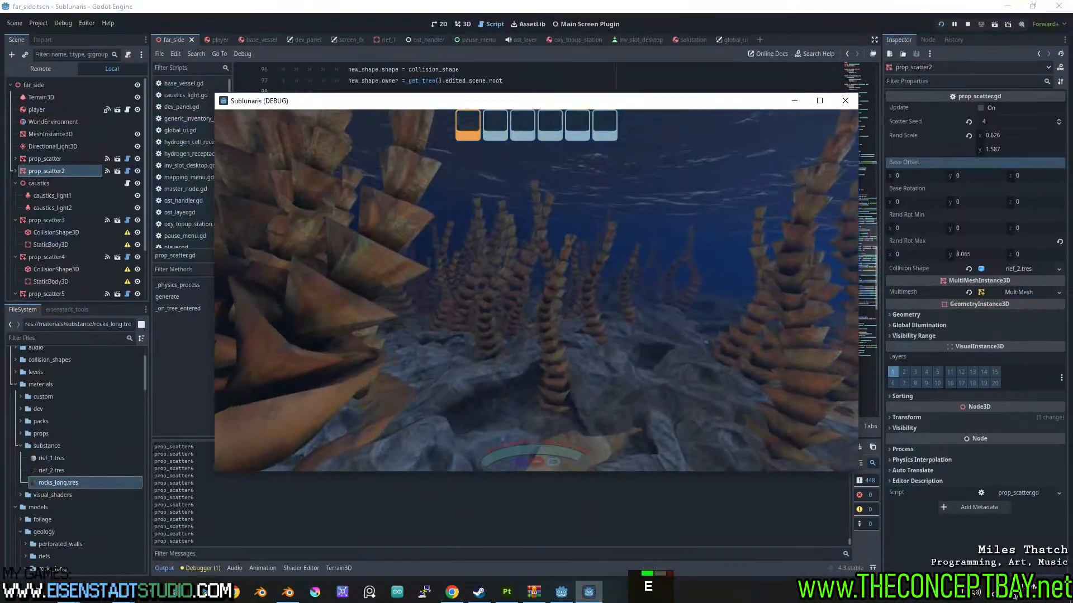
- Swim between the tall reef growths and over the rocky ground to inspect the terrain toward the large rock formation
{"action": "key", "text": "e"}
{"action": "key", "text": "space"}
{"action": "key", "text": "e"}
{"action": "key", "text": "q"}
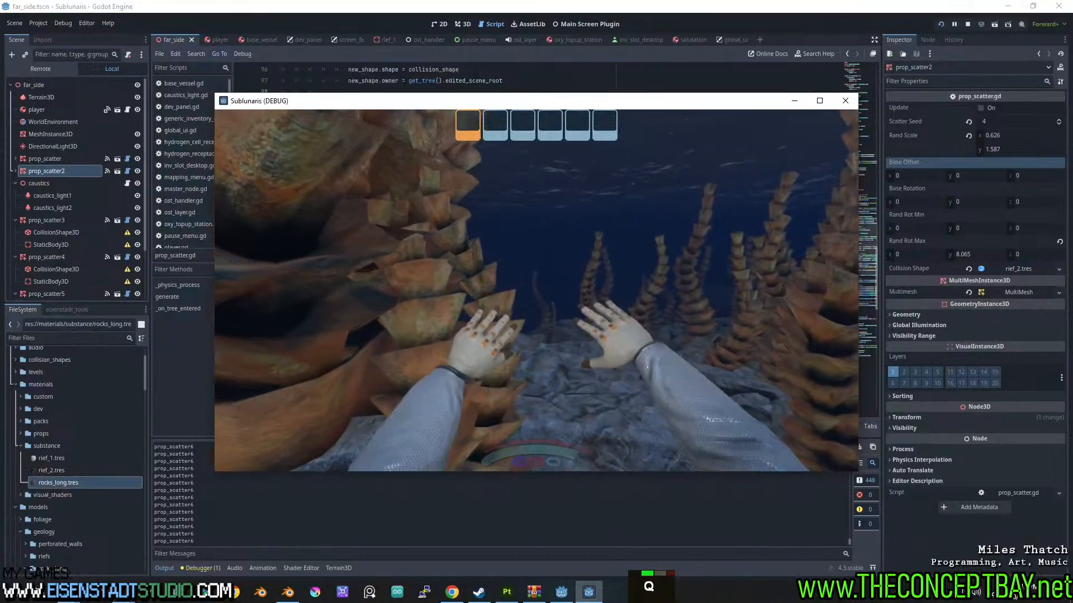
{"action": "key", "text": "space"}
{"action": "key", "text": "q"}
{"action": "key", "text": "w"}
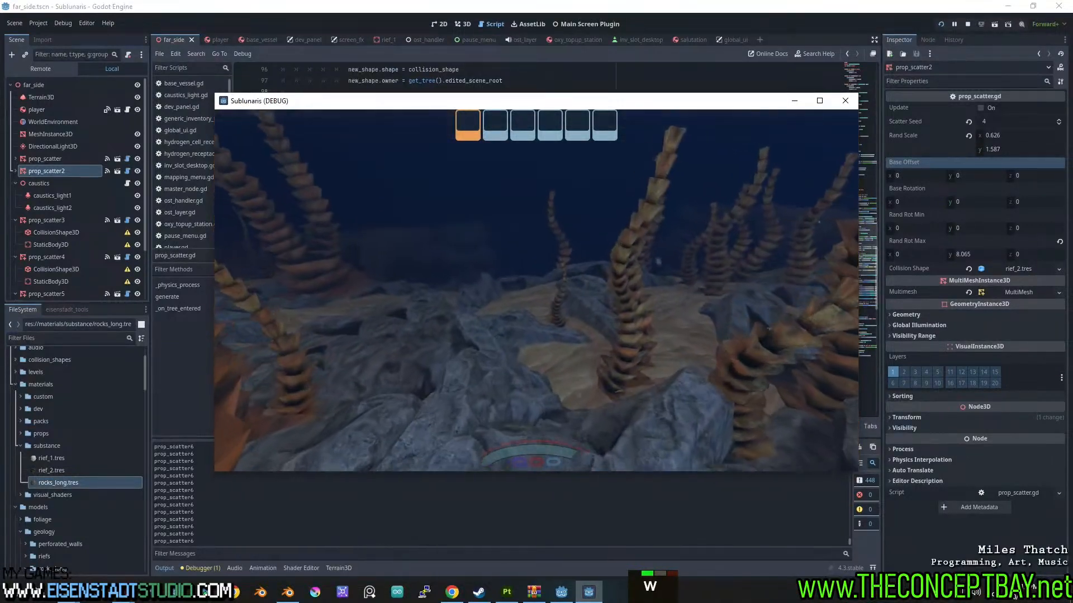
{"action": "key", "text": "w"}
{"action": "key", "text": "space"}
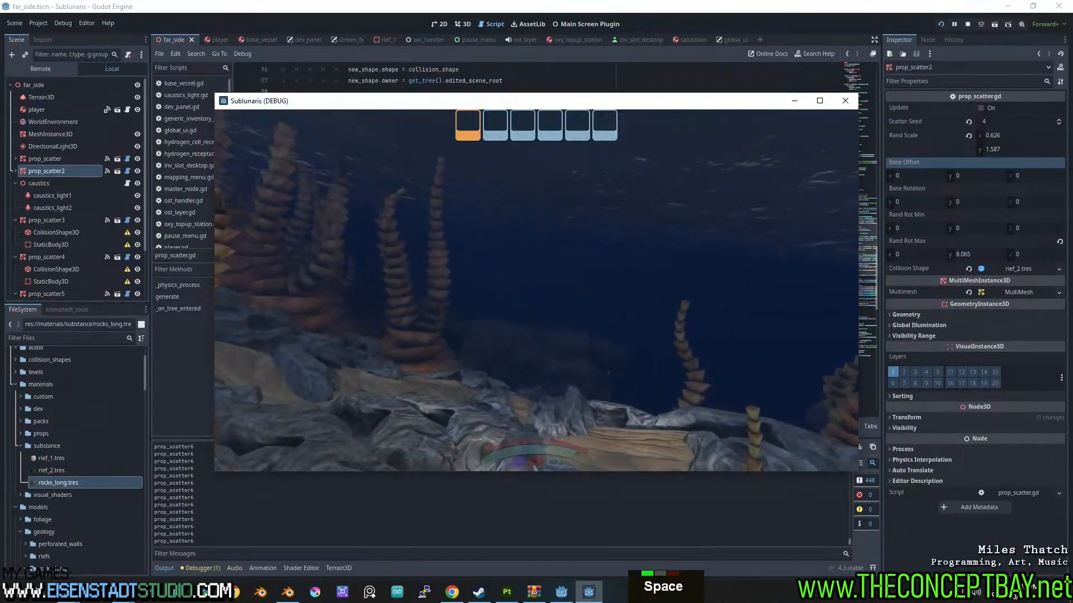
{"action": "key", "text": "space"}
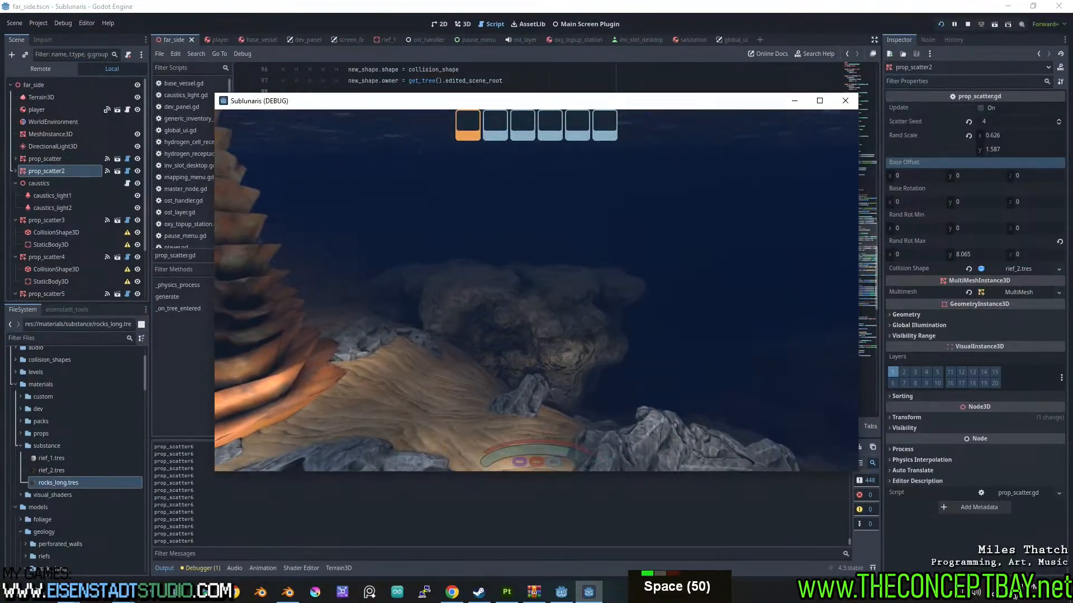
{"action": "key", "text": "e"}
{"action": "key", "text": "q"}
{"action": "key", "text": "q"}
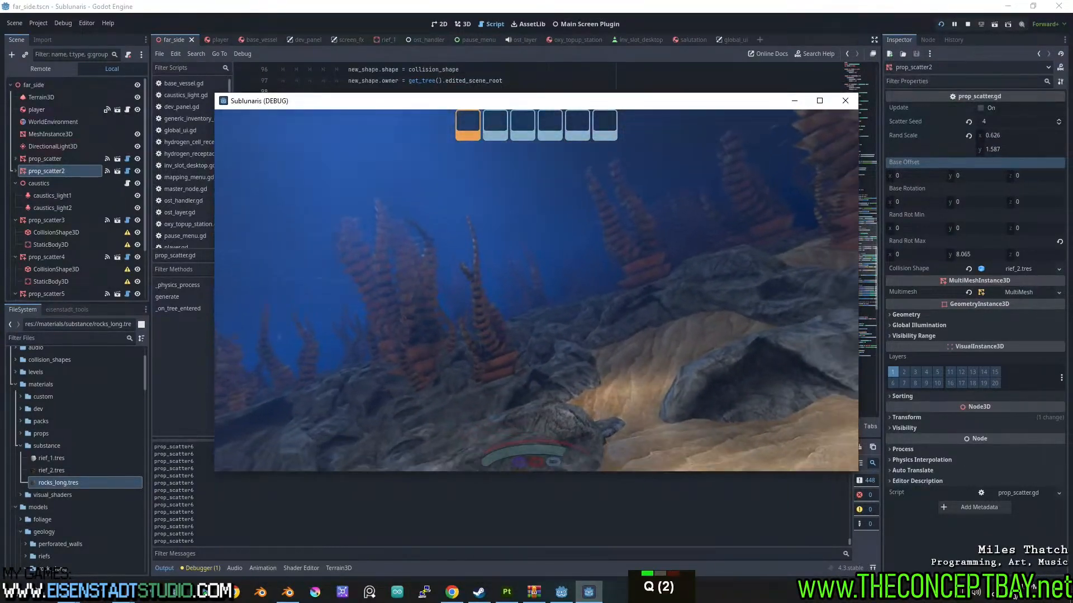
- Swim through the dense reef clusters up toward the water surface, checking how props and long rocks sit on the terrain
{"action": "key", "text": "space"}
{"action": "key", "text": "q"}
{"action": "key", "text": "e"}
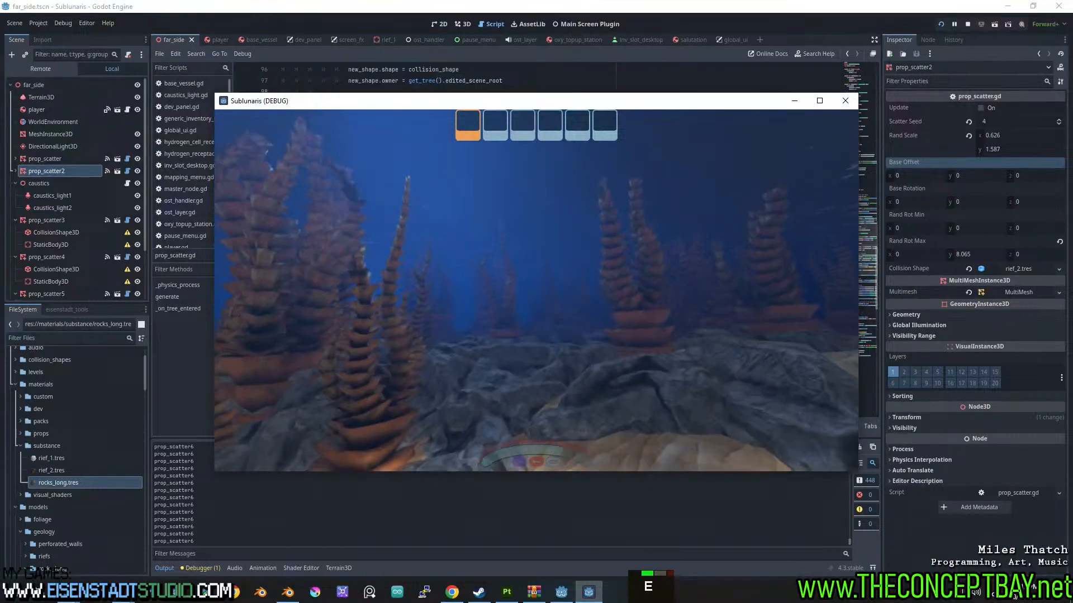
{"action": "key", "text": "q"}
{"action": "key", "text": "space"}
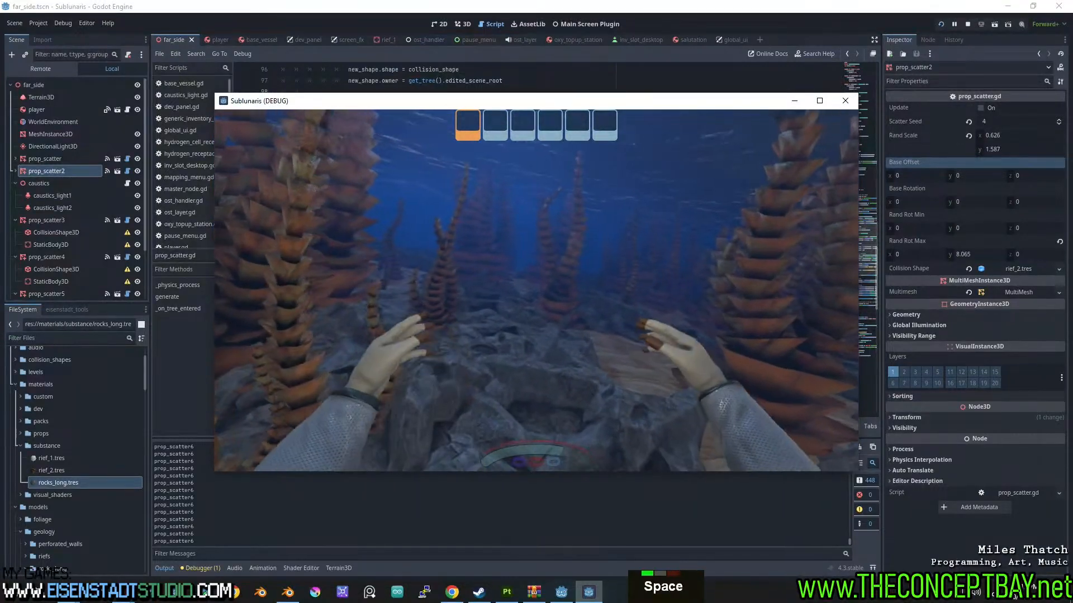
{"action": "key", "text": "w"}
{"action": "key", "text": "e"}
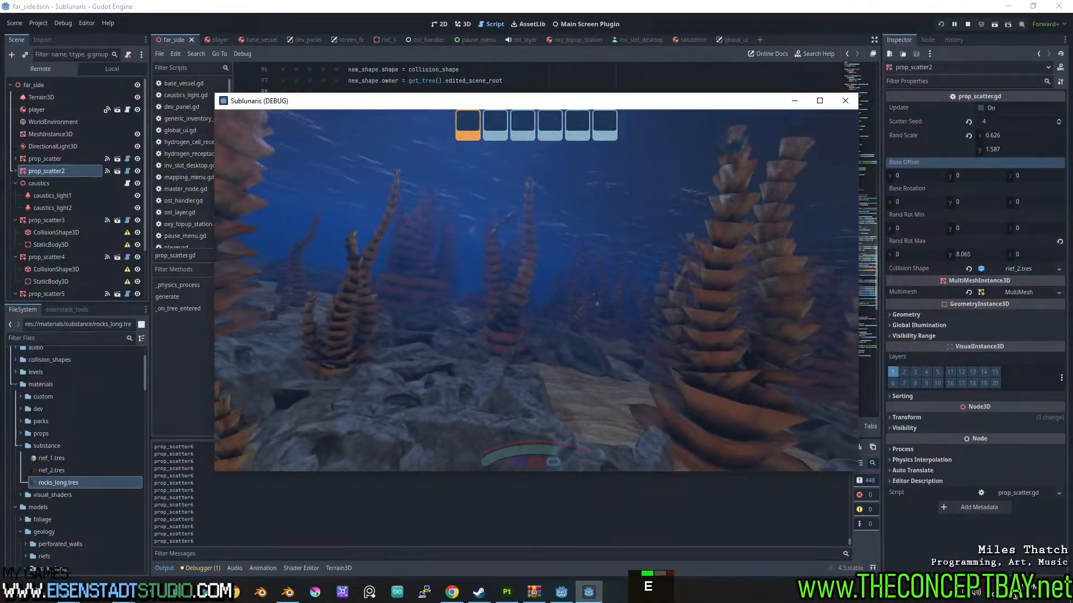
{"action": "key", "text": "q"}
{"action": "key", "text": "q"}
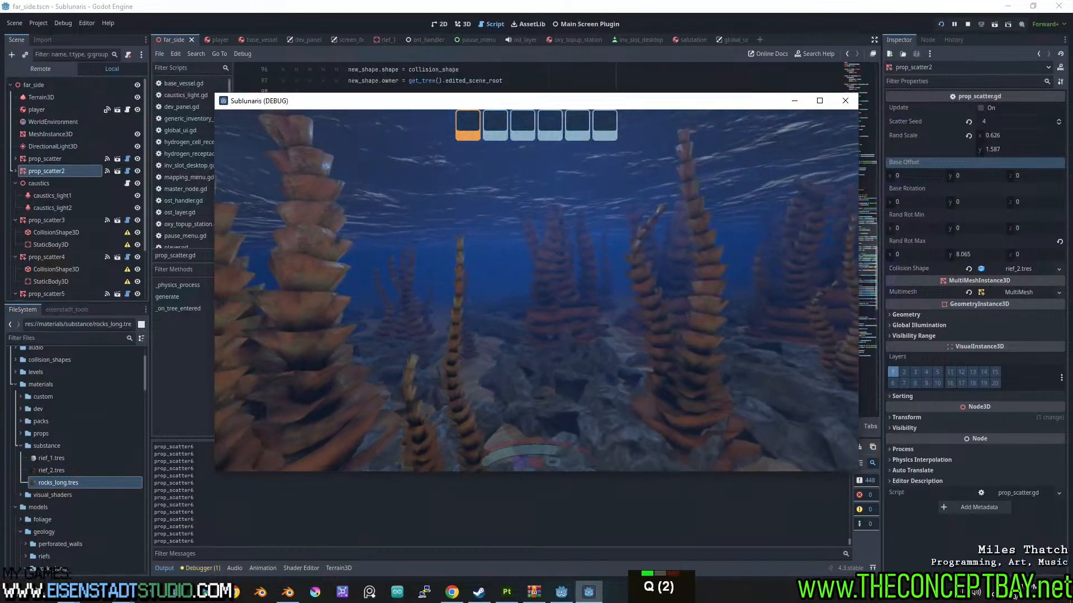
{"action": "key", "text": "space"}
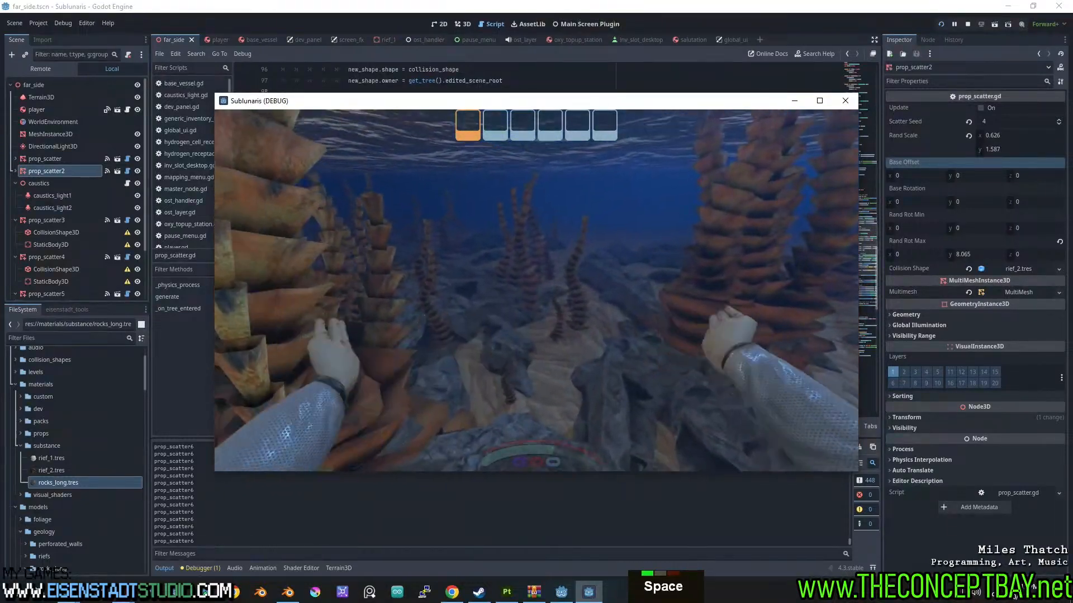
{"action": "key", "text": "space"}
{"action": "key", "text": "e"}
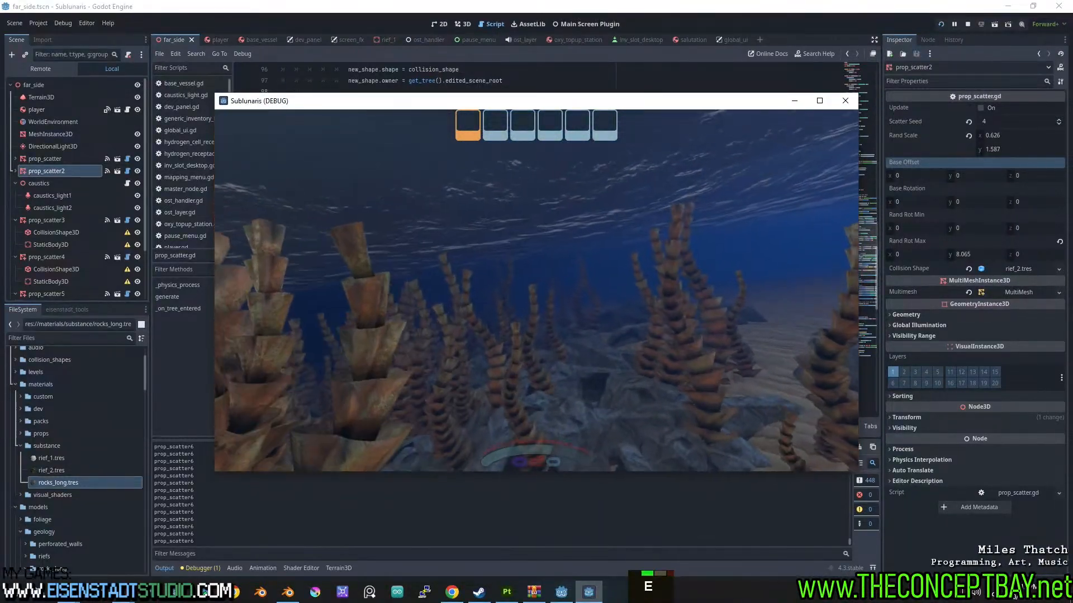
{"action": "key", "text": "q"}
{"action": "key", "text": "q"}
{"action": "key", "text": "q"}
{"action": "key", "text": "q"}
{"action": "key", "text": "q"}
{"action": "key", "text": "q"}
{"action": "key", "text": "q"}
{"action": "key", "text": "q"}
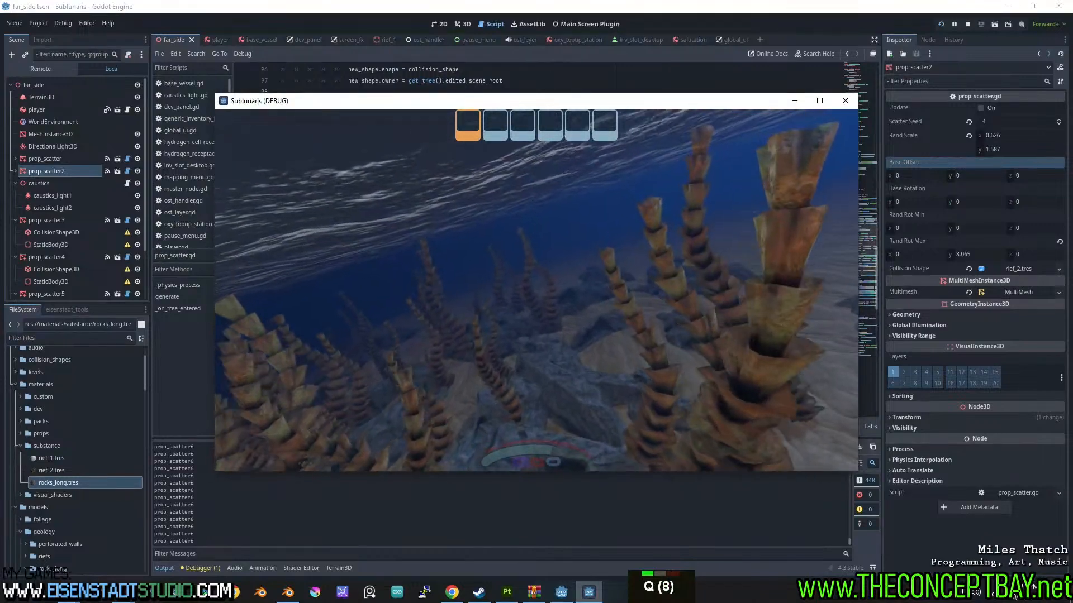
- Survey the reef growths and rocks along the sandy slope from just below the water surface
{"action": "key", "text": "a"}
{"action": "key", "text": "space"}
{"action": "key", "text": "e"}
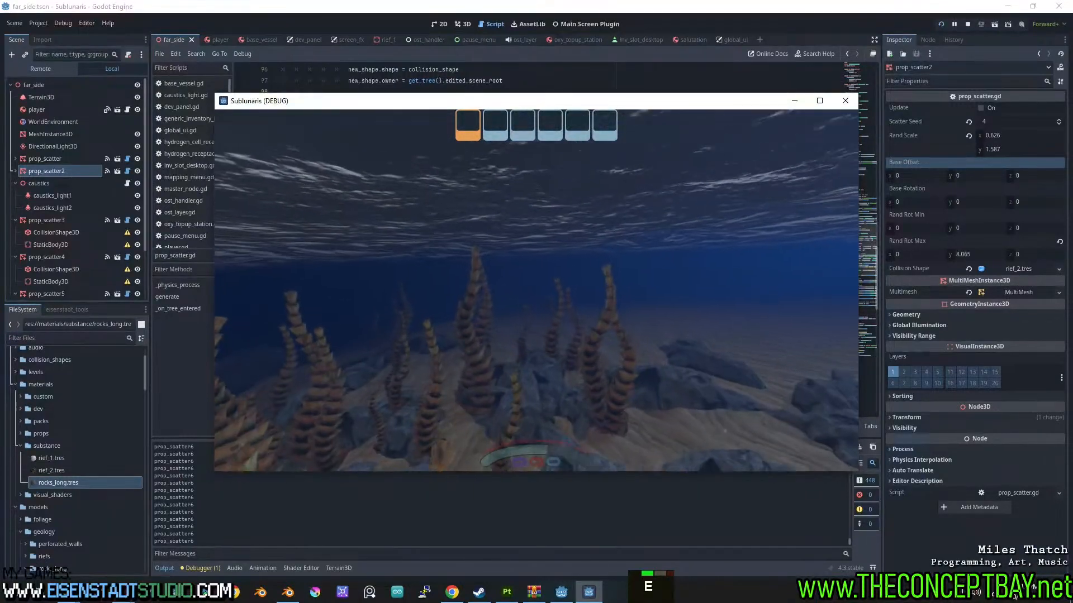
{"action": "key", "text": "w"}
{"action": "key", "text": "w"}
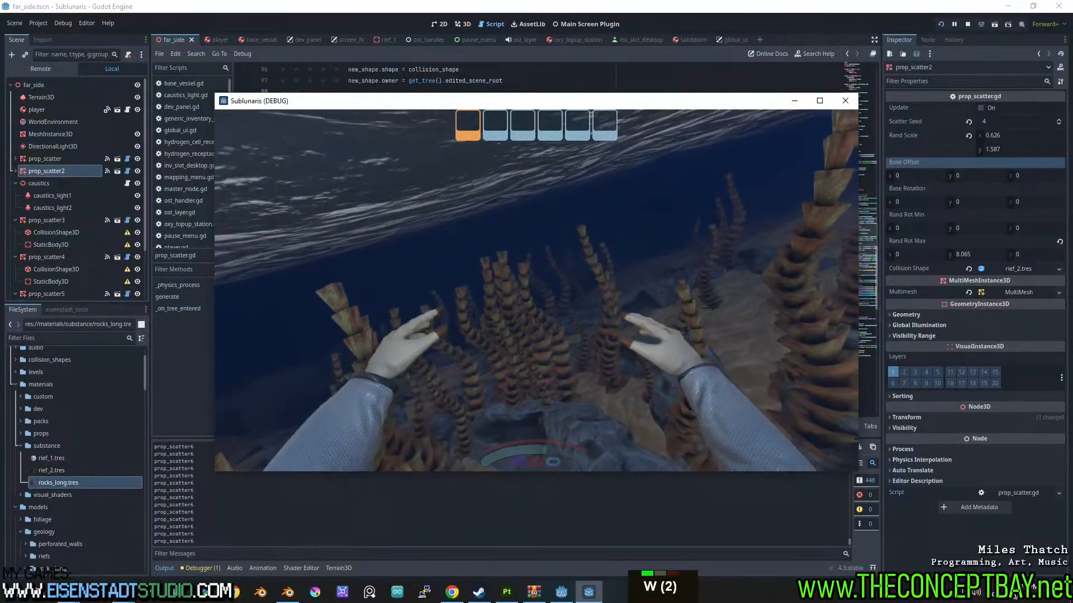
{"action": "key", "text": "space"}
{"action": "key", "text": "q"}
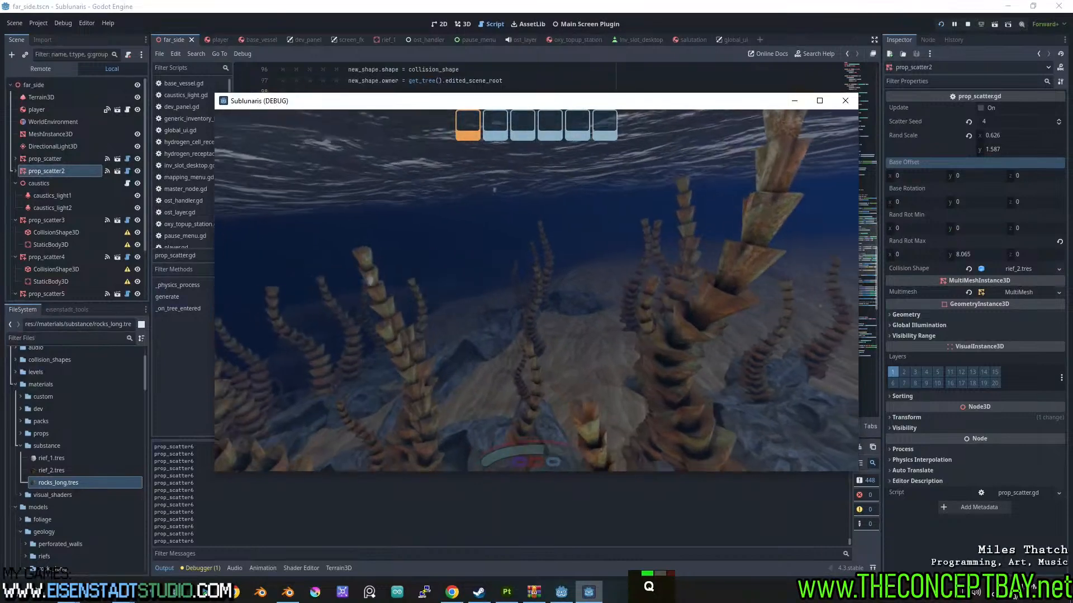
{"action": "key", "text": "e"}
{"action": "key", "text": "space"}
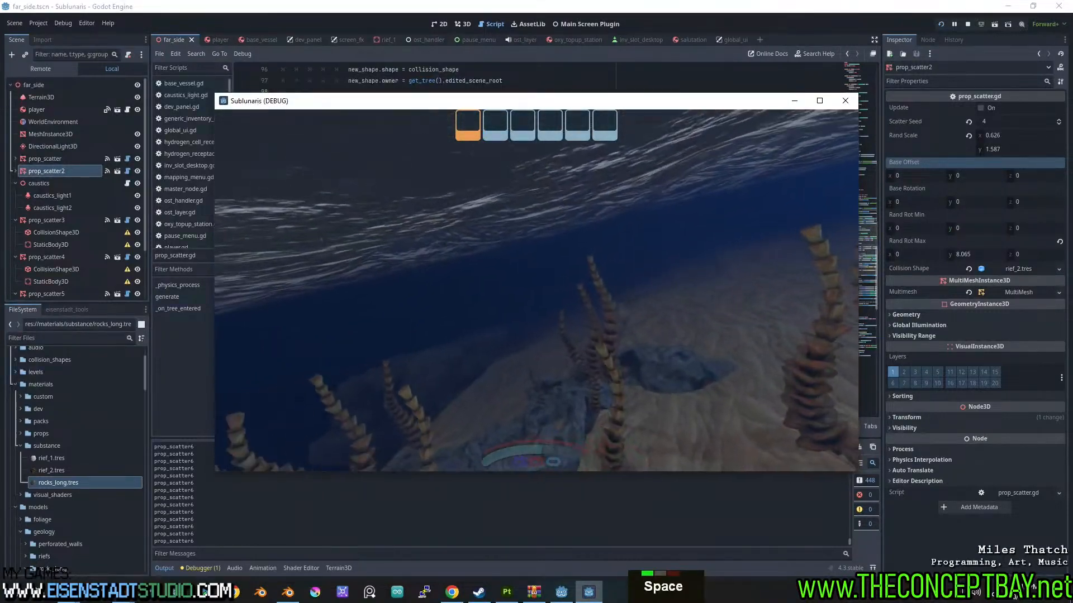
{"action": "key", "text": "space"}
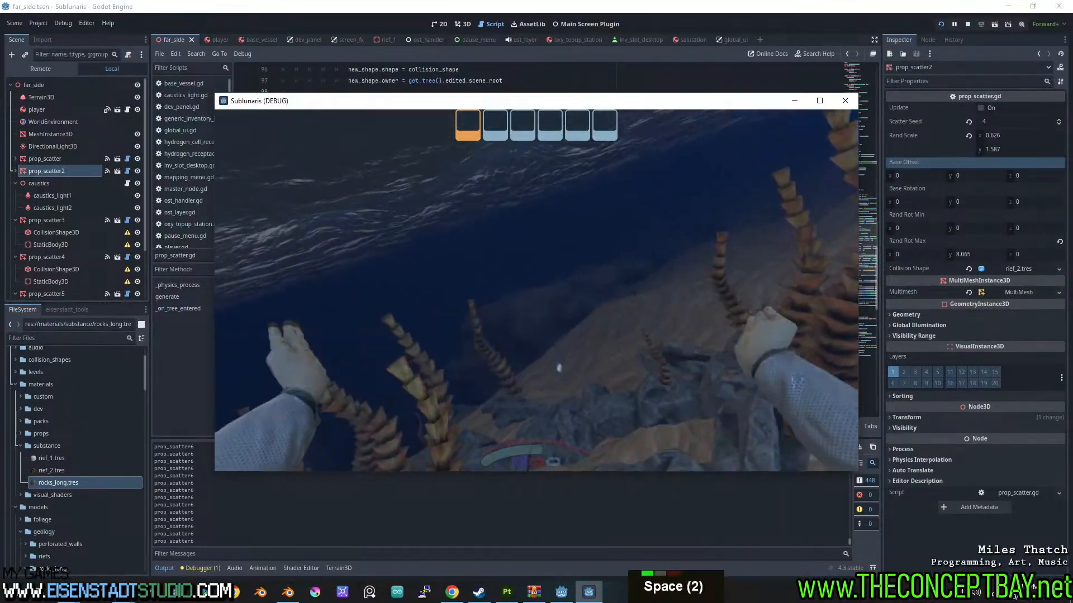
{"action": "key", "text": "space"}
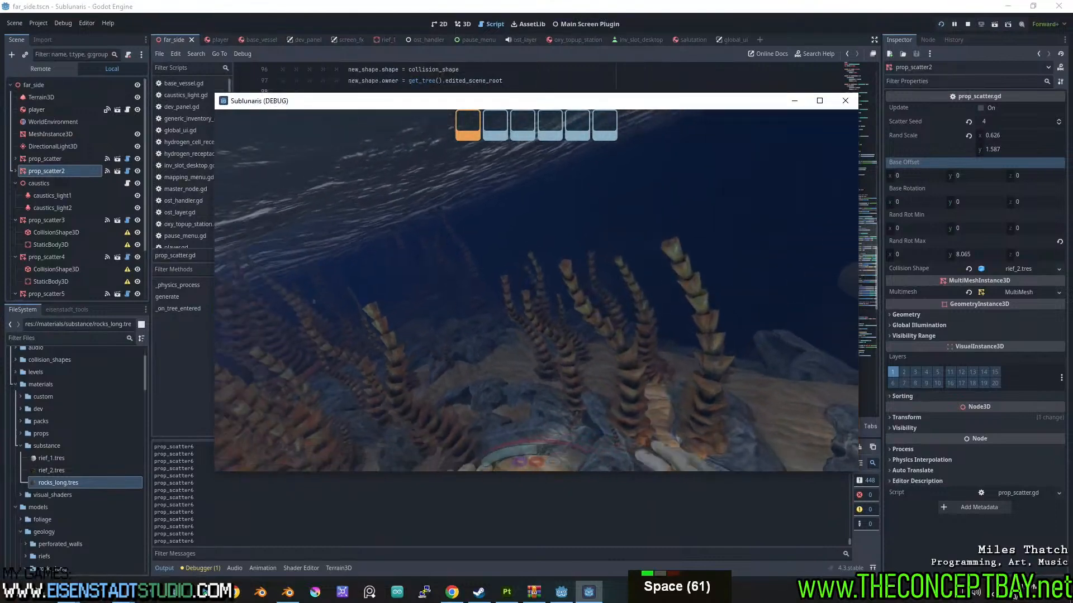
- Descend along the reef growths to the lit sand patch and inspect the rocks around it up close
{"action": "key", "text": "q"}
{"action": "key", "text": "q"}
{"action": "key", "text": "q"}
{"action": "key", "text": "e"}
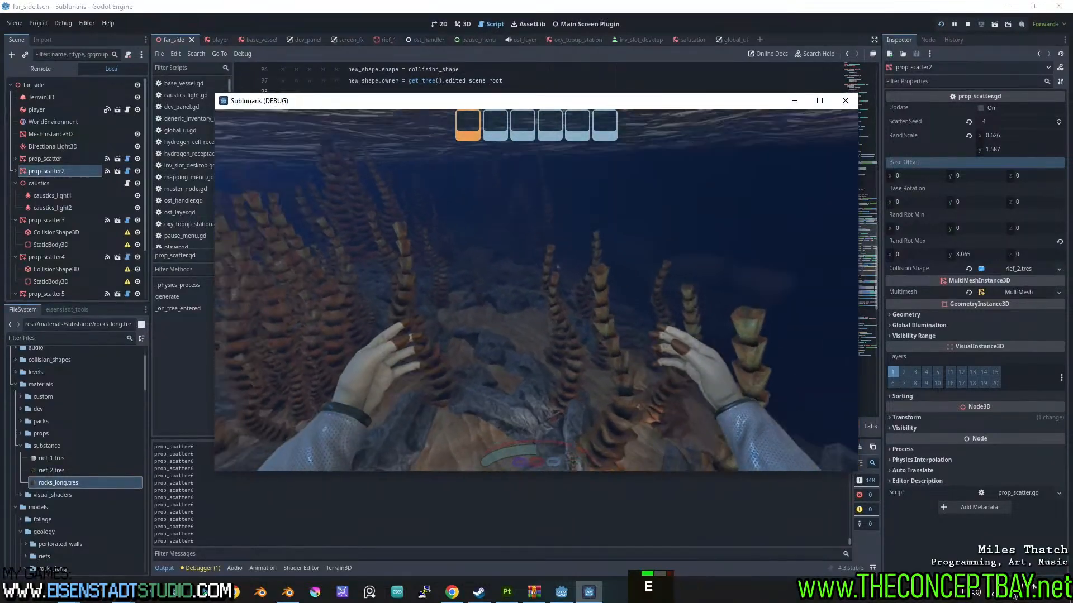
{"action": "key", "text": "q"}
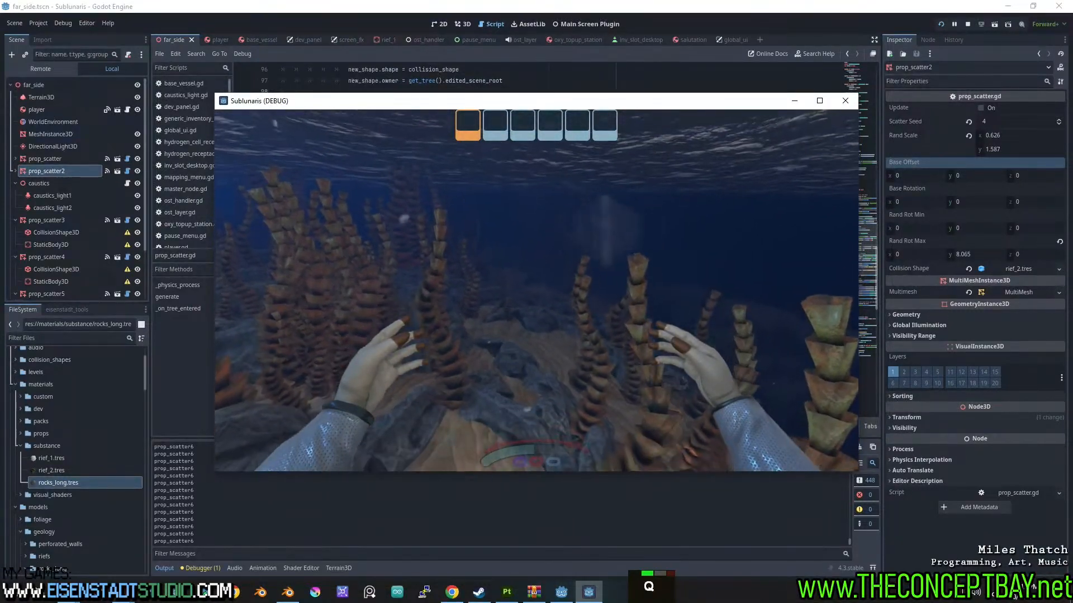
{"action": "key", "text": "e"}
{"action": "key", "text": "w"}
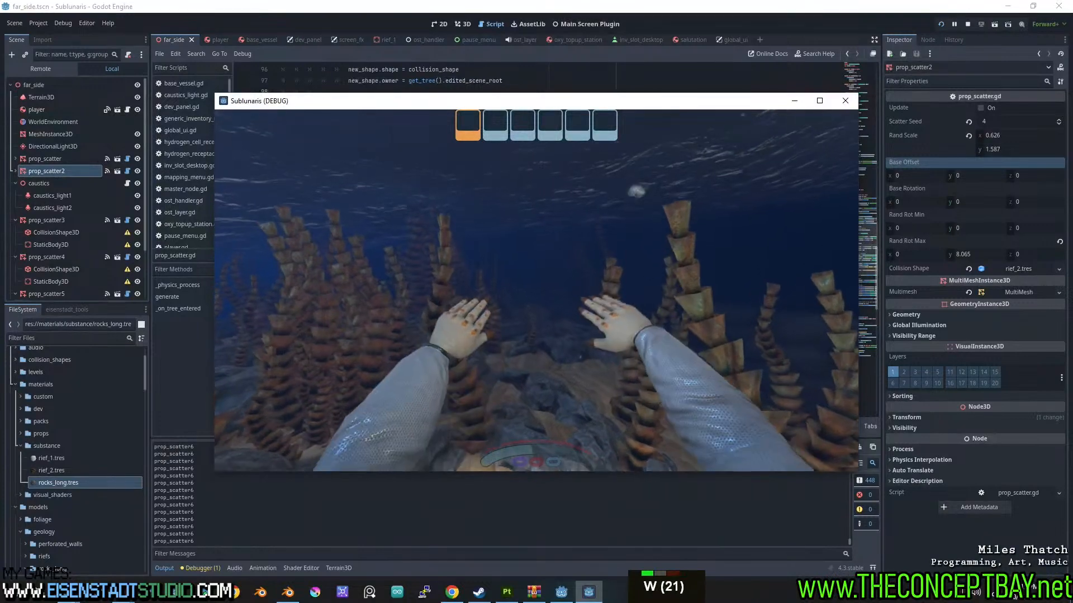
{"action": "key", "text": "space"}
{"action": "key", "text": "q"}
{"action": "key", "text": "space"}
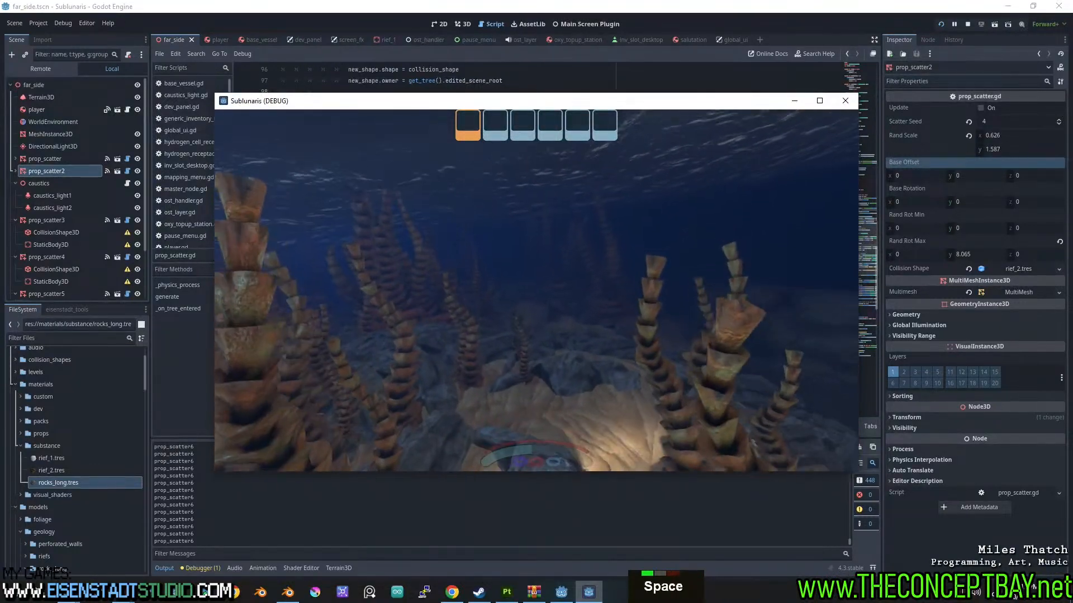
{"action": "key", "text": "w"}
{"action": "key", "text": "w"}
{"action": "key", "text": "w"}
{"action": "key", "text": "w"}
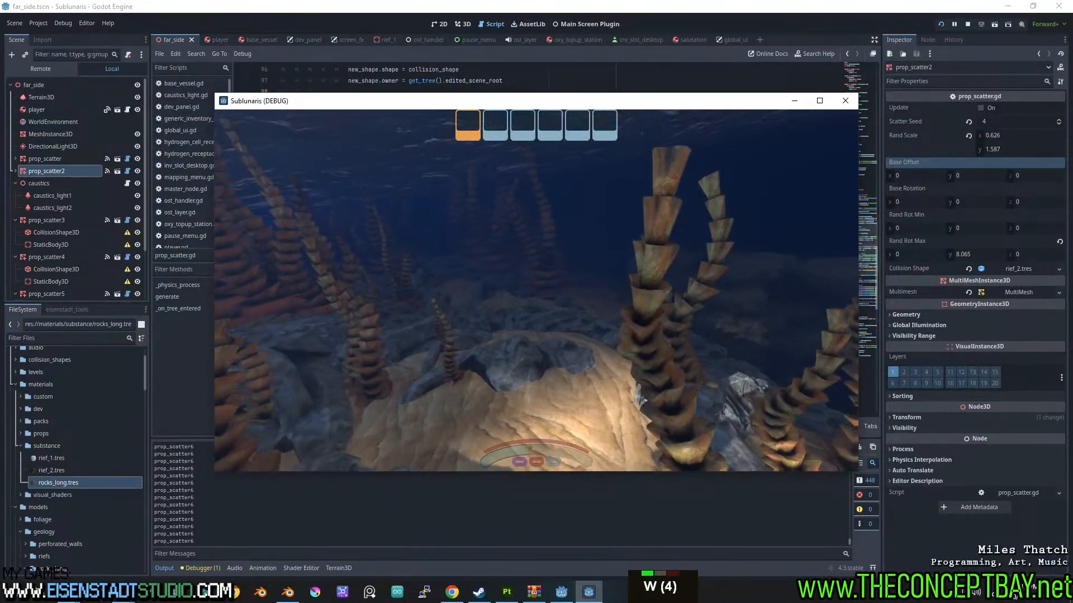
- Swim past the lit sand patch and roll the diver to inspect the large rounded rock formation beyond the reef
{"action": "key", "text": "q"}
{"action": "key", "text": "q"}
{"action": "key", "text": "e"}
{"action": "key", "text": "e"}
{"action": "key", "text": "e"}
{"action": "key", "text": "e"}
{"action": "key", "text": "e"}
{"action": "key", "text": "e"}
{"action": "key", "text": "e"}
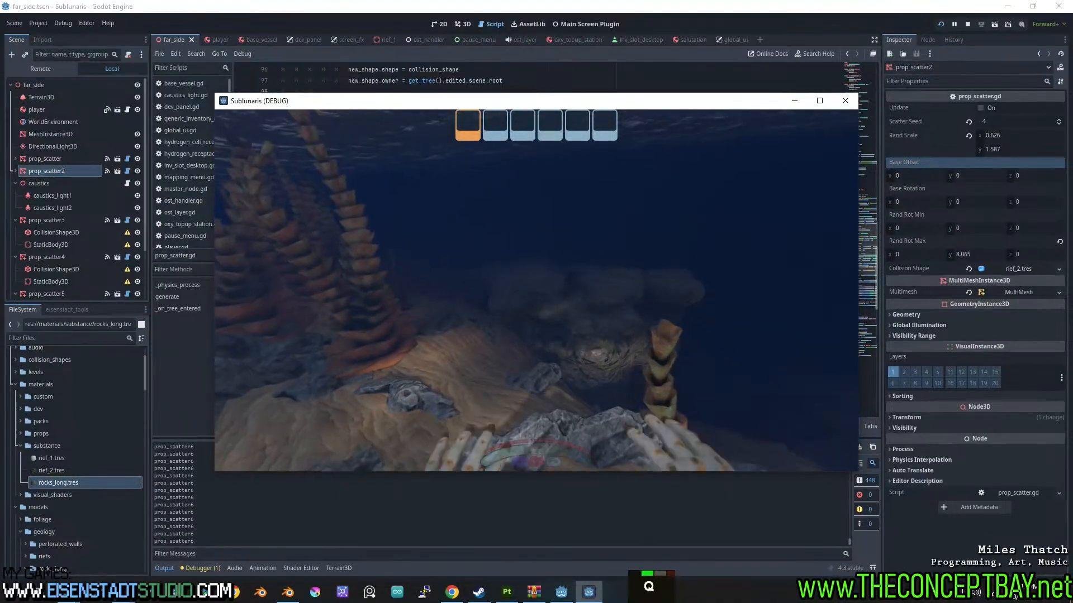
{"action": "key", "text": "q"}
{"action": "key", "text": "q"}
{"action": "key", "text": "q"}
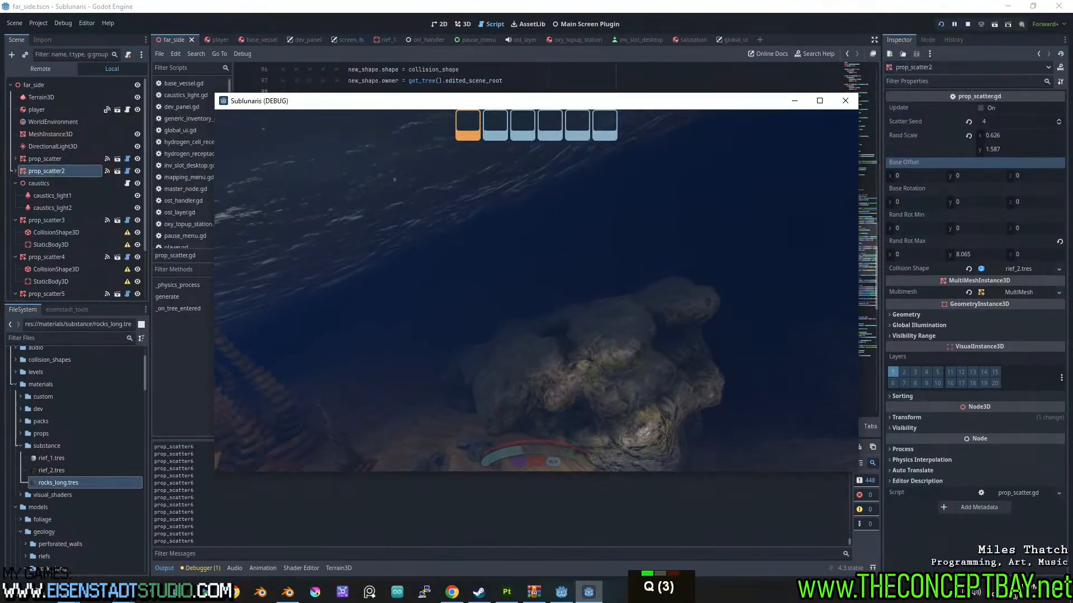
{"action": "key", "text": "q"}
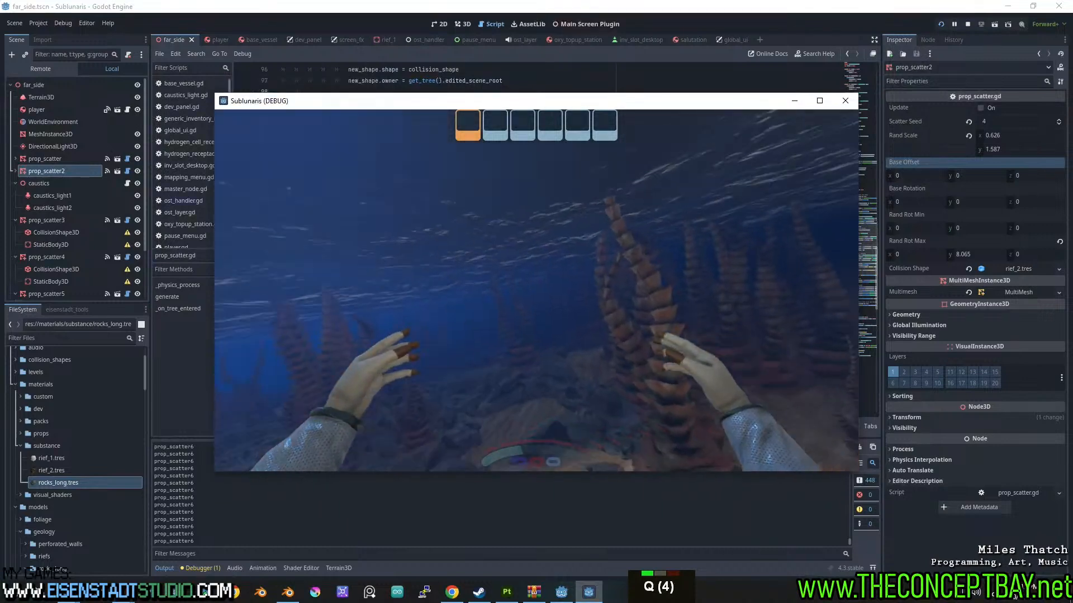
- Swim over the rocky seabed between the reef growths, keeping the diver level to check how the rocks sit
{"action": "key", "text": "space"}
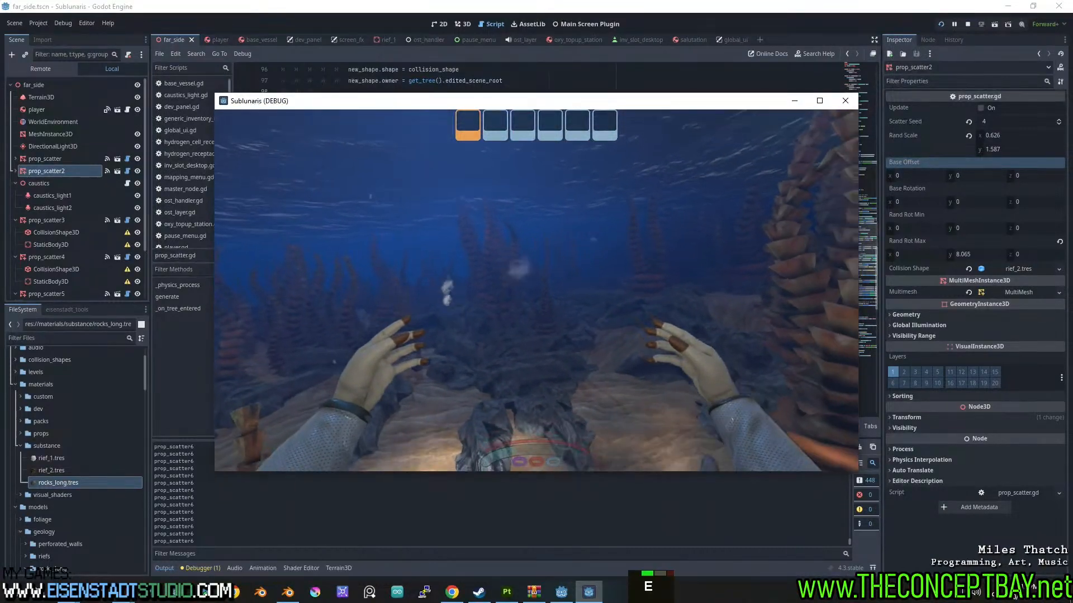
{"action": "key", "text": "q"}
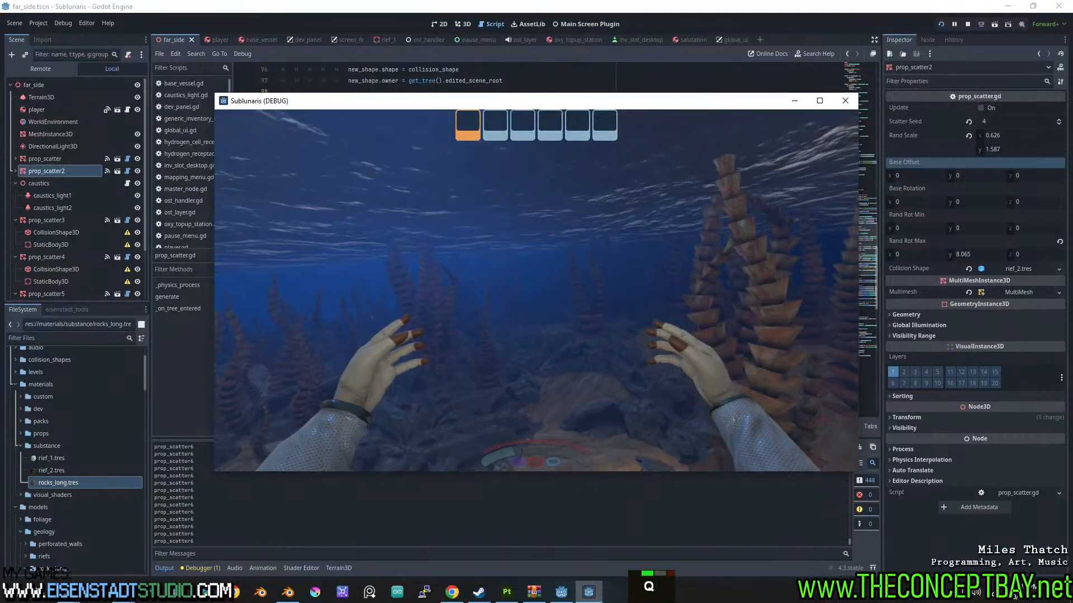
{"action": "key", "text": "space"}
{"action": "key", "text": "e"}
{"action": "key", "text": "q"}
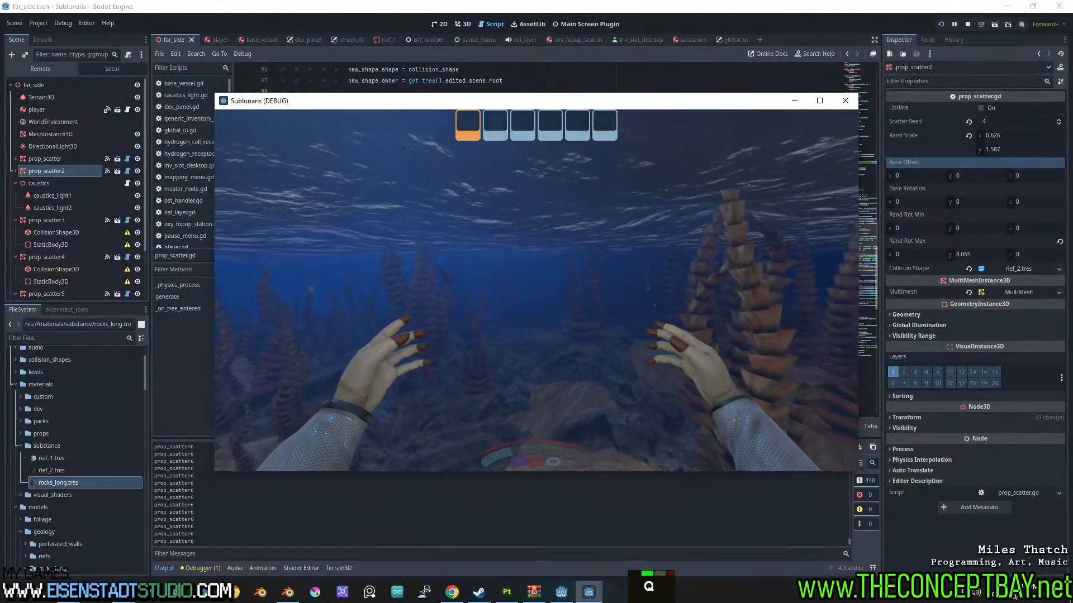
{"action": "key", "text": "q"}
{"action": "key", "text": "q"}
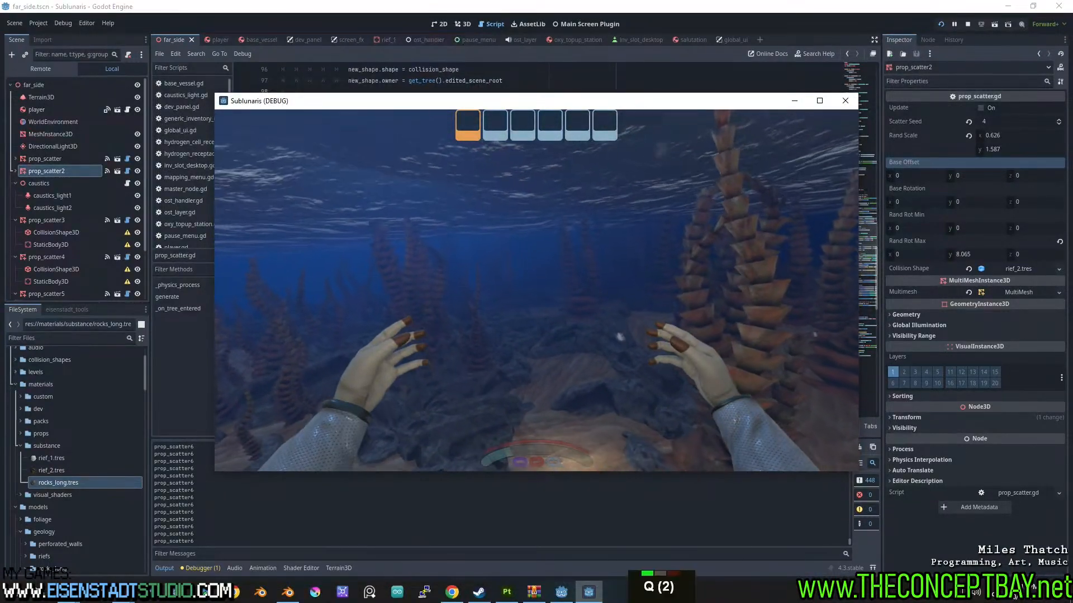
{"action": "key", "text": "w"}
{"action": "key", "text": "space"}
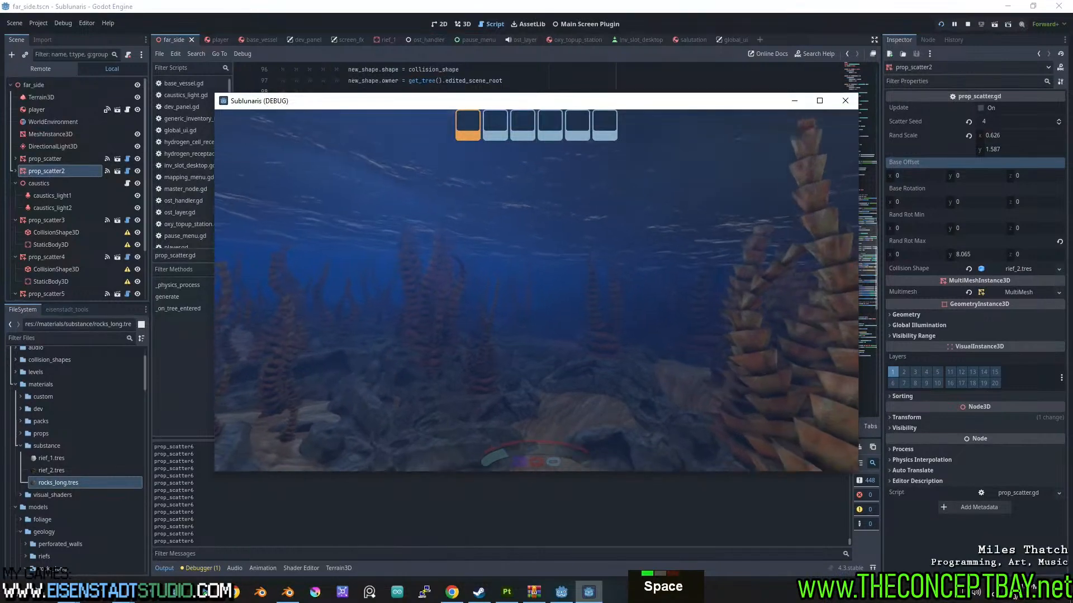
- Ascend alongside the tall reef growth and tilt the view to survey the clusters on the sandy slope
{"action": "key", "text": "e"}
{"action": "key", "text": "q"}
{"action": "key", "text": "space"}
{"action": "key", "text": "space"}
{"action": "key", "text": "space"}
{"action": "key", "text": "space"}
{"action": "key", "text": "space"}
{"action": "key", "text": "space"}
{"action": "key", "text": "space"}
{"action": "key", "text": "space"}
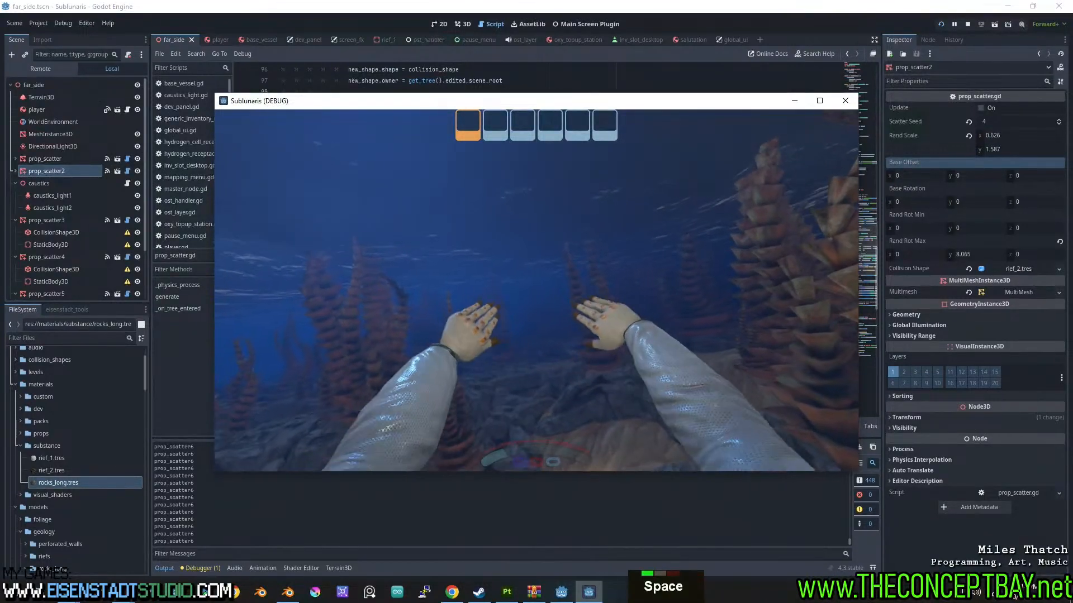
{"action": "key", "text": "e"}
{"action": "key", "text": "q"}
{"action": "key", "text": "q"}
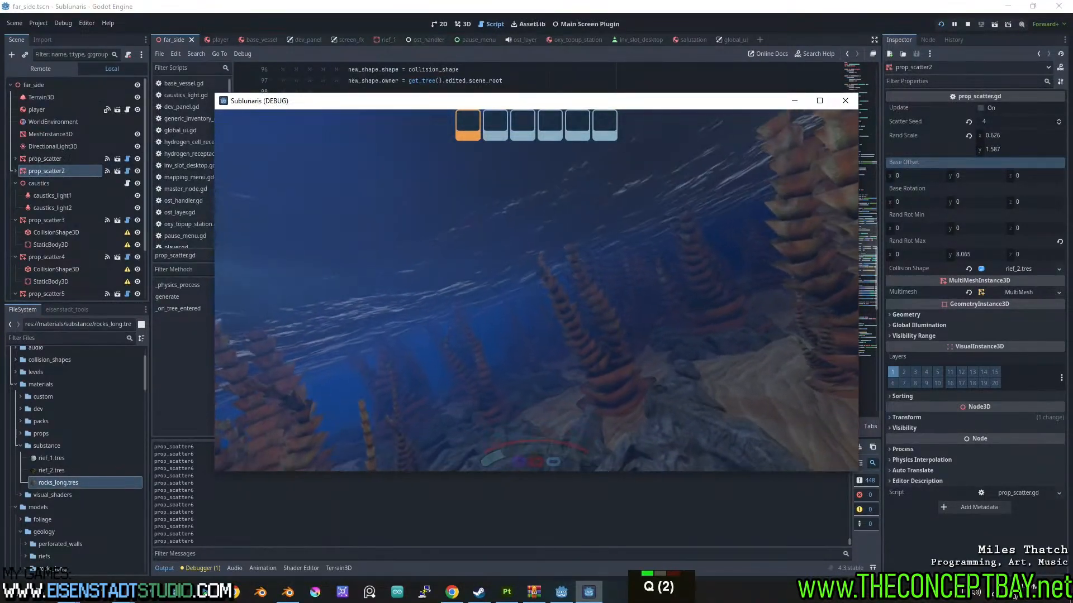
- Swim up through the water surface and look at the waves and the reef from the waterline
{"action": "key", "text": "space"}
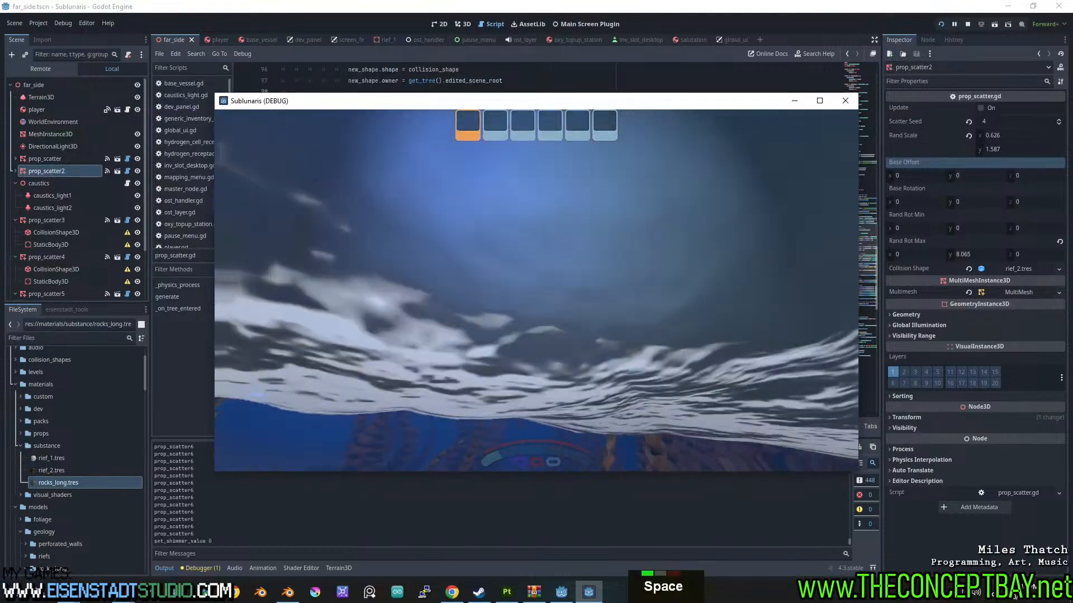
{"action": "key", "text": "space"}
{"action": "key", "text": "space"}
{"action": "key", "text": "space"}
{"action": "key", "text": "space"}
{"action": "key", "text": "space"}
{"action": "key", "text": "space"}
{"action": "key", "text": "space"}
{"action": "key", "text": "space"}
{"action": "key", "text": "space"}
{"action": "key", "text": "space"}
{"action": "key", "text": "space"}
{"action": "key", "text": "space"}
{"action": "key", "text": "space"}
{"action": "key", "text": "space"}
{"action": "key", "text": "space"}
{"action": "key", "text": "space"}
{"action": "key", "text": "space"}
{"action": "key", "text": "space"}
{"action": "key", "text": "space"}
{"action": "key", "text": "space"}
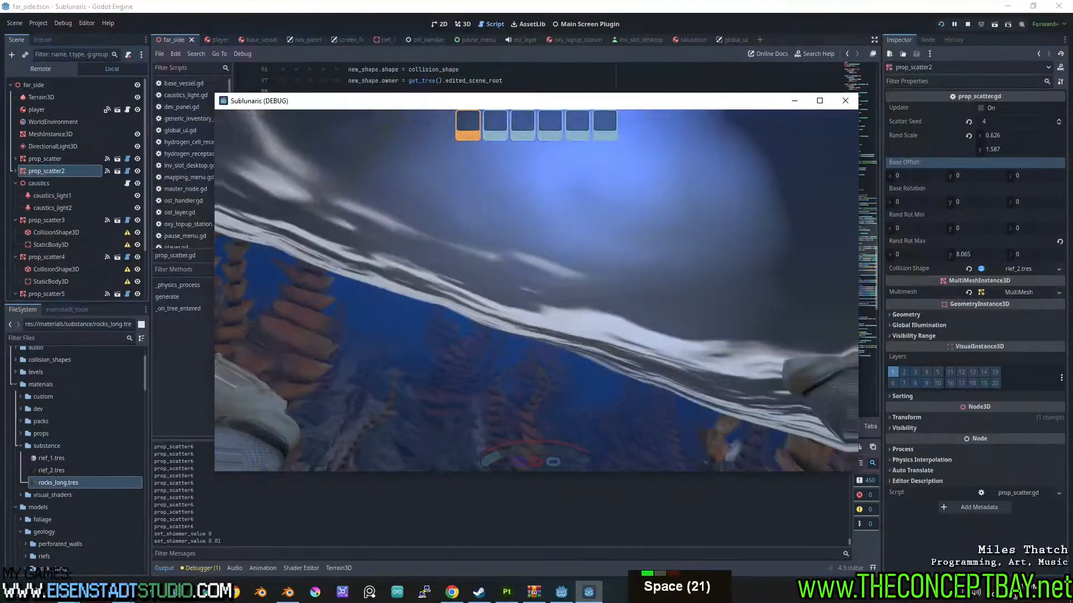
{"action": "key", "text": "space"}
{"action": "key", "text": "space"}
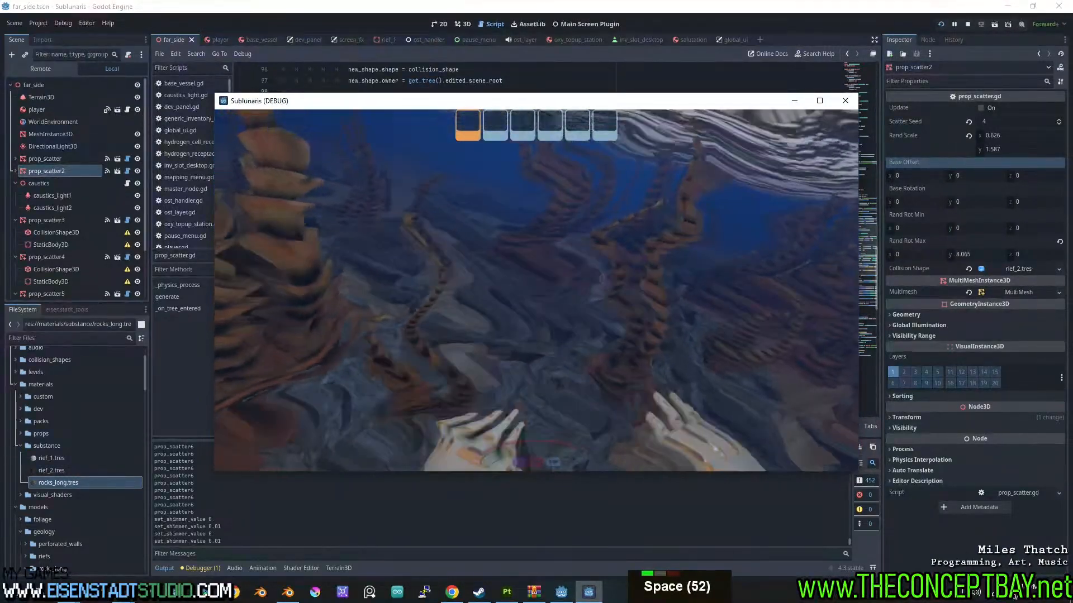
- Dive back below the surface and swim among the dense reef clusters to inspect the rocks between them
{"action": "key", "text": "e"}
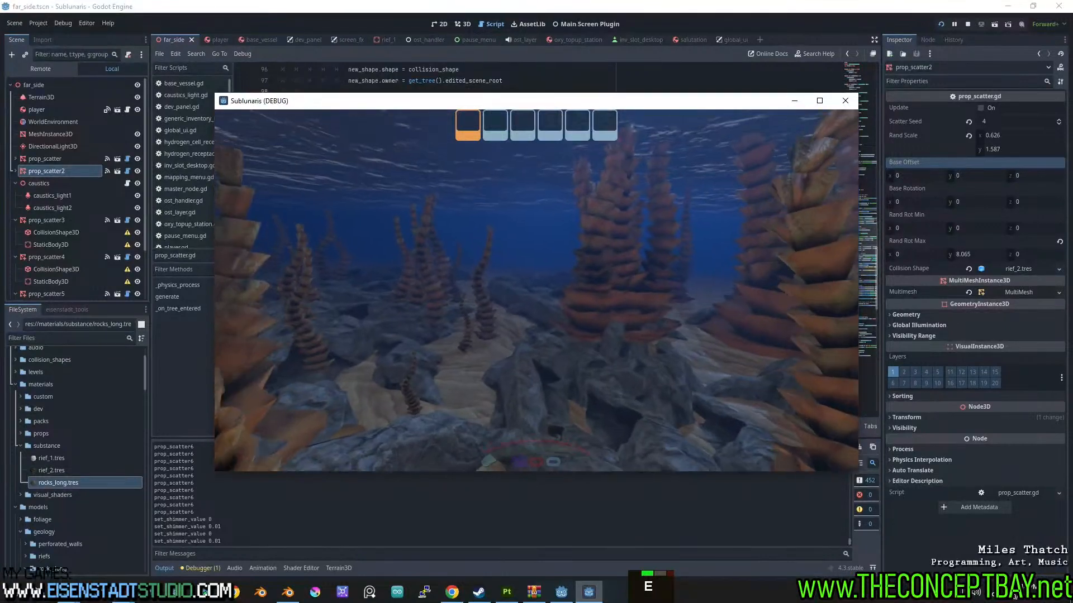
{"action": "key", "text": "q"}
{"action": "key", "text": "space"}
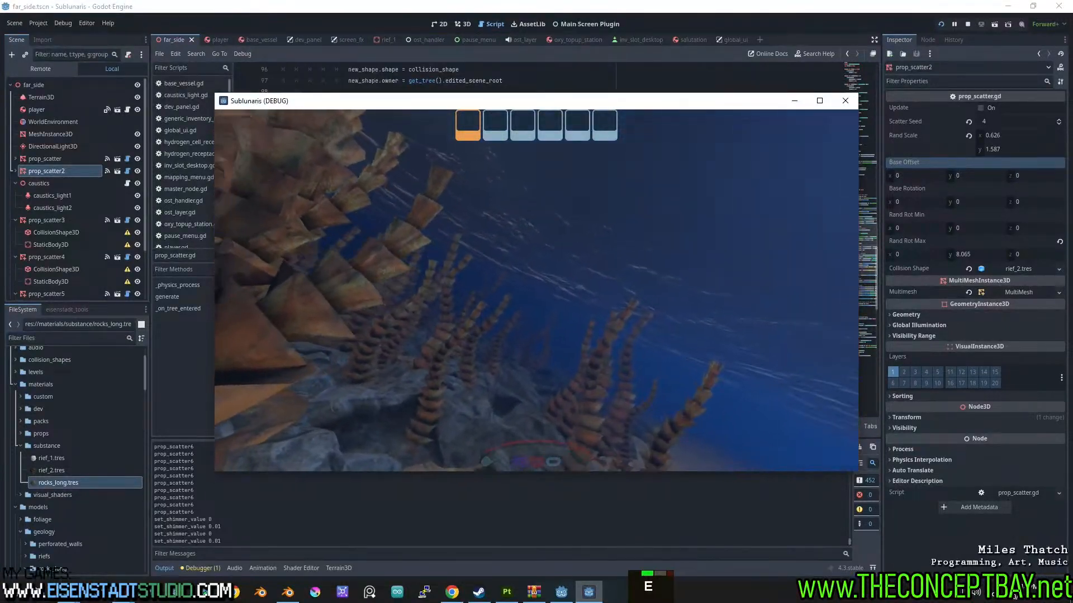
{"action": "key", "text": "e"}
{"action": "key", "text": "e"}
{"action": "key", "text": "e"}
{"action": "key", "text": "e"}
{"action": "key", "text": "e"}
{"action": "key", "text": "e"}
{"action": "key", "text": "q"}
{"action": "key", "text": "q"}
{"action": "key", "text": "q"}
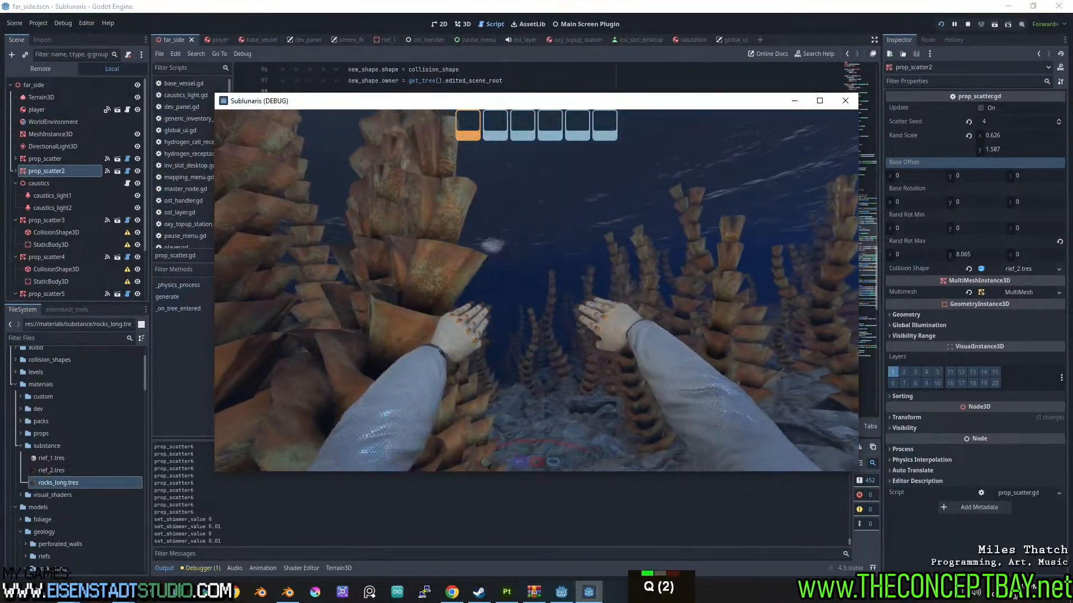
{"action": "key", "text": "space"}
{"action": "key", "text": "q"}
{"action": "key", "text": "q"}
{"action": "key", "text": "q"}
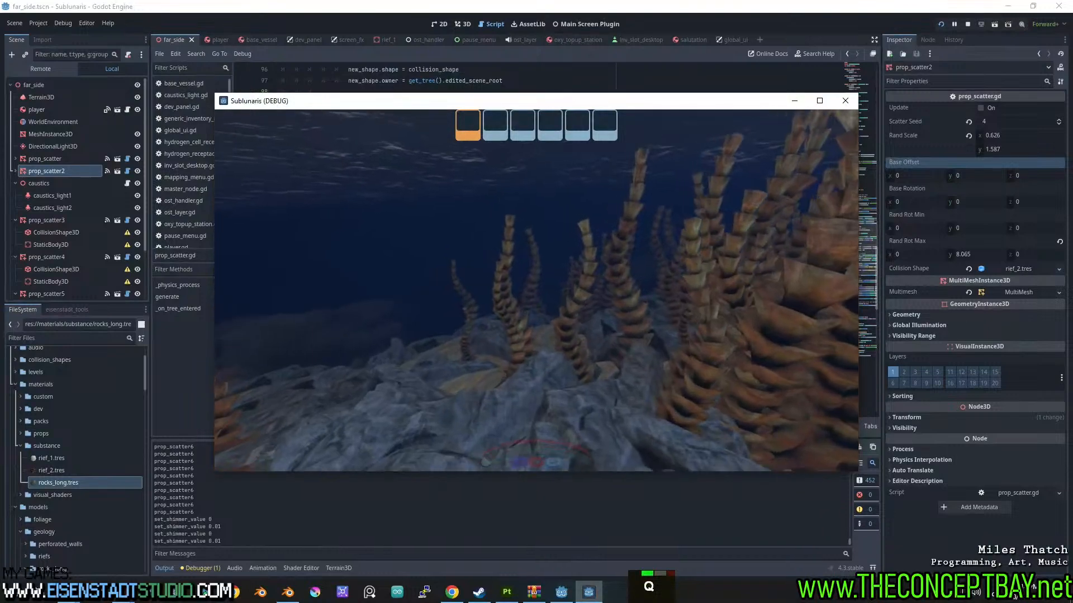
{"action": "key", "text": "space"}
{"action": "key", "text": "q"}
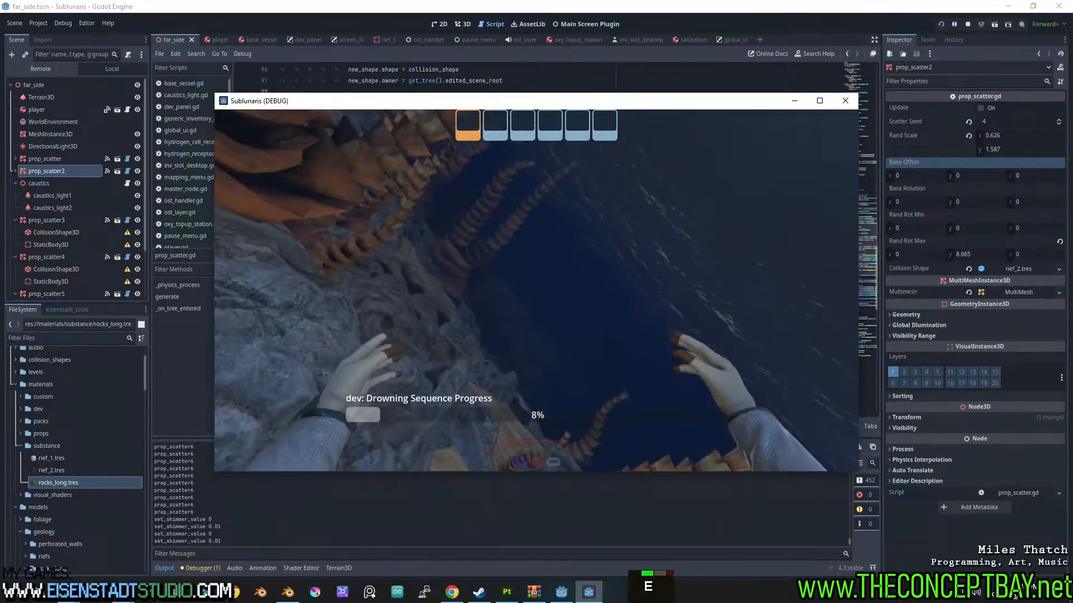
- Roll the diver away from the rocky slope to face the water surface beside the reef growth
{"action": "key", "text": "e"}
{"action": "key", "text": "e"}
{"action": "key", "text": "e"}
{"action": "key", "text": "e"}
{"action": "key", "text": "e"}
{"action": "key", "text": "e"}
{"action": "key", "text": "e"}
{"action": "key", "text": "e"}
{"action": "key", "text": "e"}
{"action": "key", "text": "e"}
{"action": "key", "text": "e"}
{"action": "key", "text": "e"}
{"action": "key", "text": "e"}
{"action": "key", "text": "e"}
{"action": "key", "text": "e"}
{"action": "key", "text": "e"}
{"action": "key", "text": "e"}
{"action": "key", "text": "e"}
{"action": "key", "text": "e"}
{"action": "key", "text": "e"}
{"action": "key", "text": "e"}
{"action": "key", "text": "e"}
{"action": "key", "text": "e"}
{"action": "key", "text": "e"}
{"action": "key", "text": "e"}
{"action": "key", "text": "e"}
{"action": "key", "text": "e"}
{"action": "key", "text": "e"}
{"action": "key", "text": "e"}
{"action": "key", "text": "e"}
{"action": "key", "text": "e"}
{"action": "key", "text": "e"}
{"action": "key", "text": "e"}
{"action": "key", "text": "e"}
{"action": "key", "text": "e"}
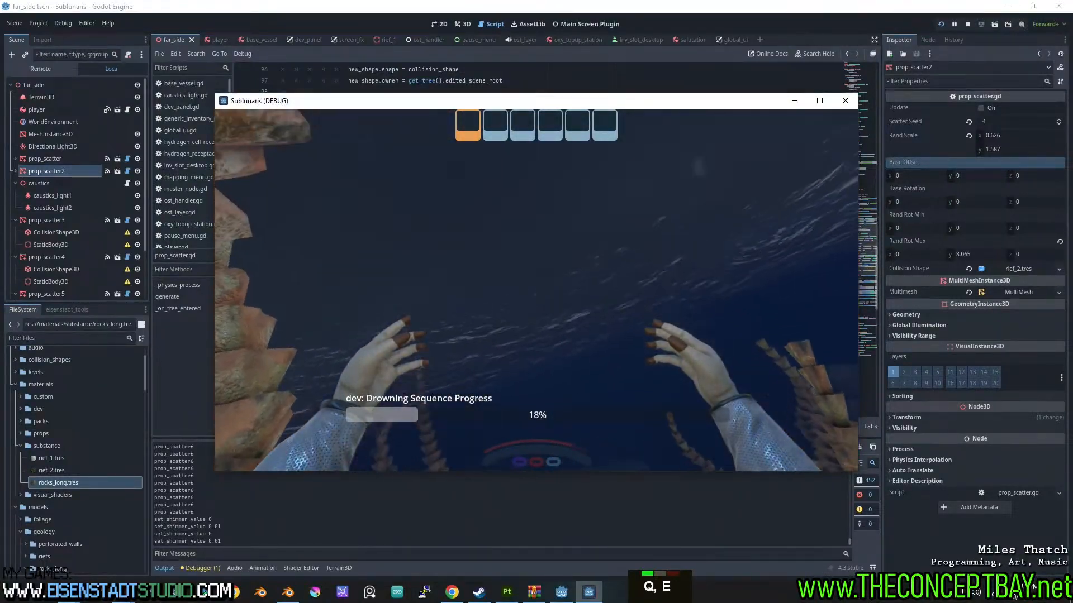
- Roll the diver beneath the water surface to look past the tall reef growth
{"action": "key", "text": "q"}
{"action": "key", "text": "q"}
{"action": "key", "text": "q"}
{"action": "key", "text": "q"}
{"action": "key", "text": "q"}
{"action": "key", "text": "q"}
{"action": "key", "text": "q"}
{"action": "key", "text": "q"}
{"action": "key", "text": "q"}
{"action": "key", "text": "q"}
{"action": "key", "text": "q"}
- Swim forward away from the reef growth and up to the waterline to view the distant stalks
{"action": "key", "text": "w"}
{"action": "key", "text": "w"}
{"action": "key", "text": "w"}
{"action": "key", "text": "w"}
{"action": "key", "text": "w"}
{"action": "key", "text": "w"}
{"action": "key", "text": "w"}
{"action": "key", "text": "w"}
{"action": "key", "text": "w"}
{"action": "key", "text": "w"}
{"action": "key", "text": "w"}
{"action": "key", "text": "w"}
{"action": "key", "text": "w"}
{"action": "key", "text": "w"}
{"action": "key", "text": "w"}
{"action": "key", "text": "w"}
{"action": "key", "text": "w"}
{"action": "key", "text": "w"}
{"action": "key", "text": "w"}
{"action": "key", "text": "w"}
{"action": "key", "text": "w"}
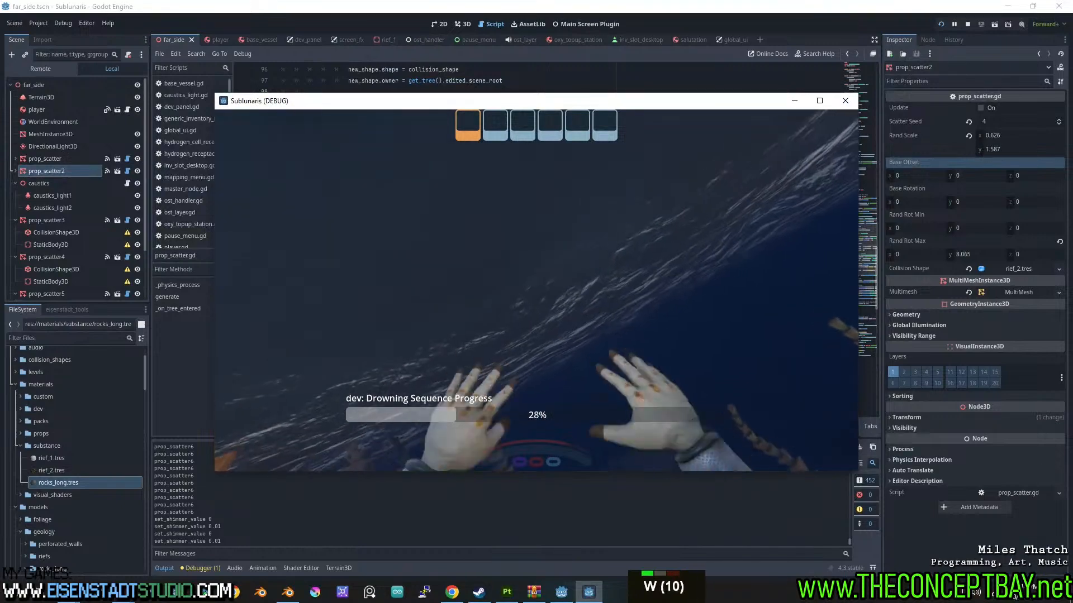
{"action": "key", "text": "w"}
{"action": "key", "text": "w"}
{"action": "key", "text": "w"}
{"action": "key", "text": "w"}
{"action": "key", "text": "w"}
{"action": "key", "text": "w"}
{"action": "key", "text": "w"}
{"action": "key", "text": "w"}
{"action": "key", "text": "w"}
{"action": "key", "text": "w"}
{"action": "key", "text": "w"}
{"action": "key", "text": "w"}
{"action": "key", "text": "w"}
{"action": "key", "text": "w"}
{"action": "key", "text": "w"}
{"action": "key", "text": "w"}
{"action": "key", "text": "w"}
{"action": "key", "text": "w"}
{"action": "key", "text": "w"}
{"action": "key", "text": "w"}
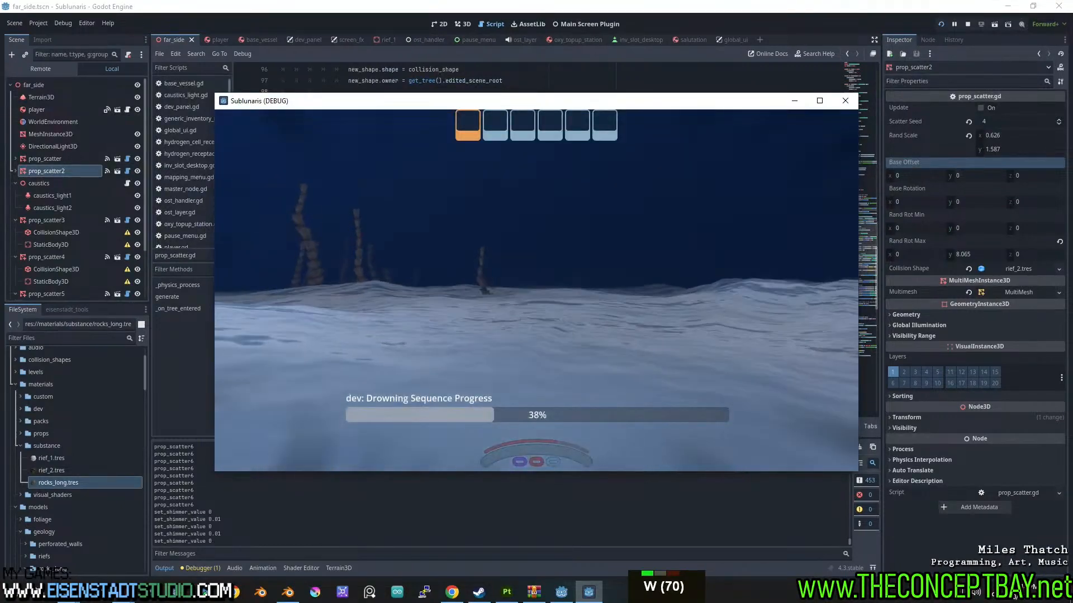
- Rise and roll around the waterline to inspect the reef stalks above and below the waves, and close the running game
{"action": "key", "text": "e"}
{"action": "key", "text": "space"}
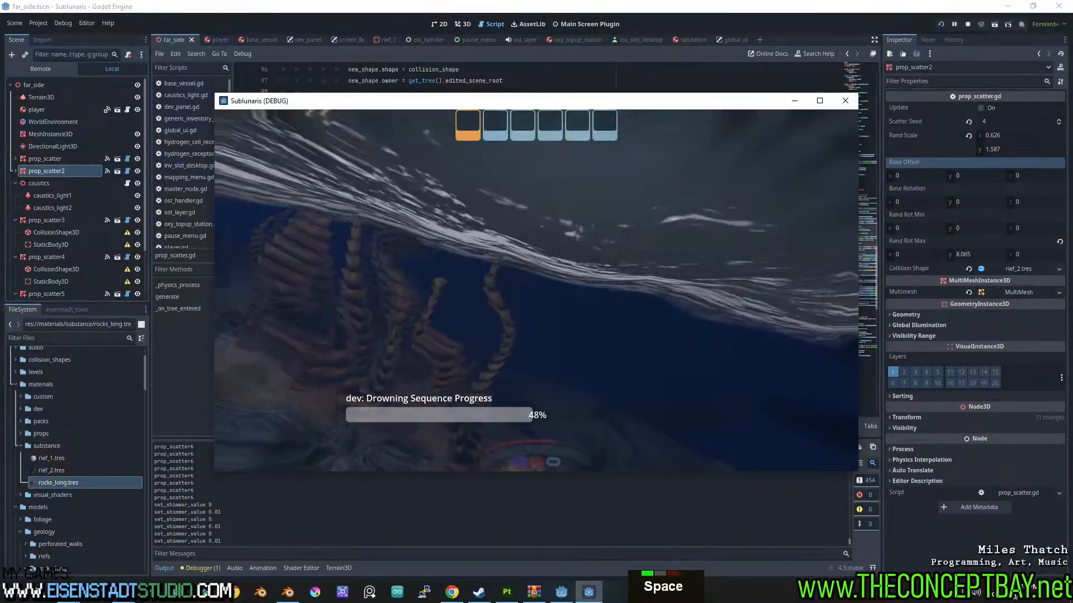
{"action": "key", "text": "space"}
{"action": "key", "text": "e"}
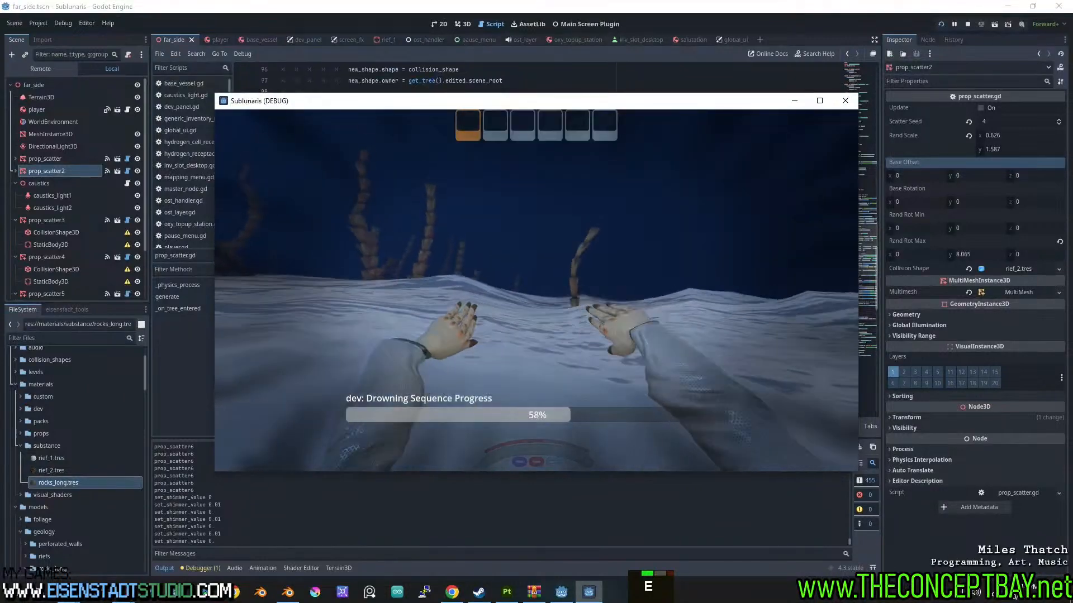
{"action": "key", "text": "space"}
{"action": "key", "text": "q"}
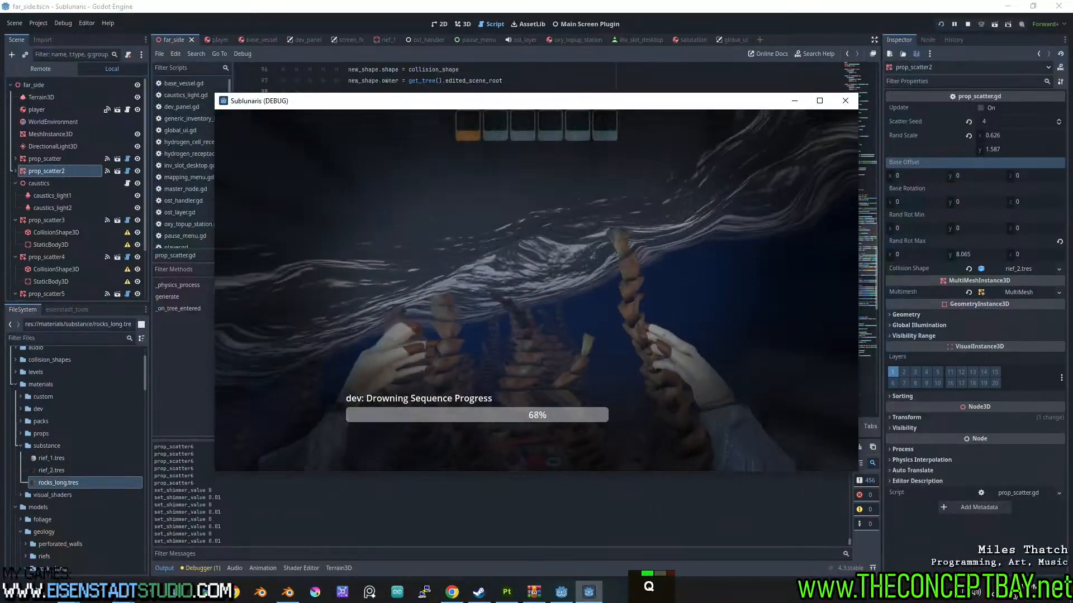
{"action": "key", "text": "q"}
{"action": "key", "text": "alt+F4"}
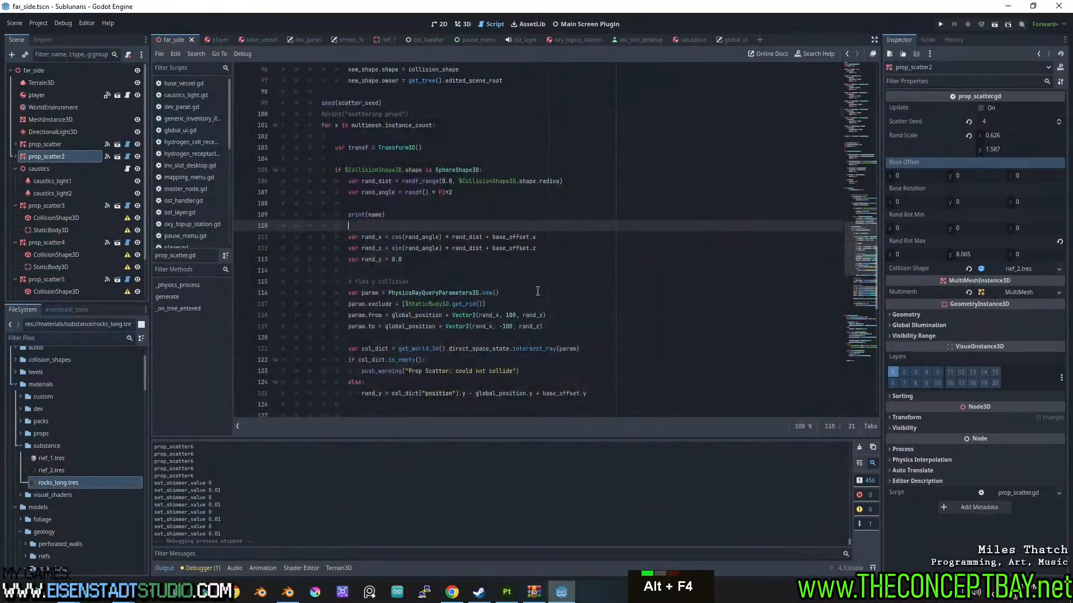